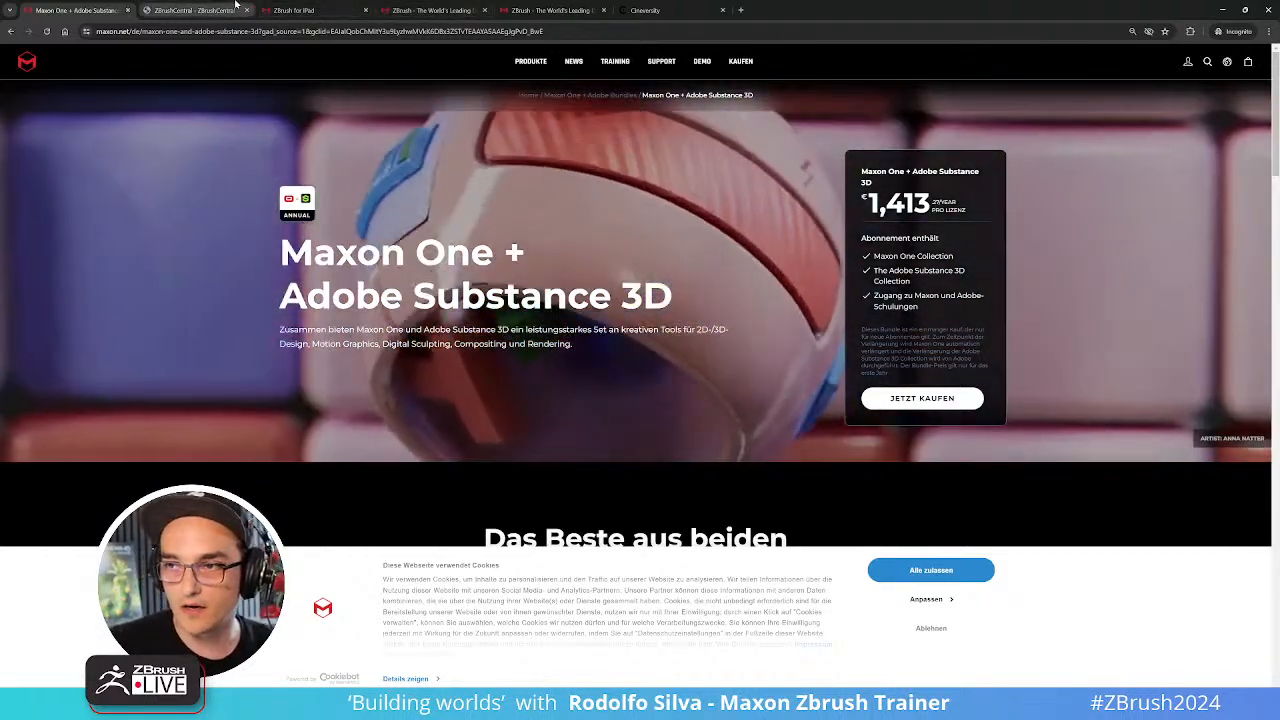
# - Switch to the ZBrushCentral page and look through the top row artworks and the latest gallery posts
pyautogui.click(233, 9)
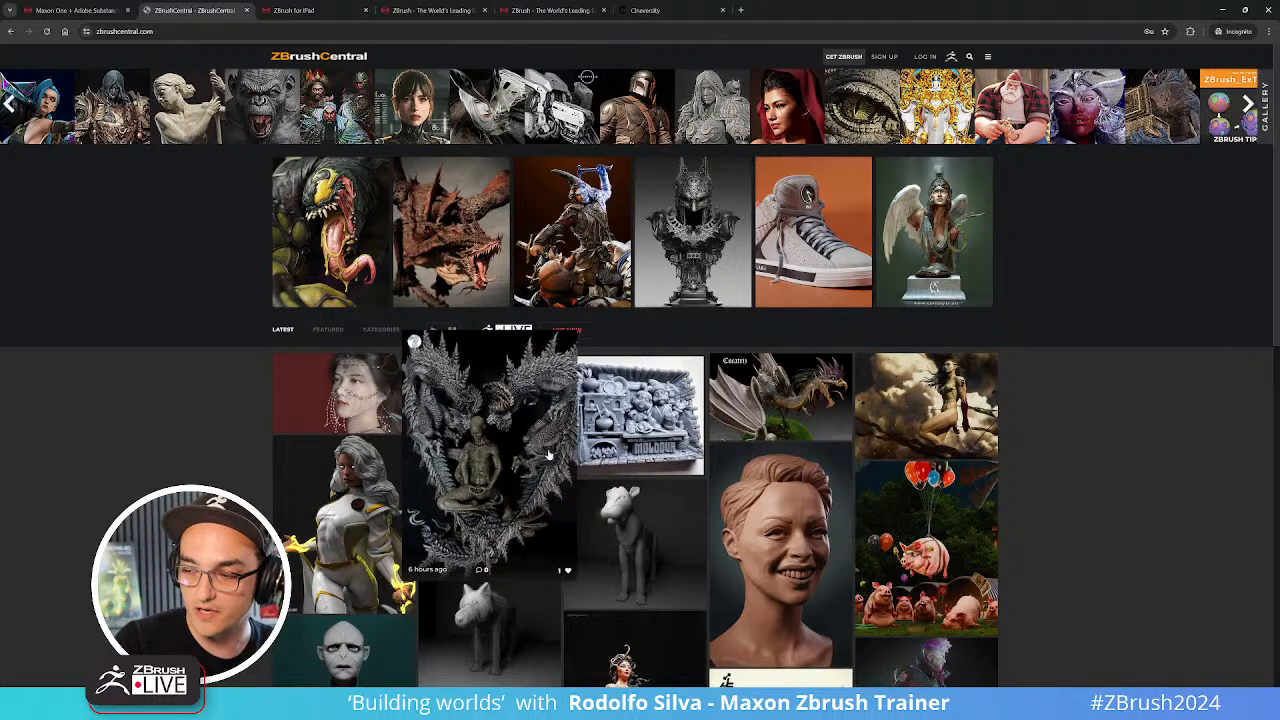
pyautogui.scroll(-3, 714, 393)
pyautogui.scroll(2, 700, 380)
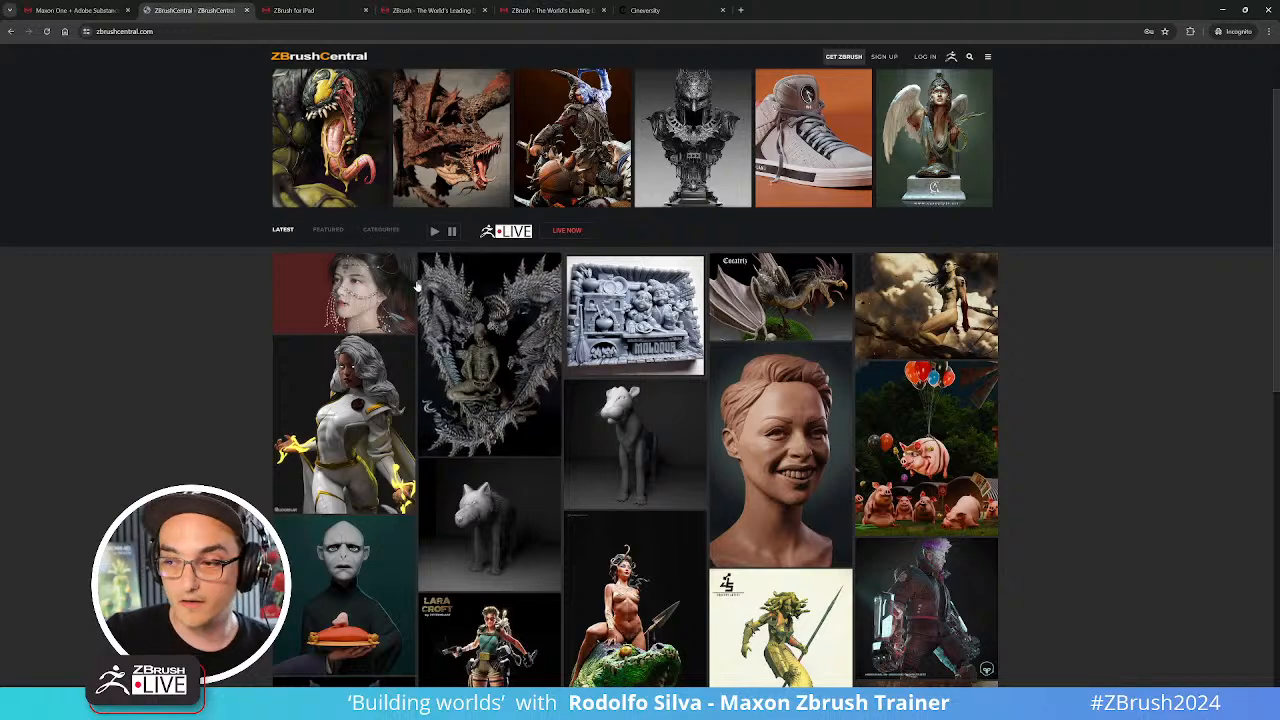
pyautogui.scroll(1, 385, 270)
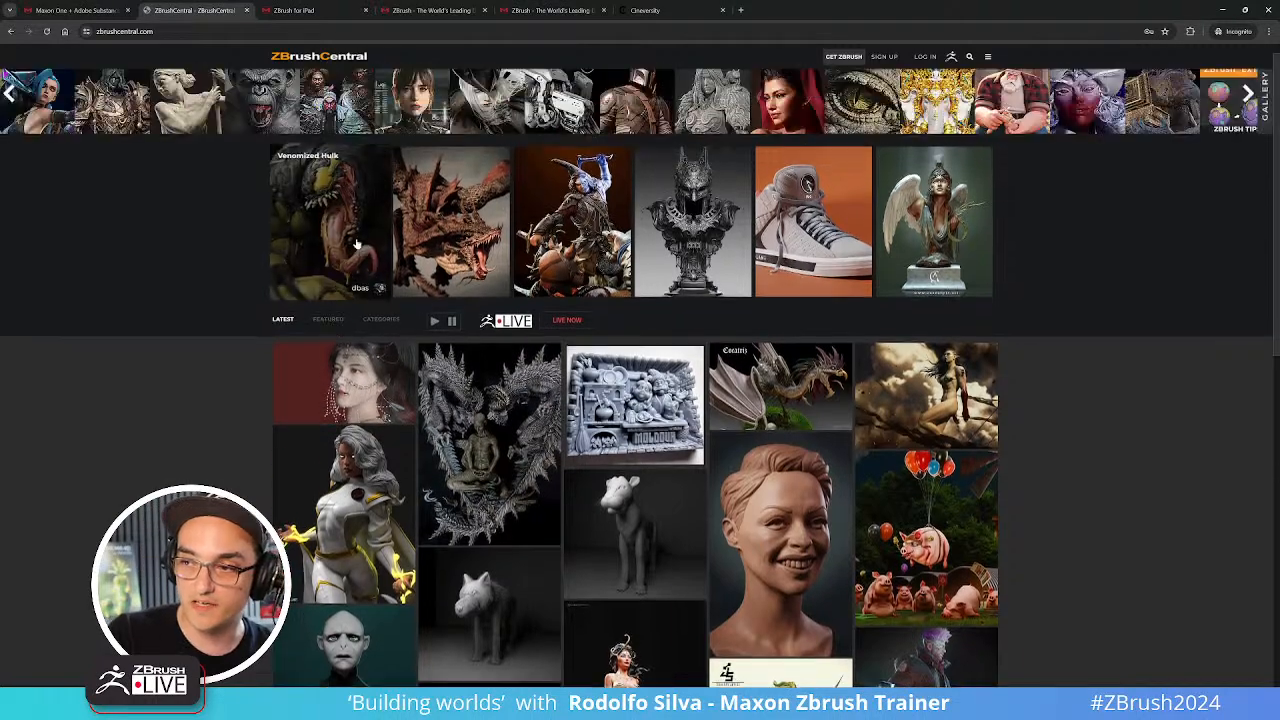
pyautogui.scroll(-2, 391, 210)
pyautogui.scroll(3, 361, 259)
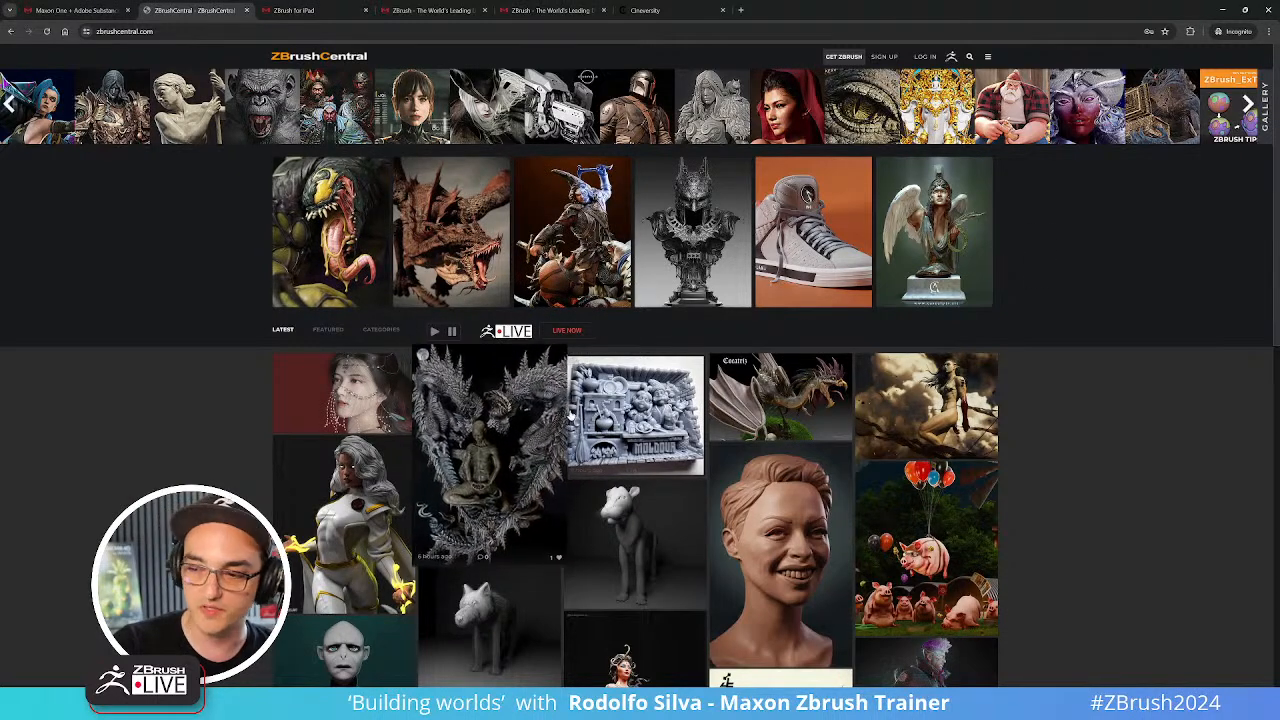
pyautogui.moveTo(445, 379)
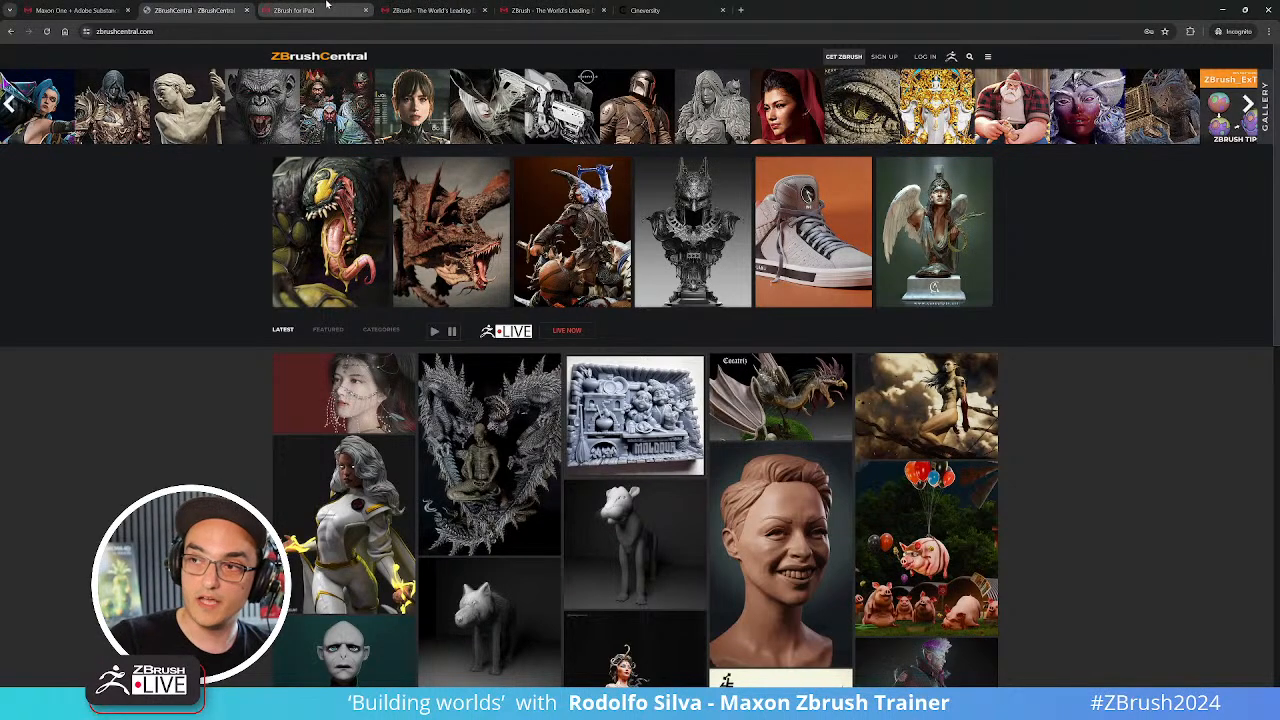
# - Open the ZBrush for iPad page and look through its artwork gallery and feature sections as far as Sculpt with Digital Clay
pyautogui.click(293, 10)
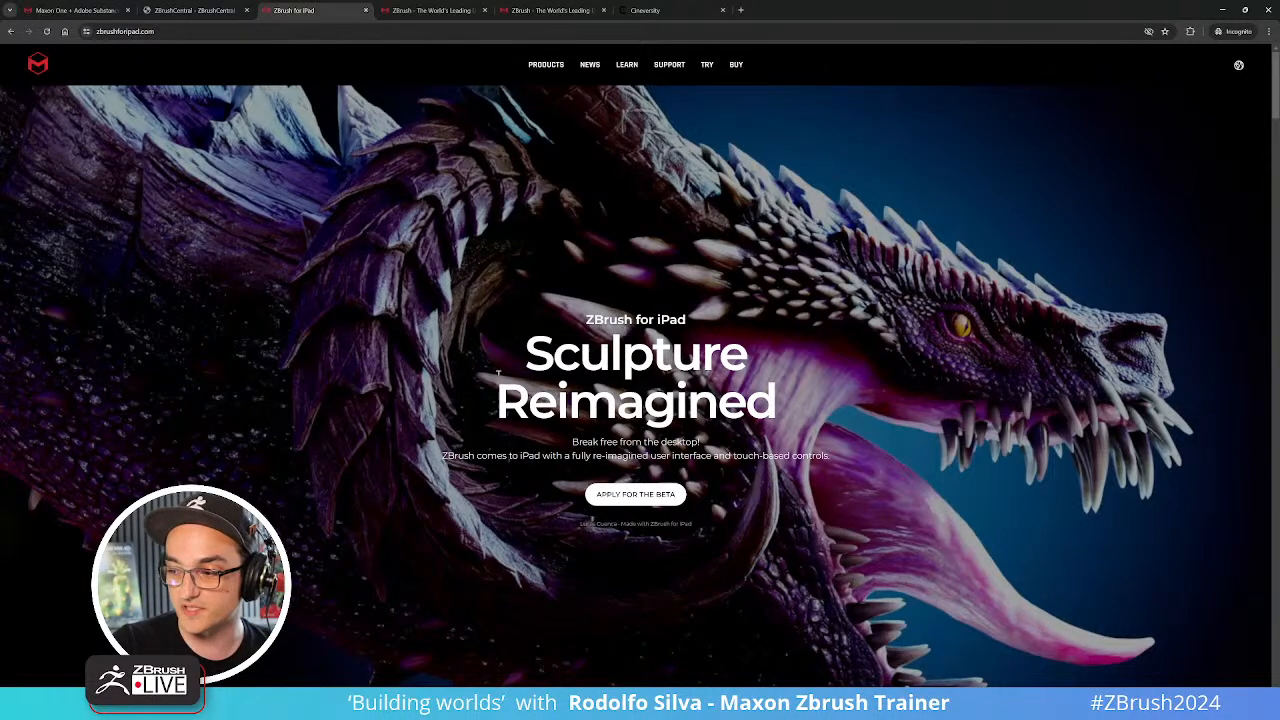
pyautogui.scroll(-5, 529, 456)
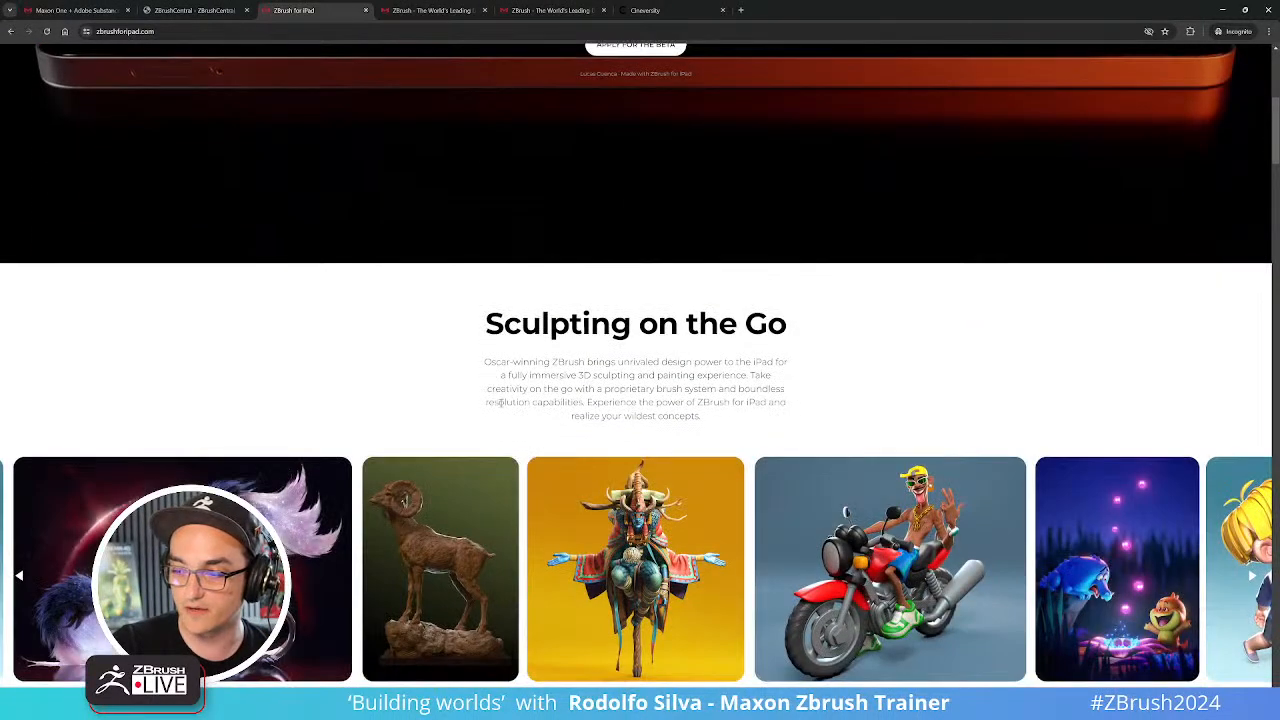
pyautogui.scroll(-4, 486, 425)
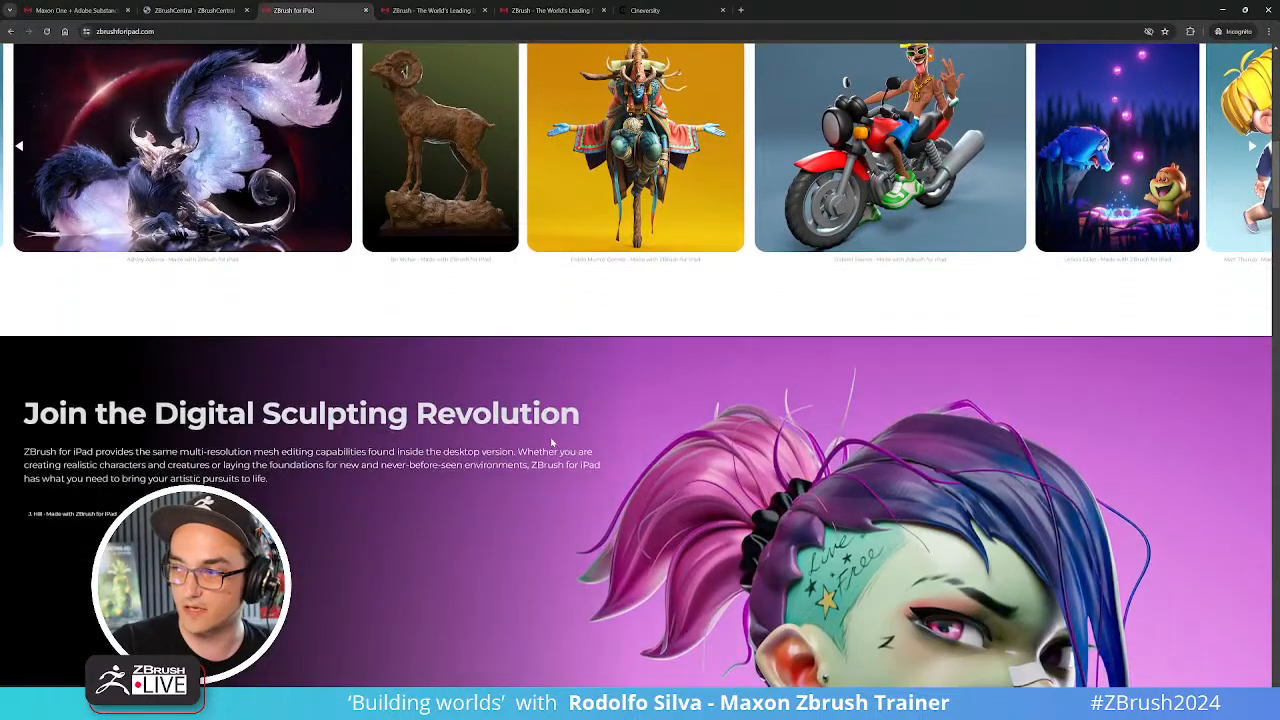
pyautogui.scroll(-5, 571, 461)
pyautogui.click(127, 32)
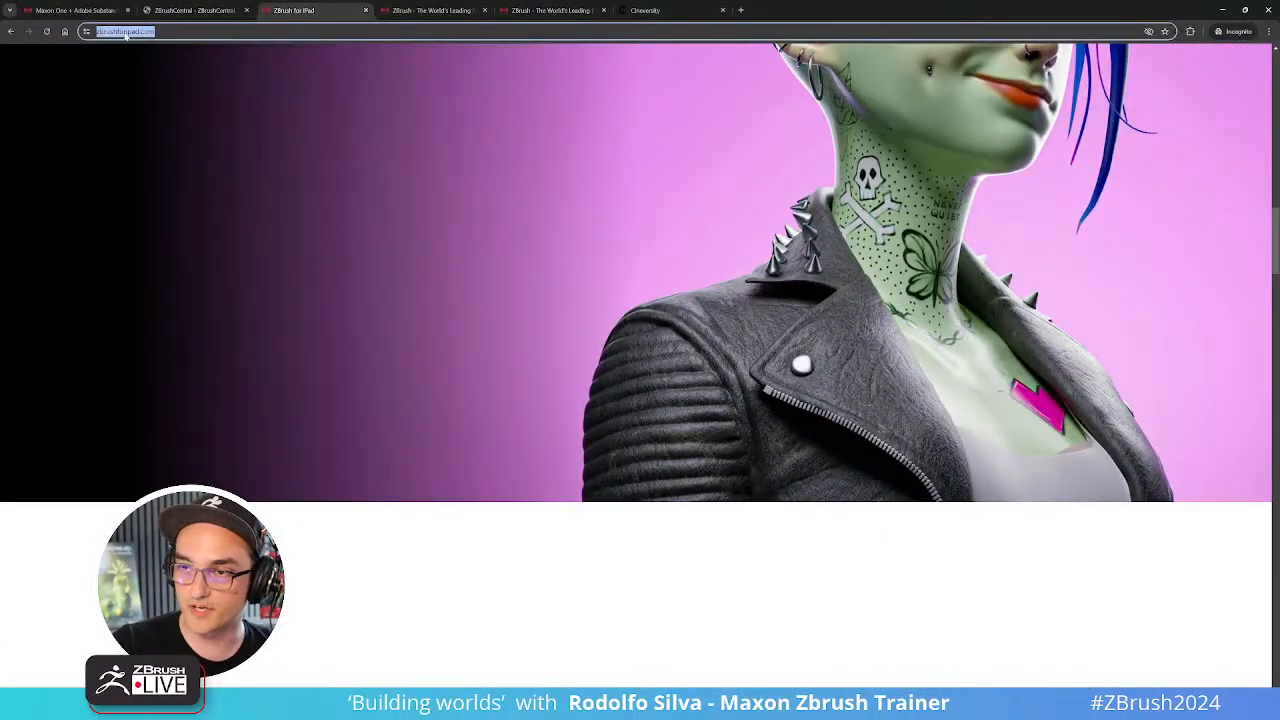
pyautogui.click(497, 466)
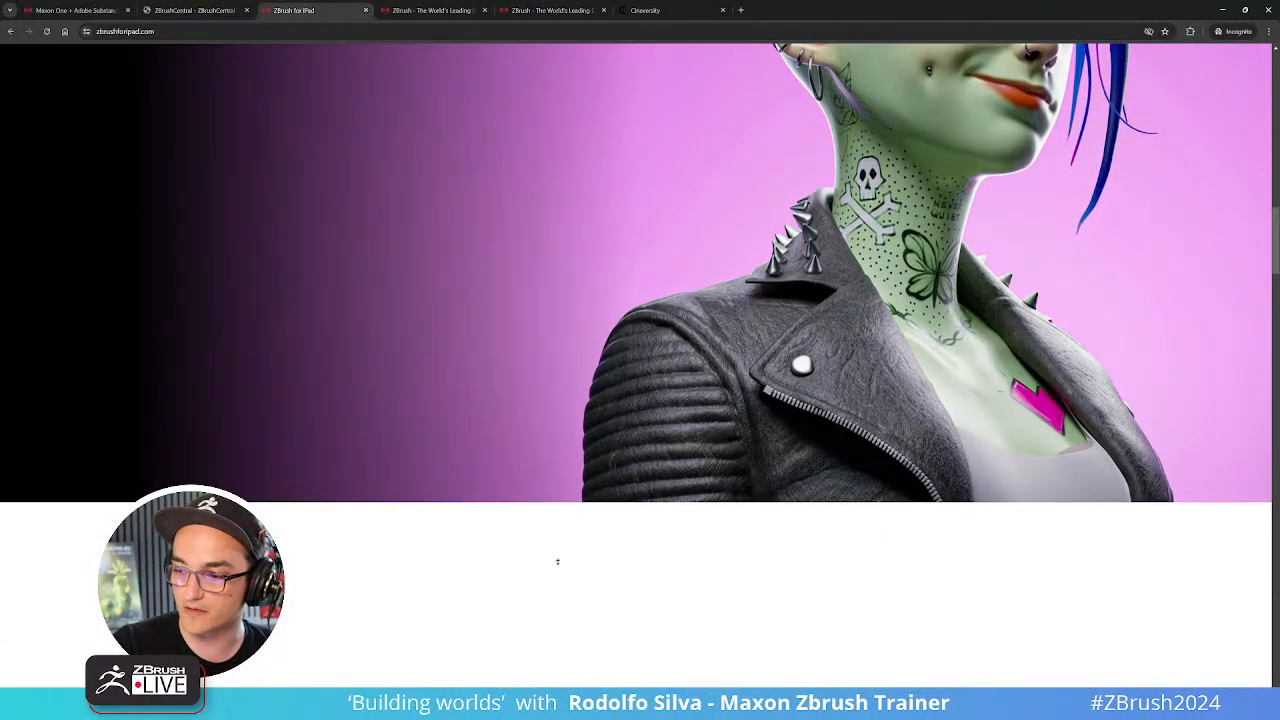
pyautogui.scroll(14, 557, 560)
pyautogui.scroll(-16, 548, 589)
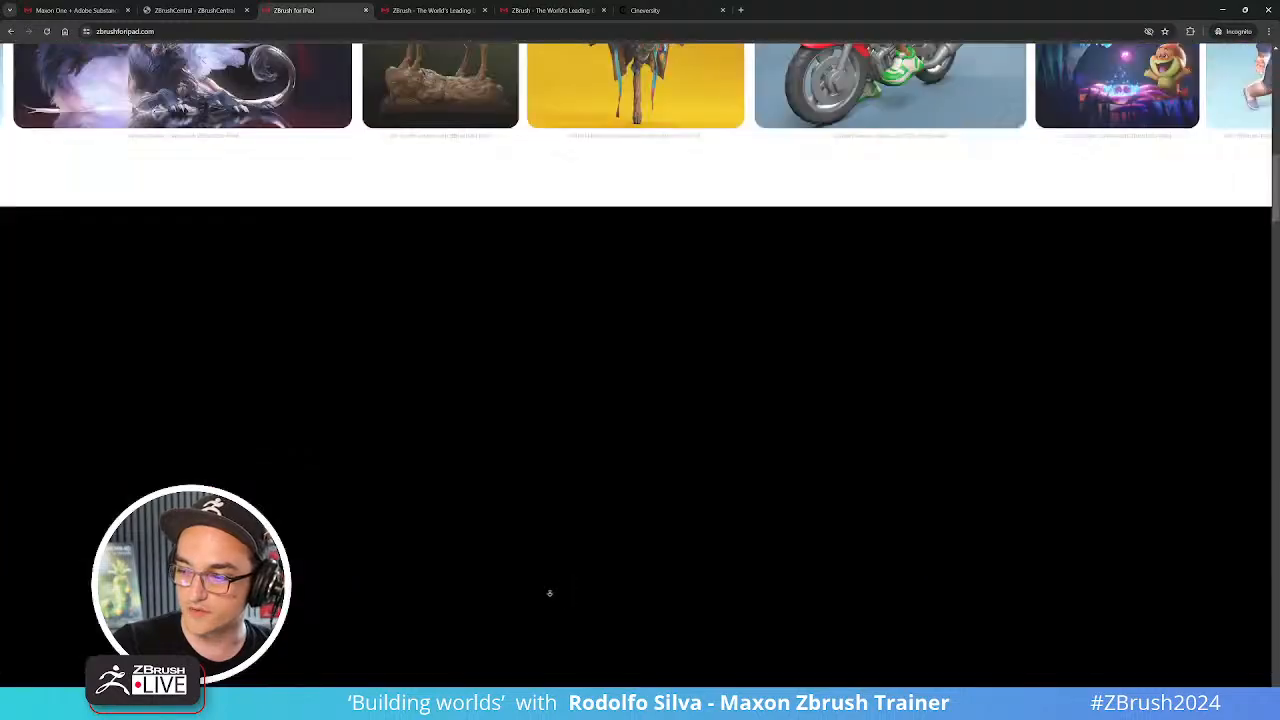
pyautogui.scroll(-1, 559, 499)
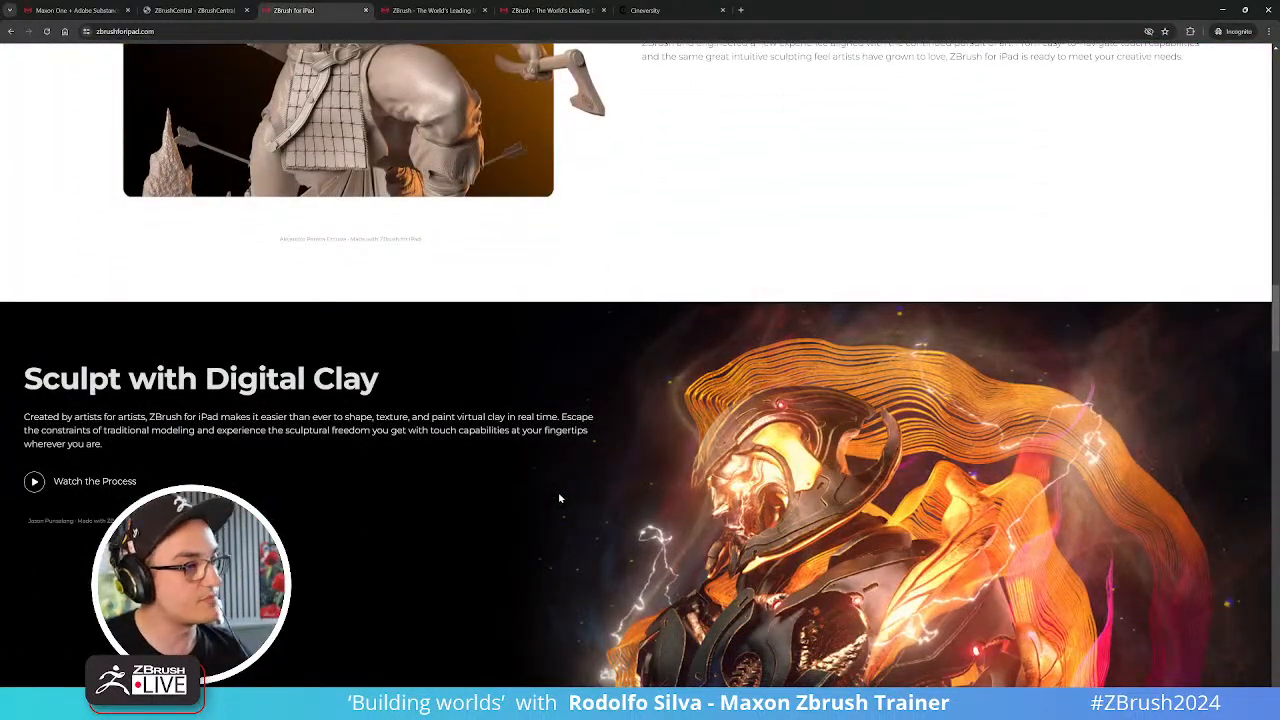
# - Open the ZClassroom page and look over its log-in, sign-up and Courses sections
pyautogui.click(467, 8)
pyautogui.scroll(2, 170, 220)
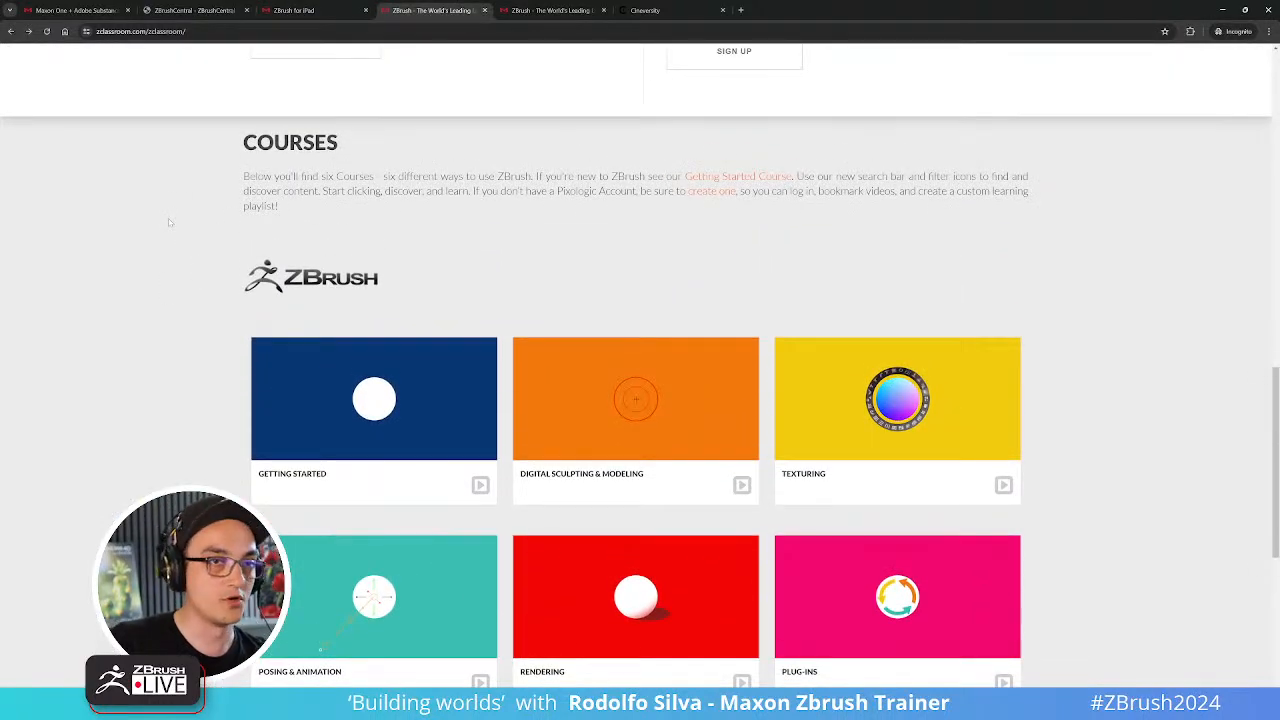
pyautogui.scroll(3, 346, 322)
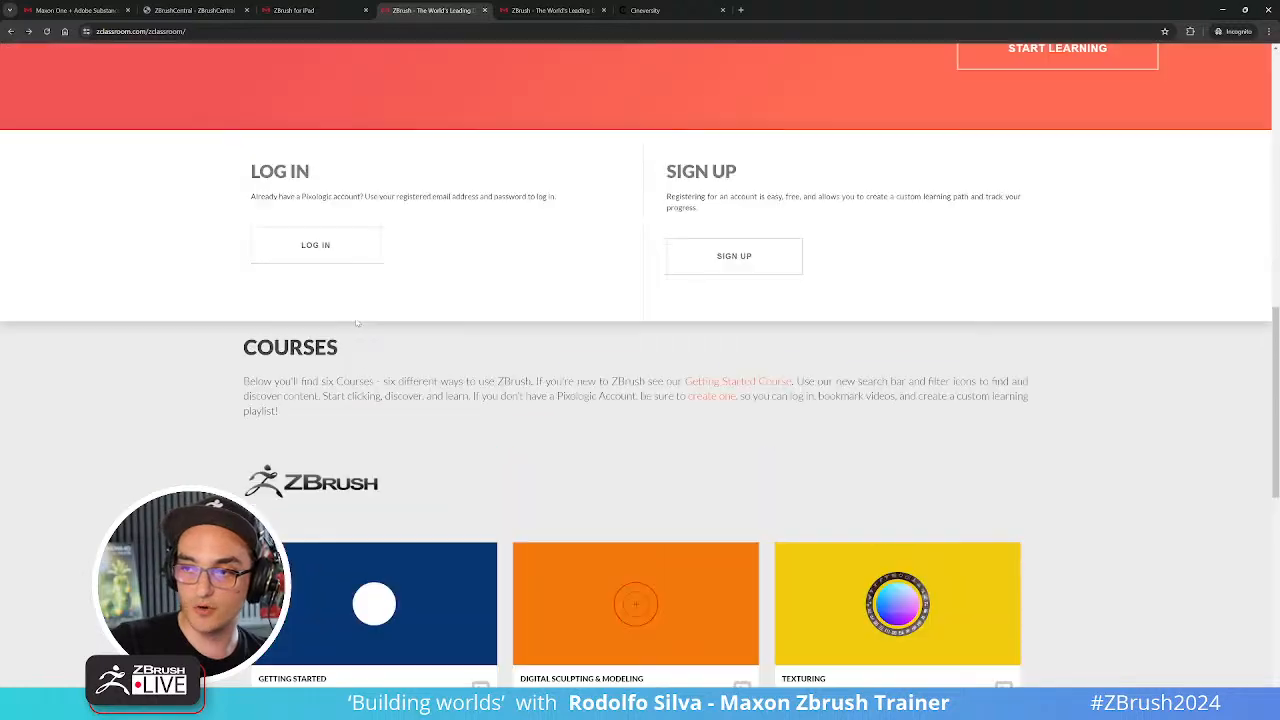
pyautogui.scroll(-4, 346, 322)
# - Open the Getting Started with Maxon ZBrush workshop and look through its lesson list
pyautogui.click(575, 8)
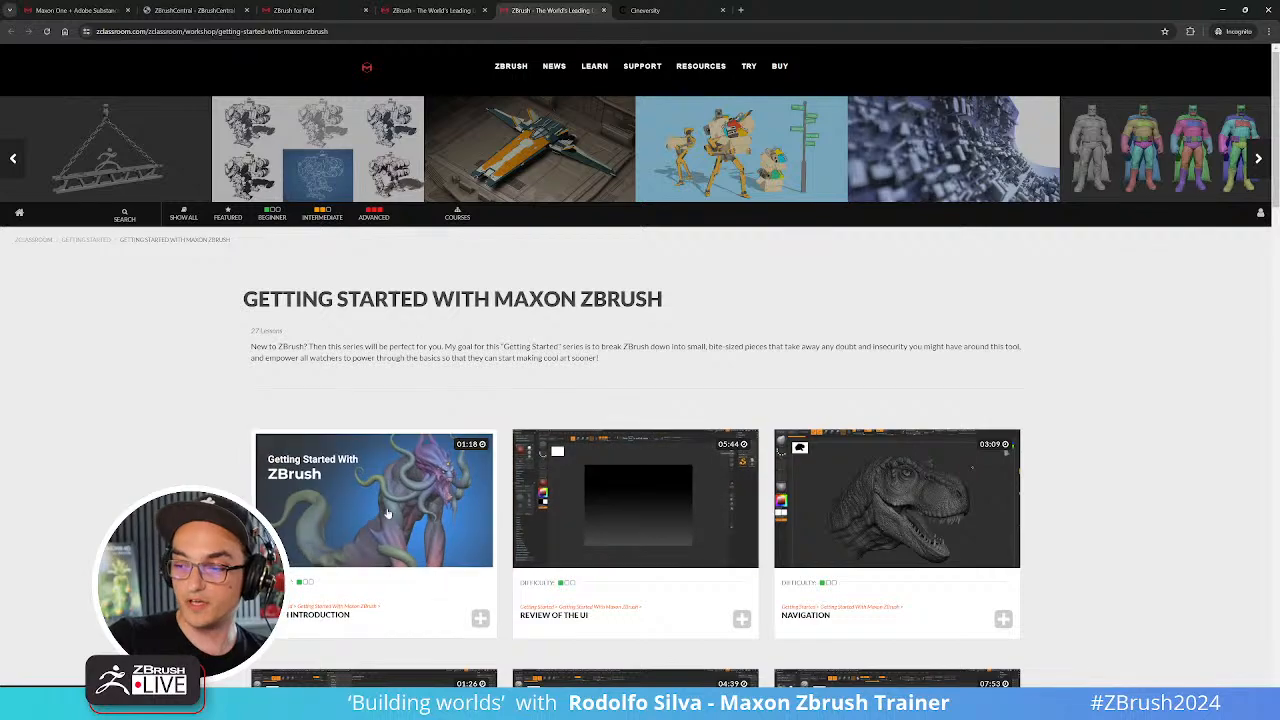
pyautogui.scroll(-2, 635, 523)
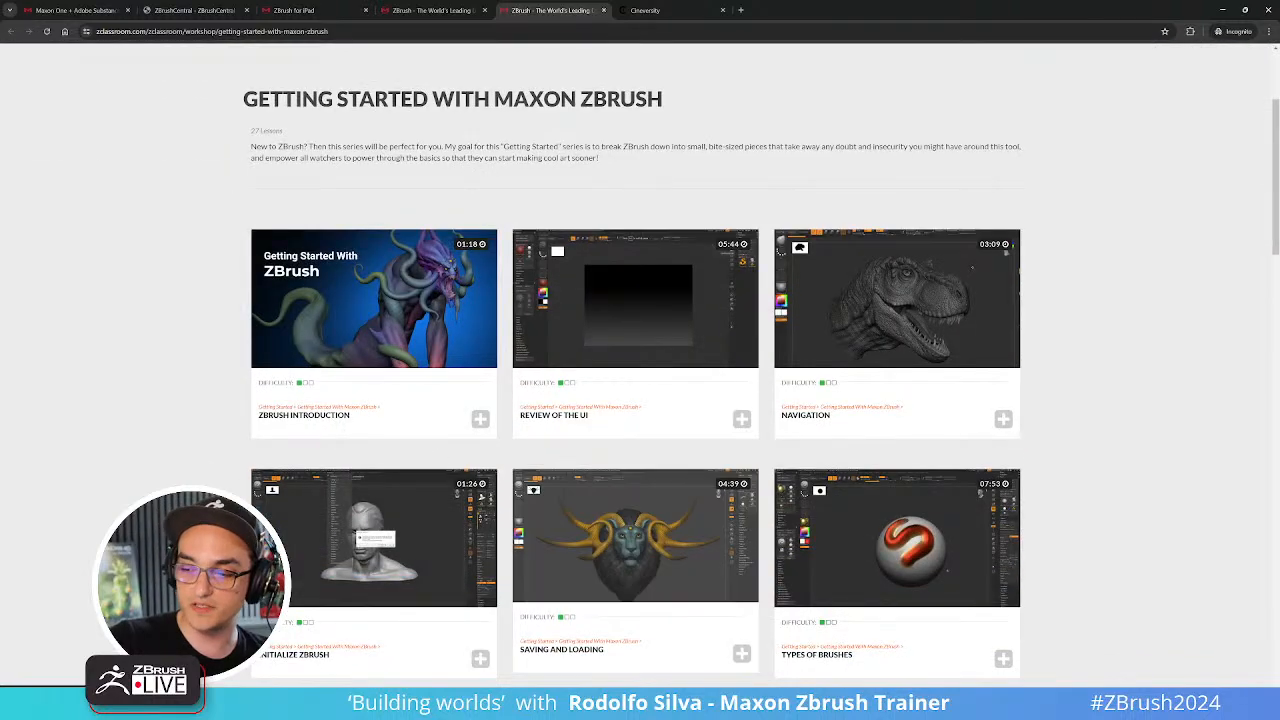
pyautogui.scroll(-2, 635, 523)
pyautogui.scroll(-5, 640, 364)
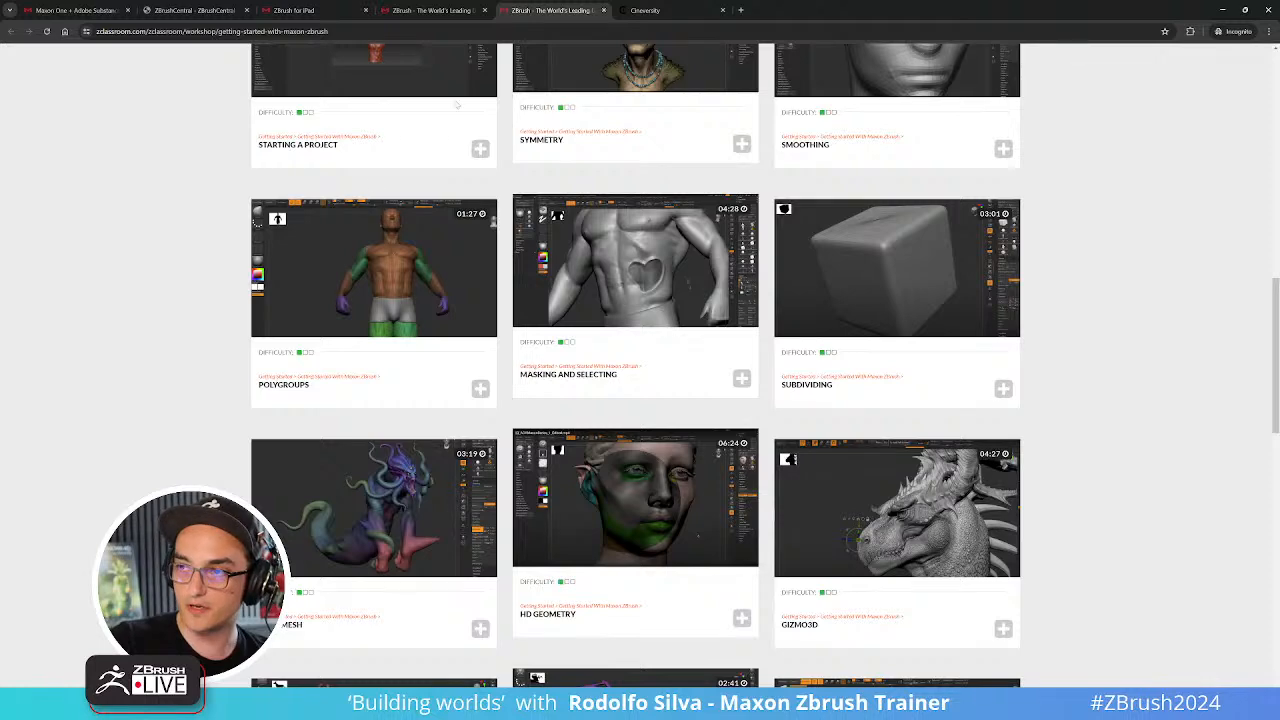
# - Open the Cineversity home page and look over its lesson search and Getting Started series
pyautogui.click(665, 9)
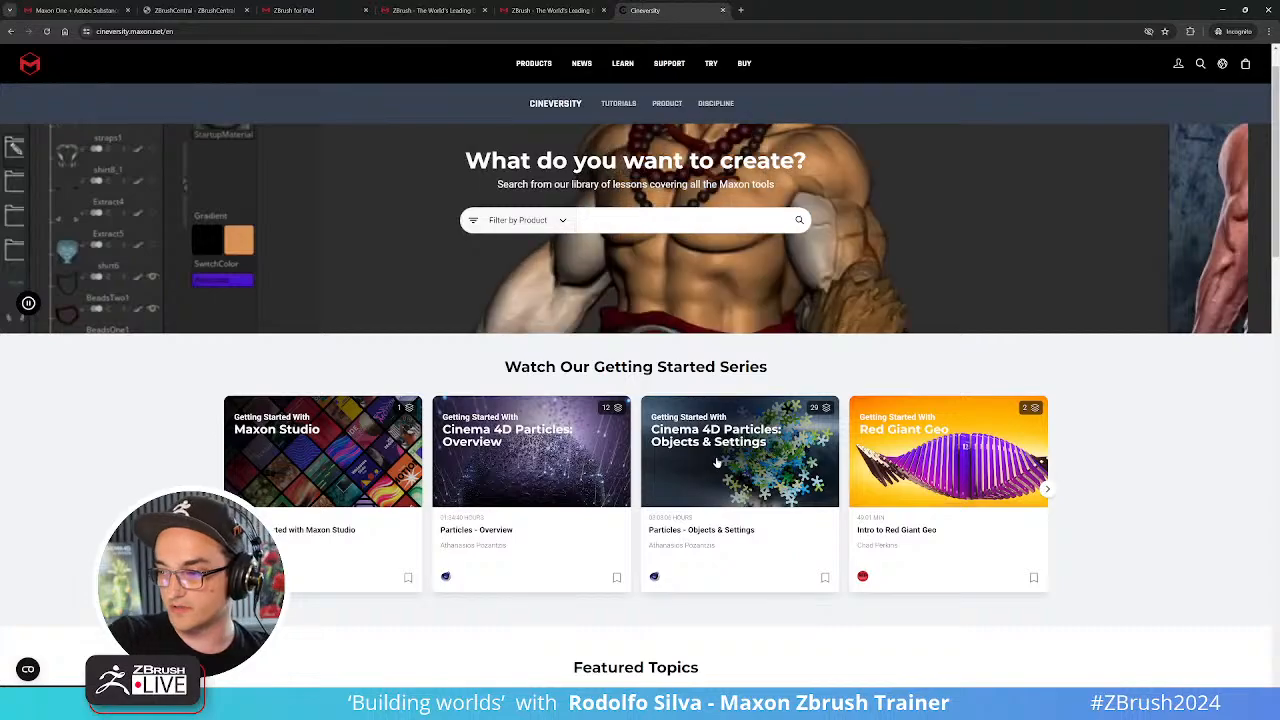
pyautogui.scroll(-1, 463, 435)
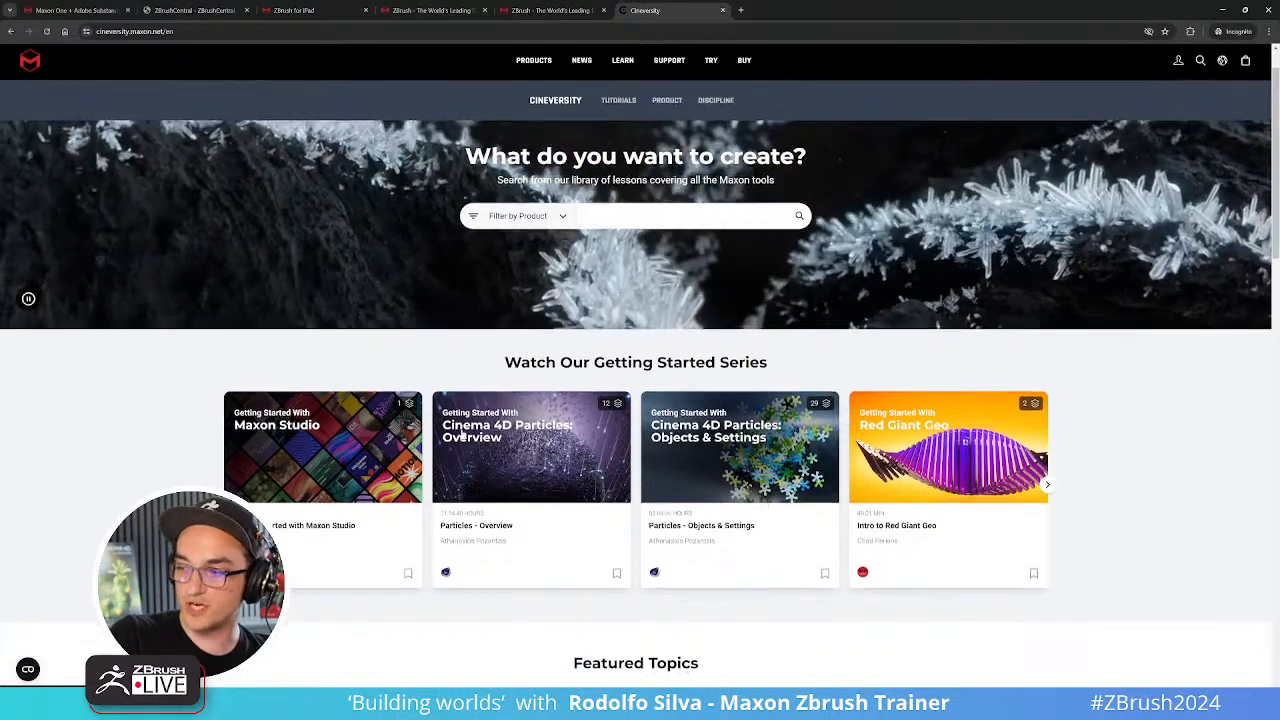
pyautogui.scroll(-5, 463, 435)
pyautogui.scroll(6, 463, 435)
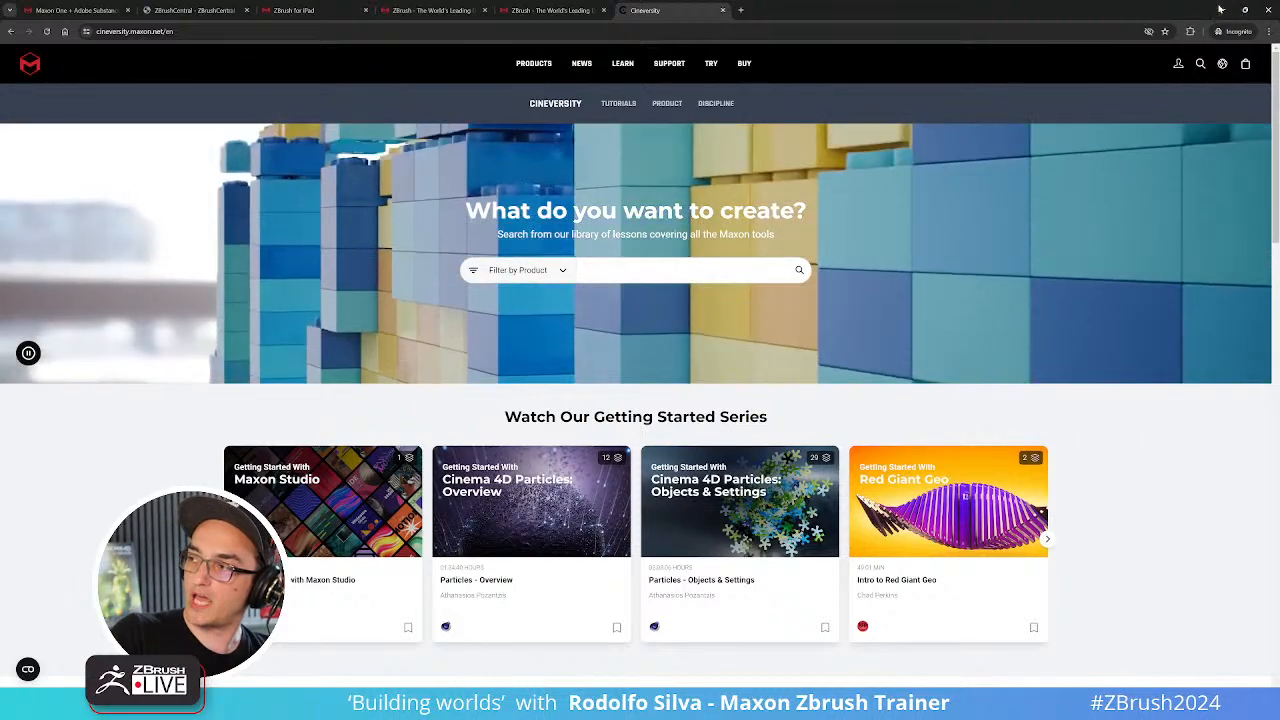
# - Return to the Maxon One + Adobe Substance 3D offer page and show its full web address
pyautogui.click(1220, 10)
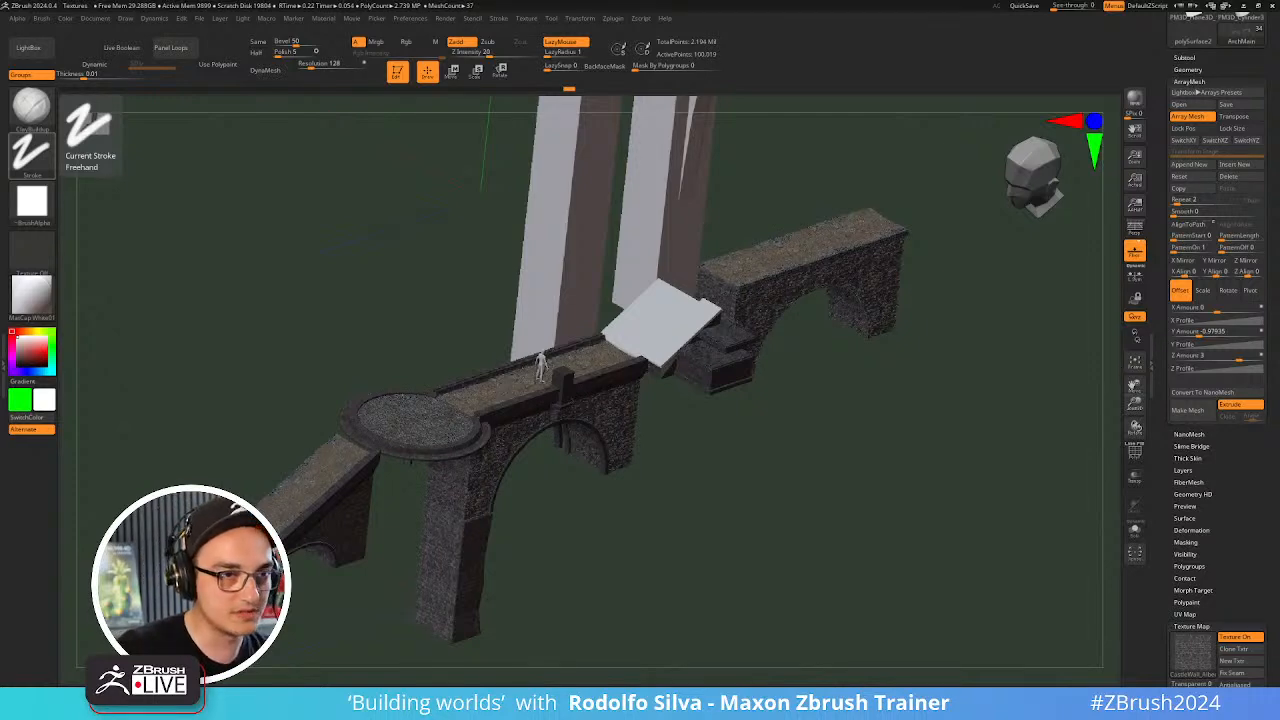
pyautogui.hotkey('alt', 'Tab')
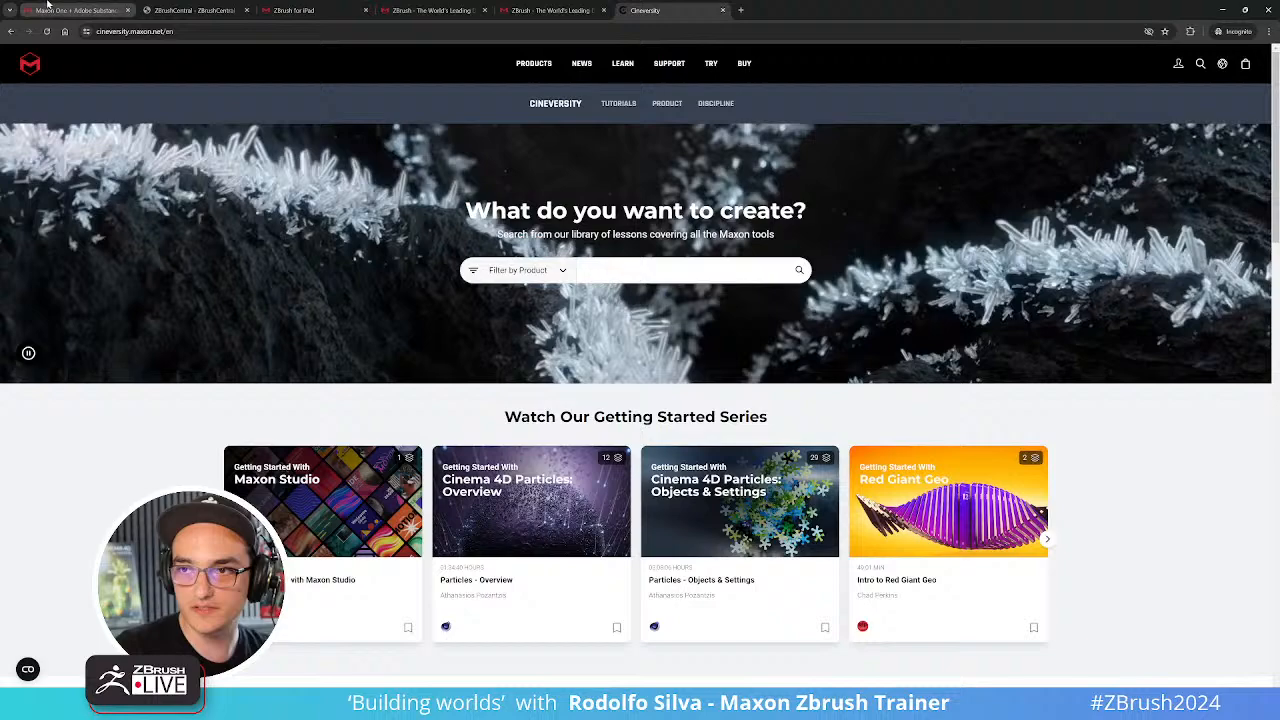
pyautogui.click(46, 6)
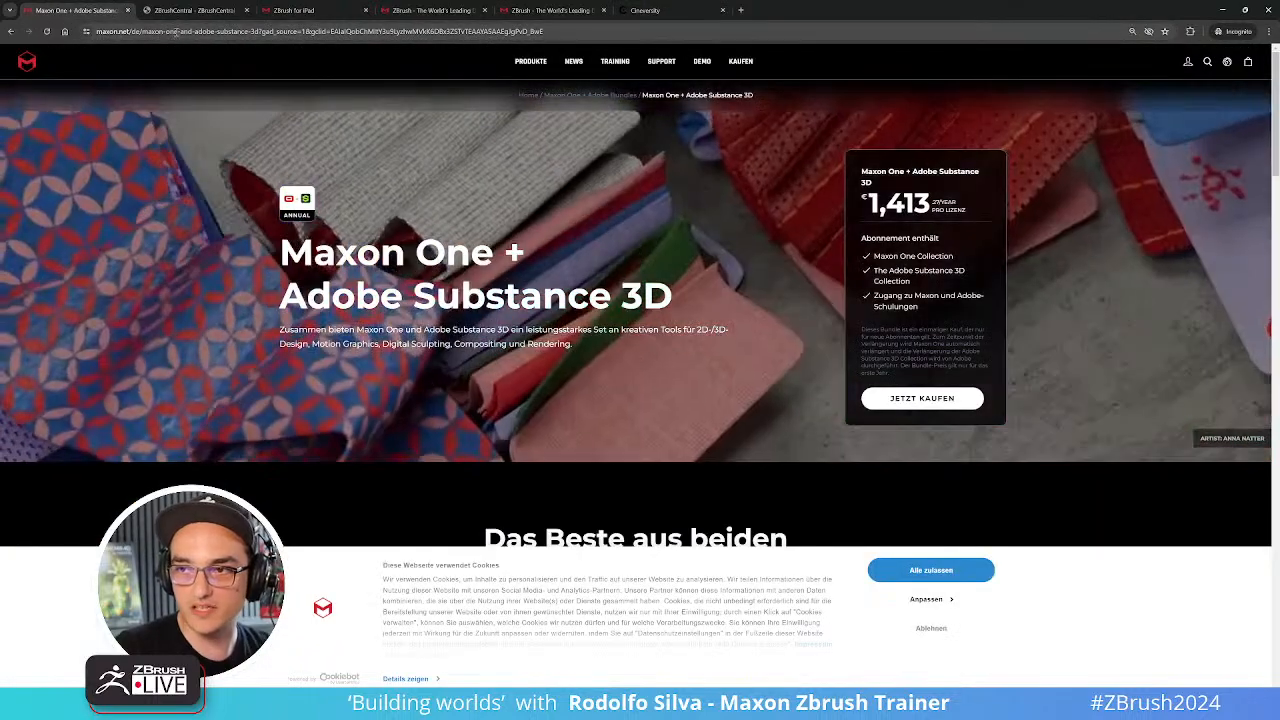
pyautogui.click(170, 31)
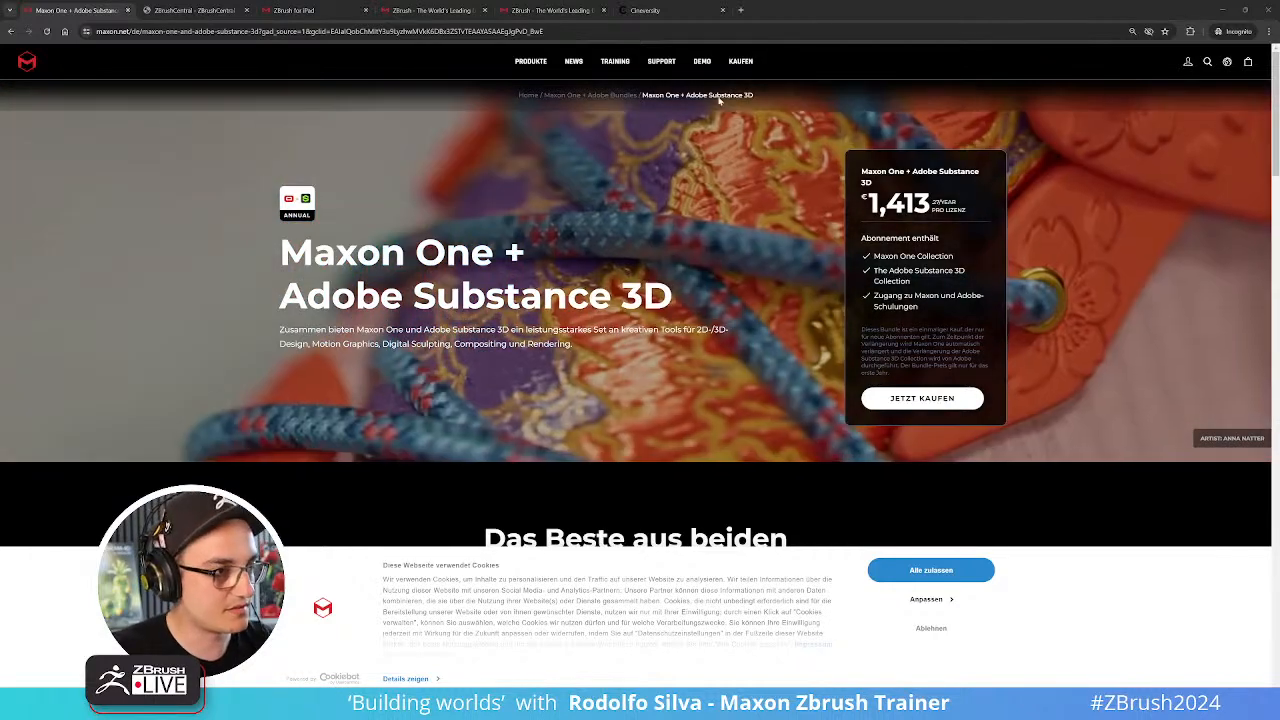
pyautogui.click(654, 31)
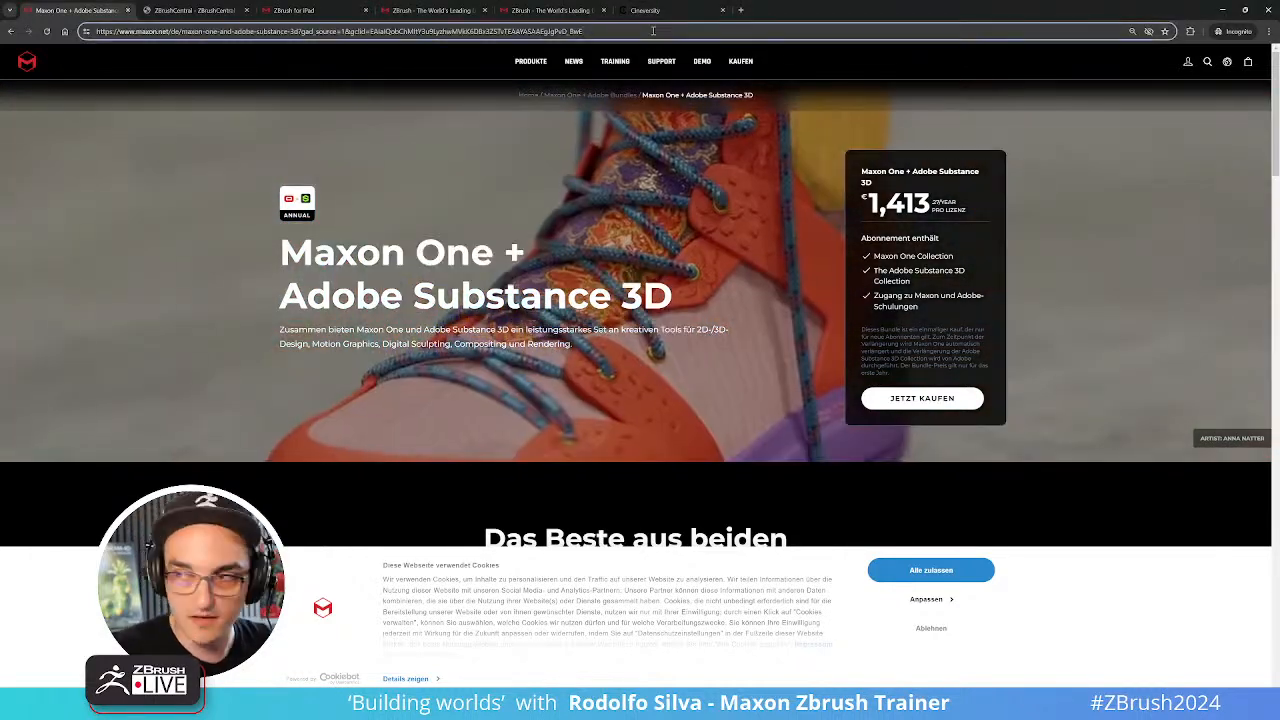
pyautogui.tripleClick(654, 31)
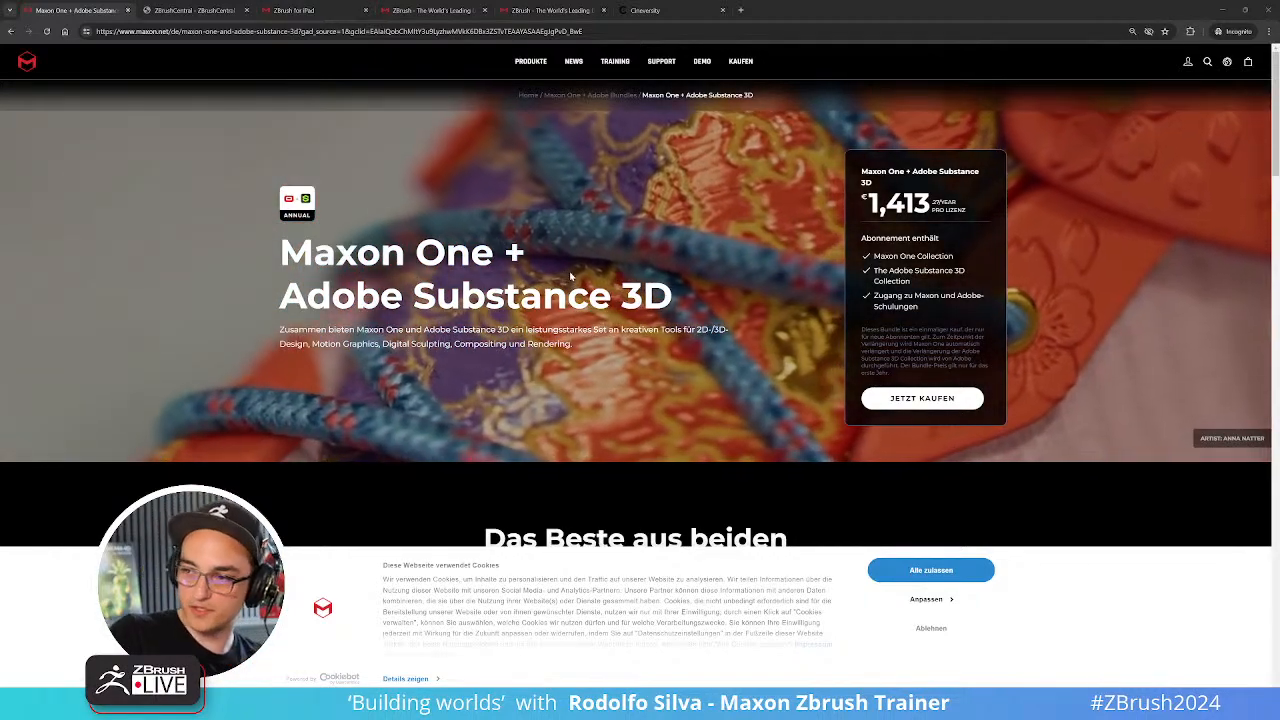
# - Customize the cookie consent to allow only the preset selection and look through the bundle page down to the other bundle options
pyautogui.scroll(-10, 571, 276)
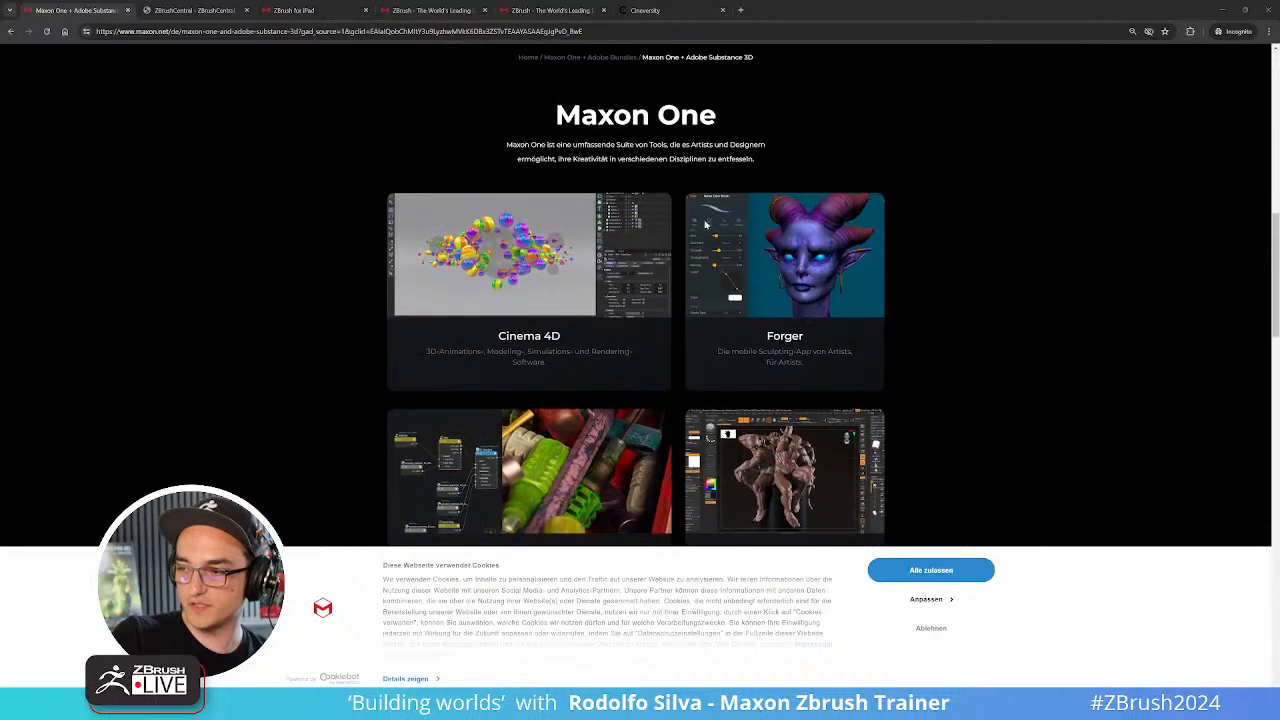
pyautogui.click(929, 599)
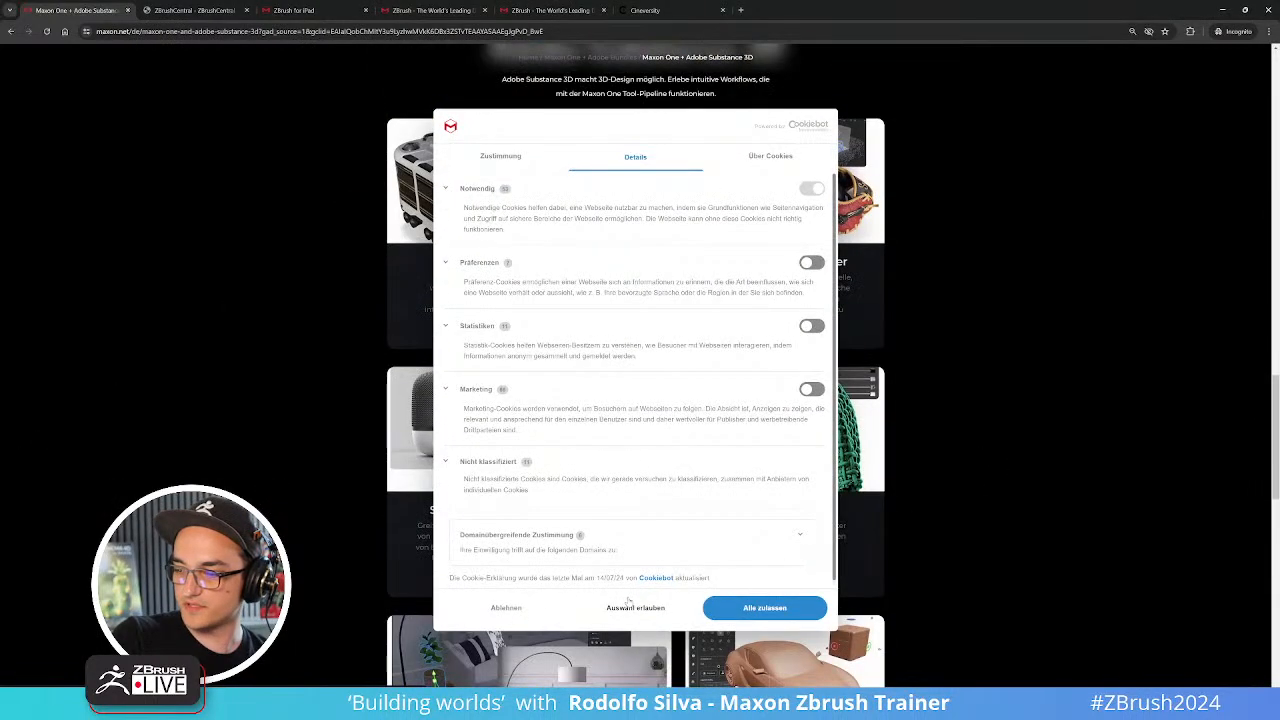
pyautogui.click(632, 608)
pyautogui.scroll(-10, 953, 540)
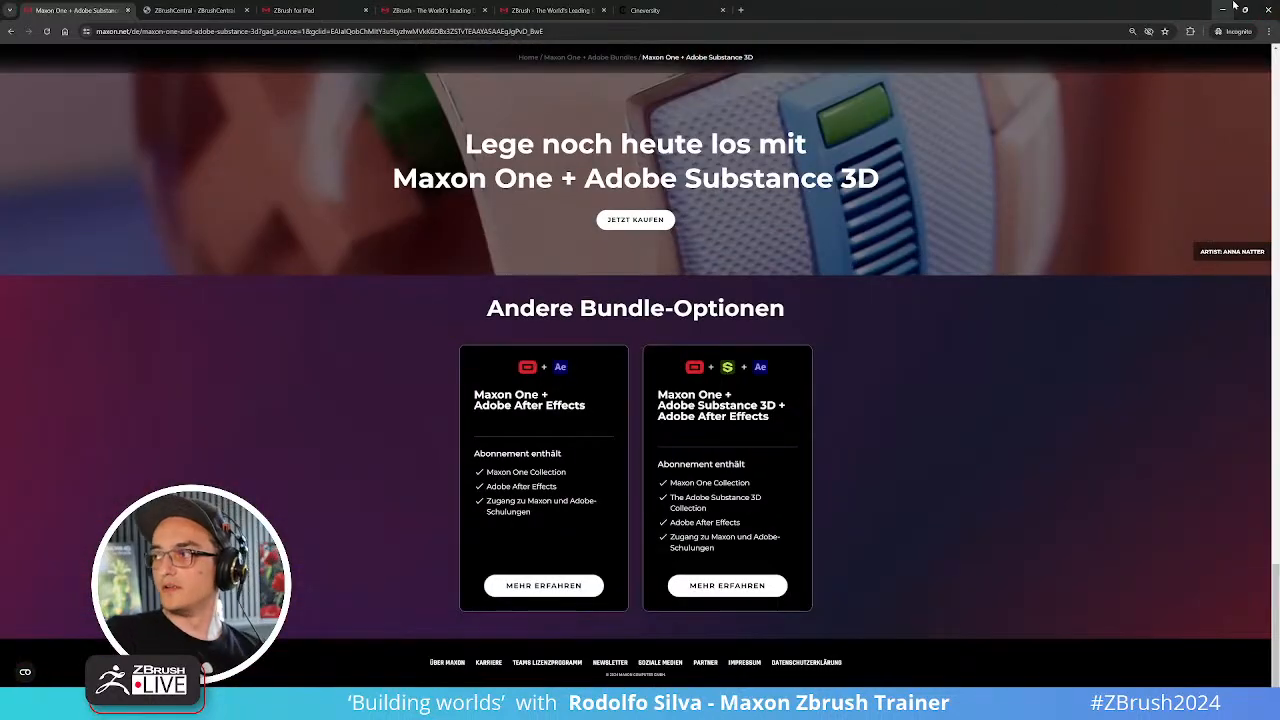
# - Switch to ZBrush and examine the stone bridge scene from above, from the side and close up at the arch and railing
pyautogui.click(1222, 9)
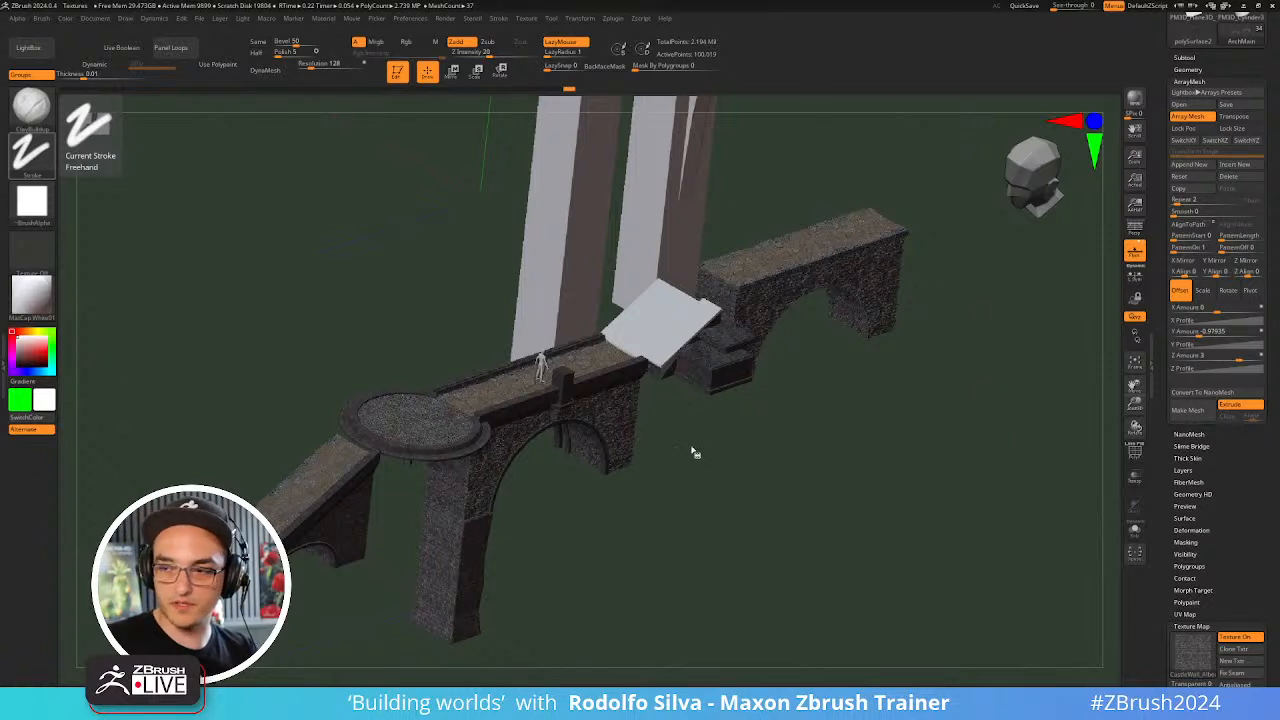
pyautogui.moveTo(692, 449); pyautogui.dragTo(685, 476)
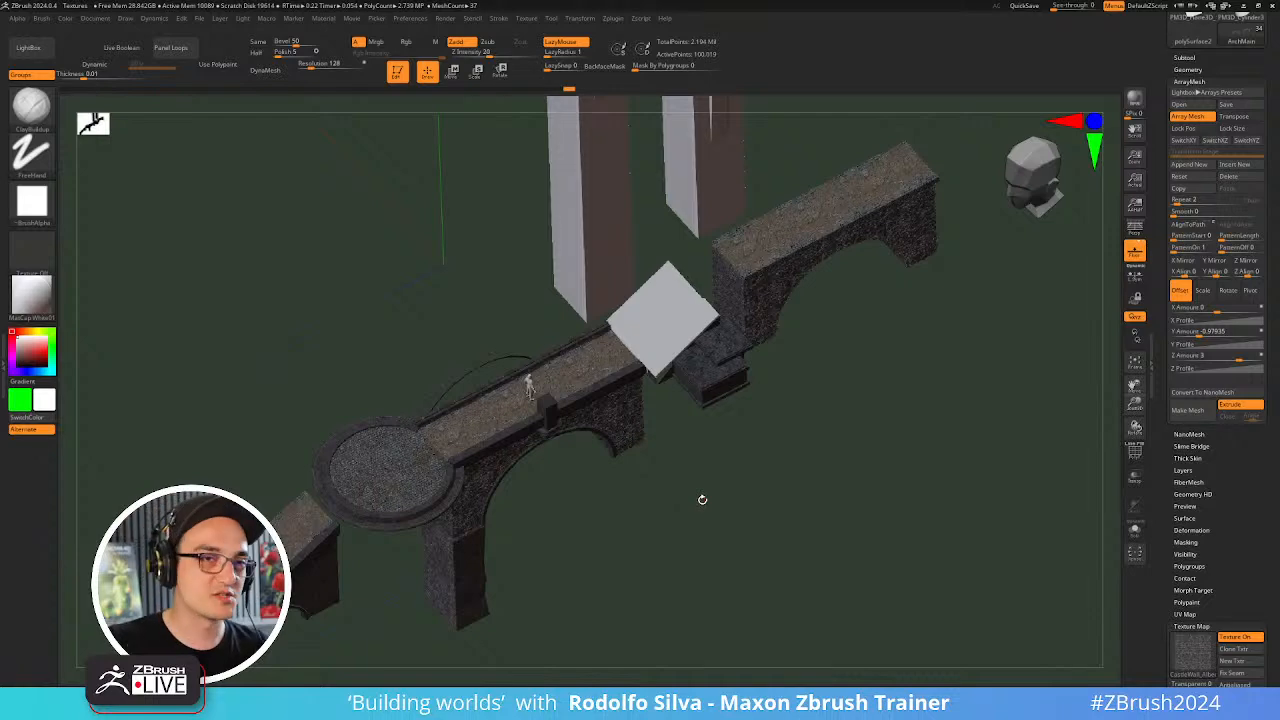
pyautogui.moveTo(708, 499); pyautogui.dragTo(701, 459)
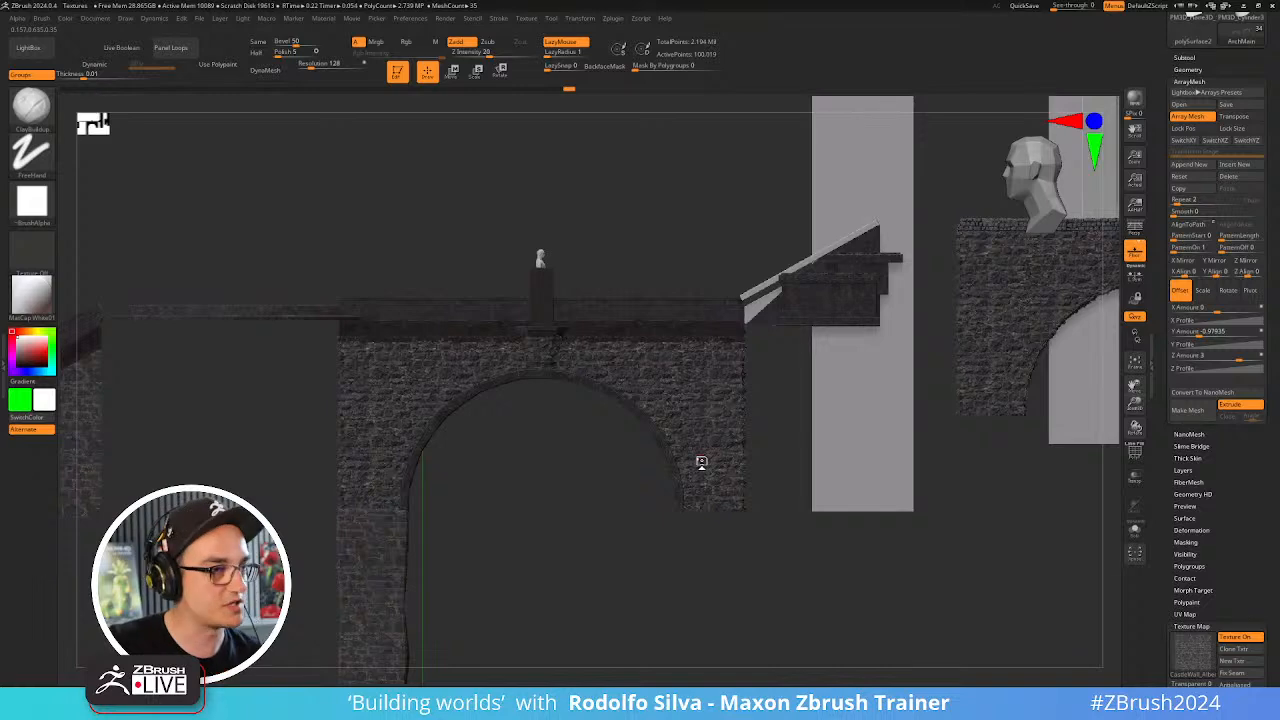
pyautogui.moveTo(614, 491); pyautogui.dragTo(571, 491)
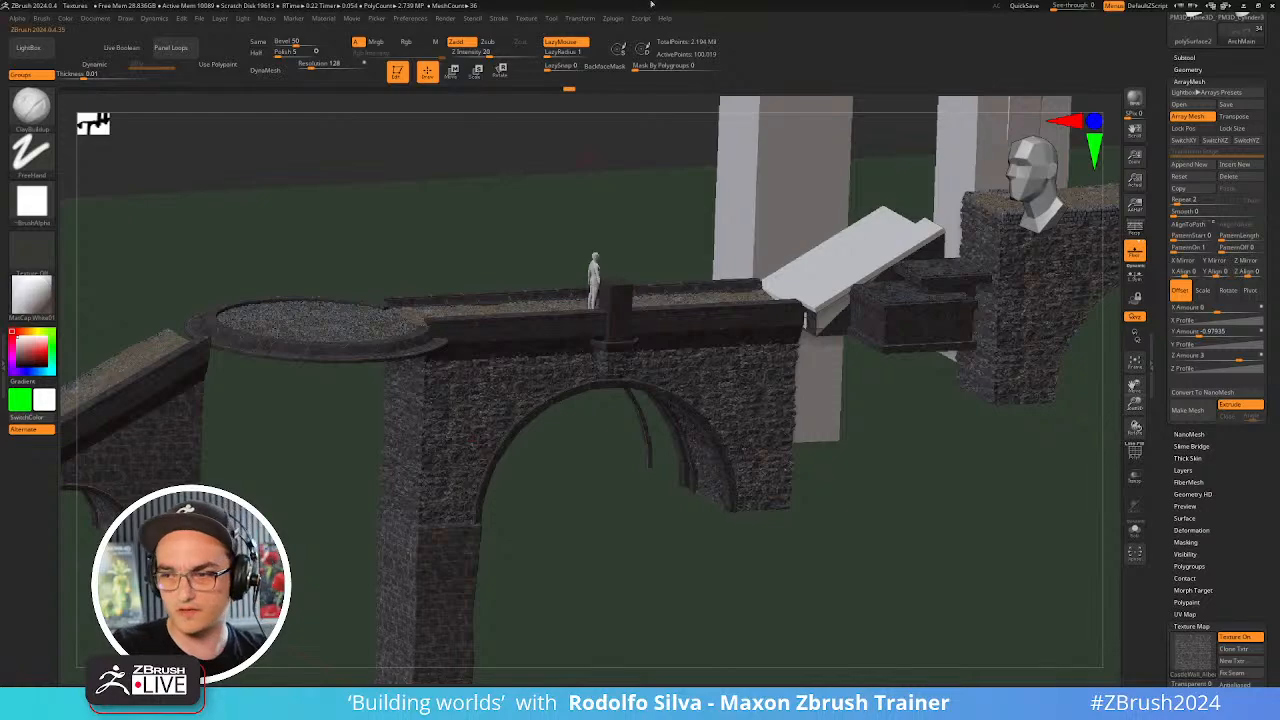
pyautogui.moveTo(642, 240); pyautogui.dragTo(677, 311)
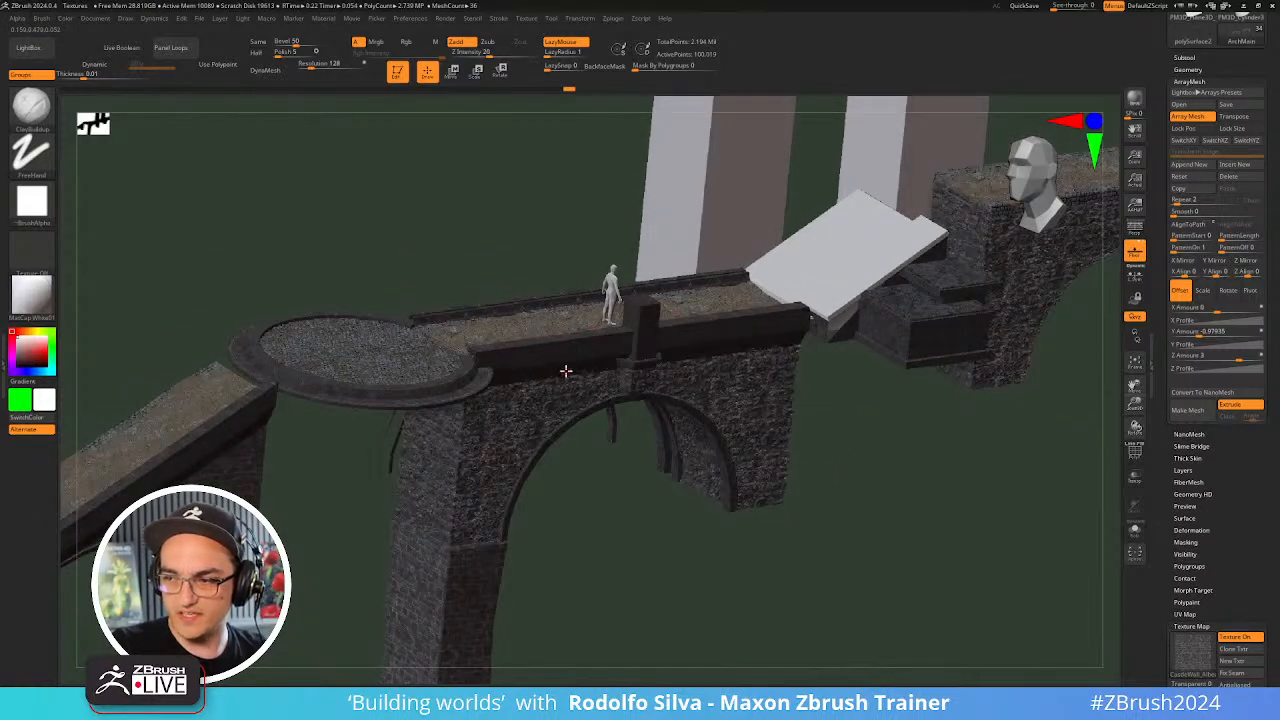
pyautogui.keyDown('ctrl'); pyautogui.moveTo(566, 371); pyautogui.dragTo(597, 365, button='right'); pyautogui.keyUp('ctrl')
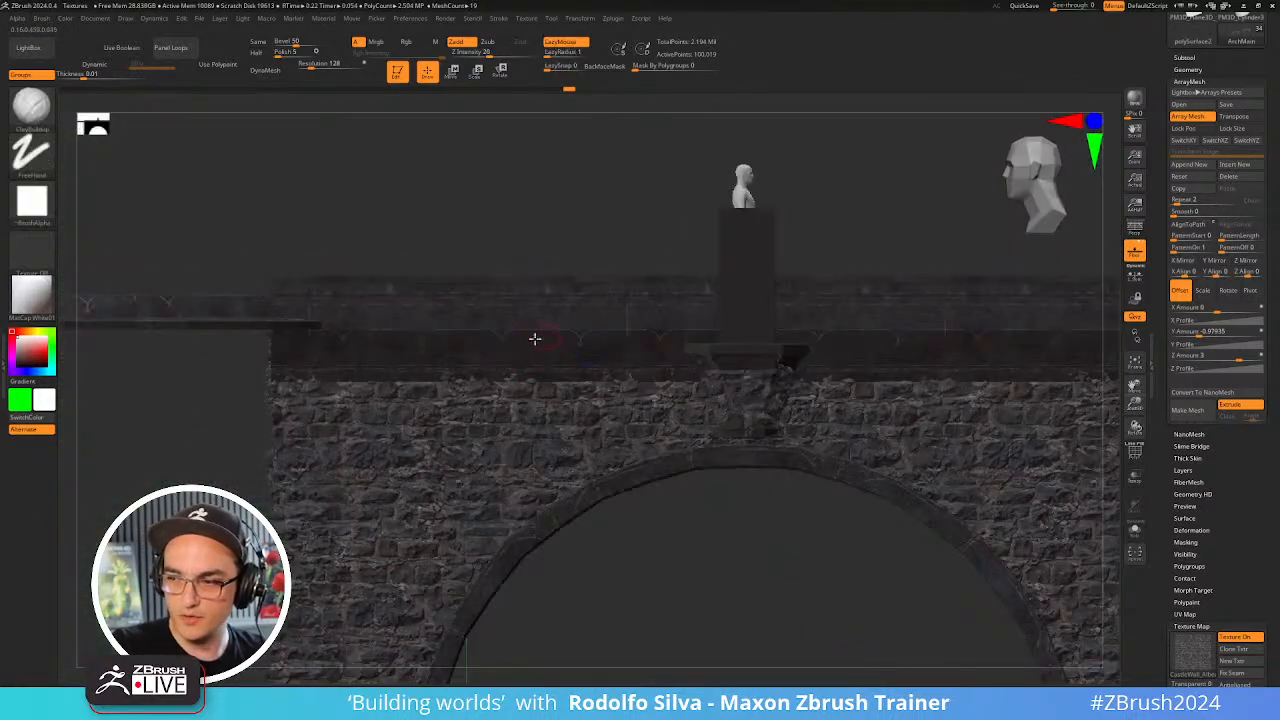
# - Select the arch side trim along the outer edge of the bridge railing and isolate it from the other subtools
pyautogui.moveTo(534, 340); pyautogui.dragTo(569, 351, button='right')
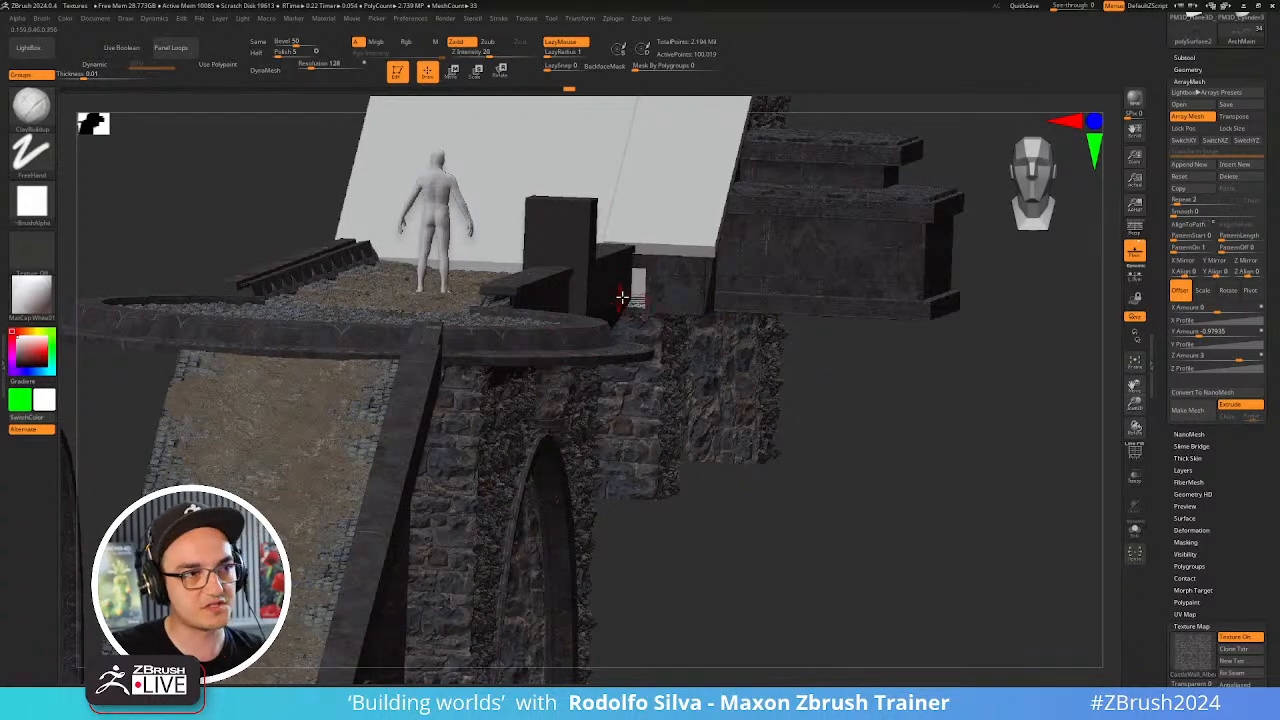
pyautogui.moveTo(624, 338); pyautogui.dragTo(666, 320, button='right')
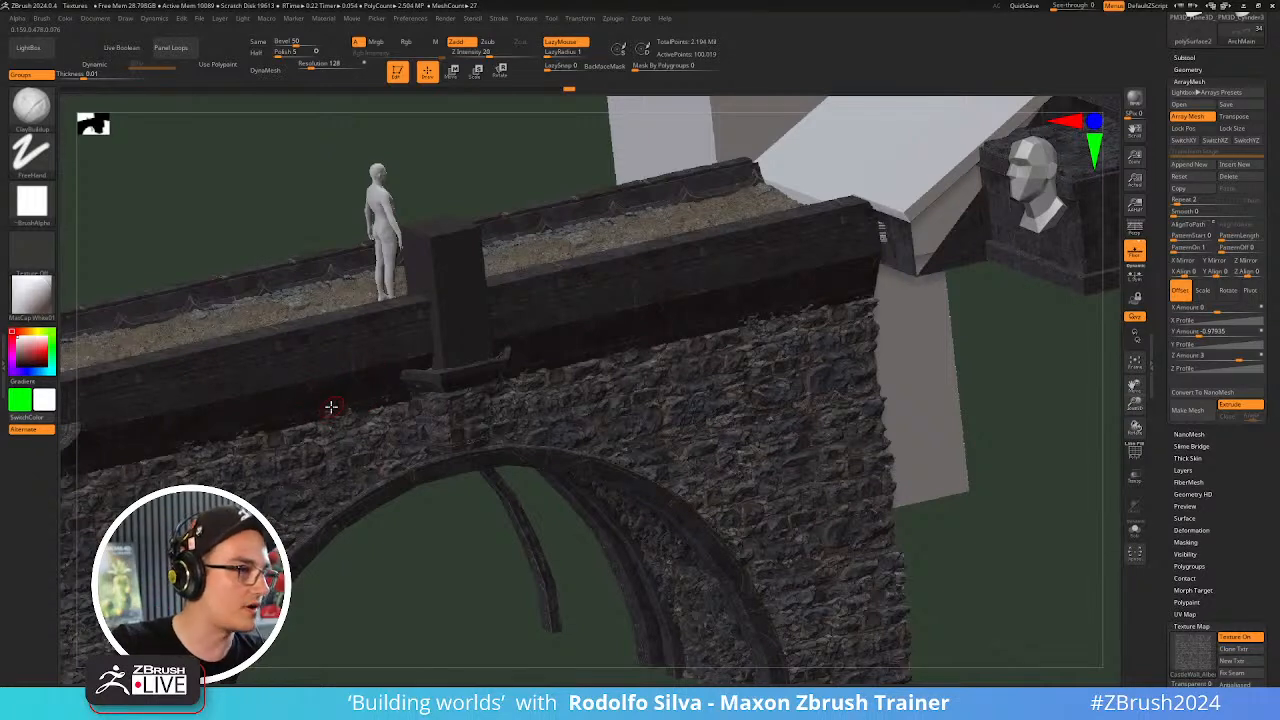
pyautogui.keyDown('alt'); pyautogui.click(378, 372); pyautogui.keyUp('alt')
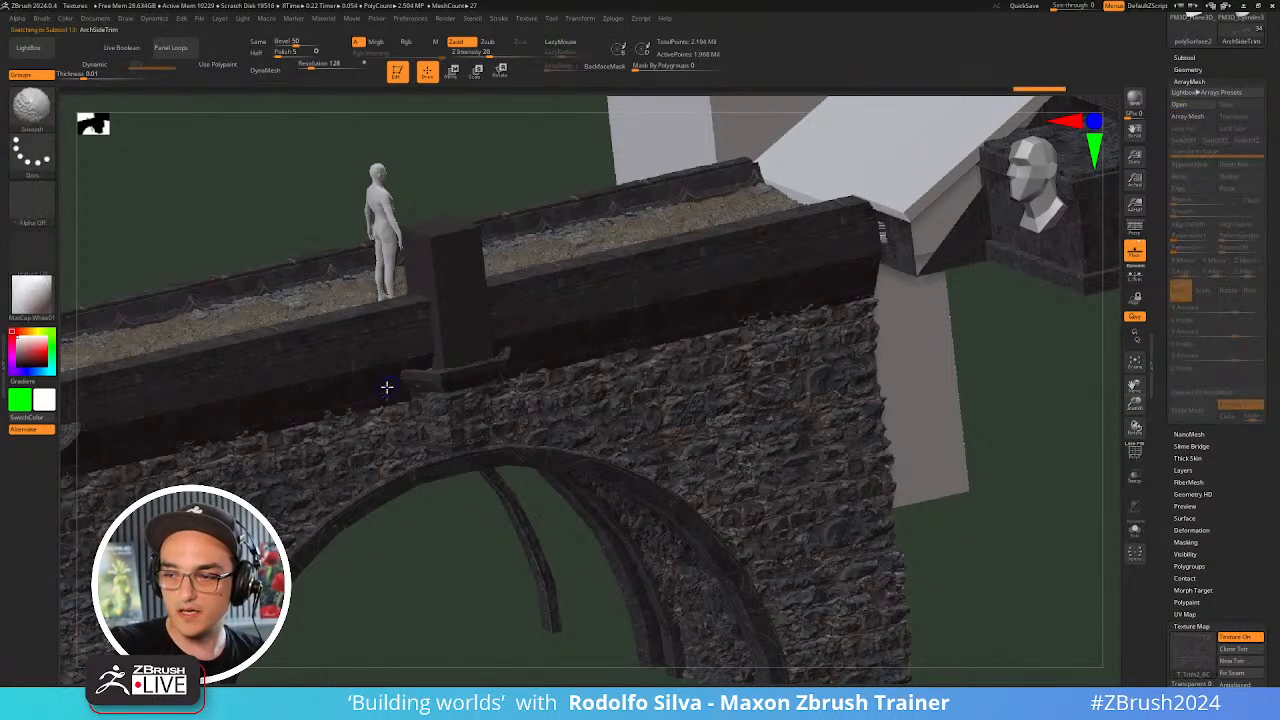
pyautogui.hotkey('shift', 'f')
pyautogui.hotkey('shift', 'f')
pyautogui.hotkey('alt', 's')
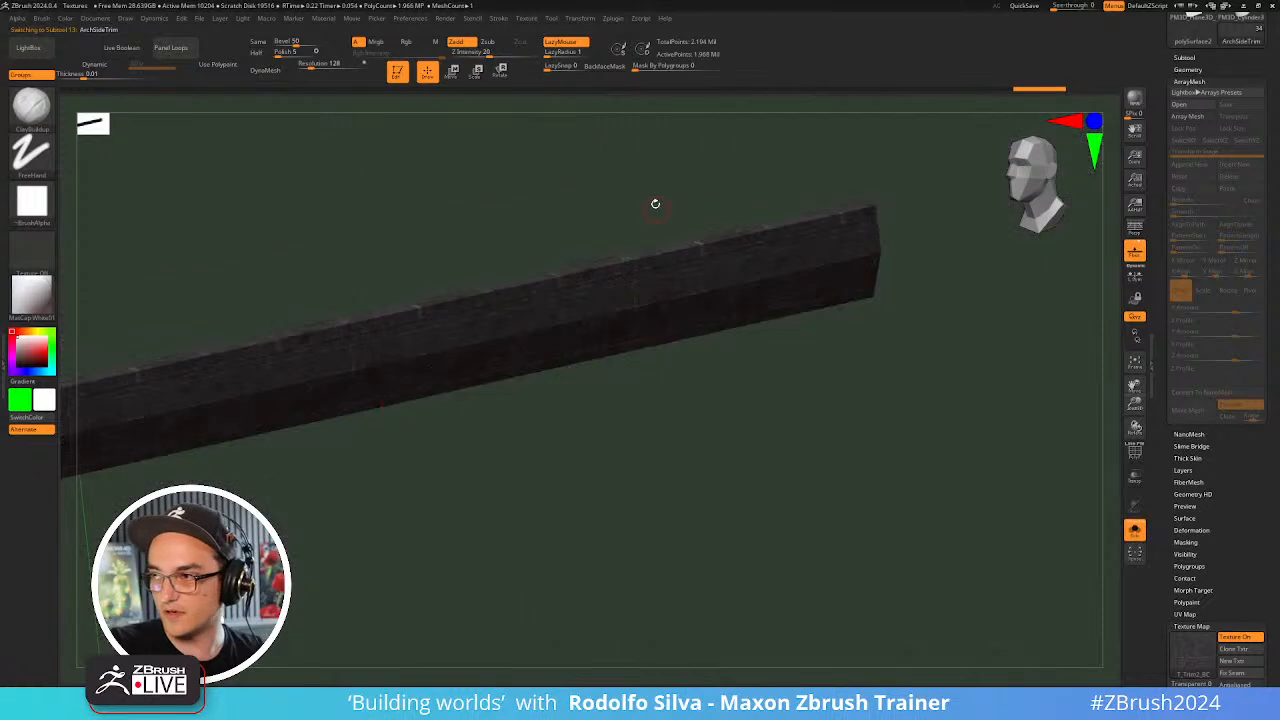
pyautogui.moveTo(616, 389); pyautogui.dragTo(583, 380)
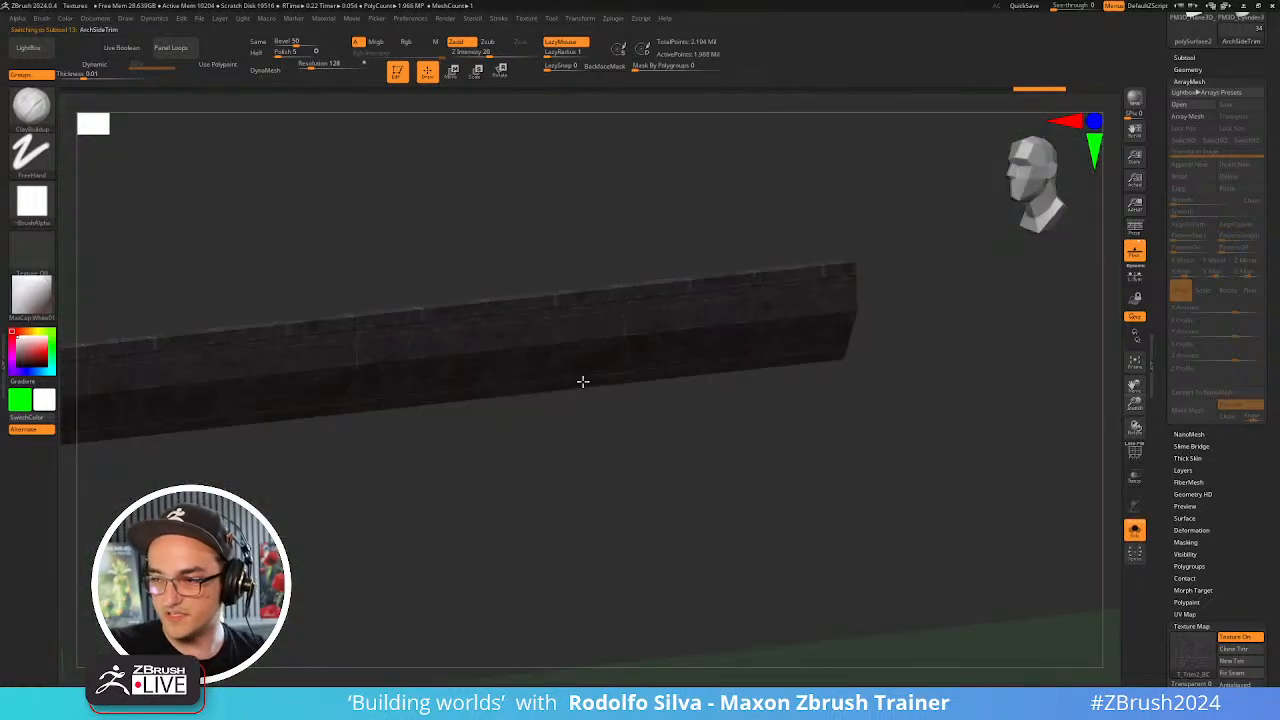
# - Step the arch side trim back through its undo history to the low-poly stage and inspect its textured surface
pyautogui.hotkey('ctrl', 'z')
pyautogui.hotkey('ctrl', 'z')
pyautogui.hotkey('ctrl', 'z')
pyautogui.hotkey('ctrl', 'z')
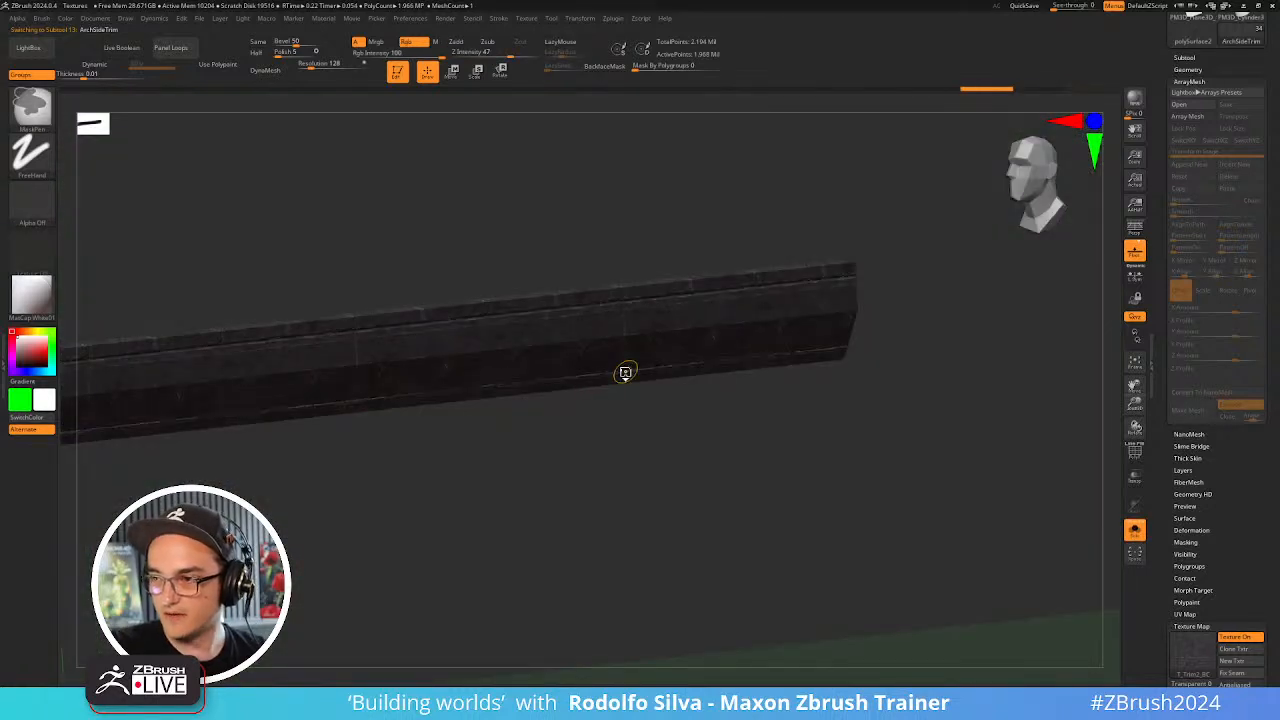
pyautogui.hotkey('ctrl', 'z')
pyautogui.hotkey('ctrl', 'z')
pyautogui.hotkey('ctrl', 'z')
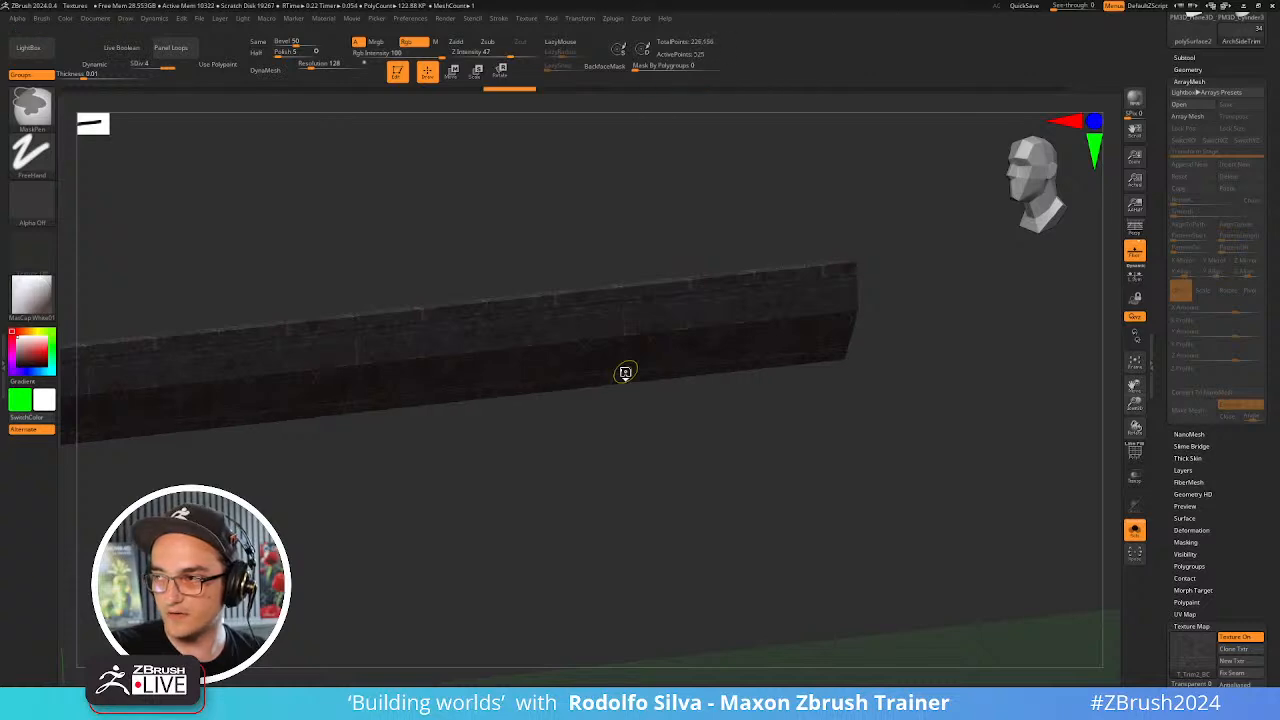
pyautogui.hotkey('ctrl', 'z')
pyautogui.hotkey('ctrl', 'z')
pyautogui.hotkey('ctrl', 'z')
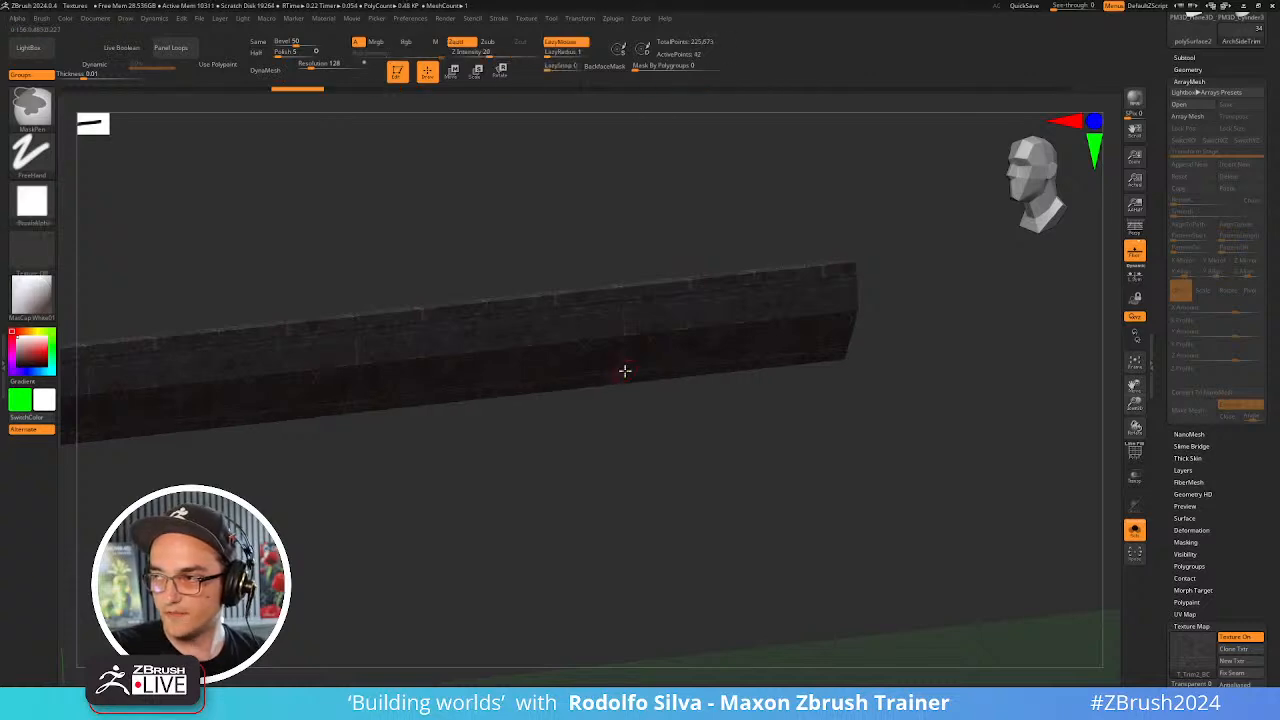
pyautogui.hotkey('ctrl', 'z')
pyautogui.hotkey('ctrl', 'z')
pyautogui.hotkey('ctrl', 'z')
pyautogui.hotkey('ctrl', 'z')
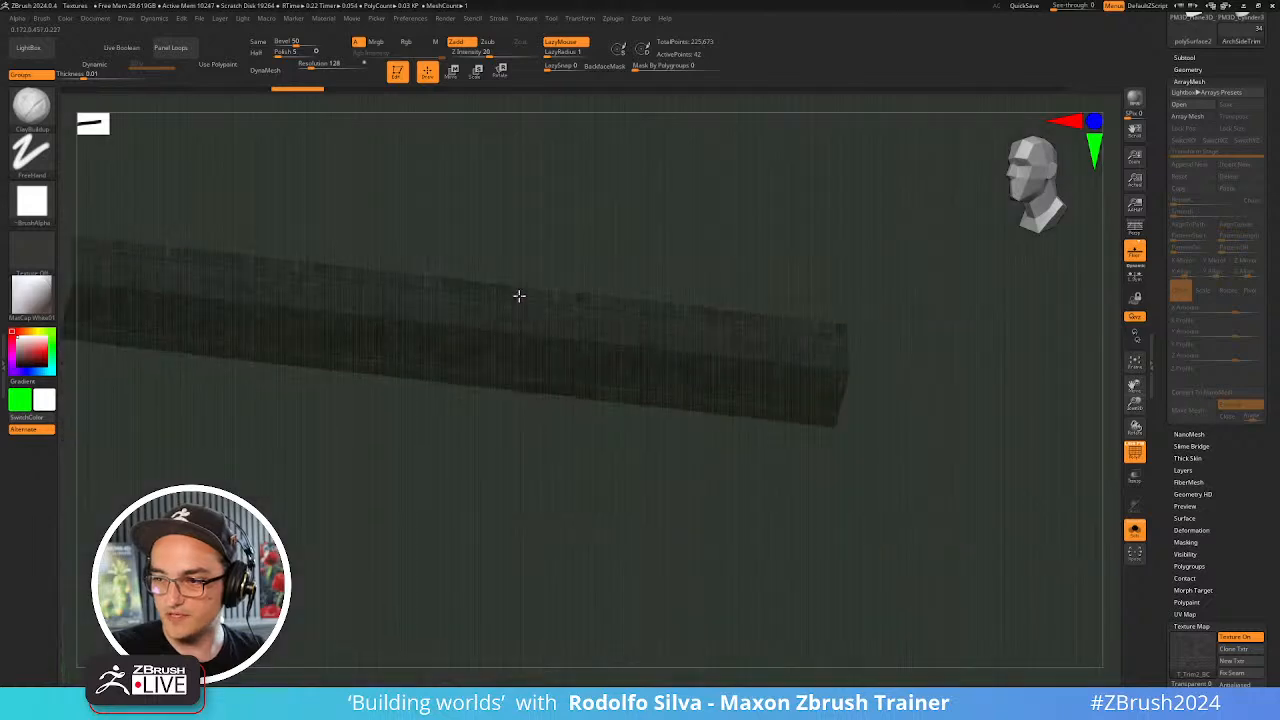
pyautogui.hotkey('ctrl', 'z')
pyautogui.hotkey('ctrl', 'z')
pyautogui.hotkey('ctrl', 'z')
pyautogui.hotkey('ctrl', 'z')
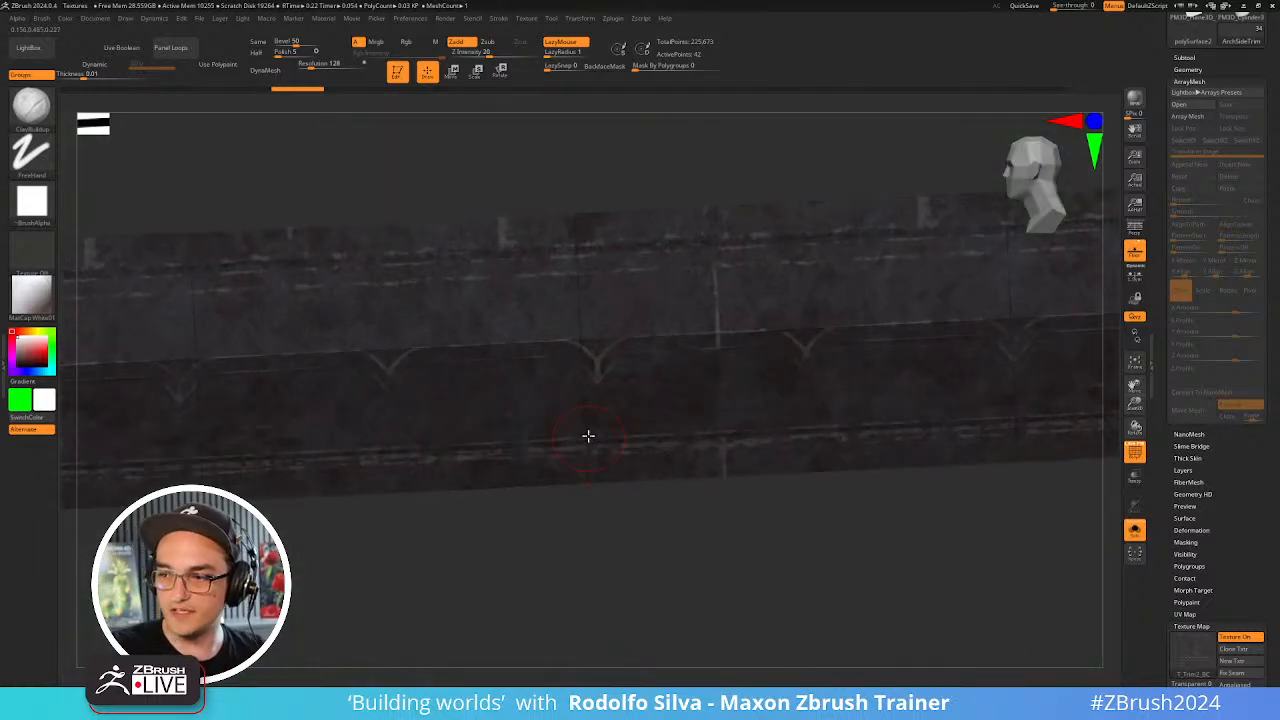
pyautogui.hotkey('ctrl', 'z')
pyautogui.hotkey('ctrl', 'z')
pyautogui.hotkey('ctrl', 'z')
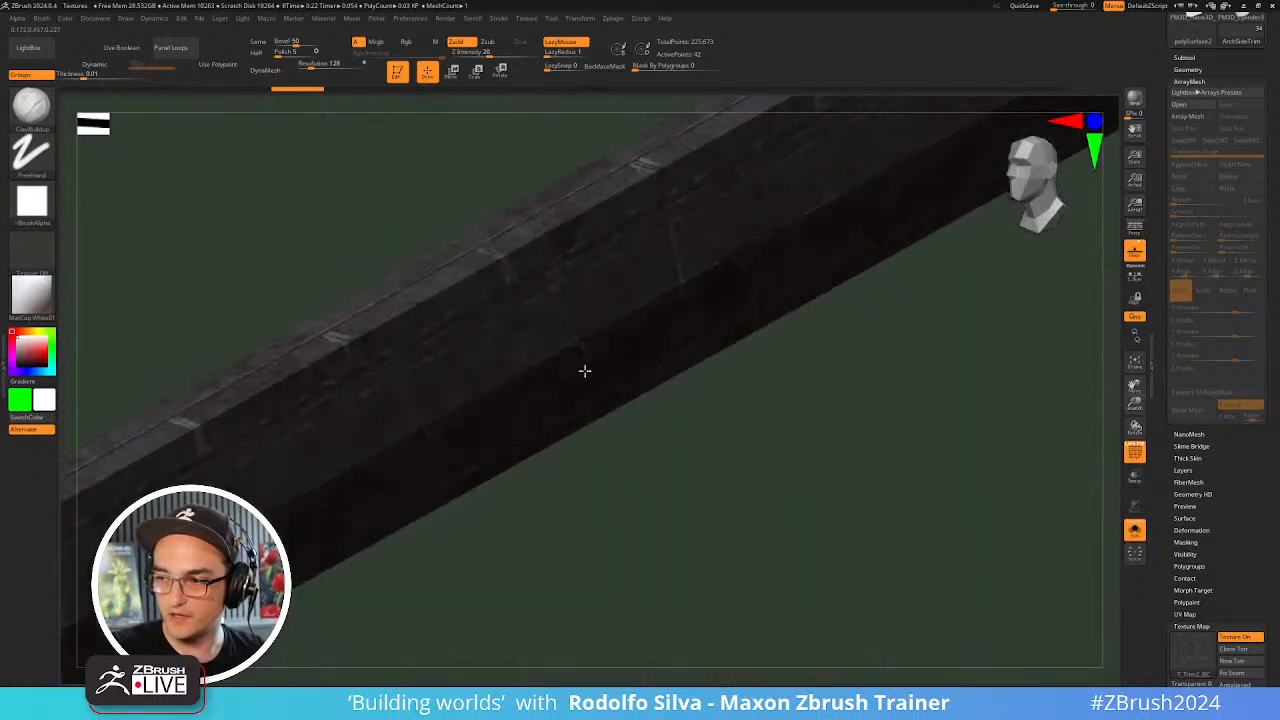
pyautogui.hotkey('ctrl', 'z')
pyautogui.hotkey('ctrl', 'z')
pyautogui.hotkey('ctrl', 'z')
pyautogui.hotkey('ctrl', 'z')
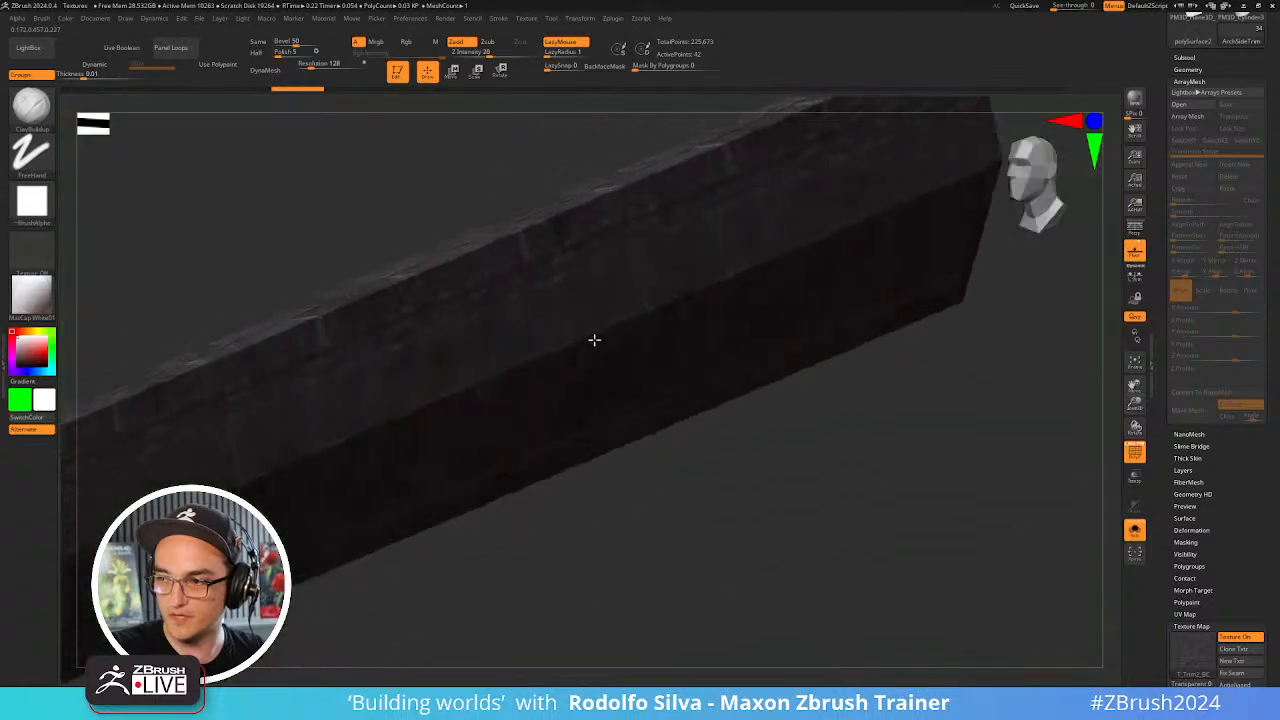
pyautogui.hotkey('ctrl', 'z')
pyautogui.hotkey('ctrl', 'z')
pyautogui.hotkey('ctrl', 'z')
pyautogui.hotkey('ctrl', 'z')
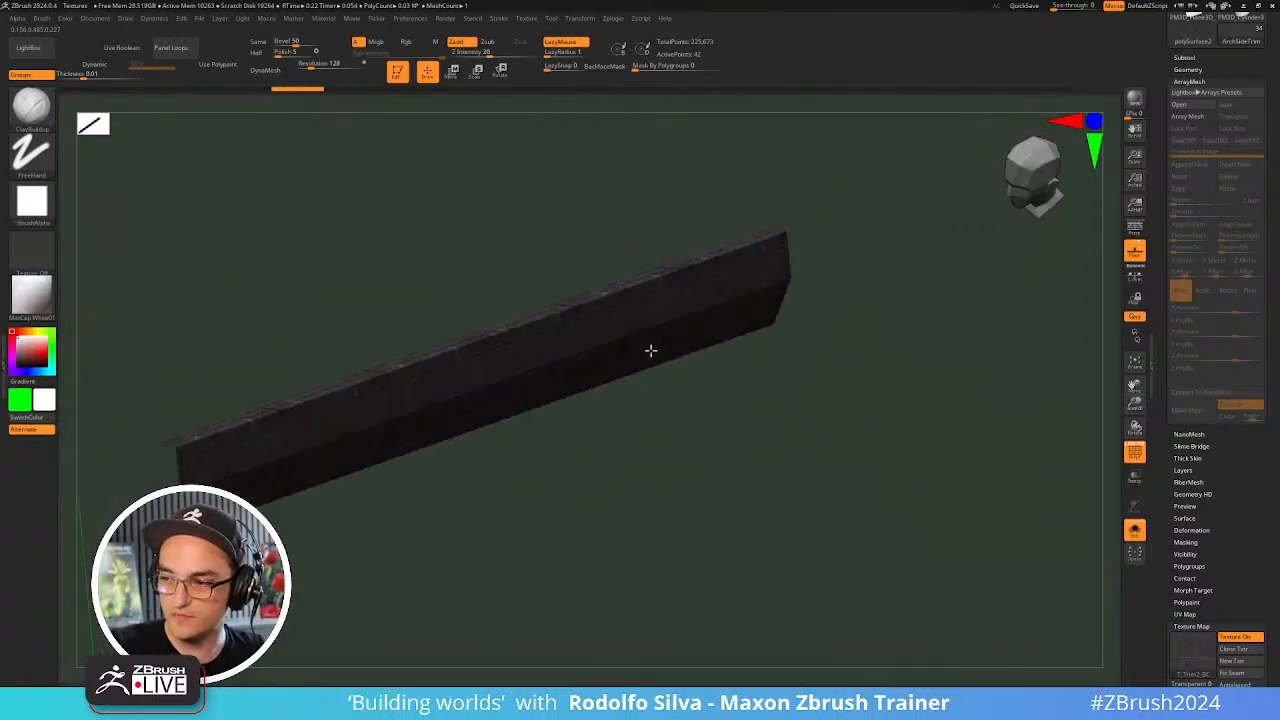
pyautogui.hotkey('ctrl', 'z')
# - Load the PolySphere tool and inspect its low-poly trim block with coloured polygroups from the front and the side
pyautogui.click(1178, 50)
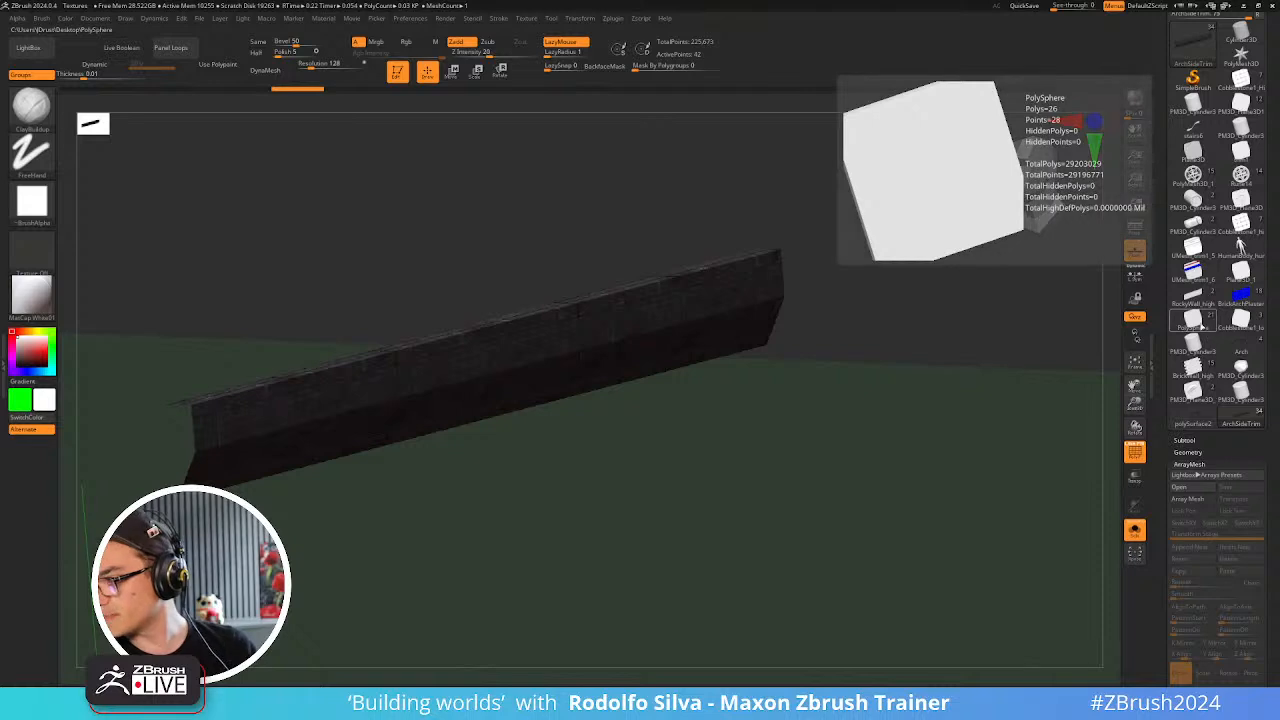
pyautogui.click(1201, 326)
pyautogui.press('f')
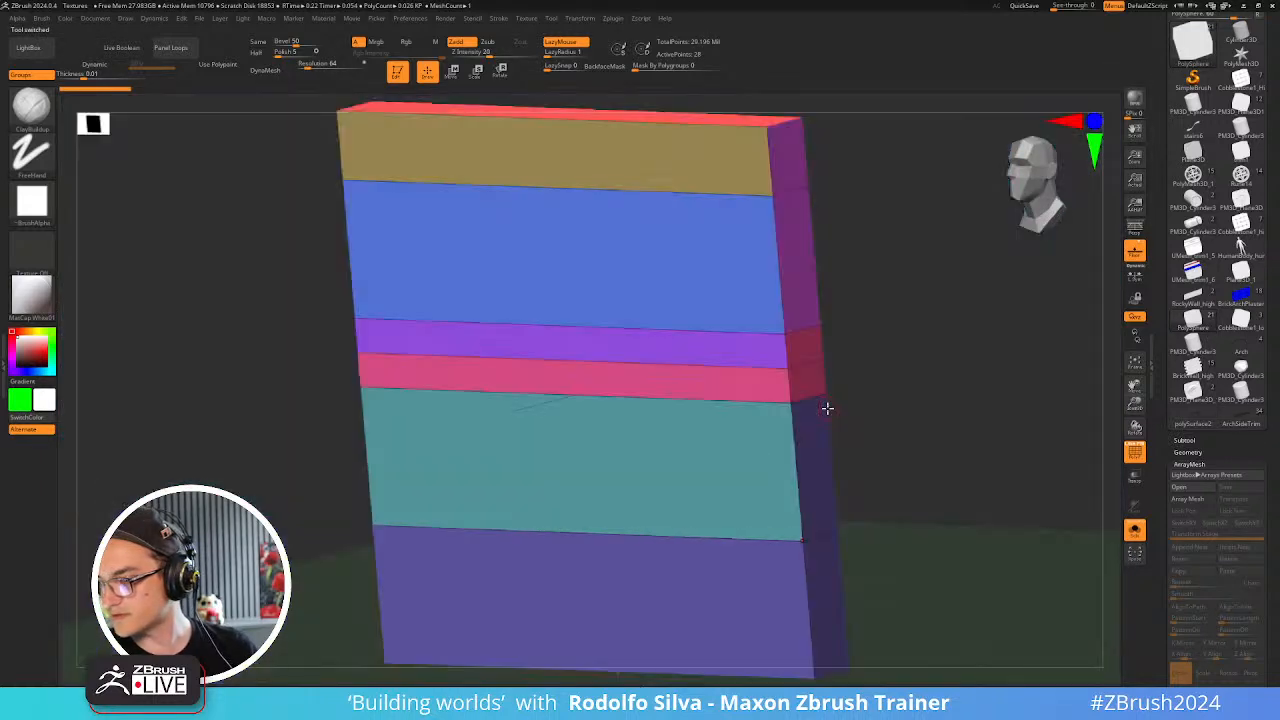
pyautogui.moveTo(820, 394); pyautogui.dragTo(776, 392, button='right')
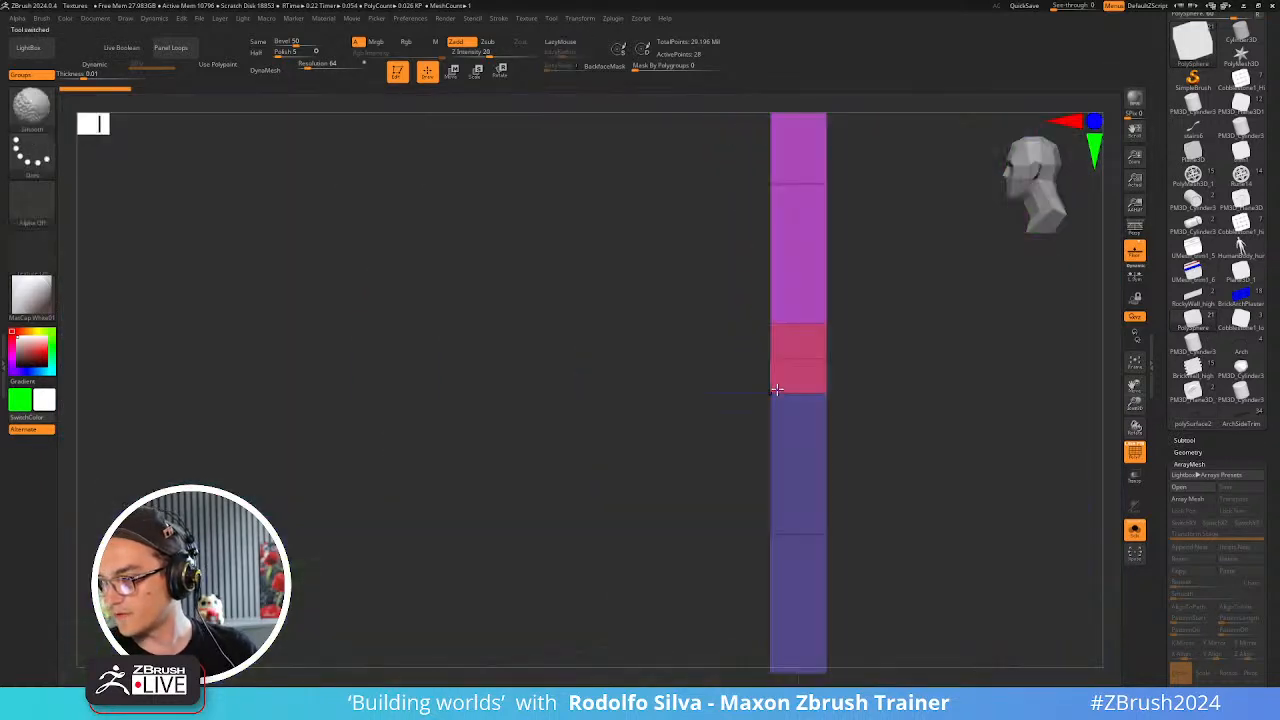
# - Load the sculpted trim tool with the red and blue bands and inspect it without polygroup colours from several angles
pyautogui.click(1208, 277)
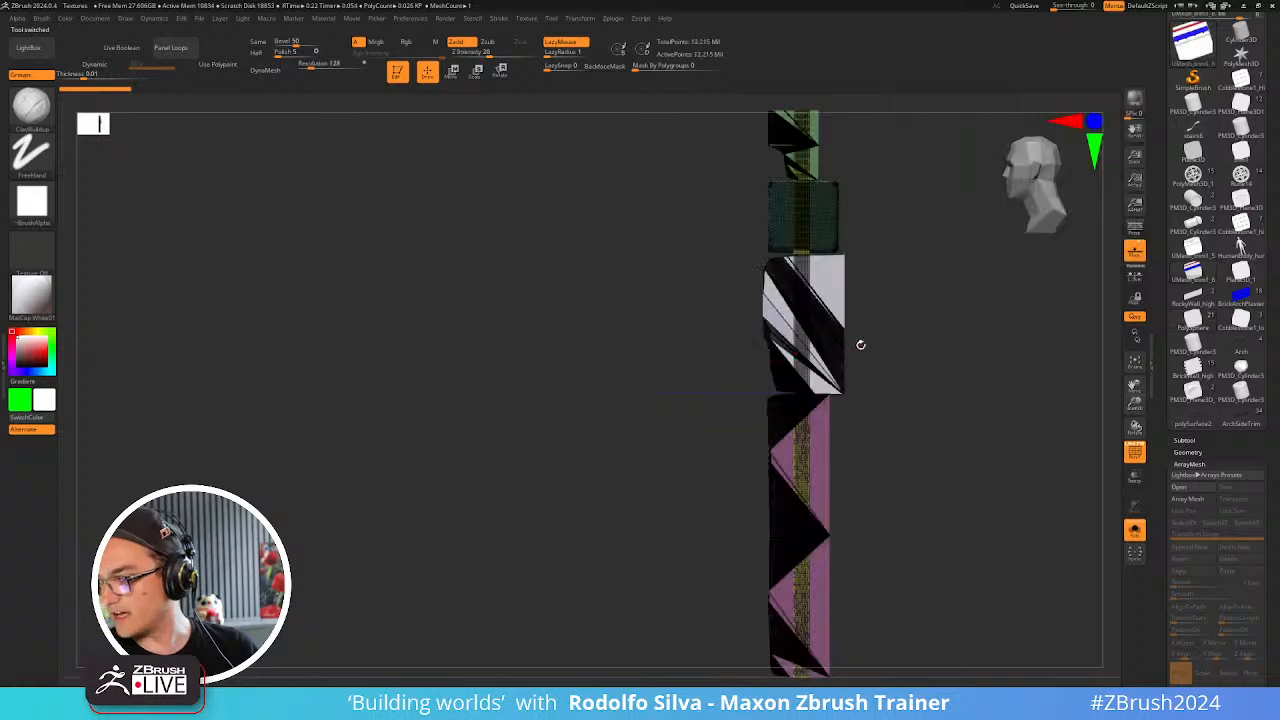
pyautogui.moveTo(810, 359); pyautogui.dragTo(691, 309, button='right')
pyautogui.hotkey('shift', 'f')
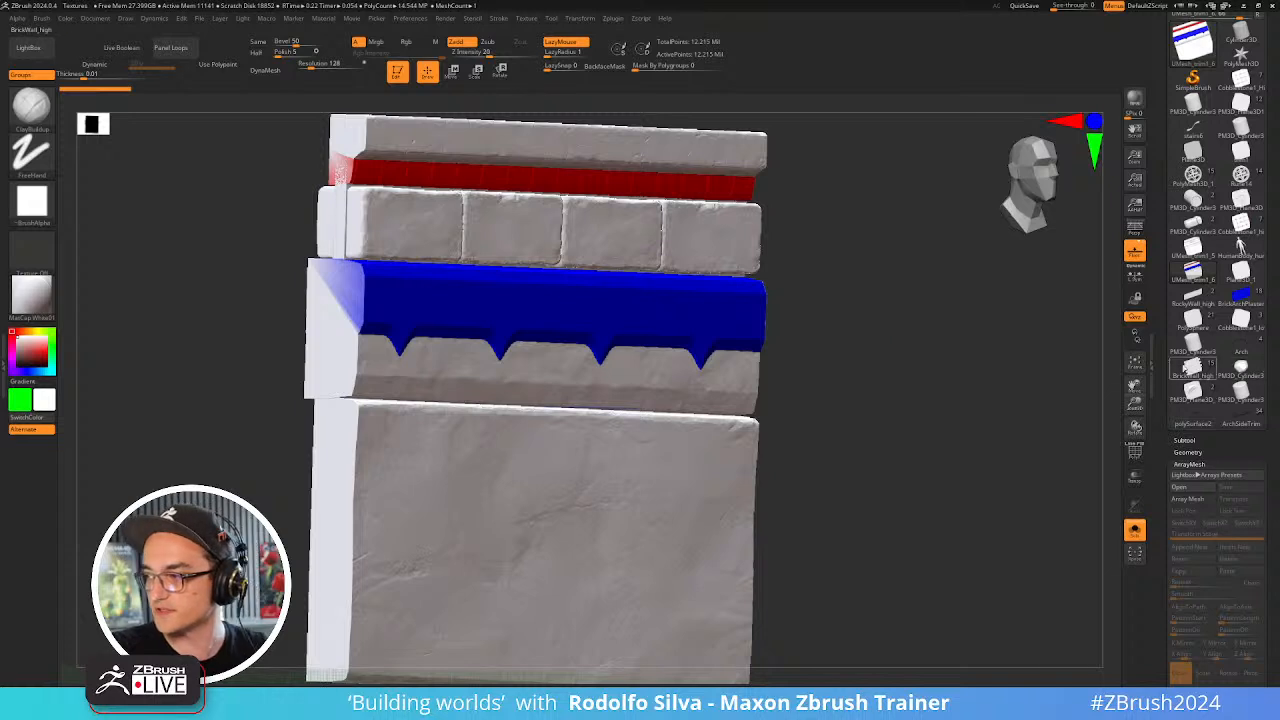
pyautogui.moveTo(713, 323); pyautogui.dragTo(666, 309, button='right')
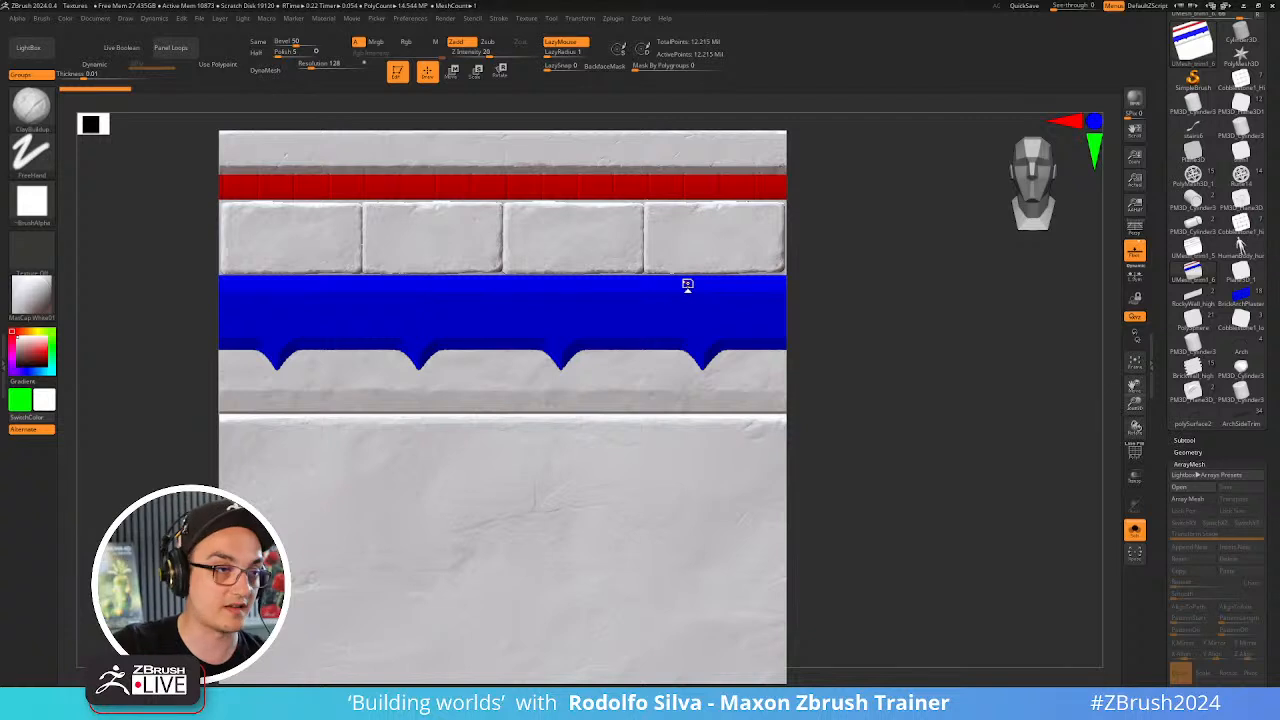
pyautogui.moveTo(689, 226); pyautogui.dragTo(641, 330, button='right')
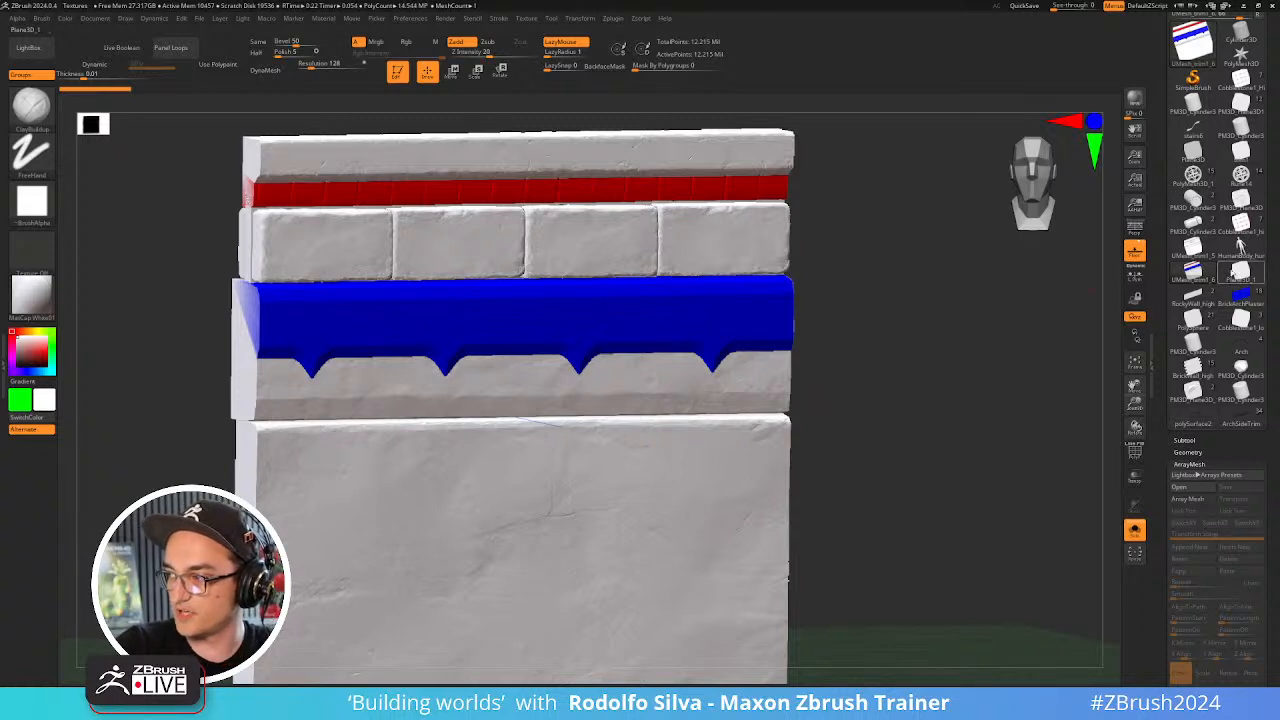
# - Load the BrickArchPlaster tool, show all its subtools with Live Boolean on and select the small brick subtool
pyautogui.moveTo(1213, 297)
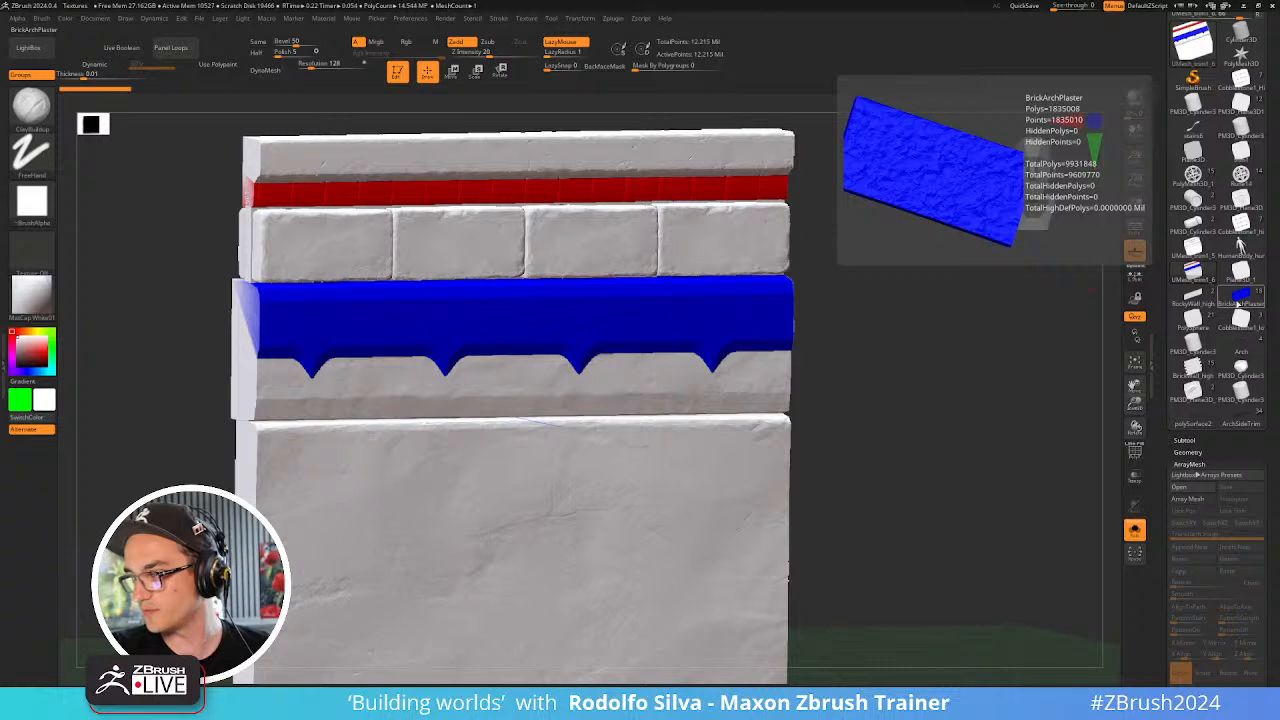
pyautogui.click(1238, 298)
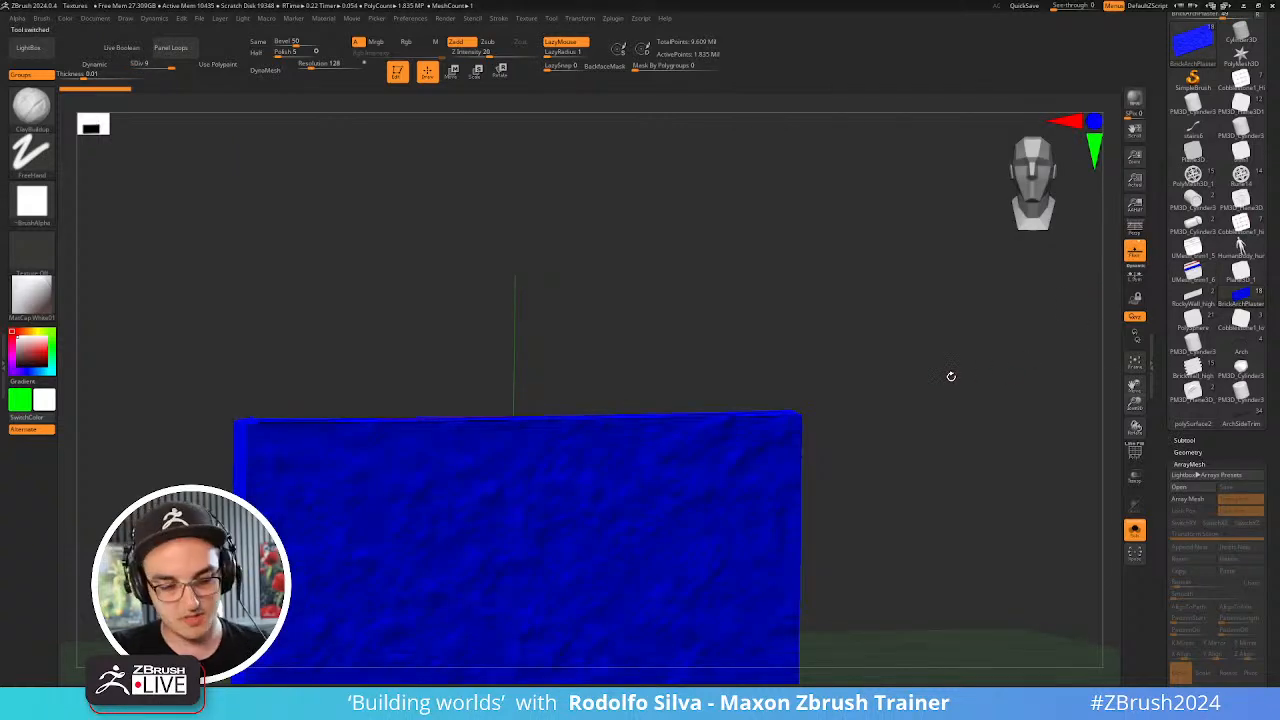
pyautogui.hotkey('alt', 's')
pyautogui.moveTo(1029, 446); pyautogui.dragTo(912, 452)
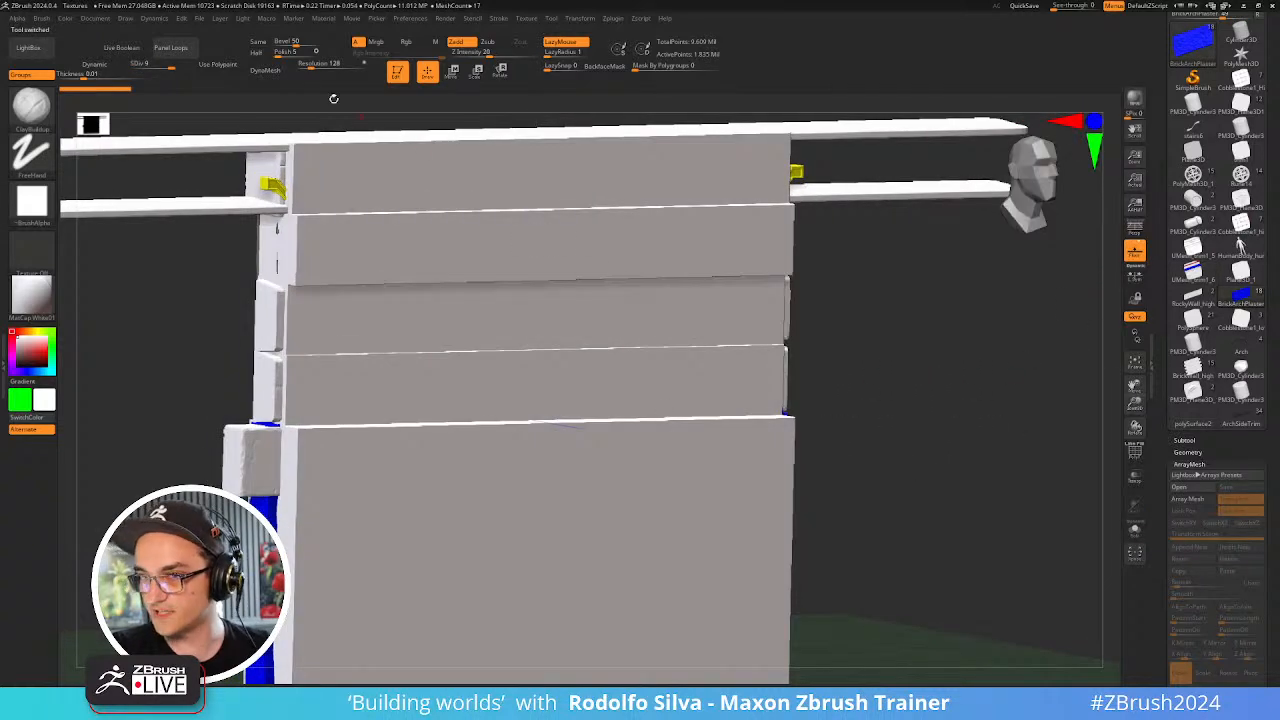
pyautogui.click(122, 48)
pyautogui.moveTo(810, 403)
pyautogui.keyDown('alt'); pyautogui.mouseDown()
pyautogui.moveTo(797, 354)
pyautogui.moveTo(800, 388)
pyautogui.mouseUp(); pyautogui.keyUp('alt')
pyautogui.keyDown('alt'); pyautogui.click(395, 445); pyautogui.keyUp('alt')
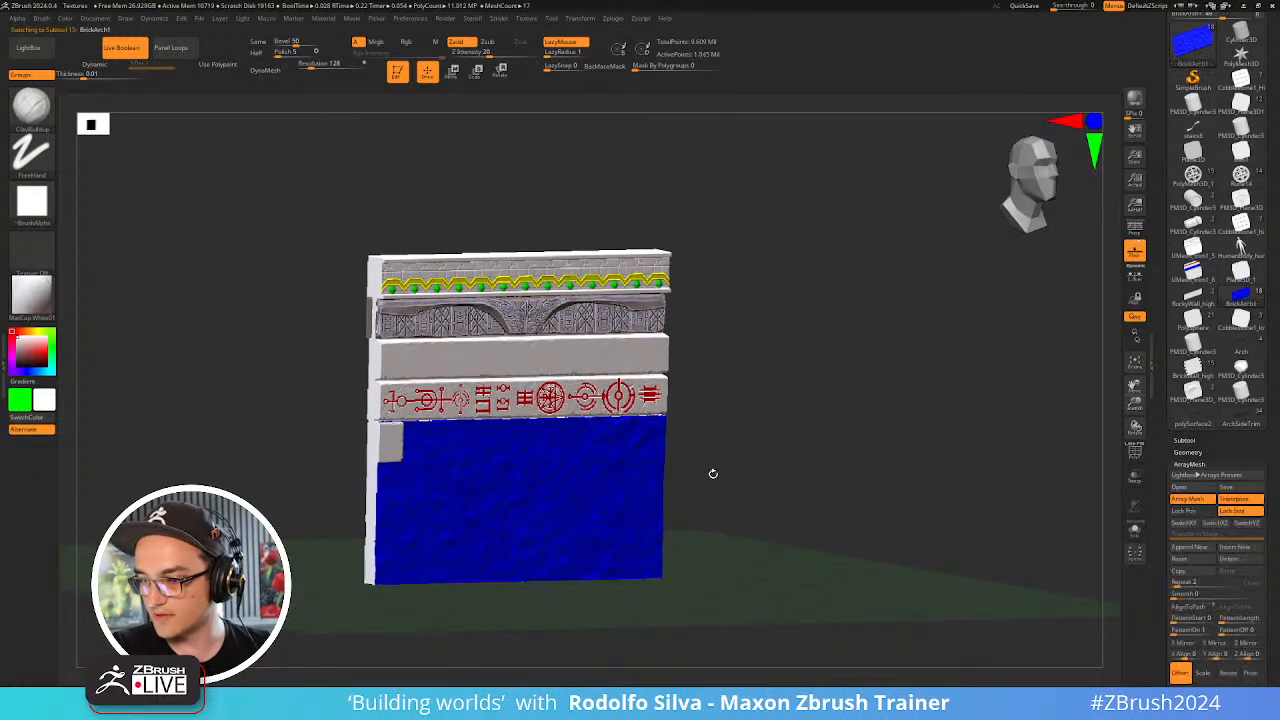
# - Compare the trim sheet with Array Mesh switched off and back on for the BrickArch1 subtool
pyautogui.click(1203, 500)
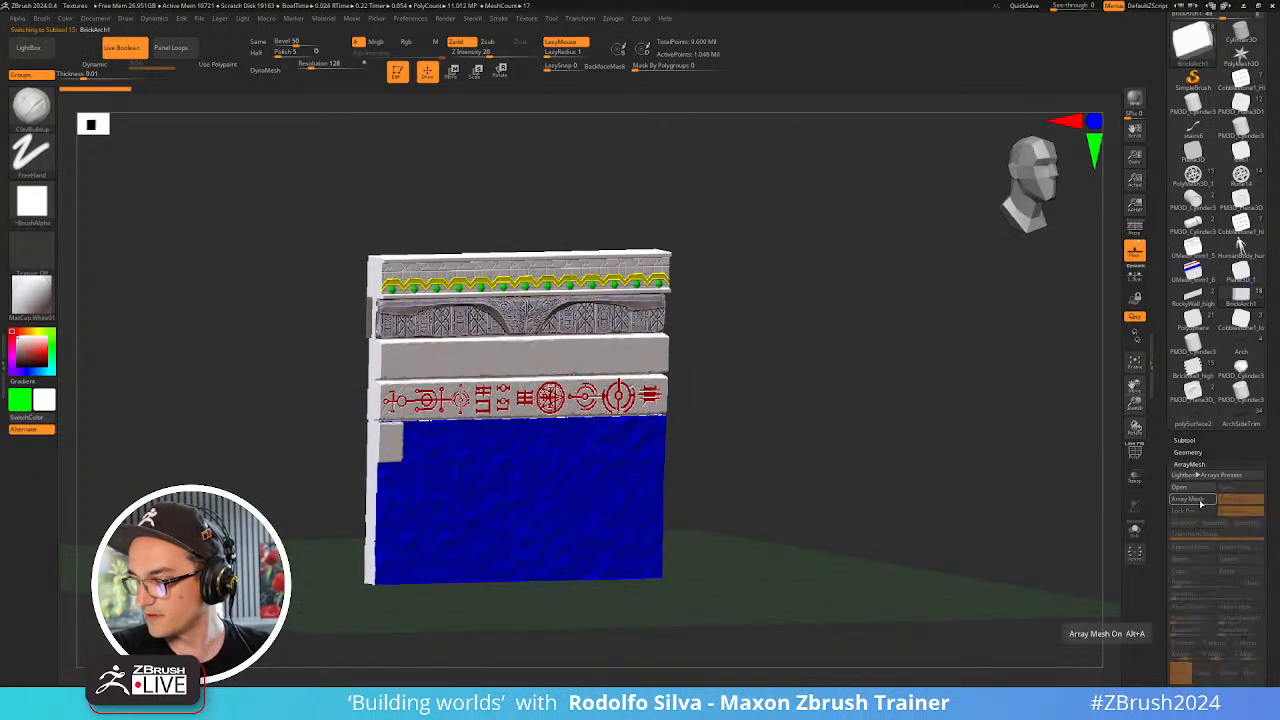
pyautogui.hotkey('ctrl', 'shift')
pyautogui.moveTo(843, 477); pyautogui.dragTo(806, 477)
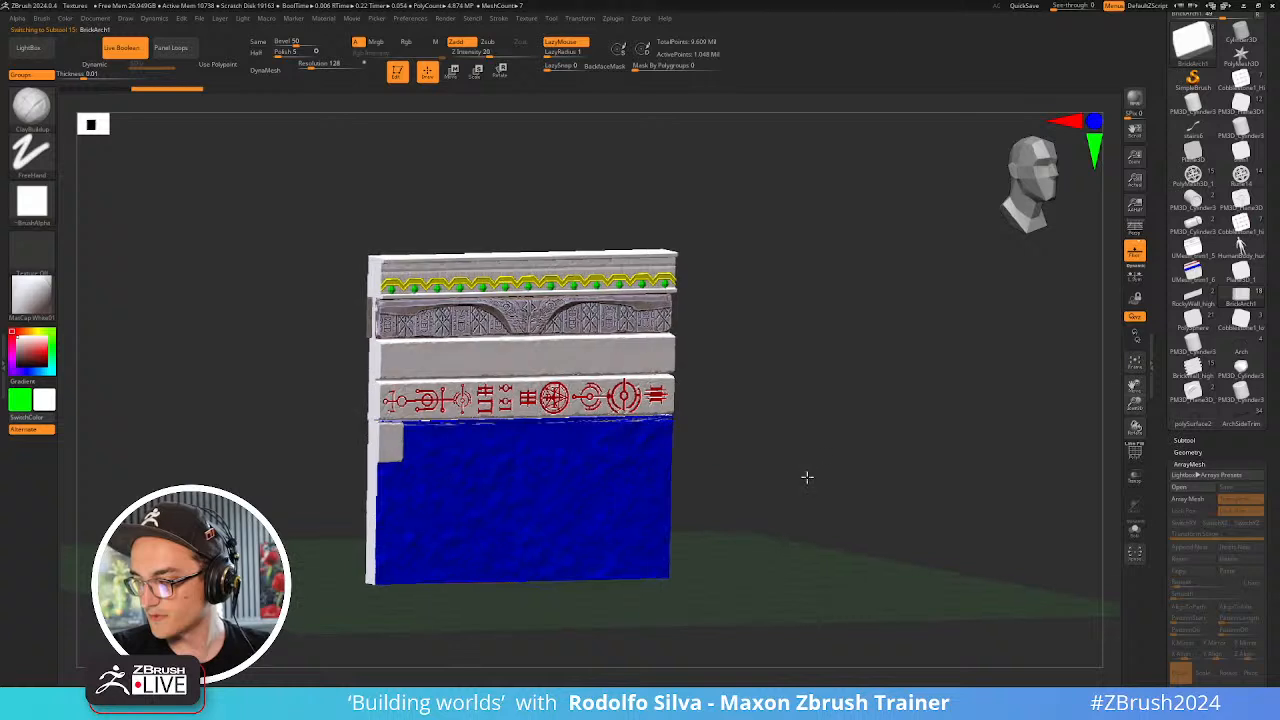
pyautogui.rightClick(806, 477)
pyautogui.click(1190, 499)
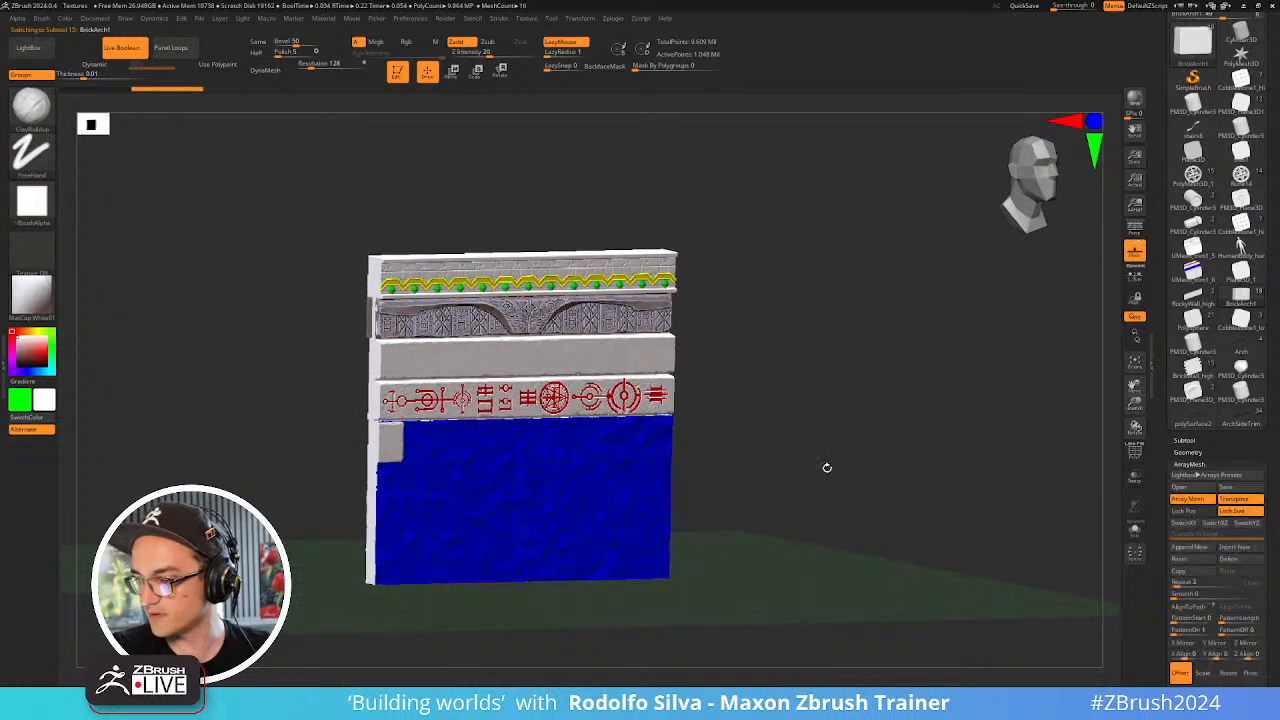
# - Move the BrickArch1 subtool forward in its undo history and view the complete trim sheet at a different angle
pyautogui.hotkey('shift', 'f')
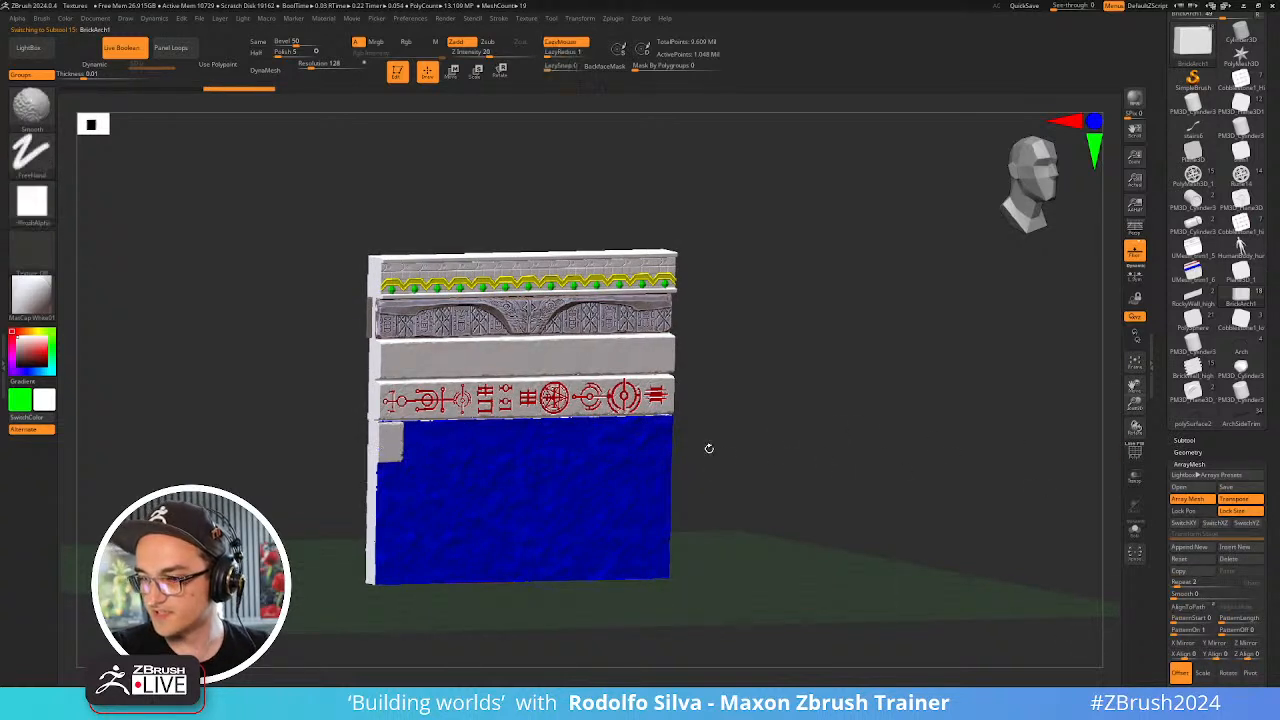
pyautogui.moveTo(147, 92)
pyautogui.mouseDown()
pyautogui.moveTo(131, 93)
pyautogui.moveTo(229, 95)
pyautogui.mouseUp()
pyautogui.hotkey('shift', 'f')
pyautogui.hotkey('shift', 'f')
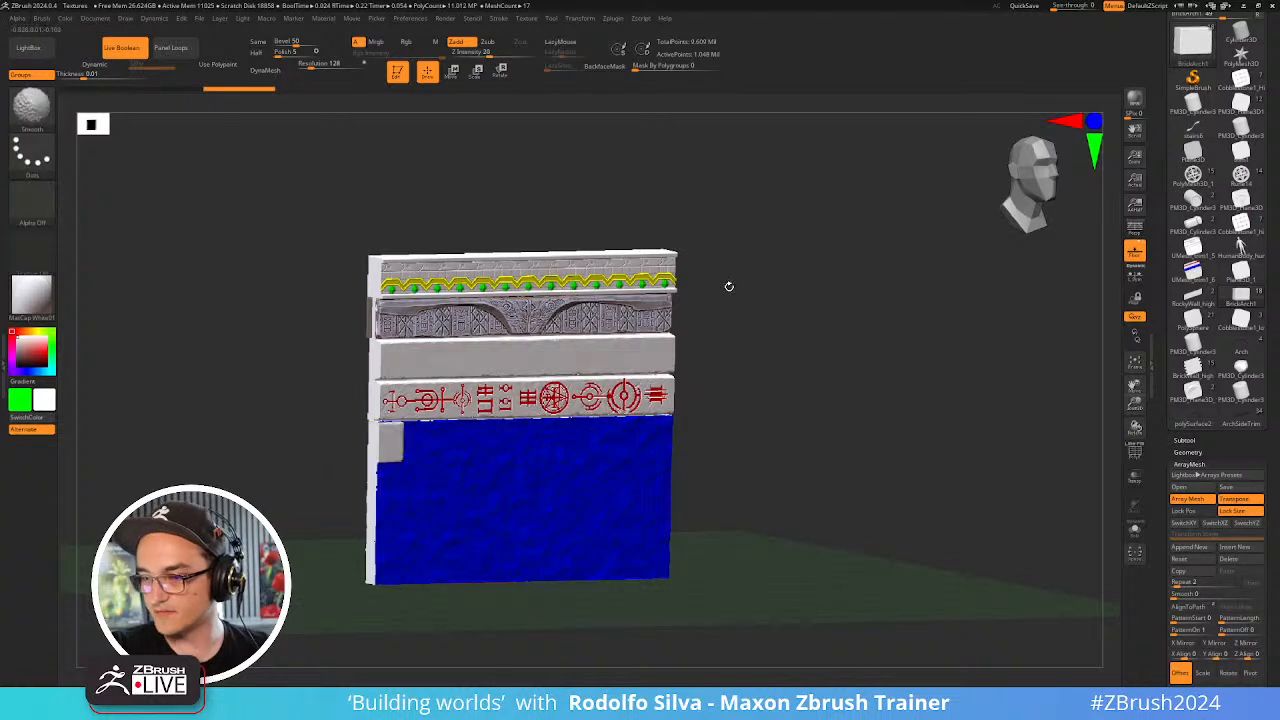
pyautogui.moveTo(552, 479); pyautogui.dragTo(515, 371, button='right')
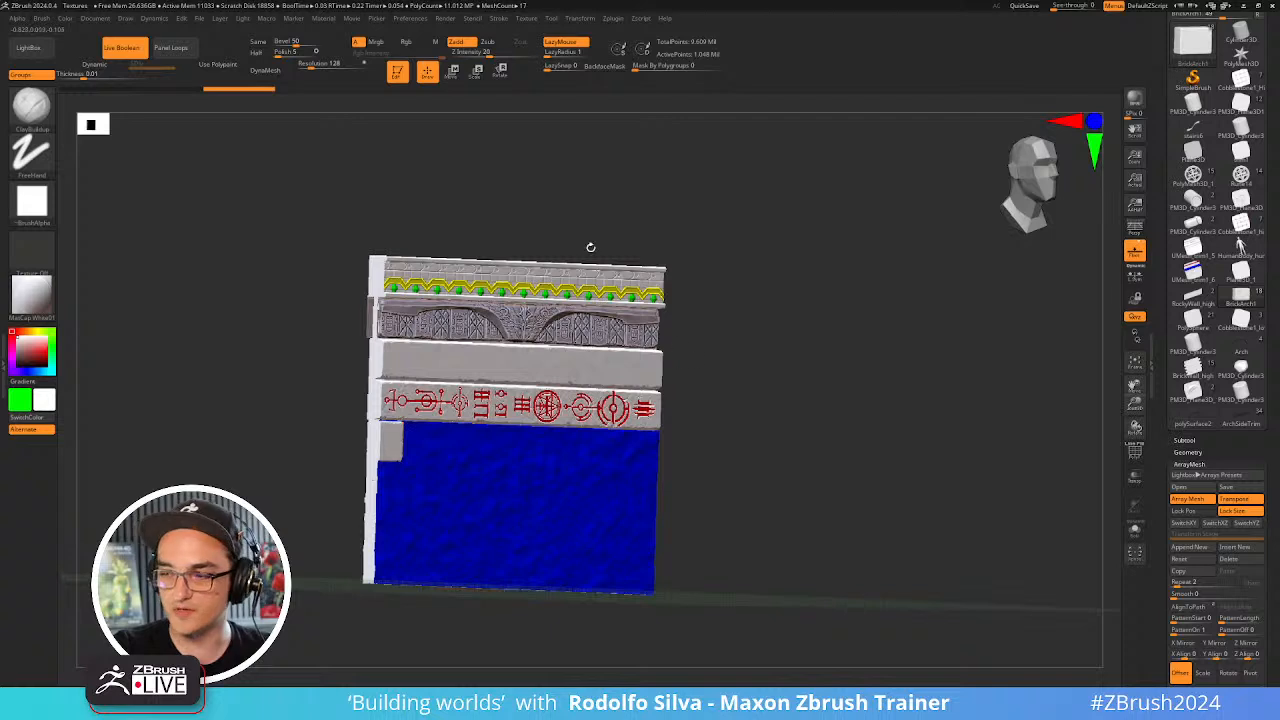
# - Load the stairs6 tool to show the sculpted curved staircase
pyautogui.moveTo(1209, 130)
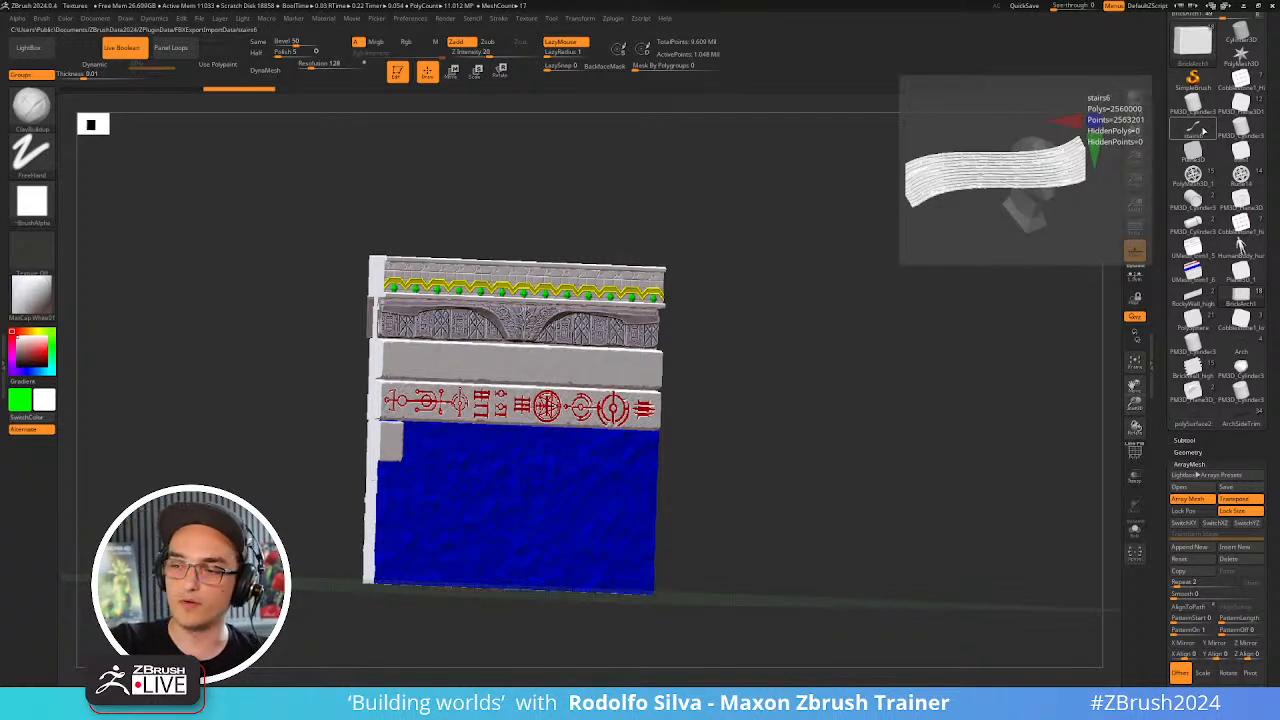
pyautogui.click(1203, 131)
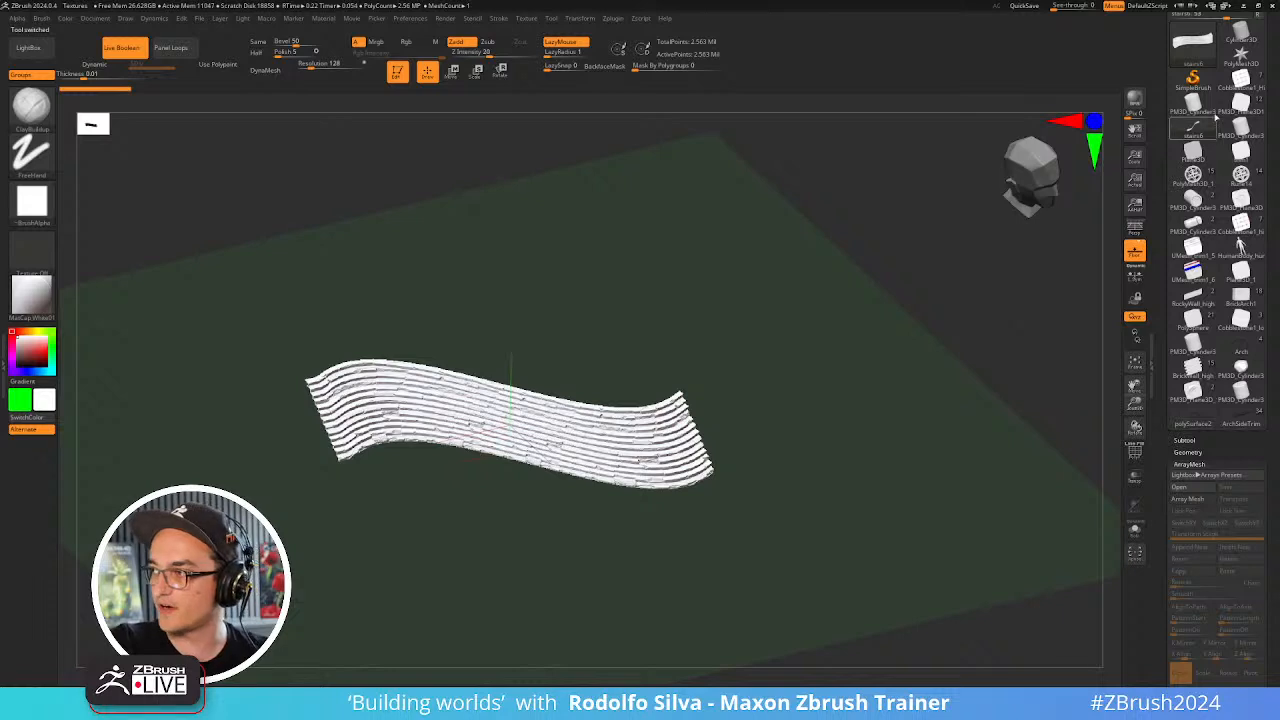
# - Load the PM3D_Plane3D1 tool, select its curved stairs strip subtool and check the strip's wireframe
pyautogui.moveTo(1240, 100)
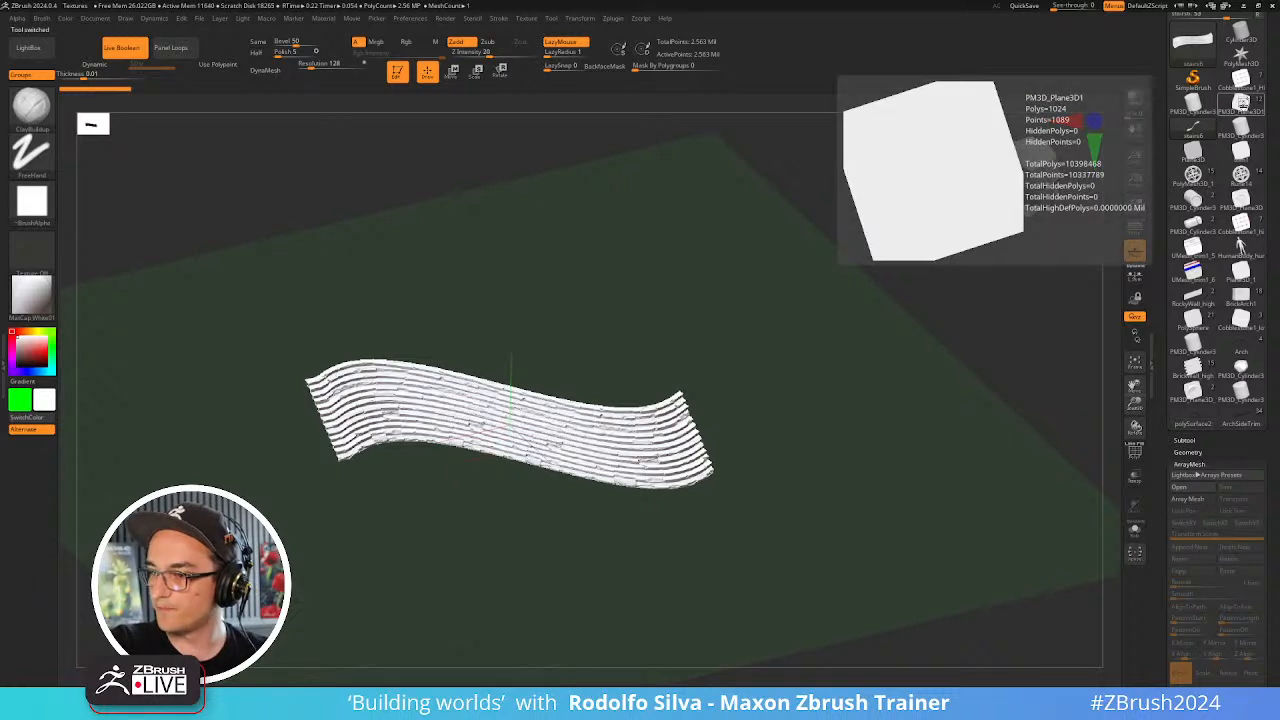
pyautogui.moveTo(703, 384)
pyautogui.mouseDown()
pyautogui.moveTo(694, 354)
pyautogui.moveTo(696, 369)
pyautogui.mouseUp()
pyautogui.keyDown('ctrl'); pyautogui.moveTo(635, 464); pyautogui.dragTo(679, 512, button='right'); pyautogui.keyUp('ctrl')
pyautogui.keyDown('alt'); pyautogui.click(711, 460); pyautogui.keyUp('alt')
pyautogui.keyDown('alt'); pyautogui.moveTo(820, 474); pyautogui.dragTo(626, 438, button='right'); pyautogui.keyUp('alt')
pyautogui.hotkey('shift', 'f')
pyautogui.hotkey('shift', 'f')
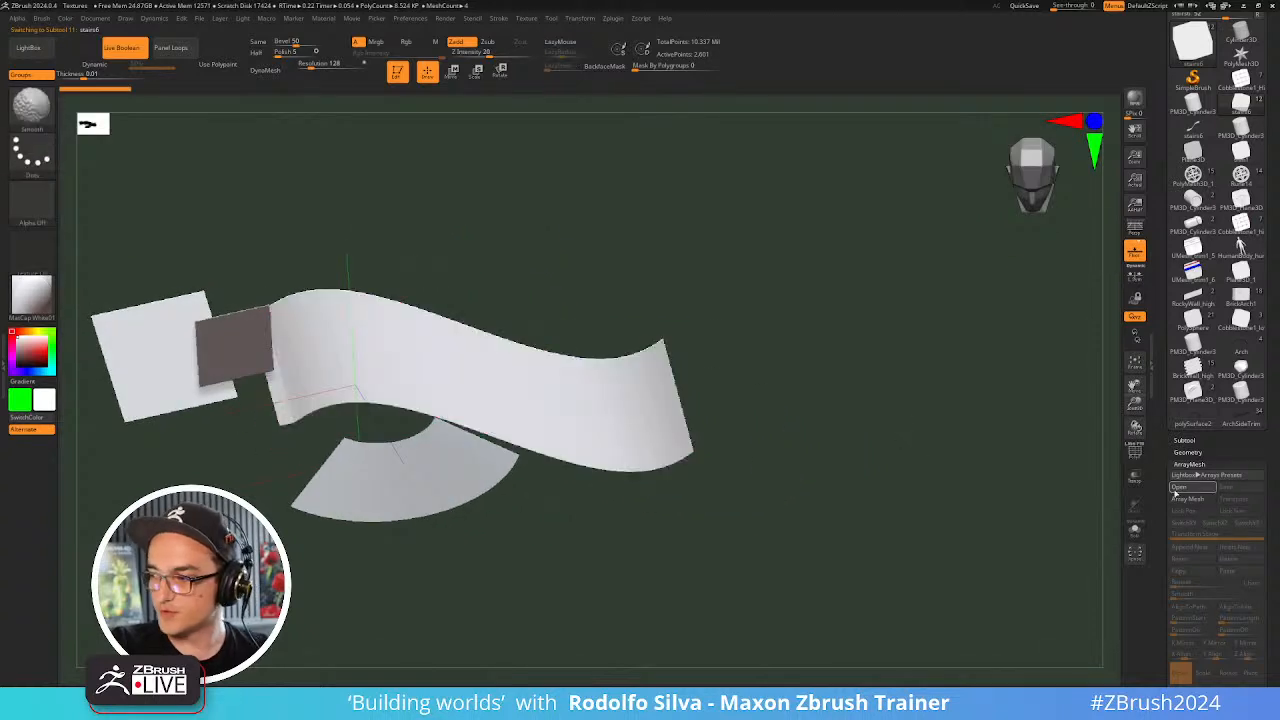
# - Apply the Texture 03 checker pattern to the curved strip as its texture map and inspect how the UVs flow
pyautogui.moveTo(1154, 463); pyautogui.dragTo(1160, 308)
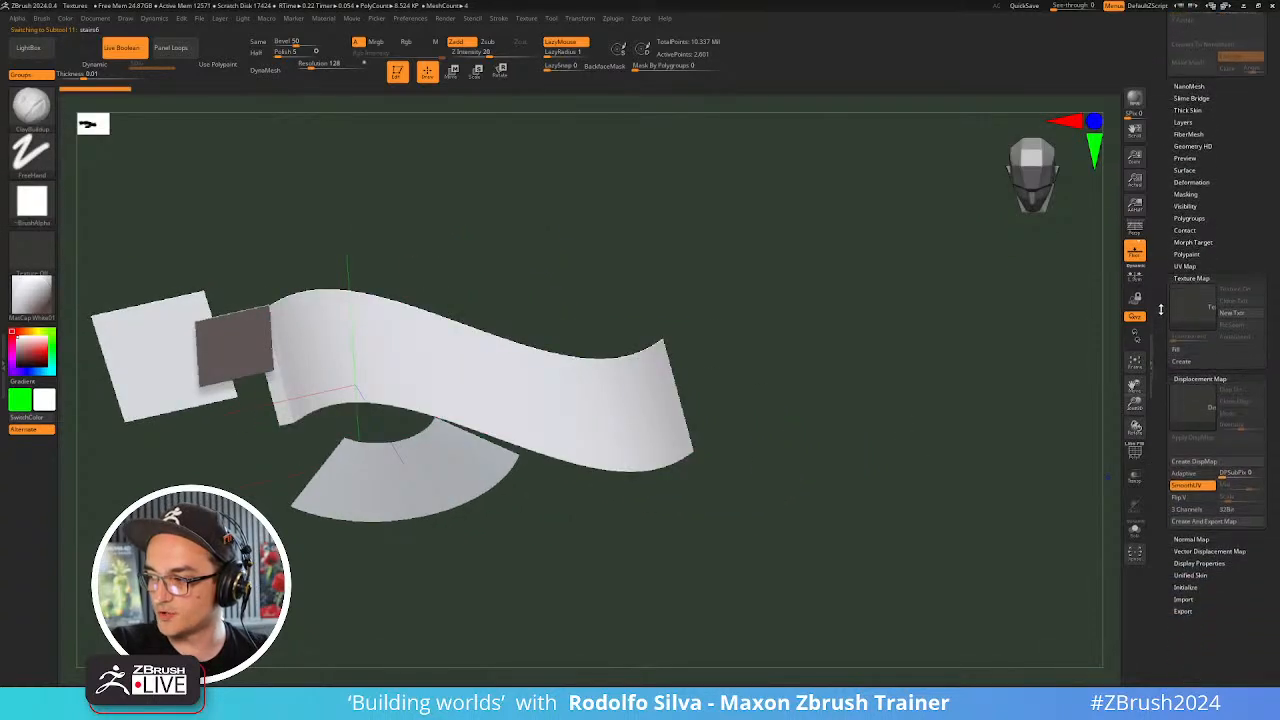
pyautogui.click(1204, 307)
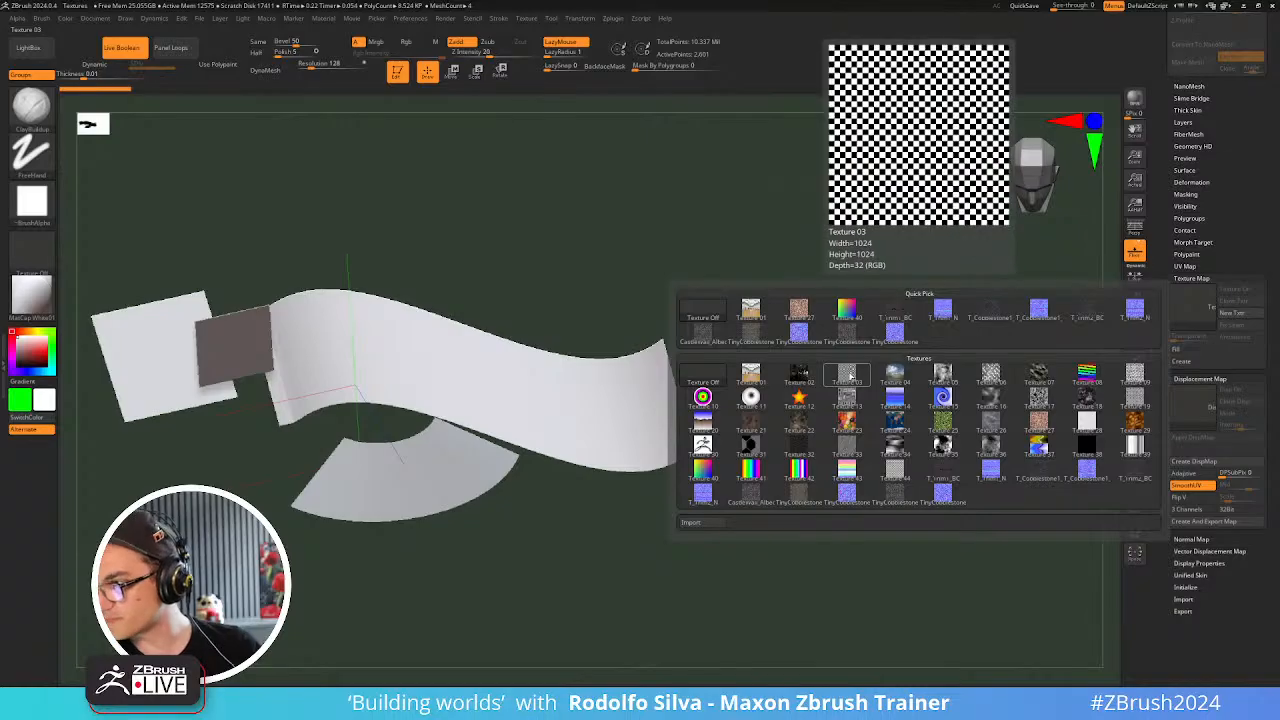
pyautogui.click(847, 374)
pyautogui.keyDown('ctrl'); pyautogui.moveTo(569, 430); pyautogui.dragTo(420, 372, button='right'); pyautogui.keyUp('ctrl')
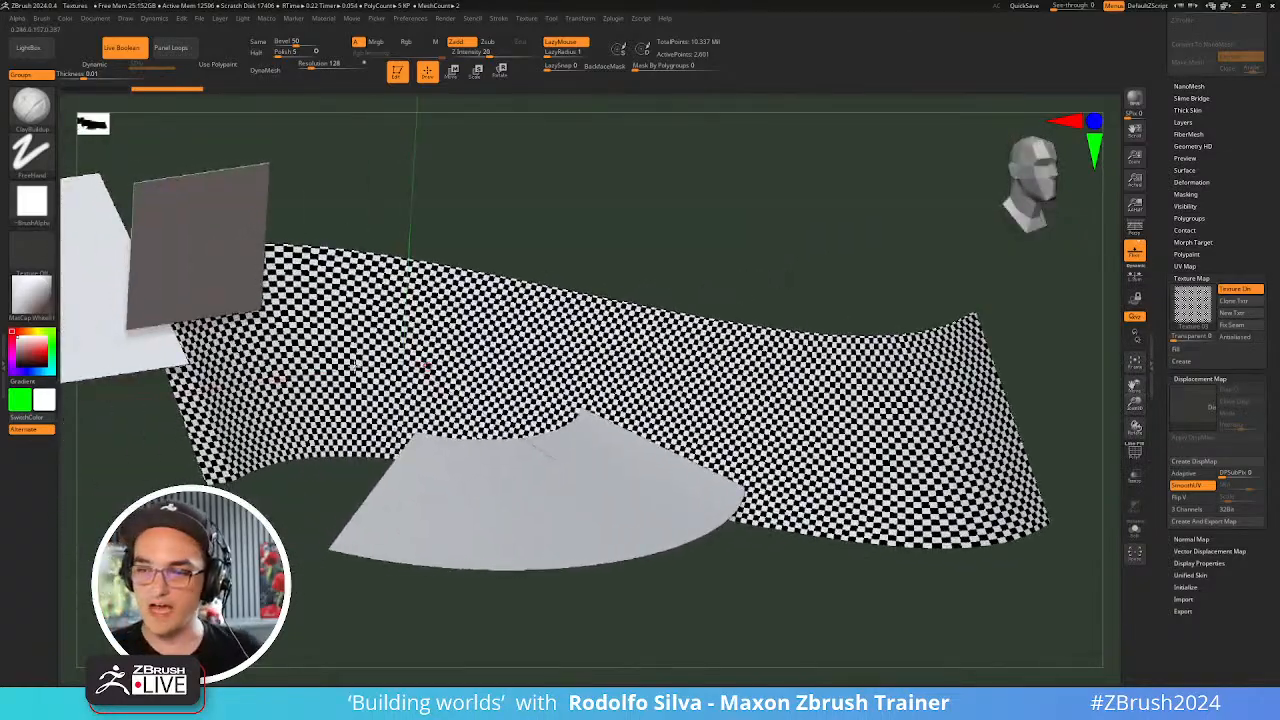
pyautogui.moveTo(290, 378); pyautogui.dragTo(275, 240, button='right')
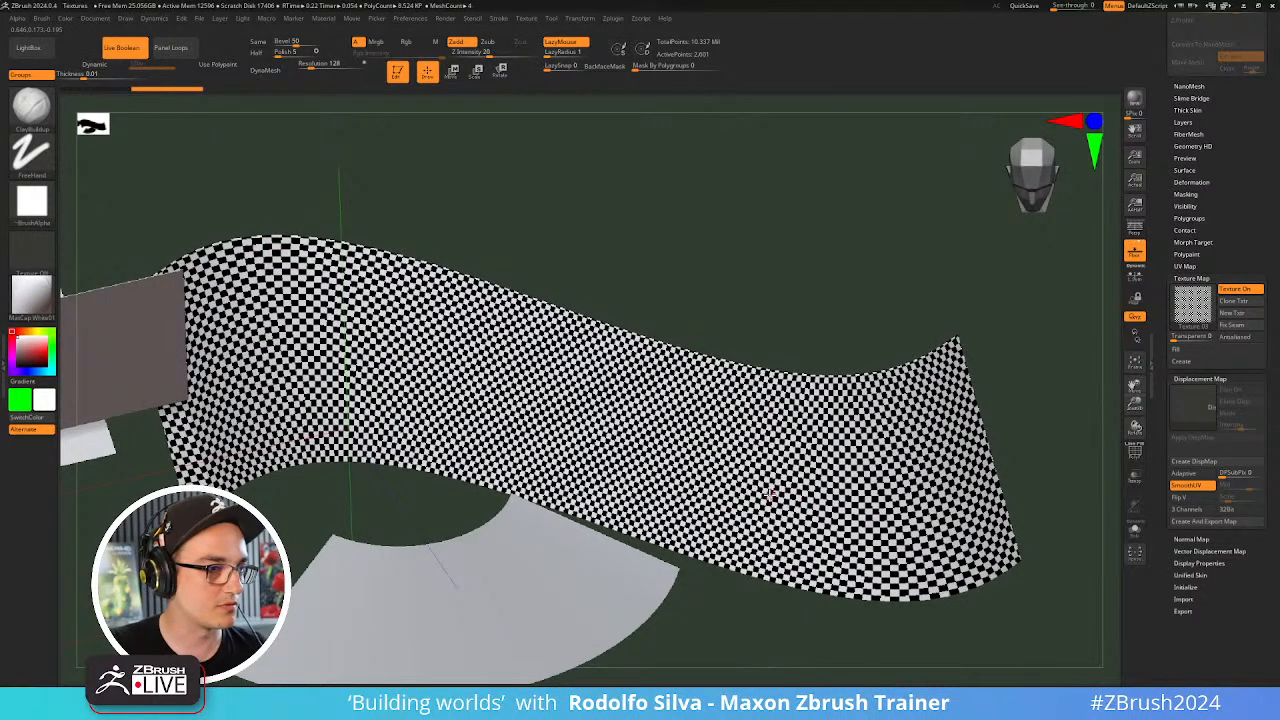
pyautogui.moveTo(709, 505); pyautogui.dragTo(640, 430, button='right')
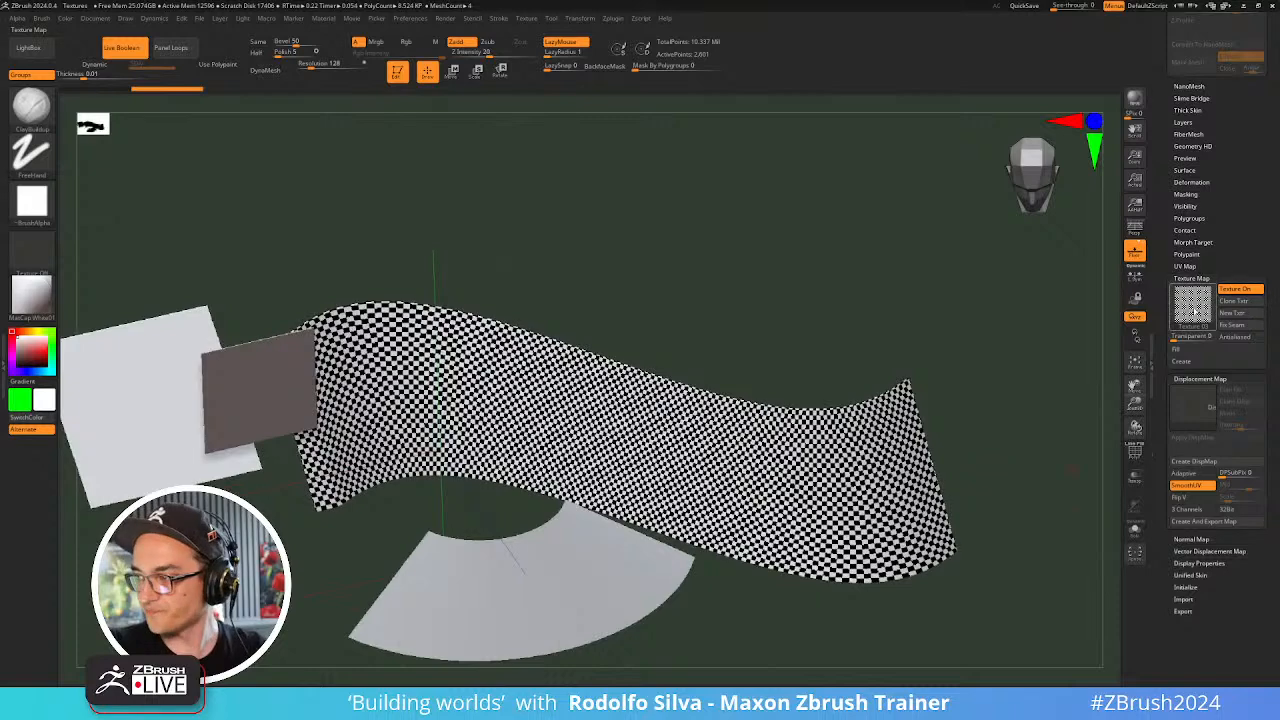
# - Replace the checker on the curved strip with a new blank texture and check the strip's wireframe
pyautogui.click(1197, 312)
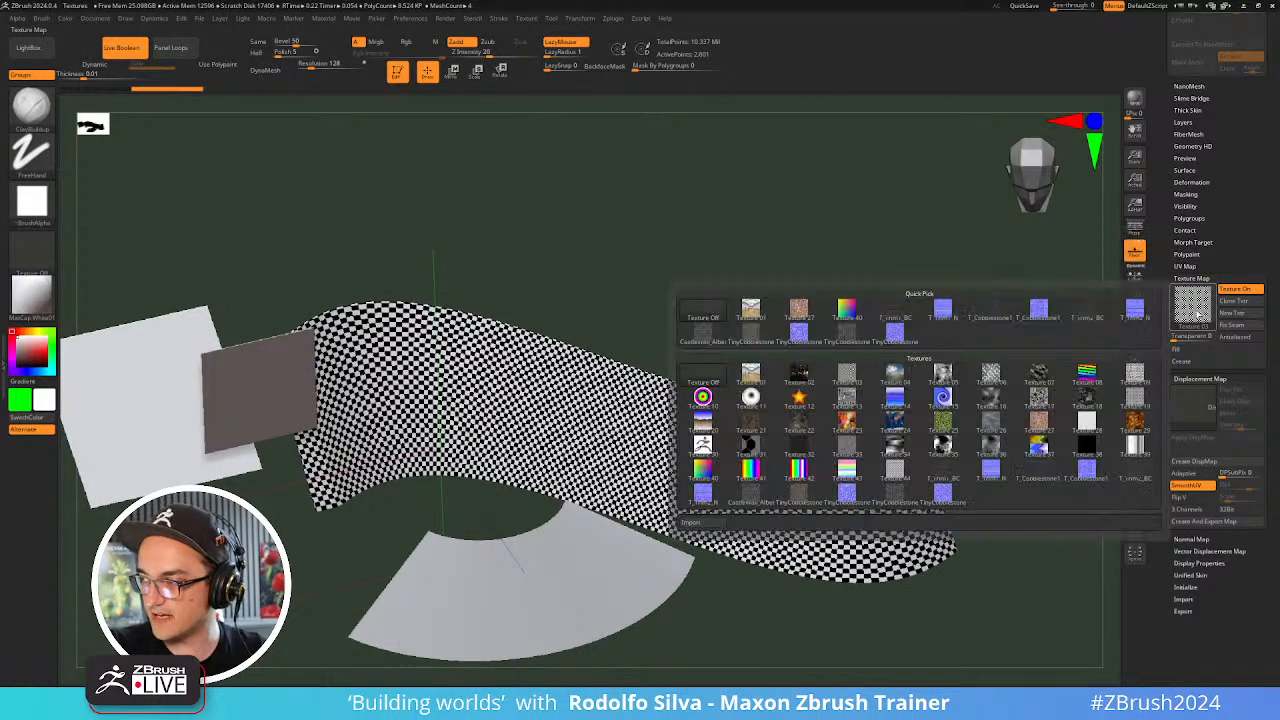
pyautogui.click(1245, 313)
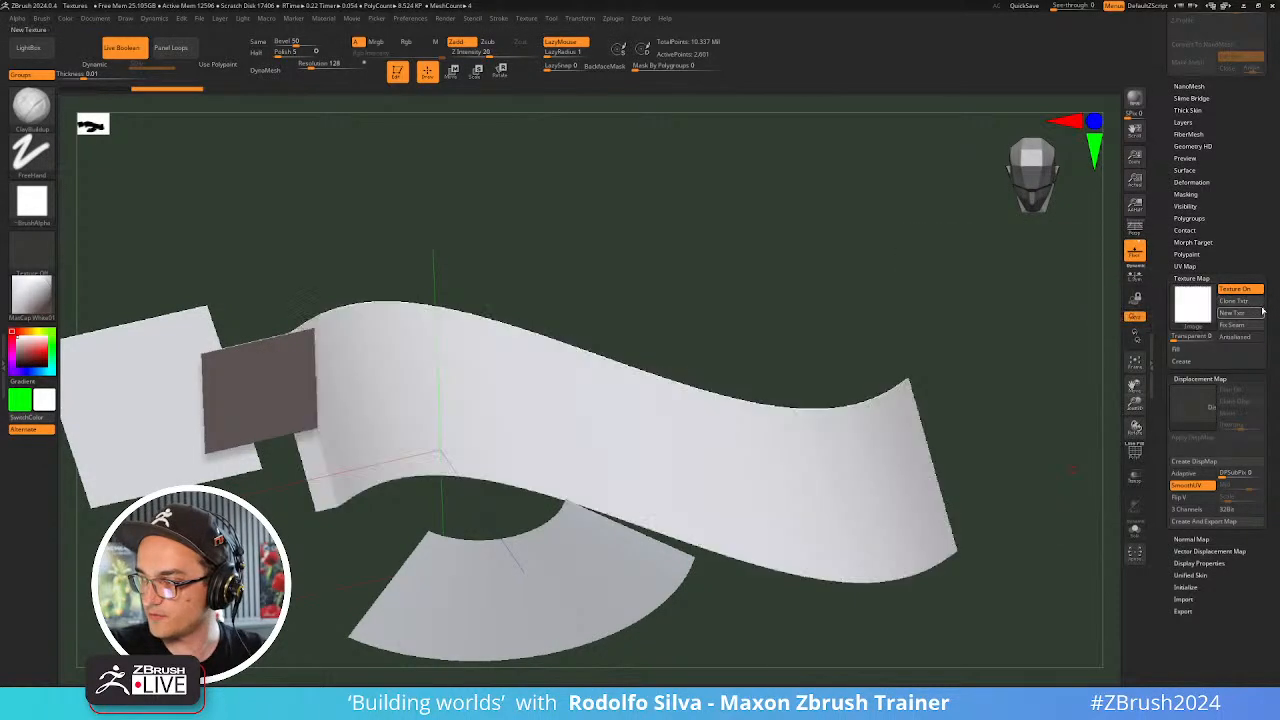
pyautogui.moveTo(878, 480); pyautogui.dragTo(895, 454, button='right')
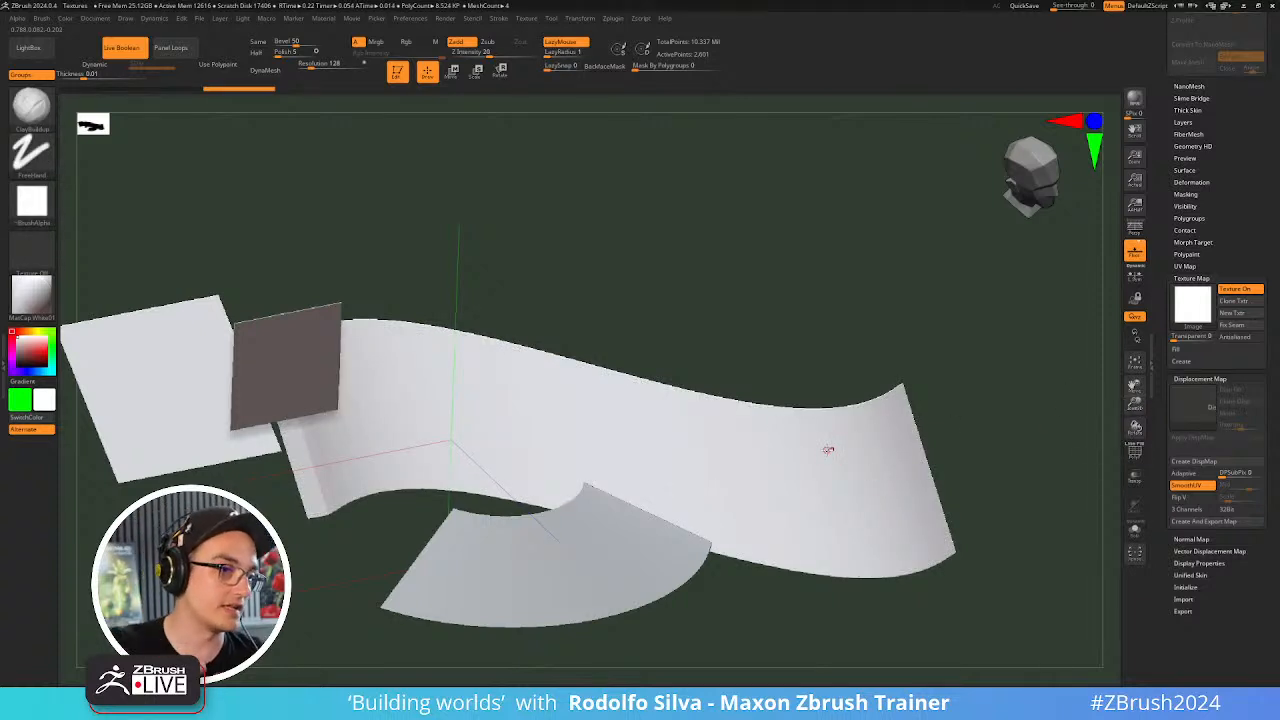
pyautogui.hotkey('shift', 'f')
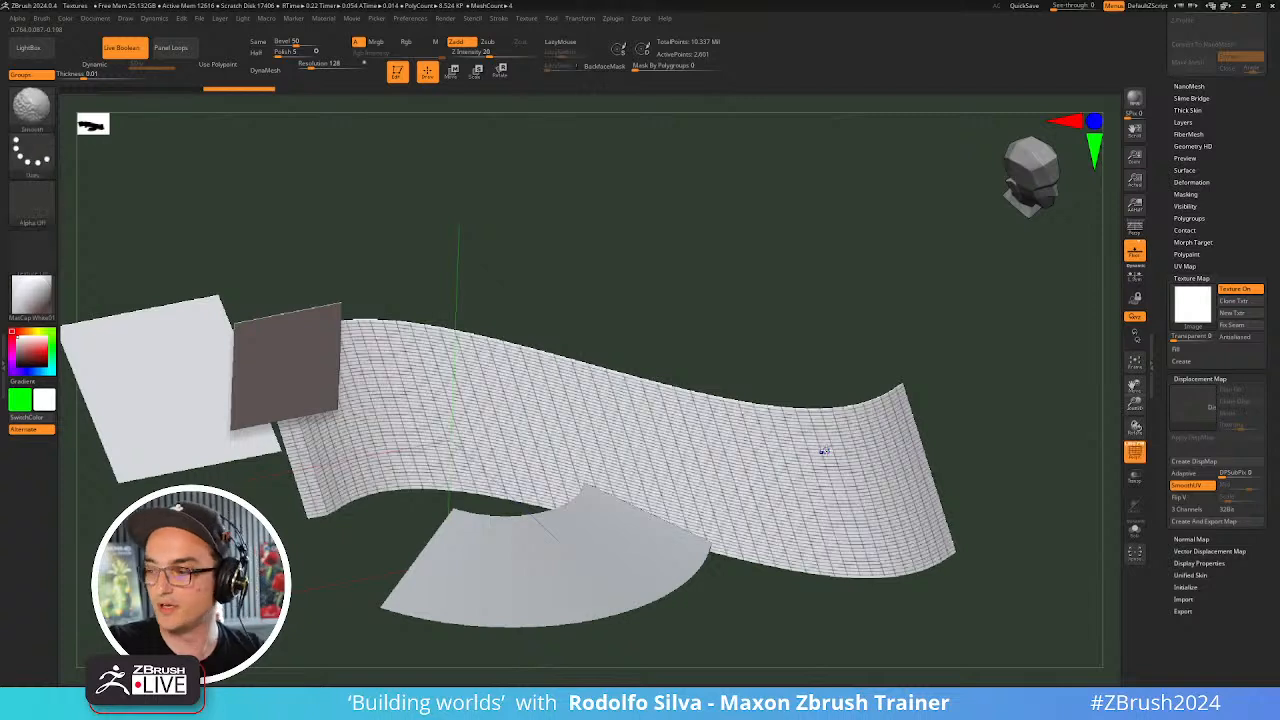
pyautogui.hotkey('shift', 'f')
# - Divide the curved strip up to subdivision level 4 and turn on Smt subdivision smoothing
pyautogui.scroll(5, 1182, 290)
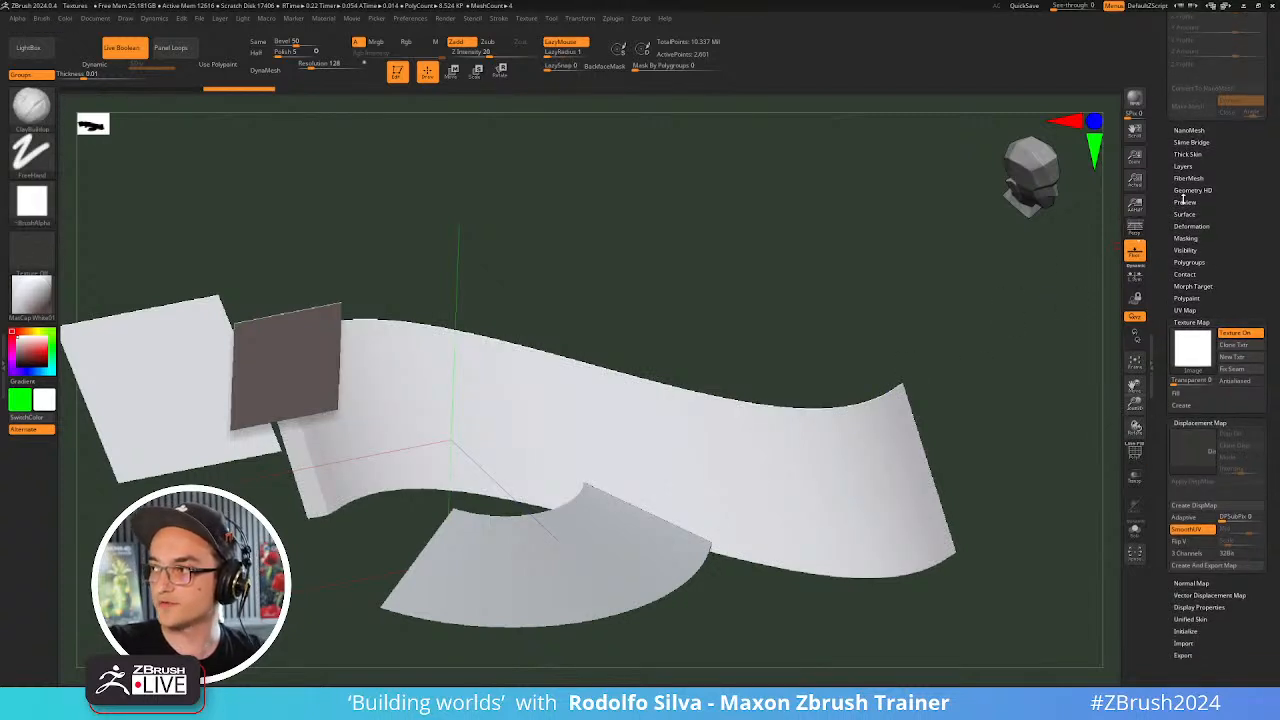
pyautogui.scroll(1, 1182, 290)
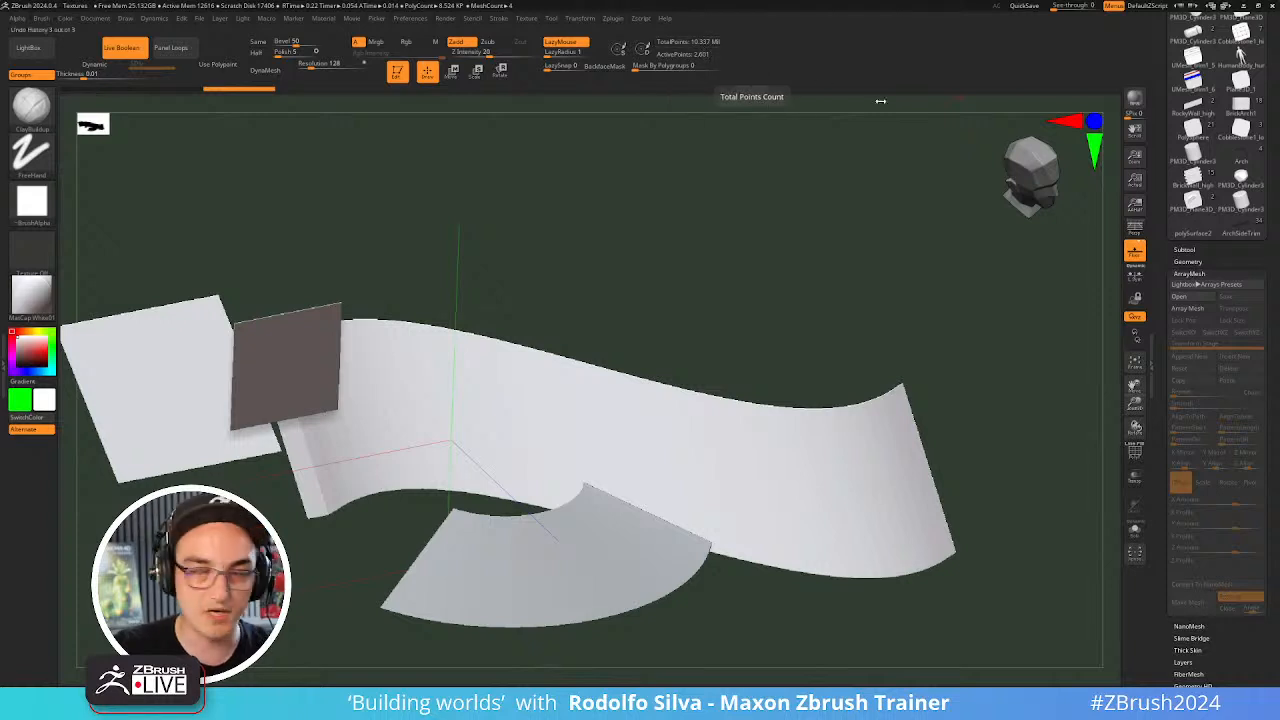
pyautogui.click(1186, 261)
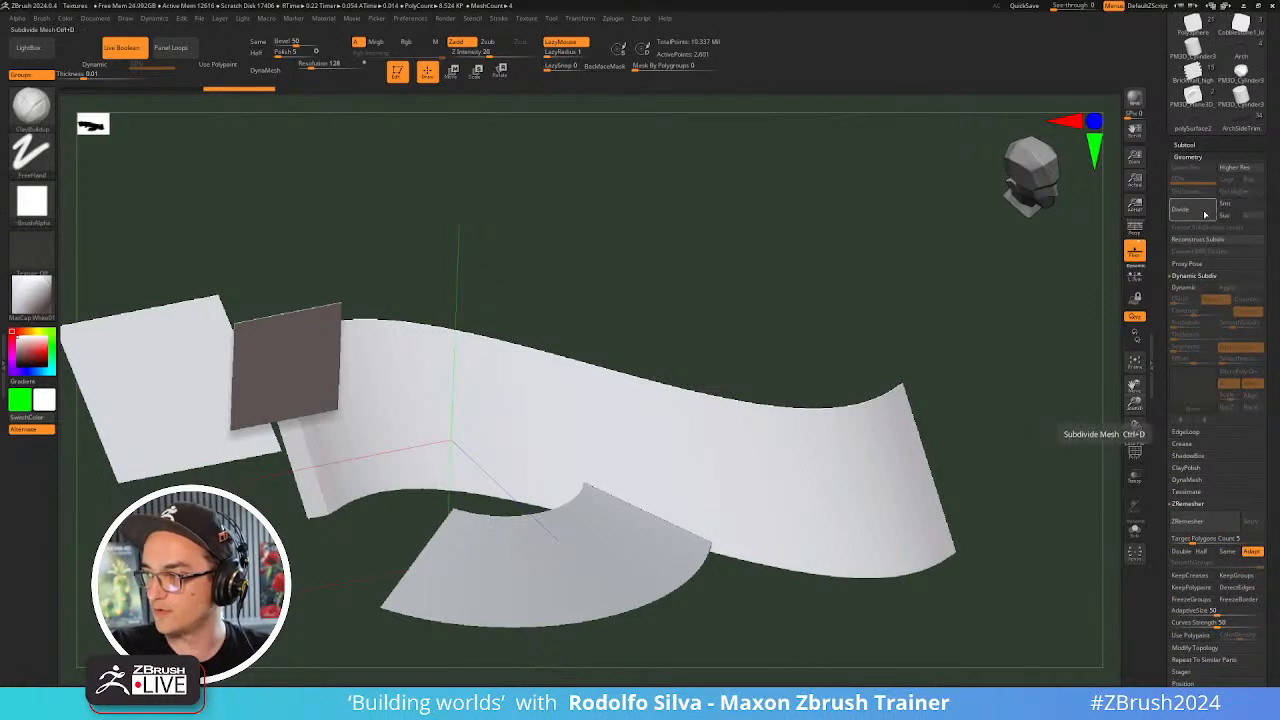
pyautogui.click(1205, 212)
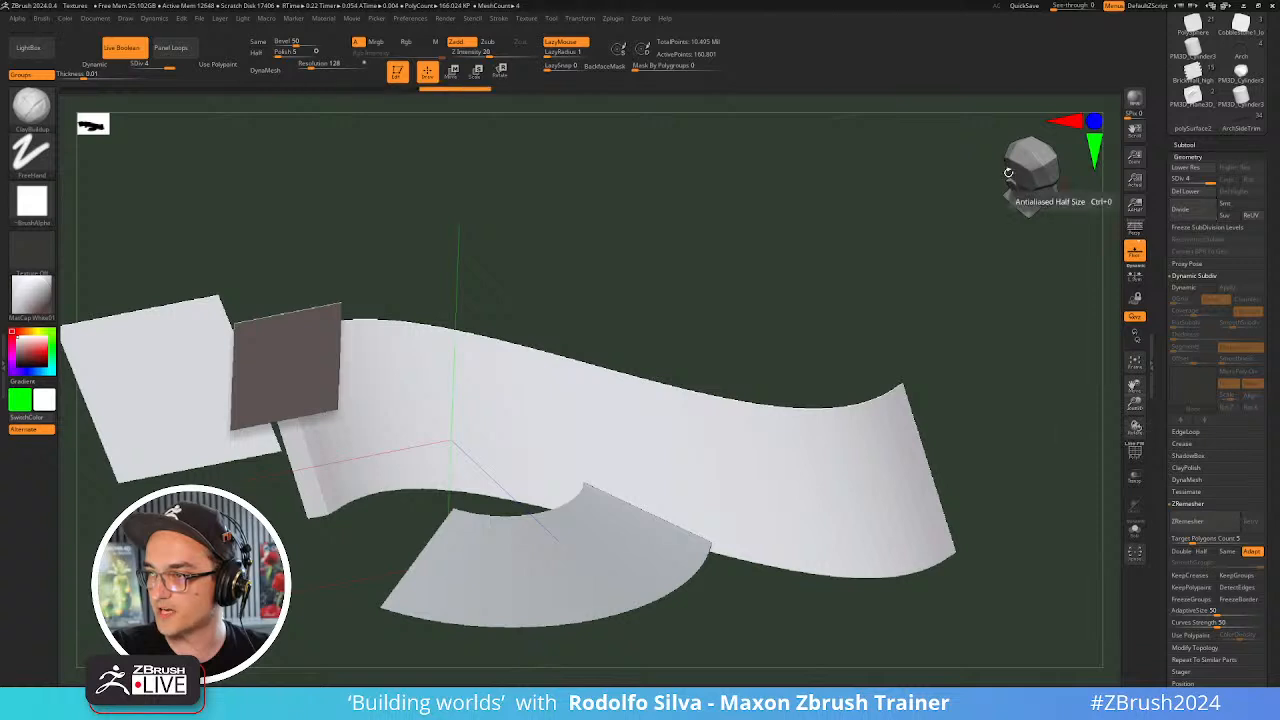
pyautogui.click(1238, 210)
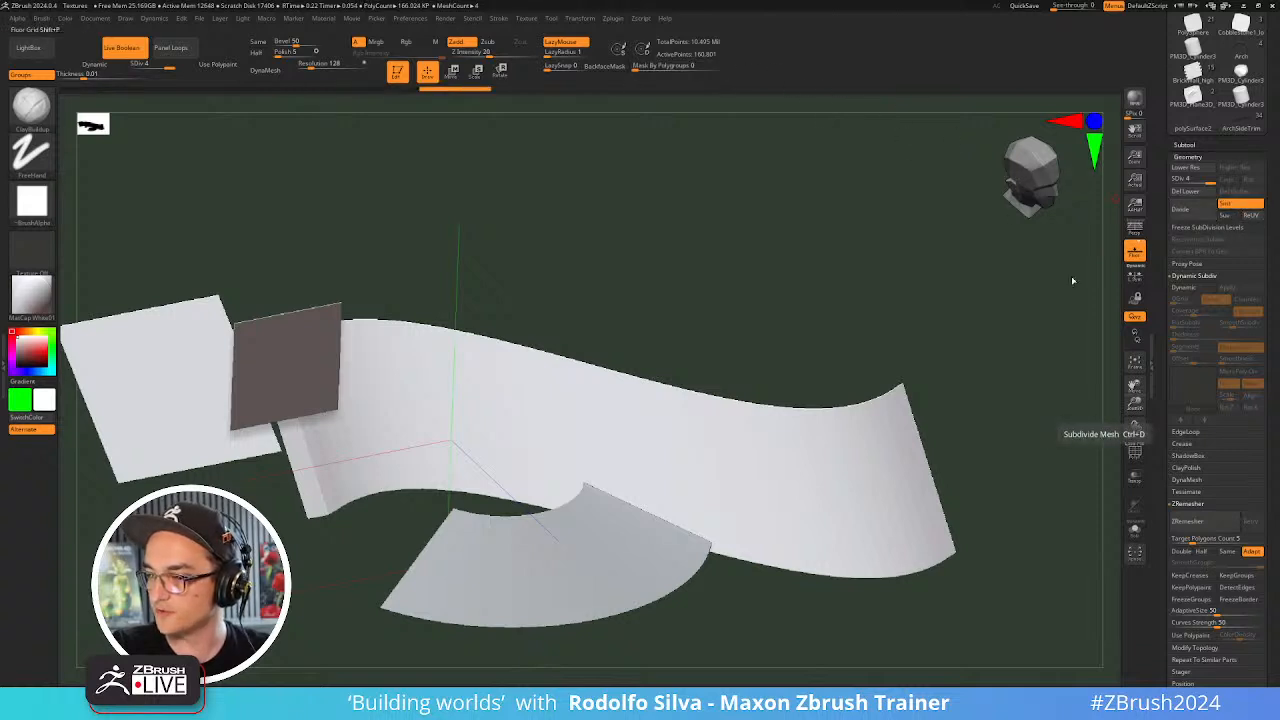
pyautogui.moveTo(1071, 277); pyautogui.dragTo(697, 348)
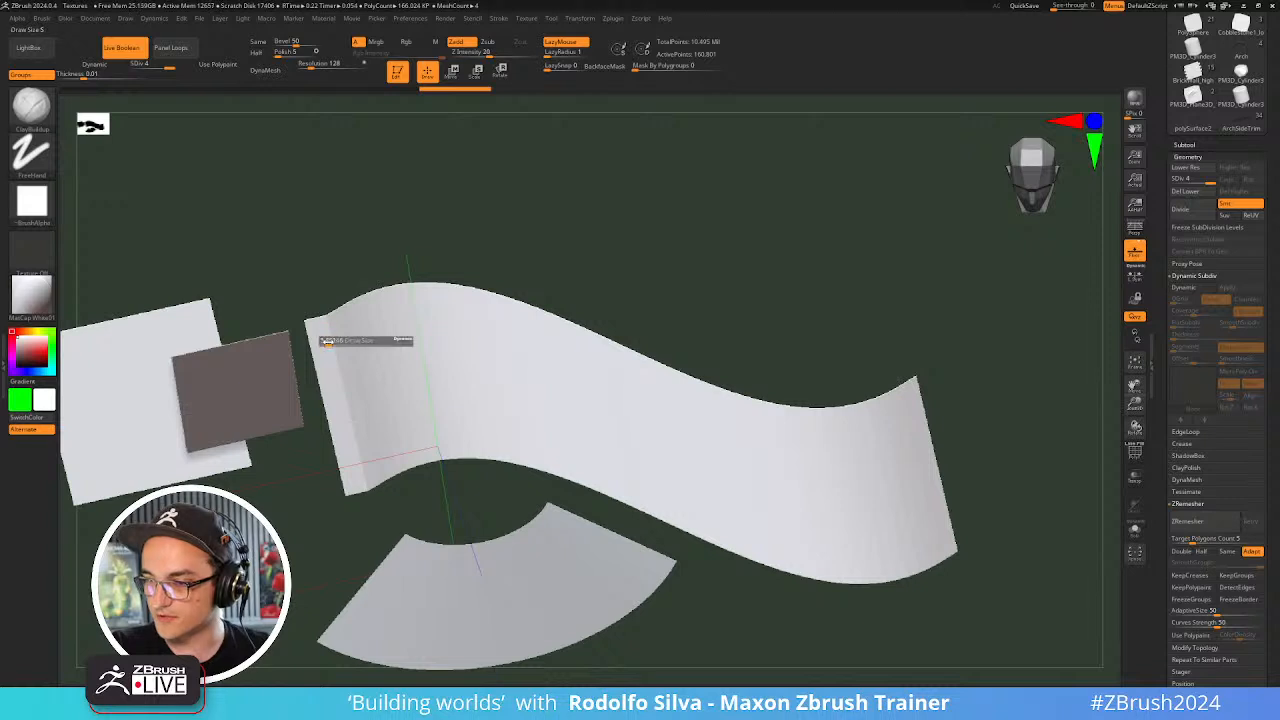
pyautogui.press('shift')
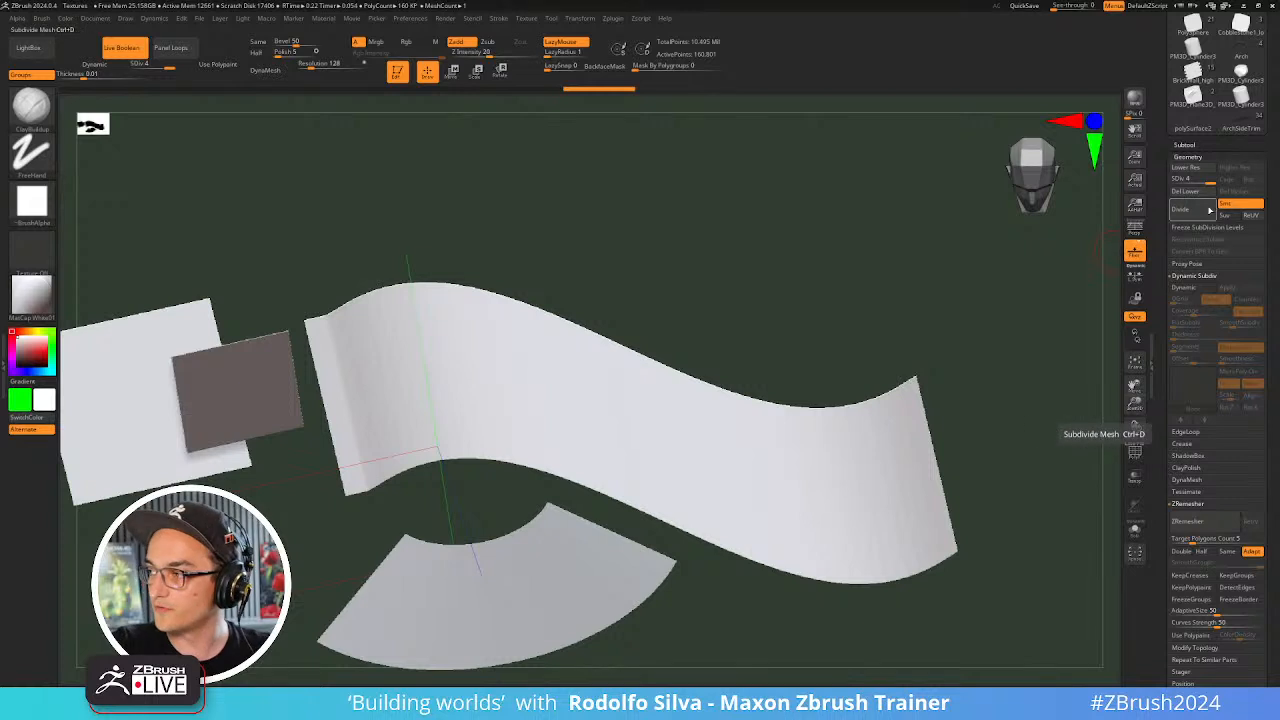
# - Divide the curved strip up to subdivision level 6 and delete its lower subdivision levels
pyautogui.click(1202, 212)
pyautogui.click(1202, 212)
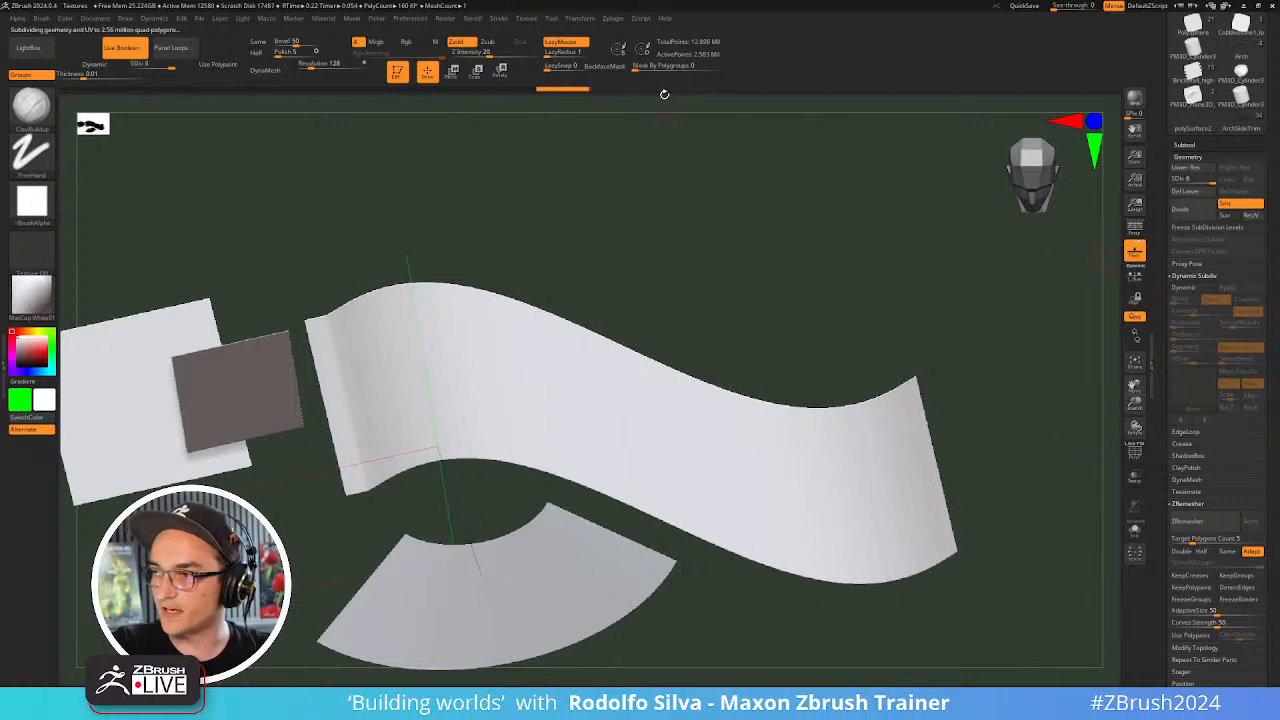
pyautogui.hotkey('shift', 'f')
pyautogui.hotkey('shift', 'f')
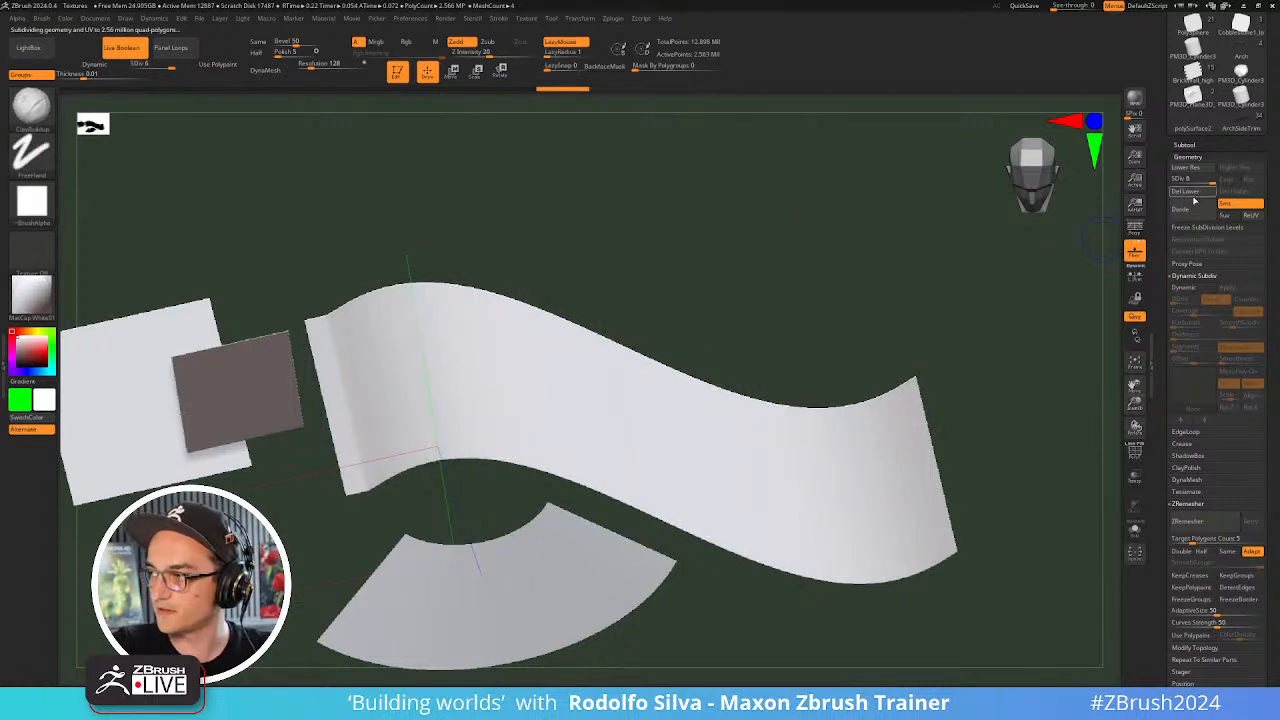
pyautogui.click(1193, 193)
# - Start importing a displacement map for the strip and browse to Asset_Production > sourceimages > tileables
pyautogui.moveTo(888, 337); pyautogui.dragTo(1004, 434)
pyautogui.moveTo(1158, 457); pyautogui.dragTo(1171, 274)
pyautogui.click(1193, 352)
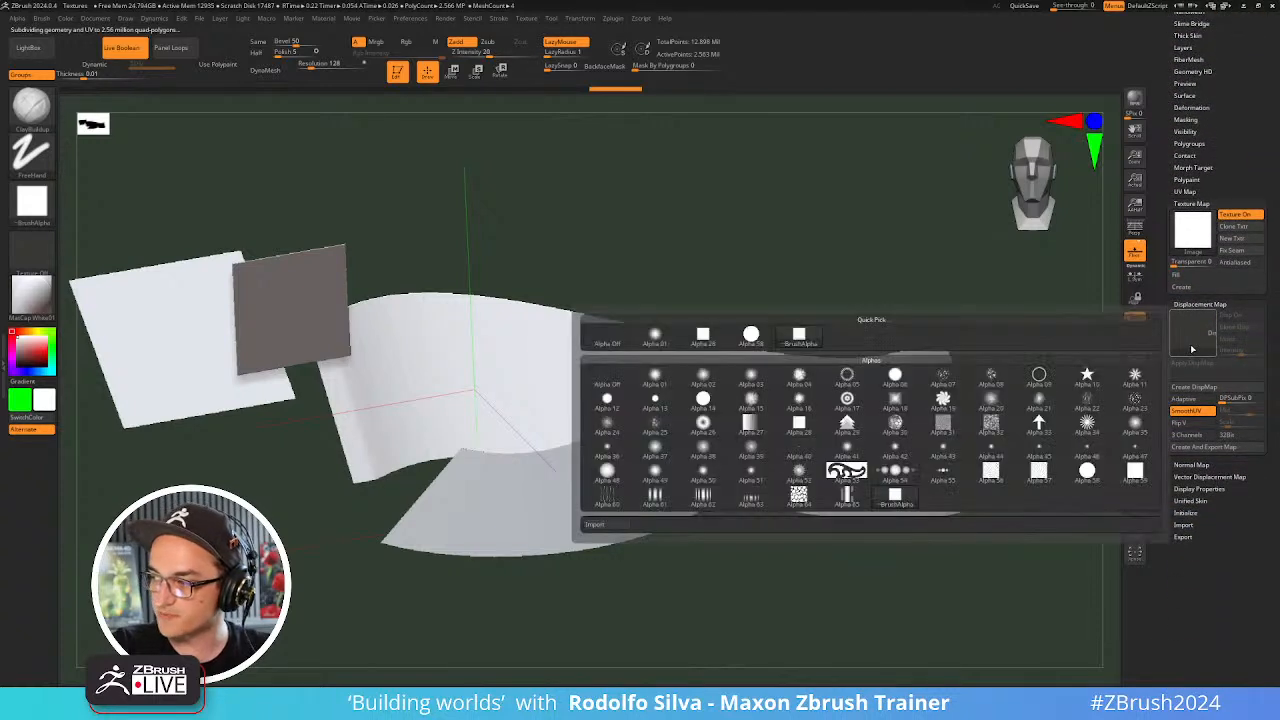
pyautogui.click(626, 524)
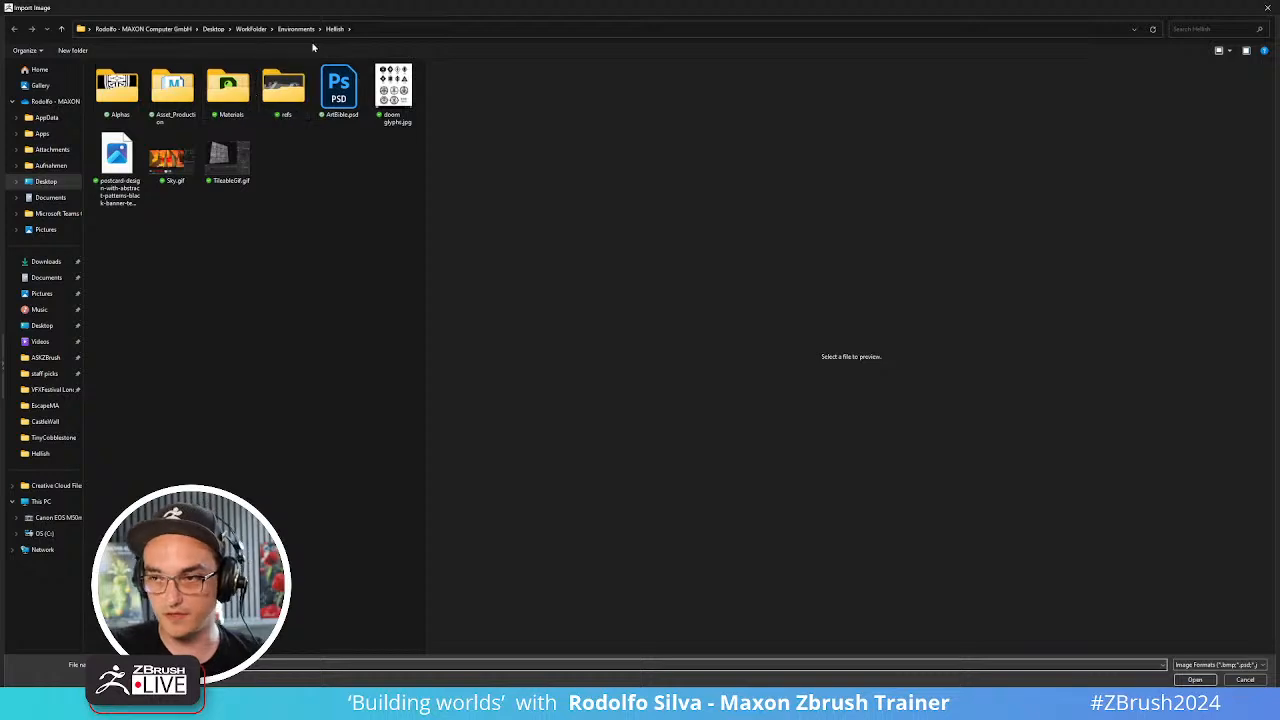
pyautogui.doubleClick(172, 90)
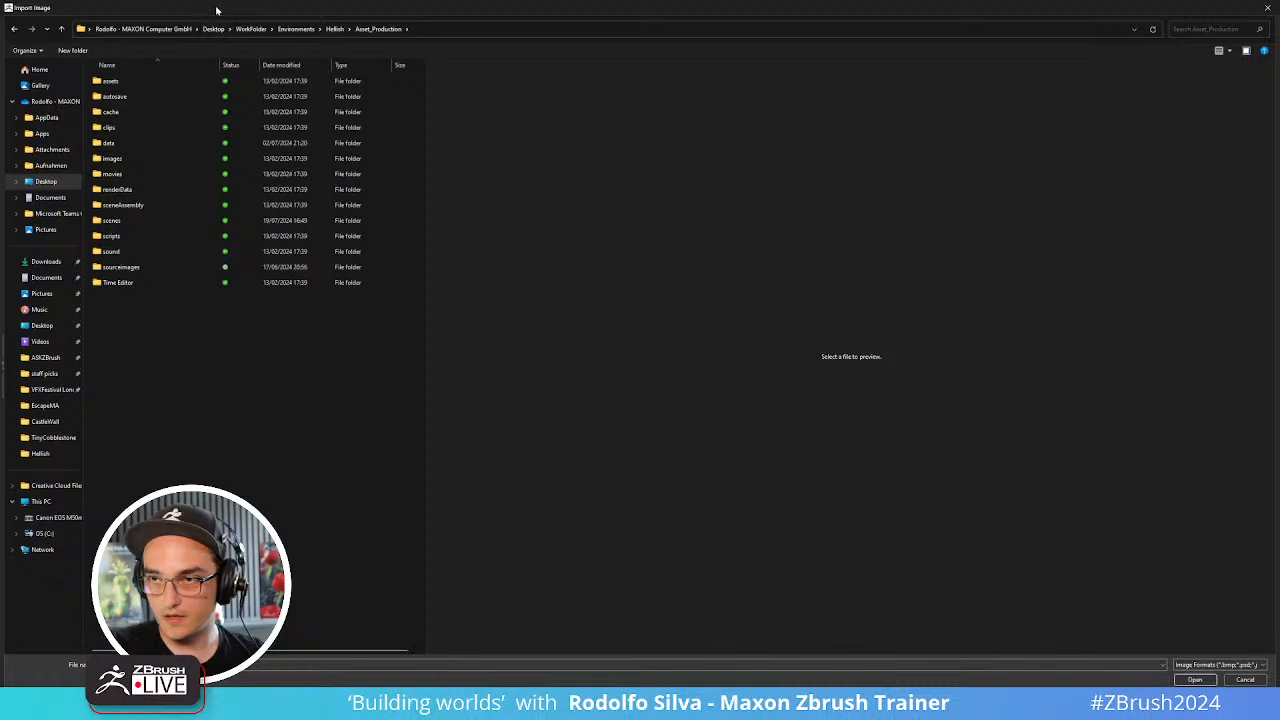
pyautogui.click(120, 266)
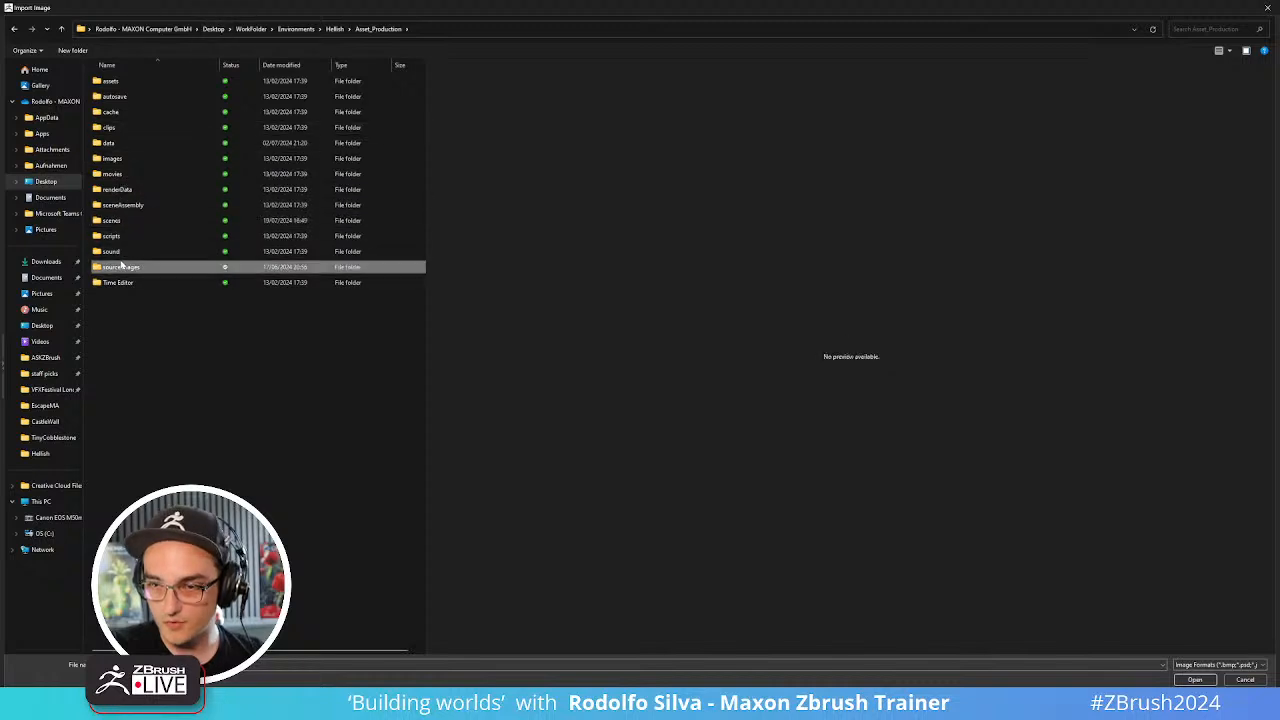
pyautogui.doubleClick(120, 266)
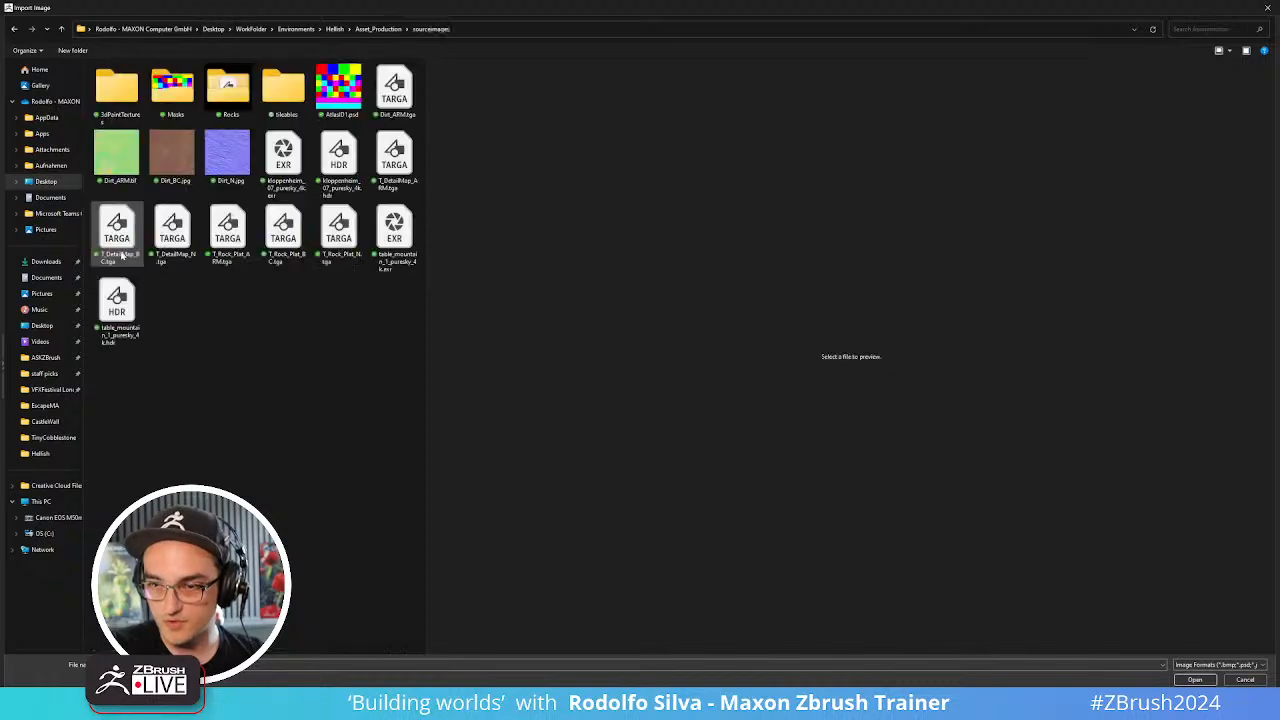
pyautogui.doubleClick(297, 85)
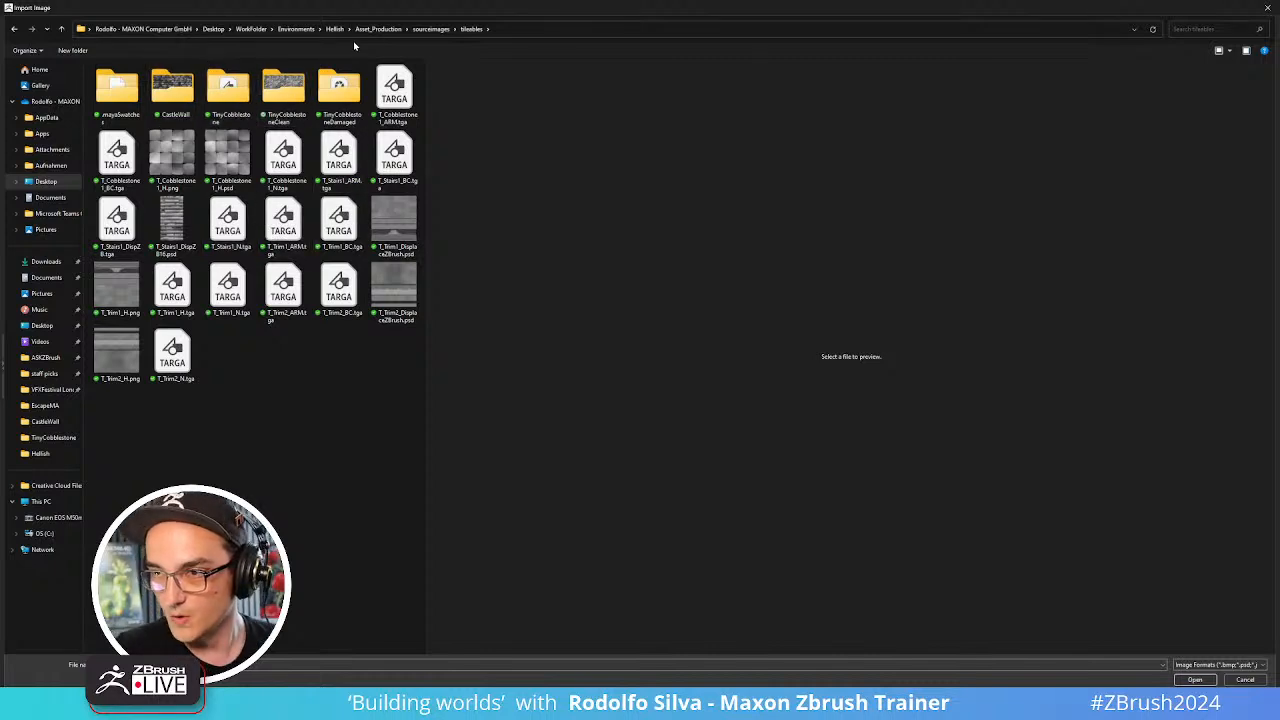
pyautogui.click(415, 30)
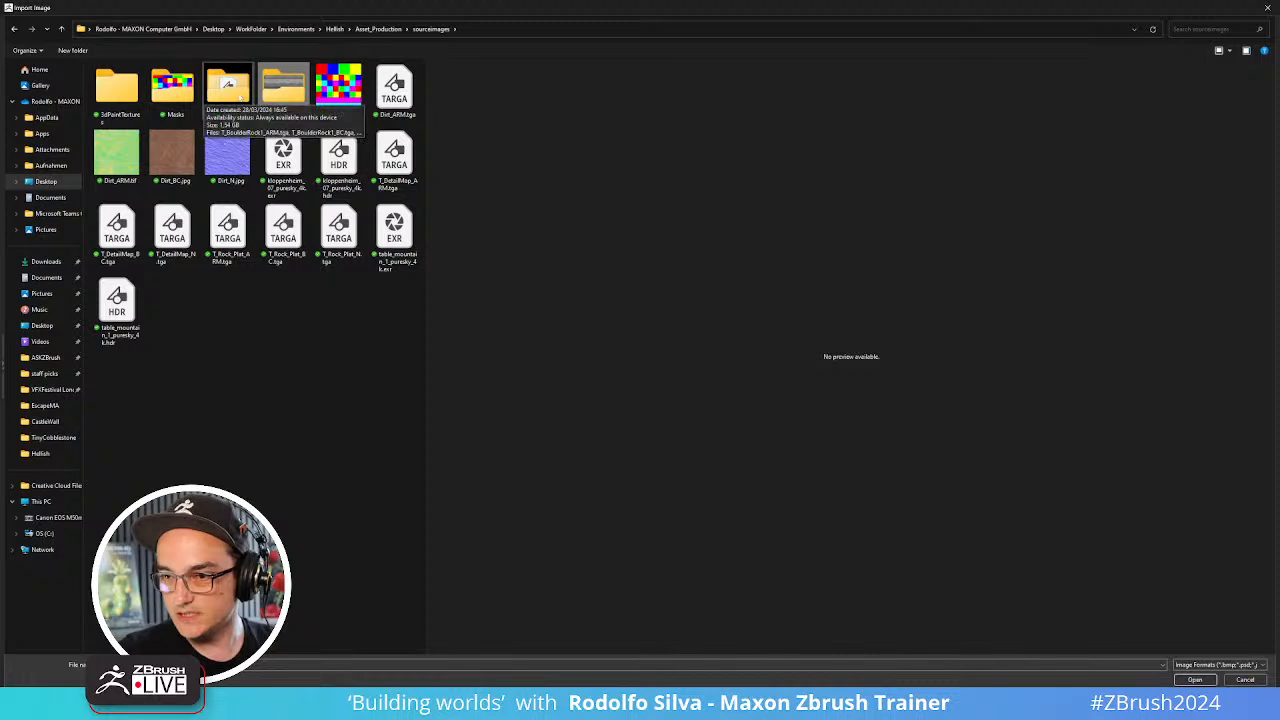
pyautogui.click(238, 92)
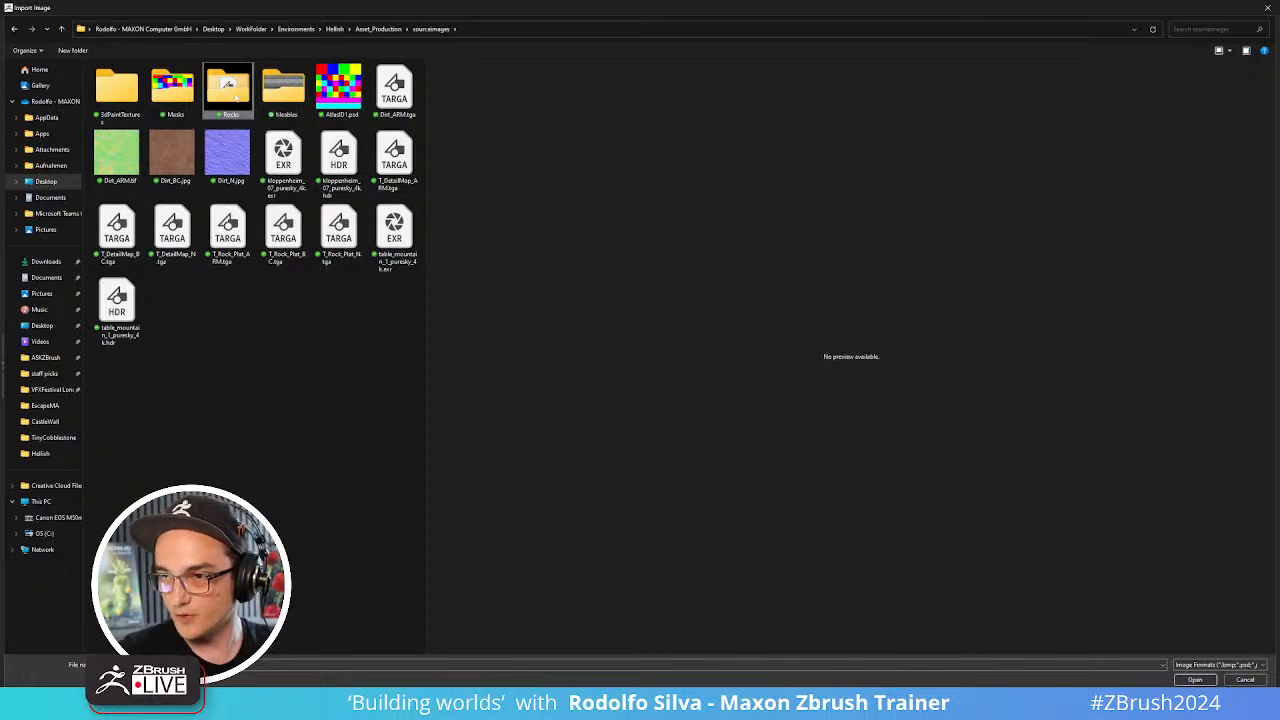
pyautogui.doubleClick(236, 95)
pyautogui.click(431, 29)
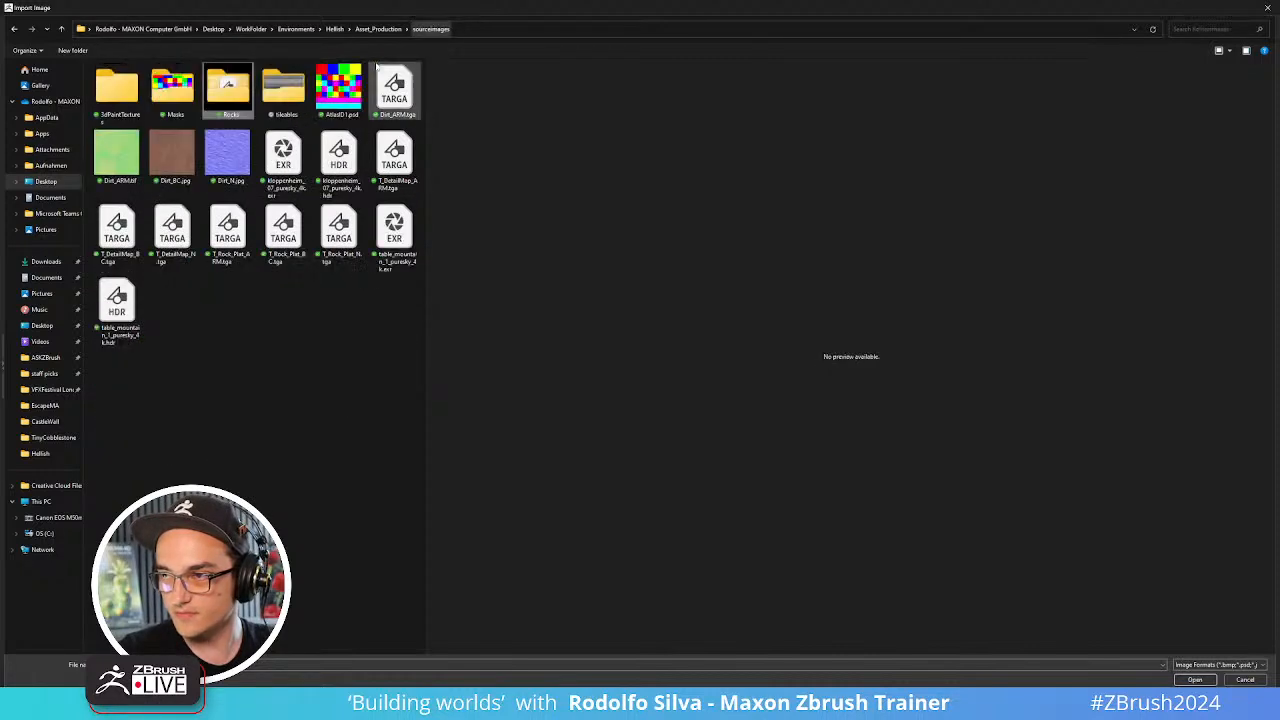
pyautogui.doubleClick(283, 90)
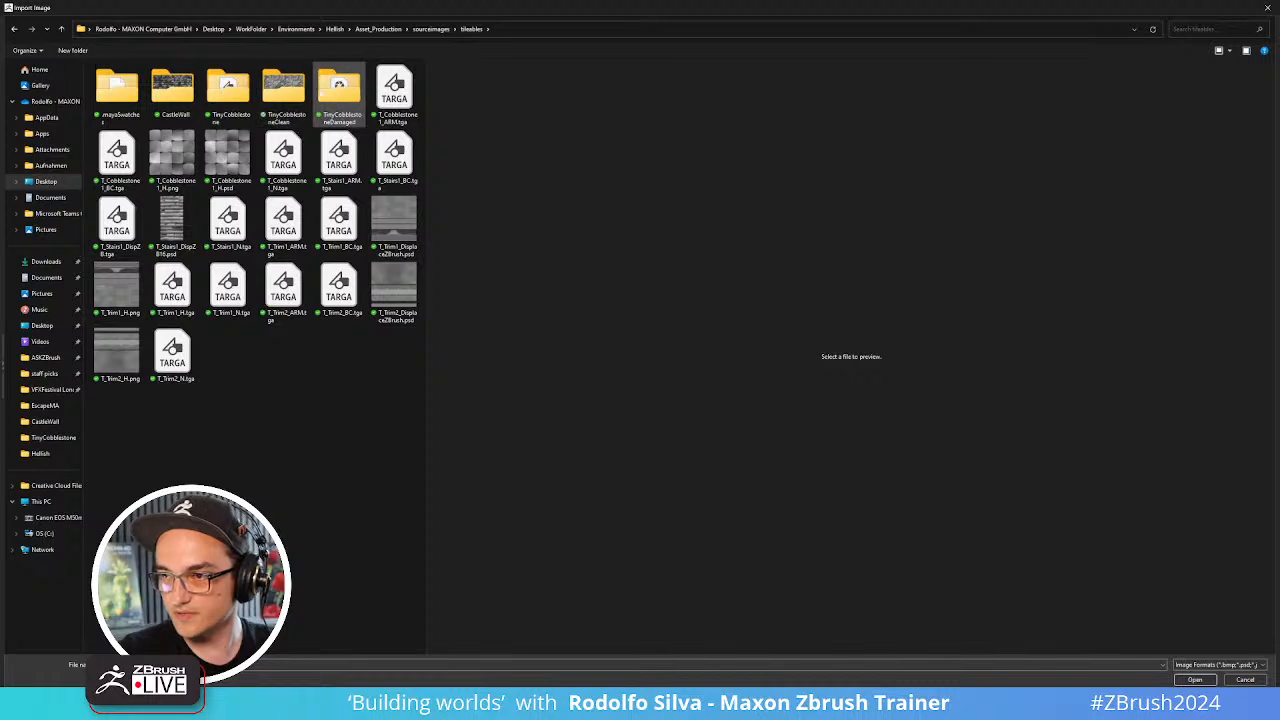
# - Load the T_Stairs1 displacement PSD as the strip's displacement map, set its intensity to 0.0547 and inspect the displaced stairs
pyautogui.click(170, 226)
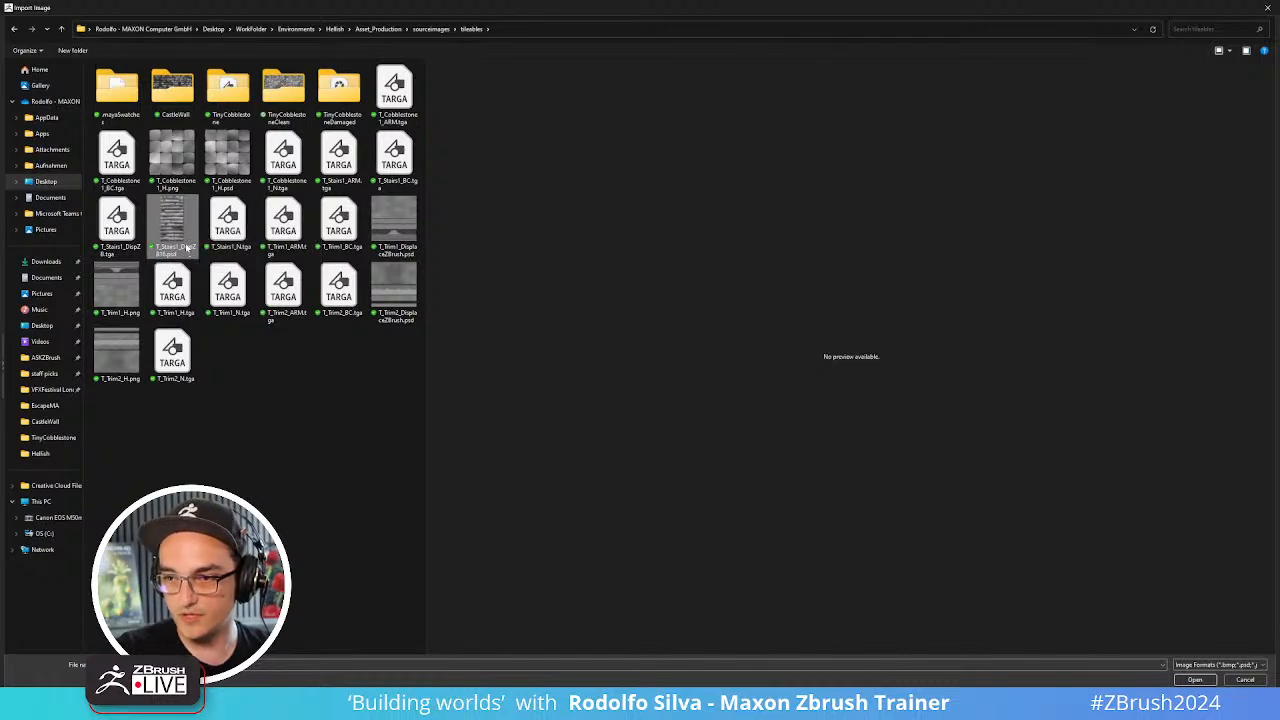
pyautogui.doubleClick(176, 233)
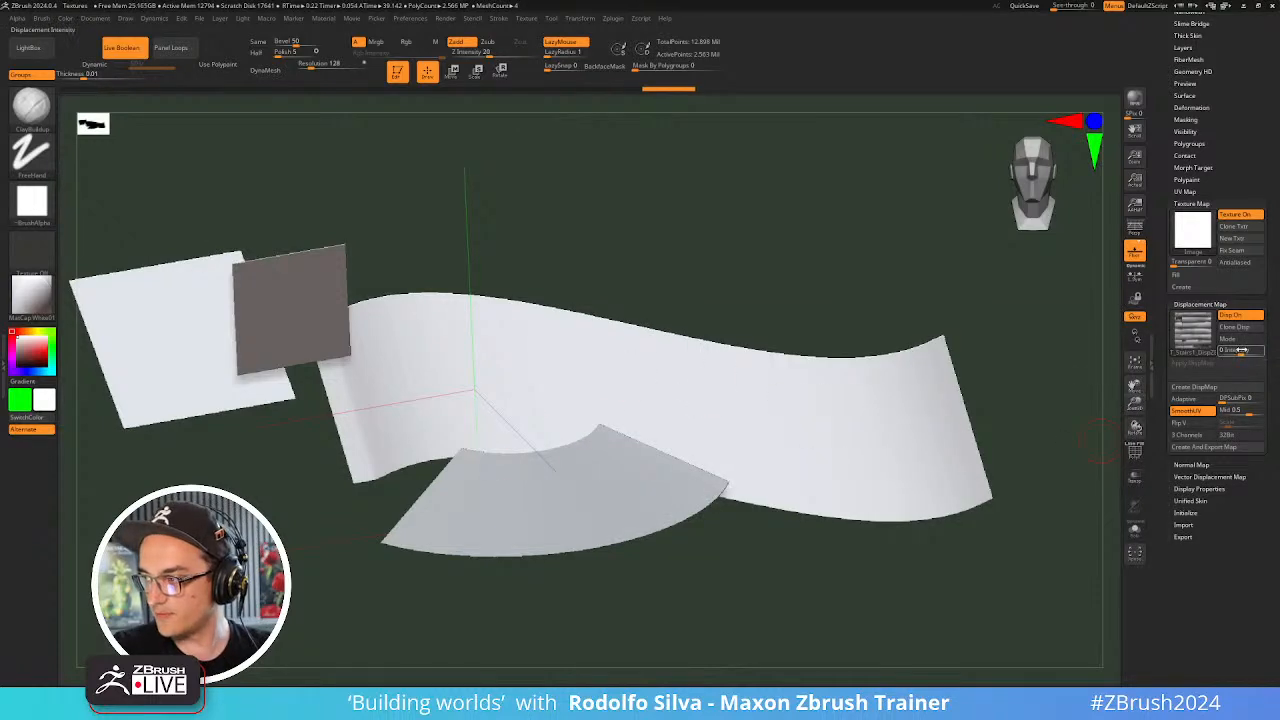
pyautogui.moveTo(1243, 351); pyautogui.dragTo(1248, 351)
pyautogui.moveTo(1075, 420); pyautogui.dragTo(905, 377)
pyautogui.keyDown('shift'); pyautogui.moveTo(905, 377); pyautogui.dragTo(775, 418, button='right'); pyautogui.keyUp('shift')
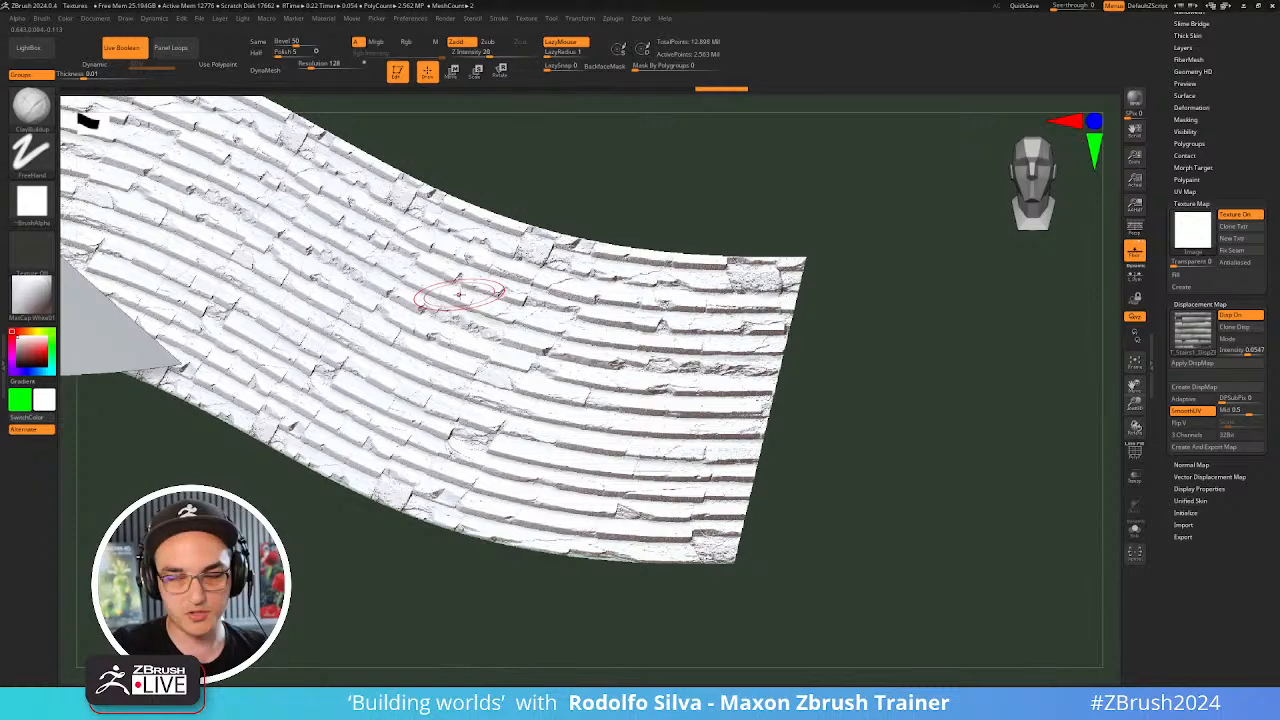
pyautogui.moveTo(476, 334)
pyautogui.mouseDown(button='right')
pyautogui.moveTo(469, 322)
pyautogui.moveTo(487, 346)
pyautogui.mouseUp(button='right')
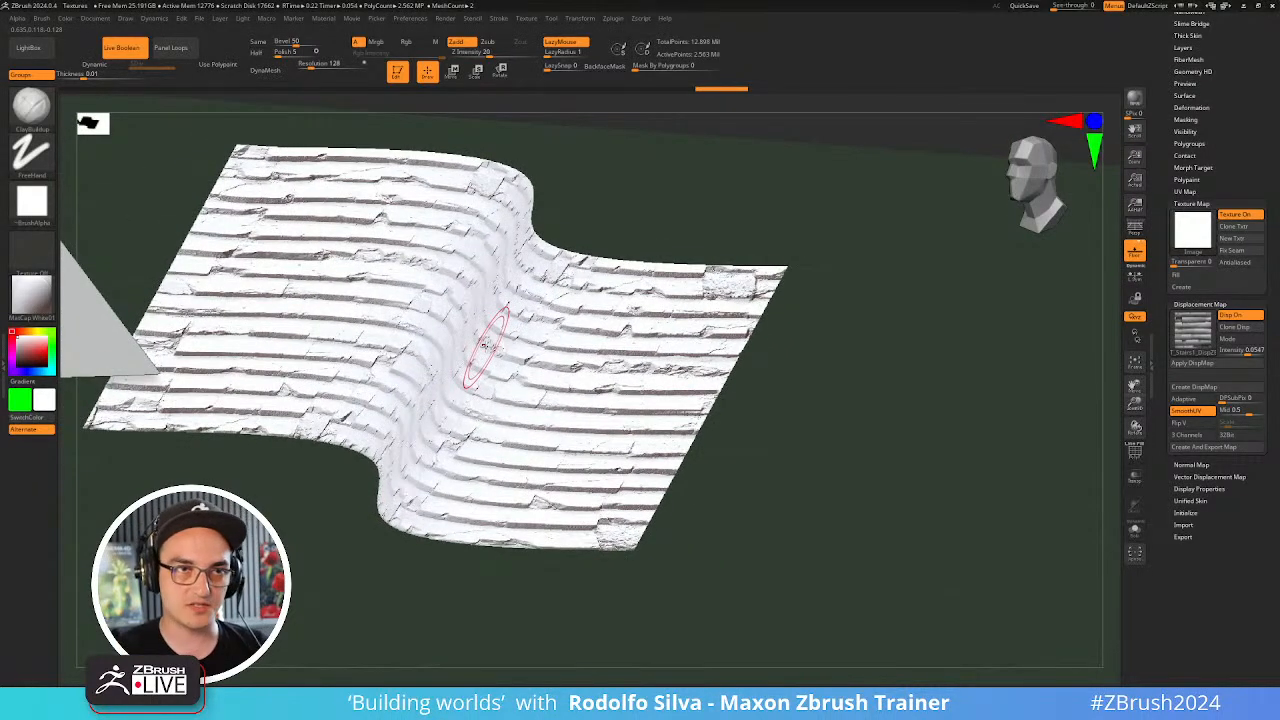
pyautogui.moveTo(487, 352); pyautogui.dragTo(545, 362, button='right')
pyautogui.press('p')
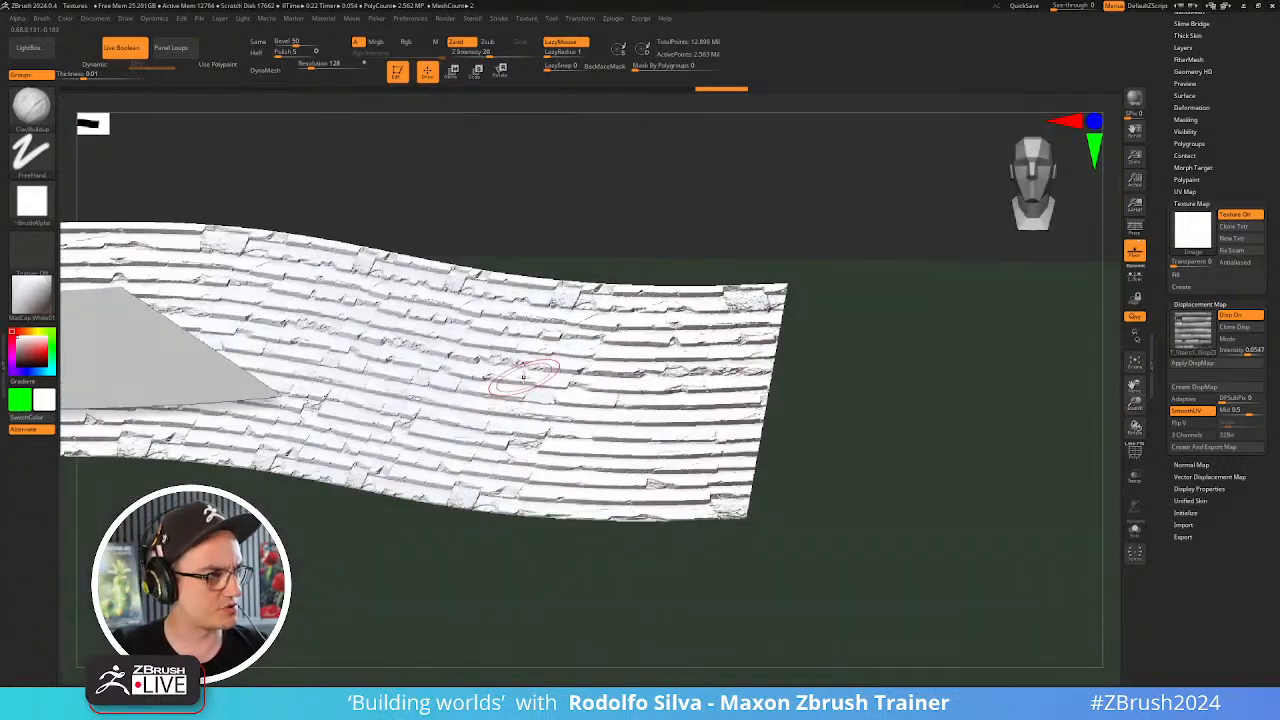
# - Set the stairs' displacement intensity to 0.05, and raise it to 0.1
pyautogui.moveTo(714, 366); pyautogui.dragTo(716, 350, button='right')
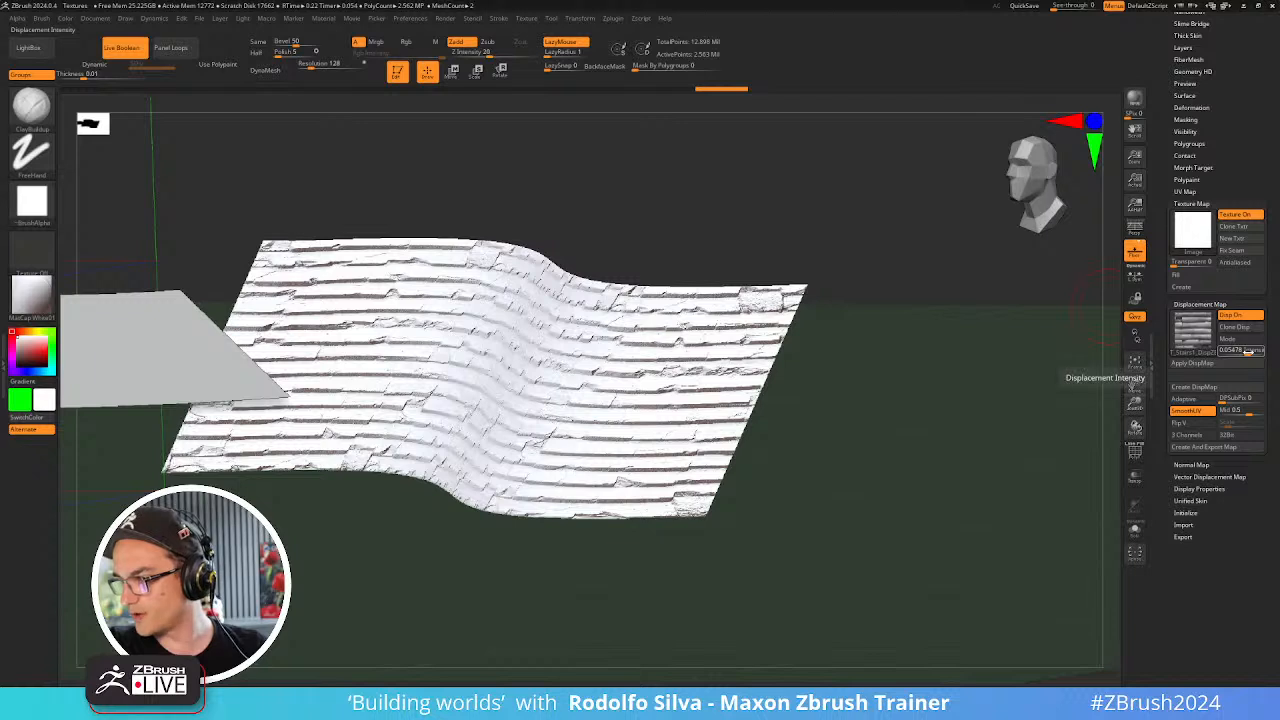
pyautogui.click(1245, 351)
pyautogui.write('.')
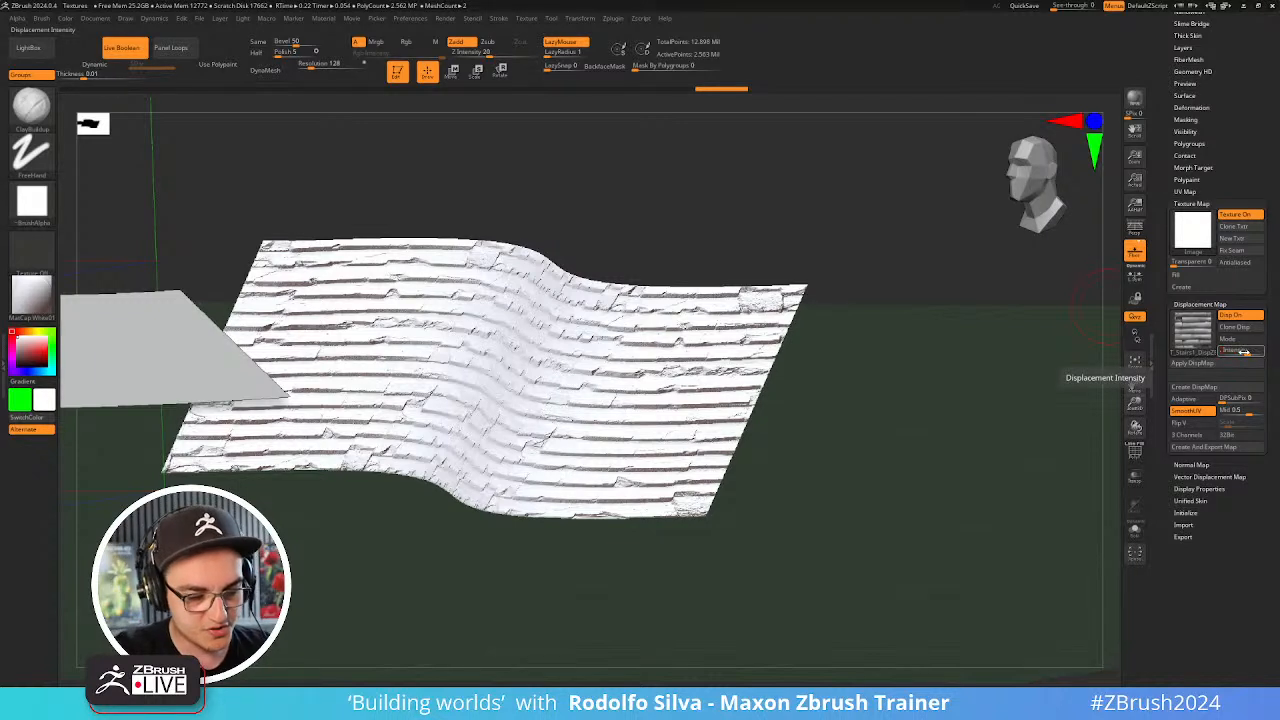
pyautogui.write('0')
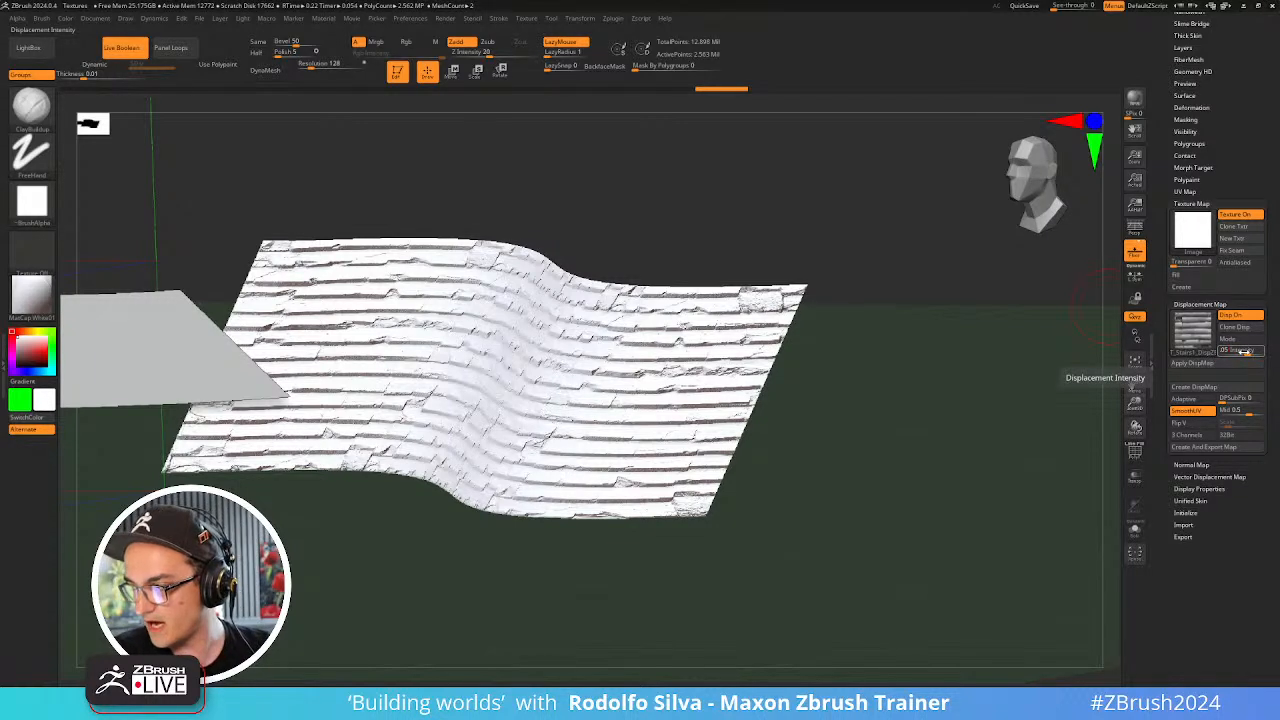
pyautogui.press('Return')
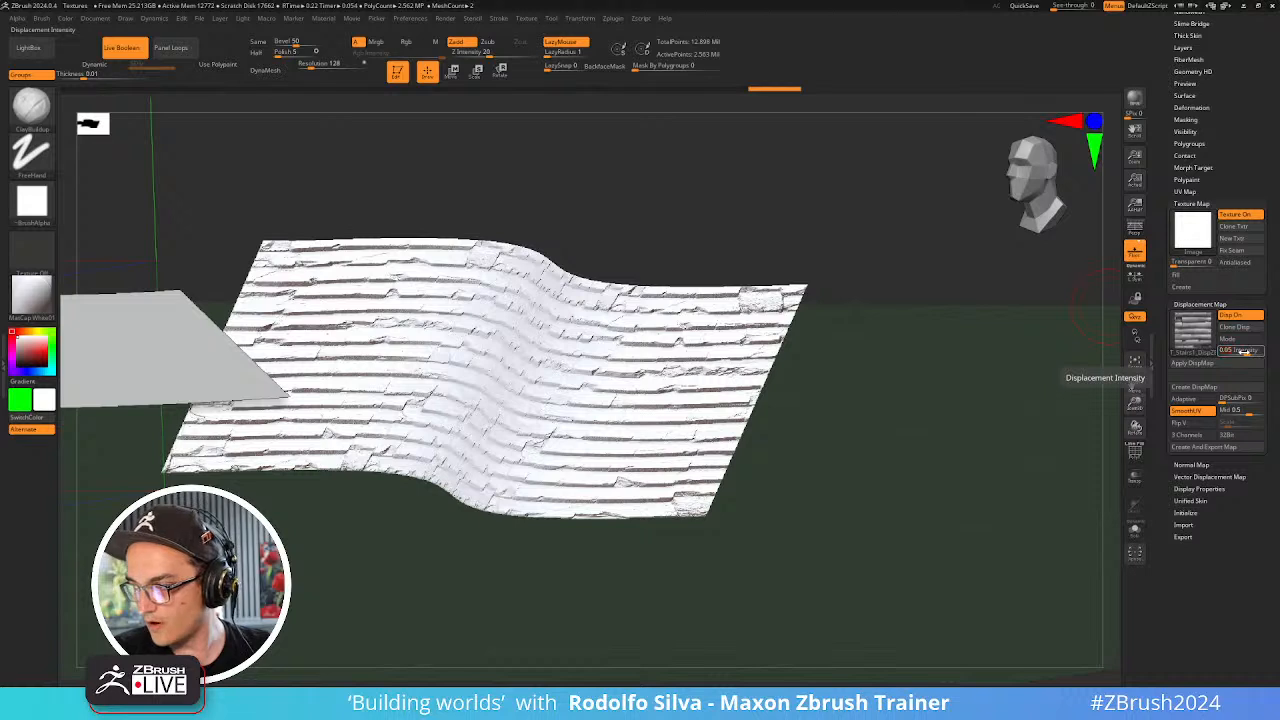
pyautogui.moveTo(1244, 352); pyautogui.dragTo(1247, 352)
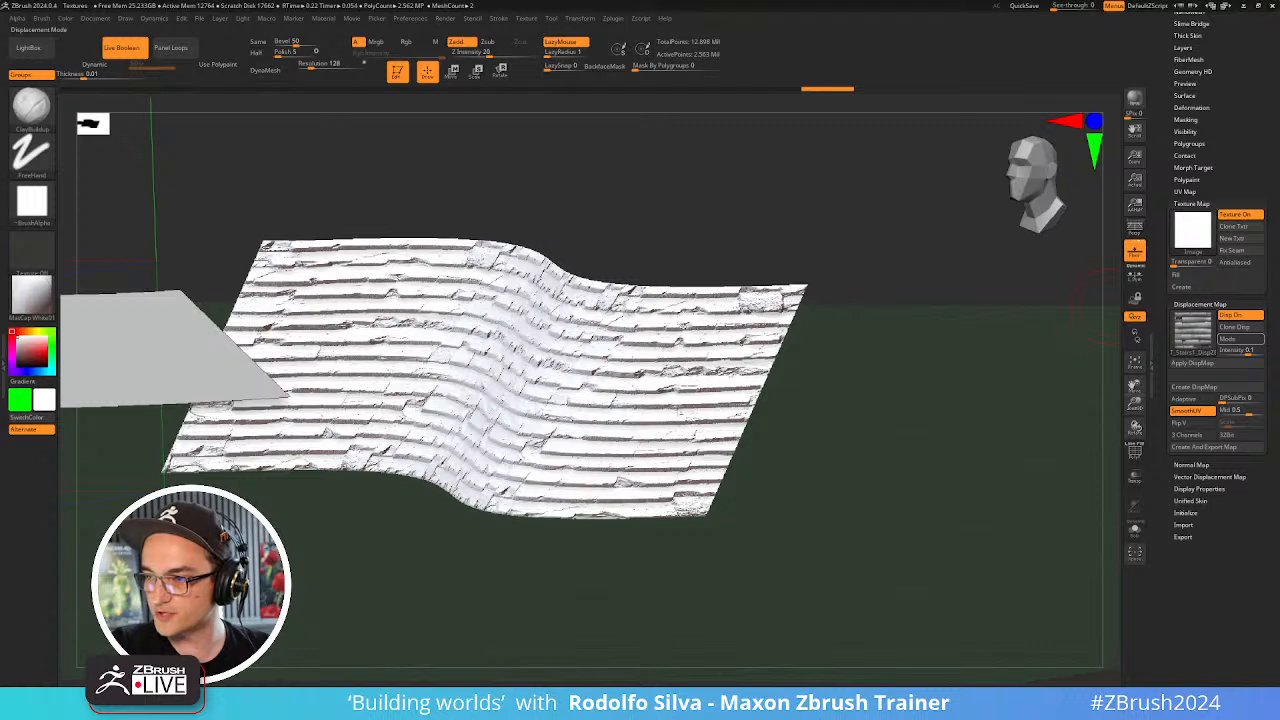
# - Turn on the displacement preview mode for the stairs and set the displacement intensity to 0.05
pyautogui.click(1240, 339)
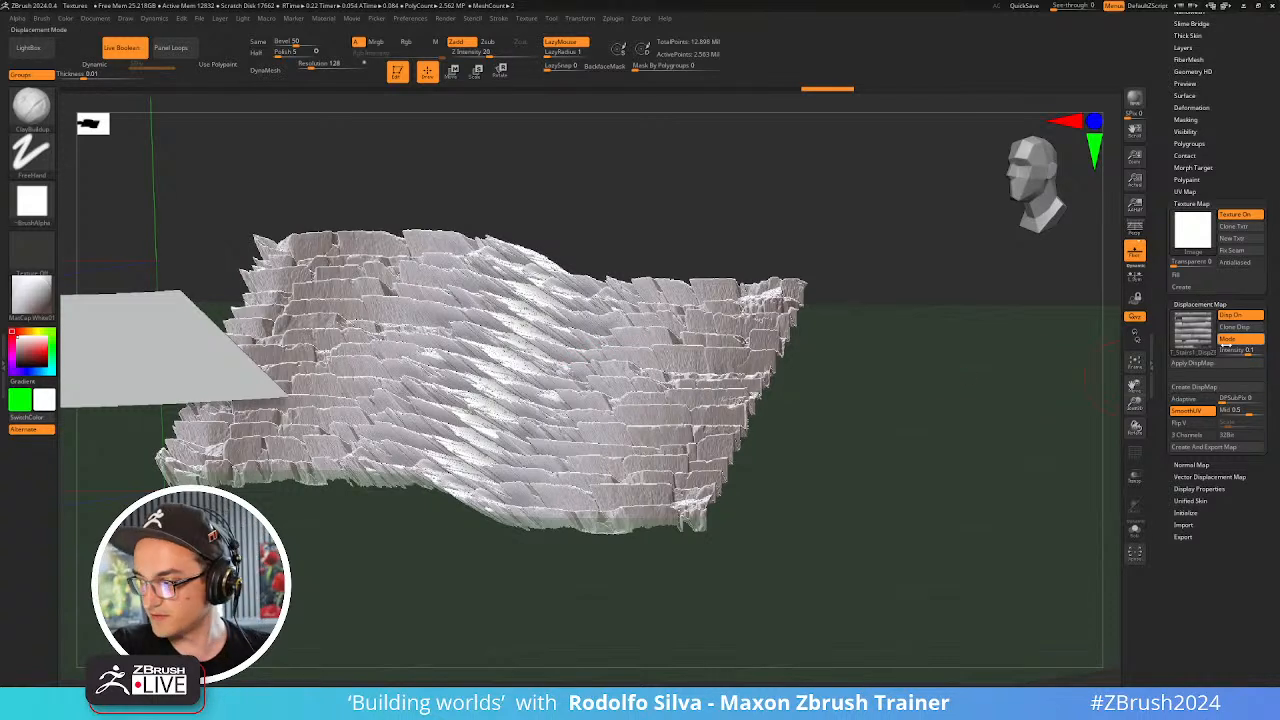
pyautogui.click(1237, 349)
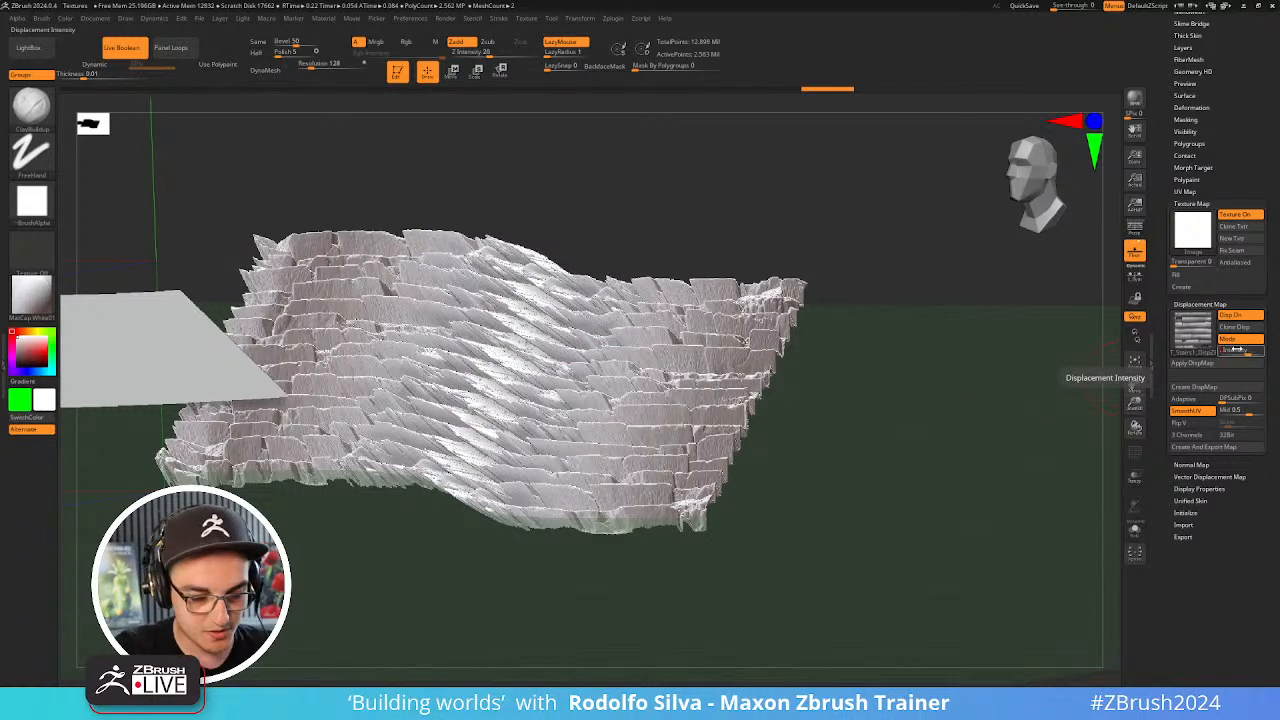
pyautogui.write('2')
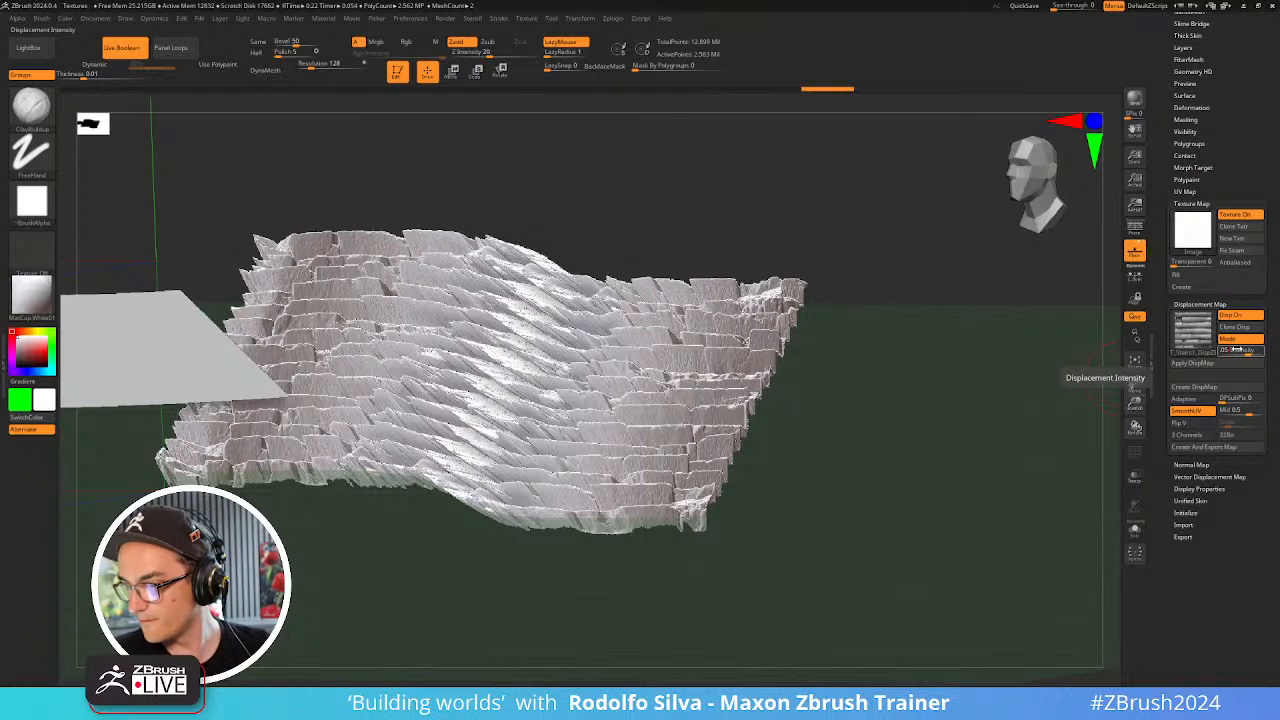
pyautogui.press('Return')
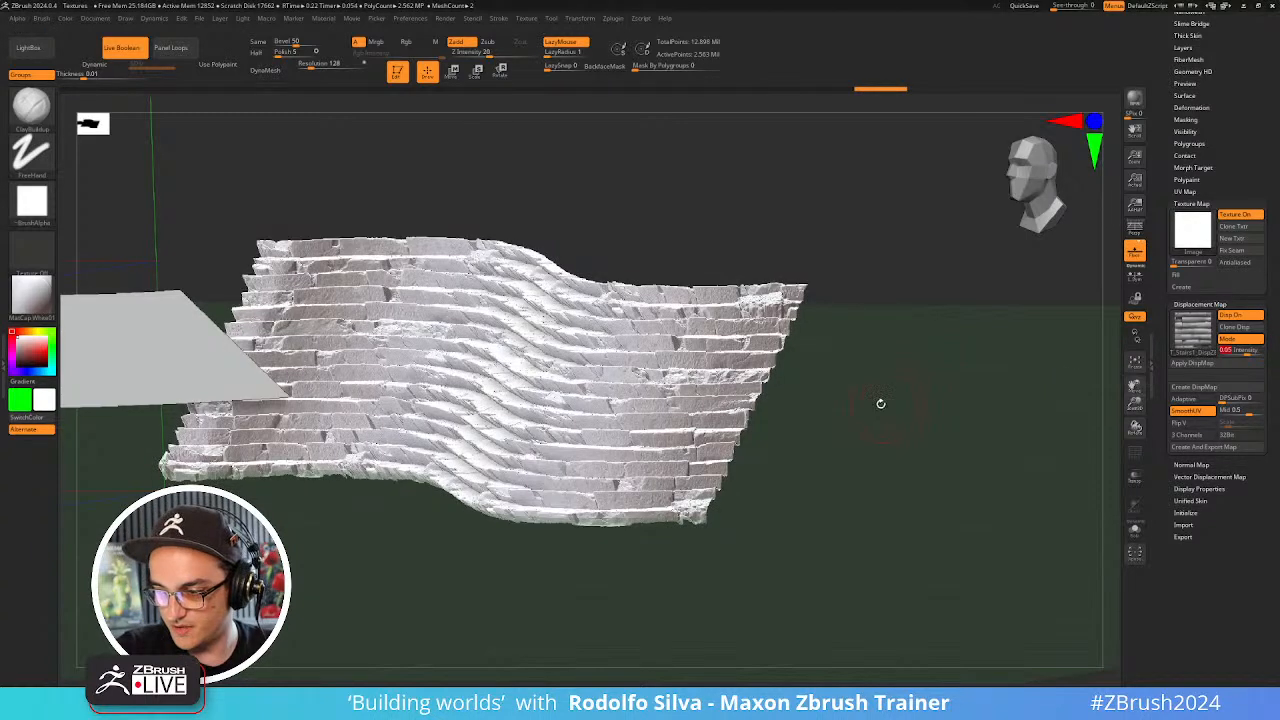
# - Try displacement intensities of 0.01, 0.025 and 0.03 on the stairs while checking the step depth from the side
pyautogui.click(1230, 351)
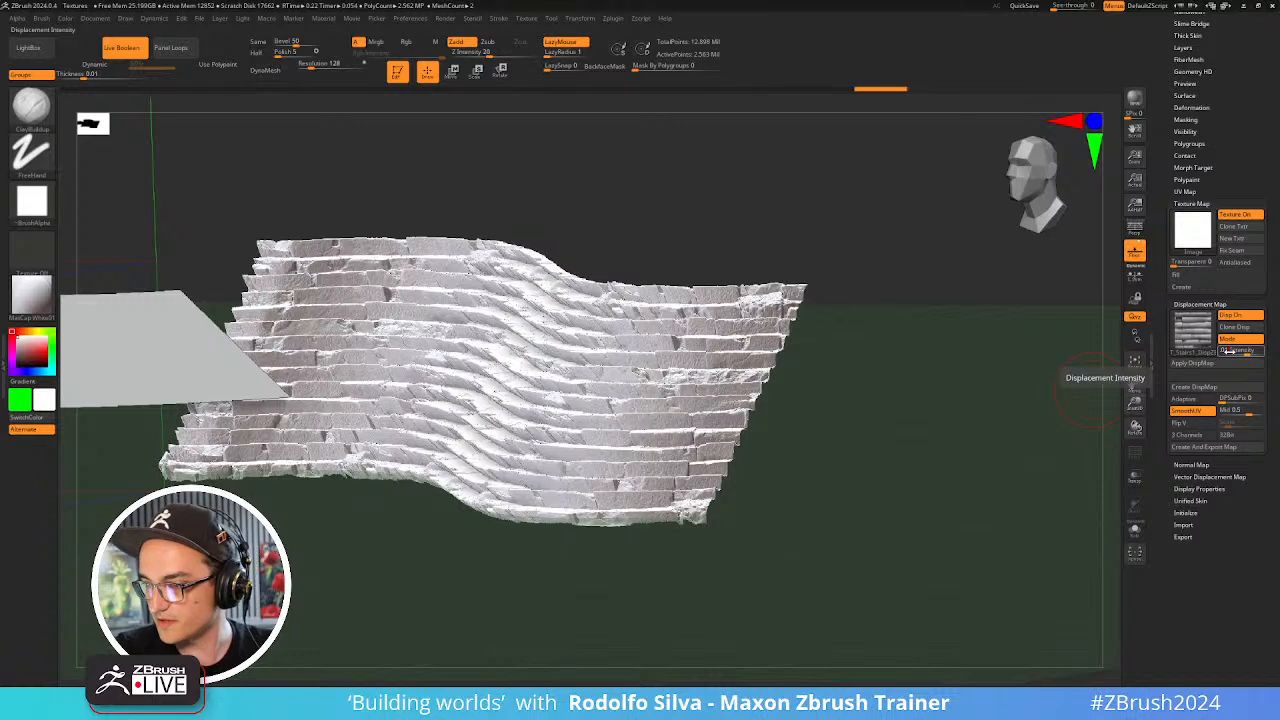
pyautogui.press('Return')
pyautogui.moveTo(848, 392); pyautogui.dragTo(836, 388)
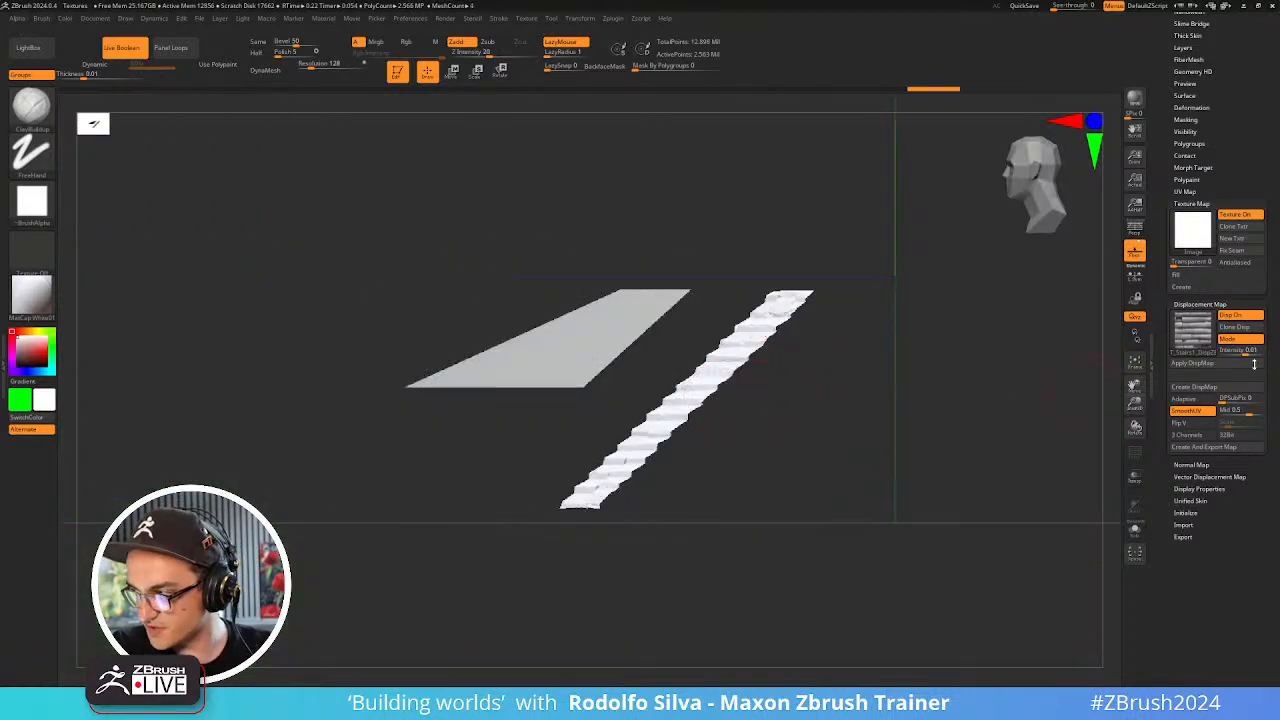
pyautogui.click(1247, 350)
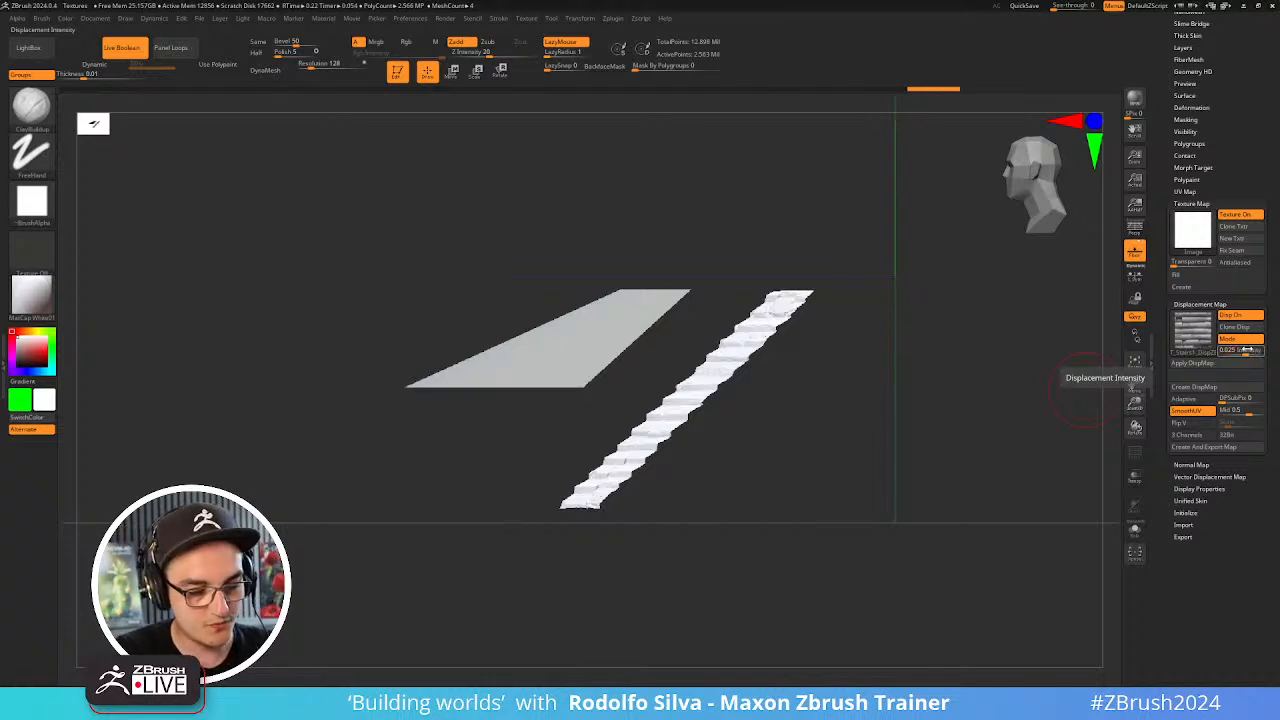
pyautogui.click(1247, 350)
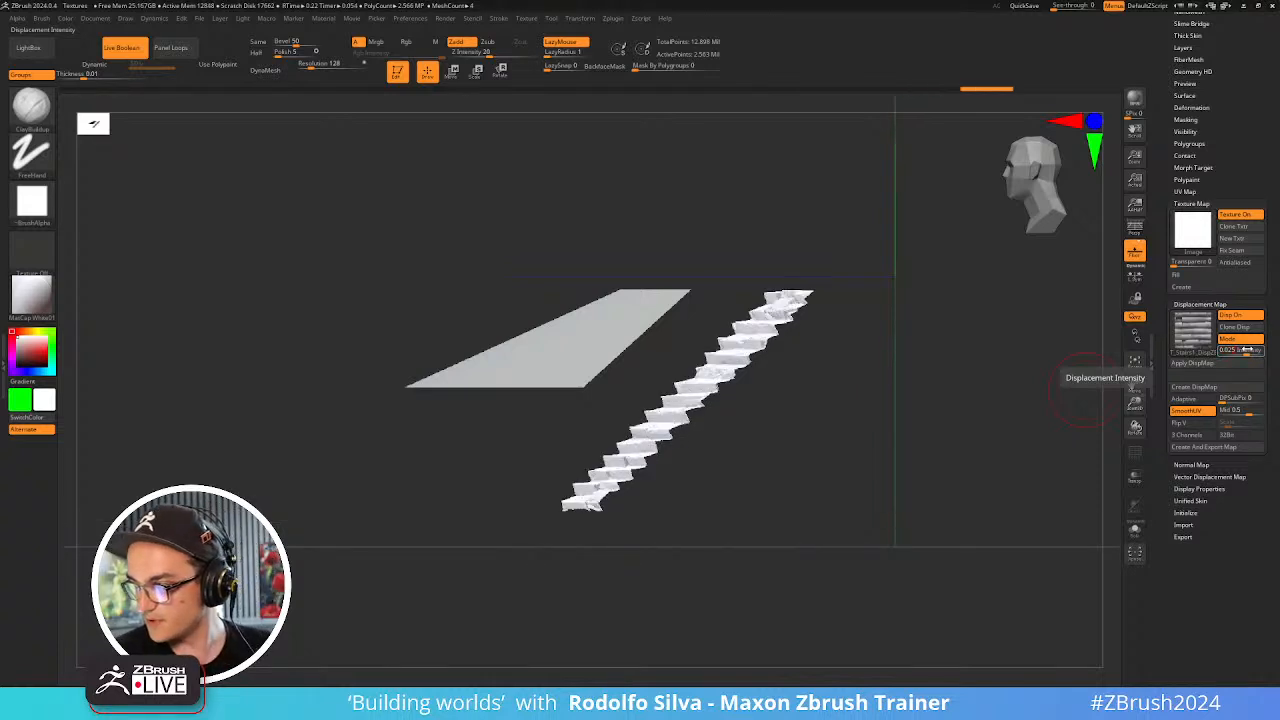
pyautogui.click(1247, 350)
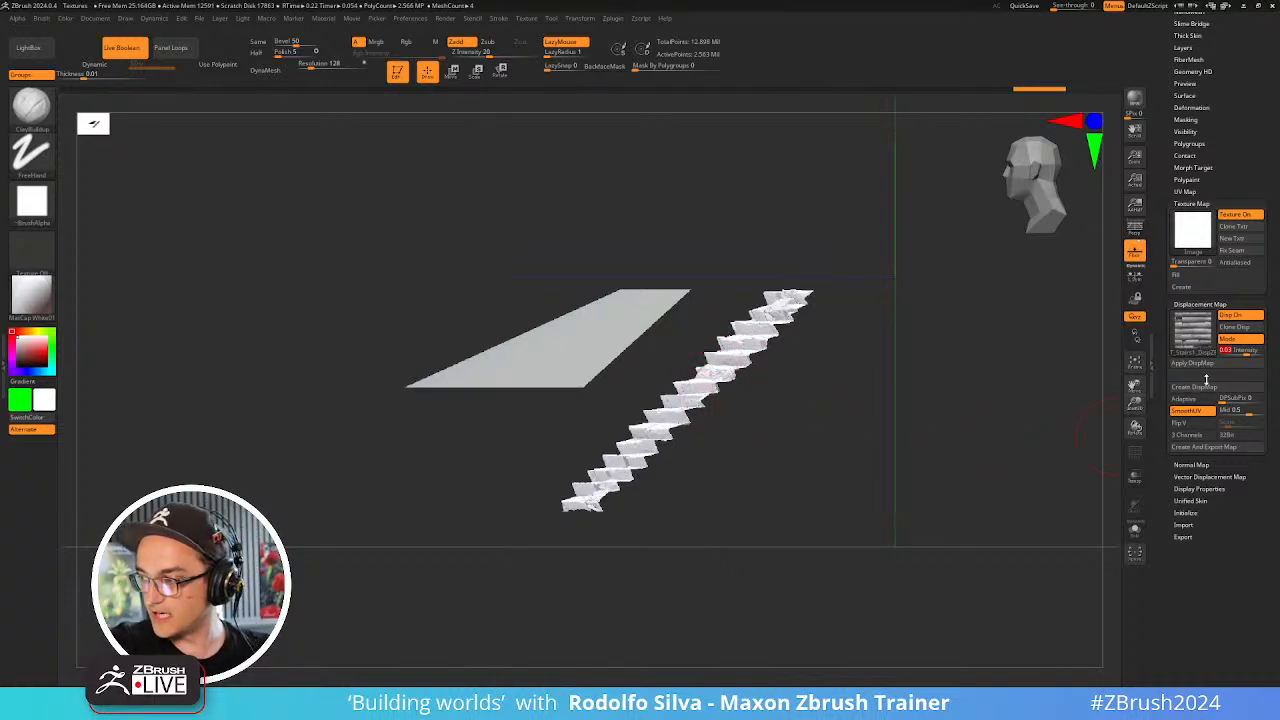
# - Apply the displacement map to the strip's geometry and inspect the resulting stairs from the front and side
pyautogui.click(1205, 365)
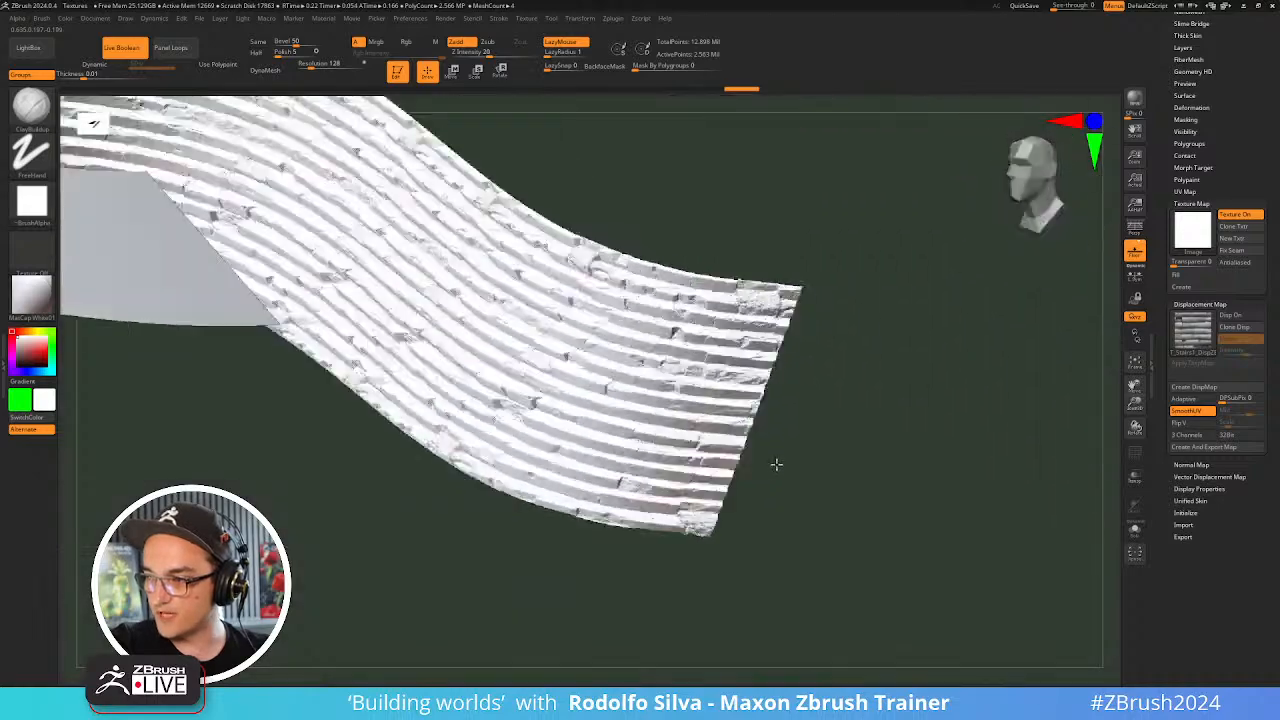
pyautogui.moveTo(776, 464); pyautogui.dragTo(760, 457)
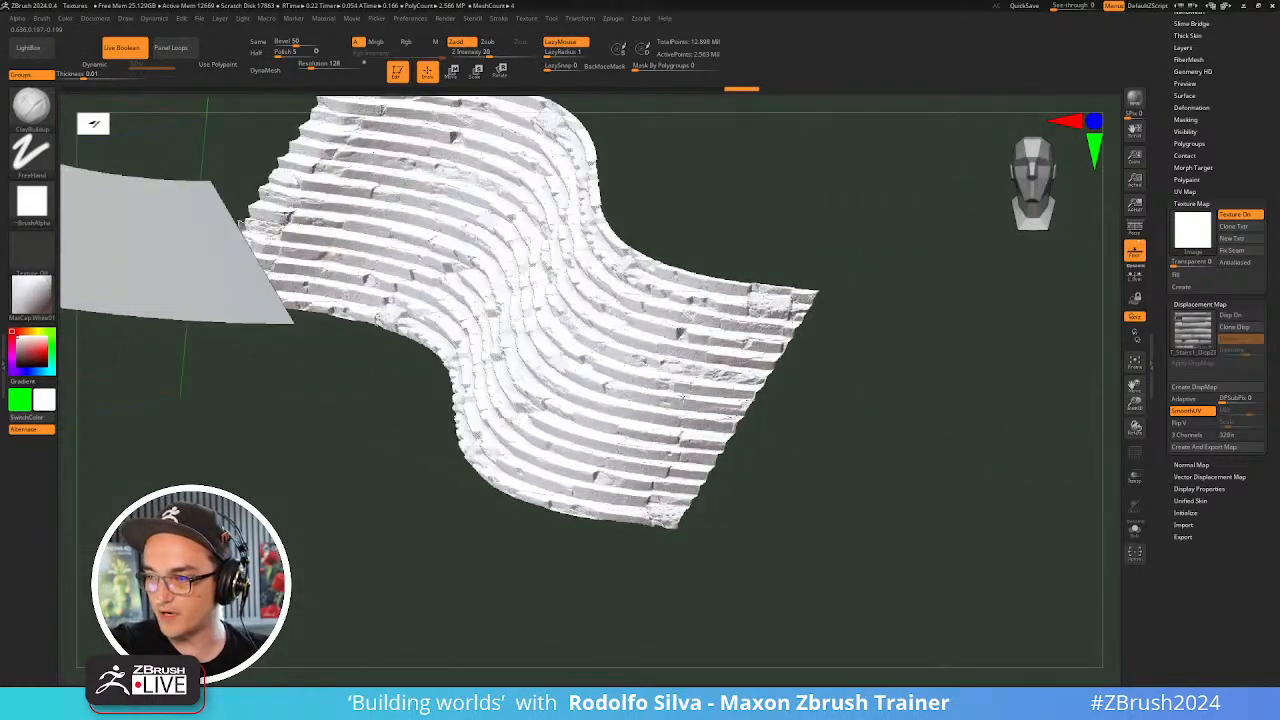
pyautogui.keyDown('ctrl'); pyautogui.moveTo(724, 452); pyautogui.dragTo(694, 424, button='right'); pyautogui.keyUp('ctrl')
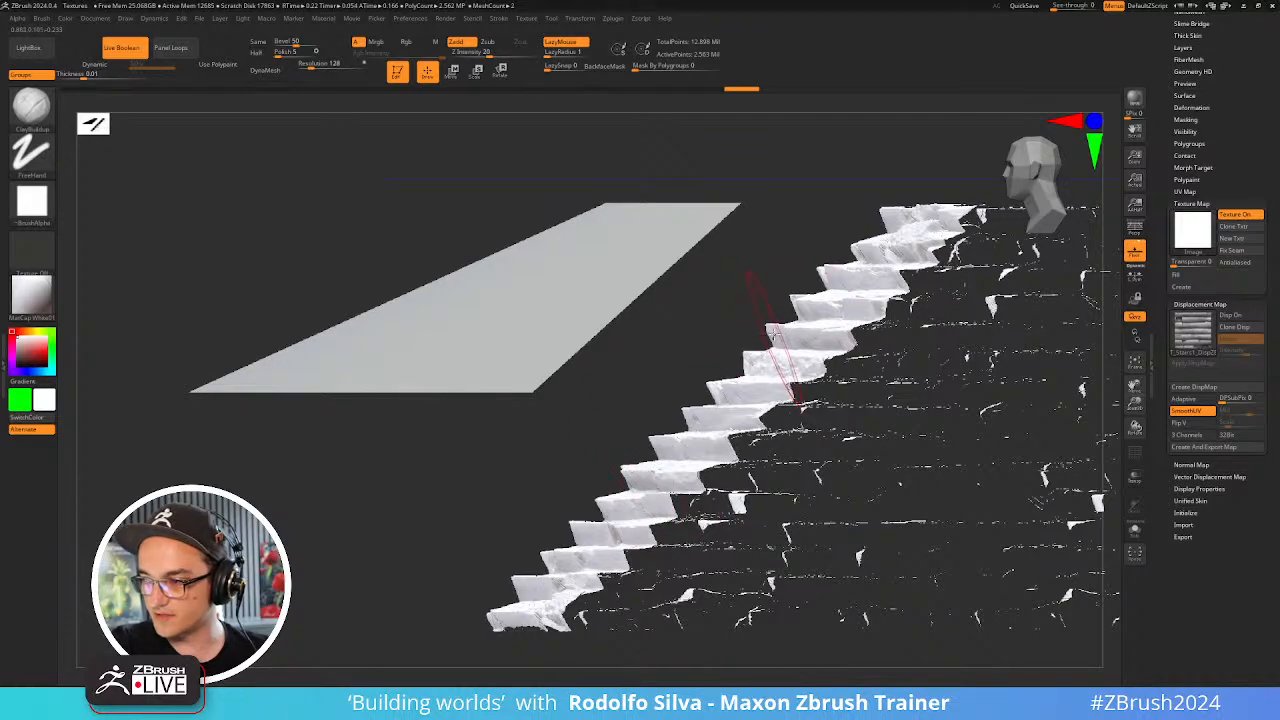
pyautogui.moveTo(782, 352); pyautogui.dragTo(792, 408, button='right')
pyautogui.press('f')
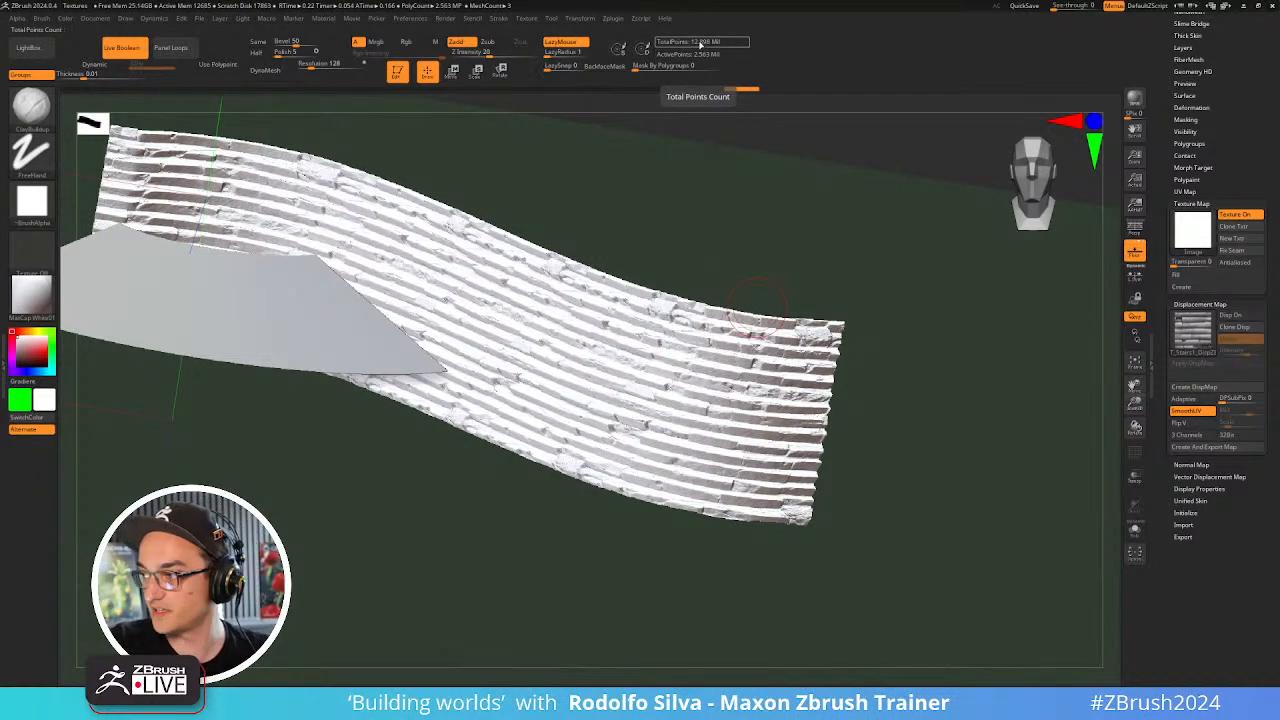
# - Import T_Stairs1_BC.tga from the tileables folder as the stairs' texture map
pyautogui.click(1195, 230)
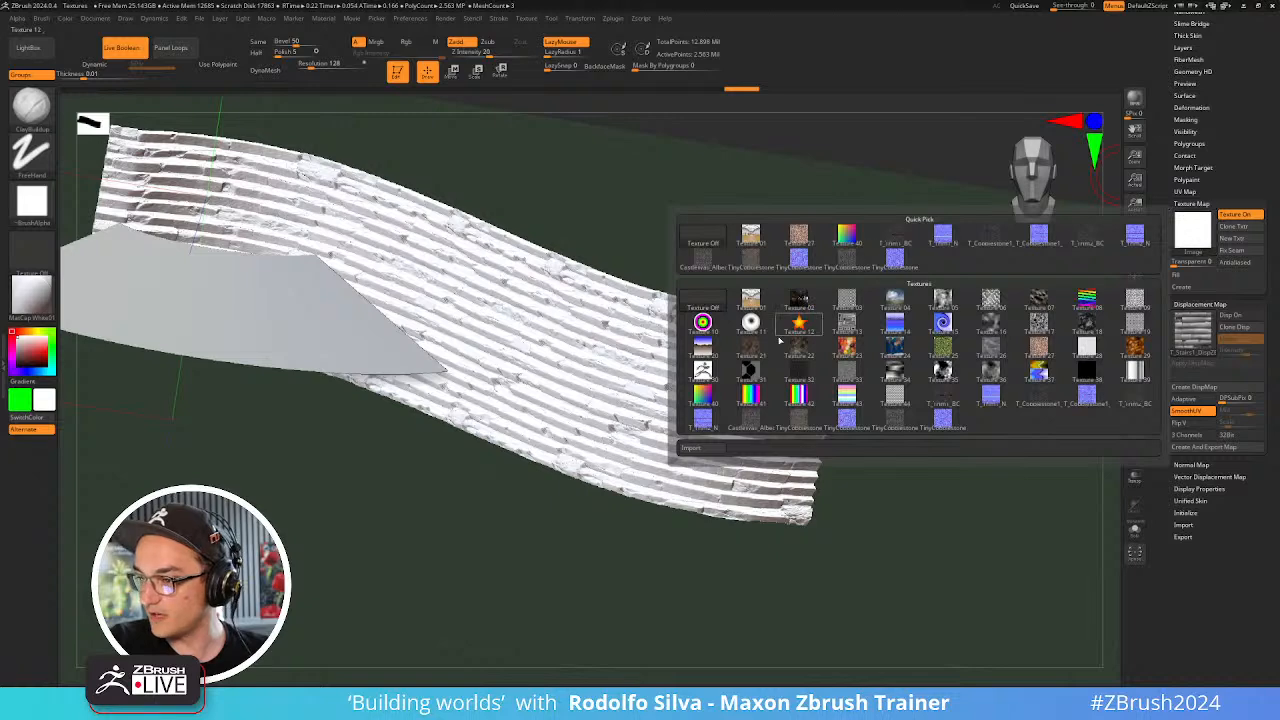
pyautogui.click(700, 447)
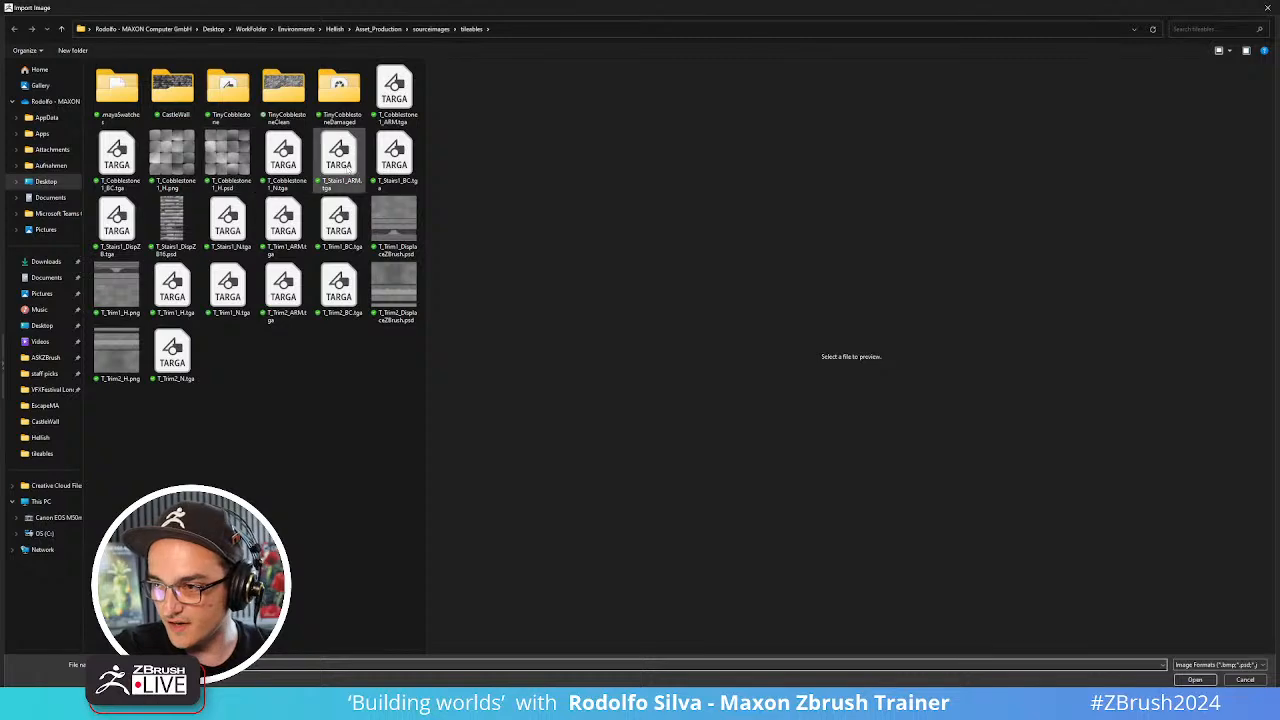
pyautogui.doubleClick(375, 164)
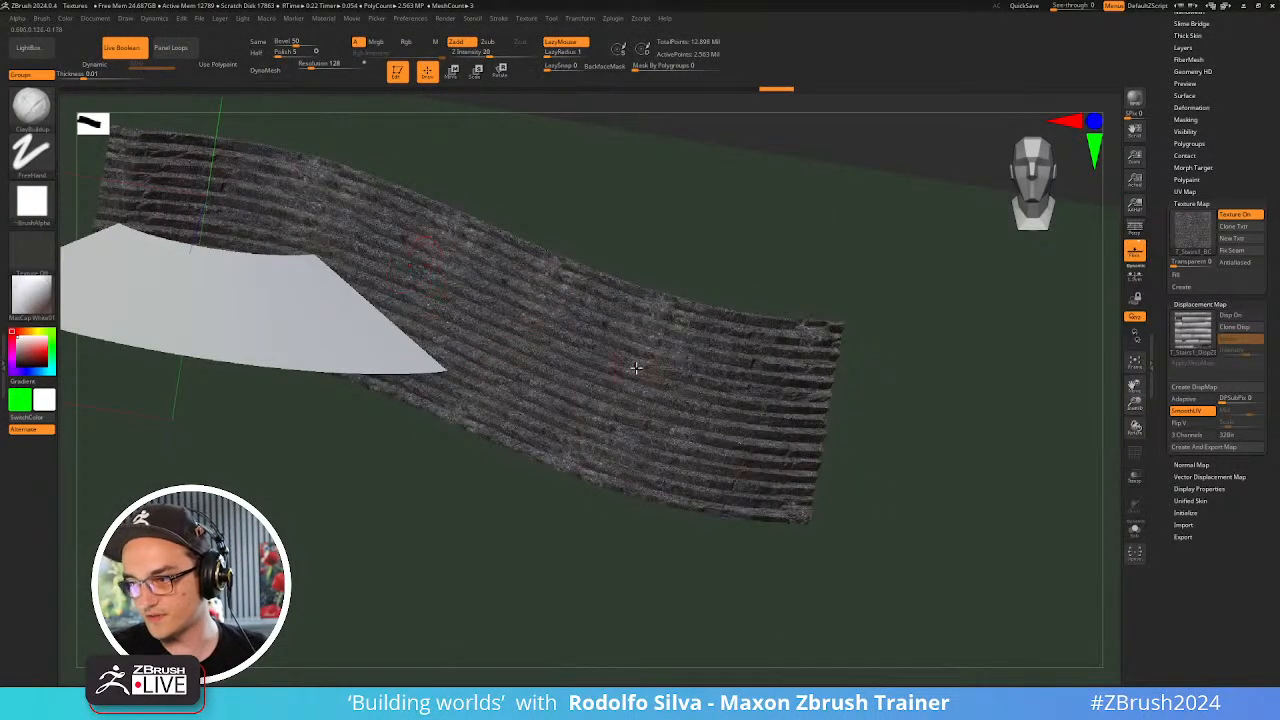
pyautogui.moveTo(636, 369); pyautogui.dragTo(637, 370, button='right')
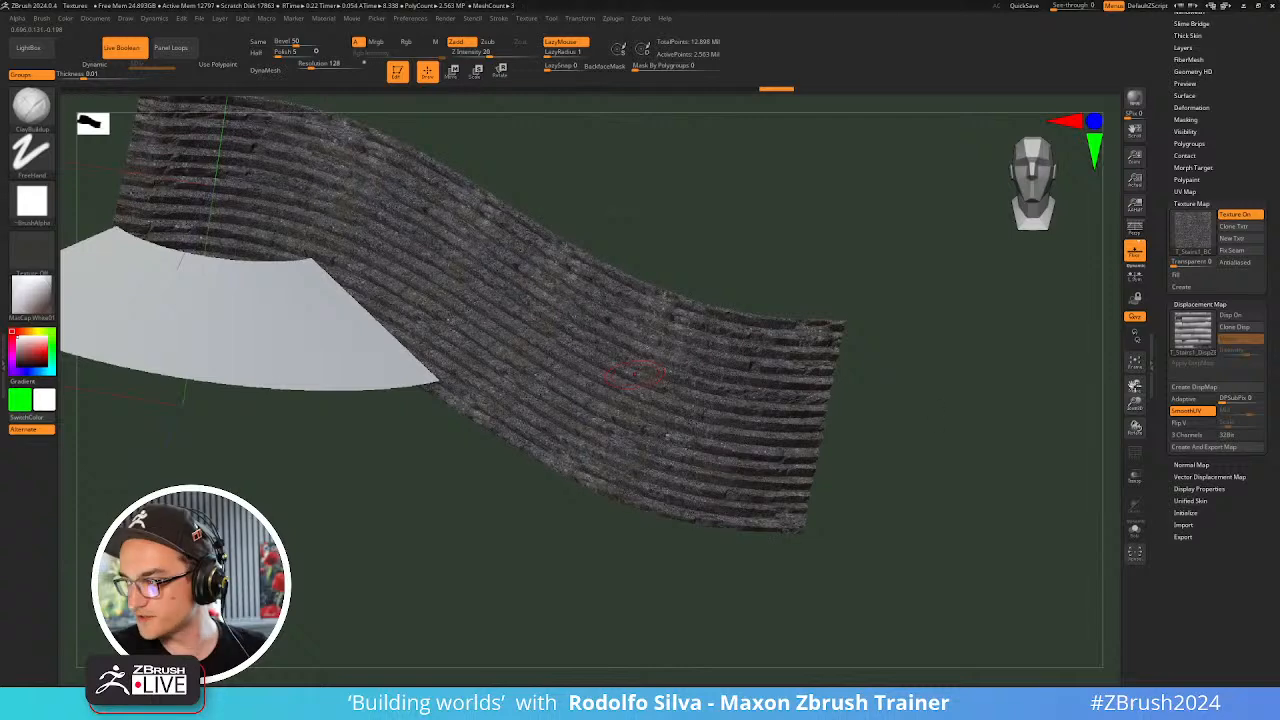
# - Turn on Flip V for the displacement map, and undo the base color texture and the applied displacement
pyautogui.click(1186, 425)
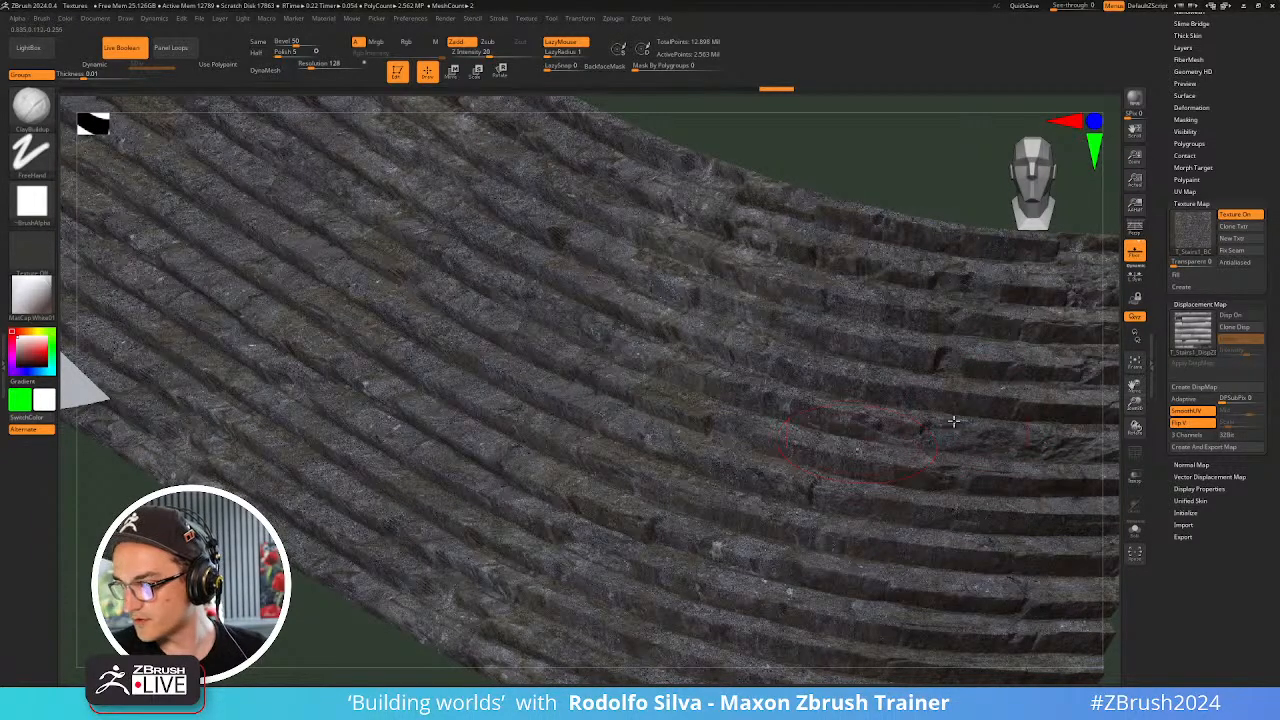
pyautogui.press('ctrl')
pyautogui.hotkey('ctrl', 'z')
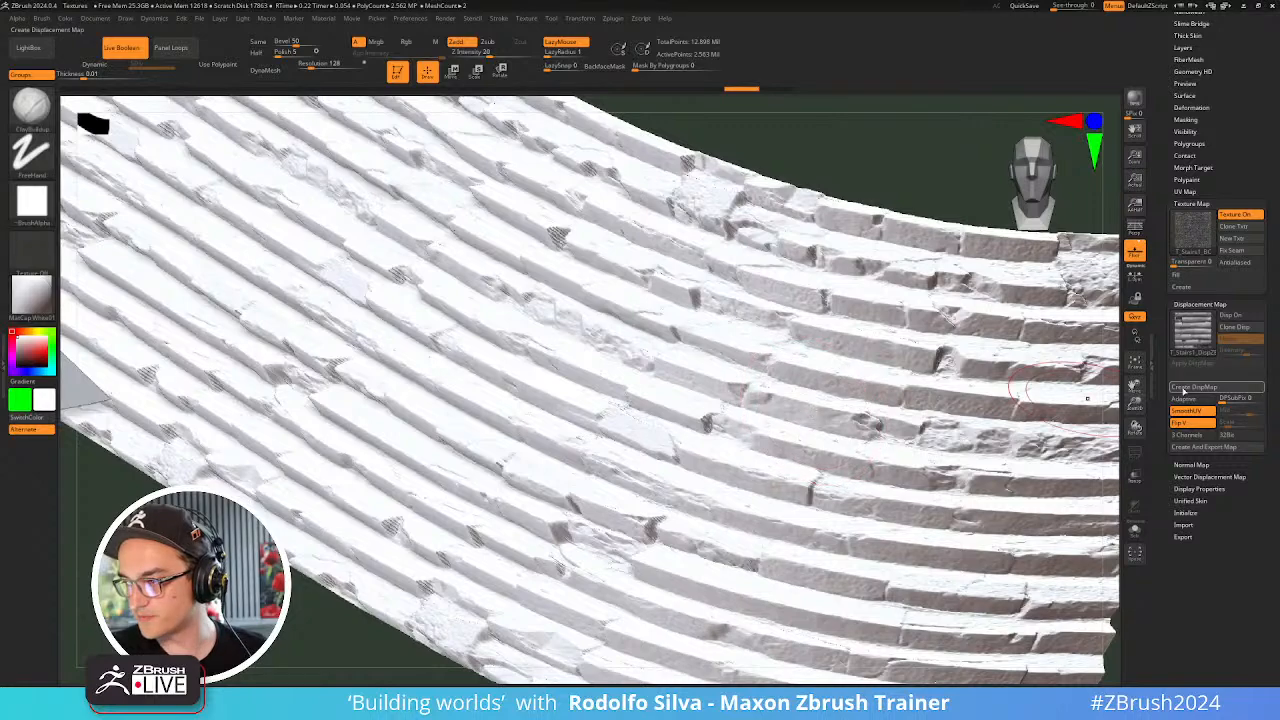
pyautogui.press('ctrl')
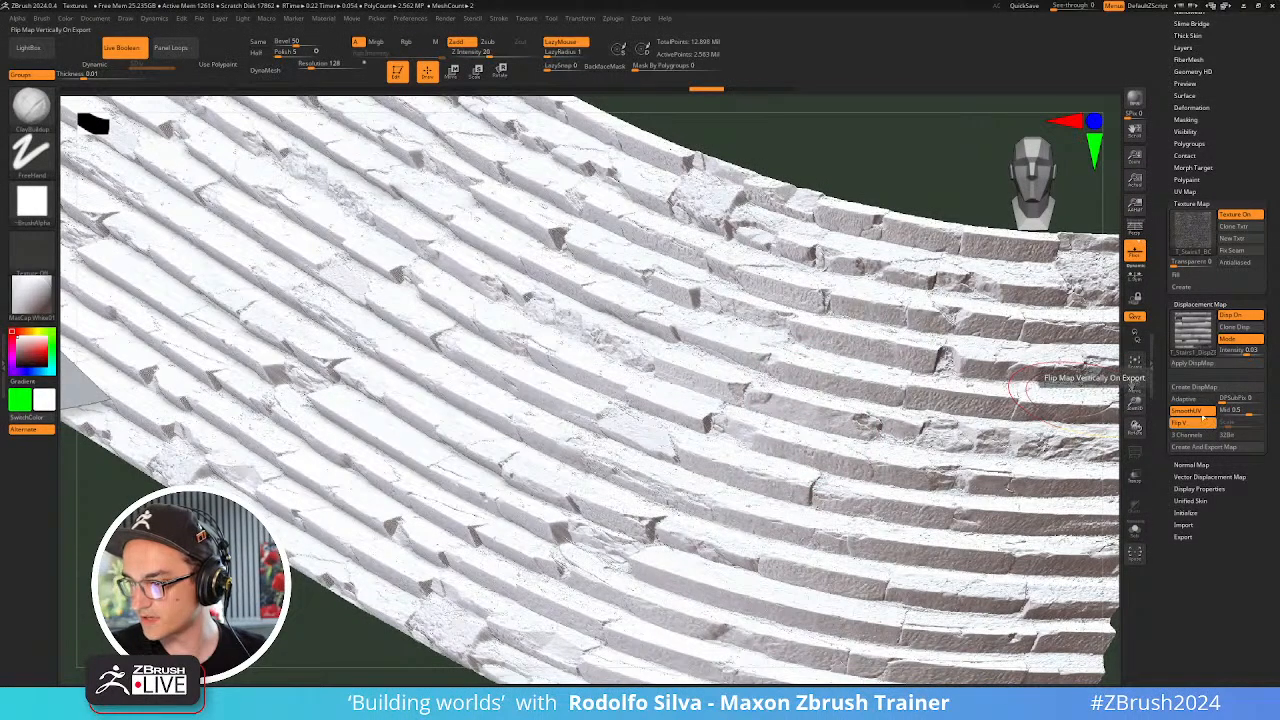
pyautogui.hotkey('ctrl', 'z')
# - Set the displacement intensity to 0.025 and apply the displacement map to the stairs' geometry
pyautogui.moveTo(880, 480)
pyautogui.keyDown('shift'); pyautogui.mouseDown(button='right')
pyautogui.moveTo(849, 441)
pyautogui.moveTo(1002, 439)
pyautogui.mouseUp(button='right'); pyautogui.keyUp('shift')
pyautogui.click(1225, 349)
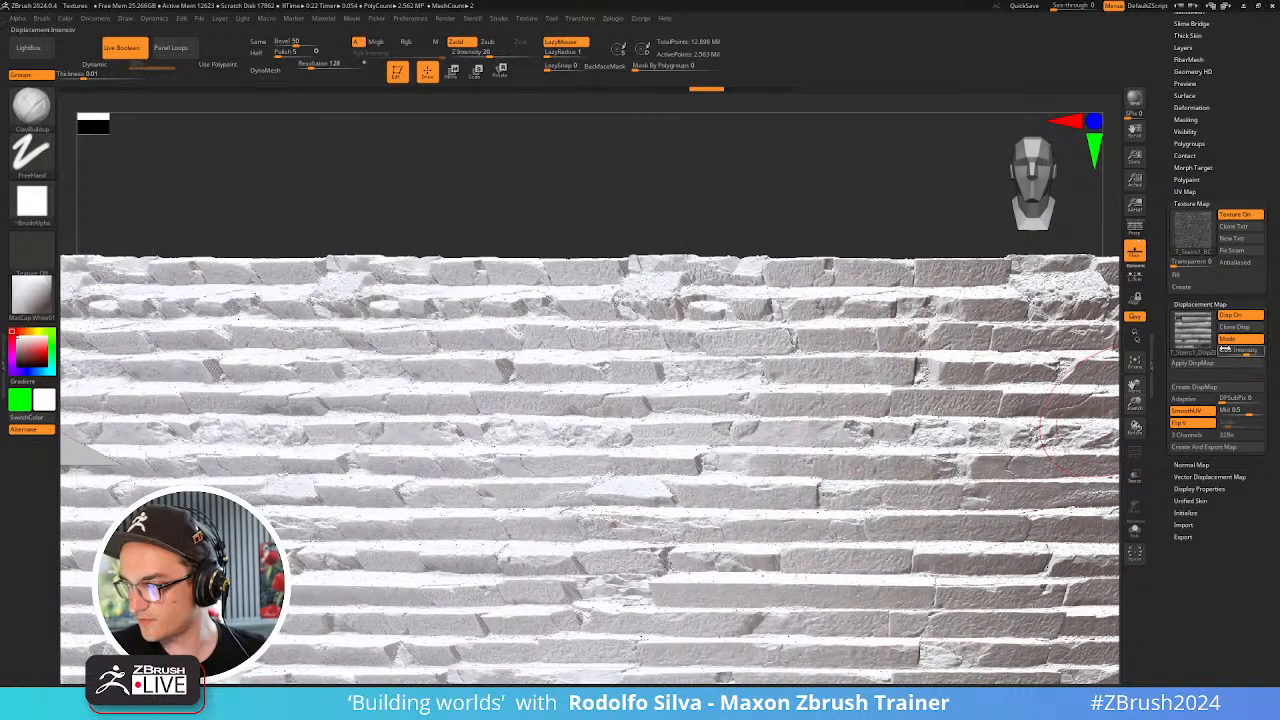
pyautogui.write('0')
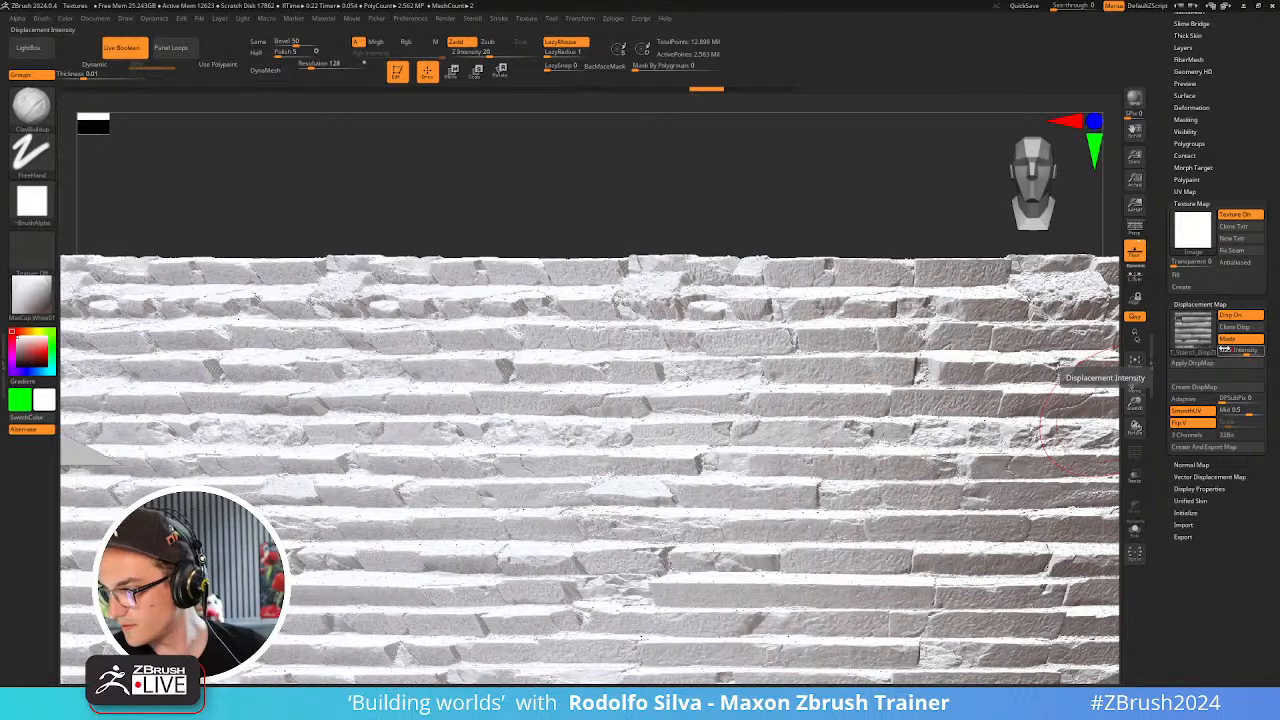
pyautogui.press('Return')
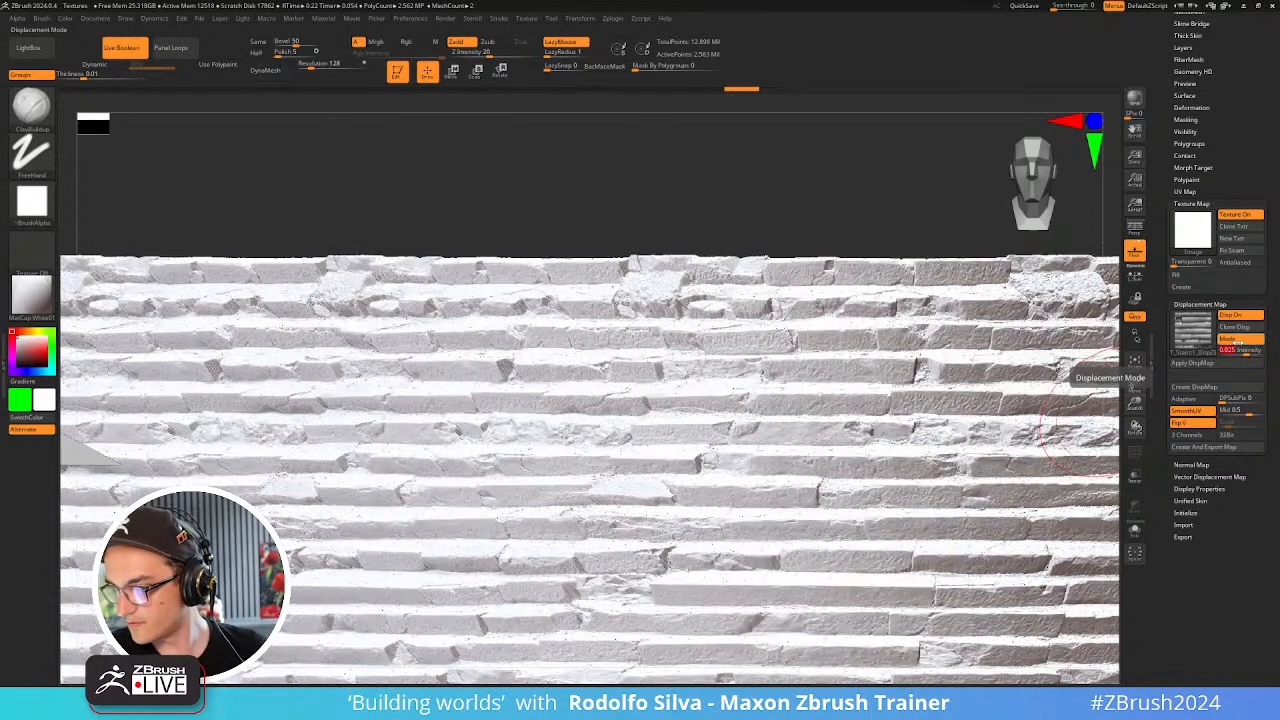
pyautogui.click(1180, 364)
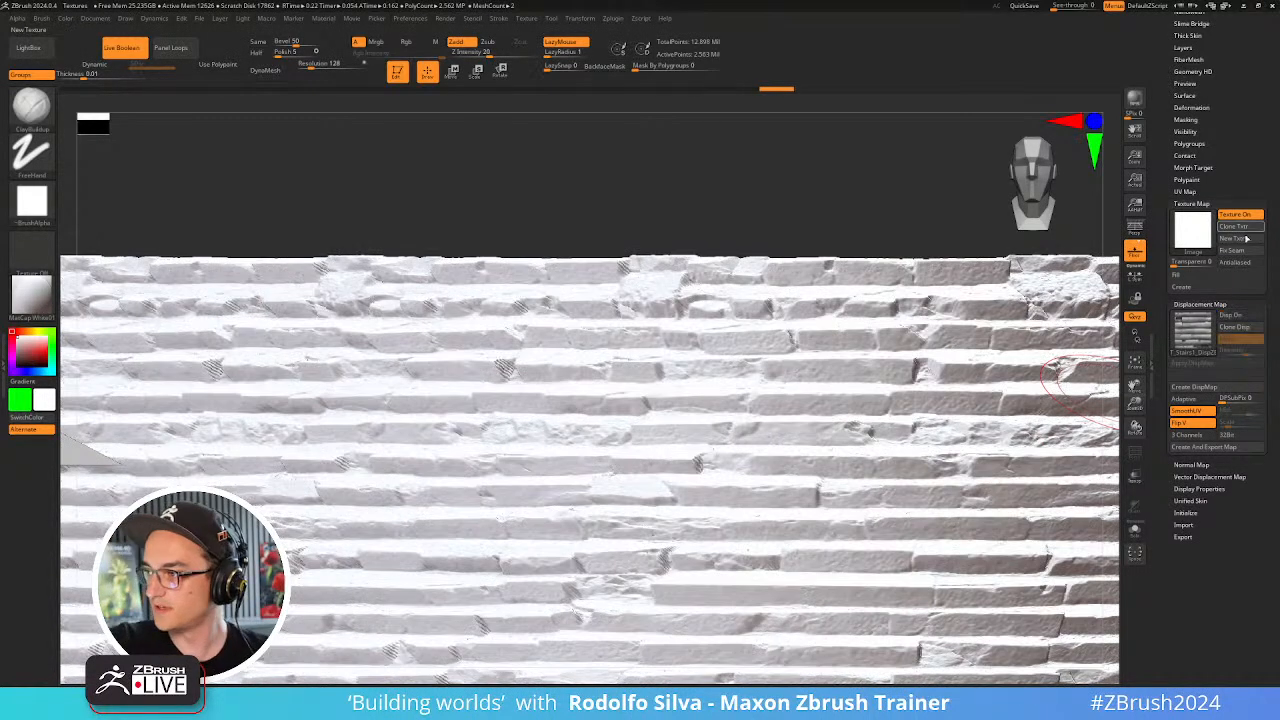
# - Import T_Stairs1_BC.tga as the displaced stairs' texture map and inspect the textured strip
pyautogui.click(1194, 242)
pyautogui.click(943, 350)
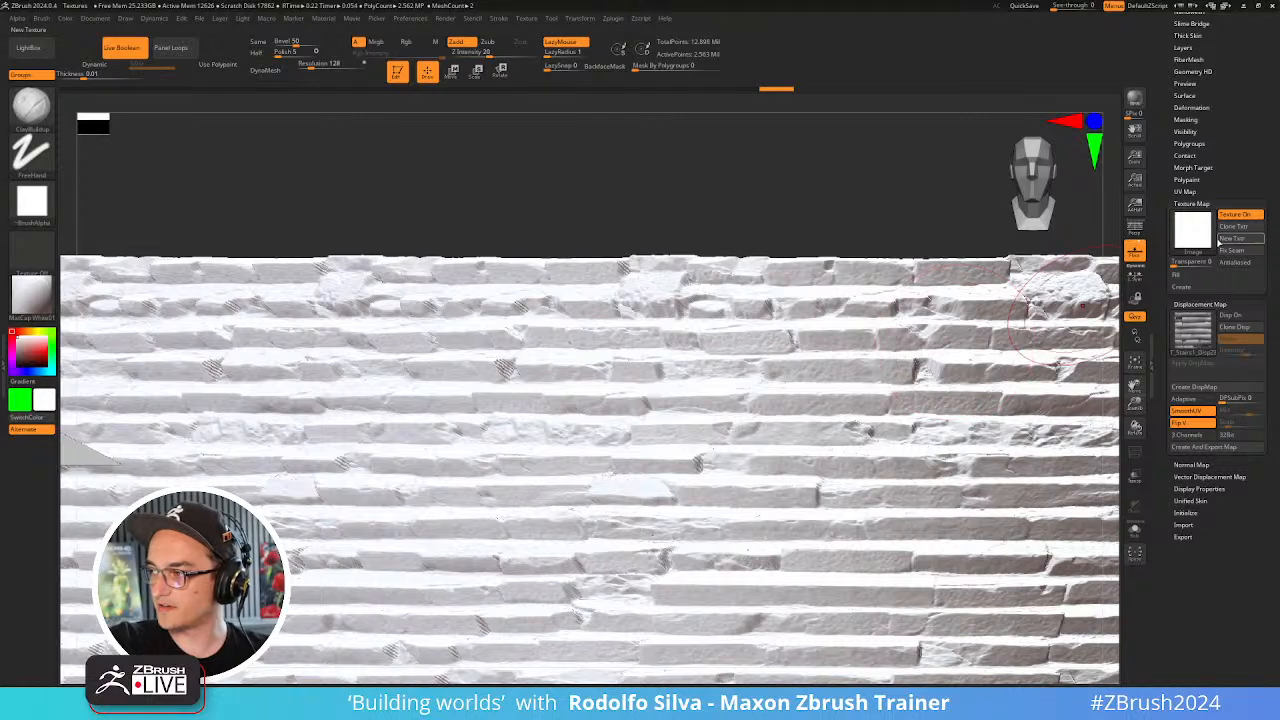
pyautogui.click(1193, 232)
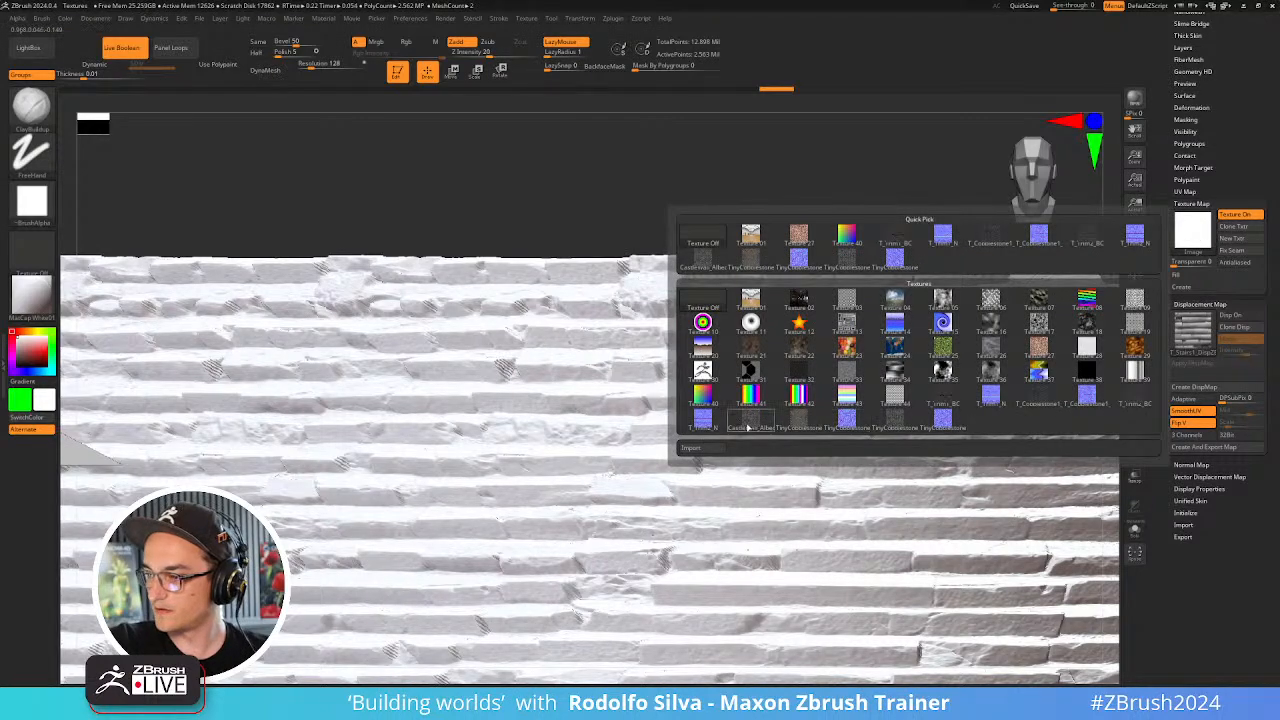
pyautogui.click(700, 448)
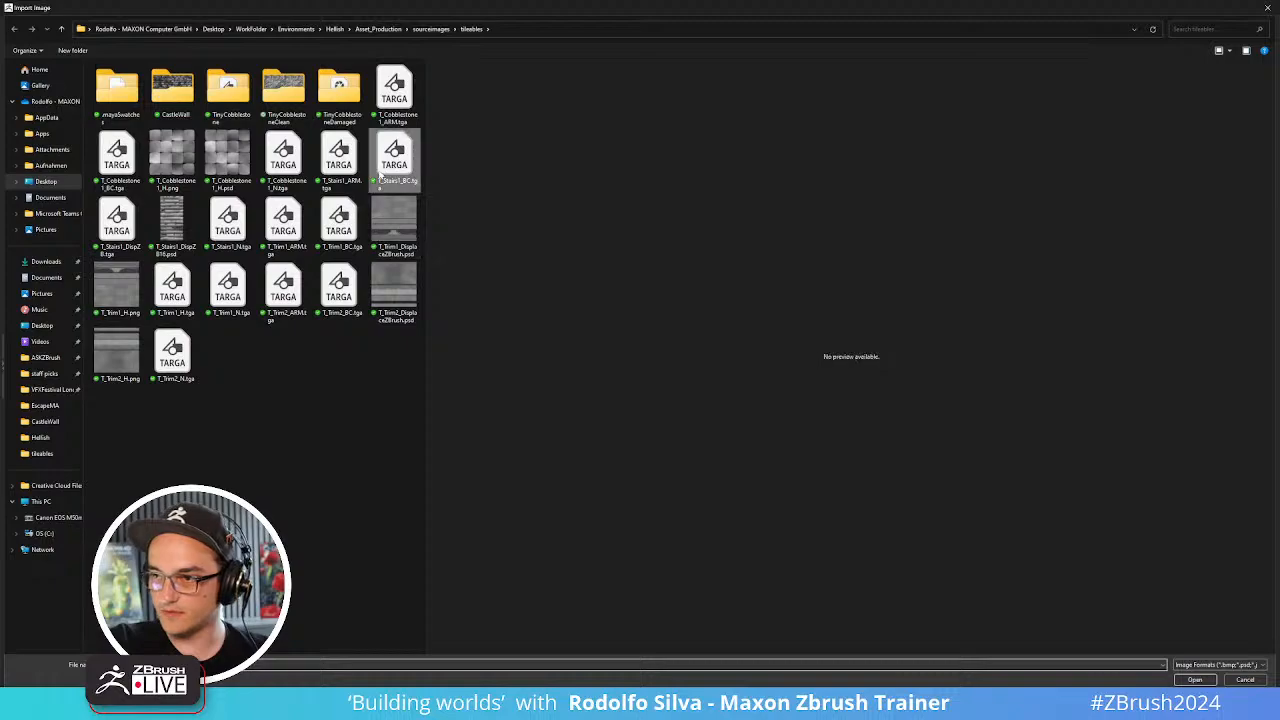
pyautogui.doubleClick(381, 174)
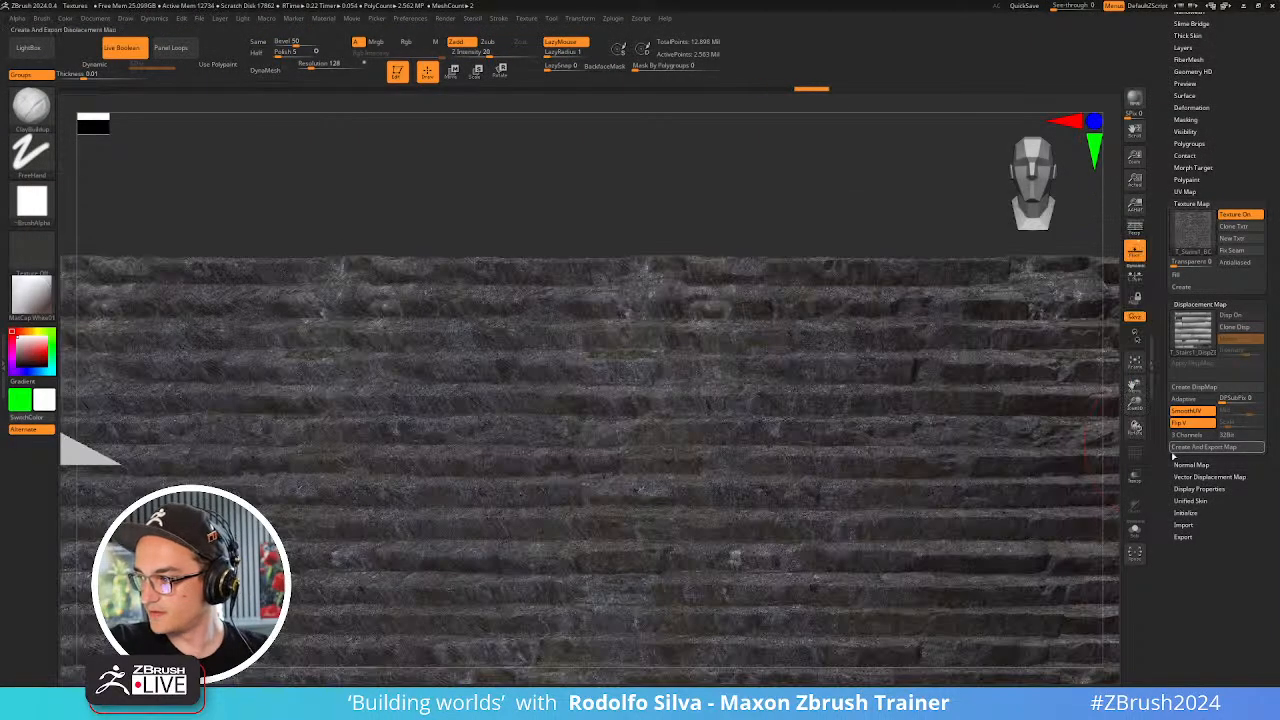
pyautogui.moveTo(877, 357); pyautogui.dragTo(853, 399, button='right')
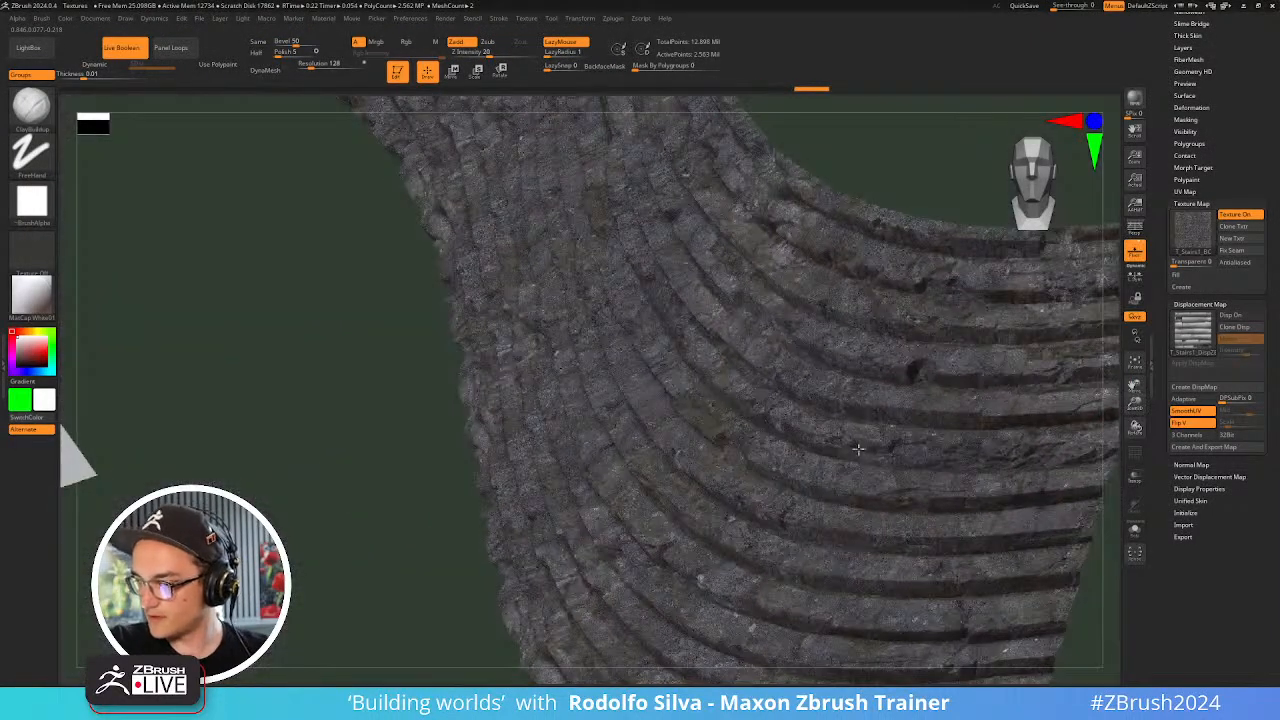
pyautogui.moveTo(859, 449); pyautogui.dragTo(843, 468, button='right')
pyautogui.keyDown('ctrl'); pyautogui.moveTo(843, 468); pyautogui.dragTo(828, 372, button='right'); pyautogui.keyUp('ctrl')
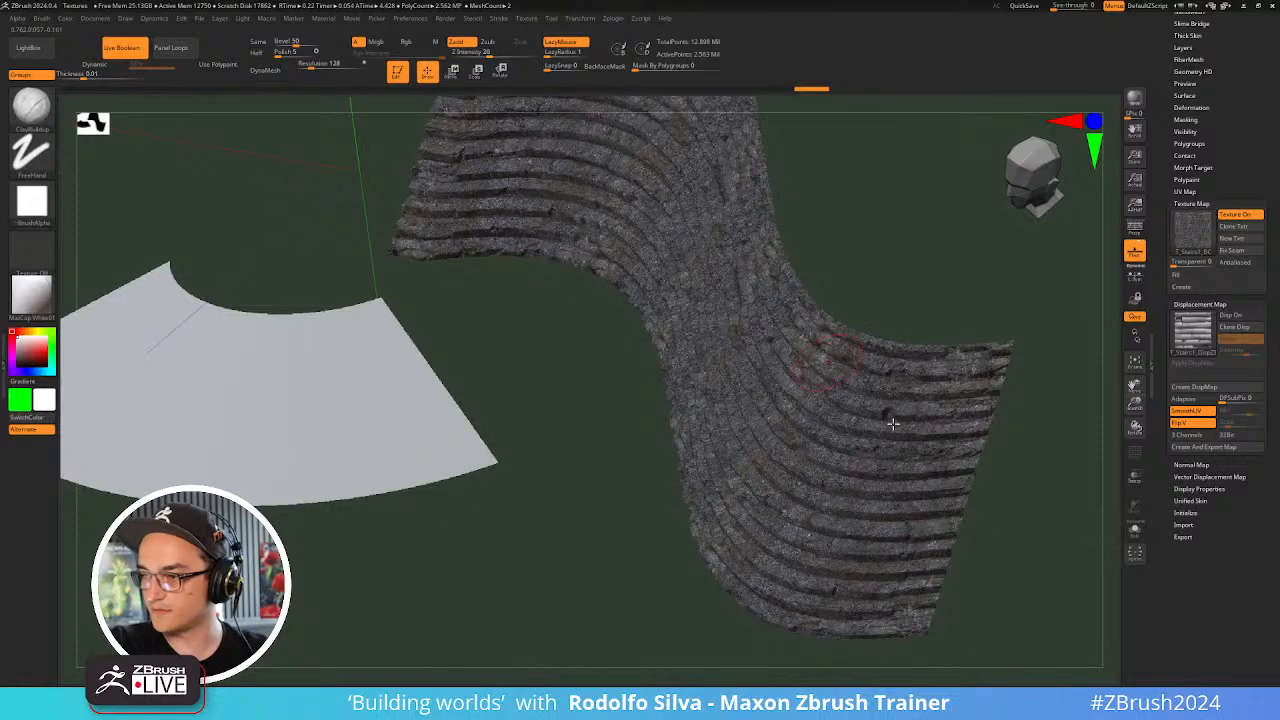
# - Examine the textured, displaced stair strip from low and overhead angles
pyautogui.moveTo(905, 437); pyautogui.dragTo(914, 443, button='right')
pyautogui.moveTo(861, 478); pyautogui.dragTo(857, 511, button='right')
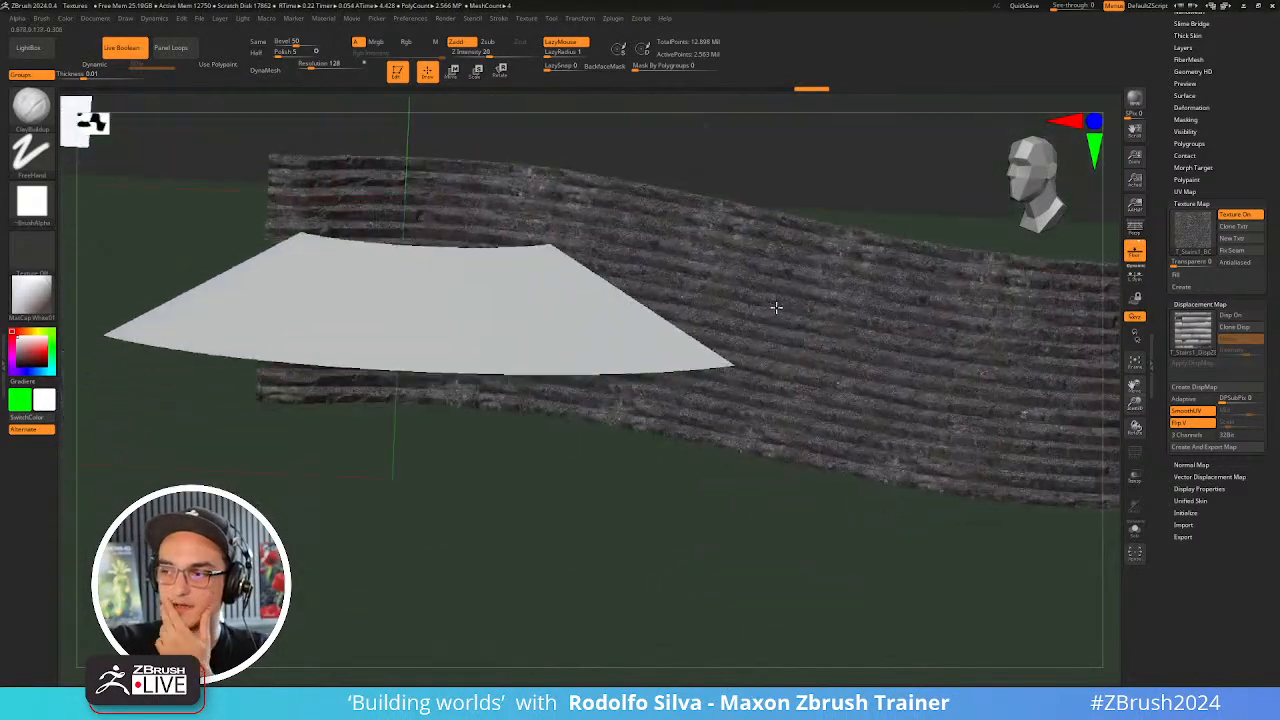
pyautogui.moveTo(752, 329); pyautogui.dragTo(760, 368, button='right')
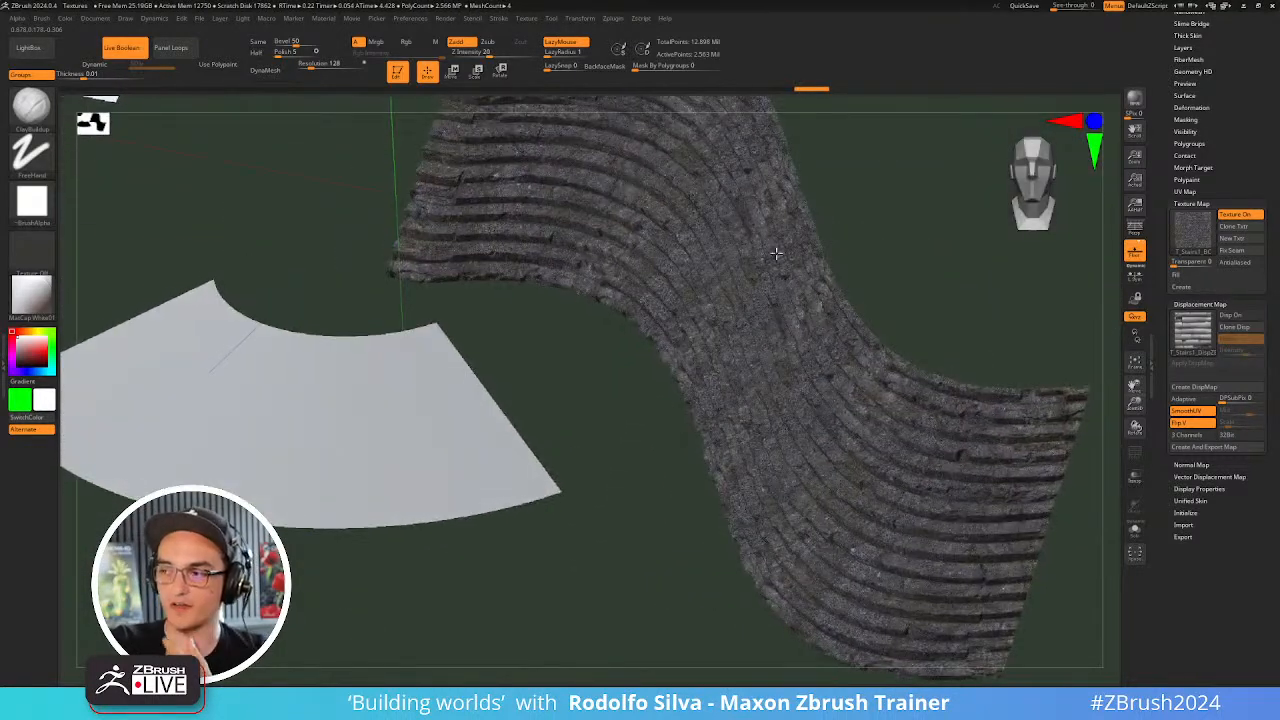
pyautogui.moveTo(768, 318); pyautogui.dragTo(776, 312, button='right')
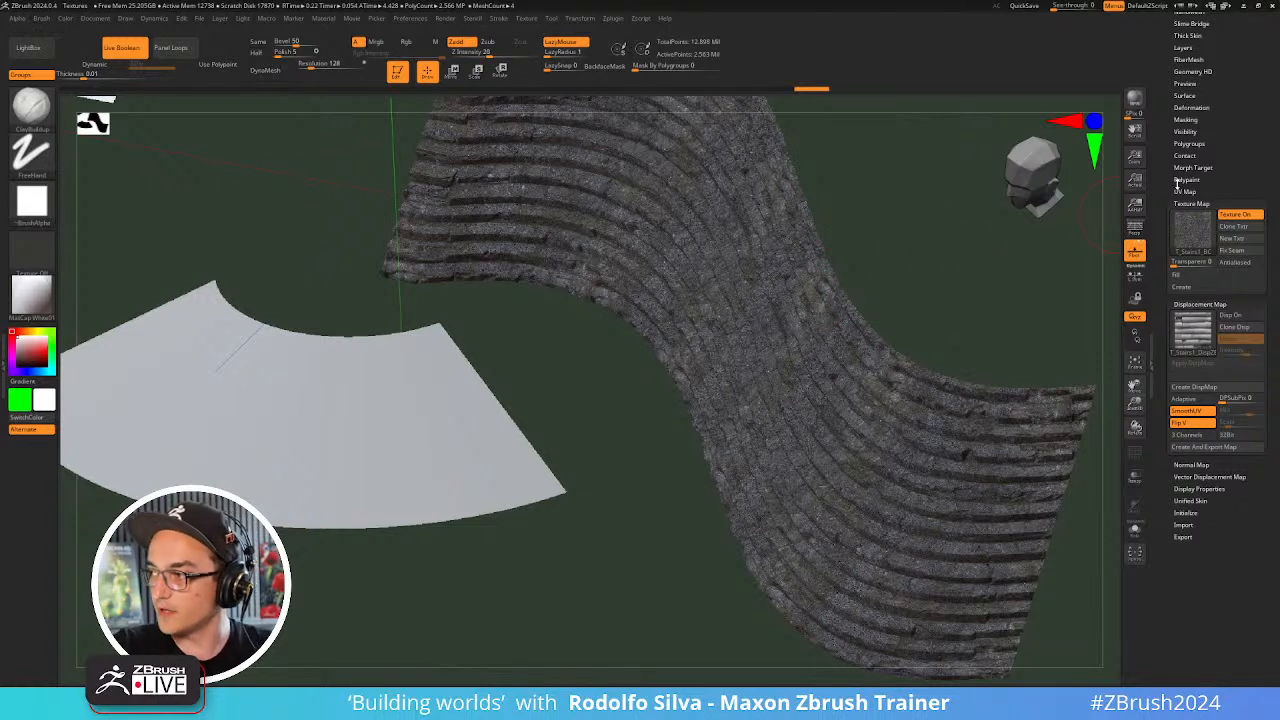
pyautogui.scroll(2, 1182, 210)
pyautogui.scroll(4, 1182, 210)
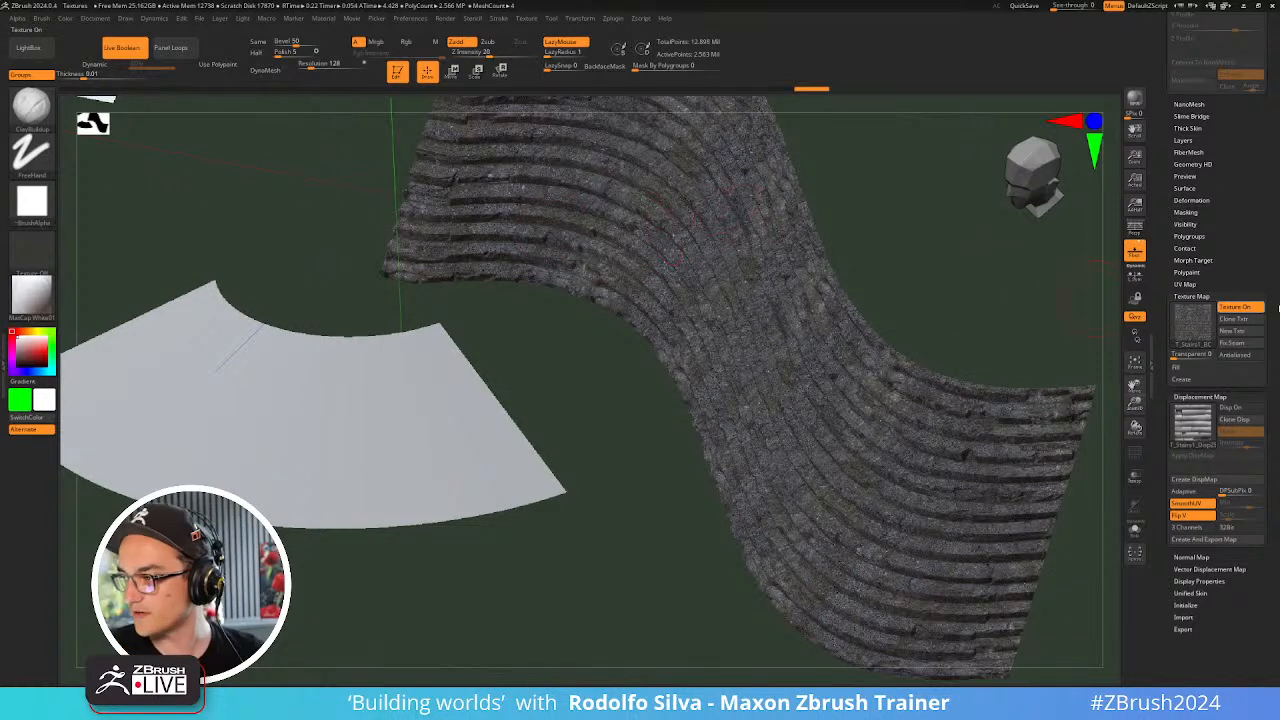
pyautogui.moveTo(1241, 138); pyautogui.dragTo(1241, 383)
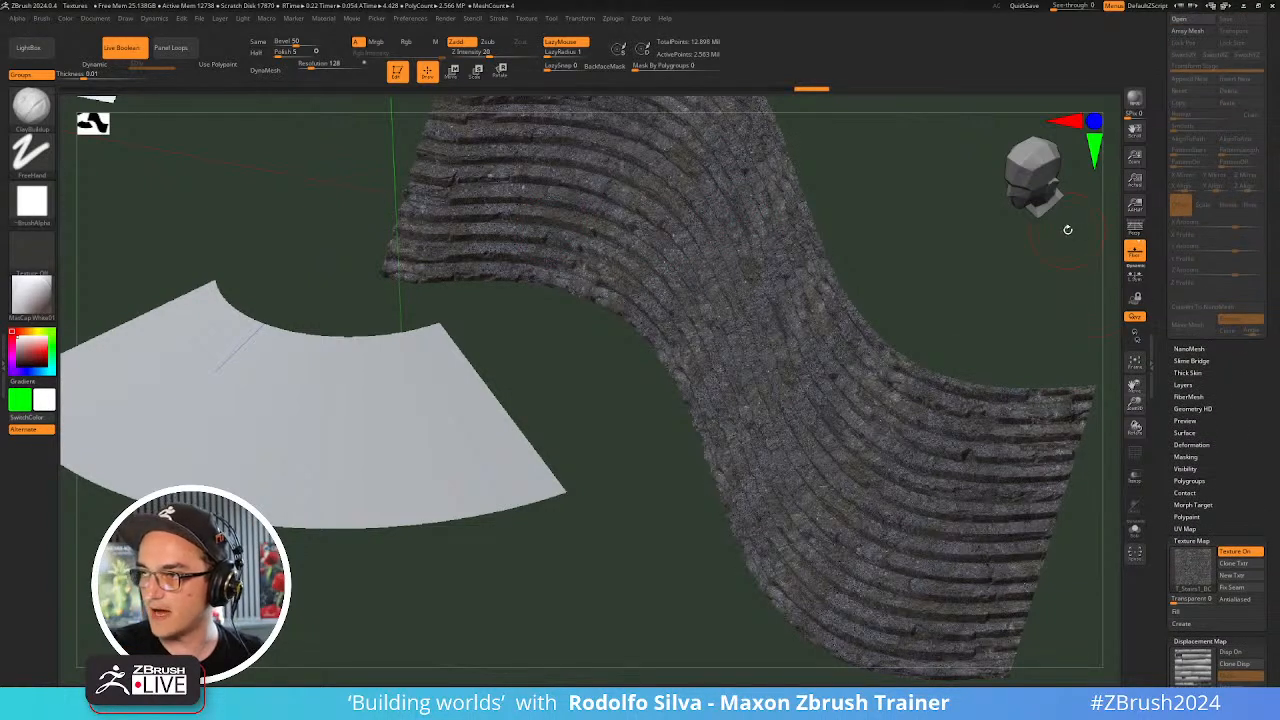
# - Pre-process the current stairs subtool in Decimation Master with UVs kept and decimate it to 50 k polys
pyautogui.click(616, 19)
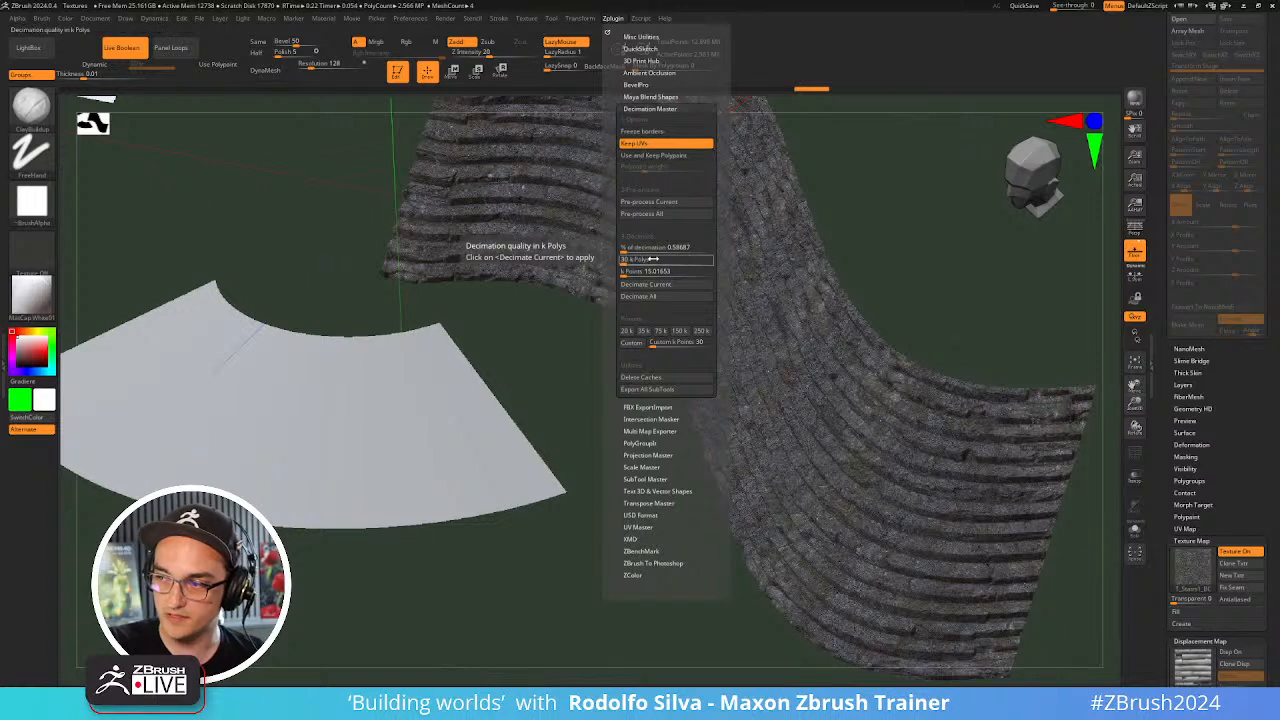
pyautogui.click(651, 203)
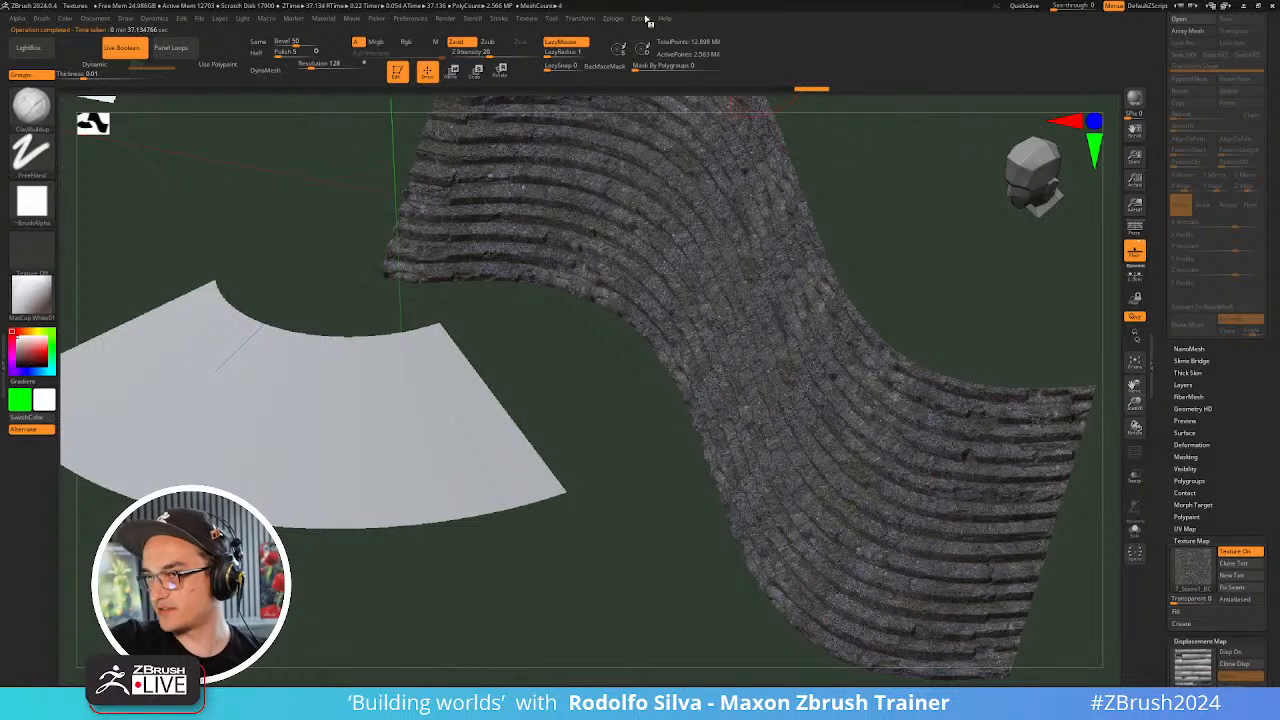
pyautogui.click(612, 18)
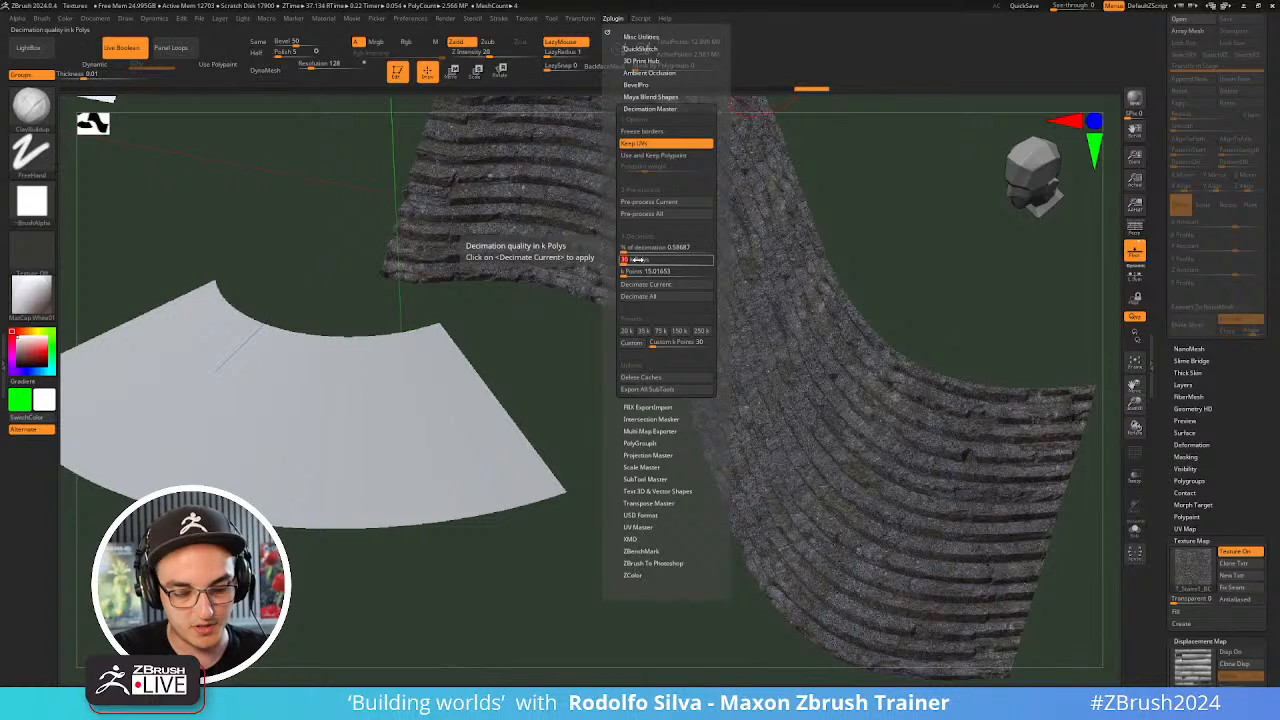
pyautogui.moveTo(637, 259); pyautogui.dragTo(645, 260)
pyautogui.click(646, 284)
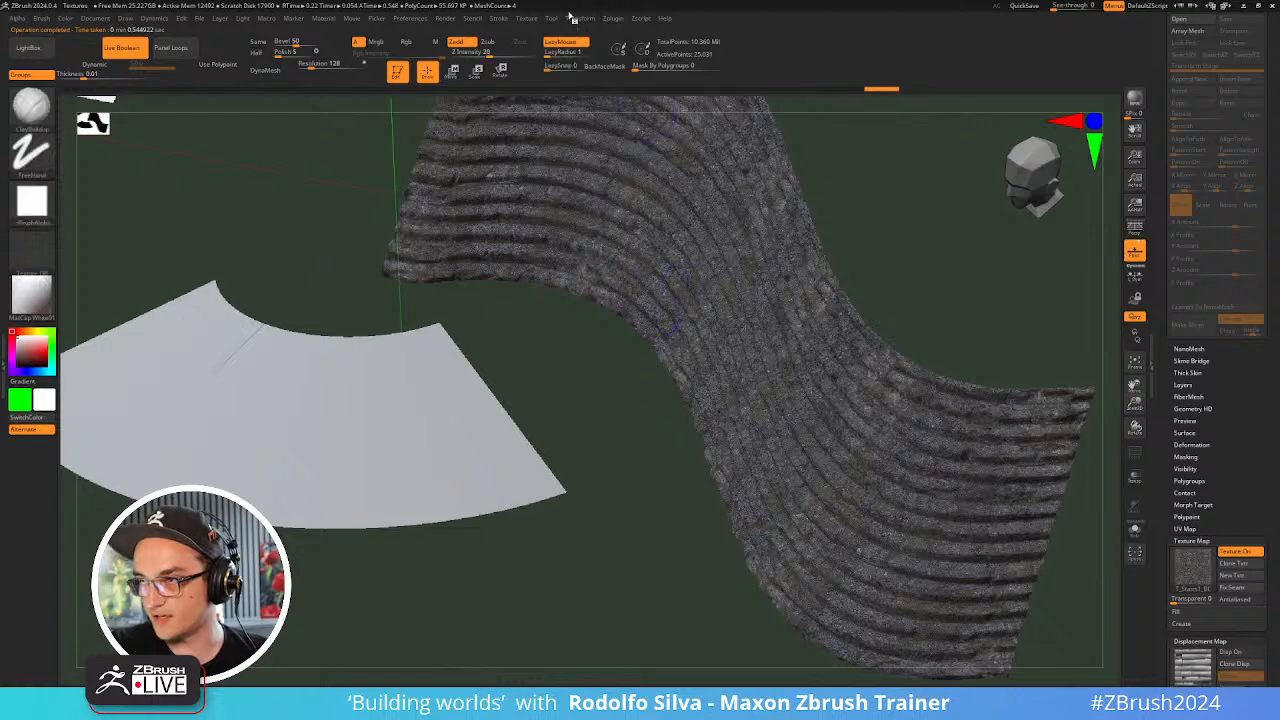
# - Inspect the decimated stairs from above and check their point and polygon counts, including the stairs6 entry among the subtools
pyautogui.click(578, 19)
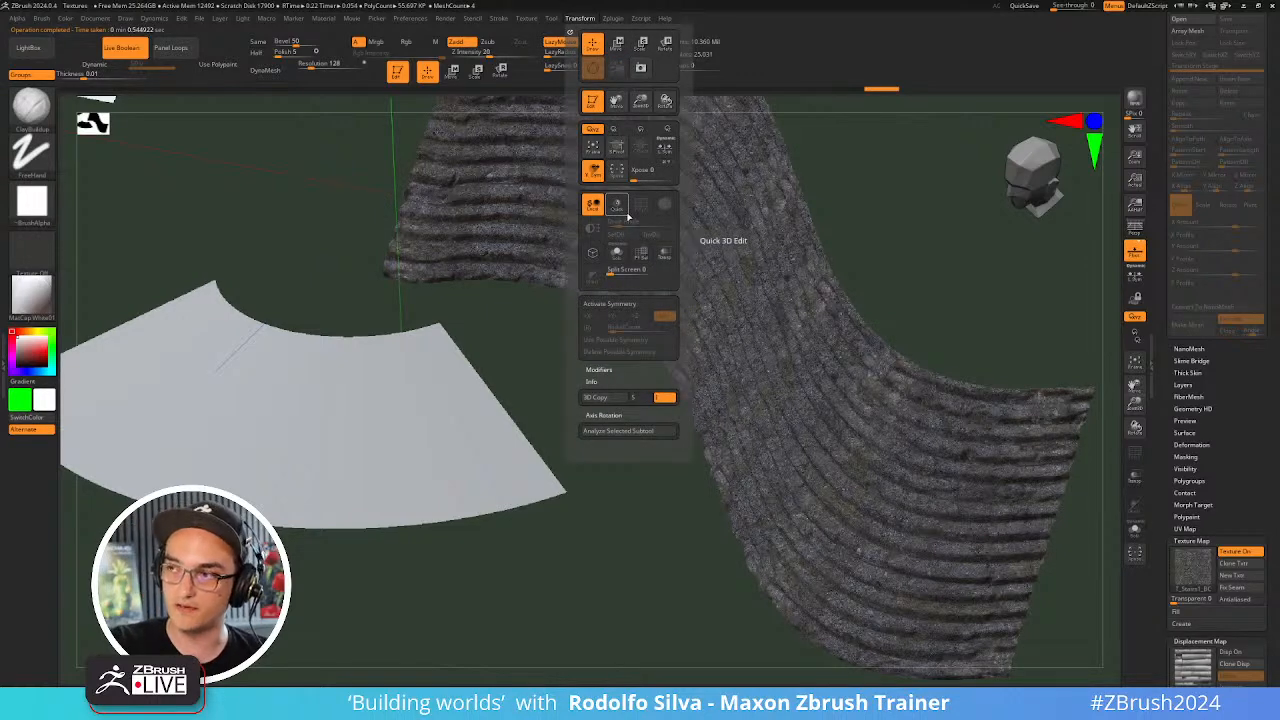
pyautogui.moveTo(660, 300); pyautogui.dragTo(707, 410)
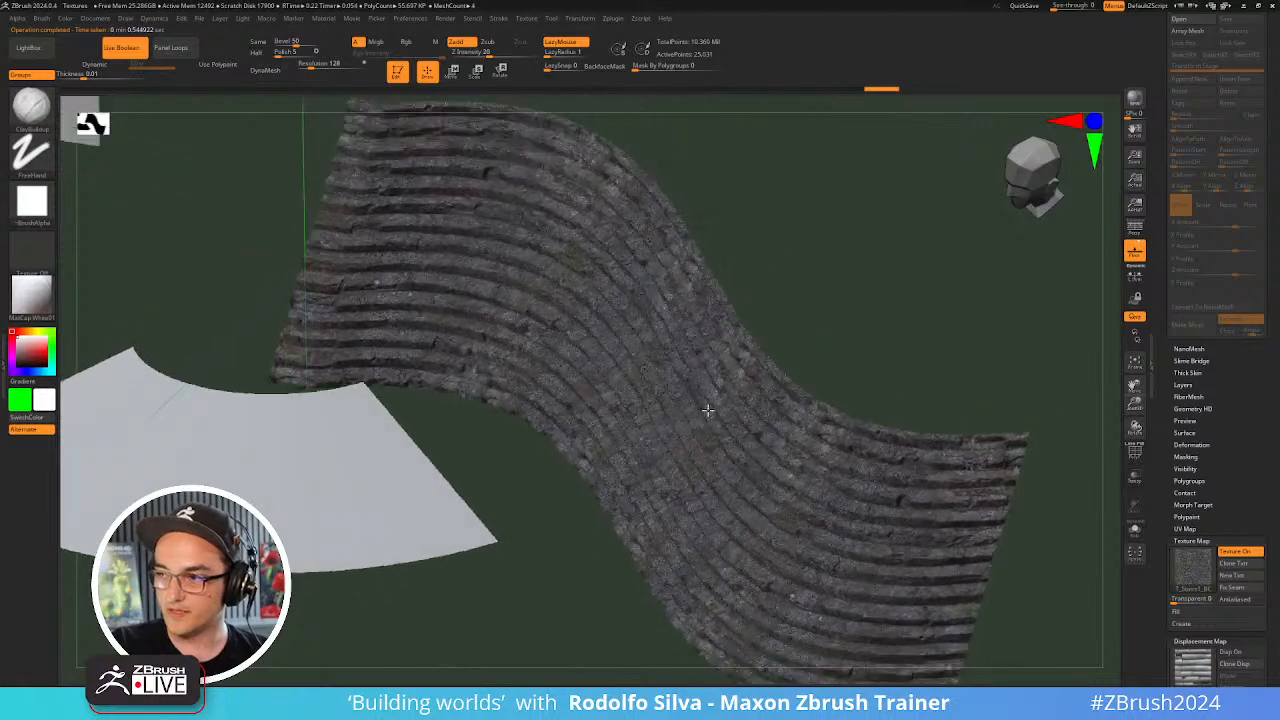
pyautogui.moveTo(708, 410)
pyautogui.mouseDown(button='right')
pyautogui.moveTo(709, 398)
pyautogui.moveTo(770, 509)
pyautogui.moveTo(786, 429)
pyautogui.moveTo(797, 473)
pyautogui.moveTo(624, 410)
pyautogui.moveTo(603, 375)
pyautogui.moveTo(609, 358)
pyautogui.mouseUp(button='right')
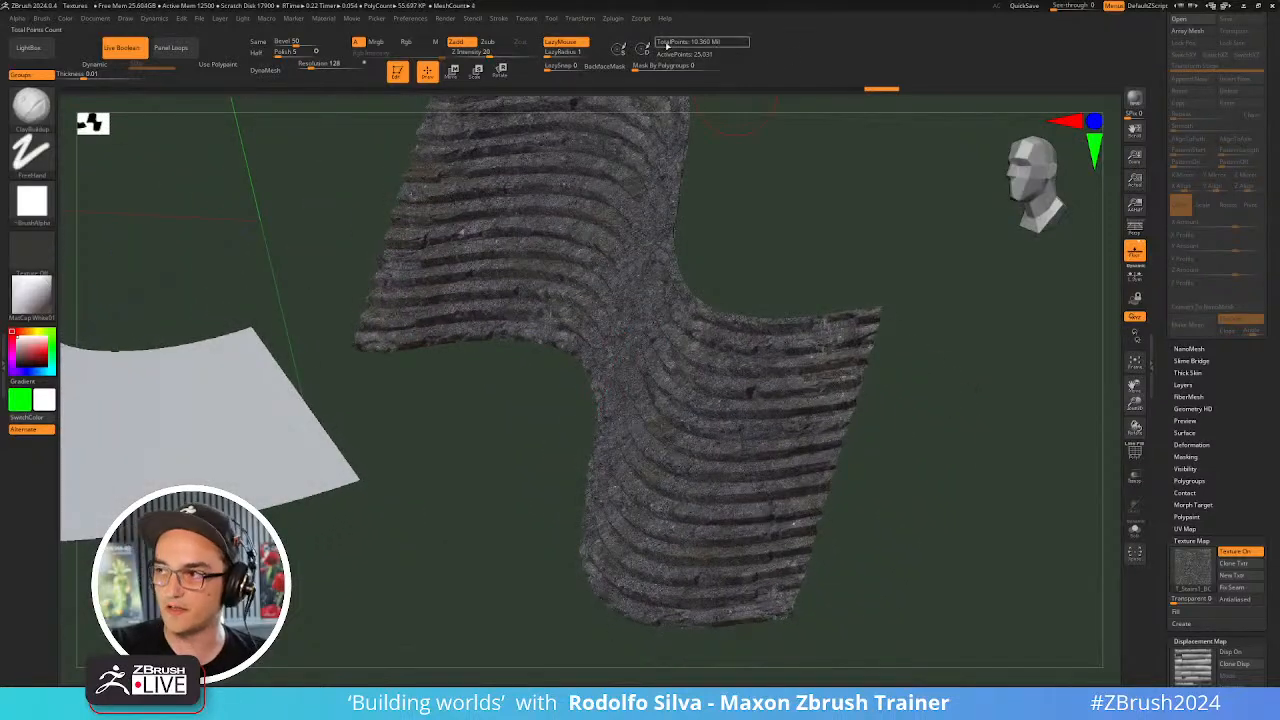
pyautogui.moveTo(1168, 198); pyautogui.dragTo(1160, 311)
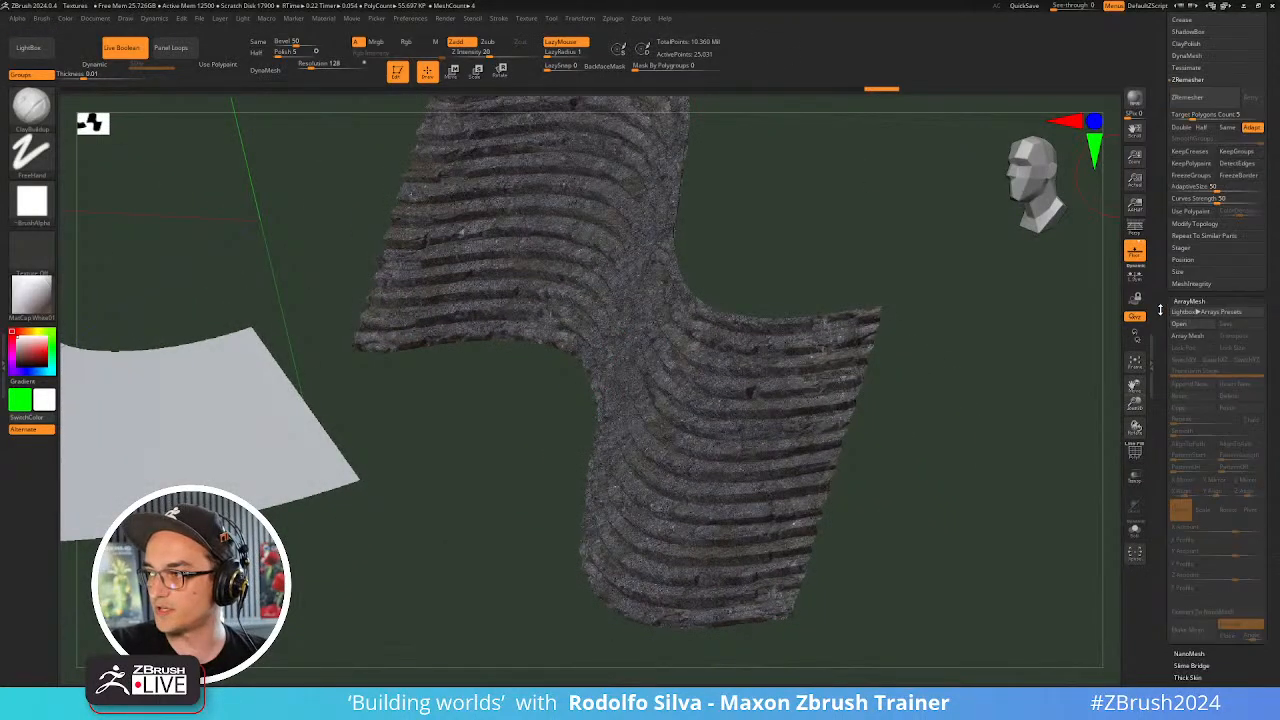
pyautogui.scroll(6, 1160, 311)
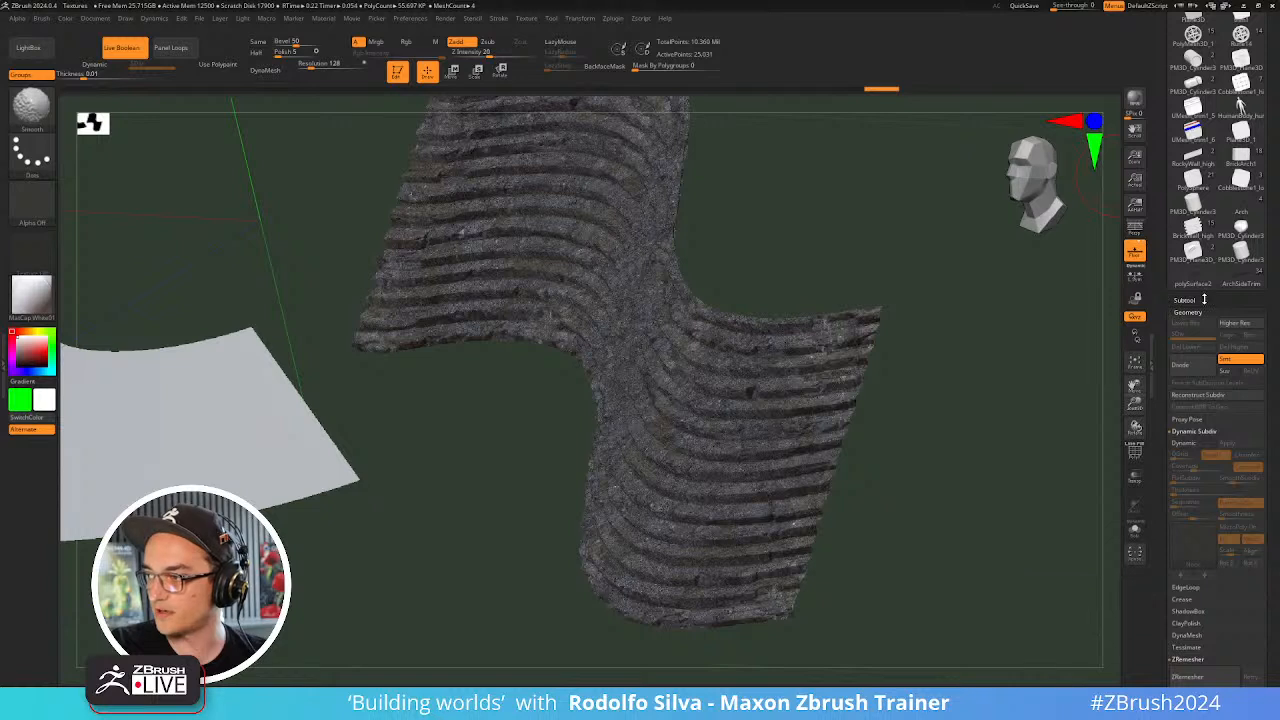
pyautogui.click(1190, 300)
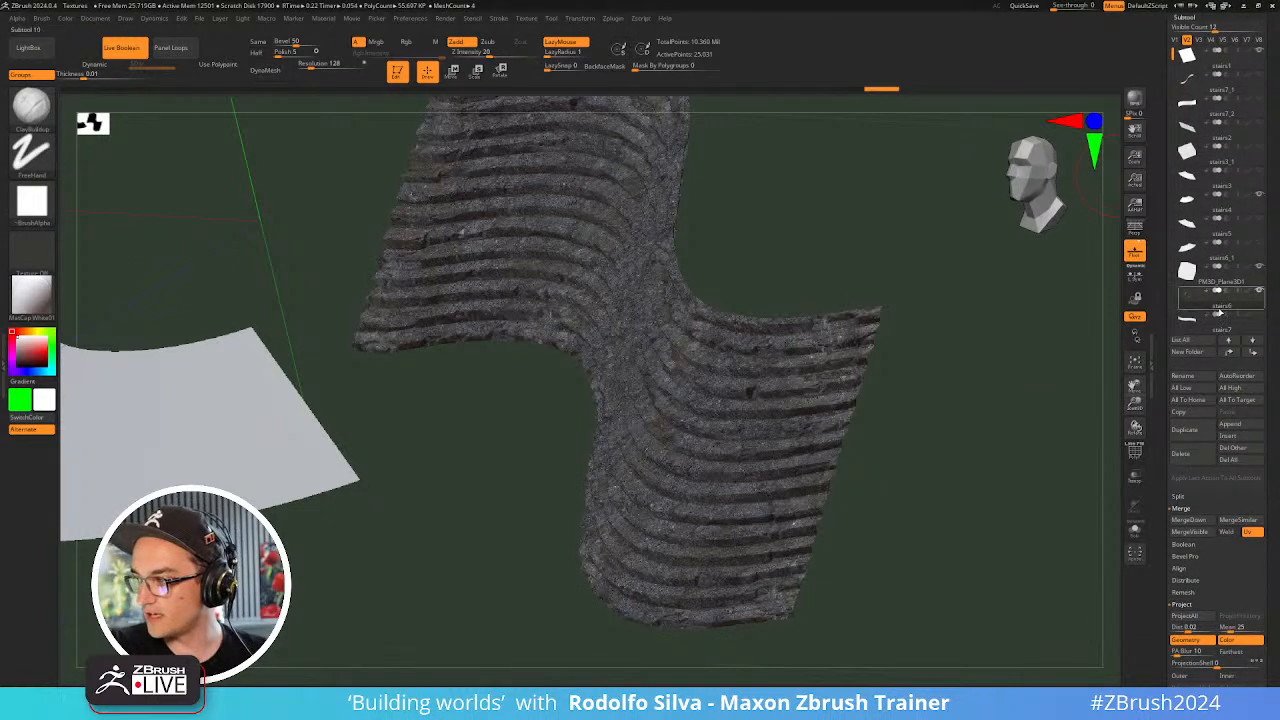
pyautogui.moveTo(1219, 313)
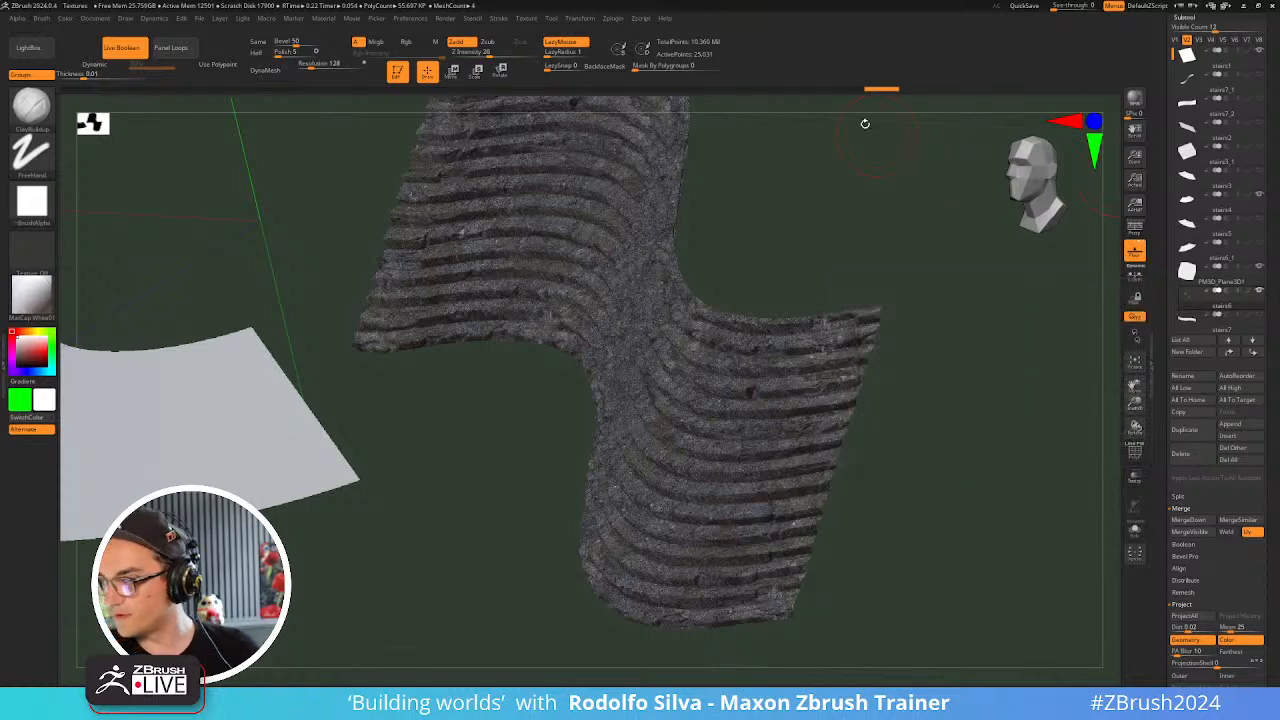
# - Decimate the stairs further to 25 k polys with Decimation Master and inspect the reduced strip from several angles
pyautogui.click(618, 18)
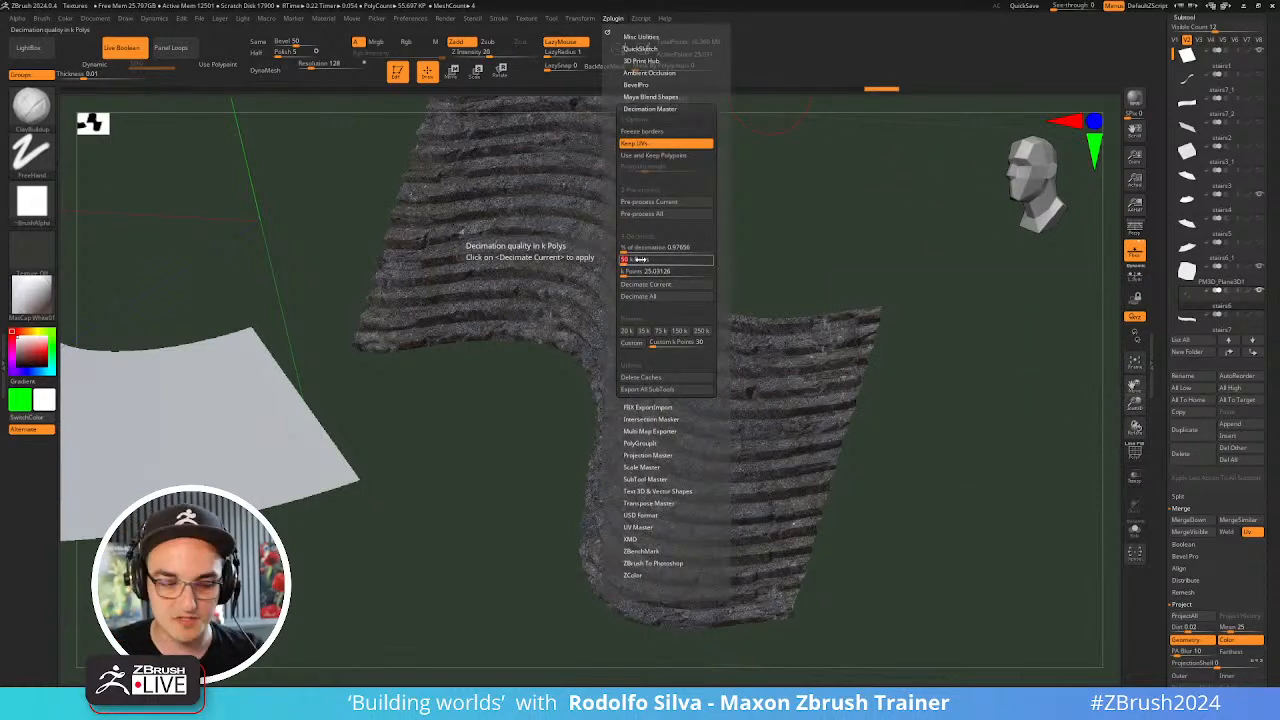
pyautogui.moveTo(640, 259); pyautogui.dragTo(630, 259)
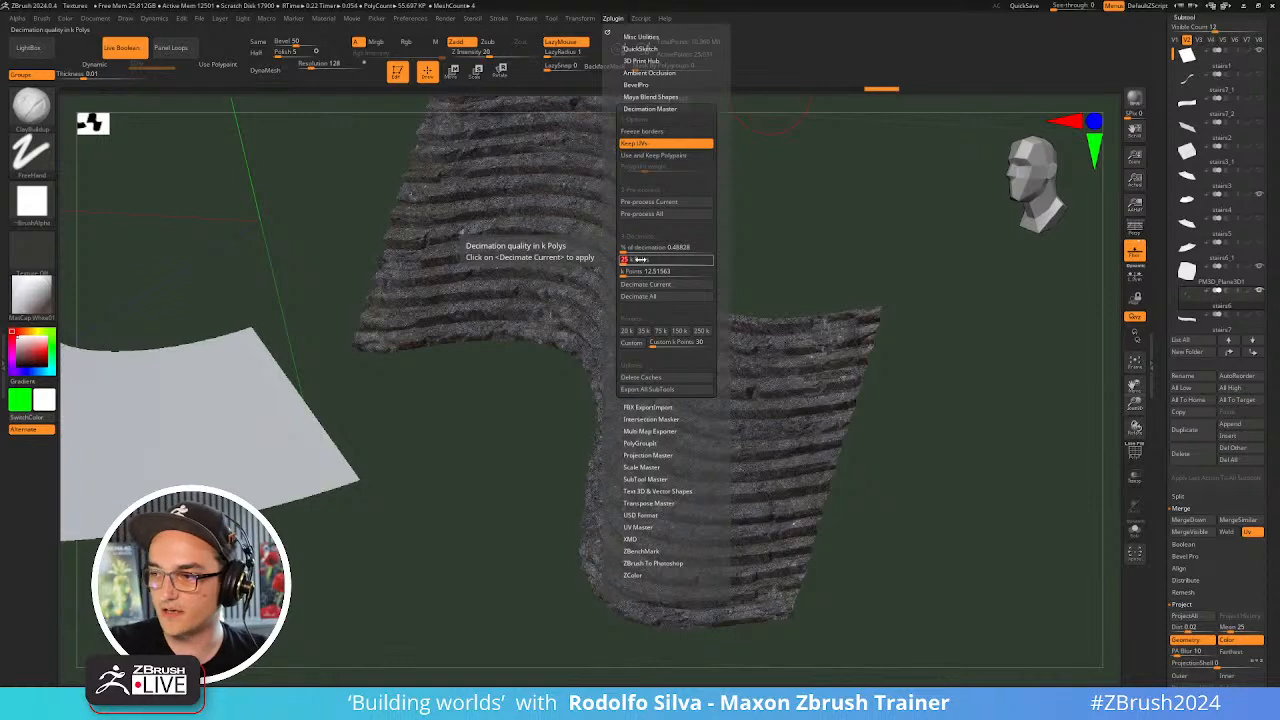
pyautogui.click(638, 285)
pyautogui.keyDown('shift'); pyautogui.moveTo(743, 391); pyautogui.dragTo(757, 397); pyautogui.keyUp('shift')
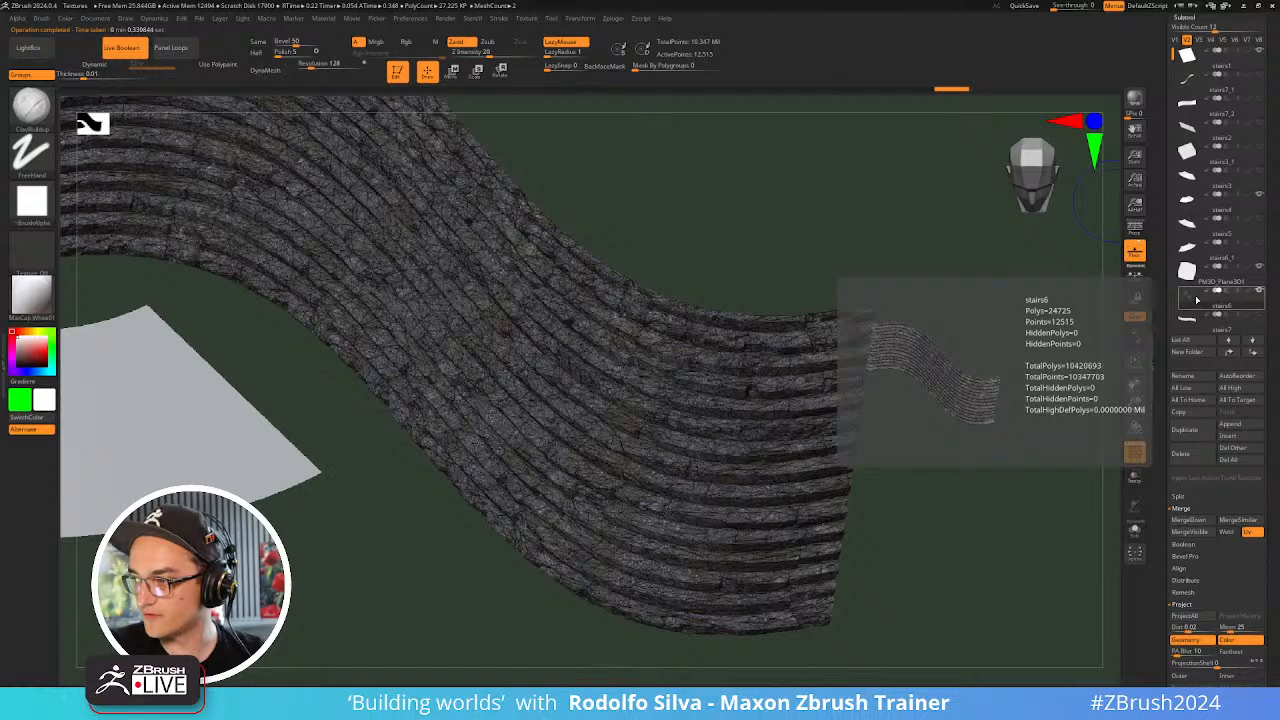
pyautogui.moveTo(848, 468)
pyautogui.mouseDown(button='right')
pyautogui.moveTo(820, 397)
pyautogui.moveTo(820, 471)
pyautogui.moveTo(786, 477)
pyautogui.mouseUp(button='right')
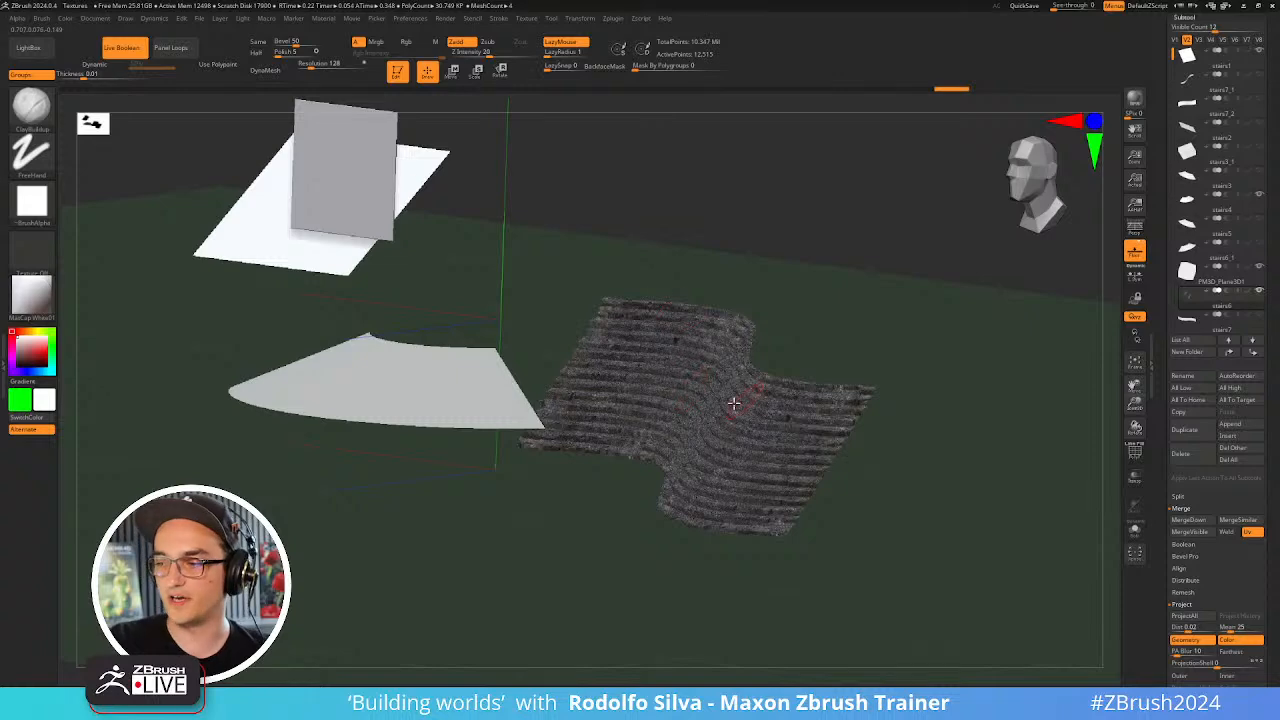
pyautogui.moveTo(735, 403); pyautogui.dragTo(602, 464, button='right')
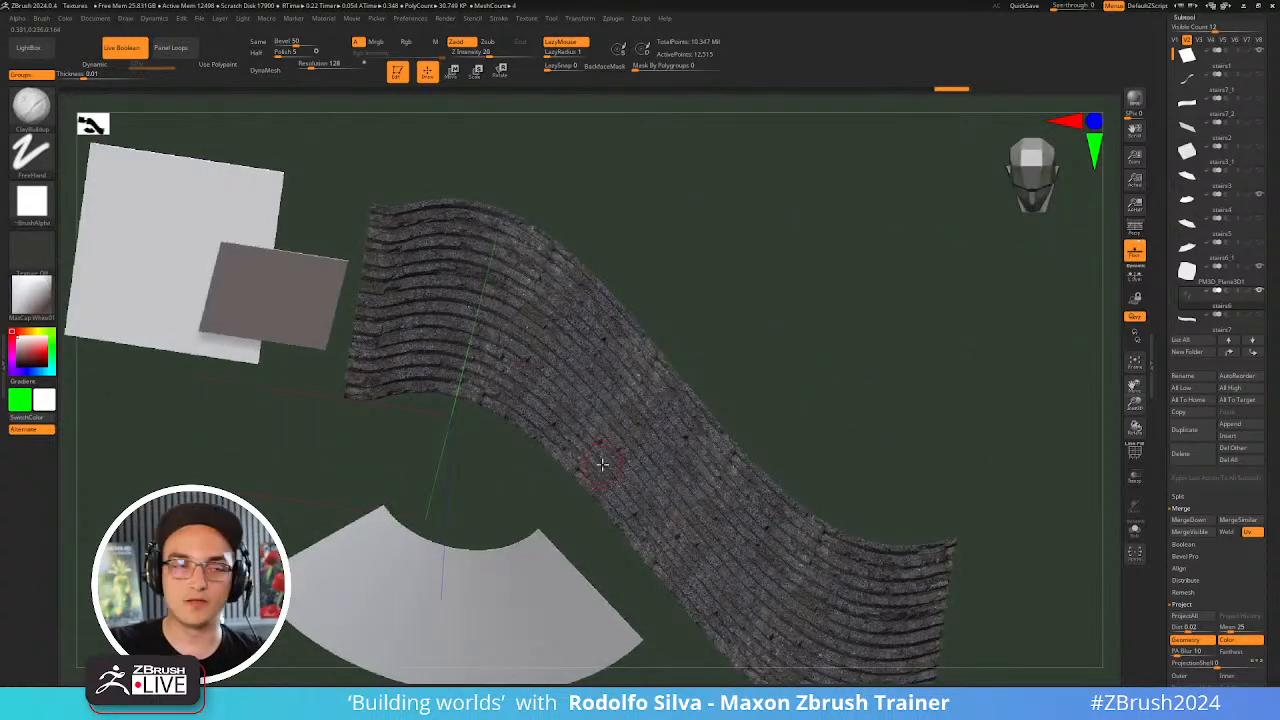
pyautogui.moveTo(748, 412); pyautogui.dragTo(736, 342, button='right')
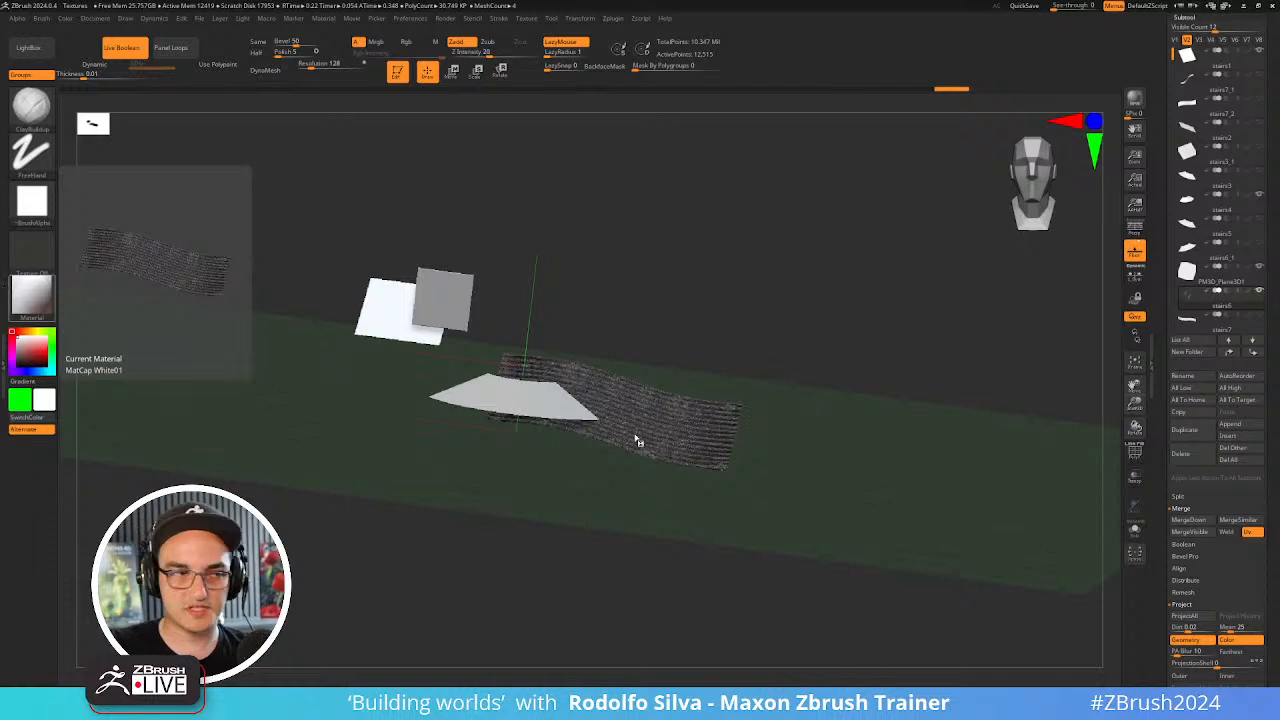
pyautogui.moveTo(838, 361)
pyautogui.mouseDown()
pyautogui.moveTo(808, 537)
pyautogui.moveTo(829, 500)
pyautogui.mouseUp()
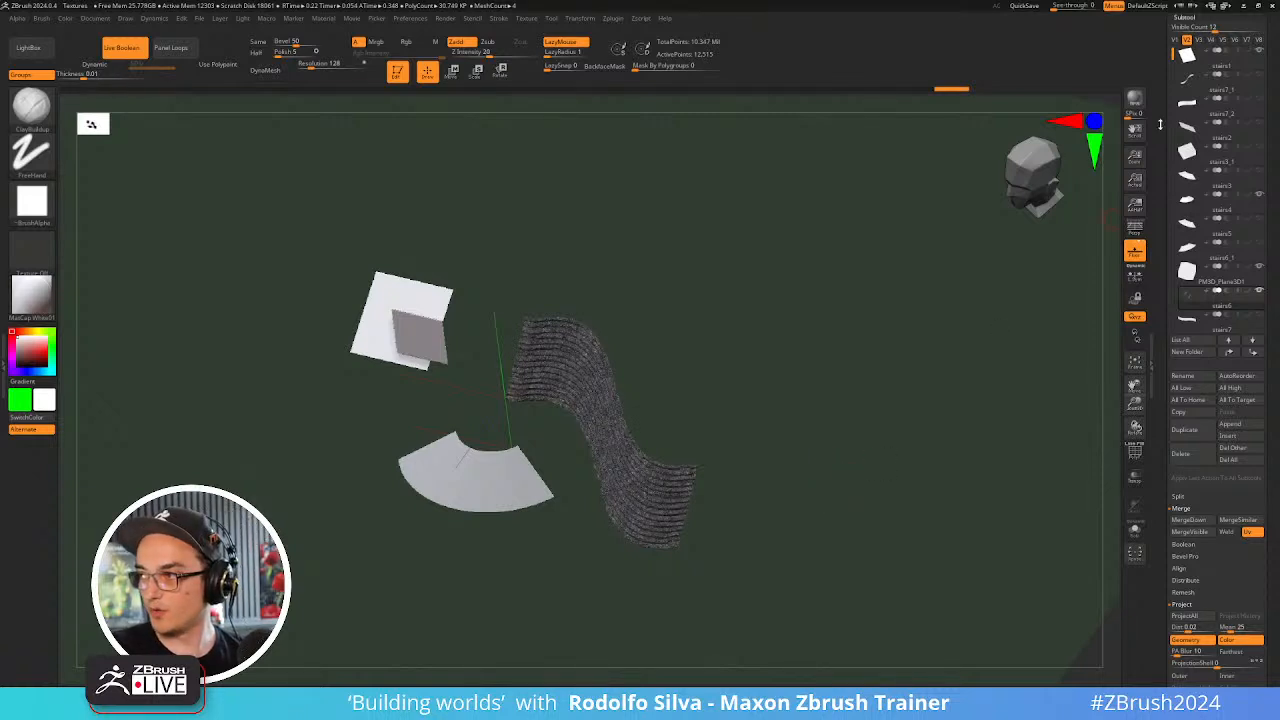
# - Switch to the Arch tool, toggle its polyframe display on and off, and view the arch close up
pyautogui.moveTo(1157, 107); pyautogui.dragTo(1156, 284)
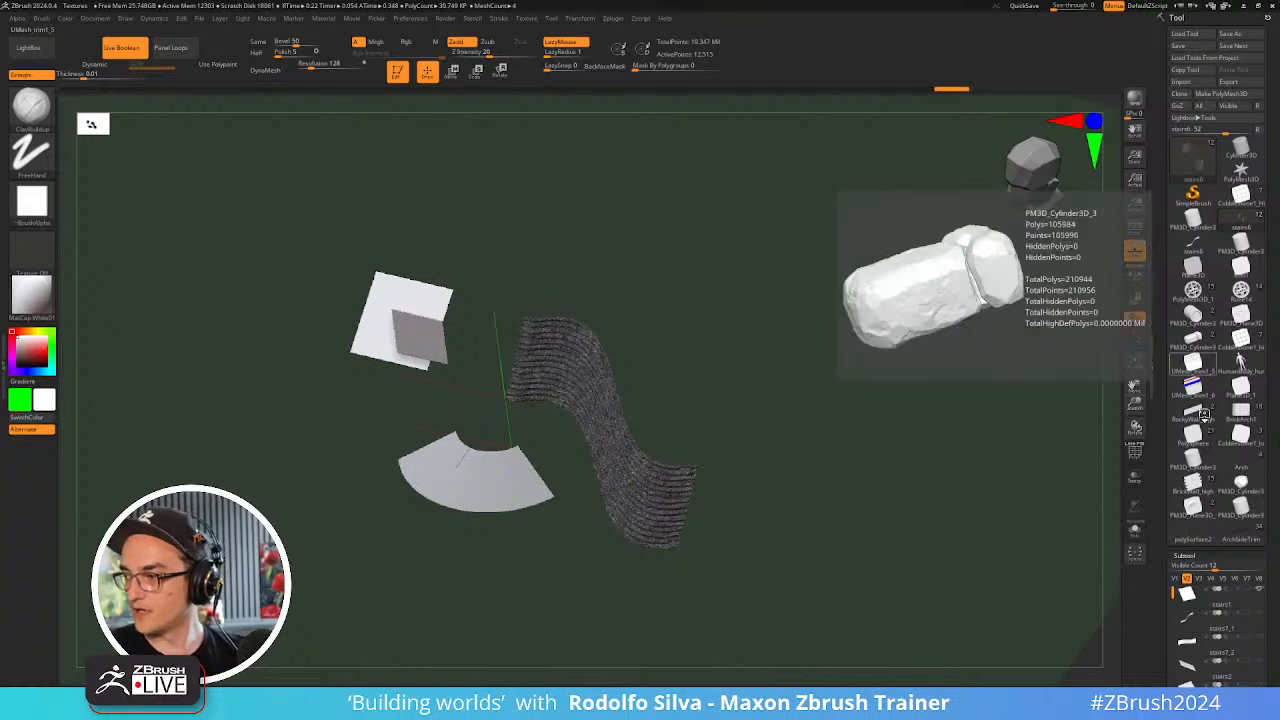
pyautogui.click(1248, 466)
pyautogui.moveTo(1029, 509)
pyautogui.mouseDown()
pyautogui.moveTo(820, 517)
pyautogui.moveTo(837, 469)
pyautogui.moveTo(842, 510)
pyautogui.mouseUp()
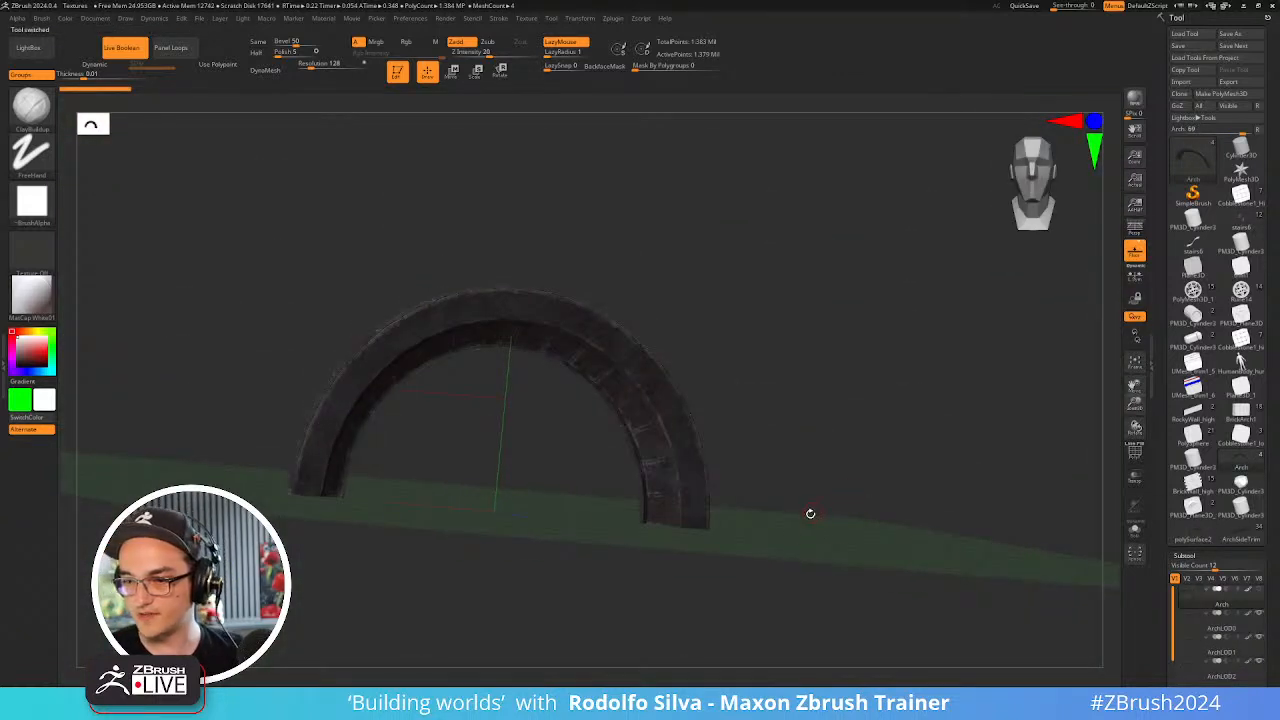
pyautogui.hotkey('shift', 'f')
pyautogui.hotkey('shift', 'f')
pyautogui.keyDown('alt'); pyautogui.moveTo(787, 546); pyautogui.dragTo(877, 509); pyautogui.keyUp('alt')
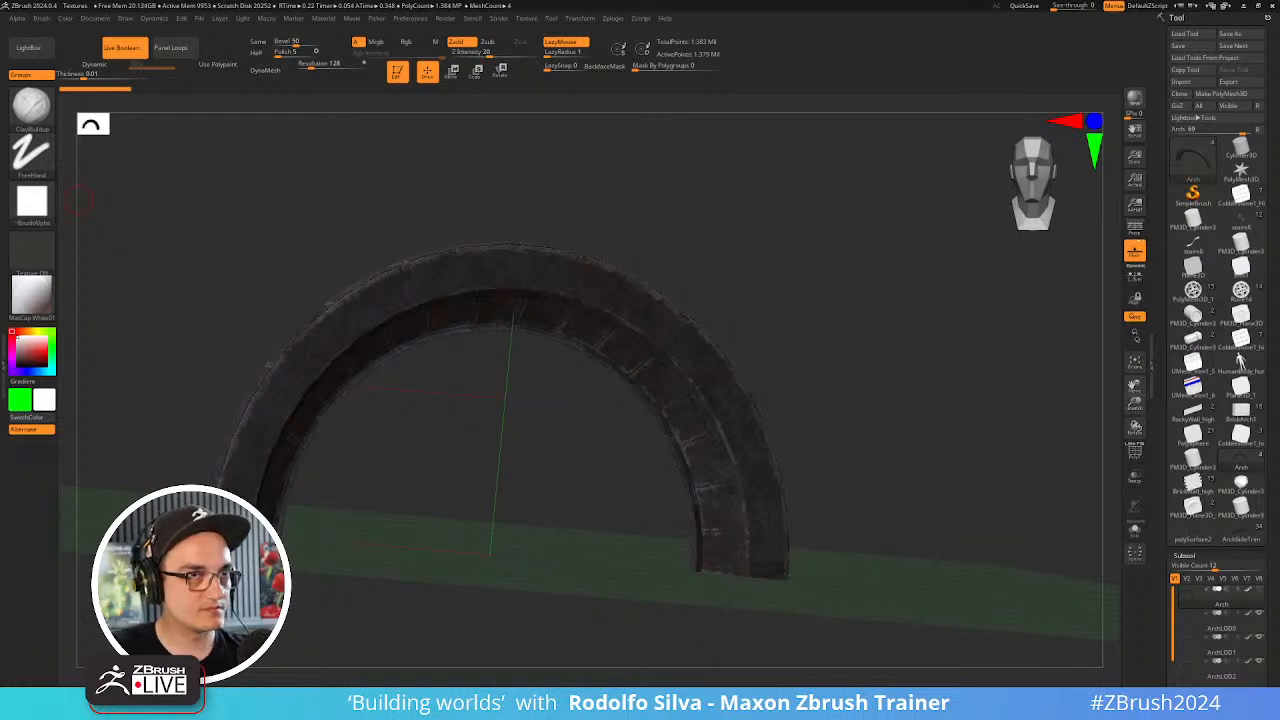
# - Switch to the Trims Texturing project in Adobe Substance 3D Painter, maximize its window and examine the cobblestone and trim panels
pyautogui.moveTo(0, 268); pyautogui.dragTo(60, 268)
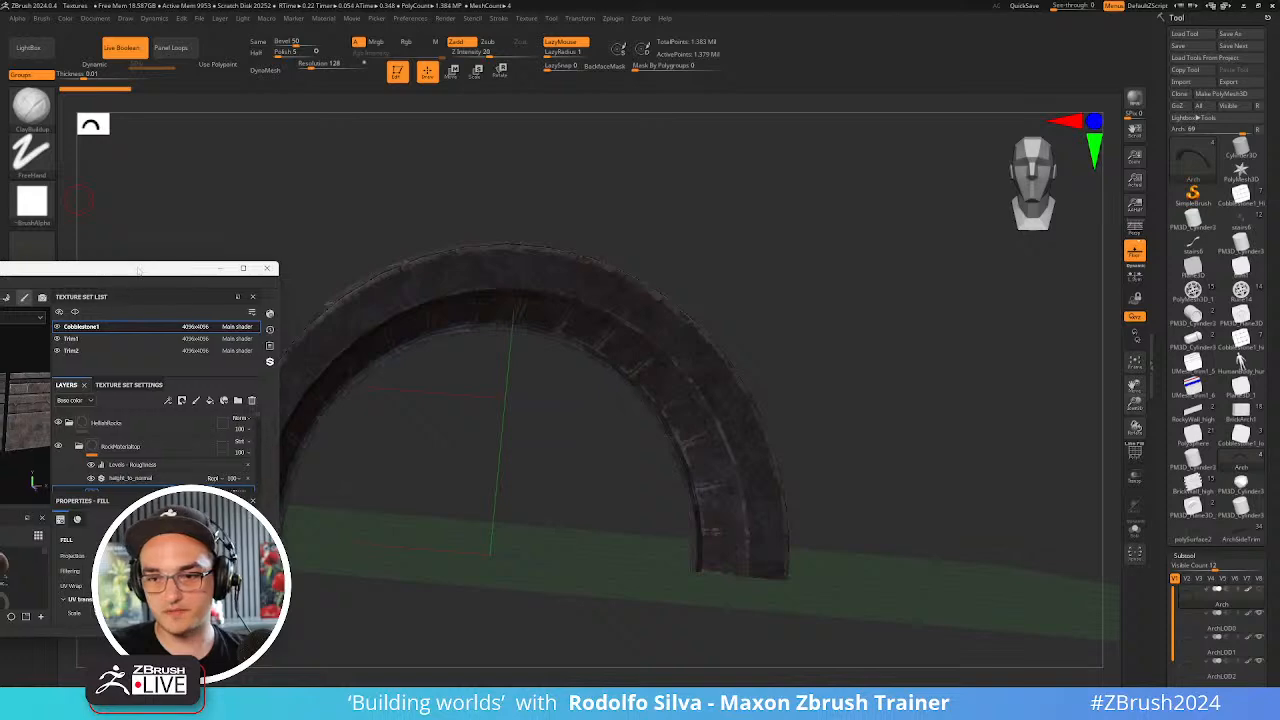
pyautogui.moveTo(240, 268); pyautogui.dragTo(559, 255)
pyautogui.moveTo(407, 255); pyautogui.dragTo(590, 225)
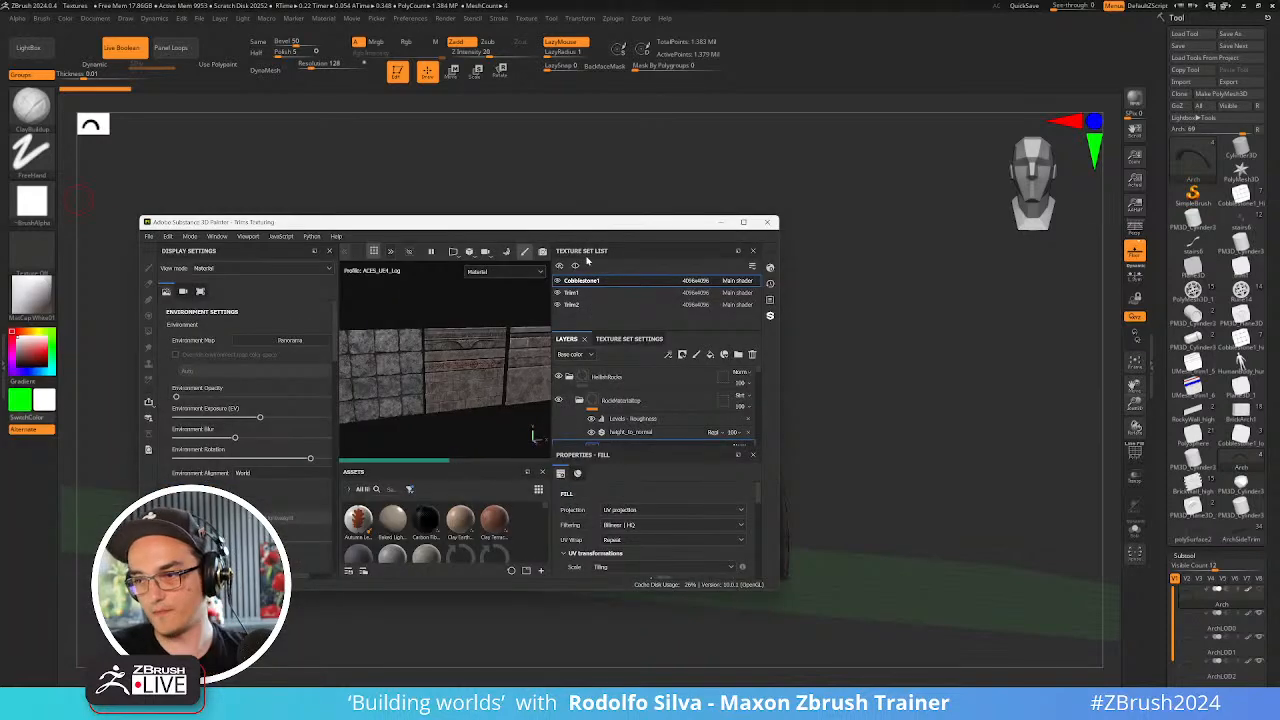
pyautogui.doubleClick(573, 225)
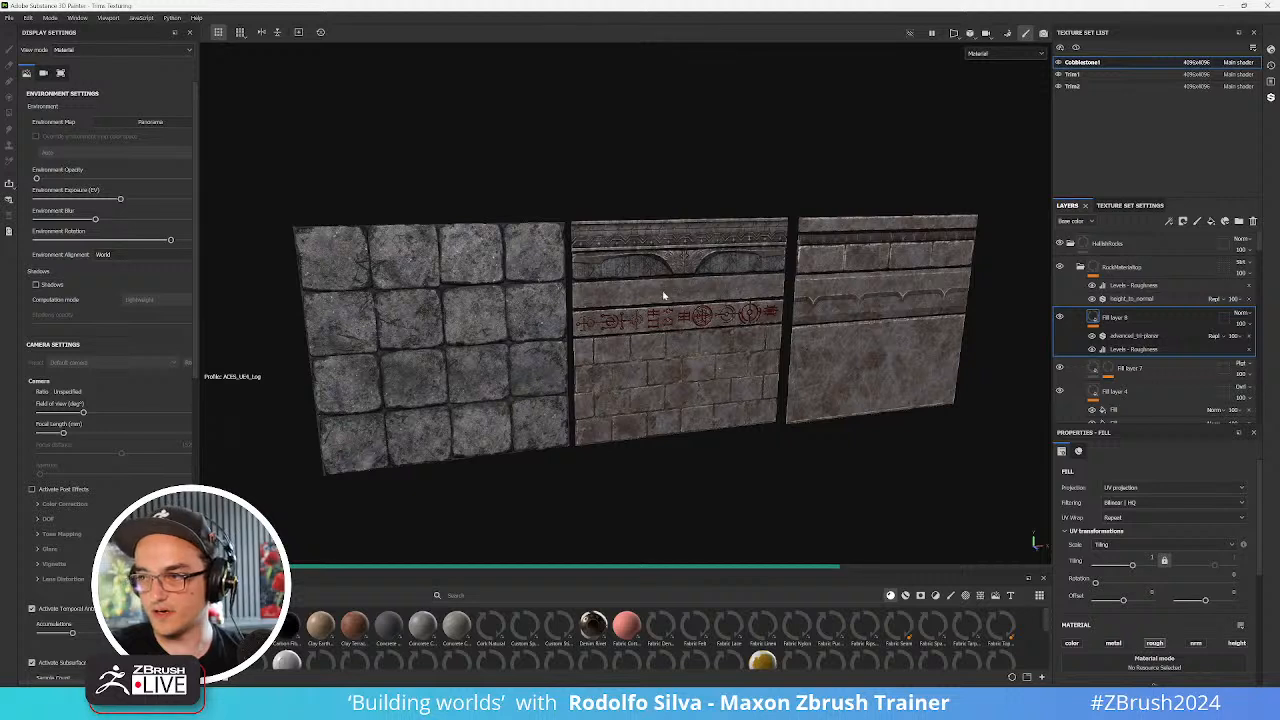
pyautogui.keyDown('alt'); pyautogui.moveTo(663, 294); pyautogui.dragTo(693, 279); pyautogui.keyUp('alt')
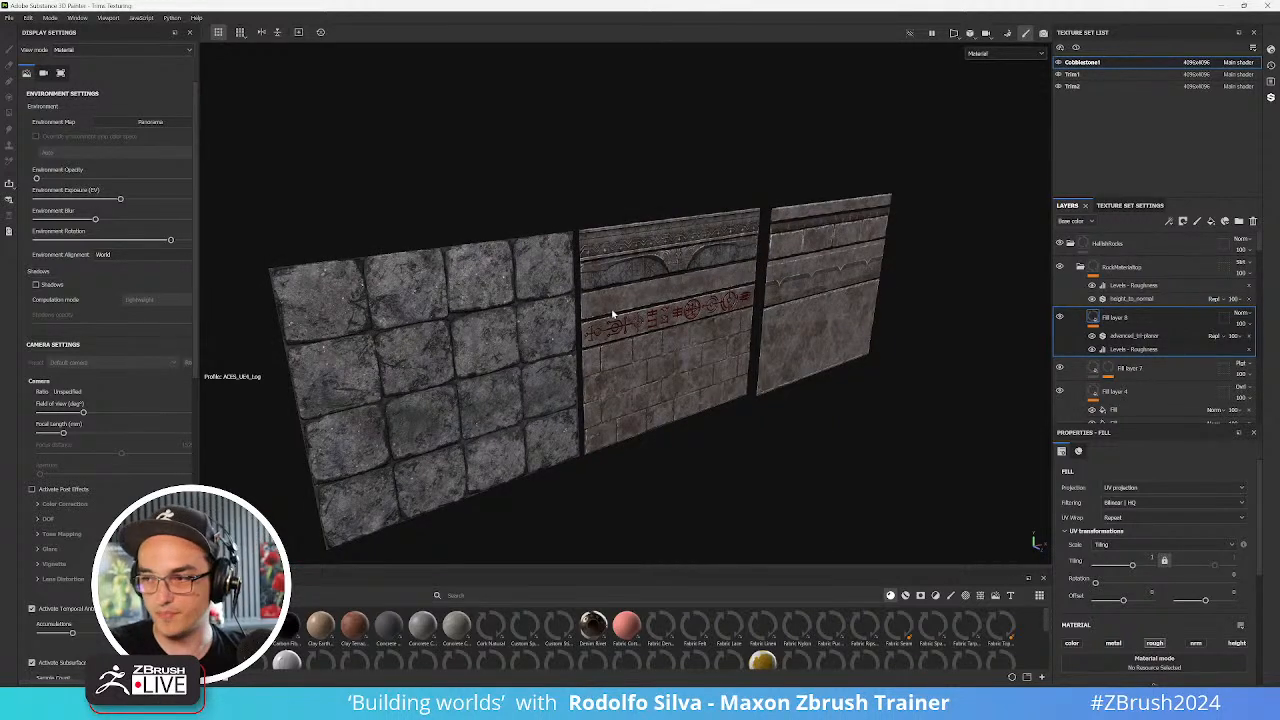
pyautogui.keyDown('alt'); pyautogui.moveTo(648, 299); pyautogui.dragTo(580, 190); pyautogui.keyUp('alt')
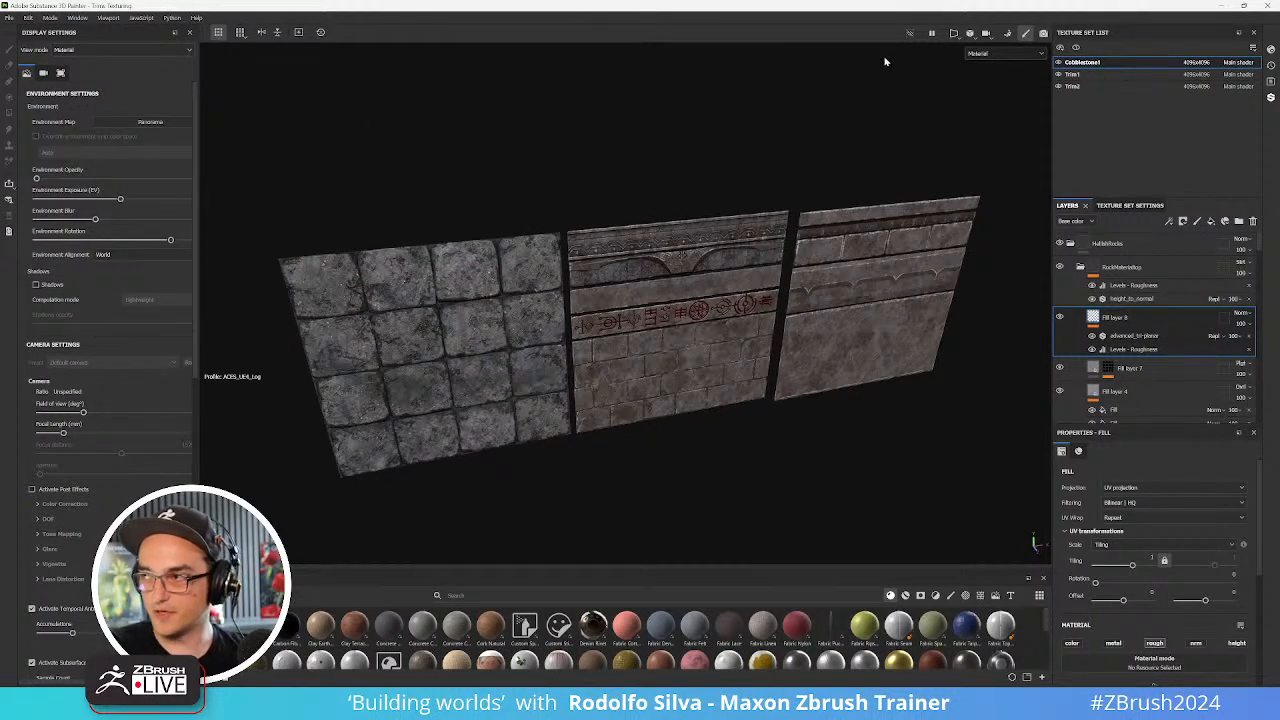
# - Set the viewport to the Height channel, switch it to the baked Height mesh map and examine the three panels
pyautogui.click(998, 56)
pyautogui.click(1003, 140)
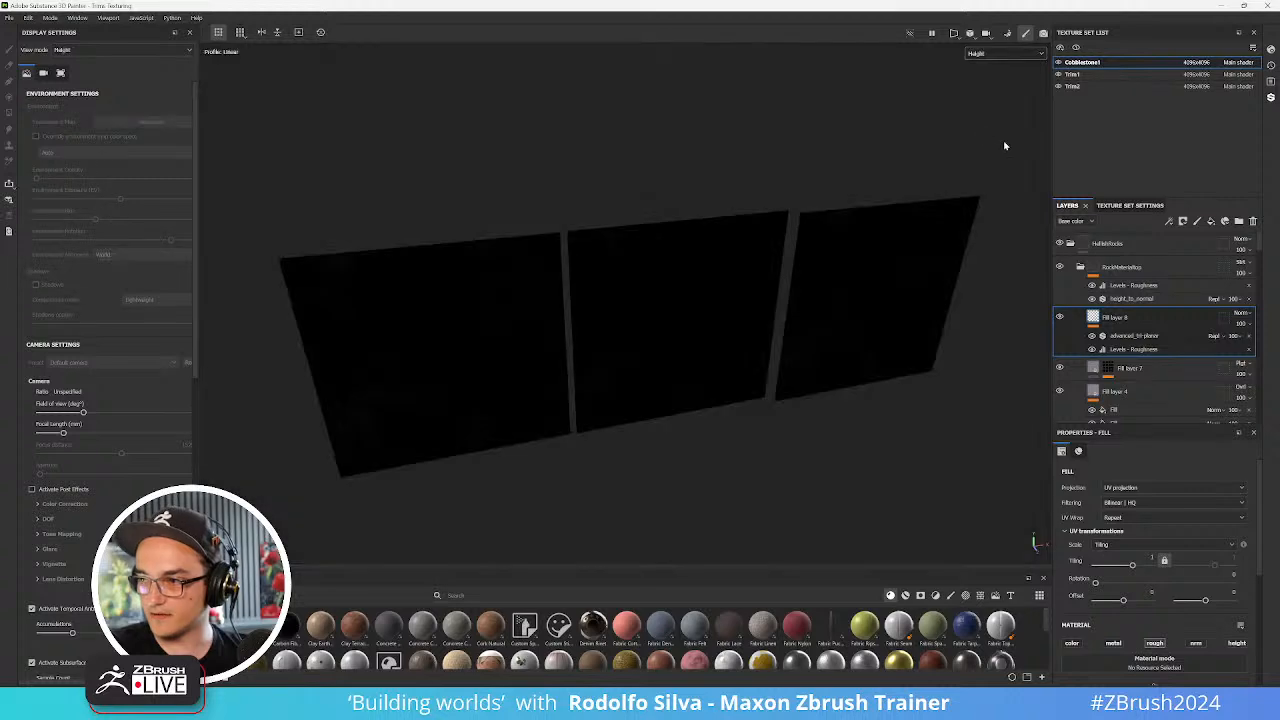
pyautogui.click(997, 53)
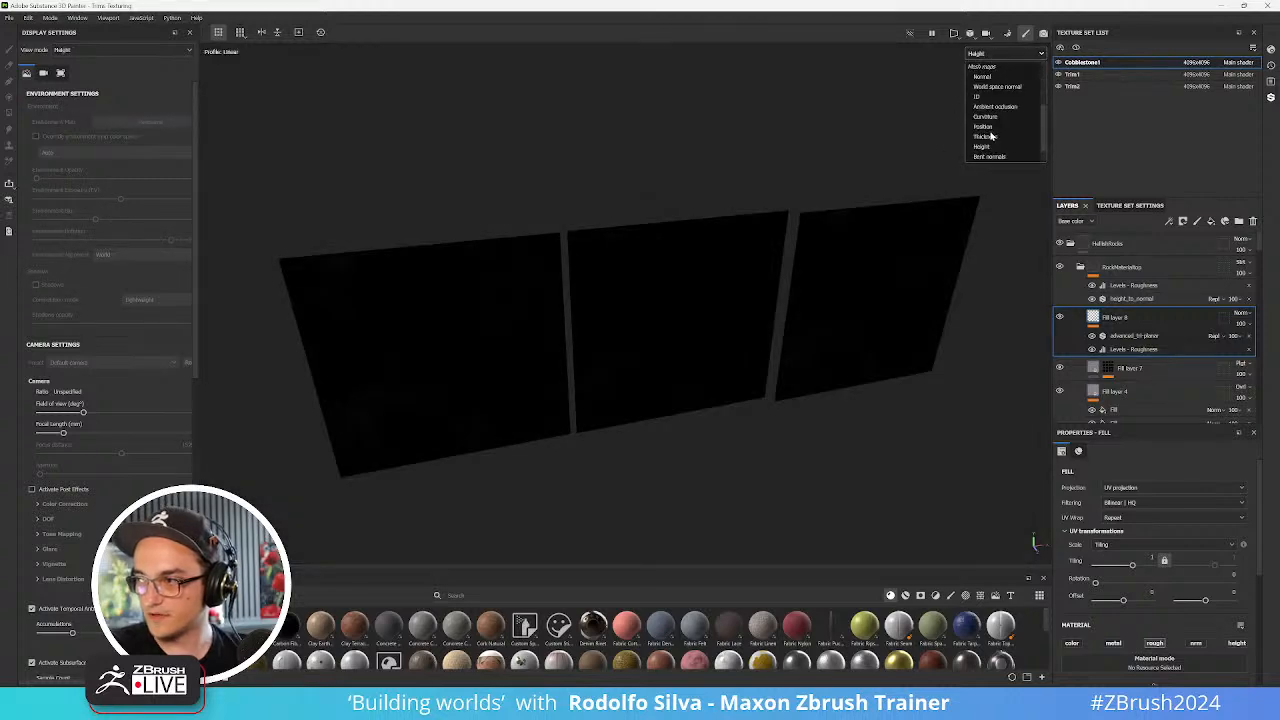
pyautogui.keyDown('alt'); pyautogui.moveTo(878, 205); pyautogui.dragTo(874, 258); pyautogui.keyUp('alt')
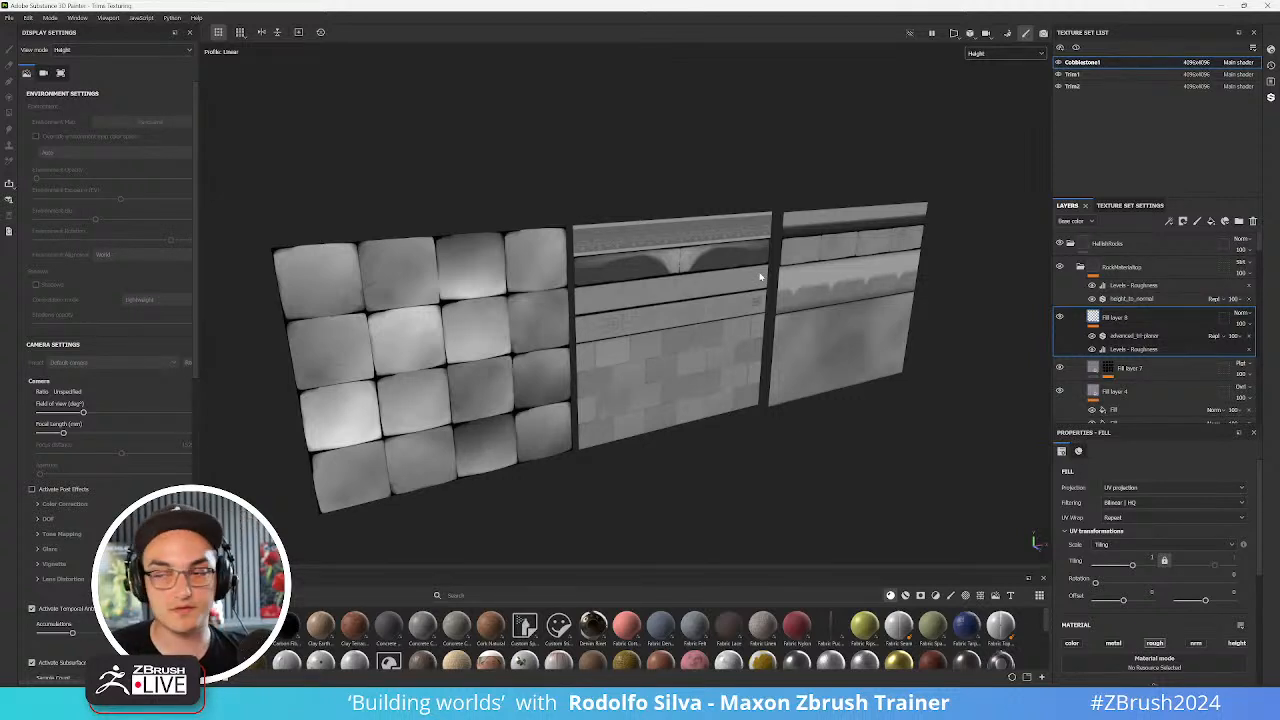
# - Return the viewport to the Material view and examine both trim panels close up
pyautogui.click(977, 55)
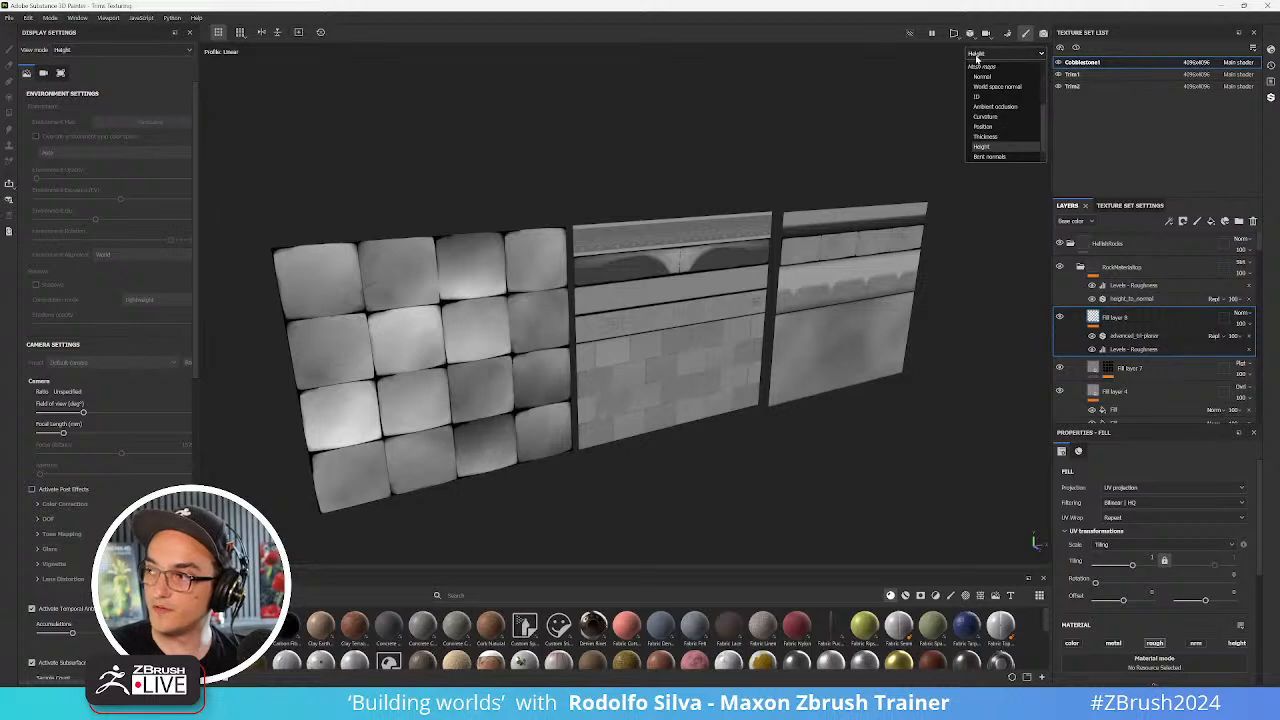
pyautogui.scroll(5, 981, 72)
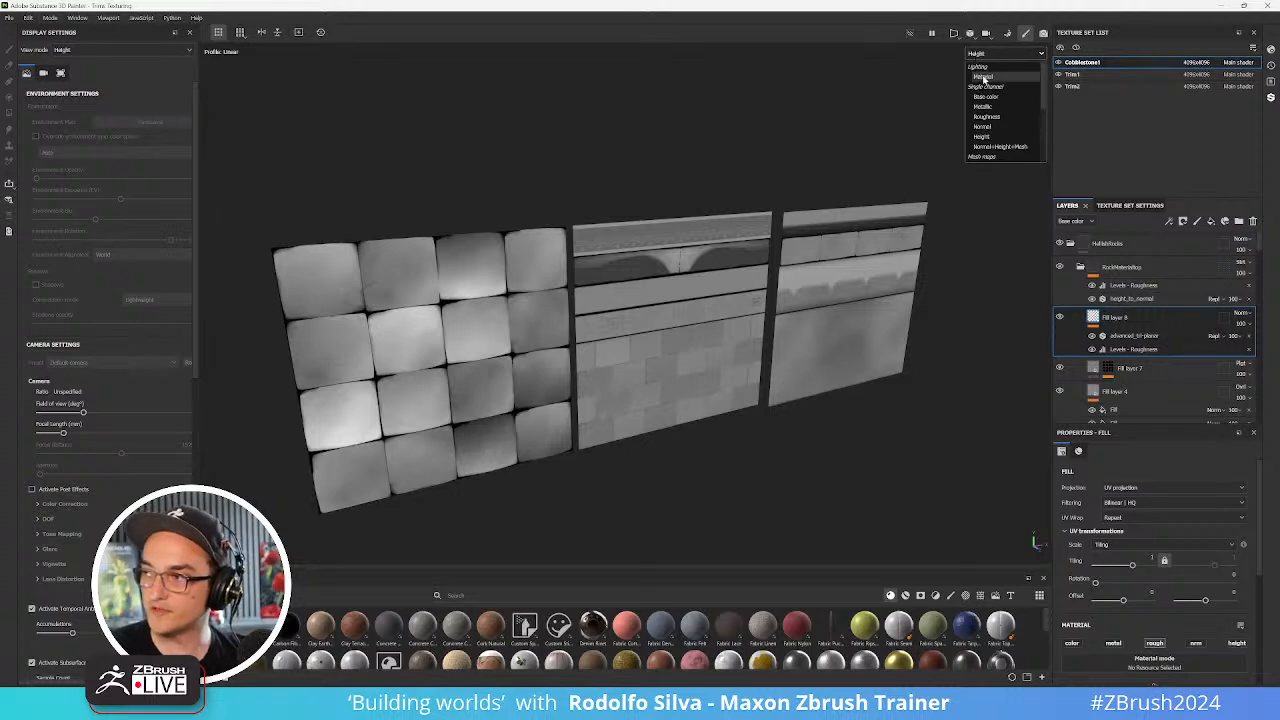
pyautogui.click(984, 77)
pyautogui.moveTo(718, 307)
pyautogui.keyDown('alt'); pyautogui.mouseDown()
pyautogui.moveTo(887, 337)
pyautogui.moveTo(671, 340)
pyautogui.mouseUp(); pyautogui.keyUp('alt')
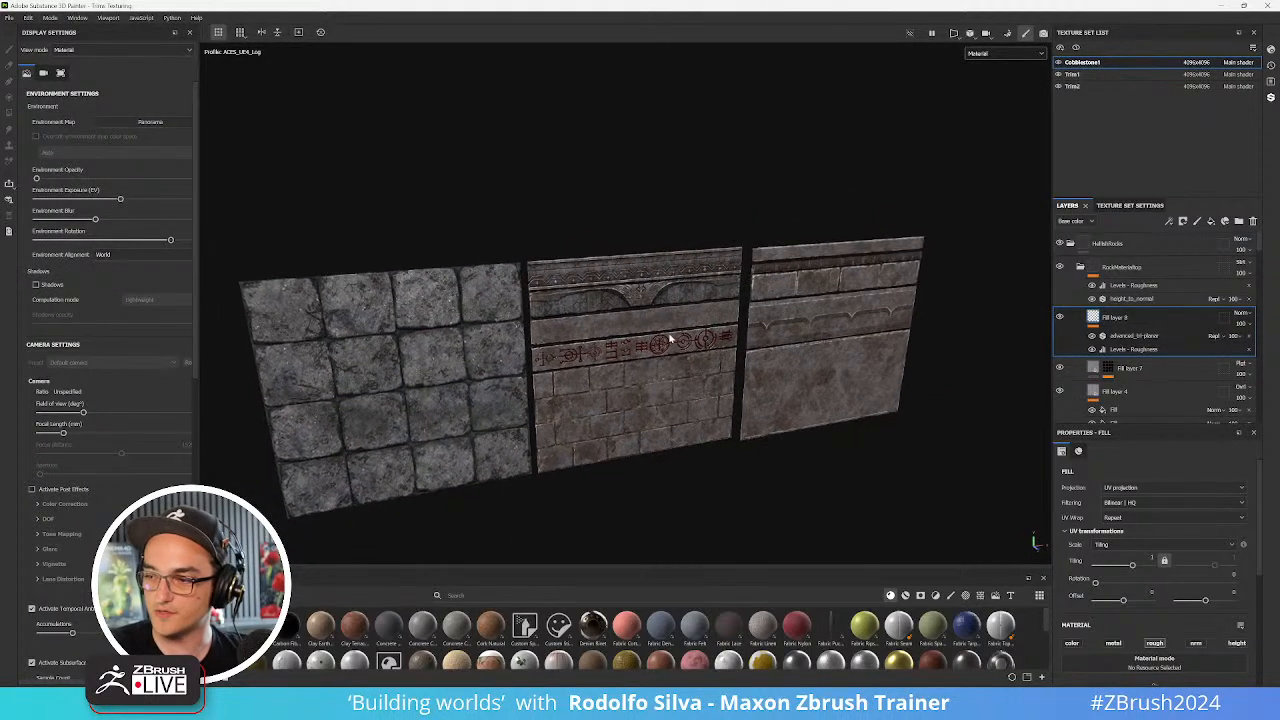
pyautogui.scroll(3, 671, 340)
pyautogui.keyDown('alt'); pyautogui.moveTo(644, 393); pyautogui.dragTo(335, 350); pyautogui.keyUp('alt')
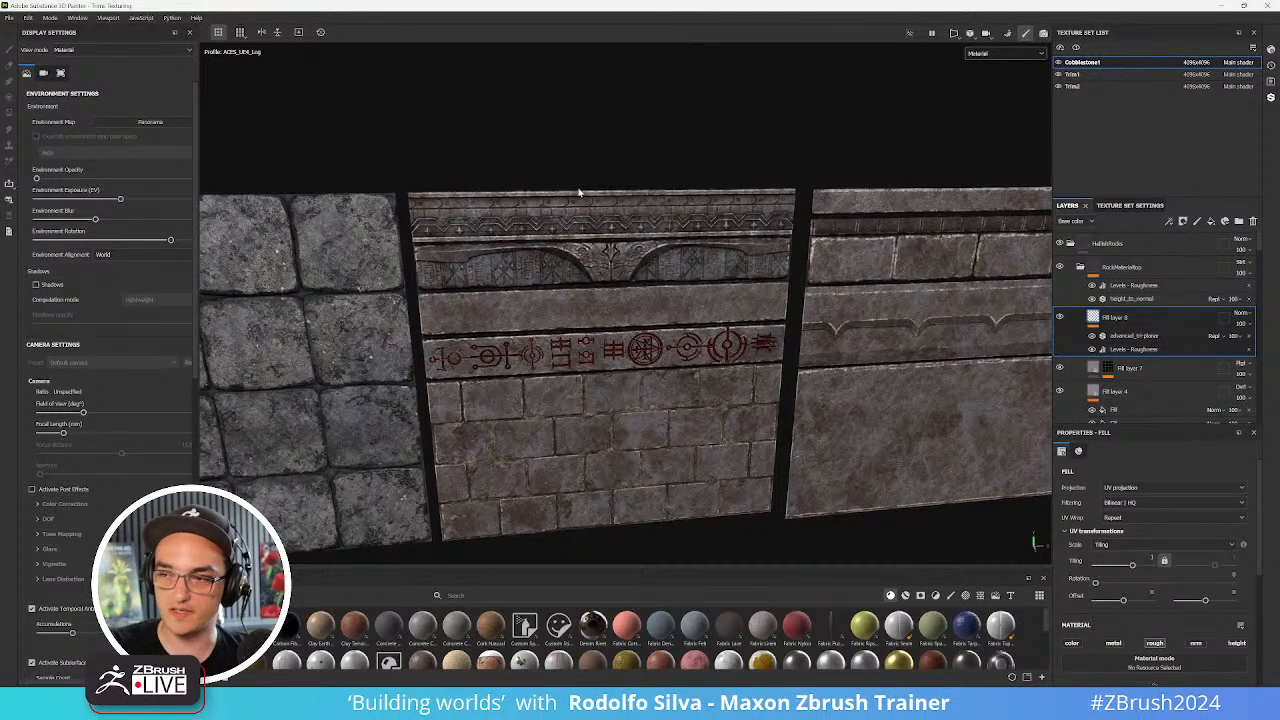
pyautogui.keyDown('alt'); pyautogui.moveTo(791, 320); pyautogui.dragTo(703, 251); pyautogui.keyUp('alt')
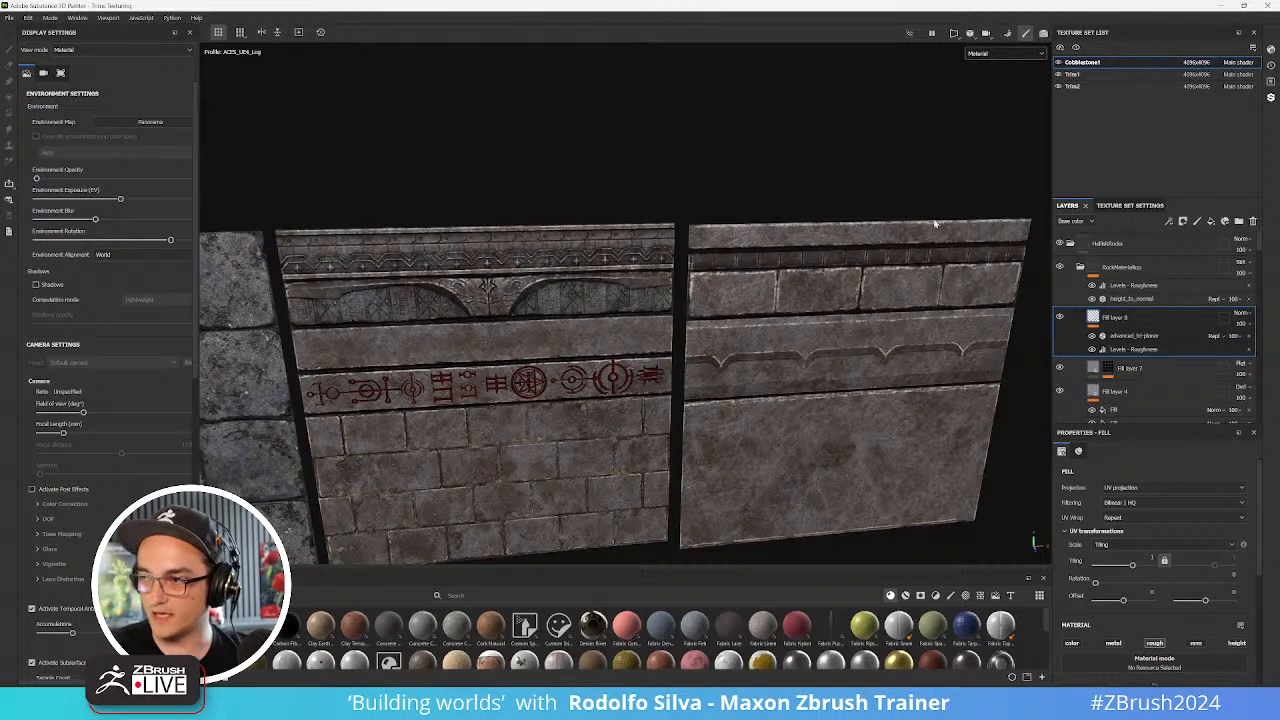
# - Minimize Substance 3D Painter to return to ZBrush and inspect the arch from several angles
pyautogui.click(1222, 8)
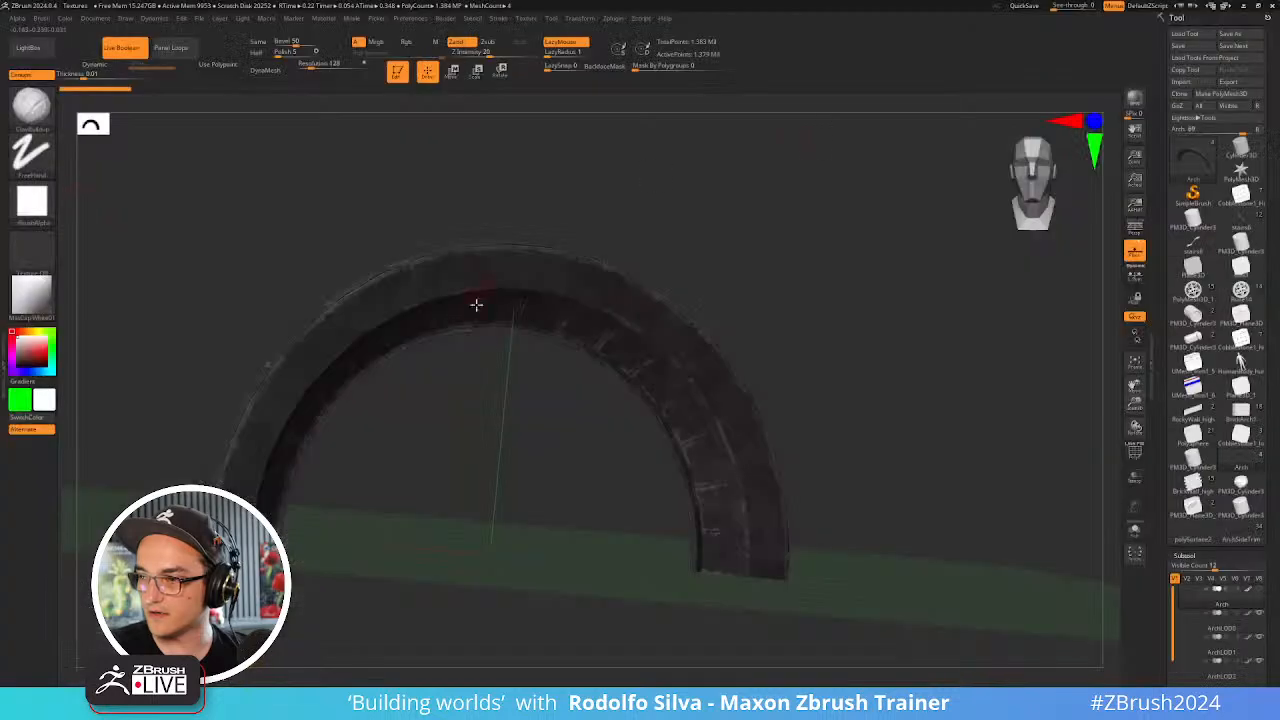
pyautogui.moveTo(566, 298); pyautogui.dragTo(566, 340, button='right')
pyautogui.moveTo(383, 260)
pyautogui.mouseDown(button='right')
pyautogui.moveTo(414, 300)
pyautogui.moveTo(394, 277)
pyautogui.mouseUp(button='right')
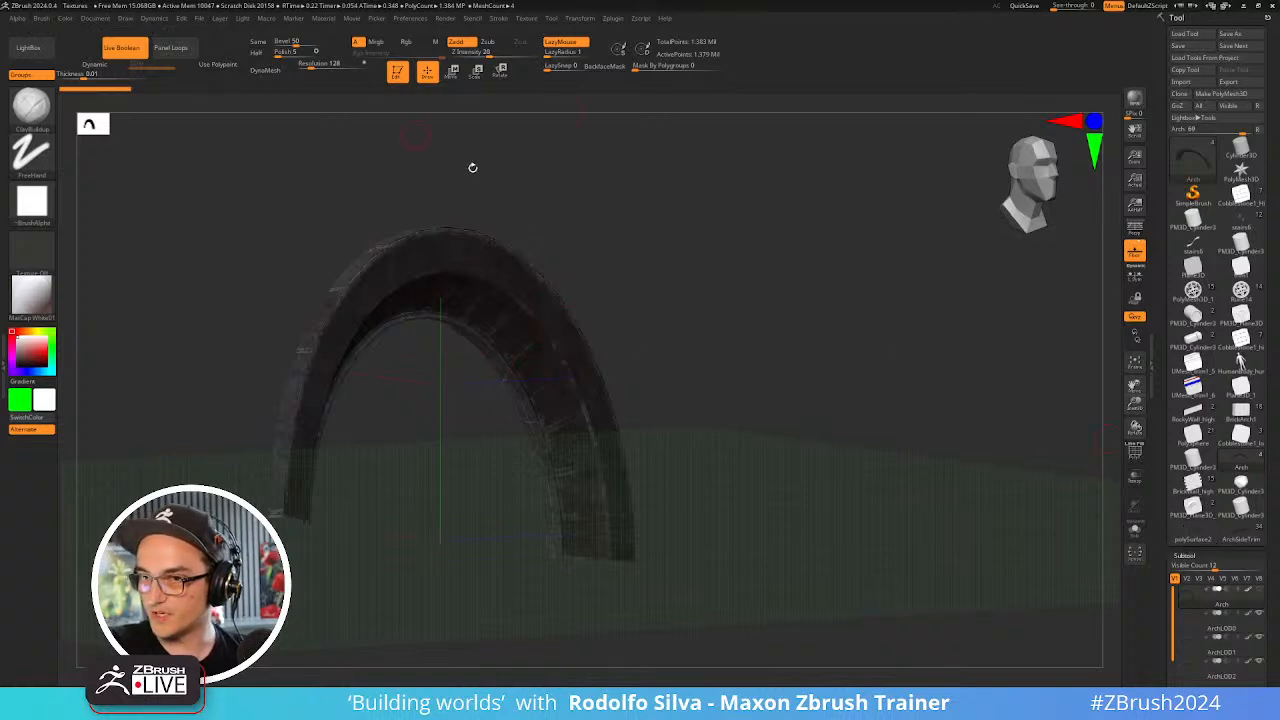
pyautogui.moveTo(620, 341); pyautogui.dragTo(557, 197, button='right')
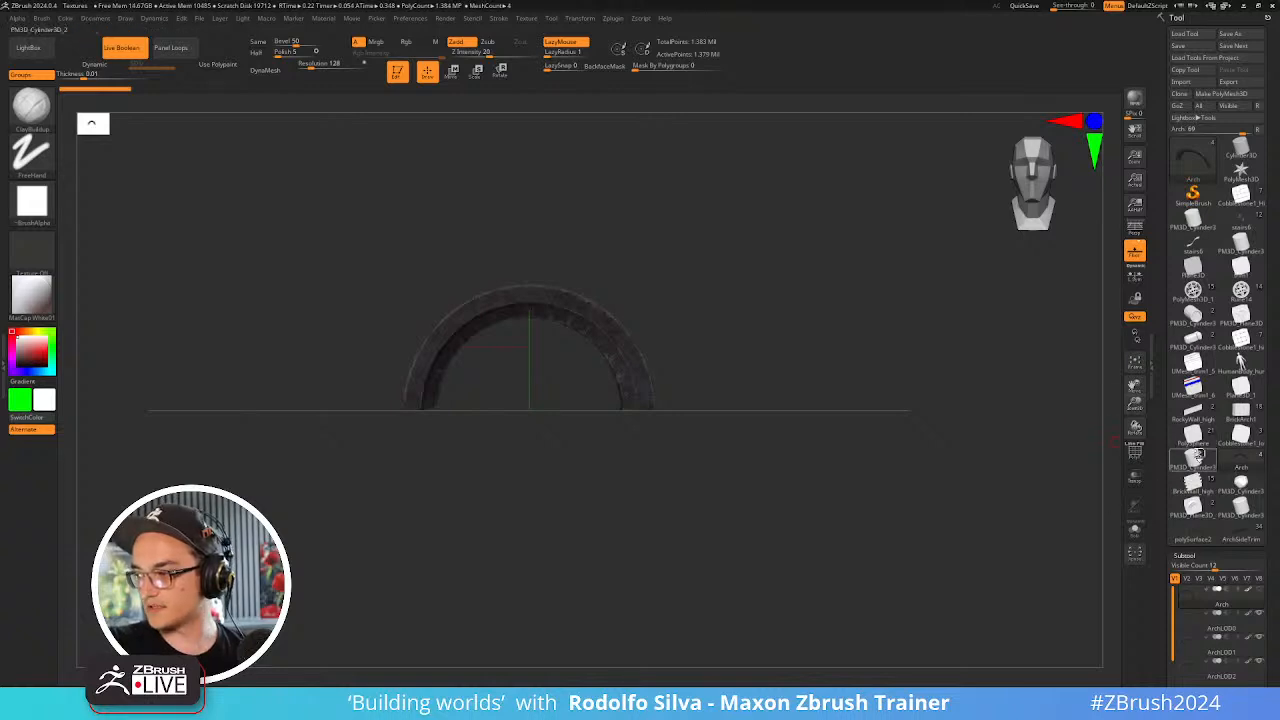
# - Switch to the ArchSideTrim tool, make the human figure the active subtool and view the bridge around it
pyautogui.moveTo(1202, 441)
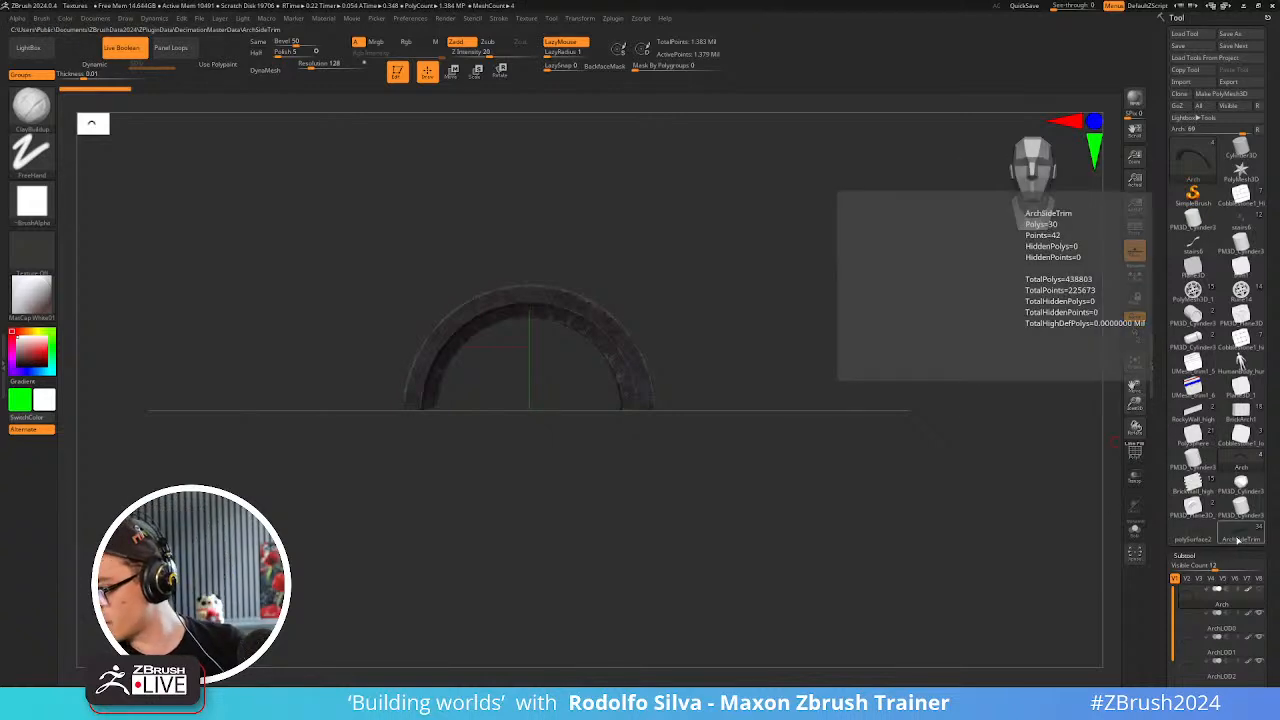
pyautogui.click(1240, 522)
pyautogui.moveTo(656, 362); pyautogui.dragTo(669, 520, button='right')
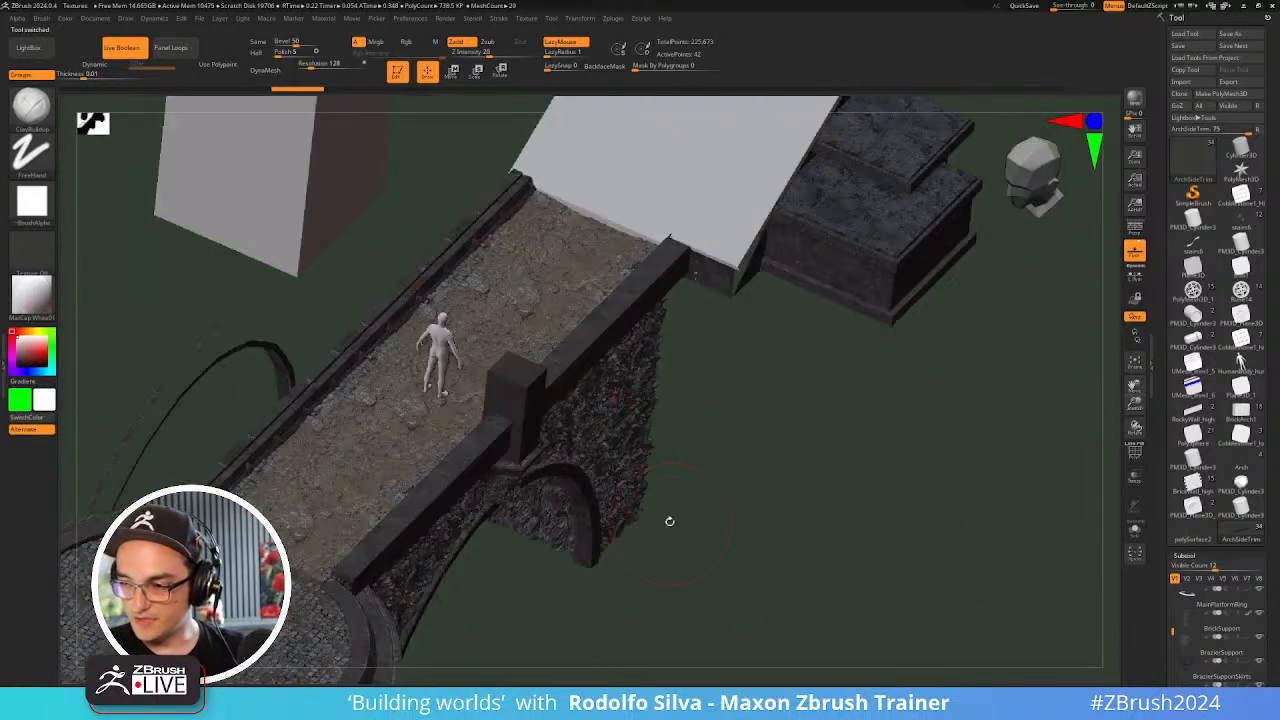
pyautogui.keyDown('alt'); pyautogui.click(443, 342); pyautogui.keyUp('alt')
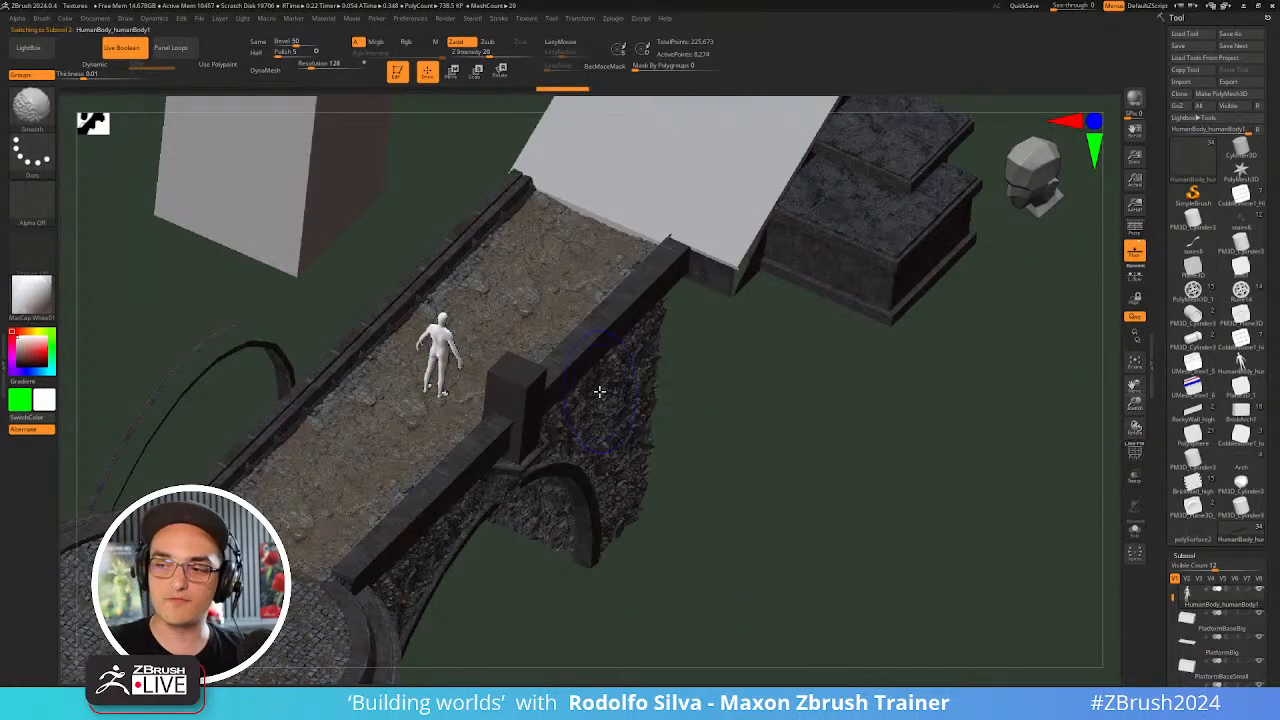
pyautogui.moveTo(599, 391); pyautogui.dragTo(643, 480, button='right')
pyautogui.keyDown('ctrl'); pyautogui.moveTo(580, 395); pyautogui.dragTo(550, 369, button='right'); pyautogui.keyUp('ctrl')
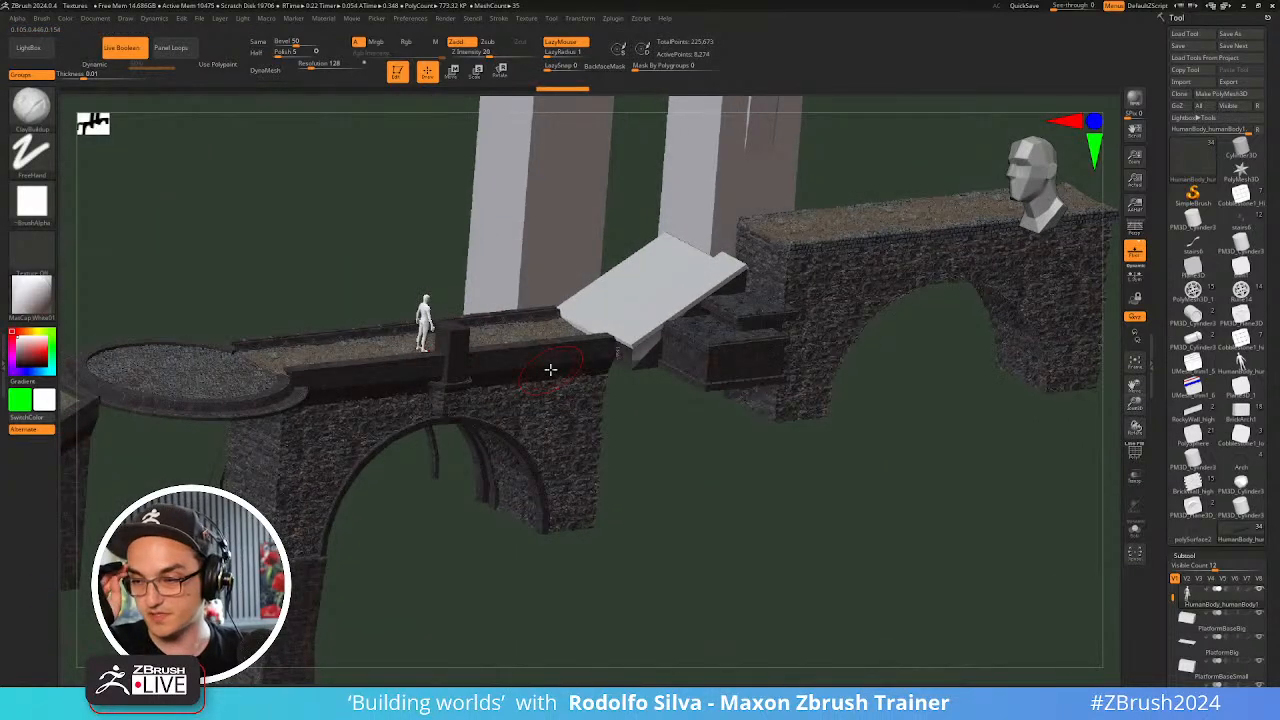
pyautogui.keyDown('alt'); pyautogui.moveTo(559, 281); pyautogui.dragTo(736, 303, button='right'); pyautogui.keyUp('alt')
pyautogui.moveTo(660, 316); pyautogui.dragTo(642, 347, button='right')
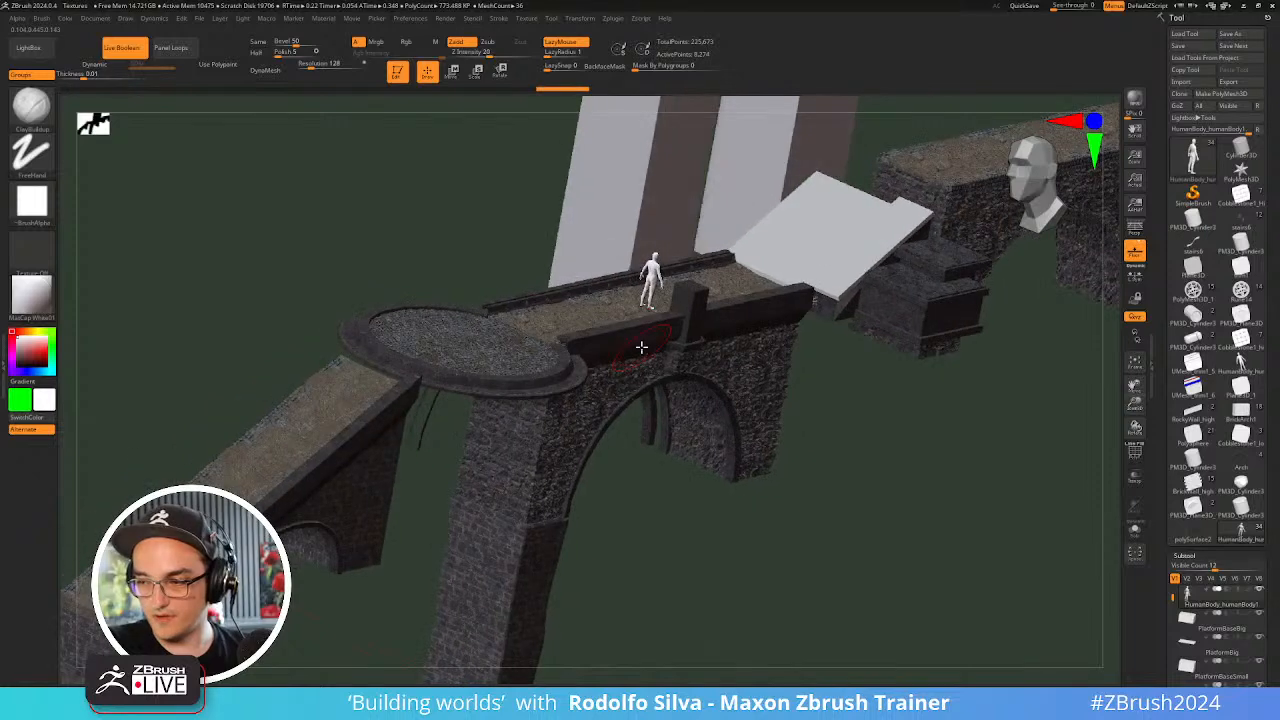
# - Select the ArchMain subtool followed by BrickSupport and examine where the arch wall meets the brick pillar
pyautogui.keyDown('alt'); pyautogui.click(646, 449); pyautogui.keyUp('alt')
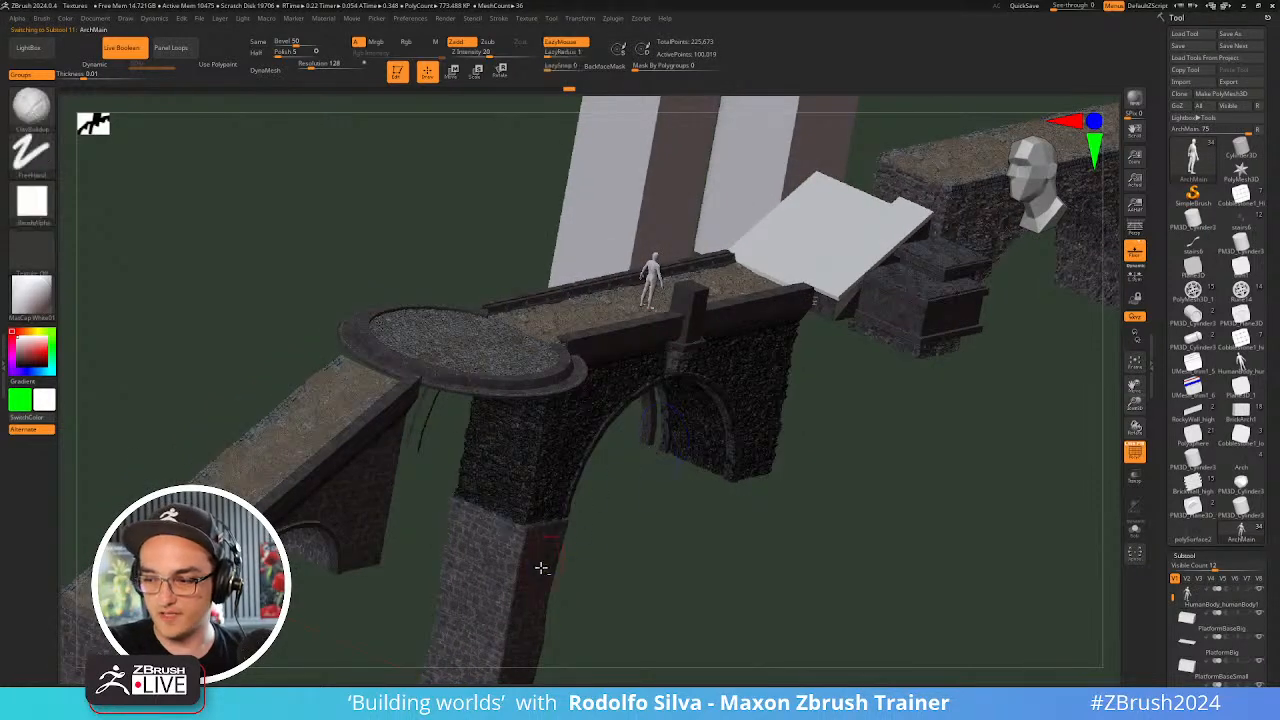
pyautogui.keyDown('alt'); pyautogui.moveTo(605, 573); pyautogui.dragTo(623, 171, button='right'); pyautogui.keyUp('alt')
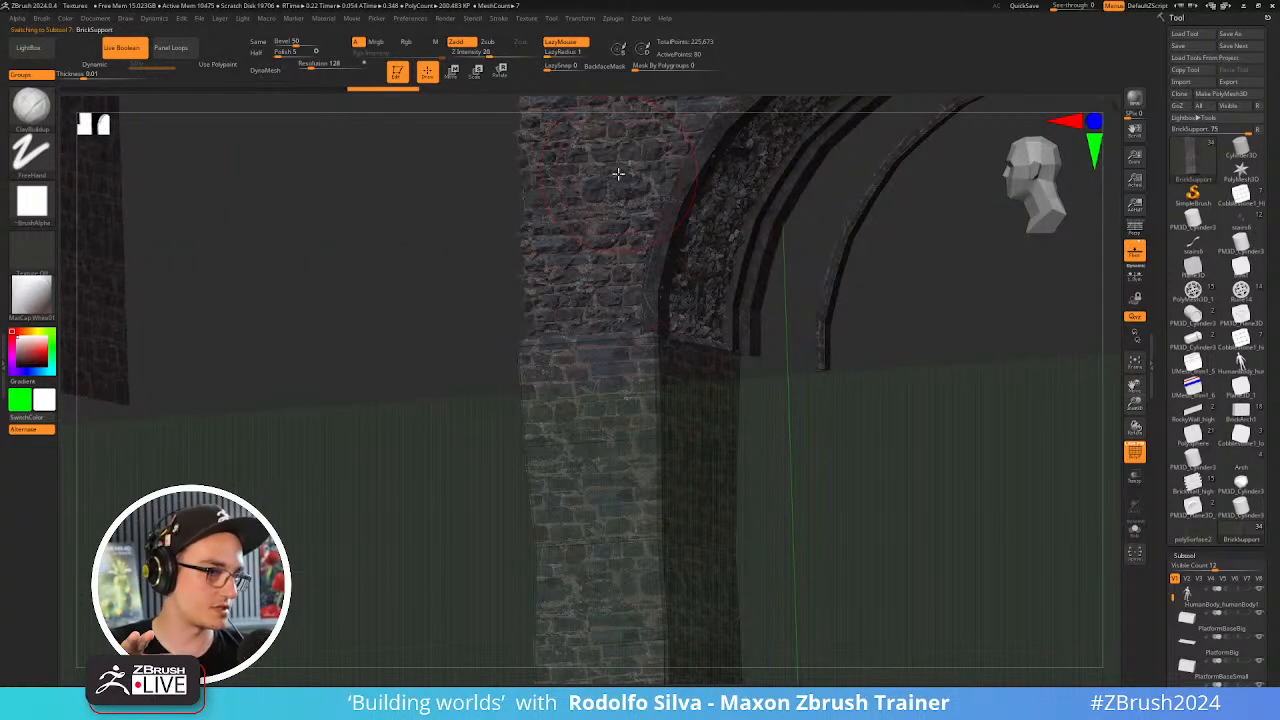
pyautogui.moveTo(618, 174); pyautogui.dragTo(505, 205, button='right')
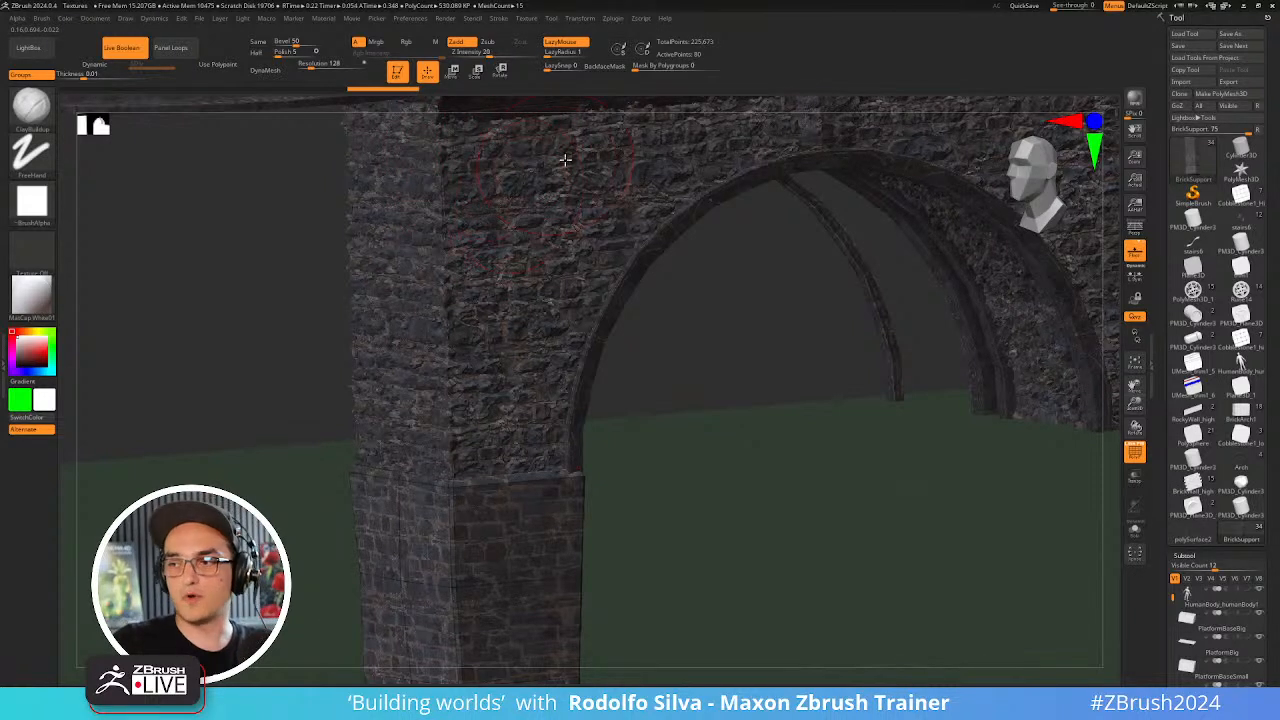
pyautogui.moveTo(536, 244); pyautogui.dragTo(539, 222, button='right')
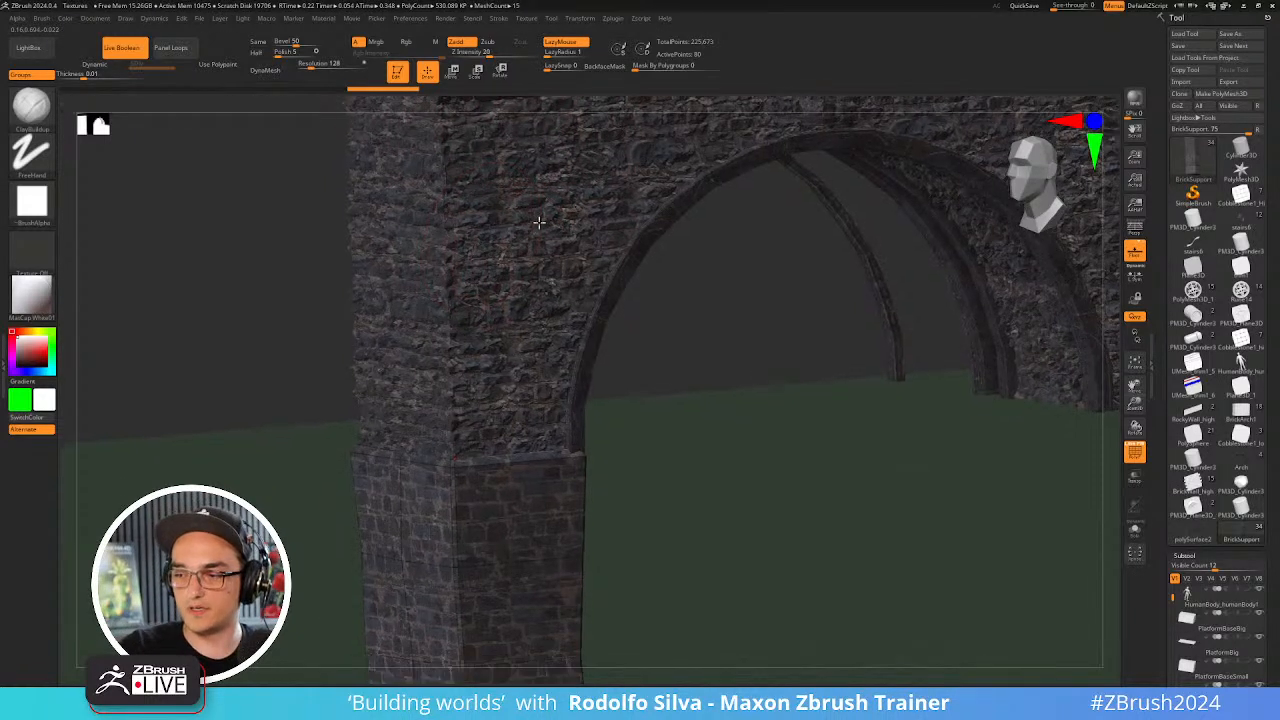
# - Inspect the bridge's arches, supports and upper walkway from the side at full scale
pyautogui.keyDown('alt'); pyautogui.moveTo(541, 355); pyautogui.dragTo(580, 257, button='right'); pyautogui.keyUp('alt')
pyautogui.keyDown('alt'); pyautogui.moveTo(586, 355); pyautogui.dragTo(570, 264, button='right'); pyautogui.keyUp('alt')
pyautogui.keyDown('alt'); pyautogui.moveTo(486, 305); pyautogui.dragTo(329, 420, button='right'); pyautogui.keyUp('alt')
pyautogui.keyDown('alt'); pyautogui.moveTo(385, 450); pyautogui.dragTo(373, 406, button='right'); pyautogui.keyUp('alt')
pyautogui.keyDown('ctrl'); pyautogui.moveTo(547, 458); pyautogui.dragTo(657, 329, button='right'); pyautogui.keyUp('ctrl')
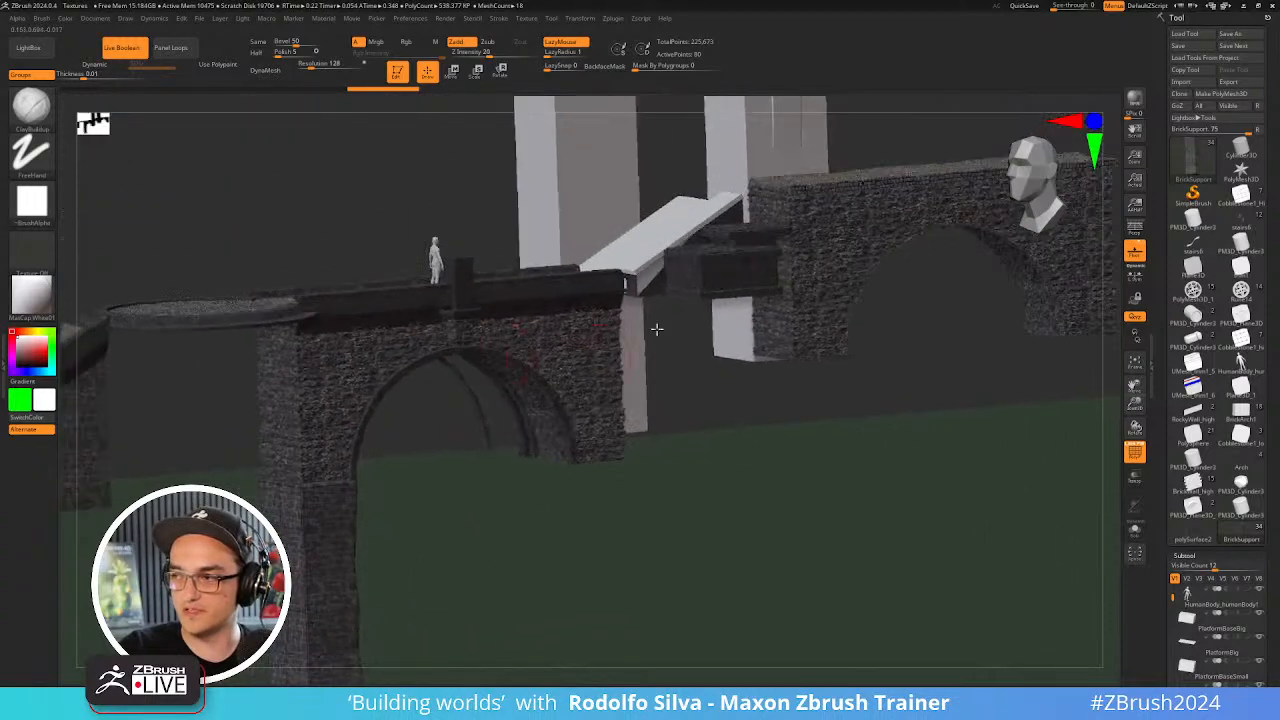
pyautogui.moveTo(832, 275); pyautogui.dragTo(638, 314, button='right')
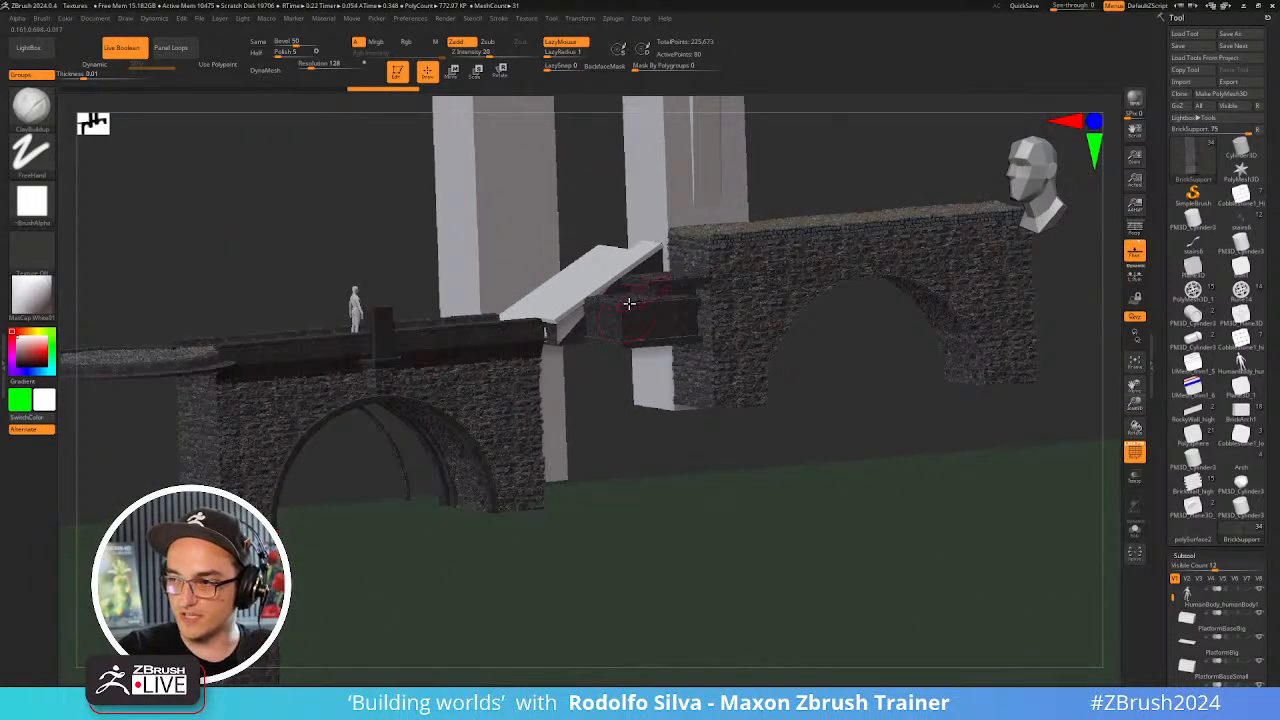
pyautogui.moveTo(560, 313); pyautogui.dragTo(525, 320, button='right')
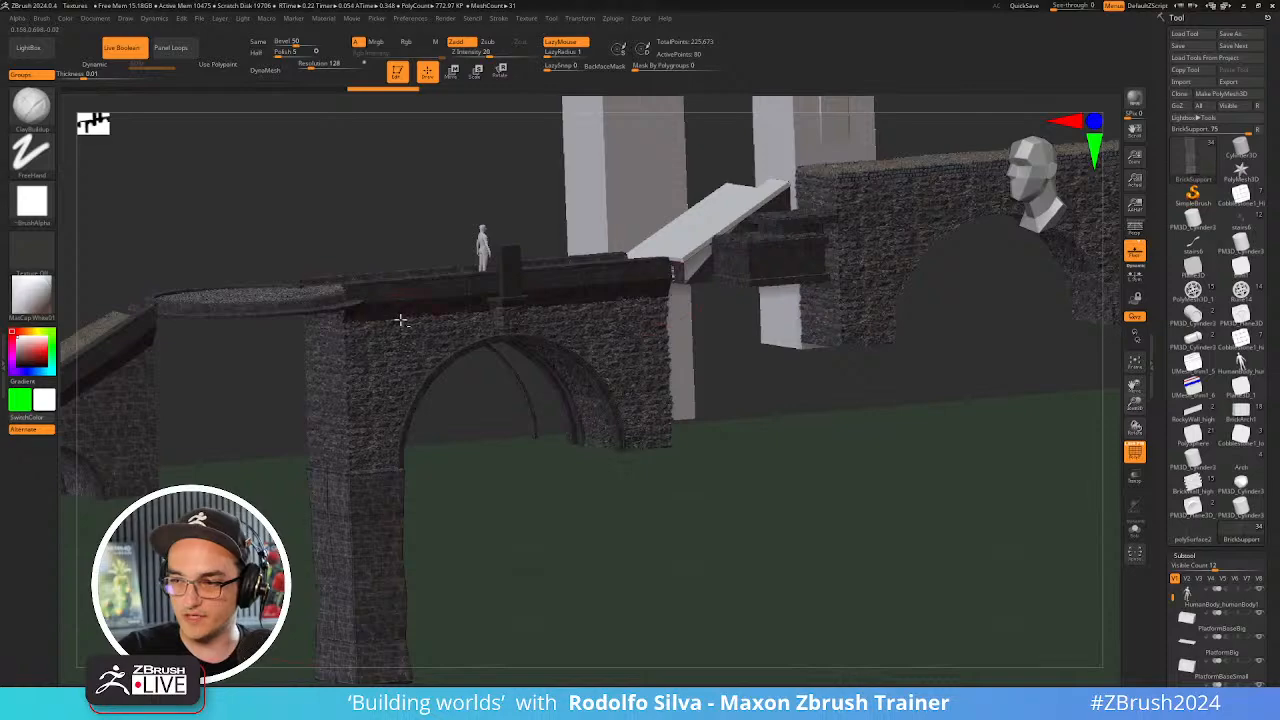
# - Examine the round platform's cobblestones, its trim and the adjoining rocky wall up close
pyautogui.moveTo(295, 334); pyautogui.dragTo(478, 501, button='right')
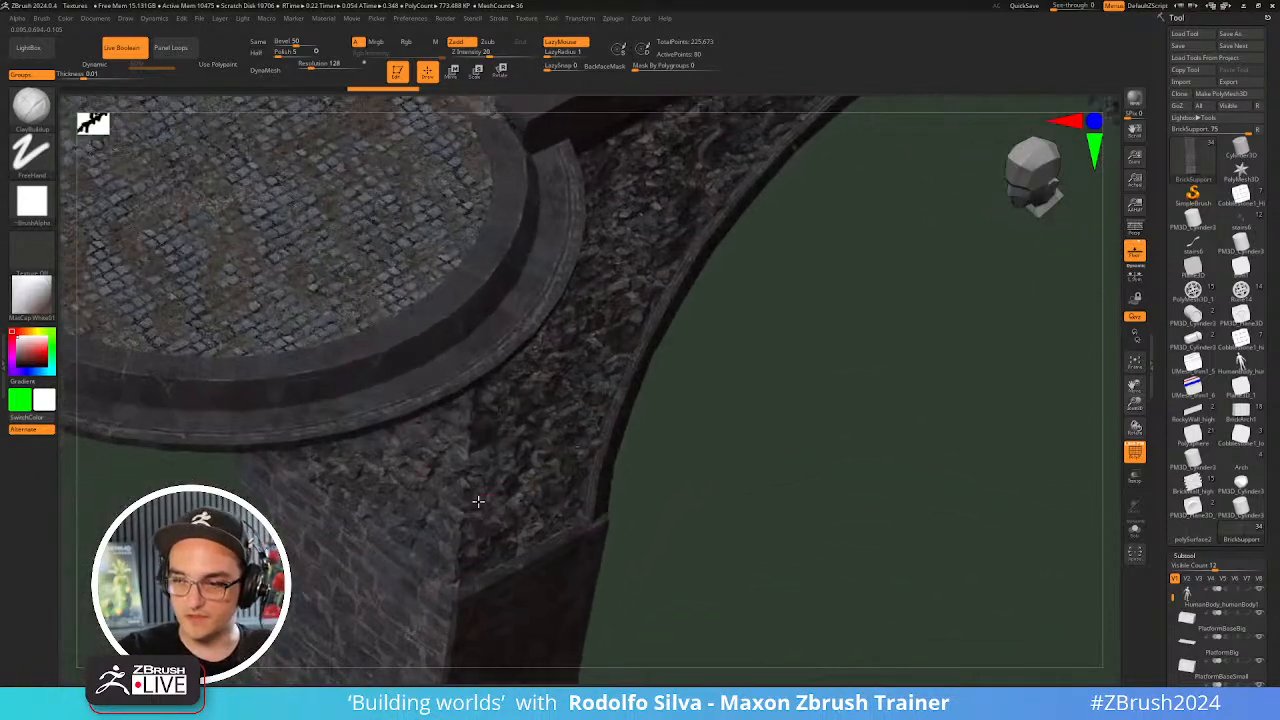
pyautogui.moveTo(332, 135); pyautogui.dragTo(429, 386, button='right')
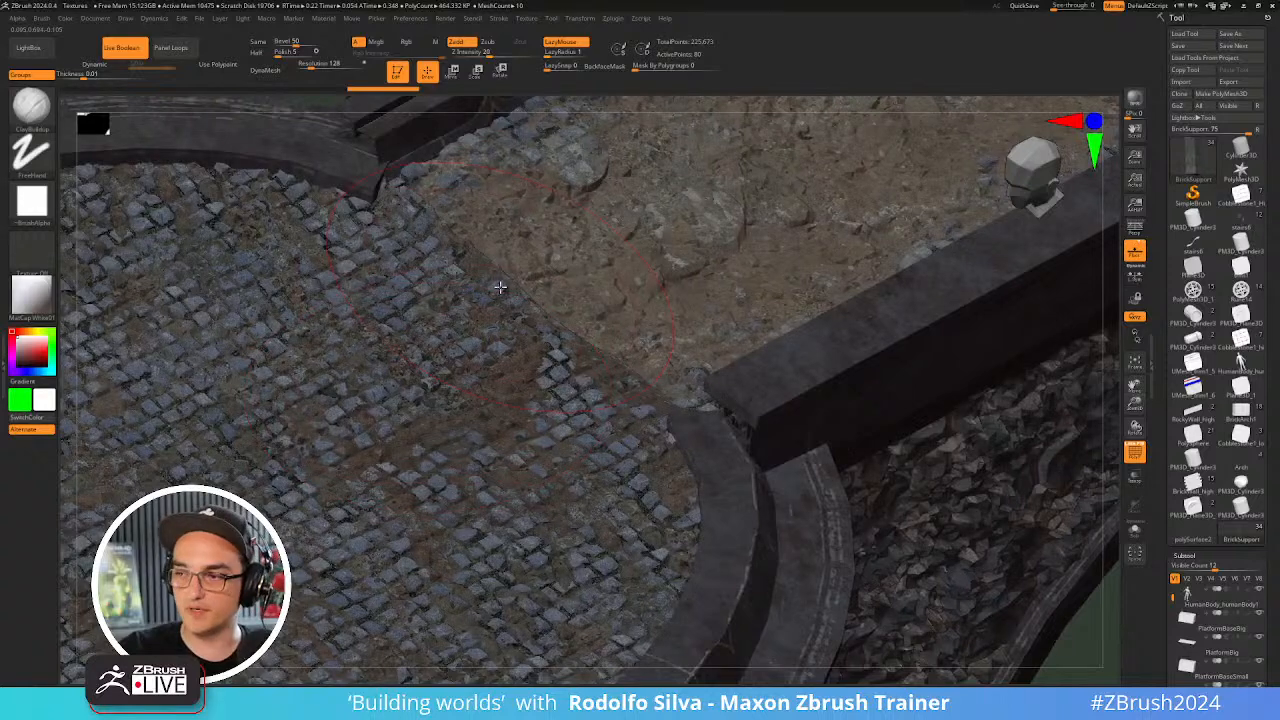
pyautogui.moveTo(500, 287); pyautogui.dragTo(458, 298, button='right')
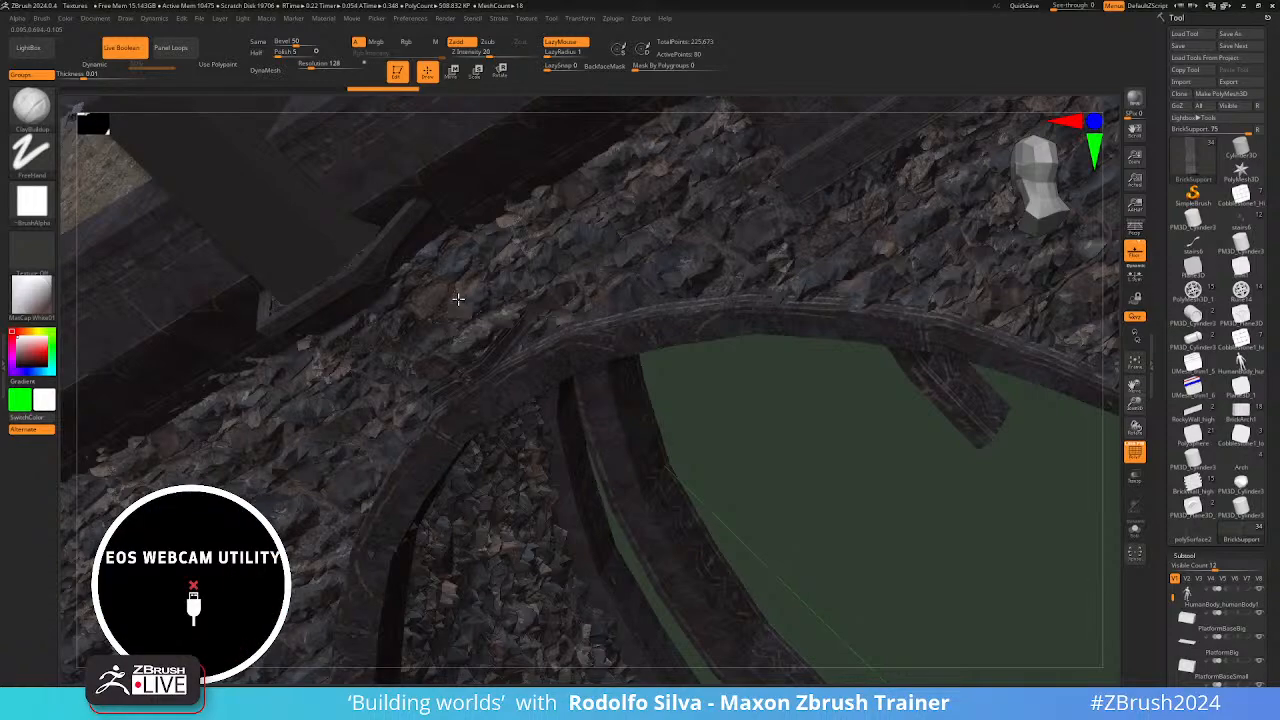
pyautogui.moveTo(458, 298); pyautogui.dragTo(1108, 450, button='right')
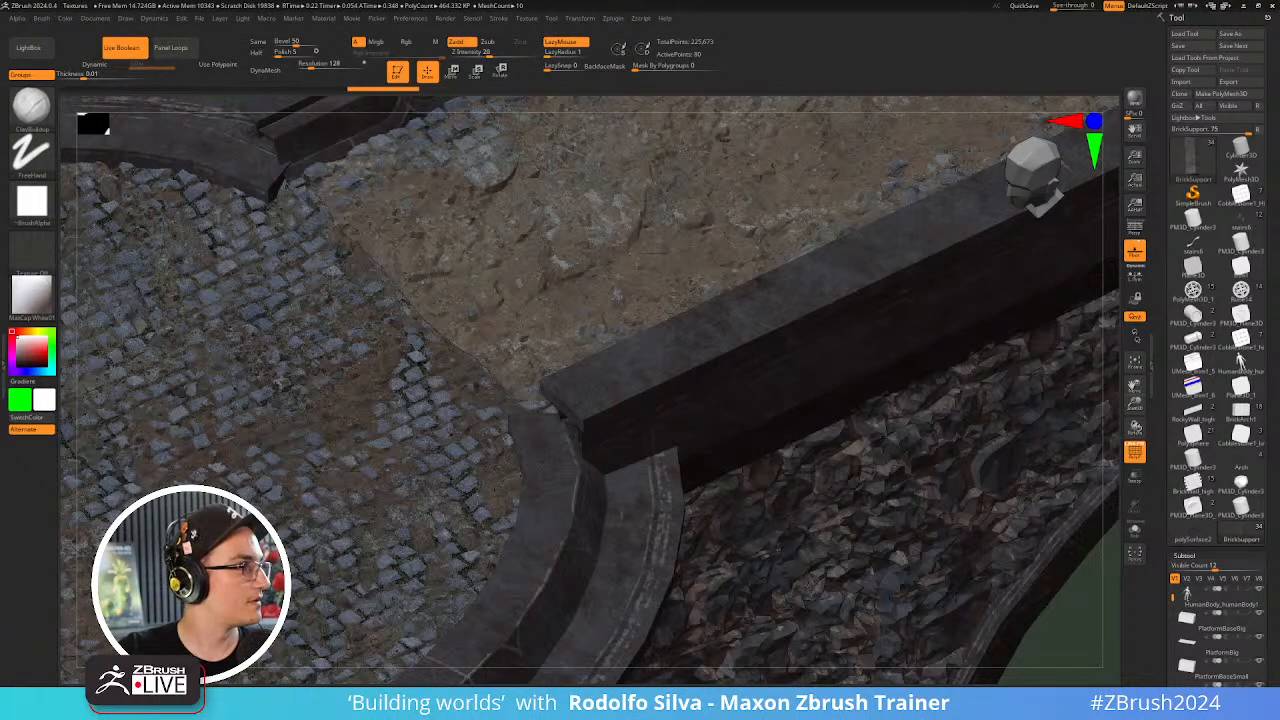
# - Save the open modelling scene as a file in the project's scenes folder
pyautogui.hotkey('ctrl', 'shift', 's')
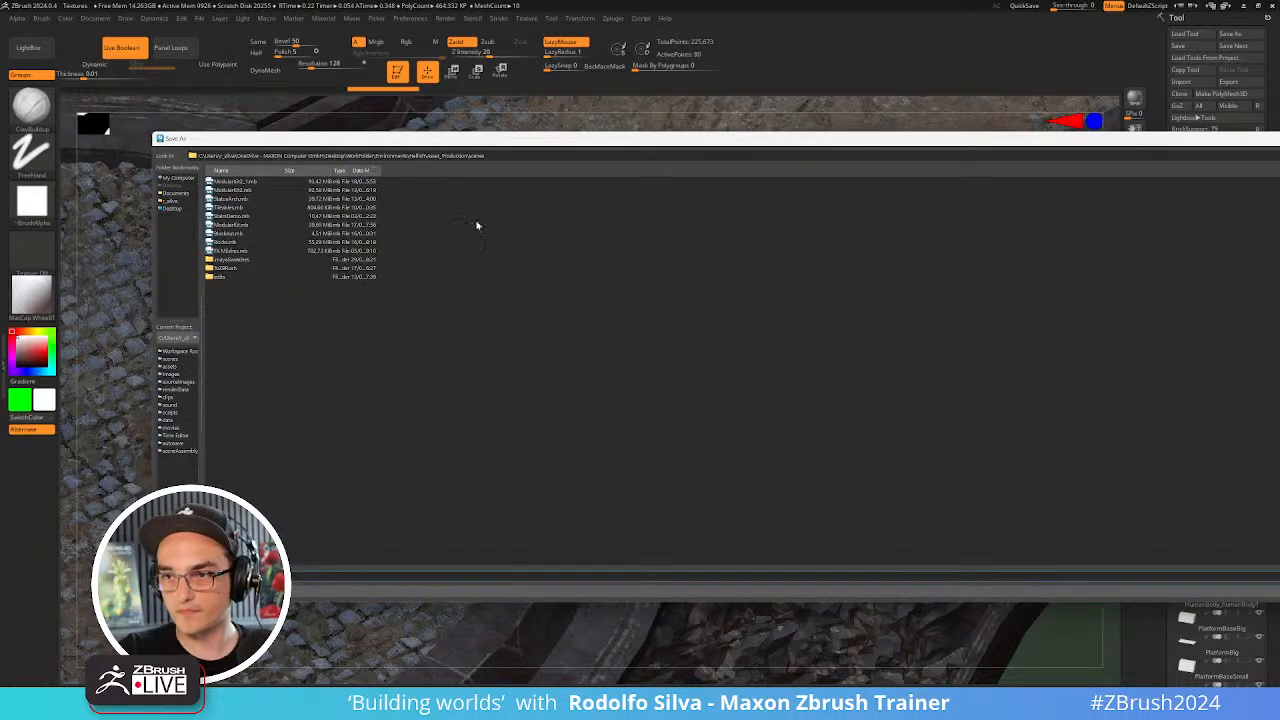
pyautogui.moveTo(437, 142); pyautogui.dragTo(0, 69)
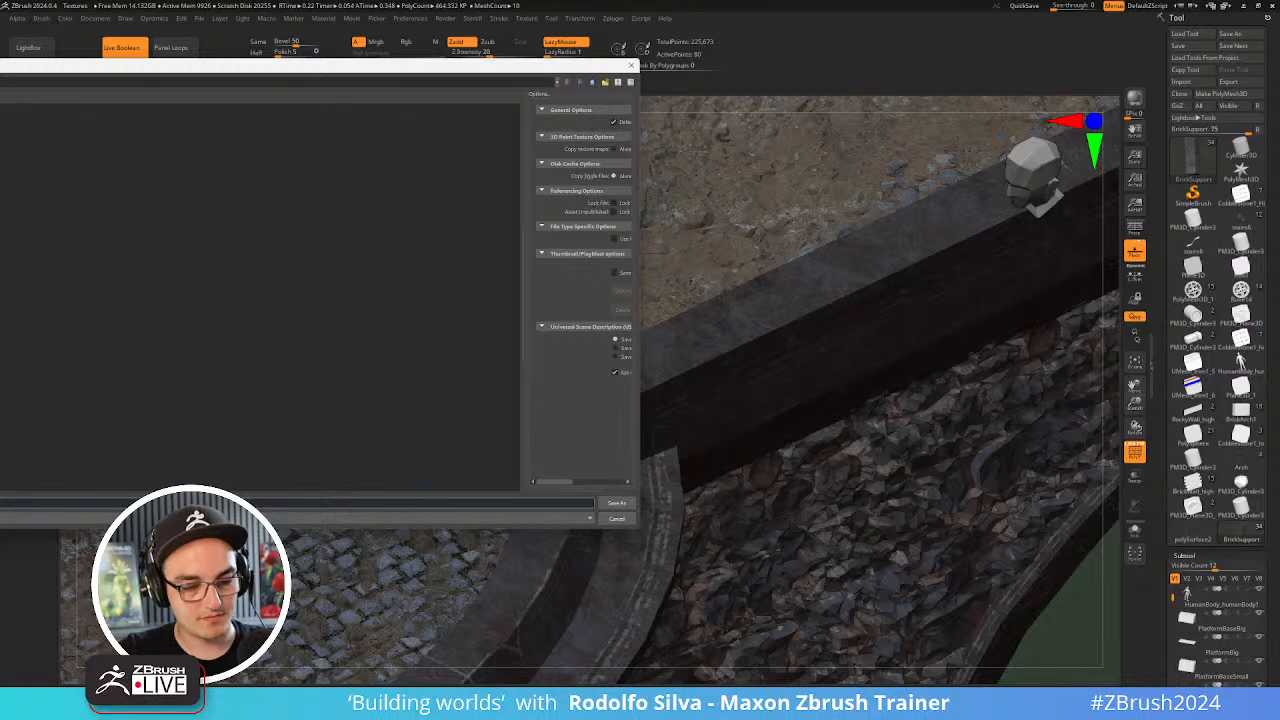
pyautogui.press('Return')
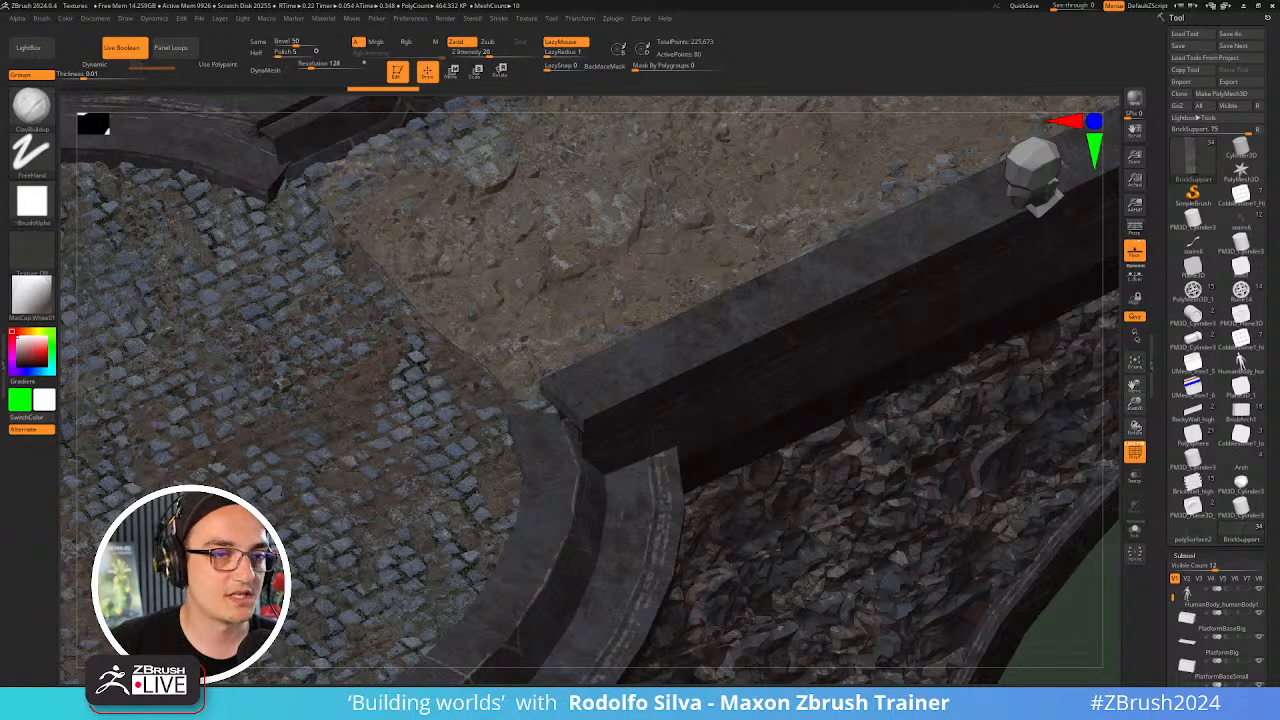
# - Switch to Substance 3D Painter and close the Trims Texturing project together with the program
pyautogui.hotkey('alt', 'Tab')
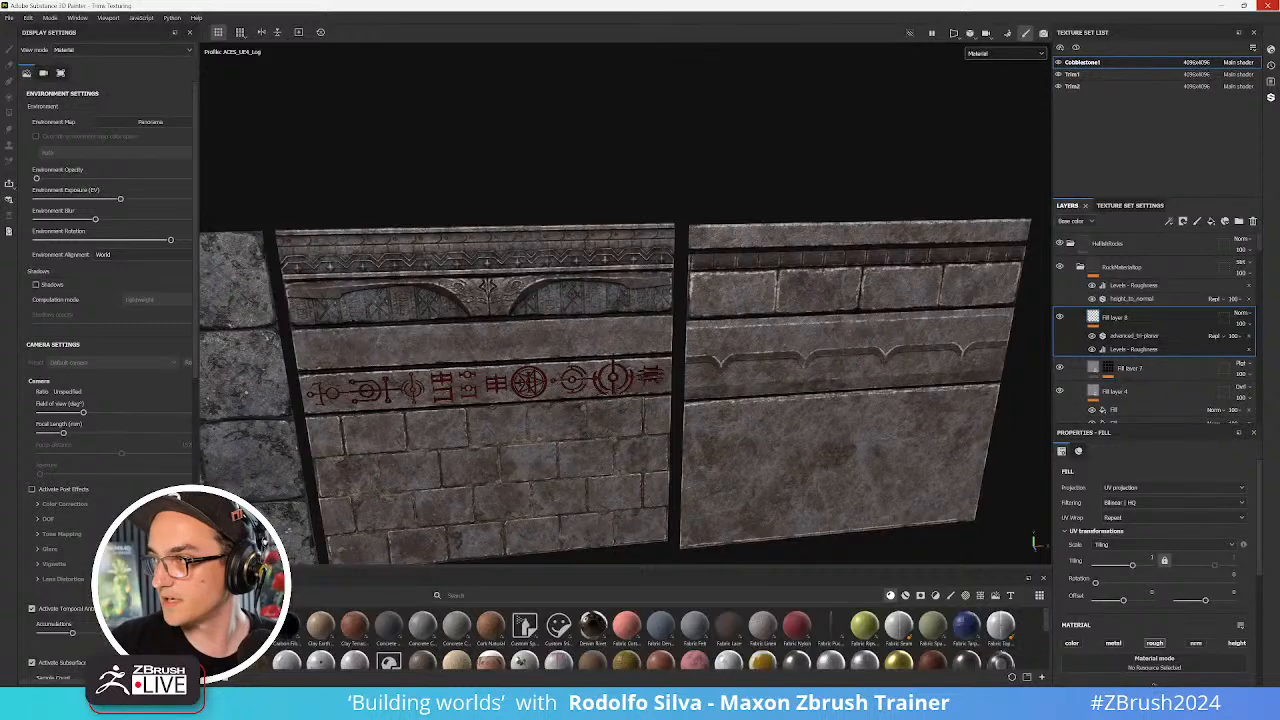
pyautogui.hotkey('alt', 'F4')
pyautogui.click(606, 367)
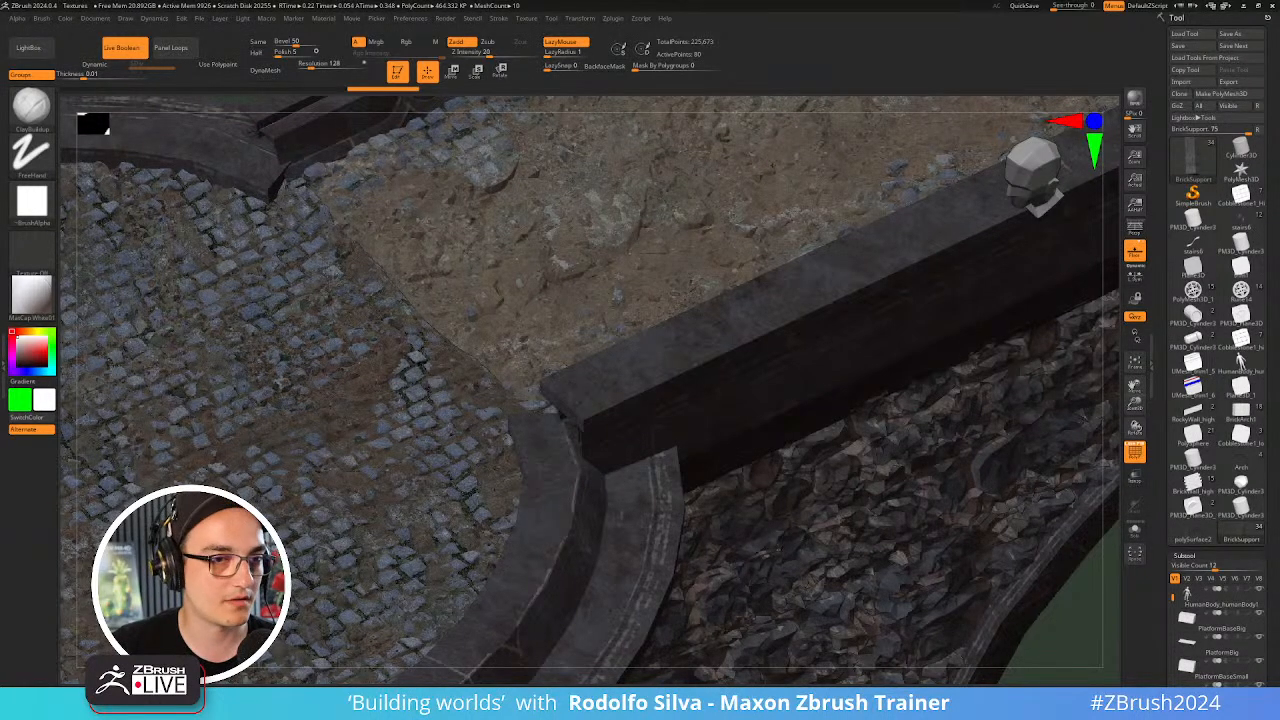
# - Switch to Photoshop, maximize it and view the TinyCobblestone, TinyCobblestoneClean and CastleWall displacement maps
pyautogui.hotkey('alt', 'Tab')
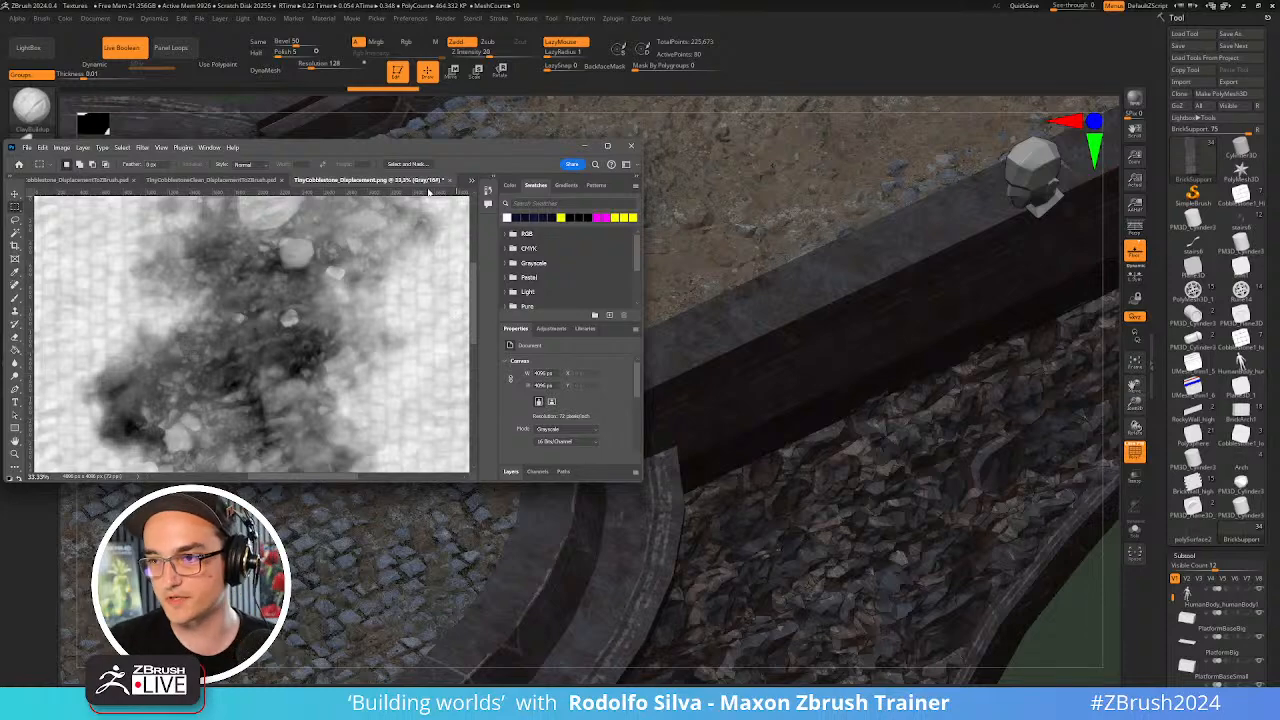
pyautogui.doubleClick(418, 147)
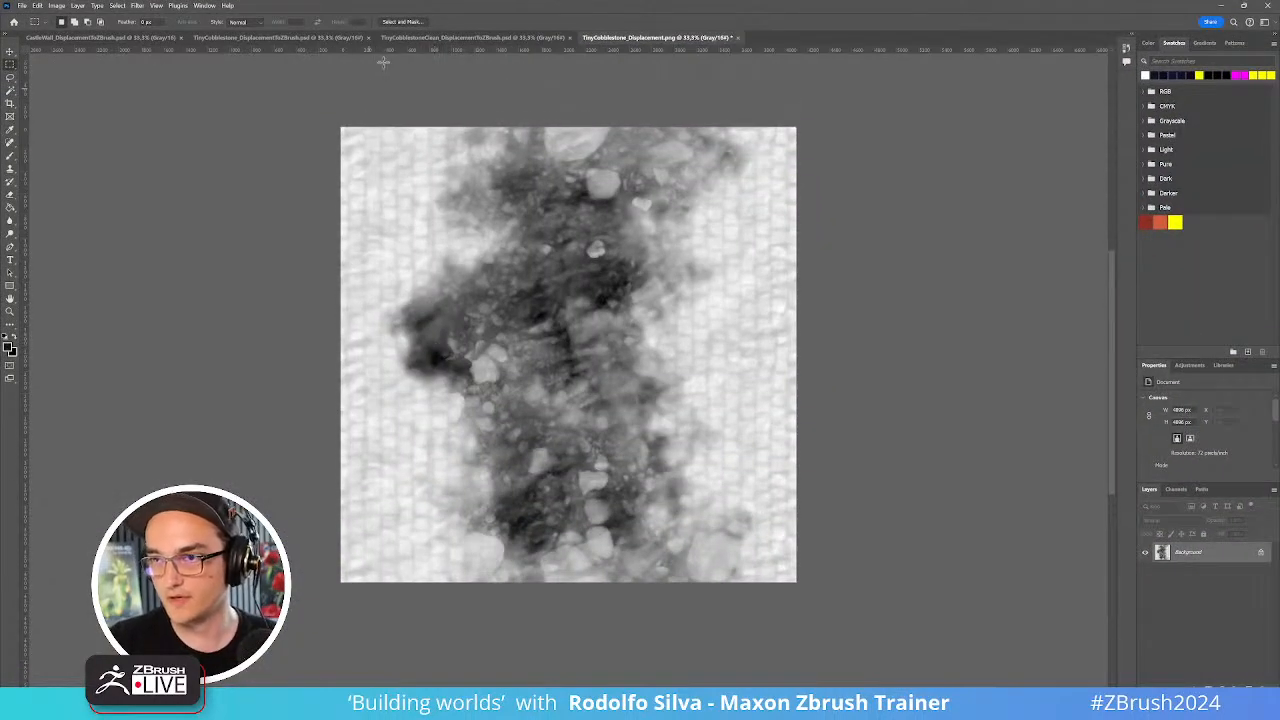
pyautogui.click(470, 37)
pyautogui.click(207, 38)
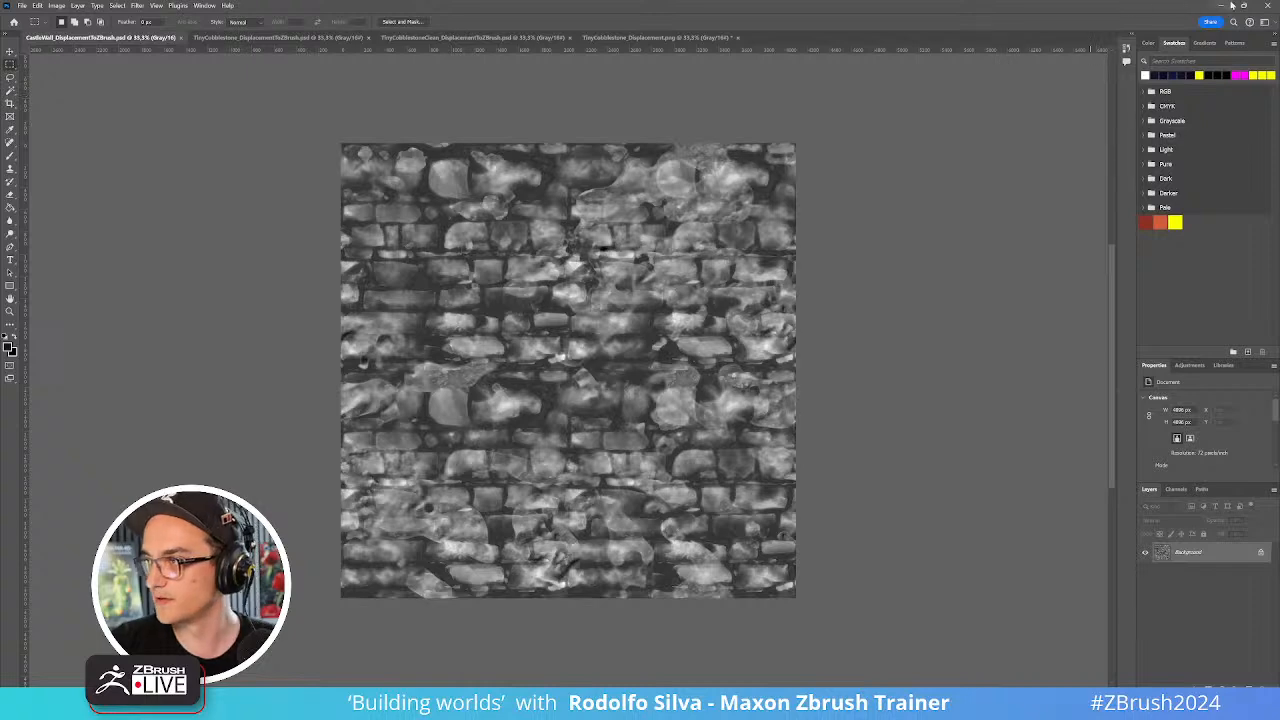
# - Close Photoshop without saving TinyCobblestone_Displacement.png, return to ZBrush and view the round platform, walkway and arch together
pyautogui.click(1272, 5)
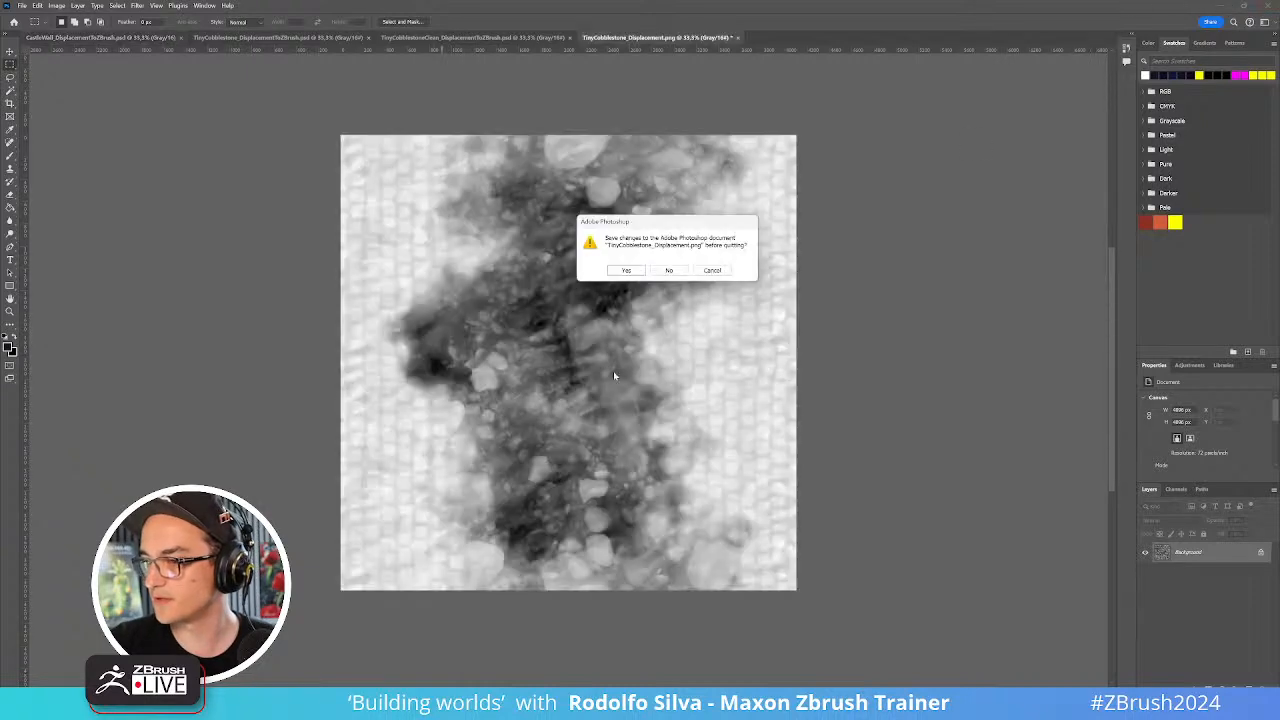
pyautogui.click(670, 270)
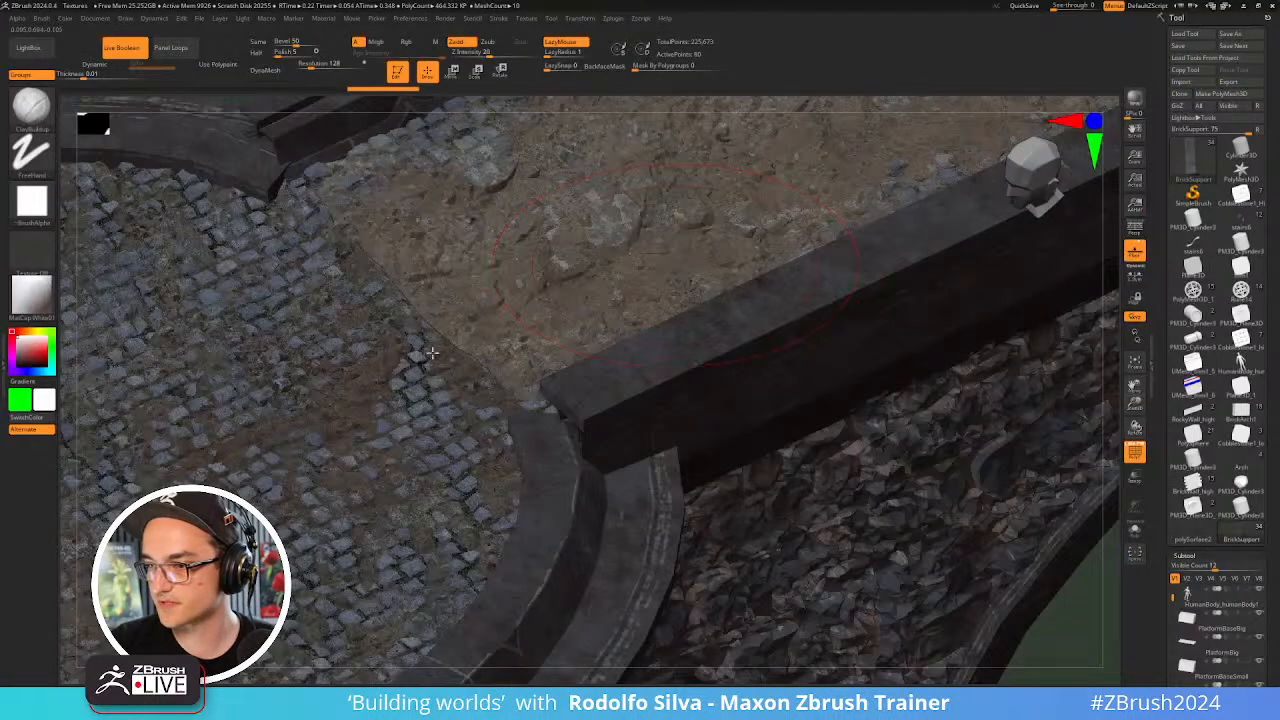
pyautogui.keyDown('ctrl'); pyautogui.moveTo(493, 354); pyautogui.dragTo(455, 125, button='right'); pyautogui.keyUp('ctrl')
pyautogui.keyDown('alt'); pyautogui.moveTo(588, 409); pyautogui.dragTo(460, 66, button='right'); pyautogui.keyUp('alt')
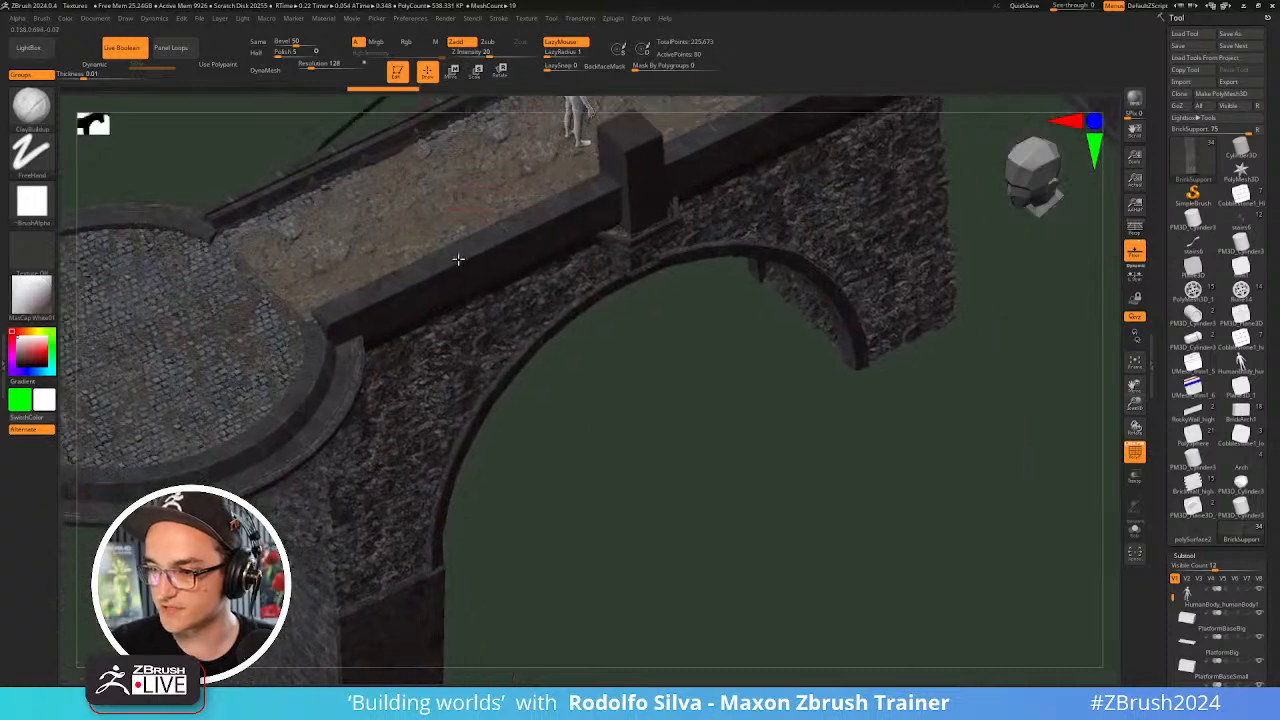
pyautogui.keyDown('ctrl'); pyautogui.moveTo(457, 258); pyautogui.dragTo(425, 188, button='right'); pyautogui.keyUp('ctrl')
pyautogui.keyDown('alt'); pyautogui.moveTo(455, 355); pyautogui.dragTo(680, 259, button='right'); pyautogui.keyUp('alt')
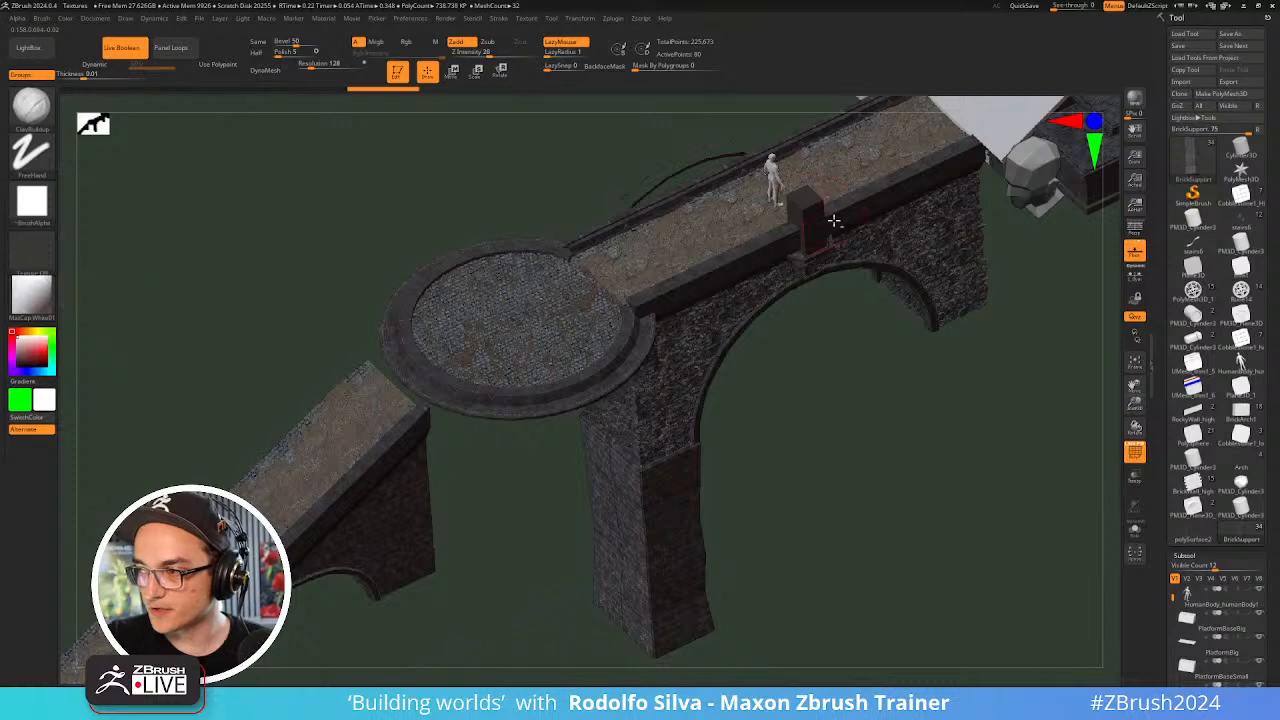
# - Select the tall block on the bridge parapet above the arch and show its polygroup wireframe
pyautogui.keyDown('alt'); pyautogui.moveTo(832, 212); pyautogui.dragTo(403, 298, button='right'); pyautogui.keyUp('alt')
pyautogui.keyDown('alt'); pyautogui.click(479, 267); pyautogui.keyUp('alt')
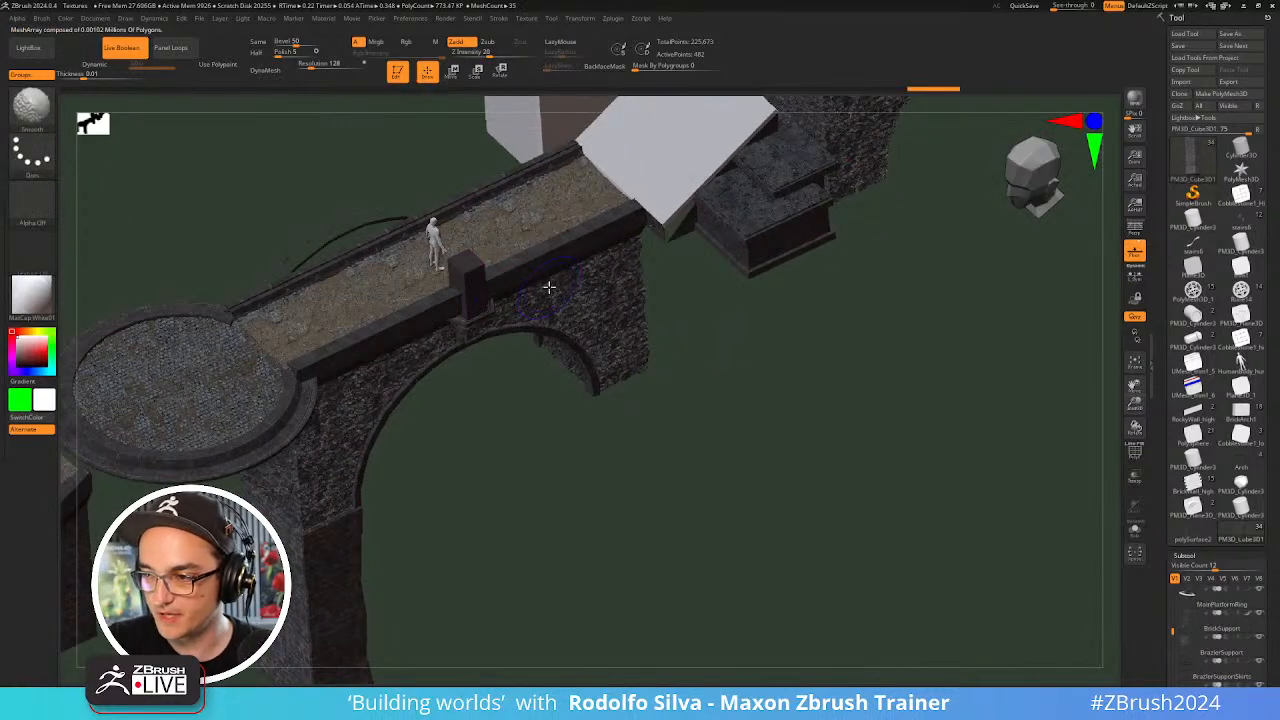
pyautogui.hotkey('shift', 'f')
pyautogui.moveTo(513, 294)
pyautogui.keyDown('ctrl'); pyautogui.mouseDown(button='right')
pyautogui.moveTo(529, 328)
pyautogui.moveTo(611, 377)
pyautogui.mouseUp(button='right'); pyautogui.keyUp('ctrl')
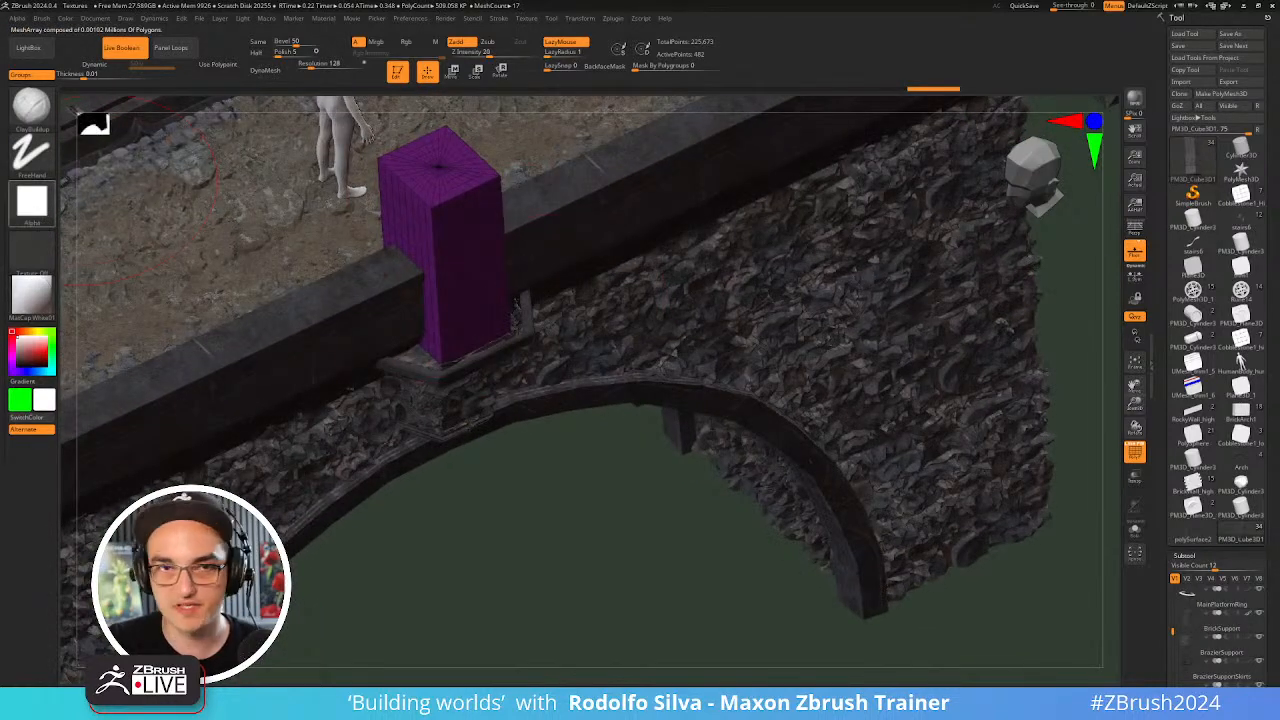
# - Bring the floating reference board over the bridge and examine the column and brazier sketches
pyautogui.moveTo(0, 262); pyautogui.dragTo(366, 231, button='right')
pyautogui.scroll(5, 443, 273)
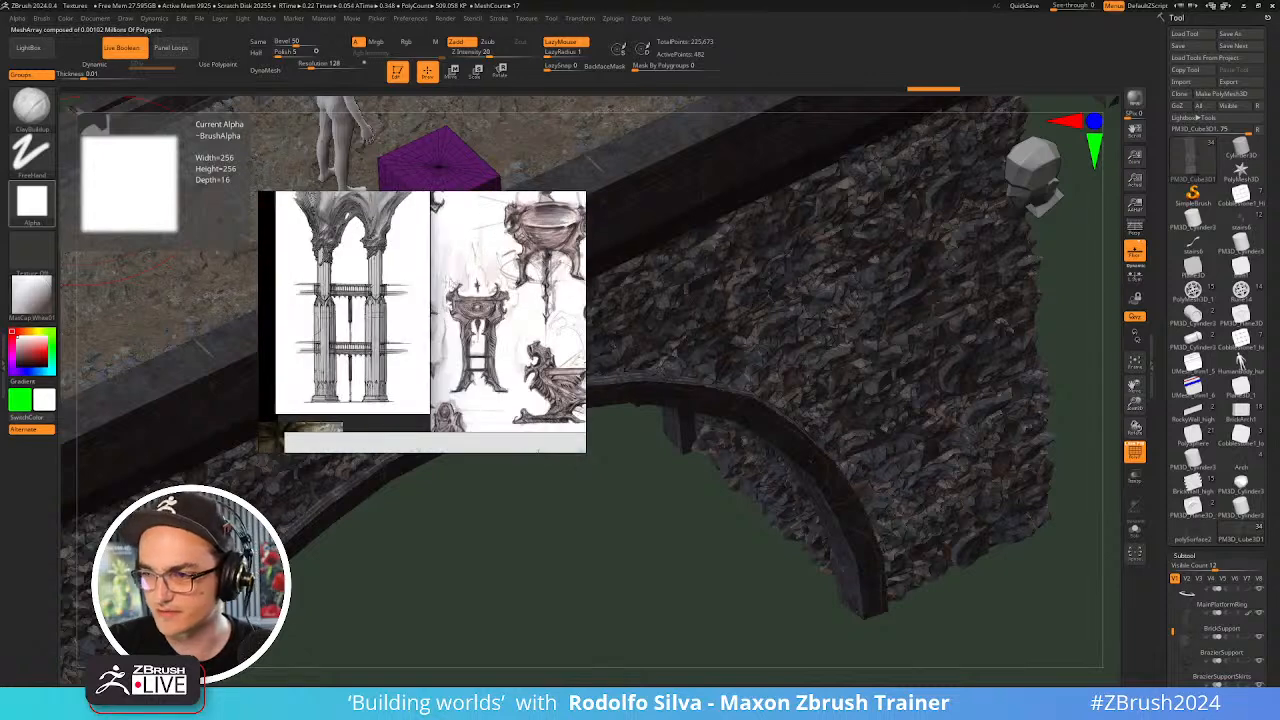
pyautogui.moveTo(552, 241); pyautogui.dragTo(504, 262, button='right')
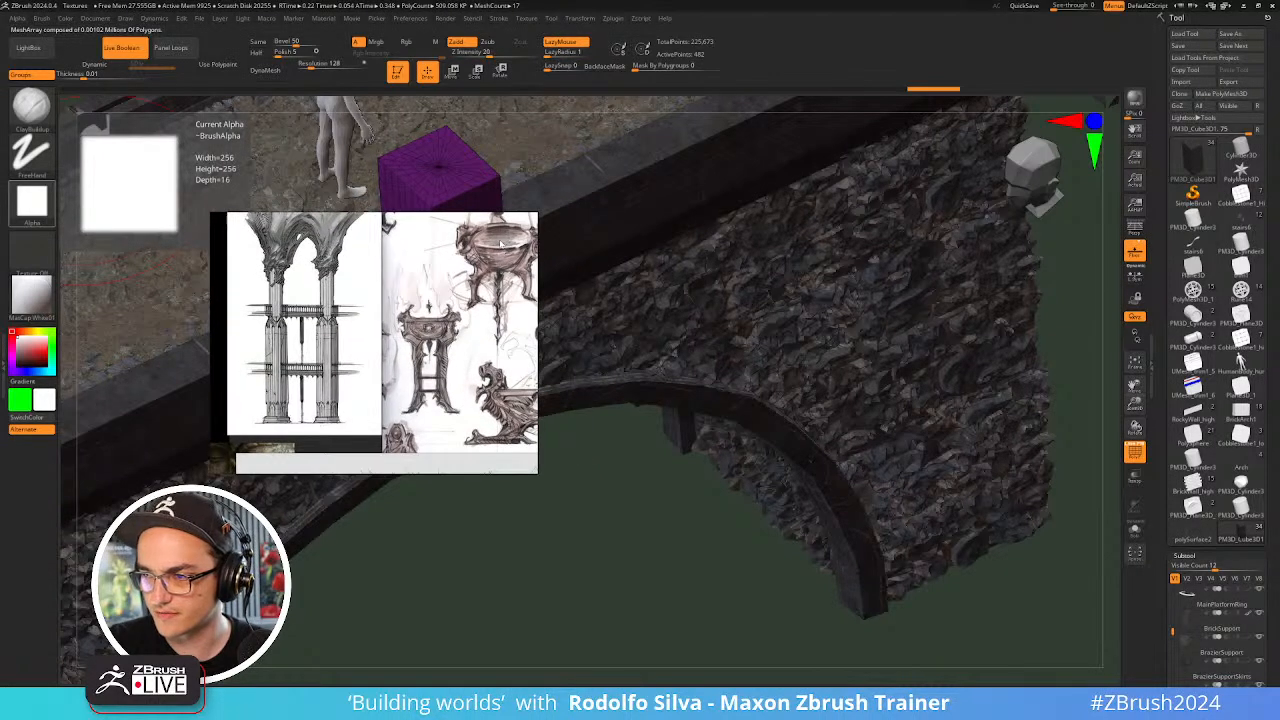
pyautogui.moveTo(503, 241); pyautogui.dragTo(414, 299, button='middle')
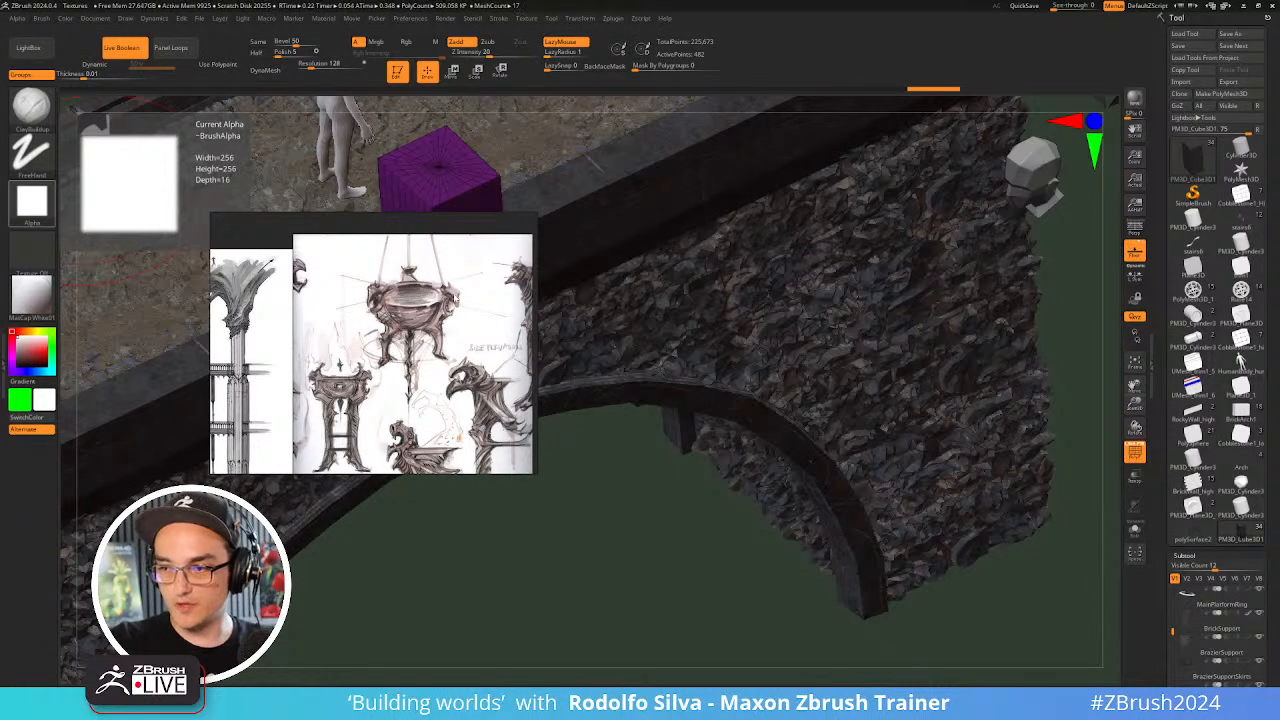
pyautogui.moveTo(421, 338); pyautogui.dragTo(480, 326, button='right')
# - Look through the reference board's Props and Trims and modular kits groups, including the dark fire-lit cave scene
pyautogui.scroll(-10, 538, 319)
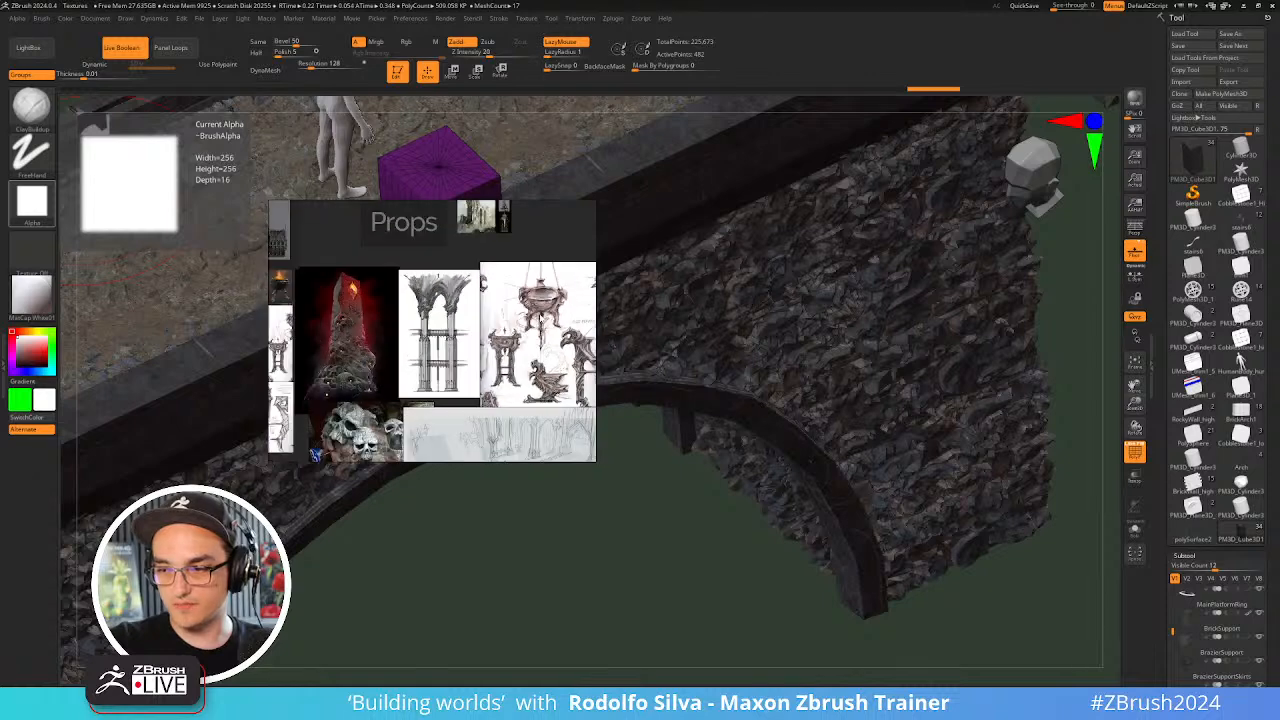
pyautogui.scroll(10, 545, 355)
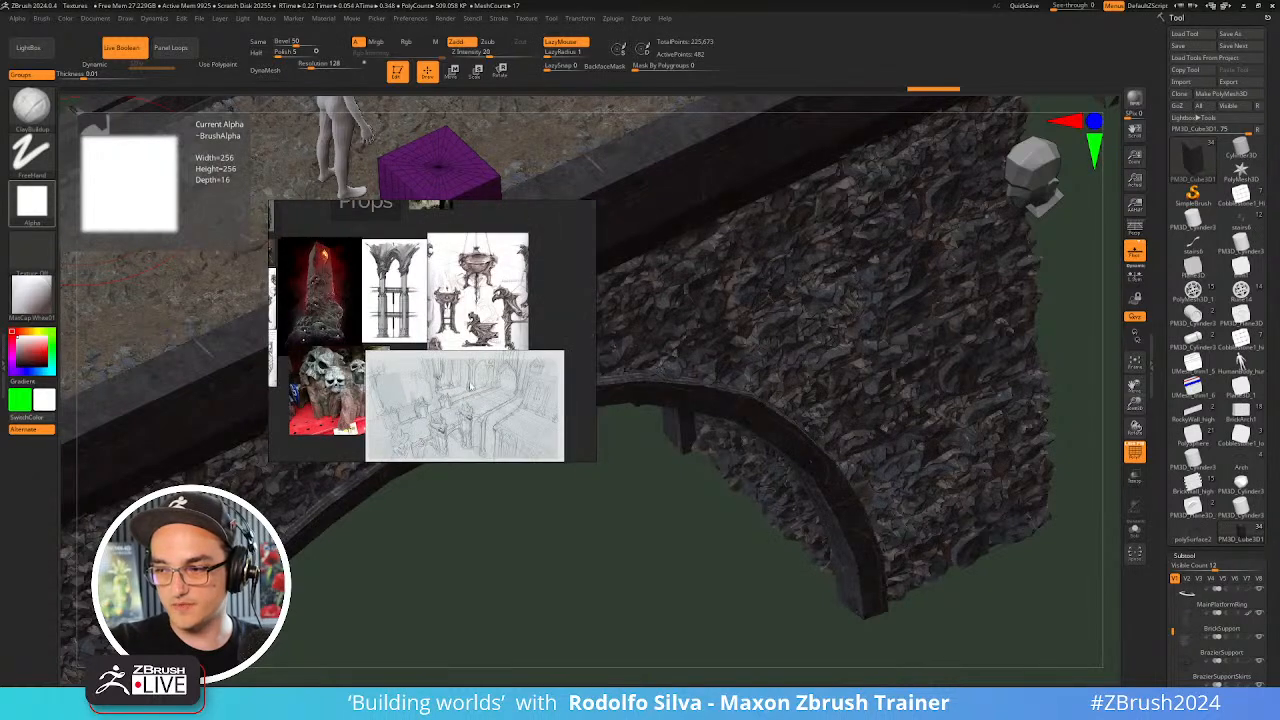
pyautogui.scroll(3, 413, 338)
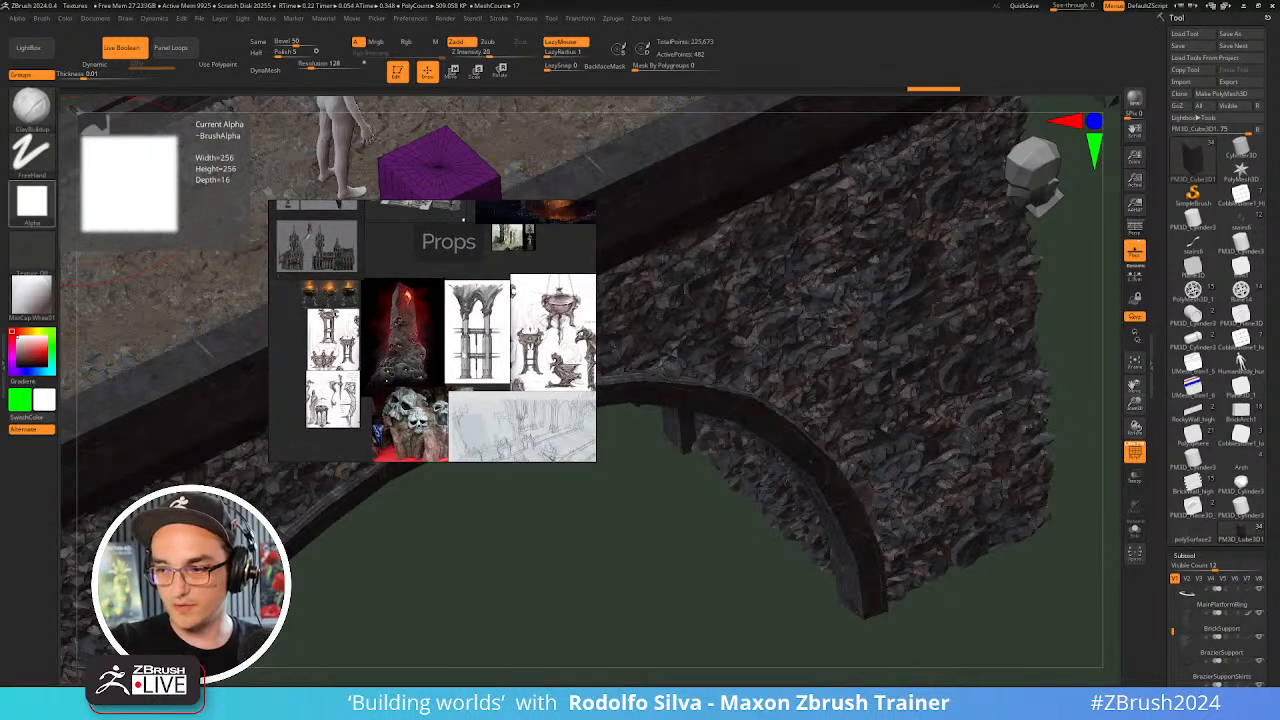
pyautogui.moveTo(430, 230); pyautogui.dragTo(380, 407, button='middle')
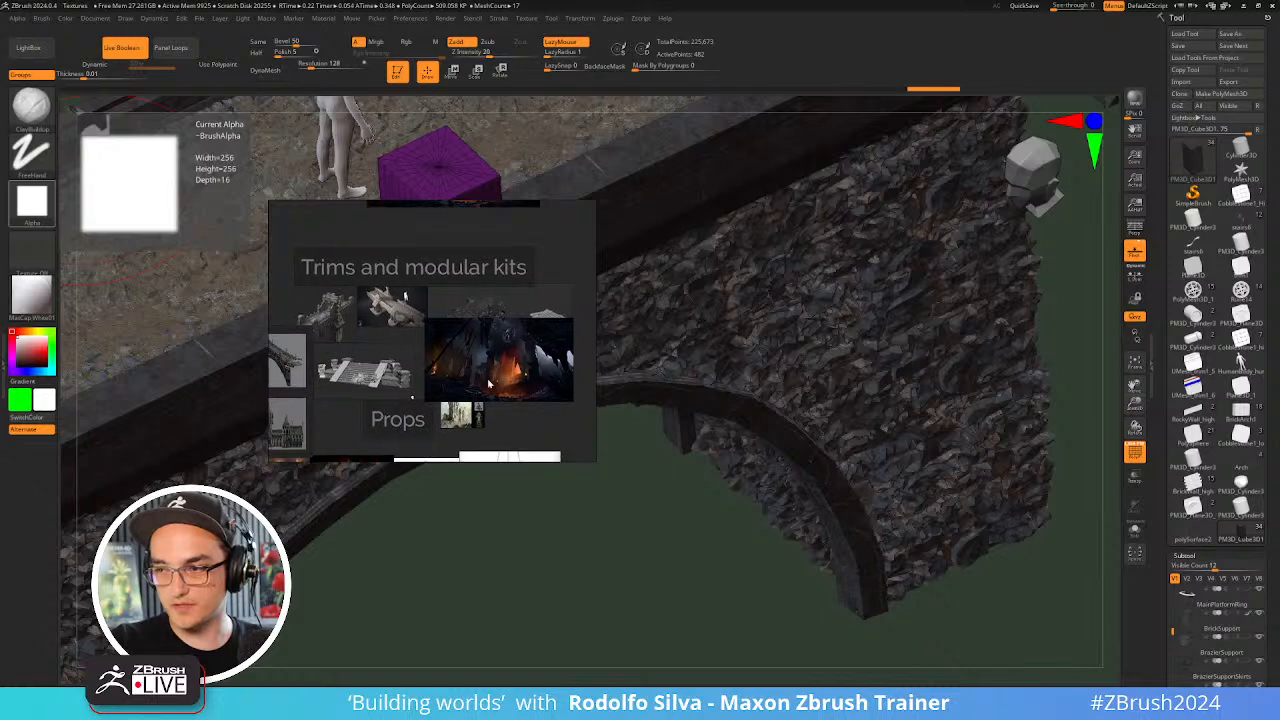
pyautogui.moveTo(489, 384); pyautogui.dragTo(220, 337, button='middle')
pyautogui.moveTo(322, 338); pyautogui.dragTo(539, 346, button='middle')
pyautogui.scroll(2, 506, 335)
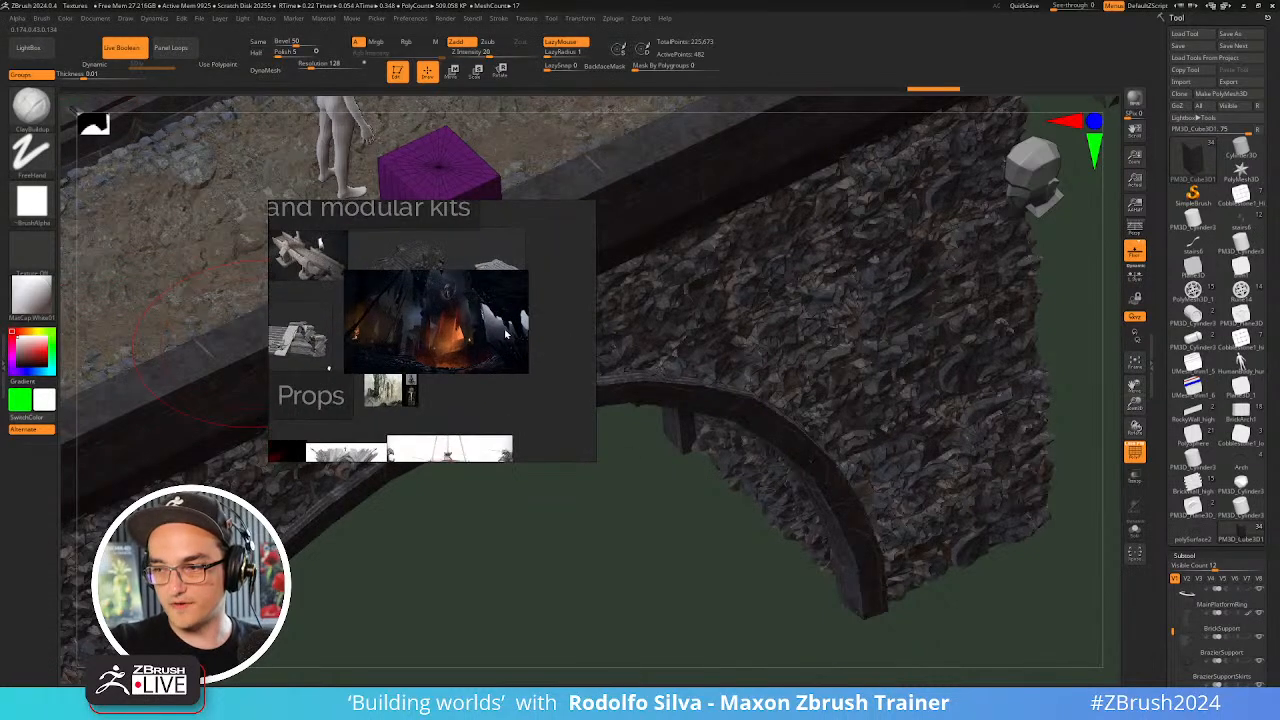
pyautogui.scroll(4, 462, 324)
pyautogui.scroll(-1, 458, 321)
pyautogui.moveTo(452, 317); pyautogui.dragTo(299, 331, button='middle')
pyautogui.scroll(-1, 490, 372)
pyautogui.scroll(-3, 468, 350)
# - Examine the ornament sheets and symbol designs in the reference board's Shapes group
pyautogui.moveTo(431, 311); pyautogui.dragTo(390, 106, button='middle')
pyautogui.moveTo(472, 291); pyautogui.dragTo(346, 270, button='middle')
pyautogui.moveTo(366, 356); pyautogui.dragTo(514, 245, button='middle')
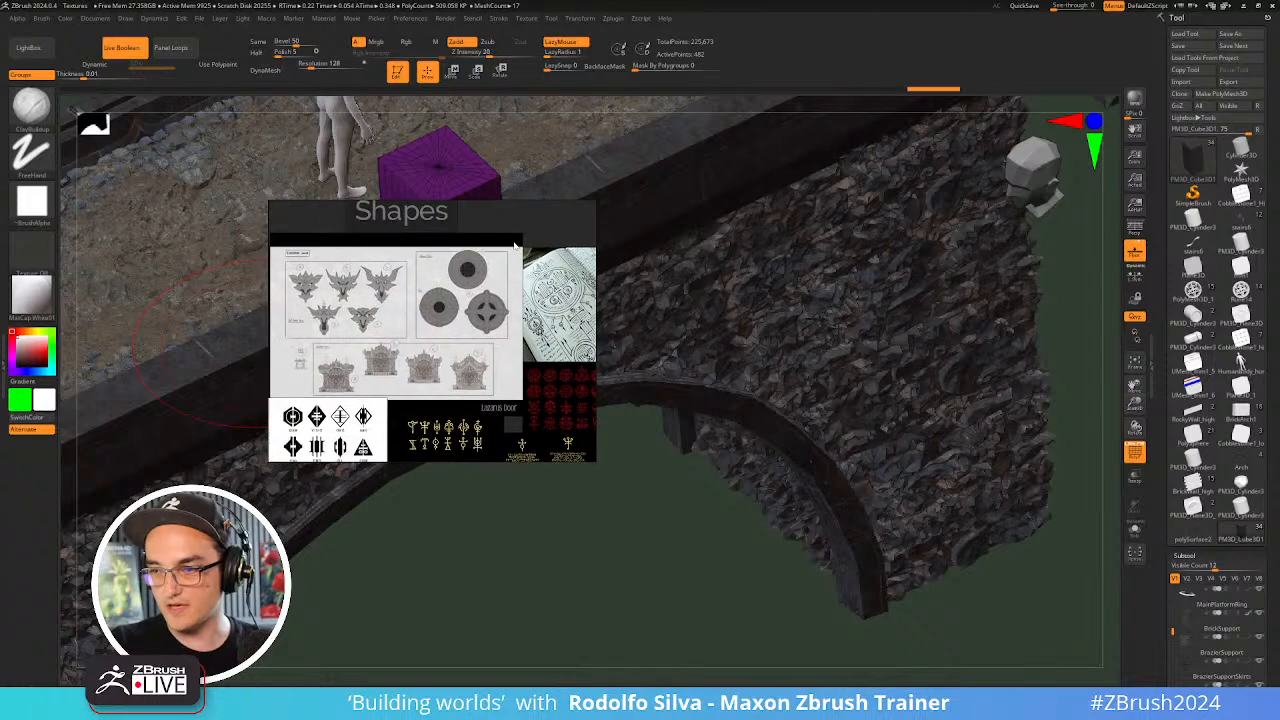
pyautogui.scroll(-2, 504, 266)
pyautogui.moveTo(503, 318)
pyautogui.mouseDown(button='middle')
pyautogui.moveTo(452, 239)
pyautogui.moveTo(494, 305)
pyautogui.mouseUp(button='middle')
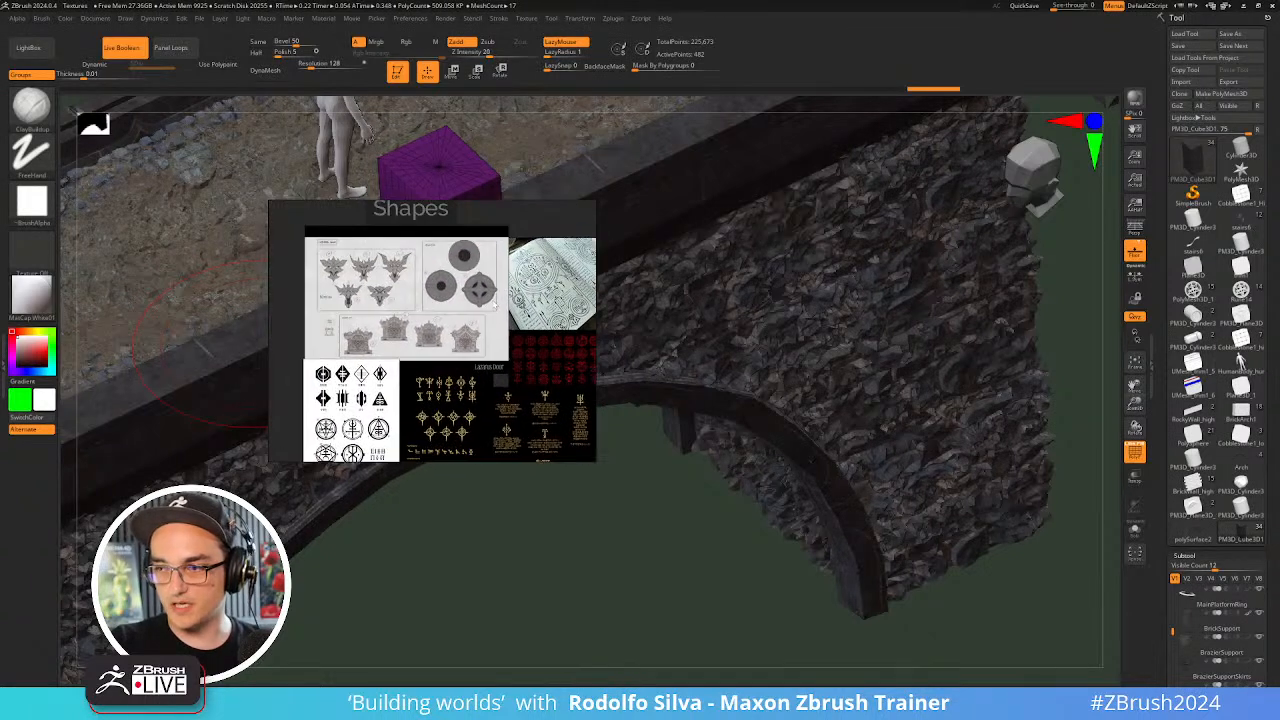
pyautogui.scroll(-3, 494, 305)
pyautogui.scroll(-1, 357, 324)
pyautogui.moveTo(357, 324); pyautogui.dragTo(223, 346, button='middle')
pyautogui.scroll(-1, 420, 330)
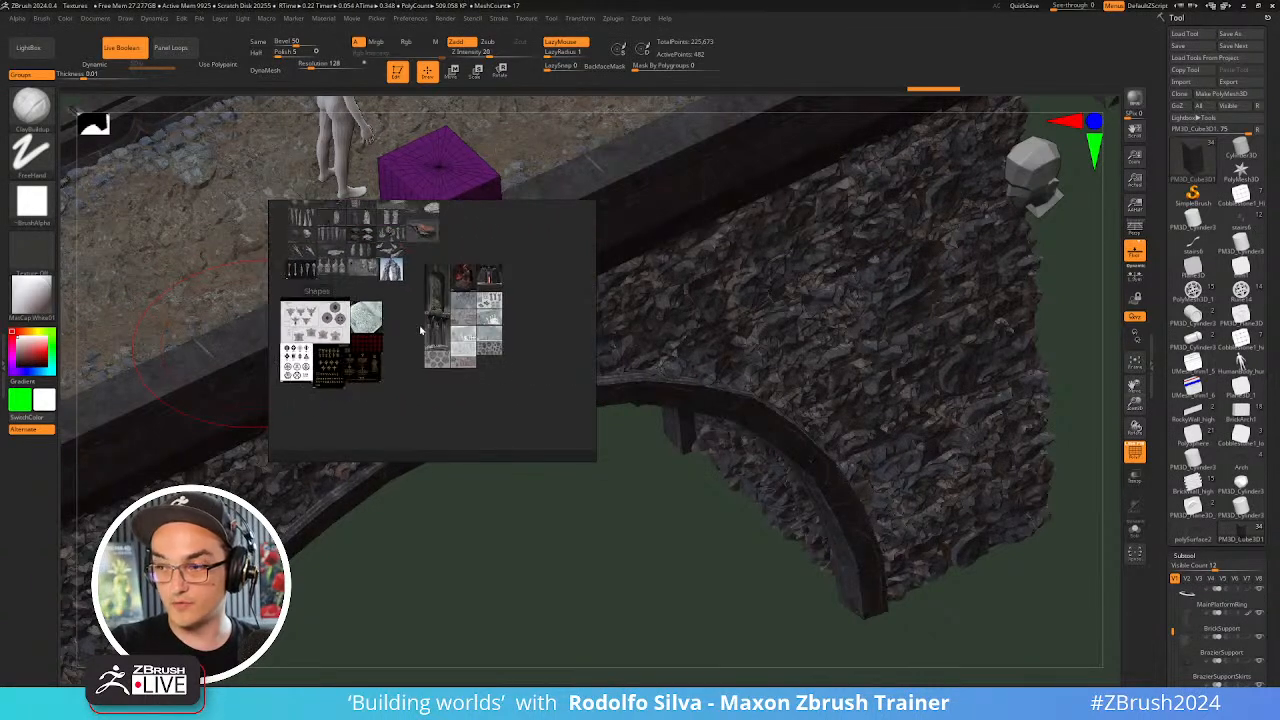
# - Study the Jedi game environment images and their modular kit sheets on the reference board
pyautogui.moveTo(420, 330); pyautogui.dragTo(388, 334, button='middle')
pyautogui.scroll(3, 405, 308)
pyautogui.scroll(5, 408, 315)
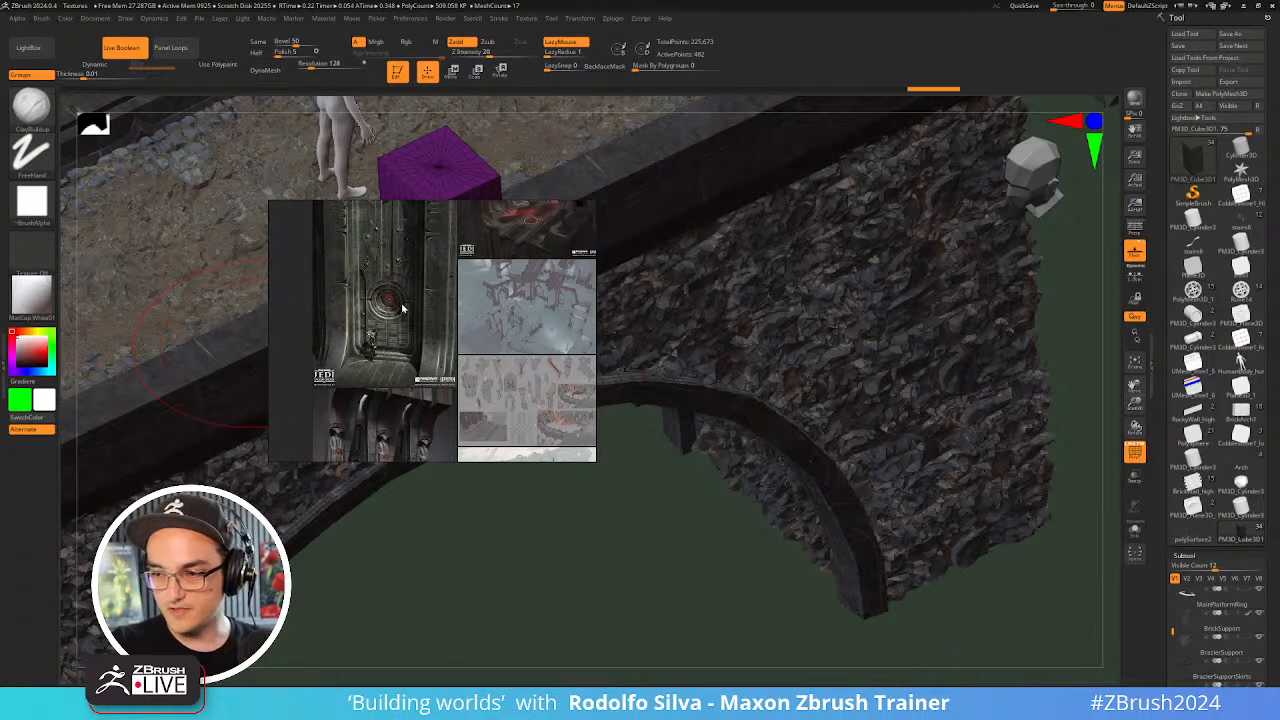
pyautogui.moveTo(402, 307); pyautogui.dragTo(333, 431, button='middle')
pyautogui.scroll(1, 333, 431)
pyautogui.moveTo(454, 334); pyautogui.dragTo(333, 354, button='middle')
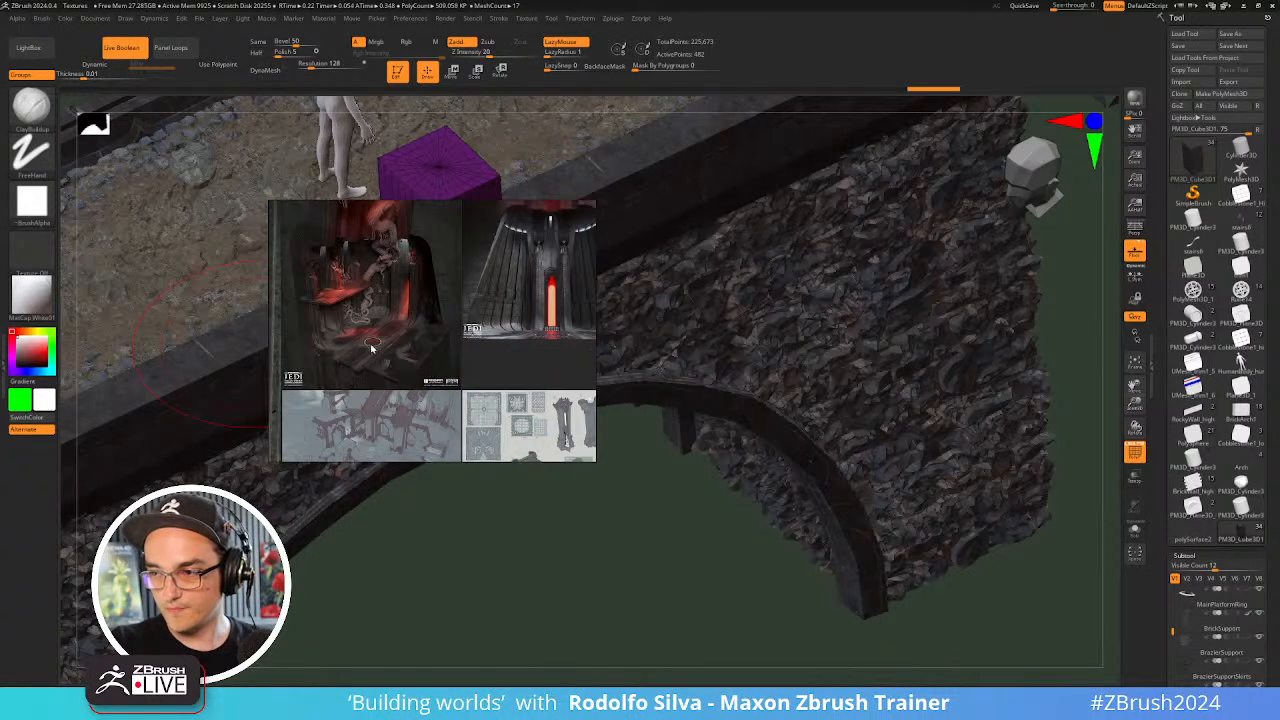
pyautogui.scroll(-2, 371, 347)
pyautogui.moveTo(479, 342); pyautogui.dragTo(513, 238, button='middle')
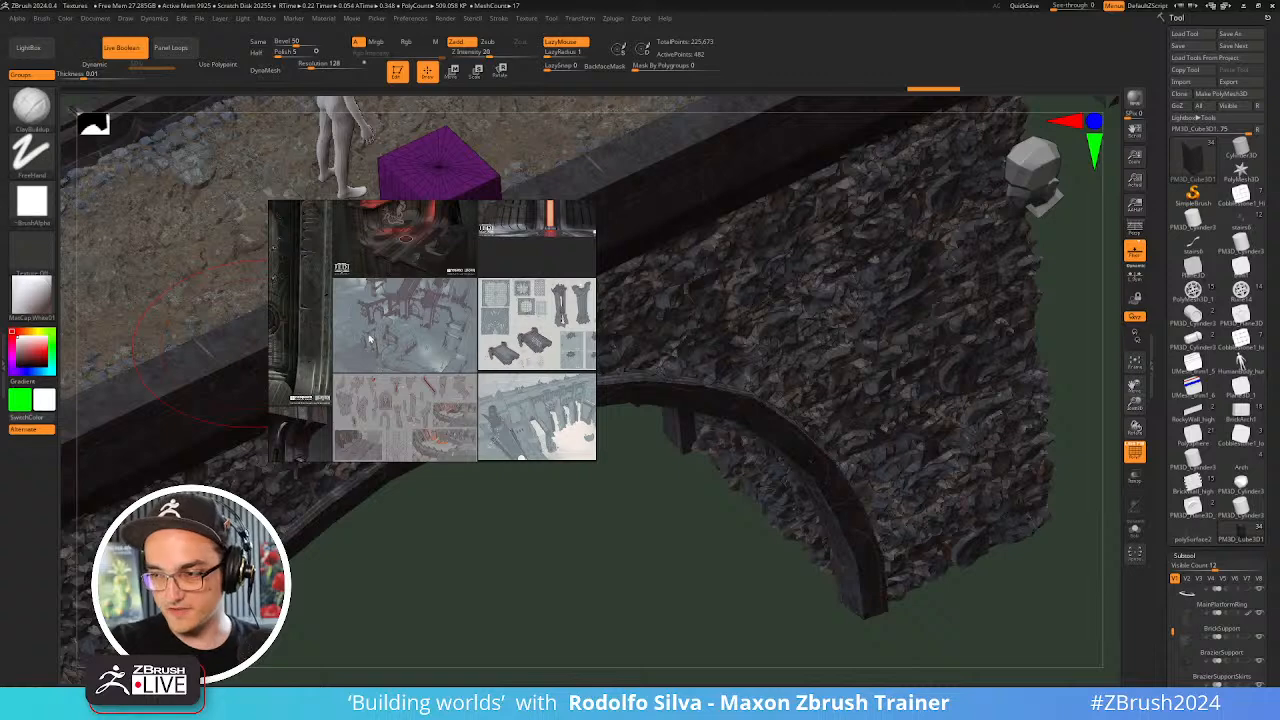
pyautogui.scroll(-2, 382, 343)
pyautogui.moveTo(380, 343); pyautogui.dragTo(490, 397, button='middle')
pyautogui.scroll(2, 450, 388)
# - Examine the carved obelisk concept drawings up close on the reference board, along with the surrounding concept images
pyautogui.scroll(-8, 427, 365)
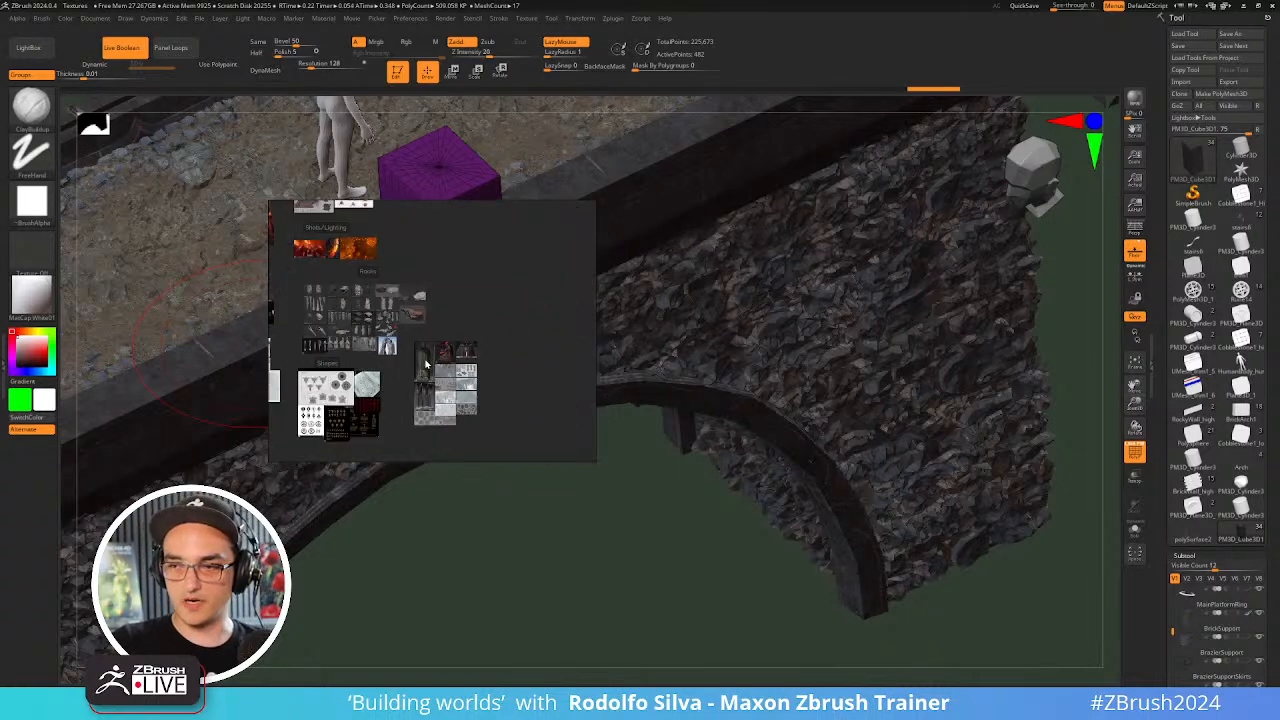
pyautogui.scroll(-2, 426, 364)
pyautogui.moveTo(396, 307); pyautogui.dragTo(496, 352, button='middle')
pyautogui.scroll(5, 345, 306)
pyautogui.moveTo(341, 304); pyautogui.dragTo(400, 357, button='middle')
pyautogui.scroll(5, 400, 357)
pyautogui.moveTo(380, 310); pyautogui.dragTo(408, 362, button='middle')
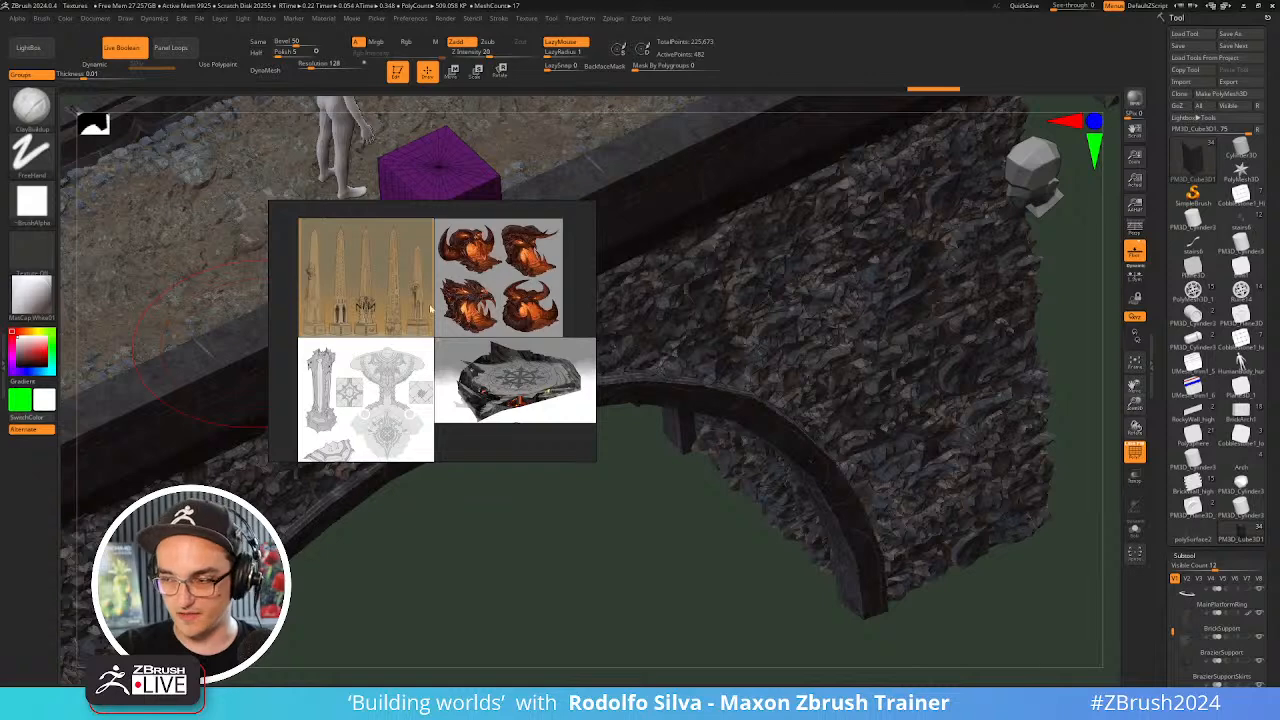
pyautogui.scroll(5, 297, 286)
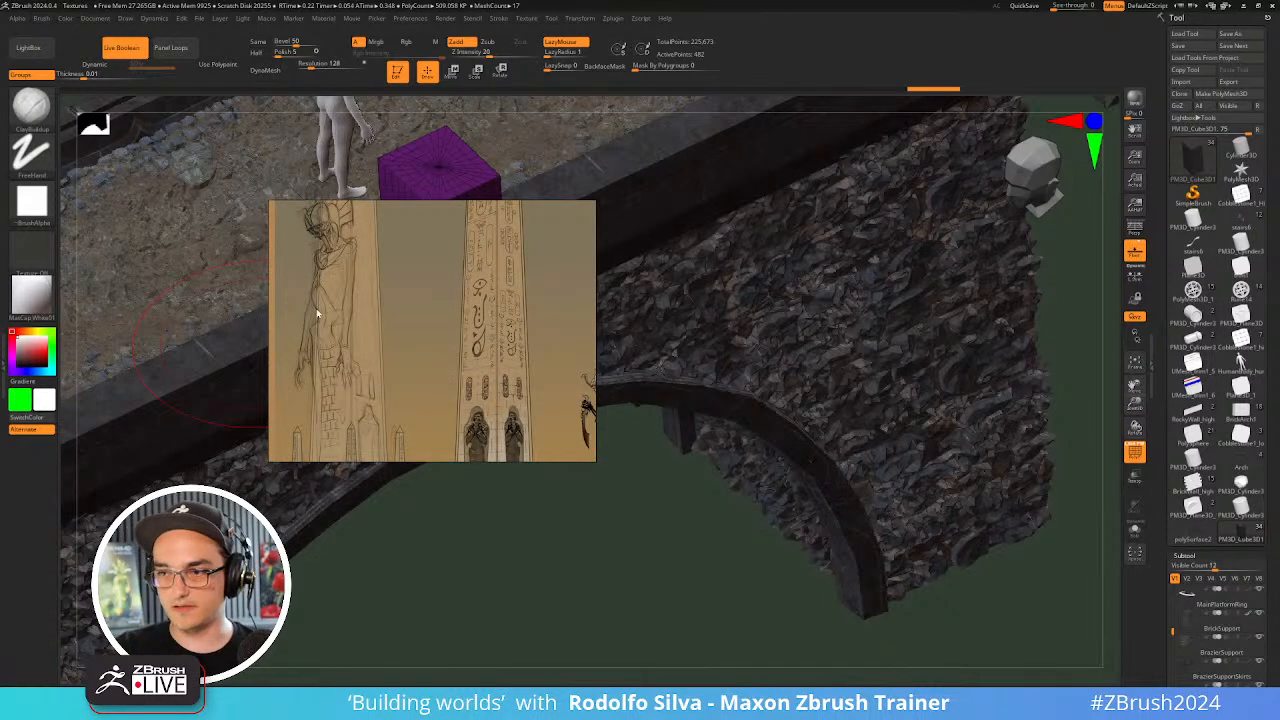
pyautogui.scroll(-2, 322, 296)
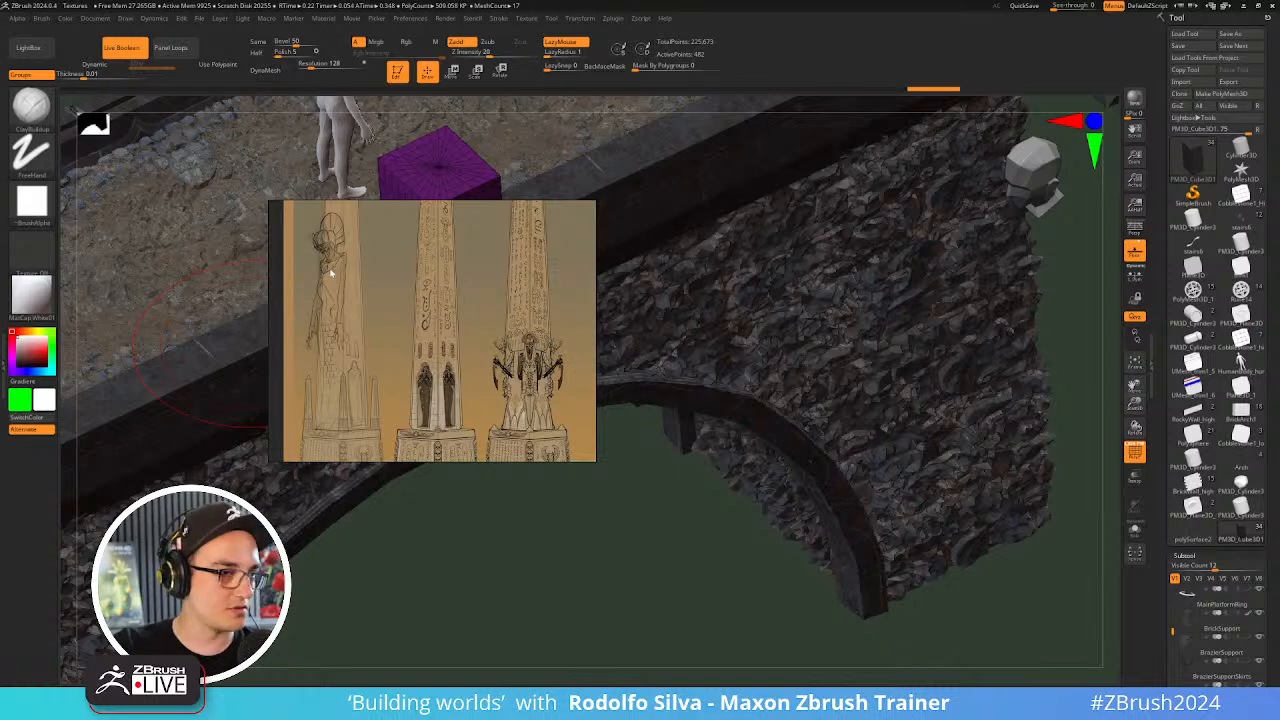
pyautogui.scroll(-4, 383, 310)
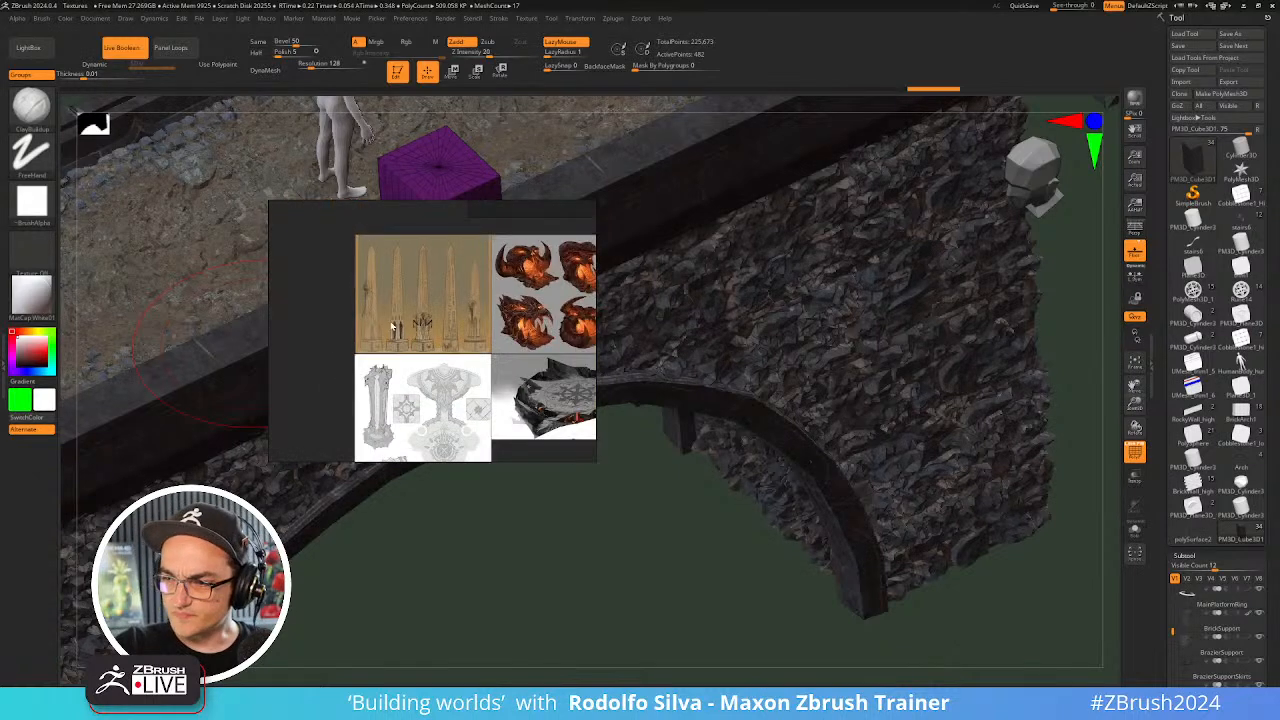
pyautogui.moveTo(430, 316); pyautogui.dragTo(332, 227, button='middle')
pyautogui.scroll(-3, 420, 328)
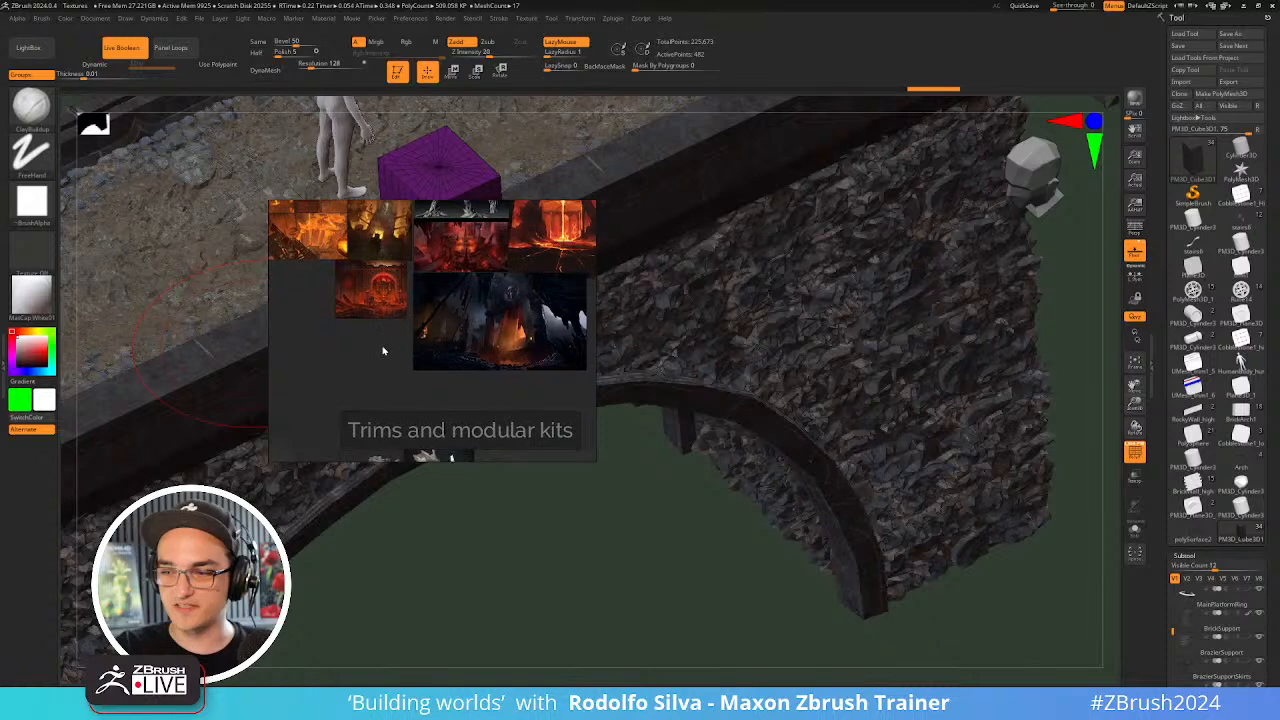
# - View the modular trim kit and brazier sketch references, and move the reference board away from the bridge view
pyautogui.moveTo(383, 349); pyautogui.dragTo(480, 266, button='middle')
pyautogui.scroll(8, 433, 316)
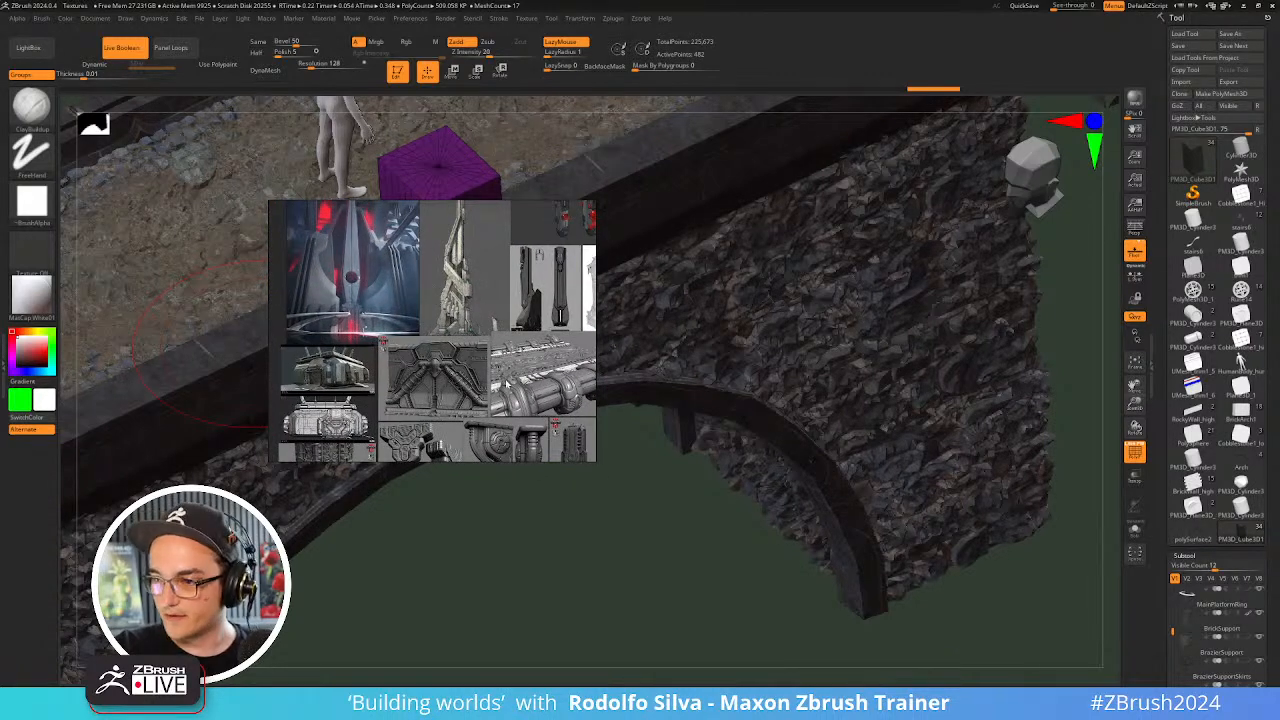
pyautogui.moveTo(585, 384); pyautogui.dragTo(363, 305, button='middle')
pyautogui.moveTo(484, 312)
pyautogui.mouseDown(button='middle')
pyautogui.moveTo(398, 323)
pyautogui.moveTo(312, 357)
pyautogui.moveTo(535, 372)
pyautogui.moveTo(519, 394)
pyautogui.mouseUp(button='middle')
pyautogui.scroll(6, 312, 357)
pyautogui.scroll(2, 519, 392)
pyautogui.moveTo(447, 290); pyautogui.dragTo(447, 346, button='middle')
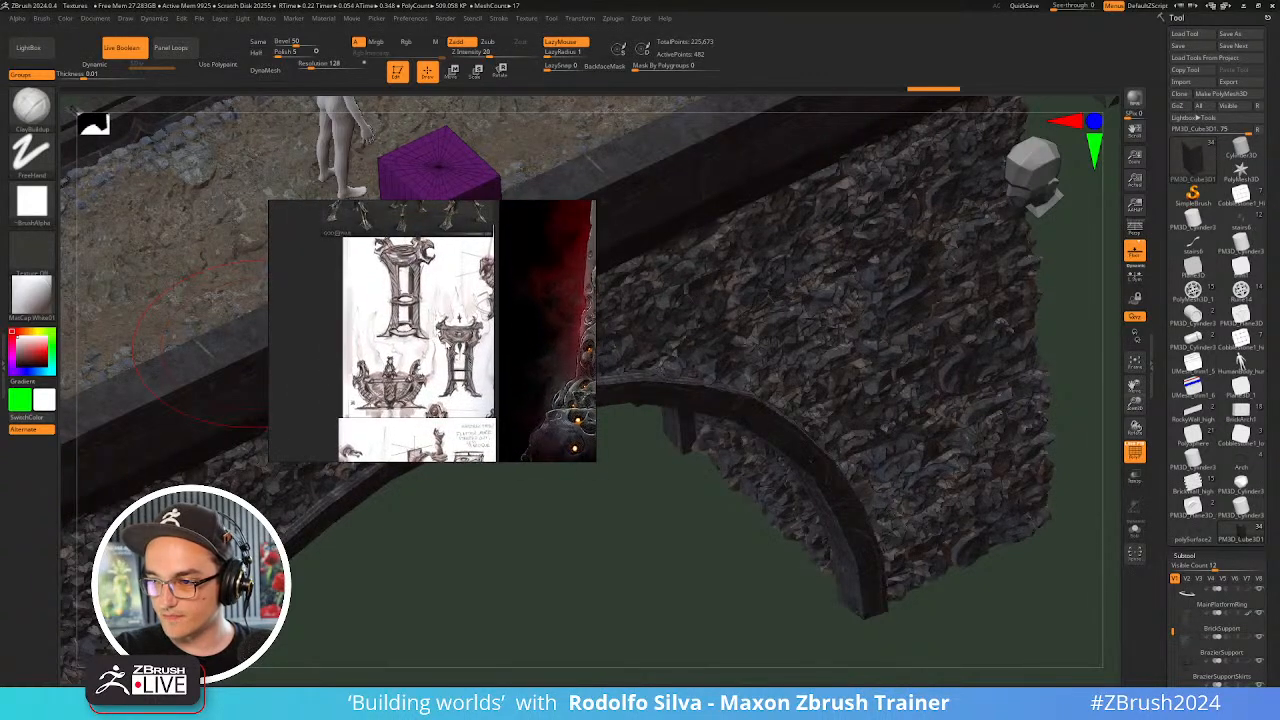
pyautogui.moveTo(447, 346); pyautogui.dragTo(427, 354, button='right')
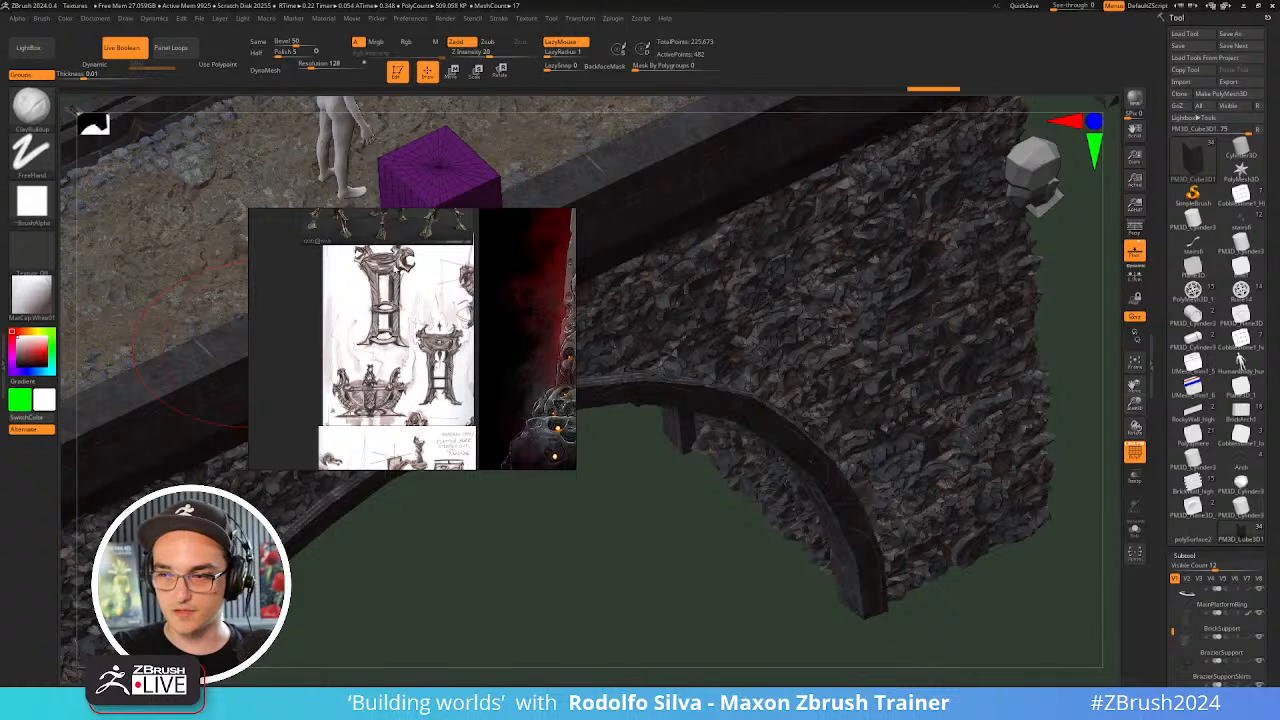
pyautogui.moveTo(437, 320); pyautogui.dragTo(0, 308, button='right')
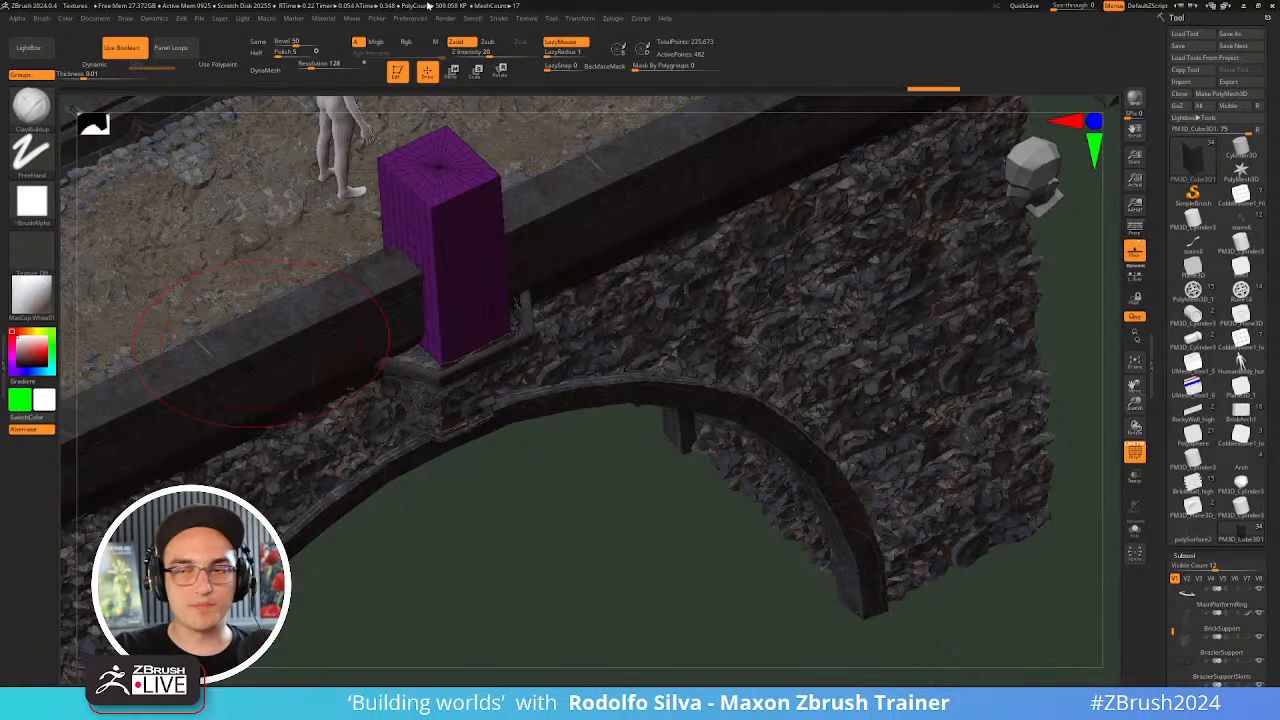
# - Activate the move gizmo on the parapet block and turn on Lock Pos in its ArrayMesh settings
pyautogui.moveTo(539, 287); pyautogui.dragTo(543, 253, button='right')
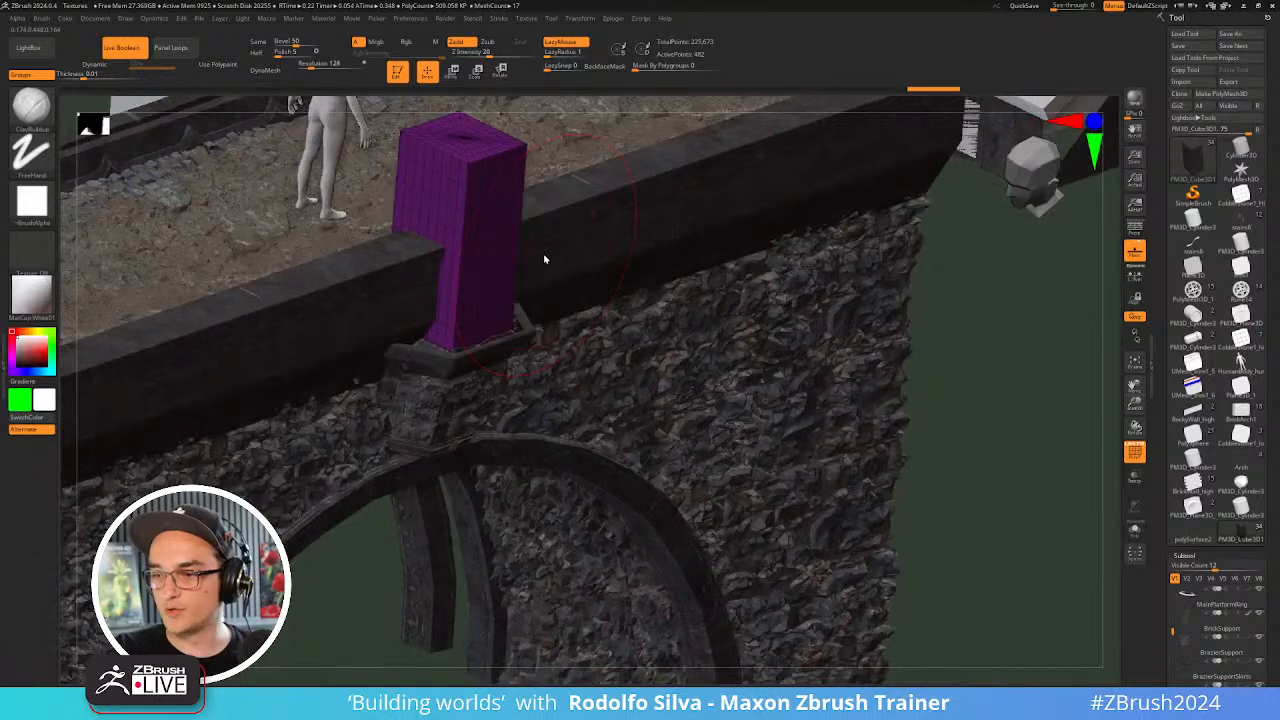
pyautogui.press('w')
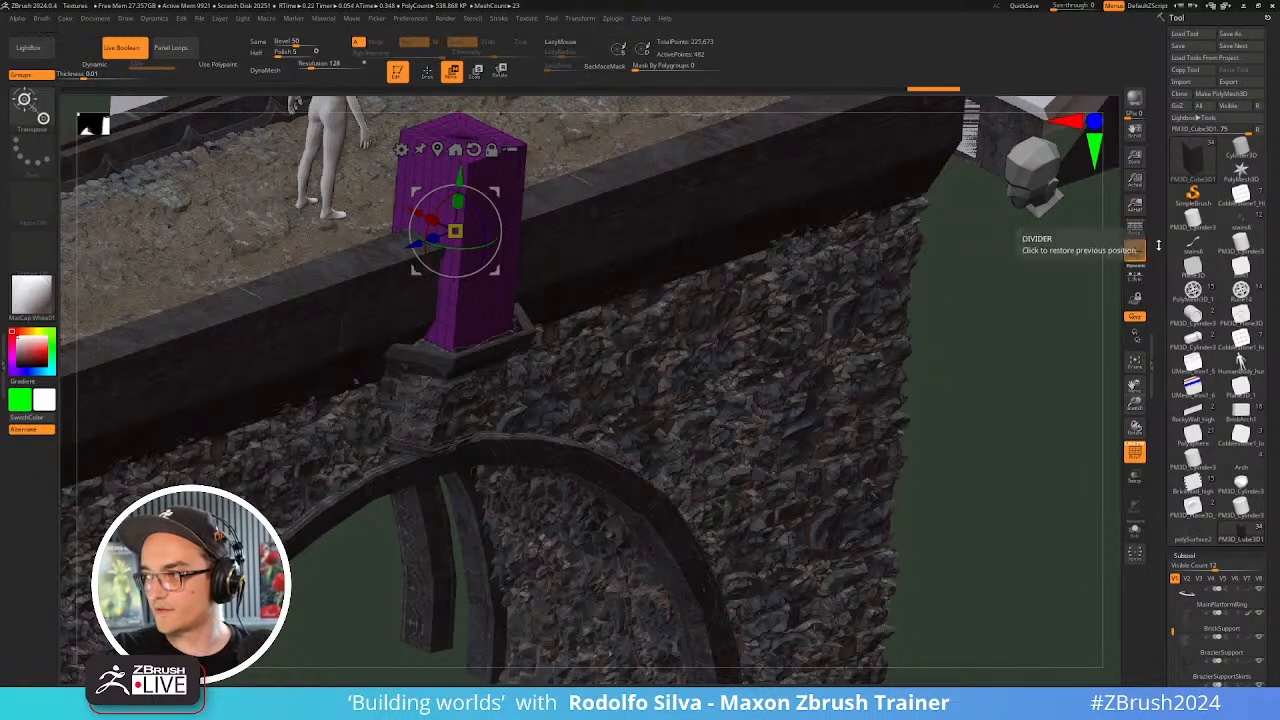
pyautogui.scroll(-1, 1160, 213)
pyautogui.scroll(-10, 1205, 399)
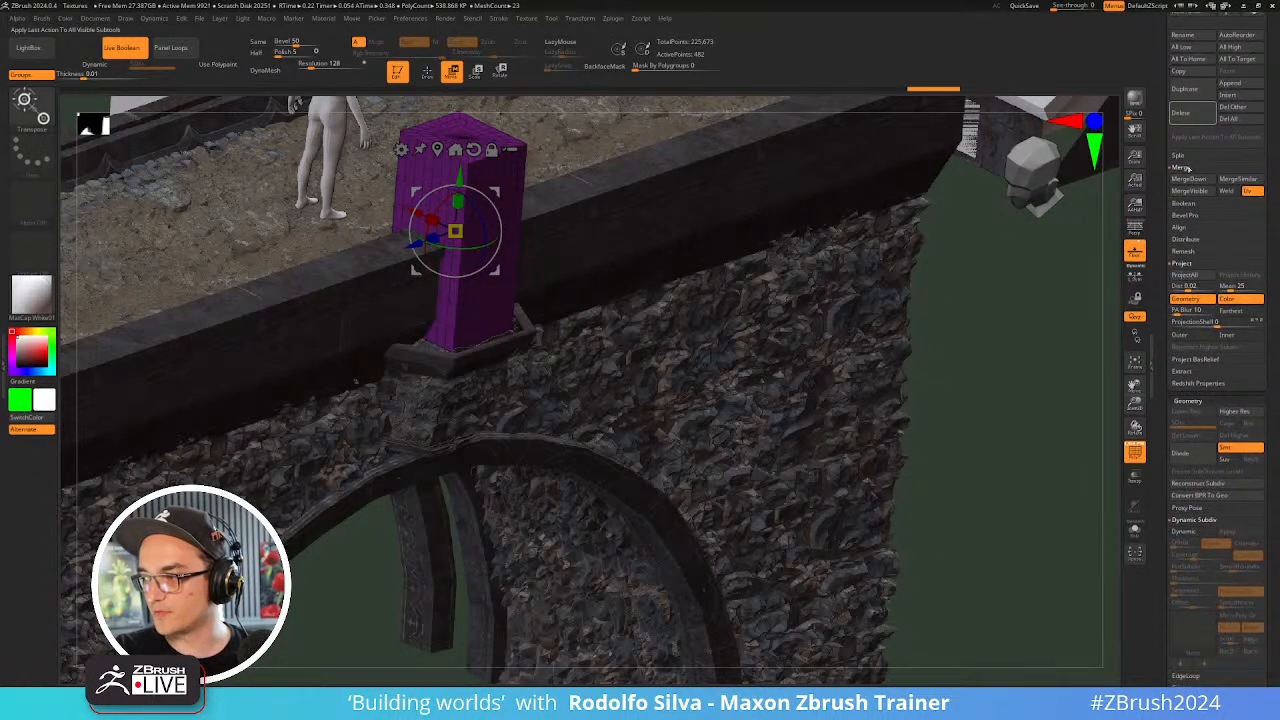
pyautogui.click(1190, 400)
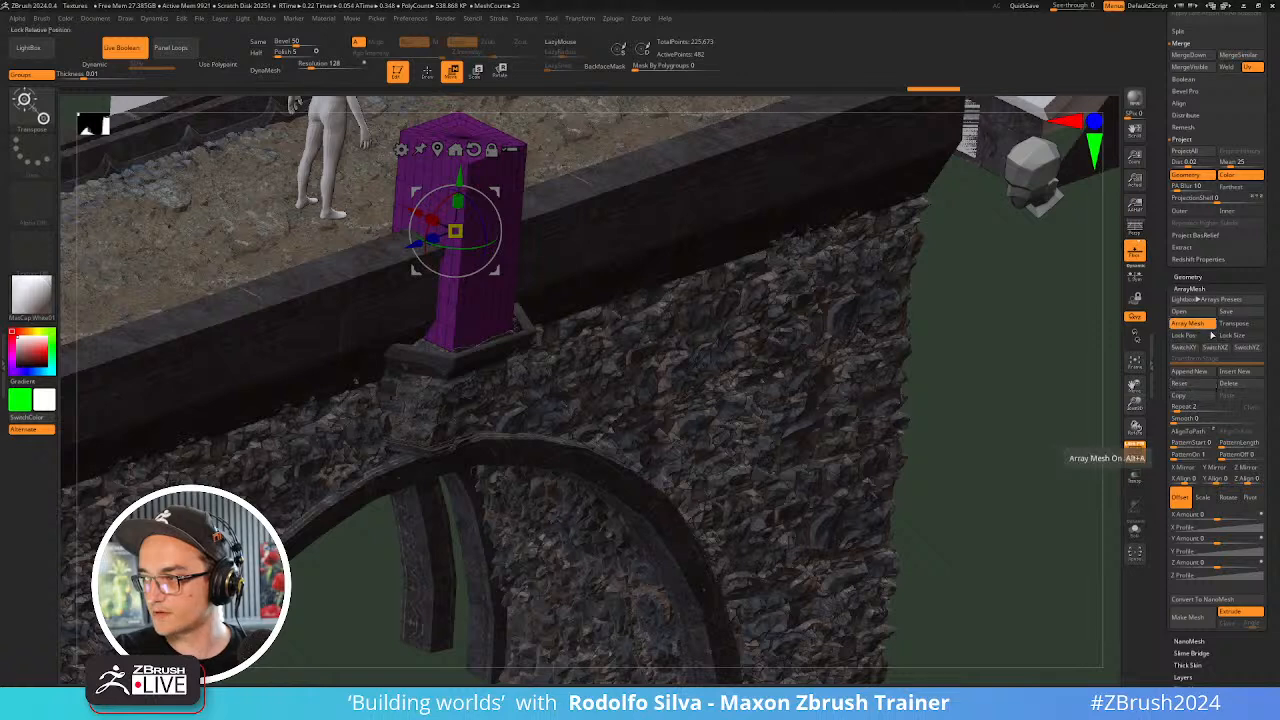
pyautogui.click(1185, 335)
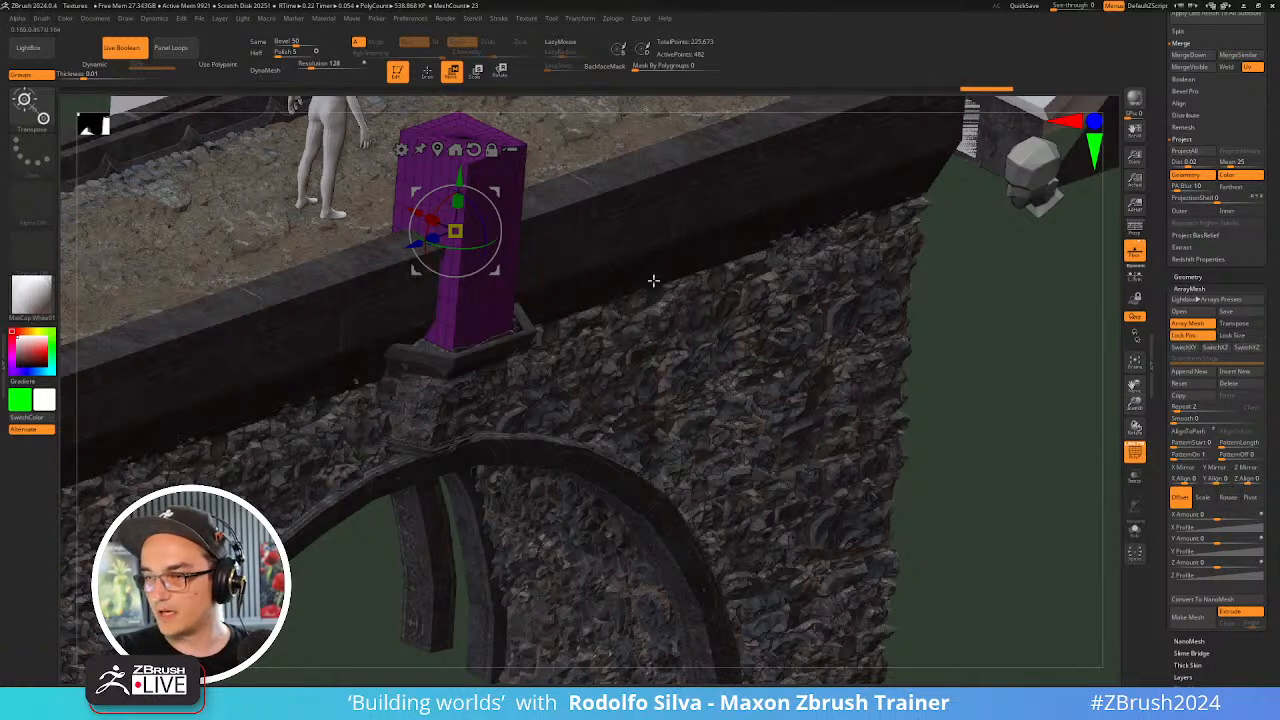
# - Turn on Transpose in the ArrayMesh settings and try moving the block outward from the parapet in top view
pyautogui.click(1240, 324)
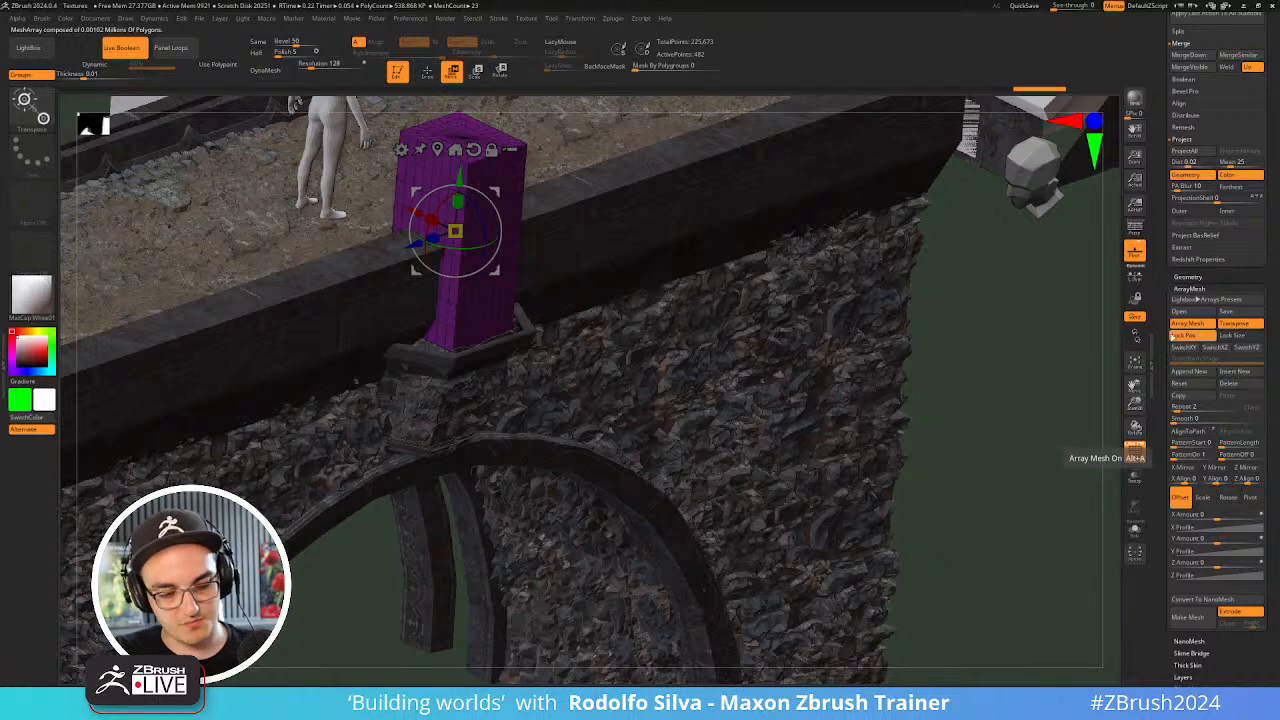
pyautogui.moveTo(572, 297); pyautogui.dragTo(514, 343)
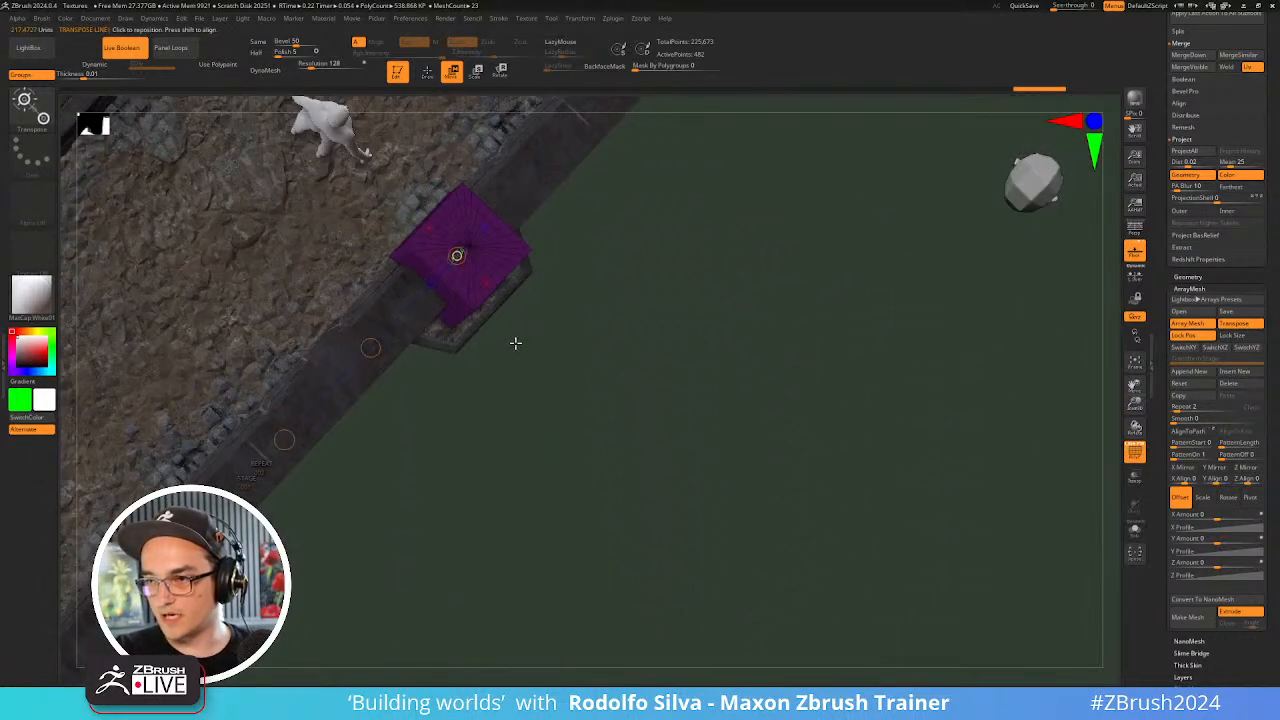
pyautogui.press('y')
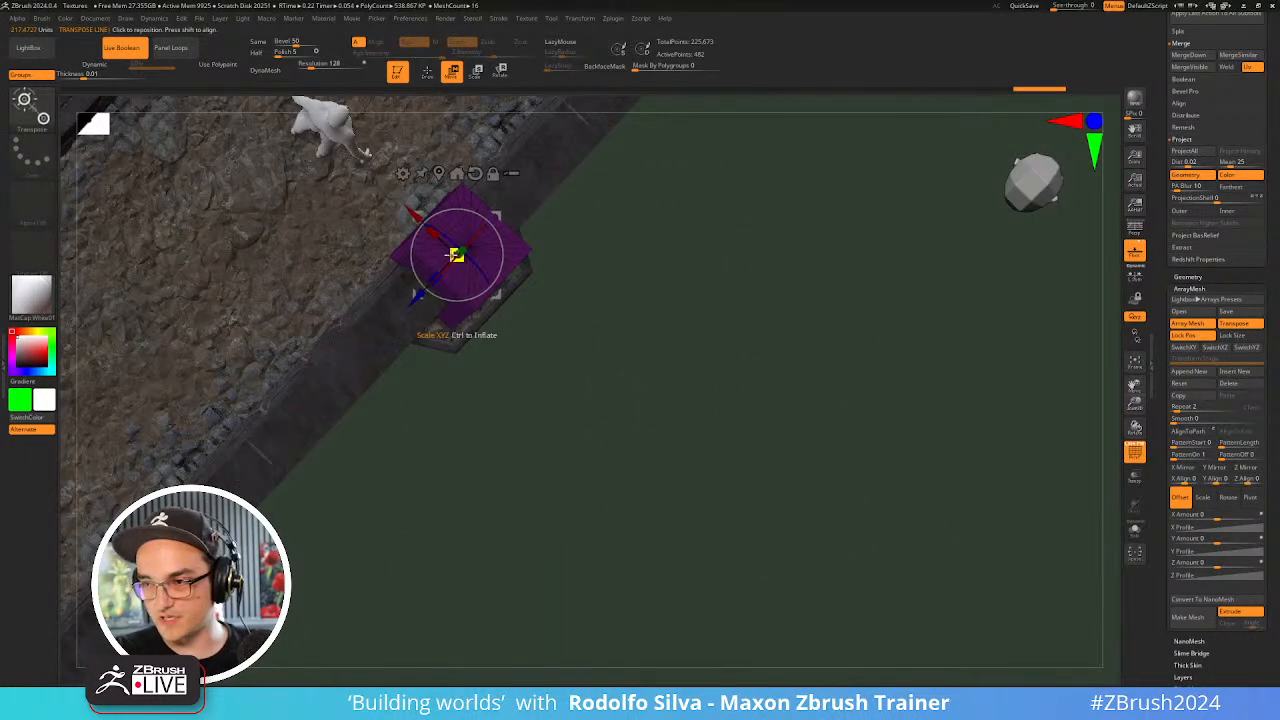
pyautogui.moveTo(417, 216); pyautogui.dragTo(491, 288)
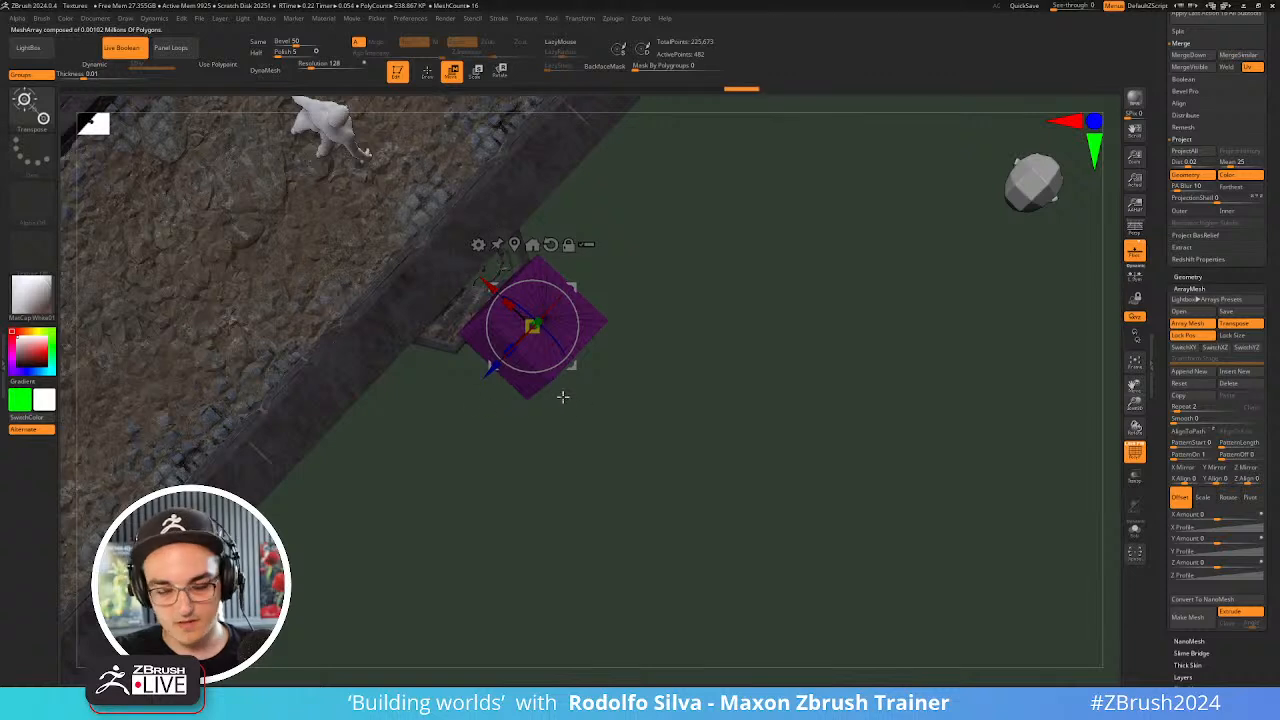
pyautogui.press('y')
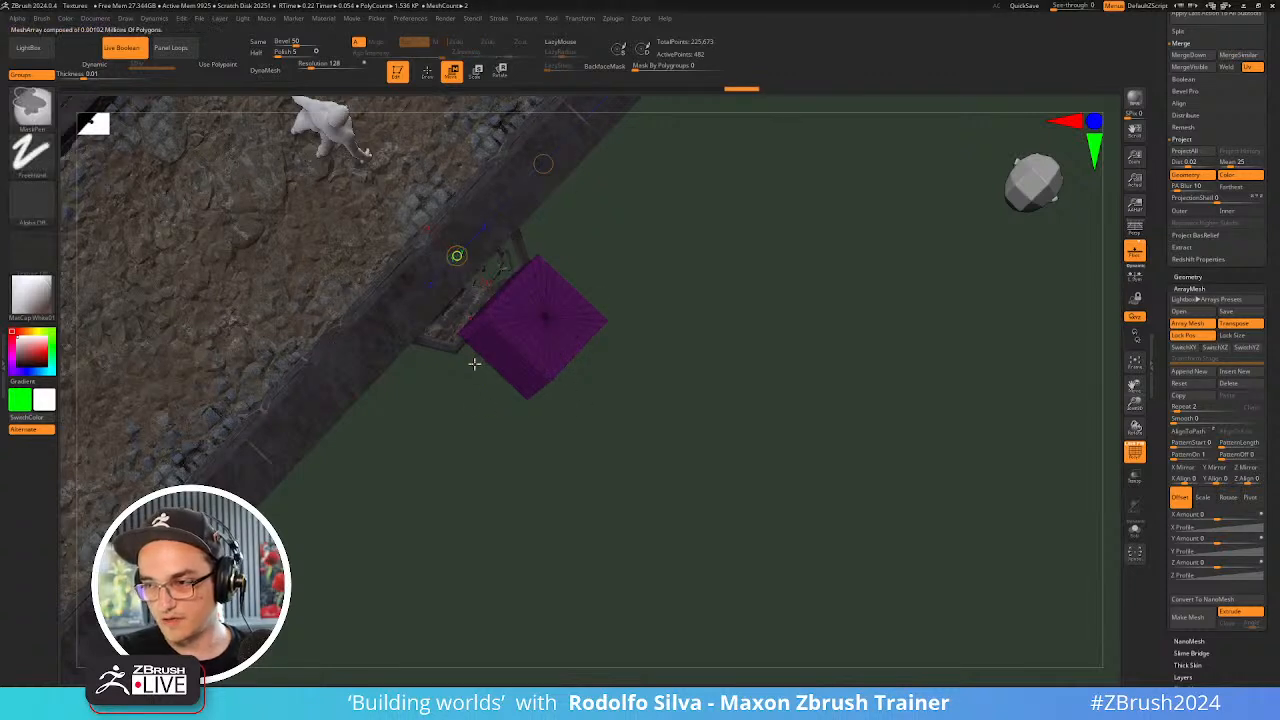
pyautogui.hotkey('ctrl', 'z')
pyautogui.press('y')
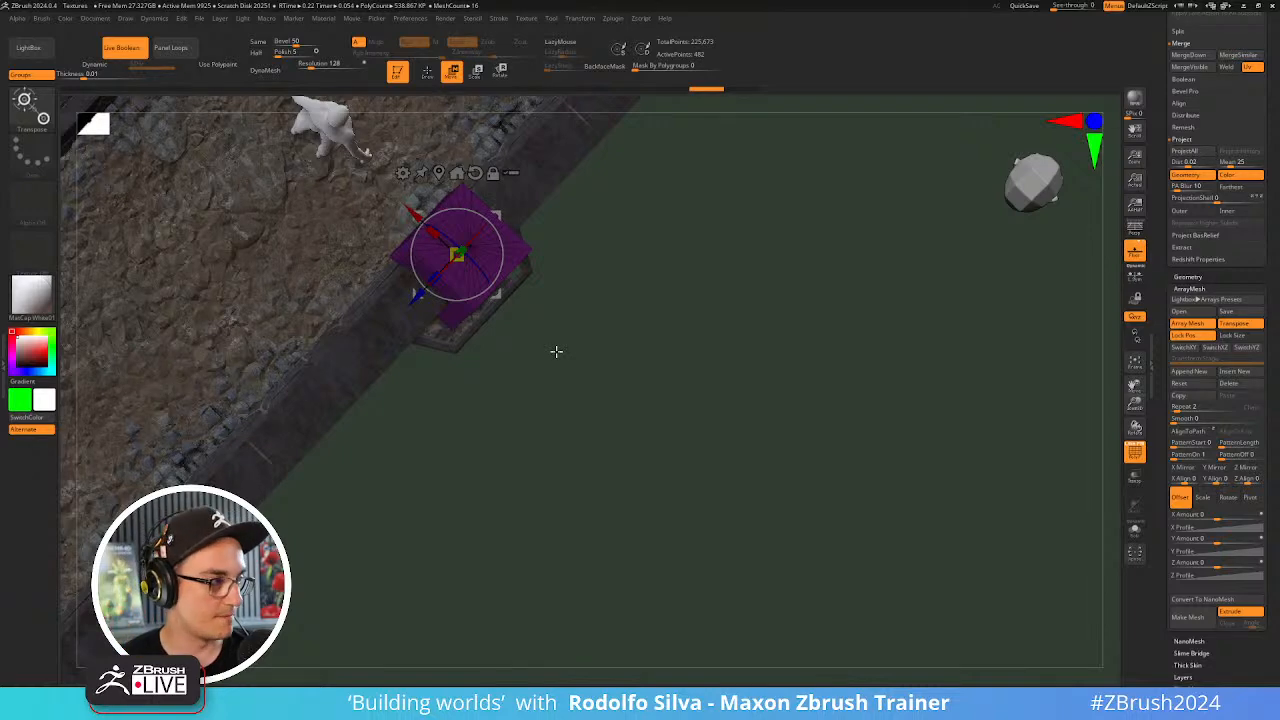
# - Isolate the parapet block and replace it with a Sphere 3D primitive cut to a half sphere
pyautogui.moveTo(576, 333)
pyautogui.mouseDown(button='right')
pyautogui.moveTo(565, 288)
pyautogui.moveTo(560, 392)
pyautogui.moveTo(576, 348)
pyautogui.mouseUp(button='right')
pyautogui.moveTo(818, 416); pyautogui.dragTo(851, 389, button='right')
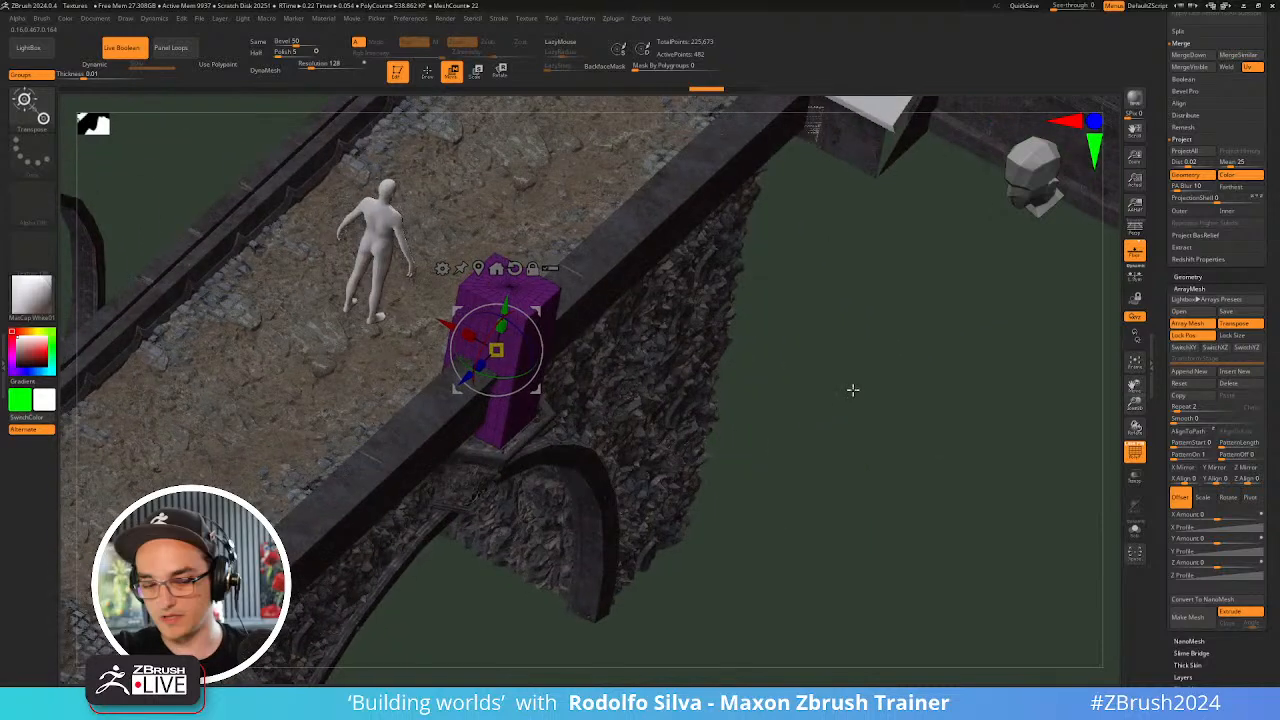
pyautogui.click(811, 419)
pyautogui.moveTo(781, 413); pyautogui.dragTo(703, 418, button='right')
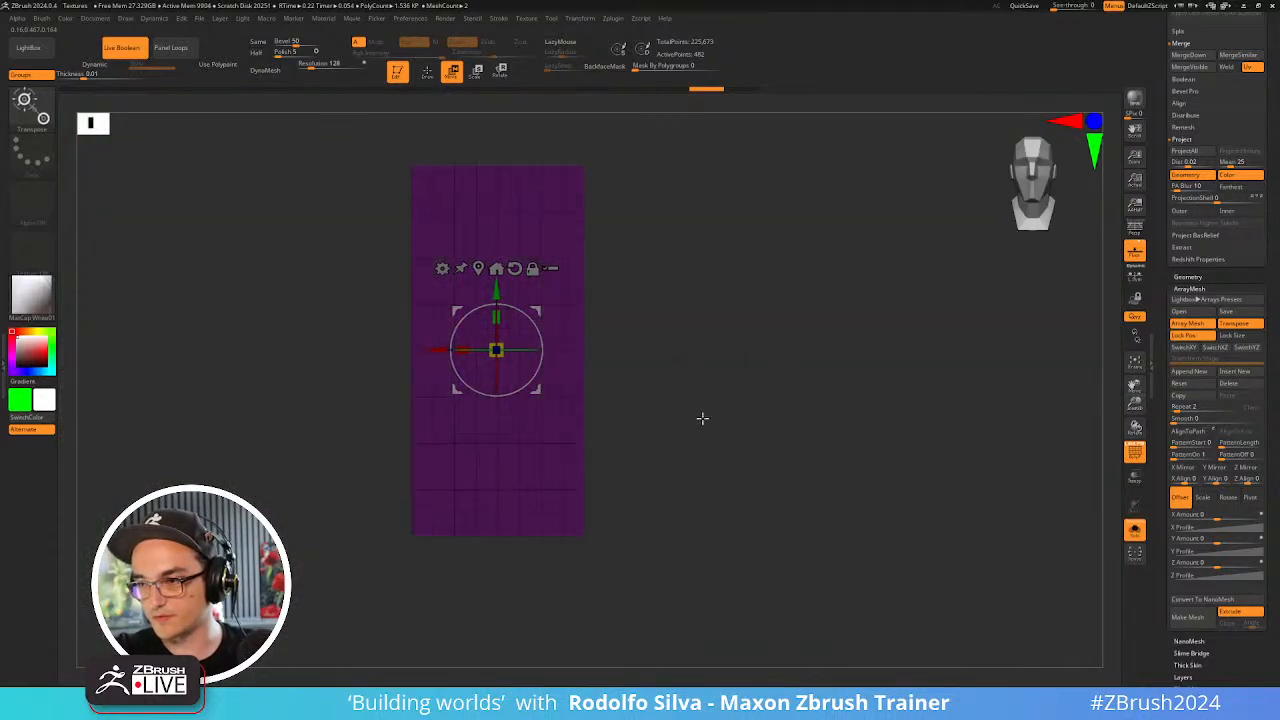
pyautogui.click(442, 268)
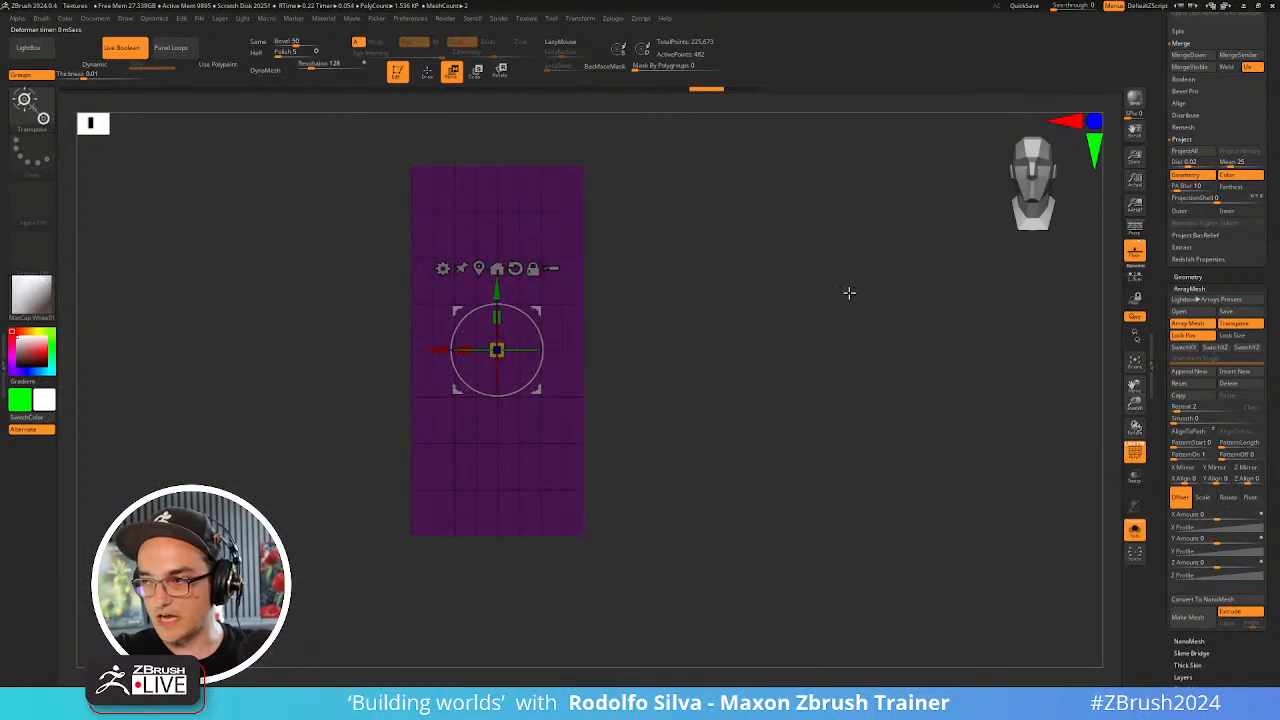
pyautogui.click(442, 269)
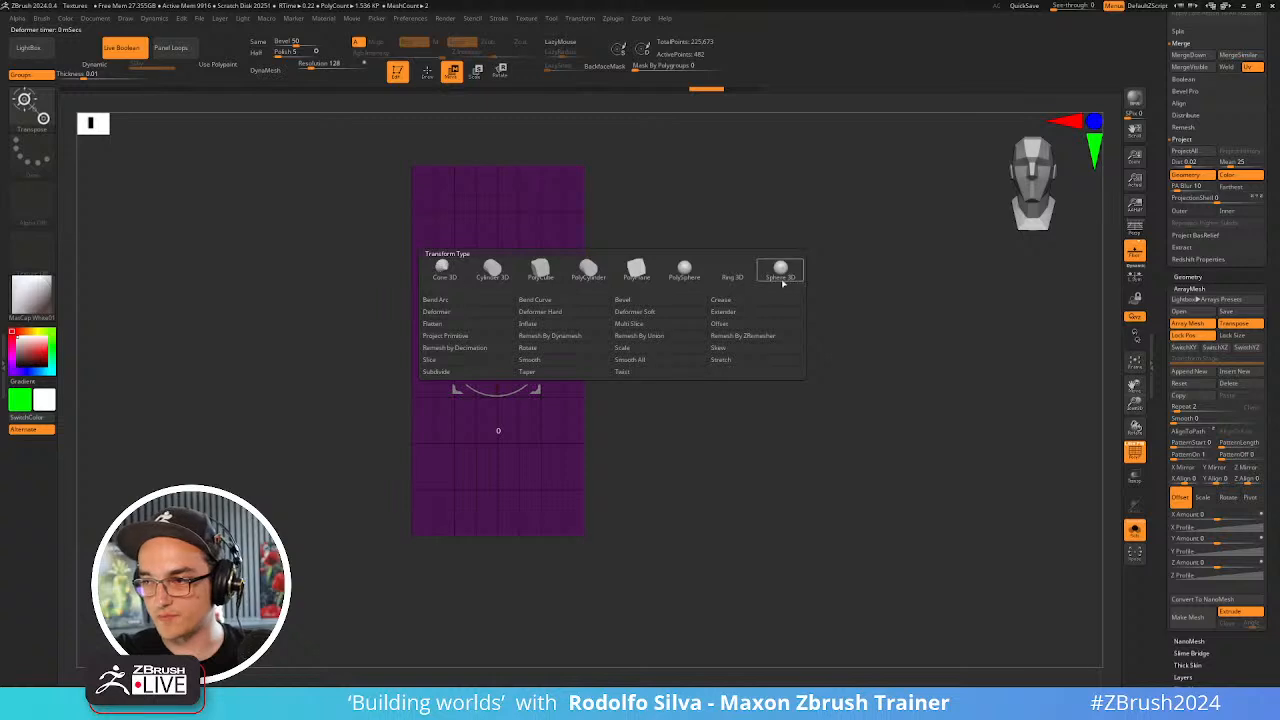
pyautogui.moveTo(783, 380); pyautogui.dragTo(806, 409, button='right')
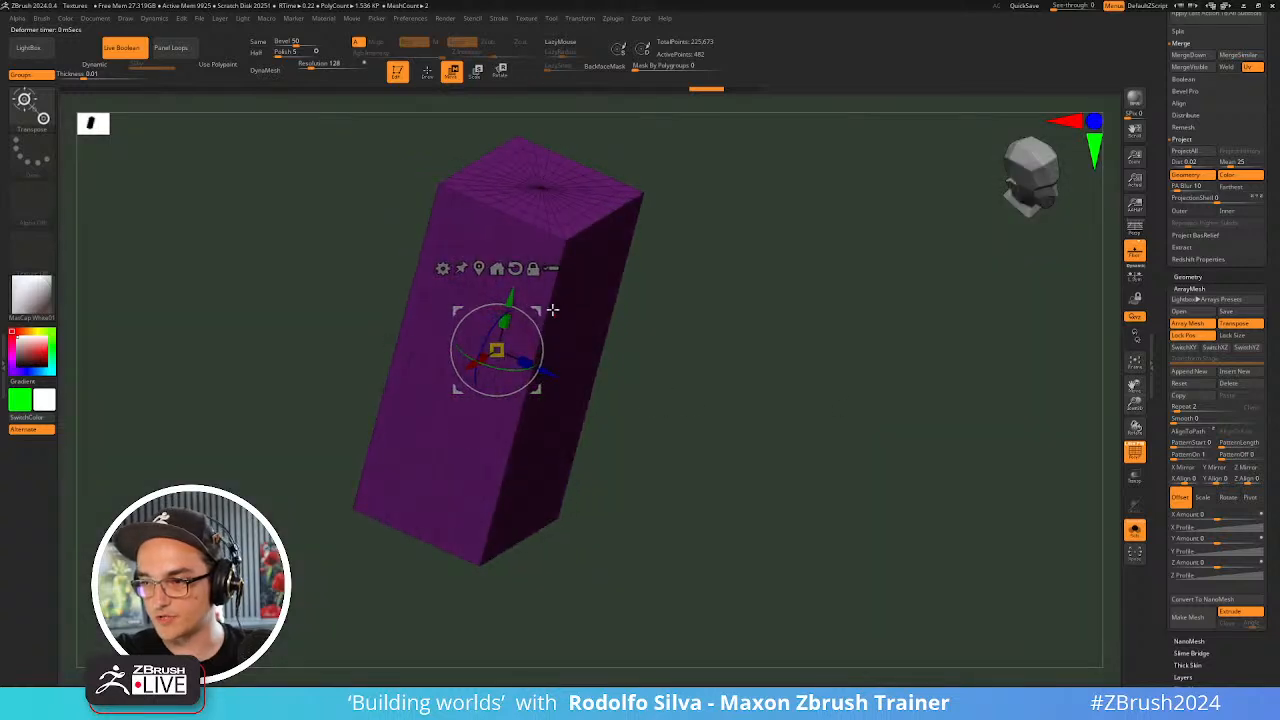
pyautogui.click(442, 268)
pyautogui.click(796, 278)
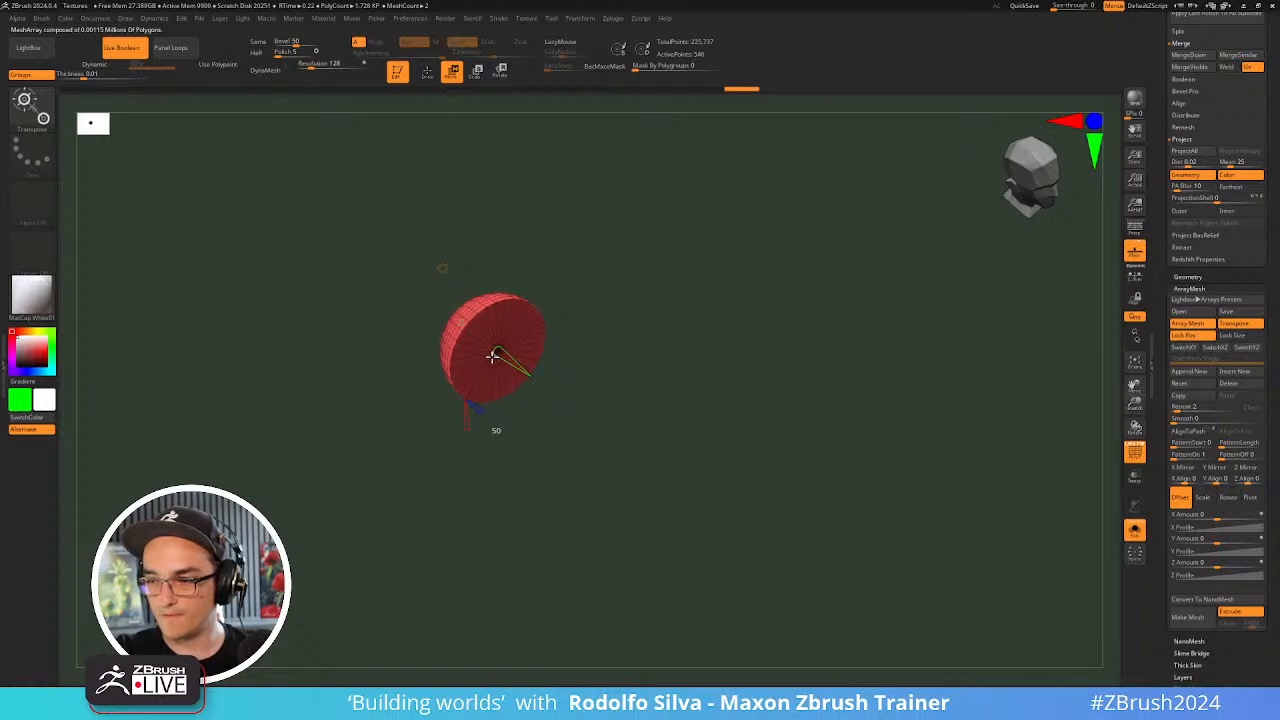
# - Position the half sphere open side up beside the parapet as a brazier bowl and scale it by about 0.85
pyautogui.moveTo(593, 357); pyautogui.dragTo(592, 333)
pyautogui.moveTo(496, 350); pyautogui.dragTo(466, 238)
pyautogui.hotkey('alt', 's')
pyautogui.moveTo(641, 295); pyautogui.dragTo(540, 270, button='right')
pyautogui.moveTo(447, 217); pyautogui.dragTo(426, 148)
pyautogui.keyDown('ctrl'); pyautogui.moveTo(598, 322); pyautogui.dragTo(505, 306, button='right'); pyautogui.keyUp('ctrl')
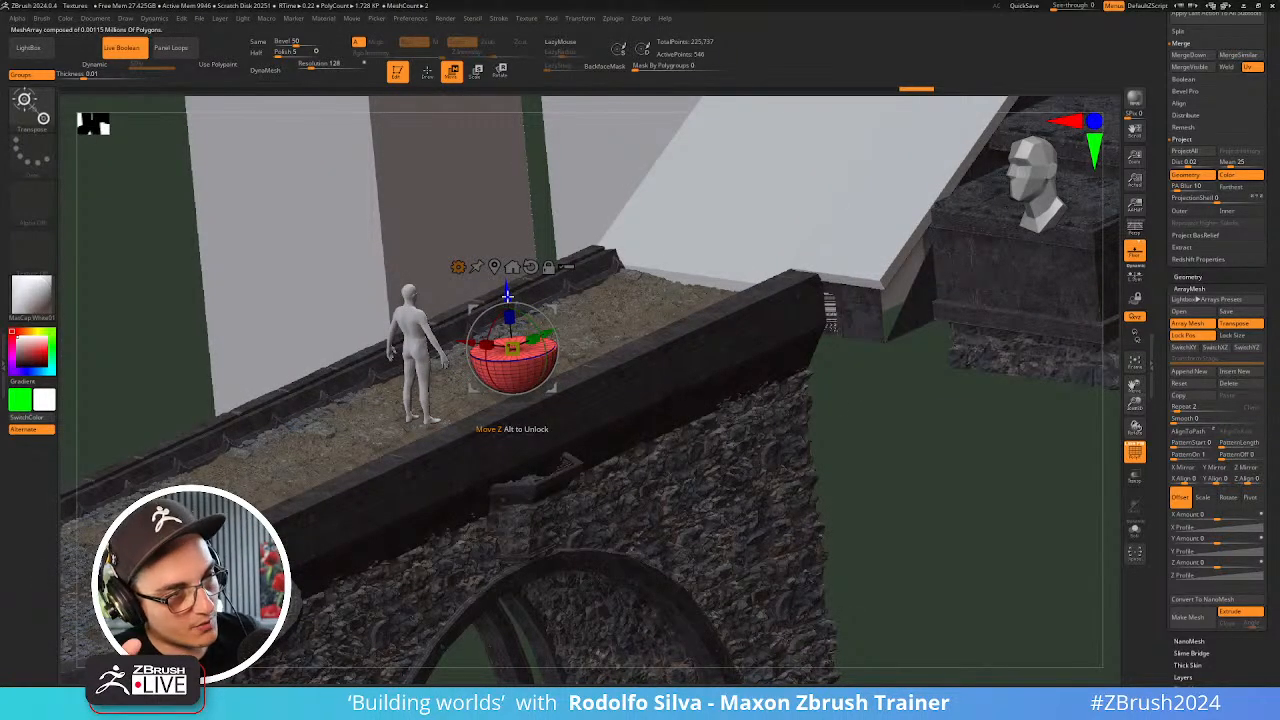
pyautogui.moveTo(628, 309); pyautogui.dragTo(623, 397, button='right')
pyautogui.moveTo(673, 364)
pyautogui.keyDown('alt'); pyautogui.mouseDown(button='right')
pyautogui.moveTo(706, 377)
pyautogui.moveTo(715, 357)
pyautogui.moveTo(720, 412)
pyautogui.moveTo(649, 443)
pyautogui.moveTo(513, 348)
pyautogui.moveTo(651, 509)
pyautogui.moveTo(514, 418)
pyautogui.moveTo(538, 391)
pyautogui.mouseUp(button='right'); pyautogui.keyUp('alt')
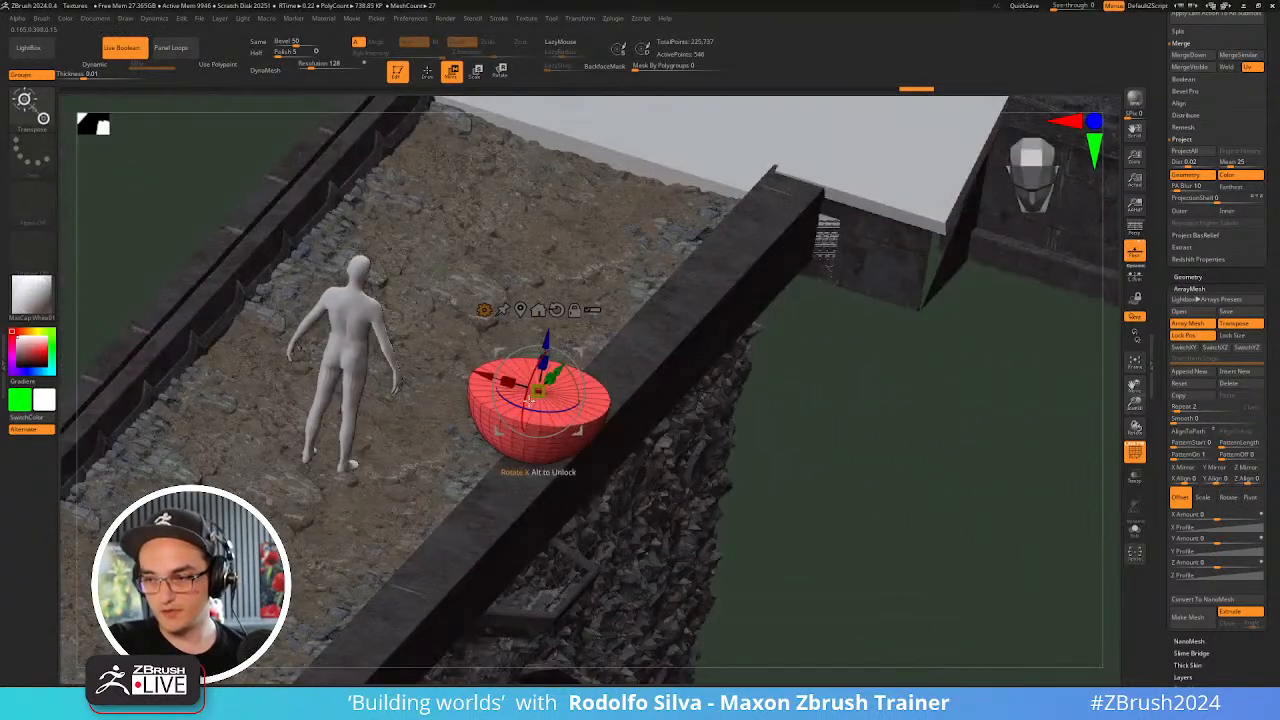
pyautogui.moveTo(538, 391); pyautogui.dragTo(532, 394)
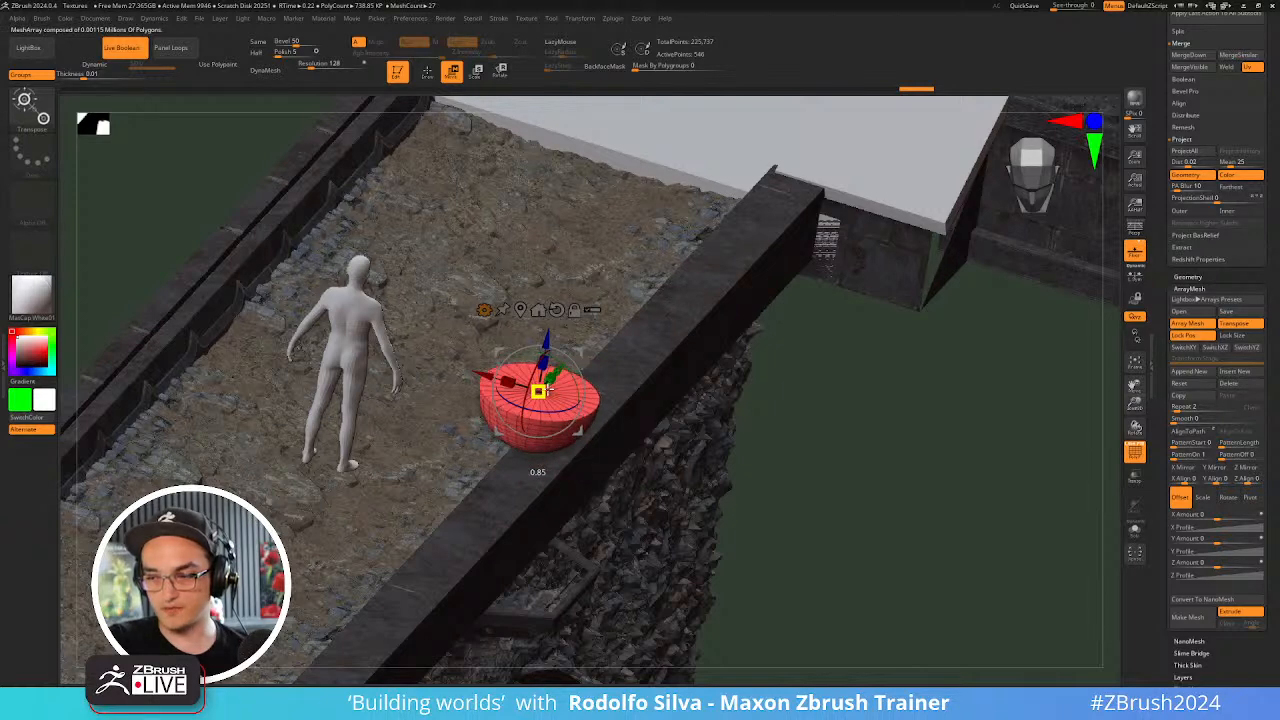
pyautogui.moveTo(484, 368); pyautogui.dragTo(638, 438, button='right')
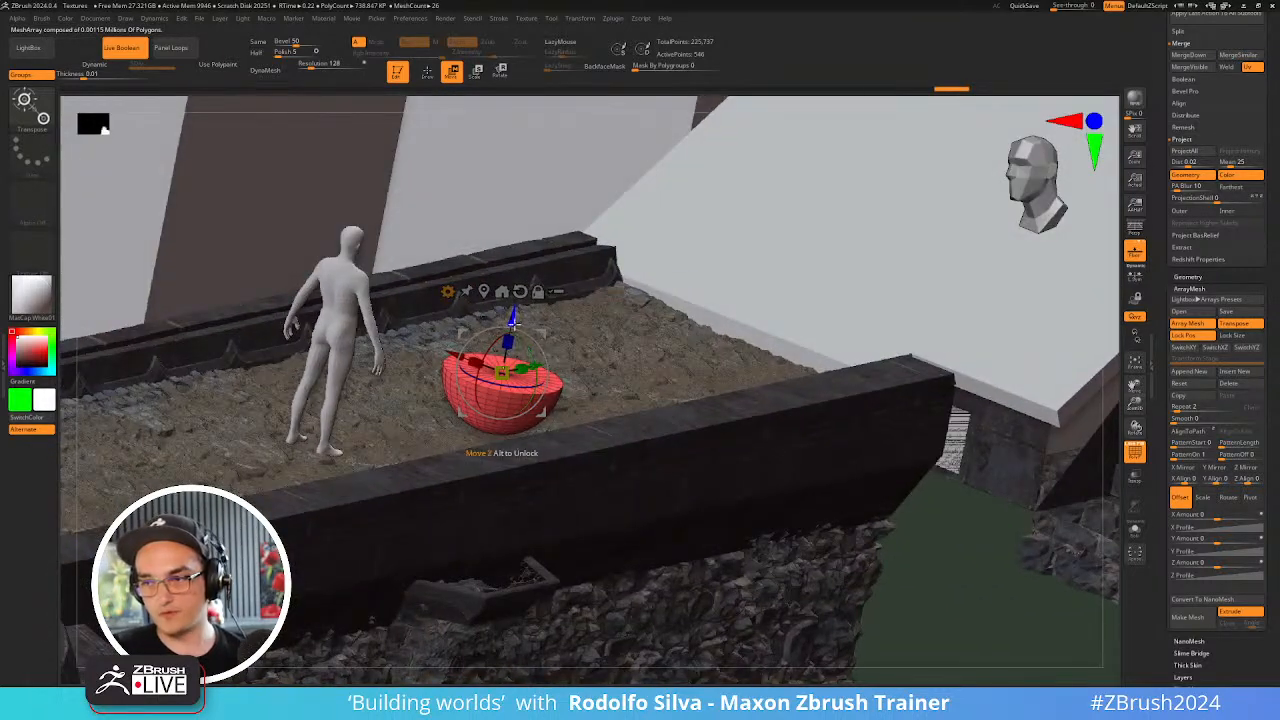
# - Duplicate the bowl downward and replace the copy with a PolyCube thinned into a slim post beside the bowl
pyautogui.moveTo(512, 320); pyautogui.dragTo(510, 395)
pyautogui.click(428, 368)
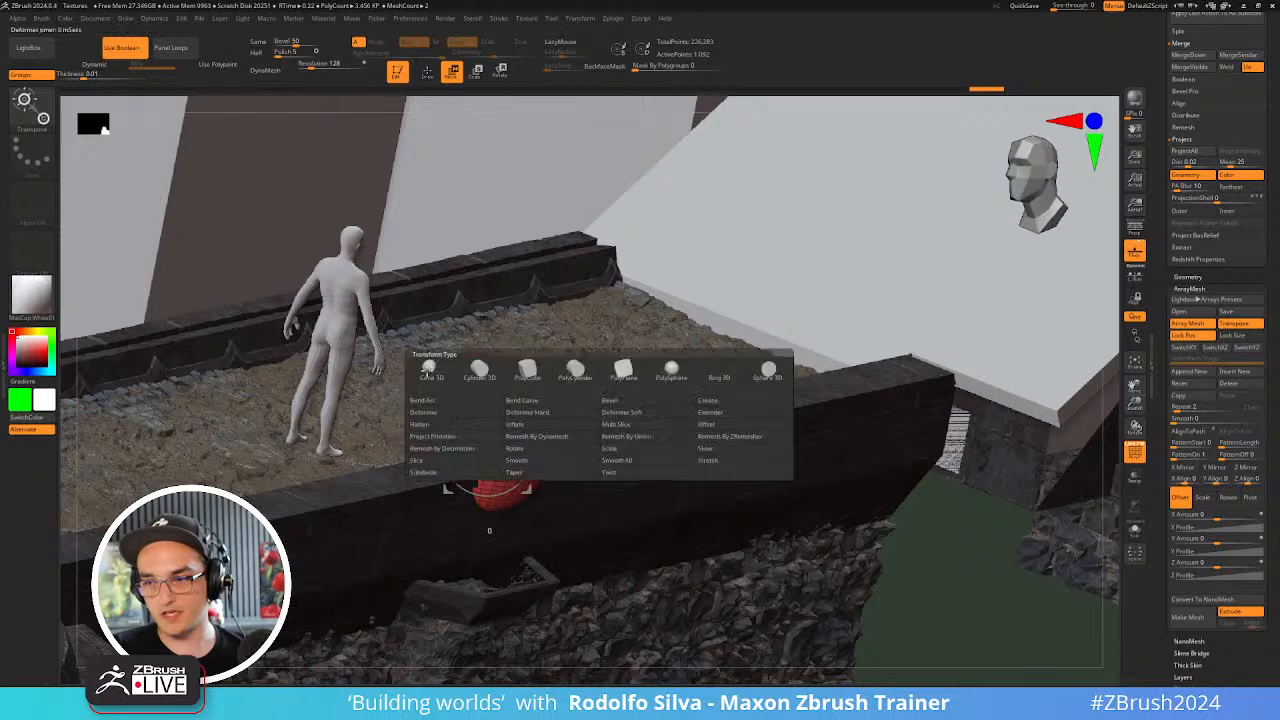
pyautogui.click(529, 372)
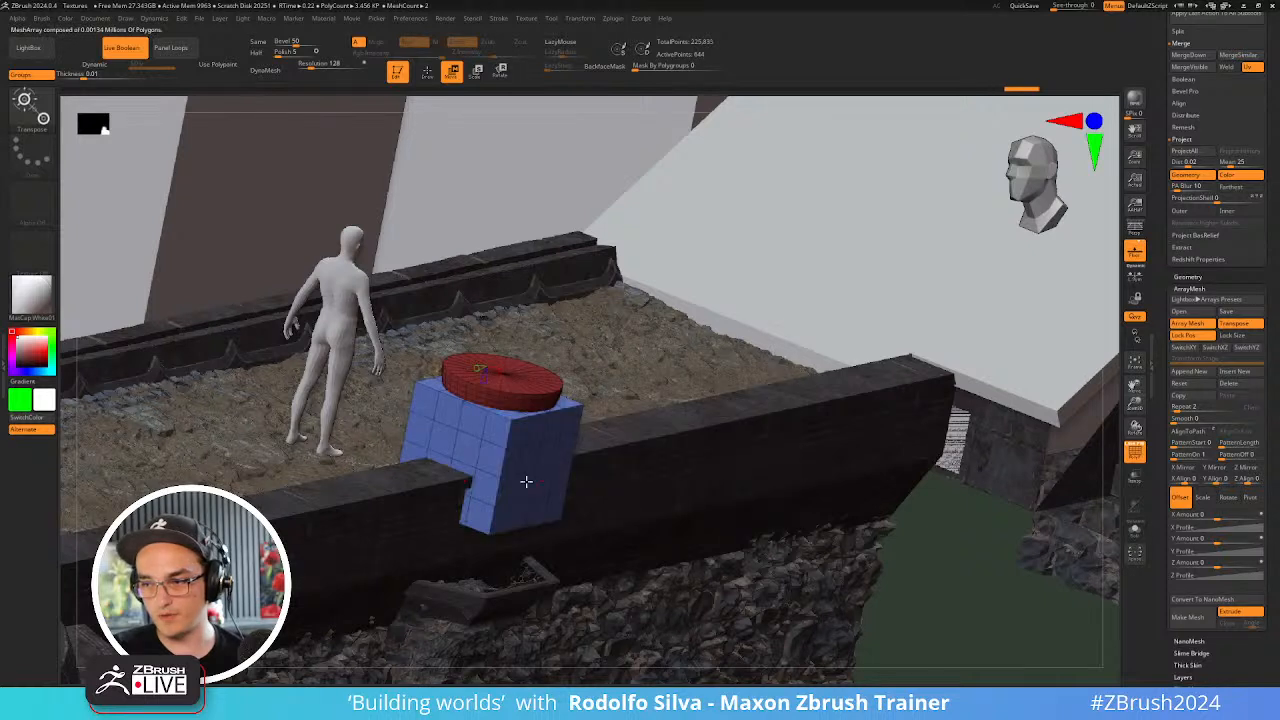
pyautogui.moveTo(487, 450)
pyautogui.mouseDown()
pyautogui.moveTo(523, 516)
pyautogui.moveTo(344, 536)
pyautogui.mouseUp()
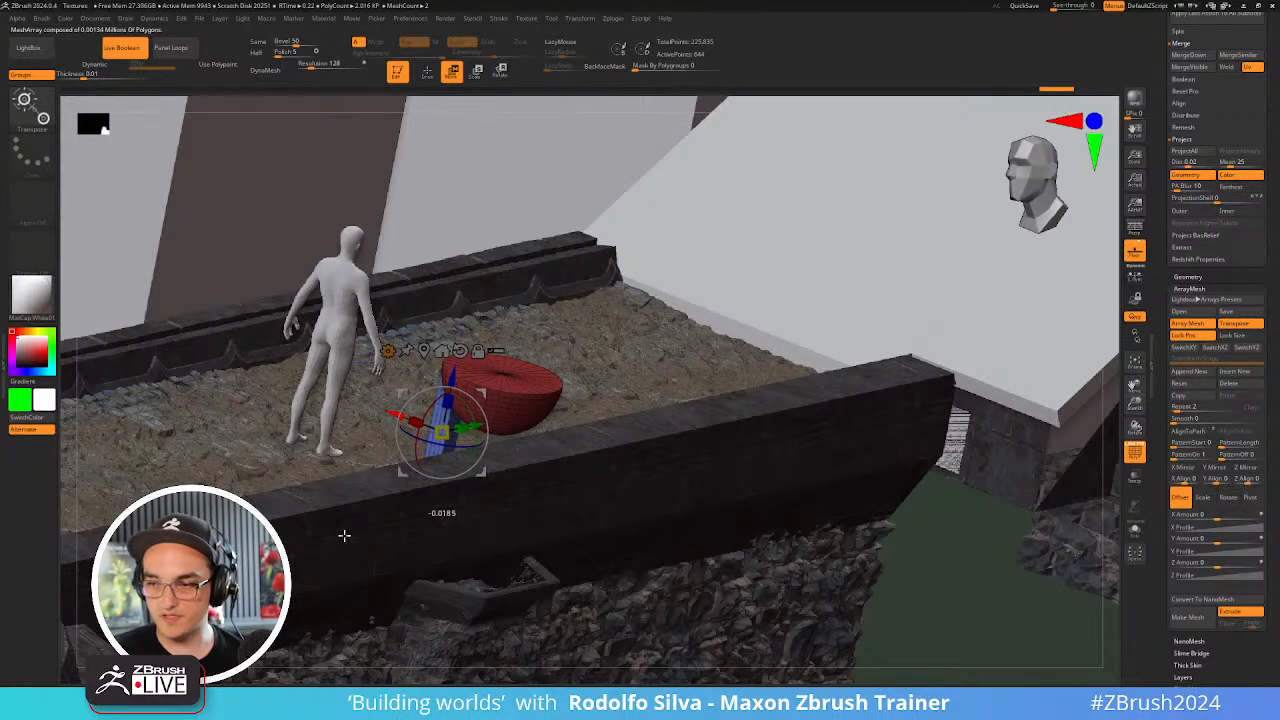
pyautogui.moveTo(585, 499)
pyautogui.mouseDown()
pyautogui.moveTo(629, 511)
pyautogui.moveTo(606, 512)
pyautogui.mouseUp()
# - Clear the mask from the bowl so that it and the post can be transformed together
pyautogui.press('y')
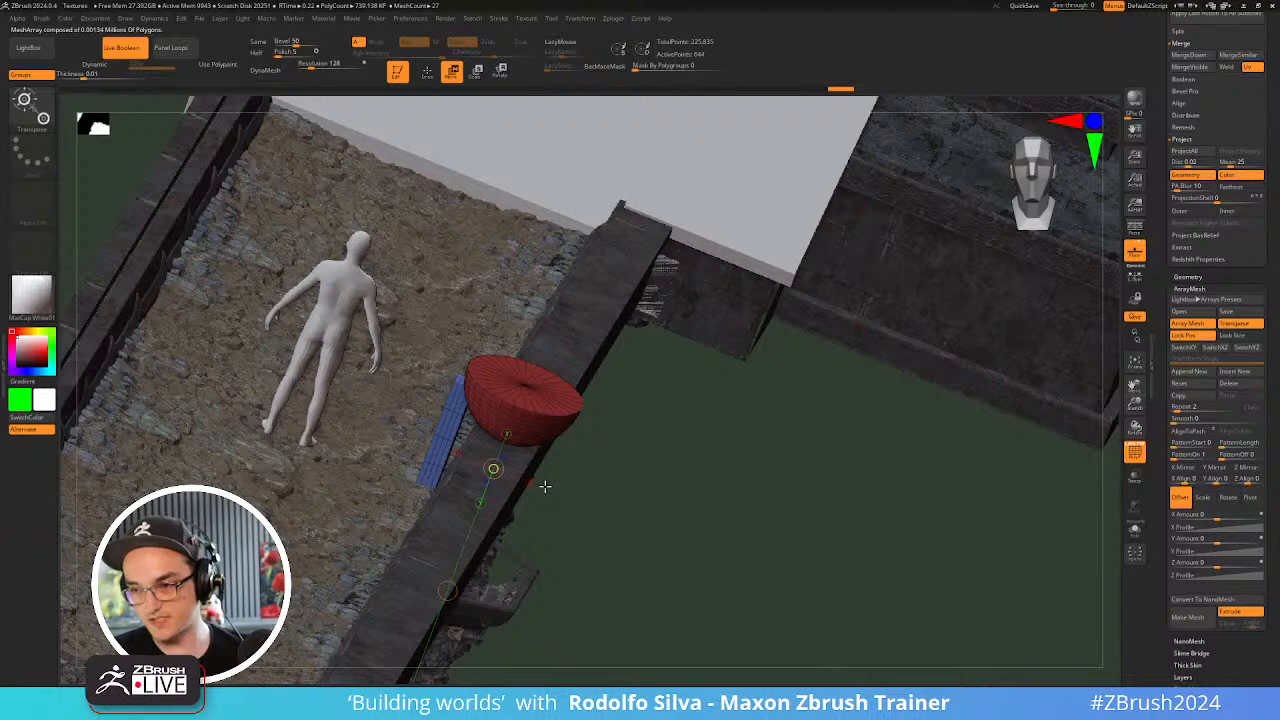
pyautogui.keyDown('ctrl'); pyautogui.moveTo(697, 525); pyautogui.dragTo(666, 540); pyautogui.keyUp('ctrl')
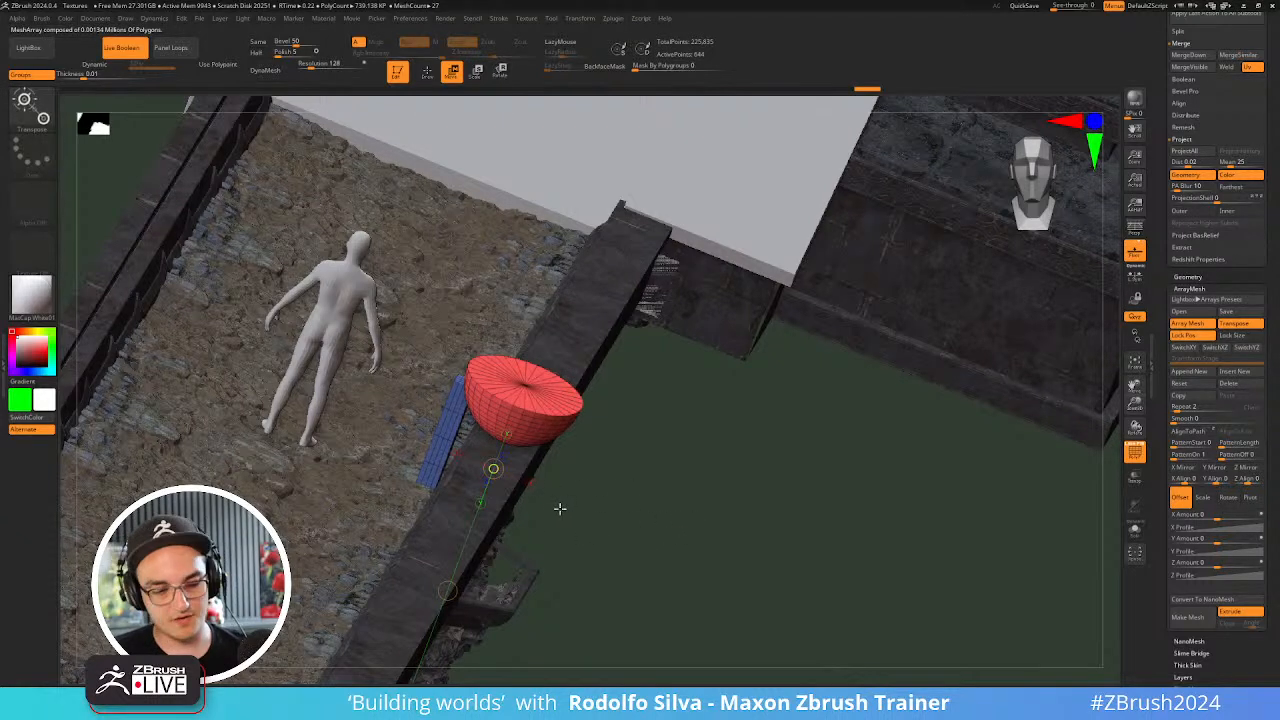
pyautogui.press('y')
# - Try to move the bowl and post together away from the parapet toward the human figure
pyautogui.moveTo(435, 470); pyautogui.dragTo(266, 502)
pyautogui.press('y')
pyautogui.press('y')
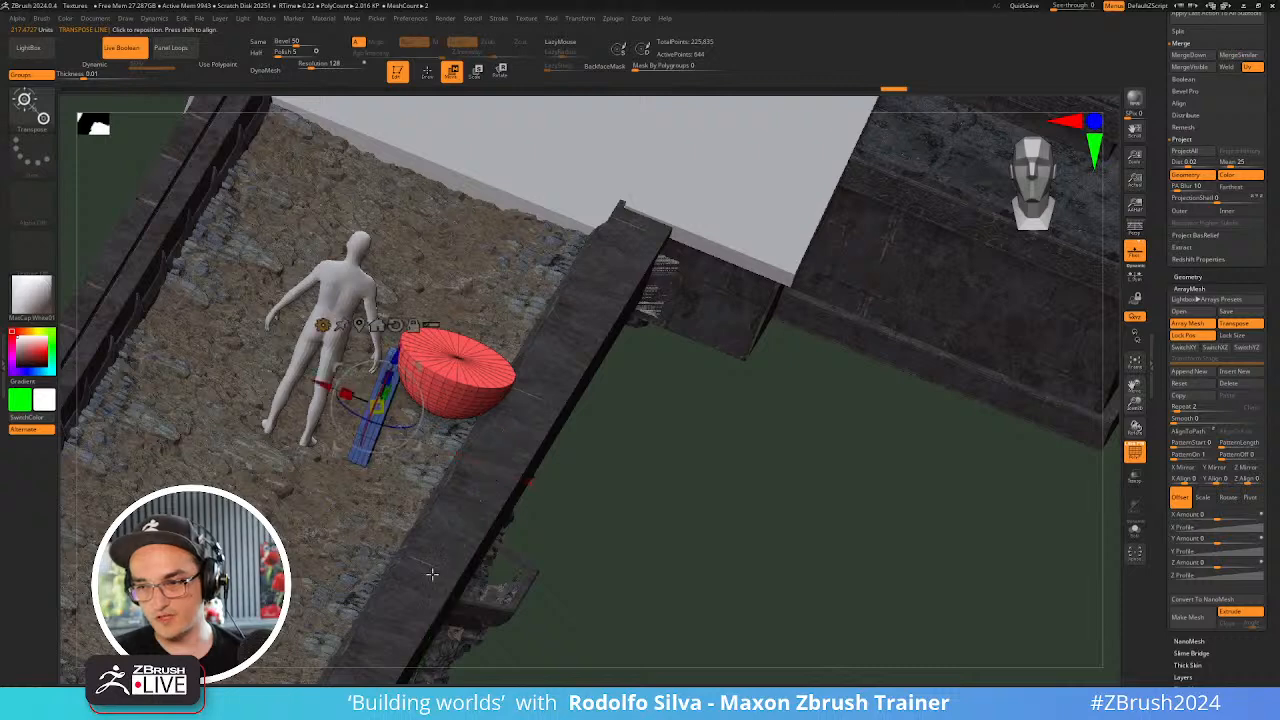
pyautogui.hotkey('ctrl', 'z')
pyautogui.hotkey('ctrl', 'z')
# - Duplicate the bowl and post, replace the copy with a Sphere 3D, and place it as a small ball on top of the post
pyautogui.moveTo(641, 572)
pyautogui.mouseDown()
pyautogui.moveTo(681, 577)
pyautogui.moveTo(692, 563)
pyautogui.mouseUp()
pyautogui.press('q')
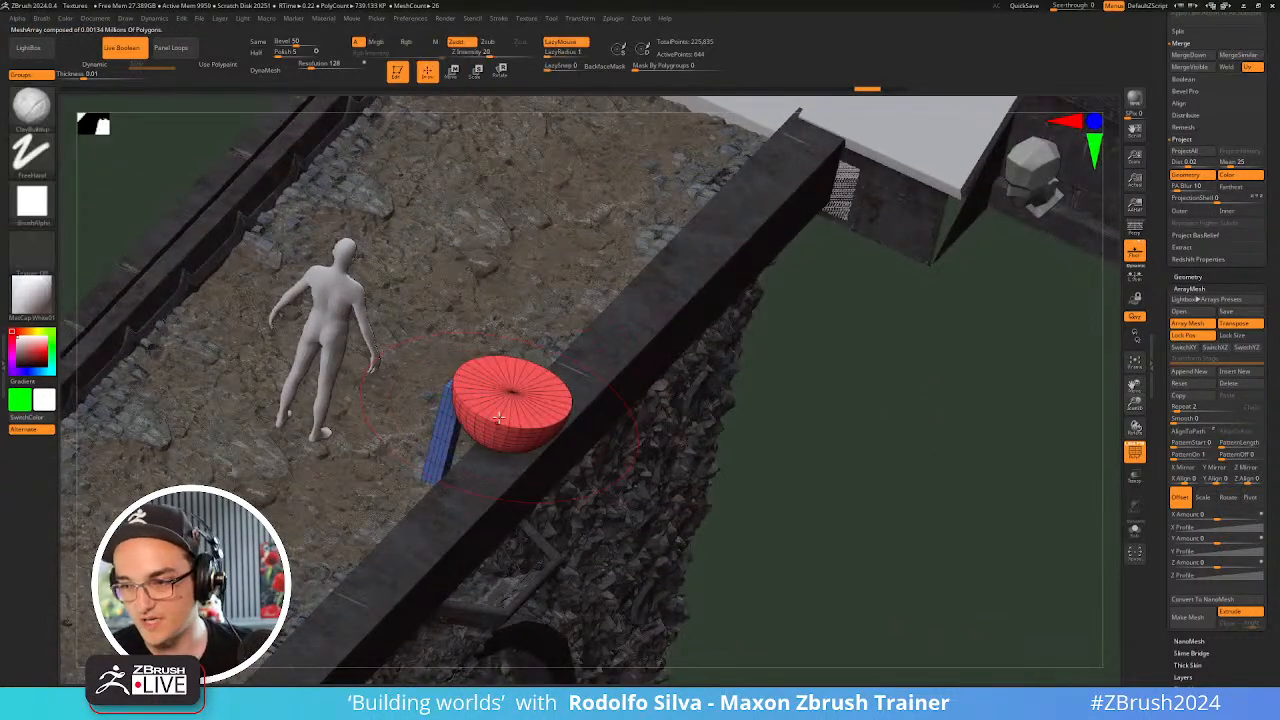
pyautogui.press('w')
pyautogui.moveTo(397, 410); pyautogui.dragTo(477, 489)
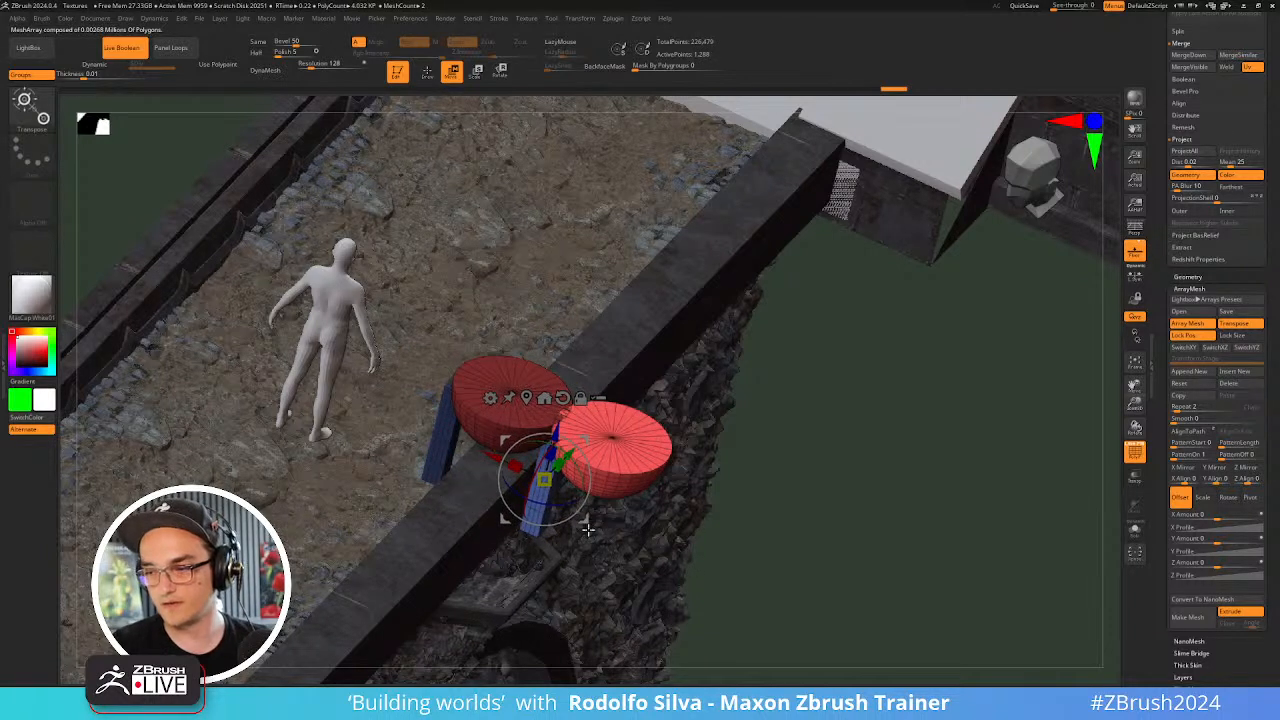
pyautogui.click(491, 397)
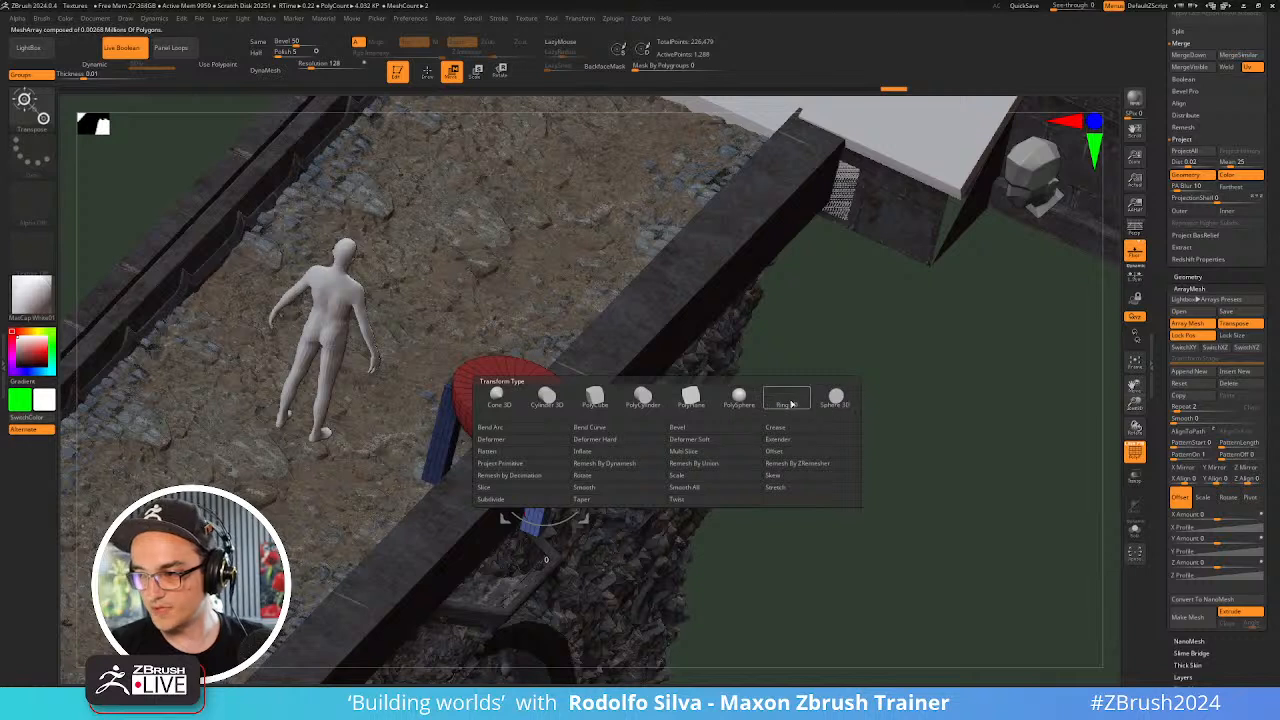
pyautogui.click(836, 400)
pyautogui.moveTo(552, 473); pyautogui.dragTo(343, 484)
pyautogui.moveTo(452, 384); pyautogui.dragTo(469, 314)
pyautogui.moveTo(406, 343); pyautogui.dragTo(466, 354)
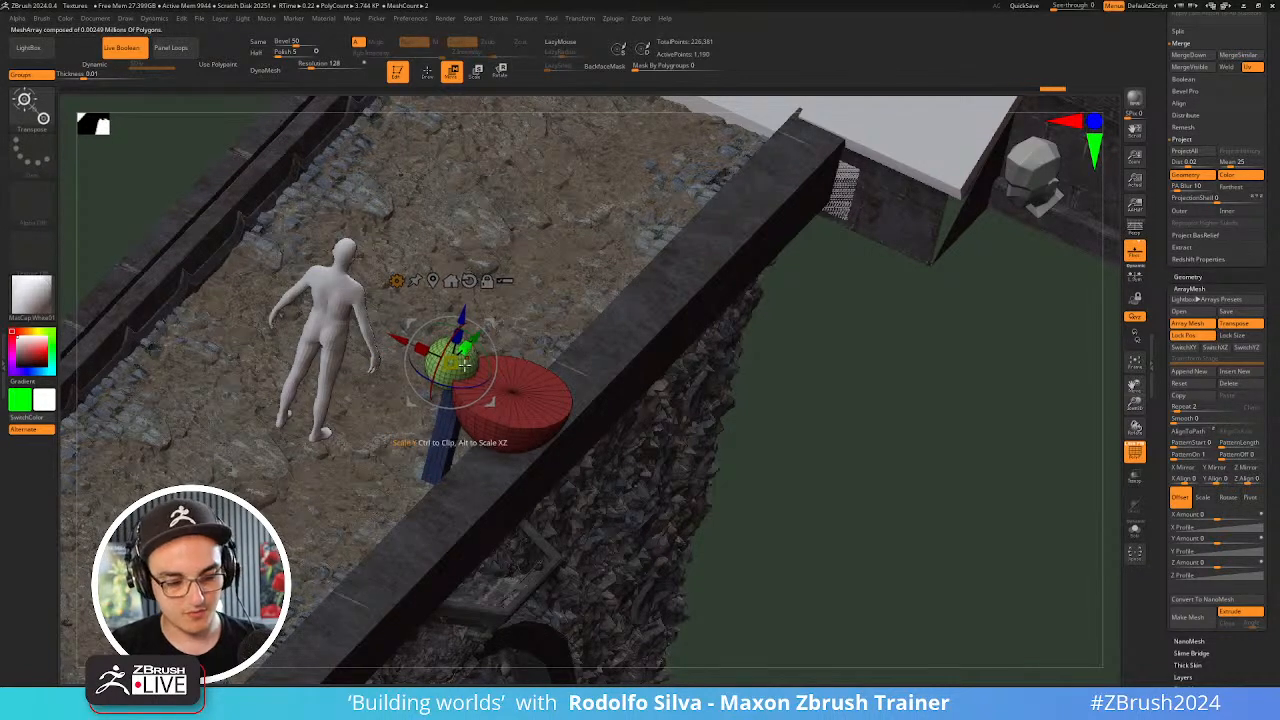
# - Isolate the brazier parts in a straight side view and save the project over Textures.ZPR
pyautogui.hotkey('ctrl', 'shift', 's')
pyautogui.keyDown('ctrl'); pyautogui.moveTo(627, 542); pyautogui.dragTo(572, 438, button='right'); pyautogui.keyUp('ctrl')
pyautogui.press('q')
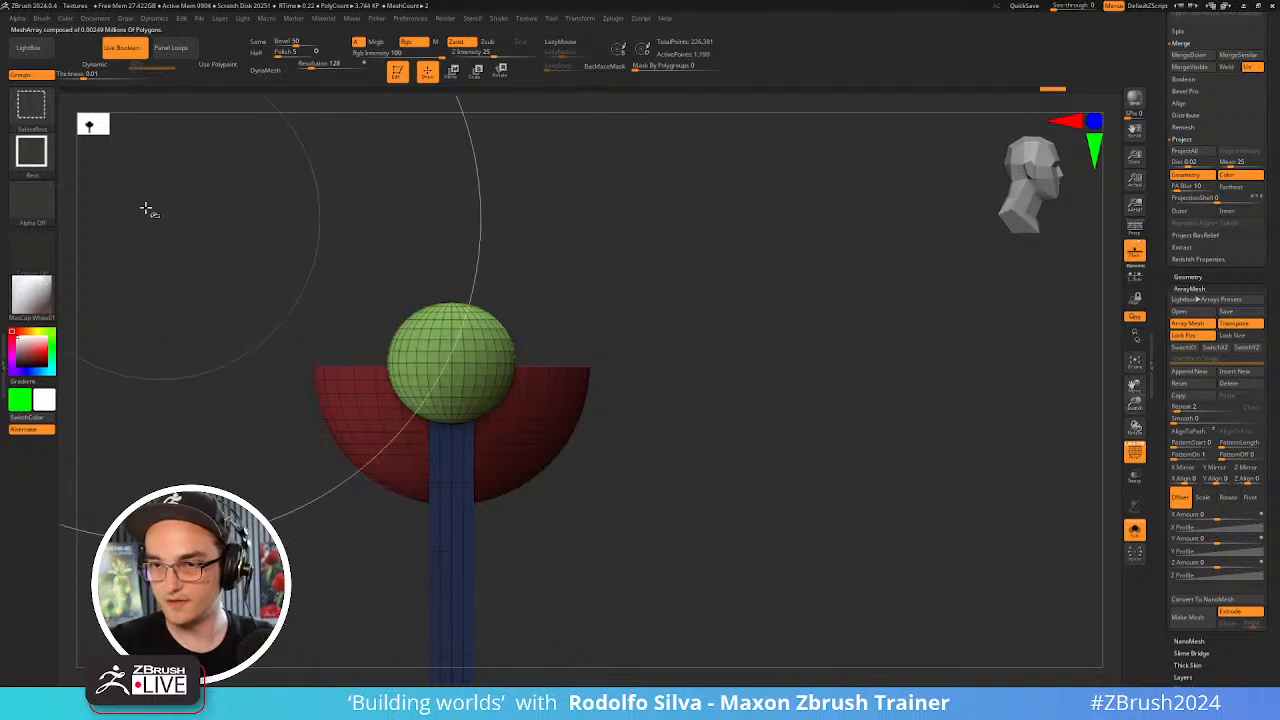
pyautogui.hotkey('ctrl', 's')
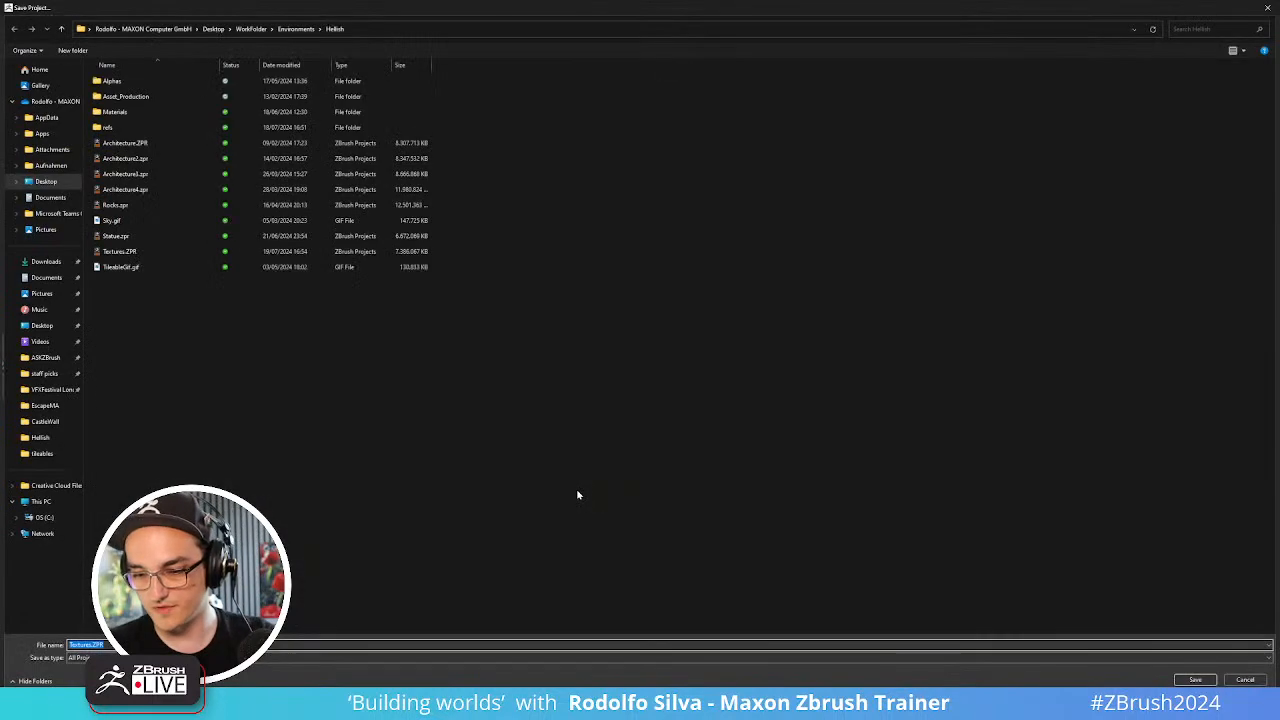
pyautogui.press('Return')
pyautogui.press('Return')
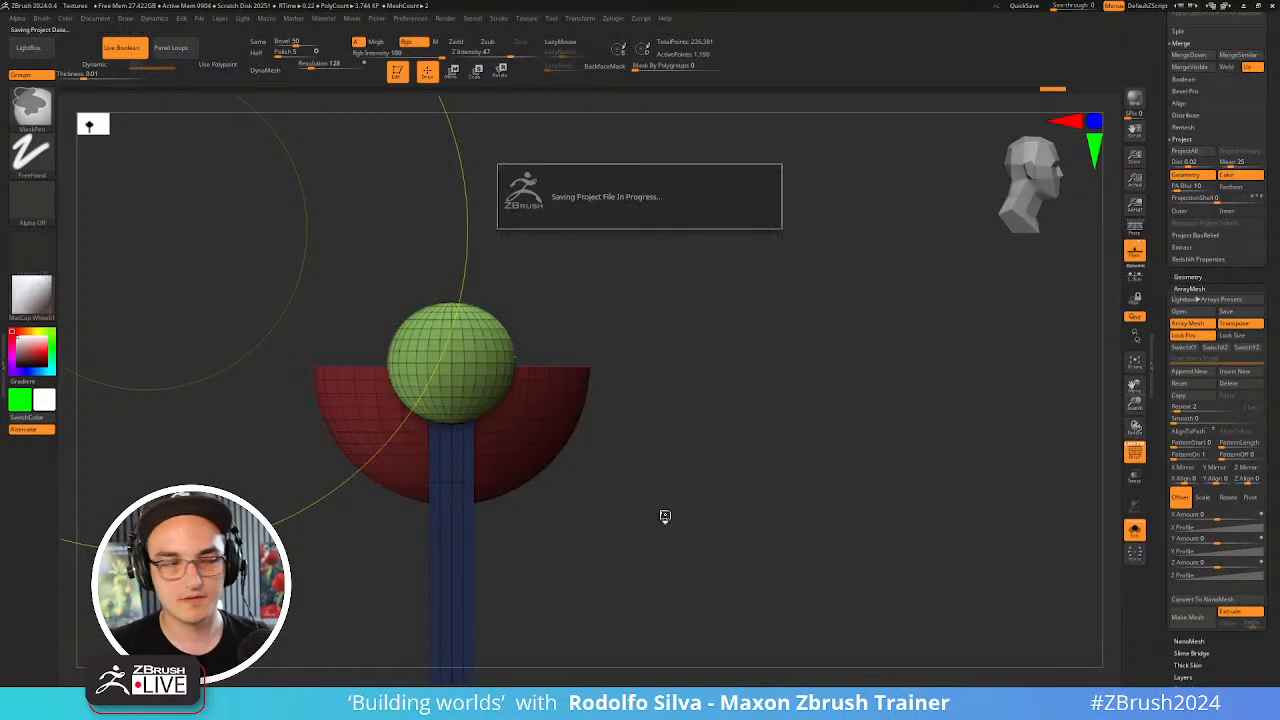
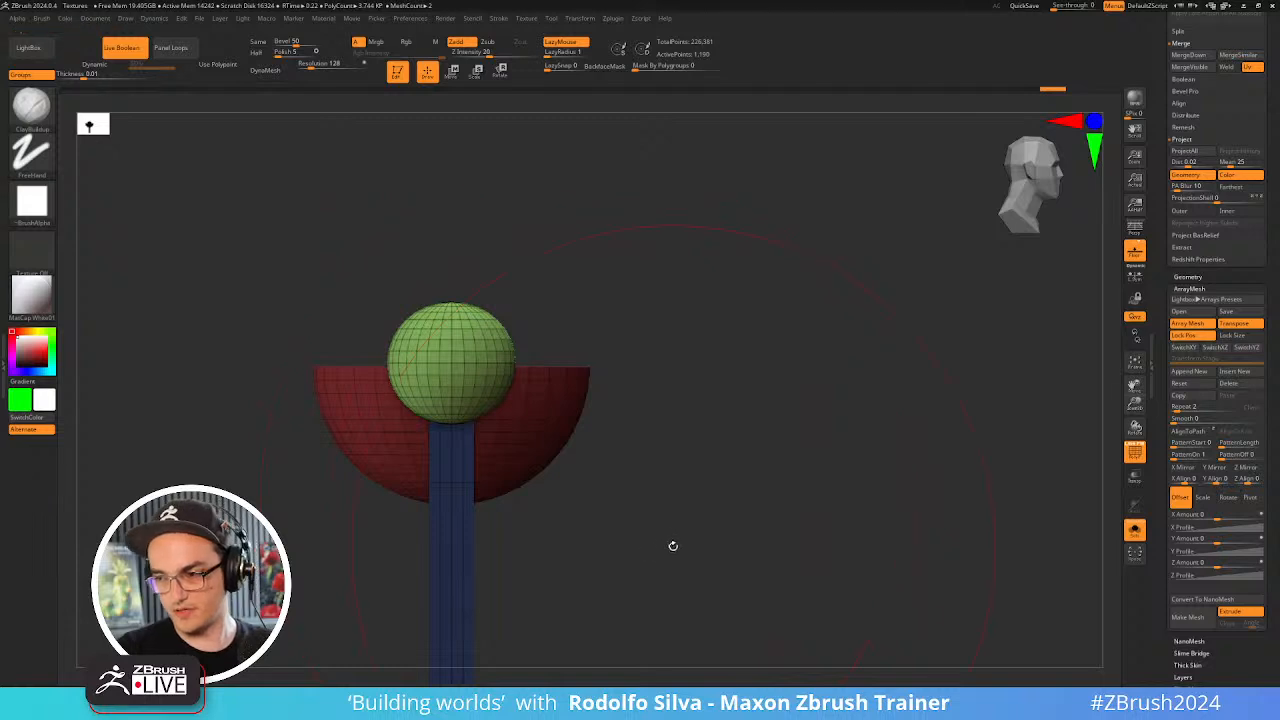
# - Cut both sides of the ball on top of the post flat with the KnifeCurve brush
pyautogui.moveTo(671, 543)
pyautogui.keyDown('shift'); pyautogui.mouseDown()
pyautogui.moveTo(680, 529)
pyautogui.moveTo(632, 358)
pyautogui.mouseUp(); pyautogui.keyUp('shift')
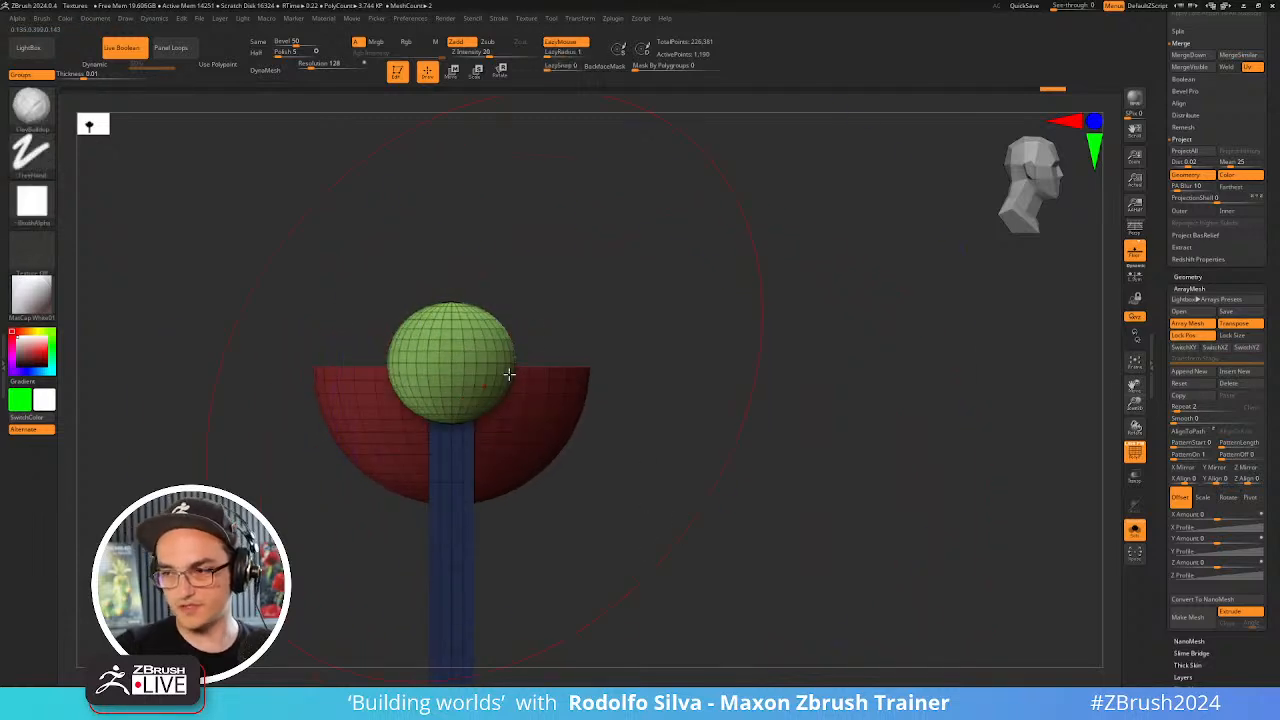
pyautogui.keyDown('ctrl'); pyautogui.keyDown('shift'); pyautogui.click(37, 117); pyautogui.keyUp('shift'); pyautogui.keyUp('ctrl')
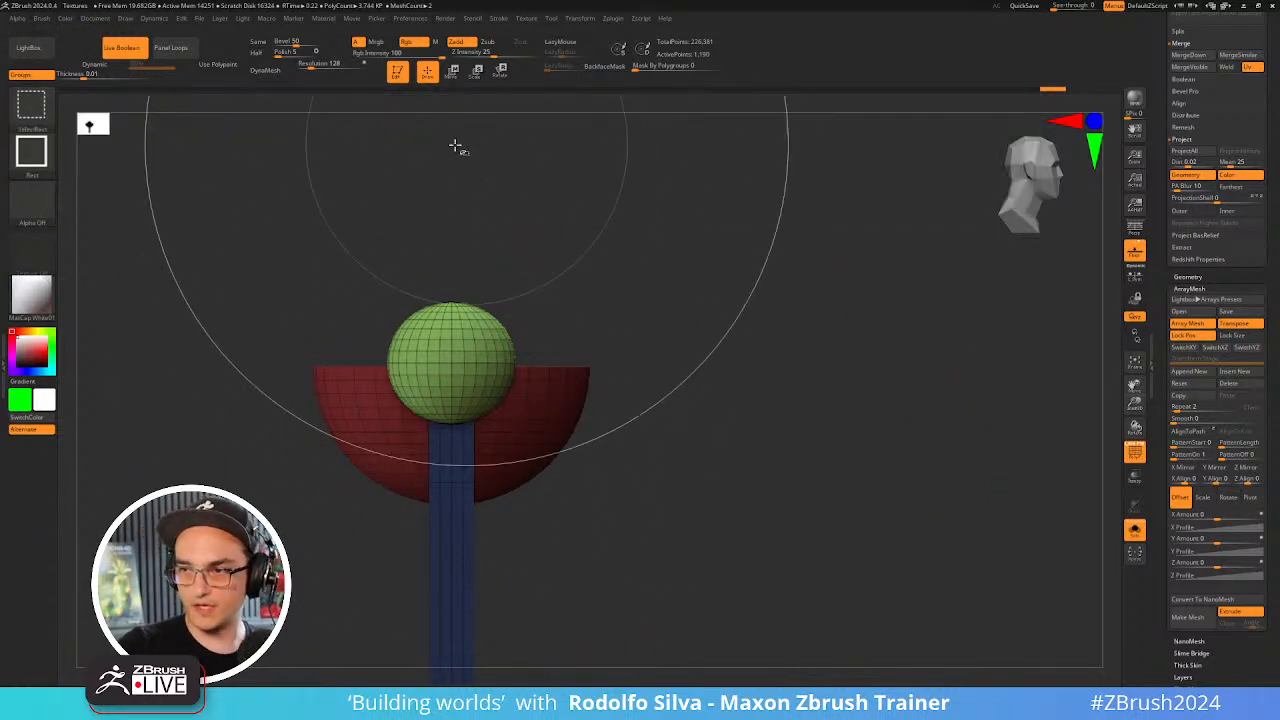
pyautogui.keyDown('ctrl'); pyautogui.keyDown('shift'); pyautogui.click(37, 117); pyautogui.keyUp('shift'); pyautogui.keyUp('ctrl')
pyautogui.keyDown('ctrl'); pyautogui.keyDown('shift'); pyautogui.click(38, 112); pyautogui.keyUp('shift'); pyautogui.keyUp('ctrl')
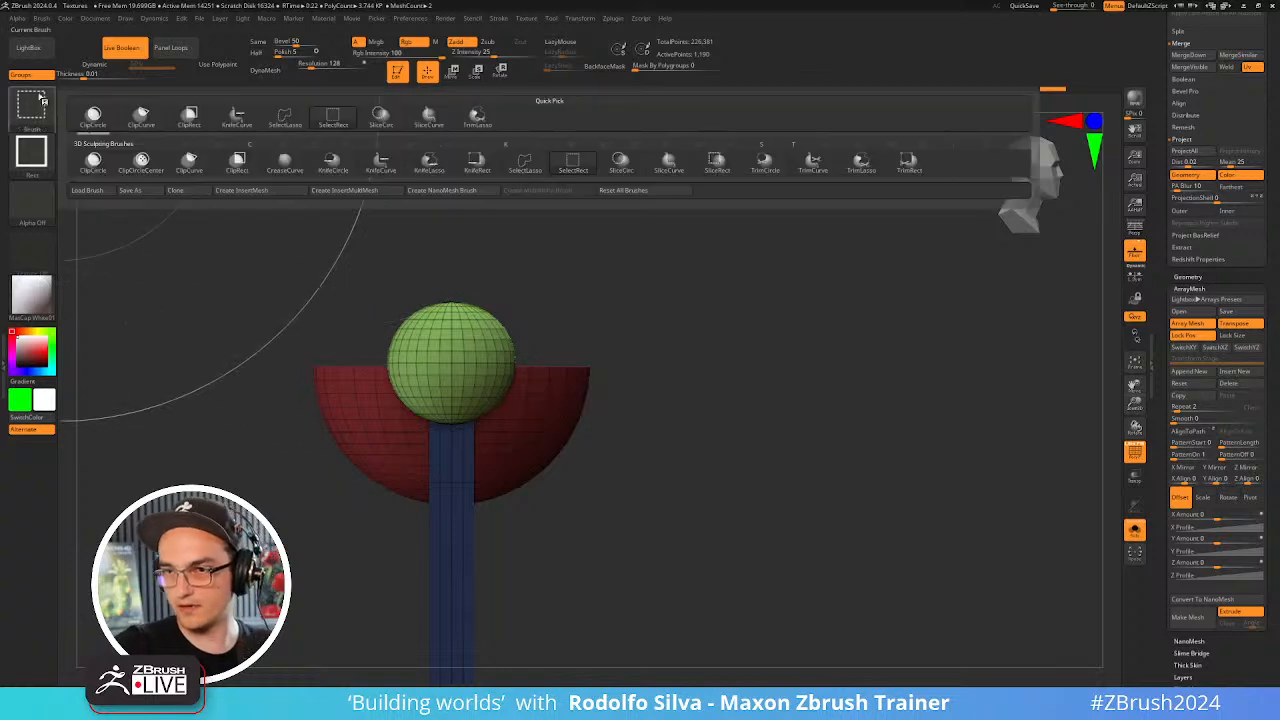
pyautogui.keyDown('ctrl'); pyautogui.keyDown('shift'); pyautogui.click(381, 164); pyautogui.keyUp('shift'); pyautogui.keyUp('ctrl')
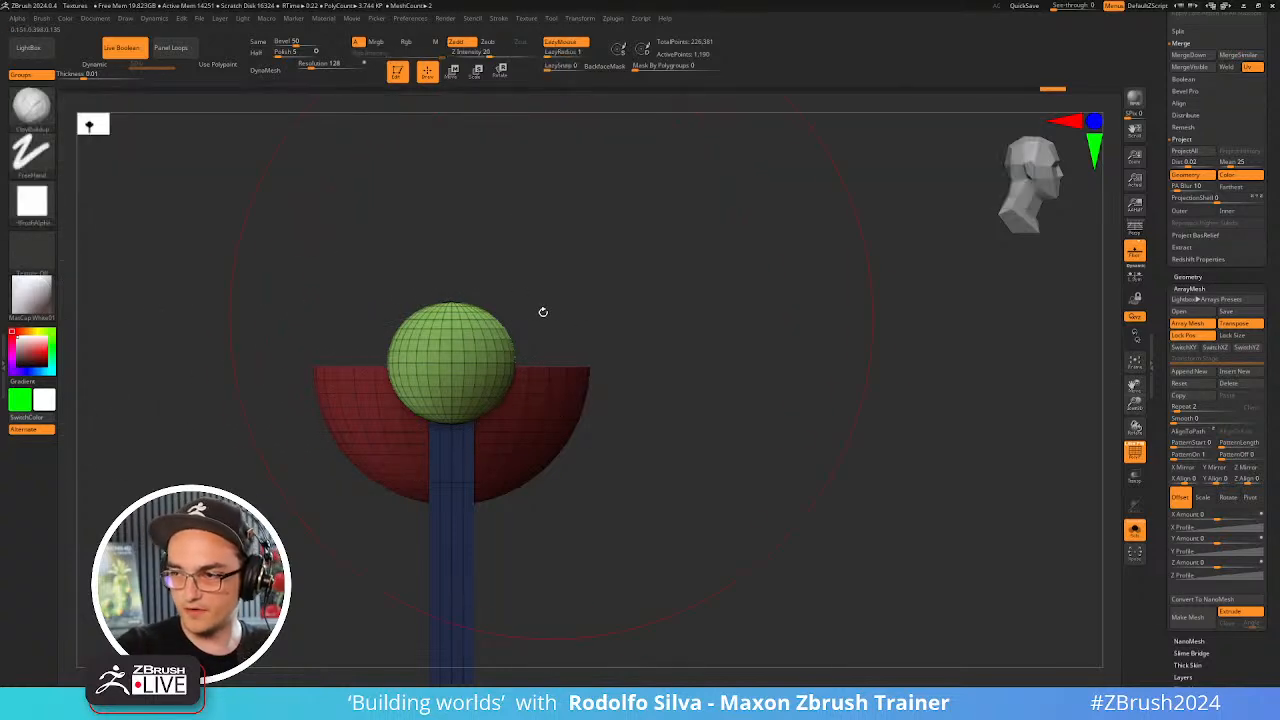
pyautogui.press('s')
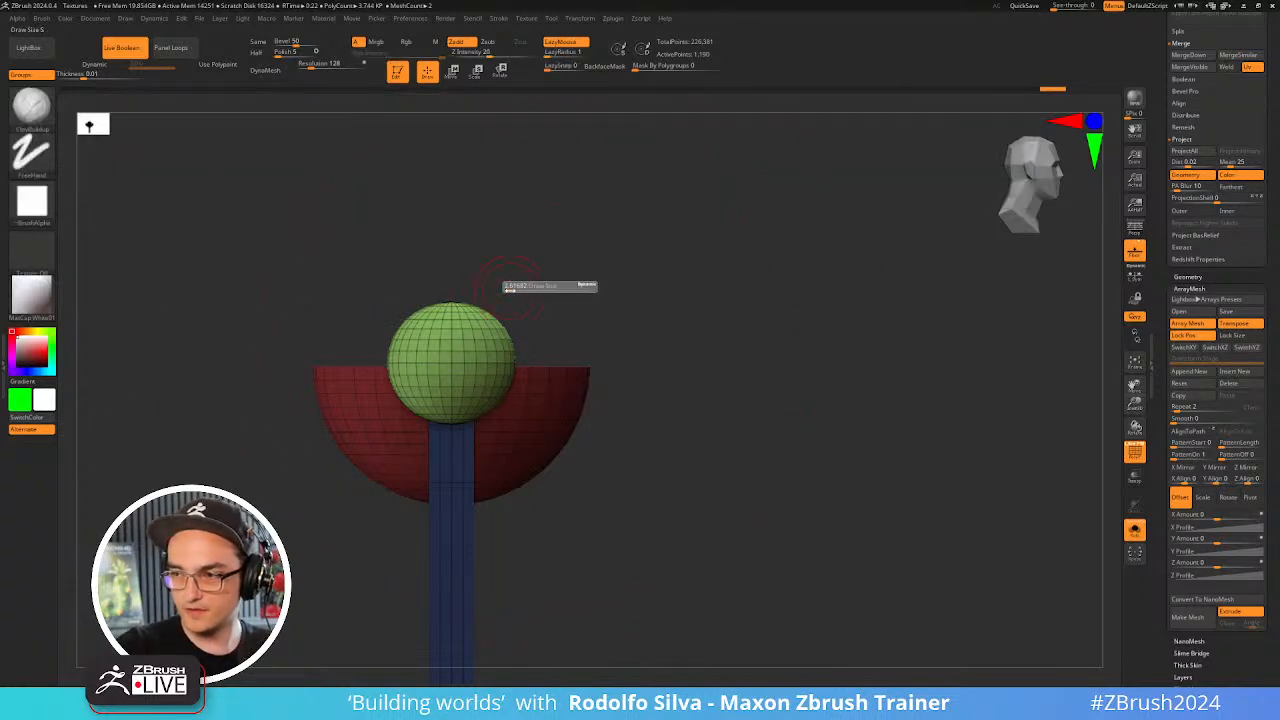
pyautogui.keyDown('ctrl'); pyautogui.keyDown('shift'); pyautogui.moveTo(495, 238); pyautogui.dragTo(505, 558); pyautogui.keyUp('shift'); pyautogui.keyUp('ctrl')
pyautogui.keyDown('ctrl'); pyautogui.keyDown('shift'); pyautogui.moveTo(405, 542); pyautogui.dragTo(400, 158); pyautogui.keyUp('shift'); pyautogui.keyUp('ctrl')
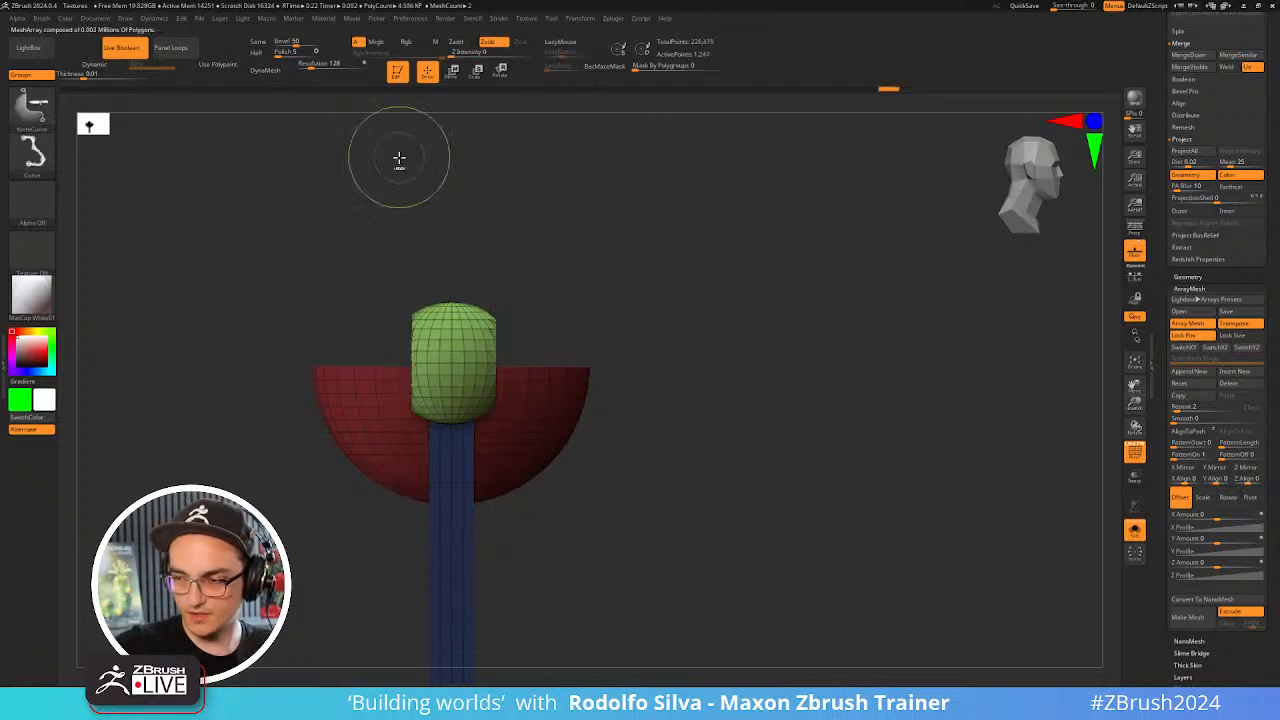
pyautogui.moveTo(603, 531)
pyautogui.mouseDown()
pyautogui.moveTo(623, 574)
pyautogui.moveTo(600, 480)
pyautogui.moveTo(609, 446)
pyautogui.mouseUp()
# - Clear the mask from the bowl and post
pyautogui.keyDown('ctrl'); pyautogui.keyDown('shift'); pyautogui.click(36, 120); pyautogui.keyUp('shift'); pyautogui.keyUp('ctrl')
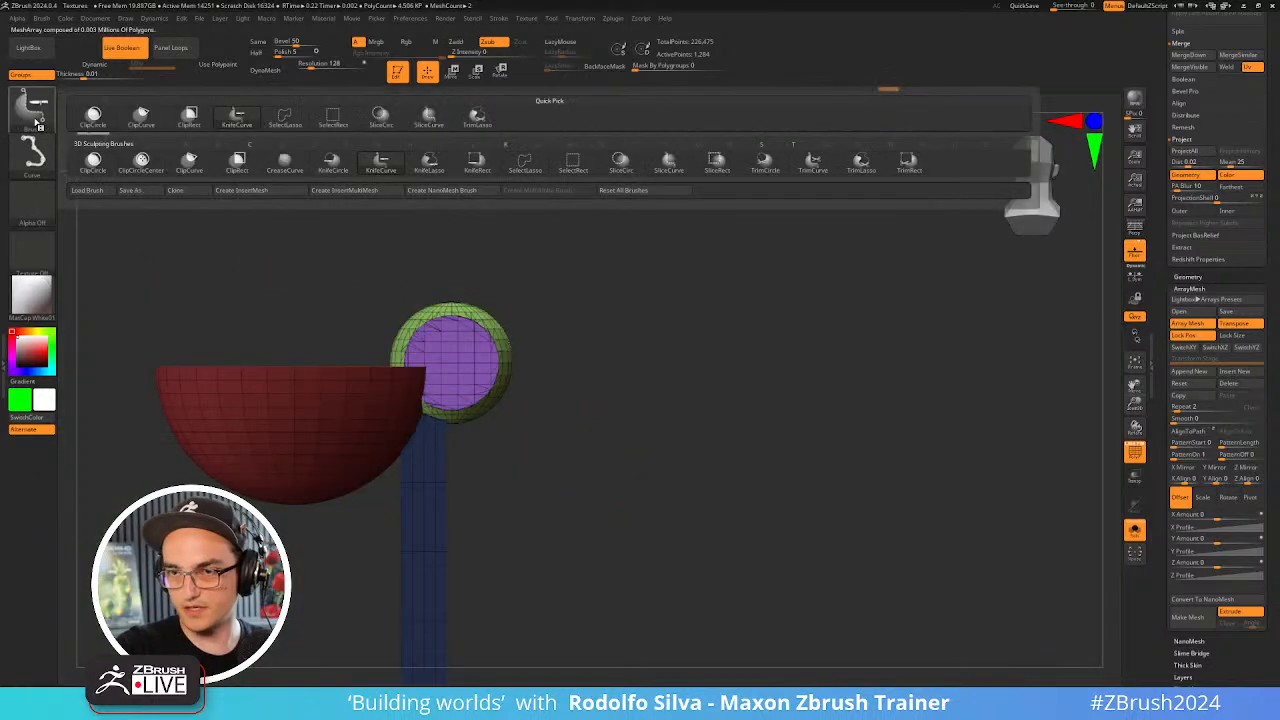
pyautogui.moveTo(660, 408); pyautogui.dragTo(564, 438)
pyautogui.moveTo(639, 453); pyautogui.dragTo(566, 478)
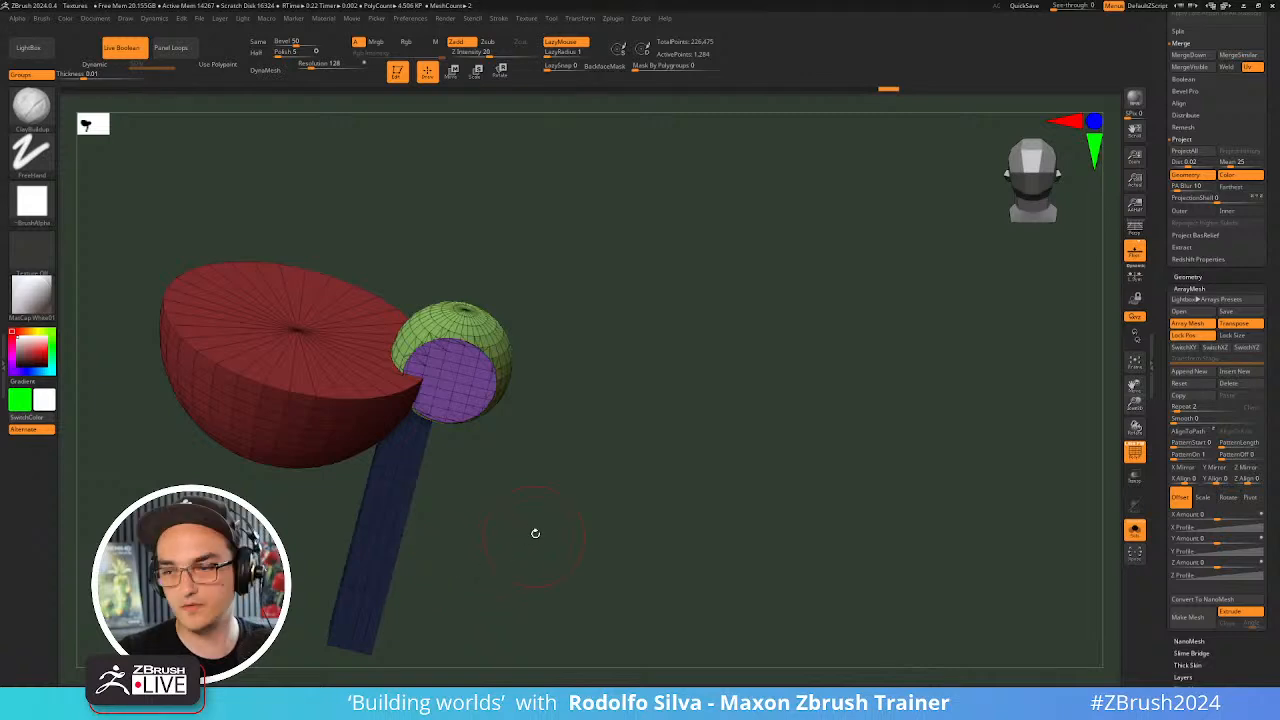
pyautogui.keyDown('alt'); pyautogui.moveTo(535, 533); pyautogui.dragTo(567, 491); pyautogui.keyUp('alt')
pyautogui.keyDown('ctrl'); pyautogui.moveTo(503, 436); pyautogui.dragTo(520, 452); pyautogui.keyUp('ctrl')
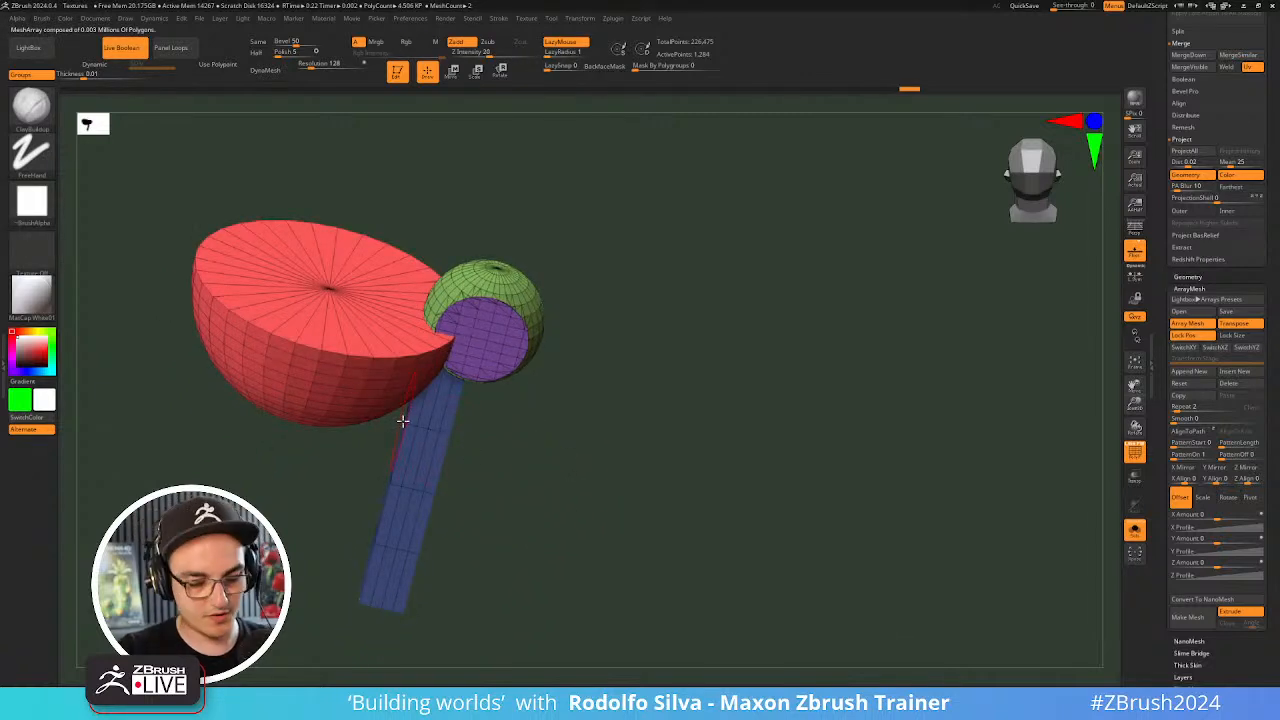
# - Inset the flat top face of the bowl using ZModeler's Inset action with the Flat Island target
pyautogui.press('b')
pyautogui.press('z')
pyautogui.press('m')
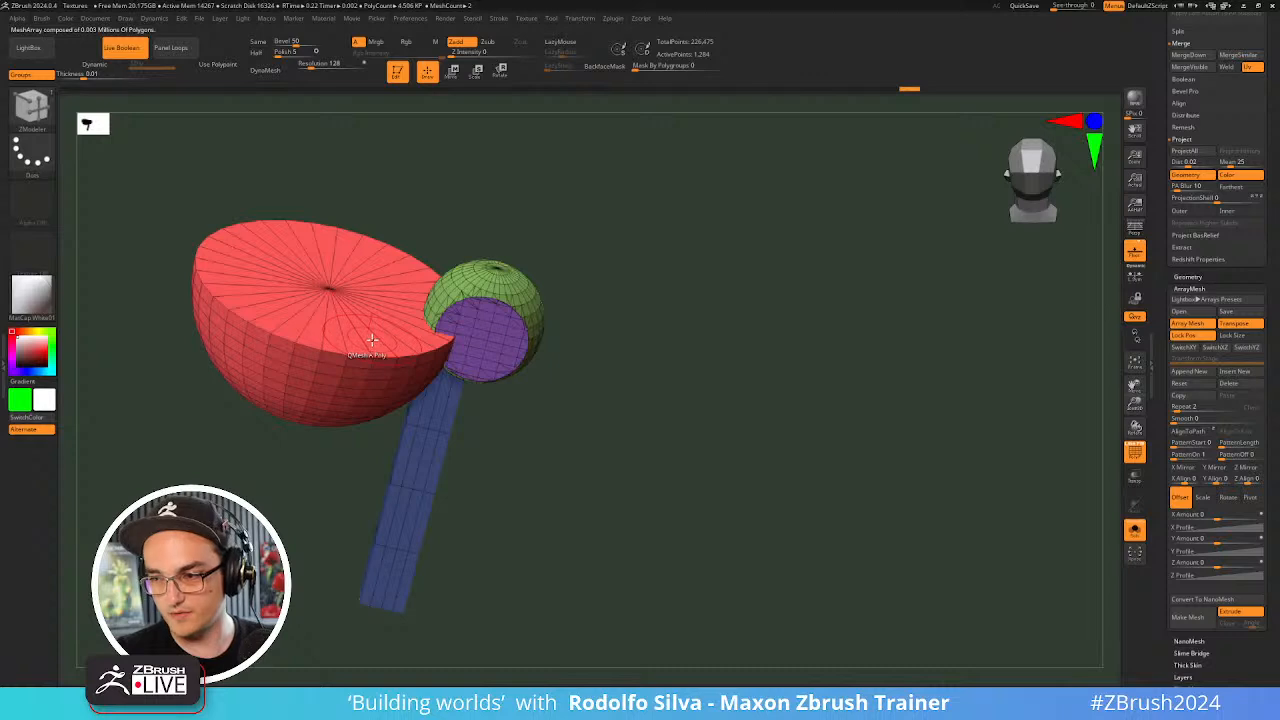
pyautogui.keyDown('ctrl'); pyautogui.keyDown('shift'); pyautogui.click(371, 340); pyautogui.keyUp('shift'); pyautogui.keyUp('ctrl')
pyautogui.press('space')
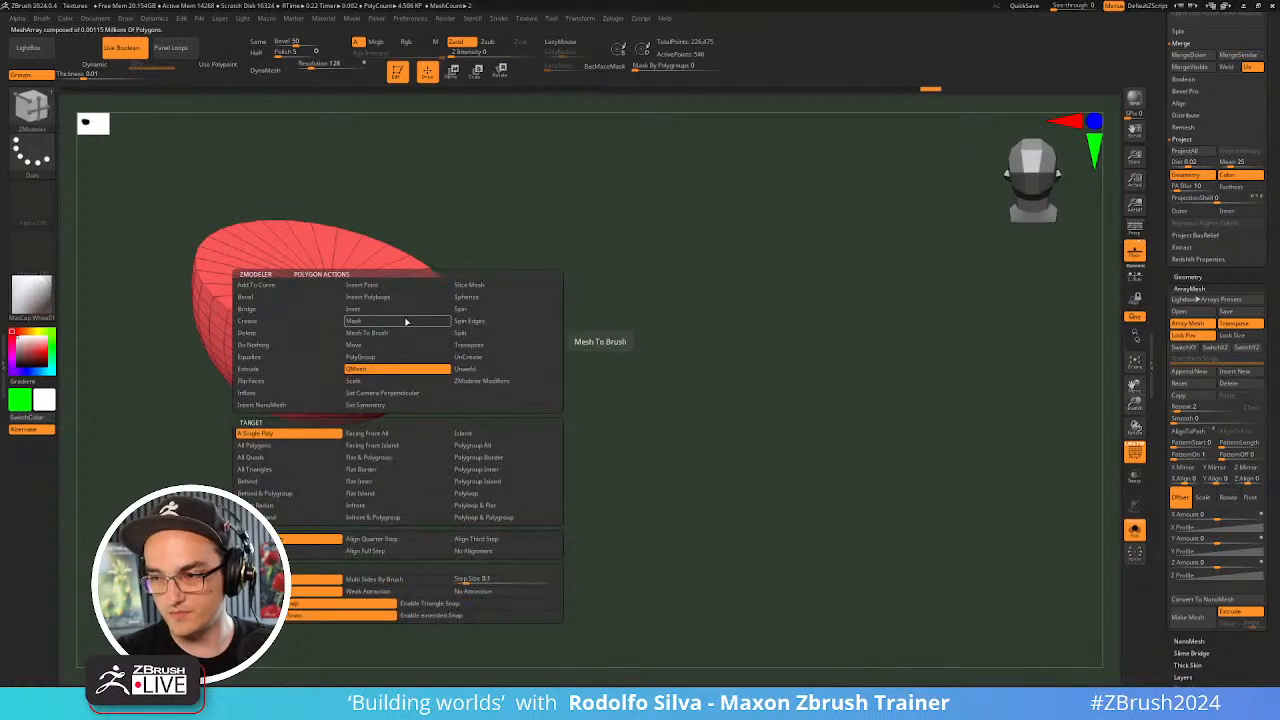
pyautogui.click(398, 309)
pyautogui.click(415, 494)
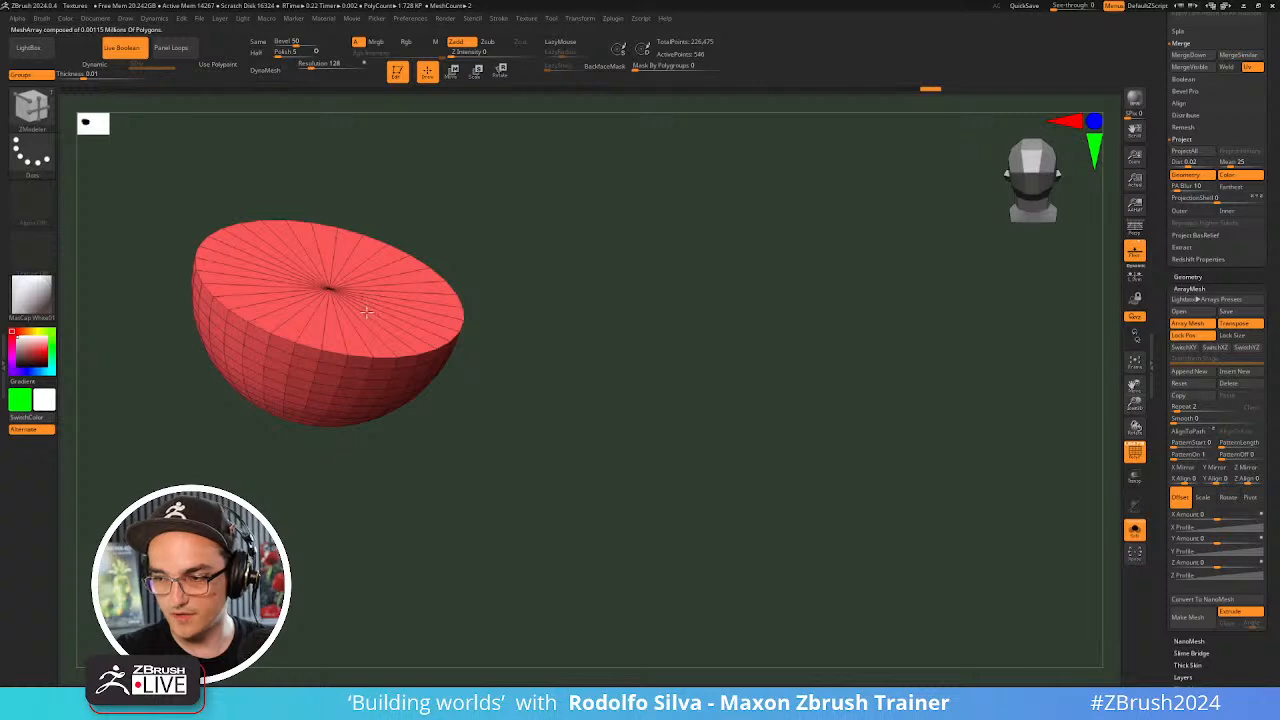
pyautogui.moveTo(463, 391); pyautogui.dragTo(526, 486)
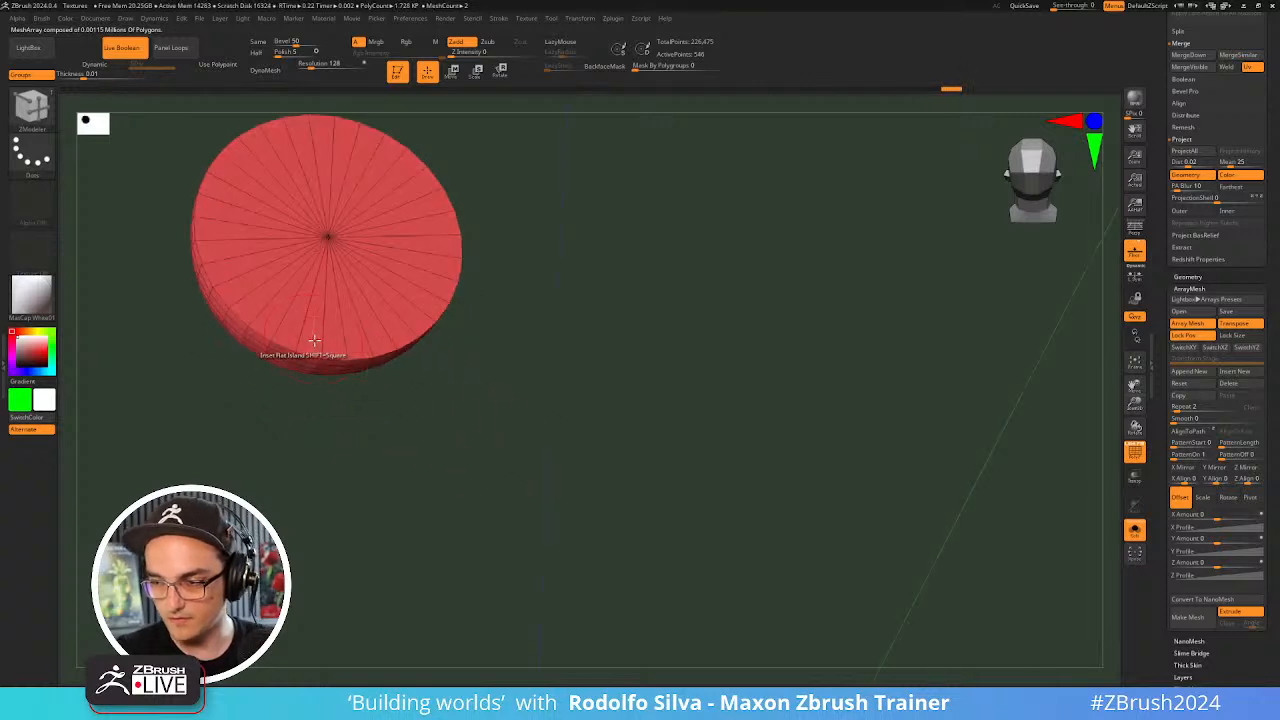
pyautogui.keyDown('ctrl'); pyautogui.keyDown('shift'); pyautogui.click(385, 428); pyautogui.keyUp('shift'); pyautogui.keyUp('ctrl')
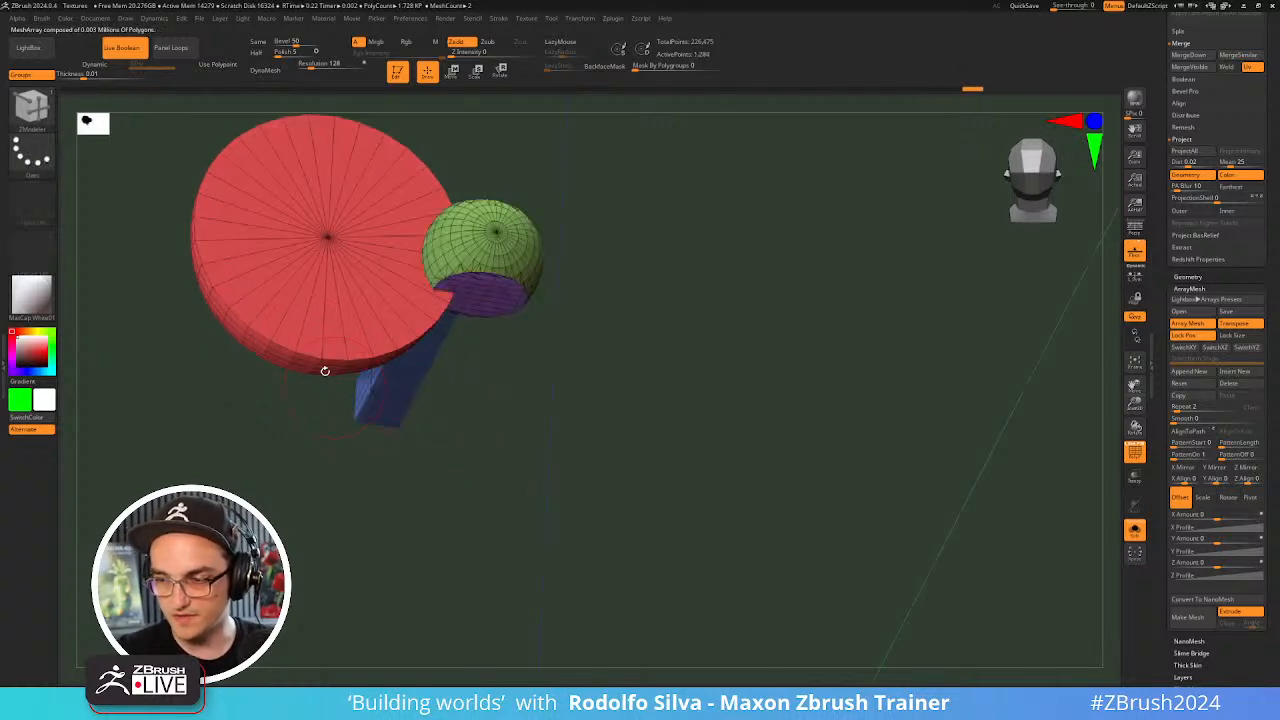
pyautogui.moveTo(268, 322); pyautogui.dragTo(283, 310)
# - Assign the ring of faces around the bowl's inset top its own polygroup with ZModeler
pyautogui.press('alt')
pyautogui.press('alt')
pyautogui.press('space')
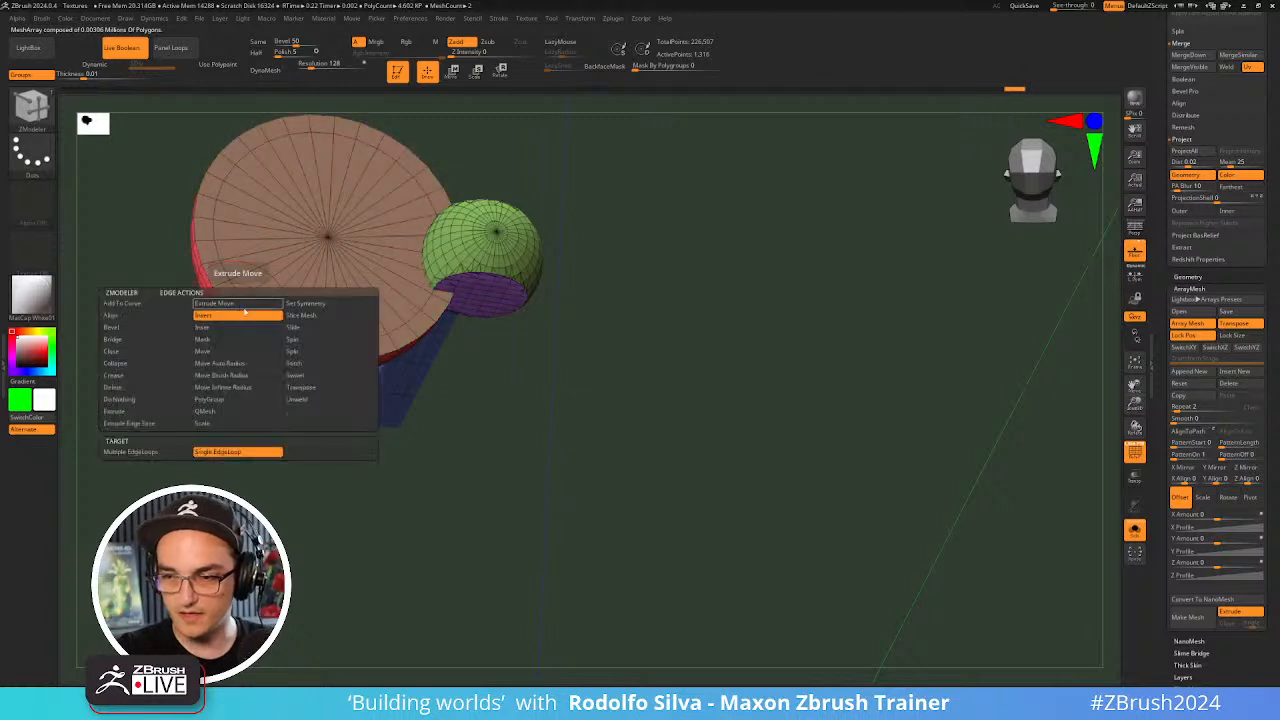
pyautogui.click(261, 404)
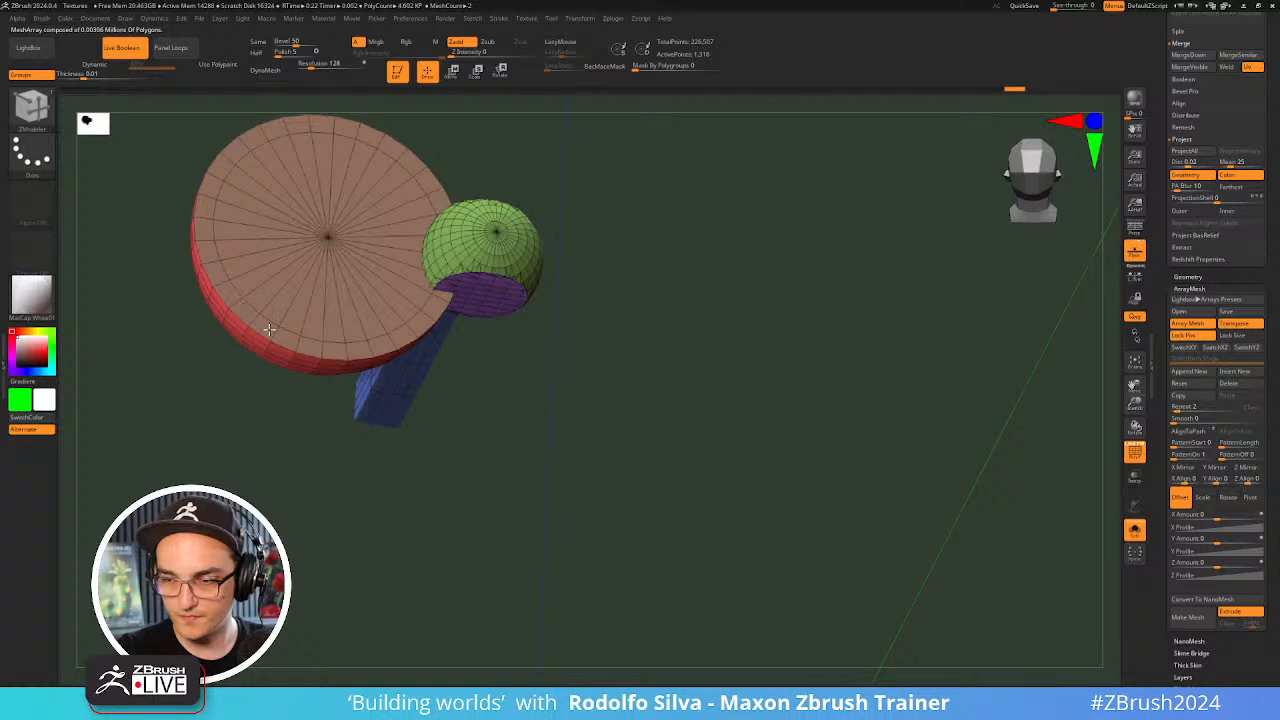
pyautogui.click(269, 329)
pyautogui.moveTo(449, 518); pyautogui.dragTo(457, 514)
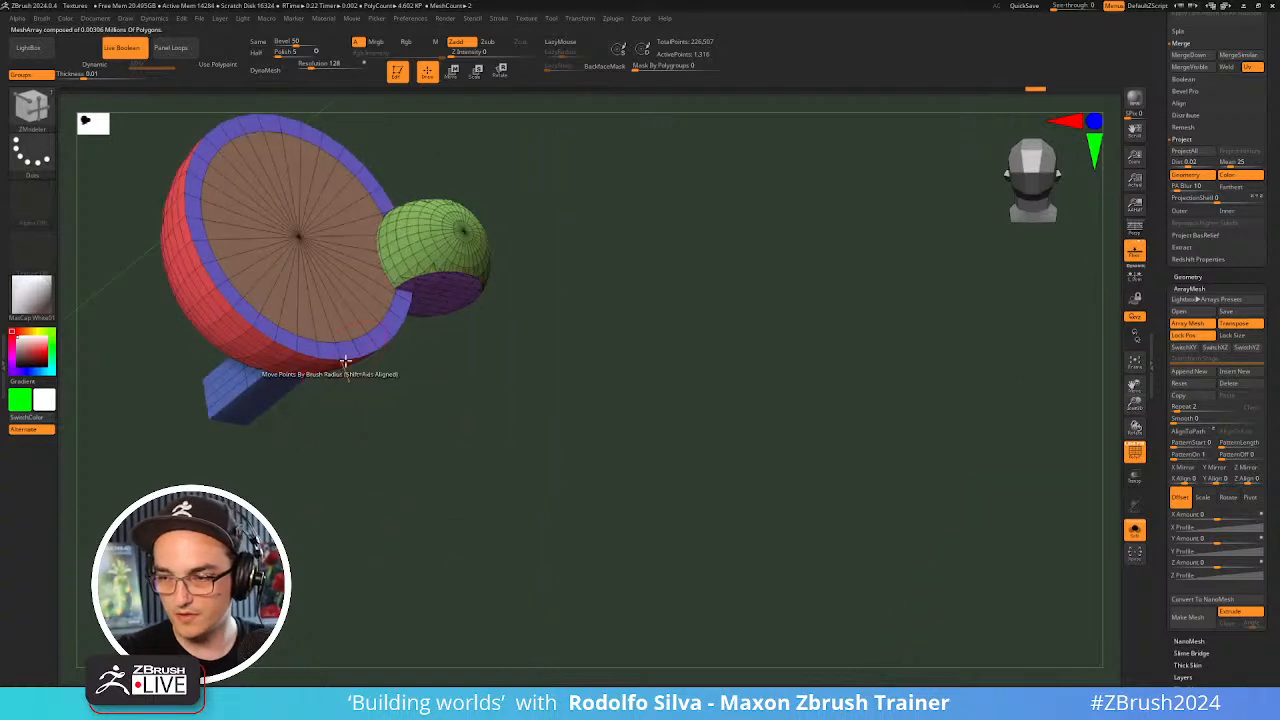
# - Switch the visibility brush to SelectRect and check the brazier without the bowl's top faces
pyautogui.keyDown('ctrl'); pyautogui.keyDown('shift'); pyautogui.click(286, 314); pyautogui.keyUp('shift'); pyautogui.keyUp('ctrl')
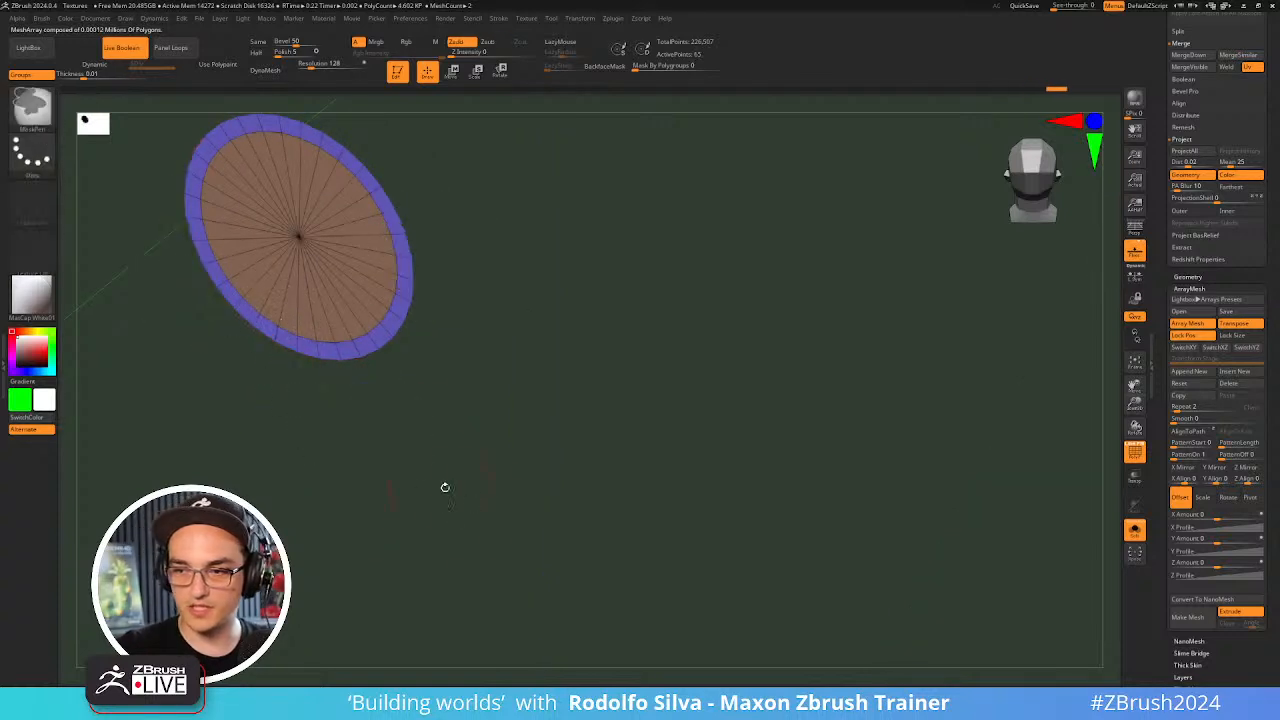
pyautogui.keyDown('ctrl'); pyautogui.keyDown('shift'); pyautogui.click(32, 108); pyautogui.keyUp('shift'); pyautogui.keyUp('ctrl')
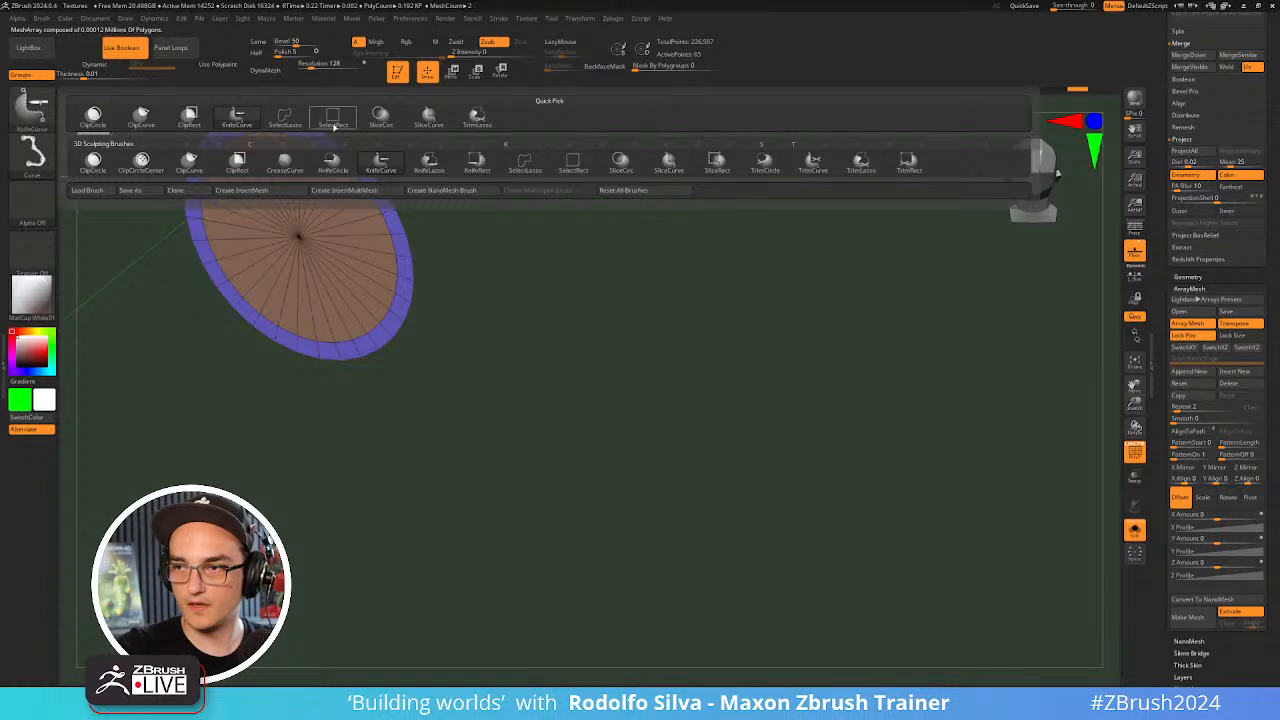
pyautogui.keyDown('ctrl'); pyautogui.keyDown('shift'); pyautogui.click(334, 120); pyautogui.keyUp('shift'); pyautogui.keyUp('ctrl')
pyautogui.moveTo(568, 466)
pyautogui.keyDown('ctrl'); pyautogui.keyDown('shift'); pyautogui.mouseDown()
pyautogui.moveTo(530, 515)
pyautogui.moveTo(522, 491)
pyautogui.mouseUp(); pyautogui.keyUp('shift'); pyautogui.keyUp('ctrl')
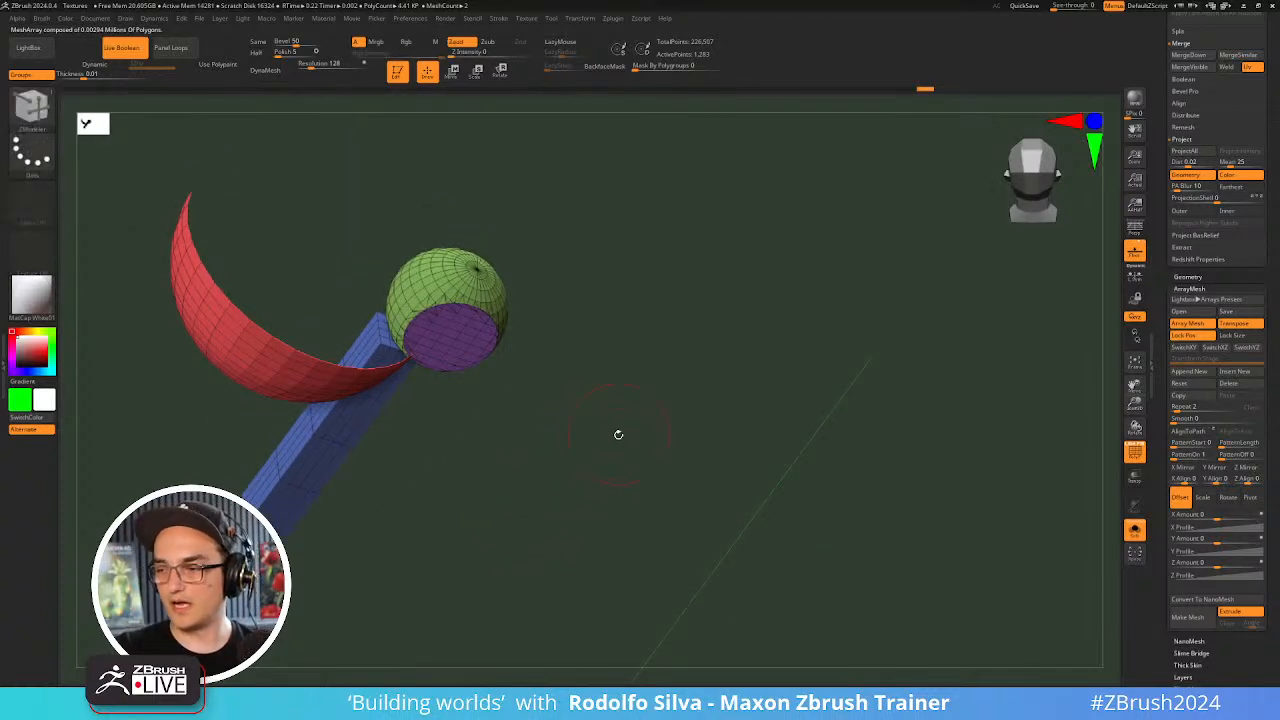
pyautogui.moveTo(617, 434); pyautogui.dragTo(394, 405)
pyautogui.keyDown('ctrl'); pyautogui.keyDown('shift'); pyautogui.click(515, 438); pyautogui.keyUp('shift'); pyautogui.keyUp('ctrl')
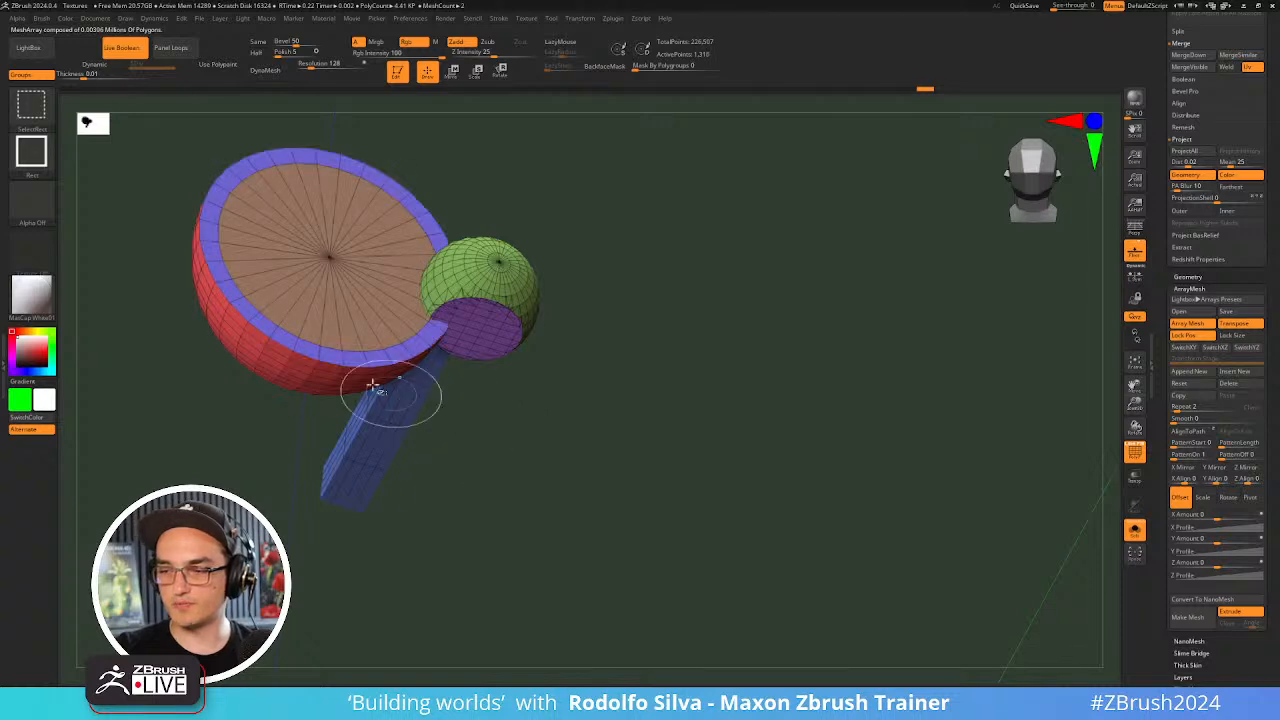
# - Hide the whole bowl and split it from the post and ball into a separate subtool
pyautogui.keyDown('ctrl'); pyautogui.keyDown('shift'); pyautogui.click(323, 363); pyautogui.keyUp('shift'); pyautogui.keyUp('ctrl')
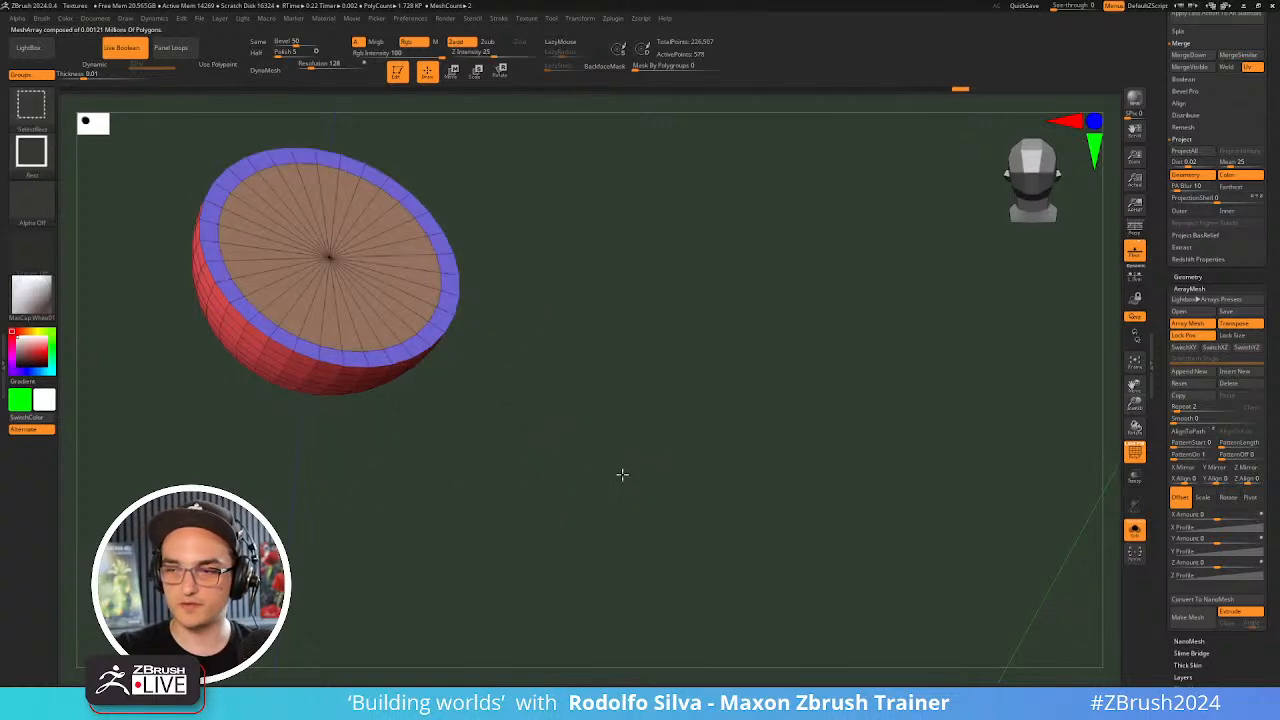
pyautogui.keyDown('ctrl'); pyautogui.keyDown('shift'); pyautogui.moveTo(620, 471); pyautogui.dragTo(620, 491); pyautogui.keyUp('shift'); pyautogui.keyUp('ctrl')
pyautogui.click(1188, 277)
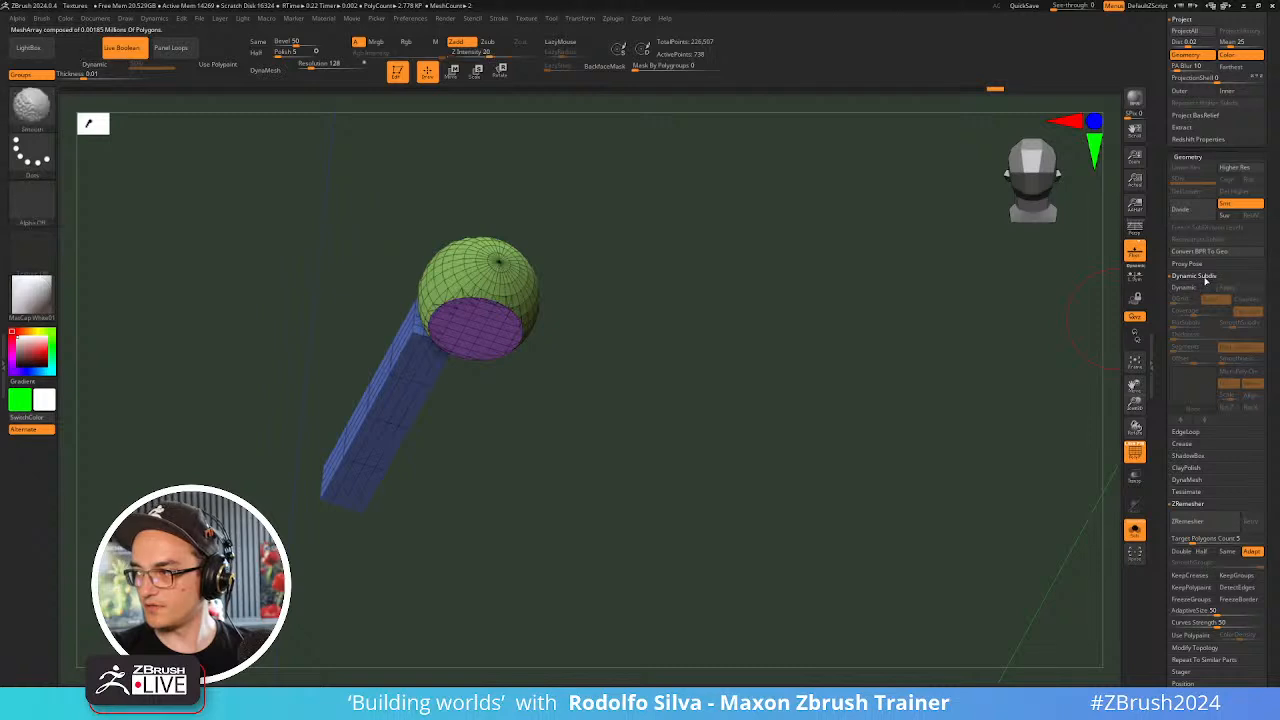
pyautogui.click(1194, 276)
pyautogui.click(1218, 504)
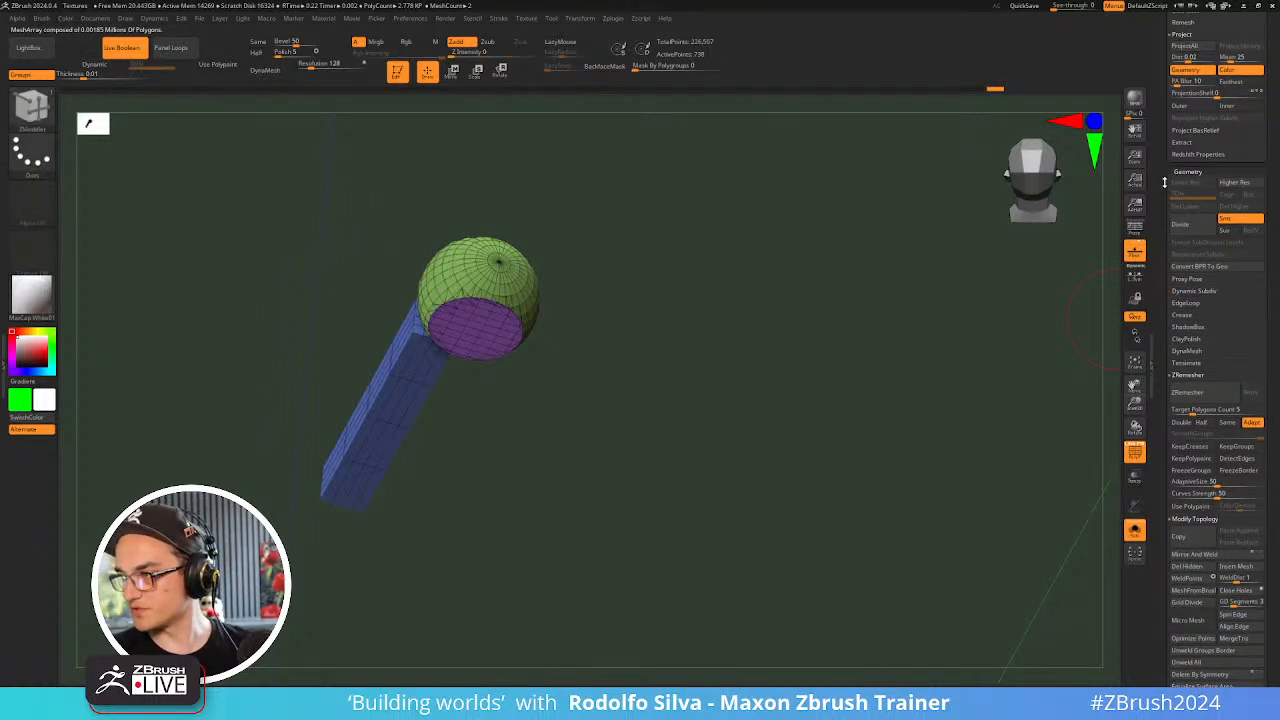
pyautogui.scroll(5, 1188, 158)
pyautogui.click(1181, 245)
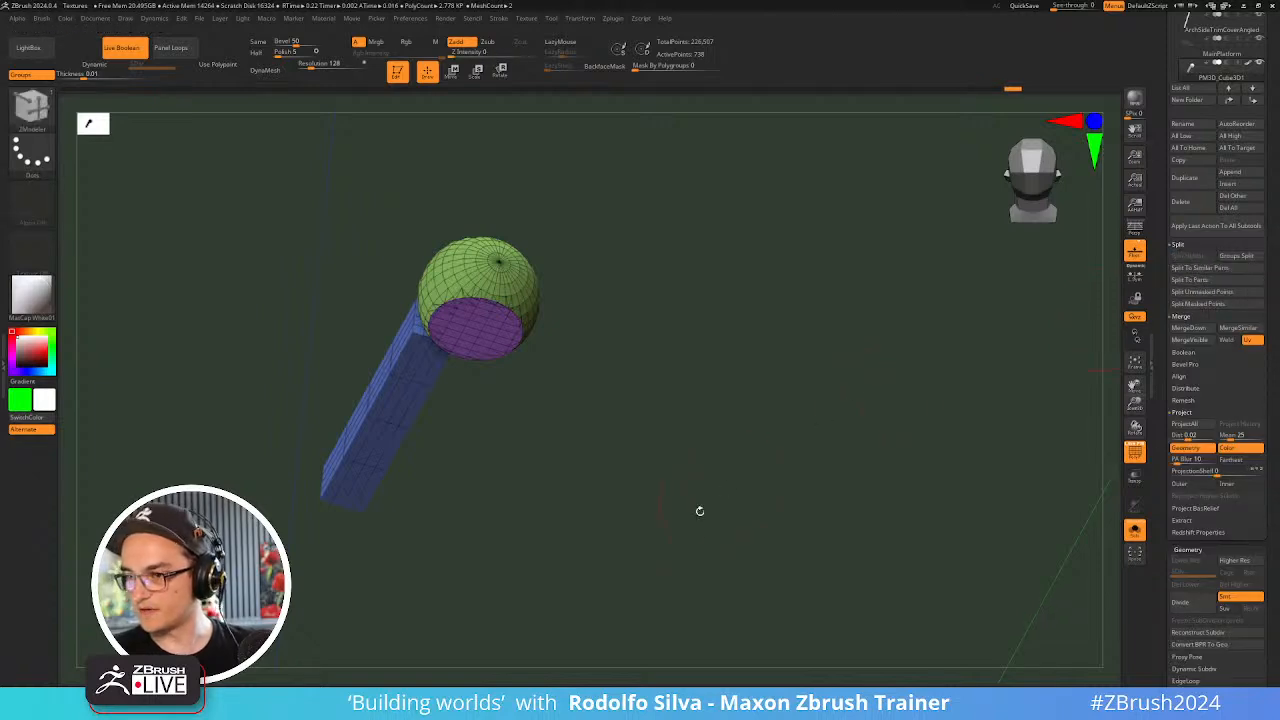
pyautogui.click(522, 550)
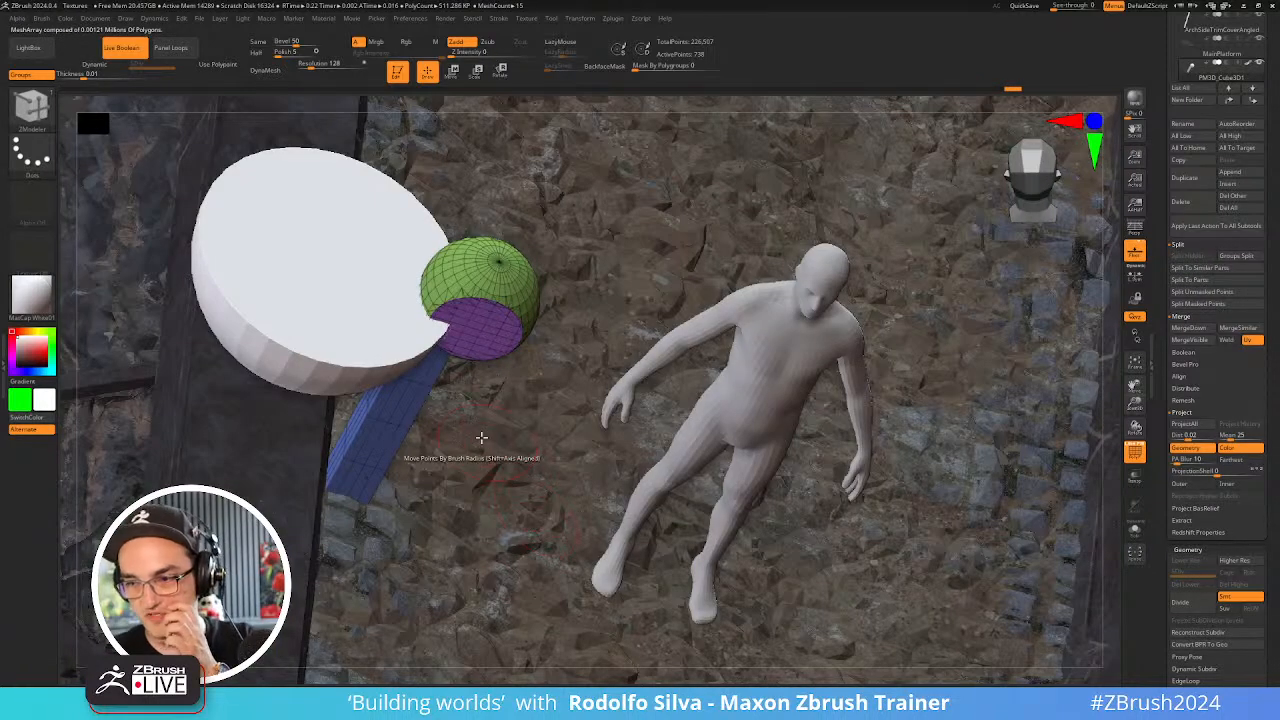
# - Make the bowl subtool active and hide its top faces and rim, leaving only the outer shell shown
pyautogui.keyDown('alt'); pyautogui.click(373, 355); pyautogui.keyUp('alt')
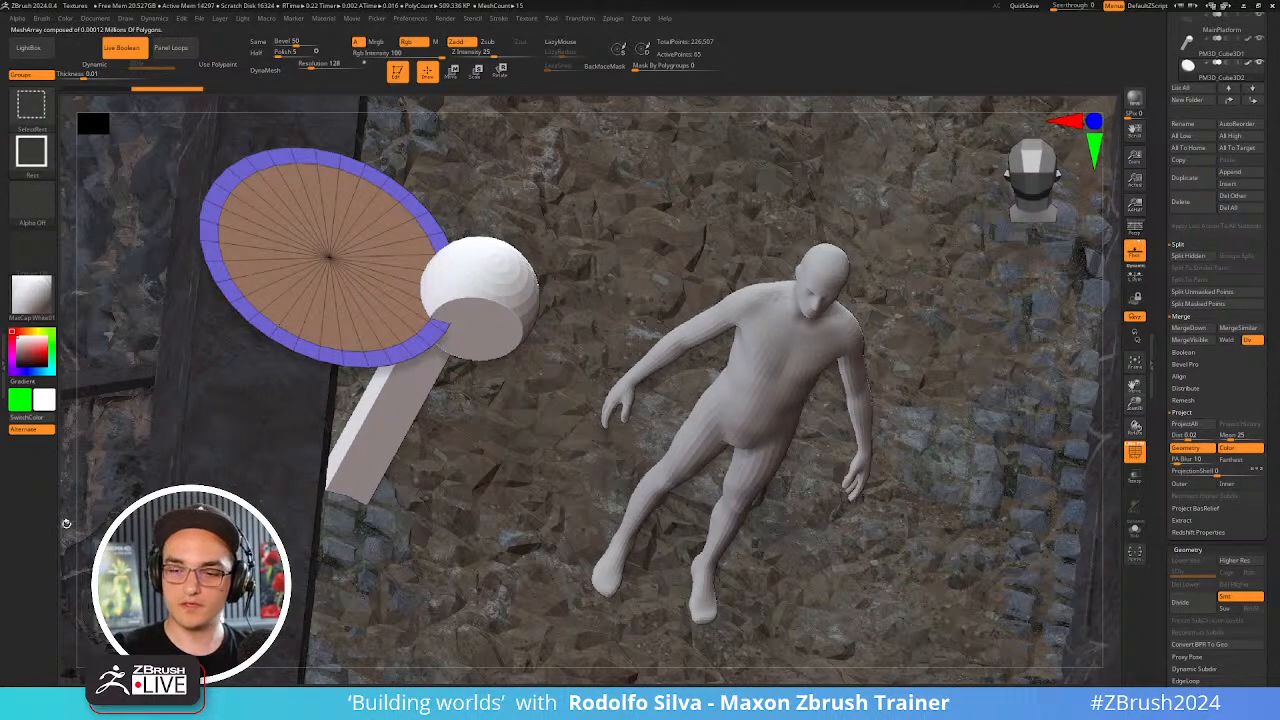
pyautogui.keyDown('ctrl'); pyautogui.keyDown('shift'); pyautogui.click(270, 381); pyautogui.keyUp('shift'); pyautogui.keyUp('ctrl')
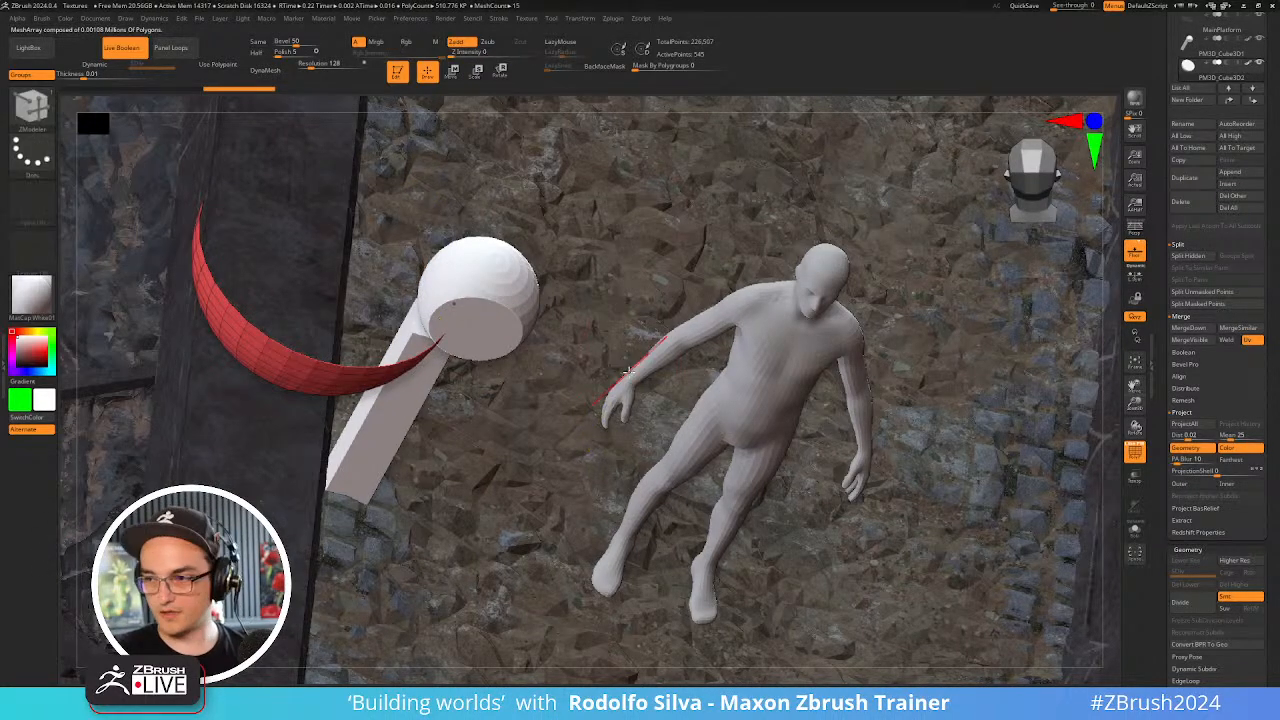
pyautogui.moveTo(1165, 265); pyautogui.dragTo(1167, 129)
# - Restore the custom user interface layout
pyautogui.click(410, 18)
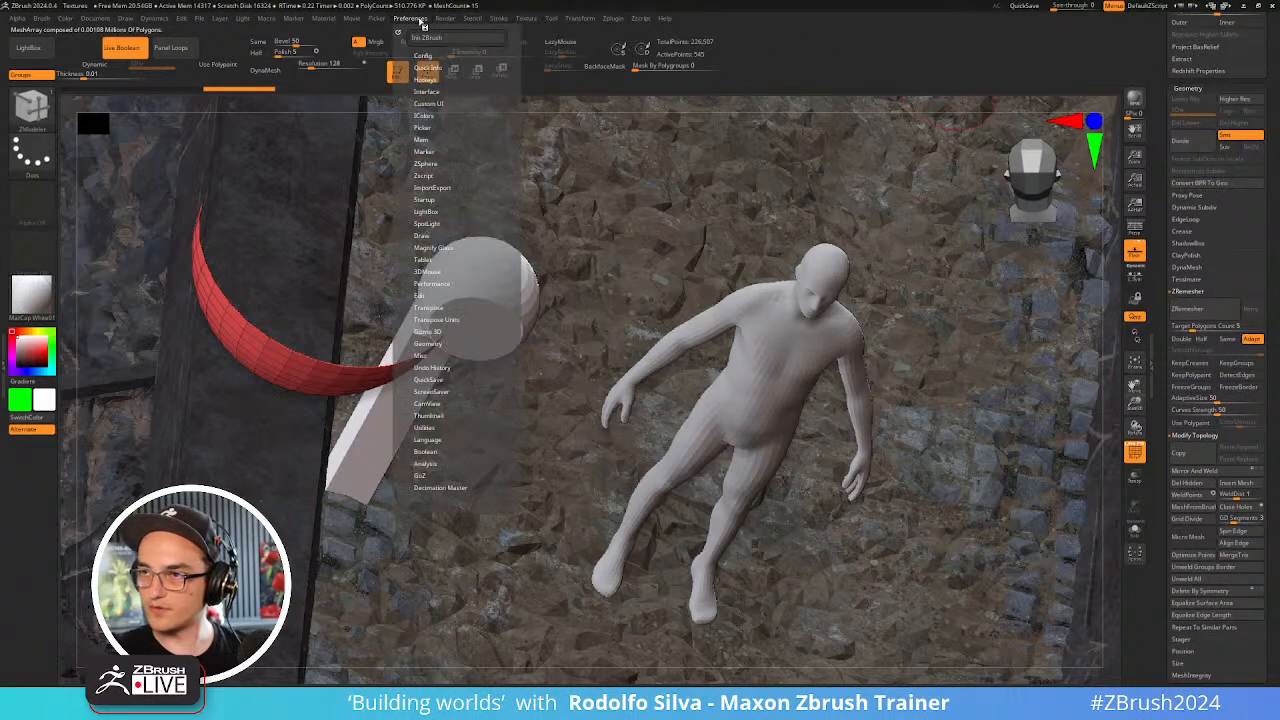
pyautogui.click(445, 55)
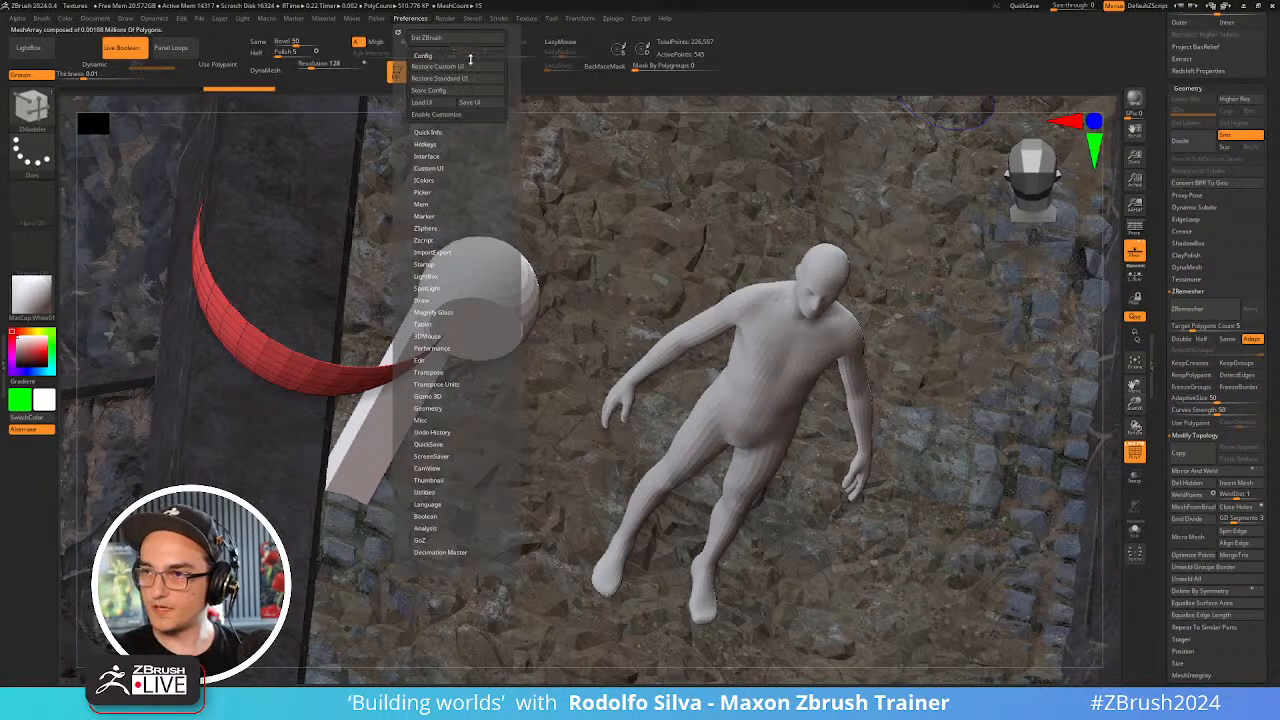
pyautogui.click(466, 66)
# - Delete the bowl's hidden top faces and rim so only its outer shell remains in the mesh
pyautogui.moveTo(1166, 262); pyautogui.dragTo(1125, 163)
pyautogui.hotkey('ctrl', 'd')
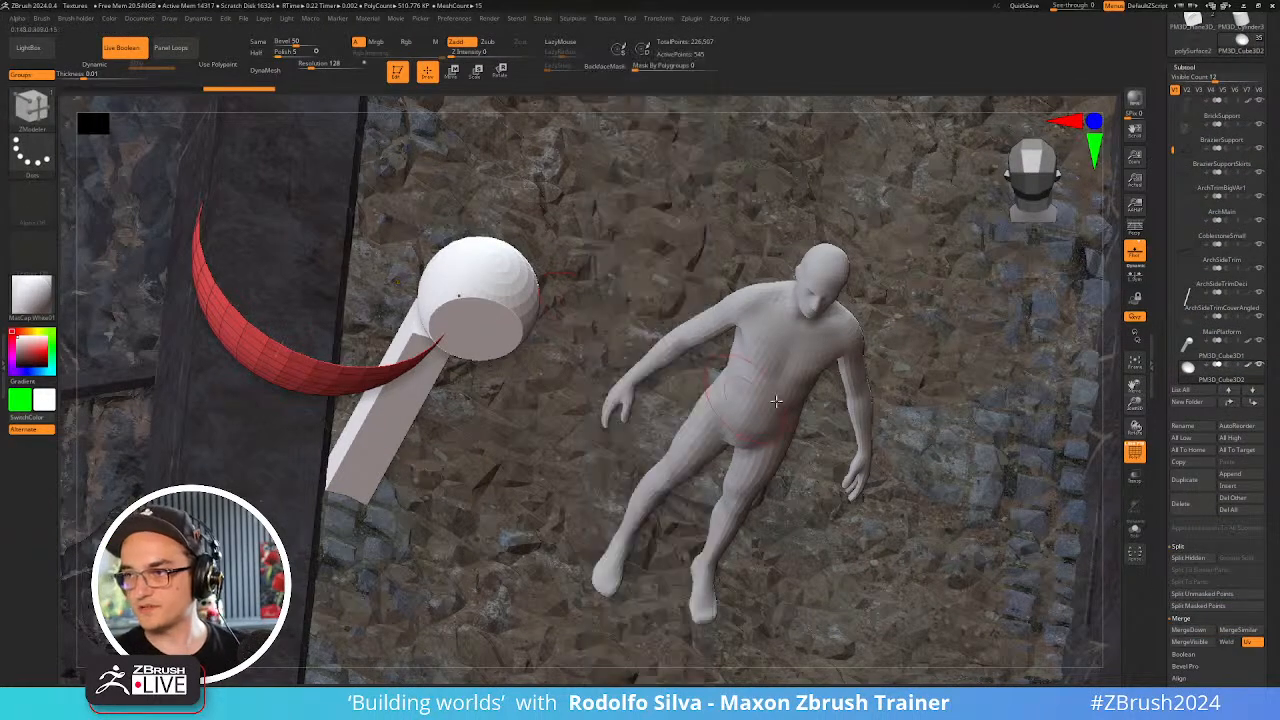
pyautogui.moveTo(1160, 343); pyautogui.dragTo(1158, 302)
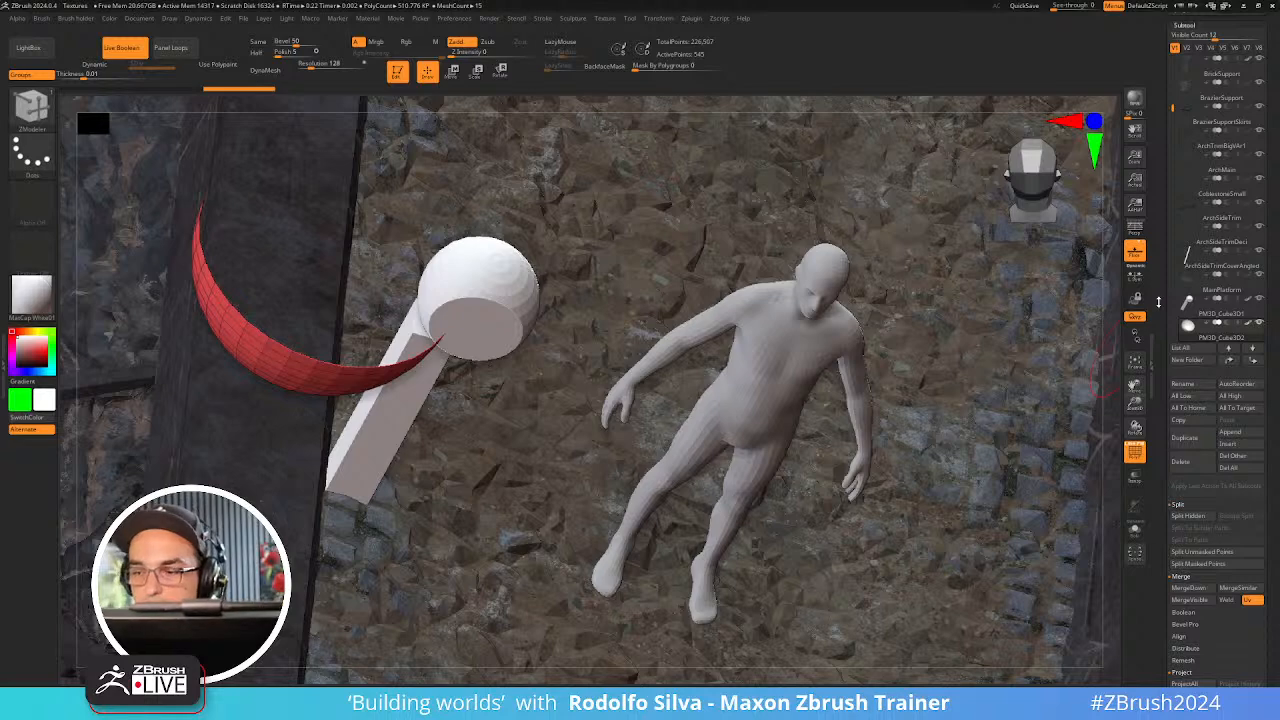
pyautogui.moveTo(1161, 515); pyautogui.dragTo(1161, 484)
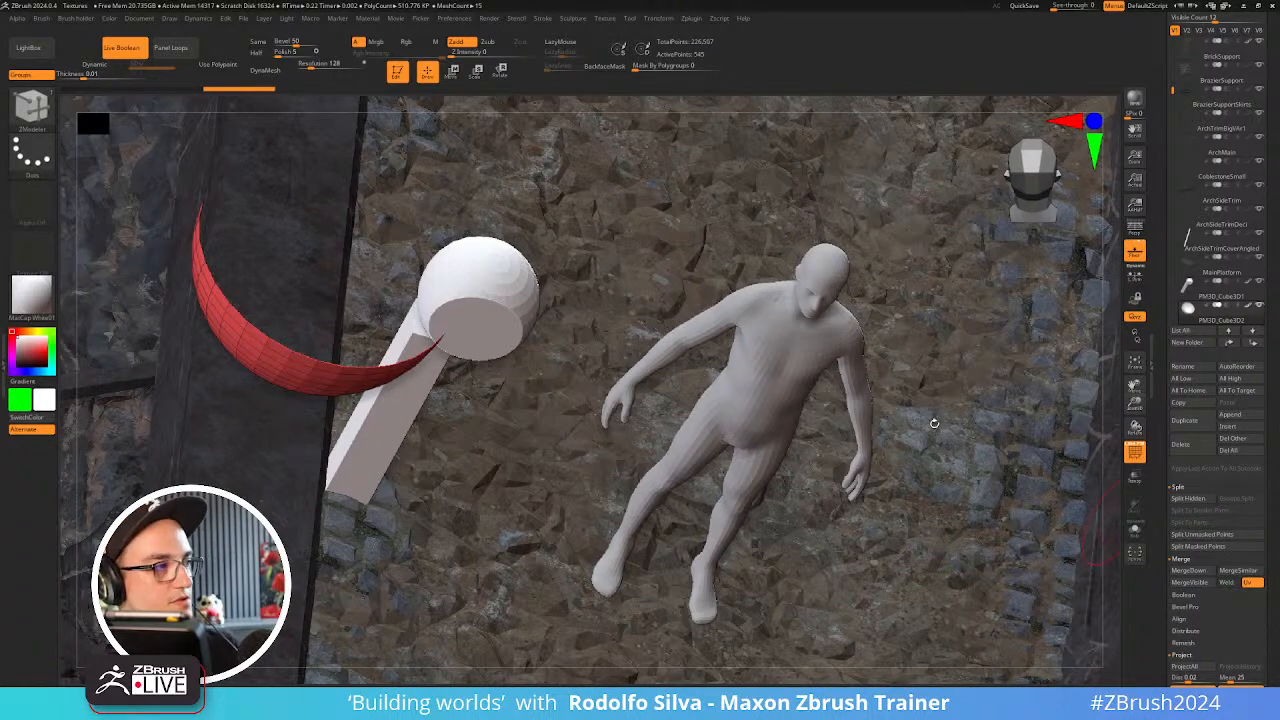
pyautogui.scroll(-8, 1185, 368)
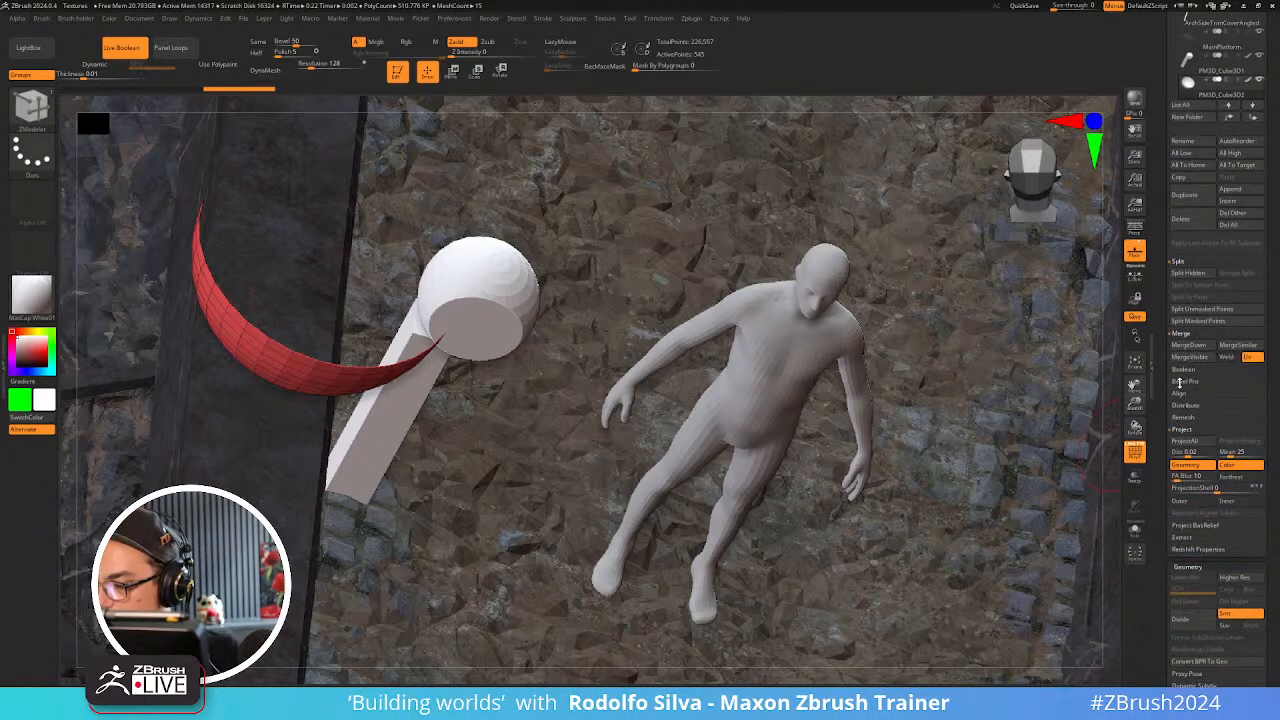
pyautogui.scroll(-3, 1190, 375)
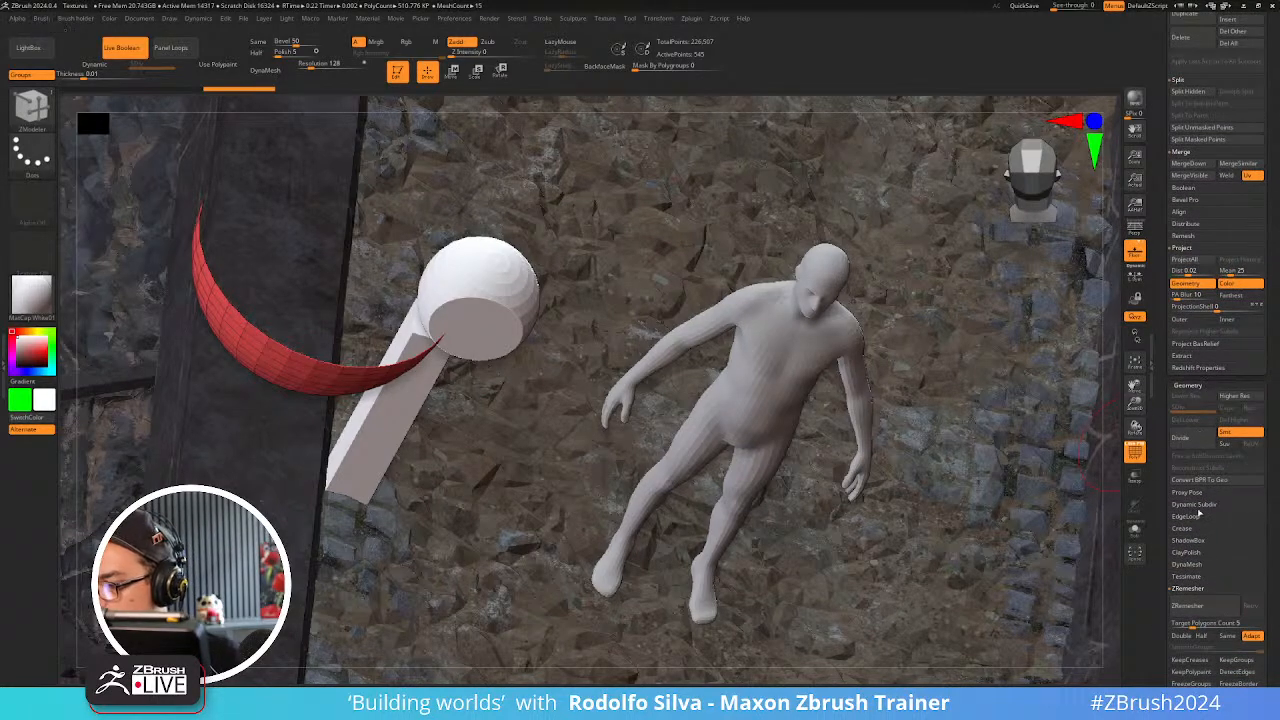
pyautogui.keyDown('ctrl'); pyautogui.keyDown('shift'); pyautogui.click(1109, 505); pyautogui.keyUp('shift'); pyautogui.keyUp('ctrl')
pyautogui.hotkey('ctrl', 'z')
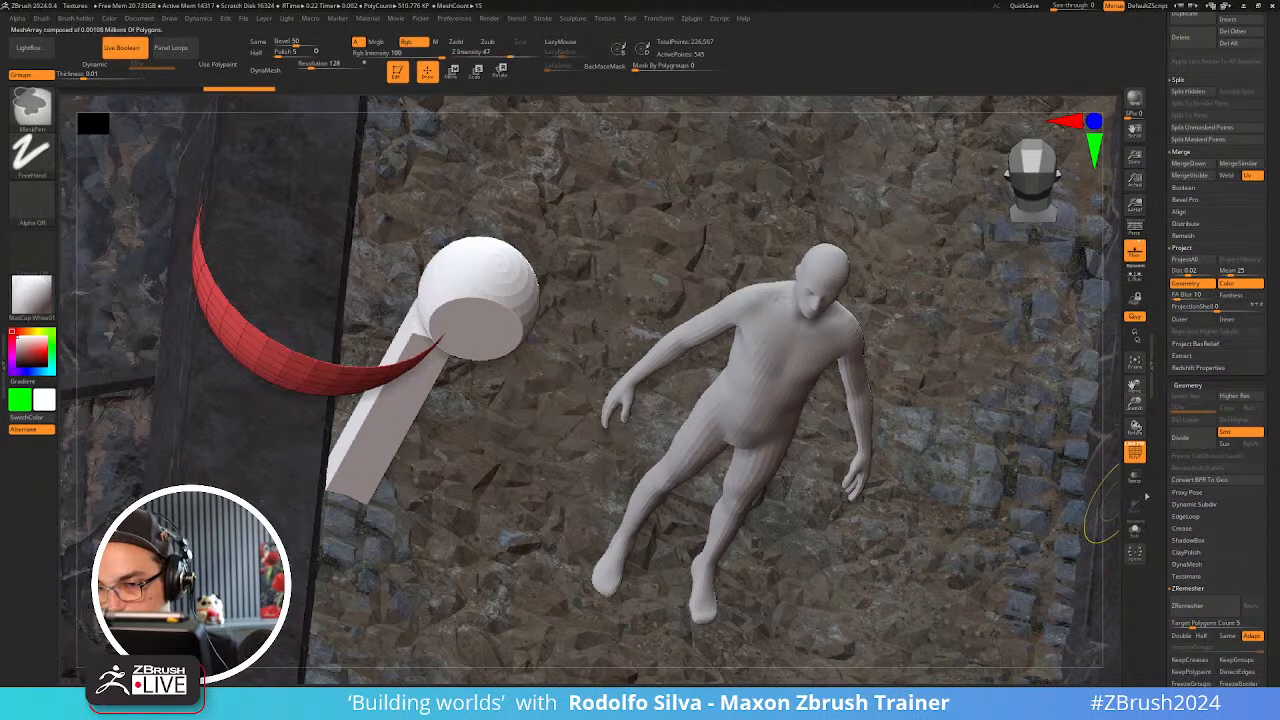
pyautogui.scroll(-8, 1174, 533)
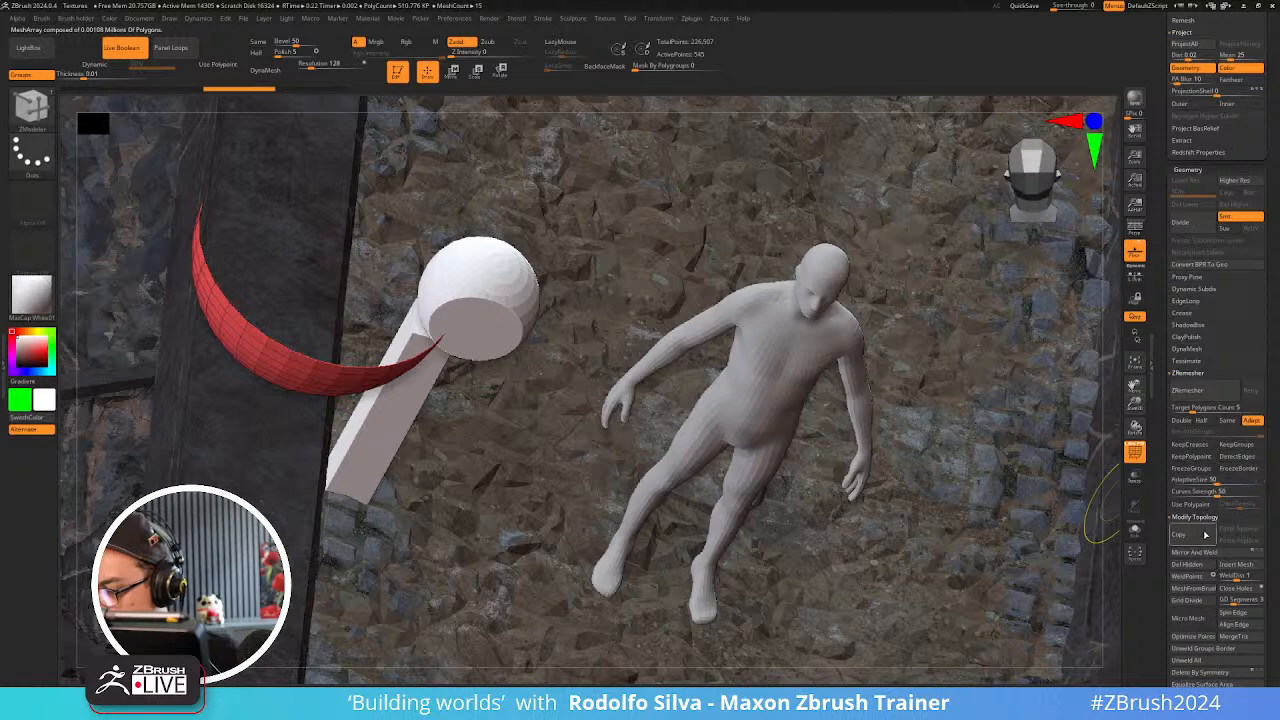
pyautogui.click(1208, 556)
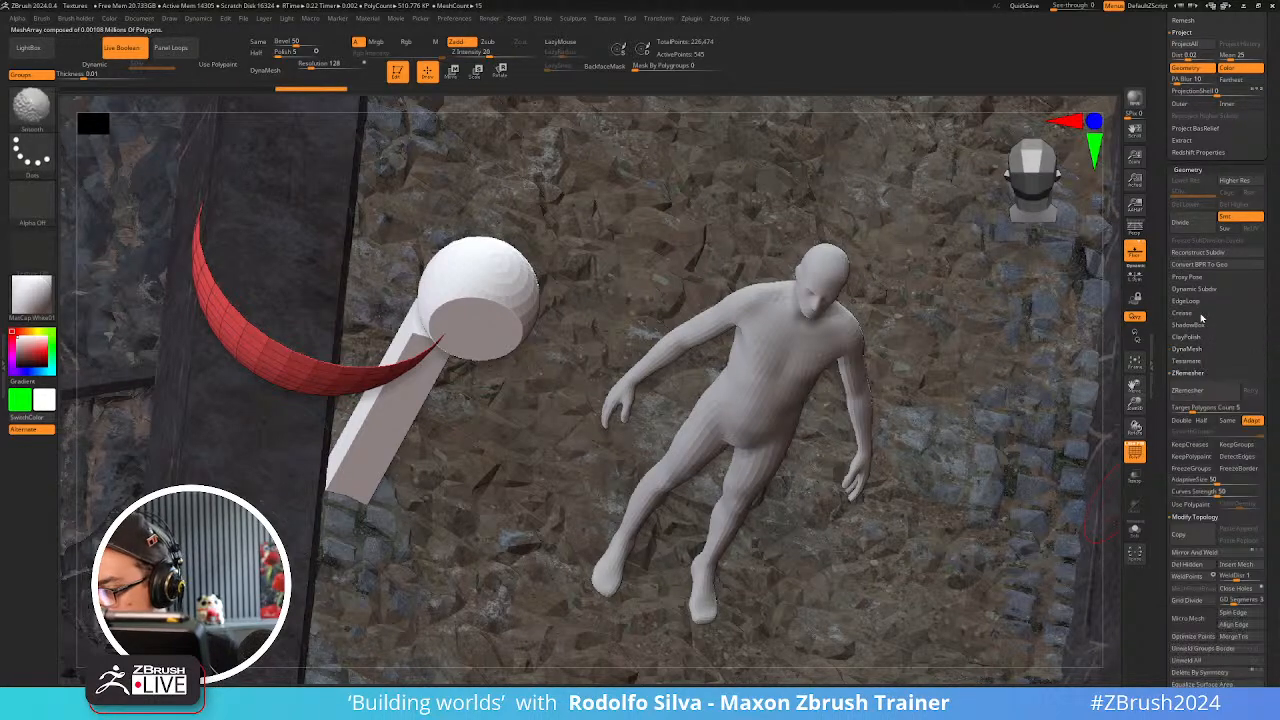
# - Enable Dynamic Subdiv on the bowl shell and give it a thin dynamic thickness of about 0.00067
pyautogui.click(1221, 287)
pyautogui.click(1184, 300)
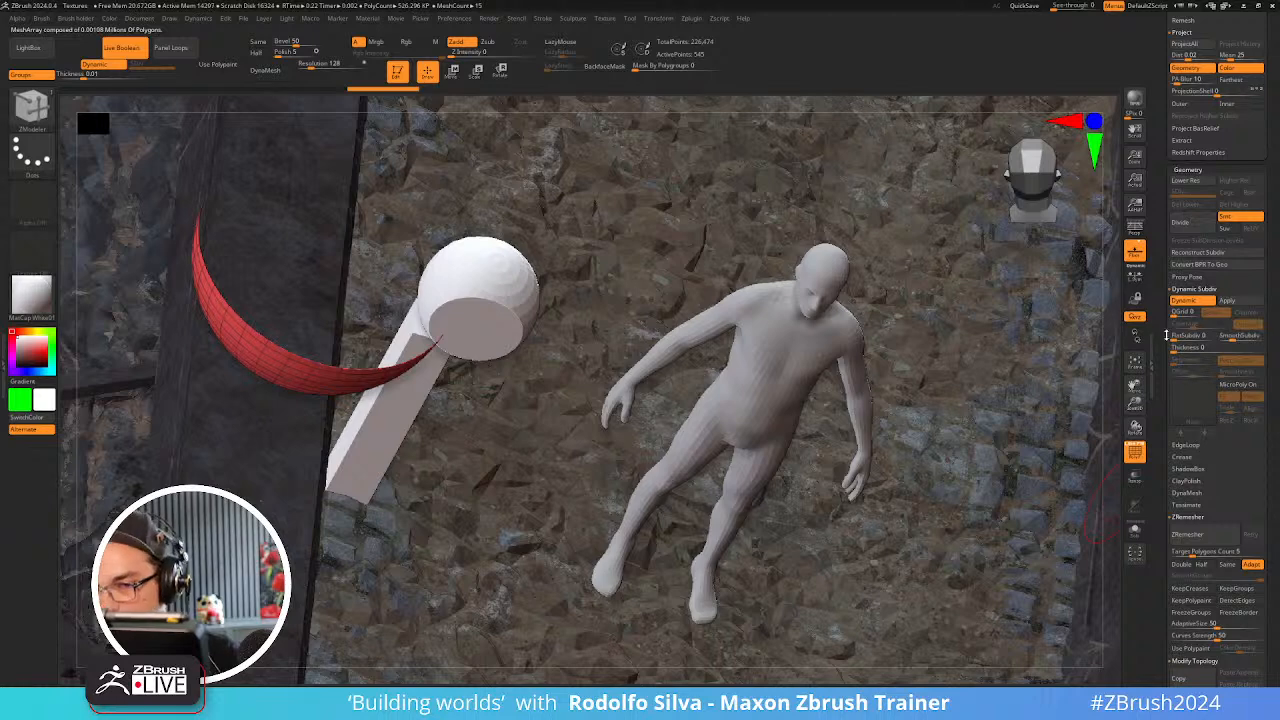
pyautogui.click(1197, 351)
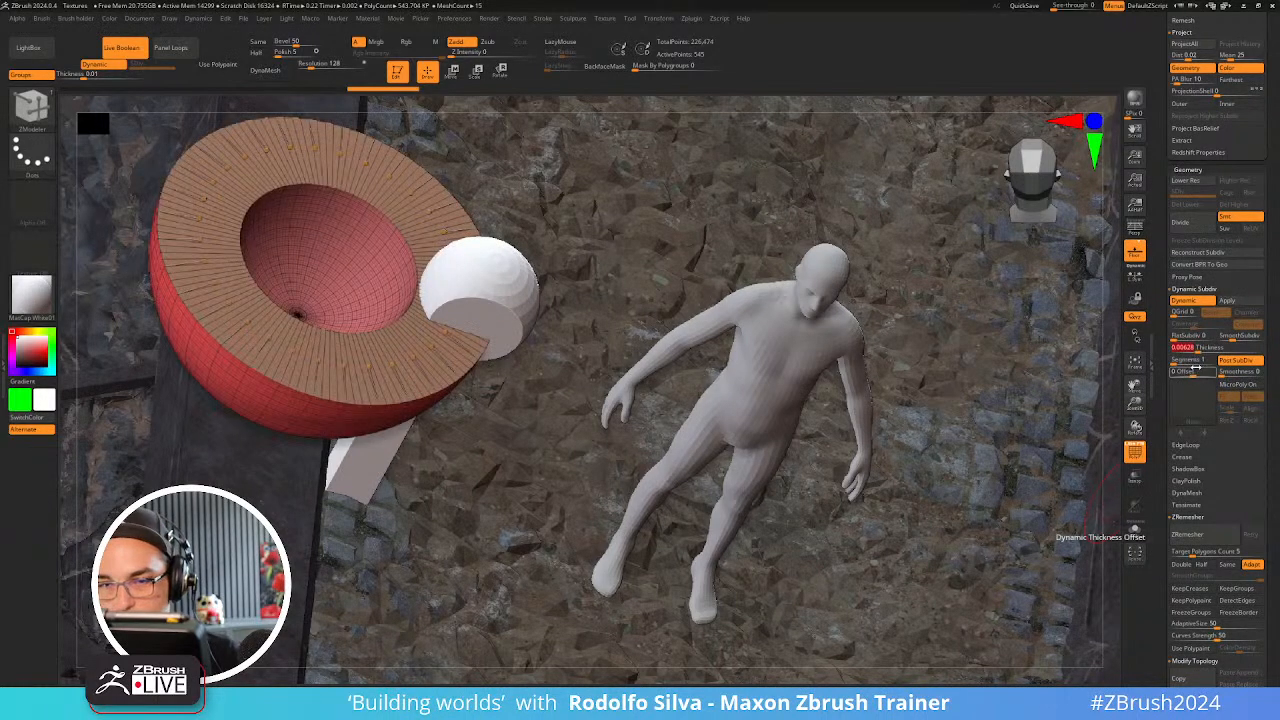
pyautogui.click(1195, 348)
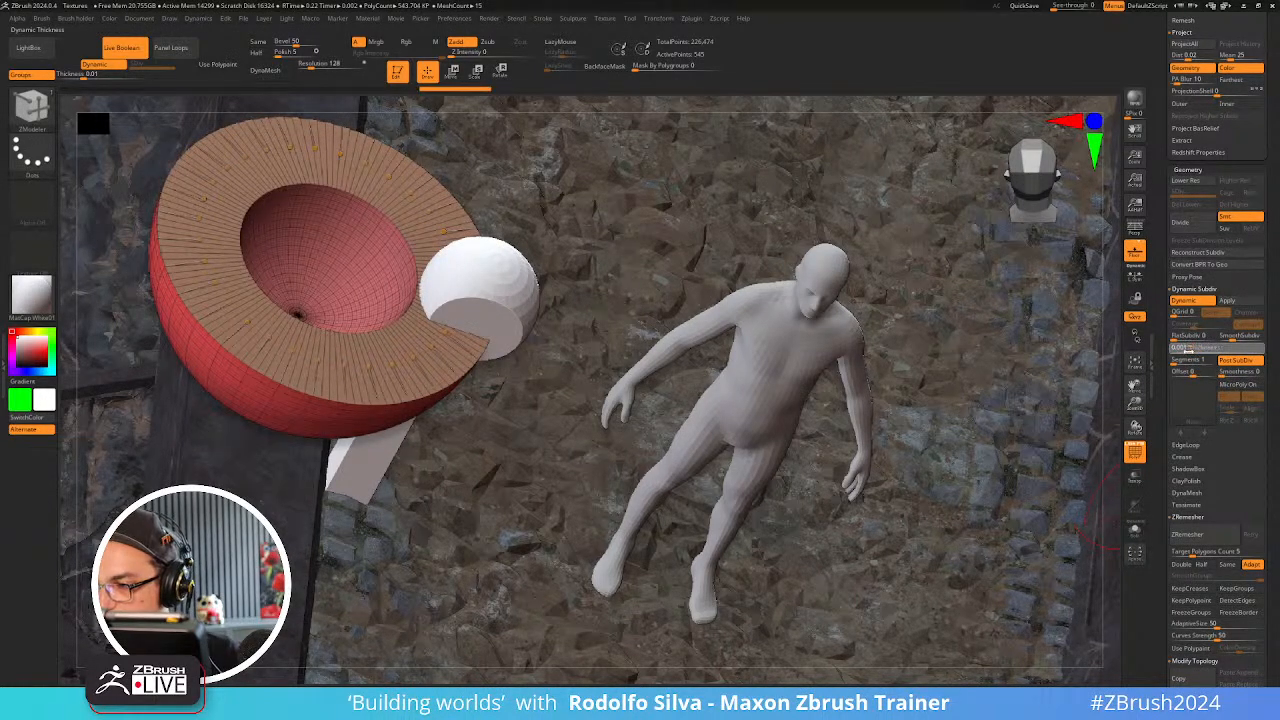
pyautogui.moveTo(1189, 350); pyautogui.dragTo(1187, 350)
pyautogui.moveTo(846, 386)
pyautogui.mouseDown(button='right')
pyautogui.moveTo(749, 311)
pyautogui.moveTo(771, 357)
pyautogui.moveTo(746, 363)
pyautogui.moveTo(730, 340)
pyautogui.moveTo(782, 276)
pyautogui.moveTo(746, 320)
pyautogui.moveTo(817, 334)
pyautogui.moveTo(832, 357)
pyautogui.moveTo(791, 389)
pyautogui.moveTo(750, 374)
pyautogui.mouseUp(button='right')
pyautogui.press('s')
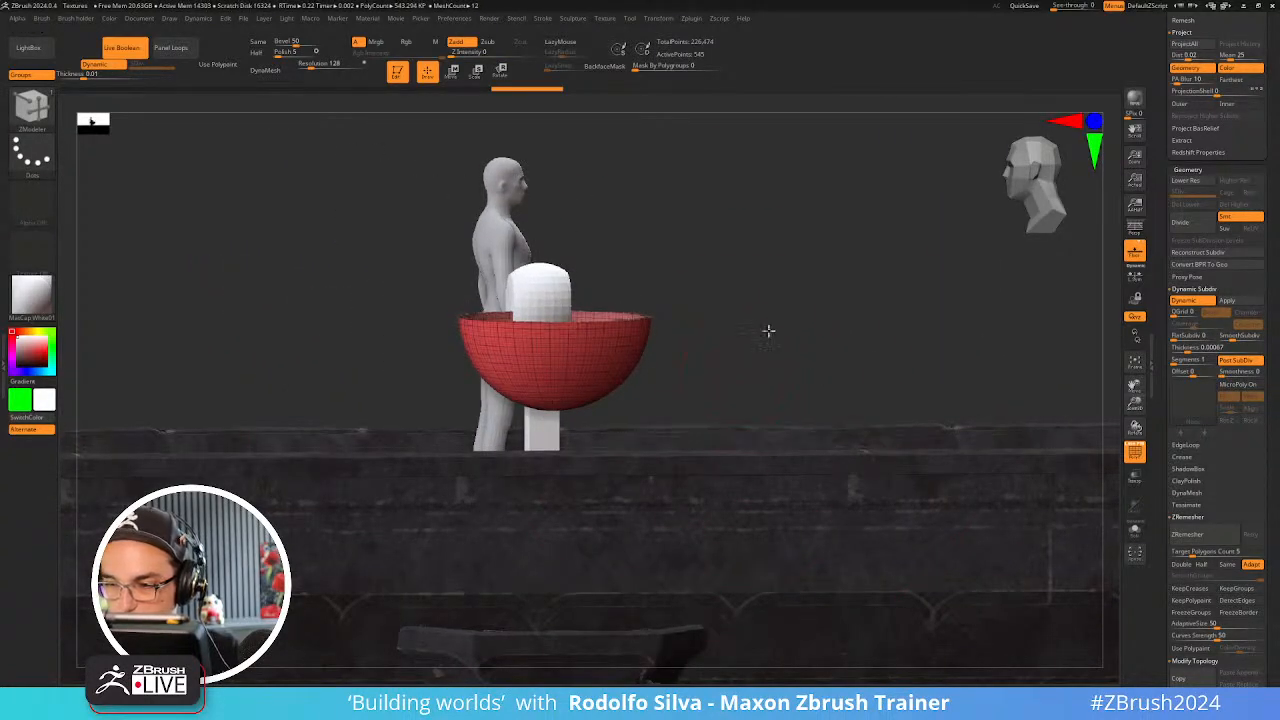
# - Turn off Post SubDiv for the bowl, increase its thickness segments and set the dynamic thickness to 0.001
pyautogui.moveTo(766, 331)
pyautogui.mouseDown(button='right')
pyautogui.moveTo(780, 369)
pyautogui.moveTo(755, 366)
pyautogui.moveTo(725, 398)
pyautogui.mouseUp(button='right')
pyautogui.hotkey('shift', 'f')
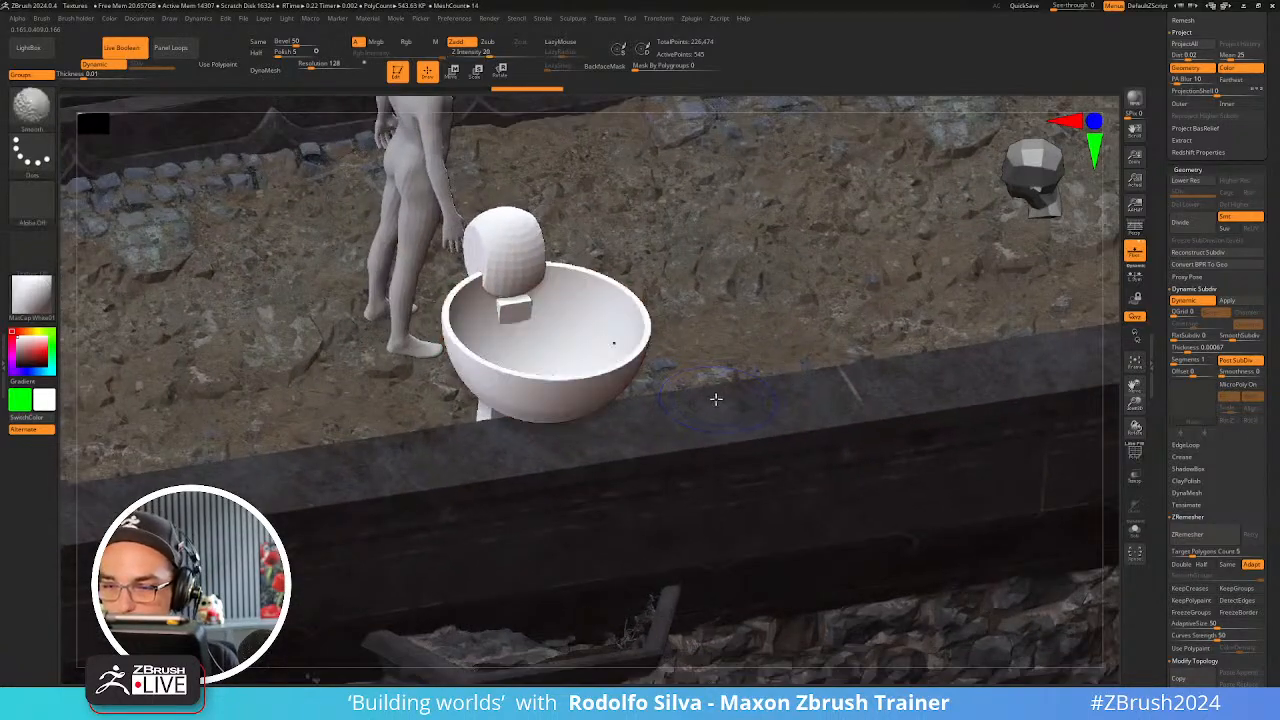
pyautogui.hotkey('shift', 'f')
pyautogui.moveTo(680, 358)
pyautogui.mouseDown(button='right')
pyautogui.moveTo(677, 420)
pyautogui.moveTo(691, 361)
pyautogui.mouseUp(button='right')
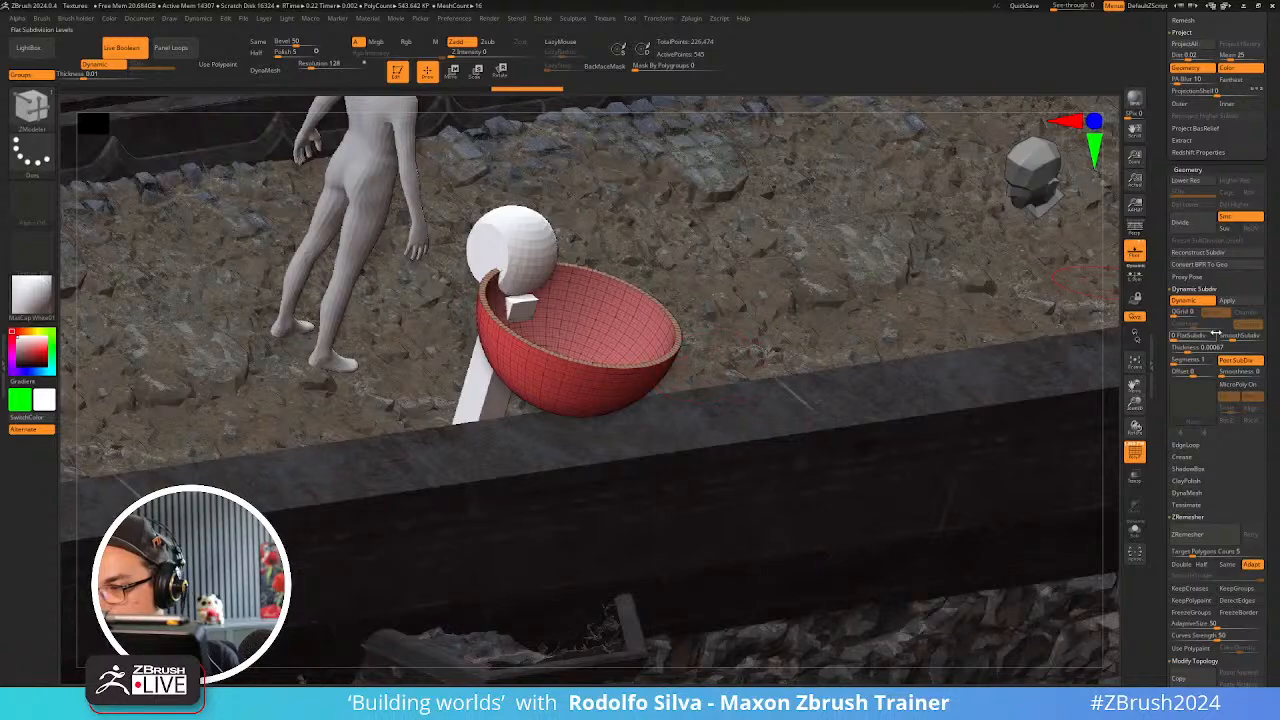
pyautogui.click(1238, 360)
pyautogui.hotkey('shift', 'f')
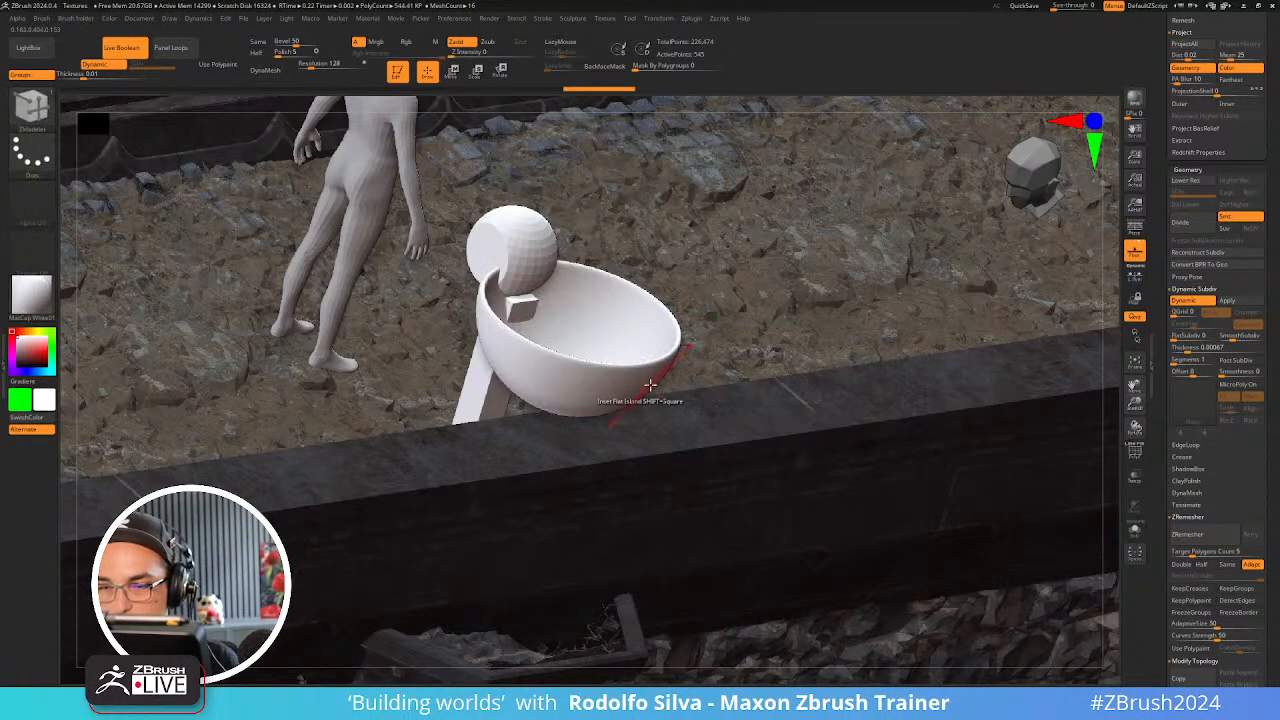
pyautogui.moveTo(650, 385); pyautogui.dragTo(766, 386, button='right')
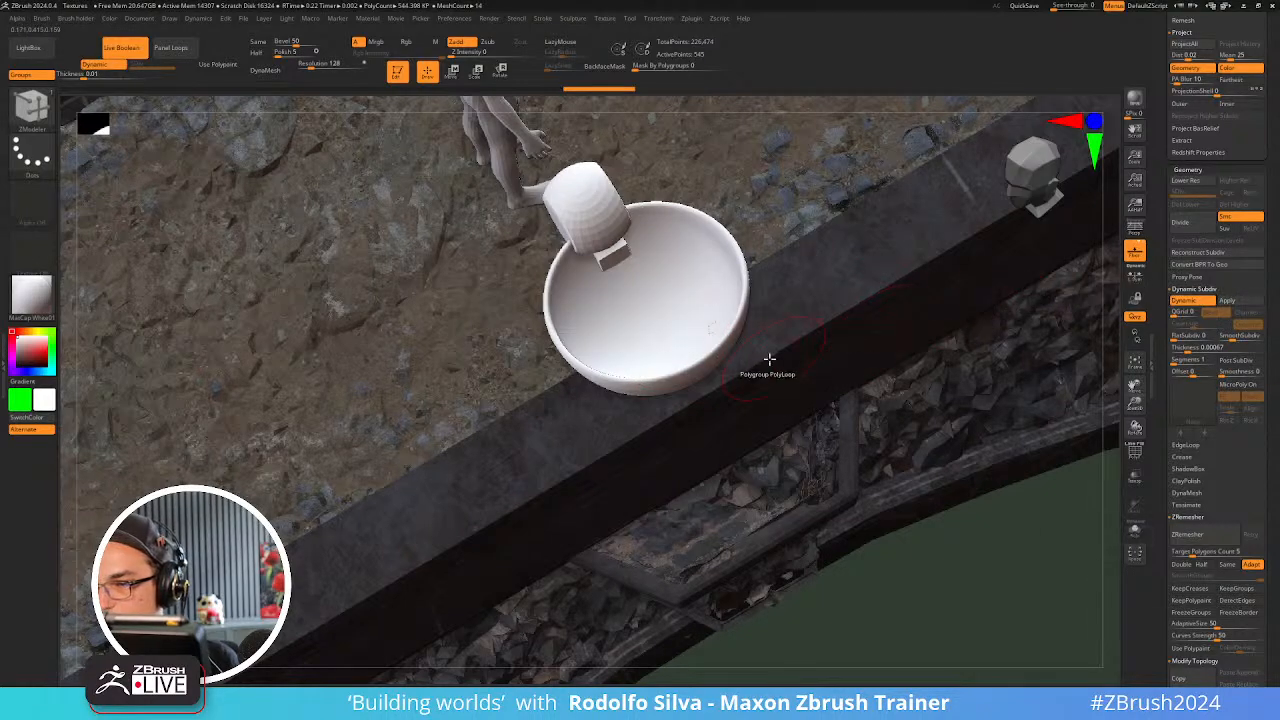
pyautogui.moveTo(766, 357); pyautogui.dragTo(808, 312, button='right')
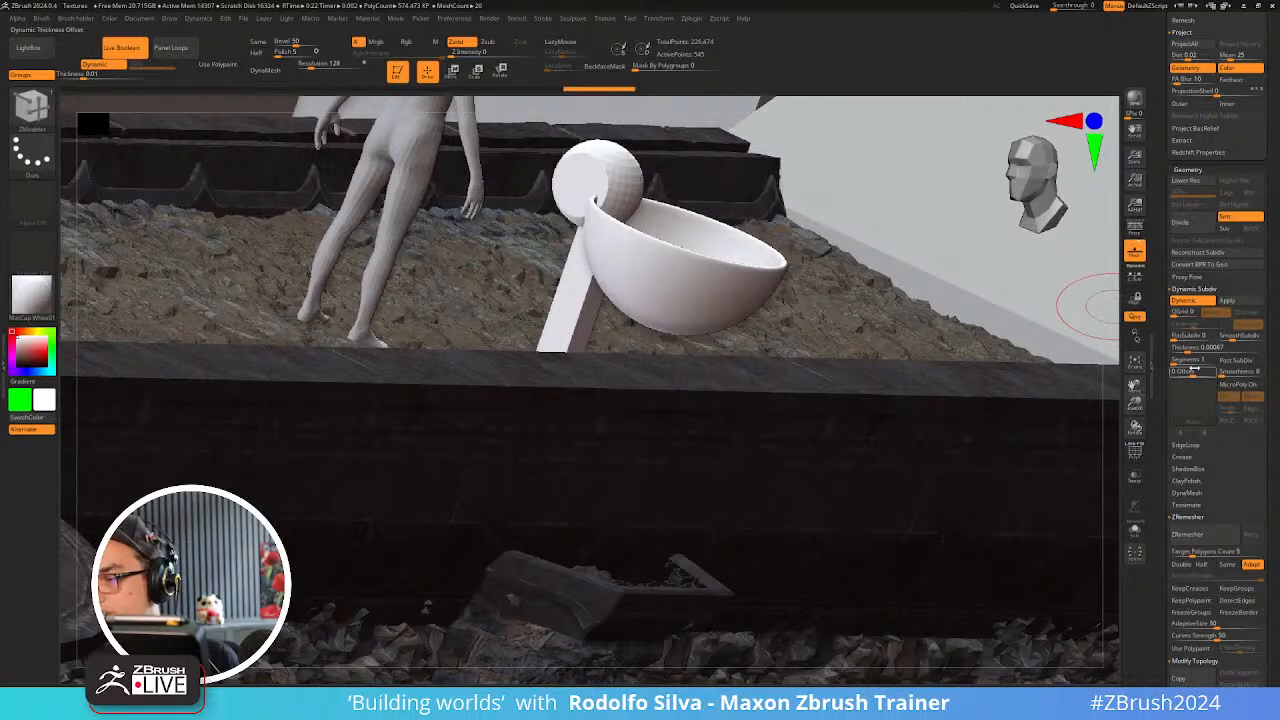
pyautogui.moveTo(1187, 349); pyautogui.dragTo(1192, 350)
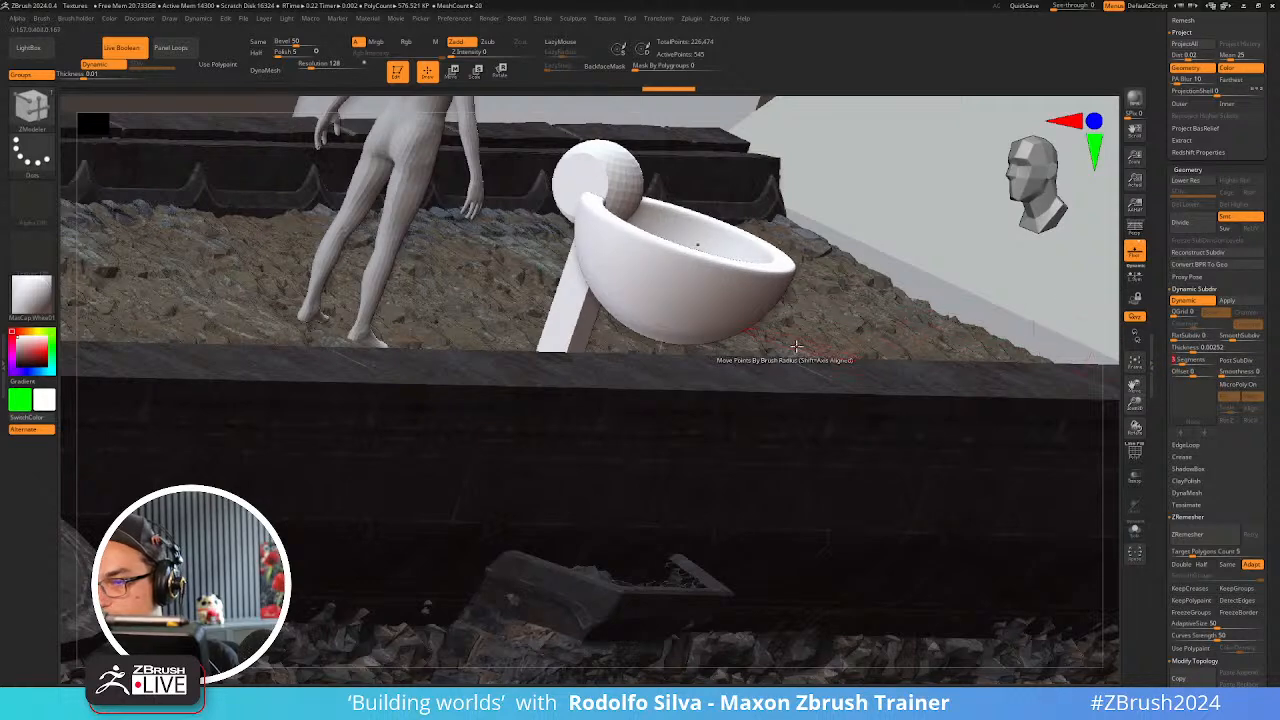
pyautogui.press('Return')
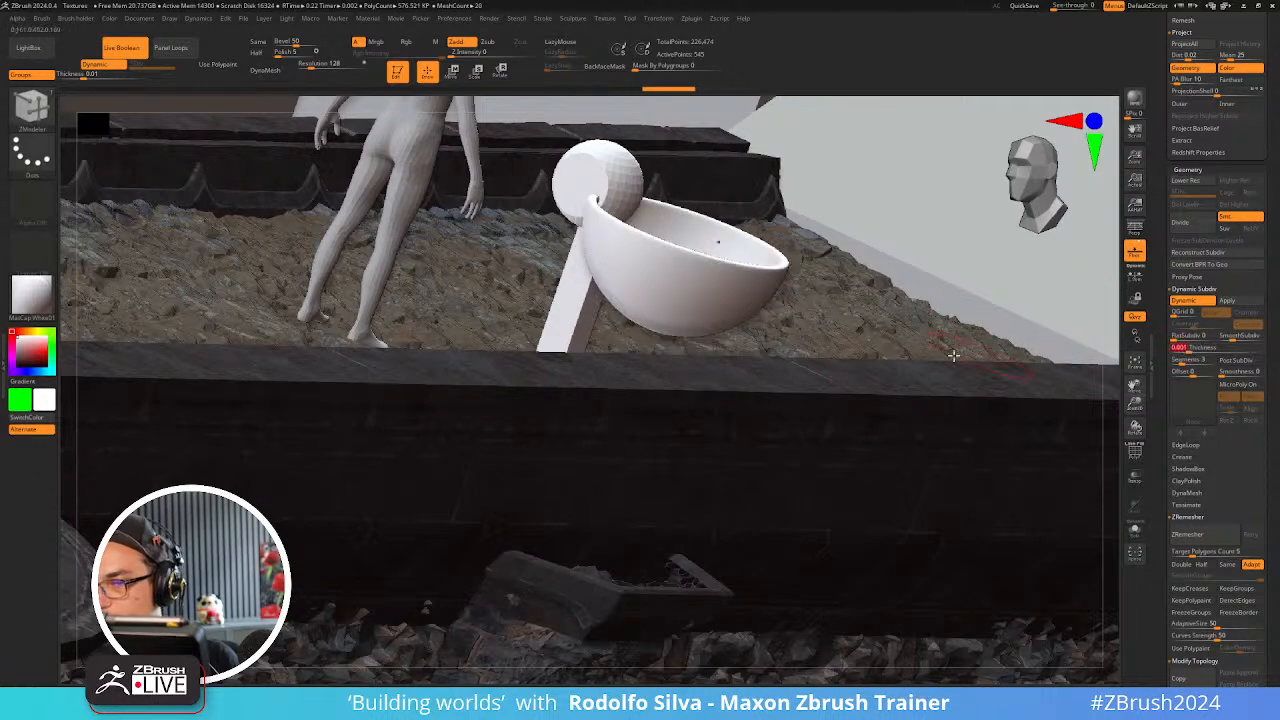
# - Make the post and ball subtool active and line the brazier up in a straight orthogonal view
pyautogui.moveTo(858, 352)
pyautogui.mouseDown()
pyautogui.moveTo(848, 380)
pyautogui.moveTo(977, 372)
pyautogui.moveTo(949, 341)
pyautogui.moveTo(832, 332)
pyautogui.moveTo(806, 348)
pyautogui.mouseUp()
pyautogui.keyDown('alt'); pyautogui.click(642, 321); pyautogui.keyUp('alt')
pyautogui.hotkey('shift', 'f')
pyautogui.hotkey('shift', 'f')
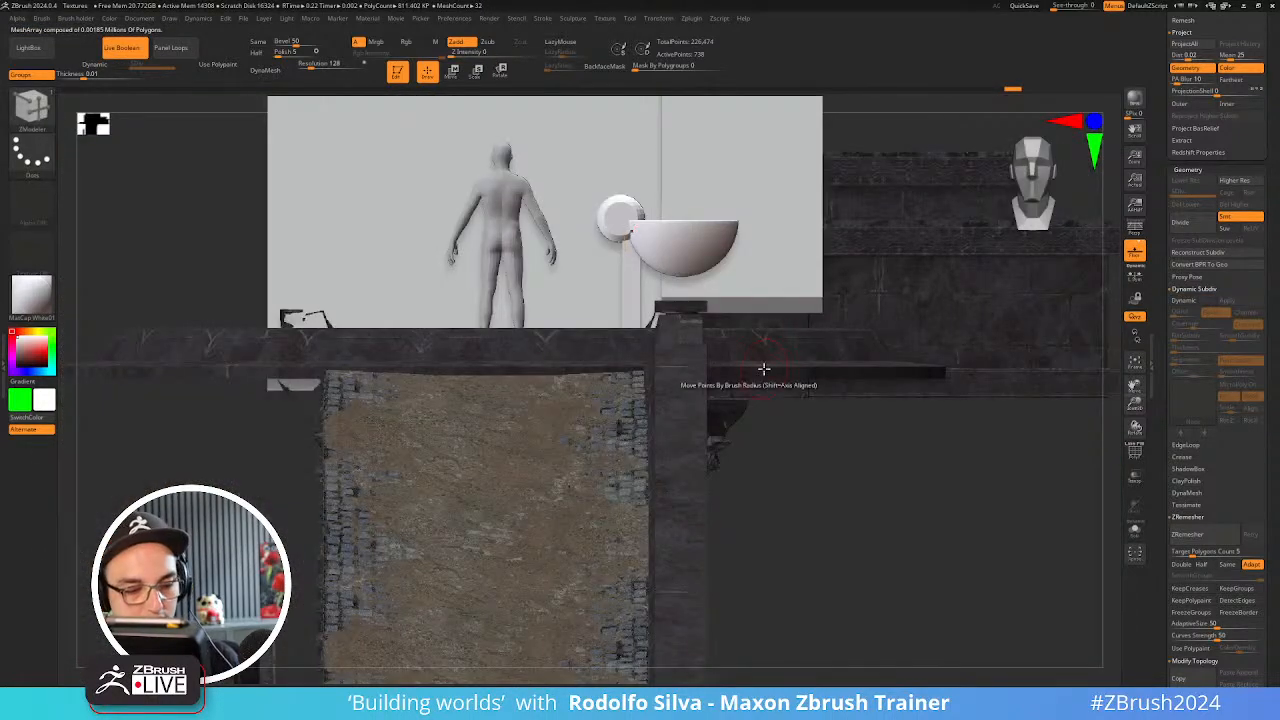
pyautogui.hotkey('ctrl', 'space')
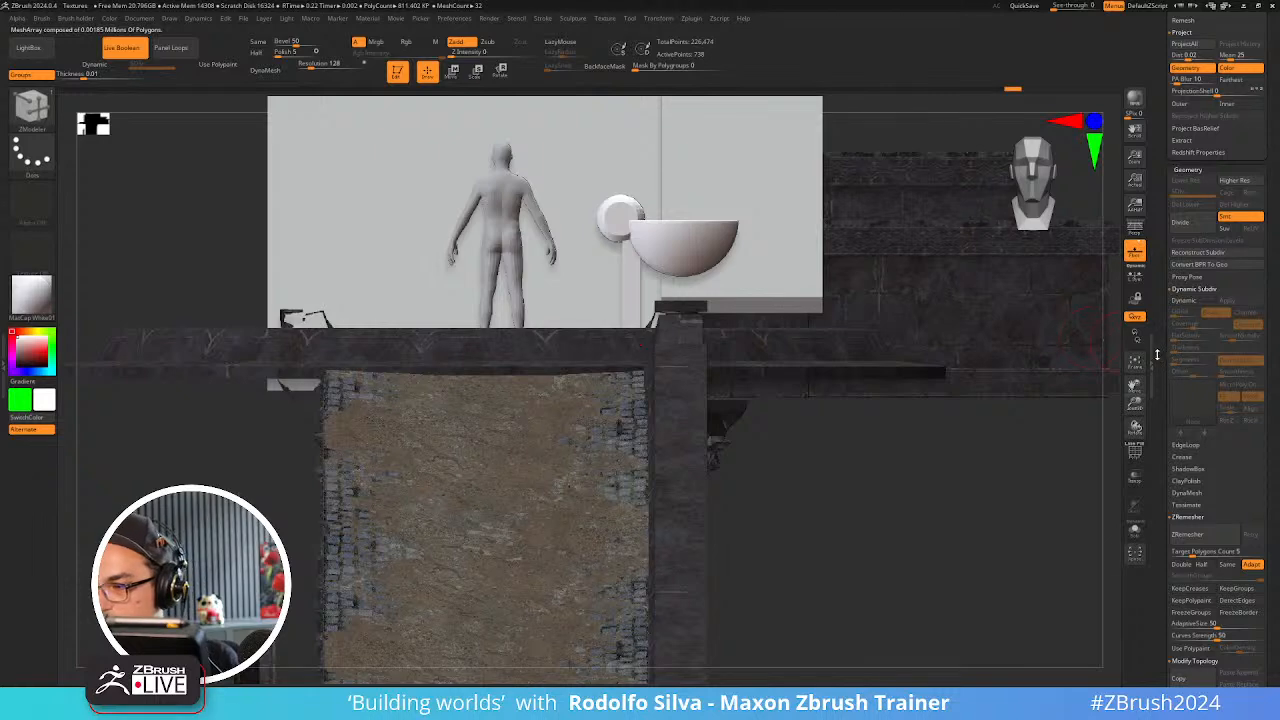
pyautogui.moveTo(1157, 355)
pyautogui.mouseDown()
pyautogui.moveTo(1159, 150)
pyautogui.moveTo(1160, 179)
pyautogui.mouseUp()
pyautogui.hotkey('ctrl', 'space')
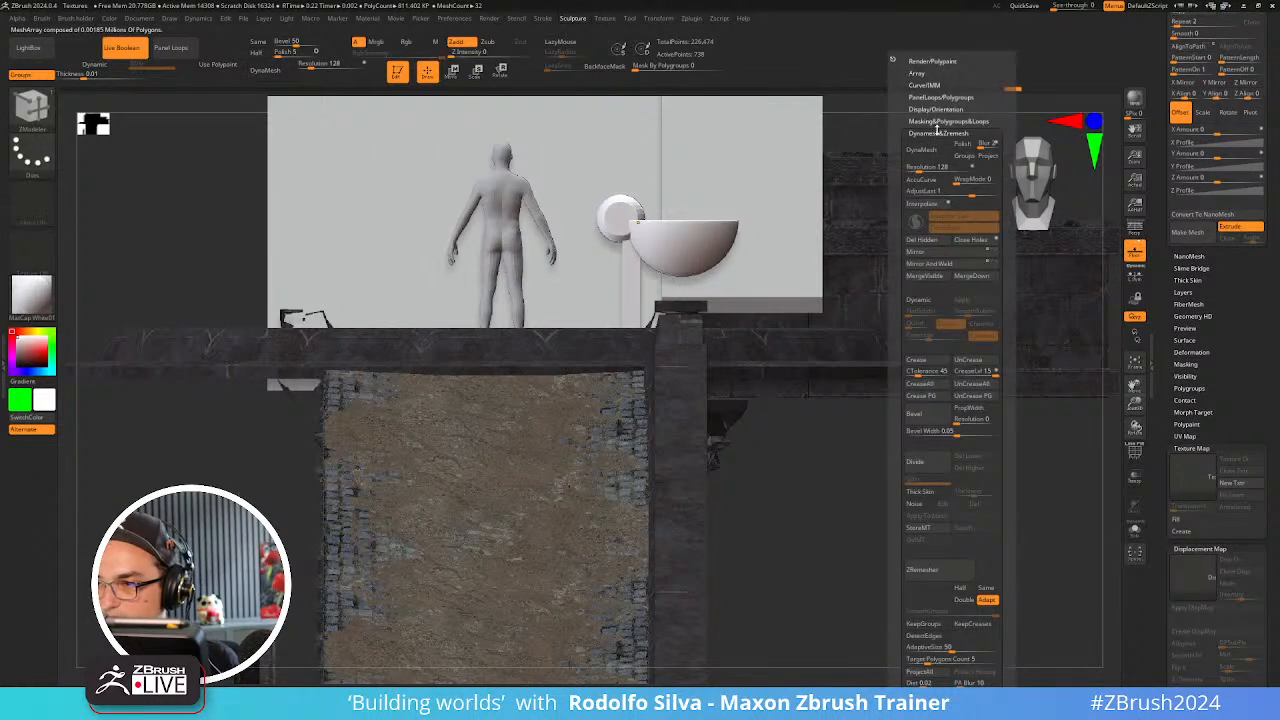
pyautogui.click(940, 122)
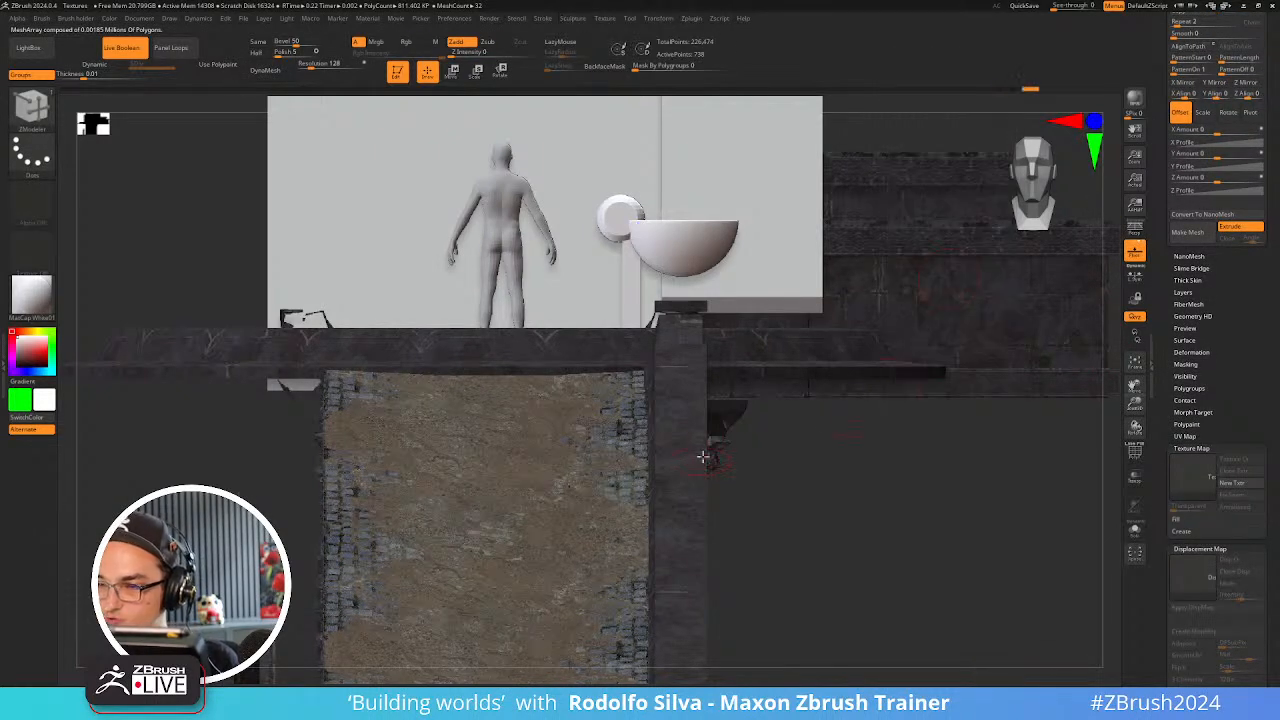
# - Mask the ball so only the post is affected, then centre the gizmo on the post and reset its orientation
pyautogui.moveTo(774, 449); pyautogui.dragTo(811, 346)
pyautogui.press('w')
pyautogui.keyDown('ctrl'); pyautogui.click(635, 318); pyautogui.keyUp('ctrl')
pyautogui.click(617, 234)
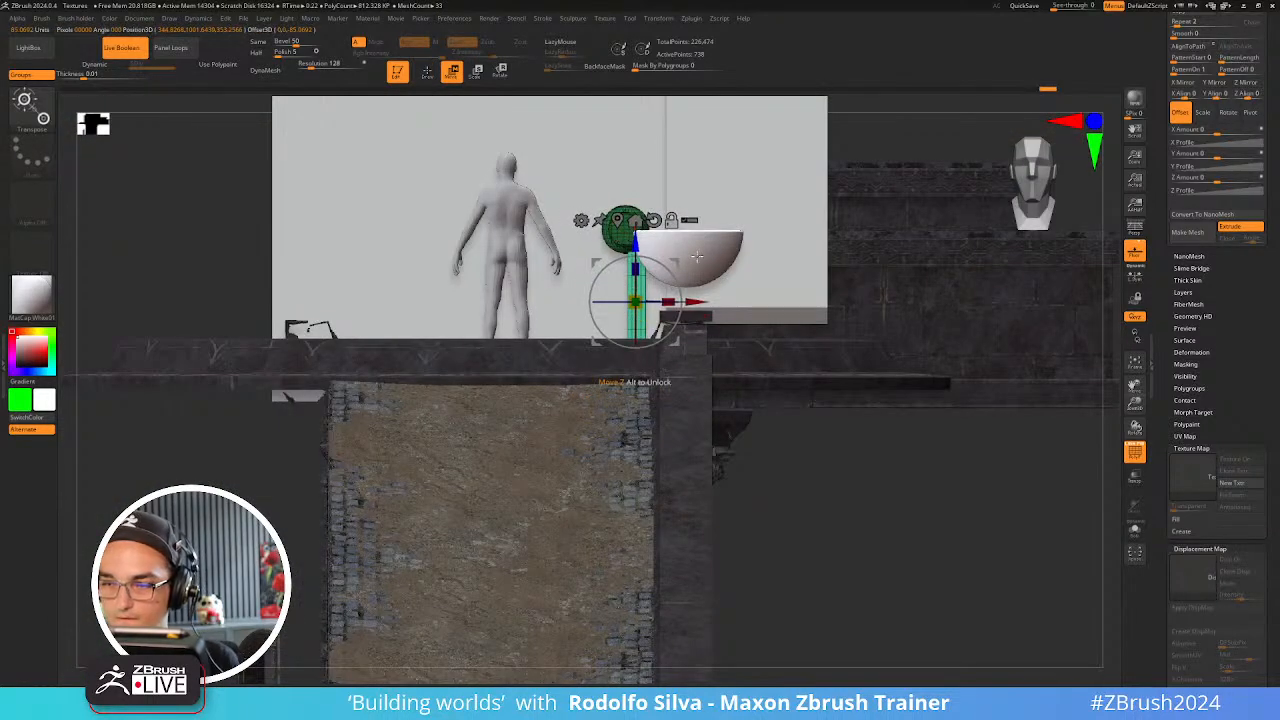
pyautogui.keyDown('alt'); pyautogui.click(654, 220); pyautogui.keyUp('alt')
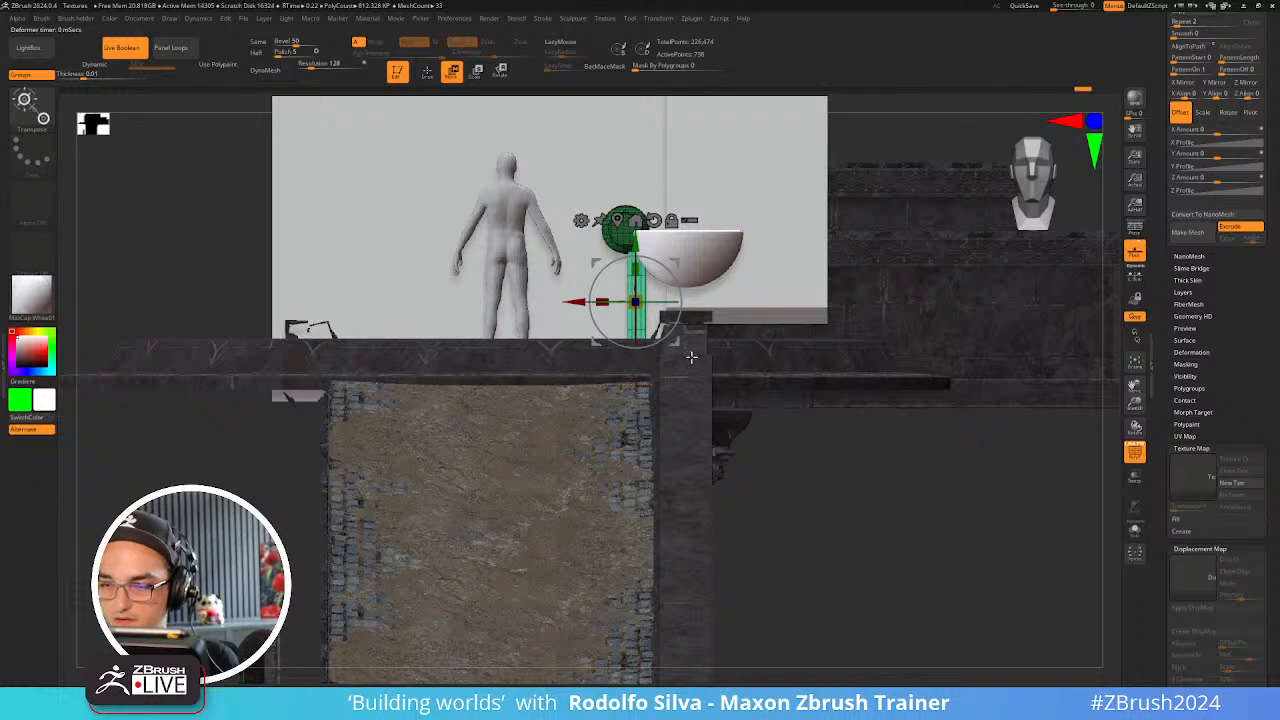
# - Apply a Bend Curve deformer to the post and pull its lowest control point sideways toward the human figure
pyautogui.click(581, 222)
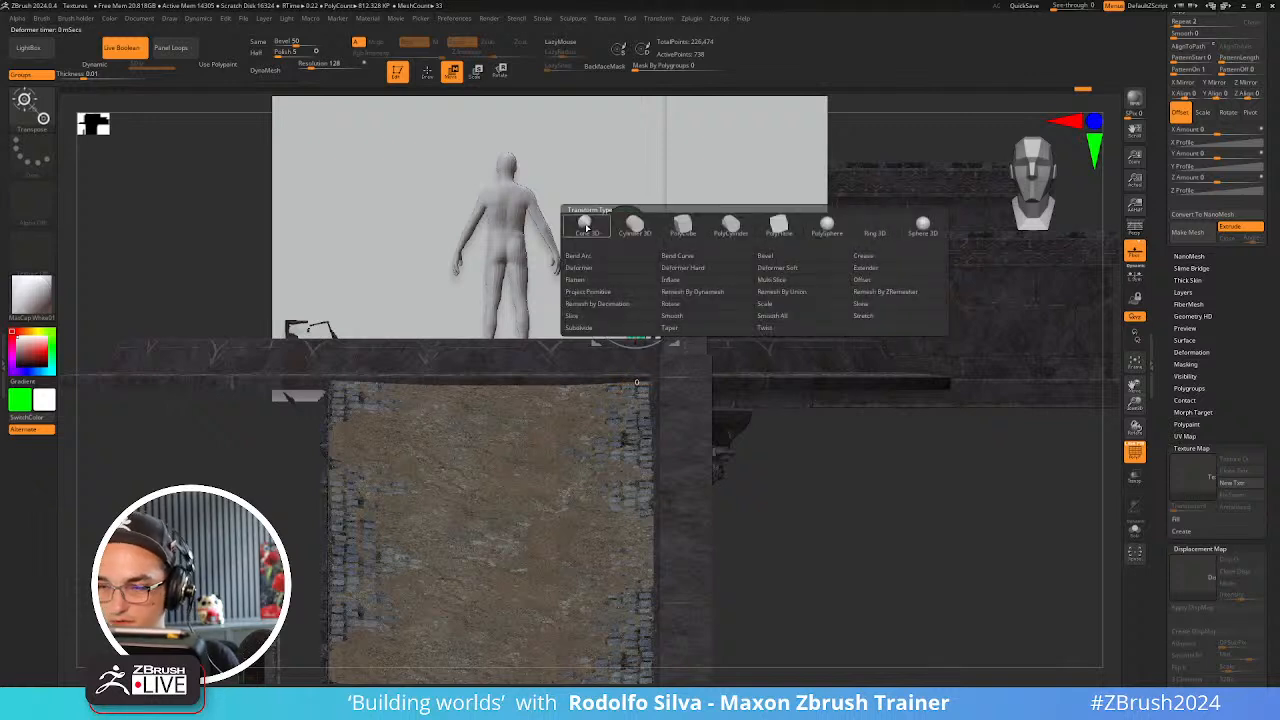
pyautogui.click(700, 258)
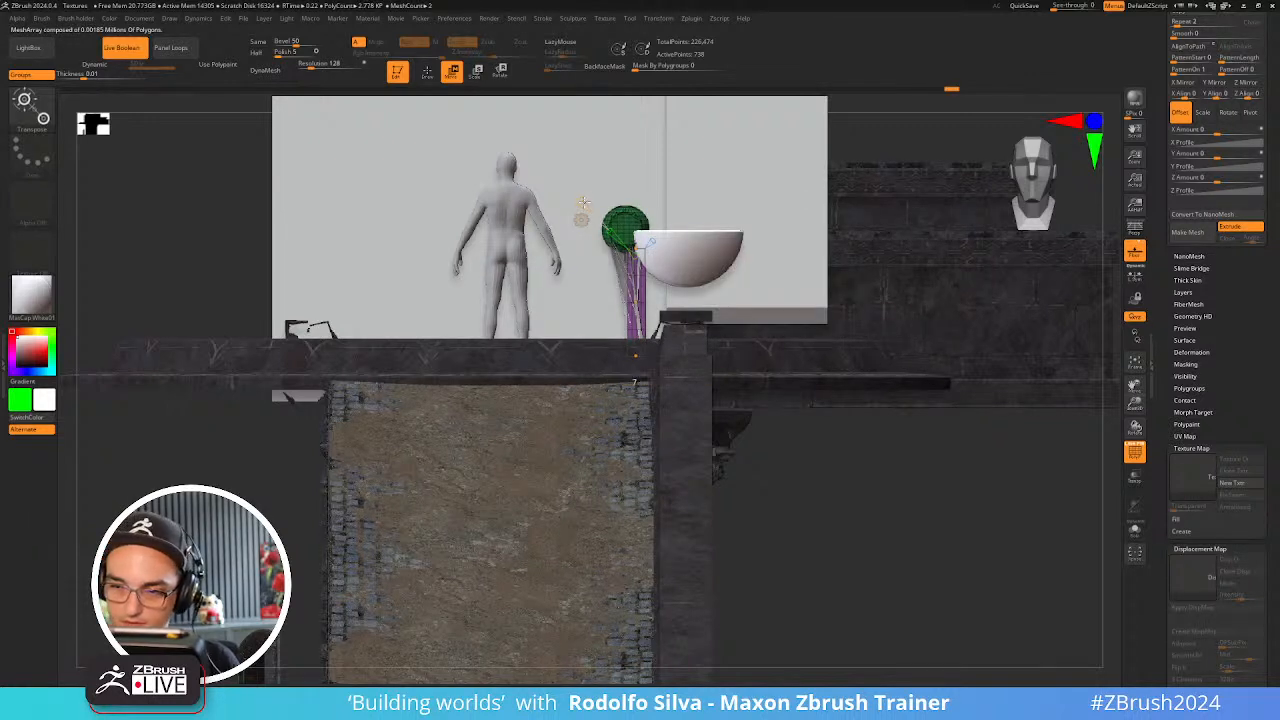
pyautogui.moveTo(707, 340); pyautogui.dragTo(621, 364)
pyautogui.moveTo(737, 429); pyautogui.dragTo(822, 290)
pyautogui.moveTo(638, 357); pyautogui.dragTo(619, 356)
pyautogui.click(626, 401)
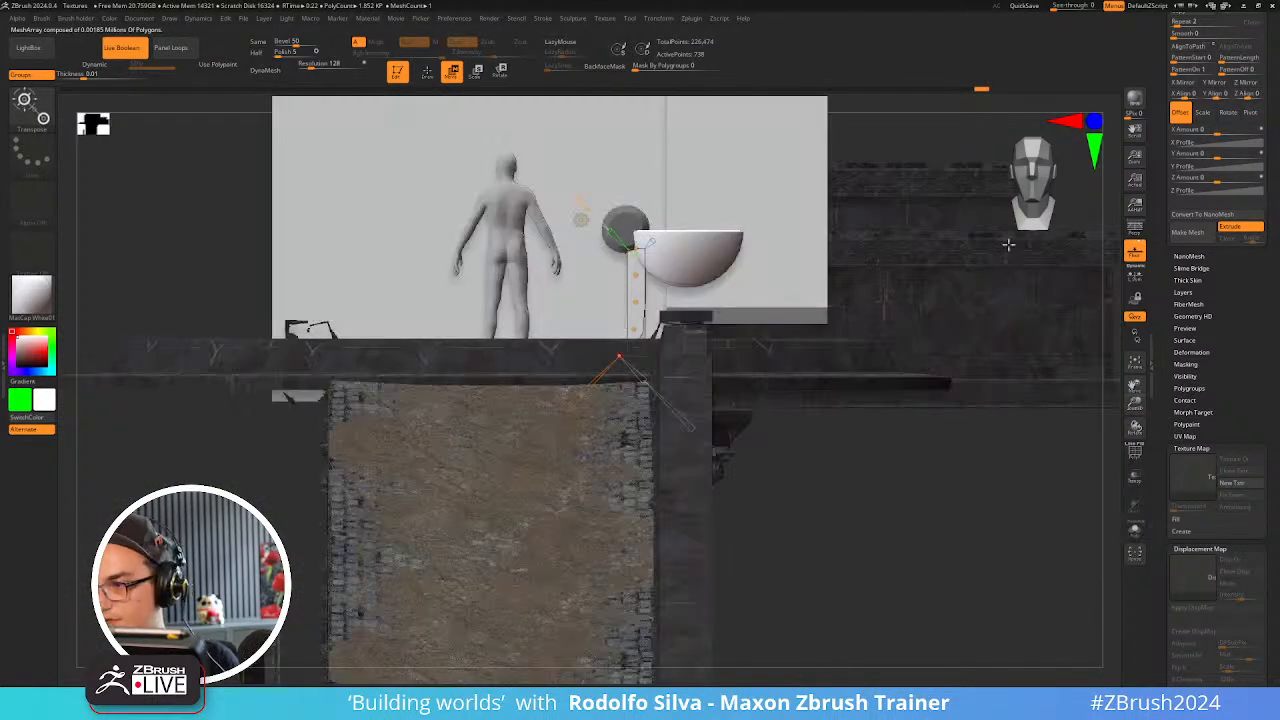
# - Switch to visibility set V2, show the bowl and human figure with the post, and return to a straight view
pyautogui.moveTo(1200, 279); pyautogui.dragTo(1225, 505)
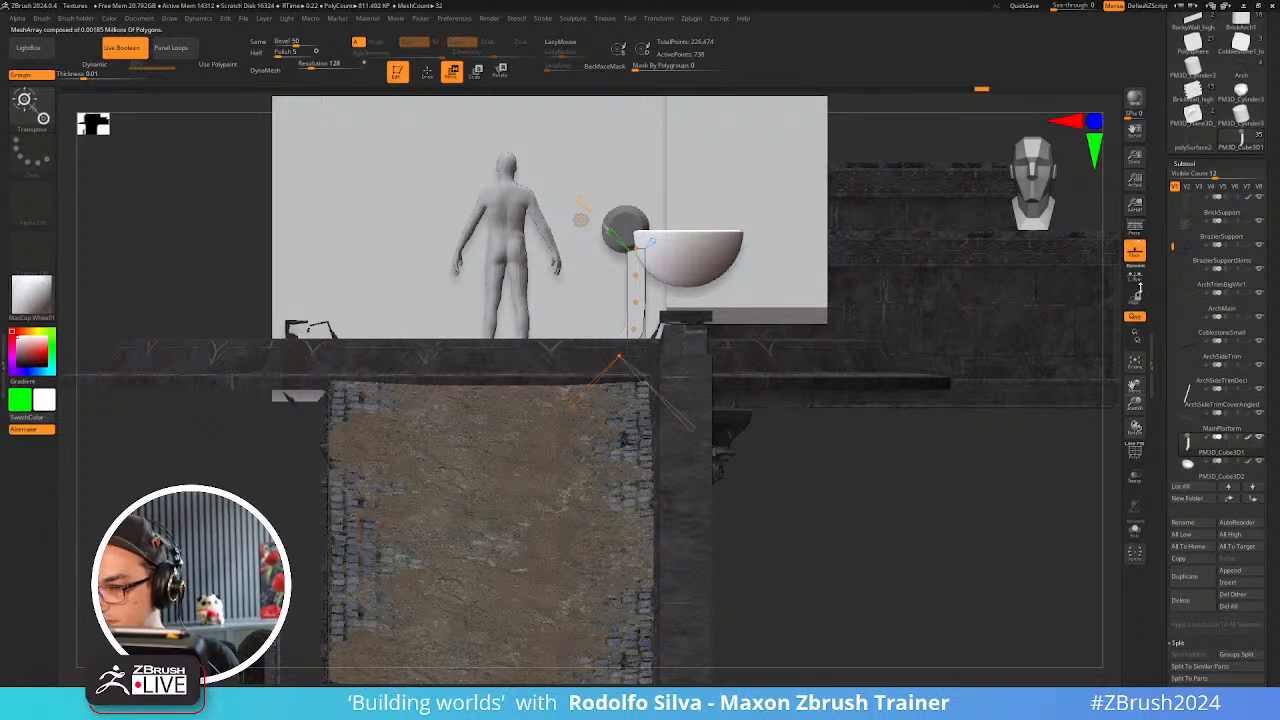
pyautogui.moveTo(1003, 467)
pyautogui.mouseDown()
pyautogui.moveTo(1000, 500)
pyautogui.moveTo(996, 463)
pyautogui.mouseUp()
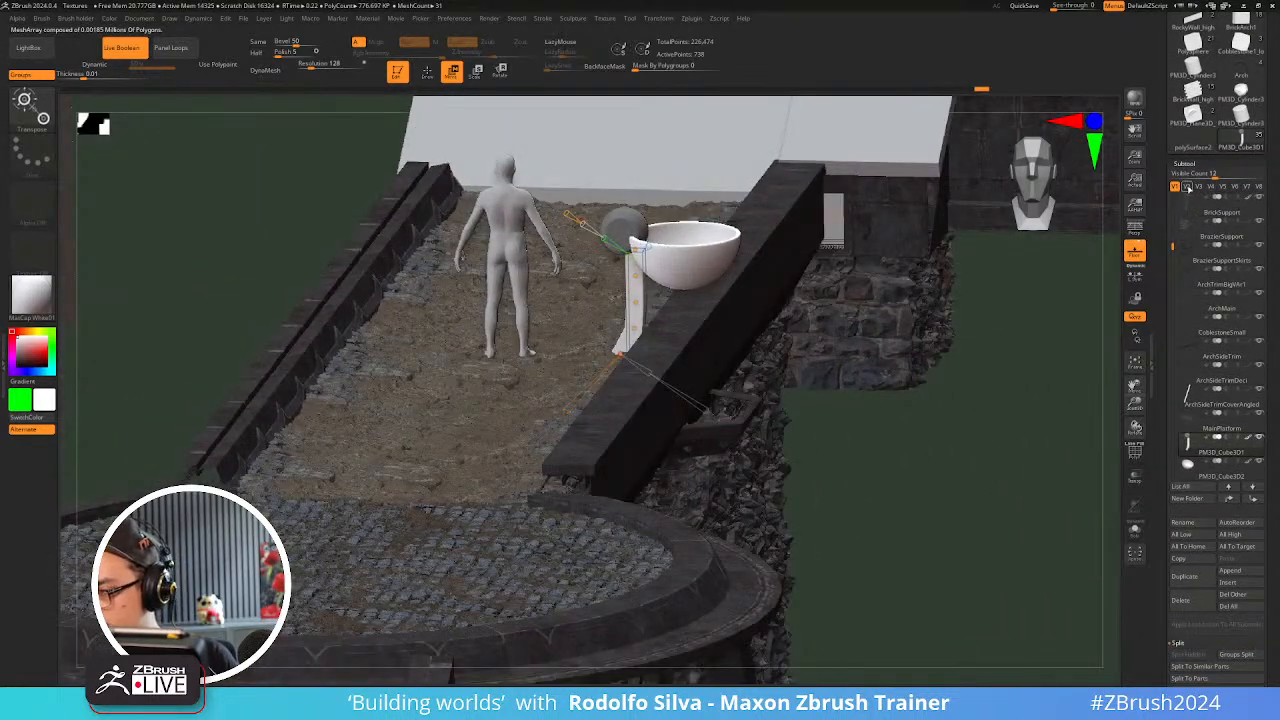
pyautogui.click(1187, 187)
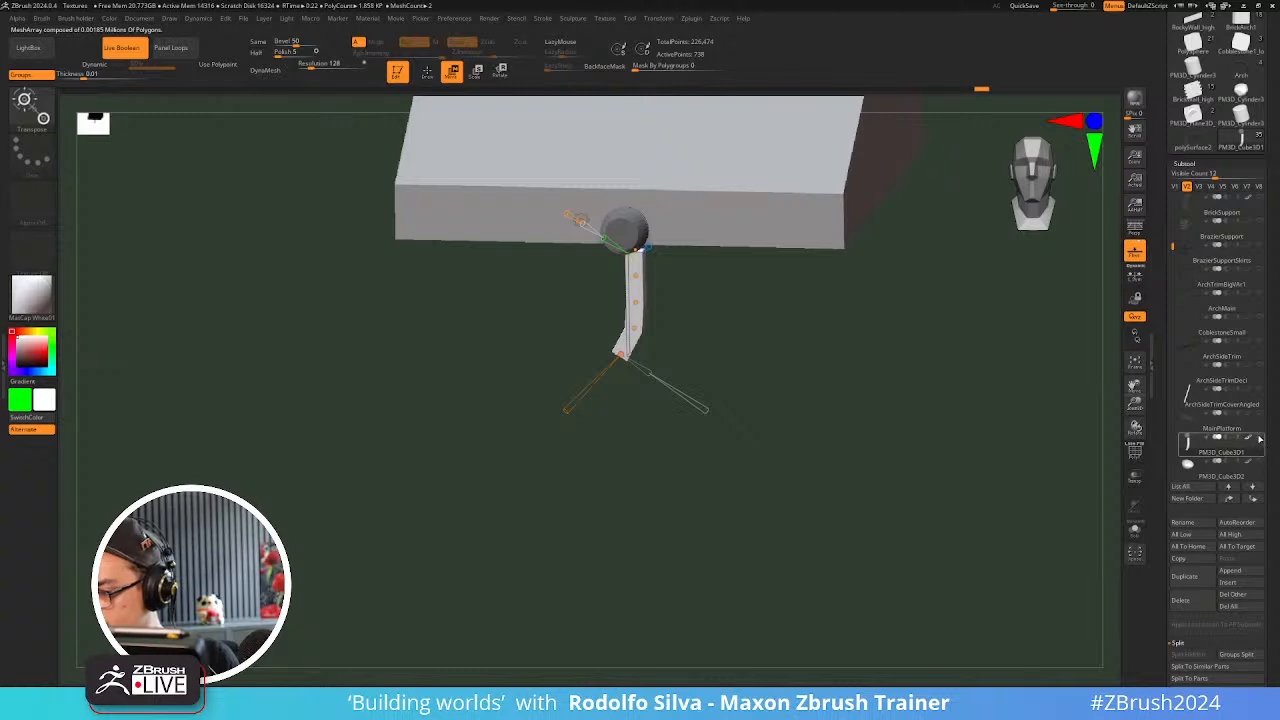
pyautogui.click(1261, 463)
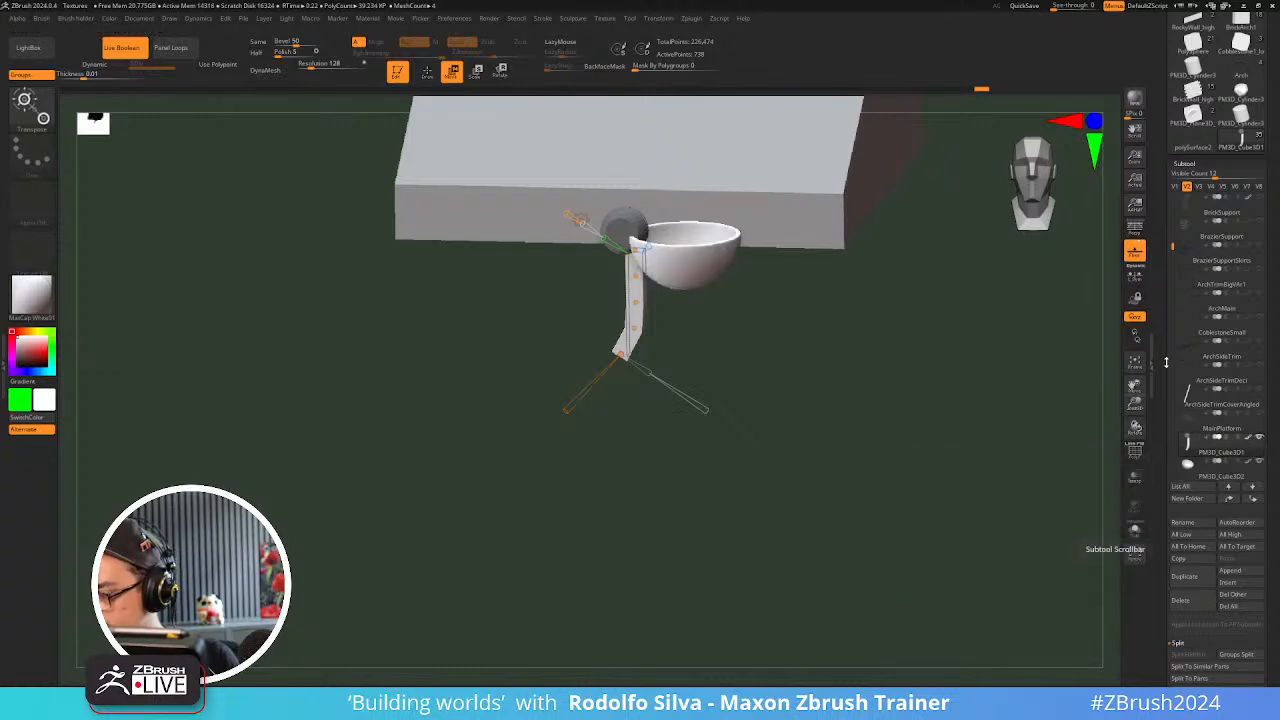
pyautogui.moveTo(1171, 244); pyautogui.dragTo(1187, 194)
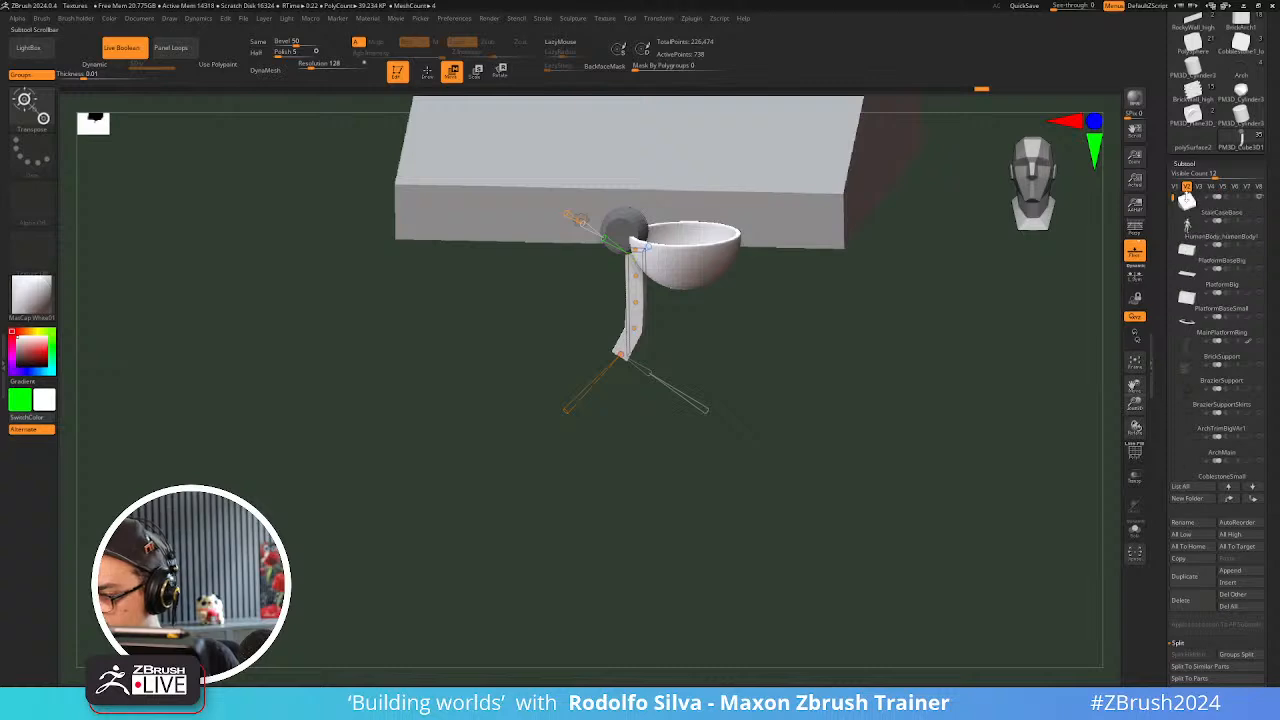
pyautogui.click(1259, 222)
pyautogui.moveTo(852, 397); pyautogui.dragTo(800, 440)
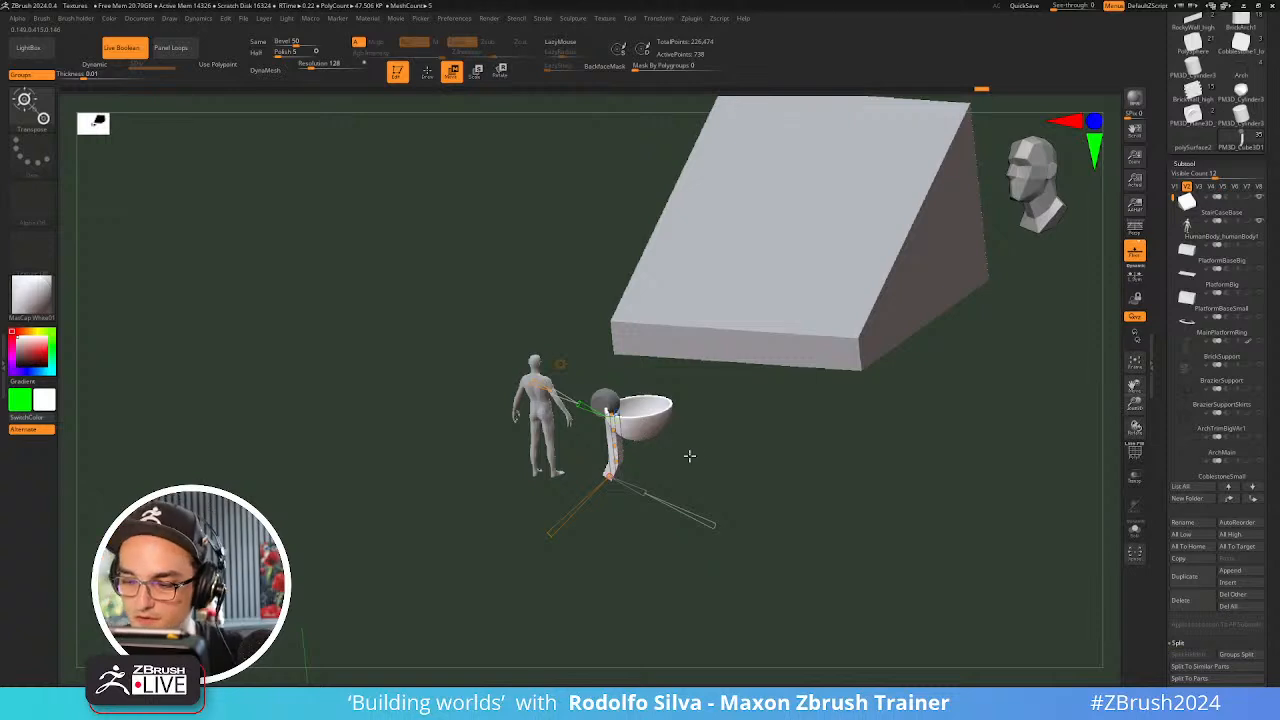
pyautogui.keyDown('shift'); pyautogui.moveTo(689, 456); pyautogui.dragTo(757, 494); pyautogui.keyUp('shift')
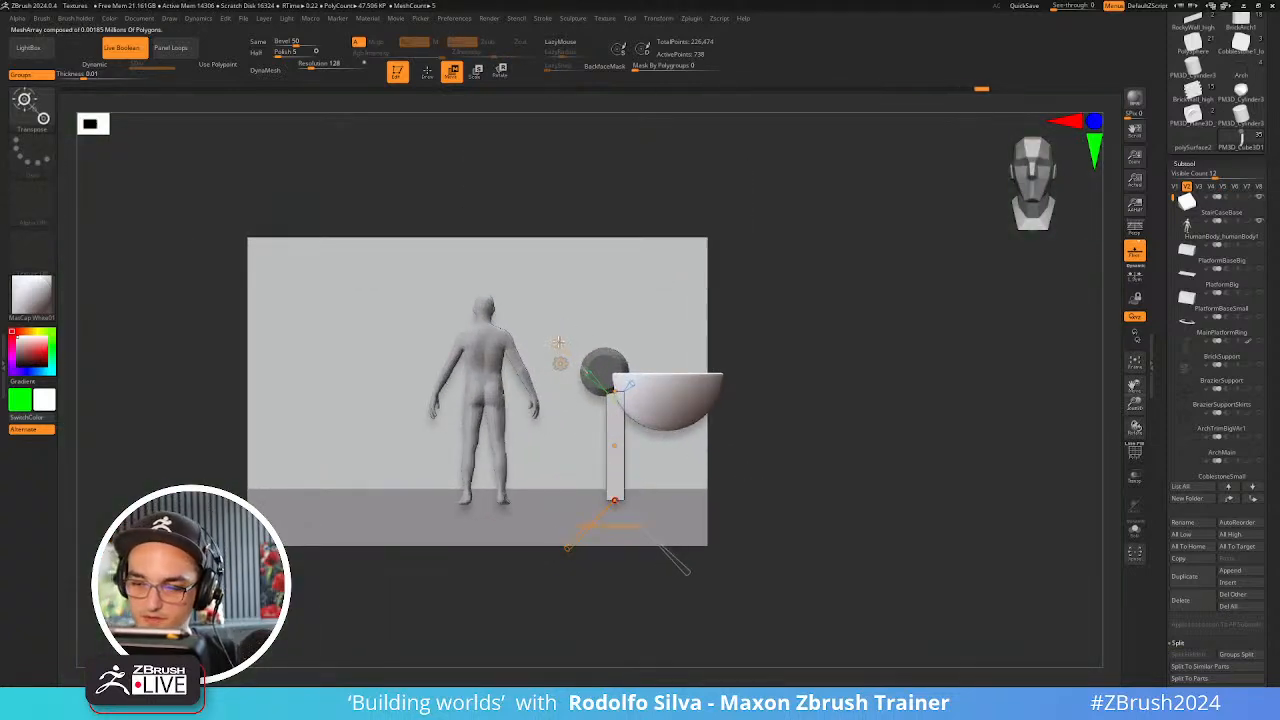
# - Pull the post's lowest Bend Curve point toward the human figure, and add control points to shape its lower part
pyautogui.moveTo(614, 502); pyautogui.dragTo(601, 499)
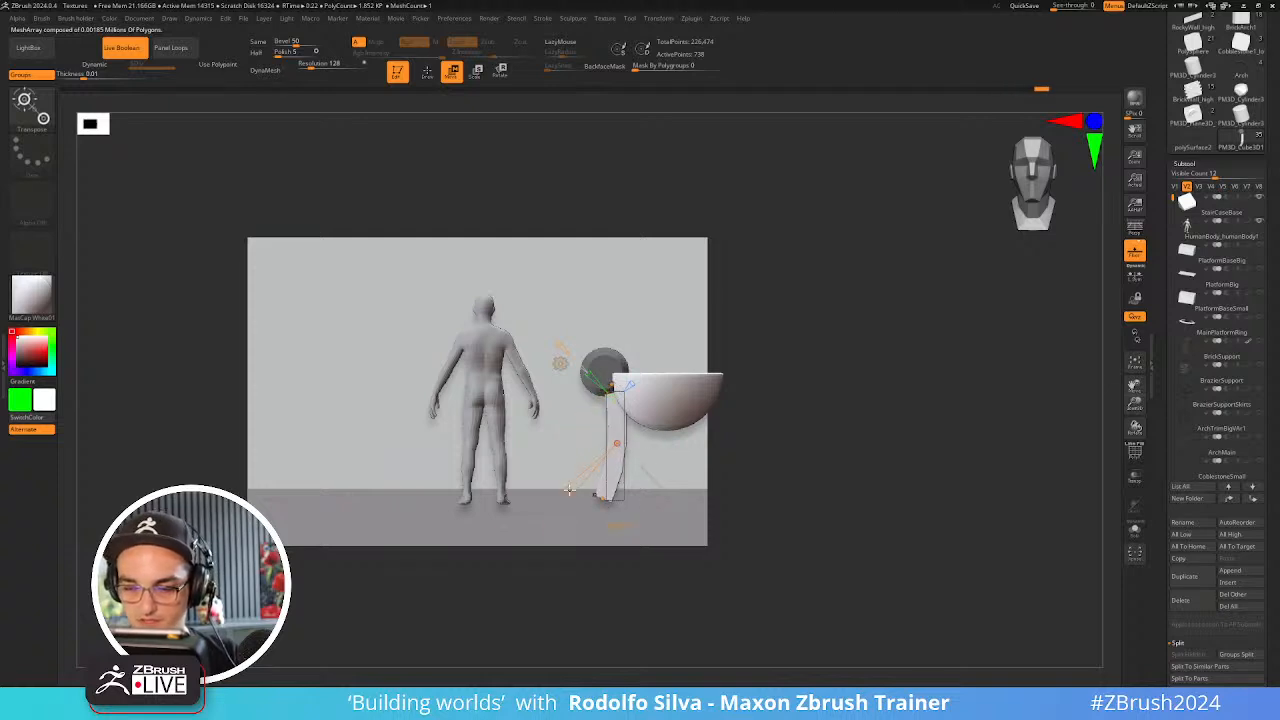
pyautogui.moveTo(569, 490); pyautogui.dragTo(585, 476)
pyautogui.hotkey('ctrl', 'z')
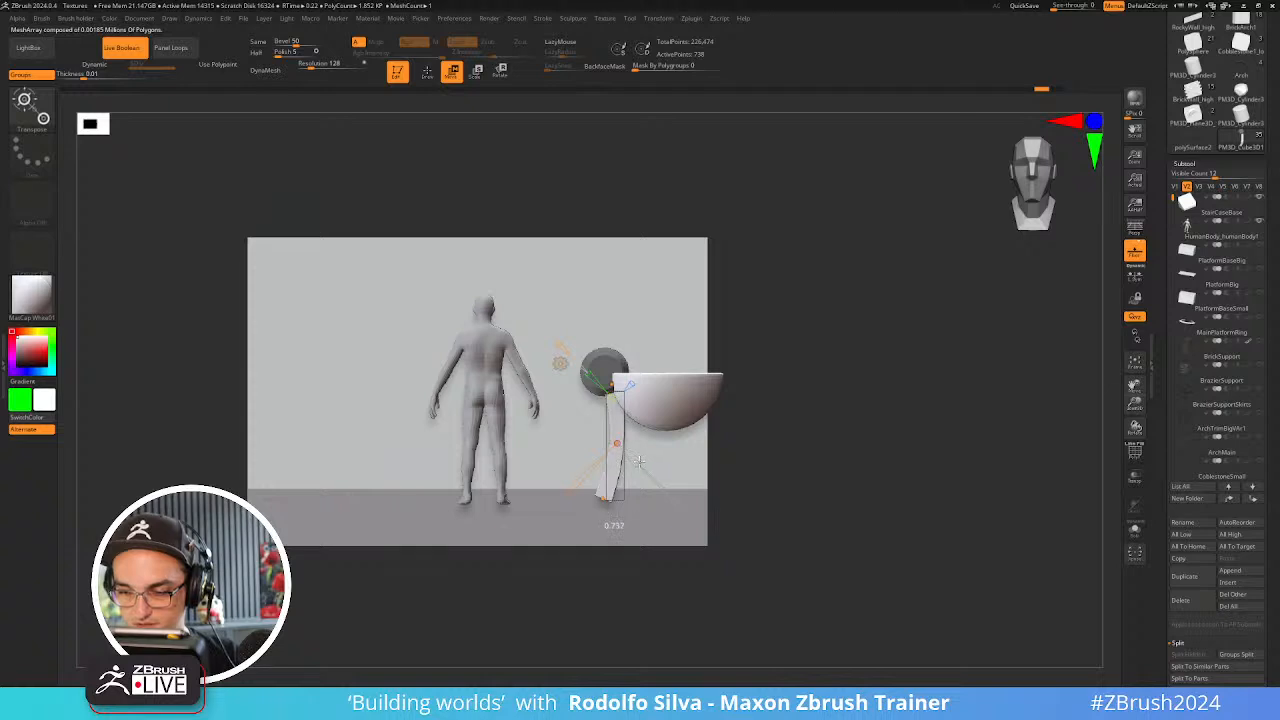
pyautogui.moveTo(742, 481)
pyautogui.mouseDown()
pyautogui.moveTo(820, 489)
pyautogui.moveTo(753, 487)
pyautogui.mouseUp()
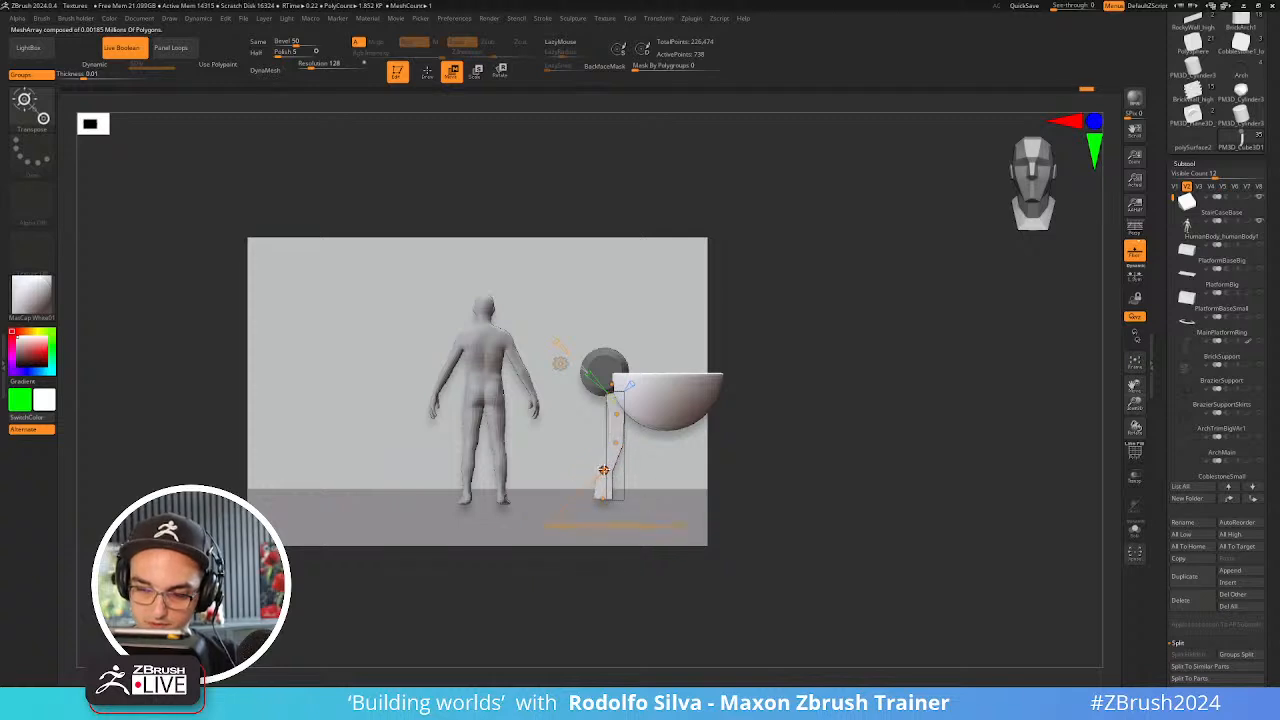
# - Turn on dynamic subdivision for the bent post, check its polyframe from the side, and restore the transform gizmo
pyautogui.press('d')
pyautogui.click(671, 224)
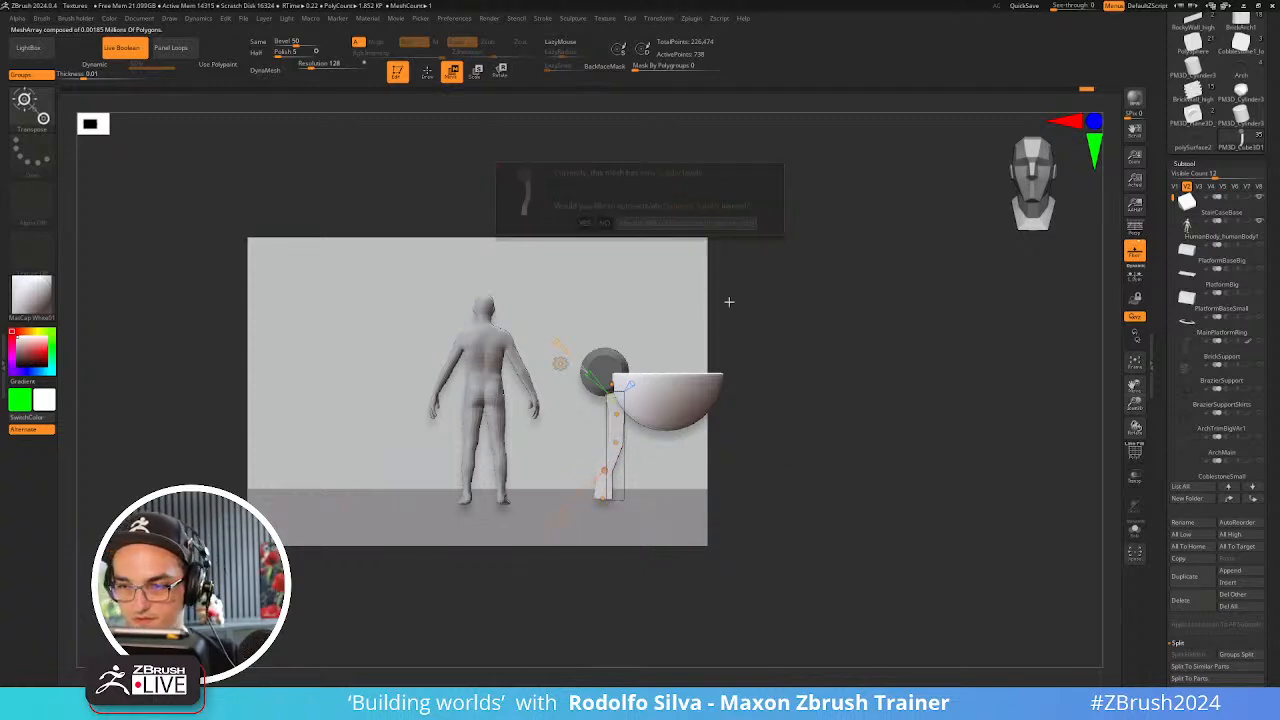
pyautogui.moveTo(814, 478); pyautogui.dragTo(840, 503)
pyautogui.hotkey('shift', 'f')
pyautogui.hotkey('shift', 'f')
pyautogui.press('w')
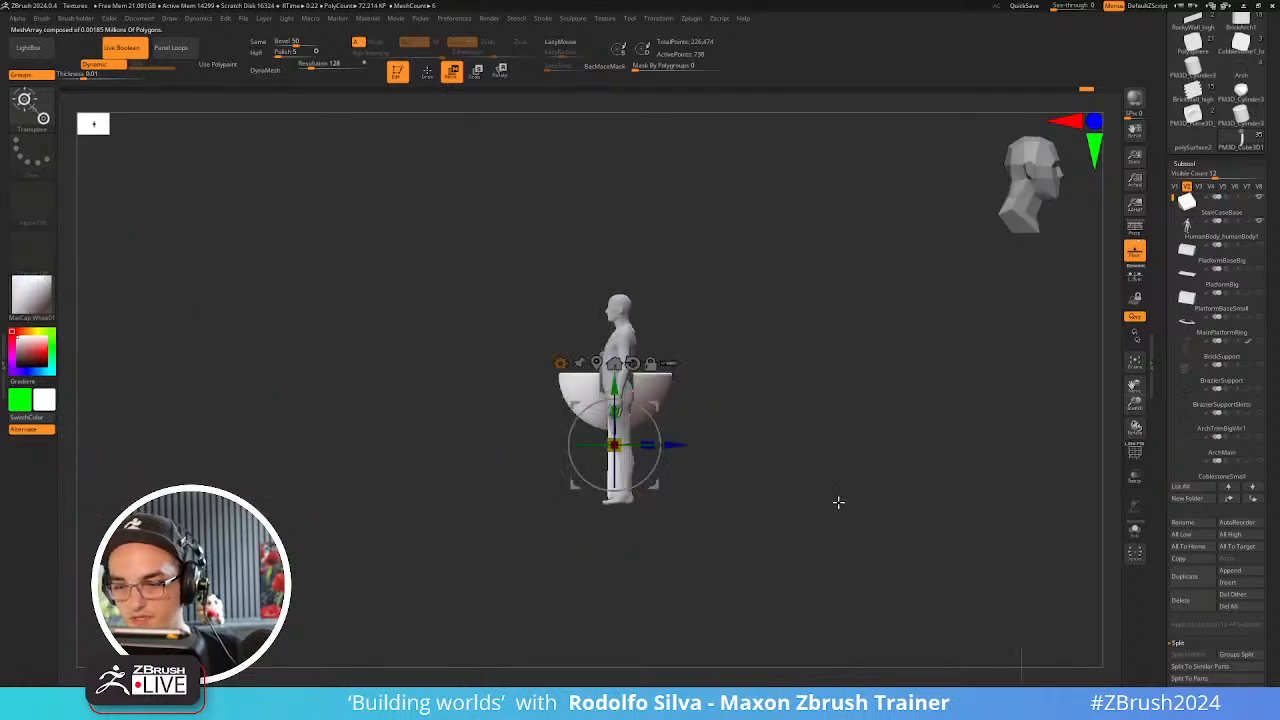
# - Apply a Taper deformer to the post, isolate the post and ball, and flare the post's lower end
pyautogui.click(614, 525)
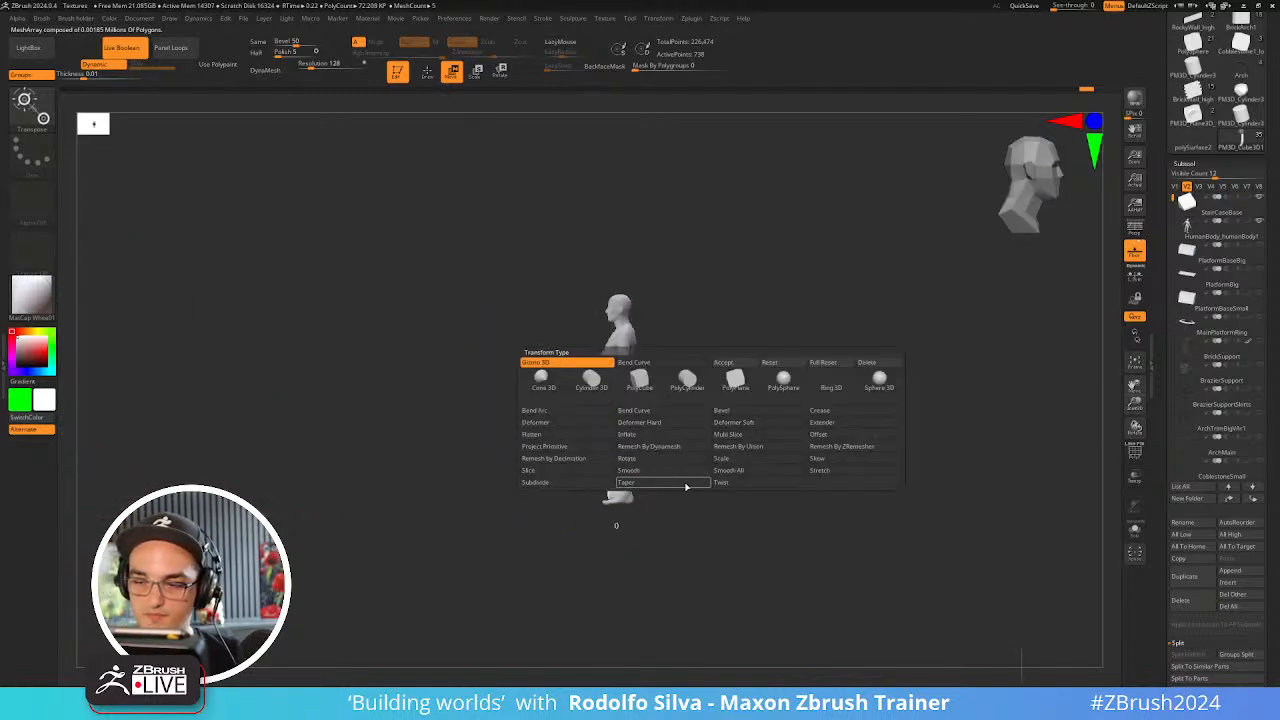
pyautogui.click(650, 485)
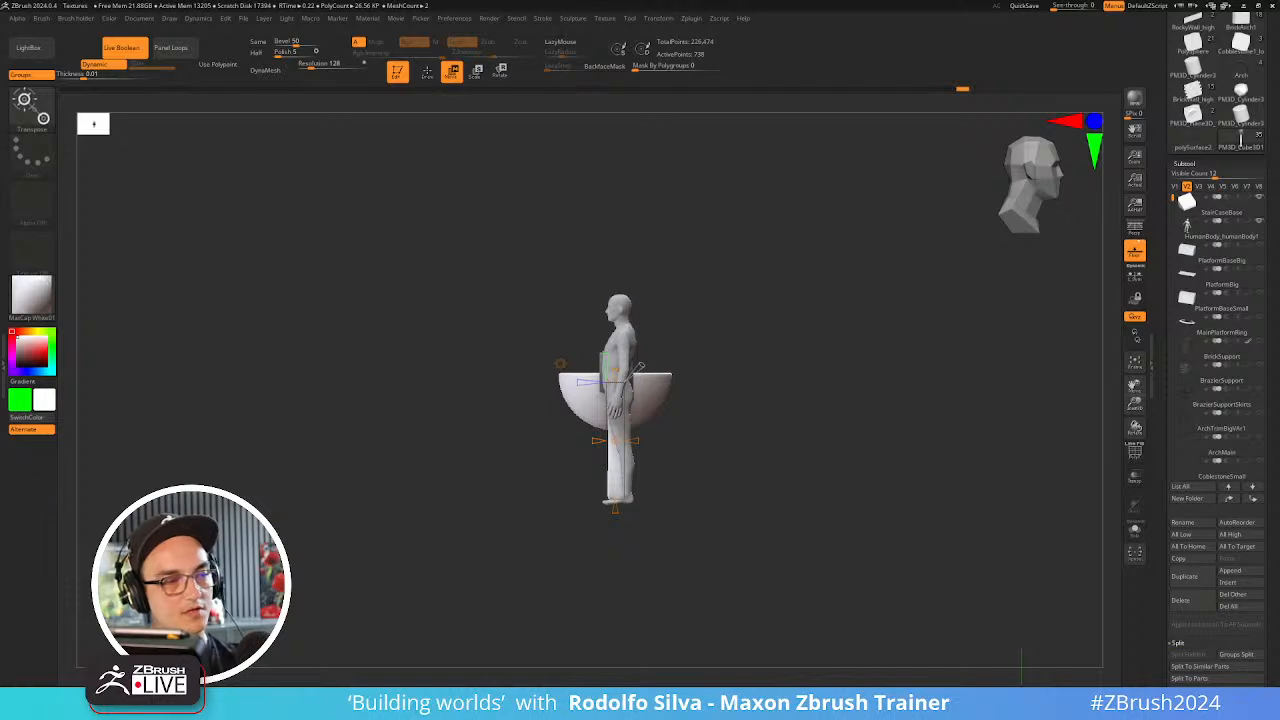
pyautogui.hotkey('ctrl', 'z')
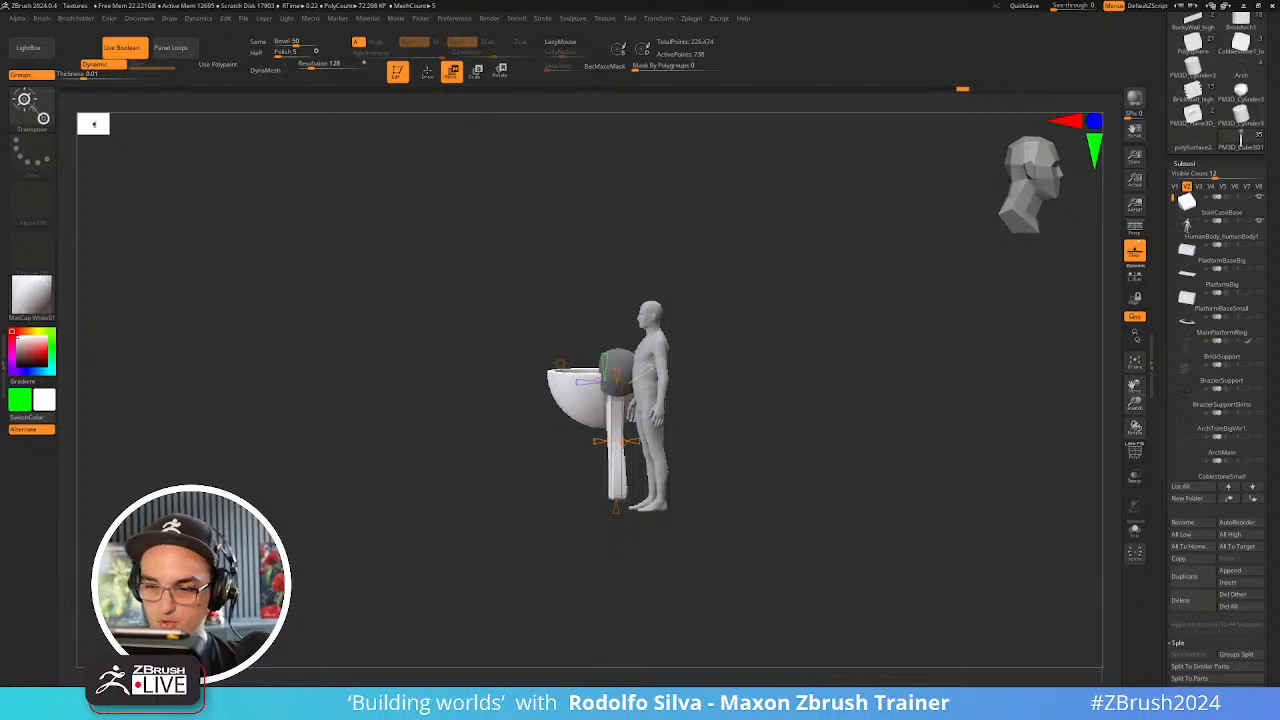
pyautogui.moveTo(808, 521); pyautogui.dragTo(793, 545)
pyautogui.hotkey('shift', 's')
pyautogui.moveTo(615, 550); pyautogui.dragTo(615, 573)
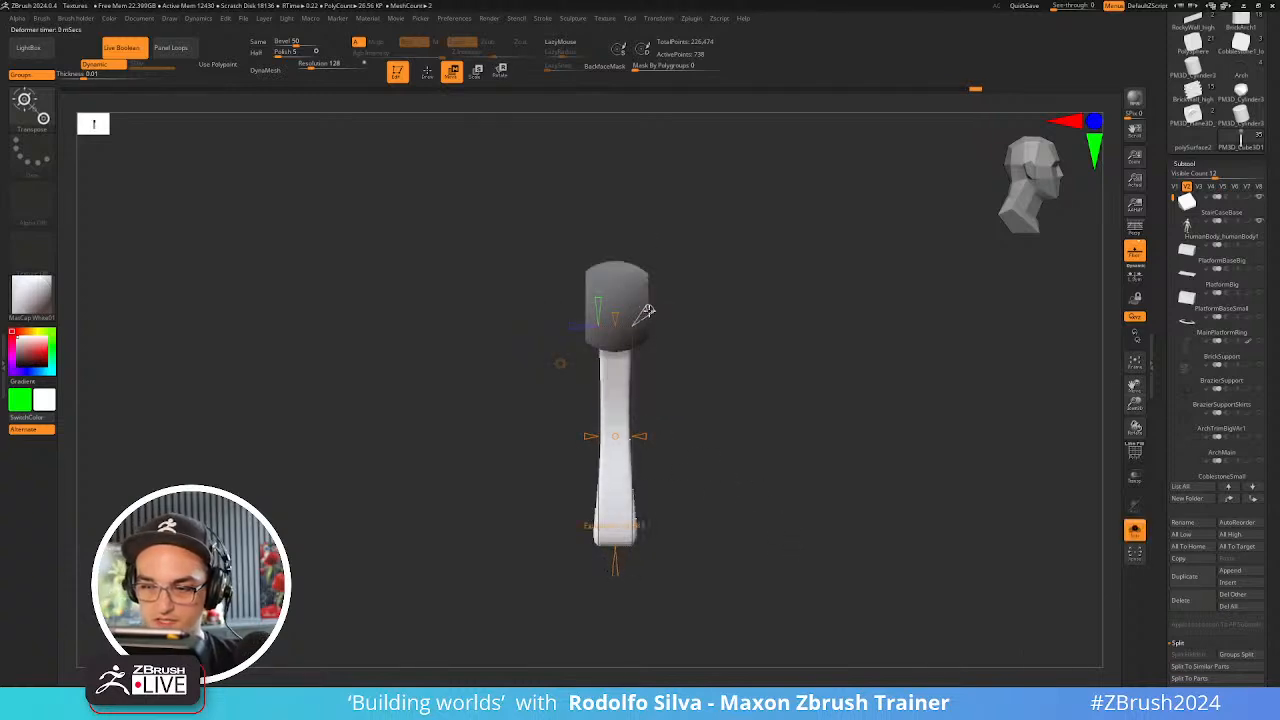
pyautogui.moveTo(648, 311); pyautogui.dragTo(668, 286)
# - Try to crease the post's edges and polygroup borders and lower the crease level
pyautogui.moveTo(748, 468); pyautogui.dragTo(701, 478)
pyautogui.press('space')
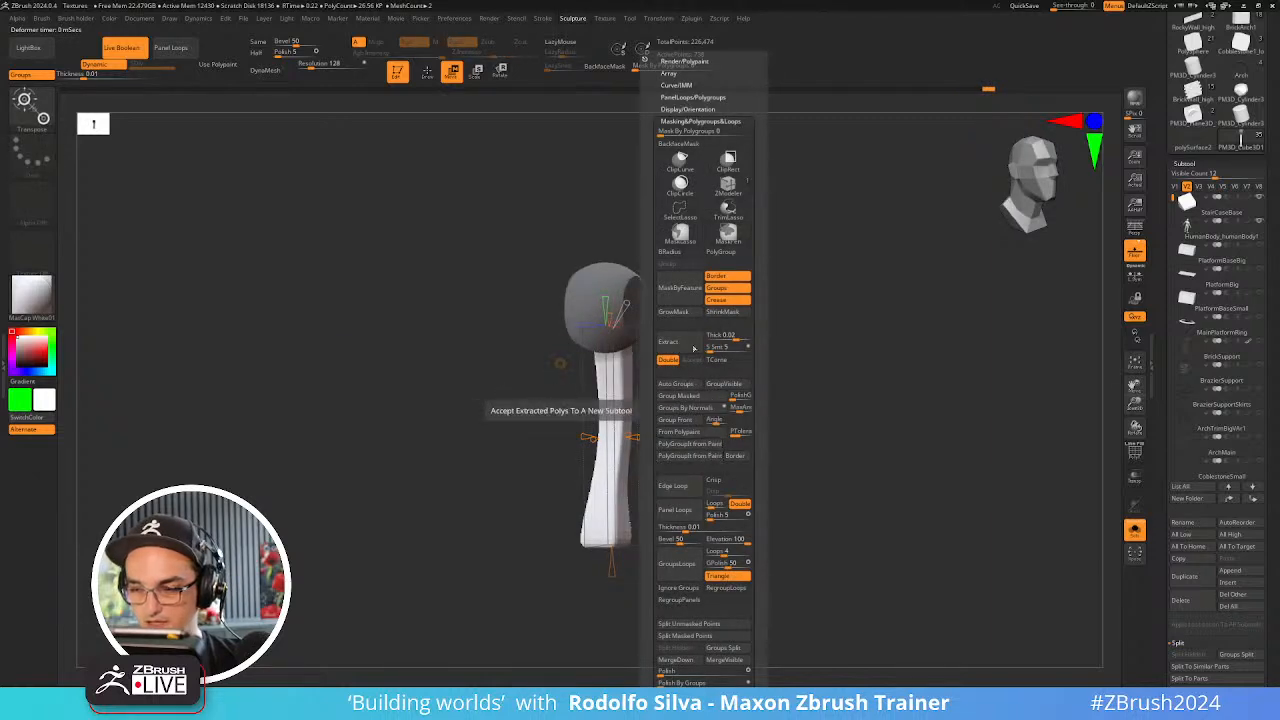
pyautogui.click(692, 121)
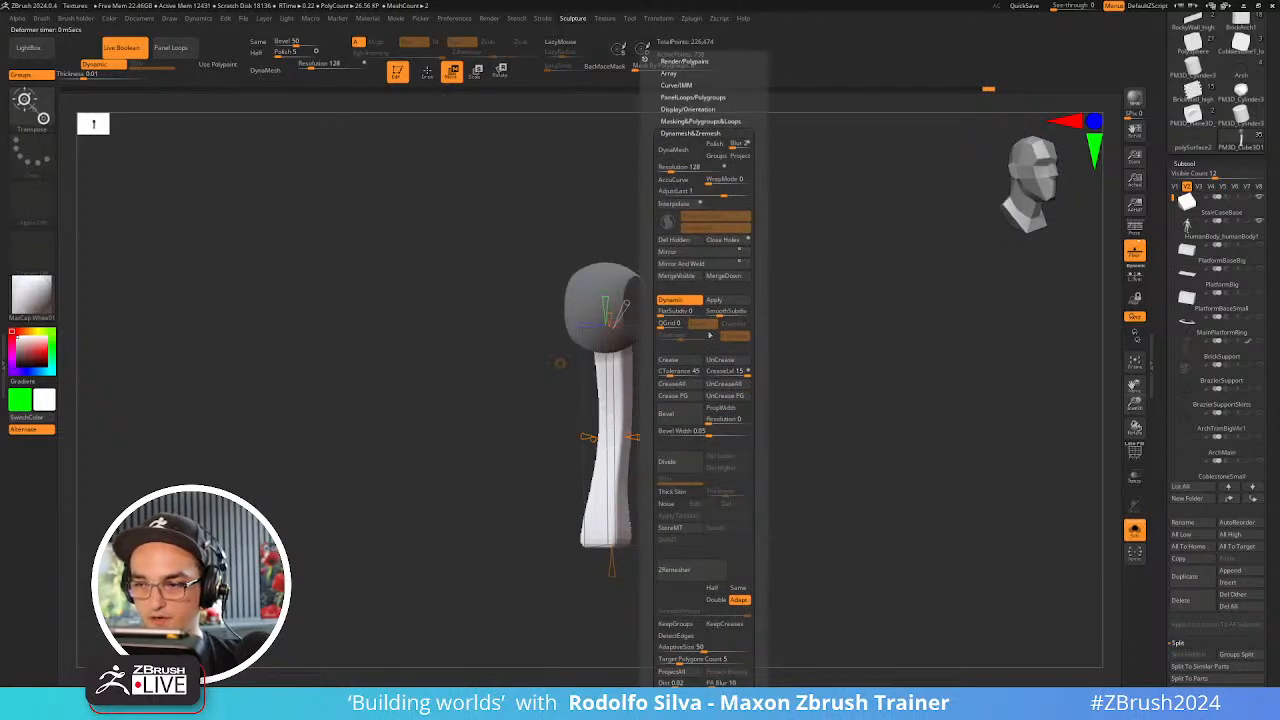
pyautogui.press('space')
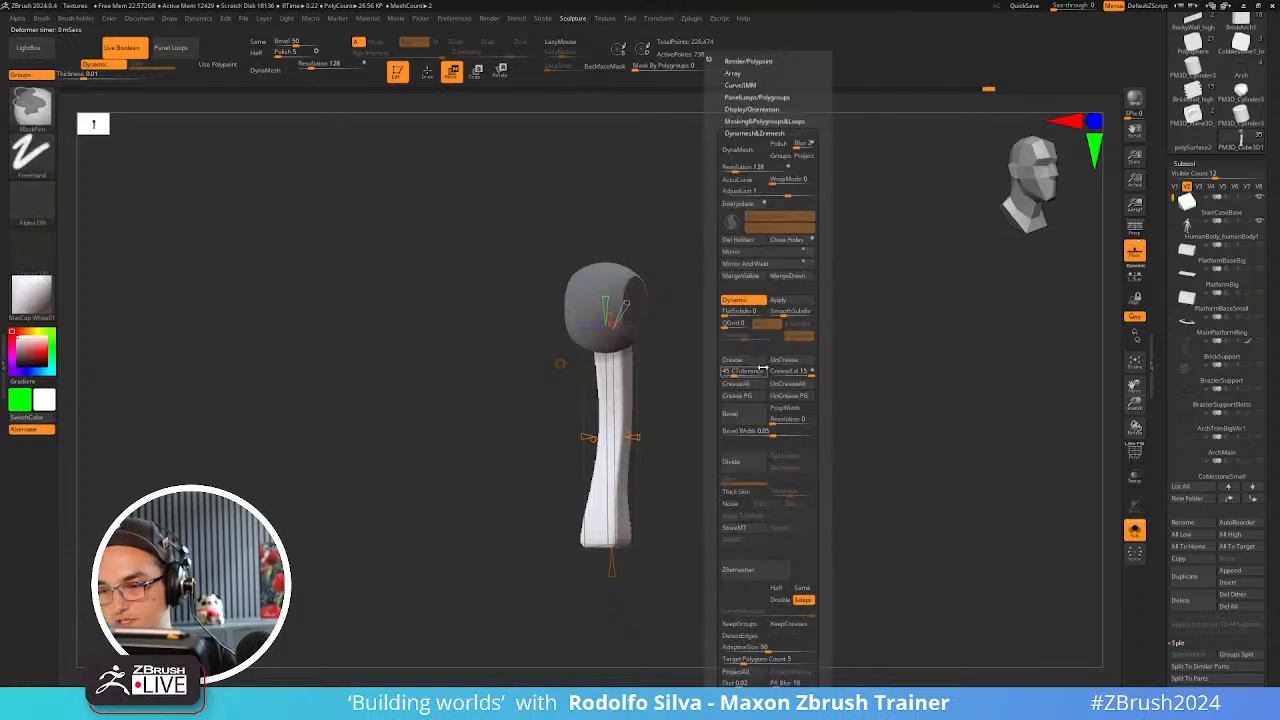
pyautogui.click(757, 362)
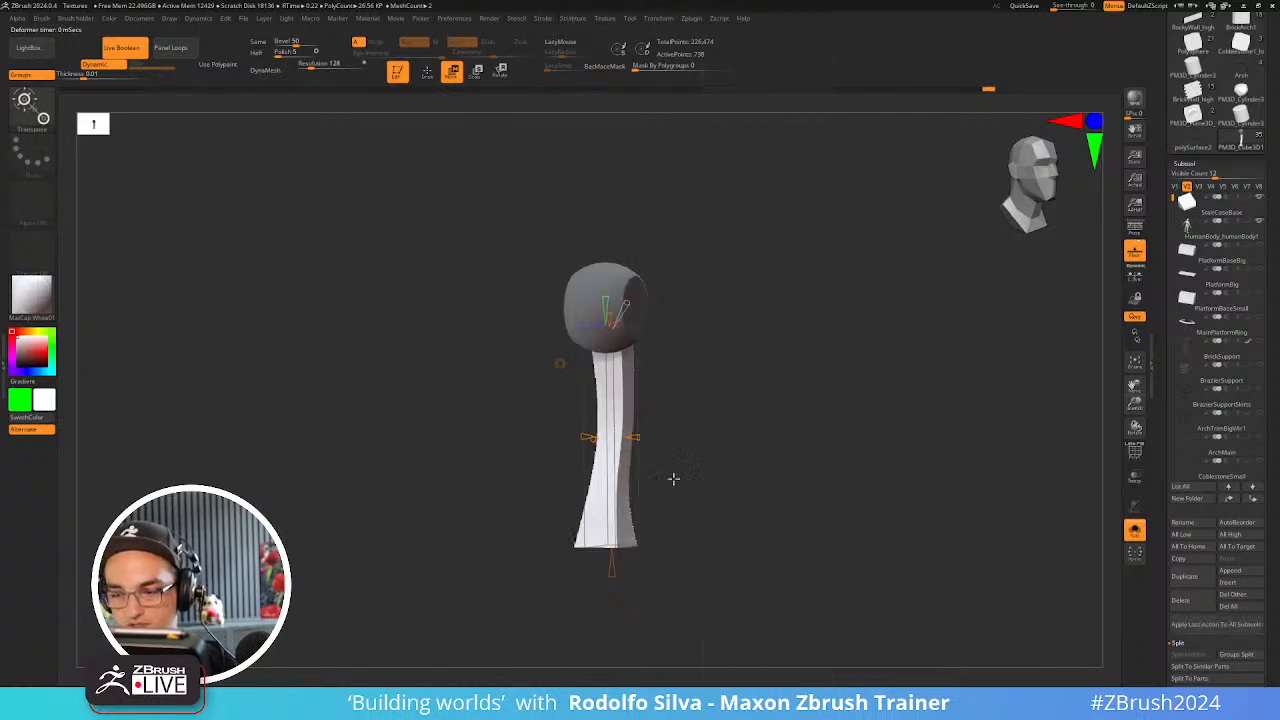
pyautogui.press('space')
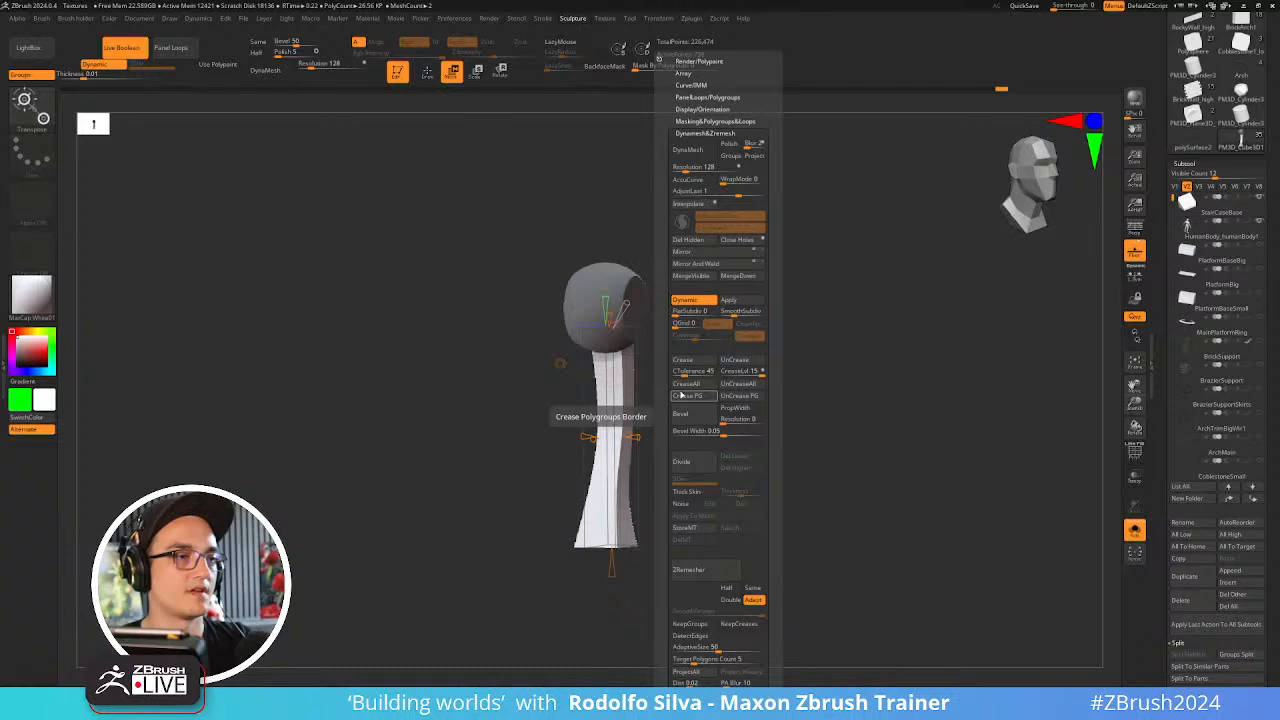
pyautogui.click(683, 395)
pyautogui.press('space')
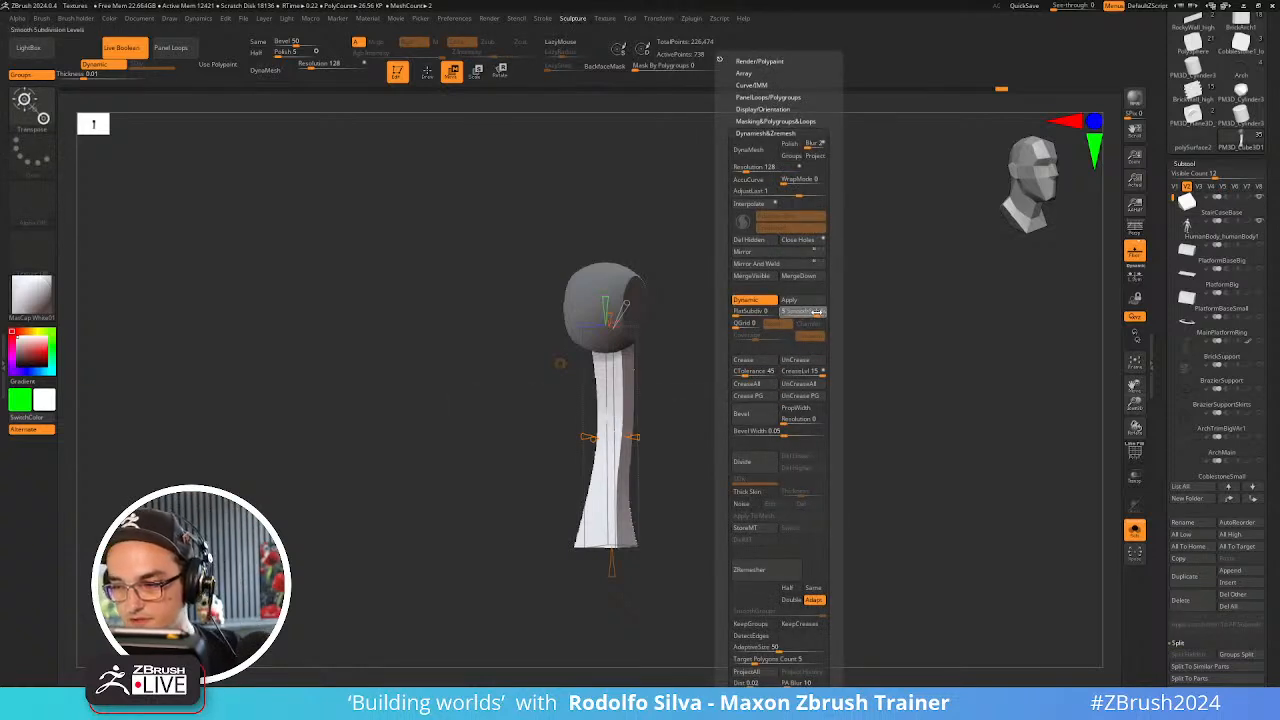
pyautogui.moveTo(810, 372); pyautogui.dragTo(792, 374)
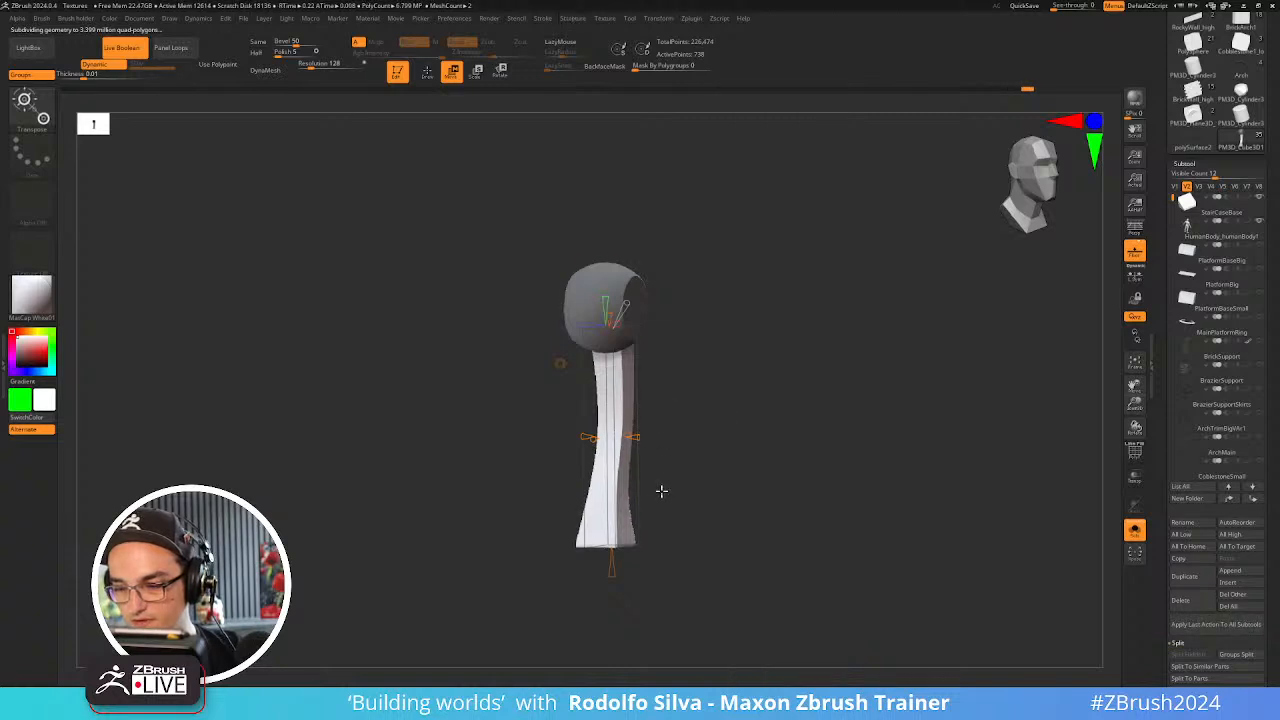
# - Check the post's polyframe, and invert the mask so the ball is free instead of the post
pyautogui.hotkey('shift', 'f')
pyautogui.hotkey('shift', 'f')
pyautogui.moveTo(729, 452); pyautogui.dragTo(753, 449)
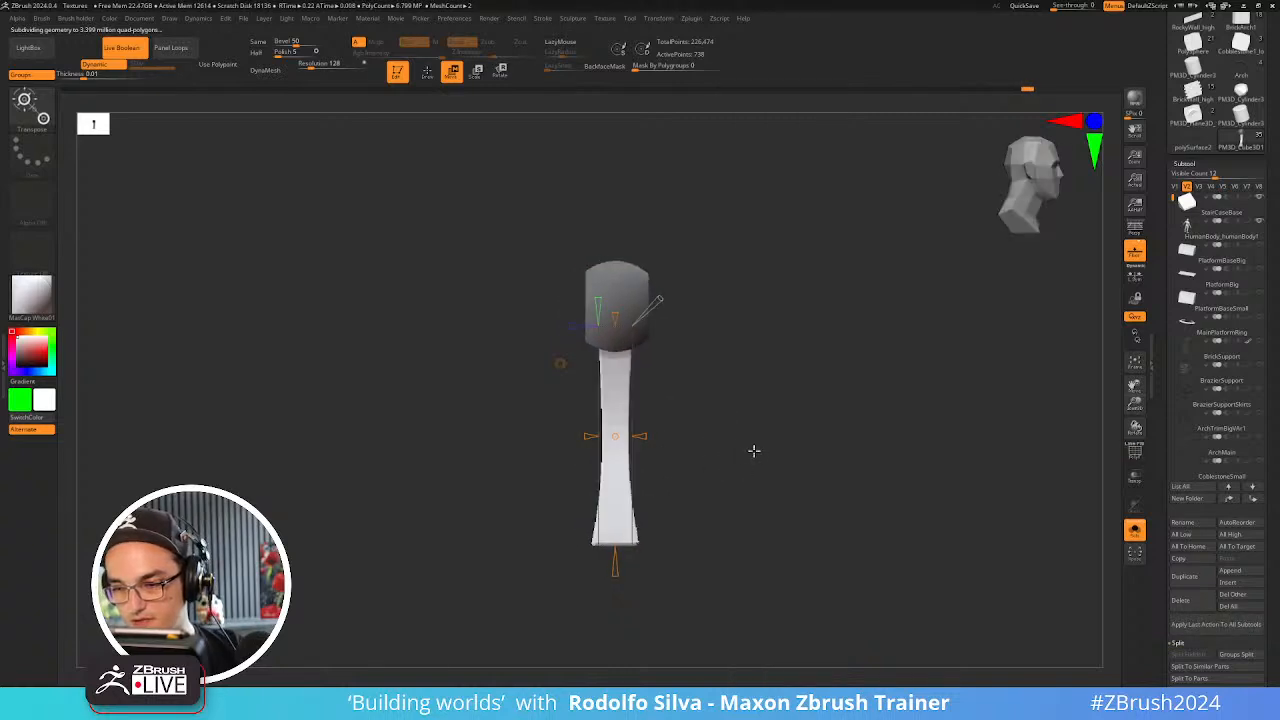
pyautogui.keyDown('ctrl'); pyautogui.click(738, 393); pyautogui.keyUp('ctrl')
pyautogui.press('q')
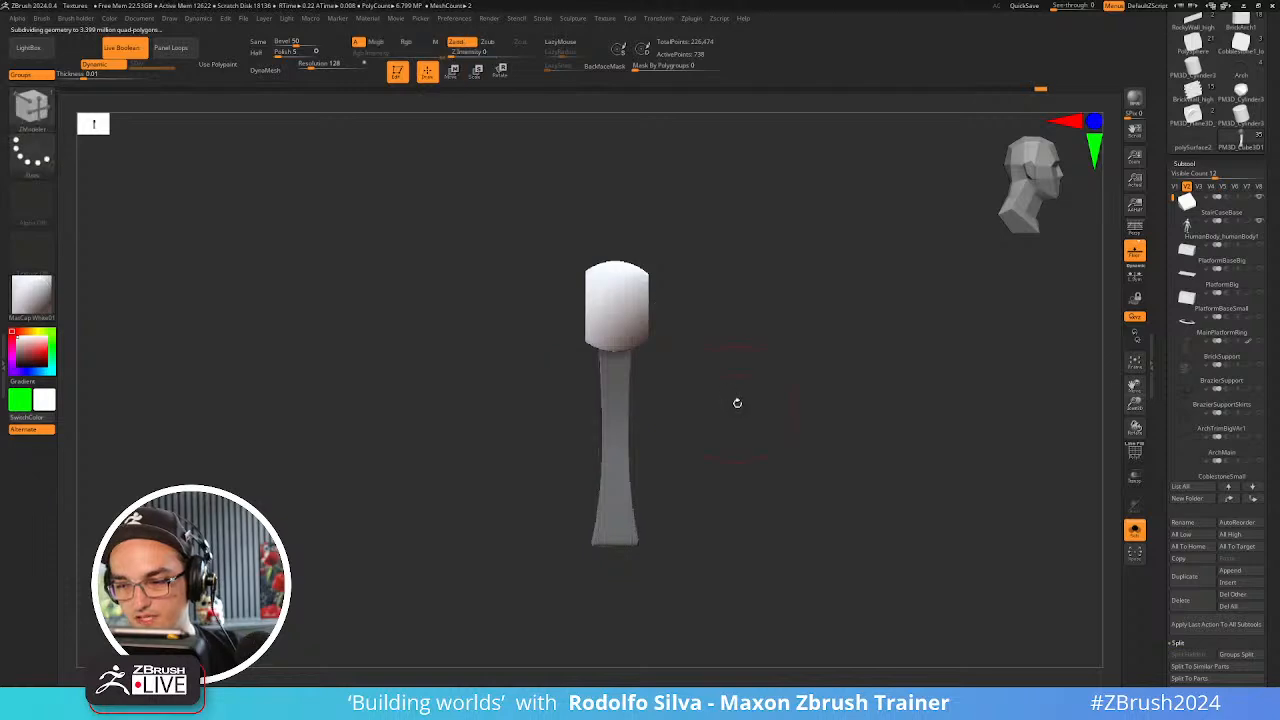
pyautogui.press('w')
pyautogui.moveTo(735, 408); pyautogui.dragTo(777, 443)
pyautogui.press('q')
pyautogui.press('w')
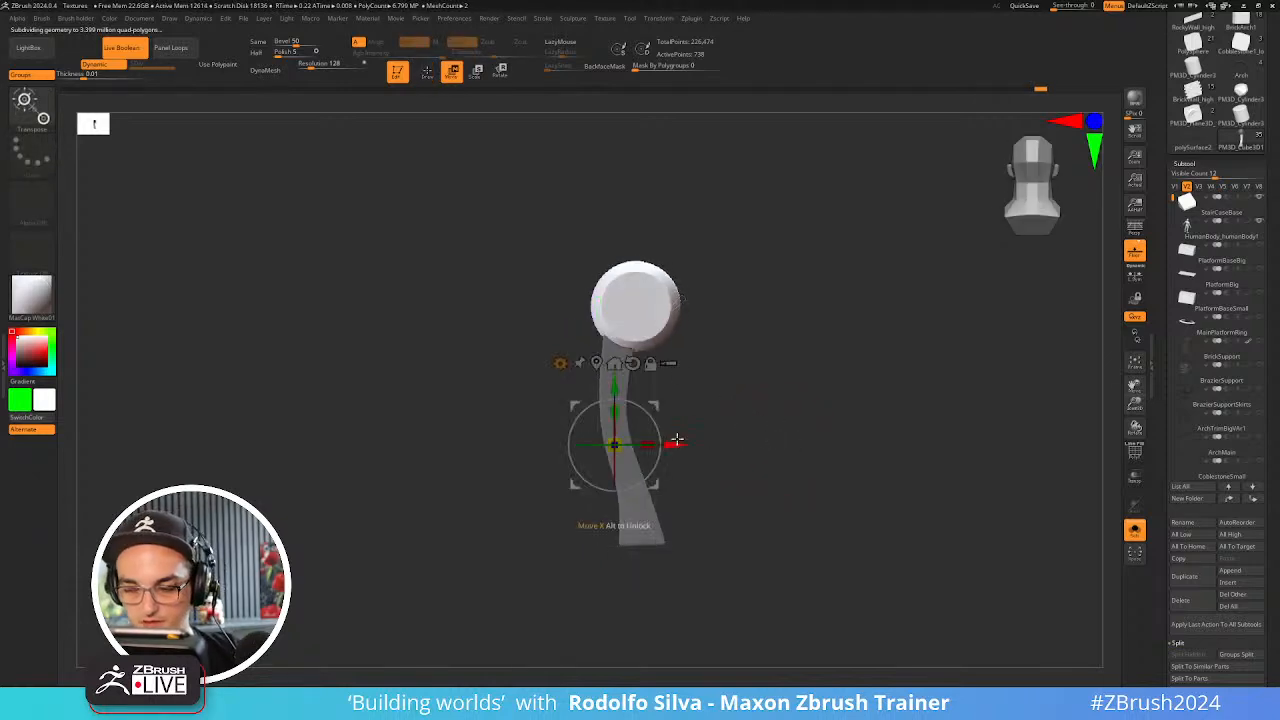
# - Try changing the Taper deformer with its side handle, invert the mask back onto the ball, and undo the change
pyautogui.moveTo(680, 443); pyautogui.dragTo(673, 363)
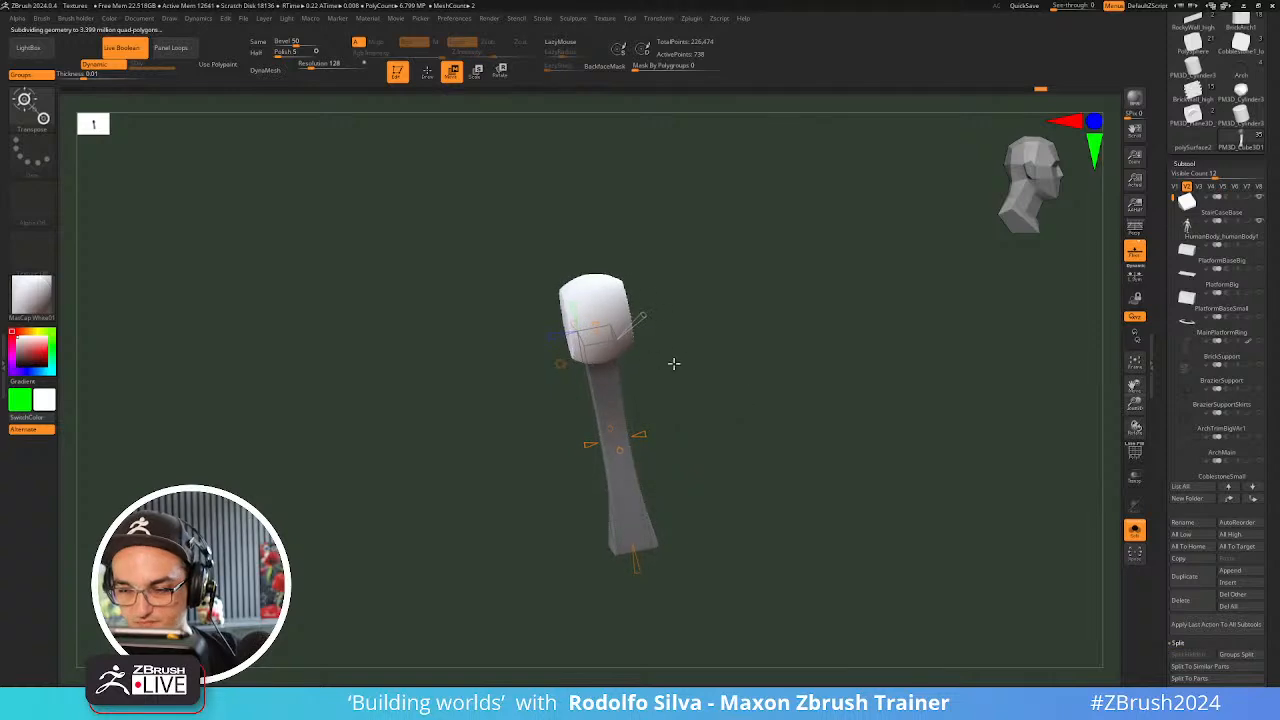
pyautogui.moveTo(552, 339); pyautogui.dragTo(585, 330)
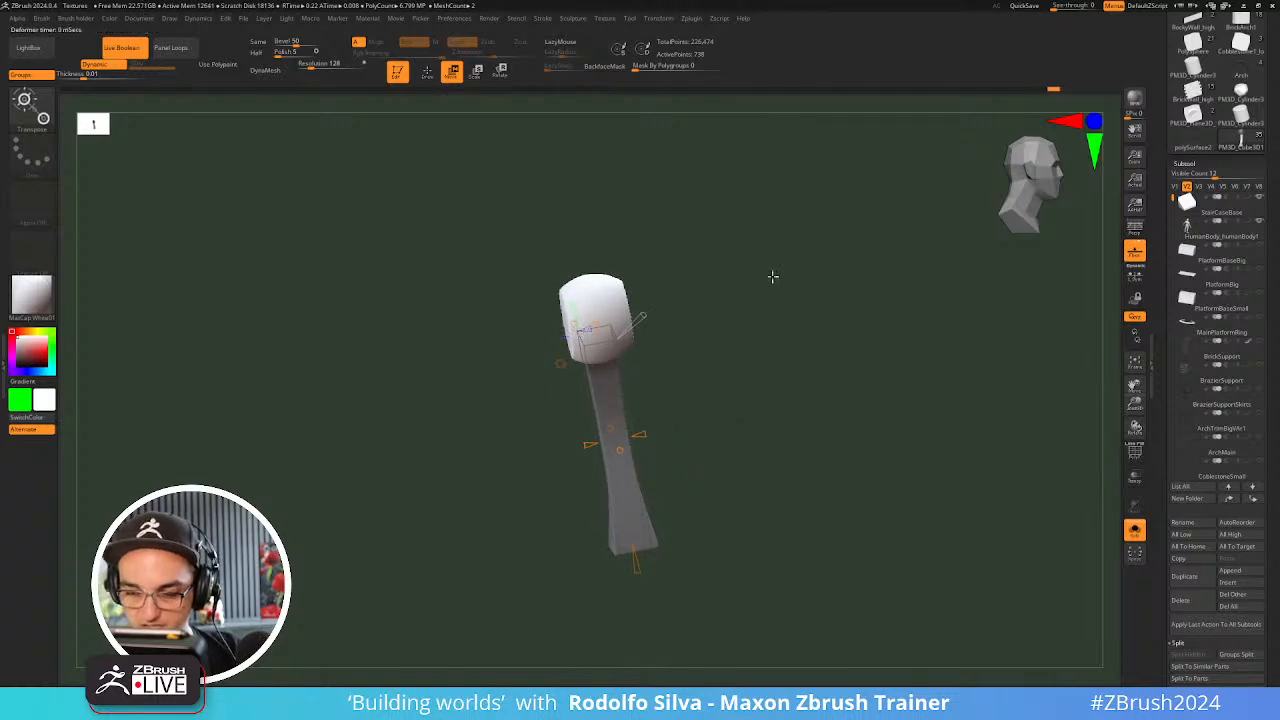
pyautogui.keyDown('ctrl'); pyautogui.click(793, 378); pyautogui.keyUp('ctrl')
pyautogui.moveTo(554, 335); pyautogui.dragTo(573, 338)
pyautogui.hotkey('ctrl', 'z')
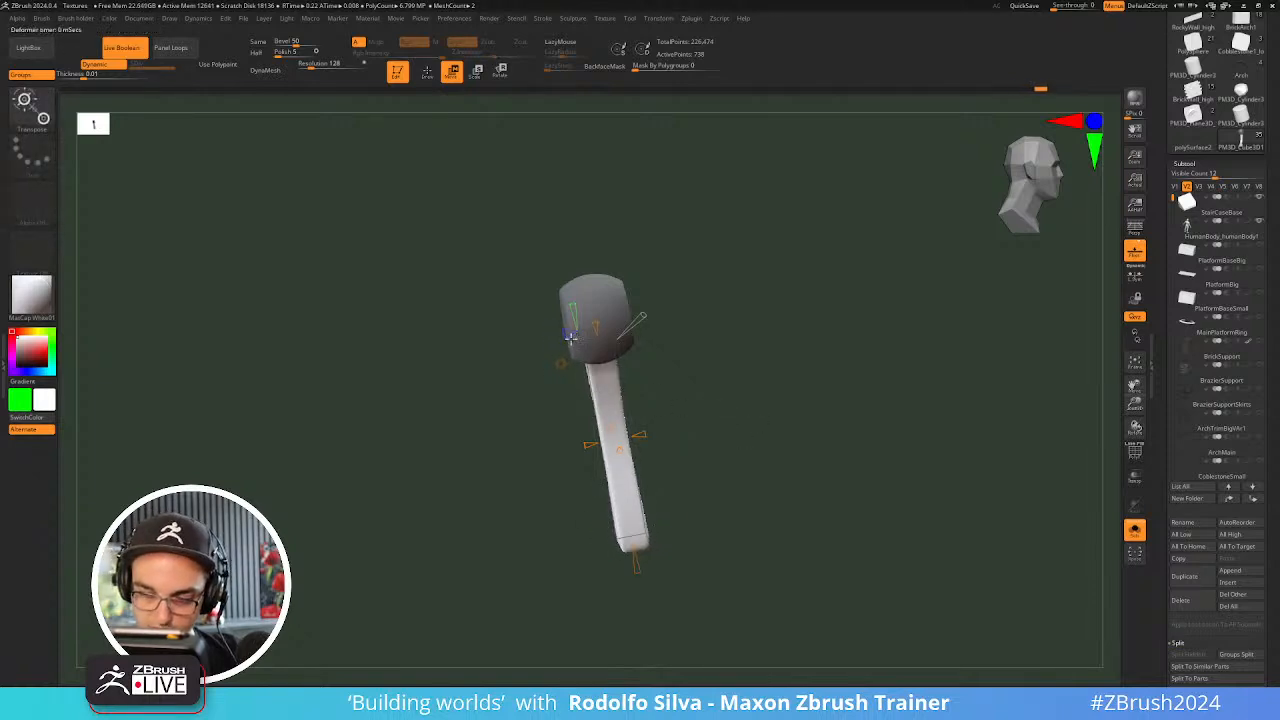
# - Flare the post's foot further with the Taper deformer and adjust the taper at the upper end
pyautogui.moveTo(739, 405); pyautogui.dragTo(777, 363)
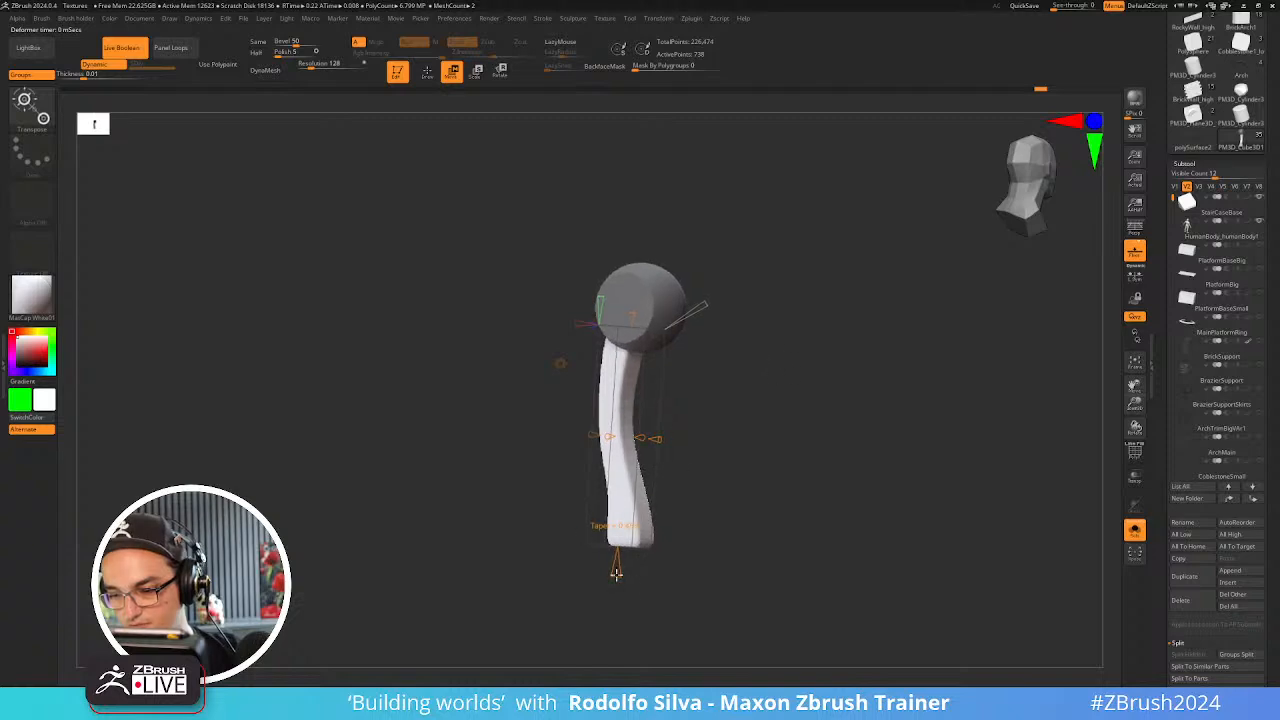
pyautogui.moveTo(615, 573); pyautogui.dragTo(609, 604)
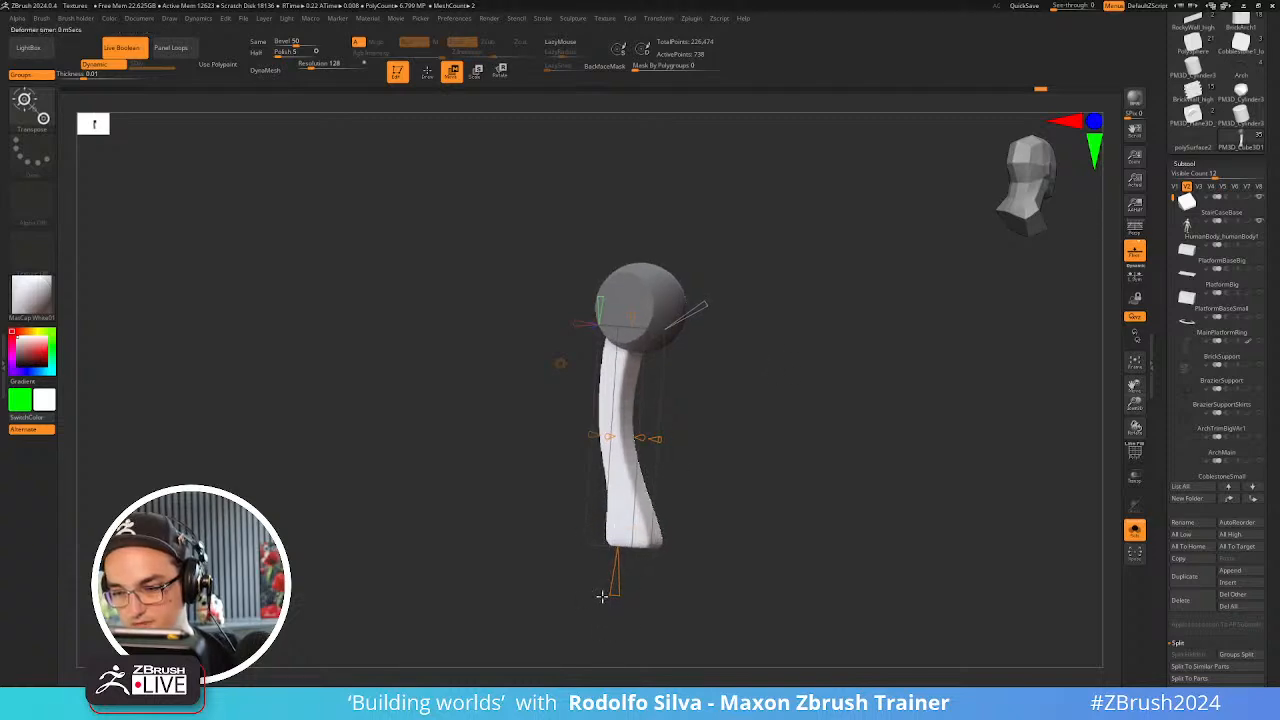
pyautogui.moveTo(634, 346); pyautogui.dragTo(634, 357)
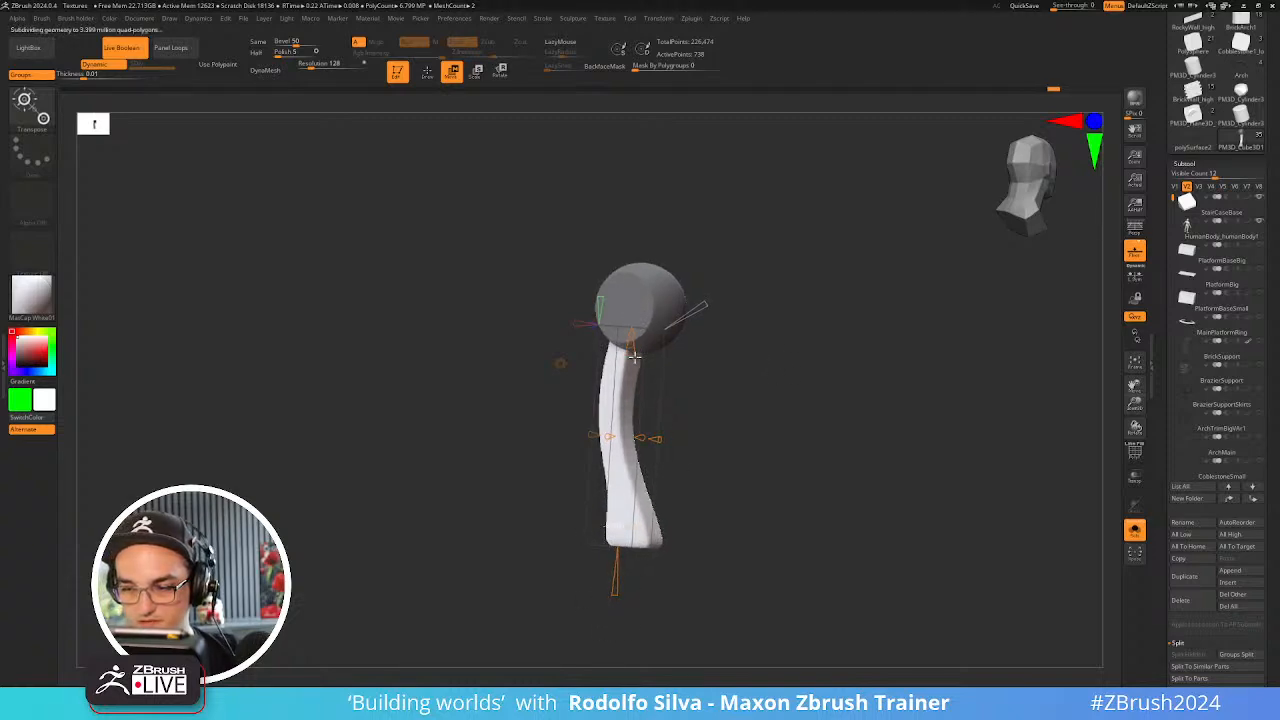
# - Mask the post instead of the ball, choose the TrimDynamic brush, and reduce its draw size
pyautogui.press('q')
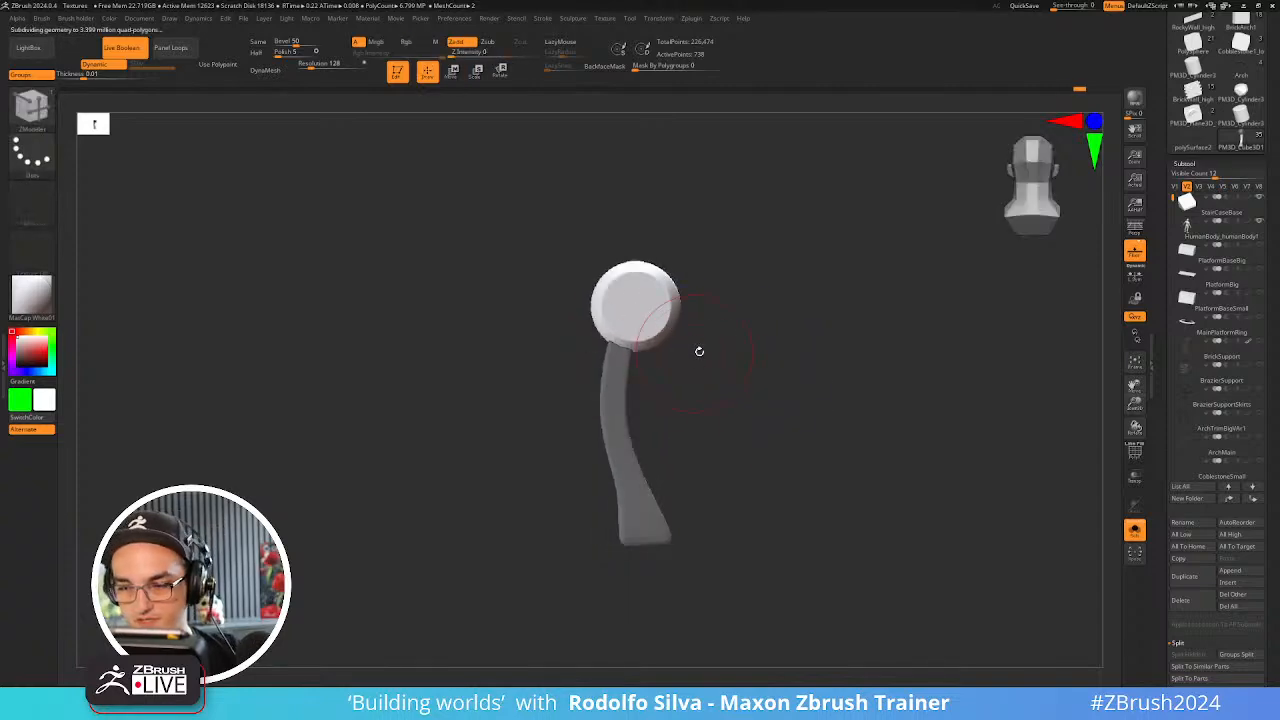
pyautogui.press('b')
pyautogui.click(738, 307)
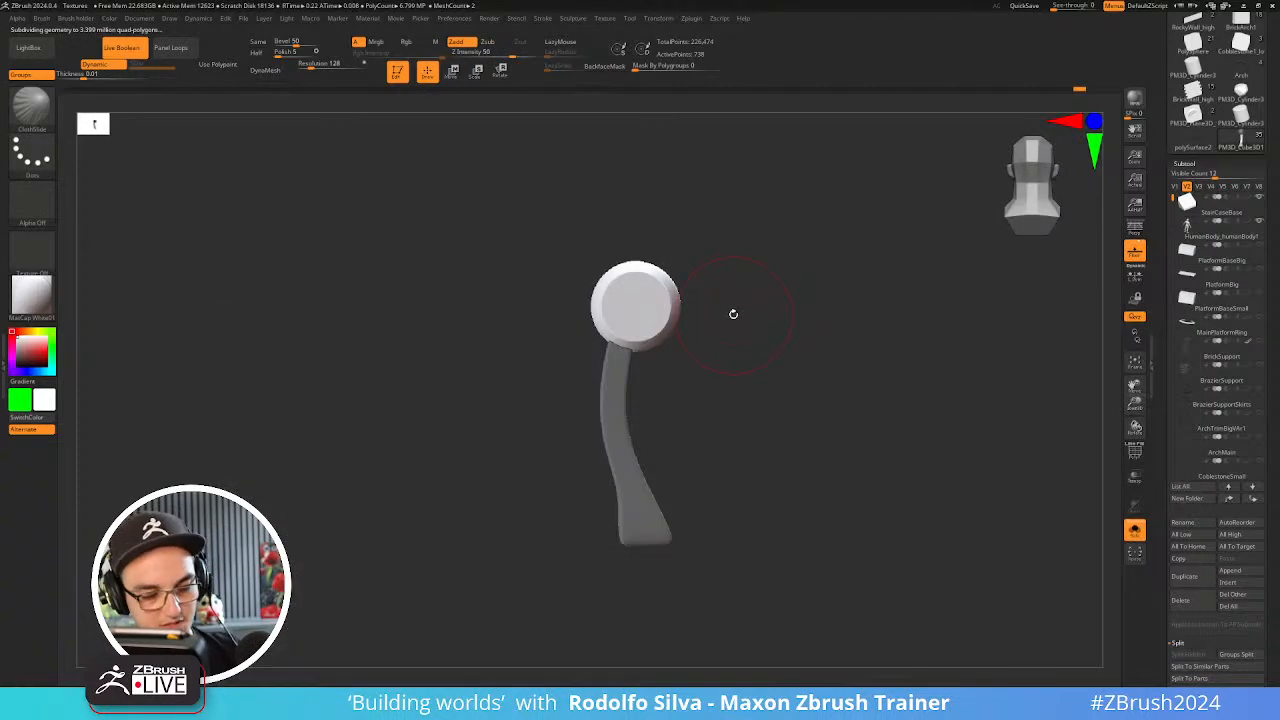
pyautogui.press('b')
pyautogui.press('t')
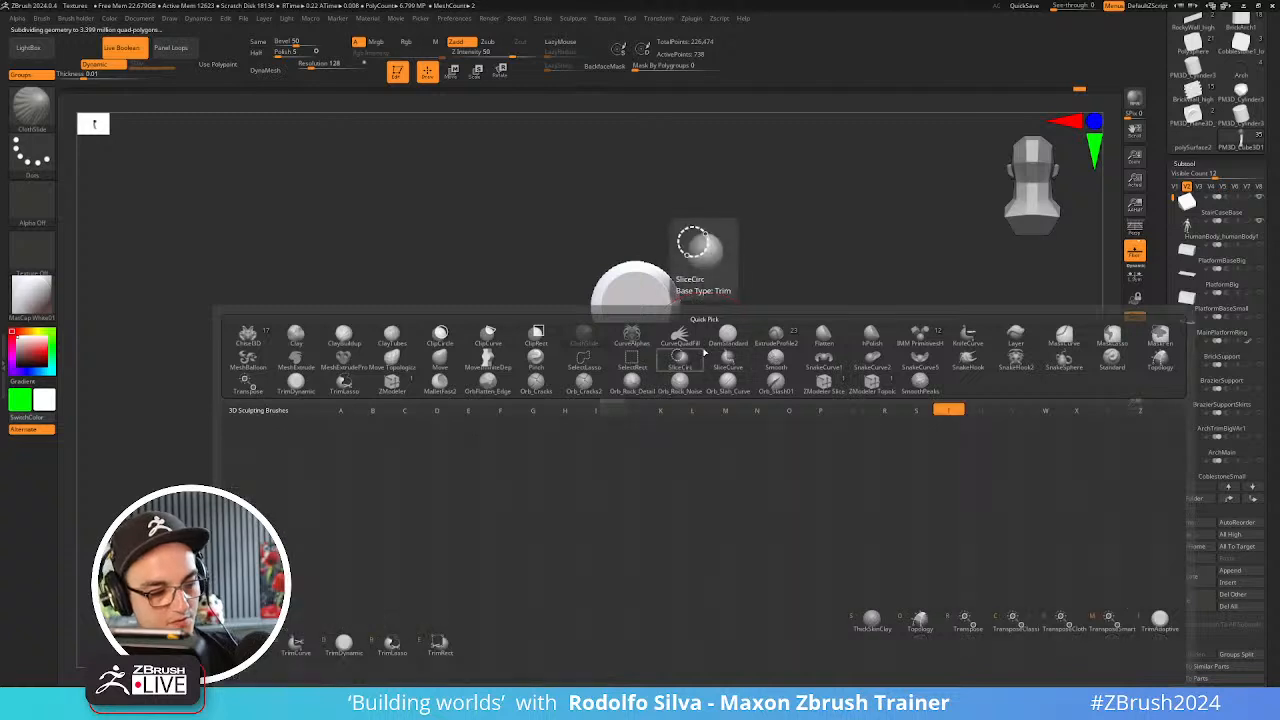
pyautogui.click(686, 251)
pyautogui.press('s')
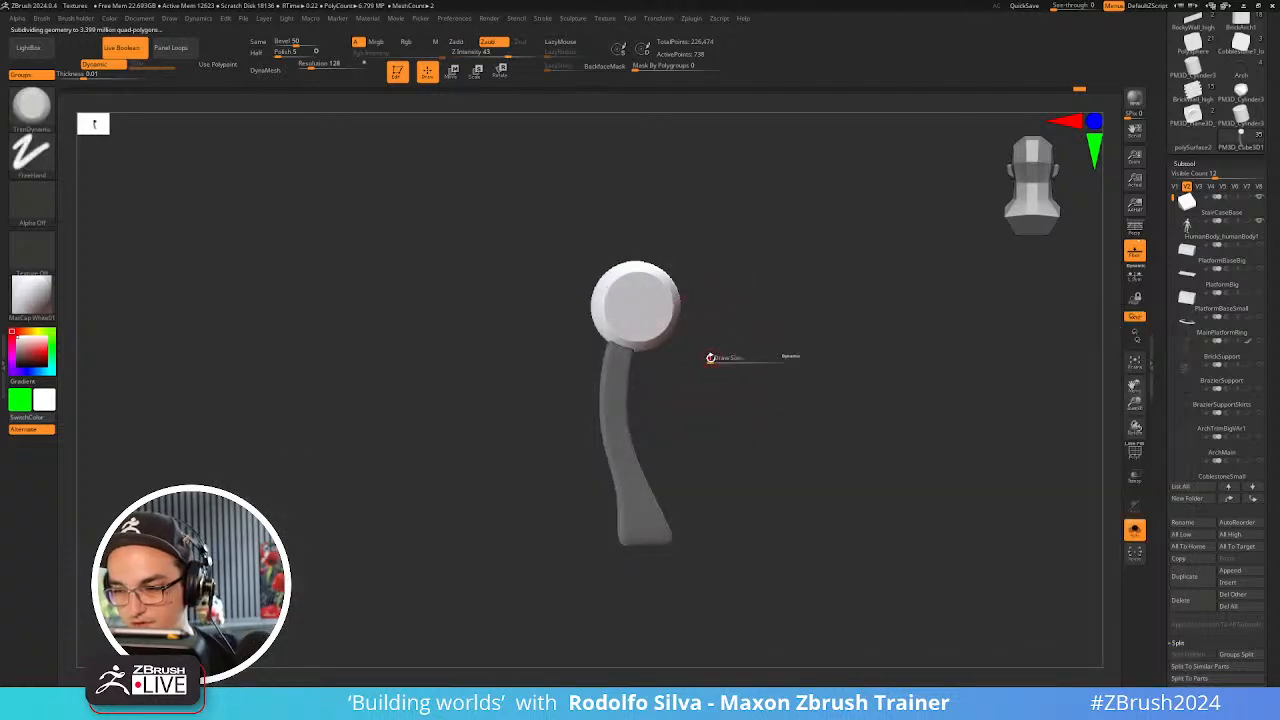
pyautogui.moveTo(724, 364); pyautogui.dragTo(674, 361)
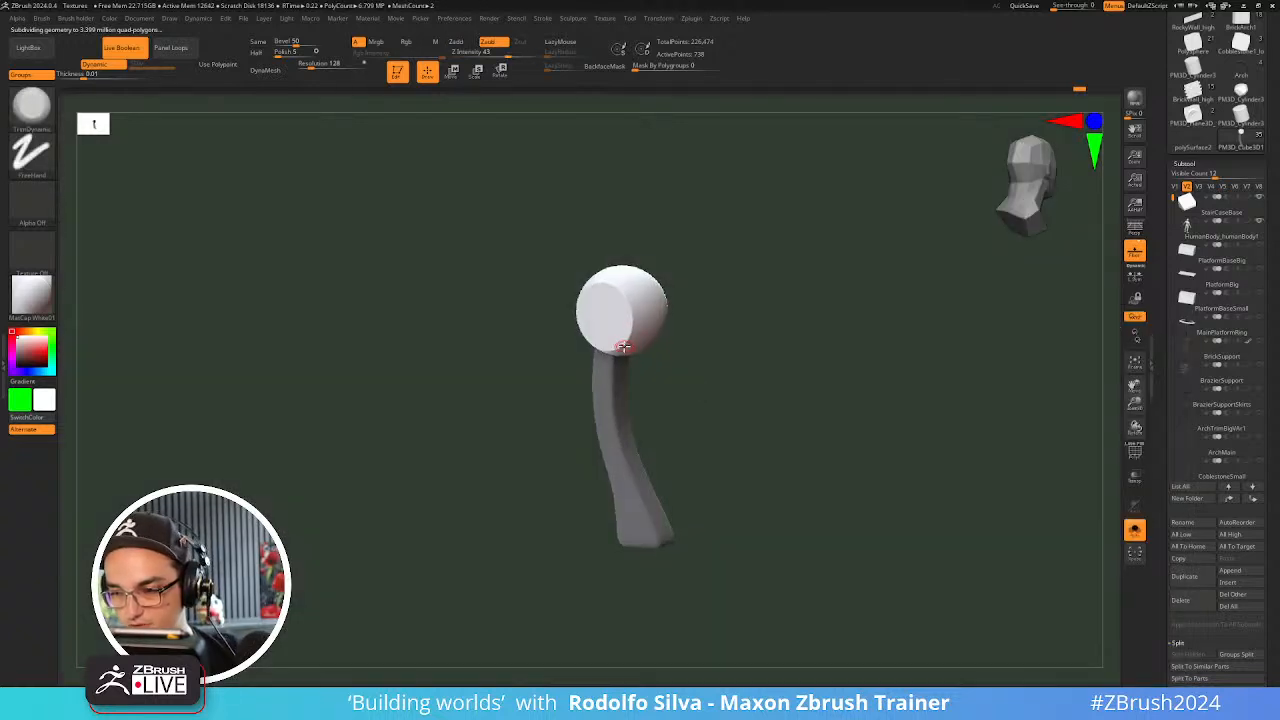
# - Turn on local symmetry for work on the ball and check the mesh's polyframe
pyautogui.click(1134, 273)
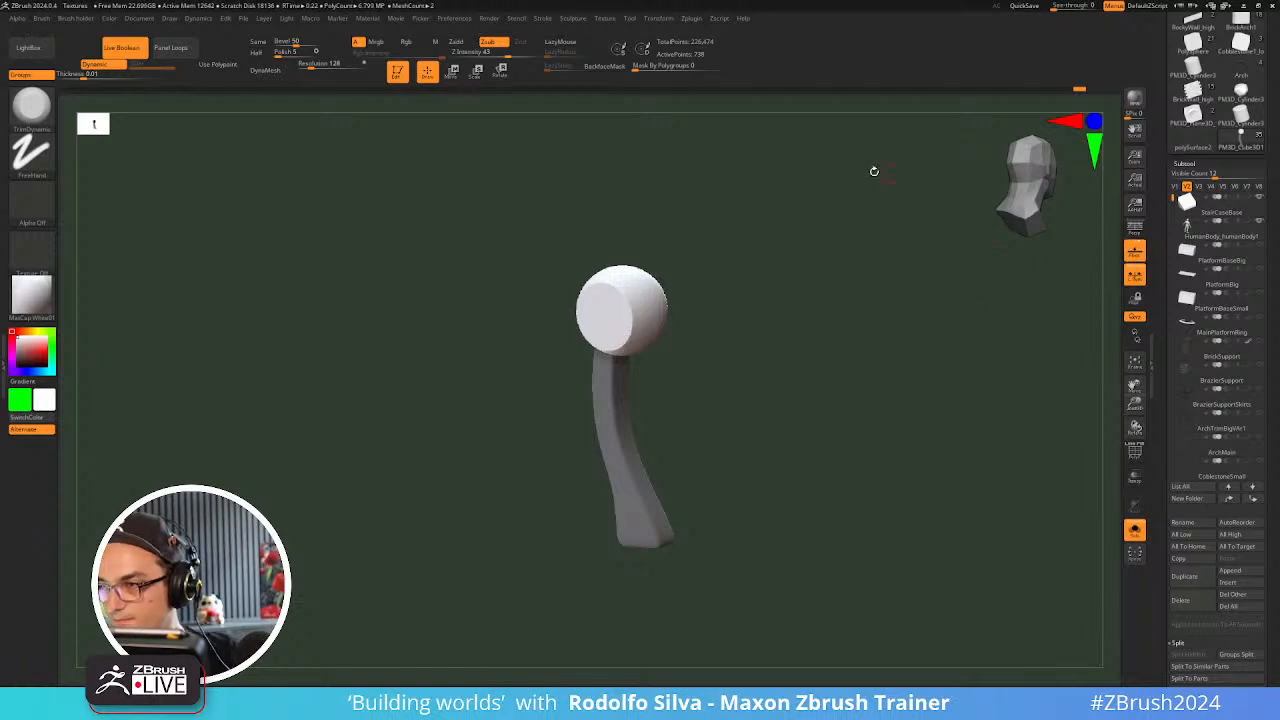
pyautogui.click(691, 19)
pyautogui.moveTo(670, 20)
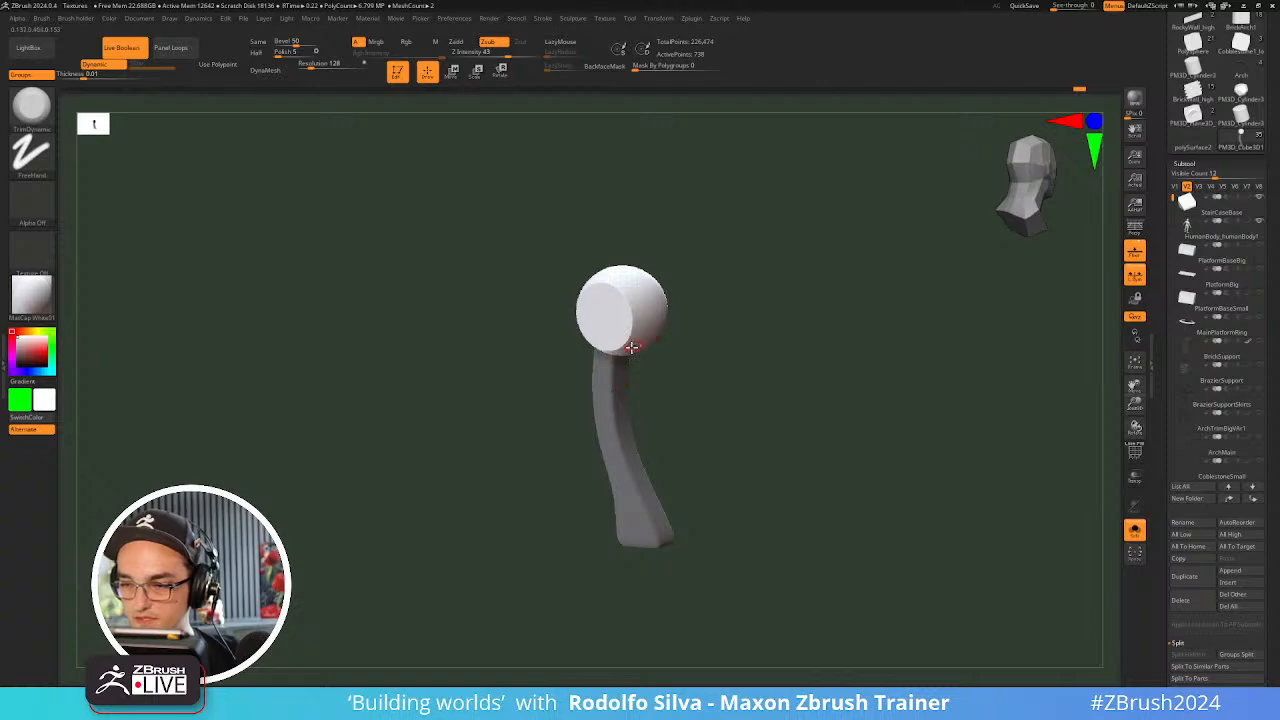
pyautogui.hotkey('ctrl', 'd')
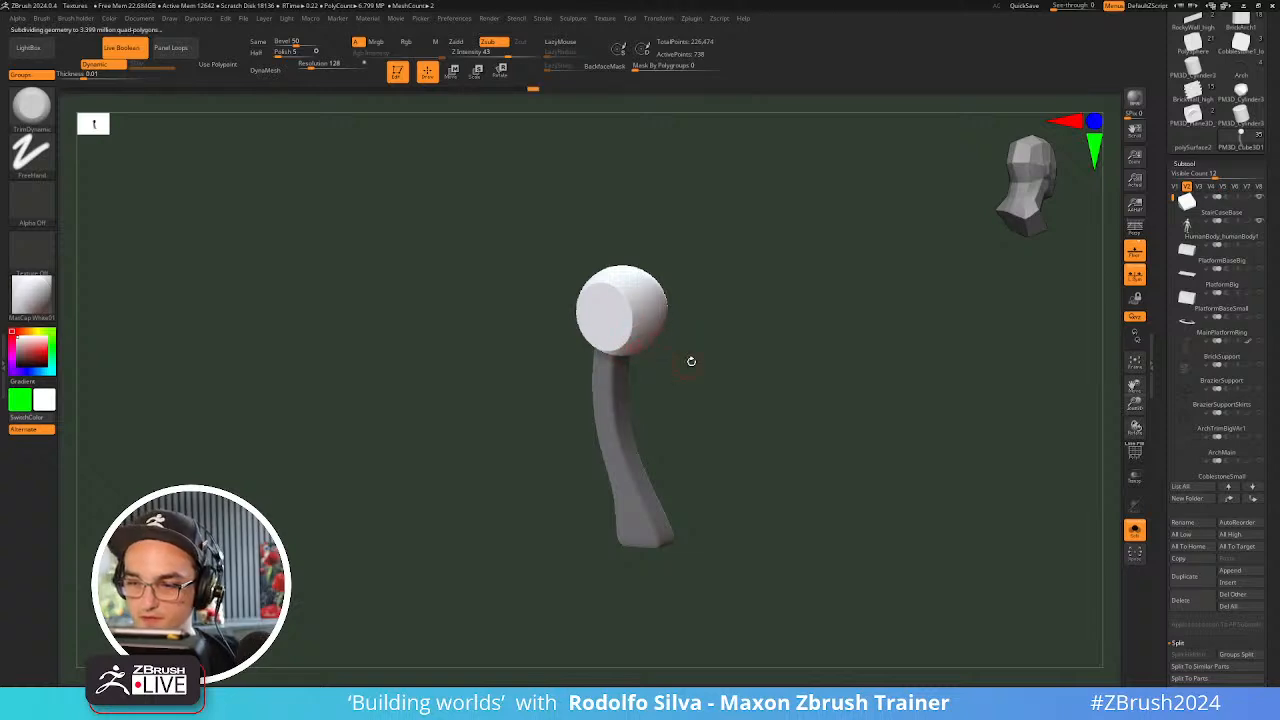
pyautogui.moveTo(549, 22)
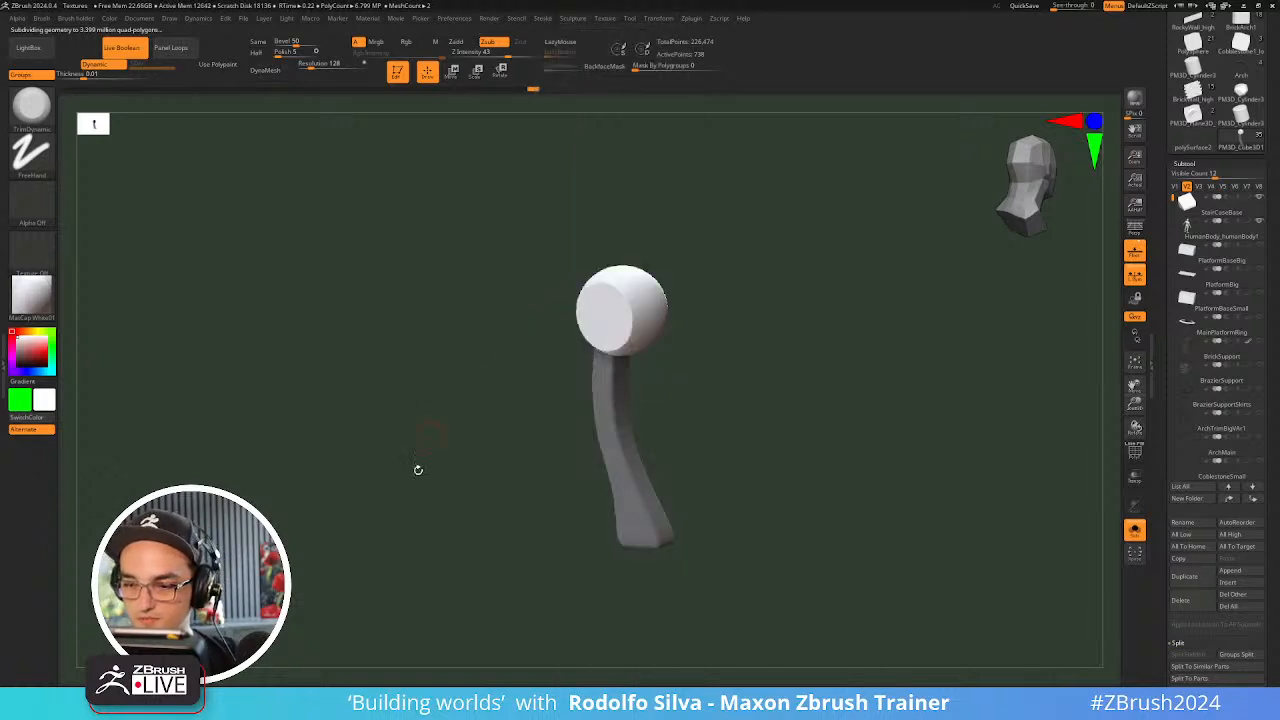
pyautogui.hotkey('shift', 'f')
pyautogui.hotkey('shift', 'f')
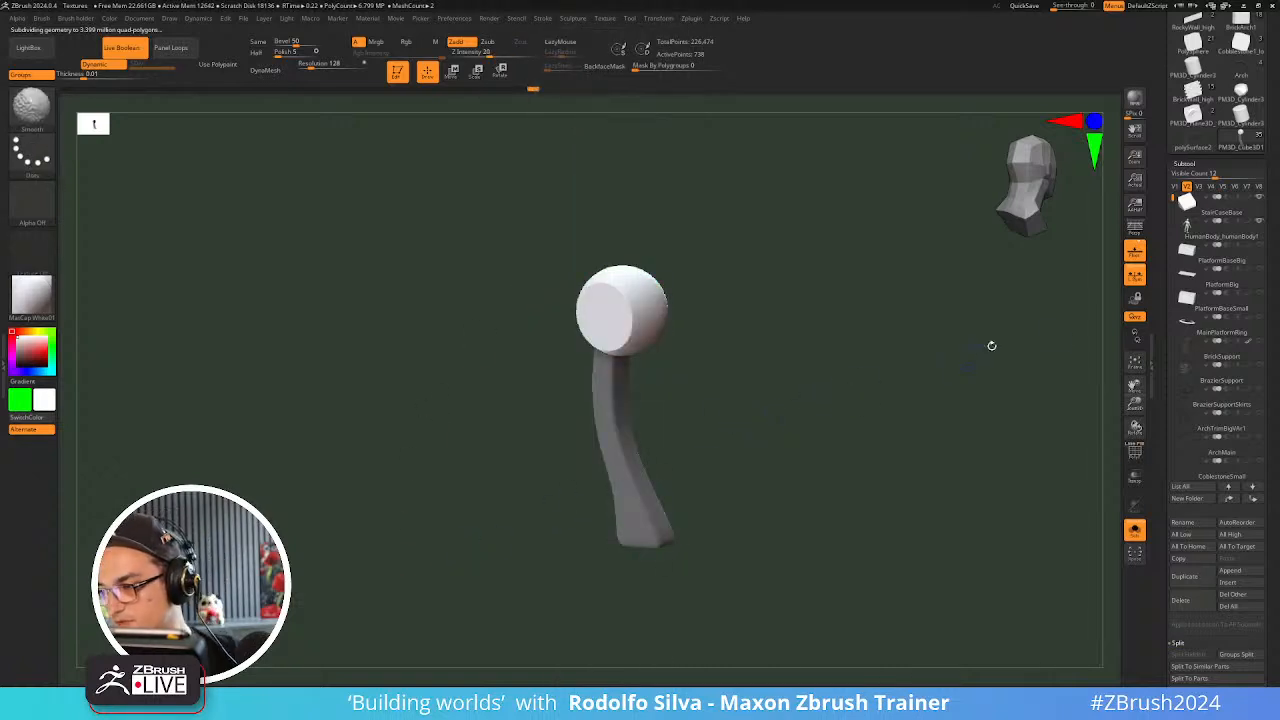
# - Delete the mesh's higher and lower subdivision levels and clear the mask from the post
pyautogui.hotkey('shift', 'd')
pyautogui.press('d')
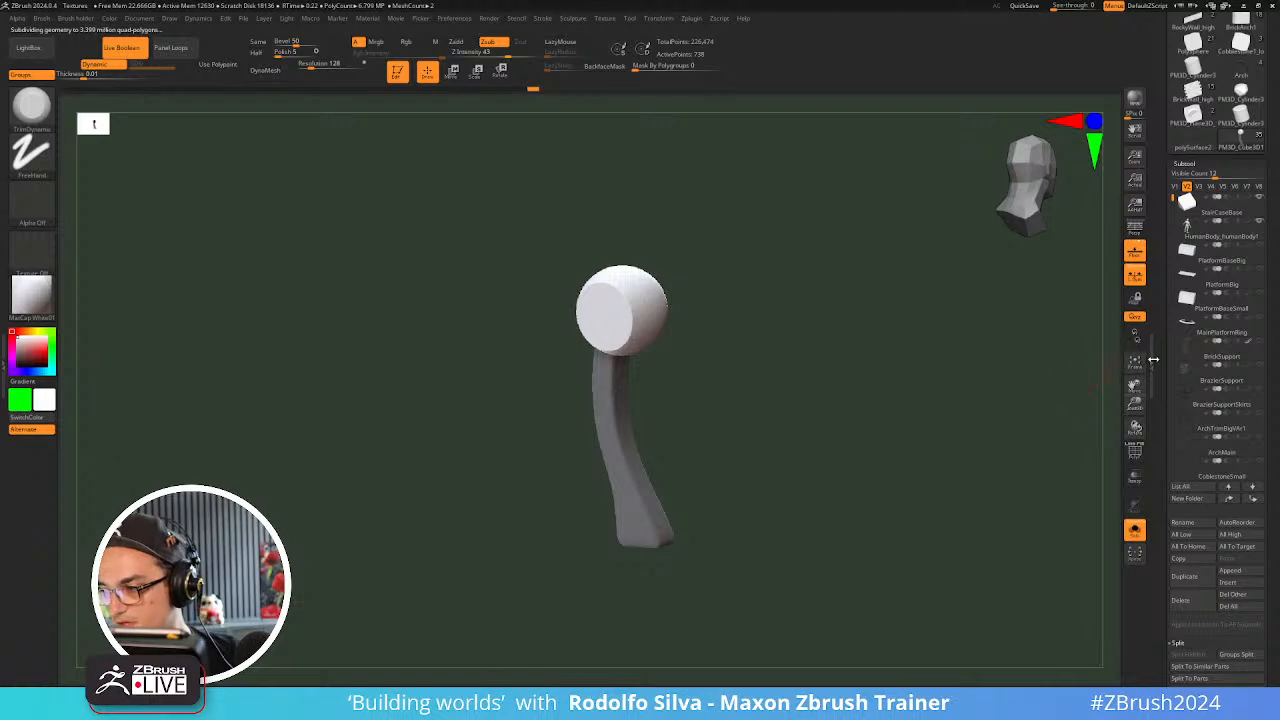
pyautogui.moveTo(1157, 318); pyautogui.dragTo(1149, 201)
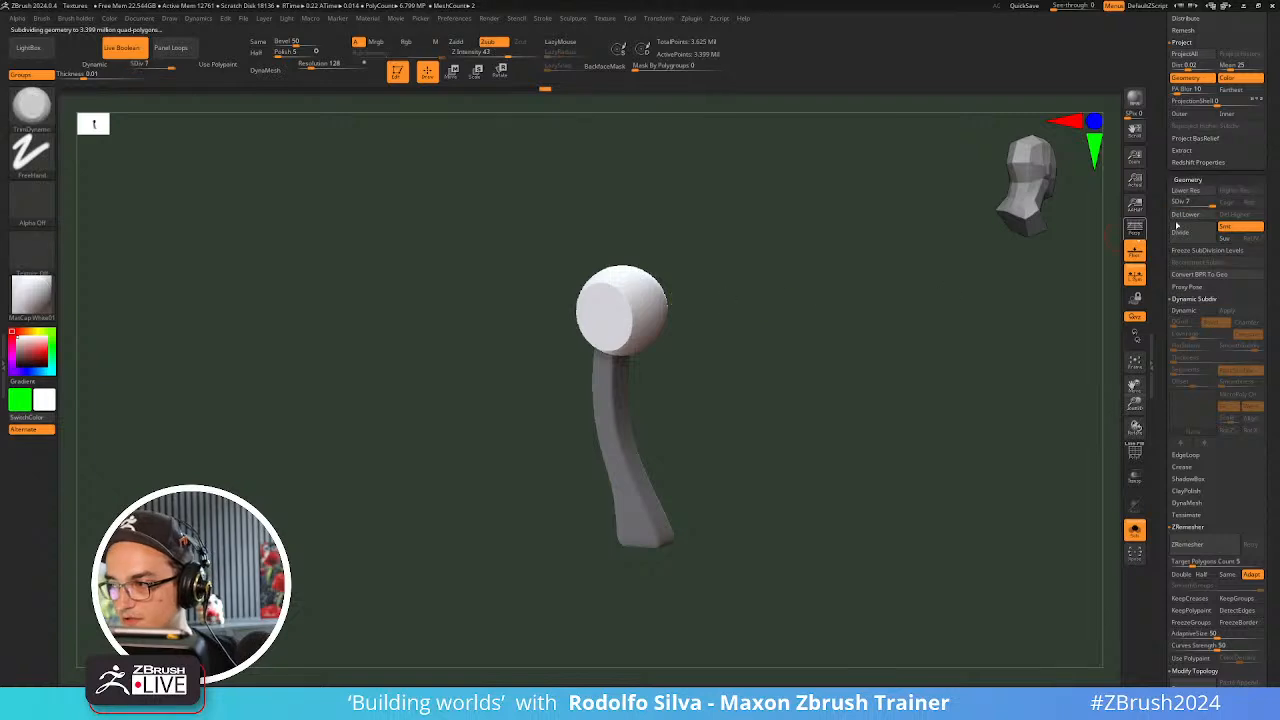
pyautogui.click(1206, 207)
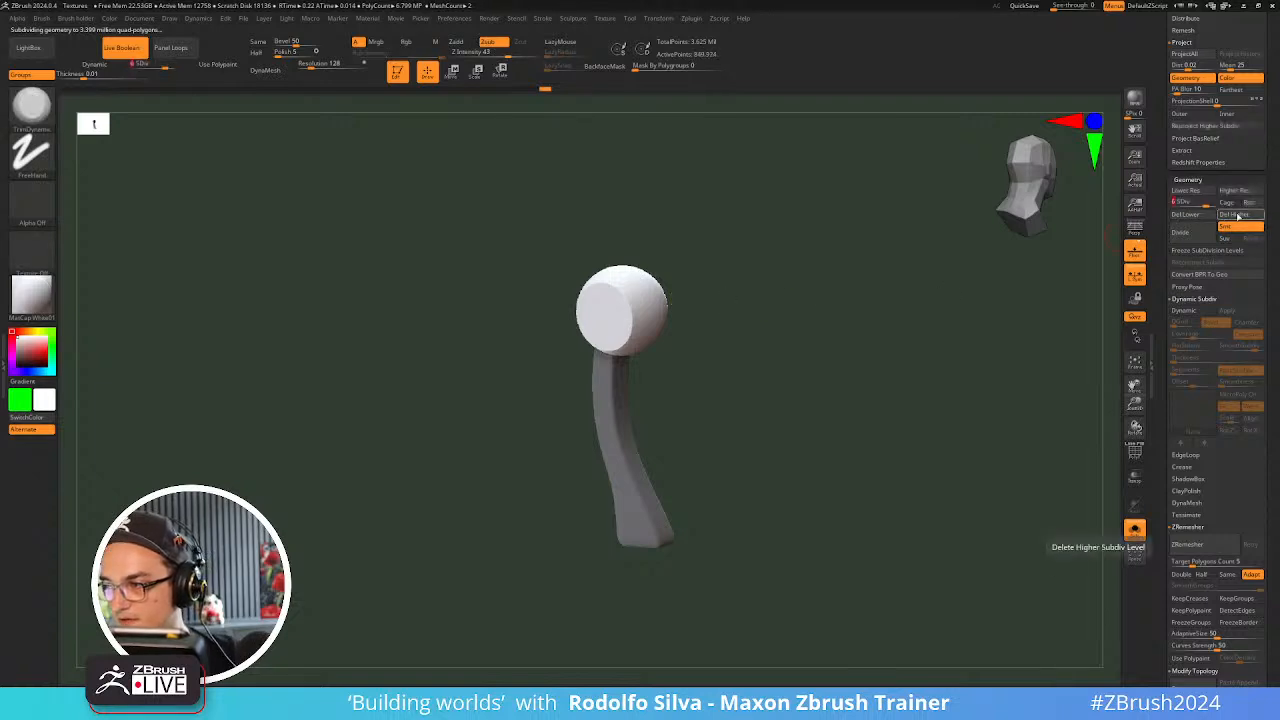
pyautogui.click(1240, 214)
pyautogui.click(1203, 214)
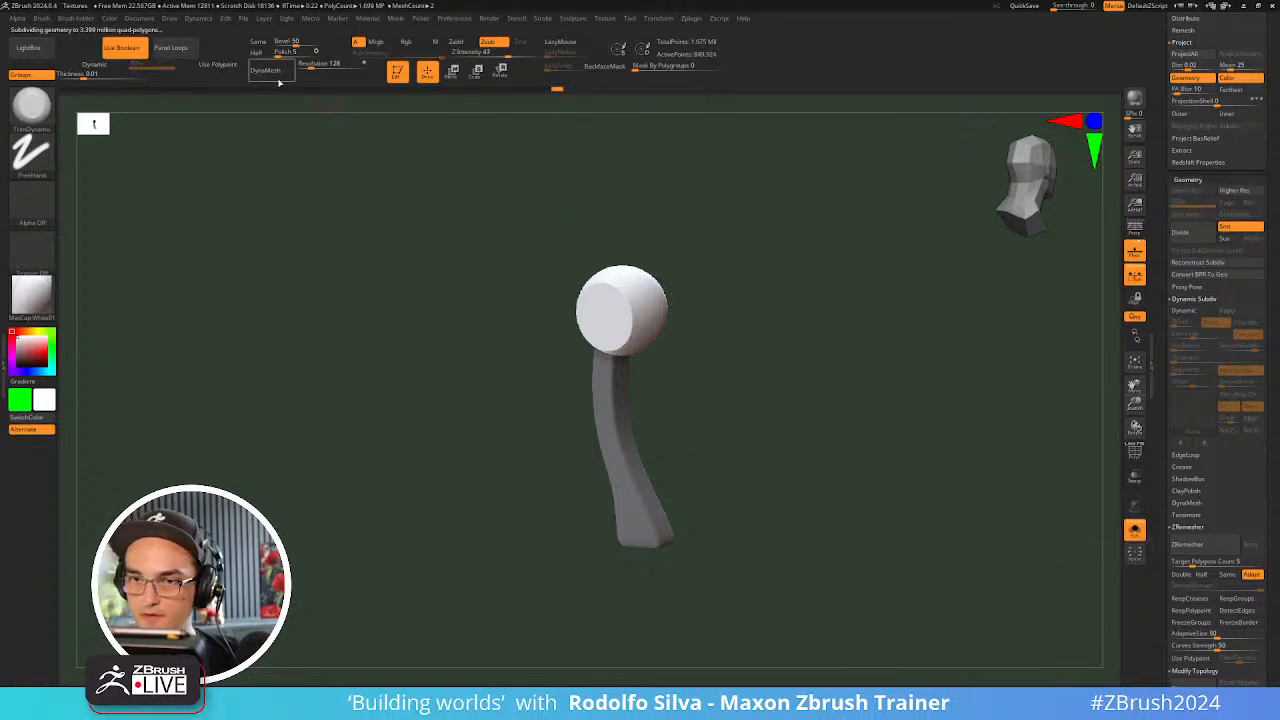
pyautogui.keyDown('ctrl'); pyautogui.click(289, 314); pyautogui.keyUp('ctrl')
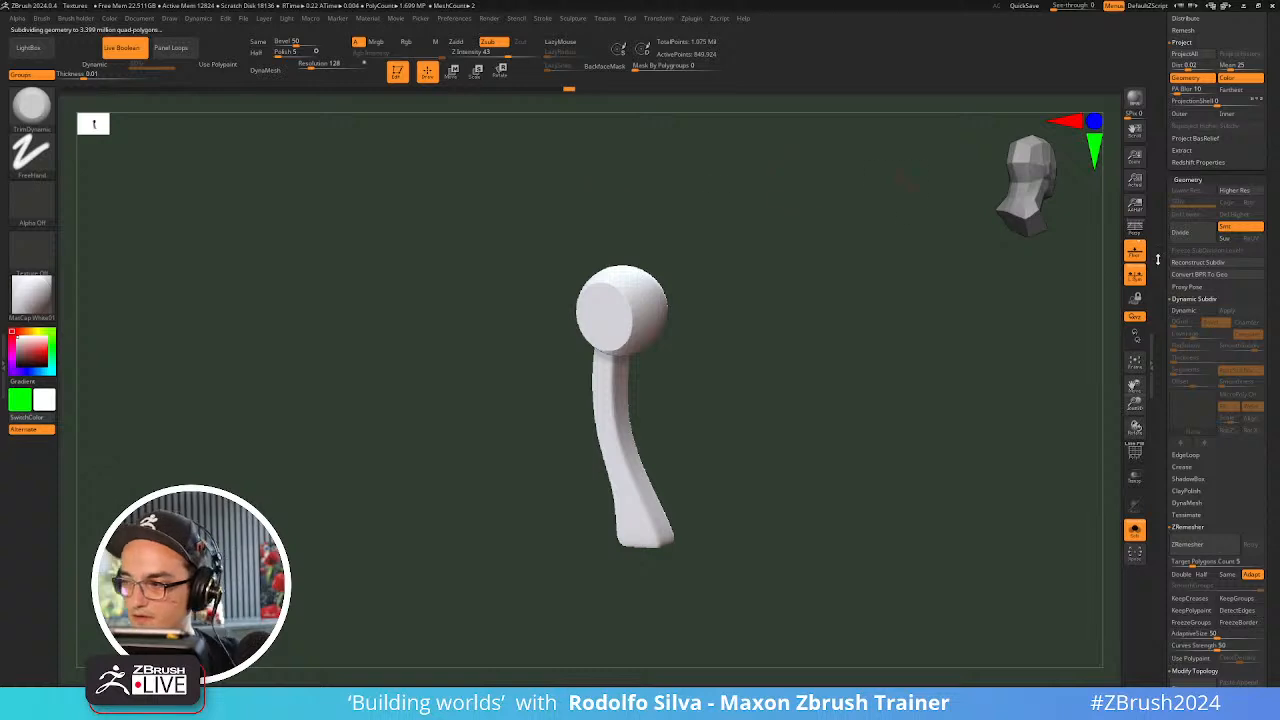
# - Try a DynaMesh with Groups enabled at resolution 464, and undo it
pyautogui.click(1194, 299)
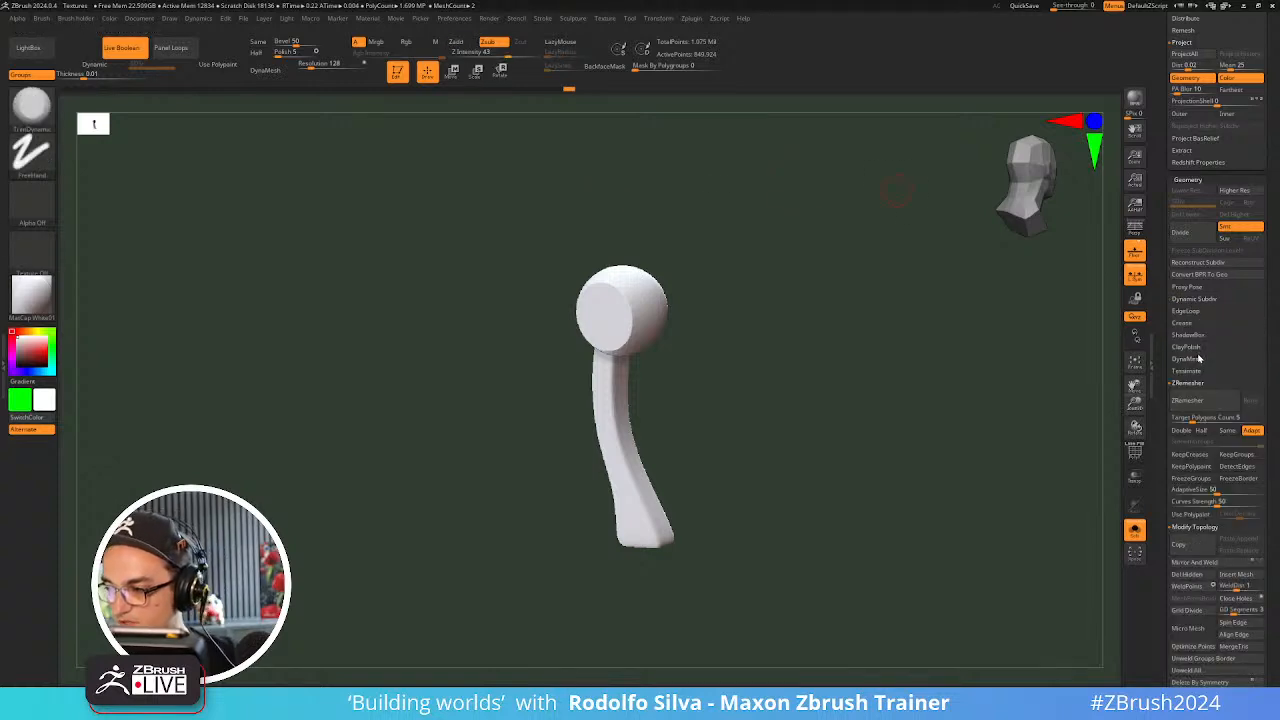
pyautogui.click(1190, 358)
pyautogui.click(1229, 370)
pyautogui.click(1252, 382)
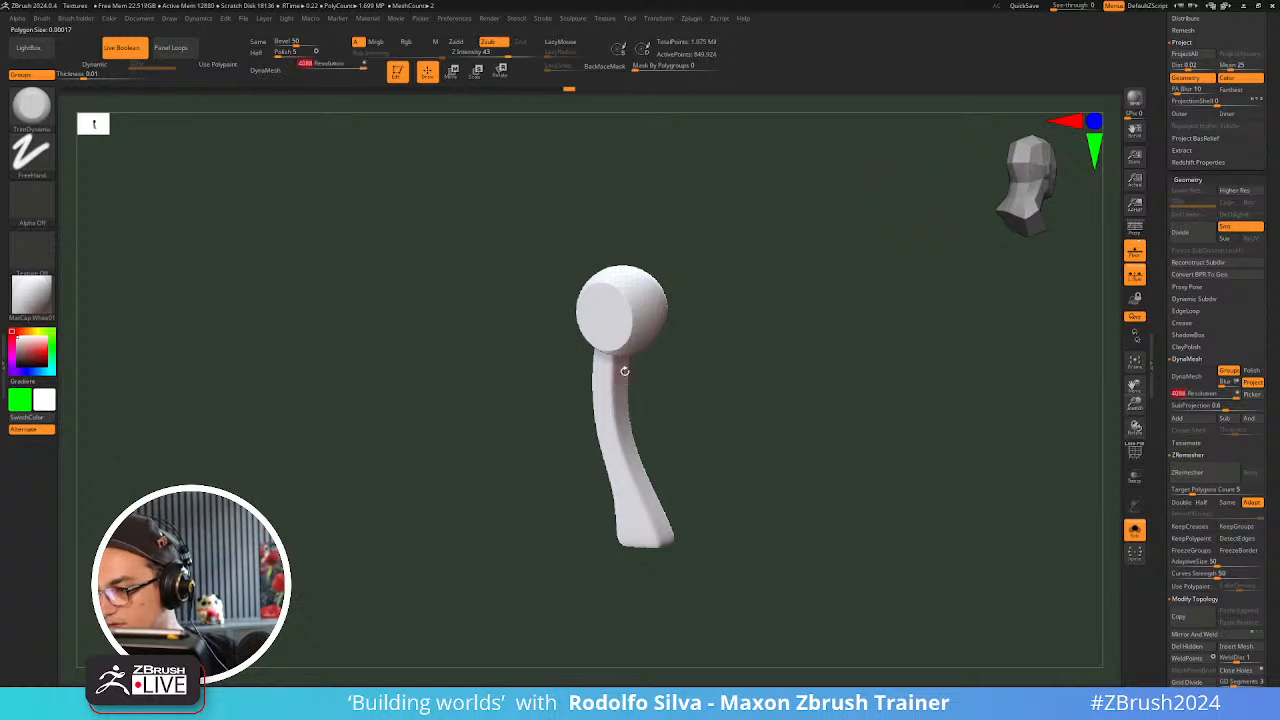
pyautogui.moveTo(1193, 399); pyautogui.dragTo(1195, 398)
pyautogui.click(1188, 381)
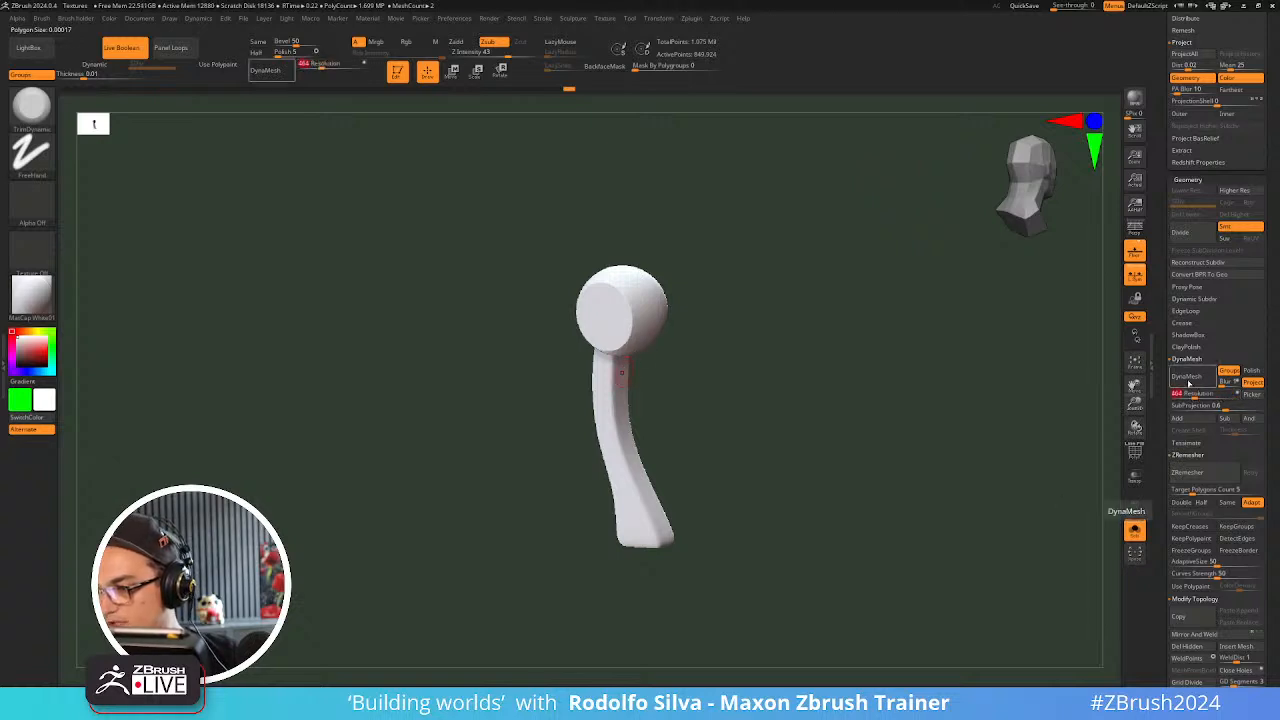
pyautogui.hotkey('ctrl', 'z')
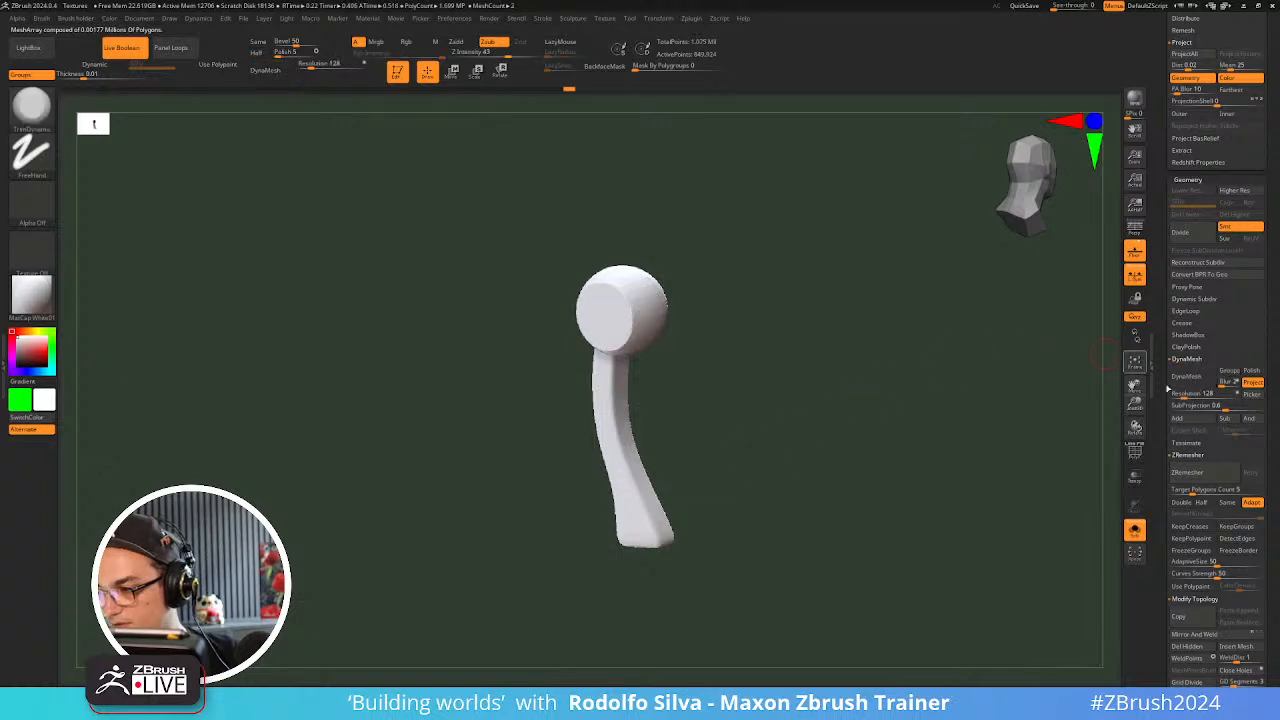
# - Try a DynaMesh at resolution 488 without Groups, check the polyframe, and undo the remesh
pyautogui.moveTo(1192, 398); pyautogui.dragTo(1191, 398)
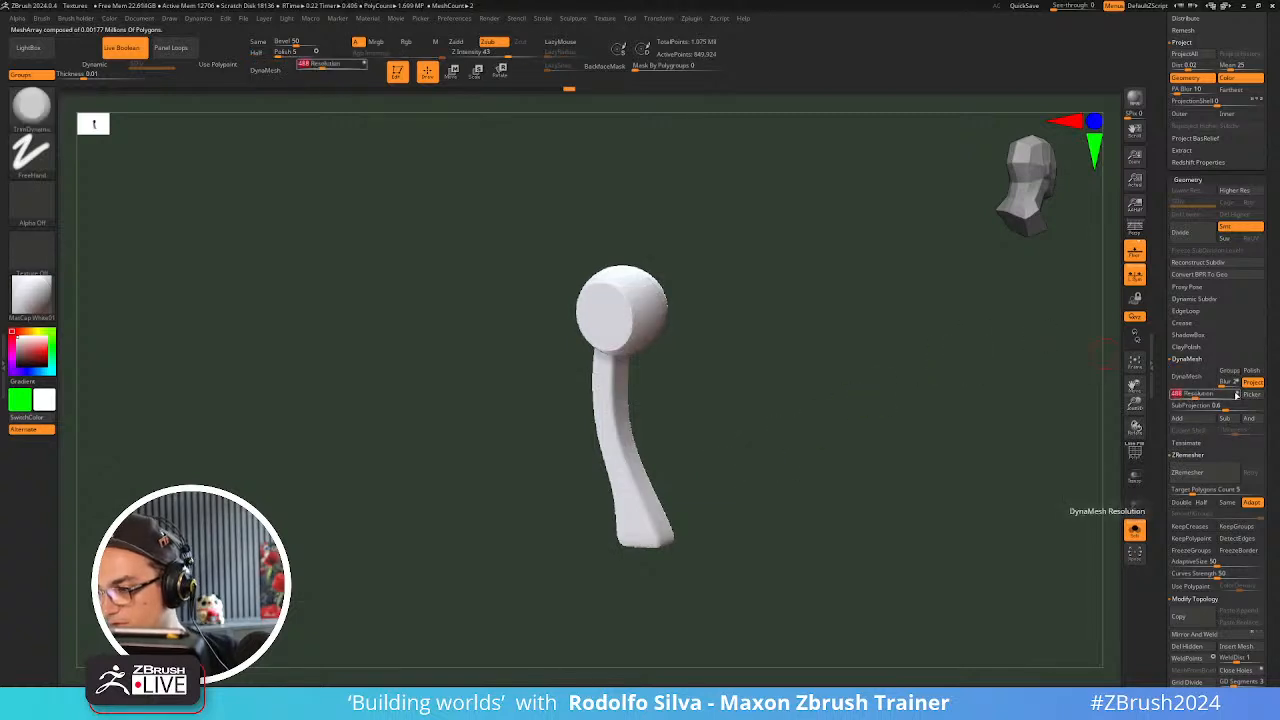
pyautogui.click(1190, 380)
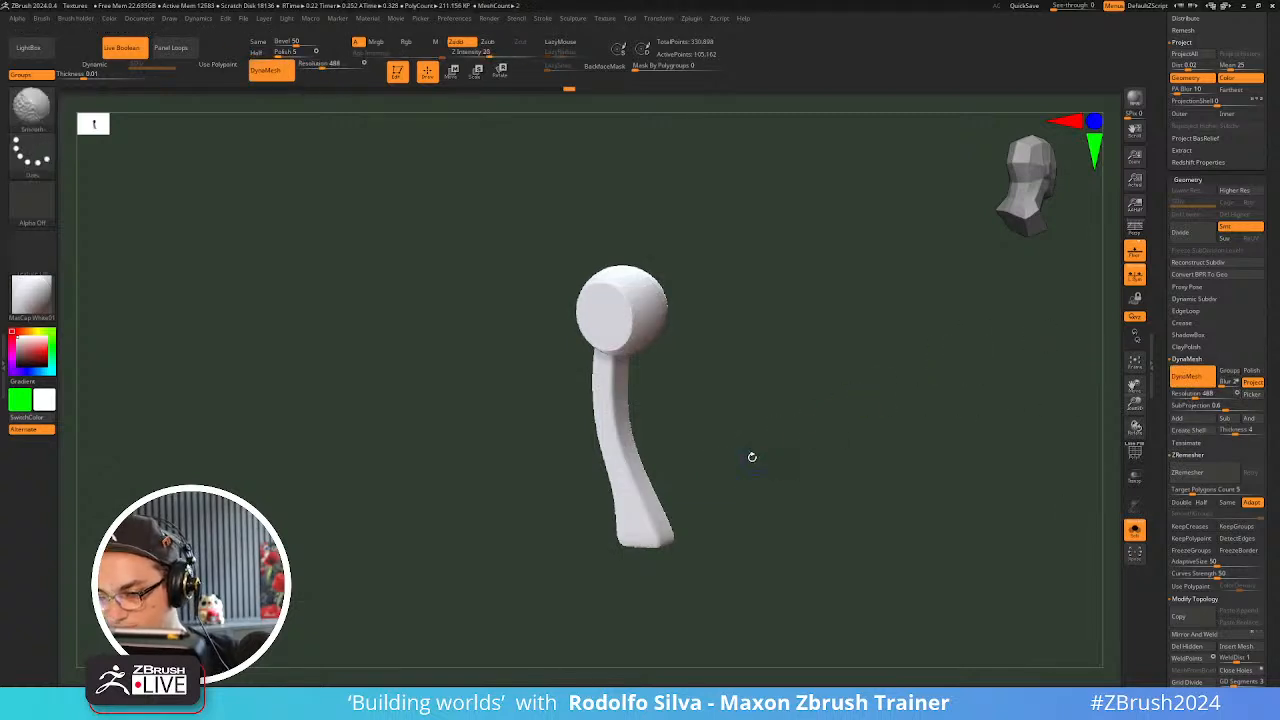
pyautogui.hotkey('shift', 'f')
pyautogui.hotkey('shift', 'f')
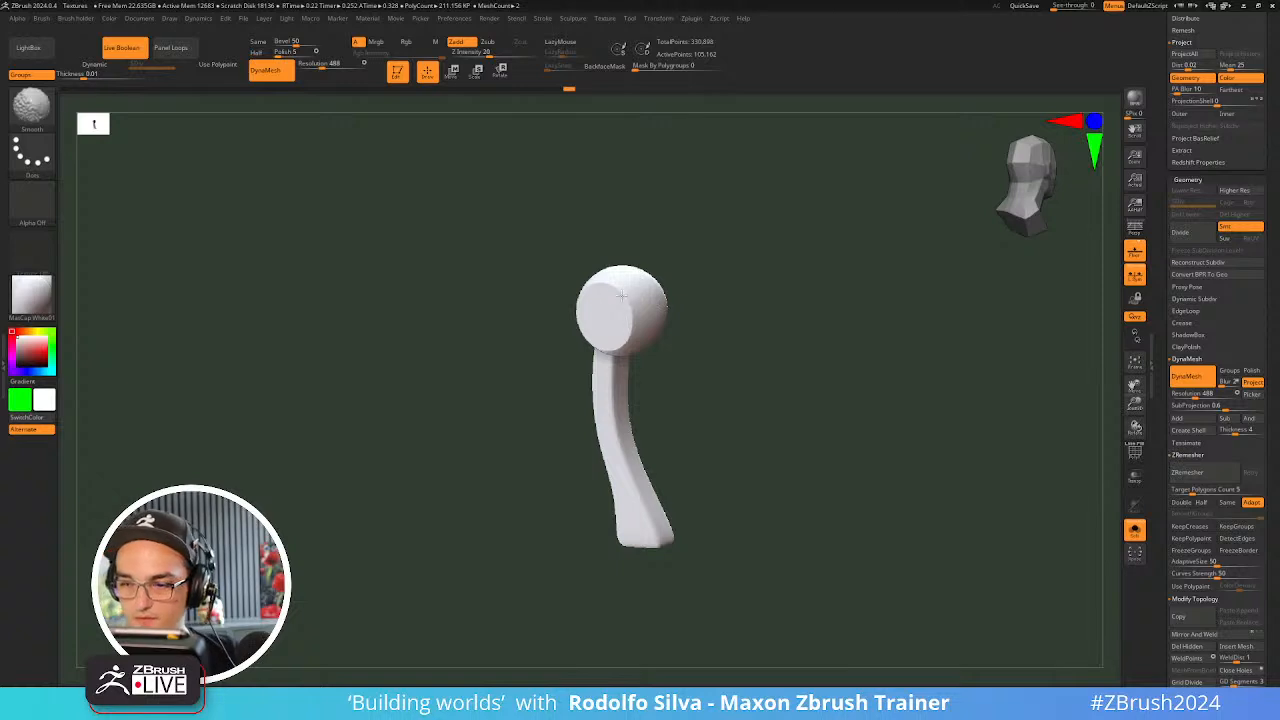
pyautogui.hotkey('ctrl', 'shift')
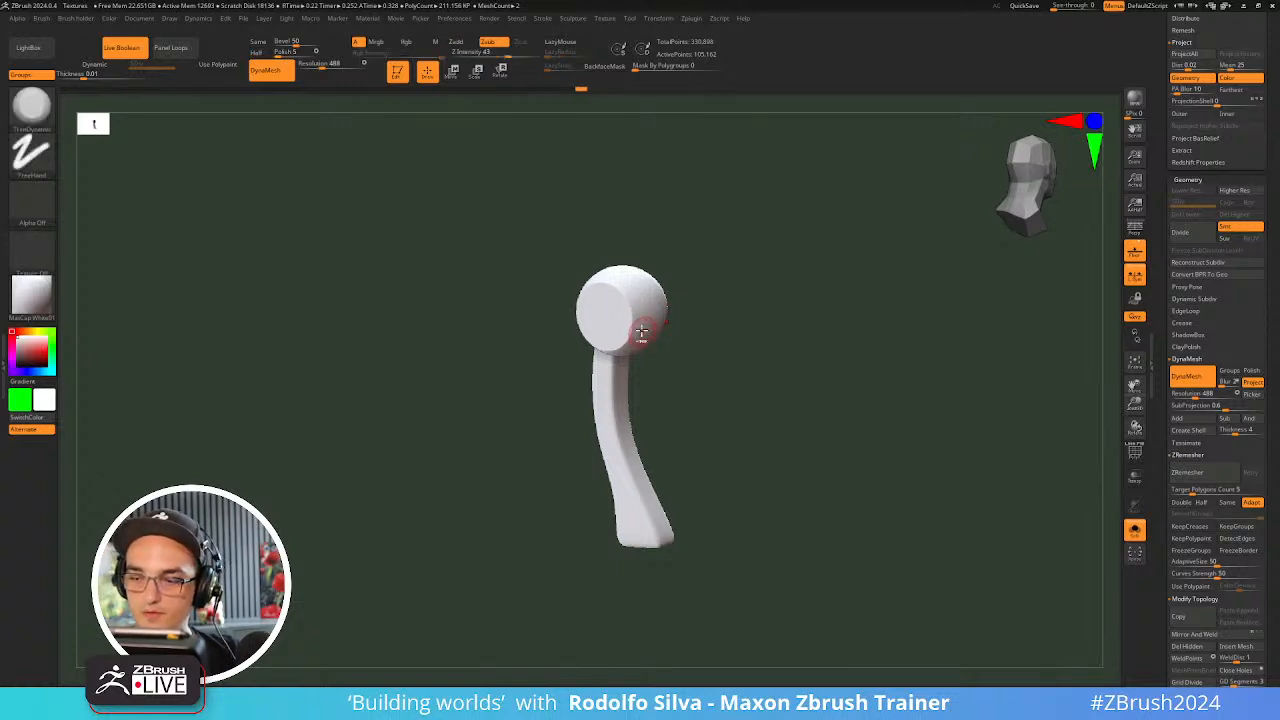
pyautogui.hotkey('ctrl', 'shift')
pyautogui.hotkey('shift', 'f')
pyautogui.hotkey('ctrl', 'z')
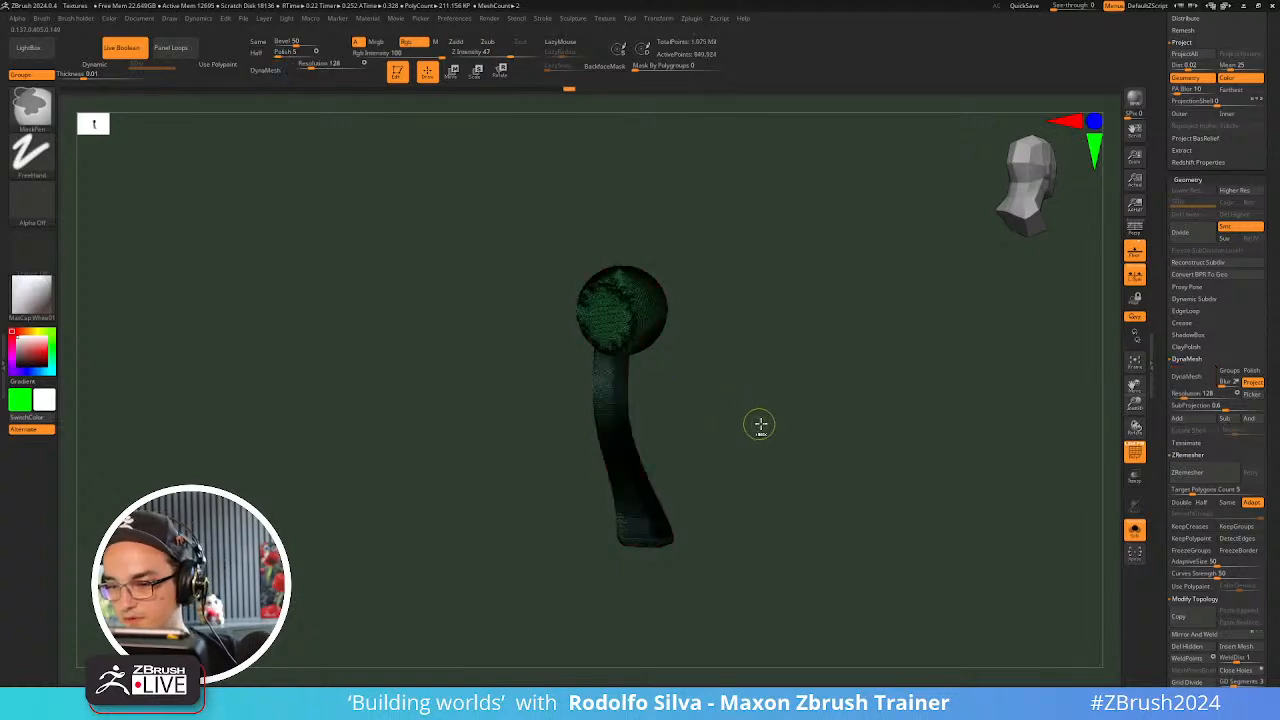
# - DynaMesh the ball and post with Groups enabled at resolution 680
pyautogui.click(1230, 372)
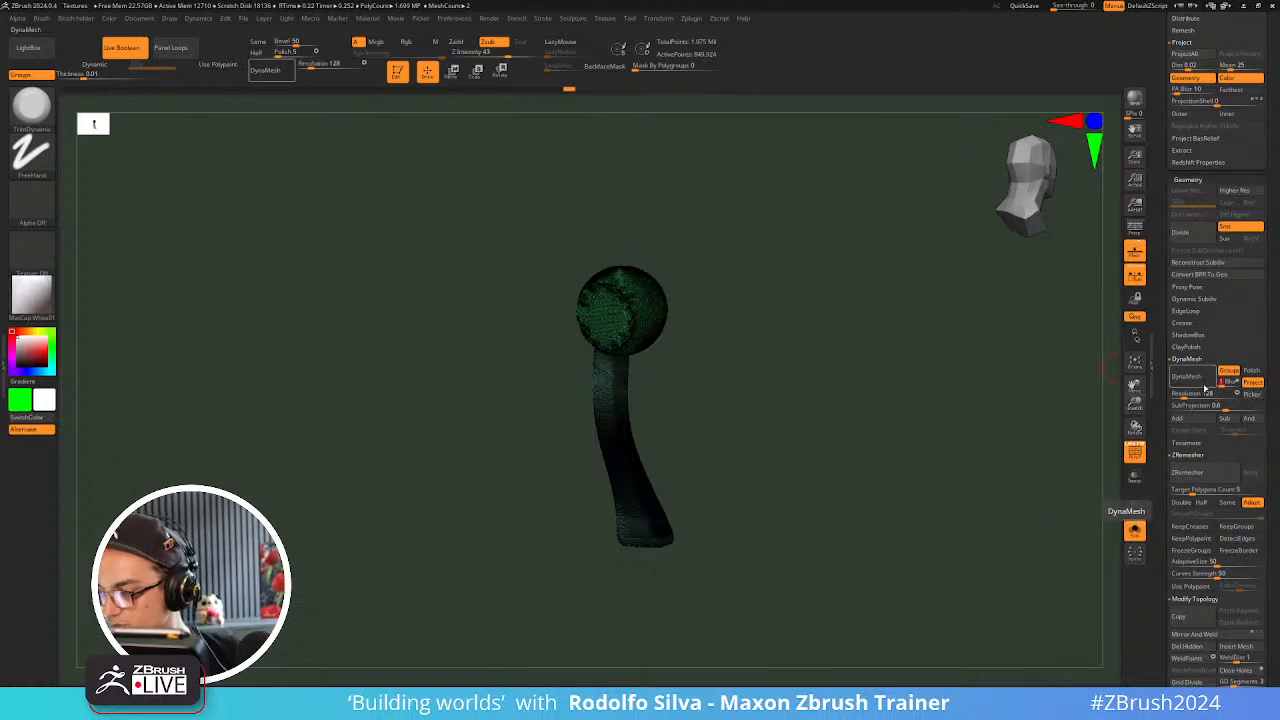
pyautogui.moveTo(1199, 397); pyautogui.dragTo(1197, 394)
pyautogui.click(1189, 381)
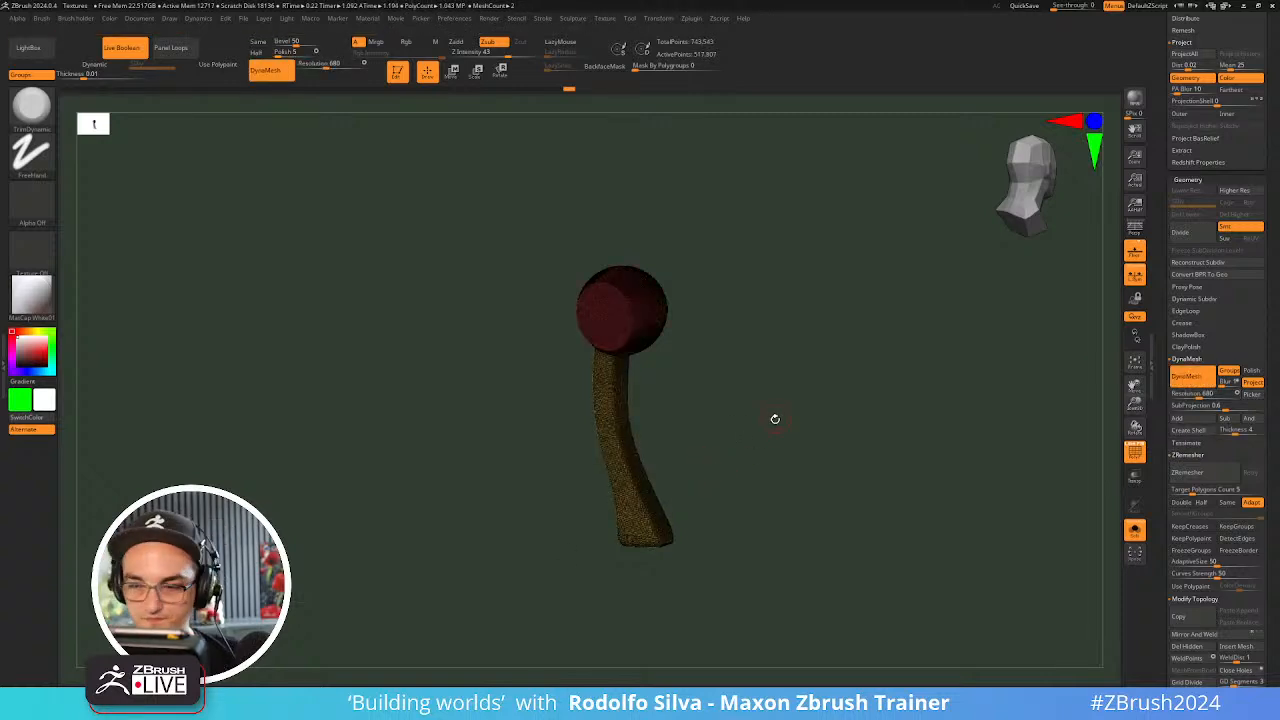
# - Isolate the ball and trim the edge around its flat side face with TrimDynamic
pyautogui.keyDown('ctrl'); pyautogui.keyDown('shift'); pyautogui.click(652, 340); pyautogui.keyUp('shift'); pyautogui.keyUp('ctrl')
pyautogui.keyDown('alt'); pyautogui.moveTo(697, 386); pyautogui.dragTo(766, 446); pyautogui.keyUp('alt')
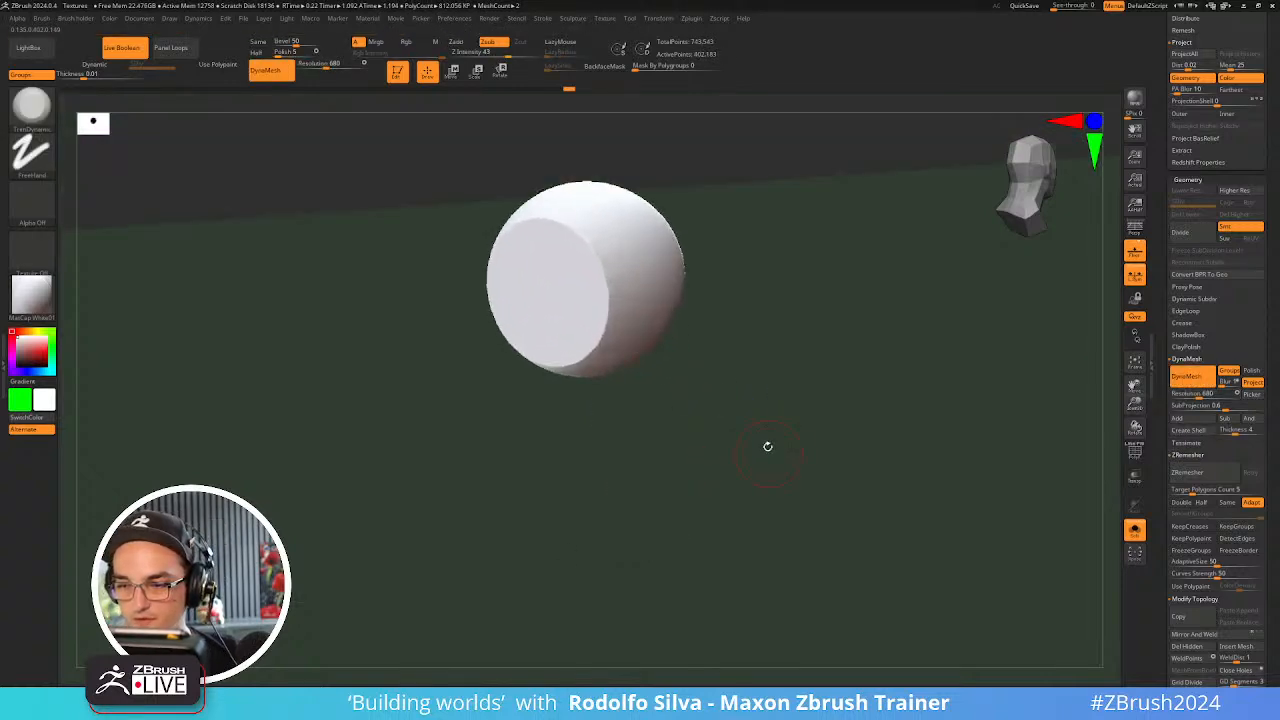
pyautogui.moveTo(592, 242)
pyautogui.mouseDown()
pyautogui.moveTo(610, 322)
pyautogui.moveTo(570, 361)
pyautogui.mouseUp()
pyautogui.moveTo(697, 405); pyautogui.dragTo(750, 416)
# - Choose the ClipCurve brush and cut a diagonal notch into the lower front of the ball
pyautogui.keyDown('ctrl'); pyautogui.keyDown('shift'); pyautogui.click(32, 108); pyautogui.keyUp('shift'); pyautogui.keyUp('ctrl')
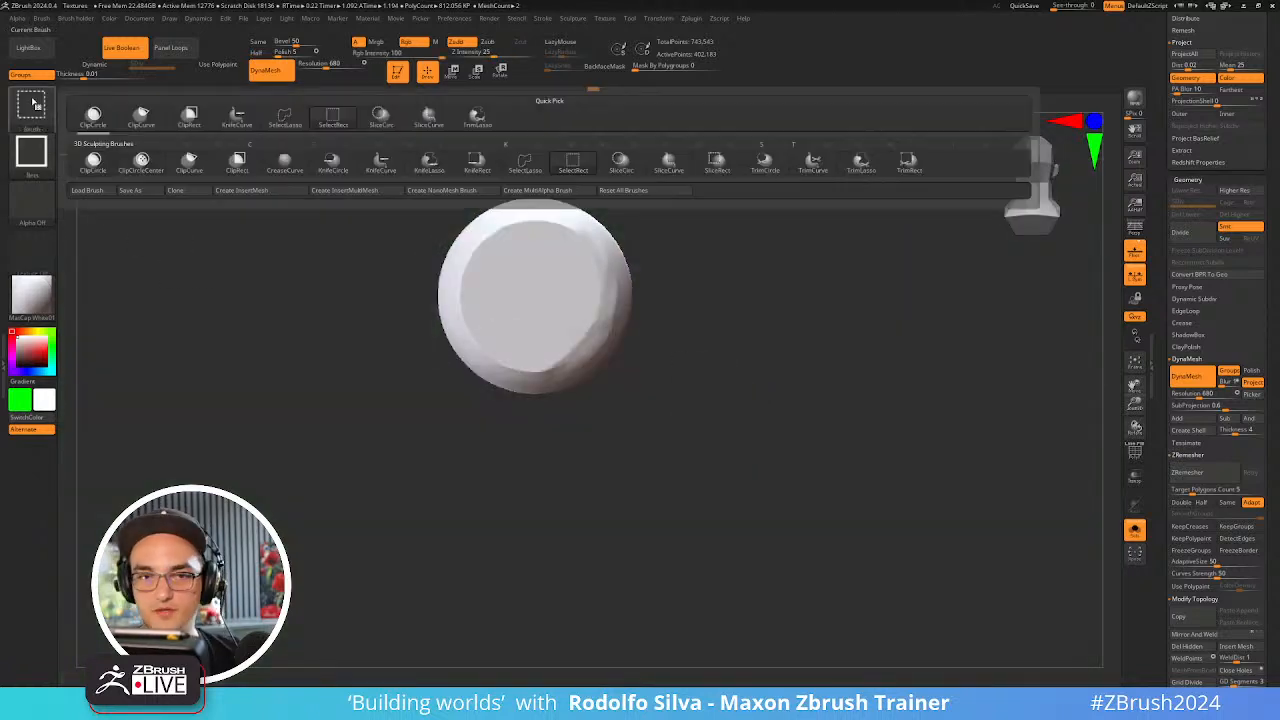
pyautogui.click(141, 118)
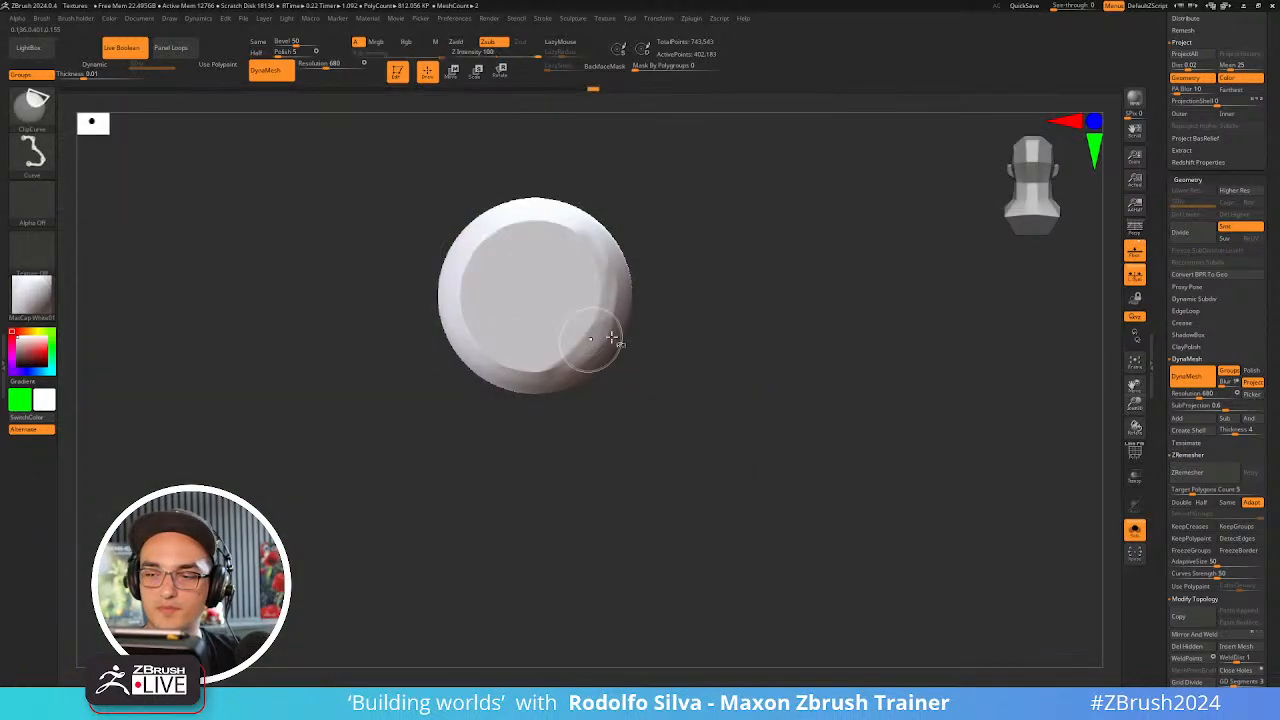
pyautogui.moveTo(670, 308)
pyautogui.keyDown('ctrl'); pyautogui.keyDown('shift'); pyautogui.mouseDown()
pyautogui.moveTo(394, 508)
pyautogui.moveTo(482, 592)
pyautogui.mouseUp(); pyautogui.keyUp('shift'); pyautogui.keyUp('ctrl')
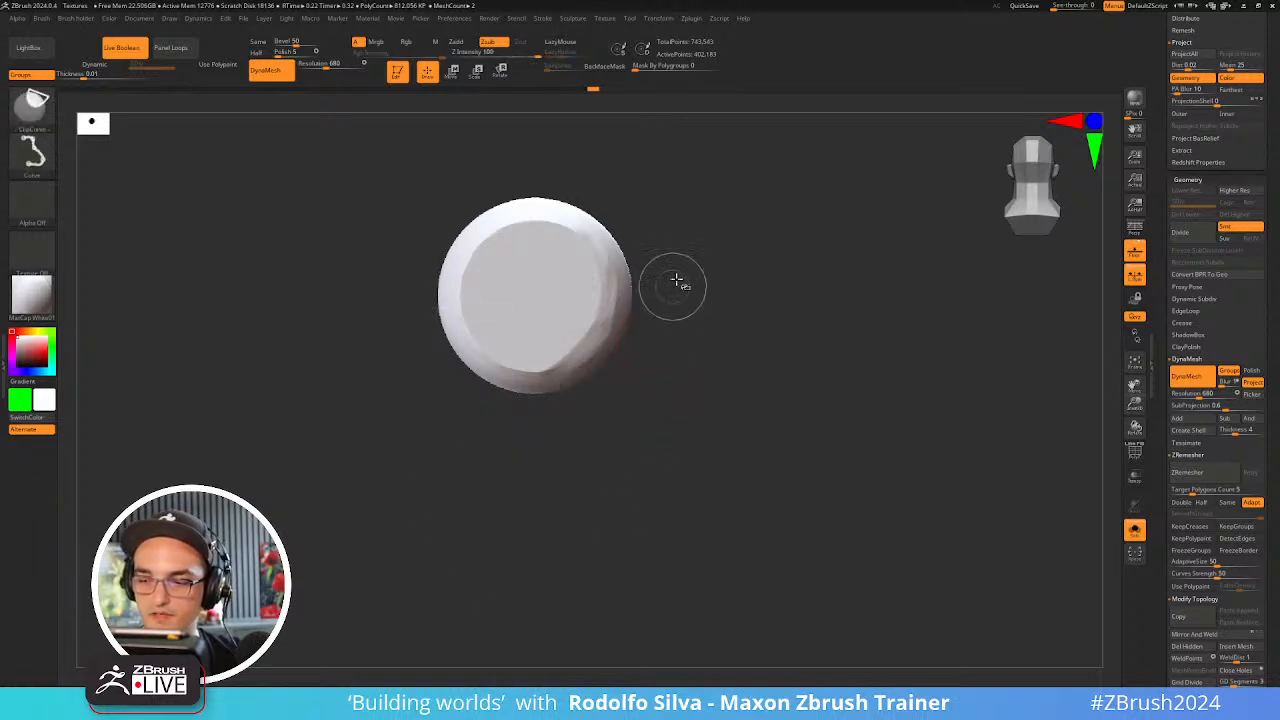
pyautogui.moveTo(673, 280)
pyautogui.keyDown('ctrl'); pyautogui.keyDown('shift'); pyautogui.mouseDown()
pyautogui.moveTo(566, 363)
pyautogui.moveTo(588, 345)
pyautogui.moveTo(537, 434)
pyautogui.moveTo(516, 531)
pyautogui.mouseUp(); pyautogui.keyUp('shift'); pyautogui.keyUp('ctrl')
pyautogui.moveTo(730, 361)
pyautogui.mouseDown()
pyautogui.moveTo(686, 417)
pyautogui.moveTo(690, 431)
pyautogui.mouseUp()
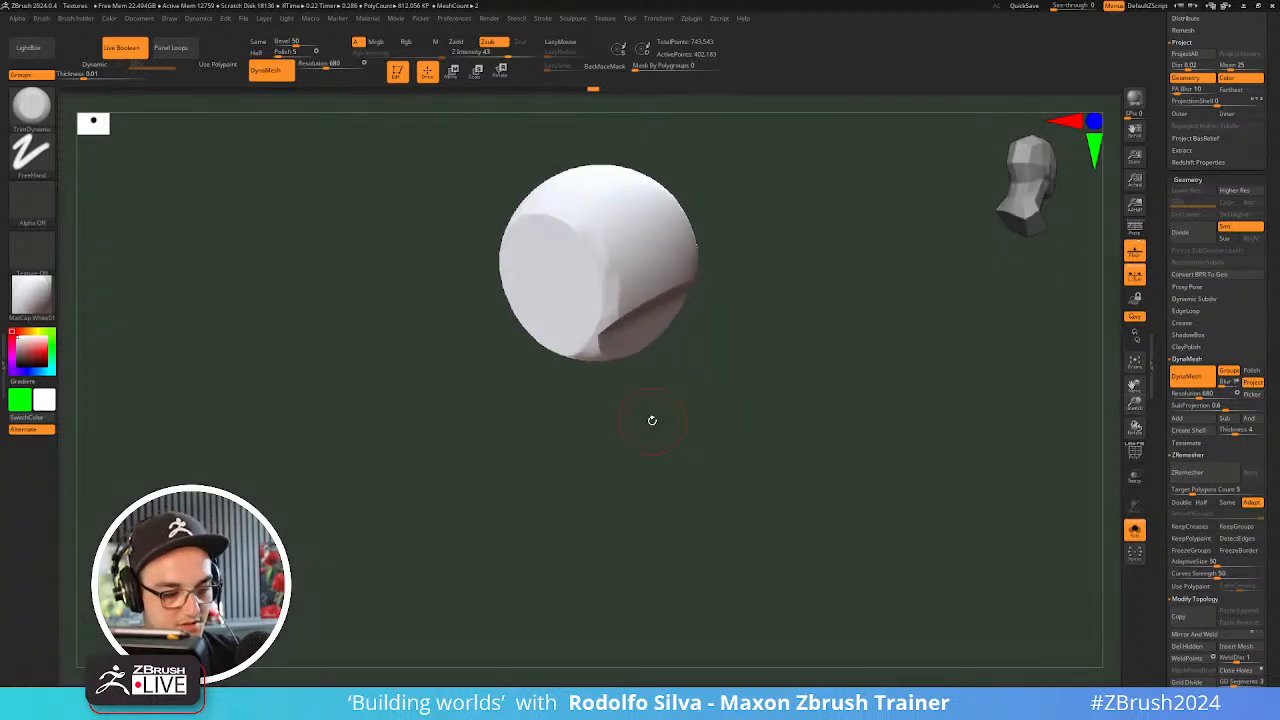
# - Switch to the Move brush, adjust its draw size, and pull the ball's front outward above the notch
pyautogui.press('b')
pyautogui.press('m')
pyautogui.press('v')
pyautogui.press('s')
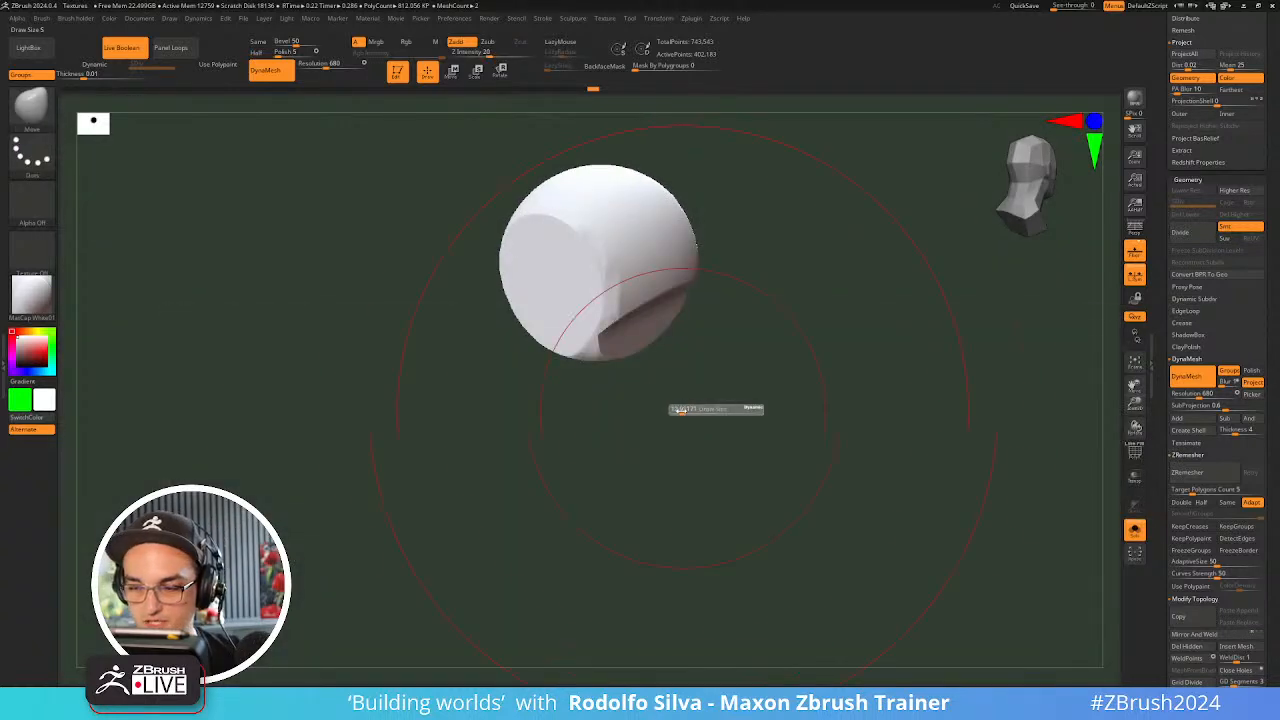
pyautogui.moveTo(681, 410); pyautogui.dragTo(678, 410)
pyautogui.press('s')
pyautogui.moveTo(621, 362)
pyautogui.mouseDown()
pyautogui.moveTo(637, 337)
pyautogui.moveTo(660, 339)
pyautogui.moveTo(674, 366)
pyautogui.mouseUp()
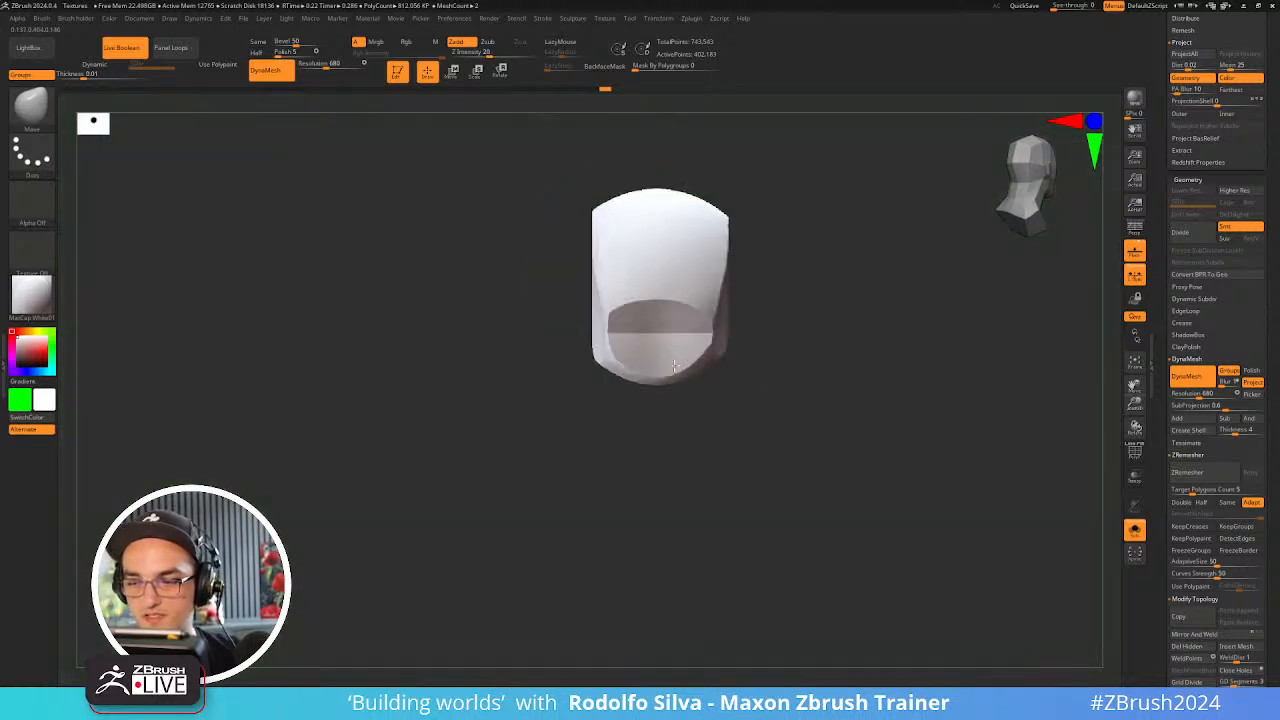
pyautogui.moveTo(620, 434); pyautogui.dragTo(668, 438)
pyautogui.moveTo(674, 324)
pyautogui.mouseDown()
pyautogui.moveTo(697, 293)
pyautogui.moveTo(818, 302)
pyautogui.mouseUp()
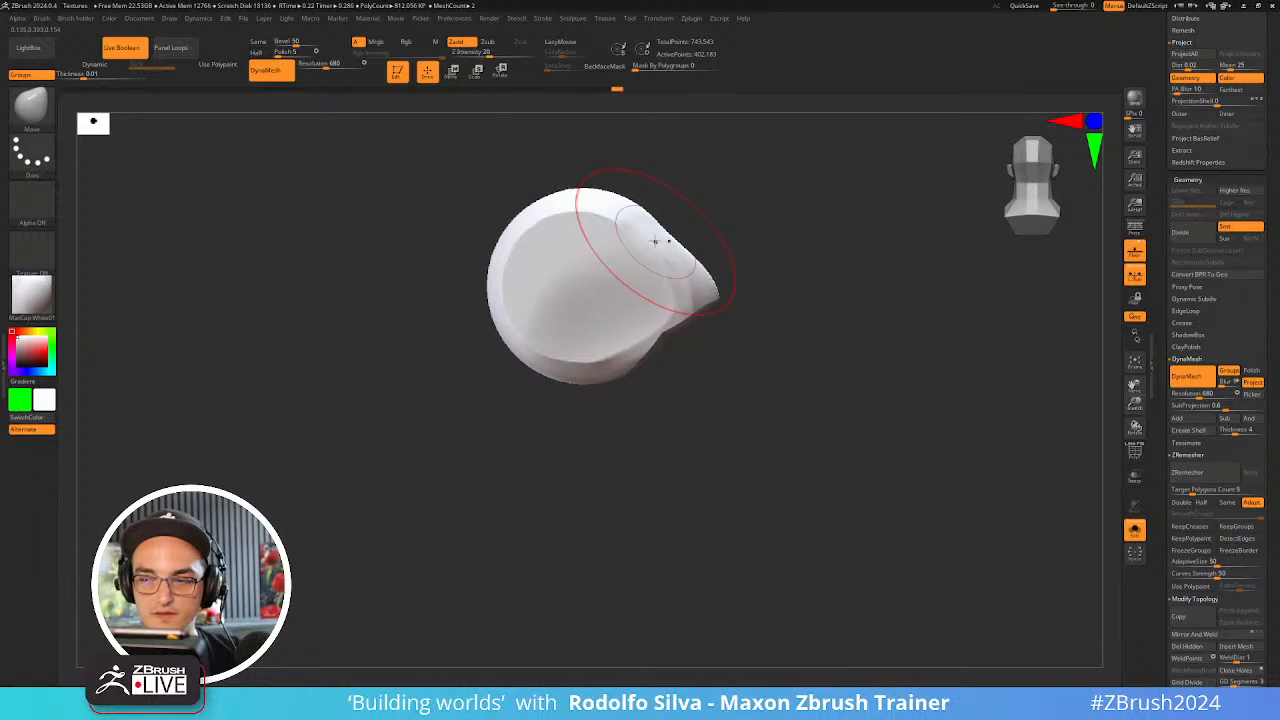
# - Enlarge the Move brush and pull the upper front contour outward into a rounder, teardrop-like profile
pyautogui.press('s')
pyautogui.moveTo(698, 241)
pyautogui.mouseDown()
pyautogui.moveTo(791, 206)
pyautogui.moveTo(673, 247)
pyautogui.moveTo(672, 266)
pyautogui.mouseUp()
pyautogui.press('space')
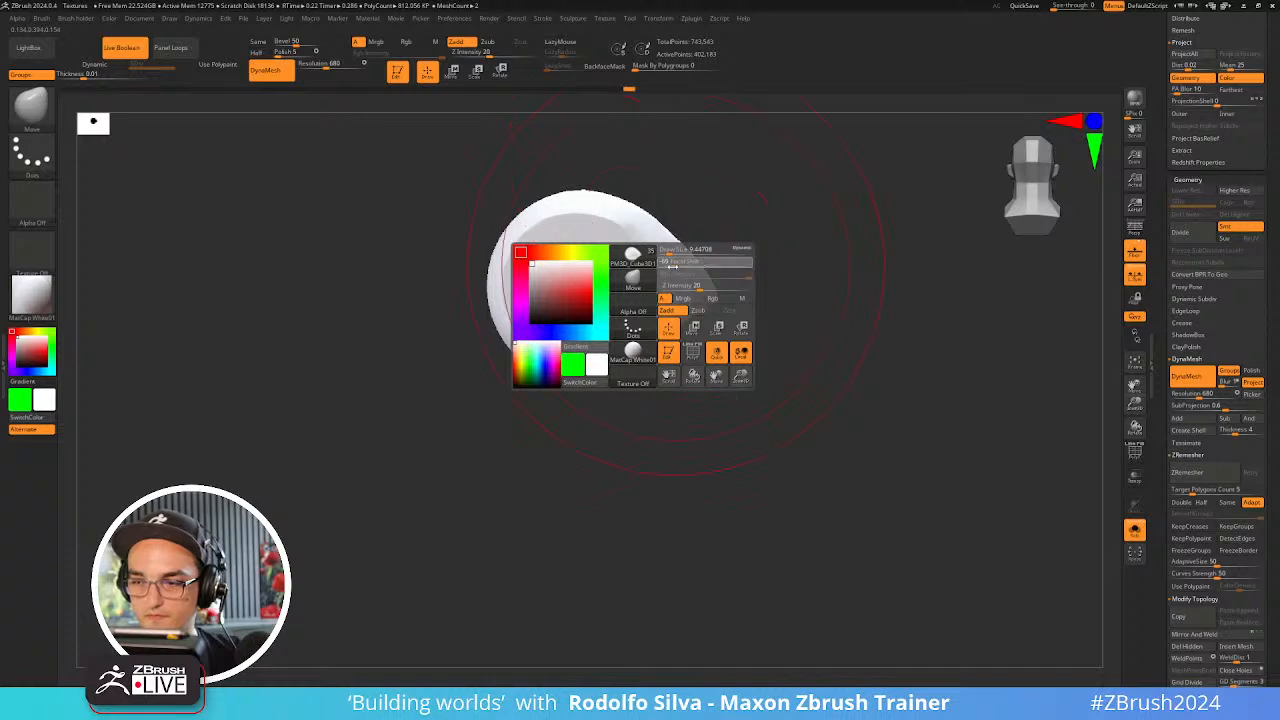
pyautogui.moveTo(733, 242)
pyautogui.mouseDown()
pyautogui.moveTo(690, 250)
pyautogui.moveTo(754, 240)
pyautogui.moveTo(715, 250)
pyautogui.moveTo(743, 246)
pyautogui.moveTo(738, 217)
pyautogui.mouseUp()
pyautogui.press('space')
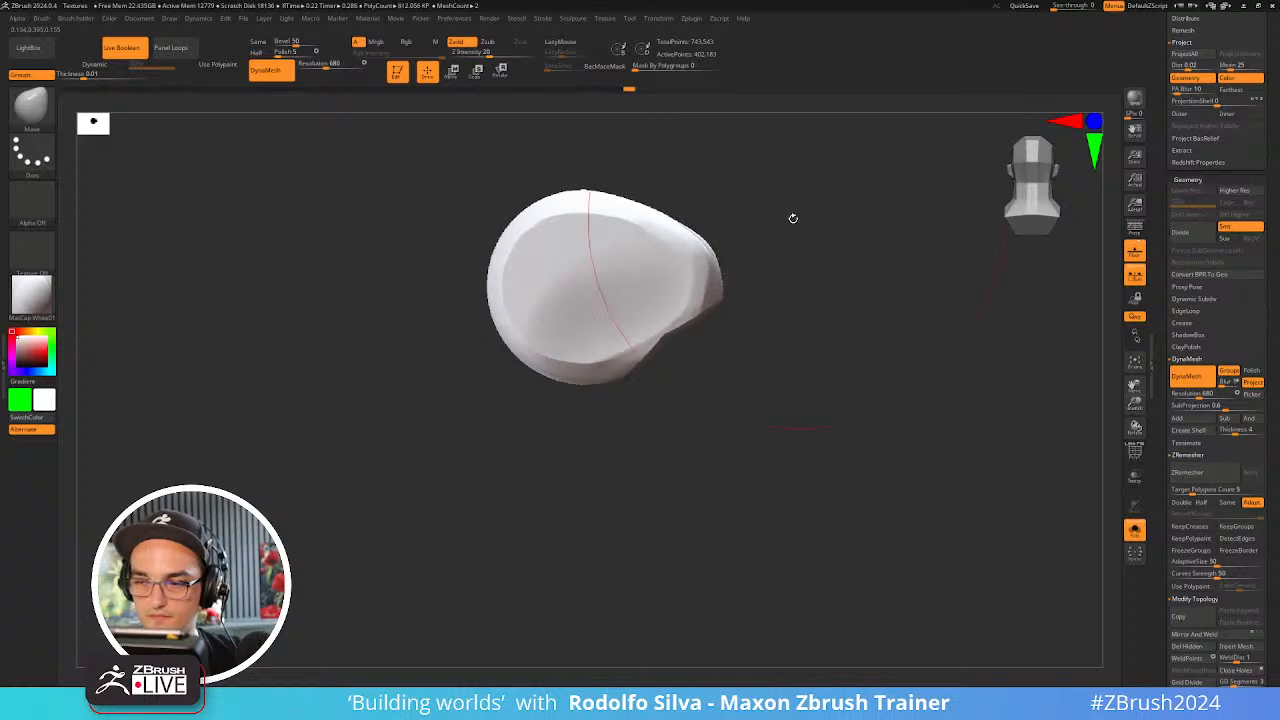
# - Reshape the rounded head blank with the Move brush, squaring its upper corners and stretching its lower end downward
pyautogui.hotkey('ctrl', 'z')
pyautogui.press('space')
pyautogui.moveTo(748, 265); pyautogui.dragTo(751, 265)
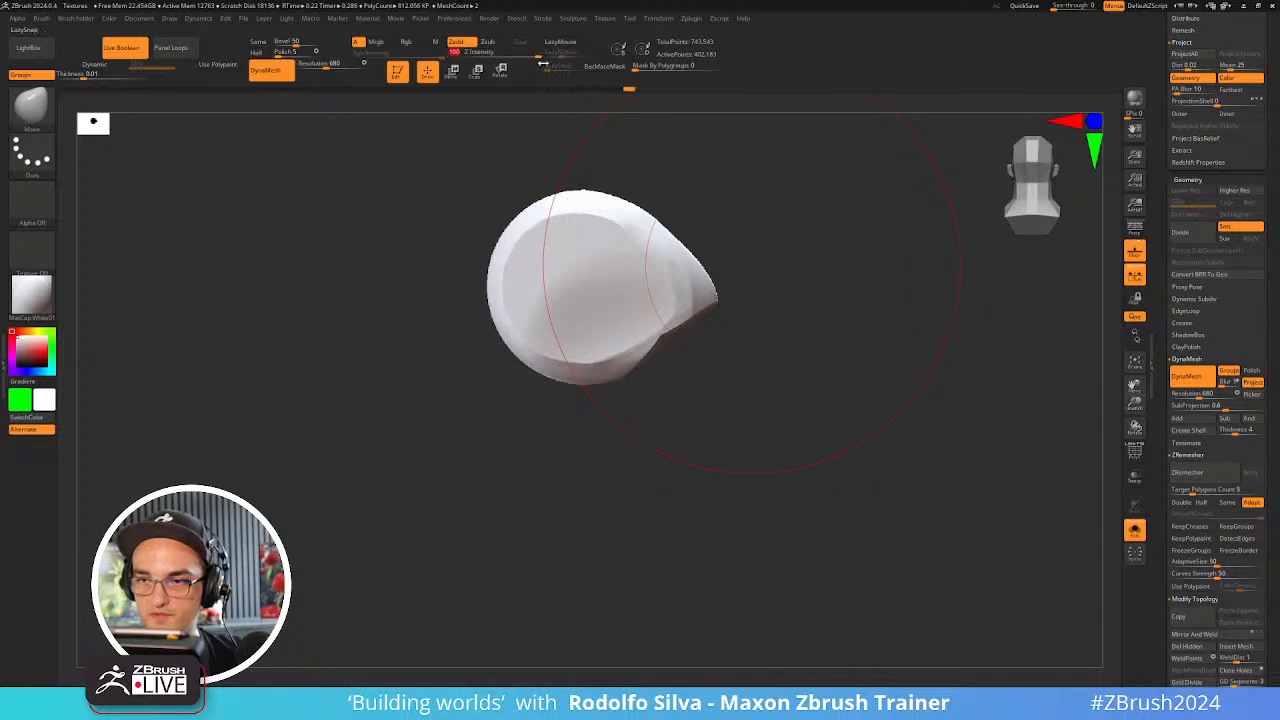
pyautogui.press('s')
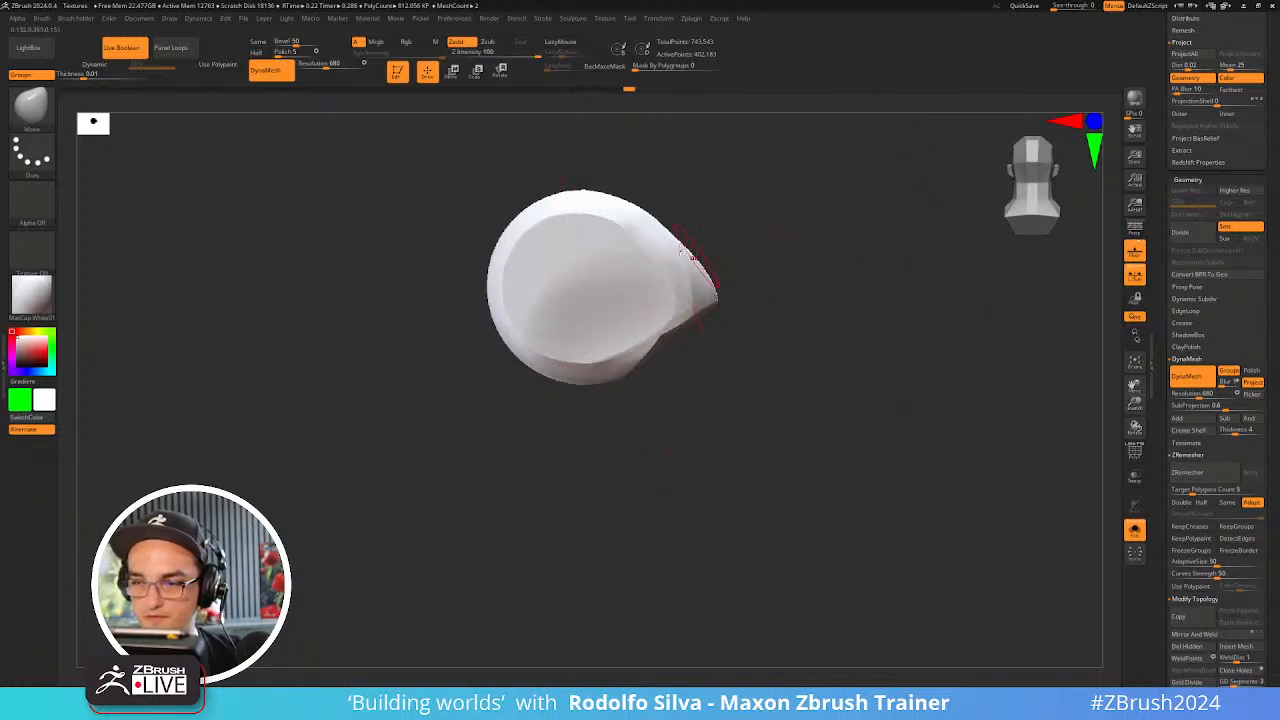
pyautogui.moveTo(682, 248)
pyautogui.mouseDown()
pyautogui.moveTo(706, 231)
pyautogui.moveTo(694, 243)
pyautogui.moveTo(601, 221)
pyautogui.mouseUp()
pyautogui.hotkey('ctrl', 'z')
pyautogui.press('s')
pyautogui.moveTo(586, 238); pyautogui.dragTo(576, 229)
pyautogui.moveTo(537, 287); pyautogui.dragTo(527, 288)
pyautogui.moveTo(545, 338)
pyautogui.mouseDown()
pyautogui.moveTo(560, 395)
pyautogui.moveTo(545, 390)
pyautogui.mouseUp()
# - Push the back edge of the head blank inward with the MoveInfiniteDepth brush to give it a bent, narrower silhouette
pyautogui.press('b')
pyautogui.press('m')
pyautogui.press('i')
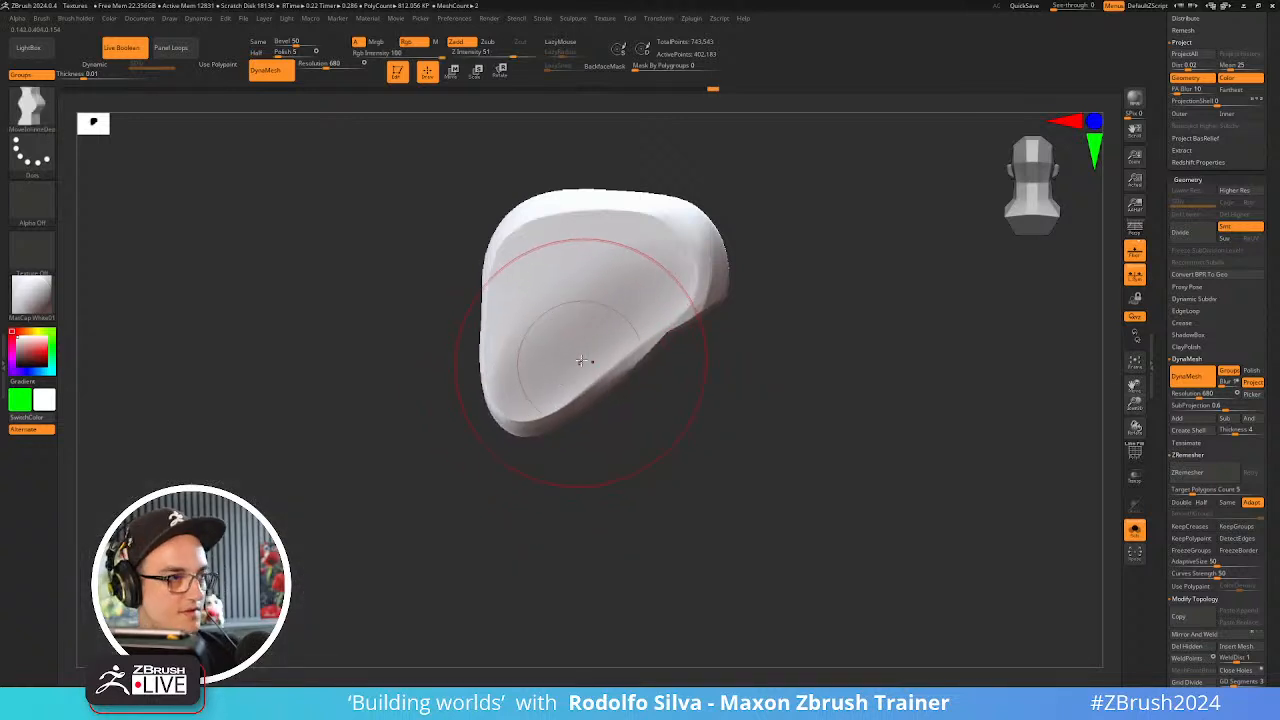
pyautogui.moveTo(538, 284); pyautogui.dragTo(568, 302)
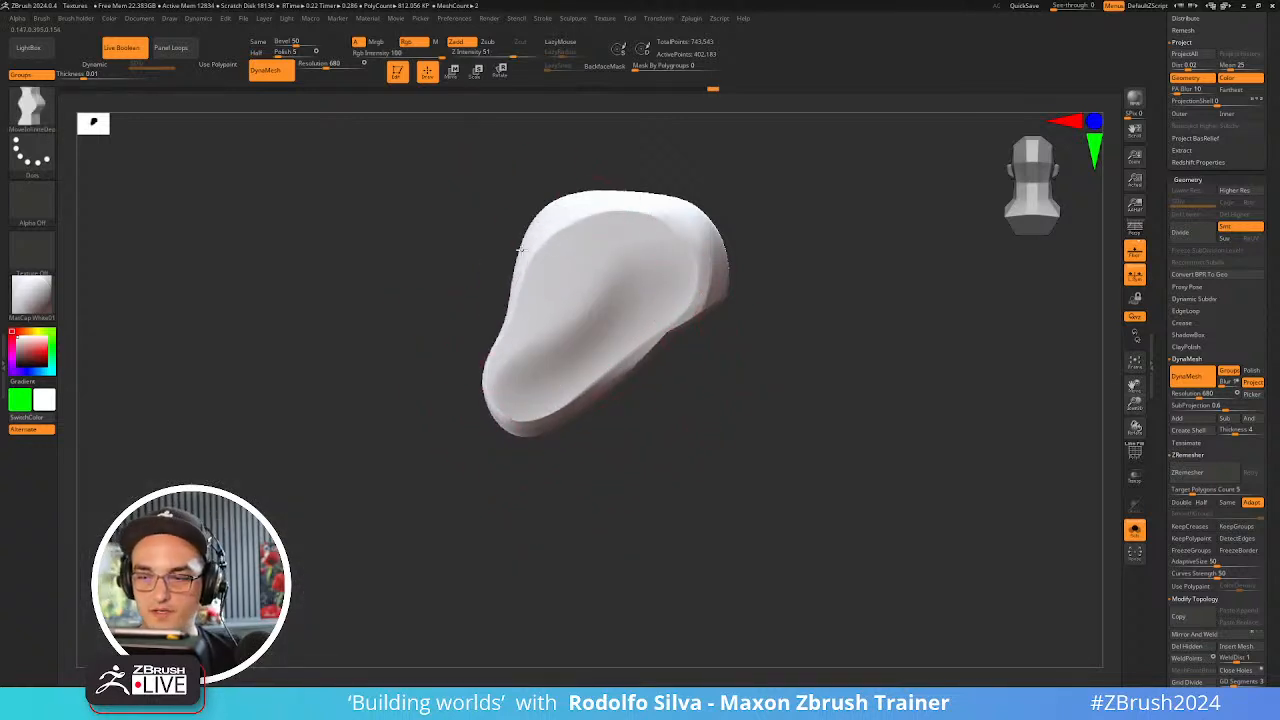
pyautogui.moveTo(518, 250); pyautogui.dragTo(543, 264)
# - Trim the back edge of the head blank with straight ClipCurve cuts that meet in a sharp angled notch
pyautogui.moveTo(434, 400)
pyautogui.keyDown('ctrl'); pyautogui.keyDown('shift'); pyautogui.mouseDown()
pyautogui.moveTo(564, 274)
pyautogui.moveTo(613, 125)
pyautogui.mouseUp(); pyautogui.keyUp('shift'); pyautogui.keyUp('ctrl')
pyautogui.keyDown('ctrl'); pyautogui.keyDown('shift'); pyautogui.moveTo(440, 385); pyautogui.dragTo(587, 281); pyautogui.keyUp('shift'); pyautogui.keyUp('ctrl')
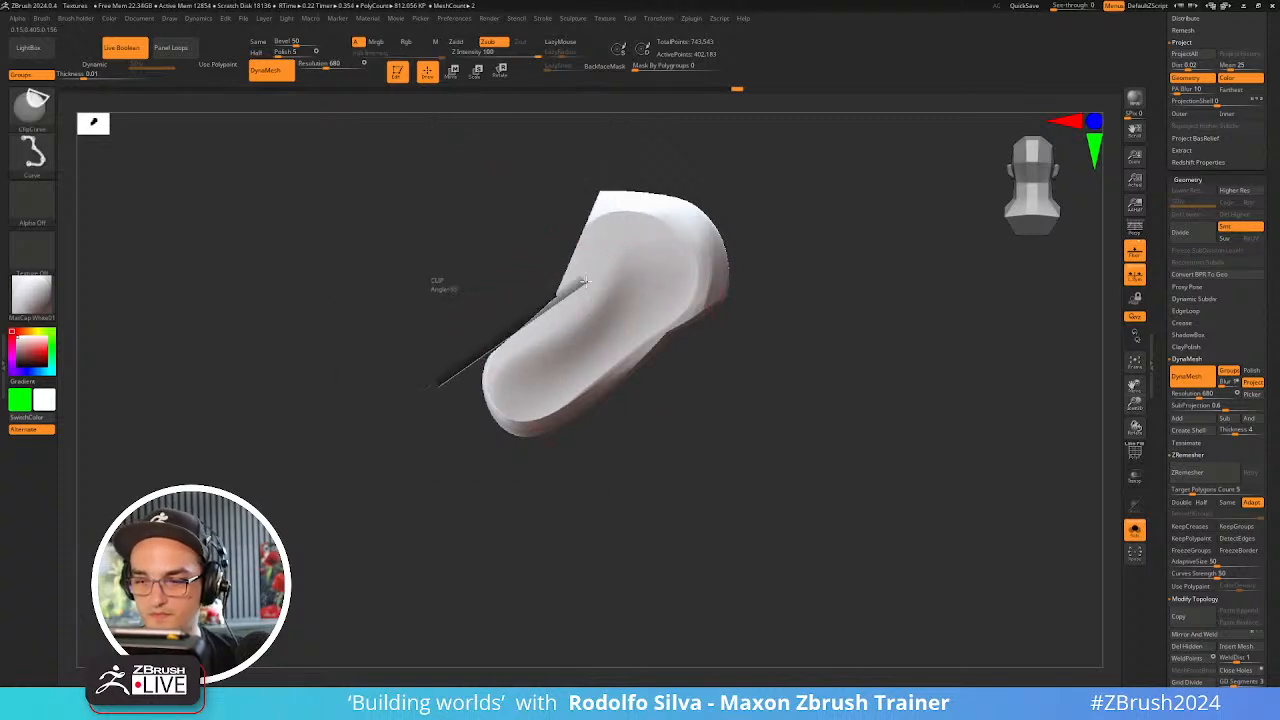
pyautogui.keyDown('ctrl'); pyautogui.keyDown('shift'); pyautogui.moveTo(598, 232); pyautogui.dragTo(623, 110); pyautogui.keyUp('shift'); pyautogui.keyUp('ctrl')
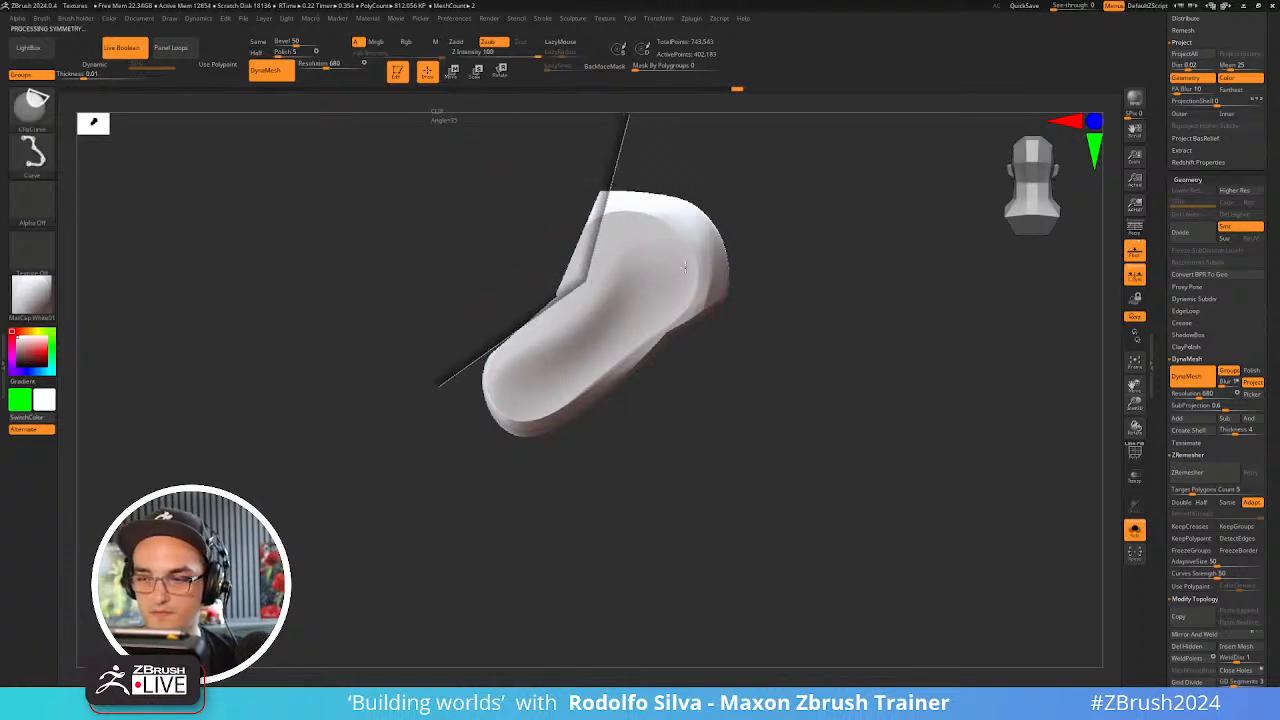
pyautogui.keyDown('ctrl'); pyautogui.keyDown('shift'); pyautogui.moveTo(685, 265); pyautogui.dragTo(686, 268); pyautogui.keyUp('shift'); pyautogui.keyUp('ctrl')
# - Adjust the clipped head's contour with MoveInfiniteDepth, pushing its front underside inward into a smoother bend
pyautogui.moveTo(688, 334); pyautogui.dragTo(740, 391)
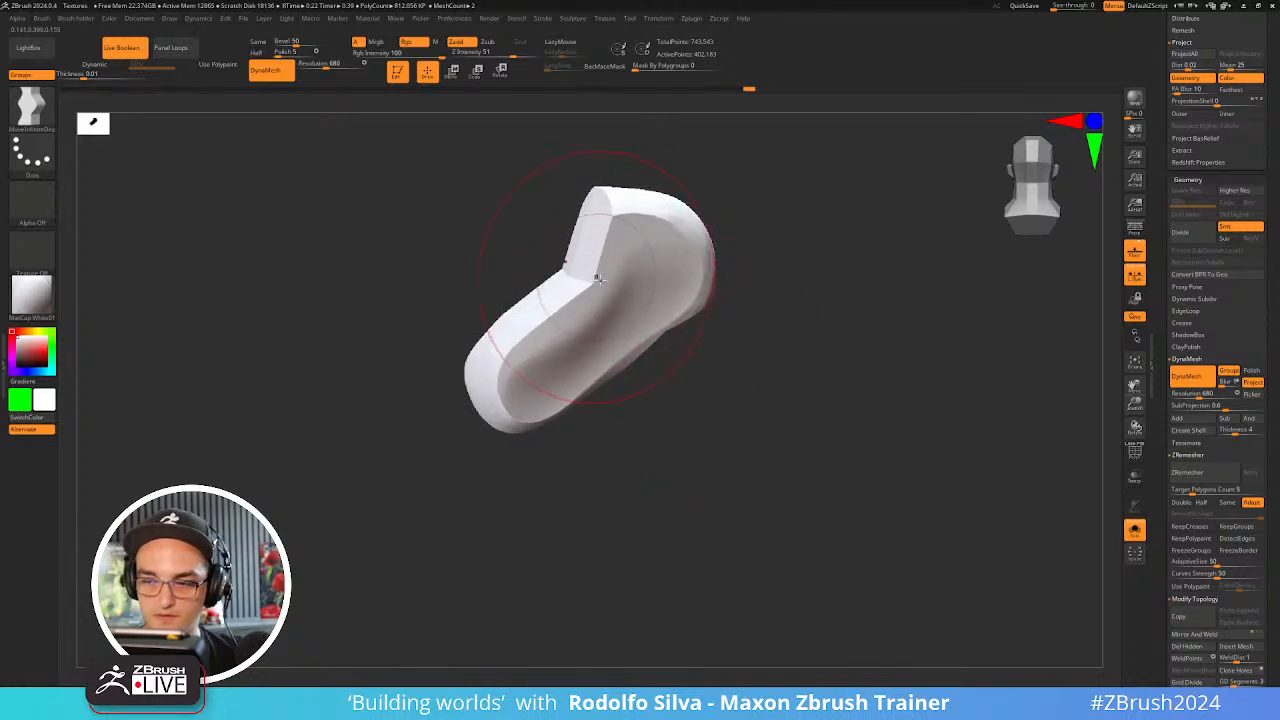
pyautogui.moveTo(677, 382); pyautogui.dragTo(669, 380)
pyautogui.moveTo(703, 311); pyautogui.dragTo(689, 303)
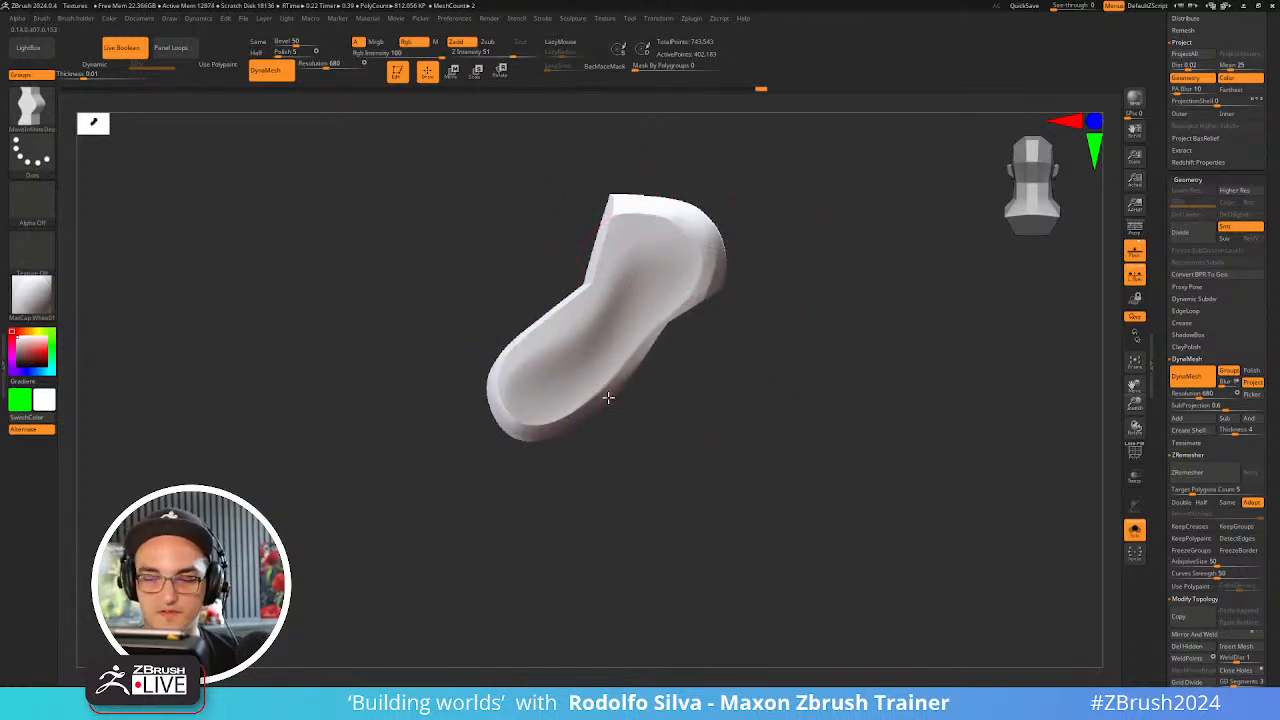
# - Unhide the neck and fit the lower end of the head around its top with the Move Topological brush
pyautogui.keyDown('ctrl'); pyautogui.keyDown('shift'); pyautogui.click(714, 432); pyautogui.keyUp('shift'); pyautogui.keyUp('ctrl')
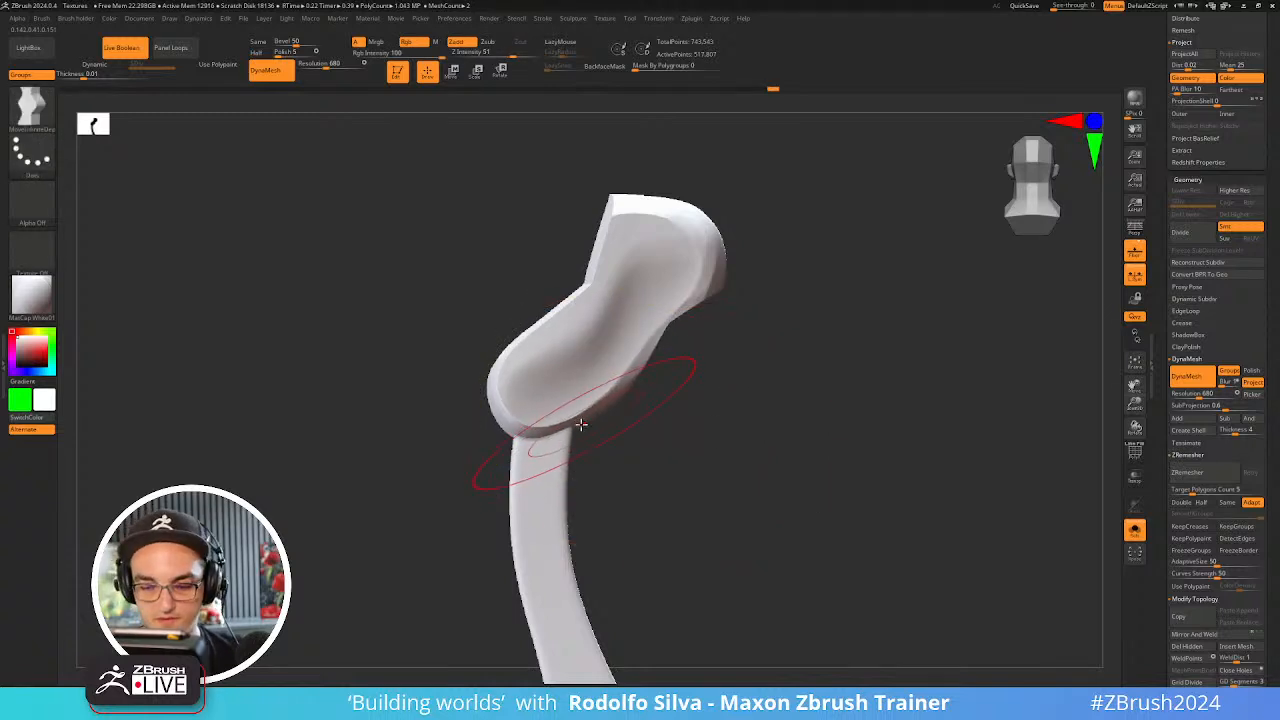
pyautogui.press('b')
pyautogui.press('m')
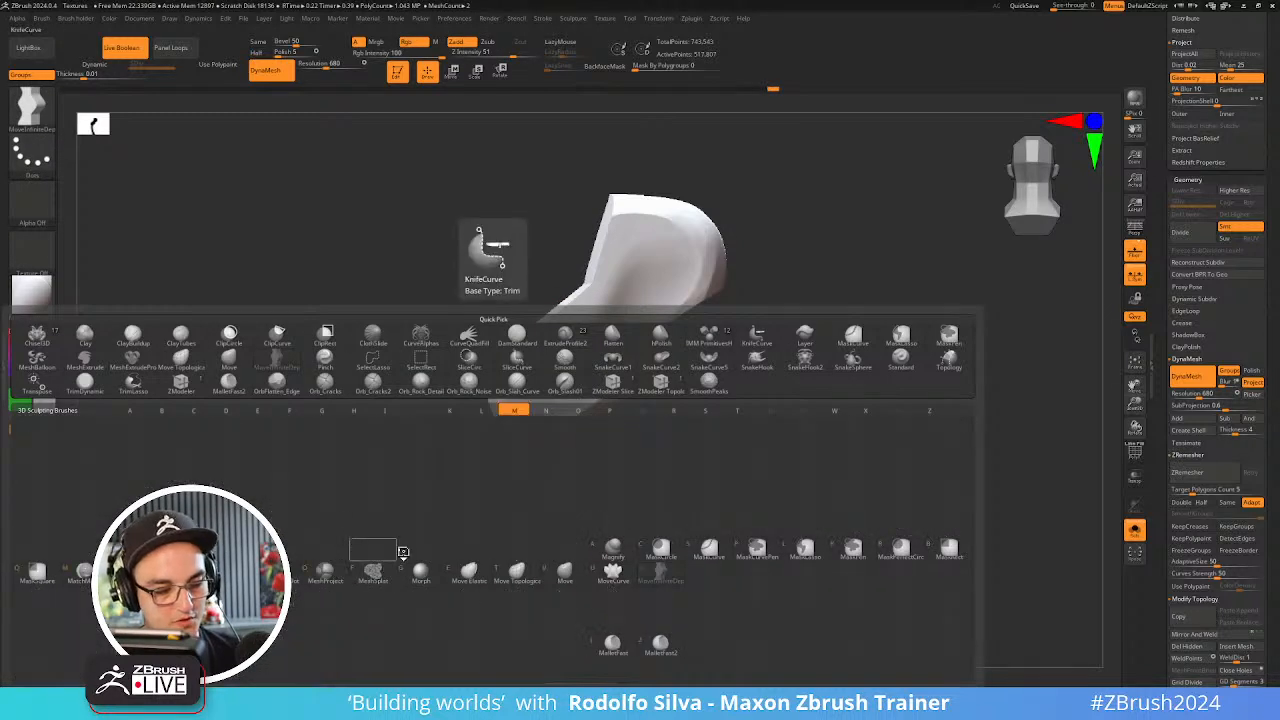
pyautogui.press('t')
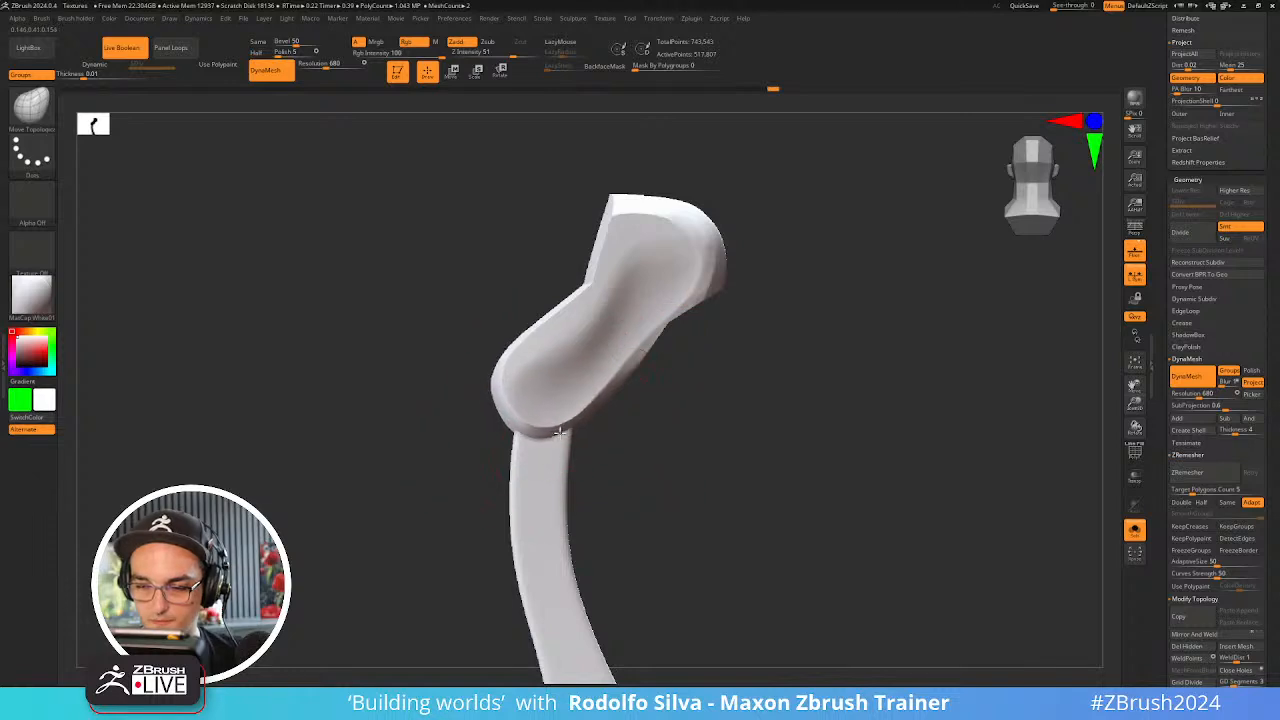
pyautogui.moveTo(583, 441)
pyautogui.mouseDown()
pyautogui.moveTo(637, 463)
pyautogui.moveTo(571, 434)
pyautogui.mouseUp()
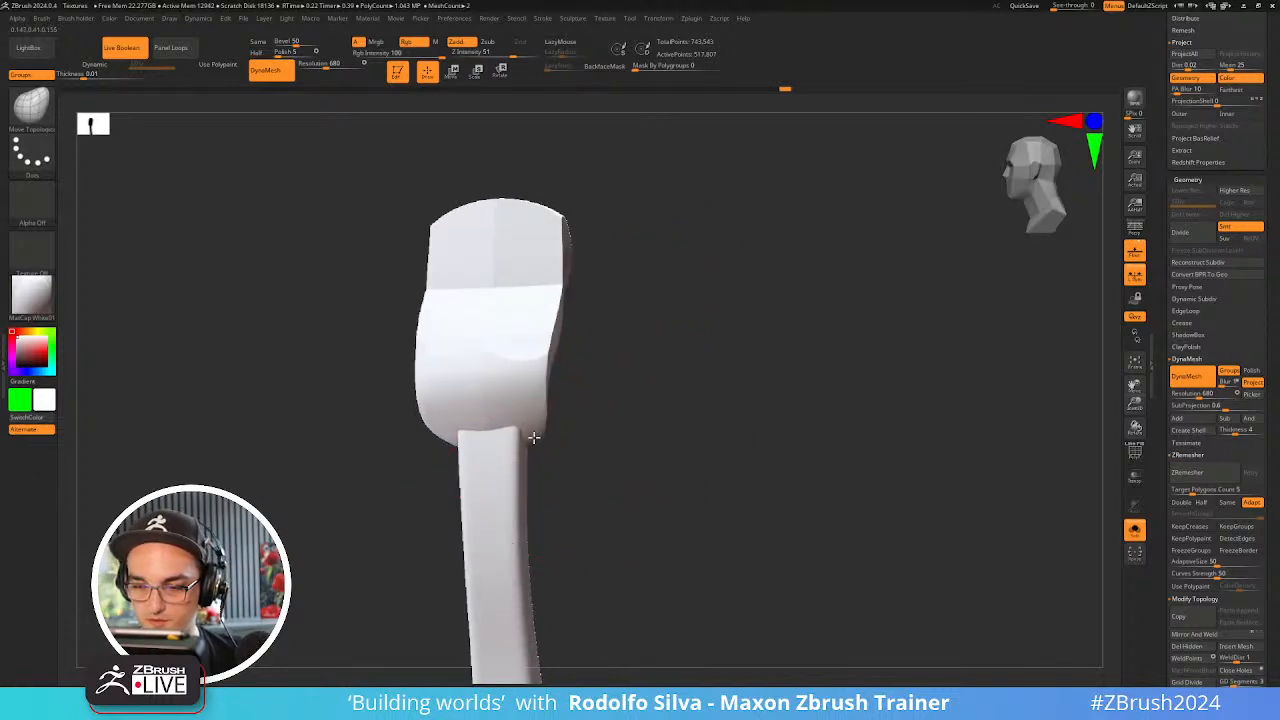
pyautogui.moveTo(492, 447); pyautogui.dragTo(503, 443)
pyautogui.moveTo(720, 440); pyautogui.dragTo(618, 420)
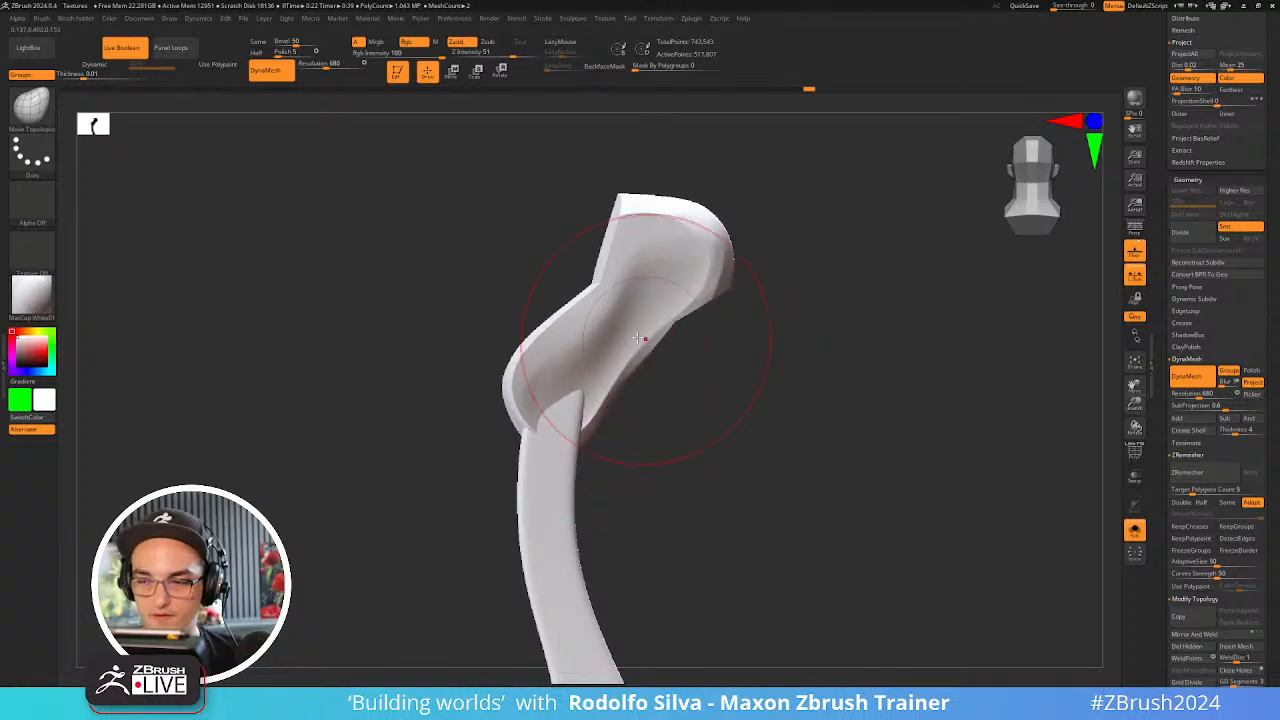
# - Pull the back and crown of the head outward with Move Topological so the skull rounds over the neck
pyautogui.moveTo(638, 338); pyautogui.dragTo(549, 287)
pyautogui.moveTo(445, 368); pyautogui.dragTo(514, 380)
pyautogui.moveTo(511, 288); pyautogui.dragTo(534, 249)
pyautogui.moveTo(690, 376); pyautogui.dragTo(648, 367)
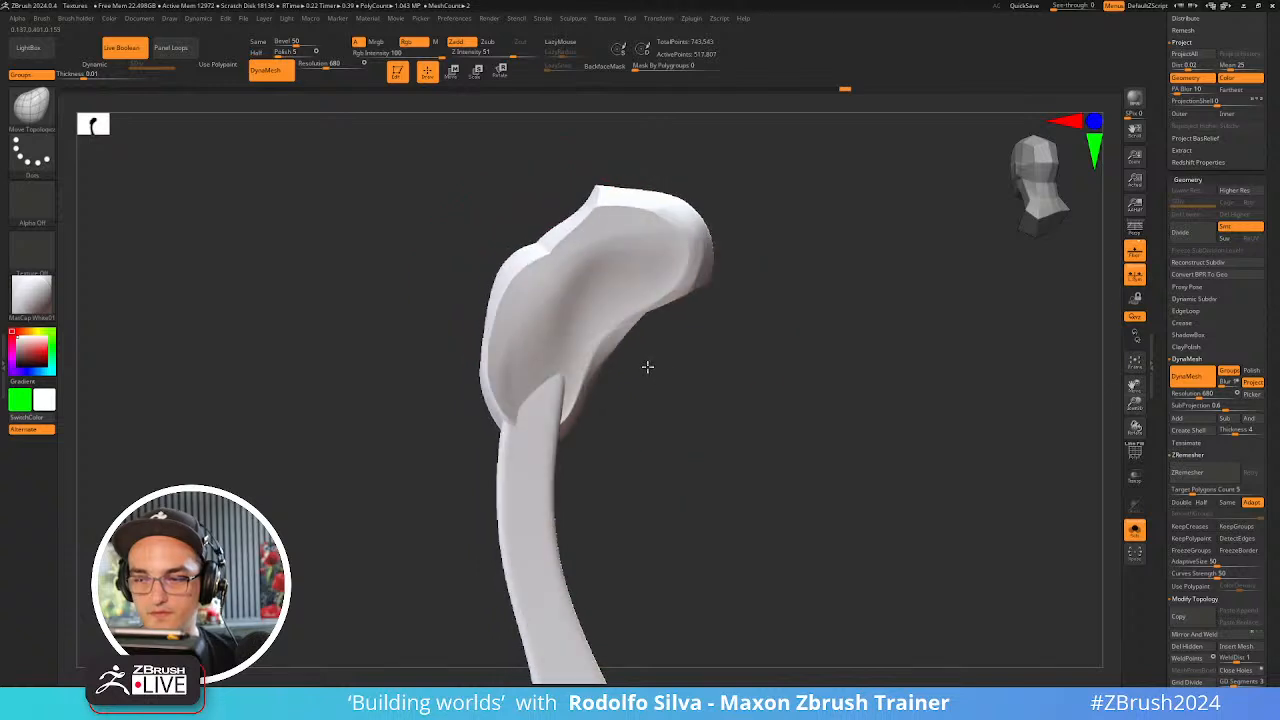
# - Set up a small ClayBuildup brush and mask the neck so that only the head is sculpted
pyautogui.press('b')
pyautogui.press('c')
pyautogui.press('b')
pyautogui.press('s')
pyautogui.moveTo(662, 291); pyautogui.dragTo(652, 291)
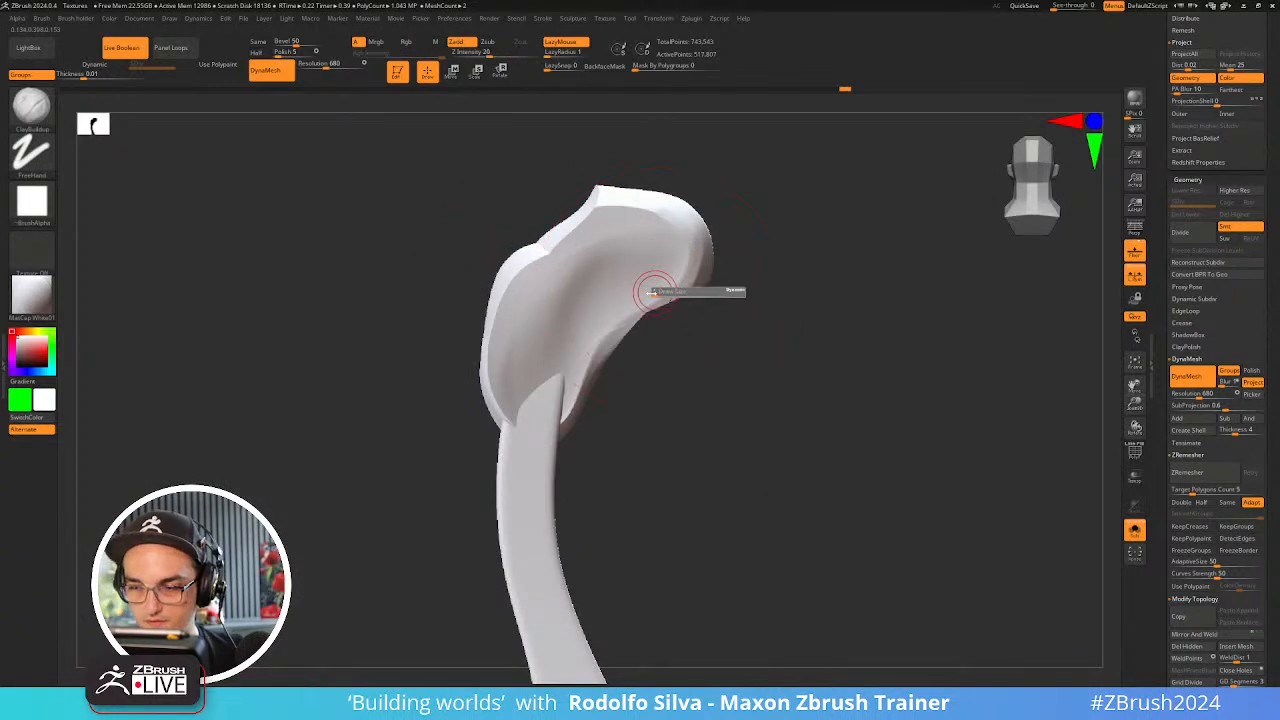
pyautogui.press('w')
pyautogui.keyDown('ctrl'); pyautogui.click(638, 298); pyautogui.keyUp('ctrl')
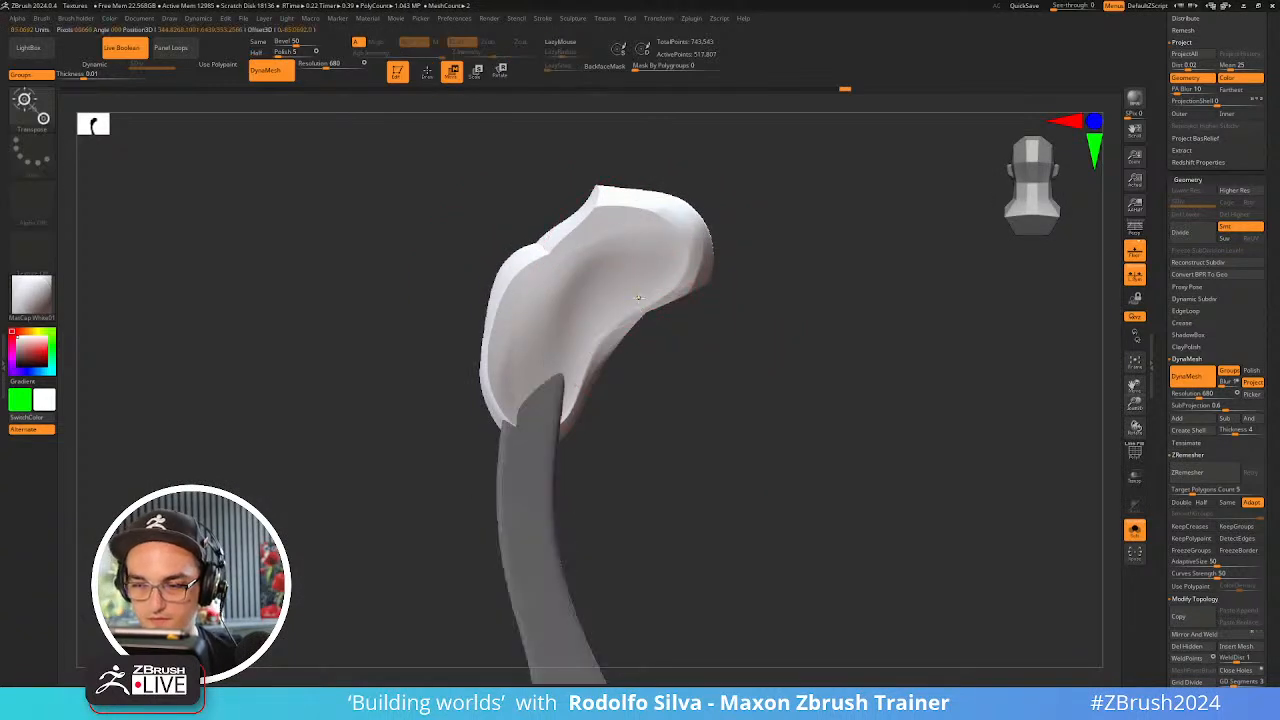
pyautogui.press('q')
# - Build up ClayBuildup strokes along the sides and back of the head and smooth its lower front edge
pyautogui.moveTo(655, 308)
pyautogui.keyDown('shift'); pyautogui.mouseDown()
pyautogui.moveTo(686, 295)
pyautogui.moveTo(604, 342)
pyautogui.moveTo(588, 398)
pyautogui.mouseUp(); pyautogui.keyUp('shift')
pyautogui.moveTo(620, 203)
pyautogui.mouseDown()
pyautogui.moveTo(545, 252)
pyautogui.moveTo(515, 300)
pyautogui.mouseUp()
pyautogui.moveTo(537, 257); pyautogui.dragTo(500, 350)
pyautogui.moveTo(717, 400)
pyautogui.keyDown('alt'); pyautogui.mouseDown()
pyautogui.moveTo(709, 454)
pyautogui.moveTo(714, 383)
pyautogui.mouseUp(); pyautogui.keyUp('alt')
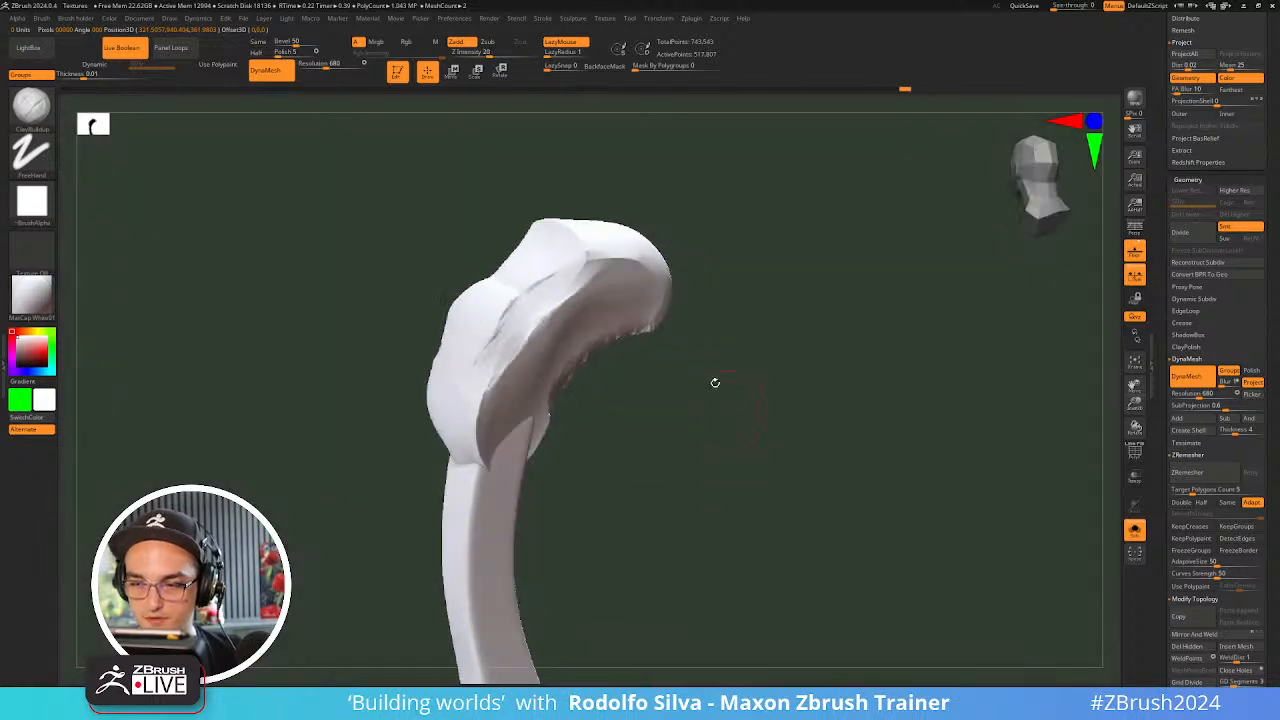
pyautogui.moveTo(600, 245)
pyautogui.mouseDown()
pyautogui.moveTo(513, 317)
pyautogui.moveTo(550, 295)
pyautogui.moveTo(507, 353)
pyautogui.mouseUp()
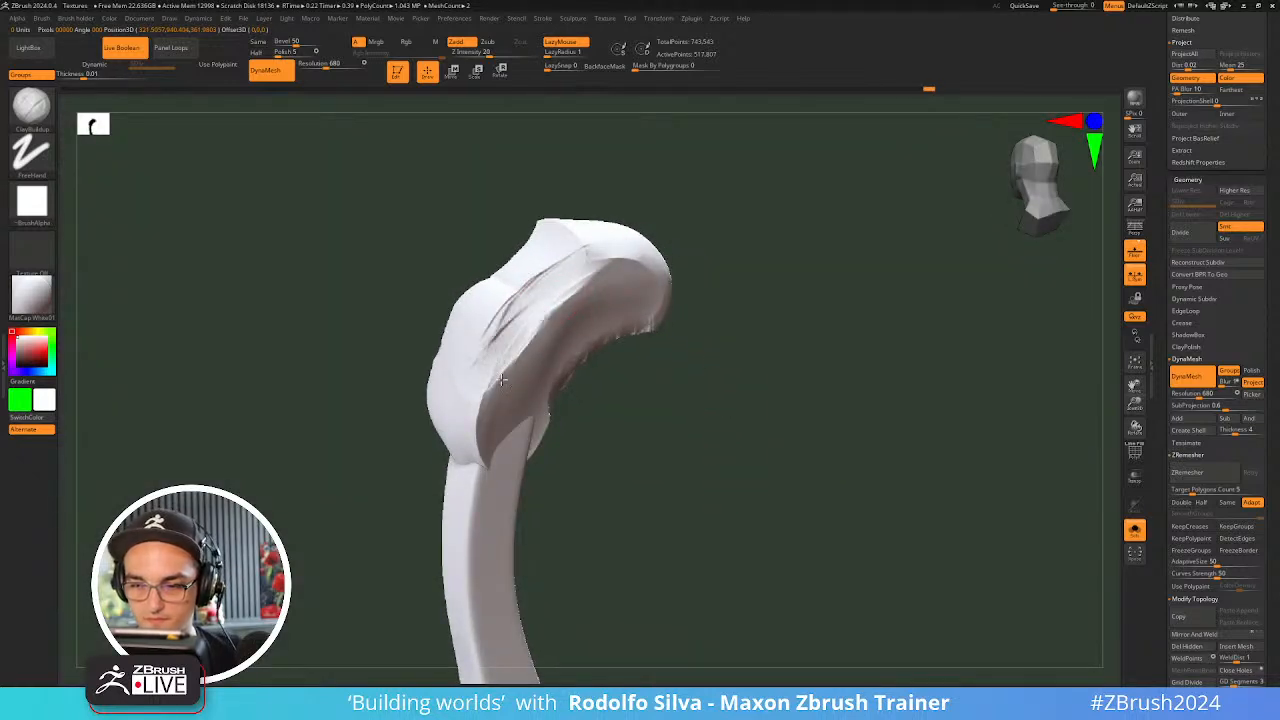
# - Build up a lower jaw mass beneath the front of the head with ClayBuildup strokes from several angles
pyautogui.moveTo(578, 288)
pyautogui.mouseDown()
pyautogui.moveTo(606, 279)
pyautogui.moveTo(594, 270)
pyautogui.moveTo(535, 312)
pyautogui.moveTo(618, 258)
pyautogui.moveTo(604, 280)
pyautogui.mouseUp()
pyautogui.moveTo(690, 372); pyautogui.dragTo(731, 358)
pyautogui.moveTo(657, 416); pyautogui.dragTo(702, 420)
pyautogui.moveTo(636, 362)
pyautogui.mouseDown()
pyautogui.moveTo(606, 414)
pyautogui.moveTo(632, 450)
pyautogui.moveTo(612, 420)
pyautogui.mouseUp()
pyautogui.moveTo(705, 466); pyautogui.dragTo(632, 462)
pyautogui.moveTo(656, 410); pyautogui.dragTo(652, 444)
pyautogui.moveTo(602, 388); pyautogui.dragTo(632, 457)
pyautogui.moveTo(690, 436)
pyautogui.mouseDown()
pyautogui.moveTo(774, 457)
pyautogui.moveTo(696, 432)
pyautogui.mouseUp()
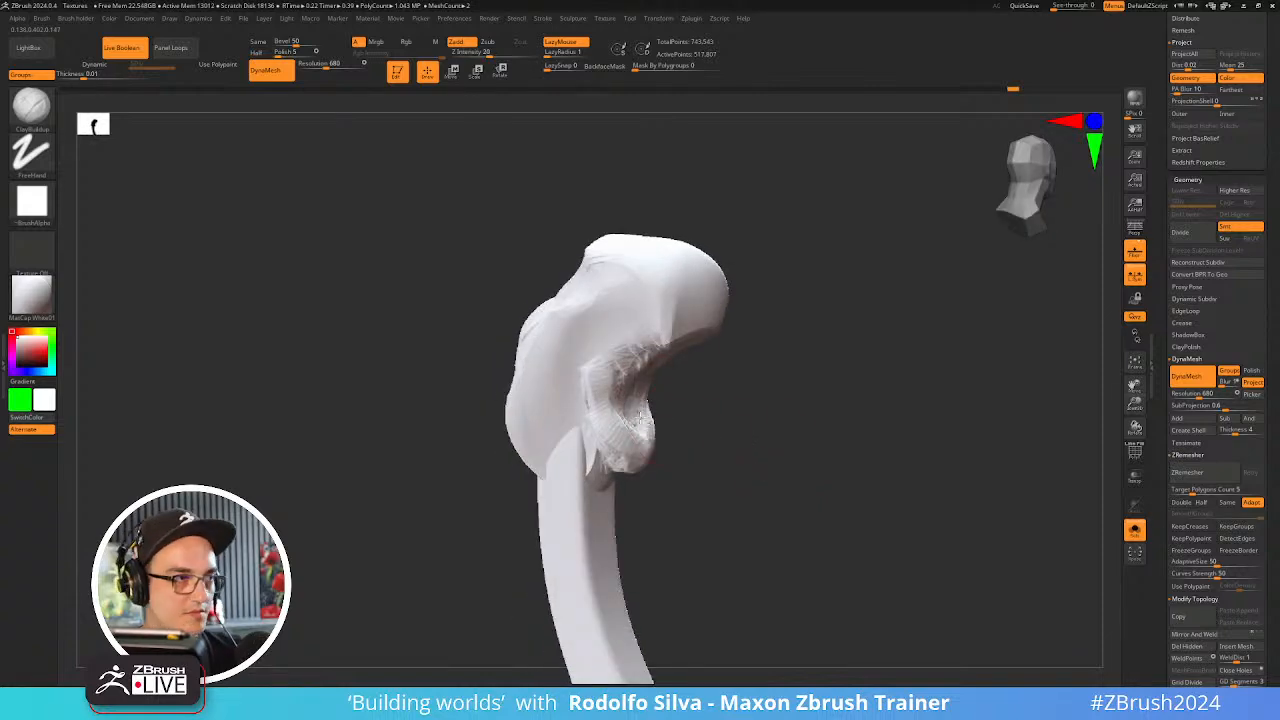
pyautogui.moveTo(744, 410)
pyautogui.mouseDown()
pyautogui.moveTo(749, 389)
pyautogui.moveTo(726, 390)
pyautogui.moveTo(746, 427)
pyautogui.mouseUp()
# - Pull the lower jaw mass forward and away from the upper head with the Move brush to open the mouth
pyautogui.press('b')
pyautogui.press('m')
pyautogui.press('v')
pyautogui.press('s')
pyautogui.moveTo(630, 437)
pyautogui.mouseDown()
pyautogui.moveTo(764, 438)
pyautogui.moveTo(660, 452)
pyautogui.moveTo(657, 465)
pyautogui.mouseUp()
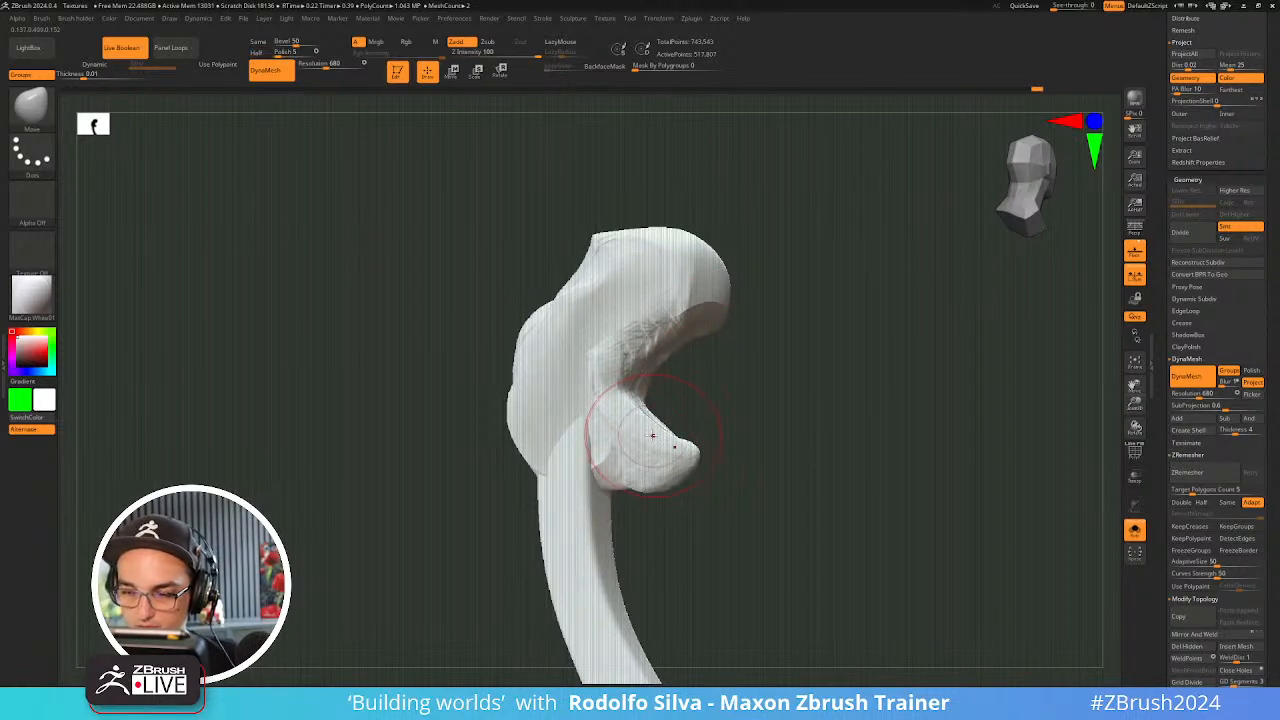
pyautogui.moveTo(711, 413)
pyautogui.mouseDown()
pyautogui.moveTo(763, 451)
pyautogui.moveTo(653, 448)
pyautogui.moveTo(646, 408)
pyautogui.moveTo(622, 384)
pyautogui.mouseUp()
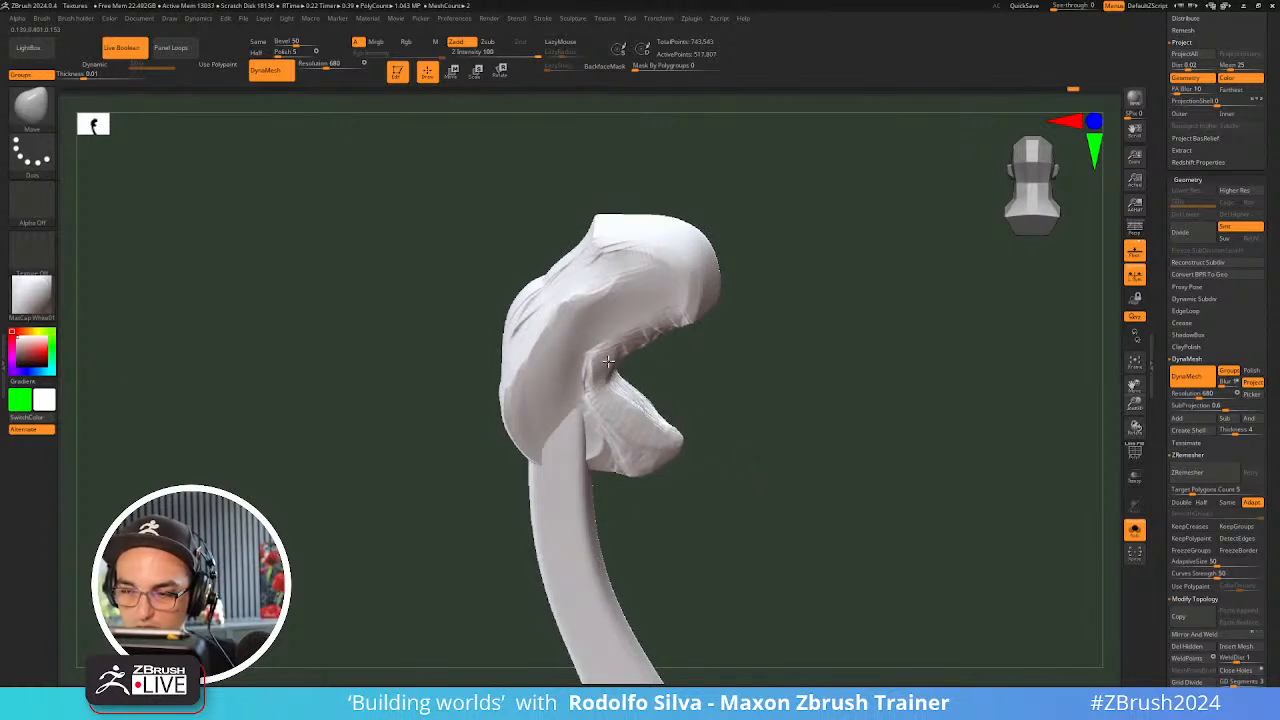
# - Refine the skull, snout and jaw proportions with the Move brush, shaping a raised crown and an angular snout
pyautogui.moveTo(722, 380)
pyautogui.mouseDown()
pyautogui.moveTo(612, 388)
pyautogui.moveTo(600, 363)
pyautogui.moveTo(621, 334)
pyautogui.moveTo(613, 310)
pyautogui.mouseUp()
pyautogui.moveTo(508, 428); pyautogui.dragTo(582, 422)
pyautogui.moveTo(600, 254); pyautogui.dragTo(613, 239)
pyautogui.moveTo(722, 272); pyautogui.dragTo(802, 281)
pyautogui.moveTo(640, 241)
pyautogui.mouseDown()
pyautogui.moveTo(628, 220)
pyautogui.moveTo(577, 217)
pyautogui.moveTo(638, 232)
pyautogui.moveTo(586, 227)
pyautogui.mouseUp()
pyautogui.moveTo(485, 277); pyautogui.dragTo(470, 260)
pyautogui.moveTo(489, 315); pyautogui.dragTo(503, 314)
pyautogui.moveTo(636, 398); pyautogui.dragTo(577, 374)
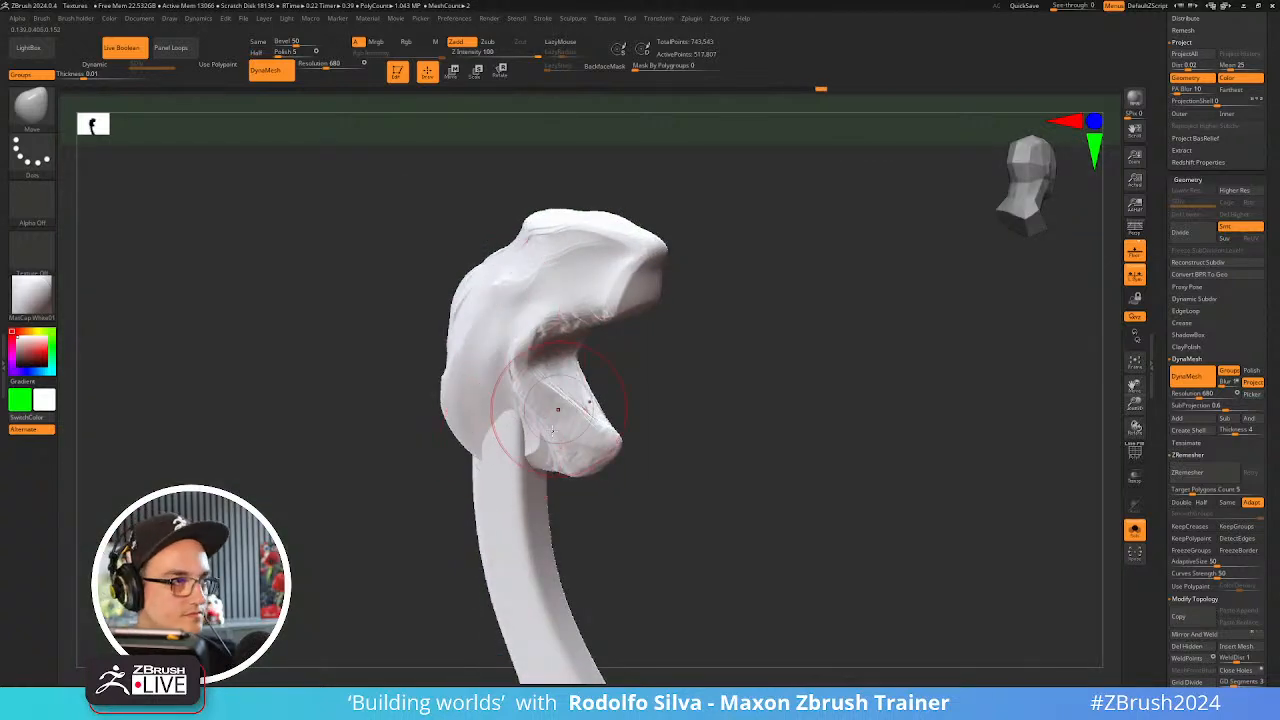
pyautogui.moveTo(706, 410)
pyautogui.mouseDown()
pyautogui.moveTo(594, 449)
pyautogui.moveTo(684, 410)
pyautogui.mouseUp()
# - Extend the lower jaw forward and taper its upturned tip into a pointed spike with the Move brush
pyautogui.press('s')
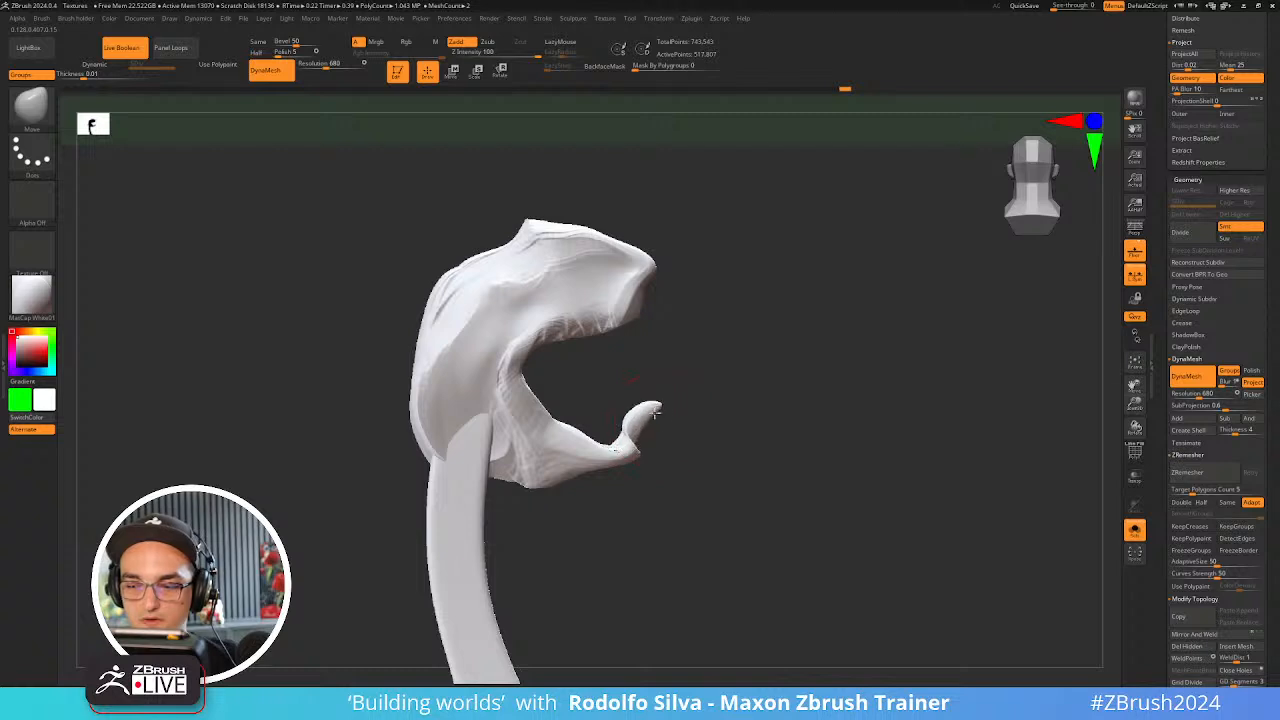
pyautogui.press('b')
pyautogui.press('s')
pyautogui.press('t')
pyautogui.press('b')
pyautogui.press('m')
pyautogui.press('v')
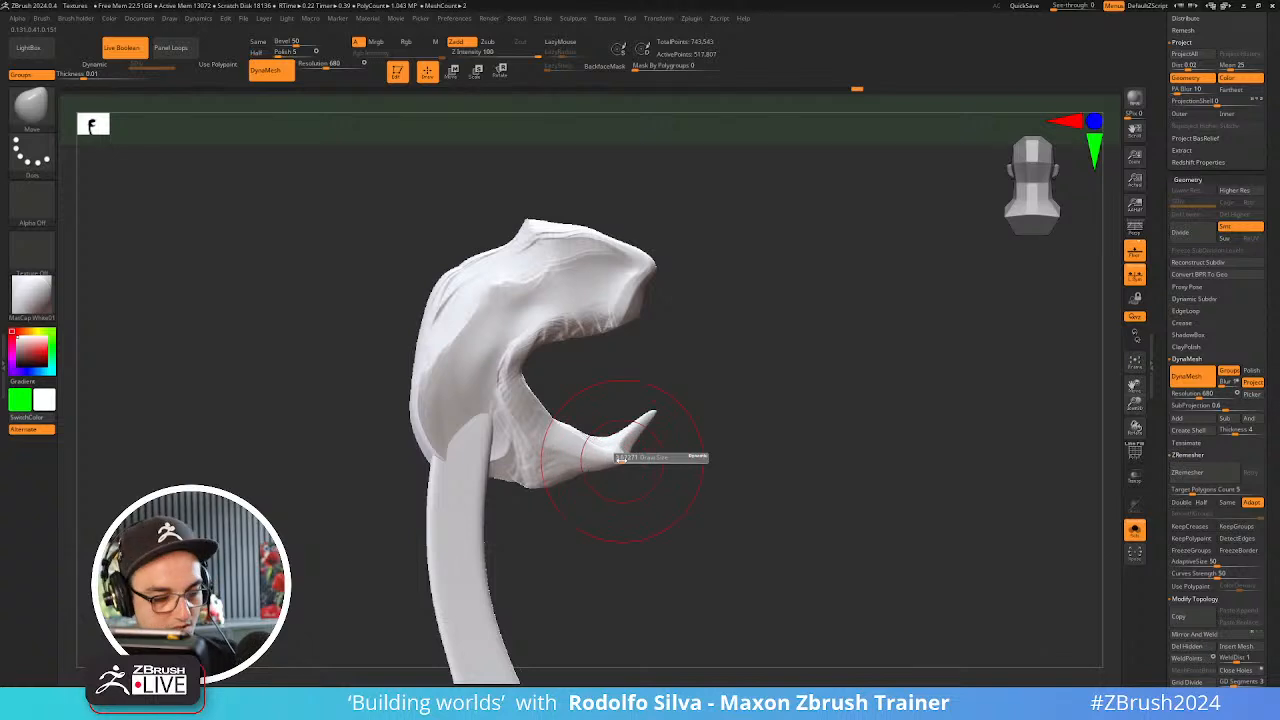
# - Refine the lower jaw's outline with the Move brush, deepening its rear corner and curving the upturned tip
pyautogui.hotkey('ctrl', 'space')
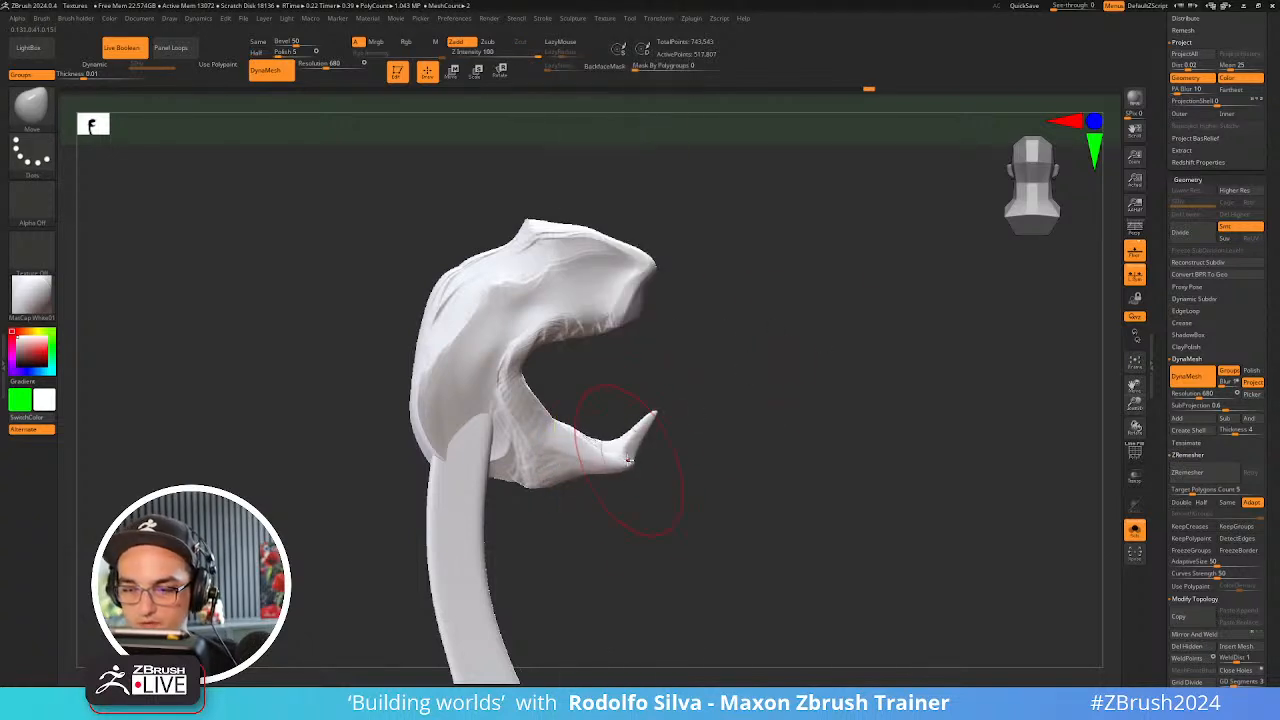
pyautogui.moveTo(573, 461); pyautogui.dragTo(545, 430)
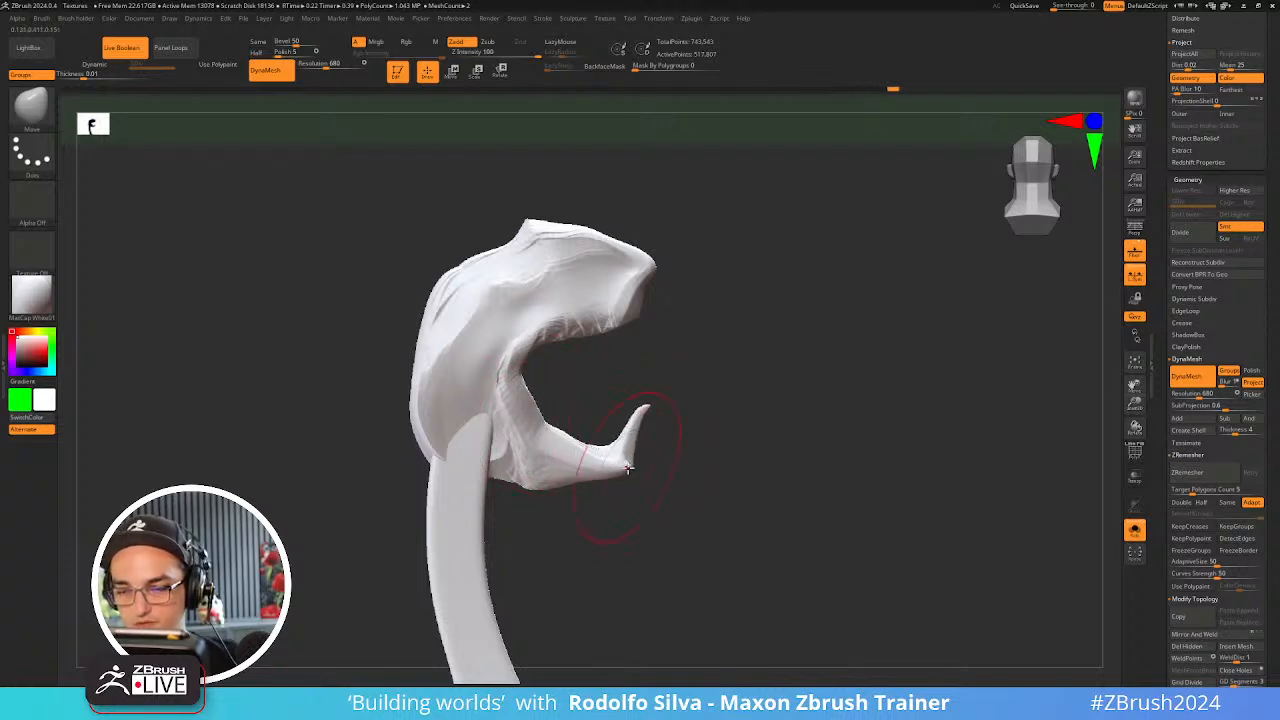
pyautogui.moveTo(578, 478); pyautogui.dragTo(533, 487)
pyautogui.moveTo(608, 476); pyautogui.dragTo(607, 468)
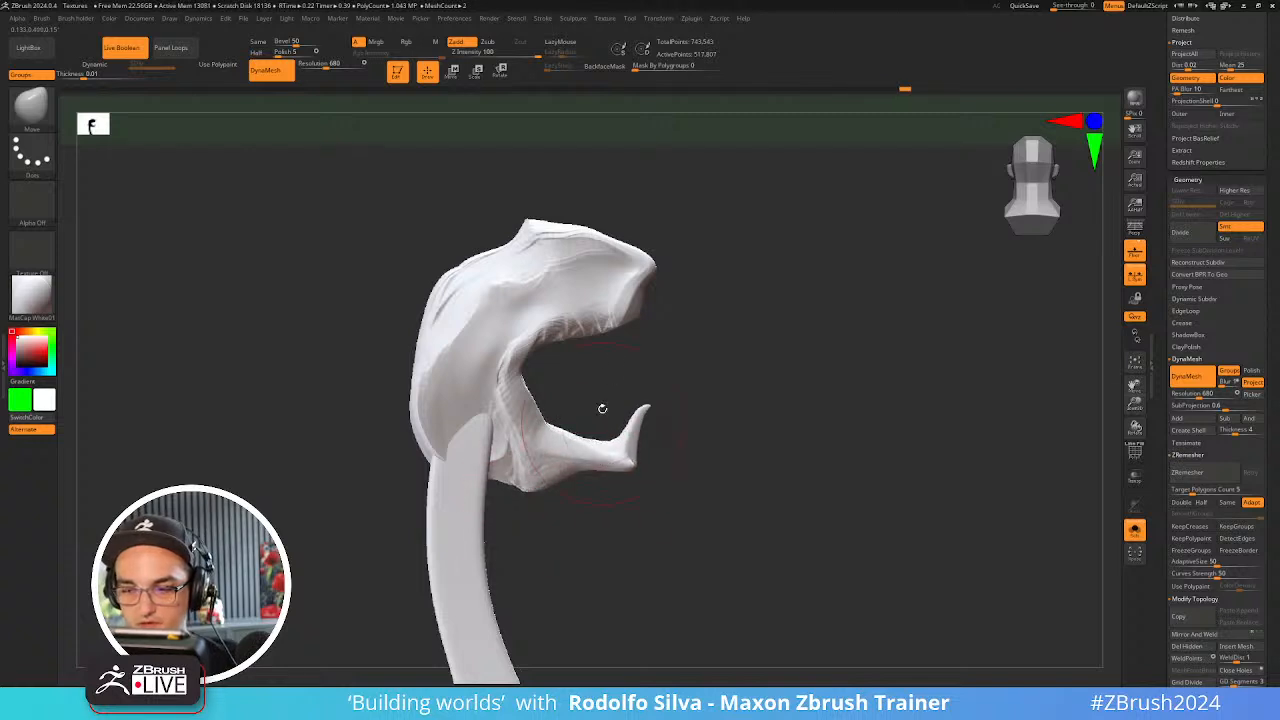
# - Pull the snout tip down into a hooked beak and raise a bump on its ridge with the Move brush
pyautogui.moveTo(622, 326)
pyautogui.mouseDown()
pyautogui.moveTo(649, 297)
pyautogui.moveTo(624, 315)
pyautogui.moveTo(576, 317)
pyautogui.moveTo(566, 303)
pyautogui.moveTo(646, 319)
pyautogui.mouseUp()
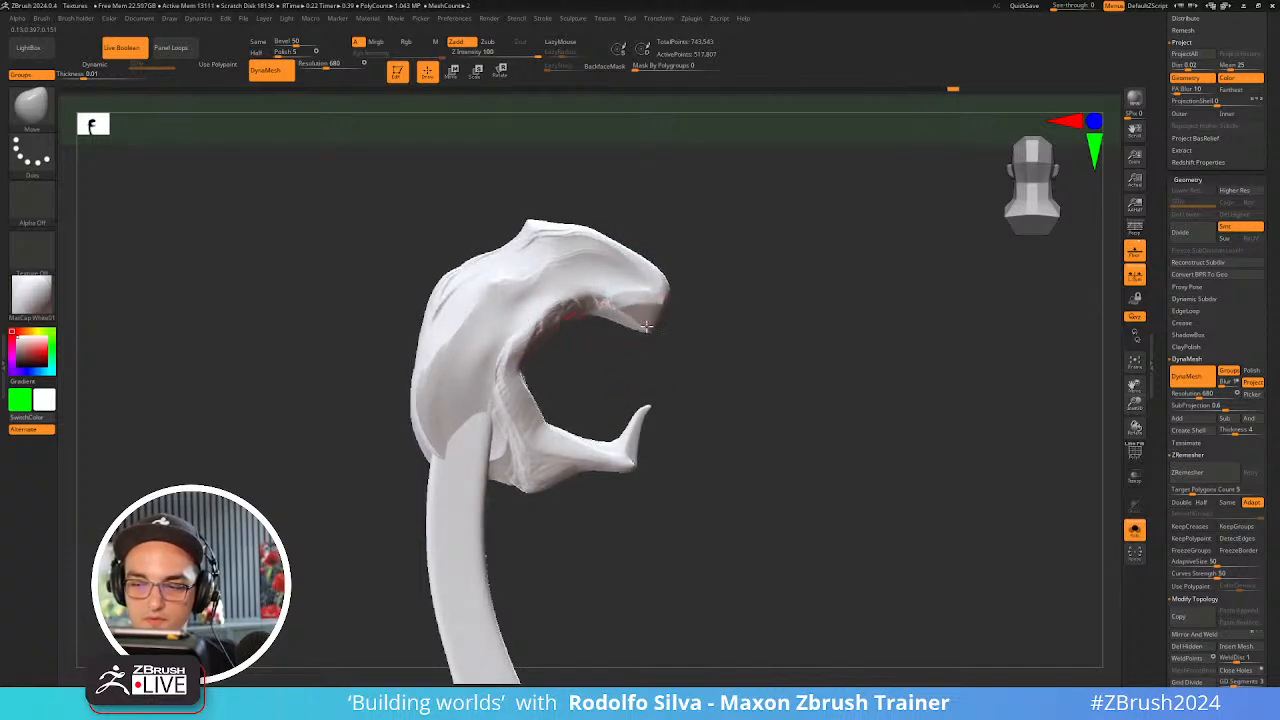
pyautogui.moveTo(671, 363); pyautogui.dragTo(677, 358)
pyautogui.moveTo(647, 318); pyautogui.dragTo(648, 323)
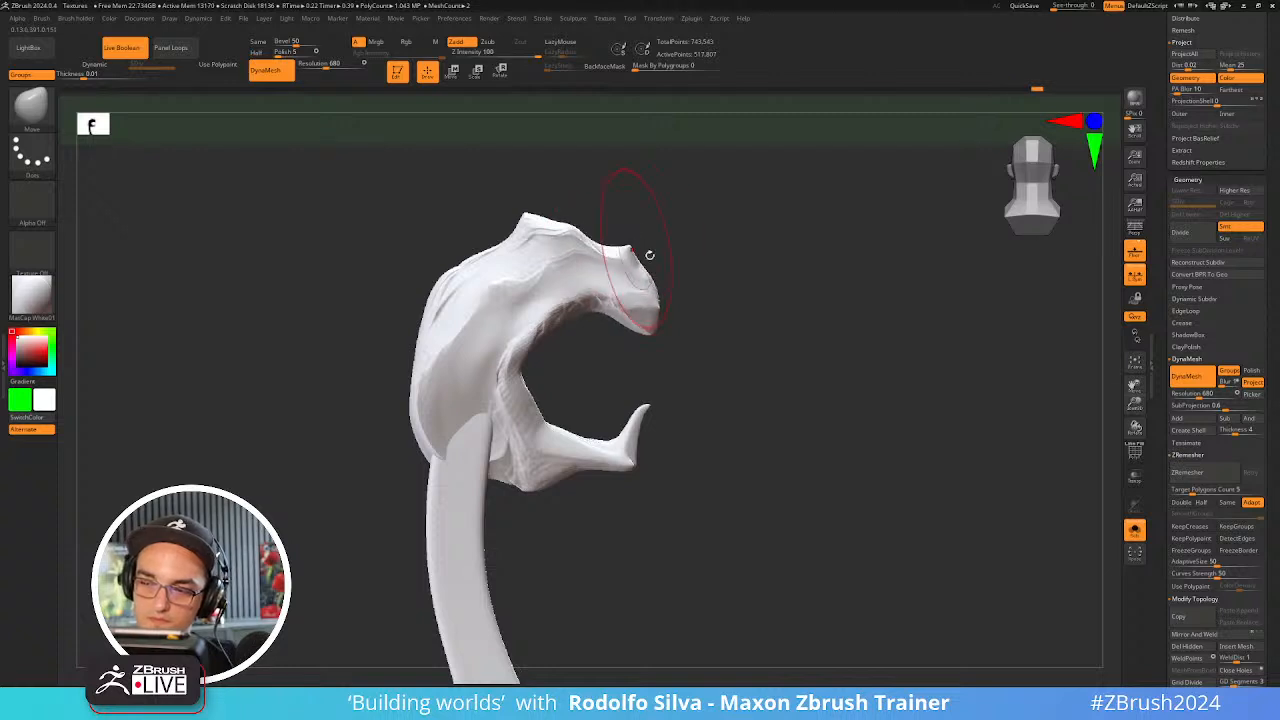
pyautogui.moveTo(637, 272)
pyautogui.mouseDown()
pyautogui.moveTo(686, 326)
pyautogui.moveTo(700, 371)
pyautogui.moveTo(730, 325)
pyautogui.moveTo(693, 325)
pyautogui.mouseUp()
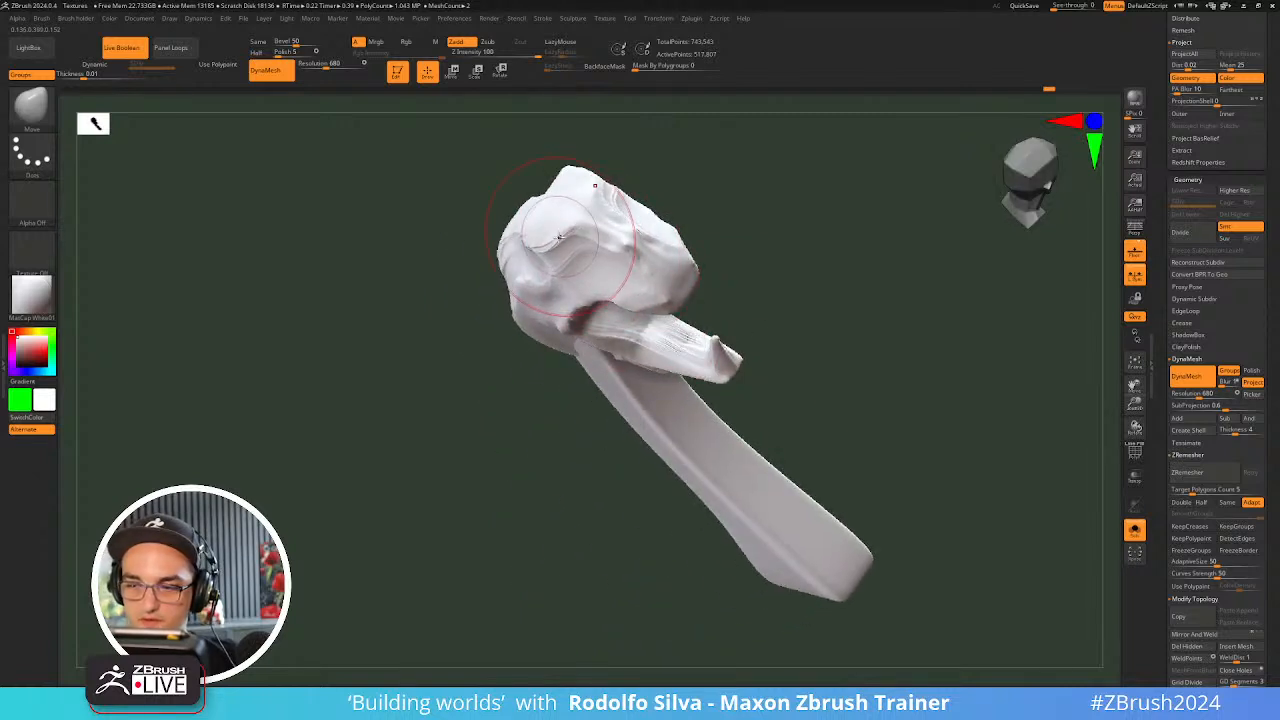
# - Carve an eye socket into the side of the head with the ClayBuildup brush in subtractive mode
pyautogui.moveTo(740, 360)
pyautogui.mouseDown()
pyautogui.moveTo(769, 325)
pyautogui.moveTo(792, 238)
pyautogui.moveTo(709, 300)
pyautogui.mouseUp()
pyautogui.press('b')
pyautogui.press('c')
pyautogui.press('b')
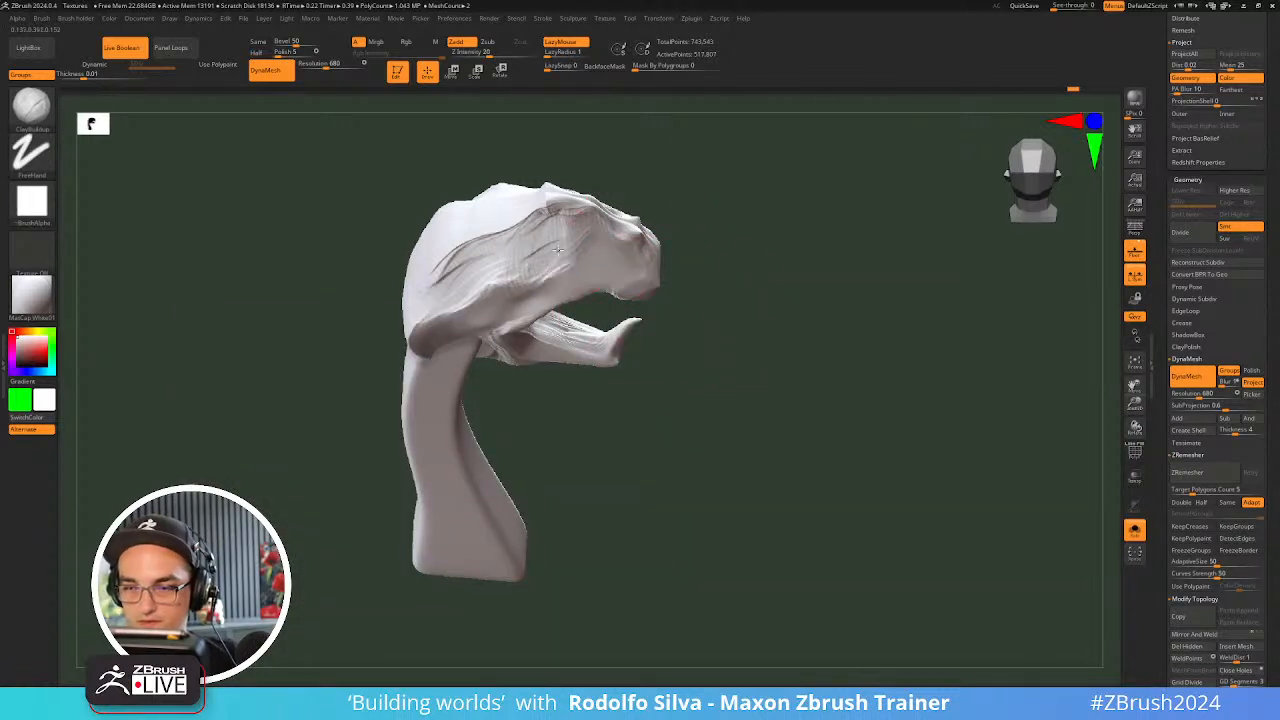
pyautogui.moveTo(558, 249)
pyautogui.keyDown('alt'); pyautogui.mouseDown()
pyautogui.moveTo(540, 268)
pyautogui.moveTo(562, 250)
pyautogui.mouseUp(); pyautogui.keyUp('alt')
pyautogui.moveTo(726, 309)
pyautogui.keyDown('alt'); pyautogui.mouseDown()
pyautogui.moveTo(731, 351)
pyautogui.moveTo(724, 305)
pyautogui.mouseUp(); pyautogui.keyUp('alt')
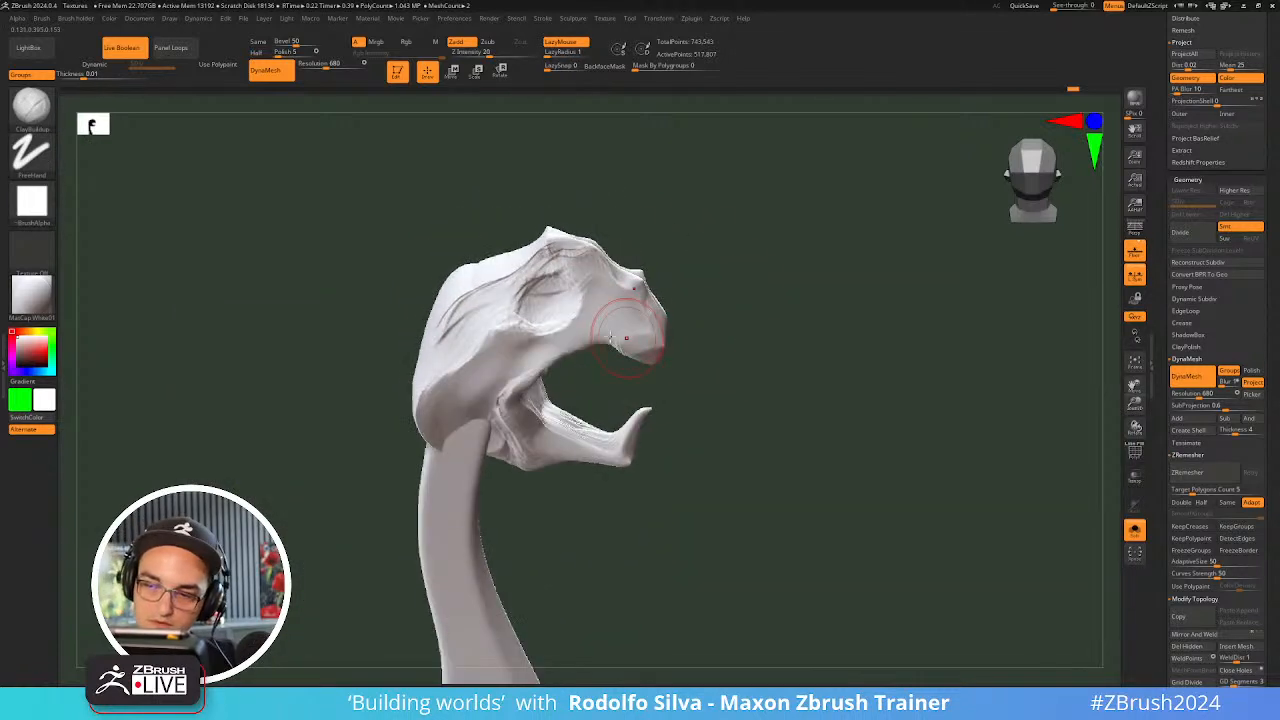
# - Thicken the hooked beak and inner jaw surfaces with ClayBuildup strokes, and remesh the sculpt with DynaMesh
pyautogui.moveTo(693, 354)
pyautogui.mouseDown()
pyautogui.moveTo(731, 357)
pyautogui.moveTo(670, 366)
pyautogui.mouseUp()
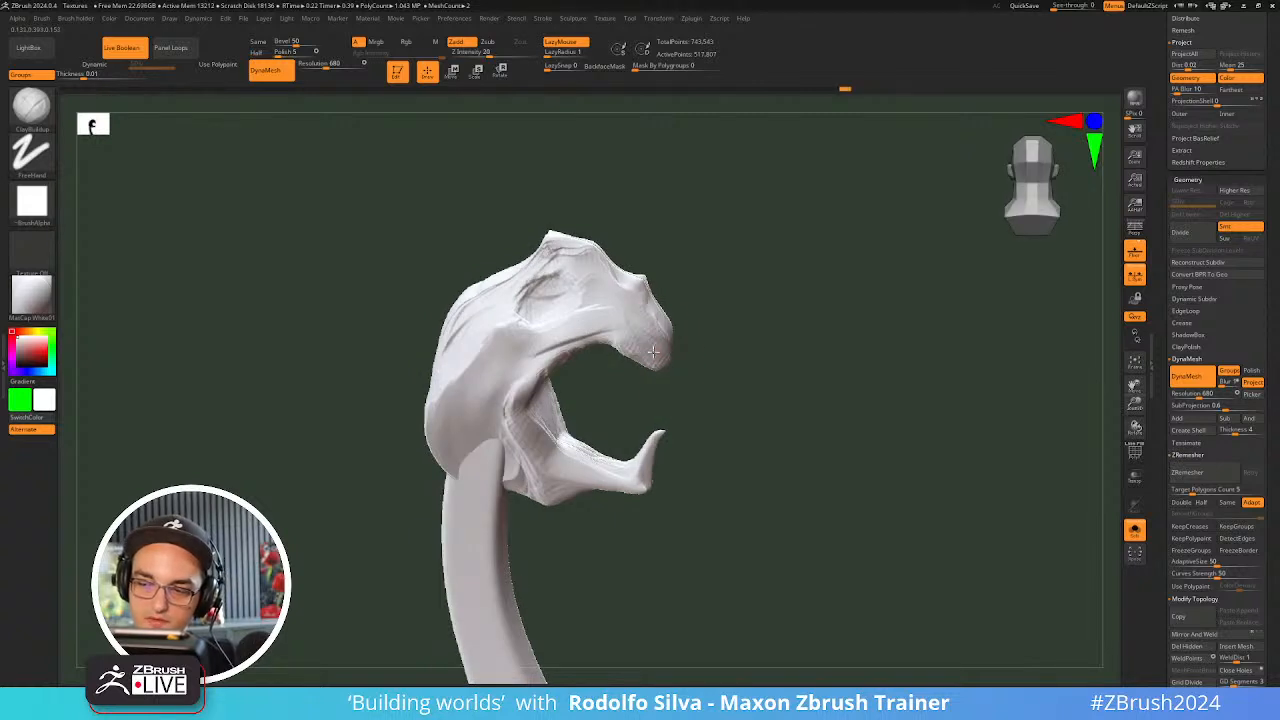
pyautogui.moveTo(667, 331); pyautogui.dragTo(667, 320)
pyautogui.moveTo(722, 318)
pyautogui.mouseDown()
pyautogui.moveTo(664, 338)
pyautogui.moveTo(668, 325)
pyautogui.moveTo(596, 331)
pyautogui.moveTo(599, 422)
pyautogui.moveTo(606, 384)
pyautogui.moveTo(612, 424)
pyautogui.mouseUp()
pyautogui.moveTo(622, 362)
pyautogui.mouseDown()
pyautogui.moveTo(602, 430)
pyautogui.moveTo(598, 368)
pyautogui.moveTo(608, 440)
pyautogui.mouseUp()
pyautogui.moveTo(698, 446)
pyautogui.mouseDown()
pyautogui.moveTo(736, 460)
pyautogui.moveTo(690, 498)
pyautogui.mouseUp()
pyautogui.press('ctrl')
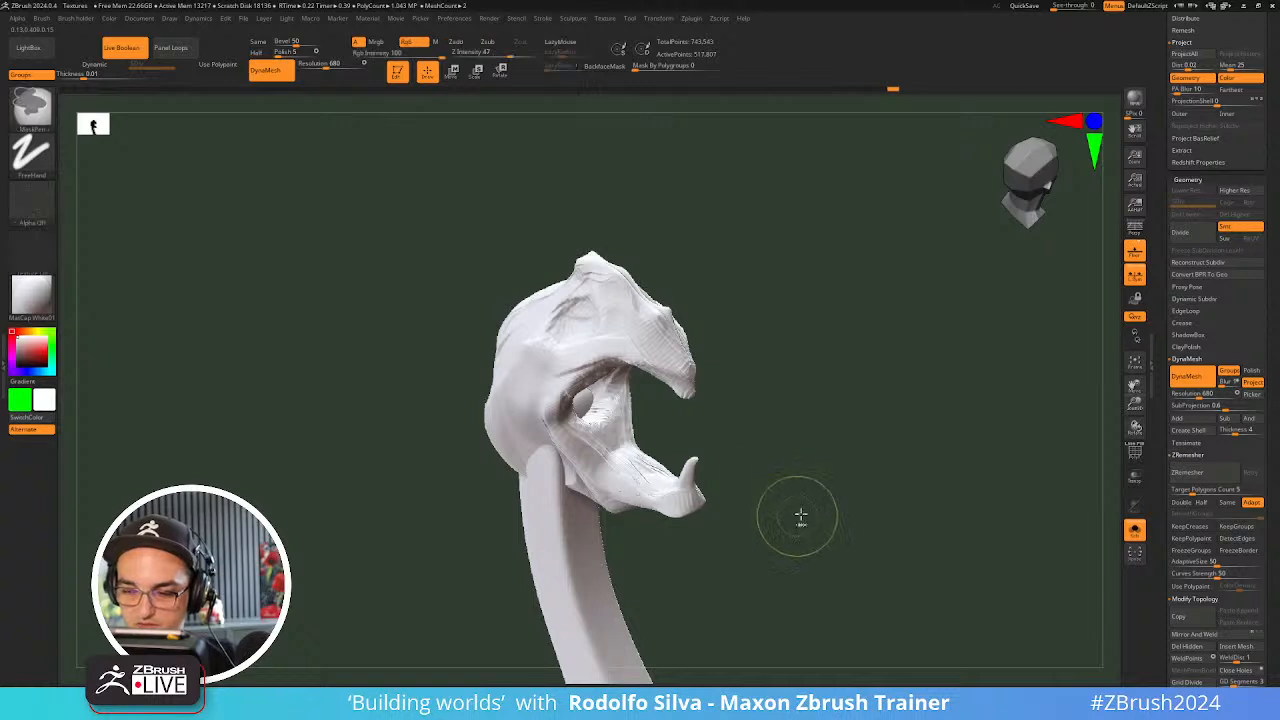
pyautogui.keyDown('ctrl'); pyautogui.moveTo(806, 518); pyautogui.dragTo(806, 483); pyautogui.keyUp('ctrl')
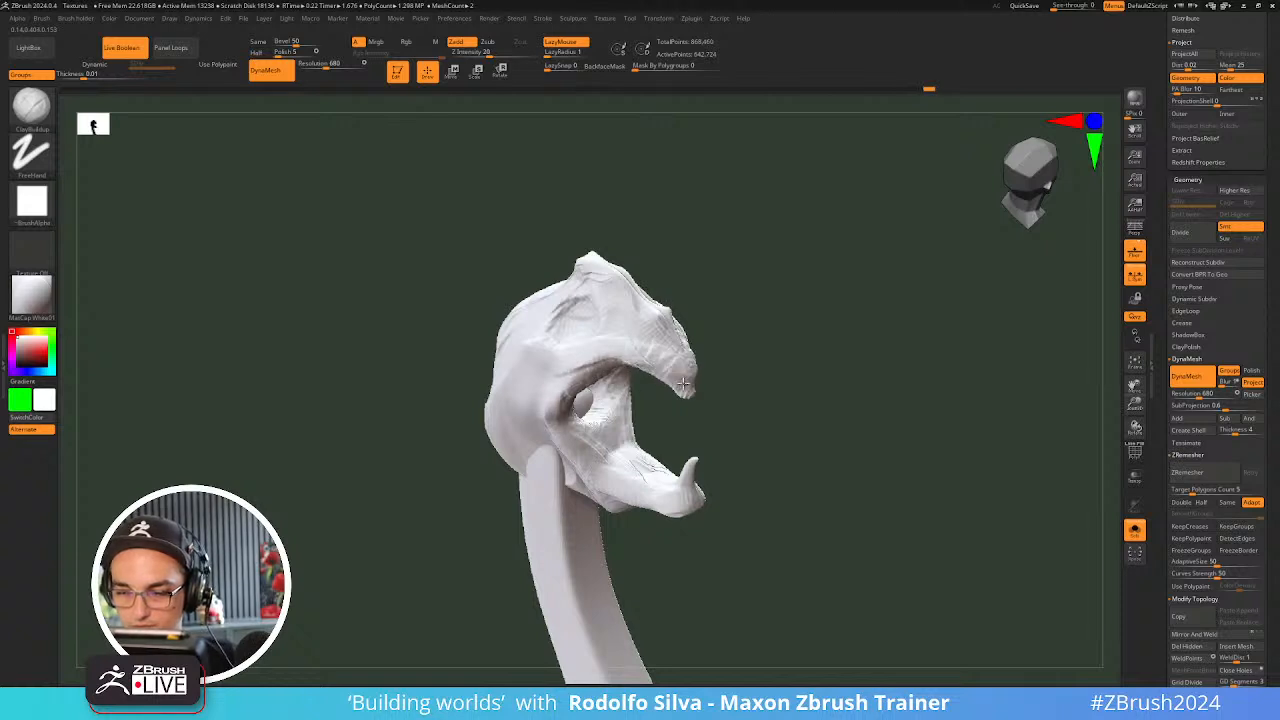
# - Build up the side and back of the skull behind the eye socket with ClayBuildup strokes
pyautogui.moveTo(724, 368)
pyautogui.mouseDown()
pyautogui.moveTo(783, 394)
pyautogui.moveTo(787, 434)
pyautogui.mouseUp()
pyautogui.moveTo(630, 318)
pyautogui.mouseDown()
pyautogui.moveTo(582, 347)
pyautogui.moveTo(625, 358)
pyautogui.moveTo(608, 366)
pyautogui.moveTo(617, 381)
pyautogui.mouseUp()
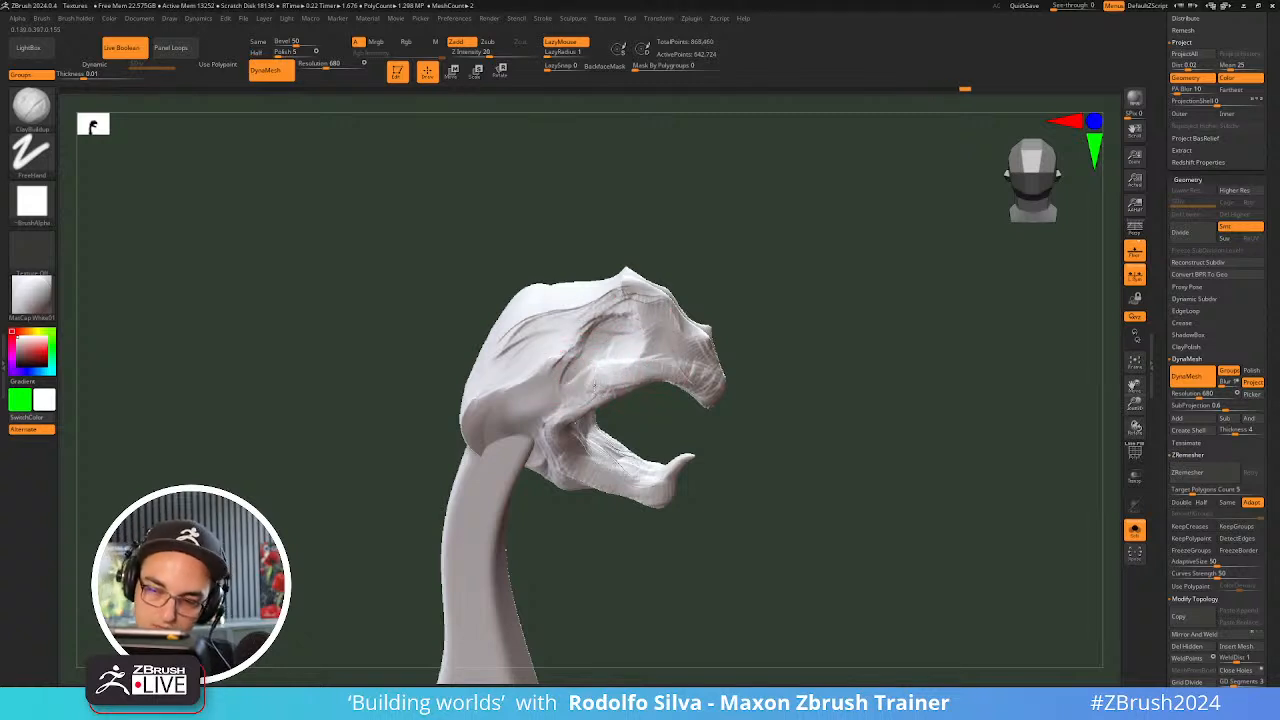
pyautogui.moveTo(556, 378); pyautogui.dragTo(532, 386)
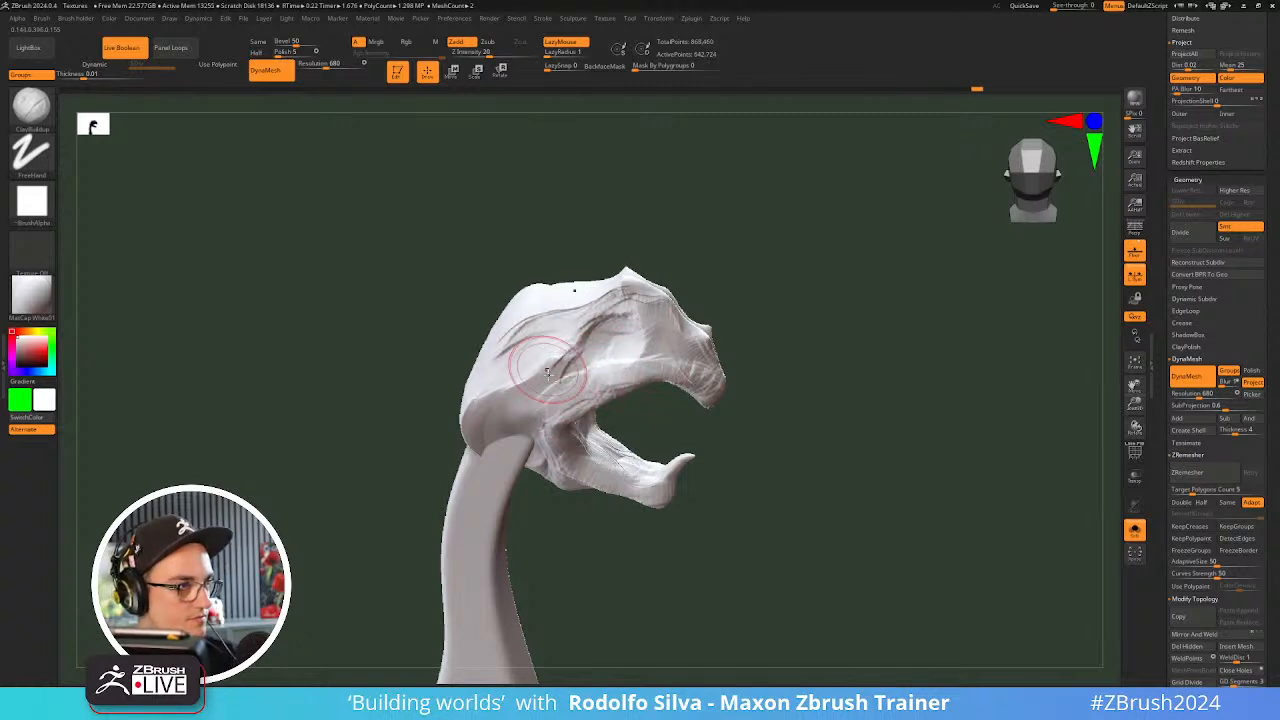
pyautogui.moveTo(590, 340)
pyautogui.mouseDown()
pyautogui.moveTo(540, 386)
pyautogui.moveTo(462, 424)
pyautogui.mouseUp()
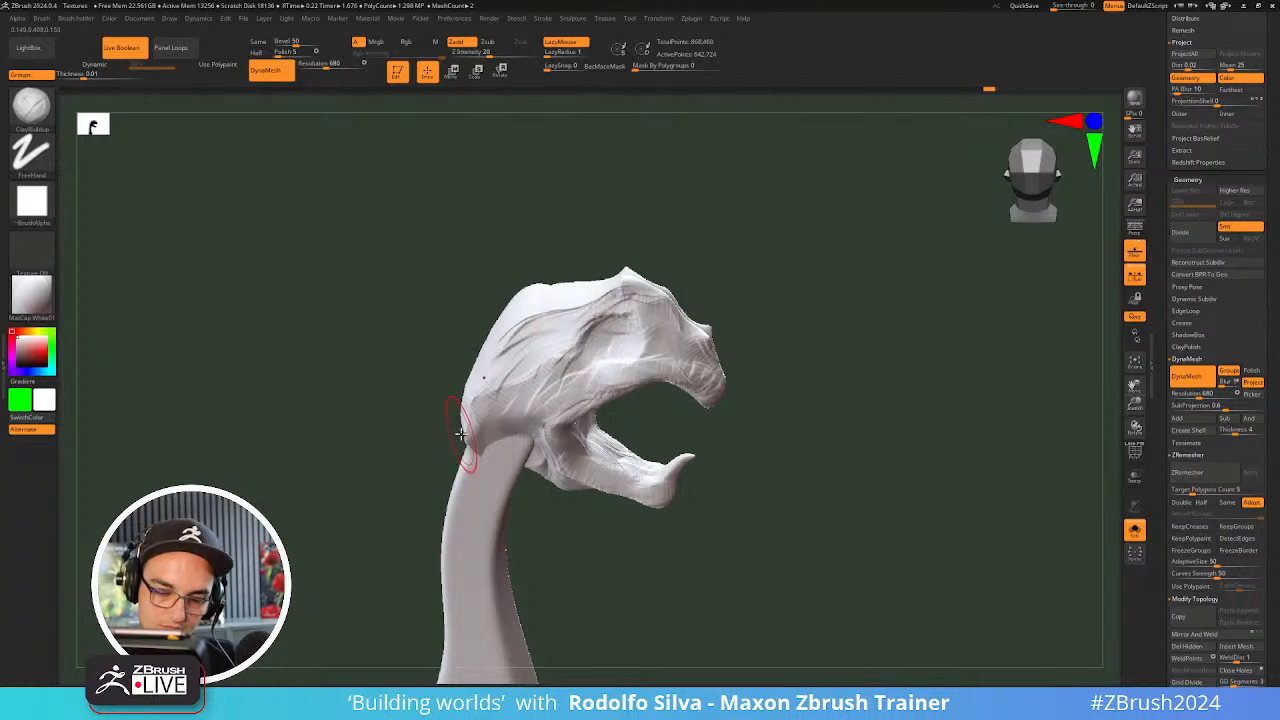
# - Flatten and smooth the cheek and the back of the skull down to the neck with the TrimDynamic brush
pyautogui.press('b')
pyautogui.press('t')
pyautogui.press('d')
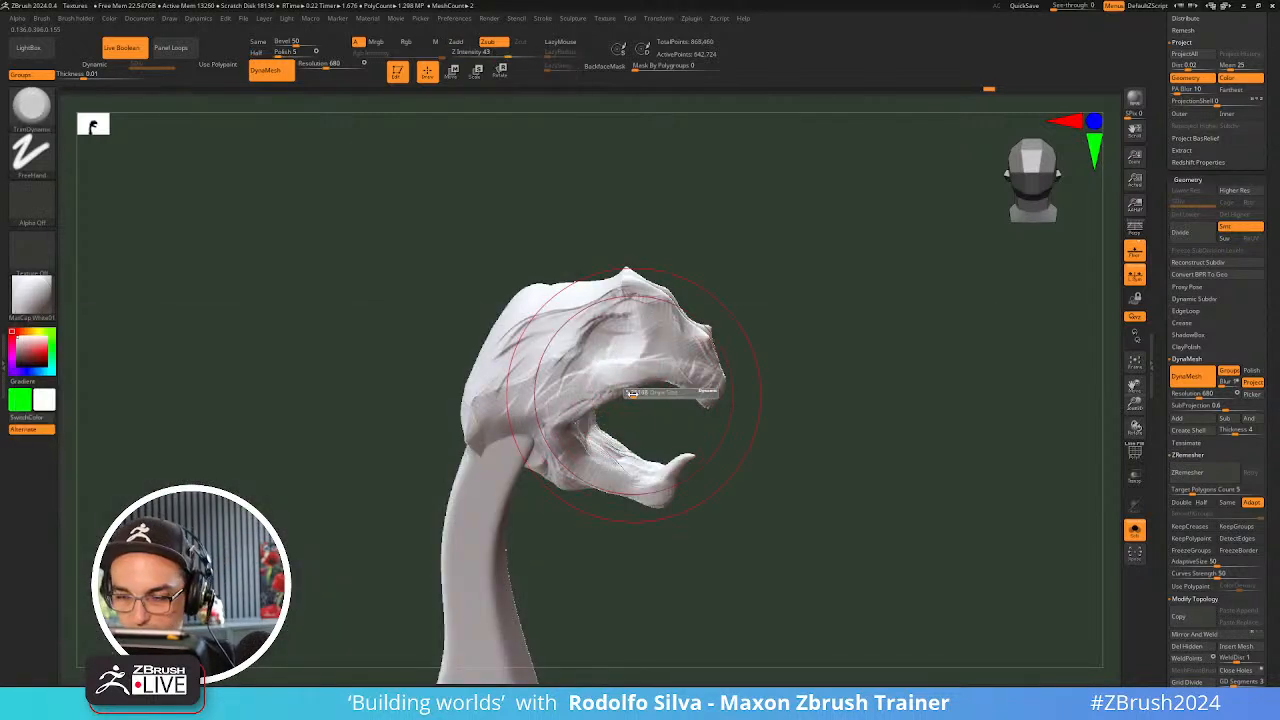
pyautogui.moveTo(580, 346)
pyautogui.mouseDown()
pyautogui.moveTo(532, 348)
pyautogui.moveTo(492, 388)
pyautogui.moveTo(514, 381)
pyautogui.mouseUp()
pyautogui.moveTo(514, 381); pyautogui.dragTo(600, 405, button='right')
pyautogui.moveTo(450, 365); pyautogui.dragTo(412, 420)
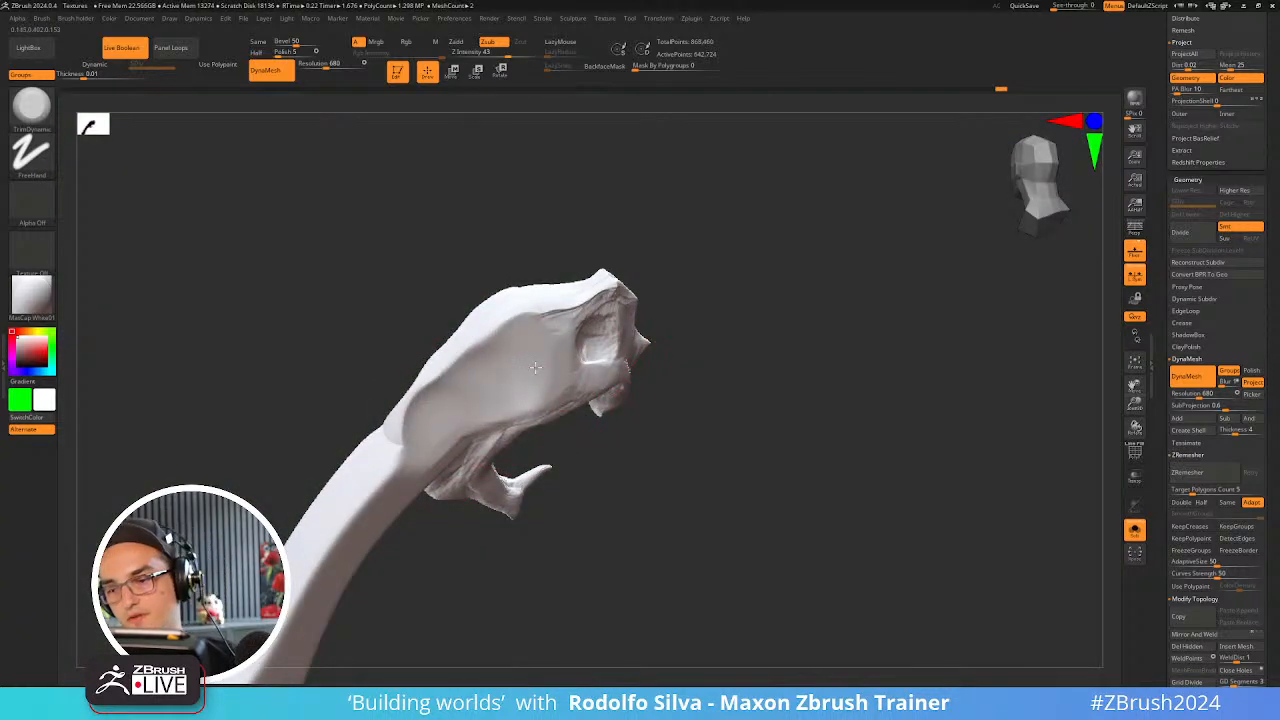
pyautogui.moveTo(540, 322)
pyautogui.mouseDown()
pyautogui.moveTo(472, 318)
pyautogui.moveTo(452, 360)
pyautogui.moveTo(523, 343)
pyautogui.mouseUp()
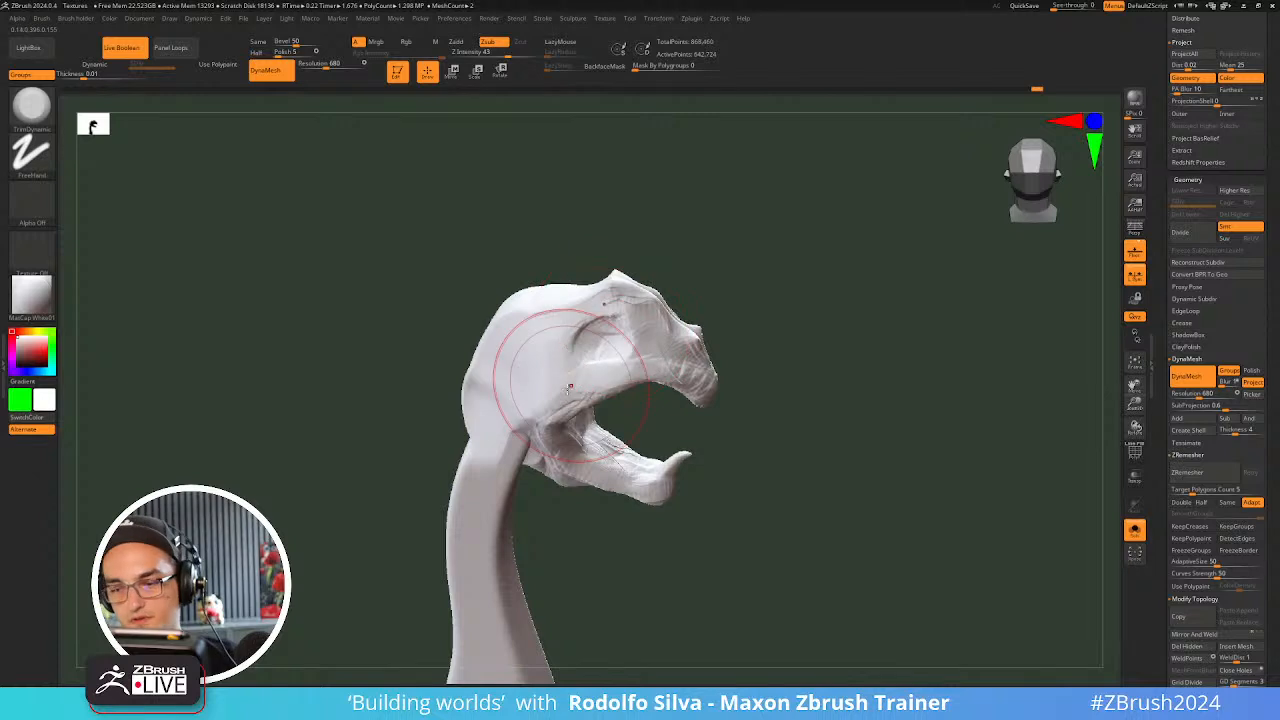
pyautogui.moveTo(537, 380); pyautogui.dragTo(572, 381)
pyautogui.press('s')
pyautogui.moveTo(572, 381); pyautogui.dragTo(531, 384)
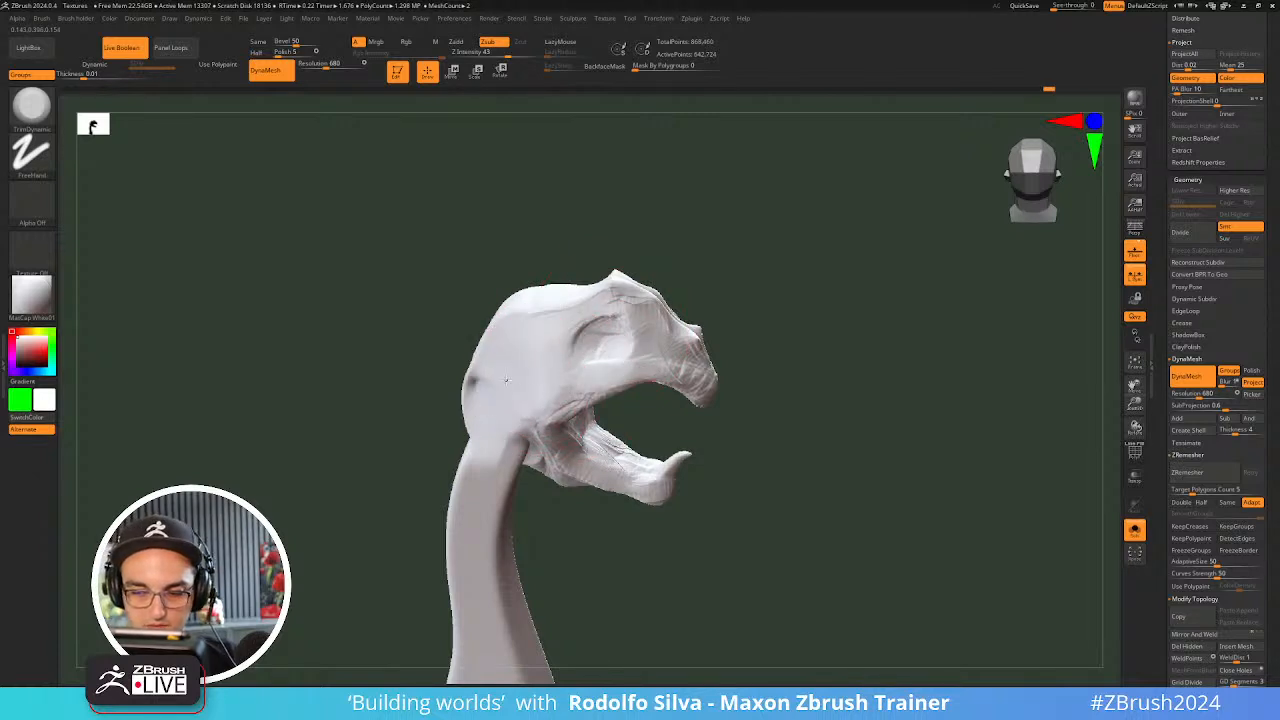
# - Select the Move Topological brush and show the human figure and bowl to compare them with the creature
pyautogui.press('b')
pyautogui.press('m')
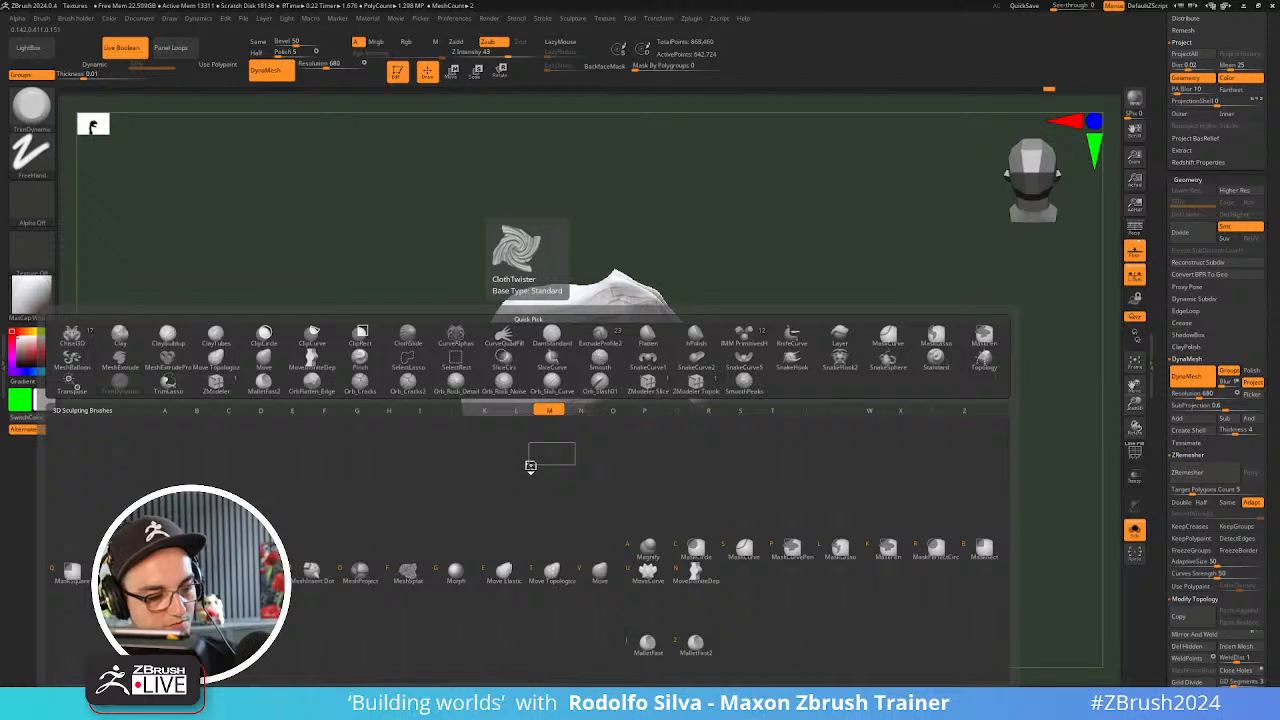
pyautogui.press('t')
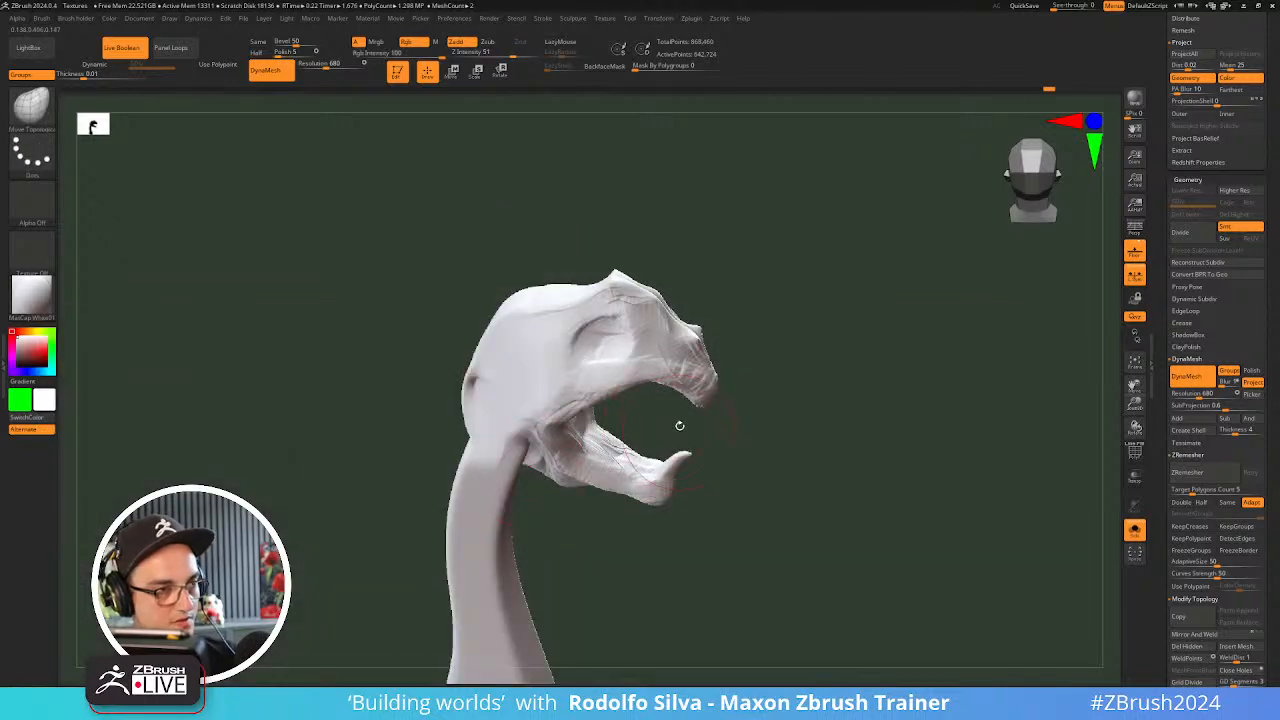
pyautogui.moveTo(815, 358)
pyautogui.mouseDown()
pyautogui.moveTo(811, 409)
pyautogui.moveTo(832, 415)
pyautogui.mouseUp()
pyautogui.hotkey('shift', 's')
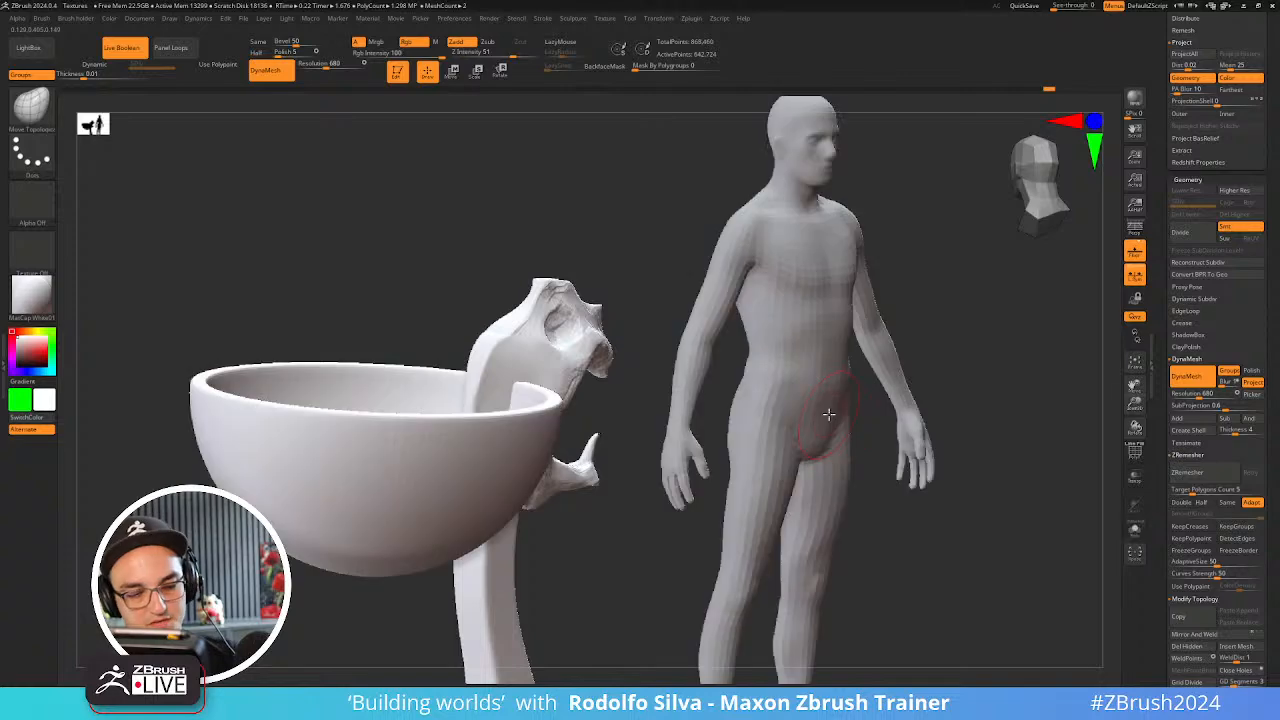
# - Try to turn the head and neck around with the transform gizmo, then undo the rotation
pyautogui.keyDown('alt'); pyautogui.moveTo(634, 558); pyautogui.dragTo(697, 531); pyautogui.keyUp('alt')
pyautogui.press('w')
pyautogui.moveTo(775, 500); pyautogui.dragTo(765, 461)
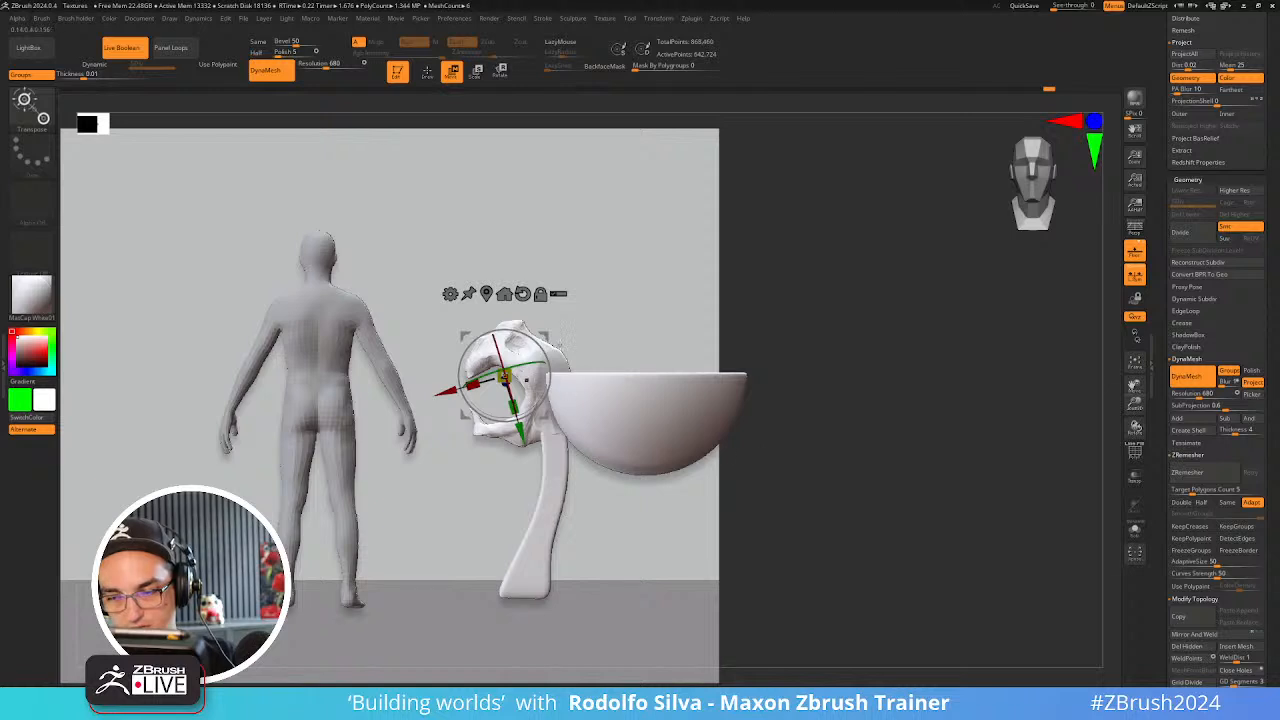
pyautogui.keyDown('alt'); pyautogui.click(523, 295); pyautogui.keyUp('alt')
pyautogui.moveTo(514, 377); pyautogui.dragTo(598, 387)
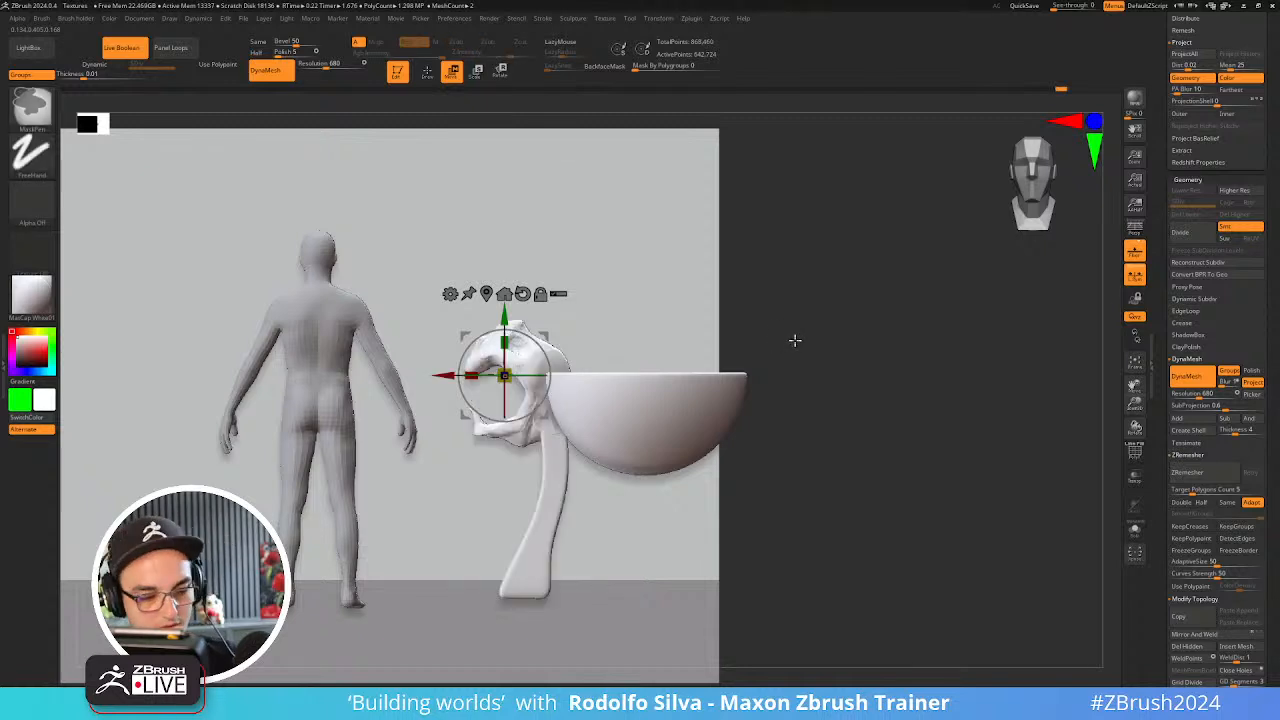
pyautogui.moveTo(794, 340); pyautogui.dragTo(784, 372)
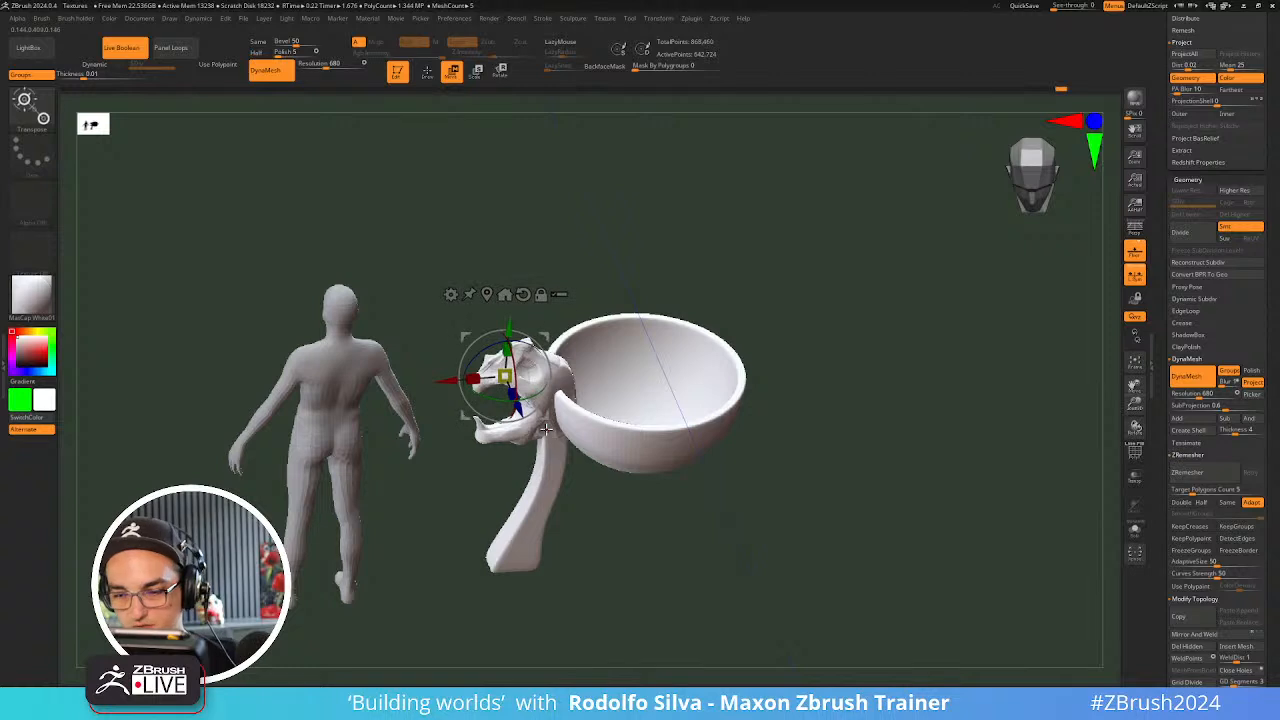
pyautogui.click(489, 292)
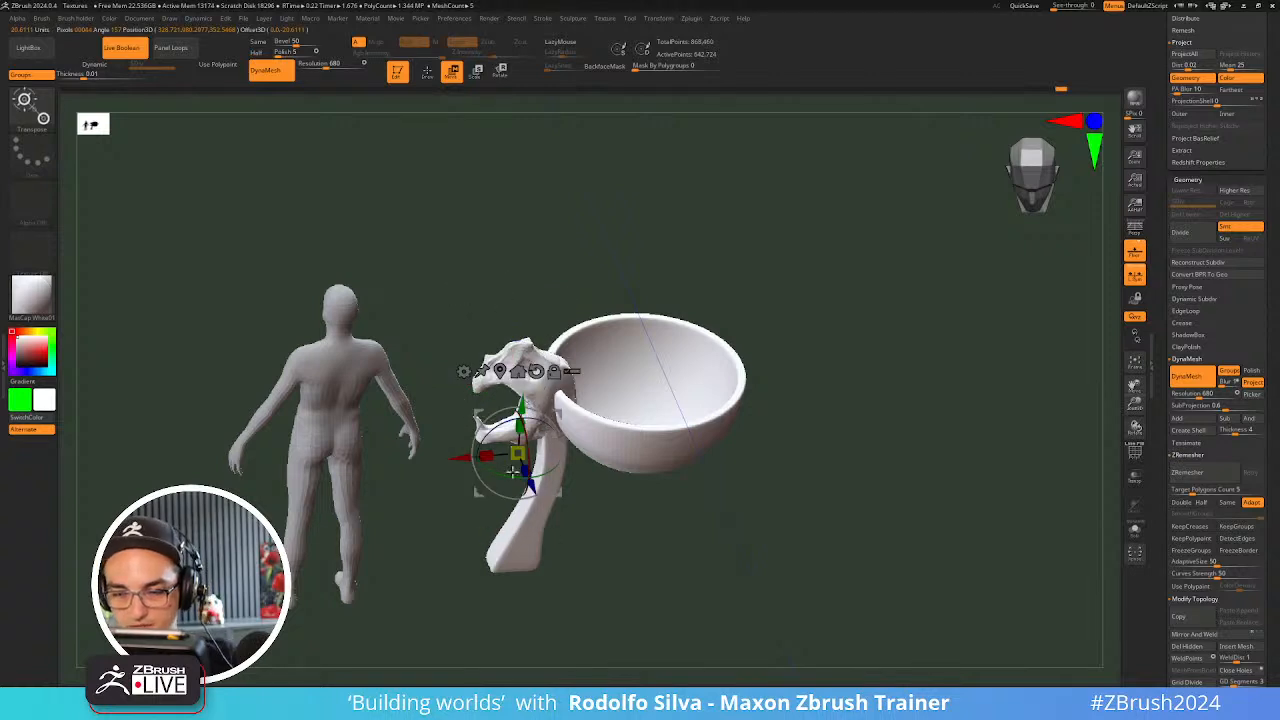
pyautogui.moveTo(545, 470); pyautogui.dragTo(806, 346)
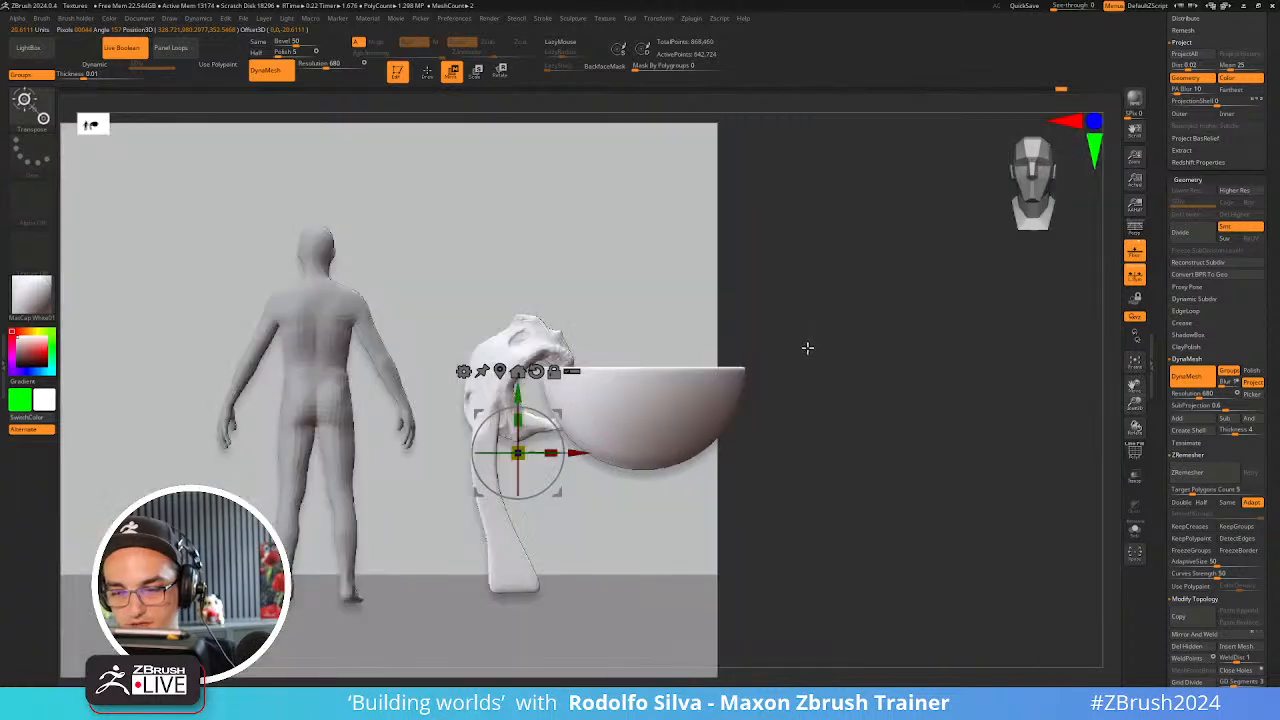
pyautogui.hotkey('ctrl', 'z')
pyautogui.hotkey('ctrl', 'z')
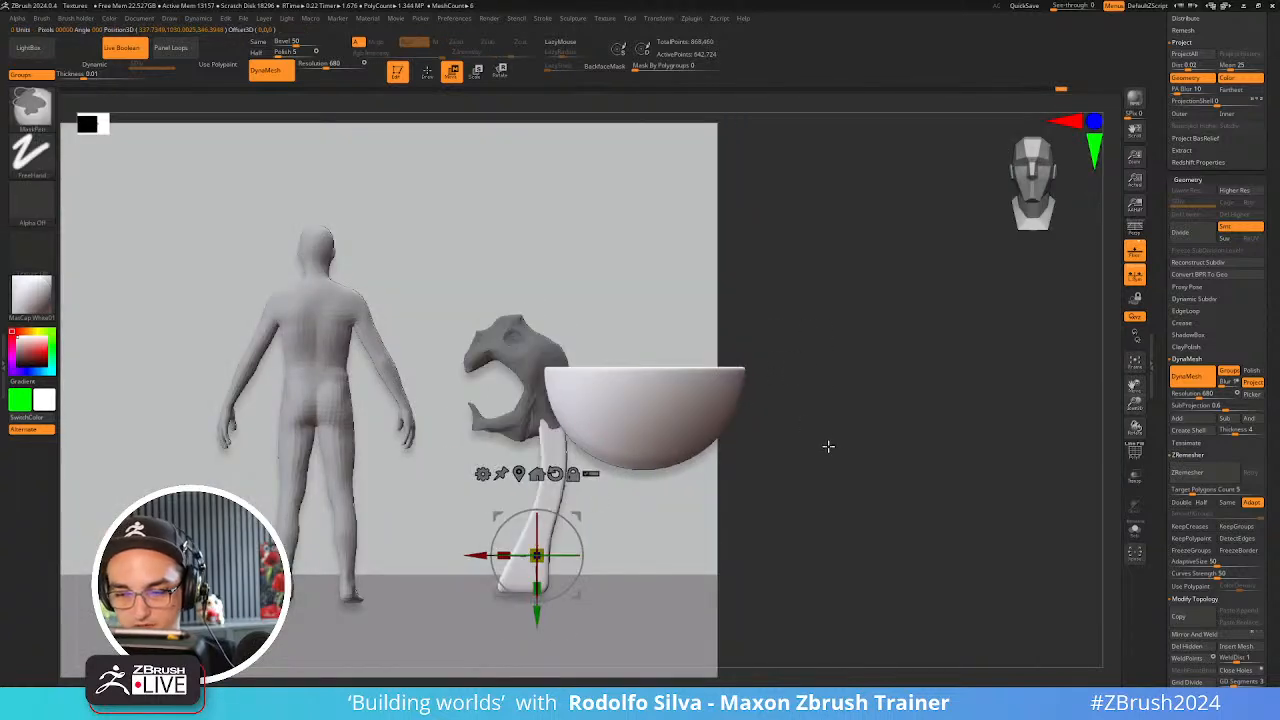
# - Mask the neck and try rotating the head 180 degrees to face the bowl, then undo the last transformations
pyautogui.keyDown('ctrl'); pyautogui.click(817, 433); pyautogui.keyUp('ctrl')
pyautogui.click(518, 474)
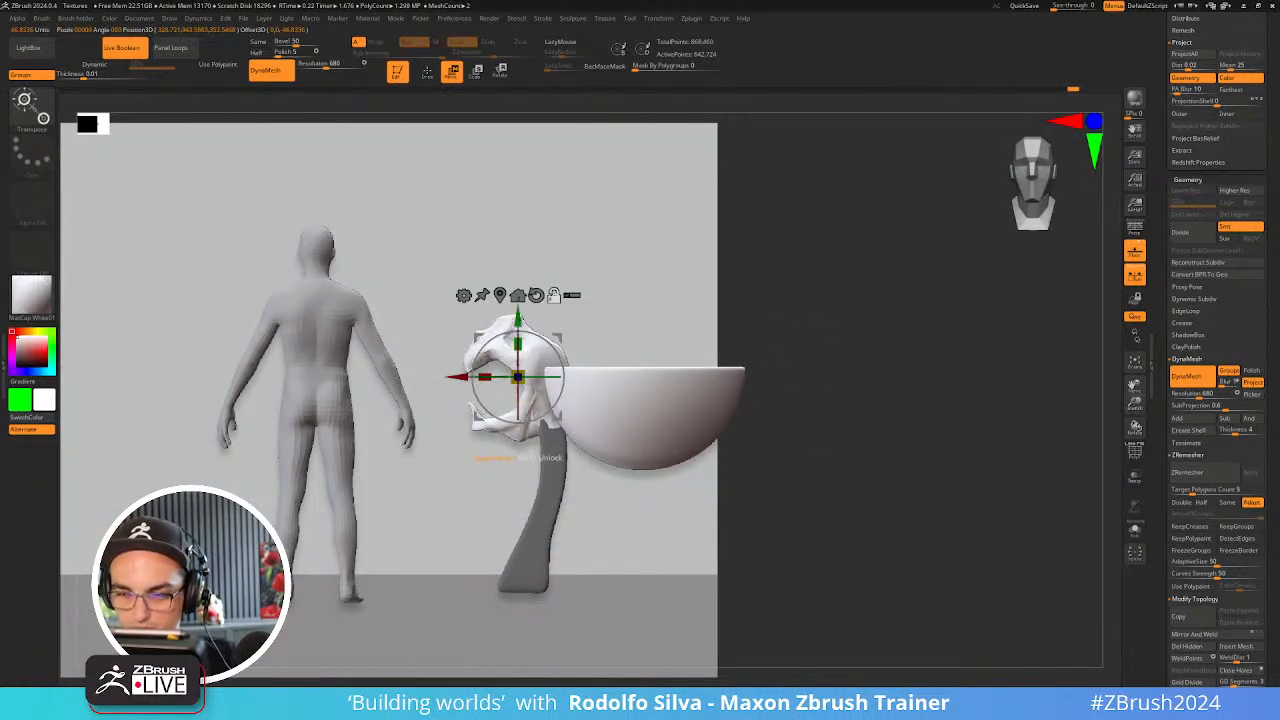
pyautogui.moveTo(836, 359); pyautogui.dragTo(874, 424)
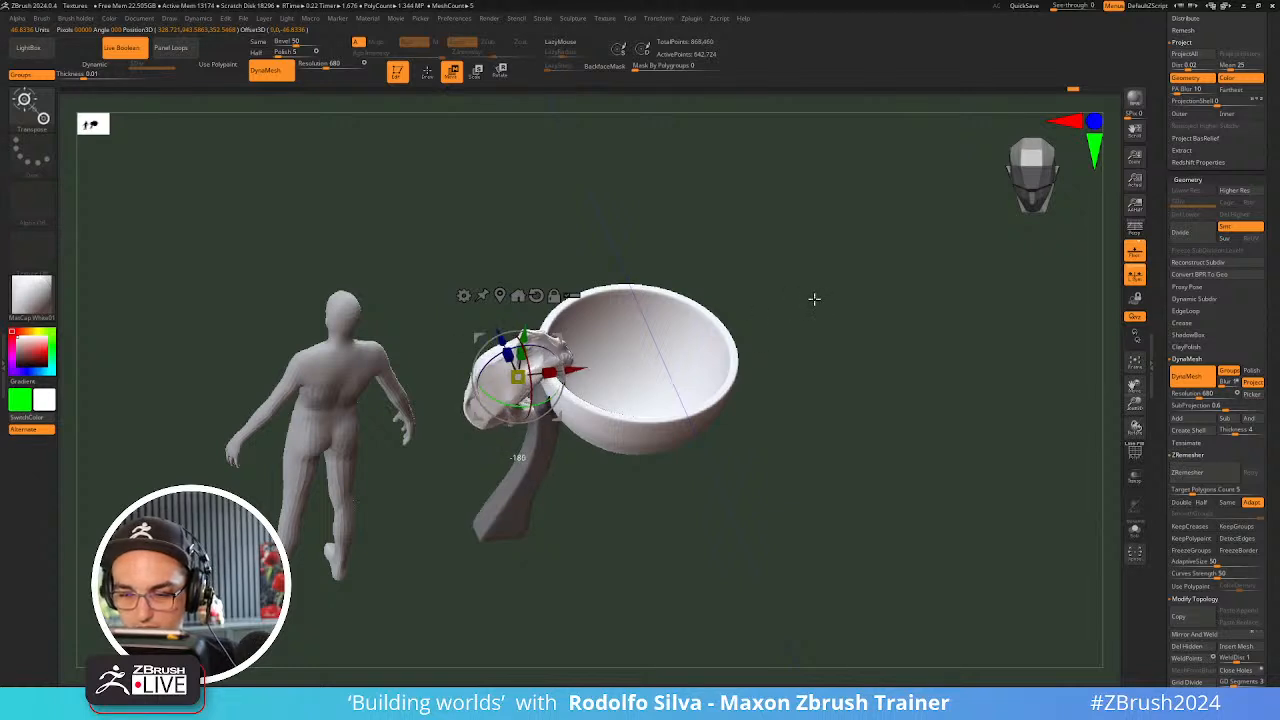
pyautogui.moveTo(619, 362)
pyautogui.mouseDown()
pyautogui.moveTo(647, 353)
pyautogui.moveTo(605, 373)
pyautogui.mouseUp()
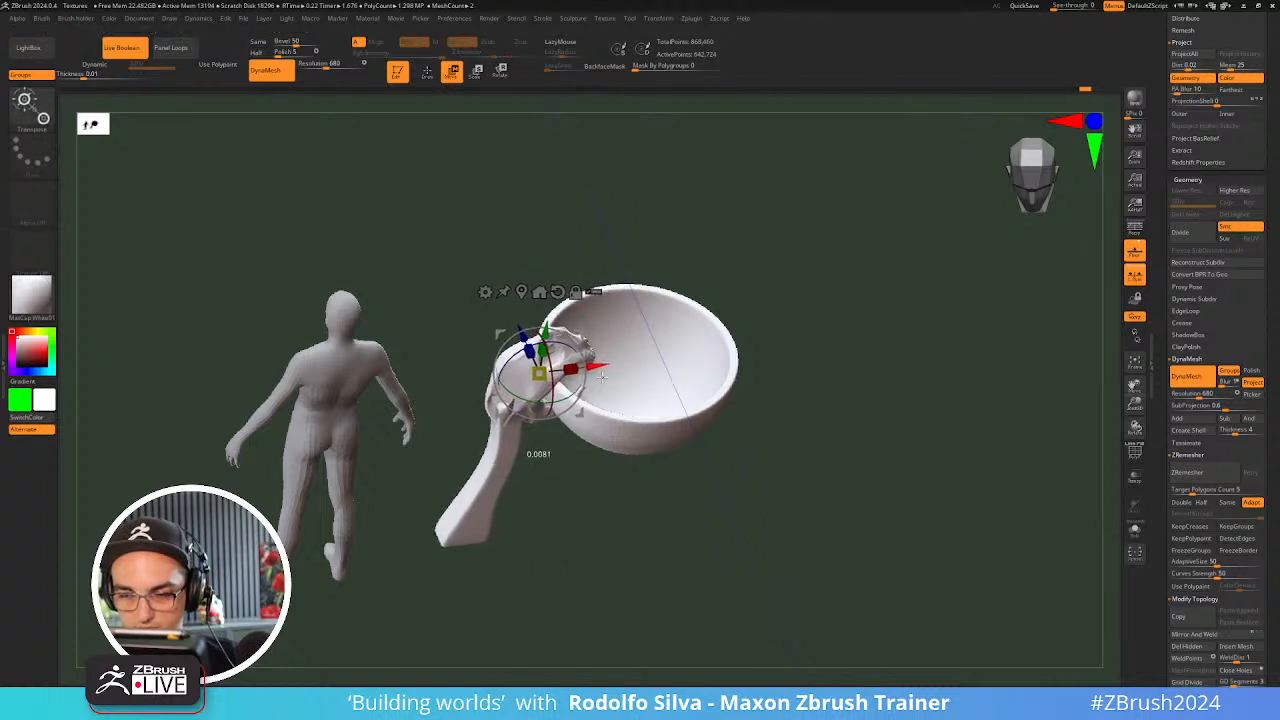
pyautogui.moveTo(812, 342)
pyautogui.mouseDown()
pyautogui.moveTo(773, 360)
pyautogui.moveTo(806, 329)
pyautogui.moveTo(811, 394)
pyautogui.moveTo(817, 383)
pyautogui.moveTo(803, 477)
pyautogui.moveTo(851, 368)
pyautogui.moveTo(820, 323)
pyautogui.moveTo(803, 346)
pyautogui.moveTo(822, 371)
pyautogui.mouseUp()
pyautogui.press('q')
pyautogui.hotkey('ctrl', 'z')
pyautogui.hotkey('ctrl', 'z')
pyautogui.hotkey('ctrl', 'z')
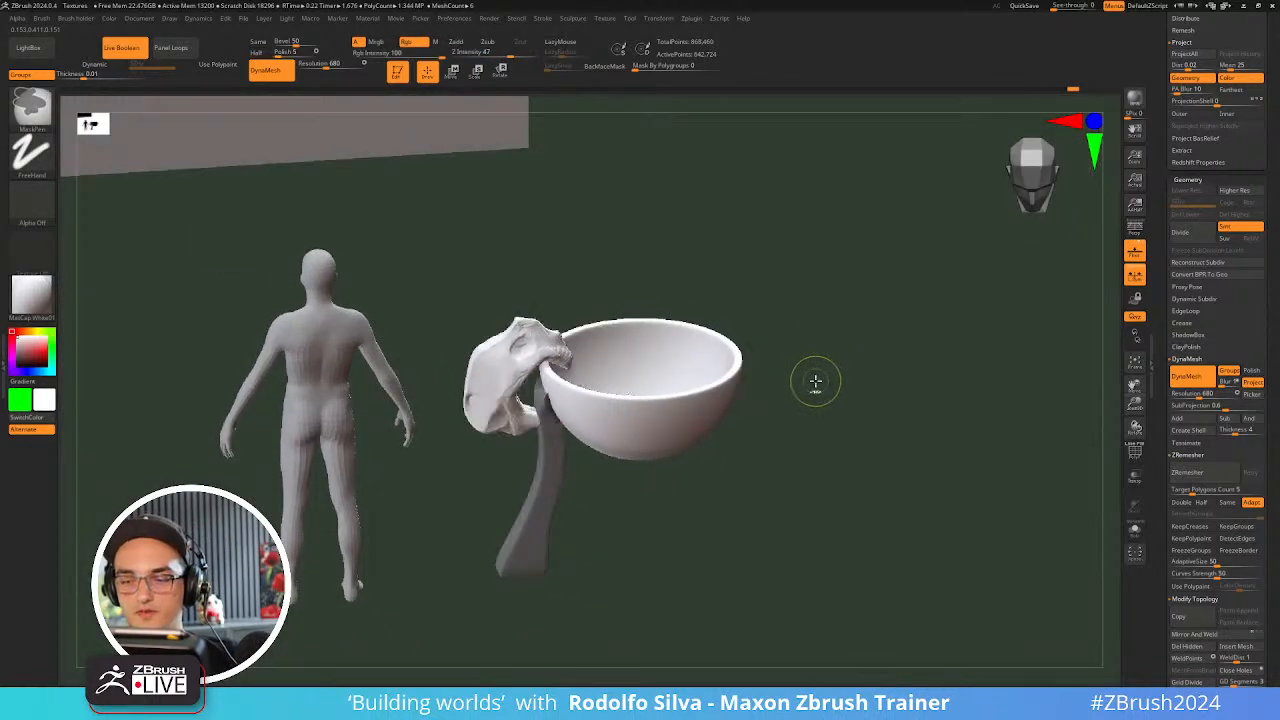
# - Try to flatten the back of the head where it enters the bowl with the TrimDynamic brush
pyautogui.moveTo(807, 375); pyautogui.dragTo(702, 382)
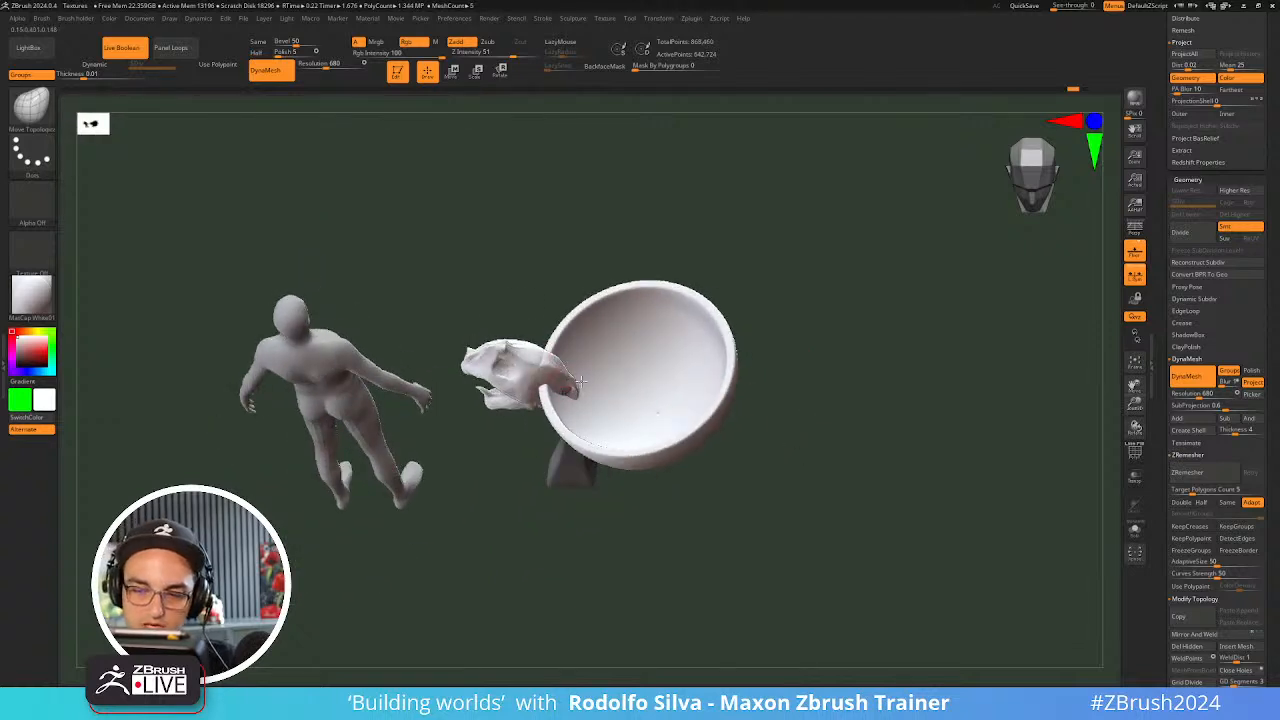
pyautogui.press('b')
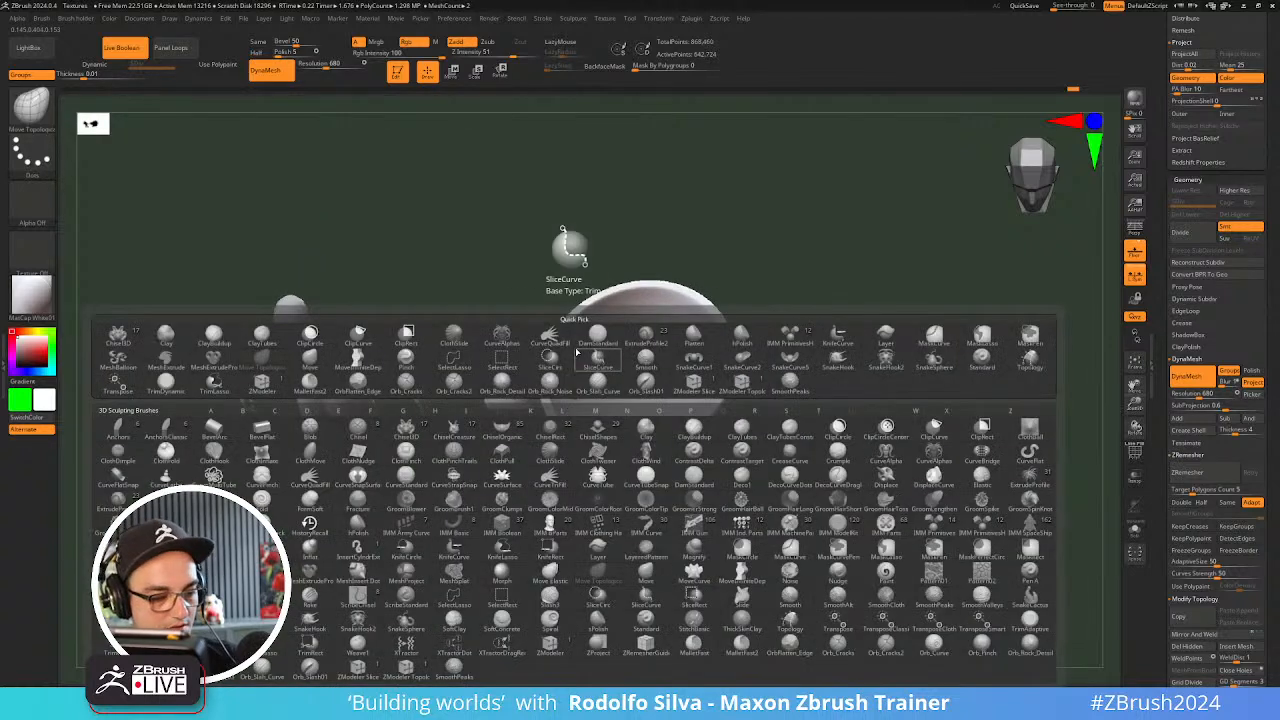
pyautogui.press('t')
pyautogui.press('d')
pyautogui.press('s')
pyautogui.moveTo(596, 374); pyautogui.dragTo(567, 377)
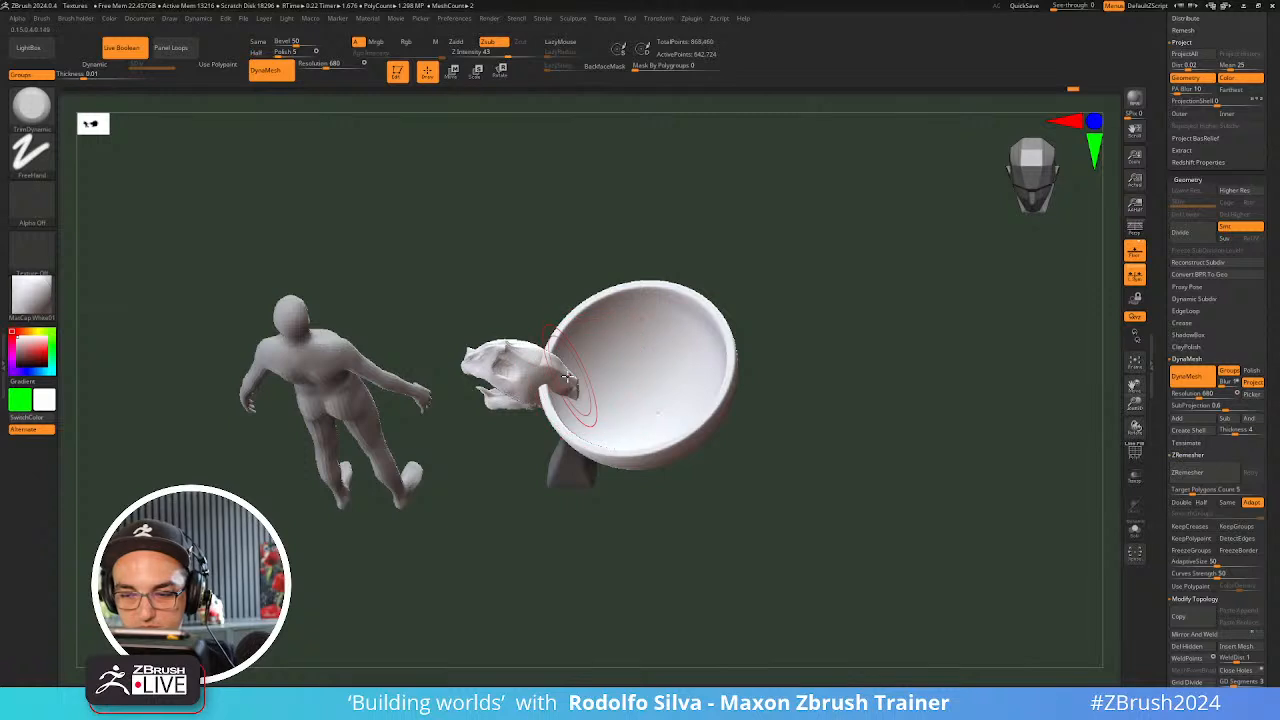
pyautogui.moveTo(792, 330)
pyautogui.mouseDown()
pyautogui.moveTo(783, 343)
pyautogui.moveTo(751, 337)
pyautogui.moveTo(800, 266)
pyautogui.moveTo(749, 277)
pyautogui.moveTo(802, 264)
pyautogui.mouseUp()
pyautogui.press('s')
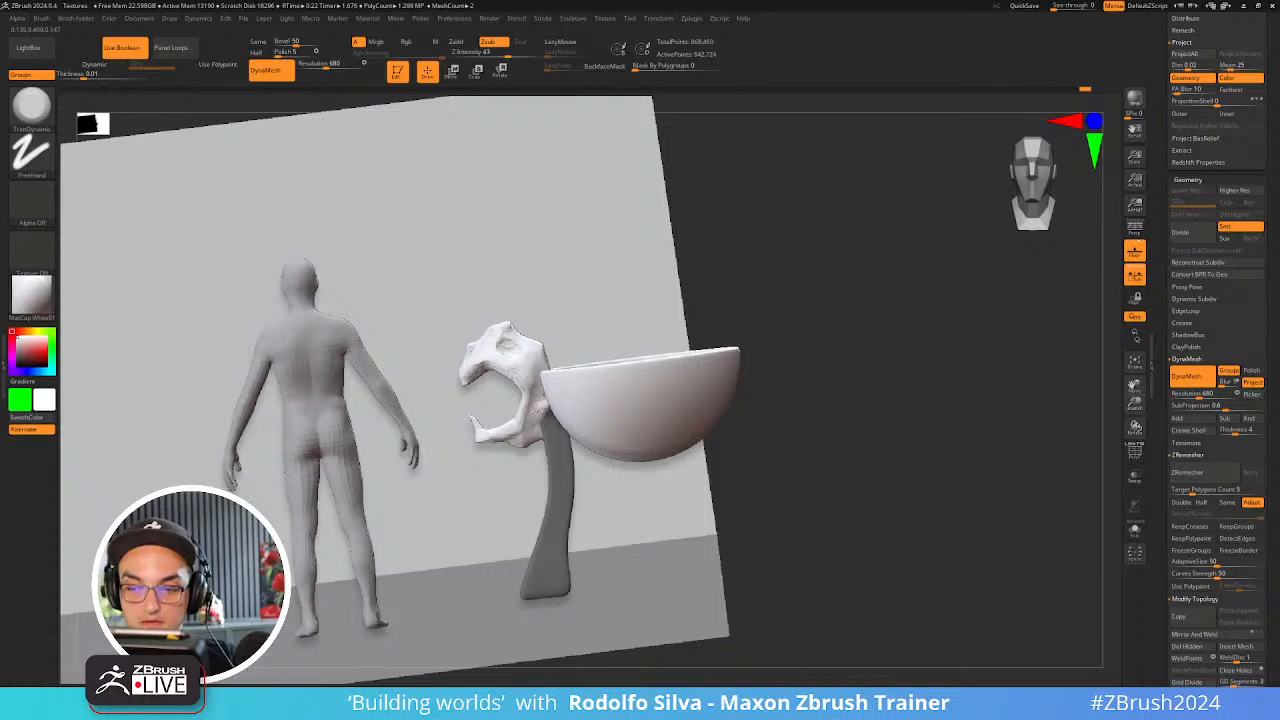
# - Select the ClayBuildup brush and examine the mouth opening with the creature isolated and beside the bowl
pyautogui.moveTo(775, 331); pyautogui.dragTo(812, 323)
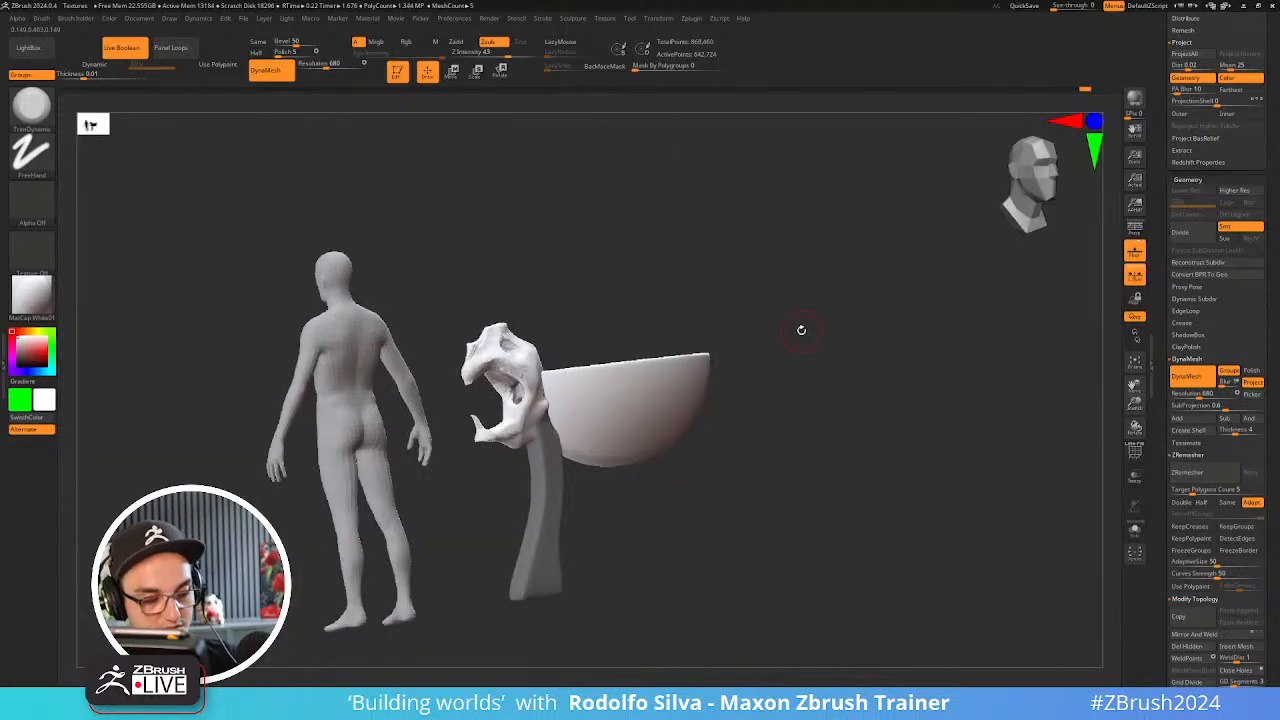
pyautogui.press('b')
pyautogui.press('c')
pyautogui.press('b')
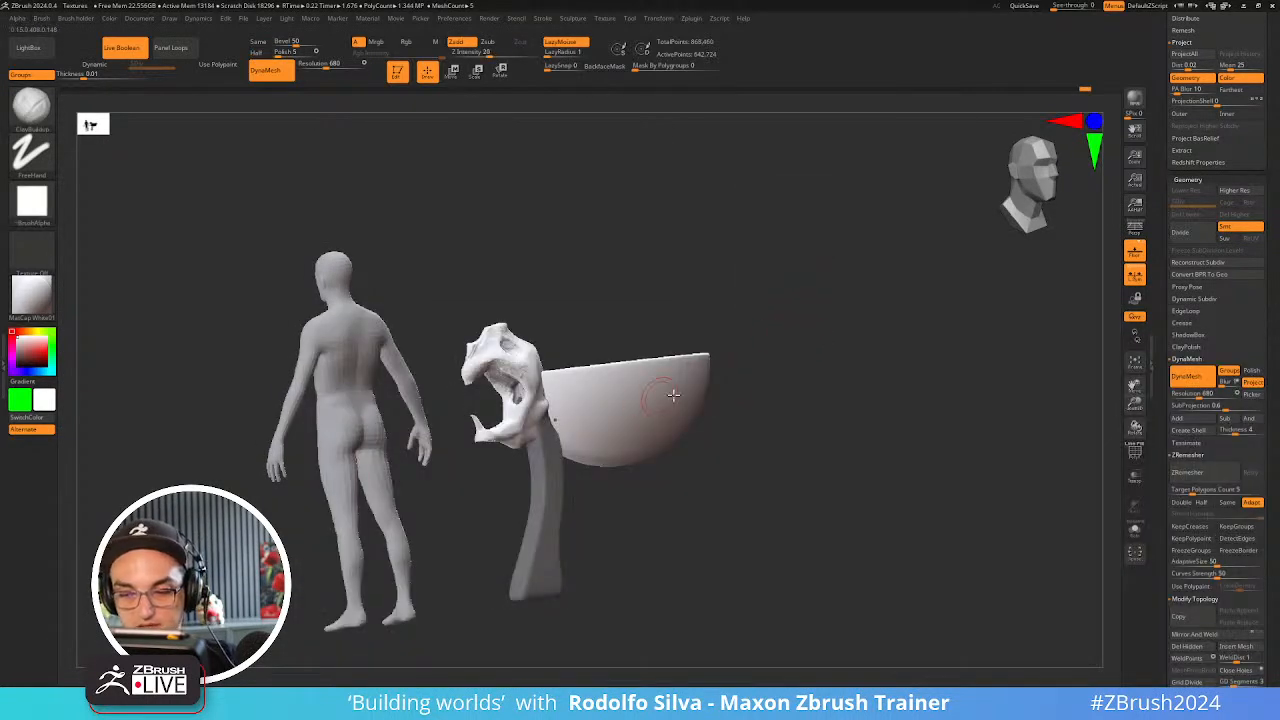
pyautogui.moveTo(770, 380)
pyautogui.keyDown('alt'); pyautogui.mouseDown()
pyautogui.moveTo(788, 400)
pyautogui.moveTo(837, 387)
pyautogui.moveTo(803, 431)
pyautogui.moveTo(784, 434)
pyautogui.mouseUp(); pyautogui.keyUp('alt')
pyautogui.hotkey('shift', 's')
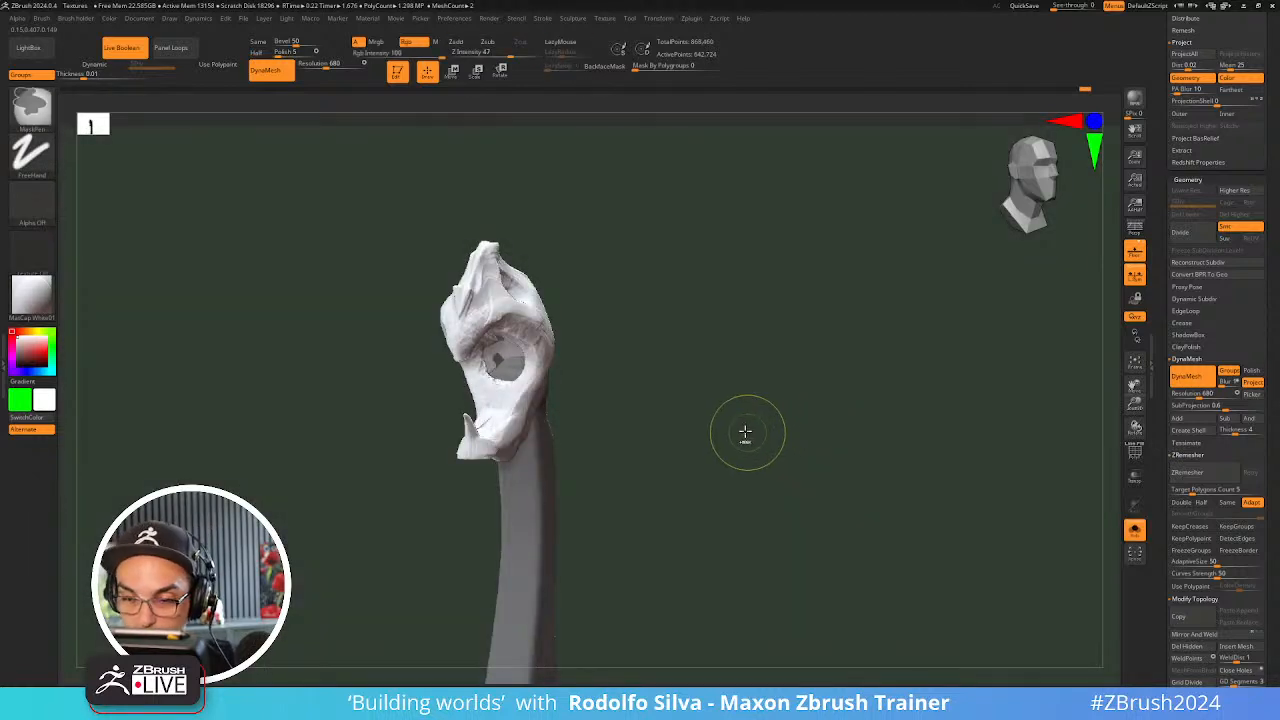
pyautogui.hotkey('shift', 's')
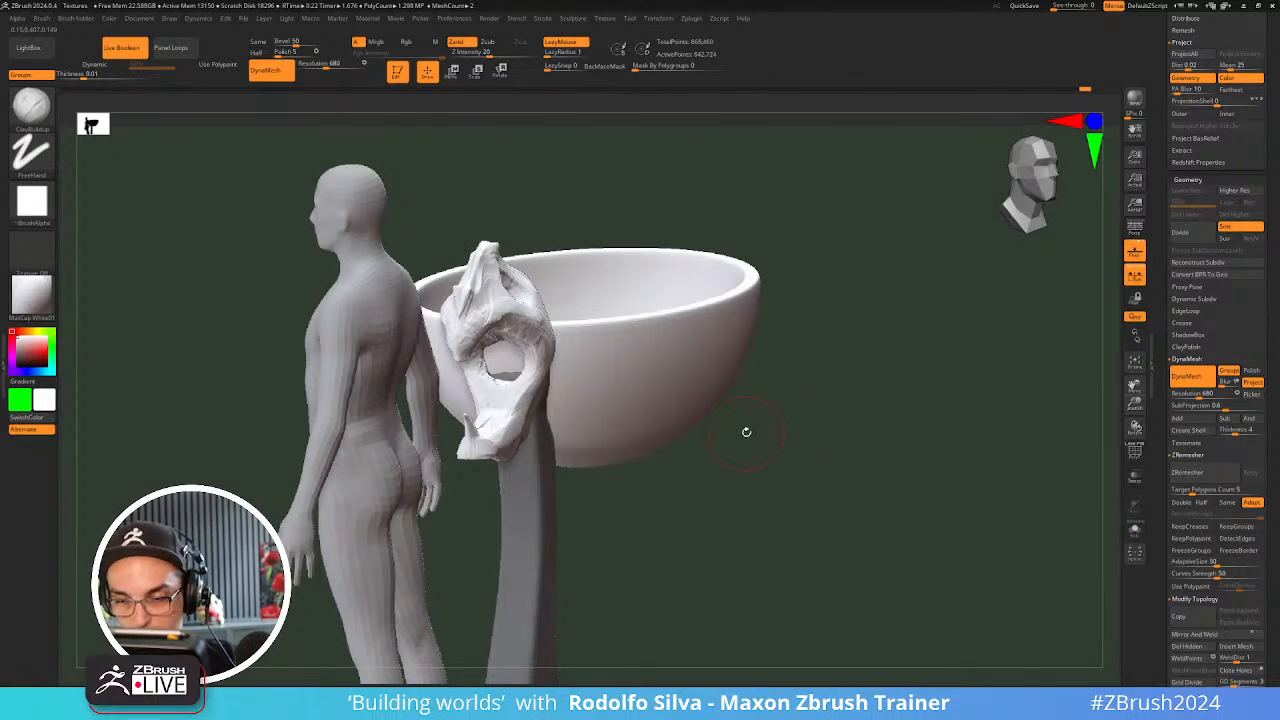
# - Undo the neck mask and the latest trimming strokes on the head
pyautogui.hotkey('ctrl', 'z')
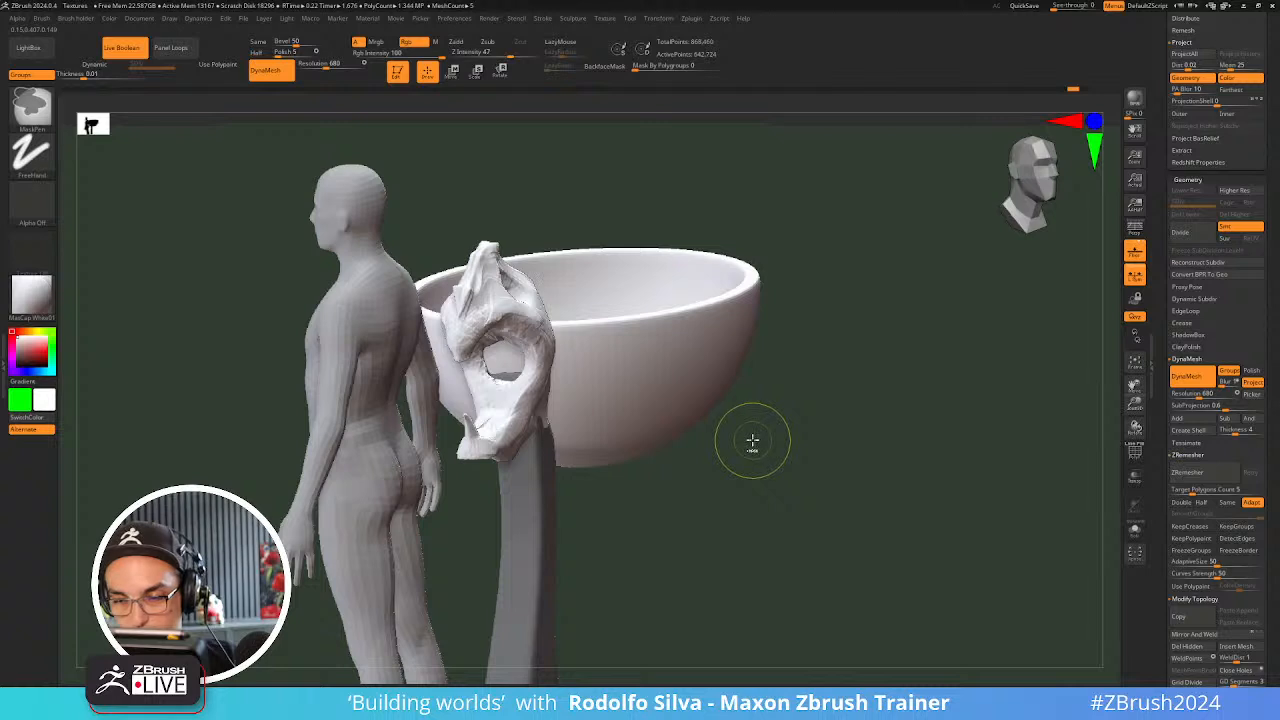
pyautogui.hotkey('ctrl', 'z')
pyautogui.hotkey('ctrl', 'z')
pyautogui.hotkey('ctrl', 'z')
pyautogui.hotkey('ctrl', 'z')
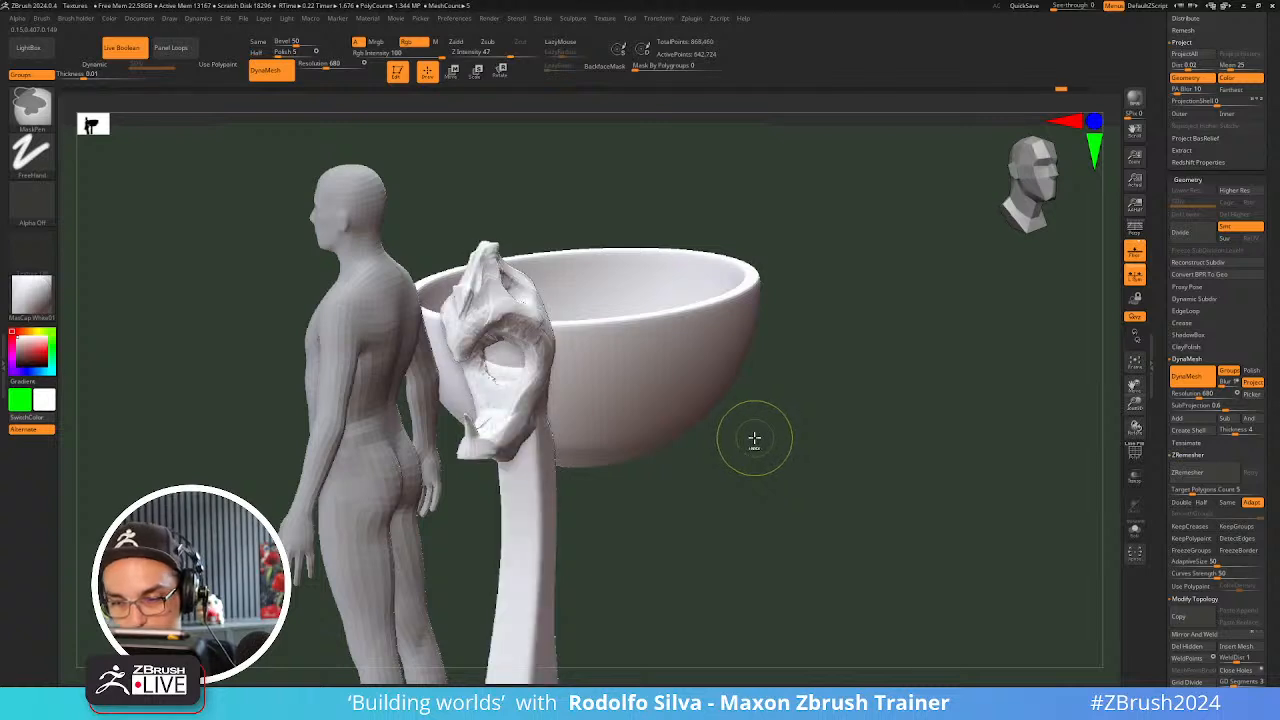
pyautogui.hotkey('ctrl', 'z')
pyautogui.hotkey('ctrl', 'z')
pyautogui.hotkey('ctrl', 'z')
pyautogui.hotkey('ctrl', 'z')
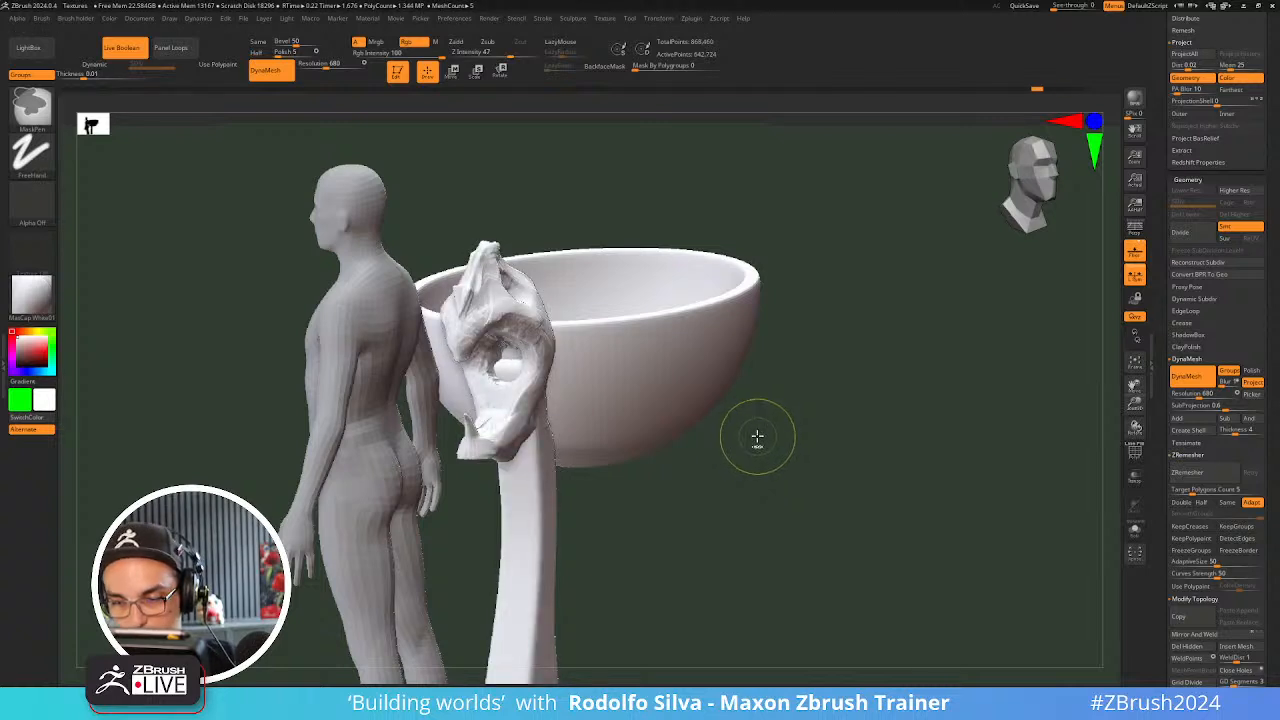
pyautogui.hotkey('ctrl', 'z')
# - Isolate the creature, sculpt inside its mouth cavity with ClayBuildup, and remesh it with DynaMesh
pyautogui.moveTo(760, 434)
pyautogui.mouseDown()
pyautogui.moveTo(723, 489)
pyautogui.moveTo(800, 380)
pyautogui.moveTo(737, 357)
pyautogui.mouseUp()
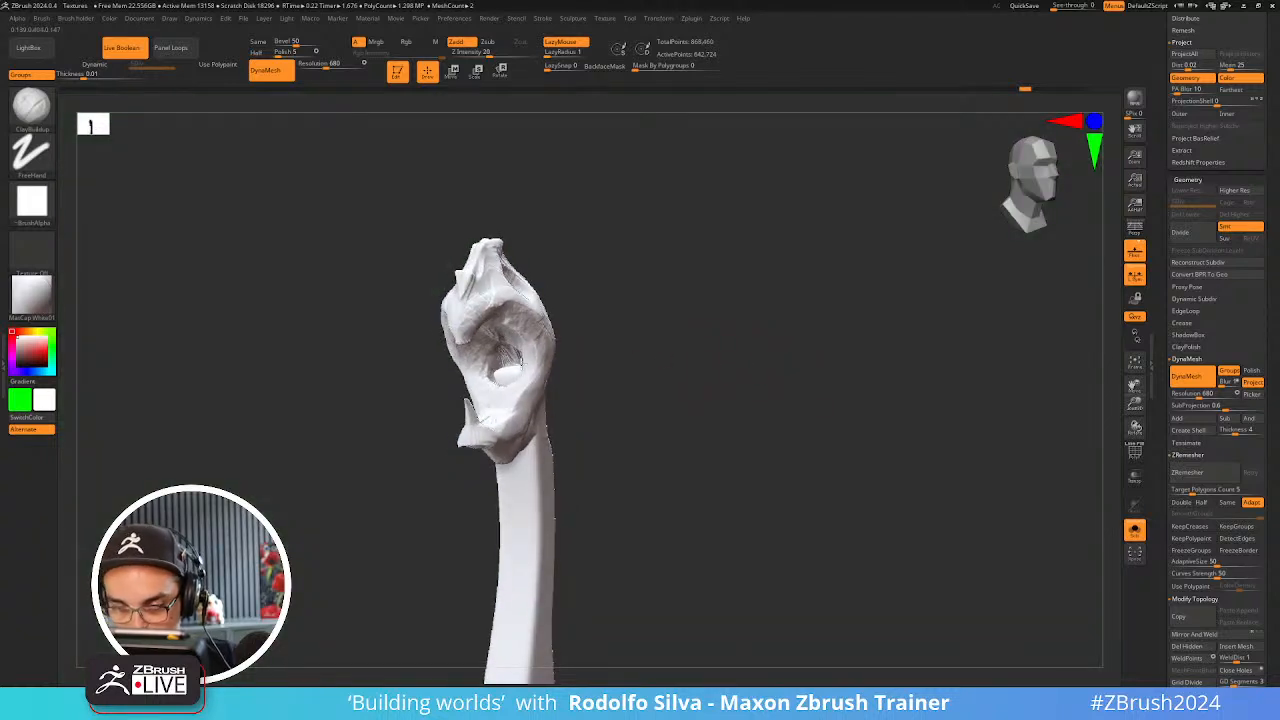
pyautogui.moveTo(507, 352); pyautogui.dragTo(506, 367)
pyautogui.moveTo(765, 424)
pyautogui.mouseDown()
pyautogui.moveTo(694, 434)
pyautogui.moveTo(686, 410)
pyautogui.moveTo(721, 417)
pyautogui.moveTo(754, 374)
pyautogui.mouseUp()
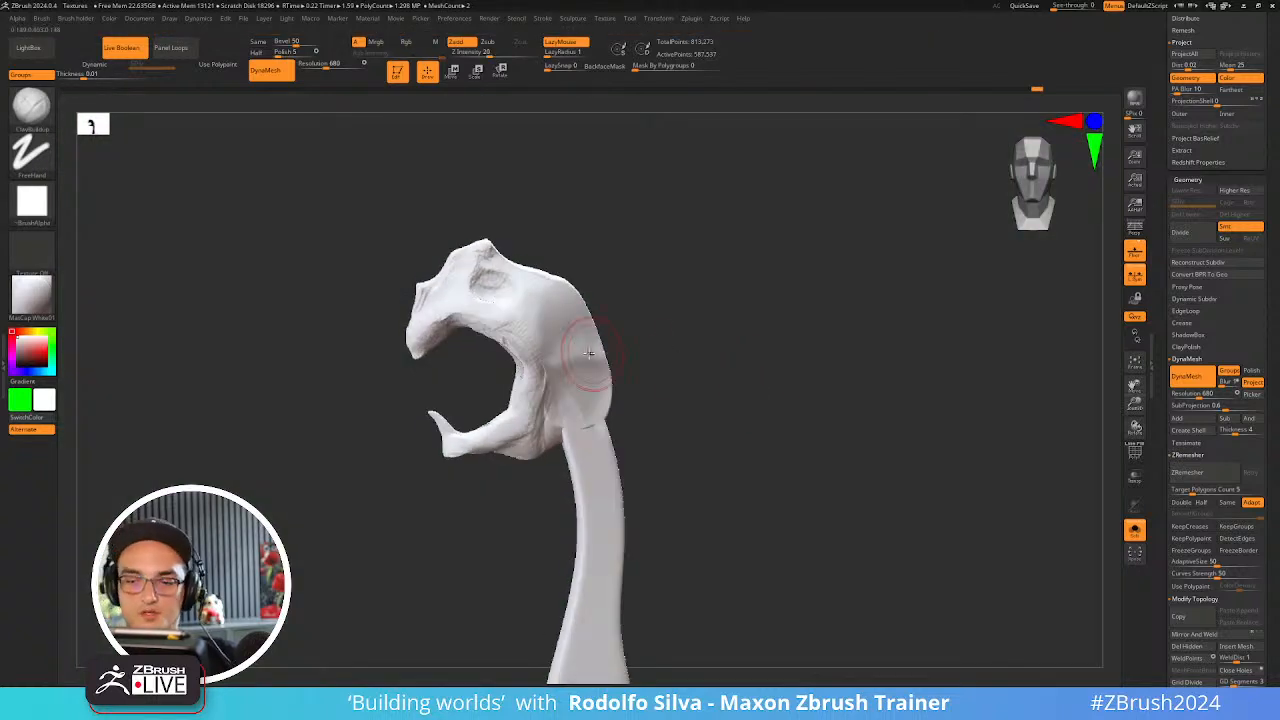
# - Add ClayBuildup strokes along the cheek, upper jaw and beak, and shape the ridge in front of the eye socket
pyautogui.press('s')
pyautogui.moveTo(589, 353)
pyautogui.mouseDown()
pyautogui.moveTo(526, 350)
pyautogui.moveTo(499, 324)
pyautogui.moveTo(434, 314)
pyautogui.mouseUp()
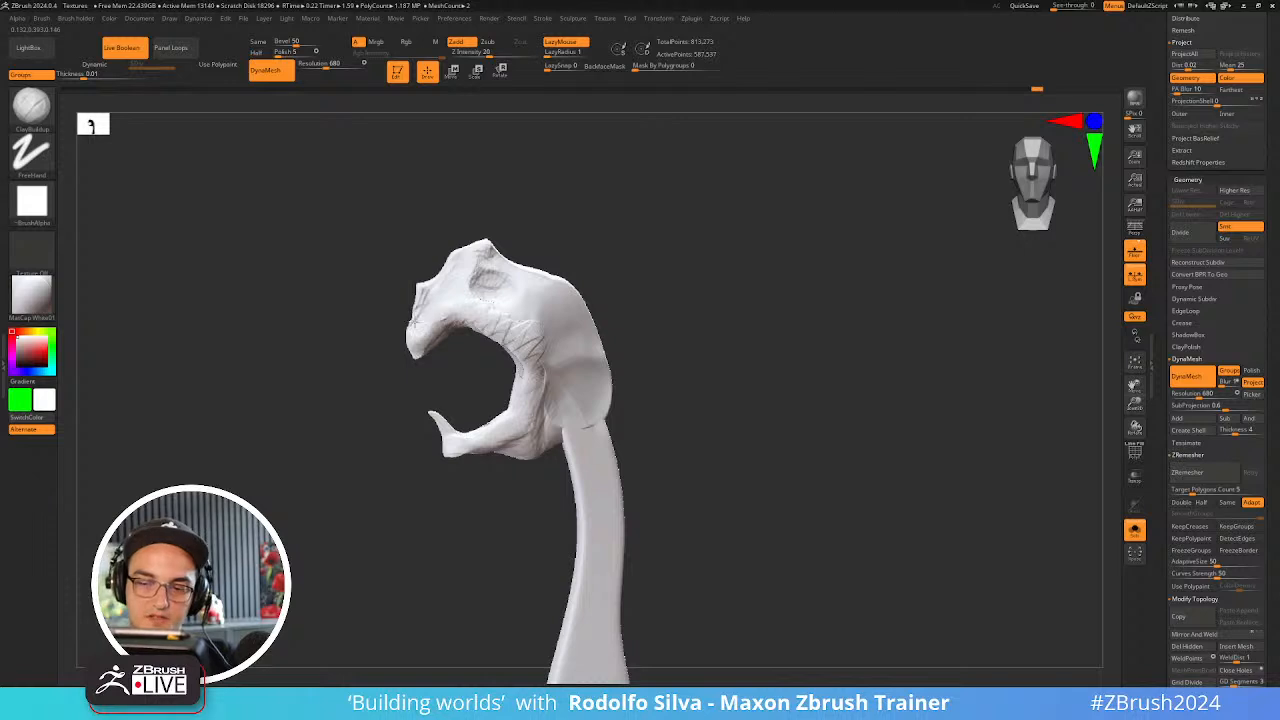
pyautogui.moveTo(646, 268); pyautogui.dragTo(722, 352)
pyautogui.moveTo(453, 276)
pyautogui.mouseDown()
pyautogui.moveTo(438, 297)
pyautogui.moveTo(448, 288)
pyautogui.mouseUp()
pyautogui.moveTo(592, 215); pyautogui.dragTo(532, 192)
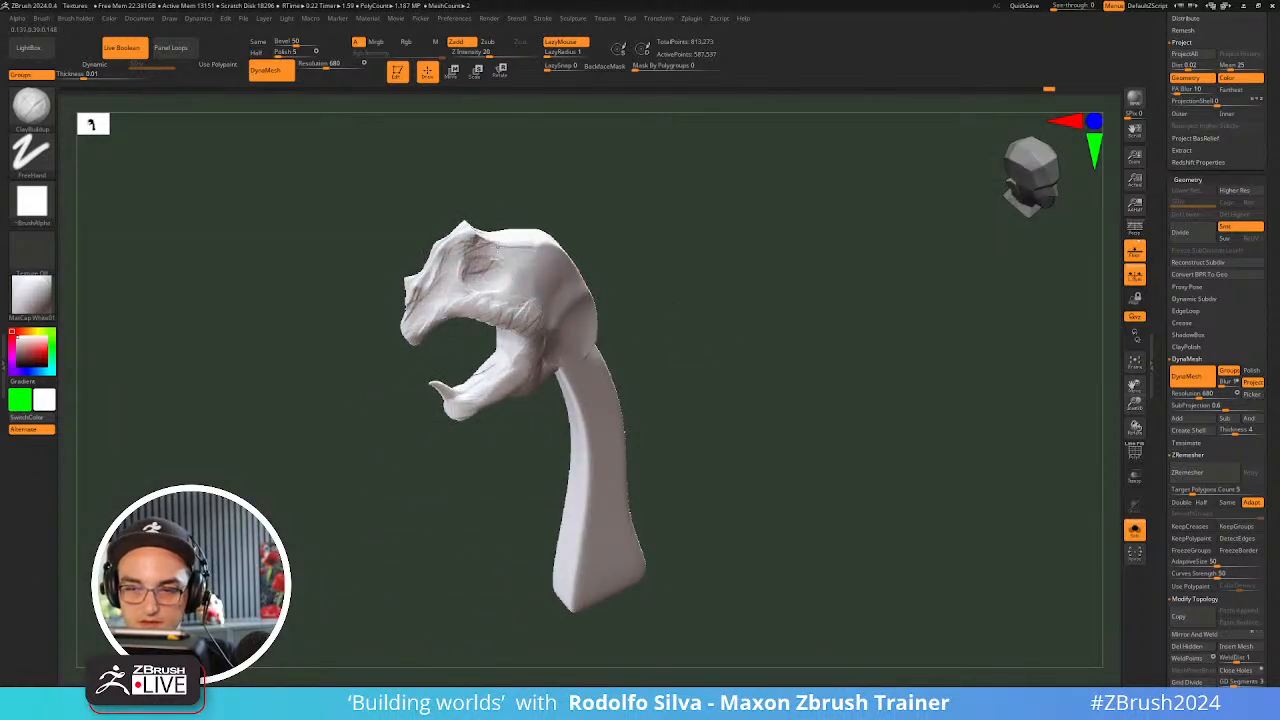
# - Build up the brow and the area around the eye socket and upper cheek with ClayBuildup strokes, adjusting the brush size
pyautogui.moveTo(513, 264)
pyautogui.mouseDown()
pyautogui.moveTo(474, 272)
pyautogui.moveTo(487, 268)
pyautogui.mouseUp()
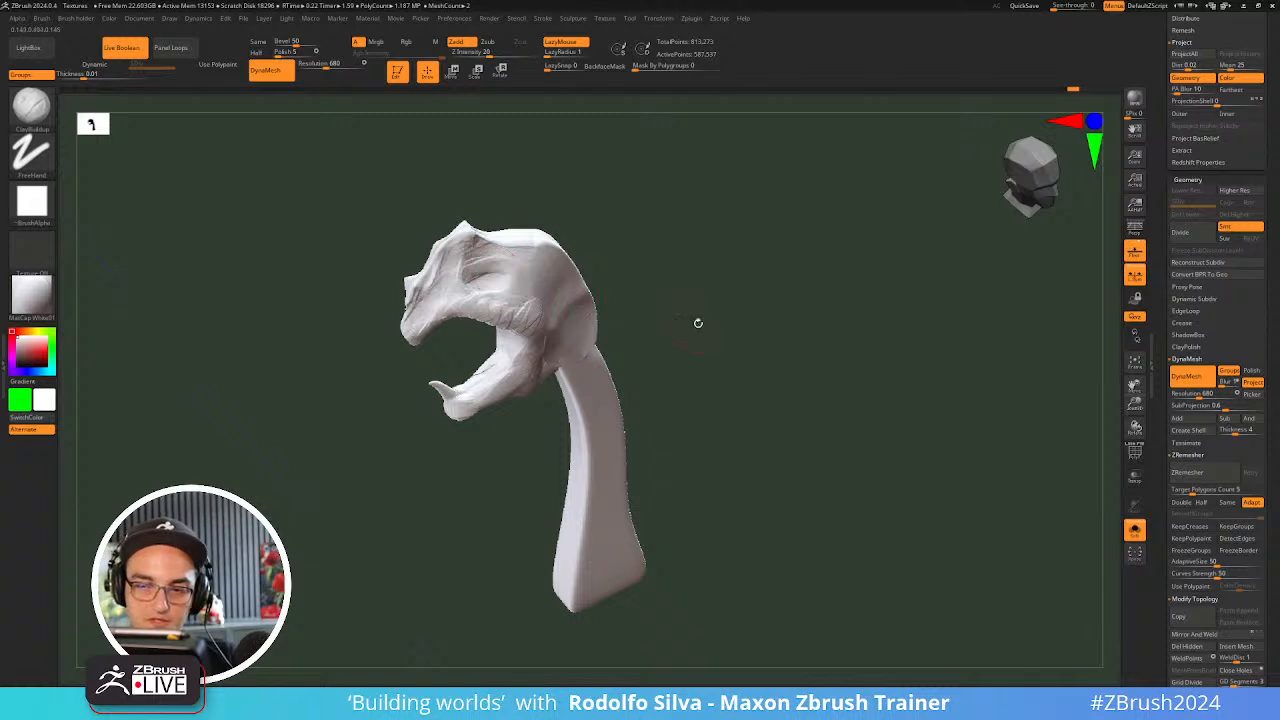
pyautogui.moveTo(698, 323); pyautogui.dragTo(672, 396)
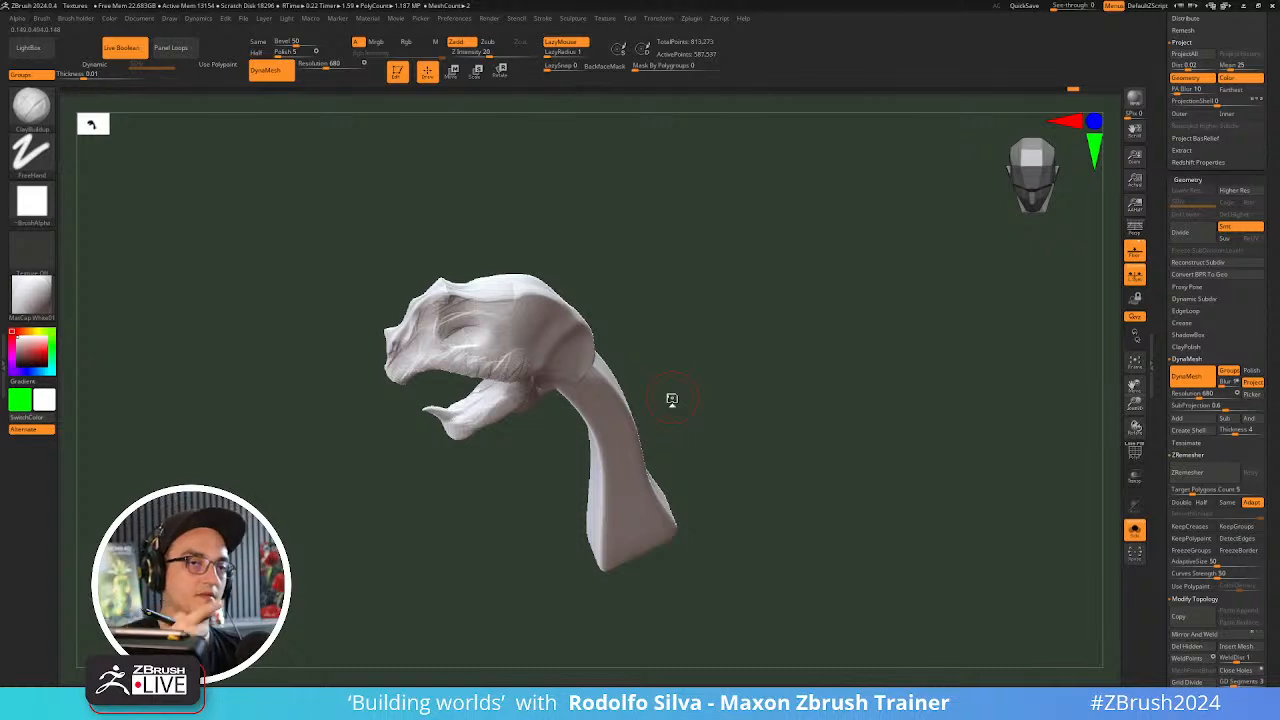
pyautogui.moveTo(672, 399); pyautogui.dragTo(720, 377)
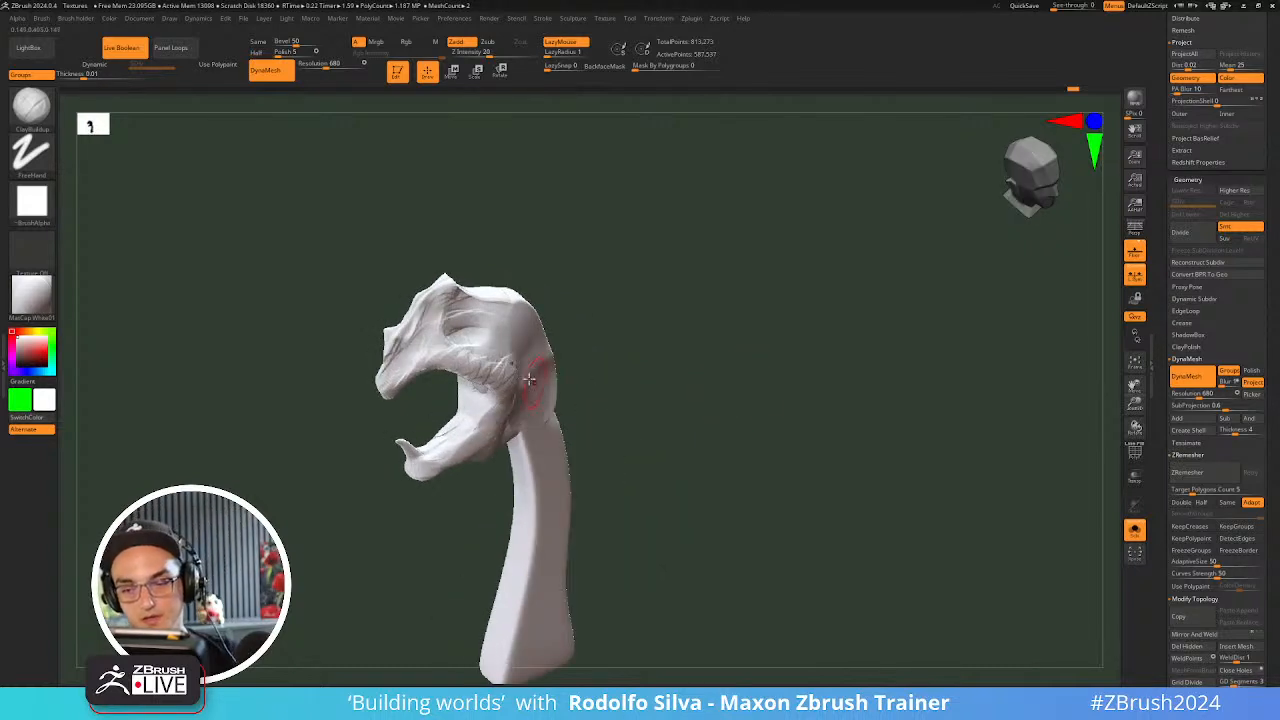
pyautogui.moveTo(497, 336)
pyautogui.mouseDown()
pyautogui.moveTo(500, 360)
pyautogui.moveTo(482, 350)
pyautogui.mouseUp()
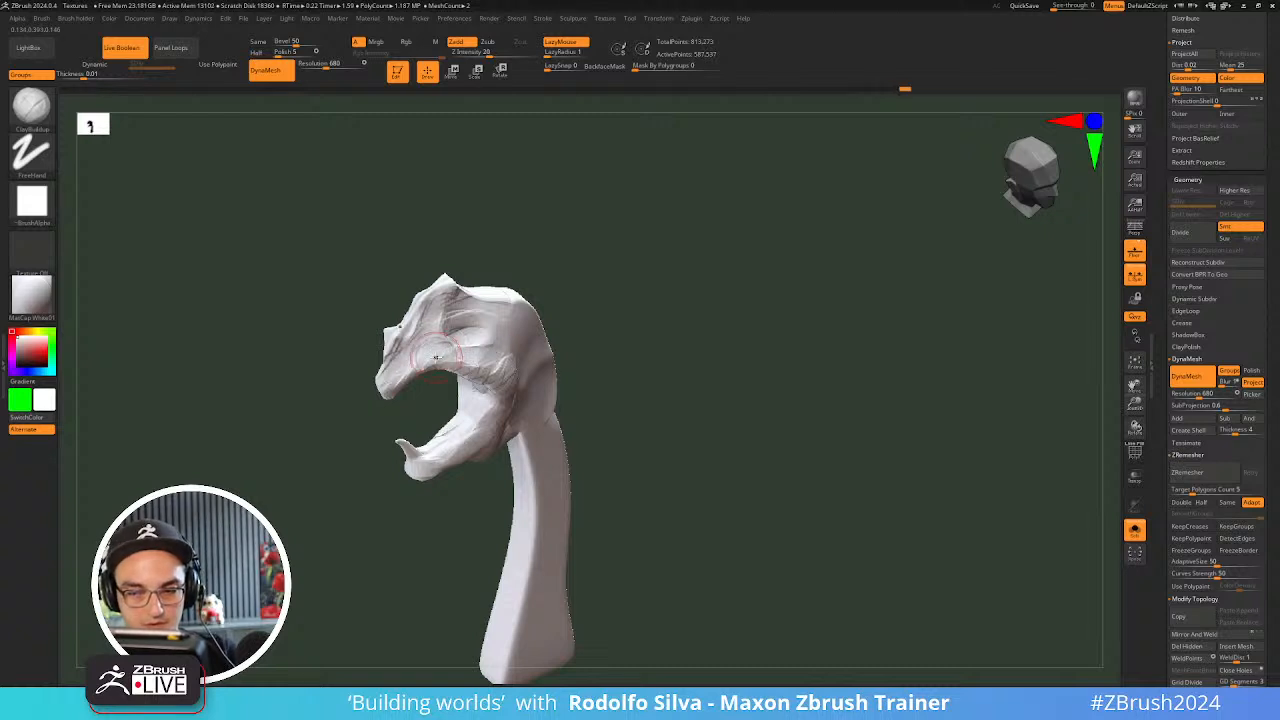
pyautogui.press('s')
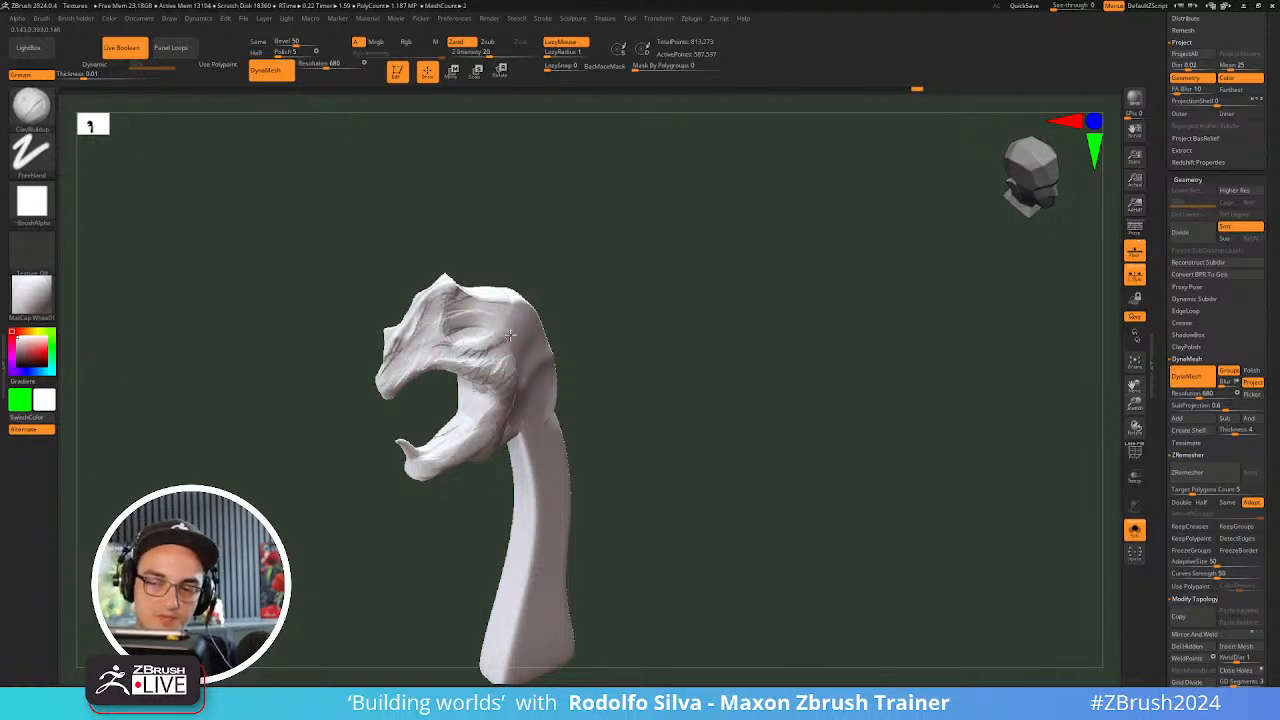
pyautogui.moveTo(510, 335); pyautogui.dragTo(492, 336)
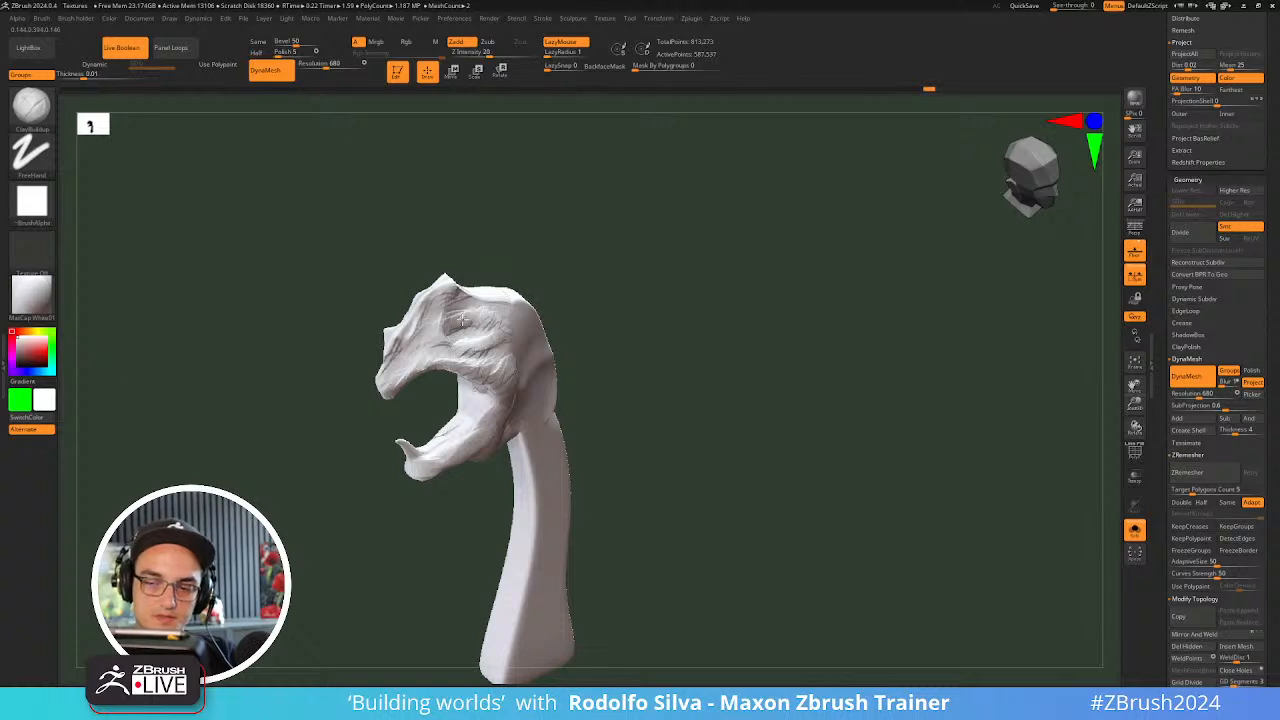
pyautogui.moveTo(650, 360)
pyautogui.mouseDown()
pyautogui.moveTo(654, 380)
pyautogui.moveTo(626, 380)
pyautogui.moveTo(649, 363)
pyautogui.mouseUp()
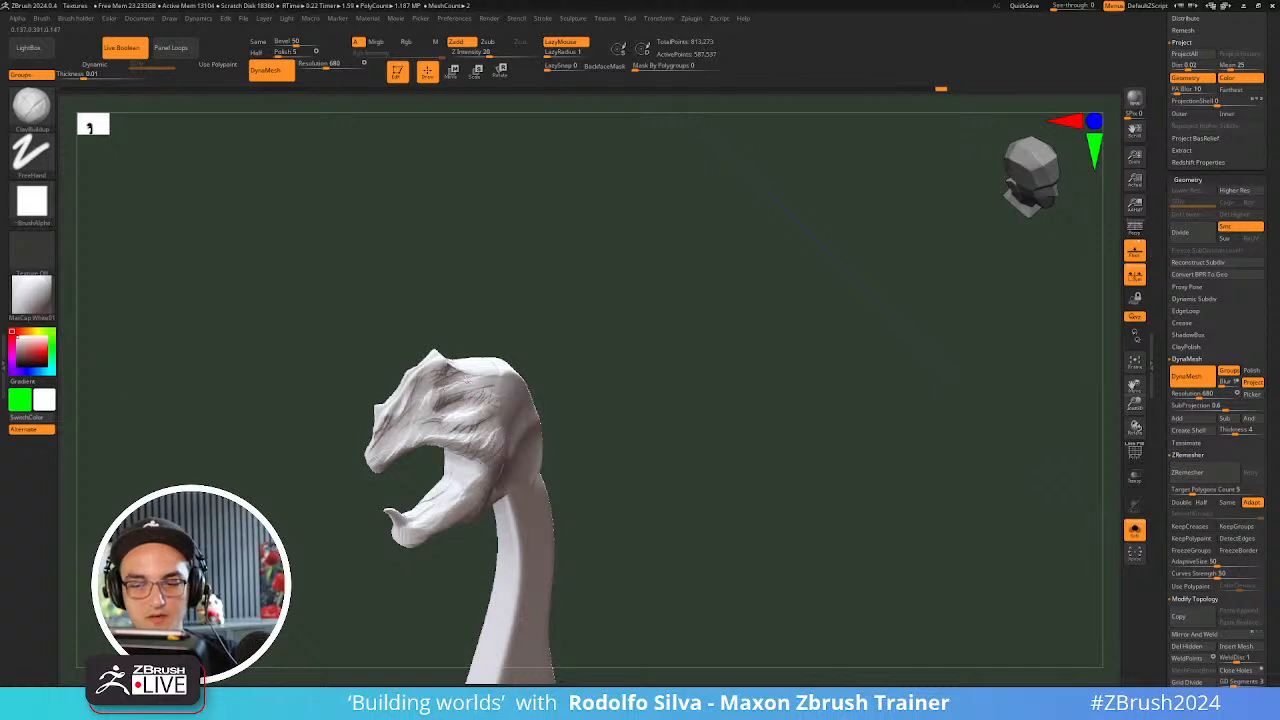
# - Layer ClayBuildup strokes over the crown and down the back of the skull to where it meets the neck
pyautogui.moveTo(602, 372)
pyautogui.mouseDown()
pyautogui.moveTo(618, 440)
pyautogui.moveTo(590, 430)
pyautogui.mouseUp()
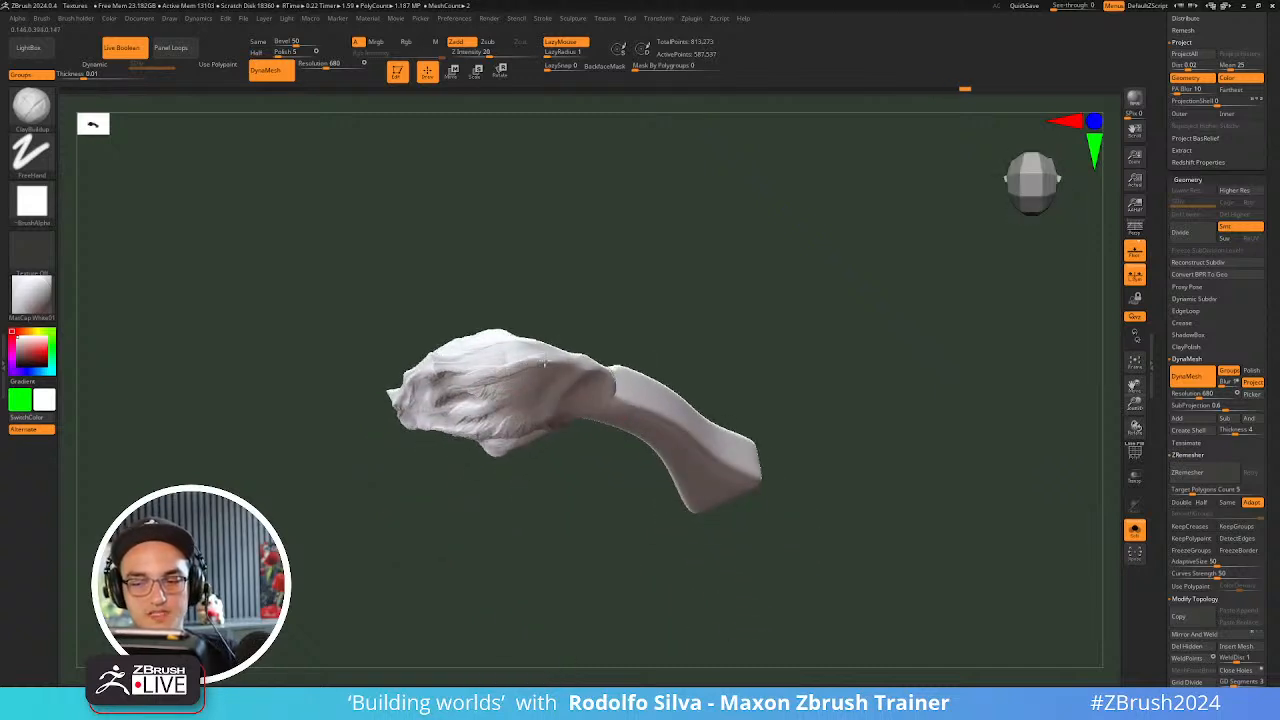
pyautogui.moveTo(689, 298); pyautogui.dragTo(700, 400)
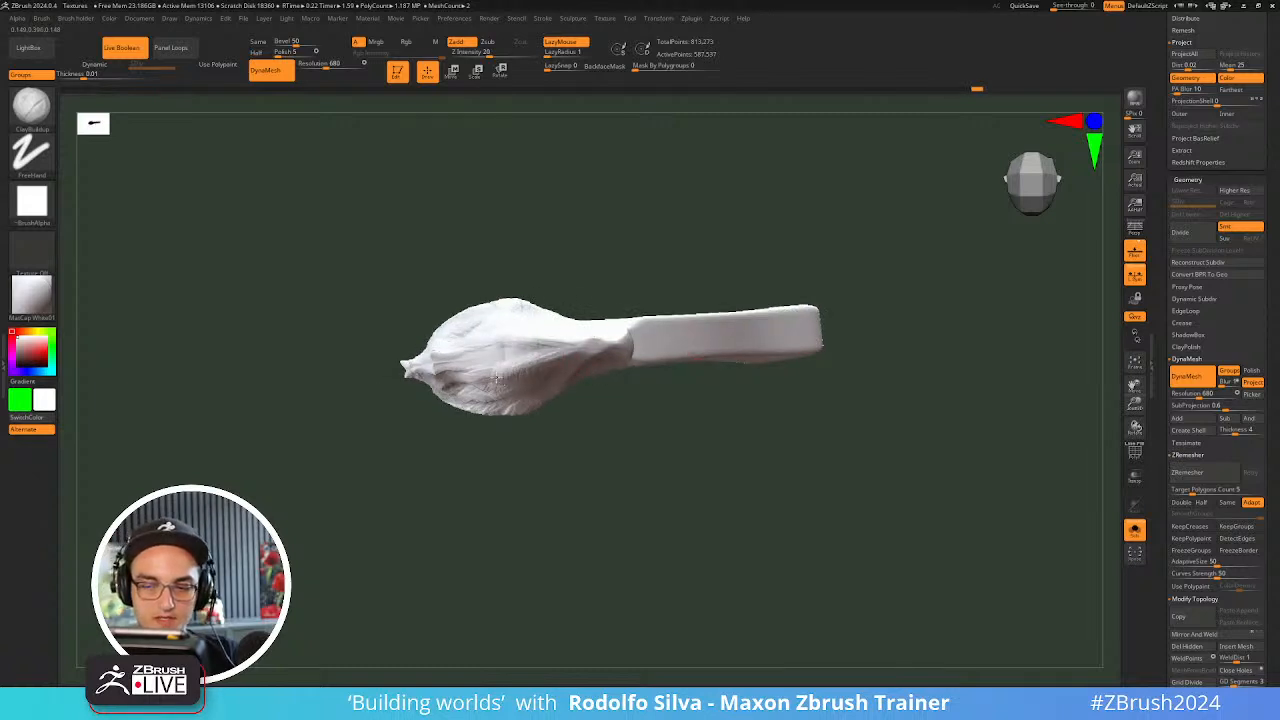
pyautogui.moveTo(704, 326)
pyautogui.mouseDown()
pyautogui.moveTo(786, 249)
pyautogui.moveTo(729, 294)
pyautogui.moveTo(717, 274)
pyautogui.moveTo(563, 335)
pyautogui.mouseUp()
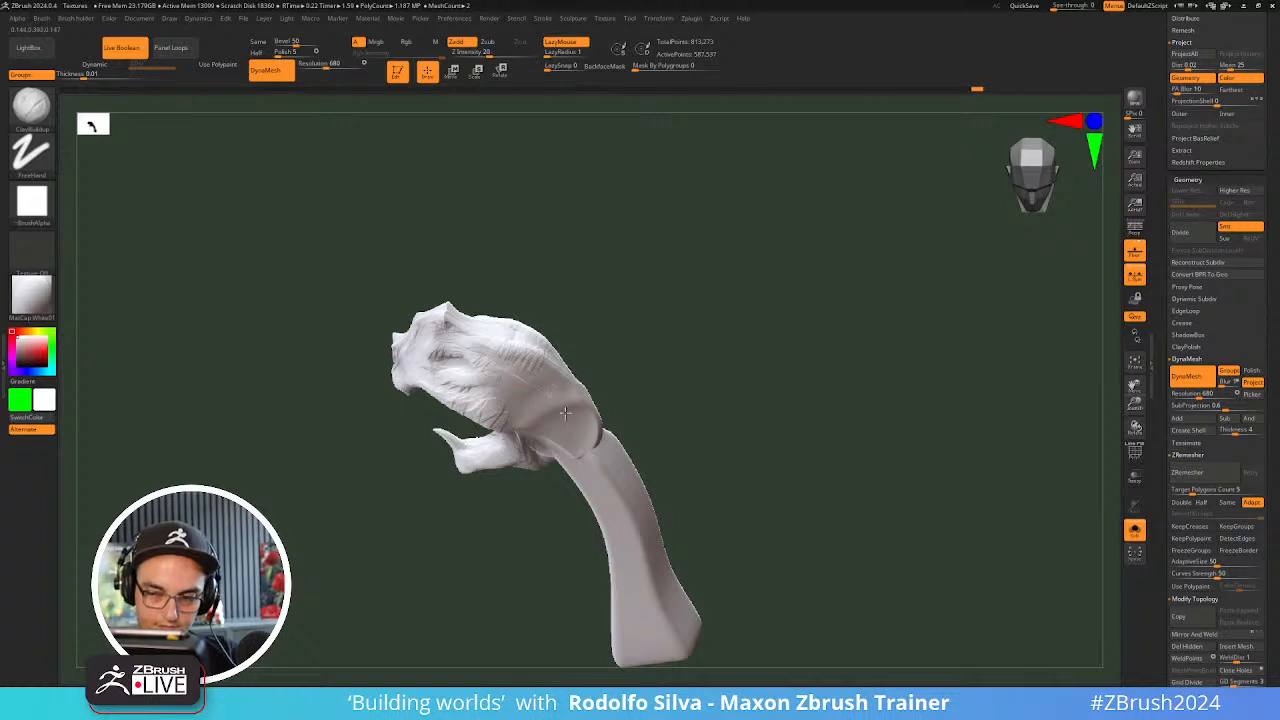
pyautogui.moveTo(565, 412); pyautogui.dragTo(569, 436)
pyautogui.moveTo(533, 384); pyautogui.dragTo(538, 430)
pyautogui.moveTo(680, 394); pyautogui.dragTo(738, 336)
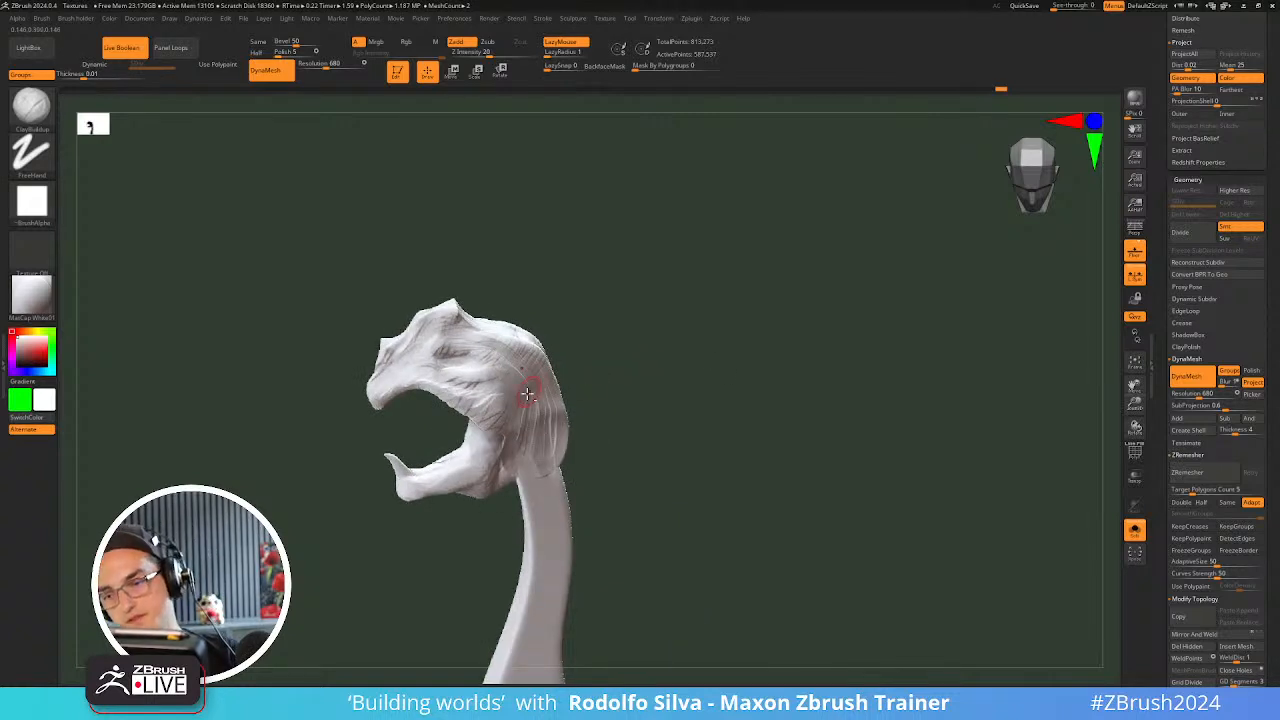
# - Add ClayBuildup strokes around the jaw hinge and the side of the head behind the cheek, resizing the brush
pyautogui.moveTo(501, 430); pyautogui.dragTo(505, 415)
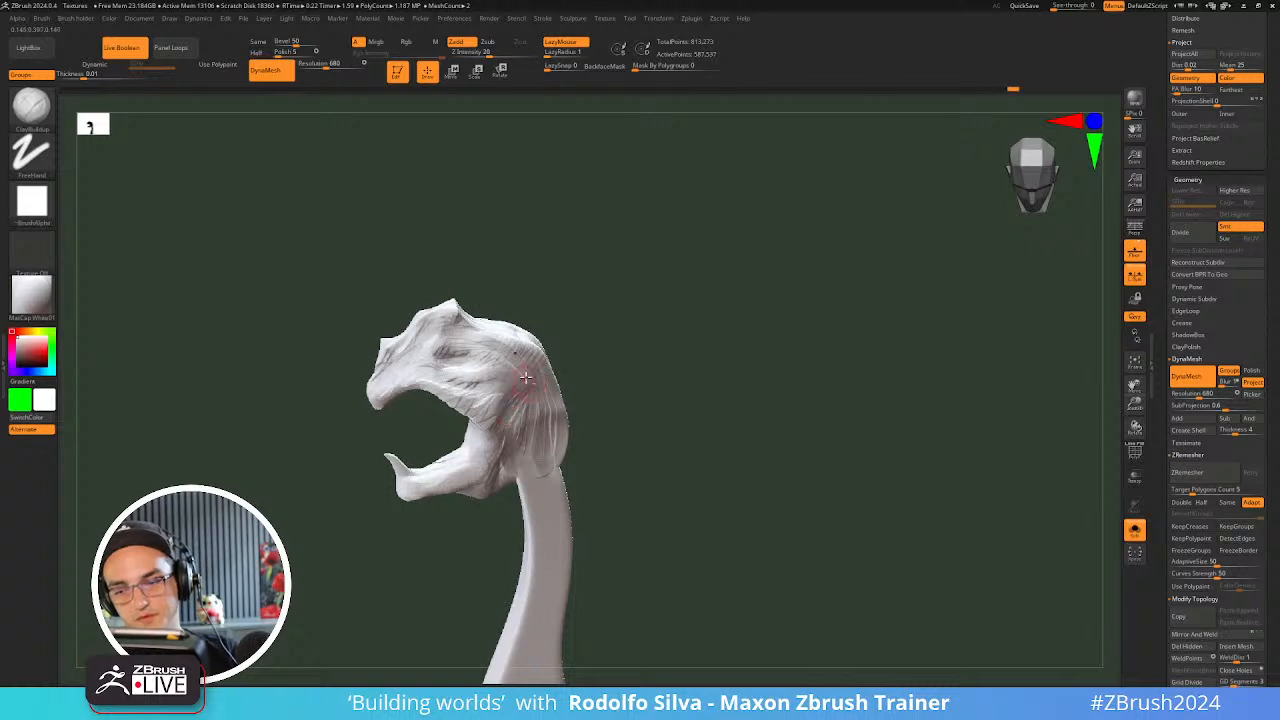
pyautogui.press('s')
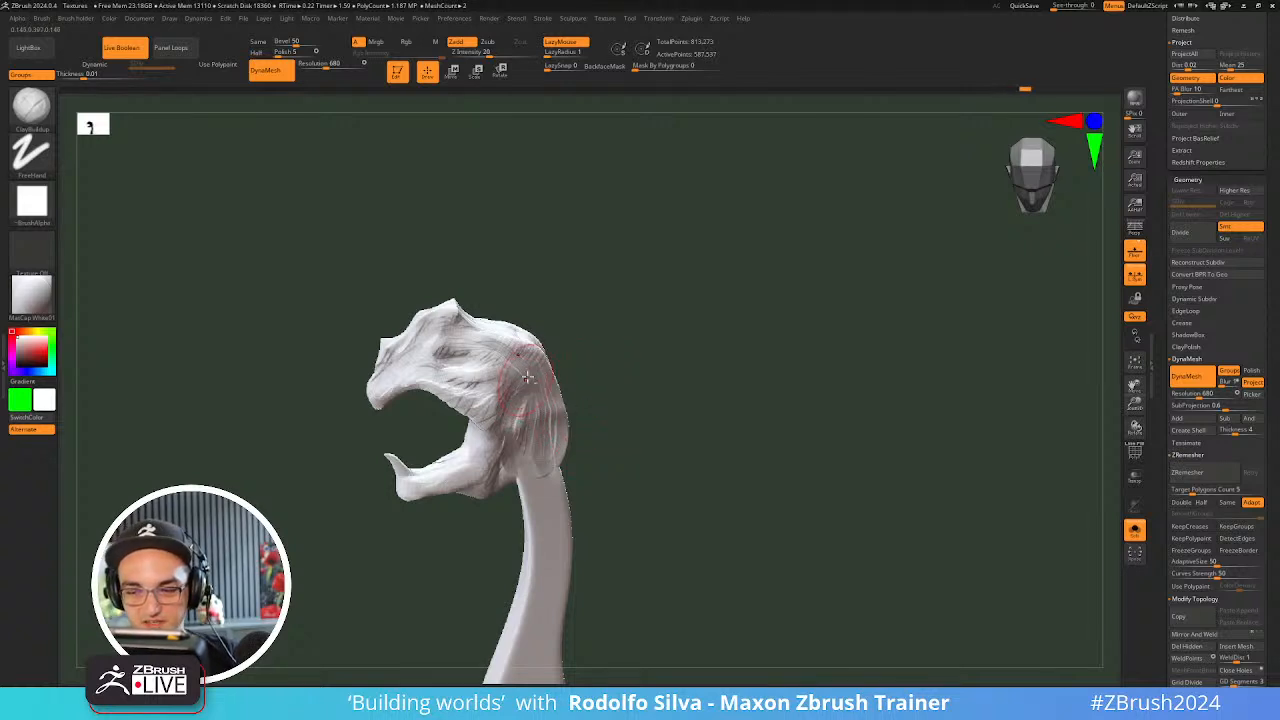
pyautogui.moveTo(521, 362); pyautogui.dragTo(509, 400)
pyautogui.moveTo(686, 377); pyautogui.dragTo(637, 331)
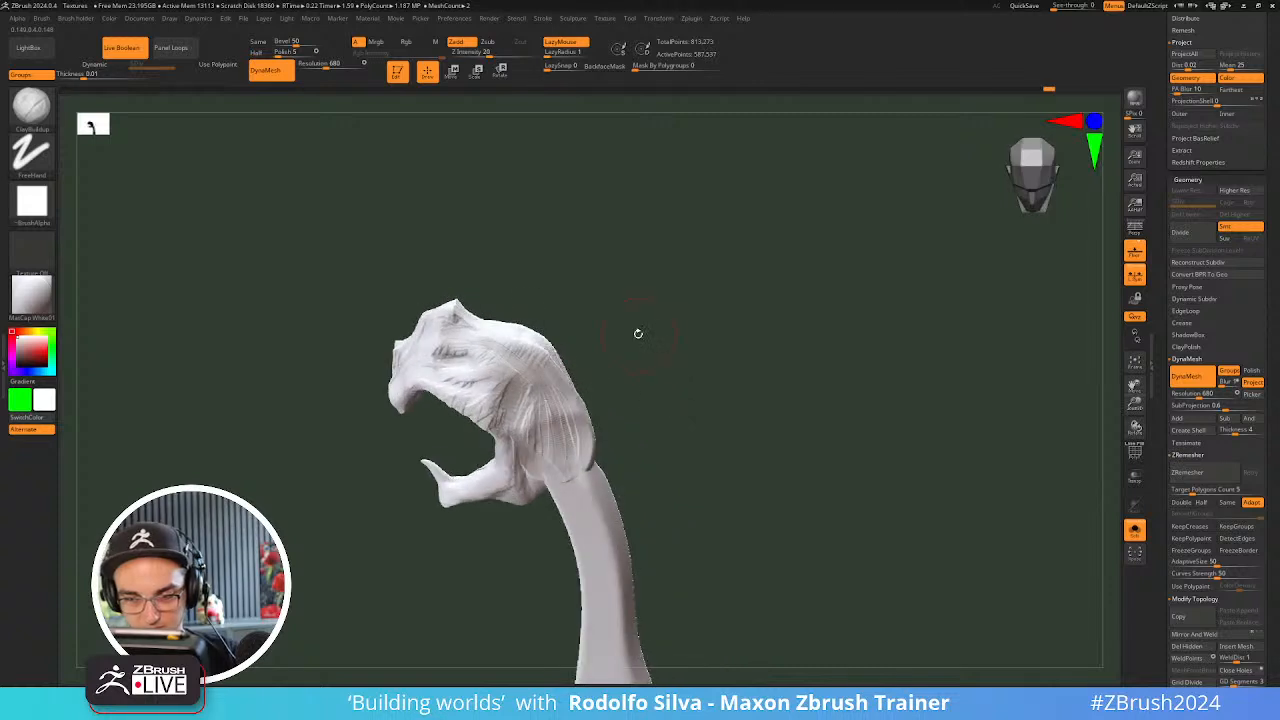
pyautogui.moveTo(529, 413)
pyautogui.mouseDown()
pyautogui.moveTo(520, 441)
pyautogui.moveTo(530, 432)
pyautogui.mouseUp()
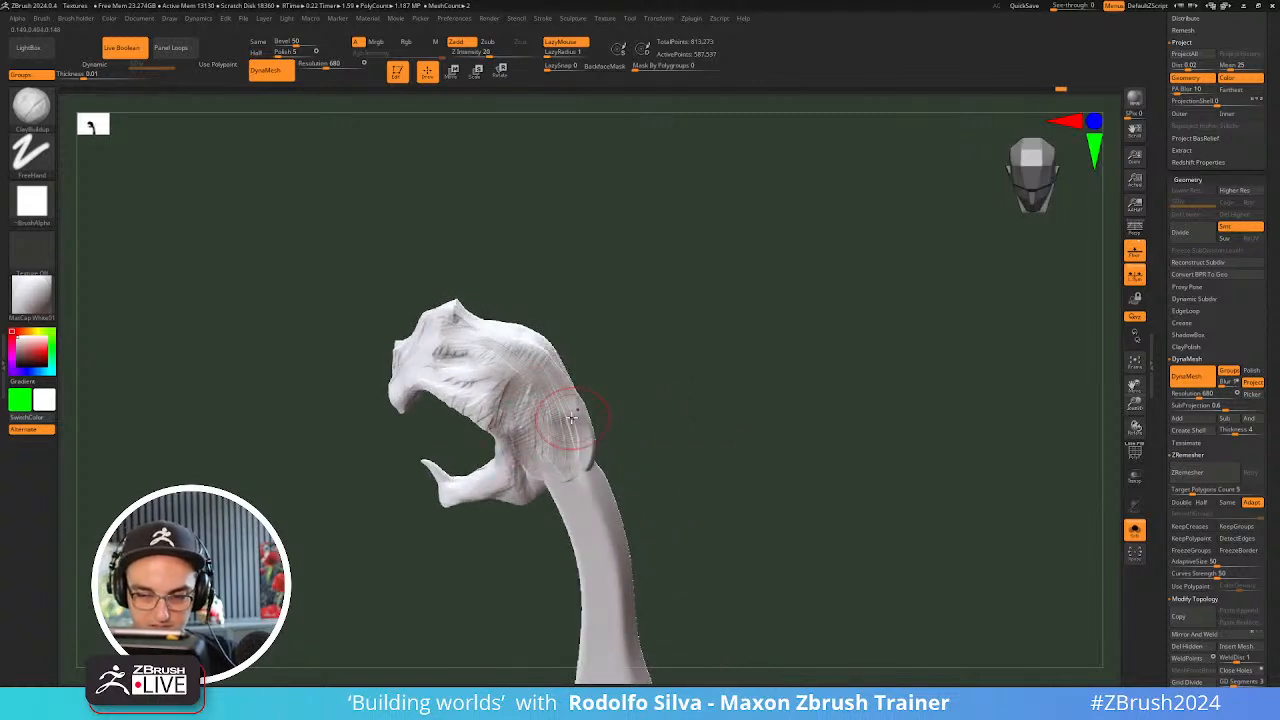
pyautogui.moveTo(725, 401); pyautogui.dragTo(714, 389)
pyautogui.moveTo(658, 421); pyautogui.dragTo(545, 465)
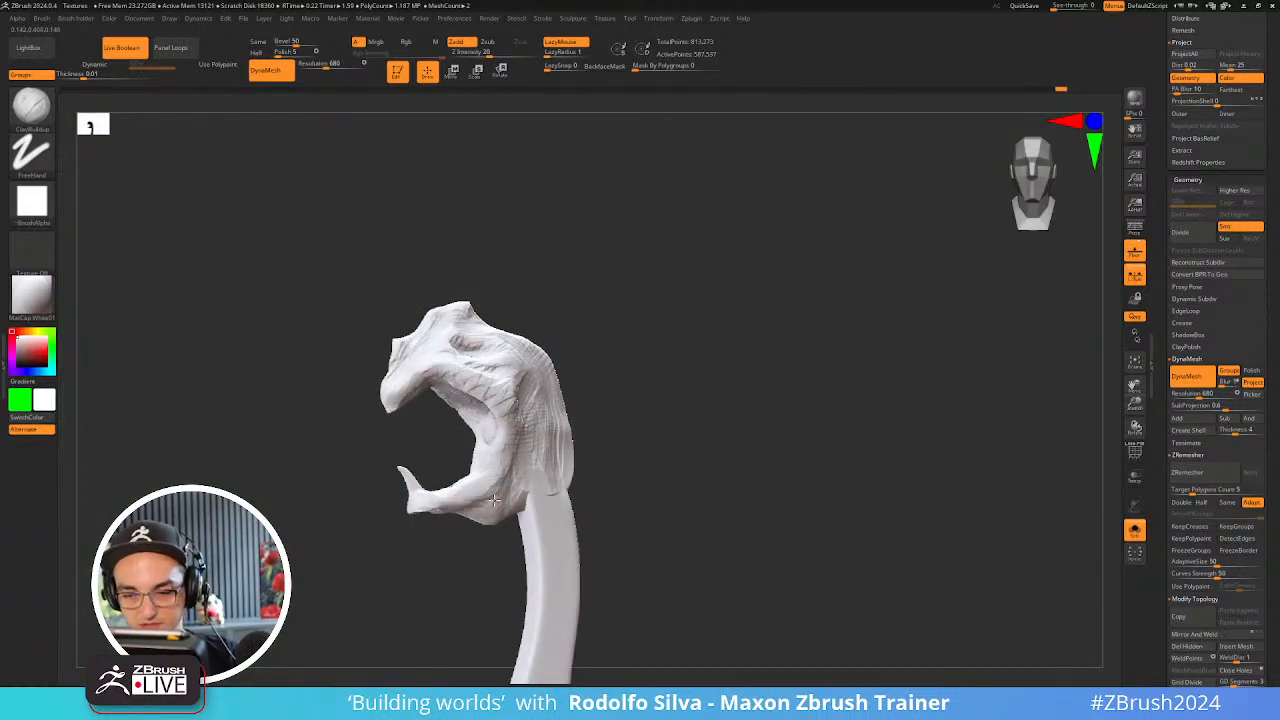
# - Shape the lower jaw and its tip with ClayBuildup strokes and remesh the creature with DynaMesh
pyautogui.moveTo(469, 498); pyautogui.dragTo(476, 490)
pyautogui.moveTo(664, 460)
pyautogui.mouseDown()
pyautogui.moveTo(717, 474)
pyautogui.moveTo(701, 471)
pyautogui.mouseUp()
pyautogui.press('s')
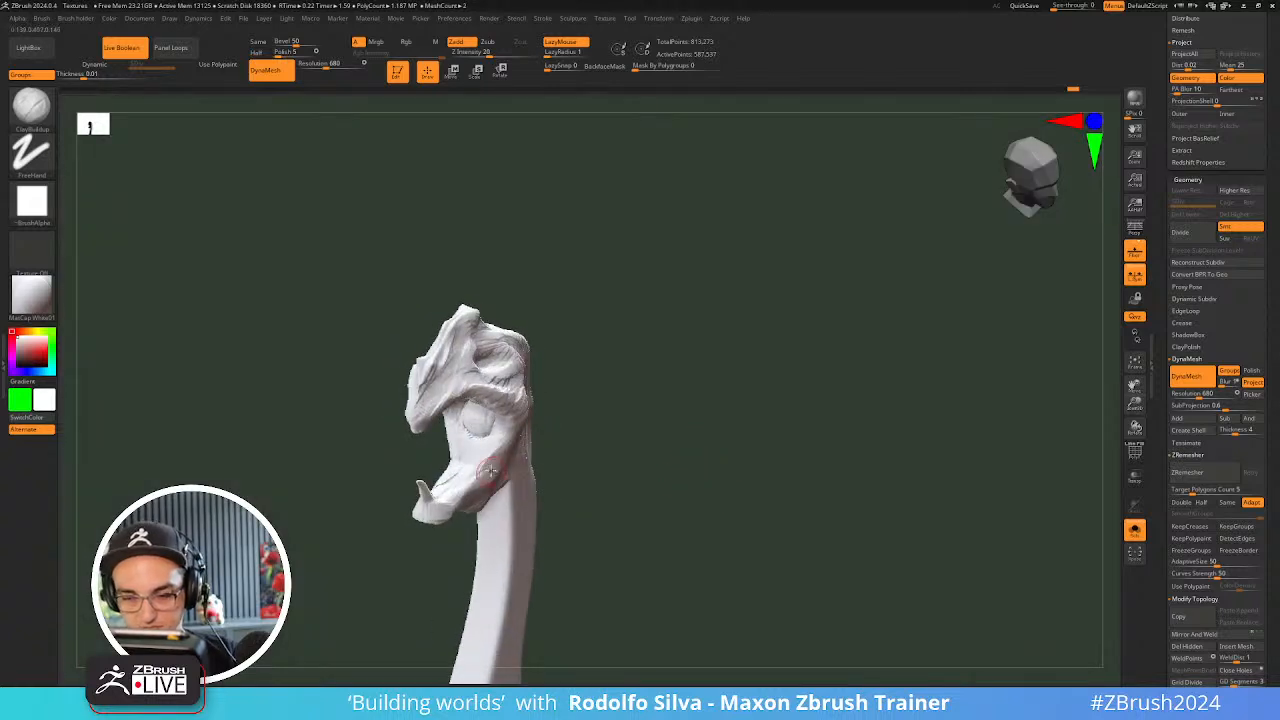
pyautogui.moveTo(455, 498)
pyautogui.mouseDown()
pyautogui.moveTo(437, 508)
pyautogui.moveTo(428, 482)
pyautogui.mouseUp()
pyautogui.moveTo(672, 464); pyautogui.dragTo(630, 488)
pyautogui.press('shift')
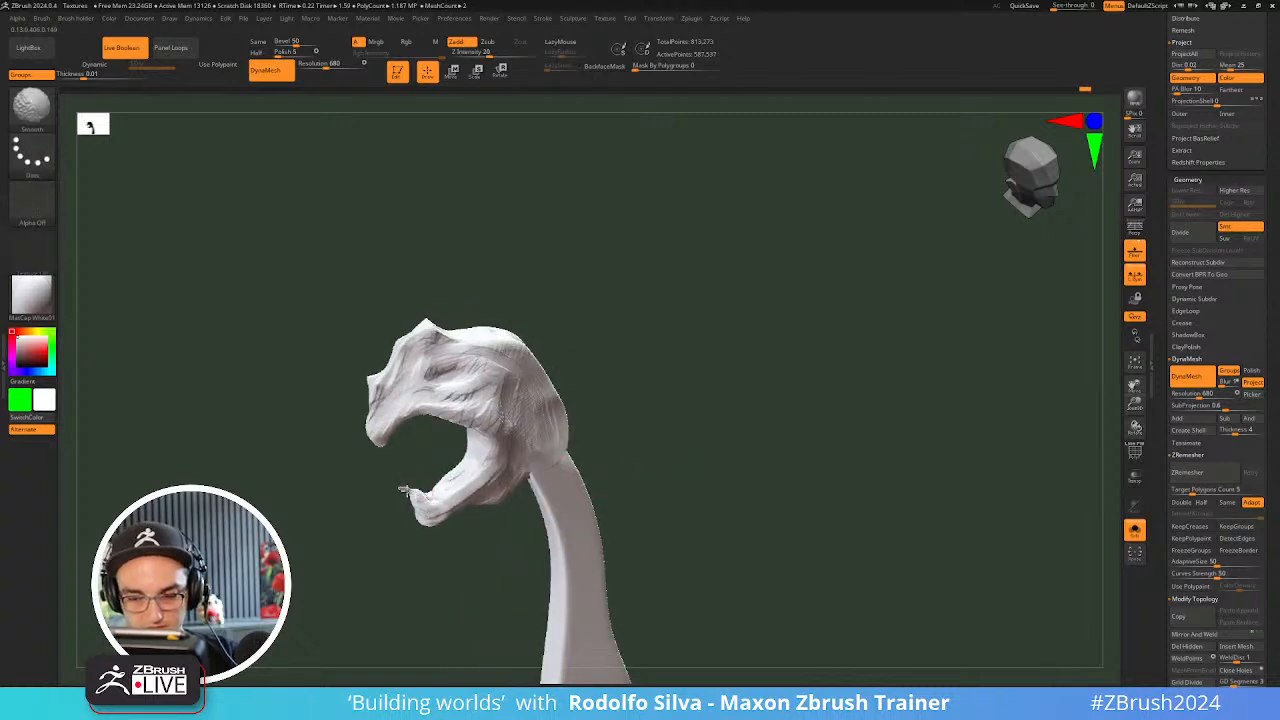
pyautogui.keyDown('ctrl'); pyautogui.moveTo(372, 537); pyautogui.dragTo(373, 580); pyautogui.keyUp('ctrl')
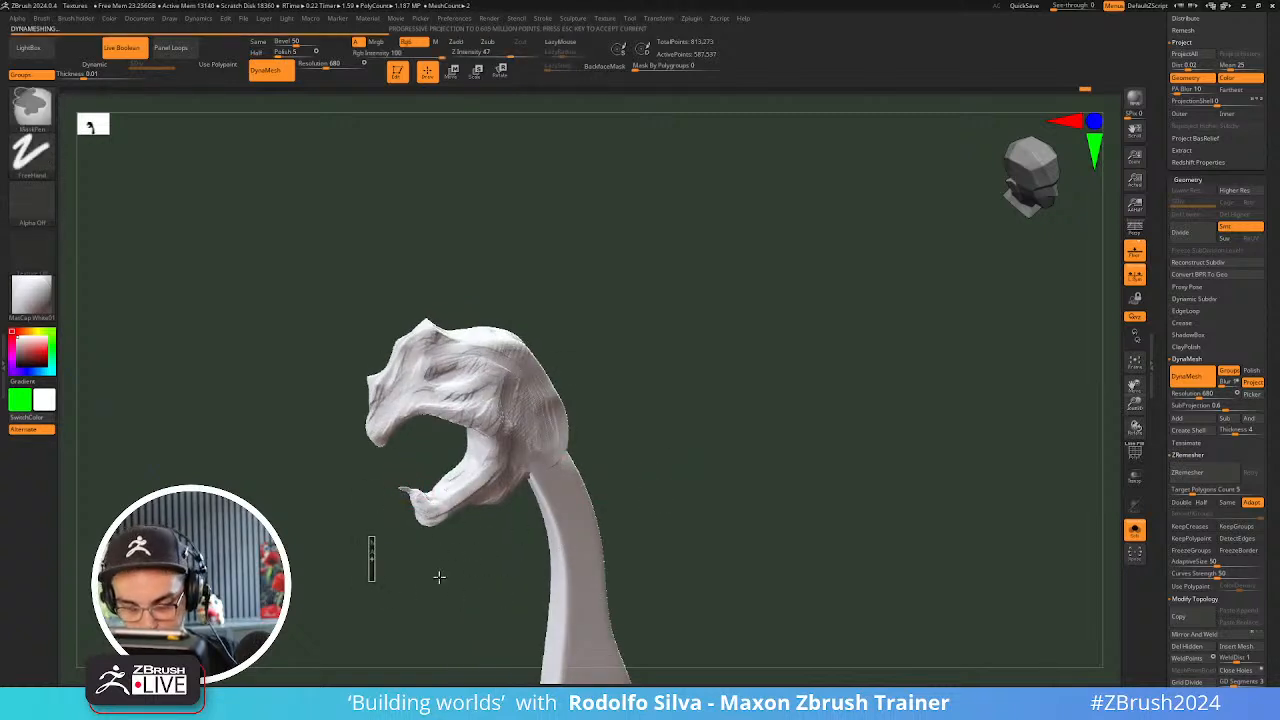
pyautogui.press('shift')
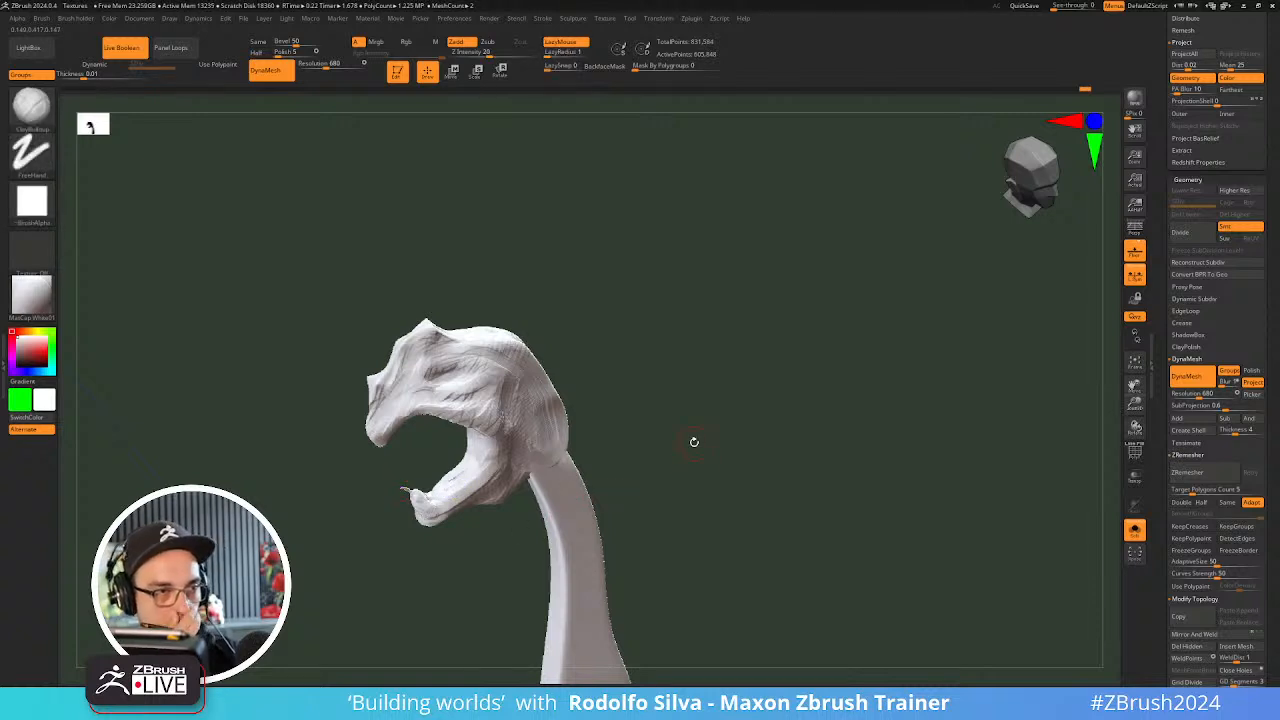
# - Show all objects, reset the gizmo's orientation, and move the creature slightly outward from the bowl along the X axis
pyautogui.keyDown('ctrl'); pyautogui.keyDown('shift'); pyautogui.click(720, 435); pyautogui.keyUp('shift'); pyautogui.keyUp('ctrl')
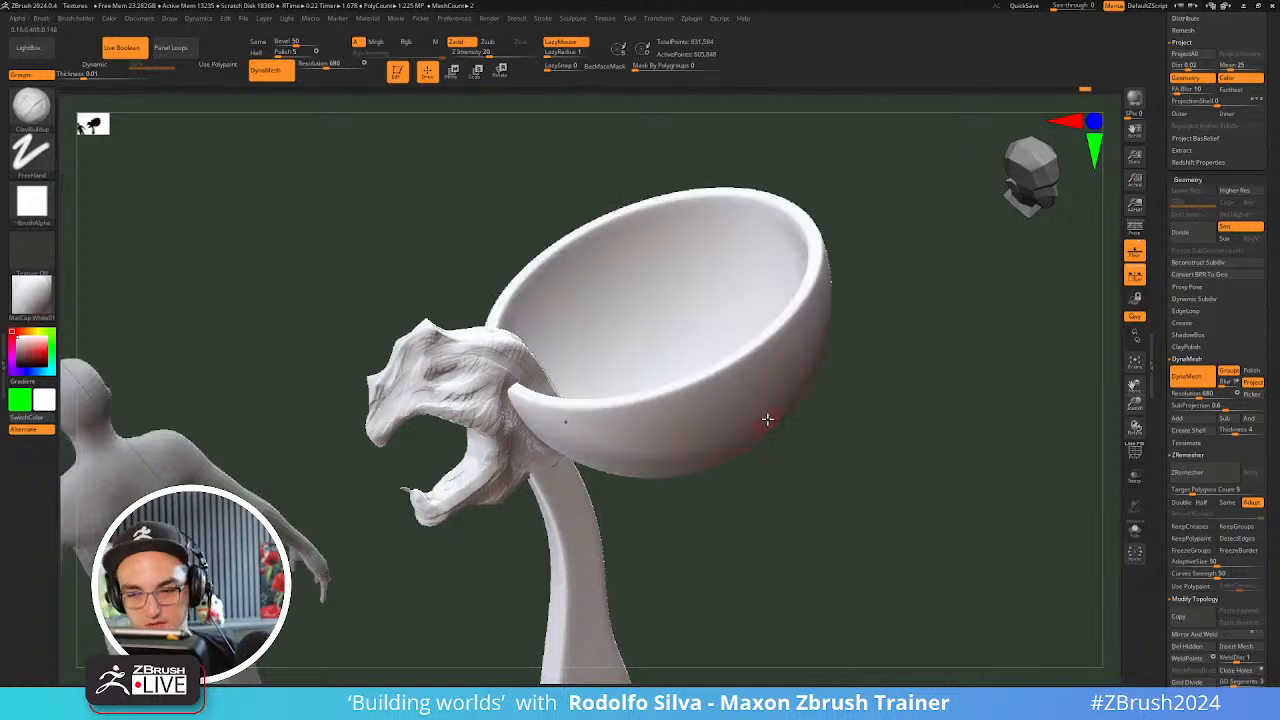
pyautogui.moveTo(877, 429); pyautogui.dragTo(540, 410)
pyautogui.press('w')
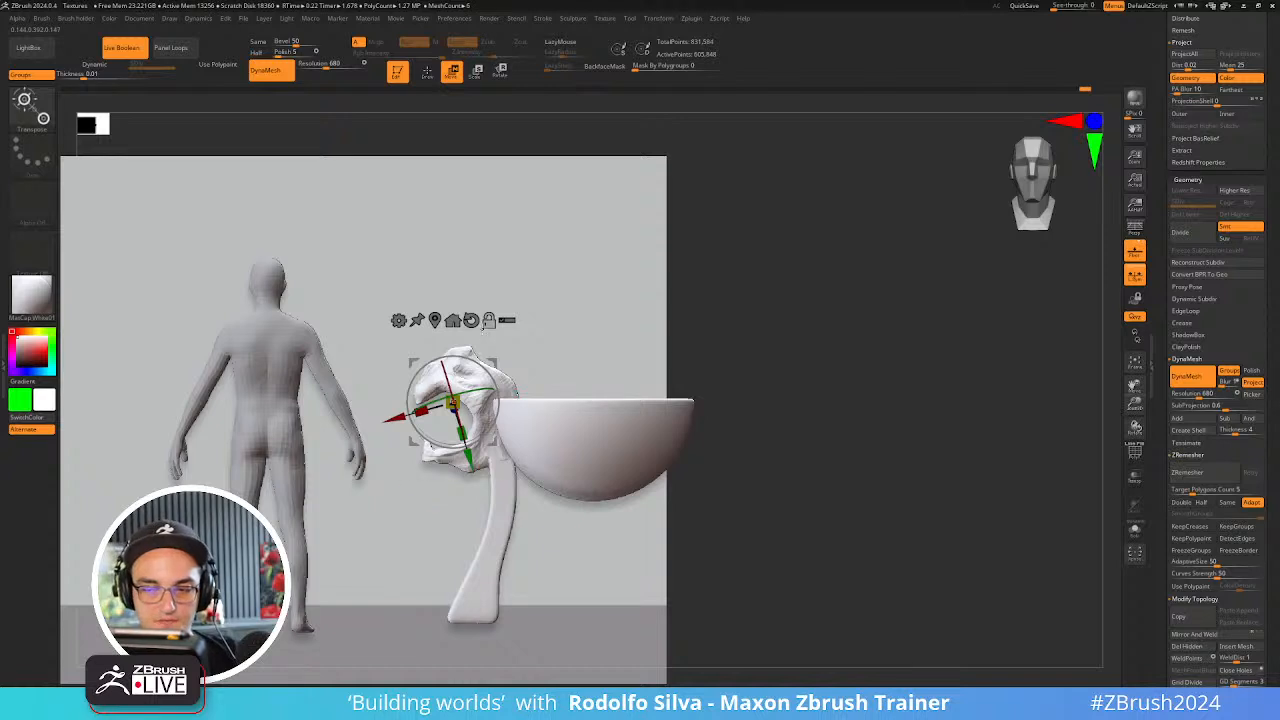
pyautogui.keyDown('alt'); pyautogui.click(471, 321); pyautogui.keyUp('alt')
pyautogui.moveTo(397, 405); pyautogui.dragTo(391, 406)
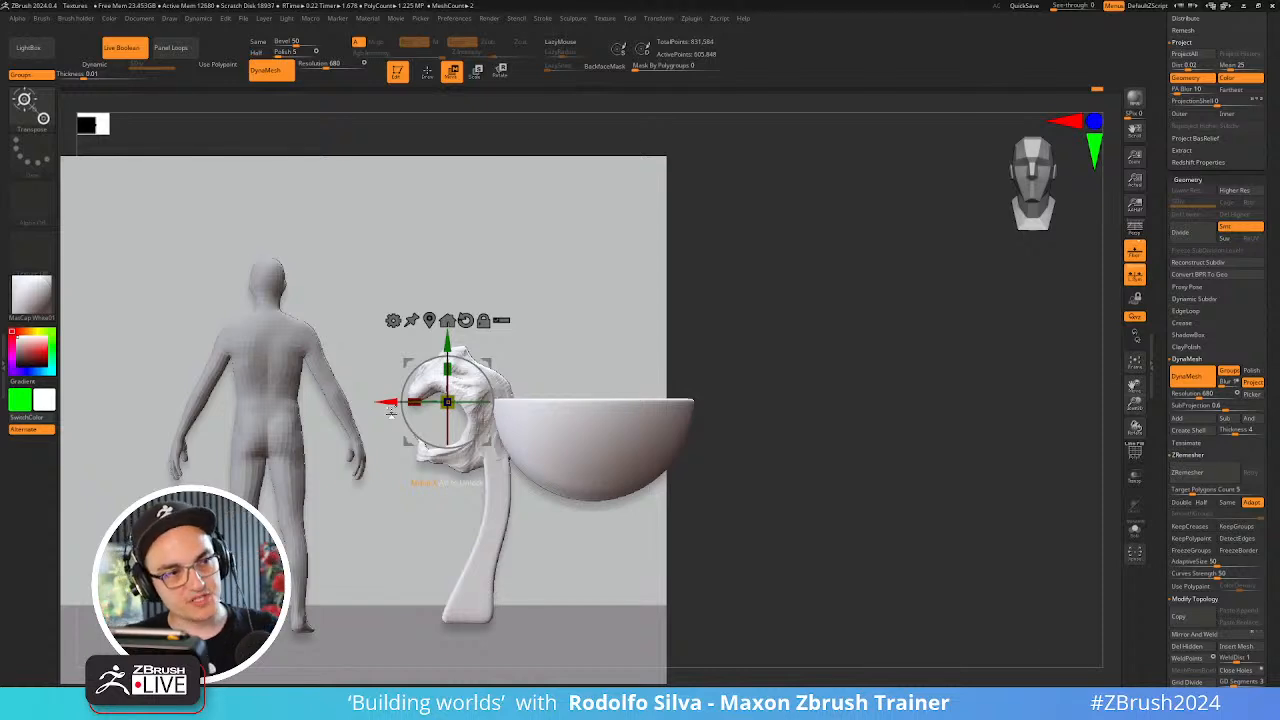
# - Center the gizmo on the creature and examine its alignment with the bowl from above using the transpose line and PolyFrame
pyautogui.moveTo(781, 457); pyautogui.dragTo(768, 484)
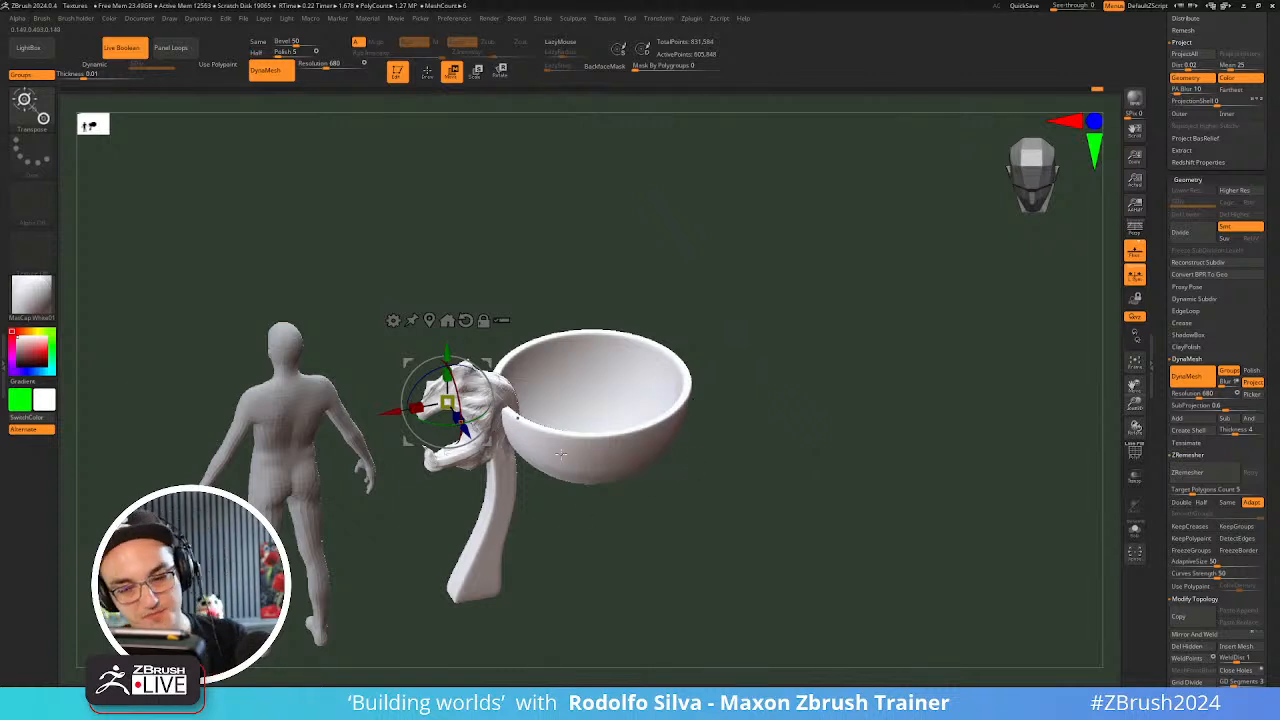
pyautogui.click(429, 320)
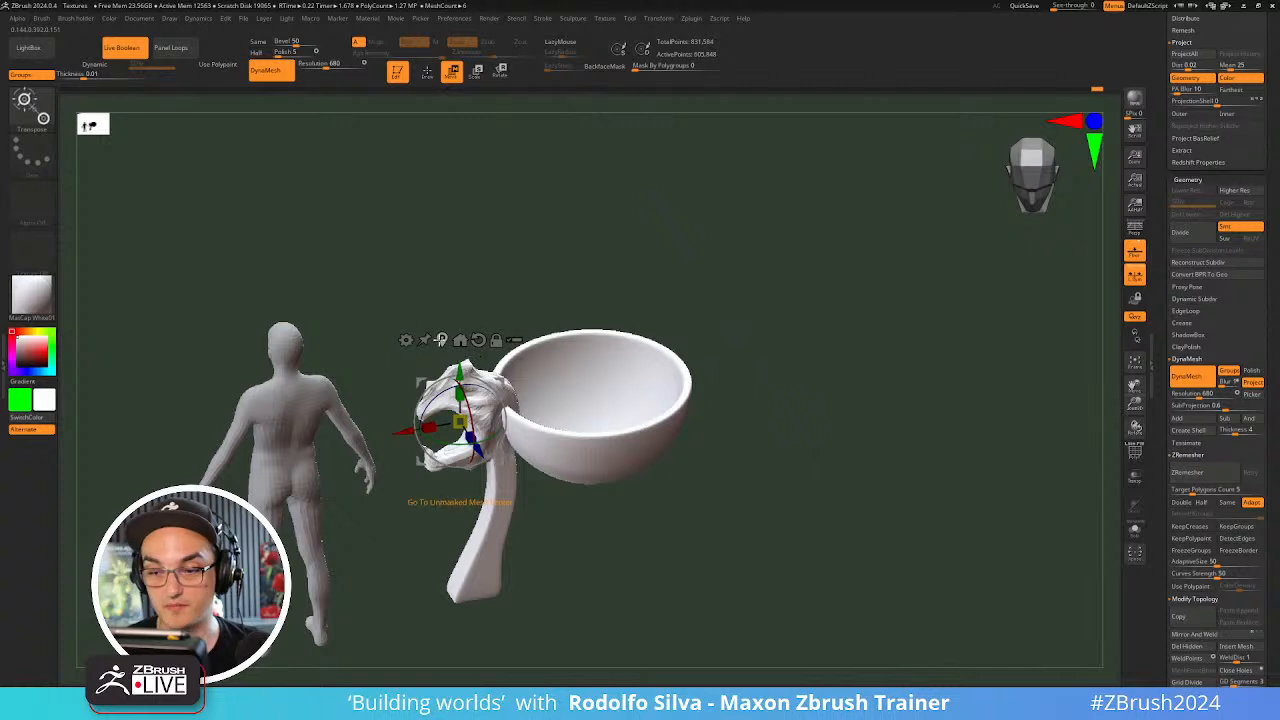
pyautogui.moveTo(683, 483); pyautogui.dragTo(758, 538)
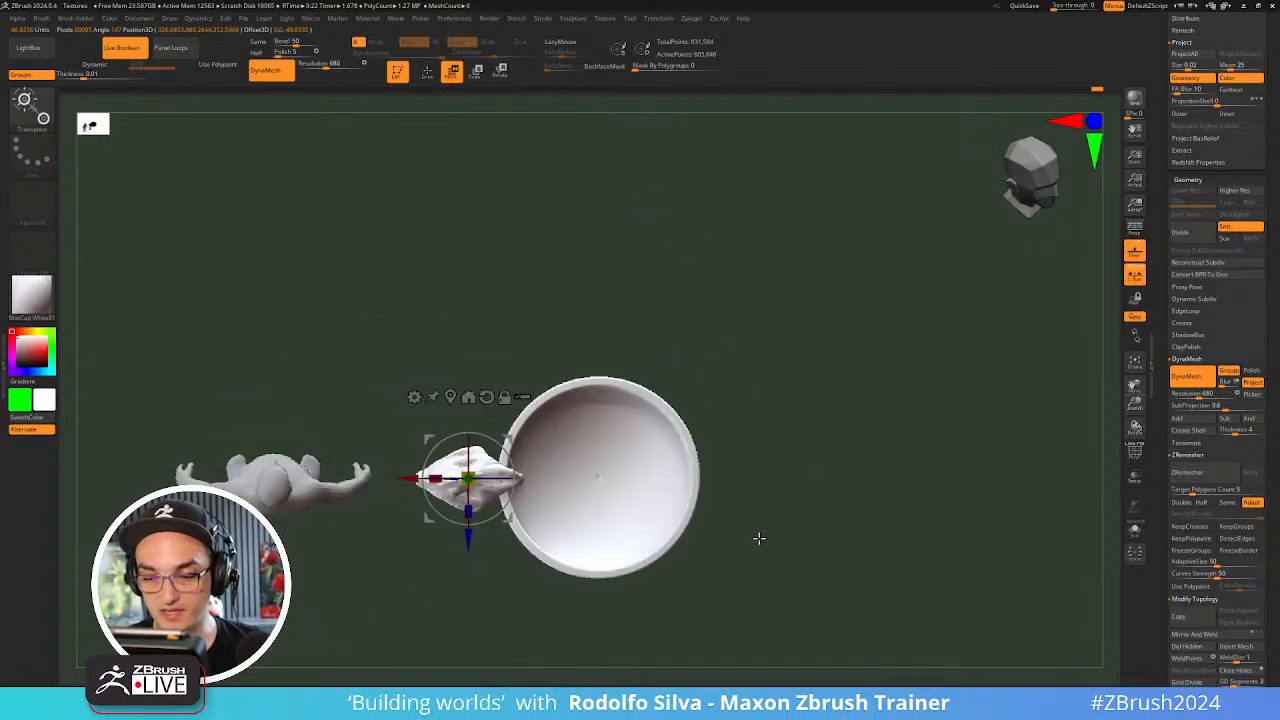
pyautogui.press('y')
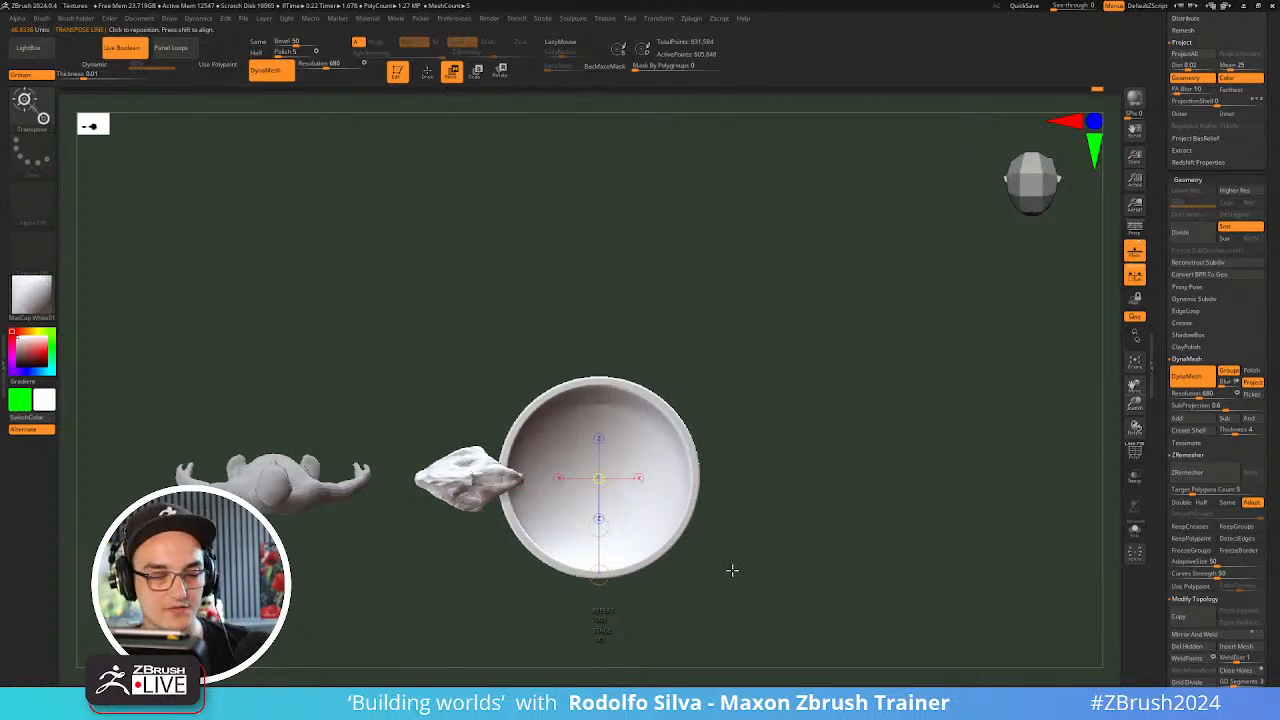
pyautogui.hotkey('shift', 'f')
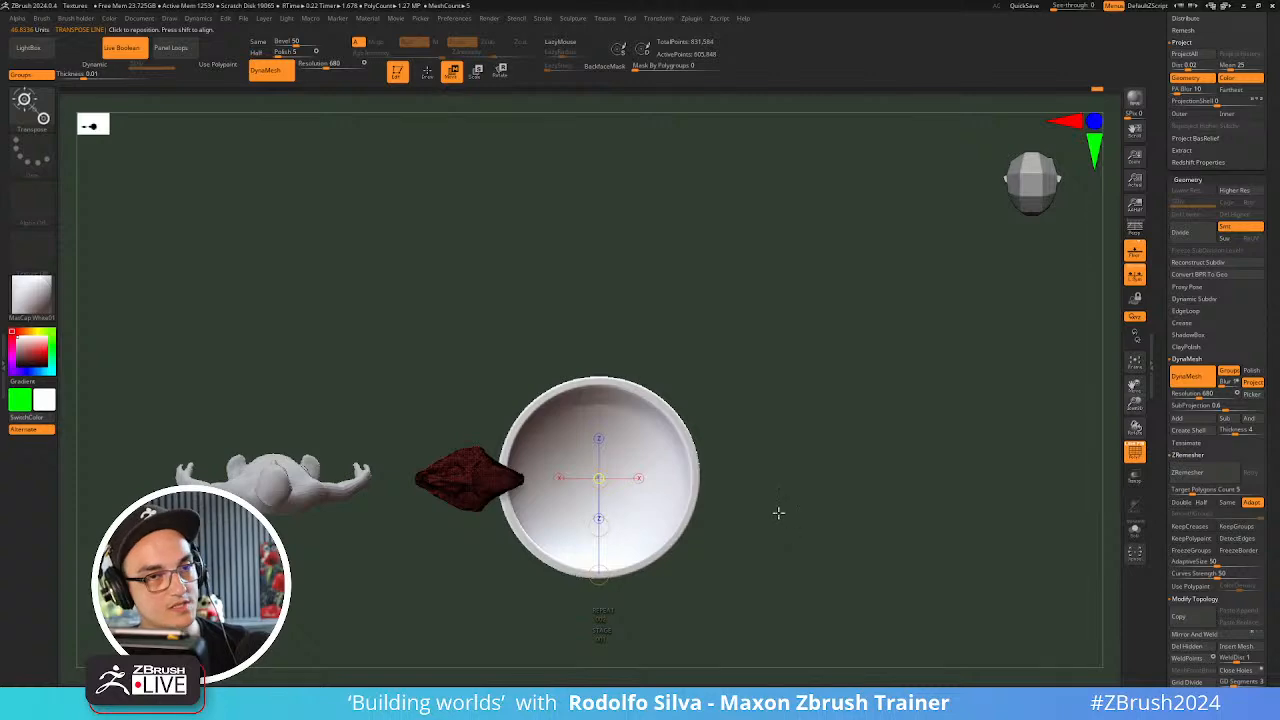
pyautogui.hotkey('shift', 'f')
pyautogui.moveTo(823, 503); pyautogui.dragTo(849, 423)
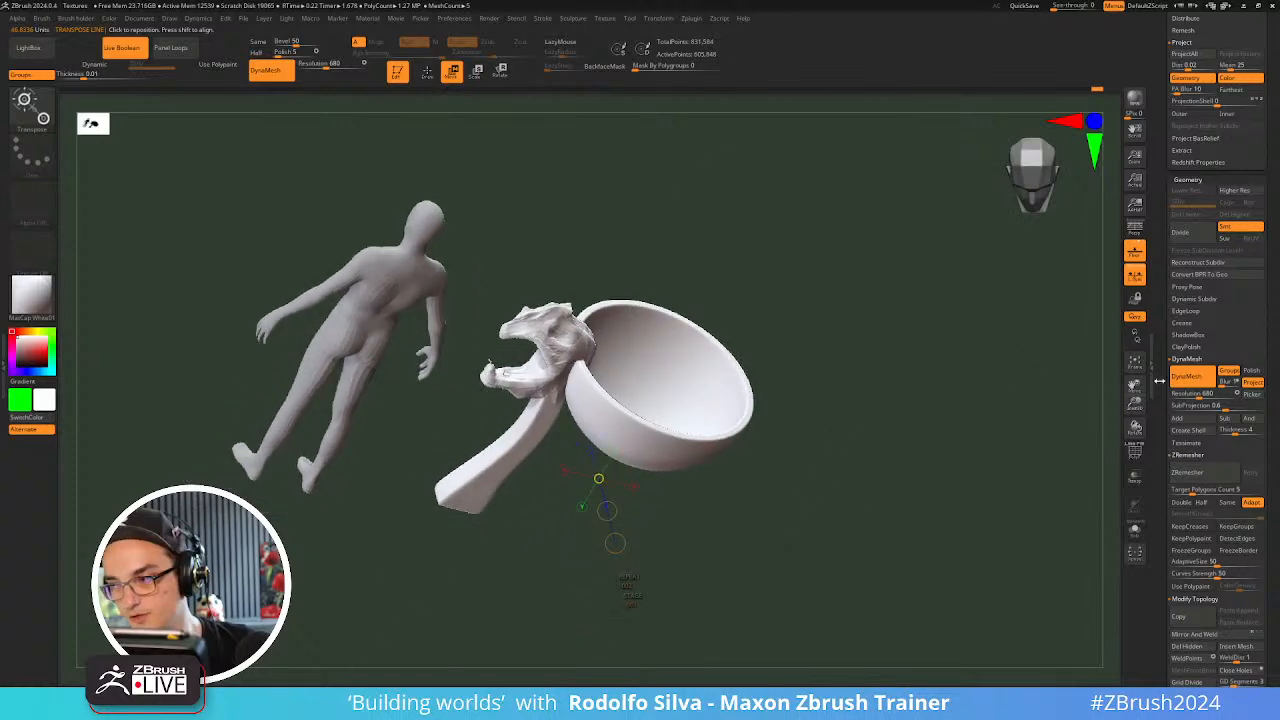
# - Array the creature around the bowl with ArrayMesh, using 3 repeats and a Y rotation amount of 360
pyautogui.click(1196, 181)
pyautogui.moveTo(1157, 121); pyautogui.dragTo(1149, 68)
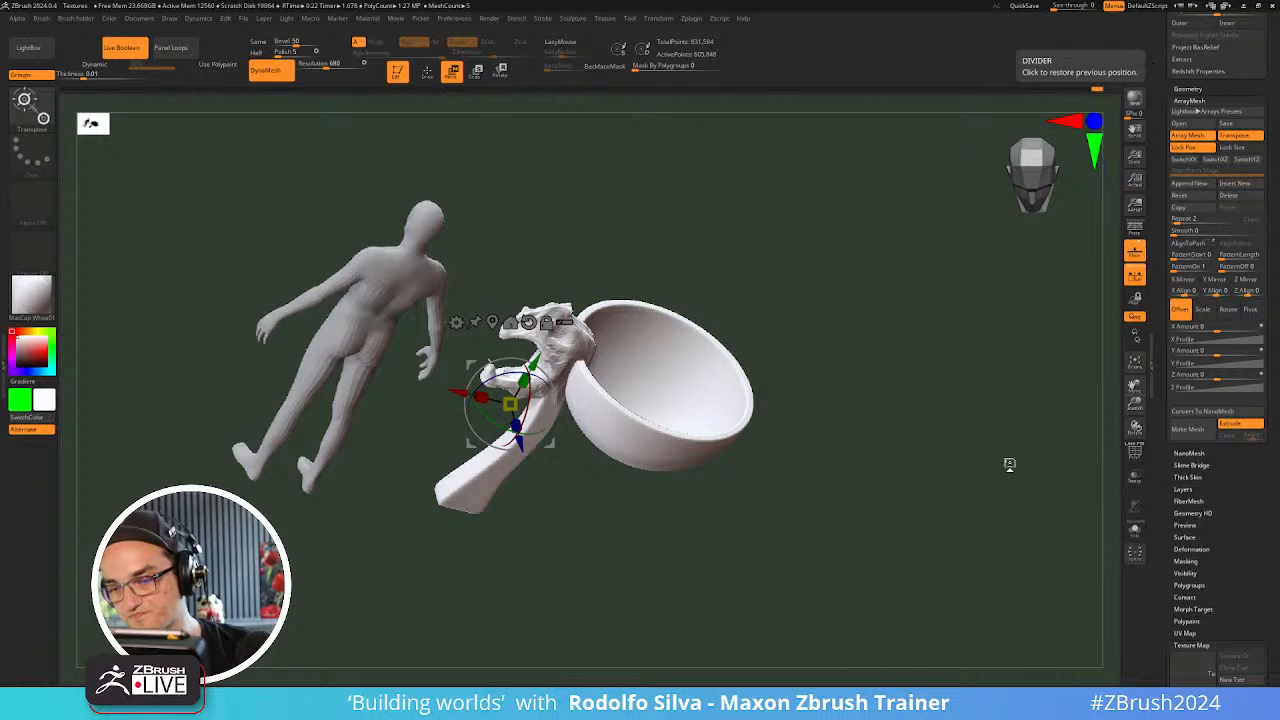
pyautogui.moveTo(1006, 463); pyautogui.dragTo(1046, 431)
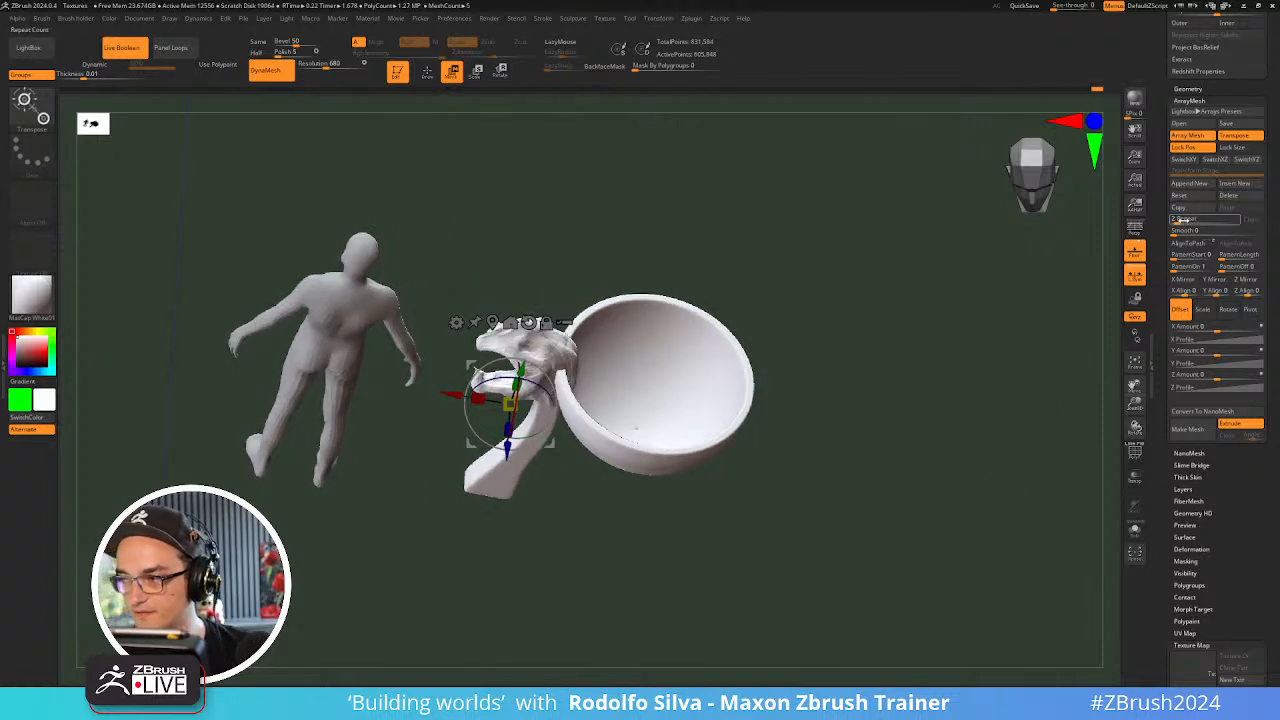
pyautogui.moveTo(1183, 220); pyautogui.dragTo(1186, 220)
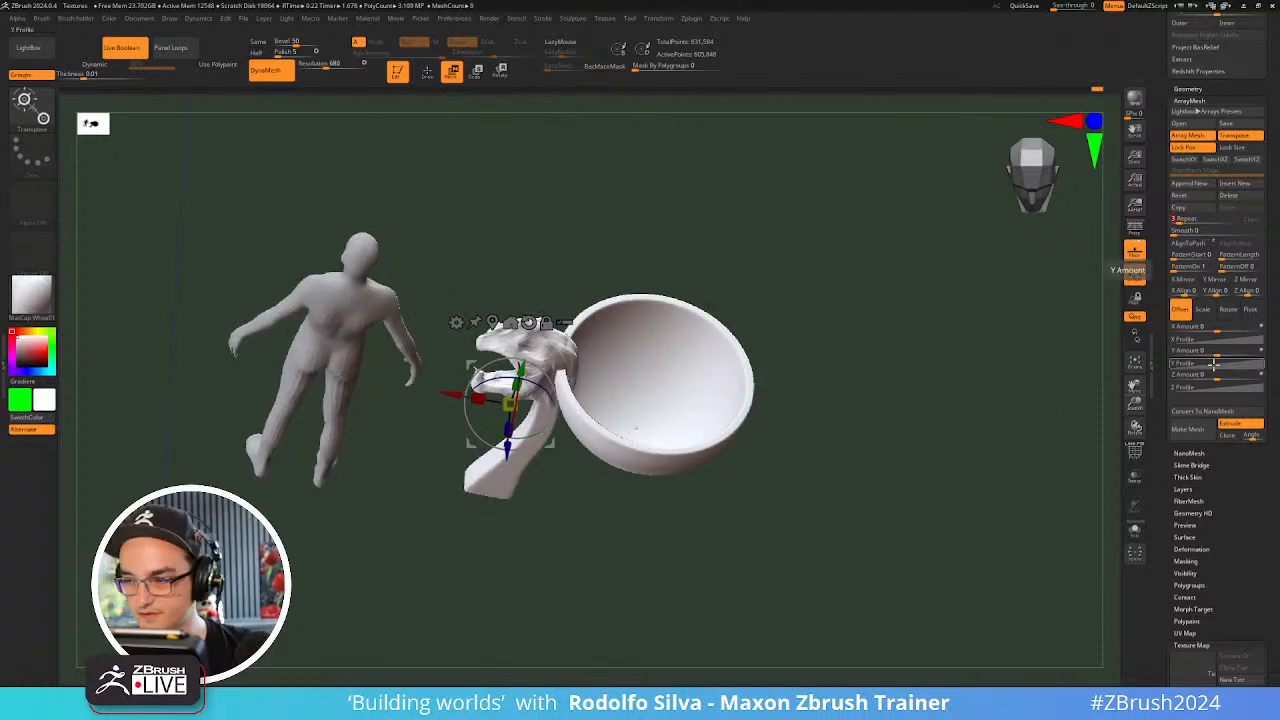
pyautogui.click(1228, 309)
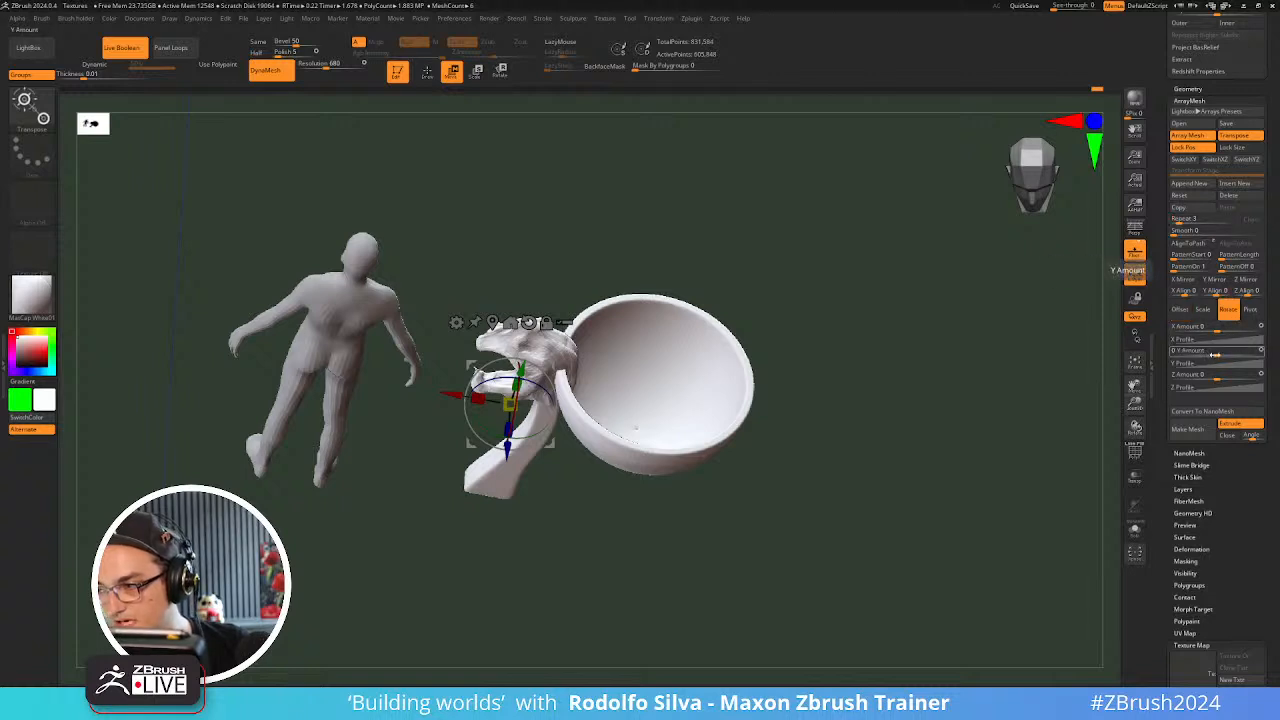
pyautogui.moveTo(1215, 355); pyautogui.dragTo(1222, 356)
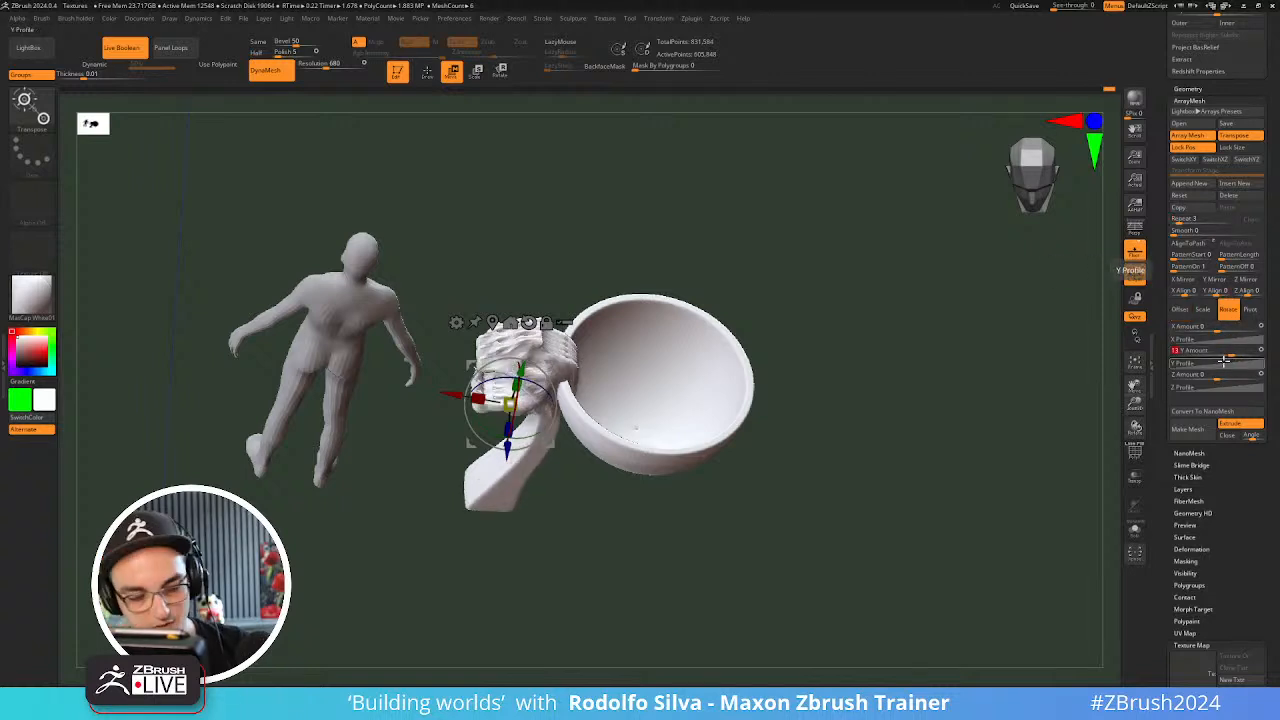
pyautogui.press('Return')
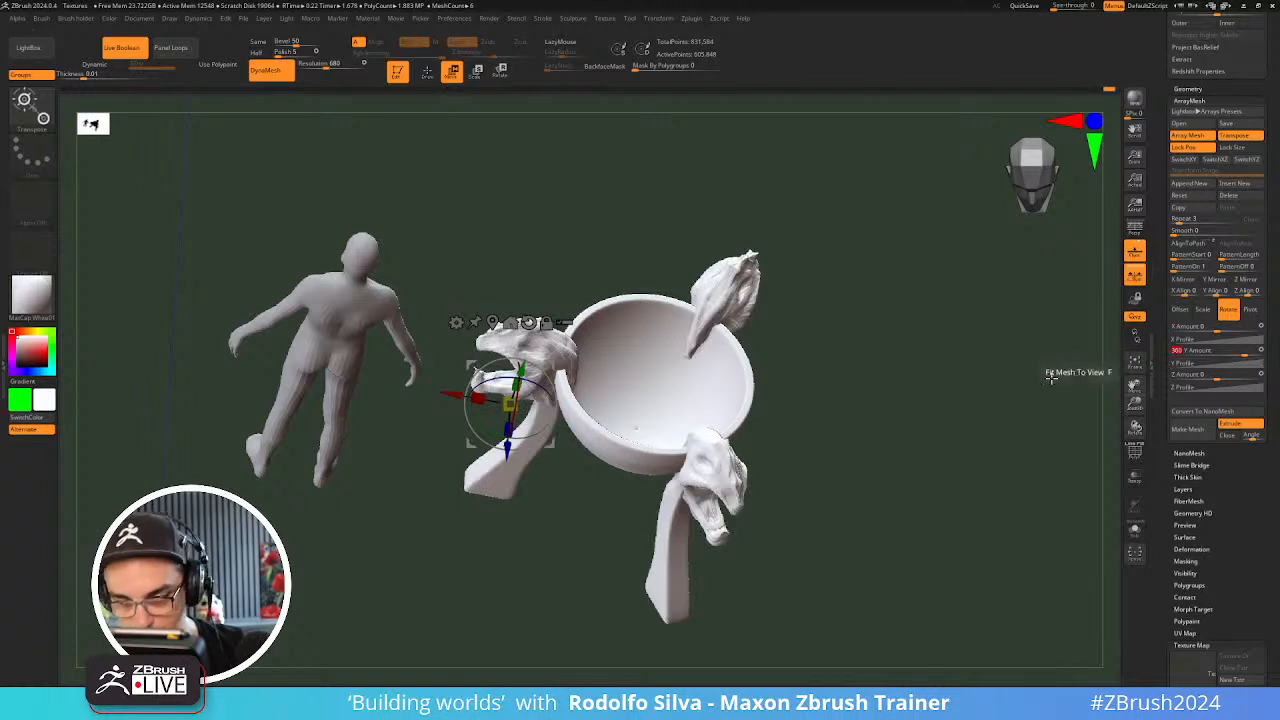
# - Toggle the creature's ArrayMesh off and on in Draw mode to compare the single creature with its arrayed copies
pyautogui.moveTo(881, 445); pyautogui.dragTo(862, 464)
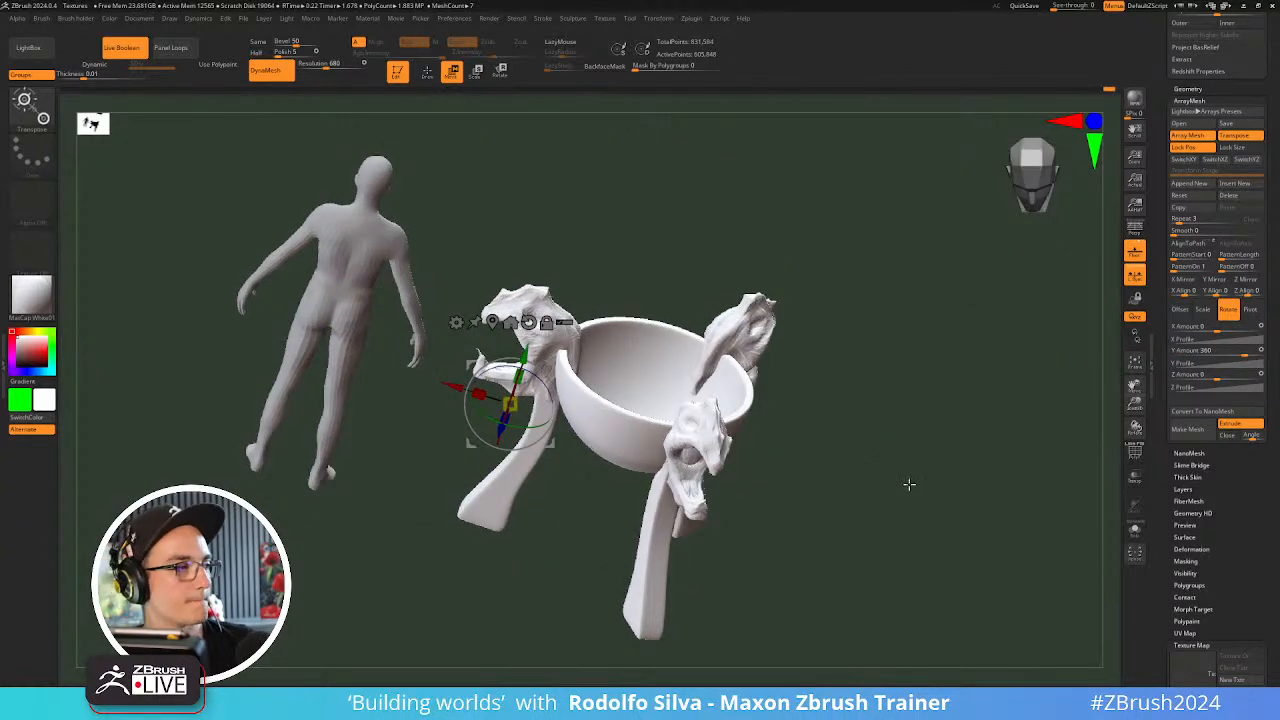
pyautogui.hotkey('ctrl', 'z')
pyautogui.hotkey('ctrl', 'z')
pyautogui.hotkey('ctrl', 'z')
pyautogui.hotkey('ctrl', 'z')
pyautogui.hotkey('ctrl', 'z')
pyautogui.hotkey('ctrl', 'z')
pyautogui.hotkey('ctrl', 'z')
pyautogui.hotkey('ctrl', 'z')
pyautogui.hotkey('ctrl', 'z')
pyautogui.hotkey('ctrl', 'z')
pyautogui.hotkey('ctrl', 'z')
pyautogui.hotkey('ctrl', 'z')
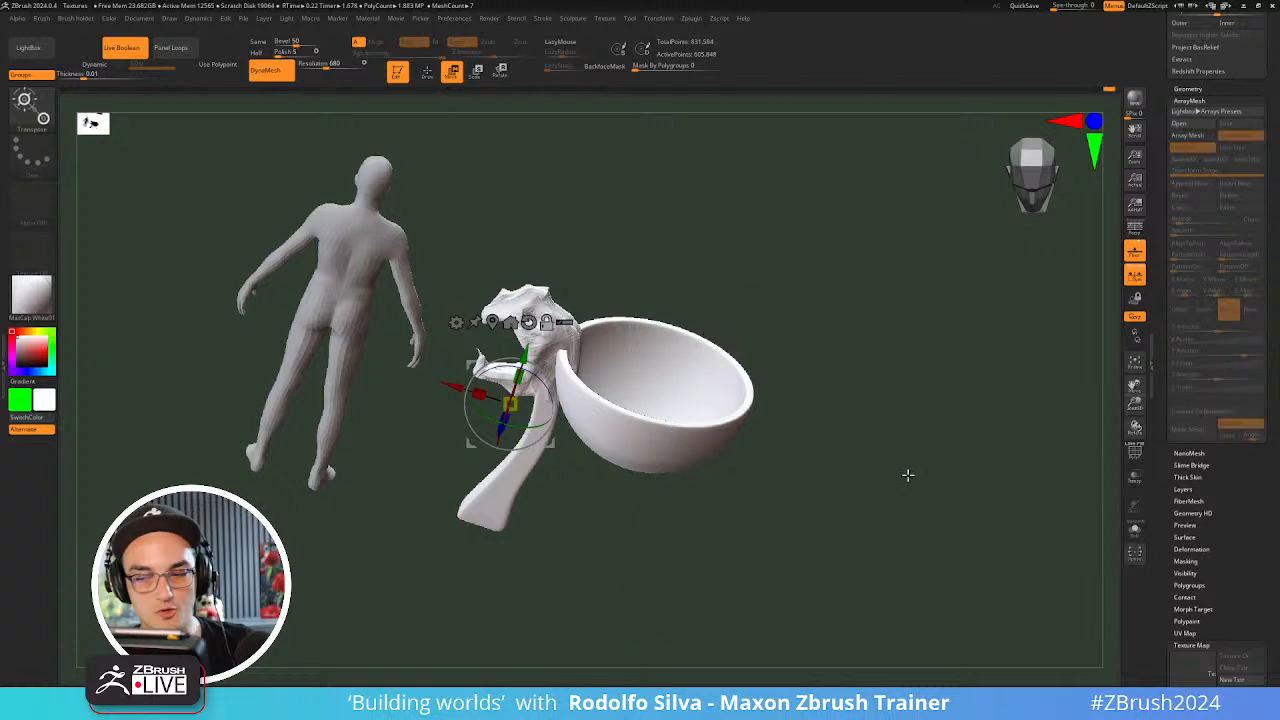
pyautogui.moveTo(887, 476); pyautogui.dragTo(897, 494)
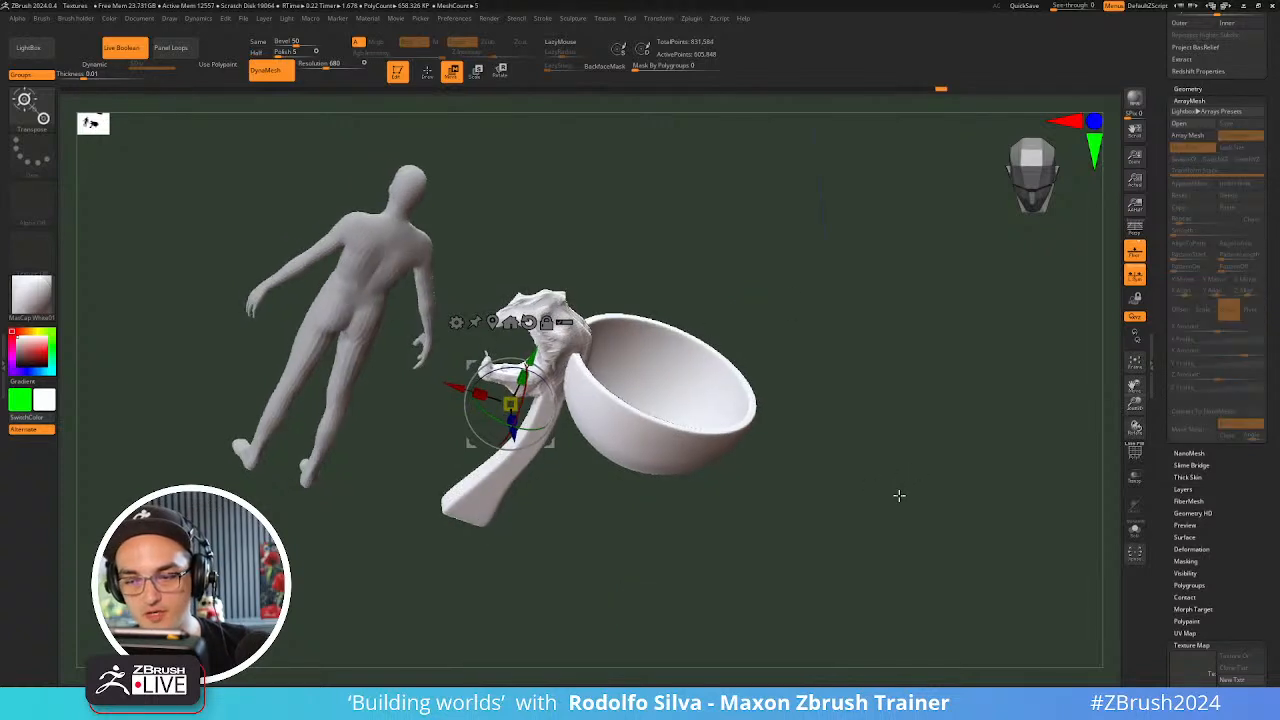
pyautogui.press('q')
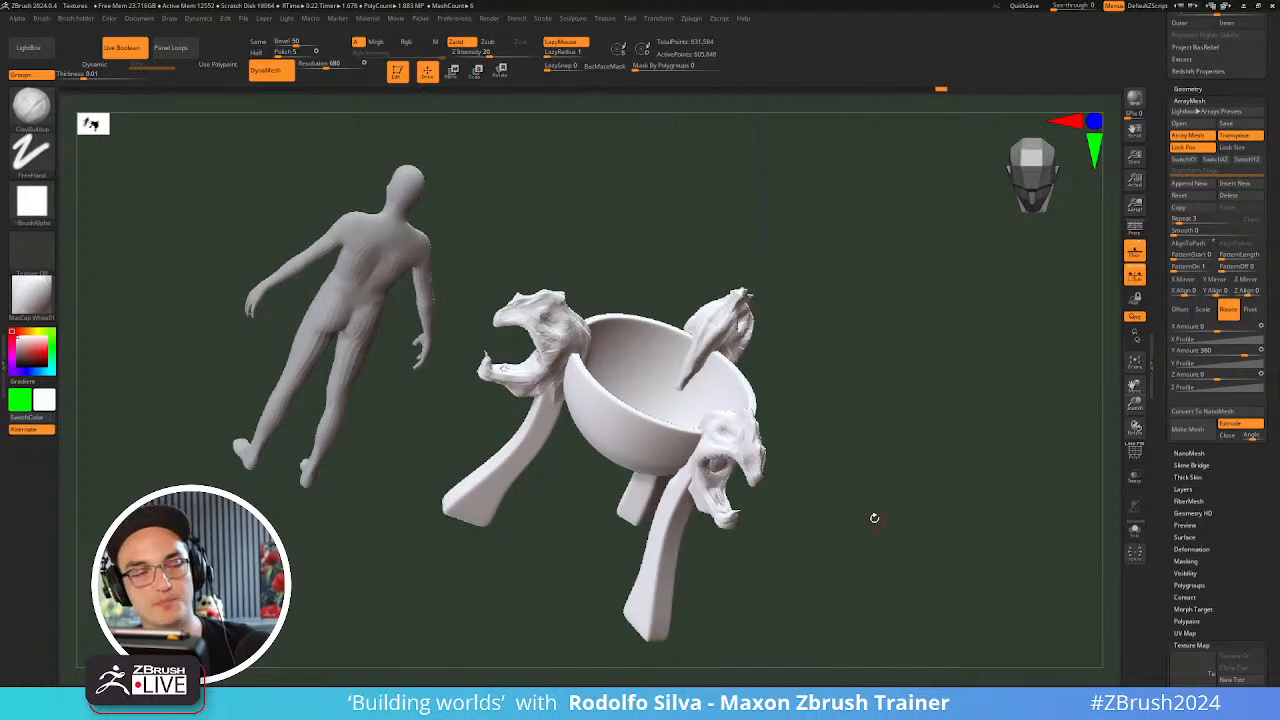
pyautogui.hotkey('ctrl', 'z')
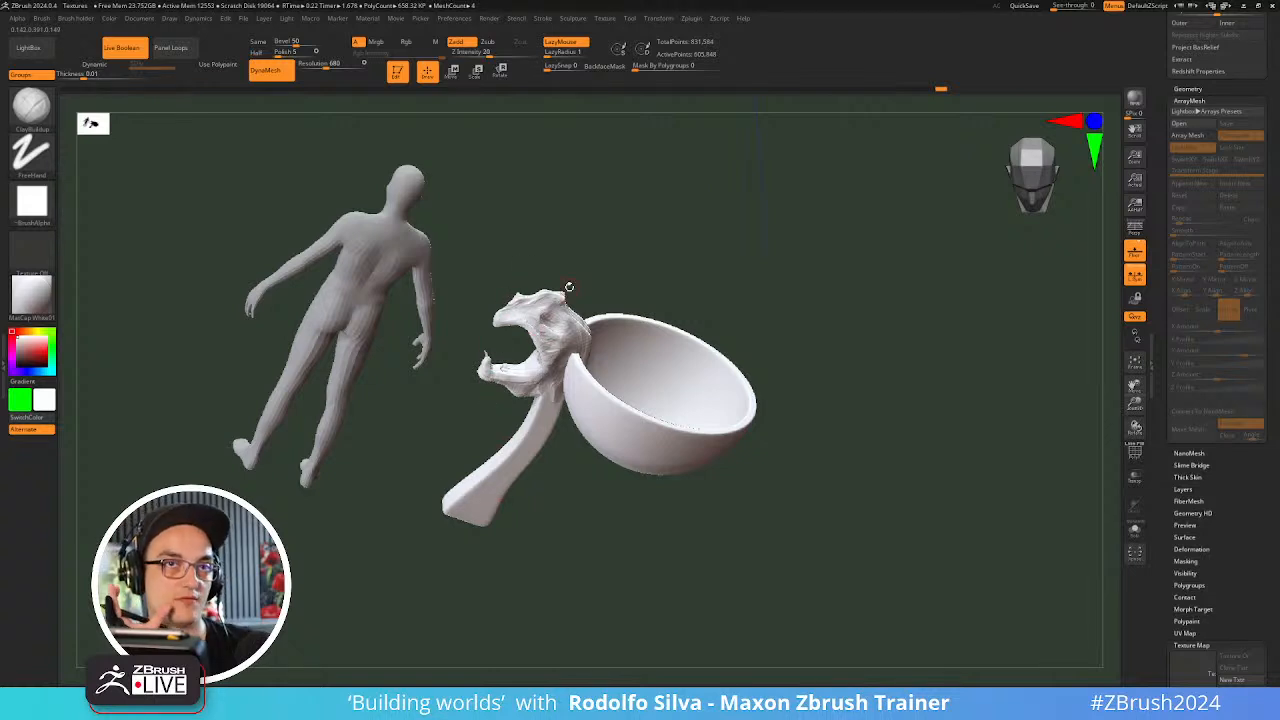
pyautogui.hotkey('ctrl', 'shift', 'z')
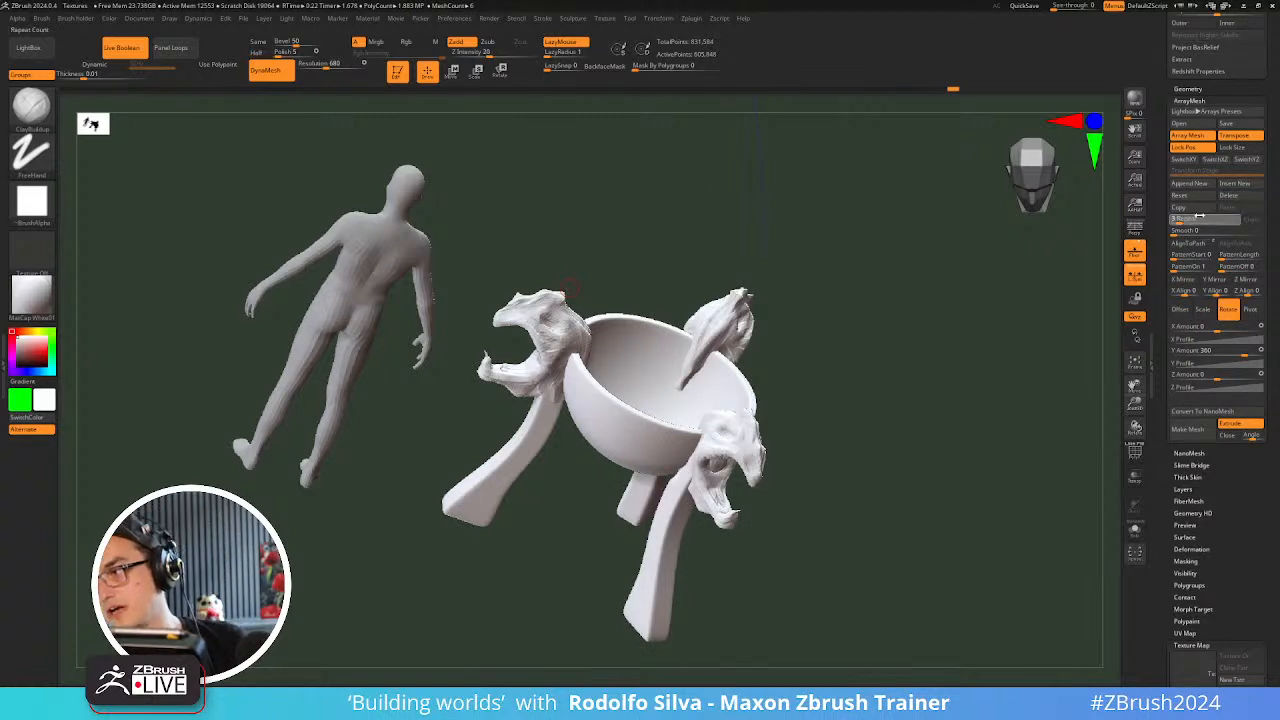
# - Try 45 and 20 repeats for the creature array around the bowl, and settle on 8
pyautogui.hotkey('ctrl', 'shift', 'z')
pyautogui.hotkey('ctrl', 'shift', 'z')
pyautogui.hotkey('ctrl', 'shift', 'z')
pyautogui.hotkey('ctrl', 'shift', 'z')
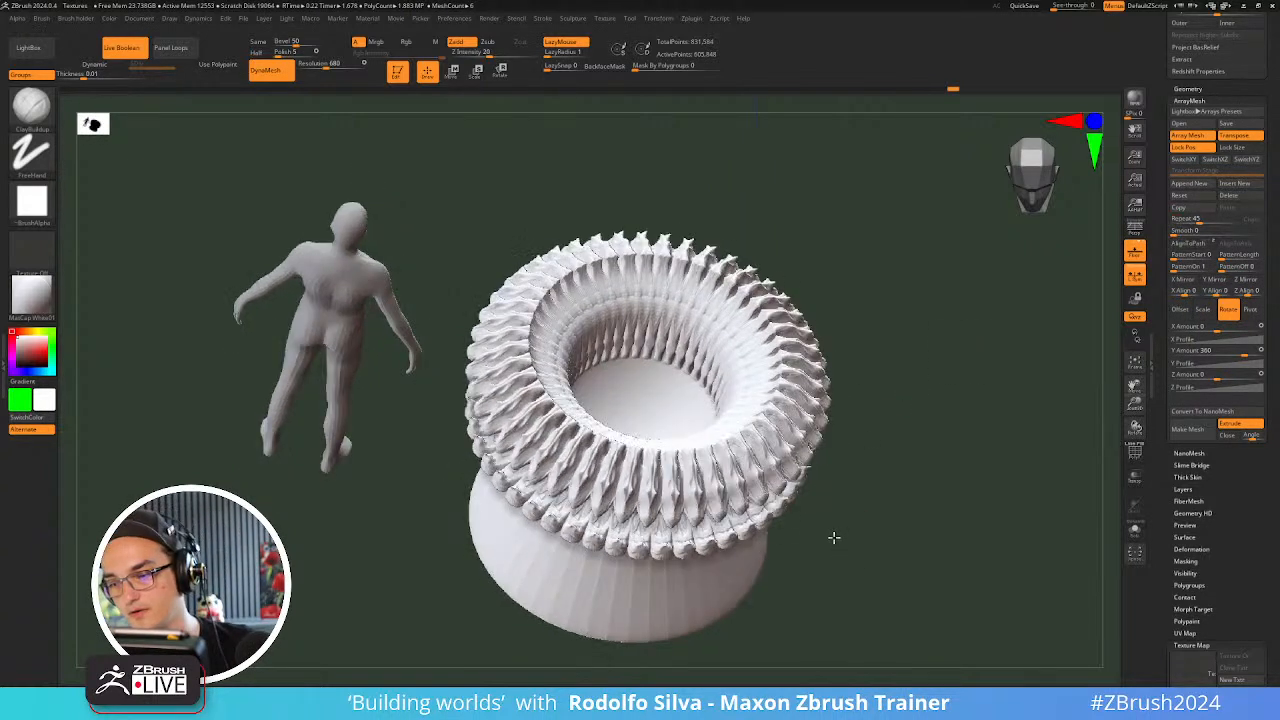
pyautogui.hotkey('ctrl', 'shift', 'z')
pyautogui.hotkey('ctrl', 'shift', 'z')
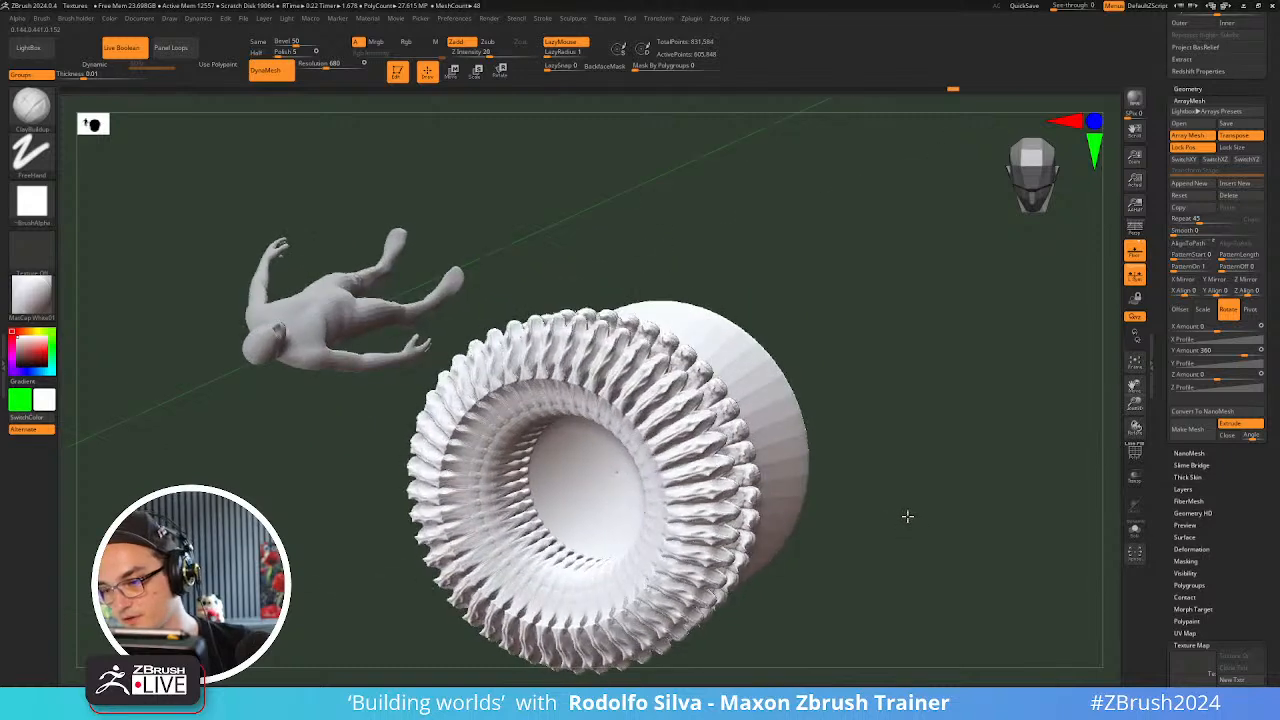
pyautogui.hotkey('ctrl', 'shift', 'z')
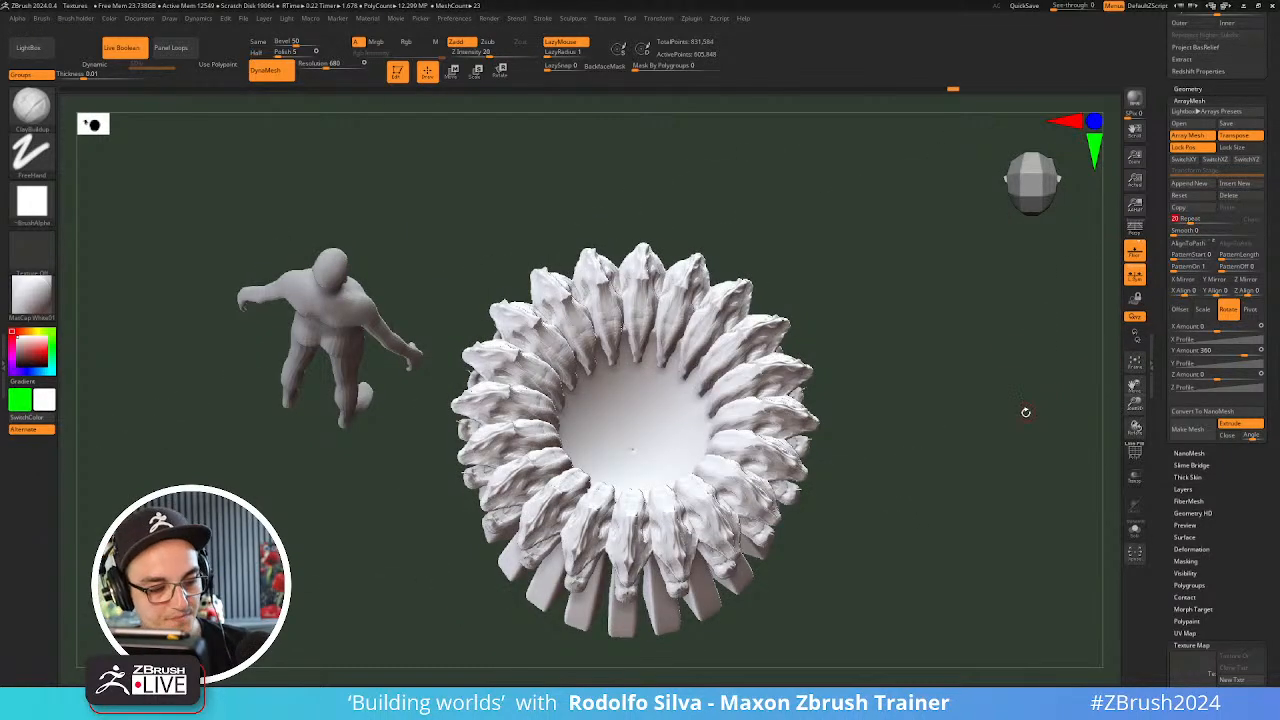
pyautogui.hotkey('ctrl', 'shift', 'z')
pyautogui.moveTo(928, 508)
pyautogui.mouseDown()
pyautogui.moveTo(918, 422)
pyautogui.moveTo(900, 586)
pyautogui.moveTo(934, 560)
pyautogui.moveTo(901, 568)
pyautogui.moveTo(877, 537)
pyautogui.mouseUp()
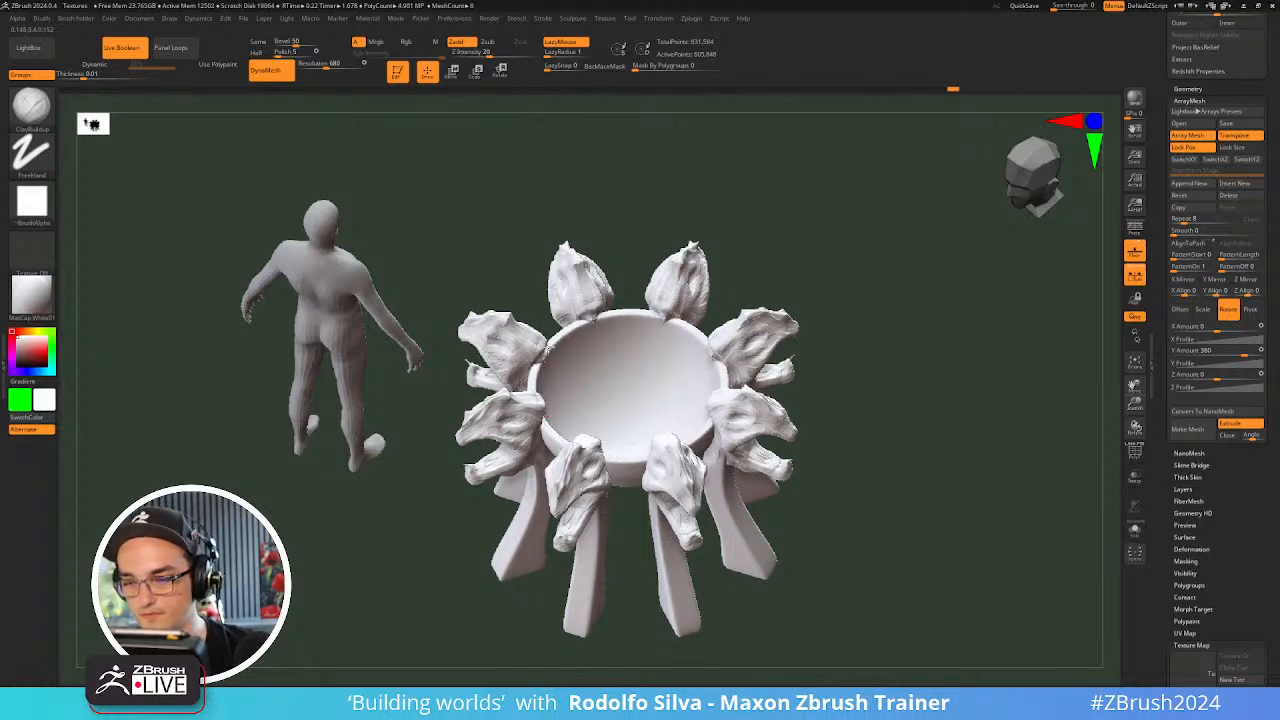
# - Build up and smooth the clay at the back of the creature's head where it meets the bowl's rim
pyautogui.moveTo(541, 352); pyautogui.dragTo(541, 368)
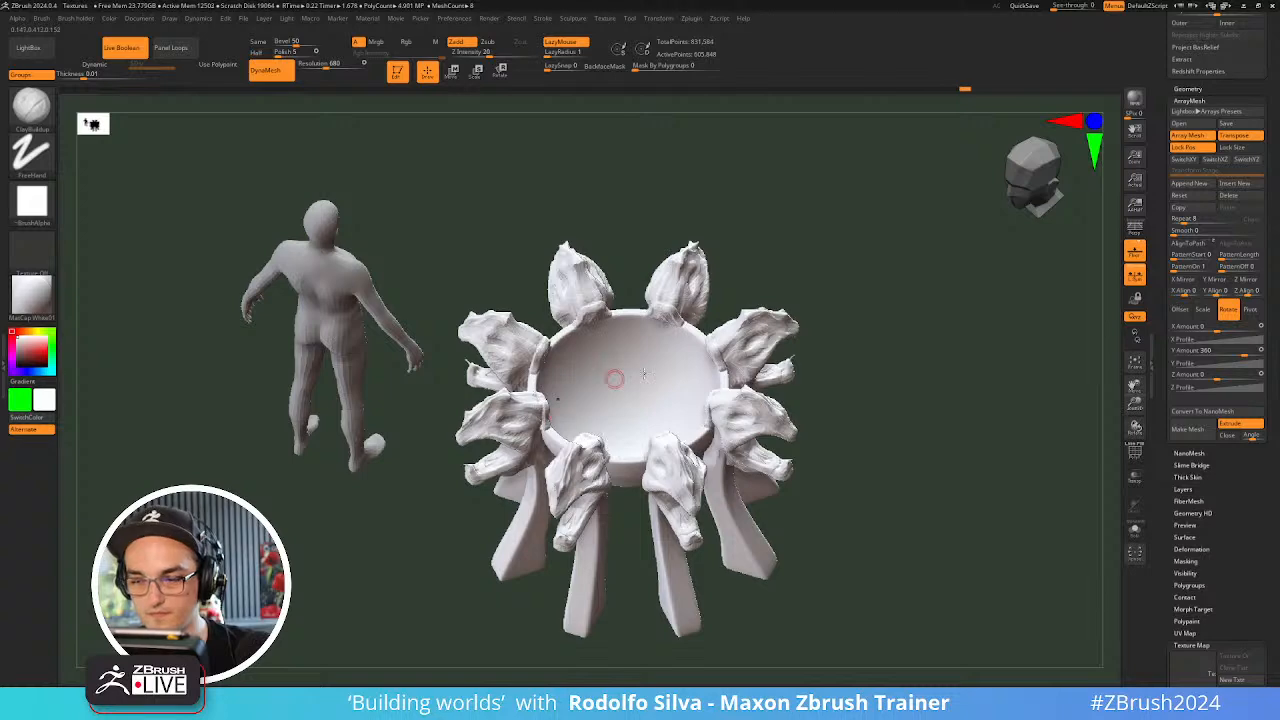
pyautogui.moveTo(901, 480); pyautogui.dragTo(924, 494)
pyautogui.keyDown('shift'); pyautogui.moveTo(552, 345); pyautogui.dragTo(554, 346); pyautogui.keyUp('shift')
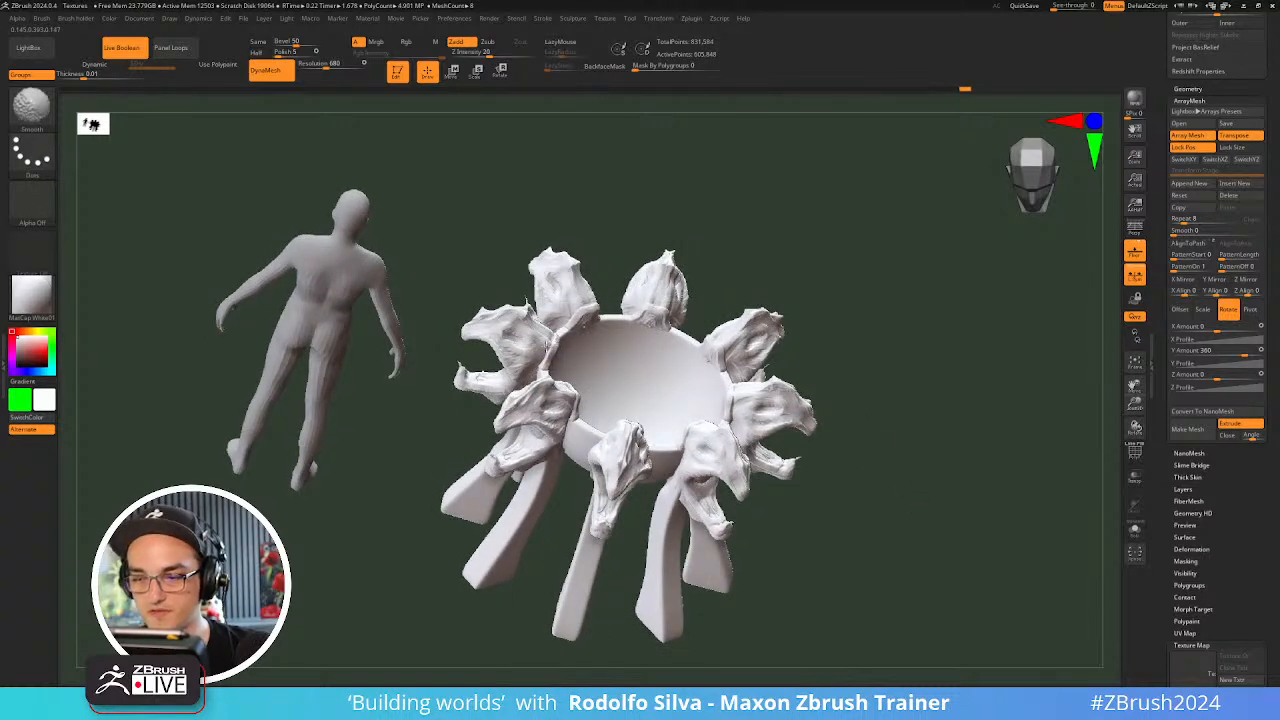
pyautogui.moveTo(903, 486)
pyautogui.mouseDown()
pyautogui.moveTo(883, 534)
pyautogui.moveTo(920, 500)
pyautogui.moveTo(908, 557)
pyautogui.moveTo(900, 512)
pyautogui.mouseUp()
pyautogui.press('a')
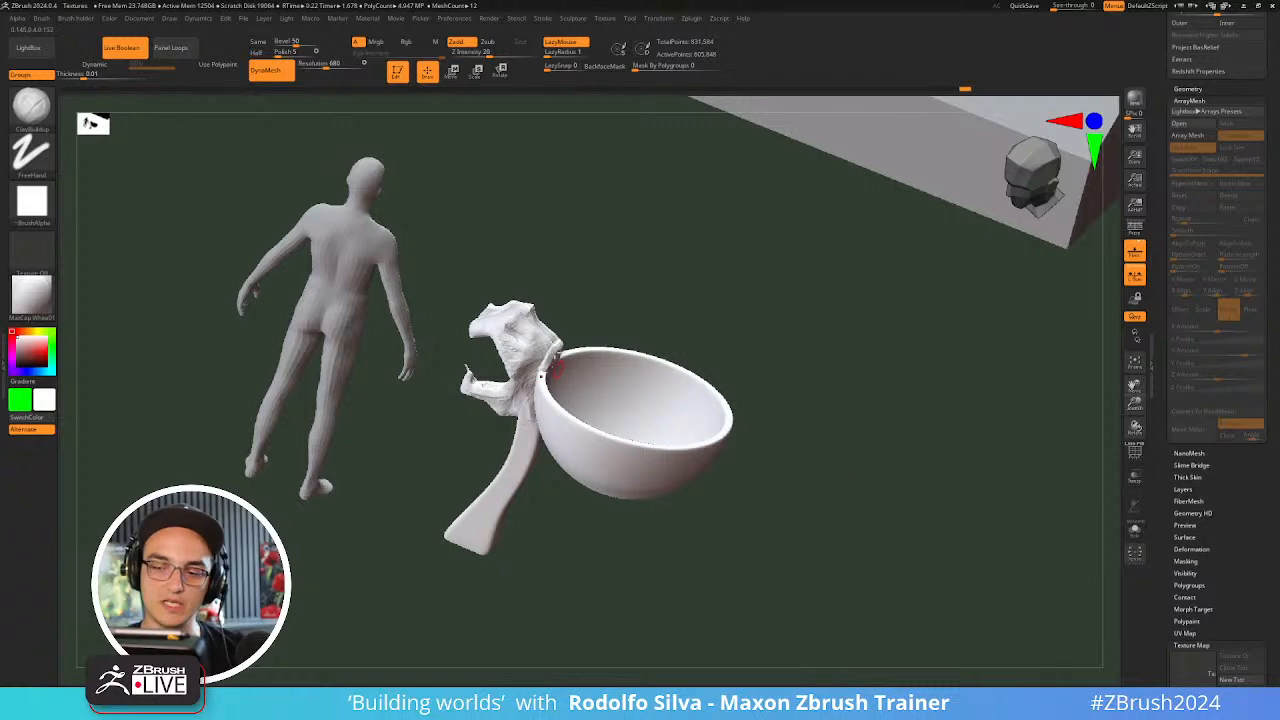
pyautogui.press('a')
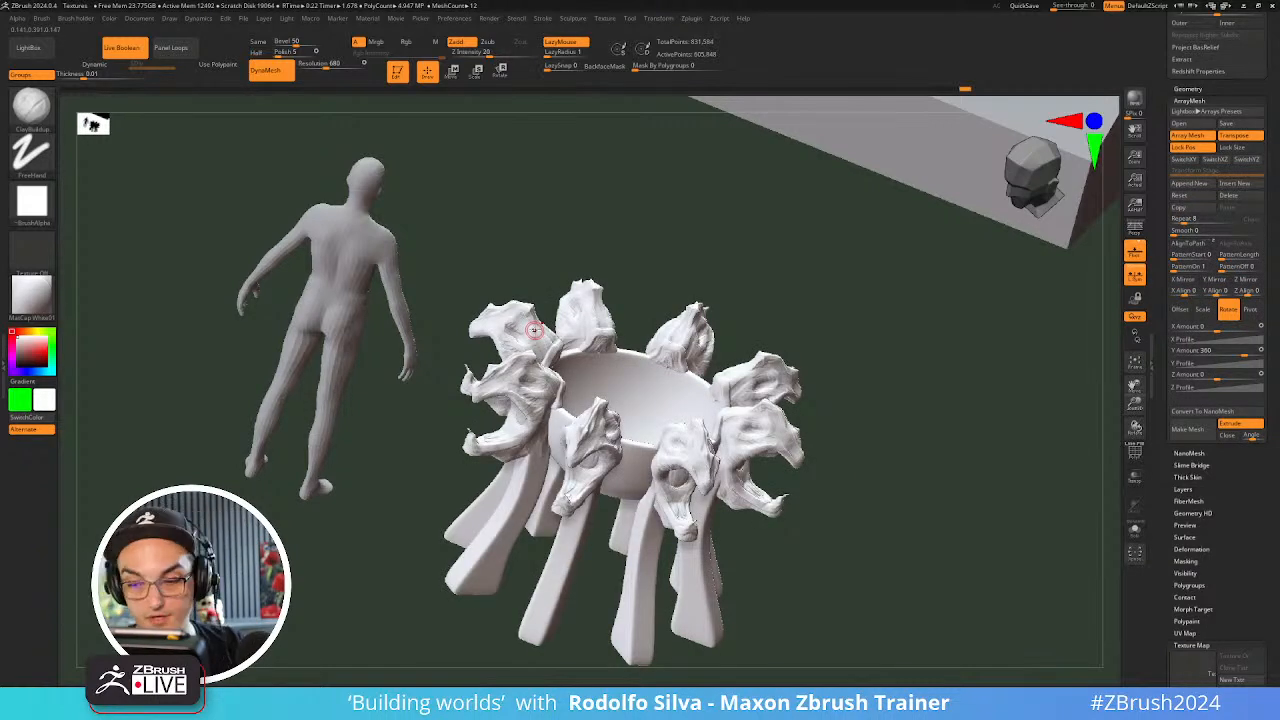
pyautogui.moveTo(534, 330); pyautogui.dragTo(546, 368, button='right')
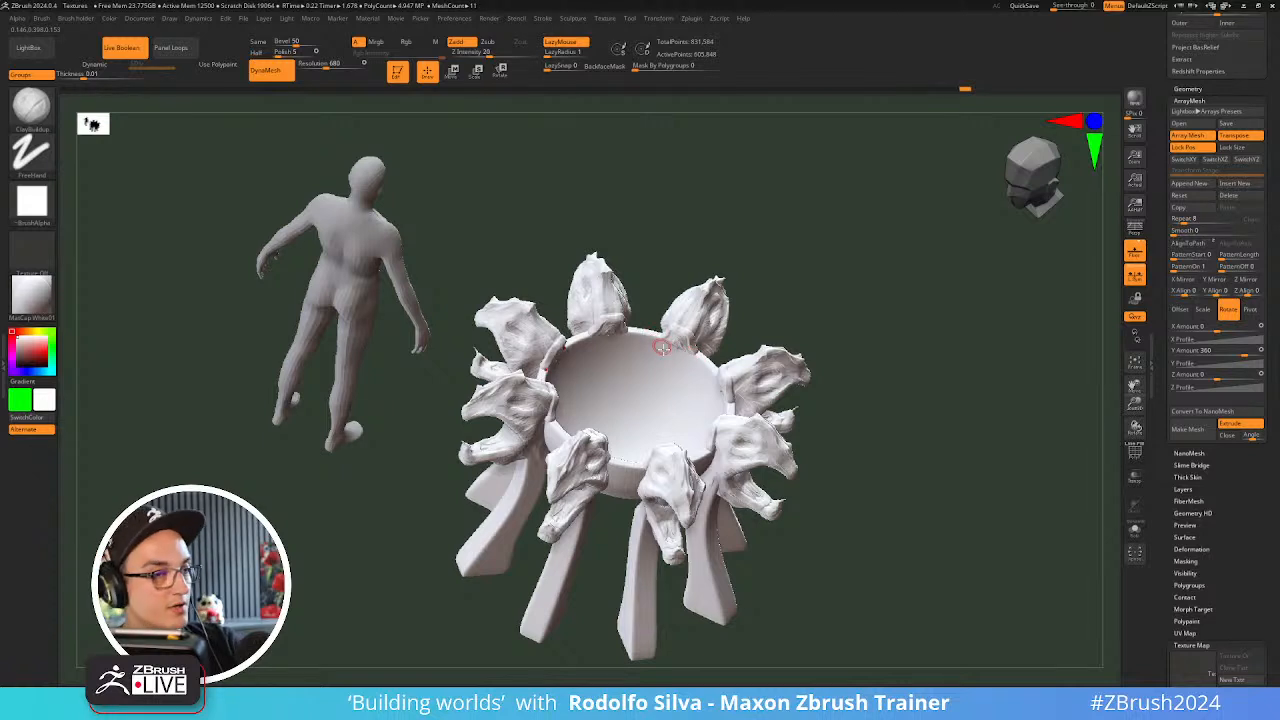
# - Select the bowl and examine it with the ring of creature supports from above and from the side
pyautogui.keyDown('alt'); pyautogui.click(655, 400); pyautogui.keyUp('alt')
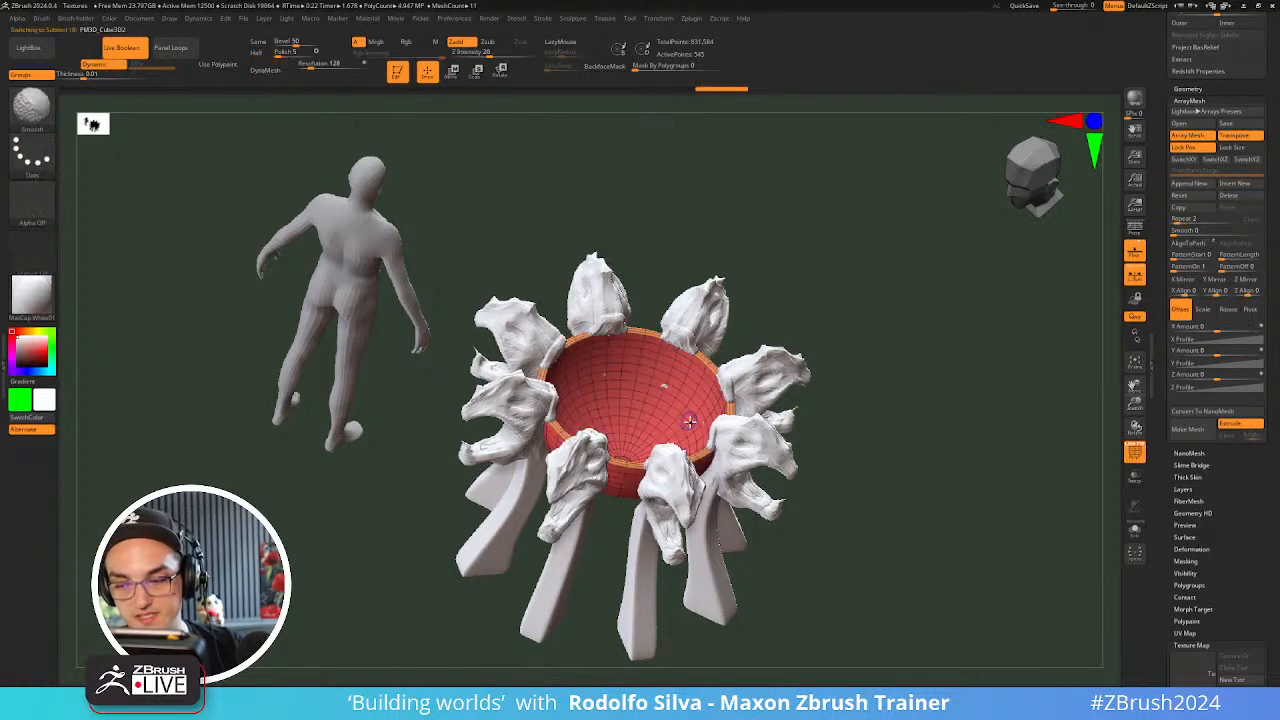
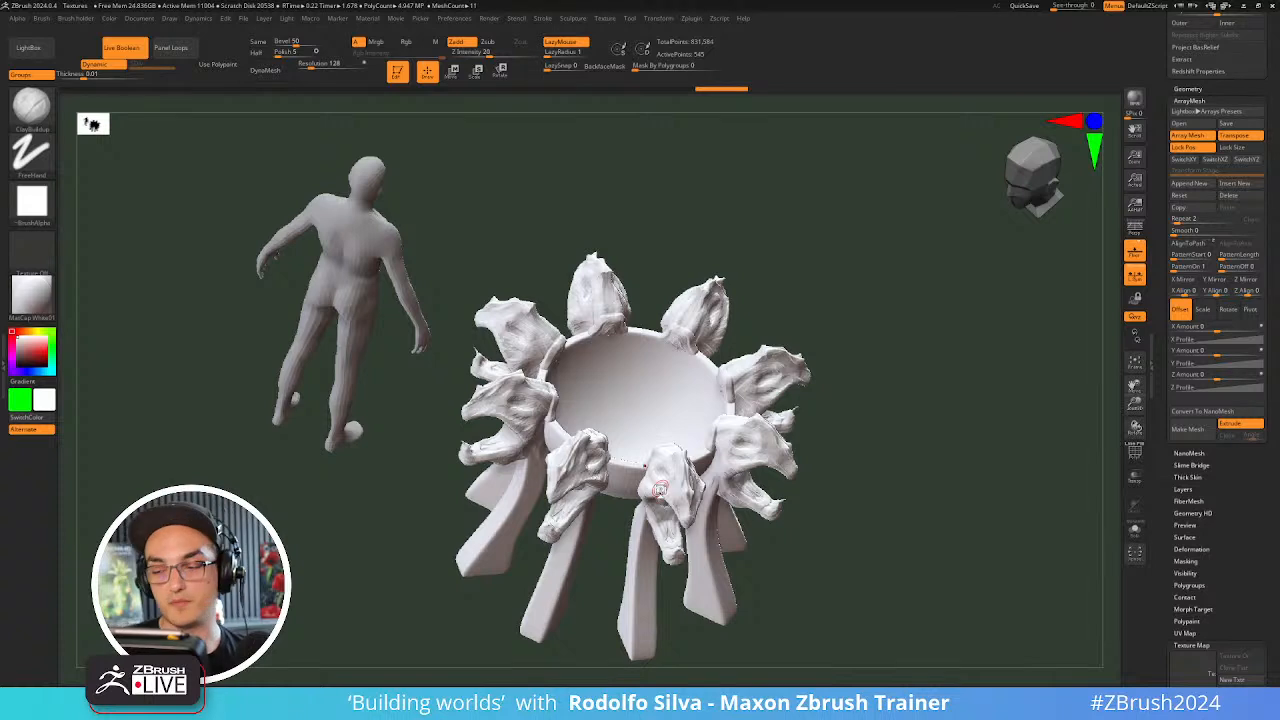
pyautogui.moveTo(866, 454)
pyautogui.mouseDown()
pyautogui.moveTo(857, 463)
pyautogui.moveTo(883, 475)
pyautogui.moveTo(876, 463)
pyautogui.mouseUp()
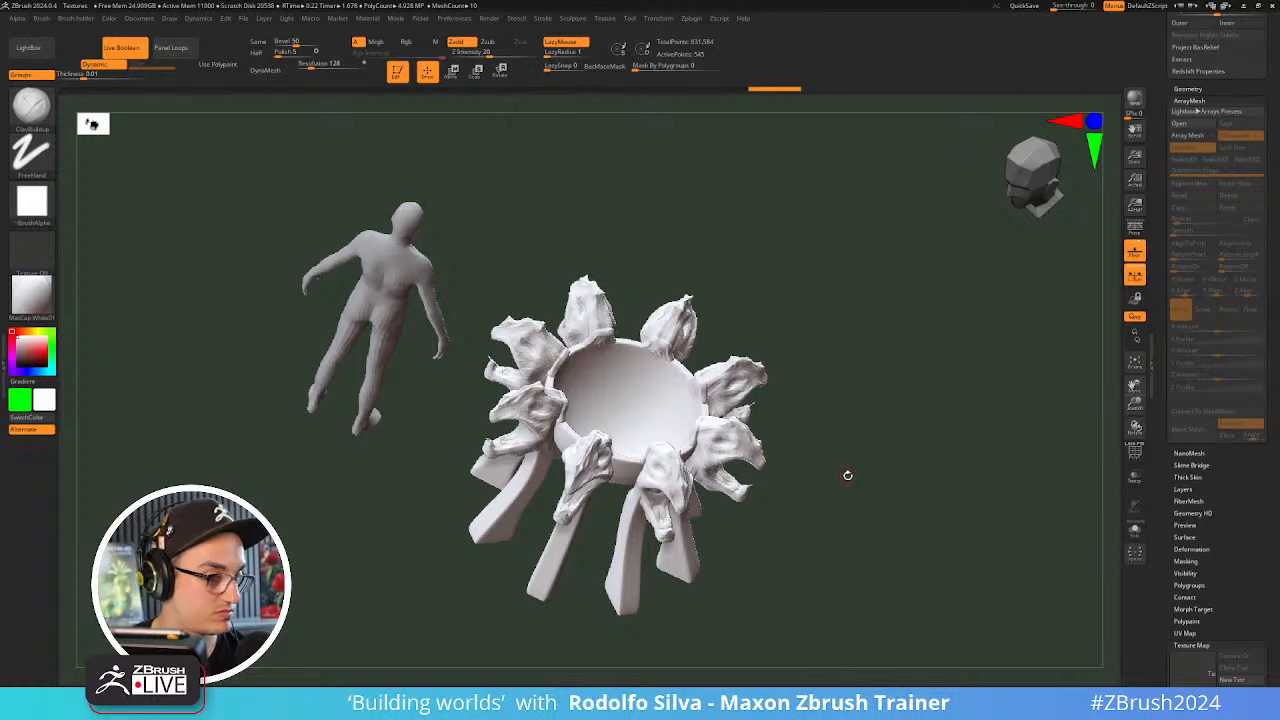
pyautogui.hotkey('ctrl', 'shift', 'z')
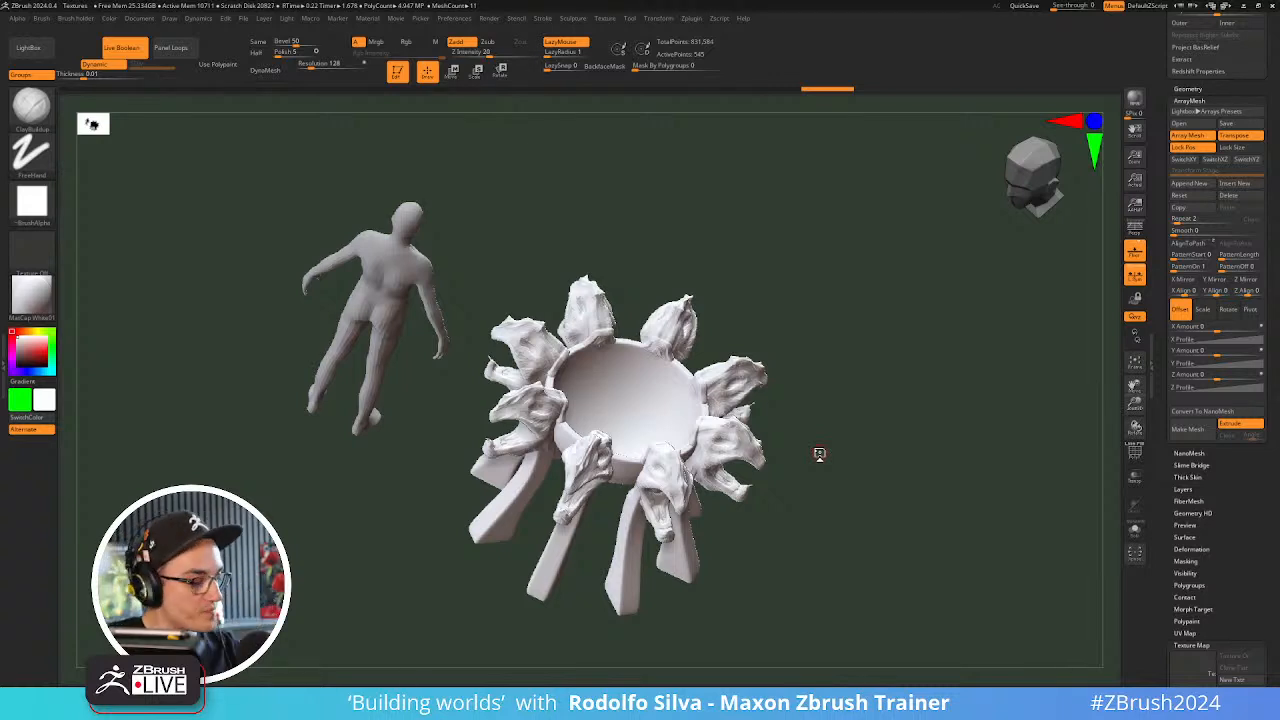
pyautogui.moveTo(857, 491); pyautogui.dragTo(818, 484)
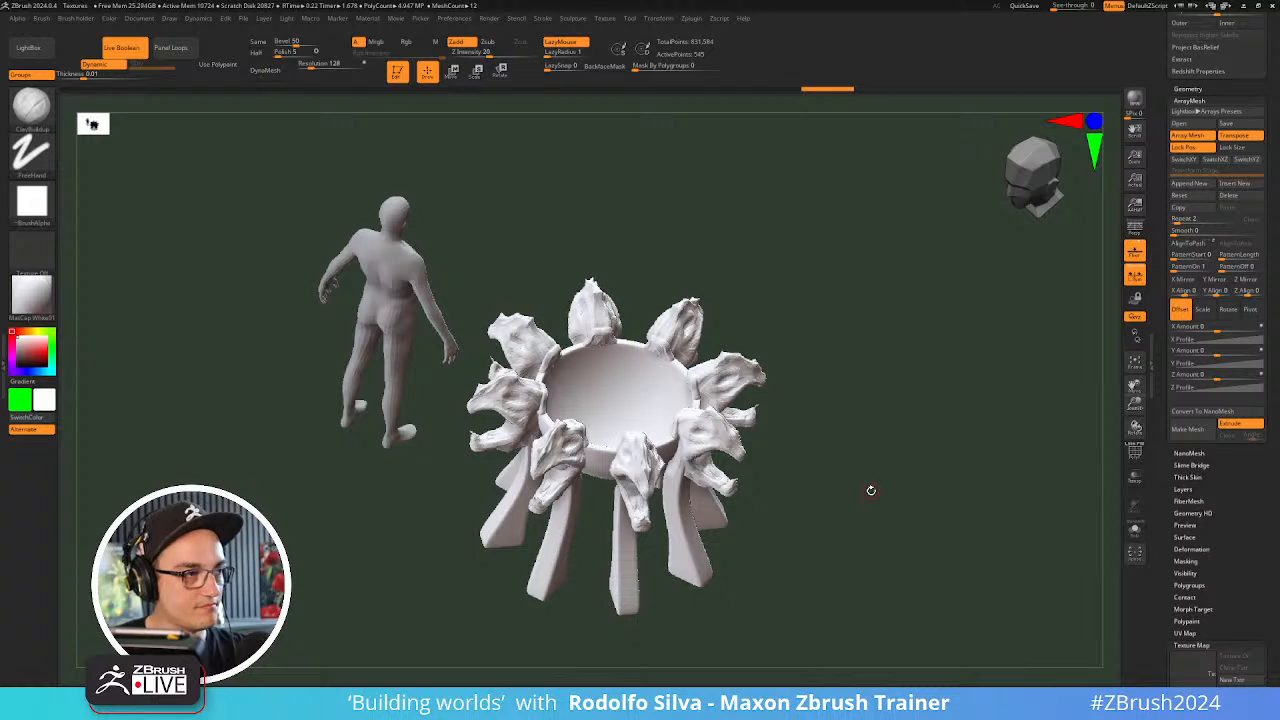
pyautogui.moveTo(854, 487)
pyautogui.mouseDown()
pyautogui.moveTo(791, 506)
pyautogui.moveTo(810, 463)
pyautogui.moveTo(819, 473)
pyautogui.mouseUp()
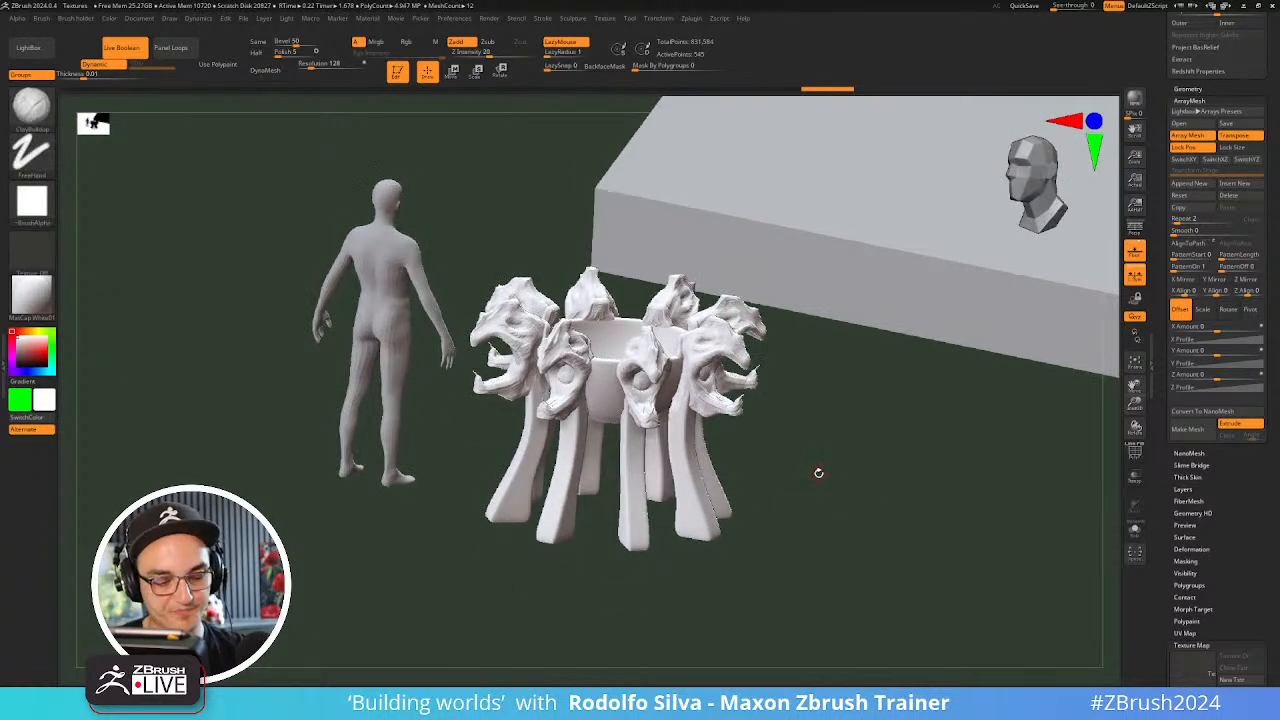
pyautogui.hotkey('alt', 's')
pyautogui.click(882, 490)
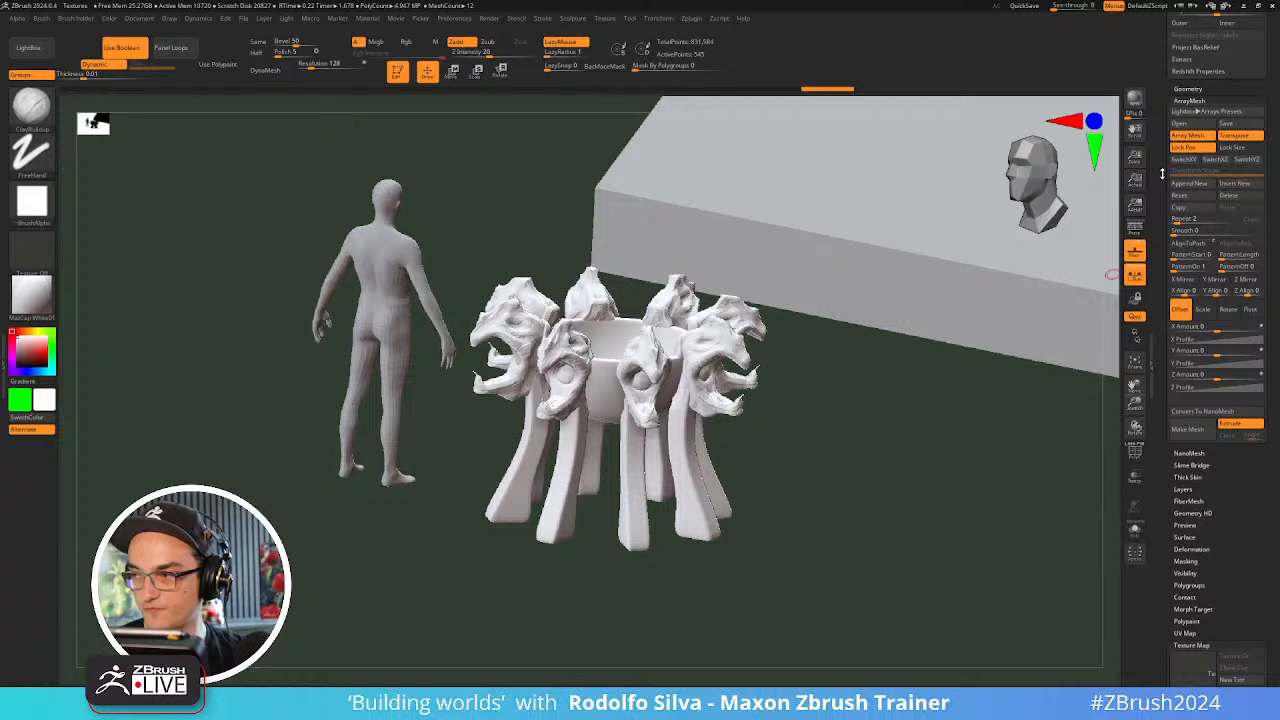
# - Show the full environment with visibility set 1 in the Subtool list, and return to visibility set 2
pyautogui.keyDown('shift'); pyautogui.click(1190, 89); pyautogui.keyUp('shift')
pyautogui.moveTo(1183, 62); pyautogui.dragTo(1178, 311)
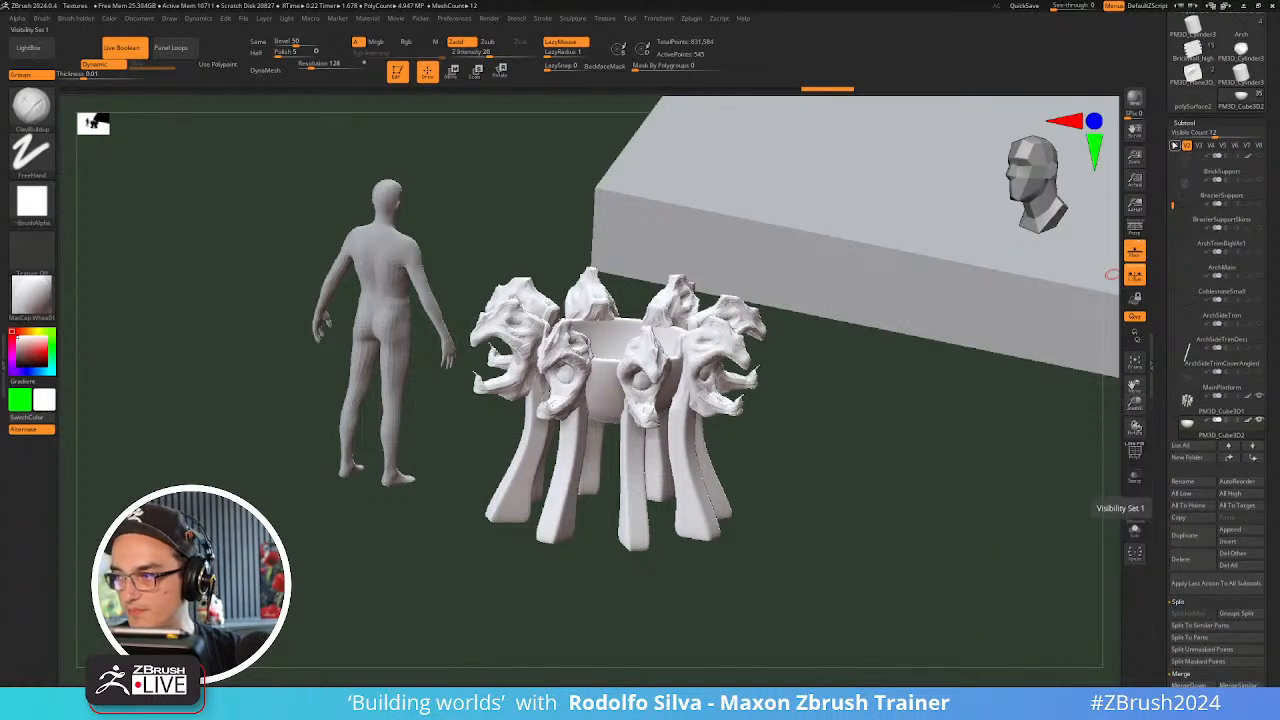
pyautogui.click(1175, 146)
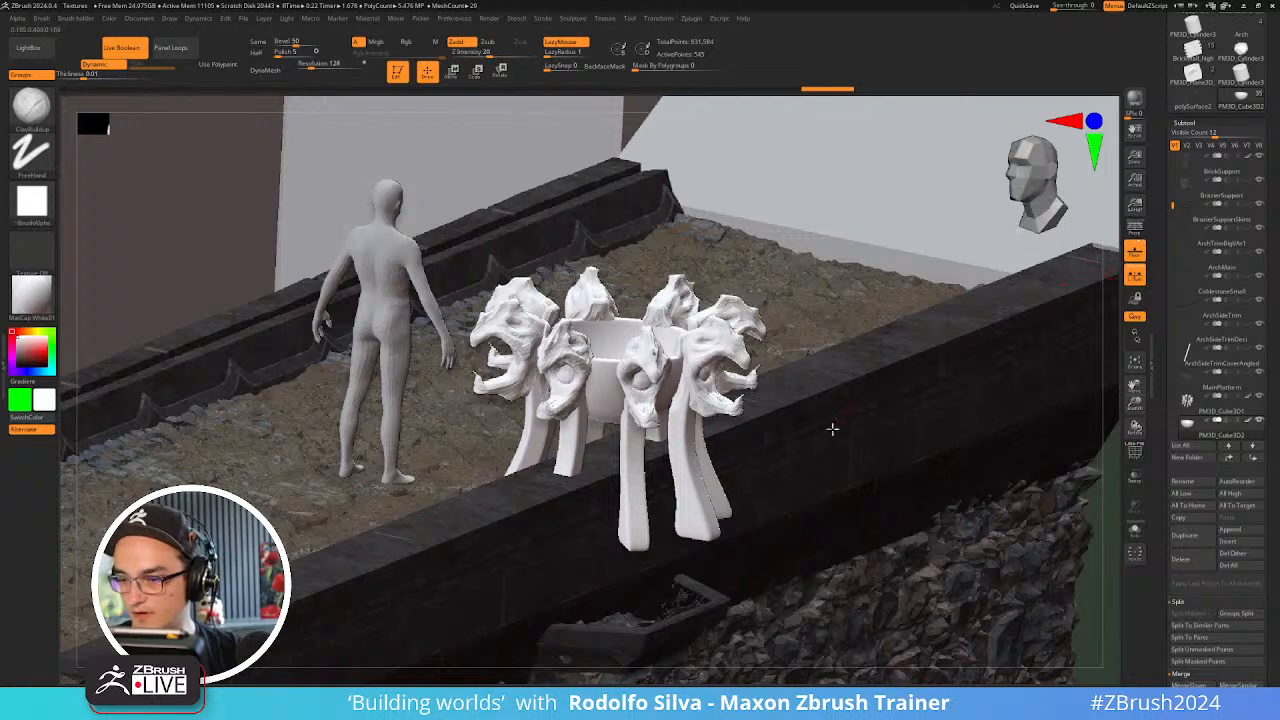
pyautogui.click(1187, 147)
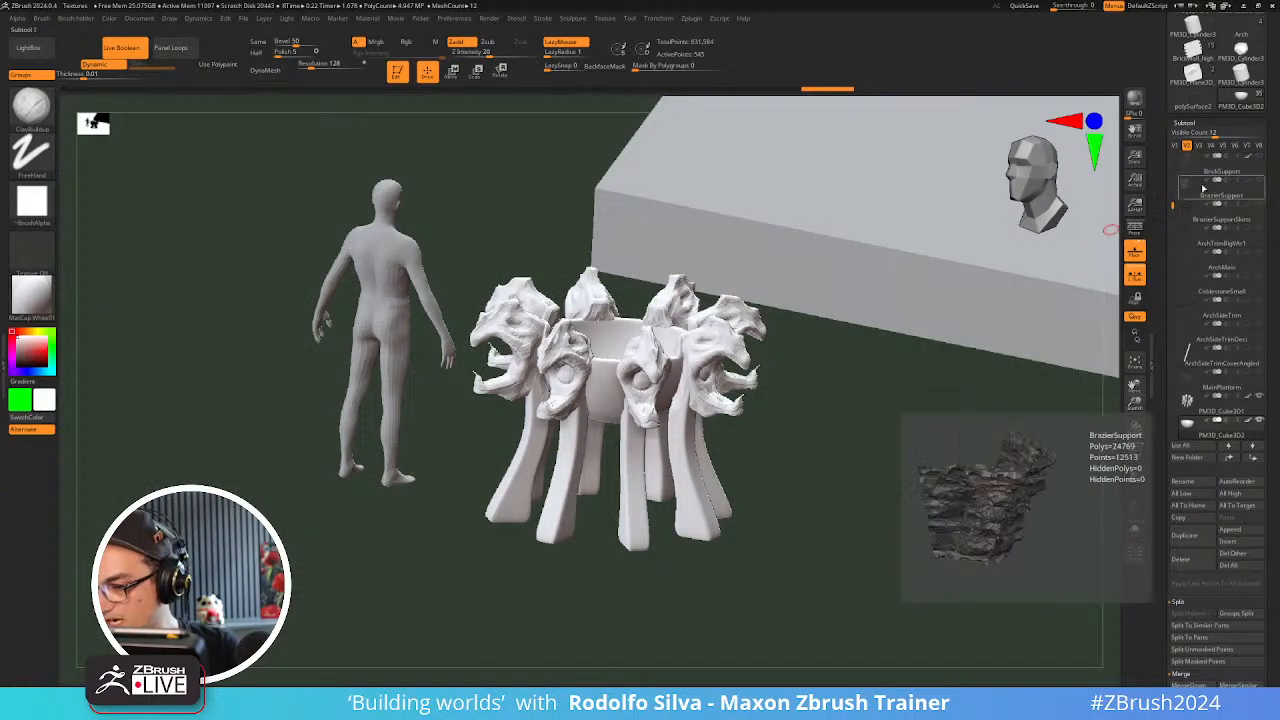
# - Show the BrazierSupport subtool and the trim subtool listed below it, and check the brazier above them from several angles
pyautogui.click(1258, 181)
pyautogui.click(1258, 205)
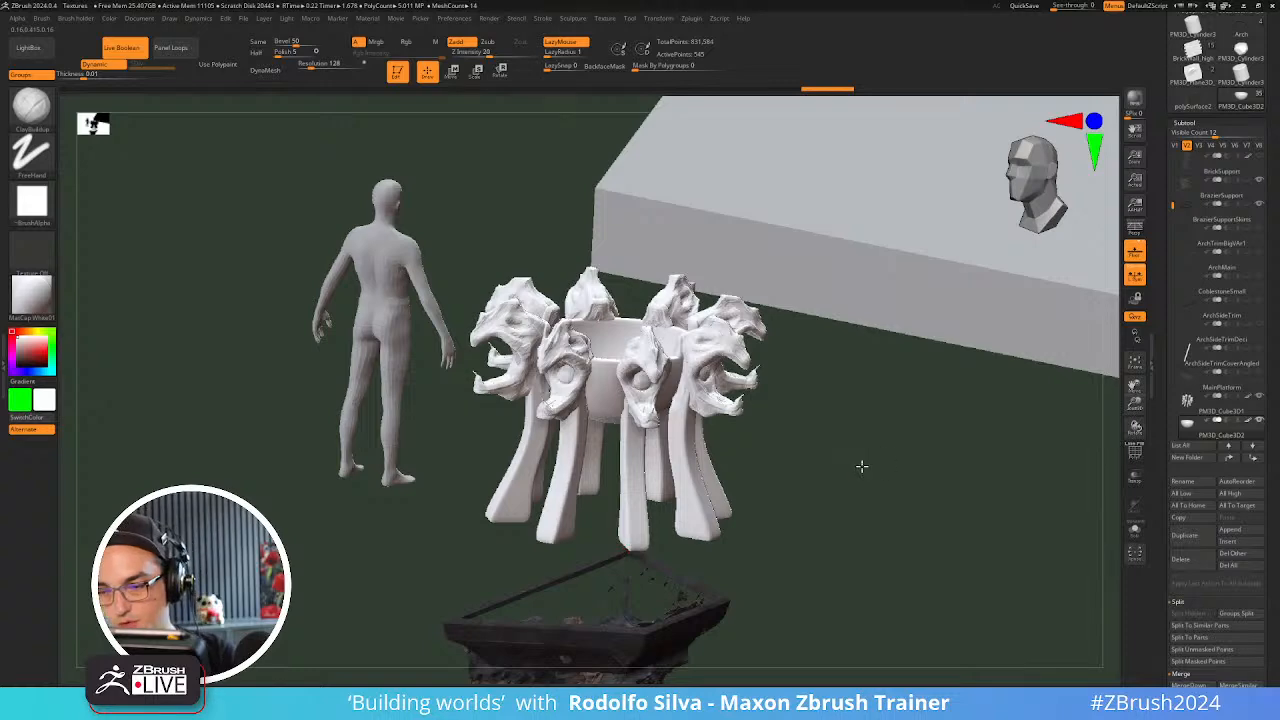
pyautogui.moveTo(861, 466); pyautogui.dragTo(1047, 352)
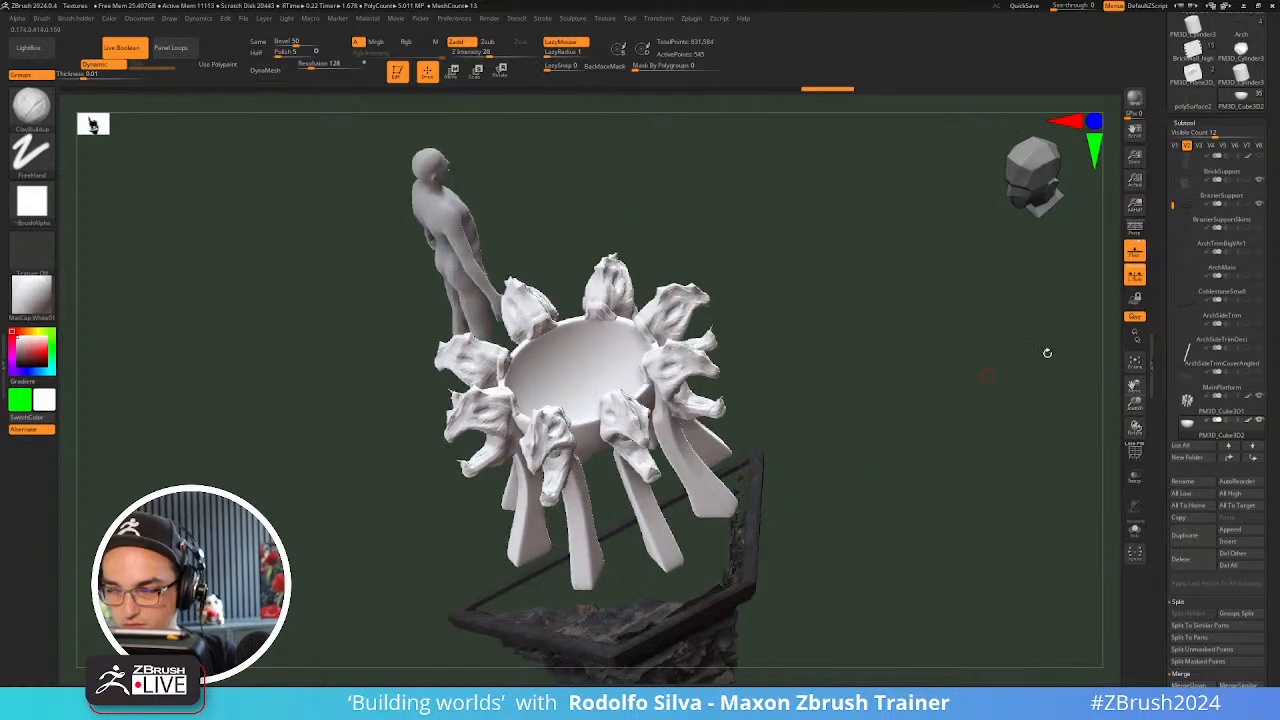
pyautogui.moveTo(1164, 243); pyautogui.dragTo(1168, 134)
pyautogui.moveTo(855, 518); pyautogui.dragTo(849, 450)
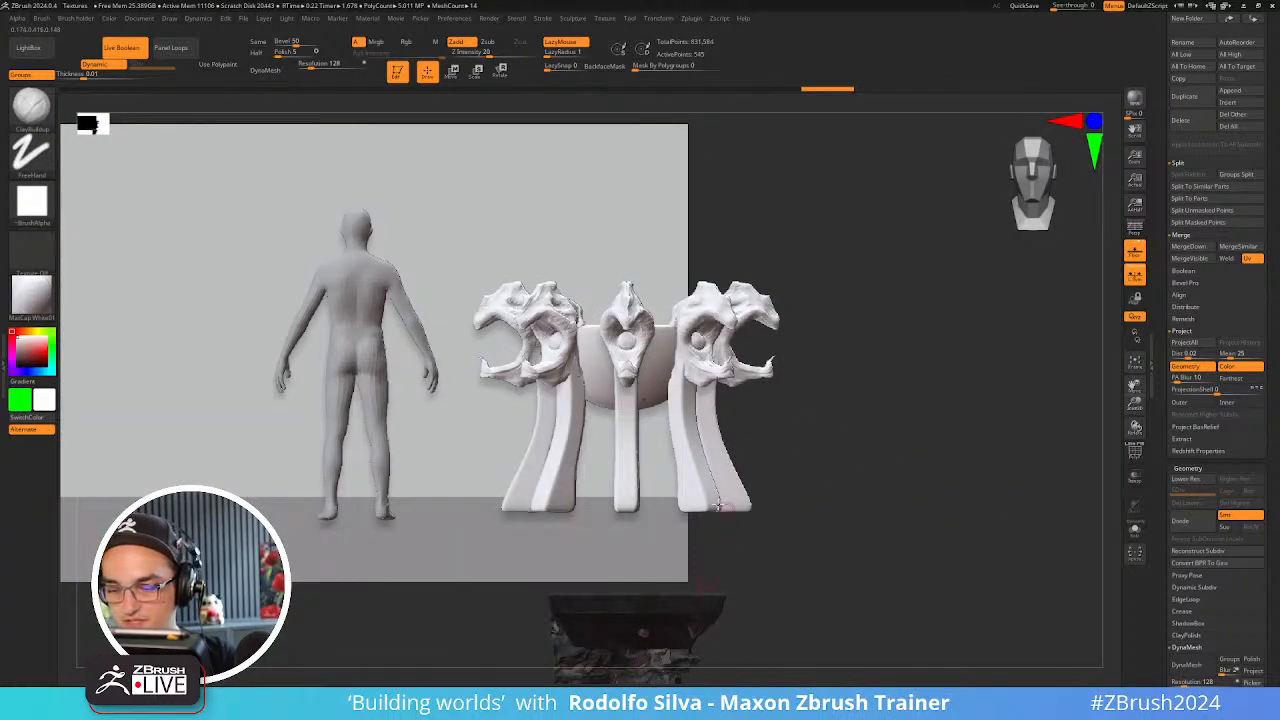
pyautogui.moveTo(830, 435); pyautogui.dragTo(894, 432)
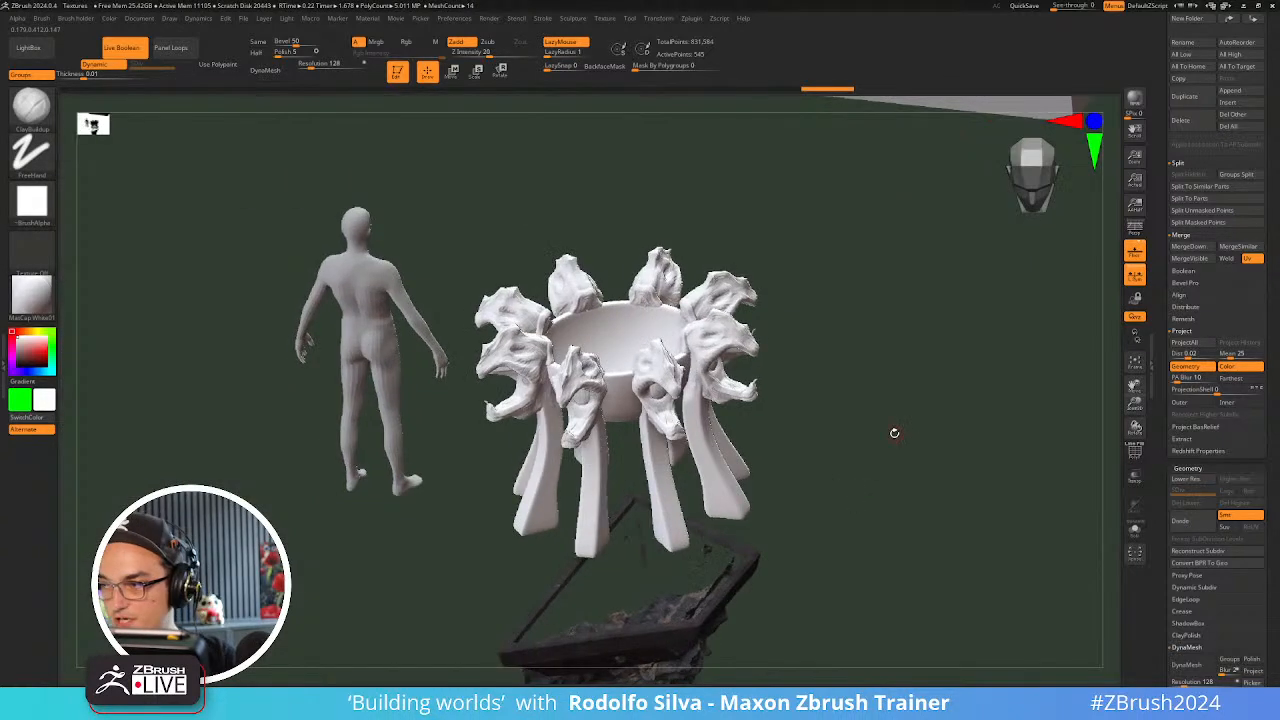
# - Look through the Subtool list and show the large brick wall behind the brazier
pyautogui.scroll(10, 1200, 200)
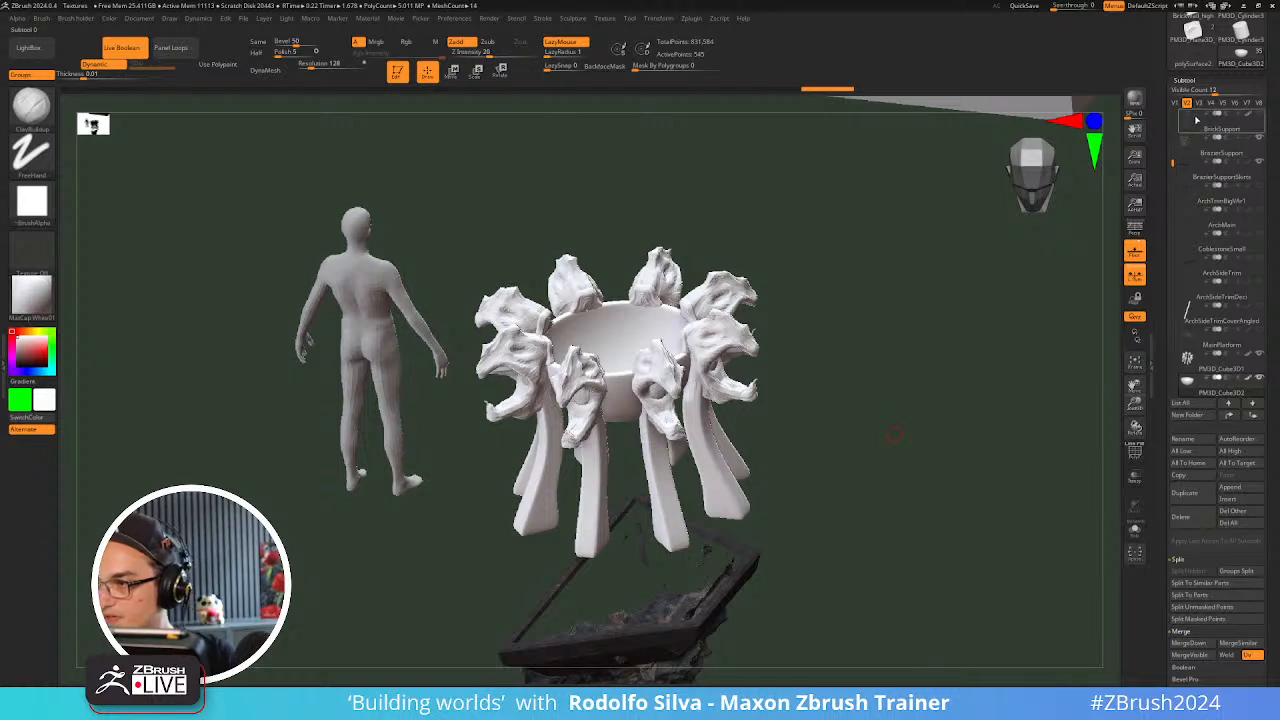
pyautogui.scroll(6, 1196, 120)
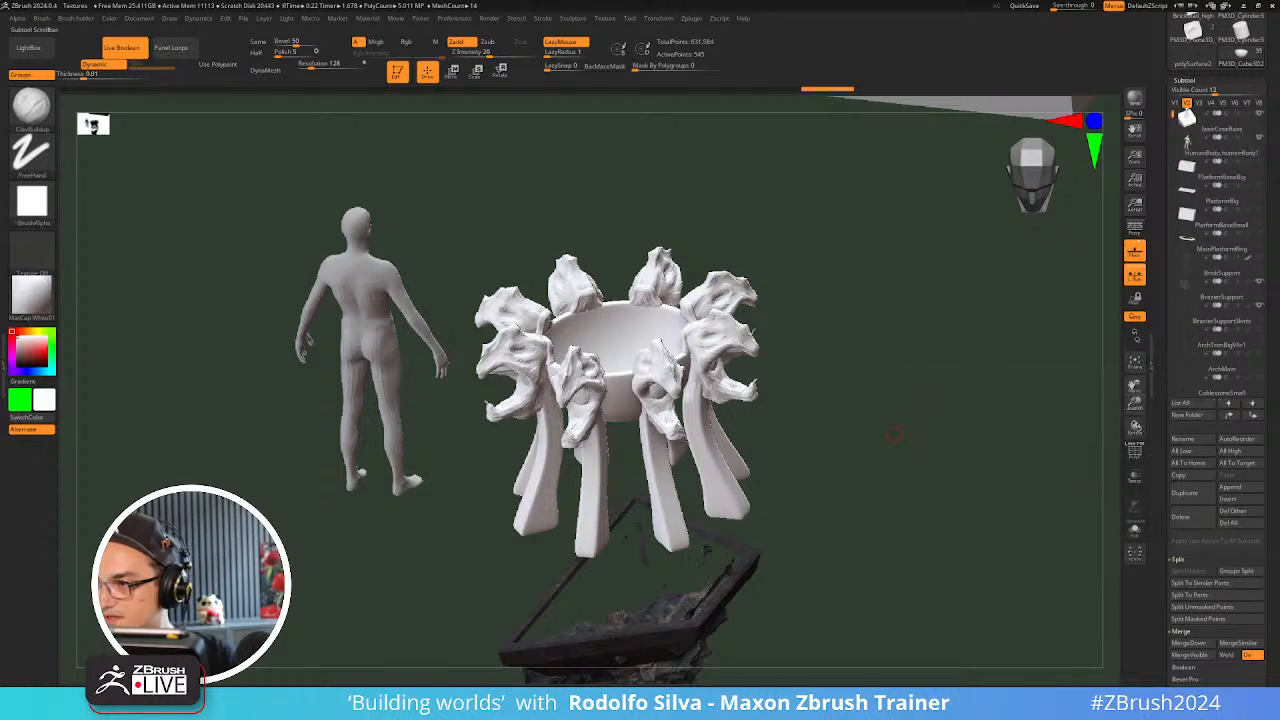
pyautogui.moveTo(1186, 116); pyautogui.dragTo(1187, 173)
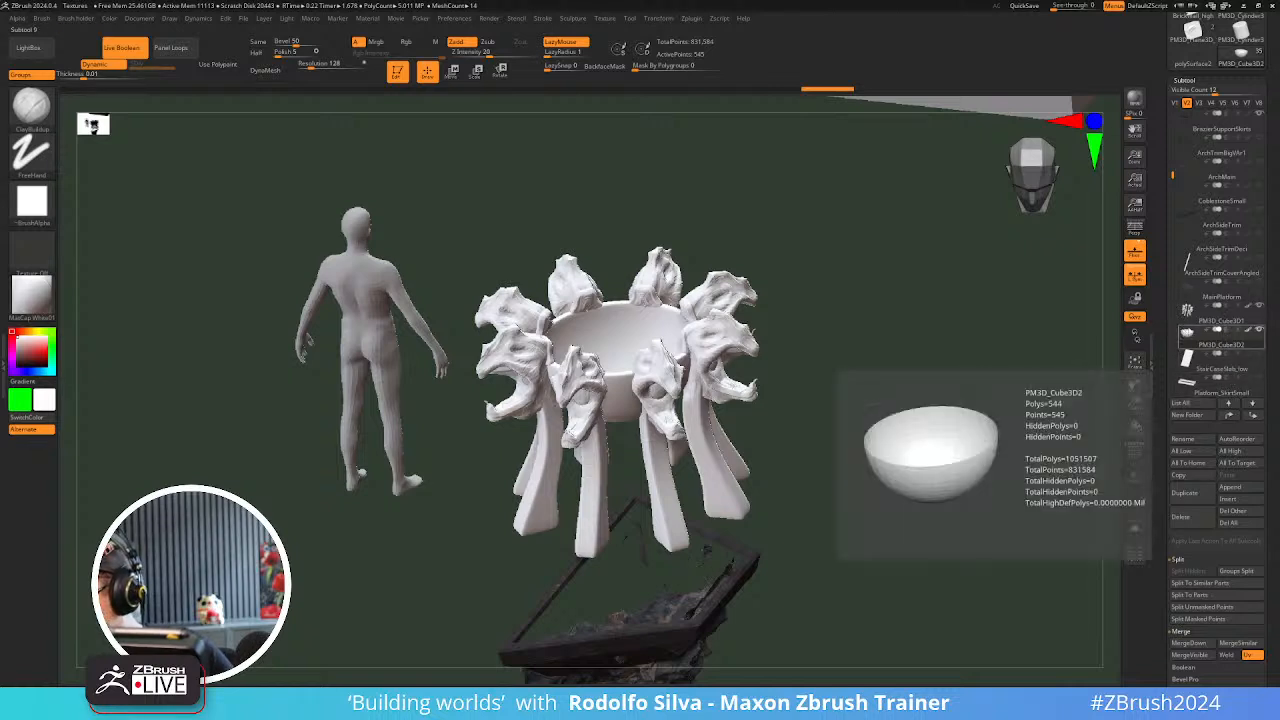
pyautogui.moveTo(1188, 312)
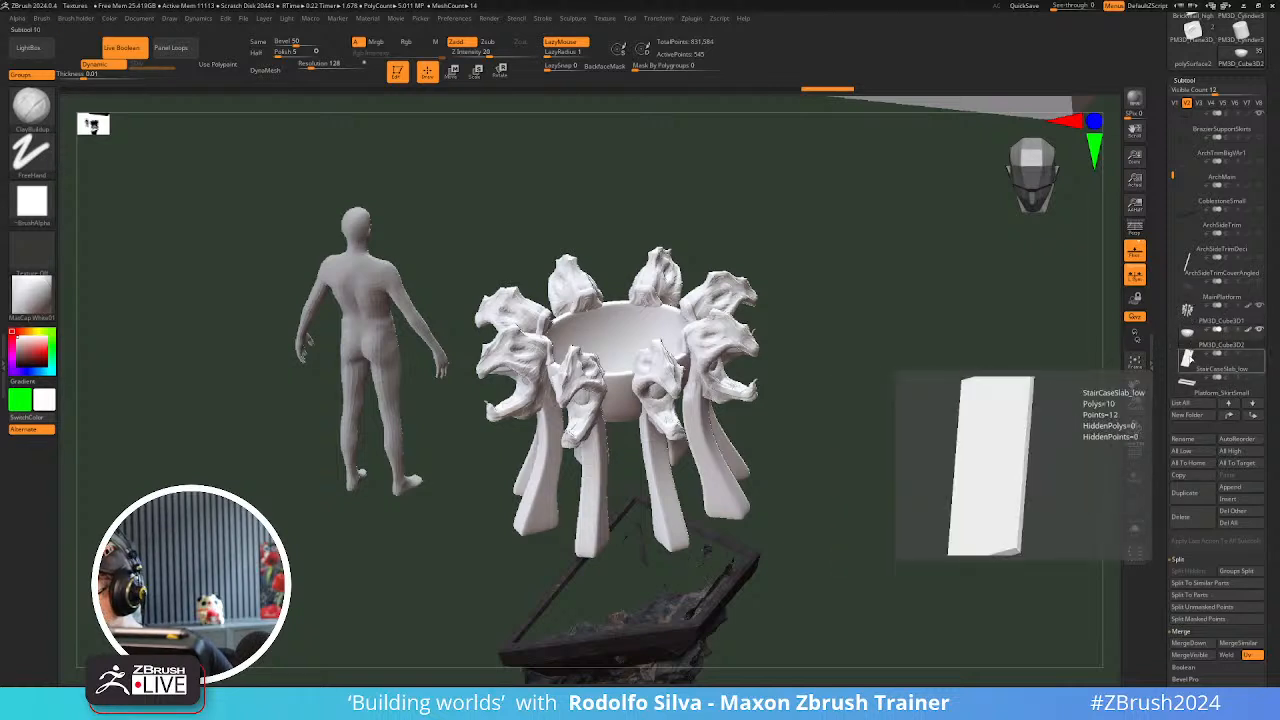
pyautogui.moveTo(1172, 176); pyautogui.dragTo(1200, 218)
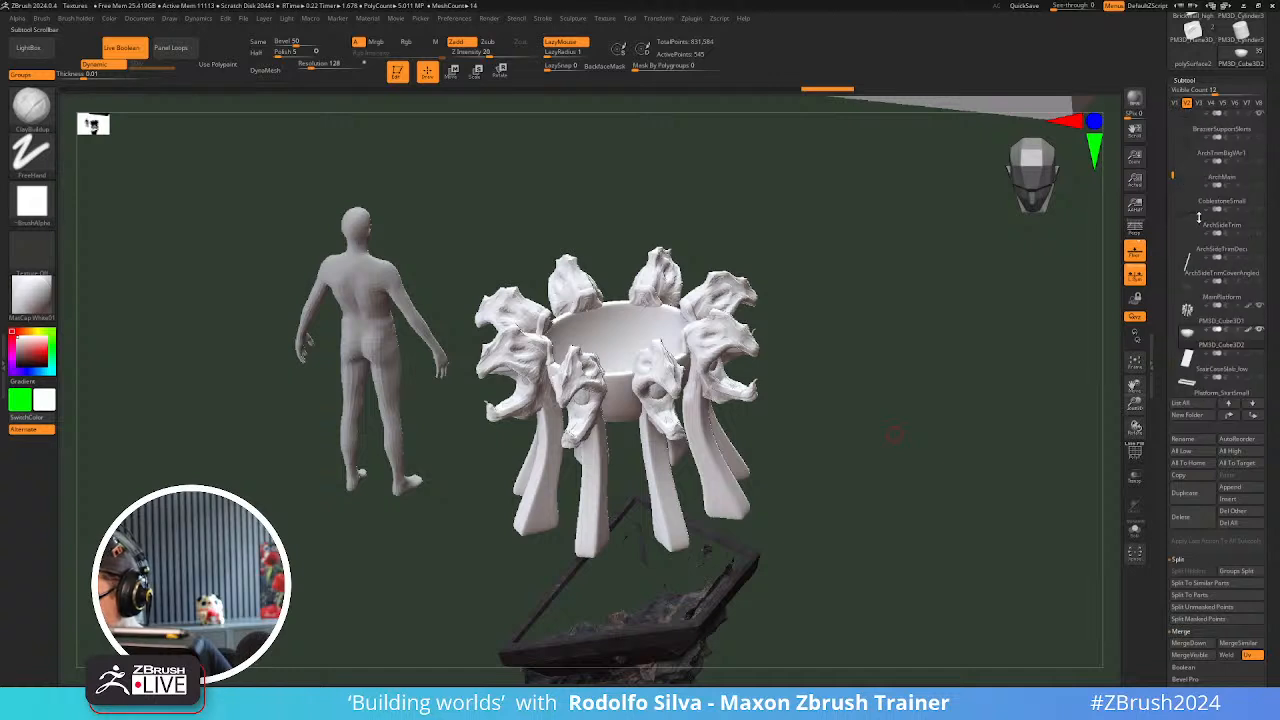
pyautogui.click(1190, 230)
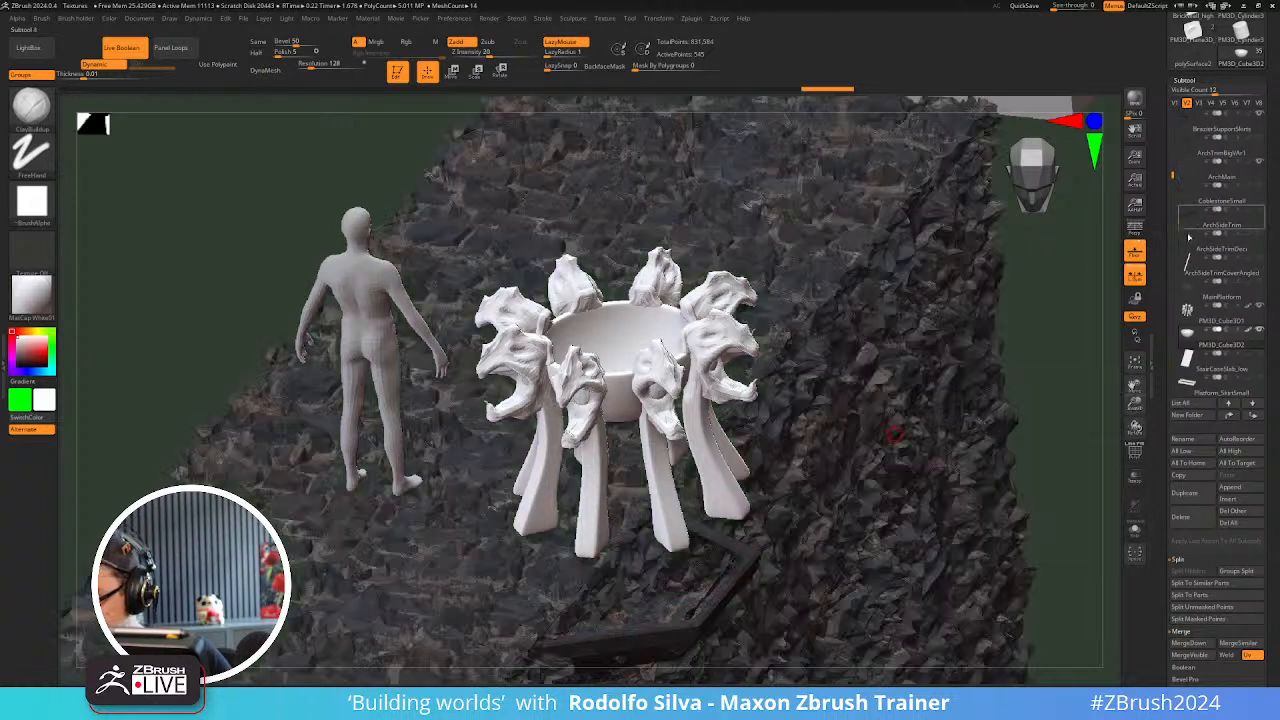
# - Show the CoblestoneSmall subtool and check the cobbled path around the brazier from several angles
pyautogui.click(1250, 197)
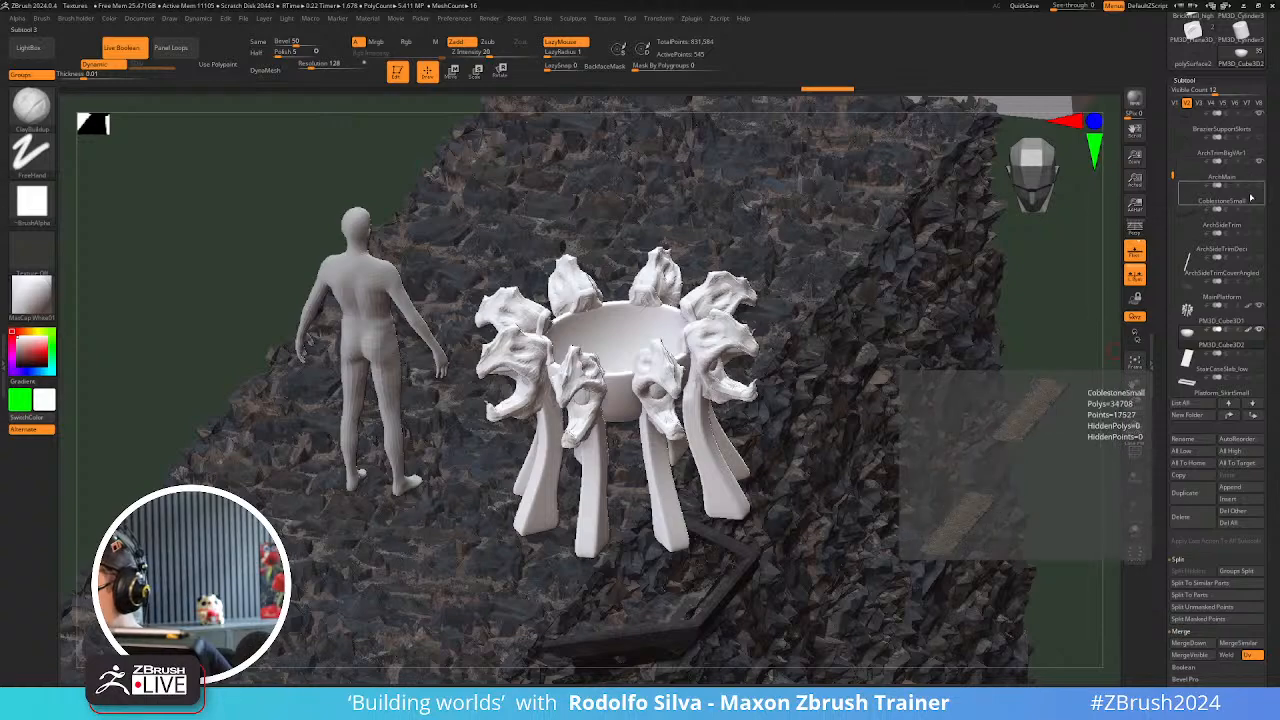
pyautogui.click(1261, 188)
pyautogui.keyDown('alt'); pyautogui.moveTo(1068, 413); pyautogui.dragTo(1046, 388); pyautogui.keyUp('alt')
pyautogui.moveTo(1002, 433); pyautogui.dragTo(988, 423)
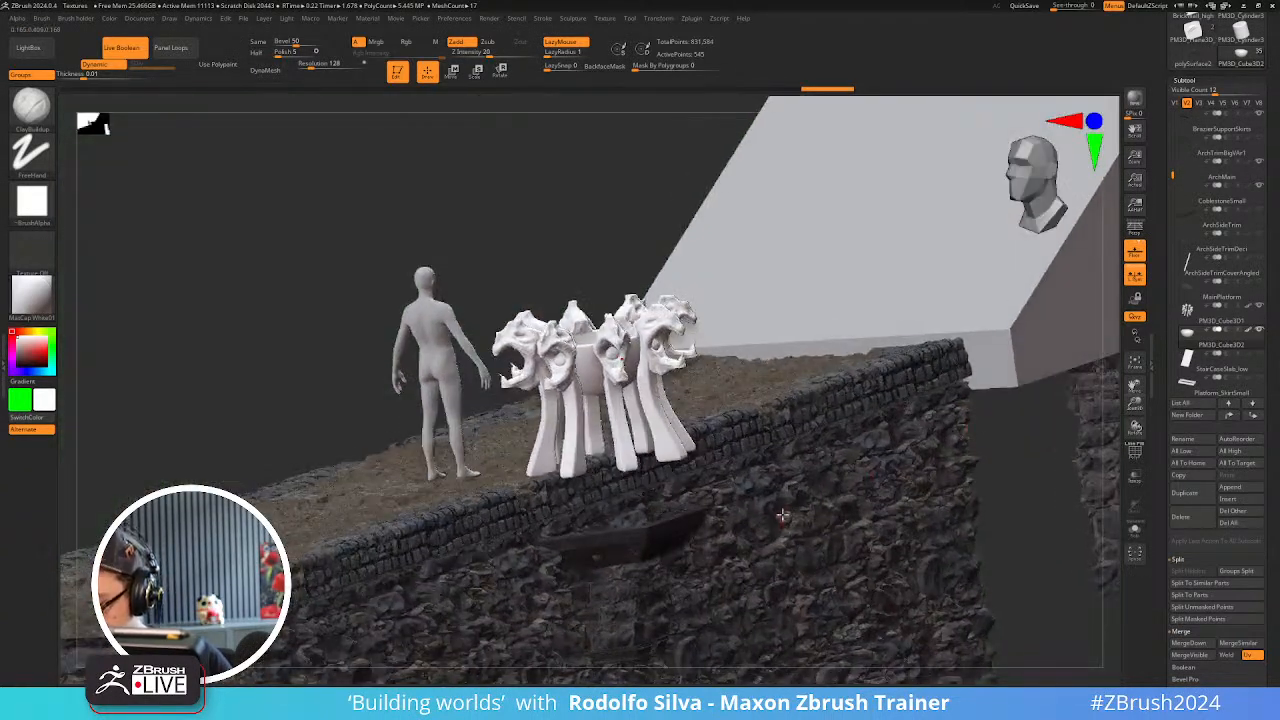
pyautogui.moveTo(1000, 517); pyautogui.dragTo(1002, 488)
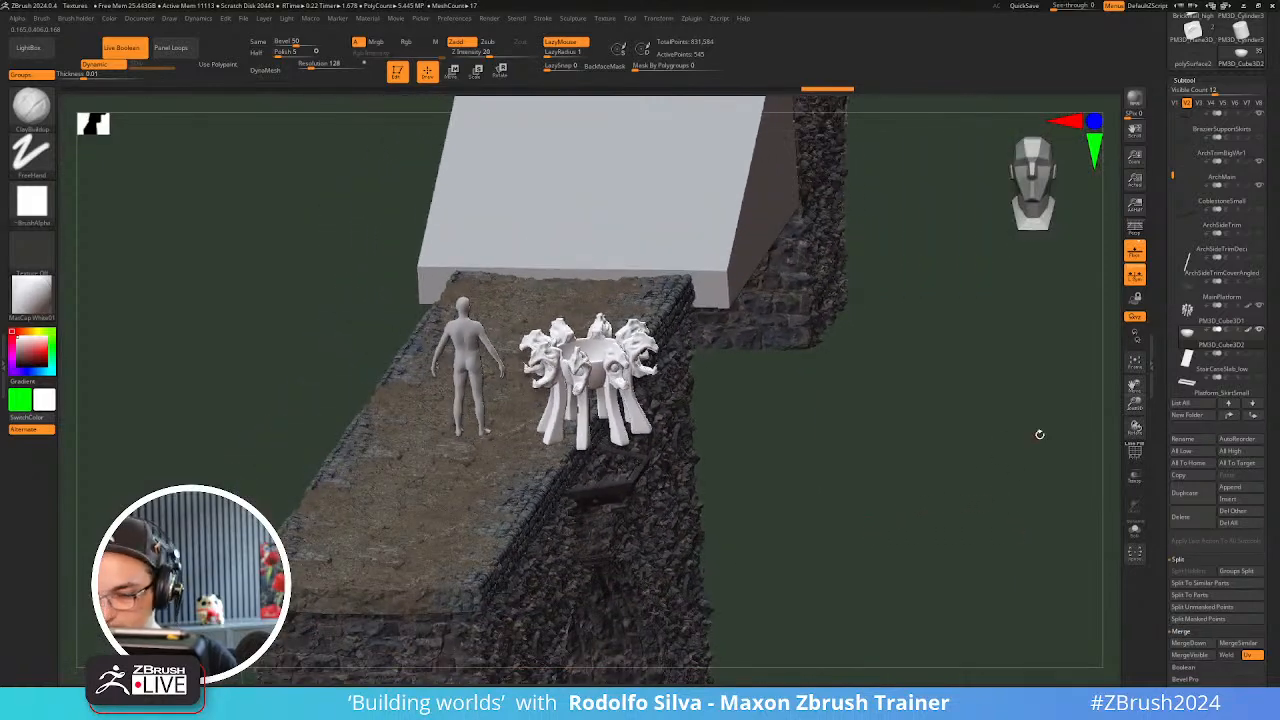
pyautogui.moveTo(980, 394); pyautogui.dragTo(1025, 476)
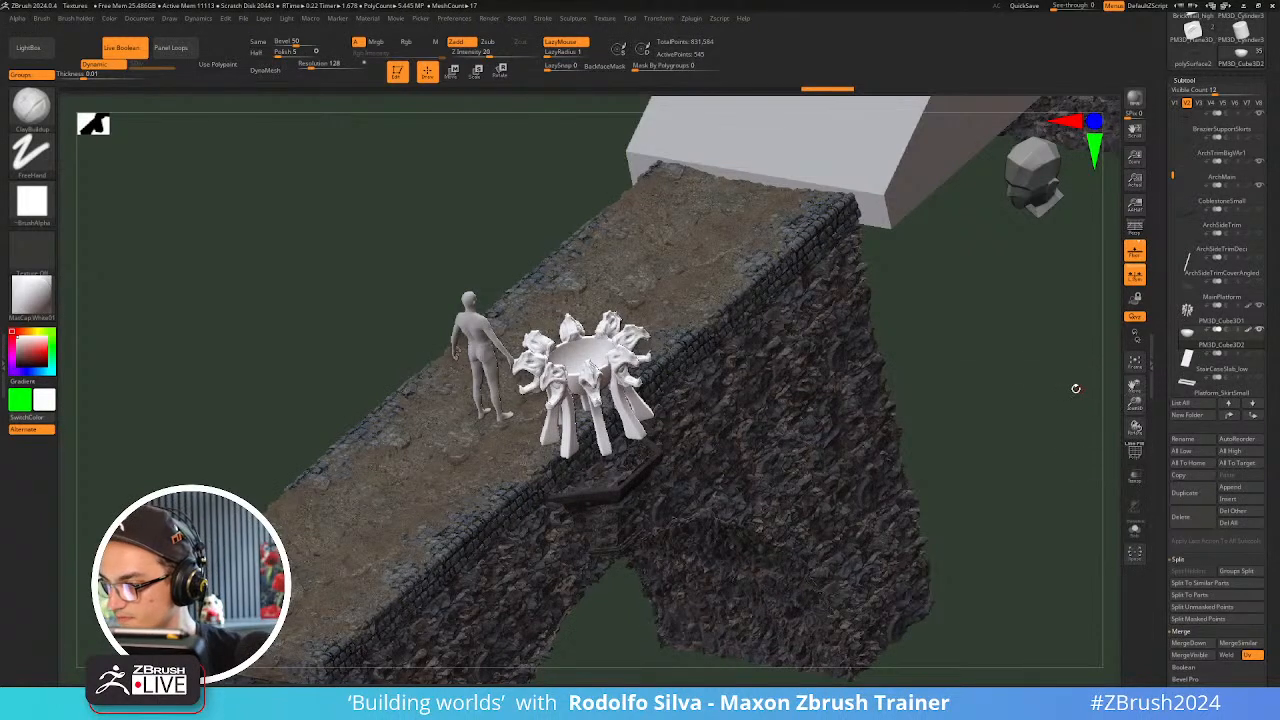
# - Show the ArchSideTrim subtool and the side trim decoration subtool listed below it, and view the brazier between the trims
pyautogui.click(1259, 211)
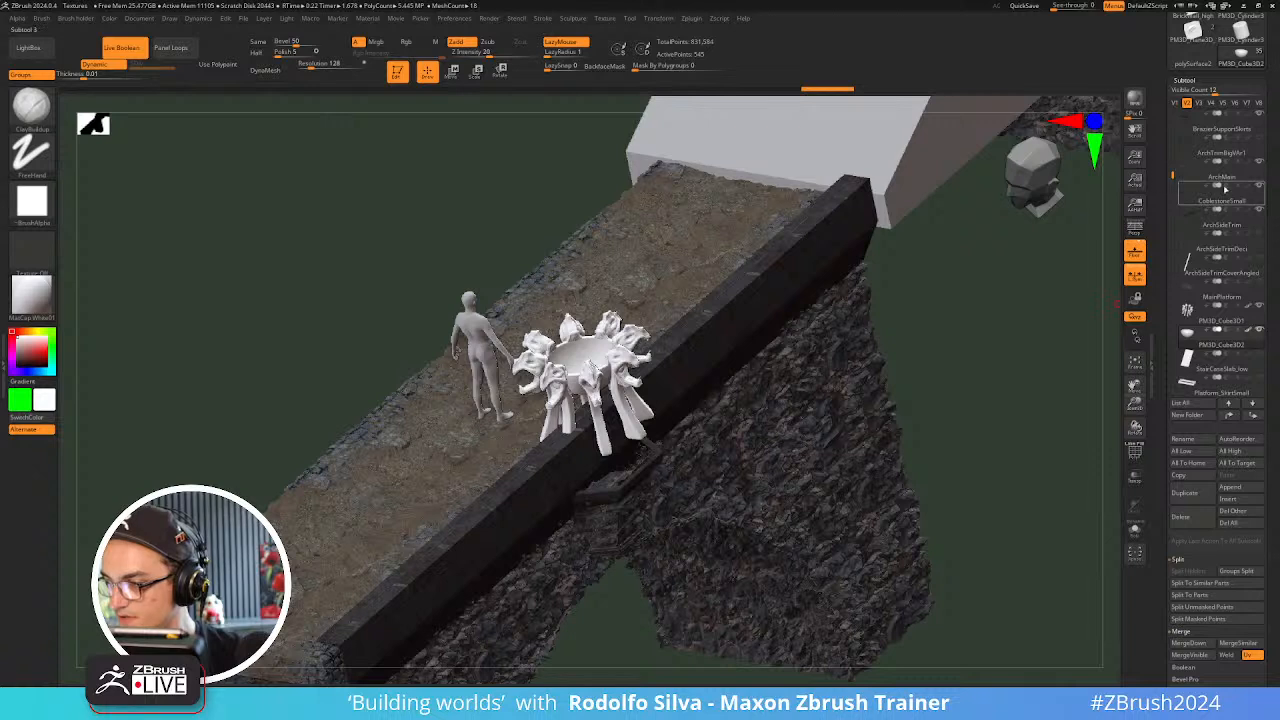
pyautogui.moveTo(1234, 190)
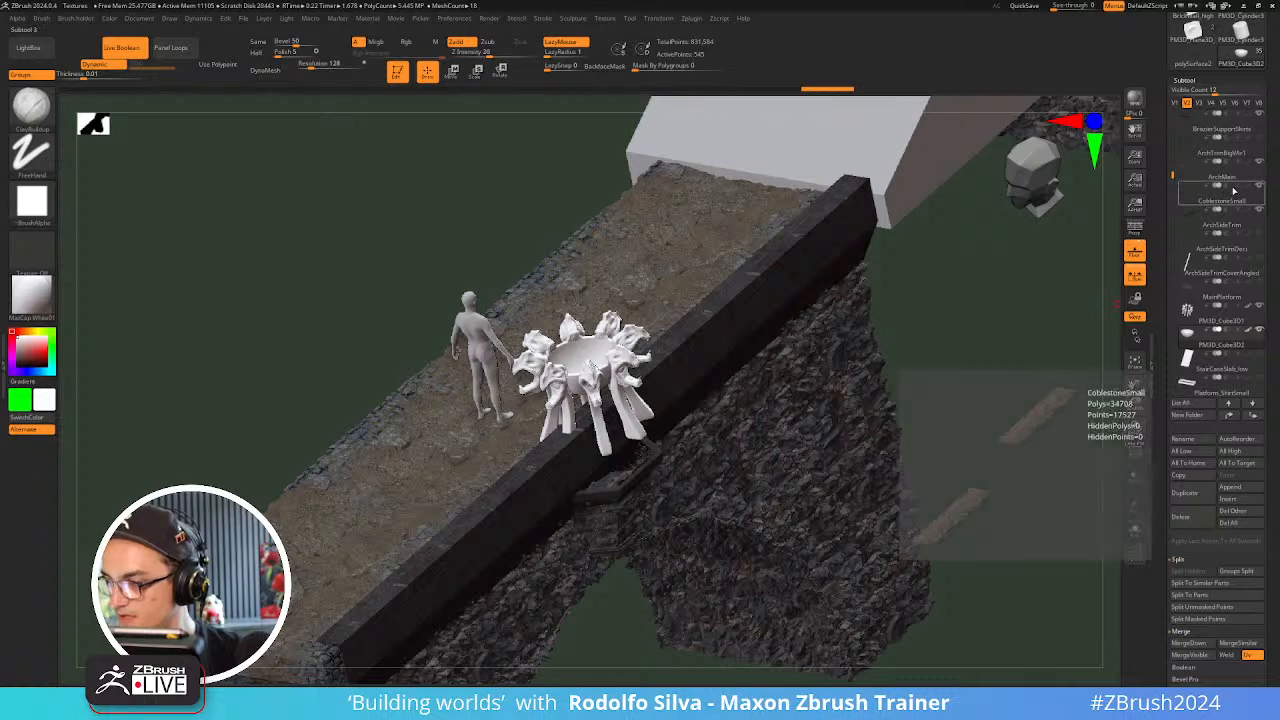
pyautogui.click(1261, 237)
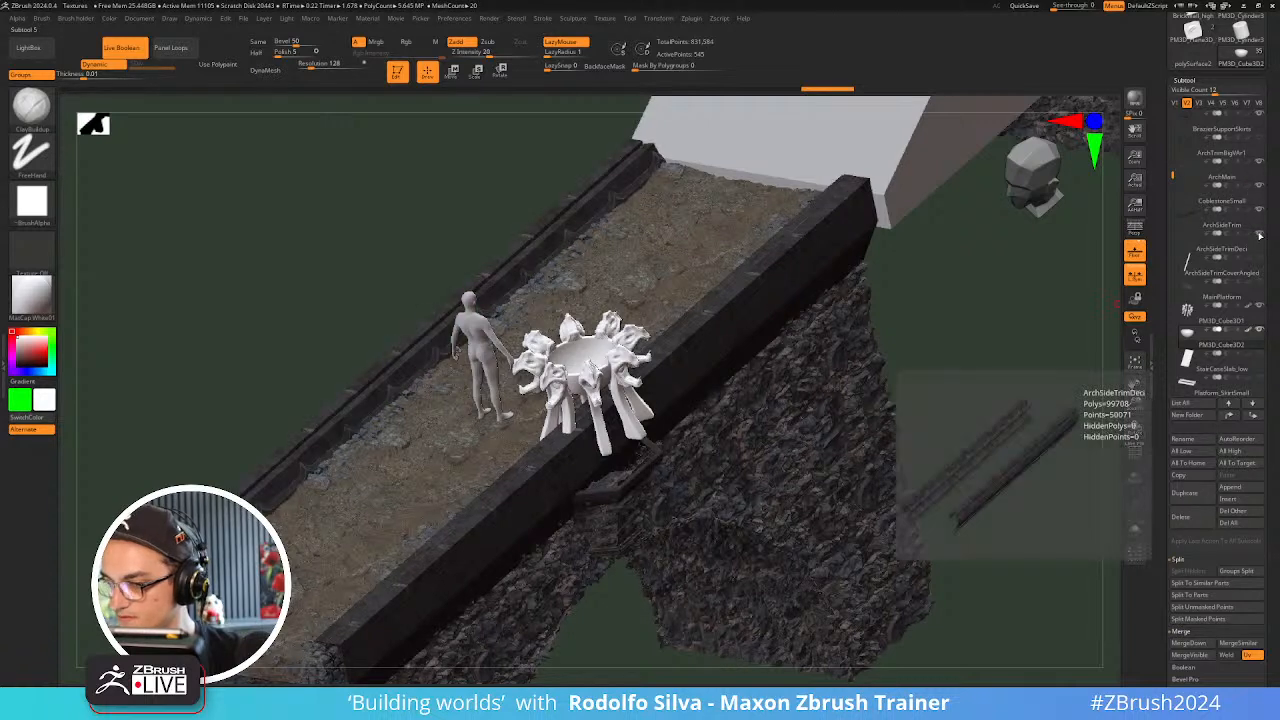
pyautogui.moveTo(1090, 330)
pyautogui.mouseDown()
pyautogui.moveTo(1060, 343)
pyautogui.moveTo(1066, 320)
pyautogui.moveTo(1072, 330)
pyautogui.mouseUp()
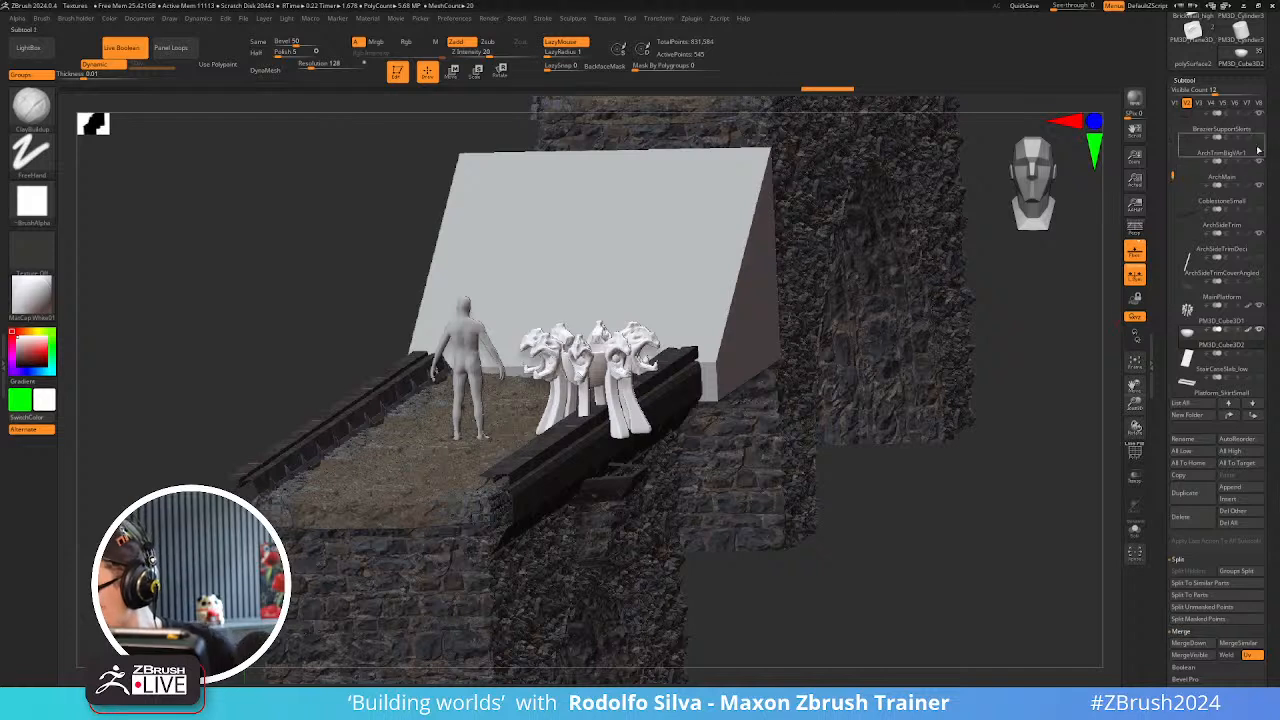
# - Find the ArchSideTrimCover subtool at the end of the Subtool list, show it, and check it beneath the brazier
pyautogui.scroll(5, 1171, 173)
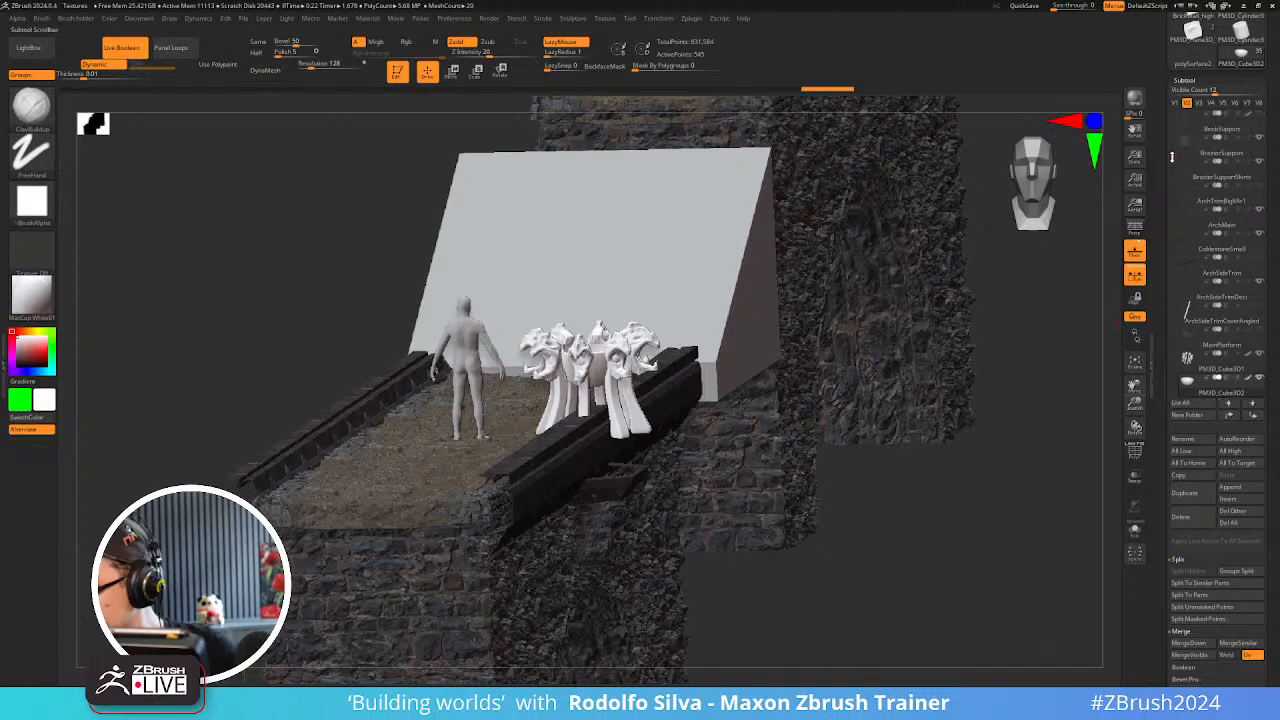
pyautogui.moveTo(1174, 133); pyautogui.dragTo(1181, 314)
pyautogui.moveTo(1235, 336)
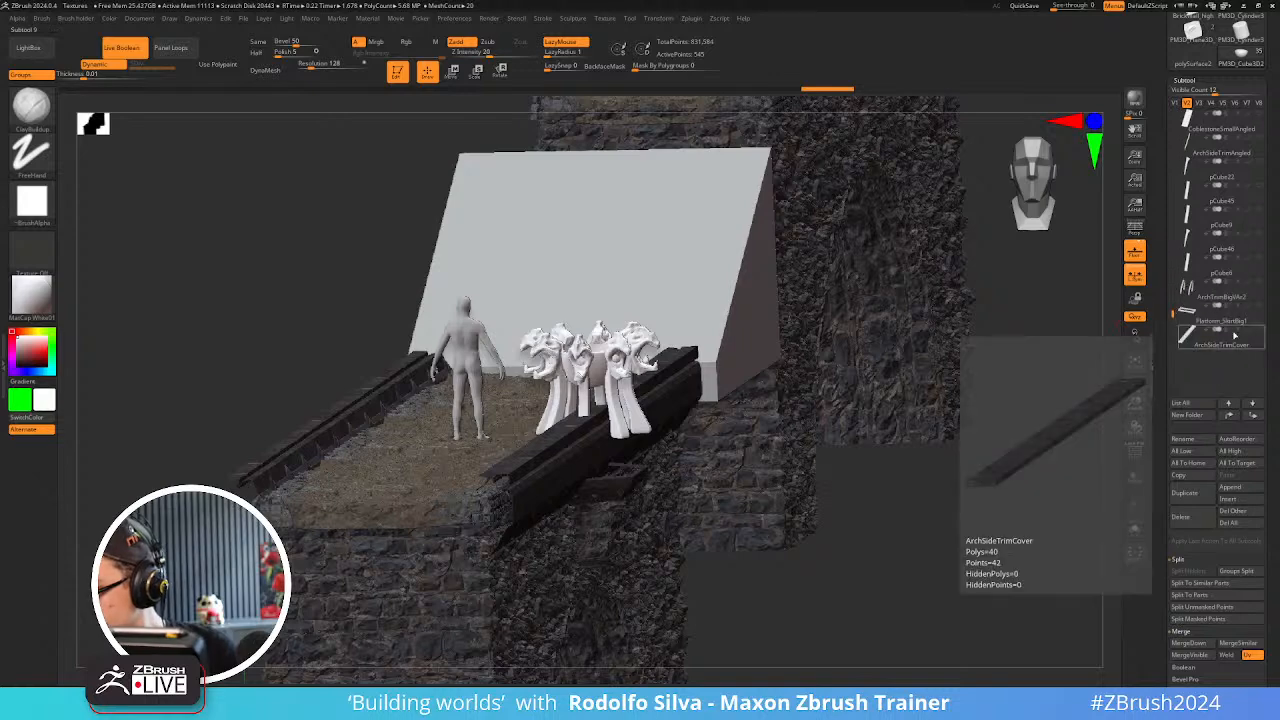
pyautogui.moveTo(923, 537); pyautogui.dragTo(984, 530)
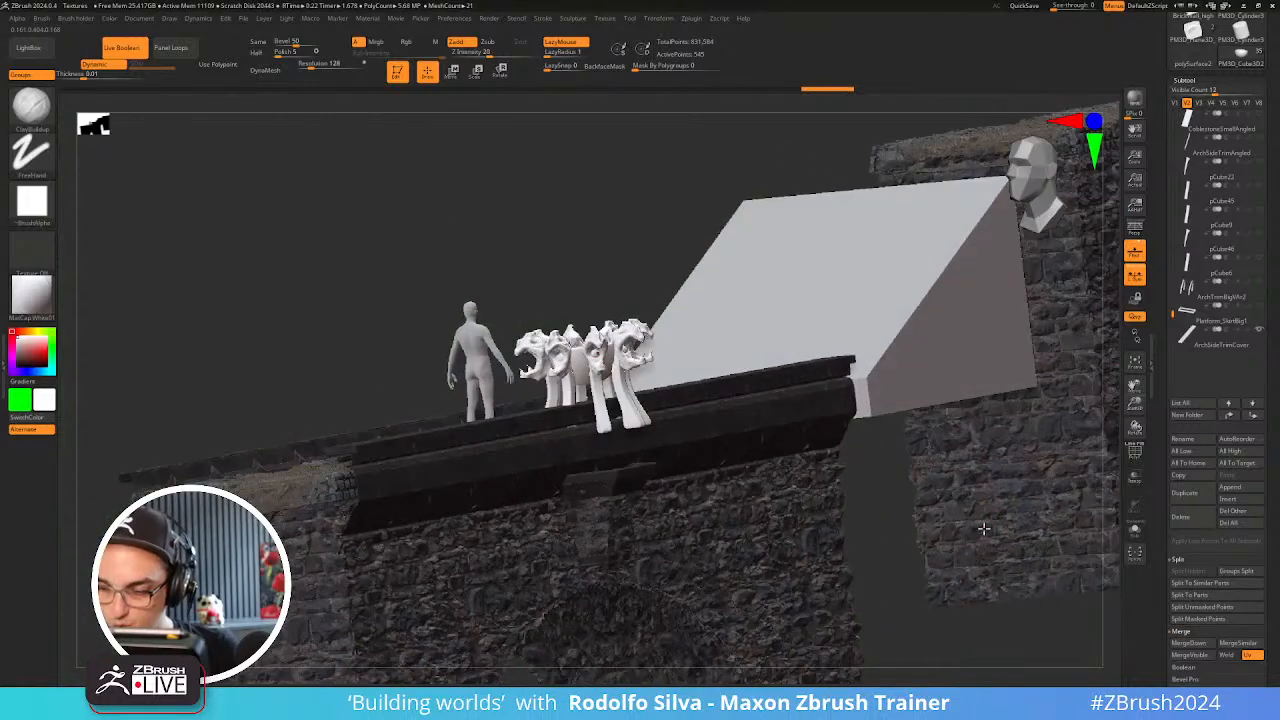
pyautogui.keyDown('alt'); pyautogui.moveTo(897, 551); pyautogui.dragTo(875, 594); pyautogui.keyUp('alt')
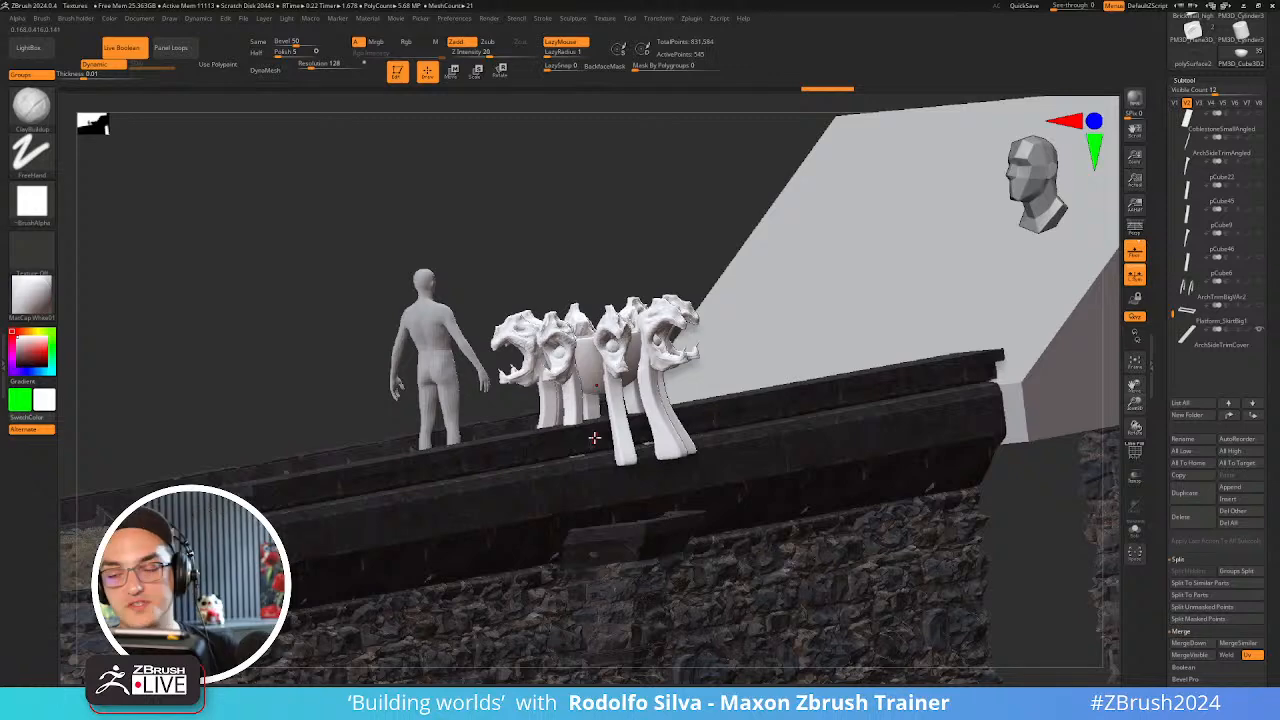
# - Select the creature support on the bowl and view its position along the whole arch bridge
pyautogui.moveTo(594, 437); pyautogui.dragTo(777, 417)
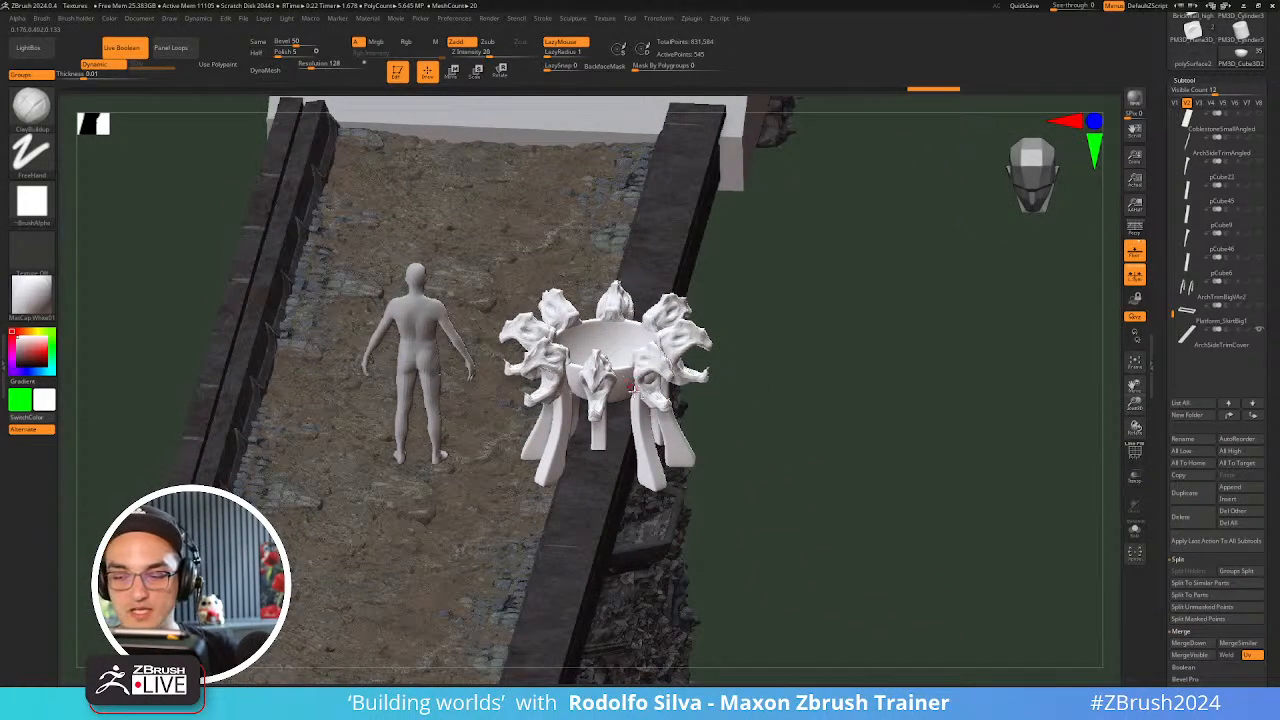
pyautogui.keyDown('alt'); pyautogui.click(655, 380); pyautogui.keyUp('alt')
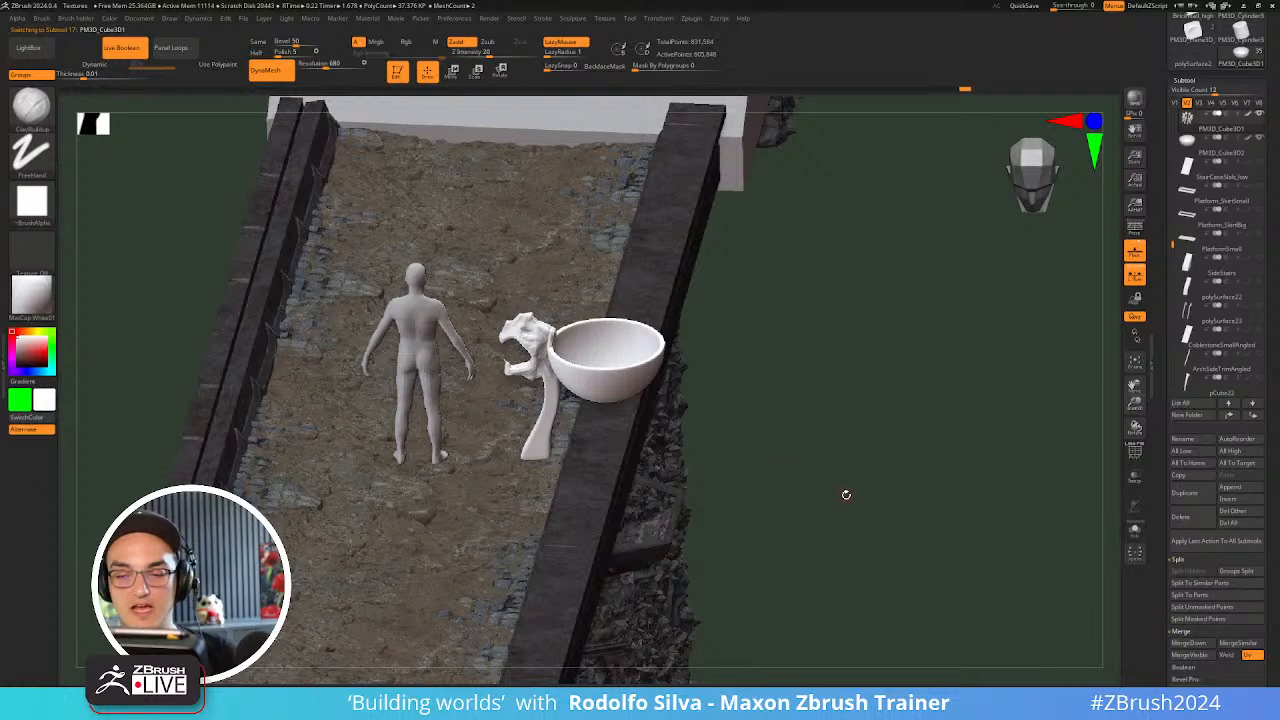
pyautogui.moveTo(845, 494); pyautogui.dragTo(680, 440)
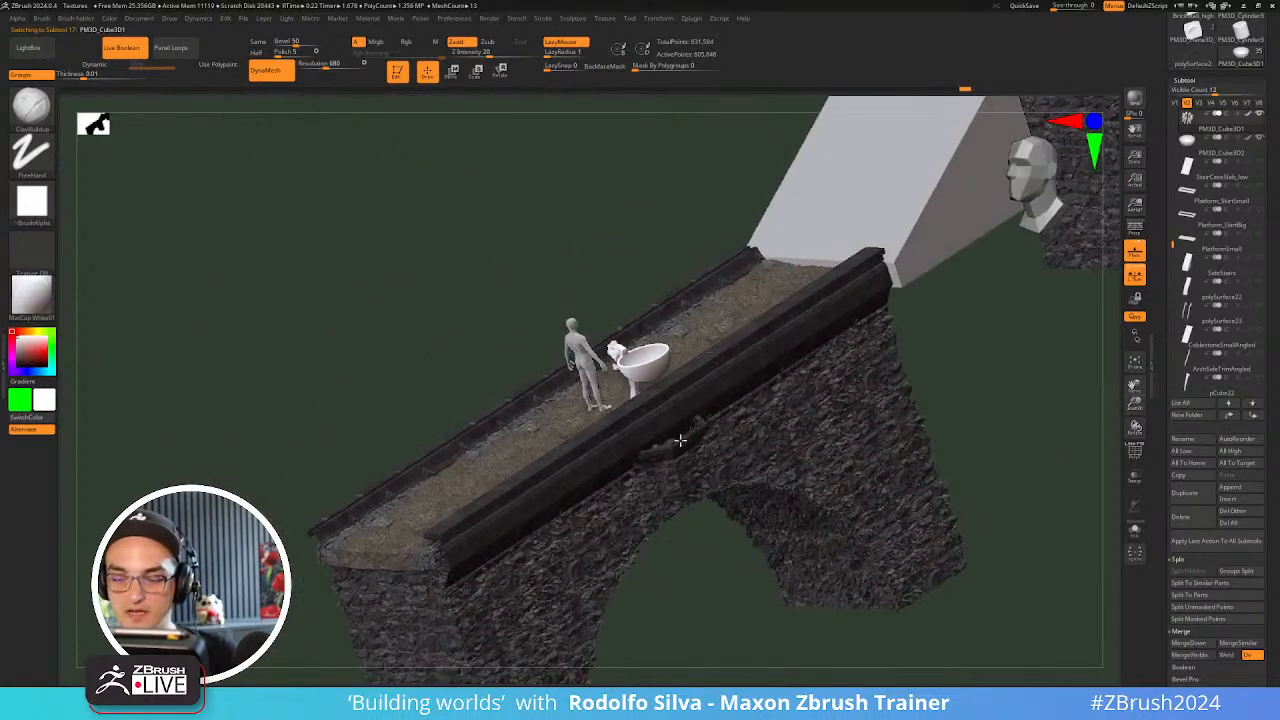
pyautogui.keyDown('alt'); pyautogui.moveTo(753, 614); pyautogui.dragTo(750, 521); pyautogui.keyUp('alt')
pyautogui.keyDown('shift'); pyautogui.moveTo(928, 500); pyautogui.dragTo(484, 401); pyautogui.keyUp('shift')
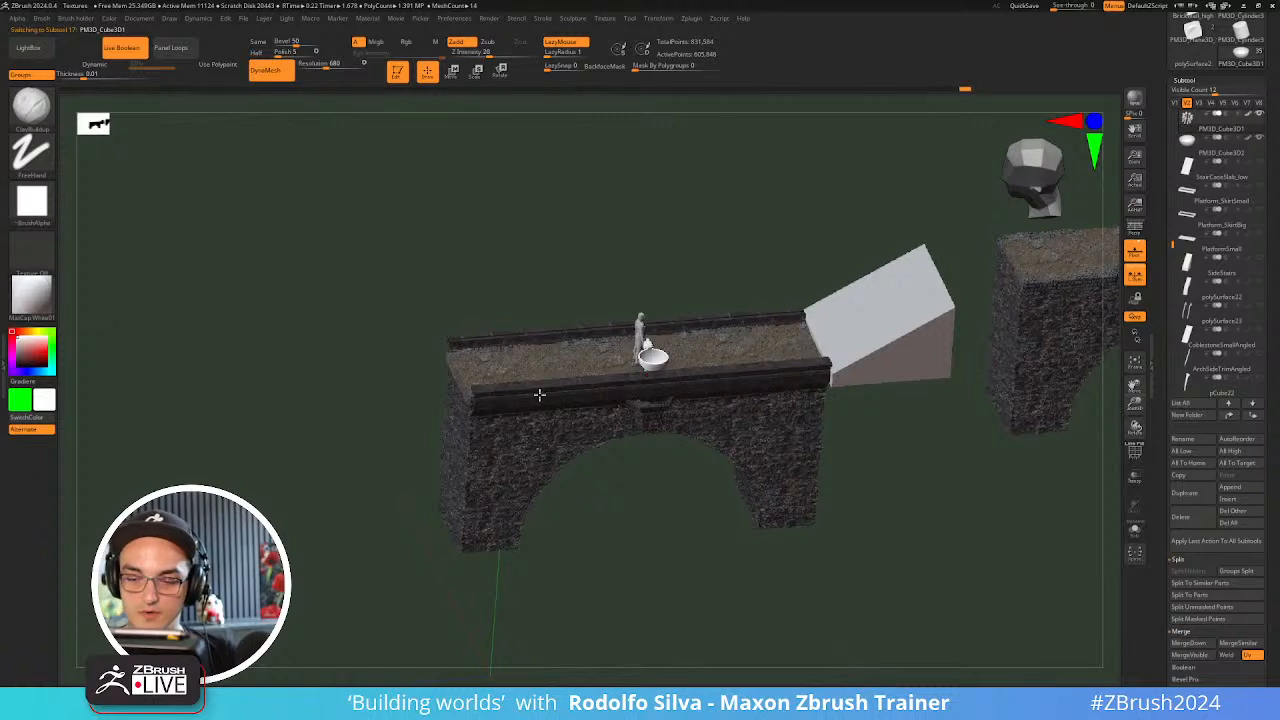
# - Show the full environment with visibility set 1 and examine the brazier's place and scale on the bridge from several angles
pyautogui.moveTo(825, 377); pyautogui.dragTo(795, 569)
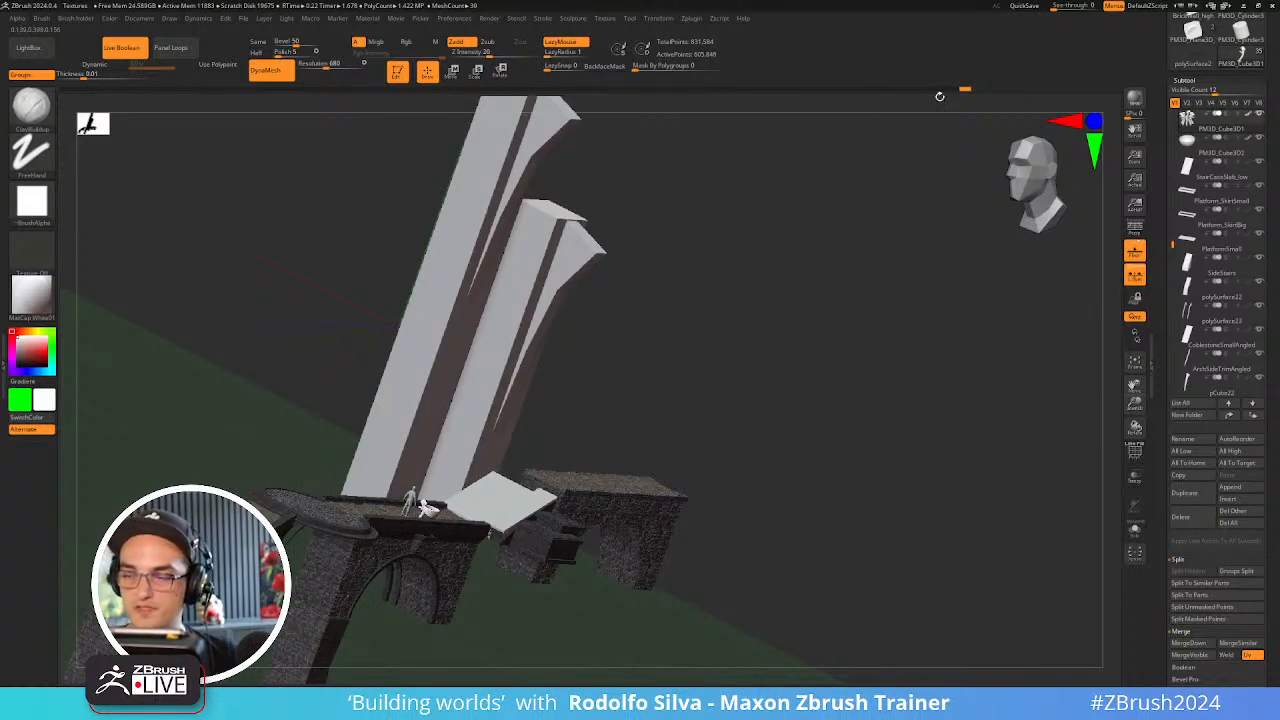
pyautogui.moveTo(1057, 271); pyautogui.dragTo(941, 427)
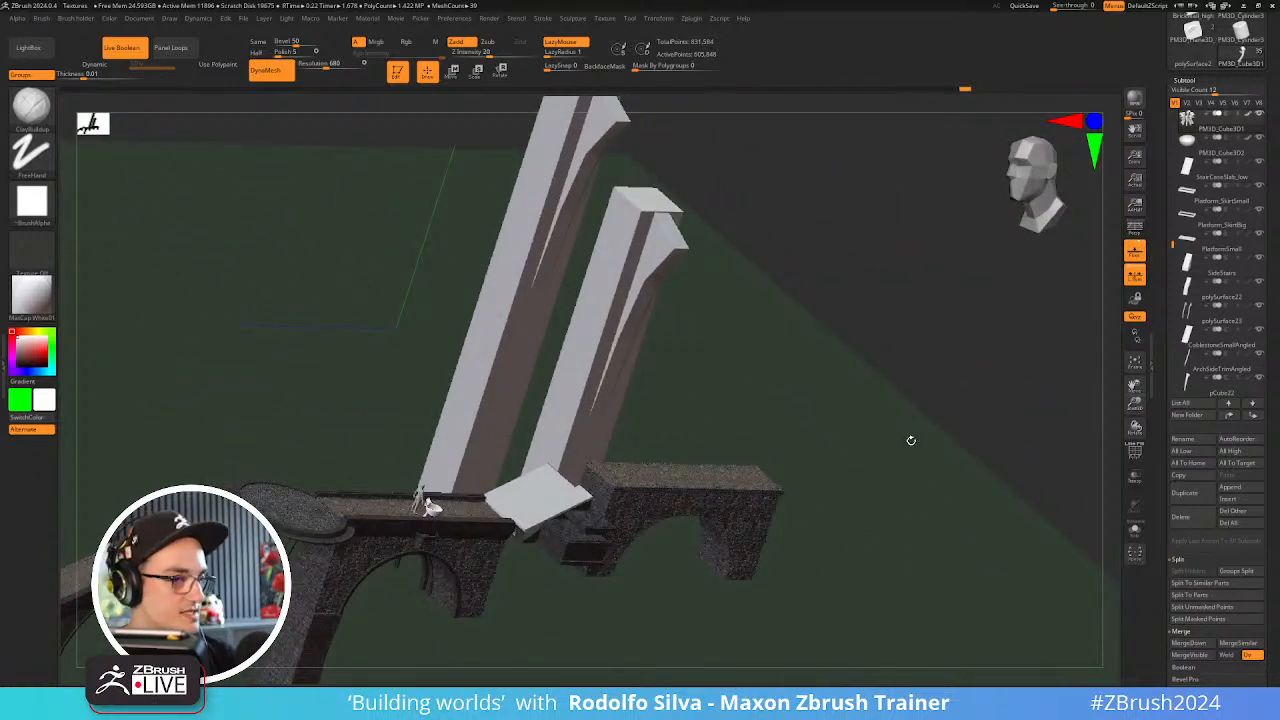
pyautogui.moveTo(910, 446); pyautogui.dragTo(829, 417)
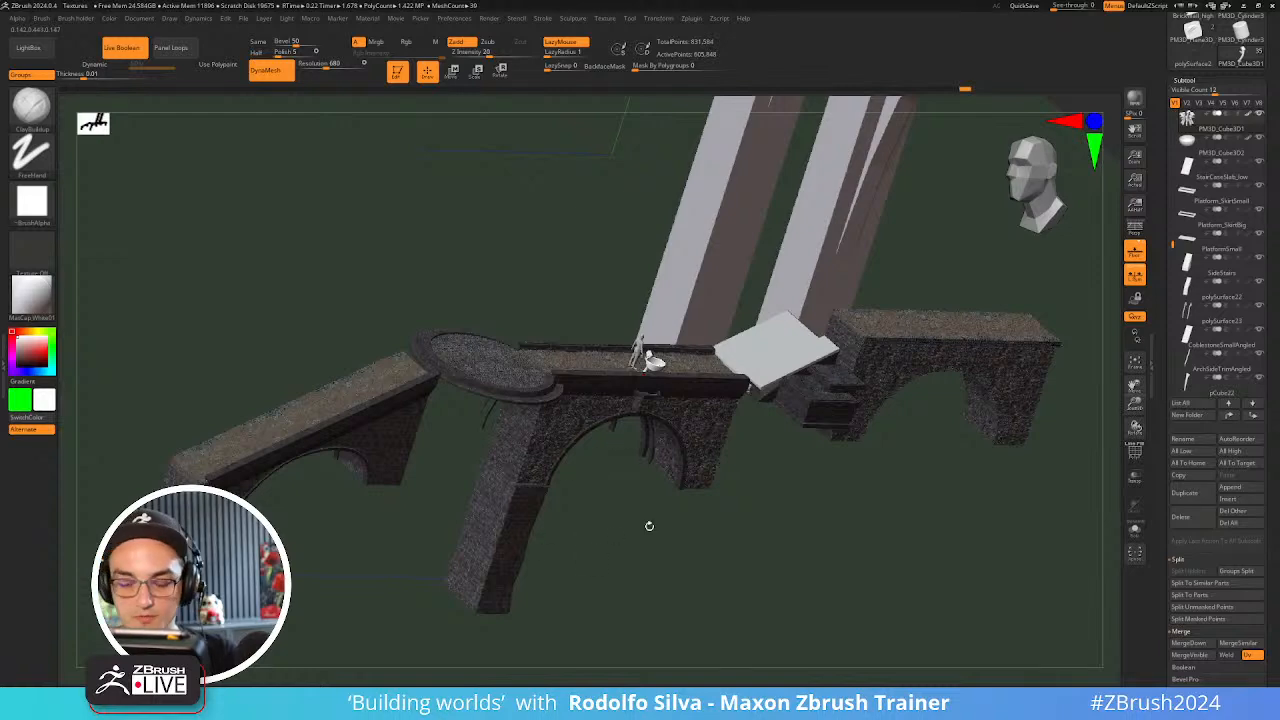
pyautogui.moveTo(649, 526); pyautogui.dragTo(673, 534)
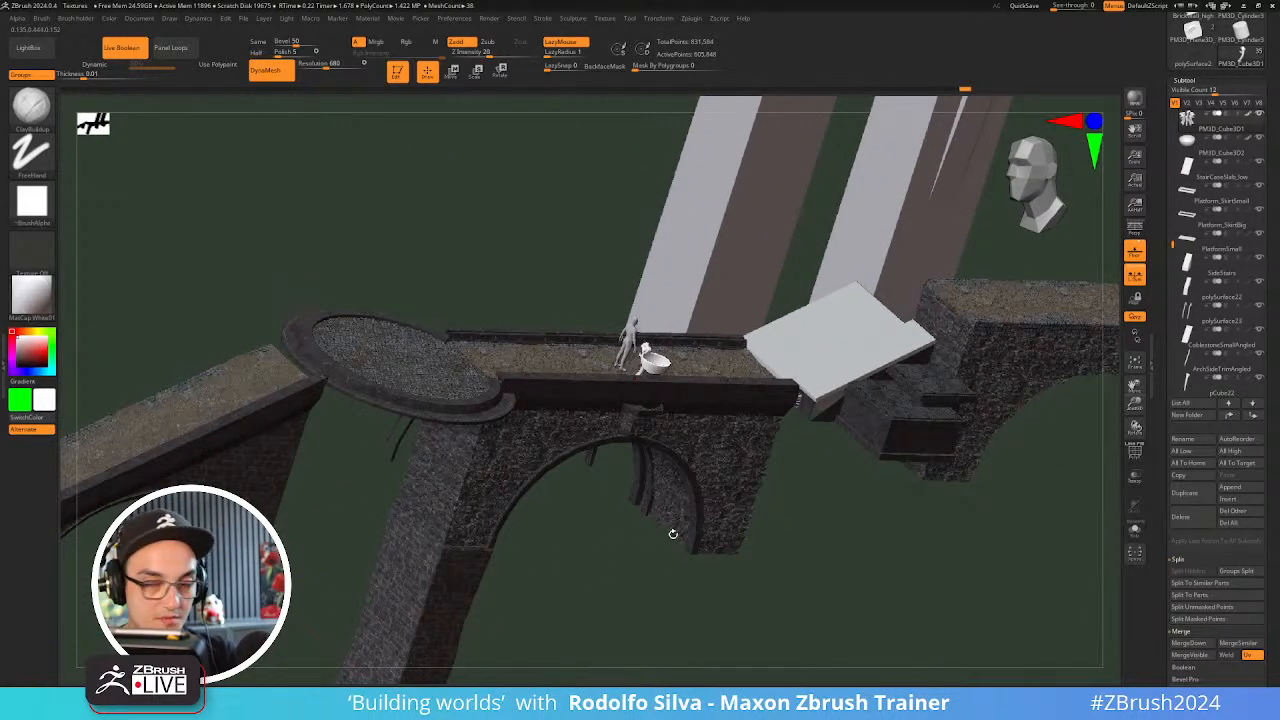
pyautogui.moveTo(828, 517); pyautogui.dragTo(834, 453)
pyautogui.hotkey('shift', 'f')
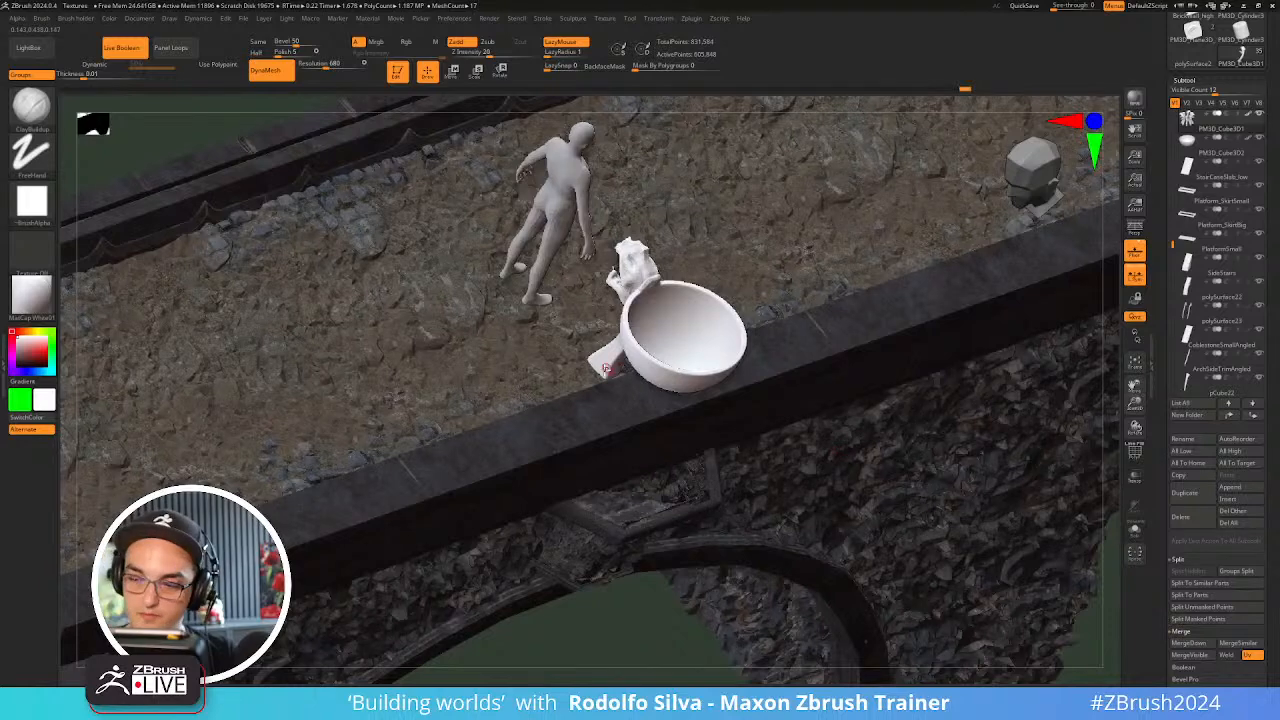
pyautogui.moveTo(667, 626); pyautogui.dragTo(688, 612)
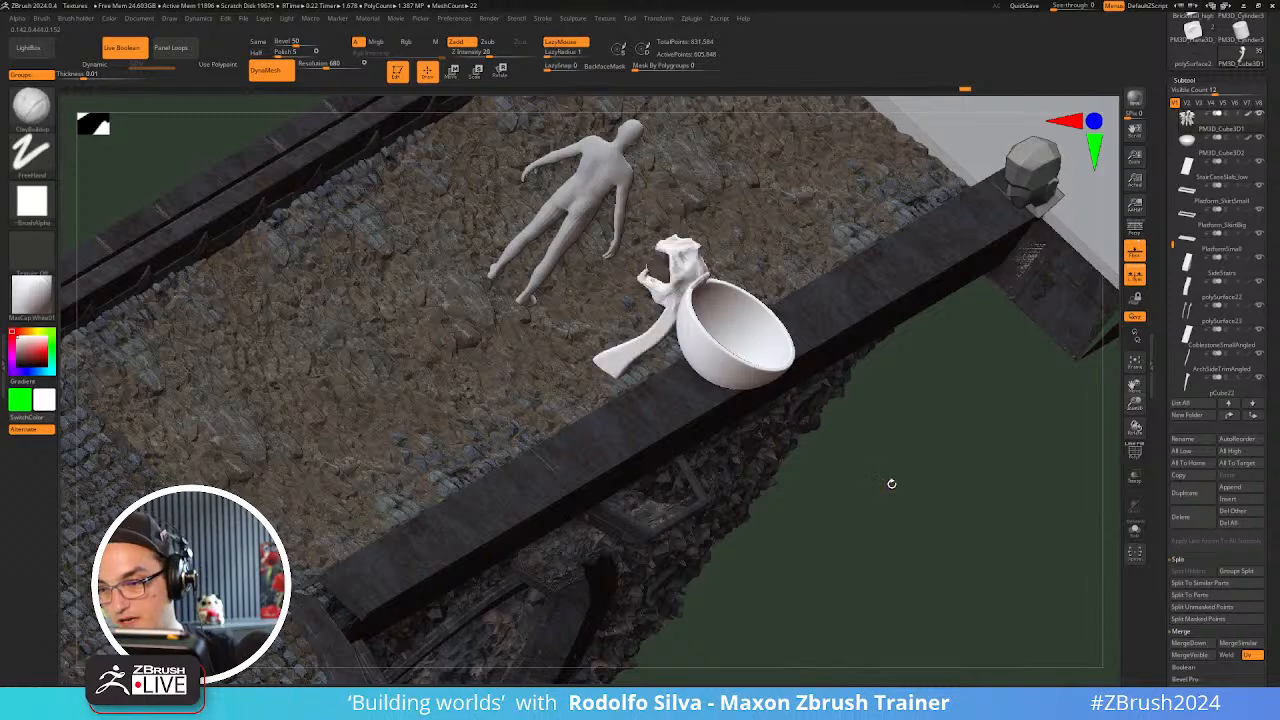
pyautogui.moveTo(888, 480)
pyautogui.mouseDown()
pyautogui.moveTo(907, 469)
pyautogui.moveTo(882, 484)
pyautogui.mouseUp()
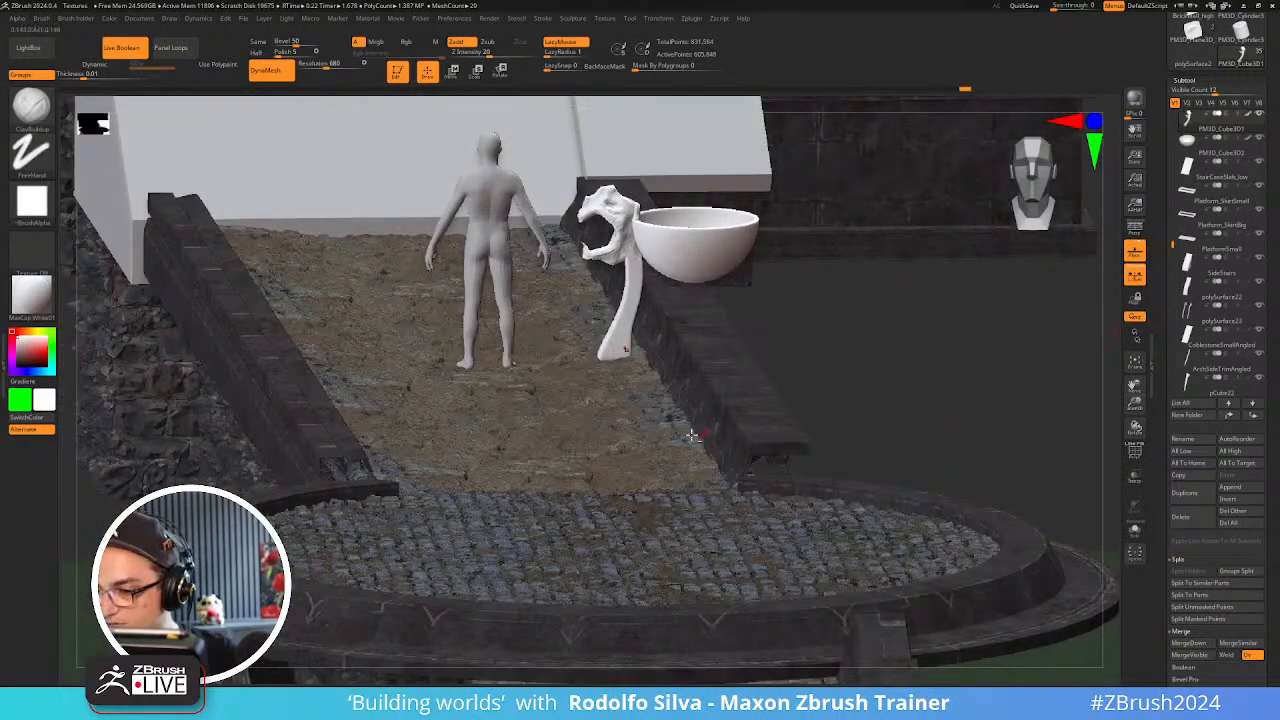
# - Return to visibility set 2 and flare the base of the creature support's leg in profile with the infinite-depth Move brush, isolating the support
pyautogui.moveTo(975, 330); pyautogui.dragTo(929, 500)
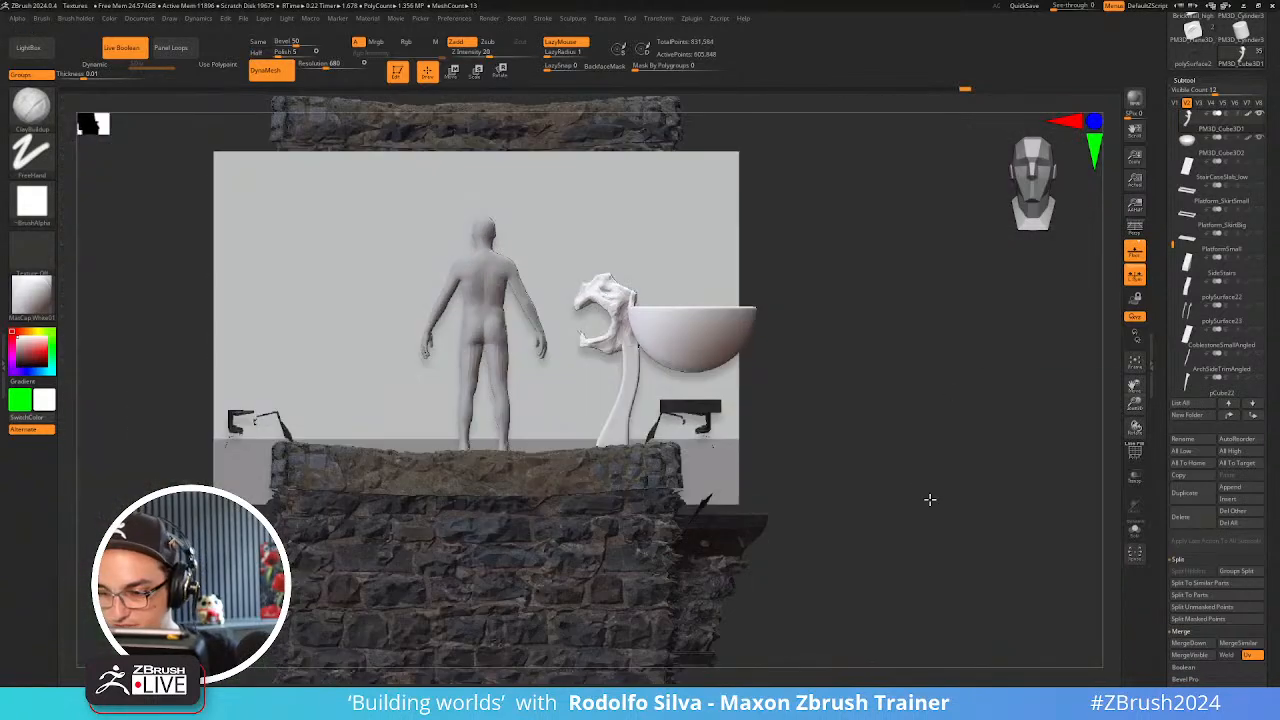
pyautogui.press('b')
pyautogui.press('m')
pyautogui.press('i')
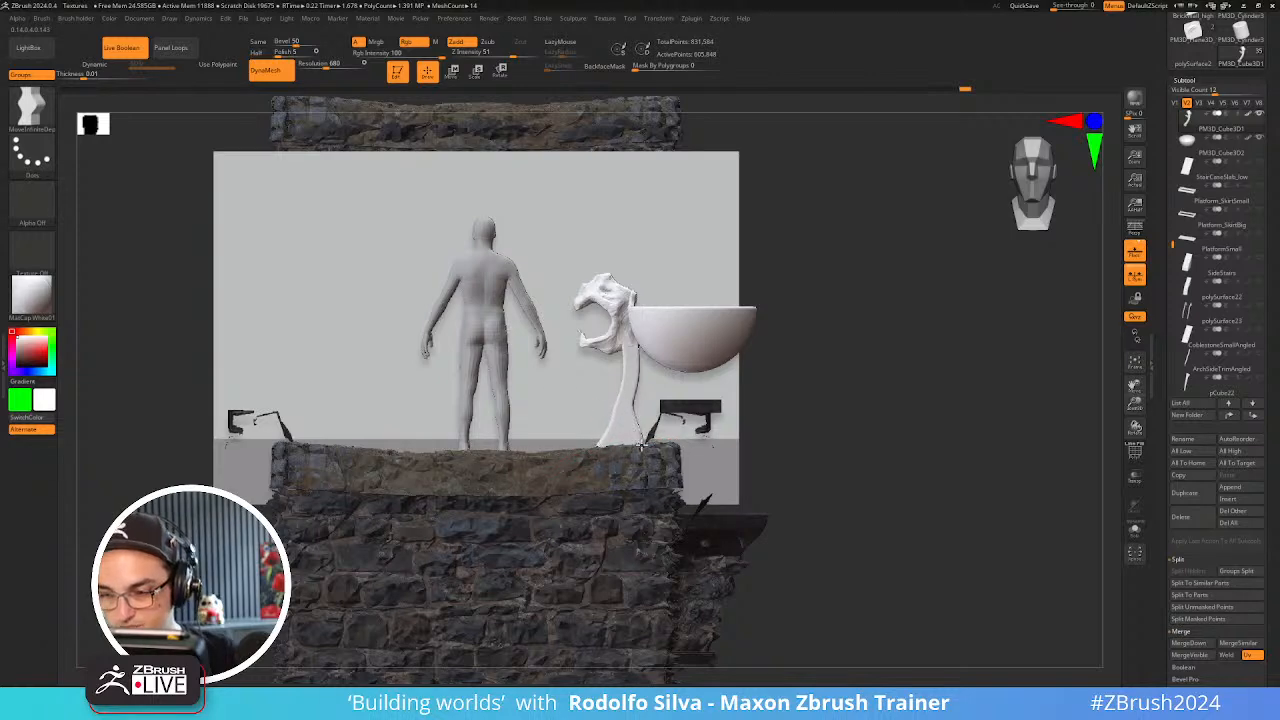
pyautogui.moveTo(780, 451); pyautogui.dragTo(626, 426)
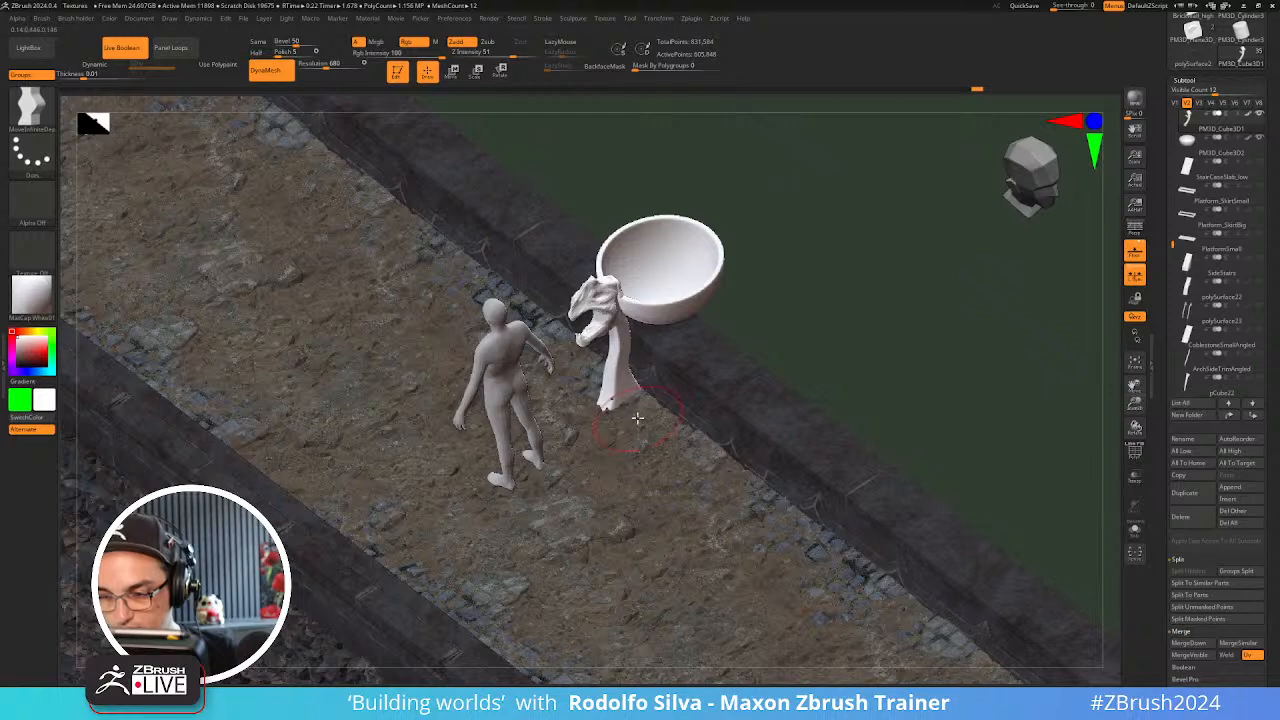
pyautogui.hotkey('alt', 's')
pyautogui.keyDown('shift'); pyautogui.moveTo(674, 422); pyautogui.dragTo(760, 383); pyautogui.keyUp('shift')
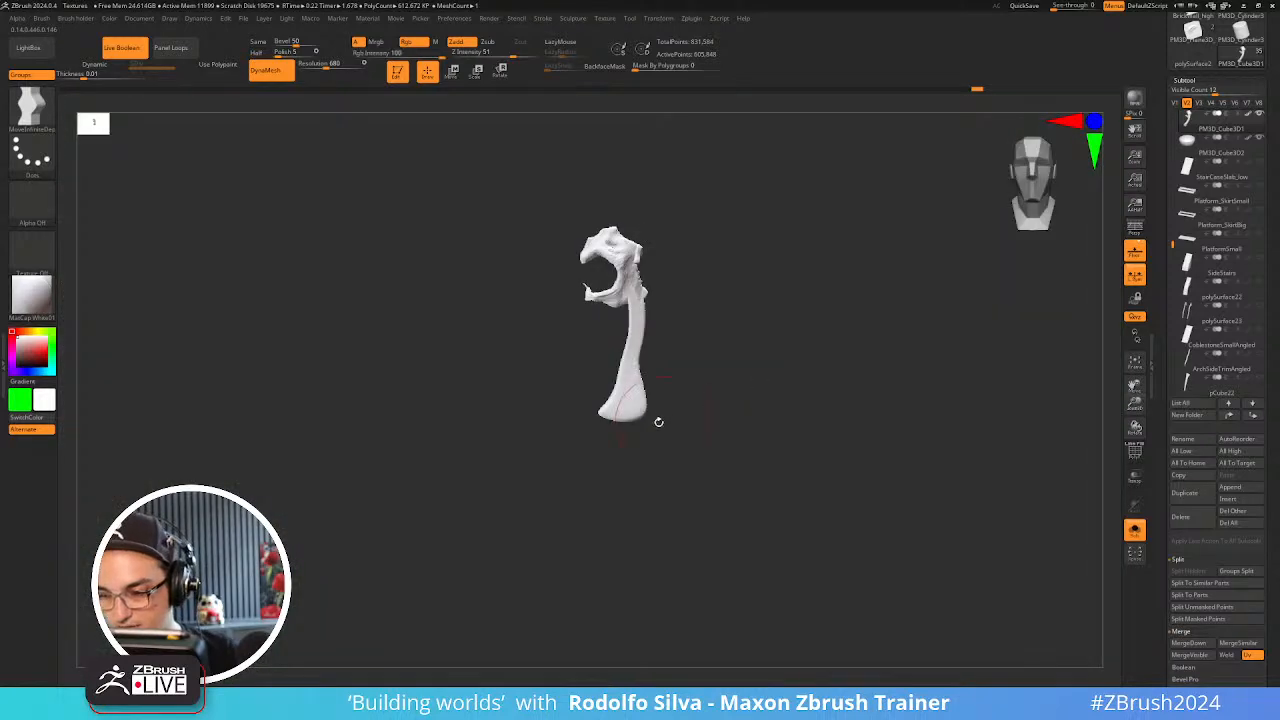
# - Widen the foot of the isolated creature support to both sides as seen from the front, undoing unwanted pulls
pyautogui.moveTo(662, 421)
pyautogui.mouseDown()
pyautogui.moveTo(712, 450)
pyautogui.moveTo(665, 441)
pyautogui.moveTo(677, 443)
pyautogui.mouseUp()
pyautogui.press('s')
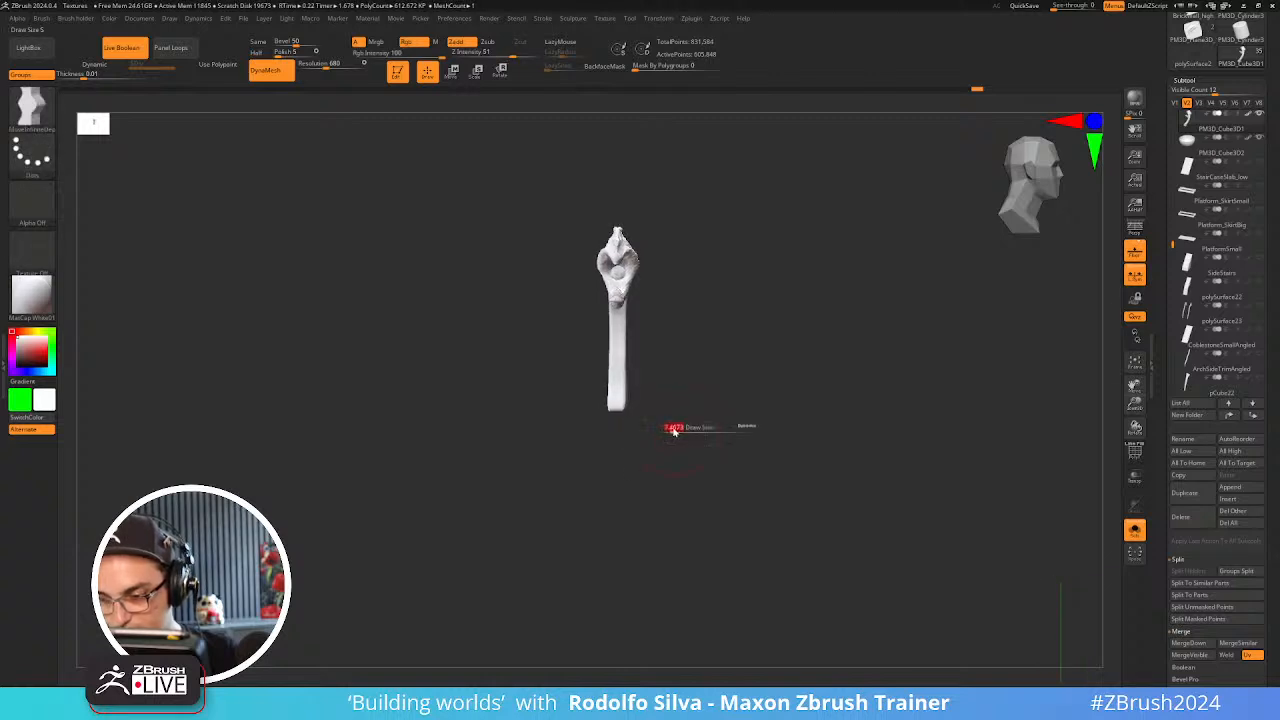
pyautogui.hotkey('shift', 'f')
pyautogui.hotkey('shift', 'f')
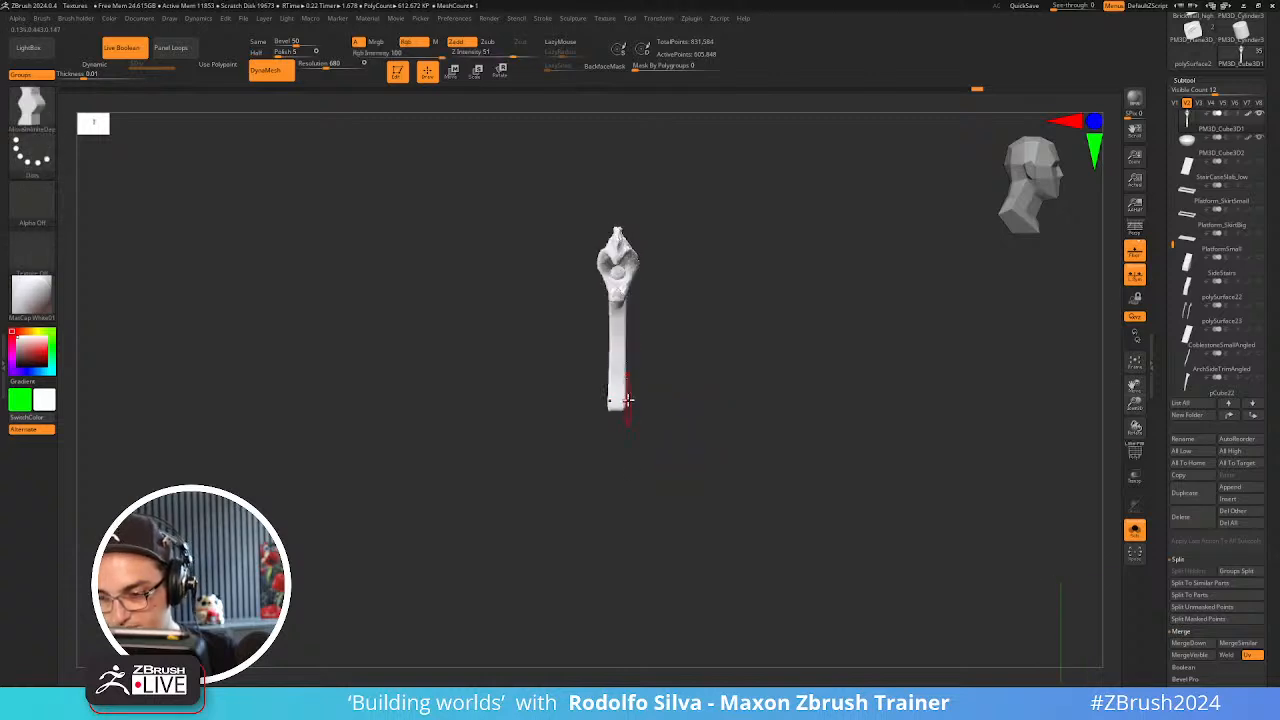
pyautogui.moveTo(654, 408); pyautogui.dragTo(641, 418)
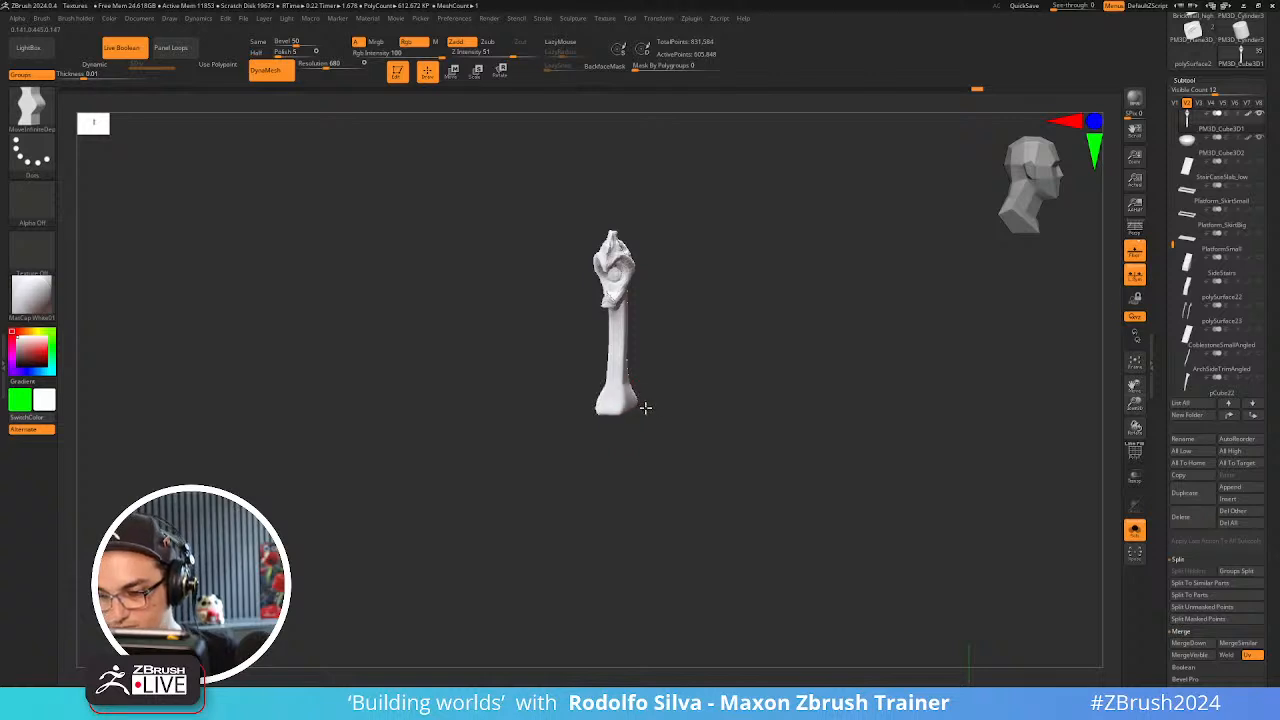
pyautogui.moveTo(646, 408)
pyautogui.mouseDown()
pyautogui.moveTo(669, 414)
pyautogui.moveTo(633, 382)
pyautogui.moveTo(680, 369)
pyautogui.moveTo(626, 372)
pyautogui.moveTo(700, 360)
pyautogui.moveTo(660, 369)
pyautogui.mouseUp()
pyautogui.hotkey('ctrl', 'z')
pyautogui.hotkey('ctrl', 'z')
pyautogui.hotkey('ctrl', 'z')
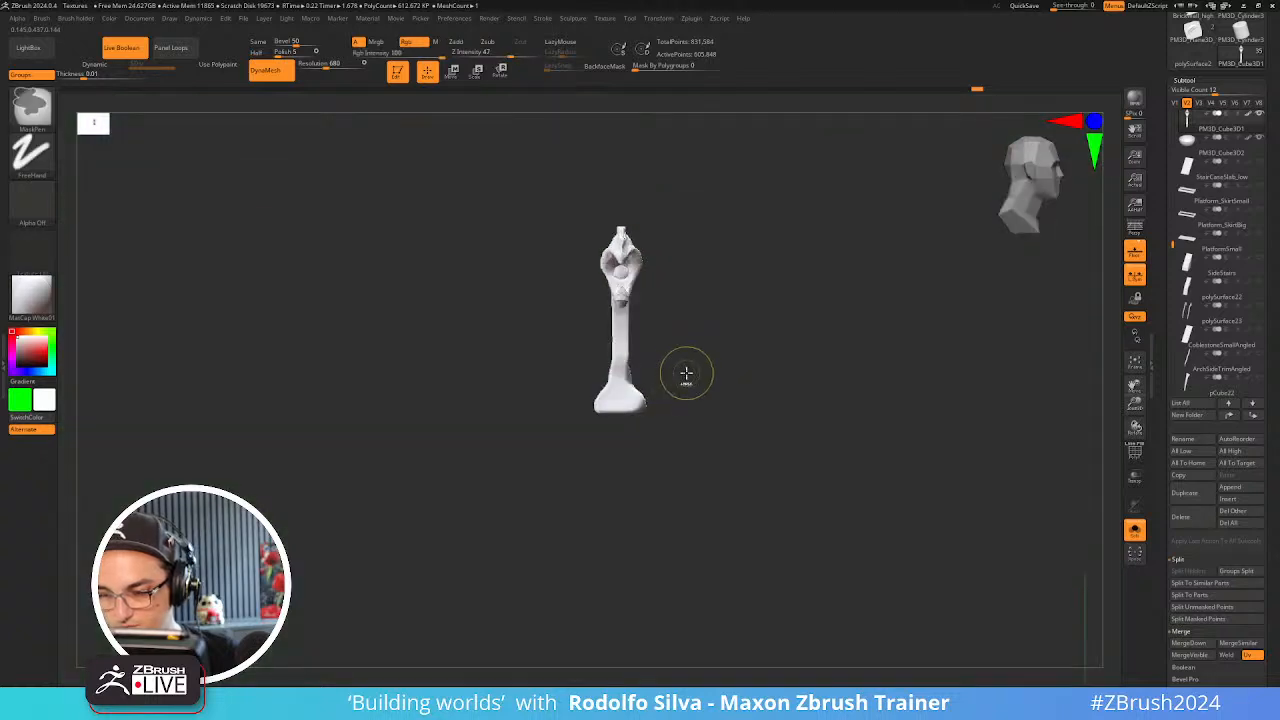
# - Smooth the outline of the creature support's widened foot and pull its back part outward with the Move brush
pyautogui.press('b')
pyautogui.press('m')
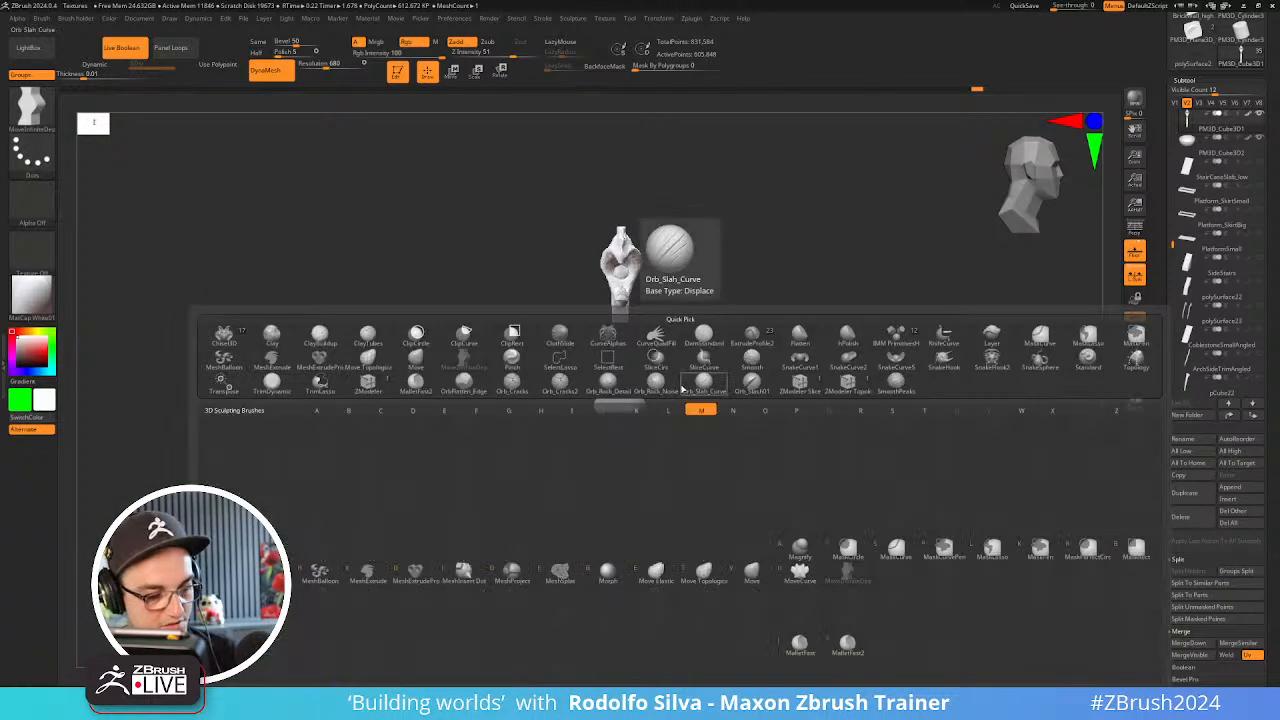
pyautogui.press('v')
pyautogui.press('s')
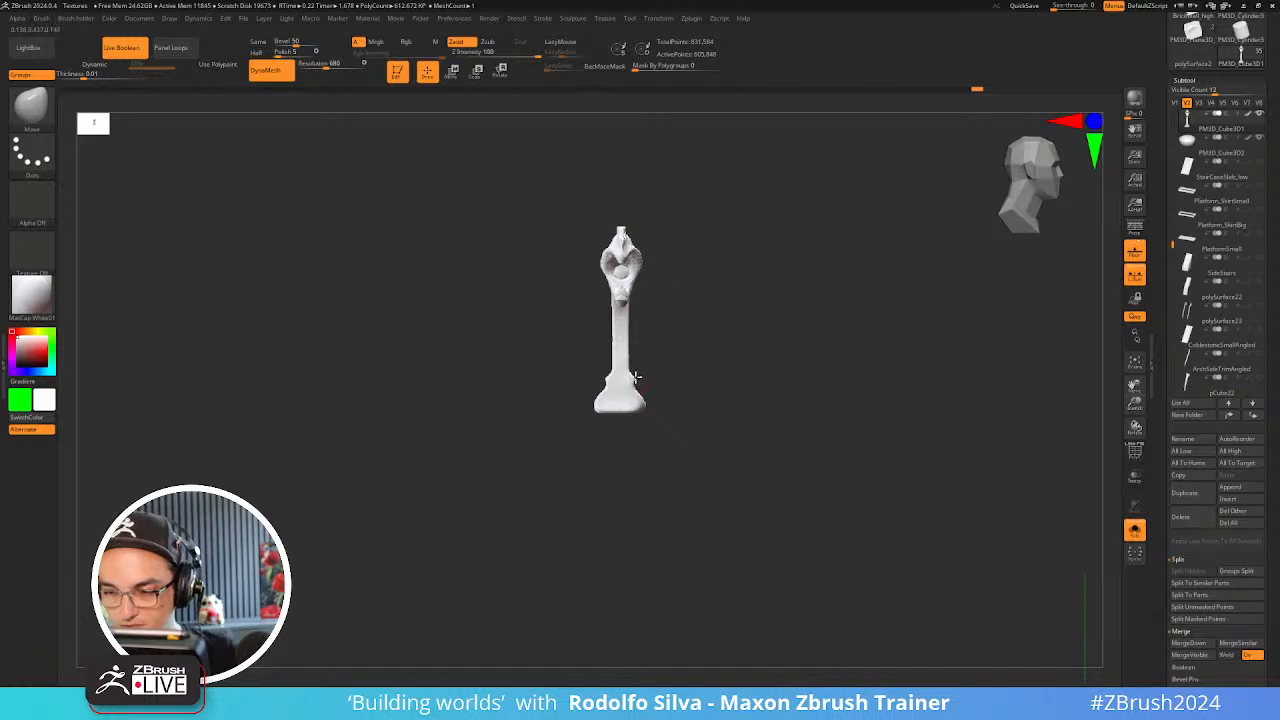
pyautogui.hotkey('ctrl', 'b')
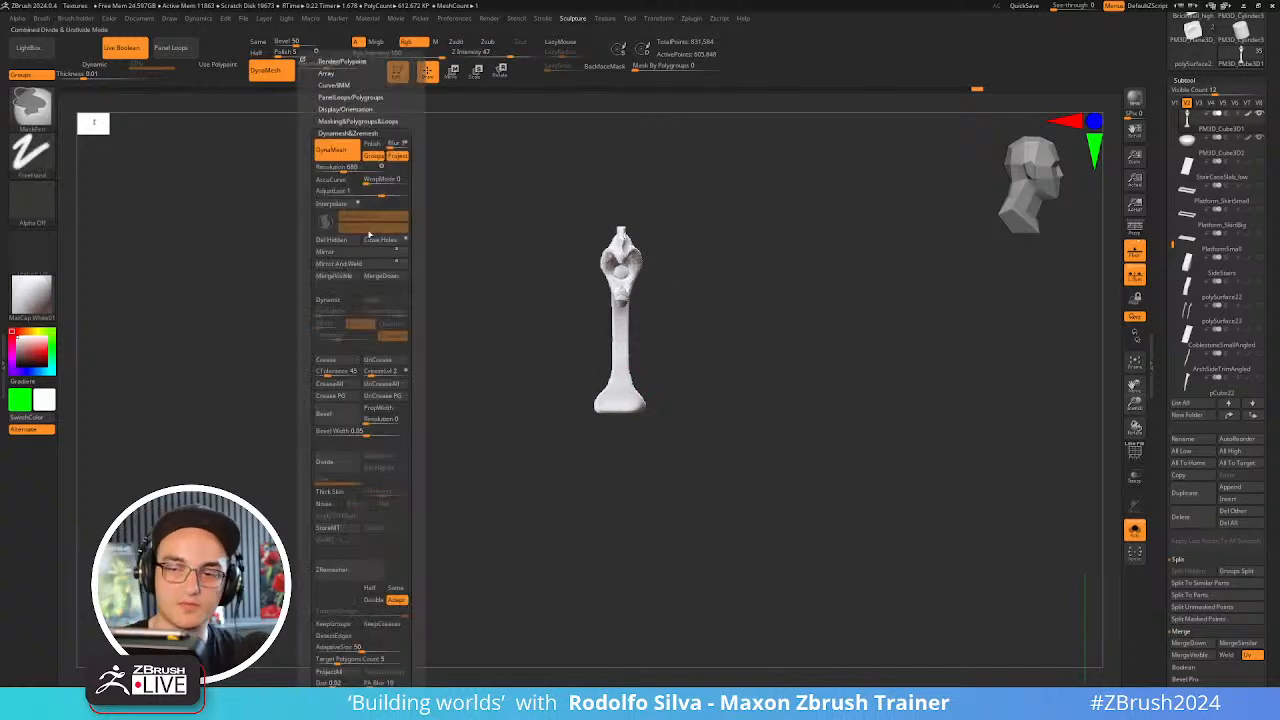
pyautogui.click(338, 181)
pyautogui.keyDown('ctrl'); pyautogui.moveTo(676, 374); pyautogui.dragTo(694, 408, button='right'); pyautogui.keyUp('ctrl')
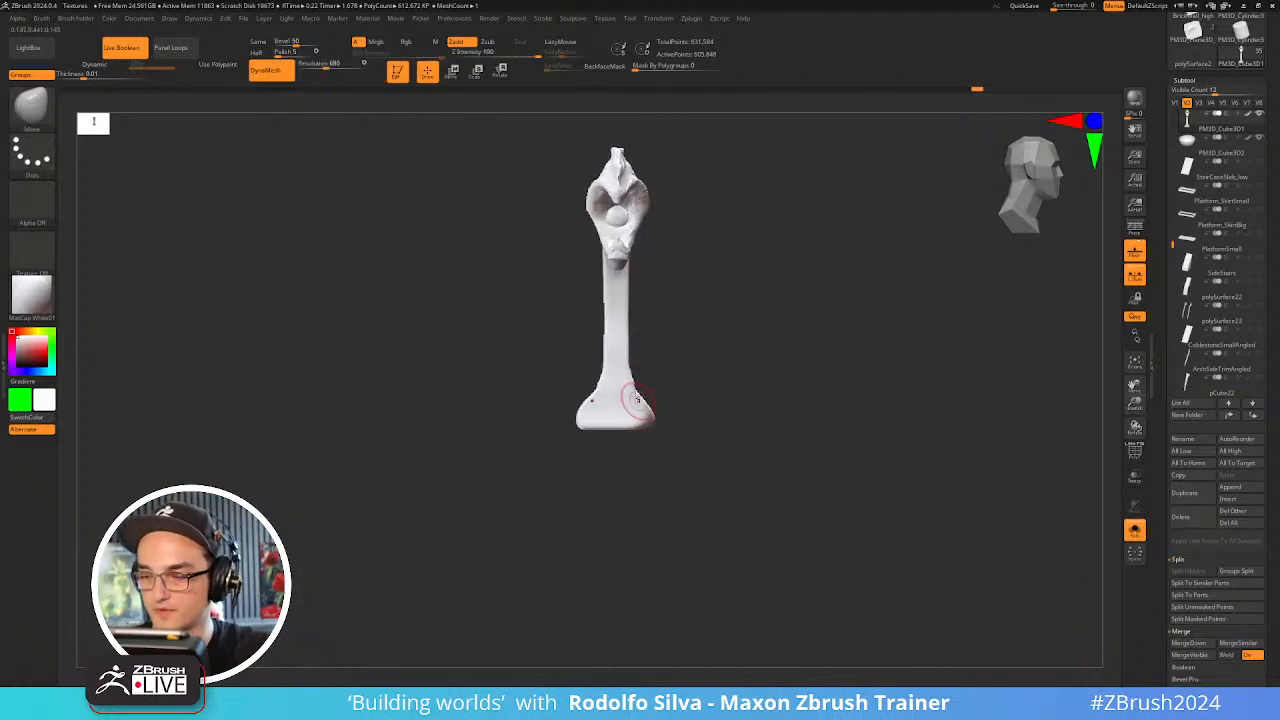
pyautogui.moveTo(648, 410)
pyautogui.mouseDown()
pyautogui.moveTo(664, 424)
pyautogui.moveTo(706, 408)
pyautogui.moveTo(748, 414)
pyautogui.mouseUp()
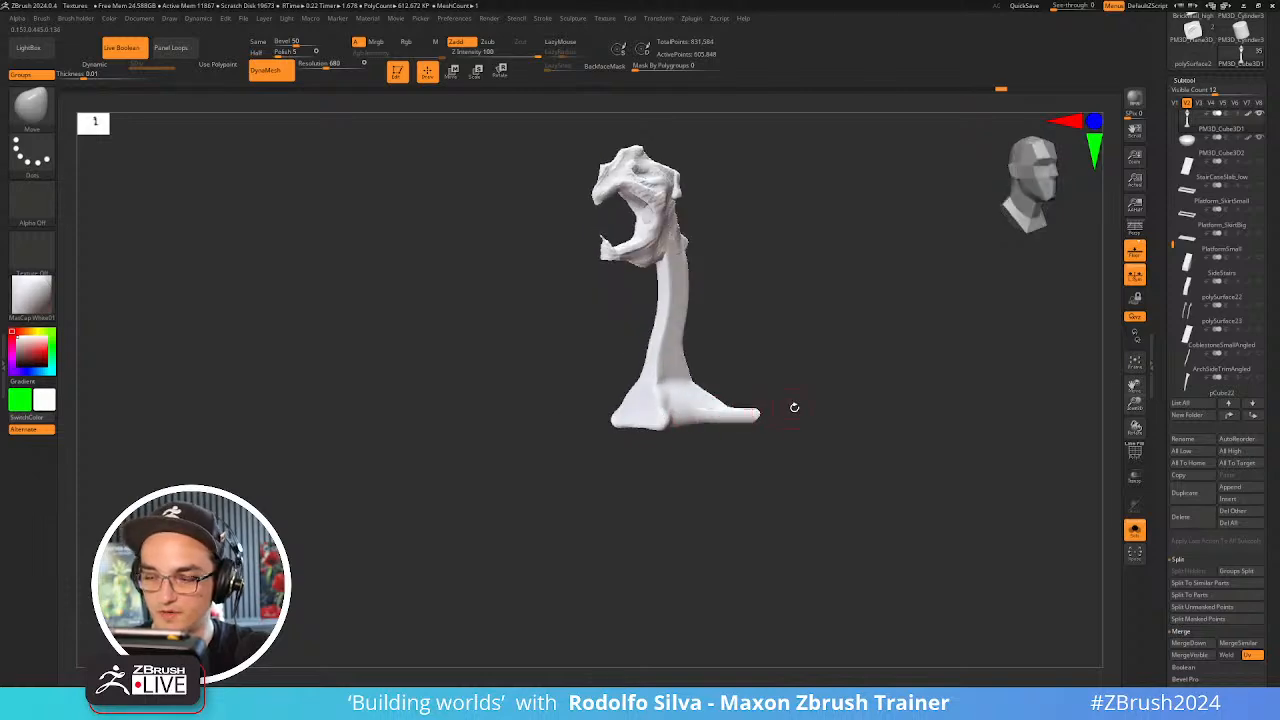
# - Switch to visibility set 3 with the bowl shown beside the creature support, and shape the foot into spread toes
pyautogui.click(794, 408)
pyautogui.moveTo(879, 314); pyautogui.dragTo(874, 362)
pyautogui.keyDown('alt'); pyautogui.moveTo(956, 341); pyautogui.dragTo(877, 469); pyautogui.keyUp('alt')
pyautogui.click(1199, 103)
pyautogui.click(1259, 138)
pyautogui.moveTo(663, 523)
pyautogui.mouseDown()
pyautogui.moveTo(723, 526)
pyautogui.moveTo(706, 517)
pyautogui.moveTo(716, 524)
pyautogui.moveTo(774, 423)
pyautogui.moveTo(678, 508)
pyautogui.moveTo(690, 518)
pyautogui.moveTo(776, 474)
pyautogui.moveTo(803, 569)
pyautogui.moveTo(834, 537)
pyautogui.moveTo(820, 540)
pyautogui.moveTo(890, 545)
pyautogui.mouseUp()
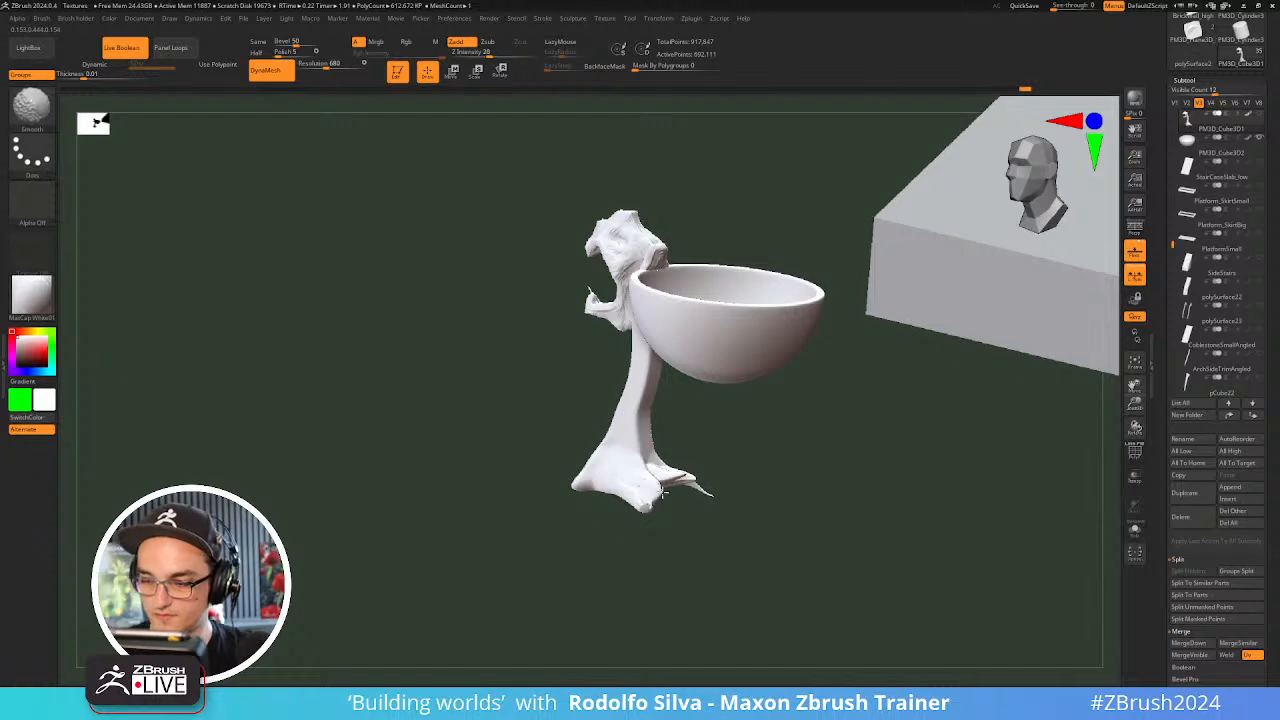
# - Thicken the foot's thin toes from the underside with the Inflate brush and remesh the support with DynaMesh
pyautogui.press('b')
pyautogui.press('i')
pyautogui.press('n')
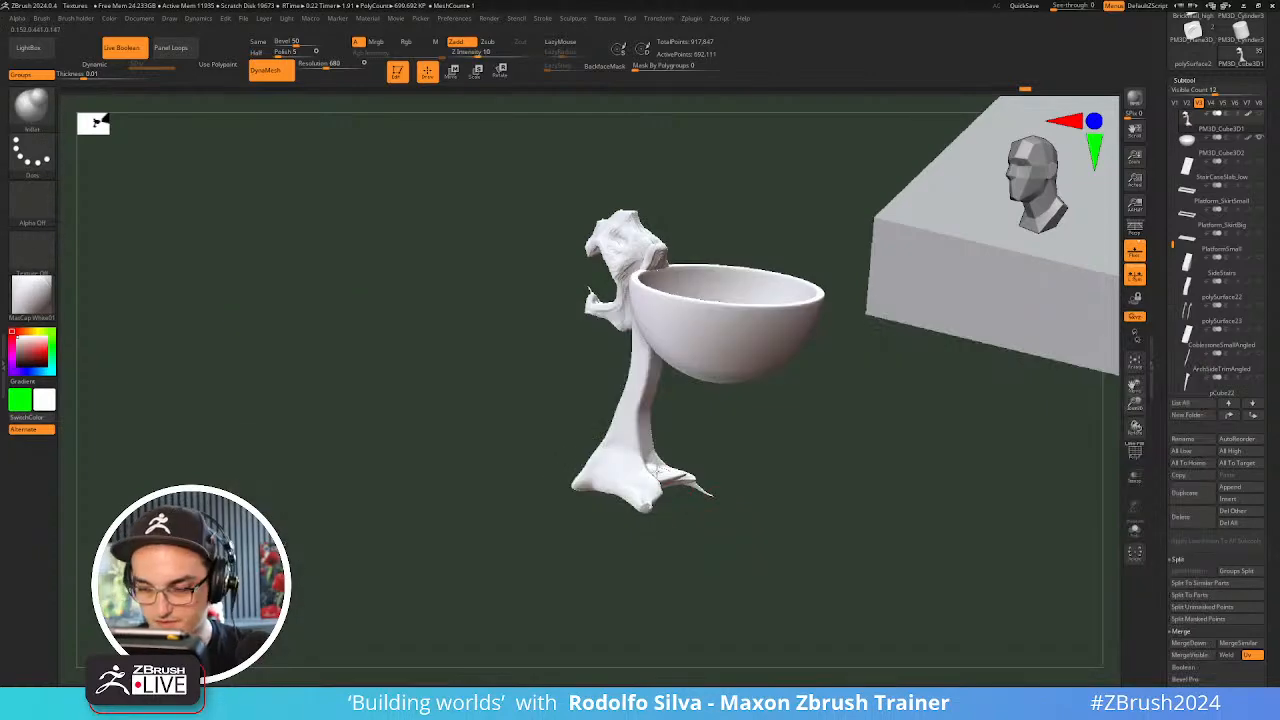
pyautogui.moveTo(694, 526); pyautogui.dragTo(640, 490)
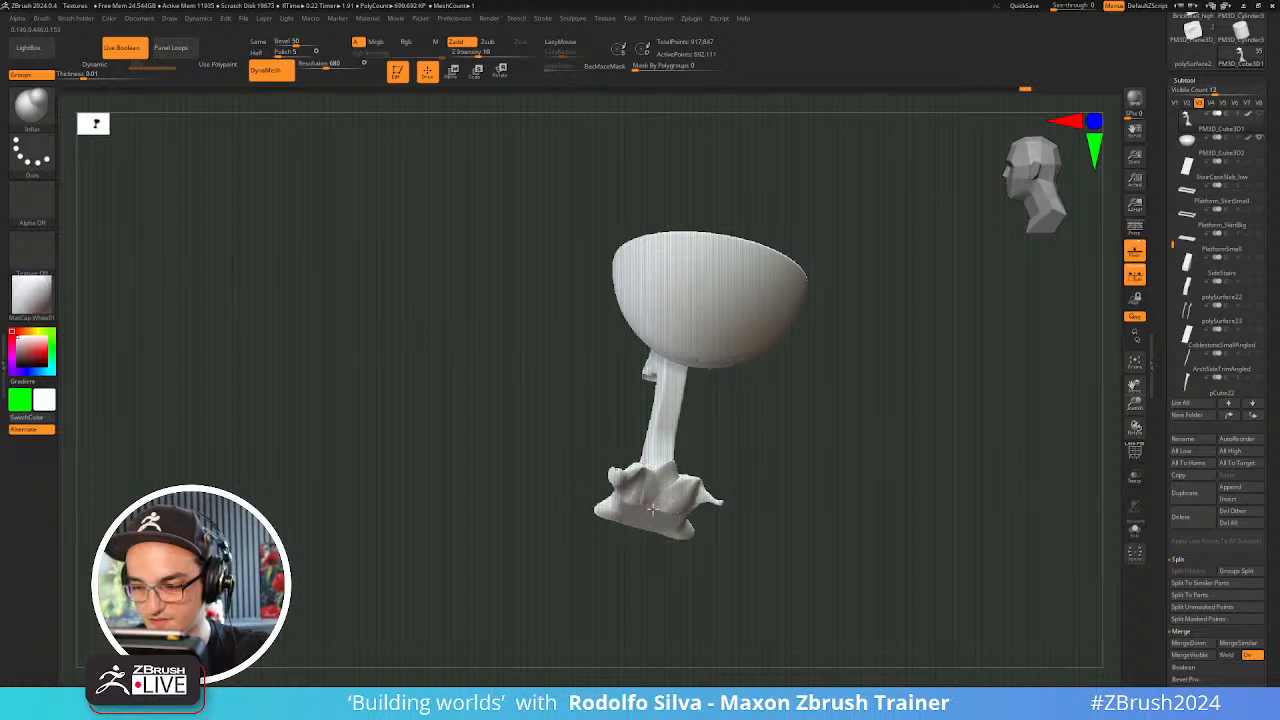
pyautogui.keyDown('ctrl'); pyautogui.moveTo(818, 510); pyautogui.dragTo(838, 546); pyautogui.keyUp('ctrl')
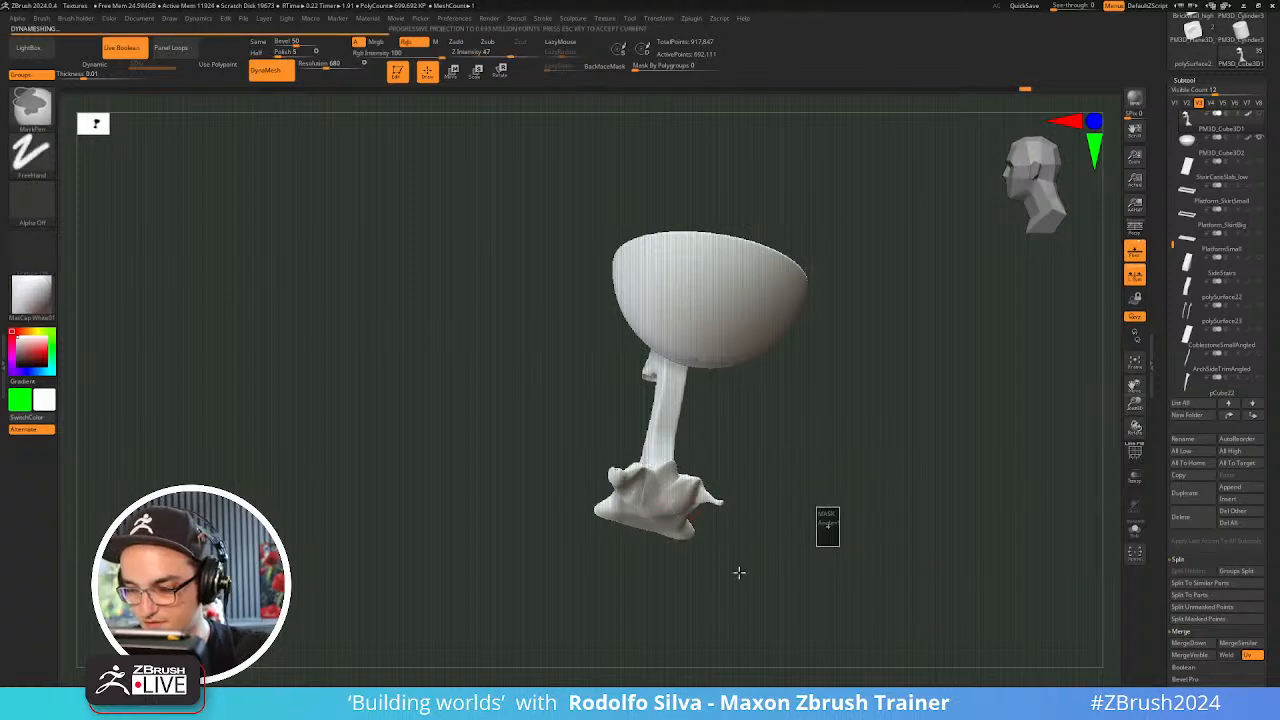
# - Toggle the Inflate brush's LazyMouse setting, and round out and smooth the toes of the foot
pyautogui.click(543, 18)
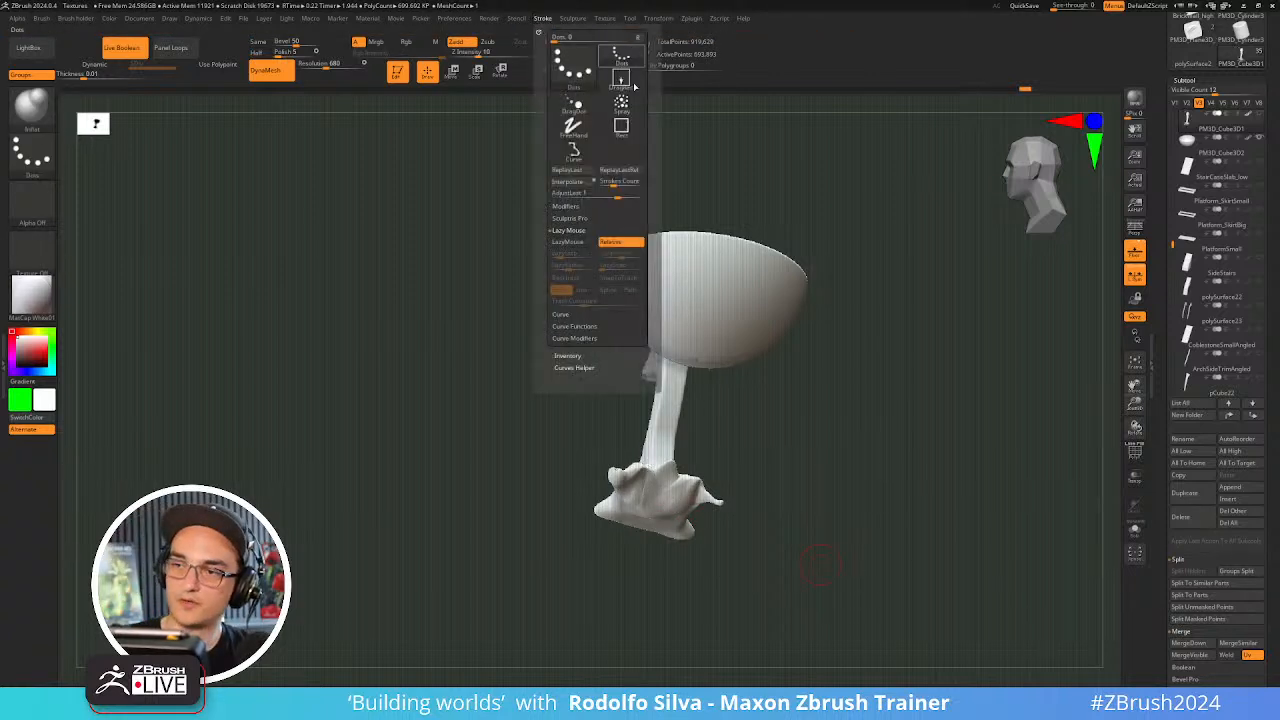
pyautogui.click(543, 18)
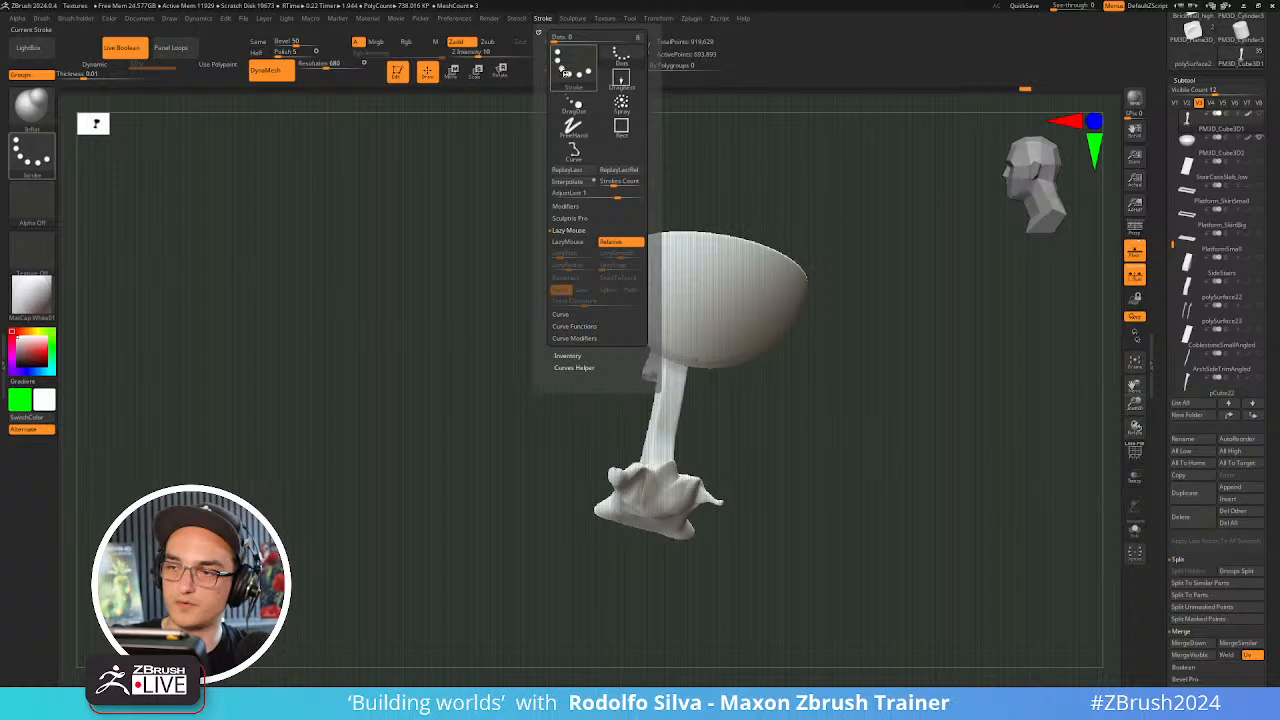
pyautogui.click(568, 241)
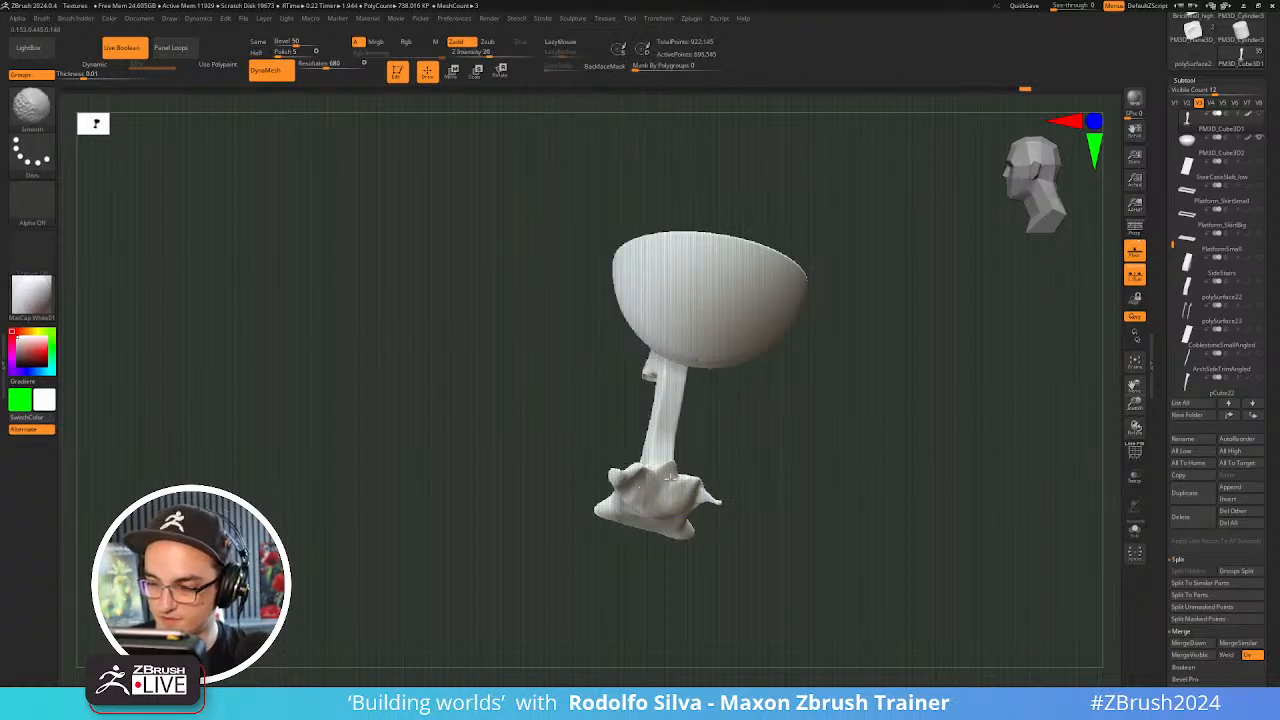
pyautogui.moveTo(717, 490); pyautogui.dragTo(666, 483)
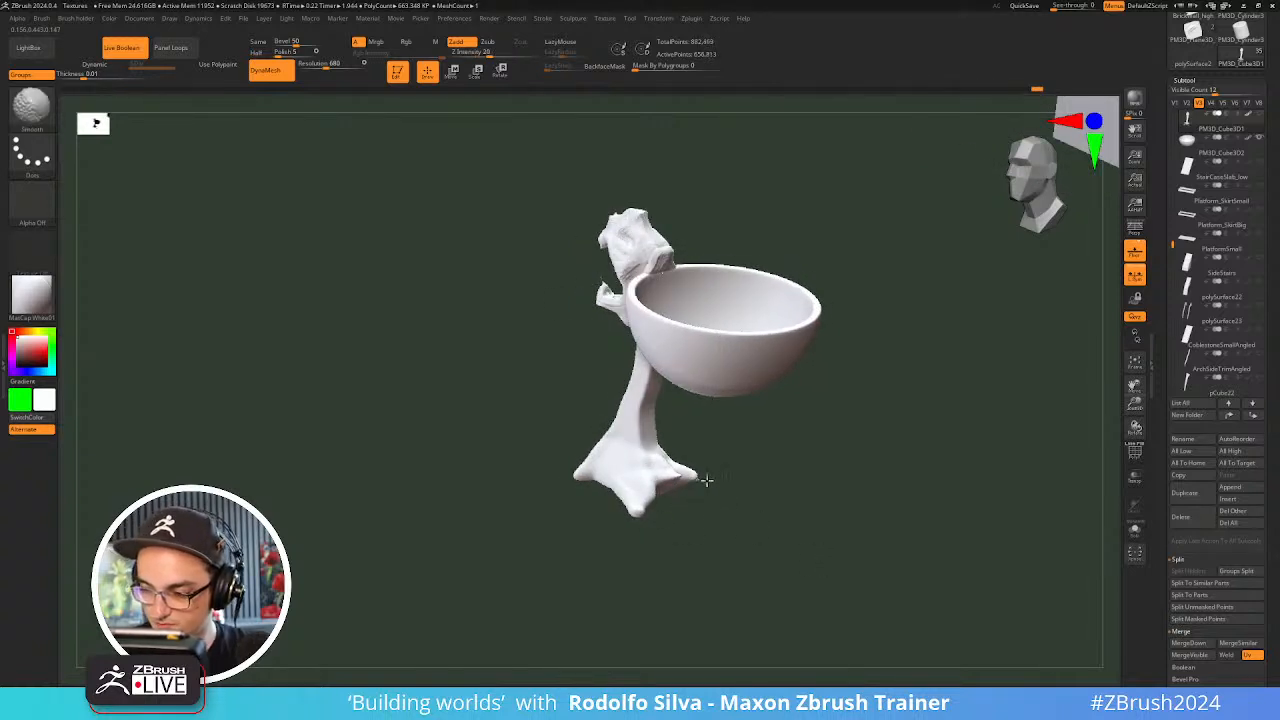
# - Try Mirror And Weld on the creature support to make its foot symmetrical, undoing the unwanted result
pyautogui.keyDown('shift'); pyautogui.moveTo(703, 498); pyautogui.dragTo(757, 509); pyautogui.keyUp('shift')
pyautogui.press('s')
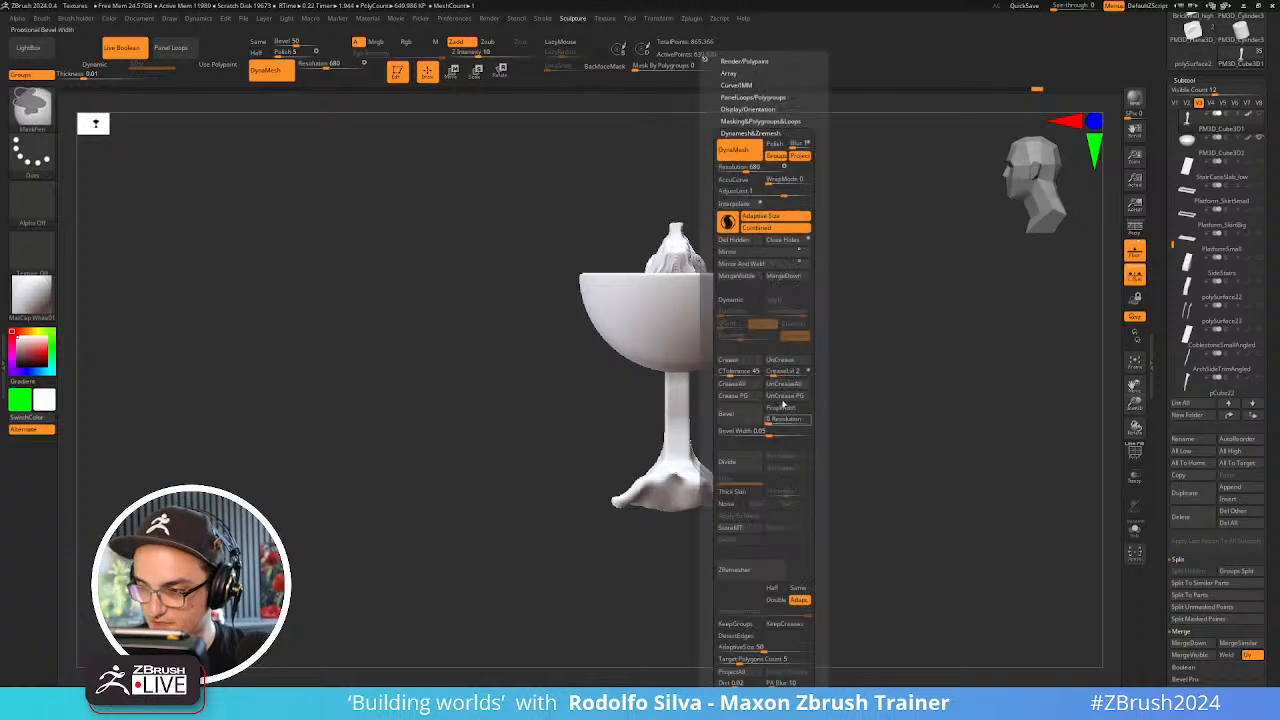
pyautogui.click(741, 263)
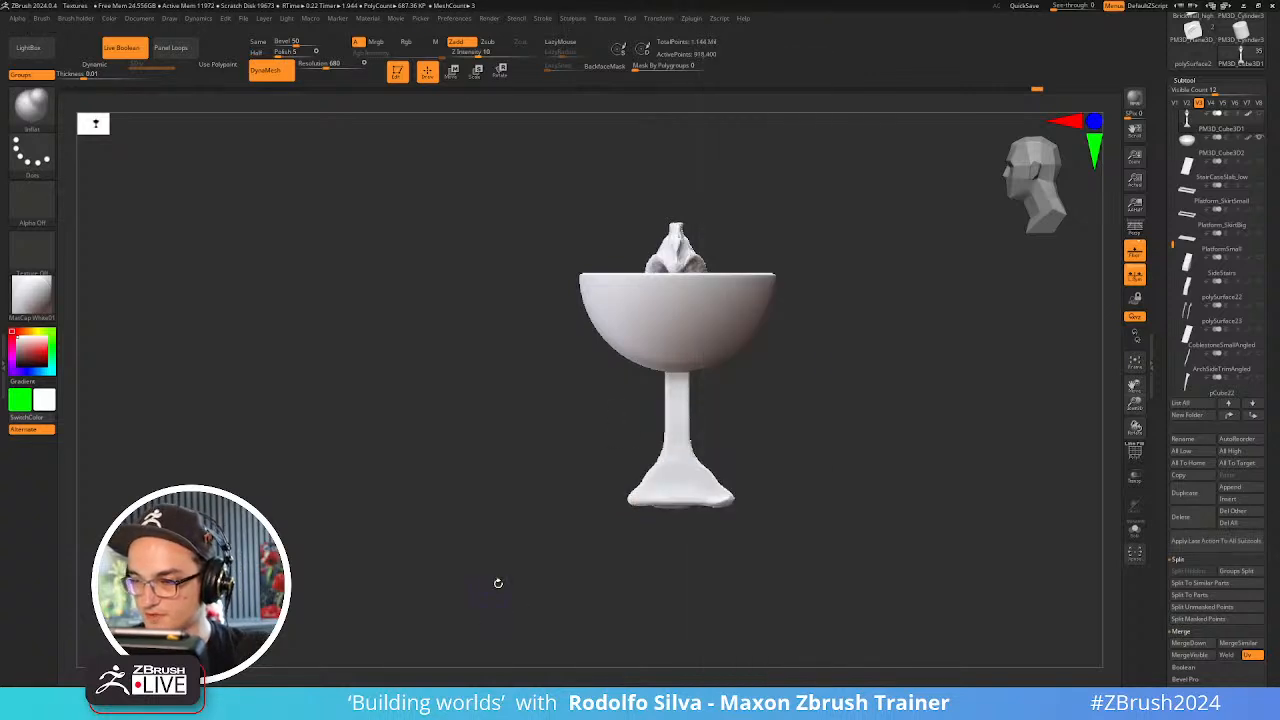
pyautogui.hotkey('ctrl', 'z')
pyautogui.press('s')
pyautogui.click(735, 254)
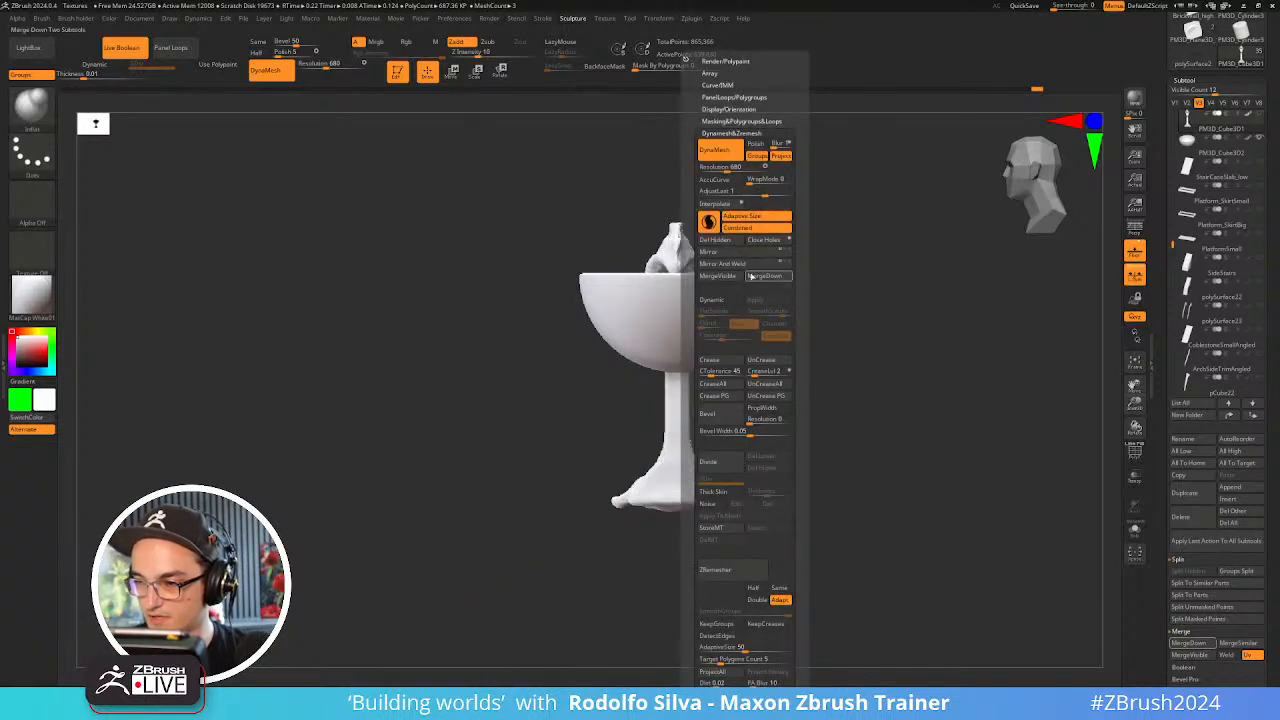
pyautogui.click(741, 264)
pyautogui.moveTo(767, 506); pyautogui.dragTo(802, 524)
pyautogui.keyDown('ctrl'); pyautogui.keyDown('shift'); pyautogui.click(806, 524); pyautogui.keyUp('shift'); pyautogui.keyUp('ctrl')
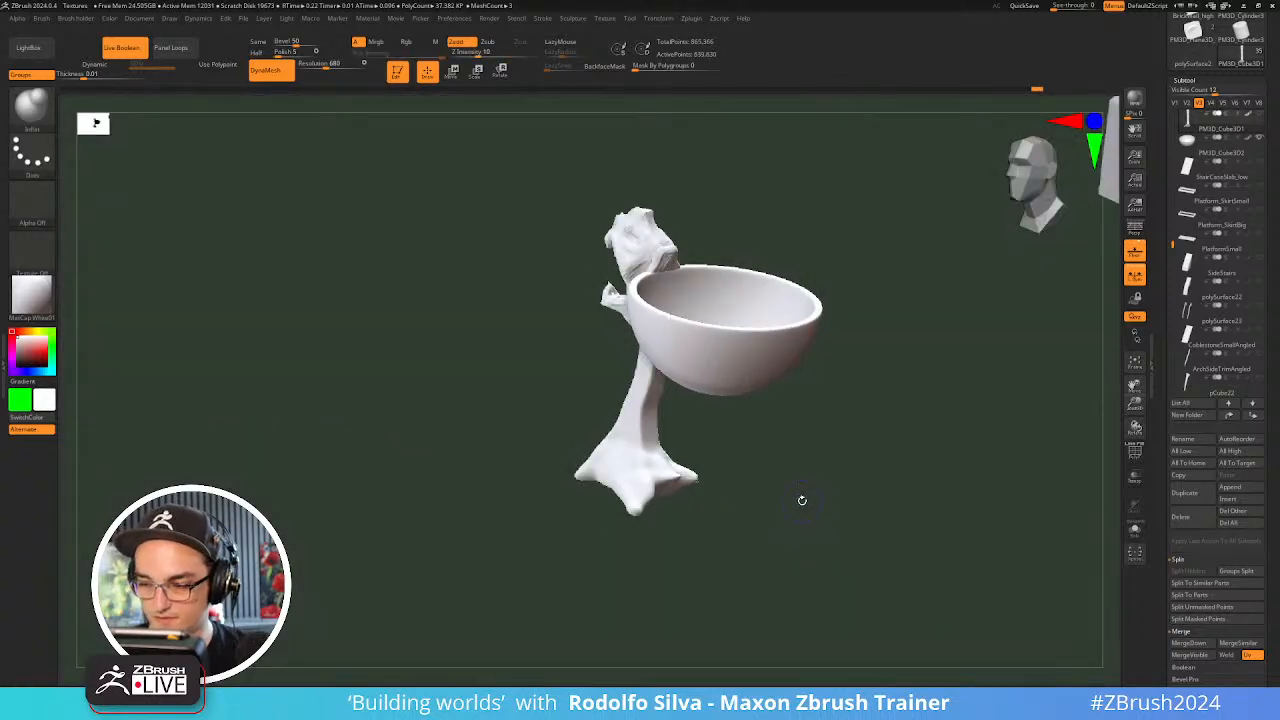
pyautogui.press('s')
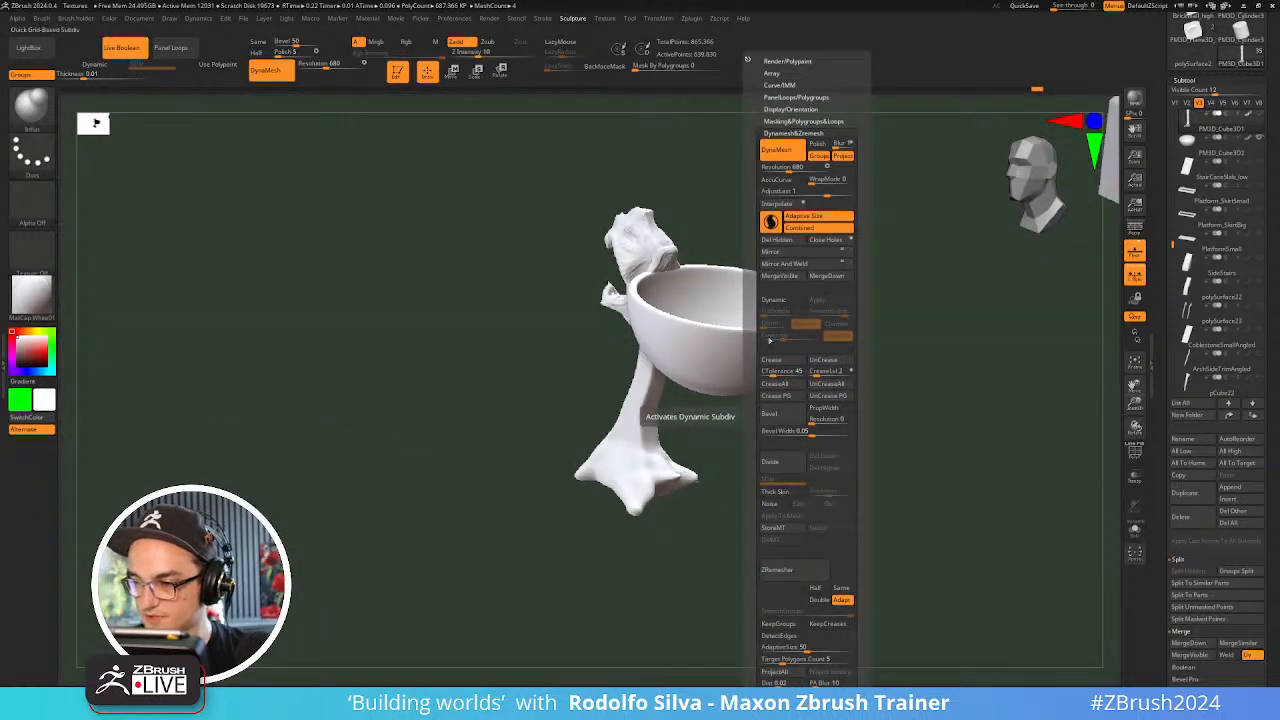
# - Mirror and weld the creature support across its width so both sides of the foot match
pyautogui.keyDown('shift'); pyautogui.moveTo(738, 451); pyautogui.dragTo(706, 449); pyautogui.keyUp('shift')
pyautogui.press('w')
pyautogui.hotkey('ctrl', 'd')
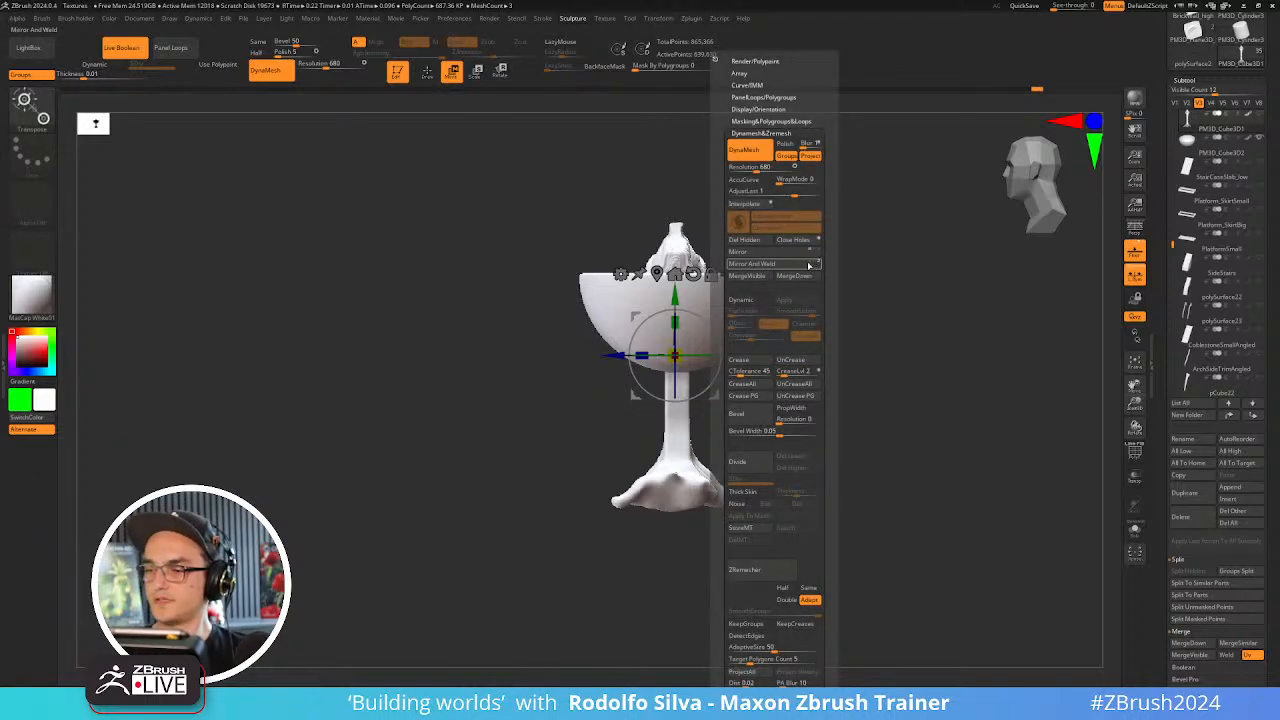
pyautogui.click(809, 265)
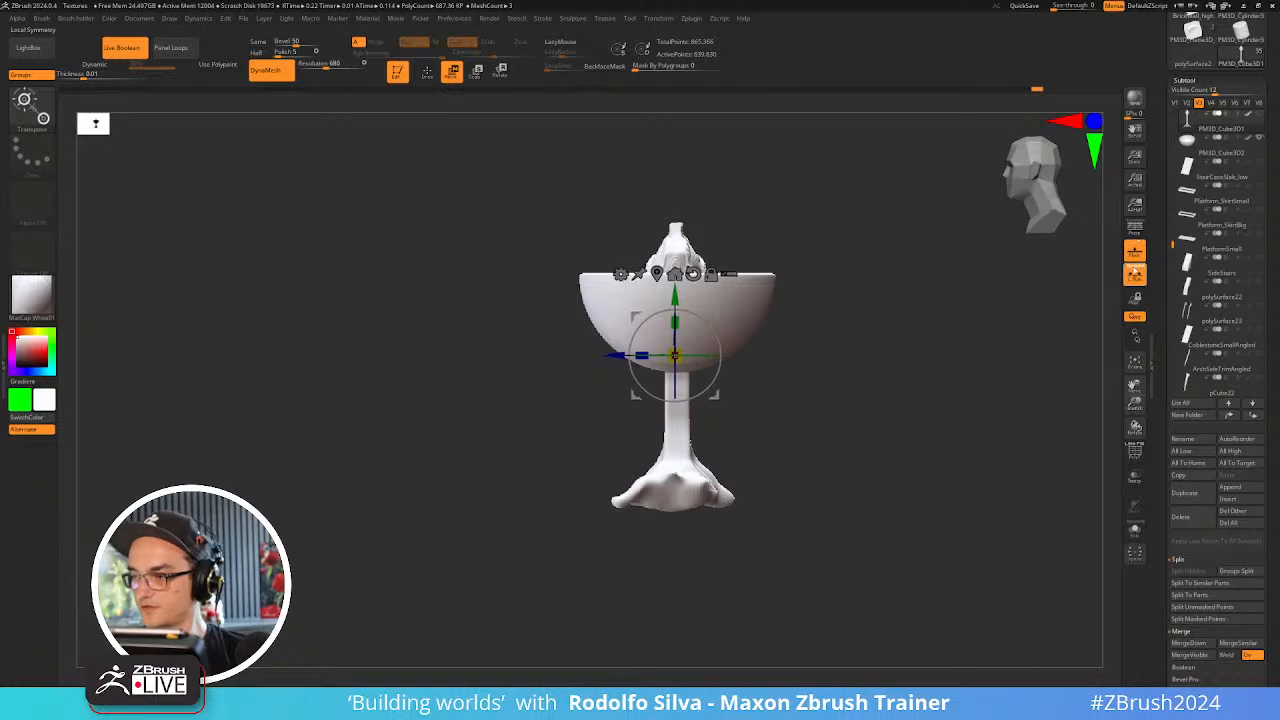
pyautogui.hotkey('ctrl', 'd')
pyautogui.click(963, 265)
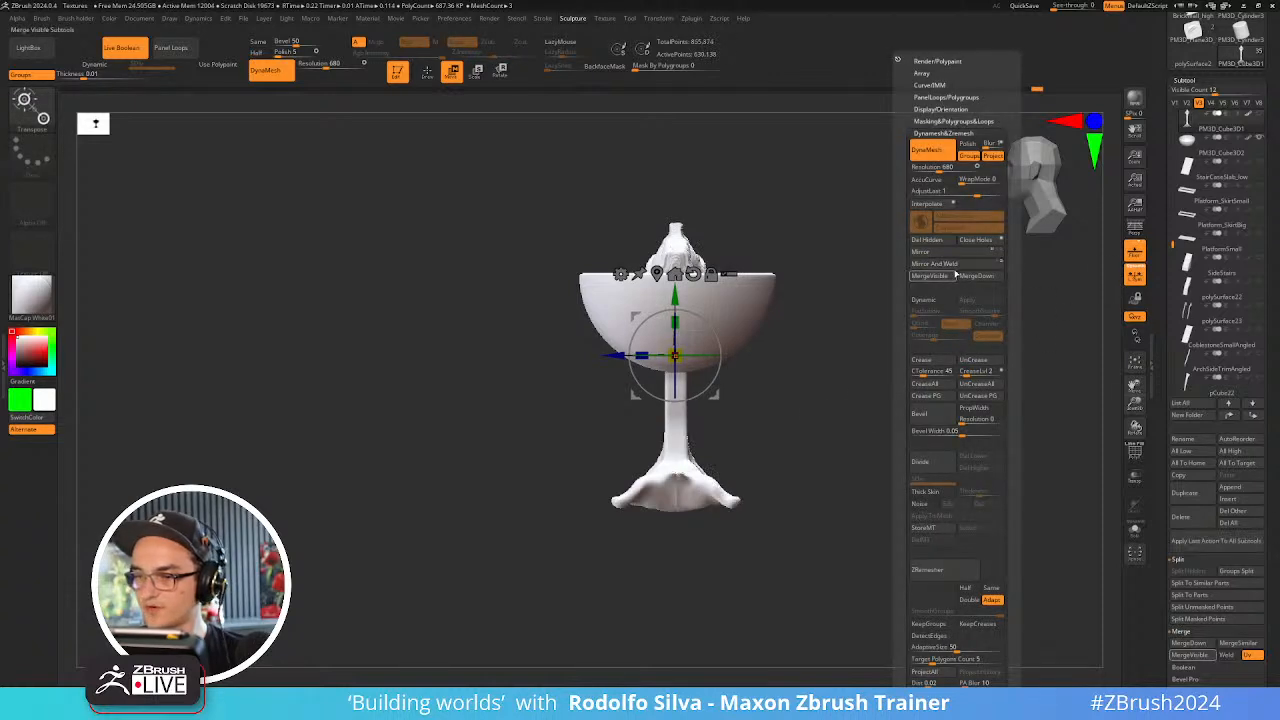
# - Return to the Inflate brush and fill and smooth the toes of the mirrored foot
pyautogui.moveTo(795, 415); pyautogui.dragTo(780, 449)
pyautogui.press('q')
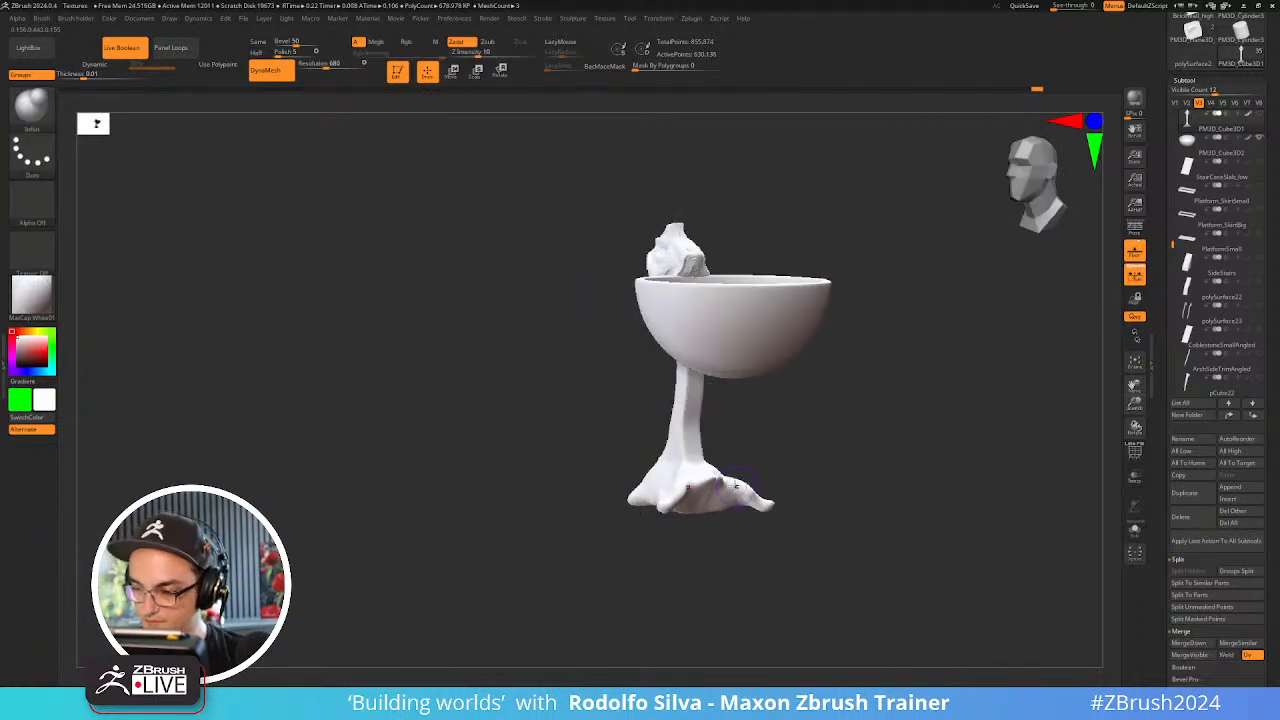
pyautogui.press('shift')
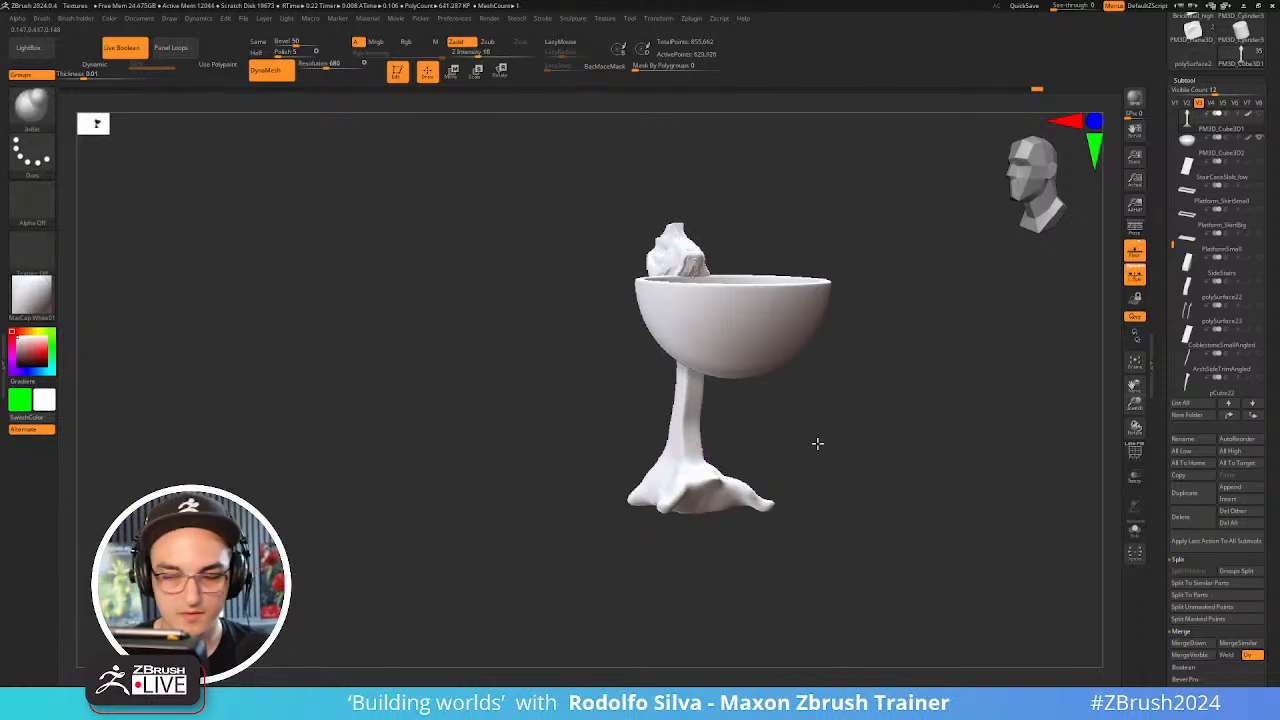
# - Cut the foot's underside flat in side view with ClipCurve, remesh with DynaMesh and refine the toes with the Inflate brush
pyautogui.keyDown('shift'); pyautogui.moveTo(814, 443); pyautogui.dragTo(860, 451); pyautogui.keyUp('shift')
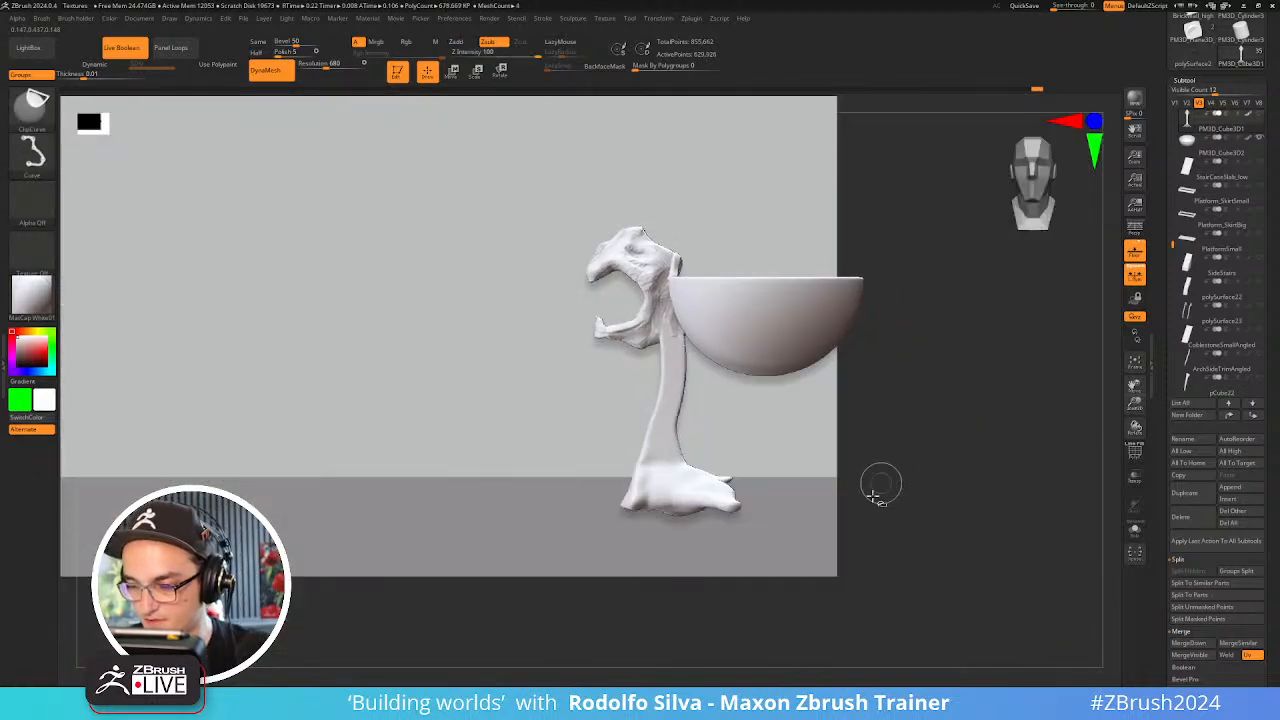
pyautogui.keyDown('ctrl'); pyautogui.keyDown('shift'); pyautogui.moveTo(897, 519); pyautogui.dragTo(514, 514); pyautogui.keyUp('shift'); pyautogui.keyUp('ctrl')
pyautogui.moveTo(950, 546); pyautogui.dragTo(871, 594)
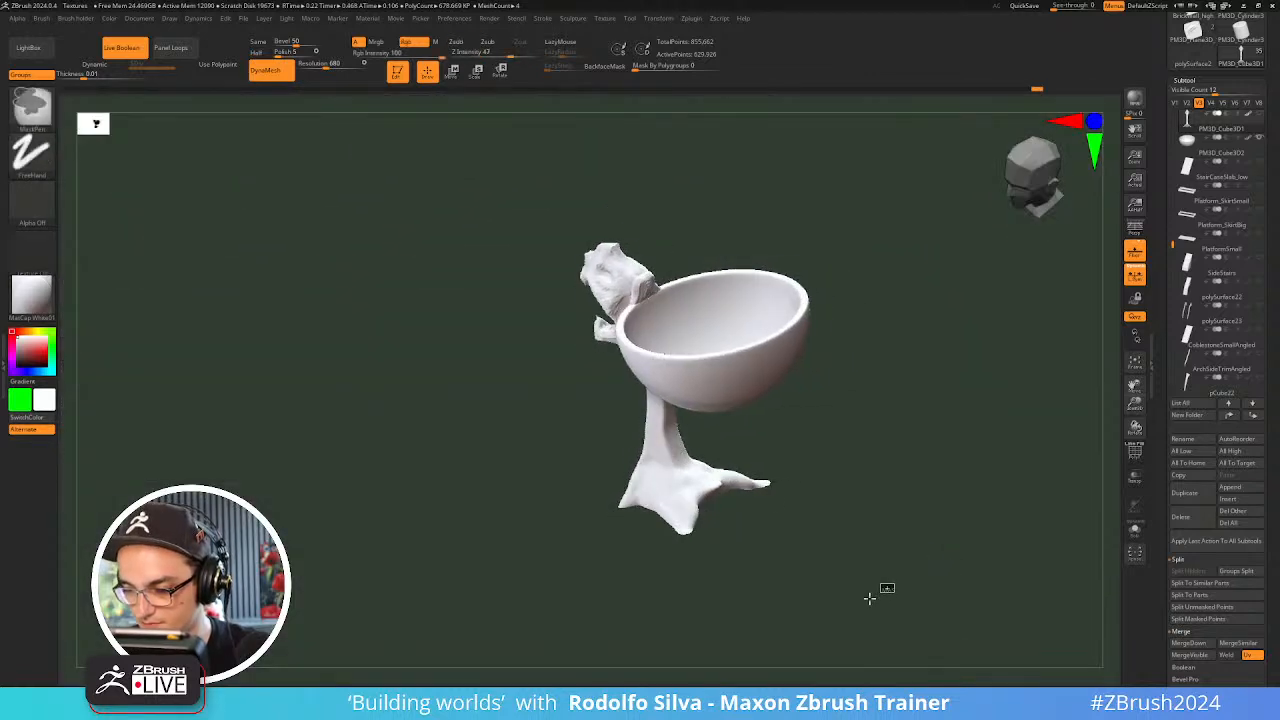
pyautogui.moveTo(770, 499); pyautogui.dragTo(725, 487)
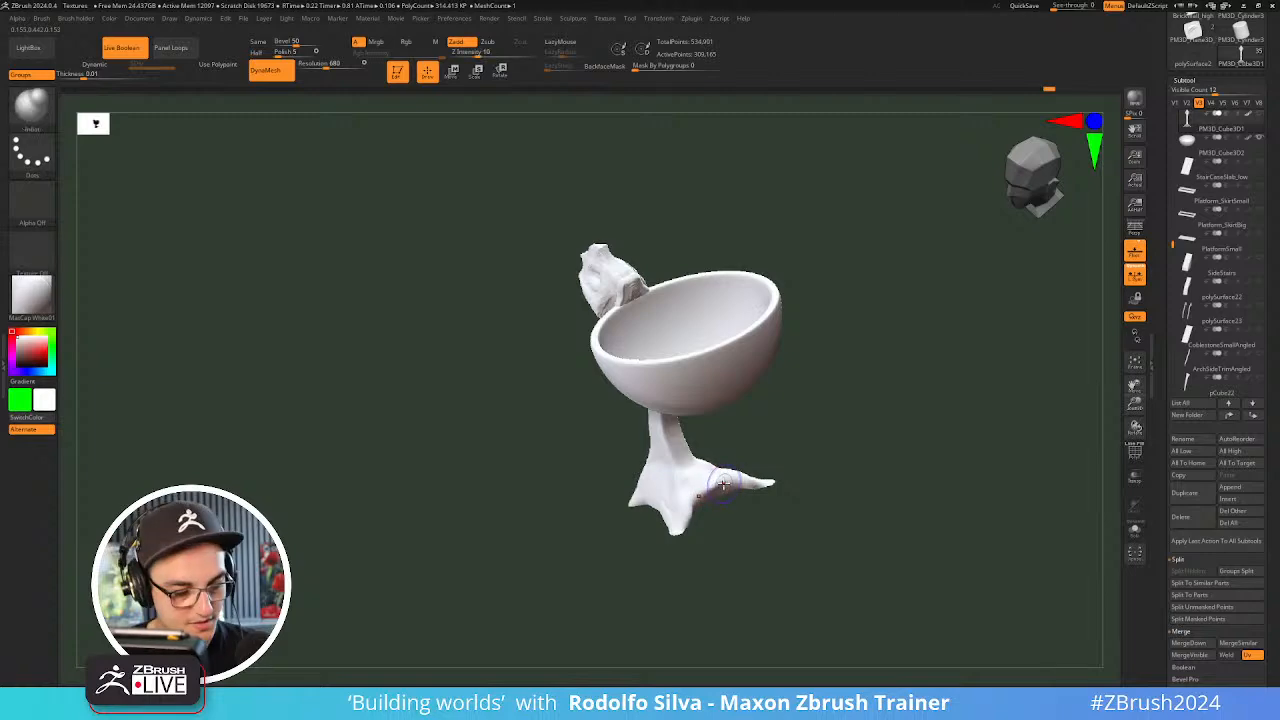
# - Flatten planes along the ankle and toes of the creature support's foot with the hPolish brush
pyautogui.press('b')
pyautogui.press('c')
pyautogui.press('t')
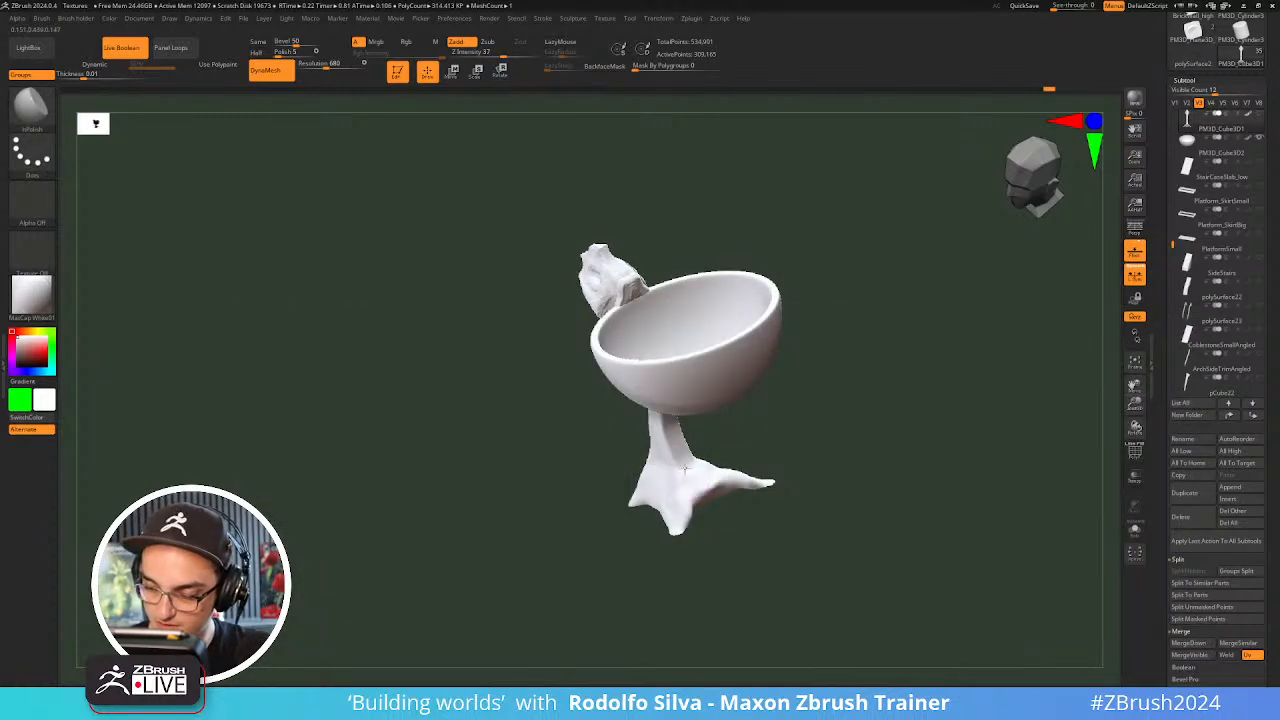
pyautogui.moveTo(685, 469); pyautogui.dragTo(684, 465)
pyautogui.moveTo(731, 541)
pyautogui.mouseDown()
pyautogui.moveTo(814, 535)
pyautogui.moveTo(790, 530)
pyautogui.mouseUp()
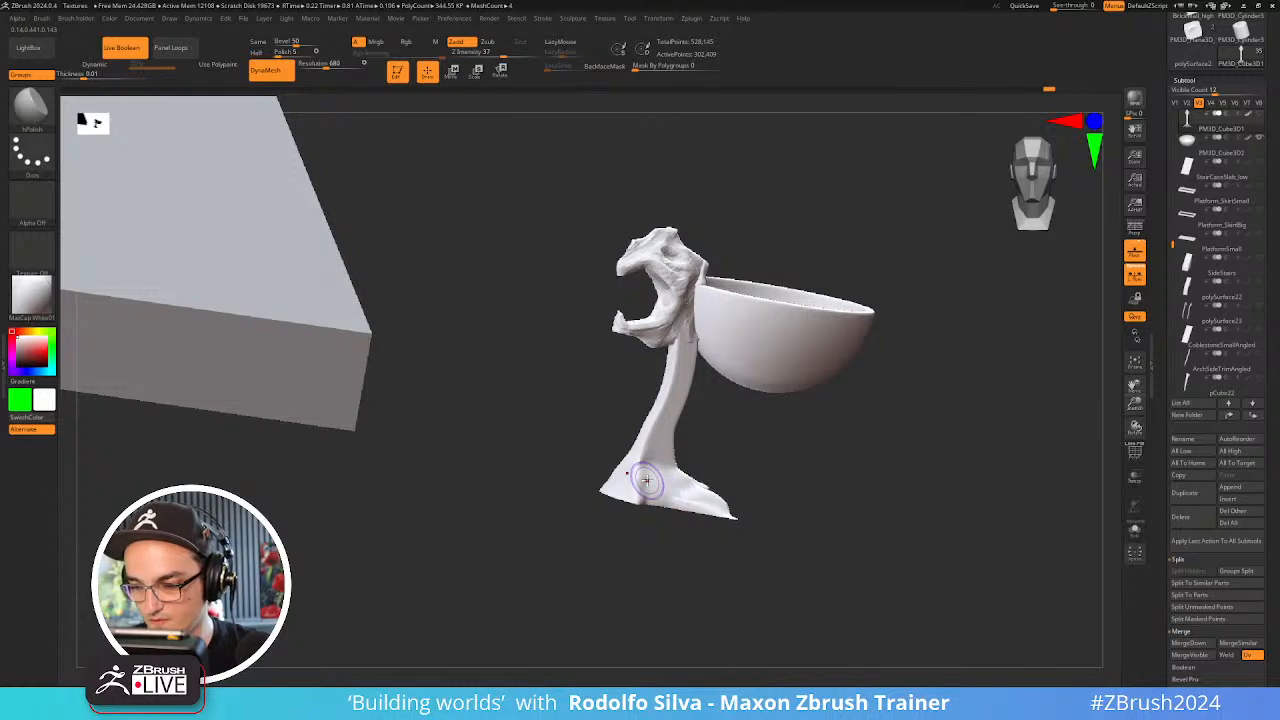
pyautogui.moveTo(649, 481); pyautogui.dragTo(646, 481)
pyautogui.moveTo(641, 472); pyautogui.dragTo(634, 488)
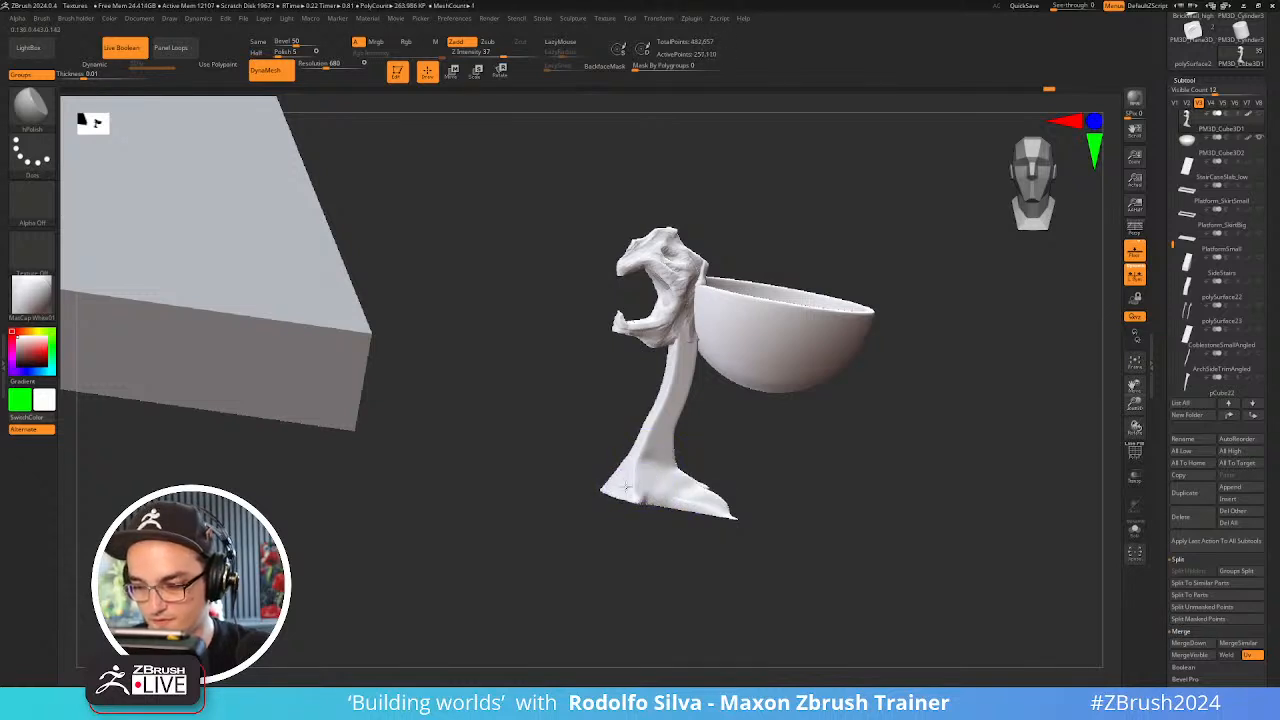
# - Lengthen the foot to the front and back with the Move brush and pull a curved strut from the leg towards the bowl
pyautogui.press('b')
pyautogui.press('m')
pyautogui.press('v')
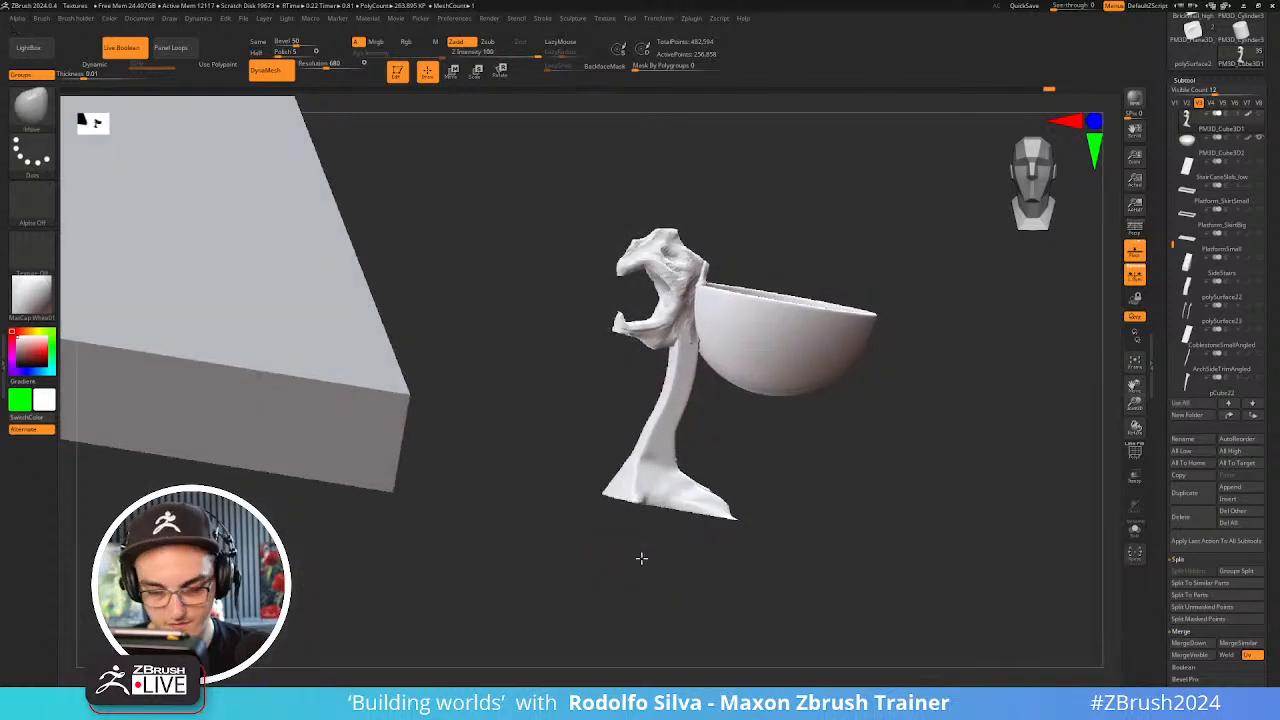
pyautogui.moveTo(640, 557)
pyautogui.keyDown('shift'); pyautogui.mouseDown()
pyautogui.moveTo(646, 520)
pyautogui.moveTo(620, 502)
pyautogui.moveTo(643, 526)
pyautogui.mouseUp(); pyautogui.keyUp('shift')
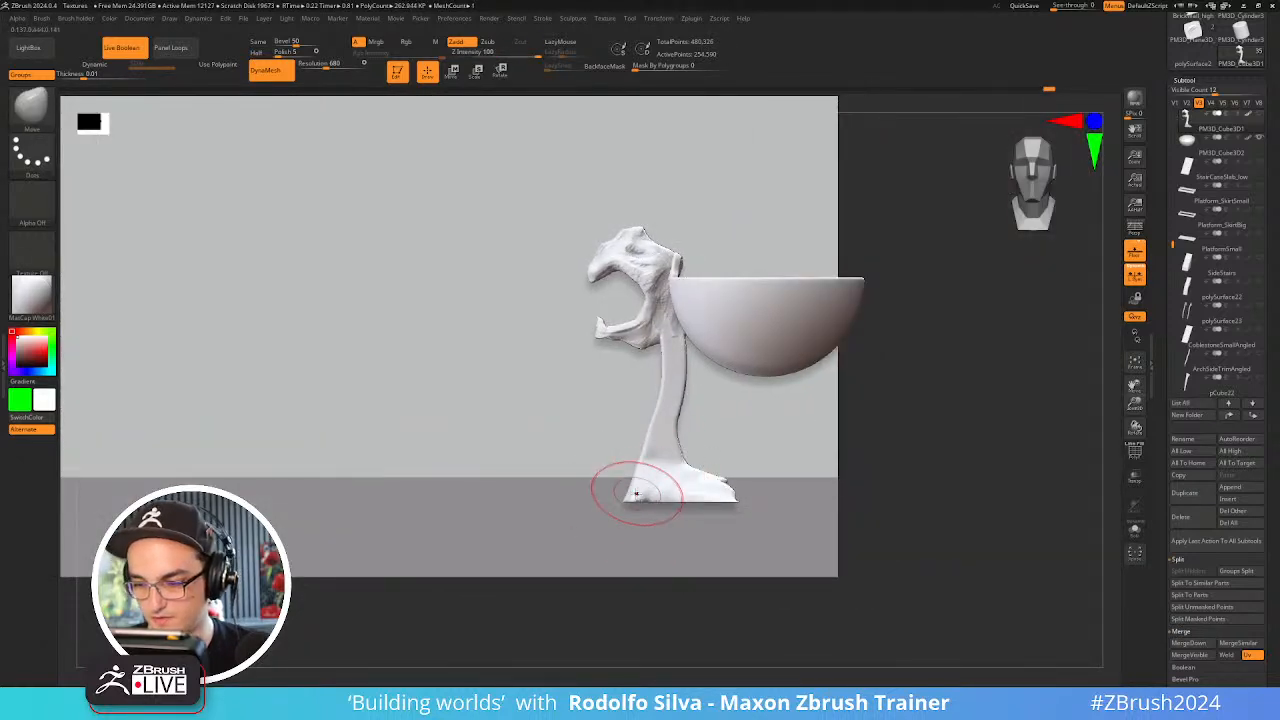
pyautogui.moveTo(643, 461)
pyautogui.mouseDown()
pyautogui.moveTo(621, 468)
pyautogui.moveTo(639, 440)
pyautogui.moveTo(708, 461)
pyautogui.moveTo(751, 501)
pyautogui.moveTo(691, 458)
pyautogui.mouseUp()
pyautogui.moveTo(681, 390); pyautogui.dragTo(717, 393, button='right')
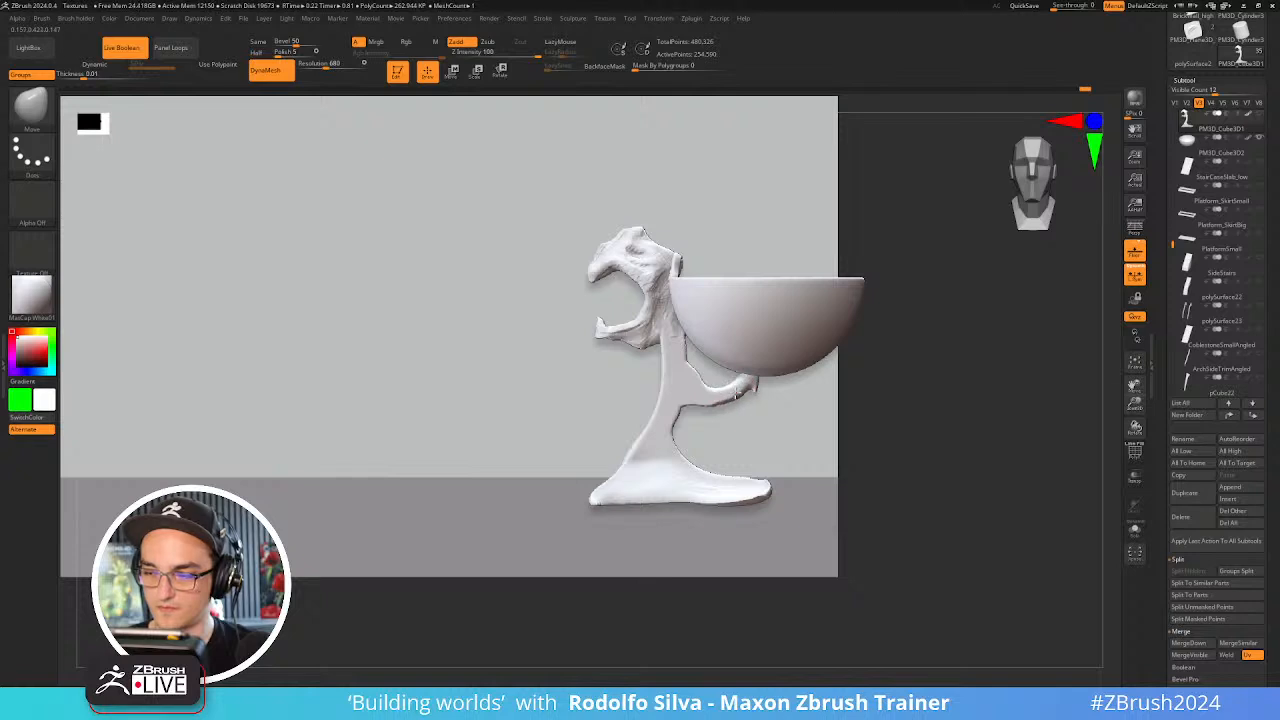
# - Refine the strut's tip against the underside of the bowl and check the support from an angle and from below
pyautogui.moveTo(751, 396); pyautogui.dragTo(746, 386)
pyautogui.moveTo(718, 376); pyautogui.dragTo(700, 392, button='right')
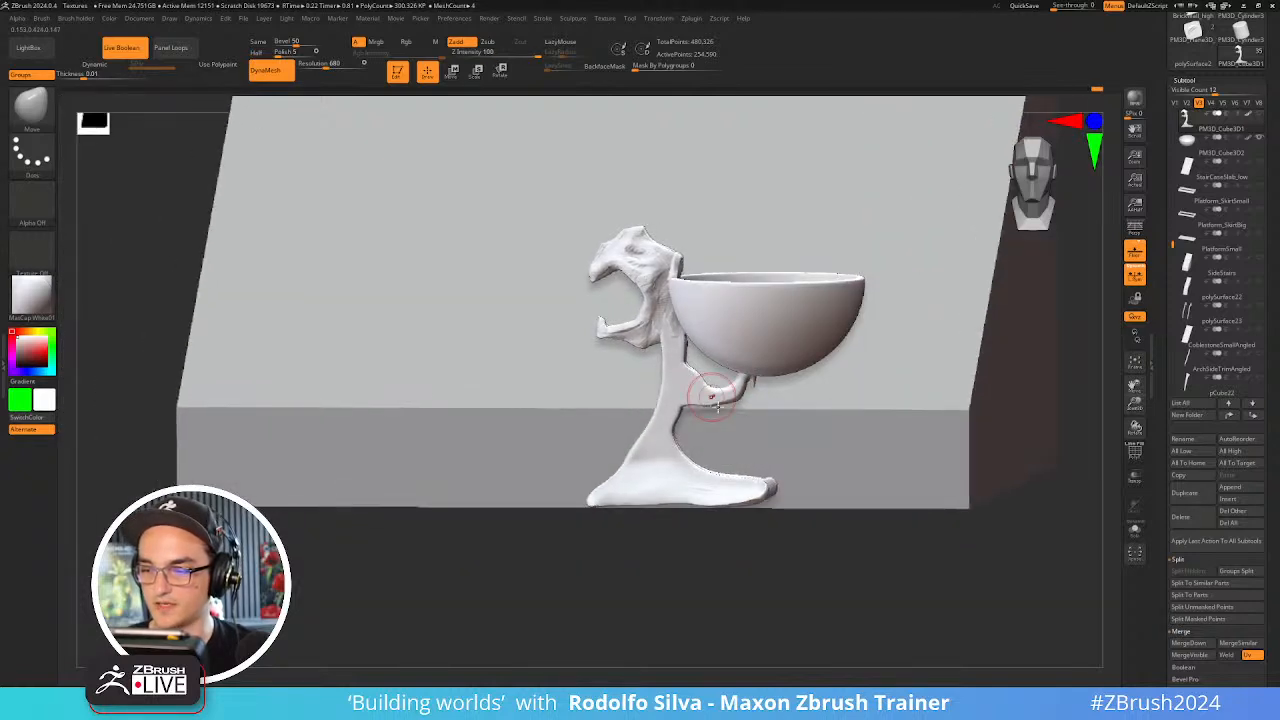
pyautogui.moveTo(690, 560)
pyautogui.mouseDown(button='right')
pyautogui.moveTo(677, 580)
pyautogui.moveTo(680, 565)
pyautogui.mouseUp(button='right')
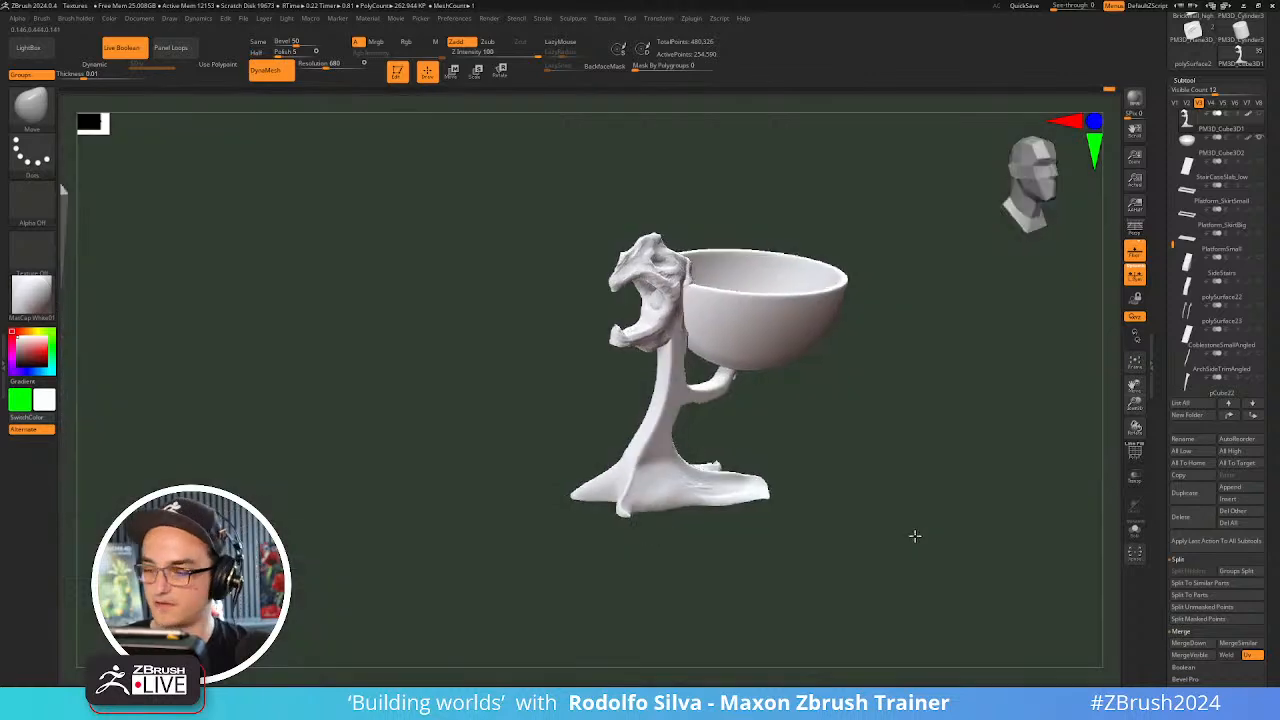
pyautogui.moveTo(857, 526); pyautogui.dragTo(850, 365, button='right')
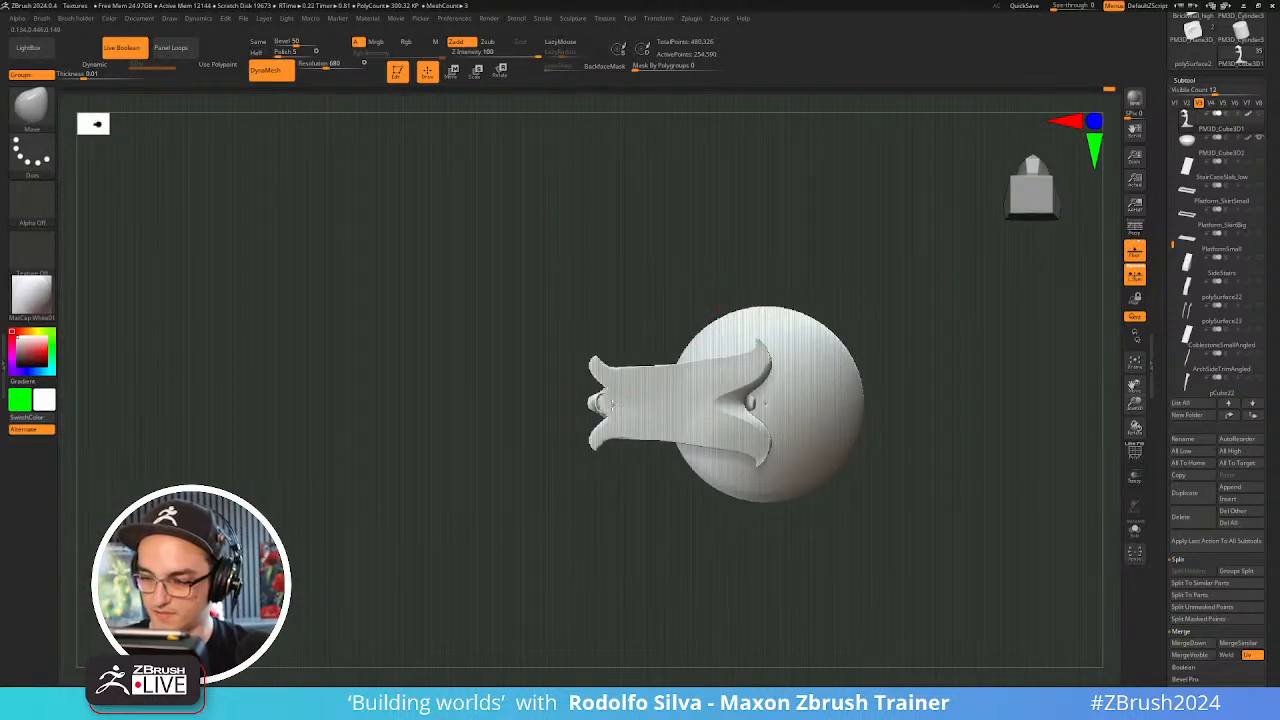
# - Reshape the claws at the heel of the foot from below with the Move brush and remesh with DynaMesh
pyautogui.moveTo(600, 402)
pyautogui.mouseDown()
pyautogui.moveTo(585, 402)
pyautogui.moveTo(607, 389)
pyautogui.mouseUp()
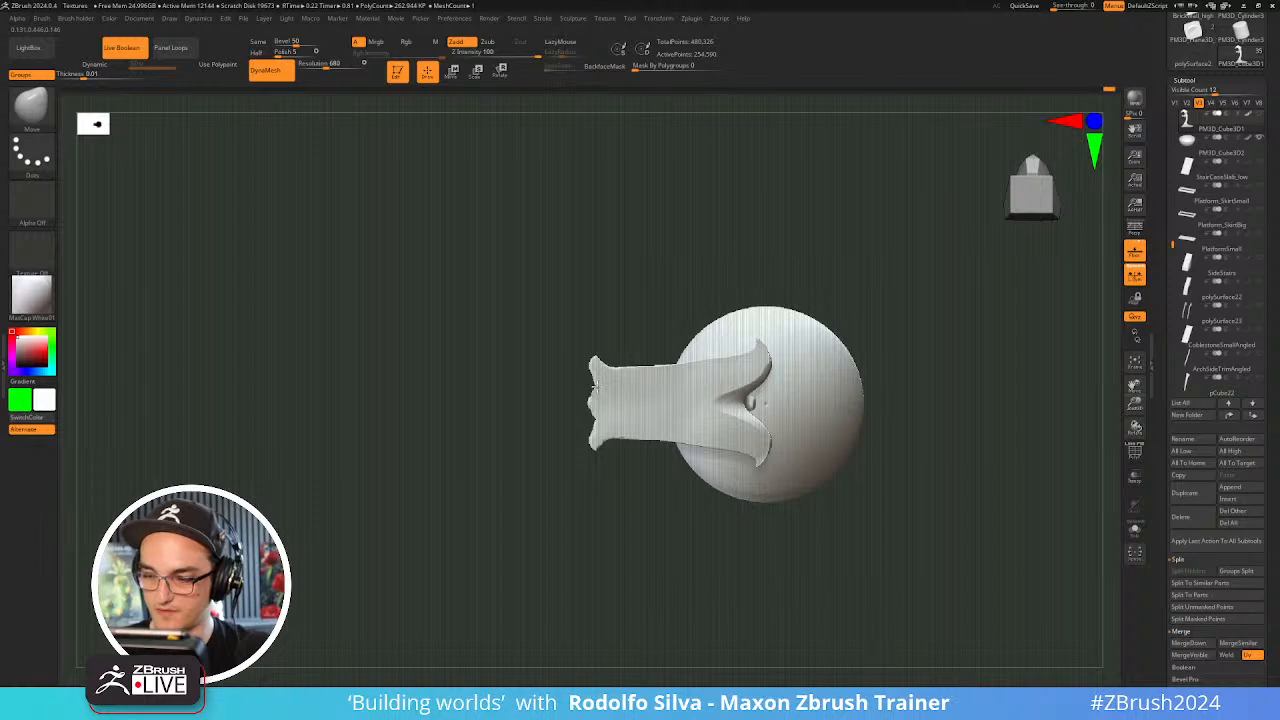
pyautogui.keyDown('ctrl'); pyautogui.moveTo(659, 275); pyautogui.dragTo(652, 299); pyautogui.keyUp('ctrl')
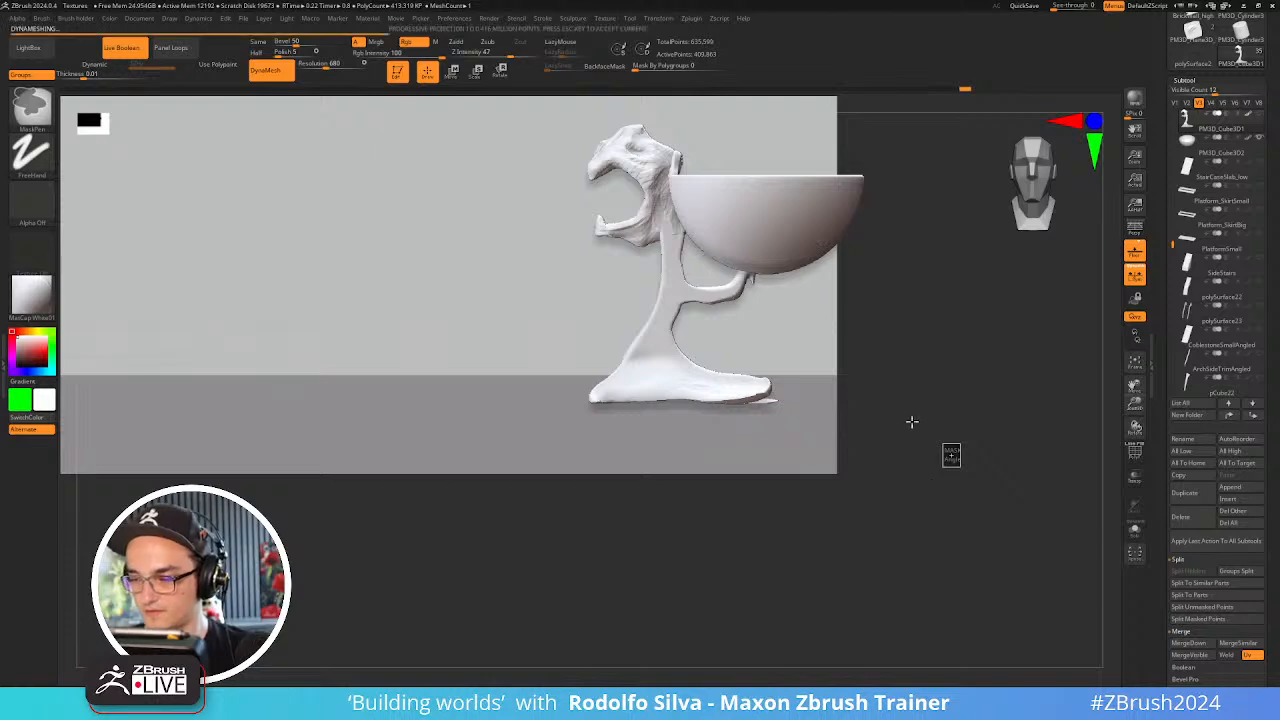
pyautogui.moveTo(886, 429); pyautogui.dragTo(786, 412)
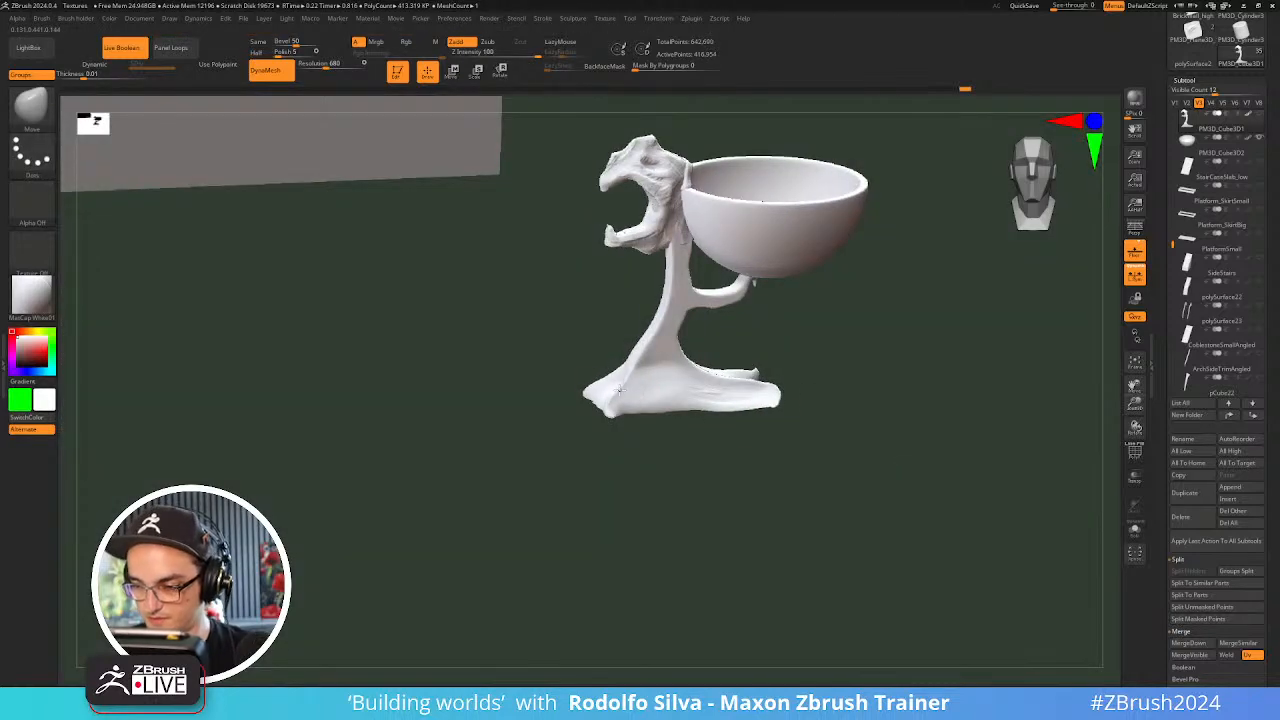
# - Flatten planes on the side of the foot near the heel with the TrimDynamic brush
pyautogui.press('b')
pyautogui.press('h')
pyautogui.press('p')
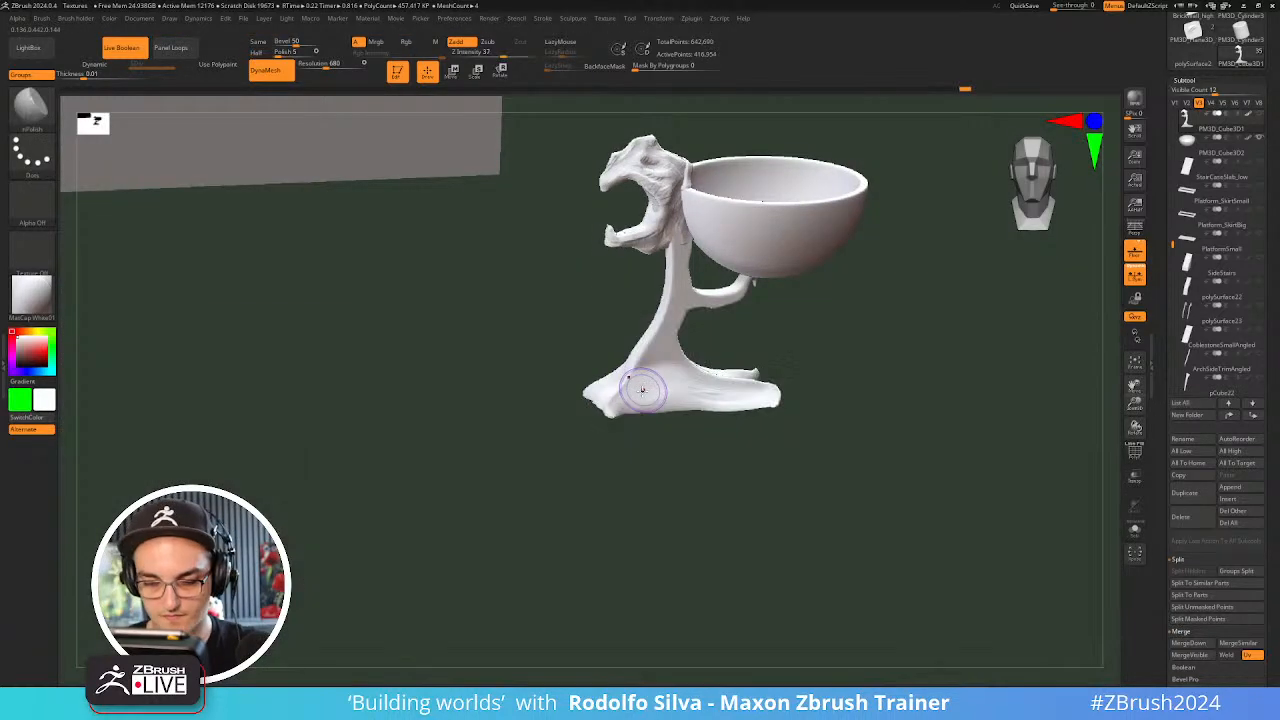
pyautogui.press('b')
pyautogui.press('t')
pyautogui.press('d')
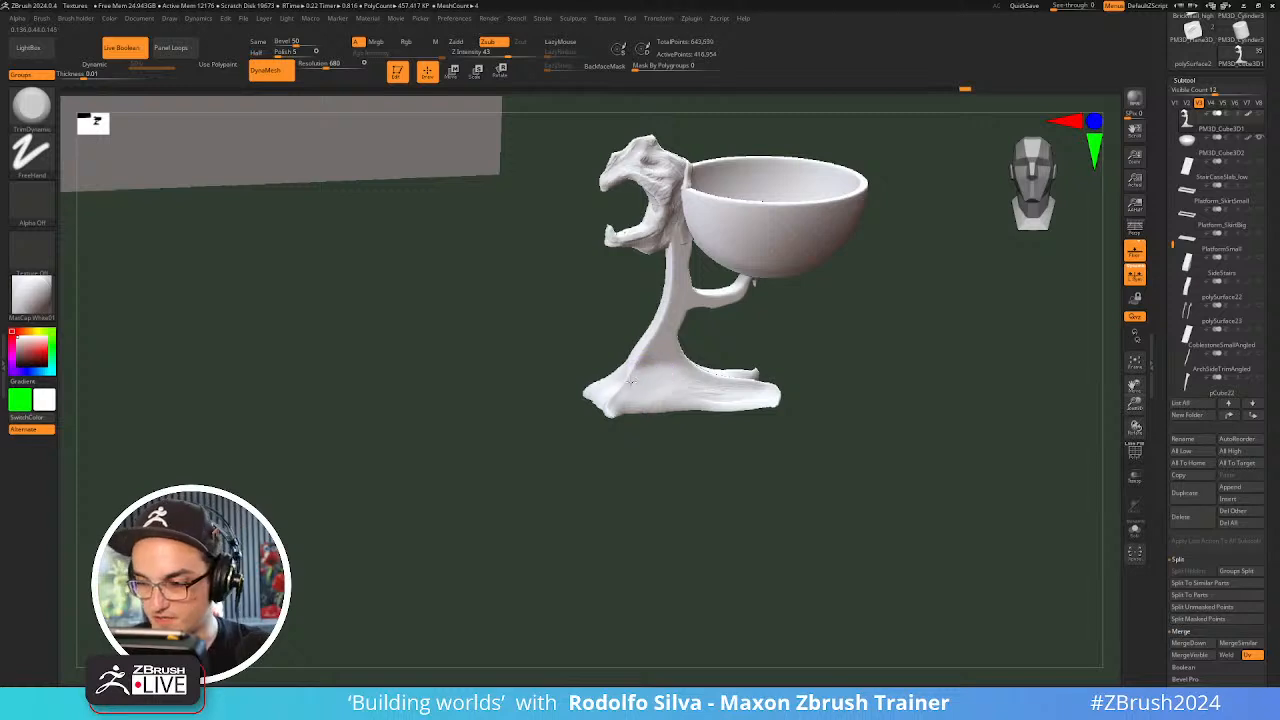
pyautogui.moveTo(627, 388); pyautogui.dragTo(641, 373)
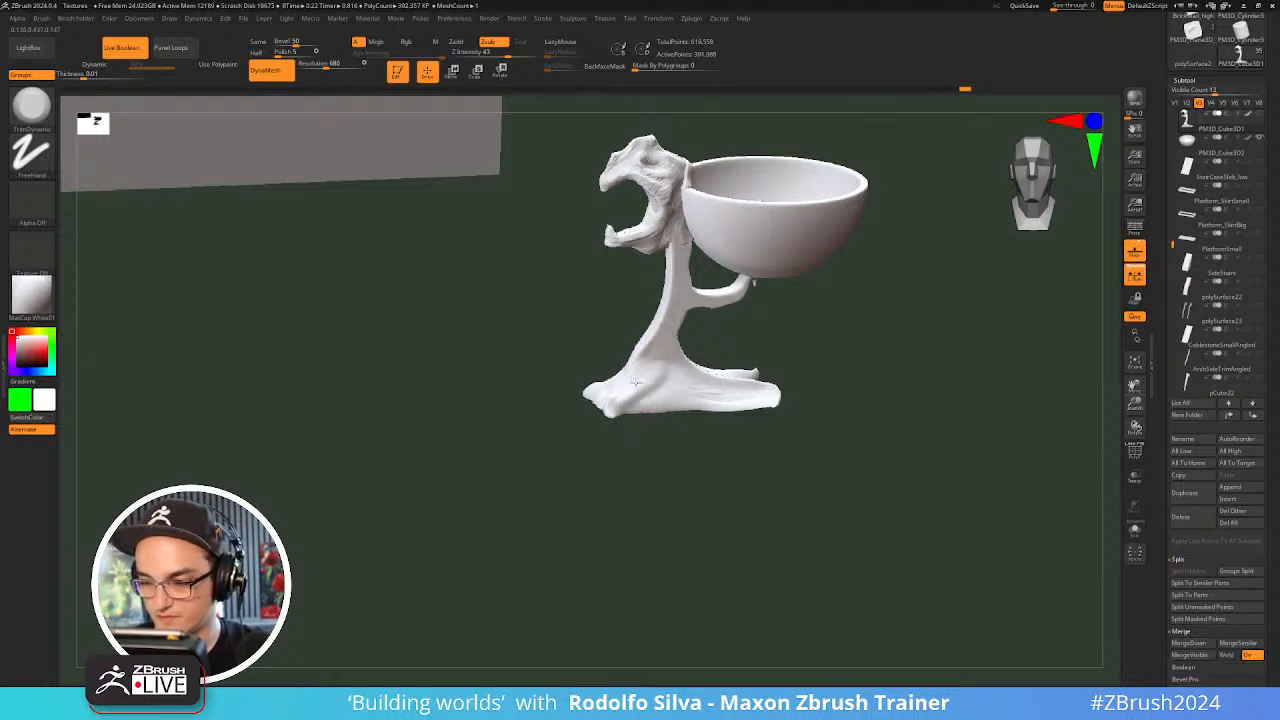
pyautogui.moveTo(621, 394); pyautogui.dragTo(644, 382)
pyautogui.moveTo(688, 492); pyautogui.dragTo(695, 512)
pyautogui.moveTo(664, 496); pyautogui.dragTo(634, 477)
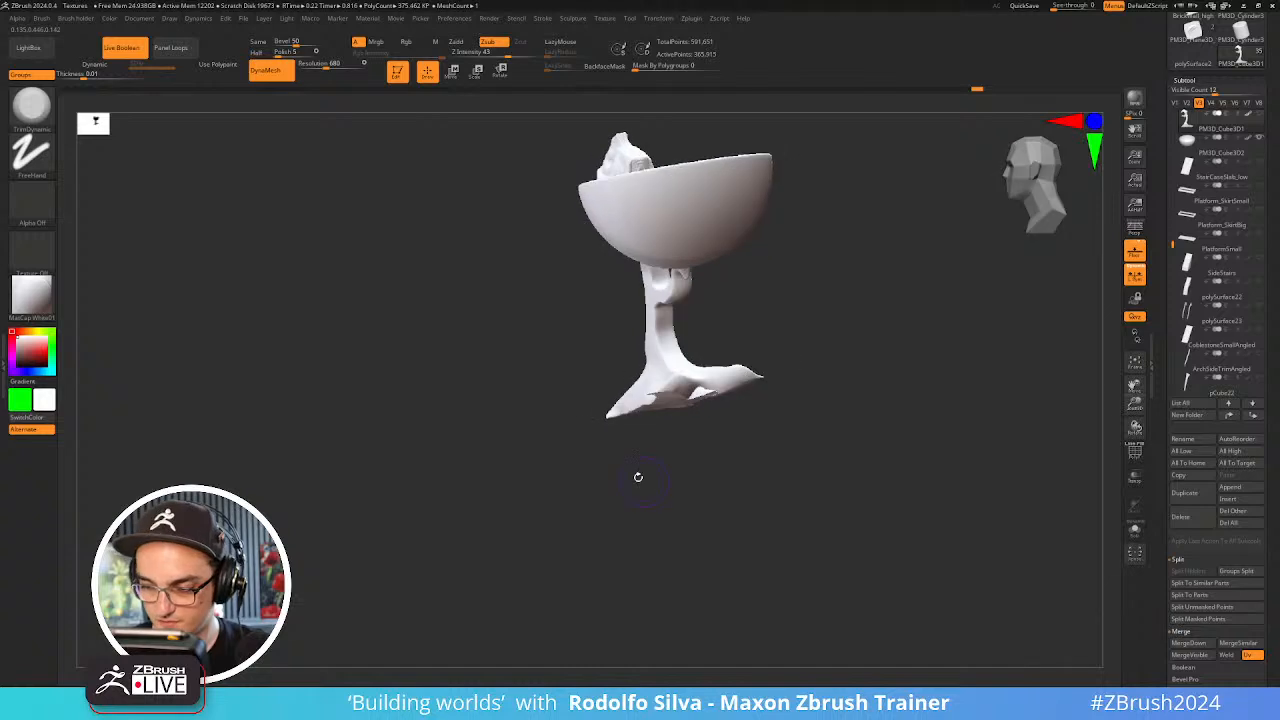
pyautogui.hotkey('ctrl', 'shift')
pyautogui.moveTo(646, 370)
pyautogui.keyDown('ctrl'); pyautogui.keyDown('shift'); pyautogui.mouseDown()
pyautogui.moveTo(644, 298)
pyautogui.moveTo(769, 477)
pyautogui.moveTo(737, 479)
pyautogui.mouseUp(); pyautogui.keyUp('shift'); pyautogui.keyUp('ctrl')
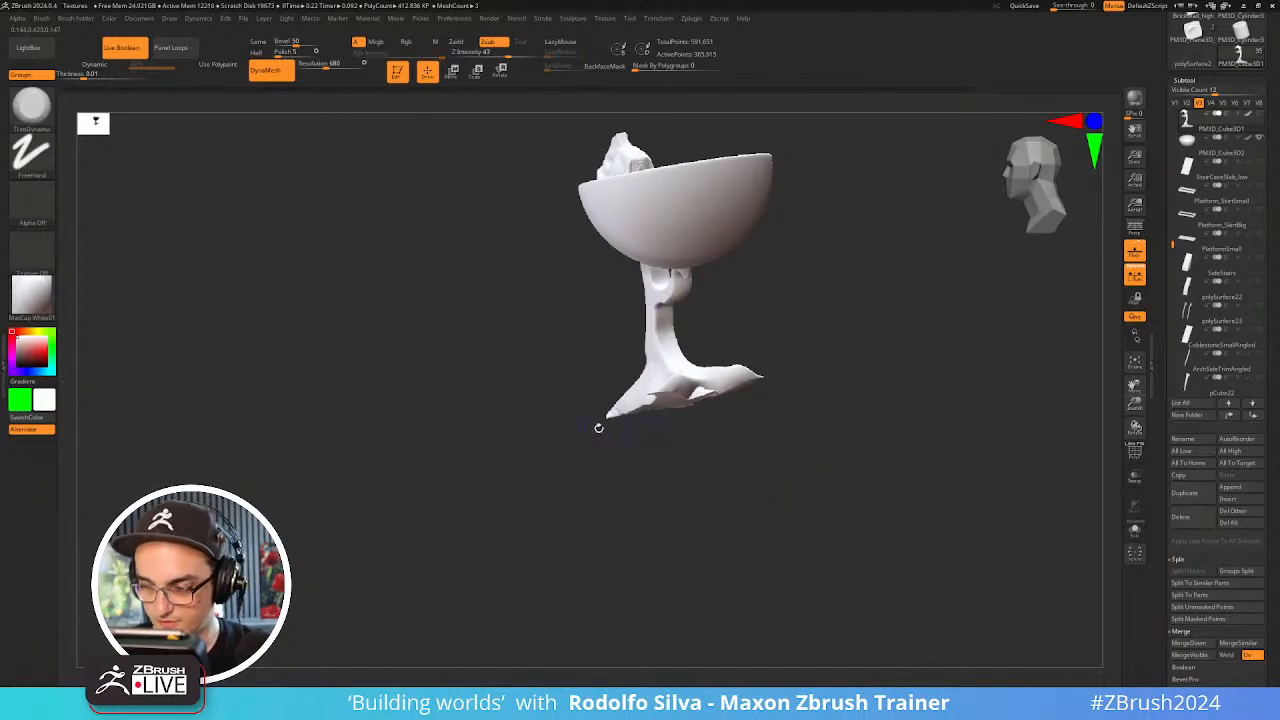
pyautogui.moveTo(576, 436)
pyautogui.keyDown('ctrl'); pyautogui.keyDown('shift'); pyautogui.mouseDown()
pyautogui.moveTo(644, 378)
pyautogui.moveTo(640, 297)
pyautogui.mouseUp(); pyautogui.keyUp('shift'); pyautogui.keyUp('ctrl')
pyautogui.moveTo(824, 491); pyautogui.dragTo(773, 476)
pyautogui.hotkey('ctrl', 'z')
# - Clip the foot's underside flat in side view, smooth its edges and remesh the support with DynaMesh
pyautogui.moveTo(643, 456)
pyautogui.mouseDown()
pyautogui.moveTo(631, 480)
pyautogui.moveTo(614, 441)
pyautogui.mouseUp()
pyautogui.keyDown('ctrl'); pyautogui.keyDown('shift'); pyautogui.moveTo(866, 402); pyautogui.dragTo(507, 399); pyautogui.keyUp('shift'); pyautogui.keyUp('ctrl')
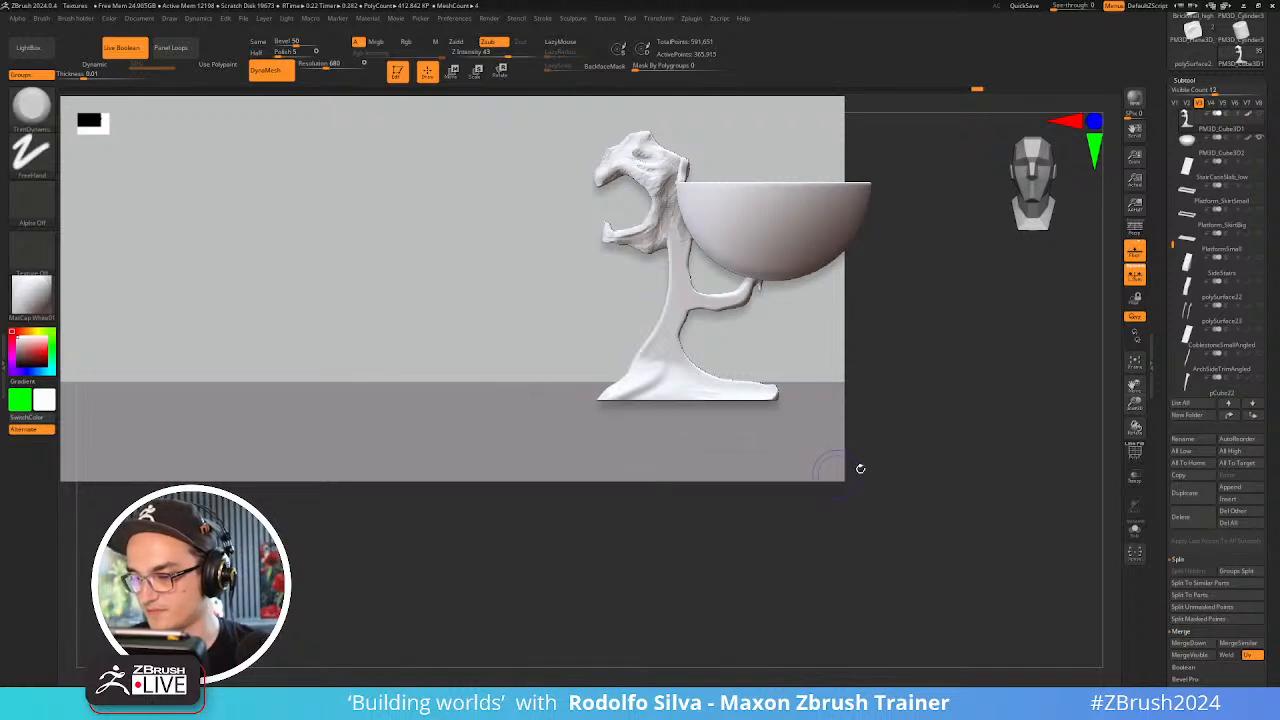
pyautogui.moveTo(857, 466)
pyautogui.mouseDown()
pyautogui.moveTo(903, 437)
pyautogui.moveTo(889, 471)
pyautogui.moveTo(849, 479)
pyautogui.mouseUp()
pyautogui.press('shift')
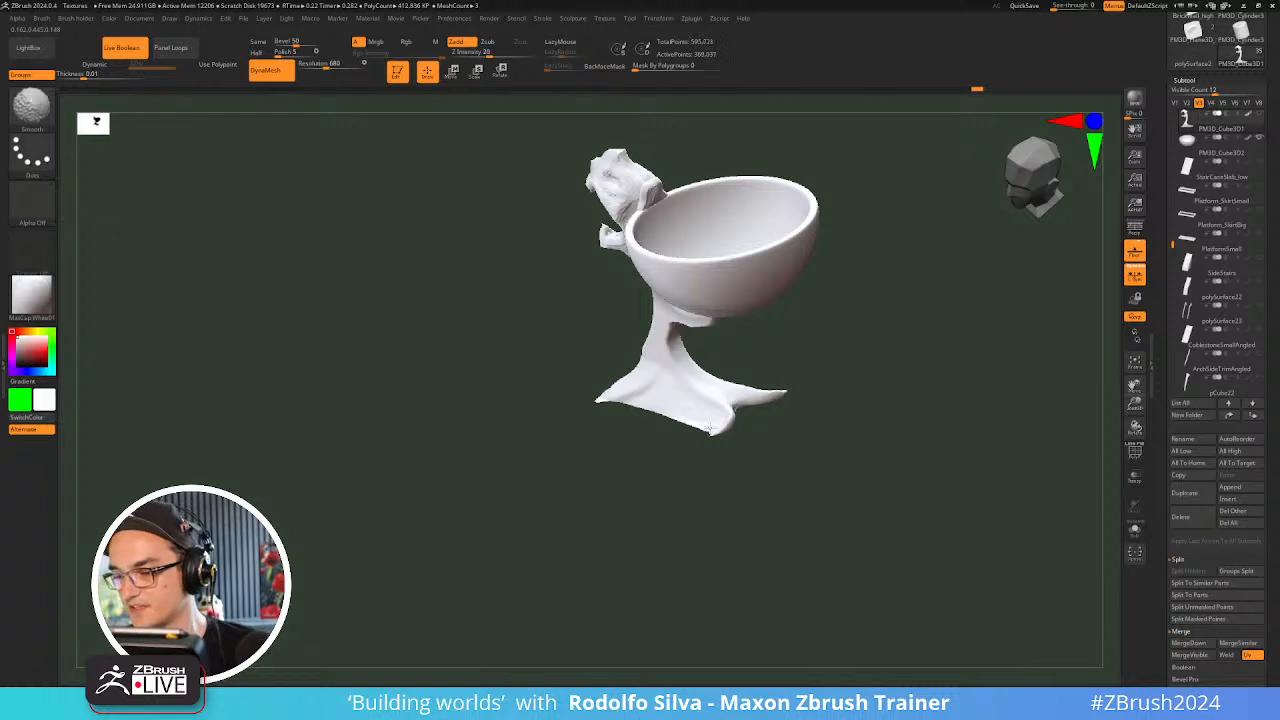
pyautogui.keyDown('ctrl'); pyautogui.moveTo(756, 450); pyautogui.dragTo(763, 457); pyautogui.keyUp('ctrl')
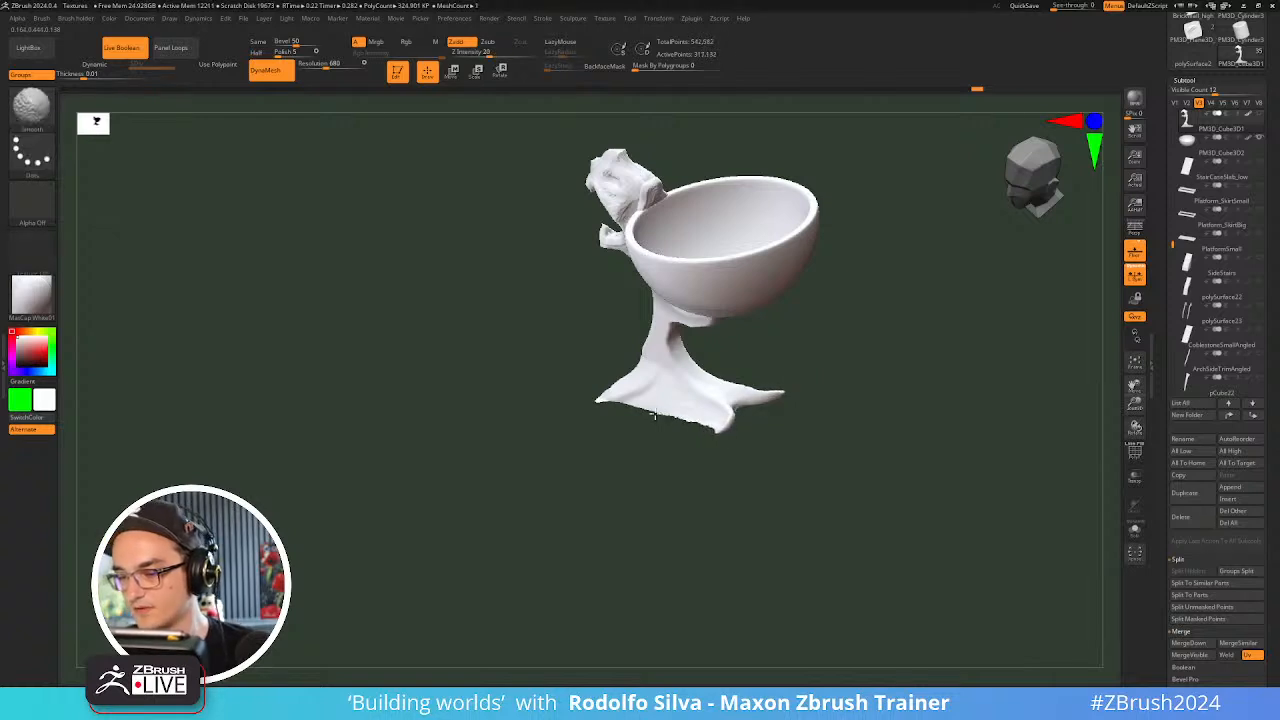
pyautogui.moveTo(627, 414)
pyautogui.mouseDown()
pyautogui.moveTo(829, 471)
pyautogui.moveTo(840, 437)
pyautogui.moveTo(703, 409)
pyautogui.moveTo(649, 512)
pyautogui.moveTo(617, 436)
pyautogui.mouseUp()
pyautogui.press('shift')
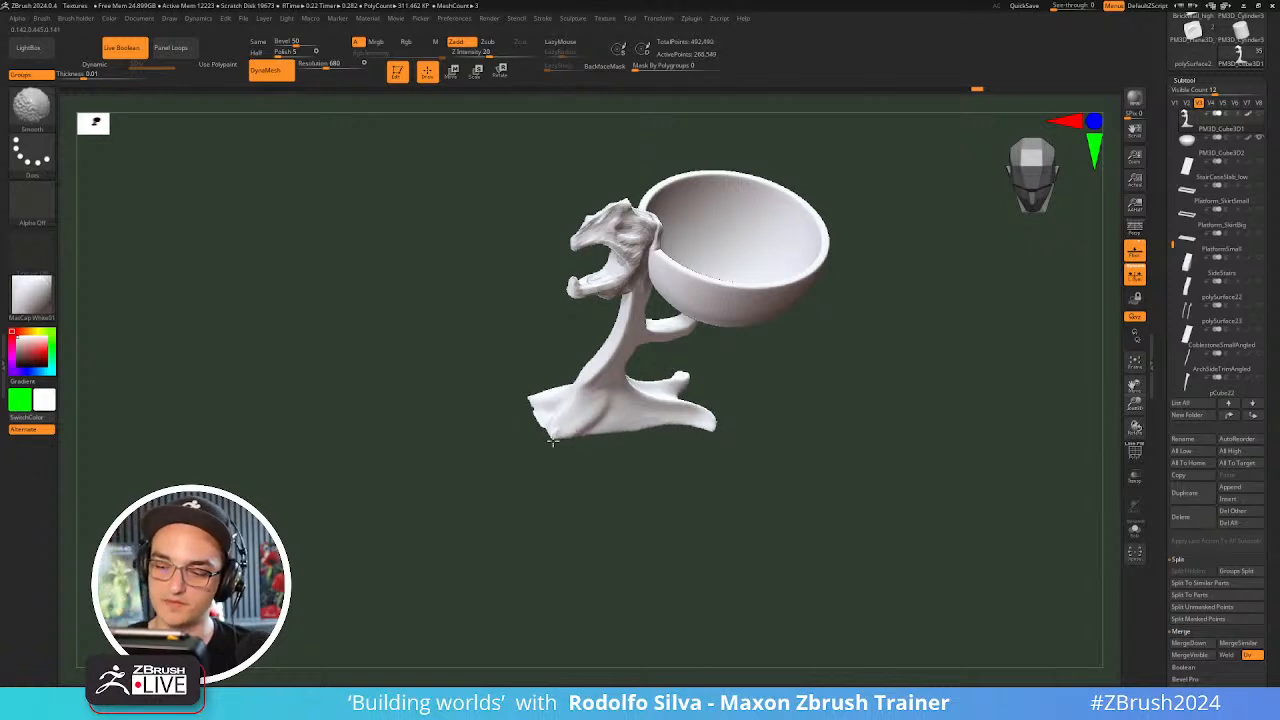
pyautogui.keyDown('ctrl'); pyautogui.moveTo(600, 471); pyautogui.dragTo(575, 420); pyautogui.keyUp('ctrl')
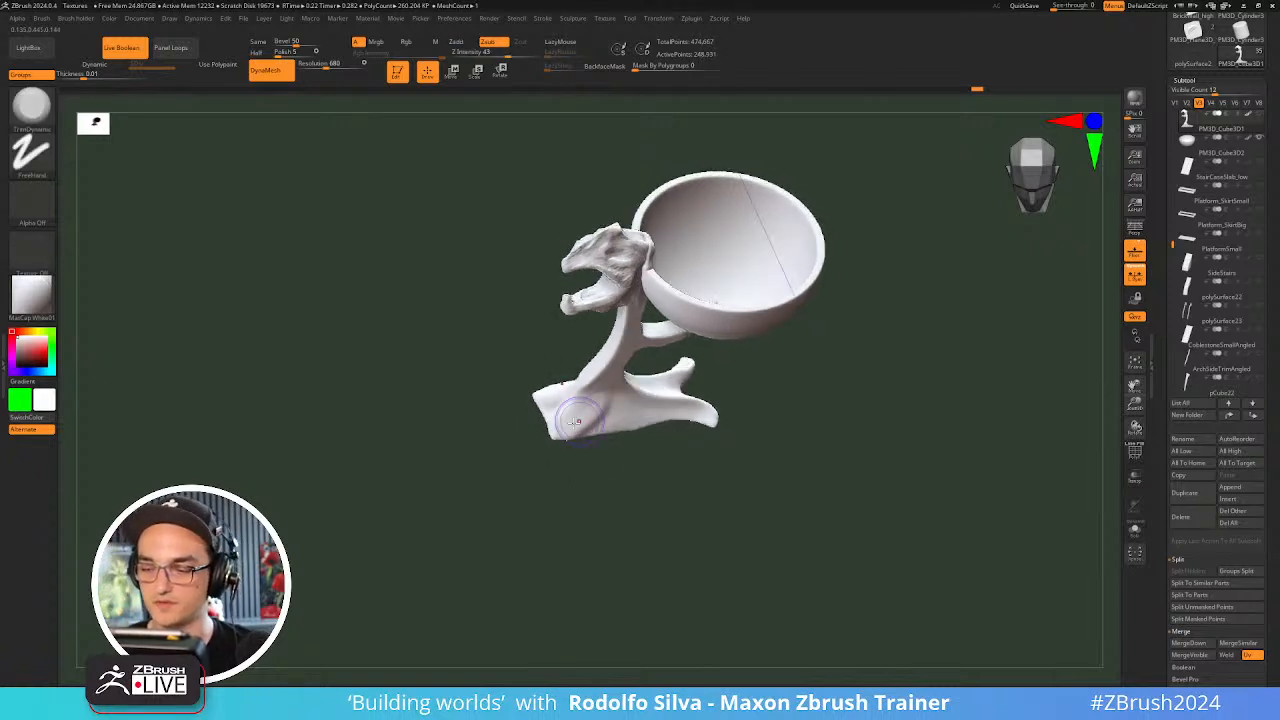
# - Carve flat planes across the ankle and heel side of the foot with TrimDynamic
pyautogui.moveTo(588, 374); pyautogui.dragTo(611, 350)
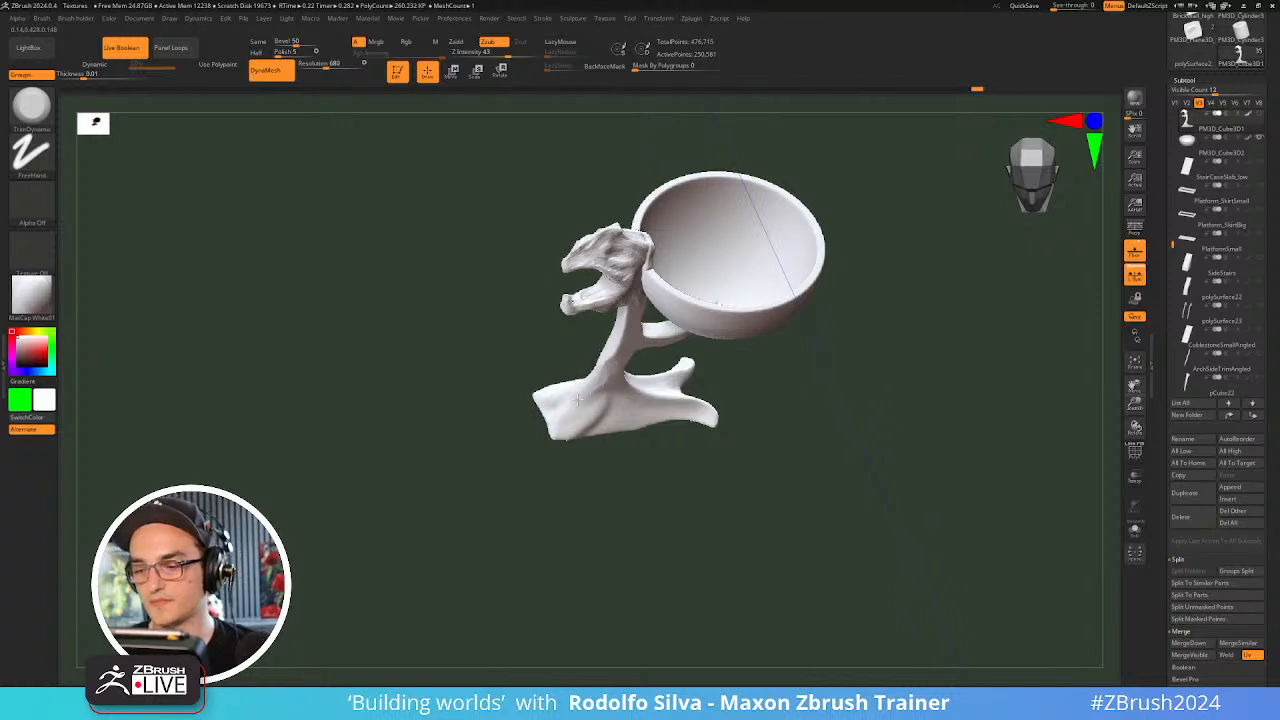
pyautogui.moveTo(613, 372); pyautogui.dragTo(598, 387)
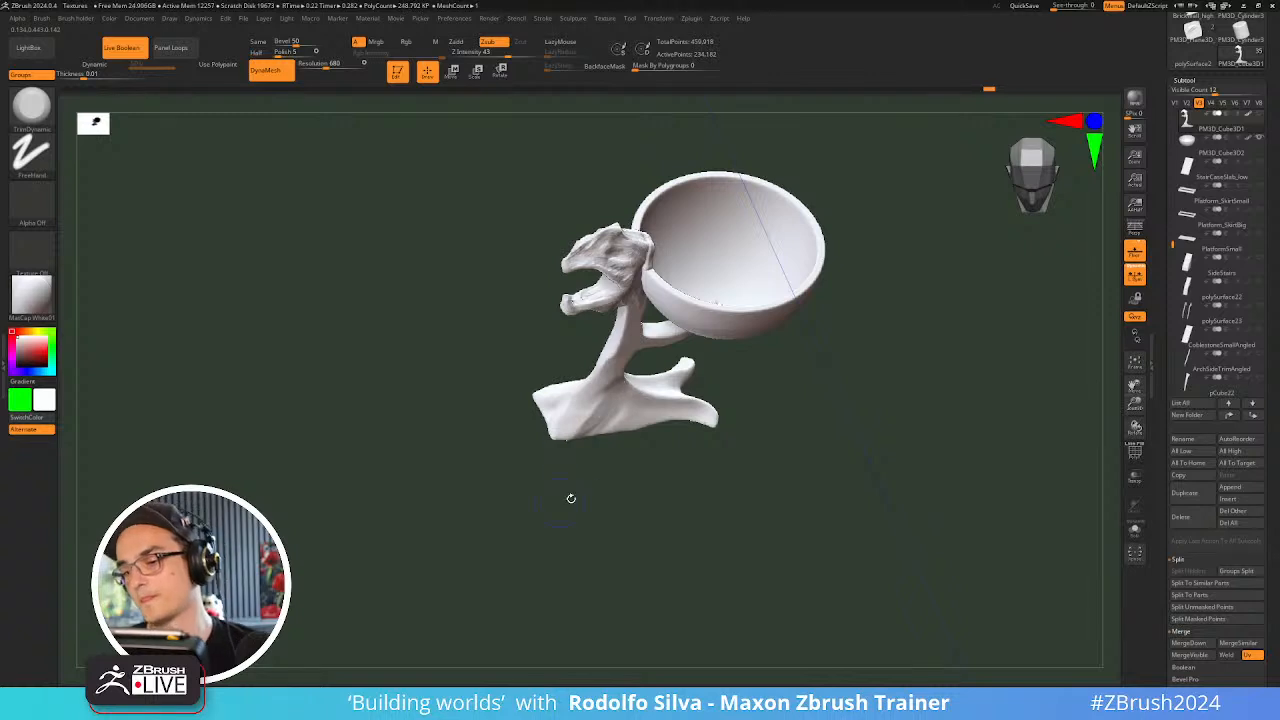
pyautogui.moveTo(569, 500)
pyautogui.mouseDown()
pyautogui.moveTo(666, 537)
pyautogui.moveTo(662, 556)
pyautogui.moveTo(608, 516)
pyautogui.mouseUp()
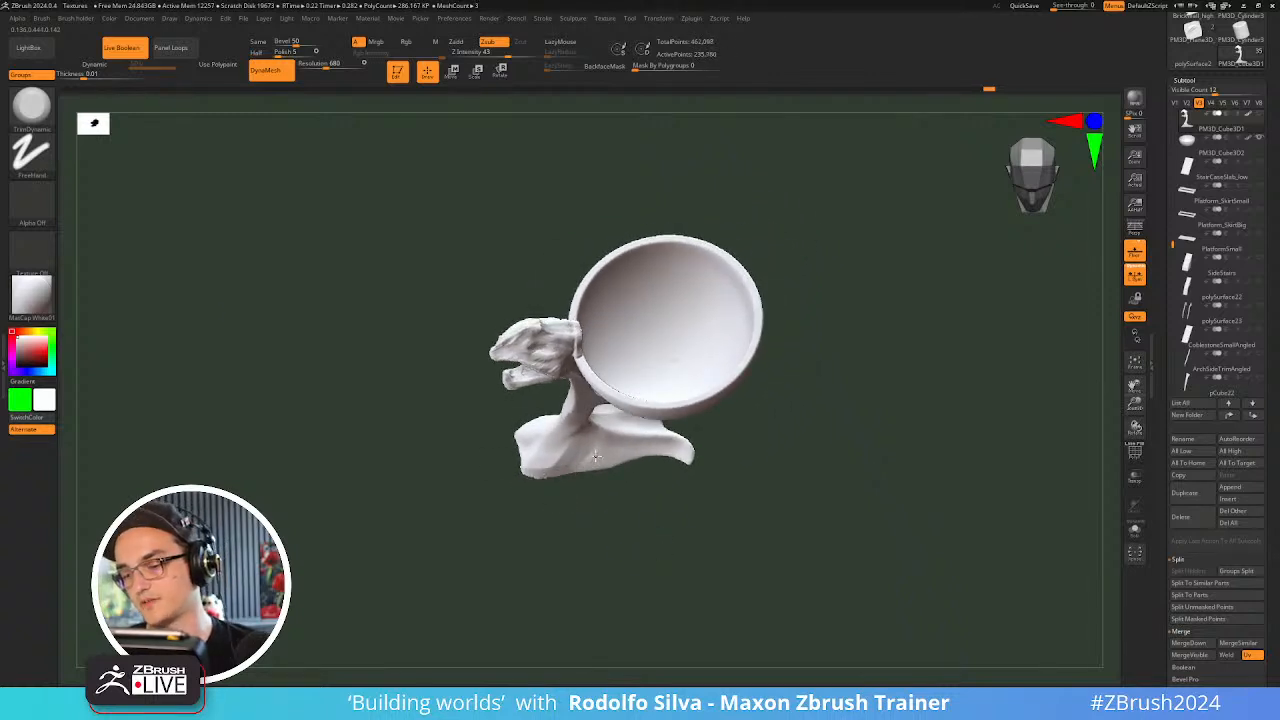
pyautogui.moveTo(556, 453)
pyautogui.mouseDown()
pyautogui.moveTo(586, 562)
pyautogui.moveTo(609, 523)
pyautogui.moveTo(560, 497)
pyautogui.mouseUp()
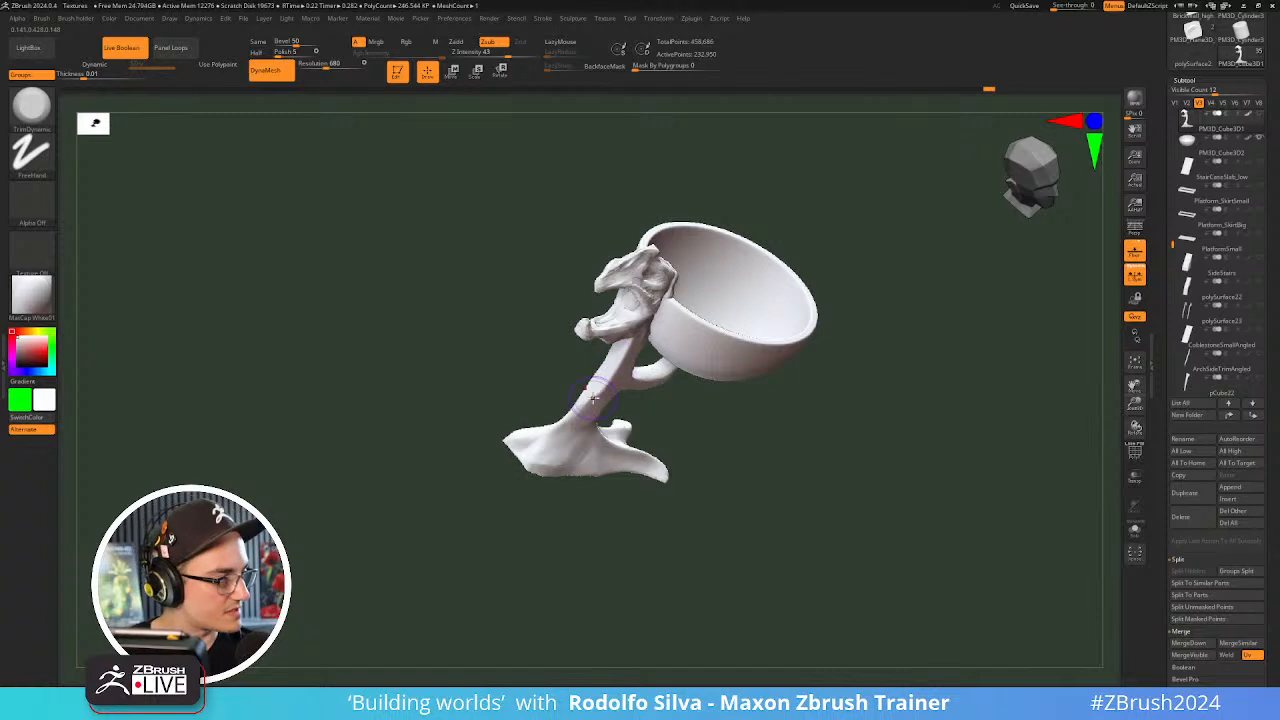
# - Soften the transition from the ankle to the toes on the support's foot
pyautogui.keyDown('shift'); pyautogui.moveTo(674, 518); pyautogui.dragTo(666, 506); pyautogui.keyUp('shift')
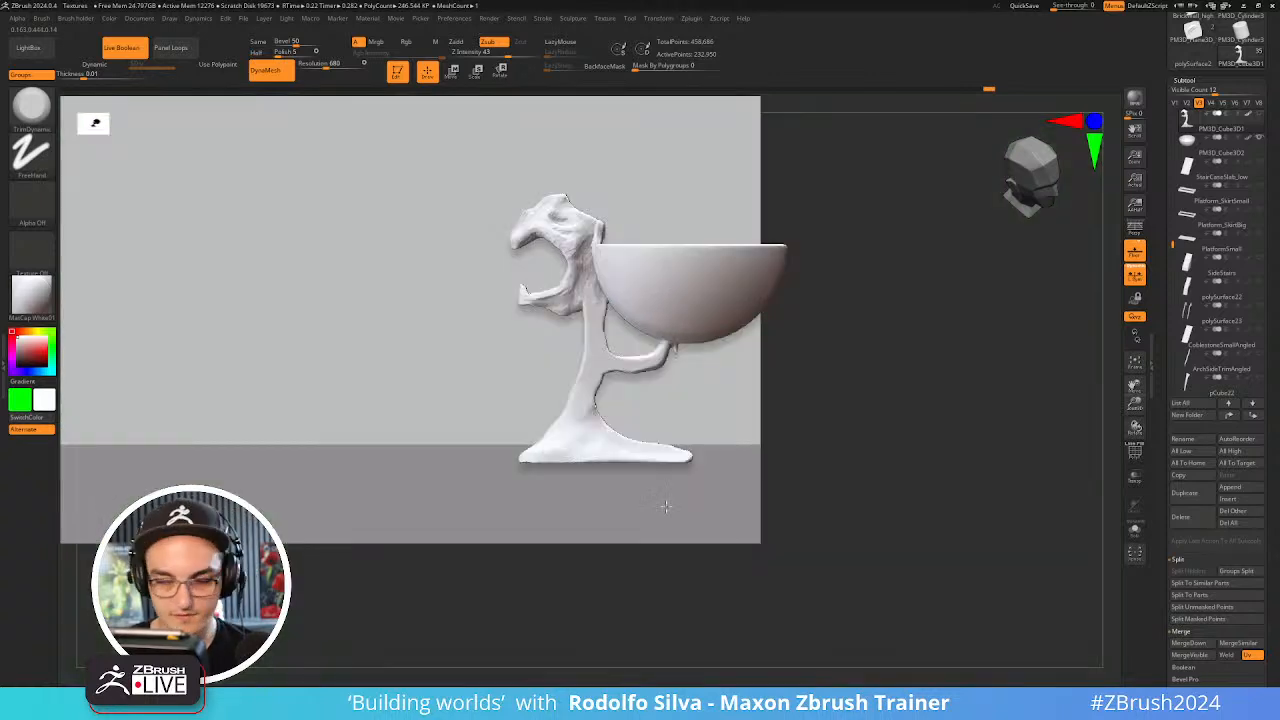
pyautogui.moveTo(603, 431)
pyautogui.mouseDown()
pyautogui.moveTo(594, 417)
pyautogui.moveTo(601, 428)
pyautogui.mouseUp()
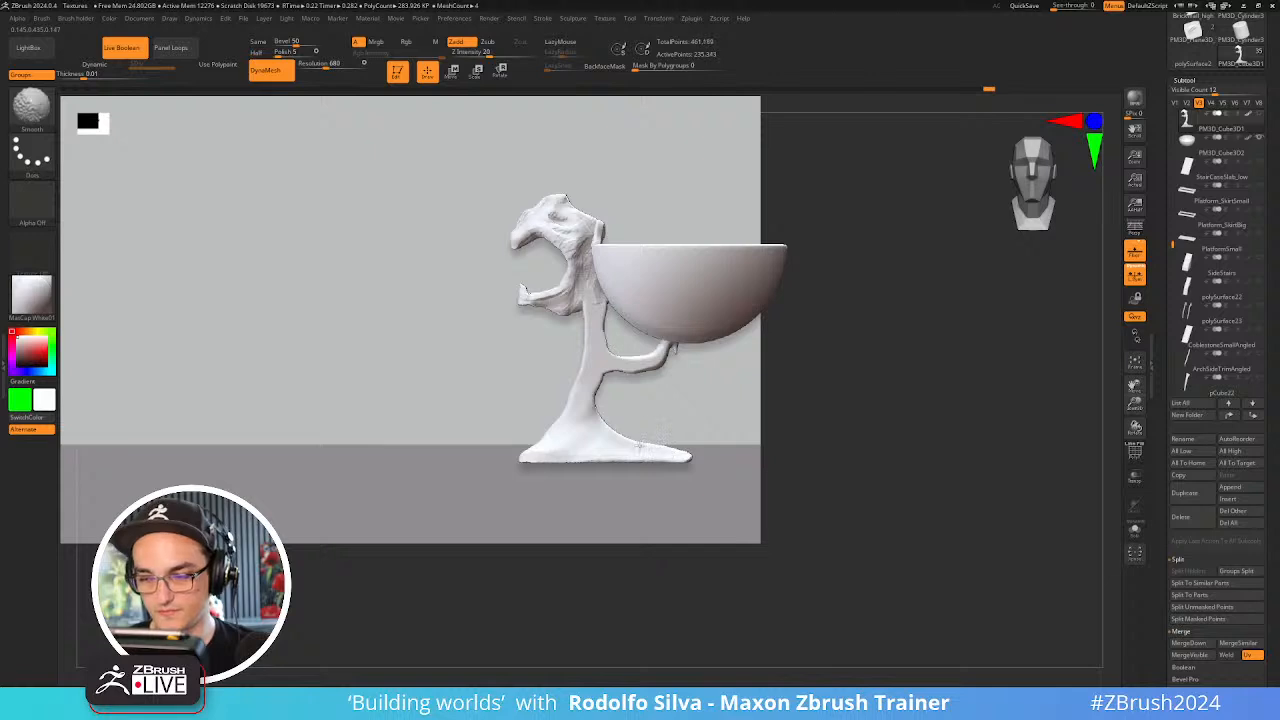
pyautogui.moveTo(826, 466); pyautogui.dragTo(786, 483)
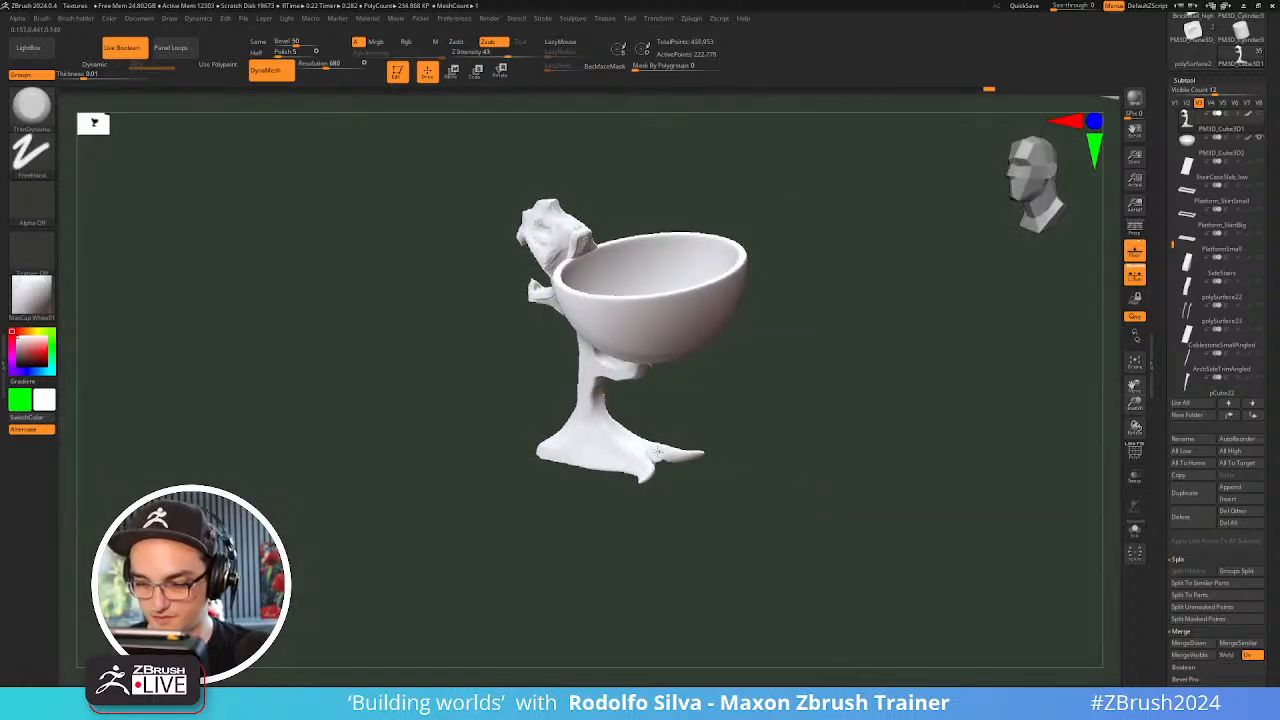
pyautogui.moveTo(702, 487); pyautogui.dragTo(763, 517)
# - Smooth the support's leg from below the head down to the junction with the bowl strut
pyautogui.press('shift')
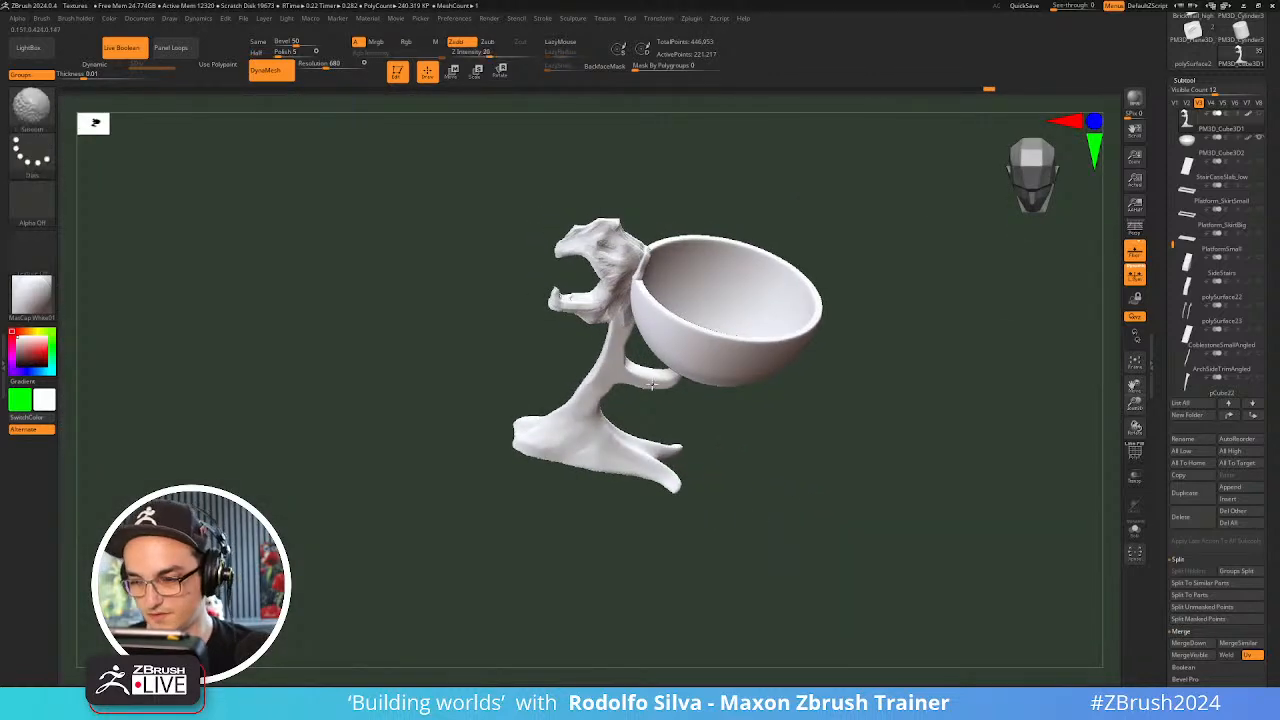
pyautogui.keyDown('shift'); pyautogui.moveTo(638, 318); pyautogui.dragTo(610, 424); pyautogui.keyUp('shift')
pyautogui.moveTo(768, 468)
pyautogui.keyDown('alt'); pyautogui.mouseDown()
pyautogui.moveTo(763, 526)
pyautogui.moveTo(760, 490)
pyautogui.mouseUp(); pyautogui.keyUp('alt')
pyautogui.keyDown('shift'); pyautogui.moveTo(598, 408); pyautogui.dragTo(604, 390); pyautogui.keyUp('shift')
pyautogui.hotkey('shift', 'f')
pyautogui.keyDown('alt'); pyautogui.moveTo(742, 490); pyautogui.dragTo(814, 580); pyautogui.keyUp('alt')
pyautogui.hotkey('shift', 'f')
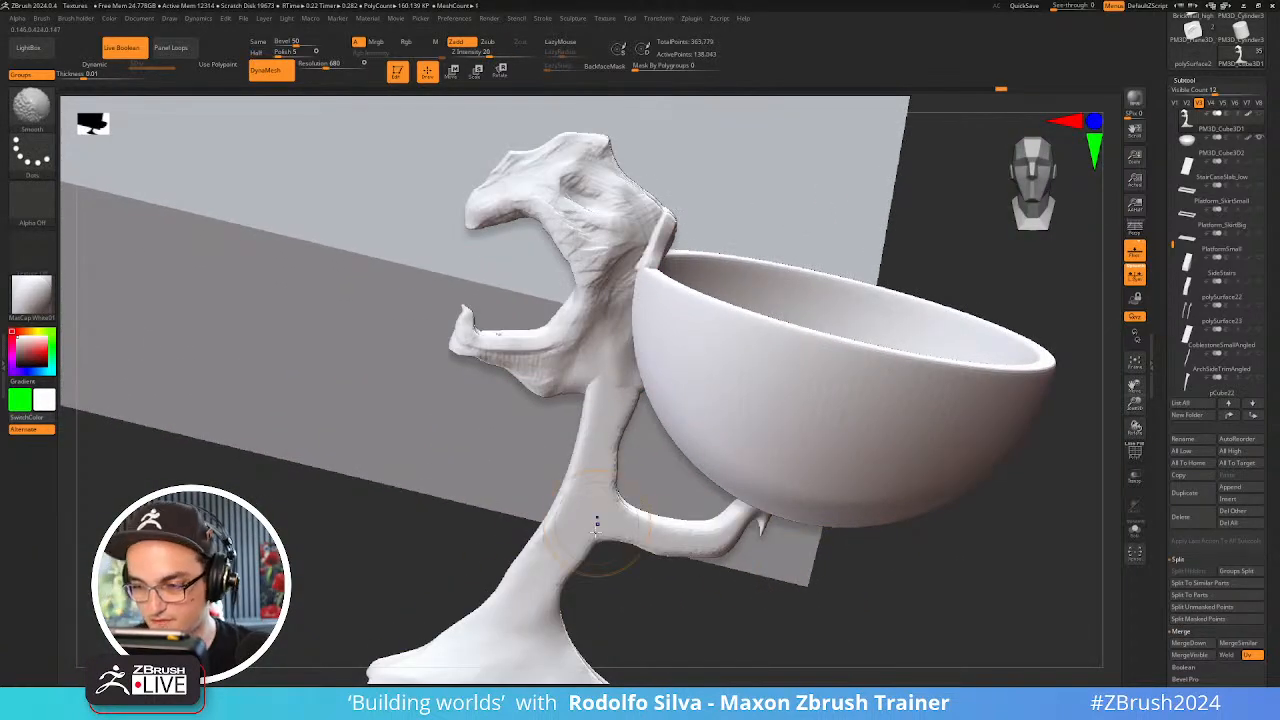
pyautogui.moveTo(816, 634); pyautogui.dragTo(812, 580)
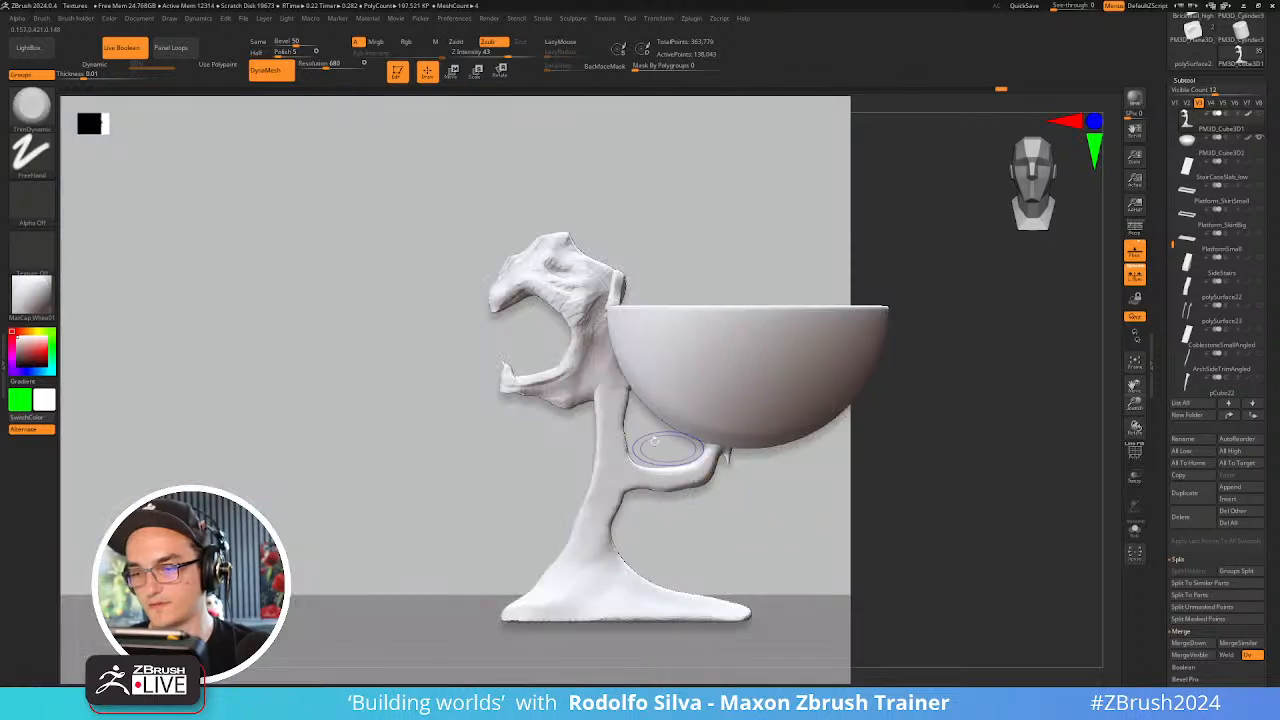
pyautogui.moveTo(592, 424); pyautogui.dragTo(608, 388, button='right')
pyautogui.moveTo(608, 388); pyautogui.dragTo(604, 378)
pyautogui.hotkey('ctrl', 'z')
# - Adjust the TrimDynamic brush size and flatten planes along the front and side of the support's leg
pyautogui.press('s')
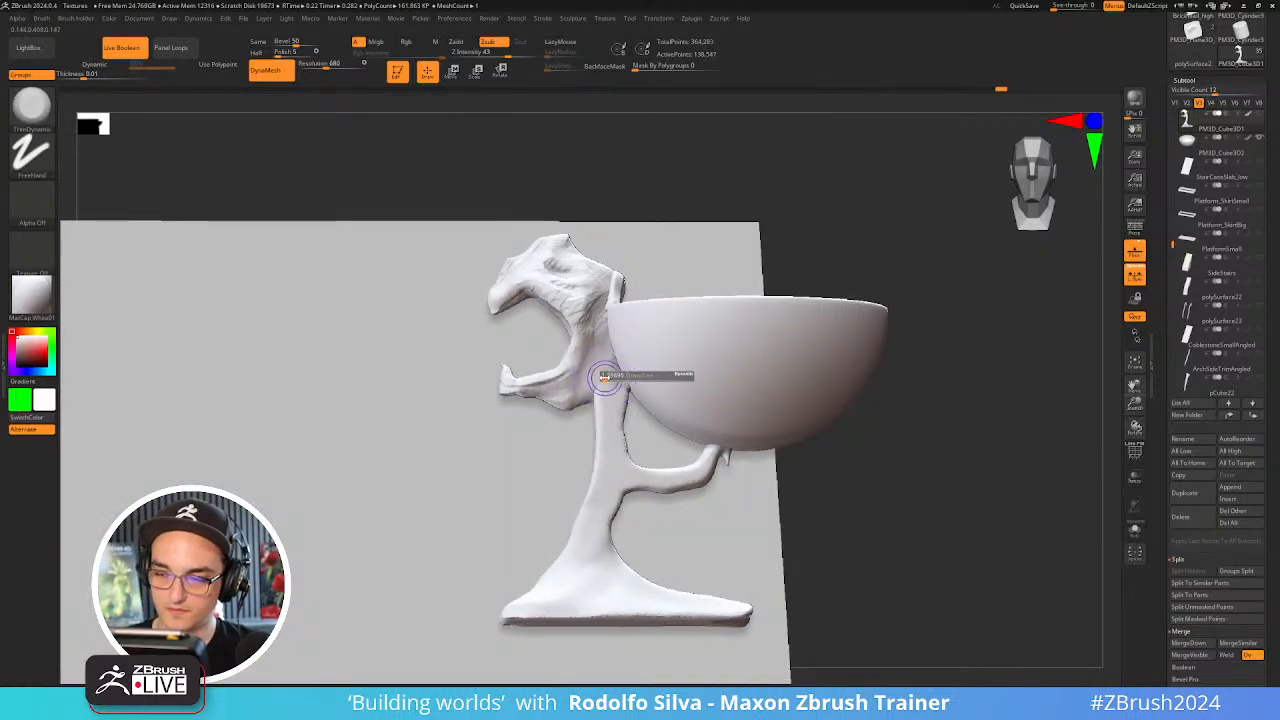
pyautogui.moveTo(573, 18)
pyautogui.click(577, 223)
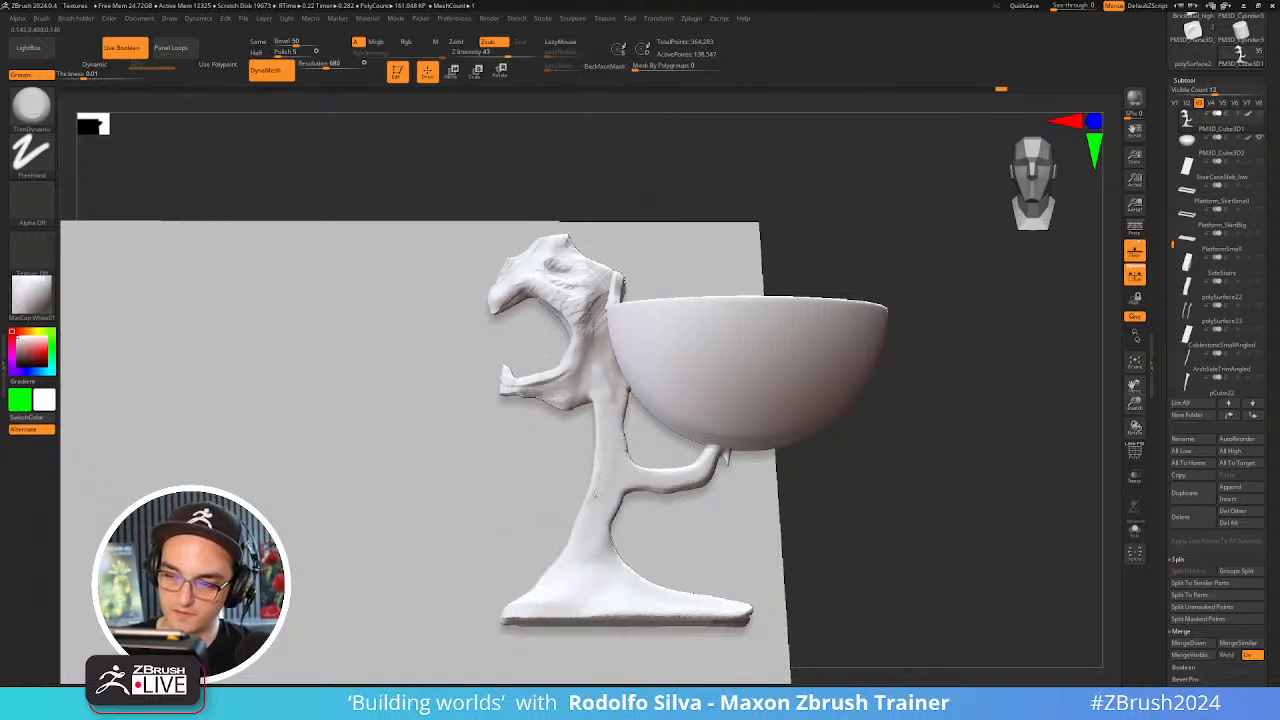
pyautogui.moveTo(832, 500); pyautogui.dragTo(888, 489)
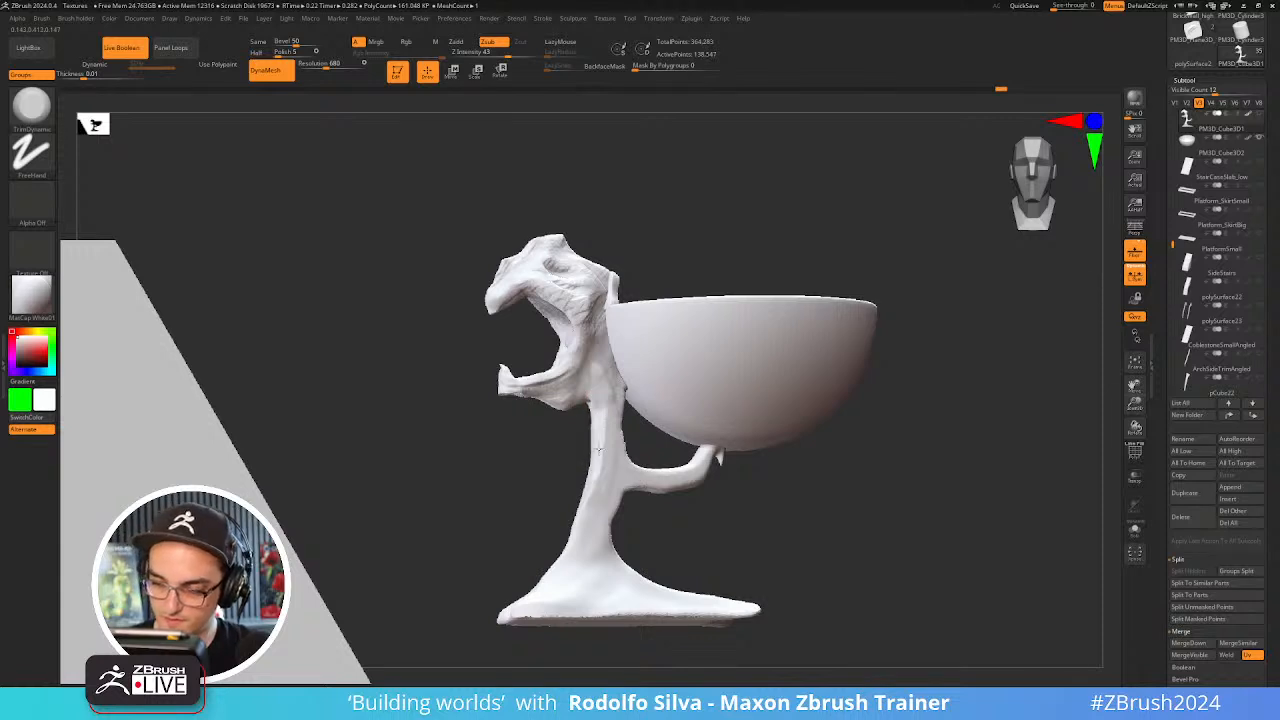
pyautogui.moveTo(820, 524); pyautogui.dragTo(842, 525)
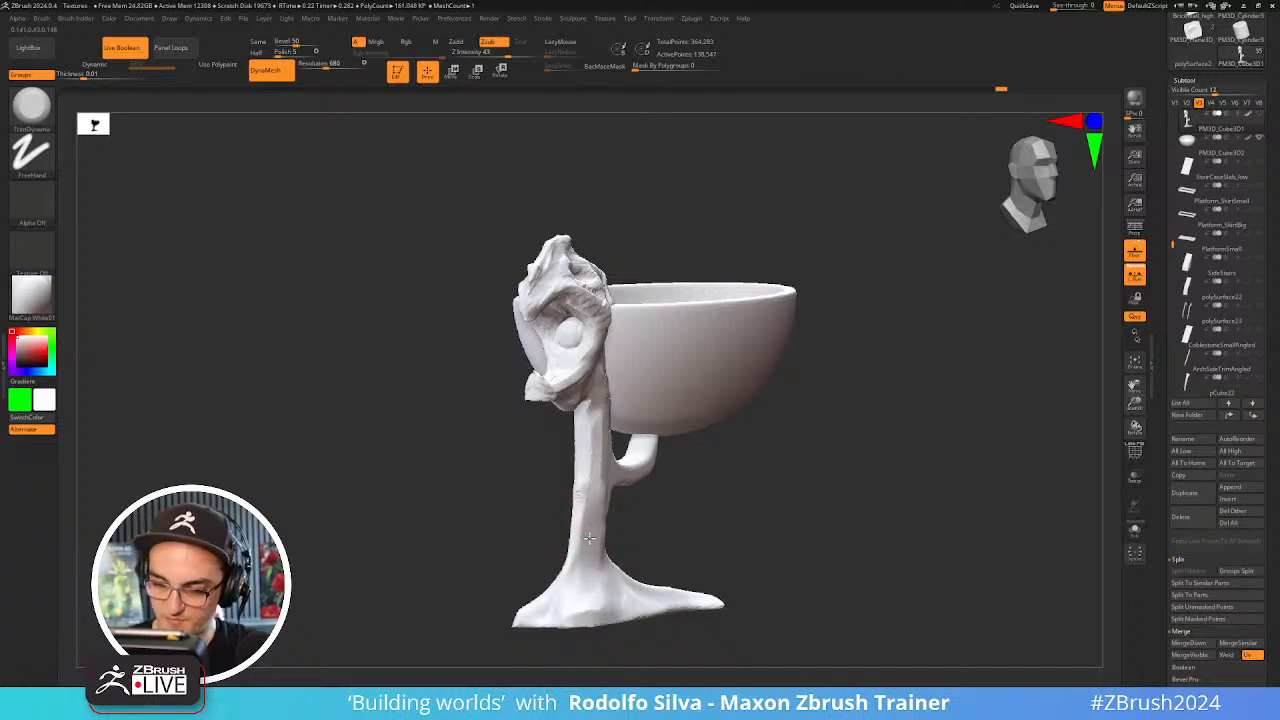
pyautogui.moveTo(585, 547)
pyautogui.mouseDown()
pyautogui.moveTo(549, 586)
pyautogui.moveTo(578, 490)
pyautogui.mouseUp()
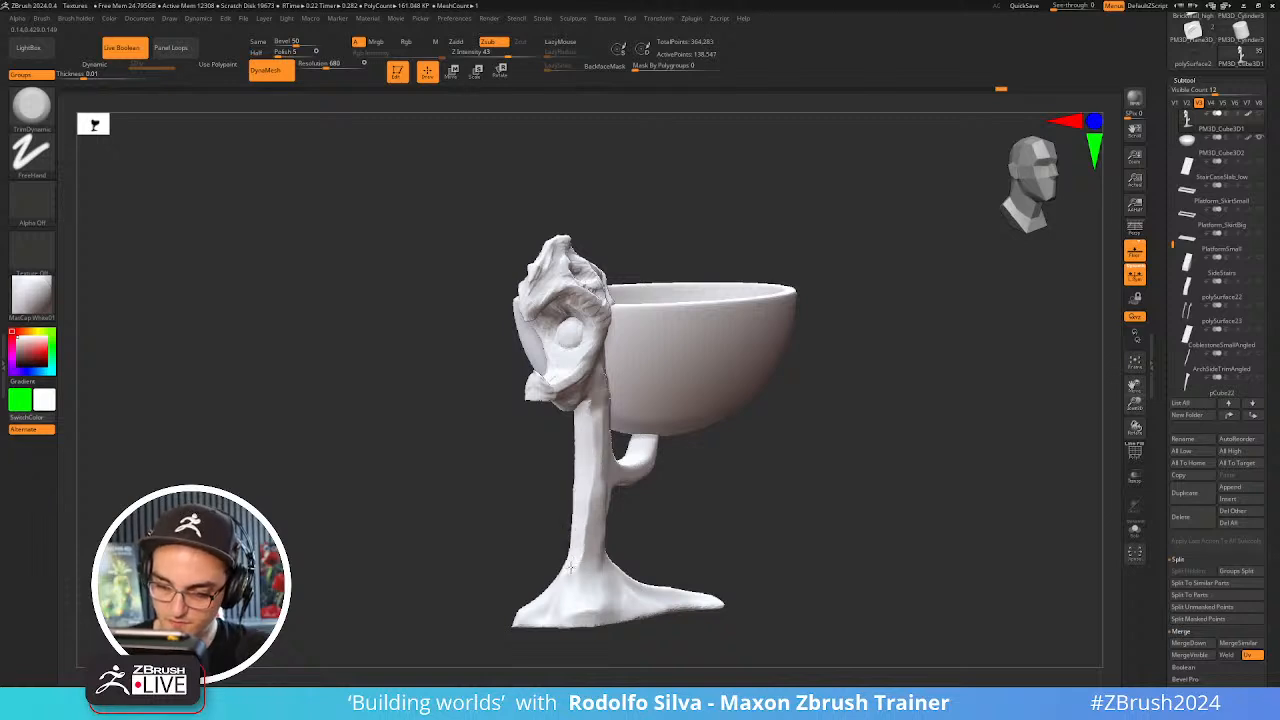
# - Continue the flattened planes from the ankle down over the foot and check the whole support in side view
pyautogui.moveTo(775, 510); pyautogui.dragTo(736, 574)
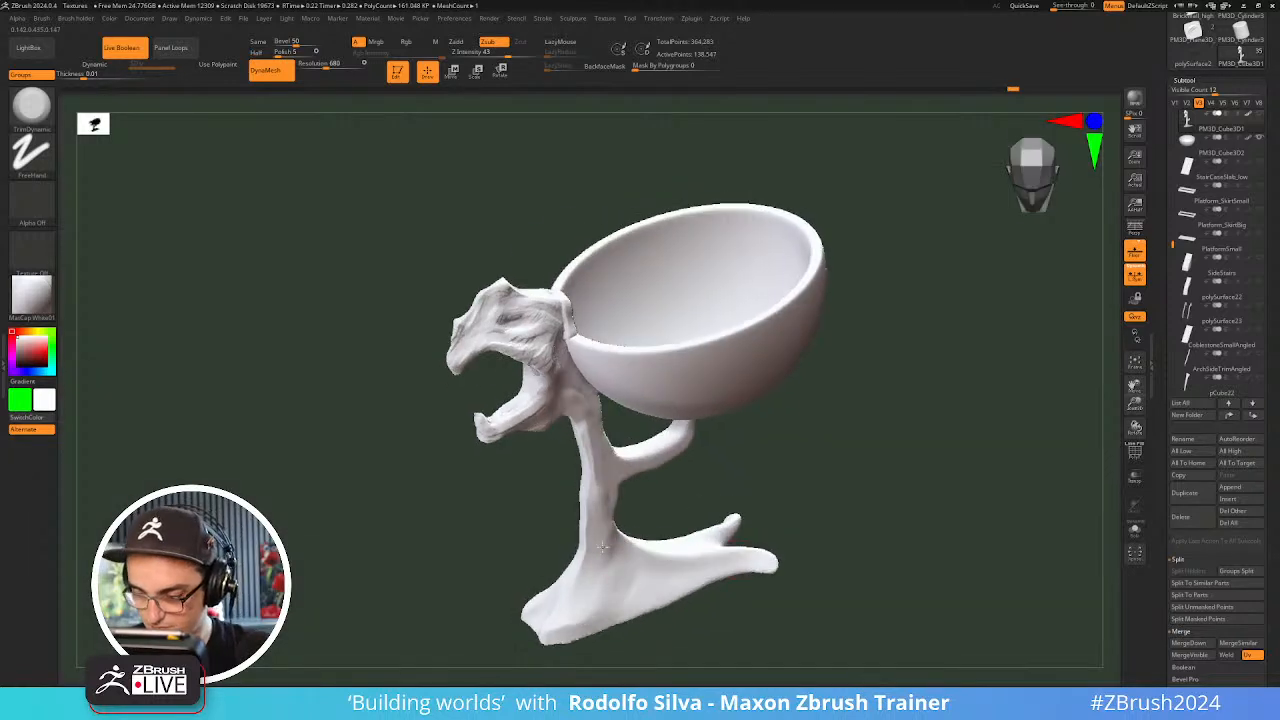
pyautogui.moveTo(581, 584)
pyautogui.mouseDown()
pyautogui.moveTo(558, 625)
pyautogui.moveTo(543, 614)
pyautogui.moveTo(572, 622)
pyautogui.mouseUp()
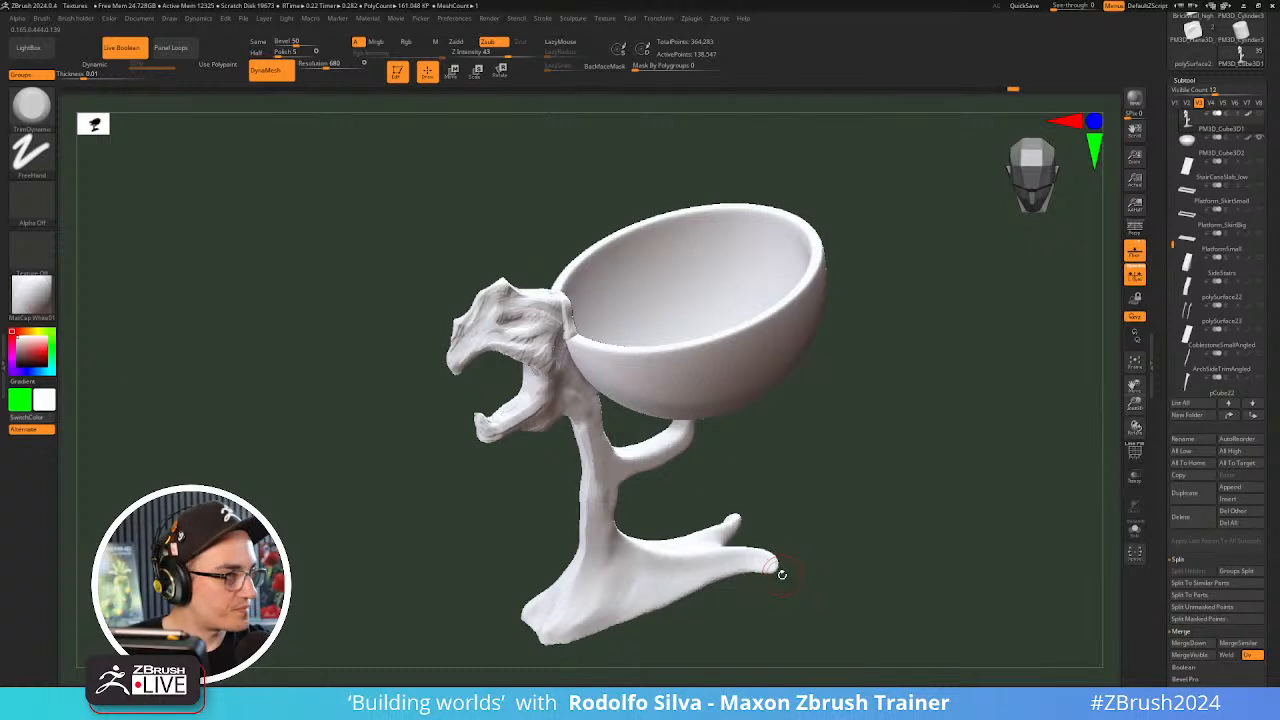
pyautogui.moveTo(881, 500)
pyautogui.mouseDown()
pyautogui.moveTo(845, 456)
pyautogui.moveTo(749, 506)
pyautogui.moveTo(783, 557)
pyautogui.moveTo(679, 627)
pyautogui.mouseUp()
pyautogui.rightClick(753, 577)
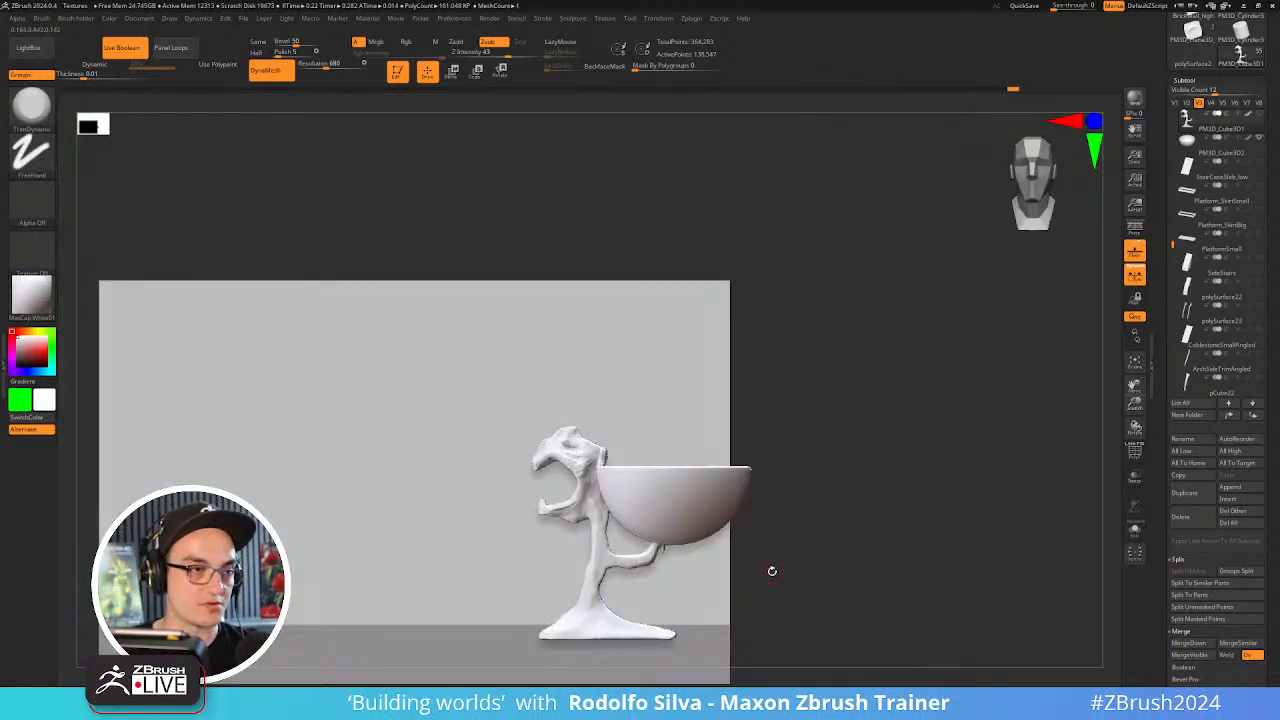
# - Duplicate the creature support subtool and replace the duplicate with a cube primitive
pyautogui.moveTo(907, 441); pyautogui.dragTo(903, 517)
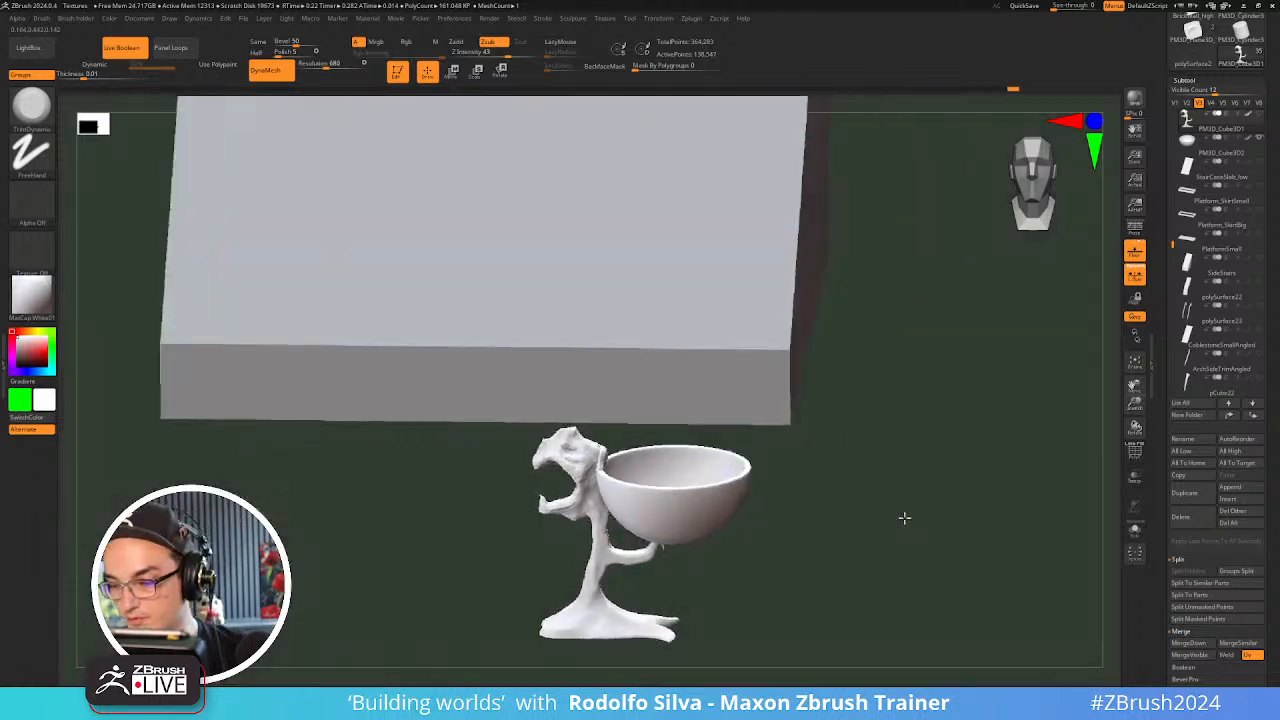
pyautogui.press('w')
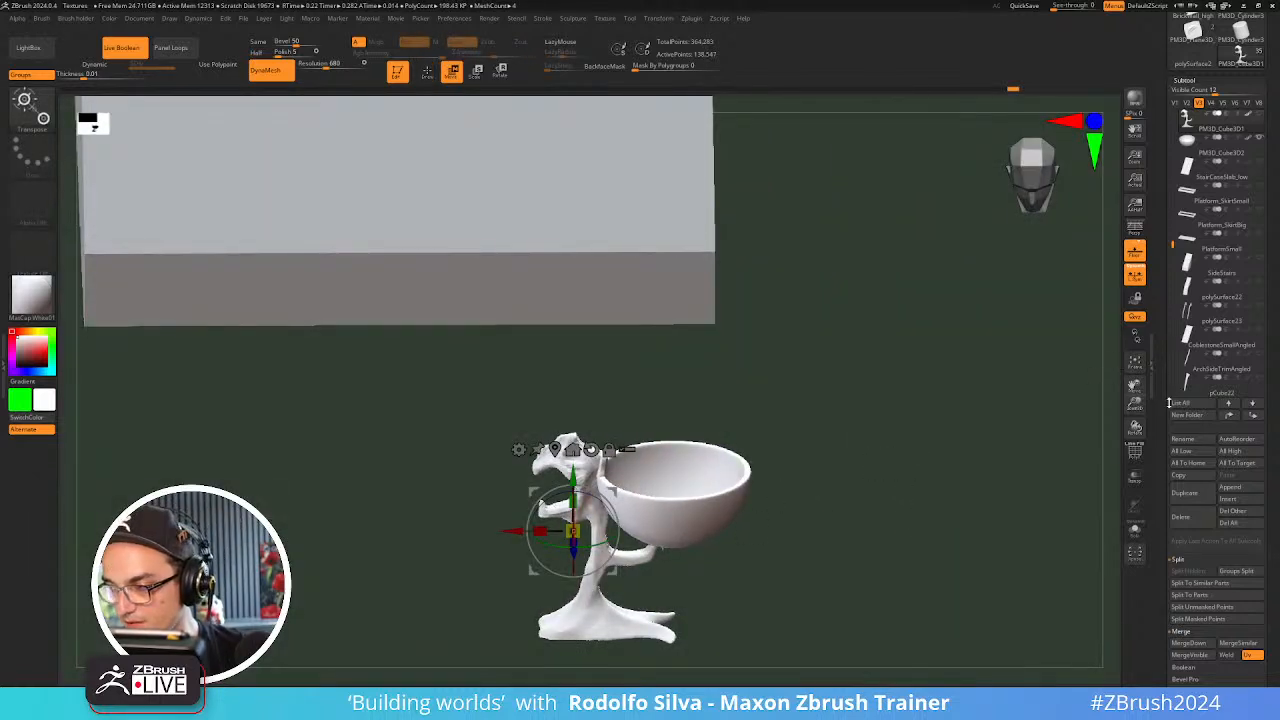
pyautogui.click(1184, 492)
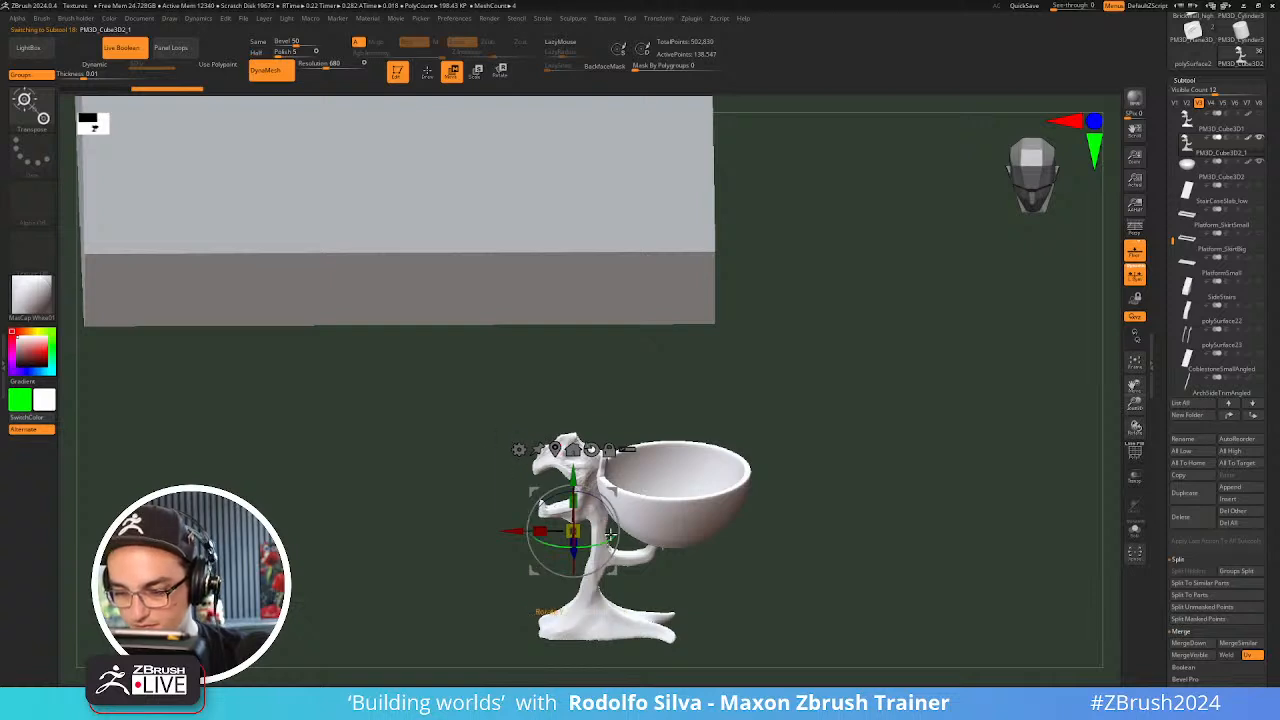
pyautogui.click(519, 449)
pyautogui.click(618, 445)
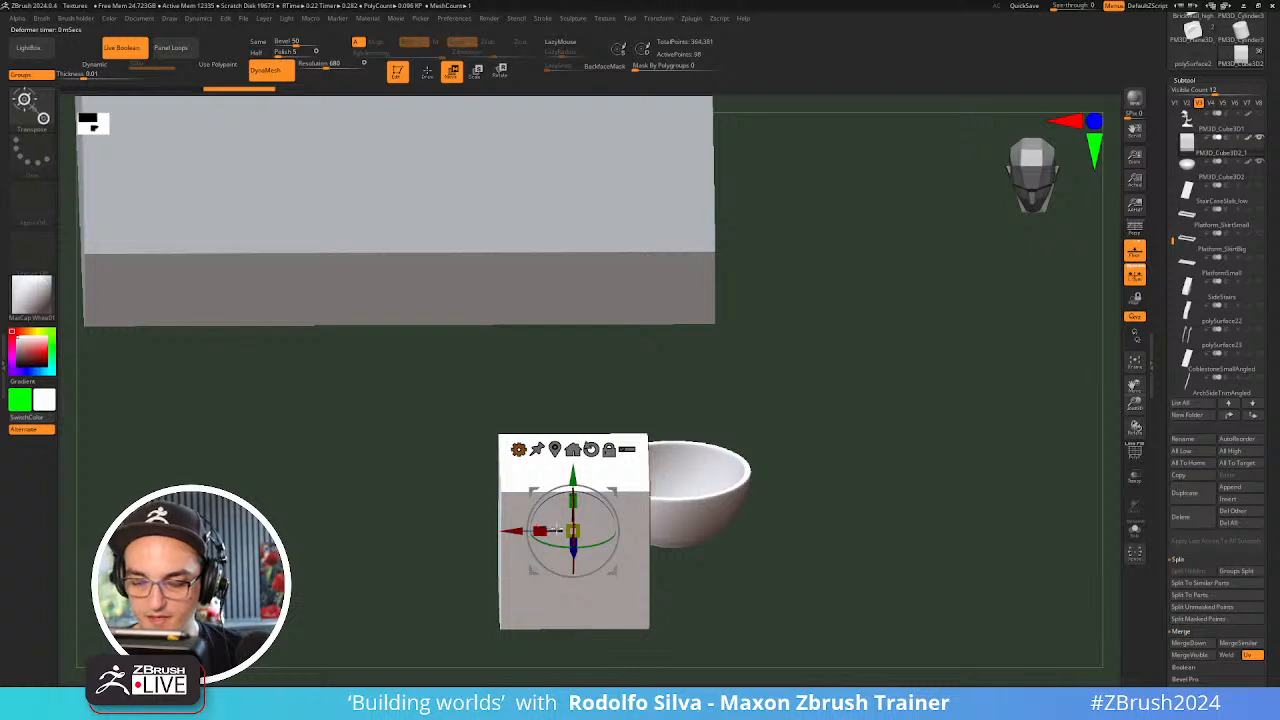
# - Flatten the cube into a thin plank, raise it to the level of the bowl's rim, and align to the front view
pyautogui.moveTo(545, 529); pyautogui.dragTo(754, 551)
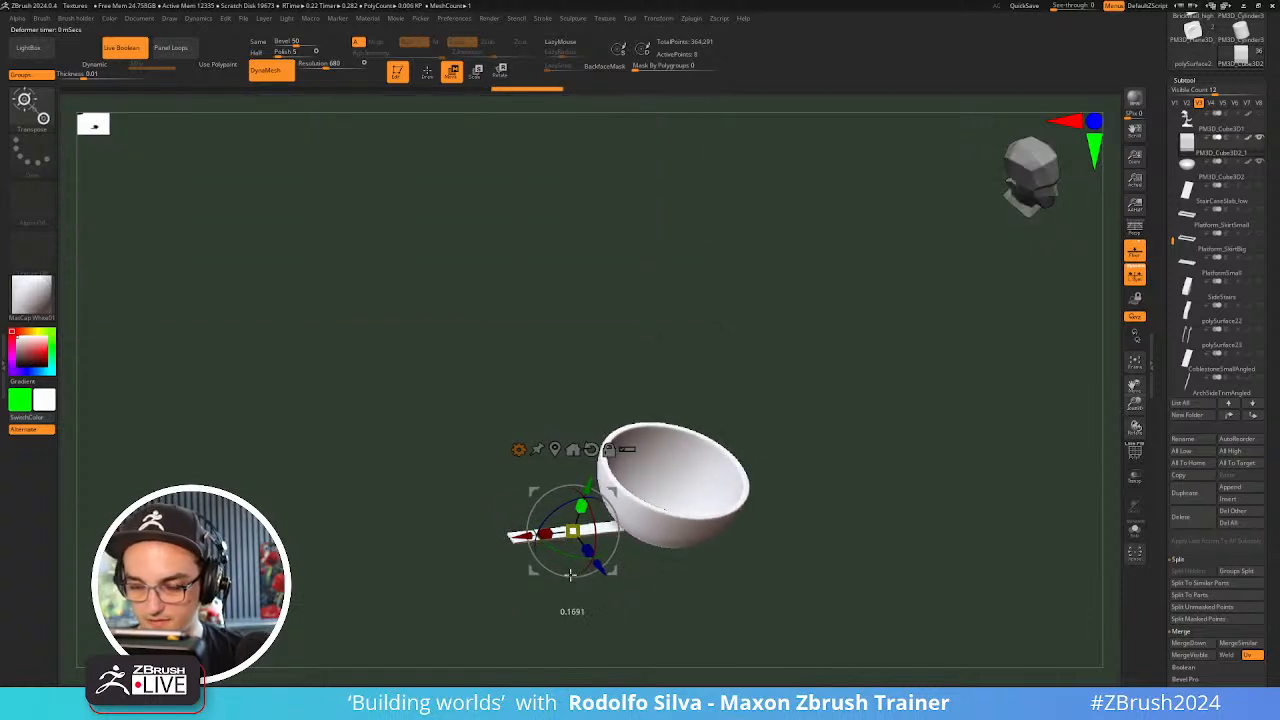
pyautogui.moveTo(585, 489); pyautogui.dragTo(618, 416)
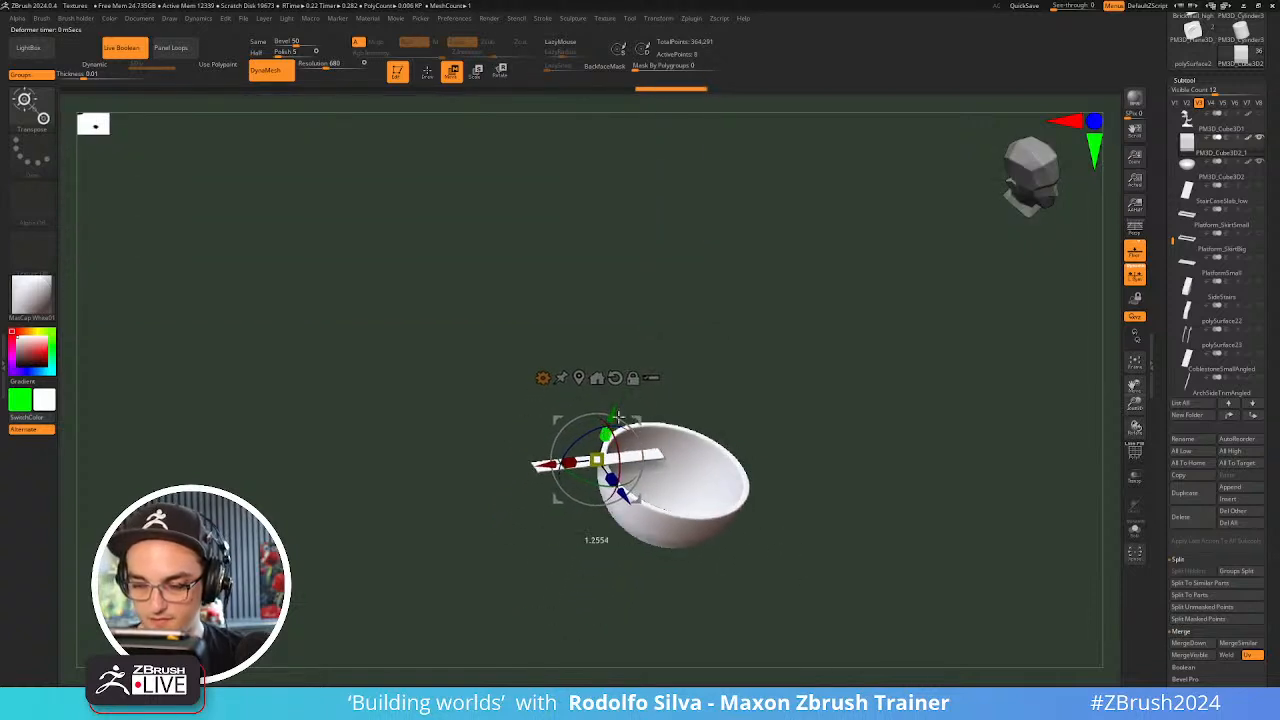
pyautogui.moveTo(662, 369); pyautogui.dragTo(690, 349)
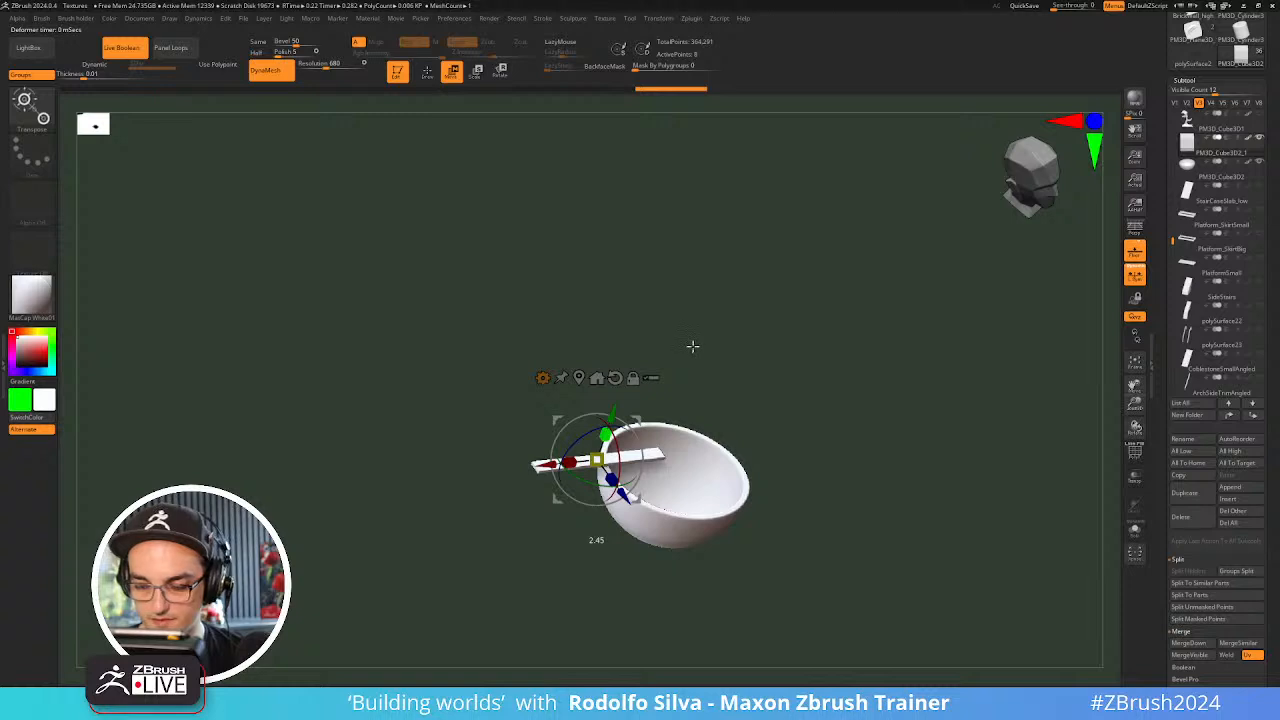
pyautogui.keyDown('shift'); pyautogui.moveTo(812, 438); pyautogui.dragTo(733, 425); pyautogui.keyUp('shift')
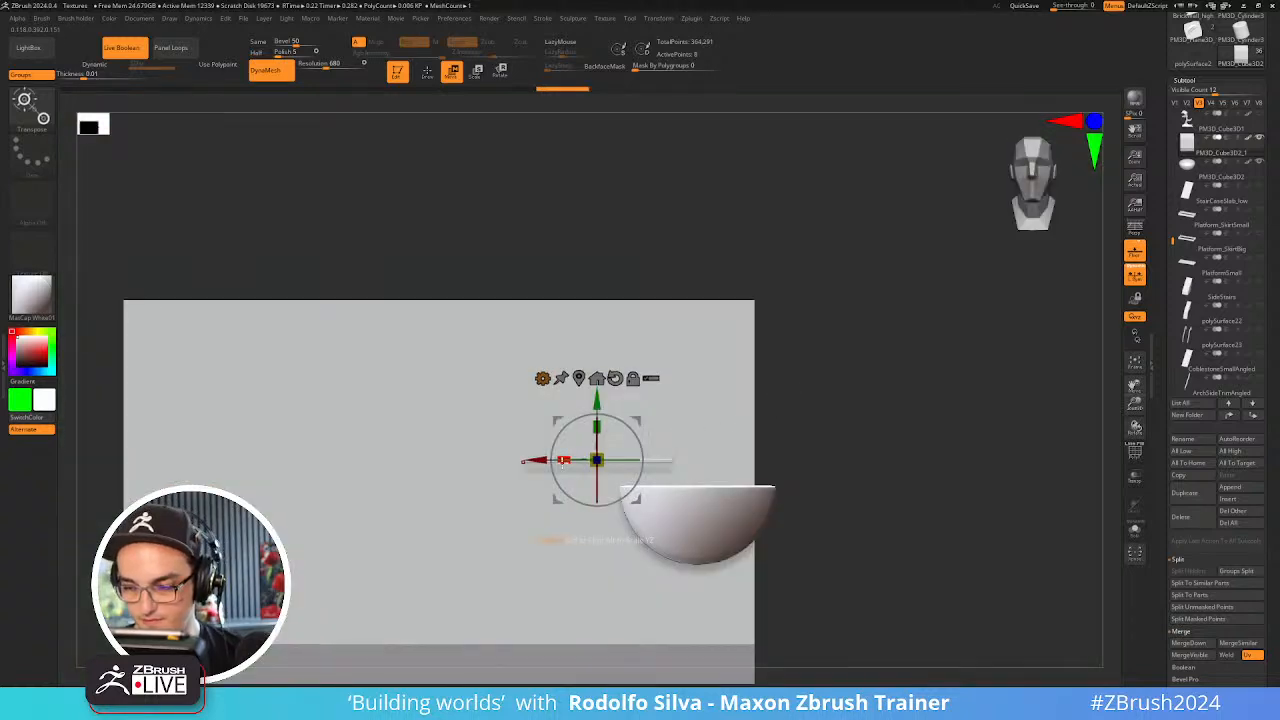
# - Shorten the plank, rotate it 90 degrees to stand upright, and place it as a radial array around the bowl's rim
pyautogui.moveTo(562, 461); pyautogui.dragTo(612, 478)
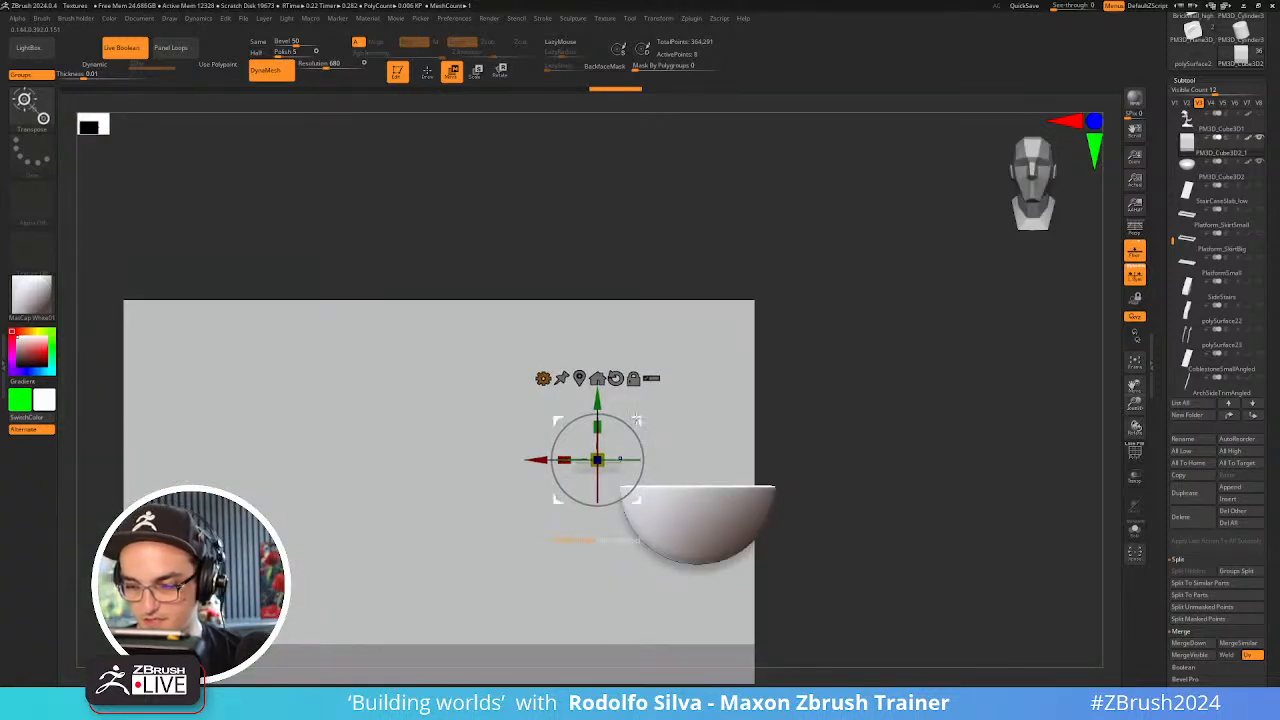
pyautogui.keyDown('shift'); pyautogui.moveTo(636, 420); pyautogui.dragTo(638, 510); pyautogui.keyUp('shift')
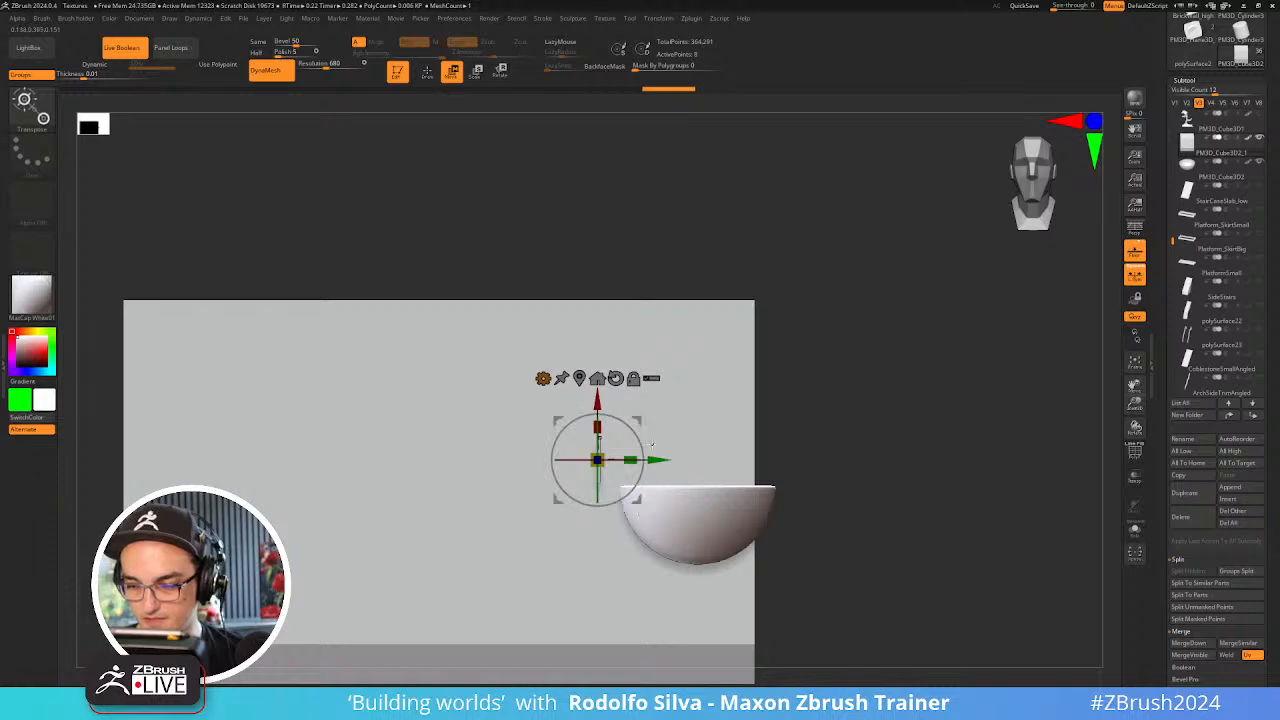
pyautogui.moveTo(660, 460); pyautogui.dragTo(688, 460)
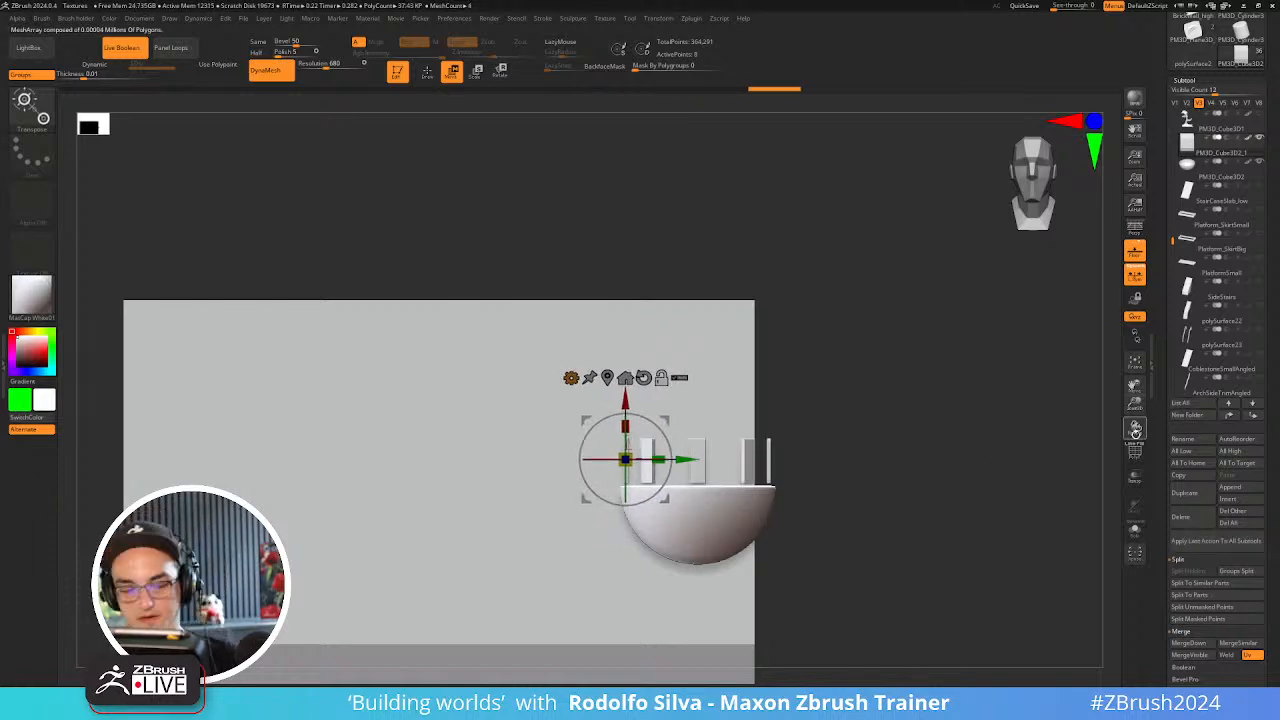
pyautogui.press('y')
pyautogui.moveTo(972, 532); pyautogui.dragTo(920, 606)
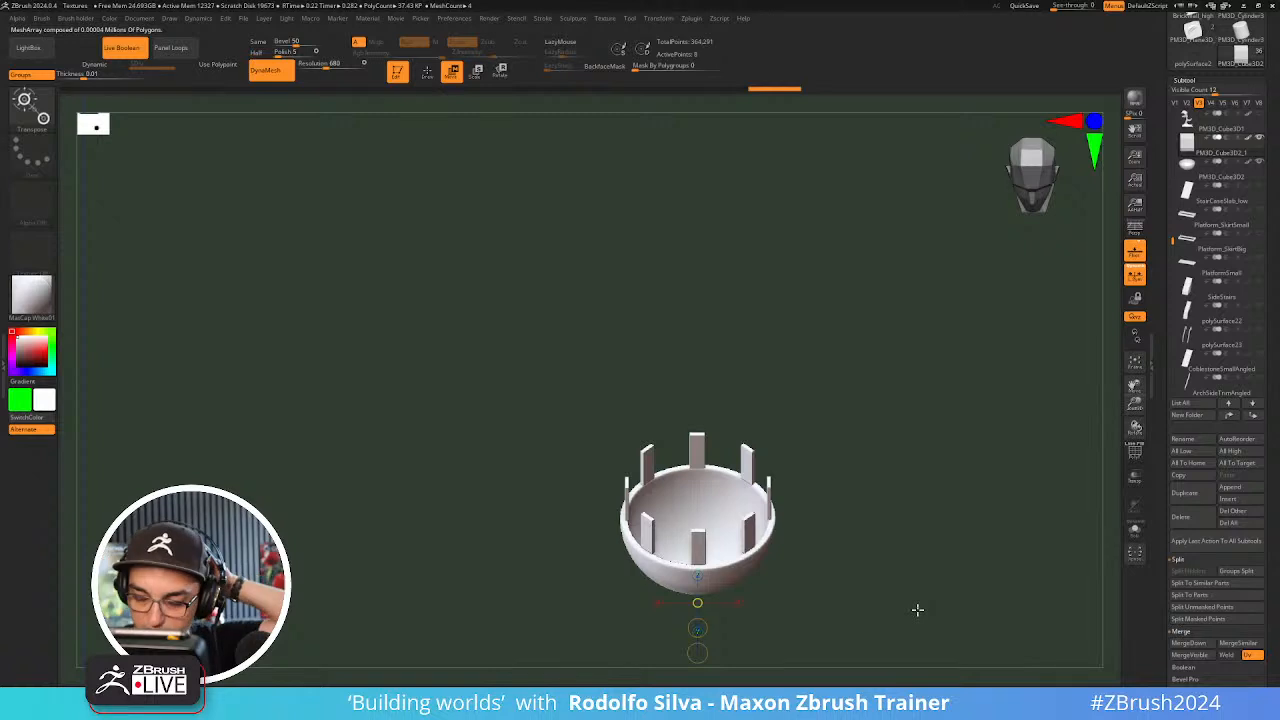
pyautogui.moveTo(880, 491)
pyautogui.mouseDown()
pyautogui.moveTo(903, 486)
pyautogui.moveTo(886, 491)
pyautogui.mouseUp()
# - Show the creature support again and set the ArrayMesh repeat count of the slats to 12
pyautogui.click(1260, 114)
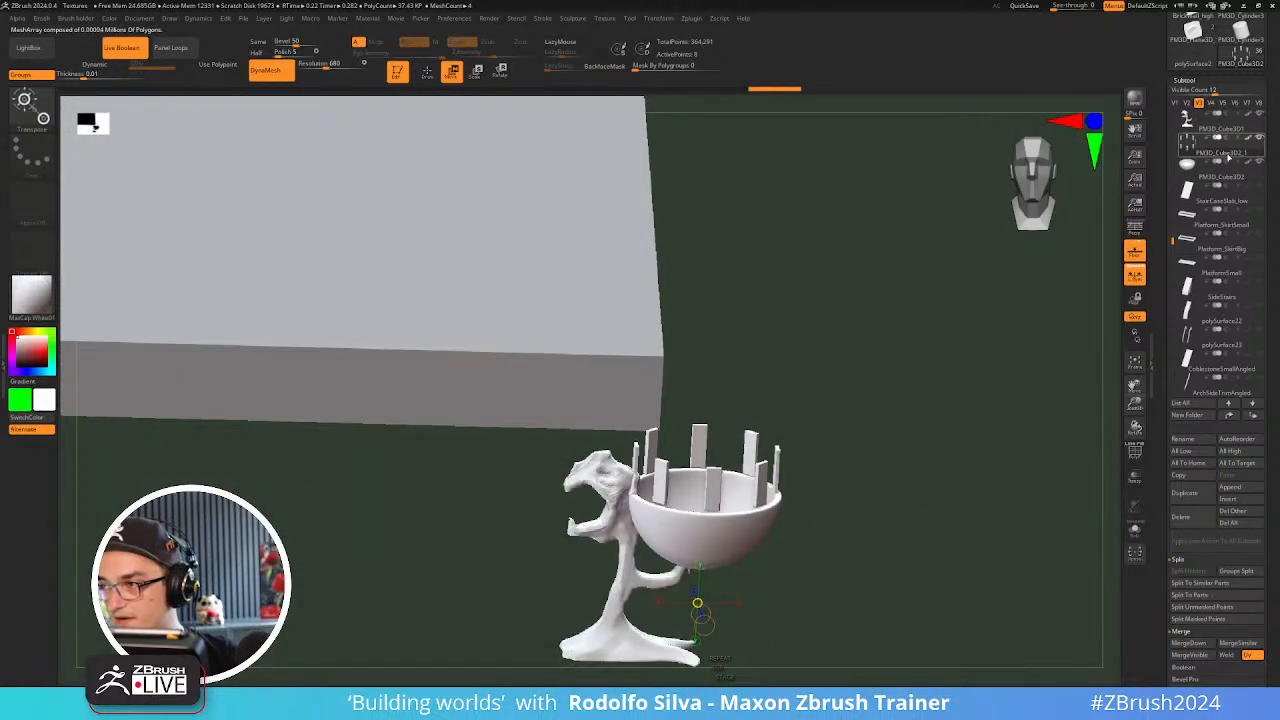
pyautogui.moveTo(976, 450); pyautogui.dragTo(939, 529)
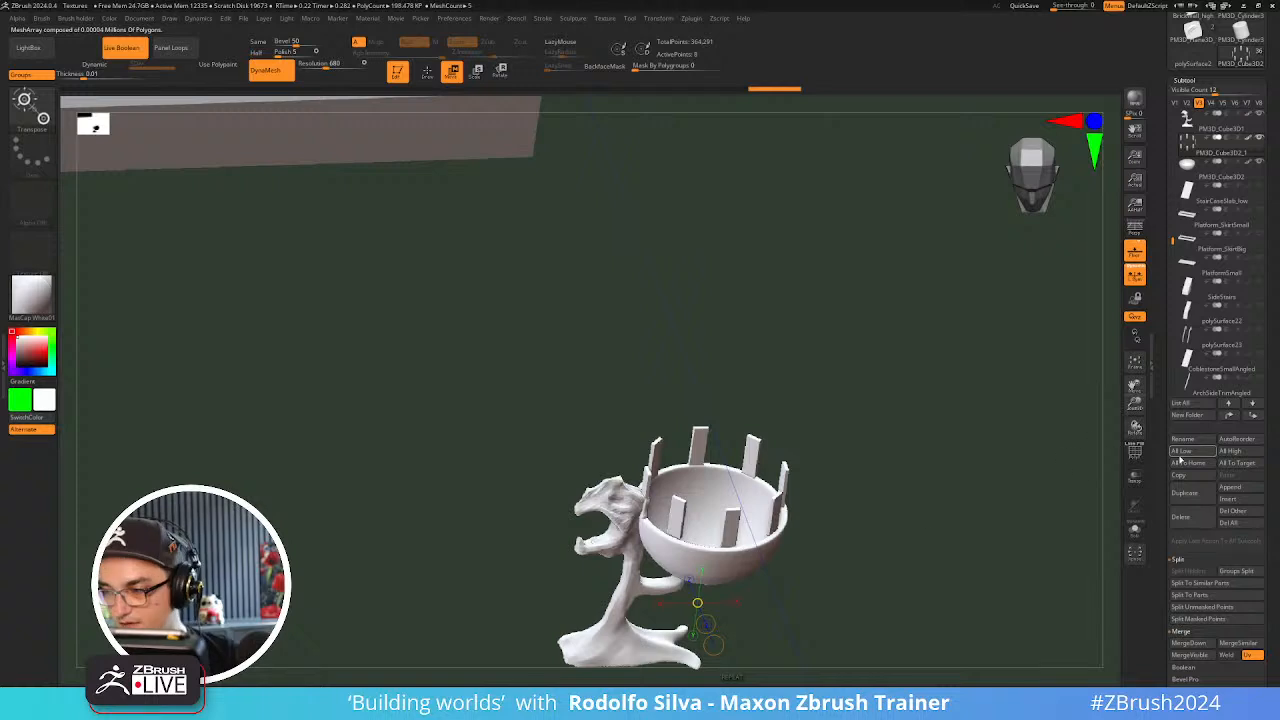
pyautogui.scroll(-10, 1181, 456)
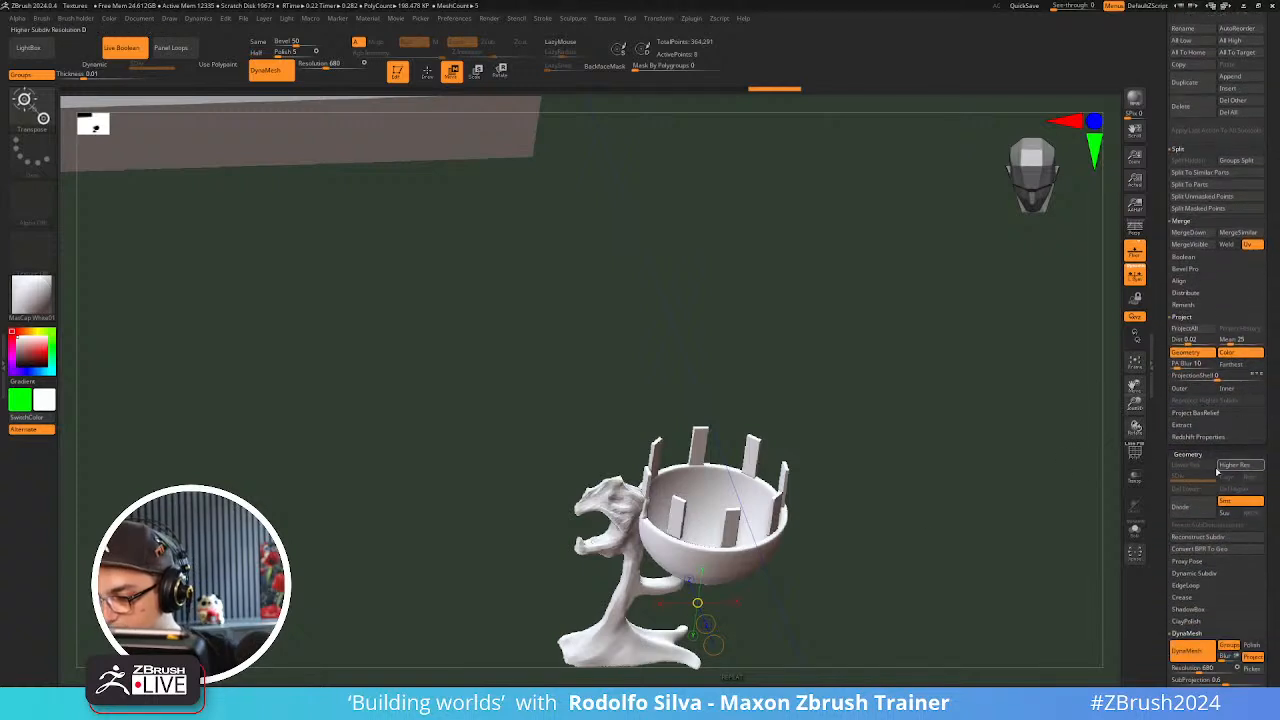
pyautogui.scroll(-8, 1215, 460)
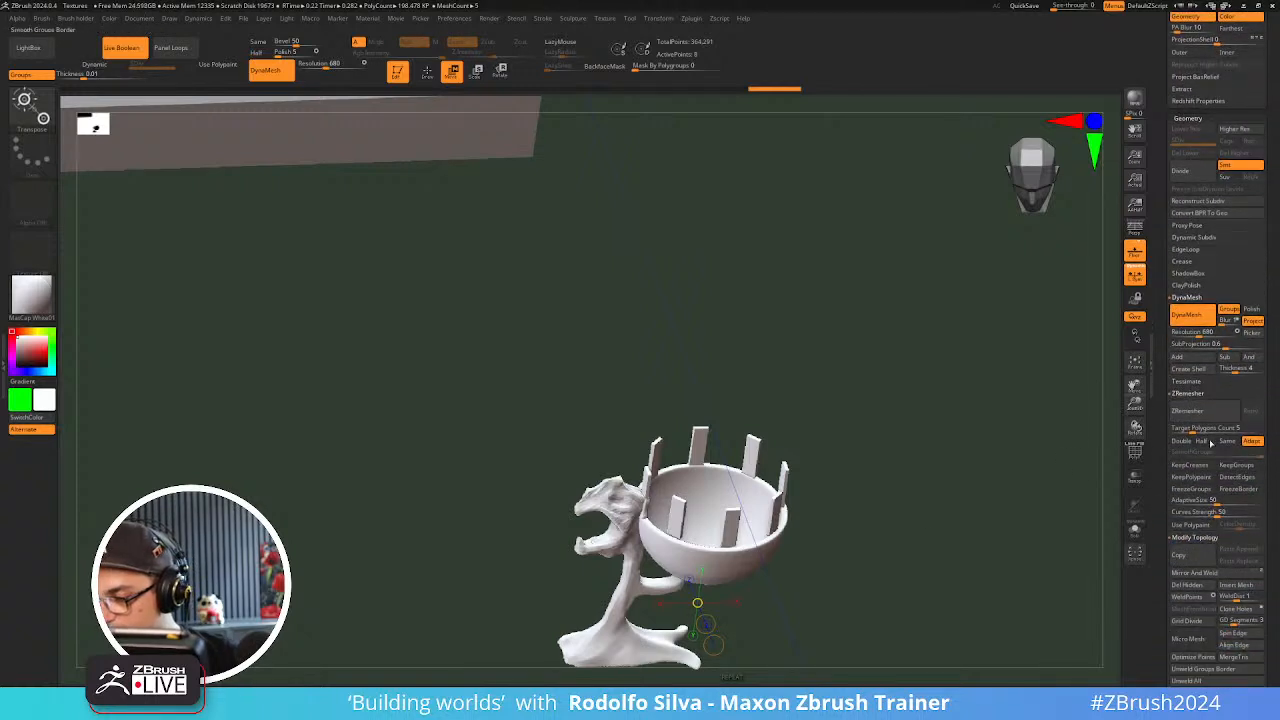
pyautogui.scroll(-8, 1210, 442)
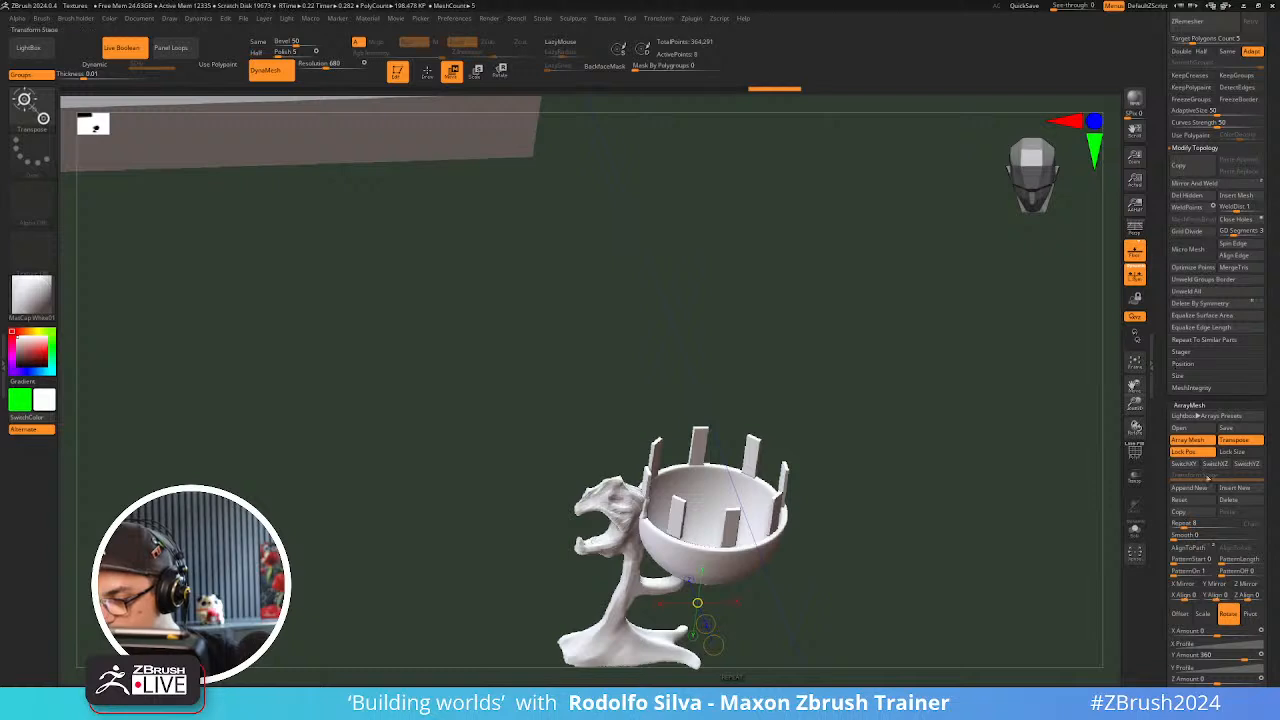
pyautogui.scroll(-3, 1195, 458)
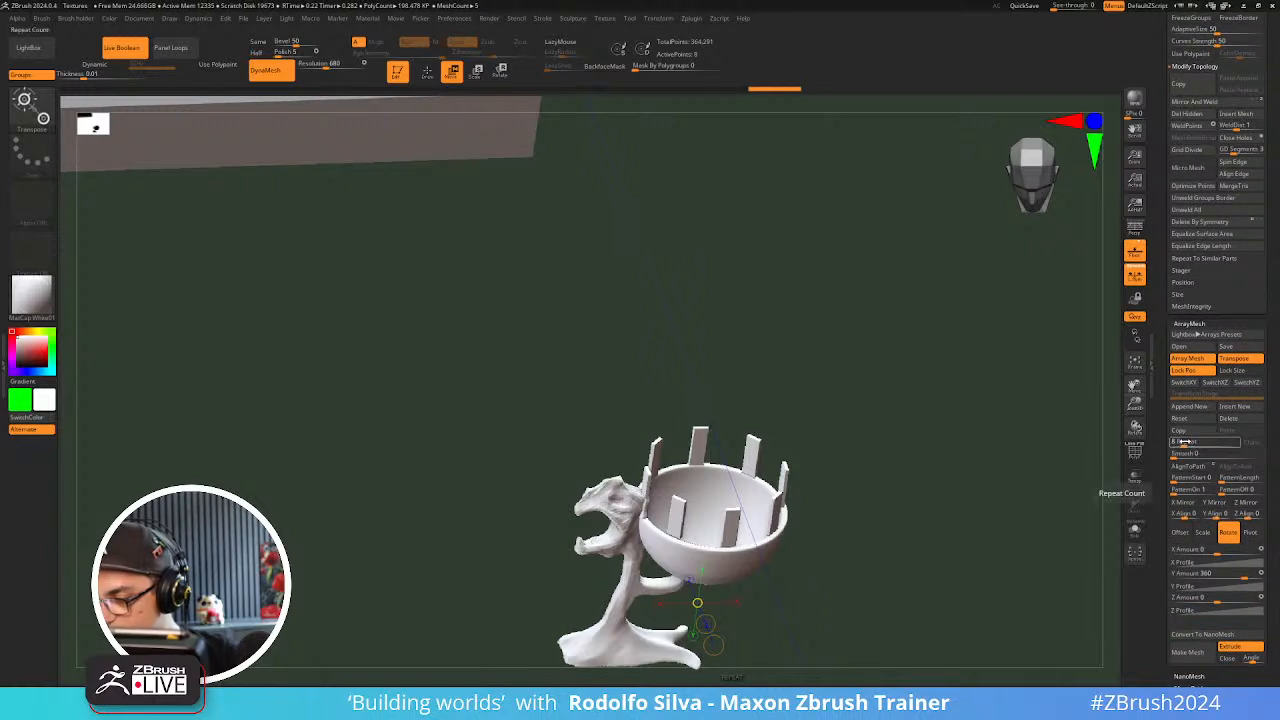
pyautogui.click(1186, 443)
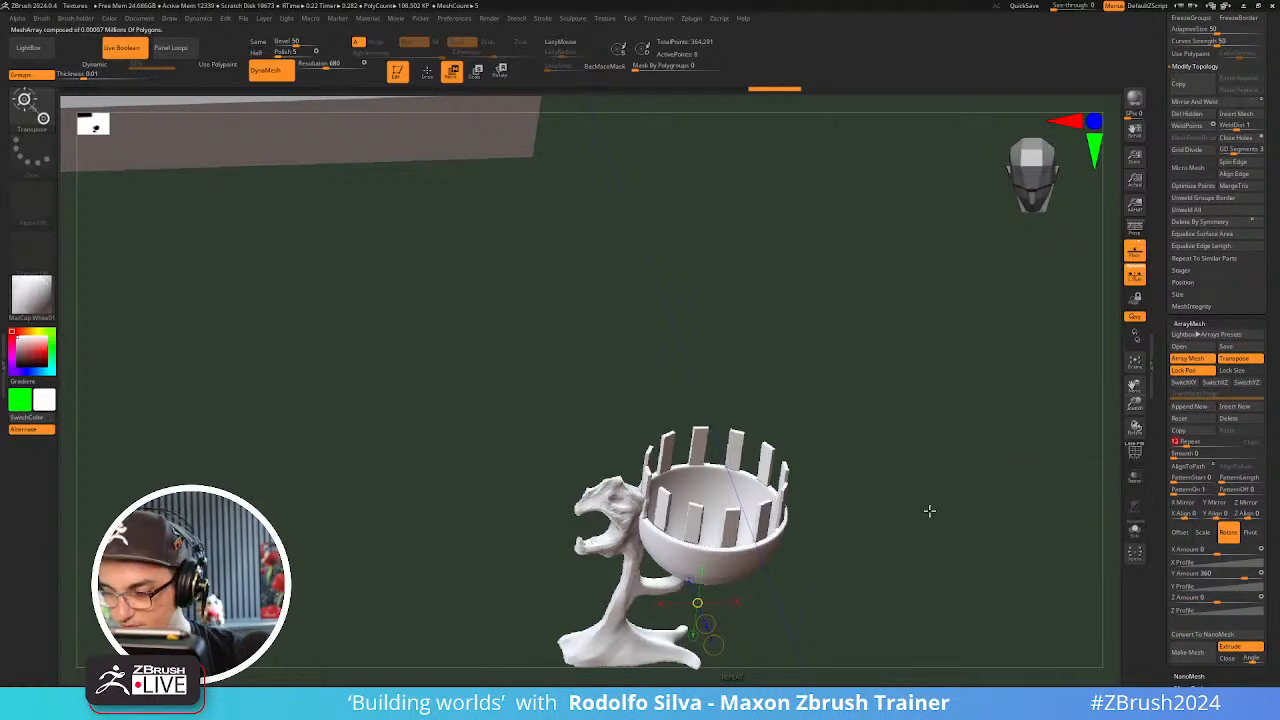
pyautogui.moveTo(929, 509)
pyautogui.mouseDown()
pyautogui.moveTo(931, 560)
pyautogui.moveTo(931, 516)
pyautogui.mouseUp()
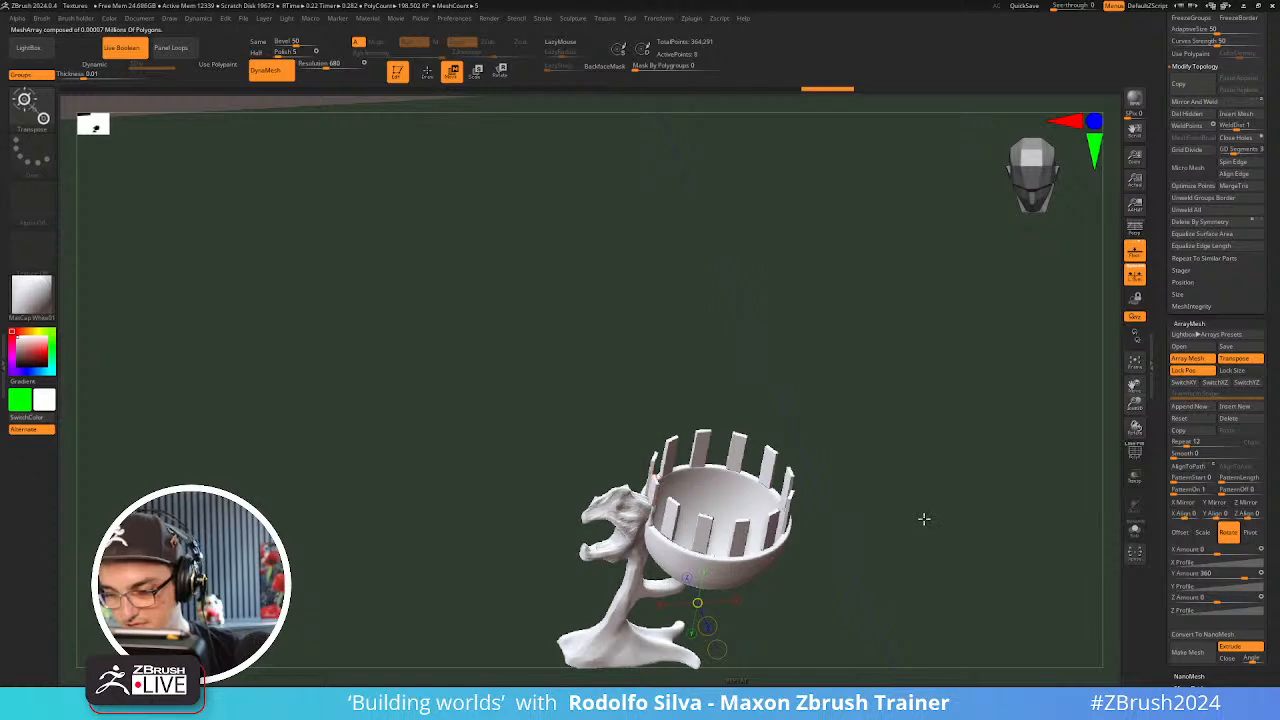
# - Insert multiple edge loops across the source slat's height using ZModeler's Insert edge action with the Multiple EdgeLoops target
pyautogui.press('b')
pyautogui.press('z')
pyautogui.press('m')
pyautogui.moveTo(917, 517)
pyautogui.mouseDown()
pyautogui.moveTo(877, 523)
pyautogui.moveTo(868, 548)
pyautogui.mouseUp()
pyautogui.press('space')
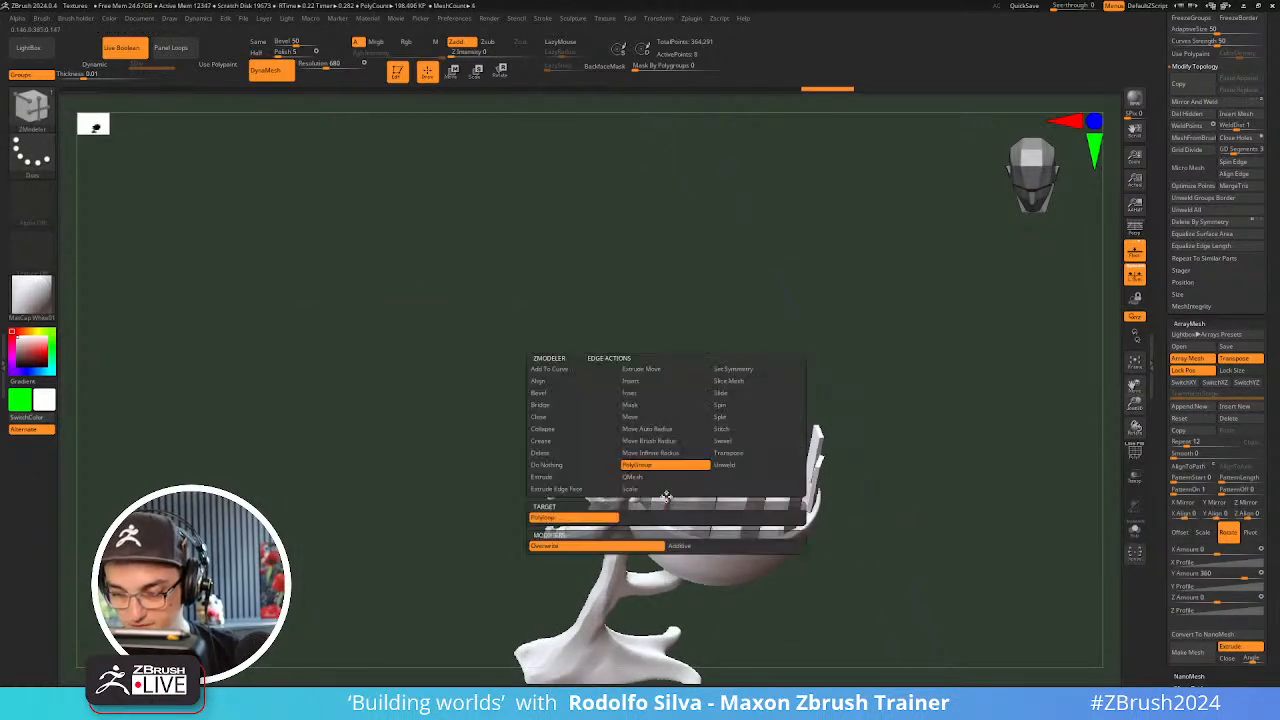
pyautogui.click(665, 381)
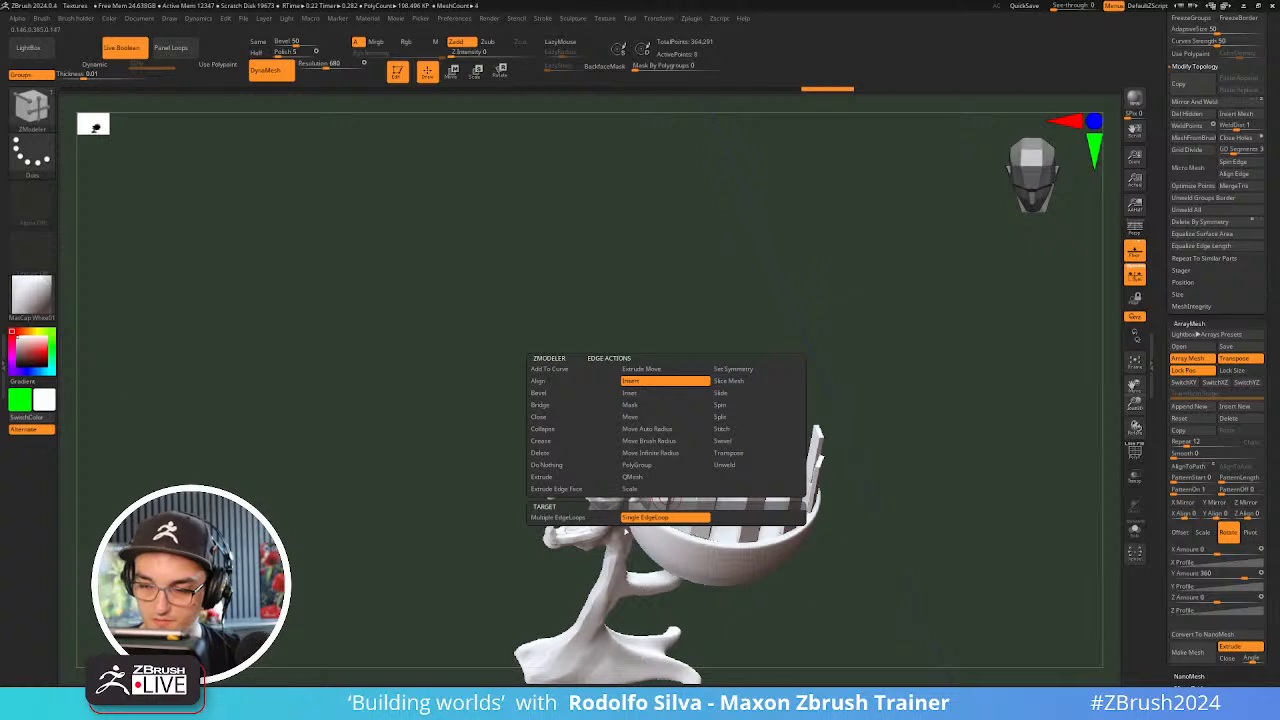
pyautogui.click(557, 517)
pyautogui.click(765, 595)
pyautogui.moveTo(771, 600); pyautogui.dragTo(860, 557)
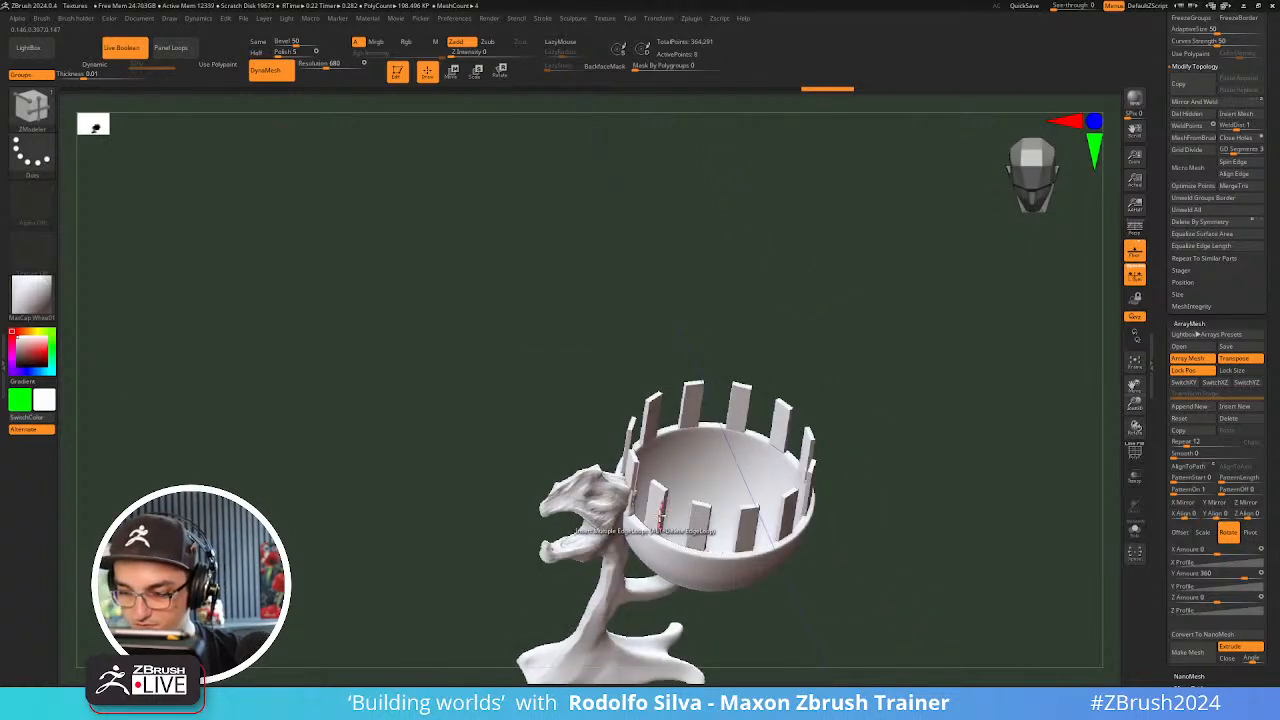
pyautogui.click(659, 516)
pyautogui.hotkey('shift', 'f')
pyautogui.keyDown('alt'); pyautogui.moveTo(893, 562); pyautogui.dragTo(905, 640); pyautogui.keyUp('alt')
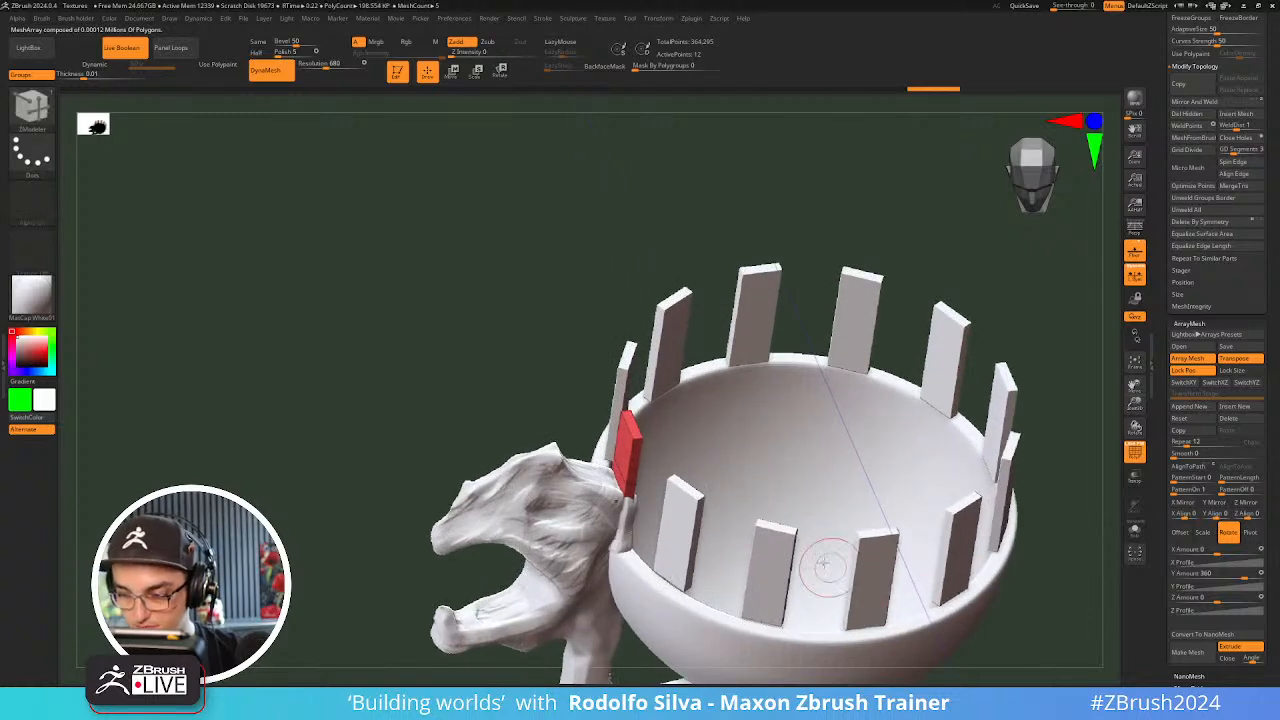
pyautogui.keyDown('alt'); pyautogui.click(621, 478); pyautogui.keyUp('alt')
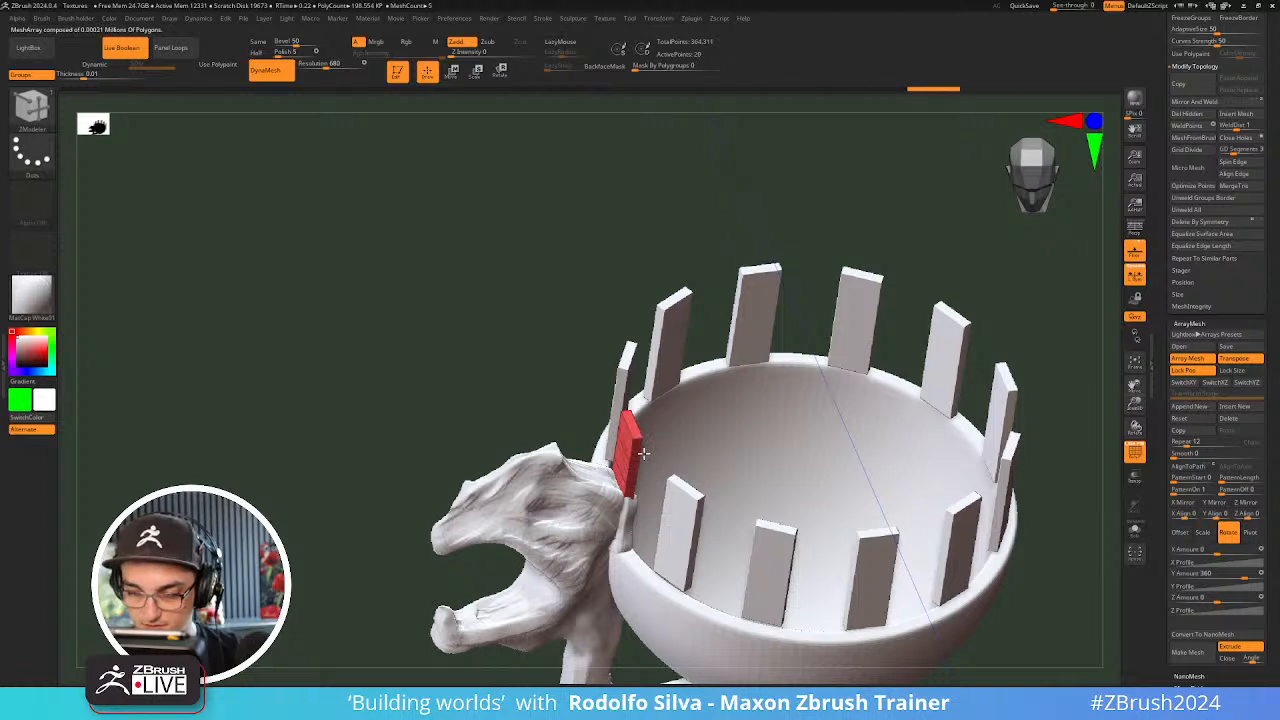
pyautogui.moveTo(644, 460); pyautogui.dragTo(637, 468)
# - Stretch the slats vertically in front view so their lower ends reach the bowl's rim
pyautogui.moveTo(394, 524)
pyautogui.mouseDown()
pyautogui.moveTo(371, 531)
pyautogui.moveTo(374, 513)
pyautogui.mouseUp()
pyautogui.press('w')
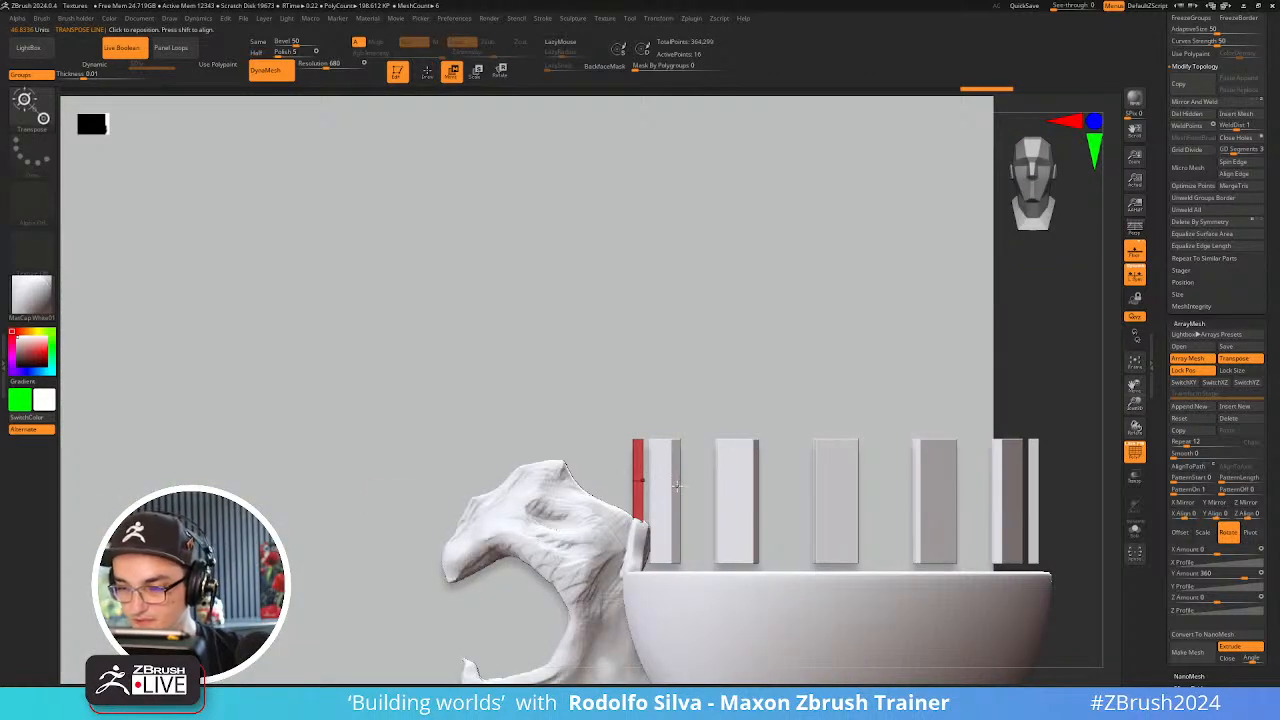
pyautogui.press('y')
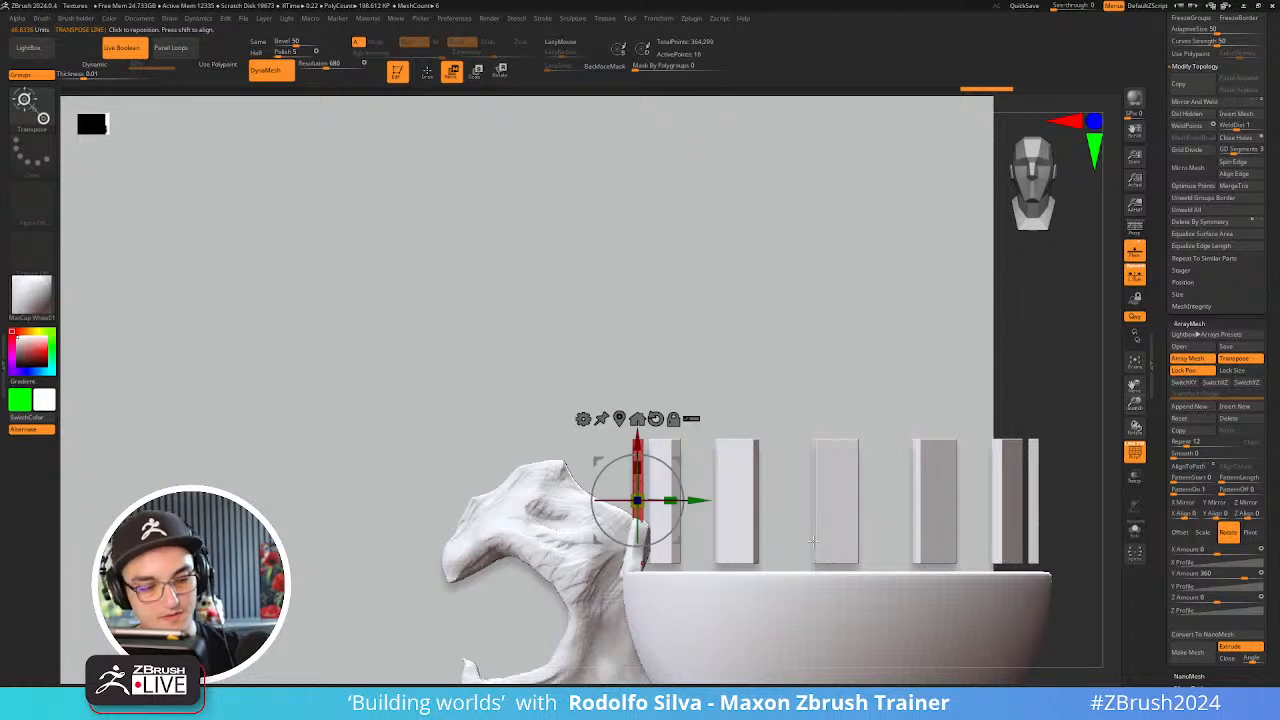
pyautogui.moveTo(639, 466); pyautogui.dragTo(639, 460)
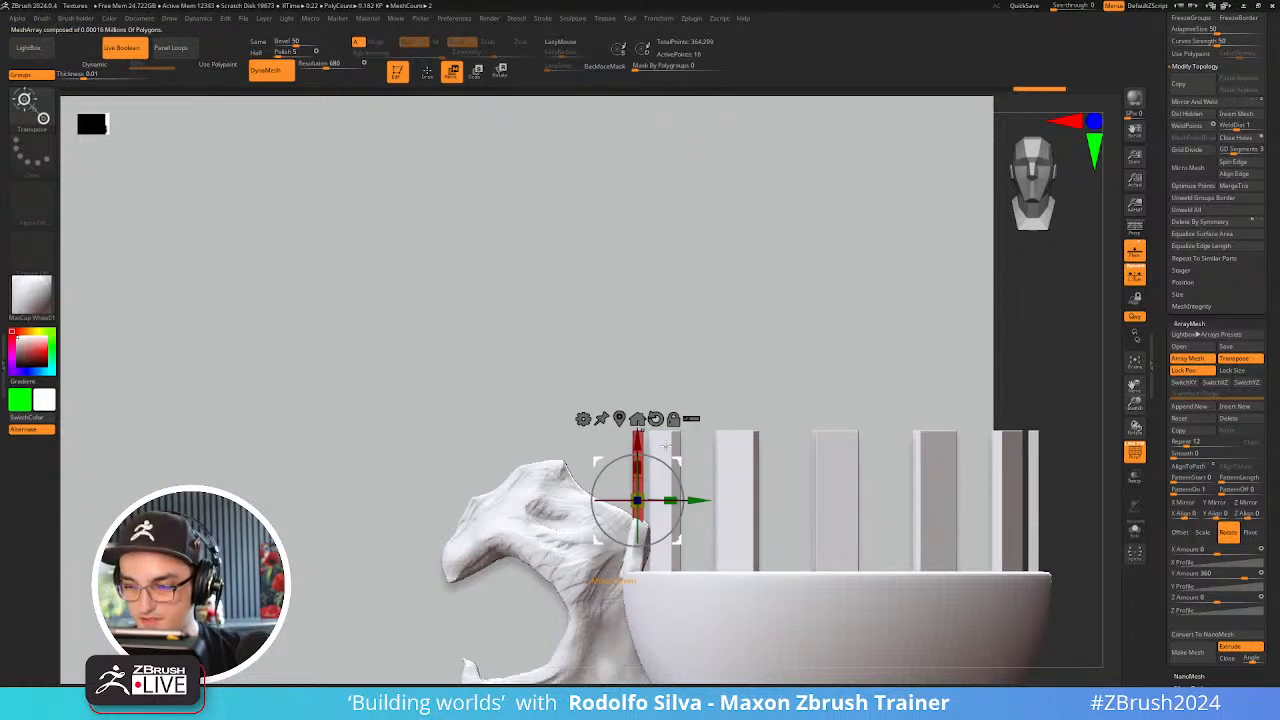
# - Try to narrow the slats toward their upper ends with a gizmo deformer
pyautogui.click(583, 420)
pyautogui.click(583, 419)
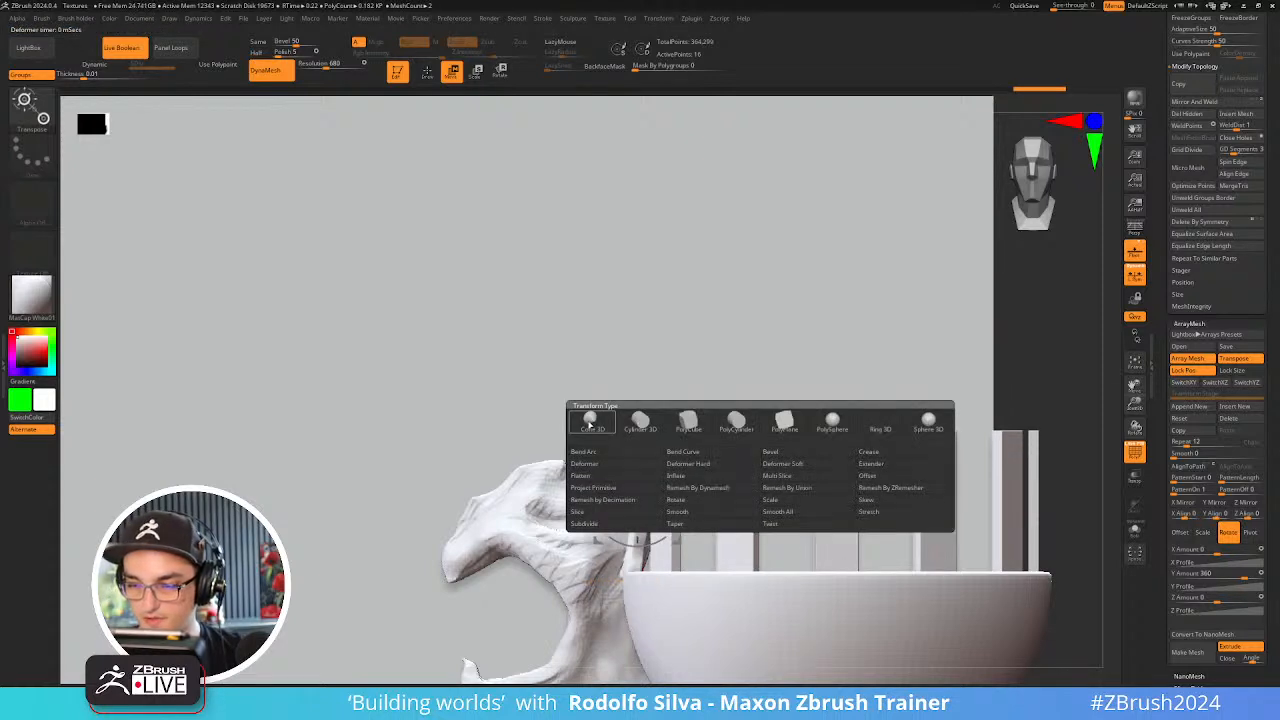
pyautogui.click(750, 501)
pyautogui.moveTo(630, 422); pyautogui.dragTo(634, 465)
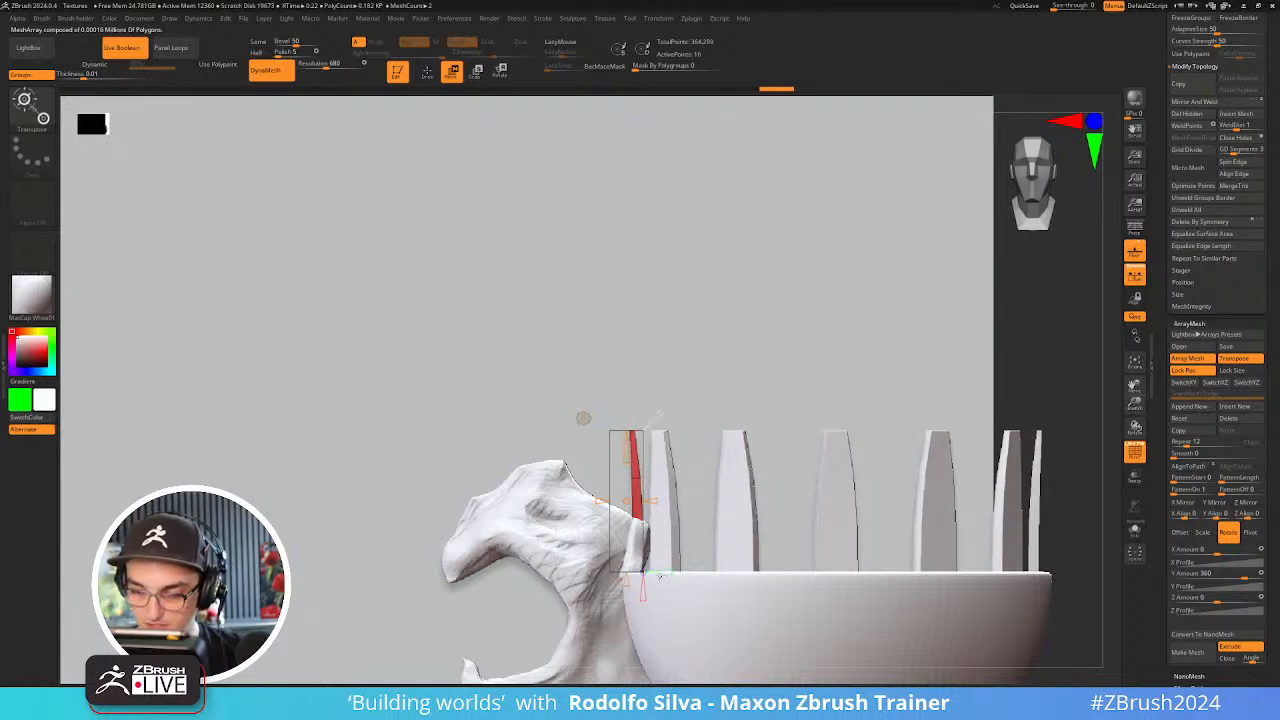
pyautogui.moveTo(660, 576); pyautogui.dragTo(677, 563)
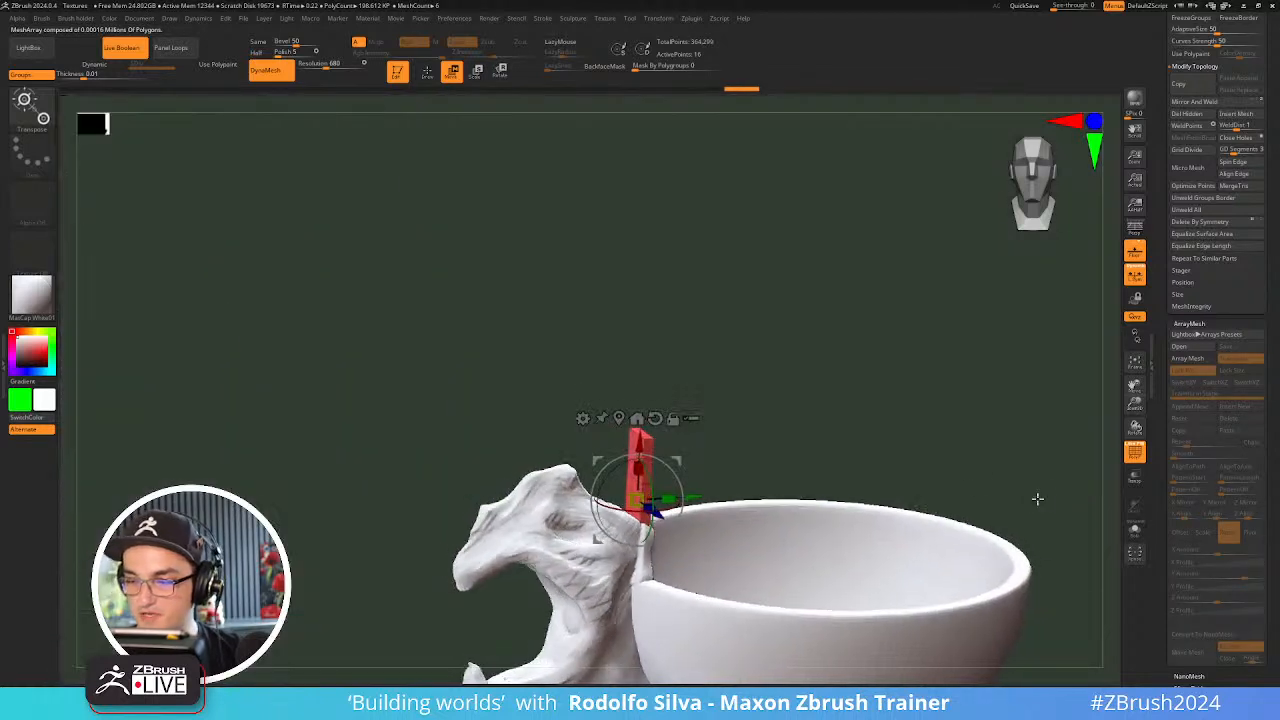
# - Apply the Taper deformer to the source slat and shape the arrayed slats into spikes that narrow in a curve toward their tips
pyautogui.click(584, 417)
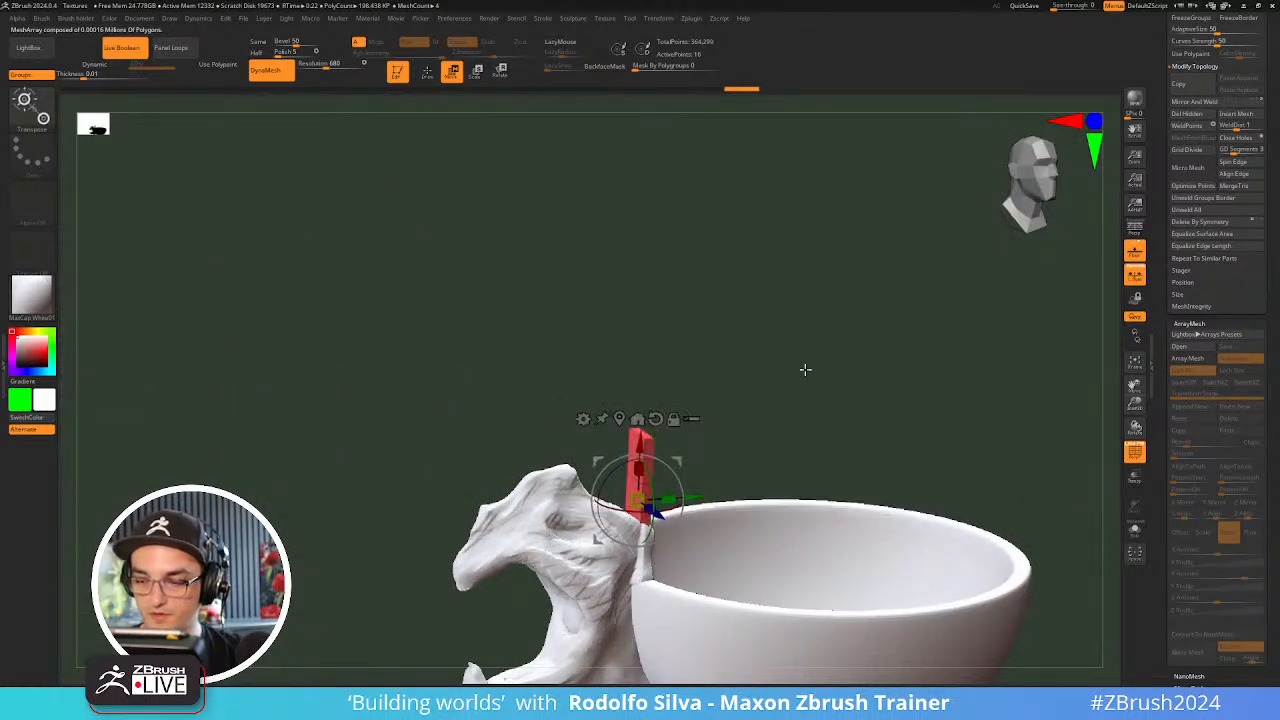
pyautogui.click(584, 418)
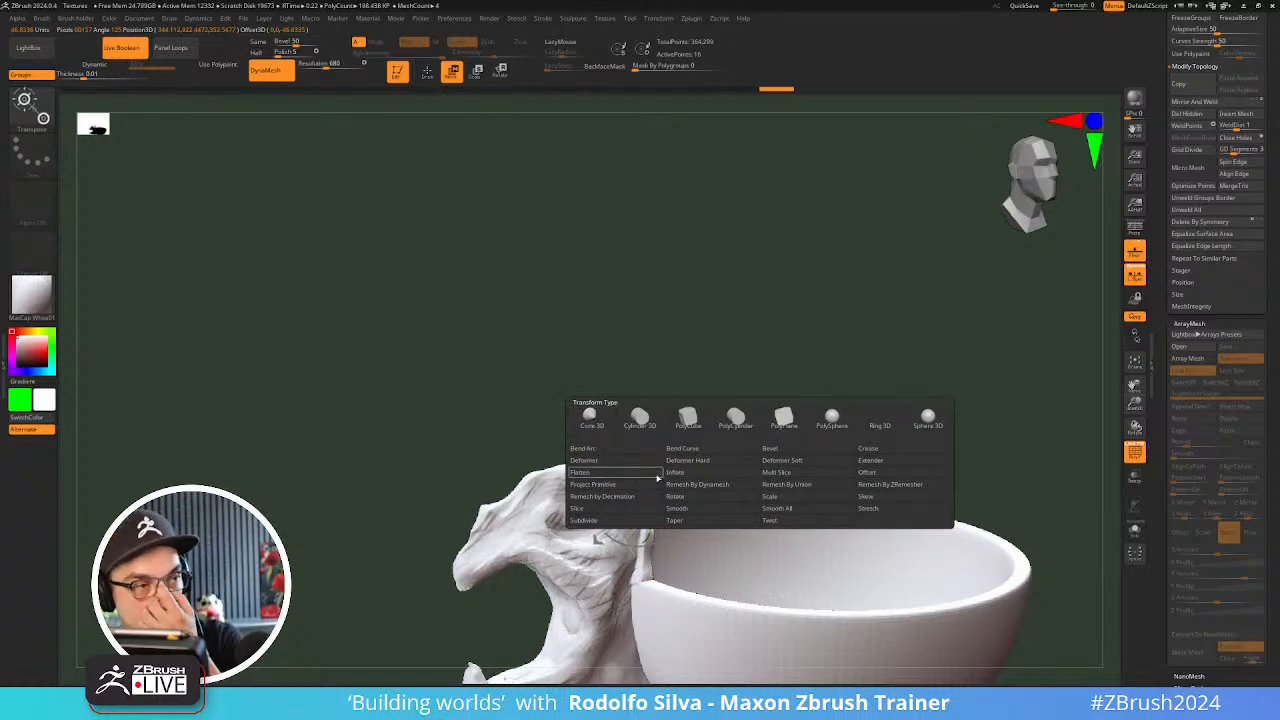
pyautogui.click(698, 521)
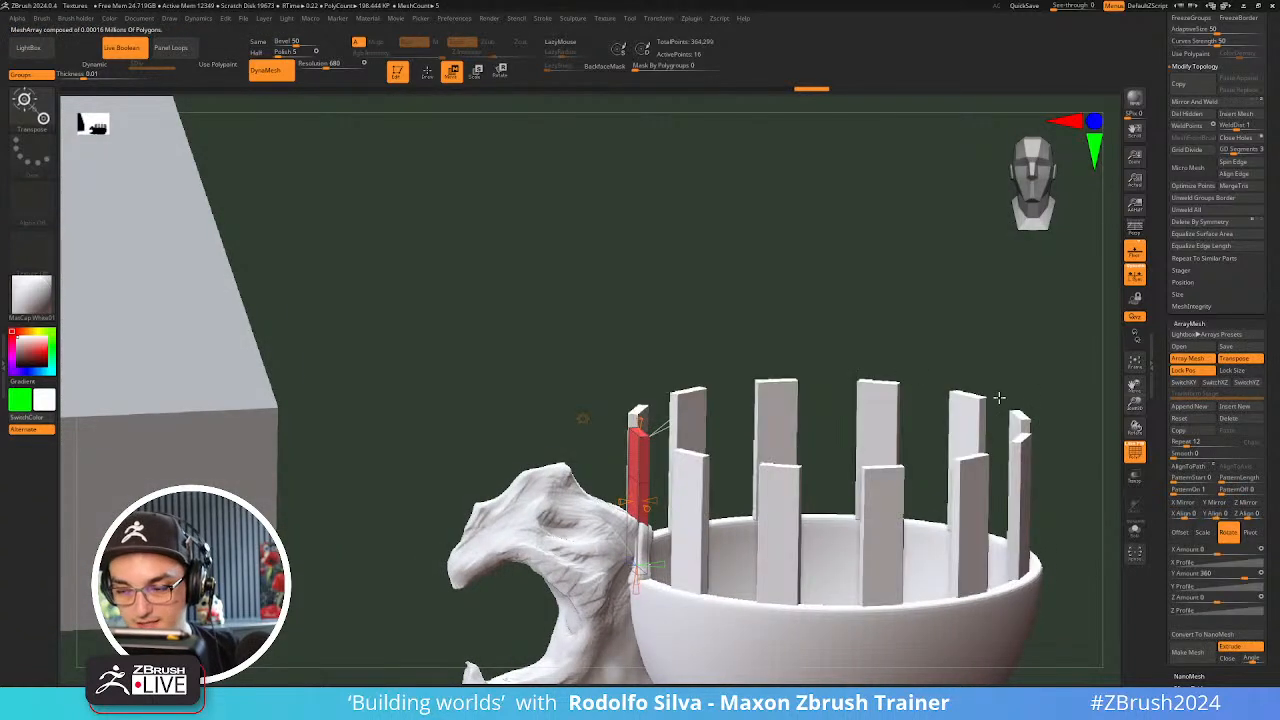
pyautogui.moveTo(974, 347); pyautogui.dragTo(897, 323)
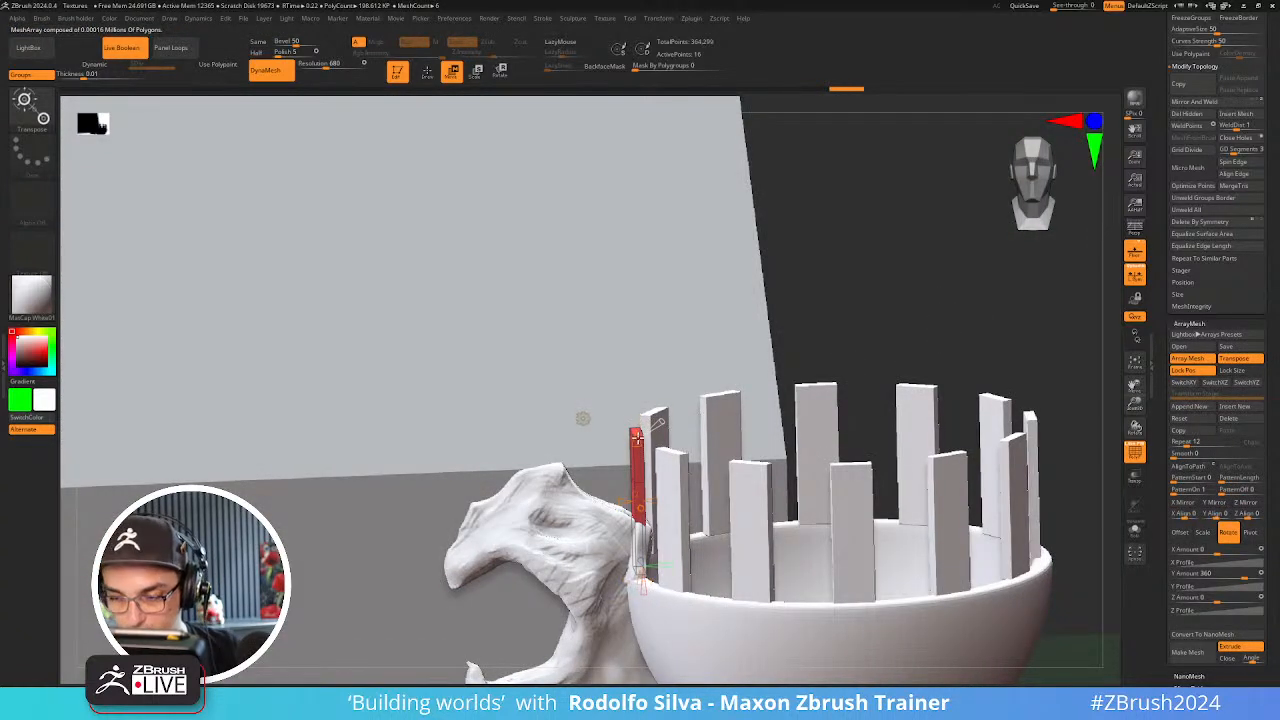
pyautogui.moveTo(637, 437); pyautogui.dragTo(638, 460)
pyautogui.moveTo(800, 328); pyautogui.dragTo(678, 517)
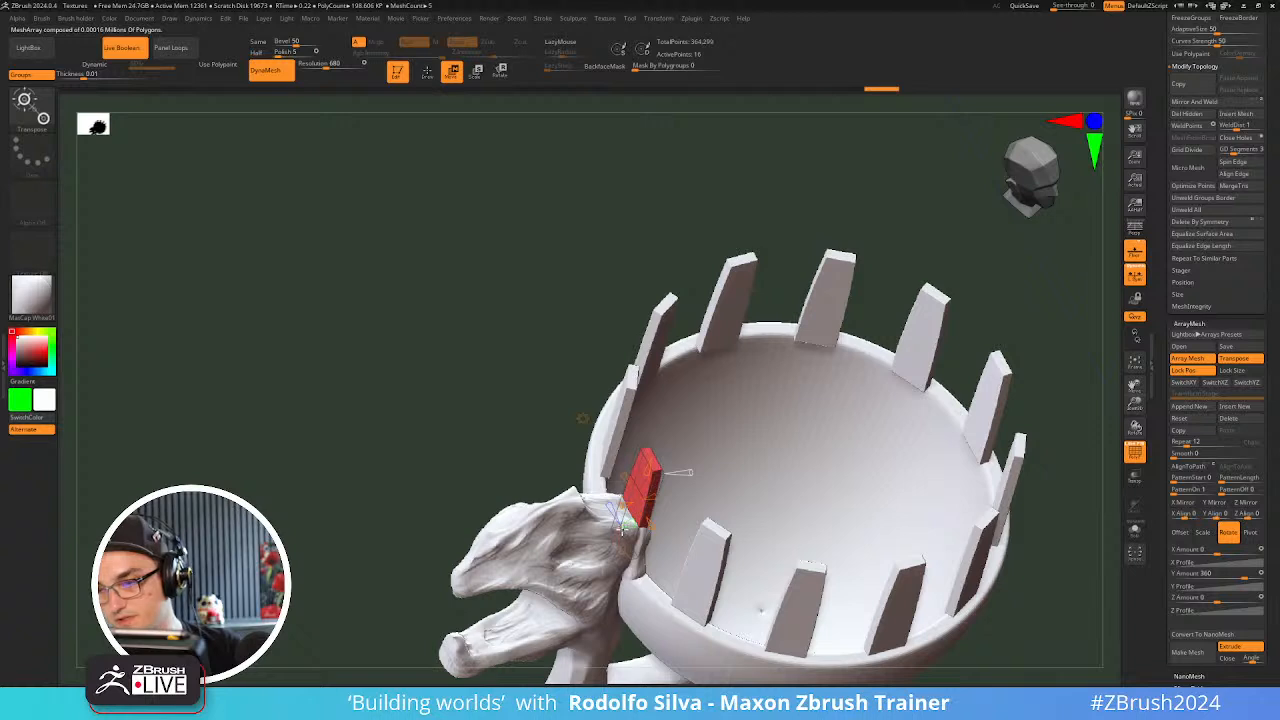
pyautogui.moveTo(1050, 452); pyautogui.dragTo(894, 434)
pyautogui.moveTo(662, 475)
pyautogui.mouseDown()
pyautogui.moveTo(723, 478)
pyautogui.moveTo(656, 489)
pyautogui.mouseUp()
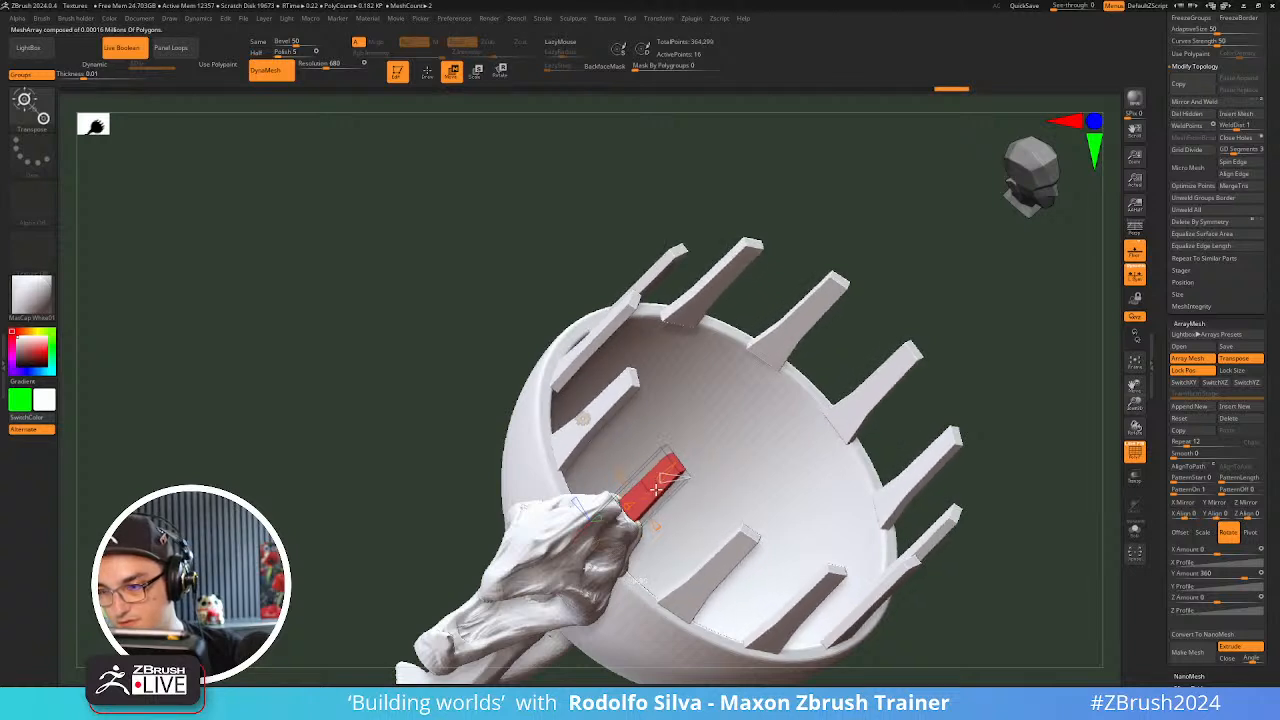
# - Turn on Dynamic Subdiv for the spikes and crease their edges so the smoothed shapes keep their corners
pyautogui.press('d')
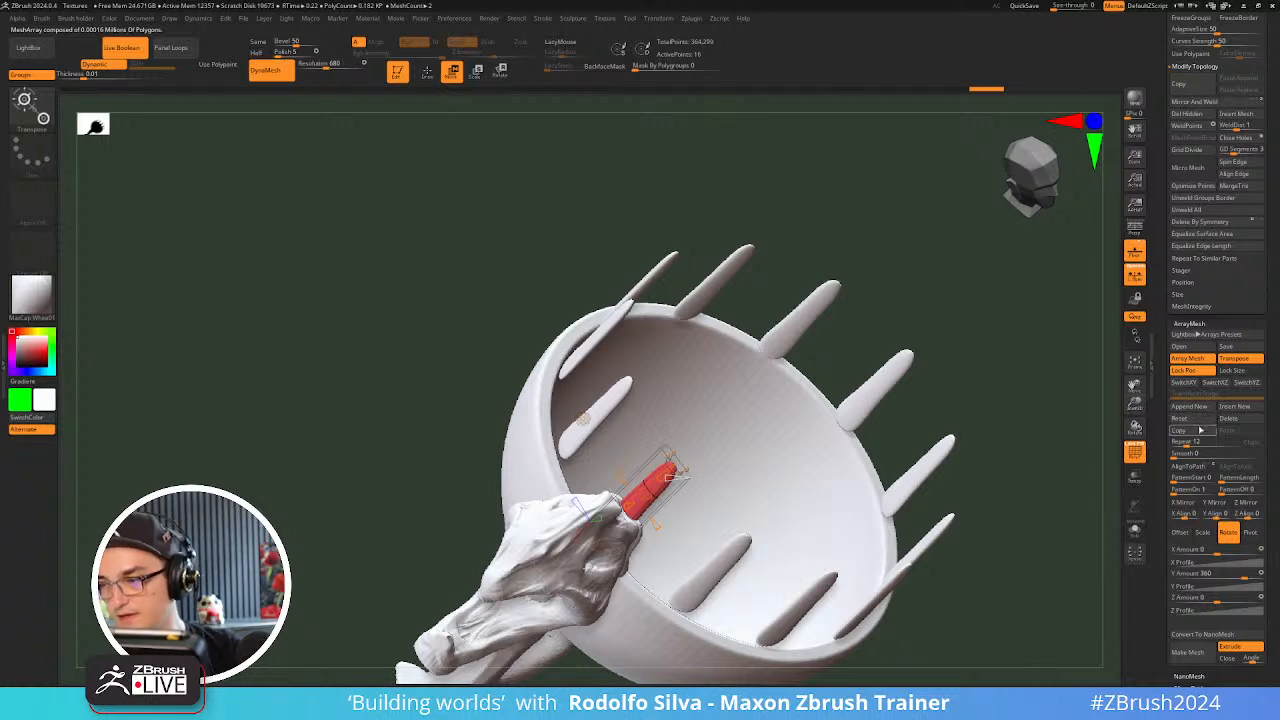
pyautogui.scroll(7, 1180, 110)
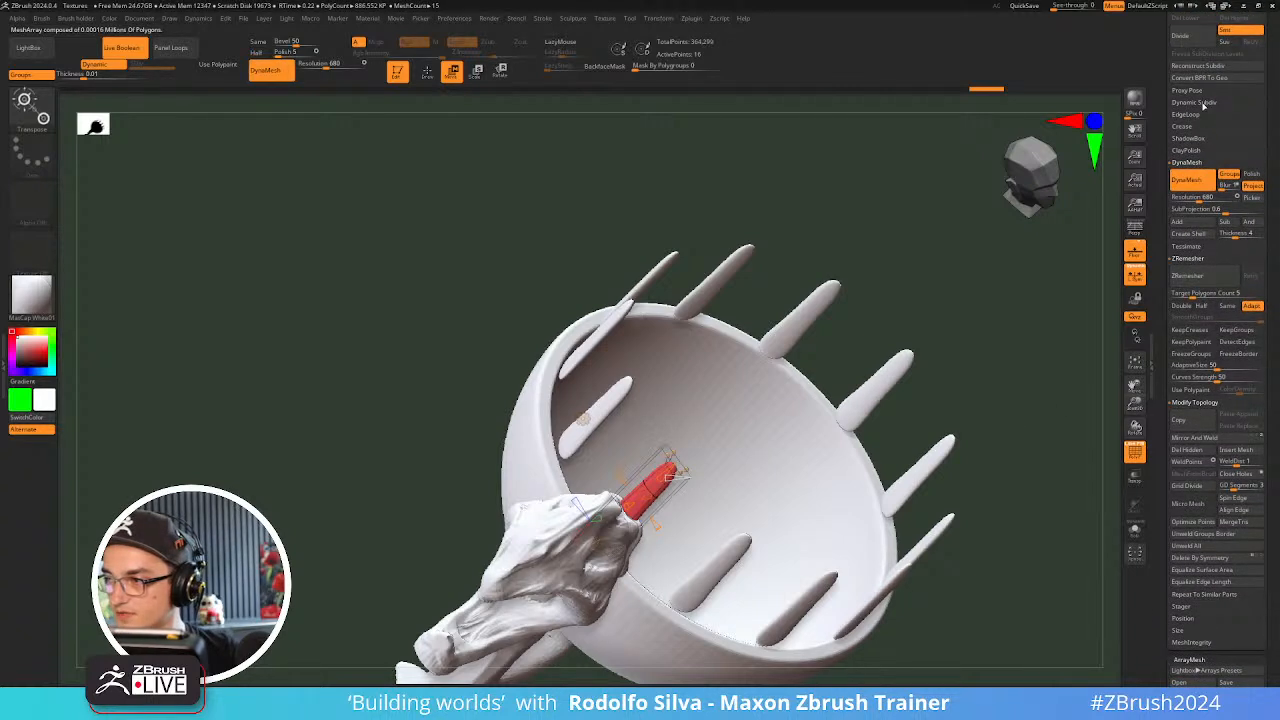
pyautogui.click(1198, 103)
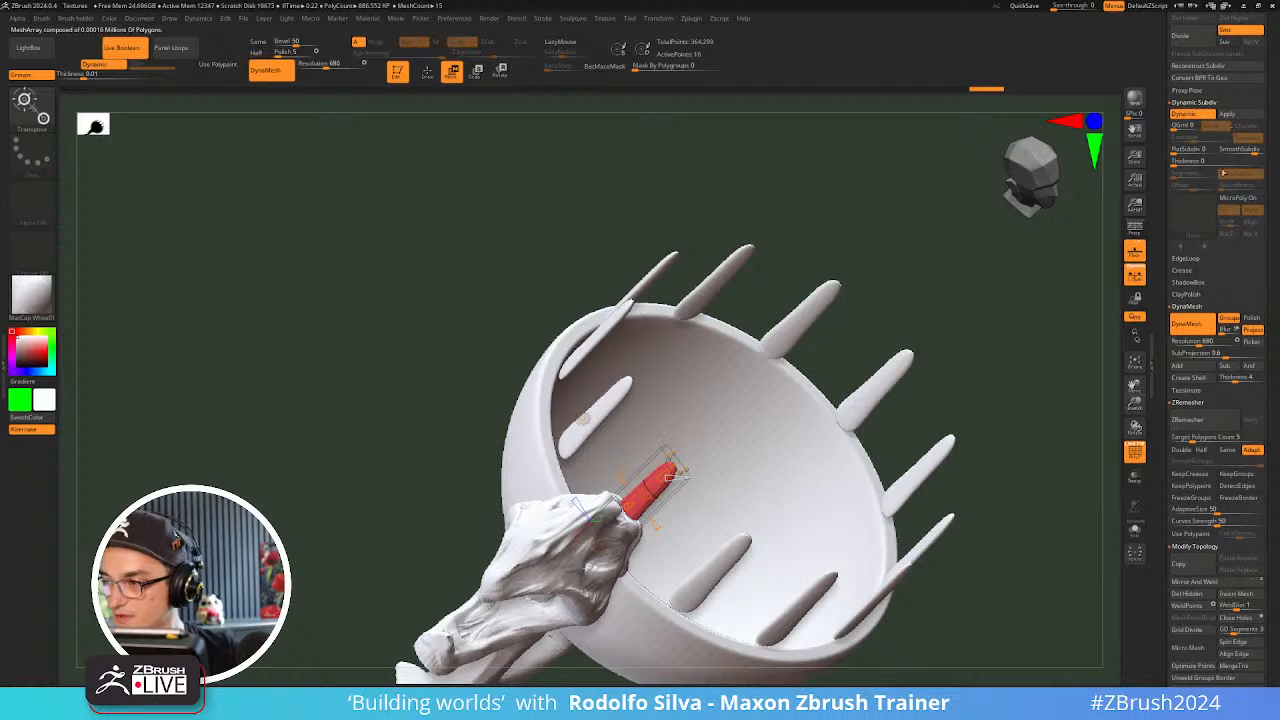
pyautogui.click(1194, 273)
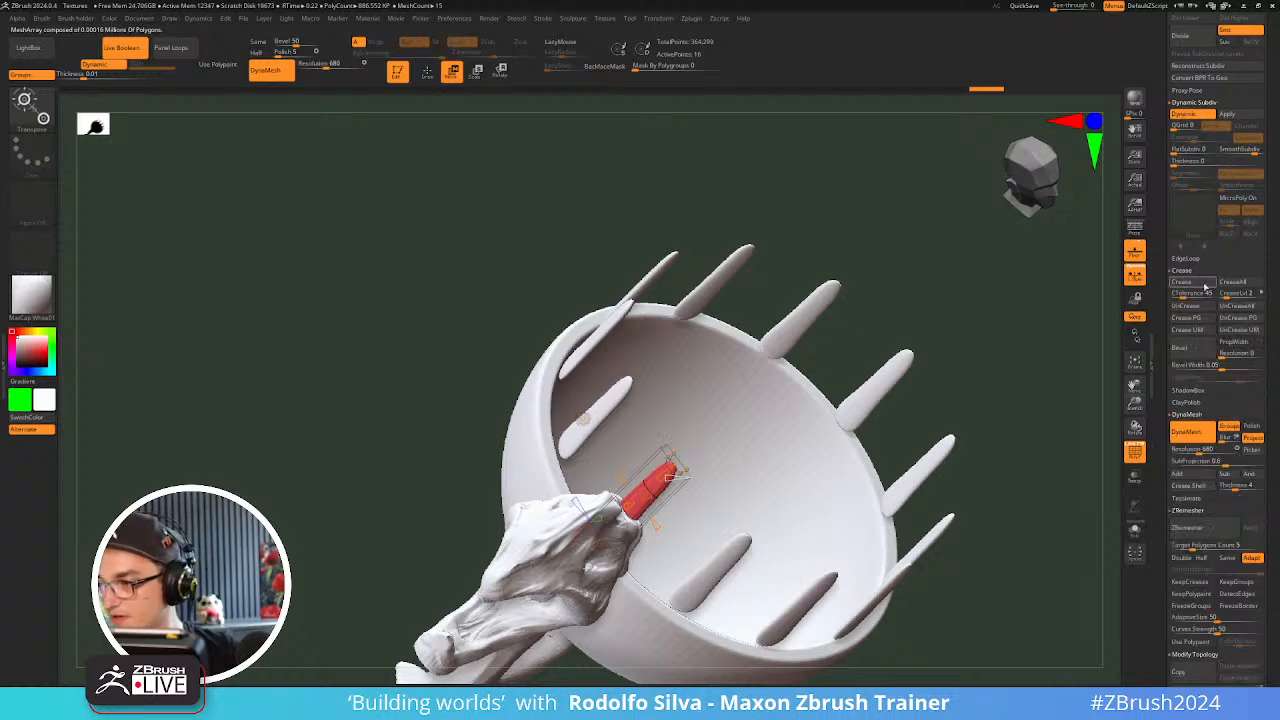
pyautogui.click(1196, 283)
pyautogui.moveTo(1055, 434); pyautogui.dragTo(1006, 374)
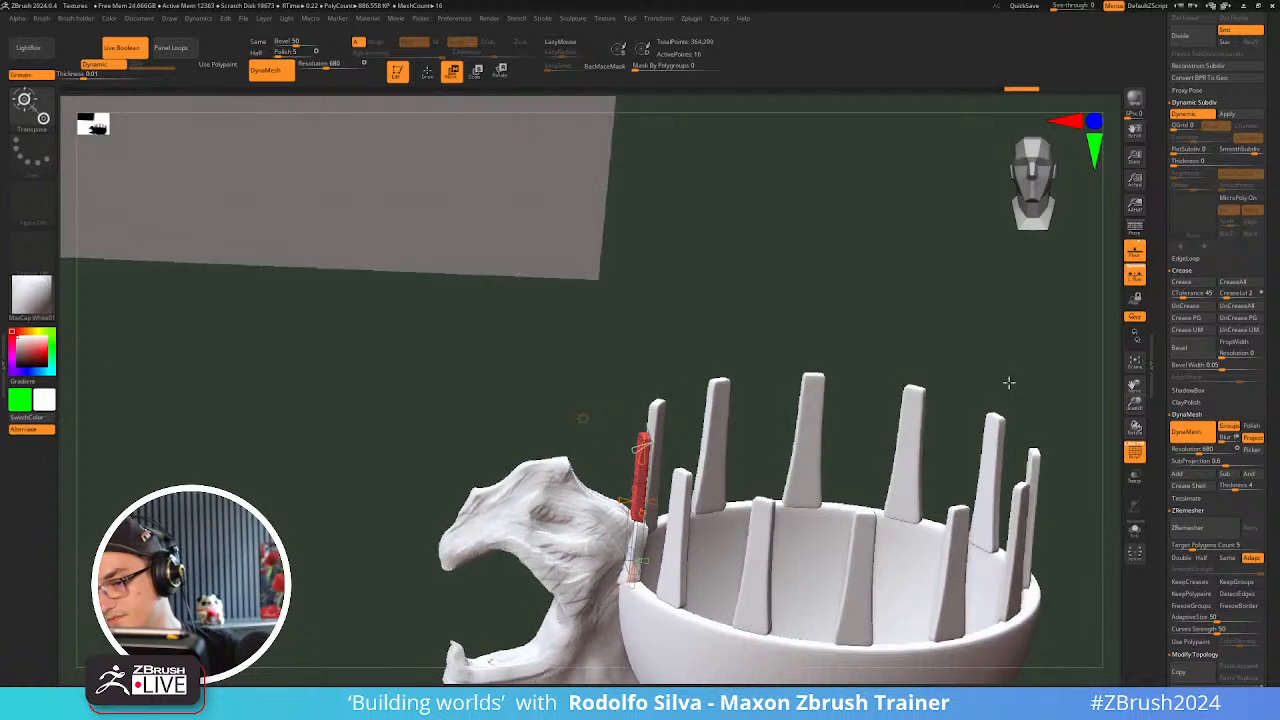
pyautogui.click(585, 418)
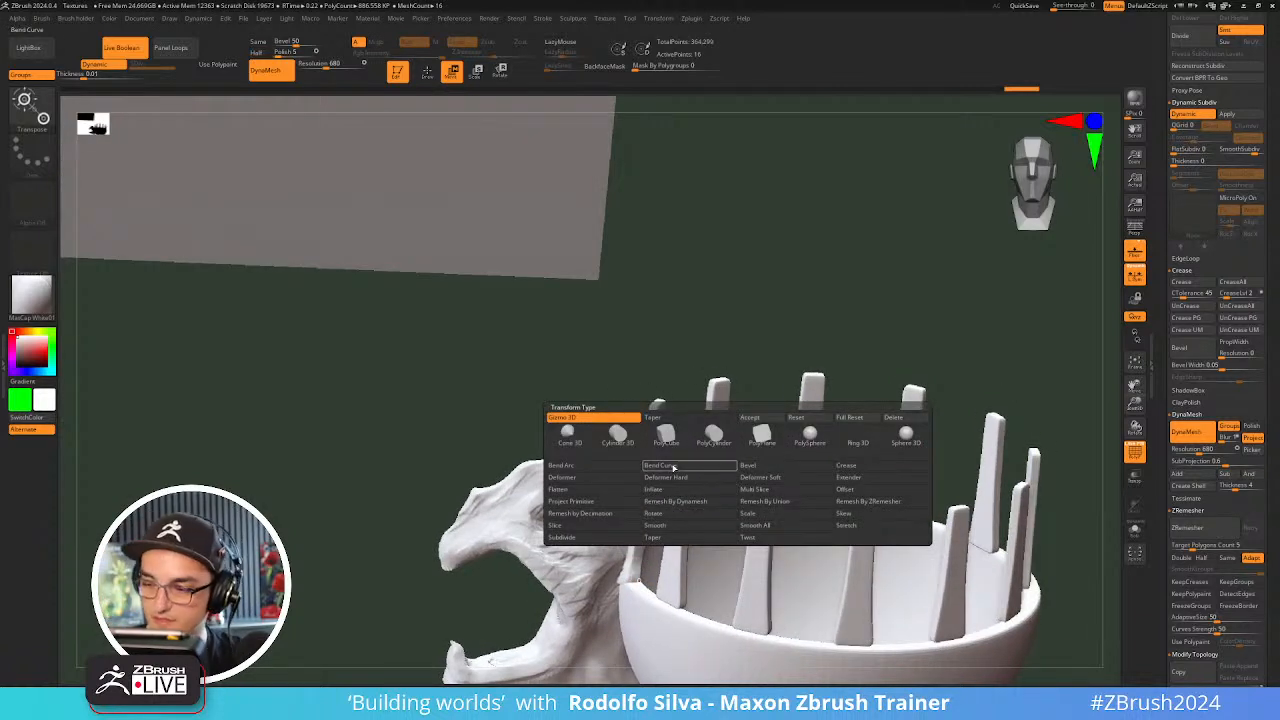
pyautogui.click(690, 467)
pyautogui.moveTo(750, 311); pyautogui.dragTo(777, 334)
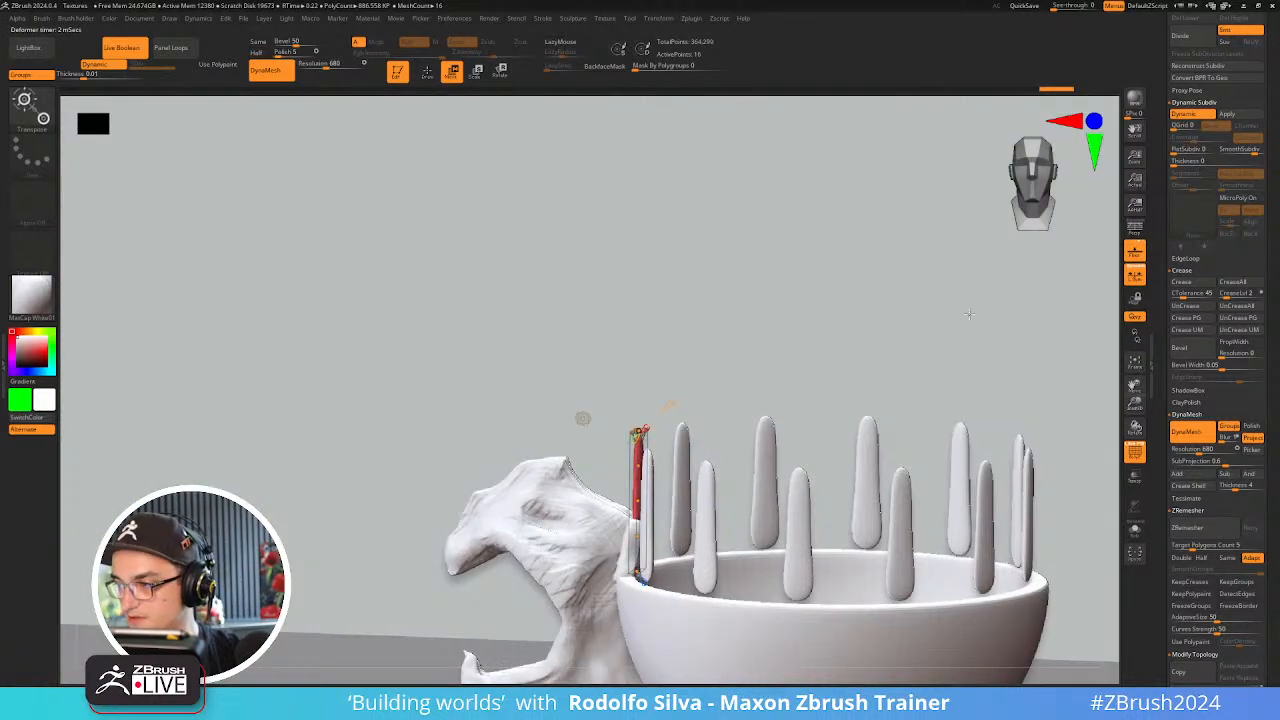
pyautogui.hotkey('ctrl', 'z')
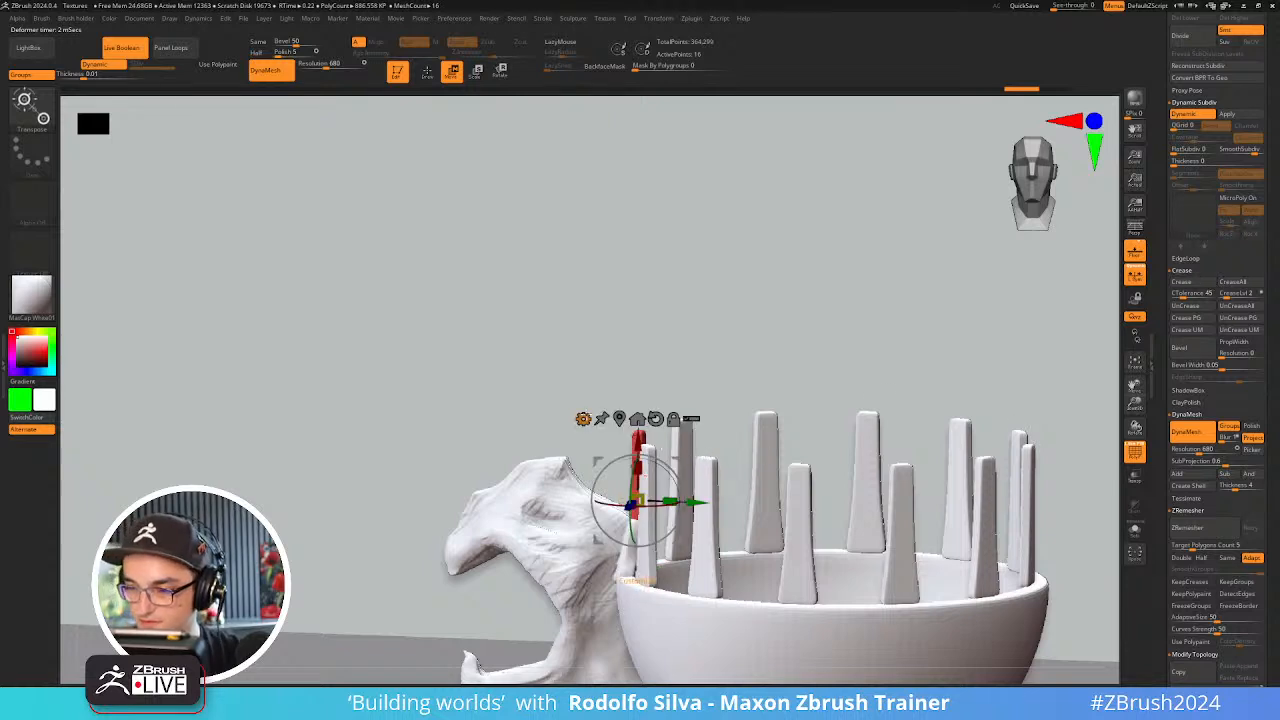
# - Accept the Taper deformation on the source spike and add a Bend Curve deformer to it
pyautogui.click(583, 419)
pyautogui.click(583, 419)
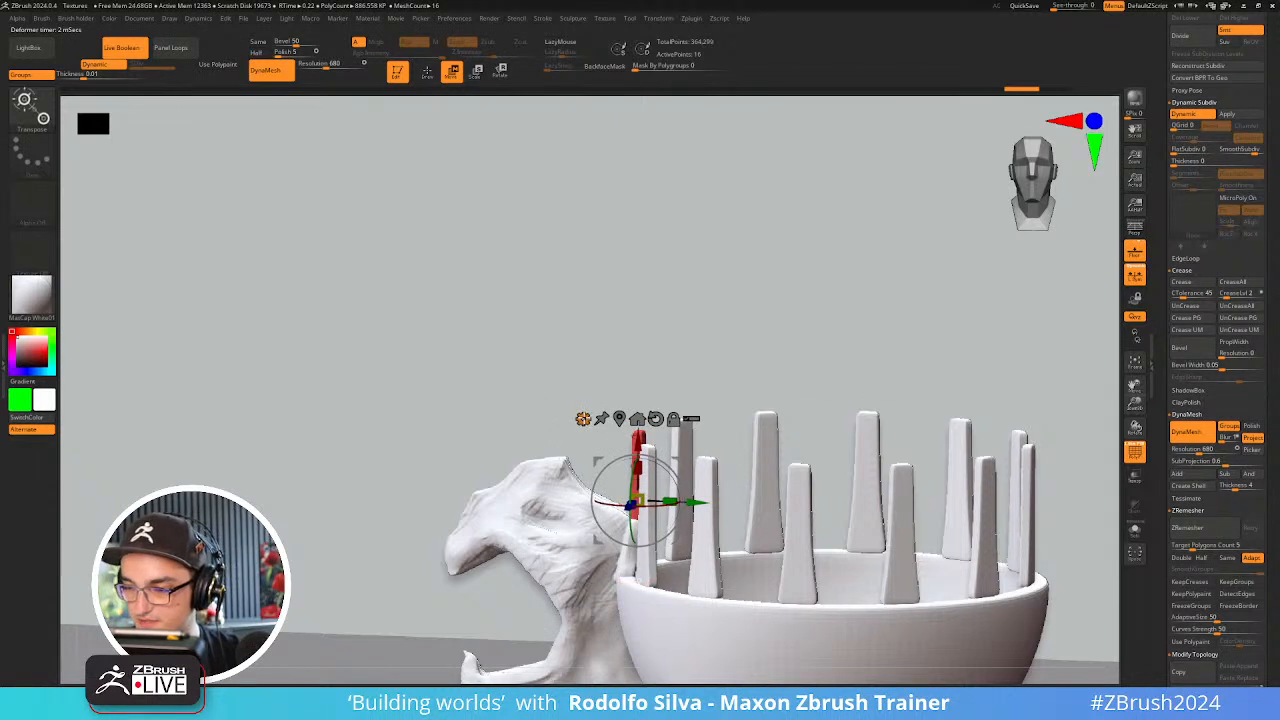
pyautogui.click(584, 419)
pyautogui.click(752, 419)
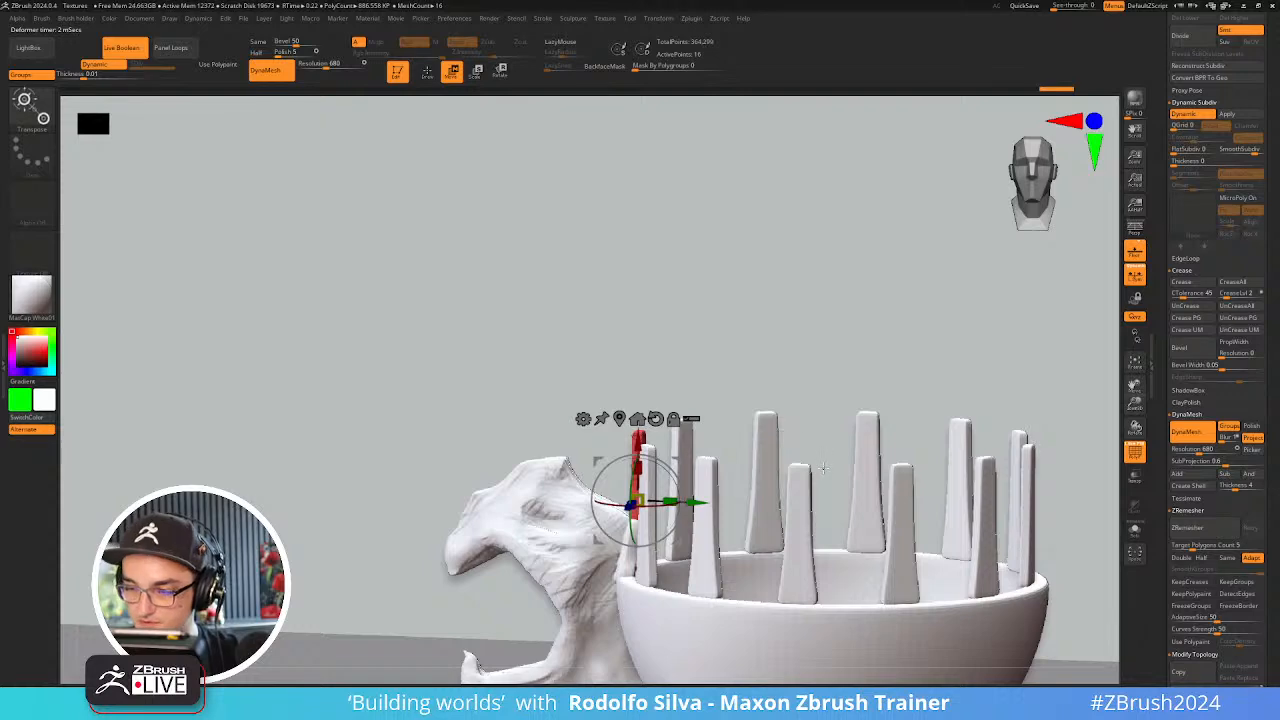
pyautogui.moveTo(827, 468); pyautogui.dragTo(973, 434, button='right')
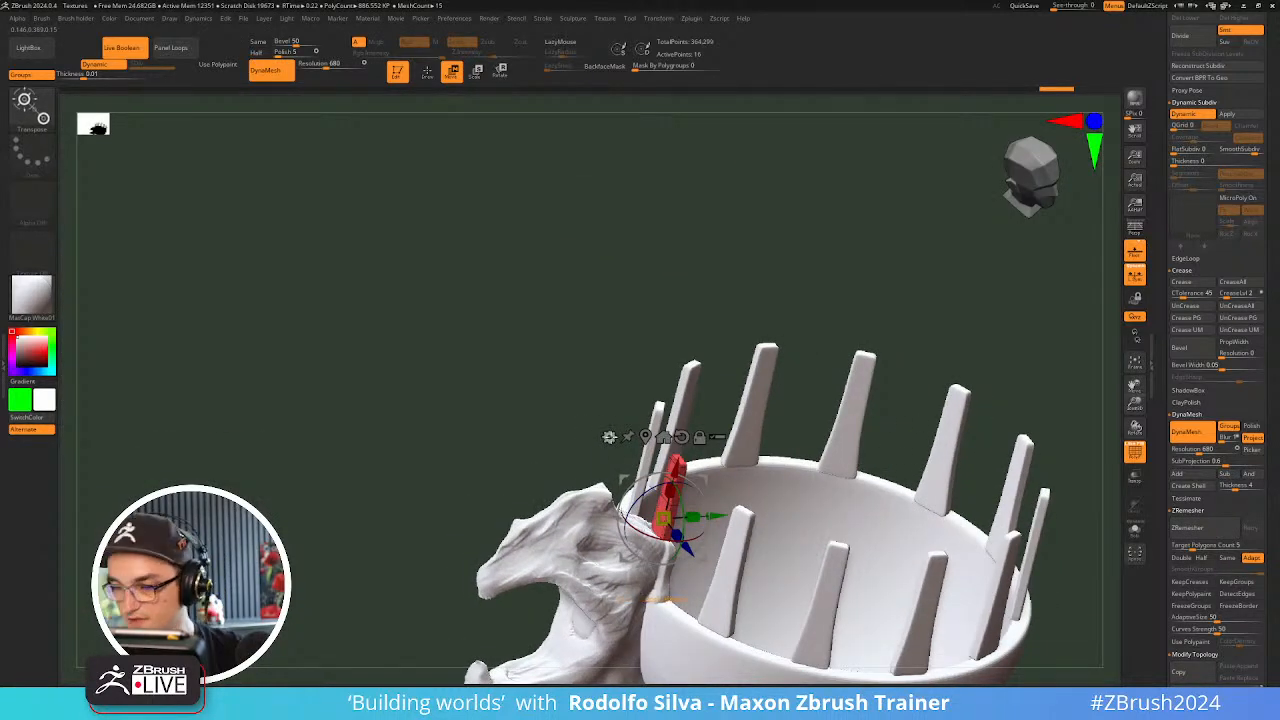
pyautogui.click(609, 437)
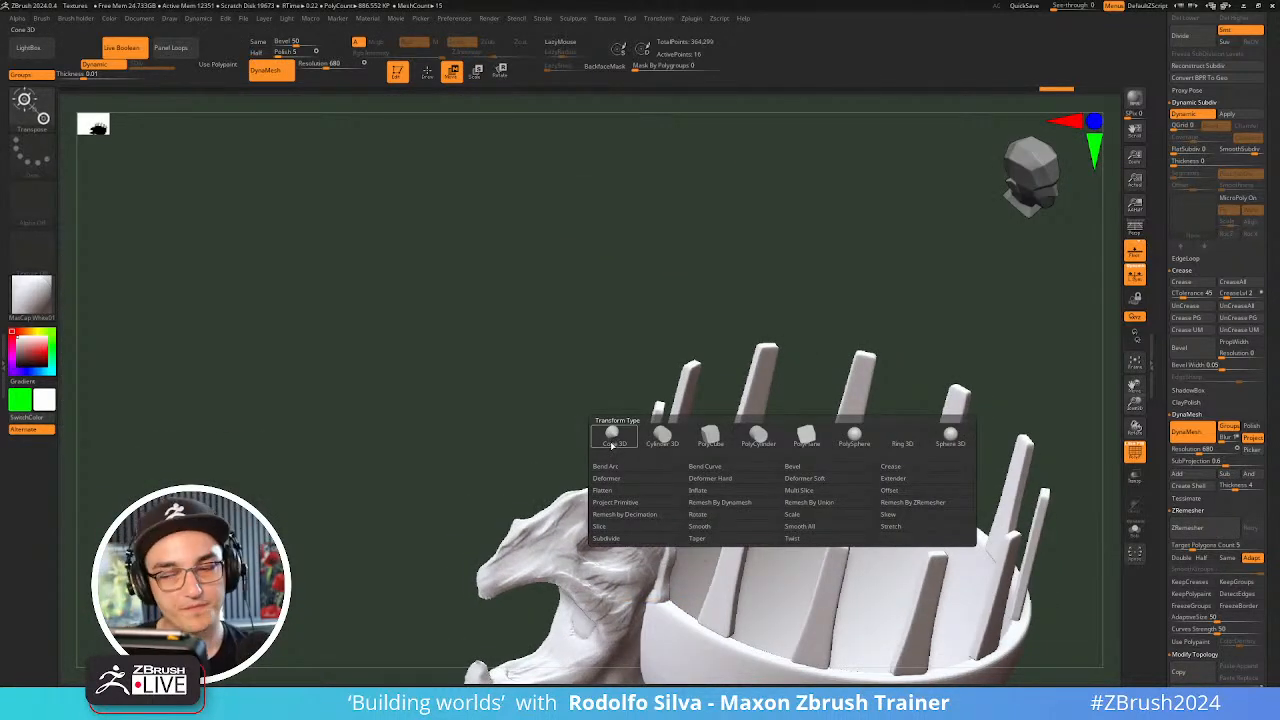
pyautogui.click(726, 464)
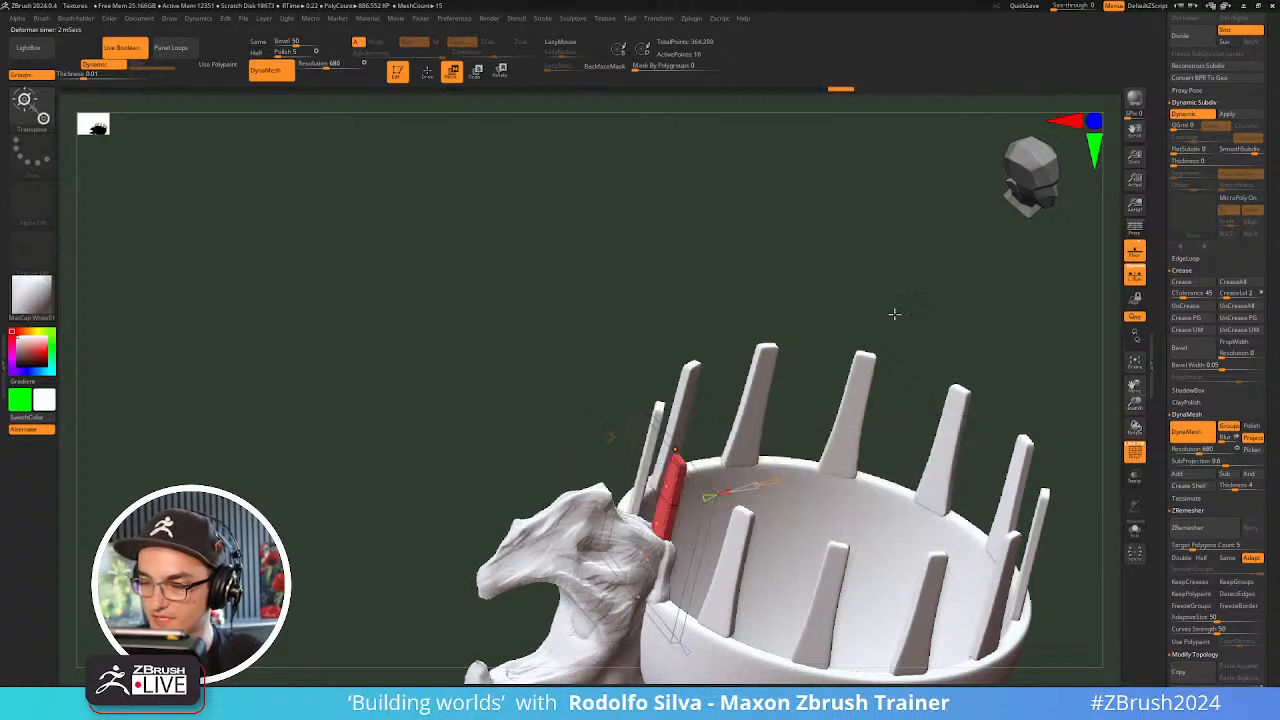
# - Bend the source spike in front view so the arrayed spikes curve inward over the bowl, and lower their tips
pyautogui.keyDown('shift'); pyautogui.moveTo(894, 314); pyautogui.dragTo(878, 278); pyautogui.keyUp('shift')
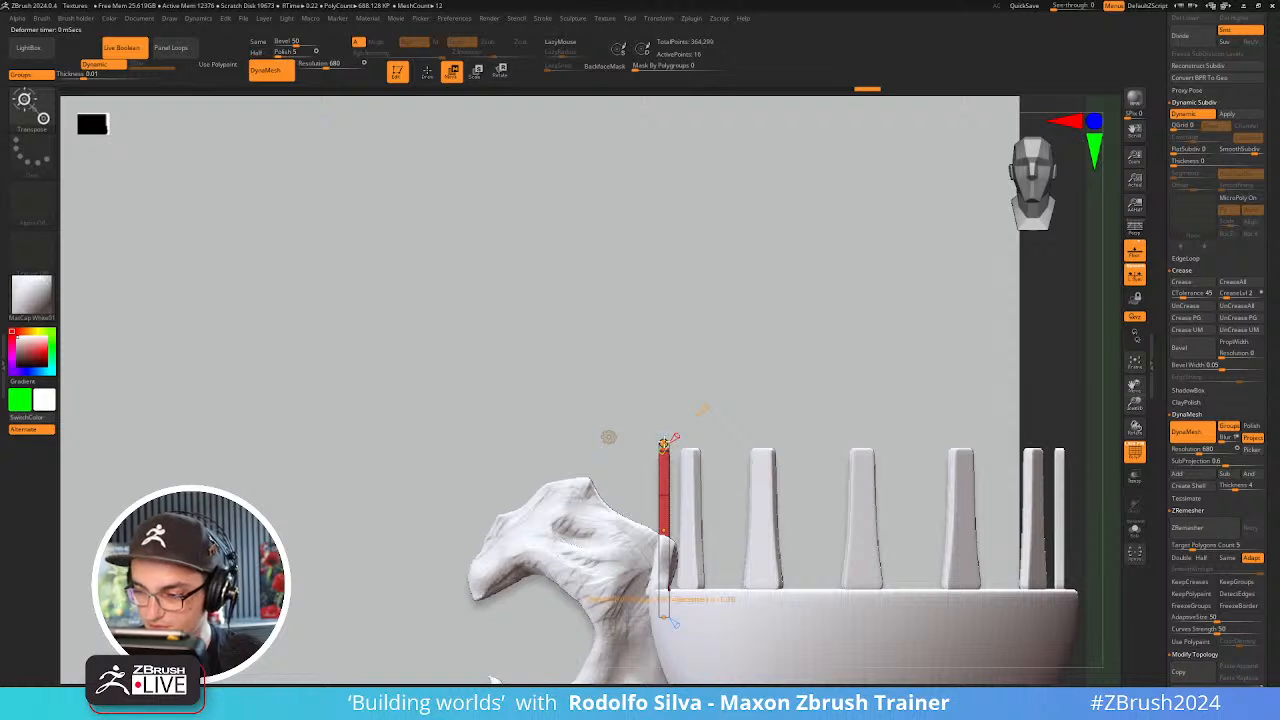
pyautogui.moveTo(664, 492); pyautogui.dragTo(664, 524)
pyautogui.moveTo(665, 597); pyautogui.dragTo(664, 634)
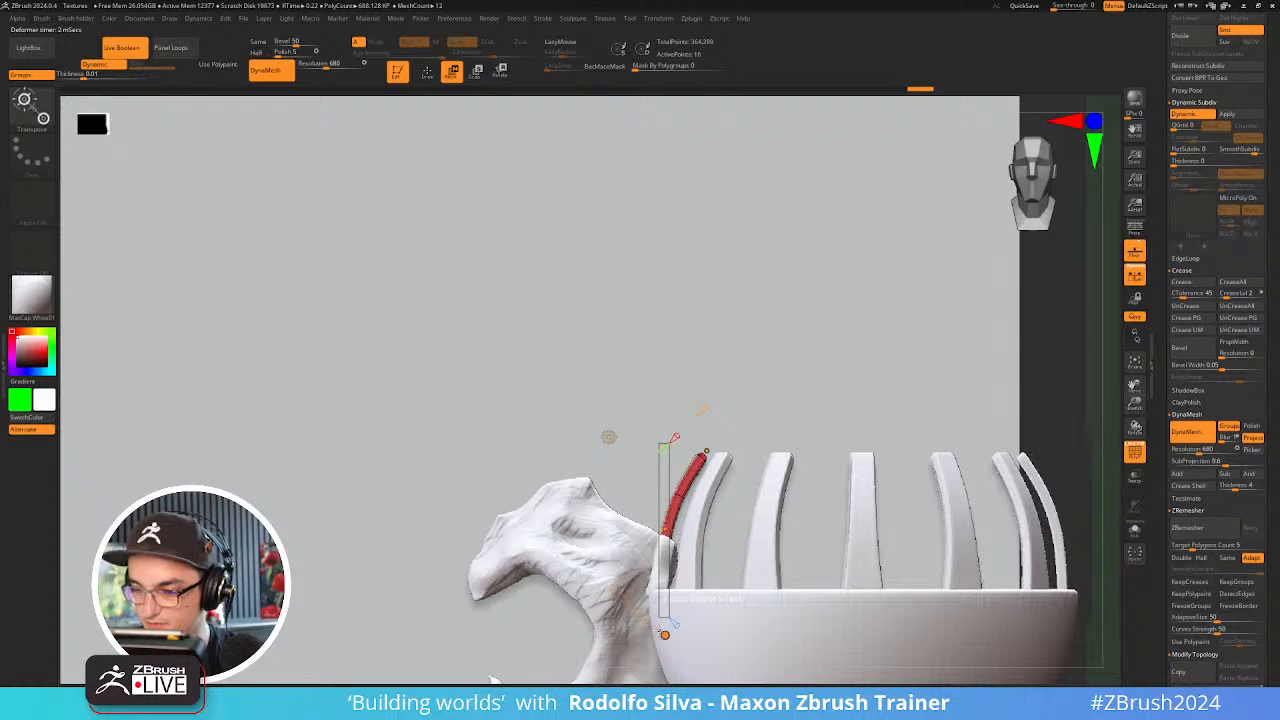
pyautogui.moveTo(1061, 458); pyautogui.dragTo(960, 433)
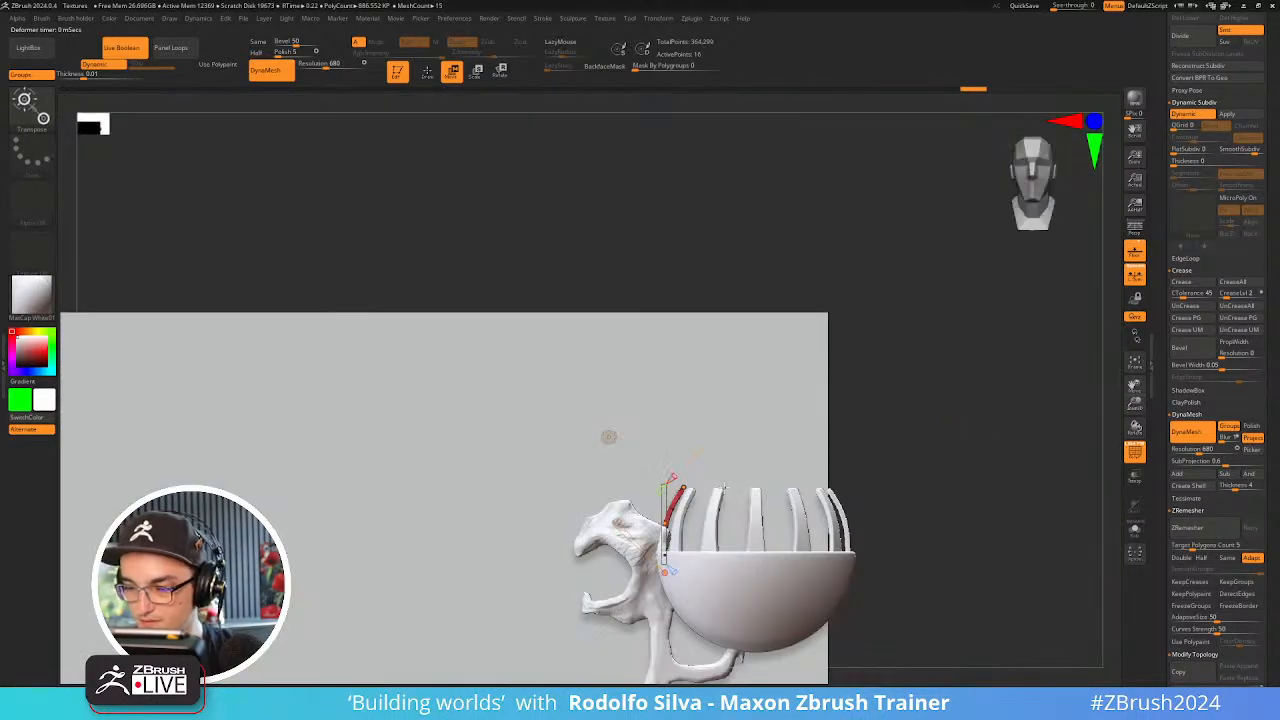
pyautogui.moveTo(681, 488); pyautogui.dragTo(676, 504)
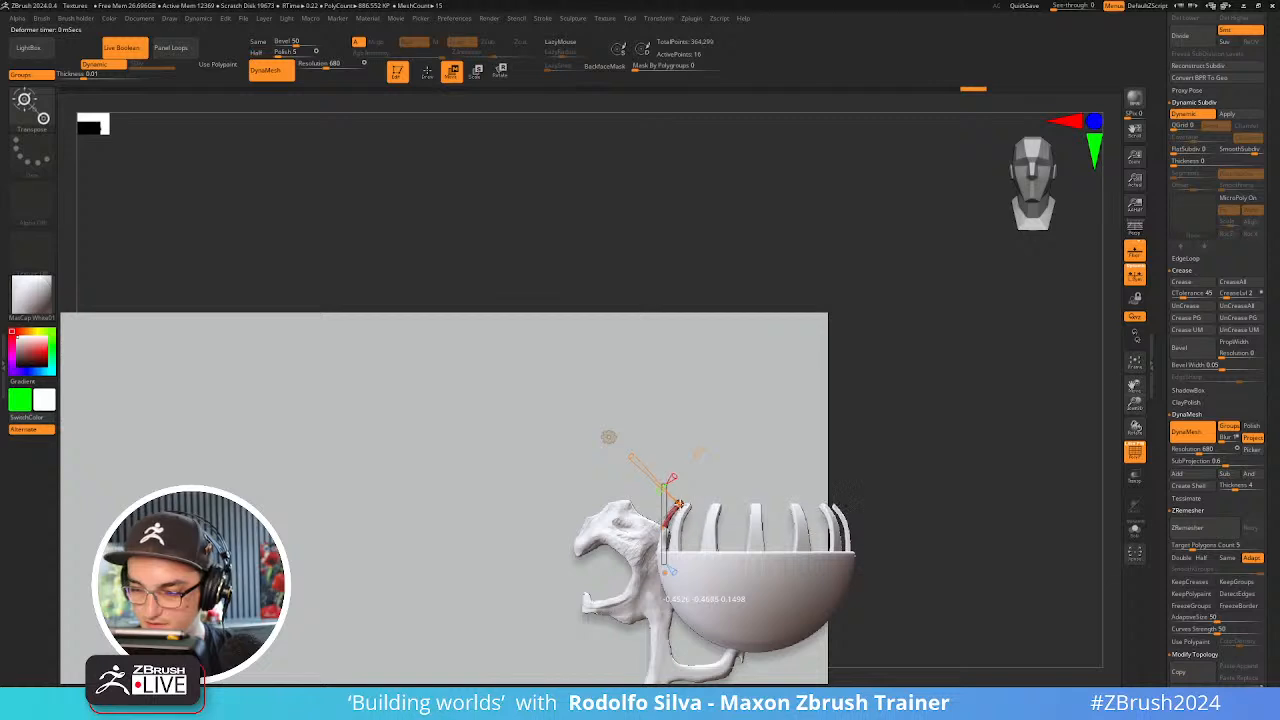
pyautogui.moveTo(952, 475); pyautogui.dragTo(852, 582)
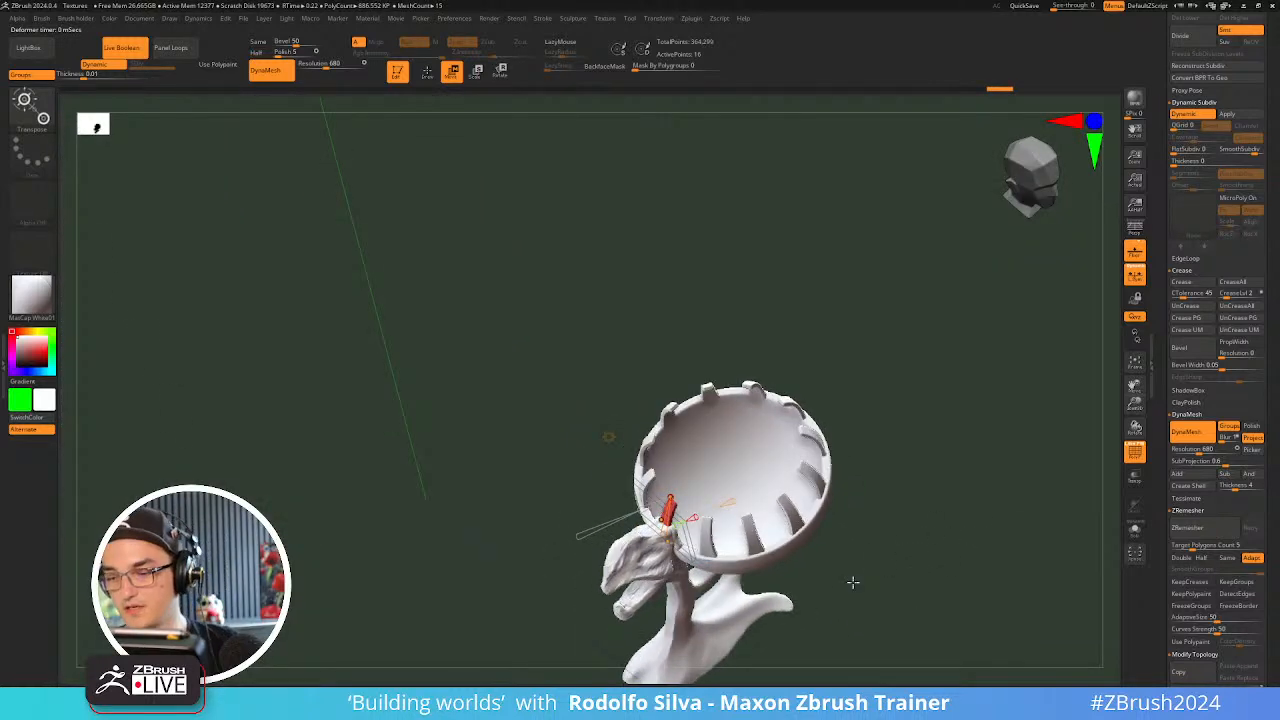
# - Set the creature support's ArrayMesh repeat count to 3 and hide the polyframe
pyautogui.keyDown('alt'); pyautogui.click(690, 631); pyautogui.keyUp('alt')
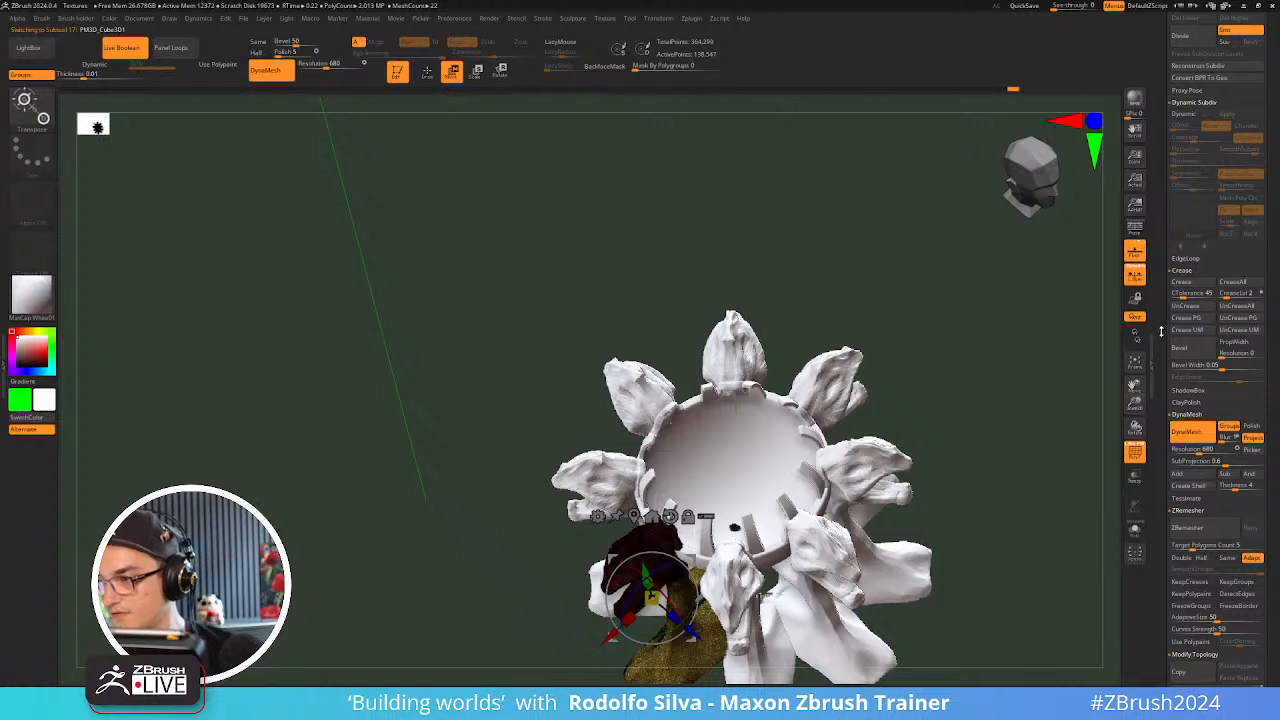
pyautogui.scroll(-10, 1190, 300)
pyautogui.scroll(-5, 1190, 300)
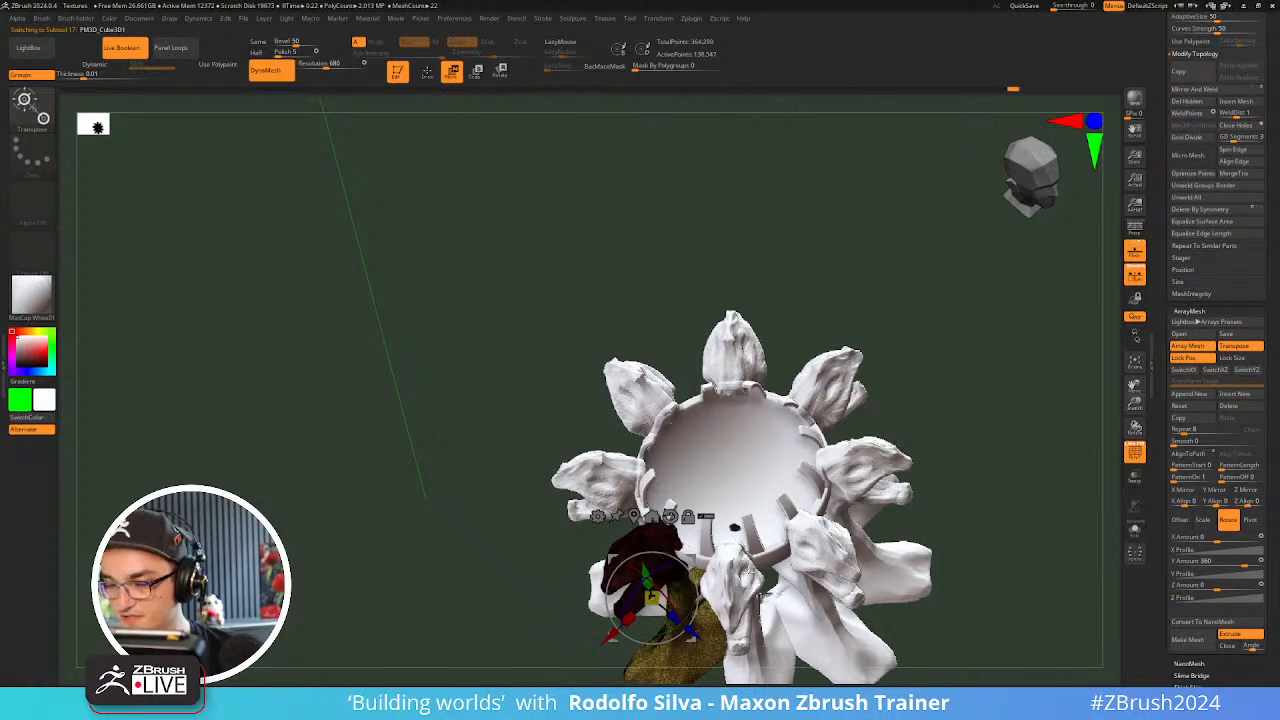
pyautogui.click(1197, 434)
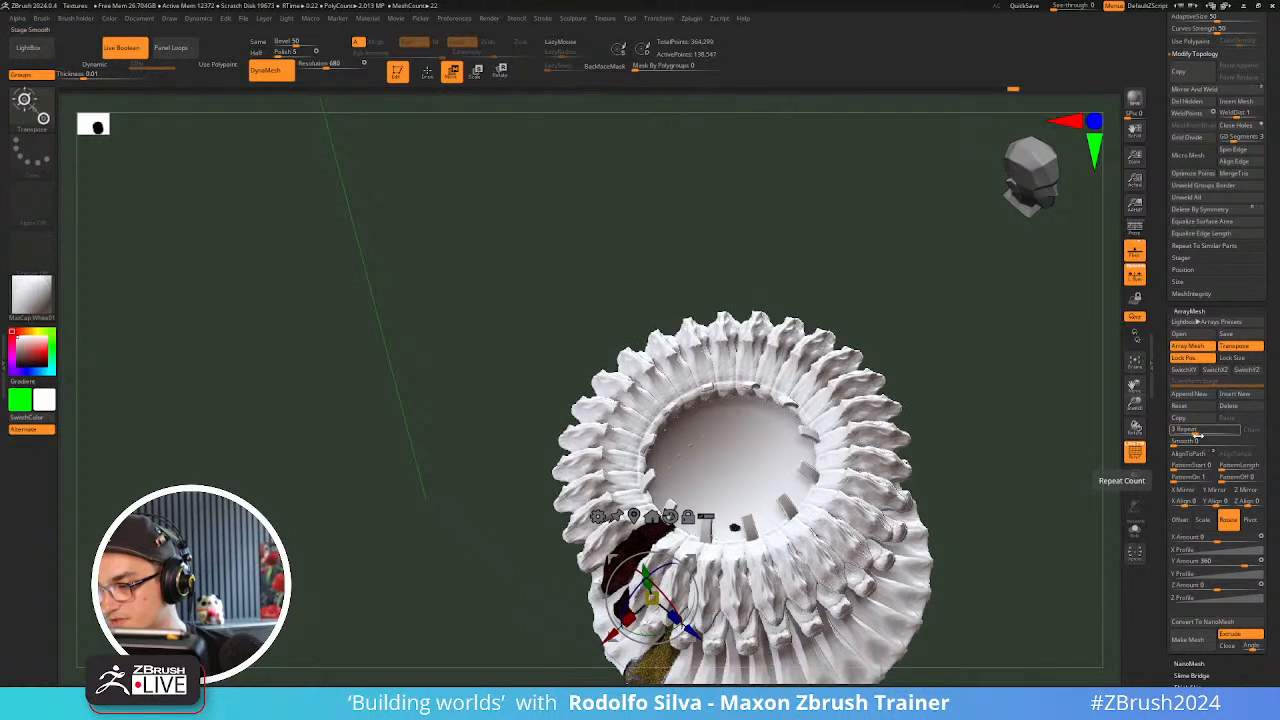
pyautogui.press('Return')
pyautogui.moveTo(974, 511)
pyautogui.mouseDown()
pyautogui.moveTo(993, 453)
pyautogui.moveTo(971, 449)
pyautogui.moveTo(971, 477)
pyautogui.moveTo(957, 440)
pyautogui.moveTo(953, 498)
pyautogui.moveTo(975, 543)
pyautogui.moveTo(994, 523)
pyautogui.moveTo(860, 445)
pyautogui.mouseUp()
pyautogui.hotkey('shift', 'f')
pyautogui.press('q')
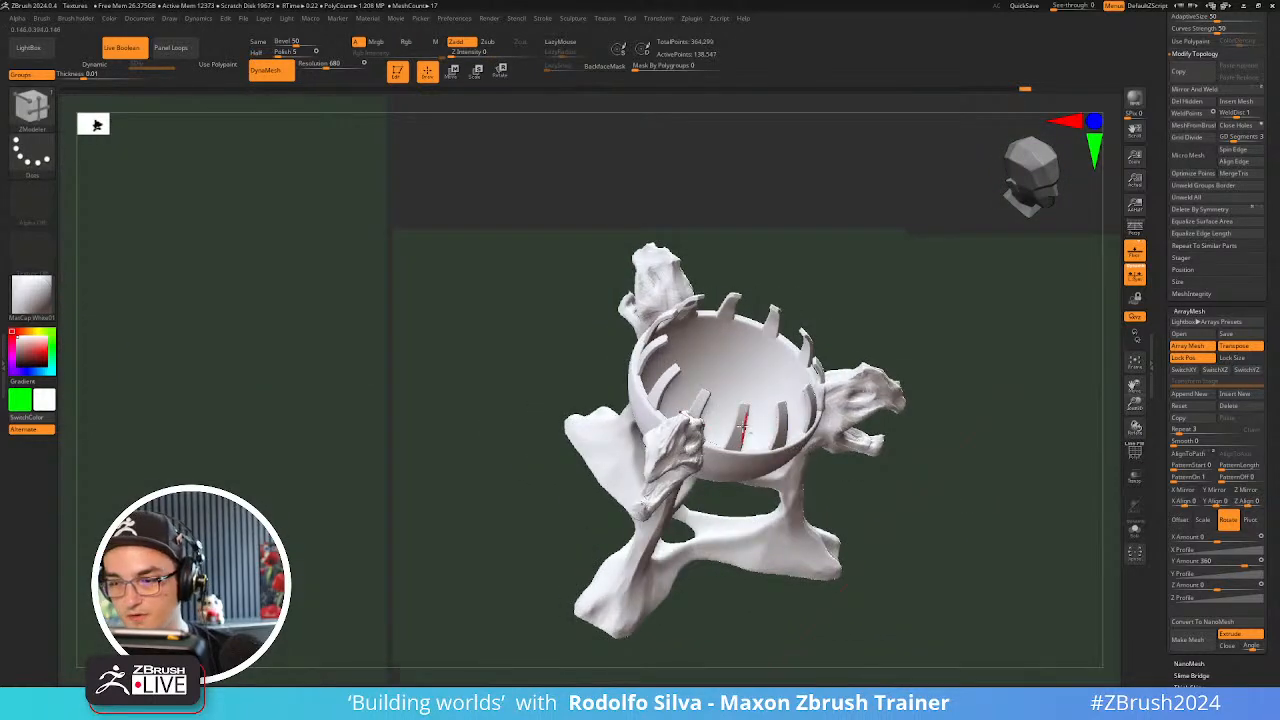
# - Select the bowl and apply its Dynamic Subdiv result to the mesh
pyautogui.keyDown('alt'); pyautogui.click(742, 428); pyautogui.keyUp('alt')
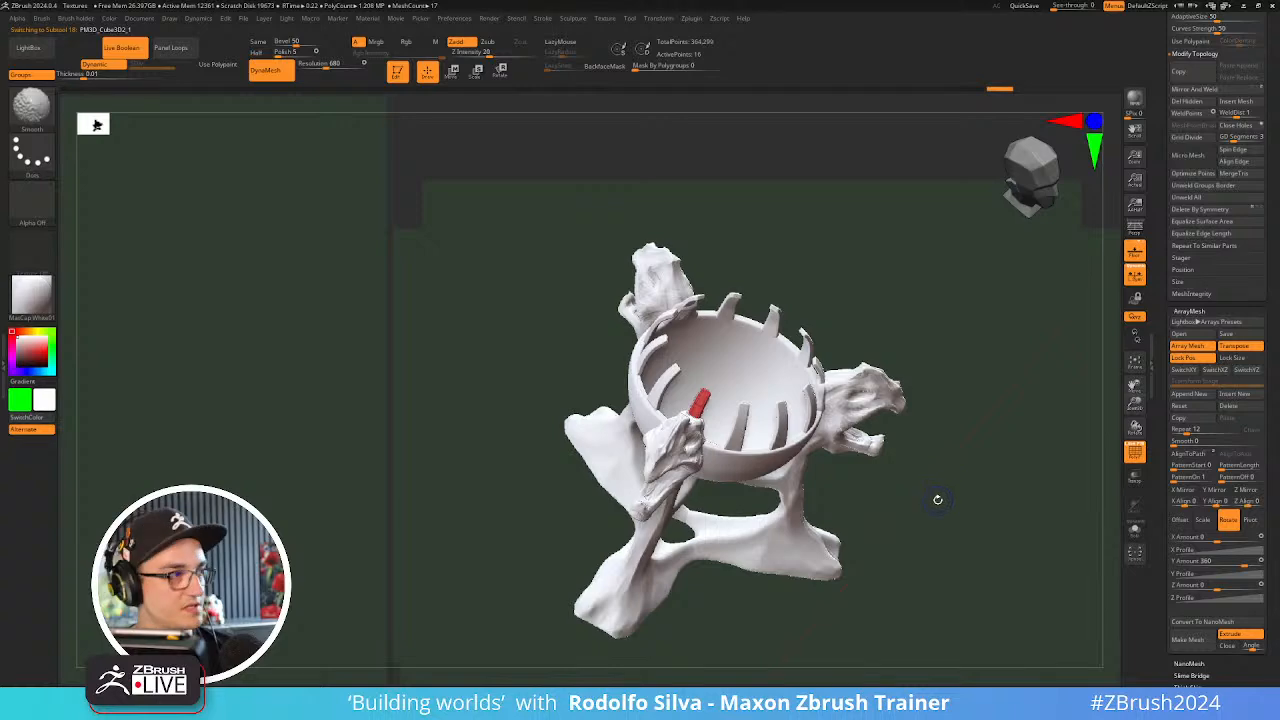
pyautogui.moveTo(943, 517)
pyautogui.mouseDown()
pyautogui.moveTo(931, 517)
pyautogui.moveTo(966, 517)
pyautogui.moveTo(933, 513)
pyautogui.moveTo(920, 463)
pyautogui.moveTo(934, 474)
pyautogui.moveTo(946, 455)
pyautogui.mouseUp()
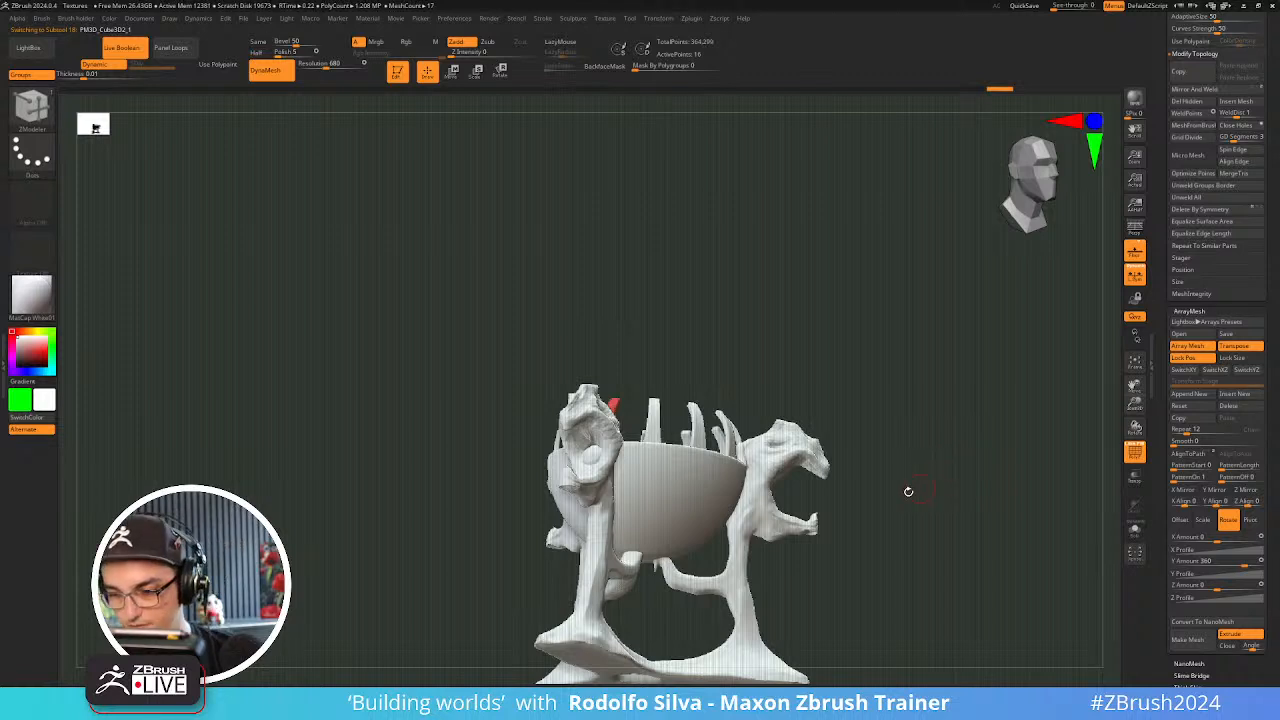
pyautogui.moveTo(801, 536); pyautogui.dragTo(713, 544)
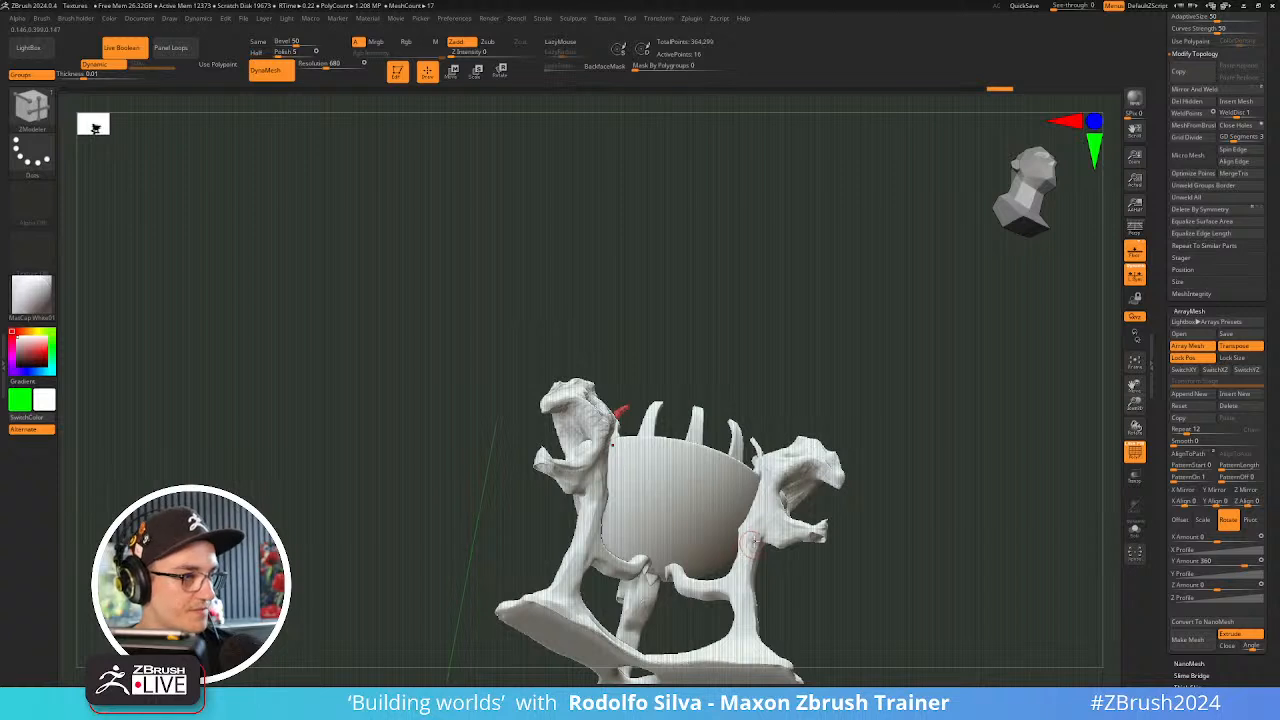
pyautogui.keyDown('alt'); pyautogui.click(710, 542); pyautogui.keyUp('alt')
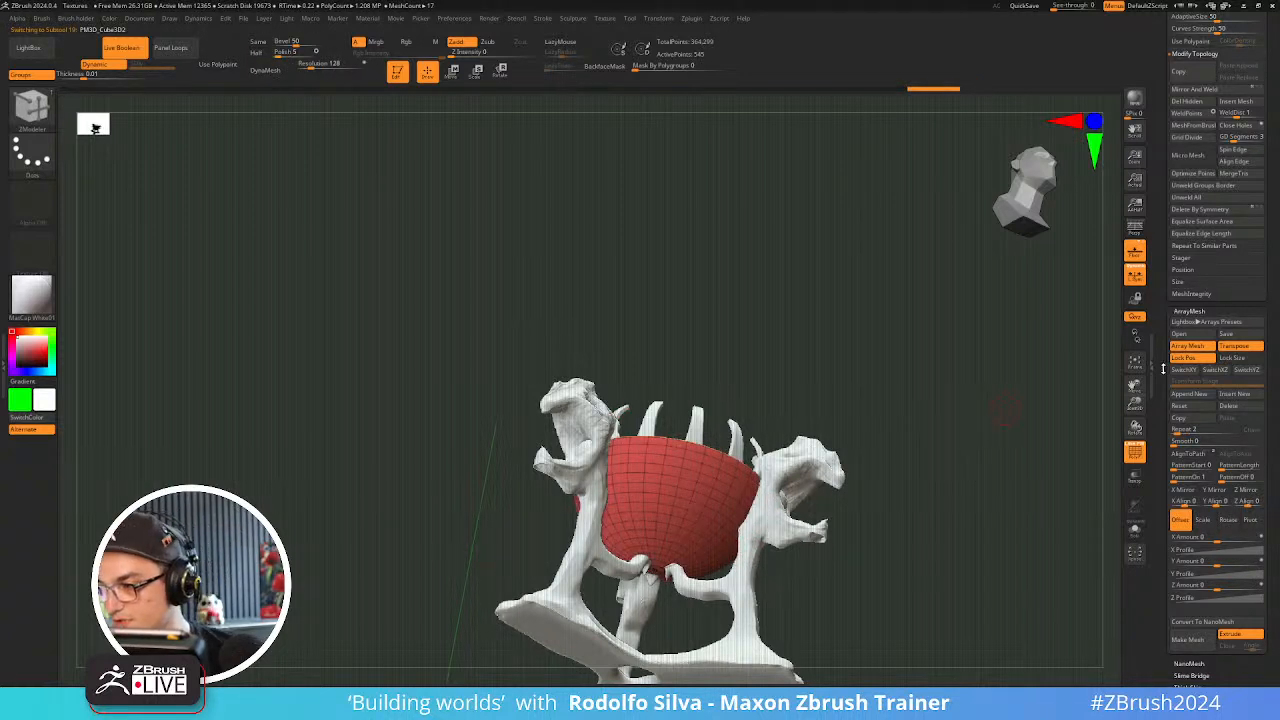
pyautogui.scroll(10, 1163, 369)
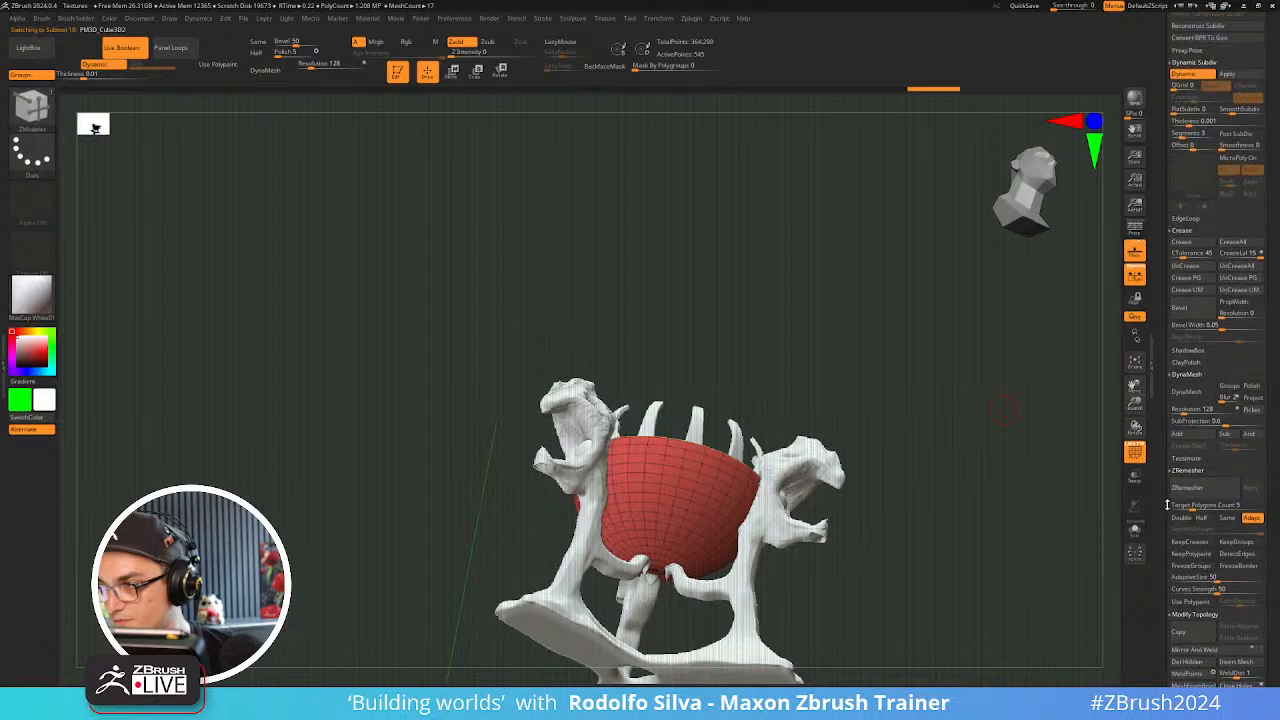
pyautogui.scroll(3, 1166, 505)
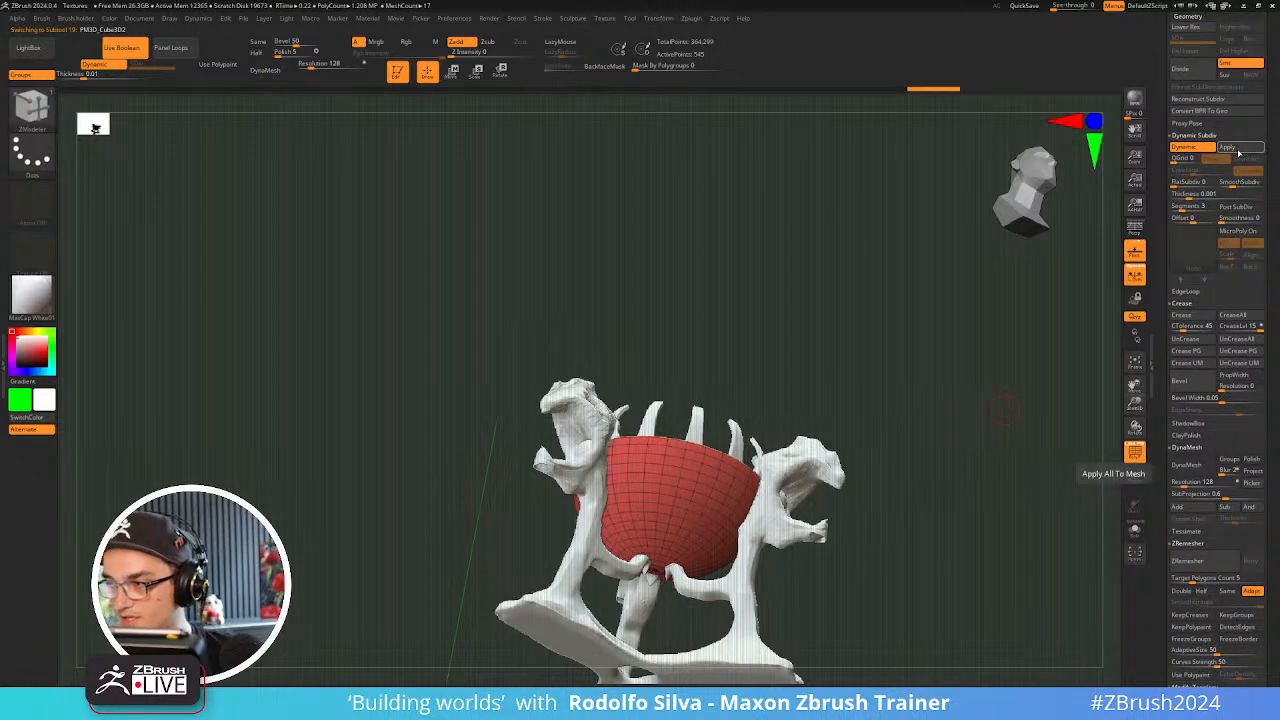
pyautogui.click(1236, 149)
# - Isolate the bowl in Solo mode and switch to the ZModeler brush
pyautogui.moveTo(915, 494)
pyautogui.mouseDown()
pyautogui.moveTo(920, 574)
pyautogui.moveTo(921, 553)
pyautogui.moveTo(863, 494)
pyautogui.moveTo(923, 514)
pyautogui.mouseUp()
pyautogui.press('b')
pyautogui.press('t')
pyautogui.press('o')
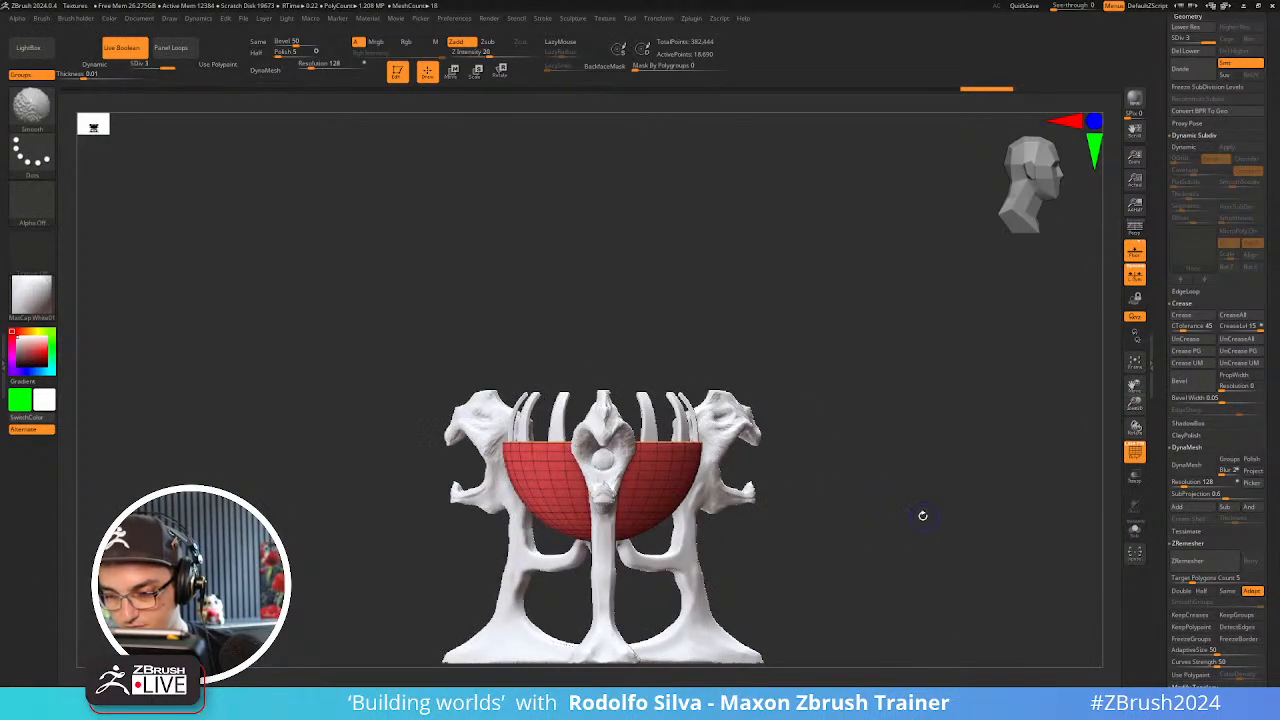
pyautogui.hotkey('alt', 's')
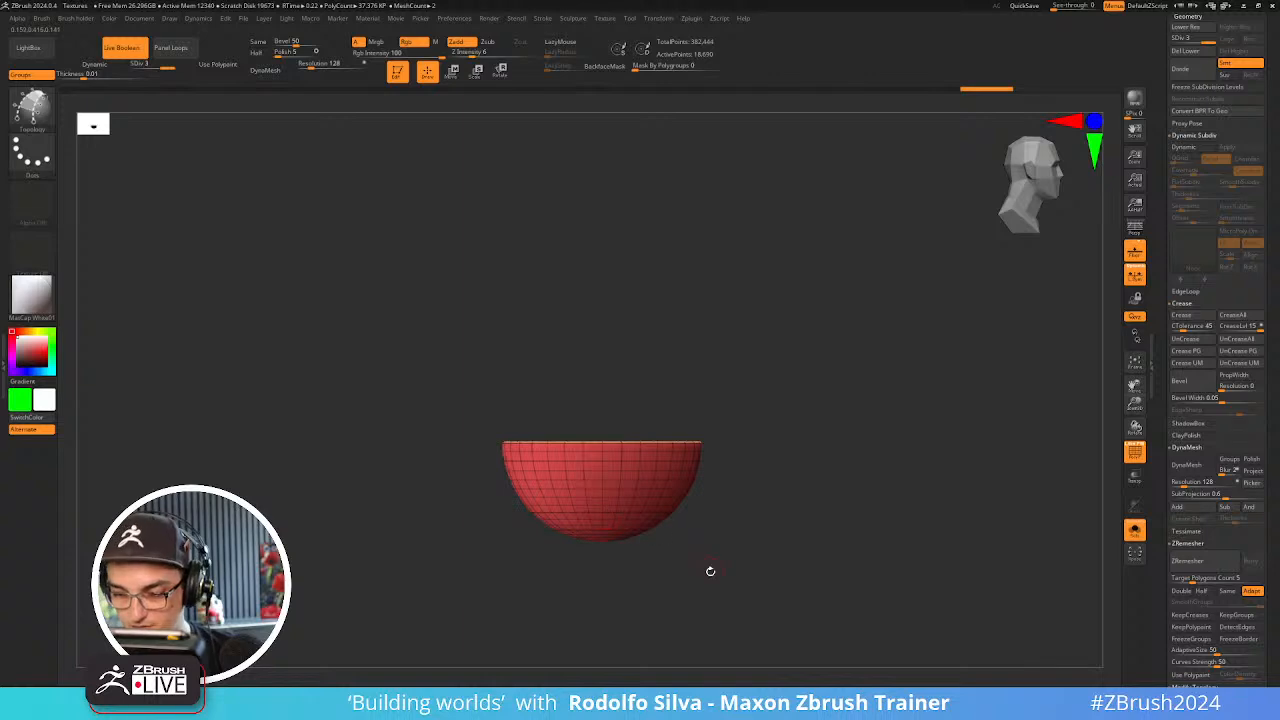
pyautogui.press('b')
pyautogui.press('z')
pyautogui.press('m')
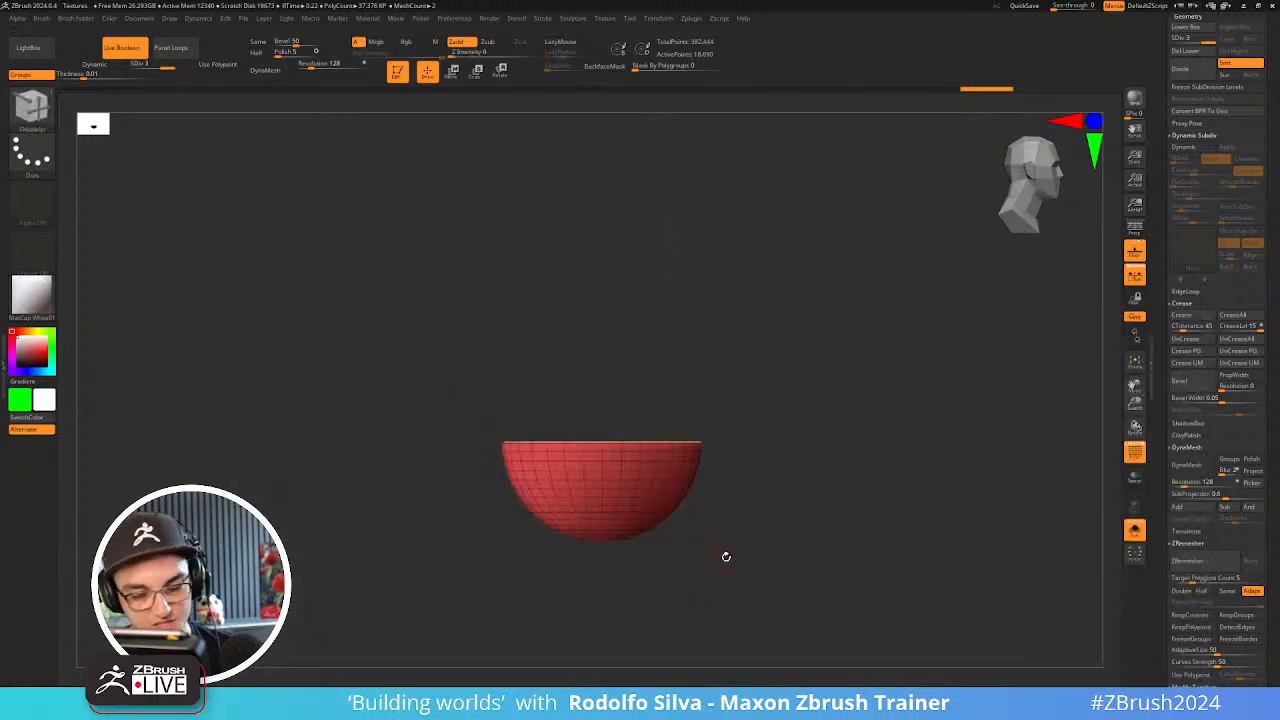
pyautogui.moveTo(734, 557)
pyautogui.keyDown('alt'); pyautogui.mouseDown()
pyautogui.moveTo(749, 589)
pyautogui.moveTo(795, 552)
pyautogui.moveTo(791, 477)
pyautogui.moveTo(837, 503)
pyautogui.moveTo(837, 517)
pyautogui.moveTo(856, 505)
pyautogui.moveTo(674, 391)
pyautogui.mouseUp(); pyautogui.keyUp('alt')
pyautogui.hotkey('alt', 's')
pyautogui.hotkey('alt', 's')
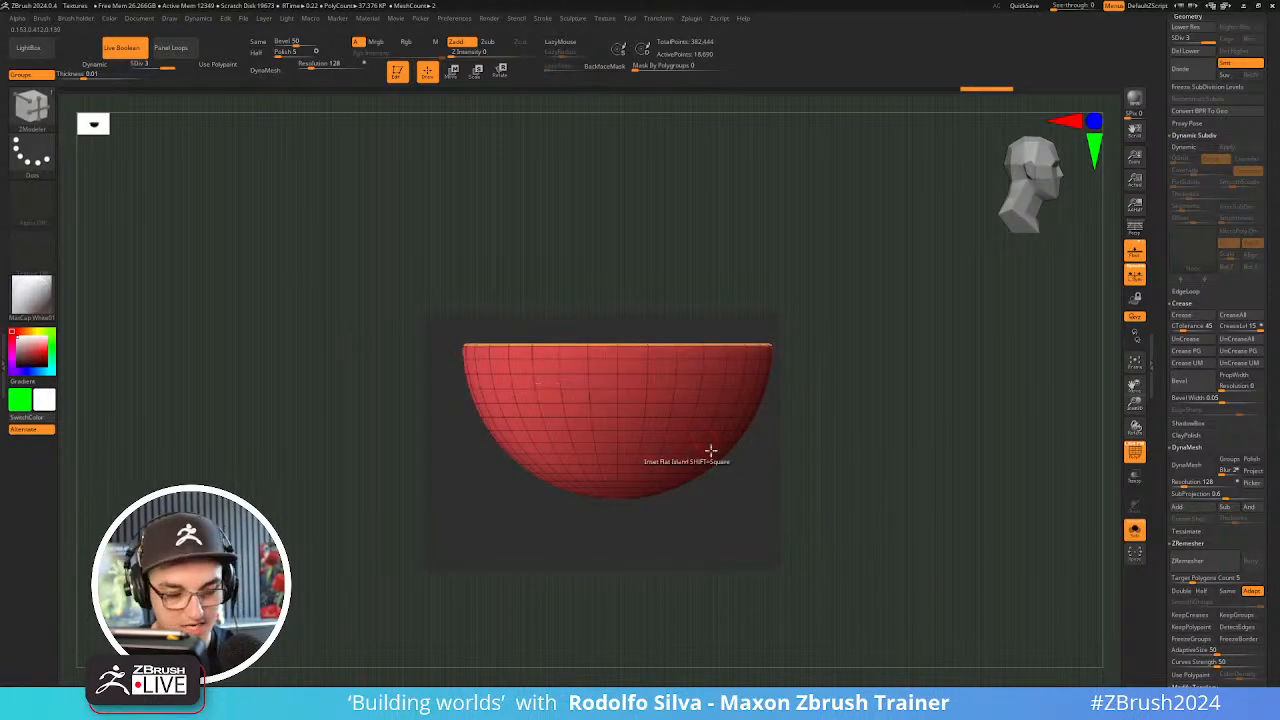
# - Undo the applied Dynamic Subdiv on the bowl
pyautogui.moveTo(803, 462); pyautogui.dragTo(831, 508)
pyautogui.hotkey('ctrl', 'z')
pyautogui.hotkey('ctrl', 'z')
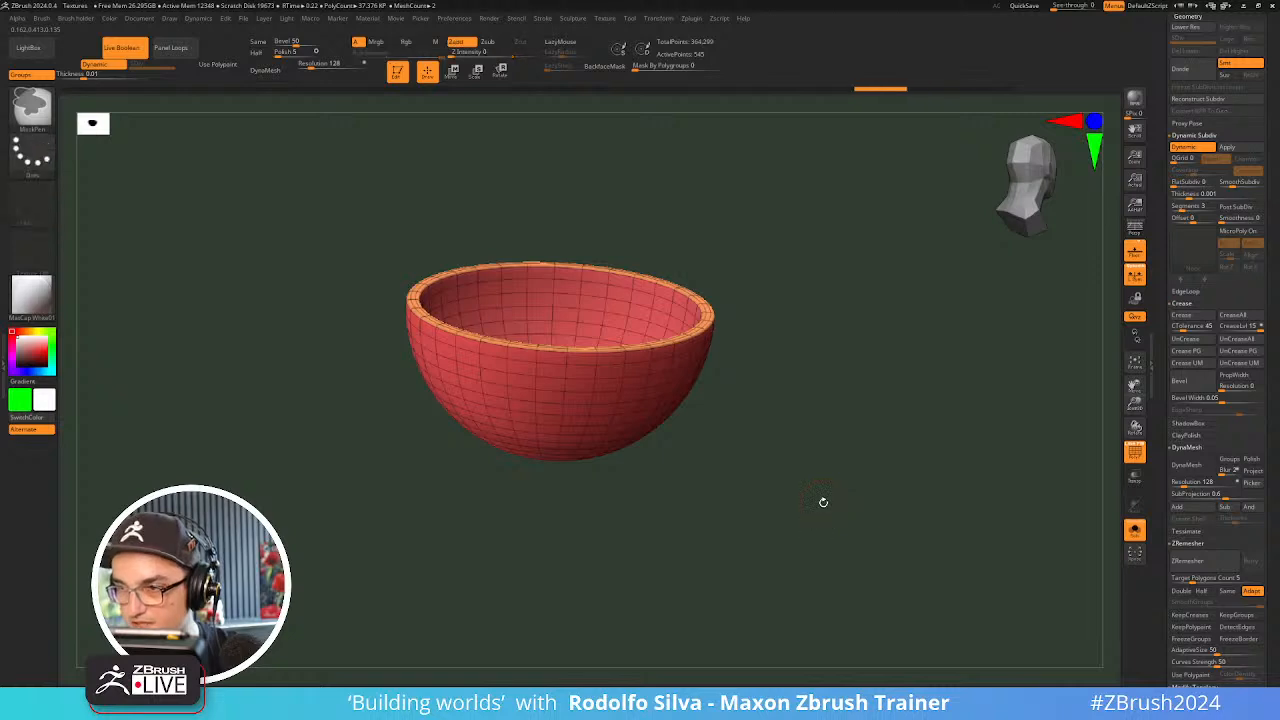
# - Try a ZModeler edge Inset with the EdgeLoop Partial target on the front of the unsubdivided bowl
pyautogui.hotkey('shift', 'f')
pyautogui.hotkey('shift', 'f')
pyautogui.hotkey('shift', 'd')
pyautogui.press('d')
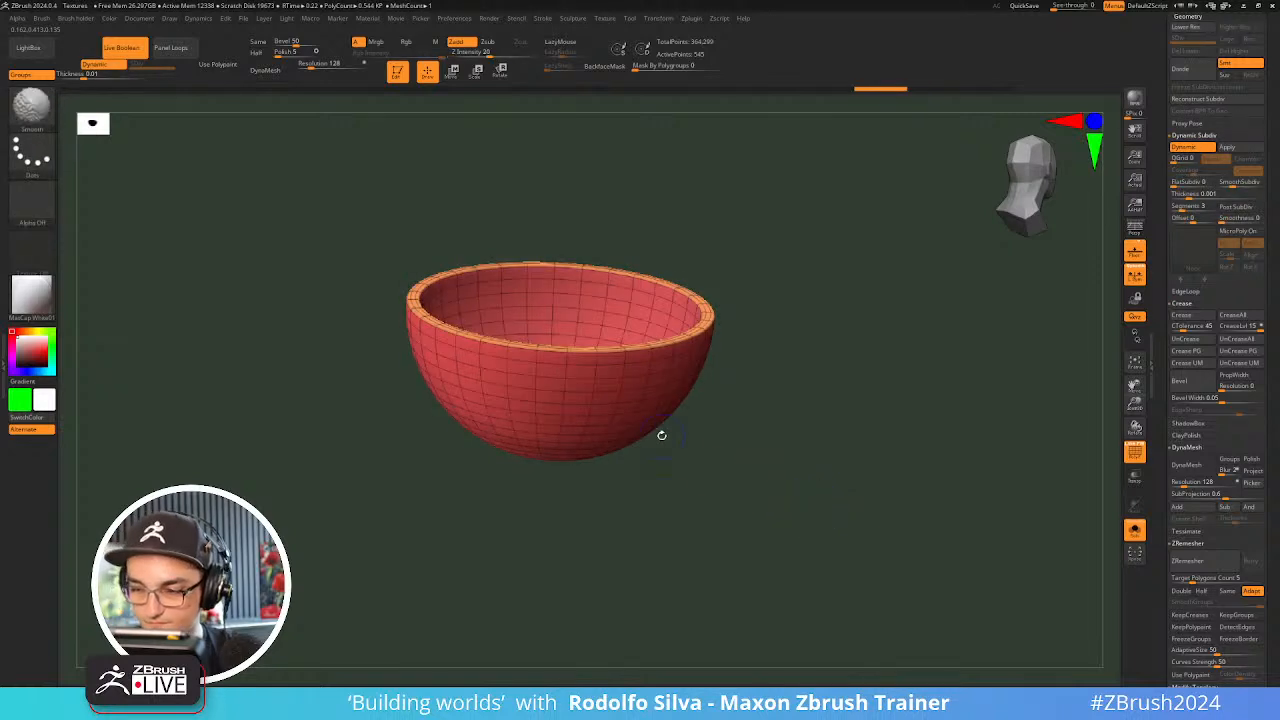
pyautogui.hotkey('shift', 'd')
pyautogui.moveTo(694, 492); pyautogui.dragTo(671, 446)
pyautogui.press('space')
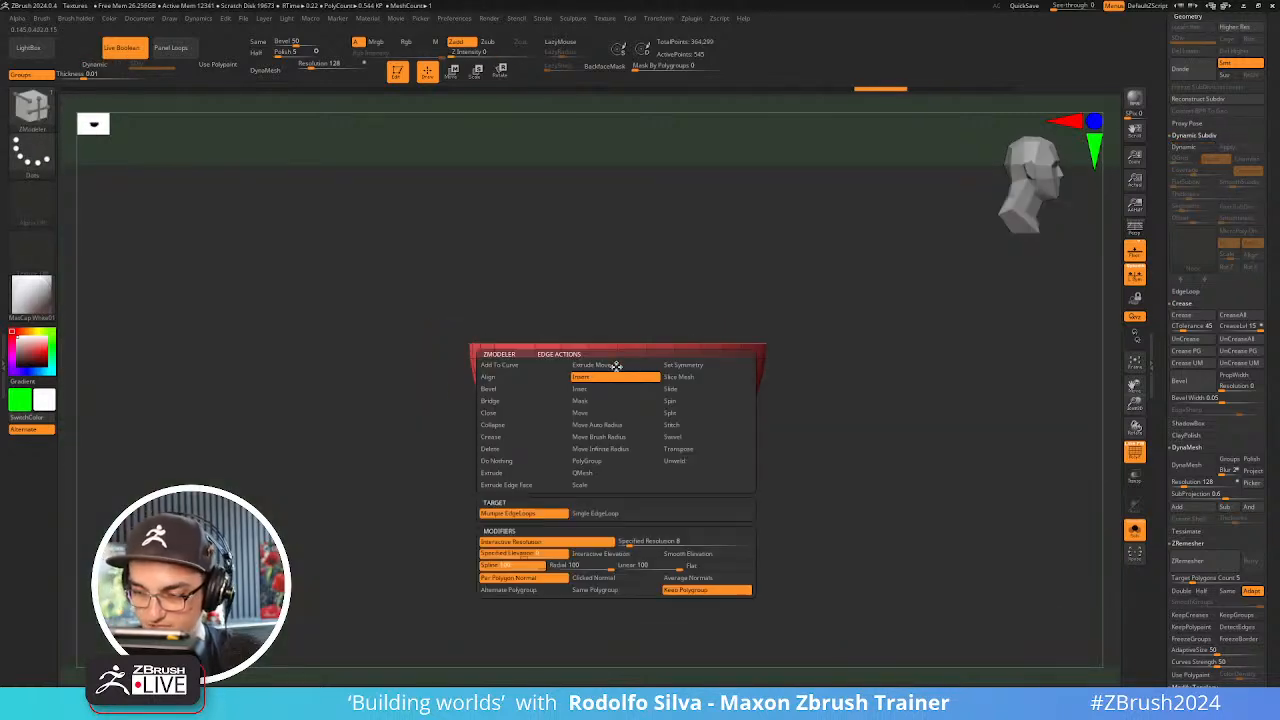
pyautogui.click(613, 389)
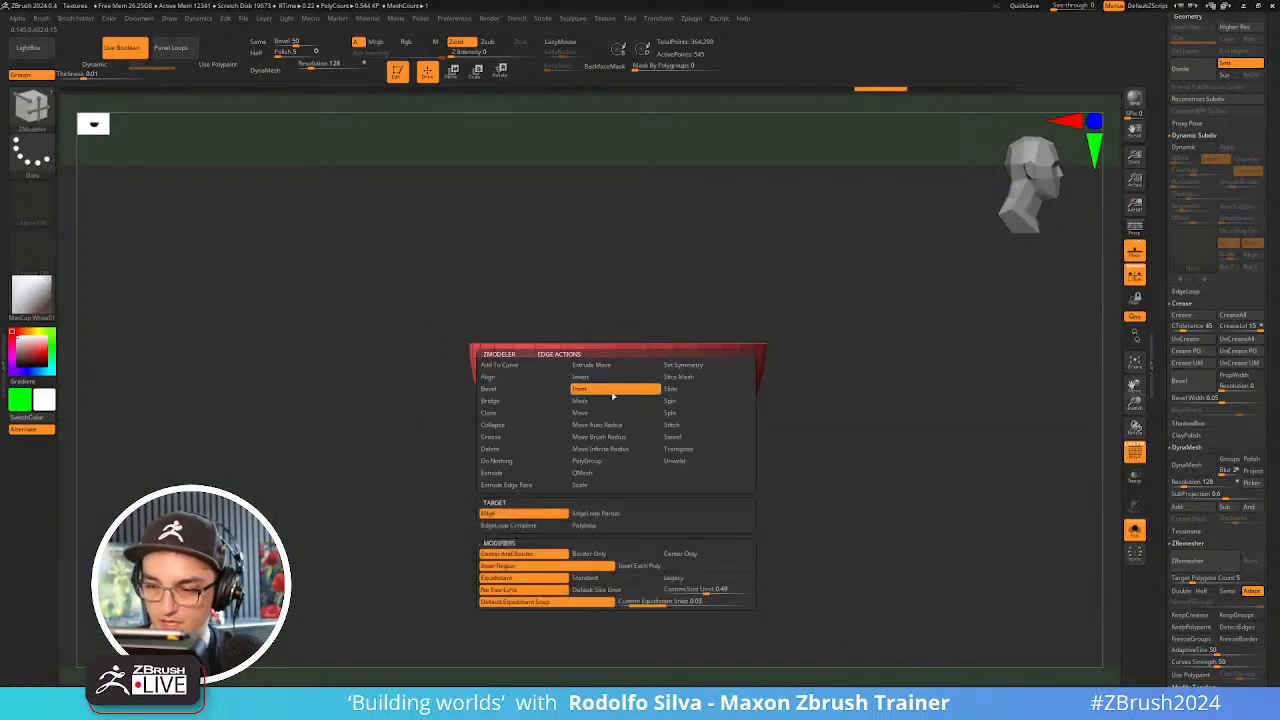
pyautogui.click(605, 513)
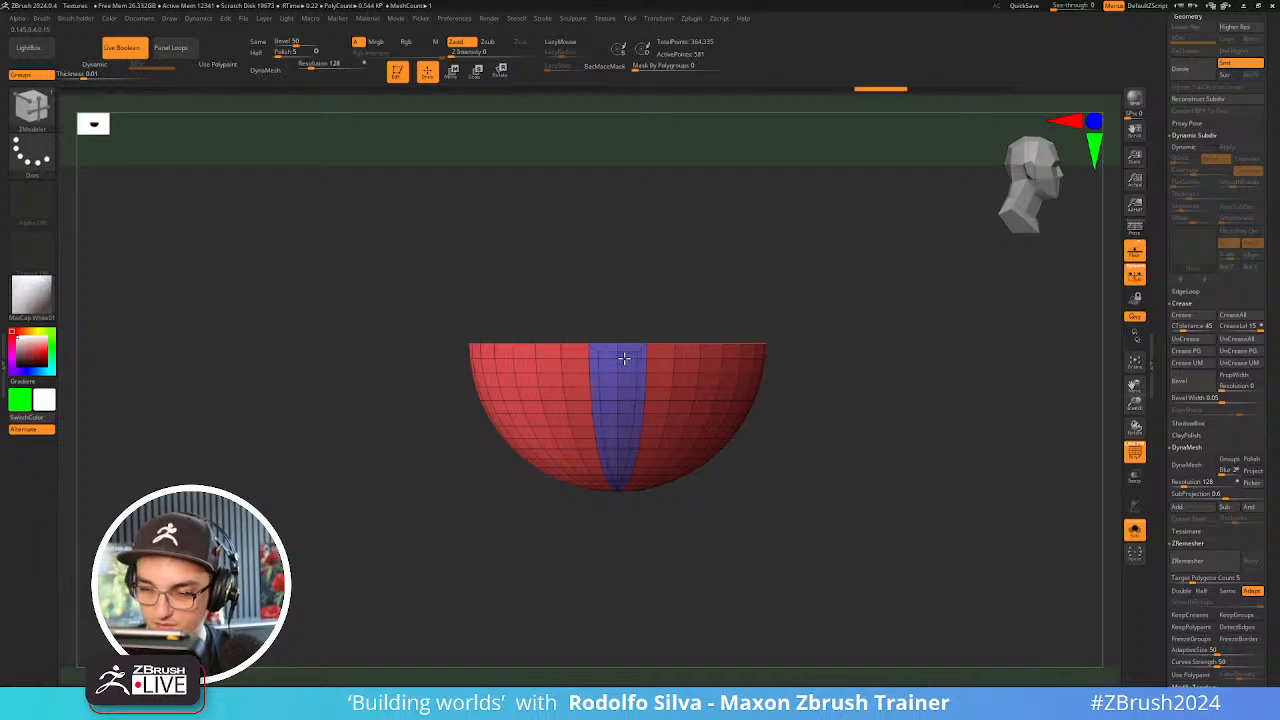
pyautogui.hotkey('ctrl', 'z')
pyautogui.hotkey('shift', 'd')
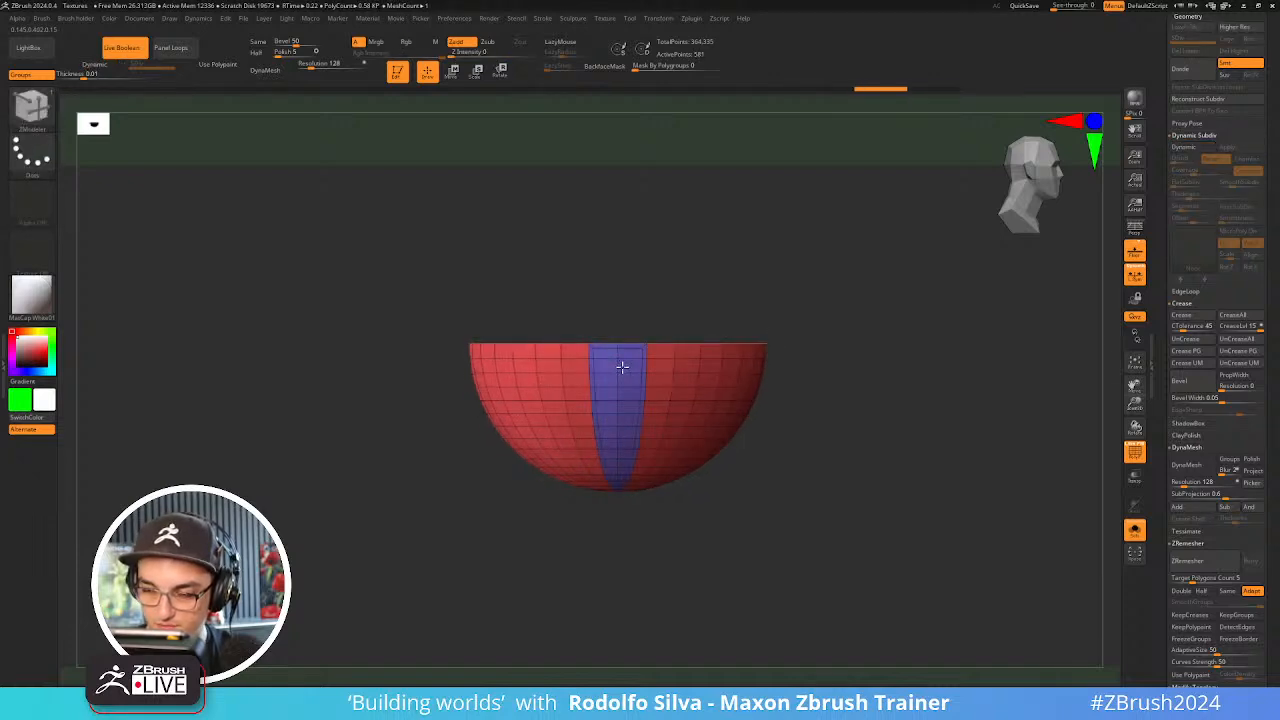
pyautogui.press('d')
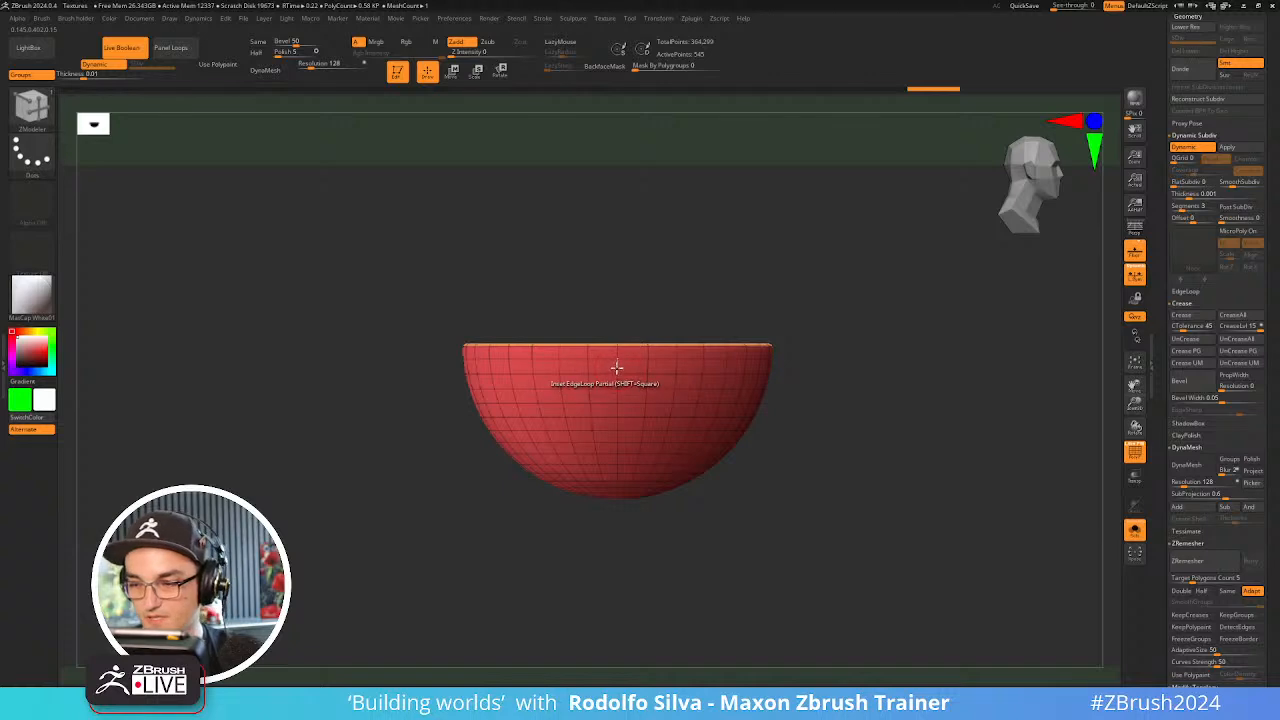
# - Try the EdgeLoop Partial inset on the bowl's front again, using the Legacy modifier with Dynamic Subdiv off
pyautogui.press('space')
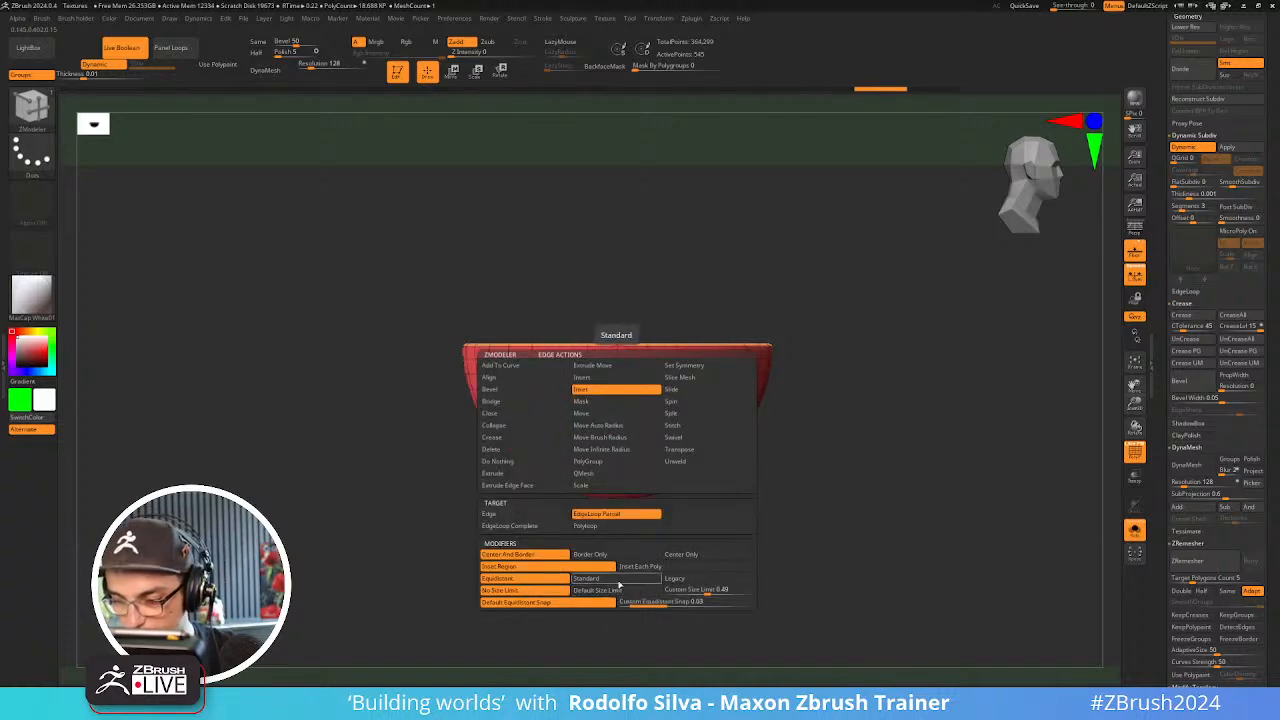
pyautogui.click(683, 580)
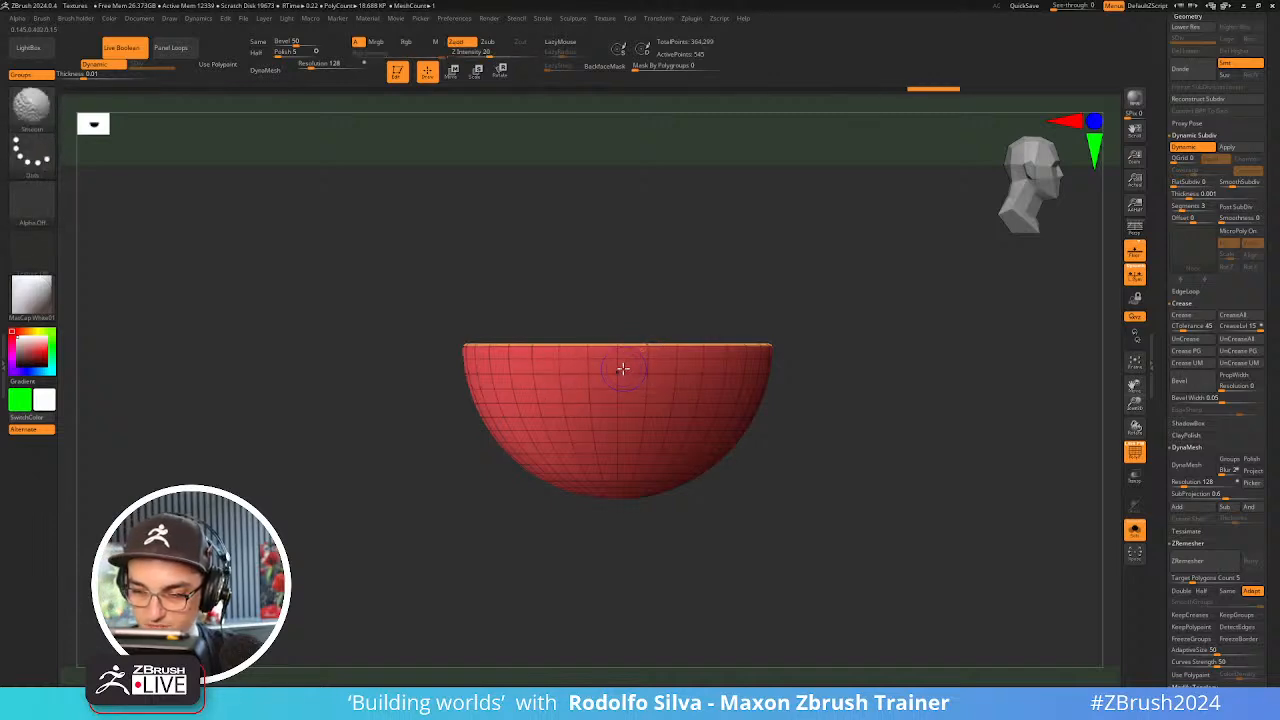
pyautogui.hotkey('shift', 'd')
pyautogui.hotkey('shift', 'f')
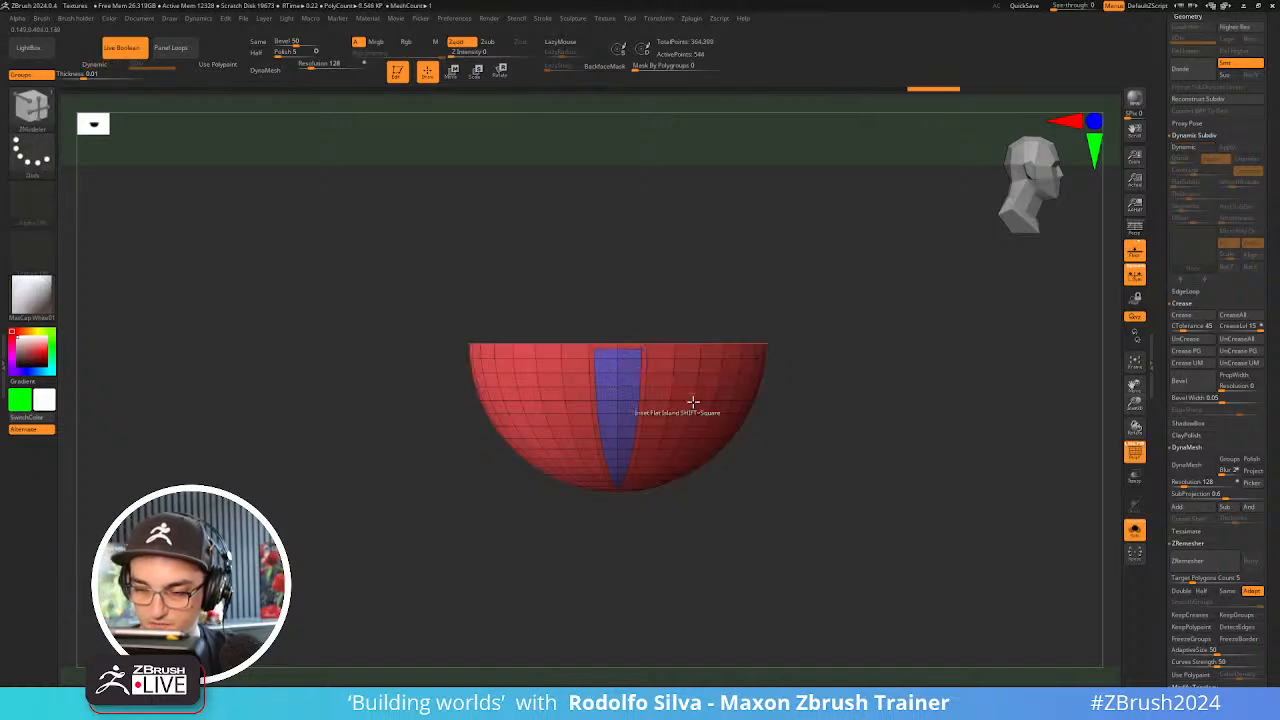
pyautogui.moveTo(793, 503); pyautogui.dragTo(817, 523)
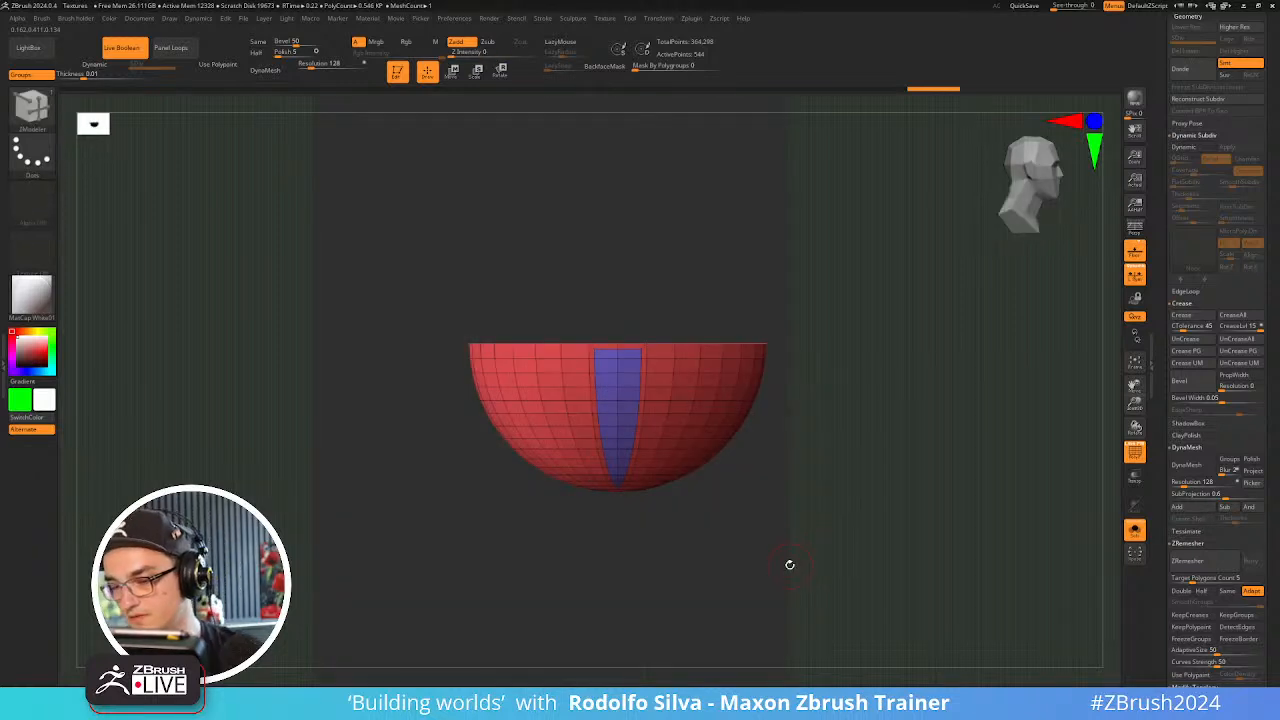
# - Turn Dynamic Subdiv back on for the bowl, apply it to the mesh, and delete the lower subdivision levels
pyautogui.press('d')
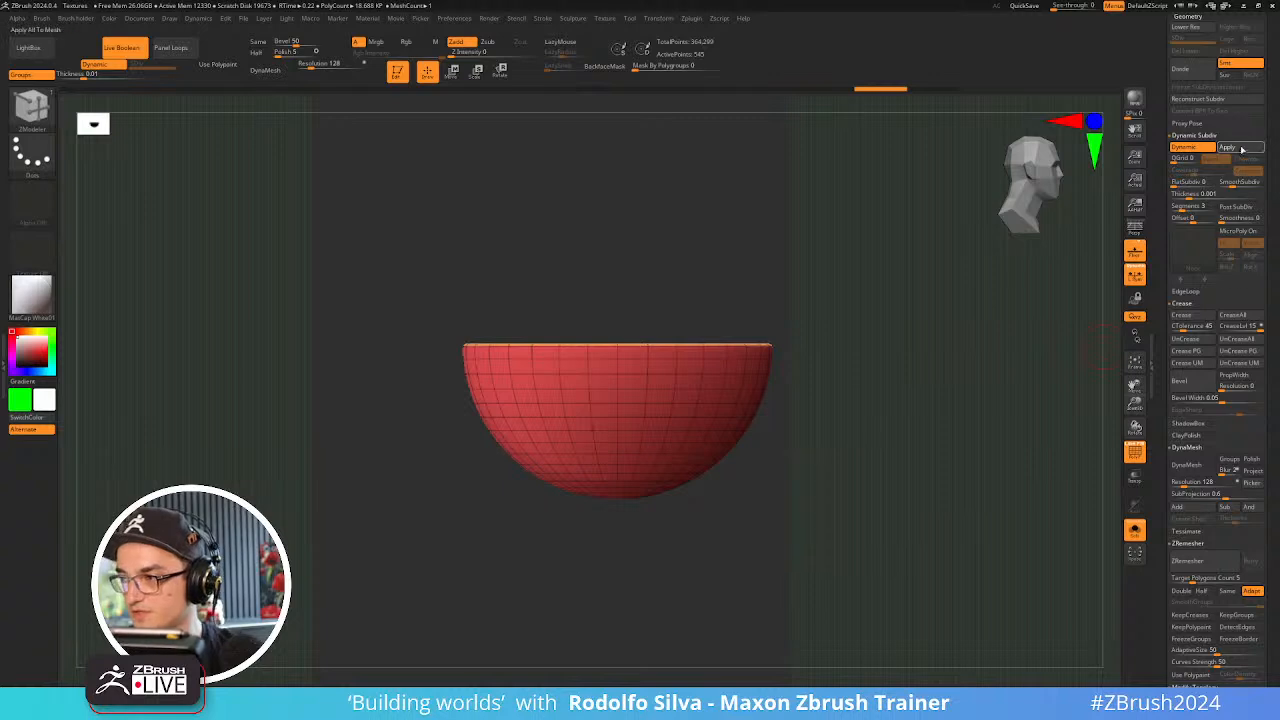
pyautogui.click(1228, 148)
pyautogui.click(1180, 69)
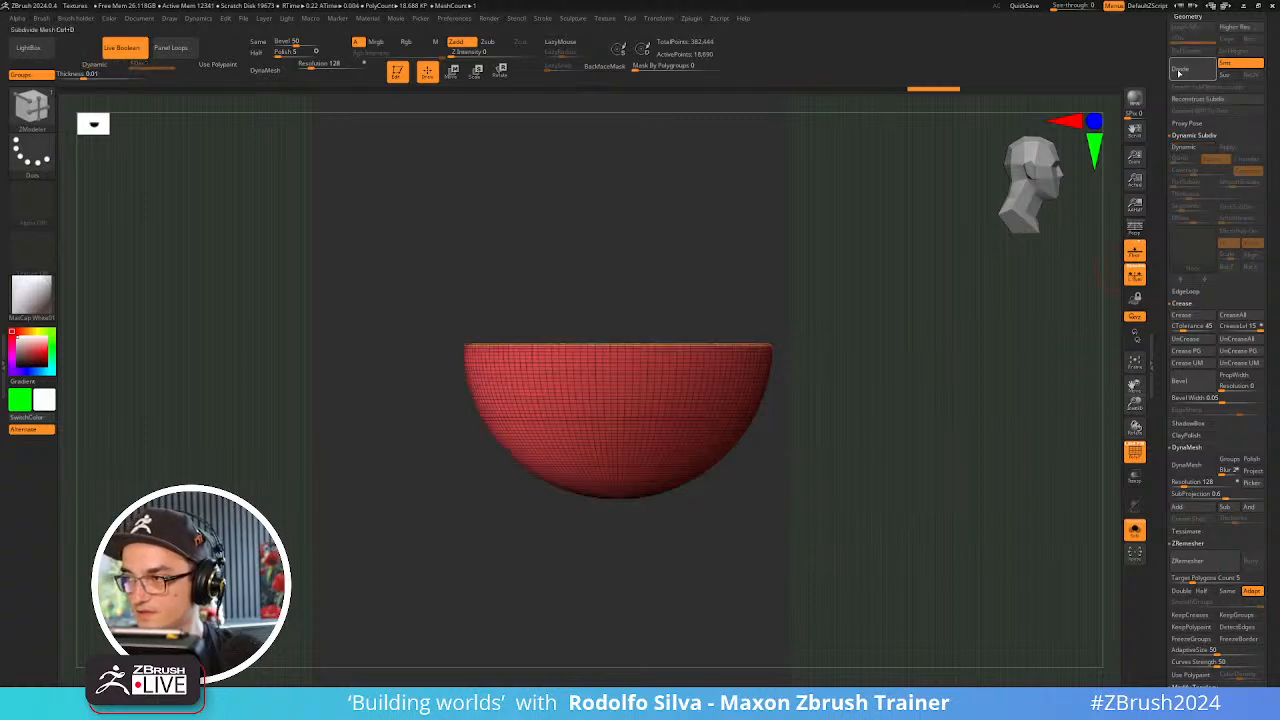
# - Slice a narrow vertical strip through the middle of the bowl with the SliceCurve brush, undoing and recutting the first slice
pyautogui.hotkey('ctrl', 'shift')
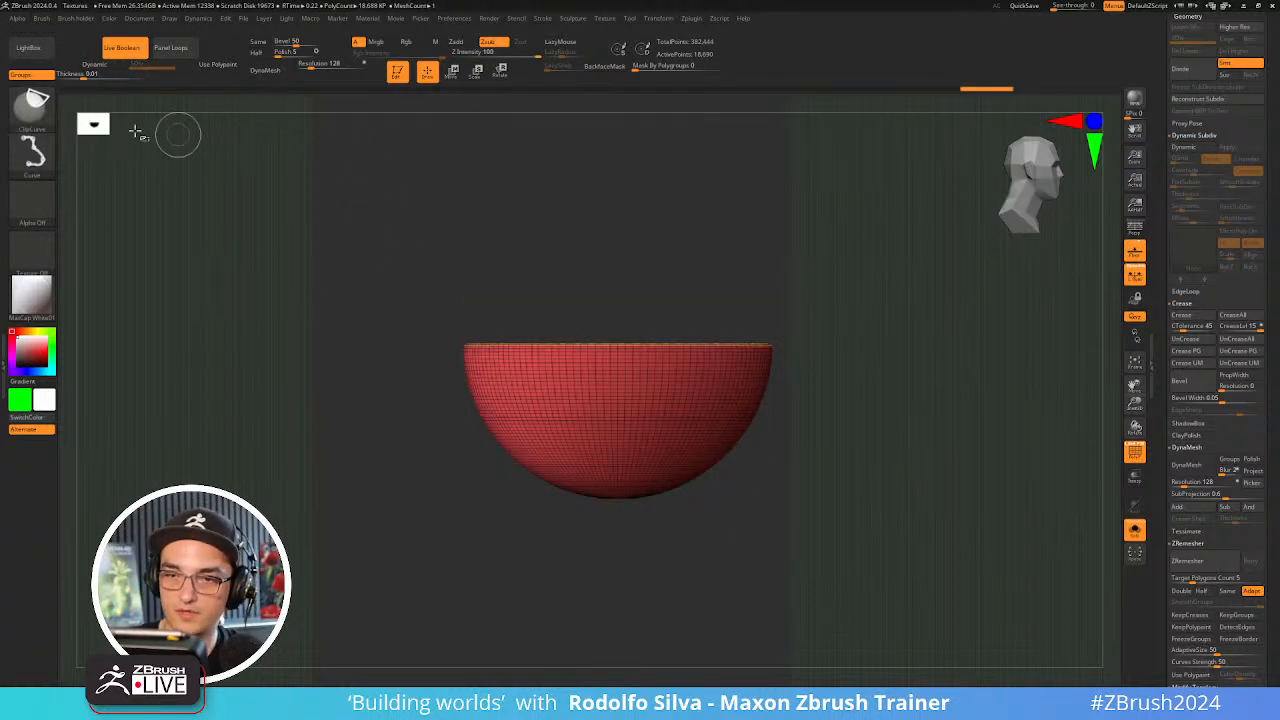
pyautogui.click(37, 100)
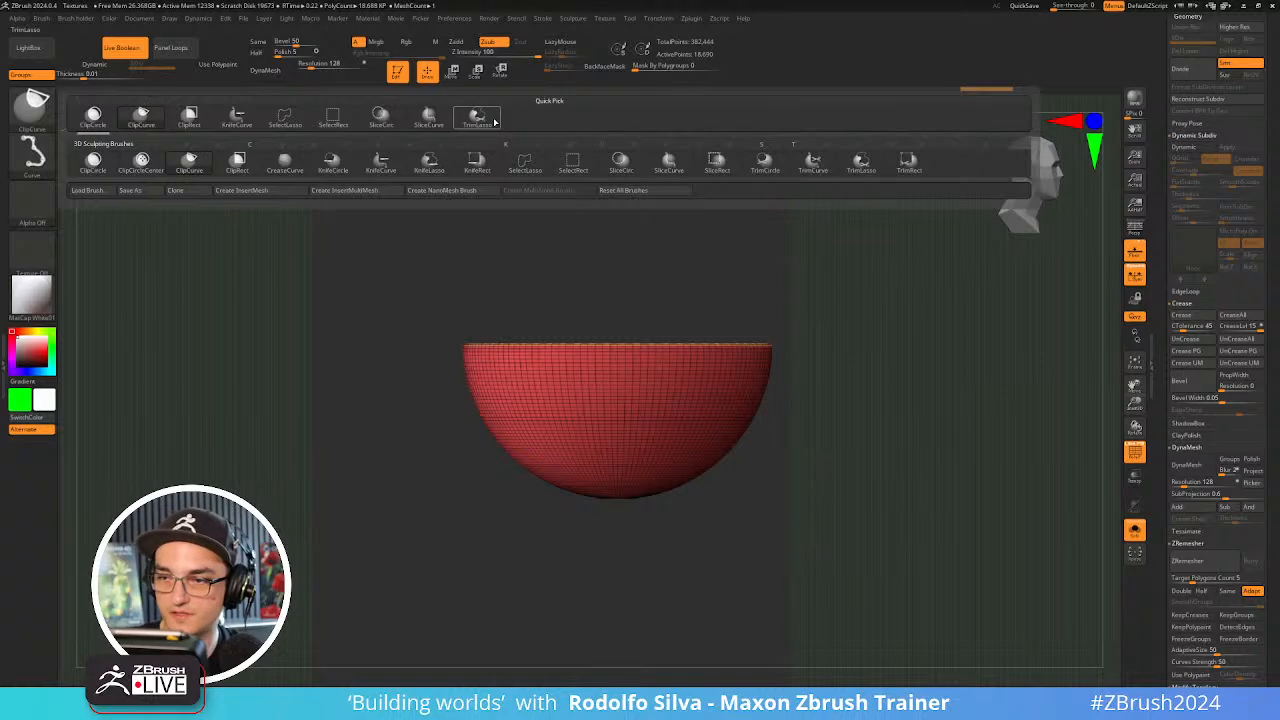
pyautogui.click(430, 118)
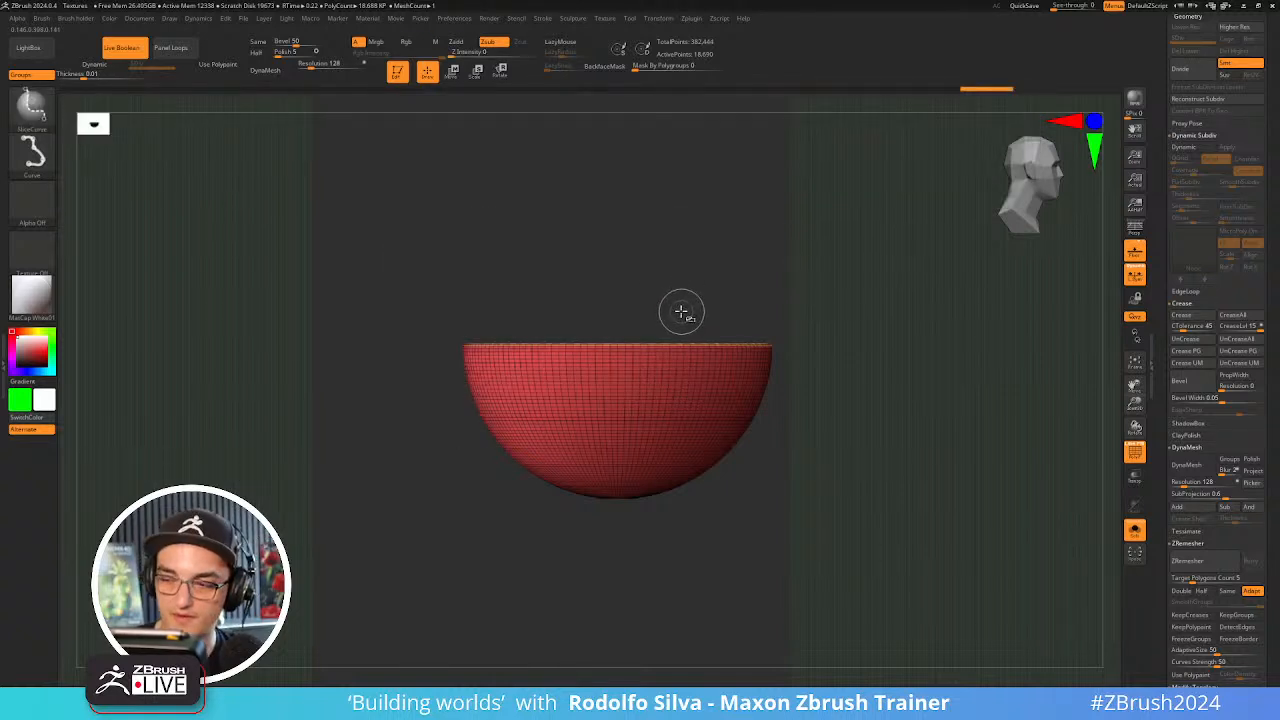
pyautogui.rightClick(681, 313)
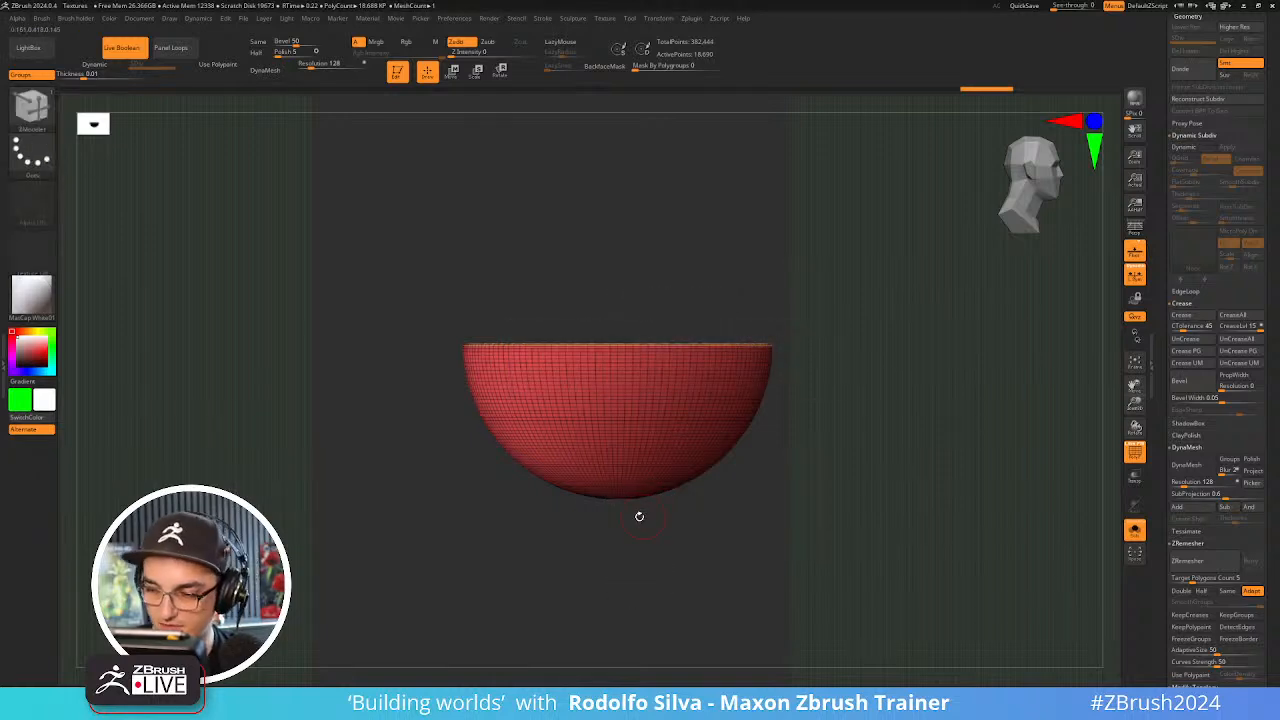
pyautogui.hotkey('ctrl', 'shift')
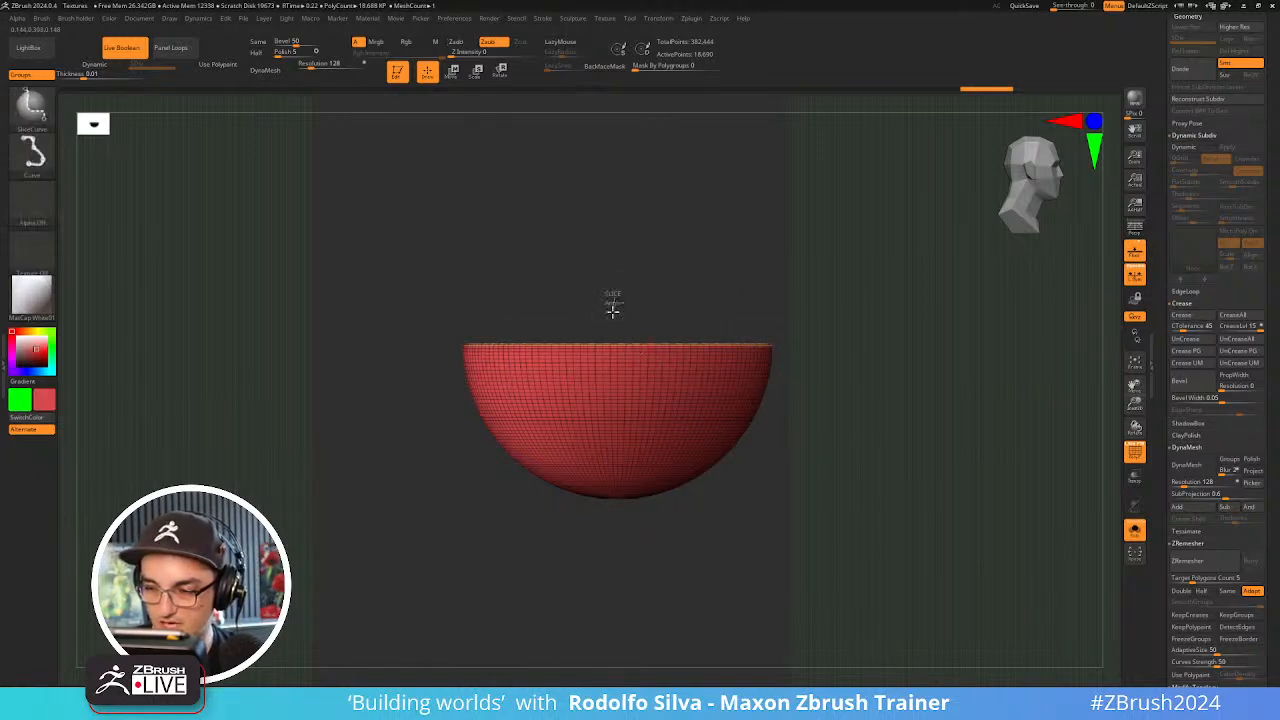
pyautogui.keyDown('ctrl'); pyautogui.keyDown('shift'); pyautogui.moveTo(612, 310); pyautogui.dragTo(614, 610); pyautogui.keyUp('shift'); pyautogui.keyUp('ctrl')
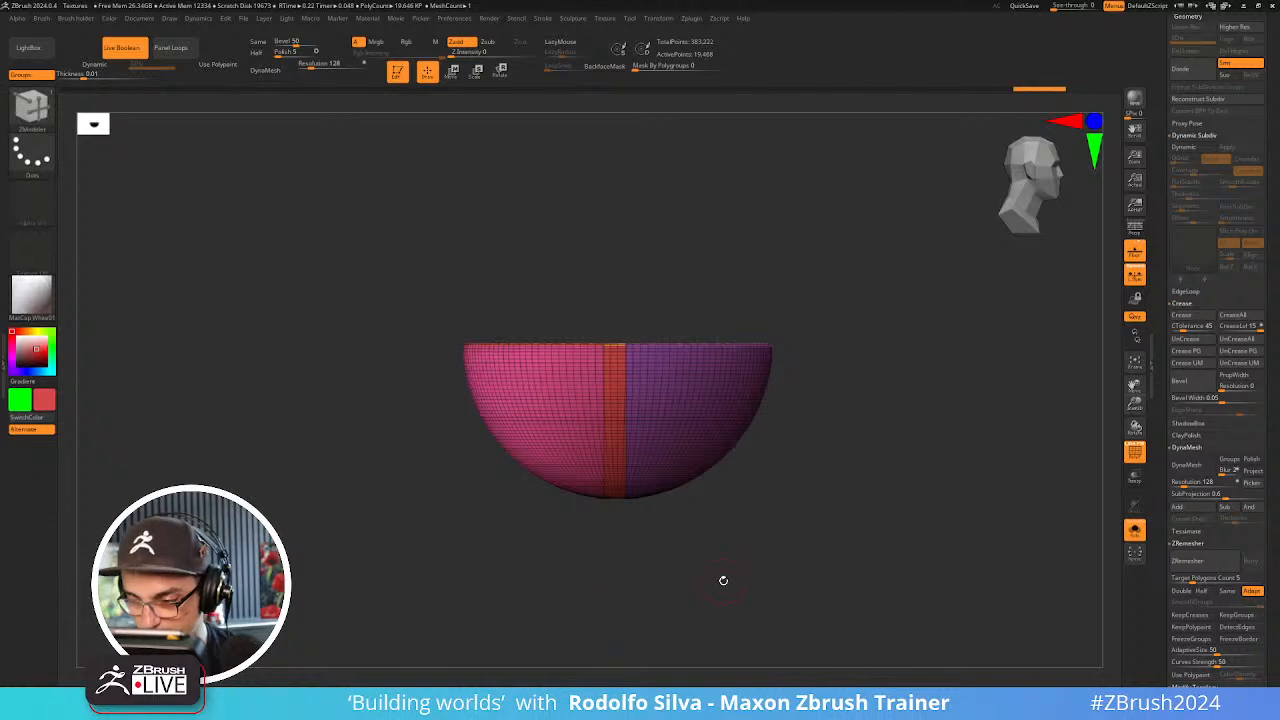
pyautogui.hotkey('ctrl', 'z')
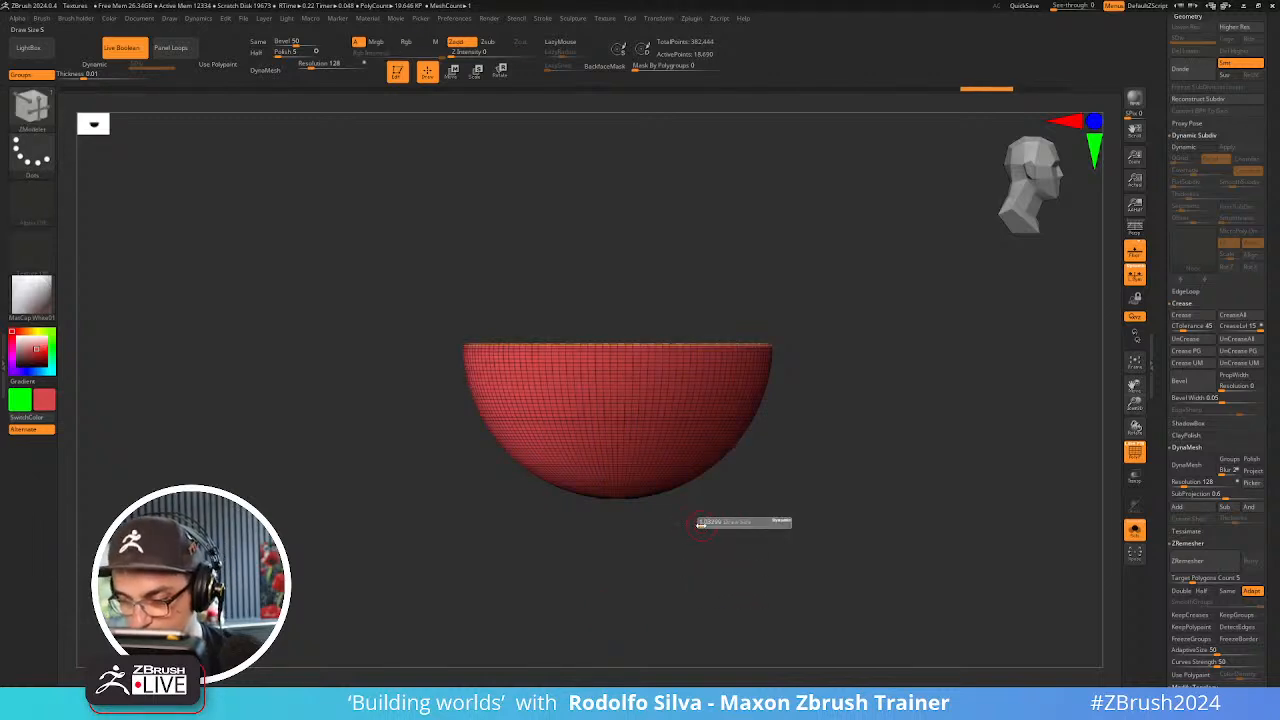
pyautogui.moveTo(614, 277)
pyautogui.keyDown('ctrl'); pyautogui.keyDown('shift'); pyautogui.mouseDown()
pyautogui.moveTo(631, 563)
pyautogui.moveTo(620, 591)
pyautogui.mouseUp(); pyautogui.keyUp('shift'); pyautogui.keyUp('ctrl')
pyautogui.moveTo(769, 557); pyautogui.dragTo(713, 493)
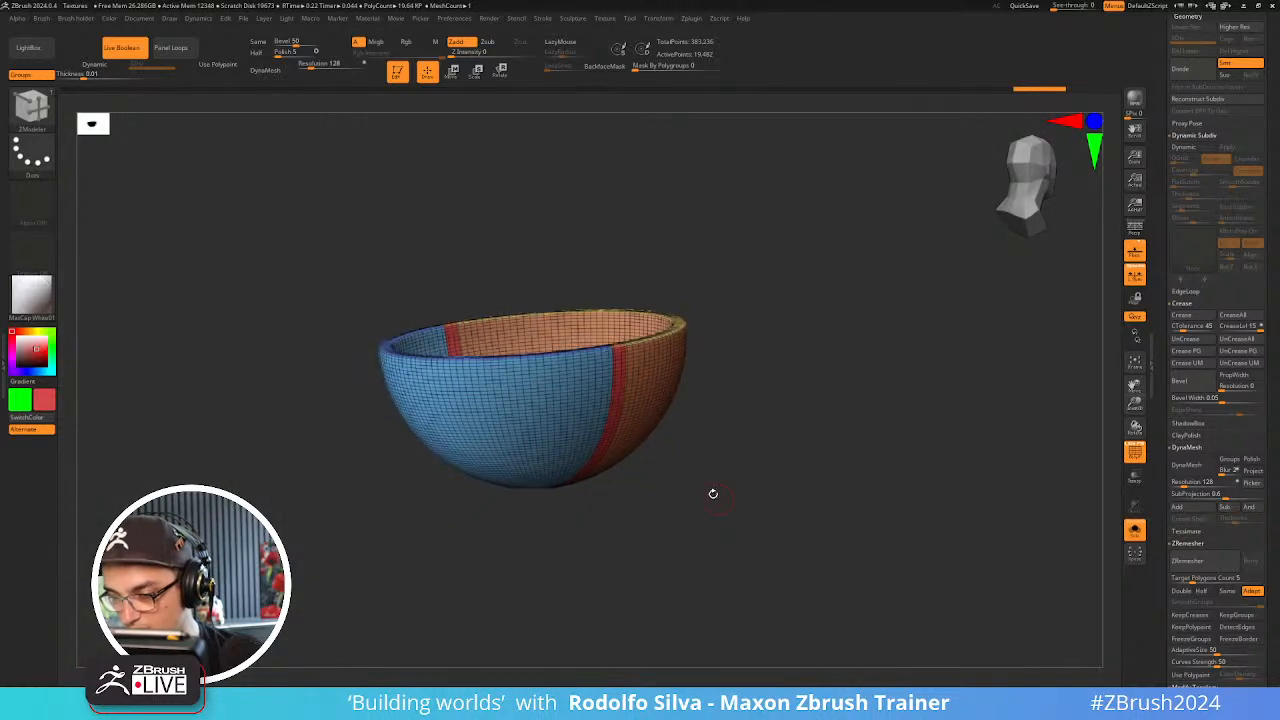
# - Hide the narrow strip polygroup on the outside of the bowl and split the hidden part off as its own subtool
pyautogui.keyDown('ctrl'); pyautogui.keyDown('shift'); pyautogui.click(613, 422); pyautogui.keyUp('shift'); pyautogui.keyUp('ctrl')
pyautogui.click(40, 110)
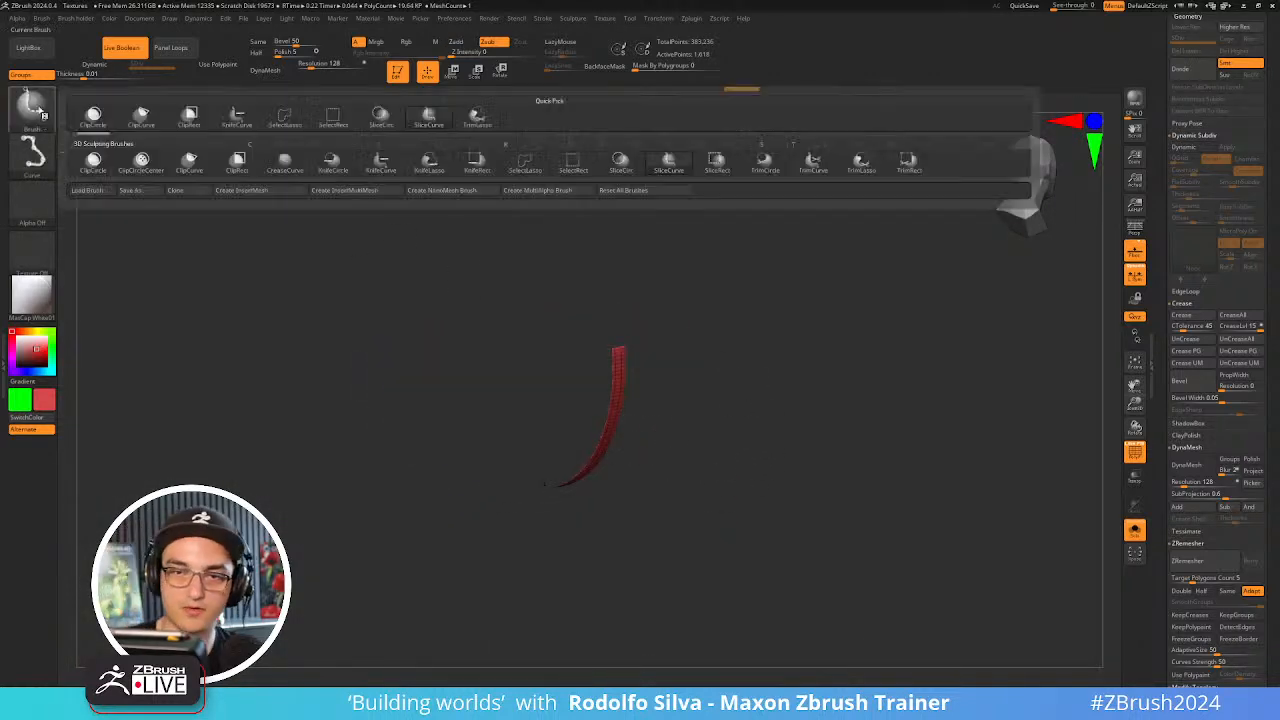
pyautogui.click(334, 120)
pyautogui.moveTo(700, 430)
pyautogui.mouseDown()
pyautogui.moveTo(783, 426)
pyautogui.moveTo(714, 464)
pyautogui.moveTo(732, 510)
pyautogui.moveTo(766, 523)
pyautogui.moveTo(786, 492)
pyautogui.mouseUp()
pyautogui.keyDown('ctrl'); pyautogui.keyDown('shift'); pyautogui.click(734, 514); pyautogui.keyUp('shift'); pyautogui.keyUp('ctrl')
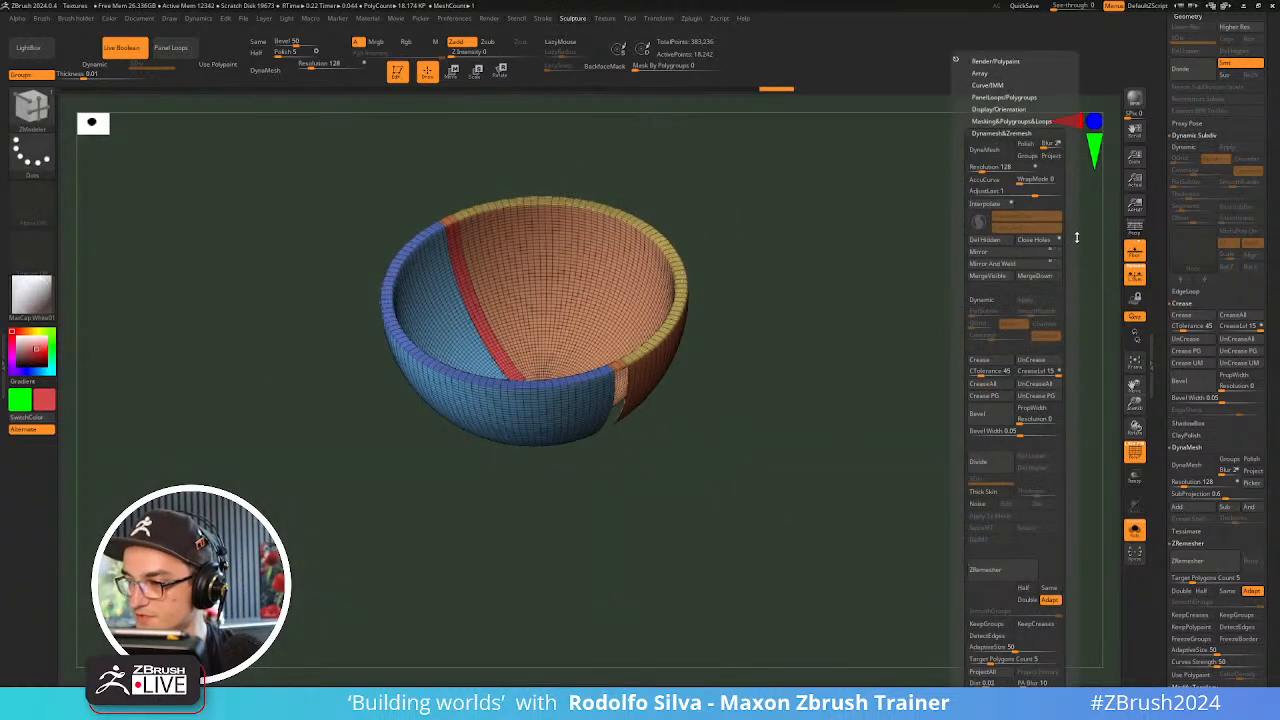
pyautogui.click(1049, 181)
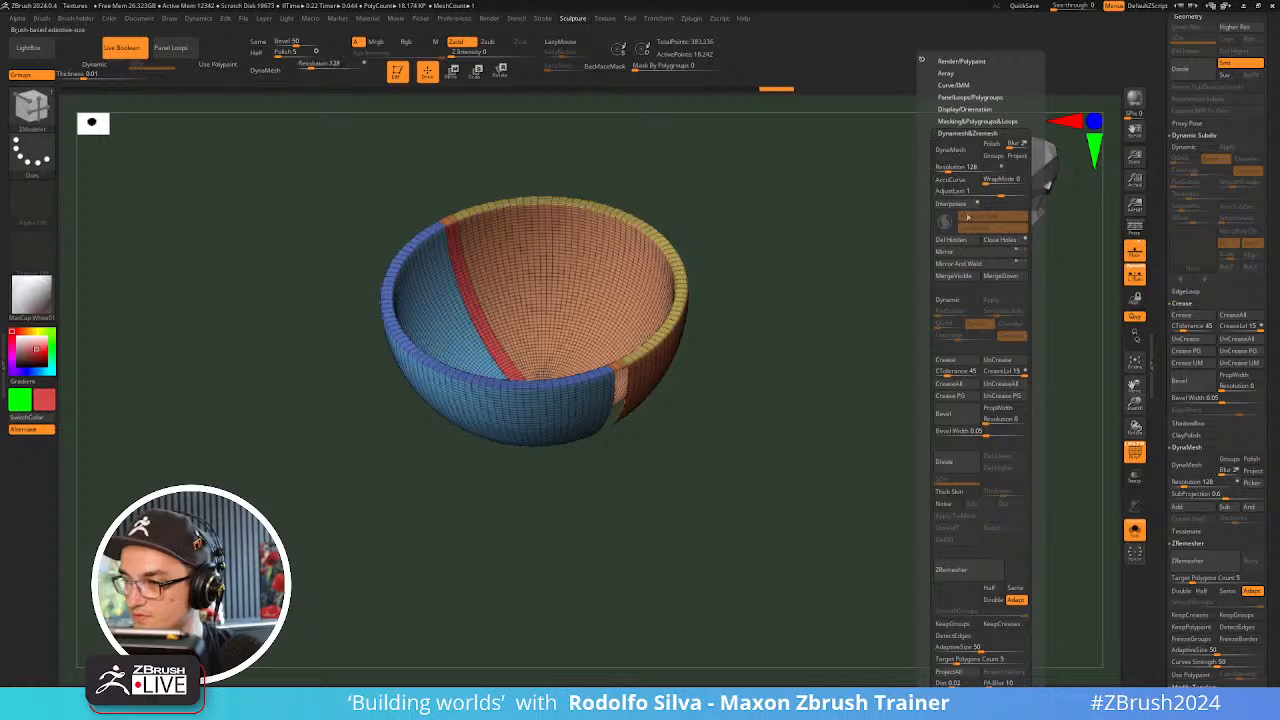
pyautogui.click(987, 121)
pyautogui.scroll(-3, 1000, 430)
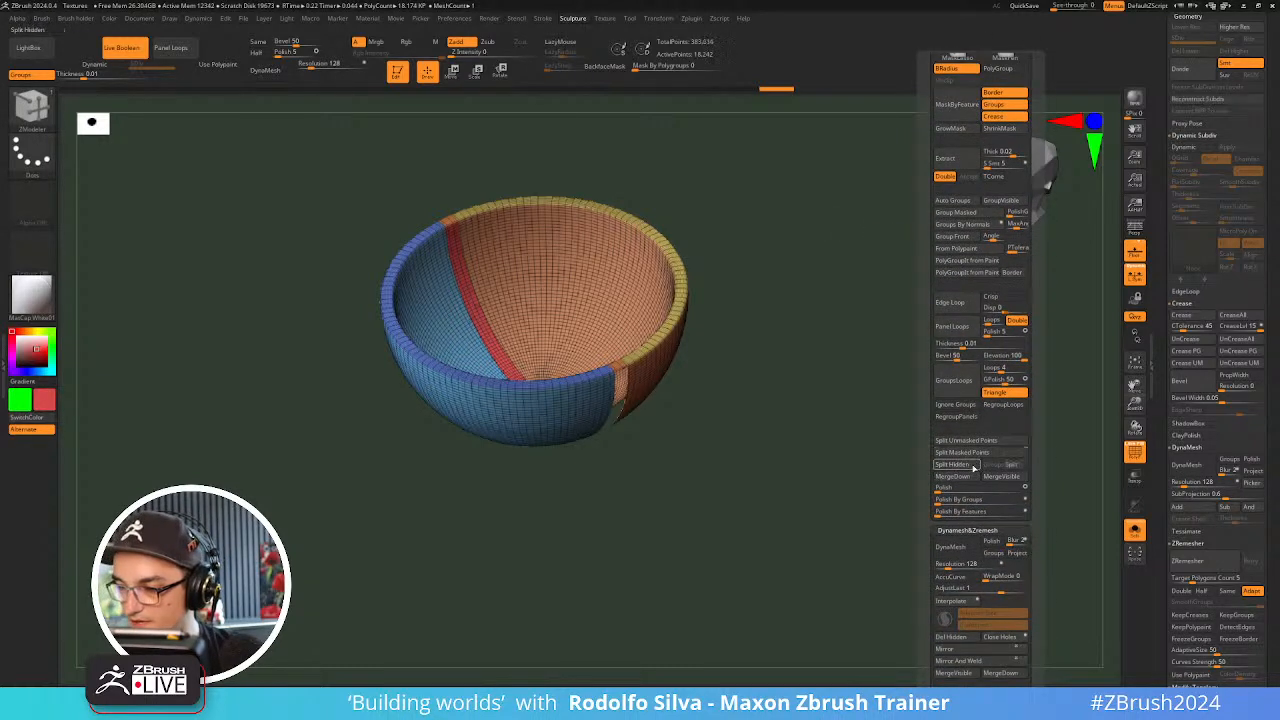
# - Undo the slicing and the deletion of lower levels on the bowl, going back to its subdivided state at SDiv 3
pyautogui.hotkey('ctrl', 'z')
pyautogui.hotkey('ctrl', 'z')
pyautogui.hotkey('ctrl', 'z')
pyautogui.hotkey('ctrl', 'z')
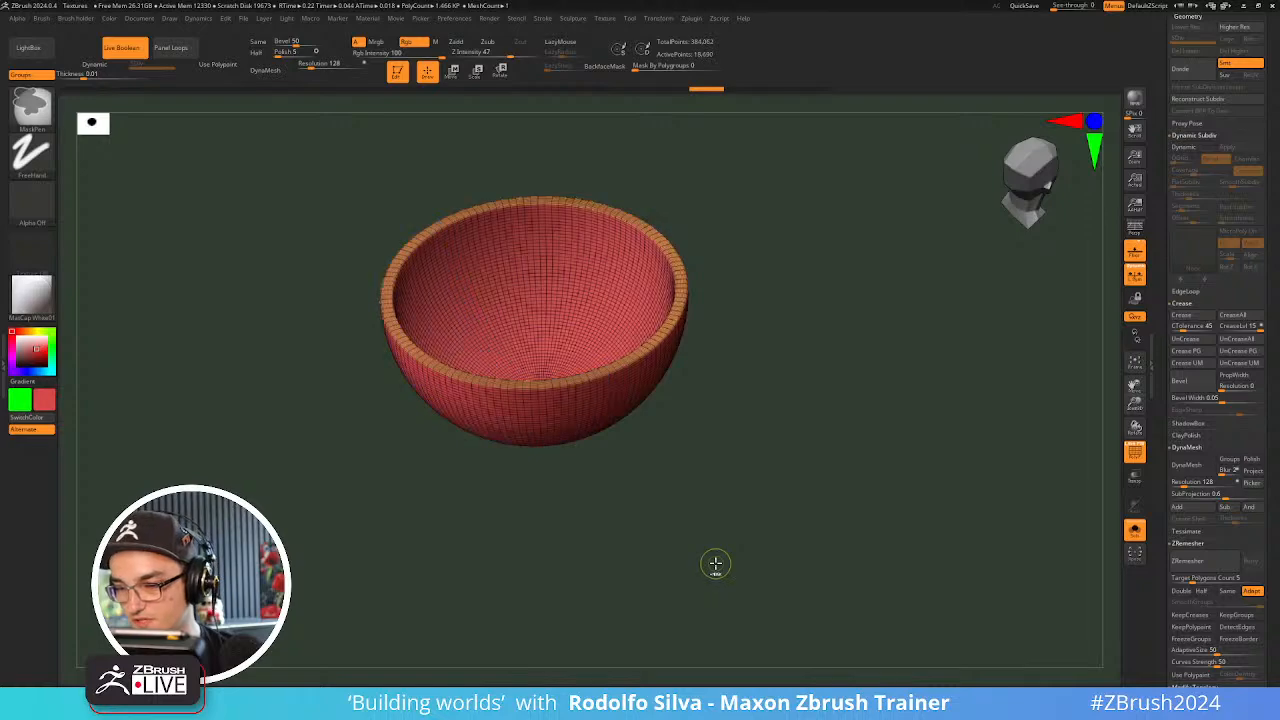
pyautogui.hotkey('ctrl', 'z')
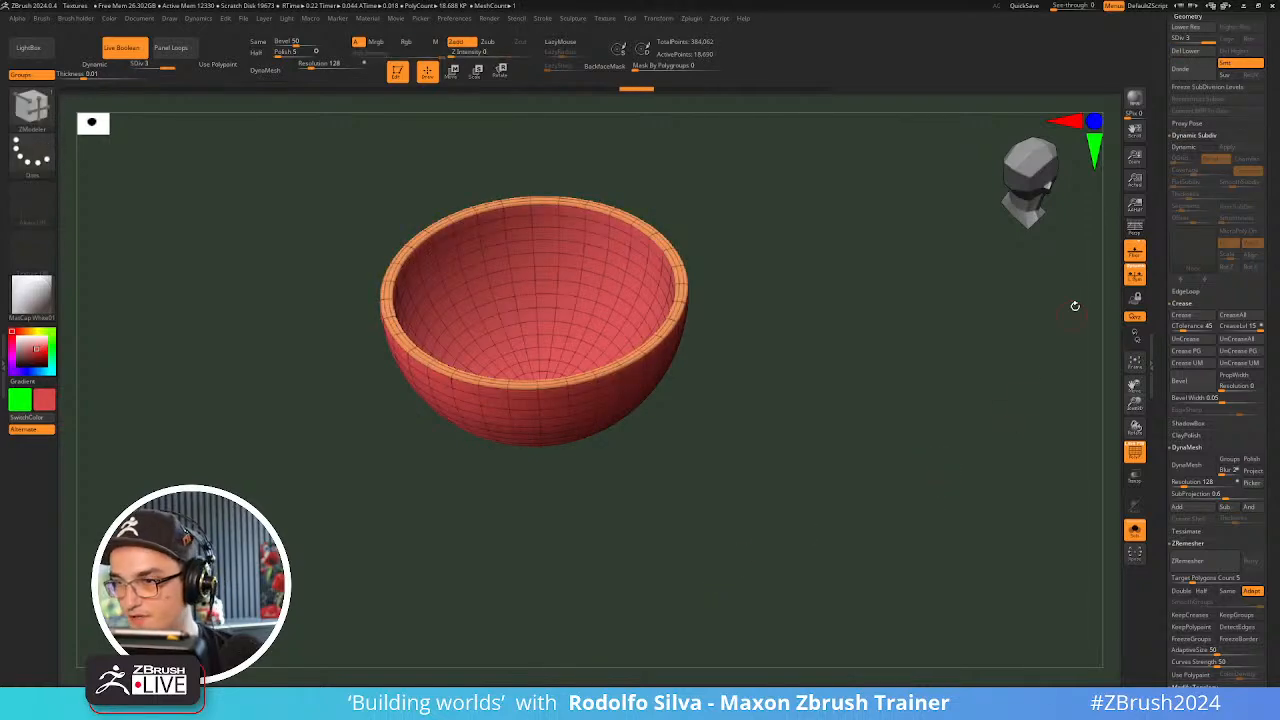
# - Leave Solo mode, select the split-off strip subtool, and examine where it sits against the bowl and supports
pyautogui.hotkey('alt', 's')
pyautogui.moveTo(1048, 328); pyautogui.dragTo(998, 372)
pyautogui.scroll(10, 1259, 160)
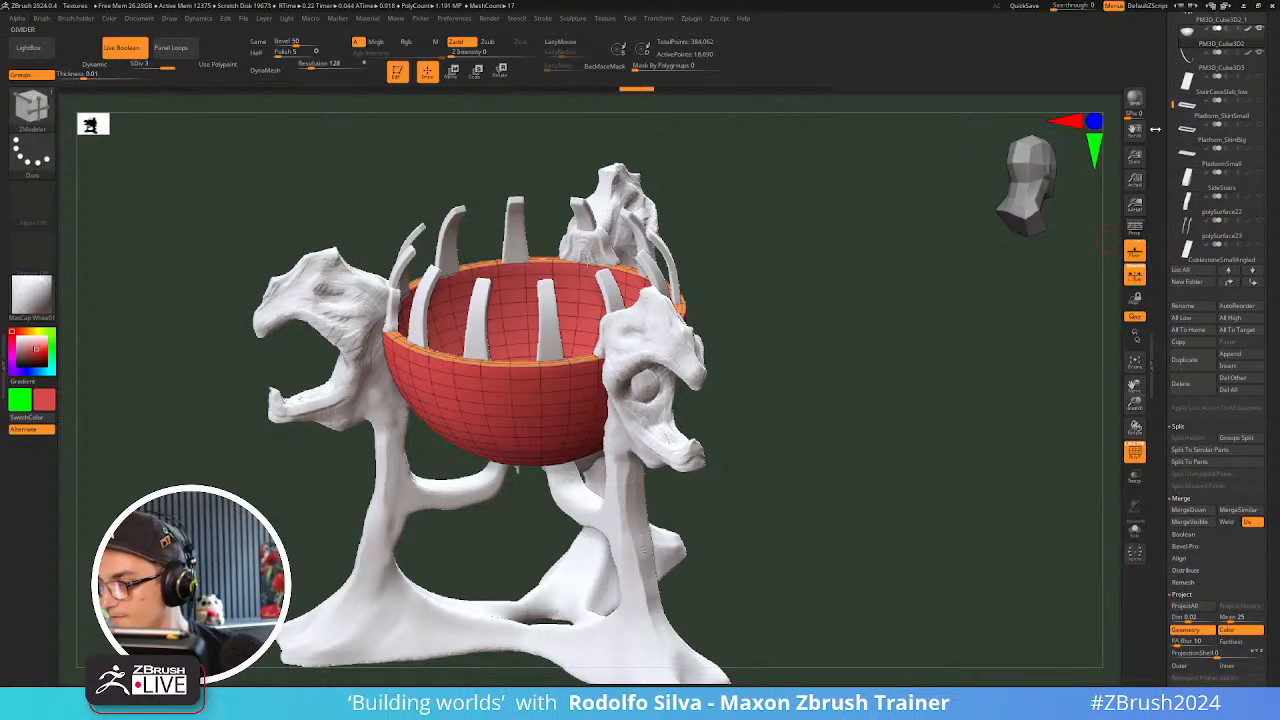
pyautogui.scroll(2, 1155, 128)
pyautogui.click(1218, 128)
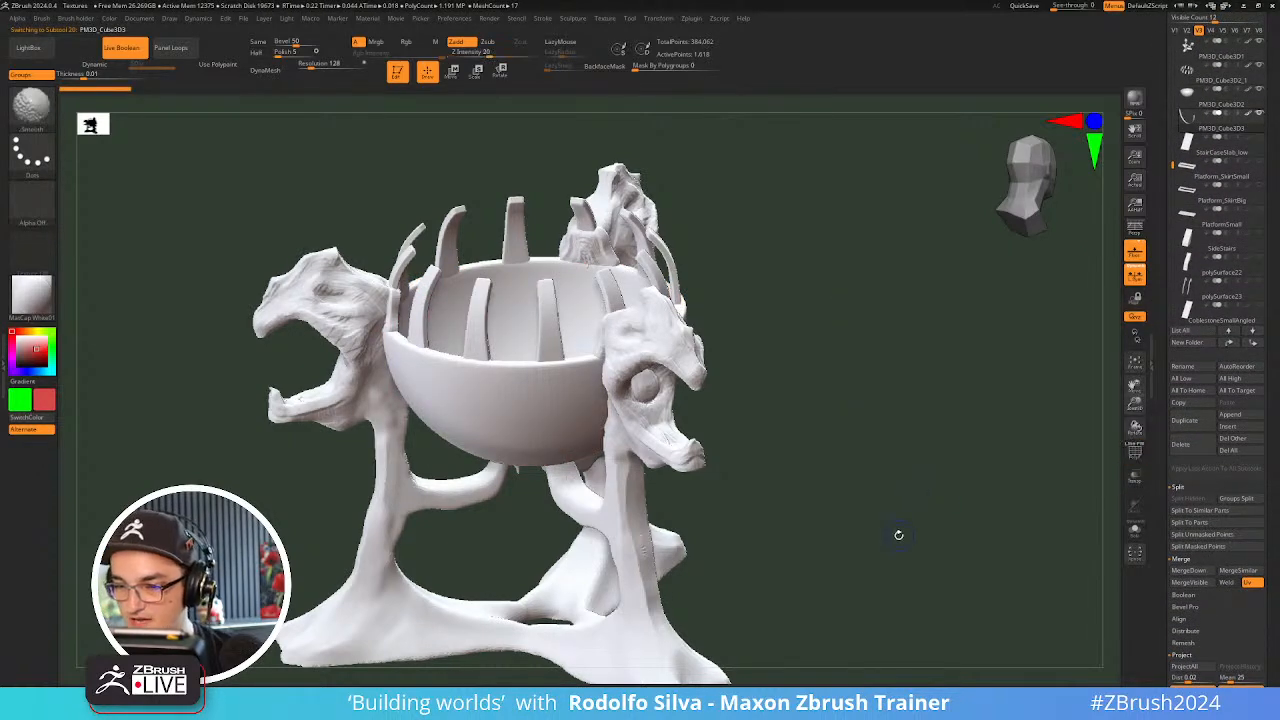
pyautogui.moveTo(898, 535); pyautogui.dragTo(908, 451)
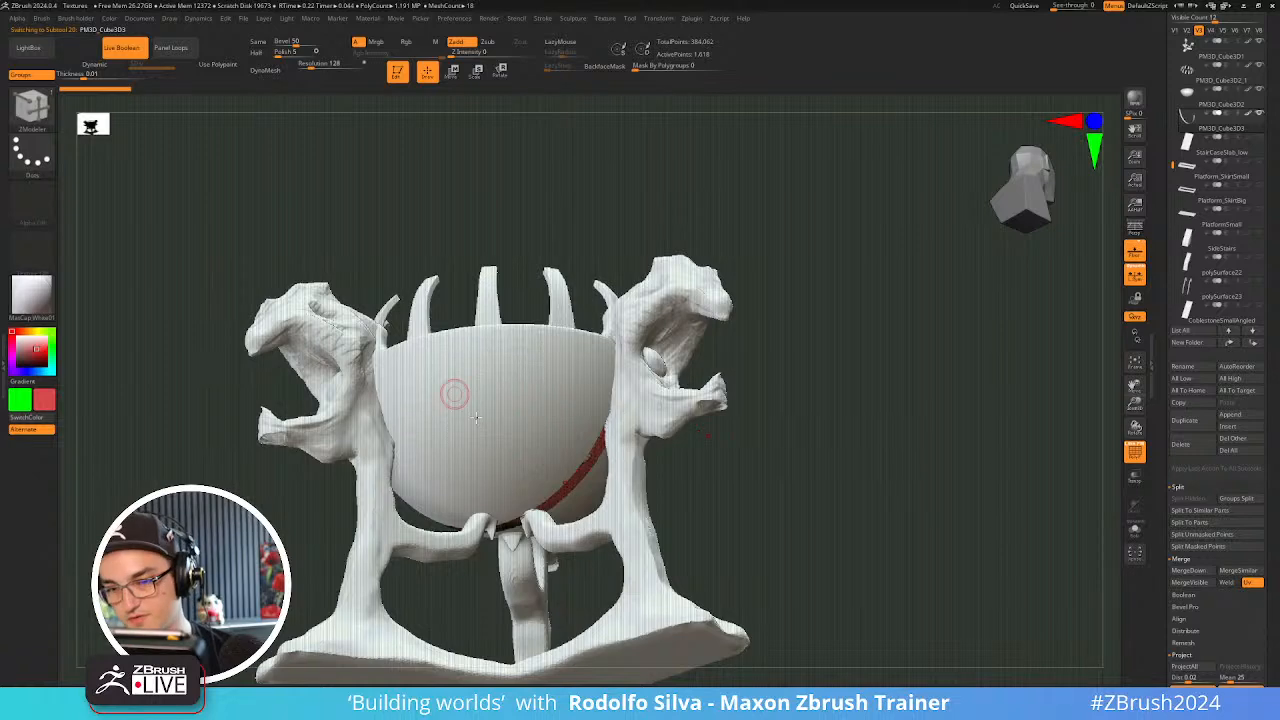
pyautogui.moveTo(835, 520); pyautogui.dragTo(840, 560)
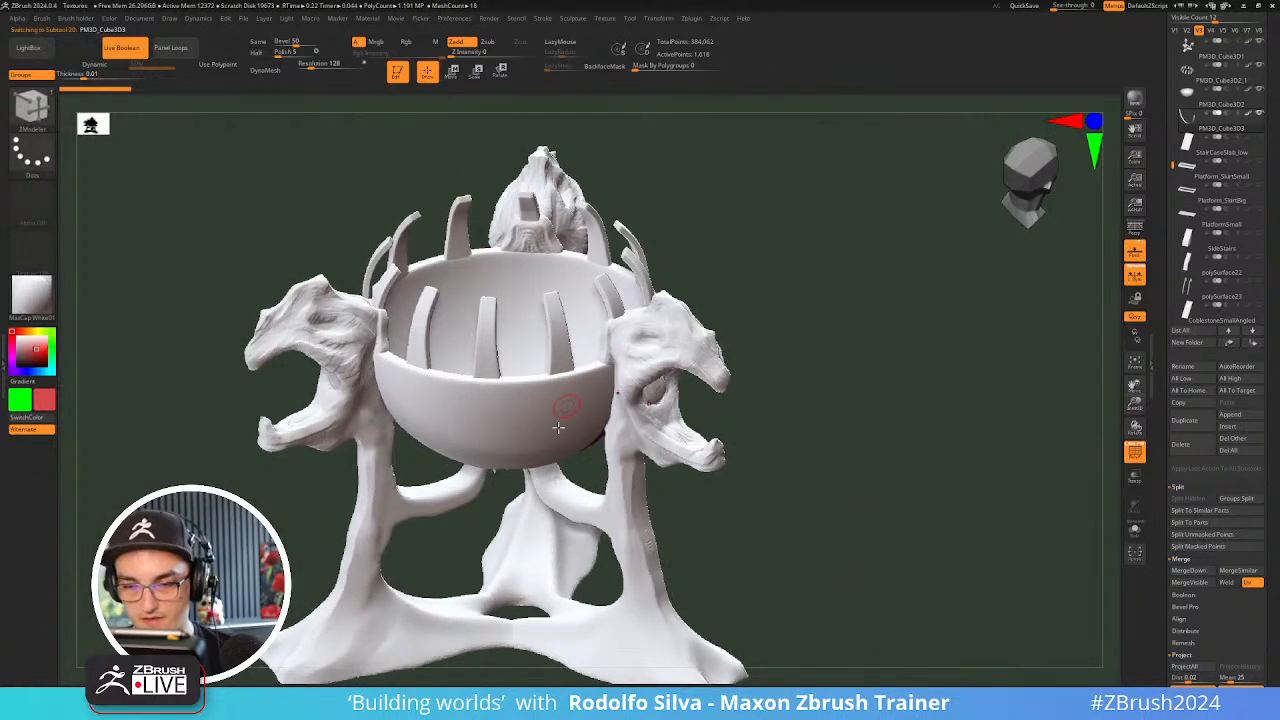
pyautogui.moveTo(852, 484); pyautogui.dragTo(851, 427)
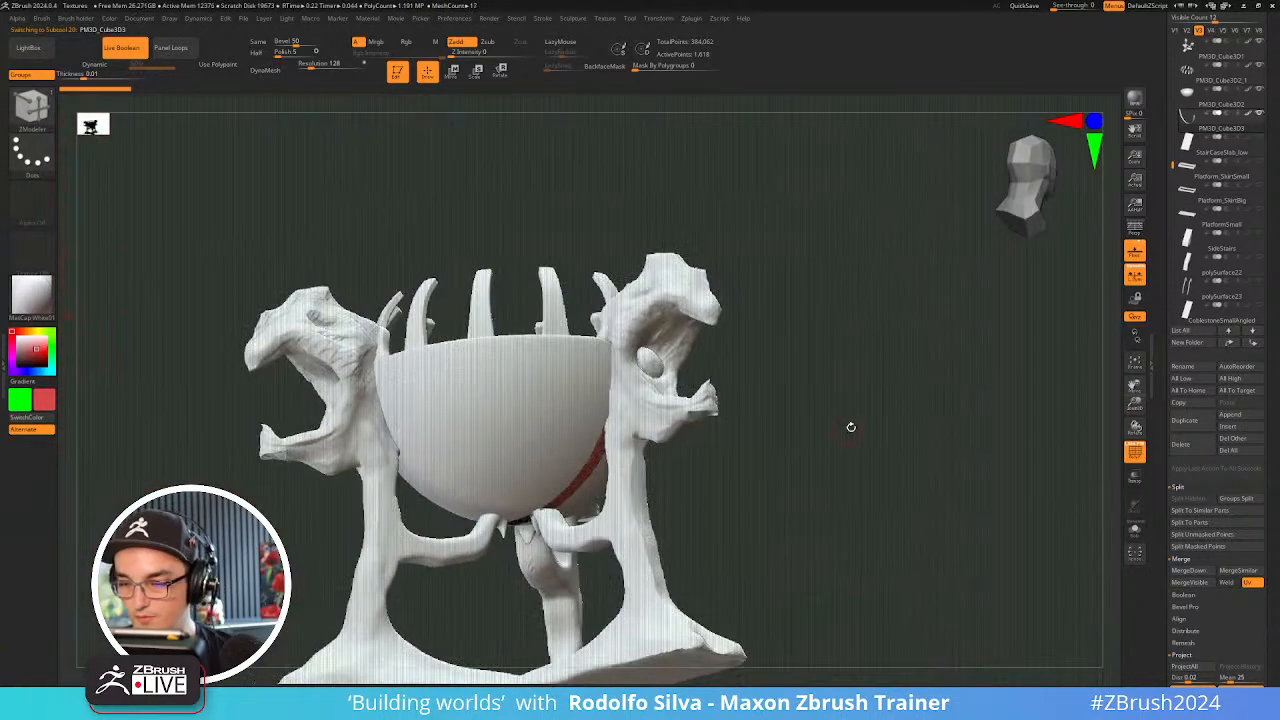
# - Isolate the strip and ZRemesh it at the same polygon count with KeepGroups on, SmoothGroups 0.1 and AdaptiveSize 10
pyautogui.hotkey('alt', 's')
pyautogui.moveTo(983, 514)
pyautogui.mouseDown()
pyautogui.moveTo(1012, 501)
pyautogui.moveTo(914, 603)
pyautogui.moveTo(886, 557)
pyautogui.moveTo(898, 478)
pyautogui.mouseUp()
pyautogui.keyDown('shift'); pyautogui.moveTo(768, 544); pyautogui.dragTo(763, 563); pyautogui.keyUp('shift')
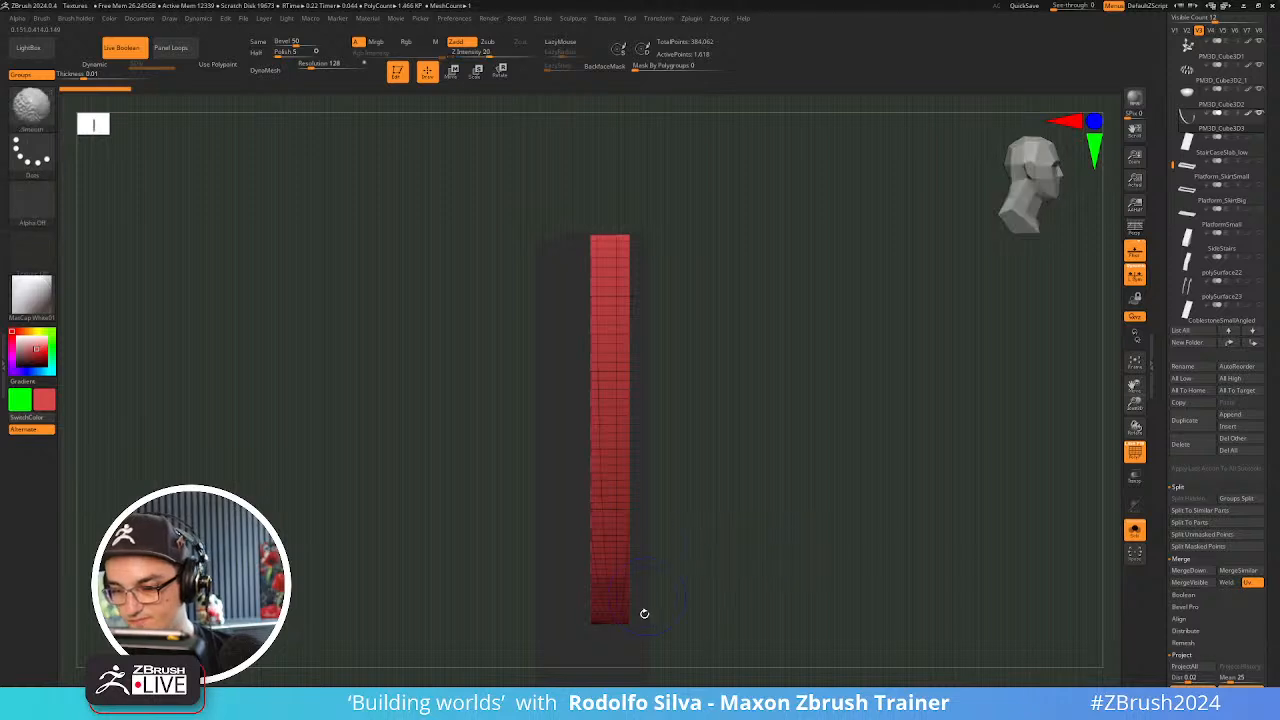
pyautogui.moveTo(1147, 484); pyautogui.dragTo(1172, 355)
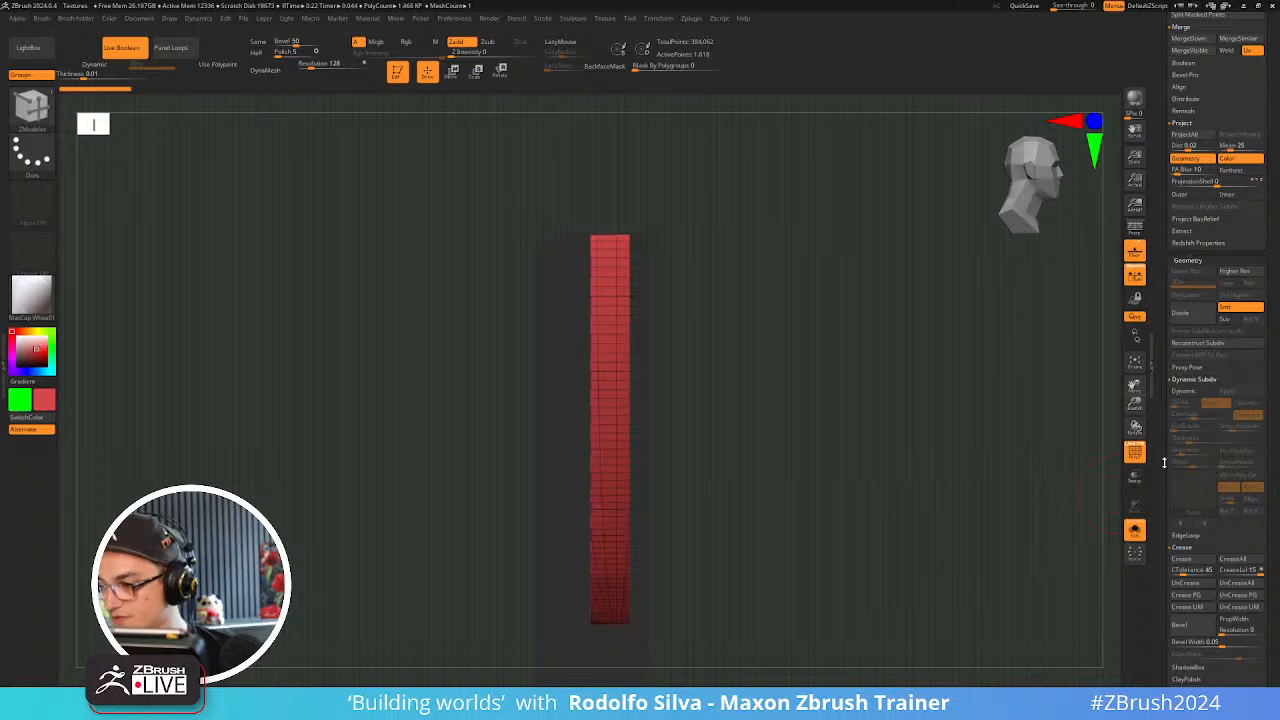
pyautogui.scroll(-6, 1185, 400)
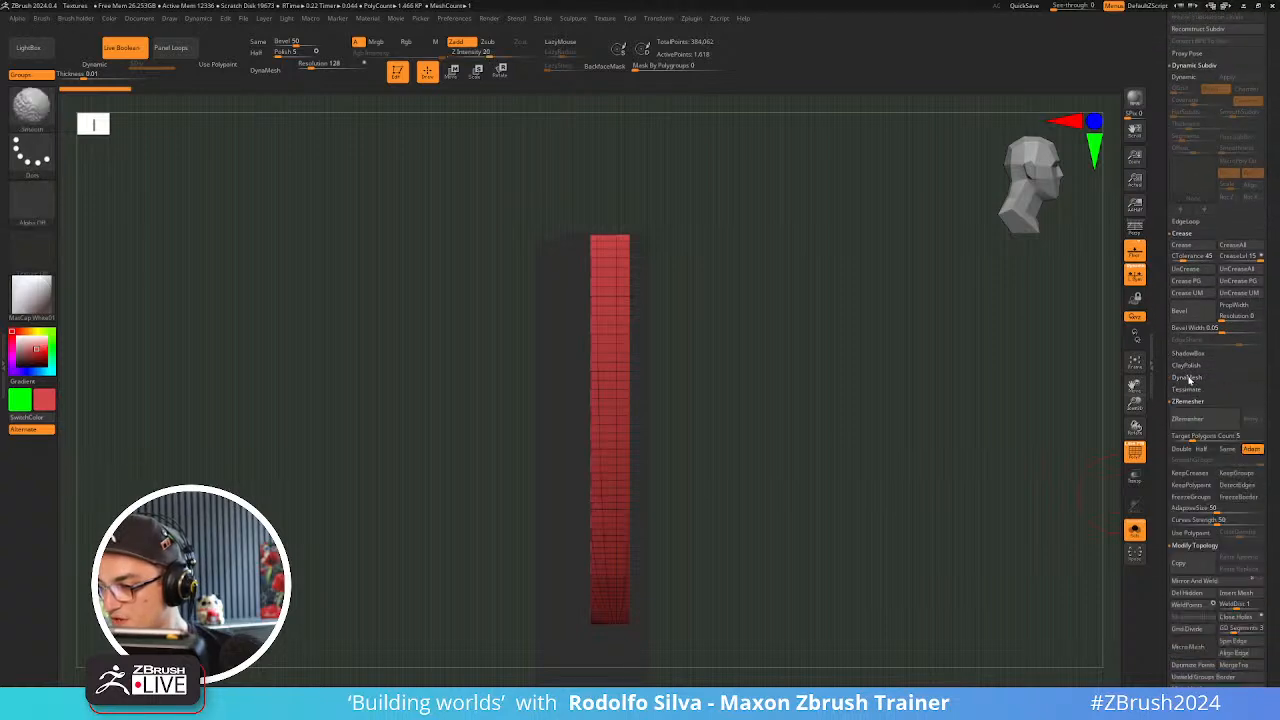
pyautogui.click(1227, 448)
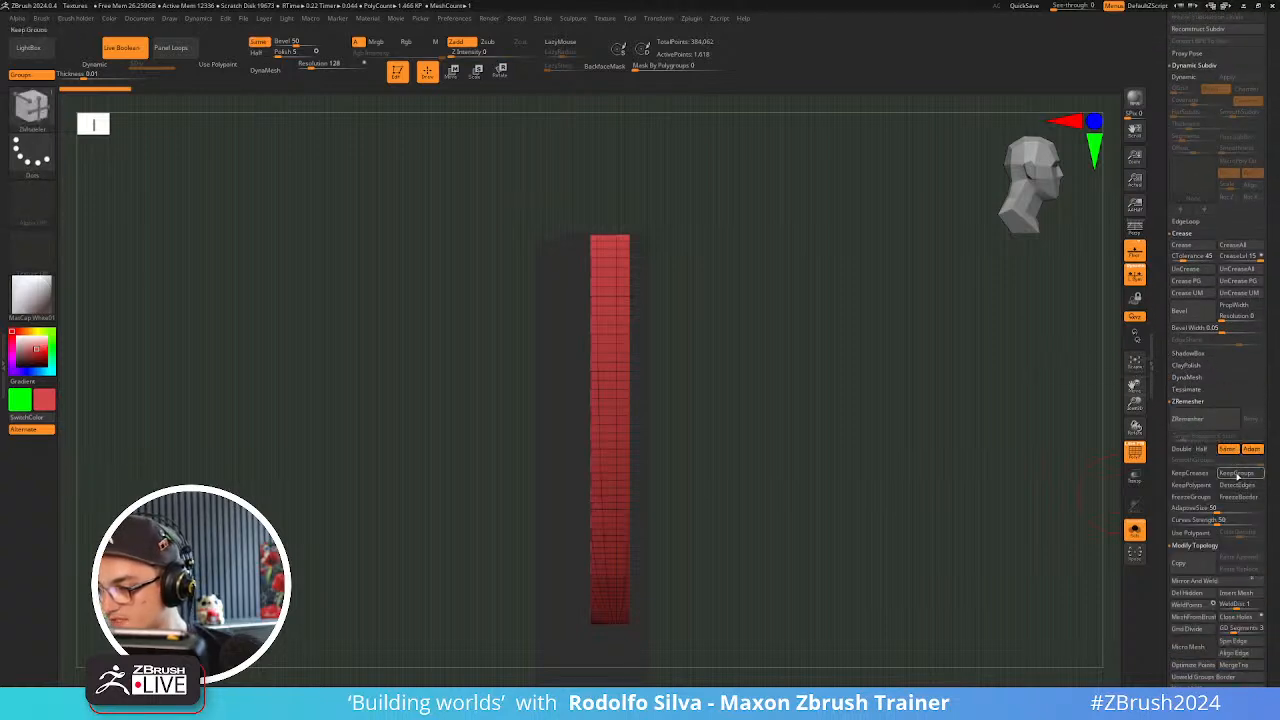
pyautogui.click(1204, 461)
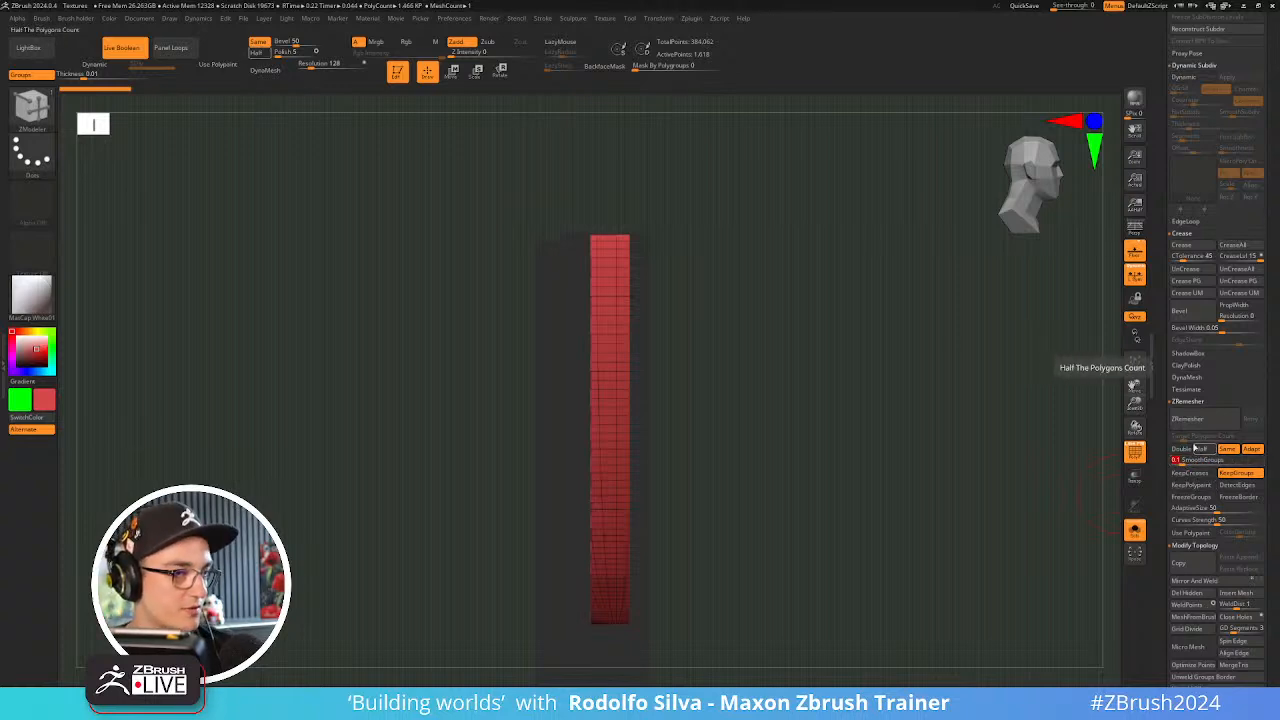
pyautogui.click(1213, 509)
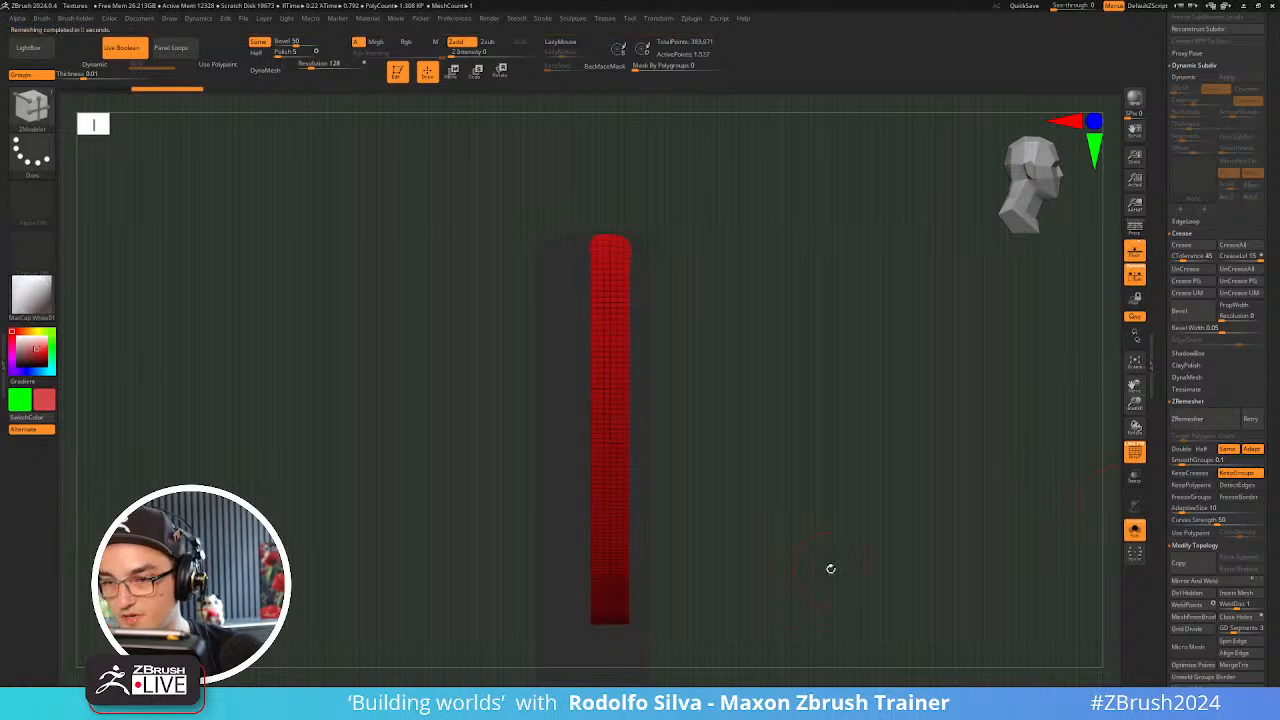
# - Undo the strip's remesh, set SmoothGroups to 0, and ZRemesh it again
pyautogui.hotkey('ctrl', 'z')
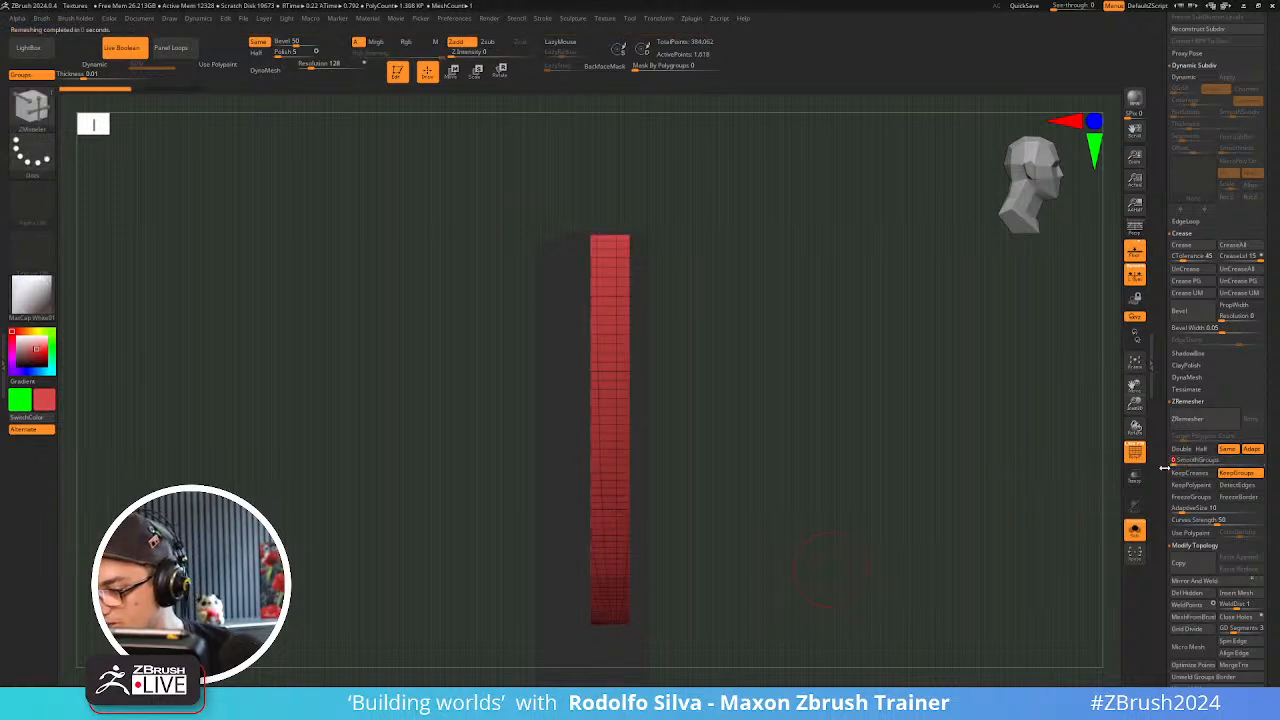
pyautogui.click(1187, 418)
pyautogui.moveTo(912, 542); pyautogui.dragTo(946, 483)
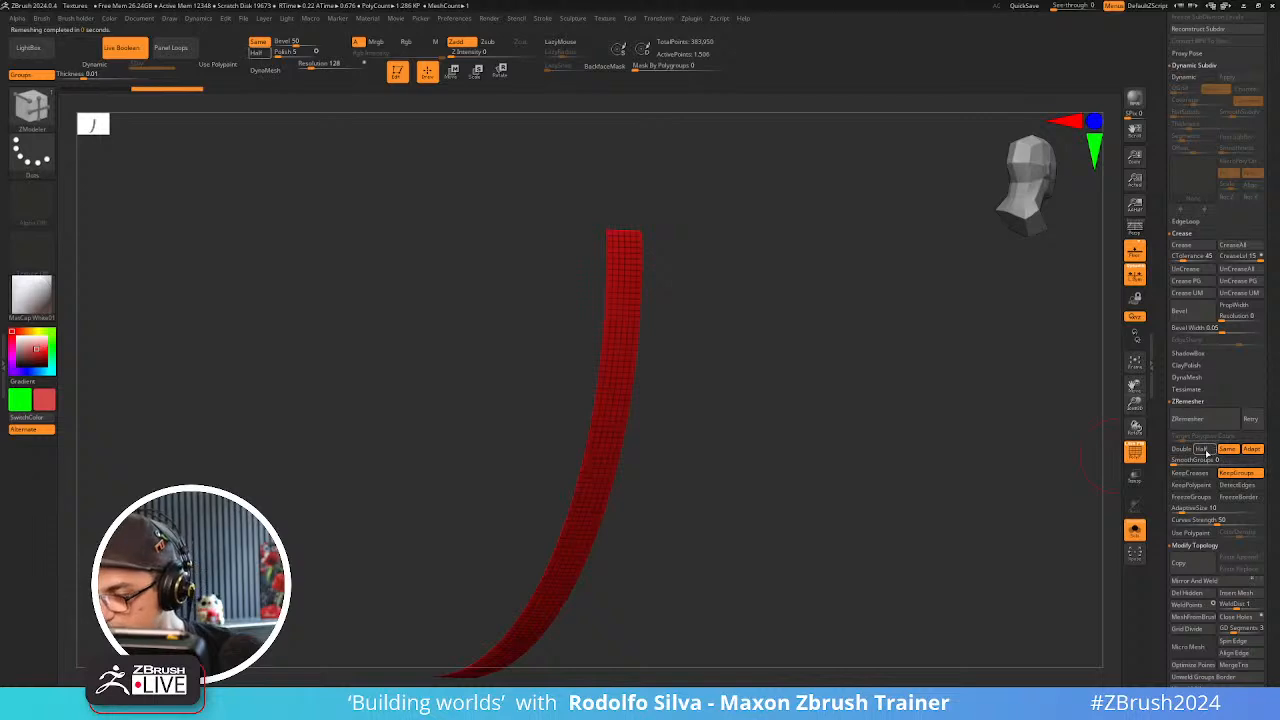
# - Set ZRemesher to Half with AdaptiveSize 0 and remesh the strip three times in a row
pyautogui.click(1203, 449)
pyautogui.moveTo(1181, 508); pyautogui.dragTo(1170, 508)
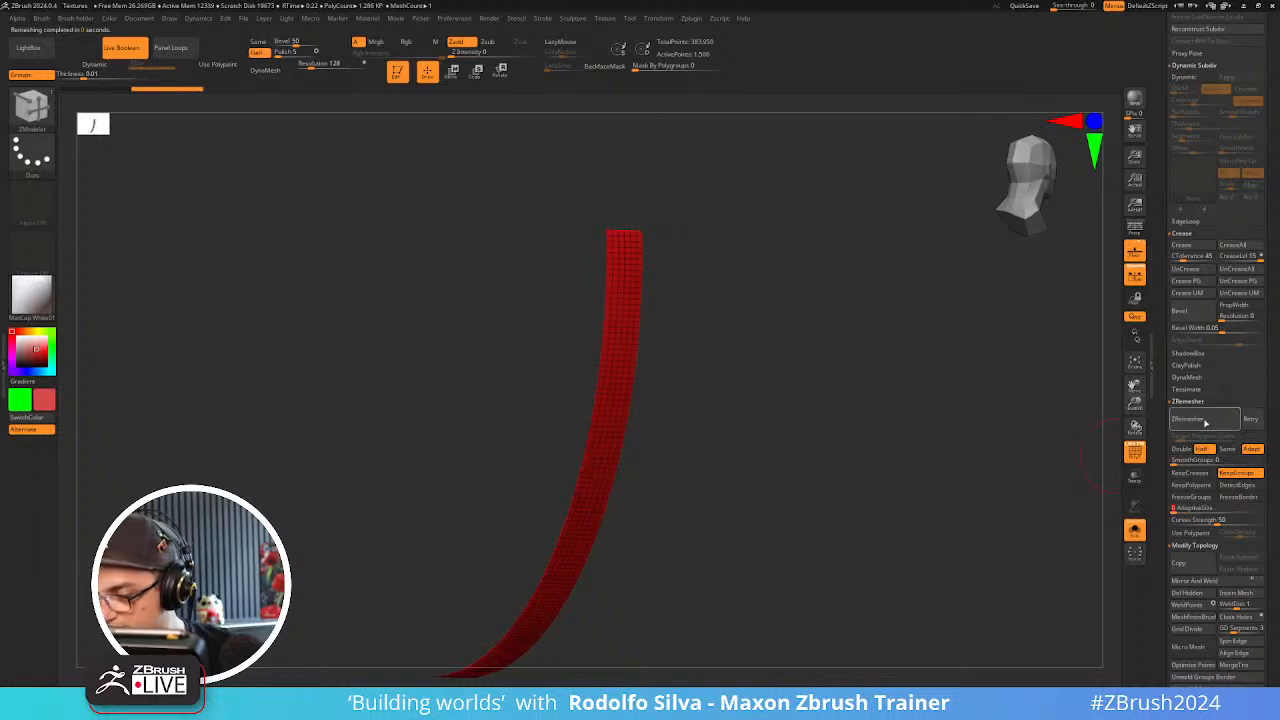
pyautogui.click(1205, 421)
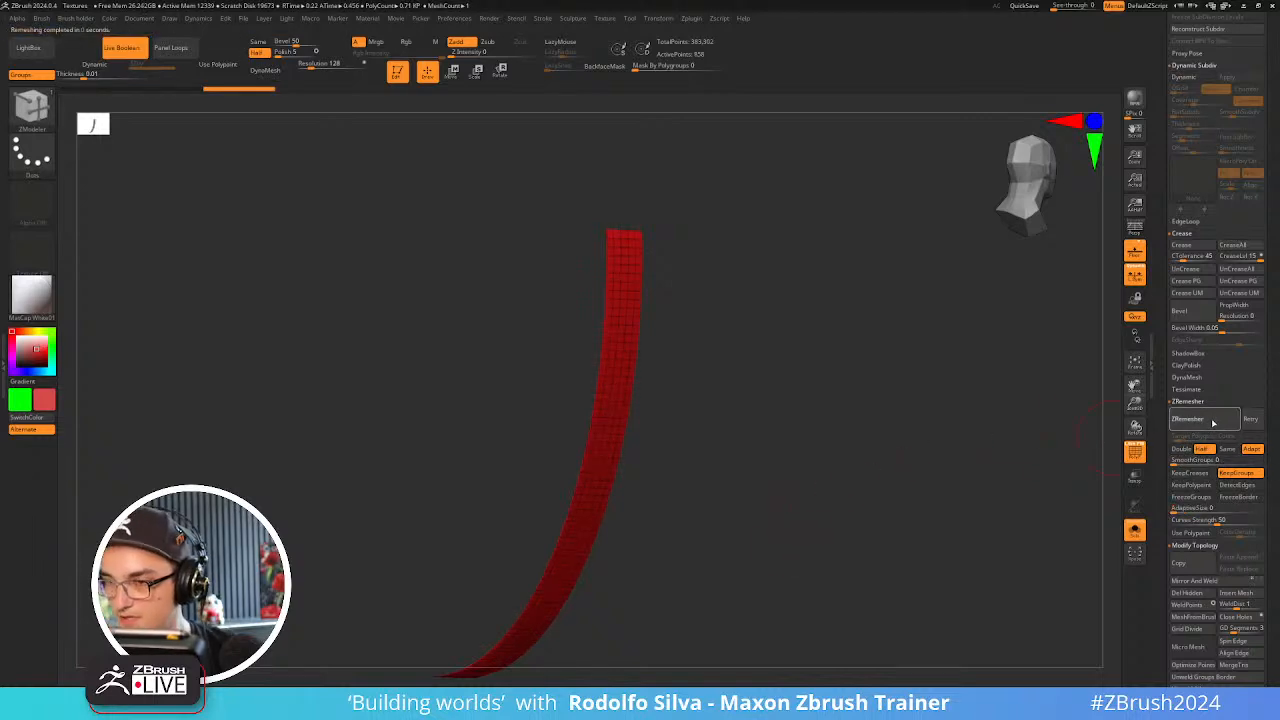
pyautogui.click(1213, 423)
pyautogui.click(1201, 424)
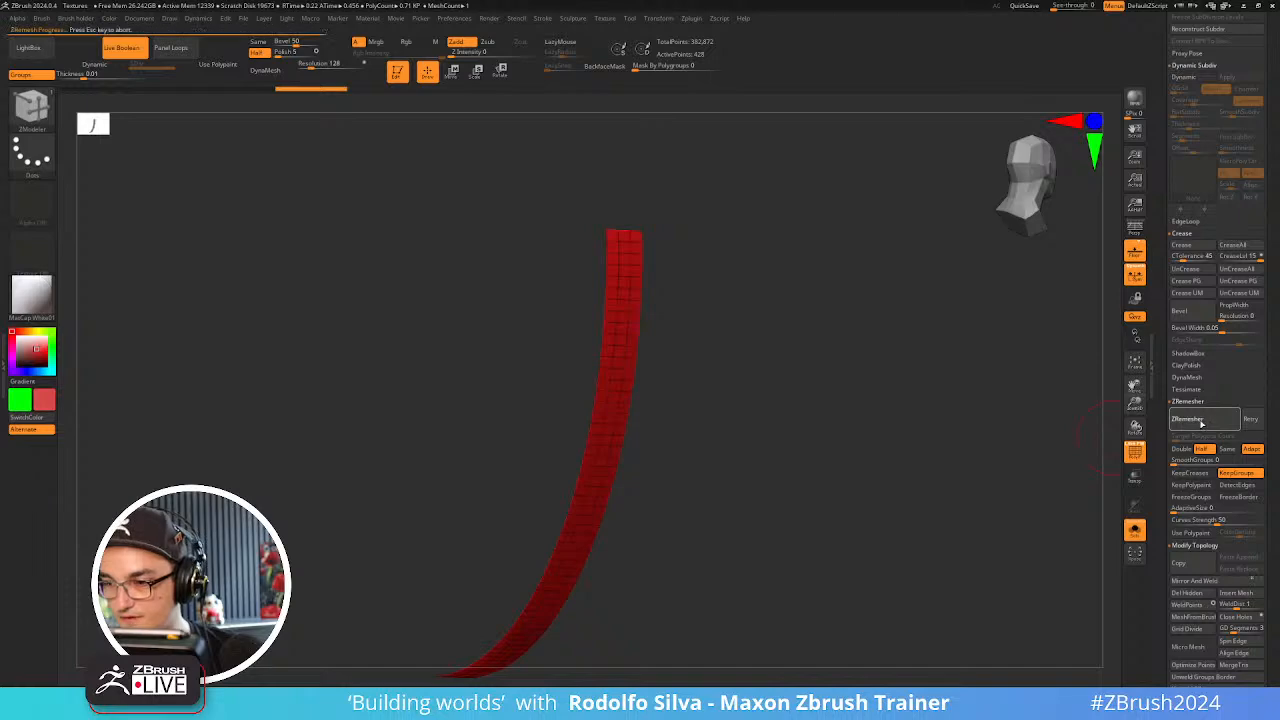
# - Check the strip against the bowl, isolate it again, and set the ZModeler polygon action to QMesh on All Polygons
pyautogui.moveTo(1031, 437); pyautogui.dragTo(908, 502)
pyautogui.click(889, 518)
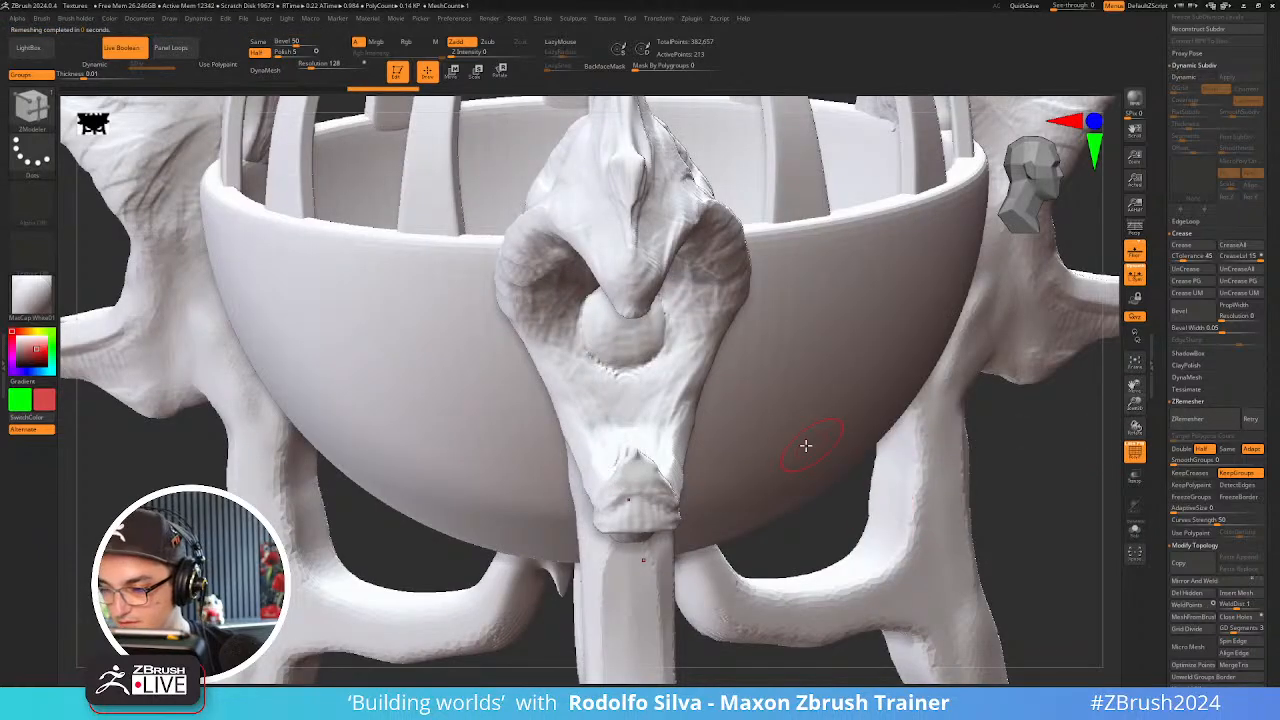
pyautogui.moveTo(817, 458)
pyautogui.mouseDown()
pyautogui.moveTo(849, 400)
pyautogui.moveTo(817, 437)
pyautogui.mouseUp()
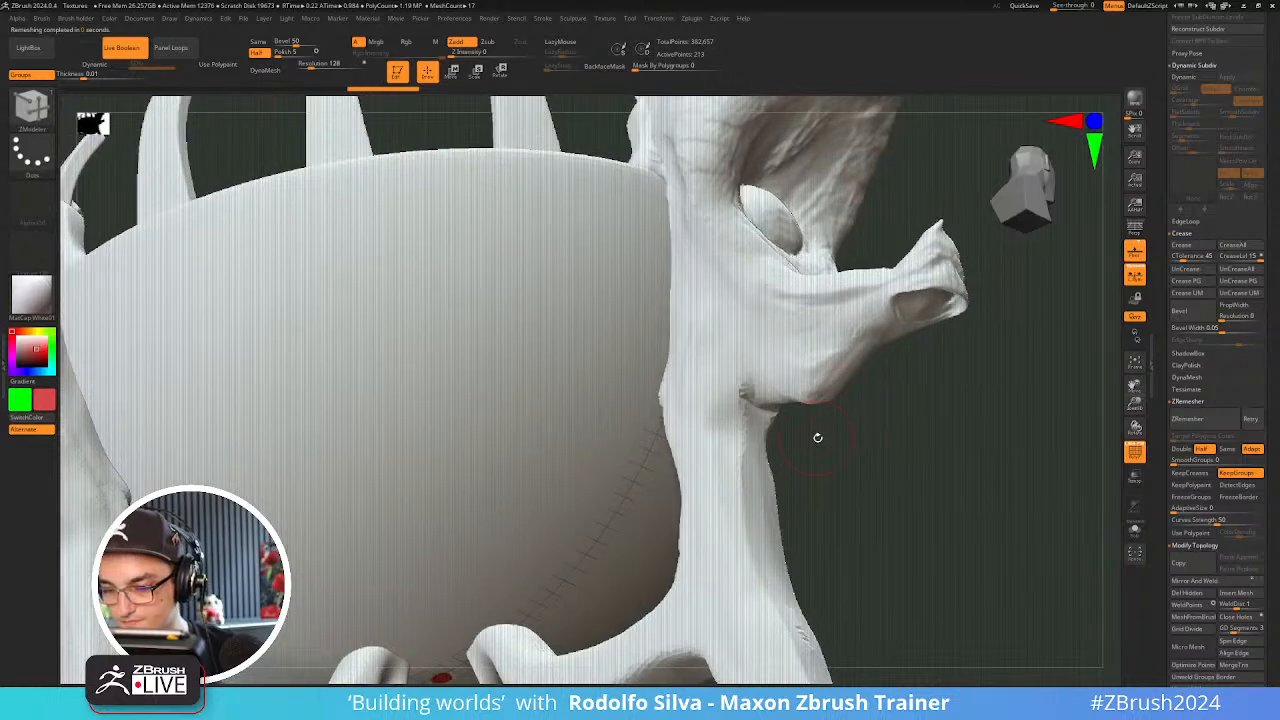
pyautogui.click(854, 411)
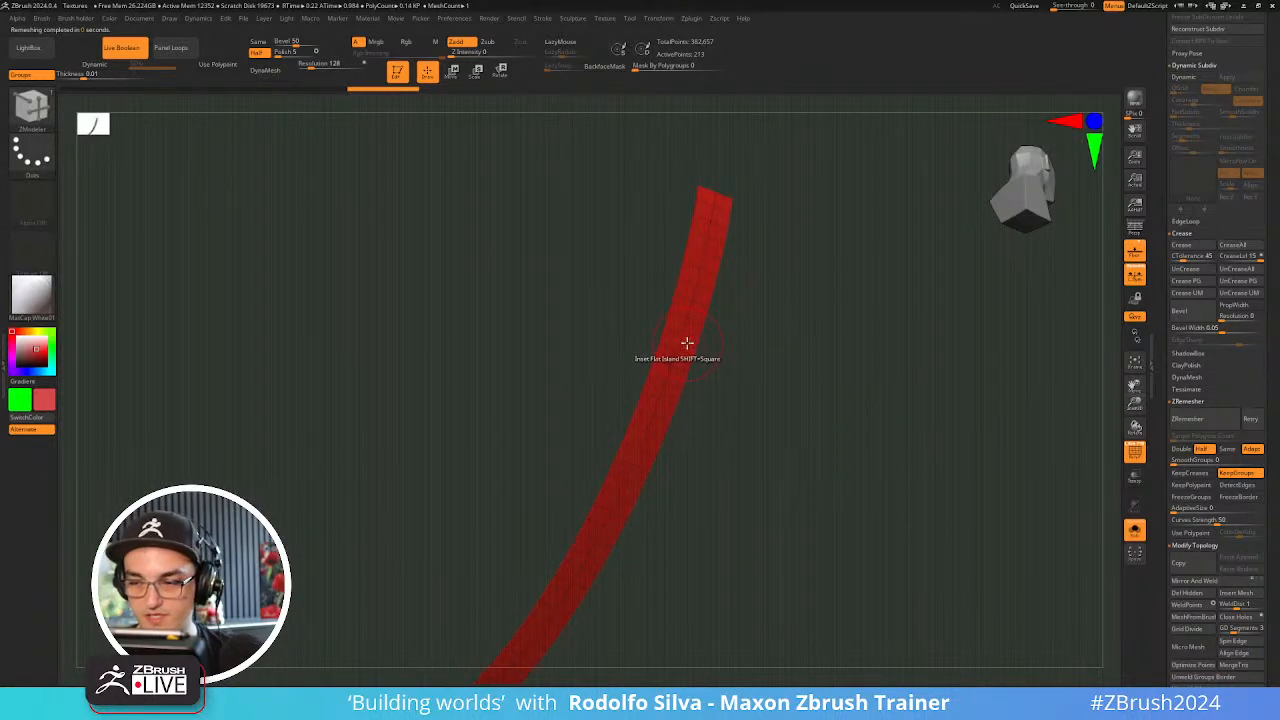
pyautogui.keyDown('shift'); pyautogui.moveTo(720, 423); pyautogui.dragTo(714, 417); pyautogui.keyUp('shift')
pyautogui.press('space')
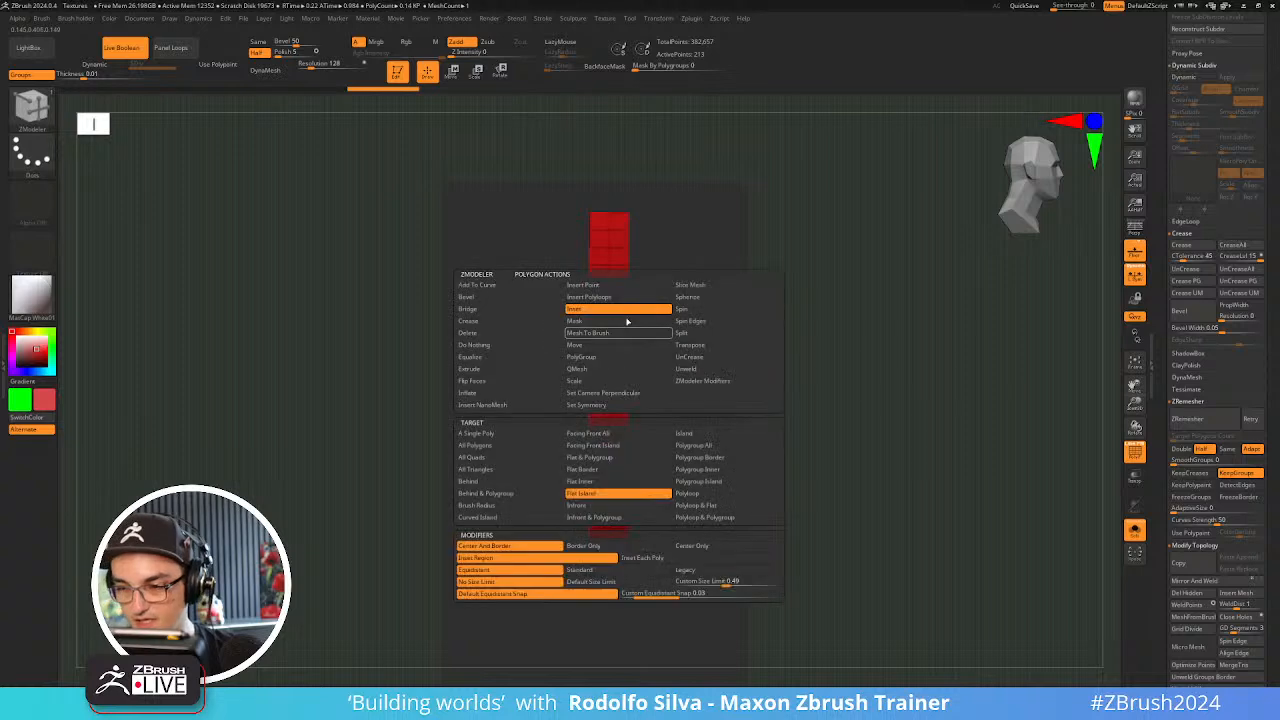
pyautogui.click(612, 369)
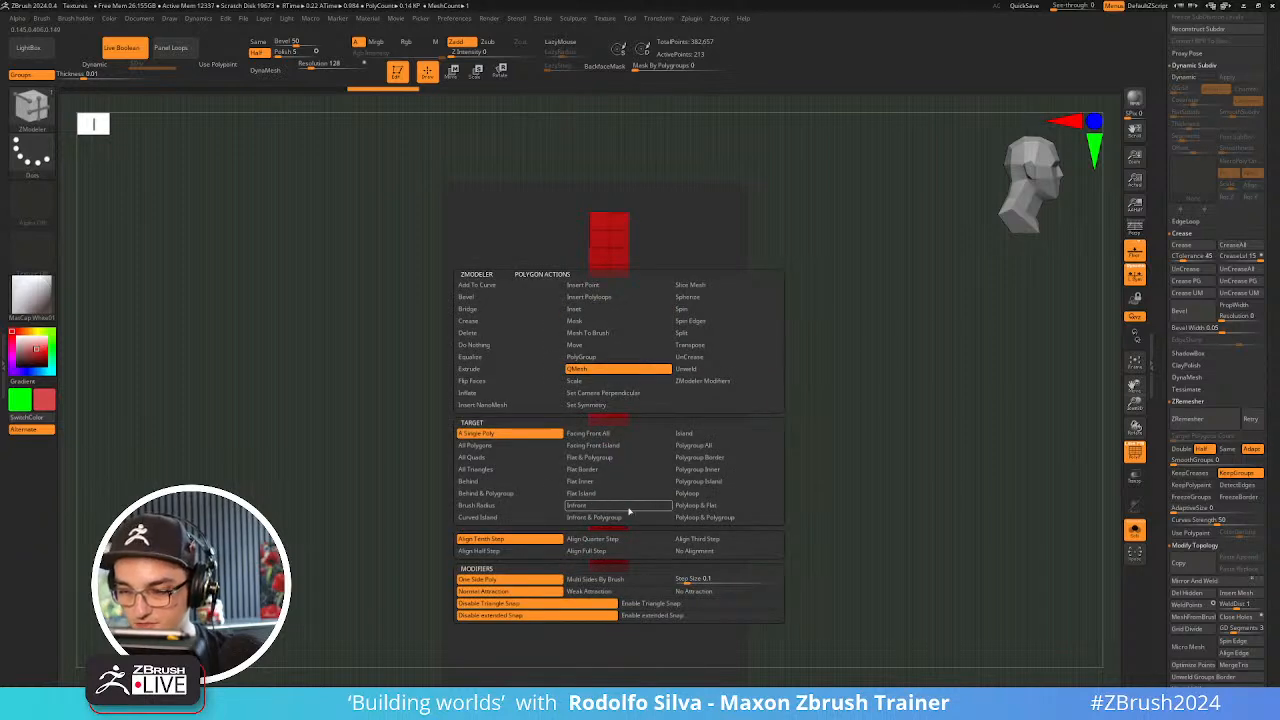
pyautogui.click(497, 446)
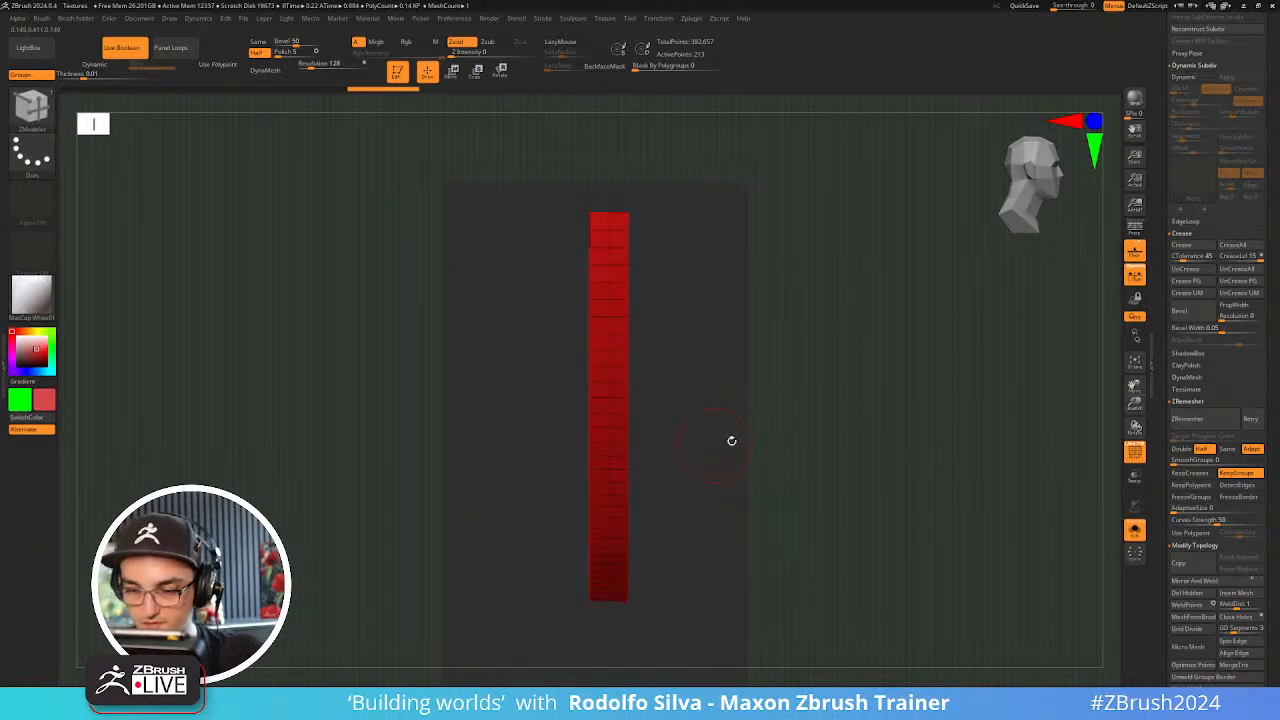
pyautogui.moveTo(731, 440); pyautogui.dragTo(791, 430)
pyautogui.hotkey('ctrl', 'shift', 'z')
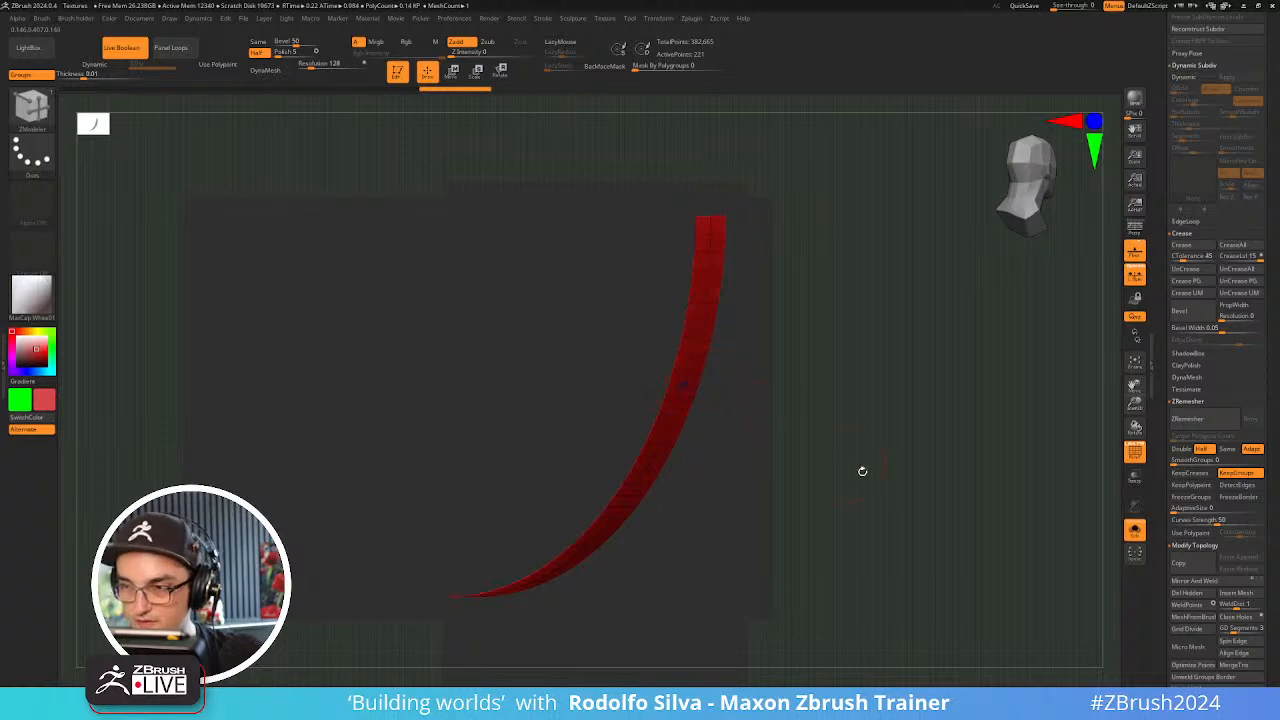
pyautogui.hotkey('ctrl', 'z')
pyautogui.hotkey('ctrl', 'z')
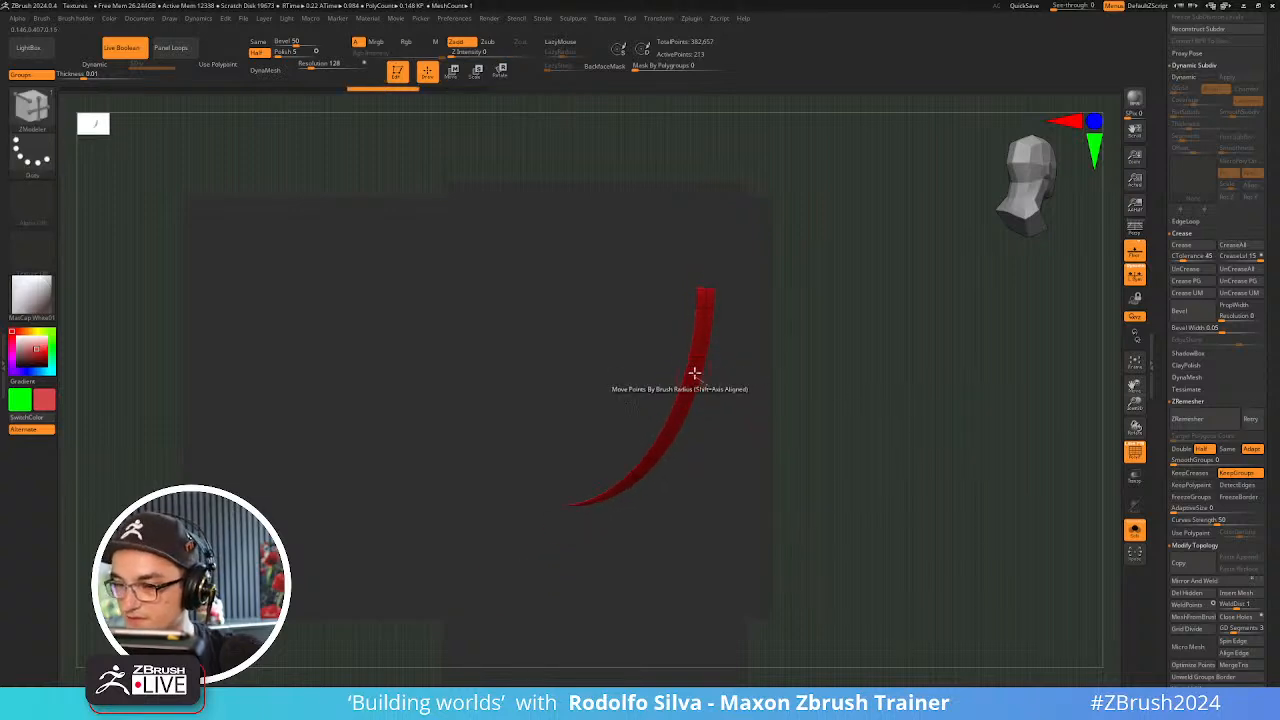
# - Extrude all polygons of the strip with QMesh to turn it into a solid curved band
pyautogui.moveTo(829, 420); pyautogui.dragTo(783, 206)
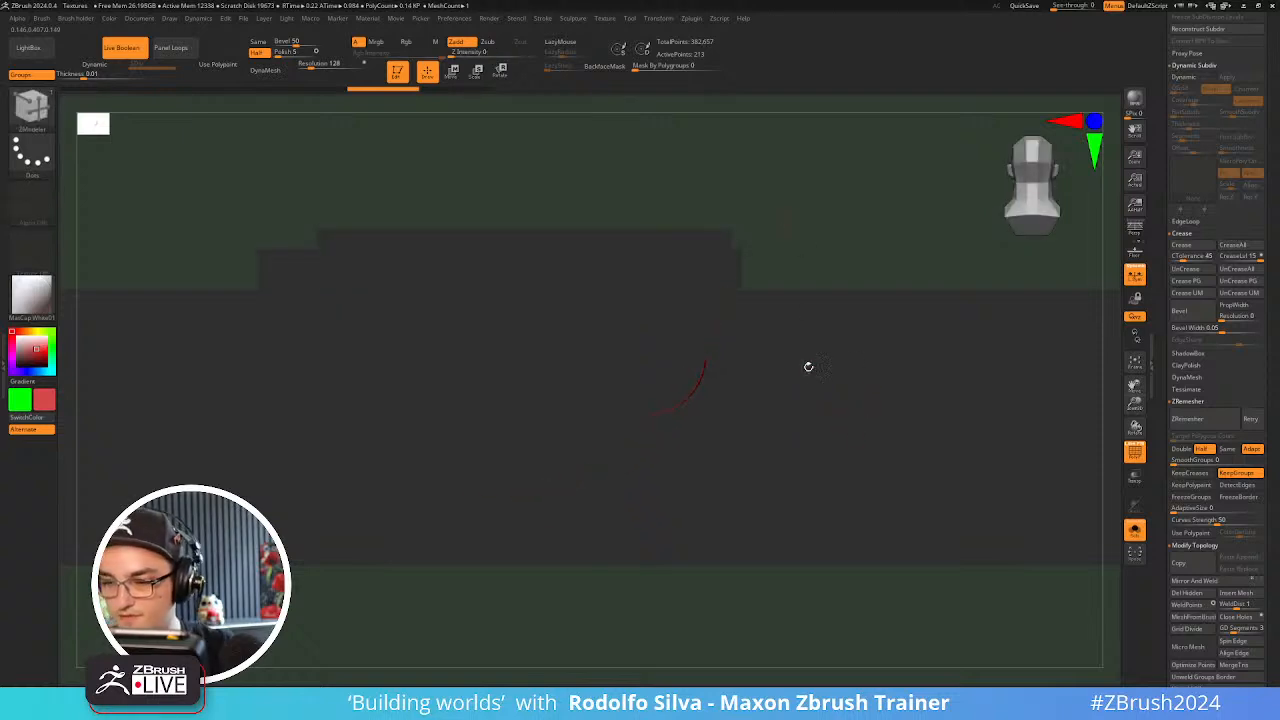
pyautogui.keyDown('alt'); pyautogui.moveTo(822, 445); pyautogui.dragTo(874, 453); pyautogui.keyUp('alt')
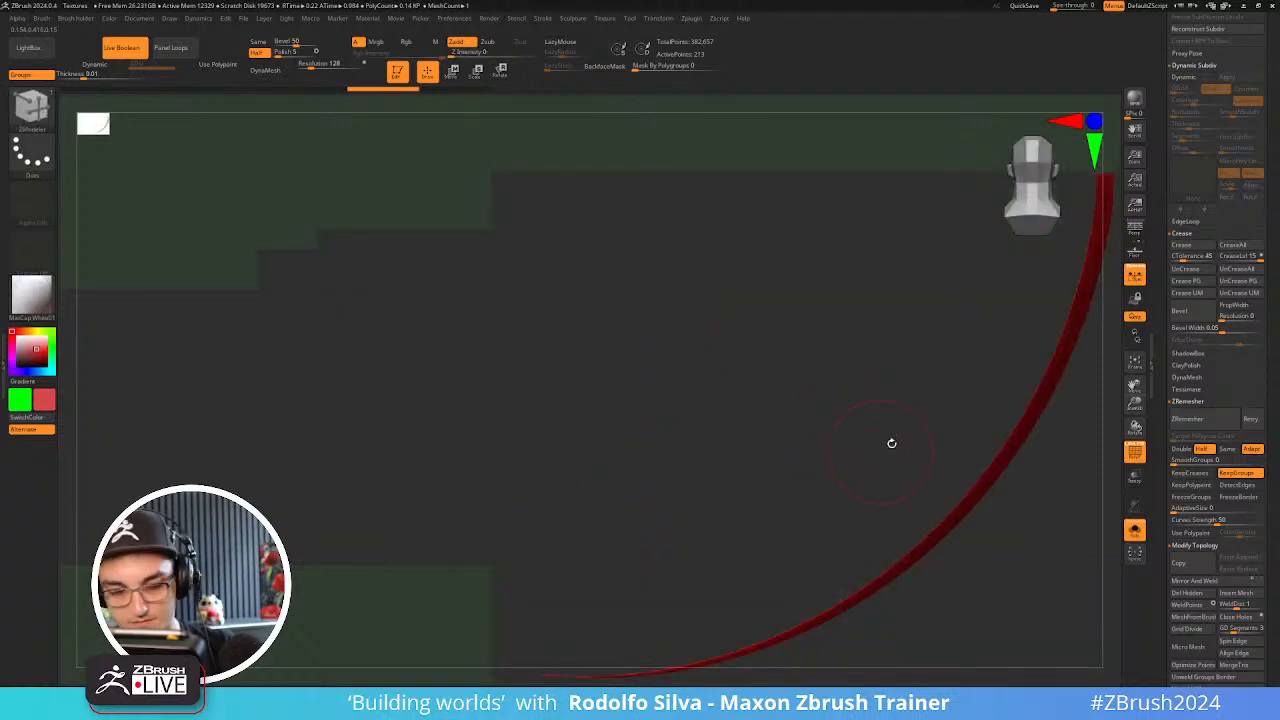
pyautogui.click(1130, 533)
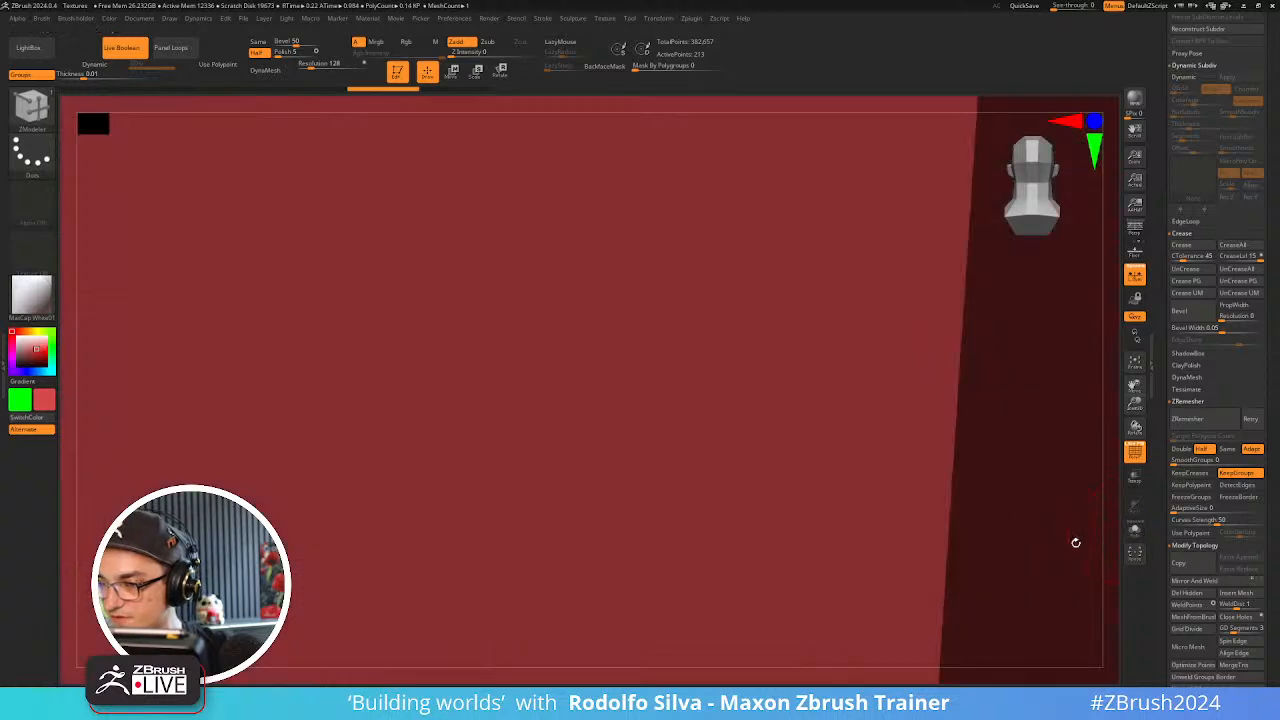
pyautogui.click(1134, 532)
pyautogui.keyDown('alt'); pyautogui.moveTo(1030, 530); pyautogui.dragTo(837, 455); pyautogui.keyUp('alt')
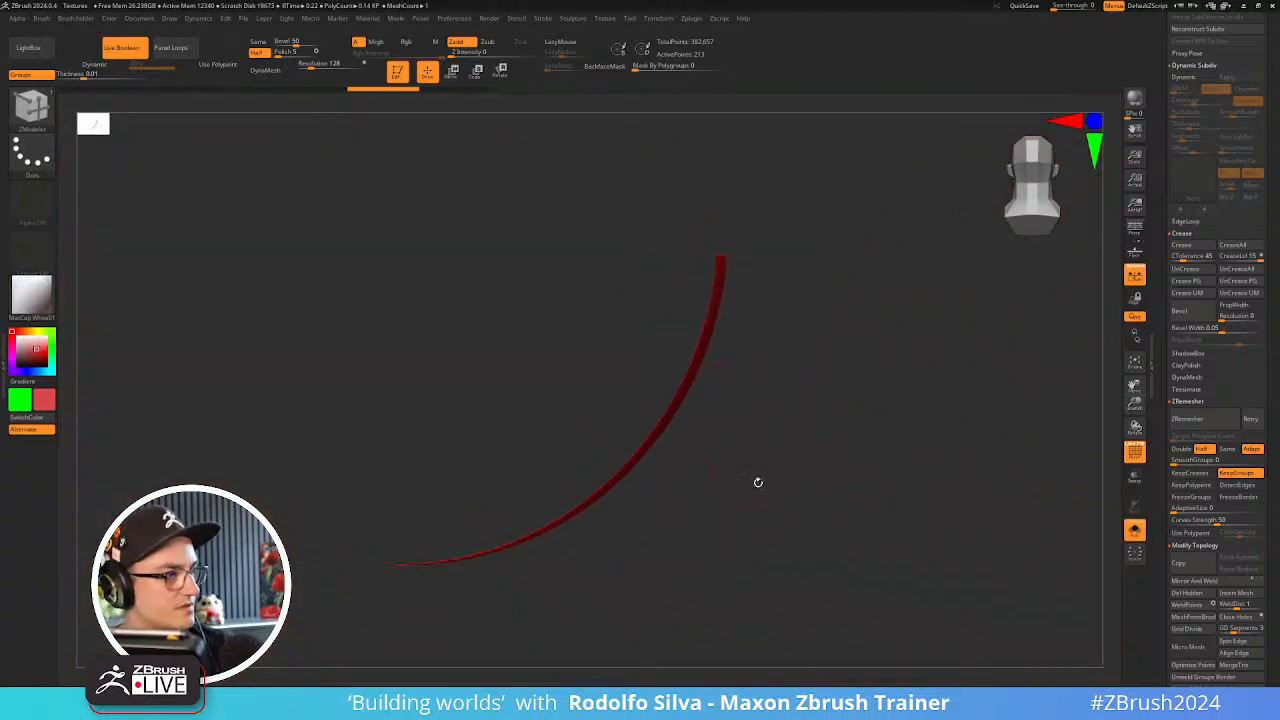
pyautogui.moveTo(758, 482)
pyautogui.mouseDown()
pyautogui.moveTo(769, 489)
pyautogui.moveTo(738, 482)
pyautogui.mouseUp()
pyautogui.moveTo(607, 318); pyautogui.dragTo(647, 381)
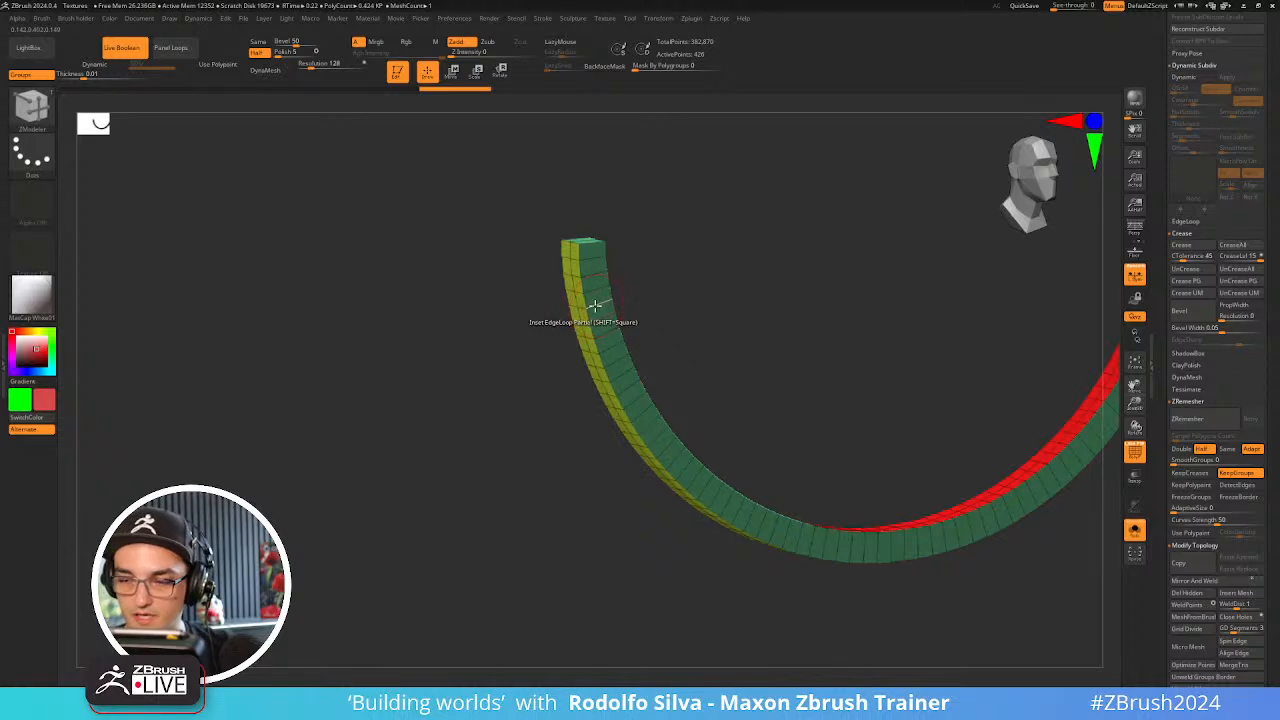
# - Insert a single edge loop lengthwise through the middle of the band's side faces with ZModeler
pyautogui.press('space')
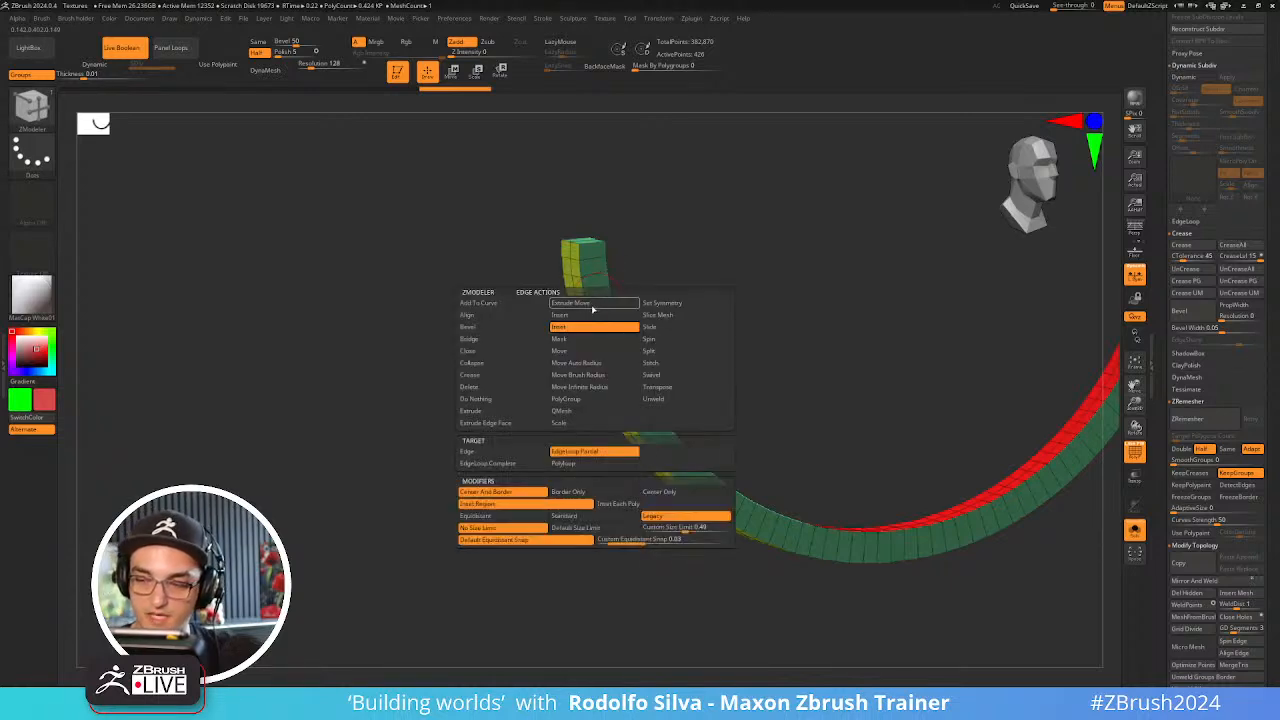
pyautogui.click(593, 316)
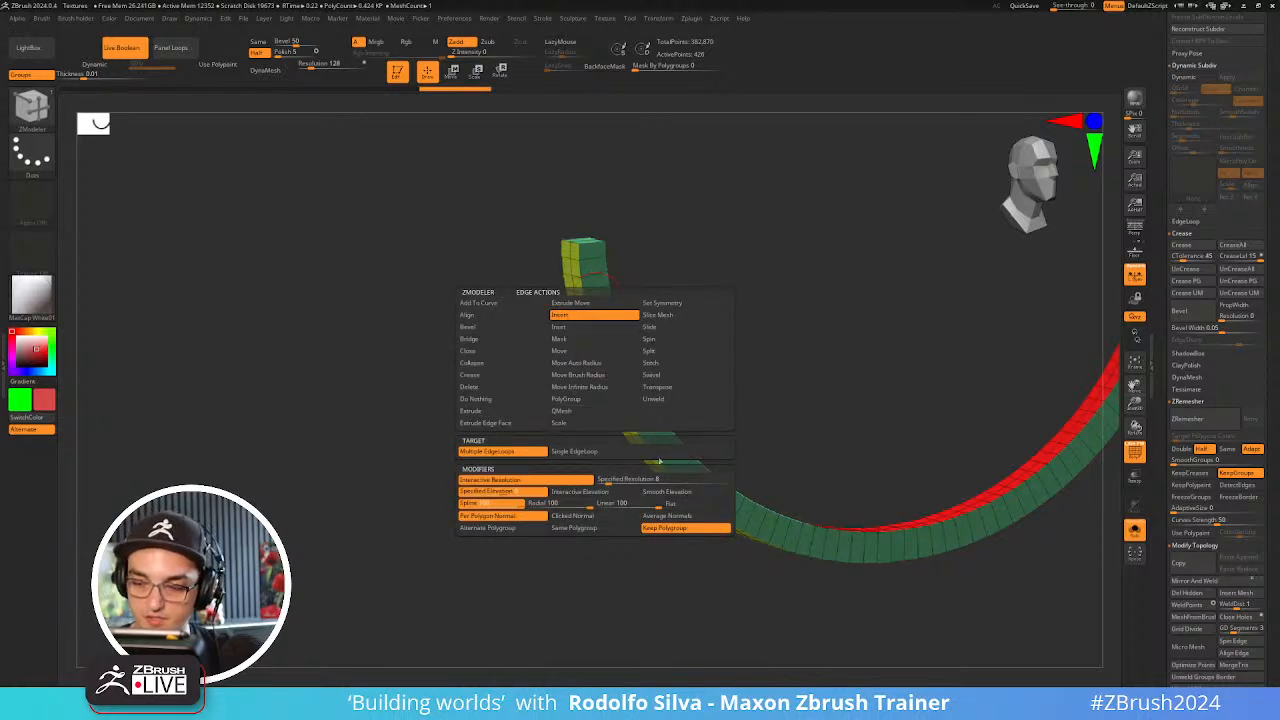
pyautogui.click(574, 451)
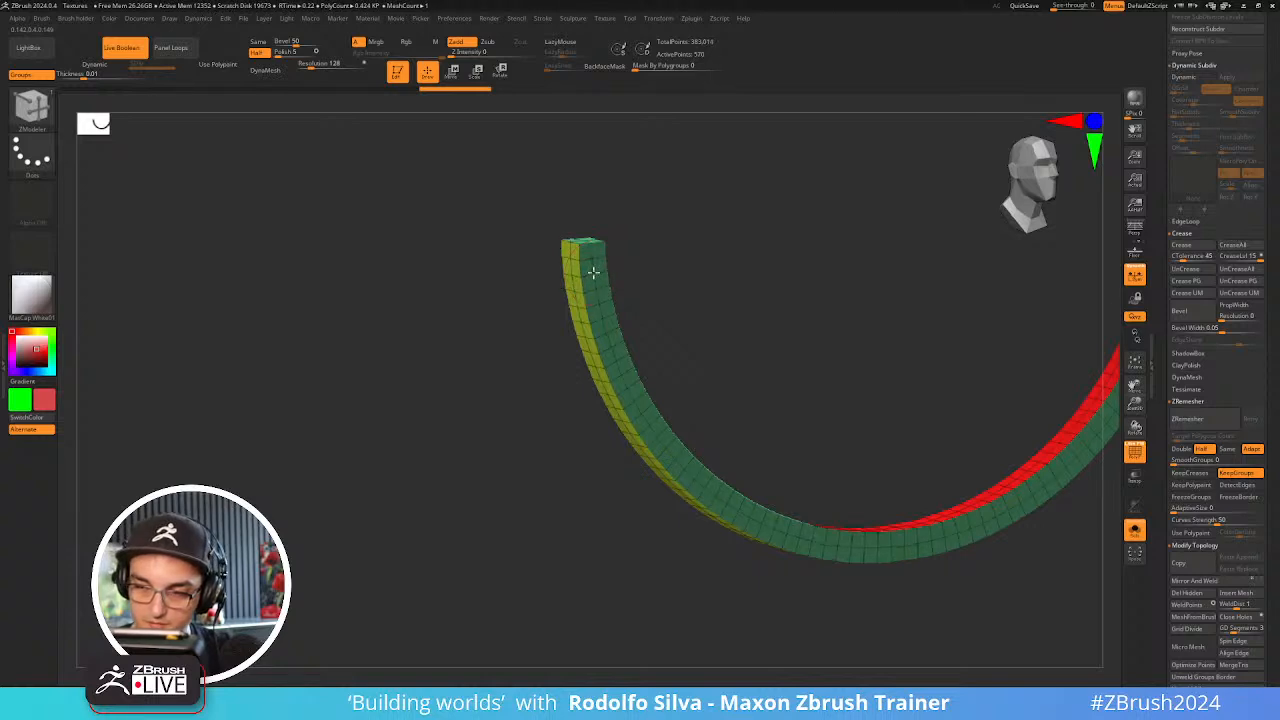
# - Inset the band's outer face with the ZModeler Inset action targeting the Polygroup Island
pyautogui.moveTo(575, 517); pyautogui.dragTo(588, 470)
pyautogui.press('space')
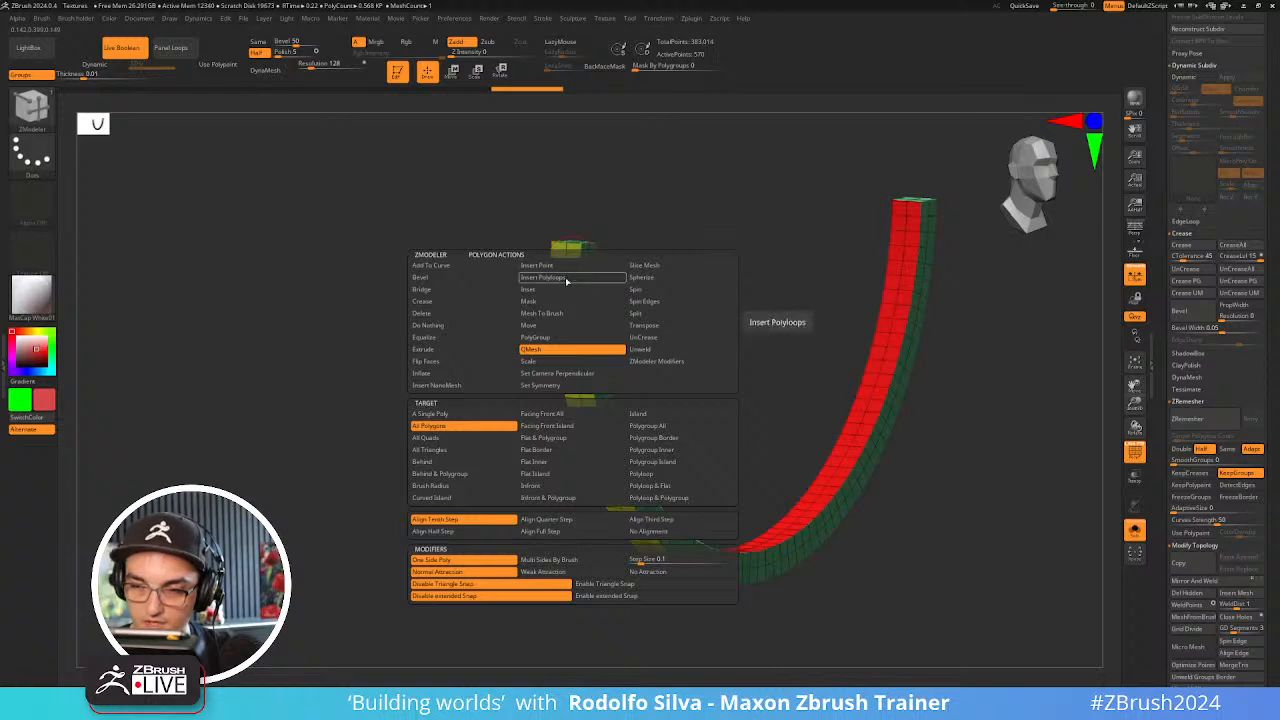
pyautogui.click(563, 290)
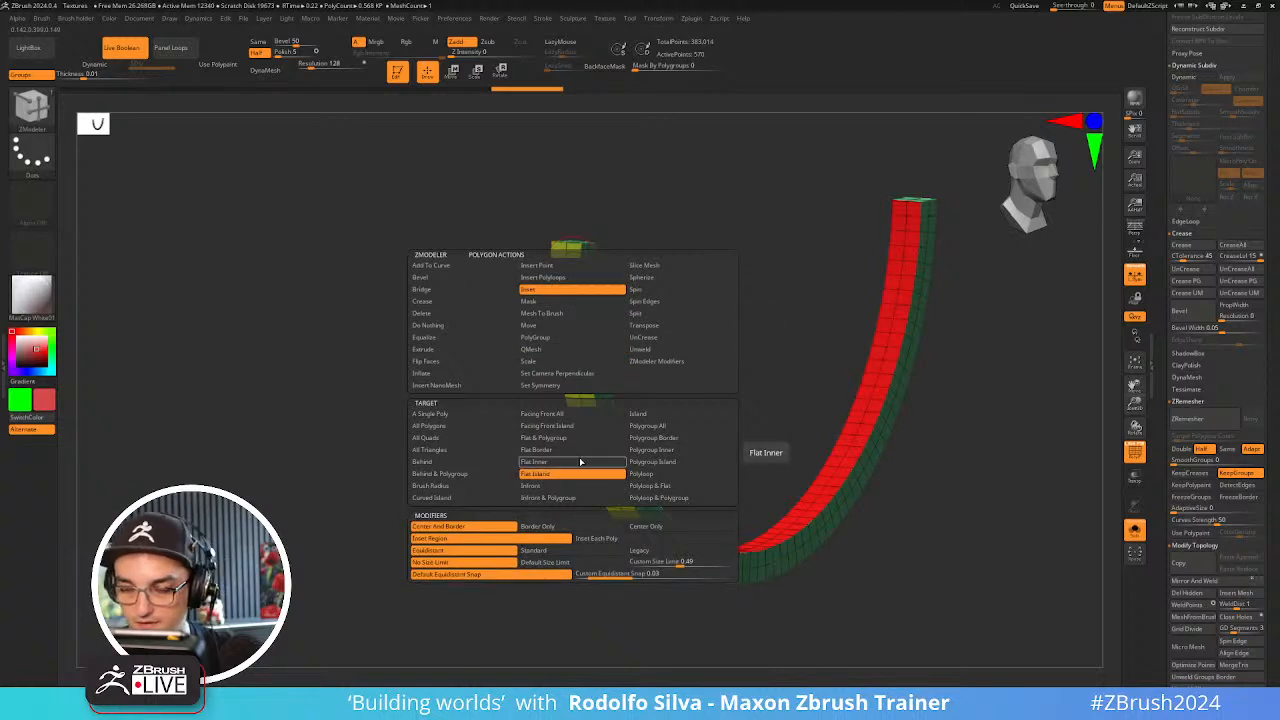
pyautogui.click(673, 462)
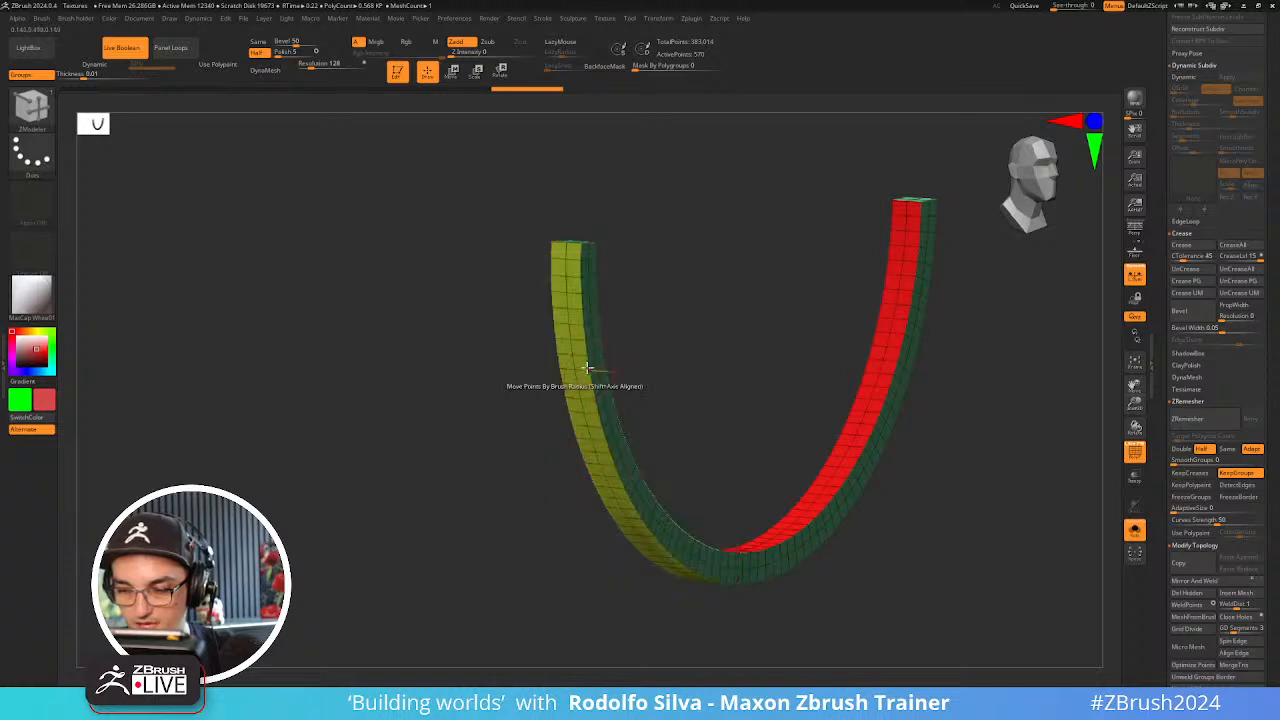
pyautogui.click(578, 358)
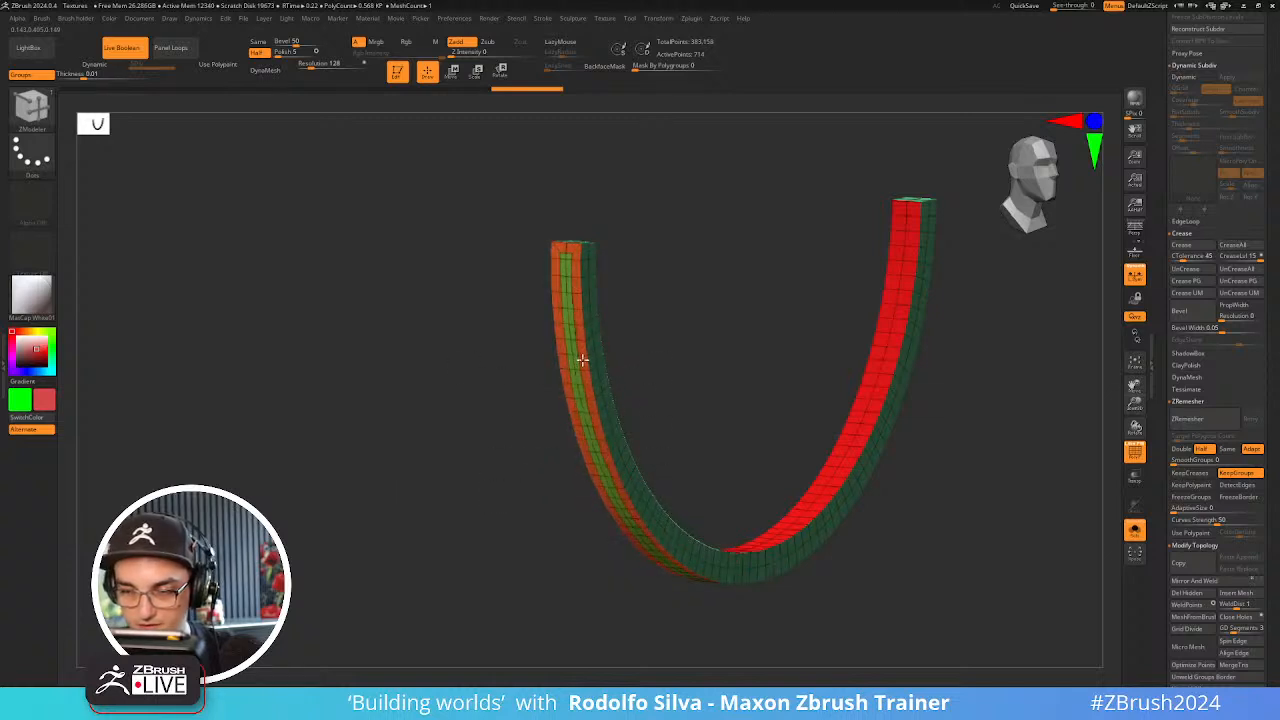
pyautogui.click(625, 401)
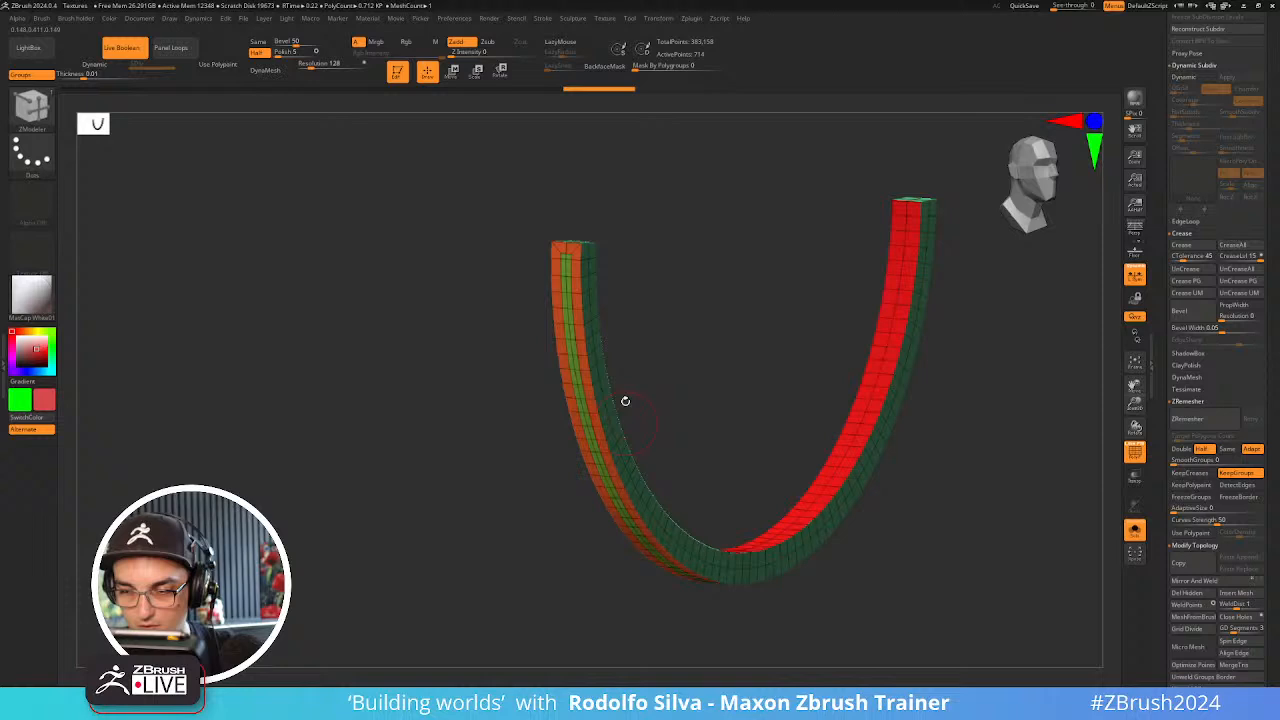
# - Delete the edge loop along the band's outer corners to chamfer them, and inspect the shape with PolyFrame off
pyautogui.keyDown('alt'); pyautogui.click(581, 268); pyautogui.keyUp('alt')
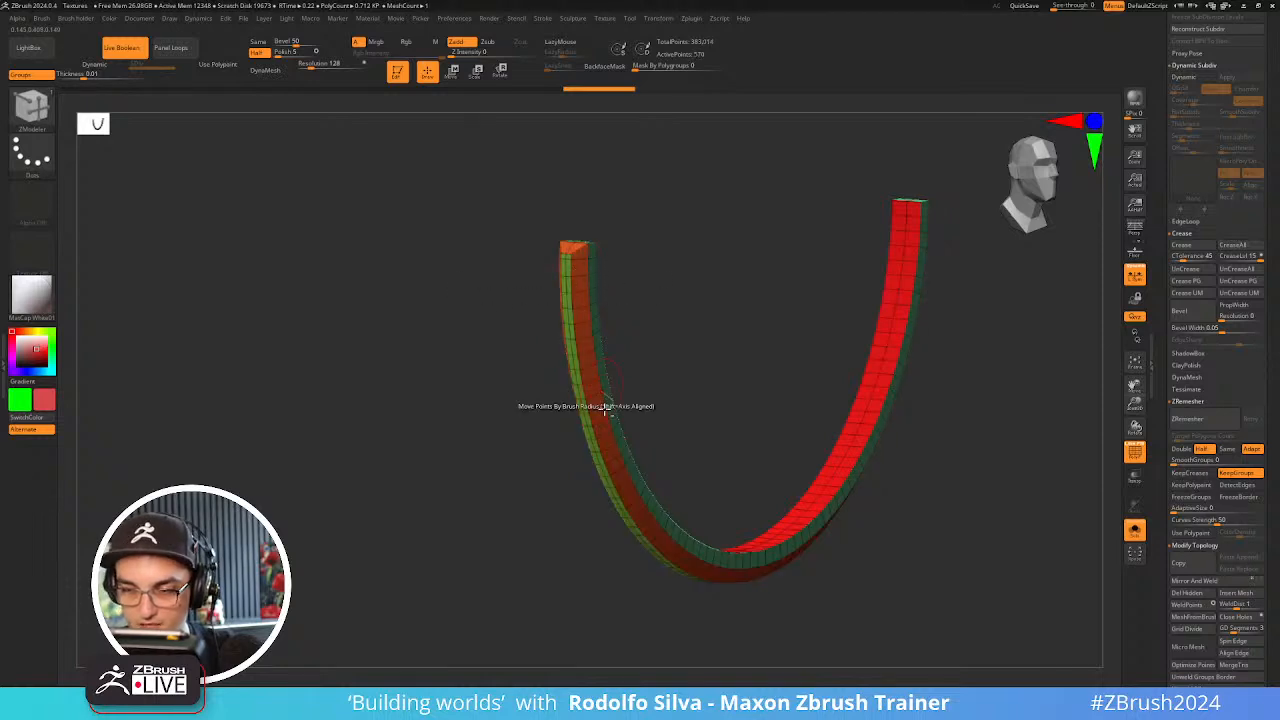
pyautogui.hotkey('shift', 'f')
pyautogui.moveTo(900, 547)
pyautogui.mouseDown()
pyautogui.moveTo(940, 543)
pyautogui.moveTo(938, 495)
pyautogui.mouseUp()
# - Turn on Dynamic Subdivision for the curved band and set its dynamic Thickness to 0
pyautogui.hotkey('ctrl', 'space')
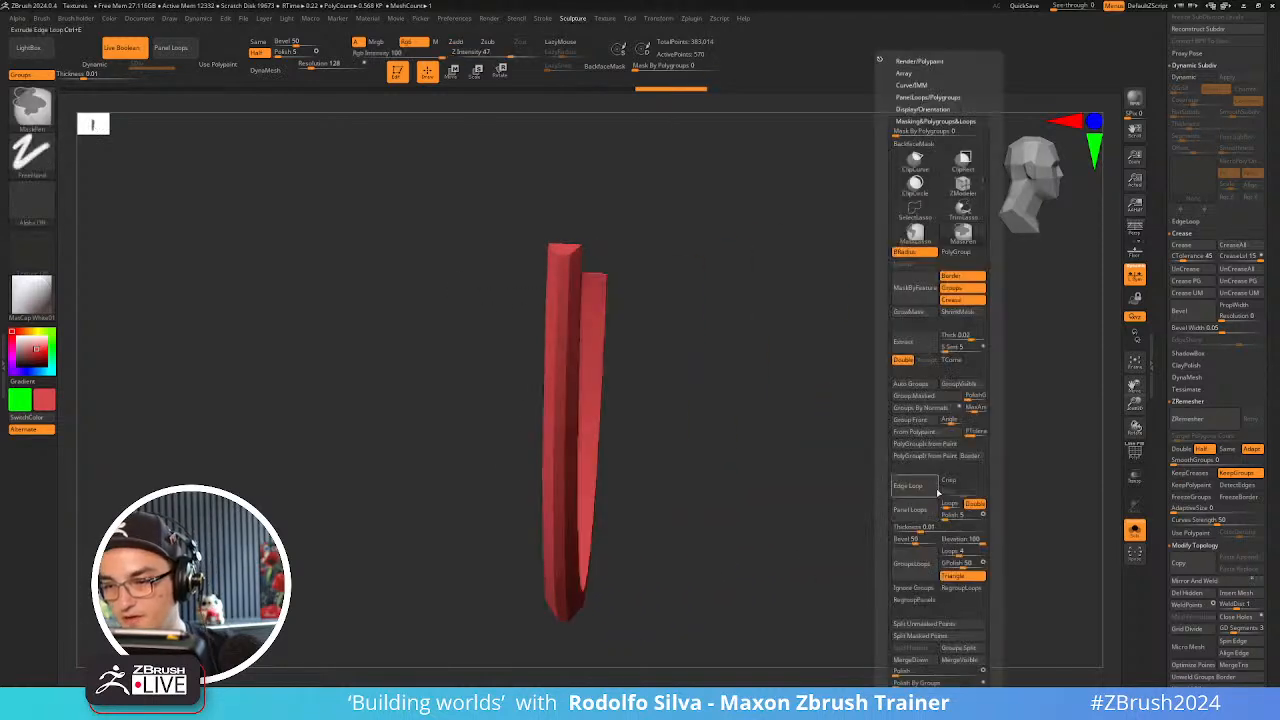
pyautogui.click(950, 121)
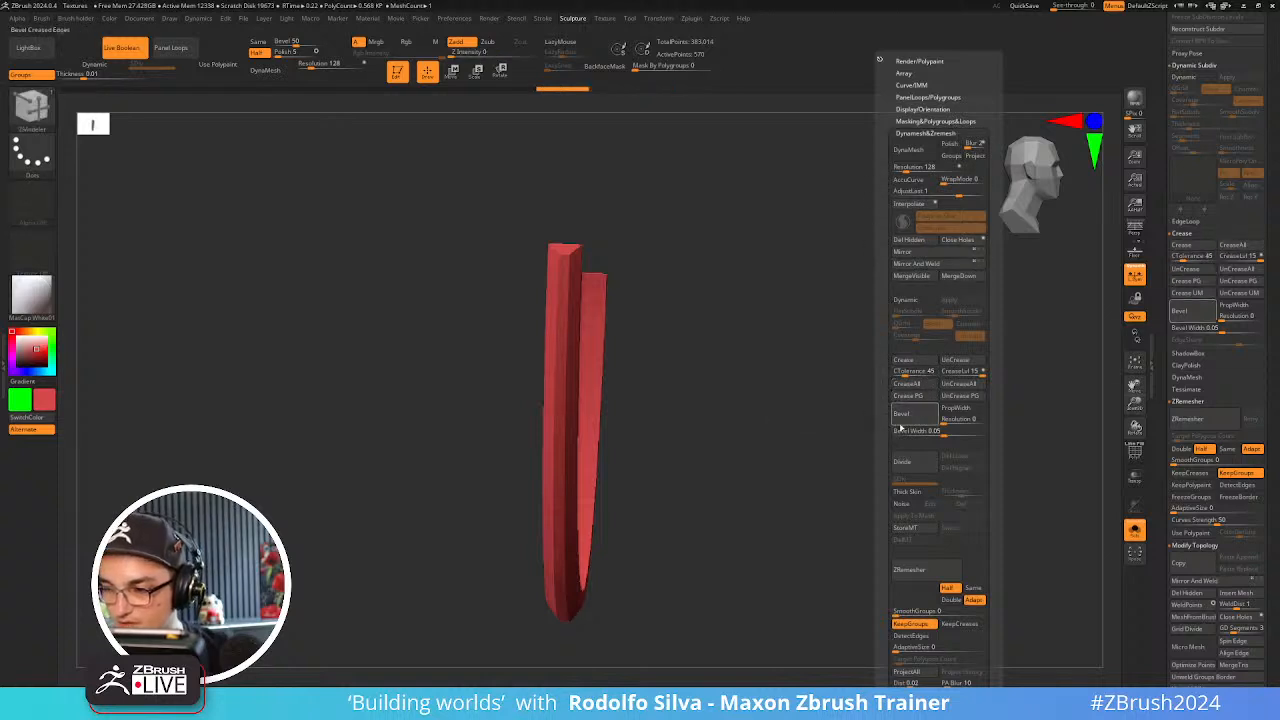
pyautogui.hotkey('shift', 'f')
pyautogui.moveTo(760, 500); pyautogui.dragTo(726, 506)
pyautogui.press('d')
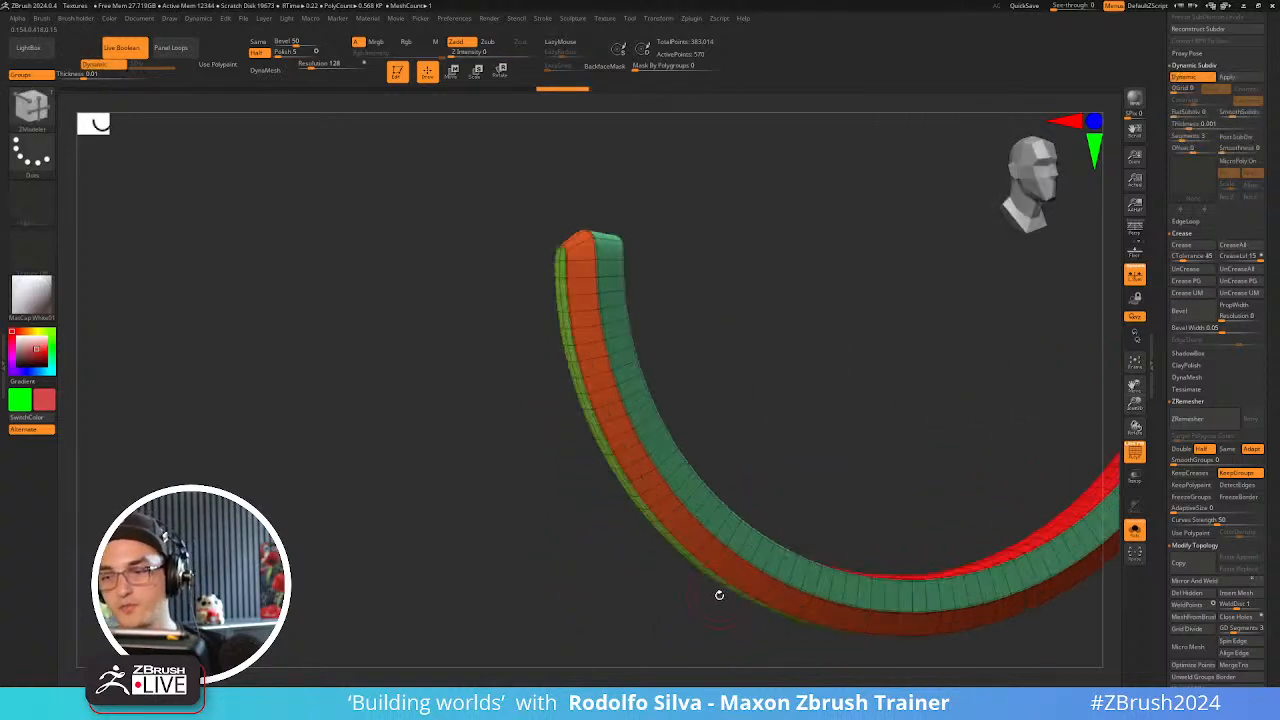
pyautogui.hotkey('shift', 'f')
pyautogui.moveTo(1155, 354)
pyautogui.mouseDown()
pyautogui.moveTo(1163, 204)
pyautogui.moveTo(1183, 357)
pyautogui.mouseUp()
pyautogui.moveTo(1168, 133); pyautogui.dragTo(1162, 134)
pyautogui.hotkey('shift', 'f')
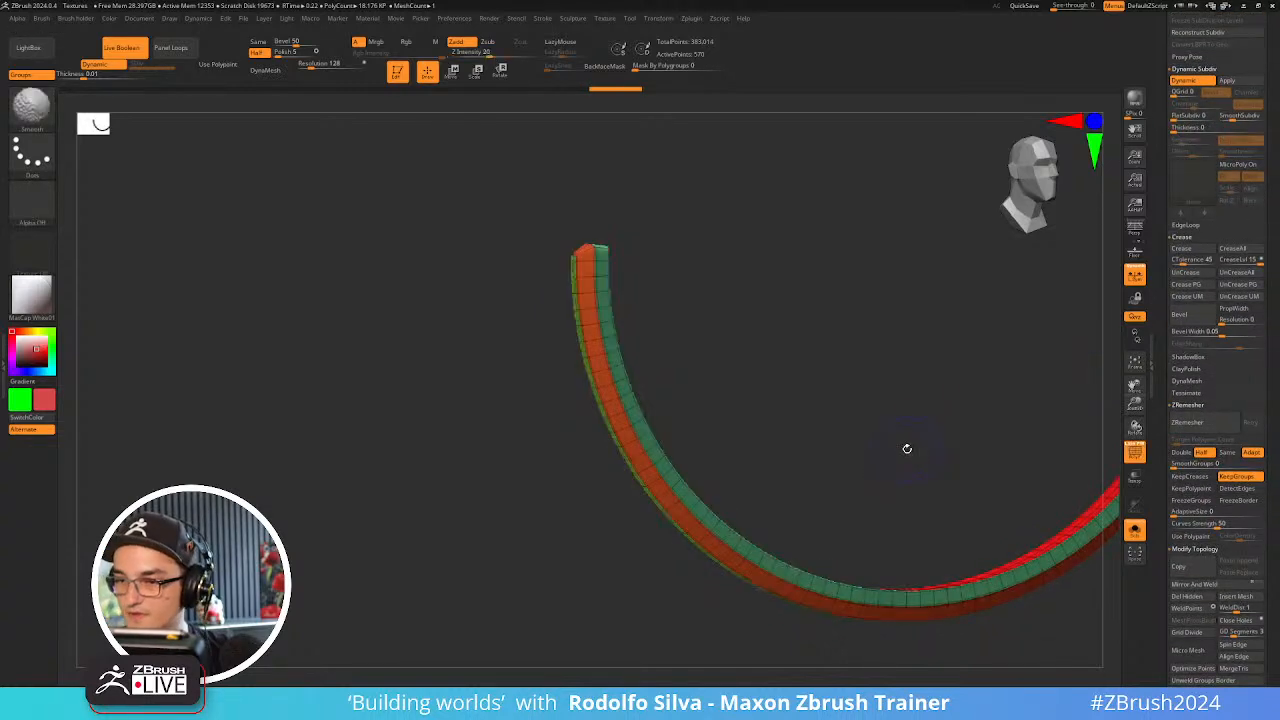
# - Turn off PolyFrame, show all parts of the brazier again, and change the band's colour to white
pyautogui.moveTo(906, 448); pyautogui.dragTo(983, 494)
pyautogui.hotkey('shift', 'f')
pyautogui.hotkey('alt', 's')
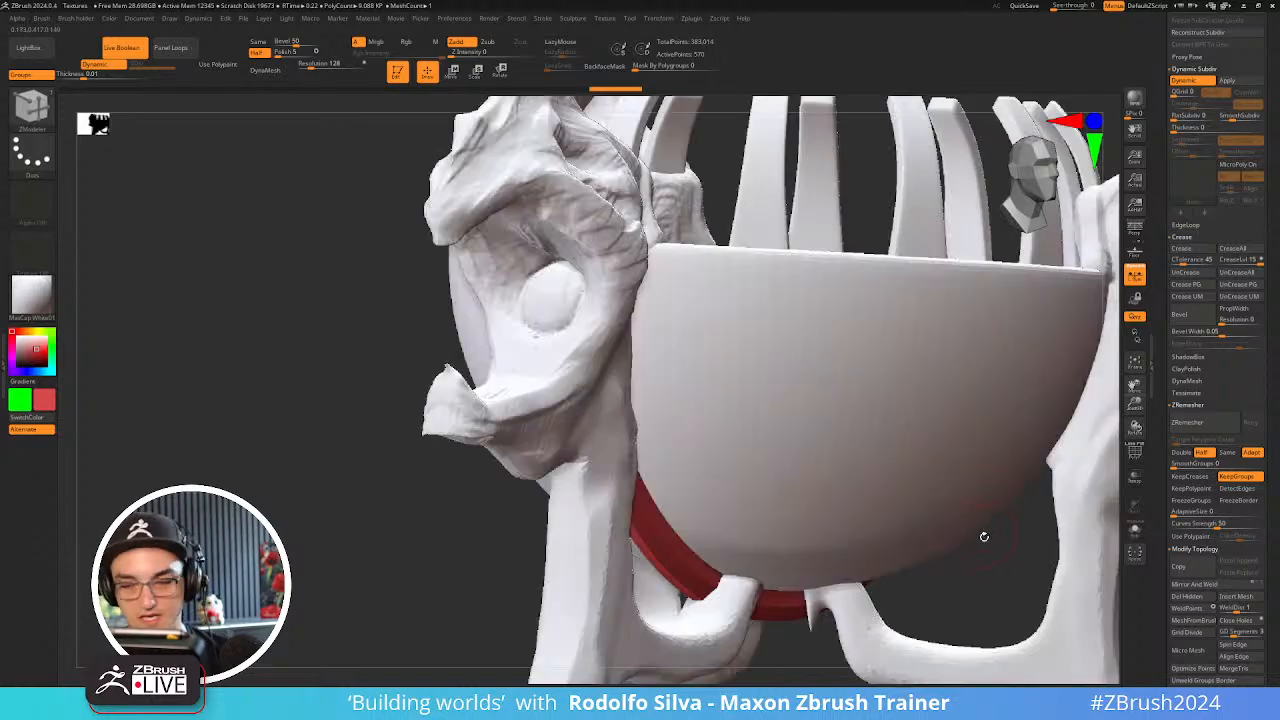
pyautogui.press('f')
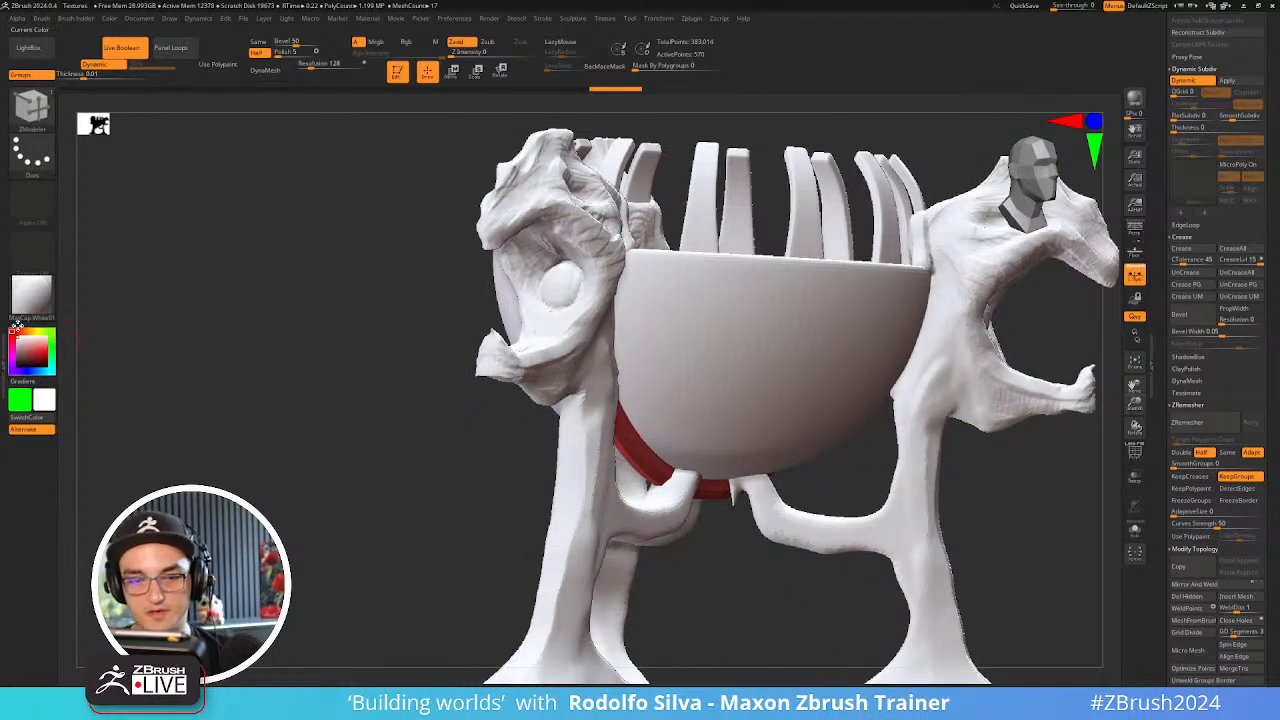
pyautogui.moveTo(376, 524); pyautogui.dragTo(771, 413)
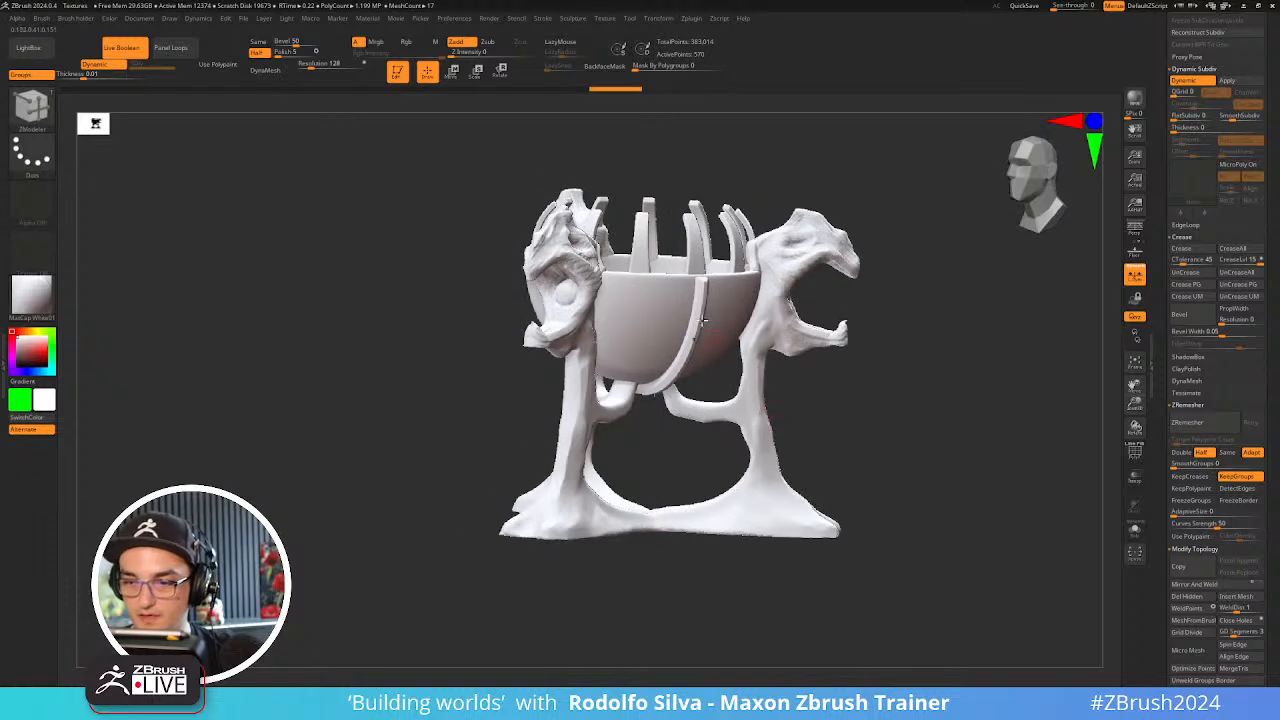
# - Select the beaked creature supports and raise their ArrayMesh repeat count to 4
pyautogui.moveTo(869, 435); pyautogui.dragTo(926, 409)
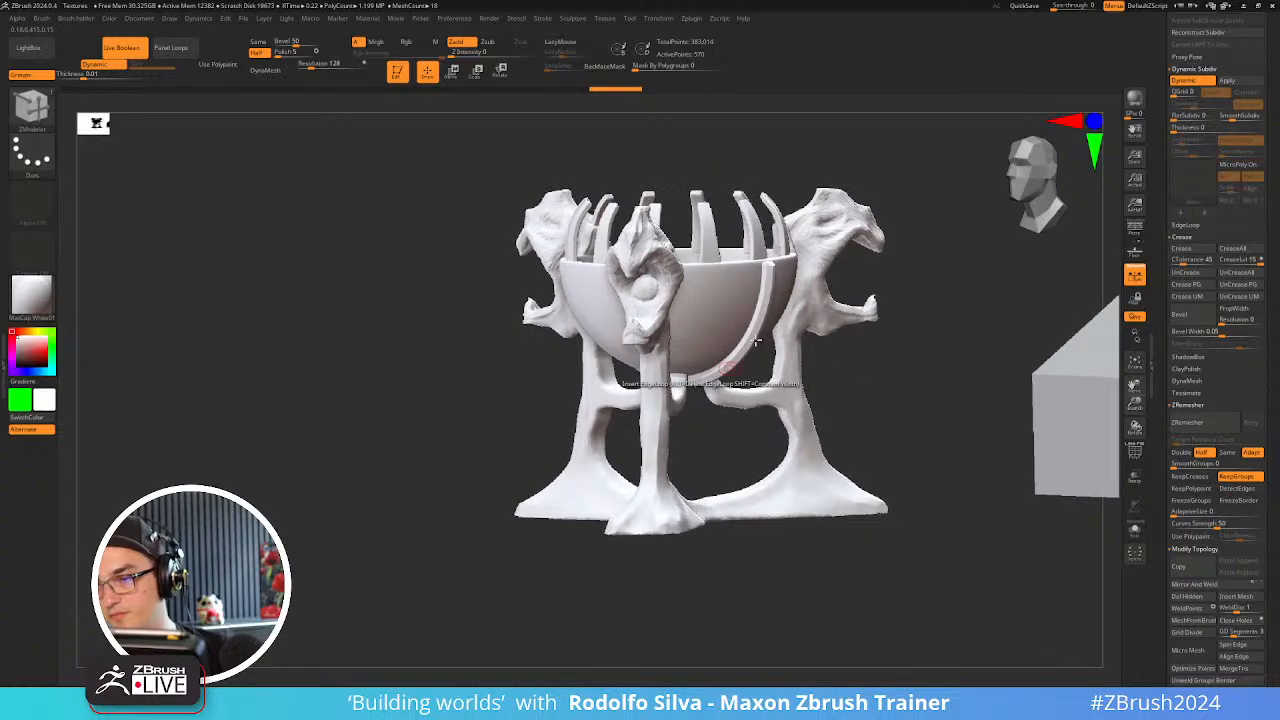
pyautogui.moveTo(926, 437)
pyautogui.mouseDown()
pyautogui.moveTo(976, 488)
pyautogui.moveTo(1014, 480)
pyautogui.moveTo(989, 502)
pyautogui.moveTo(874, 517)
pyautogui.moveTo(920, 500)
pyautogui.moveTo(933, 479)
pyautogui.moveTo(949, 489)
pyautogui.moveTo(912, 458)
pyautogui.mouseUp()
pyautogui.keyDown('alt'); pyautogui.click(804, 507); pyautogui.keyUp('alt')
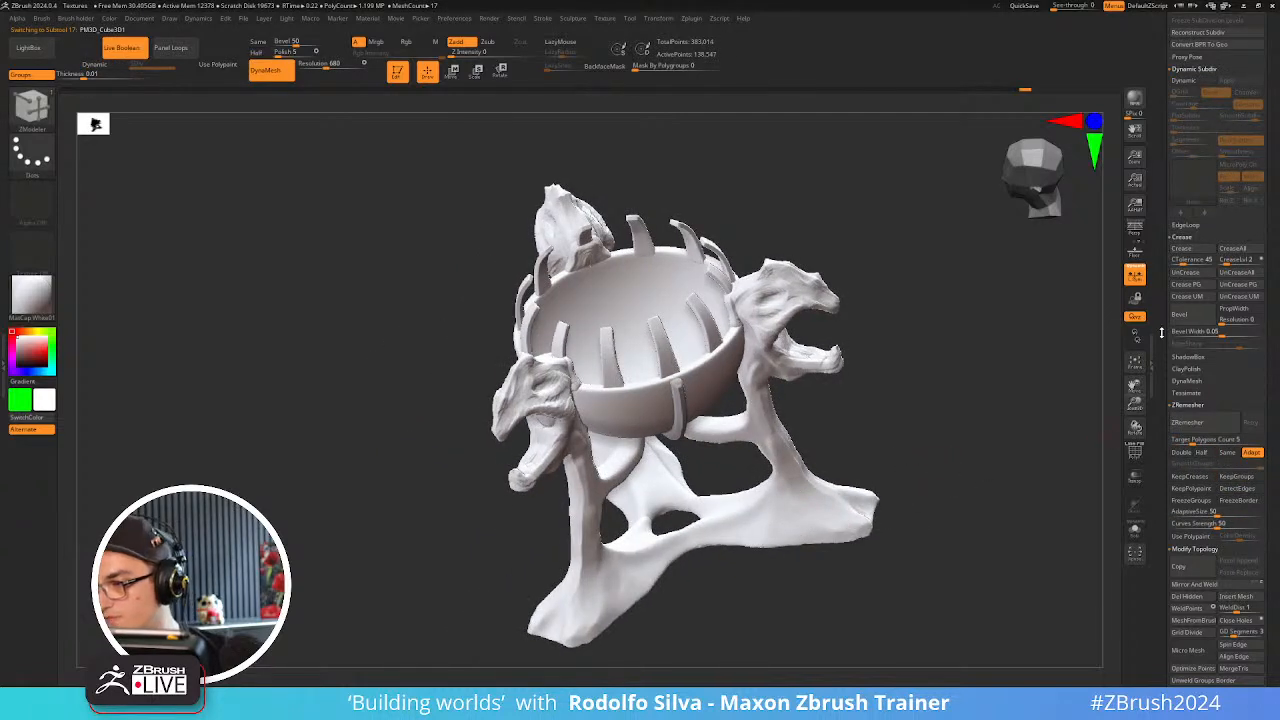
pyautogui.moveTo(1173, 549); pyautogui.dragTo(1180, 10)
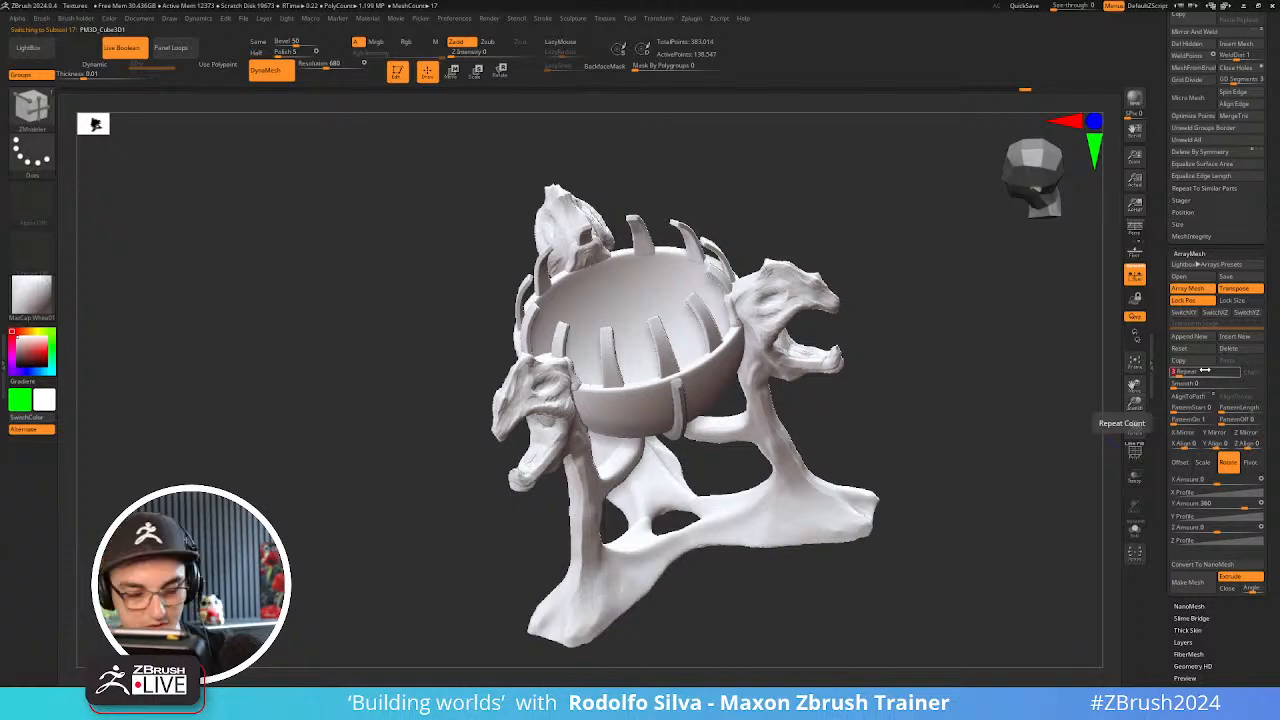
pyautogui.press('Return')
# - Enable ArrayMesh on the curved band and switch its array transform to Rotate
pyautogui.moveTo(978, 482); pyautogui.dragTo(1008, 448)
pyautogui.click(1190, 288)
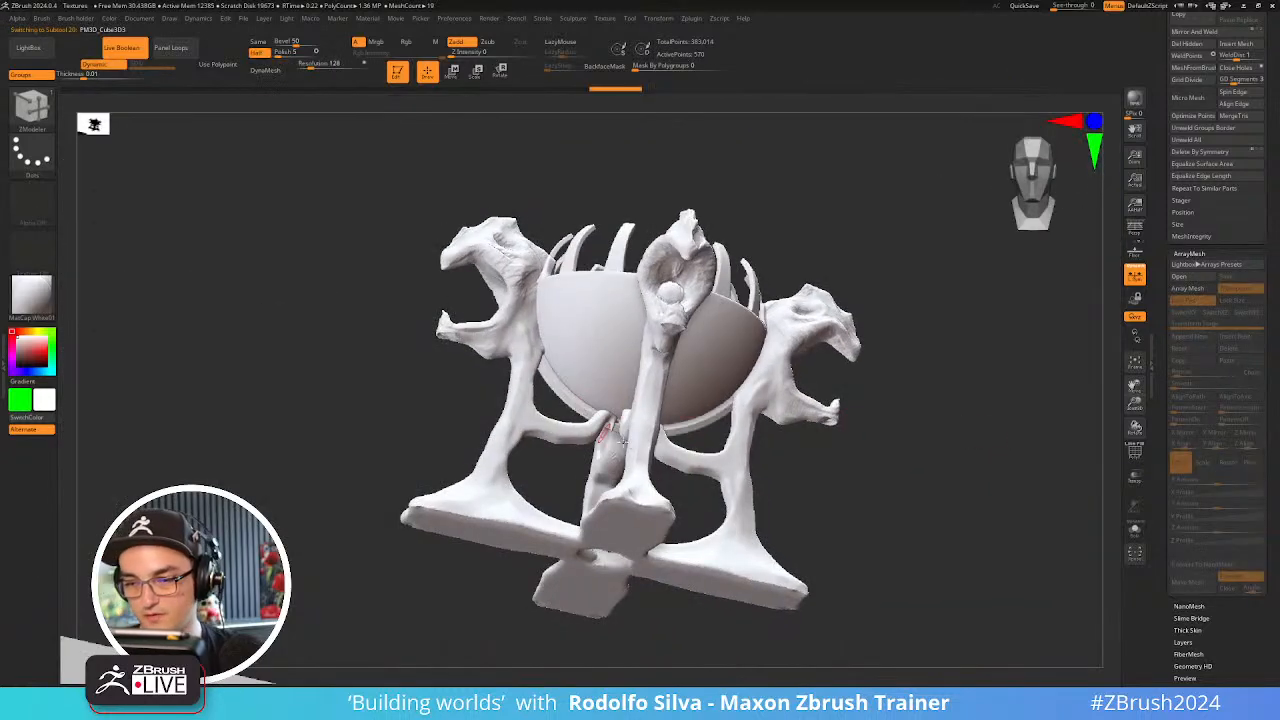
pyautogui.click(1195, 289)
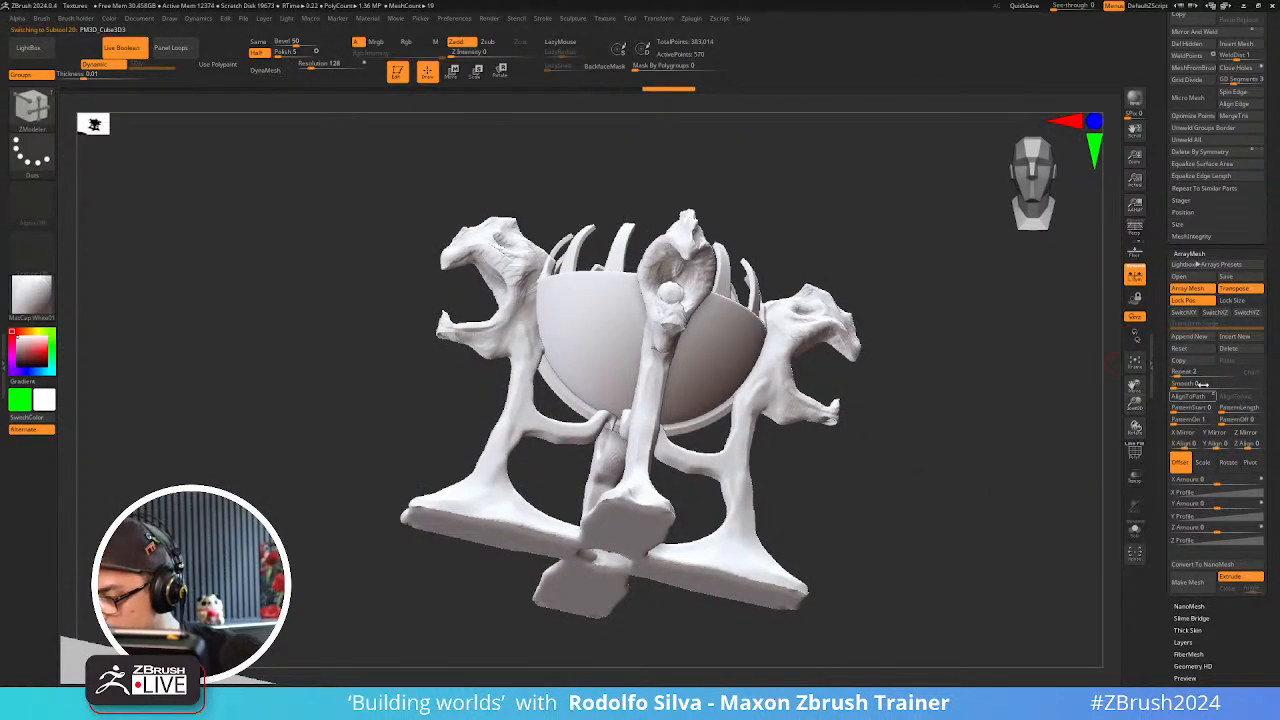
pyautogui.click(1229, 463)
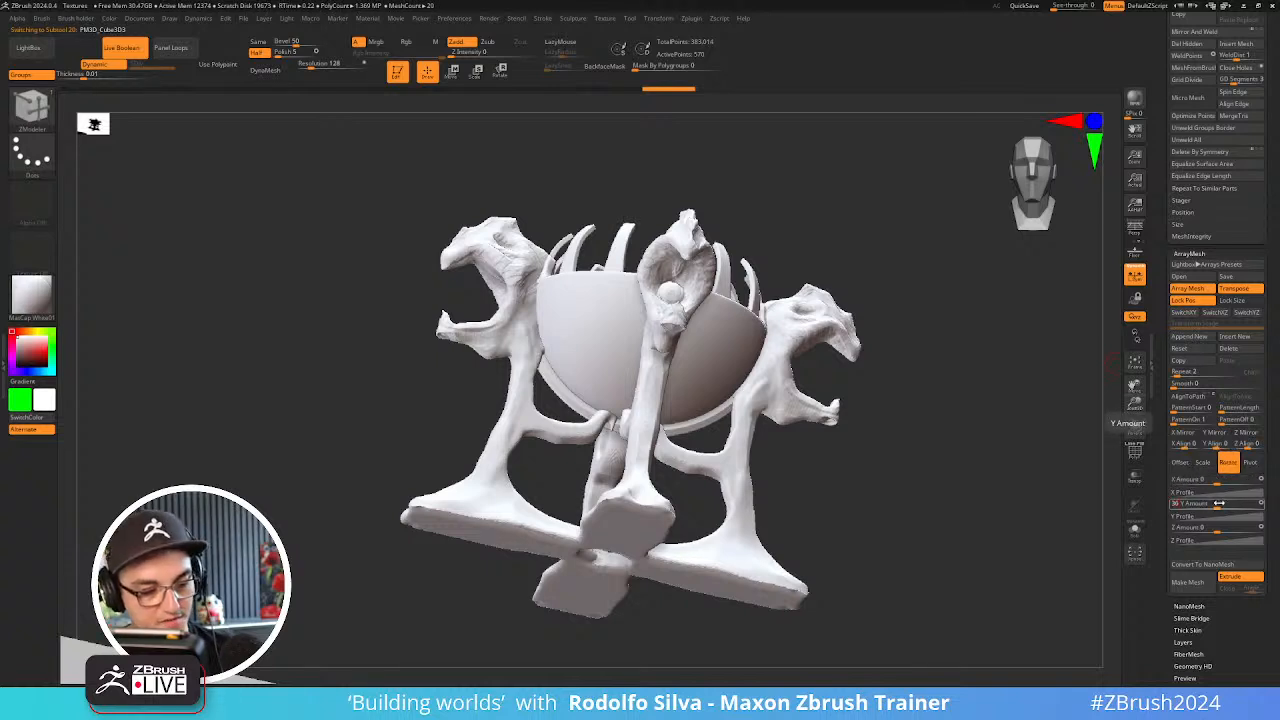
pyautogui.moveTo(943, 526)
pyautogui.mouseDown()
pyautogui.moveTo(973, 500)
pyautogui.moveTo(949, 526)
pyautogui.mouseUp()
pyautogui.hotkey('ctrl', 'z')
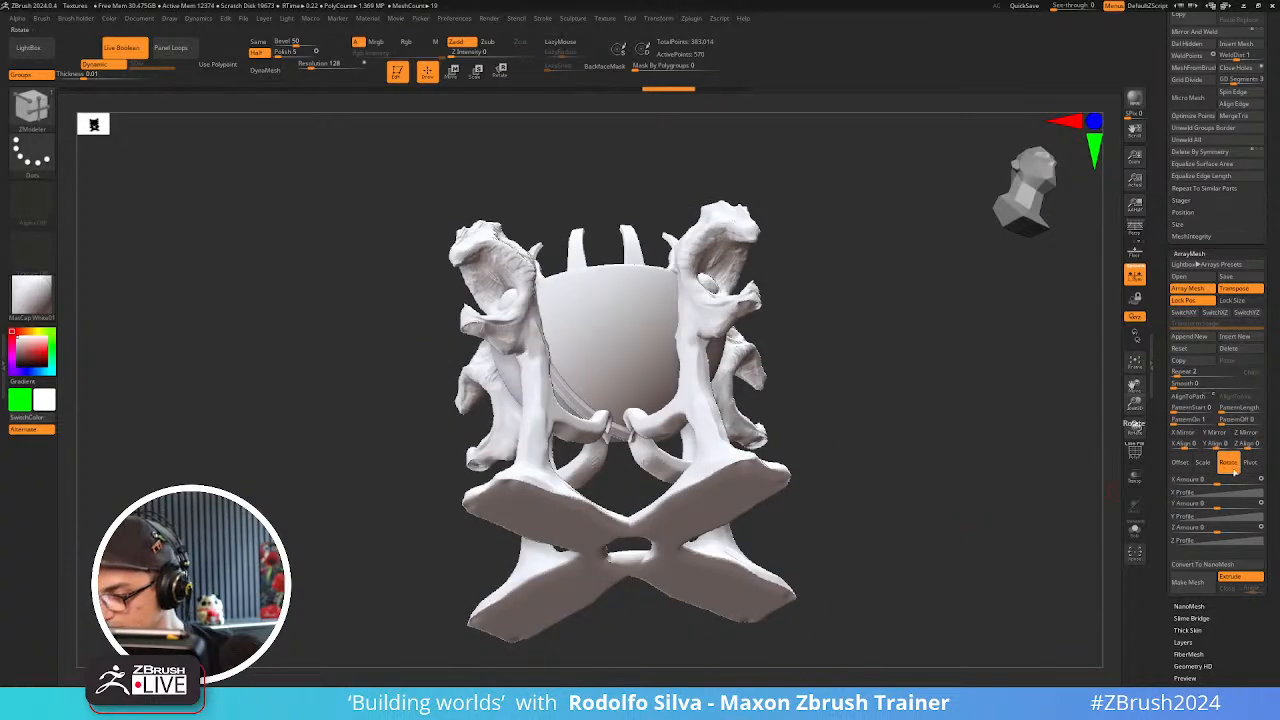
# - Set the band array's Y rotation amount to 180, and check the copies from above and below the bowl
pyautogui.press('w')
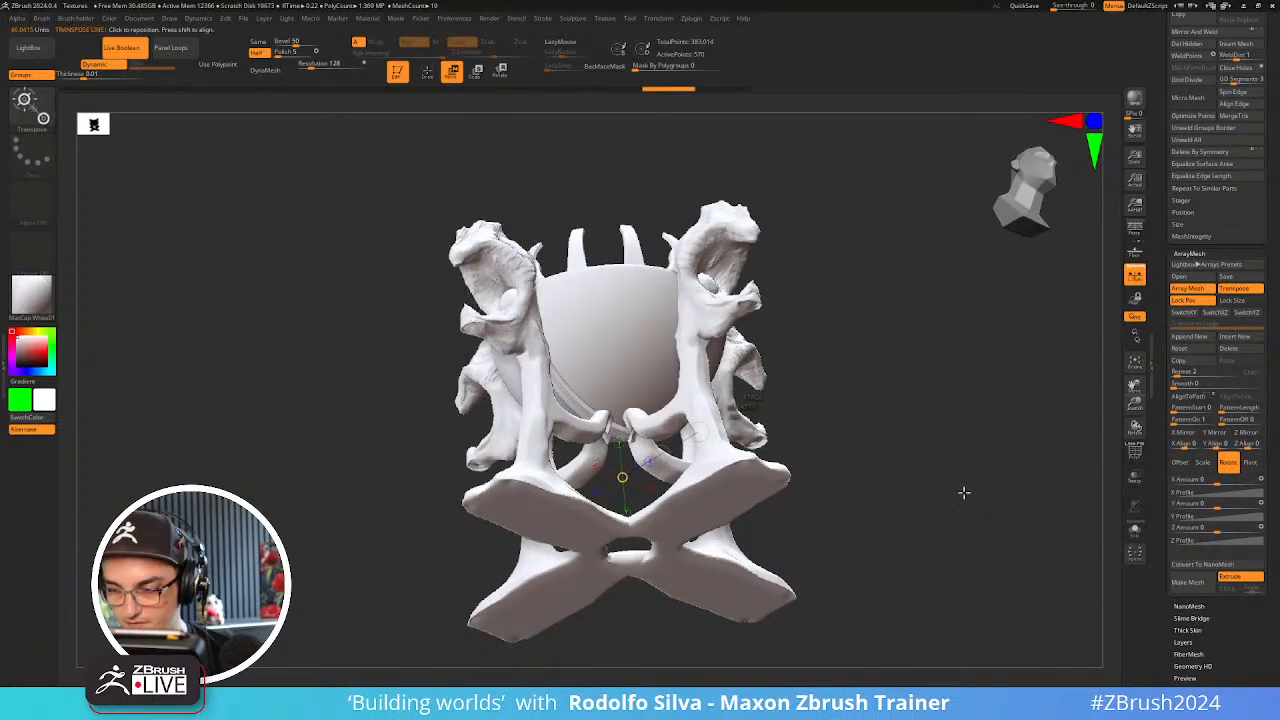
pyautogui.moveTo(963, 492); pyautogui.dragTo(949, 669)
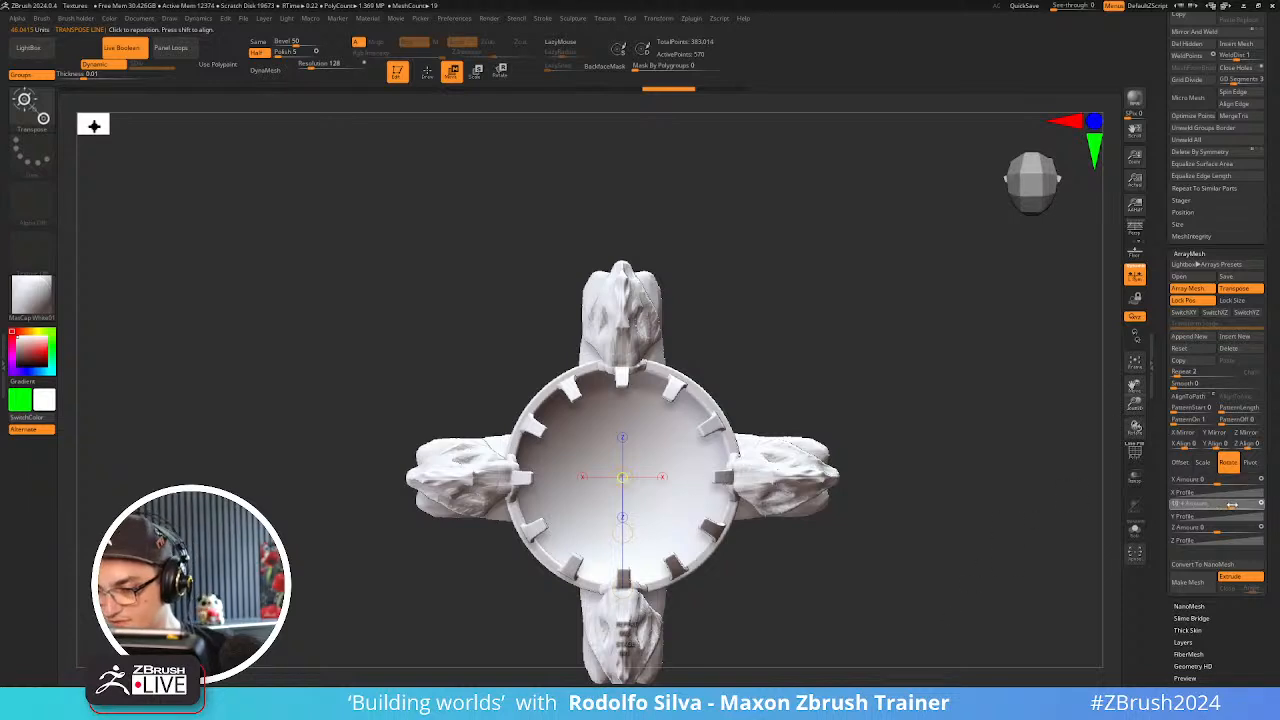
pyautogui.moveTo(1232, 504); pyautogui.dragTo(1239, 504)
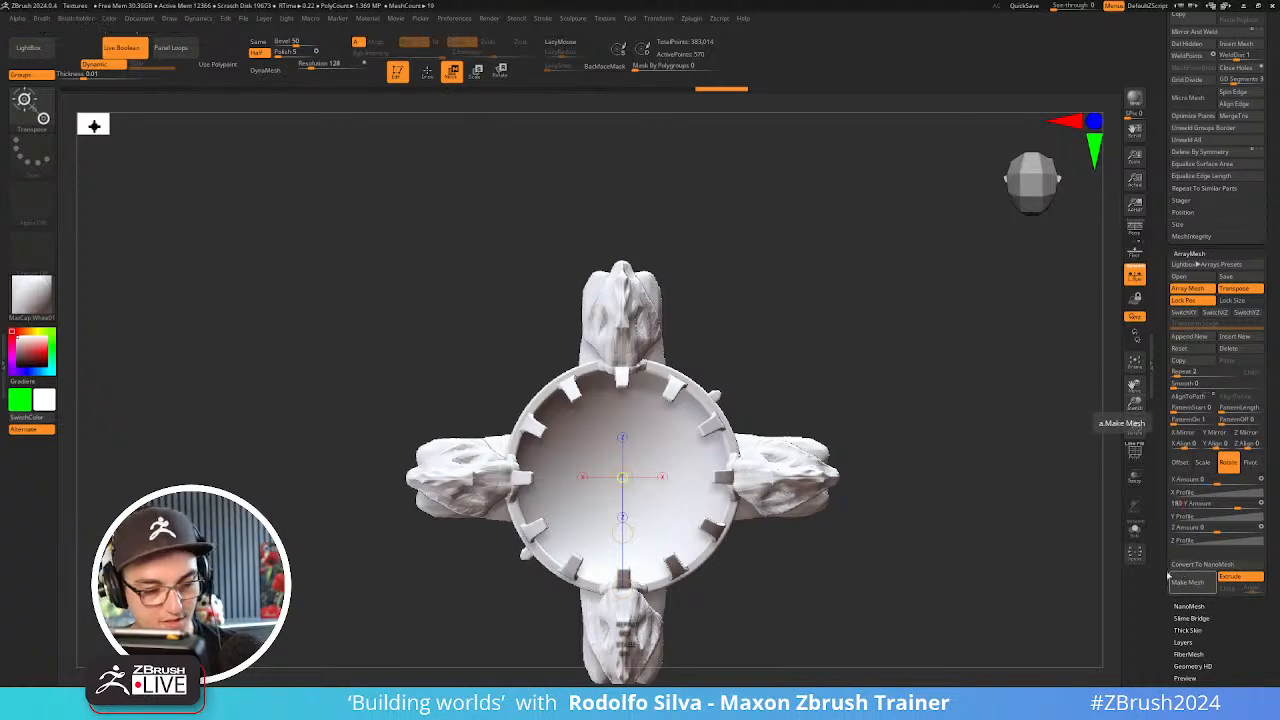
pyautogui.moveTo(940, 600)
pyautogui.mouseDown()
pyautogui.moveTo(926, 571)
pyautogui.moveTo(943, 463)
pyautogui.moveTo(967, 466)
pyautogui.moveTo(957, 506)
pyautogui.moveTo(986, 586)
pyautogui.moveTo(1011, 600)
pyautogui.moveTo(949, 517)
pyautogui.moveTo(937, 540)
pyautogui.moveTo(929, 517)
pyautogui.moveTo(882, 533)
pyautogui.moveTo(923, 517)
pyautogui.moveTo(894, 546)
pyautogui.moveTo(903, 594)
pyautogui.moveTo(873, 483)
pyautogui.moveTo(857, 517)
pyautogui.moveTo(750, 470)
pyautogui.mouseUp()
# - Try to delete an edge loop from the arrayed band with ZModeler and switch its array off
pyautogui.press('q')
pyautogui.moveTo(656, 316)
pyautogui.keyDown('ctrl'); pyautogui.mouseDown(button='right')
pyautogui.moveTo(689, 334)
pyautogui.moveTo(664, 360)
pyautogui.mouseUp(button='right'); pyautogui.keyUp('ctrl')
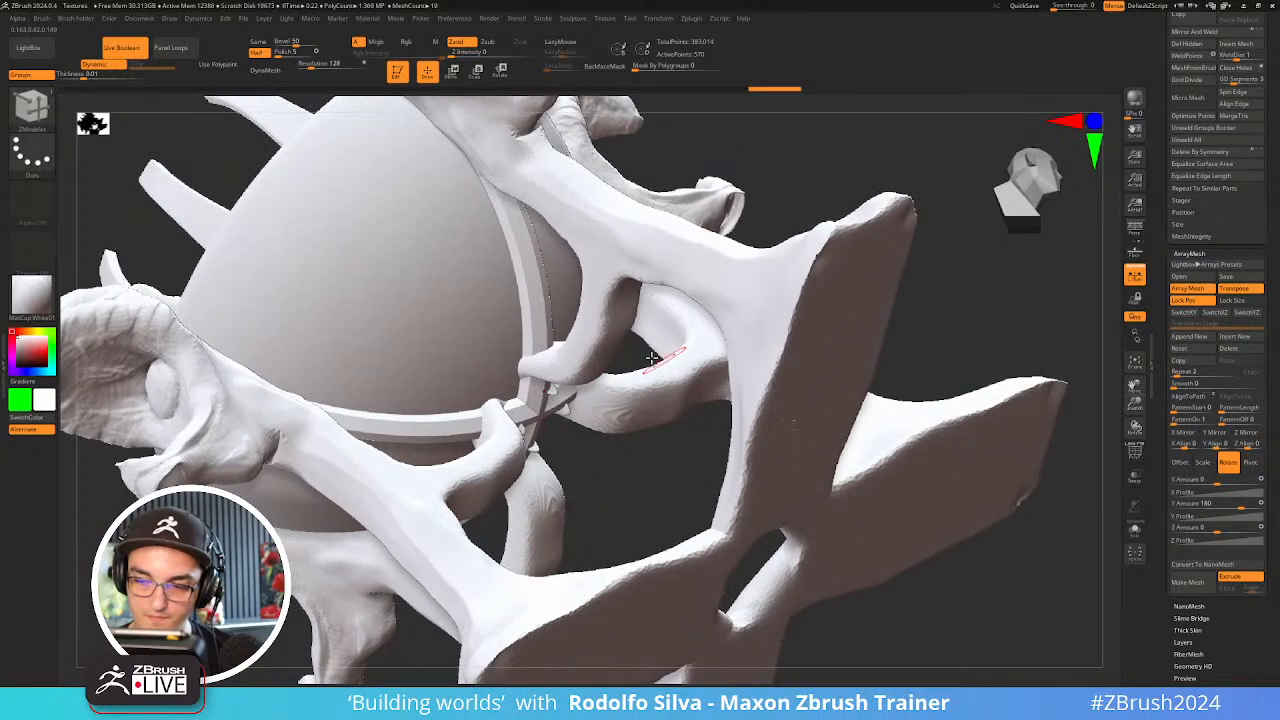
pyautogui.click(529, 296)
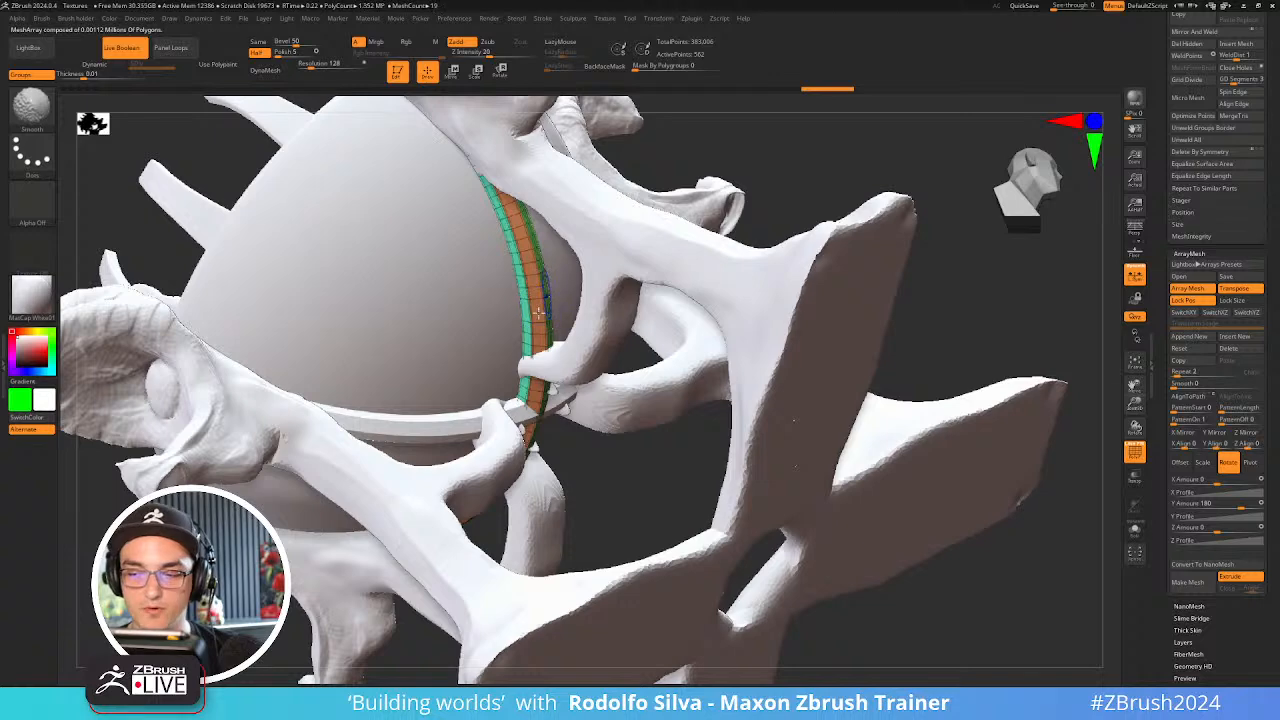
pyautogui.hotkey('shift', 'd')
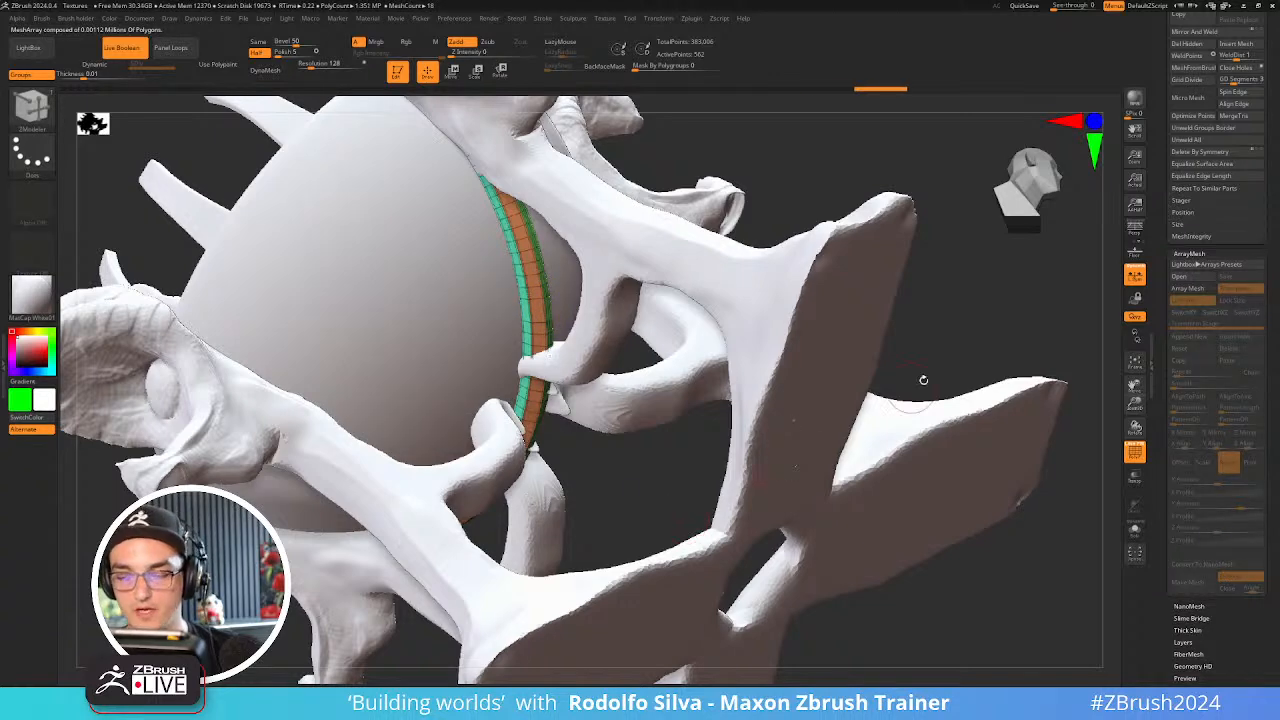
pyautogui.moveTo(920, 377); pyautogui.dragTo(878, 465)
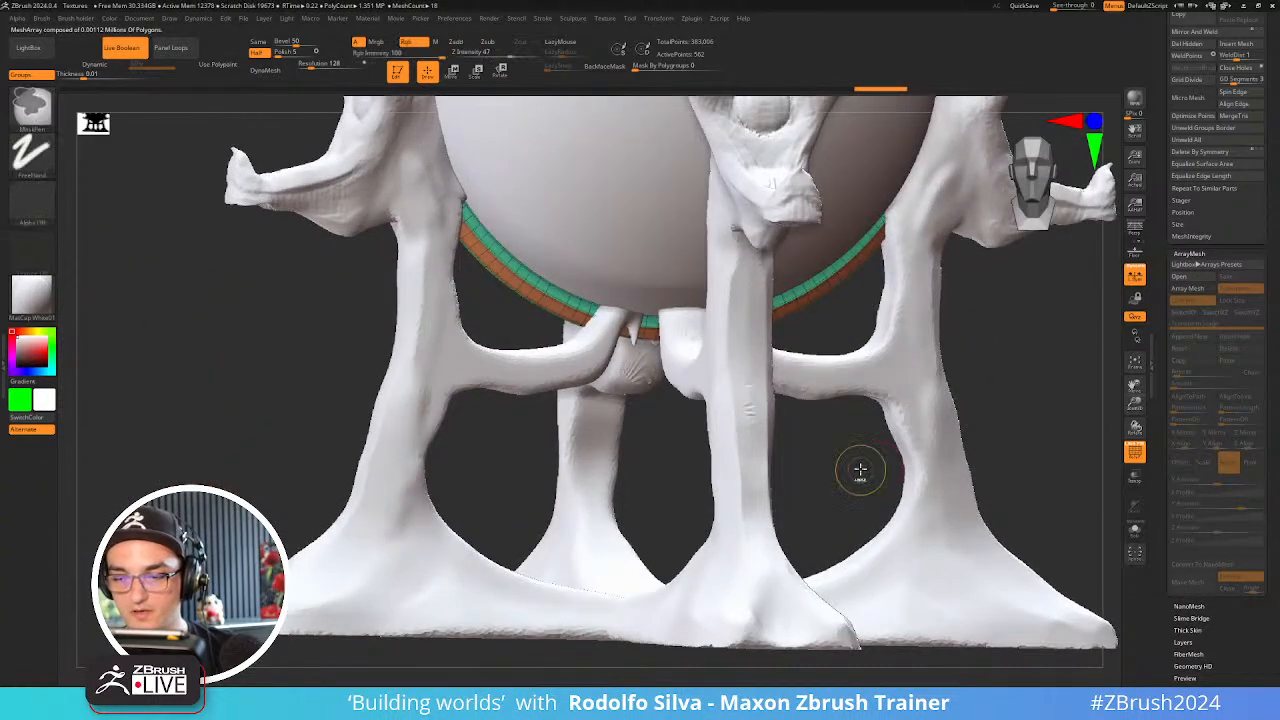
# - Undo the band's edge loop and array changes, and turn off its Dynamic Subdivision and PolyFrame
pyautogui.hotkey('shift', 'd')
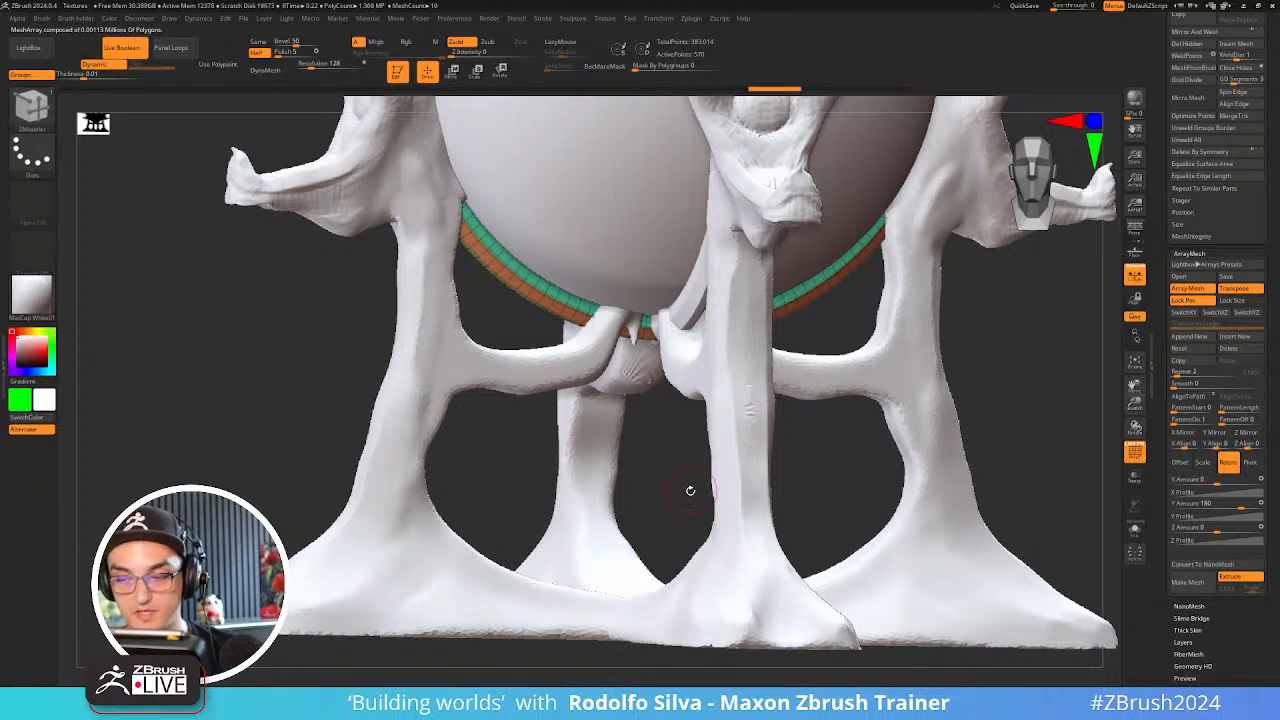
pyautogui.hotkey('shift', 'f')
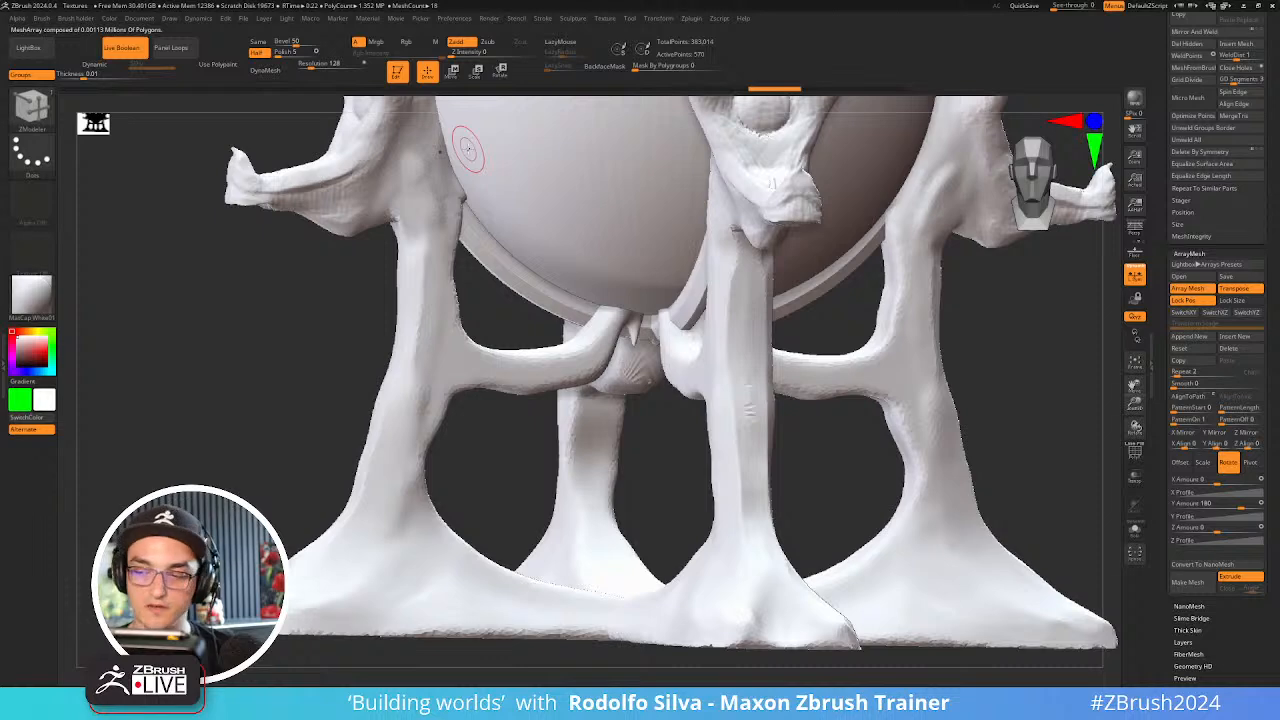
# - Review the memory preferences, including the document and tool undo counts and the maximum Sculptris polygons
pyautogui.keyDown('alt'); pyautogui.moveTo(838, 474); pyautogui.dragTo(818, 406); pyautogui.keyUp('alt')
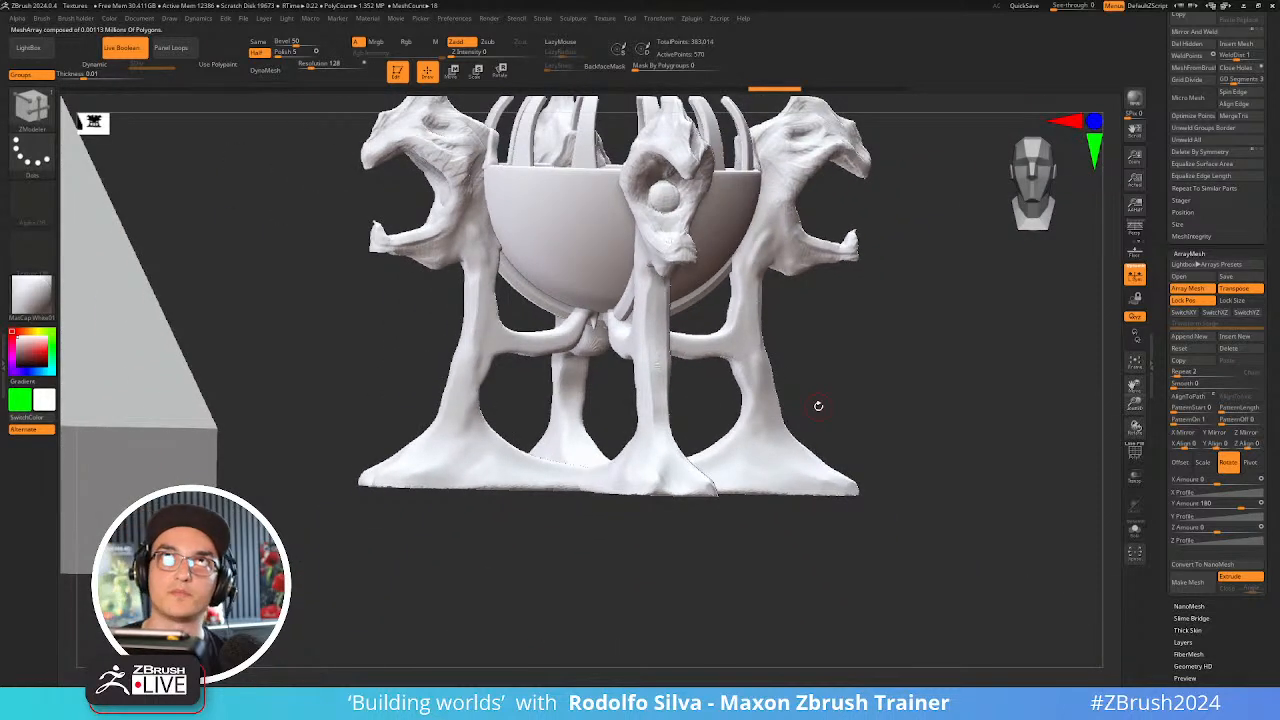
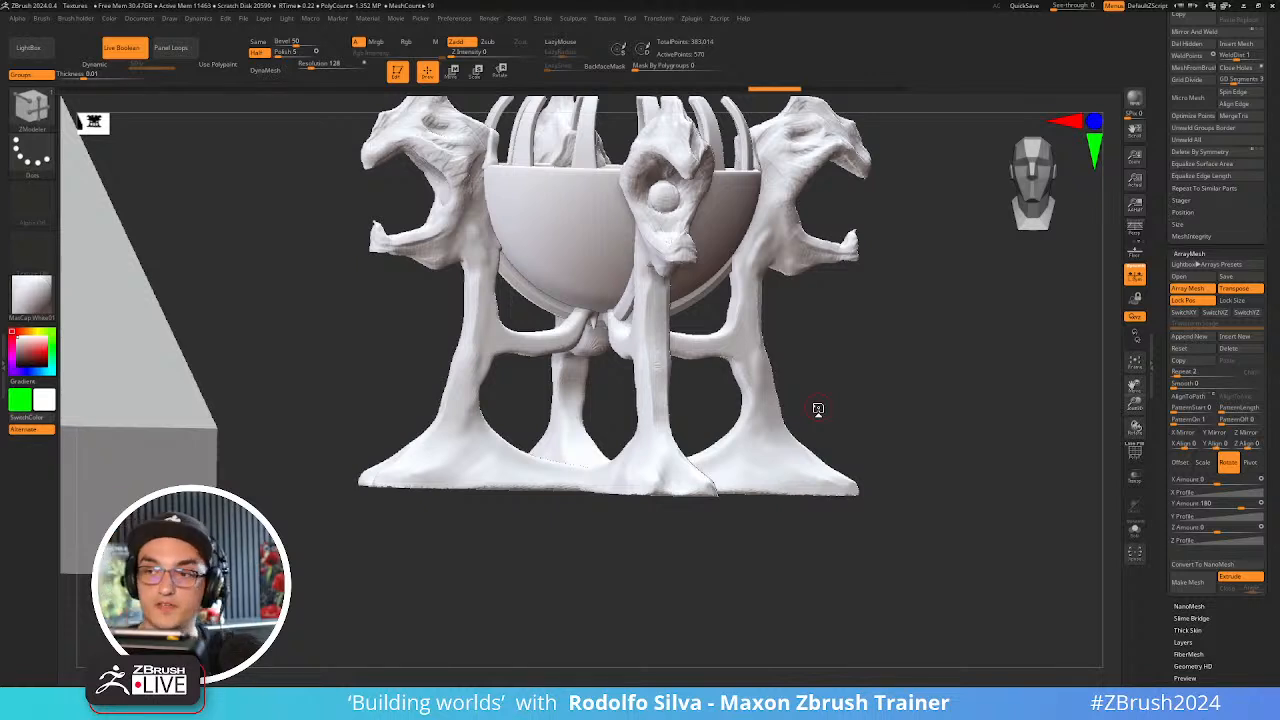
pyautogui.click(460, 19)
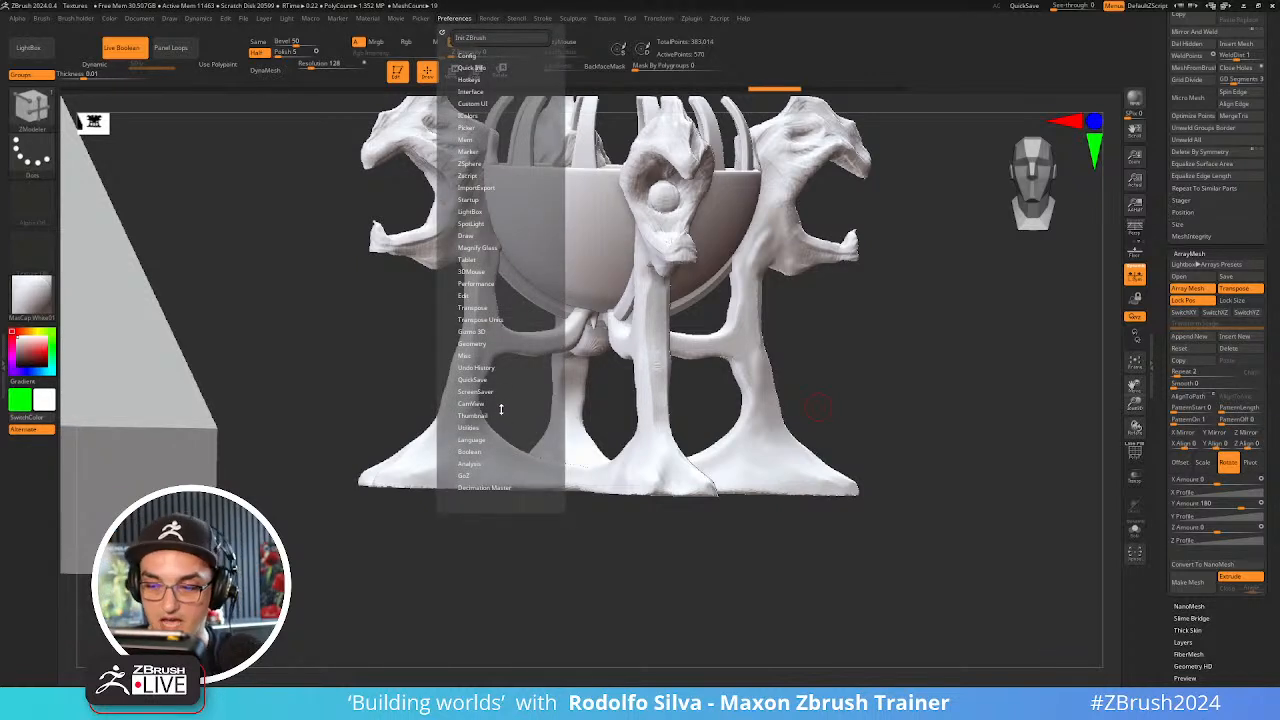
pyautogui.press('shift')
pyautogui.press('shift')
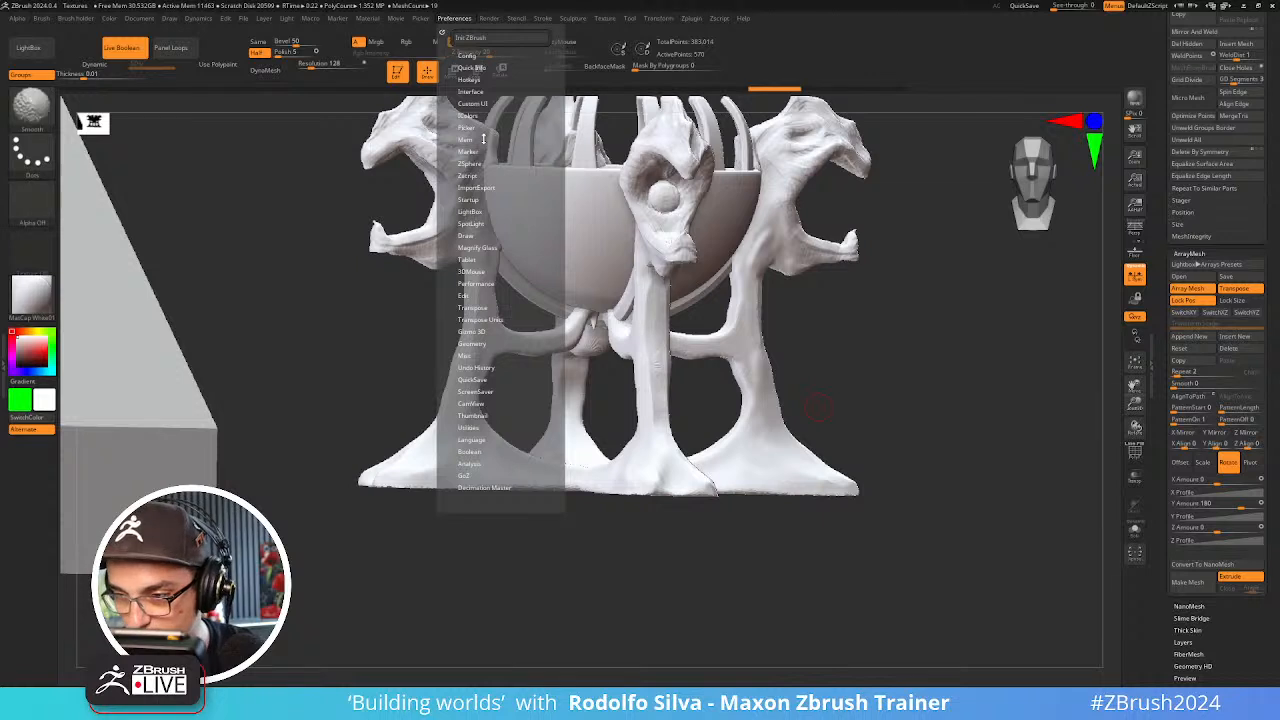
pyautogui.click(483, 140)
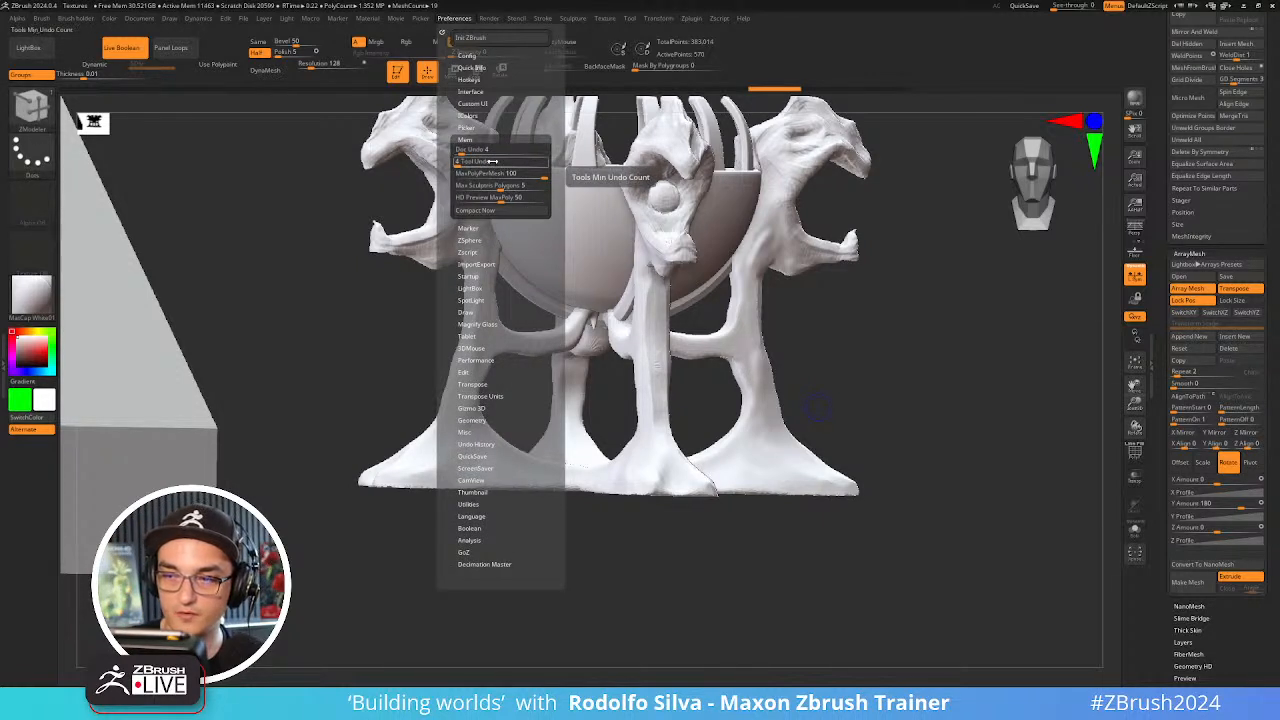
pyautogui.press('ctrl')
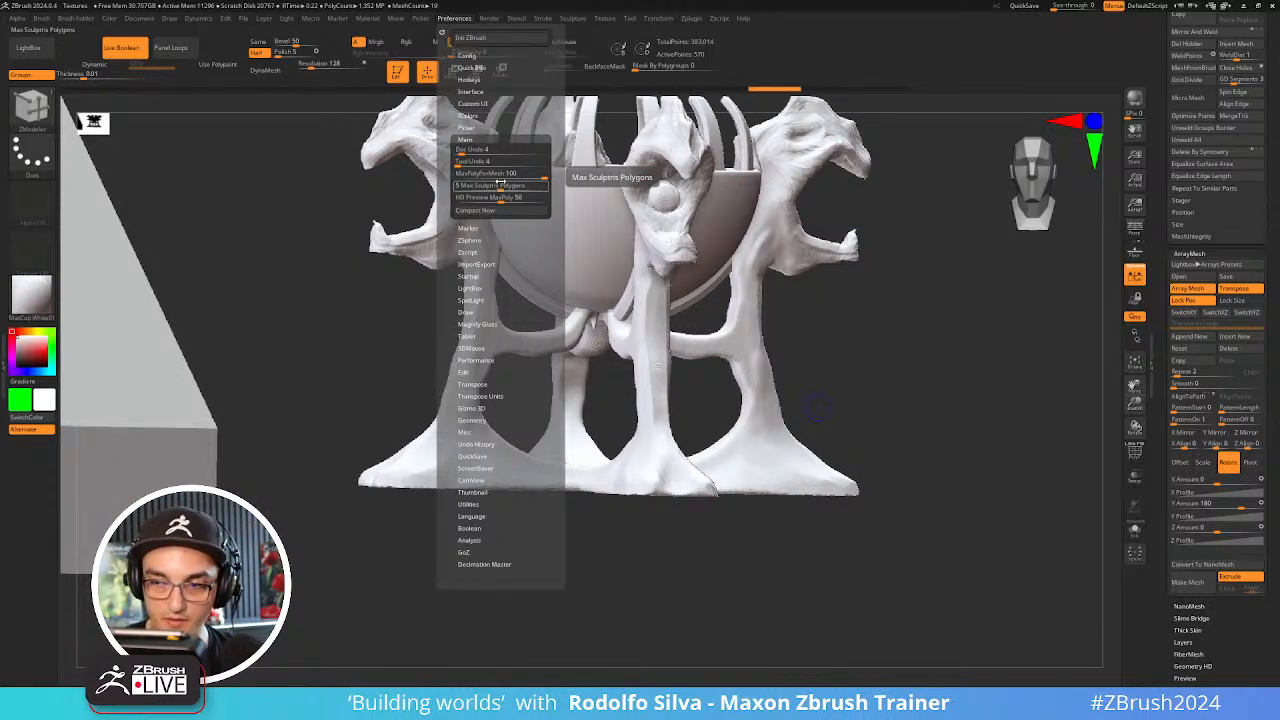
pyautogui.press('shift')
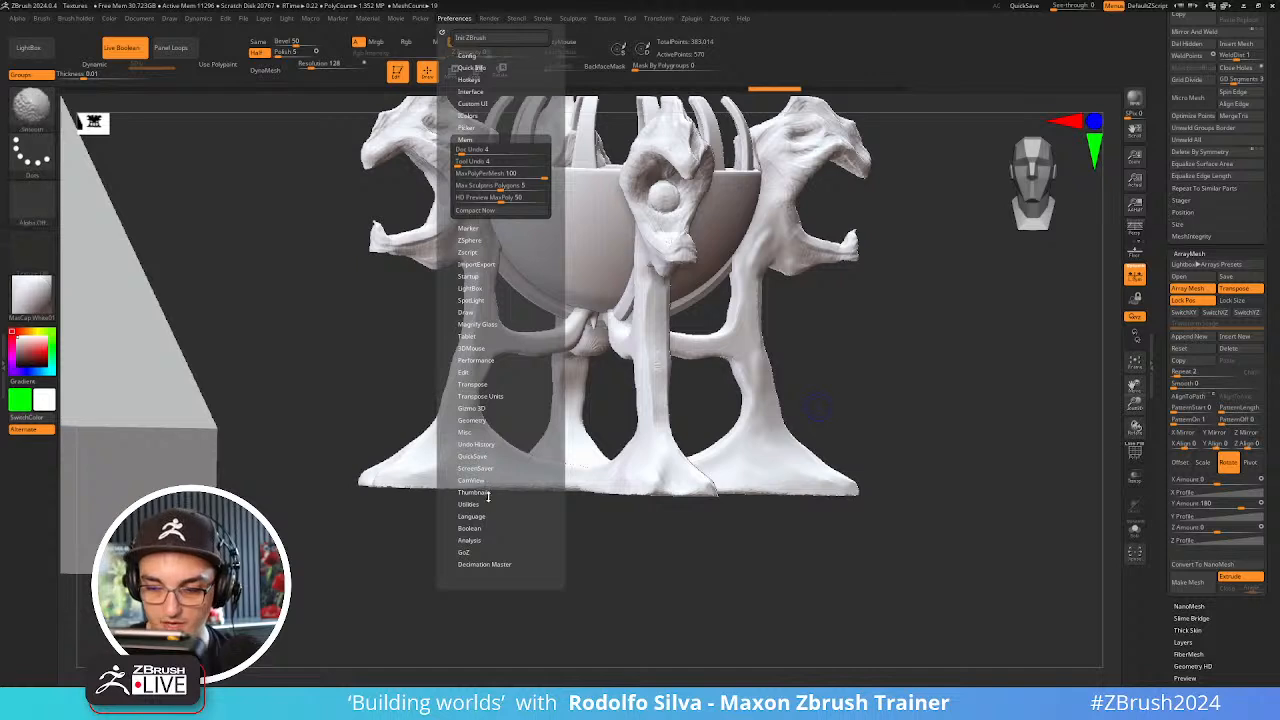
# - Open the Undo History preferences, turning Enable Saving off and back on
pyautogui.click(476, 444)
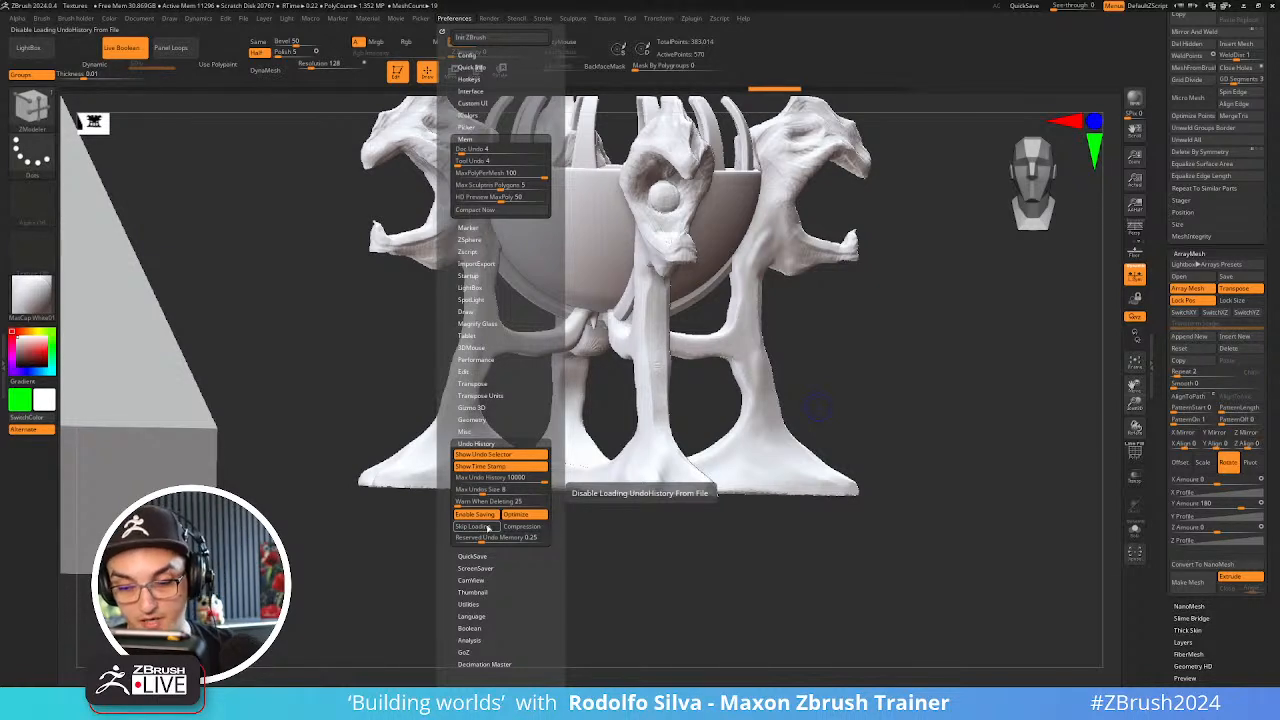
pyautogui.click(489, 515)
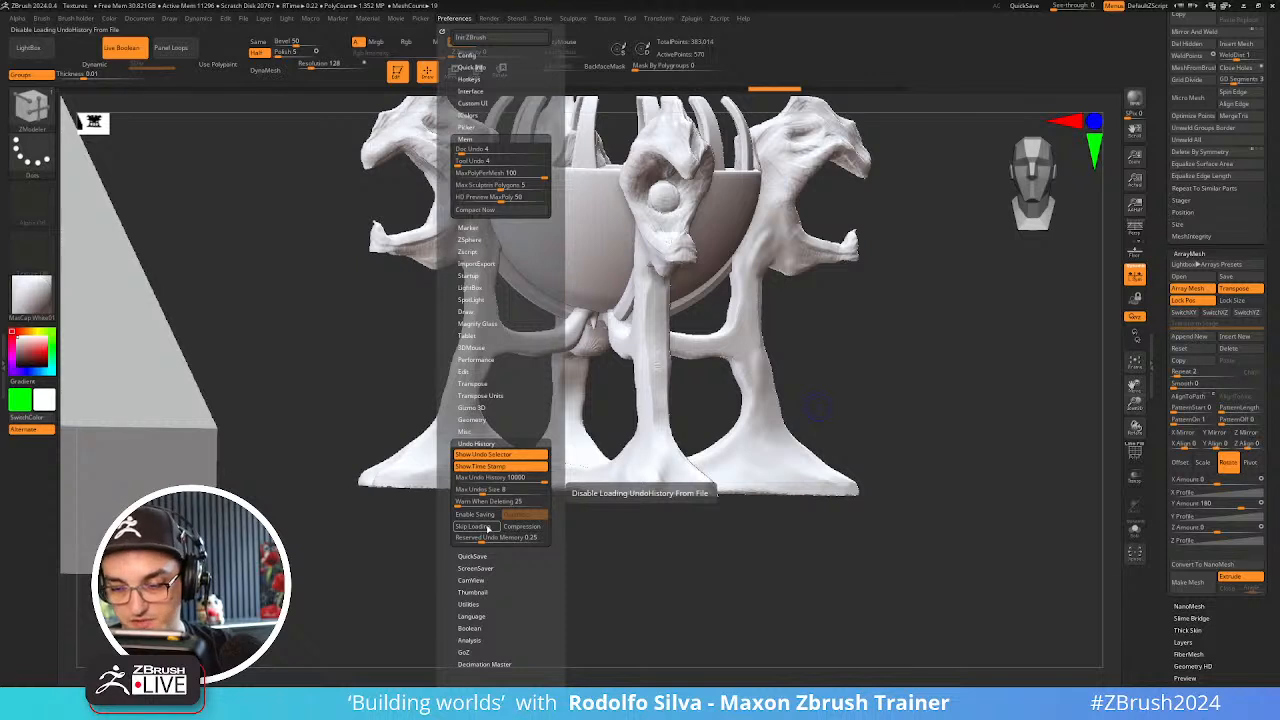
pyautogui.click(490, 515)
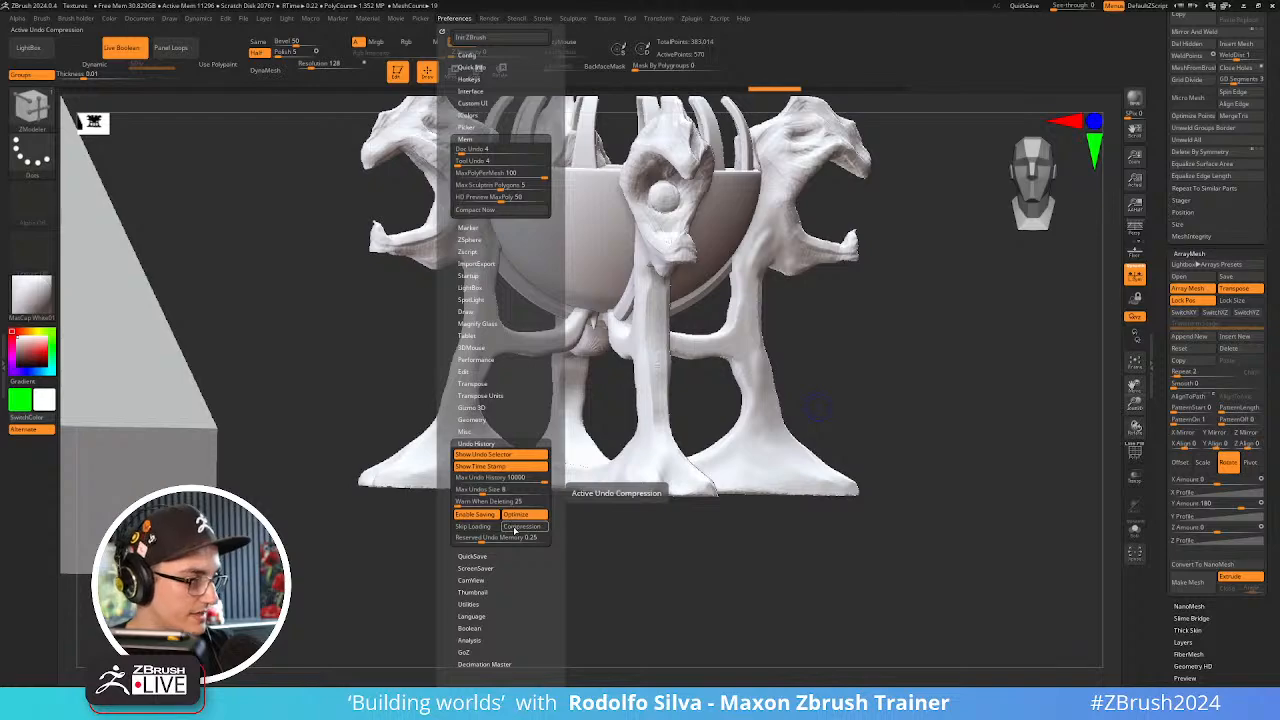
# - Inspect the dragon-head brazier from several angles, and its curved support bands in isolation
pyautogui.moveTo(717, 543); pyautogui.dragTo(850, 467)
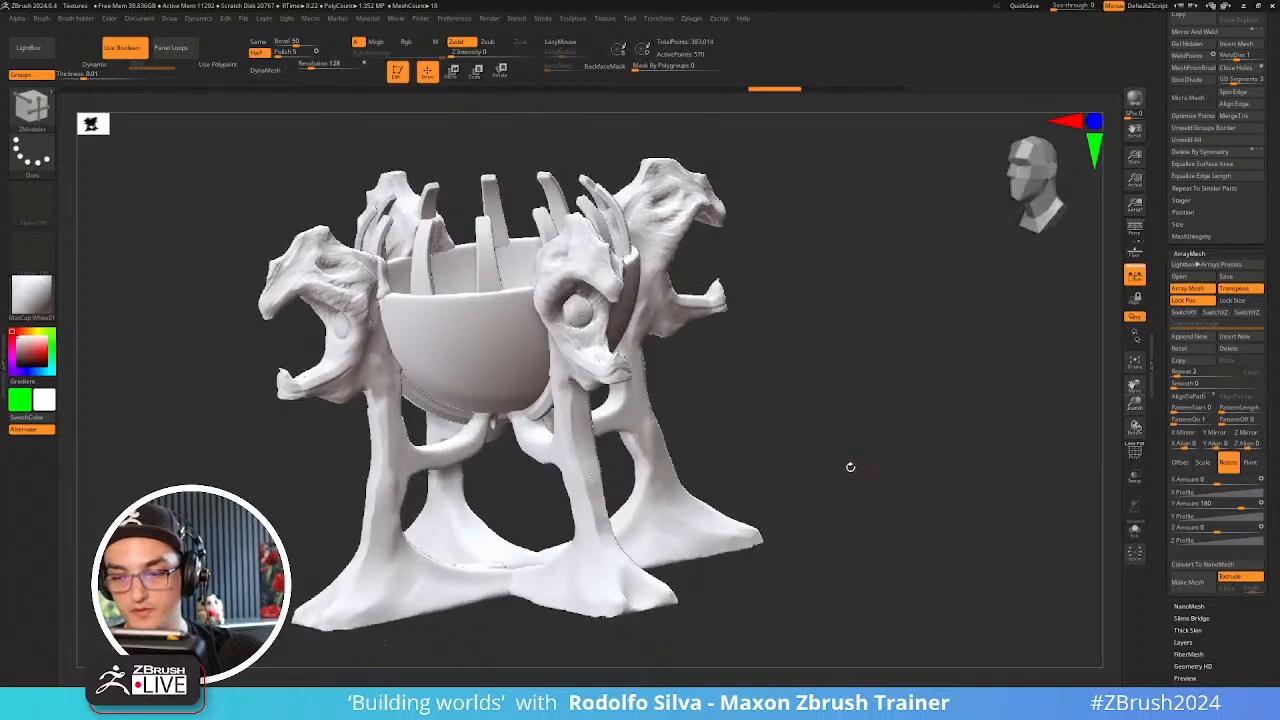
pyautogui.moveTo(731, 420); pyautogui.dragTo(671, 371)
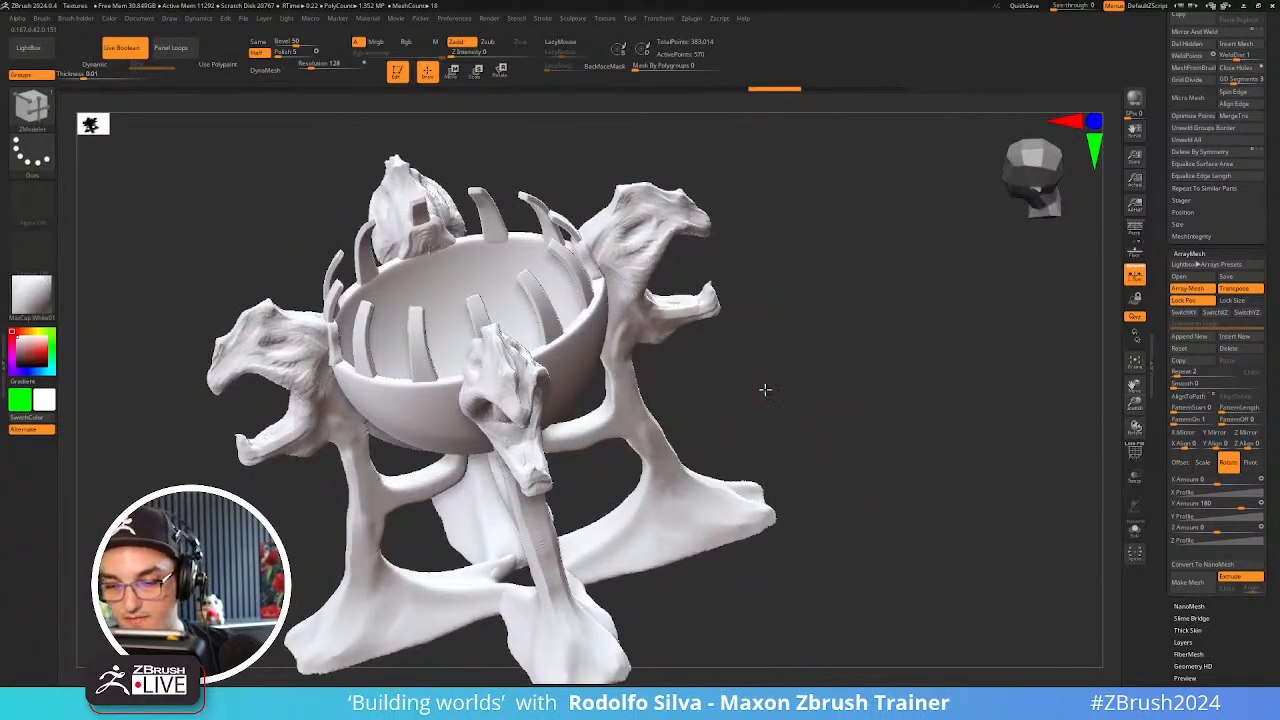
pyautogui.moveTo(765, 390); pyautogui.dragTo(540, 394)
pyautogui.moveTo(702, 358); pyautogui.dragTo(660, 359)
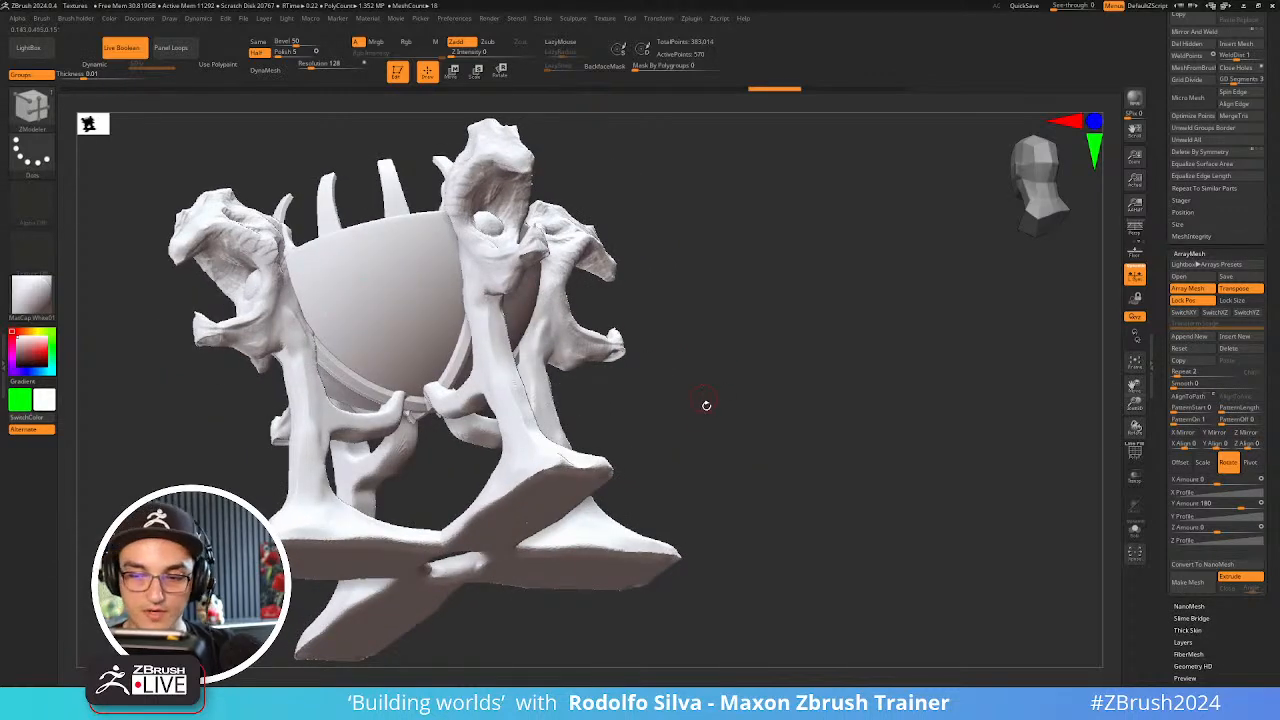
pyautogui.moveTo(706, 405); pyautogui.dragTo(697, 363)
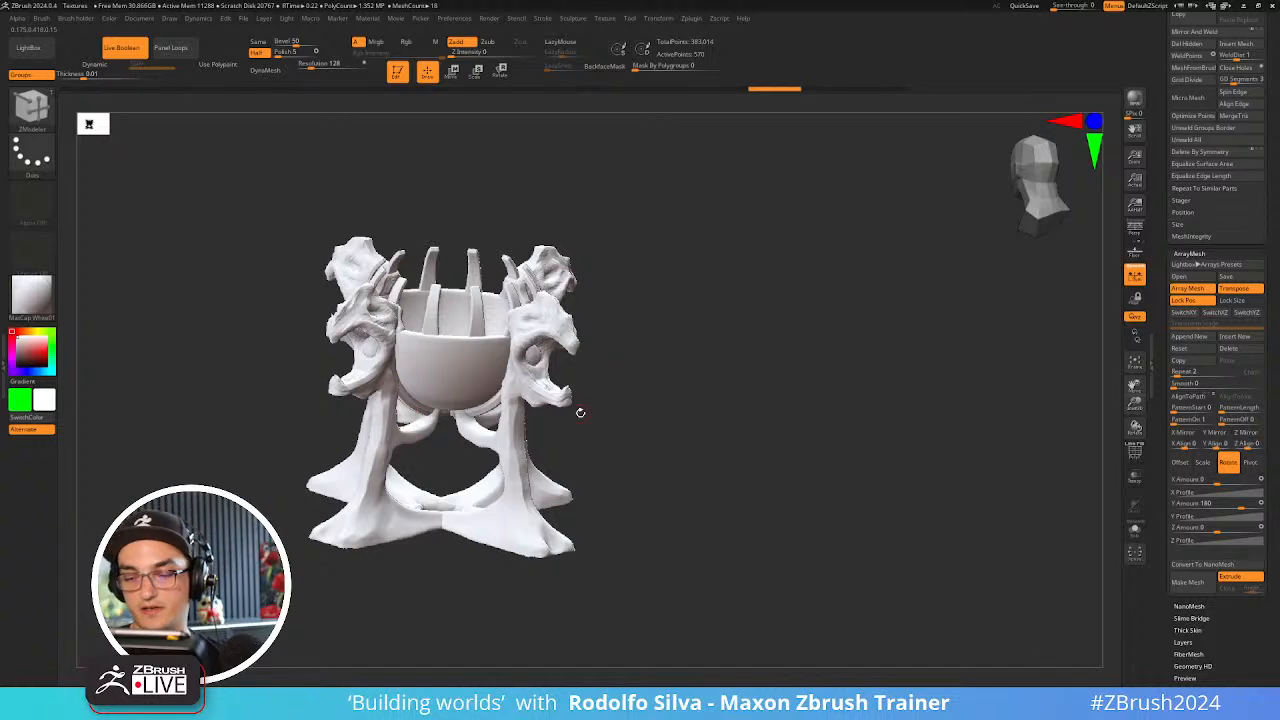
pyautogui.hotkey('alt', 's')
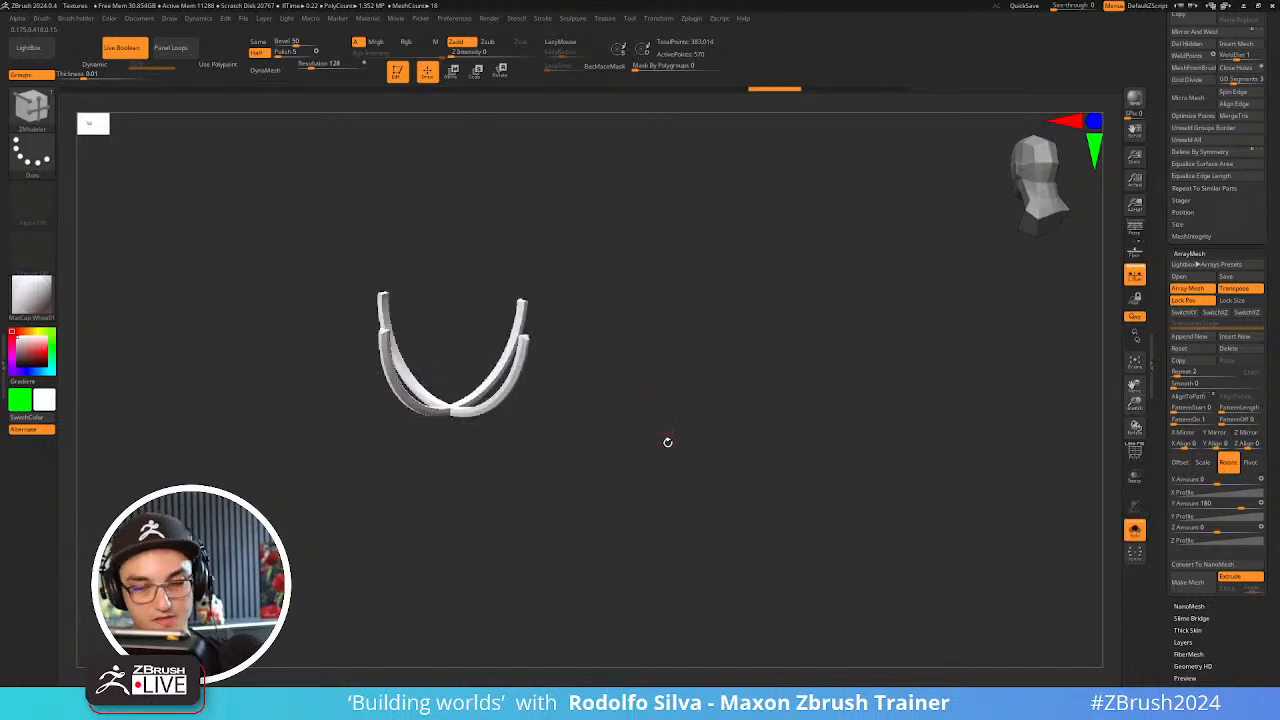
pyautogui.hotkey('alt', 's')
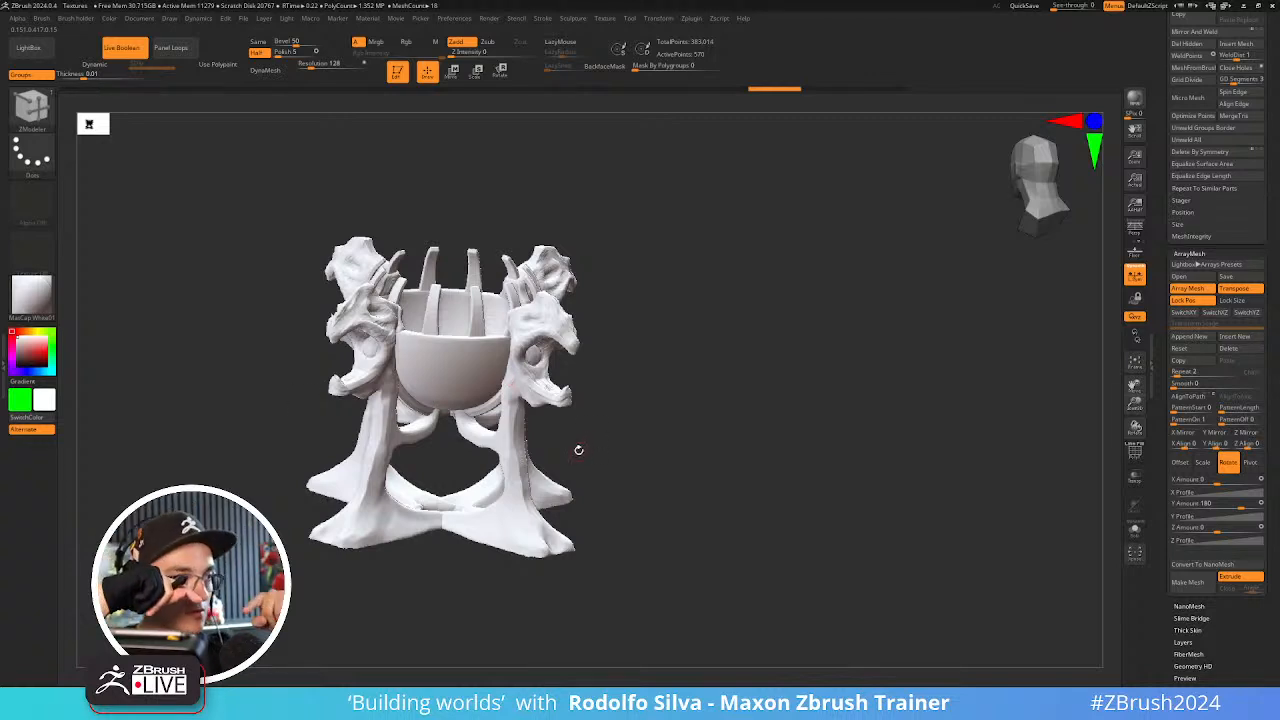
pyautogui.moveTo(689, 442)
pyautogui.mouseDown()
pyautogui.moveTo(694, 463)
pyautogui.moveTo(701, 438)
pyautogui.mouseUp()
# - Show the ground and human figure around the brazier, without the spikes inside the bowl
pyautogui.scroll(15, 1166, 408)
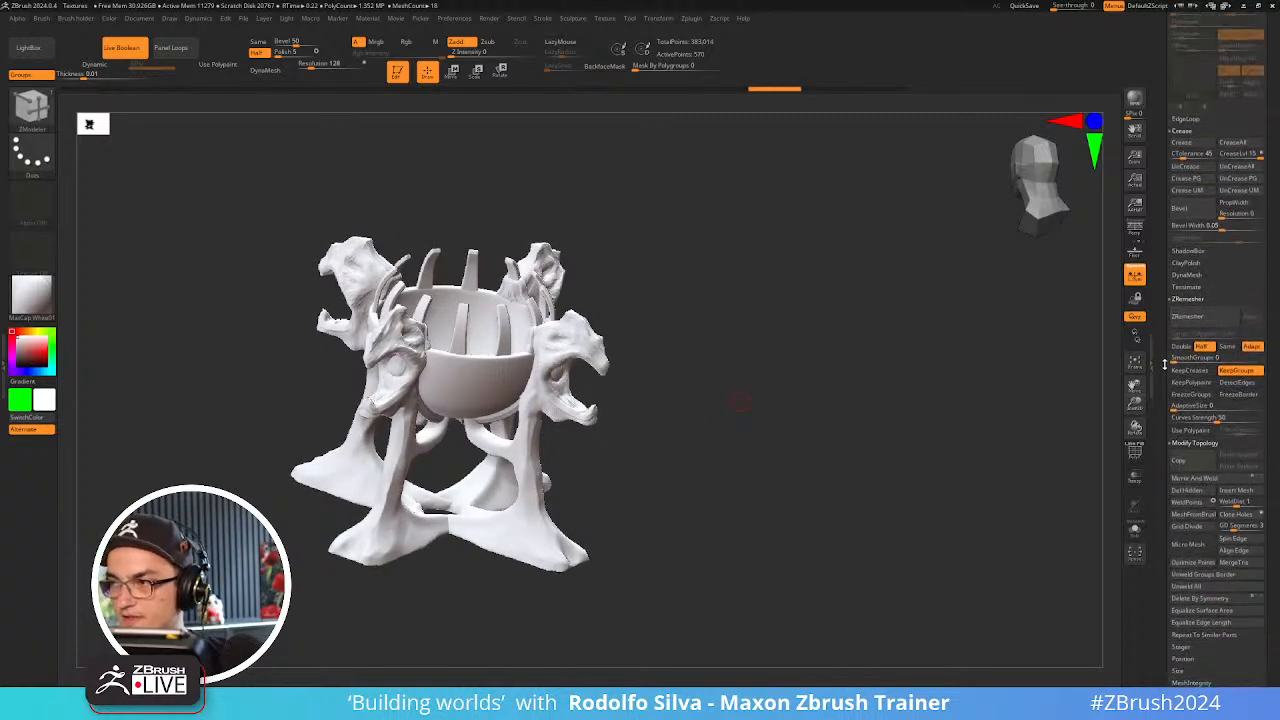
pyautogui.scroll(15, 1166, 408)
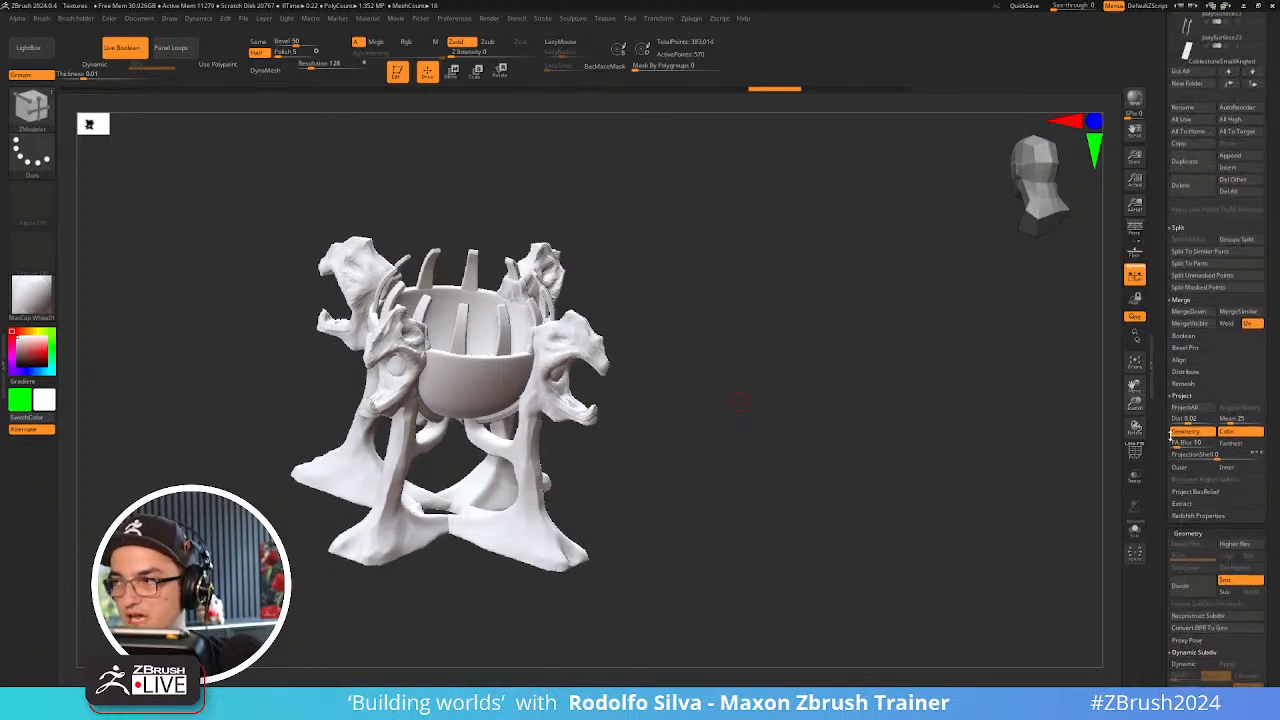
pyautogui.scroll(-3, 1177, 462)
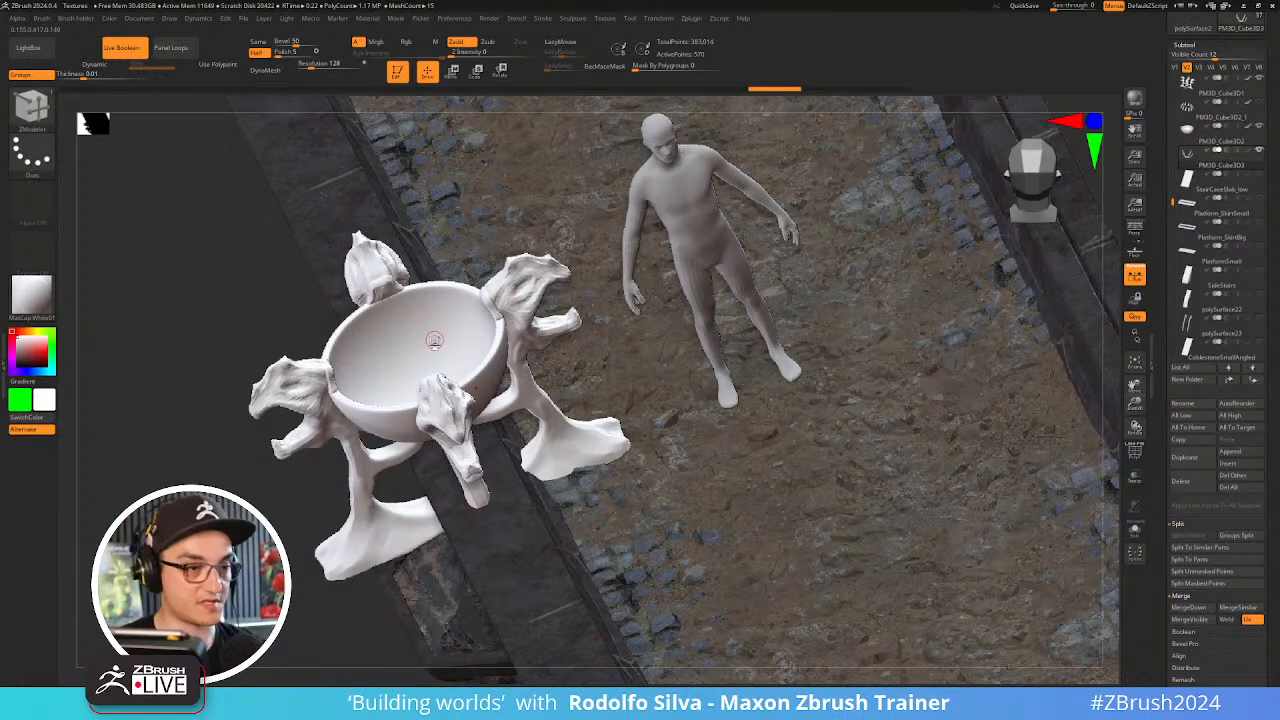
pyautogui.moveTo(544, 436)
pyautogui.mouseDown(button='right')
pyautogui.moveTo(588, 422)
pyautogui.moveTo(583, 386)
pyautogui.moveTo(569, 403)
pyautogui.moveTo(540, 402)
pyautogui.moveTo(620, 400)
pyautogui.mouseUp(button='right')
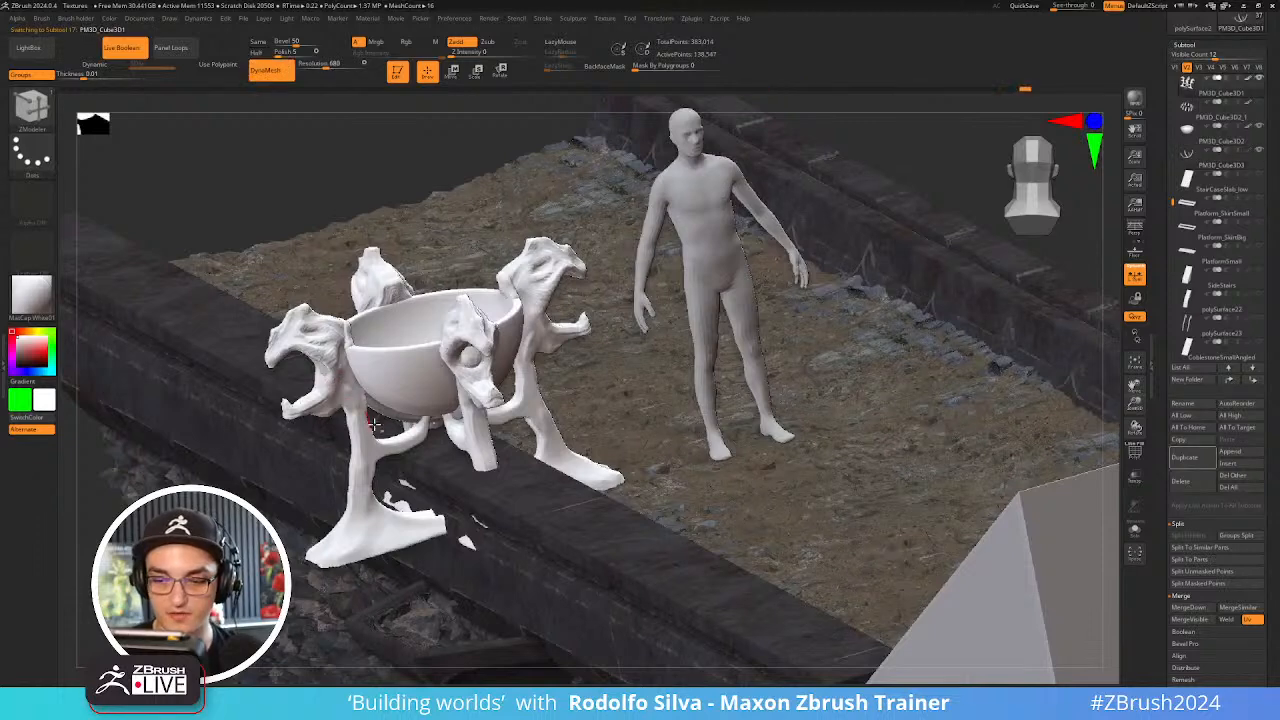
# - Select the dragon-head leg subtool and centre the transform gizmo on its unmasked part
pyautogui.keyDown('alt'); pyautogui.click(578, 330); pyautogui.keyUp('alt')
pyautogui.press('w')
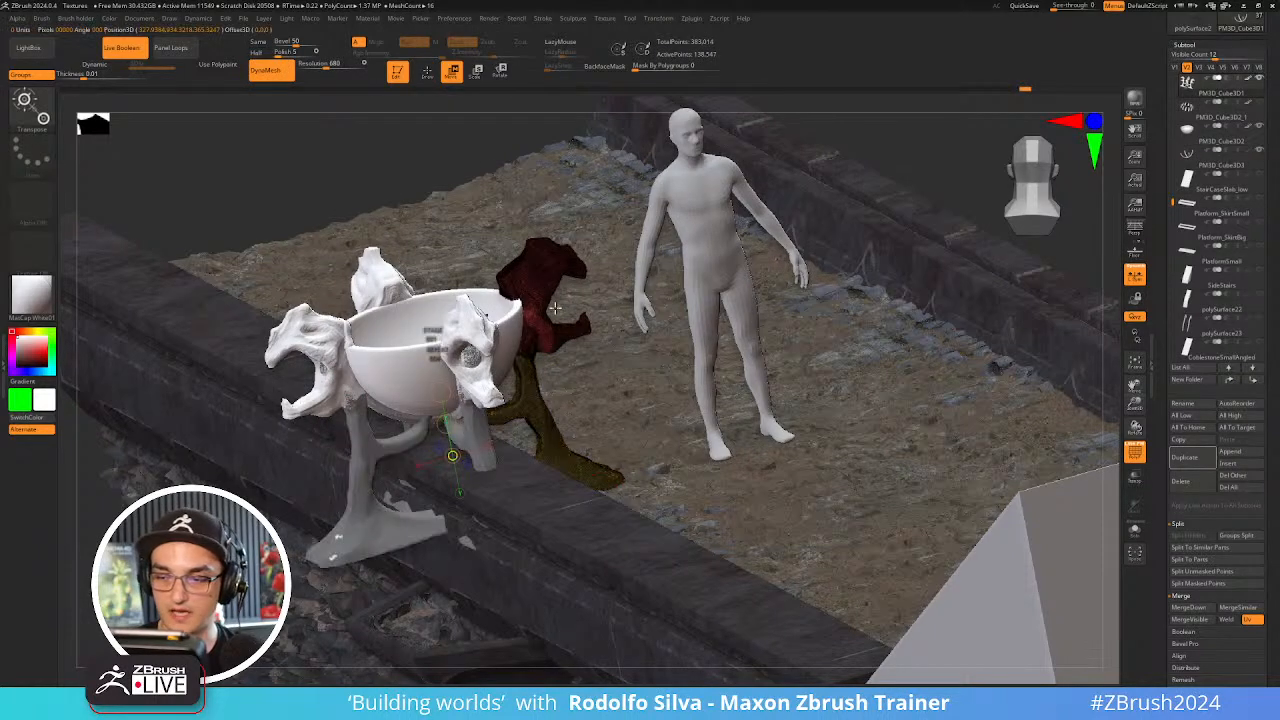
pyautogui.press('y')
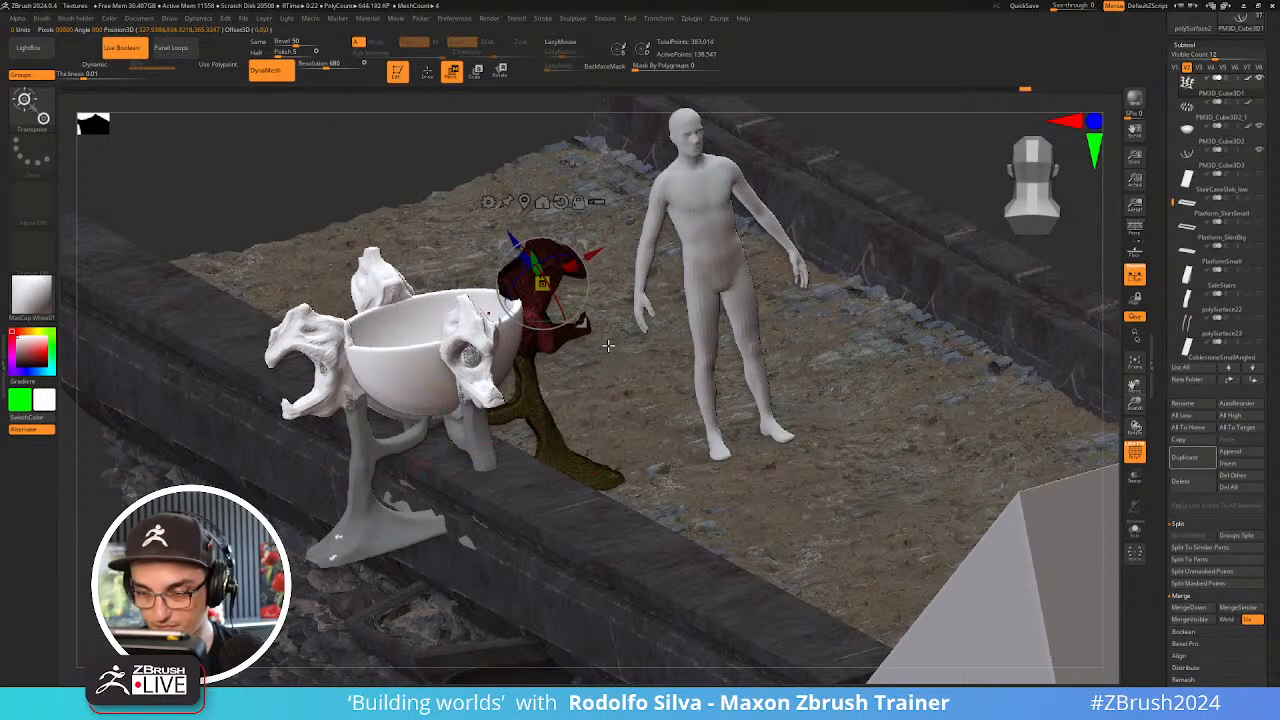
pyautogui.click(532, 203)
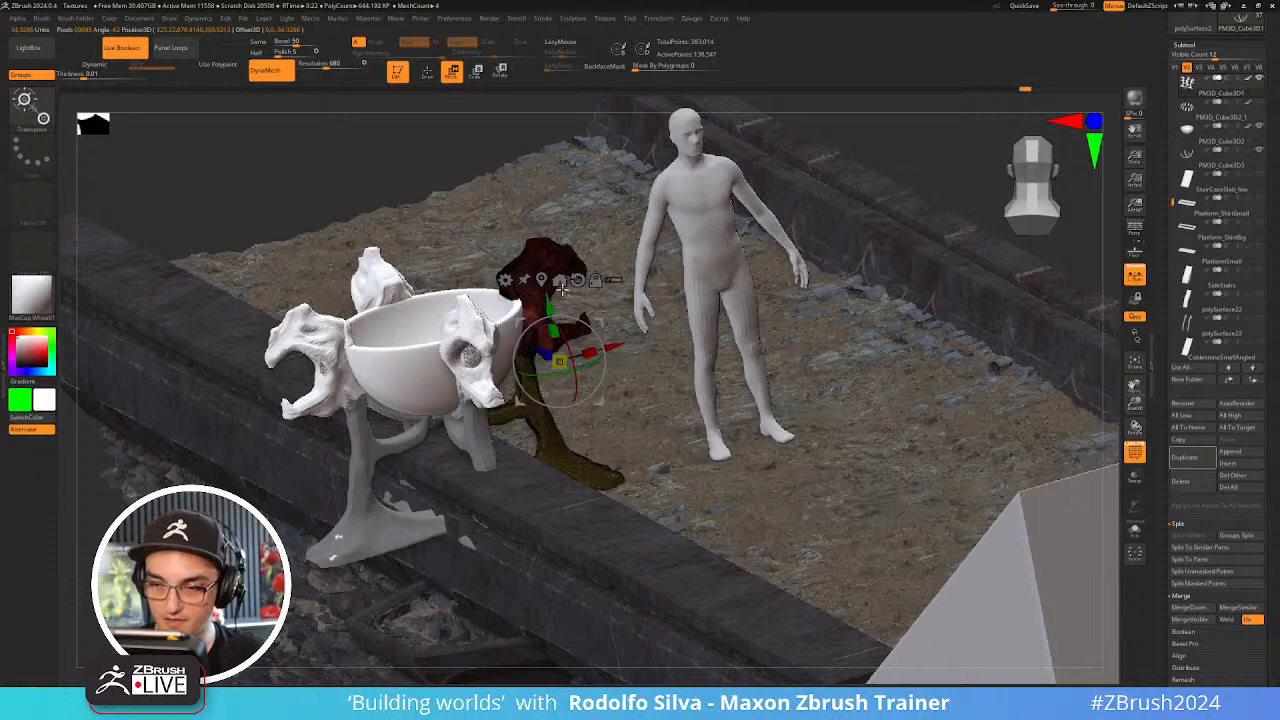
pyautogui.hotkey('shift', 'f')
pyautogui.moveTo(729, 415); pyautogui.dragTo(721, 433)
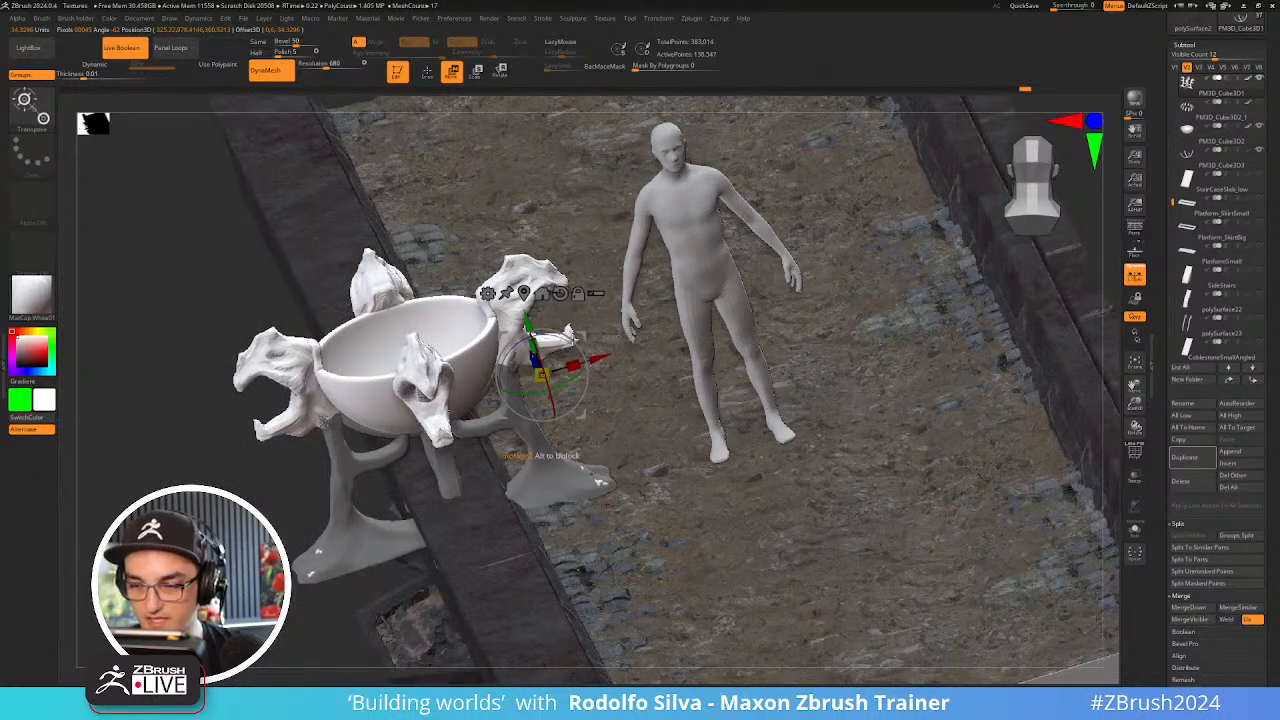
# - Isolate a single dragon-head leg without its array copies and mask the stray unmasked spots on its foot
pyautogui.hotkey('alt', 's')
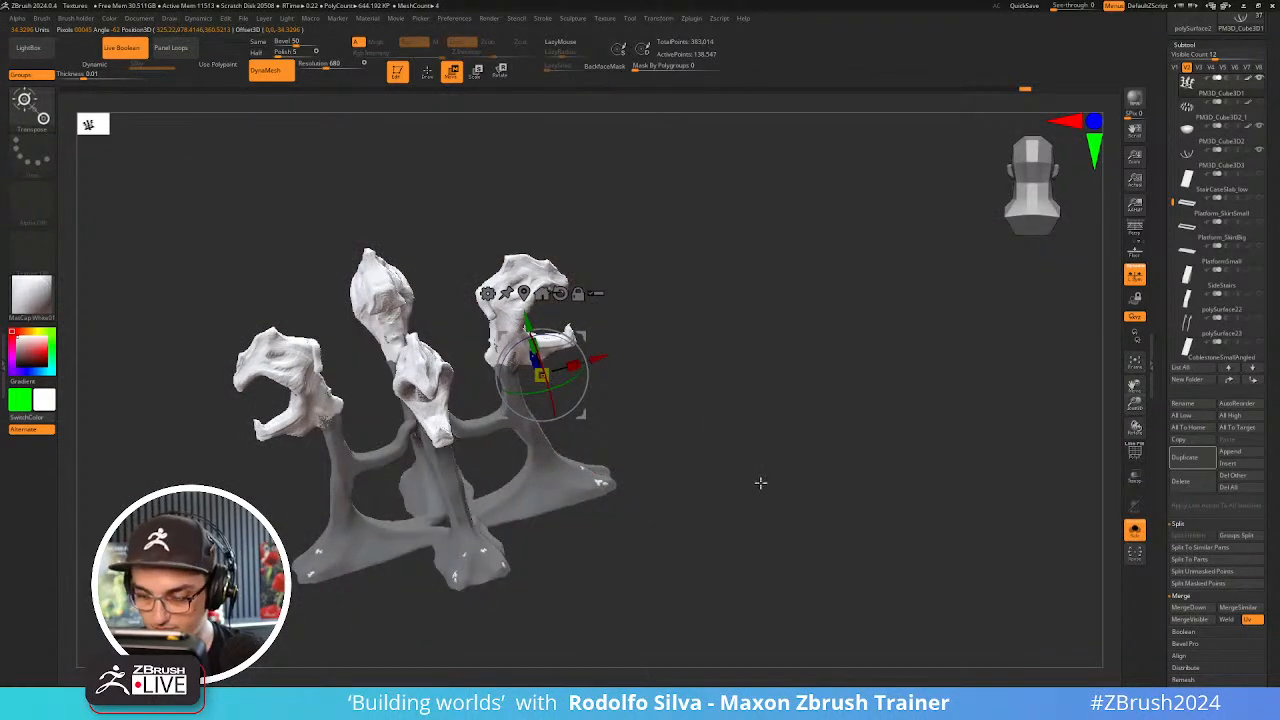
pyautogui.hotkey('shift', 'd')
pyautogui.moveTo(761, 482)
pyautogui.mouseDown()
pyautogui.moveTo(750, 504)
pyautogui.moveTo(834, 586)
pyautogui.mouseUp()
pyautogui.hotkey('shift', 'f')
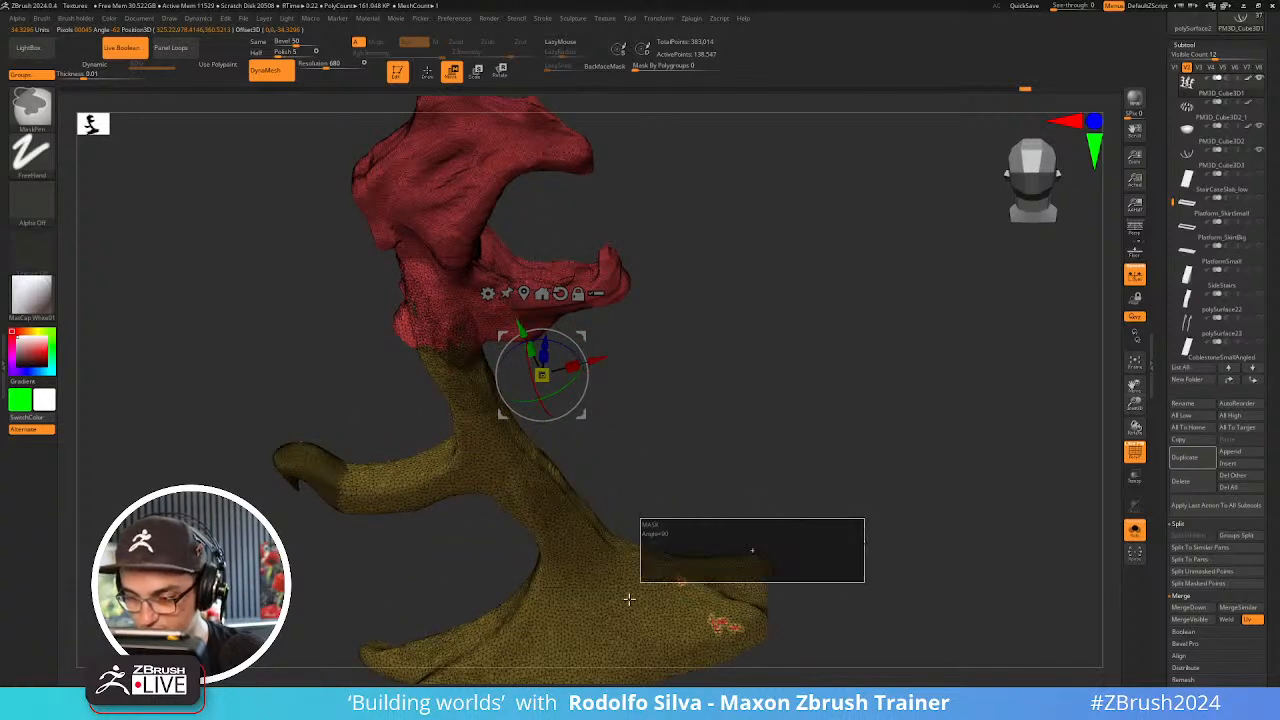
pyautogui.moveTo(640, 660); pyautogui.dragTo(850, 533)
pyautogui.keyDown('ctrl'); pyautogui.click(847, 556); pyautogui.keyUp('ctrl')
pyautogui.keyDown('ctrl'); pyautogui.click(848, 558); pyautogui.keyUp('ctrl')
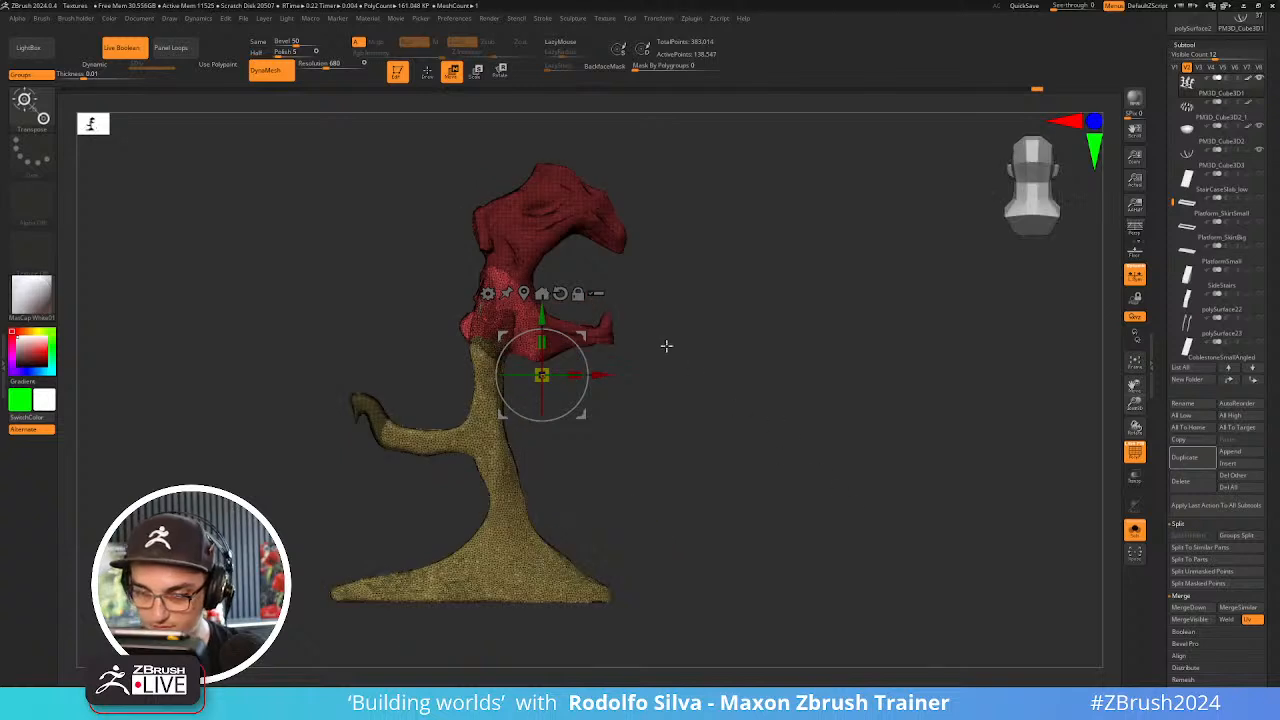
# - Mask the whole leg except the dragon head, and centre the gizmo on the head with its orientation reset
pyautogui.keyDown('ctrl'); pyautogui.click(550, 218); pyautogui.keyUp('ctrl')
pyautogui.hotkey('shift', 'f')
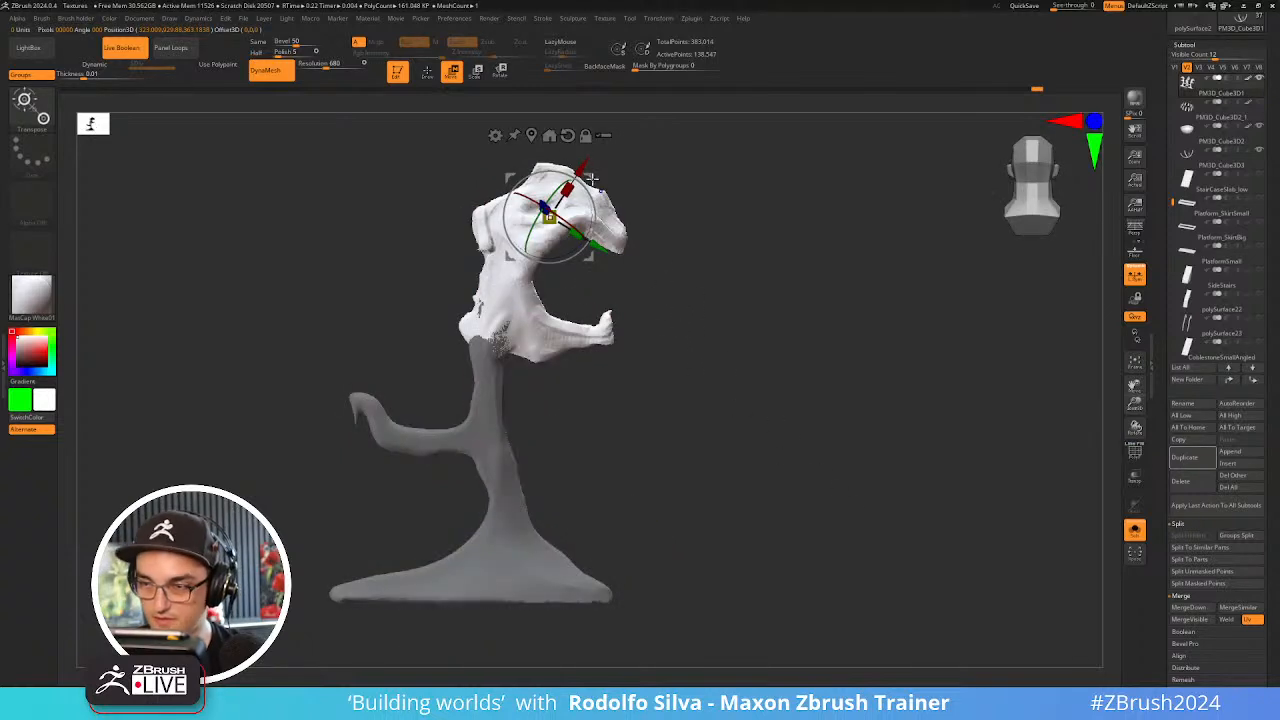
pyautogui.click(567, 136)
pyautogui.keyDown('alt'); pyautogui.moveTo(758, 423); pyautogui.dragTo(757, 420); pyautogui.keyUp('alt')
pyautogui.hotkey('shift', 'f')
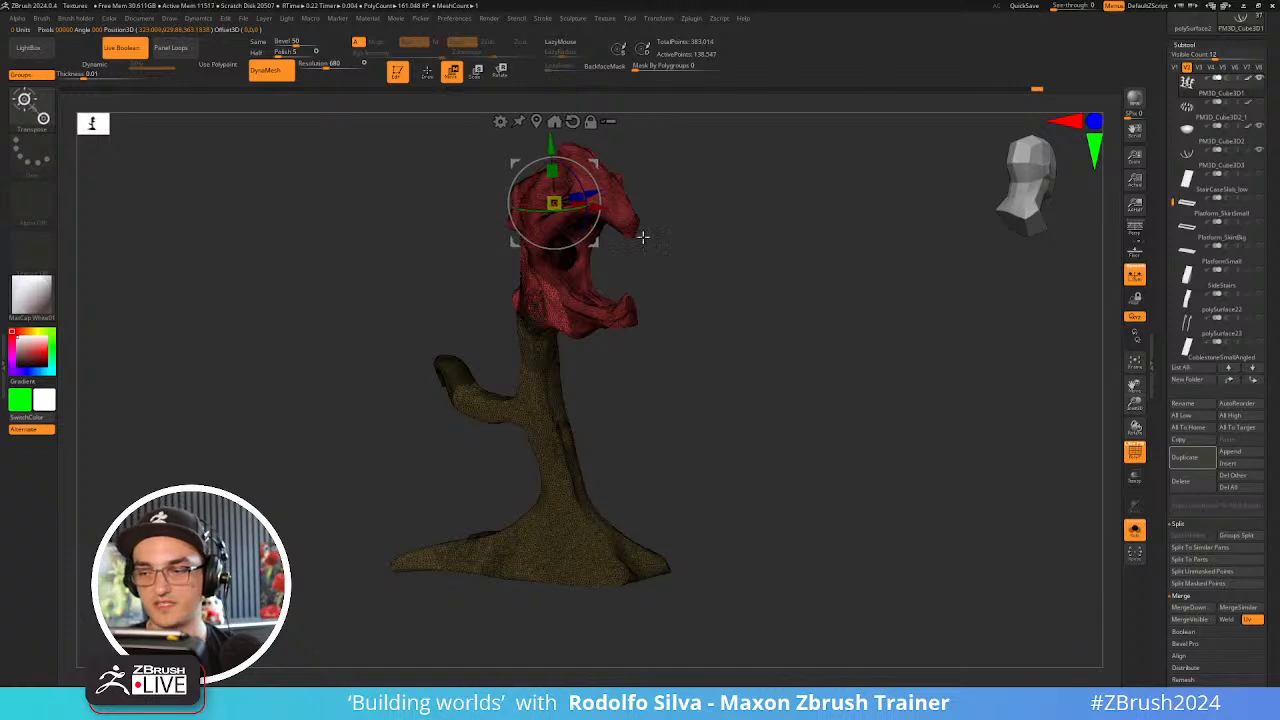
pyautogui.click(536, 120)
# - Show the bowl, ground and human figure again around the masked leg
pyautogui.keyDown('alt'); pyautogui.moveTo(729, 274); pyautogui.dragTo(738, 394); pyautogui.keyUp('alt')
pyautogui.moveTo(738, 394); pyautogui.dragTo(763, 413)
pyautogui.hotkey('shift', 'f')
pyautogui.hotkey('alt', 's')
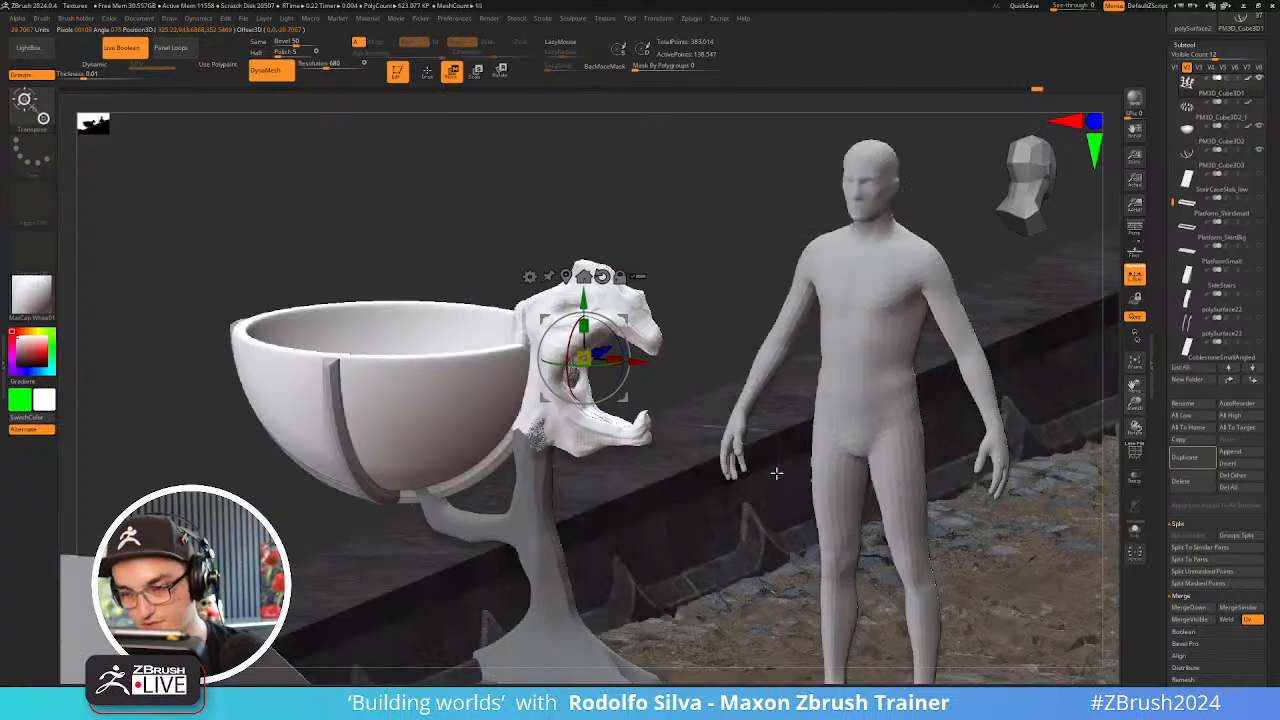
# - Try scaling the dragon head down uniformly beside the bowl
pyautogui.moveTo(587, 351); pyautogui.dragTo(580, 380)
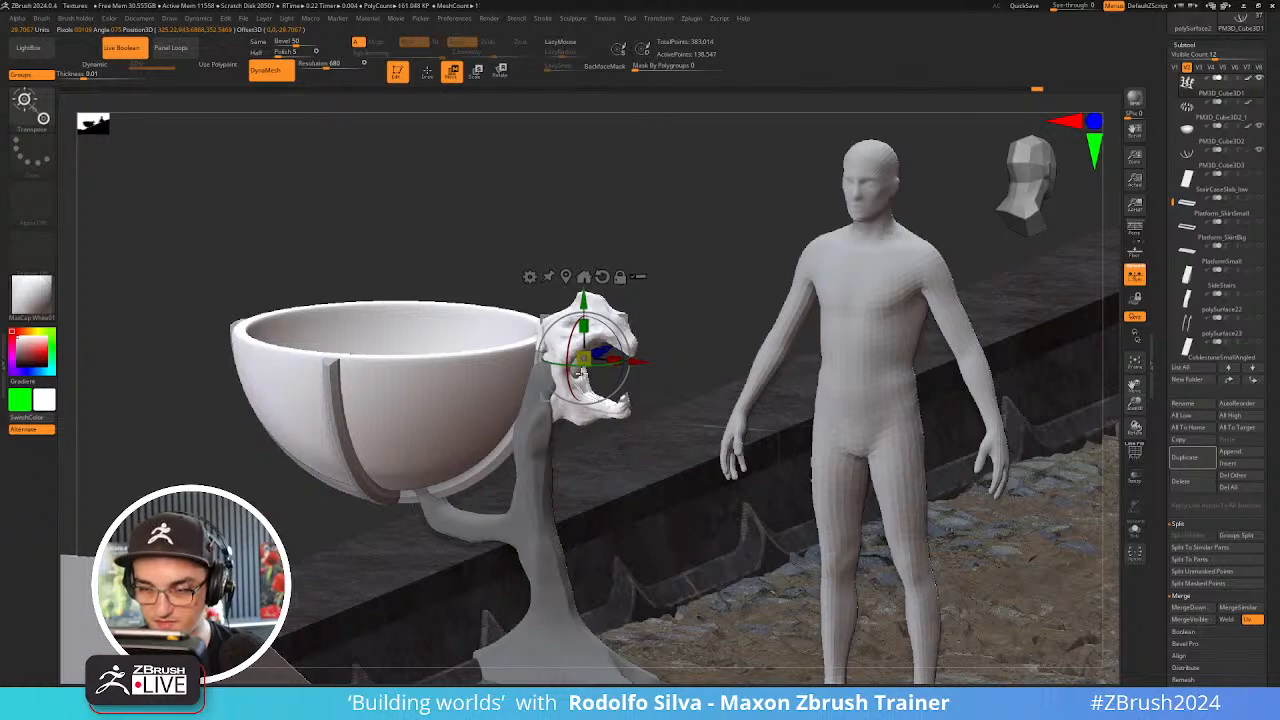
pyautogui.moveTo(716, 413); pyautogui.dragTo(732, 436)
pyautogui.hotkey('ctrl', 'z')
# - Display the leg's polygroups, bring back its three array copies and reach the geometry subdivision settings
pyautogui.hotkey('shift', 'f')
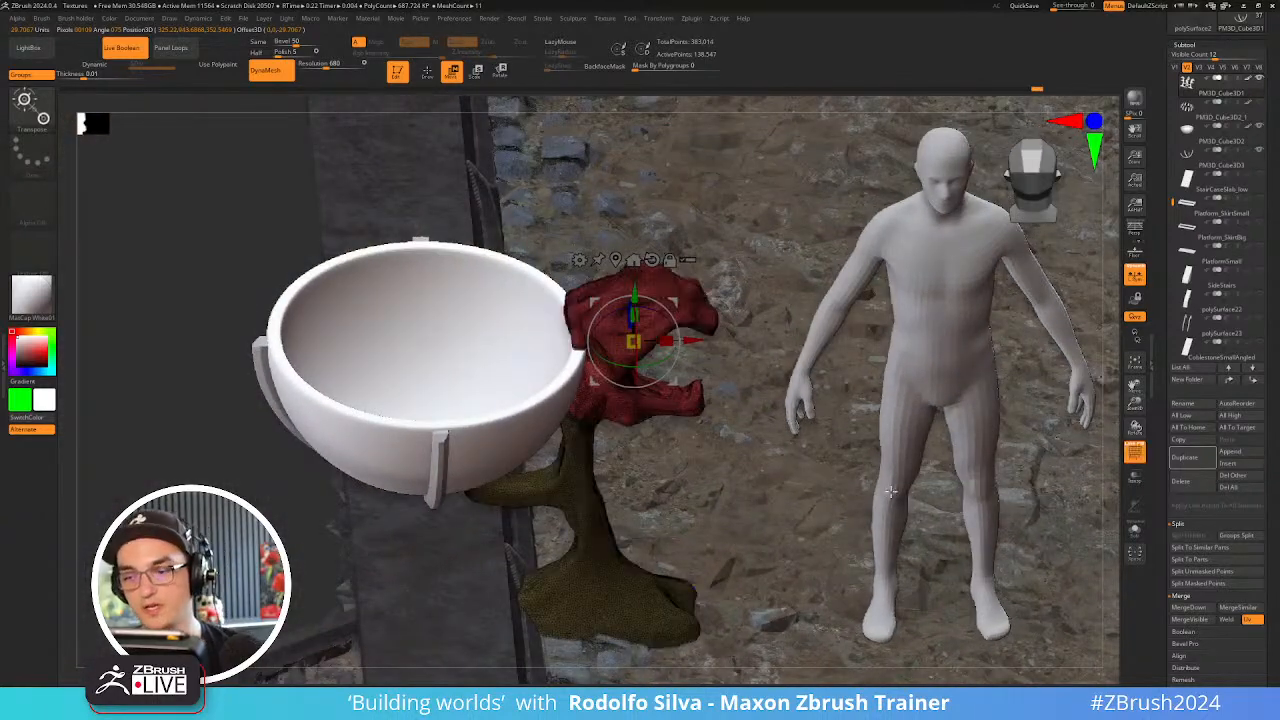
pyautogui.hotkey('ctrl', 'z')
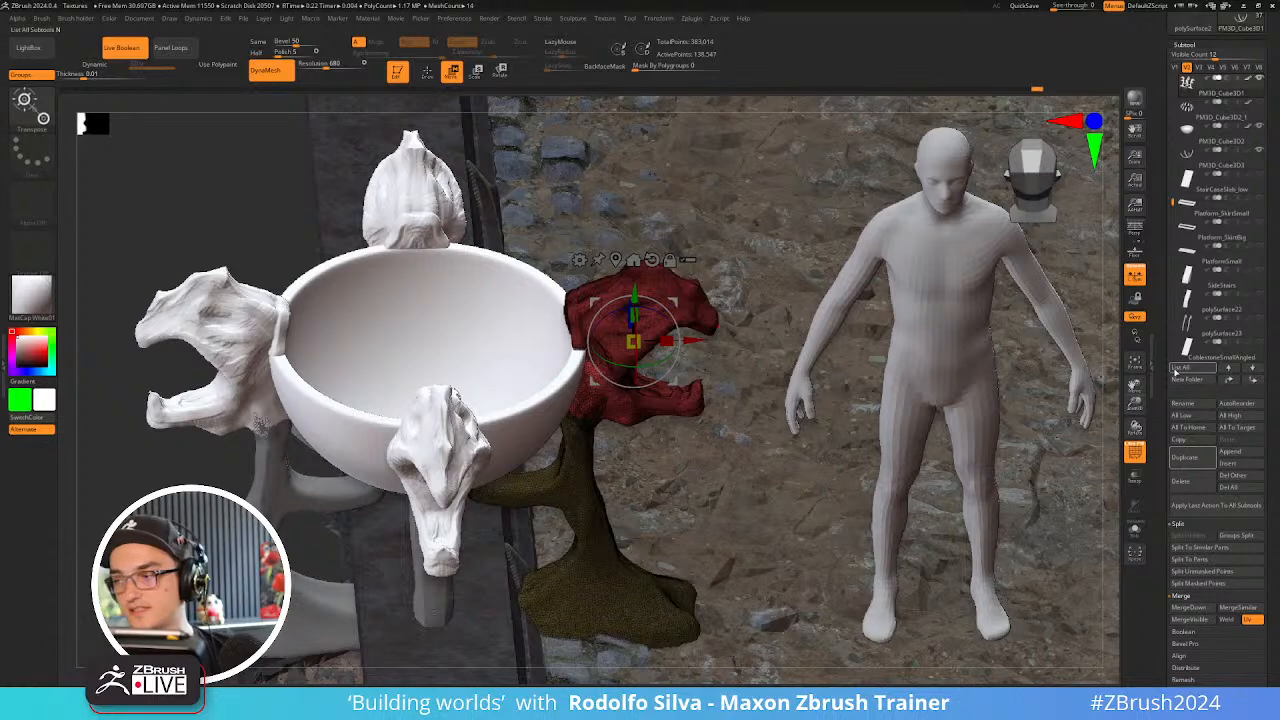
pyautogui.moveTo(1167, 370); pyautogui.dragTo(1167, 246)
# - Try to move the dragon head outward, away from the bowl
pyautogui.moveTo(668, 341); pyautogui.dragTo(768, 344)
pyautogui.hotkey('ctrl', 'z')
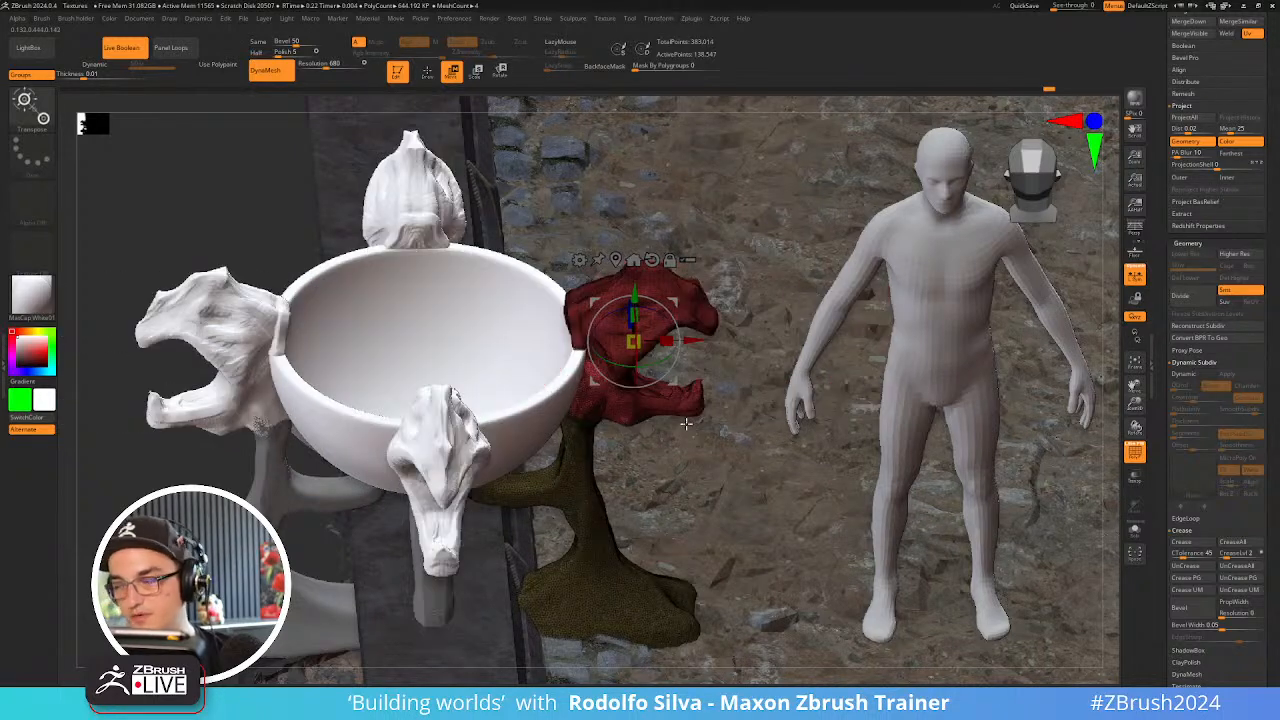
pyautogui.click(1181, 292)
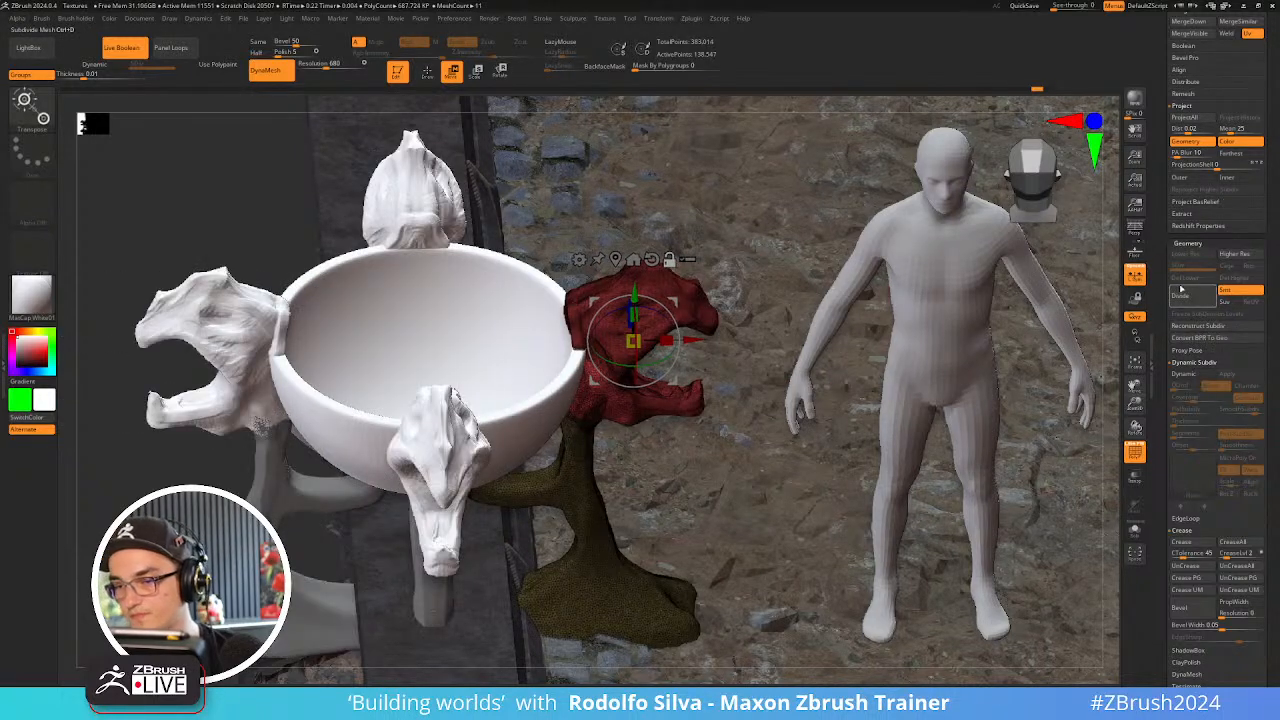
# - Turn on Lock Size for the leg's array and try stretching the dragon head along X
pyautogui.moveTo(1164, 297); pyautogui.dragTo(1193, 80)
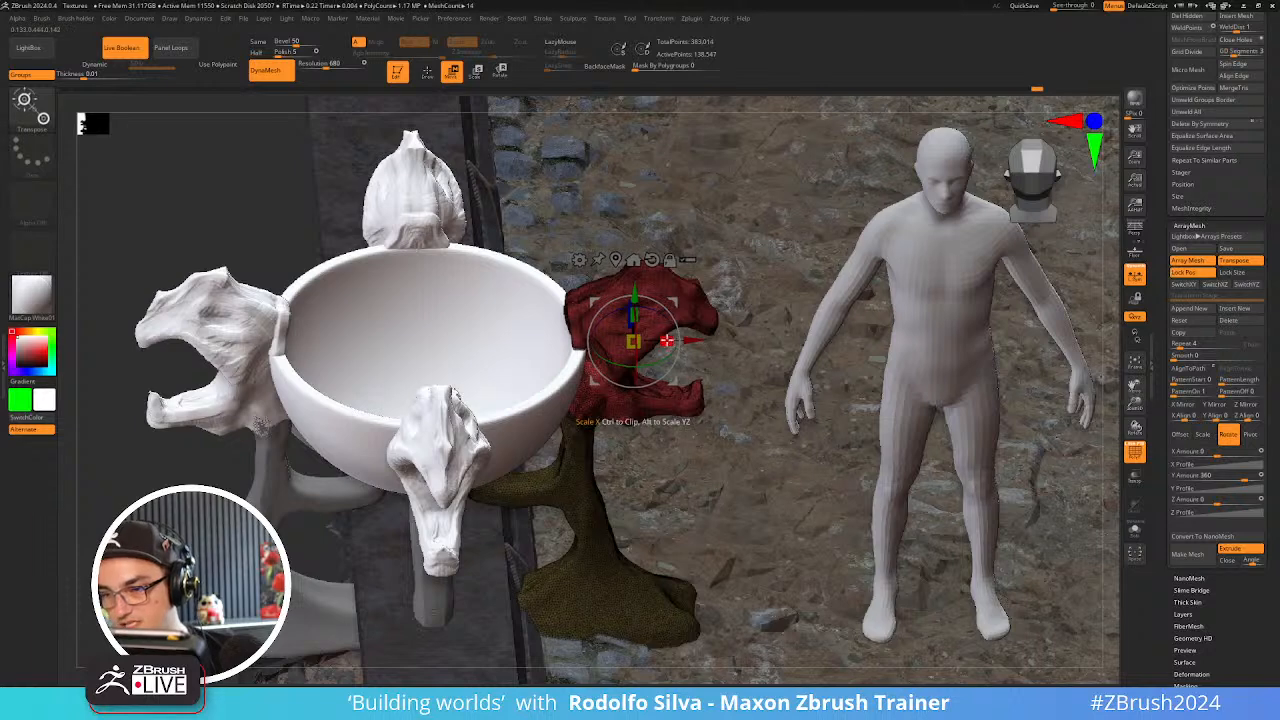
pyautogui.click(1233, 272)
pyautogui.moveTo(690, 341); pyautogui.dragTo(934, 338)
pyautogui.hotkey('ctrl', 'z')
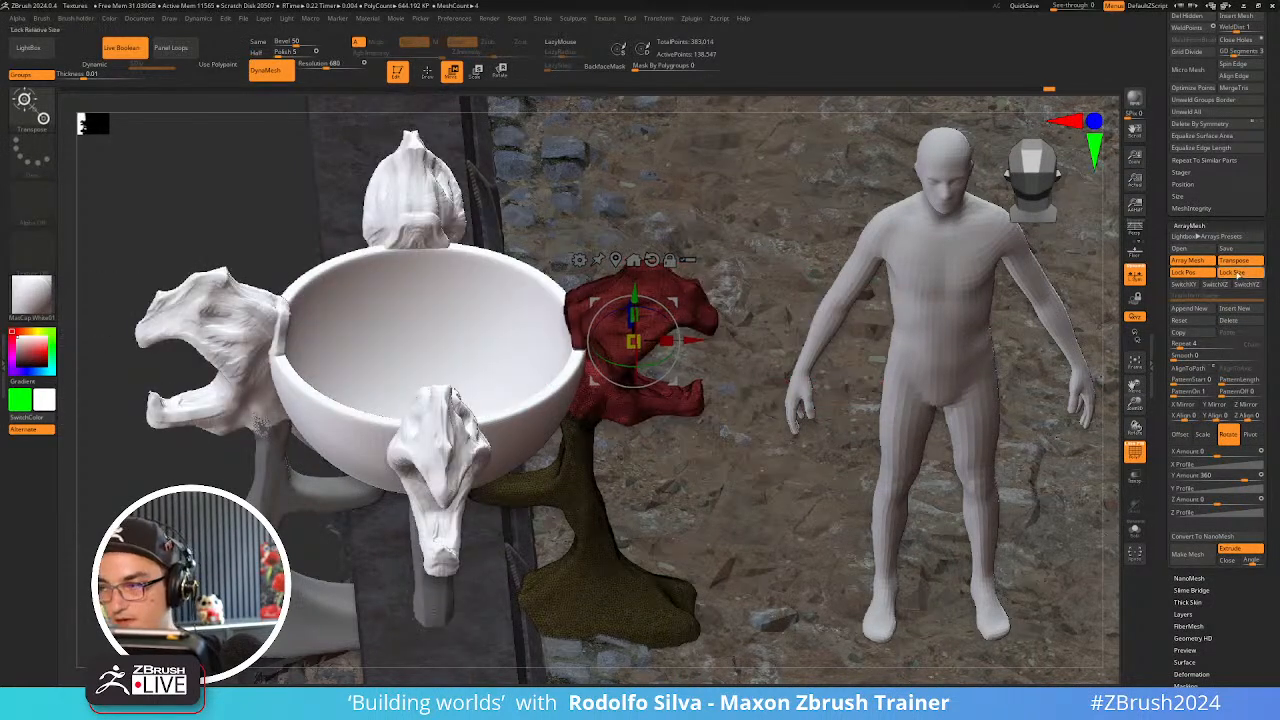
# - Turn off Lock Size and try stretching the dragon head along X to about three times its length
pyautogui.click(1236, 272)
pyautogui.moveTo(665, 341); pyautogui.dragTo(783, 340)
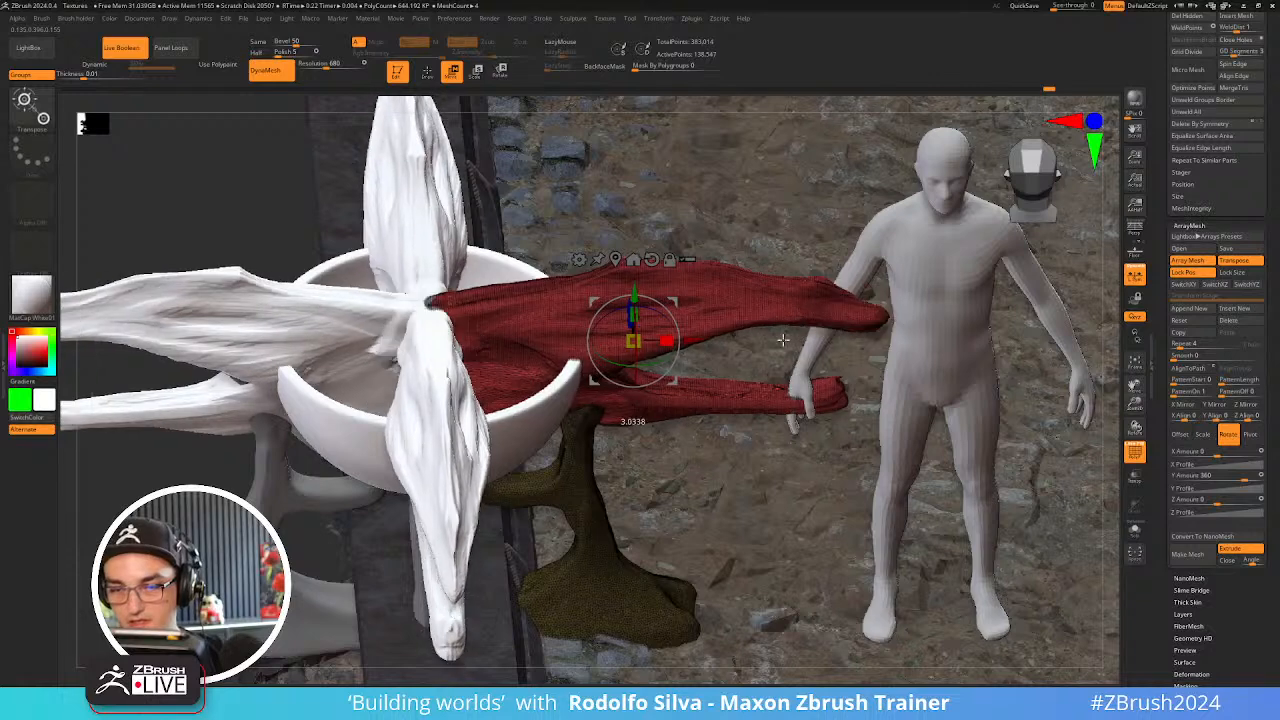
pyautogui.hotkey('ctrl', 'z')
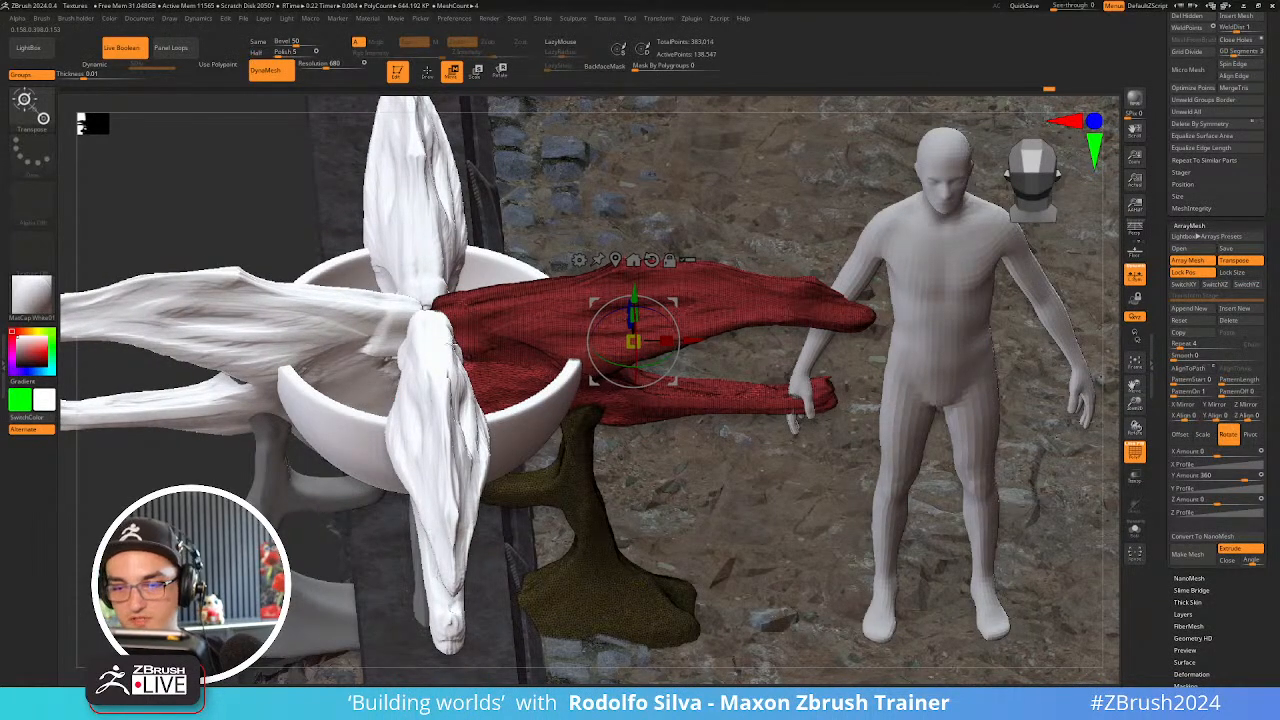
pyautogui.hotkey('ctrl', 'z')
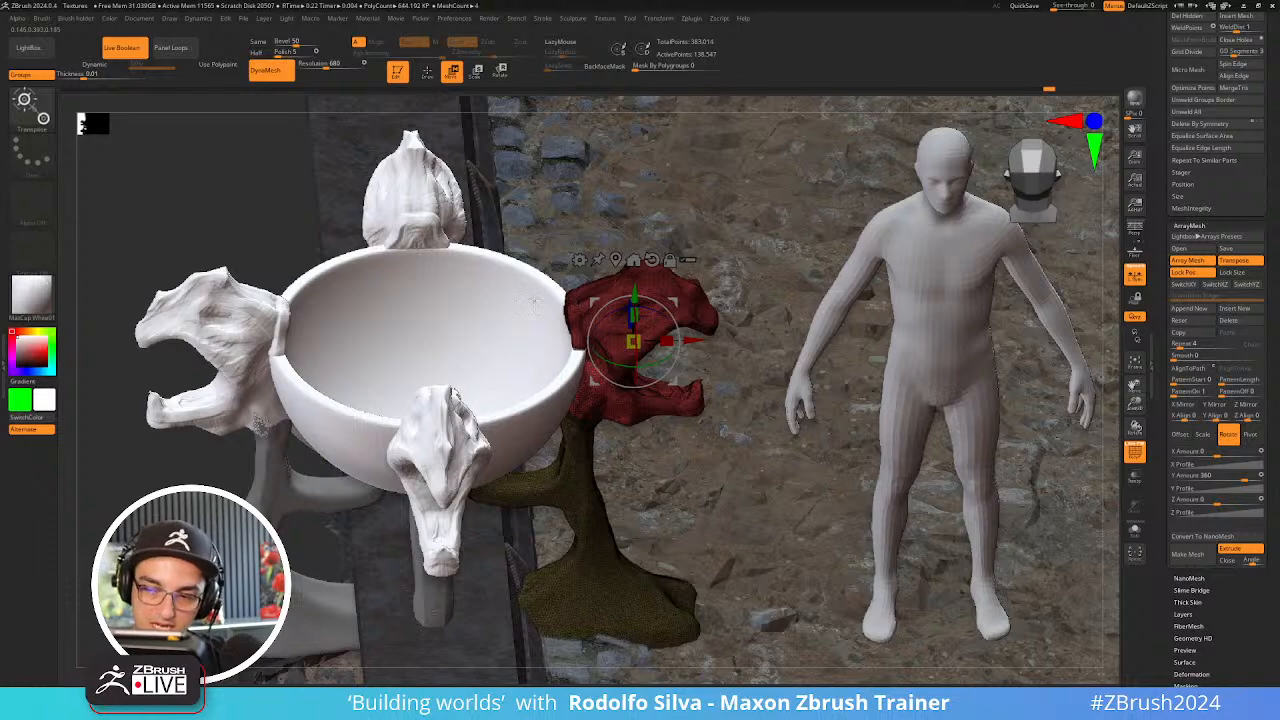
# - Turn Lock Size on for the array, scale the dragon head down uniformly and move it along X toward the bowl
pyautogui.click(1236, 274)
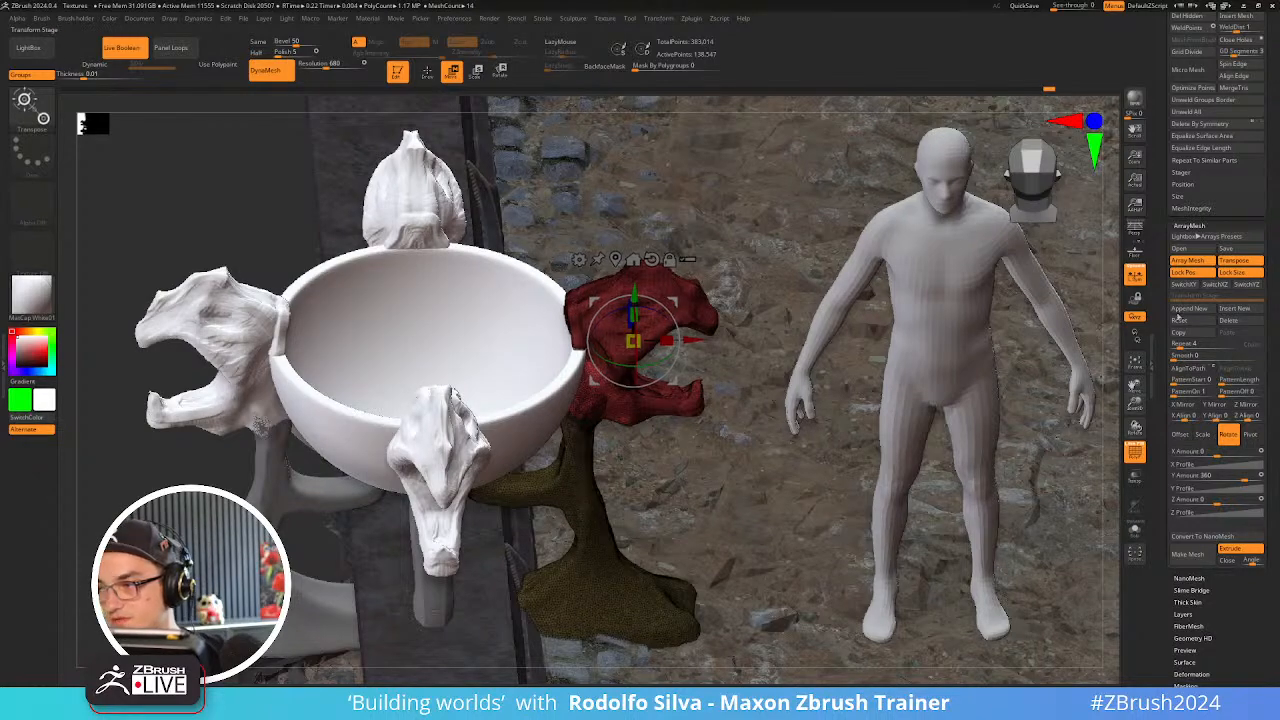
pyautogui.moveTo(734, 414); pyautogui.dragTo(811, 353)
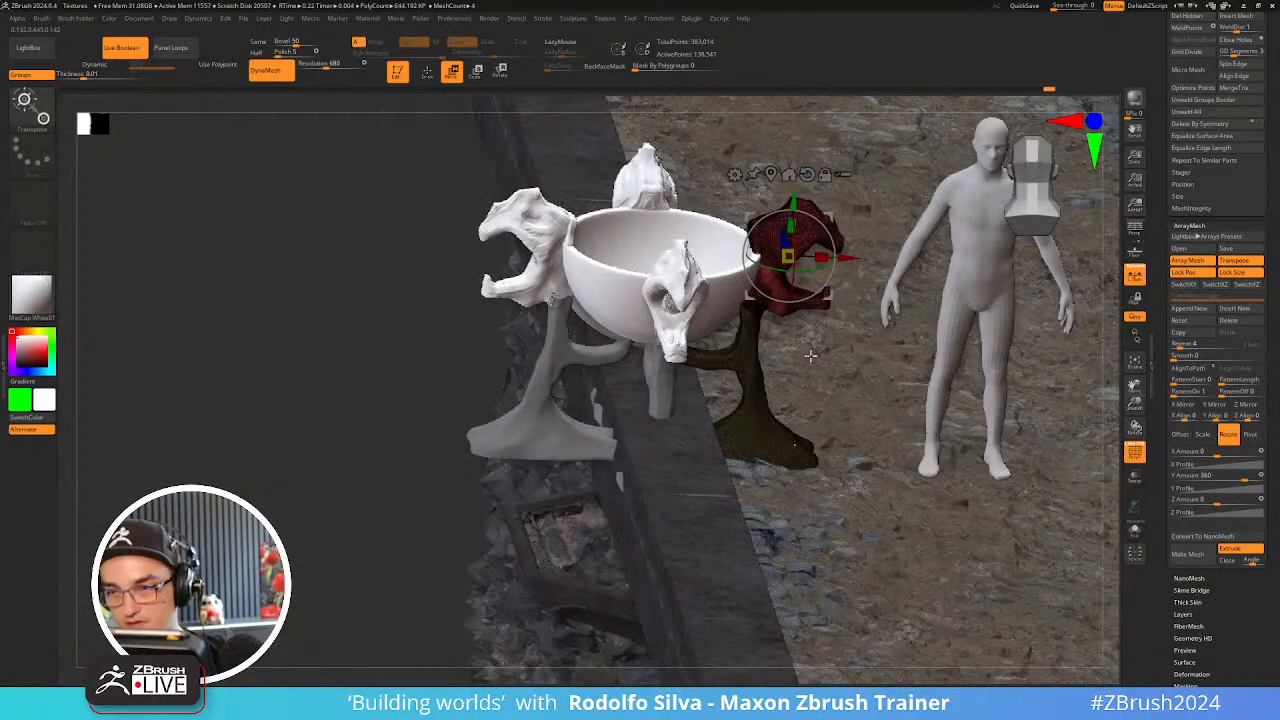
pyautogui.moveTo(788, 256); pyautogui.dragTo(777, 281)
pyautogui.moveTo(850, 258); pyautogui.dragTo(760, 317)
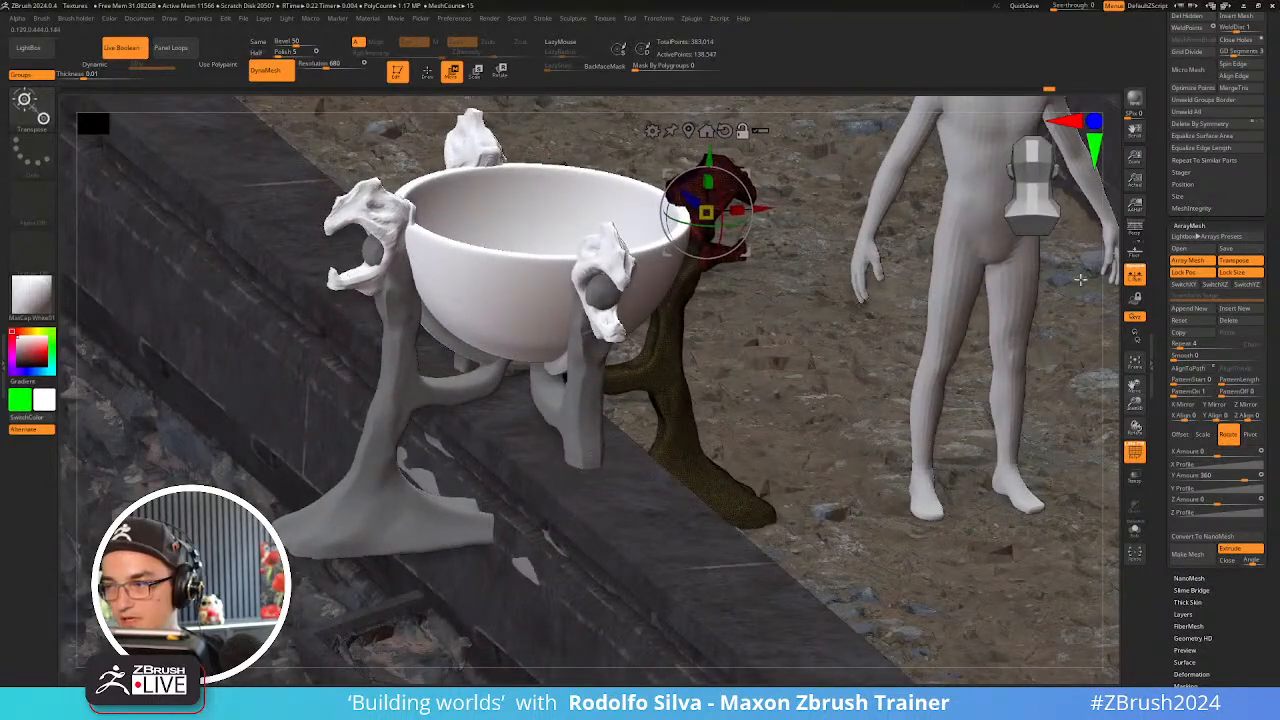
# - Bring back the prongs around the bowl, make the dragon-head leg the active subtool and turn off its polyframe display
pyautogui.press('Up')
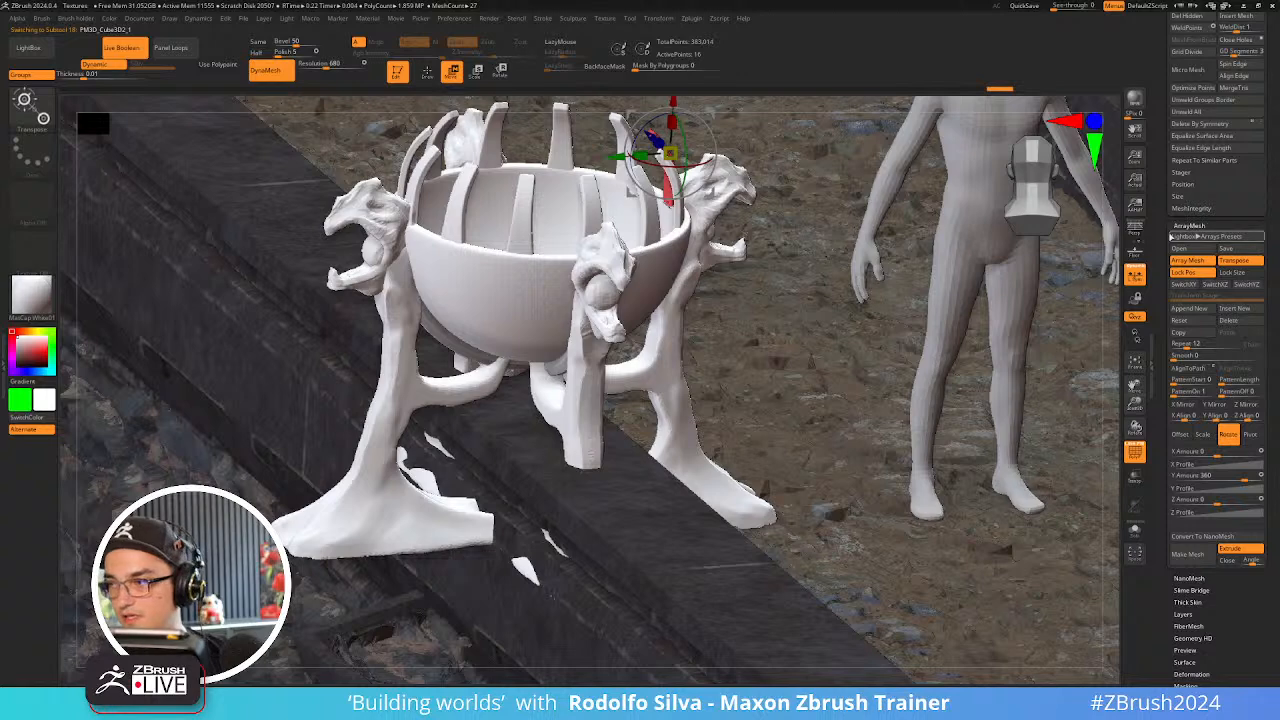
pyautogui.scroll(10, 1164, 413)
pyautogui.scroll(10, 1164, 413)
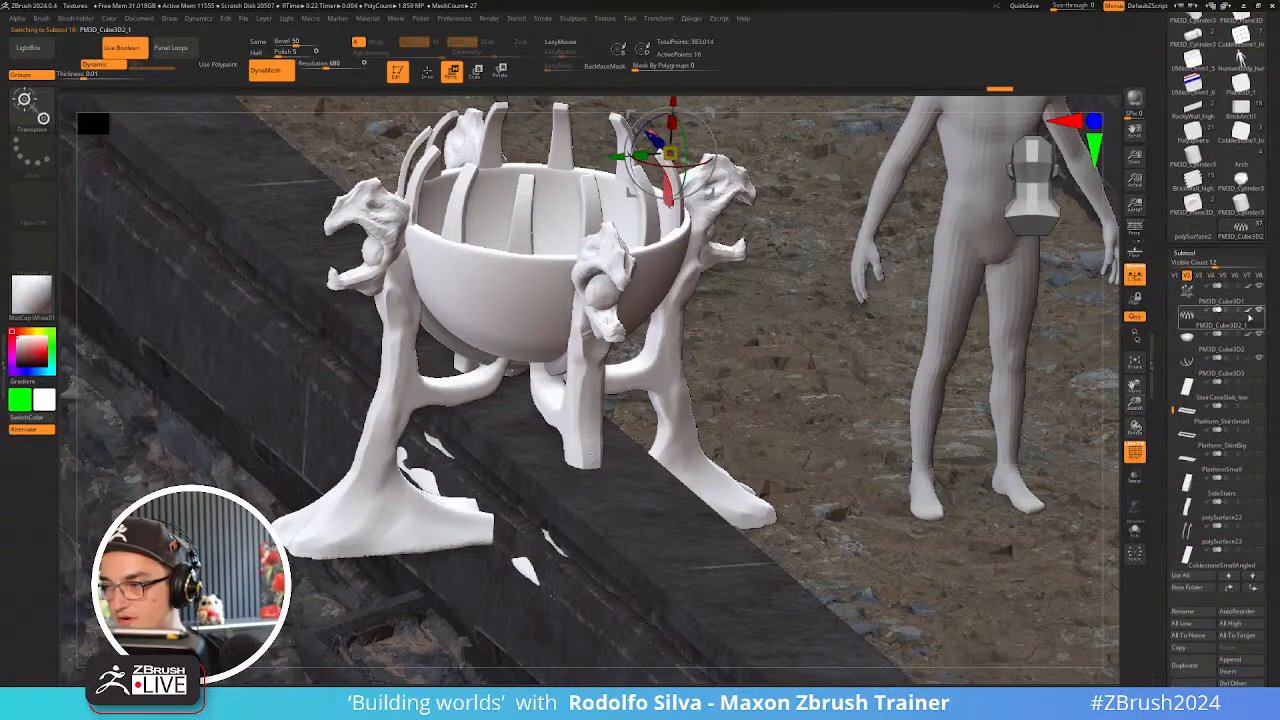
pyautogui.keyDown('alt'); pyautogui.click(731, 290); pyautogui.keyUp('alt')
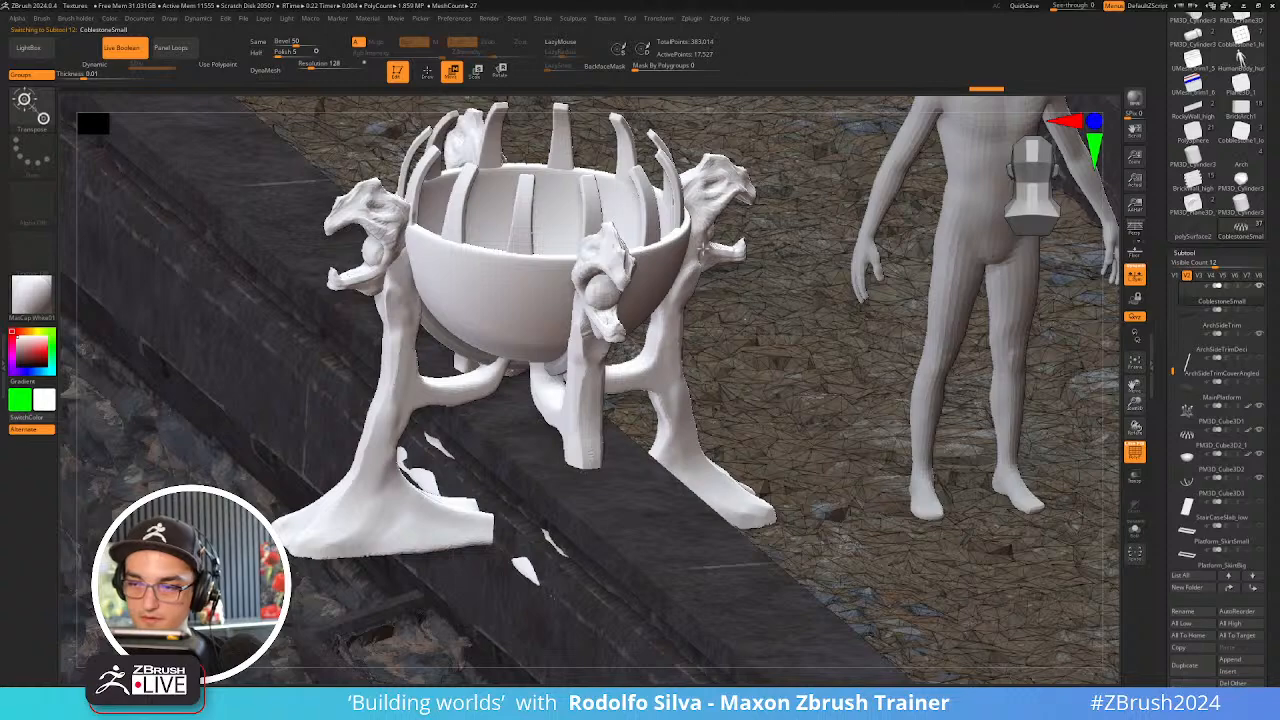
pyautogui.keyDown('alt'); pyautogui.click(694, 264); pyautogui.keyUp('alt')
pyautogui.keyDown('alt'); pyautogui.moveTo(760, 304); pyautogui.dragTo(748, 440, button='right'); pyautogui.keyUp('alt')
pyautogui.hotkey('shift', 'f')
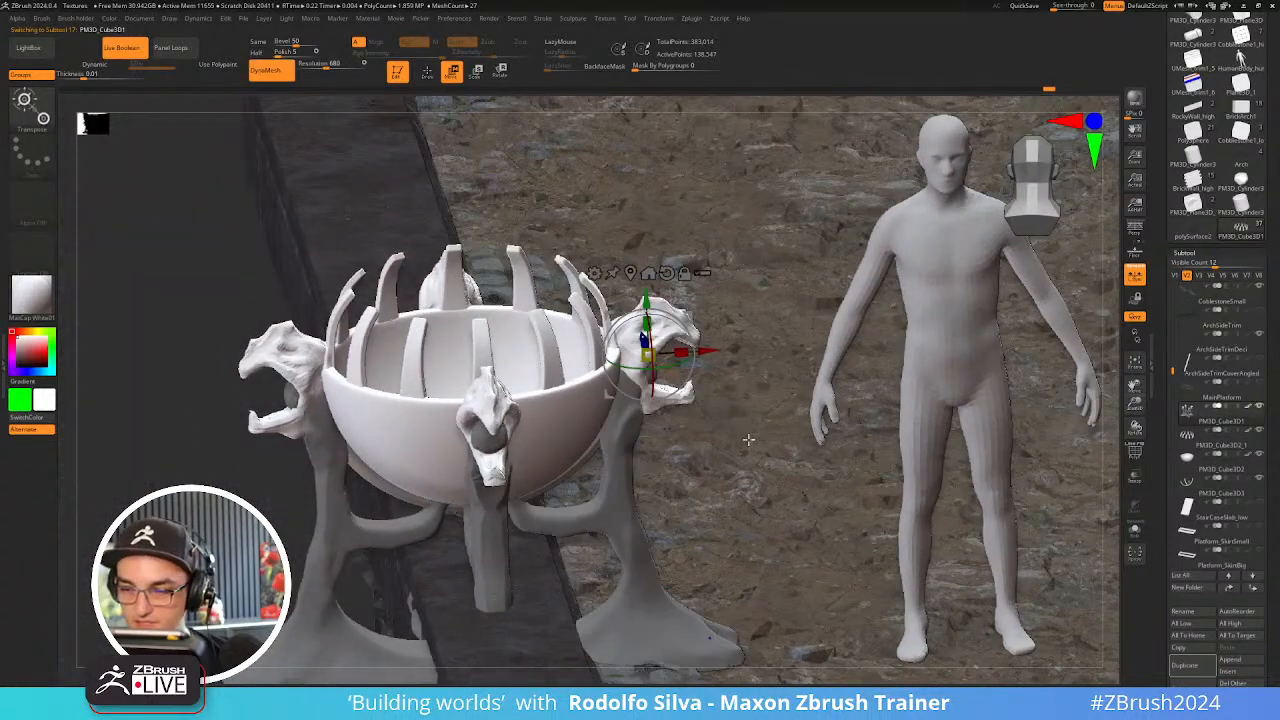
# - Flatten the surfaces of the dragon head nearest the human figure with the hPolish brush
pyautogui.press('q')
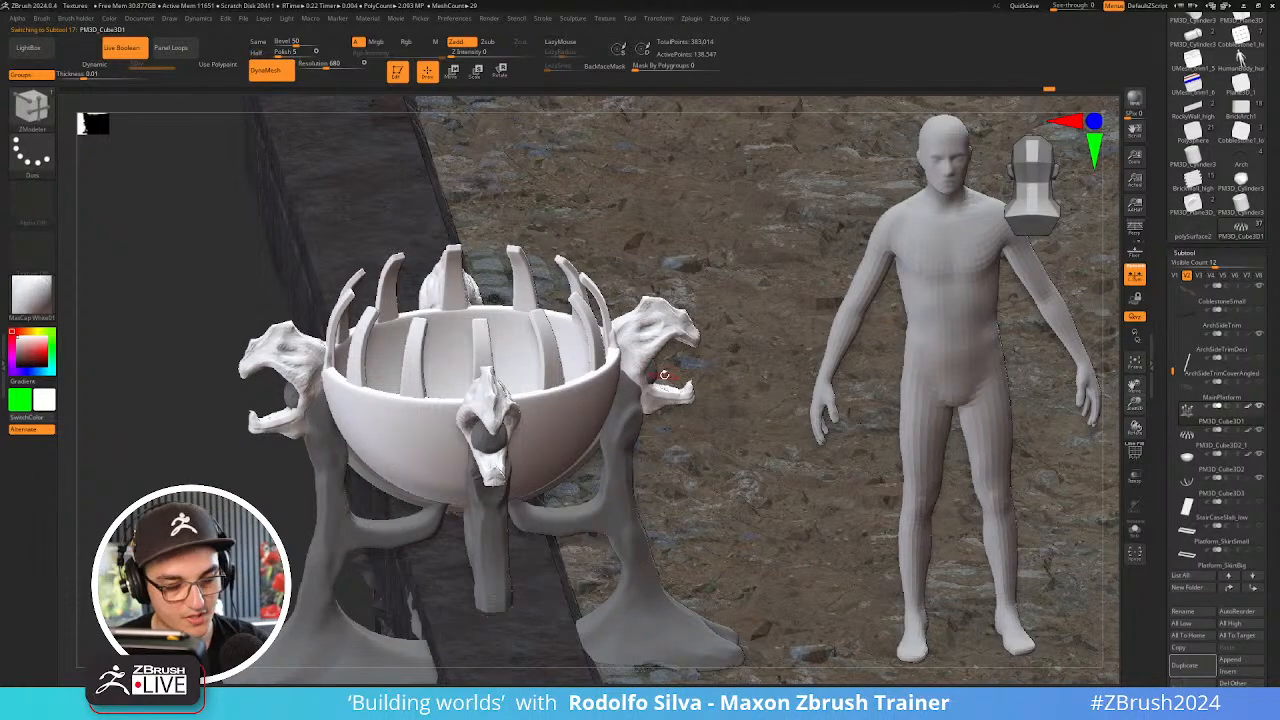
pyautogui.press('b')
pyautogui.press('h')
pyautogui.press('p')
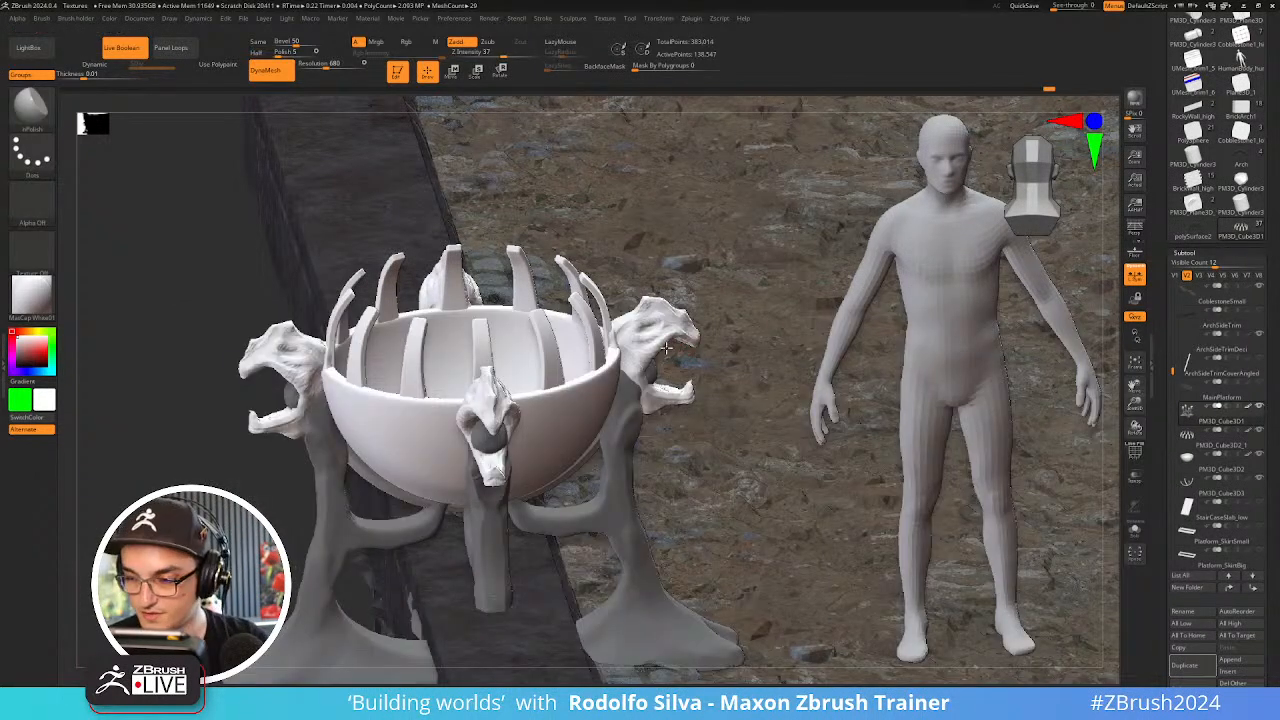
pyautogui.keyDown('ctrl'); pyautogui.moveTo(666, 348); pyautogui.dragTo(708, 380, button='right'); pyautogui.keyUp('ctrl')
pyautogui.moveTo(607, 360); pyautogui.dragTo(654, 332)
pyautogui.moveTo(652, 334)
pyautogui.mouseDown(button='right')
pyautogui.moveTo(627, 390)
pyautogui.moveTo(642, 372)
pyautogui.mouseUp(button='right')
pyautogui.moveTo(634, 346); pyautogui.dragTo(648, 334)
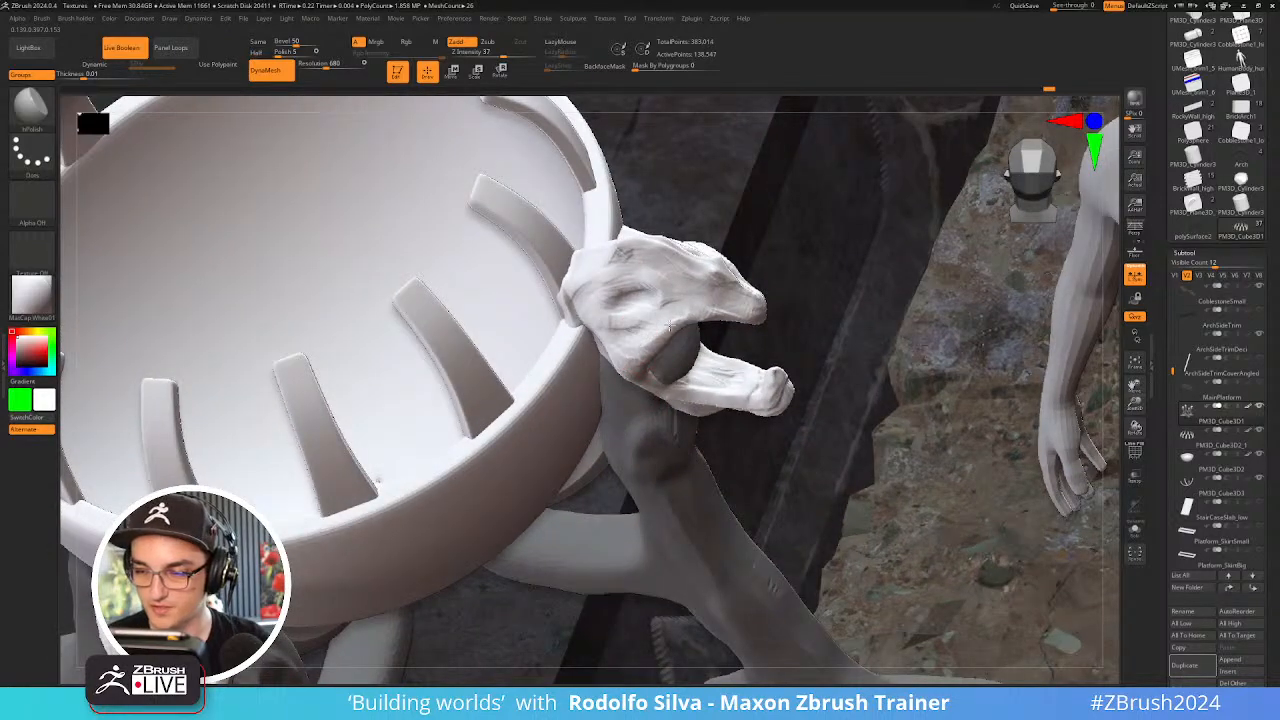
pyautogui.moveTo(741, 313); pyautogui.dragTo(748, 293)
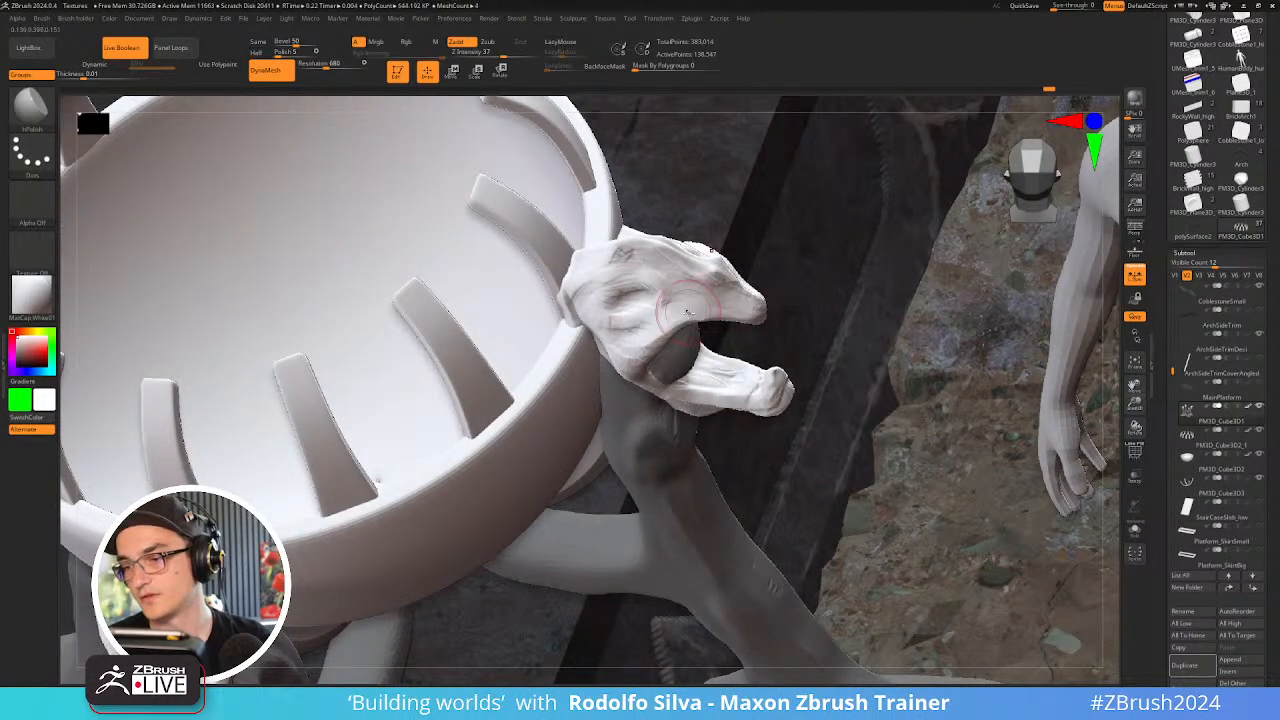
# - Choose the DamStandard brush and smooth the underside of the dragon head's upper jaw near the snout
pyautogui.press('b')
pyautogui.press('d')
pyautogui.press('s')
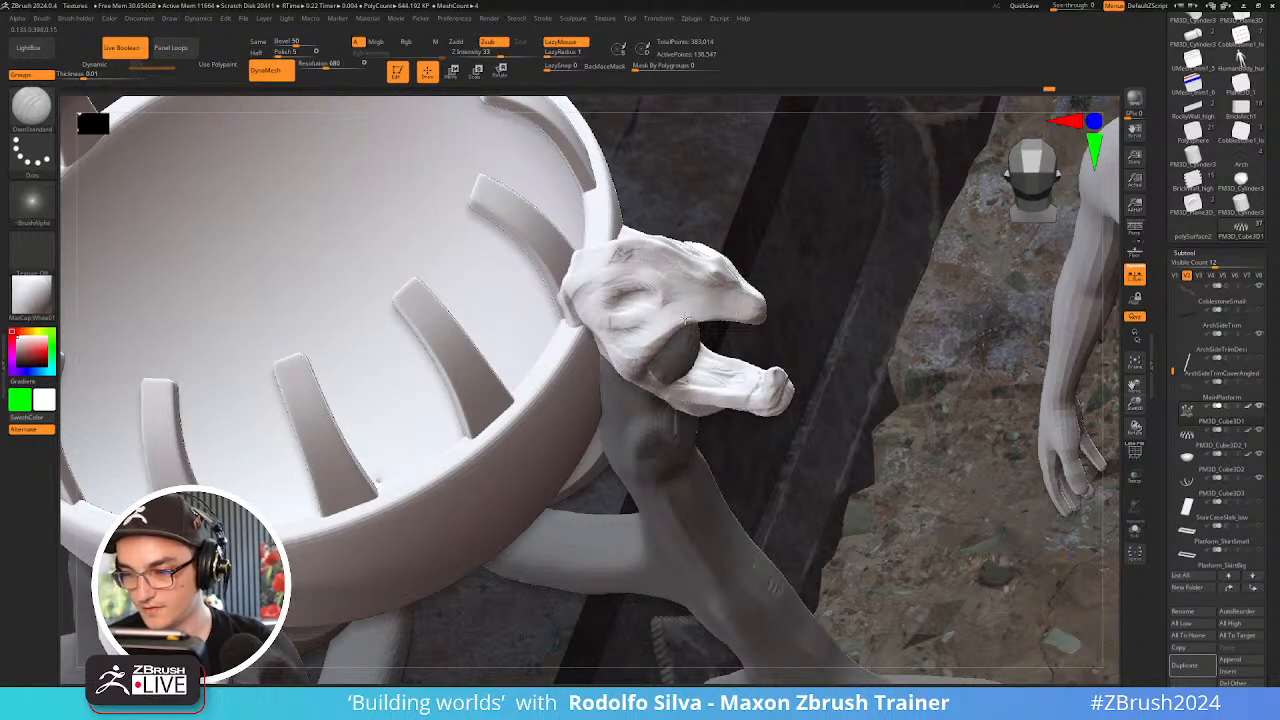
pyautogui.moveTo(661, 480); pyautogui.dragTo(745, 304, button='right')
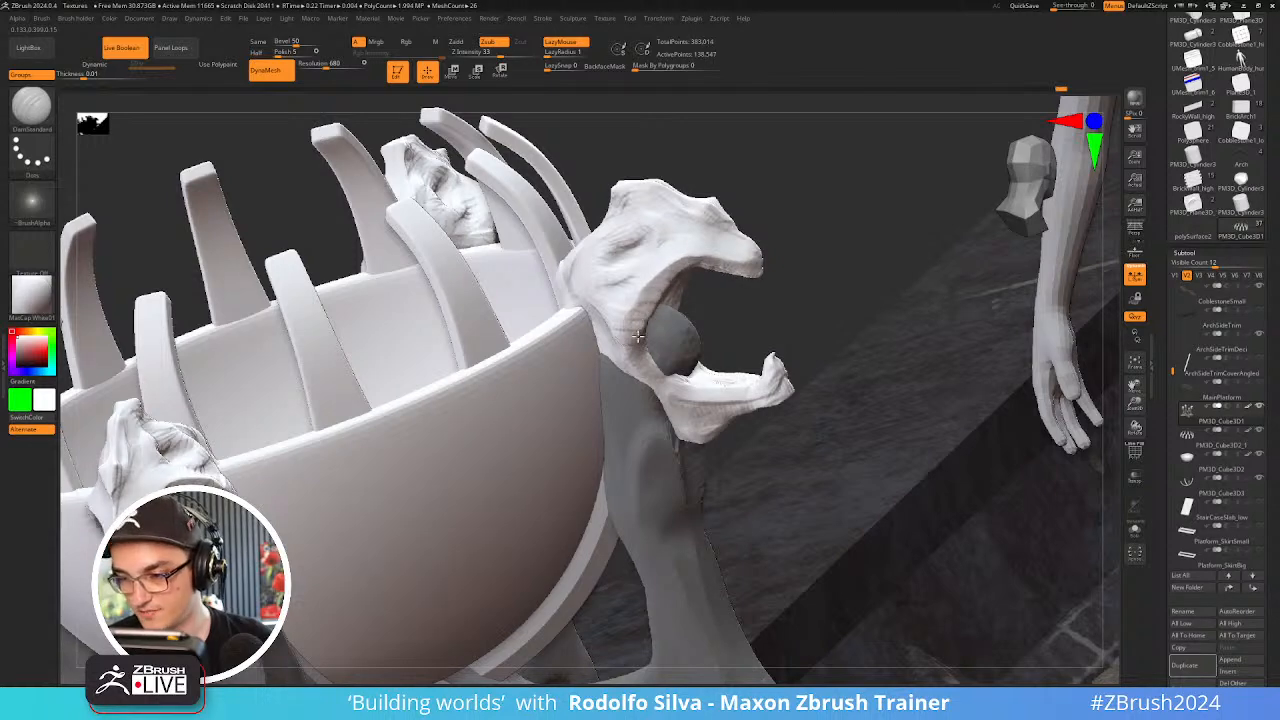
pyautogui.moveTo(806, 480); pyautogui.dragTo(712, 420, button='right')
pyautogui.press('f')
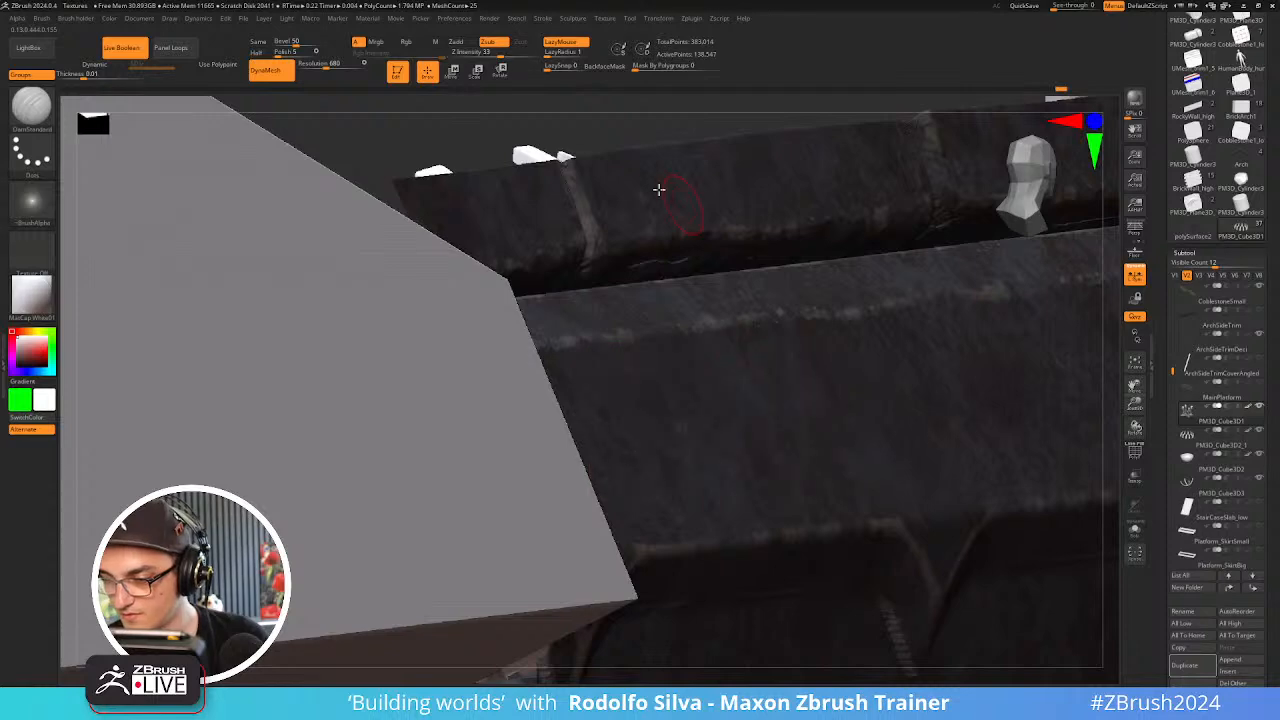
pyautogui.moveTo(682, 253)
pyautogui.mouseDown(button='right')
pyautogui.moveTo(690, 280)
pyautogui.moveTo(712, 284)
pyautogui.moveTo(705, 257)
pyautogui.mouseUp(button='right')
pyautogui.keyDown('alt'); pyautogui.moveTo(761, 207); pyautogui.dragTo(706, 297, button='right'); pyautogui.keyUp('alt')
pyautogui.keyDown('shift'); pyautogui.moveTo(710, 284); pyautogui.dragTo(685, 286); pyautogui.keyUp('shift')
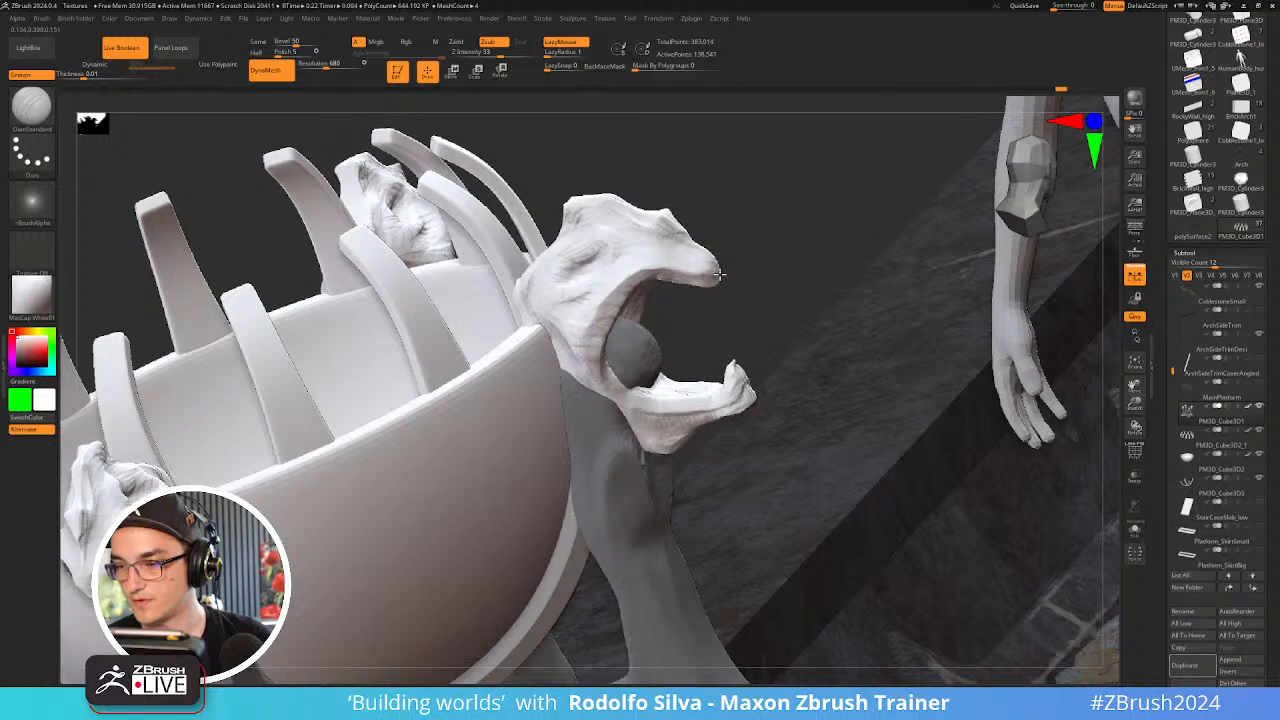
# - Carve creases around the dragon head's eye socket and back across the brow with DamStandard
pyautogui.moveTo(746, 300); pyautogui.dragTo(703, 275, button='right')
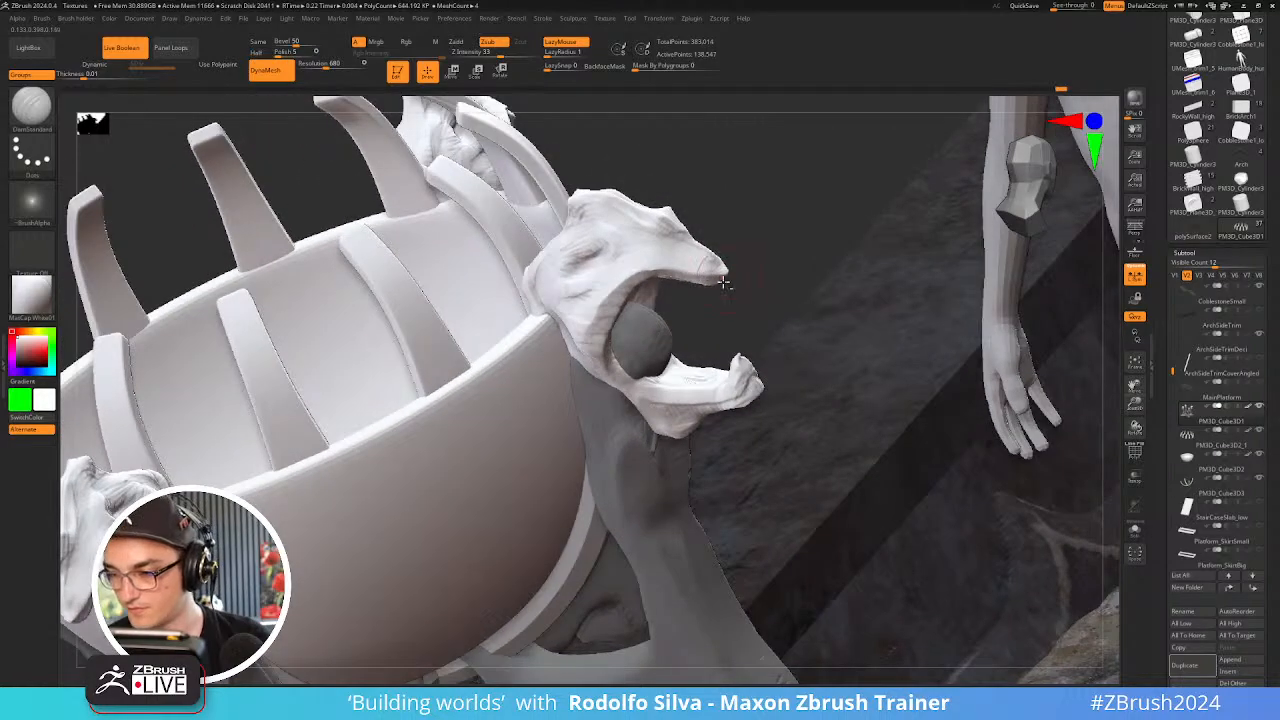
pyautogui.moveTo(765, 329)
pyautogui.mouseDown(button='right')
pyautogui.moveTo(768, 306)
pyautogui.moveTo(765, 329)
pyautogui.mouseUp(button='right')
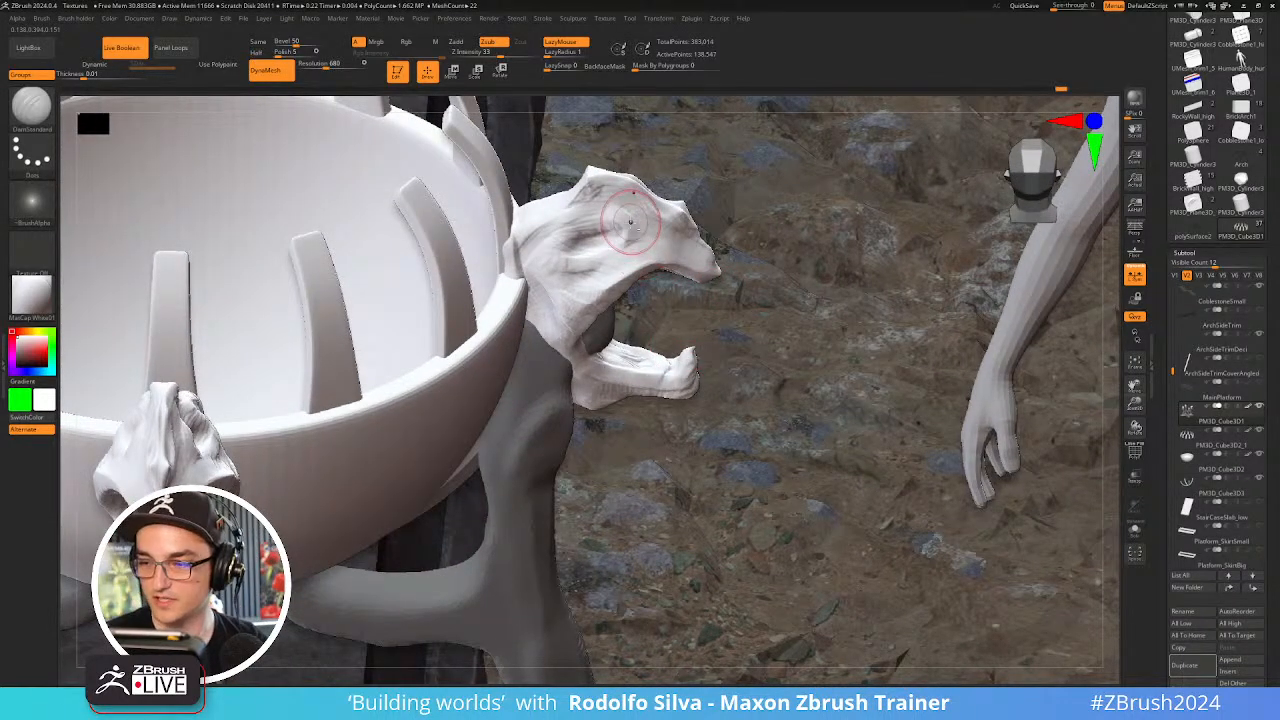
pyautogui.moveTo(549, 238); pyautogui.dragTo(542, 242)
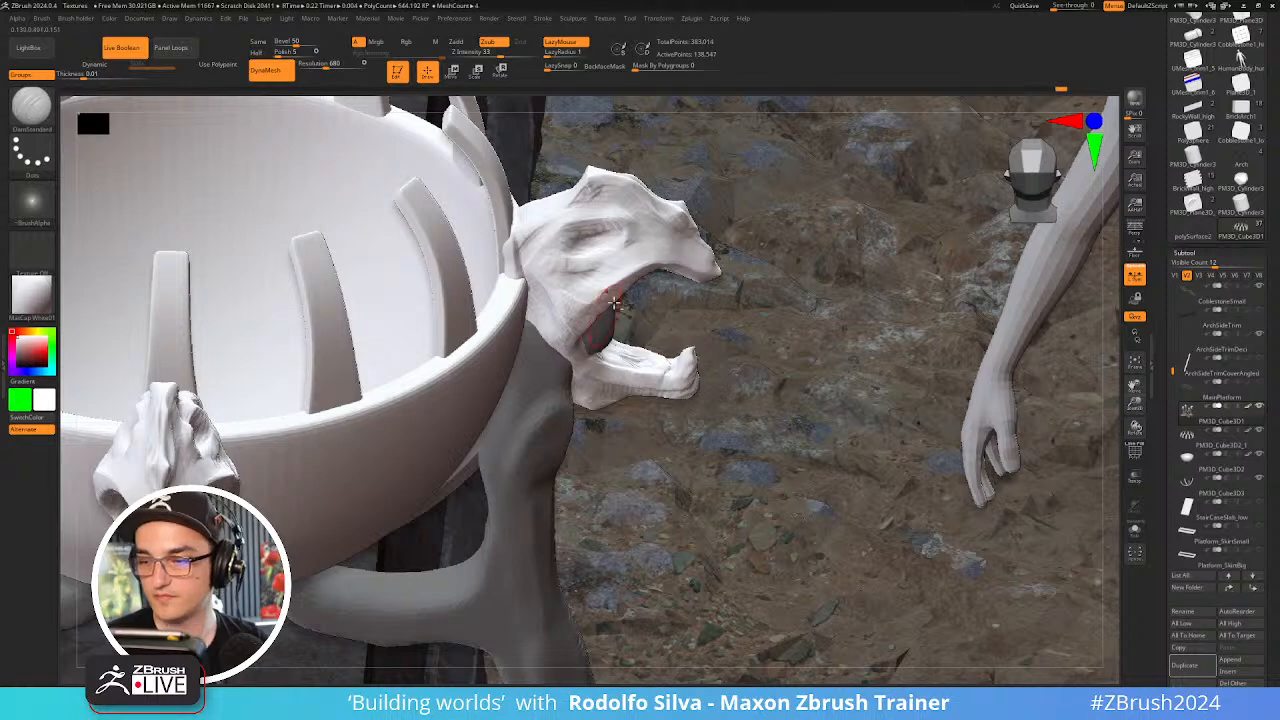
pyautogui.moveTo(610, 218)
pyautogui.mouseDown()
pyautogui.moveTo(641, 223)
pyautogui.moveTo(595, 215)
pyautogui.moveTo(545, 243)
pyautogui.mouseUp()
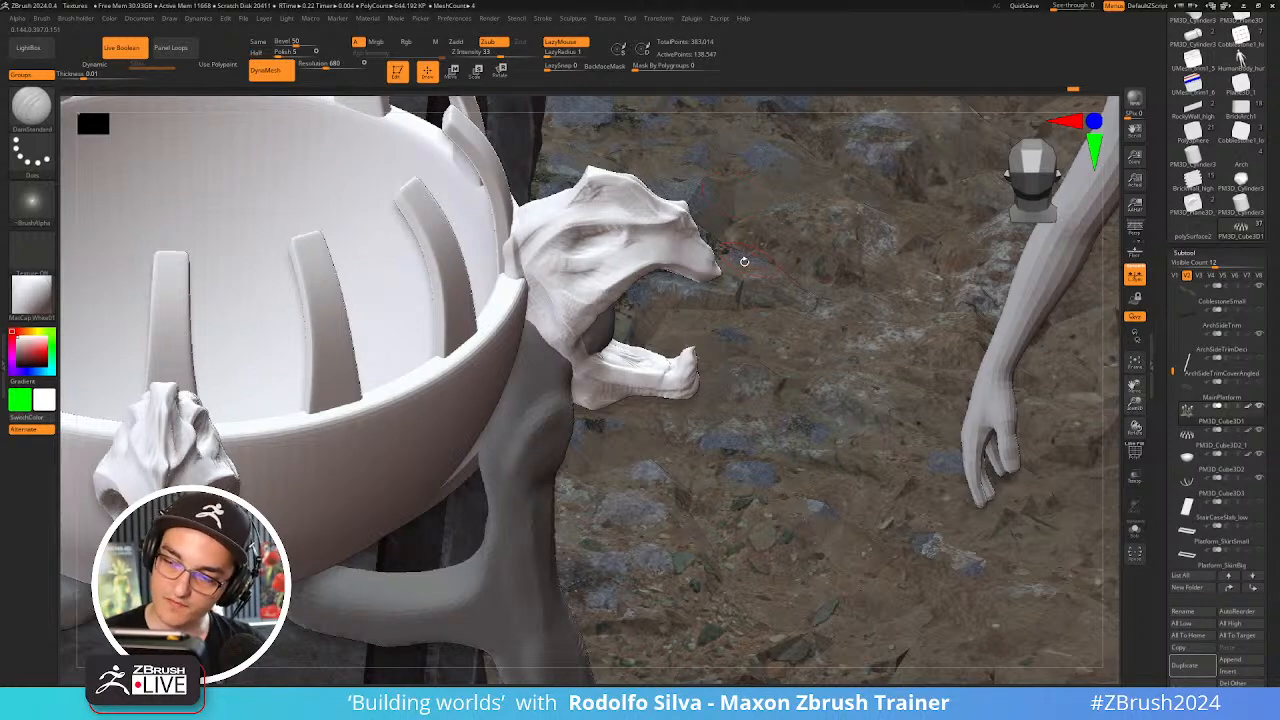
pyautogui.moveTo(744, 261); pyautogui.dragTo(726, 283, button='right')
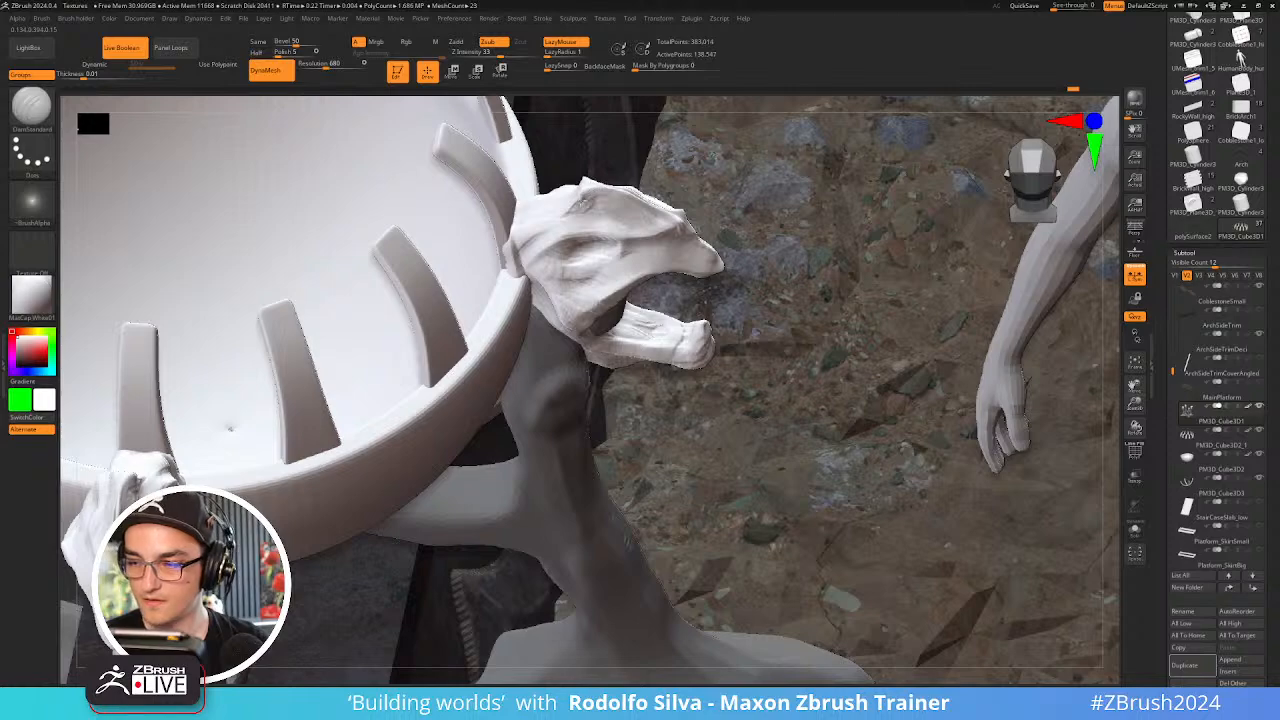
pyautogui.moveTo(546, 225); pyautogui.dragTo(524, 232)
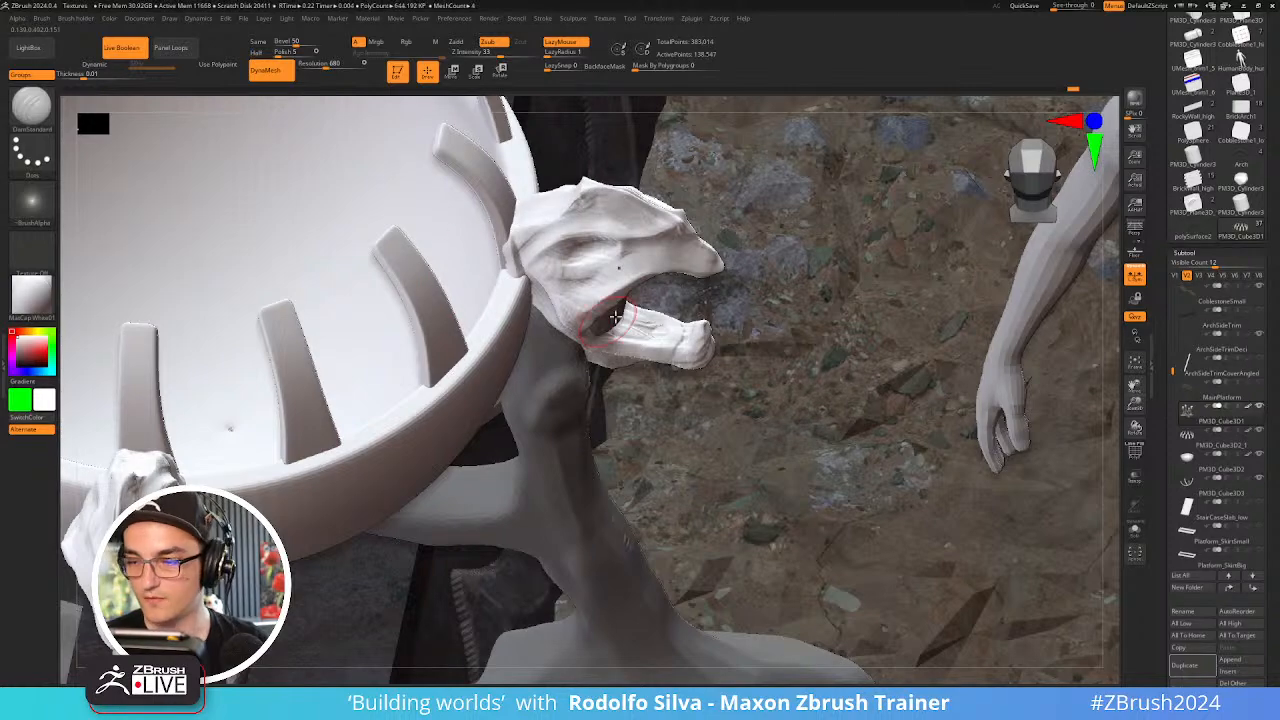
# - Isolate the legs to examine the back of the dragon head, and check how the head meets the bowl's rim
pyautogui.moveTo(610, 312)
pyautogui.mouseDown(button='right')
pyautogui.moveTo(652, 322)
pyautogui.moveTo(632, 301)
pyautogui.mouseUp(button='right')
pyautogui.hotkey('alt', 's')
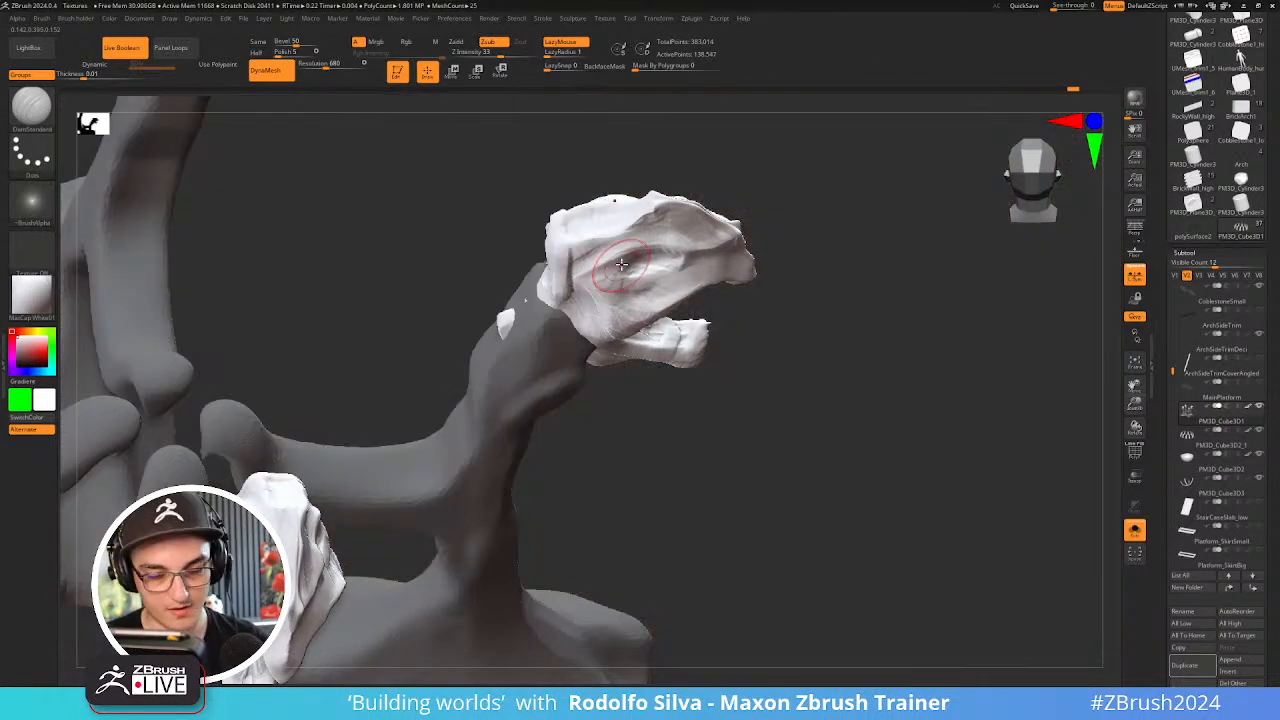
pyautogui.moveTo(606, 242)
pyautogui.mouseDown(button='right')
pyautogui.moveTo(611, 273)
pyautogui.moveTo(612, 240)
pyautogui.mouseUp(button='right')
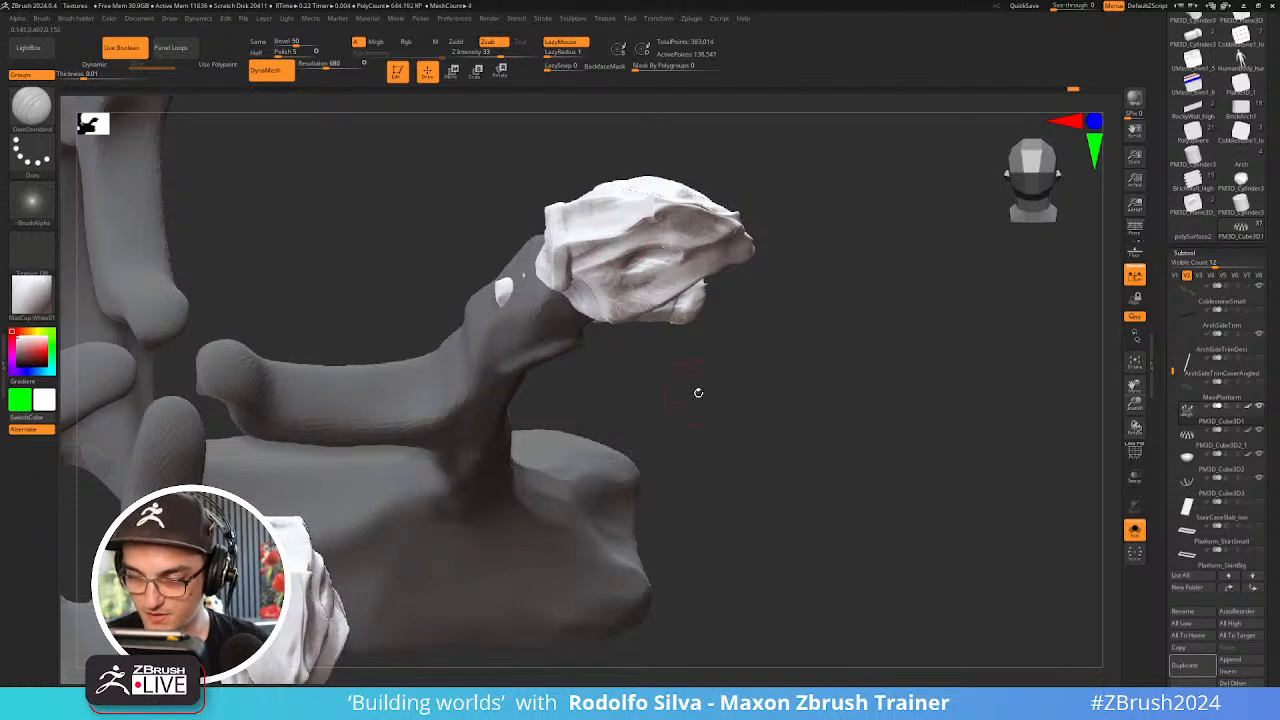
pyautogui.hotkey('alt', 's')
pyautogui.moveTo(693, 316); pyautogui.dragTo(650, 244, button='right')
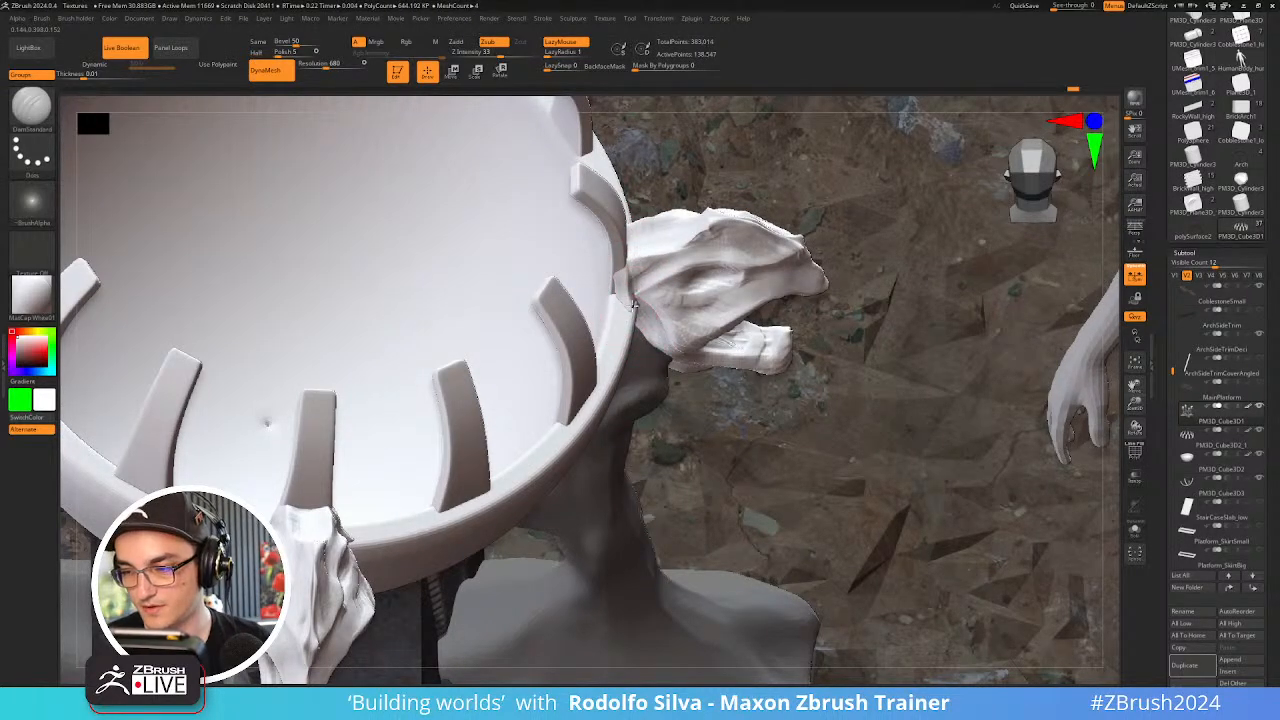
pyautogui.moveTo(764, 354); pyautogui.dragTo(724, 358, button='right')
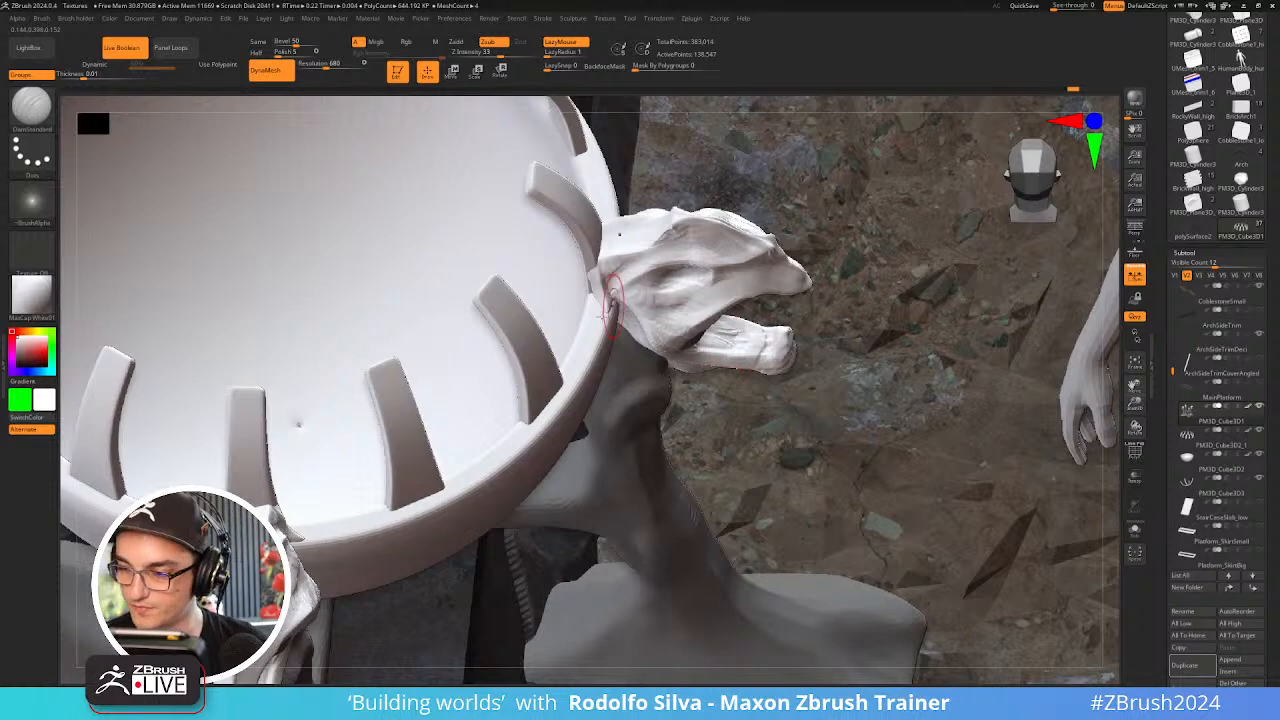
pyautogui.moveTo(608, 300)
pyautogui.mouseDown(button='right')
pyautogui.moveTo(665, 303)
pyautogui.moveTo(630, 305)
pyautogui.mouseUp(button='right')
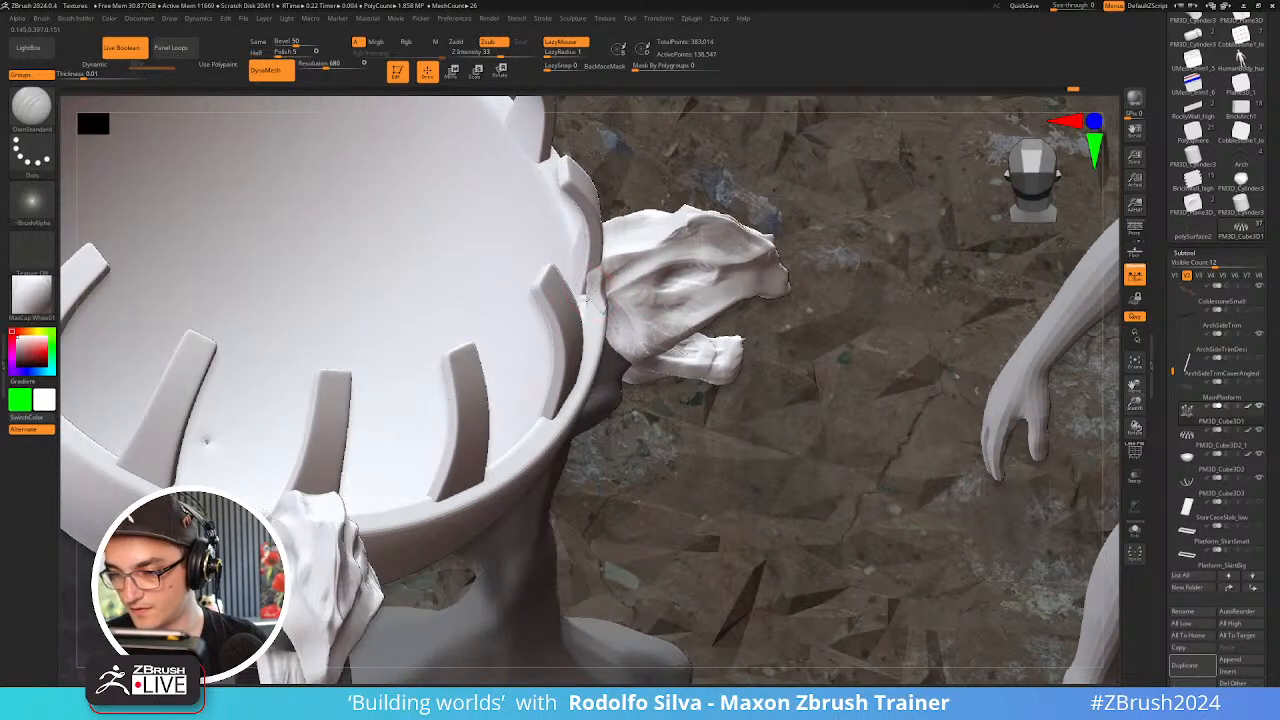
# - Isolate the legs again, smooth the small unmasked spot on the back of the neck, and restore the full scene
pyautogui.hotkey('alt', 'shift', 's')
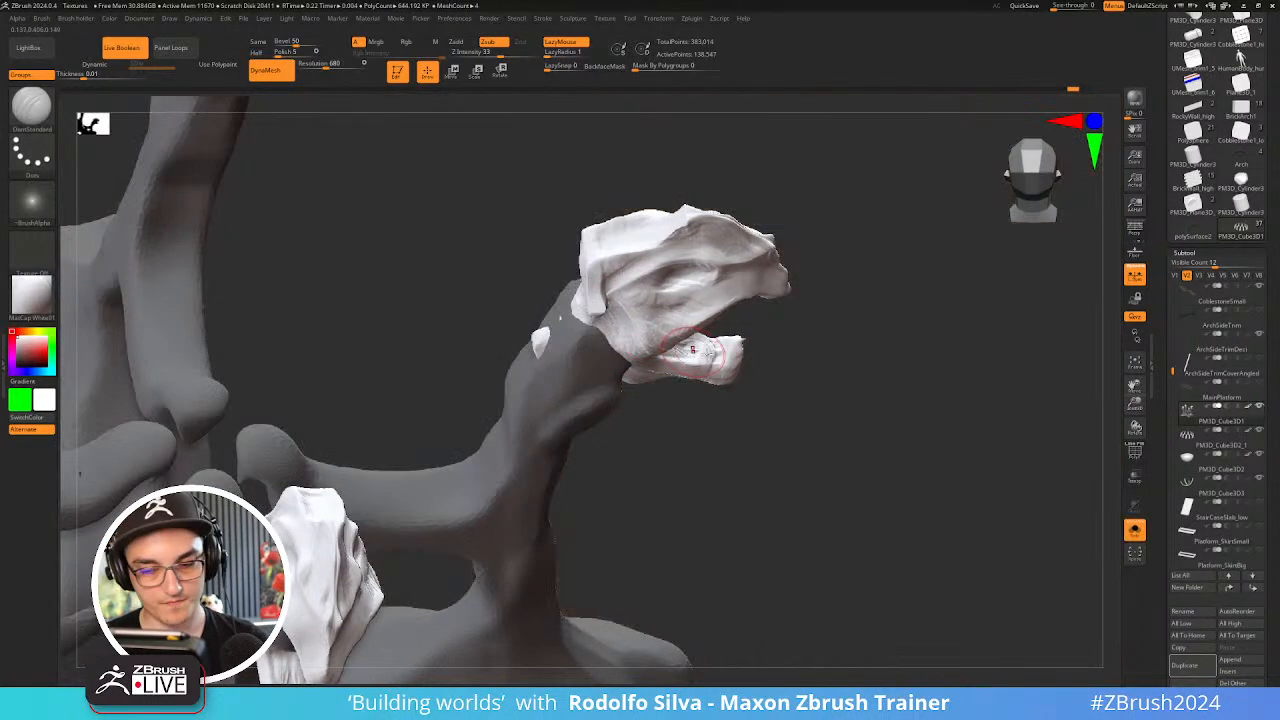
pyautogui.keyDown('shift'); pyautogui.moveTo(543, 337); pyautogui.dragTo(543, 338); pyautogui.keyUp('shift')
pyautogui.moveTo(858, 435); pyautogui.dragTo(843, 394)
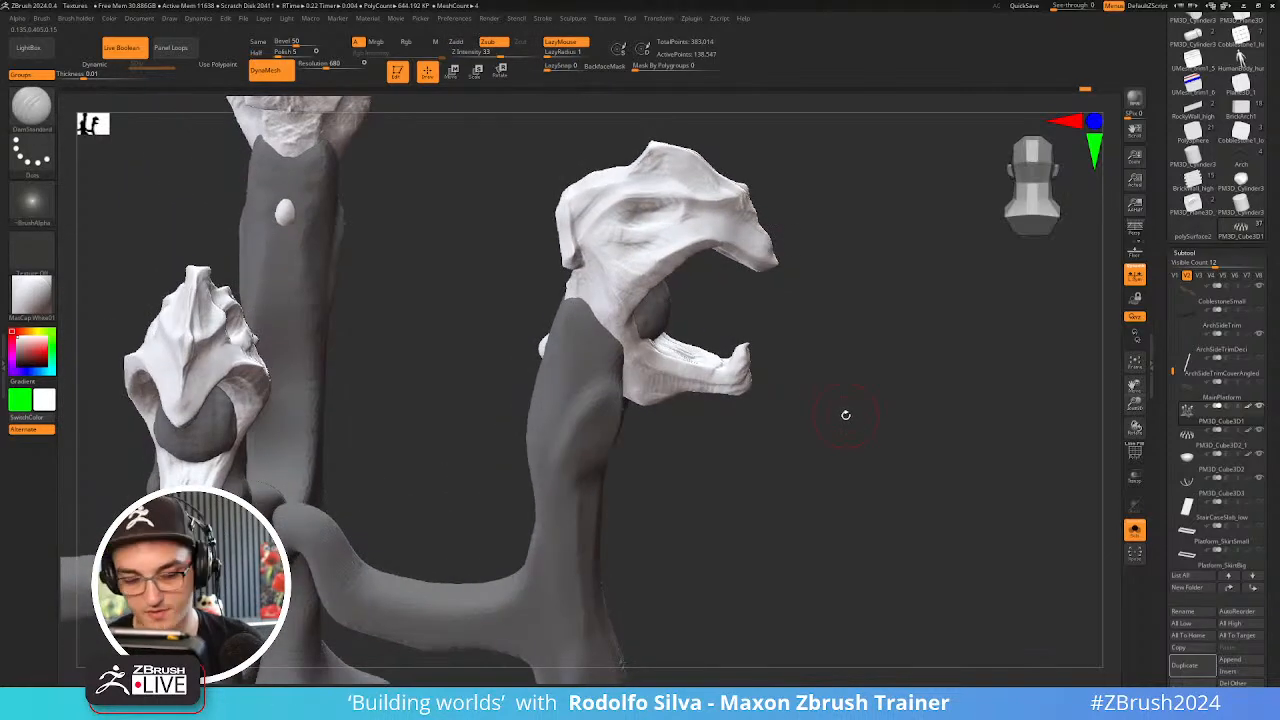
pyautogui.hotkey('alt', 'shift', 's')
pyautogui.moveTo(682, 355); pyautogui.dragTo(642, 252, button='right')
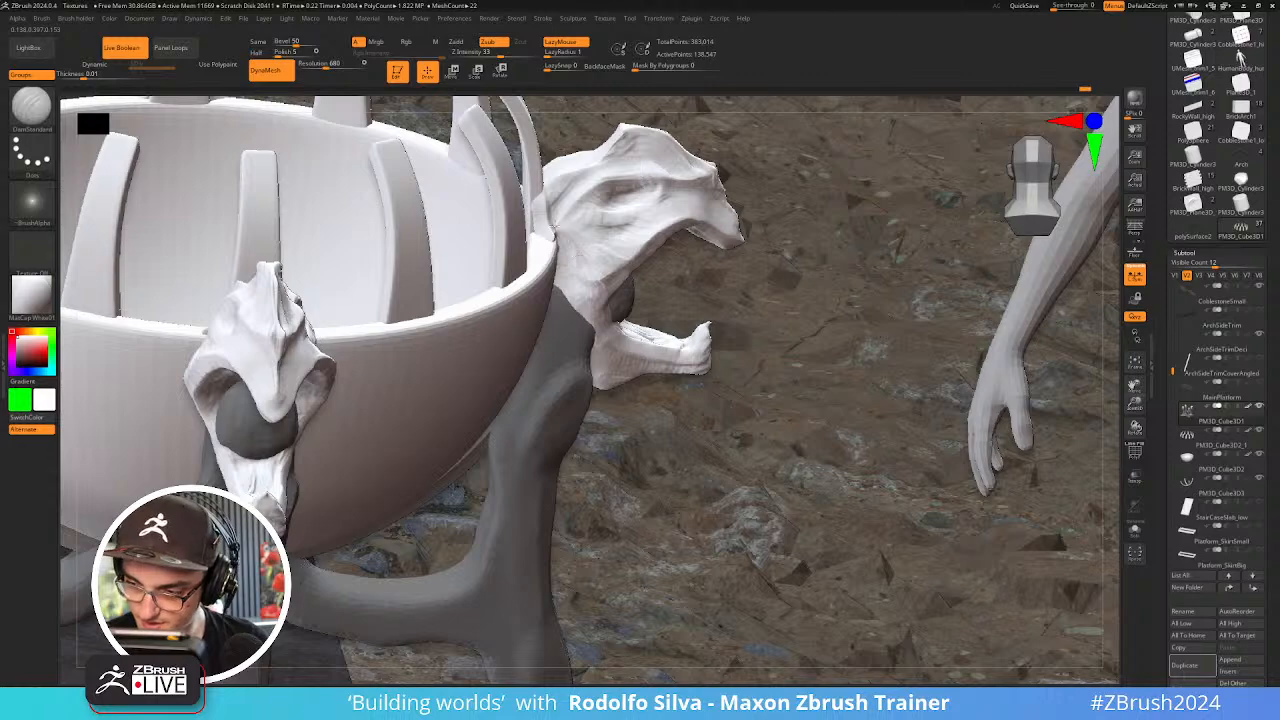
pyautogui.moveTo(650, 360); pyautogui.dragTo(668, 218, button='right')
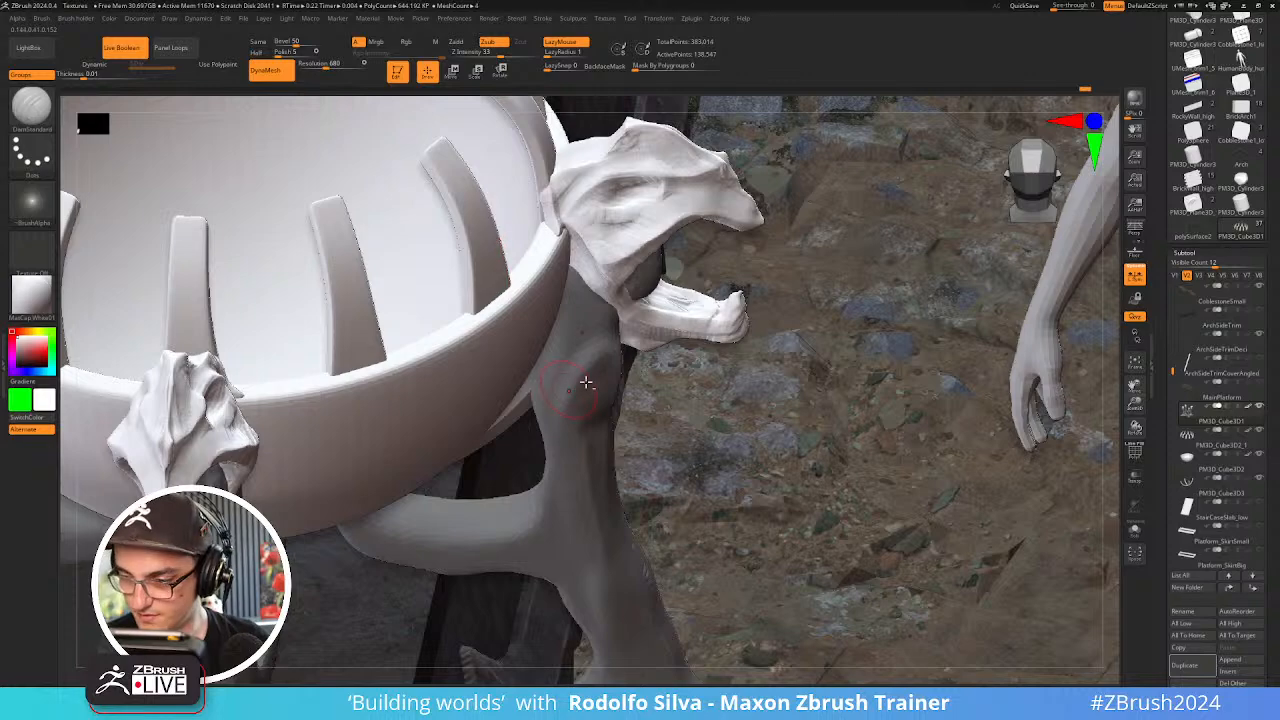
# - Clear the mask from the dragon-head legs around the brazier bowl
pyautogui.moveTo(675, 293); pyautogui.dragTo(594, 387, button='right')
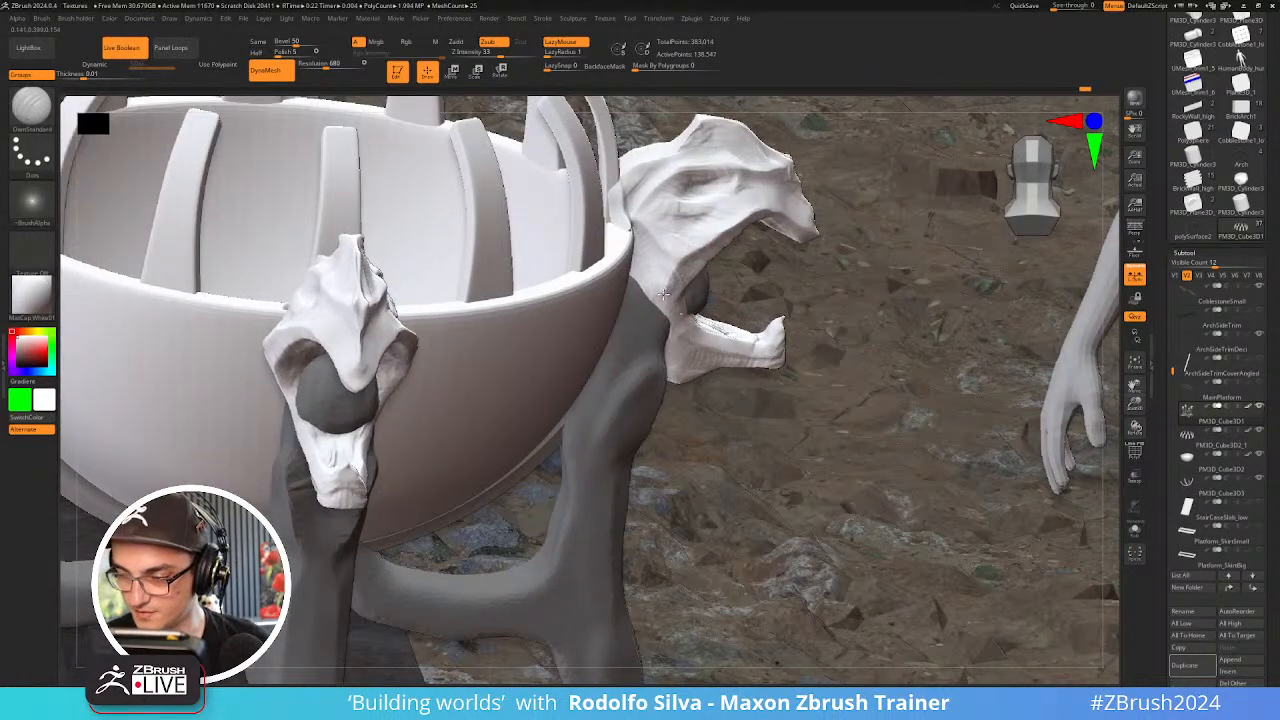
pyautogui.moveTo(780, 375); pyautogui.dragTo(751, 345, button='right')
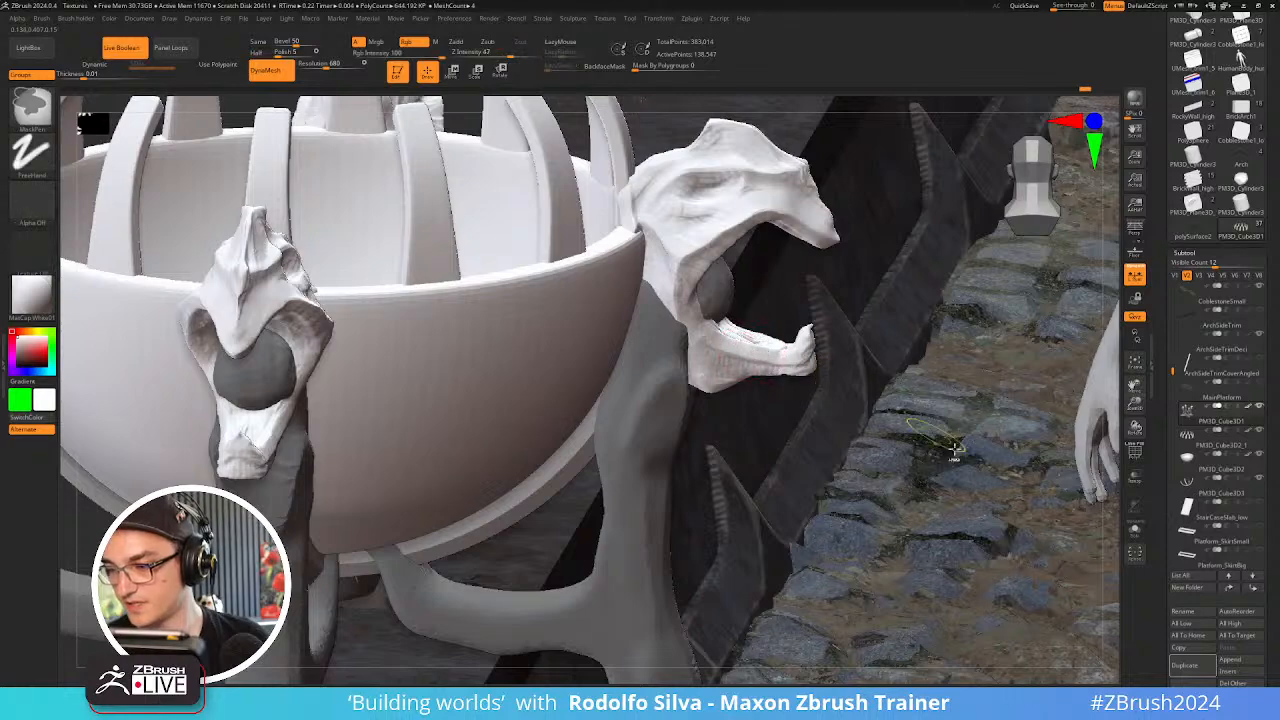
pyautogui.keyDown('ctrl'); pyautogui.moveTo(1108, 484); pyautogui.dragTo(1064, 507); pyautogui.keyUp('ctrl')
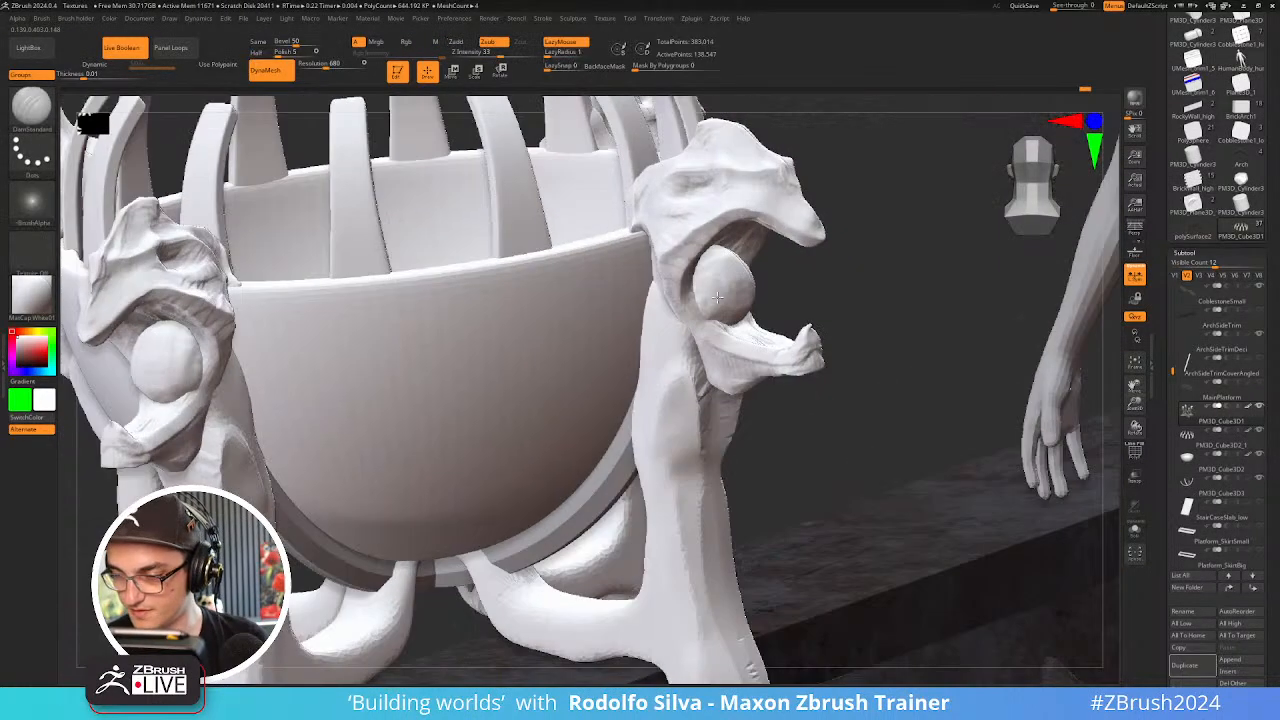
# - Hollow out the sphere inside the dragon's mouth with the ClayBuildup brush
pyautogui.press('b')
pyautogui.press('c')
pyautogui.press('b')
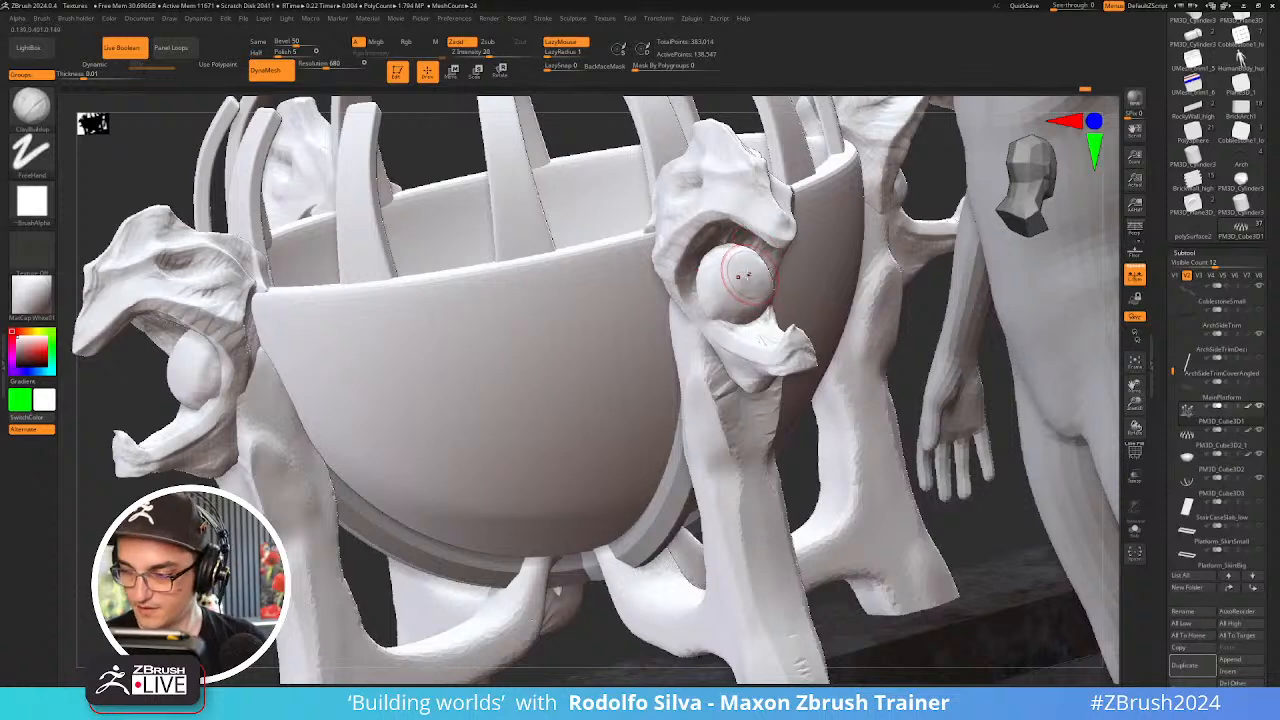
pyautogui.moveTo(740, 270)
pyautogui.keyDown('alt'); pyautogui.mouseDown()
pyautogui.moveTo(742, 288)
pyautogui.moveTo(722, 262)
pyautogui.moveTo(712, 285)
pyautogui.moveTo(752, 262)
pyautogui.moveTo(729, 264)
pyautogui.moveTo(738, 280)
pyautogui.mouseUp(); pyautogui.keyUp('alt')
pyautogui.keyDown('ctrl'); pyautogui.moveTo(590, 424); pyautogui.dragTo(617, 446); pyautogui.keyUp('ctrl')
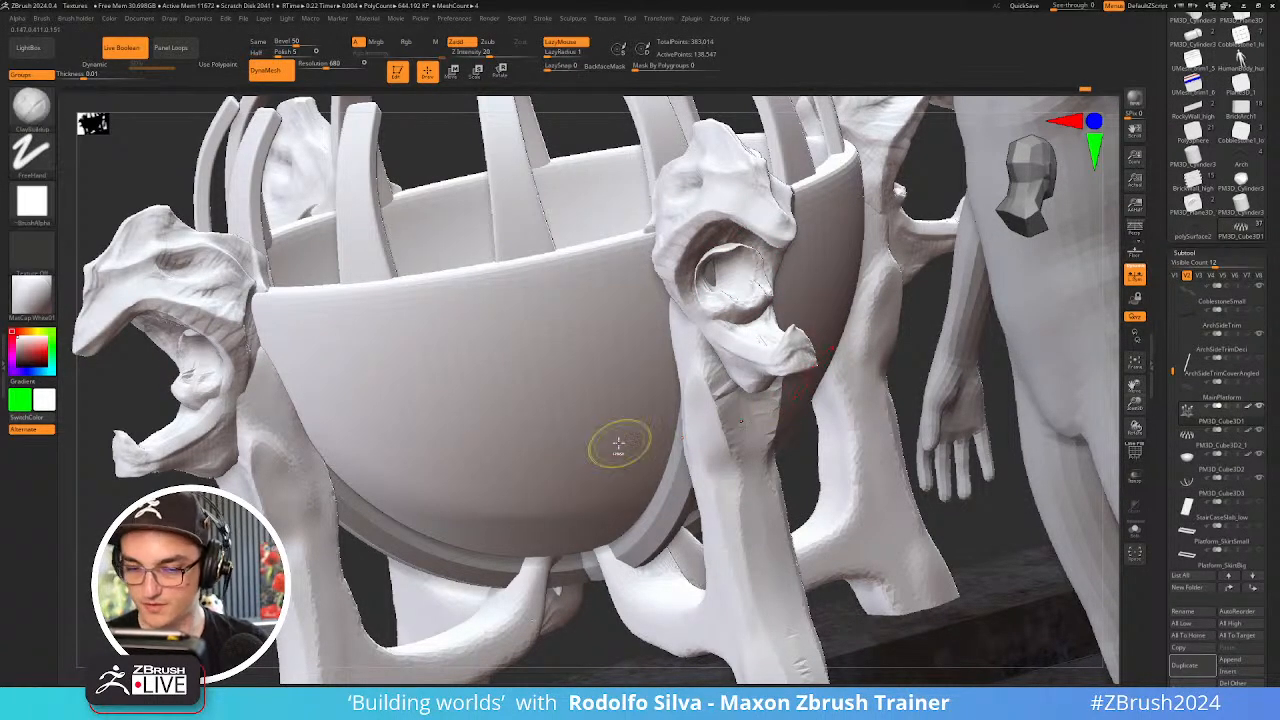
pyautogui.hotkey('ctrl', 'z')
pyautogui.hotkey('ctrl', 'z')
pyautogui.hotkey('ctrl', 'z')
pyautogui.hotkey('ctrl', 'z')
pyautogui.hotkey('ctrl', 'z')
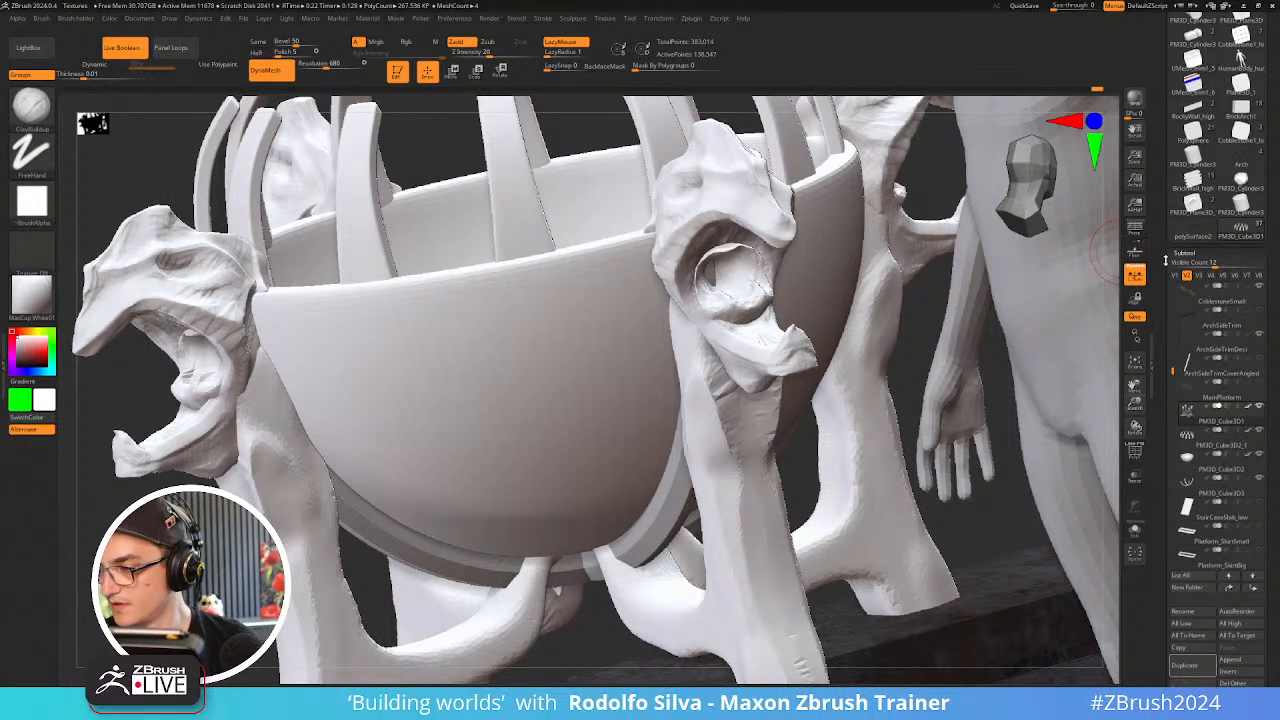
# - Turn off Dynamic Subdiv on the arrayed legs and remesh the source leg with DynaMesh at resolution 680 with Project on
pyautogui.keyDown('shift'); pyautogui.click(1197, 253); pyautogui.keyUp('shift')
pyautogui.hotkey('shift', 'd')
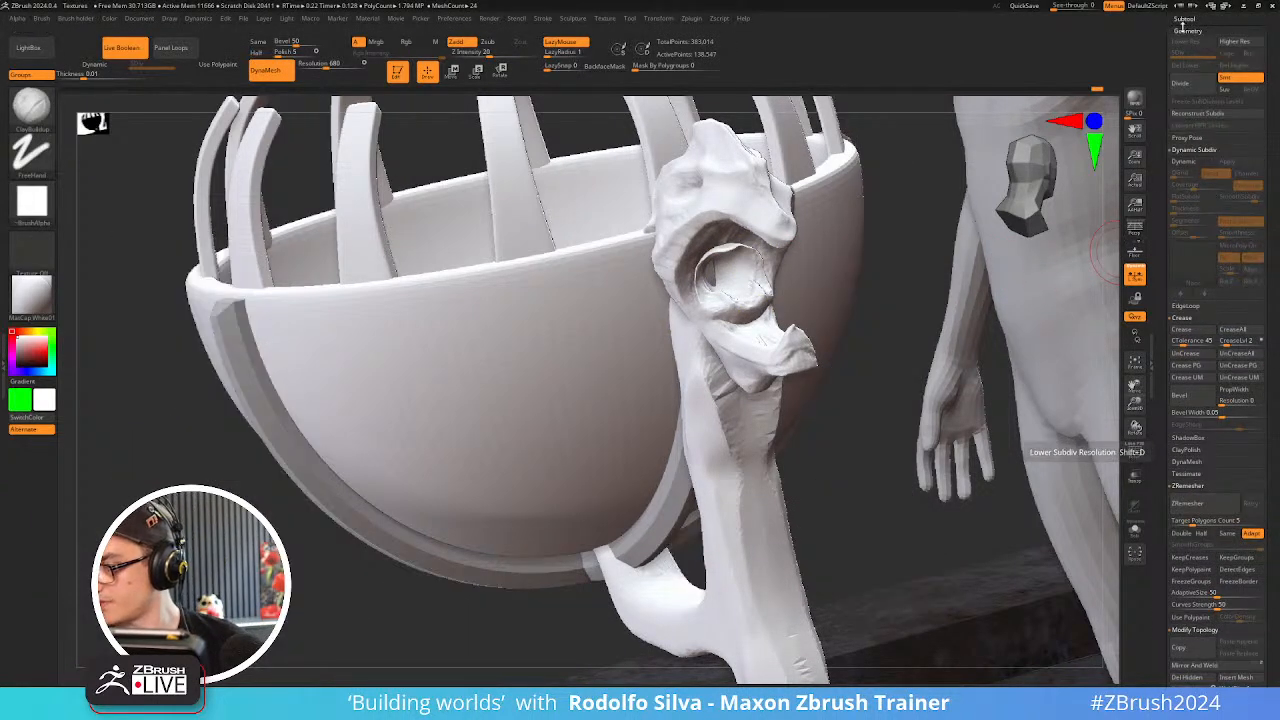
pyautogui.moveTo(1214, 256); pyautogui.dragTo(1214, 303)
pyautogui.keyDown('shift'); pyautogui.click(1200, 365); pyautogui.keyUp('shift')
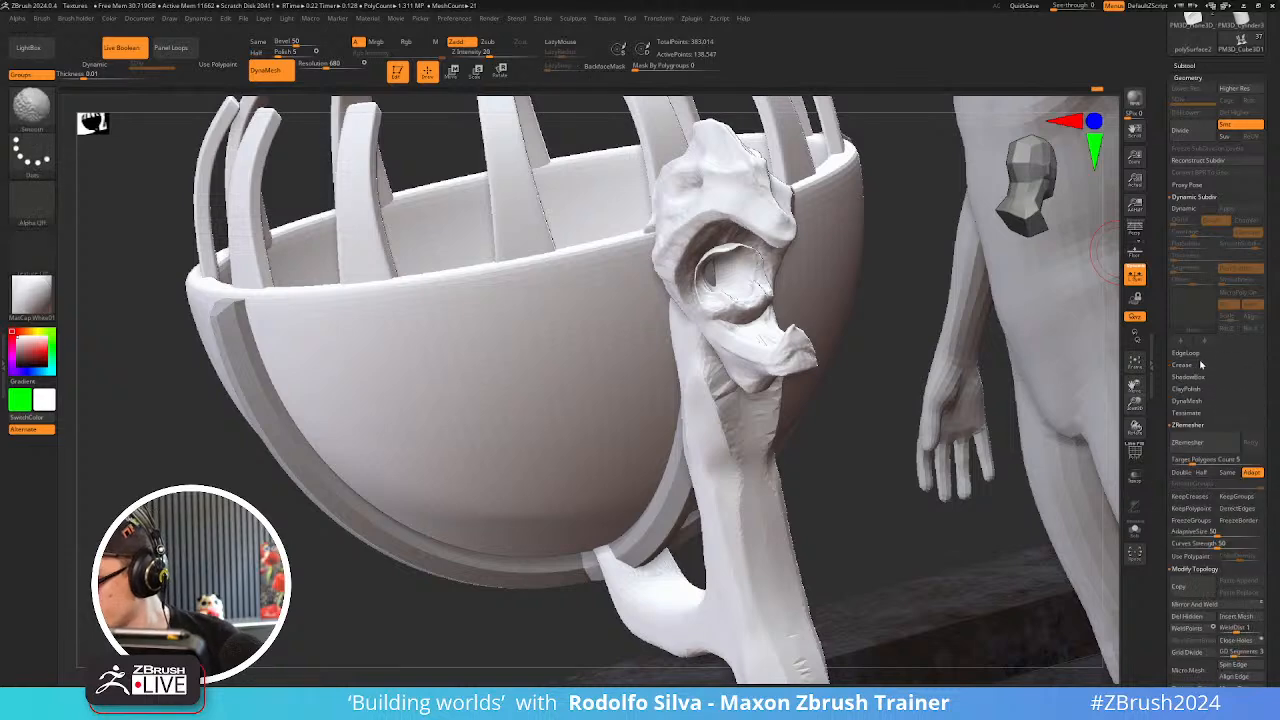
pyautogui.click(1203, 196)
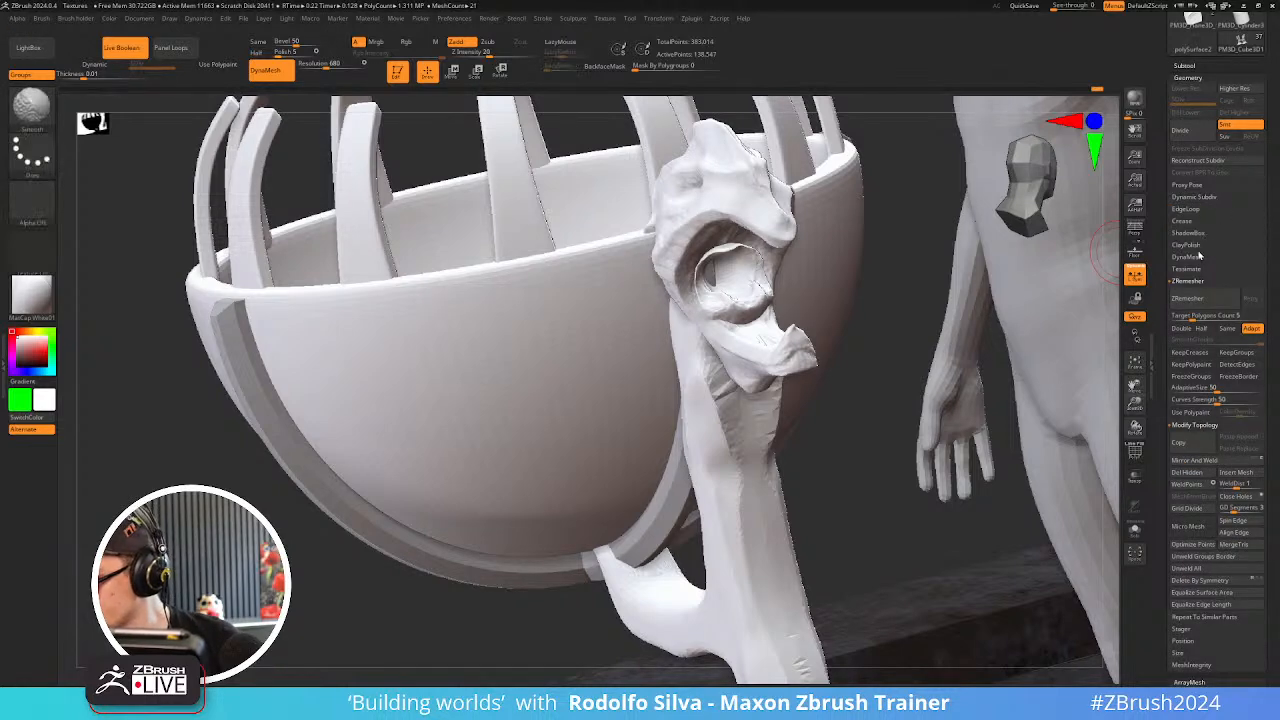
pyautogui.click(1199, 258)
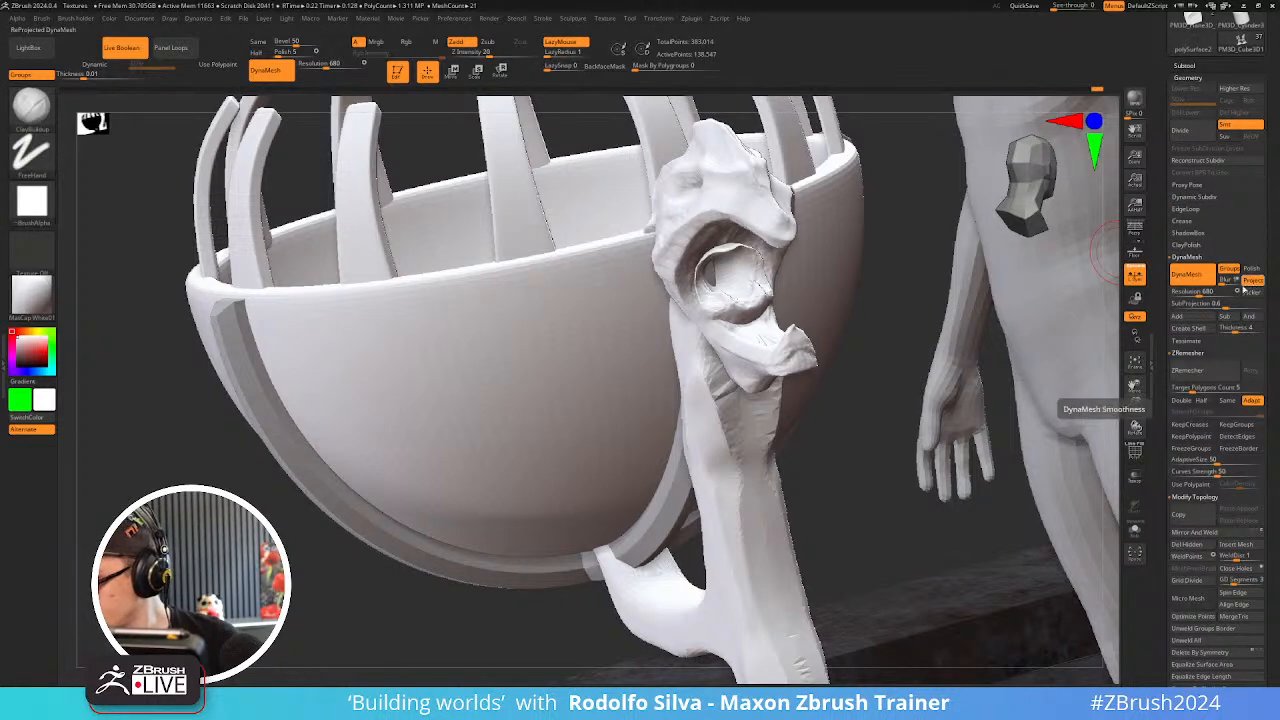
pyautogui.keyDown('ctrl'); pyautogui.moveTo(867, 431); pyautogui.dragTo(853, 463); pyautogui.keyUp('ctrl')
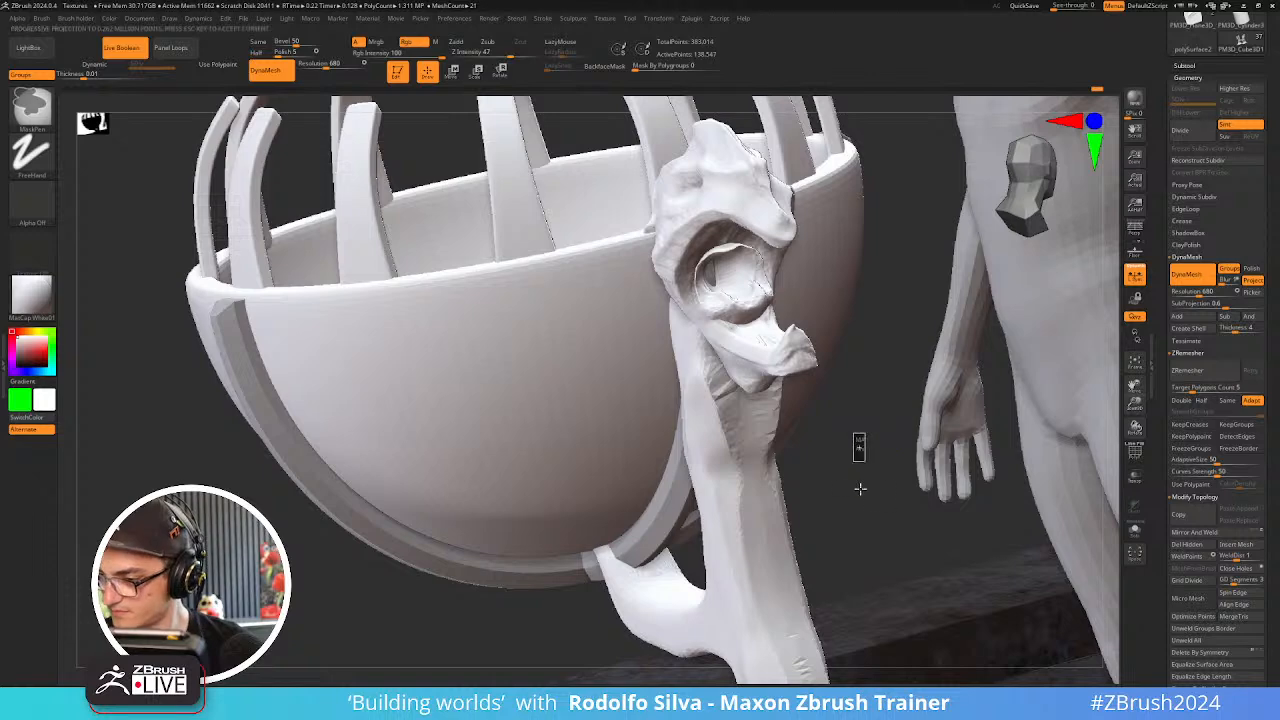
pyautogui.hotkey('shift', 'f')
pyautogui.hotkey('shift', 'f')
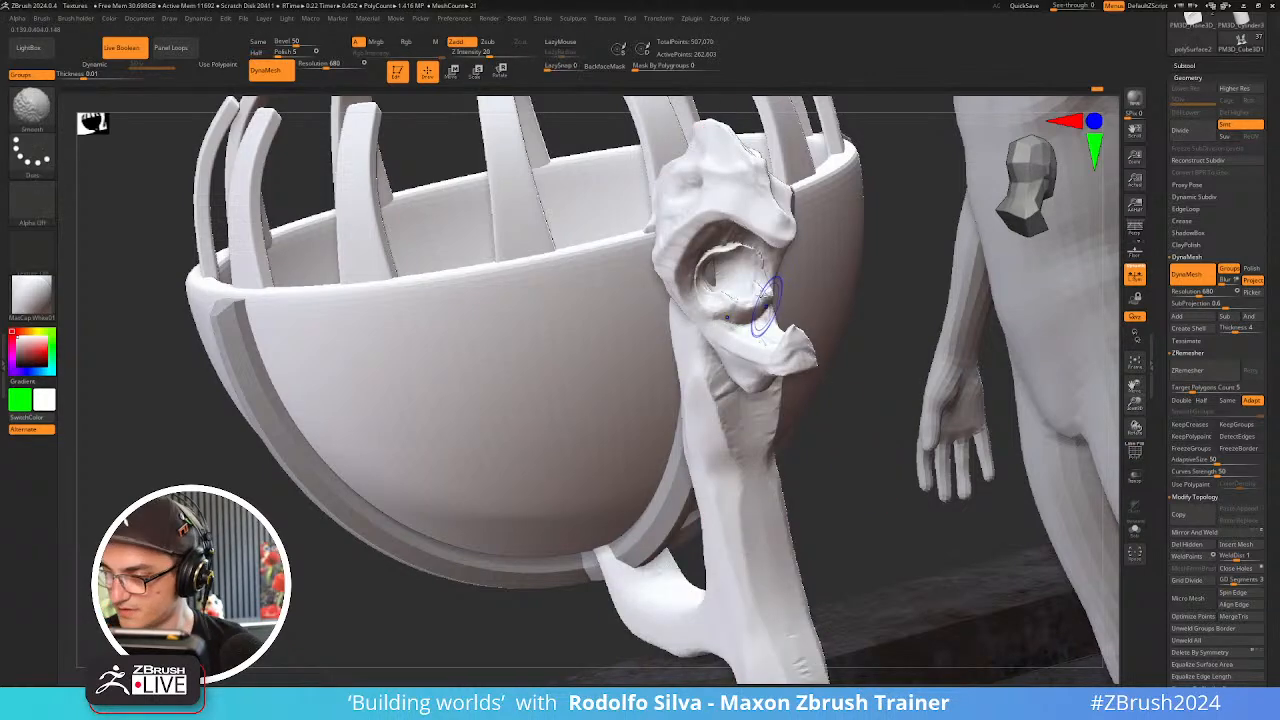
# - Smooth the rough surface inside the dragon's mouth and rework the throat cavity with ClayBuildup strokes
pyautogui.keyDown('shift'); pyautogui.moveTo(767, 305); pyautogui.dragTo(715, 258); pyautogui.keyUp('shift')
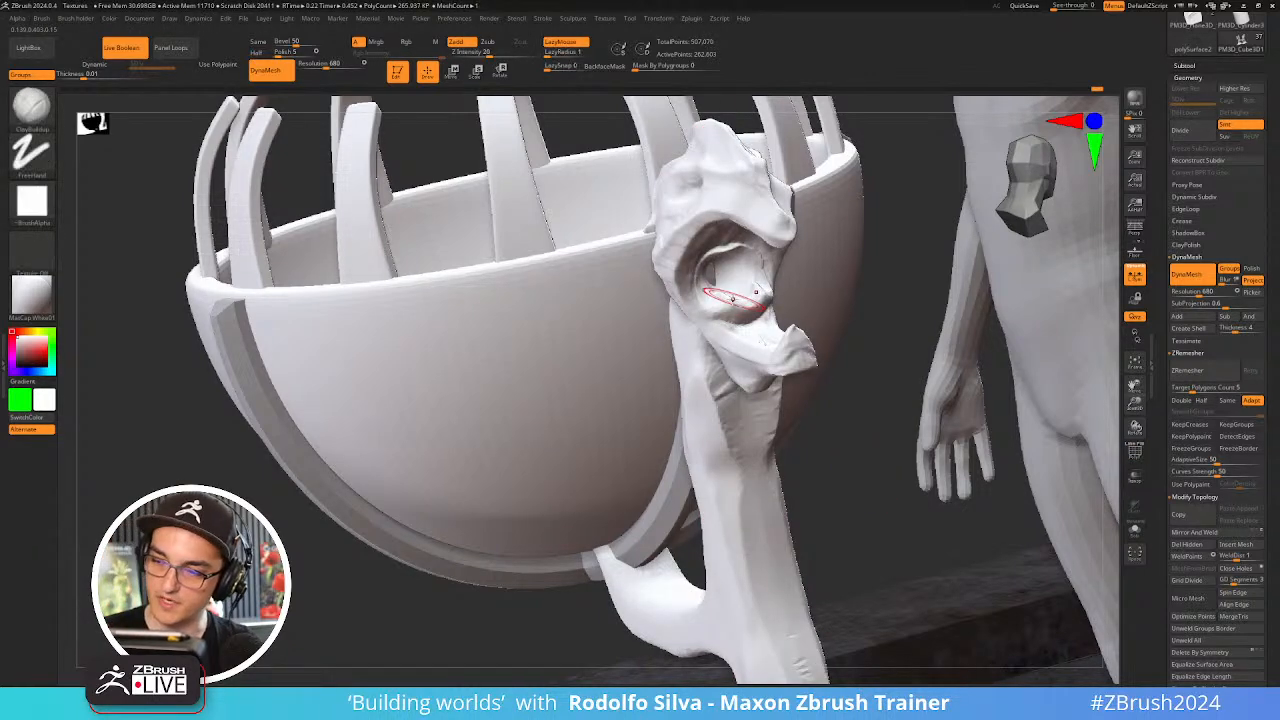
pyautogui.moveTo(762, 299)
pyautogui.mouseDown()
pyautogui.moveTo(731, 312)
pyautogui.moveTo(708, 268)
pyautogui.mouseUp()
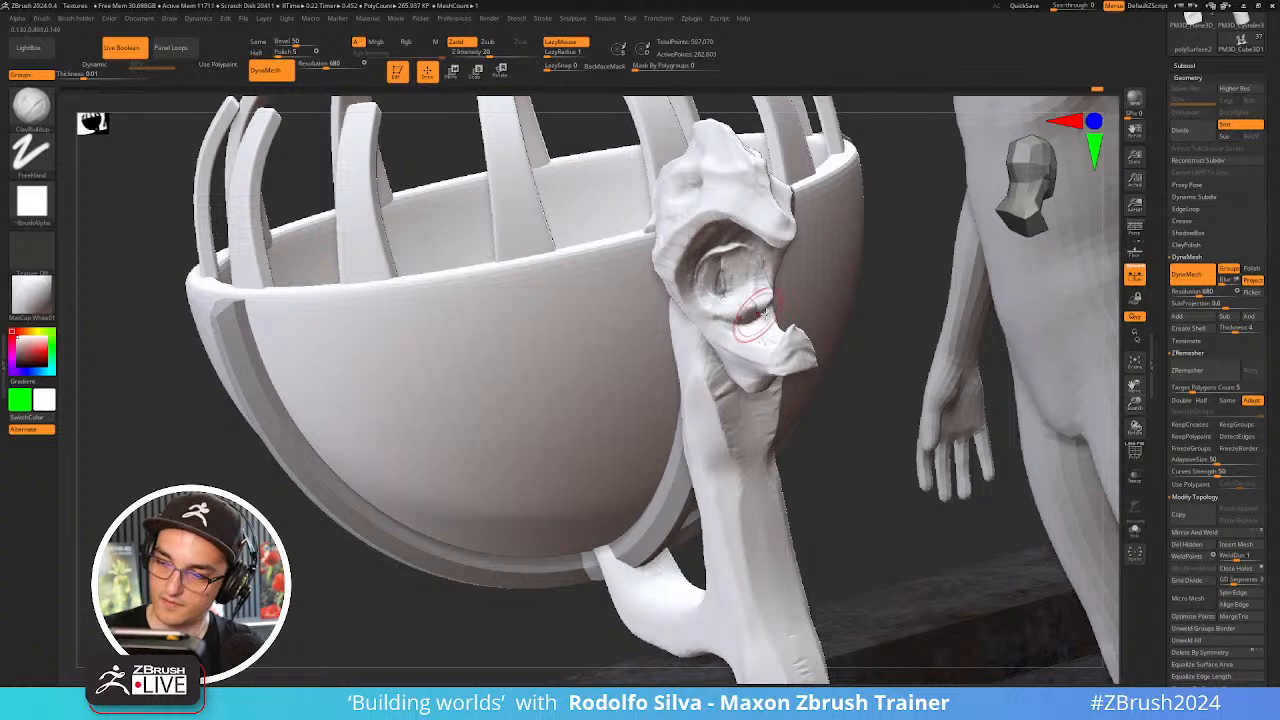
pyautogui.moveTo(756, 314); pyautogui.dragTo(720, 272)
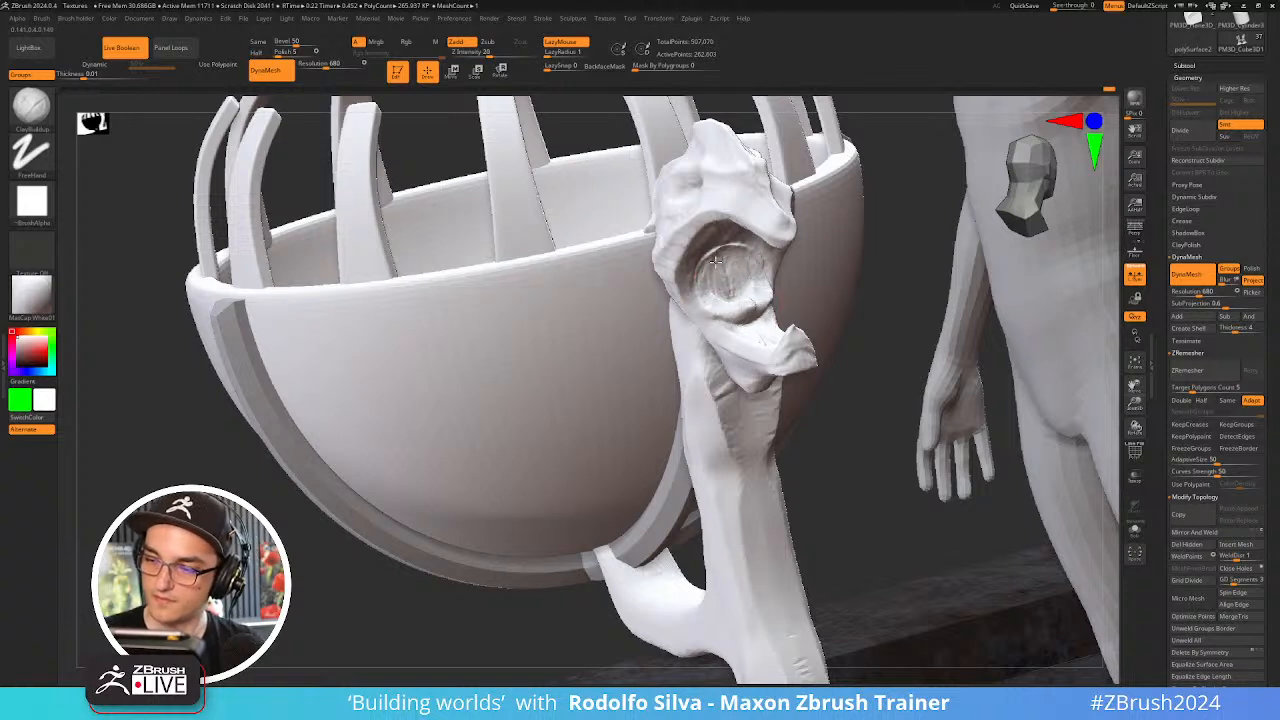
# - Isolate the leg with Solo and pull the back edge of the dragon's head upward with an enlarged Move brush
pyautogui.moveTo(720, 279)
pyautogui.mouseDown(button='right')
pyautogui.moveTo(769, 248)
pyautogui.moveTo(722, 262)
pyautogui.moveTo(754, 281)
pyautogui.mouseUp(button='right')
pyautogui.press('b')
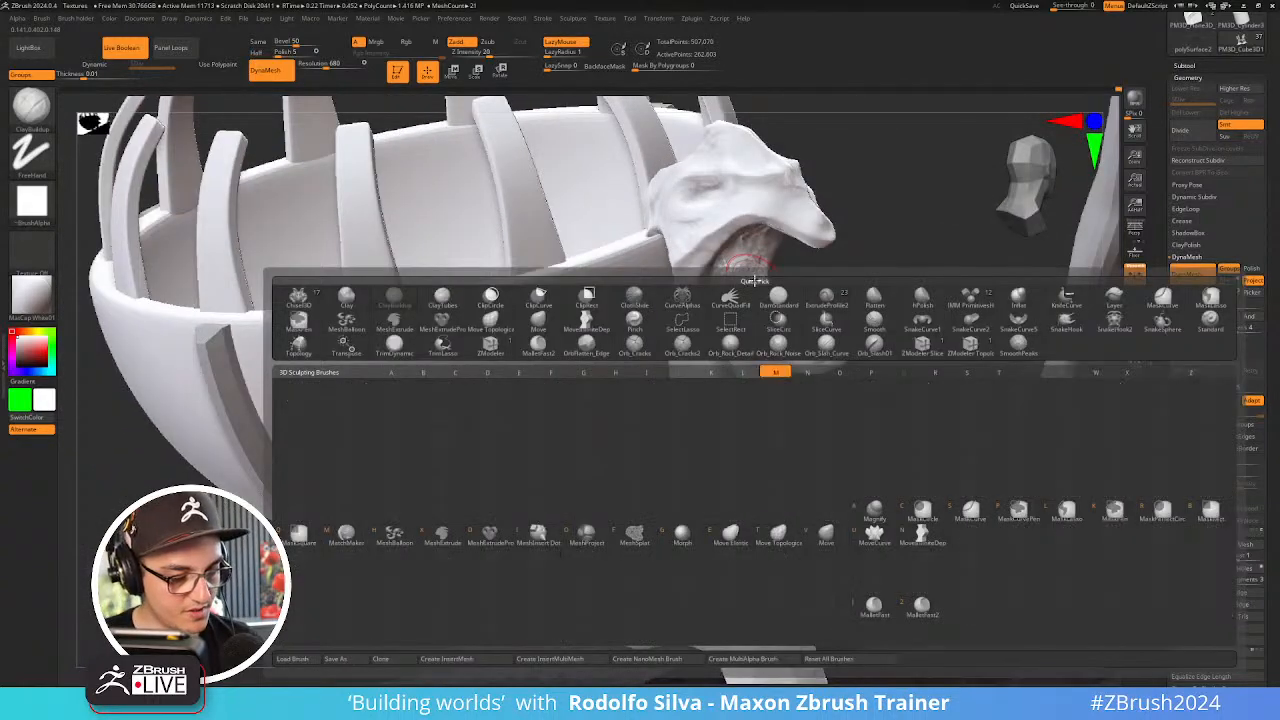
pyautogui.press('m')
pyautogui.press('v')
pyautogui.press('s')
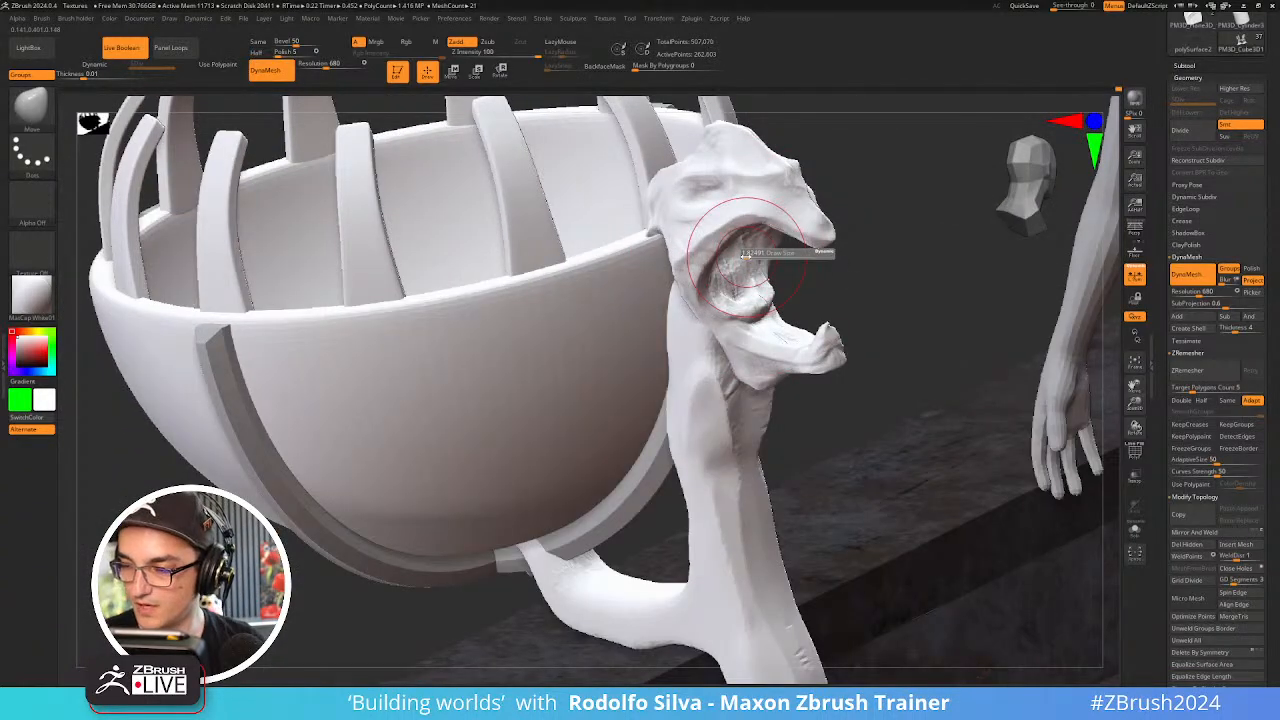
pyautogui.moveTo(783, 256); pyautogui.dragTo(686, 257, button='right')
pyautogui.hotkey('alt', 's')
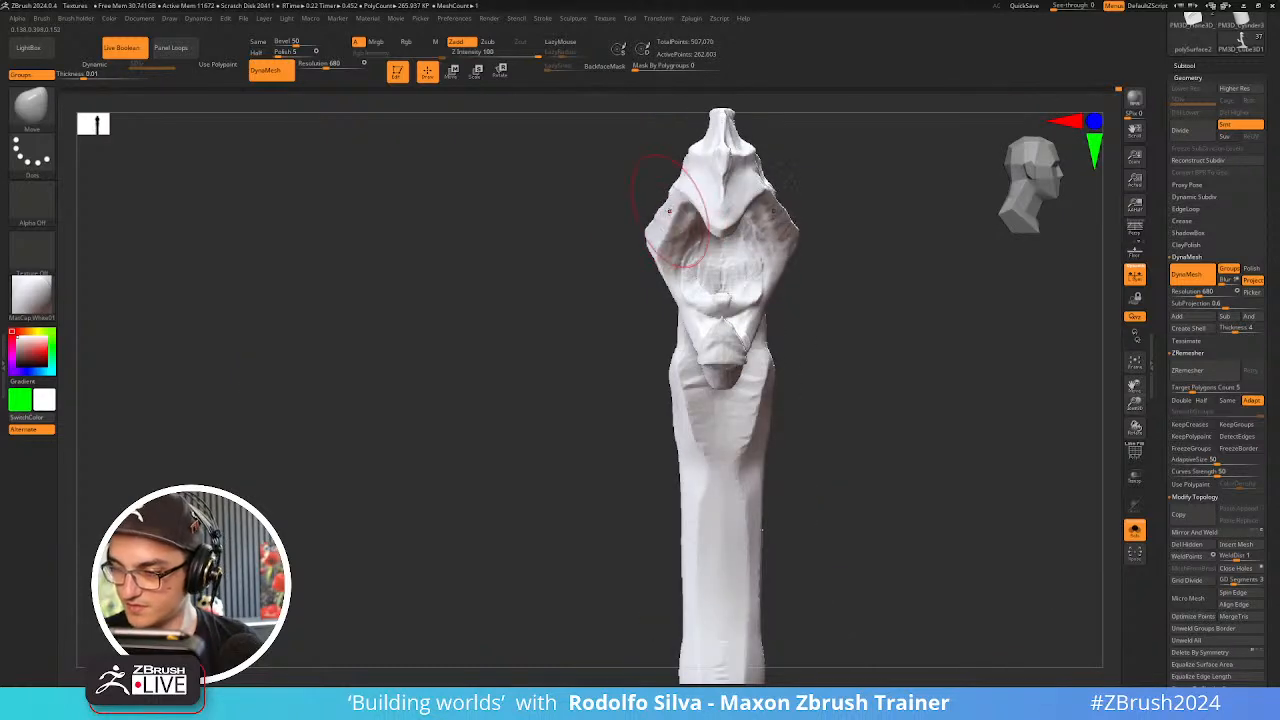
pyautogui.moveTo(623, 326); pyautogui.dragTo(658, 318, button='right')
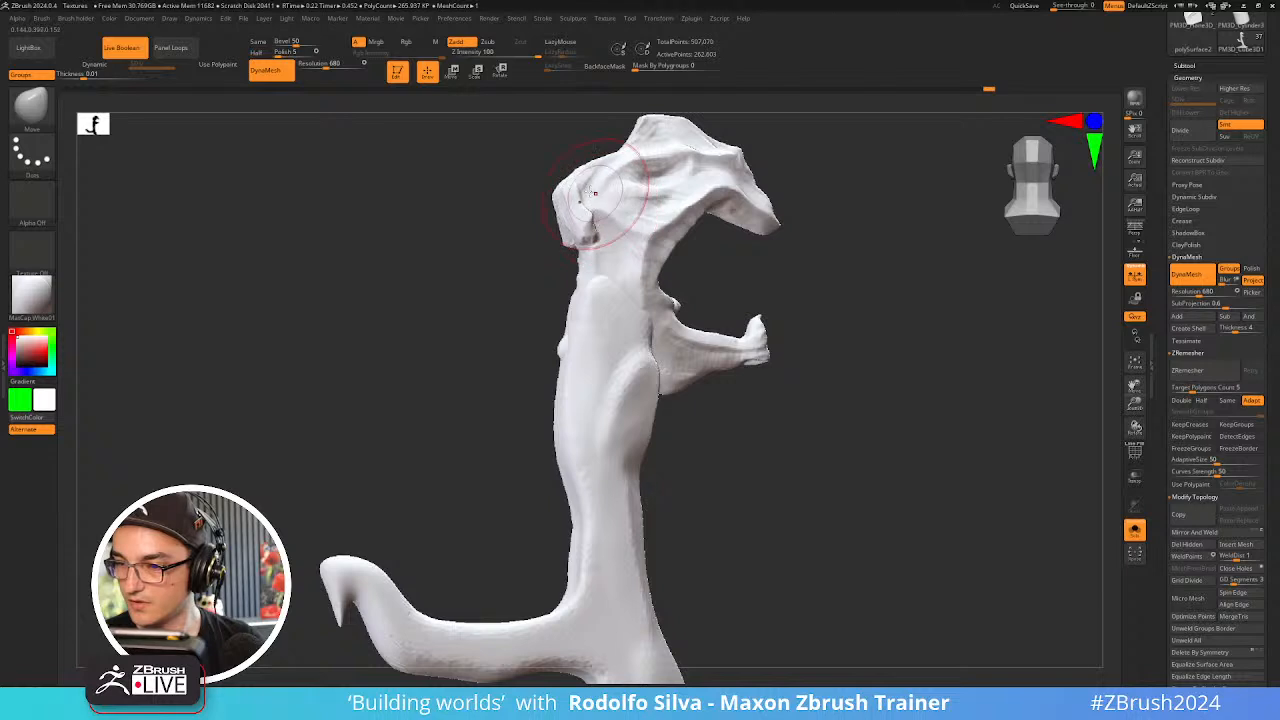
pyautogui.moveTo(587, 197); pyautogui.dragTo(576, 163)
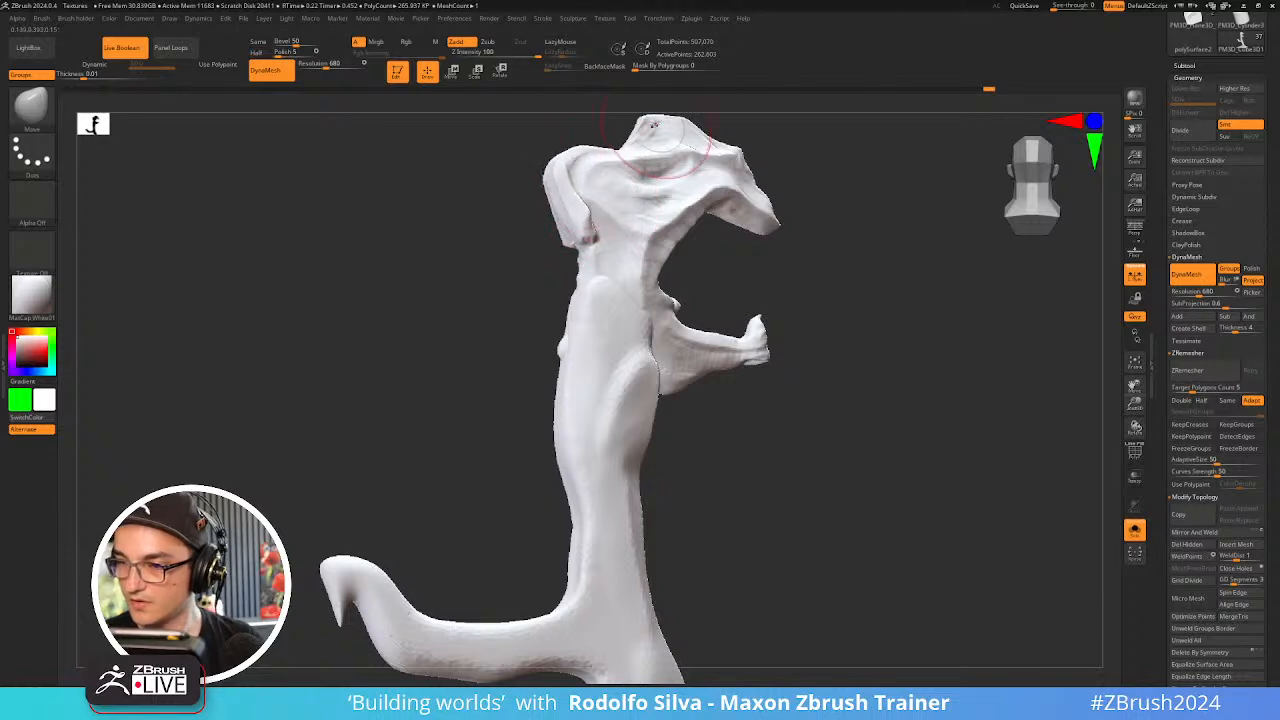
# - Lower the crest on top of the dragon's head and curve the snout downward with the Move brush
pyautogui.moveTo(660, 123); pyautogui.dragTo(660, 134)
pyautogui.moveTo(814, 193); pyautogui.dragTo(746, 260, button='right')
pyautogui.hotkey('ctrl', 'z')
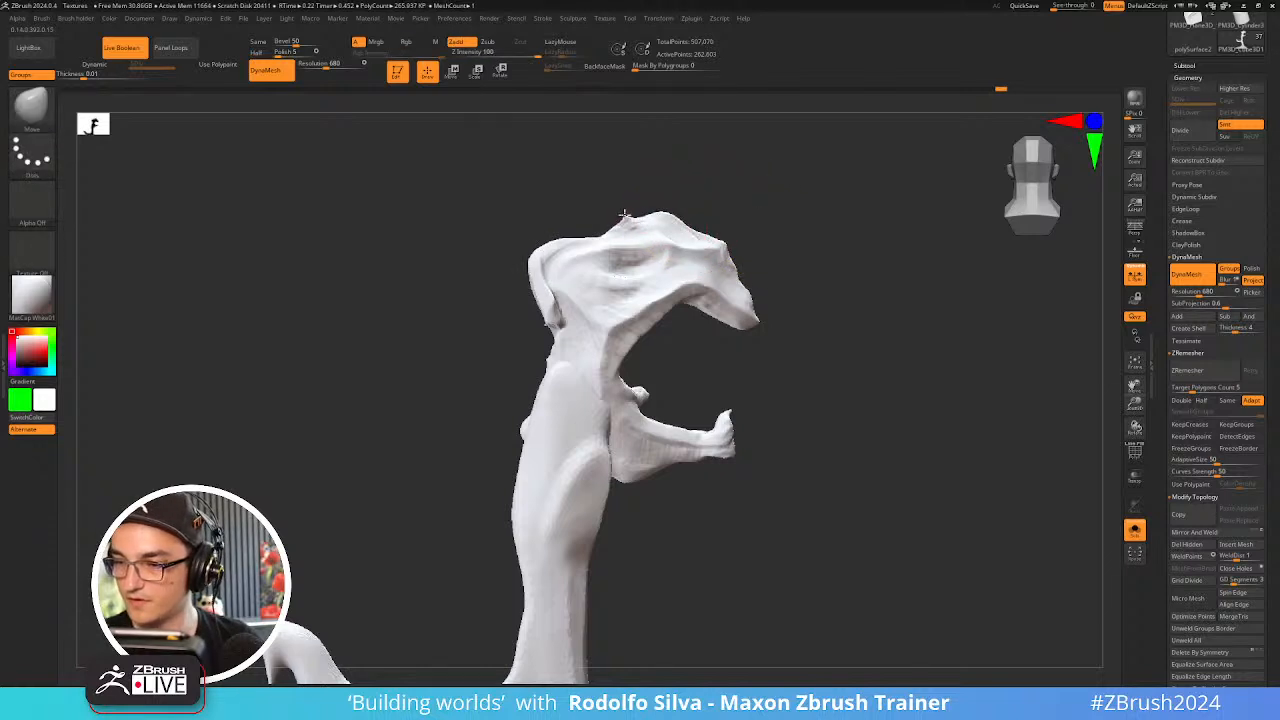
pyautogui.moveTo(625, 215); pyautogui.dragTo(628, 225)
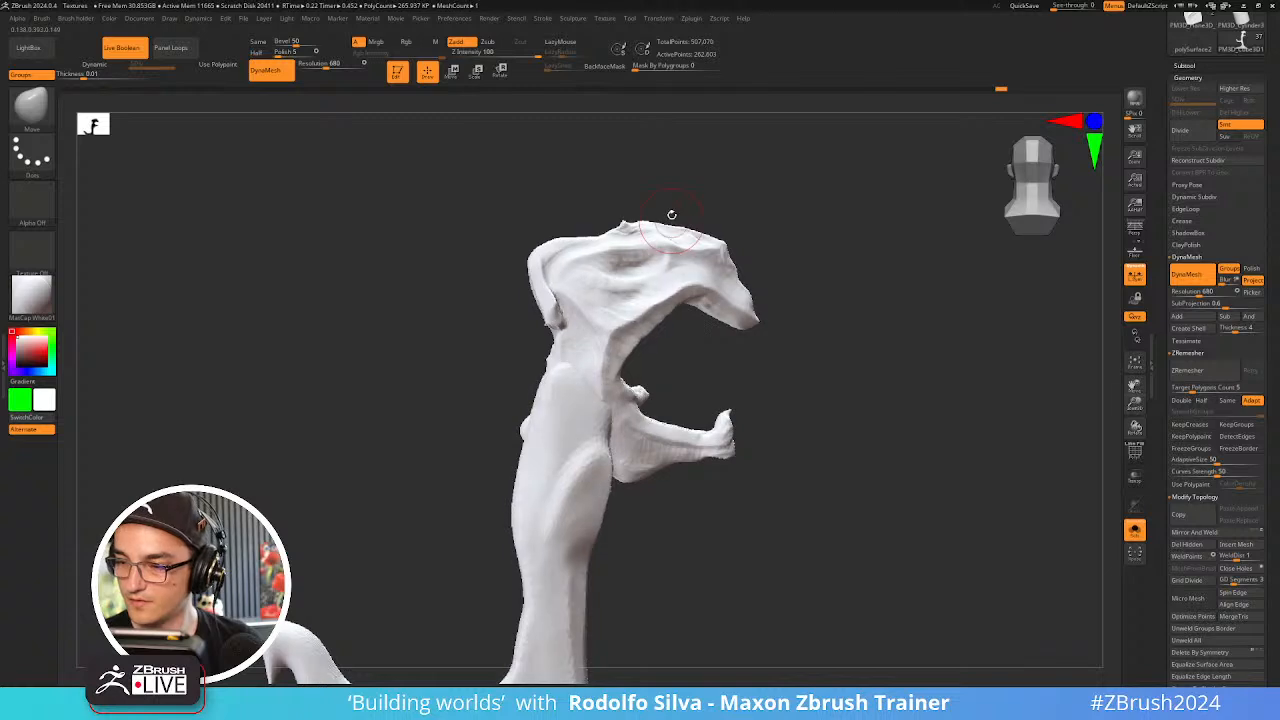
pyautogui.moveTo(786, 257); pyautogui.dragTo(673, 253)
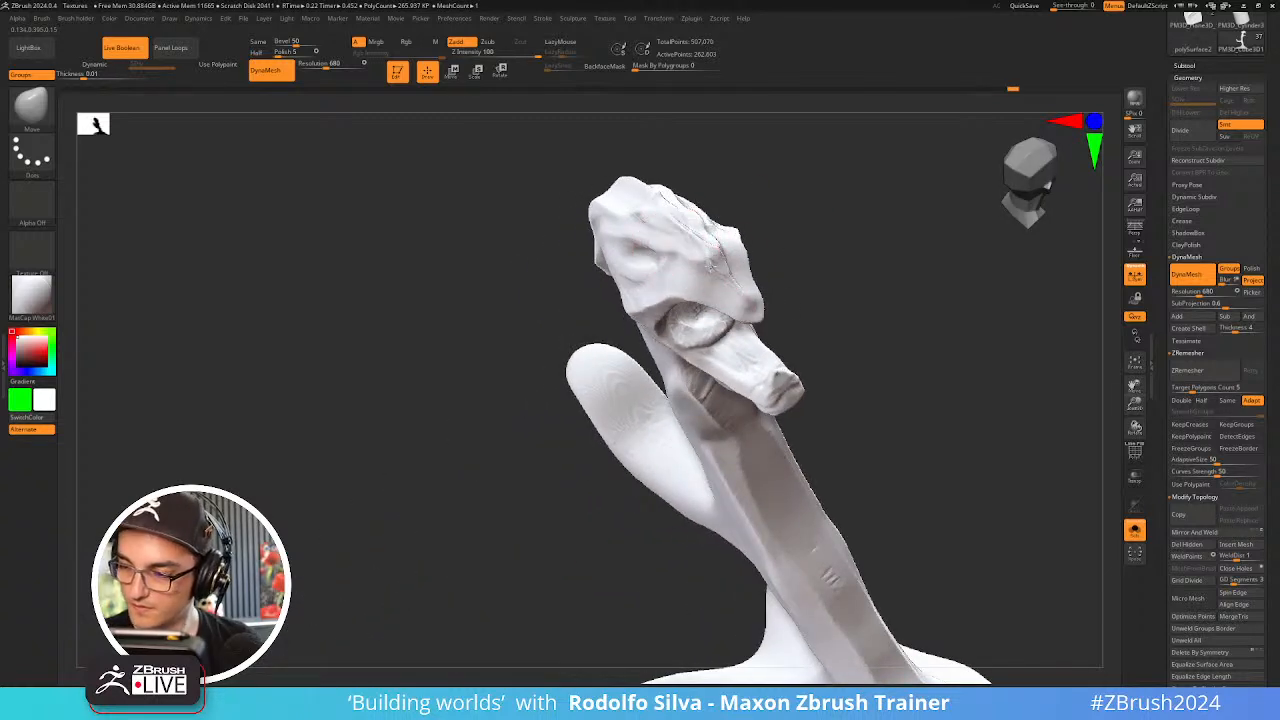
pyautogui.moveTo(786, 277); pyautogui.dragTo(791, 263)
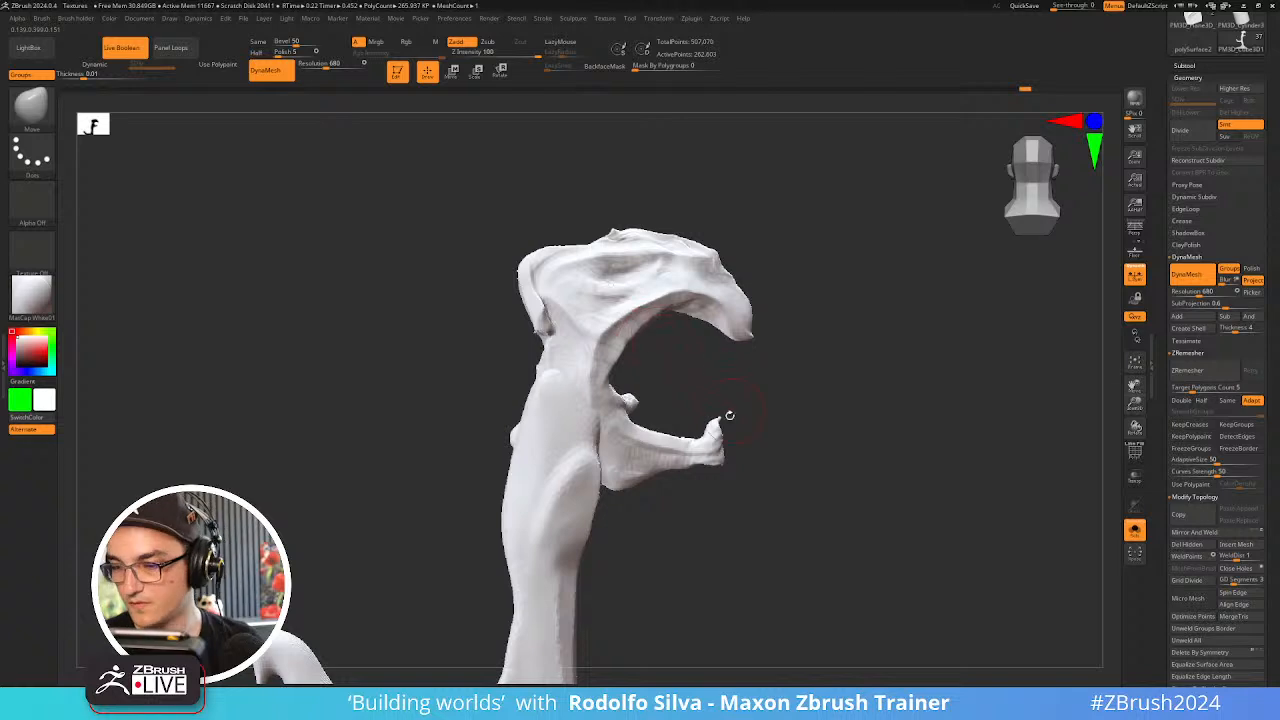
# - Adjust the Move brush size and pull the tip of the dragon's lower jaw forward into a fuller shape
pyautogui.press('s')
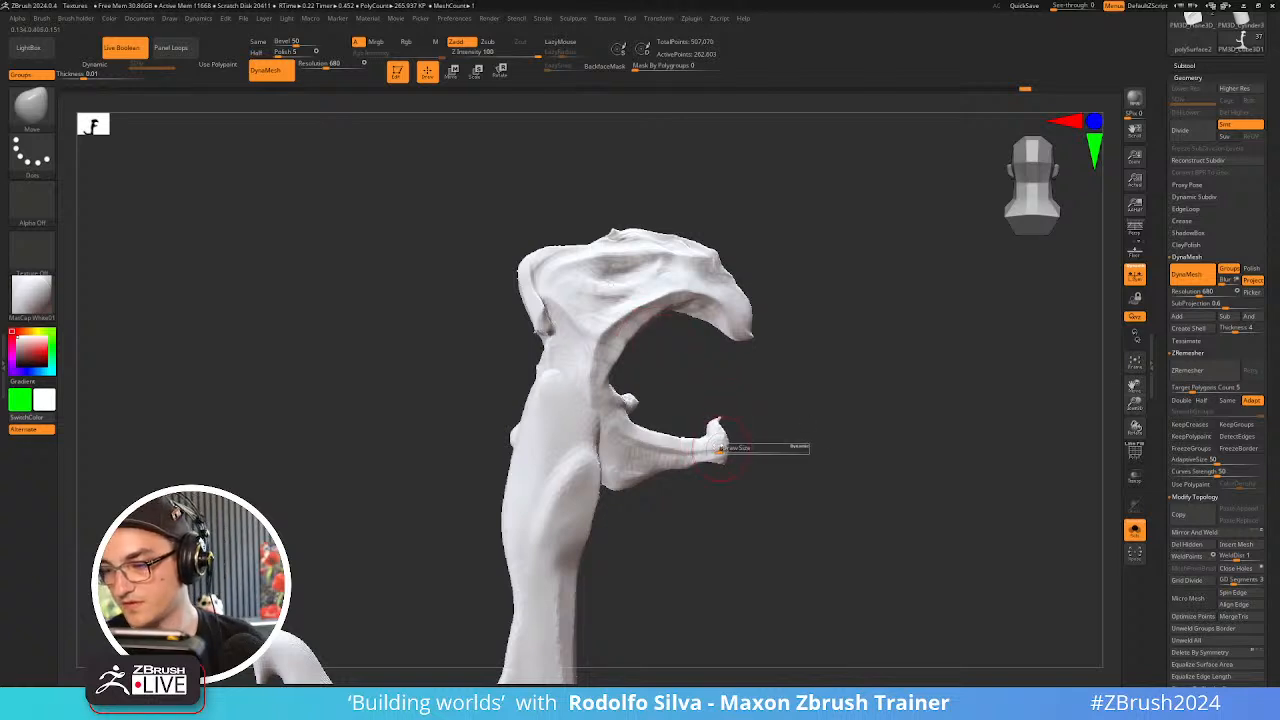
pyautogui.moveTo(721, 449)
pyautogui.mouseDown()
pyautogui.moveTo(743, 446)
pyautogui.moveTo(691, 458)
pyautogui.moveTo(753, 462)
pyautogui.moveTo(728, 448)
pyautogui.mouseUp()
pyautogui.moveTo(842, 445)
pyautogui.mouseDown()
pyautogui.moveTo(797, 451)
pyautogui.moveTo(786, 477)
pyautogui.moveTo(822, 434)
pyautogui.mouseUp()
# - Load the Skulls.ztl tool from the Hellish folder
pyautogui.moveTo(1159, 119); pyautogui.dragTo(1158, 252)
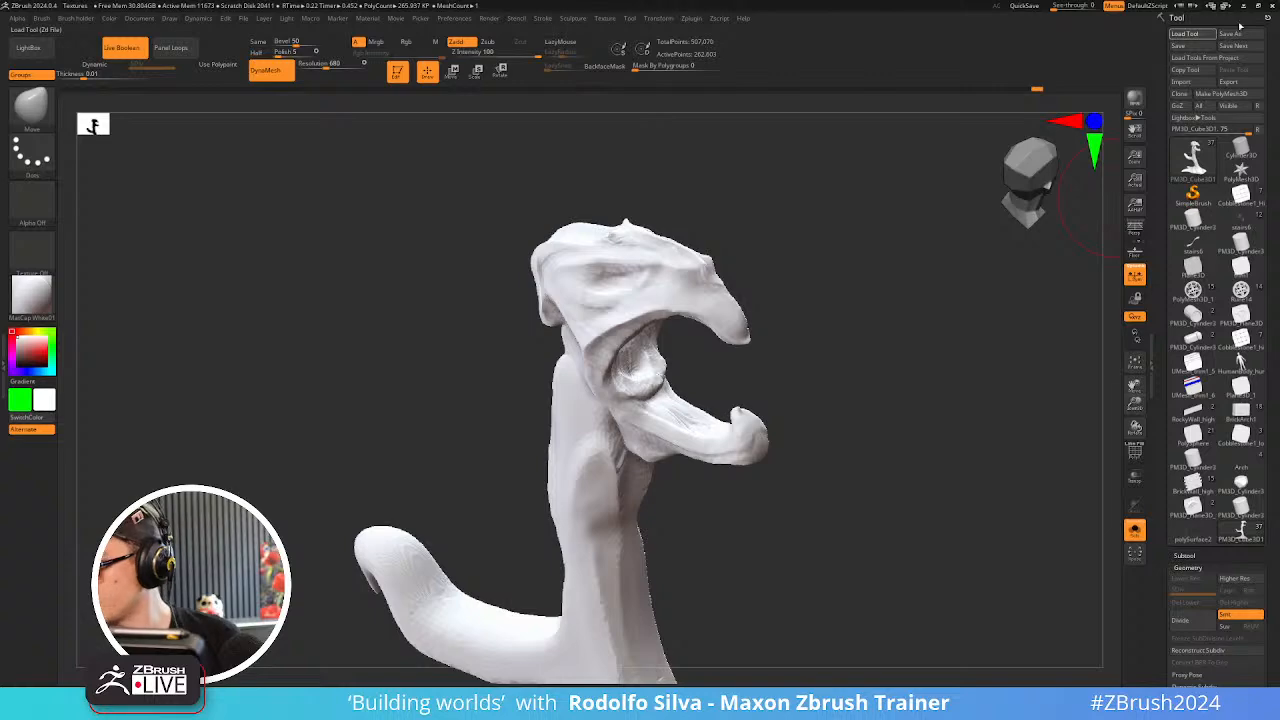
pyautogui.click(1185, 33)
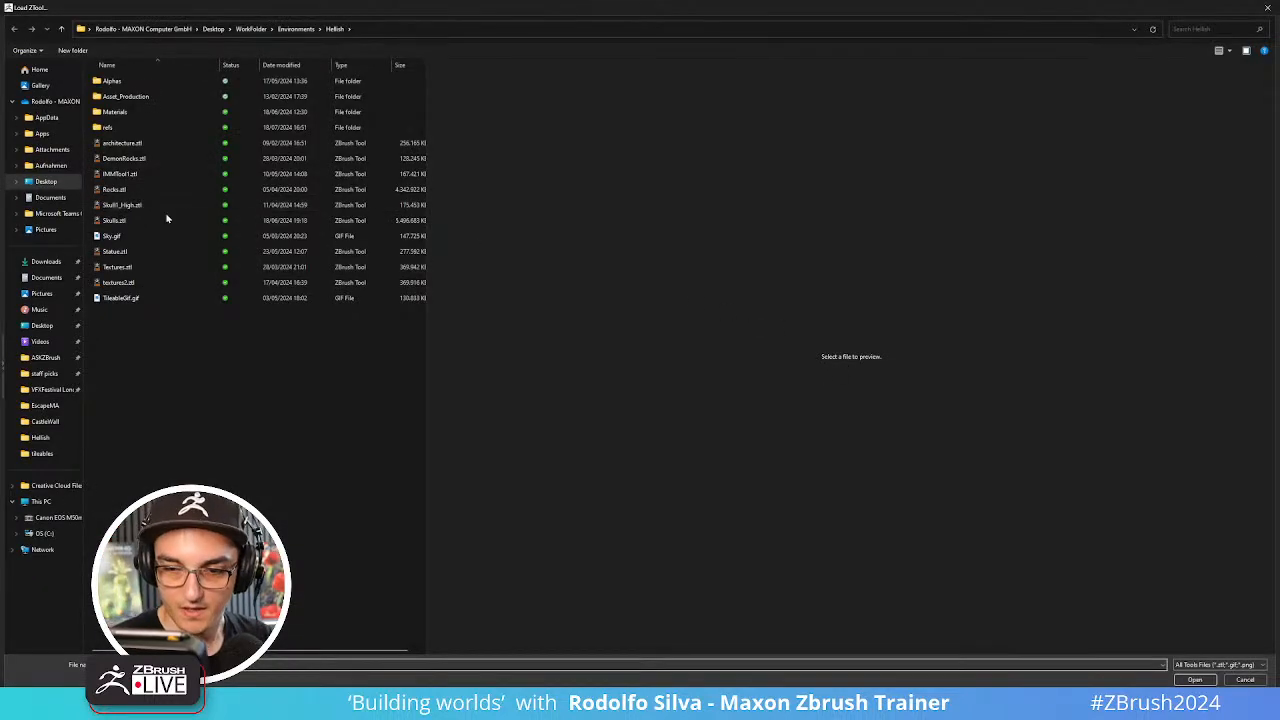
pyautogui.doubleClick(167, 221)
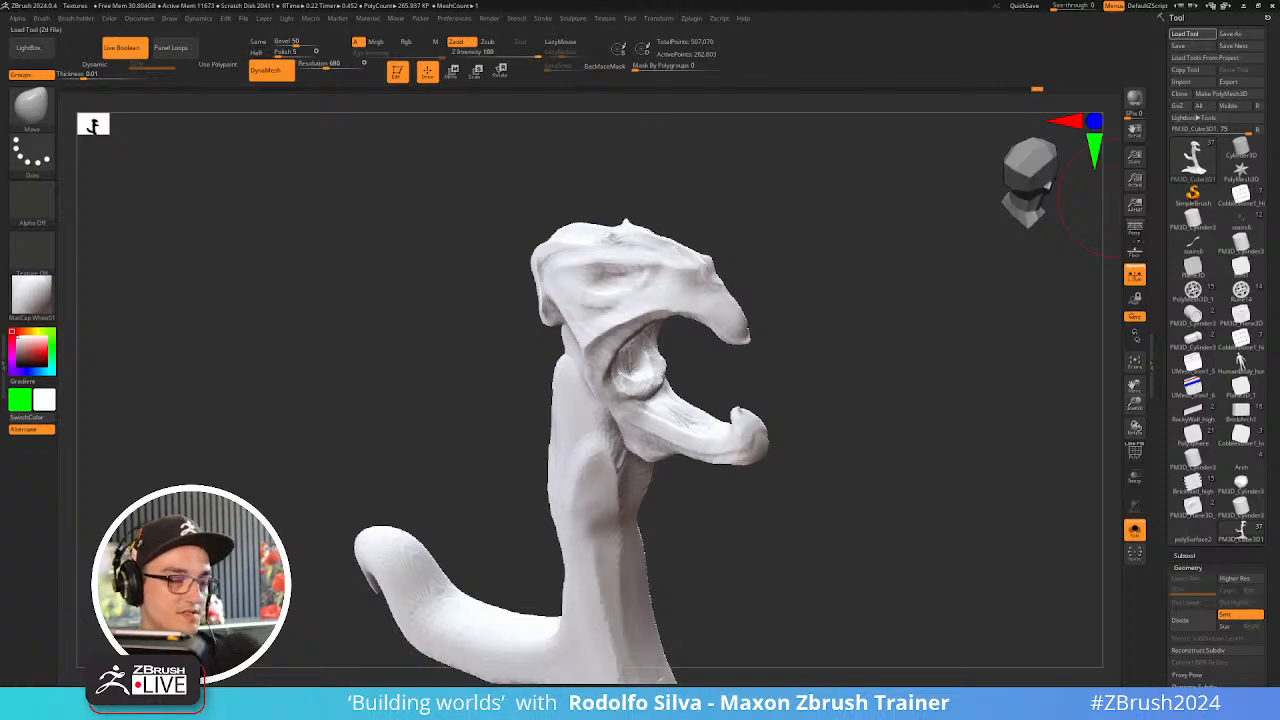
pyautogui.click(1242, 6)
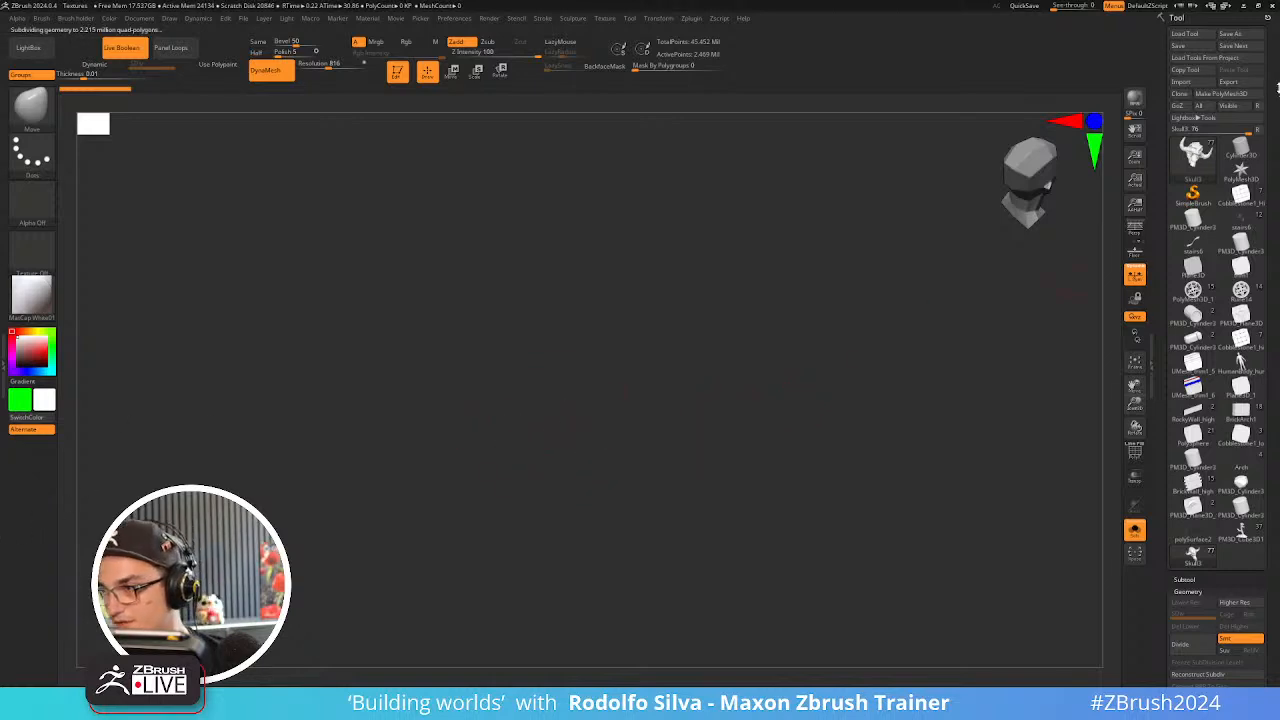
# - Frame the horned skull, turn off Solo, and examine it beside the other skulls and rock pieces from several angles
pyautogui.press('f')
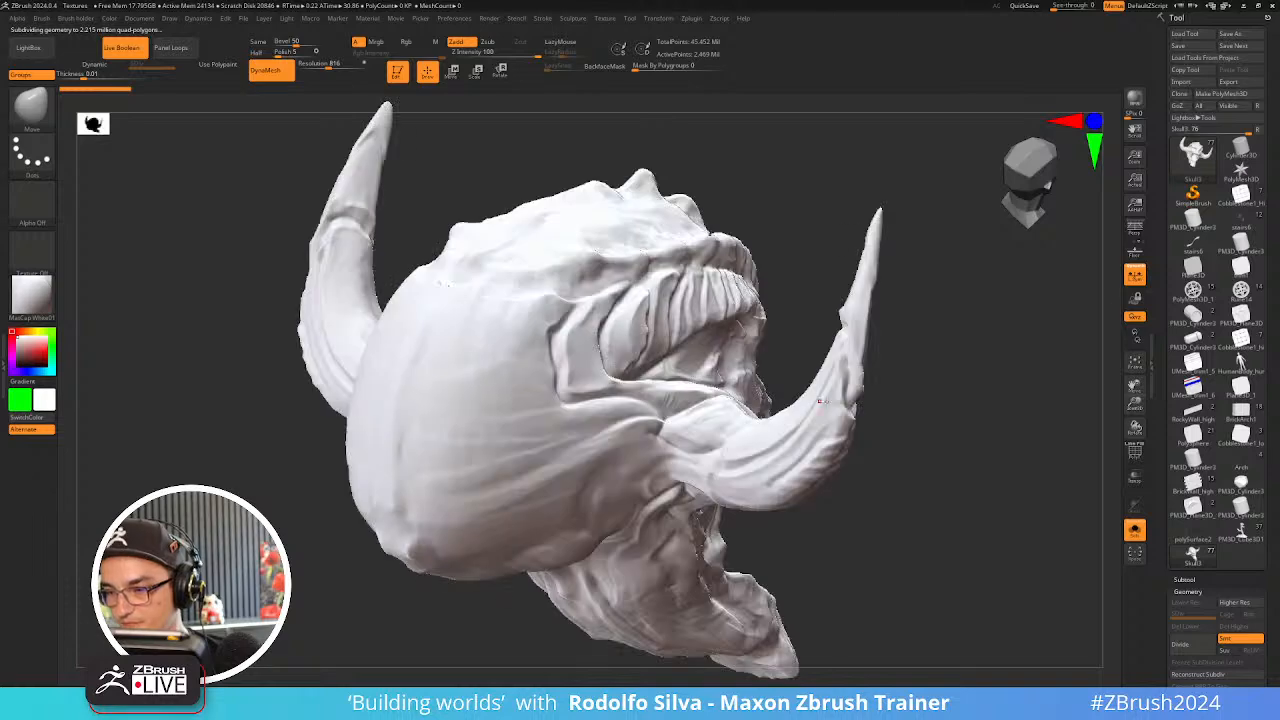
pyautogui.moveTo(1090, 480); pyautogui.dragTo(1026, 423)
pyautogui.keyDown('alt'); pyautogui.moveTo(1026, 423); pyautogui.dragTo(656, 373); pyautogui.keyUp('alt')
pyautogui.hotkey('alt', 's')
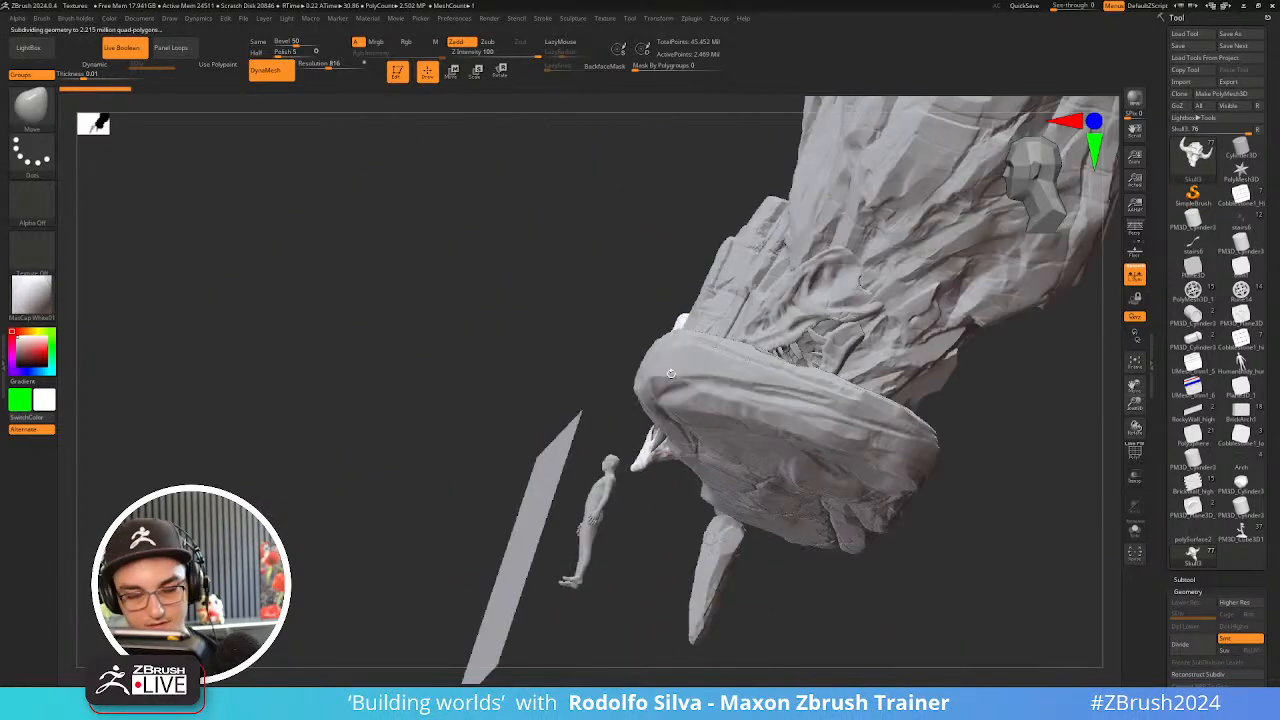
pyautogui.moveTo(788, 376); pyautogui.dragTo(665, 390)
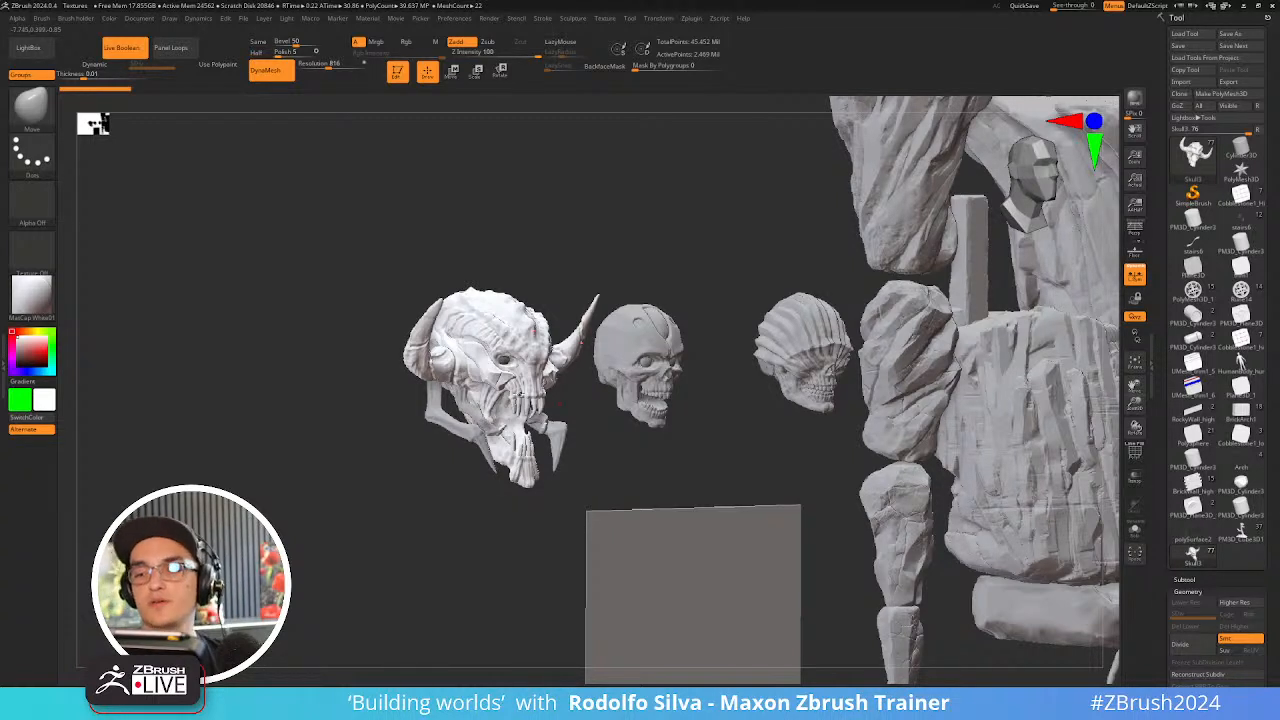
pyautogui.moveTo(520, 399); pyautogui.dragTo(494, 386, button='right')
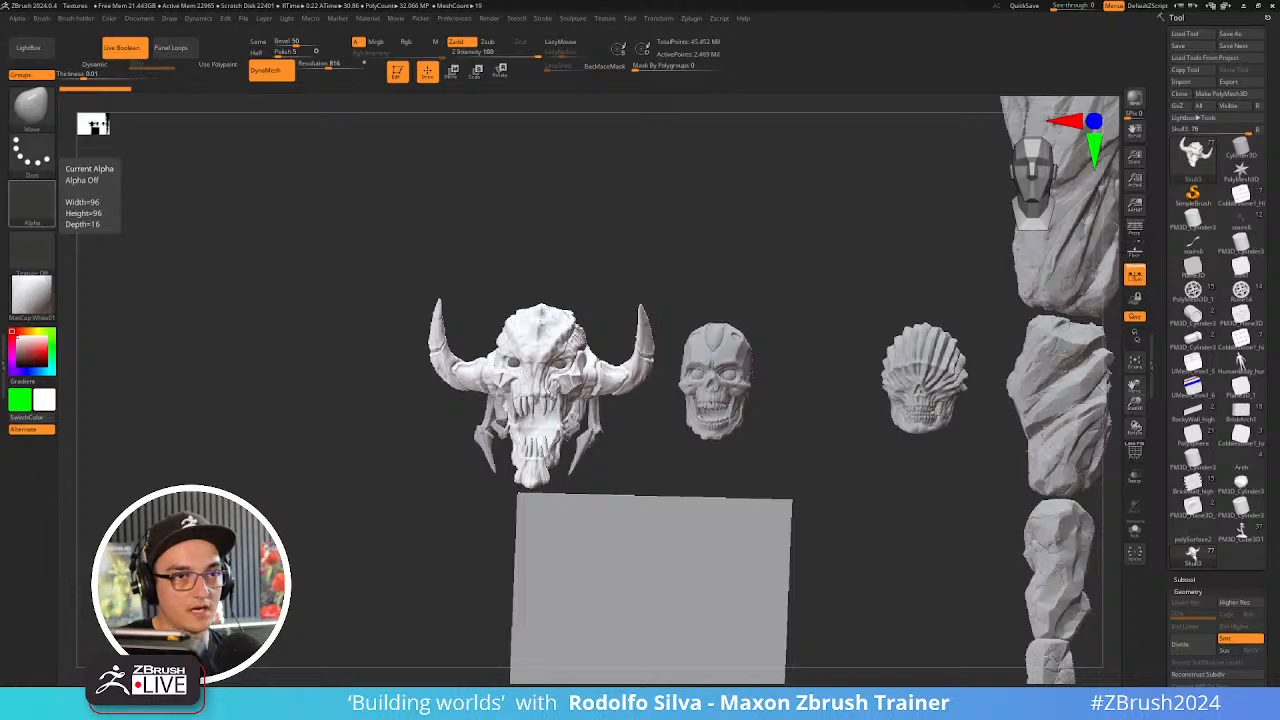
pyautogui.moveTo(24, 529); pyautogui.dragTo(125, 540)
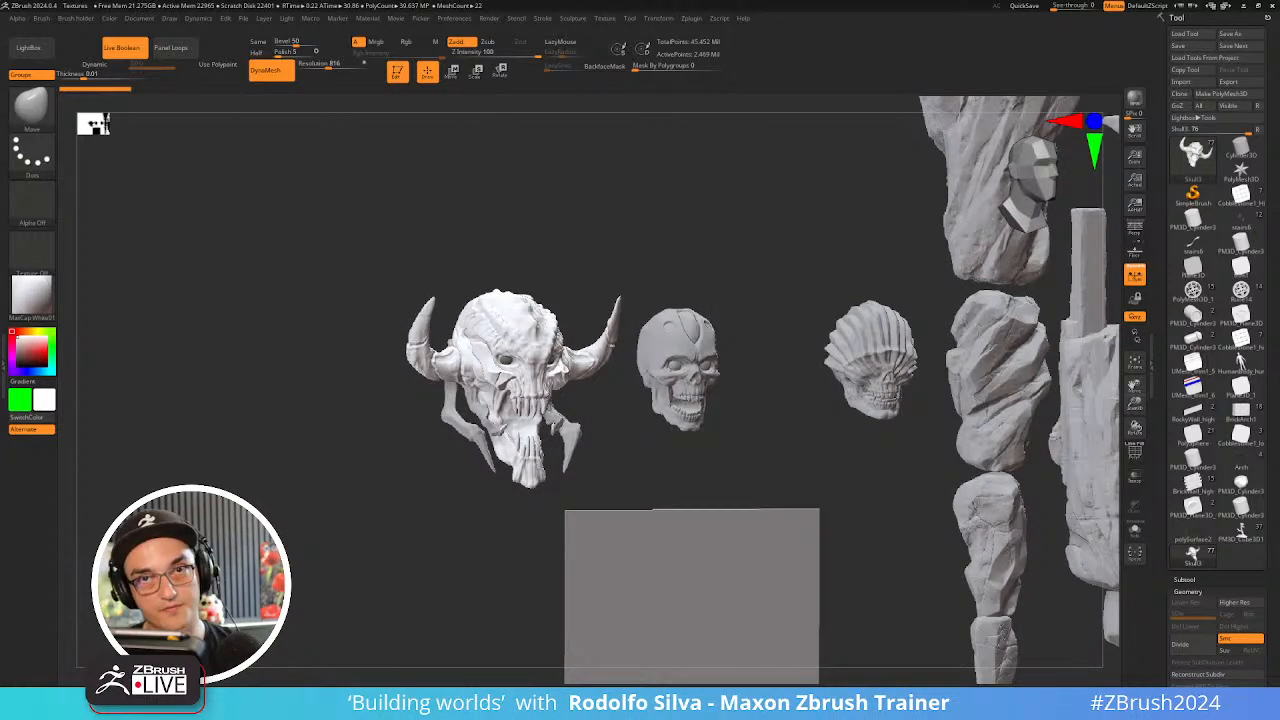
pyautogui.moveTo(715, 462)
pyautogui.mouseDown()
pyautogui.moveTo(671, 474)
pyautogui.moveTo(703, 477)
pyautogui.mouseUp()
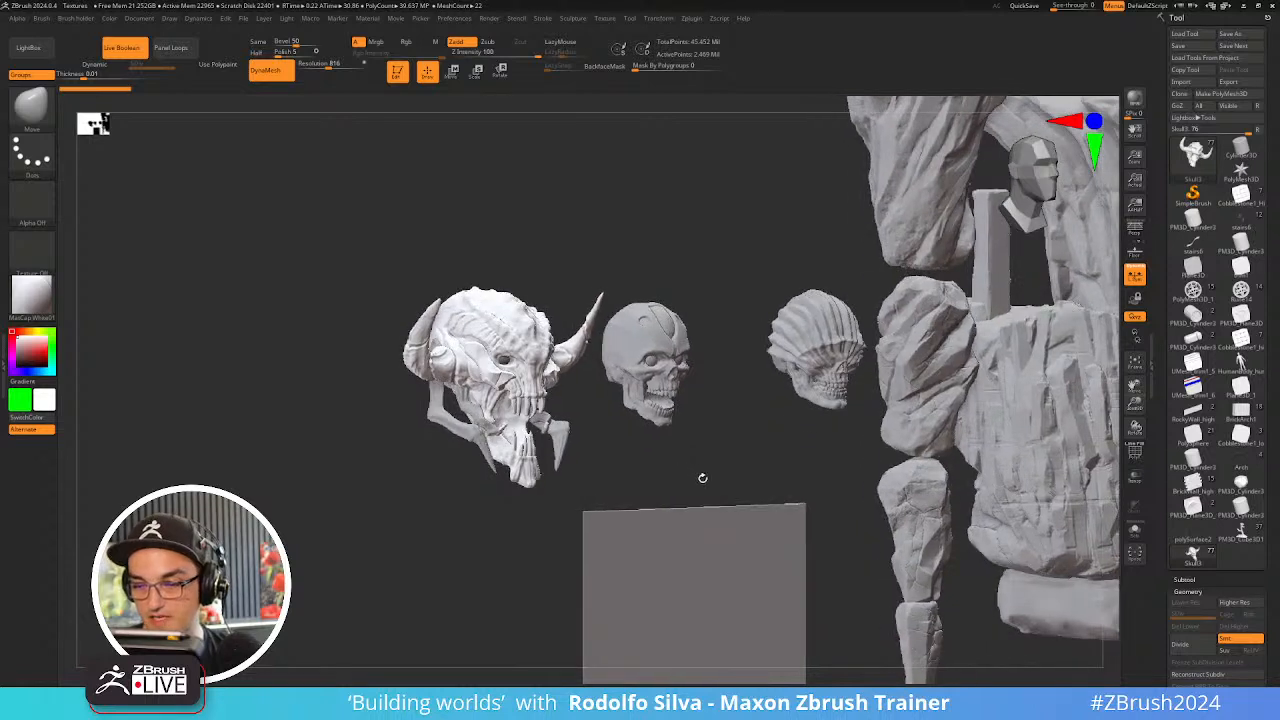
# - Switch back to the PM3D_Cube3D1 tool with the bridge and brazier scene
pyautogui.hotkey('shift', 'f')
pyautogui.hotkey('shift', 'f')
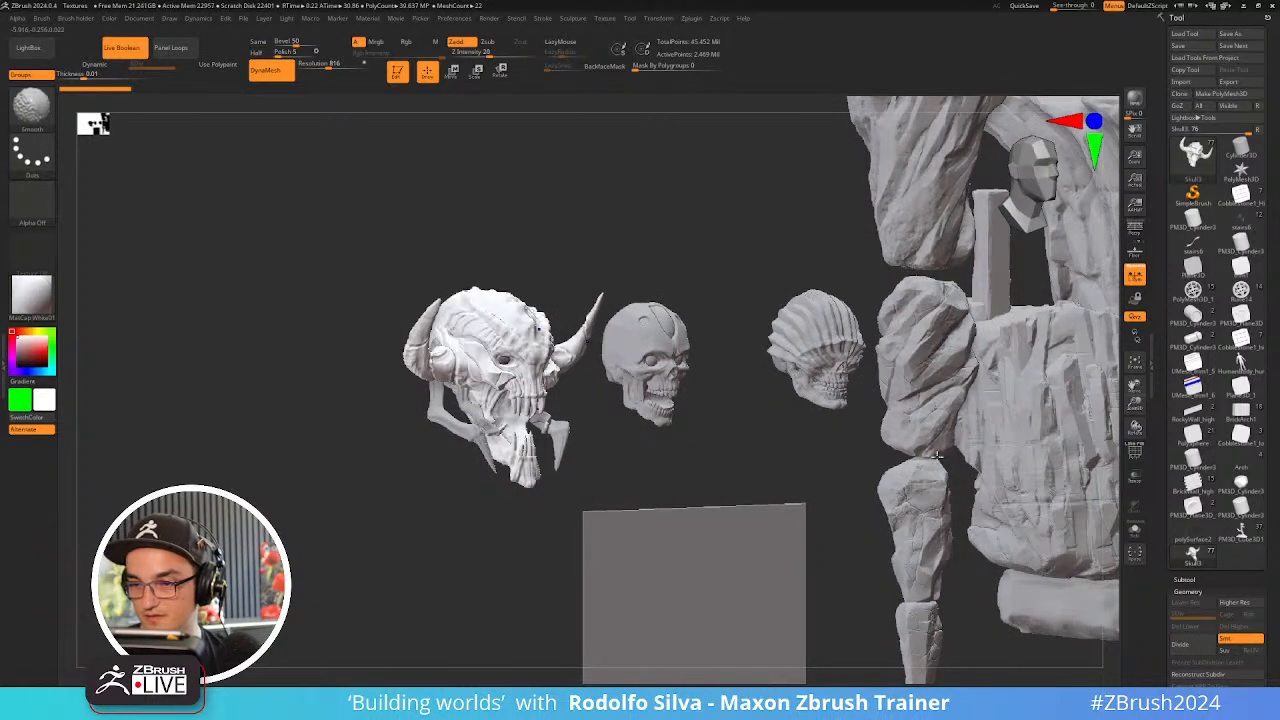
pyautogui.click(1240, 530)
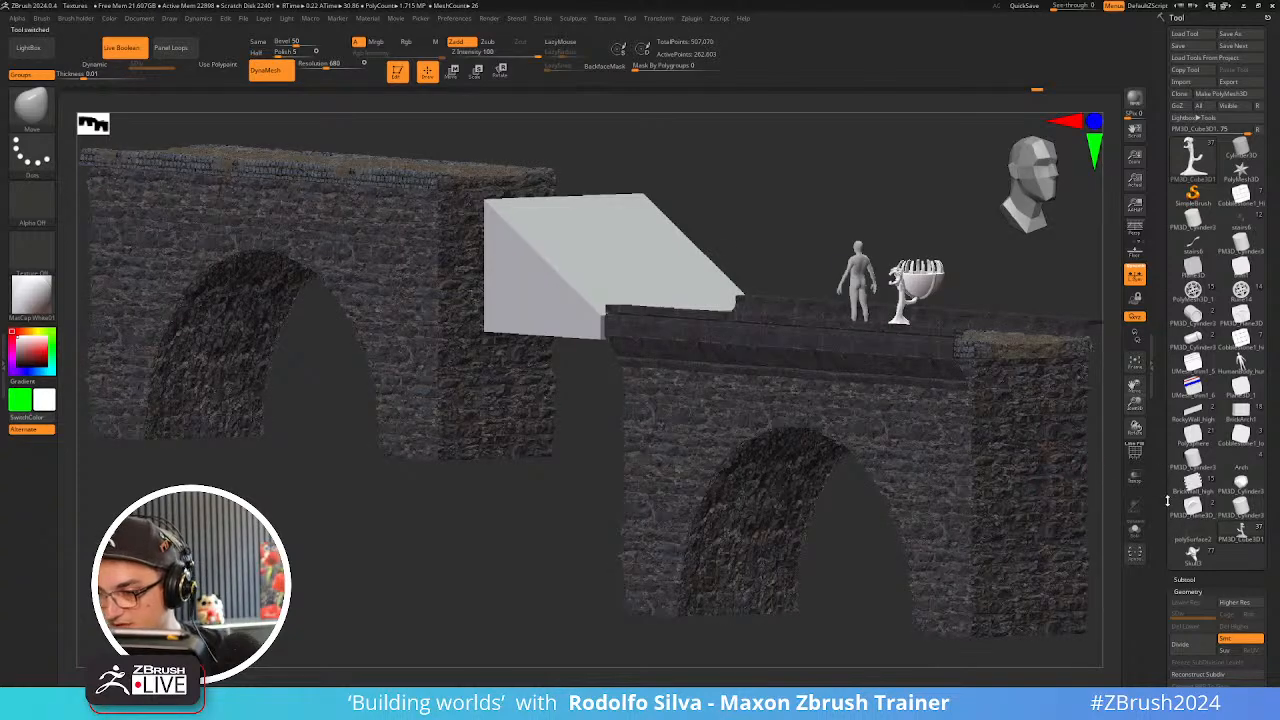
pyautogui.scroll(-5, 1167, 500)
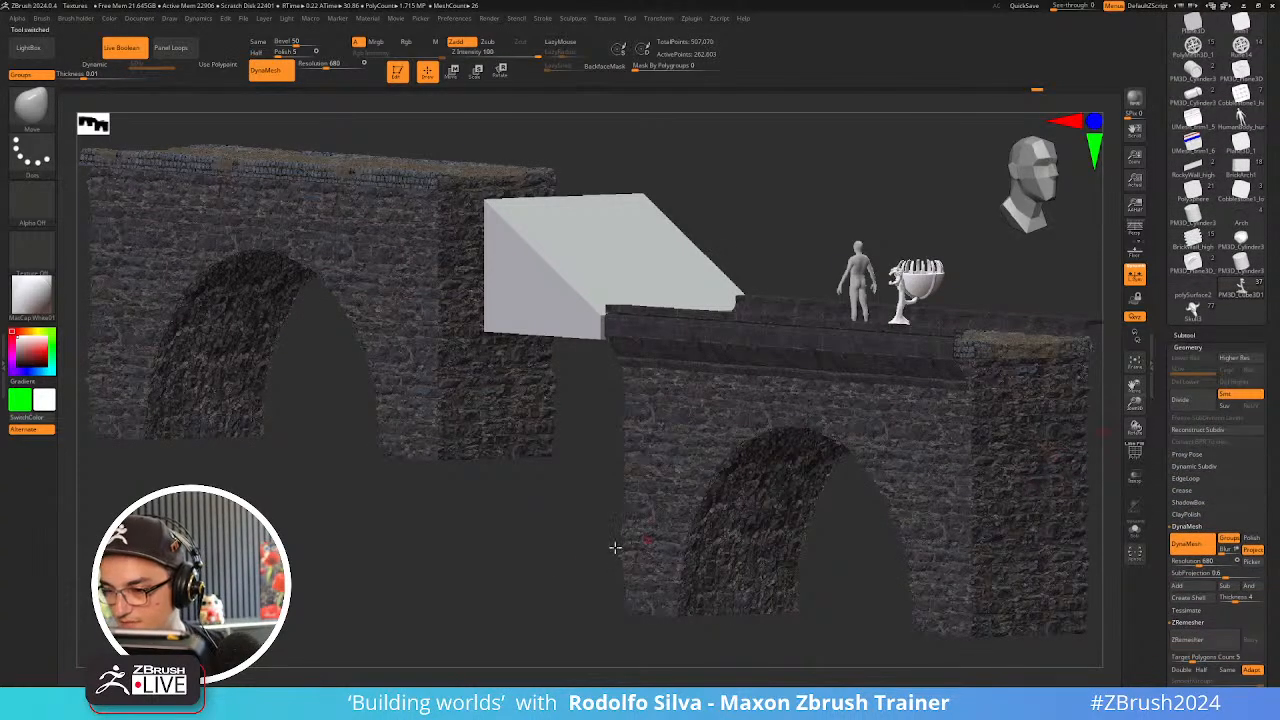
pyautogui.moveTo(615, 547); pyautogui.dragTo(929, 469)
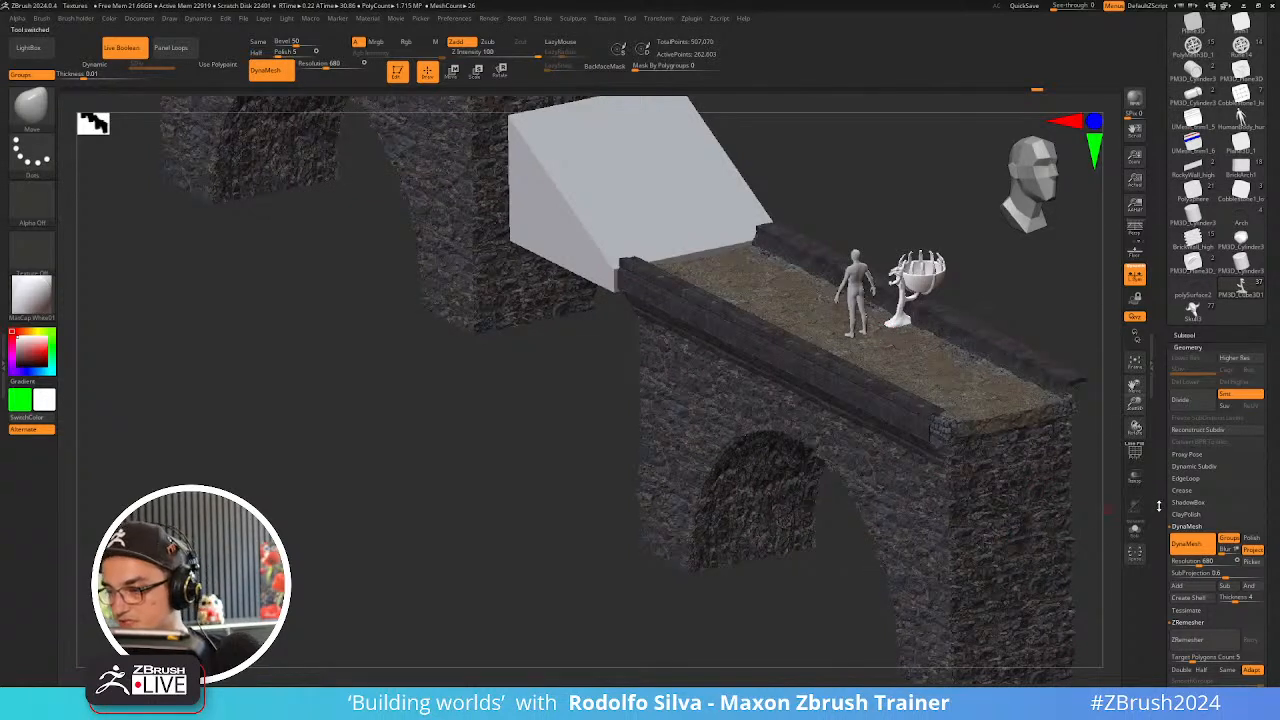
# - Append the horned skull tool to the bridge scene as a new subtool
pyautogui.scroll(-3, 1159, 506)
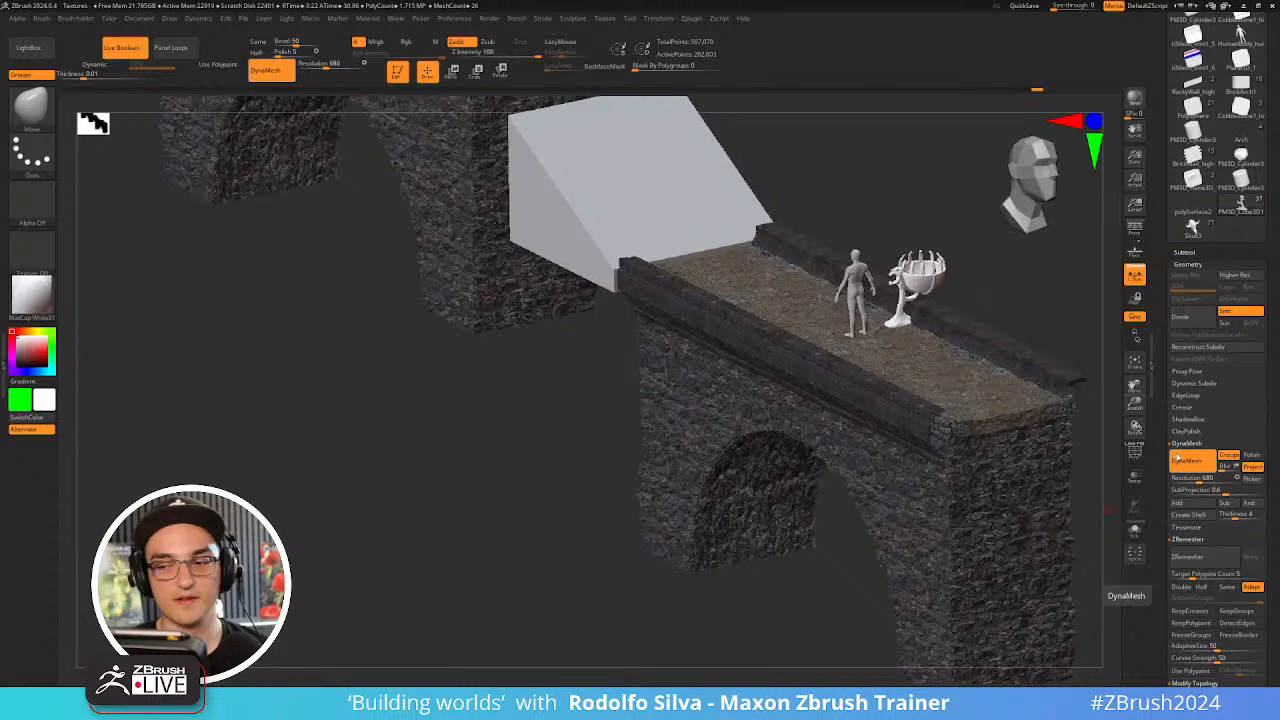
pyautogui.keyDown('alt'); pyautogui.moveTo(826, 543); pyautogui.dragTo(779, 560); pyautogui.keyUp('alt')
pyautogui.keyDown('alt'); pyautogui.moveTo(1020, 355); pyautogui.dragTo(968, 403); pyautogui.keyUp('alt')
pyautogui.keyDown('shift'); pyautogui.click(1186, 253); pyautogui.keyUp('shift')
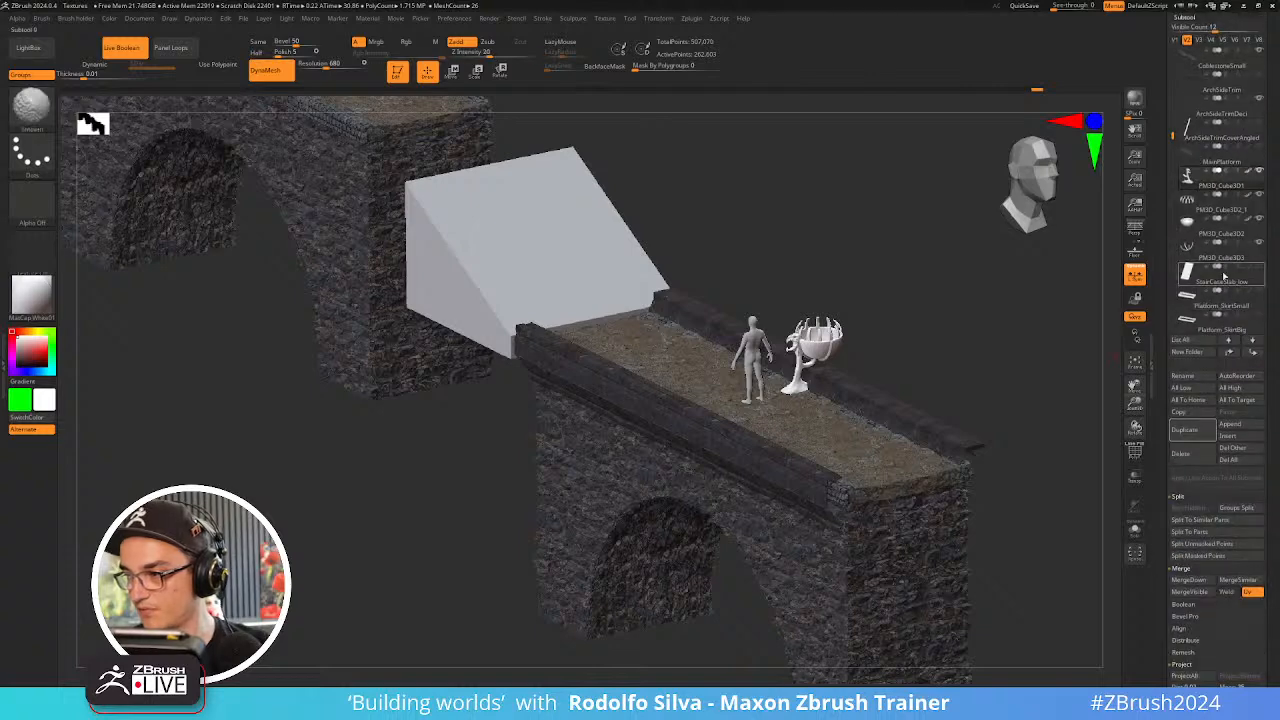
pyautogui.click(1227, 436)
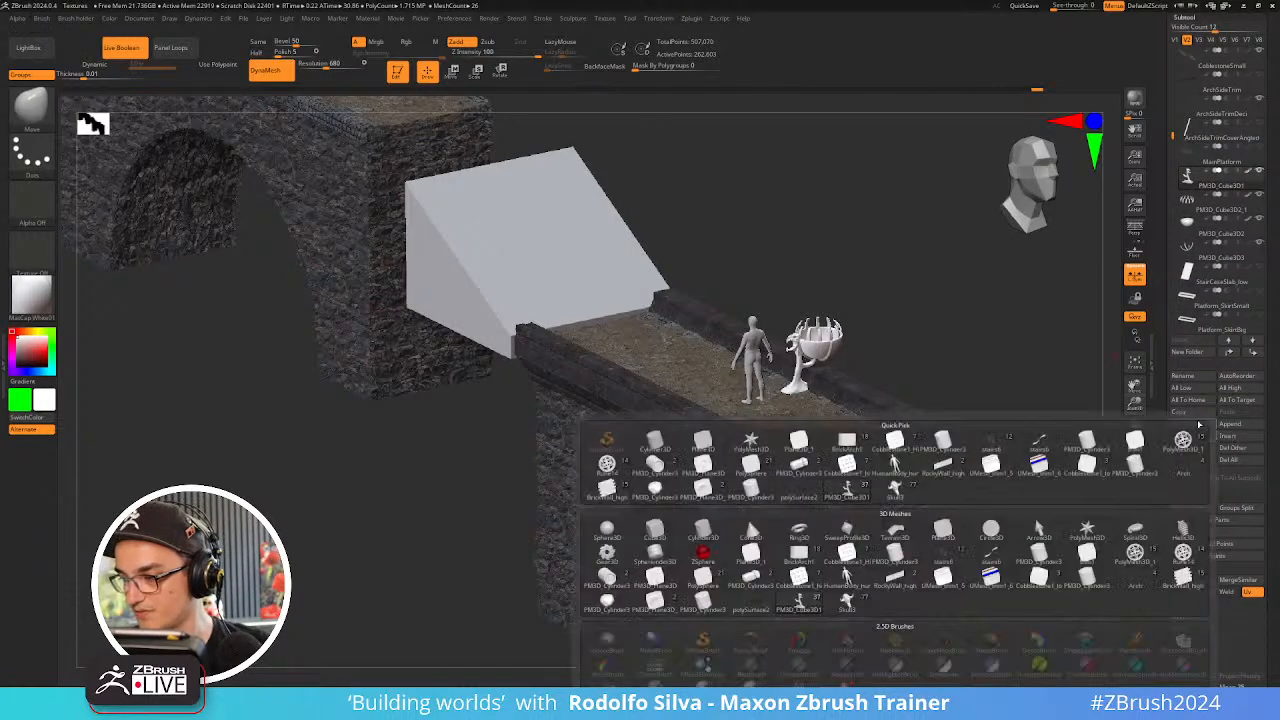
pyautogui.click(847, 598)
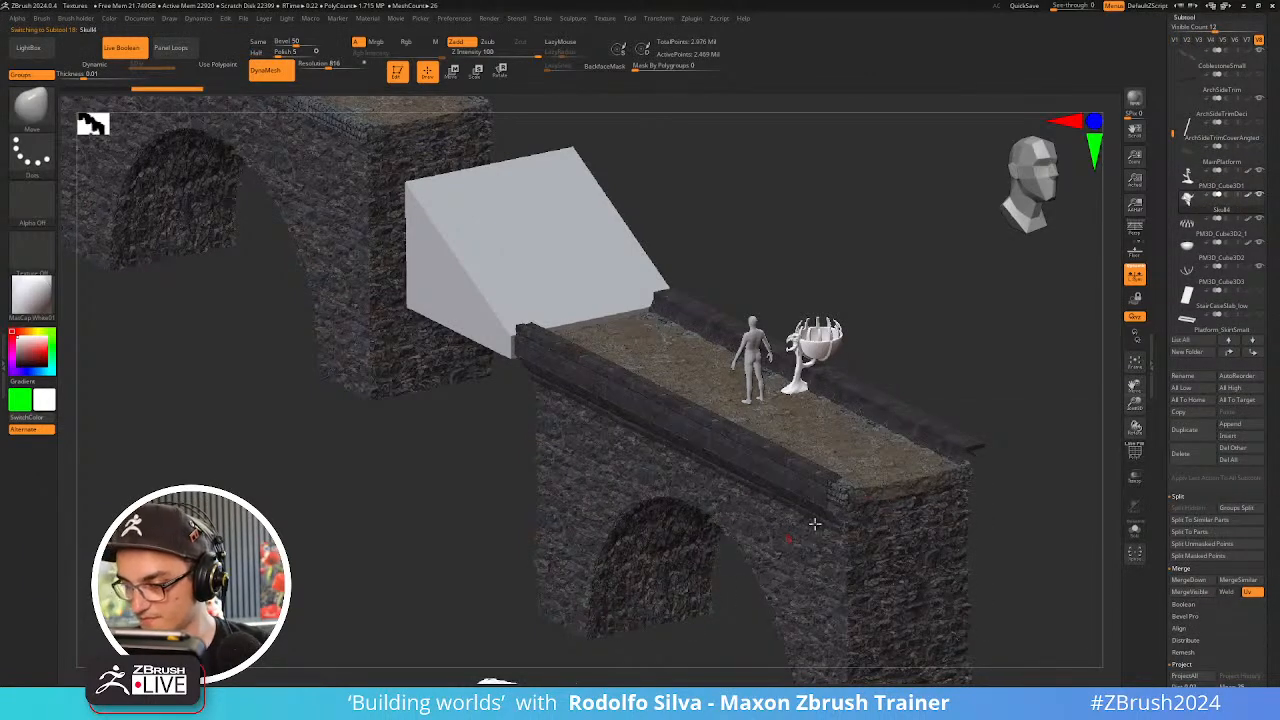
# - Bring up the move gizmo for the appended horned skull and centre it on the skull
pyautogui.moveTo(969, 377); pyautogui.dragTo(695, 525)
pyautogui.press('f')
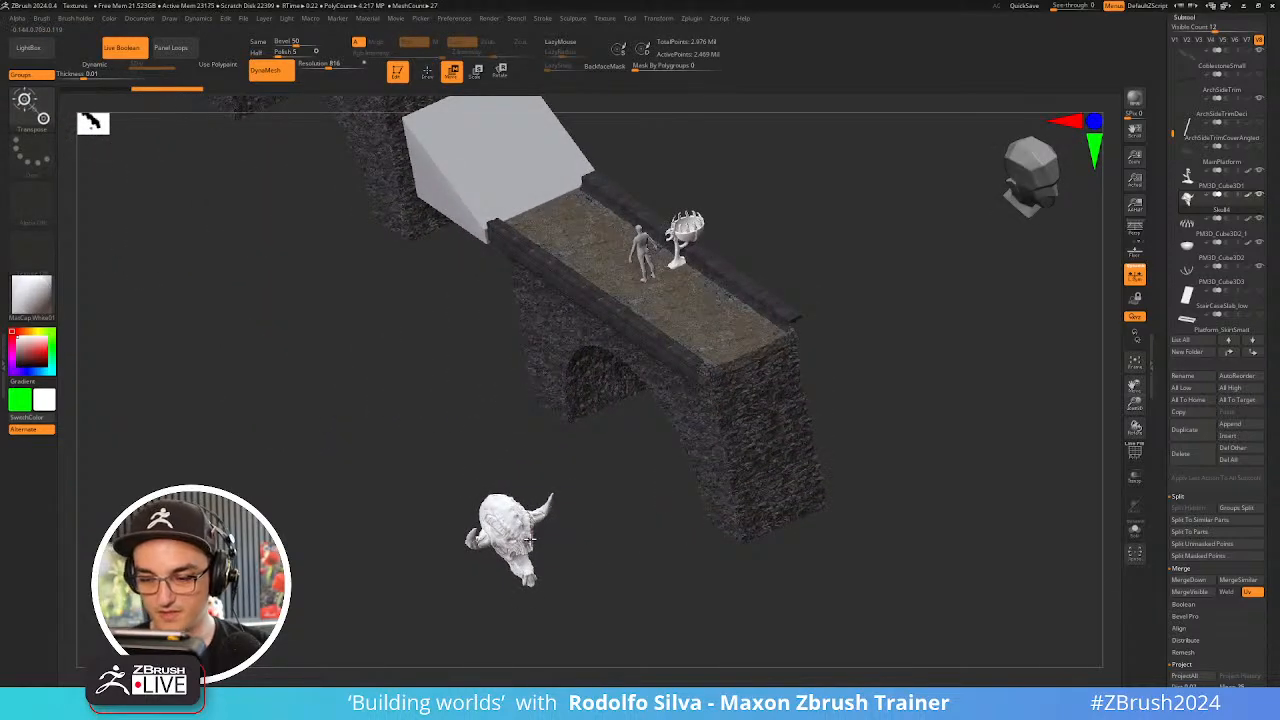
pyautogui.moveTo(523, 541); pyautogui.dragTo(611, 542)
pyautogui.hotkey('ctrl', 'z')
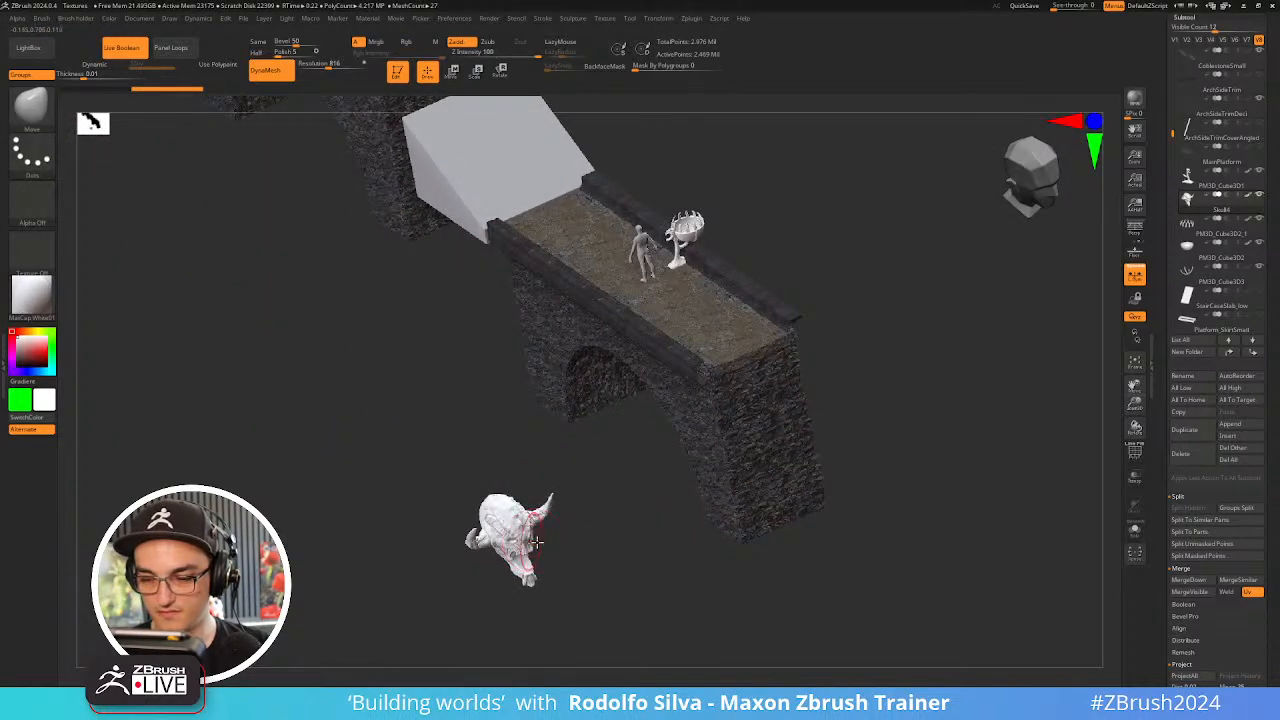
pyautogui.press('w')
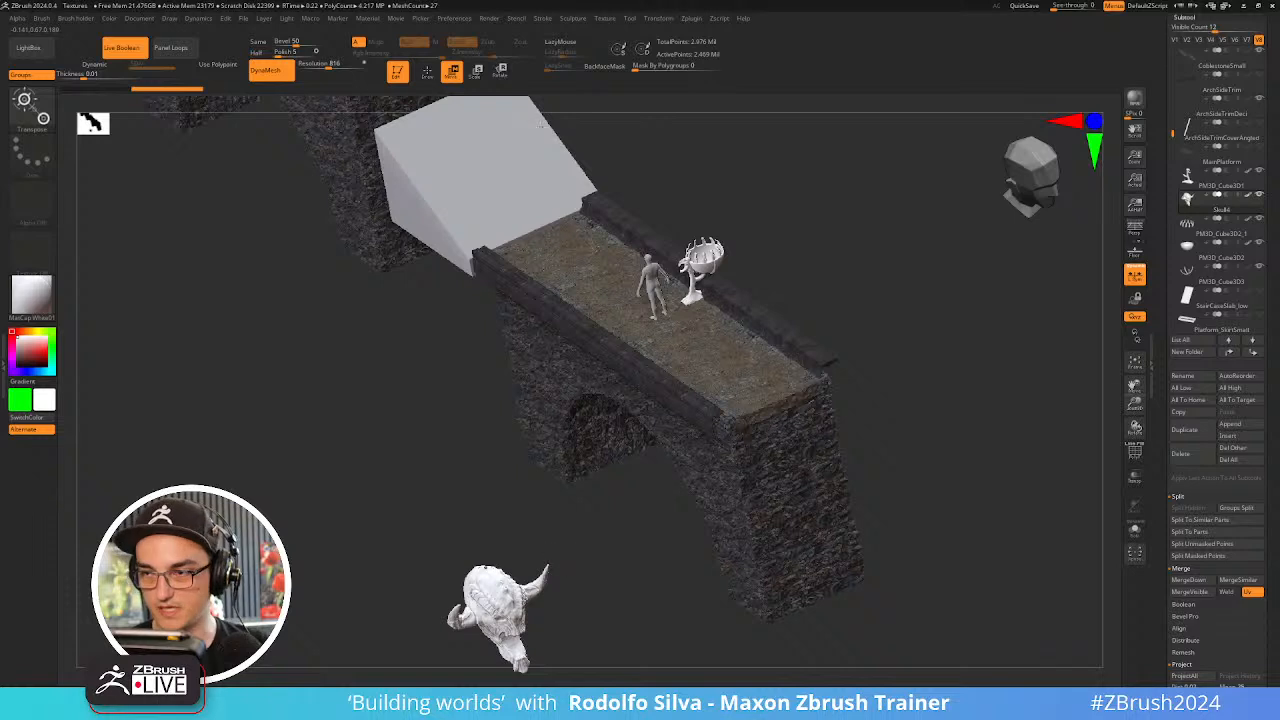
pyautogui.click(508, 612)
pyautogui.keyDown('alt'); pyautogui.click(525, 532); pyautogui.keyUp('alt')
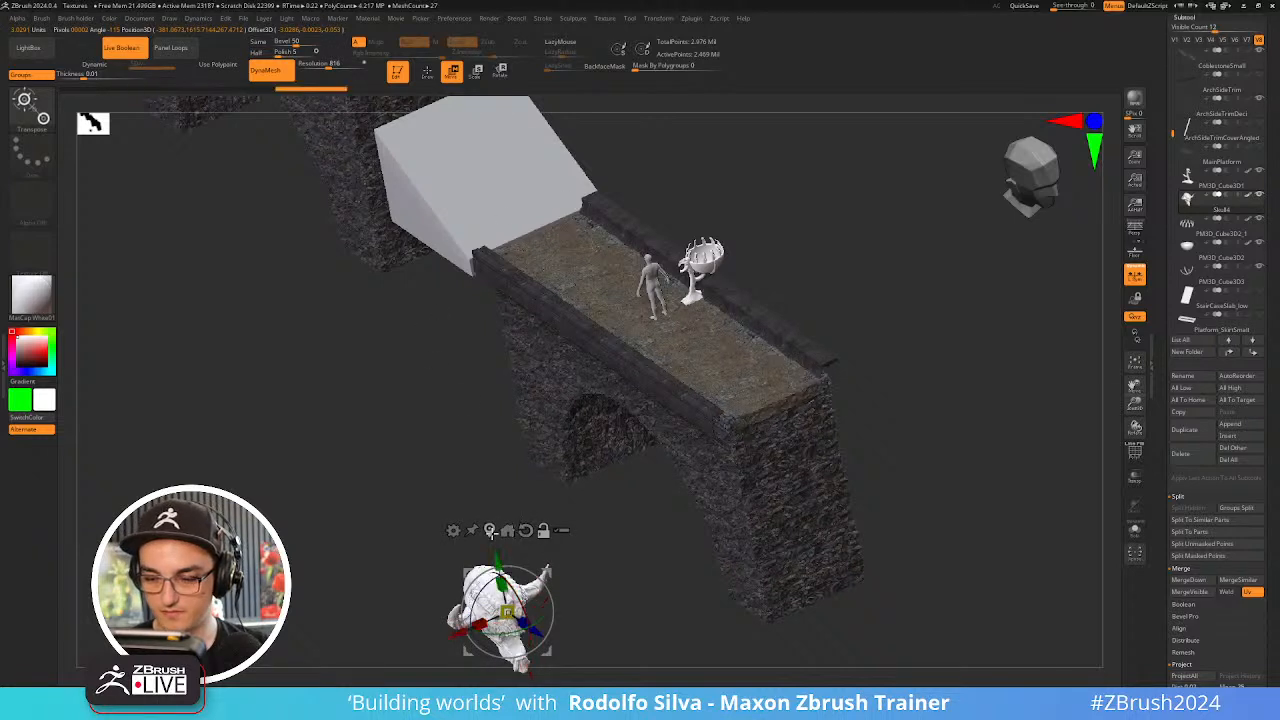
pyautogui.keyDown('alt'); pyautogui.click(489, 531); pyautogui.keyUp('alt')
# - Move the horned skull from below the bridge up beside the brazier's dragon head
pyautogui.keyDown('alt'); pyautogui.moveTo(591, 594); pyautogui.dragTo(828, 231); pyautogui.keyUp('alt')
pyautogui.click(444, 515)
pyautogui.keyDown('alt'); pyautogui.moveTo(945, 375); pyautogui.dragTo(445, 621); pyautogui.keyUp('alt')
pyautogui.moveTo(590, 390); pyautogui.dragTo(388, 548)
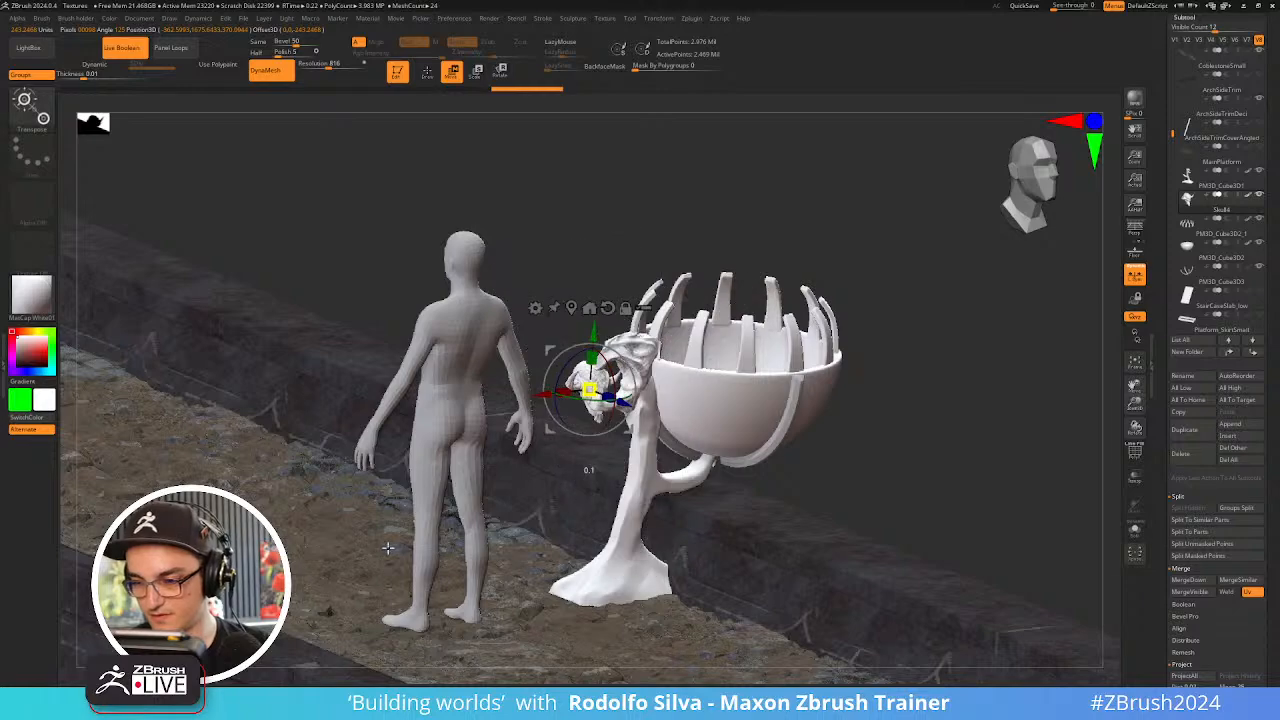
# - Turn the horned skull to face the same way as the dragon head and fit it against the head
pyautogui.moveTo(861, 447); pyautogui.dragTo(900, 480)
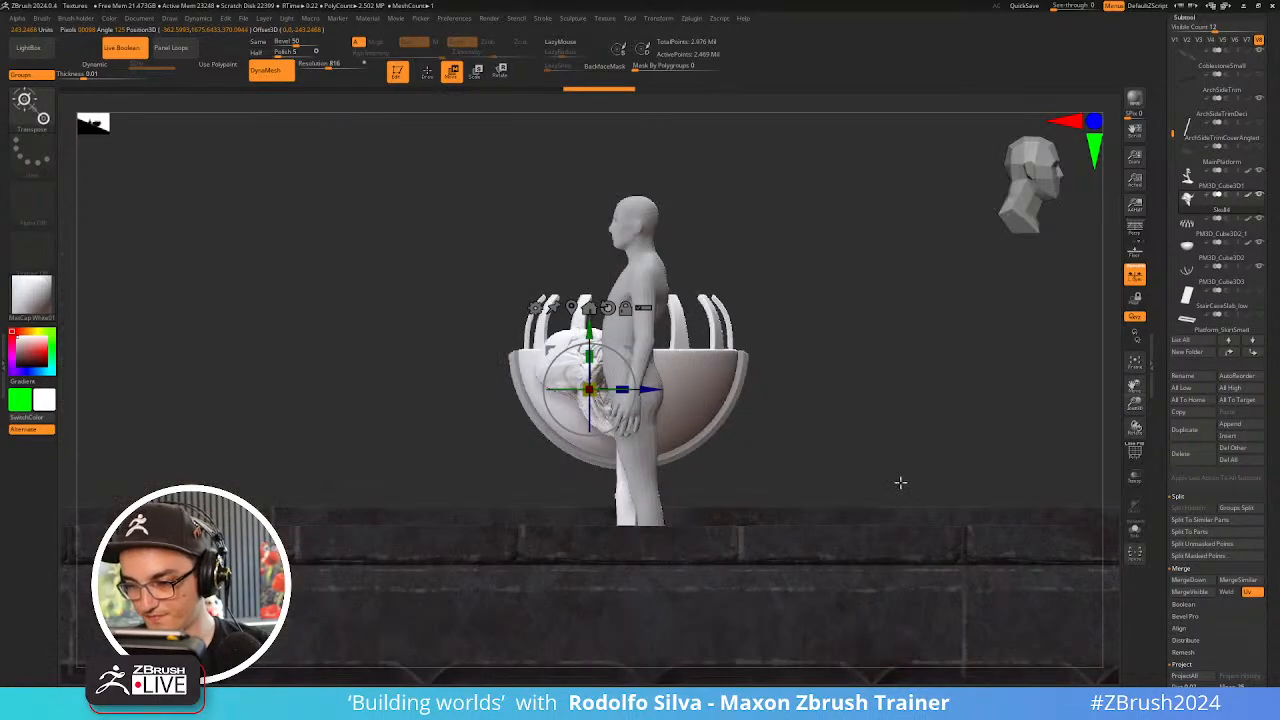
pyautogui.moveTo(678, 341); pyautogui.dragTo(676, 340)
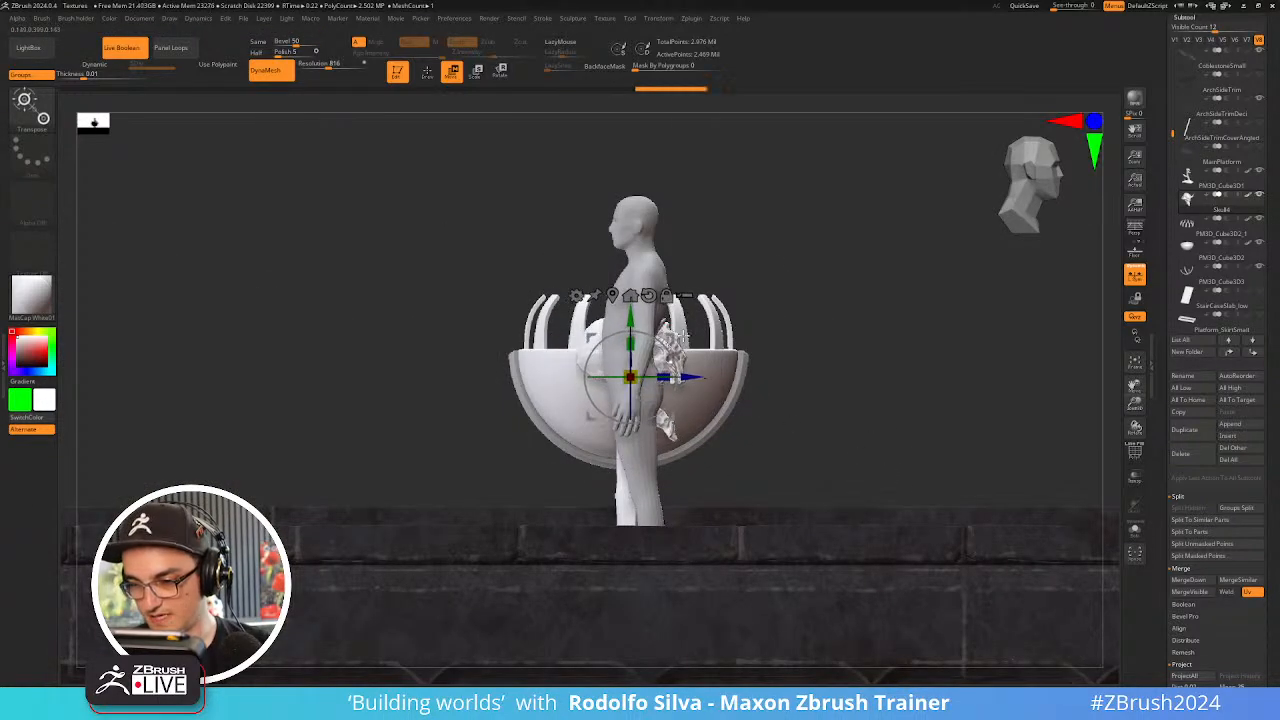
pyautogui.moveTo(848, 381); pyautogui.dragTo(787, 408)
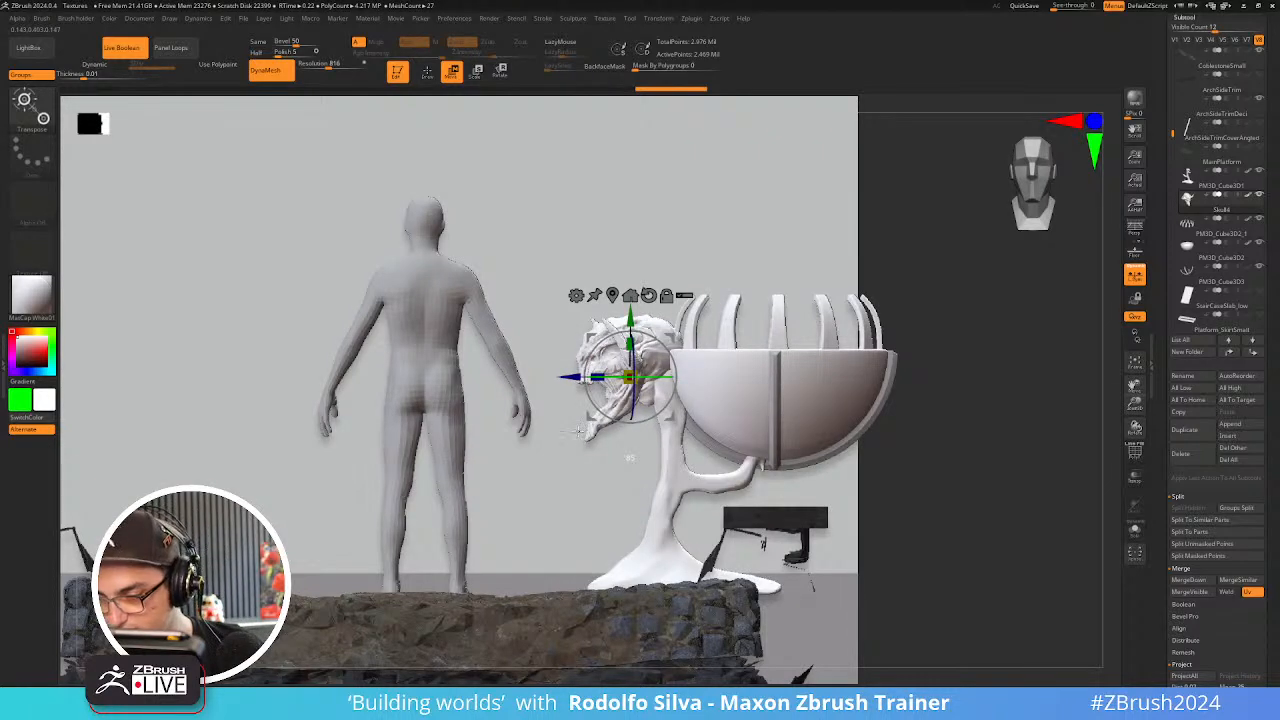
pyautogui.moveTo(574, 434); pyautogui.dragTo(577, 431)
pyautogui.moveTo(989, 321); pyautogui.dragTo(996, 371)
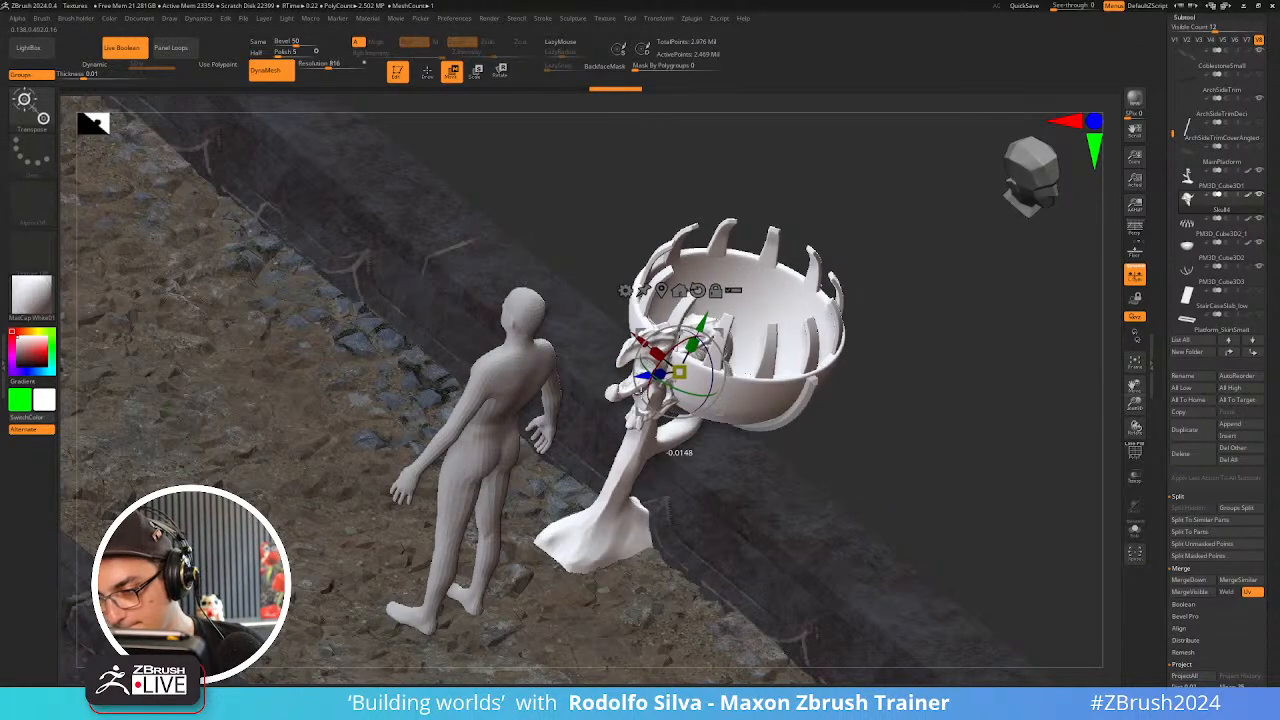
# - Examine the horned skull against the dragon head and brazier bowl from several angles
pyautogui.press('q')
pyautogui.moveTo(886, 406)
pyautogui.mouseDown(button='right')
pyautogui.moveTo(860, 355)
pyautogui.moveTo(836, 353)
pyautogui.mouseUp(button='right')
pyautogui.keyDown('ctrl'); pyautogui.moveTo(936, 418); pyautogui.dragTo(962, 480, button='right'); pyautogui.keyUp('ctrl')
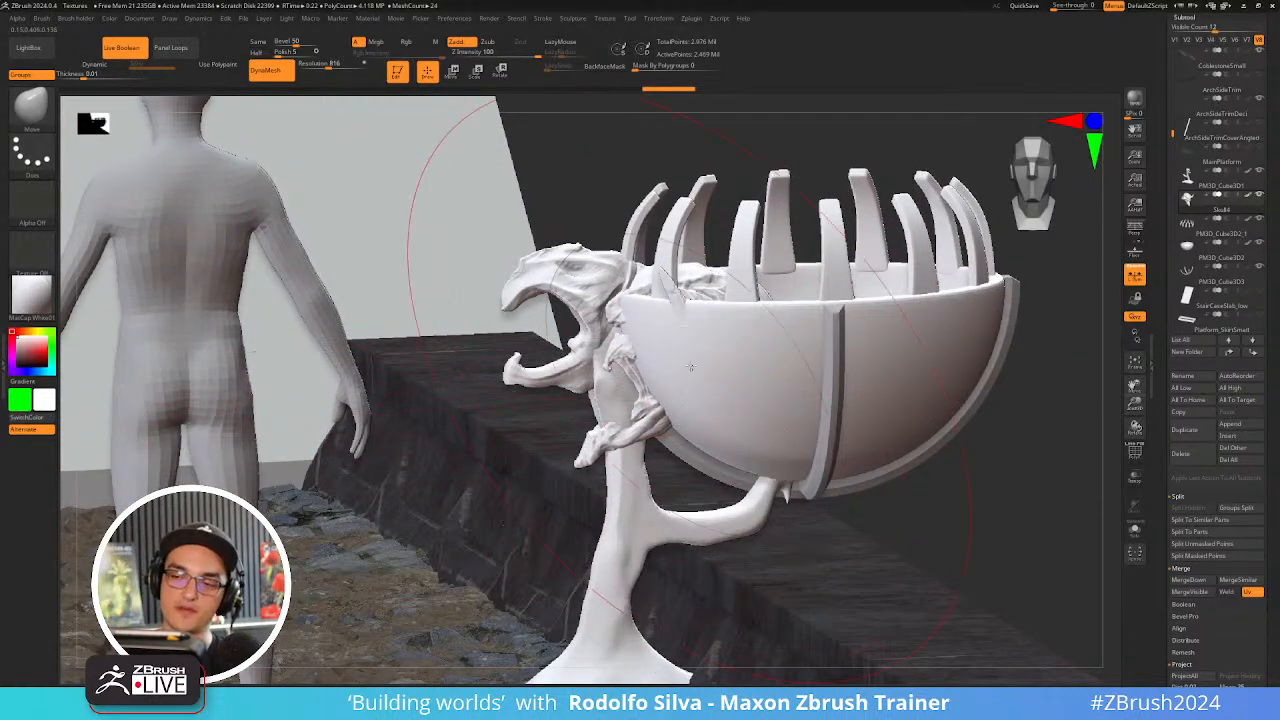
pyautogui.moveTo(840, 165); pyautogui.dragTo(712, 258, button='right')
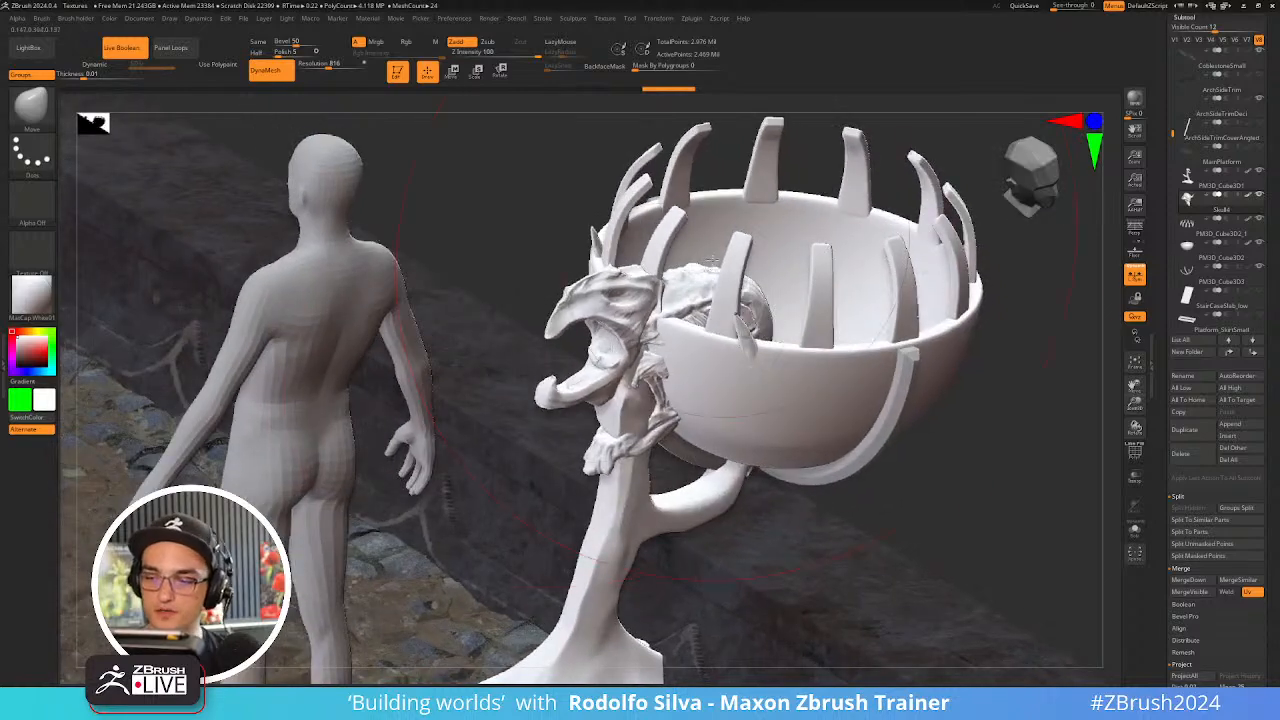
pyautogui.moveTo(973, 461)
pyautogui.mouseDown(button='right')
pyautogui.moveTo(966, 494)
pyautogui.moveTo(971, 360)
pyautogui.moveTo(887, 361)
pyautogui.mouseUp(button='right')
pyautogui.press('w')
pyautogui.press('q')
pyautogui.press('w')
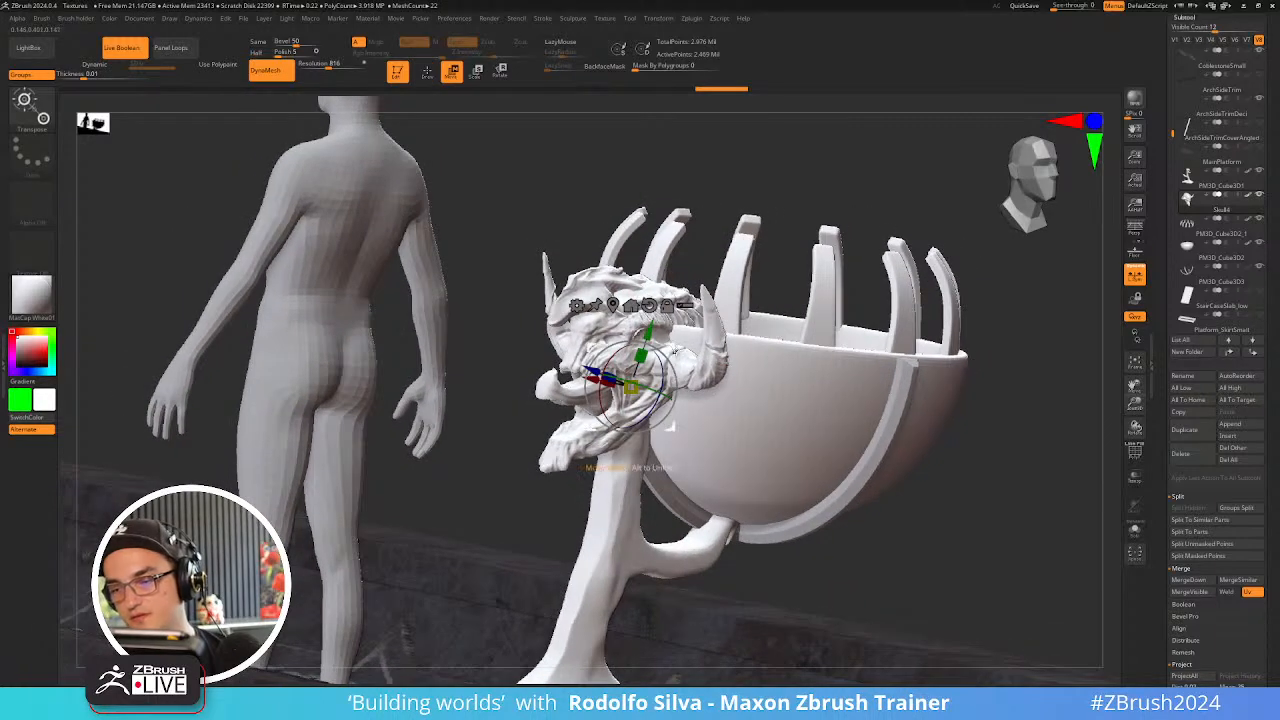
pyautogui.moveTo(632, 388); pyautogui.dragTo(880, 150)
pyautogui.moveTo(977, 336); pyautogui.dragTo(1030, 375, button='right')
pyautogui.hotkey('ctrl', 'z')
# - Raise the horned skull well above the brazier so the dragon head is clear of it
pyautogui.moveTo(745, 360); pyautogui.dragTo(757, 57)
pyautogui.press('q')
pyautogui.moveTo(1006, 394)
pyautogui.mouseDown(button='right')
pyautogui.moveTo(980, 409)
pyautogui.moveTo(1038, 431)
pyautogui.moveTo(1077, 514)
pyautogui.moveTo(788, 308)
pyautogui.mouseUp(button='right')
pyautogui.press('w')
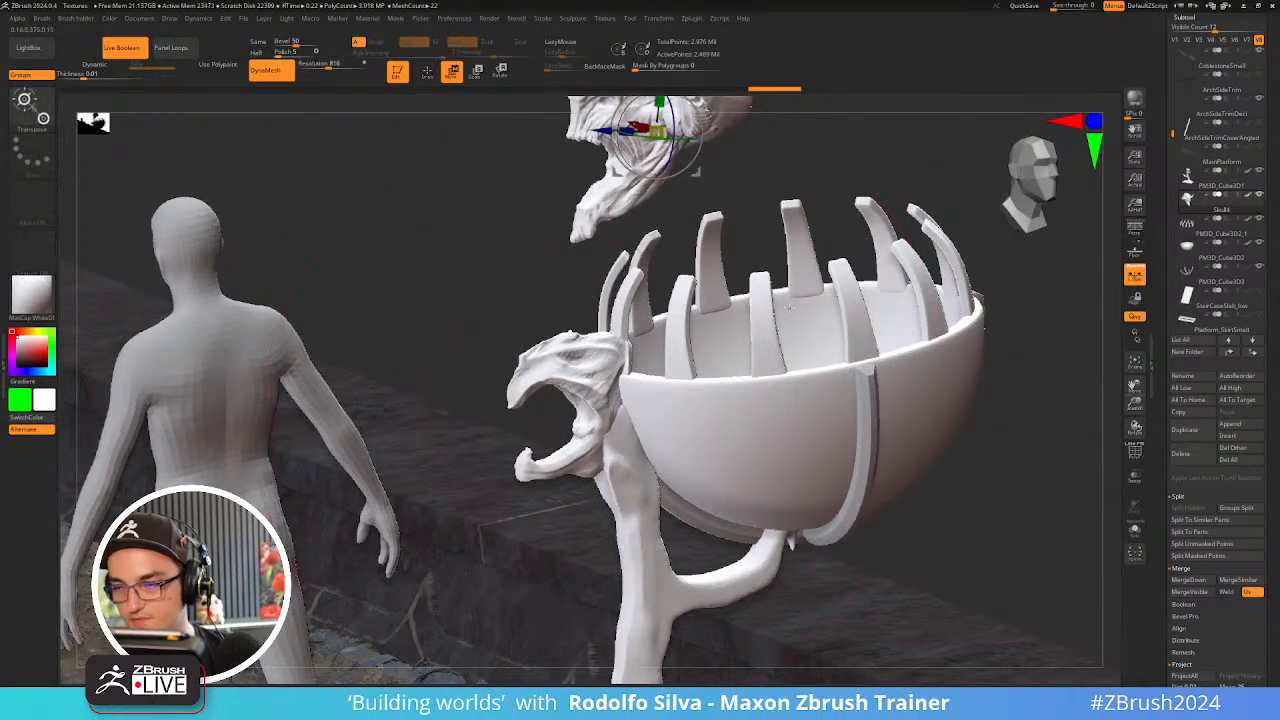
pyautogui.keyDown('alt'); pyautogui.moveTo(655, 150); pyautogui.dragTo(650, 250, button='right'); pyautogui.keyUp('alt')
pyautogui.moveTo(648, 215); pyautogui.dragTo(645, 62)
# - Select the dragon-head stand subtool and adjust the Move brush's draw size to suit work on the head
pyautogui.keyDown('alt'); pyautogui.click(560, 495); pyautogui.keyUp('alt')
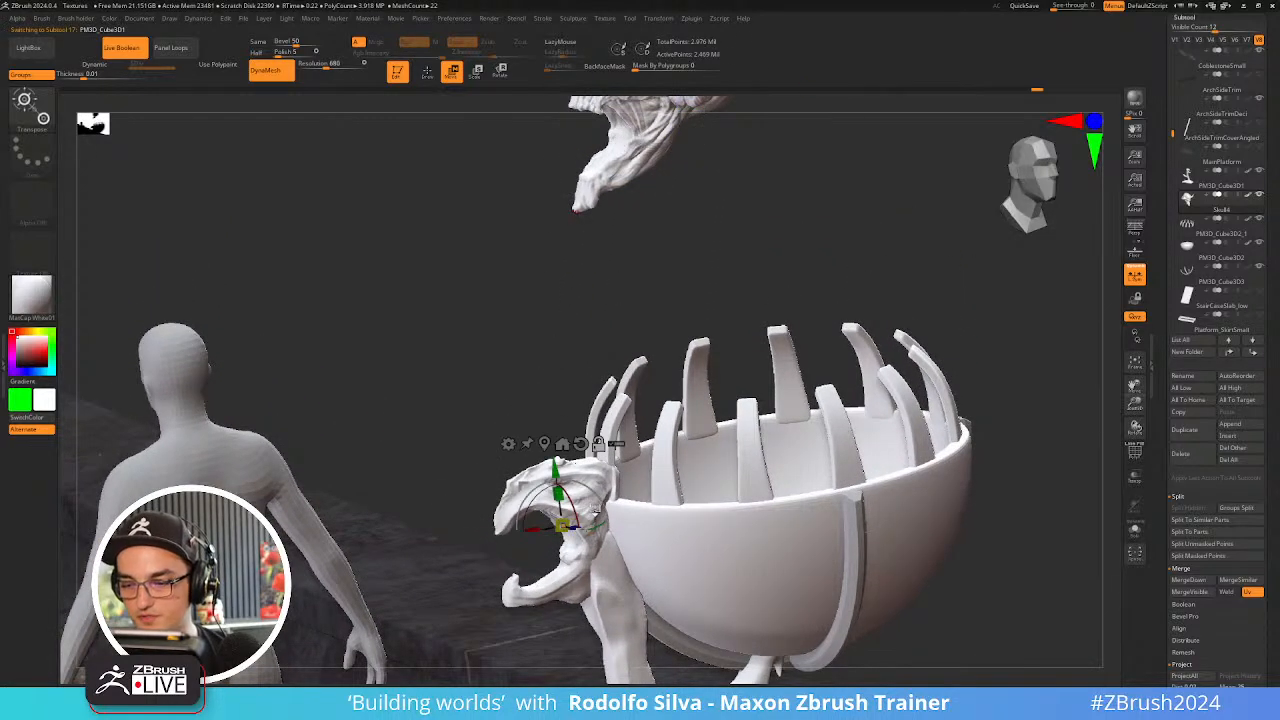
pyautogui.keyDown('alt'); pyautogui.moveTo(660, 332); pyautogui.dragTo(766, 223, button='right'); pyautogui.keyUp('alt')
pyautogui.press('q')
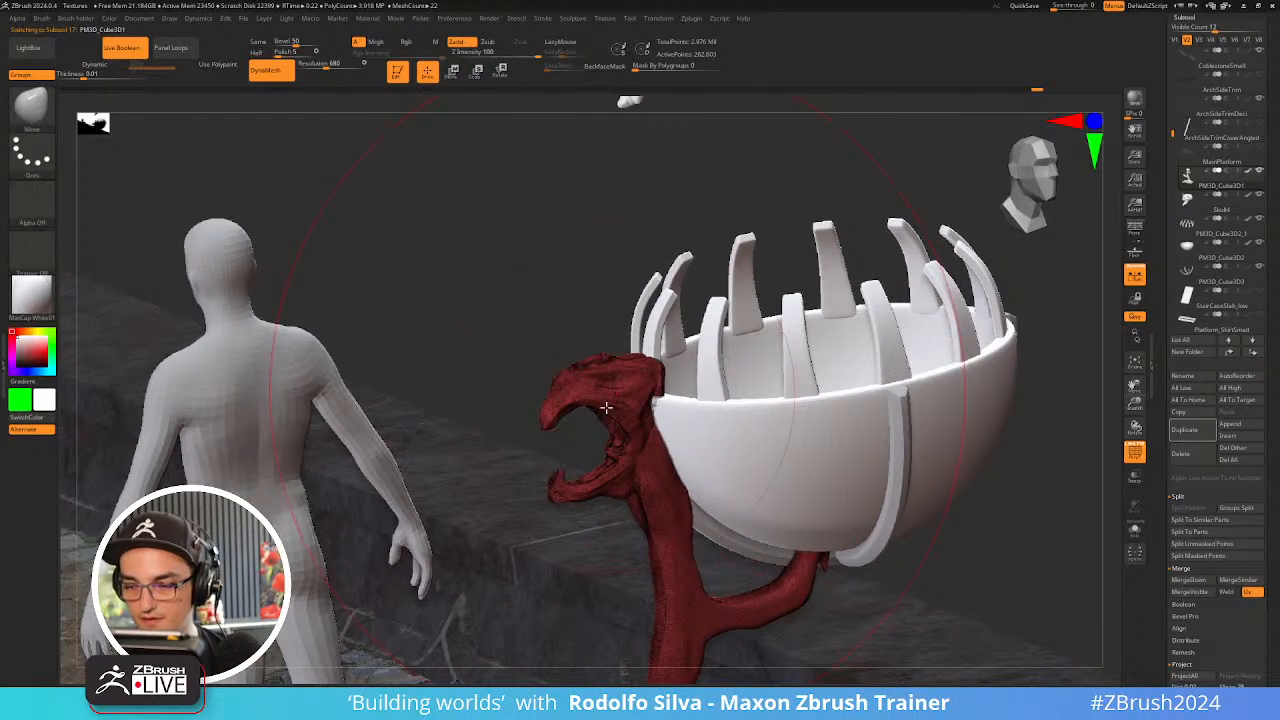
pyautogui.press('s')
pyautogui.moveTo(604, 410); pyautogui.dragTo(598, 410)
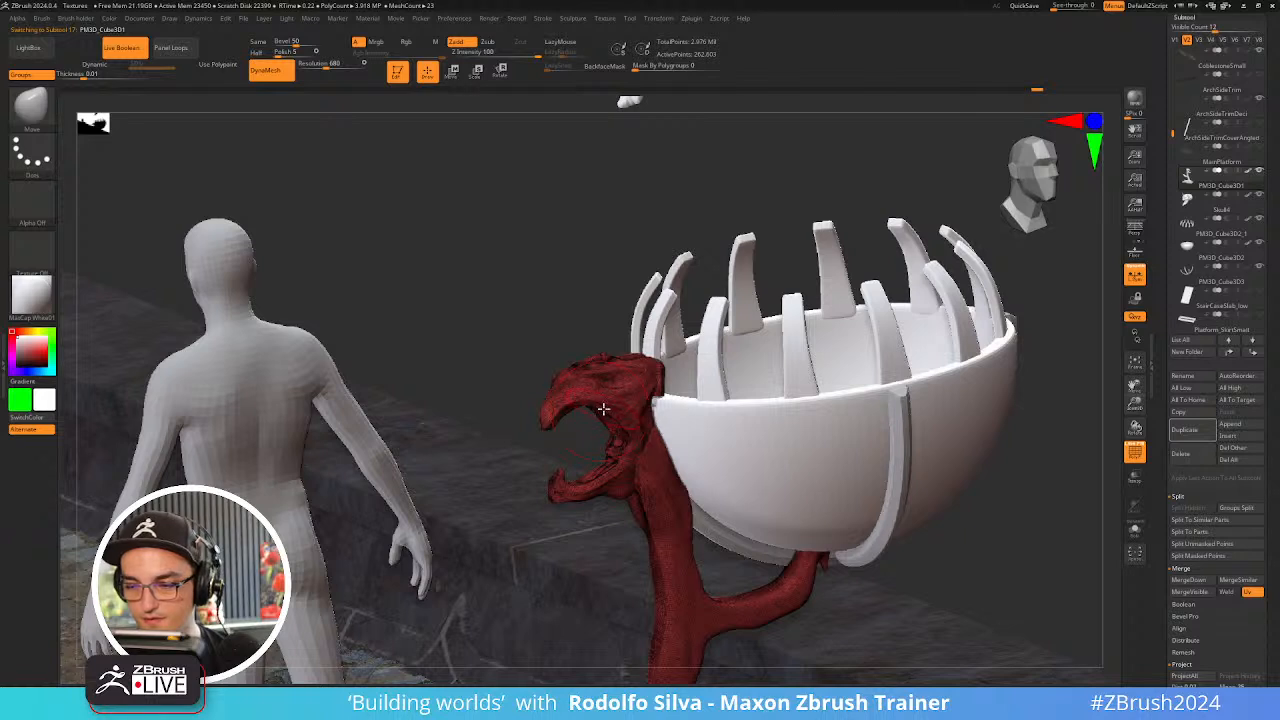
pyautogui.press('s')
pyautogui.click(614, 403)
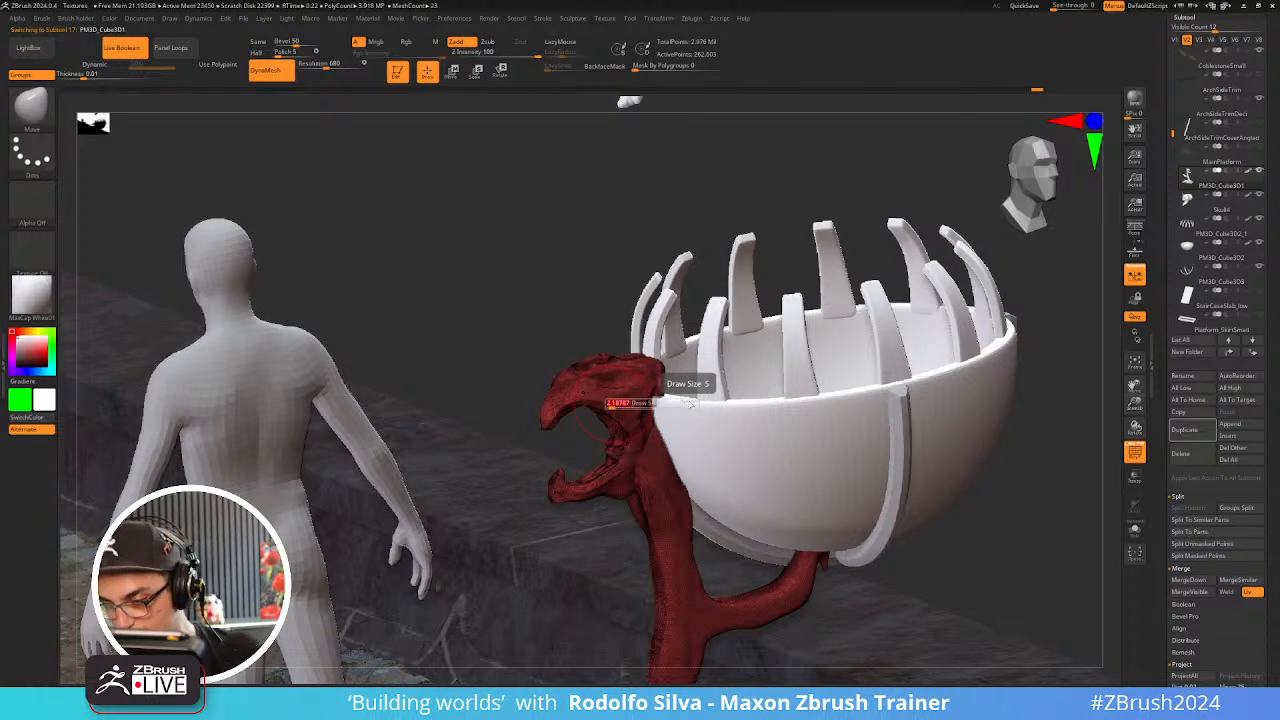
pyautogui.click(689, 404)
pyautogui.press('s')
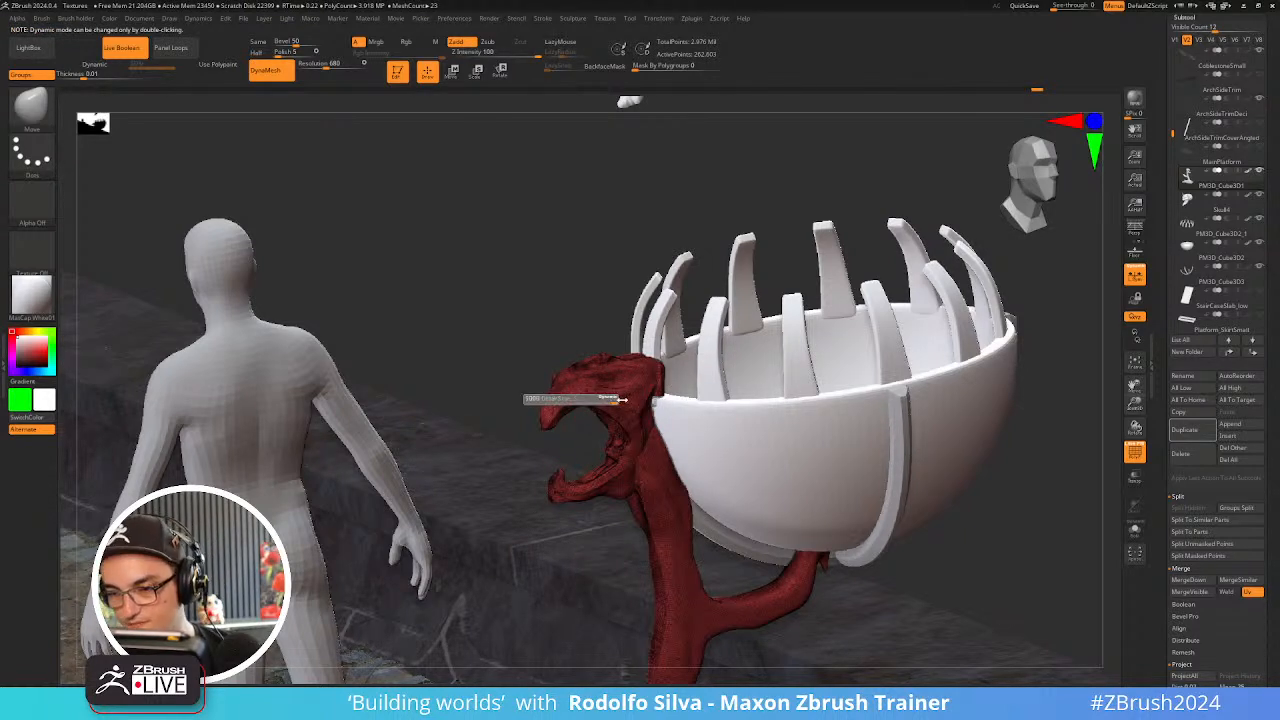
pyautogui.keyDown('ctrl'); pyautogui.moveTo(626, 412); pyautogui.dragTo(690, 503, button='right'); pyautogui.keyUp('ctrl')
pyautogui.press('s')
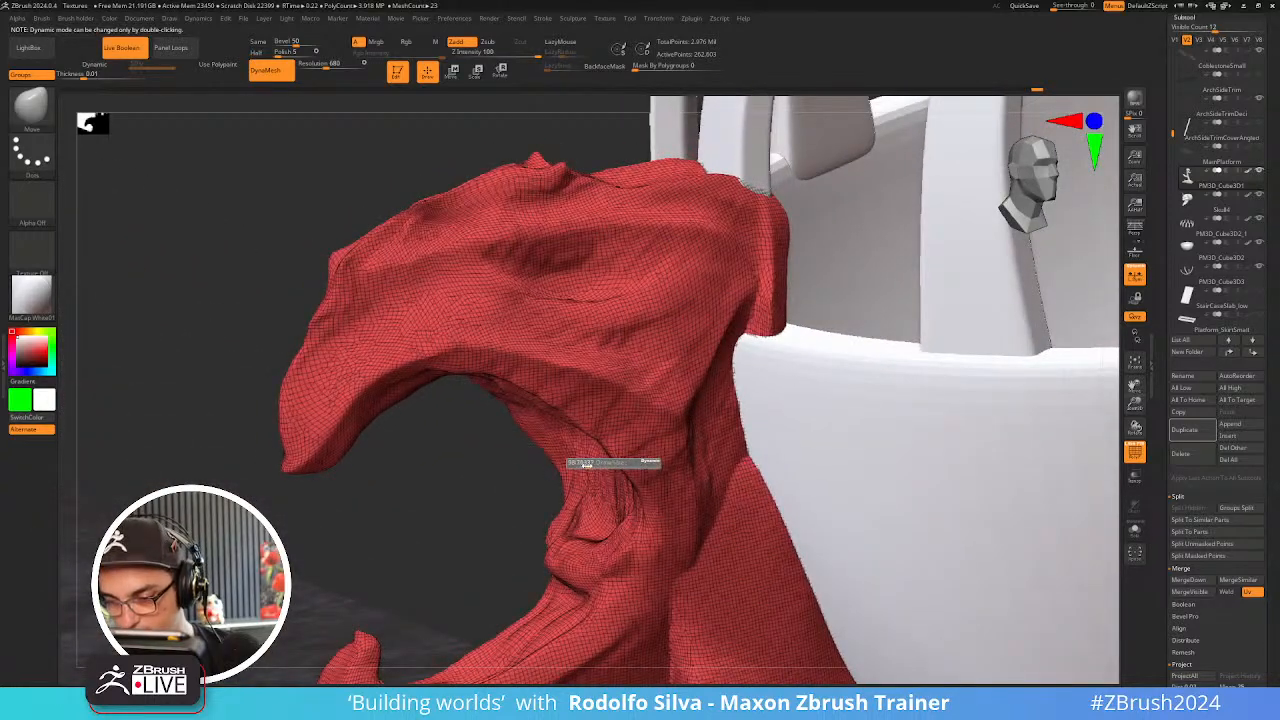
pyautogui.moveTo(587, 463); pyautogui.dragTo(576, 463)
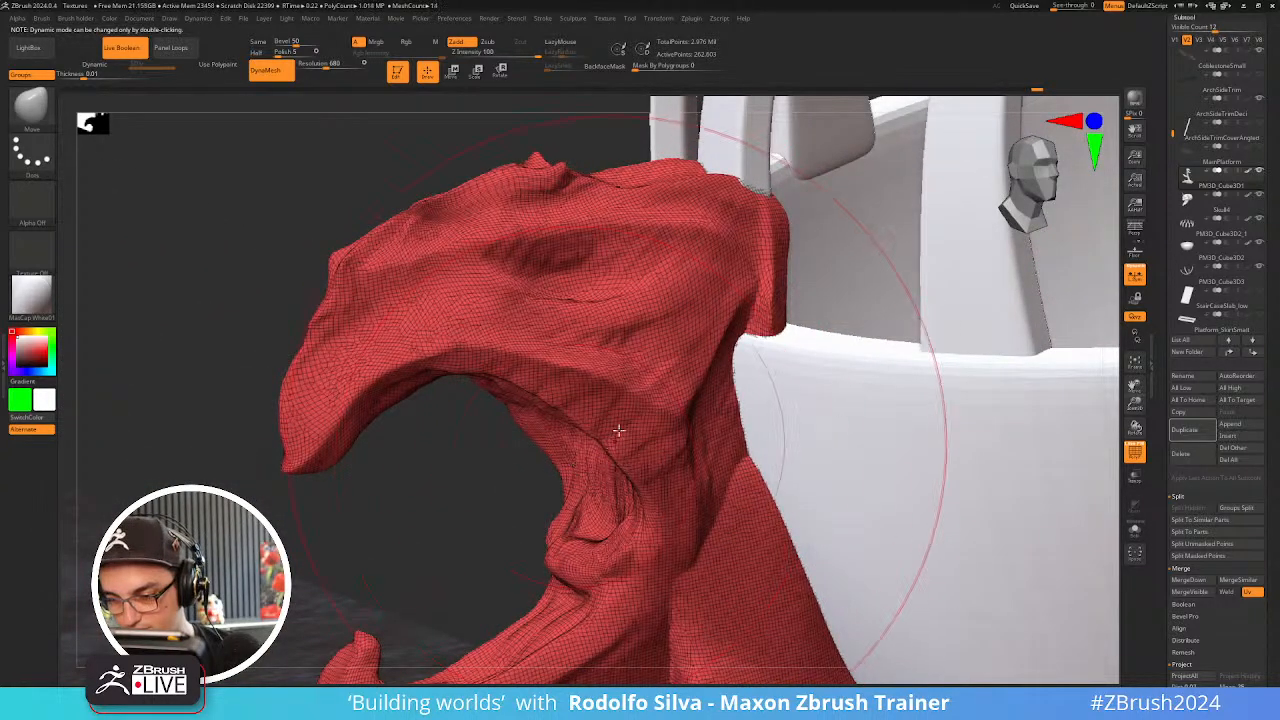
pyautogui.press('s')
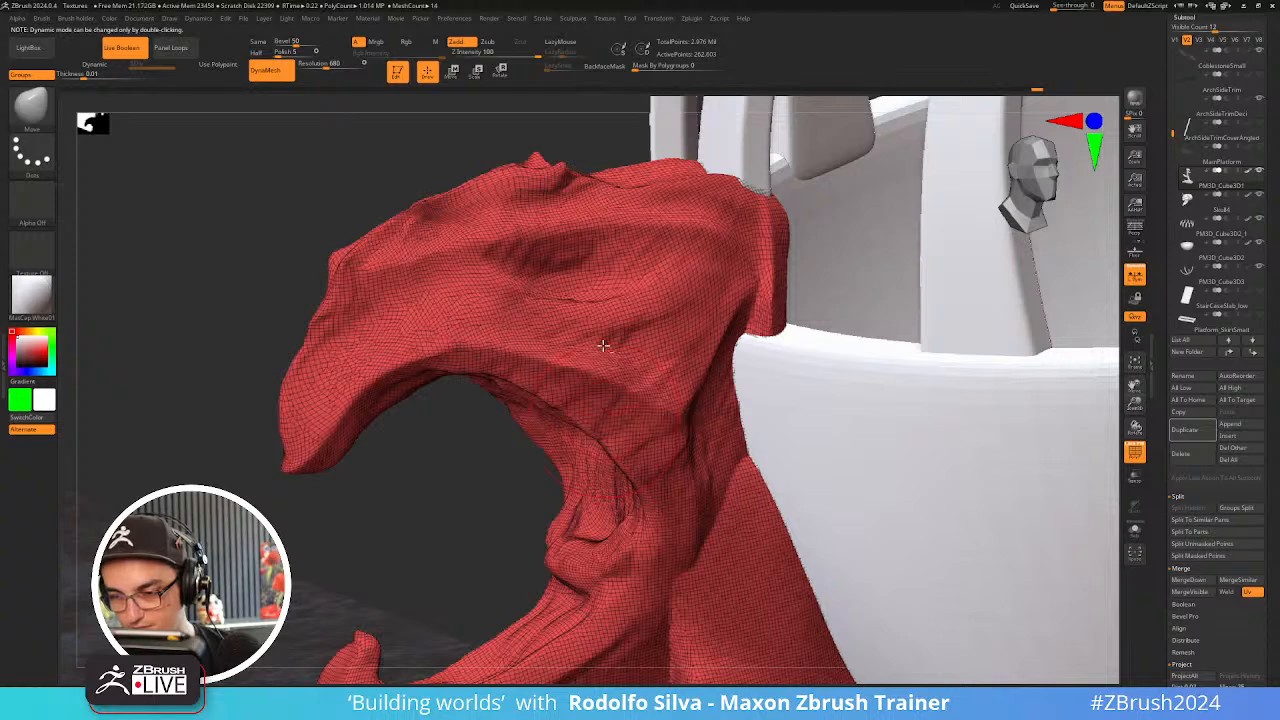
# - Hide the polygon wireframe and pull the dragon's cheek toward the snout with the Move brush
pyautogui.keyDown('alt'); pyautogui.moveTo(605, 354); pyautogui.dragTo(543, 419, button='right'); pyautogui.keyUp('alt')
pyautogui.hotkey('shift', 'f')
pyautogui.moveTo(570, 414); pyautogui.dragTo(526, 404)
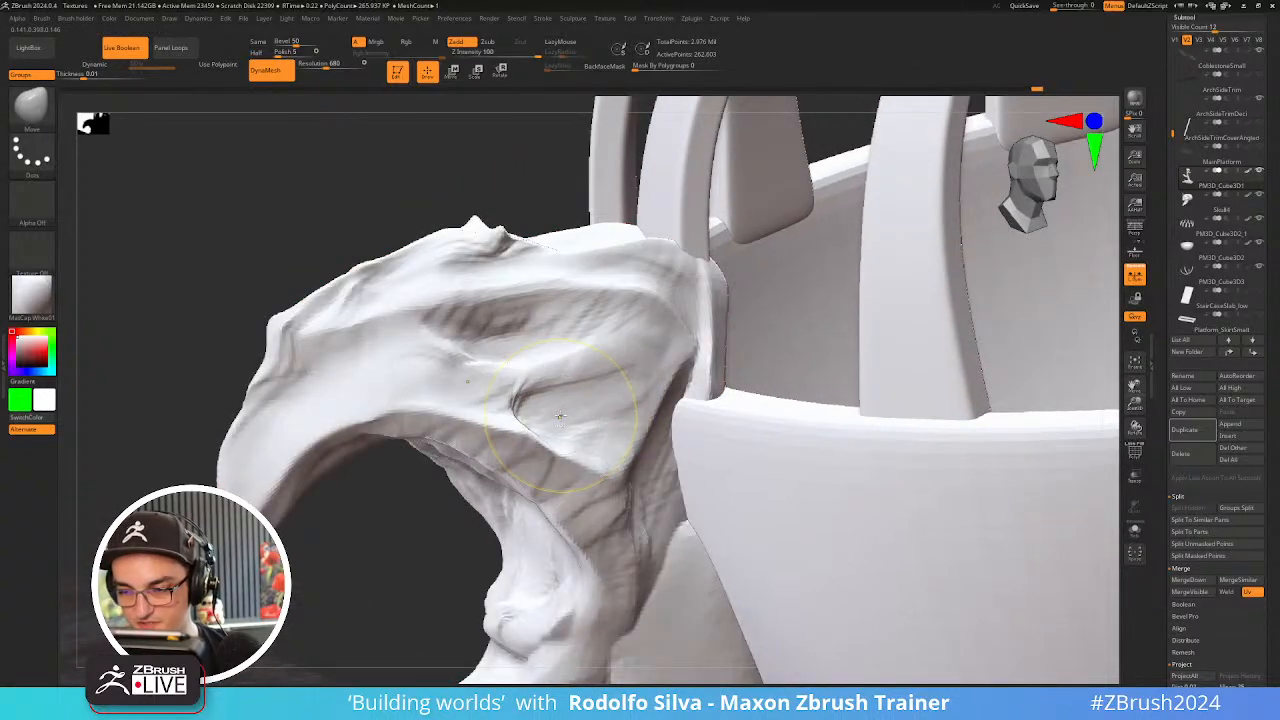
# - Switch to the hPolish brush and flatten the planes of the dragon's cheek
pyautogui.press('b')
pyautogui.press('h')
pyautogui.press('p')
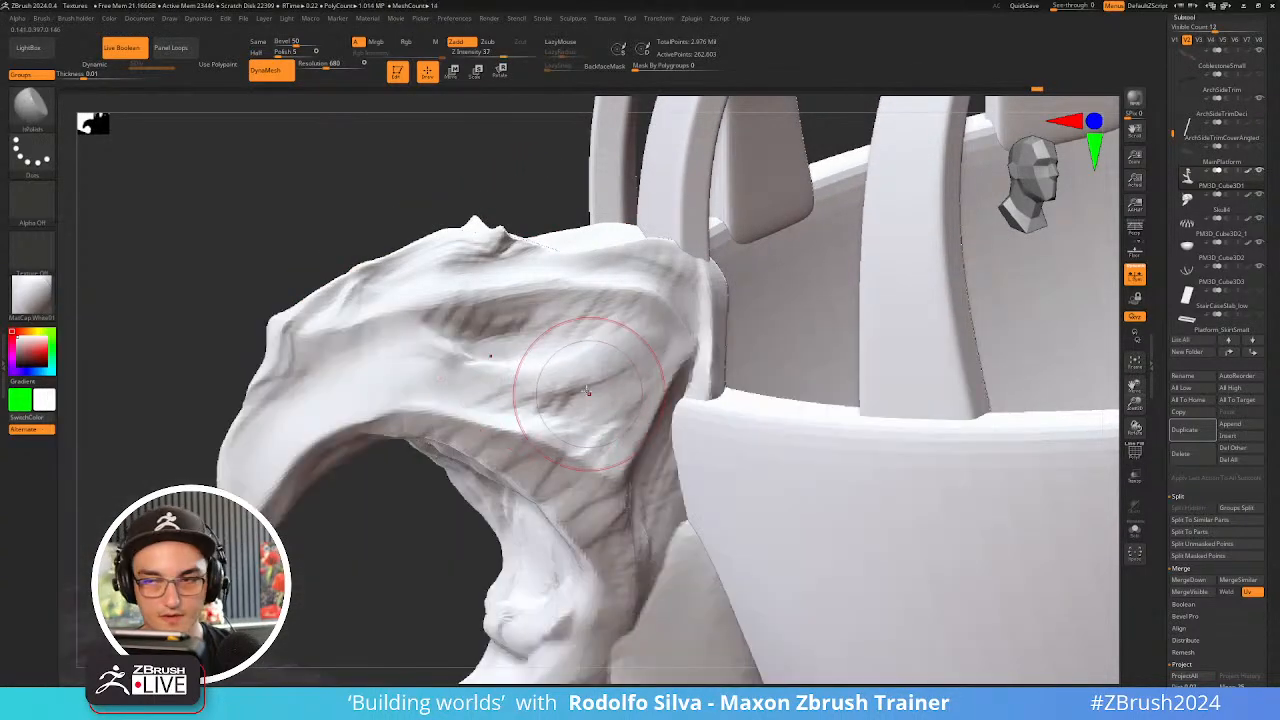
pyautogui.press('s')
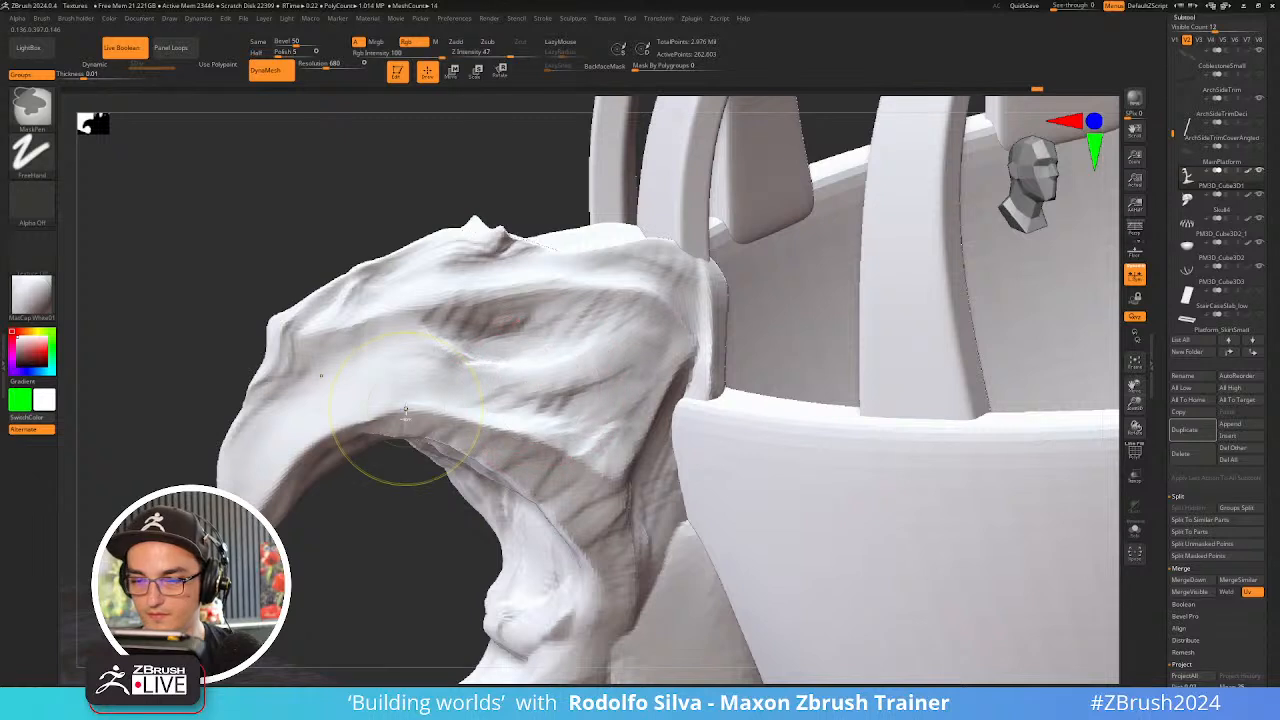
# - Raise the DynaMesh resolution to 704, remesh the dragon stand, and display its polygon wireframe
pyautogui.hotkey('ctrl', 'space')
pyautogui.hotkey('ctrl', 'space')
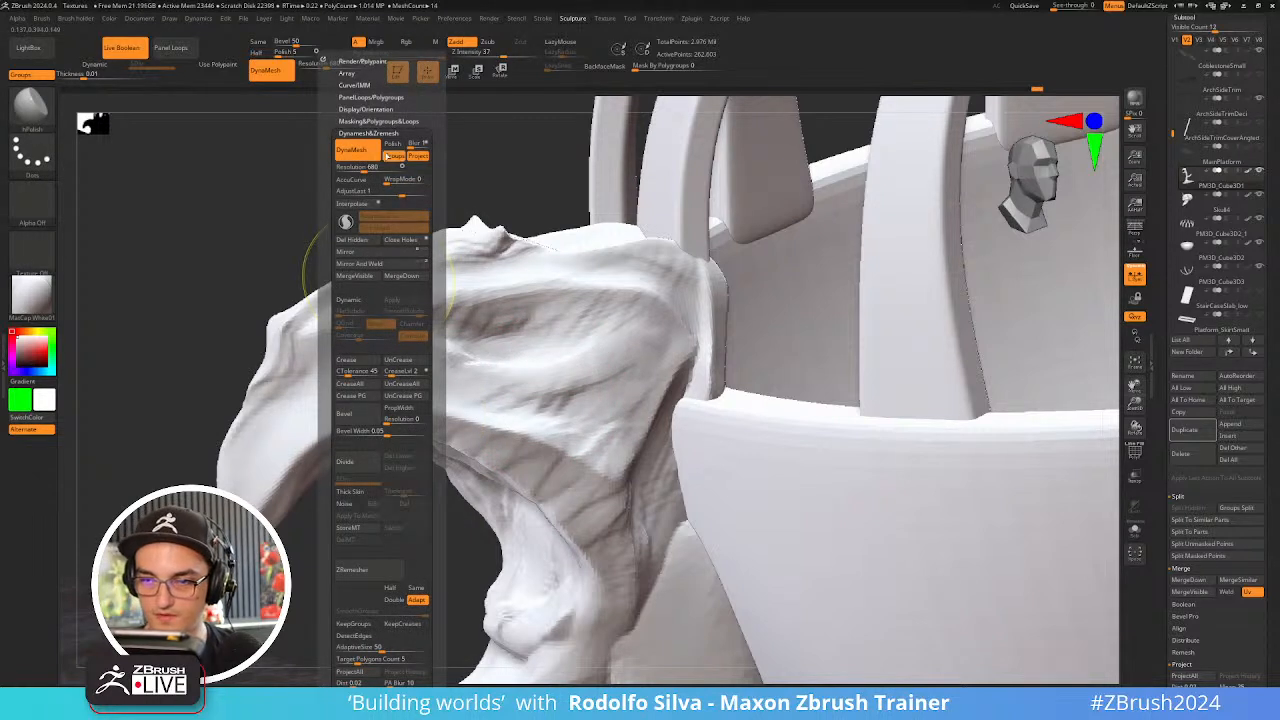
pyautogui.click(363, 169)
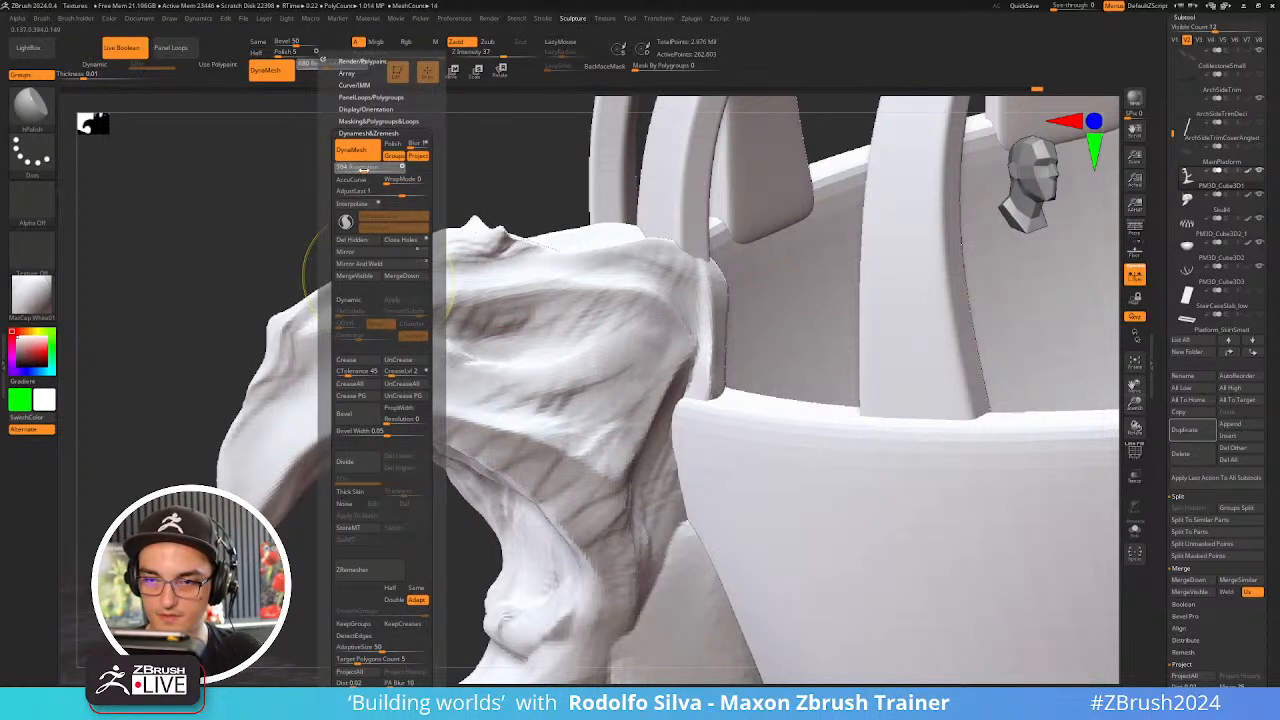
pyautogui.keyDown('ctrl'); pyautogui.moveTo(222, 249); pyautogui.dragTo(202, 284); pyautogui.keyUp('ctrl')
pyautogui.hotkey('shift', 'f')
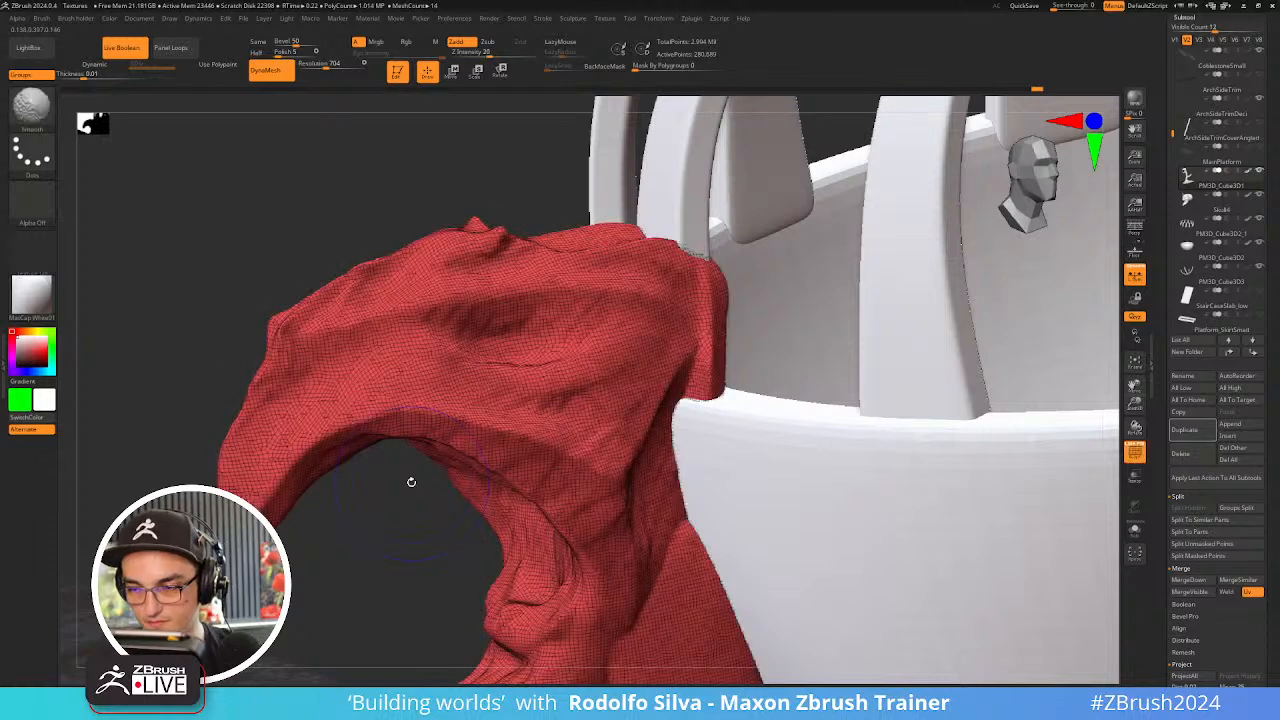
# - Hide the polygon wireframe, raise the DynaMesh resolution to 1032 and remesh the dragon stand
pyautogui.hotkey('shift', 'f')
pyautogui.hotkey('ctrl', 'space')
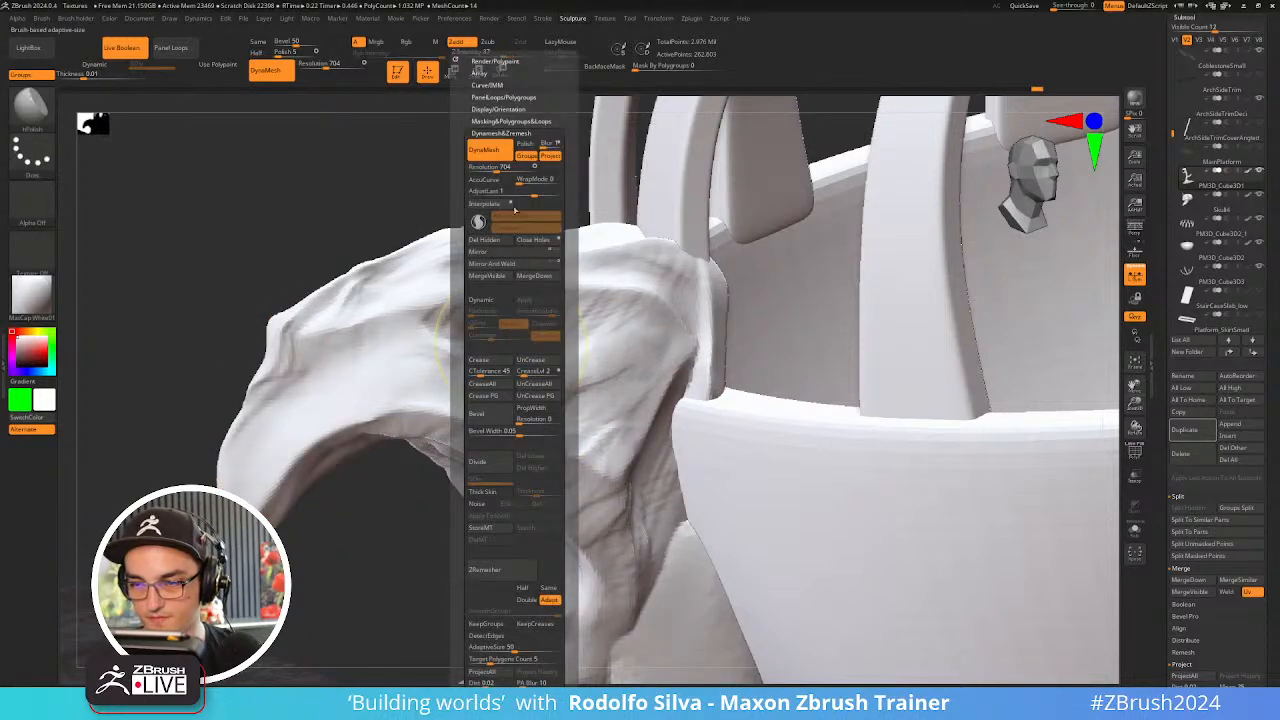
pyautogui.click(499, 169)
pyautogui.keyDown('ctrl'); pyautogui.moveTo(295, 238); pyautogui.dragTo(270, 270); pyautogui.keyUp('ctrl')
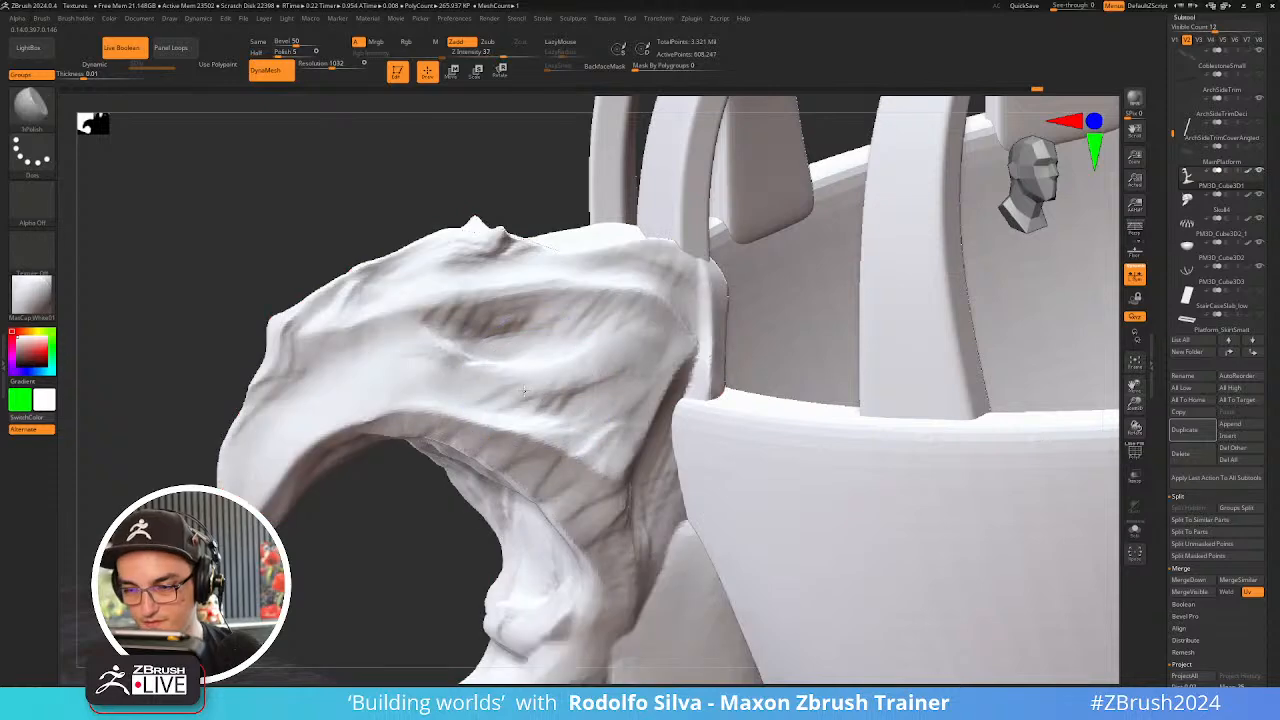
# - Flatten the planes of the dragon's cheek, snout and upper jaw with the hPolish brush
pyautogui.moveTo(560, 400); pyautogui.dragTo(440, 419)
pyautogui.moveTo(338, 344); pyautogui.dragTo(250, 412)
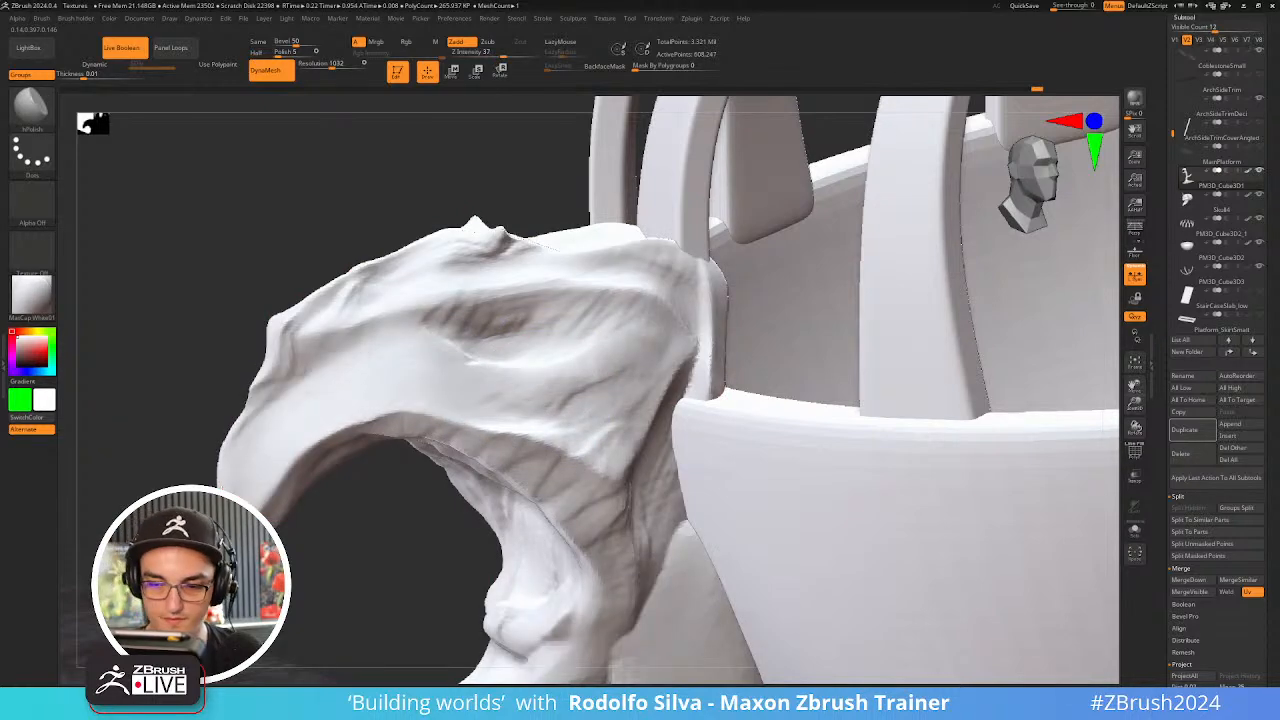
pyautogui.moveTo(293, 543); pyautogui.dragTo(323, 534)
pyautogui.press('s')
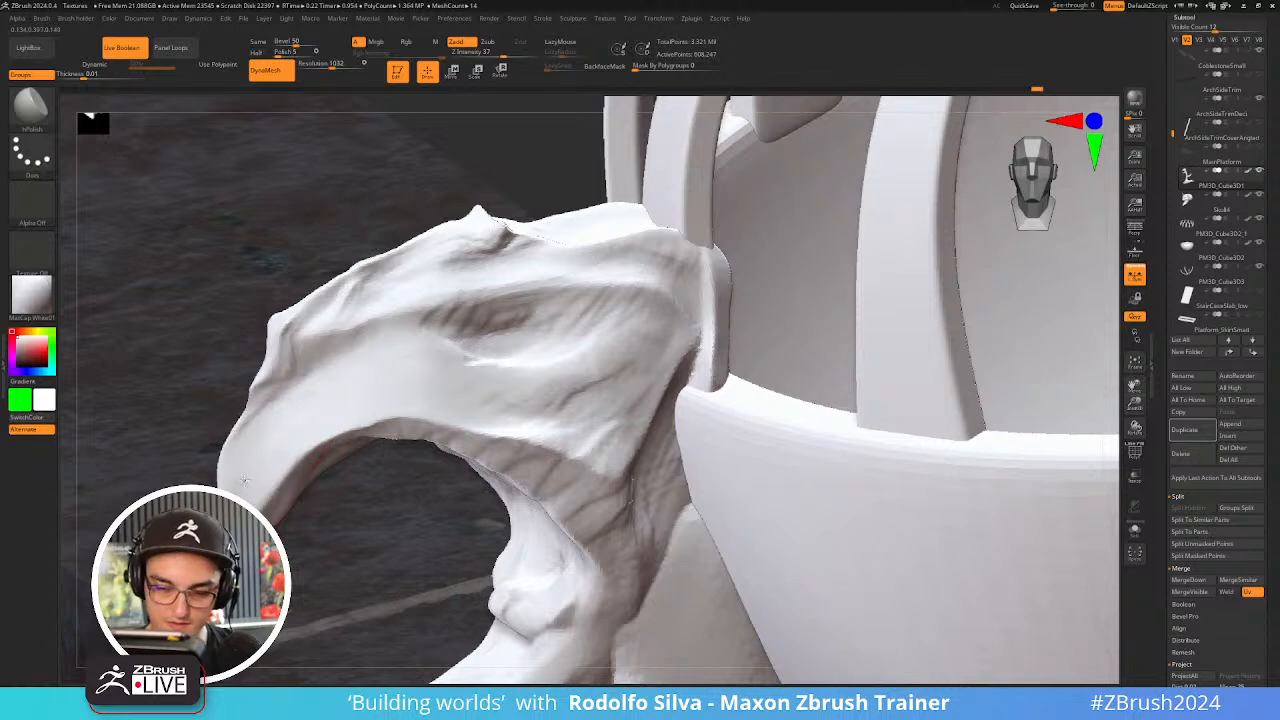
pyautogui.moveTo(257, 467)
pyautogui.mouseDown()
pyautogui.moveTo(376, 387)
pyautogui.moveTo(325, 362)
pyautogui.mouseUp()
pyautogui.moveTo(392, 312); pyautogui.dragTo(331, 321)
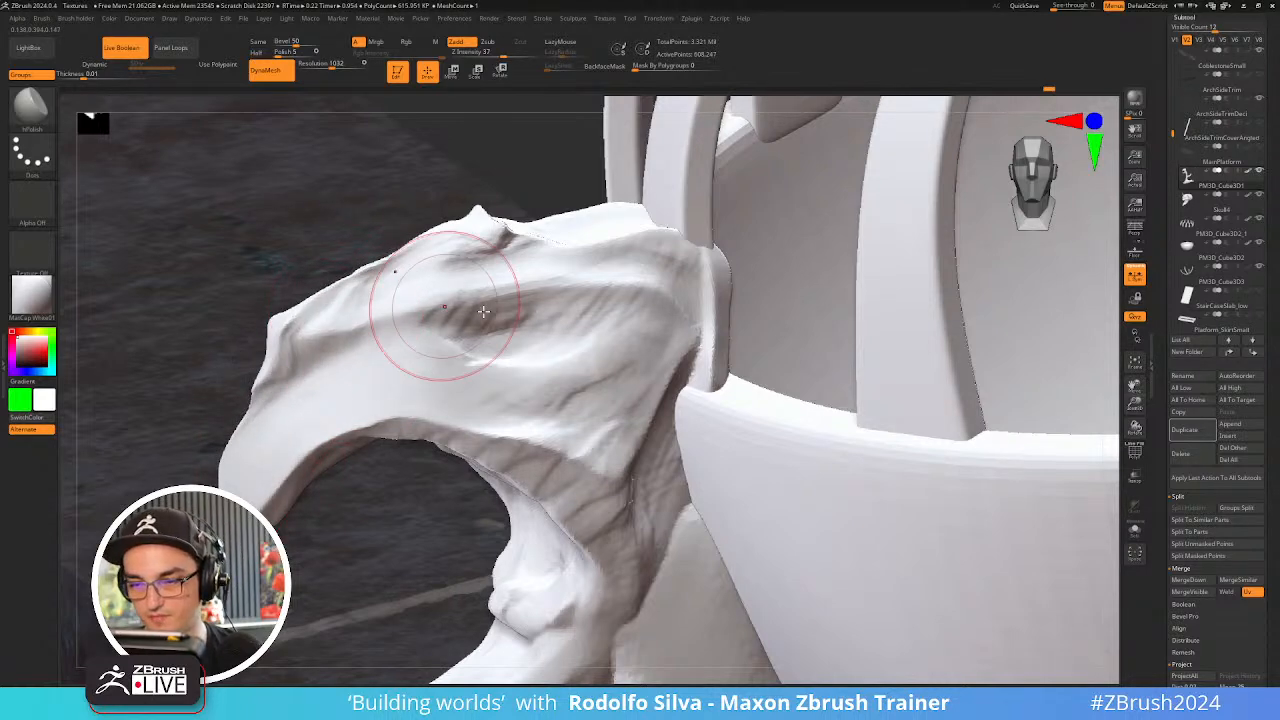
pyautogui.scroll(-3, 1163, 340)
pyautogui.scroll(-10, 1163, 340)
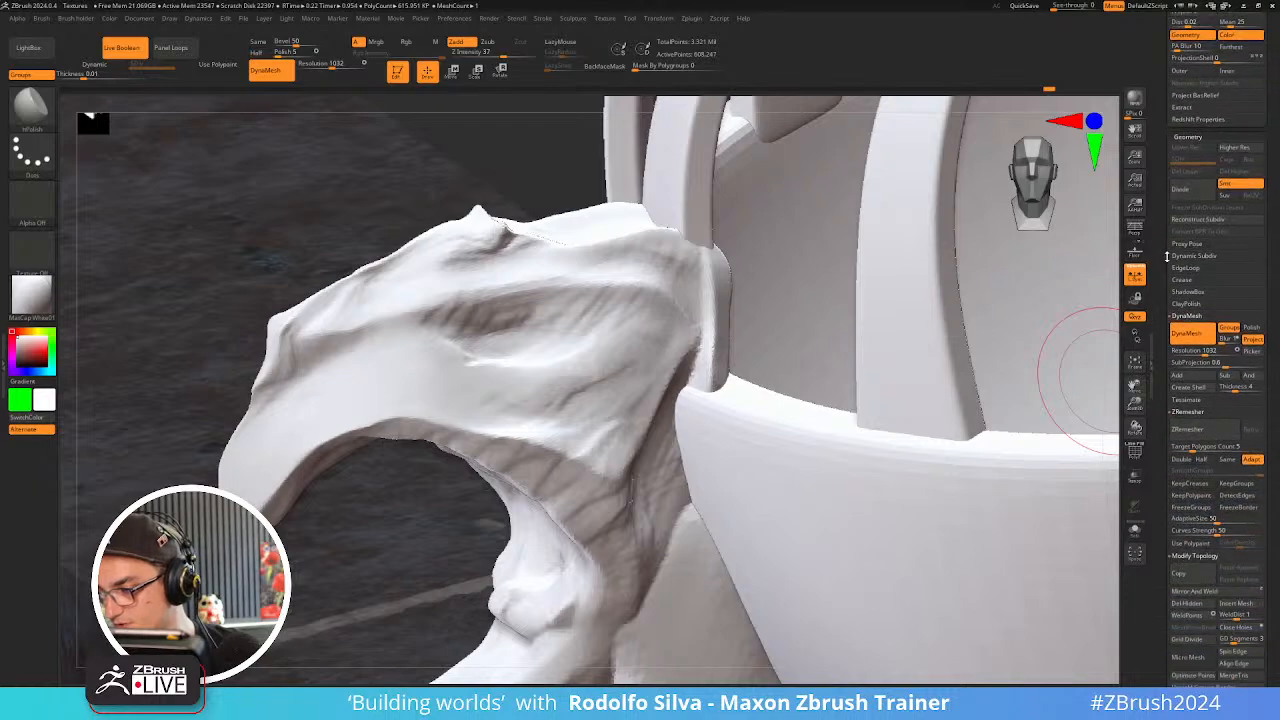
pyautogui.scroll(-10, 1166, 213)
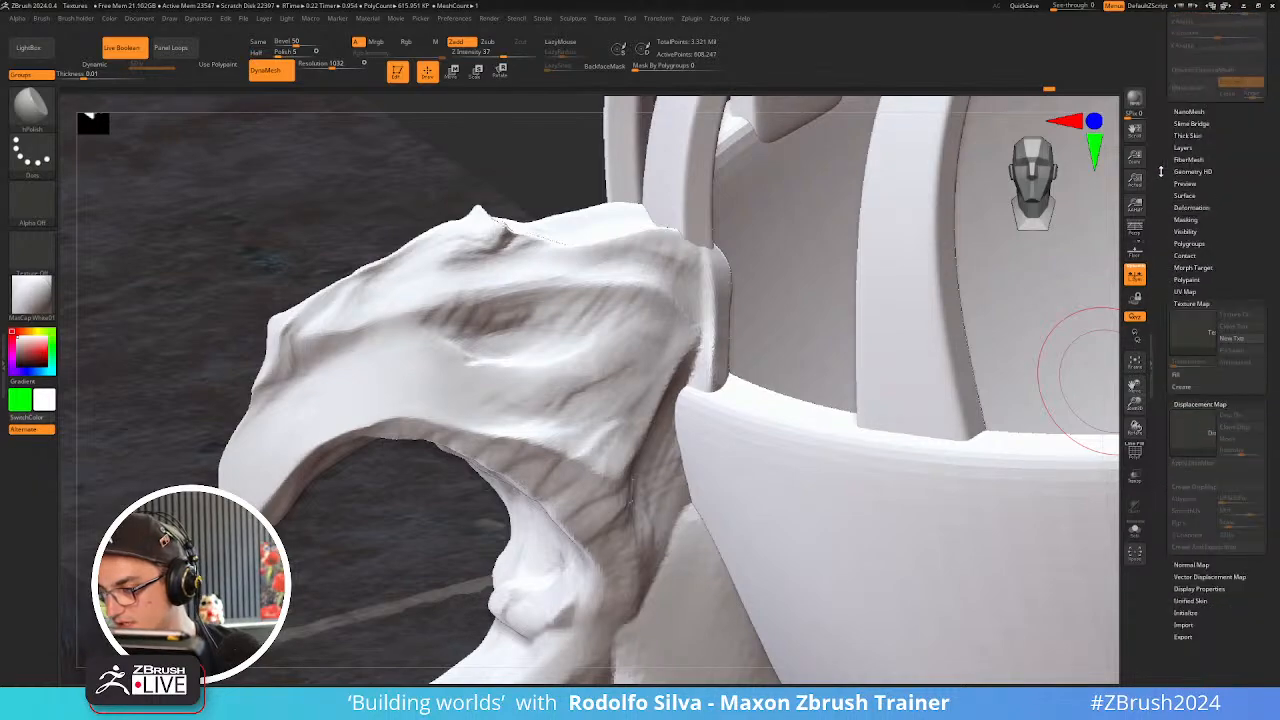
# - Polish the upper side of the dragon's snout with hPolish and smooth the ridge running toward the beak tip
pyautogui.moveTo(565, 315); pyautogui.dragTo(545, 281, button='right')
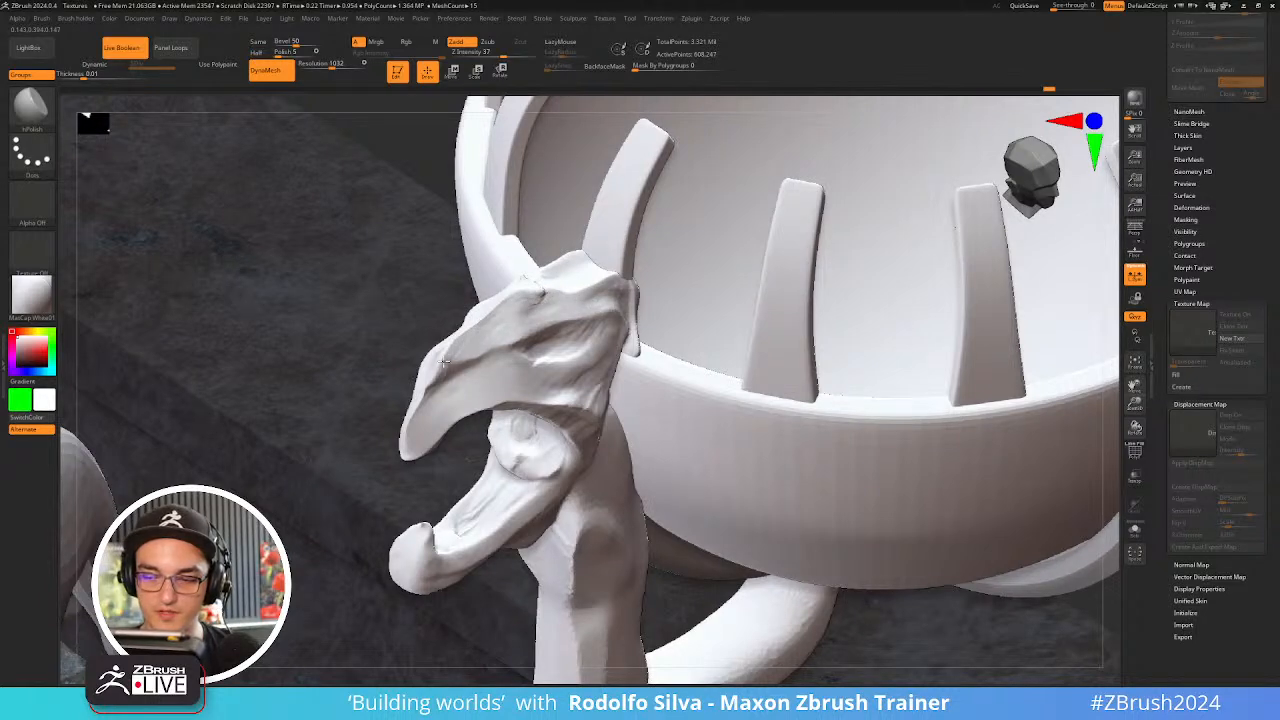
pyautogui.moveTo(443, 362); pyautogui.dragTo(470, 349)
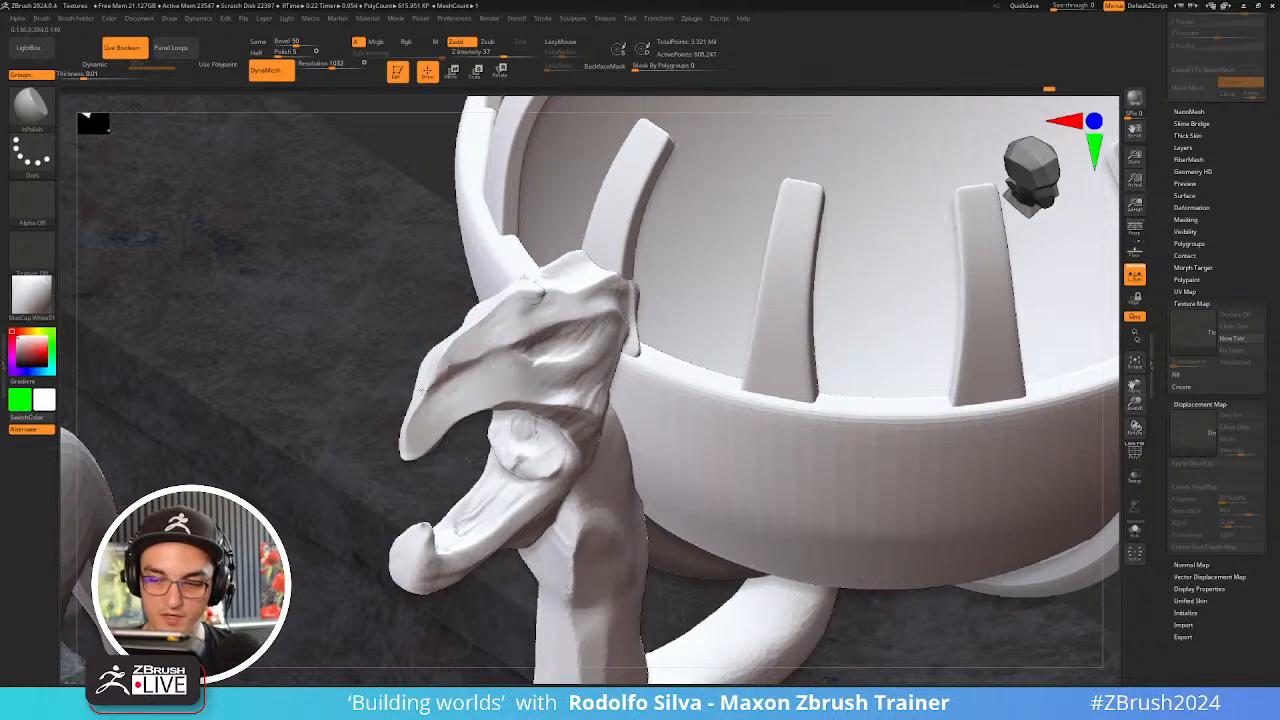
pyautogui.keyDown('shift'); pyautogui.moveTo(453, 357); pyautogui.dragTo(432, 381); pyautogui.keyUp('shift')
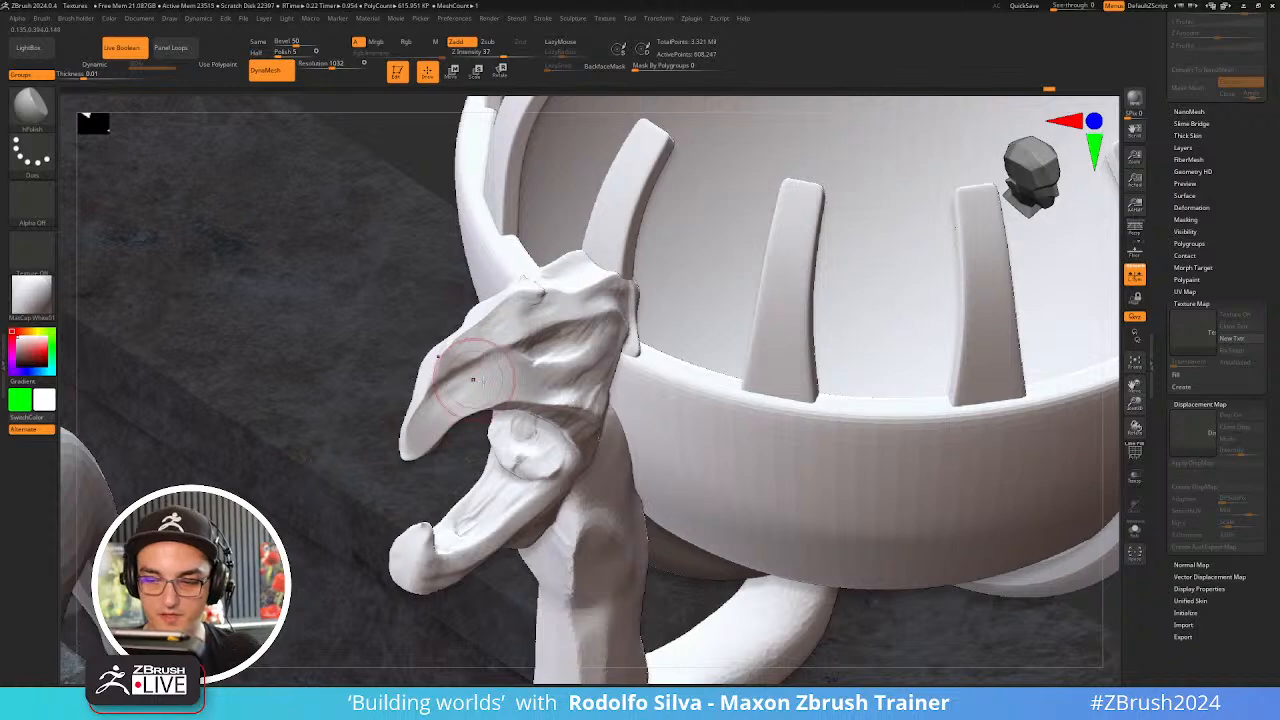
pyautogui.moveTo(473, 380)
pyautogui.mouseDown(button='right')
pyautogui.moveTo(575, 372)
pyautogui.moveTo(550, 430)
pyautogui.moveTo(450, 386)
pyautogui.mouseUp(button='right')
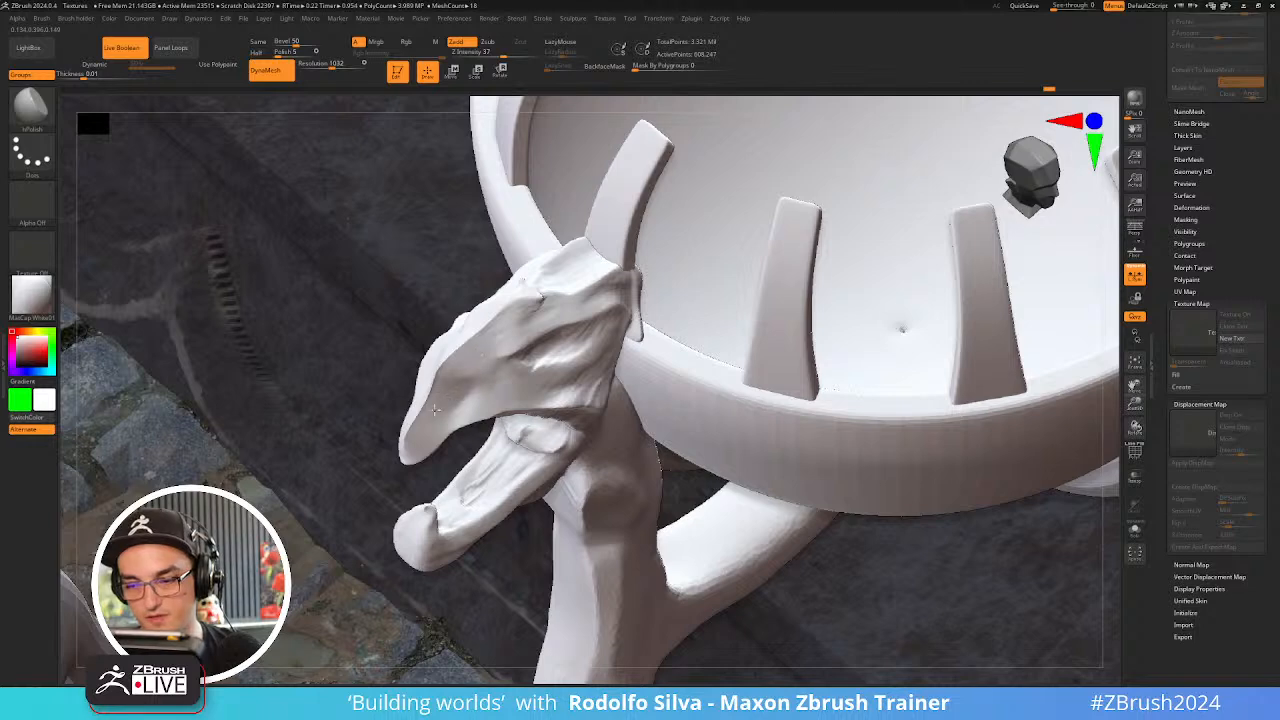
pyautogui.moveTo(445, 372)
pyautogui.mouseDown()
pyautogui.moveTo(462, 348)
pyautogui.moveTo(446, 365)
pyautogui.mouseUp()
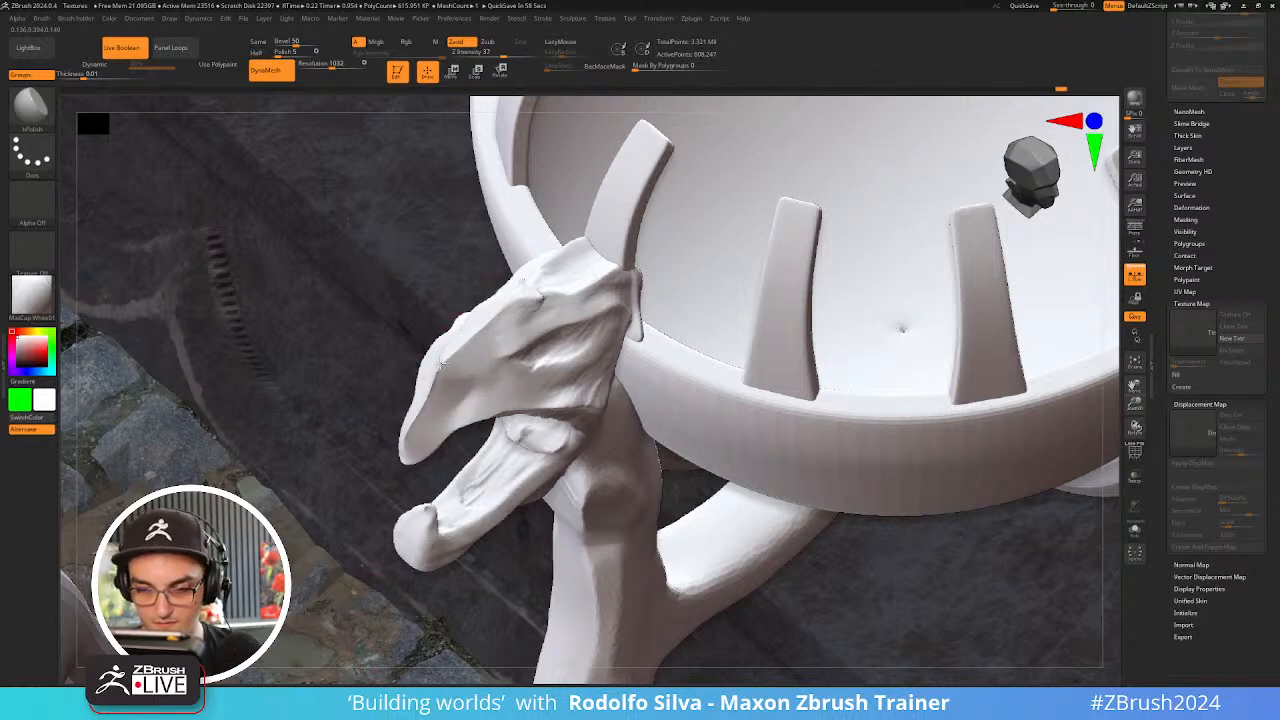
pyautogui.press('shift')
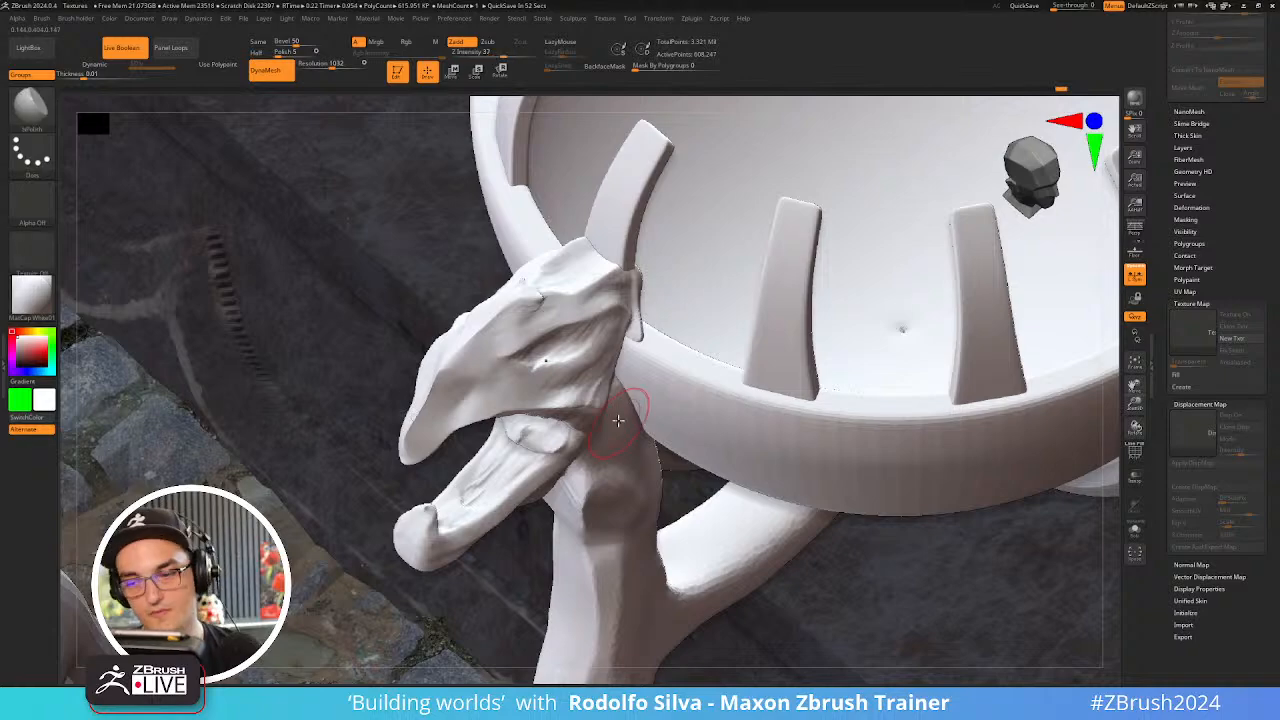
pyautogui.moveTo(620, 420); pyautogui.dragTo(602, 387, button='right')
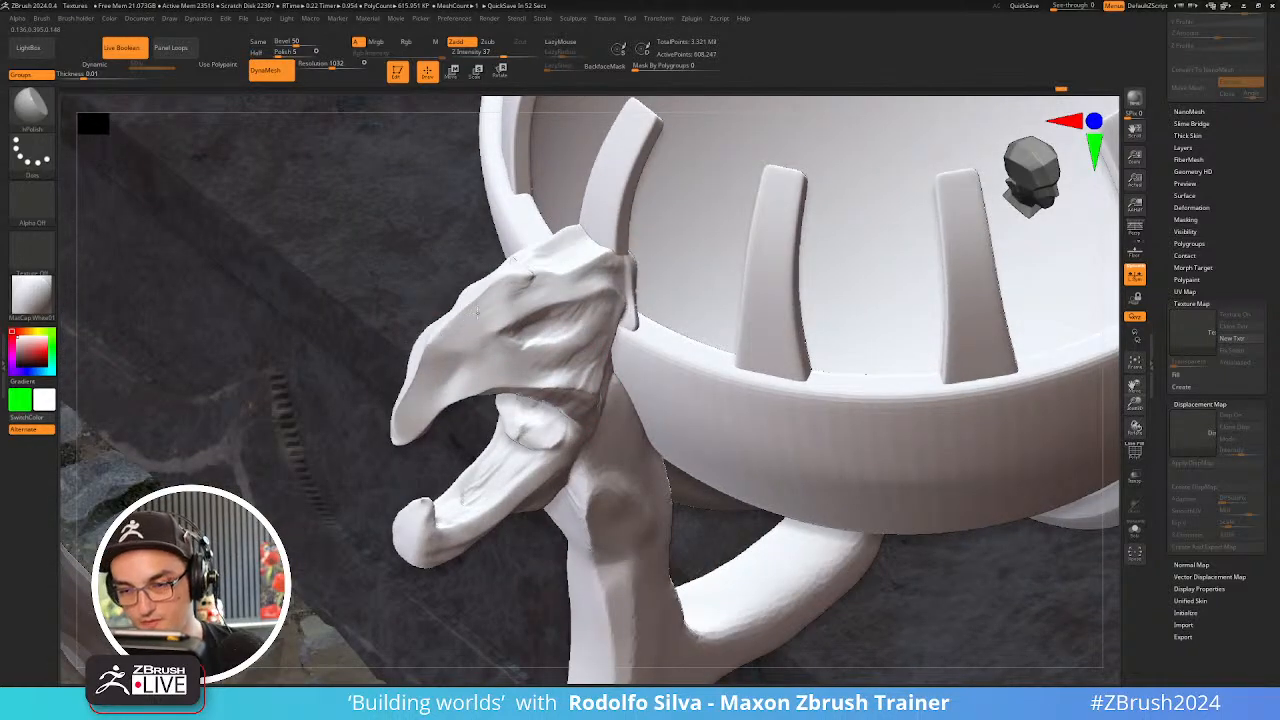
# - Switch to the DamStandard brush for carving creases into the dragon's head
pyautogui.moveTo(477, 313); pyautogui.dragTo(520, 287, button='right')
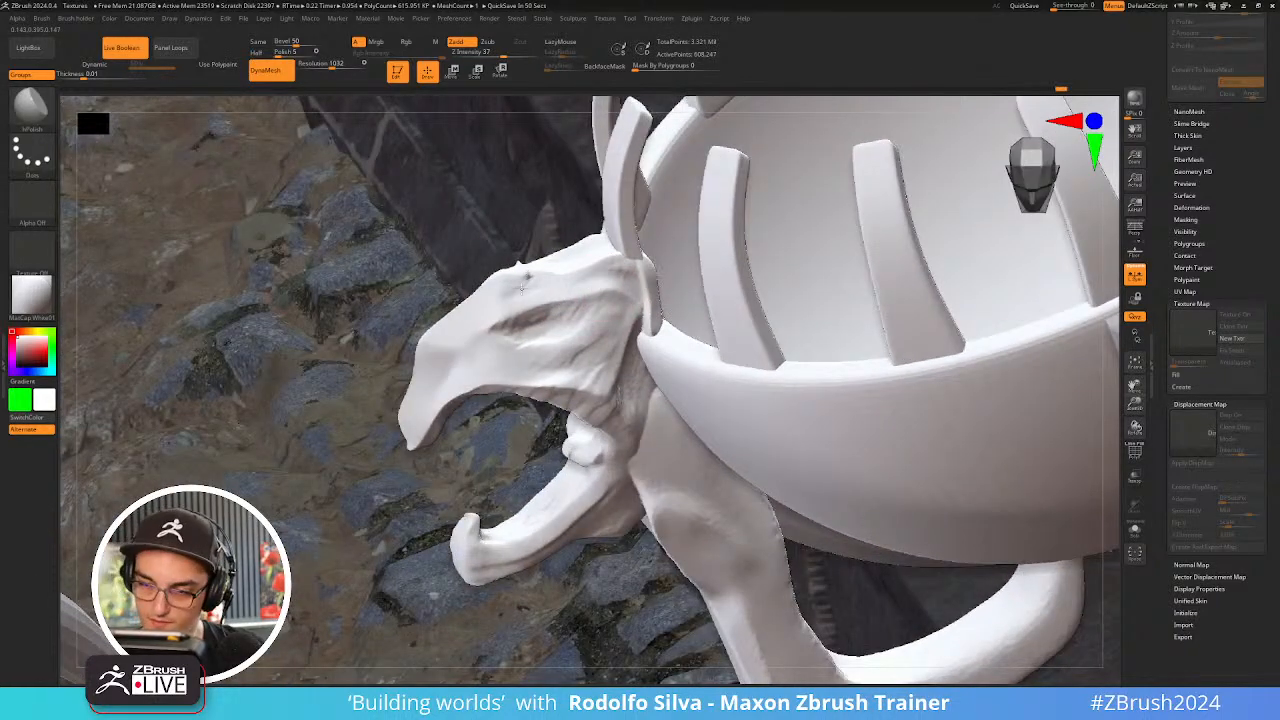
pyautogui.press('b')
pyautogui.press('d')
pyautogui.press('s')
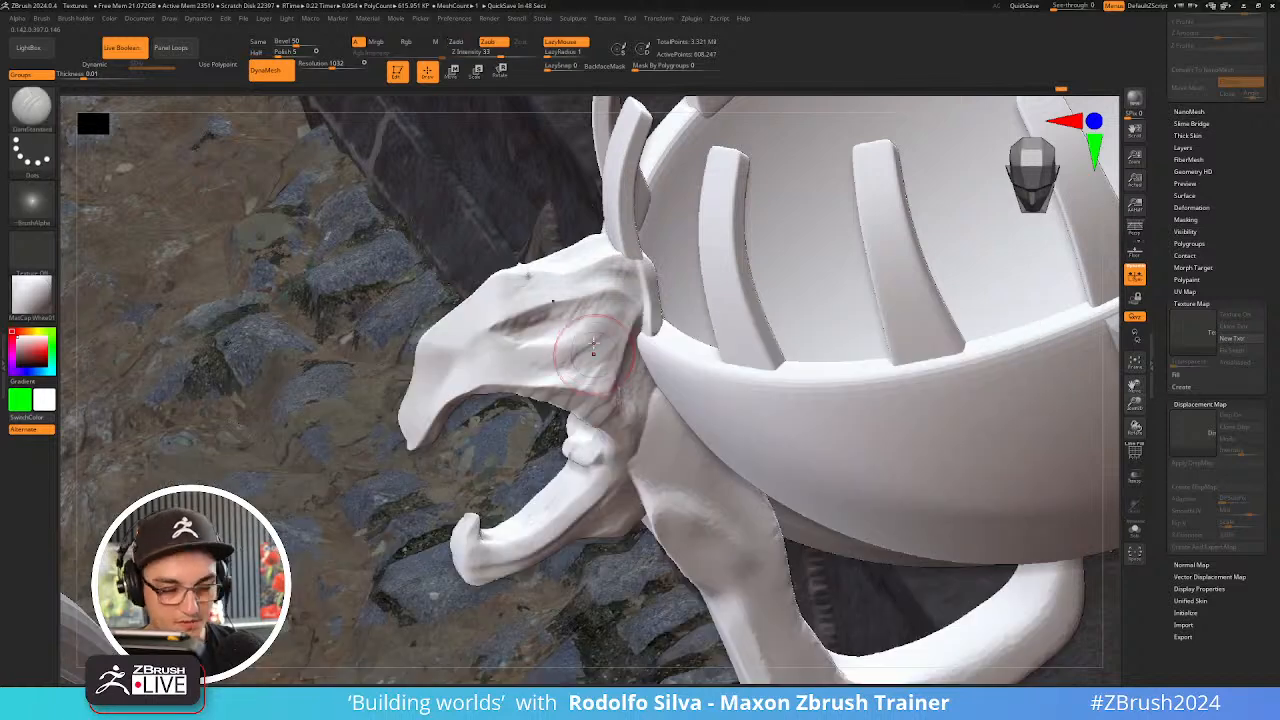
pyautogui.moveTo(580, 292); pyautogui.dragTo(612, 326, button='right')
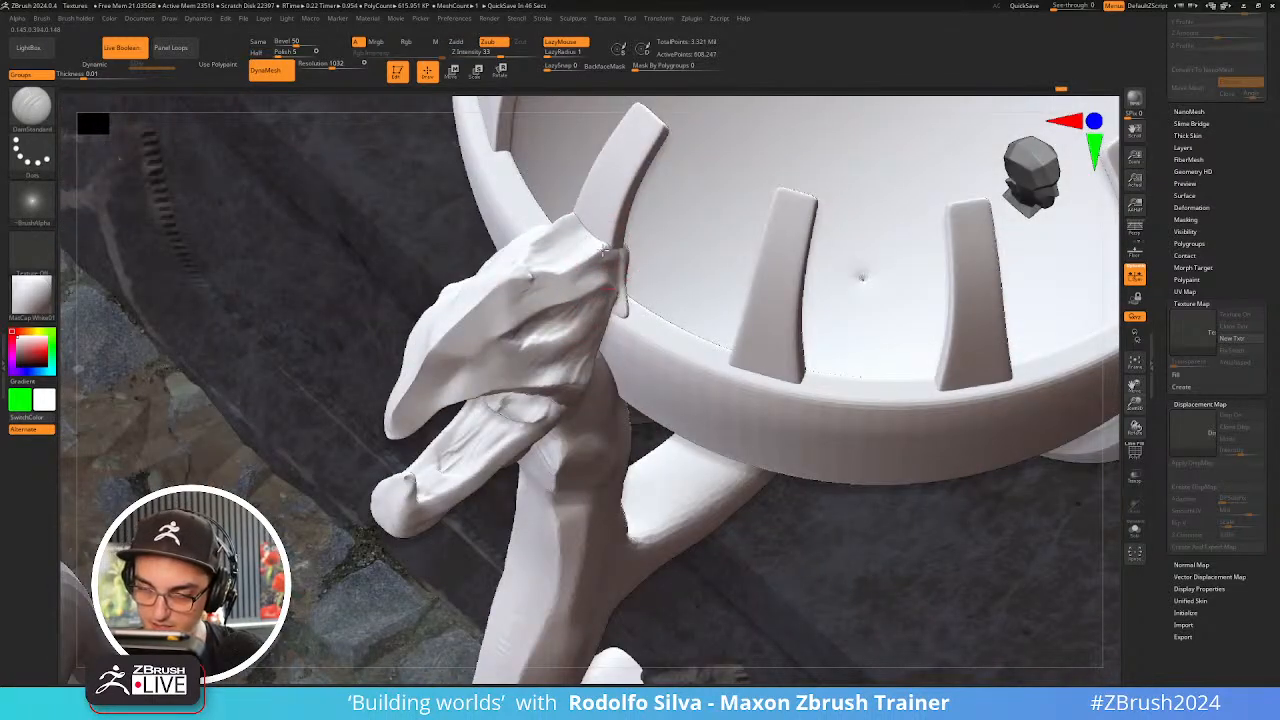
pyautogui.moveTo(583, 263); pyautogui.dragTo(538, 275)
pyautogui.hotkey('ctrl', 'z')
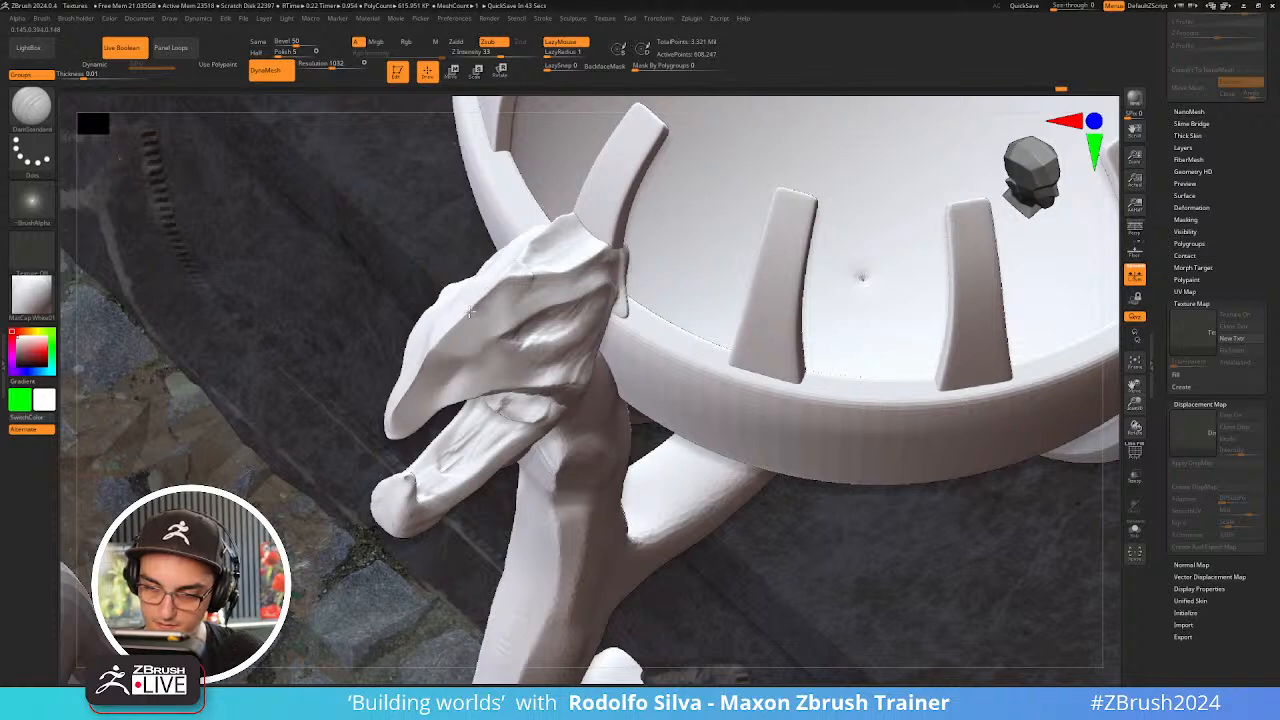
# - Set the LazyMouse radius to 14 and carve a long crease from the dragon's eye area down the snout
pyautogui.moveTo(587, 370); pyautogui.dragTo(572, 359, button='right')
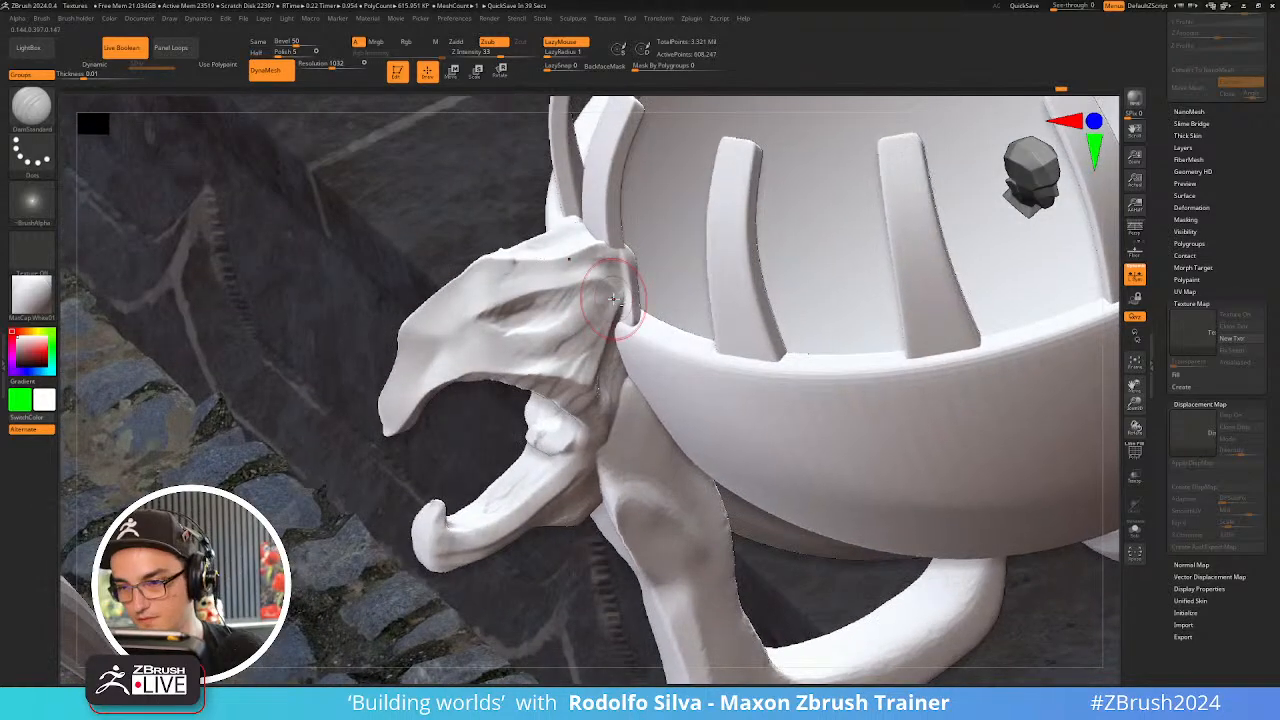
pyautogui.moveTo(624, 298)
pyautogui.mouseDown()
pyautogui.moveTo(569, 284)
pyautogui.moveTo(457, 315)
pyautogui.mouseUp()
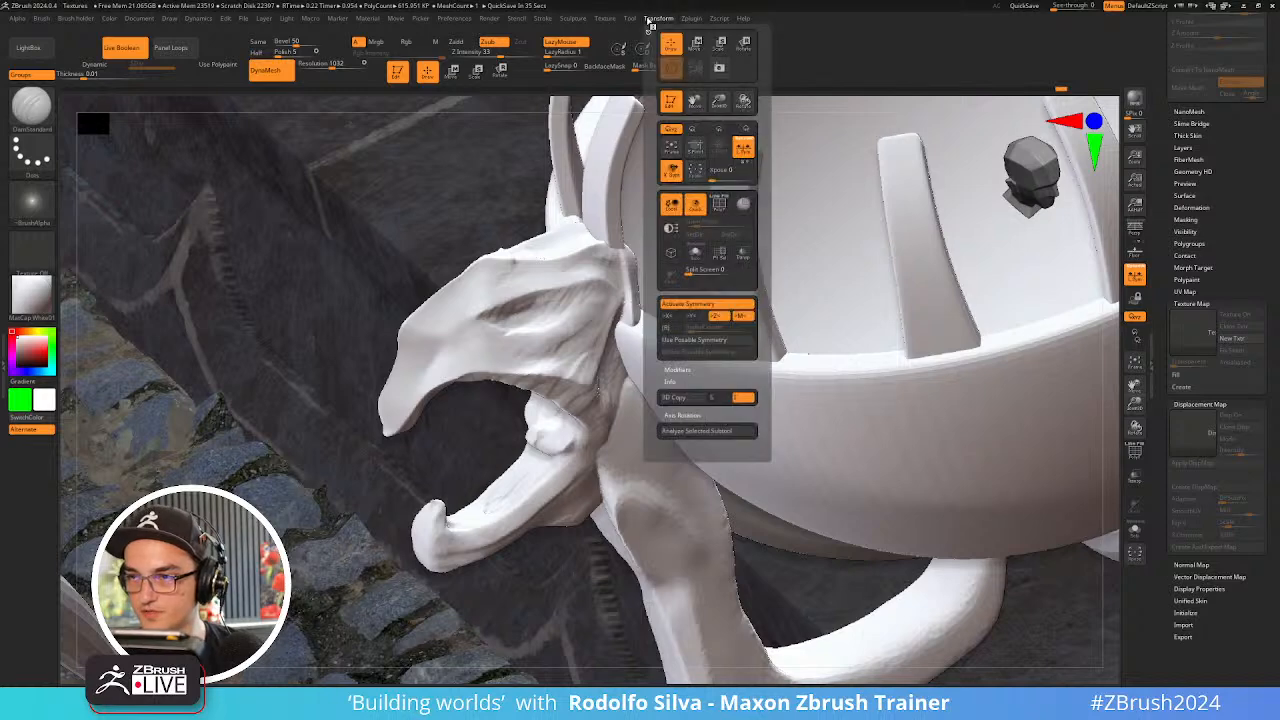
pyautogui.moveTo(700, 20)
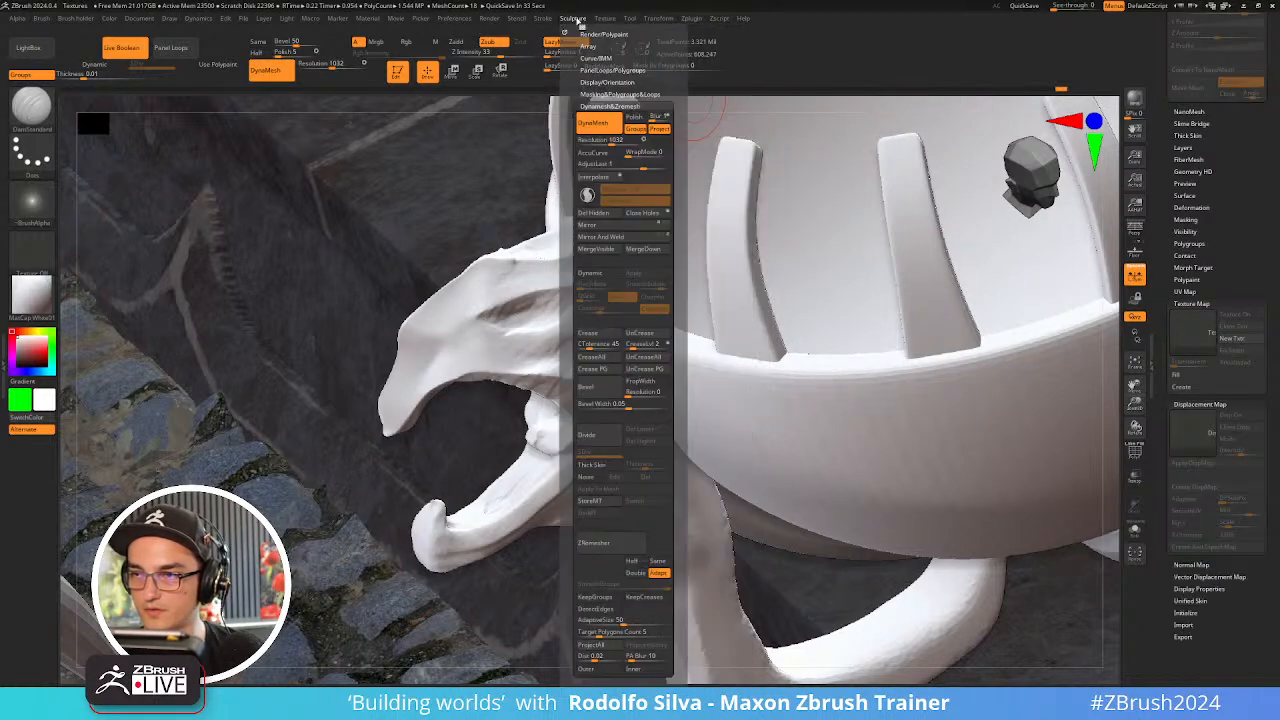
pyautogui.moveTo(542, 18)
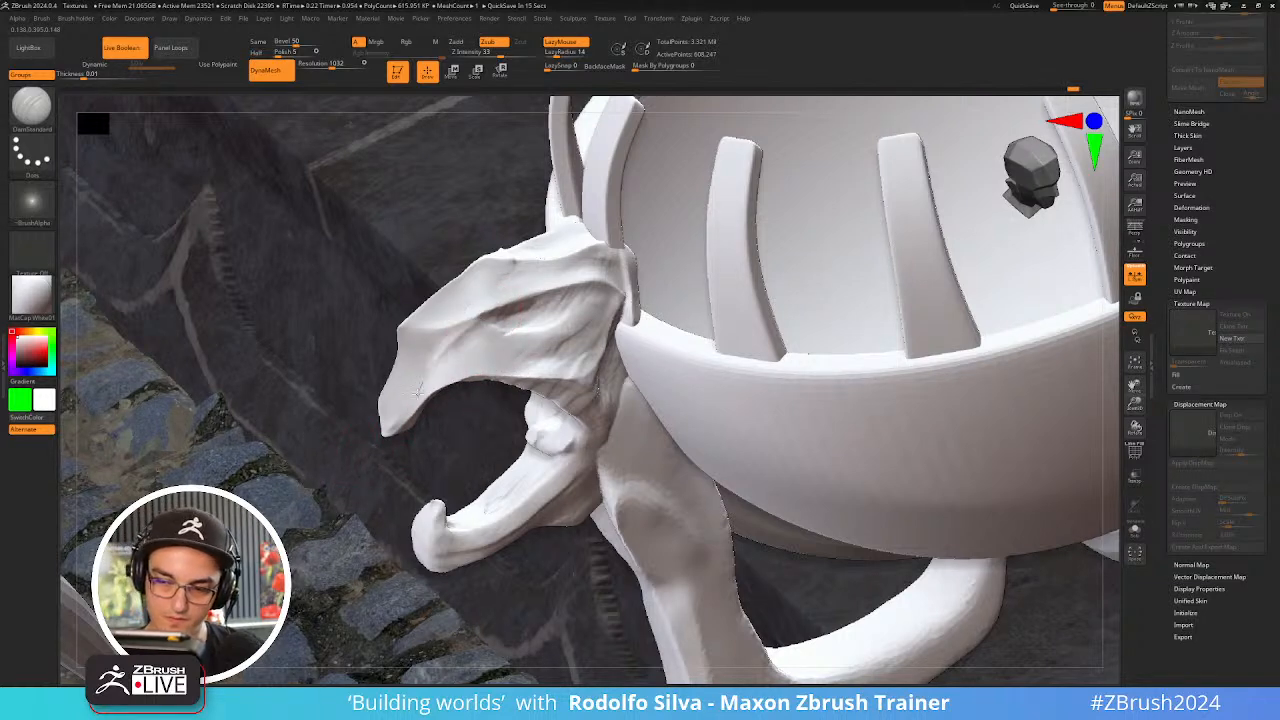
pyautogui.moveTo(482, 428); pyautogui.dragTo(483, 320)
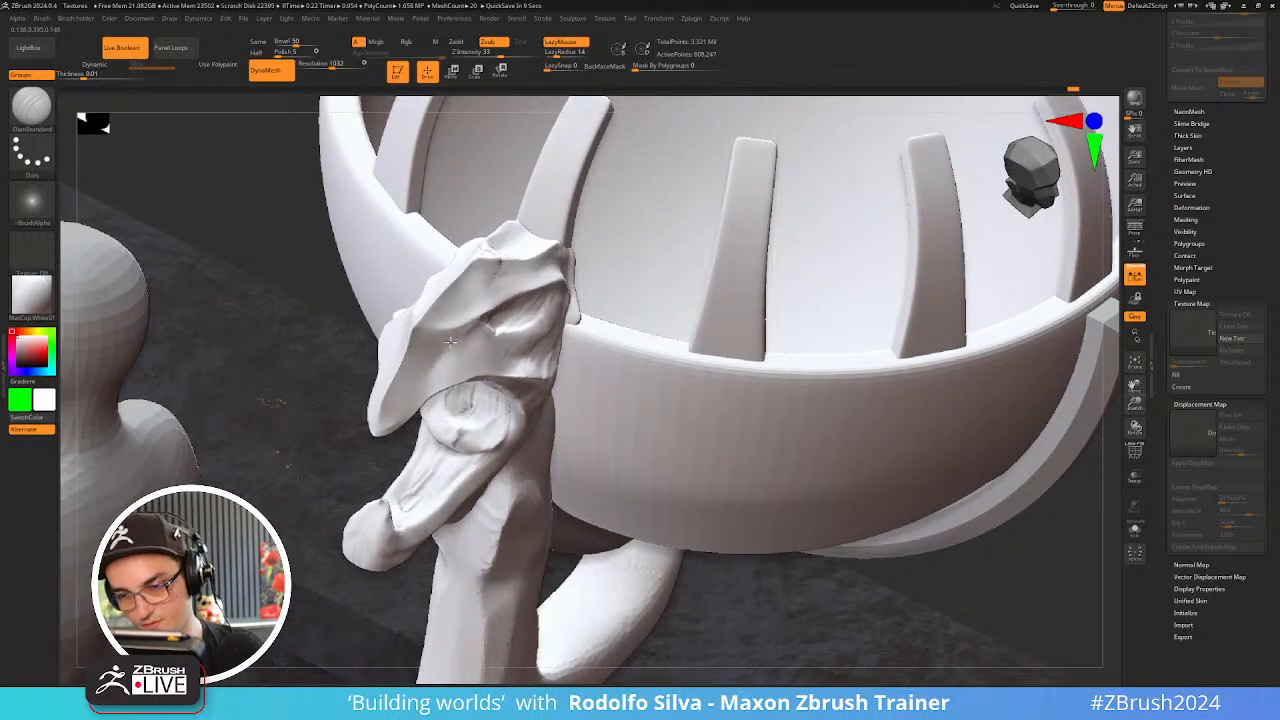
pyautogui.press('ctrl')
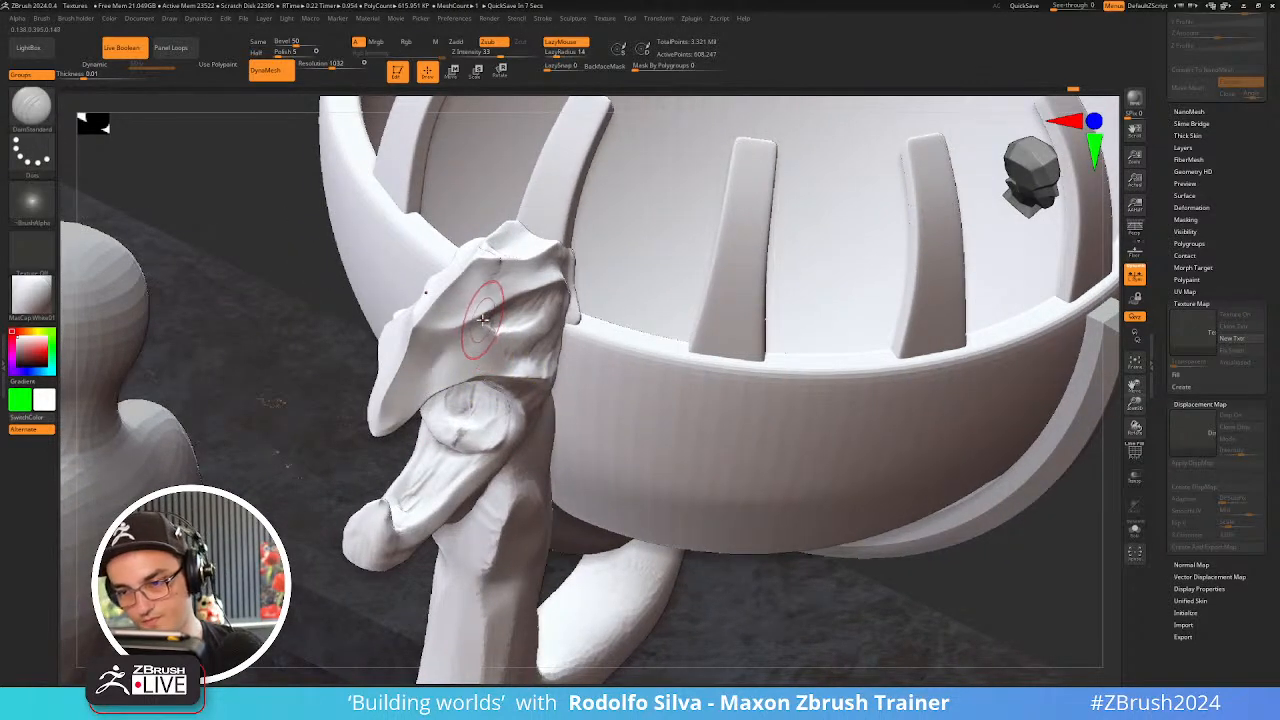
pyautogui.moveTo(411, 413); pyautogui.dragTo(437, 388)
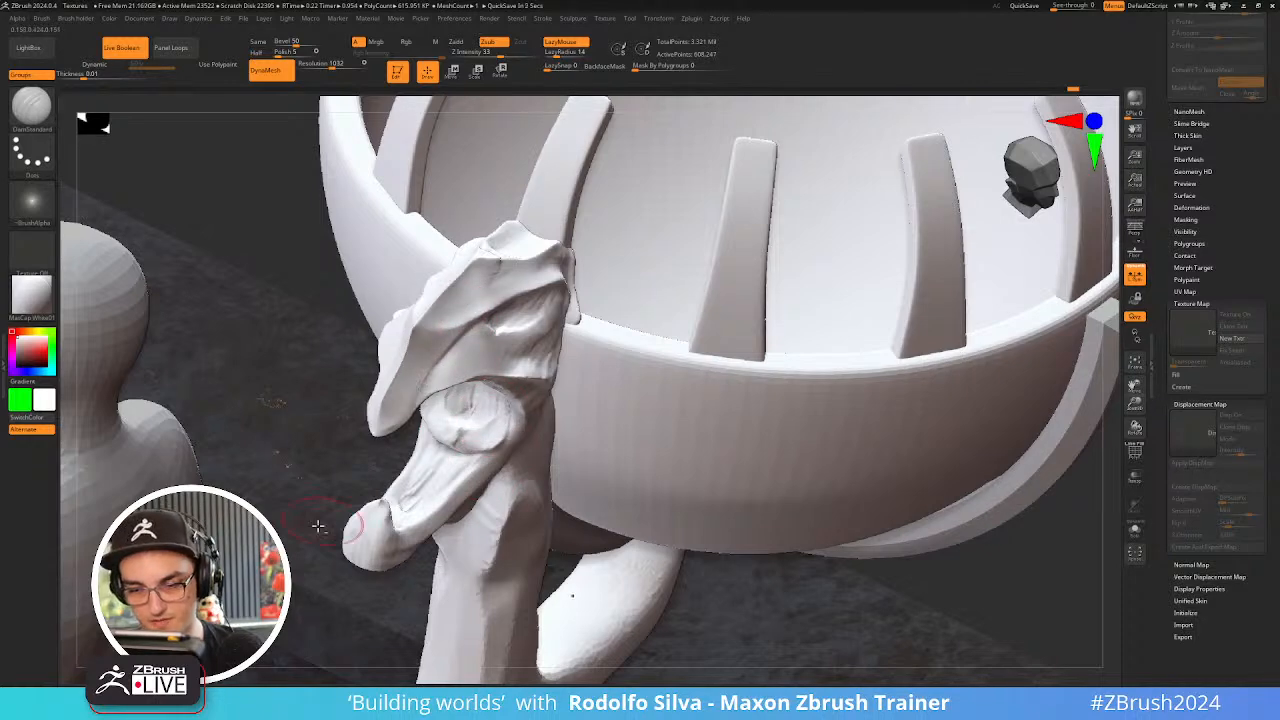
# - Carve a DamStandard crease along the top of the dragon's head, from the back of the skull toward the snout
pyautogui.moveTo(458, 384)
pyautogui.mouseDown(button='right')
pyautogui.moveTo(425, 392)
pyautogui.moveTo(398, 424)
pyautogui.mouseUp(button='right')
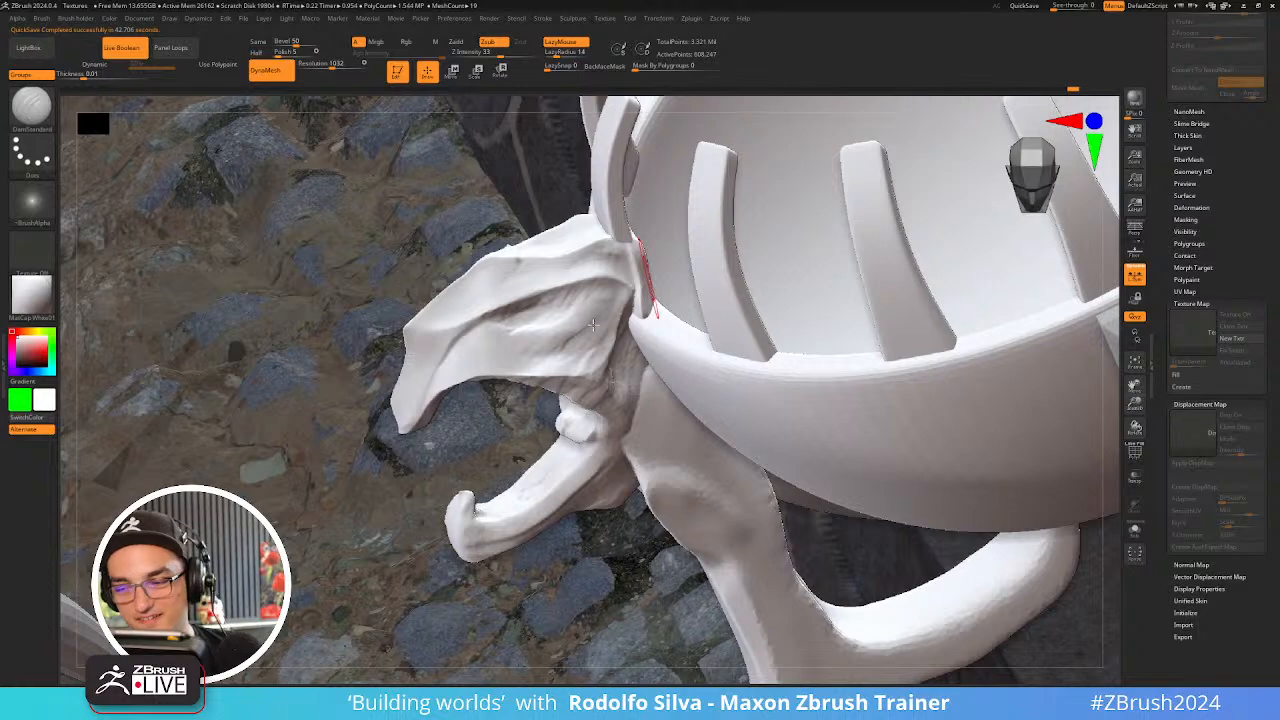
pyautogui.press('space')
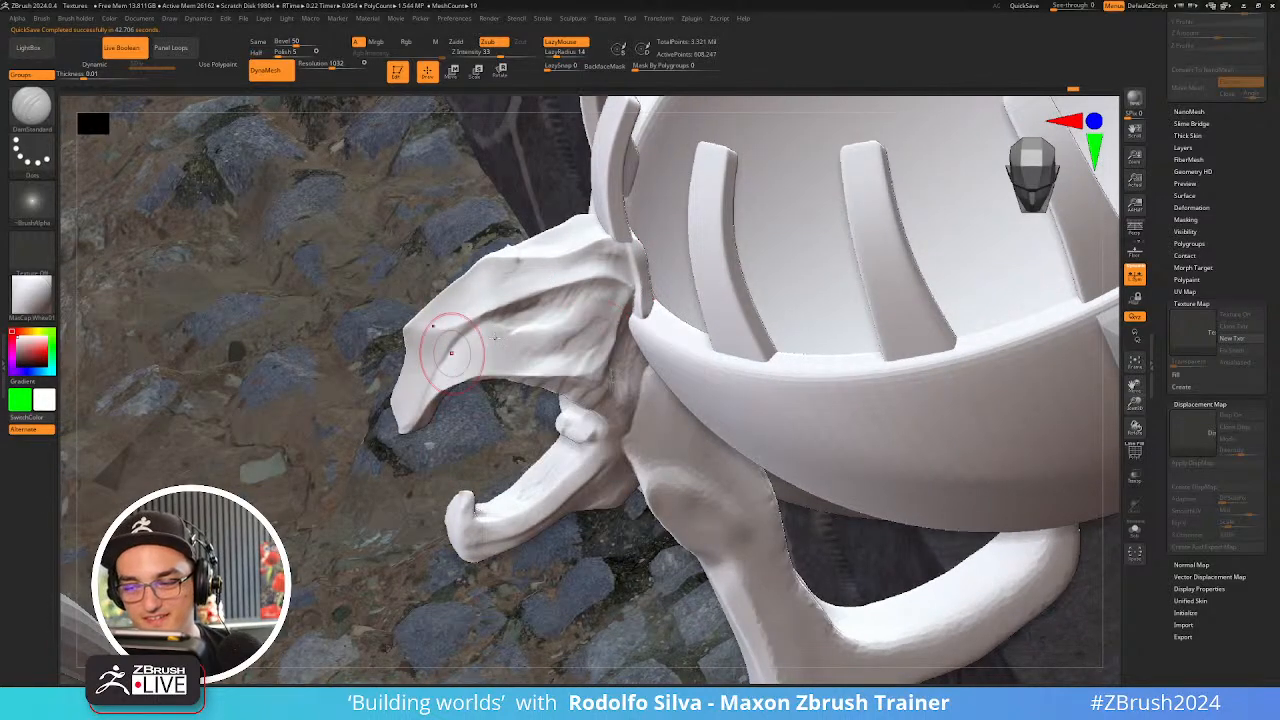
pyautogui.moveTo(559, 320); pyautogui.dragTo(582, 347, button='right')
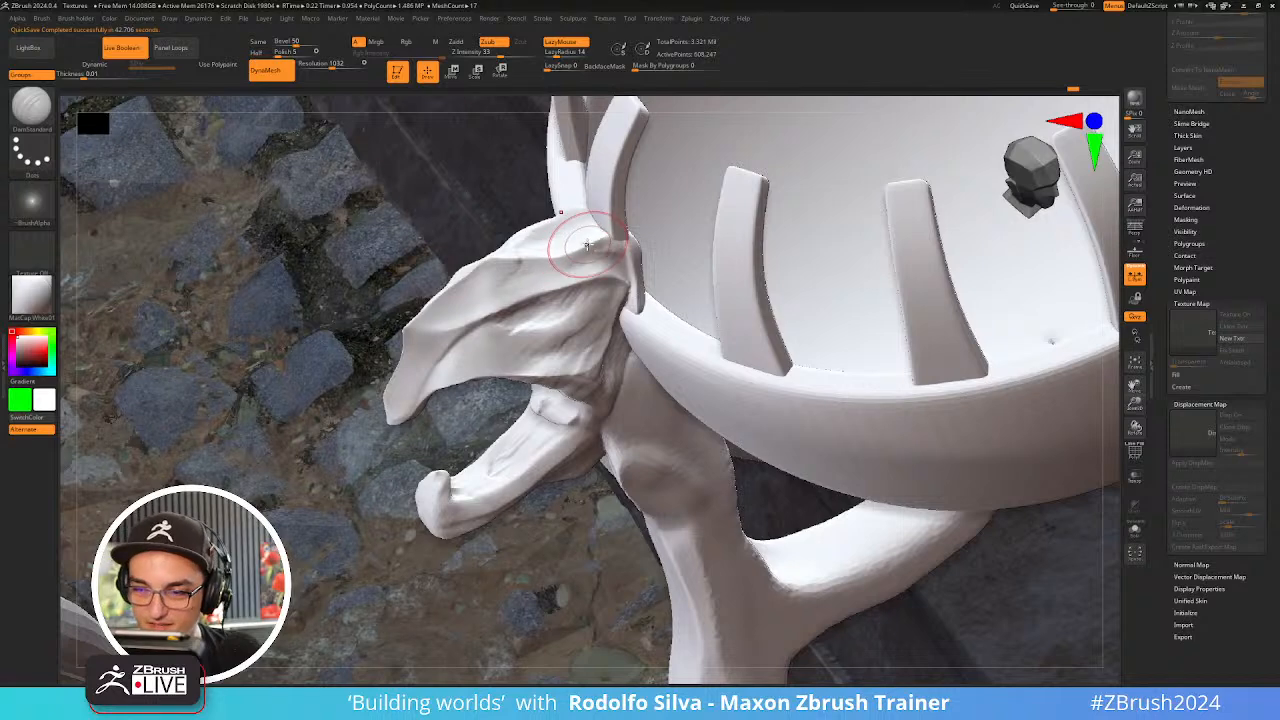
pyautogui.moveTo(610, 231); pyautogui.dragTo(469, 265)
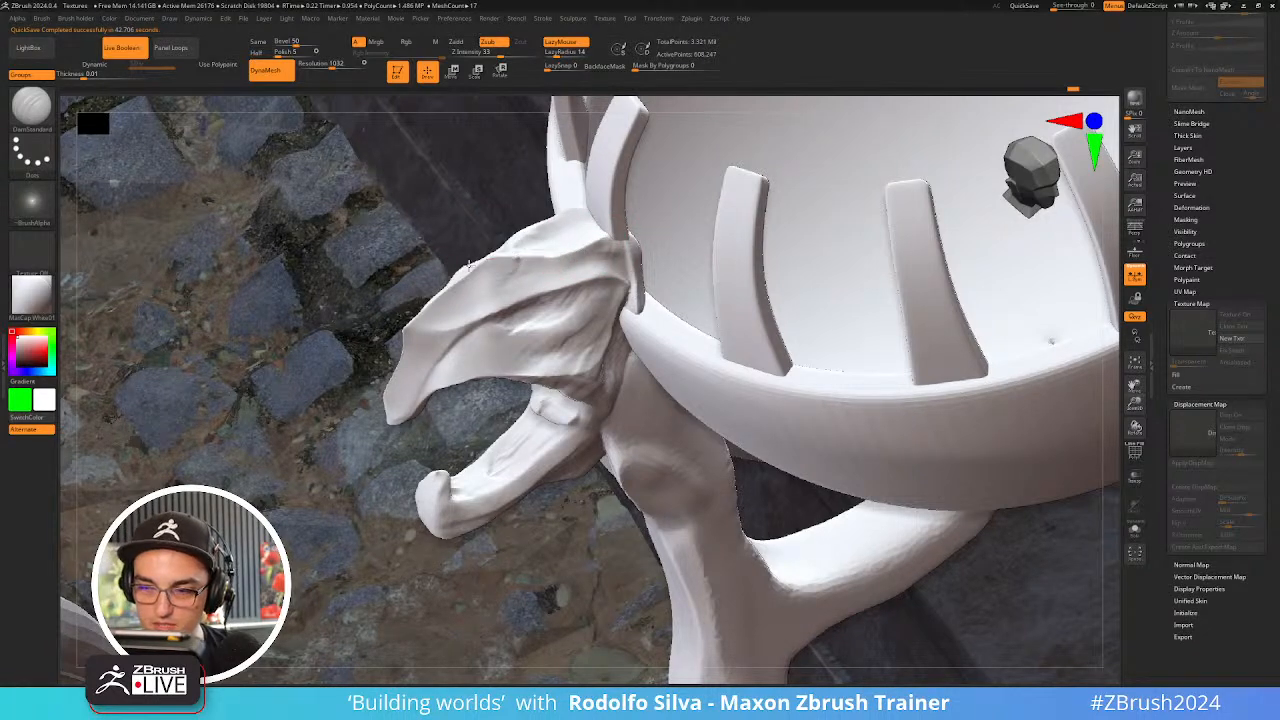
# - Carve flowing wrinkle lines behind and below the dragon's eye and across the cheek with DamStandard
pyautogui.moveTo(460, 345); pyautogui.dragTo(490, 290, button='right')
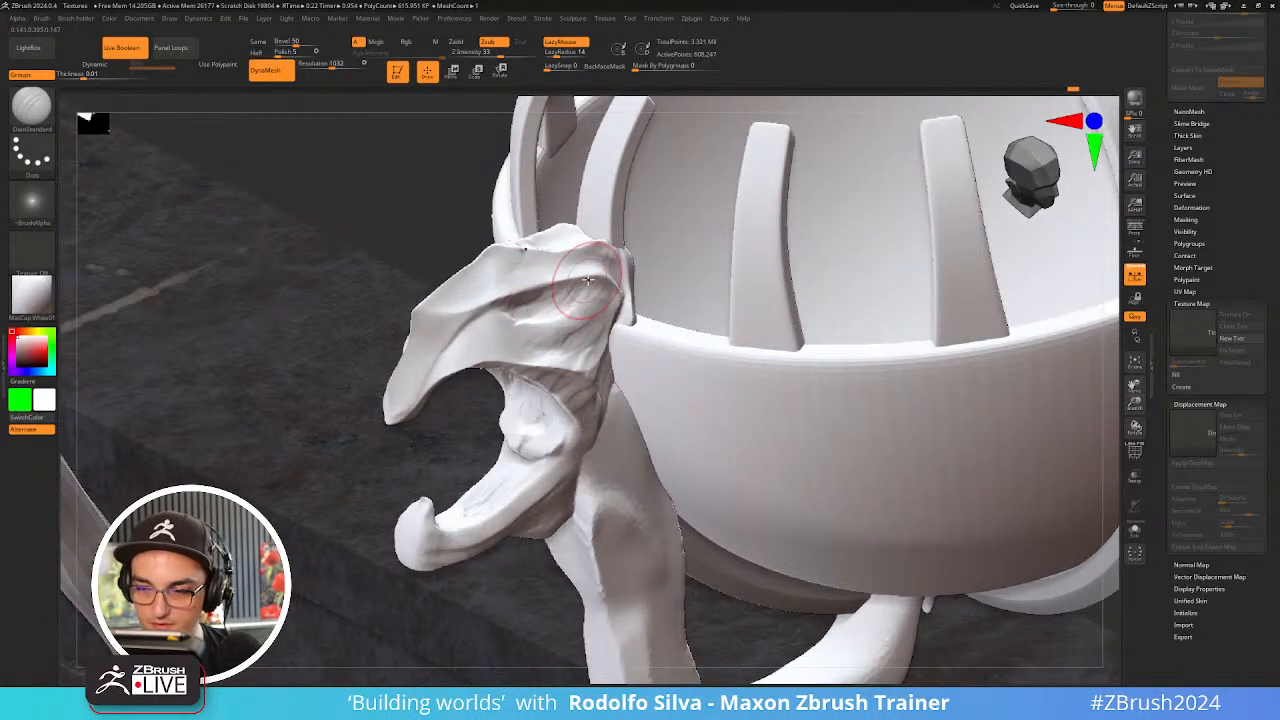
pyautogui.moveTo(588, 280)
pyautogui.mouseDown()
pyautogui.moveTo(598, 256)
pyautogui.moveTo(598, 348)
pyautogui.moveTo(615, 313)
pyautogui.mouseUp()
pyautogui.moveTo(551, 343); pyautogui.dragTo(496, 350)
pyautogui.moveTo(610, 313); pyautogui.dragTo(612, 310)
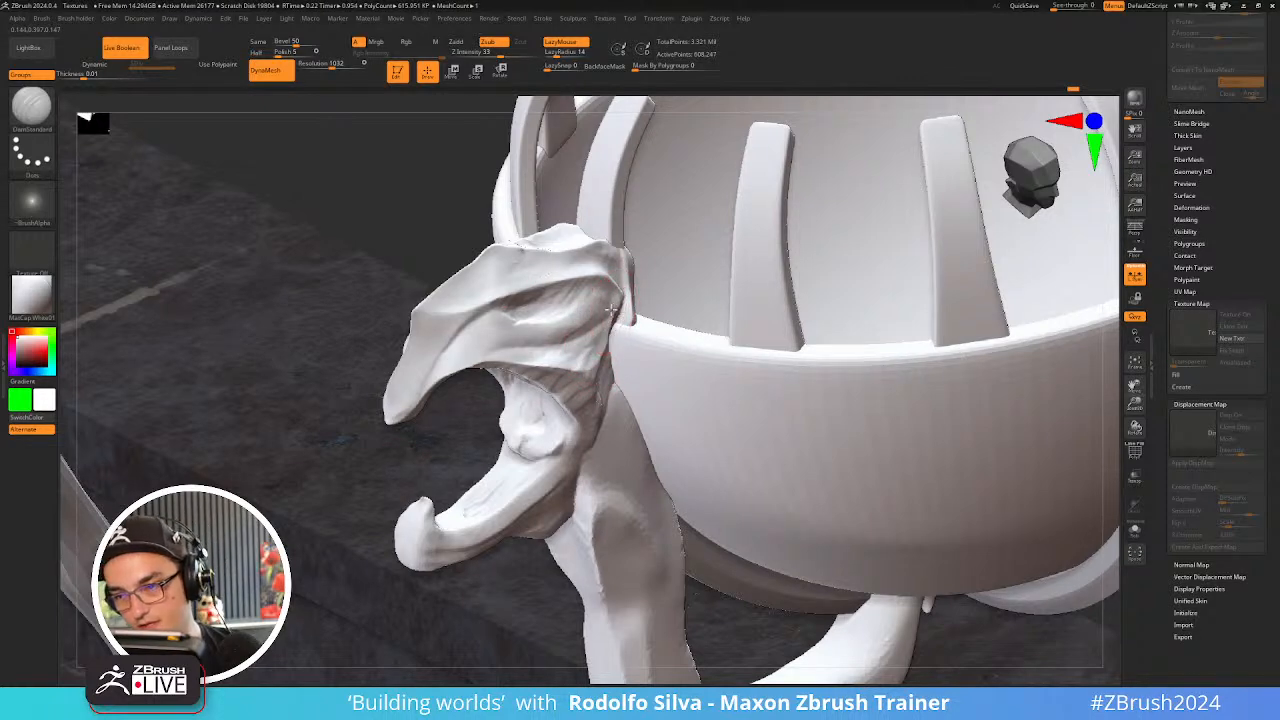
pyautogui.moveTo(537, 335); pyautogui.dragTo(487, 350)
pyautogui.moveTo(515, 438)
pyautogui.mouseDown(button='right')
pyautogui.moveTo(535, 490)
pyautogui.moveTo(530, 530)
pyautogui.moveTo(550, 450)
pyautogui.mouseUp(button='right')
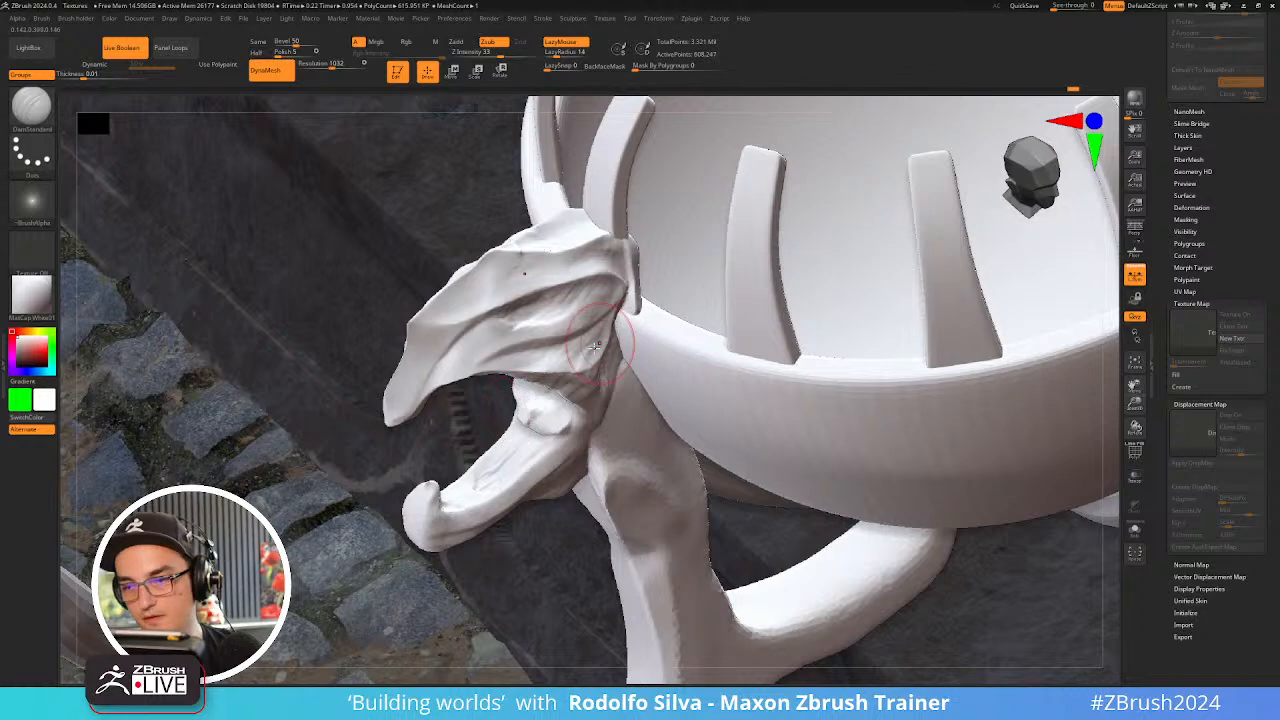
# - Switch to the hPolish brush, isolate the dragon mesh in Solo view and reduce the draw size
pyautogui.press('b')
pyautogui.press('h')
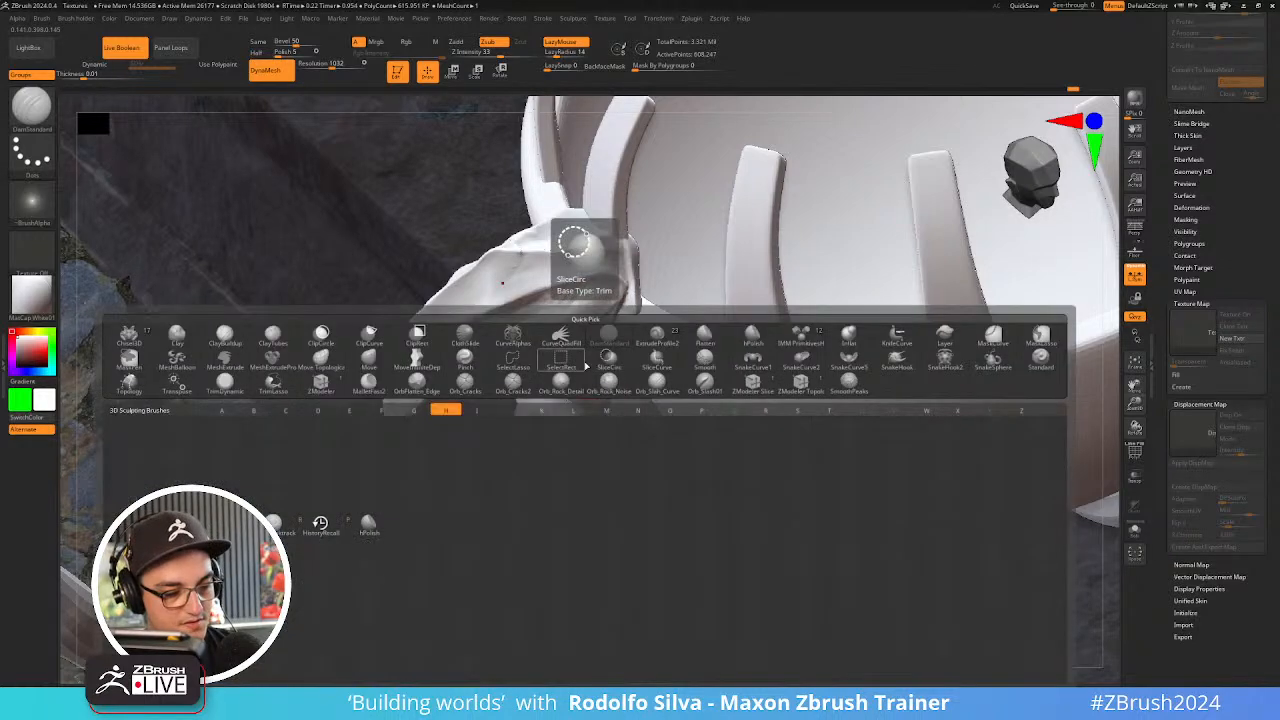
pyautogui.press('p')
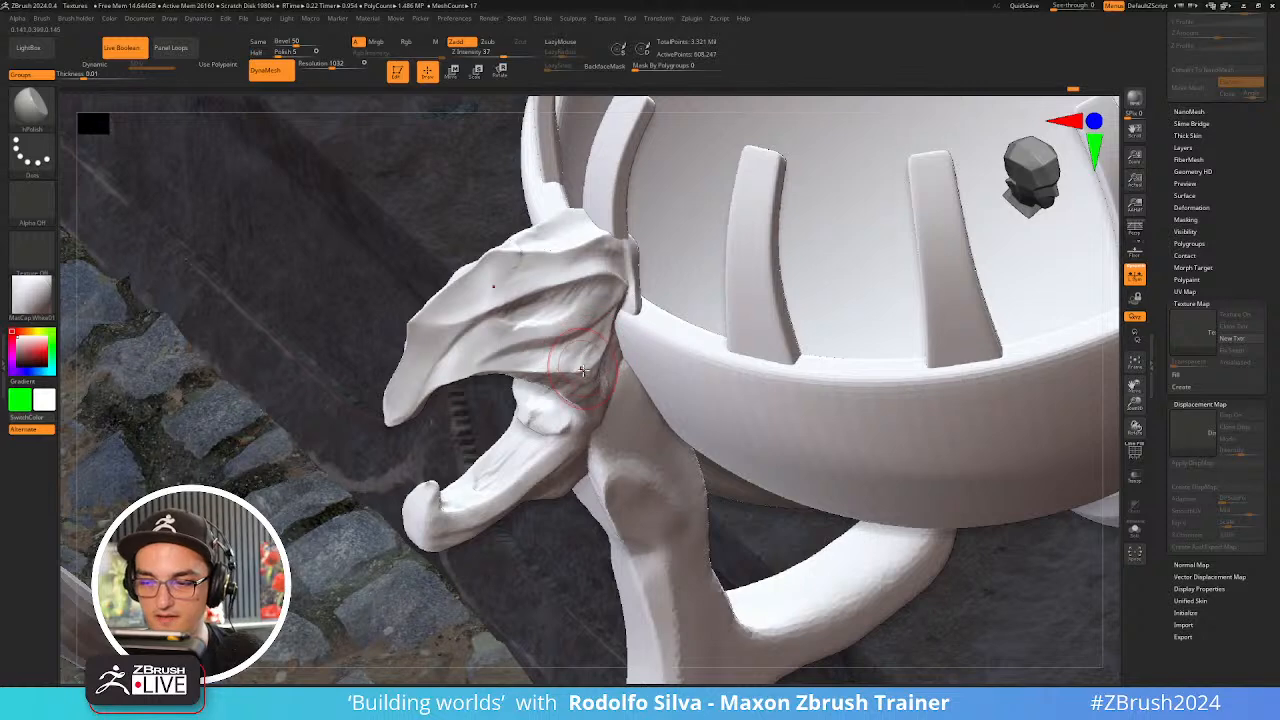
pyautogui.hotkey('alt', 'shift', 's')
pyautogui.press('space')
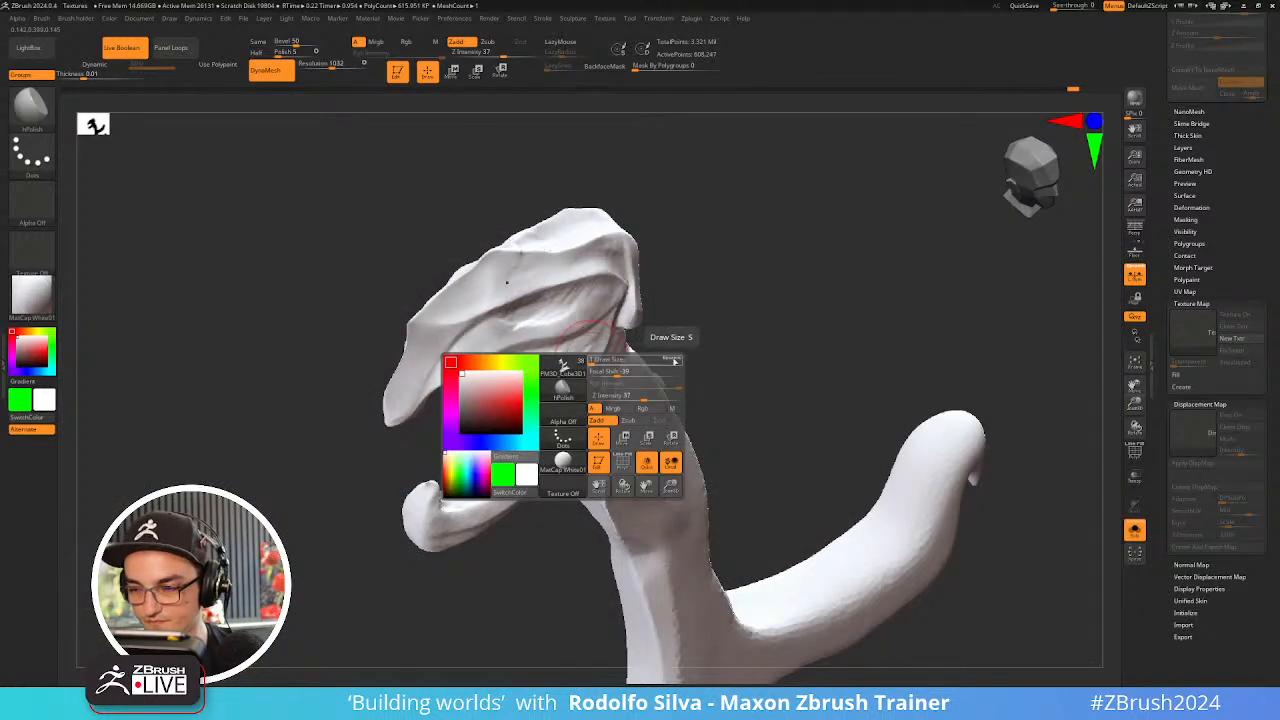
pyautogui.moveTo(676, 360); pyautogui.dragTo(606, 366)
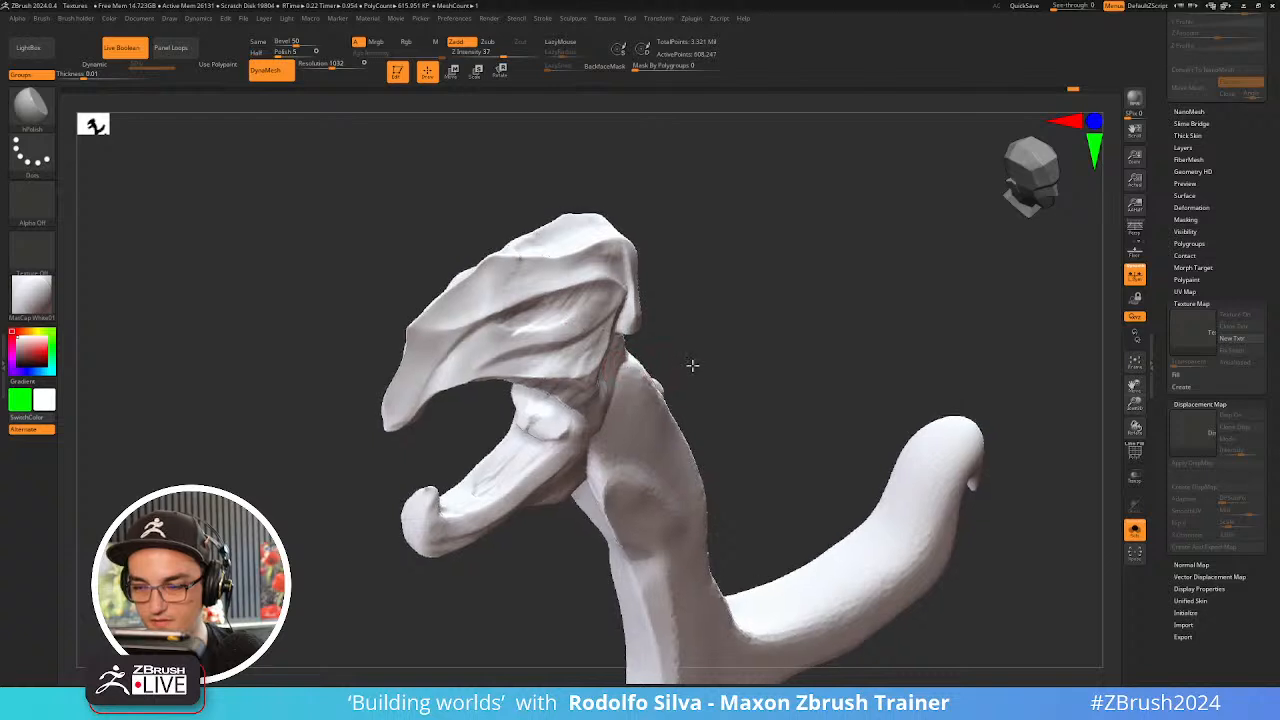
pyautogui.keyDown('ctrl'); pyautogui.moveTo(691, 366); pyautogui.dragTo(592, 365, button='right'); pyautogui.keyUp('ctrl')
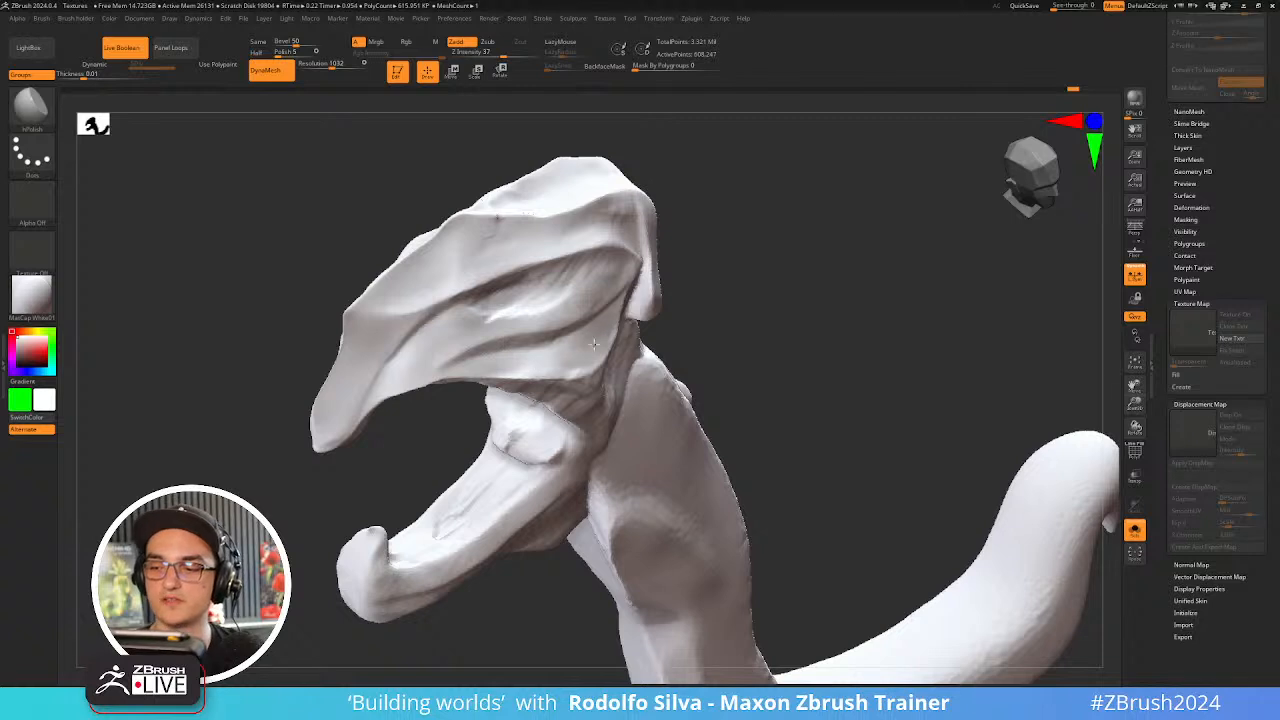
pyautogui.press('s')
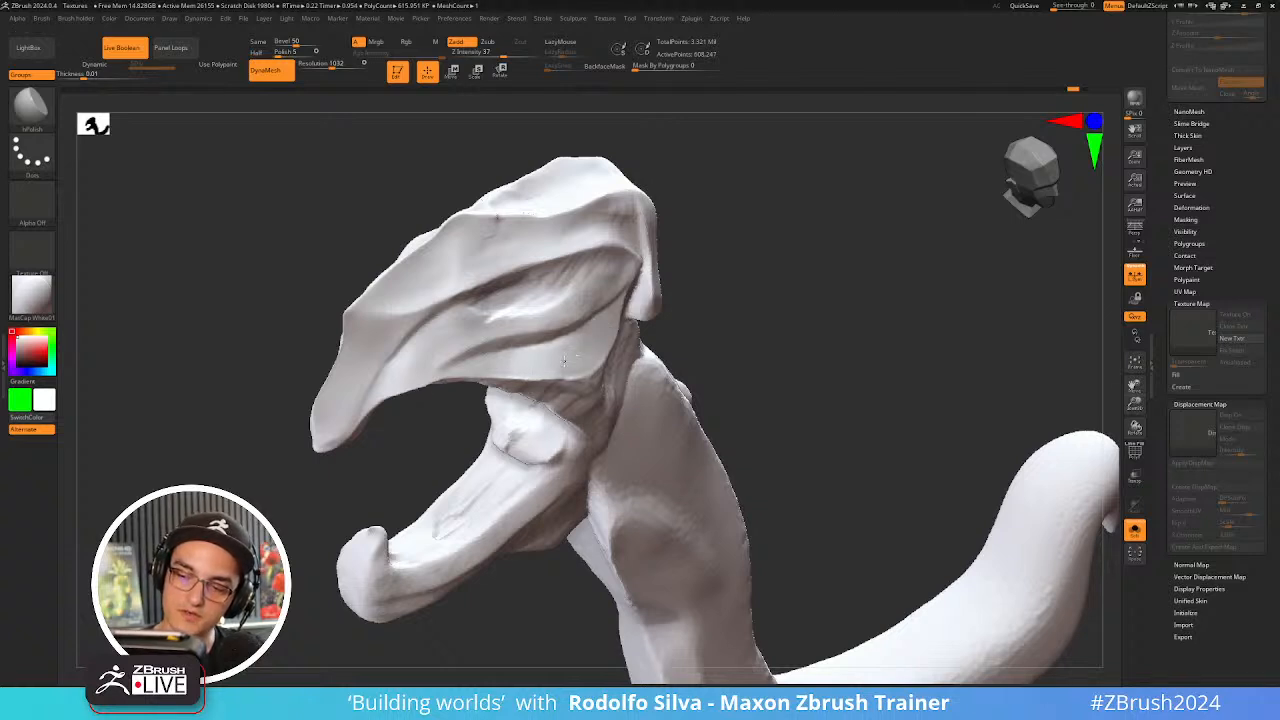
# - Polish the surface beneath the dragon's upper lip, from the cheek toward the roof of the mouth, with hPolish
pyautogui.moveTo(586, 423); pyautogui.dragTo(543, 343, button='right')
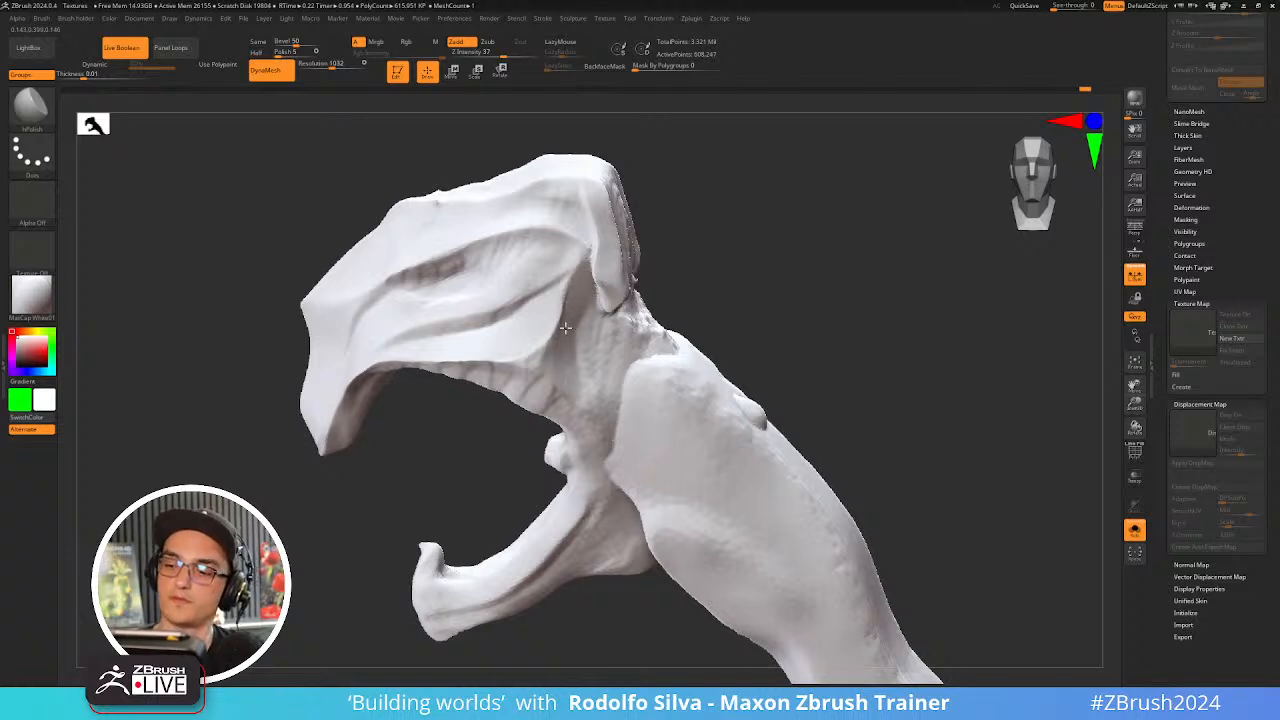
pyautogui.moveTo(580, 362); pyautogui.dragTo(625, 315, button='right')
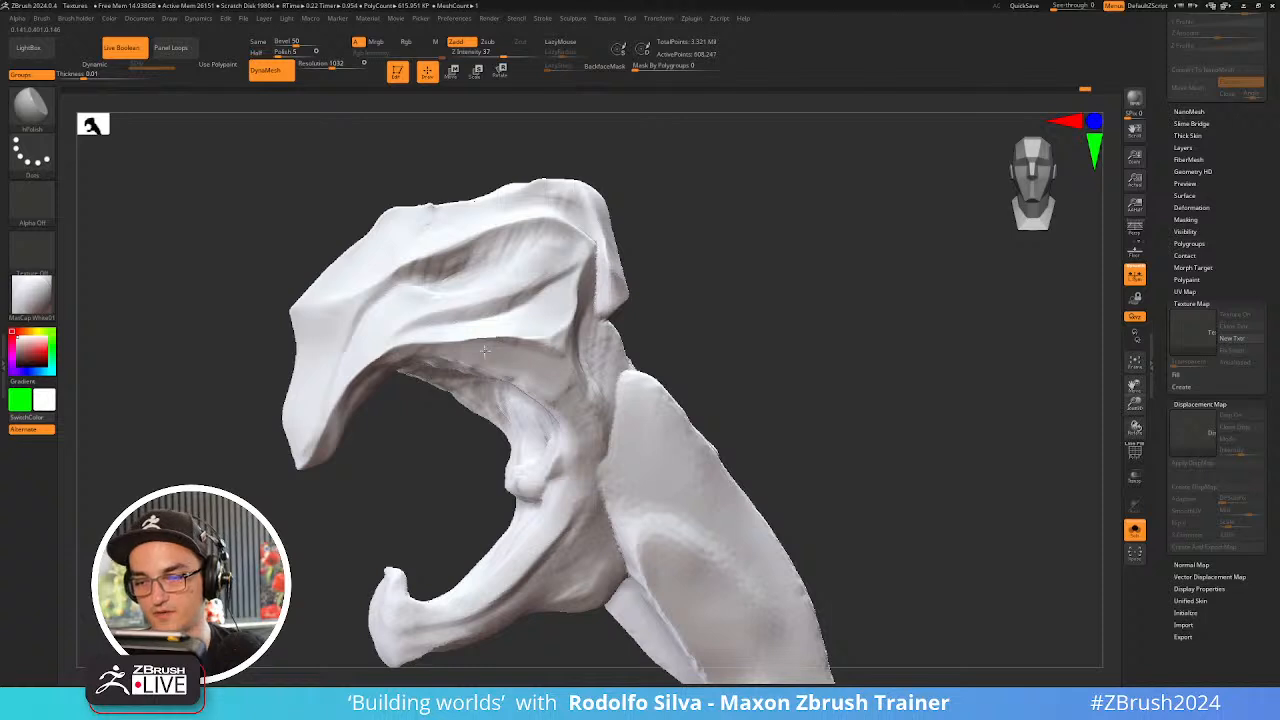
pyautogui.moveTo(550, 362)
pyautogui.mouseDown()
pyautogui.moveTo(501, 346)
pyautogui.moveTo(522, 351)
pyautogui.mouseUp()
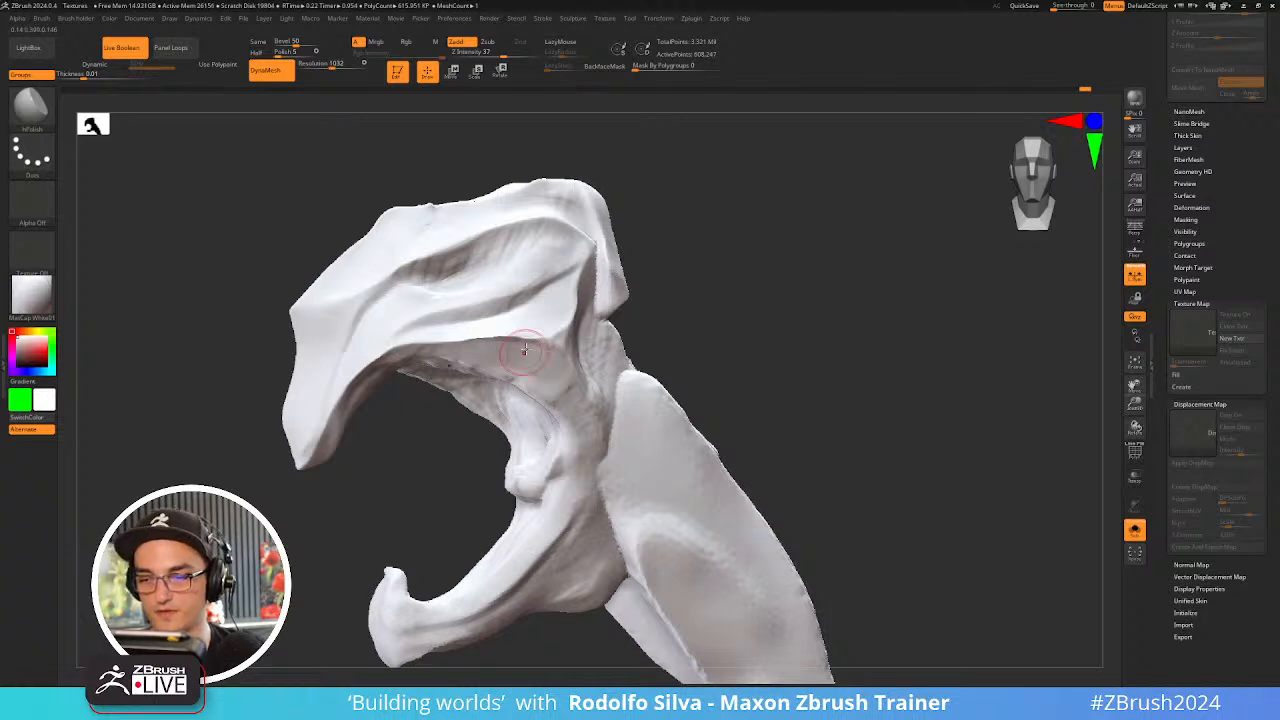
pyautogui.moveTo(531, 348); pyautogui.dragTo(534, 333, button='right')
pyautogui.press('shift')
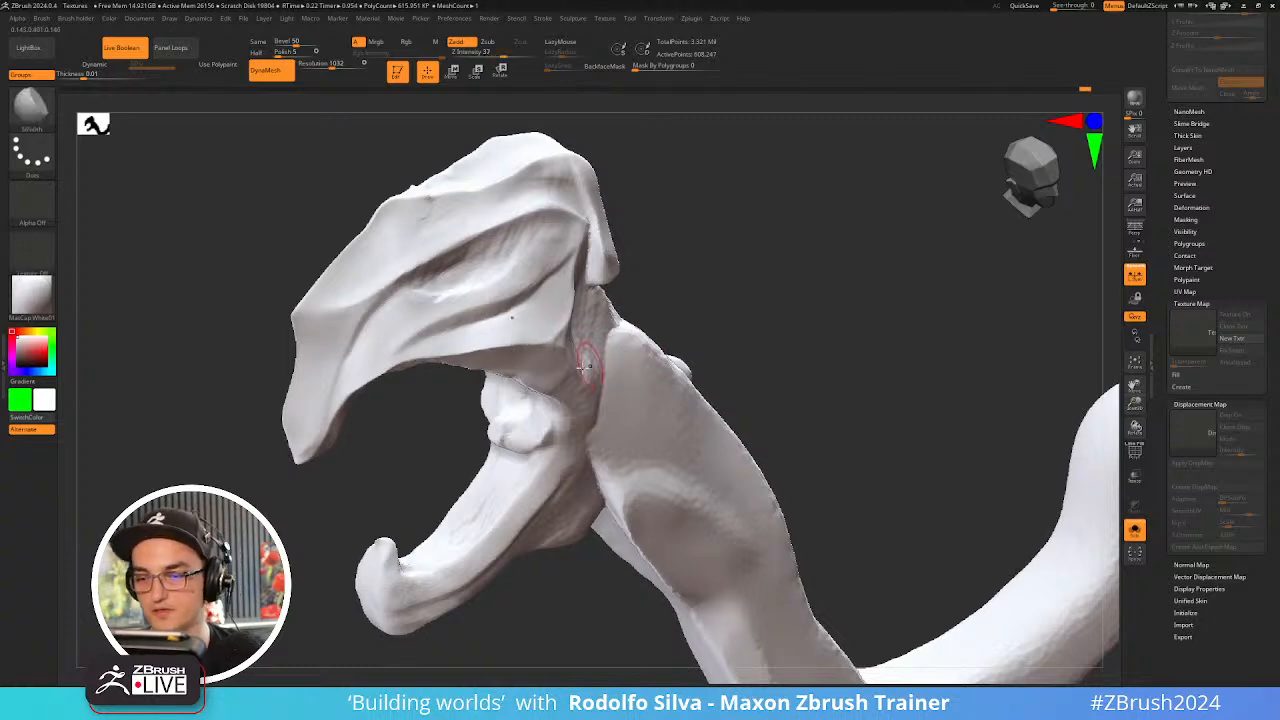
pyautogui.moveTo(644, 354); pyautogui.dragTo(548, 322, button='right')
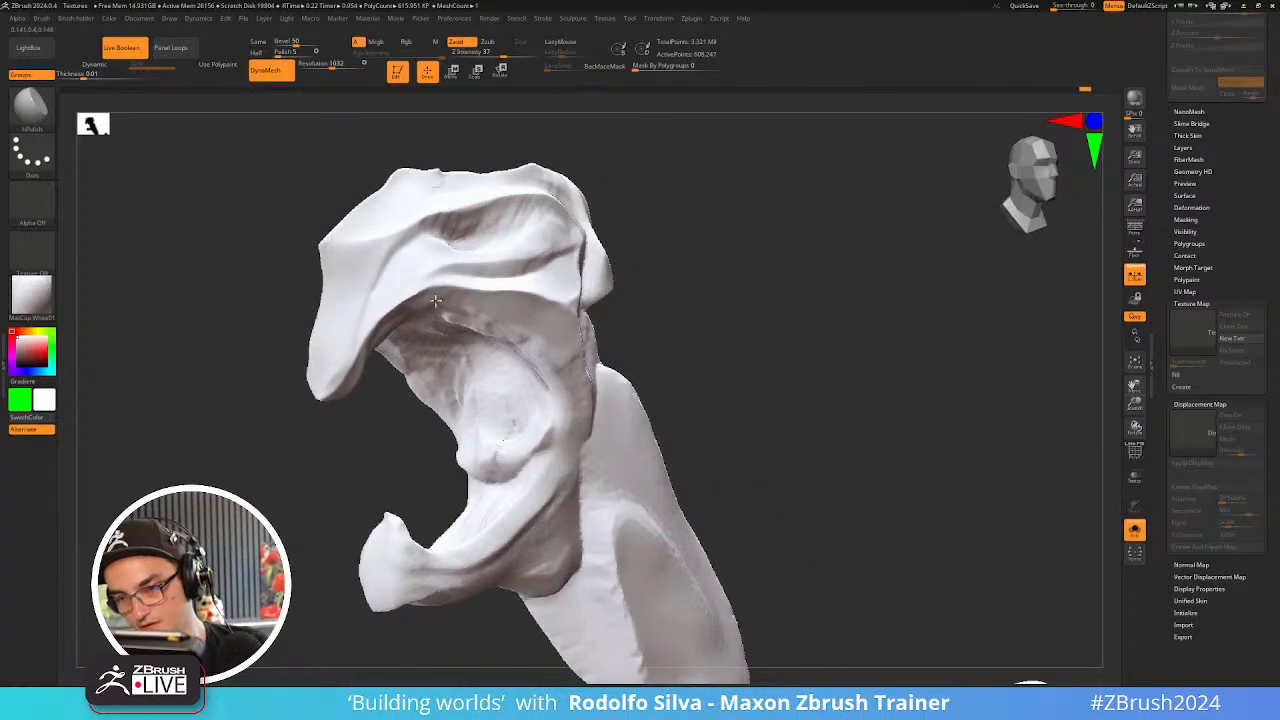
pyautogui.moveTo(436, 300); pyautogui.dragTo(484, 287, button='right')
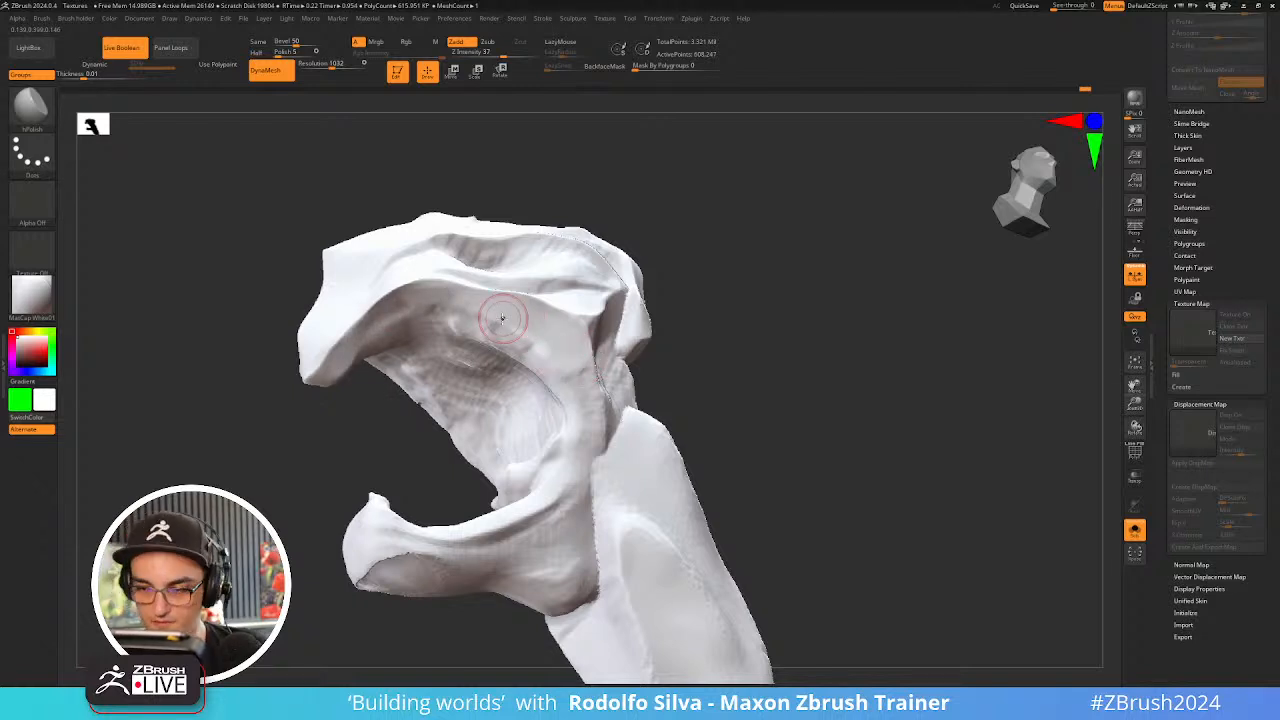
# - Polish the corner of the dragon's mouth and the upper edge of the lower jaw into cleaner planes
pyautogui.moveTo(608, 373); pyautogui.dragTo(462, 424, button='right')
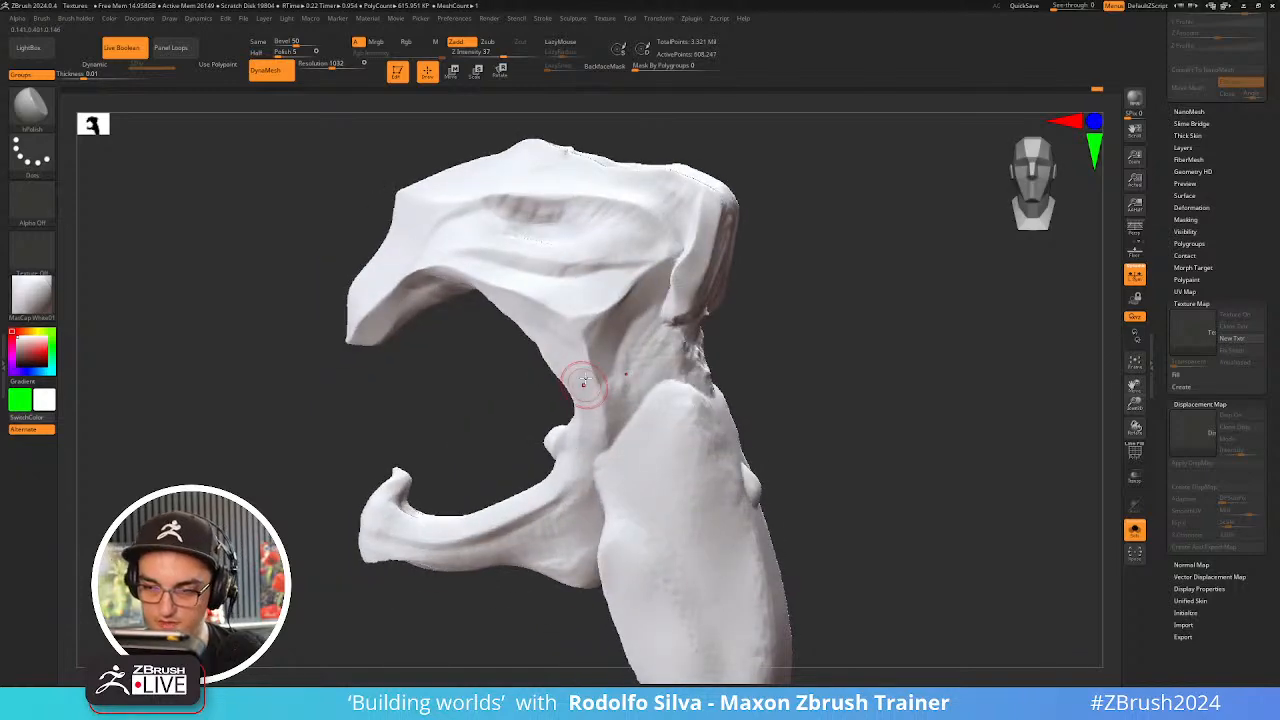
pyautogui.moveTo(565, 372); pyautogui.dragTo(530, 345, button='right')
pyautogui.moveTo(574, 398)
pyautogui.mouseDown(button='right')
pyautogui.moveTo(632, 402)
pyautogui.moveTo(603, 400)
pyautogui.mouseUp(button='right')
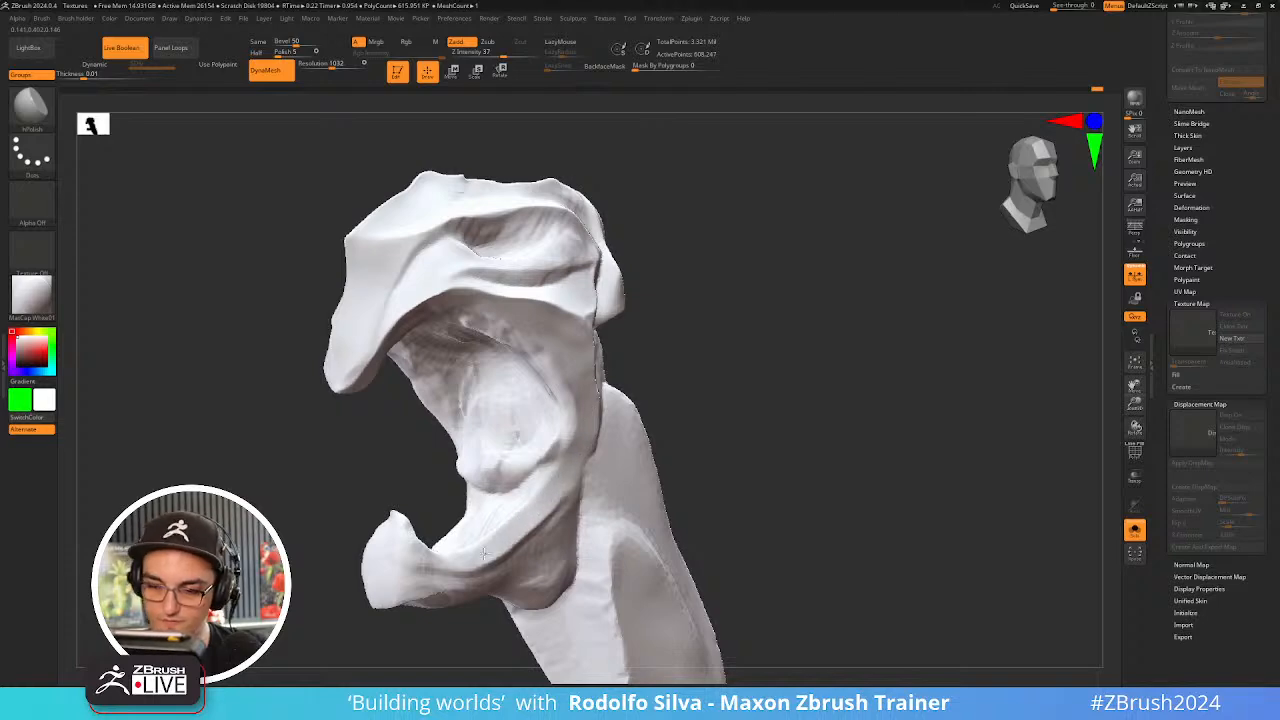
pyautogui.moveTo(505, 540)
pyautogui.mouseDown(button='right')
pyautogui.moveTo(514, 603)
pyautogui.moveTo(507, 554)
pyautogui.moveTo(520, 516)
pyautogui.mouseUp(button='right')
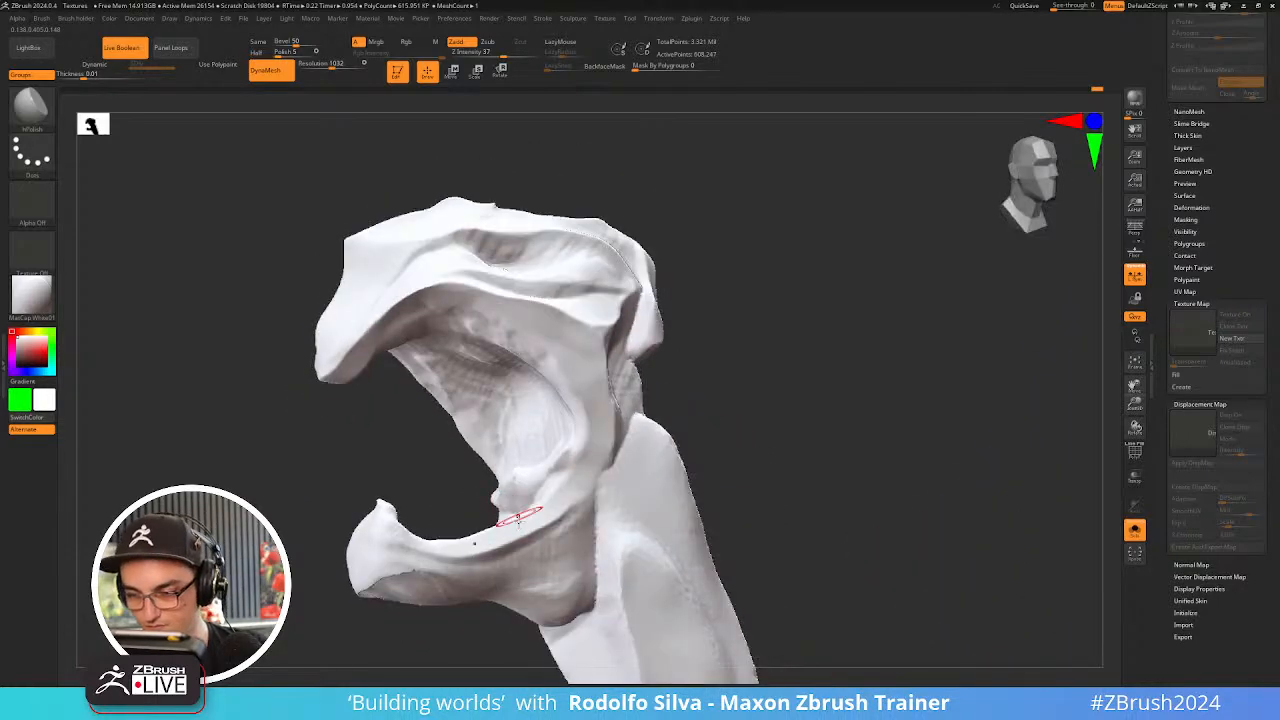
pyautogui.moveTo(520, 516); pyautogui.dragTo(512, 524)
pyautogui.moveTo(525, 522)
pyautogui.mouseDown(button='right')
pyautogui.moveTo(520, 545)
pyautogui.moveTo(534, 538)
pyautogui.mouseUp(button='right')
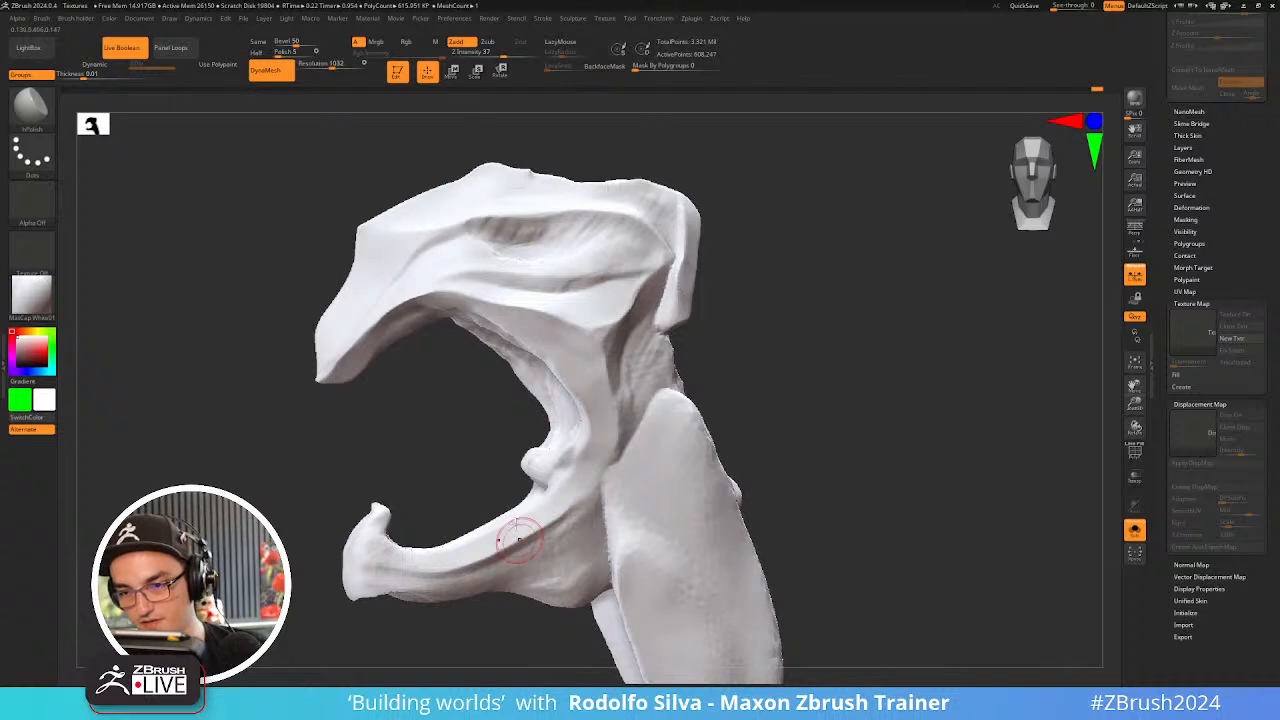
# - Switch to the Move brush with a larger draw size and pull the tip of the upper jaw forward
pyautogui.press('b')
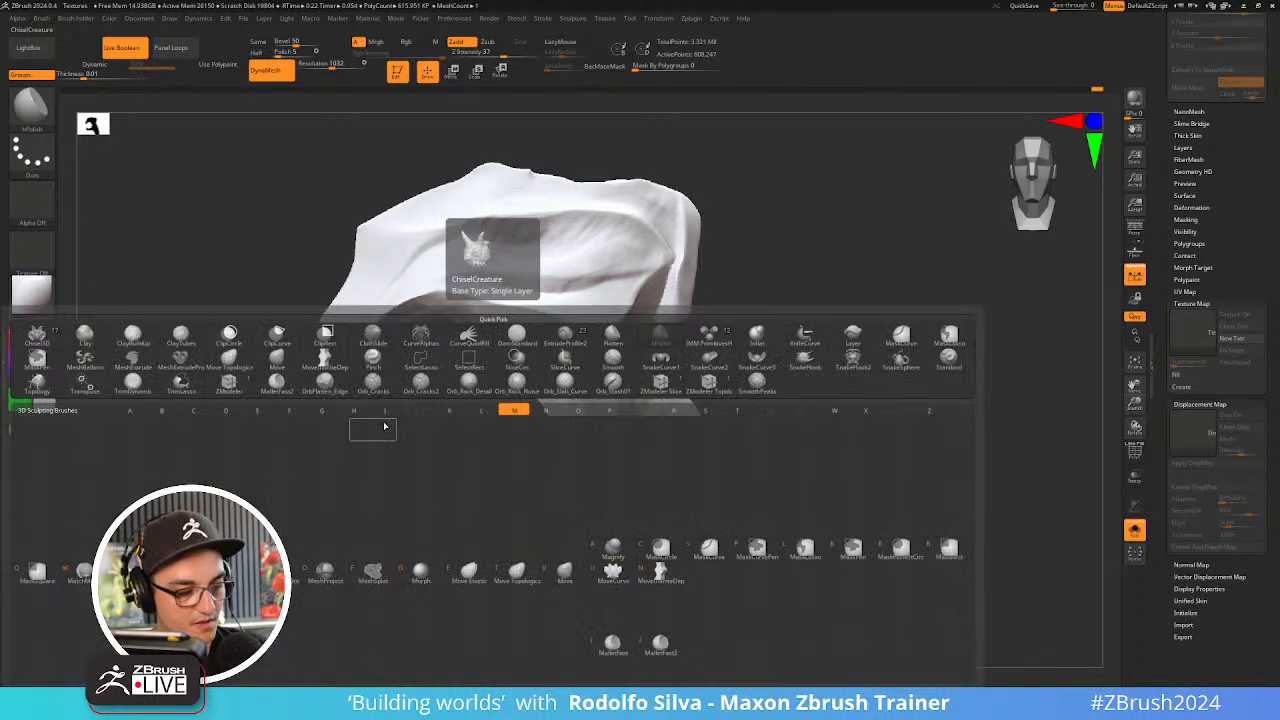
pyautogui.press('m')
pyautogui.press('v')
pyautogui.press('s')
pyautogui.moveTo(429, 398); pyautogui.dragTo(436, 397)
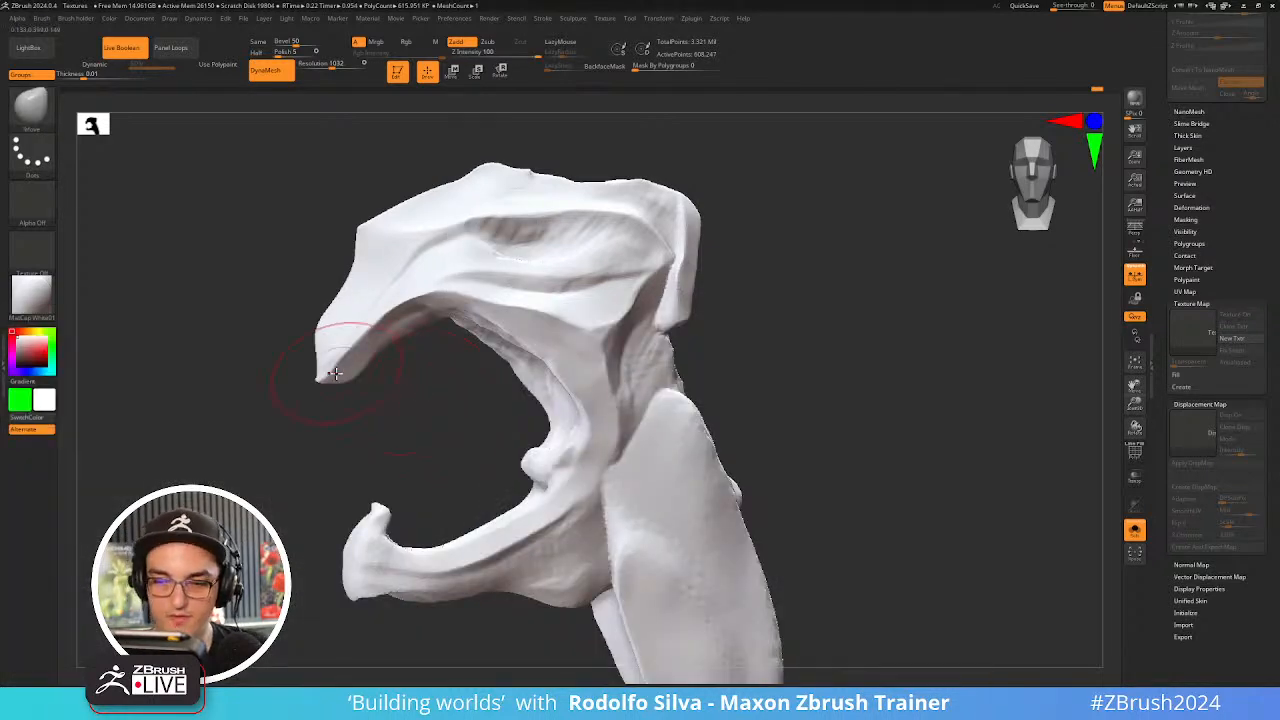
pyautogui.moveTo(340, 375); pyautogui.dragTo(327, 370)
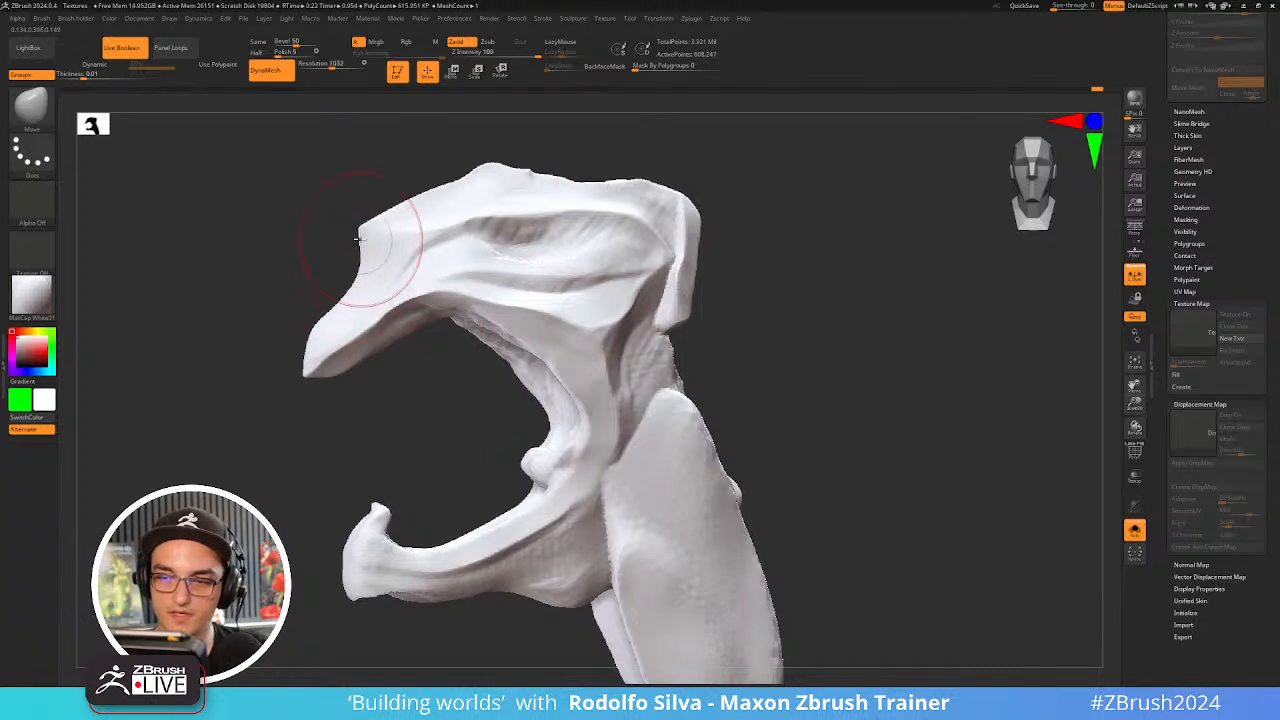
# - Pull the nose ridge forward and stretch the upper jaw tip downward into a sharper beak with the Move brush
pyautogui.press('ctrl')
pyautogui.hotkey('ctrl', '1')
pyautogui.hotkey('ctrl', '2')
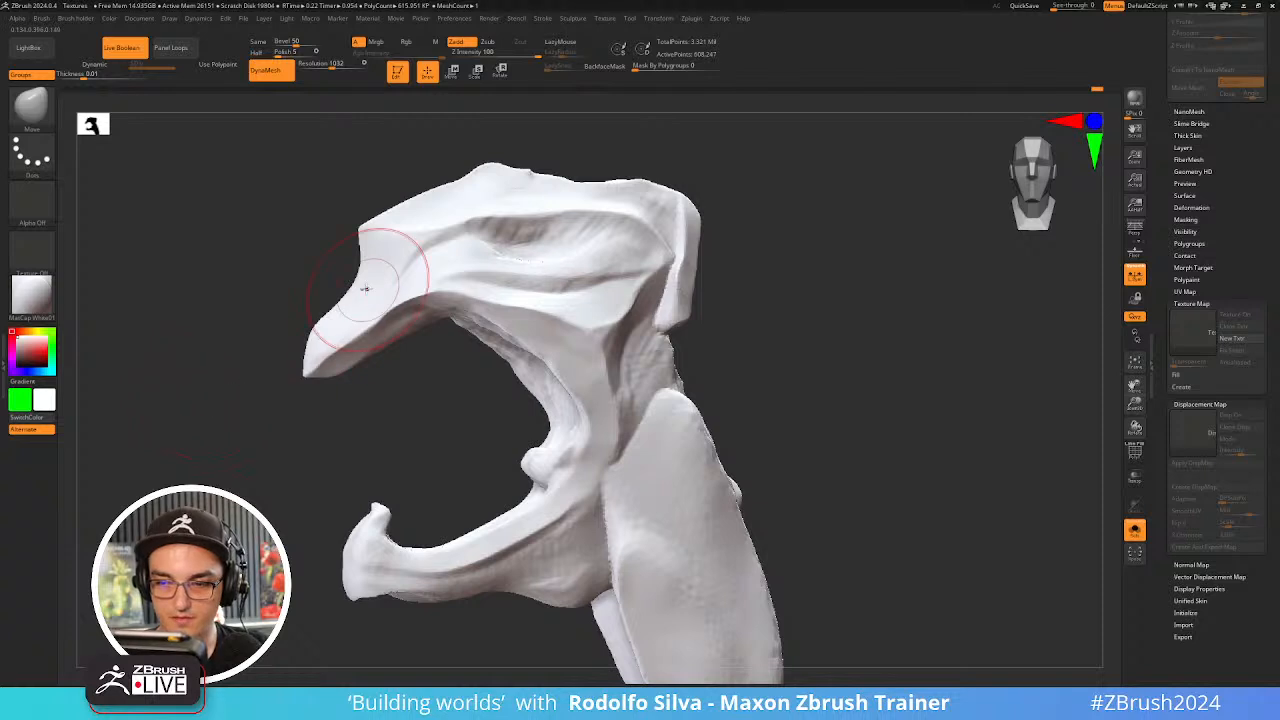
pyautogui.moveTo(354, 233); pyautogui.dragTo(342, 238)
pyautogui.moveTo(316, 323)
pyautogui.mouseDown()
pyautogui.moveTo(302, 326)
pyautogui.moveTo(293, 381)
pyautogui.mouseUp()
pyautogui.moveTo(302, 459); pyautogui.dragTo(426, 446)
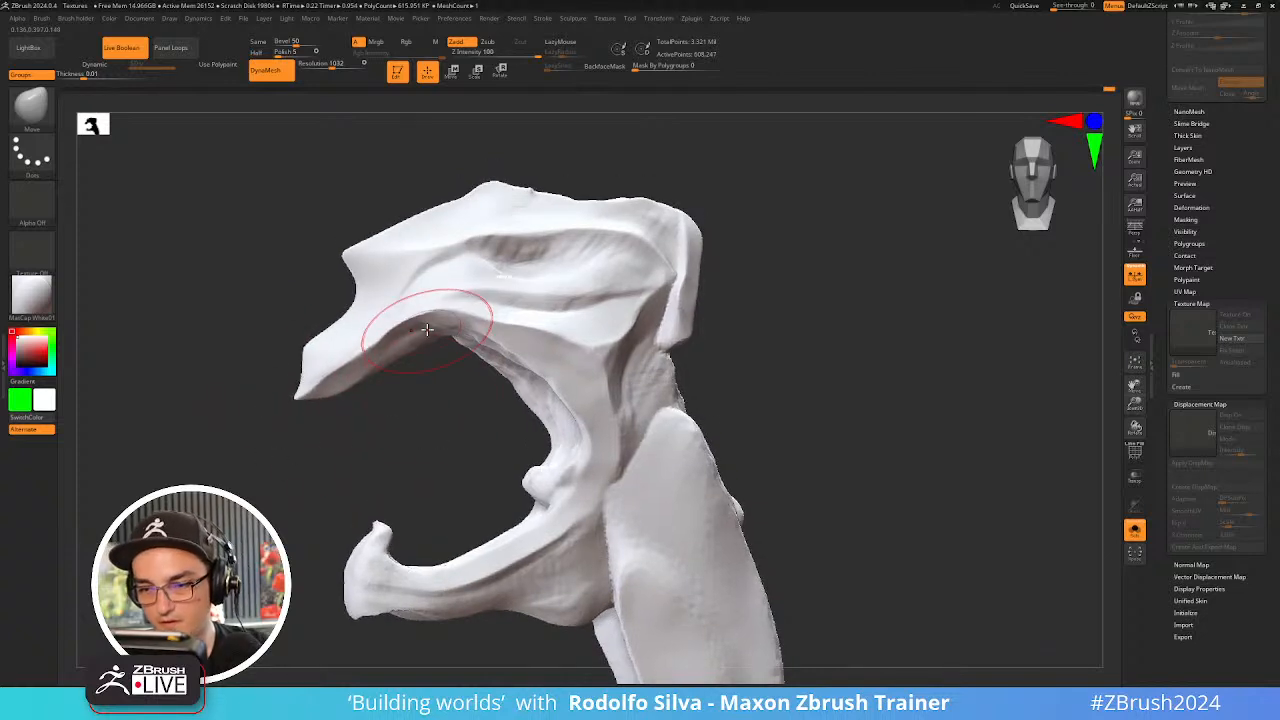
# - Resize the Move brush to adjust the upper lip curve and extend the beak tip slightly further outward
pyautogui.press('d')
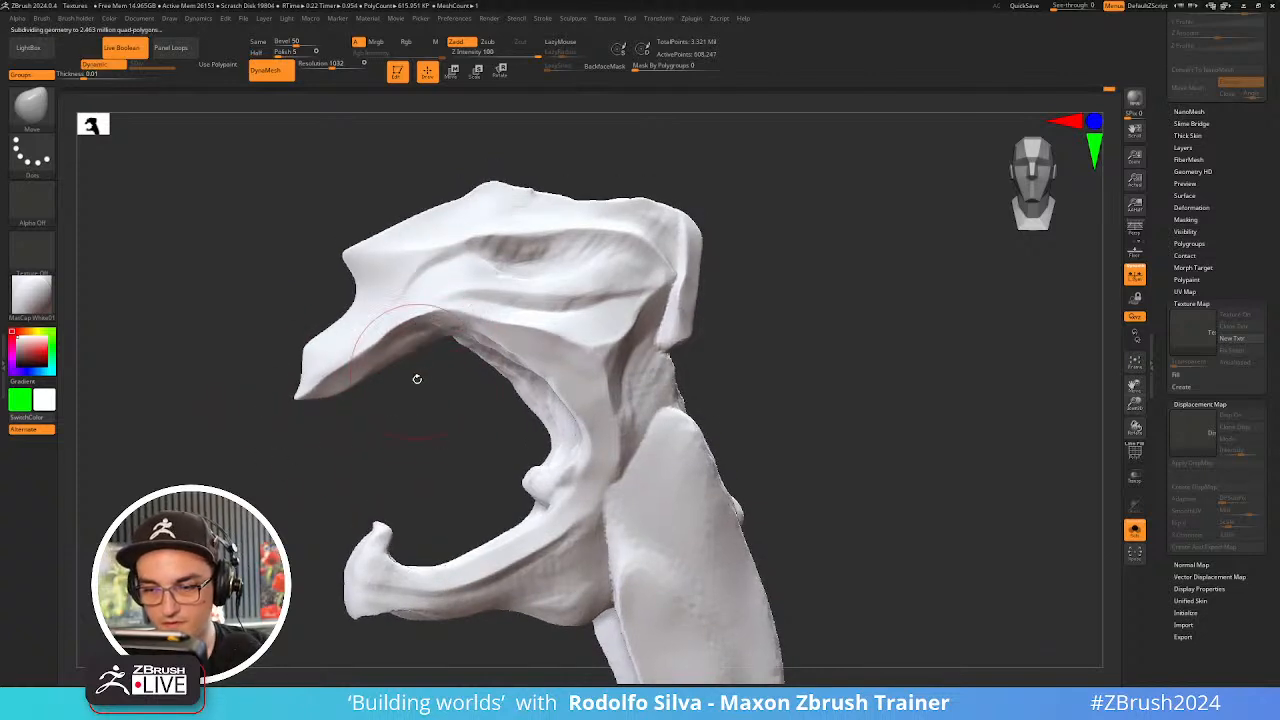
pyautogui.hotkey('shift', 'd')
pyautogui.press('s')
pyautogui.moveTo(430, 366); pyautogui.dragTo(435, 366)
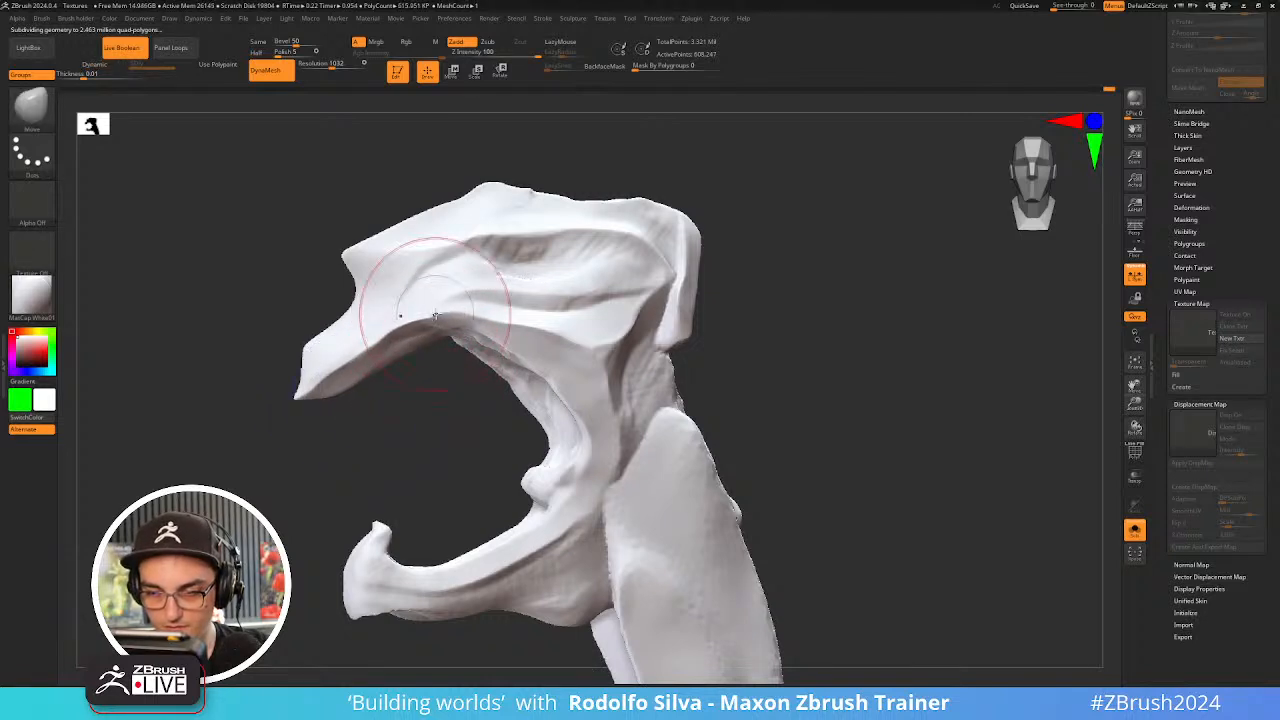
pyautogui.press('s')
pyautogui.moveTo(371, 363)
pyautogui.mouseDown()
pyautogui.moveTo(384, 364)
pyautogui.moveTo(313, 364)
pyautogui.mouseUp()
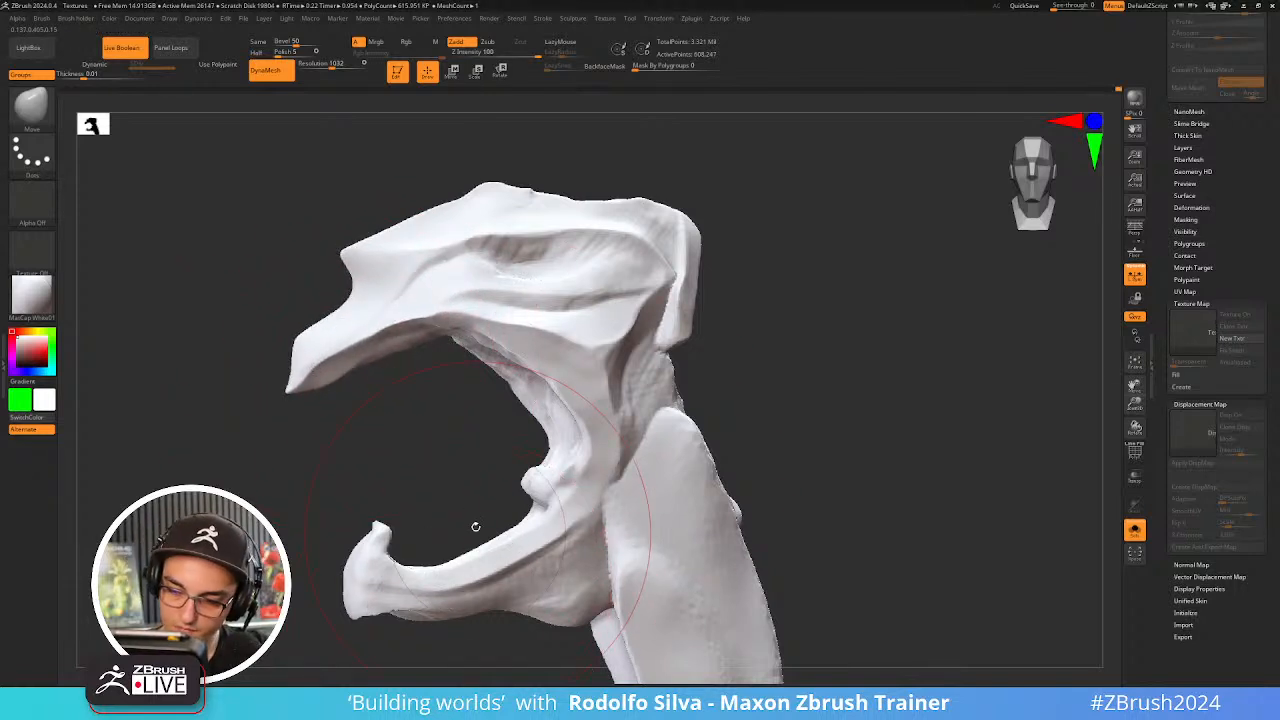
# - Pull the underside of the lower jaw's tip downward with the Move brush to form a protruding chin
pyautogui.keyDown('alt'); pyautogui.moveTo(474, 525); pyautogui.dragTo(438, 352); pyautogui.keyUp('alt')
pyautogui.moveTo(422, 468)
pyautogui.mouseDown()
pyautogui.moveTo(365, 493)
pyautogui.moveTo(358, 465)
pyautogui.mouseUp()
pyautogui.moveTo(412, 510)
pyautogui.mouseDown()
pyautogui.moveTo(403, 494)
pyautogui.moveTo(395, 520)
pyautogui.moveTo(394, 502)
pyautogui.mouseUp()
pyautogui.moveTo(445, 488)
pyautogui.mouseDown()
pyautogui.moveTo(445, 471)
pyautogui.moveTo(512, 494)
pyautogui.moveTo(537, 486)
pyautogui.moveTo(510, 464)
pyautogui.mouseUp()
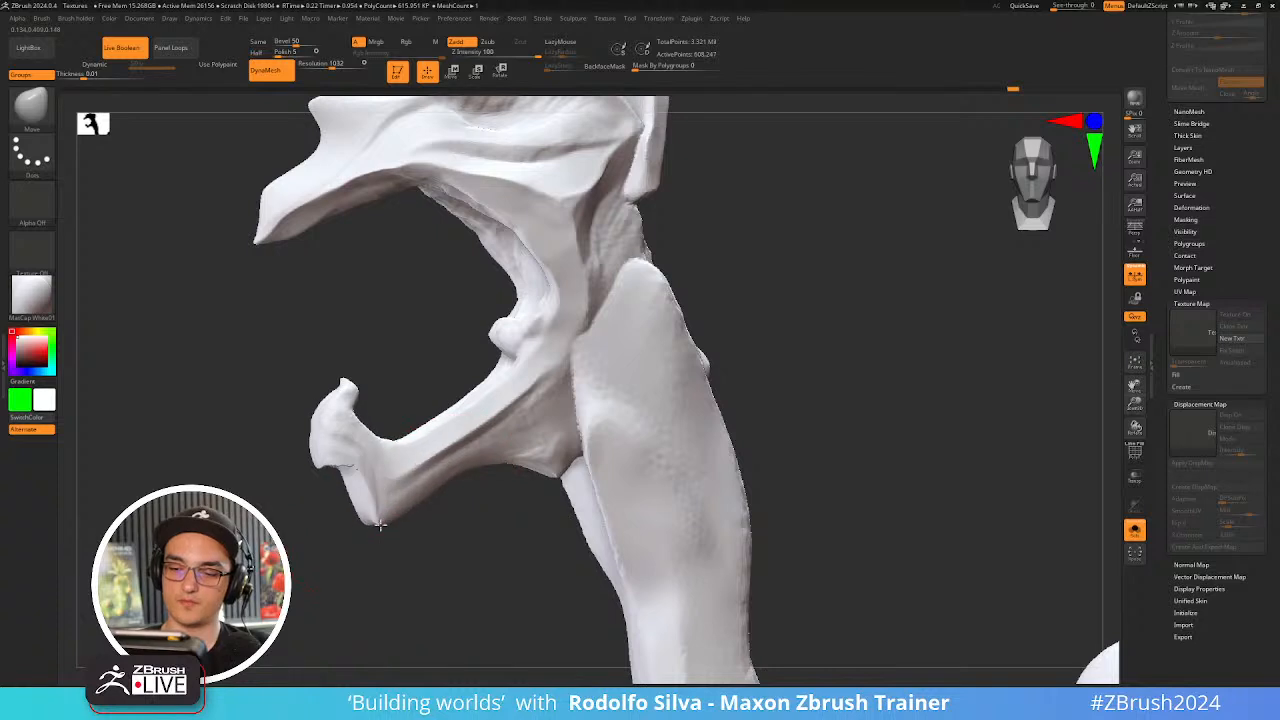
pyautogui.moveTo(380, 524)
pyautogui.mouseDown()
pyautogui.moveTo(350, 577)
pyautogui.moveTo(417, 571)
pyautogui.mouseUp()
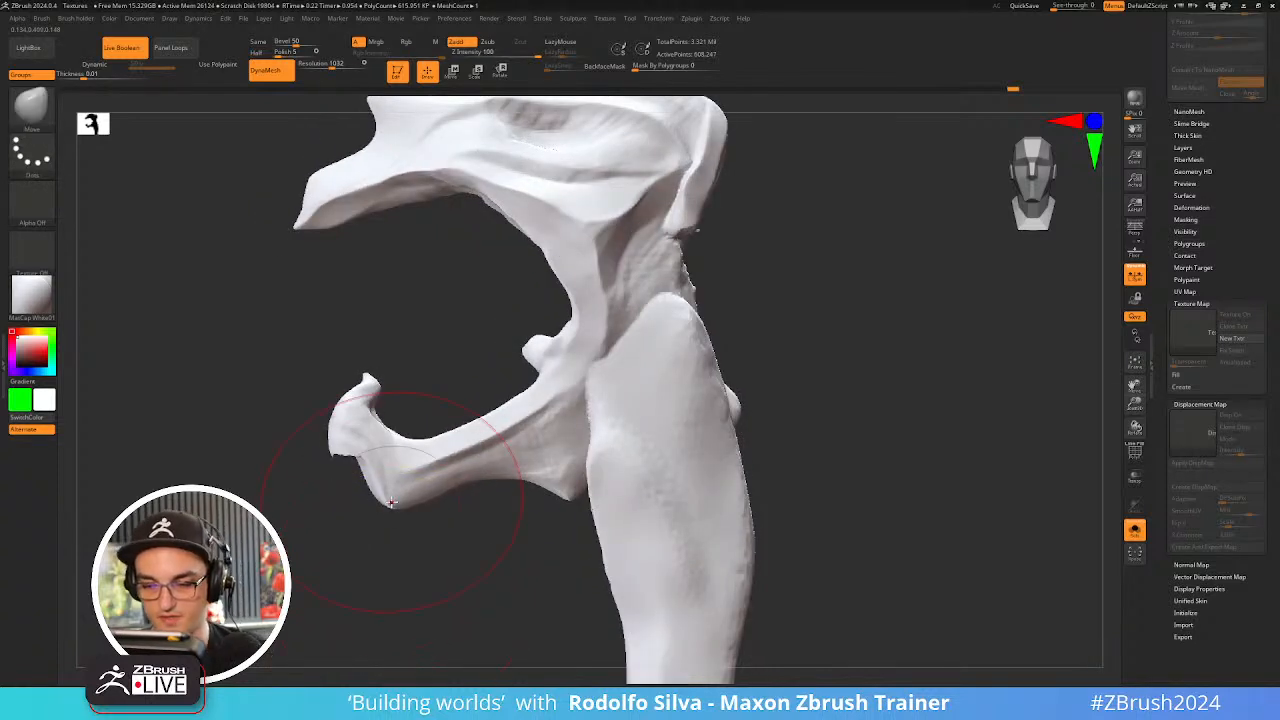
pyautogui.moveTo(363, 498); pyautogui.dragTo(366, 470)
pyautogui.moveTo(461, 545)
pyautogui.keyDown('alt'); pyautogui.mouseDown()
pyautogui.moveTo(476, 618)
pyautogui.moveTo(525, 606)
pyautogui.mouseUp(); pyautogui.keyUp('alt')
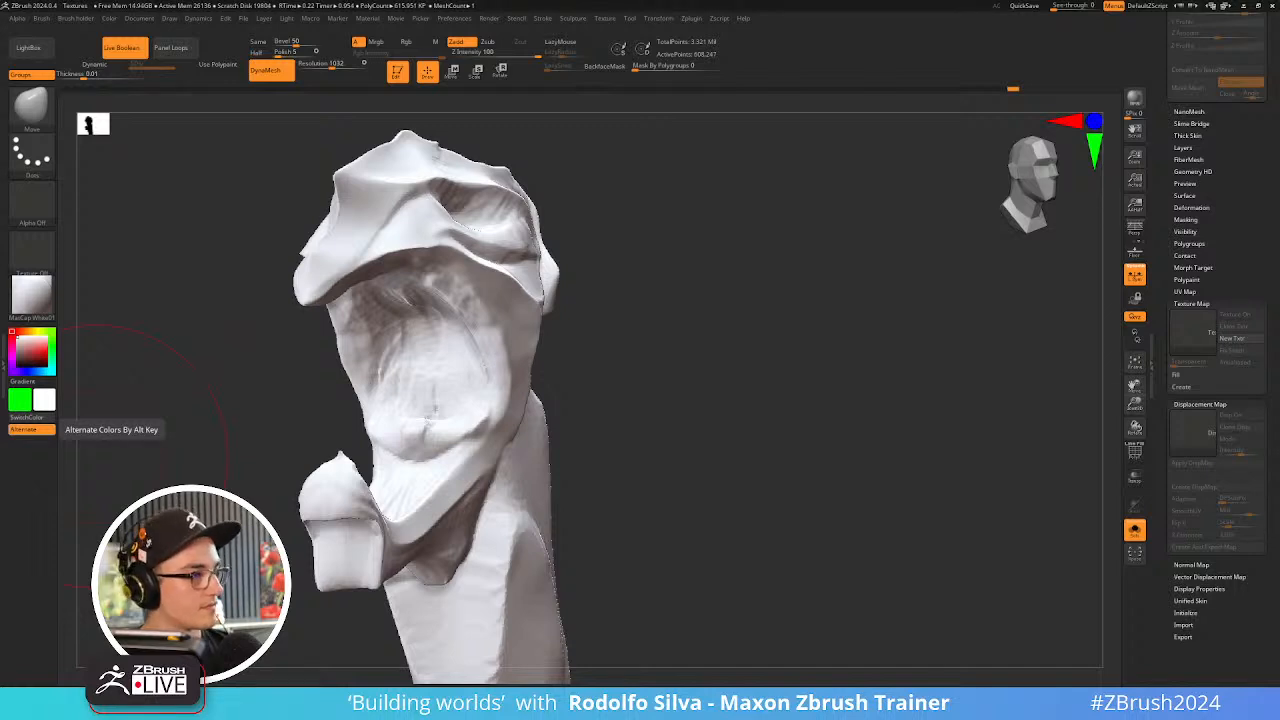
# - Switch to the TrimDynamic brush and reduce its draw size for work around the dragon's mouth
pyautogui.moveTo(735, 545)
pyautogui.mouseDown()
pyautogui.moveTo(711, 534)
pyautogui.moveTo(694, 474)
pyautogui.moveTo(655, 440)
pyautogui.mouseUp()
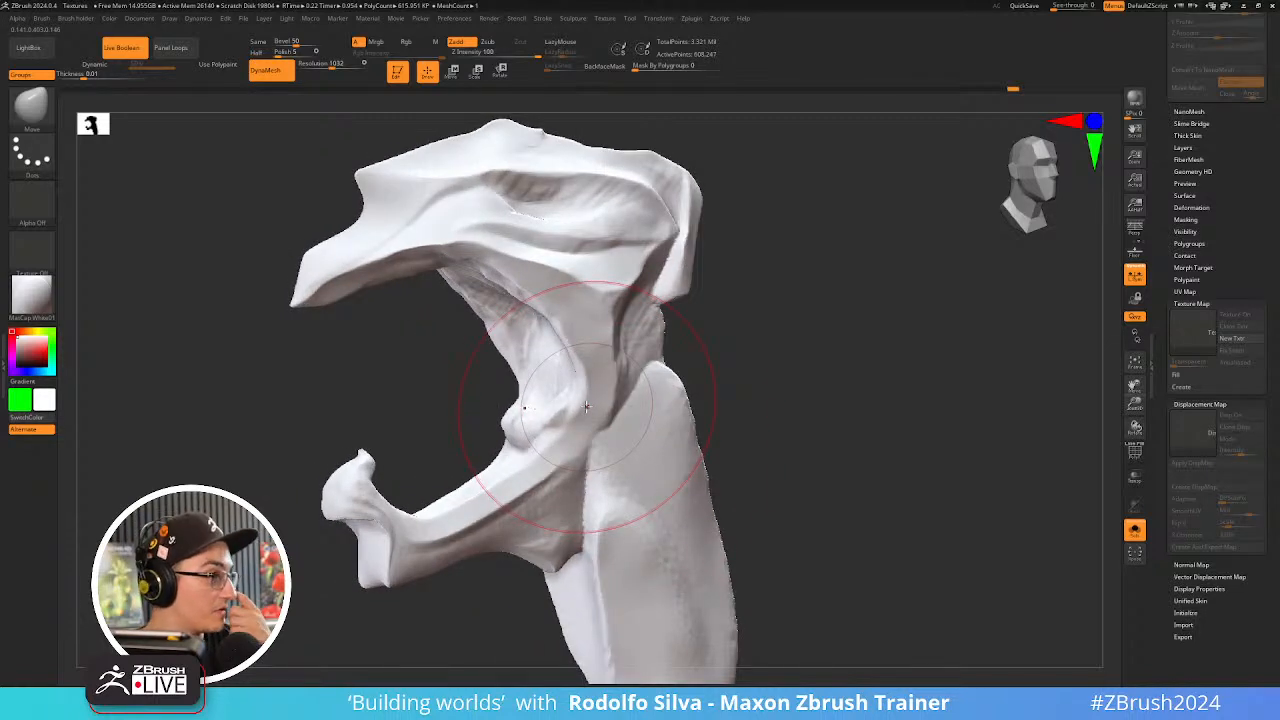
pyautogui.moveTo(797, 363); pyautogui.dragTo(817, 360)
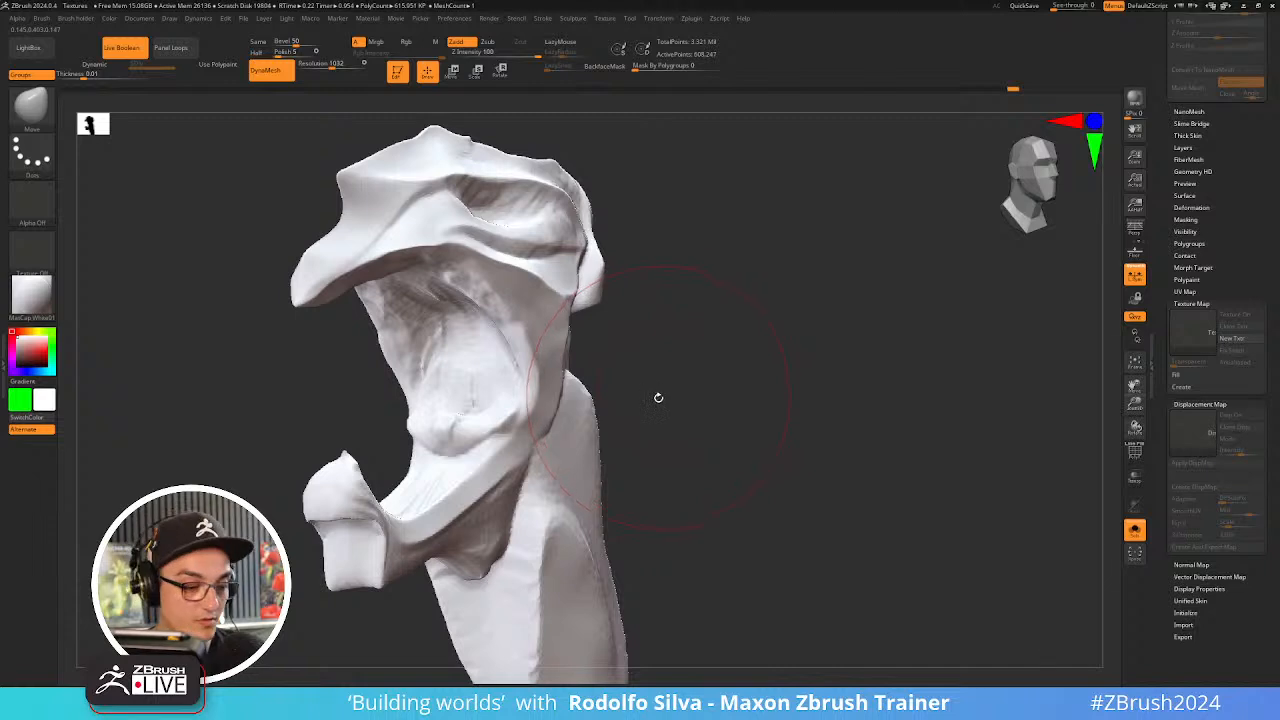
pyautogui.press('b')
pyautogui.press('t')
pyautogui.press('d')
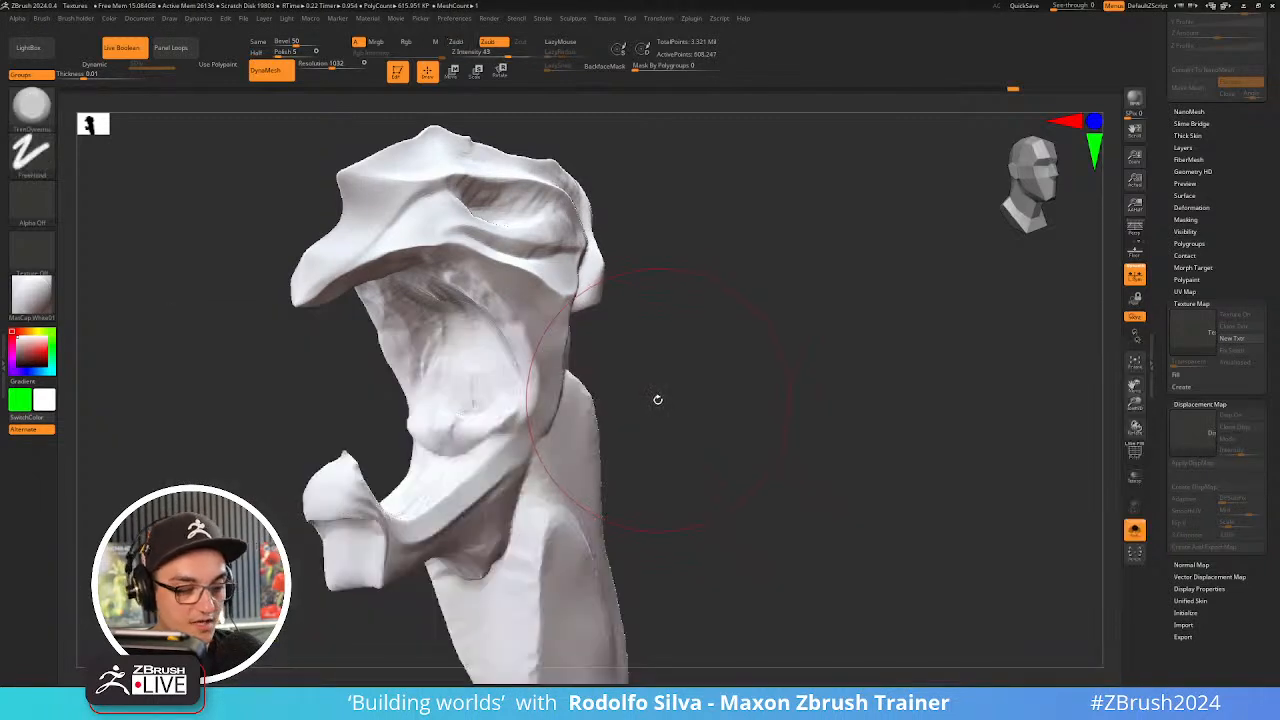
pyautogui.press('s')
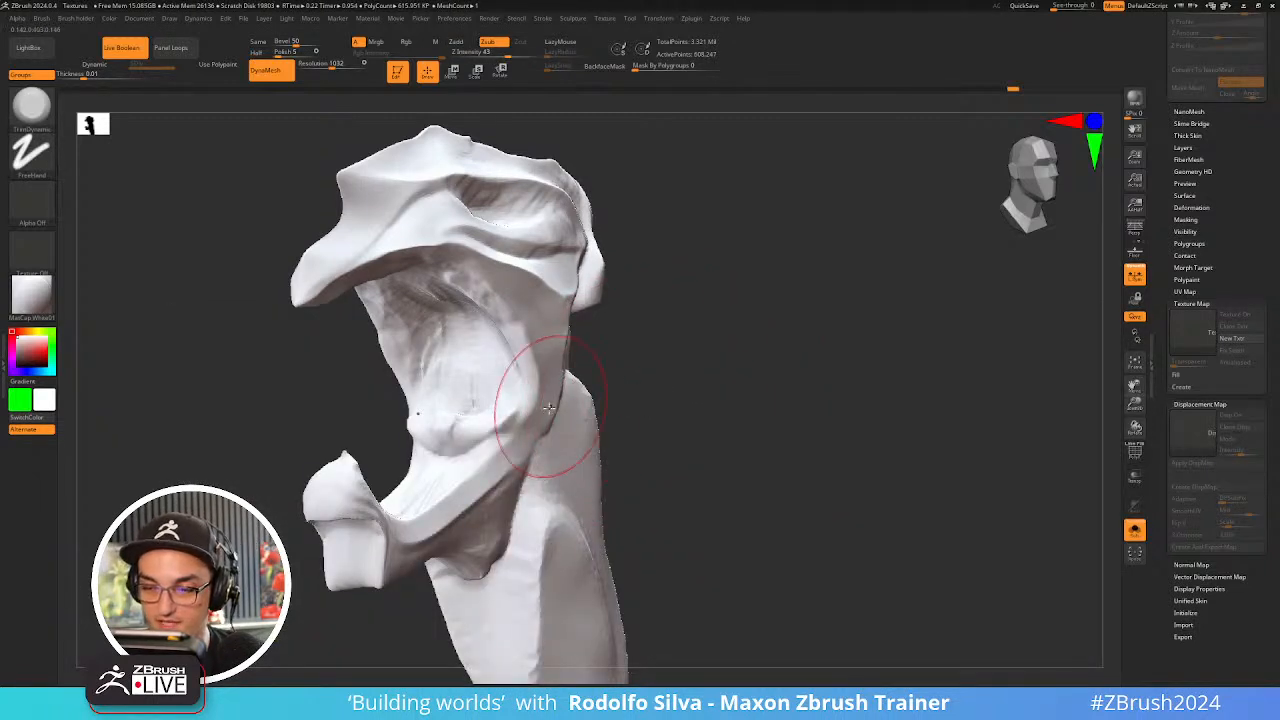
pyautogui.moveTo(546, 409)
pyautogui.mouseDown()
pyautogui.moveTo(538, 384)
pyautogui.moveTo(541, 408)
pyautogui.mouseUp()
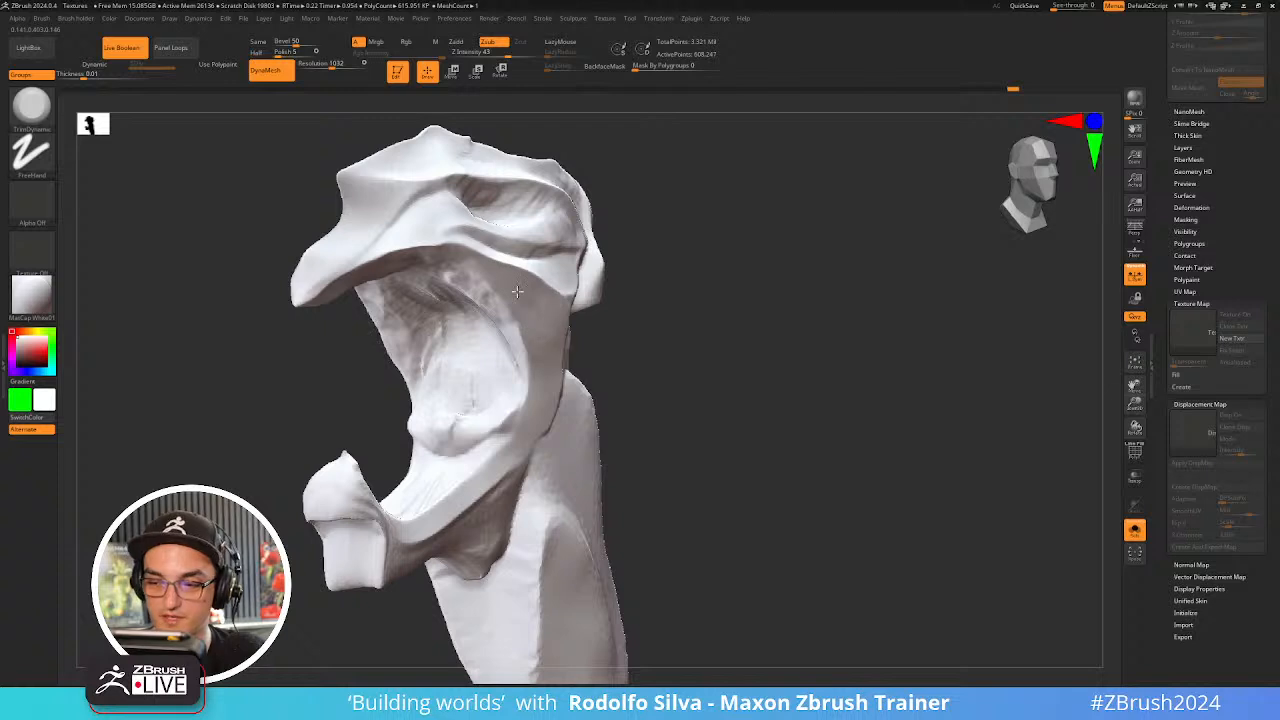
# - Flatten the raised tongue area and the inside of the dragon's mouth with TrimDynamic
pyautogui.moveTo(517, 291); pyautogui.dragTo(686, 371, button='right')
pyautogui.moveTo(430, 455); pyautogui.dragTo(478, 452)
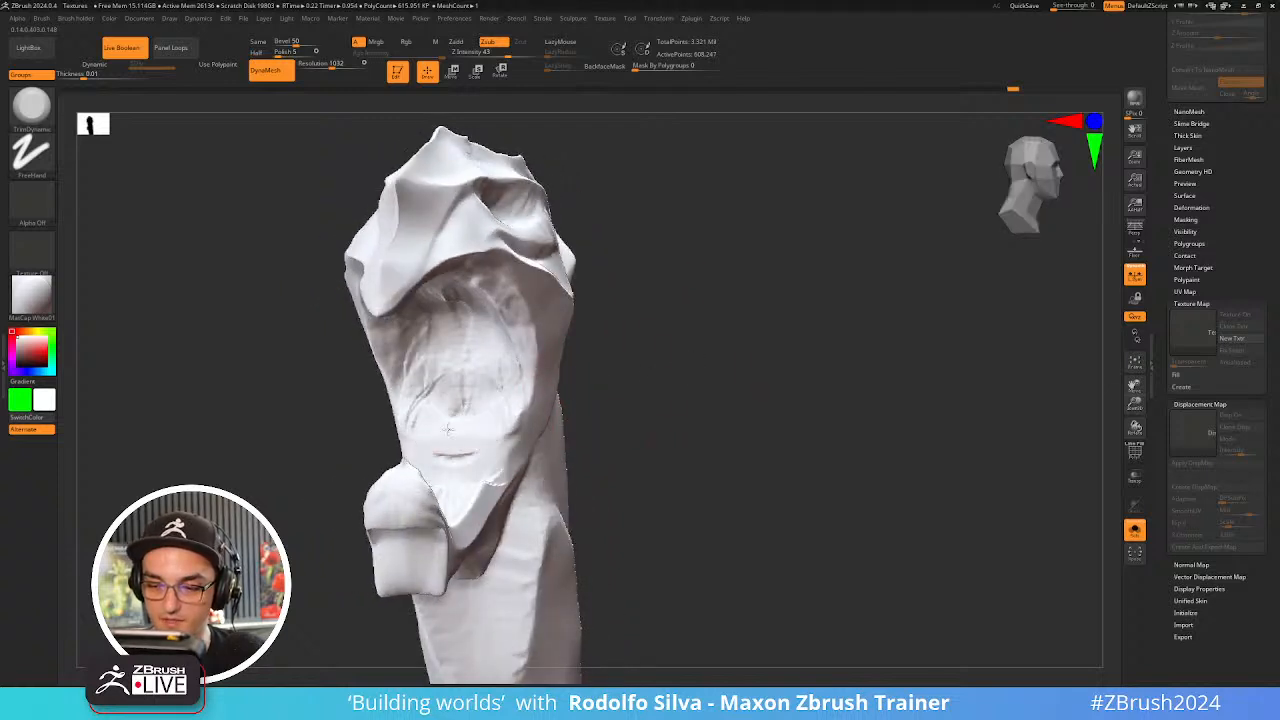
pyautogui.moveTo(447, 430); pyautogui.dragTo(657, 434, button='right')
pyautogui.press('space')
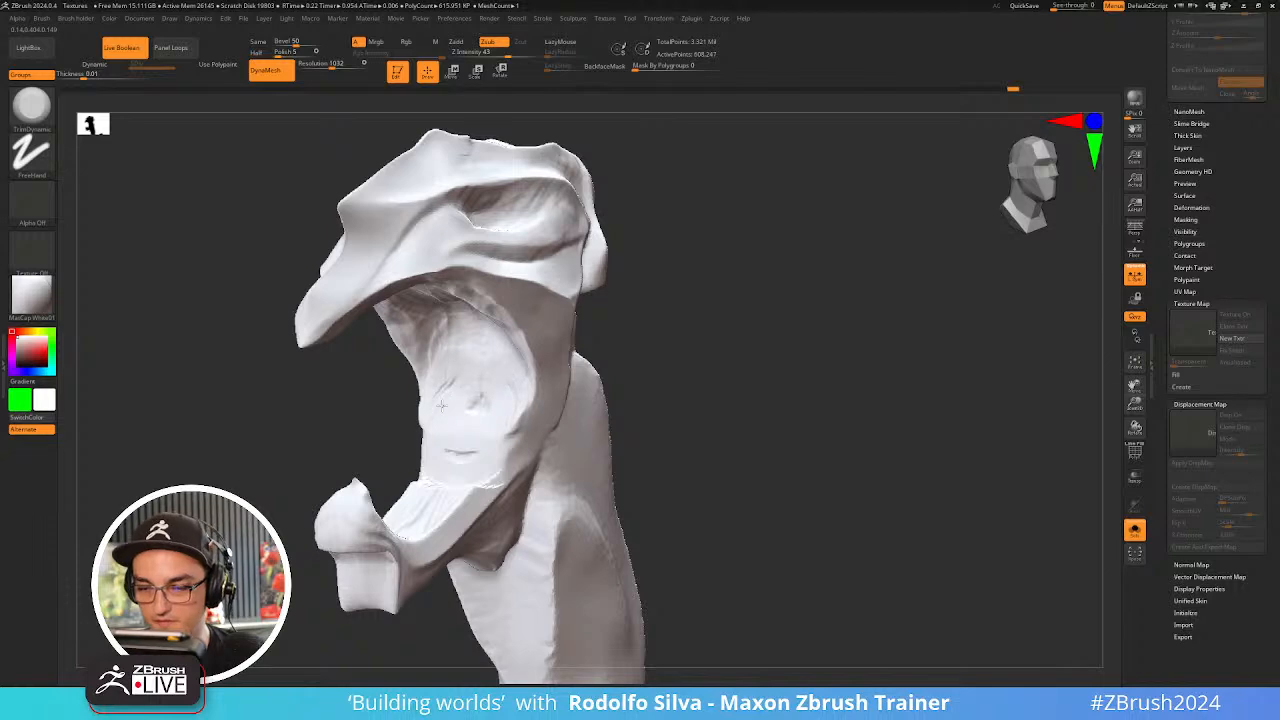
pyautogui.moveTo(475, 402)
pyautogui.mouseDown(button='right')
pyautogui.moveTo(714, 414)
pyautogui.moveTo(583, 423)
pyautogui.mouseUp(button='right')
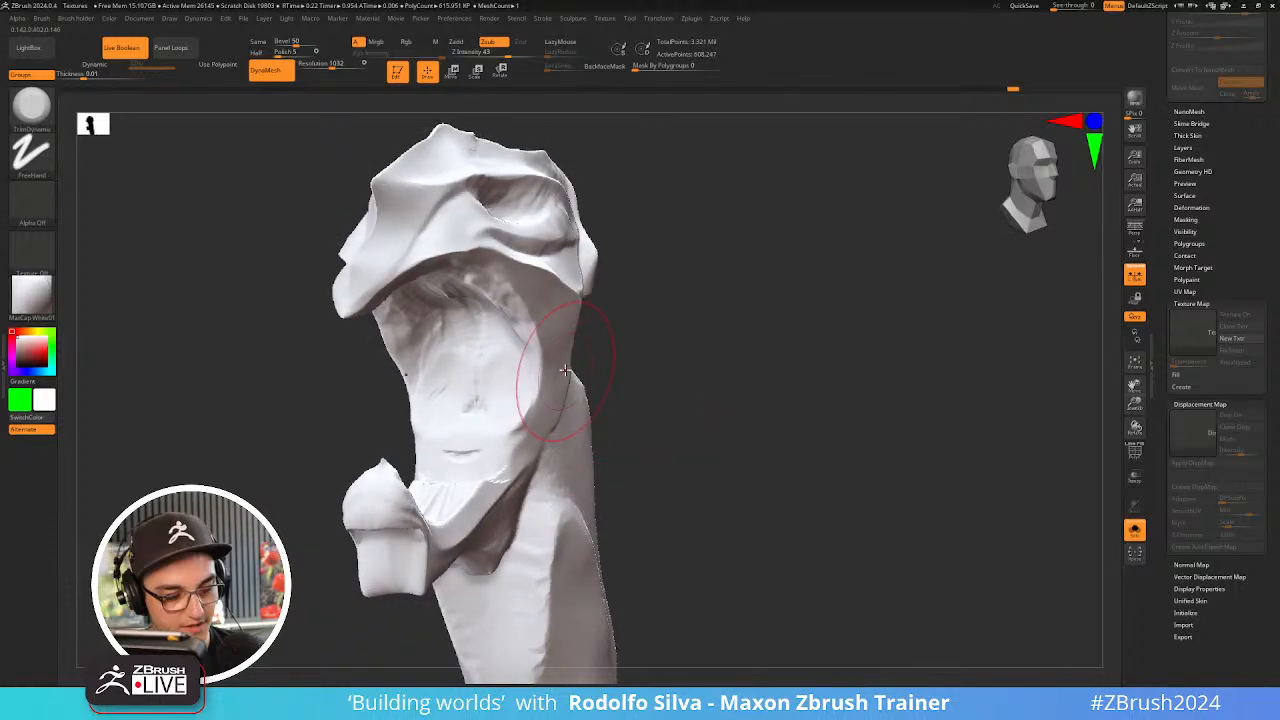
# - Switch to the ClayBuildup brush, resize it and build up the inner side of the dragon's mouth near the cheek
pyautogui.press('b')
pyautogui.press('c')
pyautogui.press('b')
pyautogui.press('s')
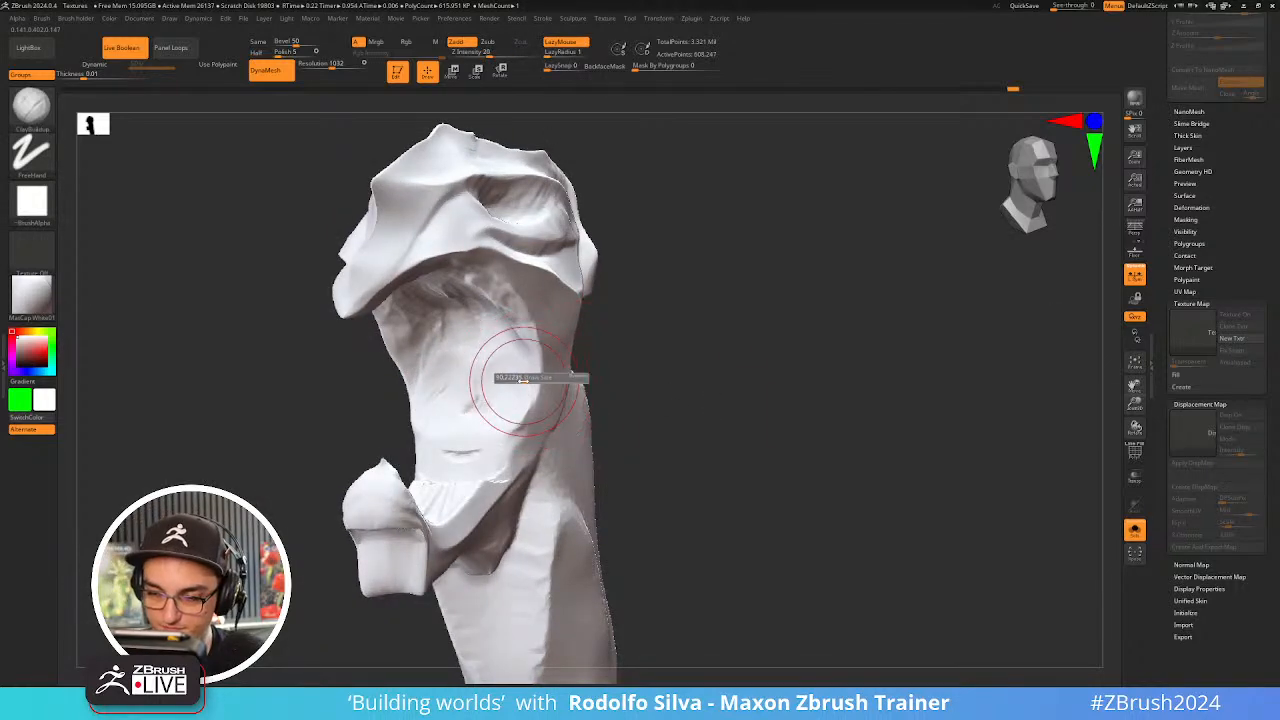
pyautogui.moveTo(522, 345); pyautogui.dragTo(485, 427)
pyautogui.moveTo(663, 417)
pyautogui.mouseDown(button='right')
pyautogui.moveTo(683, 463)
pyautogui.moveTo(471, 429)
pyautogui.mouseUp(button='right')
pyautogui.moveTo(420, 505)
pyautogui.mouseDown(button='right')
pyautogui.moveTo(620, 420)
pyautogui.moveTo(594, 470)
pyautogui.moveTo(551, 423)
pyautogui.mouseUp(button='right')
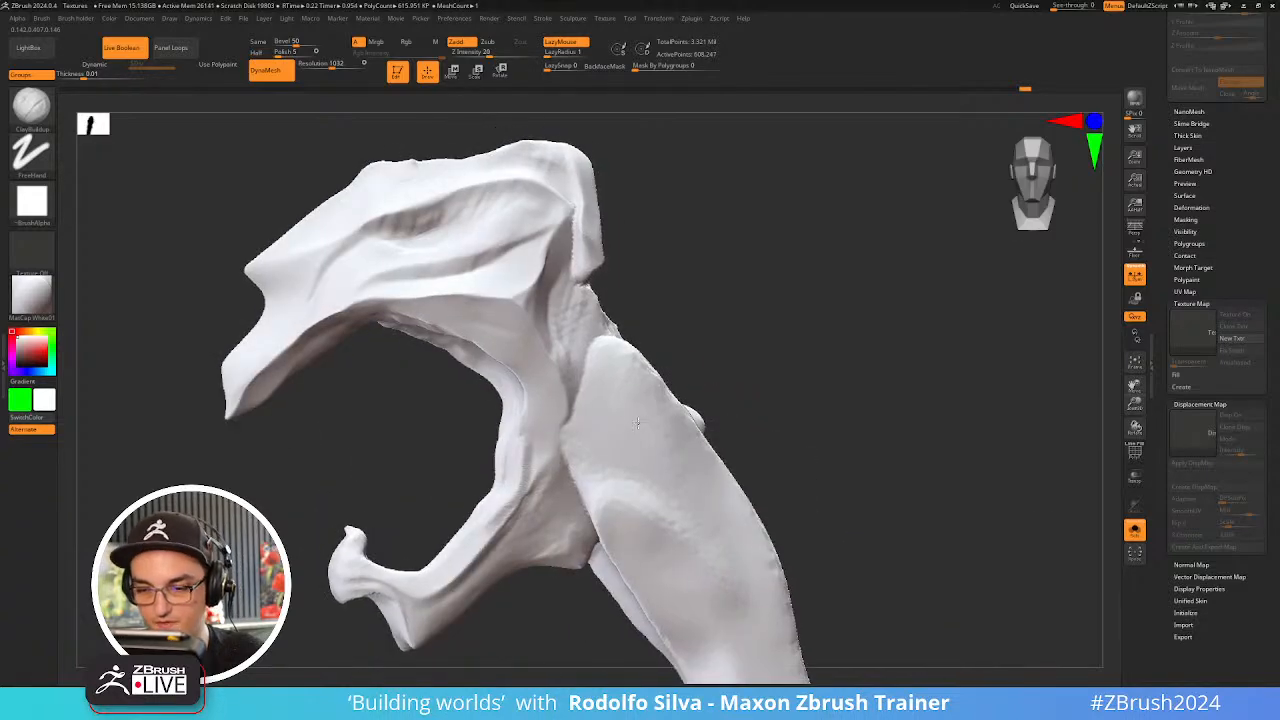
# - Layer ClayBuildup strokes over the jaw hinge, from the mouth corner down to the rear underside of the jaw
pyautogui.keyDown('alt'); pyautogui.moveTo(541, 600); pyautogui.dragTo(554, 534, button='right'); pyautogui.keyUp('alt')
pyautogui.moveTo(500, 500)
pyautogui.mouseDown()
pyautogui.moveTo(462, 522)
pyautogui.moveTo(502, 480)
pyautogui.moveTo(466, 517)
pyautogui.moveTo(590, 442)
pyautogui.moveTo(579, 502)
pyautogui.moveTo(584, 492)
pyautogui.mouseUp()
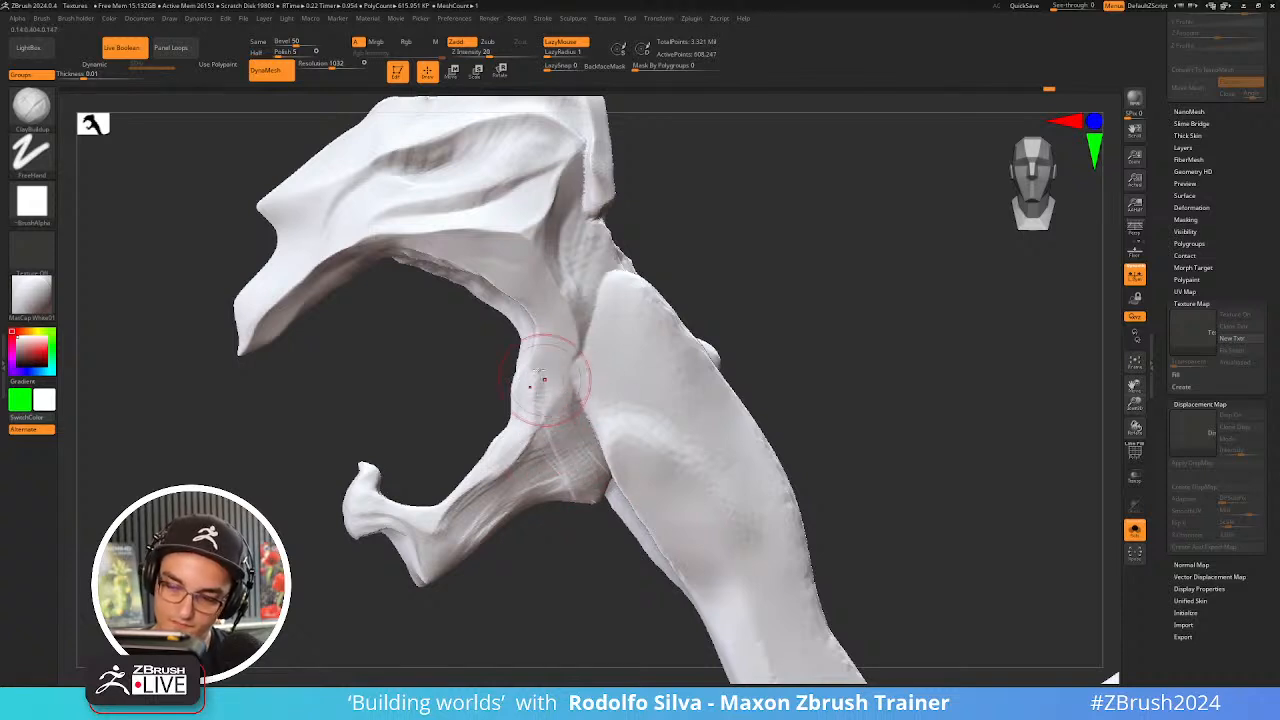
pyautogui.moveTo(524, 450); pyautogui.dragTo(568, 495)
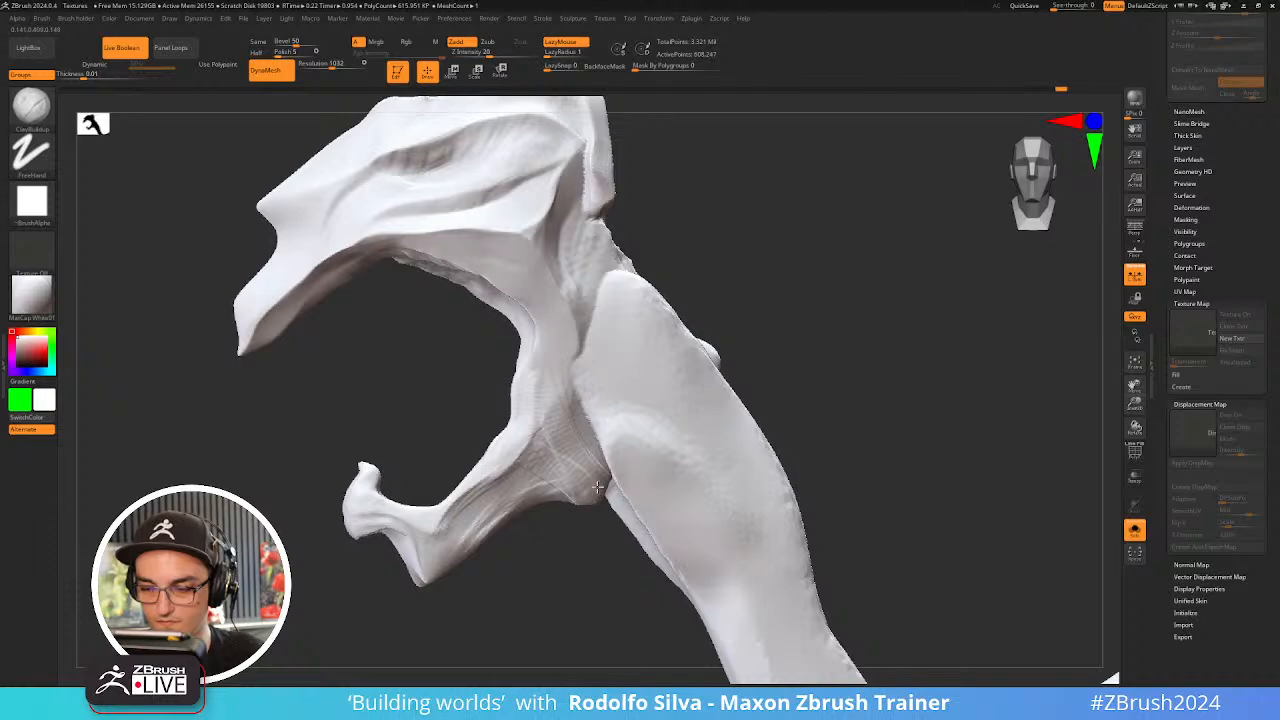
pyautogui.moveTo(575, 521)
pyautogui.mouseDown(button='right')
pyautogui.moveTo(597, 480)
pyautogui.moveTo(660, 470)
pyautogui.moveTo(634, 491)
pyautogui.mouseUp(button='right')
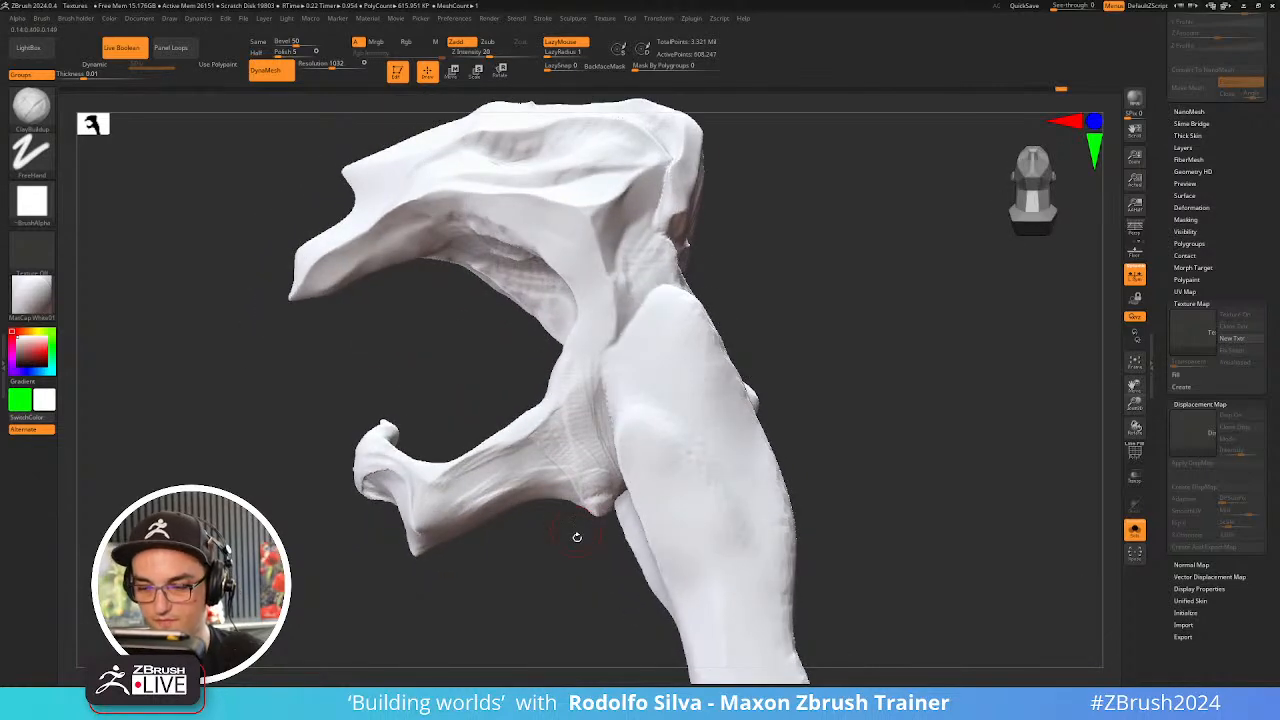
pyautogui.moveTo(577, 537); pyautogui.dragTo(597, 481, button='right')
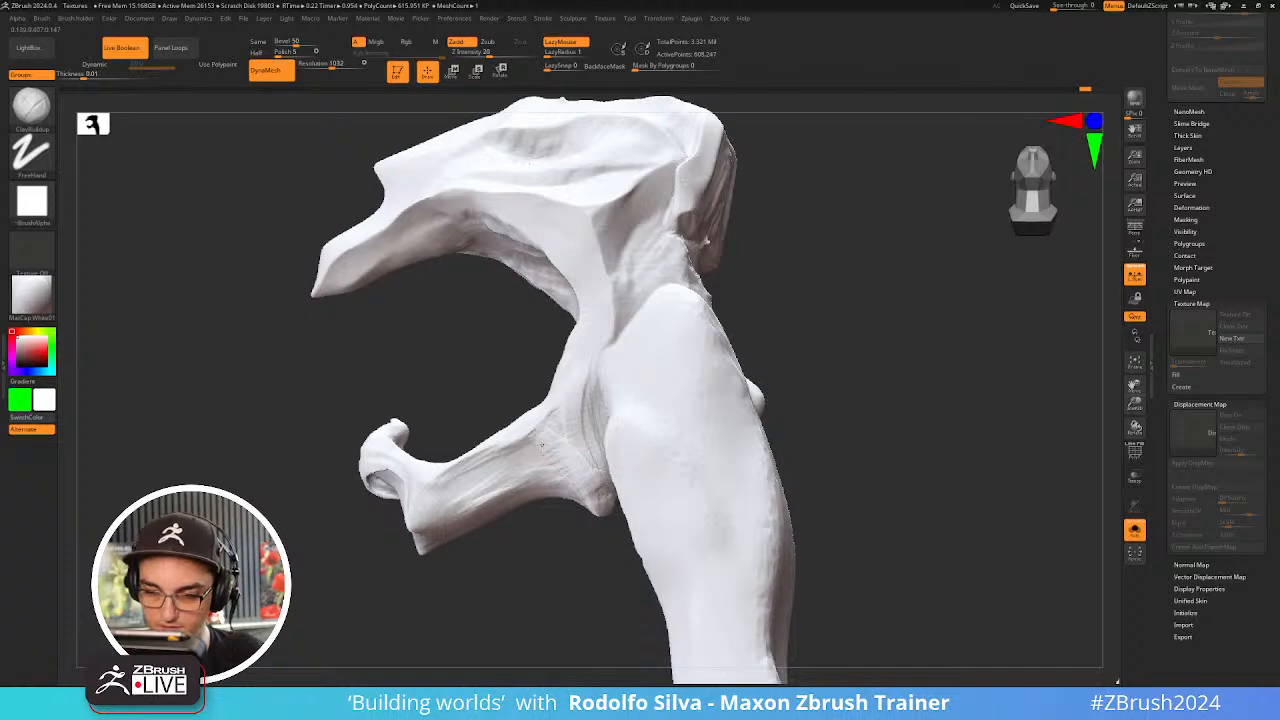
# - Build stringy muscle folds between the mouth corner, cheek and jaw hinge with ClayBuildup
pyautogui.moveTo(530, 430)
pyautogui.mouseDown(button='right')
pyautogui.moveTo(874, 411)
pyautogui.moveTo(906, 429)
pyautogui.moveTo(862, 435)
pyautogui.mouseUp(button='right')
pyautogui.moveTo(603, 419); pyautogui.dragTo(584, 403)
pyautogui.moveTo(839, 390); pyautogui.dragTo(942, 410)
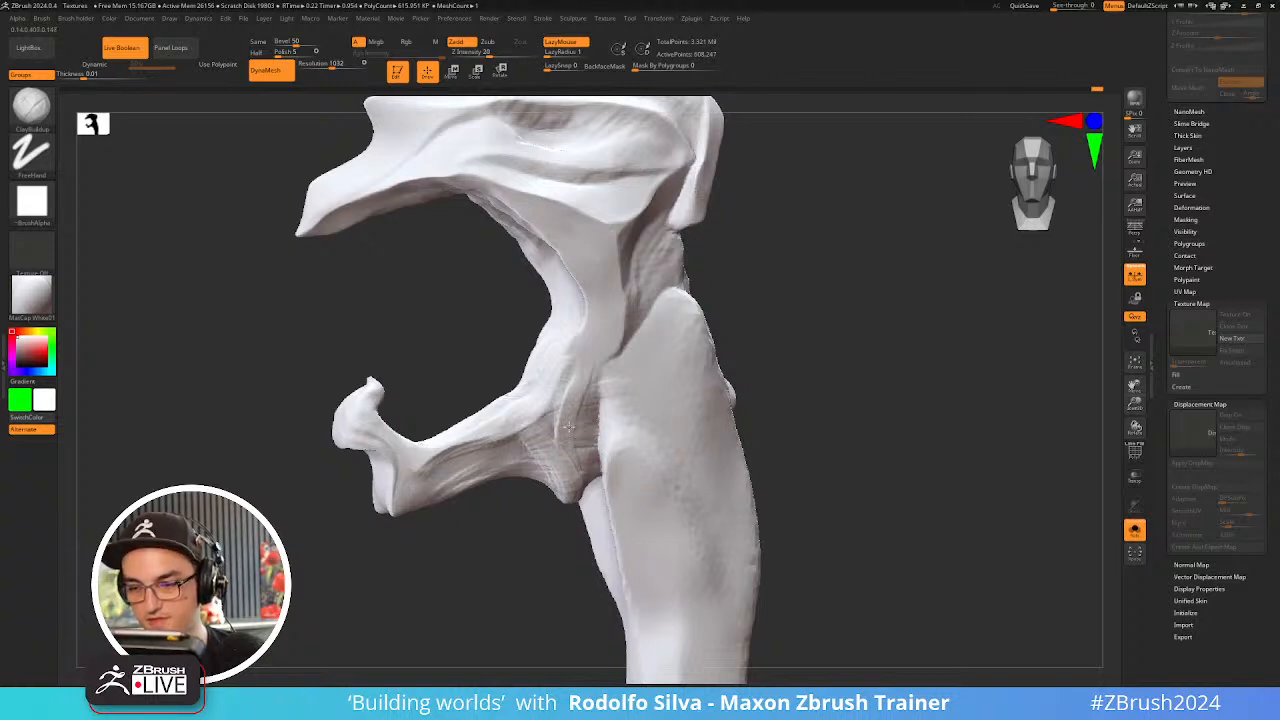
pyautogui.moveTo(568, 427)
pyautogui.mouseDown()
pyautogui.moveTo(584, 402)
pyautogui.moveTo(579, 430)
pyautogui.mouseUp()
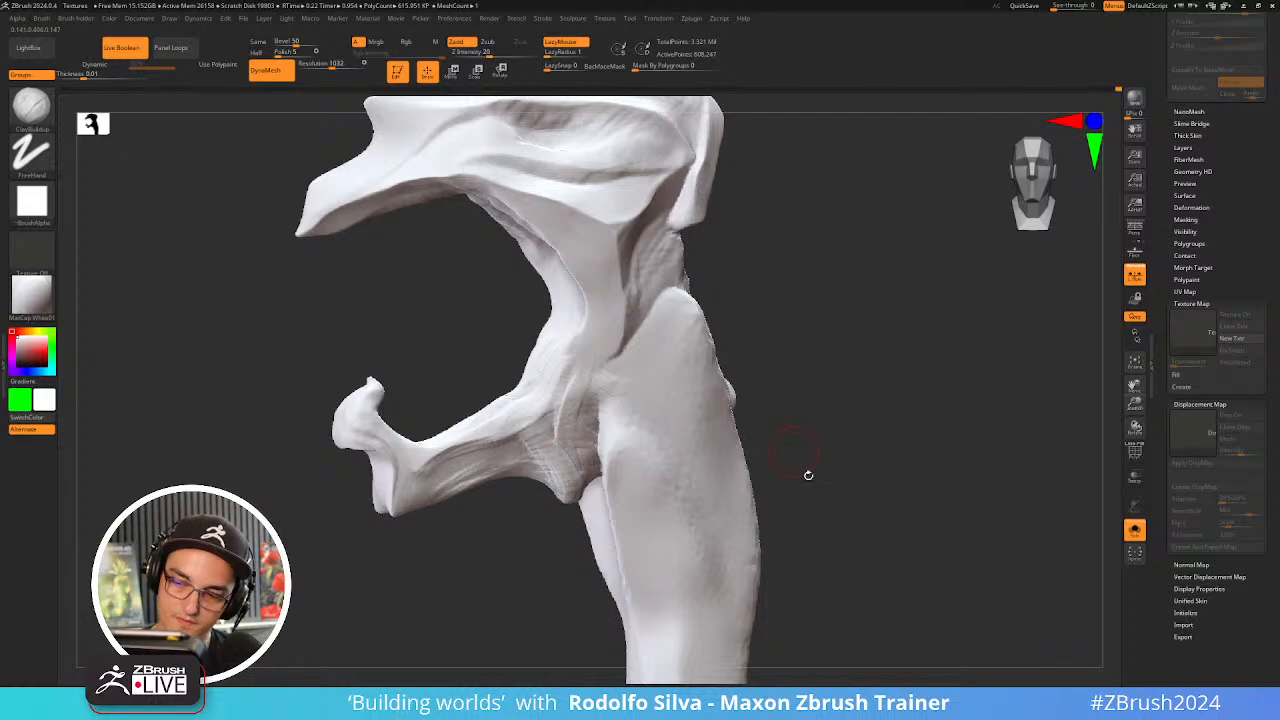
pyautogui.moveTo(808, 475); pyautogui.dragTo(807, 457)
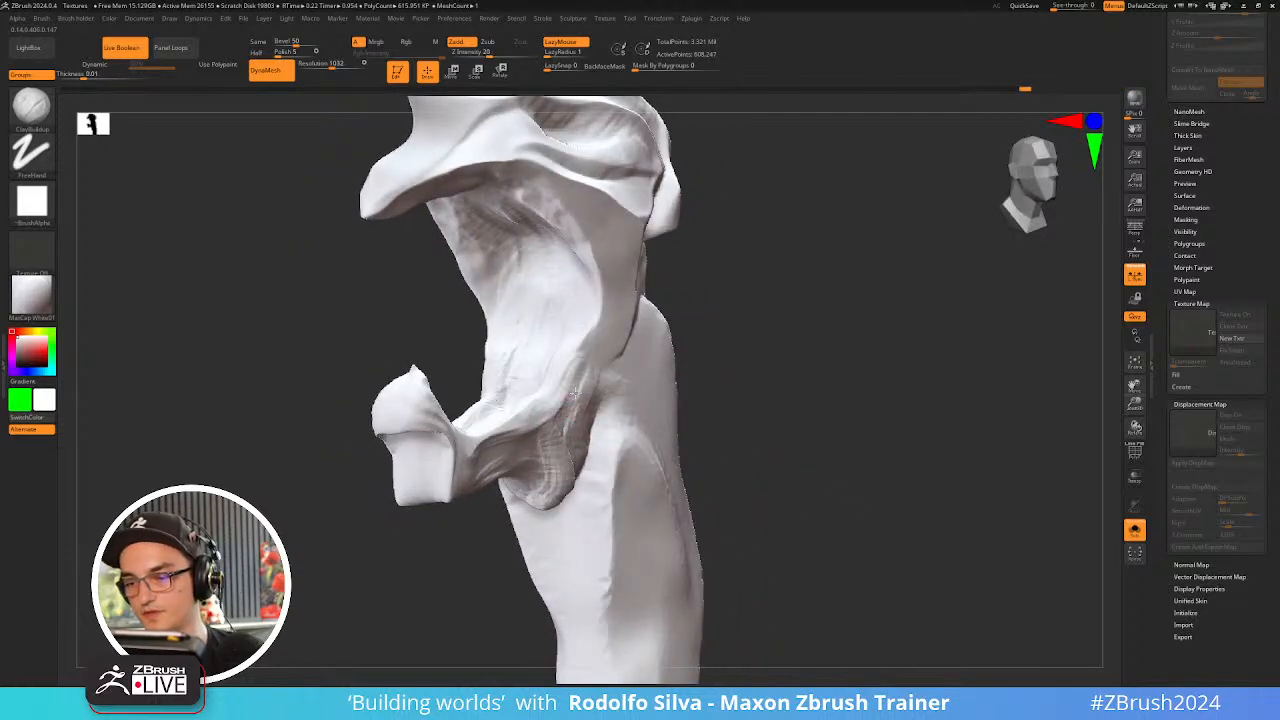
pyautogui.moveTo(786, 374); pyautogui.dragTo(609, 337)
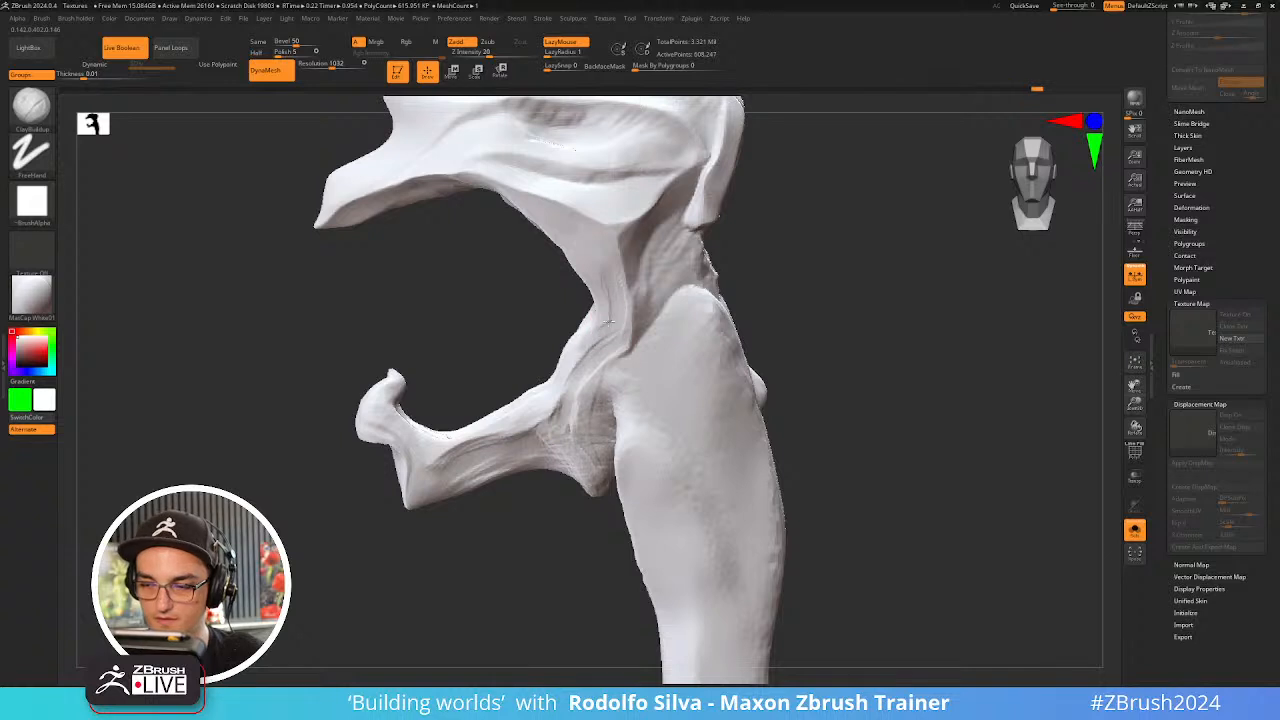
pyautogui.moveTo(775, 260)
pyautogui.mouseDown()
pyautogui.moveTo(851, 351)
pyautogui.moveTo(605, 305)
pyautogui.mouseUp()
pyautogui.moveTo(816, 411)
pyautogui.mouseDown()
pyautogui.moveTo(832, 415)
pyautogui.moveTo(854, 360)
pyautogui.mouseUp()
pyautogui.moveTo(594, 383)
pyautogui.mouseDown()
pyautogui.moveTo(556, 430)
pyautogui.moveTo(586, 428)
pyautogui.moveTo(536, 415)
pyautogui.mouseUp()
# - Switch to the Move brush, resize it and push the sides of the lower jaw's tip inward to narrow the chin
pyautogui.press('b')
pyautogui.press('m')
pyautogui.press('v')
pyautogui.press('s')
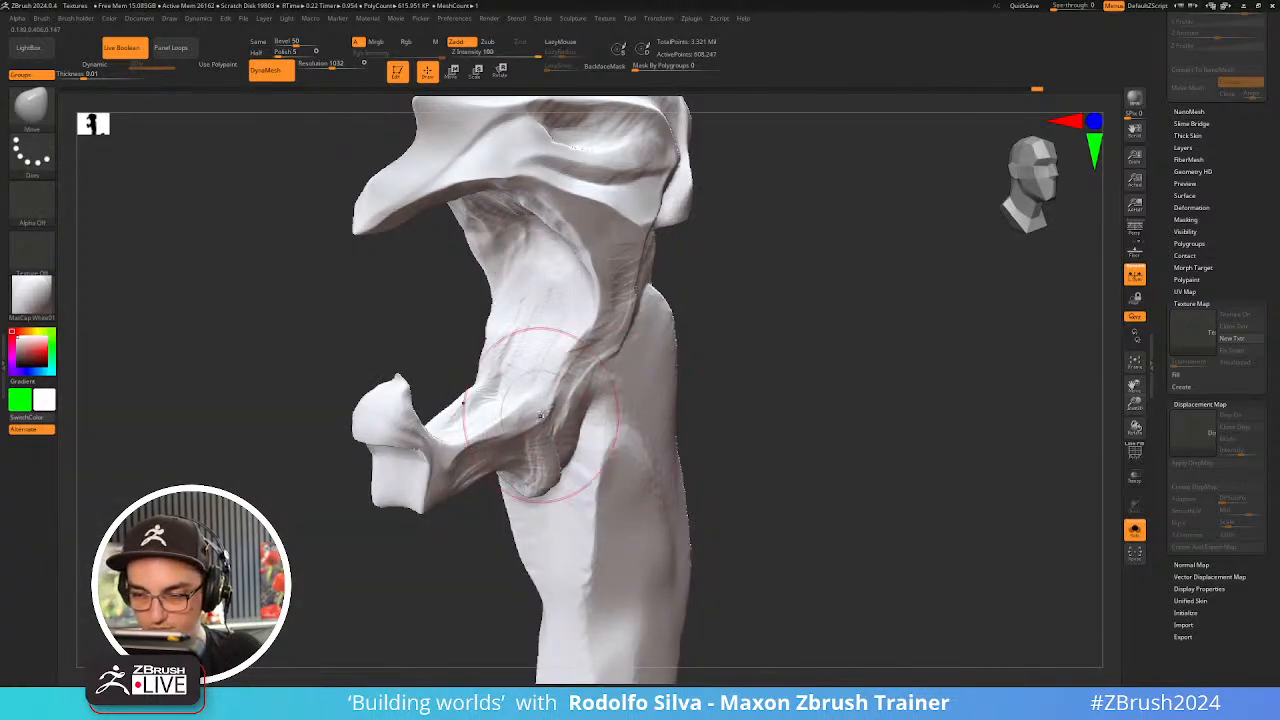
pyautogui.moveTo(745, 425)
pyautogui.mouseDown()
pyautogui.moveTo(786, 429)
pyautogui.moveTo(660, 395)
pyautogui.mouseUp()
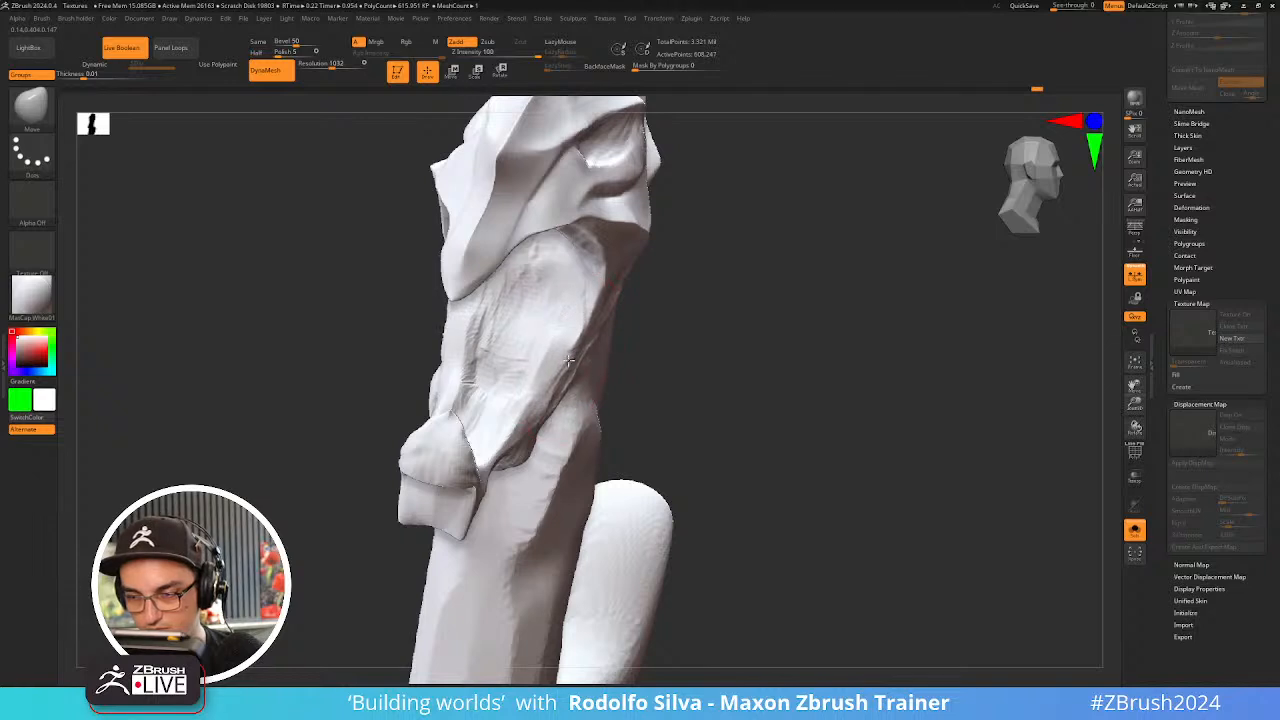
pyautogui.moveTo(480, 476); pyautogui.dragTo(464, 492)
pyautogui.moveTo(470, 537)
pyautogui.mouseDown()
pyautogui.moveTo(417, 508)
pyautogui.moveTo(448, 467)
pyautogui.mouseUp()
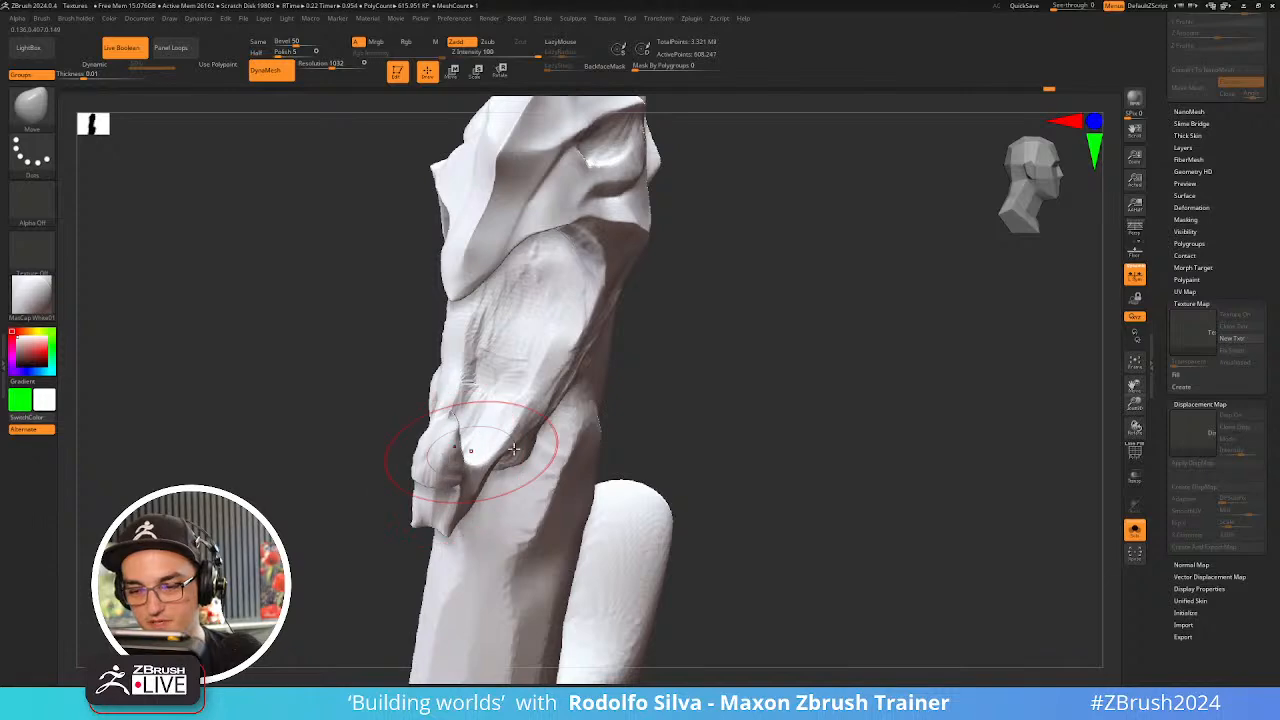
pyautogui.moveTo(680, 448)
pyautogui.mouseDown()
pyautogui.moveTo(507, 450)
pyautogui.moveTo(514, 400)
pyautogui.mouseUp()
pyautogui.hotkey('ctrl', 'shift')
pyautogui.keyDown('ctrl'); pyautogui.keyDown('shift'); pyautogui.moveTo(502, 447); pyautogui.dragTo(506, 448); pyautogui.keyUp('shift'); pyautogui.keyUp('ctrl')
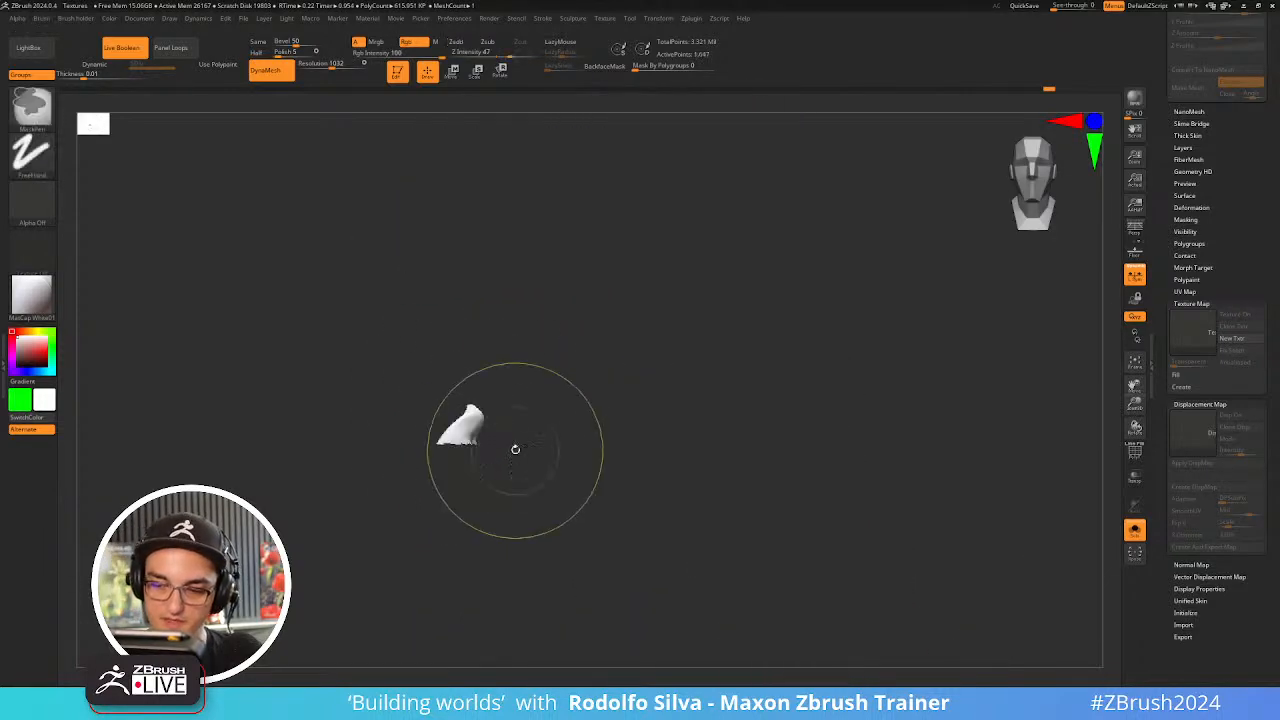
pyautogui.hotkey('ctrl', 'z')
# - Choose the ClipCurve brush and mask the whole dragon head except the tip of the lower jaw
pyautogui.keyDown('ctrl'); pyautogui.keyDown('shift'); pyautogui.click(52, 118); pyautogui.keyUp('shift'); pyautogui.keyUp('ctrl')
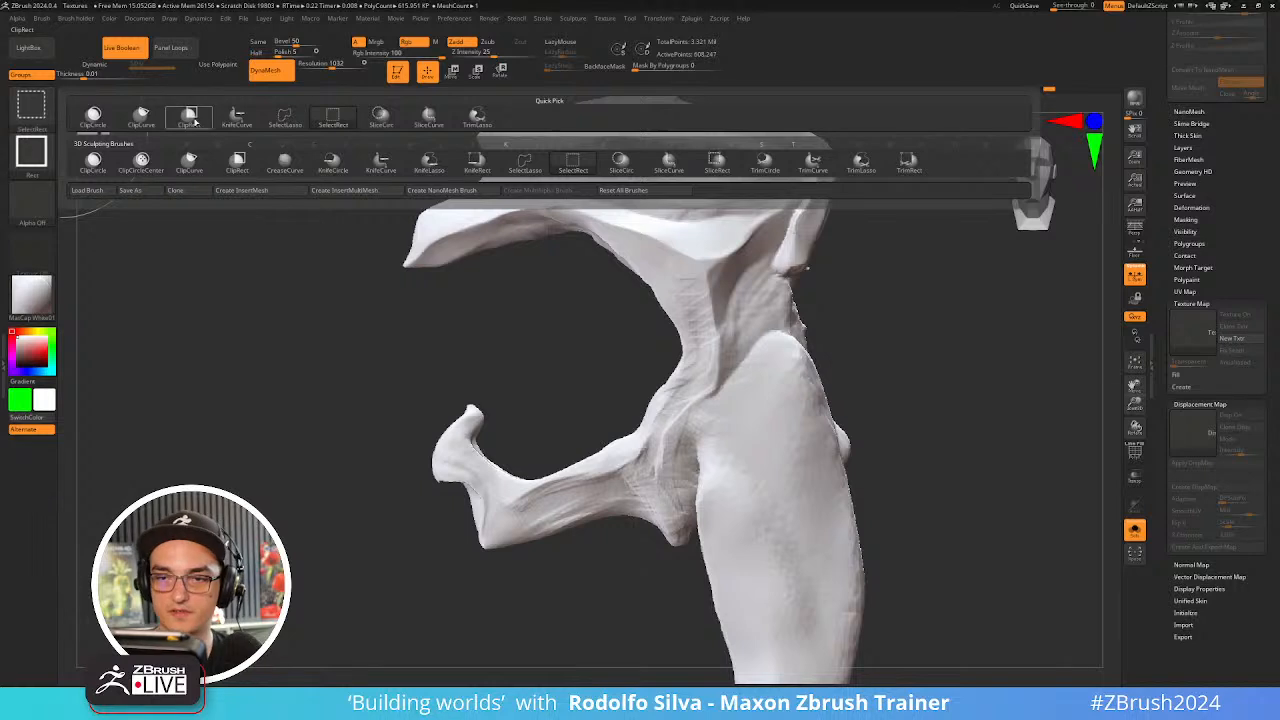
pyautogui.click(141, 118)
pyautogui.keyDown('ctrl'); pyautogui.keyDown('shift'); pyautogui.moveTo(403, 422); pyautogui.dragTo(500, 450); pyautogui.keyUp('shift'); pyautogui.keyUp('ctrl')
pyautogui.hotkey('ctrl', 'z')
pyautogui.moveTo(534, 378)
pyautogui.keyDown('ctrl'); pyautogui.mouseDown()
pyautogui.moveTo(501, 395)
pyautogui.moveTo(361, 544)
pyautogui.mouseUp(); pyautogui.keyUp('ctrl')
pyautogui.keyDown('ctrl'); pyautogui.click(349, 543); pyautogui.keyUp('ctrl')
# - Clip the raised point off the unmasked lower jaw tip, then clear the mask and remesh with DynaMesh
pyautogui.keyDown('ctrl'); pyautogui.keyDown('shift'); pyautogui.moveTo(412, 414); pyautogui.dragTo(530, 439); pyautogui.keyUp('shift'); pyautogui.keyUp('ctrl')
pyautogui.moveTo(436, 569)
pyautogui.mouseDown()
pyautogui.moveTo(434, 586)
pyautogui.moveTo(463, 560)
pyautogui.moveTo(509, 553)
pyautogui.mouseUp()
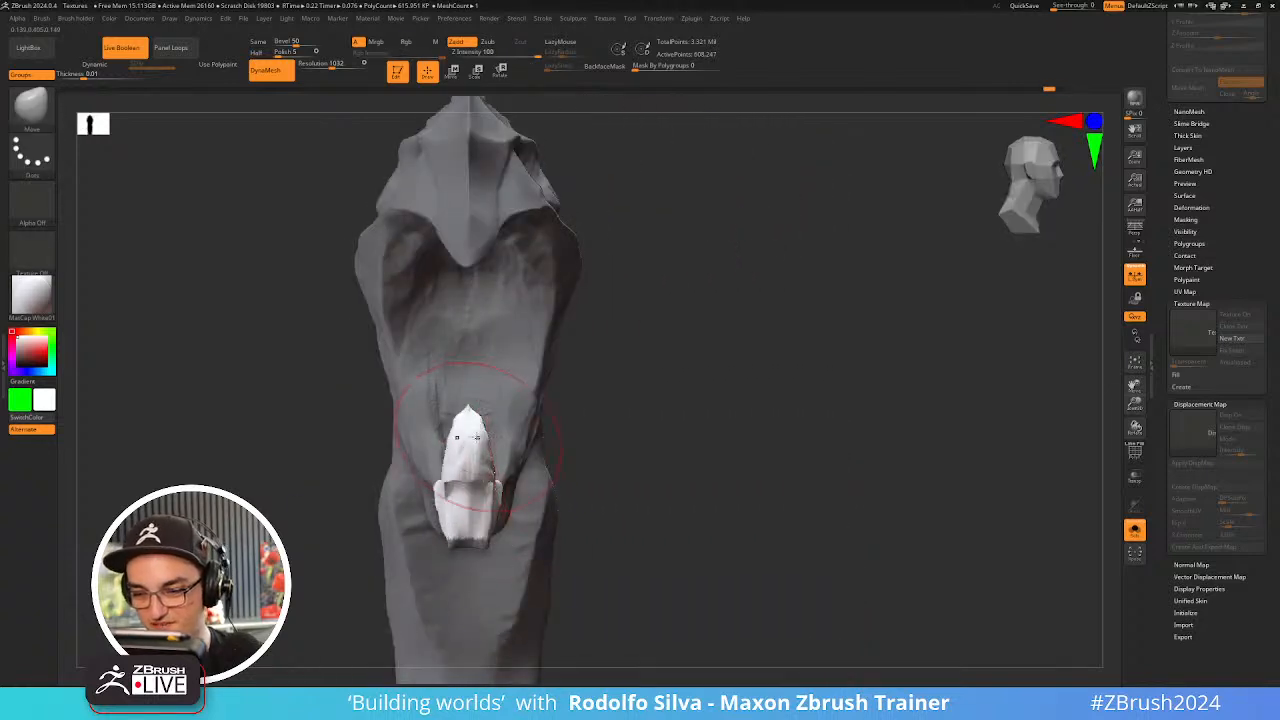
pyautogui.moveTo(312, 425)
pyautogui.keyDown('ctrl'); pyautogui.keyDown('shift'); pyautogui.mouseDown()
pyautogui.moveTo(638, 422)
pyautogui.moveTo(634, 477)
pyautogui.mouseUp(); pyautogui.keyUp('shift'); pyautogui.keyUp('ctrl')
pyautogui.keyDown('ctrl'); pyautogui.keyDown('shift'); pyautogui.moveTo(422, 415); pyautogui.dragTo(529, 463); pyautogui.keyUp('shift'); pyautogui.keyUp('ctrl')
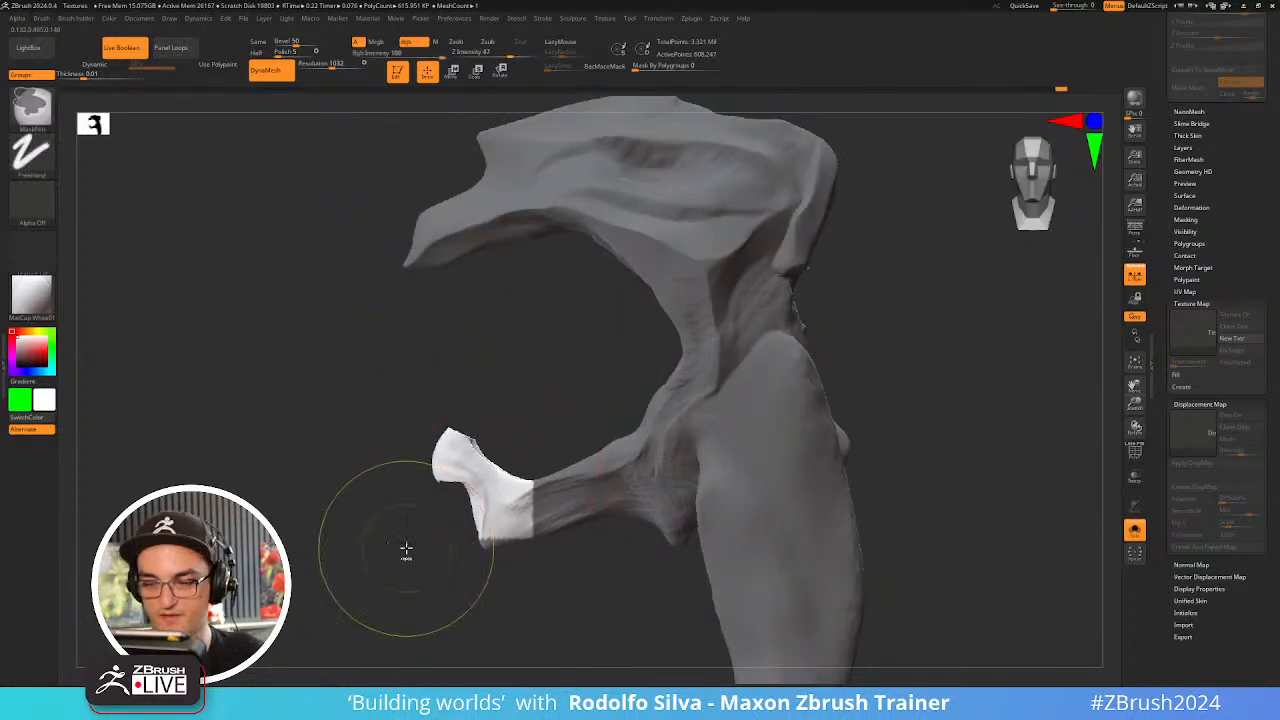
pyautogui.moveTo(397, 554)
pyautogui.mouseDown()
pyautogui.moveTo(409, 623)
pyautogui.moveTo(389, 583)
pyautogui.mouseUp()
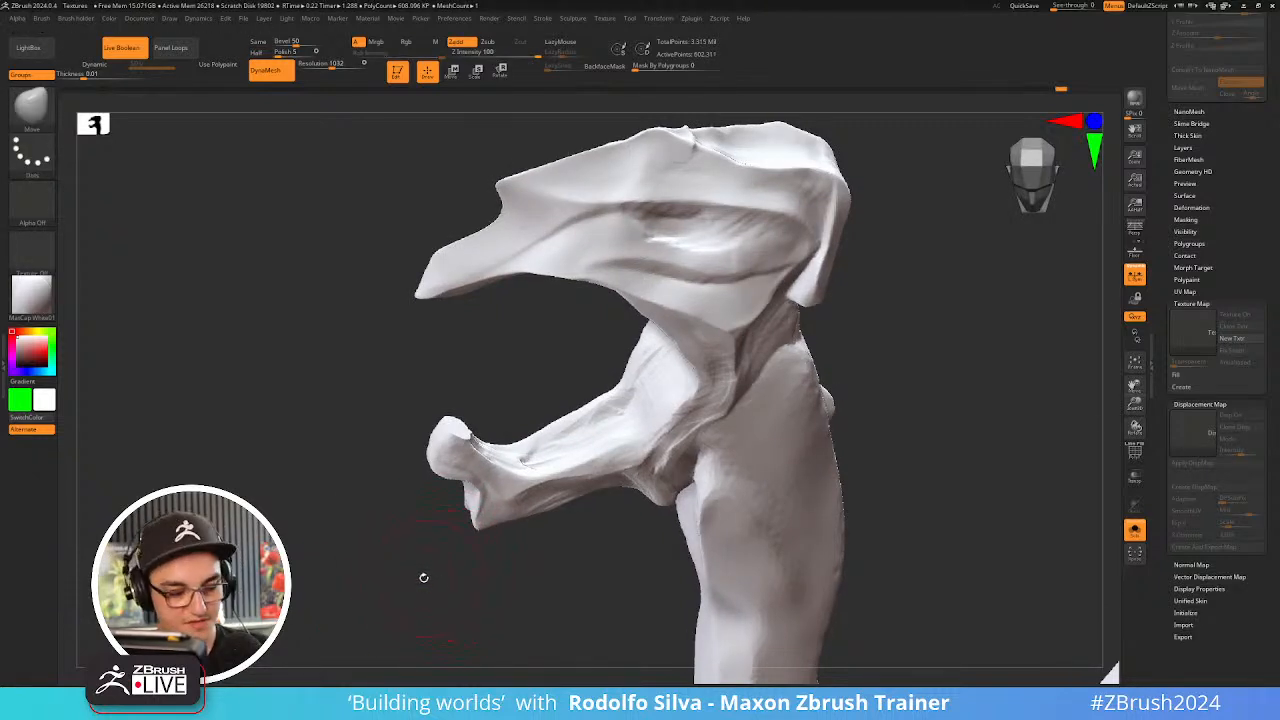
# - Switch to the SnakeHook brush, resize it and pull pointed tusks upward from the tip of the lower jaw
pyautogui.press('b')
pyautogui.click(421, 583)
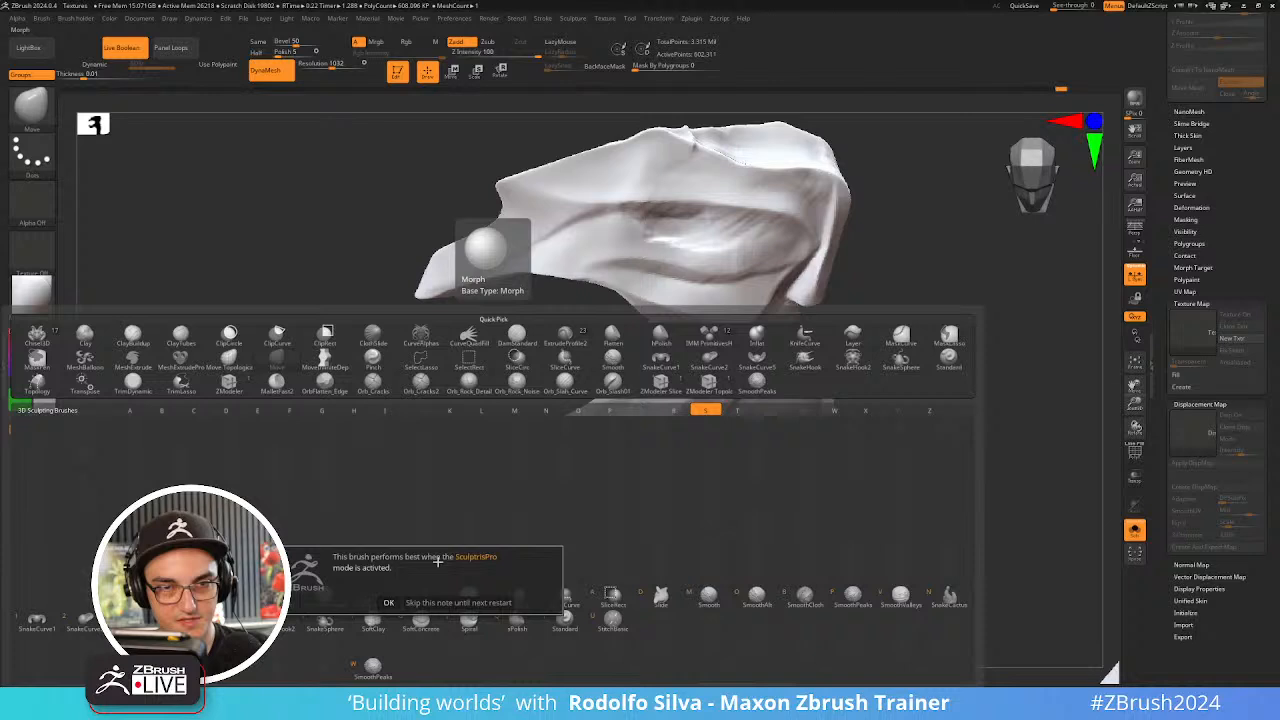
pyautogui.click(388, 602)
pyautogui.press('s')
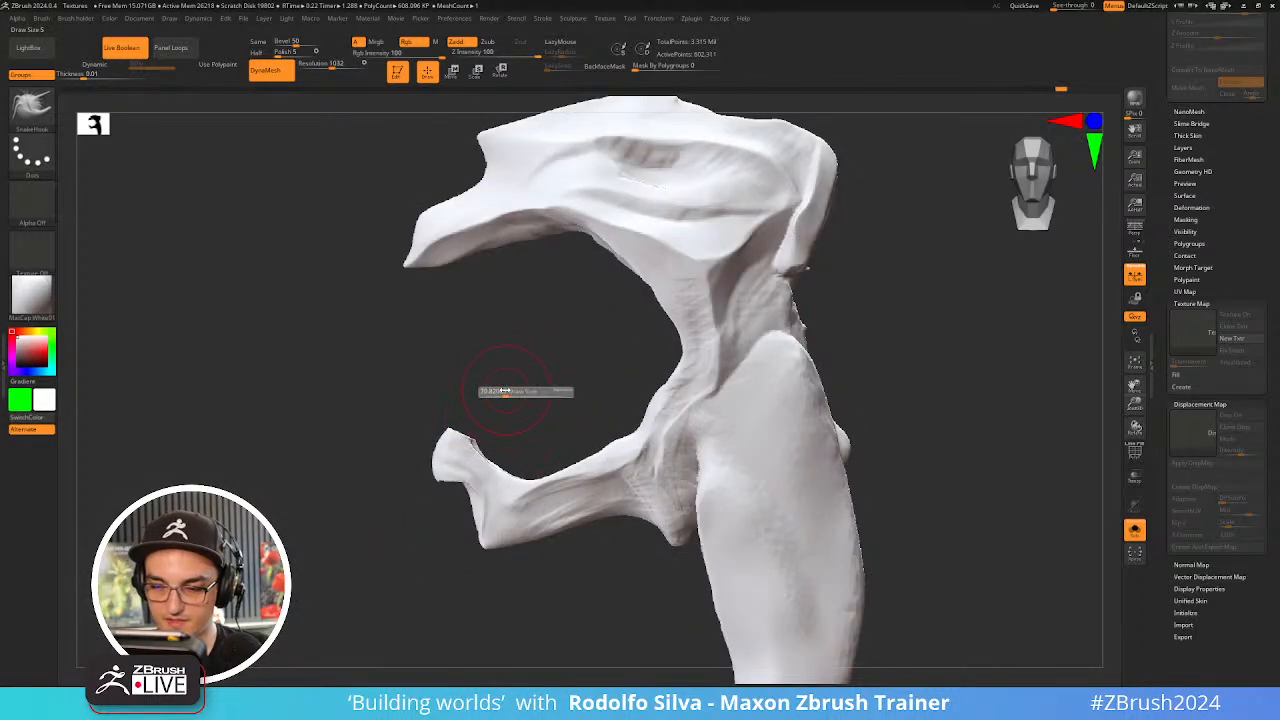
pyautogui.moveTo(471, 426)
pyautogui.mouseDown()
pyautogui.moveTo(481, 434)
pyautogui.moveTo(466, 408)
pyautogui.moveTo(503, 374)
pyautogui.moveTo(494, 386)
pyautogui.mouseUp()
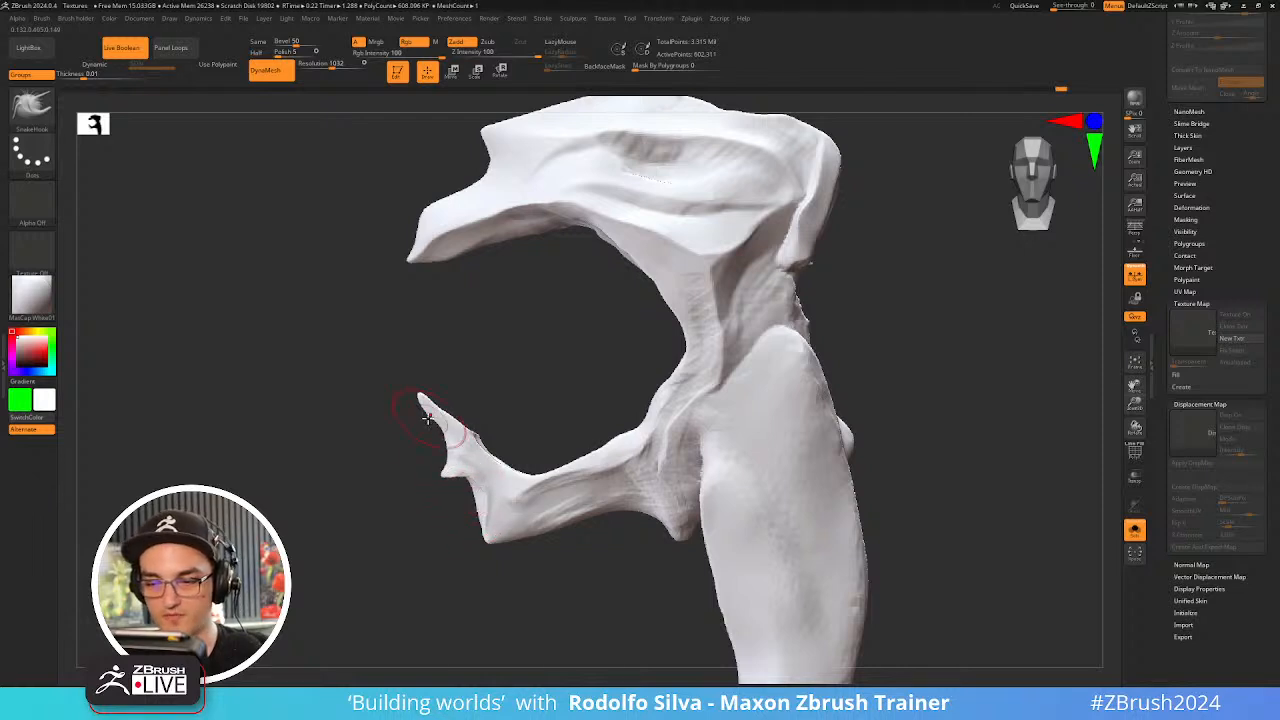
pyautogui.moveTo(352, 576)
pyautogui.mouseDown()
pyautogui.moveTo(400, 606)
pyautogui.moveTo(457, 606)
pyautogui.moveTo(452, 497)
pyautogui.mouseUp()
# - Extend the pair of lower jaw tusks with SnakeHook and smooth their shape
pyautogui.press('b')
pyautogui.press('s')
pyautogui.press('t')
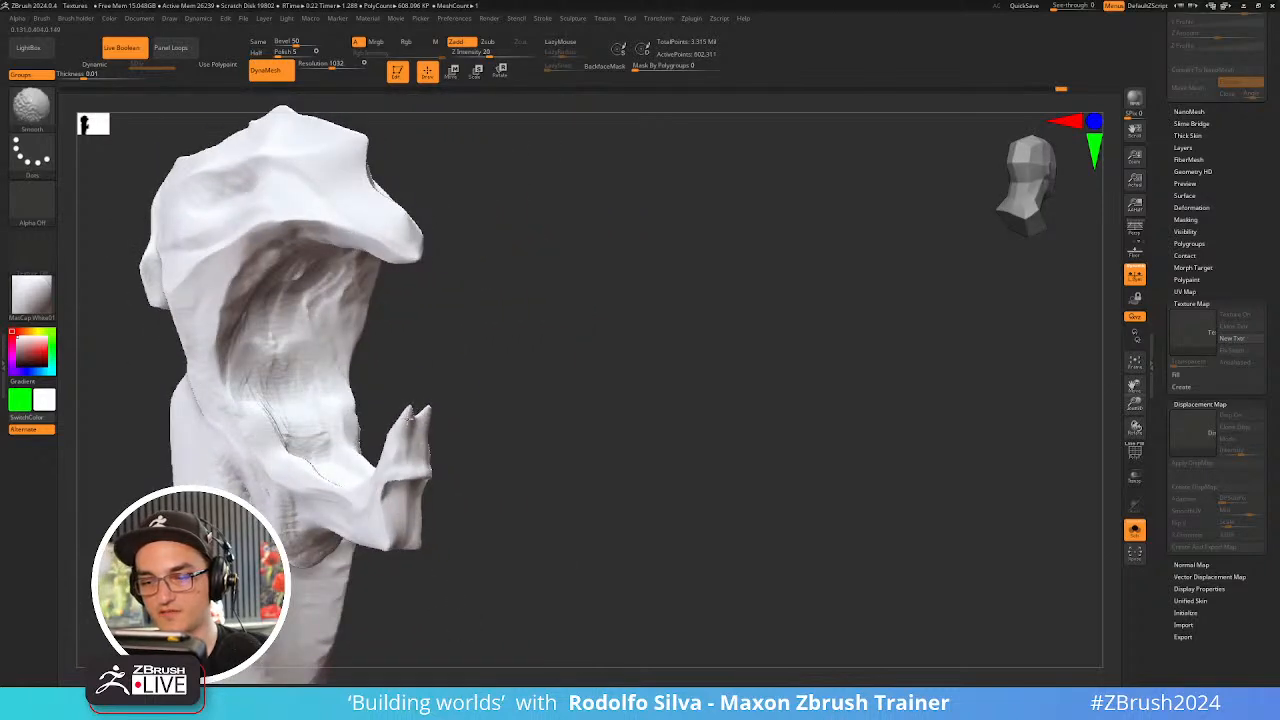
pyautogui.press('b')
pyautogui.press('s')
pyautogui.press('h')
pyautogui.moveTo(409, 413)
pyautogui.mouseDown()
pyautogui.moveTo(428, 388)
pyautogui.moveTo(452, 400)
pyautogui.mouseUp()
pyautogui.press('shift')
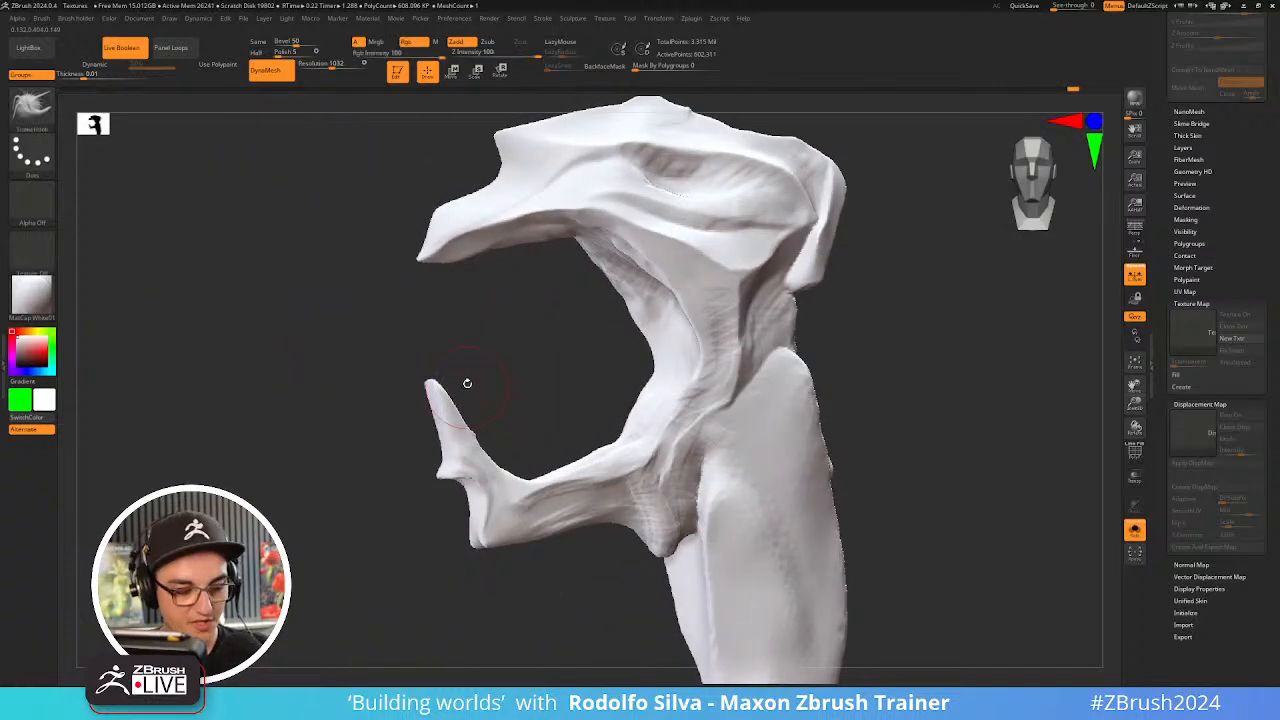
# - Switch to the DamStandard brush, resize it and carve creases along the lower jaw edge and mouth corner
pyautogui.press('b')
pyautogui.press('d')
pyautogui.press('s')
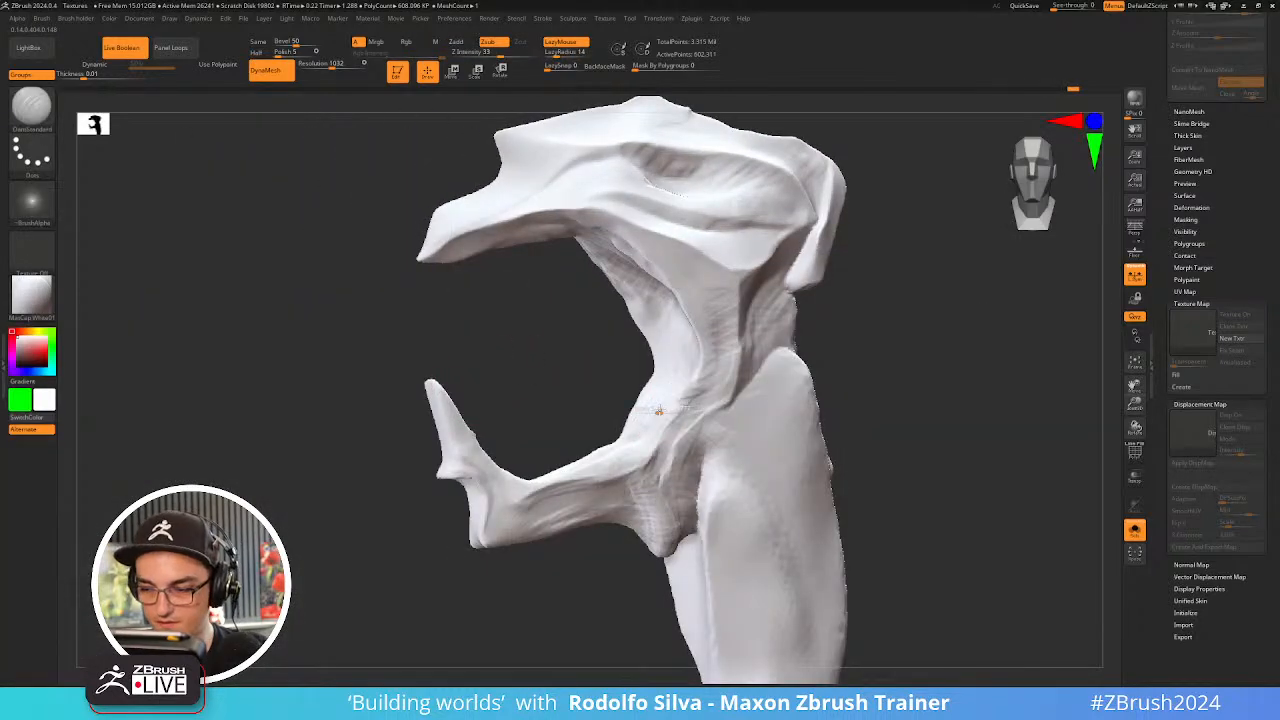
pyautogui.press('s')
pyautogui.moveTo(809, 371); pyautogui.dragTo(700, 378)
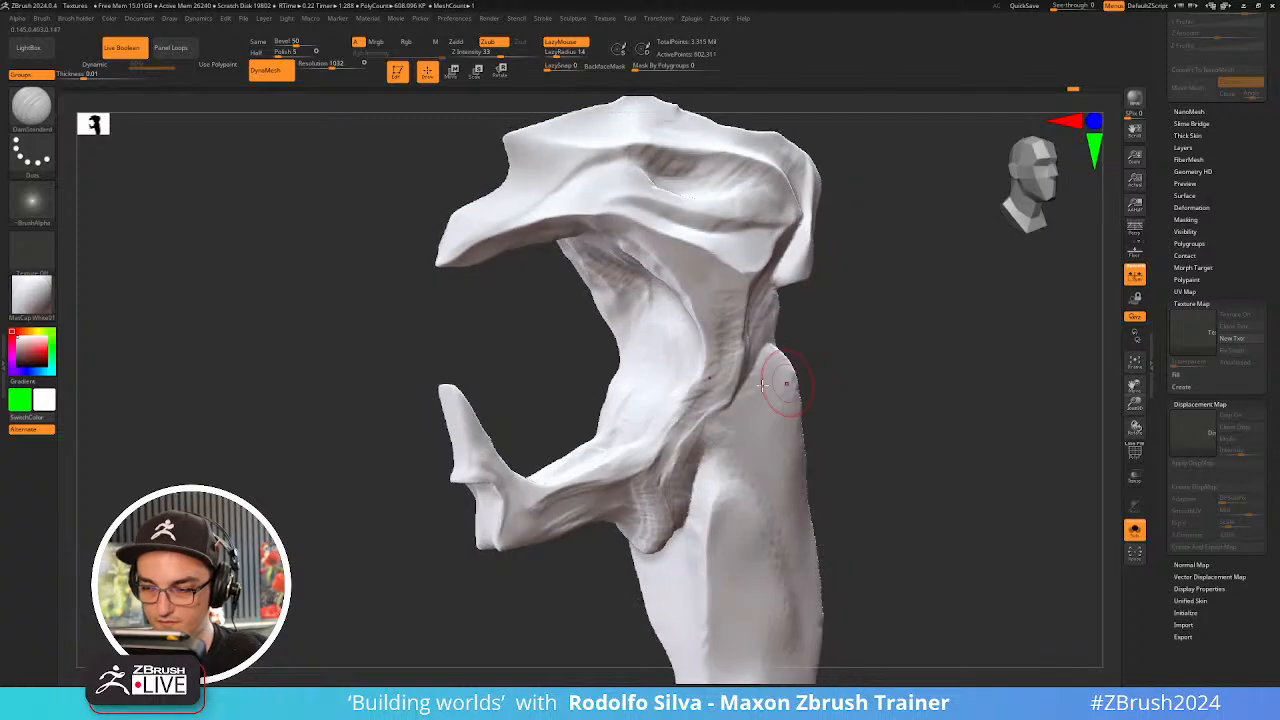
pyautogui.moveTo(618, 465); pyautogui.dragTo(528, 488)
pyautogui.moveTo(756, 500); pyautogui.dragTo(809, 455, button='right')
pyautogui.moveTo(684, 392); pyautogui.dragTo(657, 459)
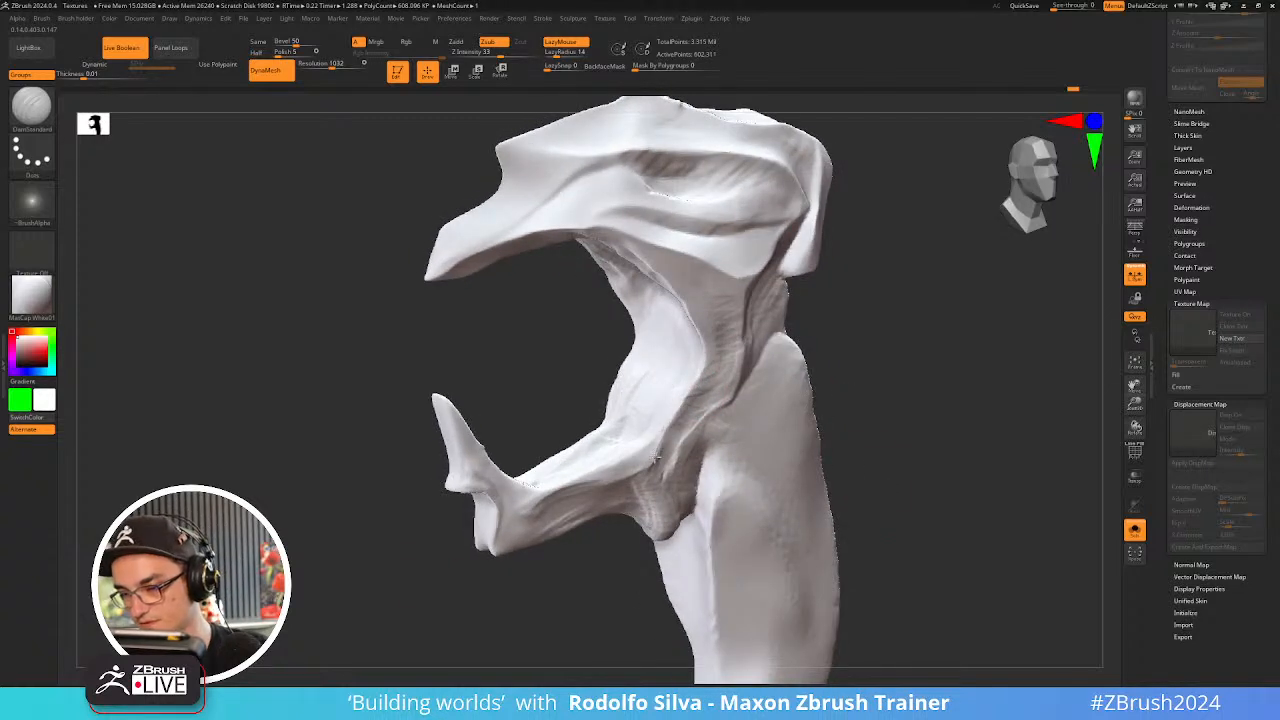
pyautogui.moveTo(880, 497); pyautogui.dragTo(802, 465)
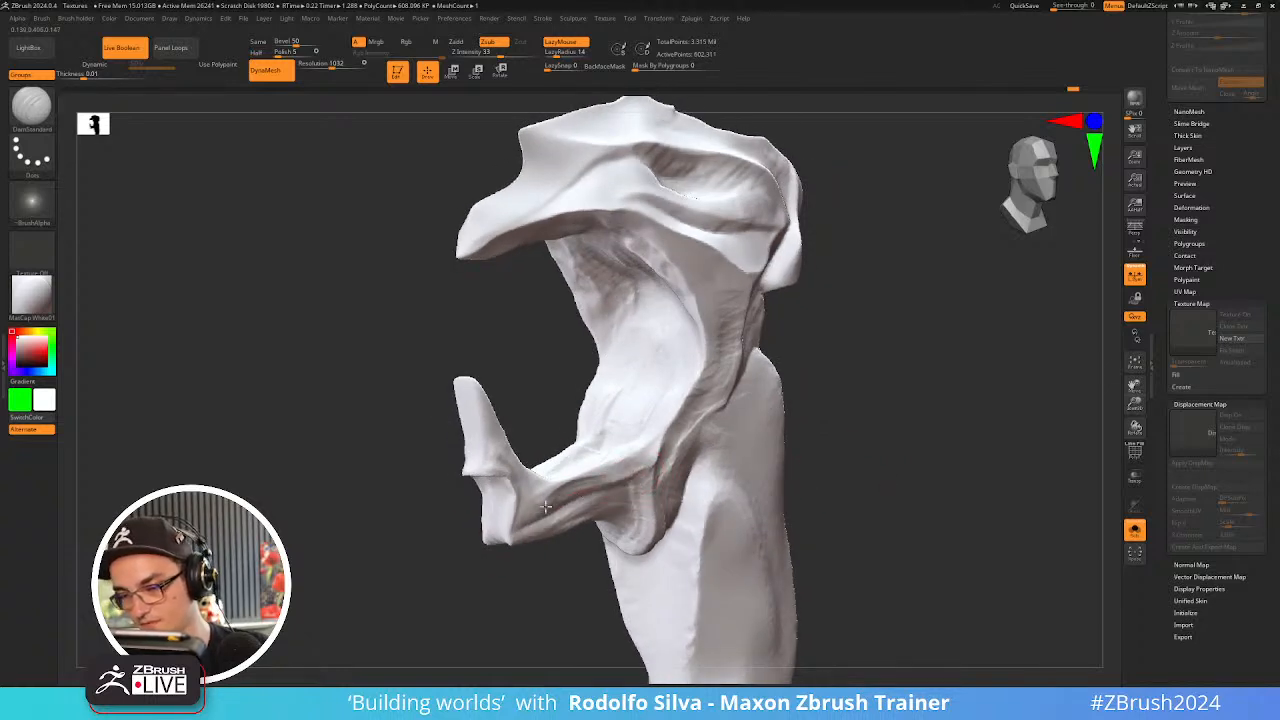
# - Carve a DamStandard crease separating the lower jaw from the muscle at the jaw hinge
pyautogui.keyDown('shift'); pyautogui.moveTo(888, 516); pyautogui.dragTo(863, 511); pyautogui.keyUp('shift')
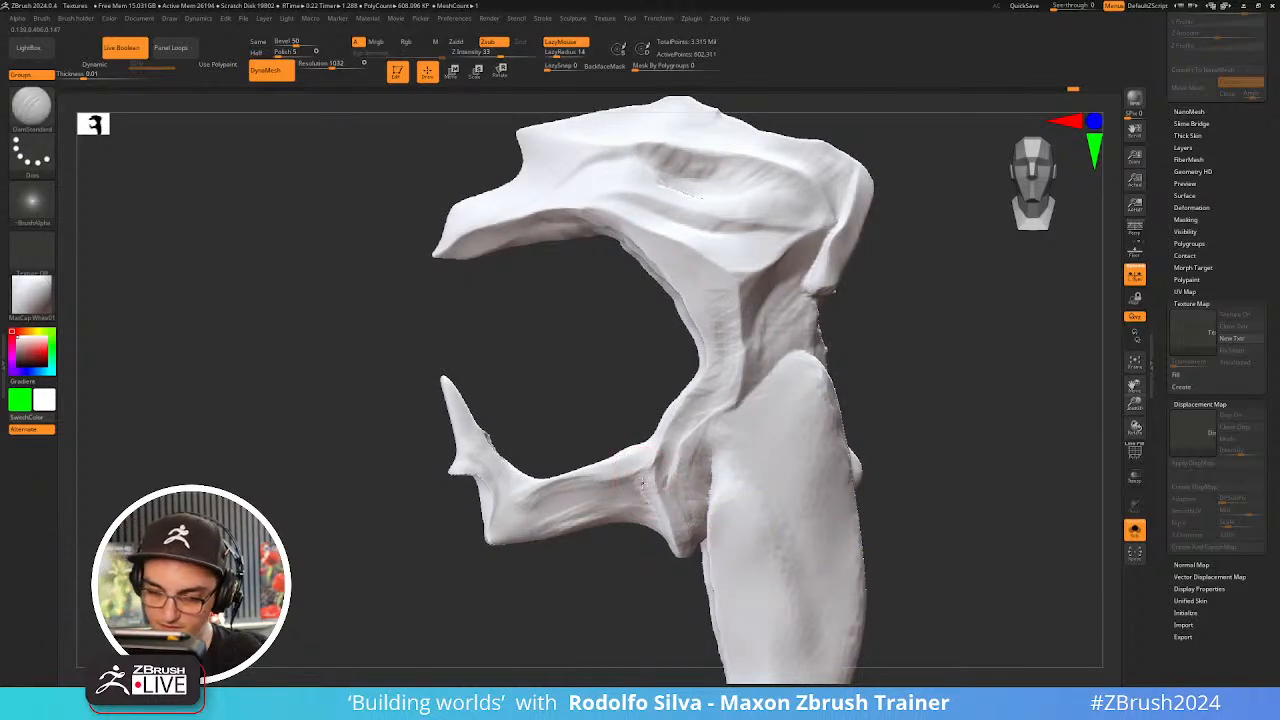
pyautogui.moveTo(630, 539)
pyautogui.mouseDown()
pyautogui.moveTo(605, 425)
pyautogui.moveTo(645, 515)
pyautogui.moveTo(642, 483)
pyautogui.mouseUp()
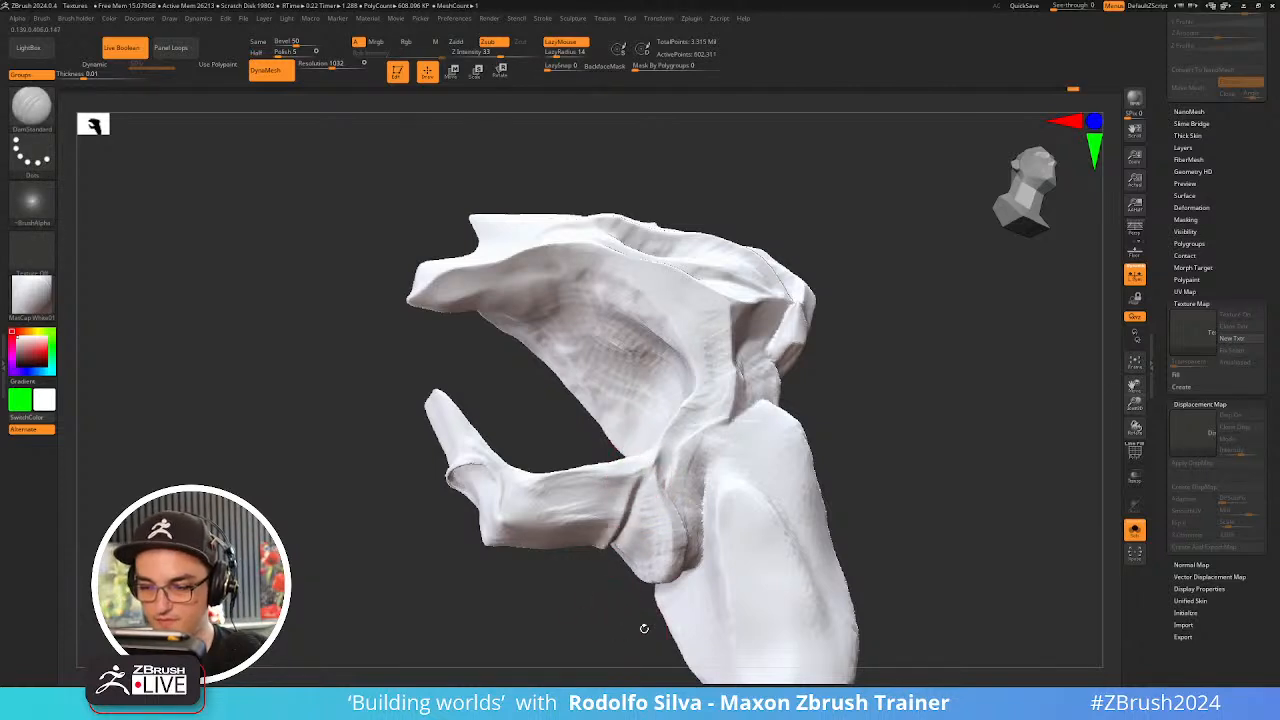
pyautogui.moveTo(860, 451); pyautogui.dragTo(643, 497)
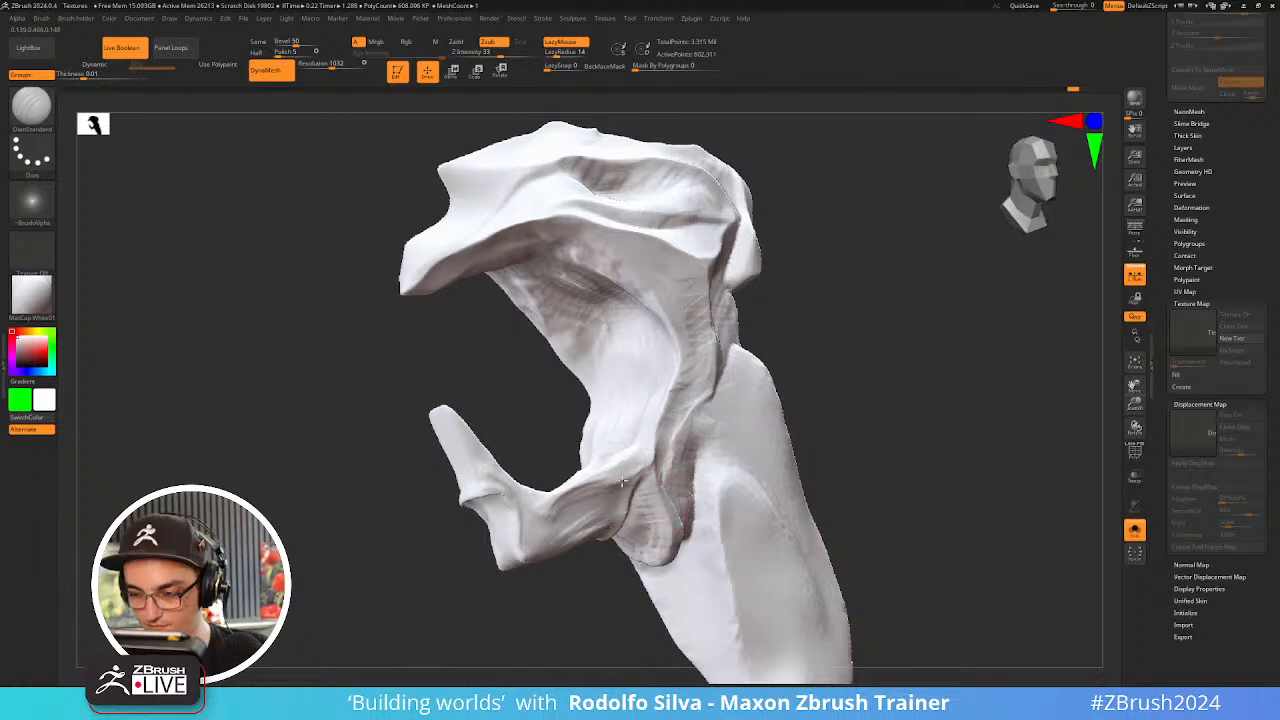
pyautogui.moveTo(865, 520)
pyautogui.mouseDown()
pyautogui.moveTo(800, 505)
pyautogui.moveTo(906, 540)
pyautogui.mouseUp()
pyautogui.moveTo(647, 419); pyautogui.dragTo(610, 500)
# - Turn off Solo and examine the dragon-head brazier in the context of the whole bridge scene
pyautogui.keyDown('alt'); pyautogui.moveTo(894, 406); pyautogui.dragTo(827, 214); pyautogui.keyUp('alt')
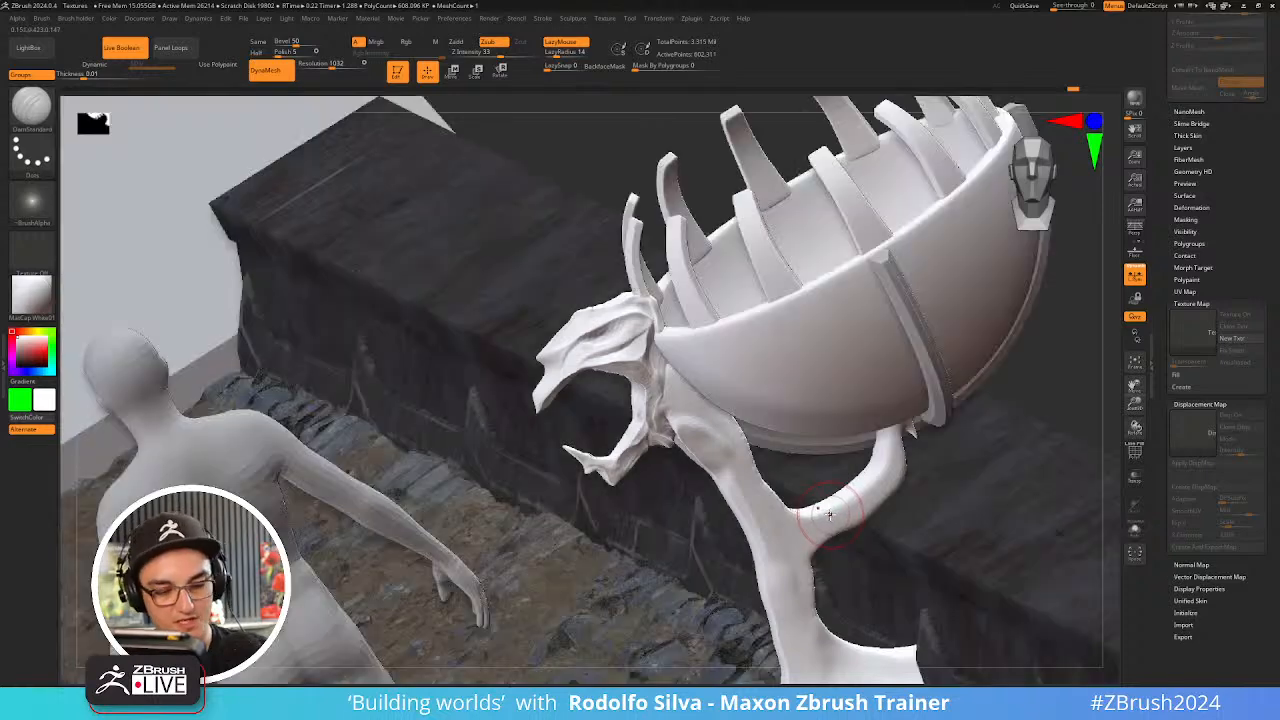
pyautogui.hotkey('shift', 't')
pyautogui.keyDown('alt'); pyautogui.moveTo(1052, 386); pyautogui.dragTo(951, 311); pyautogui.keyUp('alt')
pyautogui.moveTo(932, 387); pyautogui.dragTo(761, 454)
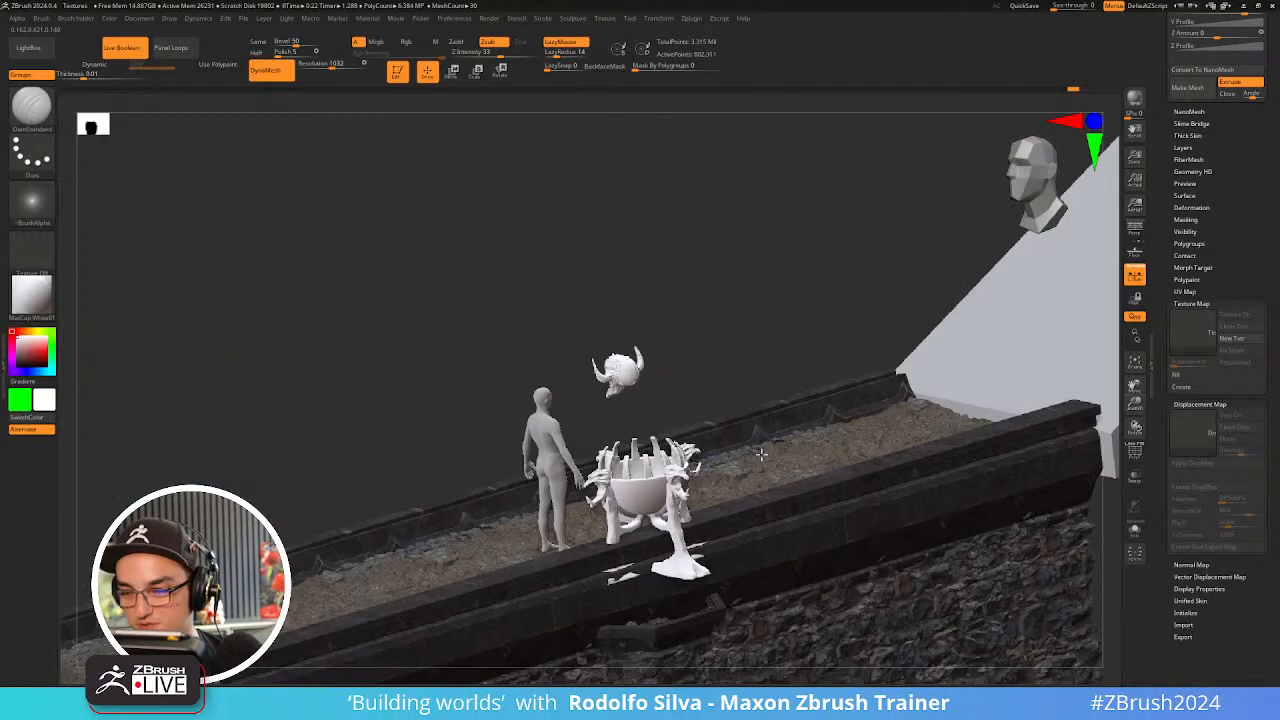
pyautogui.moveTo(720, 369); pyautogui.dragTo(473, 327)
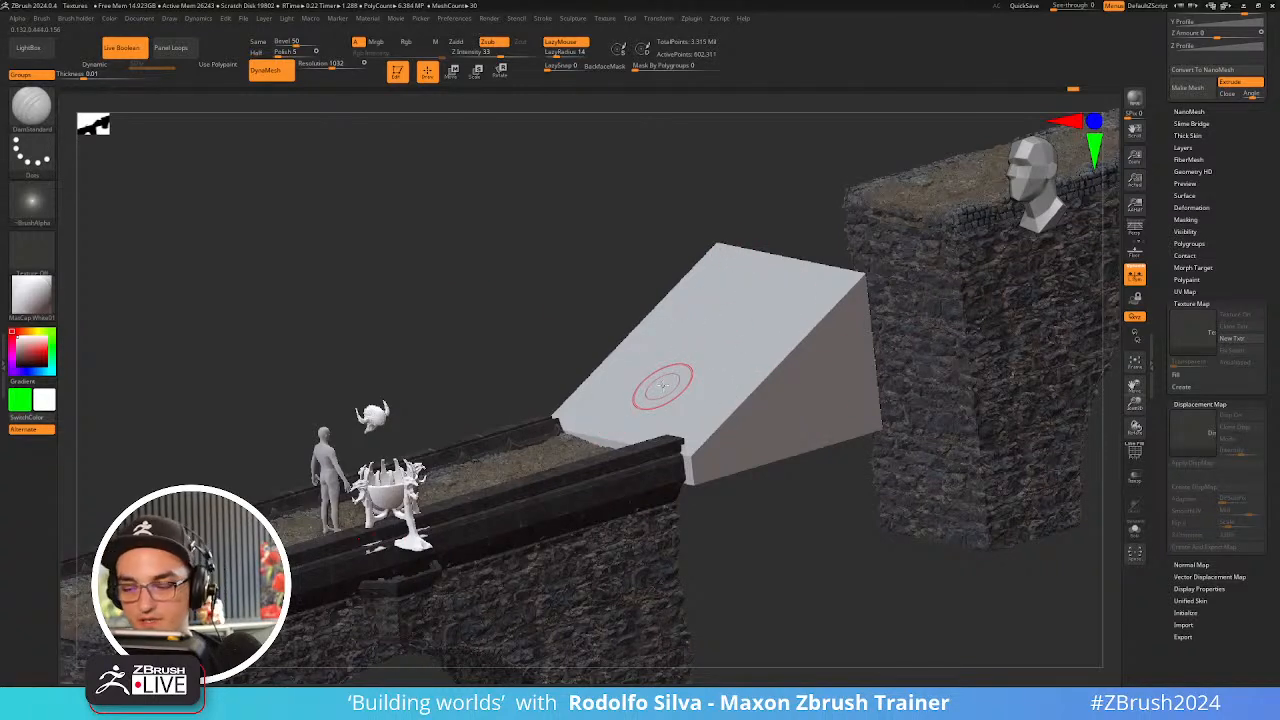
# - Switch the active tool from the bridge scene to the Skull3 tool
pyautogui.moveTo(1157, 222); pyautogui.dragTo(1152, 261)
pyautogui.moveTo(1157, 211); pyautogui.dragTo(1158, 228)
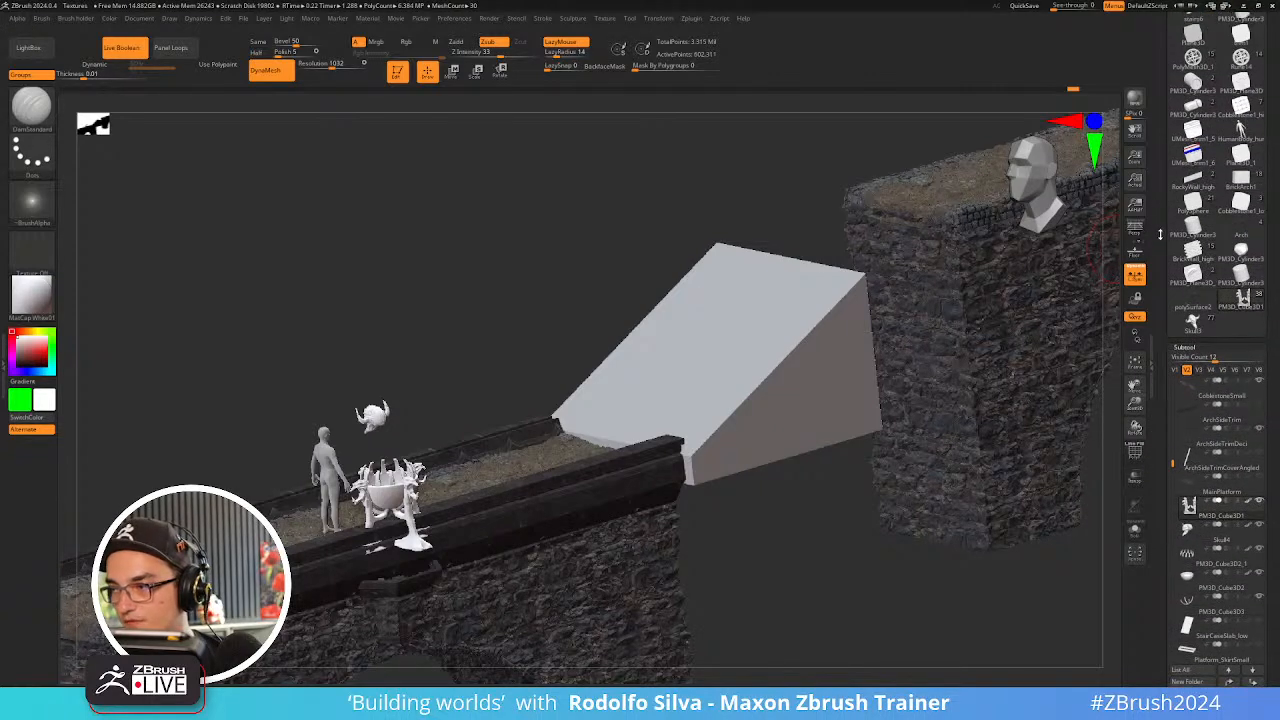
pyautogui.click(1193, 322)
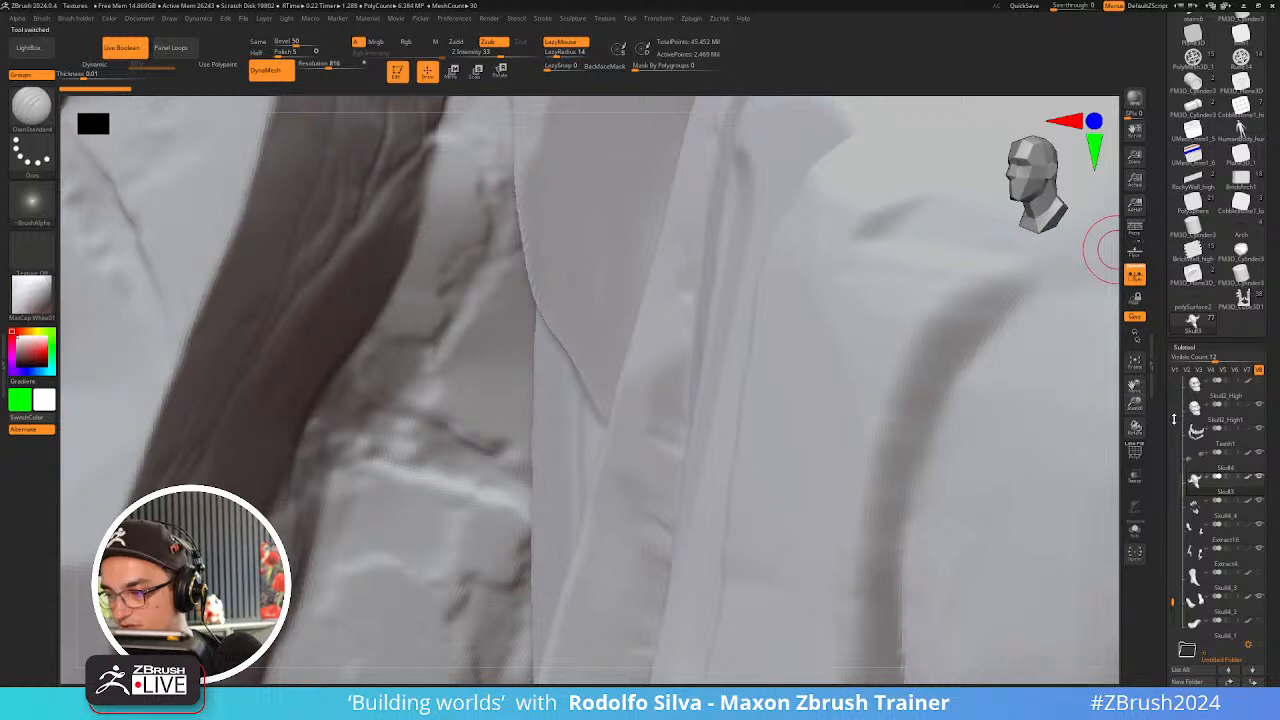
# - Frame the whole Skull3 tool and inspect the Size values in its geometry settings
pyautogui.click(1133, 405)
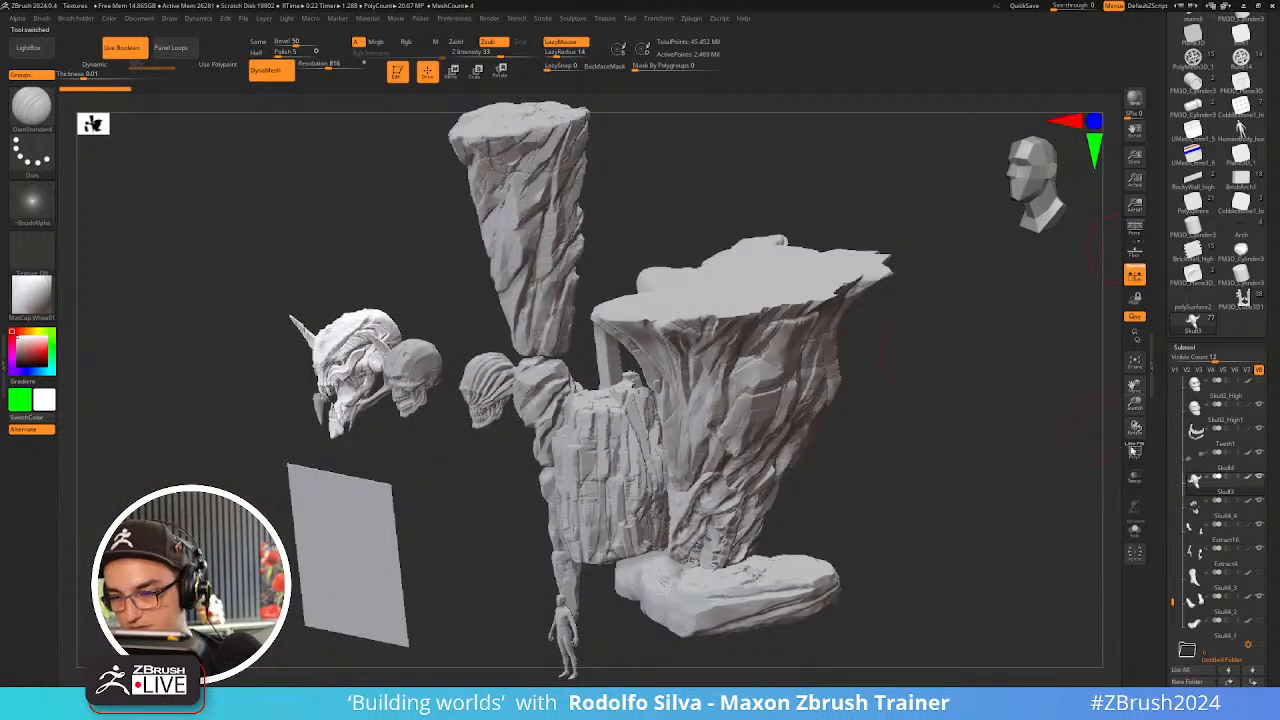
pyautogui.keyDown('shift'); pyautogui.click(1217, 348); pyautogui.keyUp('shift')
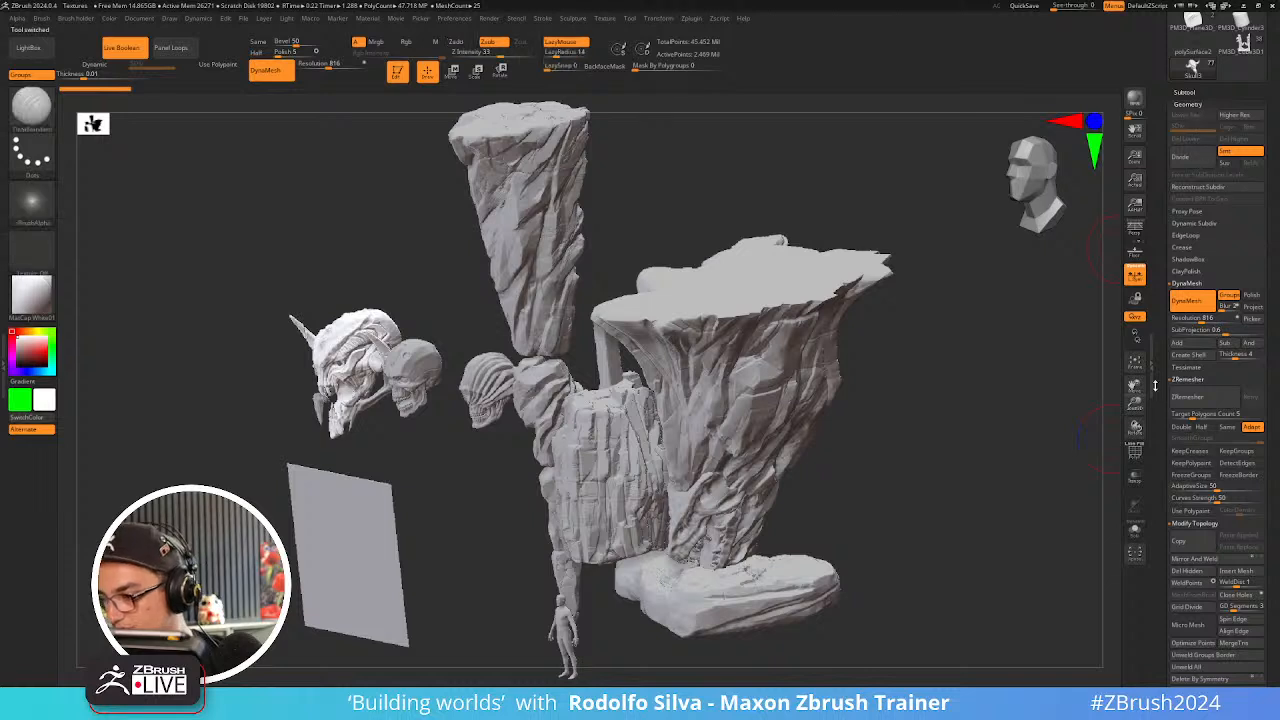
pyautogui.scroll(-3, 1170, 450)
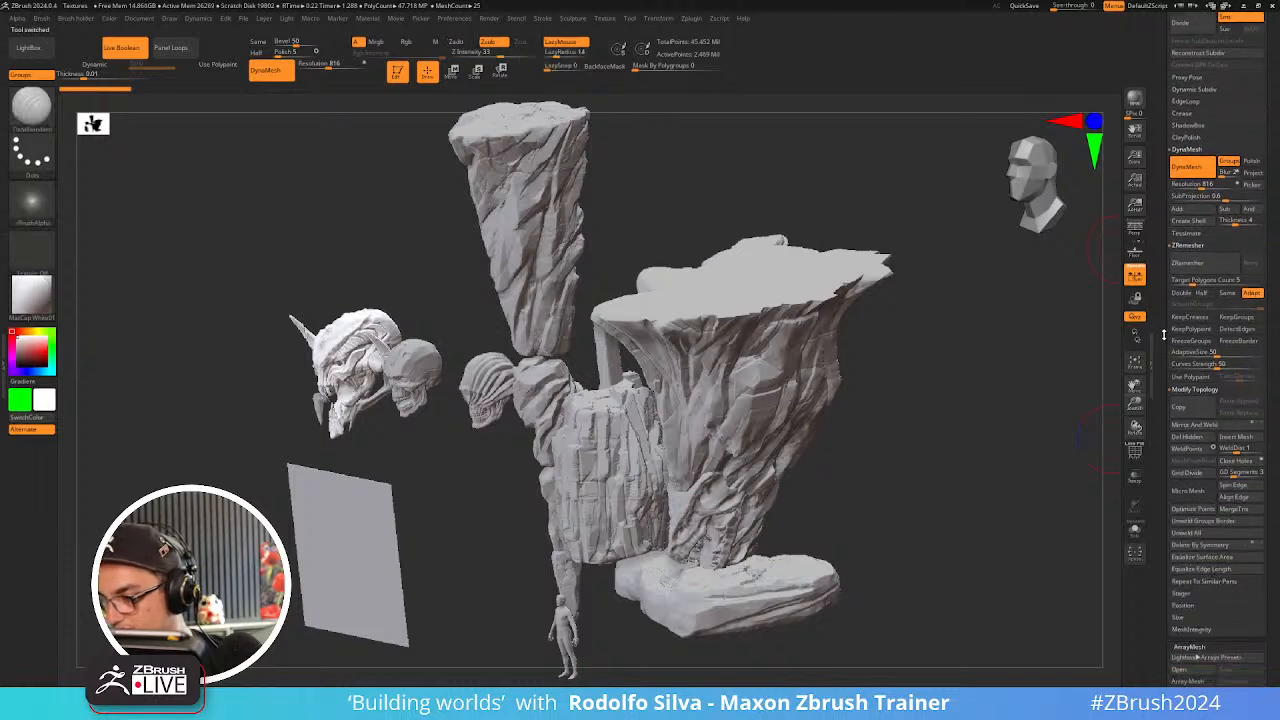
pyautogui.keyDown('shift'); pyautogui.click(1180, 606); pyautogui.keyUp('shift')
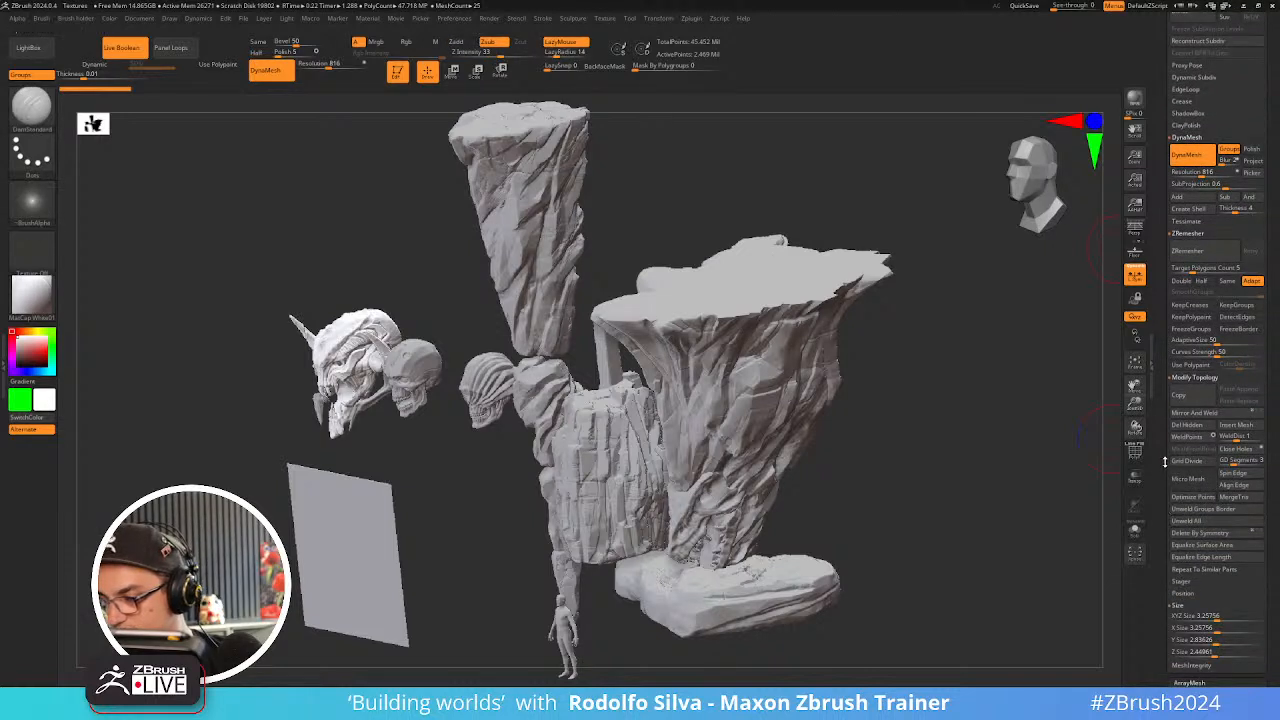
pyautogui.scroll(8, 1170, 450)
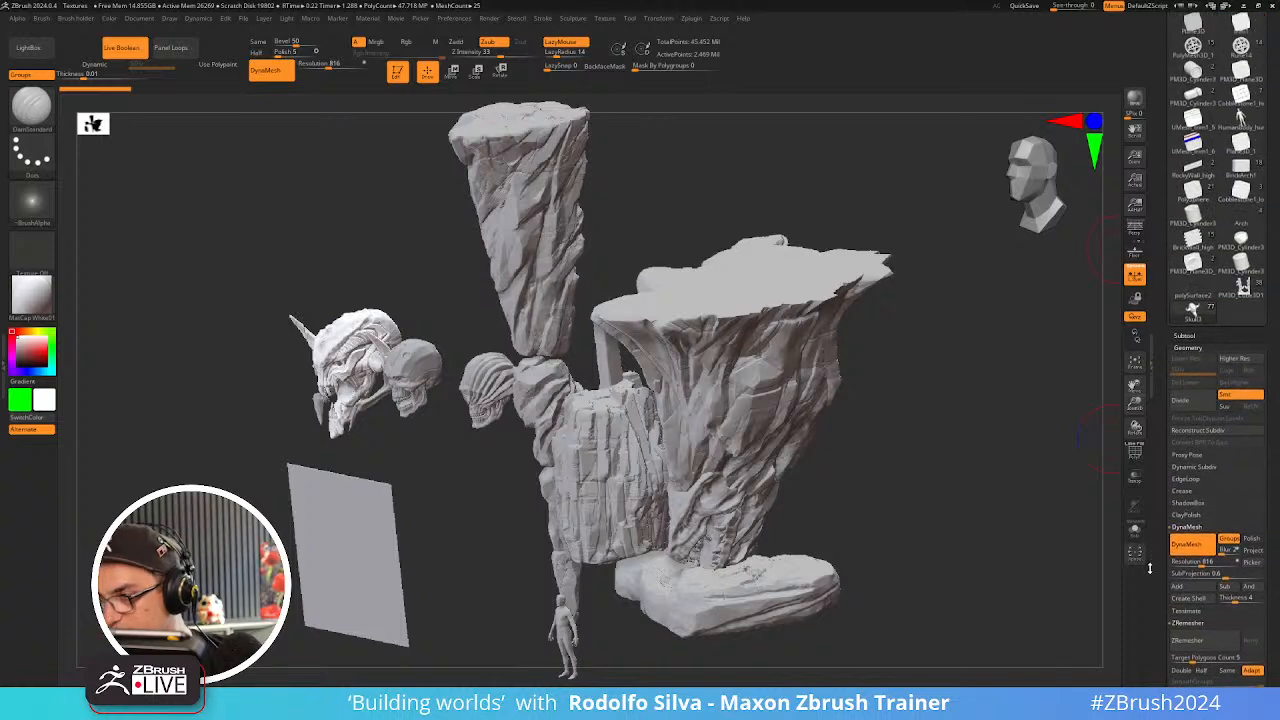
# - Return to the Skull3 tool after checking the bridge scene tool and delete all of its subtools
pyautogui.click(1241, 289)
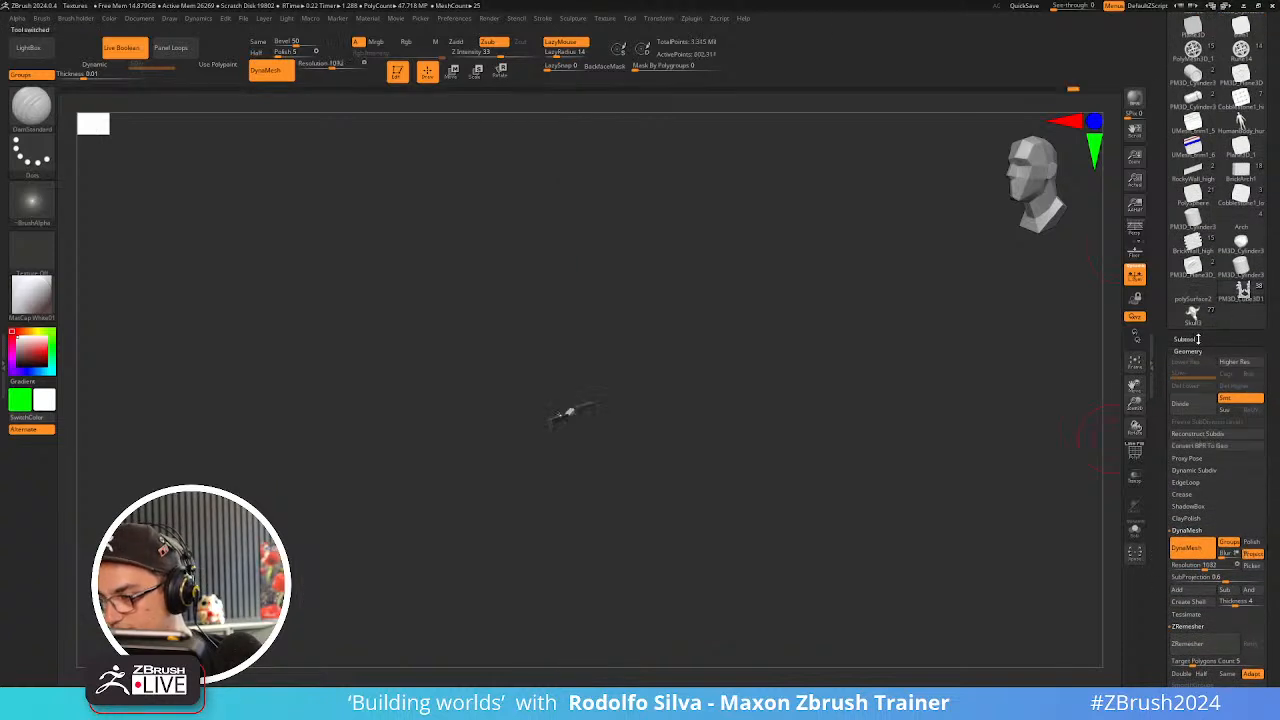
pyautogui.moveTo(1166, 362)
pyautogui.mouseDown()
pyautogui.moveTo(1170, 176)
pyautogui.moveTo(1186, 377)
pyautogui.mouseUp()
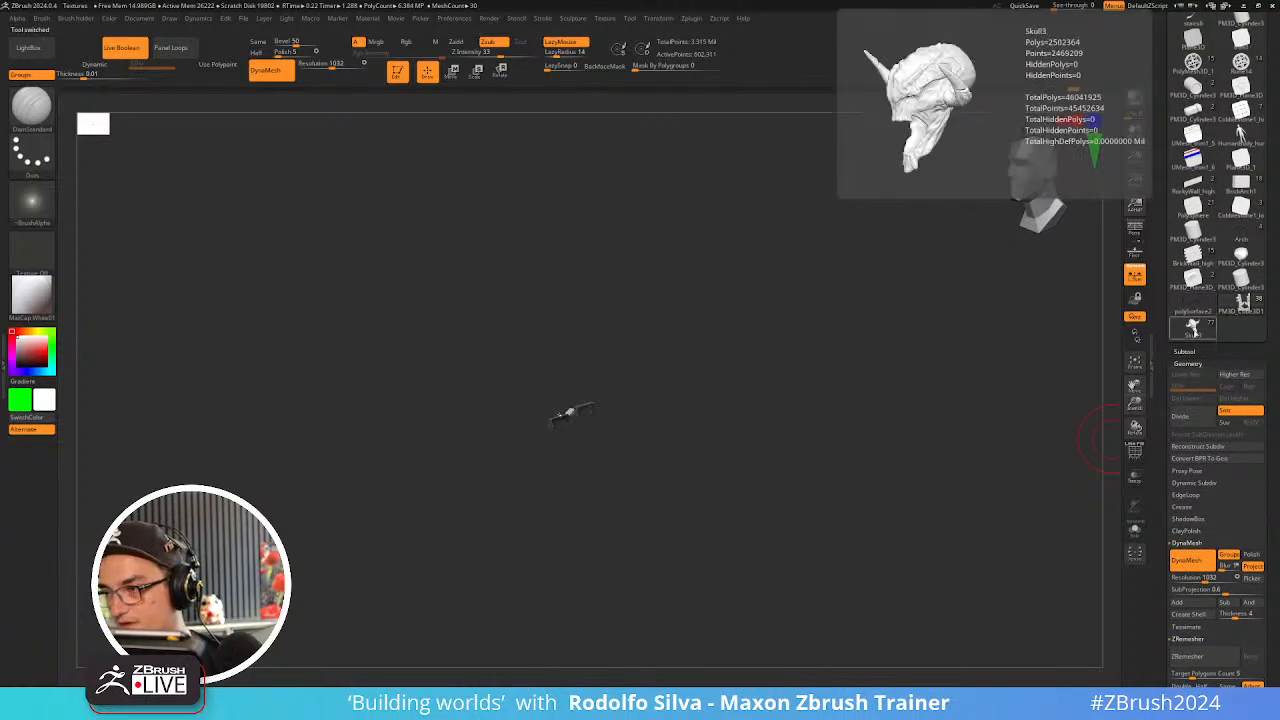
pyautogui.click(1192, 322)
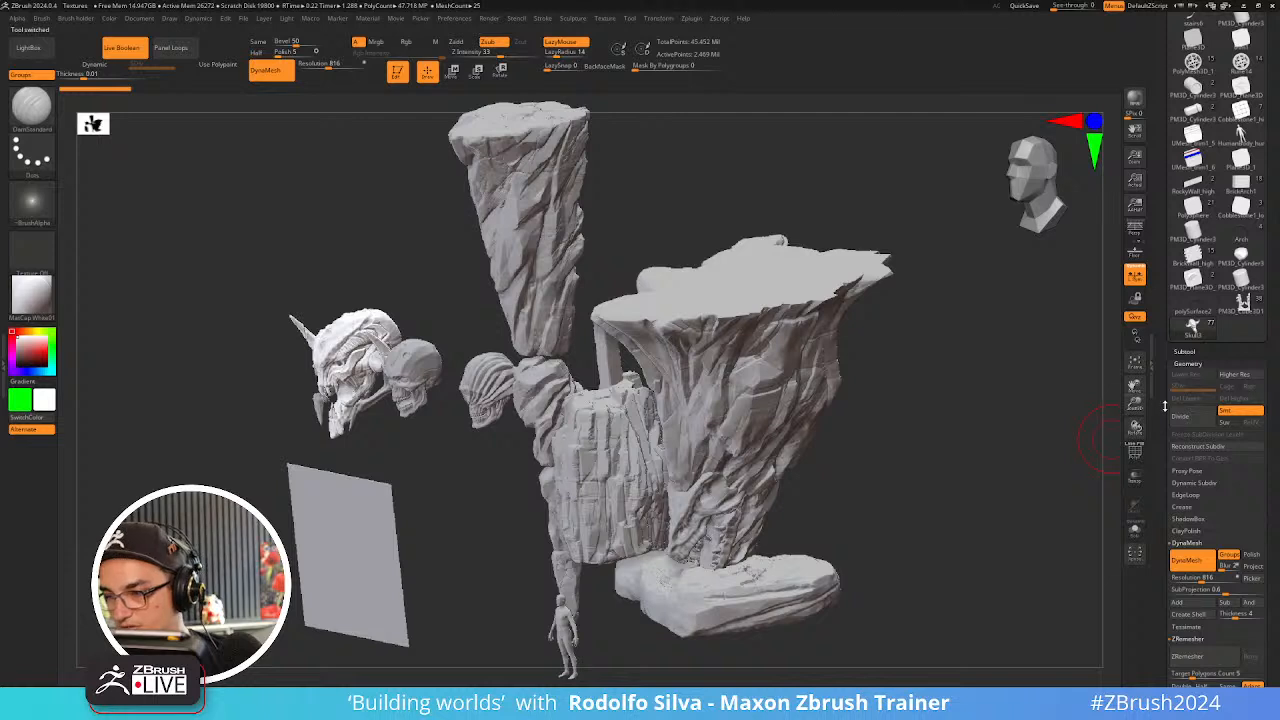
pyautogui.click(1183, 352)
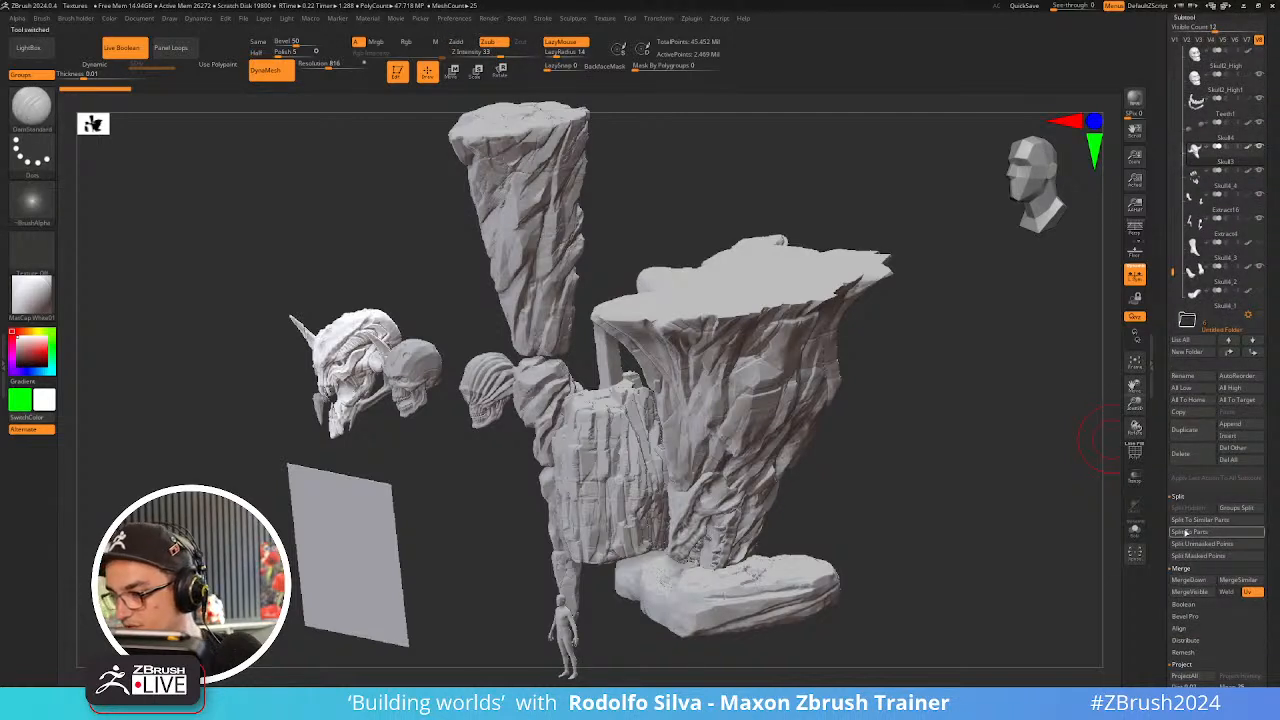
pyautogui.click(1234, 459)
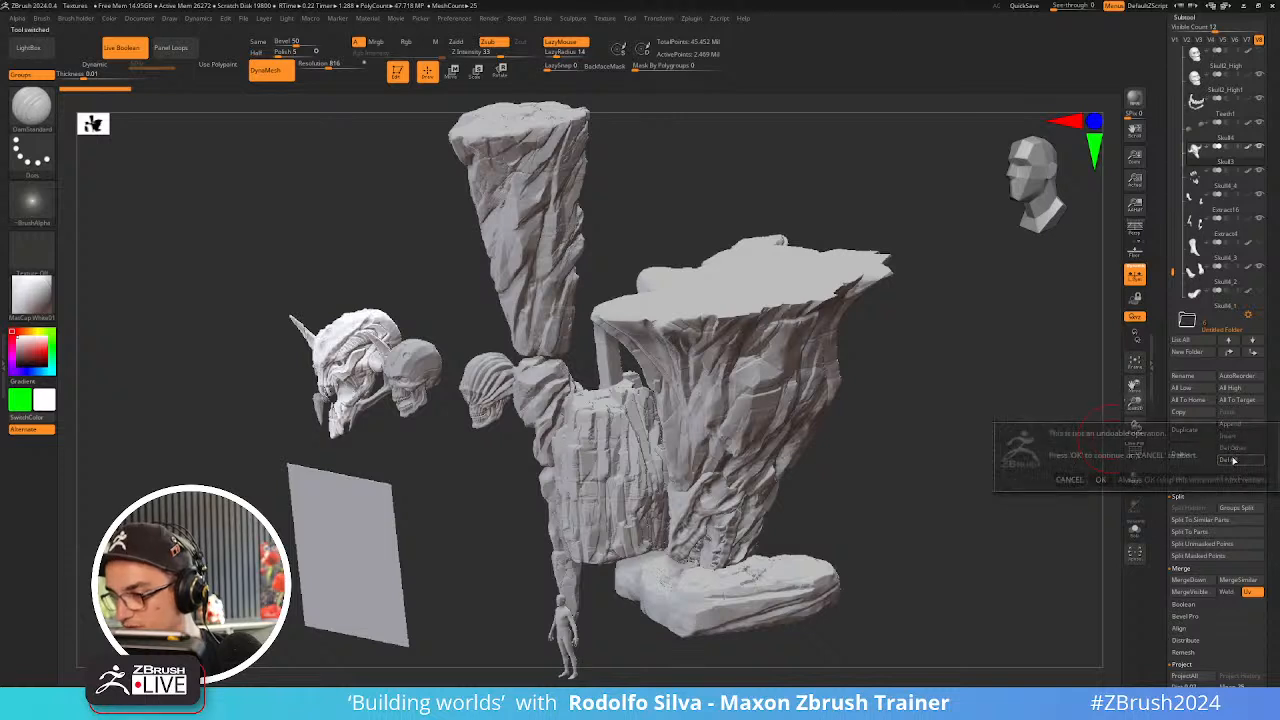
pyautogui.click(1099, 461)
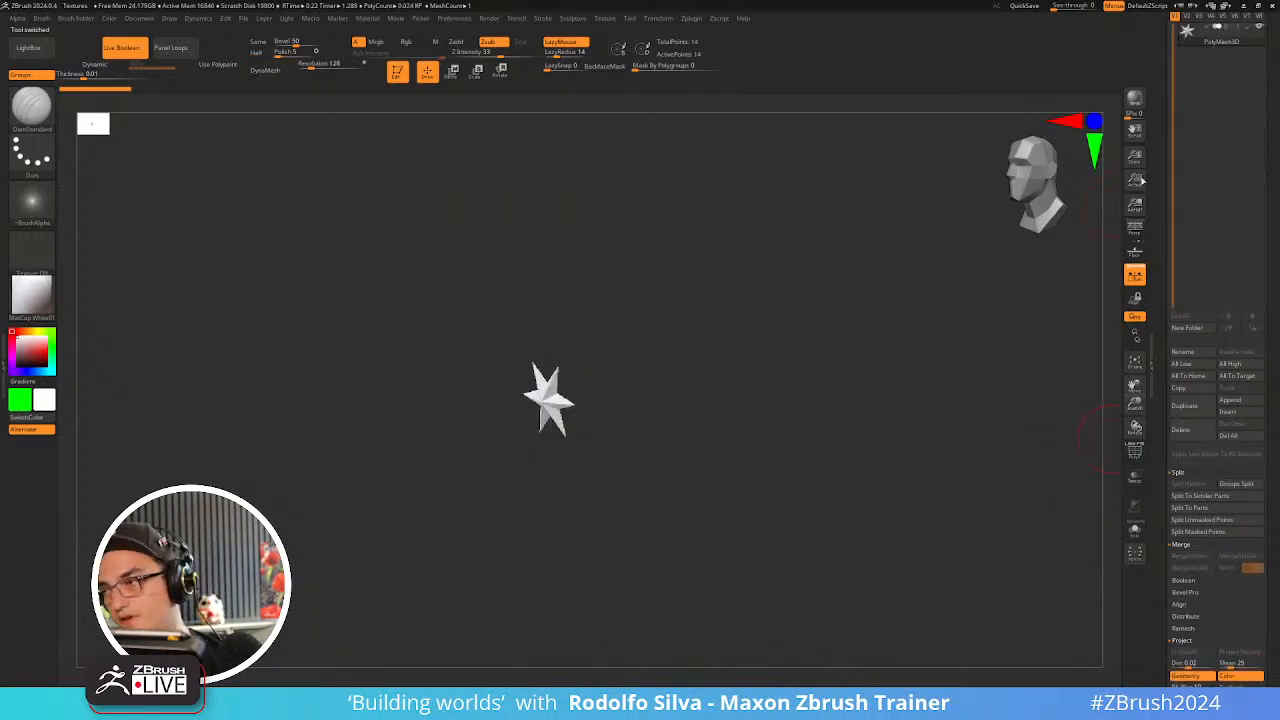
# - Switch the active tool back to the bridge scene and frame the brazier within it
pyautogui.click(1187, 30)
pyautogui.click(1238, 208)
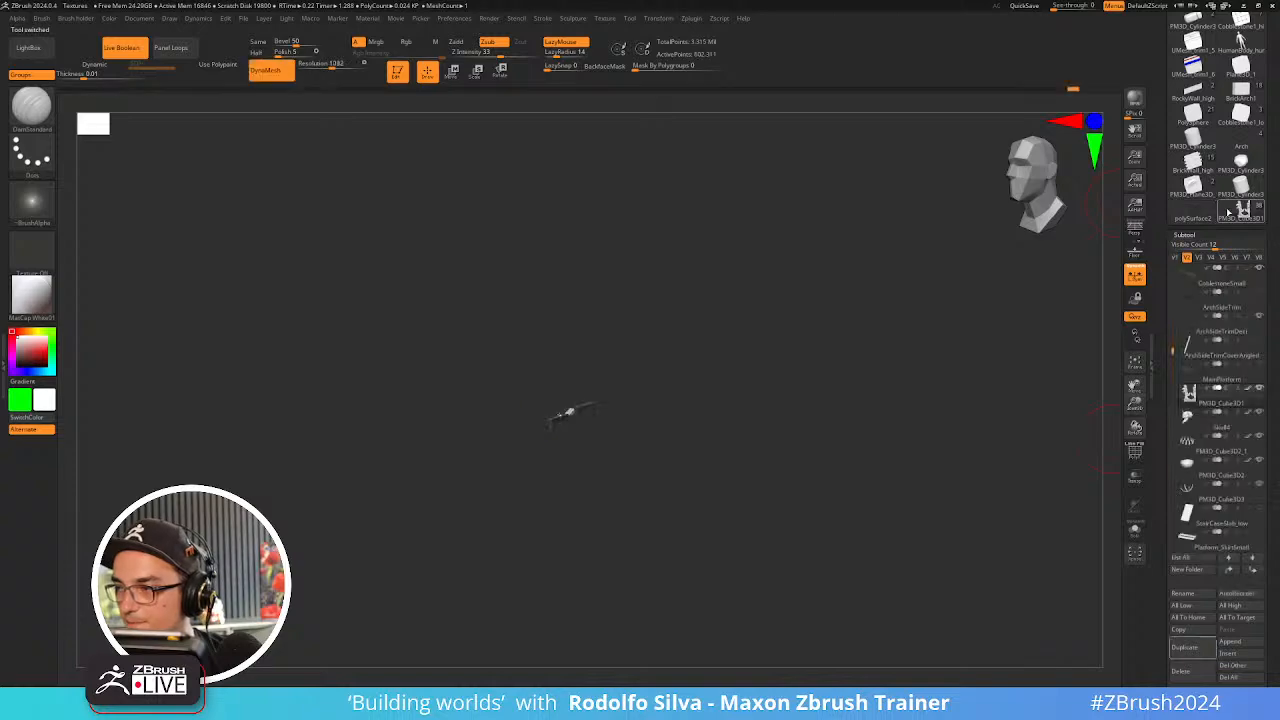
pyautogui.press('f')
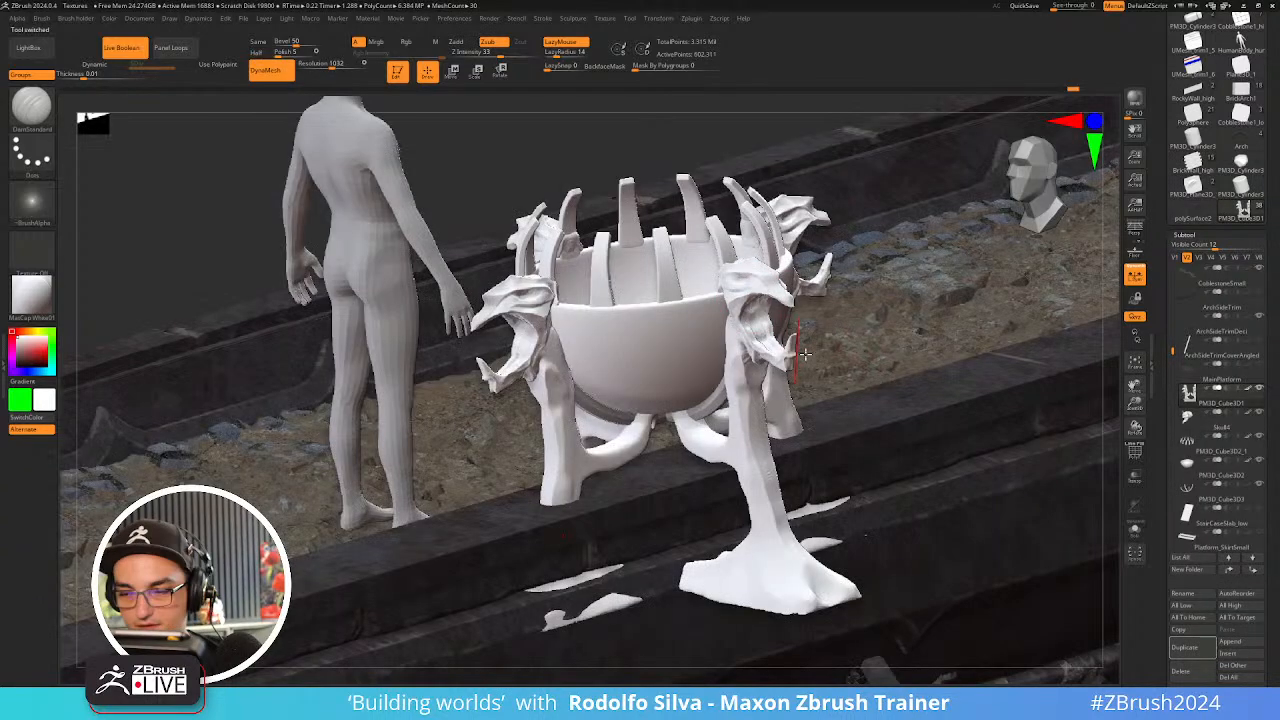
pyautogui.keyDown('ctrl'); pyautogui.moveTo(743, 366); pyautogui.dragTo(746, 222, button='right'); pyautogui.keyUp('ctrl')
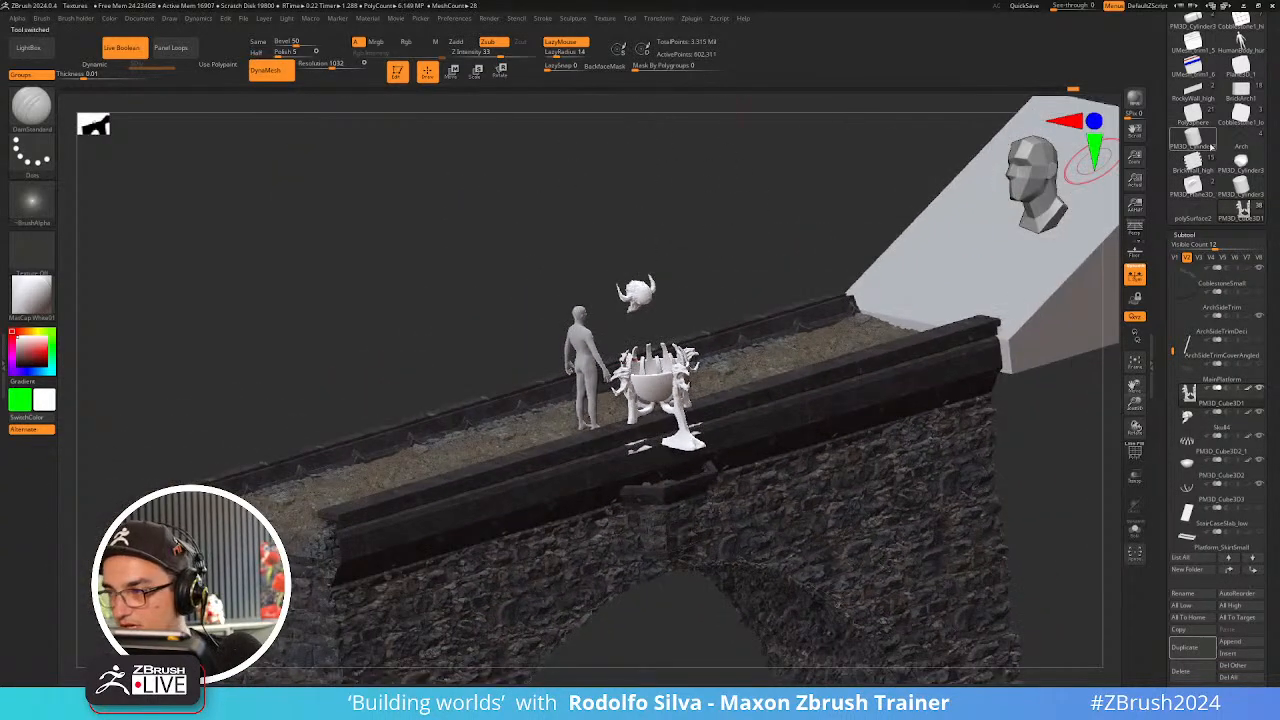
pyautogui.moveTo(1166, 96); pyautogui.dragTo(1162, 197)
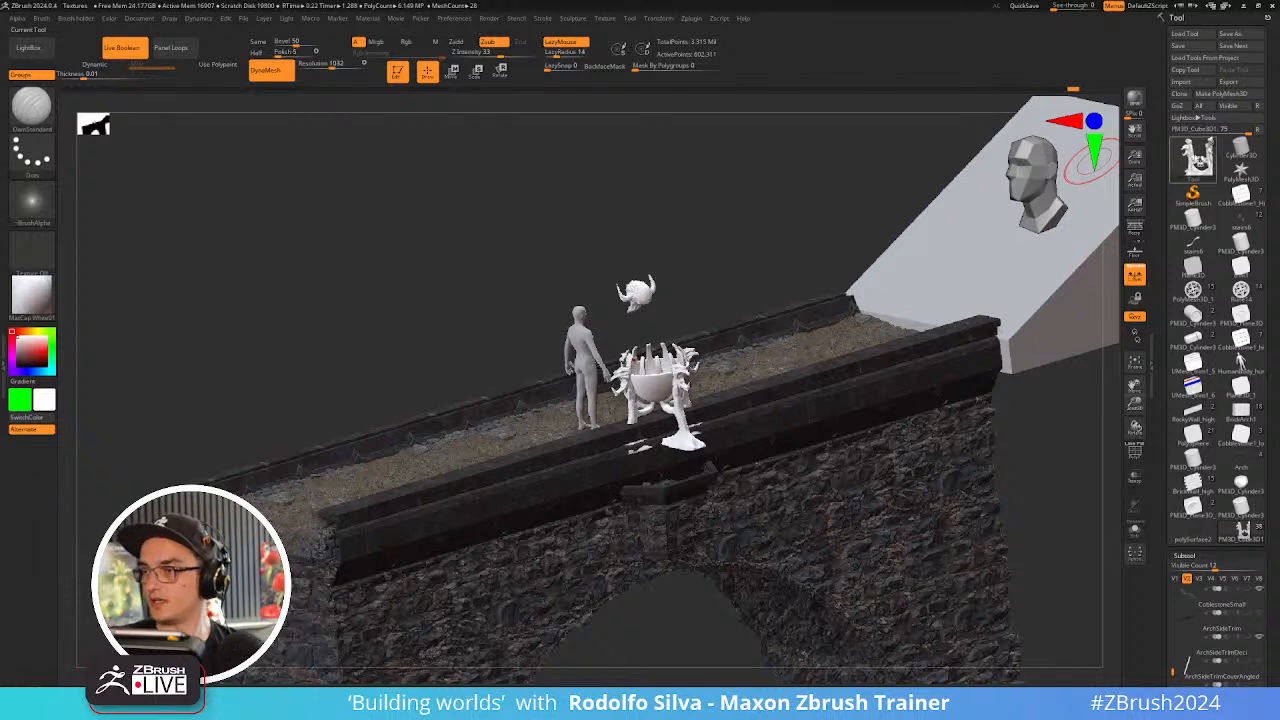
# - Import Kit_CaveElements.fbx from the scenes folder inside Hellish > Asset_Production, accepting the import options
pyautogui.click(1196, 158)
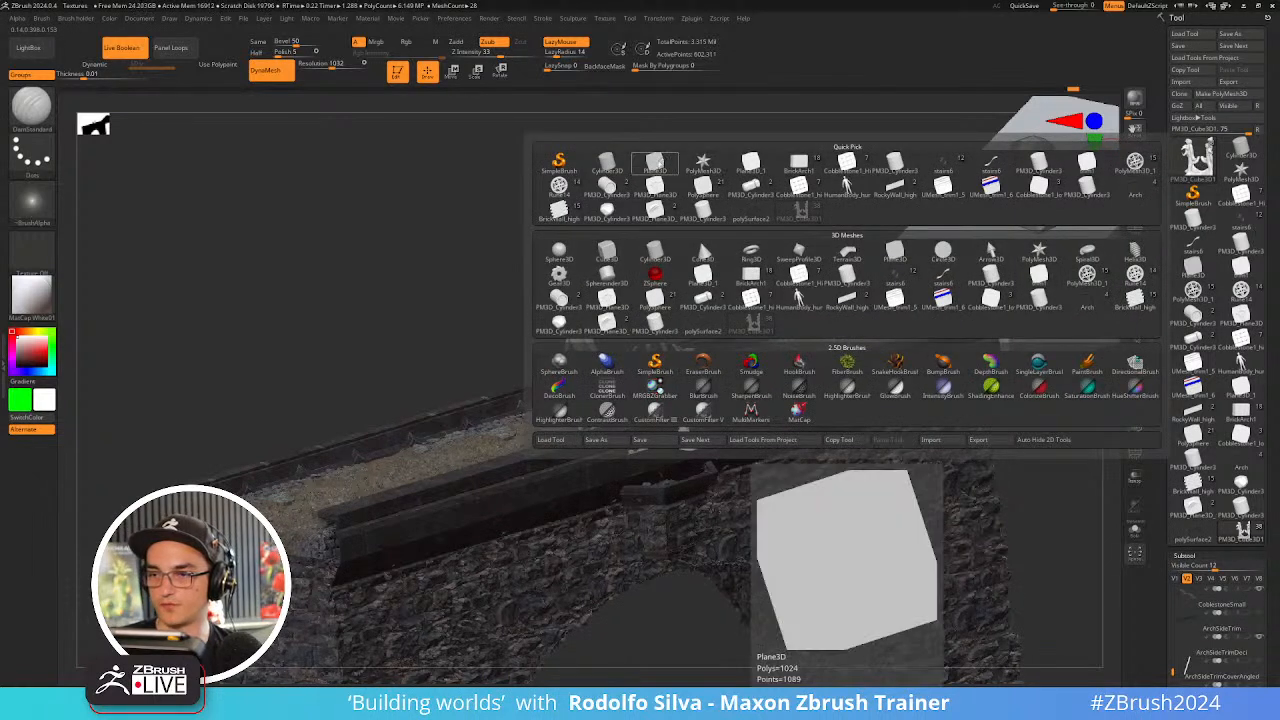
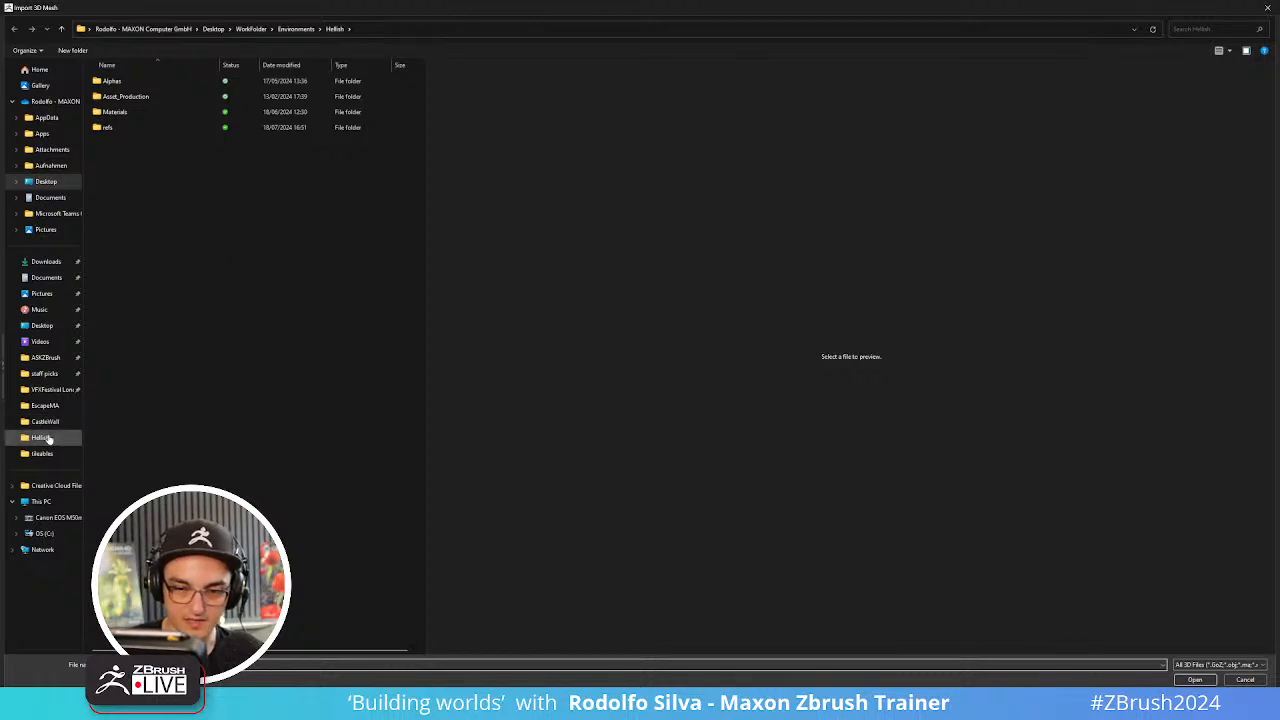
pyautogui.click(47, 440)
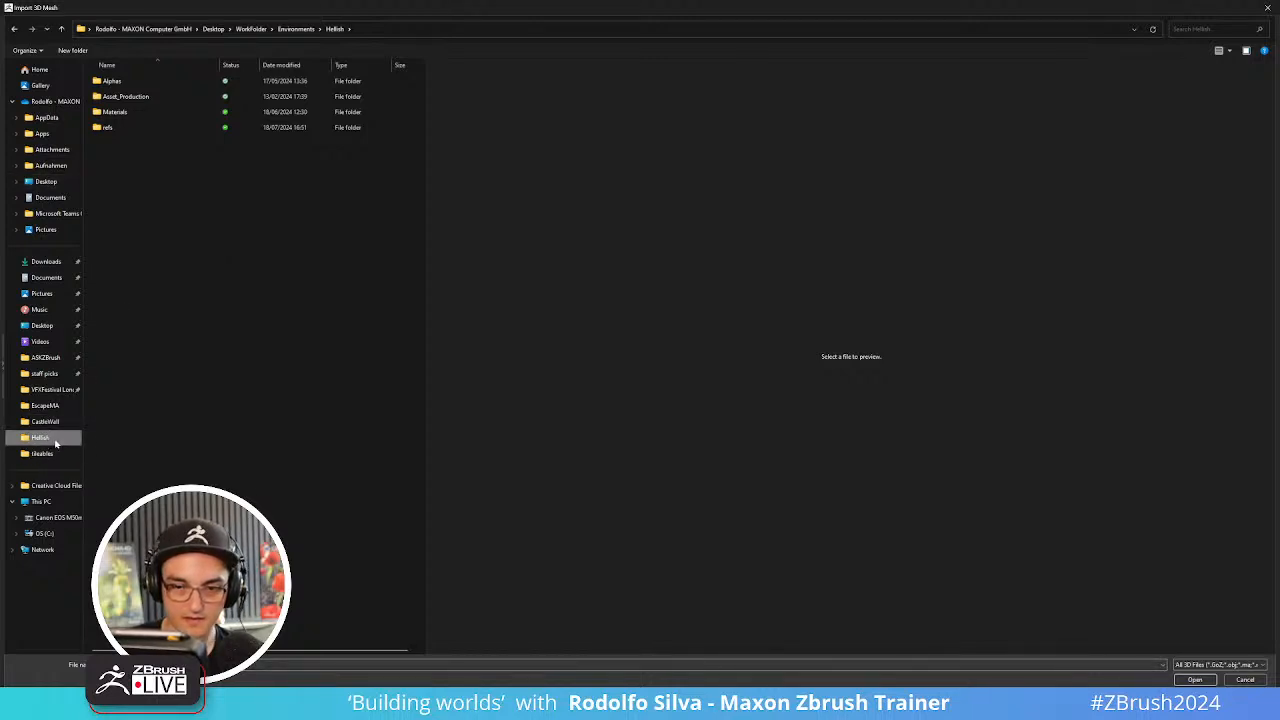
pyautogui.doubleClick(125, 97)
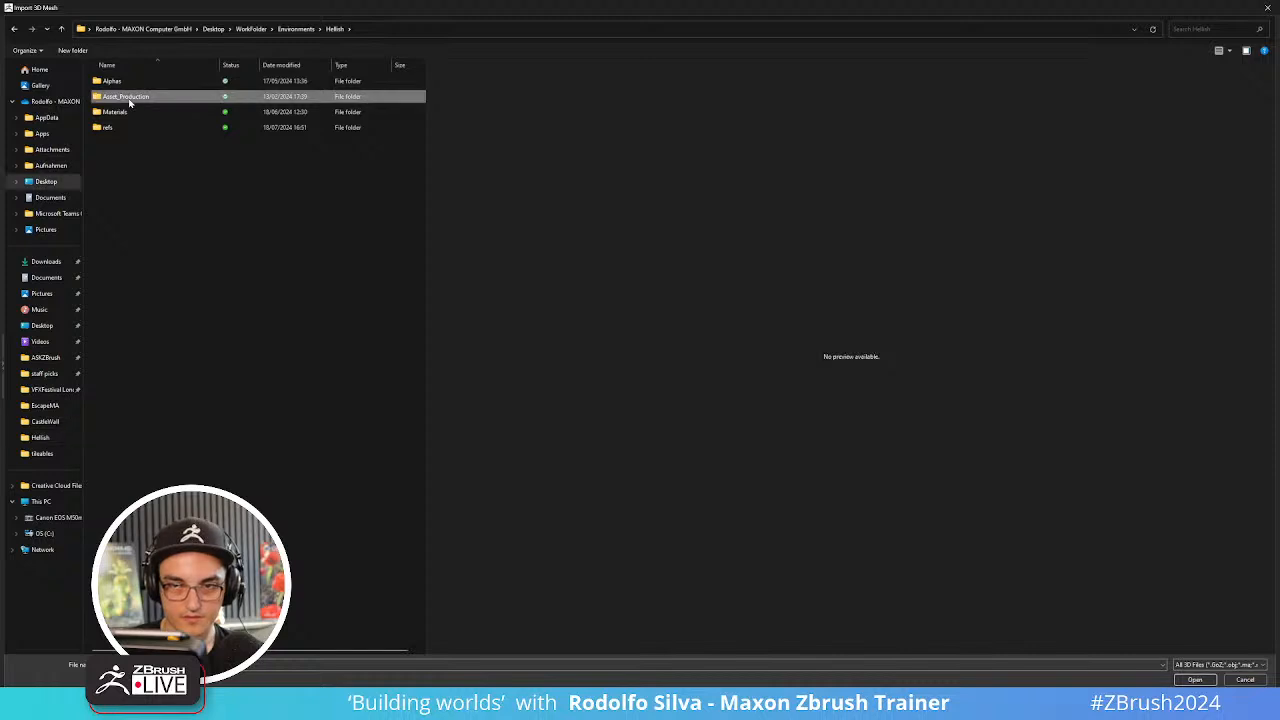
pyautogui.doubleClick(115, 267)
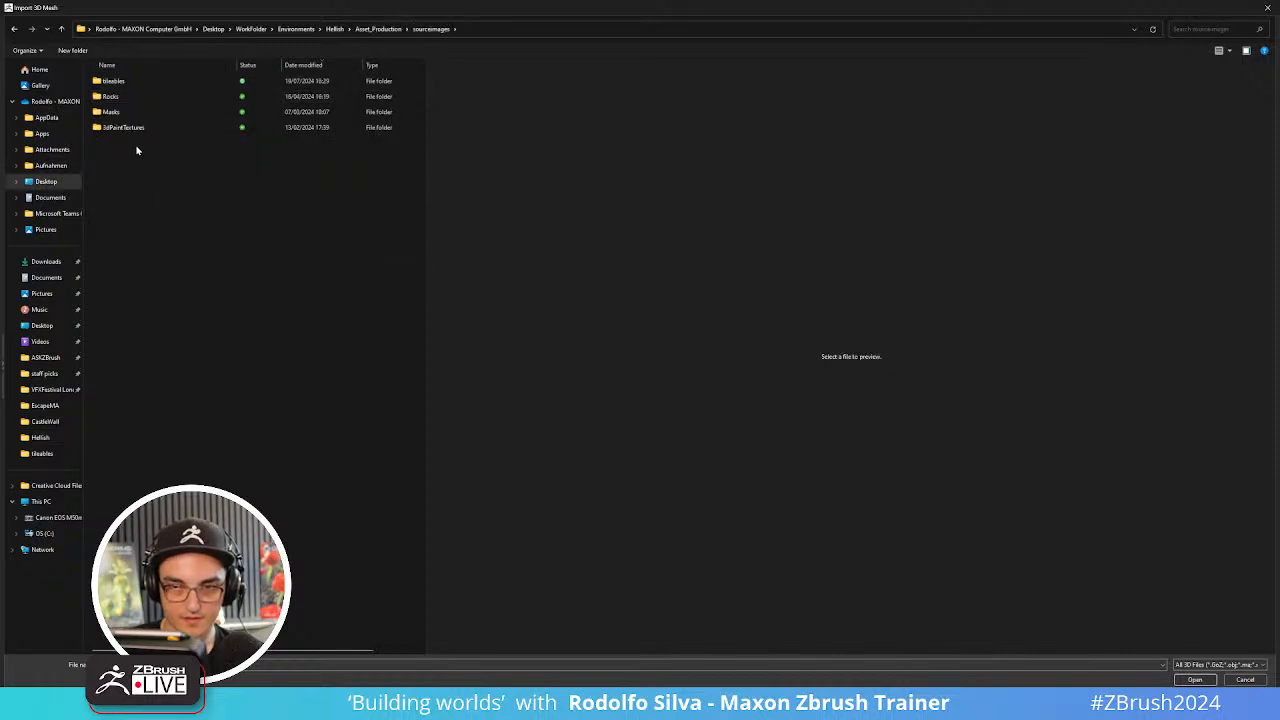
pyautogui.doubleClick(127, 80)
pyautogui.click(430, 29)
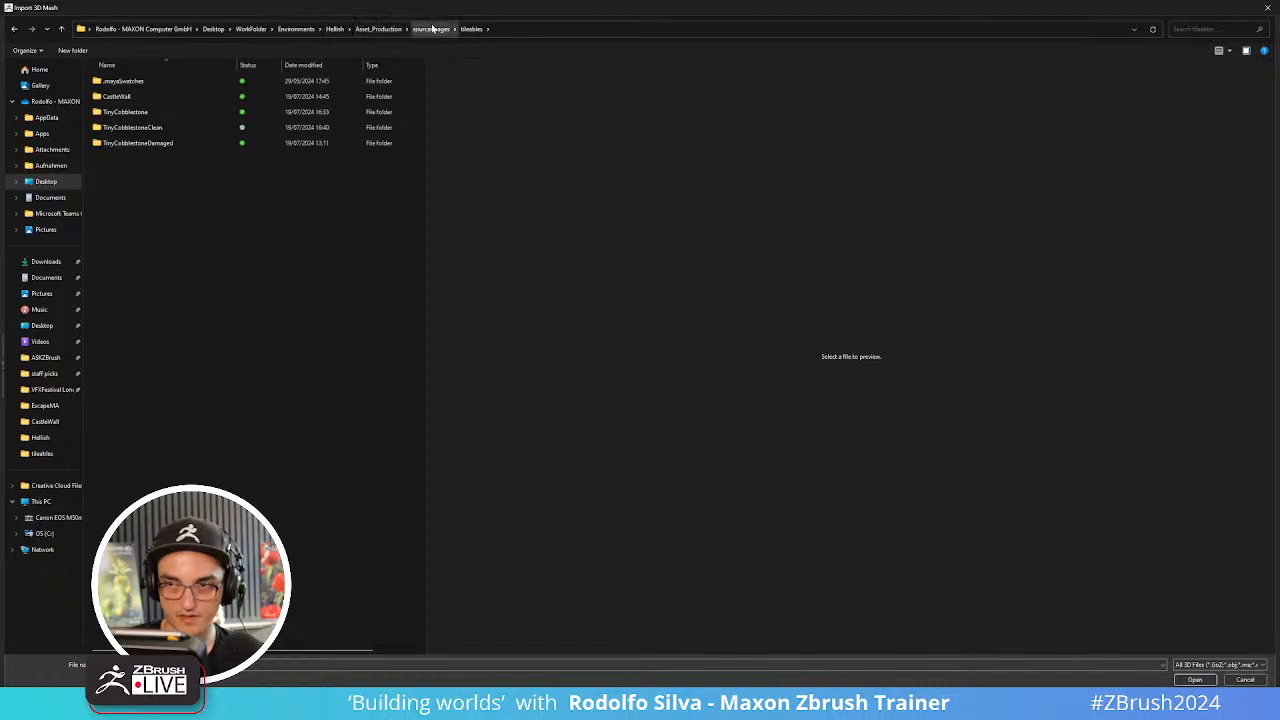
pyautogui.click(388, 29)
pyautogui.doubleClick(127, 219)
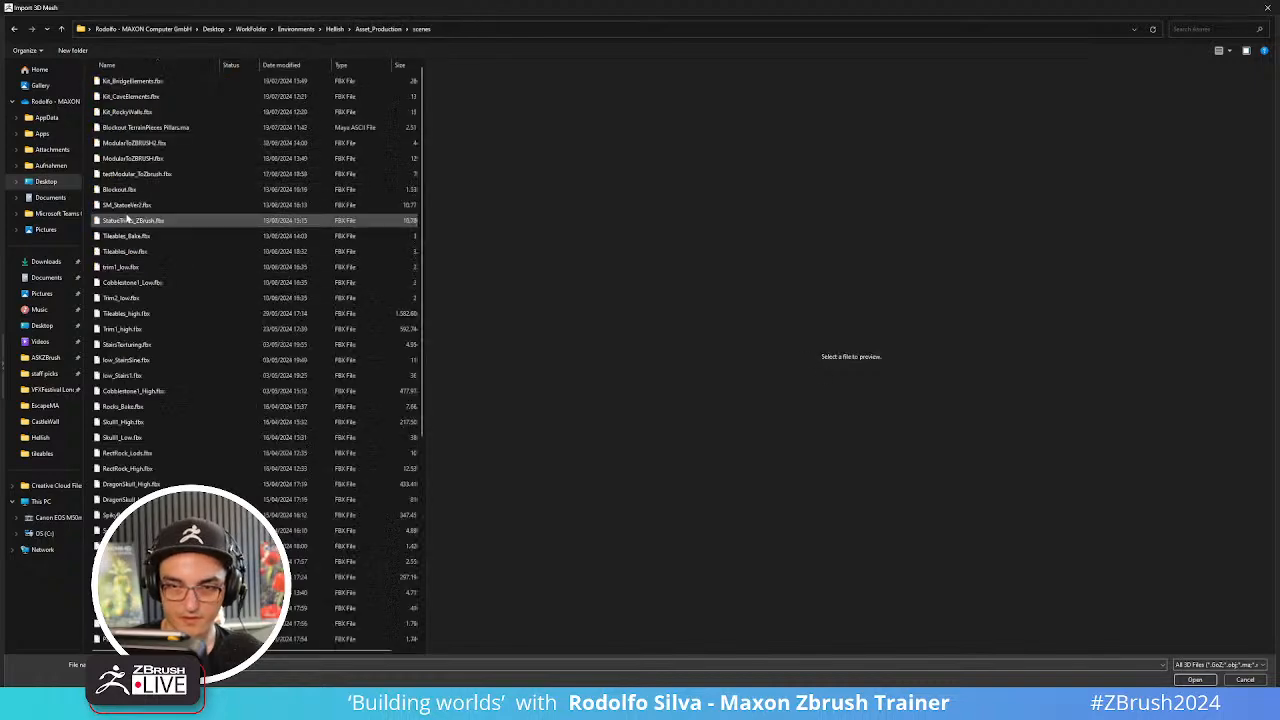
pyautogui.doubleClick(143, 97)
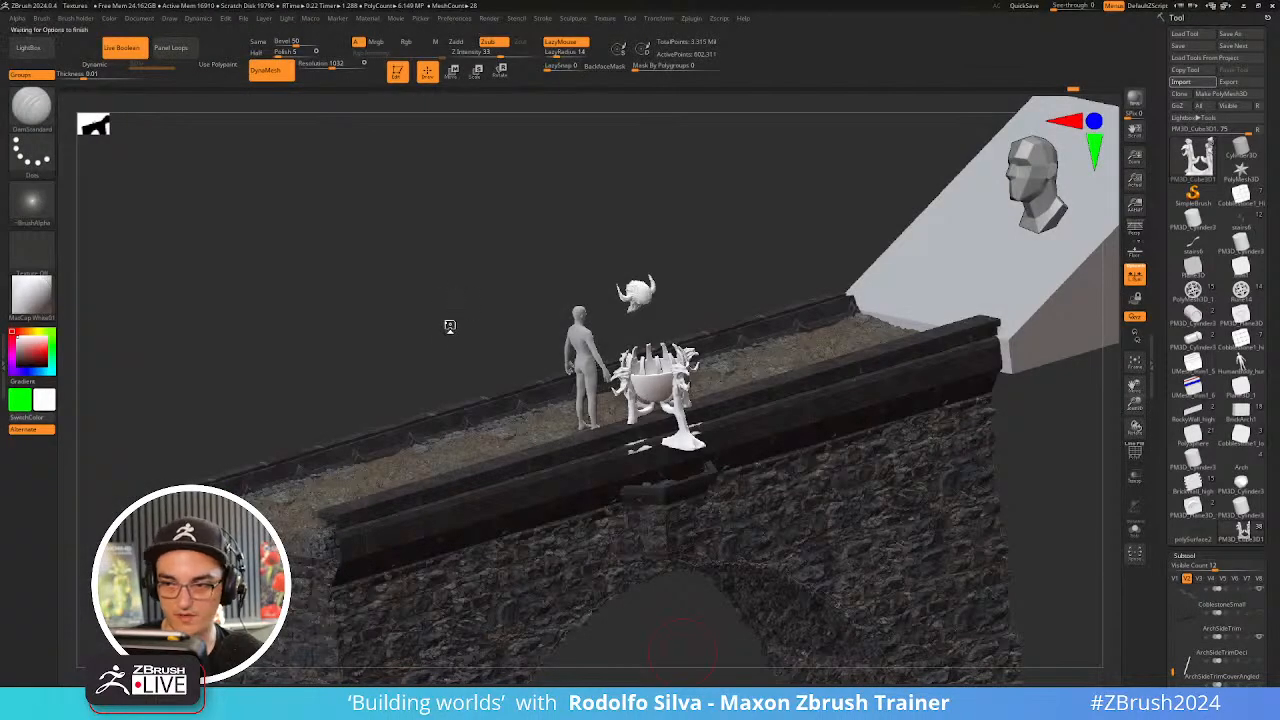
pyautogui.click(612, 463)
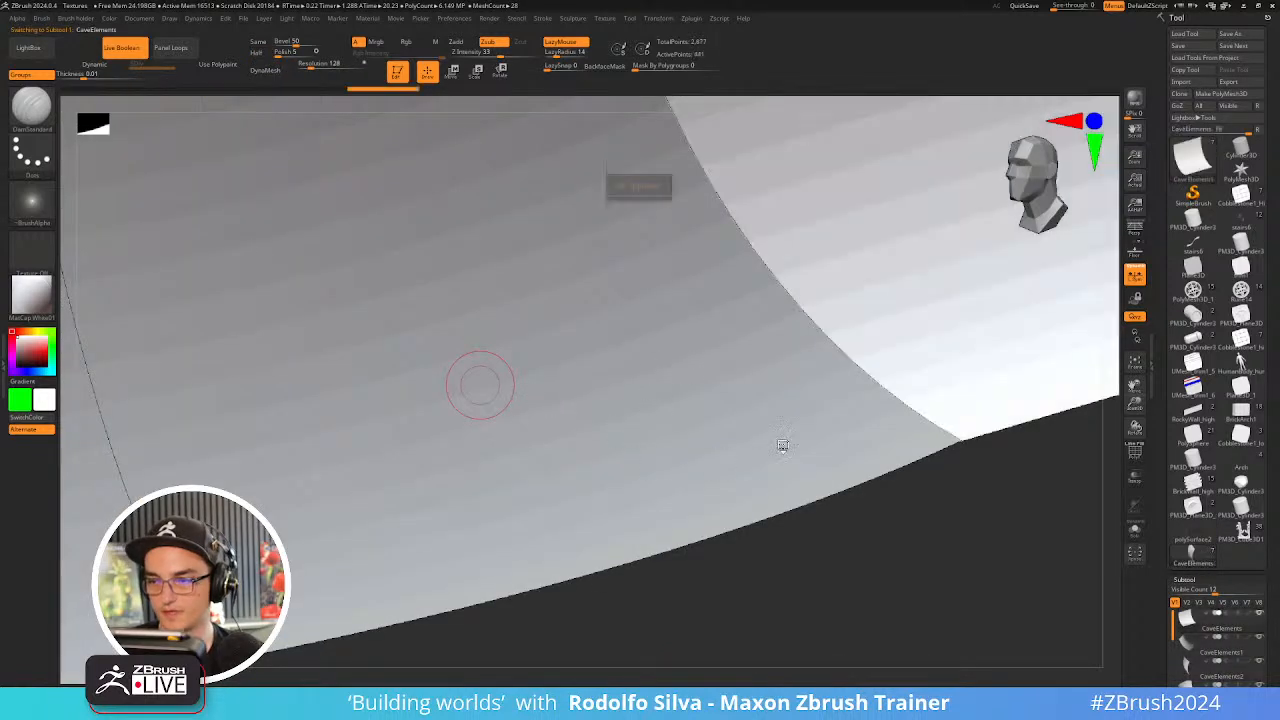
# - Examine the imported cave pieces from several angles, compare them with the bridge scene and inspect their polygon wireframe
pyautogui.keyDown('alt'); pyautogui.moveTo(867, 506); pyautogui.dragTo(797, 317); pyautogui.keyUp('alt')
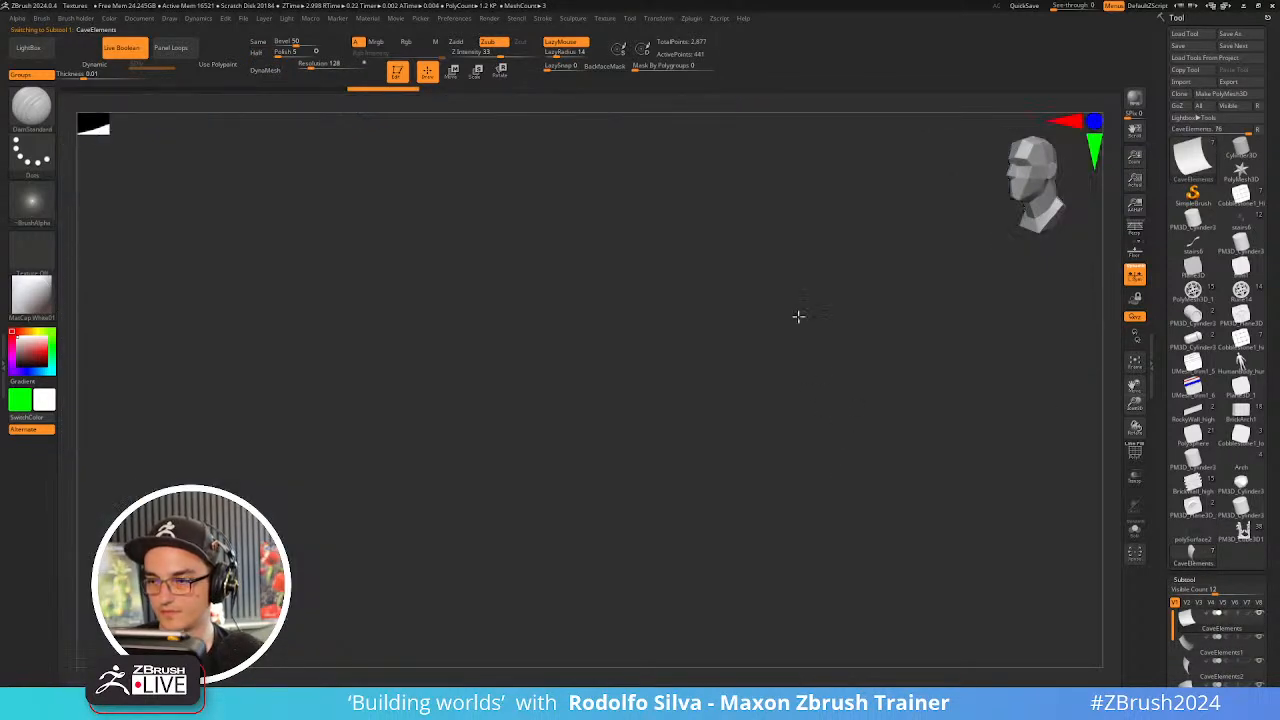
pyautogui.press('f')
pyautogui.moveTo(876, 409); pyautogui.dragTo(965, 422)
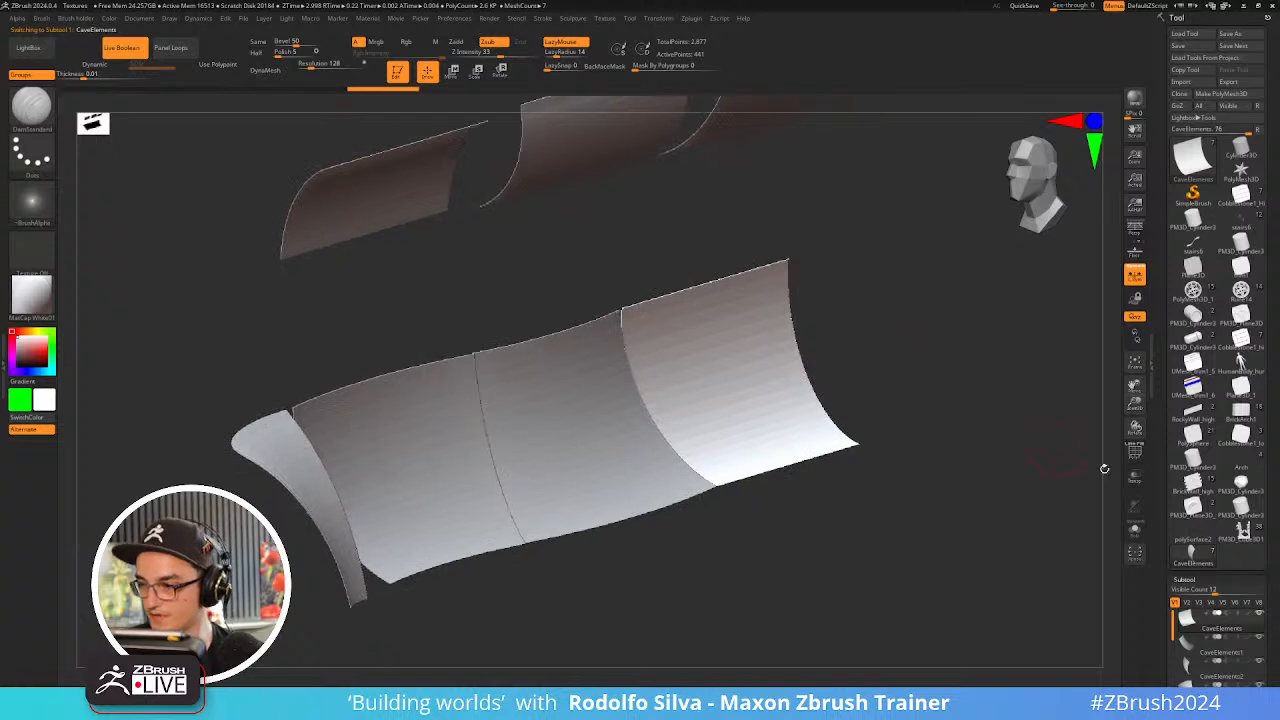
pyautogui.click(1240, 530)
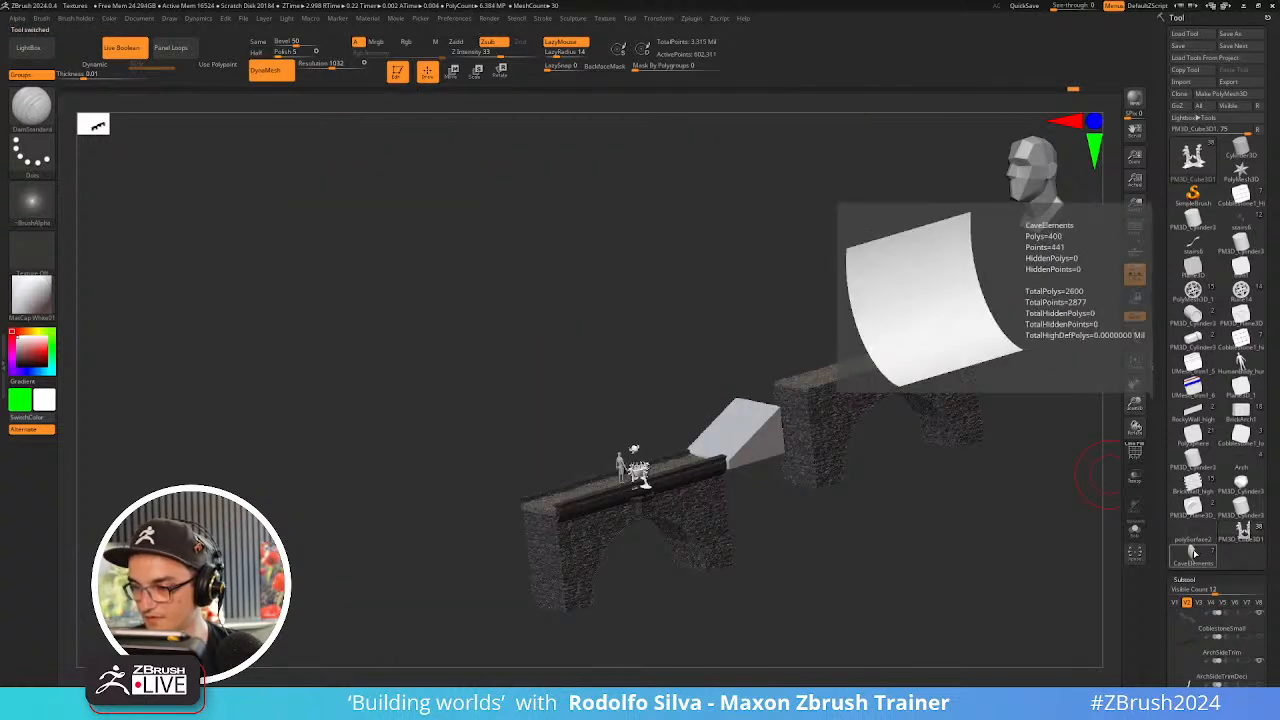
pyautogui.click(1192, 550)
pyautogui.moveTo(960, 471); pyautogui.dragTo(783, 403)
pyautogui.hotkey('shift', 'f')
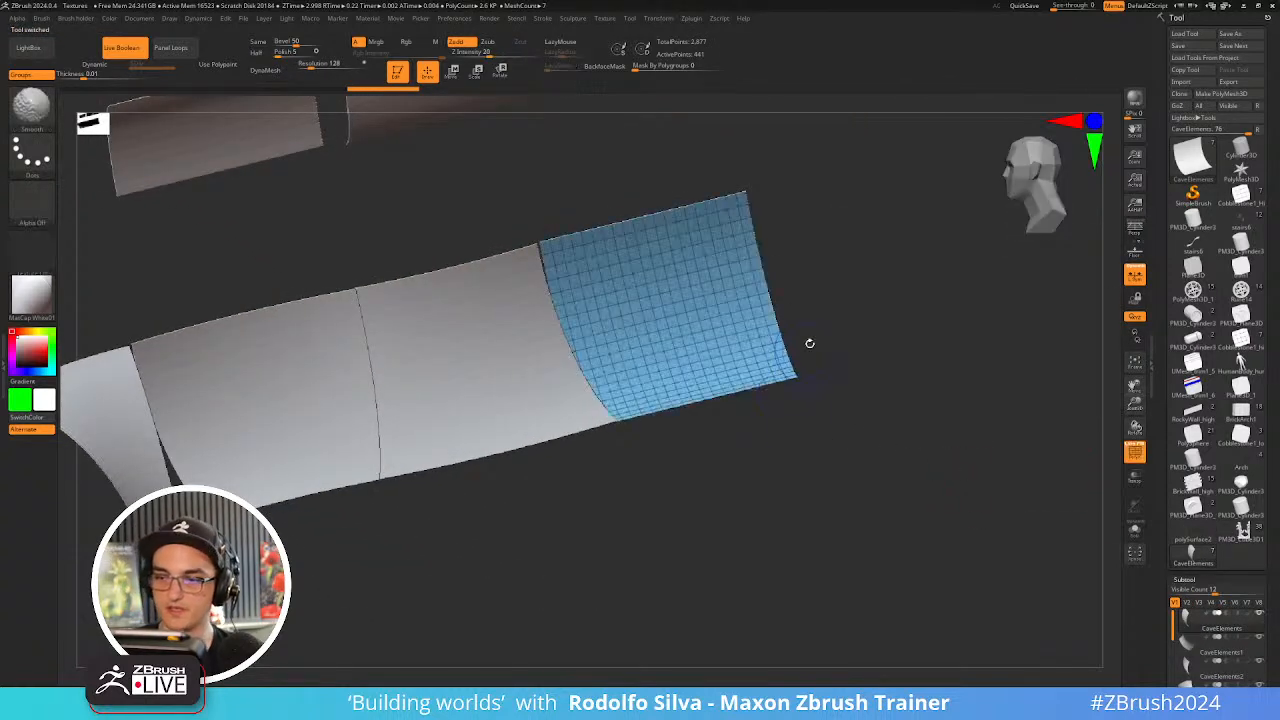
pyautogui.moveTo(808, 343); pyautogui.dragTo(808, 442)
pyautogui.hotkey('shift', 'f')
pyautogui.moveTo(760, 377); pyautogui.dragTo(687, 380)
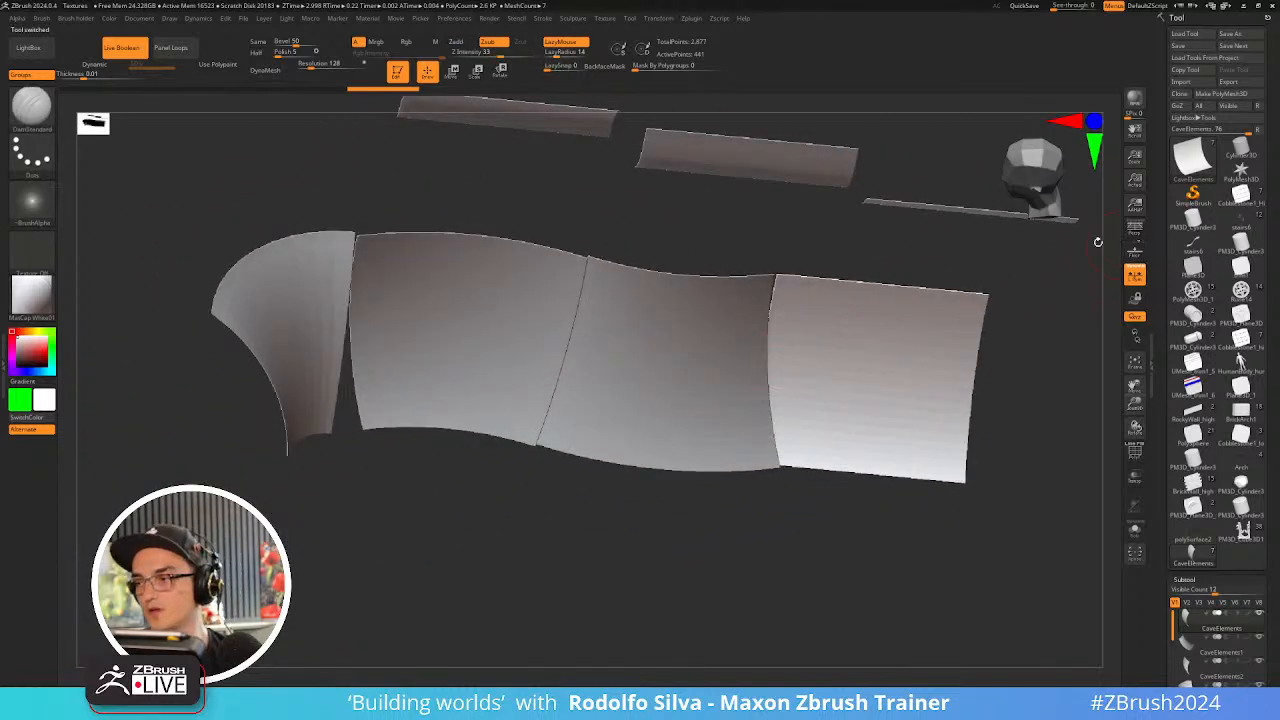
# - Make the CaveElements1 wall piece the active subtool and compare the cave kit with the bridge scene
pyautogui.keyDown('alt'); pyautogui.moveTo(902, 436); pyautogui.dragTo(836, 468, button='right'); pyautogui.keyUp('alt')
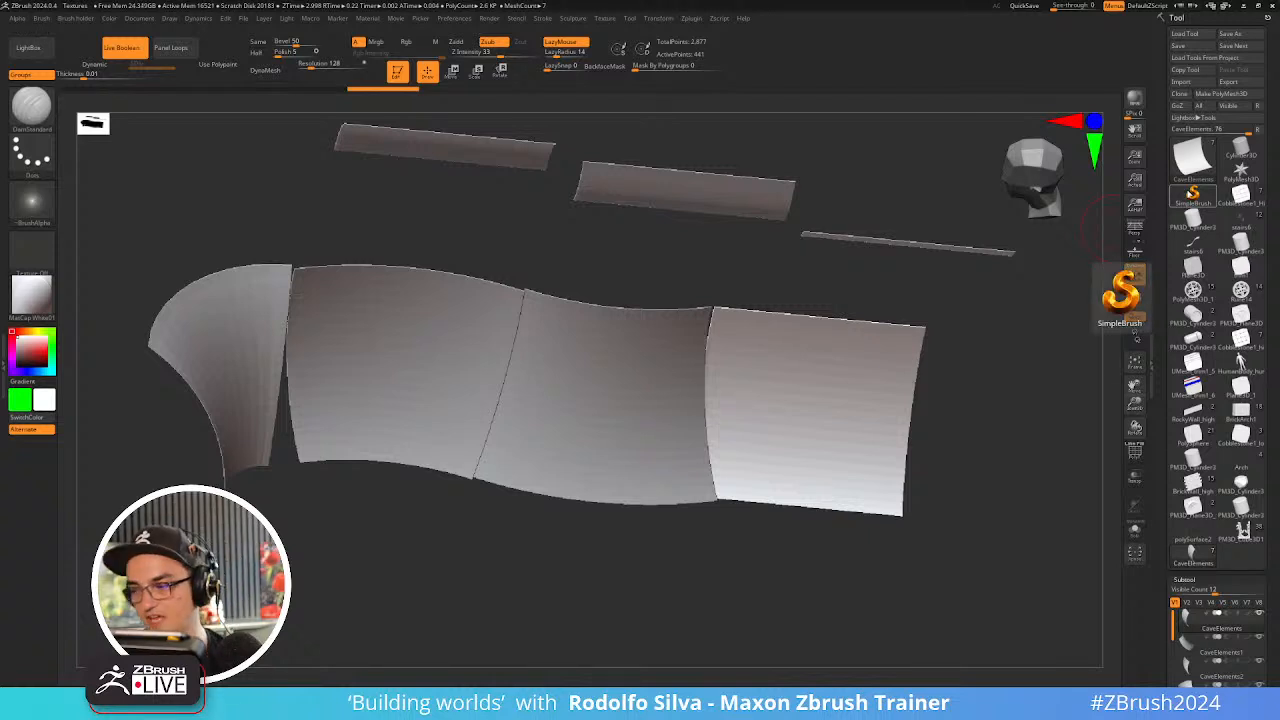
pyautogui.keyDown('alt'); pyautogui.click(640, 415); pyautogui.keyUp('alt')
pyautogui.moveTo(656, 420); pyautogui.dragTo(690, 421, button='right')
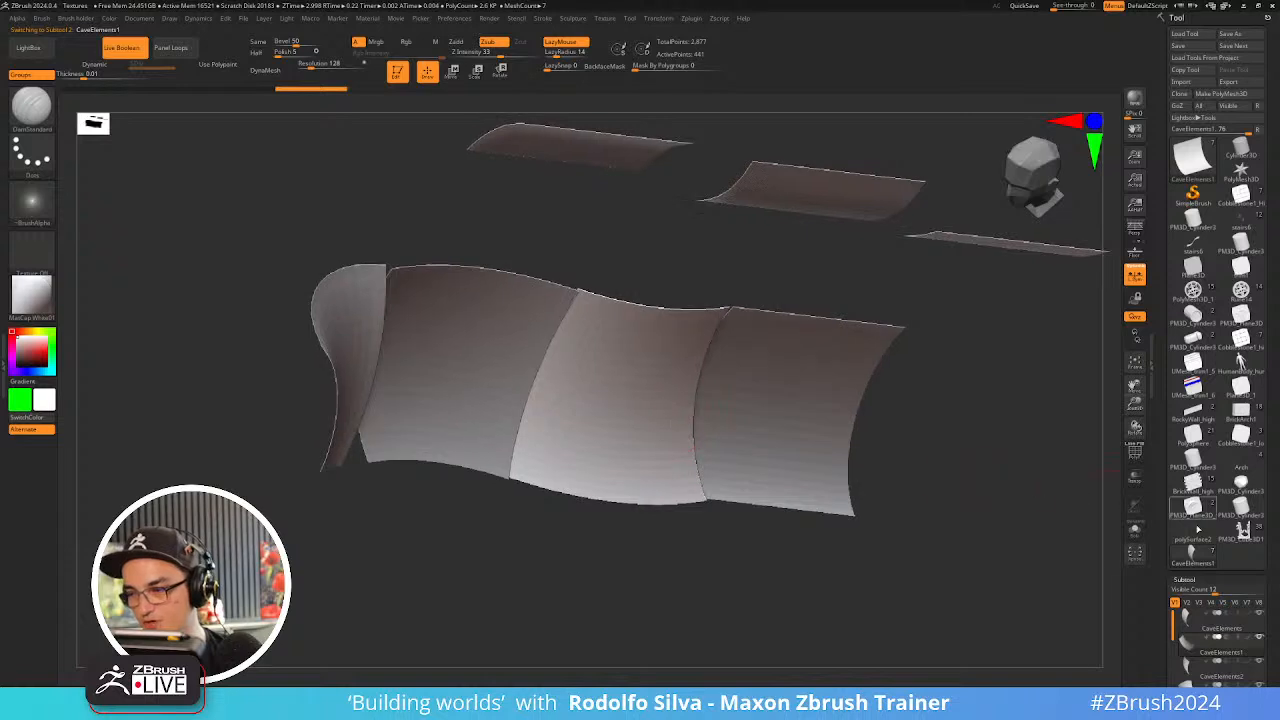
pyautogui.click(1199, 552)
pyautogui.moveTo(991, 518); pyautogui.dragTo(645, 439)
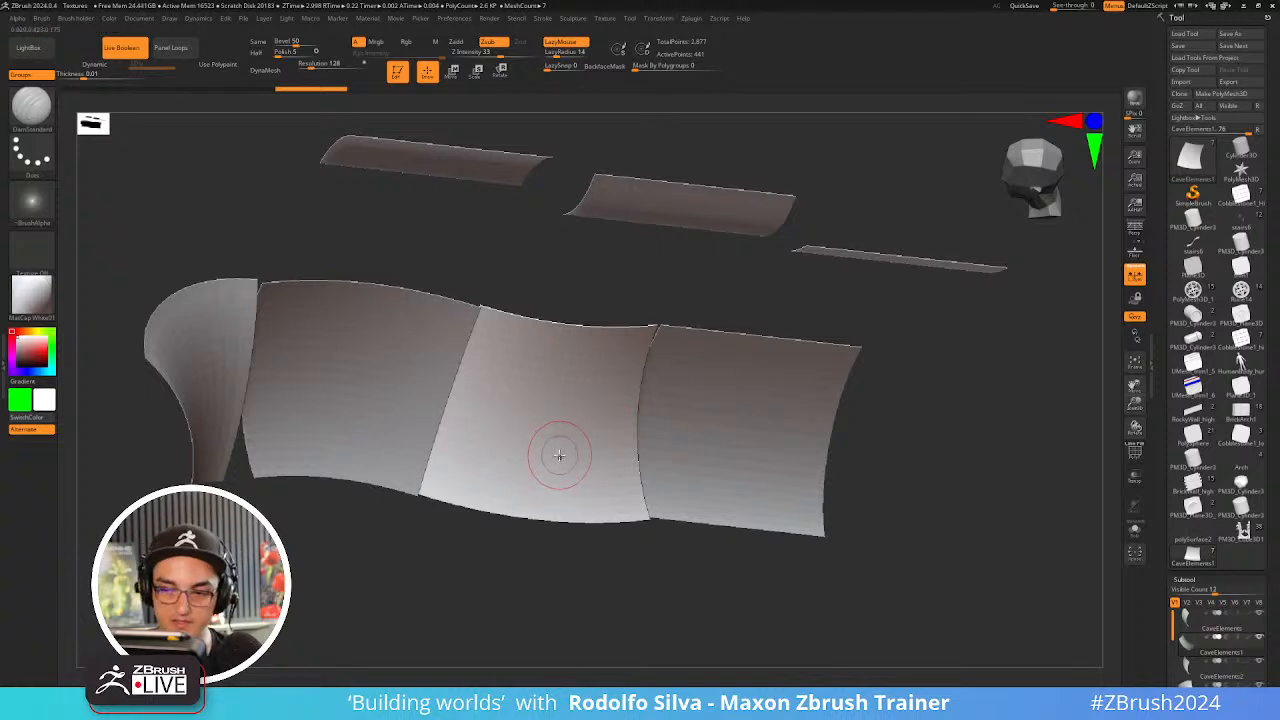
pyautogui.click(1241, 530)
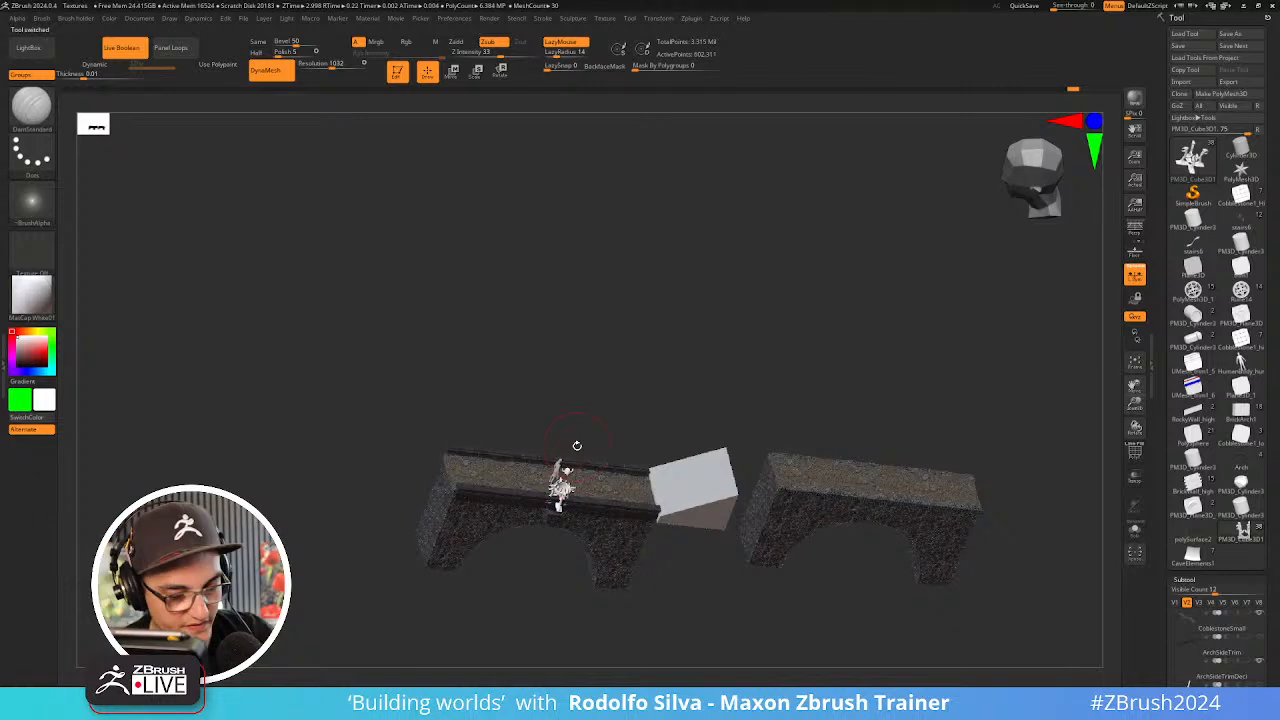
pyautogui.click(1192, 556)
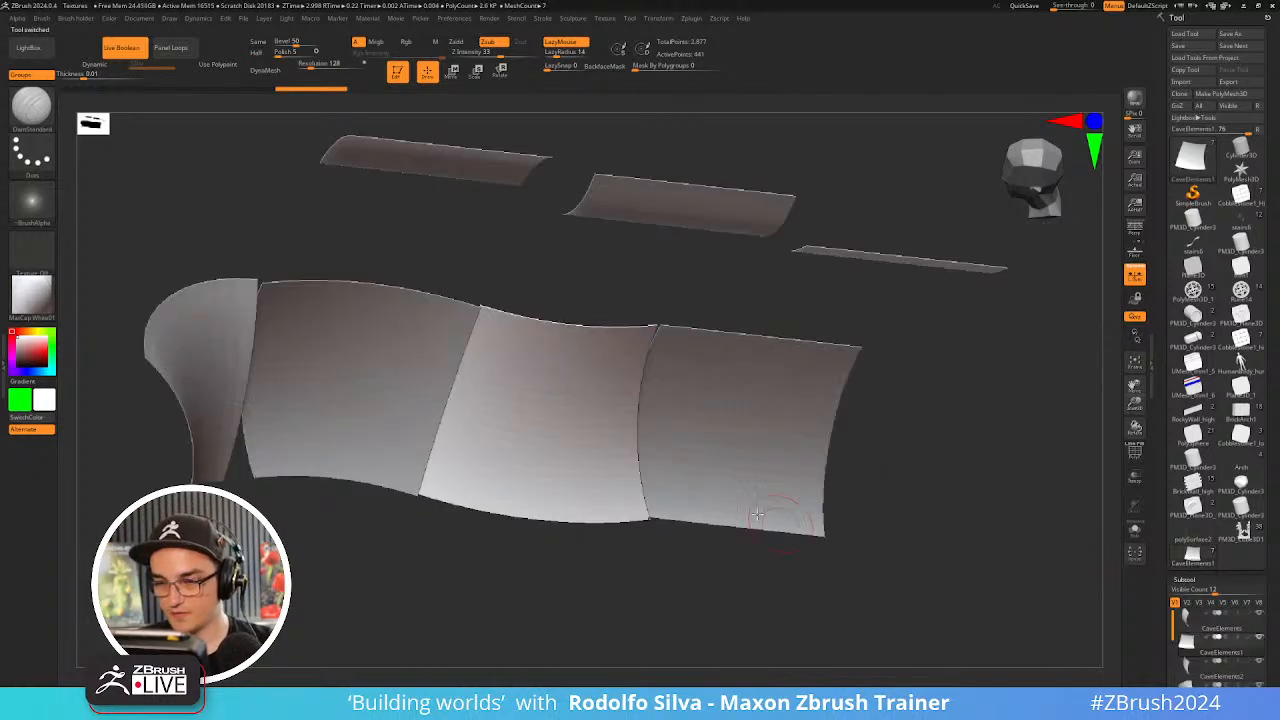
pyautogui.moveTo(766, 515); pyautogui.dragTo(645, 485, button='right')
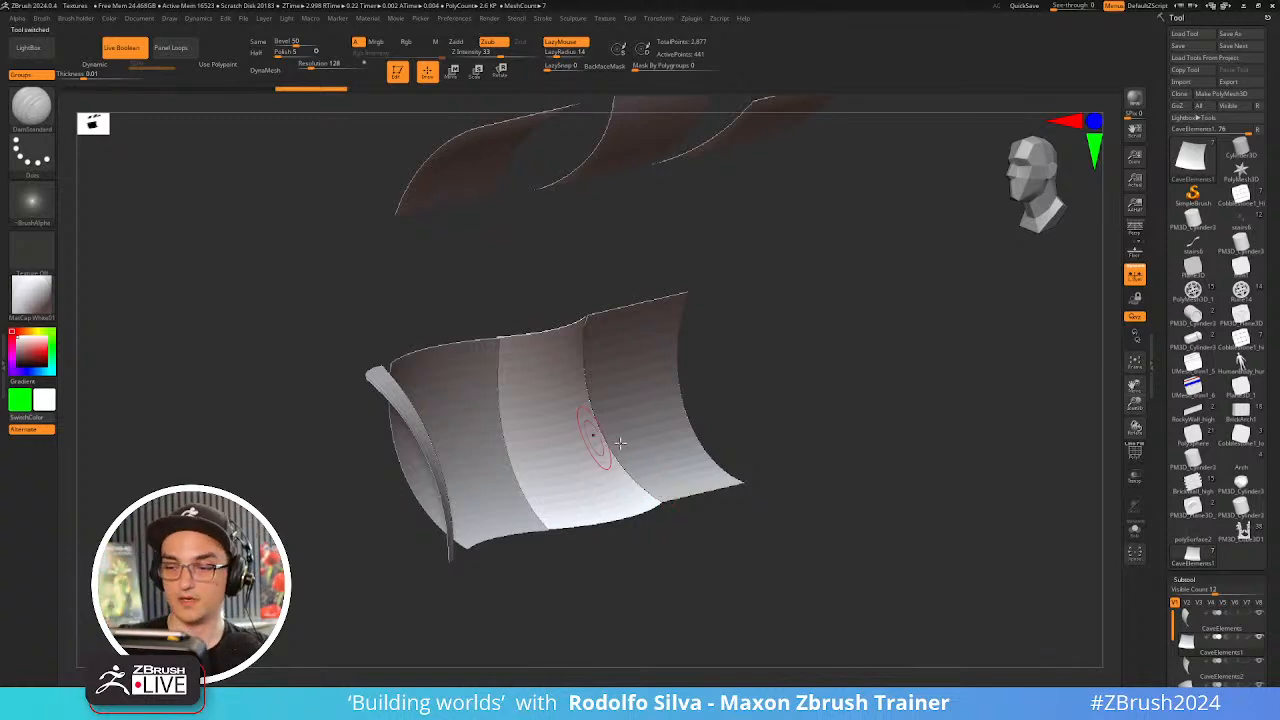
# - Switch the active tool to the Plane3D primitive and show the floor grid beneath it
pyautogui.moveTo(586, 430); pyautogui.dragTo(485, 440, button='right')
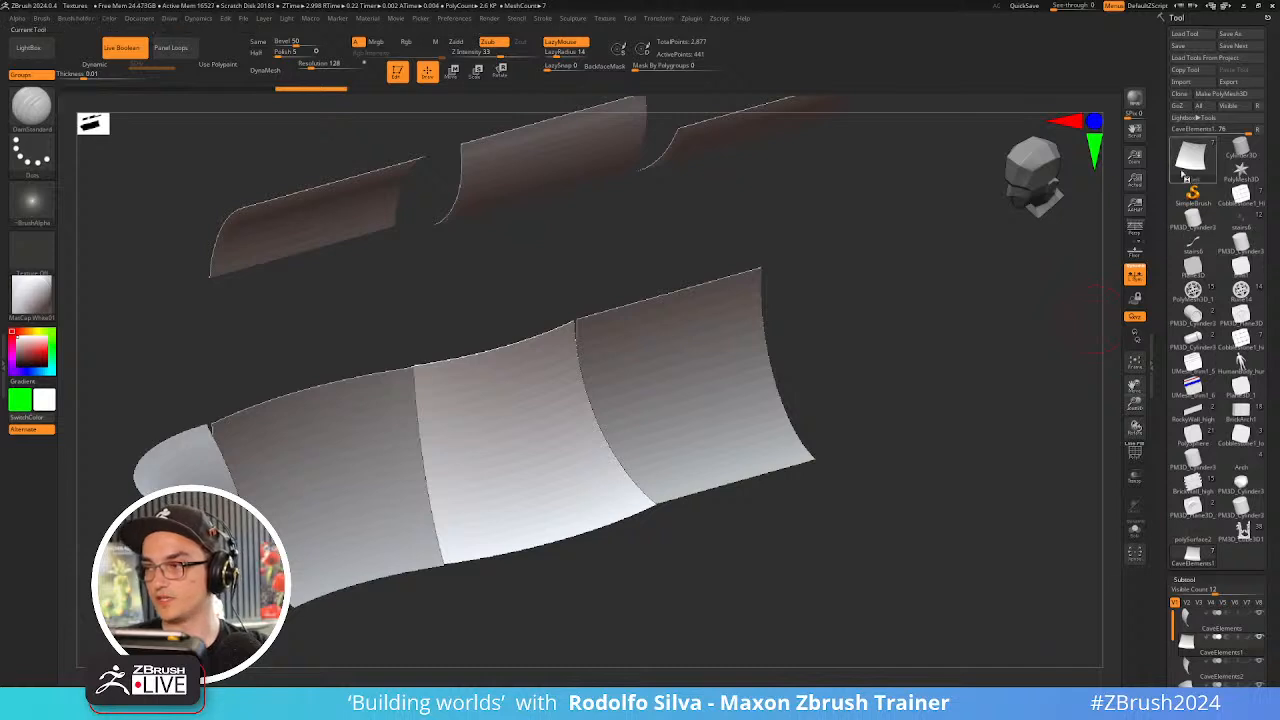
pyautogui.click(1191, 158)
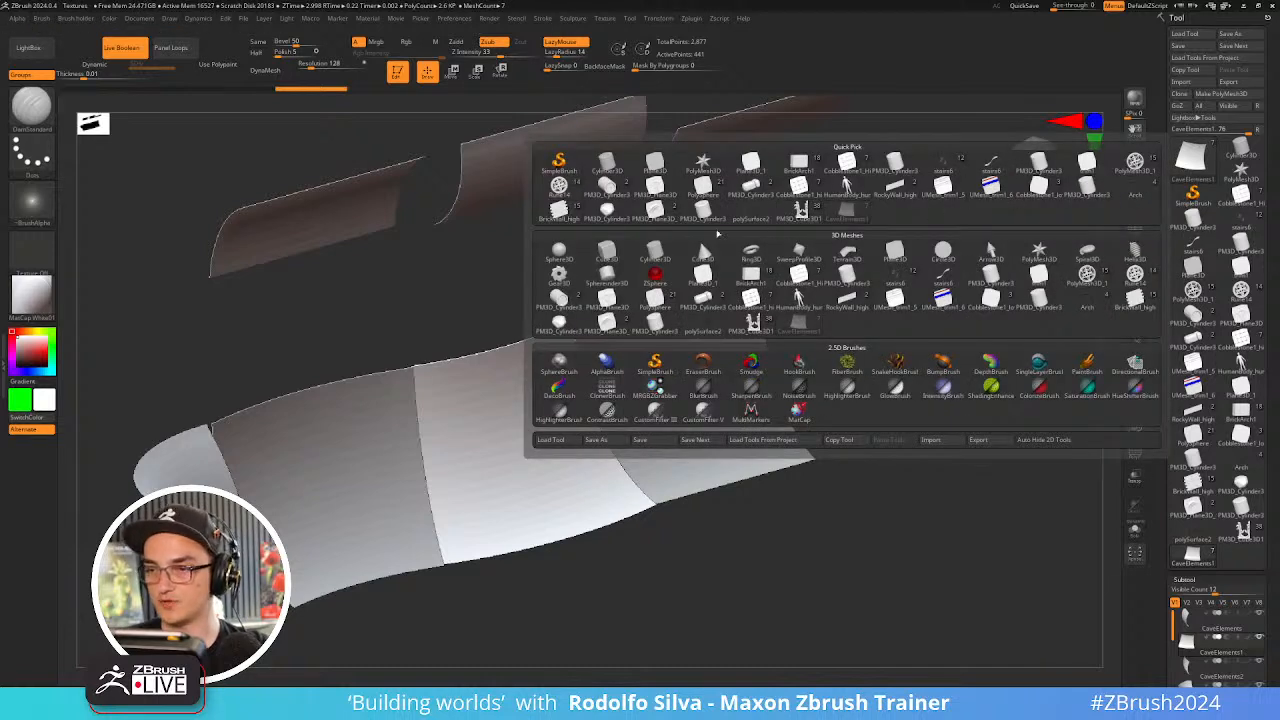
pyautogui.moveTo(654, 163)
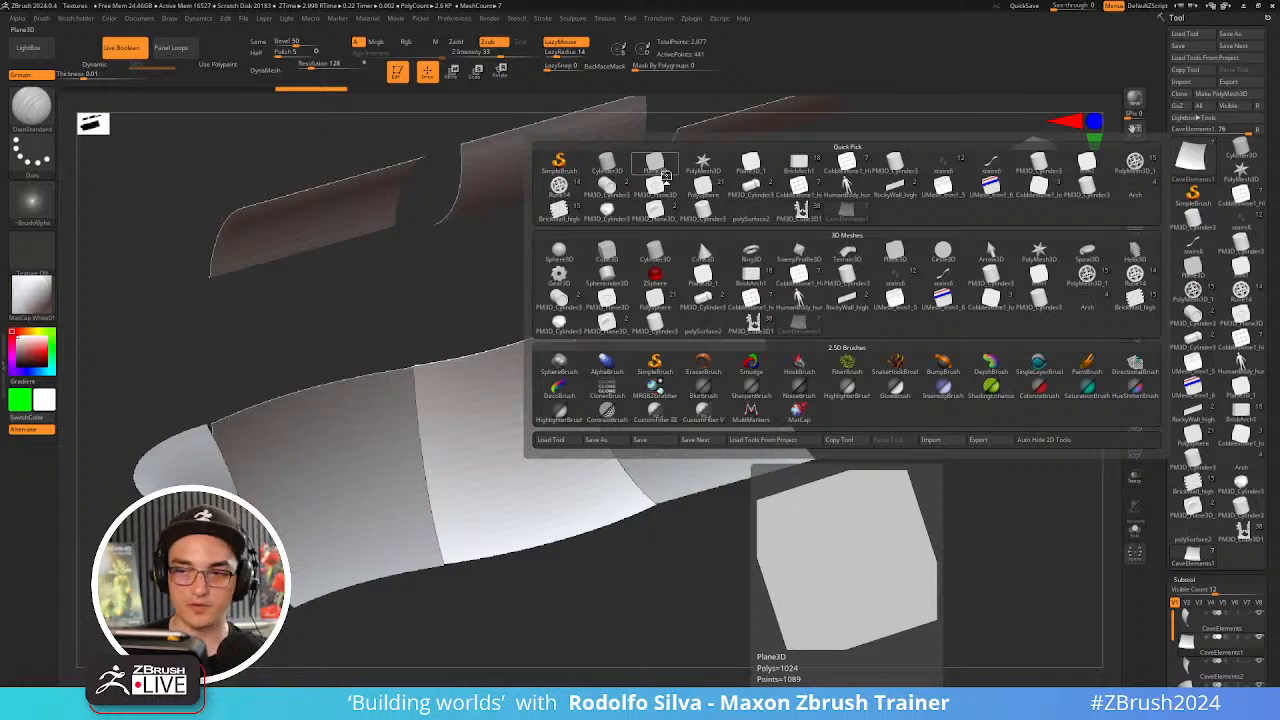
pyautogui.click(664, 172)
pyautogui.moveTo(738, 308); pyautogui.dragTo(786, 317, button='right')
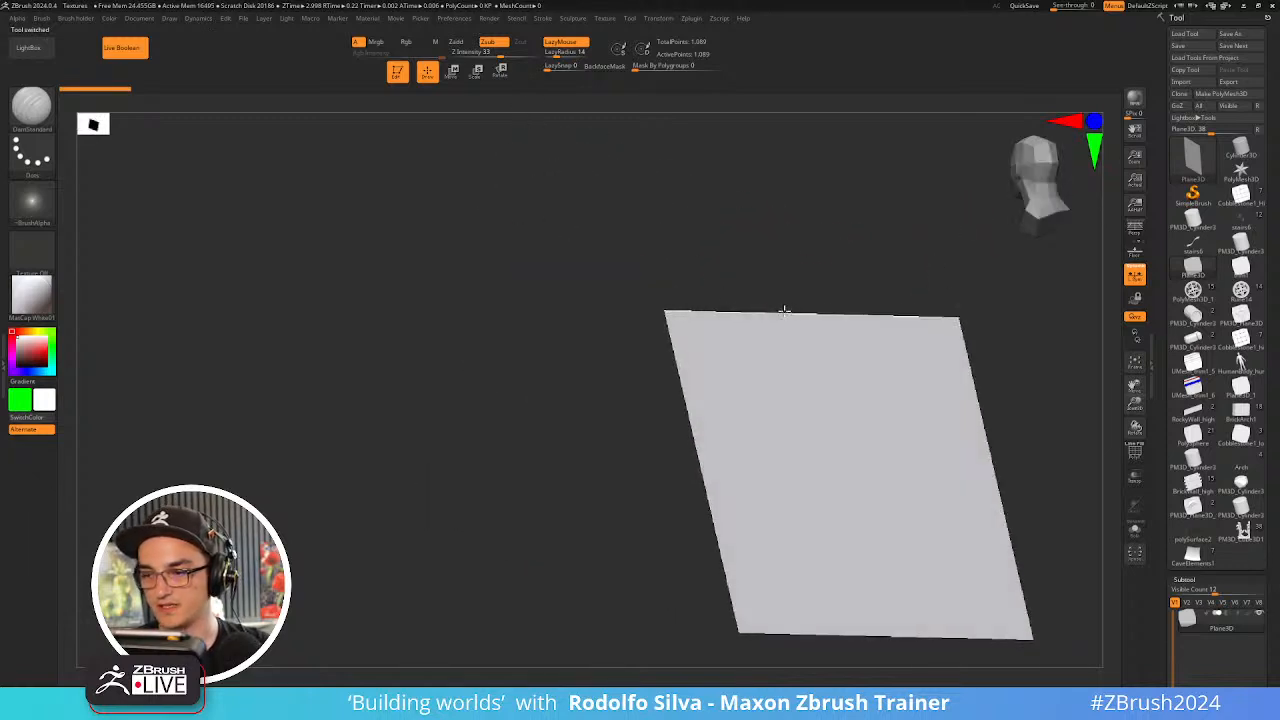
pyautogui.hotkey('shift', 'p')
pyautogui.moveTo(850, 364); pyautogui.dragTo(749, 349, button='right')
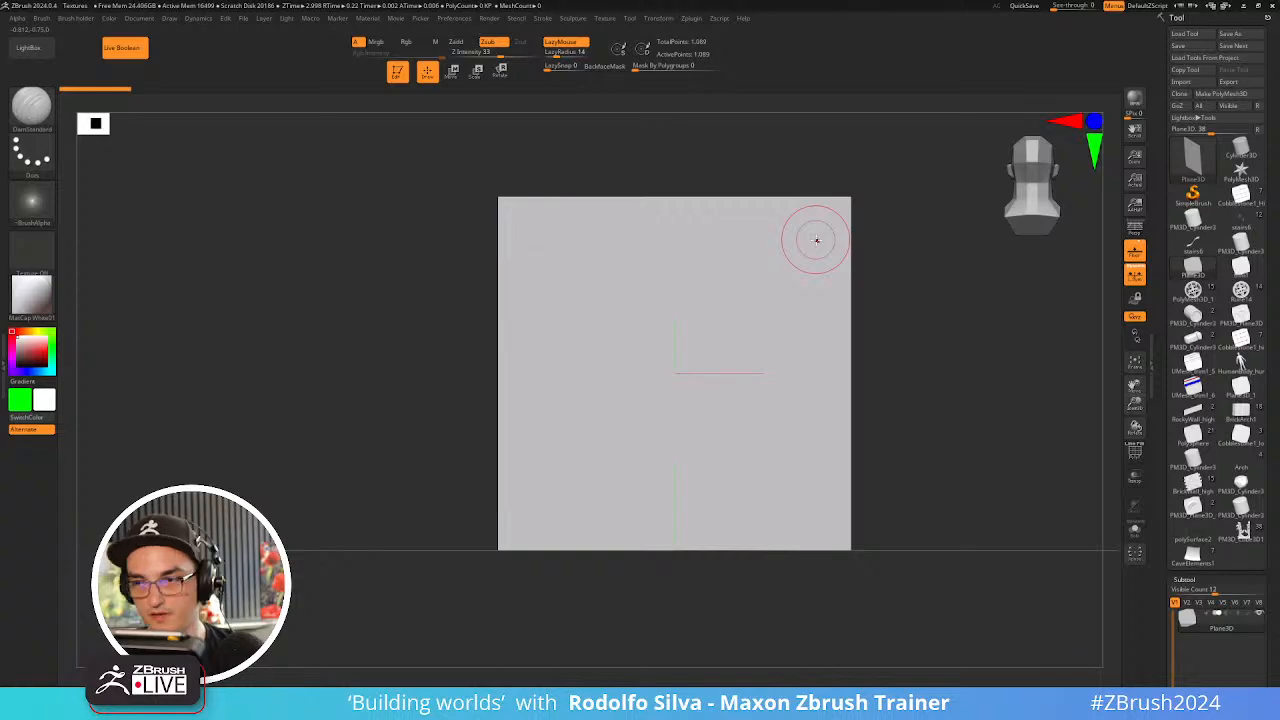
# - Convert the plane primitive into an editable PolyMesh3D and check it from the front
pyautogui.click(1248, 94)
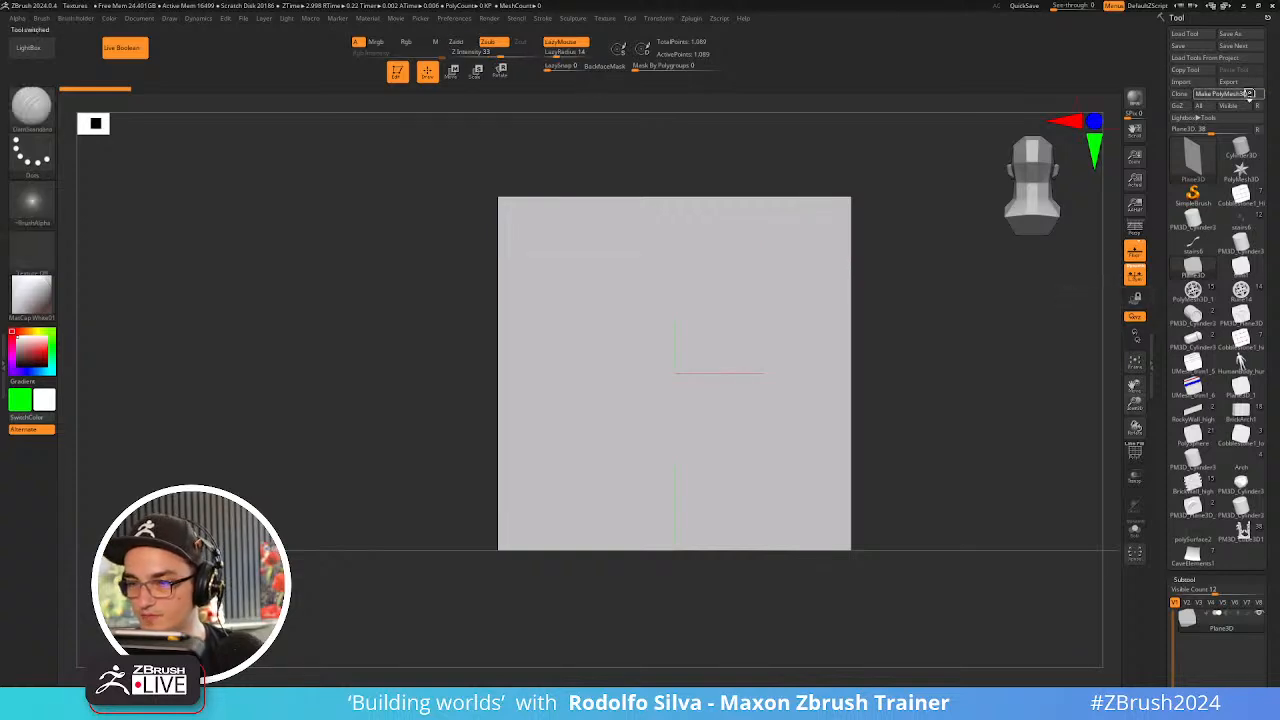
pyautogui.moveTo(927, 342); pyautogui.dragTo(677, 329)
pyautogui.hotkey('shift', 'f')
pyautogui.moveTo(810, 371); pyautogui.dragTo(820, 399, button='right')
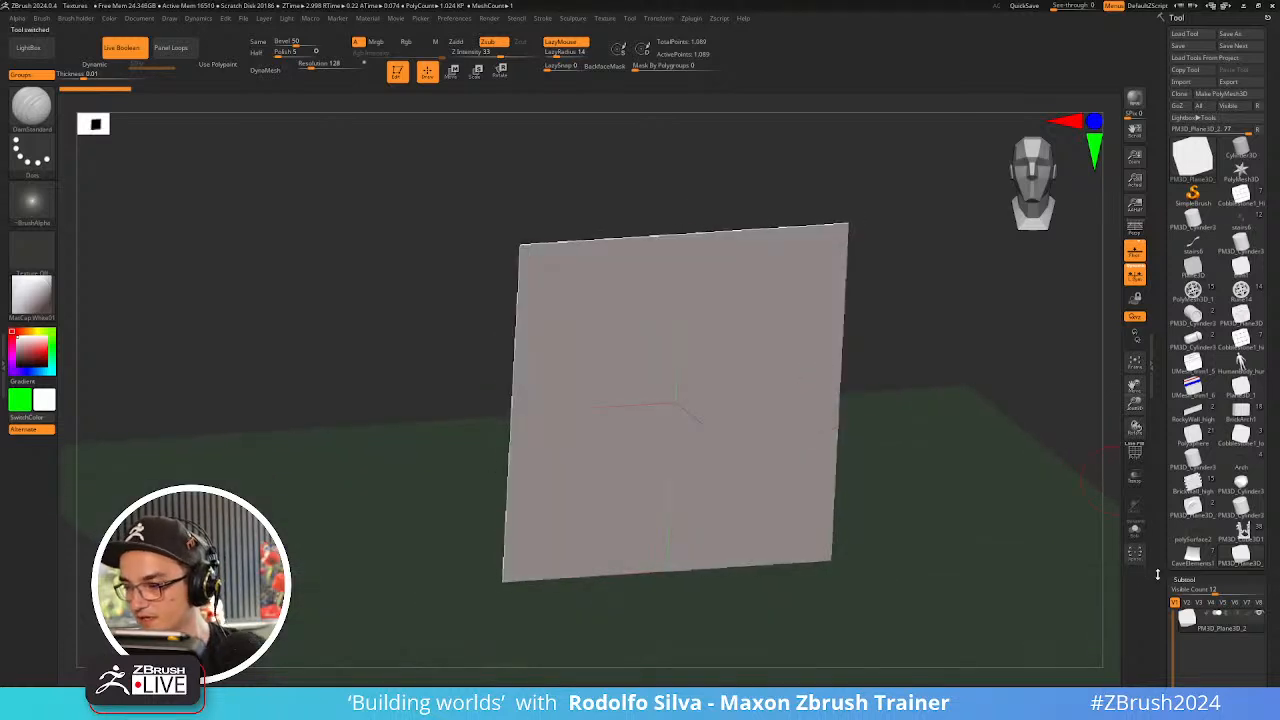
# - Rename the plane subtool as CaveWall_High
pyautogui.scroll(-5, 1157, 574)
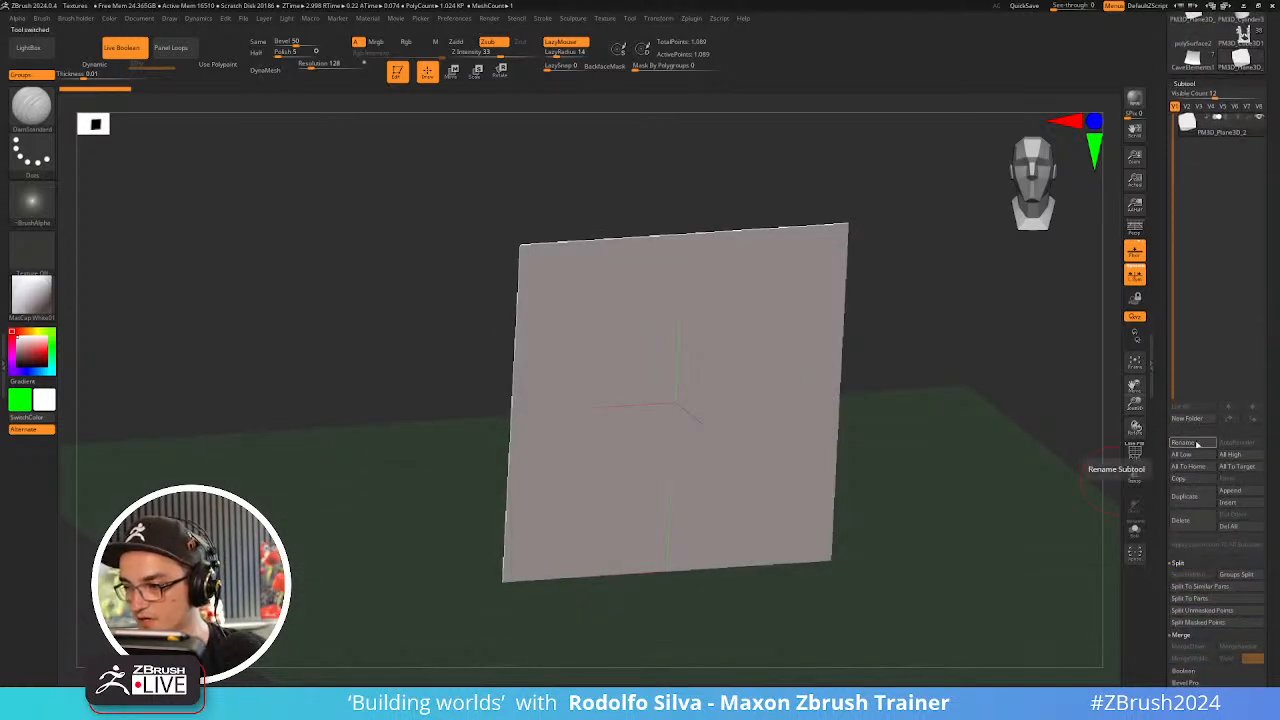
pyautogui.click(1197, 444)
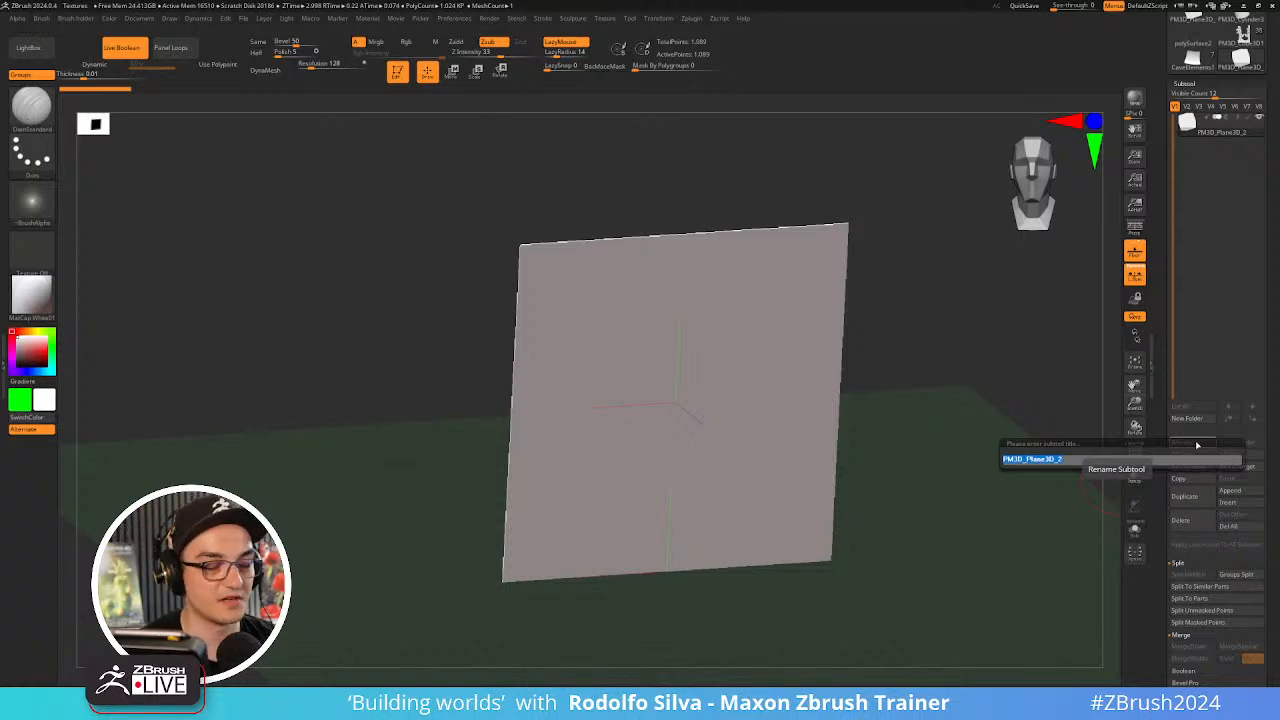
pyautogui.press('BackSpace')
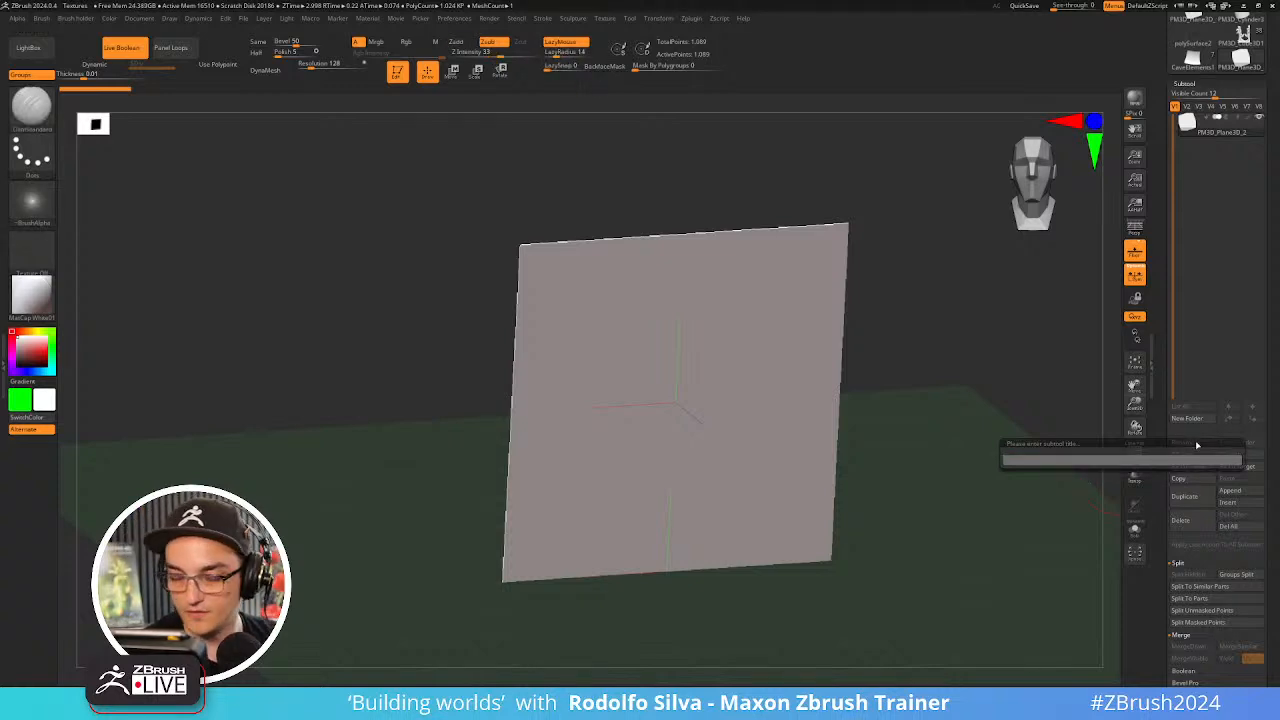
pyautogui.write('CaveWall')
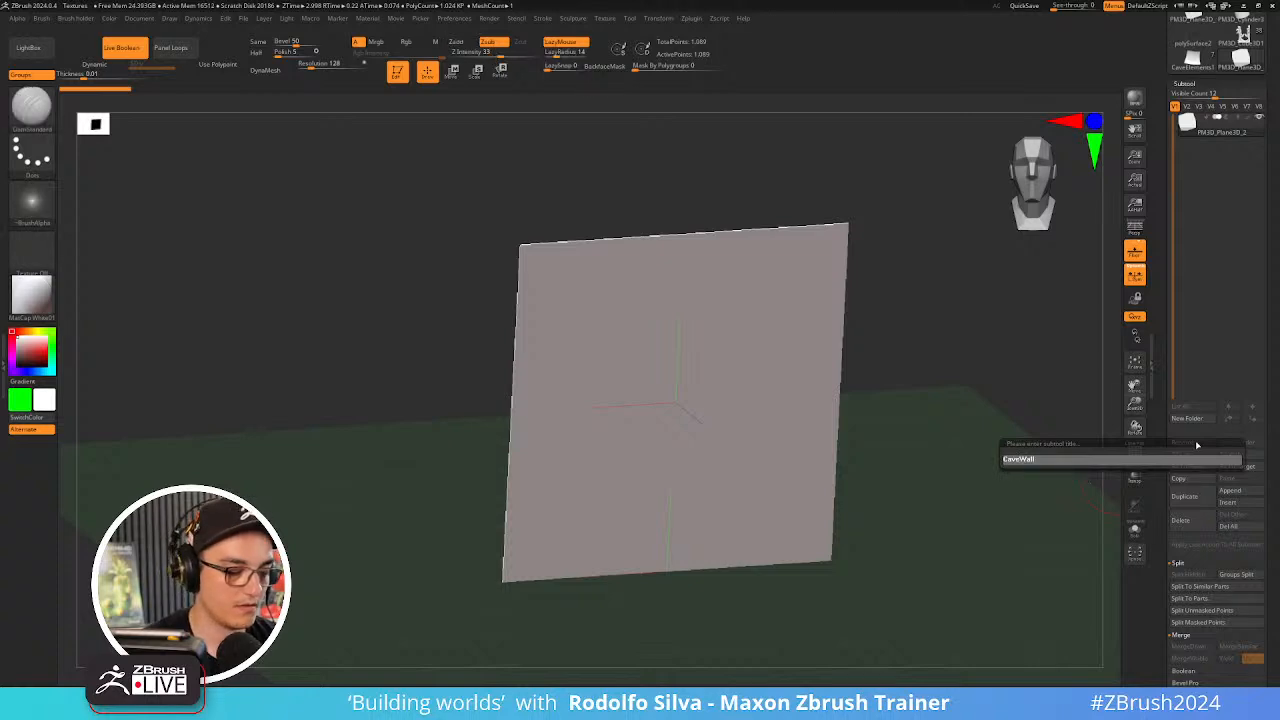
pyautogui.press('shift')
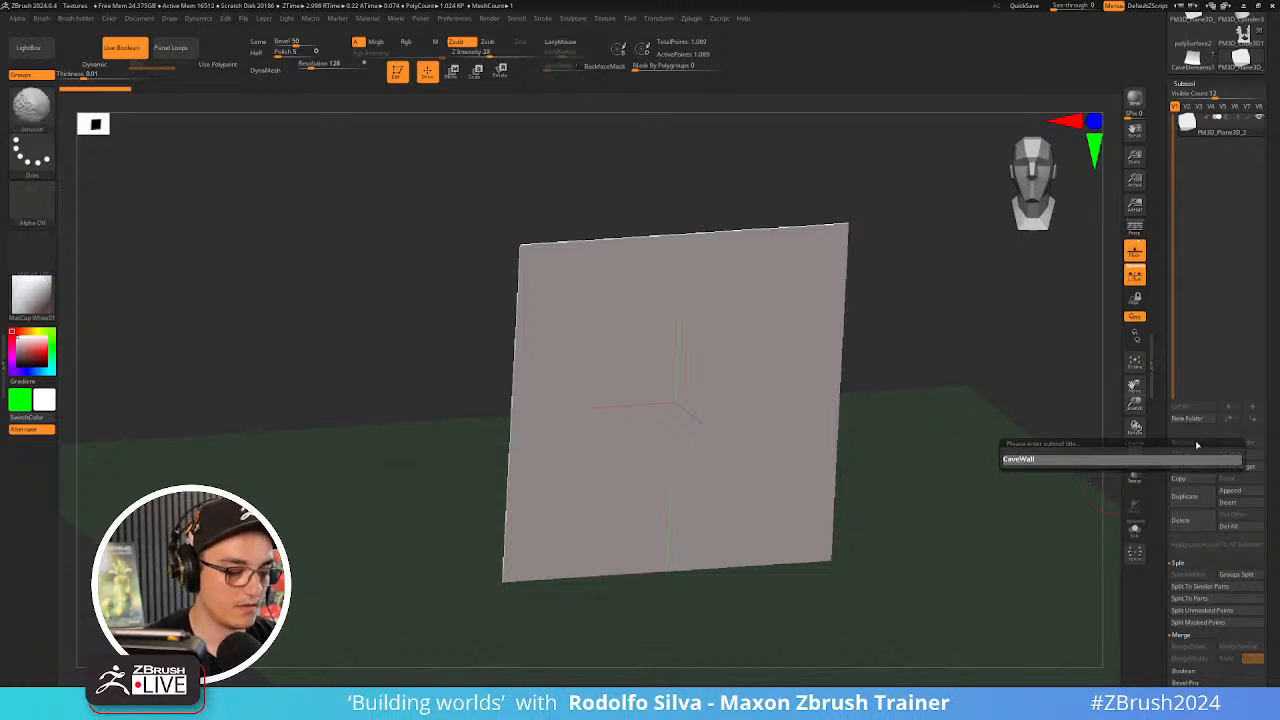
pyautogui.write('l_High')
pyautogui.press('Return')
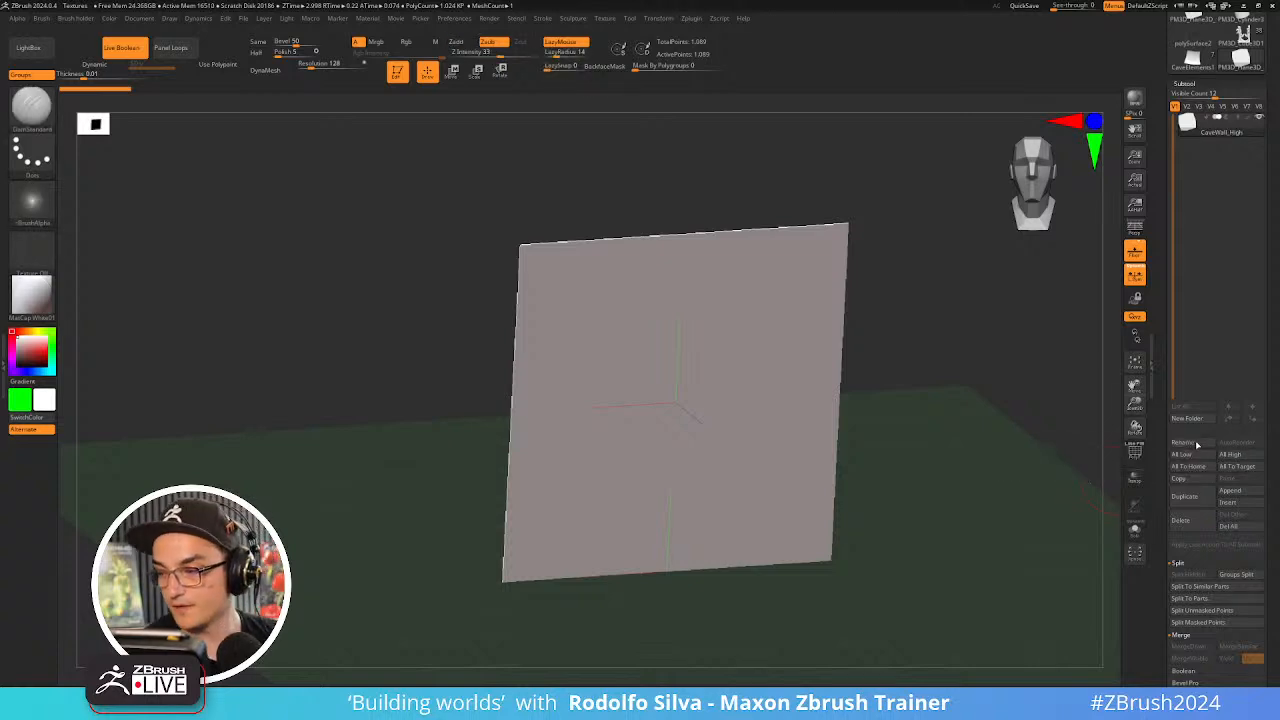
# - Duplicate the CaveWall_High subtool and rename the copy as CaveWall_low
pyautogui.click(1184, 496)
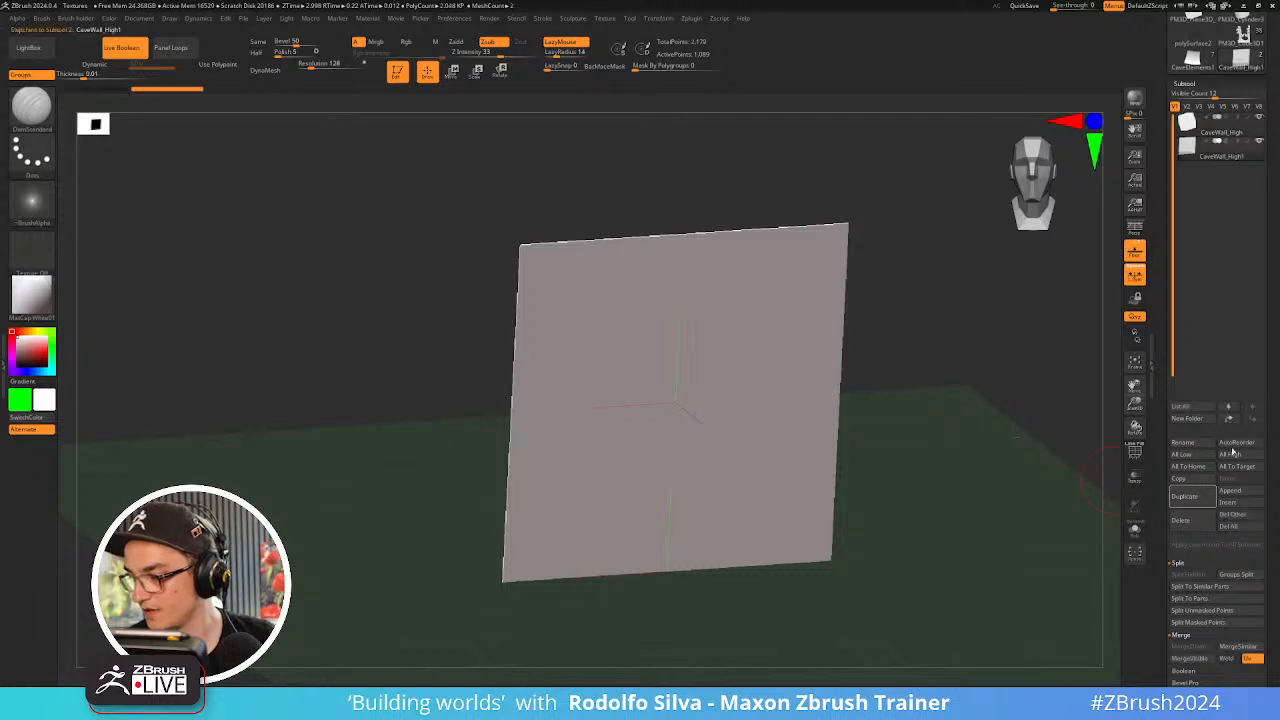
pyautogui.click(1204, 446)
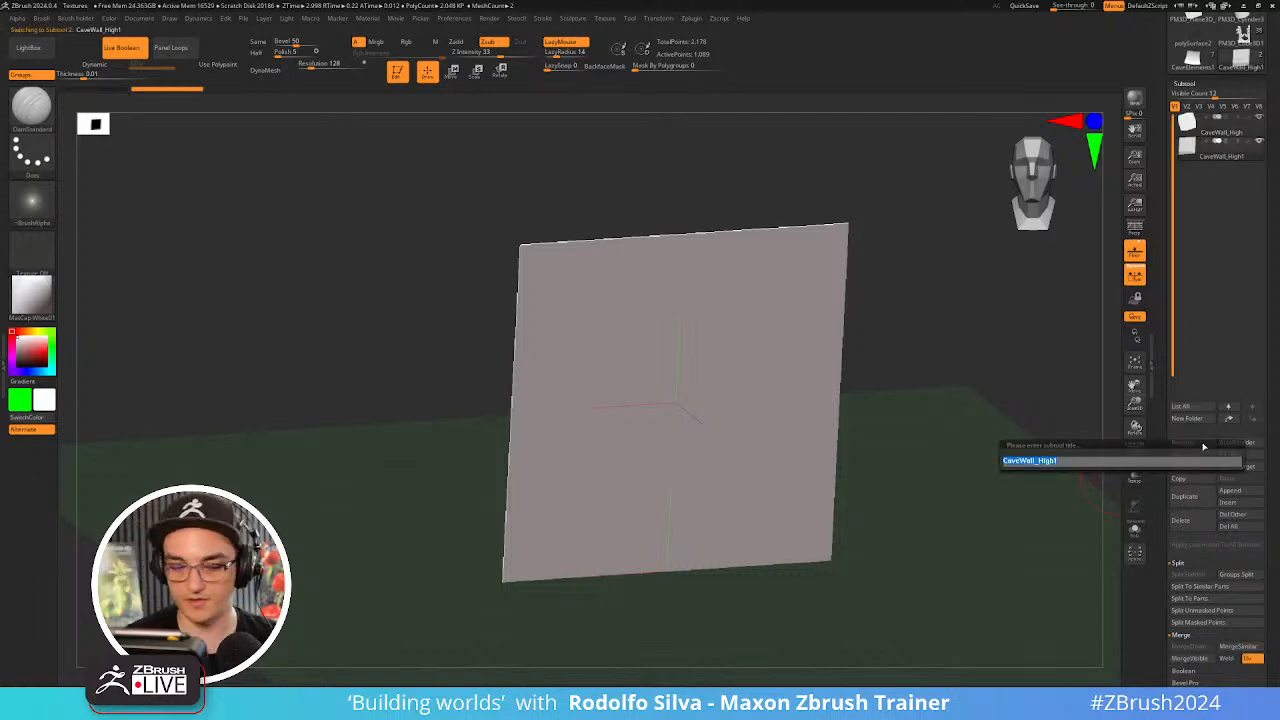
pyautogui.write('CaveWall_')
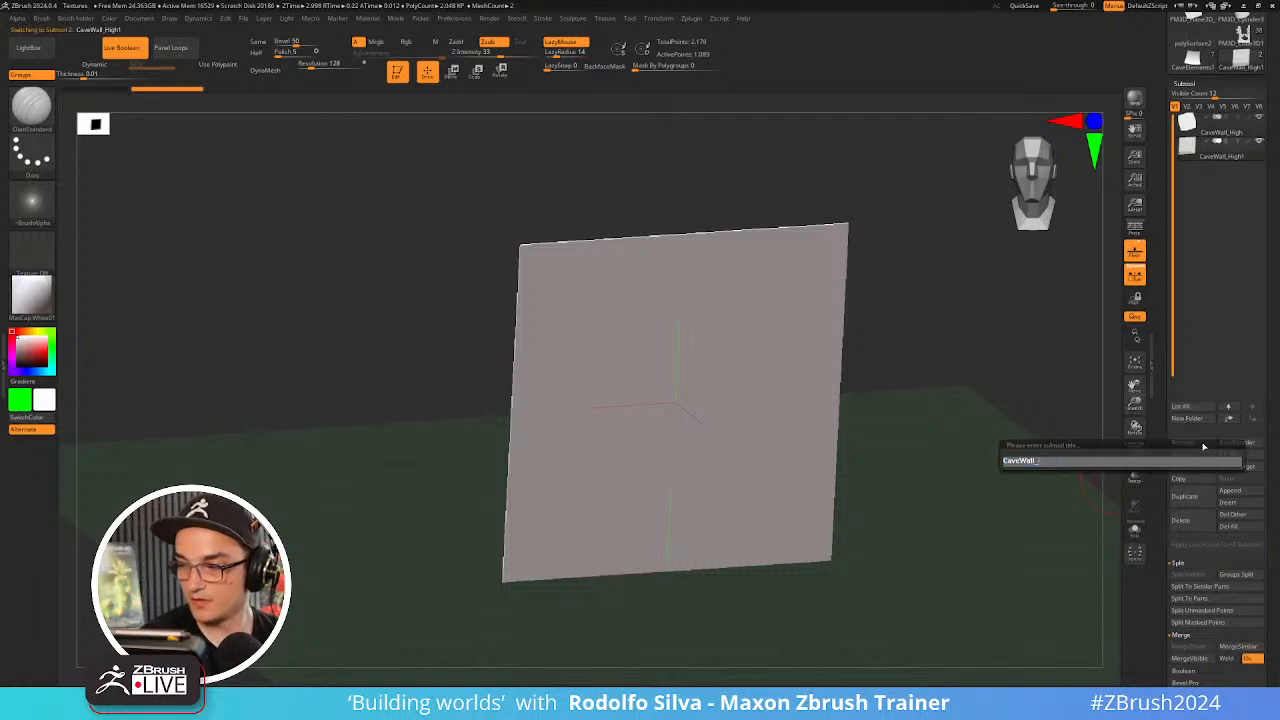
pyautogui.write('Lo')
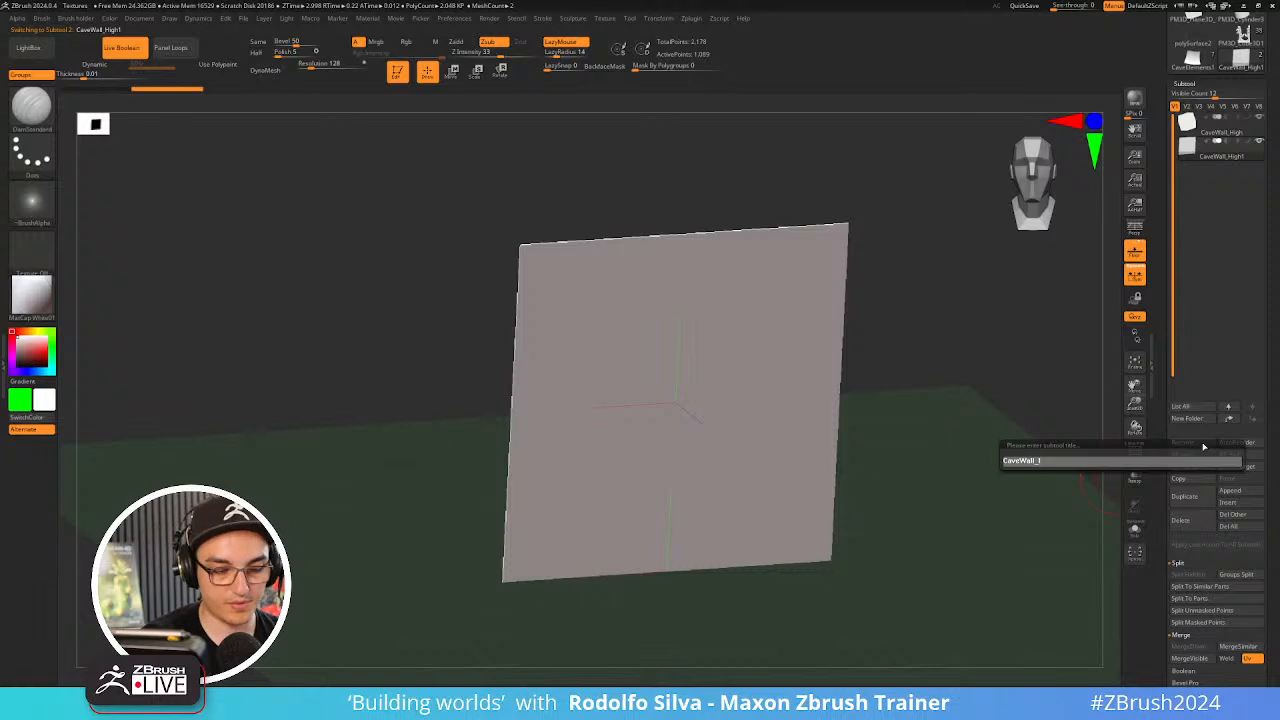
pyautogui.write('w')
pyautogui.press('Return')
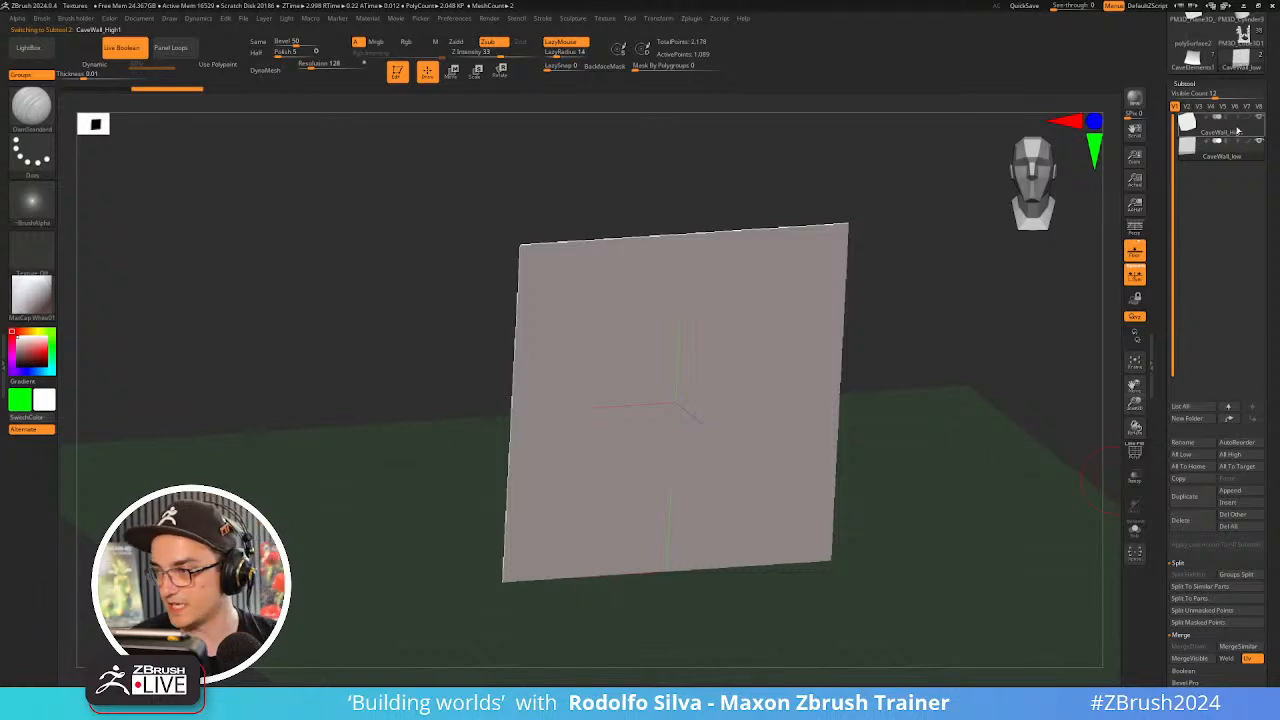
# - Try enlarging the CaveWall_High plane and offsetting it along its depth with the gizmo, with its wireframe shown
pyautogui.hotkey('shift', 'f')
pyautogui.press('w')
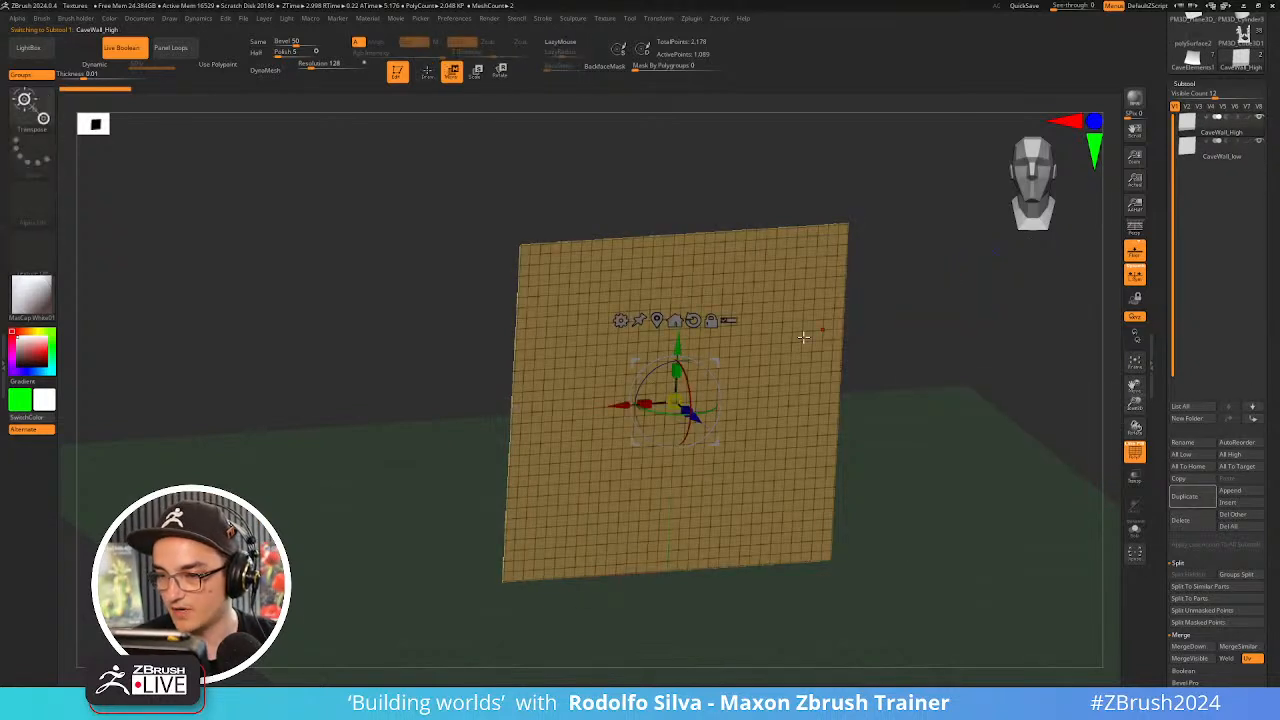
pyautogui.moveTo(677, 403); pyautogui.dragTo(697, 391)
pyautogui.press('q')
pyautogui.moveTo(886, 343); pyautogui.dragTo(840, 386)
pyautogui.press('w')
pyautogui.moveTo(724, 421); pyautogui.dragTo(729, 422)
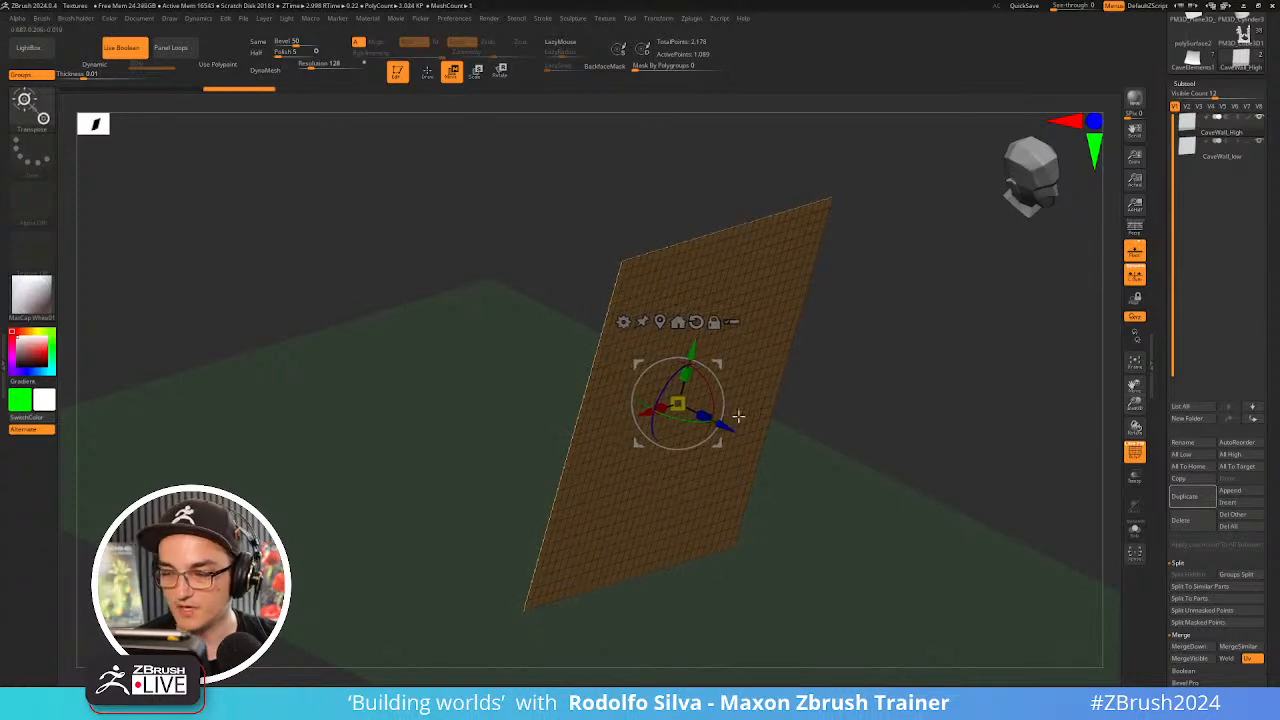
pyautogui.press('q')
pyautogui.moveTo(894, 371); pyautogui.dragTo(848, 360)
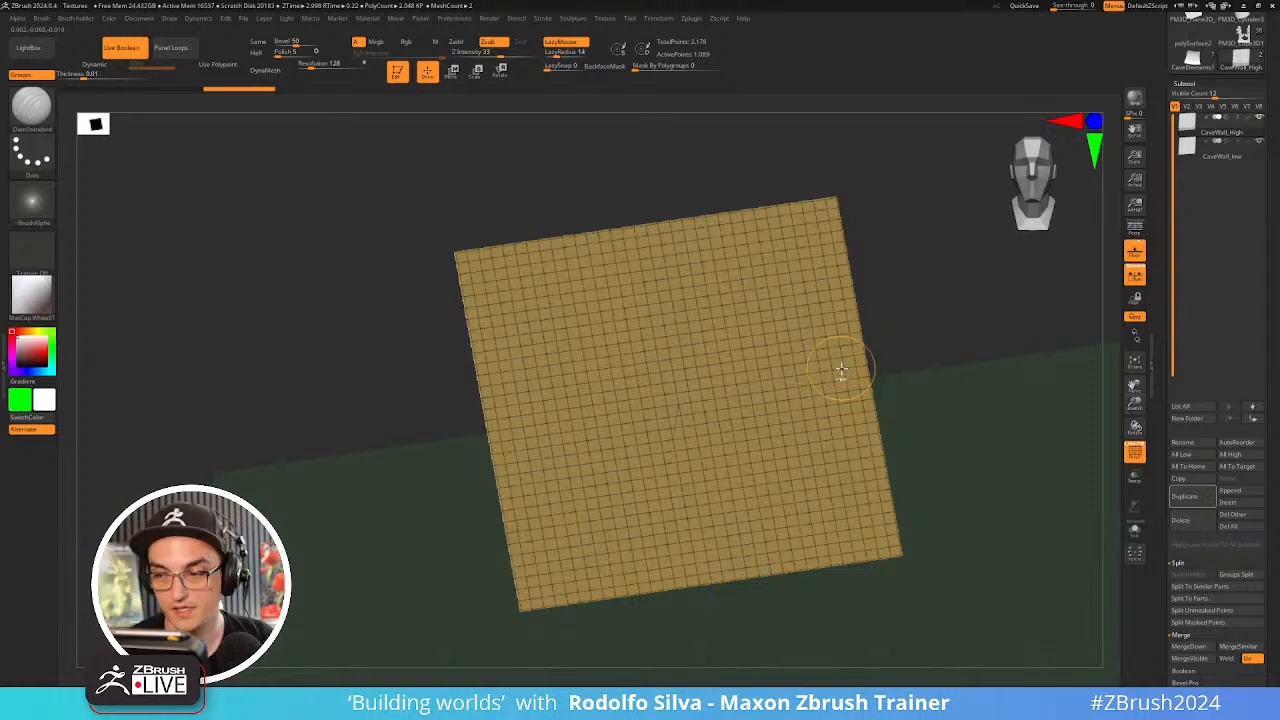
pyautogui.hotkey('ctrl', 'z')
pyautogui.hotkey('ctrl', 'z')
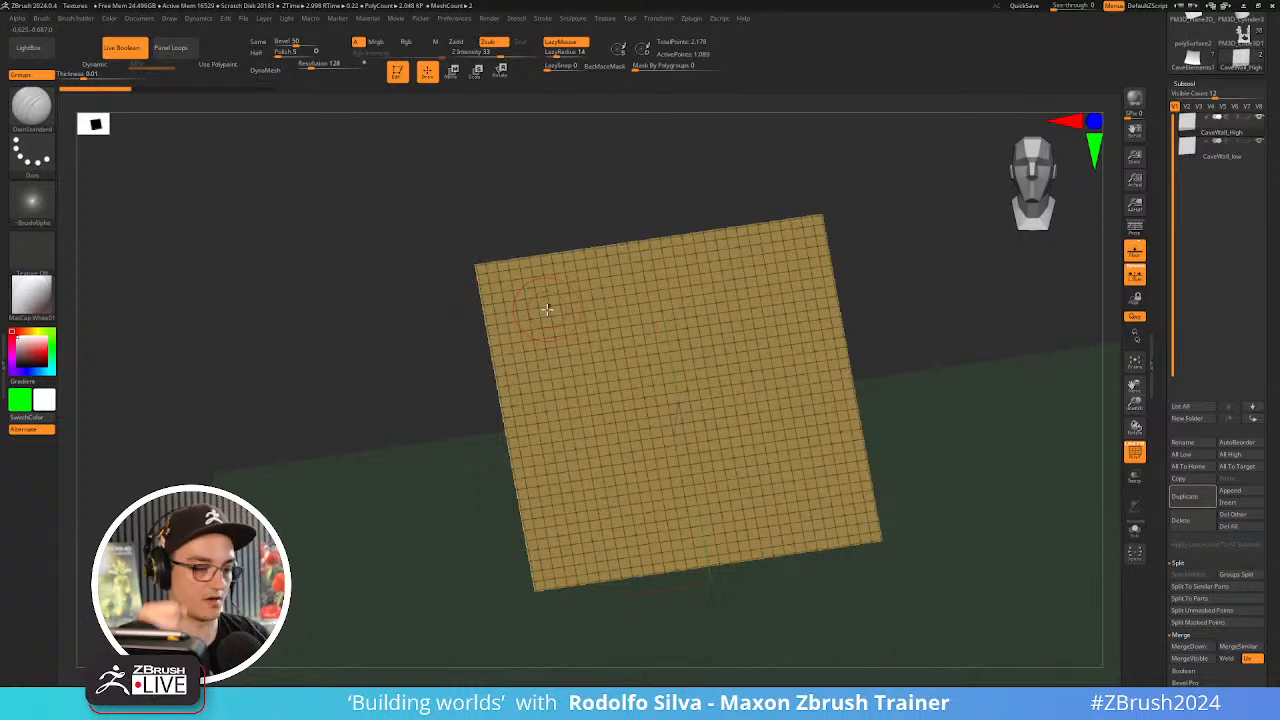
# - Face the CaveWall_High plane straight on, choose the Standard brush and make its strokes wrap across opposite plane edges
pyautogui.keyDown('shift'); pyautogui.moveTo(757, 300); pyautogui.dragTo(760, 282, button='right'); pyautogui.keyUp('shift')
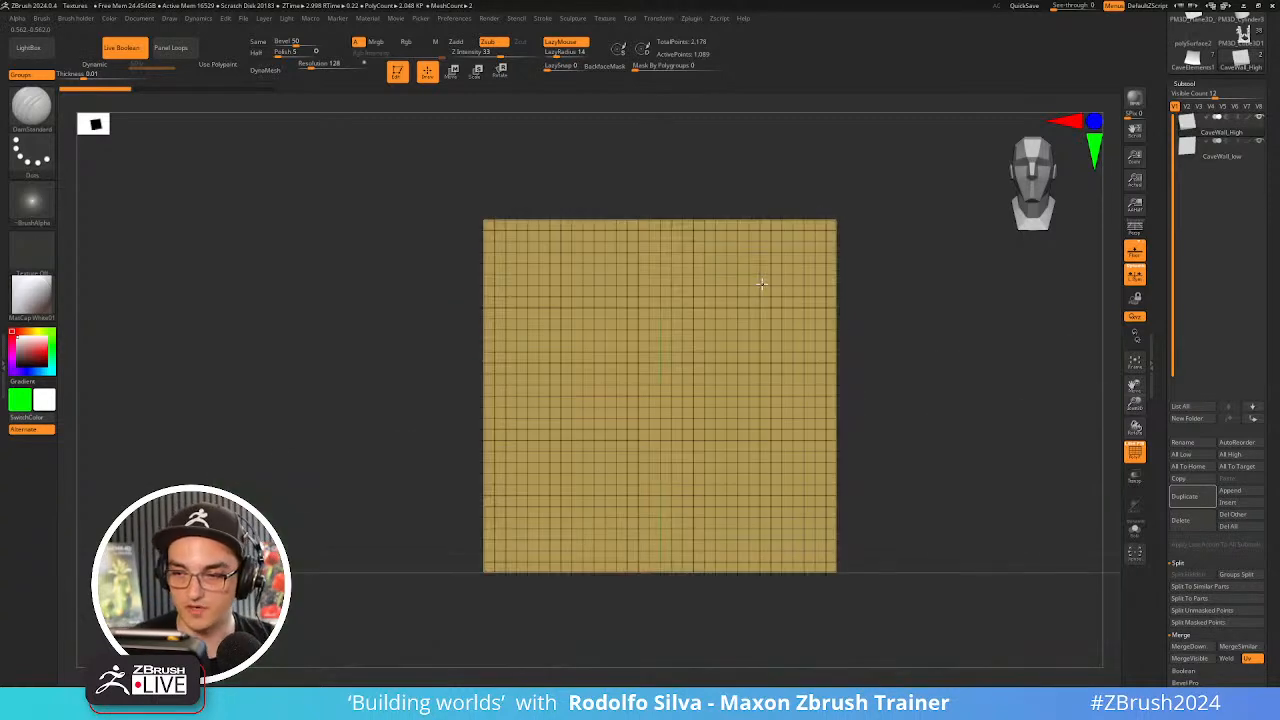
pyautogui.keyDown('alt'); pyautogui.click(493, 285); pyautogui.keyUp('alt')
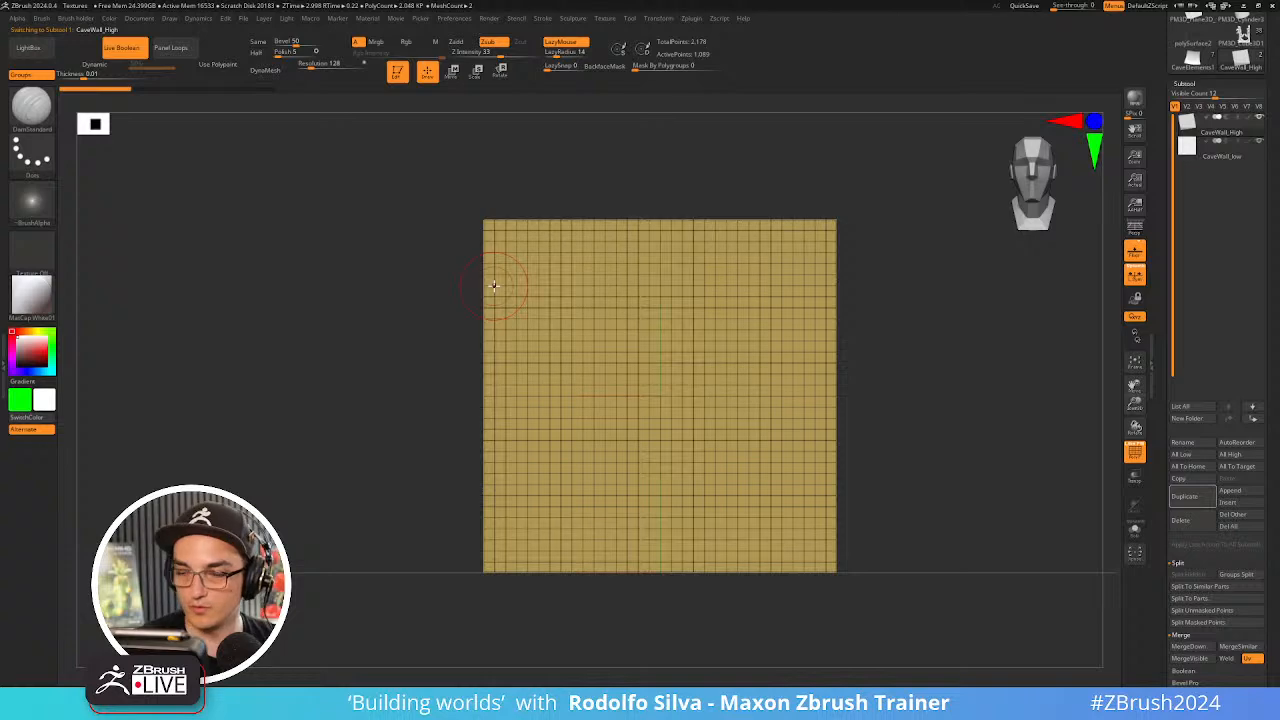
pyautogui.press('b')
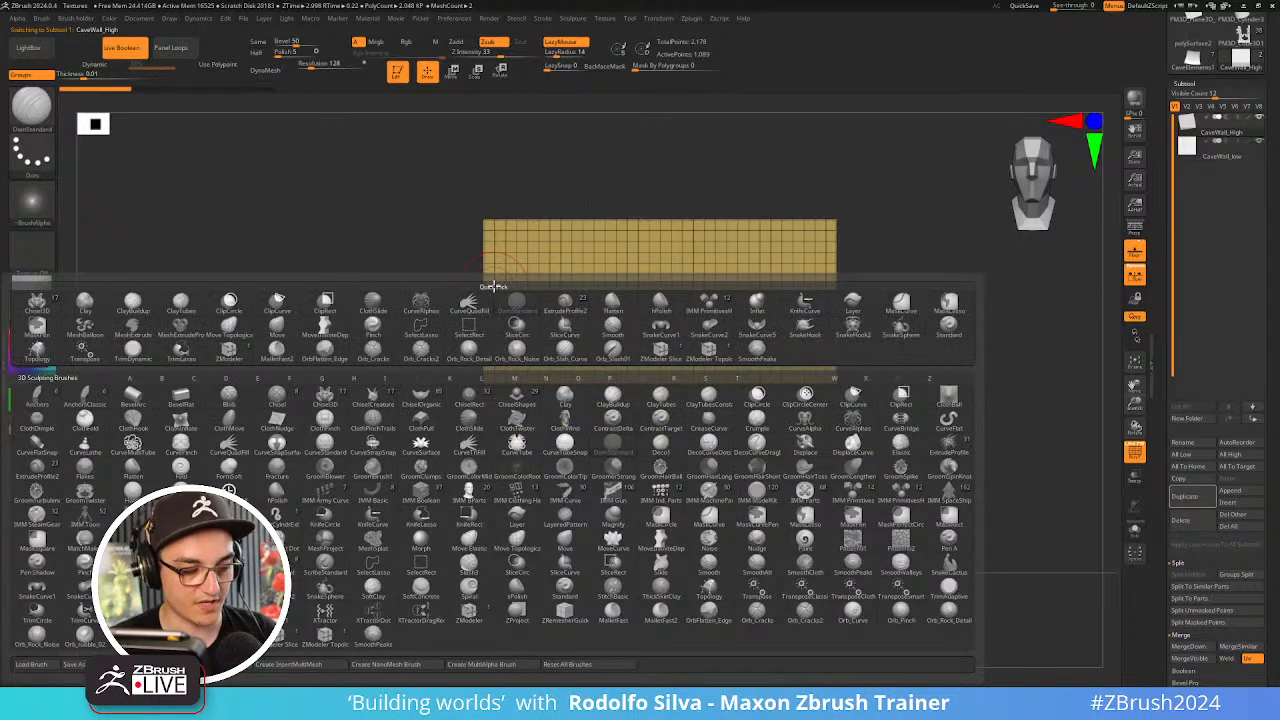
pyautogui.press('s')
pyautogui.press('t')
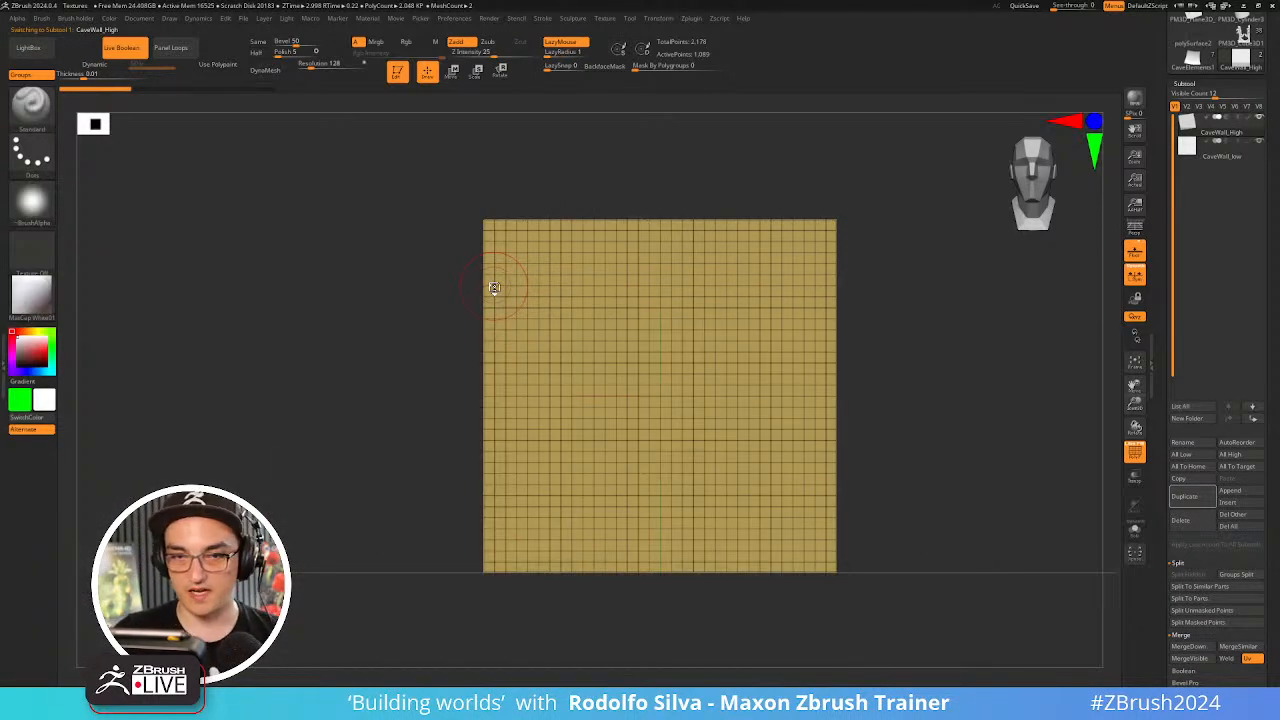
pyautogui.click(42, 19)
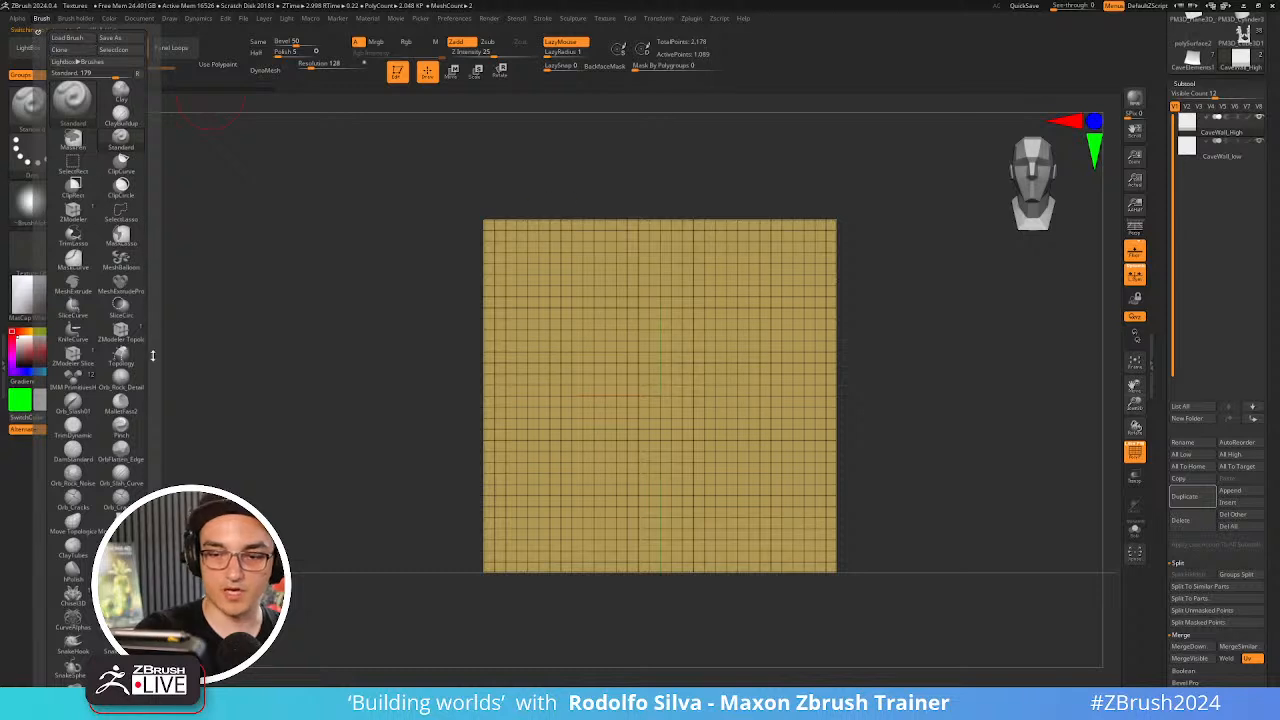
pyautogui.scroll(-5, 152, 354)
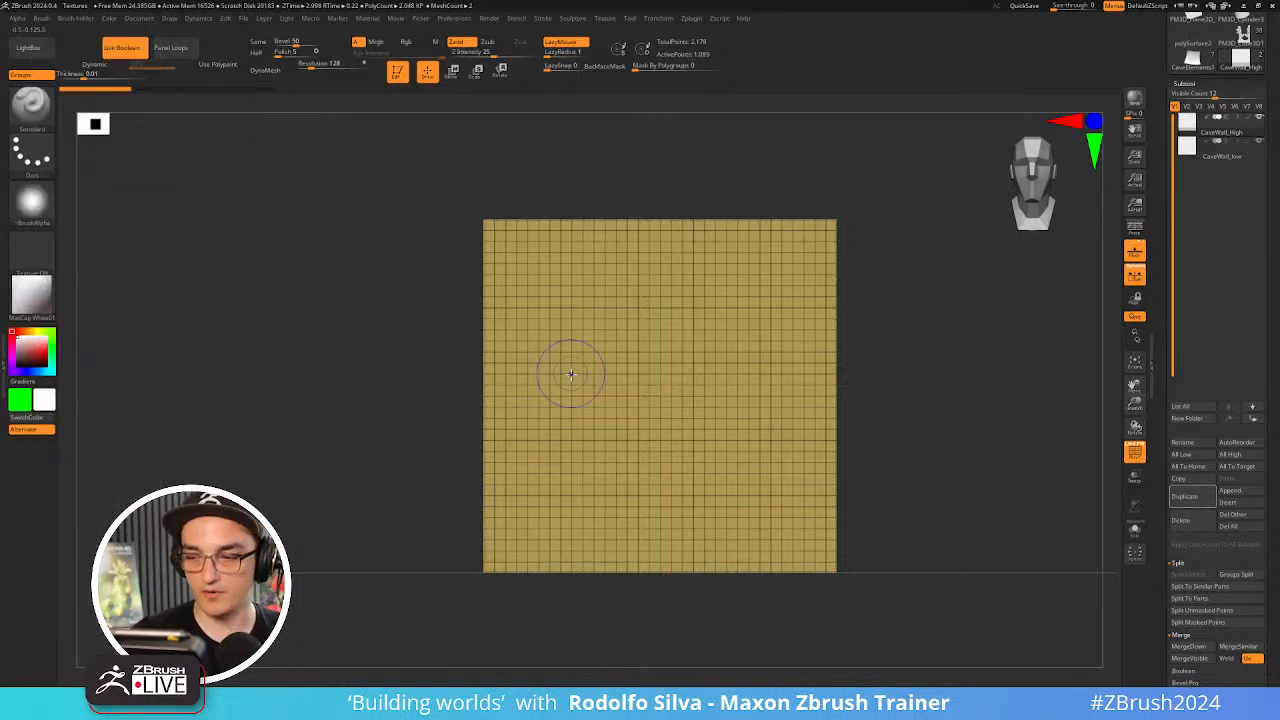
# - Hide the wireframe and subdivide CaveWall_High up to subdivision level 4
pyautogui.hotkey('shift', 'f')
pyautogui.scroll(-10, 1166, 50)
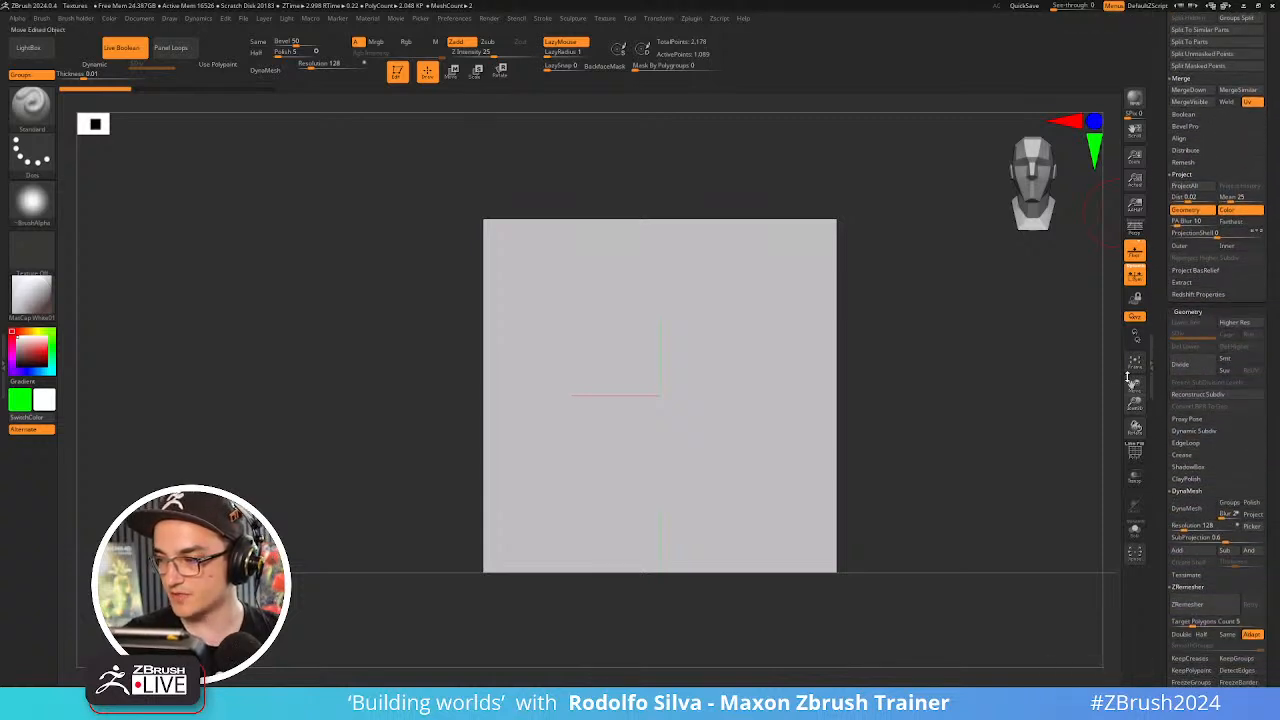
pyautogui.click(1183, 365)
pyautogui.click(1189, 370)
pyautogui.click(1189, 370)
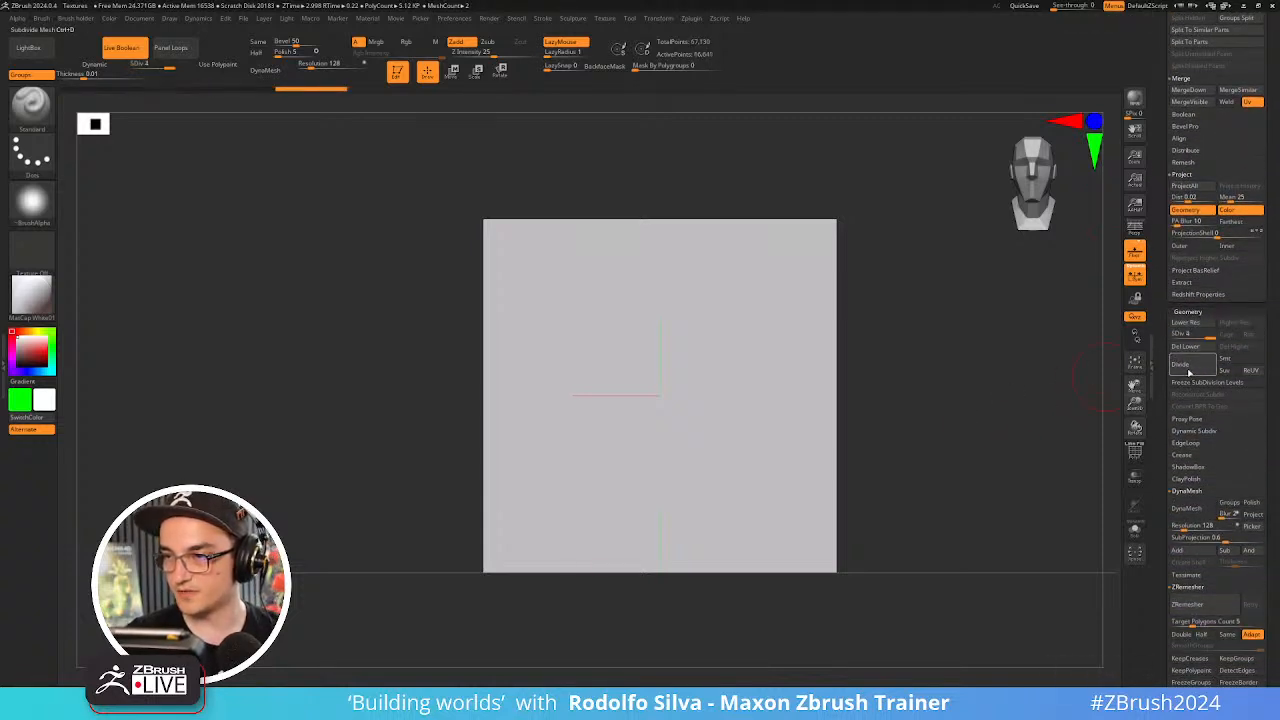
# - Test wrapping Standard brush strokes across the side edges of CaveWall_High and undo them
pyautogui.moveTo(773, 332)
pyautogui.mouseDown()
pyautogui.moveTo(600, 480)
pyautogui.moveTo(740, 362)
pyautogui.moveTo(989, 297)
pyautogui.moveTo(908, 323)
pyautogui.moveTo(766, 432)
pyautogui.moveTo(860, 368)
pyautogui.moveTo(740, 480)
pyautogui.moveTo(800, 430)
pyautogui.moveTo(808, 395)
pyautogui.moveTo(857, 371)
pyautogui.moveTo(834, 386)
pyautogui.mouseUp()
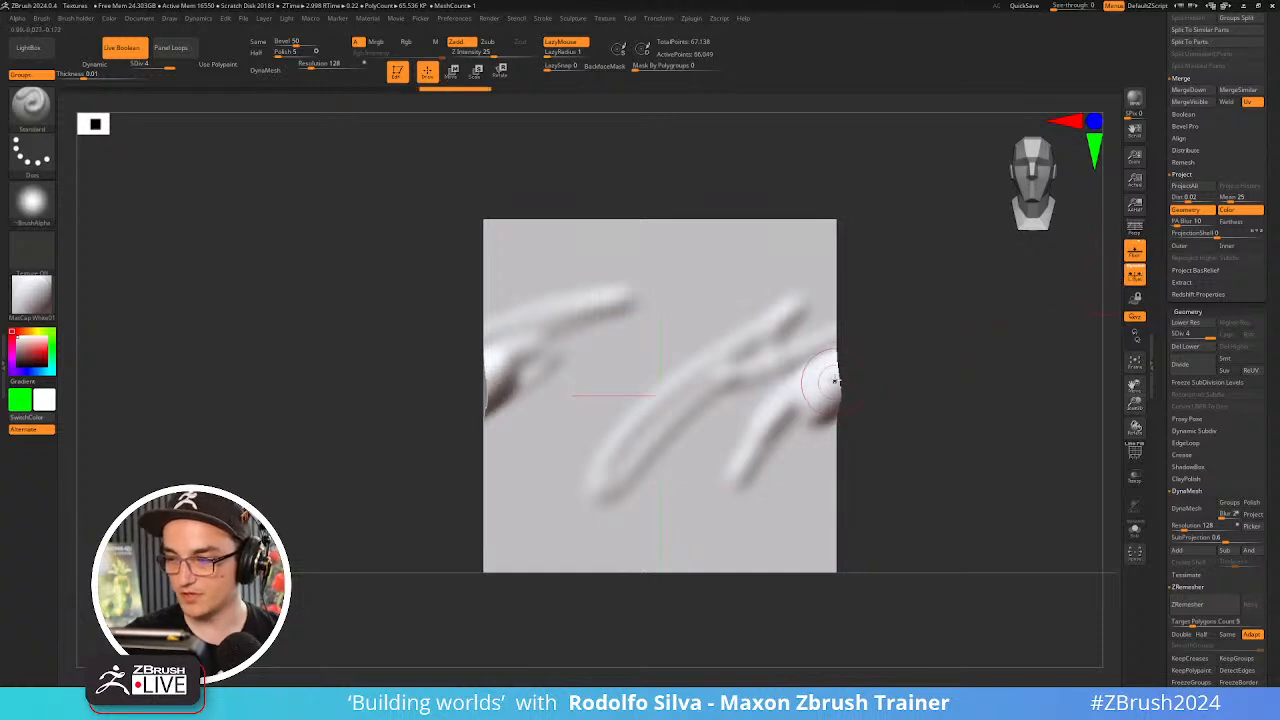
pyautogui.click(843, 383)
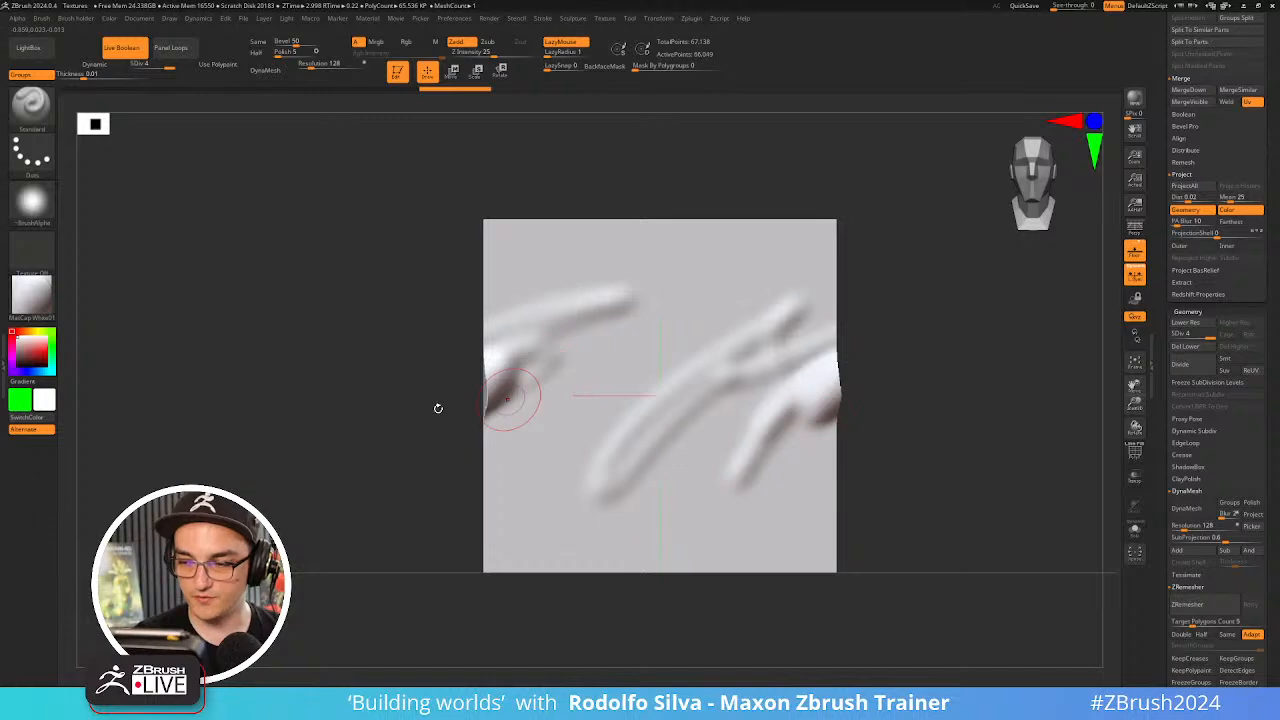
pyautogui.hotkey('ctrl', 'z')
pyautogui.hotkey('ctrl', 'z')
pyautogui.hotkey('ctrl', 'z')
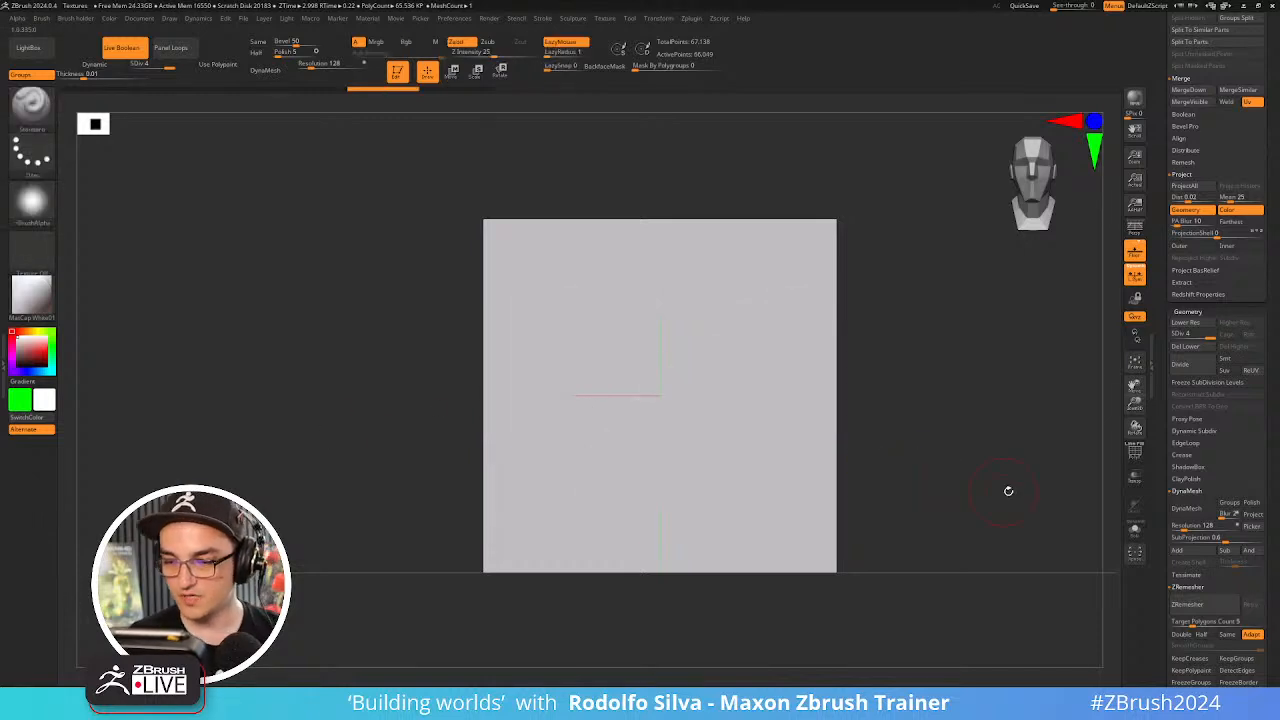
# - Turn on ArrayMesh for the CaveWall_High plane with its position and size locked
pyautogui.click(1188, 311)
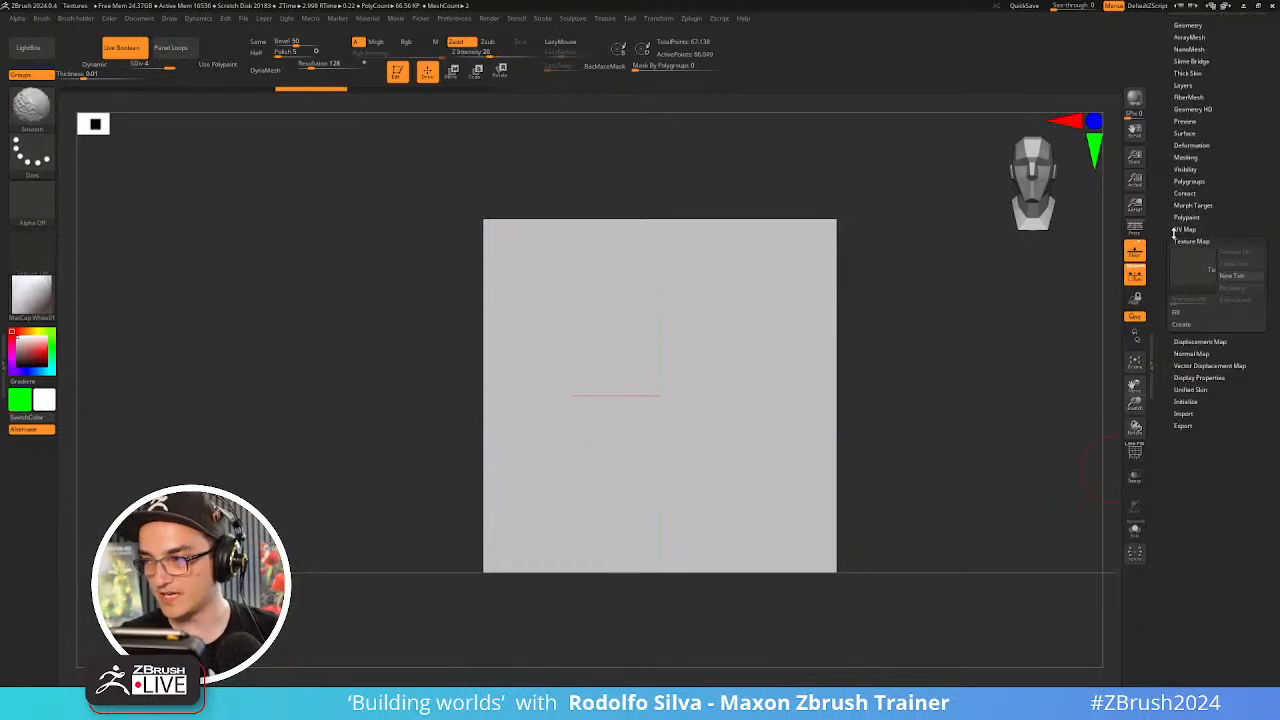
pyautogui.moveTo(1209, 118); pyautogui.dragTo(1217, 193)
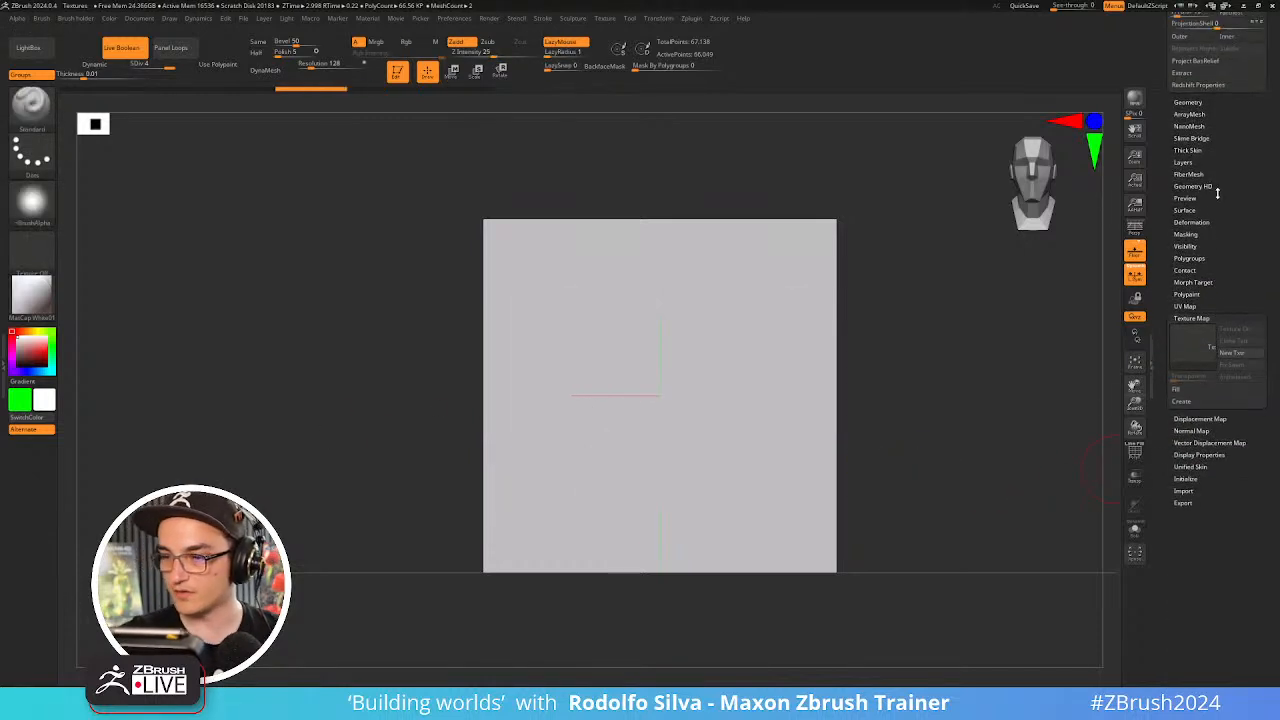
pyautogui.click(1191, 114)
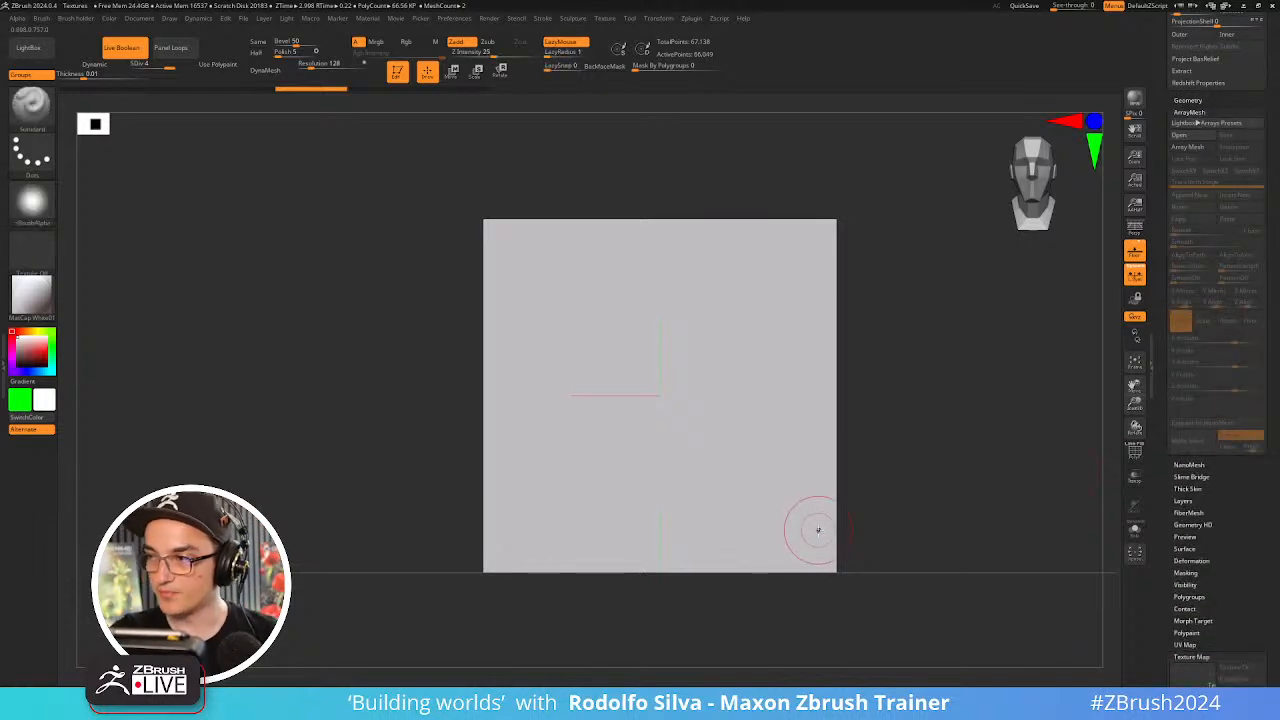
pyautogui.hotkey('shift', 'f')
pyautogui.hotkey('shift', 'f')
pyautogui.hotkey('alt', 'a')
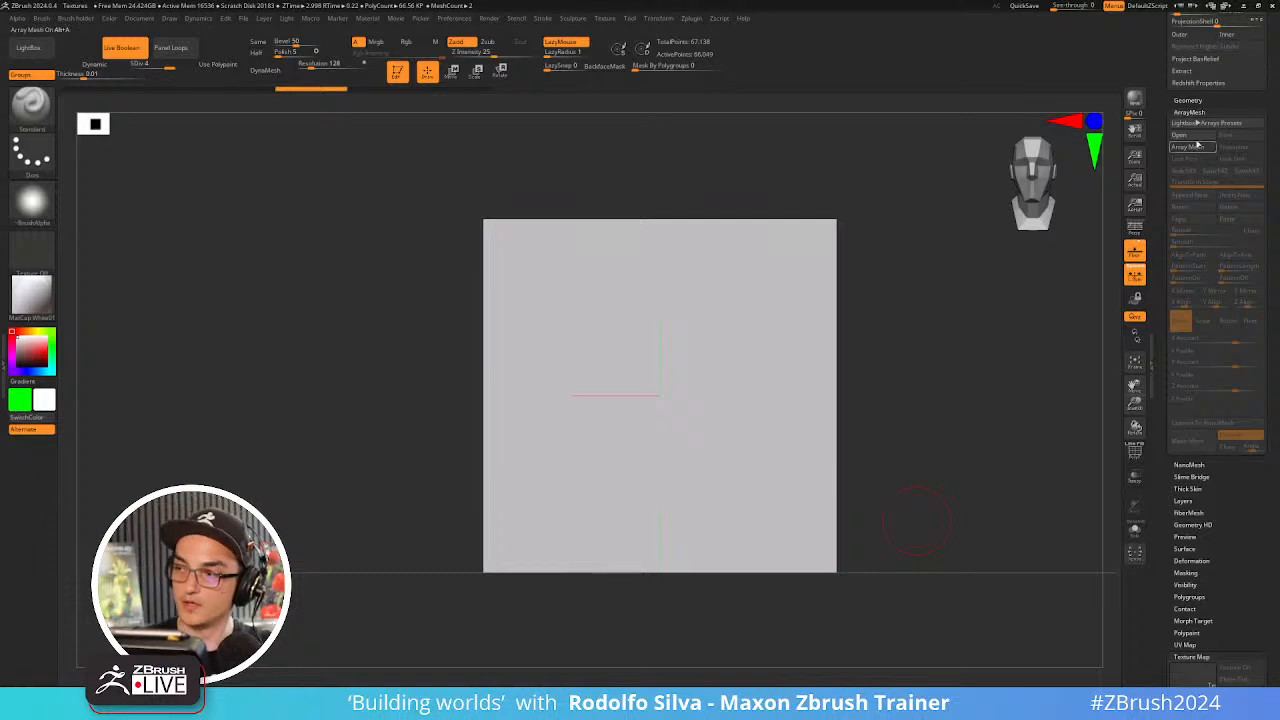
pyautogui.click(1199, 160)
pyautogui.click(1238, 161)
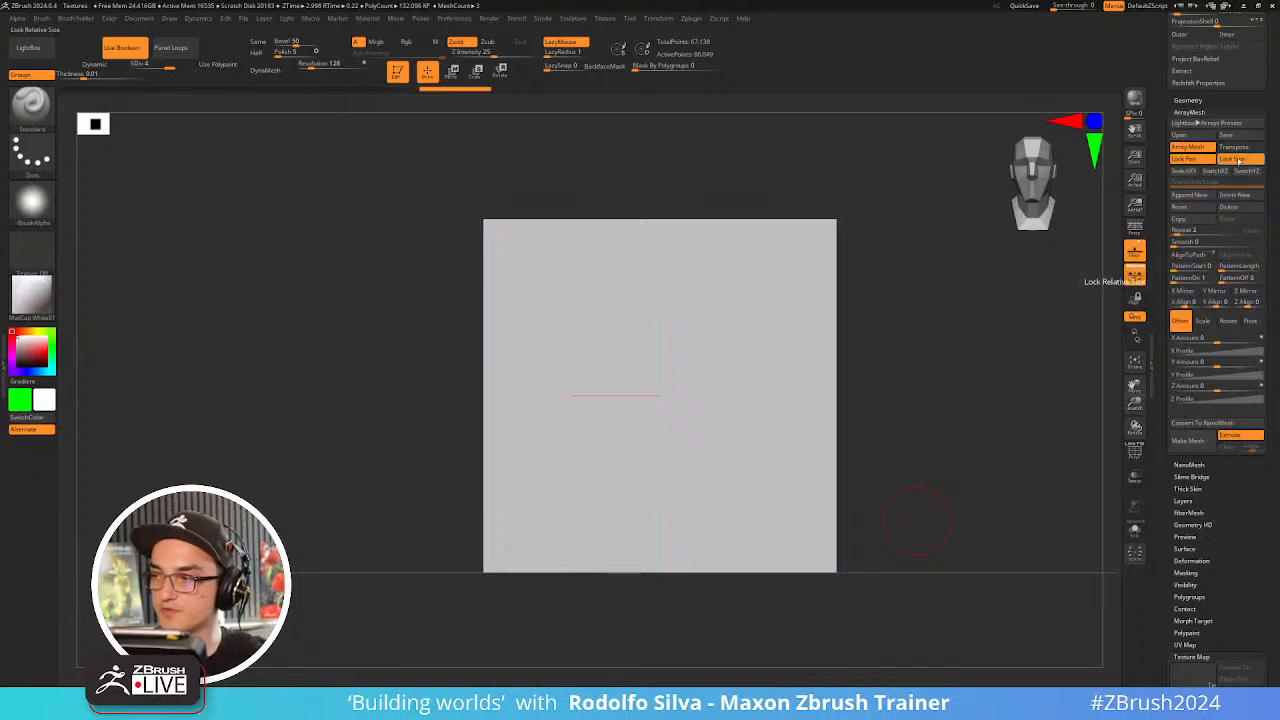
pyautogui.press('w')
pyautogui.press('y')
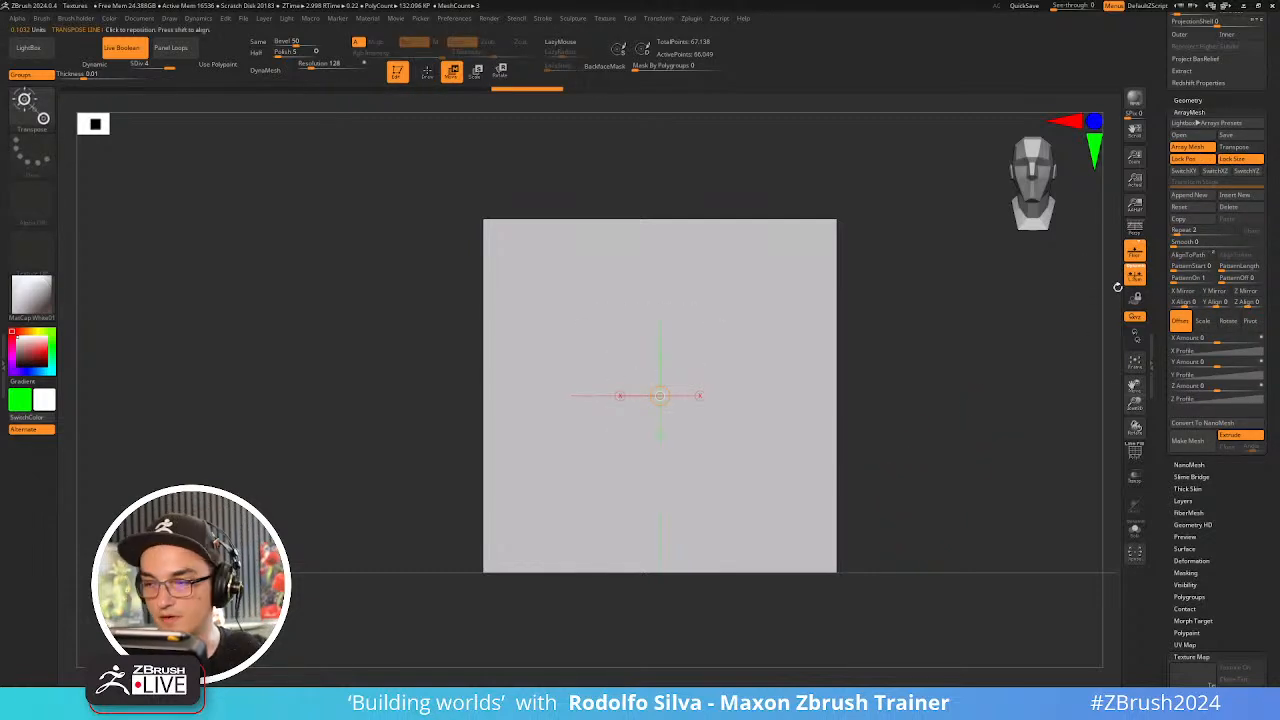
pyautogui.click(1243, 147)
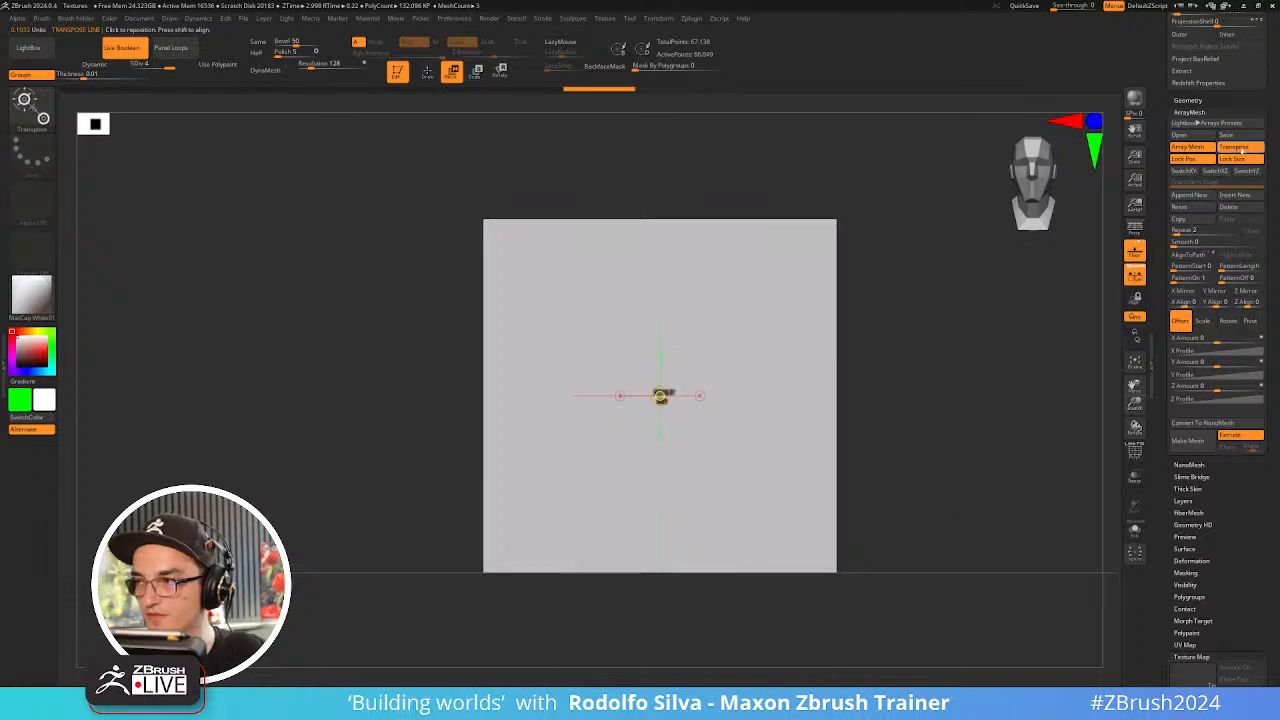
pyautogui.click(1242, 150)
# - Set the array's X offset amount to 2 so the copy sits beside the plane, and face the tiles straight on
pyautogui.moveTo(932, 419); pyautogui.dragTo(962, 439)
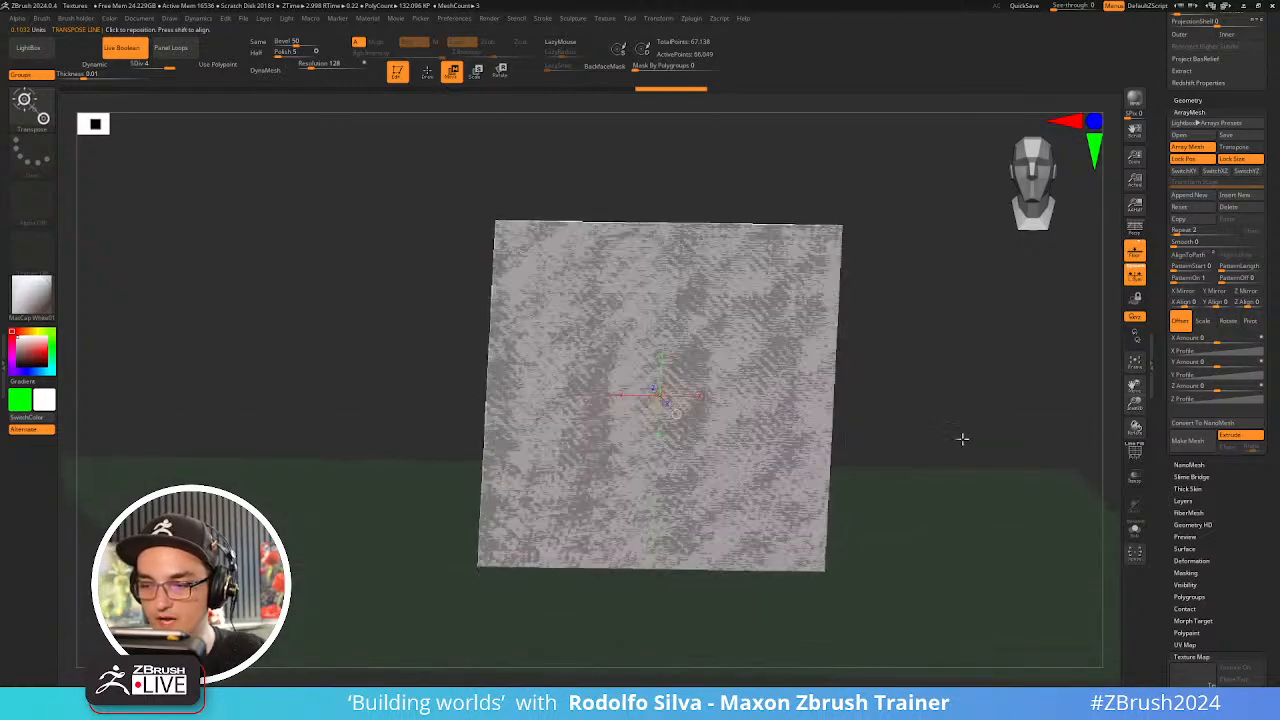
pyautogui.click(1203, 340)
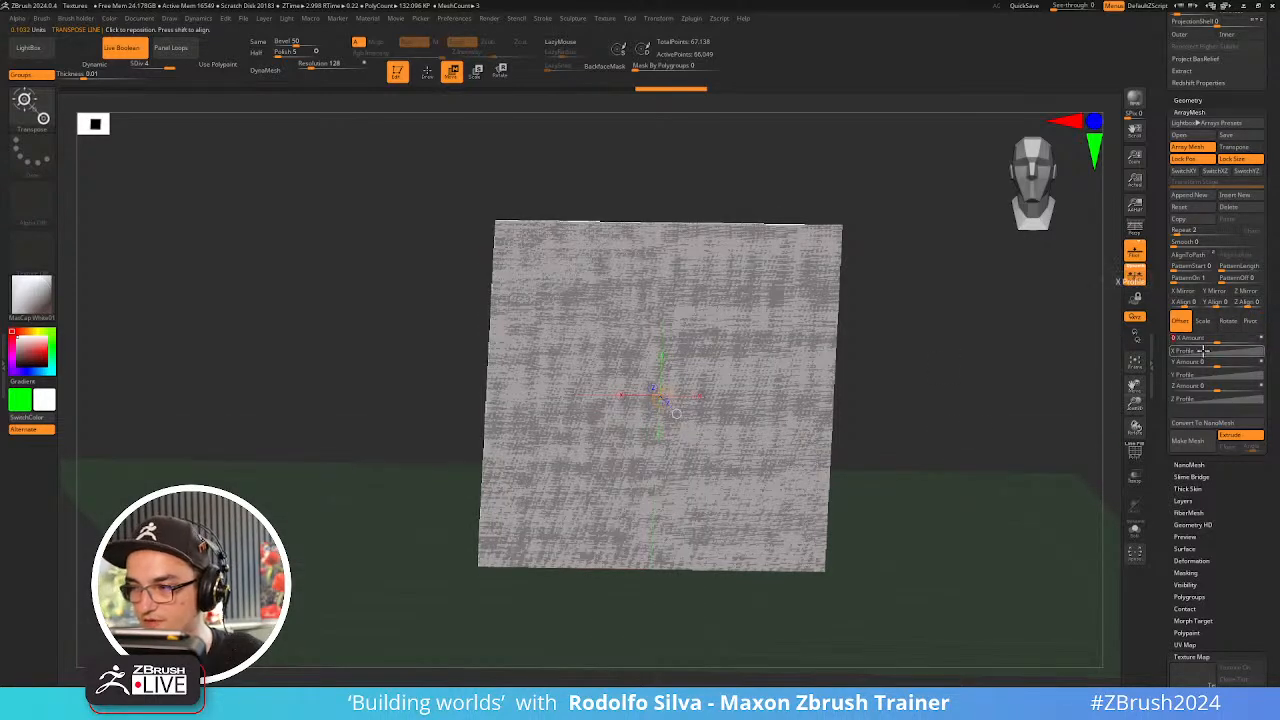
pyautogui.write('2')
pyautogui.press('Return')
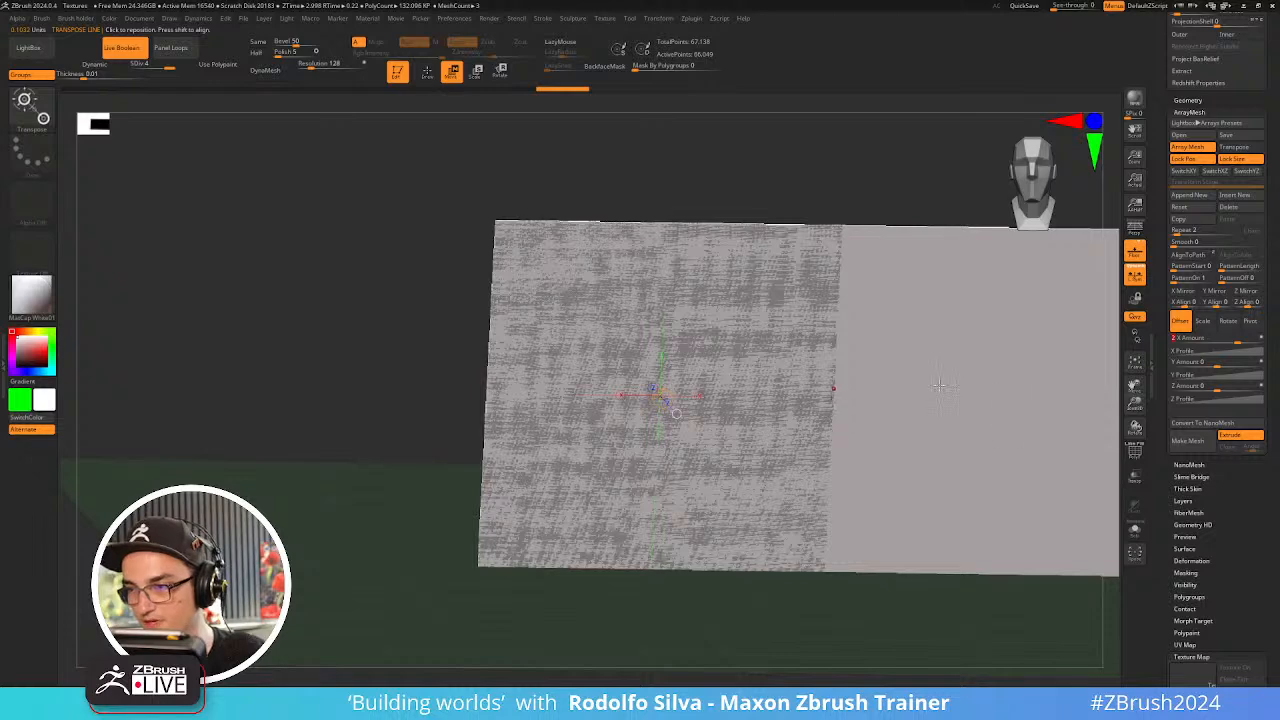
pyautogui.keyDown('alt'); pyautogui.moveTo(966, 612); pyautogui.dragTo(781, 607); pyautogui.keyUp('alt')
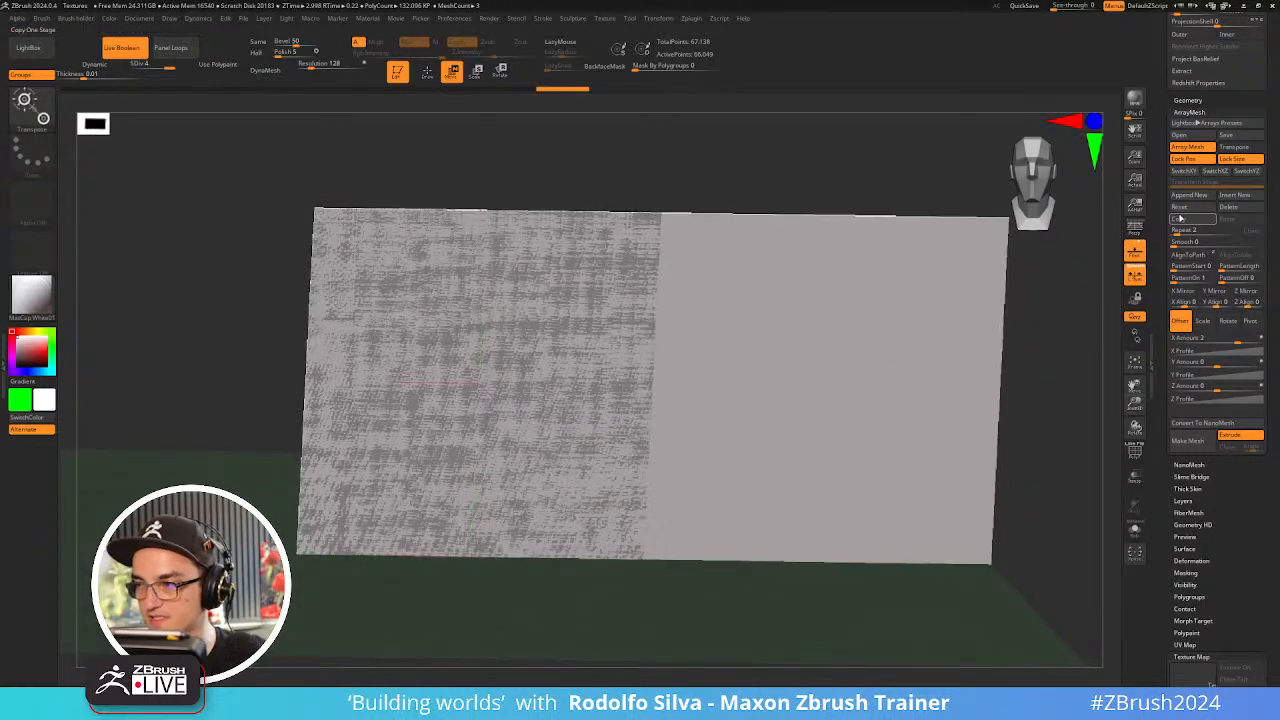
pyautogui.click(1190, 148)
pyautogui.click(1190, 148)
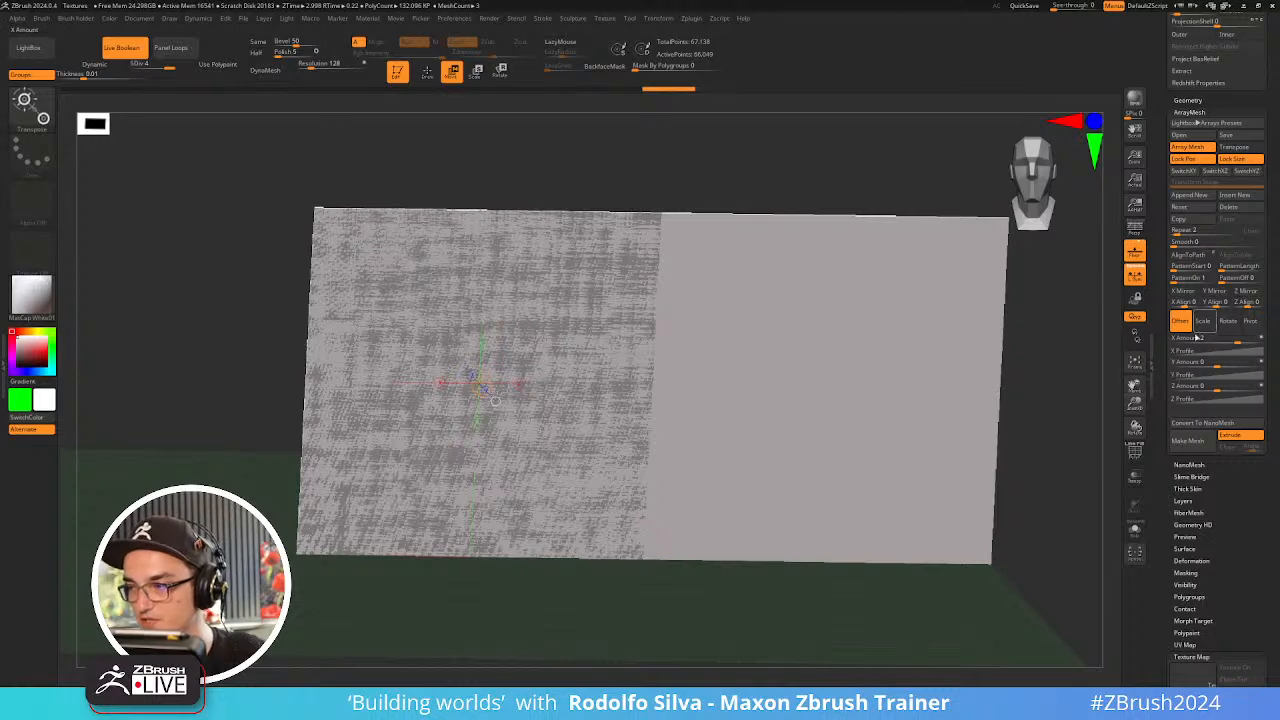
pyautogui.keyDown('shift'); pyautogui.moveTo(700, 578); pyautogui.dragTo(684, 581); pyautogui.keyUp('shift')
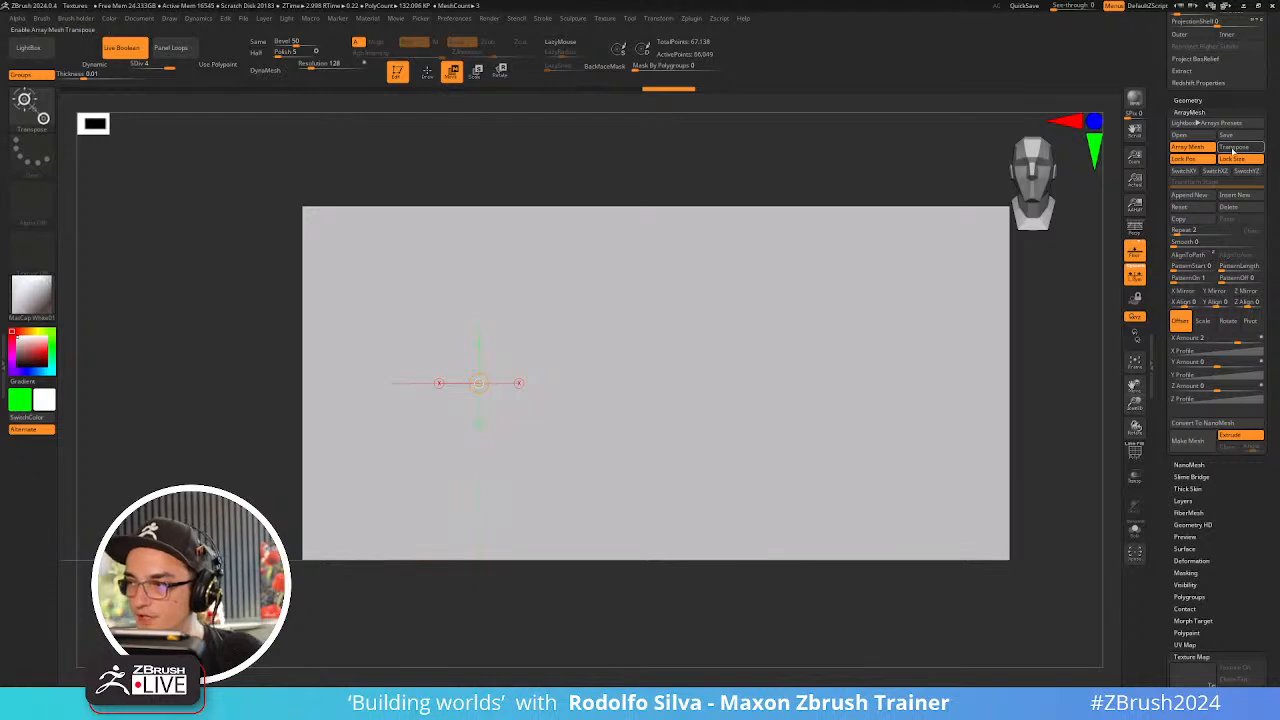
# - Append a second array stage and set its X offset amount to -8 to extend the tiles to the opposite side
pyautogui.click(1200, 197)
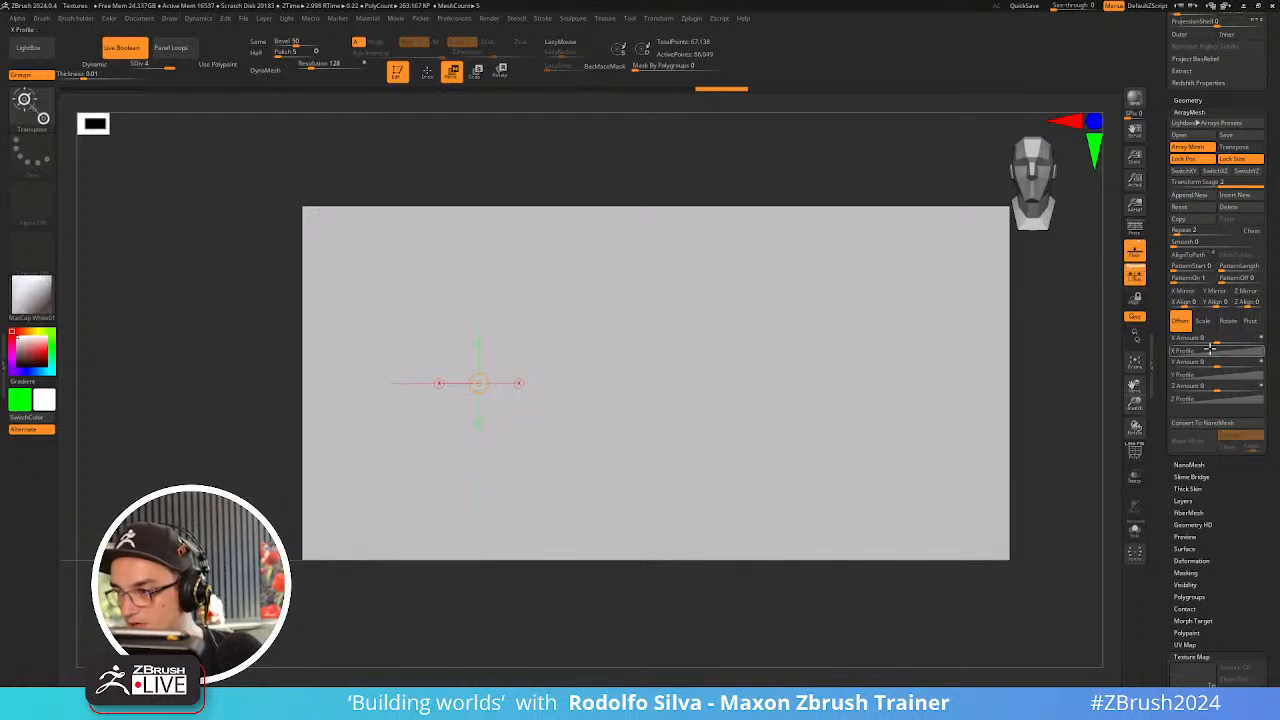
pyautogui.moveTo(1212, 342); pyautogui.dragTo(1185, 347)
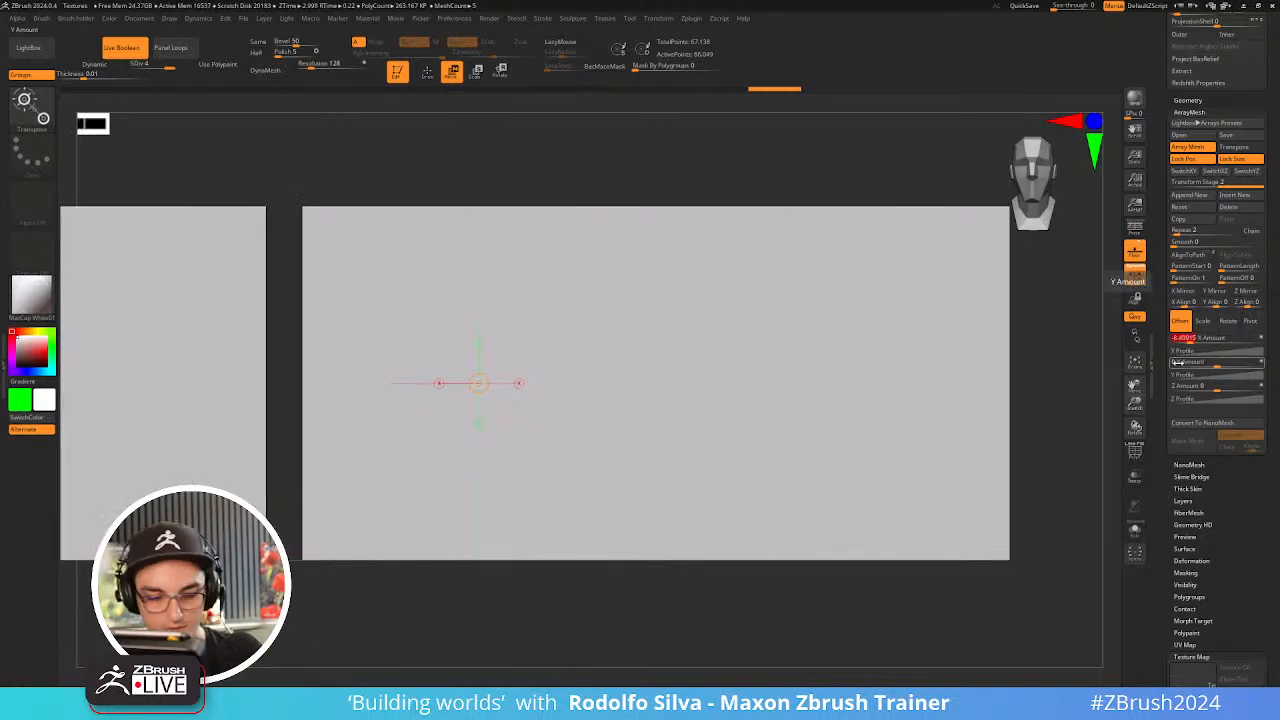
pyautogui.write('-')
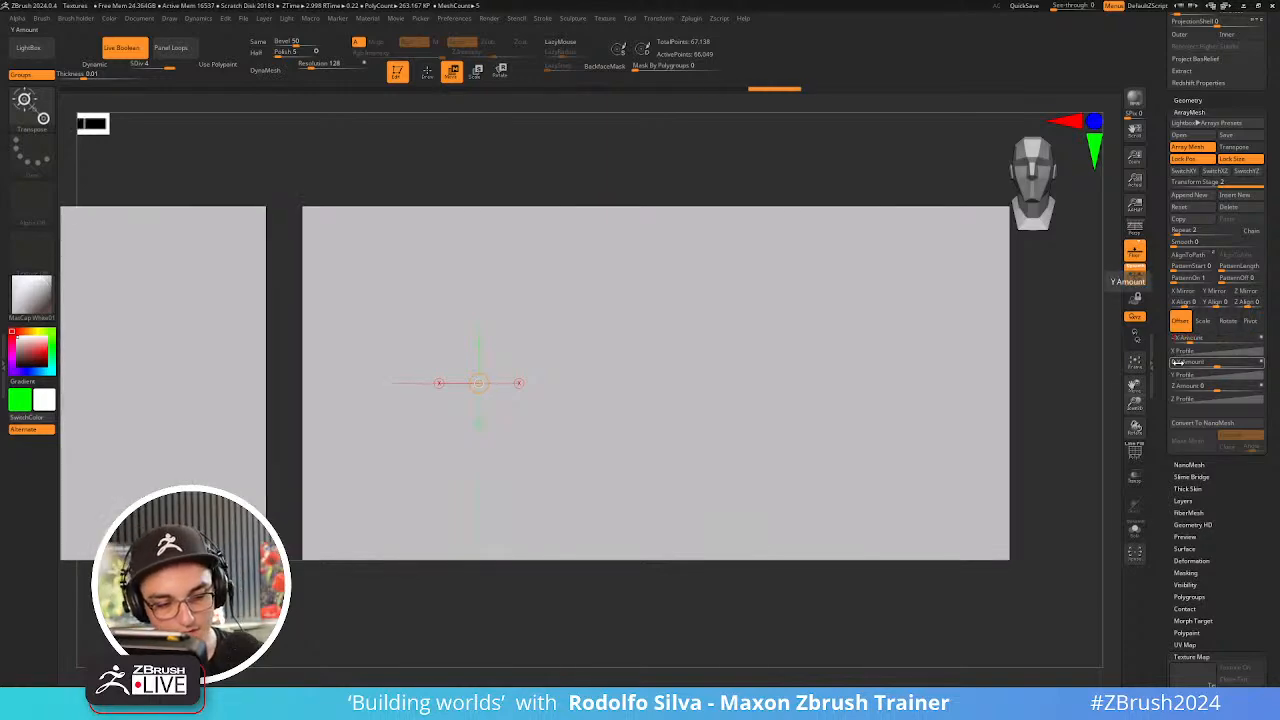
pyautogui.write('8')
pyautogui.press('Return')
pyautogui.moveTo(714, 604); pyautogui.dragTo(752, 588)
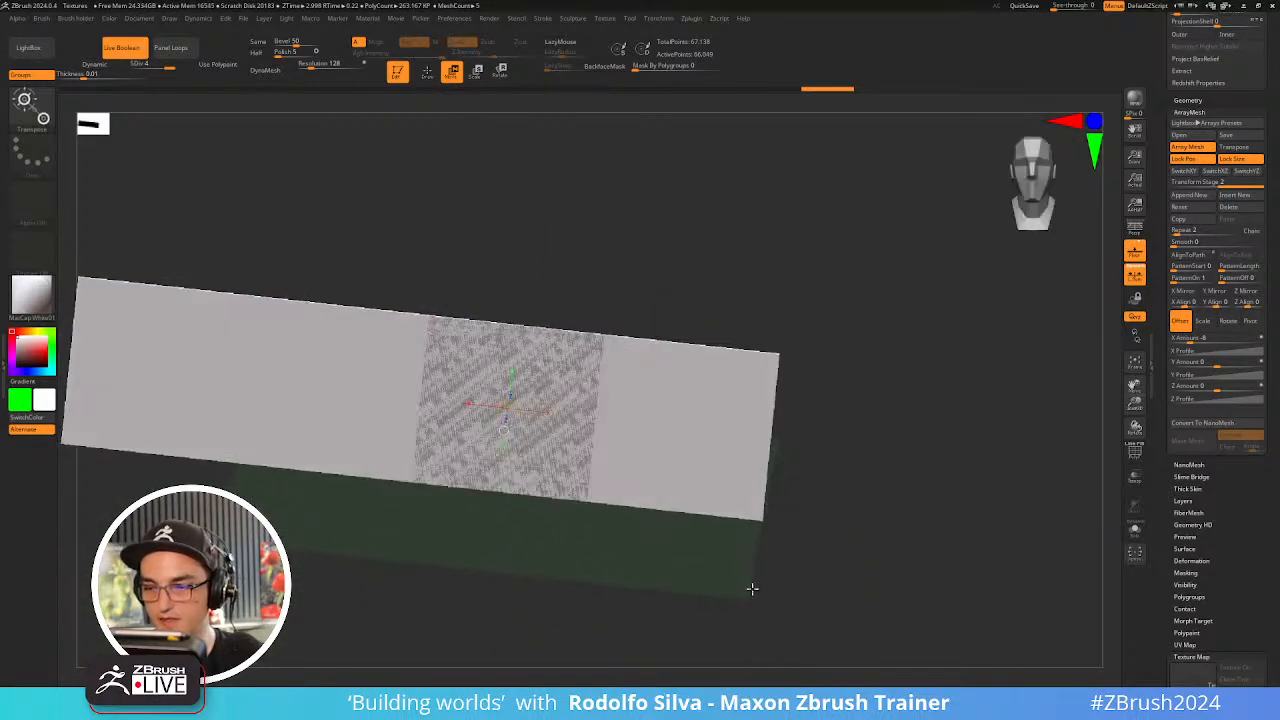
# - Test short Standard brush strokes across the side seams of the arrayed CaveWall_High tiles, undoing some of them
pyautogui.press('q')
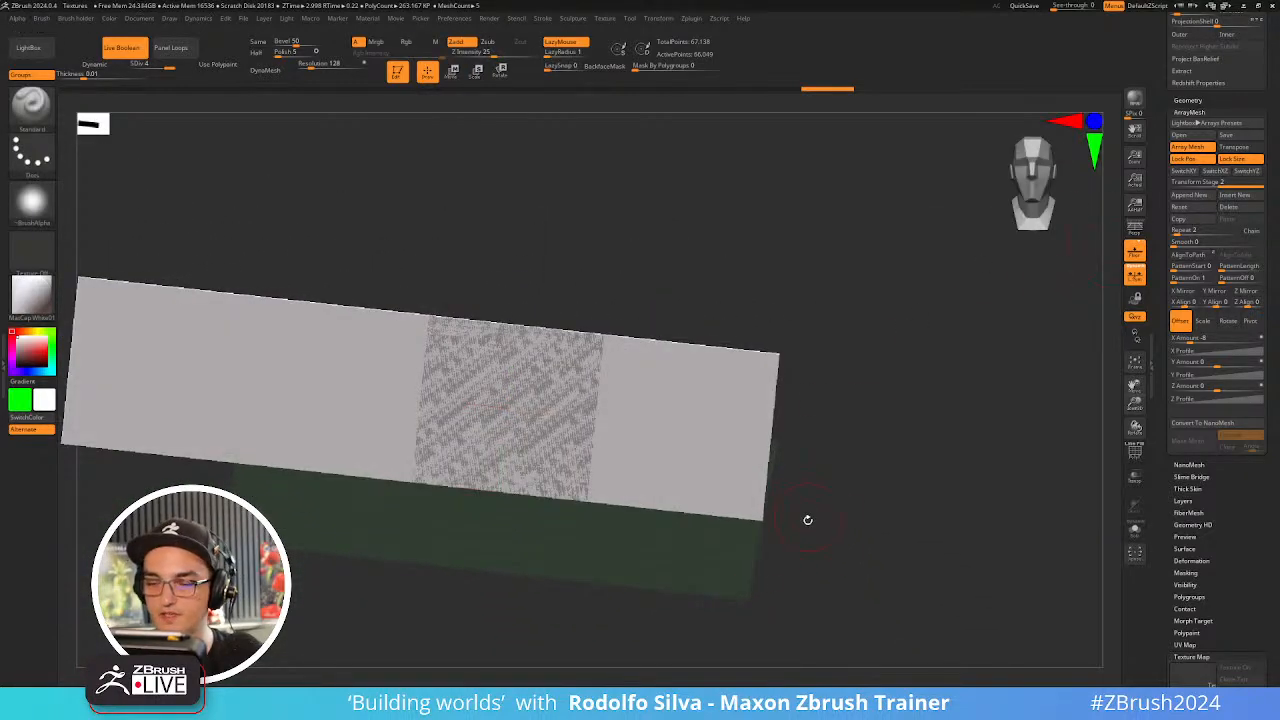
pyautogui.keyDown('alt'); pyautogui.moveTo(808, 520); pyautogui.dragTo(752, 574); pyautogui.keyUp('alt')
pyautogui.moveTo(646, 600); pyautogui.dragTo(635, 514)
pyautogui.hotkey('ctrl', 'z')
pyautogui.moveTo(640, 411)
pyautogui.mouseDown()
pyautogui.moveTo(683, 386)
pyautogui.moveTo(656, 422)
pyautogui.moveTo(645, 478)
pyautogui.moveTo(669, 449)
pyautogui.moveTo(694, 450)
pyautogui.moveTo(682, 453)
pyautogui.moveTo(655, 415)
pyautogui.moveTo(664, 405)
pyautogui.mouseUp()
pyautogui.moveTo(683, 476)
pyautogui.mouseDown()
pyautogui.moveTo(743, 446)
pyautogui.moveTo(730, 395)
pyautogui.moveTo(664, 408)
pyautogui.moveTo(687, 362)
pyautogui.moveTo(678, 390)
pyautogui.mouseUp()
pyautogui.hotkey('ctrl', 'z')
pyautogui.hotkey('ctrl', 'z')
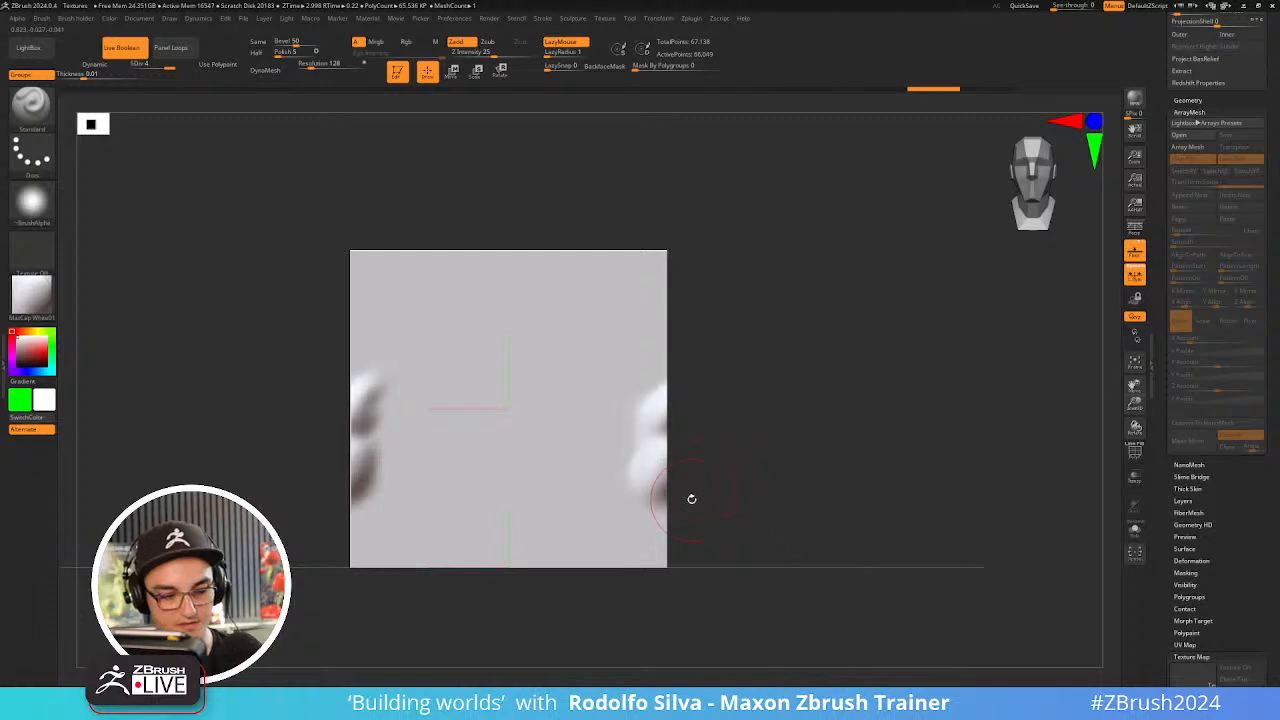
pyautogui.moveTo(657, 414)
pyautogui.mouseDown()
pyautogui.moveTo(668, 403)
pyautogui.moveTo(652, 420)
pyautogui.moveTo(689, 444)
pyautogui.mouseUp()
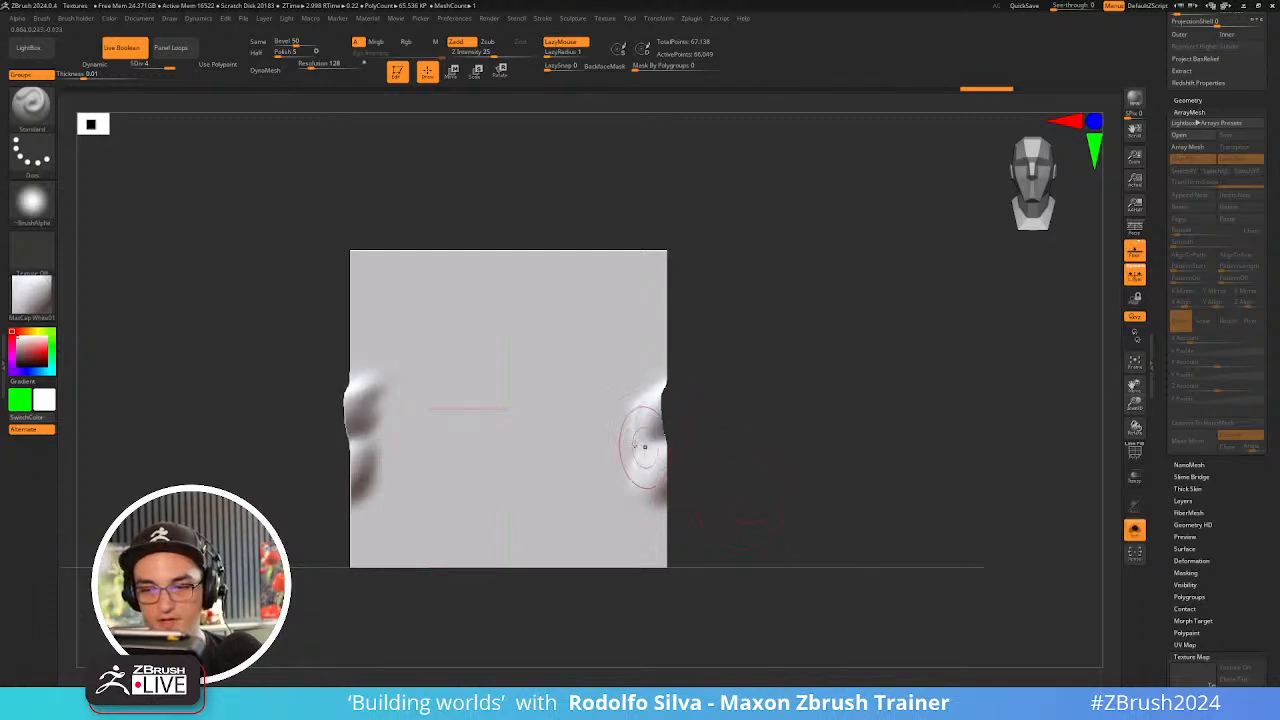
pyautogui.moveTo(345, 392); pyautogui.dragTo(347, 433)
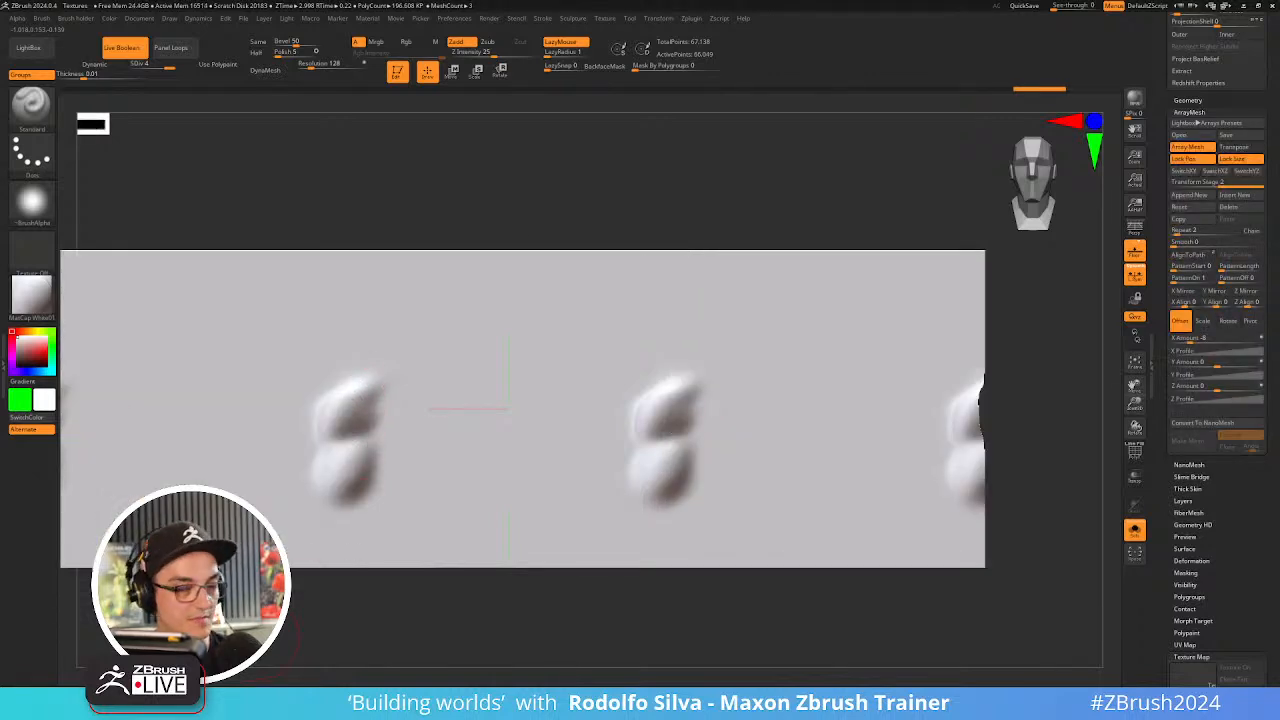
# - Try sculpting many diagonal Standard brush strokes across the middle band of CaveWall_High with its array copies visible
pyautogui.moveTo(428, 495)
pyautogui.mouseDown()
pyautogui.moveTo(655, 360)
pyautogui.moveTo(751, 329)
pyautogui.moveTo(547, 467)
pyautogui.mouseUp()
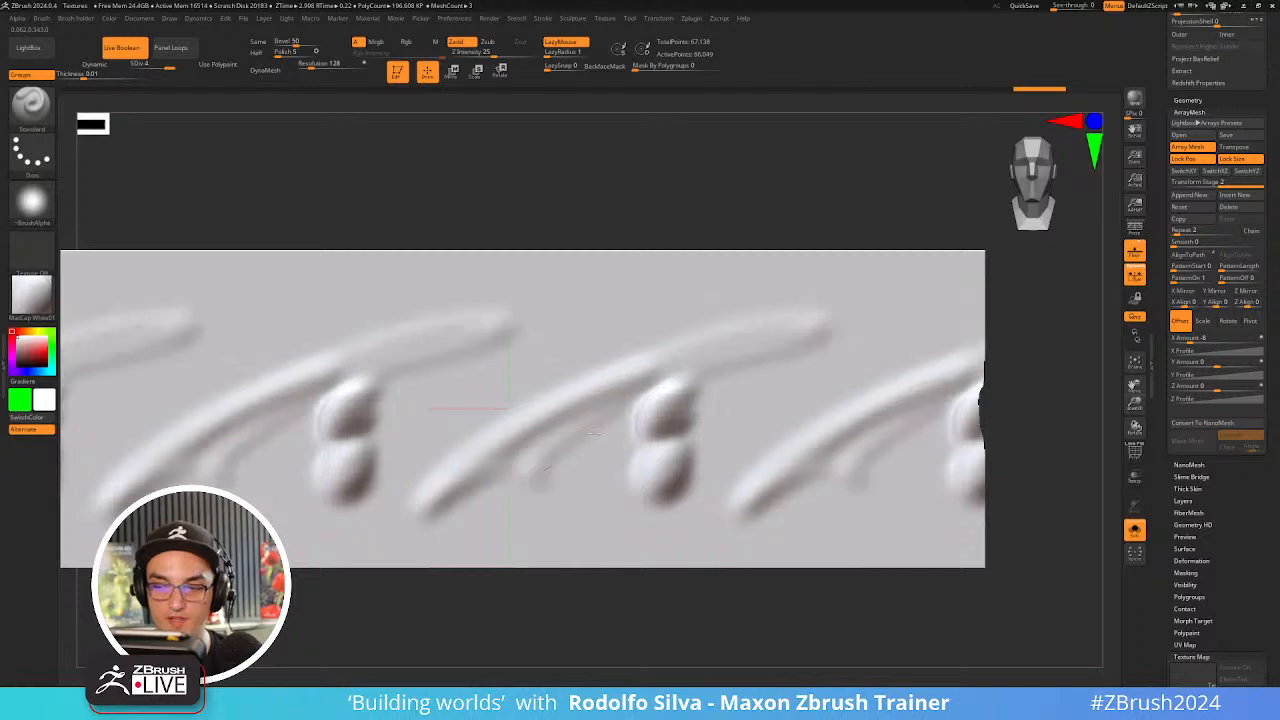
pyautogui.moveTo(595, 433); pyautogui.dragTo(780, 355)
pyautogui.moveTo(520, 543); pyautogui.dragTo(812, 406)
pyautogui.moveTo(549, 466); pyautogui.dragTo(655, 395)
pyautogui.moveTo(592, 350); pyautogui.dragTo(692, 320)
pyautogui.moveTo(415, 490); pyautogui.dragTo(599, 317)
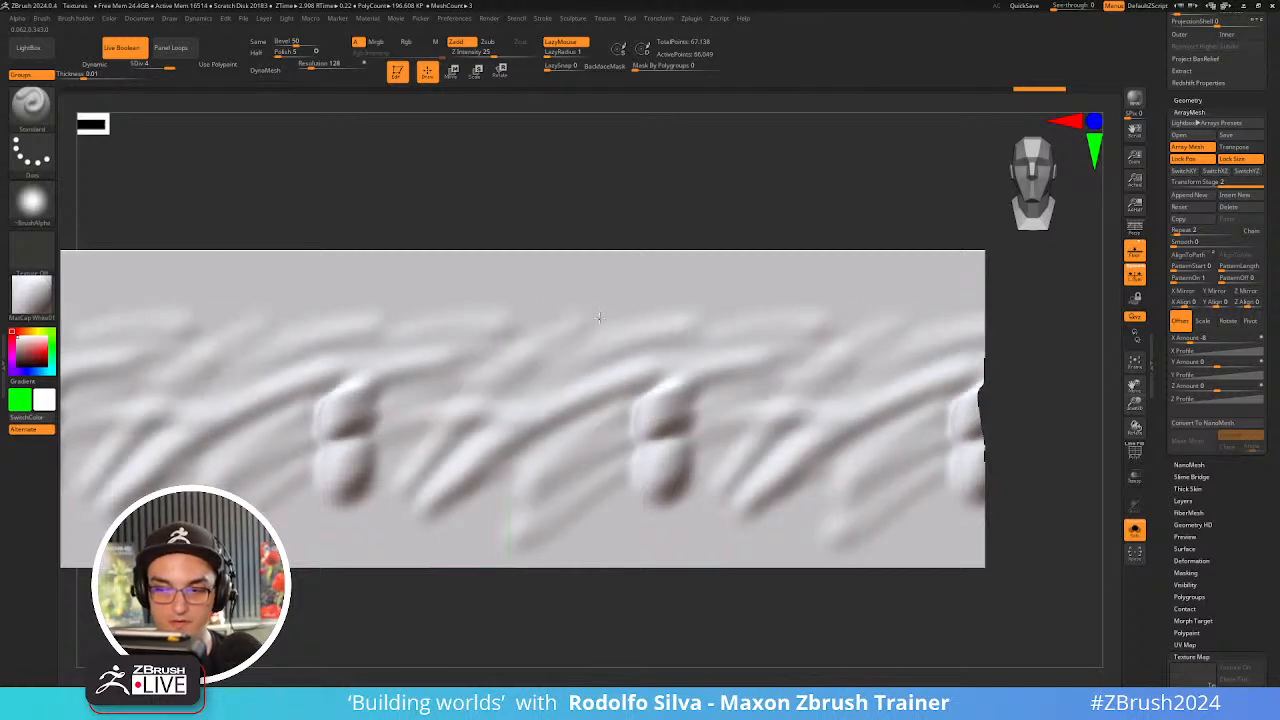
pyautogui.moveTo(385, 440); pyautogui.dragTo(585, 315)
pyautogui.moveTo(375, 380); pyautogui.dragTo(495, 304)
pyautogui.moveTo(345, 445)
pyautogui.mouseDown()
pyautogui.moveTo(450, 424)
pyautogui.moveTo(508, 370)
pyautogui.mouseUp()
pyautogui.moveTo(400, 353)
pyautogui.mouseDown()
pyautogui.moveTo(353, 301)
pyautogui.moveTo(405, 370)
pyautogui.mouseUp()
pyautogui.moveTo(484, 398); pyautogui.dragTo(655, 300)
pyautogui.moveTo(640, 430); pyautogui.dragTo(700, 390)
pyautogui.moveTo(595, 432)
pyautogui.mouseDown()
pyautogui.moveTo(662, 345)
pyautogui.moveTo(616, 431)
pyautogui.mouseUp()
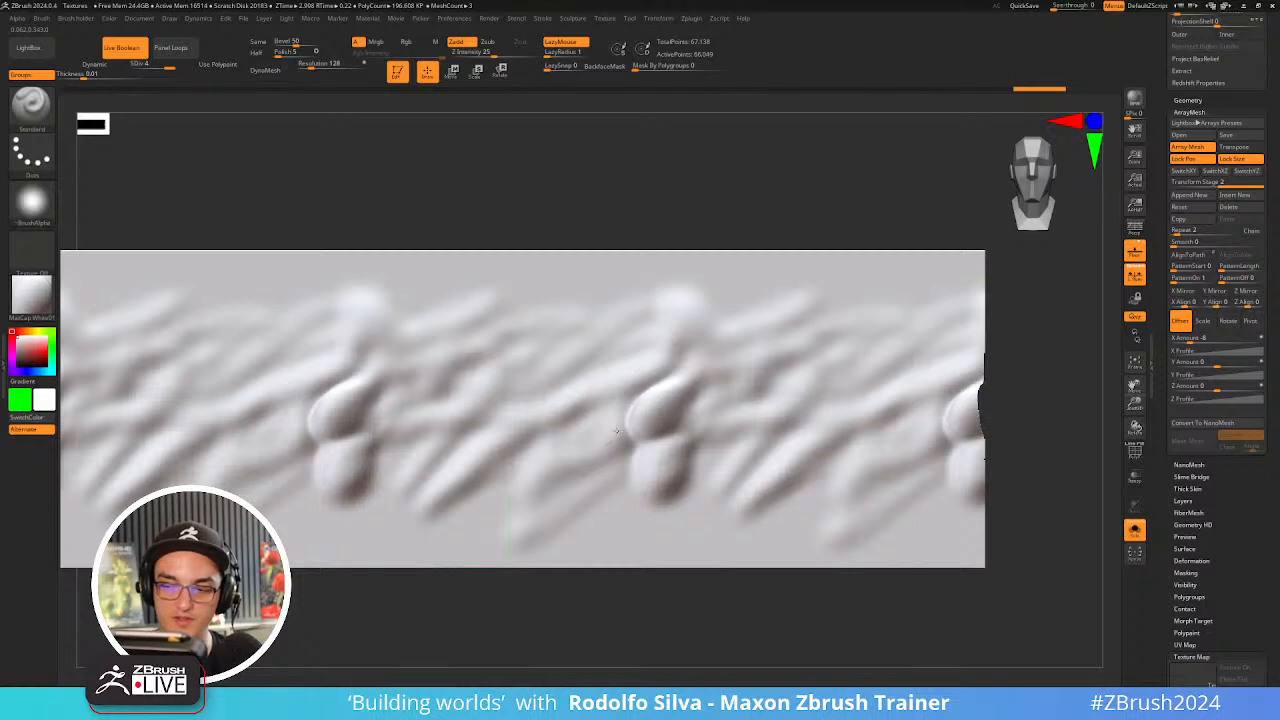
pyautogui.moveTo(645, 390); pyautogui.dragTo(536, 490)
pyautogui.moveTo(692, 385); pyautogui.dragTo(518, 508)
pyautogui.moveTo(660, 390)
pyautogui.mouseDown()
pyautogui.moveTo(463, 511)
pyautogui.moveTo(530, 455)
pyautogui.mouseUp()
pyautogui.moveTo(598, 376)
pyautogui.mouseDown()
pyautogui.moveTo(426, 436)
pyautogui.moveTo(338, 520)
pyautogui.mouseUp()
pyautogui.moveTo(645, 300)
pyautogui.mouseDown()
pyautogui.moveTo(392, 458)
pyautogui.moveTo(514, 386)
pyautogui.mouseUp()
# - Check the single CaveWall_High tile without its array copies and with the other plane shown alongside it
pyautogui.hotkey('ctrl', 'shift', 'd')
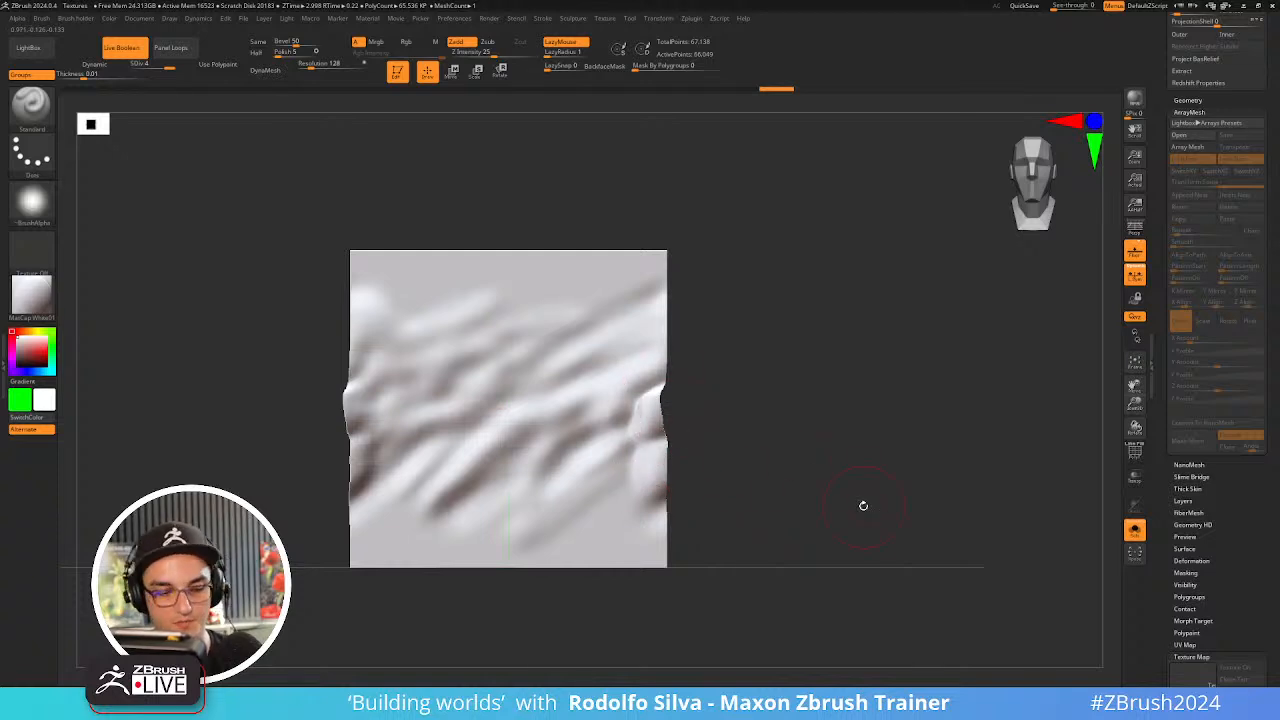
pyautogui.click(863, 505)
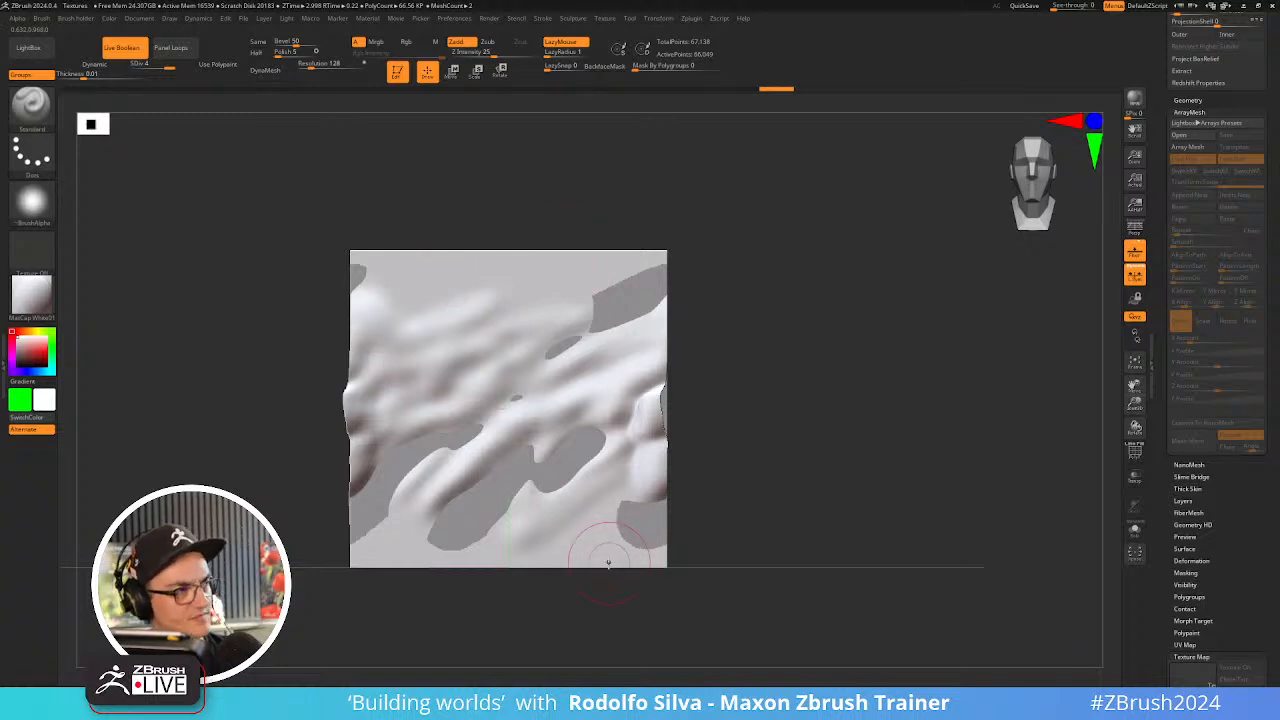
pyautogui.hotkey('ctrl', 'shift', 'z')
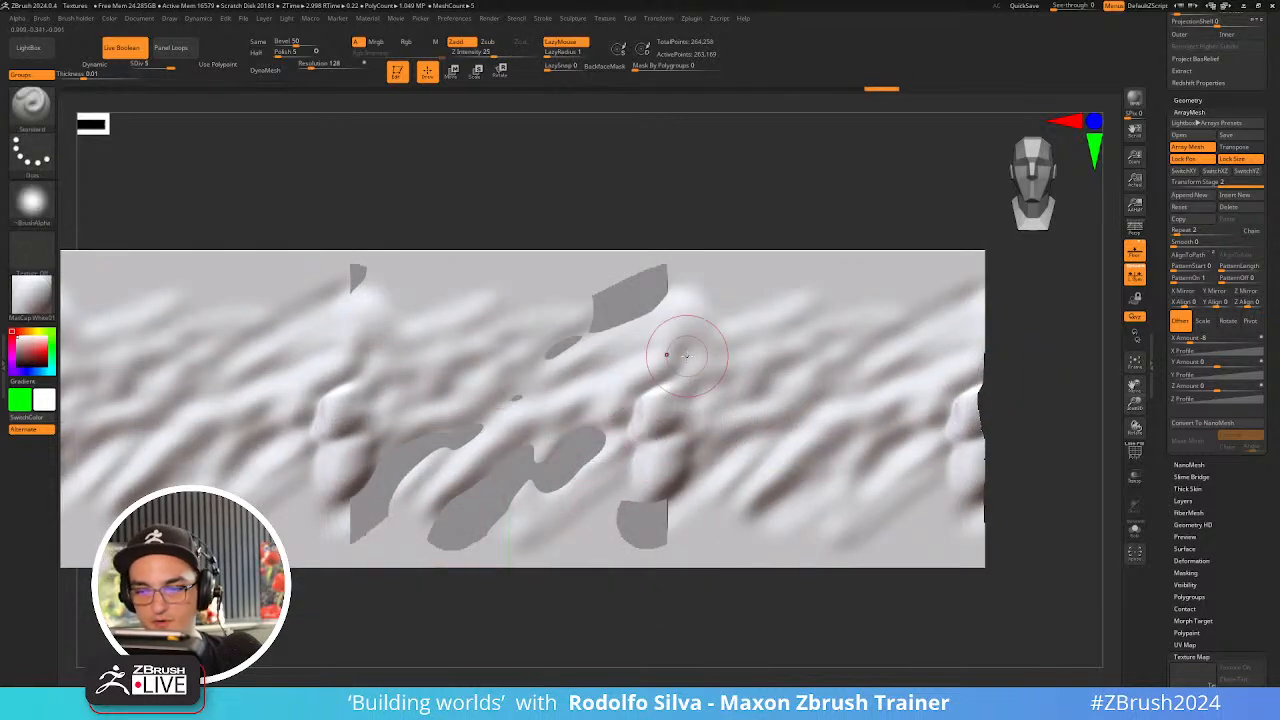
# - Undo the extra subdivision and all test strokes on the CaveWall_High plane
pyautogui.hotkey('ctrl', 'z')
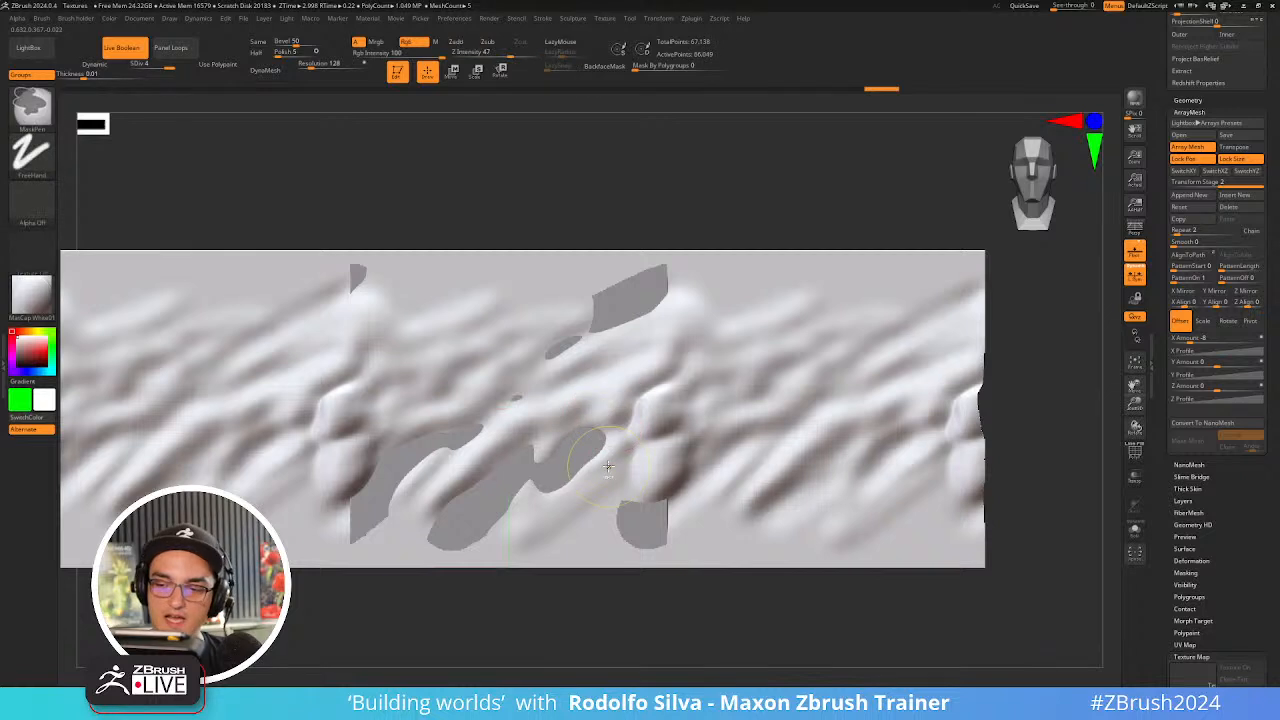
pyautogui.hotkey('ctrl', 'z')
pyautogui.hotkey('ctrl', 'z')
pyautogui.hotkey('ctrl', 'z')
pyautogui.hotkey('ctrl', 'z')
pyautogui.hotkey('ctrl', 'z')
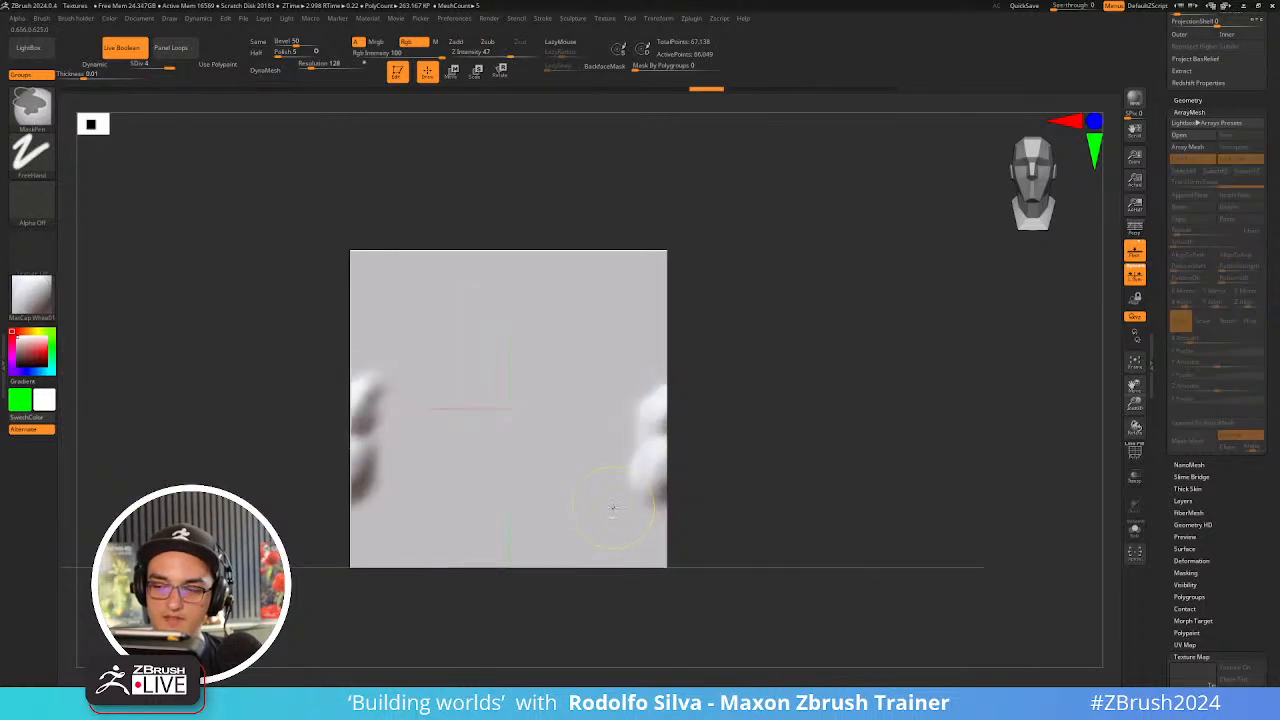
pyautogui.hotkey('ctrl', 'z')
pyautogui.hotkey('ctrl', 'z')
pyautogui.hotkey('ctrl', 'z')
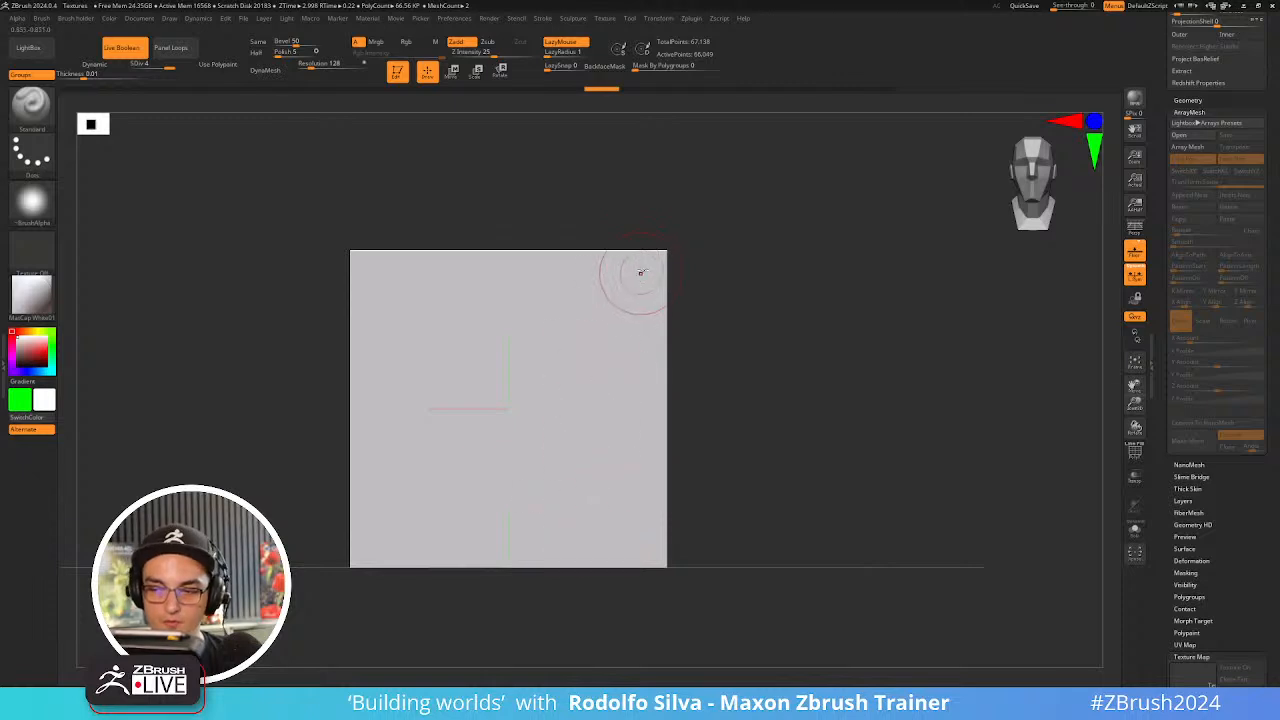
# - Isolate CaveWall_High and sculpt long vertical Standard brush strokes that wrap across its upper and lower edges
pyautogui.moveTo(618, 300); pyautogui.dragTo(590, 570)
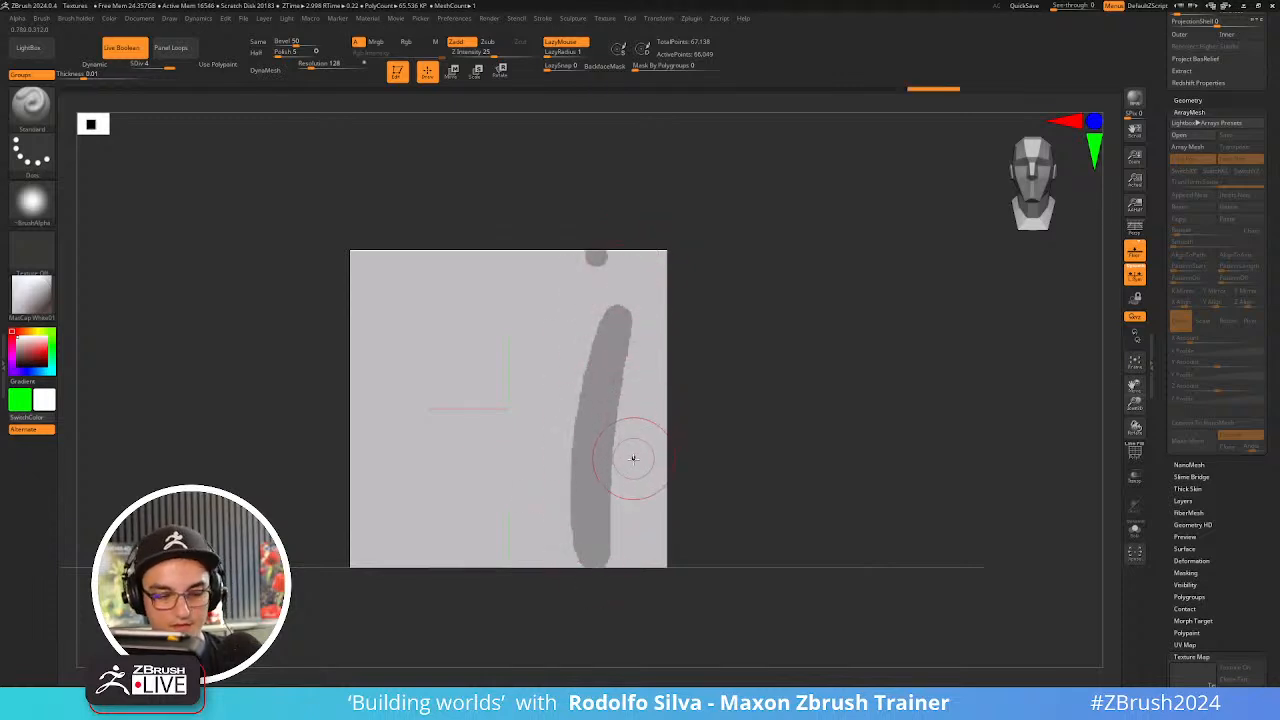
pyautogui.click(679, 366)
pyautogui.keyDown('alt'); pyautogui.moveTo(585, 460); pyautogui.dragTo(585, 670); pyautogui.keyUp('alt')
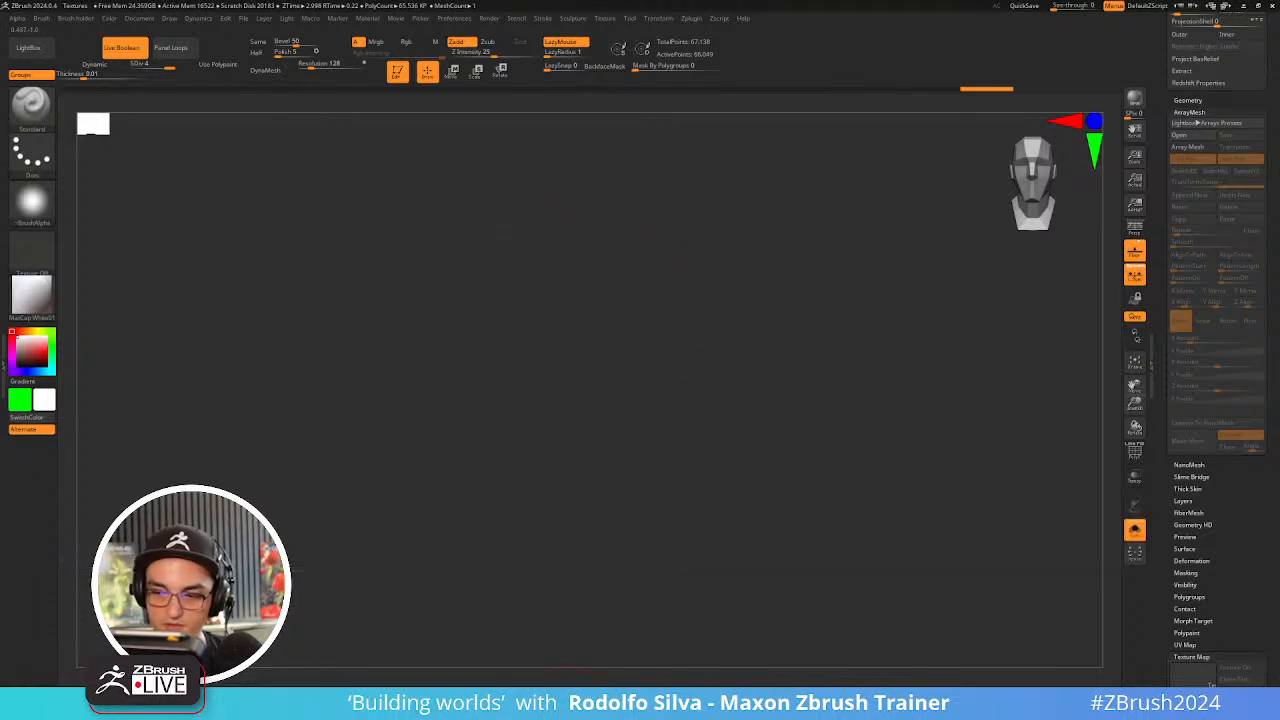
pyautogui.moveTo(547, 486)
pyautogui.keyDown('alt'); pyautogui.mouseDown()
pyautogui.moveTo(614, 356)
pyautogui.moveTo(672, 60)
pyautogui.mouseUp(); pyautogui.keyUp('alt')
pyautogui.keyDown('alt'); pyautogui.moveTo(651, 289); pyautogui.dragTo(655, 171); pyautogui.keyUp('alt')
pyautogui.moveTo(490, 245); pyautogui.dragTo(457, 537)
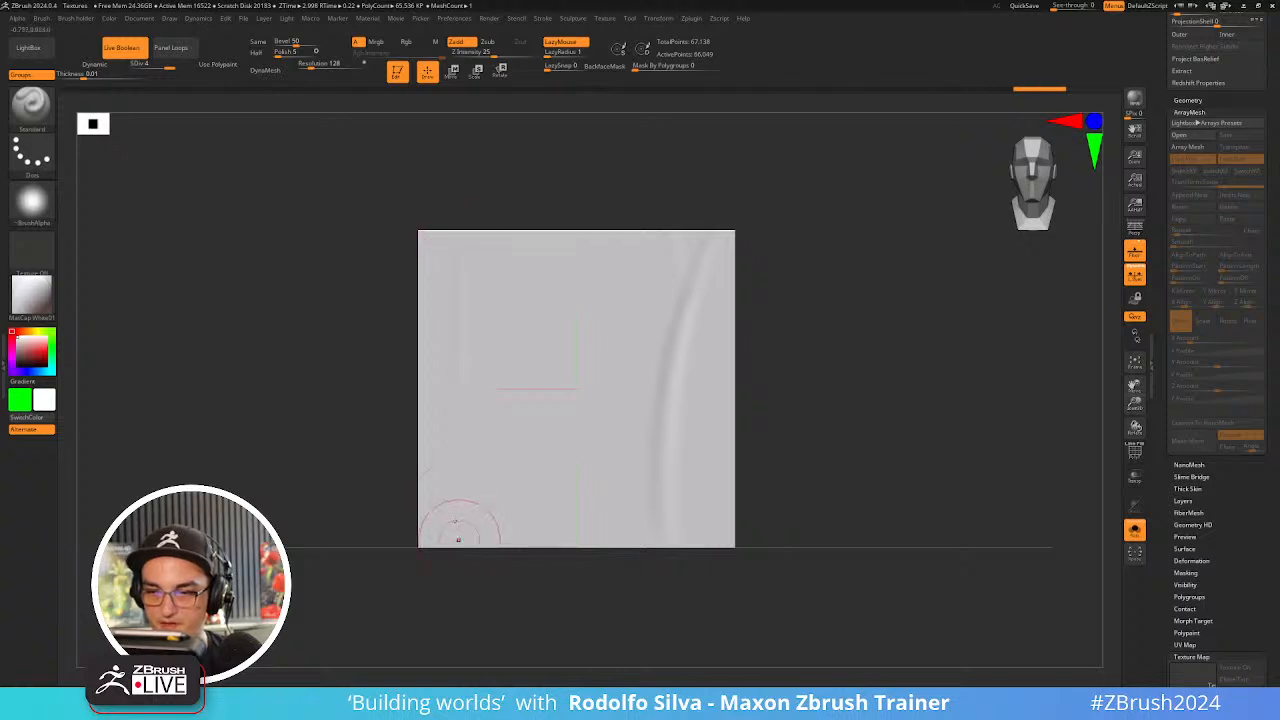
pyautogui.moveTo(414, 267)
pyautogui.keyDown('alt'); pyautogui.mouseDown()
pyautogui.moveTo(451, 431)
pyautogui.moveTo(466, 631)
pyautogui.mouseUp(); pyautogui.keyUp('alt')
pyautogui.keyDown('alt'); pyautogui.moveTo(529, 414); pyautogui.dragTo(498, 107); pyautogui.keyUp('alt')
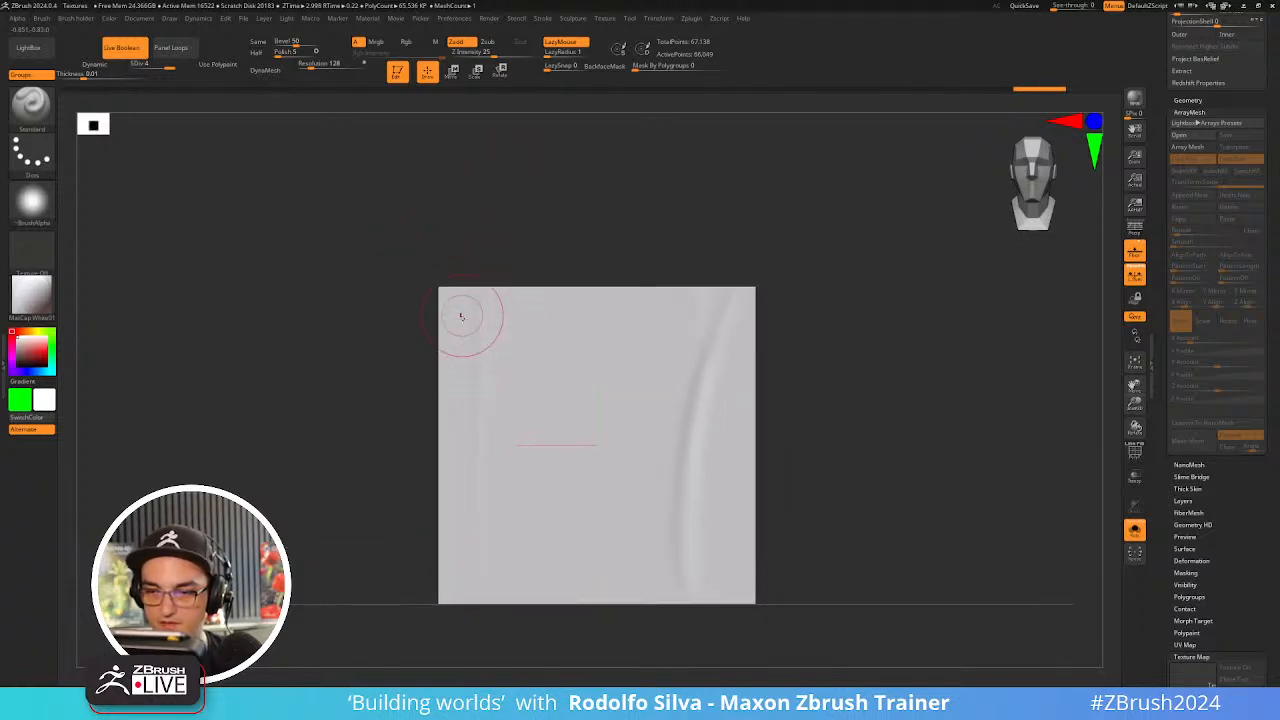
pyautogui.moveTo(478, 383); pyautogui.dragTo(495, 633)
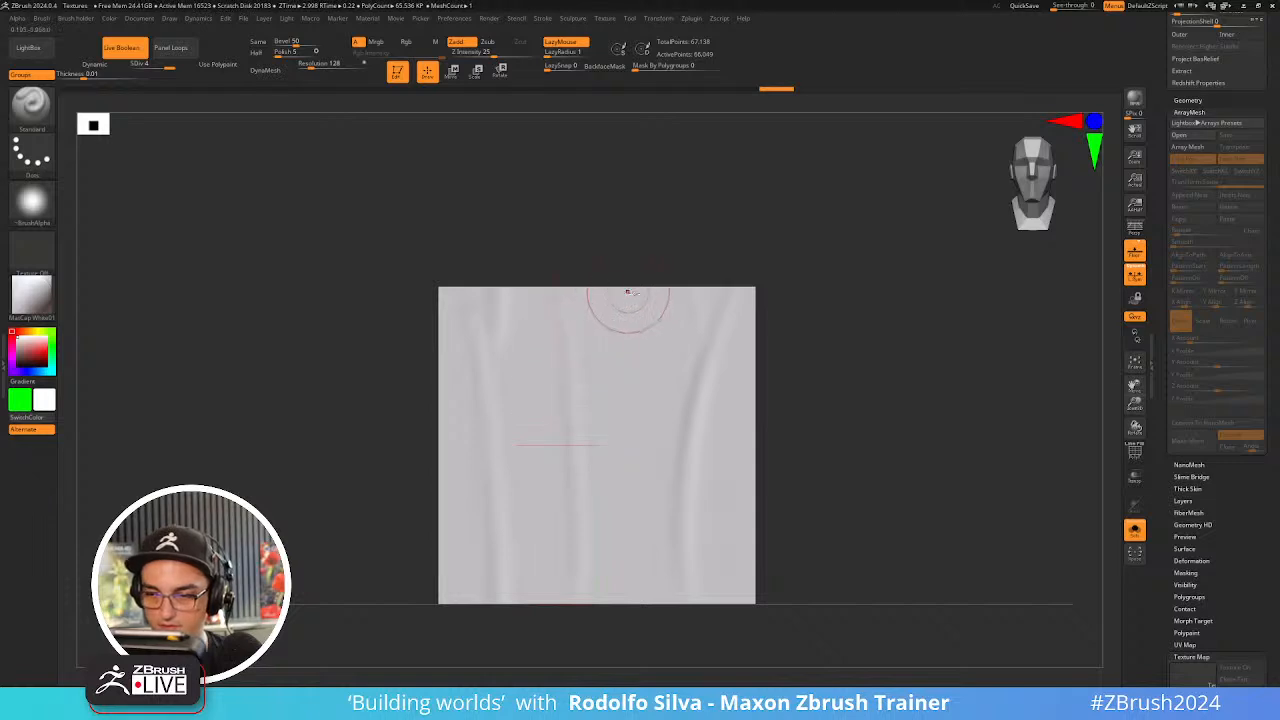
# - Sculpt more long vertical Standard brush strokes across the isolated CaveWall_High tile, covering its full width with ridges
pyautogui.moveTo(696, 278)
pyautogui.keyDown('alt'); pyautogui.mouseDown()
pyautogui.moveTo(637, 480)
pyautogui.moveTo(666, 242)
pyautogui.moveTo(626, 340)
pyautogui.mouseUp(); pyautogui.keyUp('alt')
pyautogui.moveTo(608, 487)
pyautogui.mouseDown()
pyautogui.moveTo(623, 577)
pyautogui.moveTo(672, 268)
pyautogui.moveTo(626, 510)
pyautogui.mouseUp()
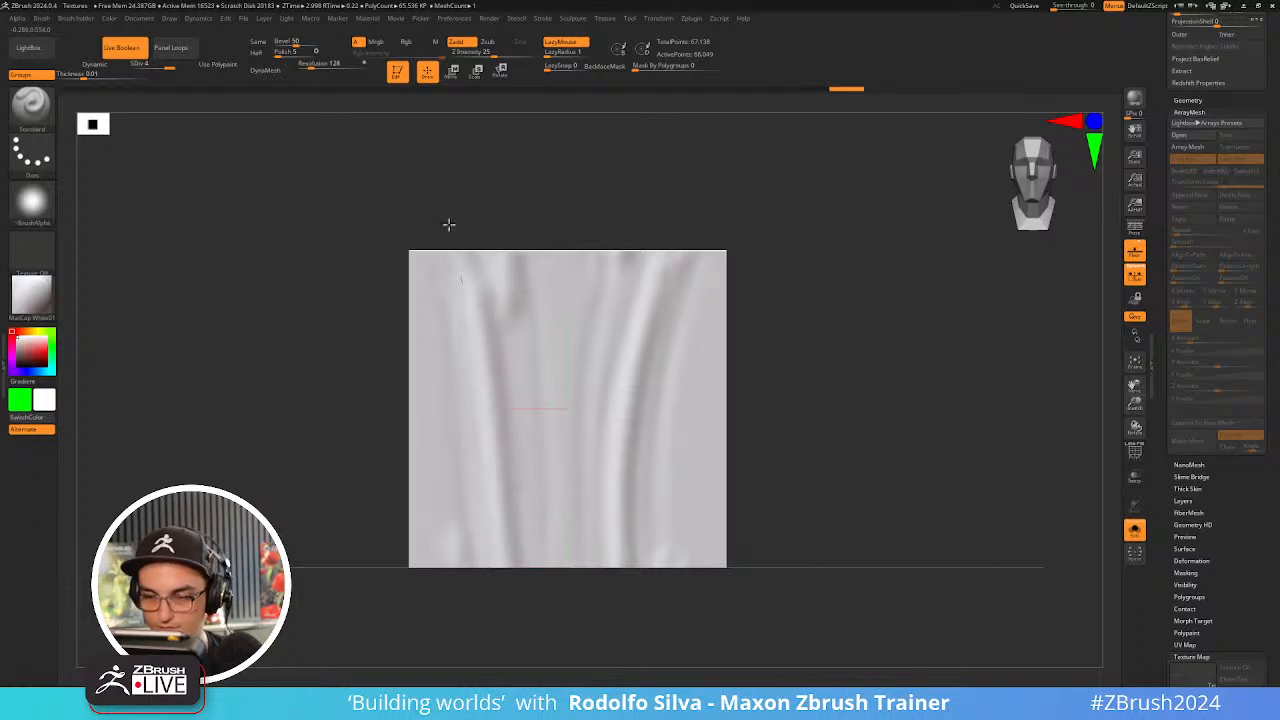
pyautogui.moveTo(610, 264); pyautogui.dragTo(600, 620)
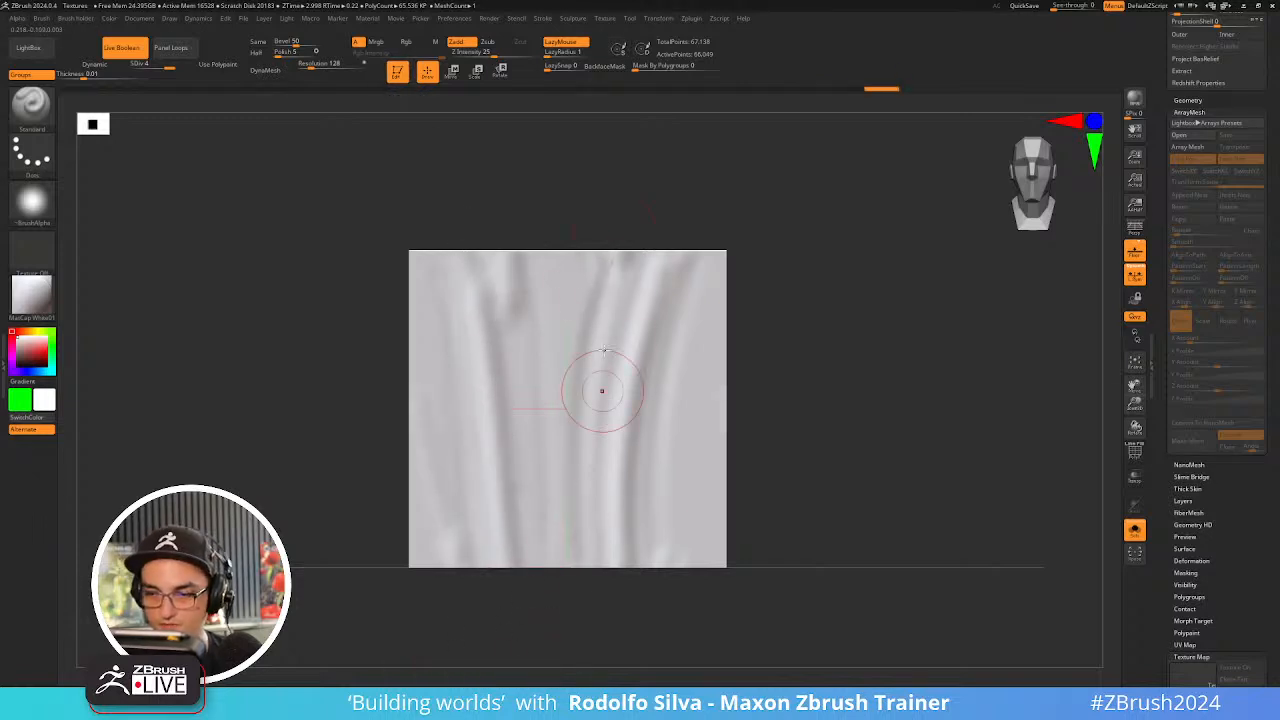
pyautogui.moveTo(654, 268); pyautogui.dragTo(643, 583)
pyautogui.moveTo(712, 280); pyautogui.dragTo(682, 575)
pyautogui.moveTo(643, 246)
pyautogui.mouseDown()
pyautogui.moveTo(573, 498)
pyautogui.moveTo(602, 278)
pyautogui.mouseUp()
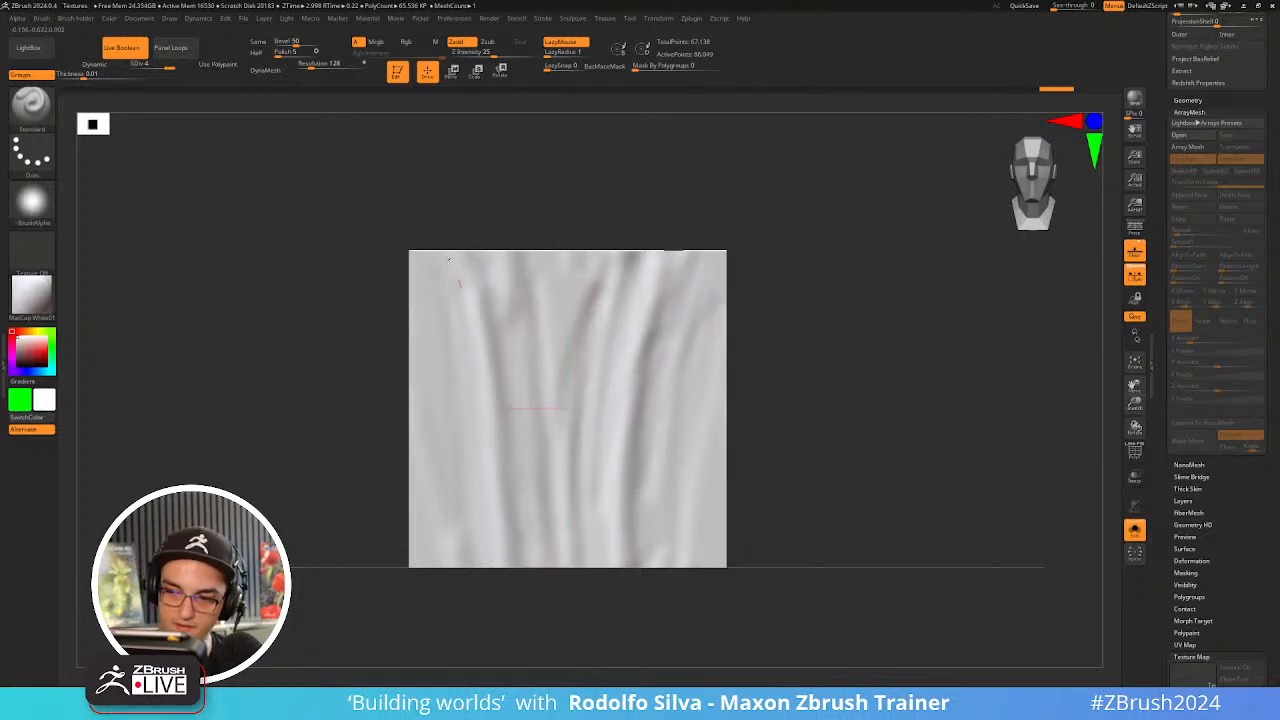
pyautogui.moveTo(457, 323)
pyautogui.mouseDown()
pyautogui.moveTo(450, 508)
pyautogui.moveTo(409, 583)
pyautogui.mouseUp()
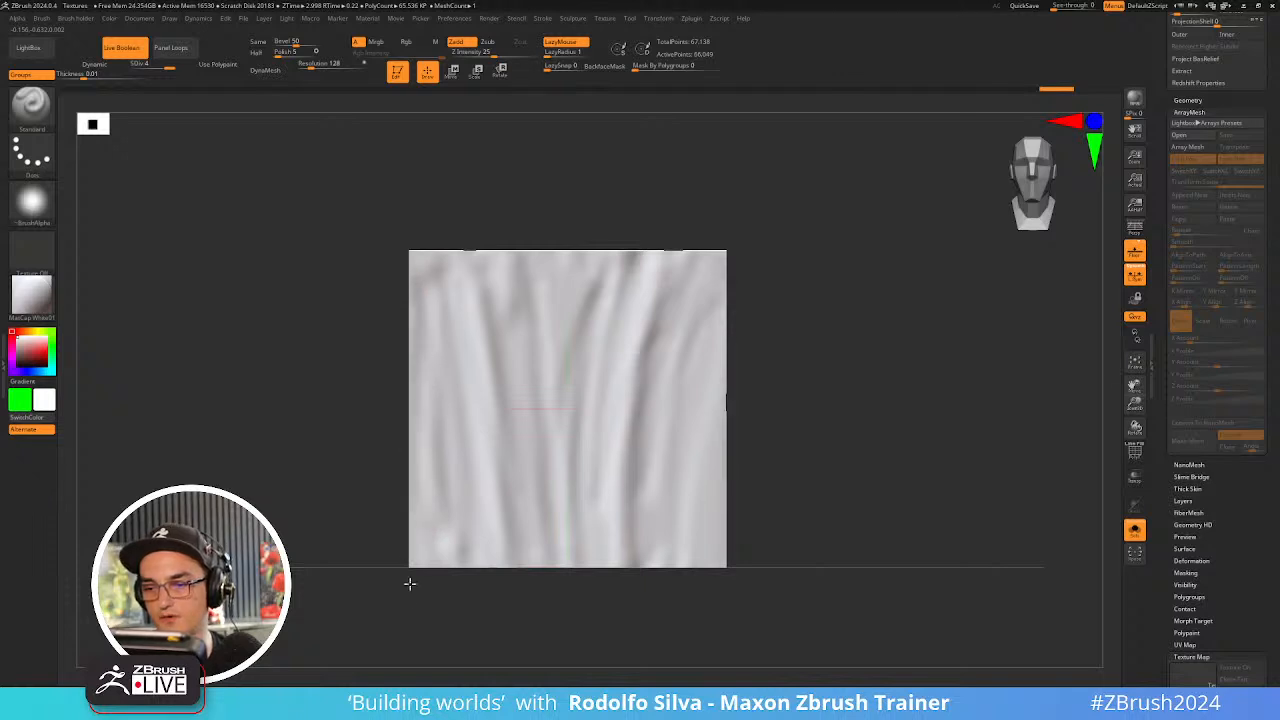
pyautogui.moveTo(700, 460); pyautogui.dragTo(703, 209)
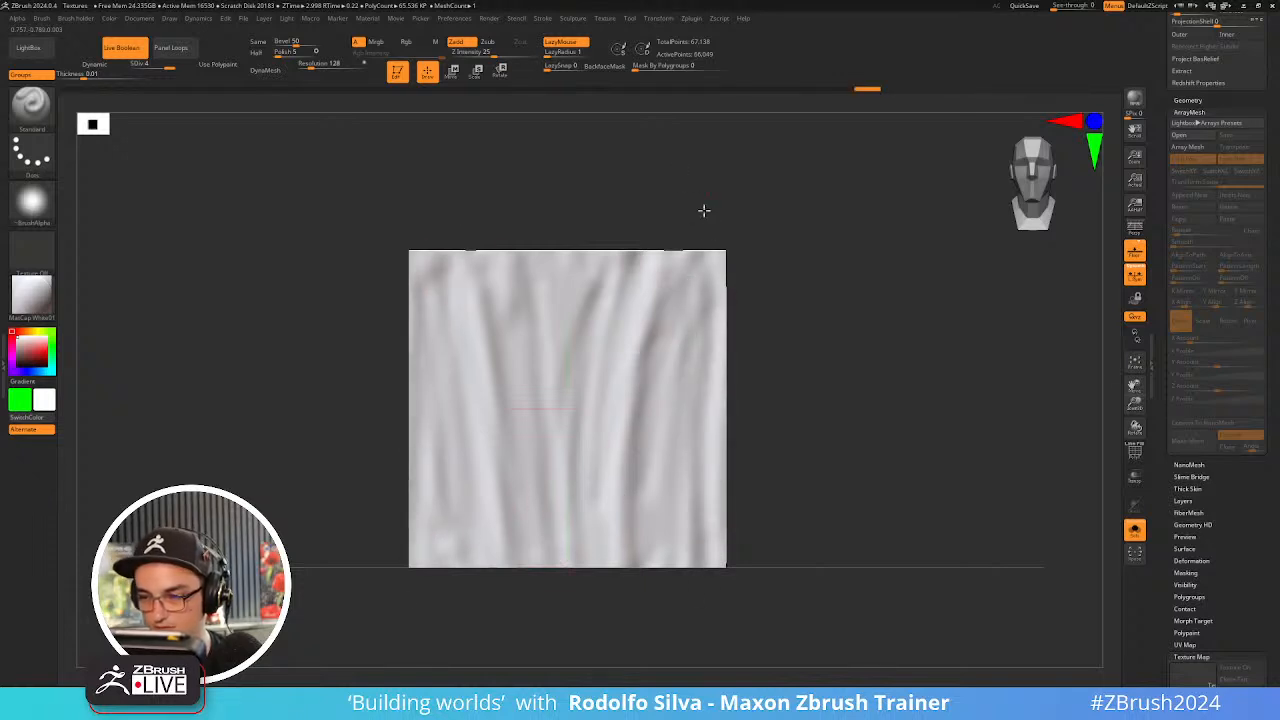
pyautogui.moveTo(634, 252); pyautogui.dragTo(614, 396)
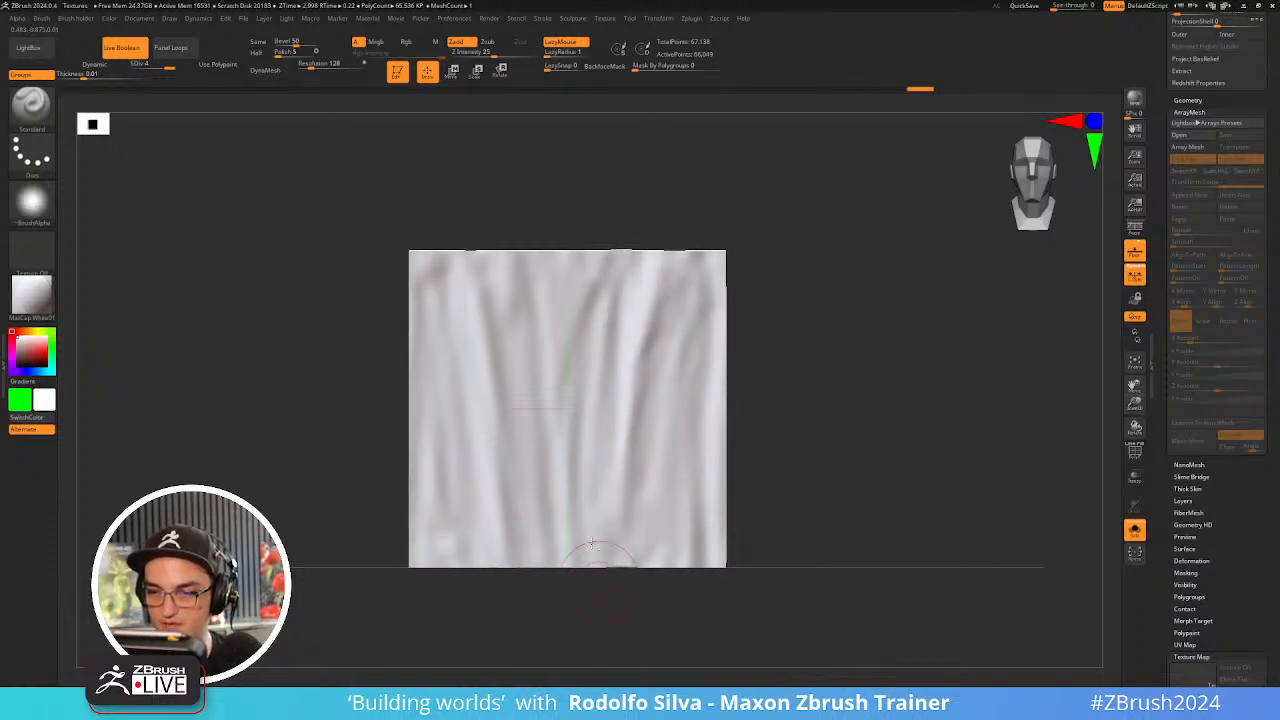
pyautogui.moveTo(572, 230)
pyautogui.keyDown('alt'); pyautogui.mouseDown()
pyautogui.moveTo(566, 474)
pyautogui.moveTo(557, 209)
pyautogui.mouseUp(); pyautogui.keyUp('alt')
pyautogui.moveTo(556, 232)
pyautogui.mouseDown()
pyautogui.moveTo(543, 506)
pyautogui.moveTo(550, 472)
pyautogui.mouseUp()
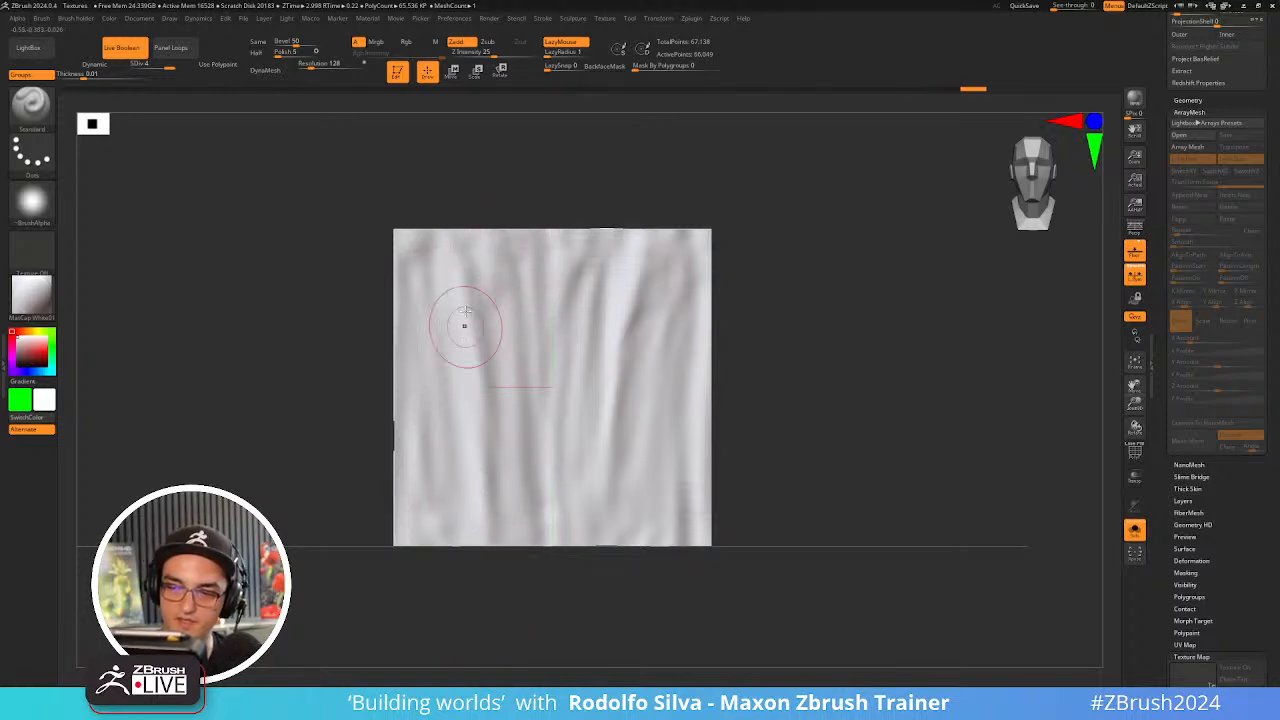
pyautogui.moveTo(743, 491)
pyautogui.mouseDown()
pyautogui.moveTo(785, 496)
pyautogui.moveTo(789, 520)
pyautogui.moveTo(791, 463)
pyautogui.moveTo(750, 395)
pyautogui.mouseUp()
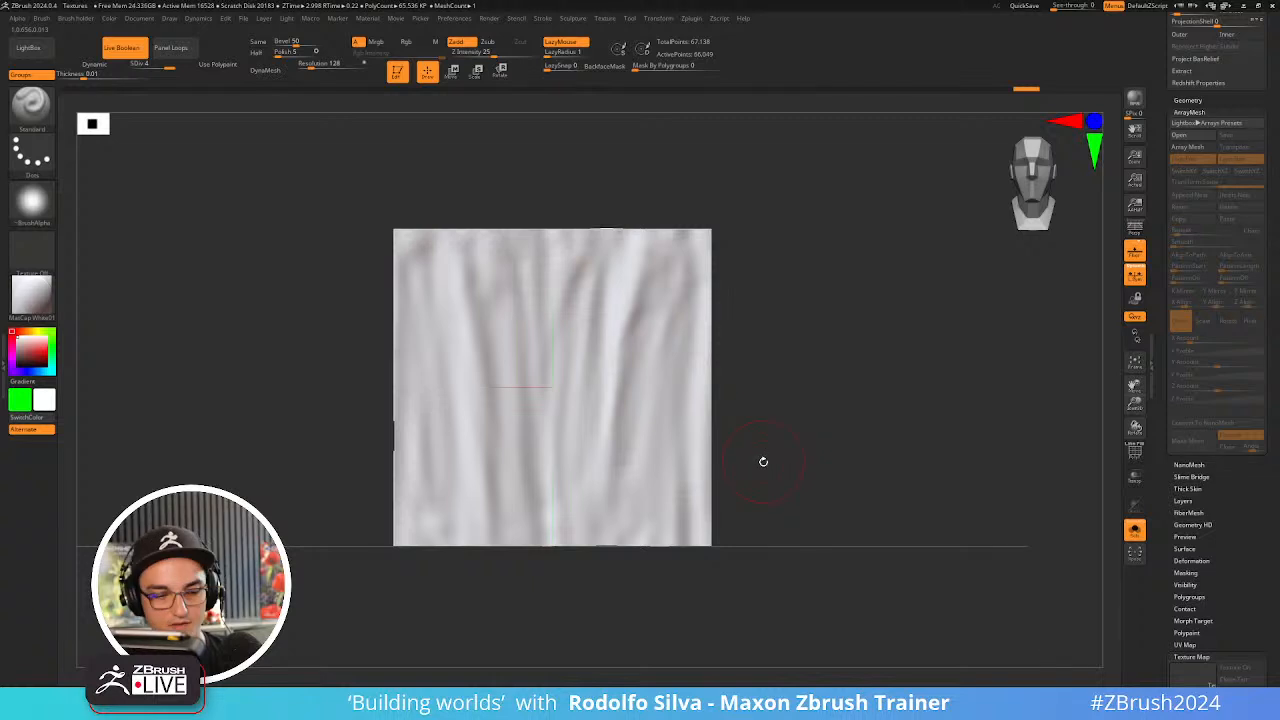
# - Set the Y Amount of array stage 3 to 4 to add a second row of tiles, and hide the floor grid
pyautogui.hotkey('ctrl', 'shift', 'z')
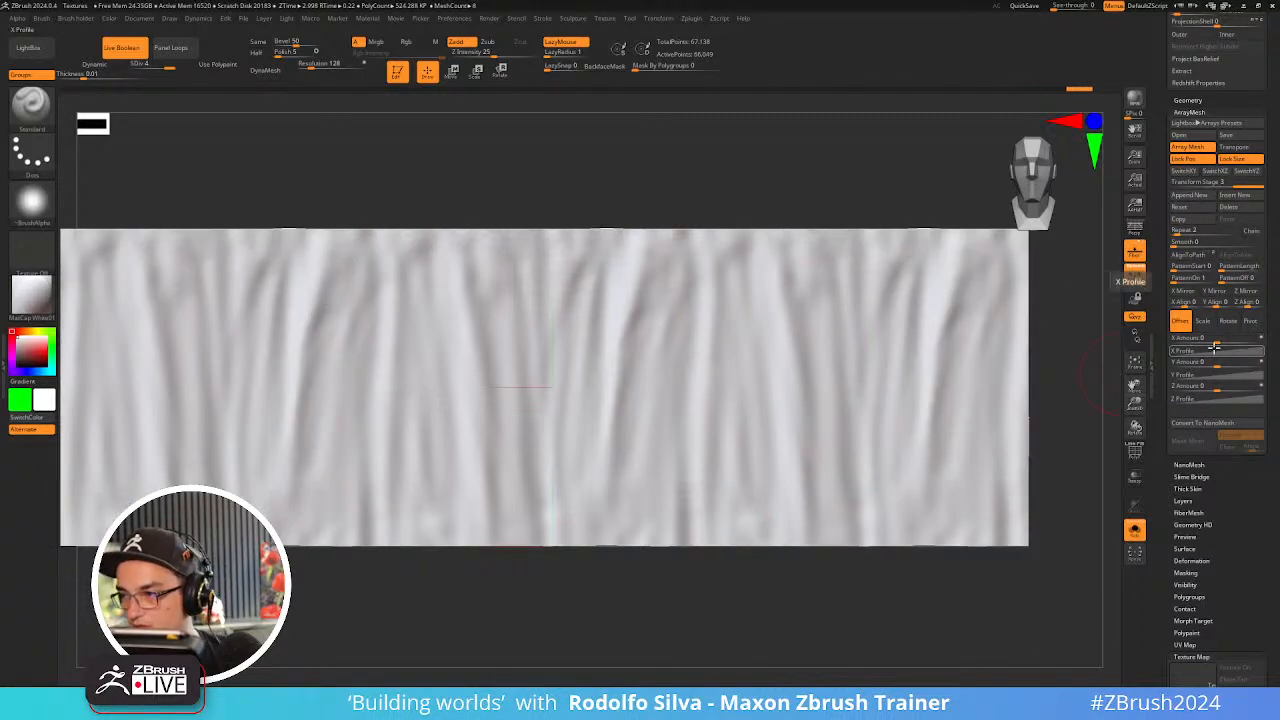
pyautogui.moveTo(1214, 364); pyautogui.dragTo(1236, 367)
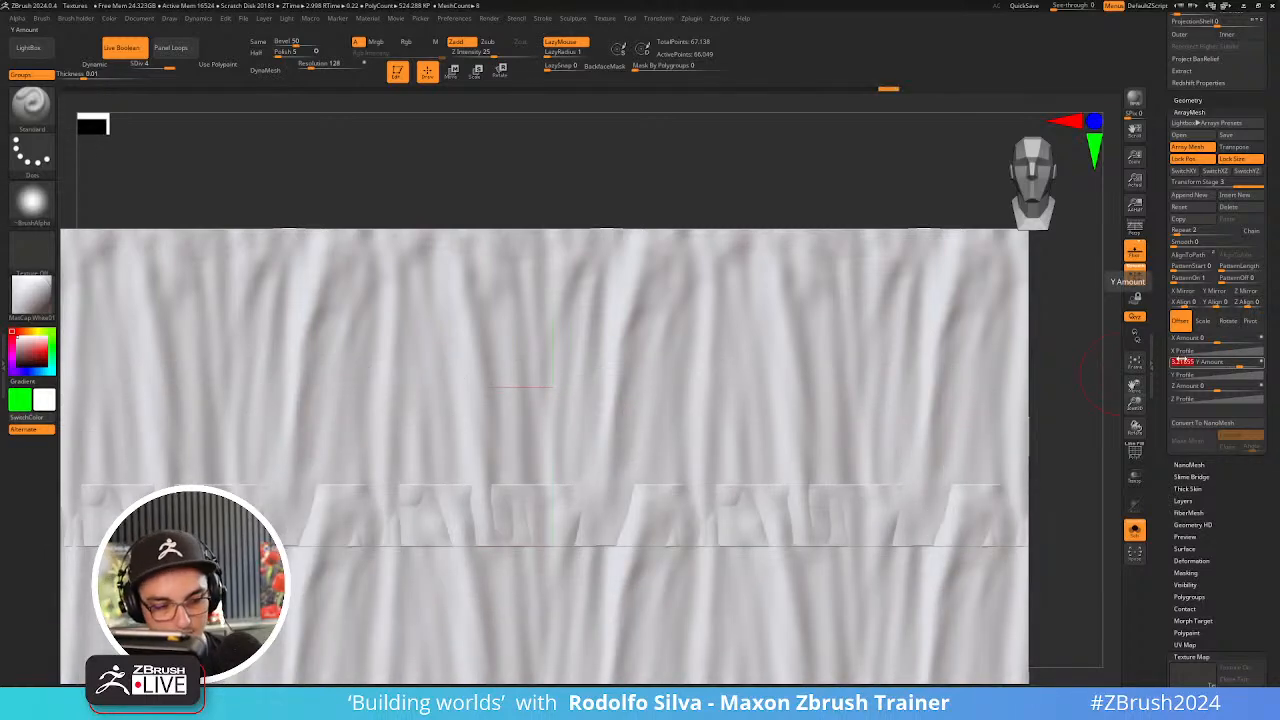
pyautogui.write('4')
pyautogui.press('Return')
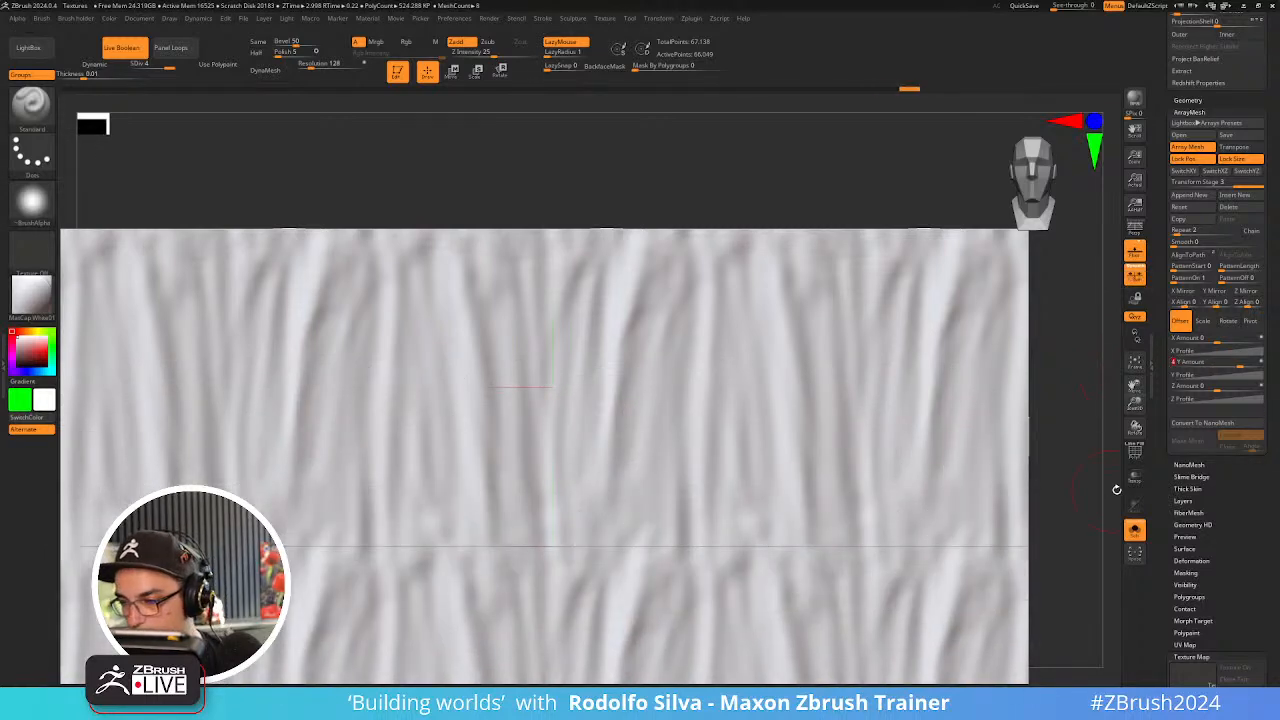
pyautogui.press('shift')
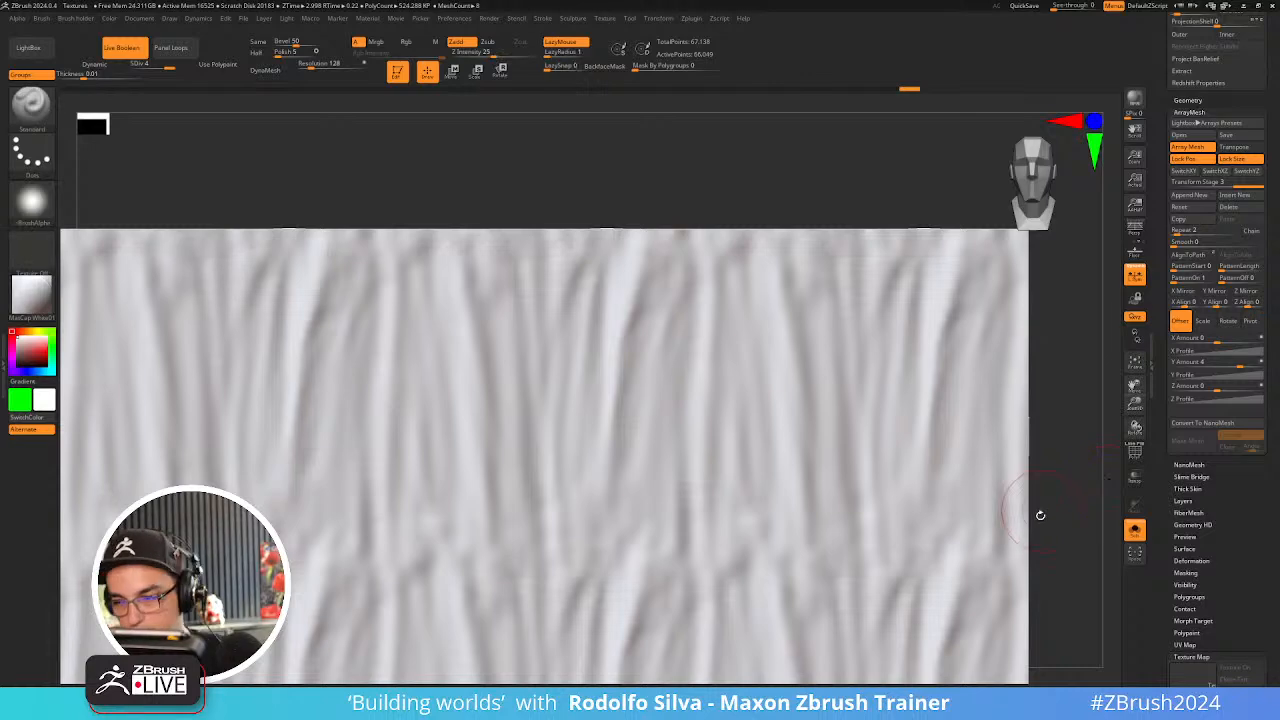
pyautogui.moveTo(1042, 518)
pyautogui.keyDown('alt'); pyautogui.mouseDown()
pyautogui.moveTo(1043, 457)
pyautogui.moveTo(1062, 475)
pyautogui.moveTo(1047, 499)
pyautogui.mouseUp(); pyautogui.keyUp('alt')
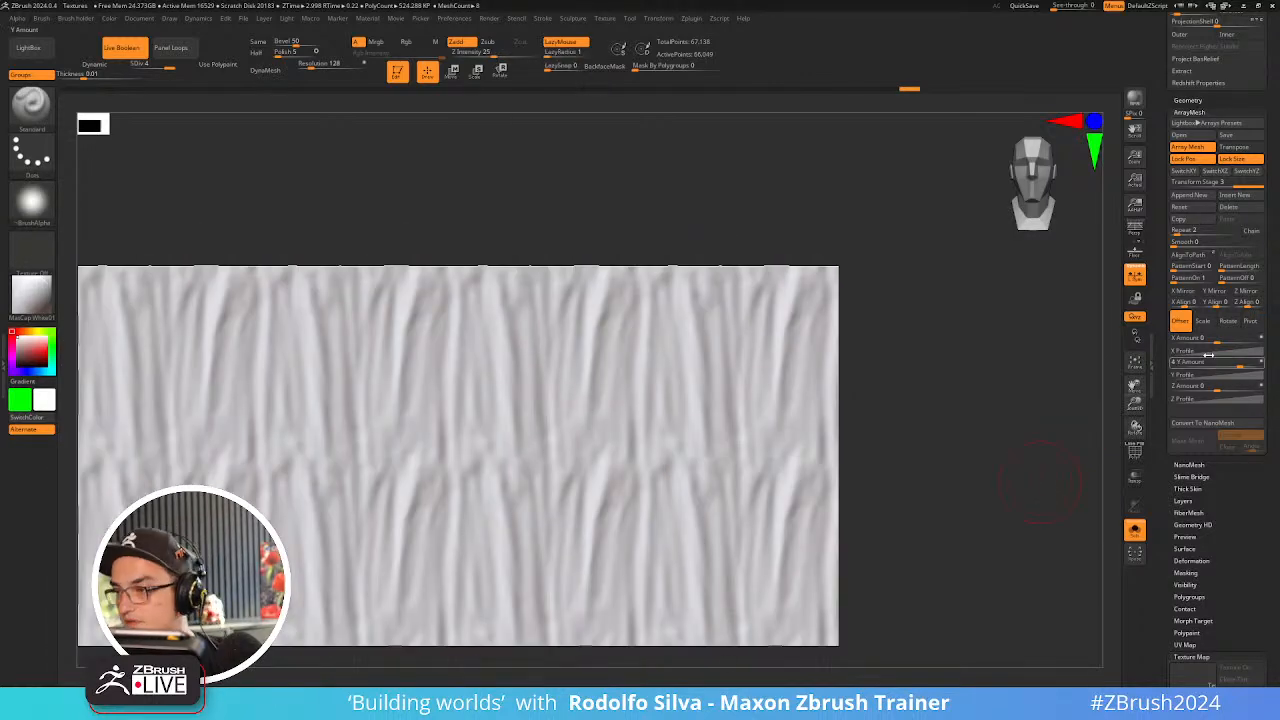
# - Append a fourth array stage with a Y Amount of -8 to add another row of tiles above
pyautogui.click(1210, 195)
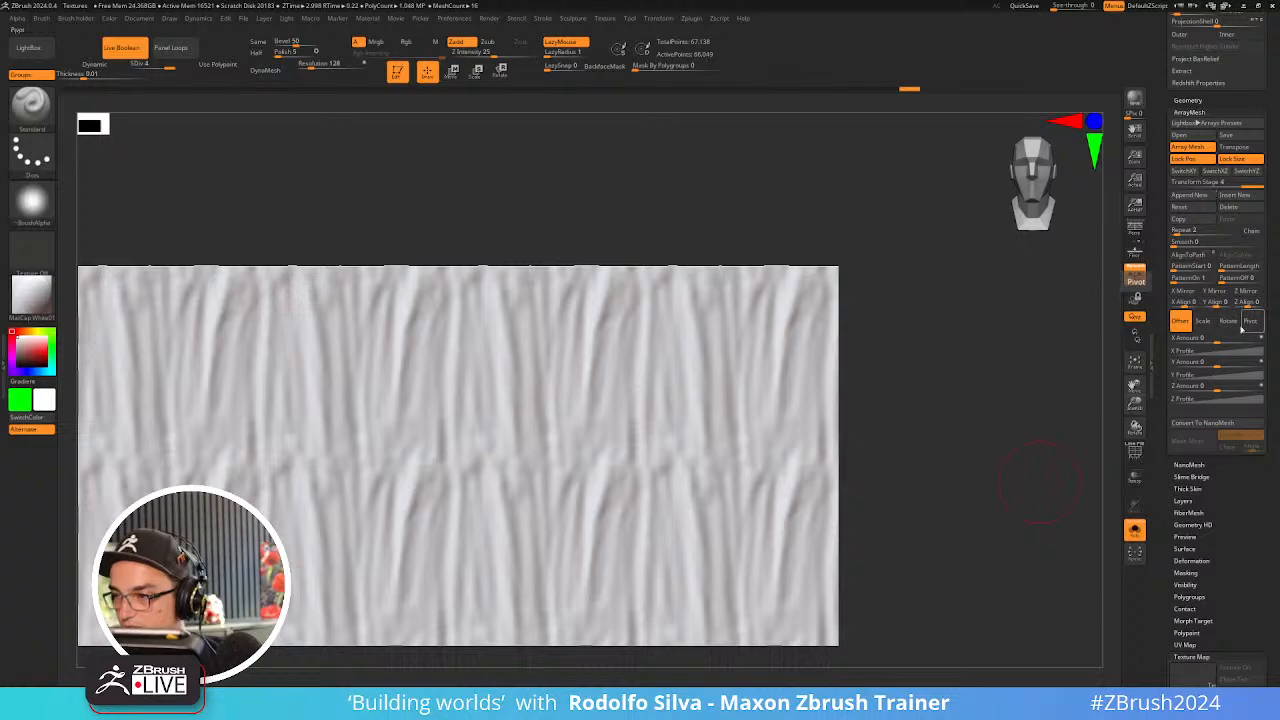
pyautogui.moveTo(1213, 366); pyautogui.dragTo(1180, 366)
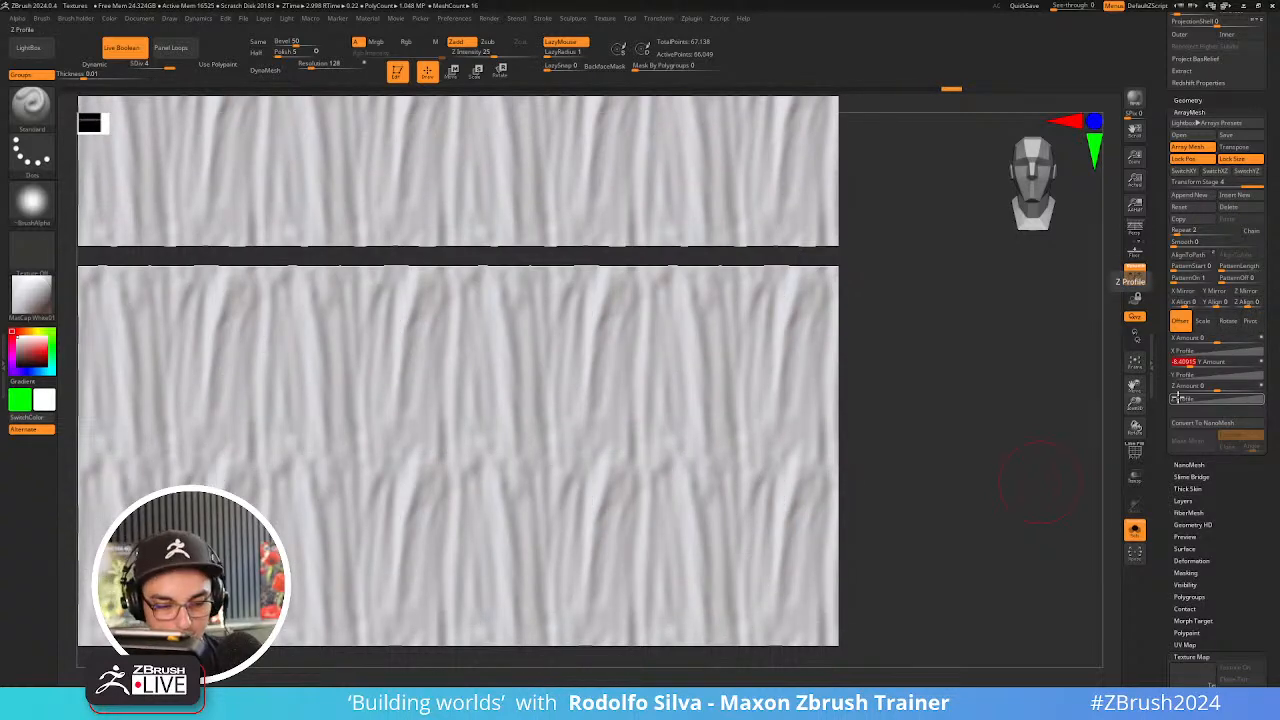
pyautogui.write('-6')
pyautogui.press('Return')
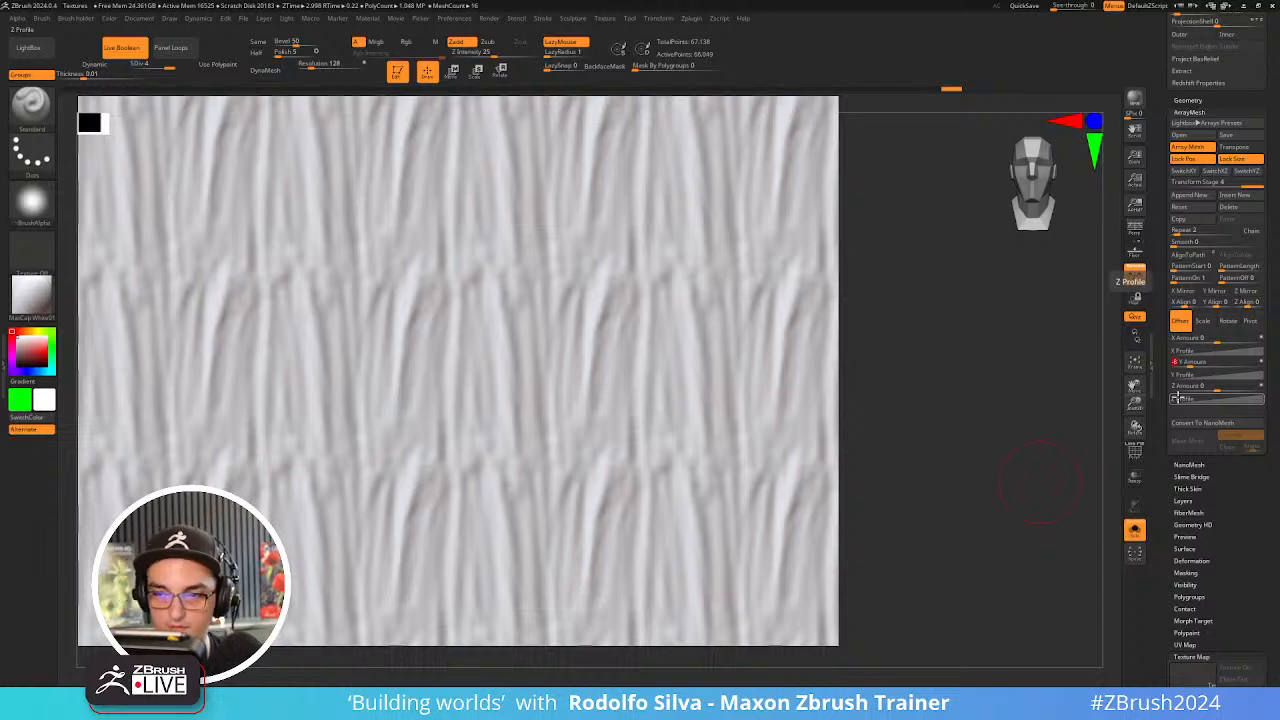
pyautogui.keyDown('alt'); pyautogui.moveTo(930, 474); pyautogui.dragTo(959, 471); pyautogui.keyUp('alt')
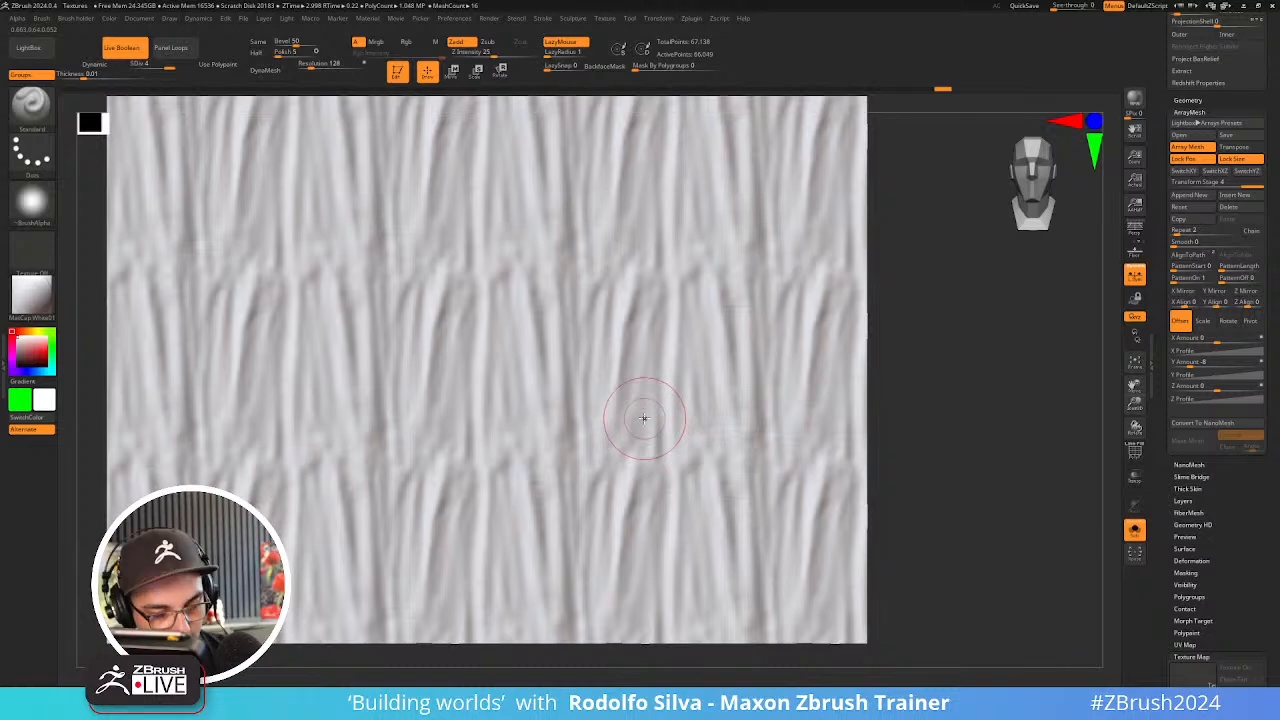
# - Switch to the ClayBuildup brush, try a vertical stroke on the tile, and undo it
pyautogui.press('b')
pyautogui.press('c')
pyautogui.press('b')
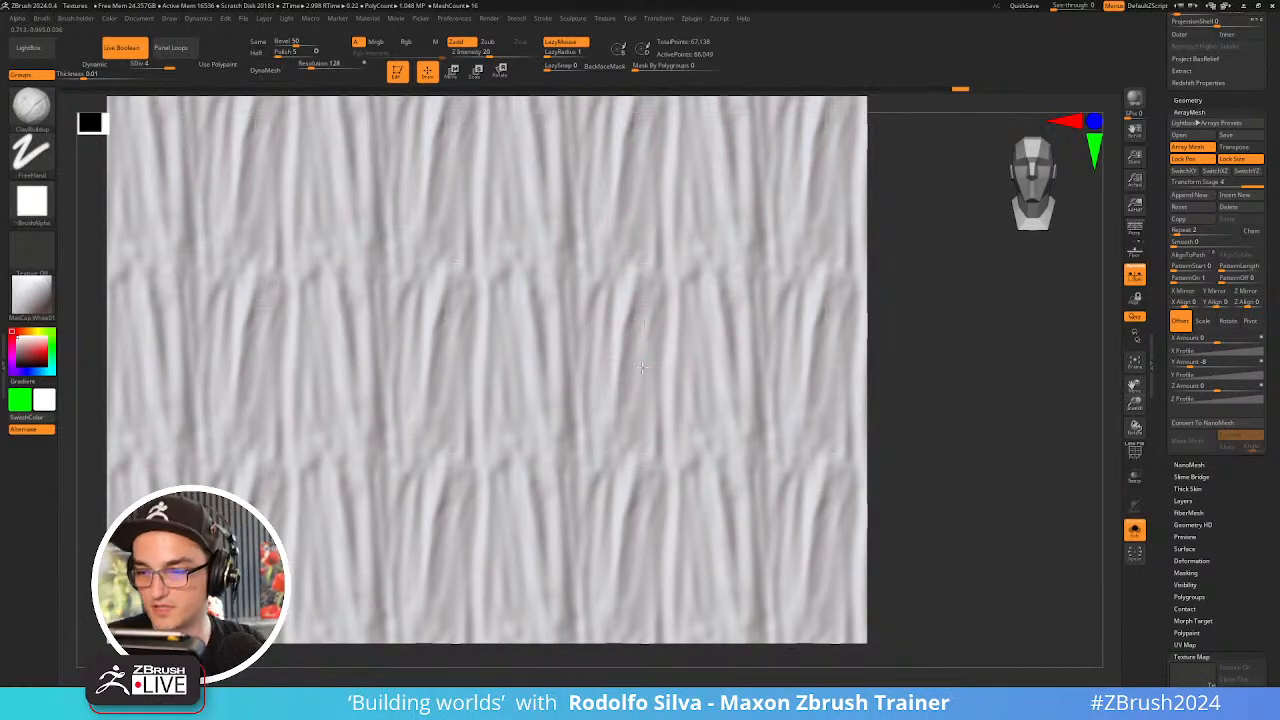
pyautogui.moveTo(630, 272)
pyautogui.mouseDown()
pyautogui.moveTo(638, 440)
pyautogui.moveTo(650, 438)
pyautogui.mouseUp()
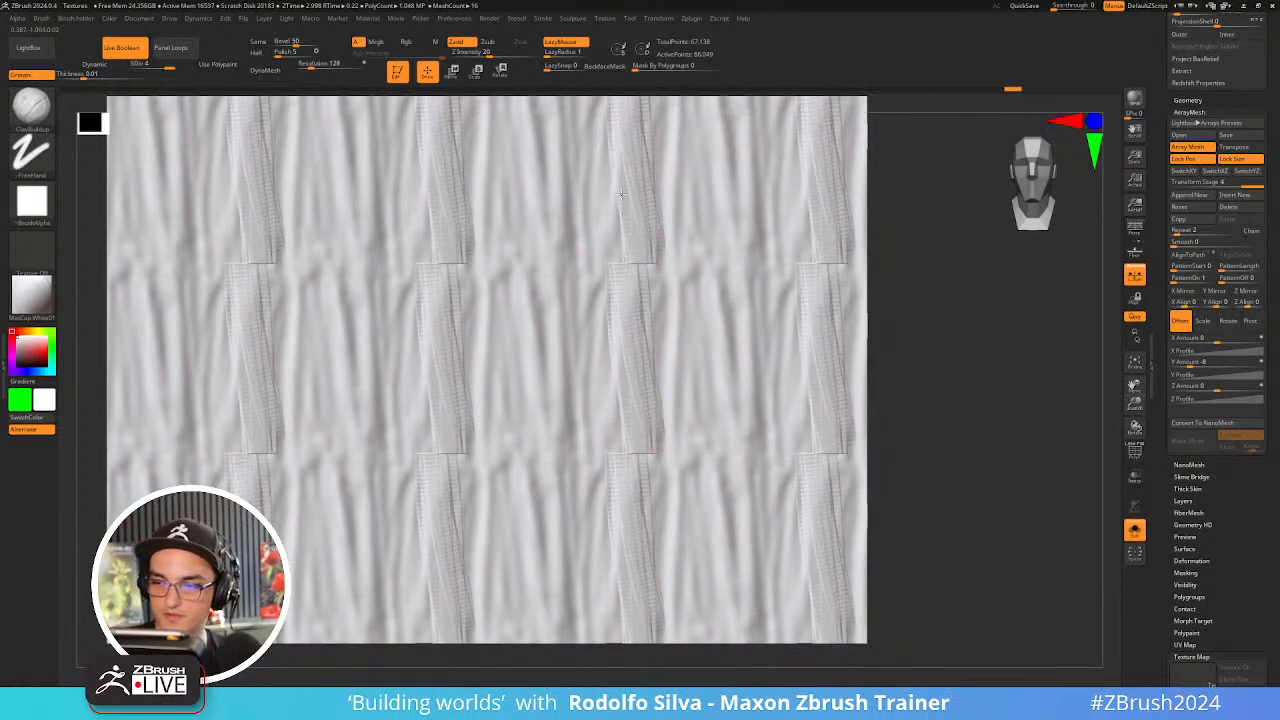
pyautogui.hotkey('ctrl', 'z')
pyautogui.hotkey('ctrl', 'z')
pyautogui.hotkey('ctrl', 'z')
pyautogui.hotkey('ctrl', 'z')
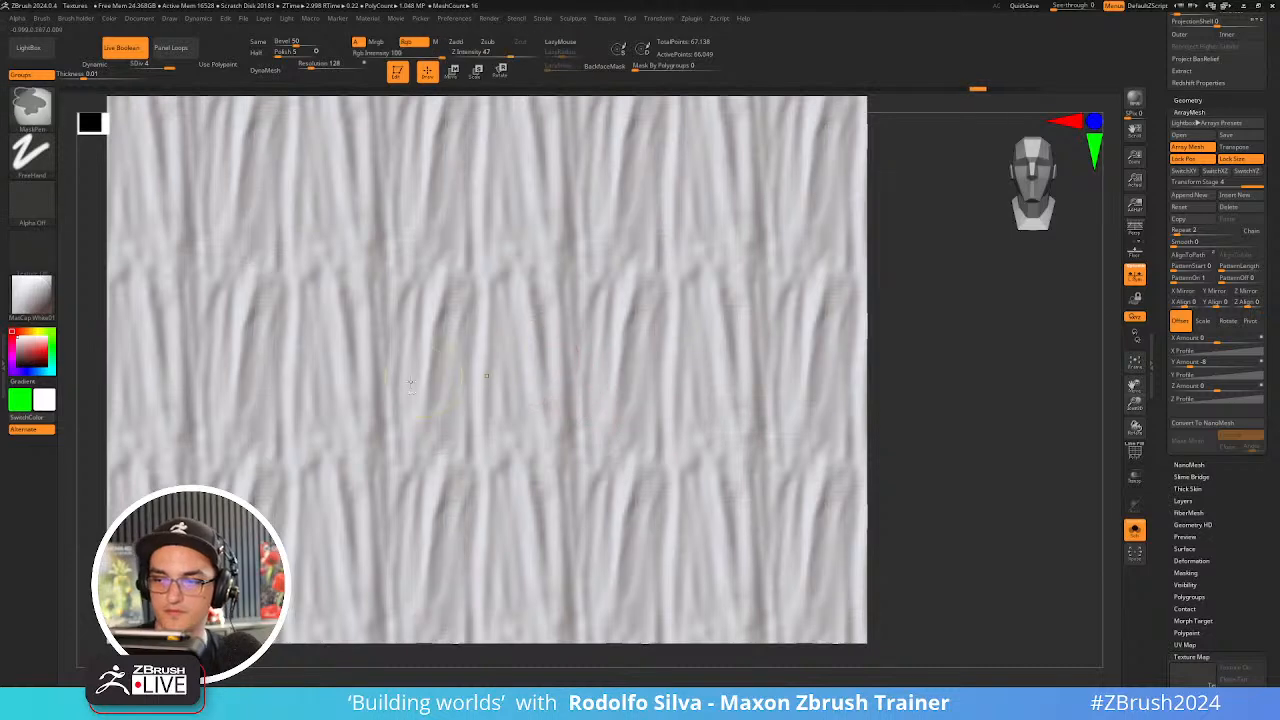
# - Turn on WrapMode for the ClayBuildup brush and sculpt the first vertical strokes running across the tile's edges
pyautogui.click(43, 19)
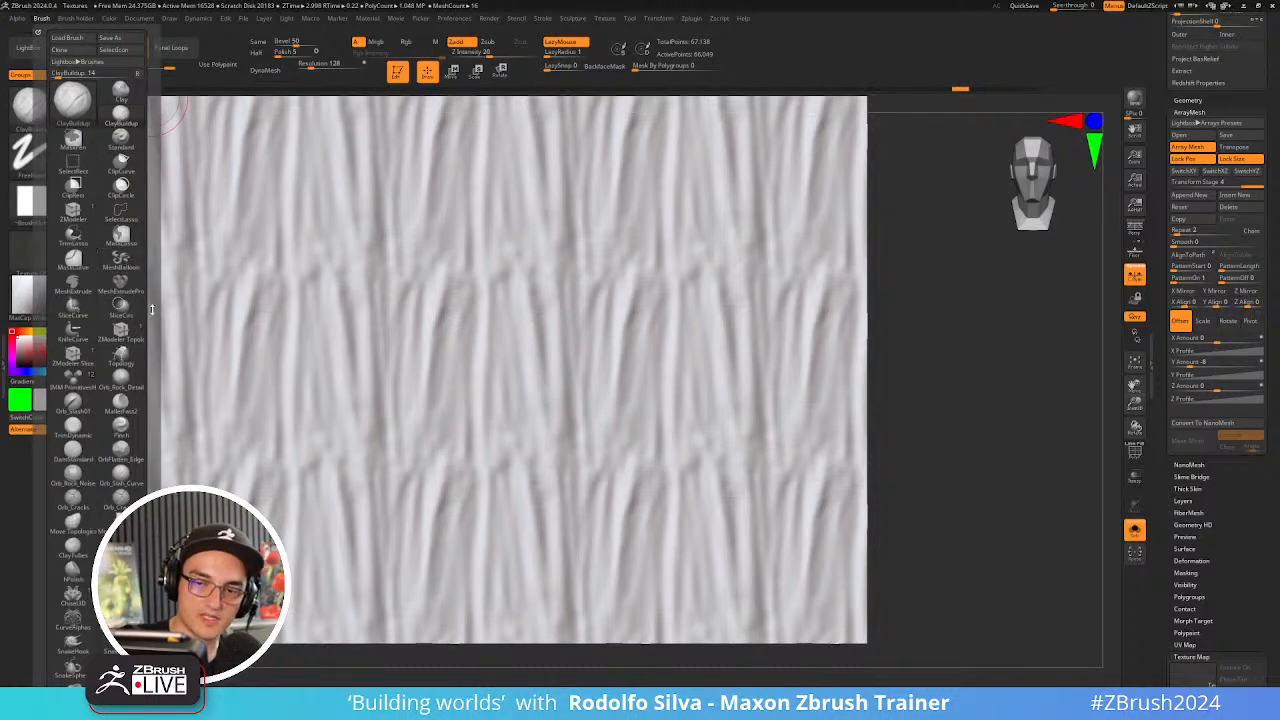
pyautogui.scroll(-10, 152, 310)
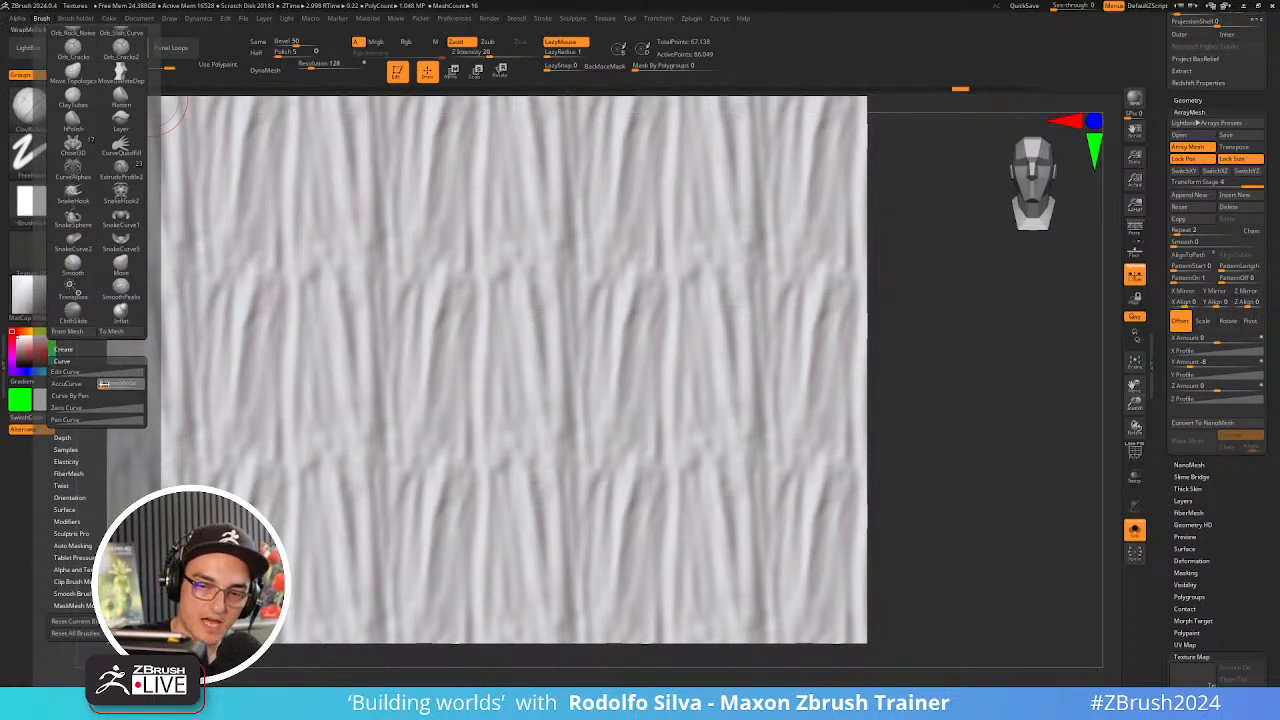
pyautogui.hotkey('ctrl', 'shift', 'z')
pyautogui.hotkey('ctrl', 'shift', 'z')
pyautogui.hotkey('ctrl', 'shift', 'z')
pyautogui.hotkey('ctrl', 'shift', 'z')
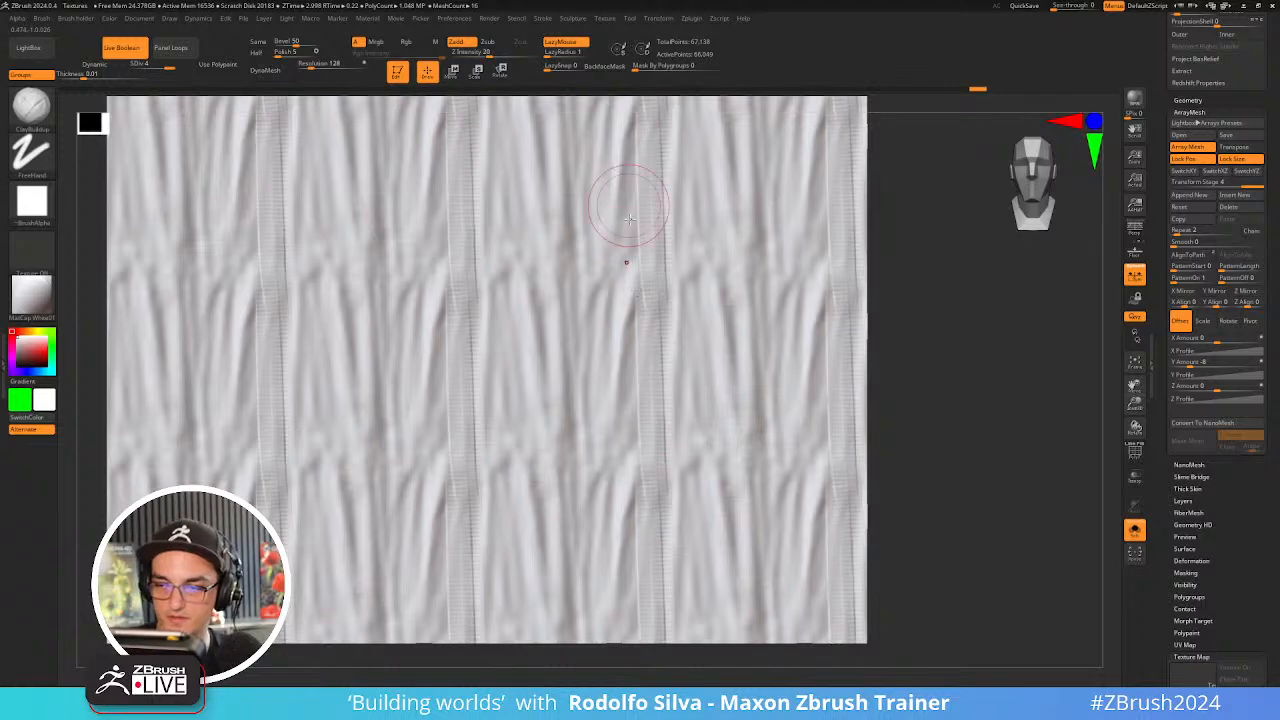
pyautogui.hotkey('ctrl', 'shift', 'z')
pyautogui.hotkey('ctrl', 'shift', 'z')
pyautogui.hotkey('ctrl', 'shift', 'z')
pyautogui.hotkey('ctrl', 'shift', 'z')
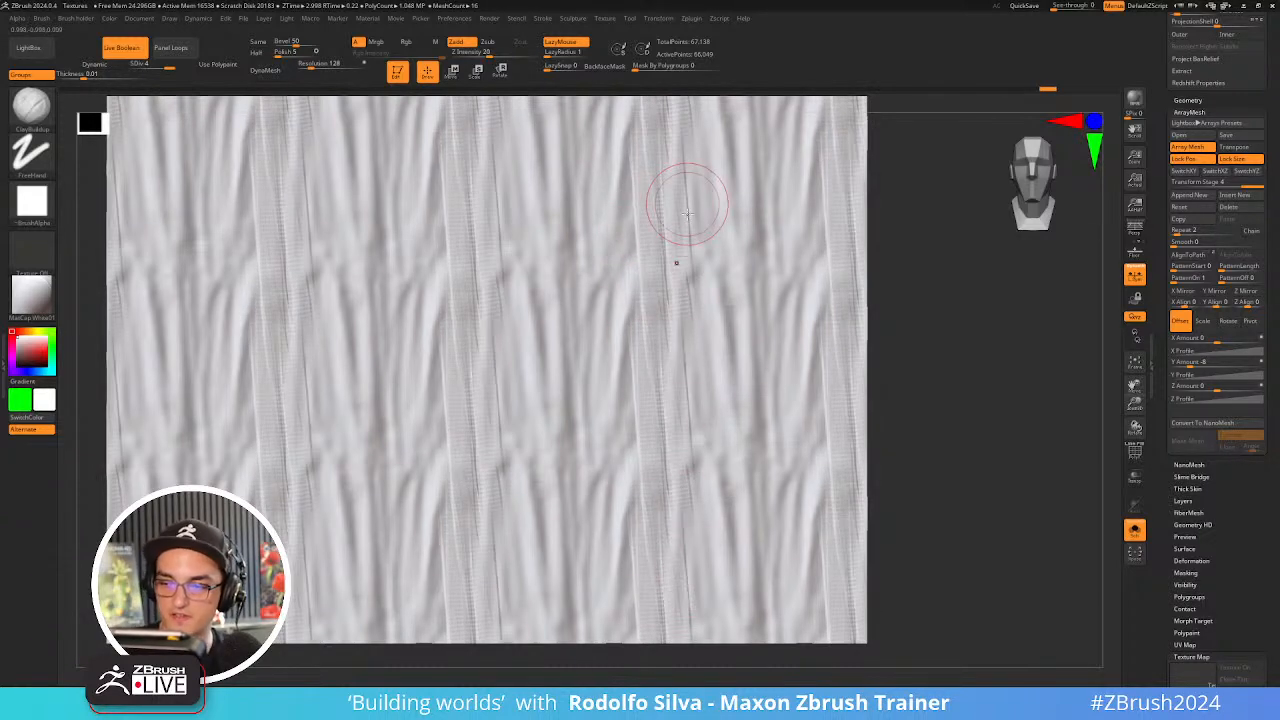
# - Cover the rest of the tile with overlapping vertical ClayBuildup strokes that wrap across its upper and lower edges
pyautogui.hotkey('ctrl', 'z')
pyautogui.hotkey('ctrl', 'z')
pyautogui.hotkey('ctrl', 'z')
pyautogui.hotkey('ctrl', 'z')
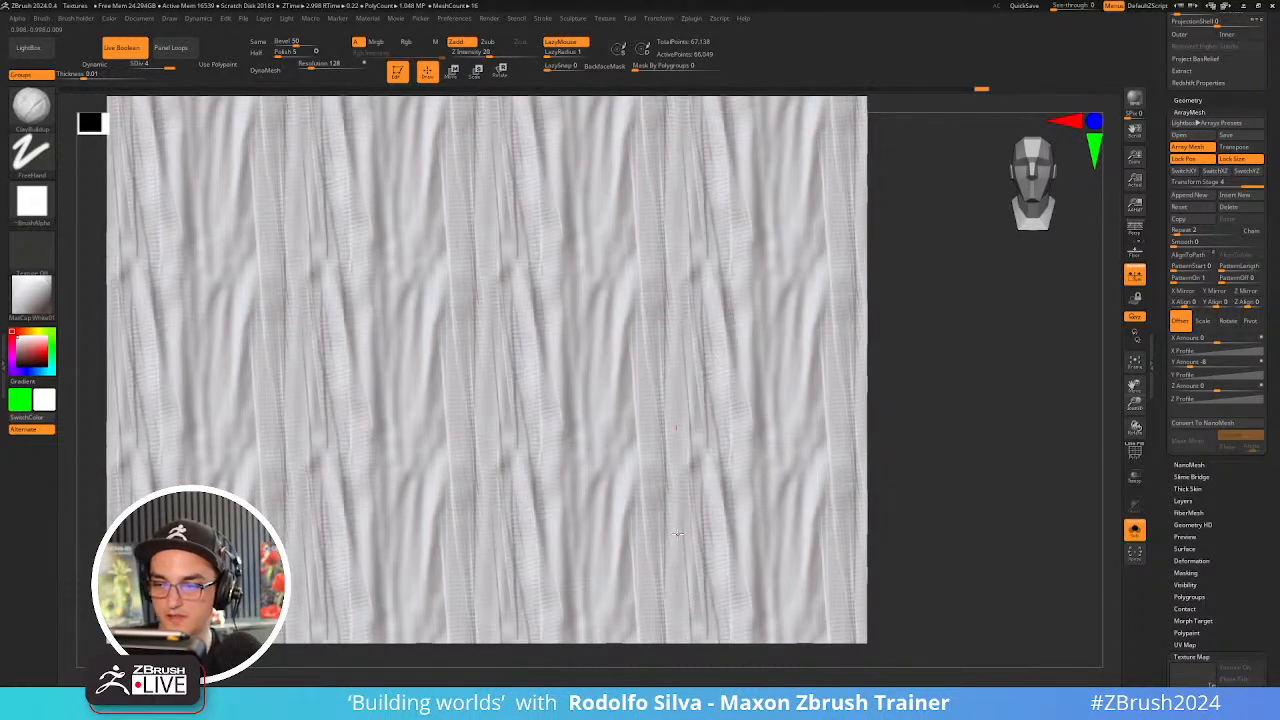
pyautogui.hotkey('ctrl', 'shift', 'z')
pyautogui.hotkey('ctrl', 'shift', 'z')
pyautogui.hotkey('ctrl', 'shift', 'z')
pyautogui.hotkey('ctrl', 'shift', 'z')
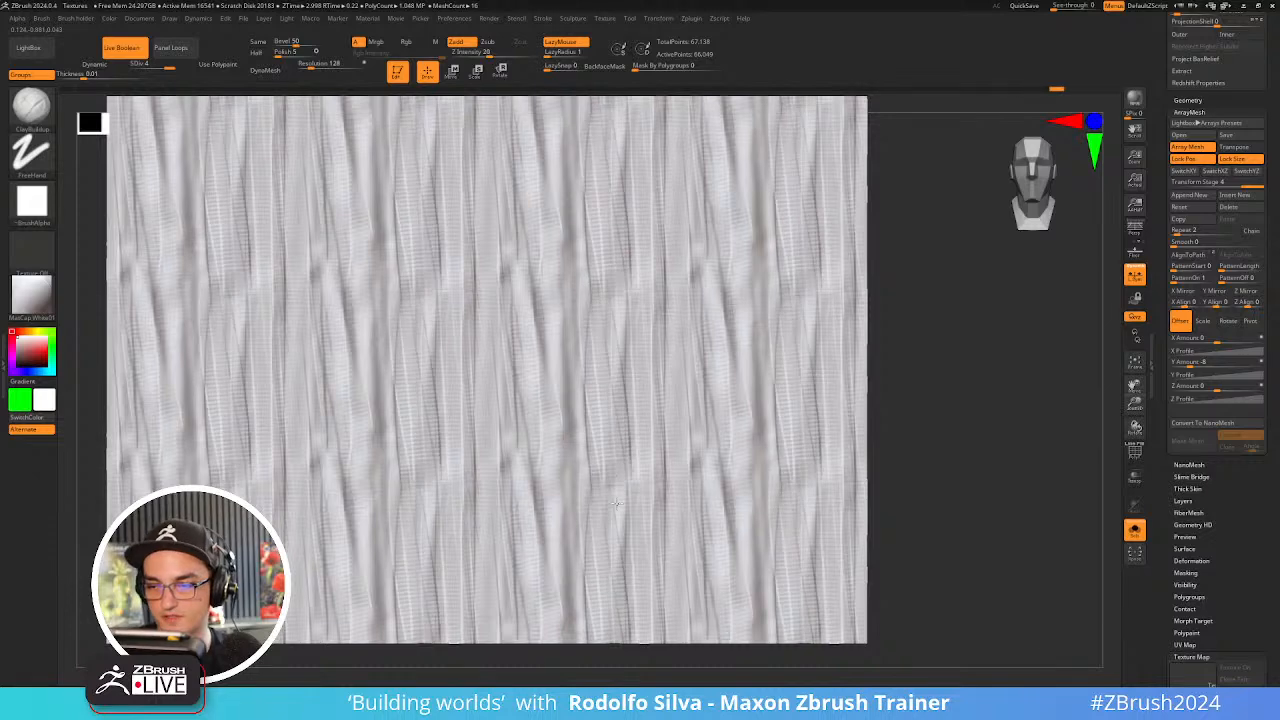
pyautogui.hotkey('ctrl', 'z')
pyautogui.hotkey('ctrl', 'z')
pyautogui.hotkey('ctrl', 'z')
pyautogui.hotkey('ctrl', 'z')
pyautogui.hotkey('ctrl', 'z')
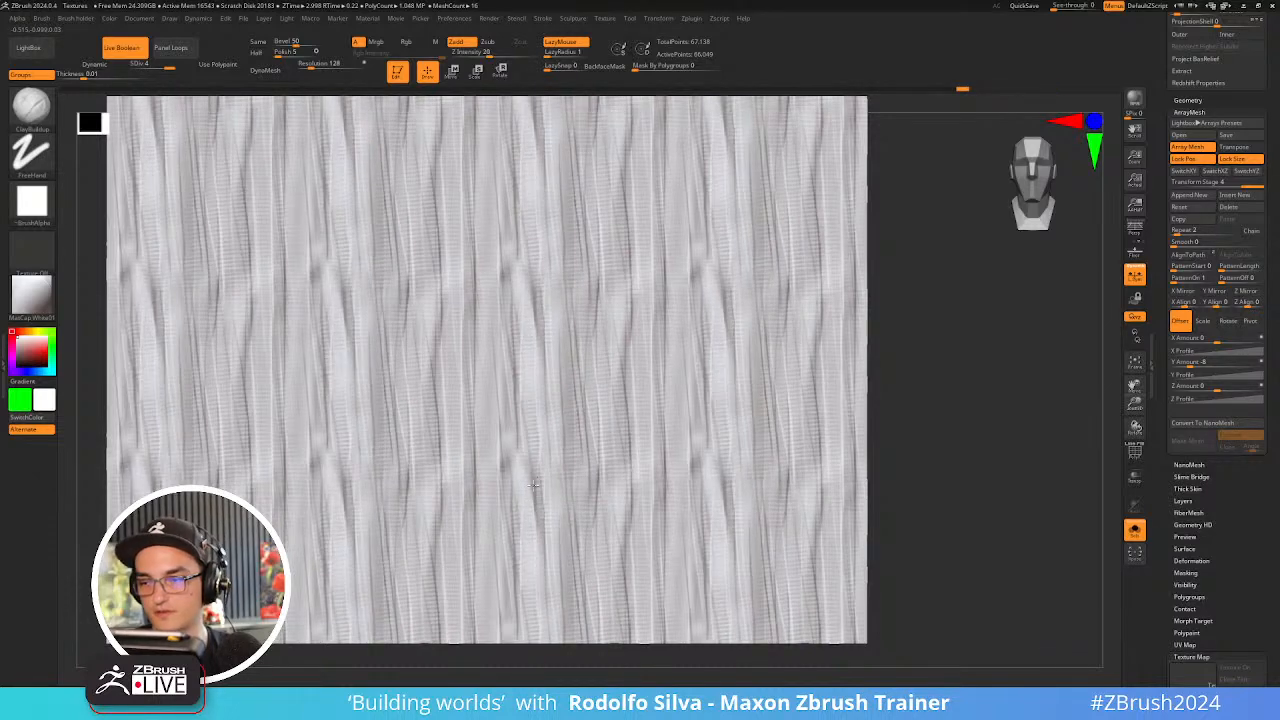
pyautogui.hotkey('ctrl', 'shift', 'z')
pyautogui.hotkey('ctrl', 'shift', 'z')
pyautogui.hotkey('ctrl', 'shift', 'z')
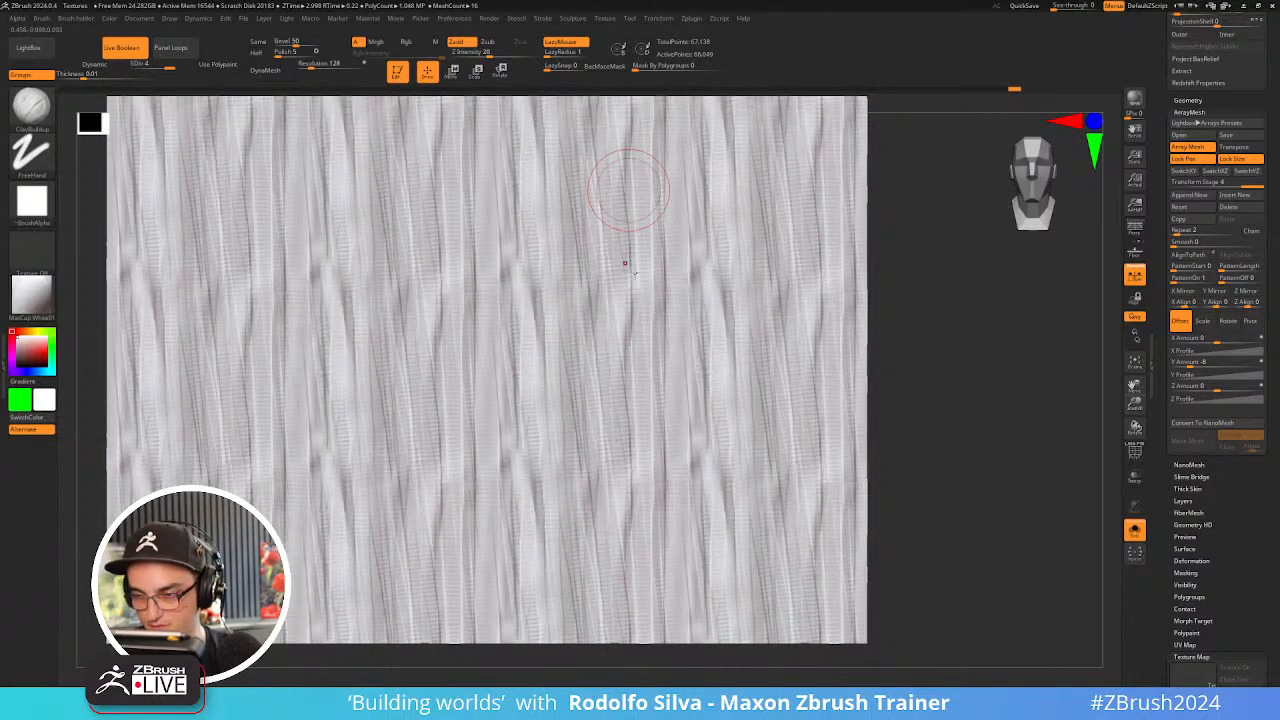
pyautogui.hotkey('ctrl', 'shift', 'z')
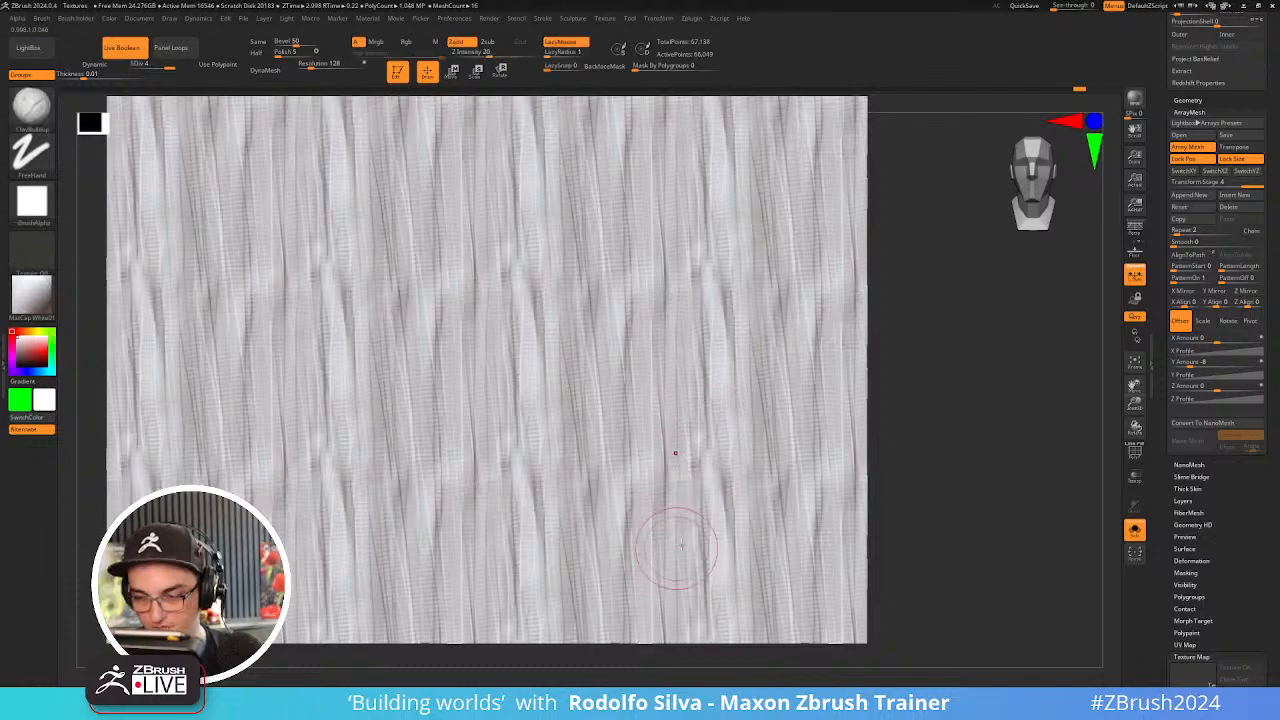
# - Switch to the Orb_Cracks brush, try a vertical crack on the tile, and undo it
pyautogui.press('b')
pyautogui.hotkey('ctrl', 'b')
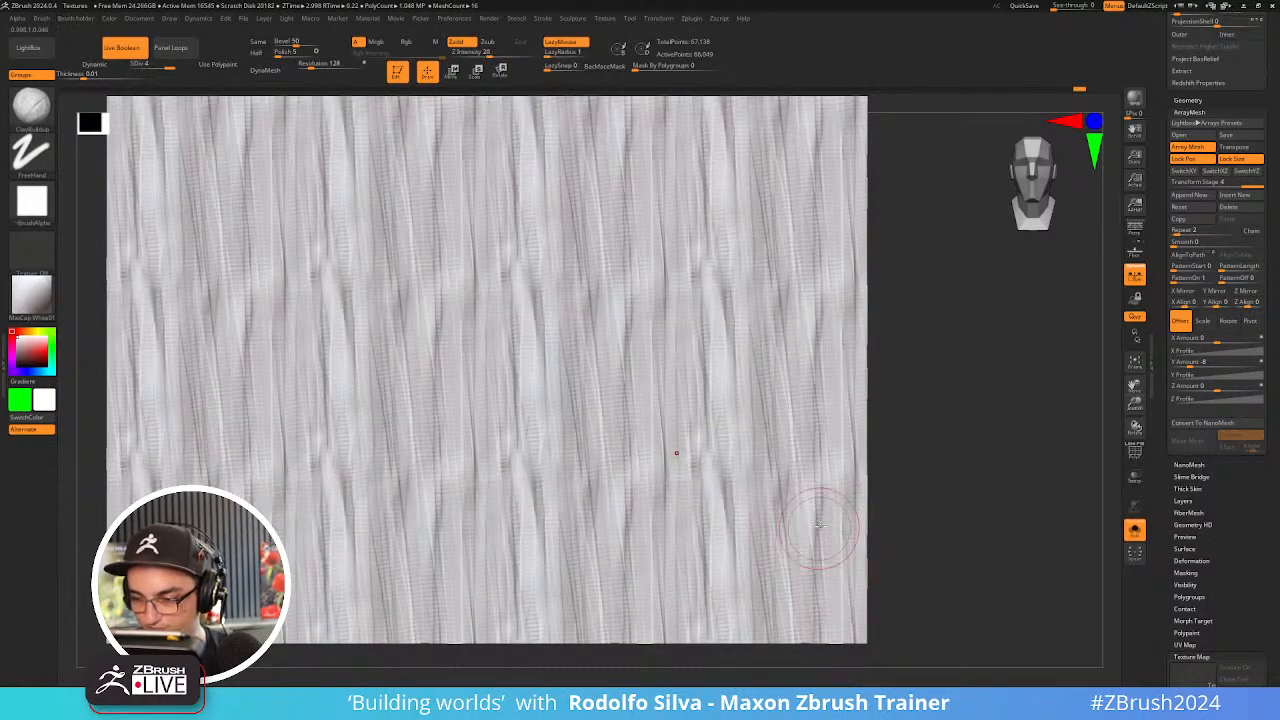
pyautogui.press('b')
pyautogui.hotkey('ctrl', 'b')
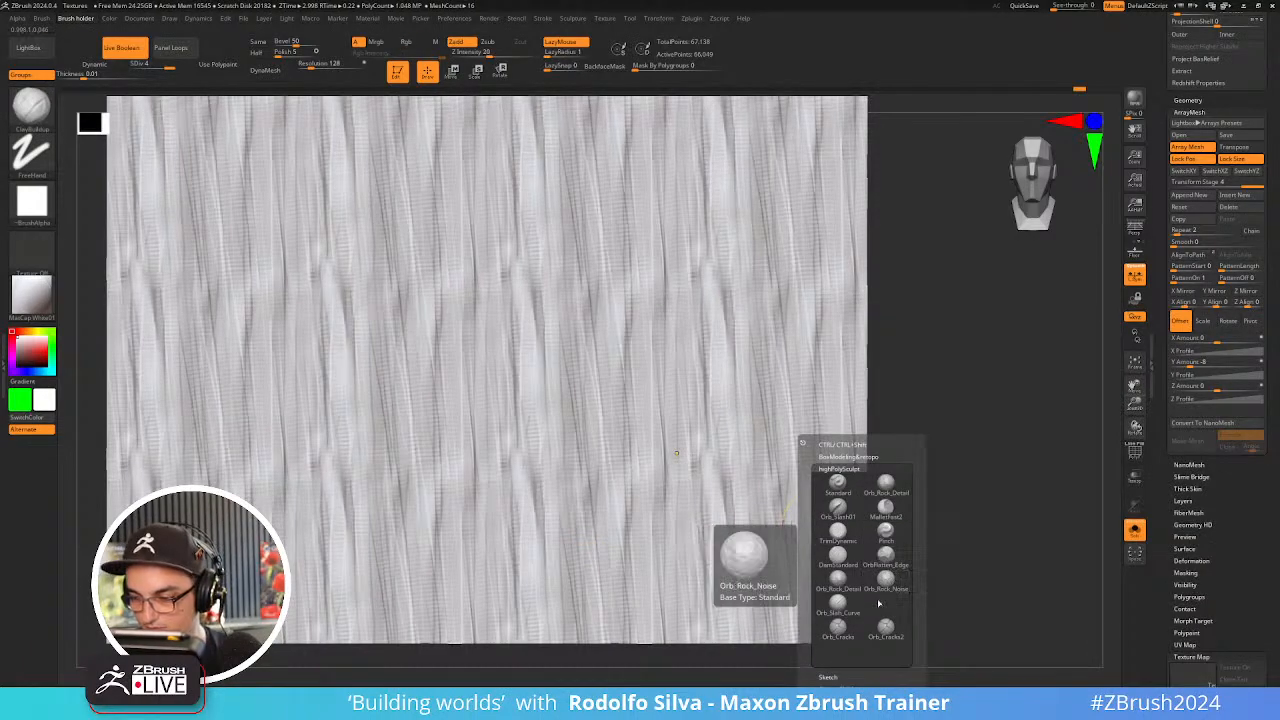
pyautogui.click(838, 627)
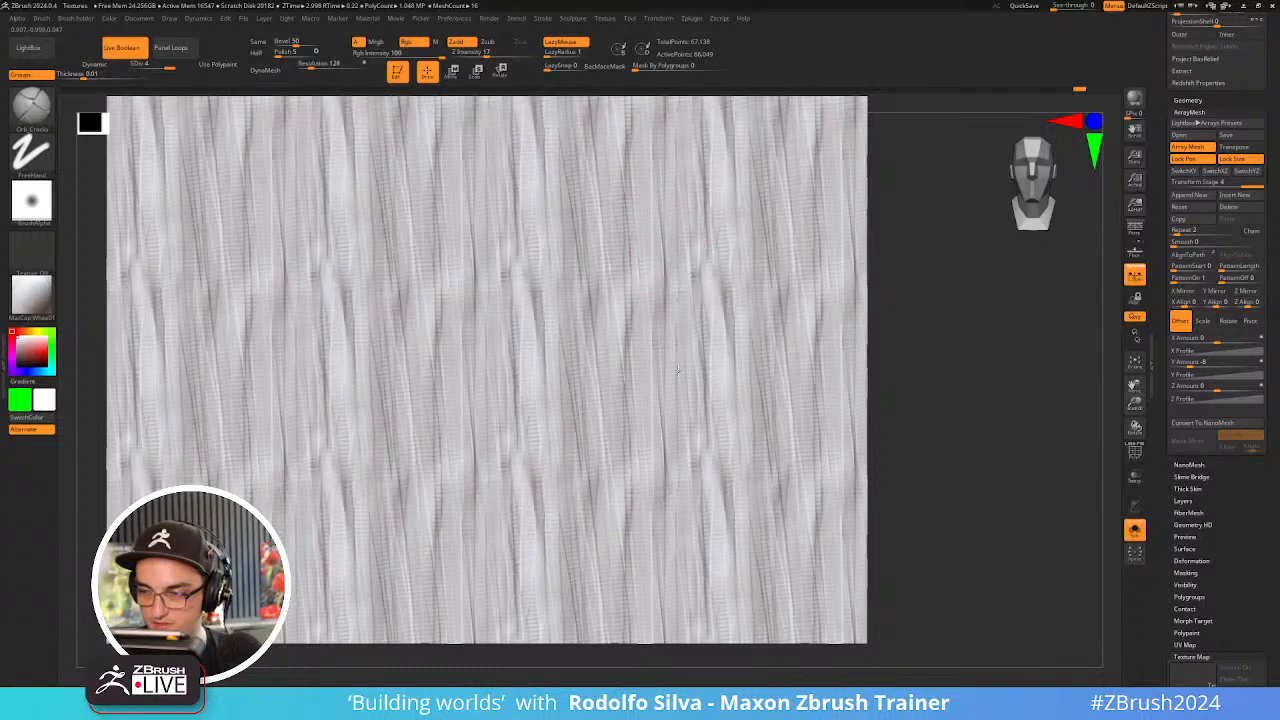
pyautogui.moveTo(669, 638)
pyautogui.mouseDown()
pyautogui.moveTo(669, 460)
pyautogui.moveTo(667, 558)
pyautogui.mouseUp()
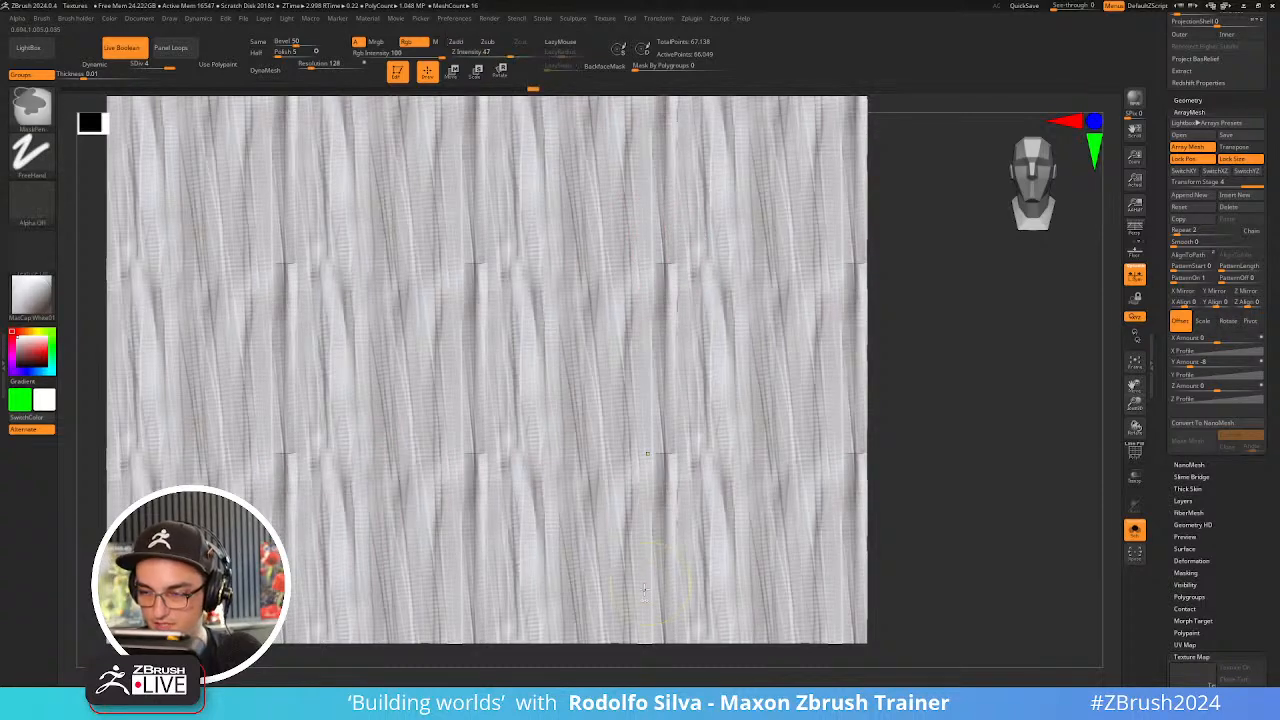
pyautogui.hotkey('ctrl', 'z')
# - Turn on WrapMode for the Orb_Cracks brush and carve long vertical cracks through the middle of the tile
pyautogui.hotkey('ctrl', 'space')
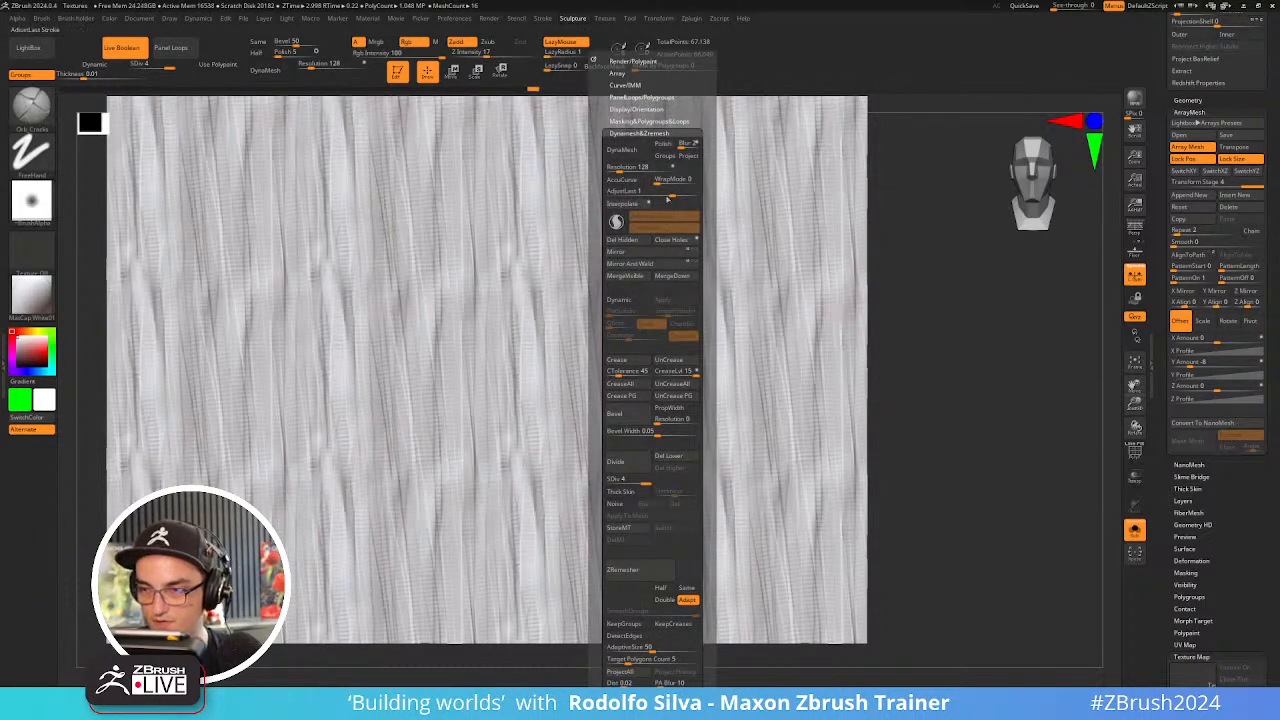
pyautogui.press('Return')
pyautogui.moveTo(506, 620)
pyautogui.mouseDown()
pyautogui.moveTo(502, 470)
pyautogui.moveTo(497, 547)
pyautogui.mouseUp()
pyautogui.moveTo(563, 175); pyautogui.dragTo(588, 590)
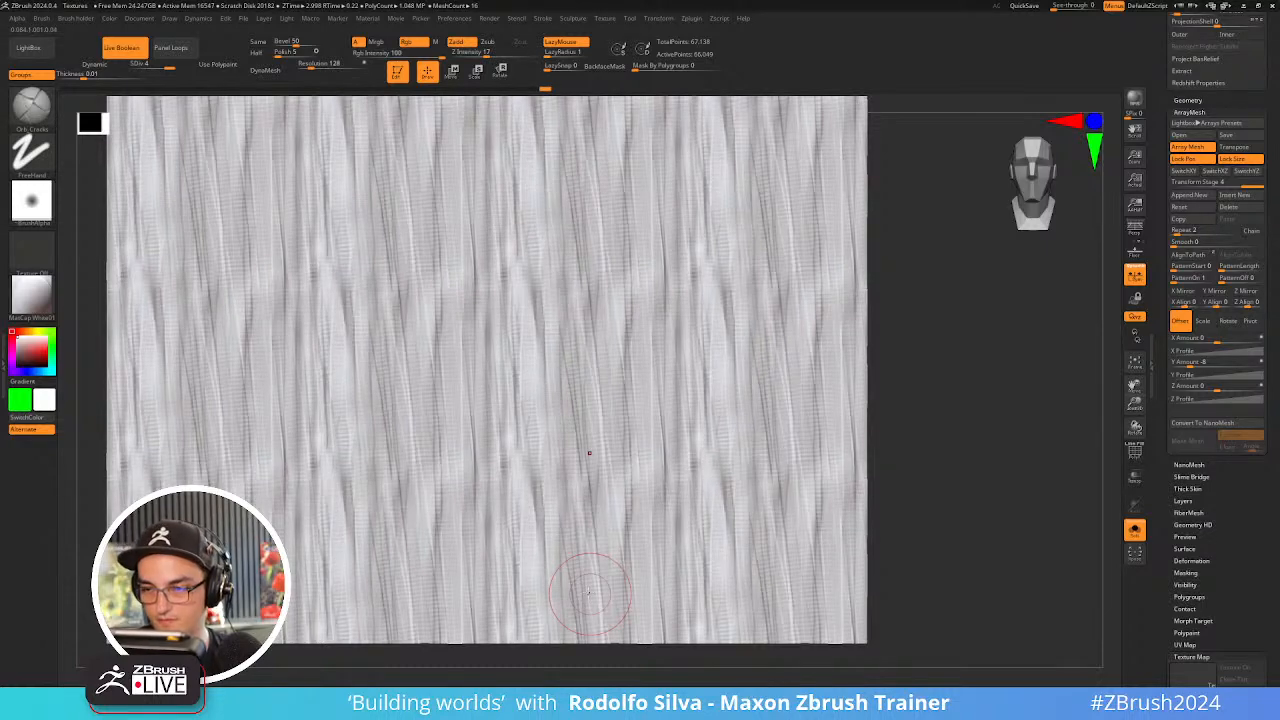
# - Carve more long vertical Orb_Cracks strokes through the middle and lower part of the tile, comparing the last change by undoing and redoing it
pyautogui.moveTo(588, 275); pyautogui.dragTo(614, 590)
pyautogui.moveTo(581, 372); pyautogui.dragTo(585, 603)
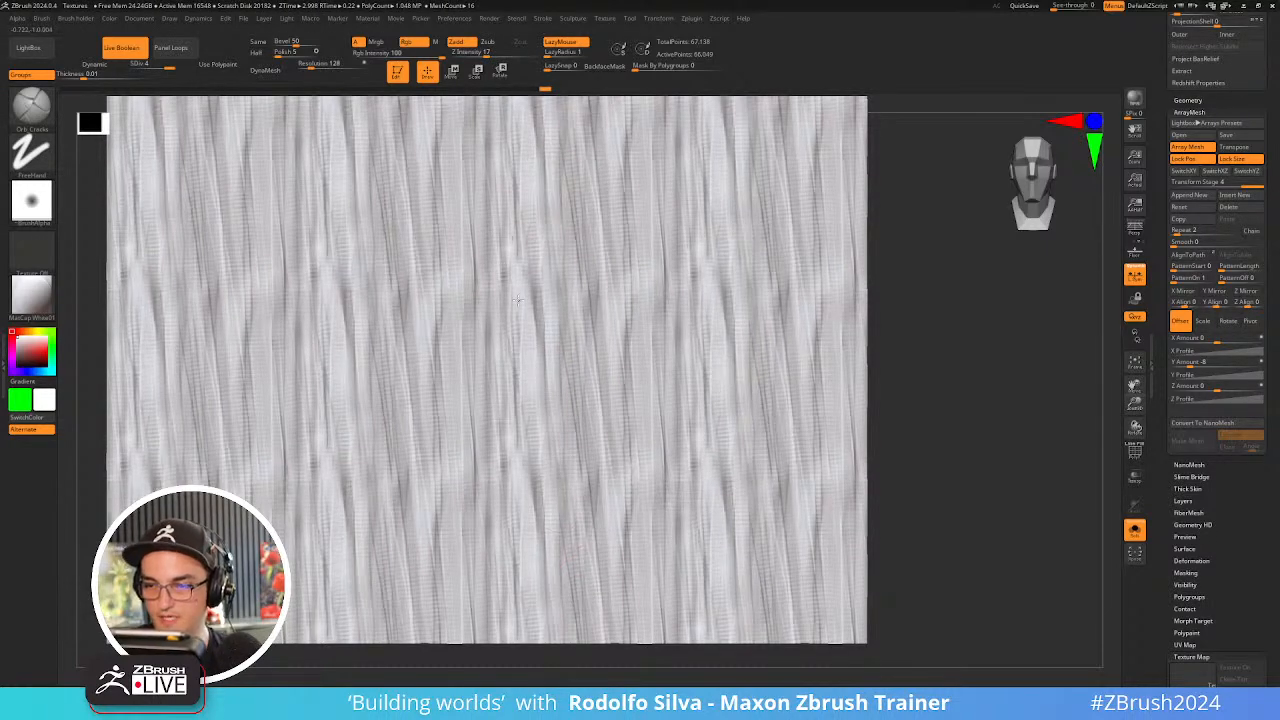
pyautogui.moveTo(519, 301); pyautogui.dragTo(552, 592)
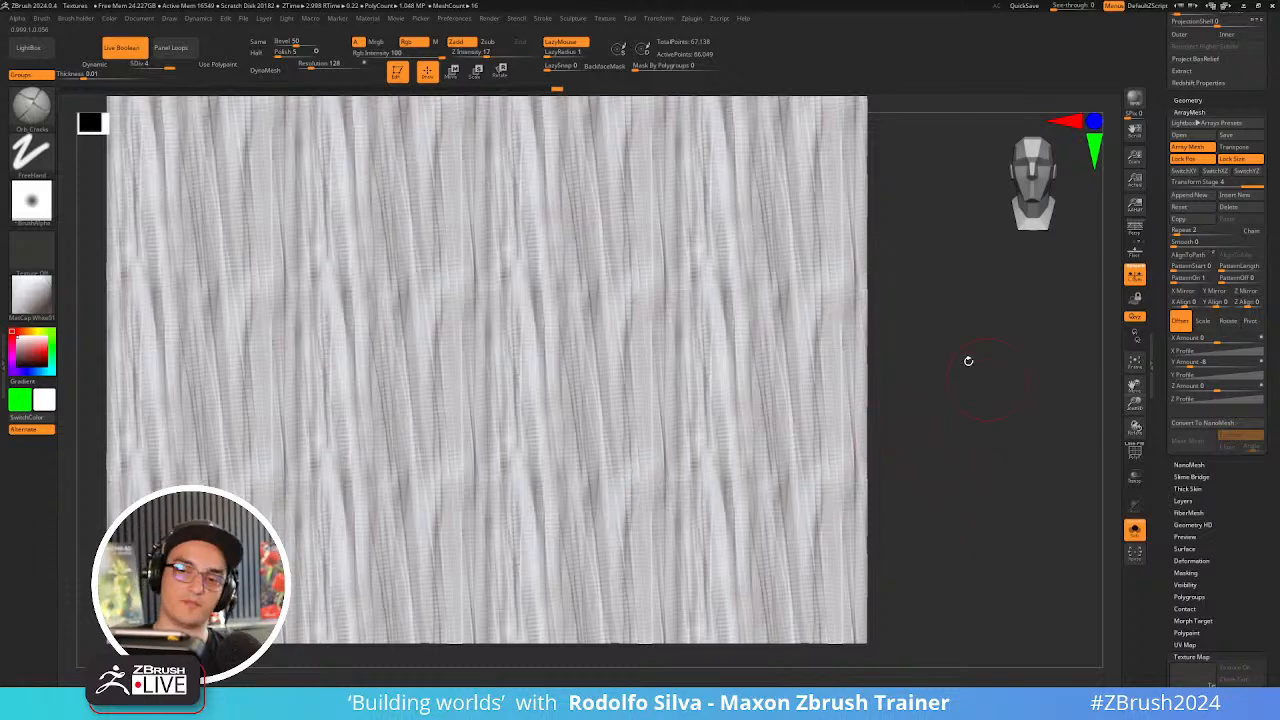
pyautogui.moveTo(938, 431); pyautogui.dragTo(949, 437)
pyautogui.hotkey('ctrl', 'z')
pyautogui.hotkey('ctrl', 'shift', 'z')
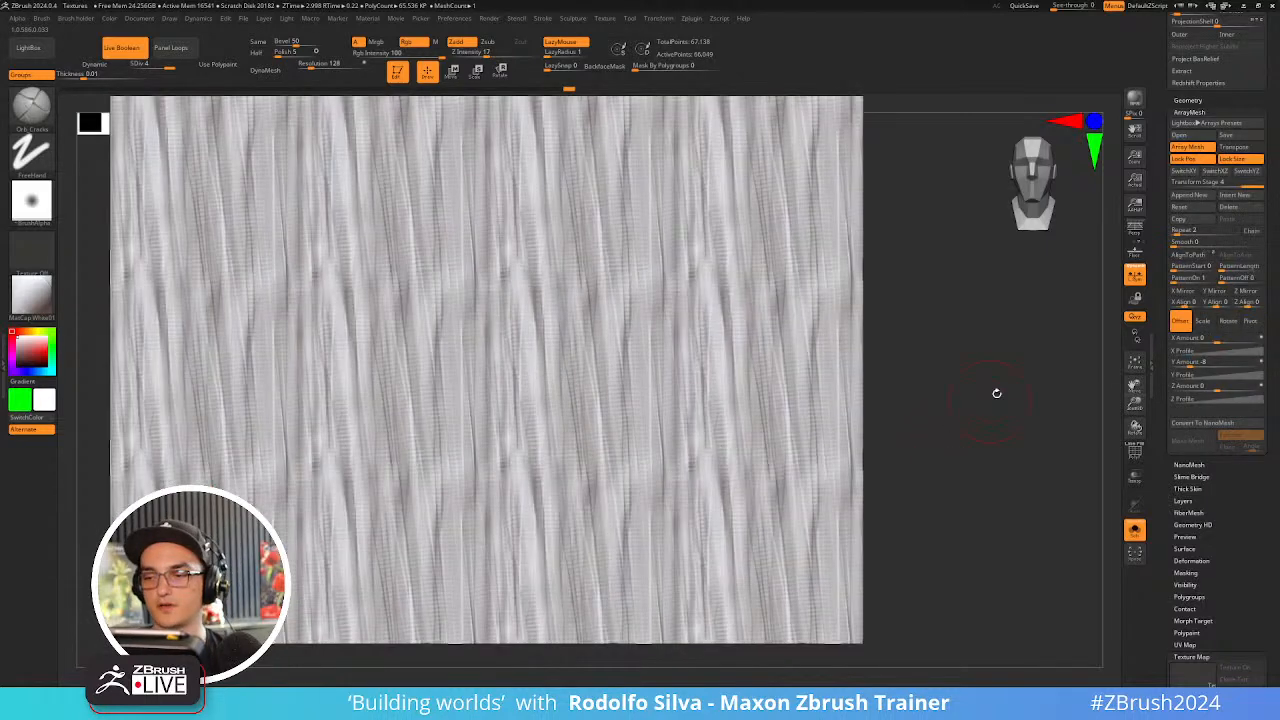
# - Open NoiseMaker for the cave wall's surface noise and start importing an image as its alpha
pyautogui.moveTo(1165, 368); pyautogui.dragTo(1169, 325)
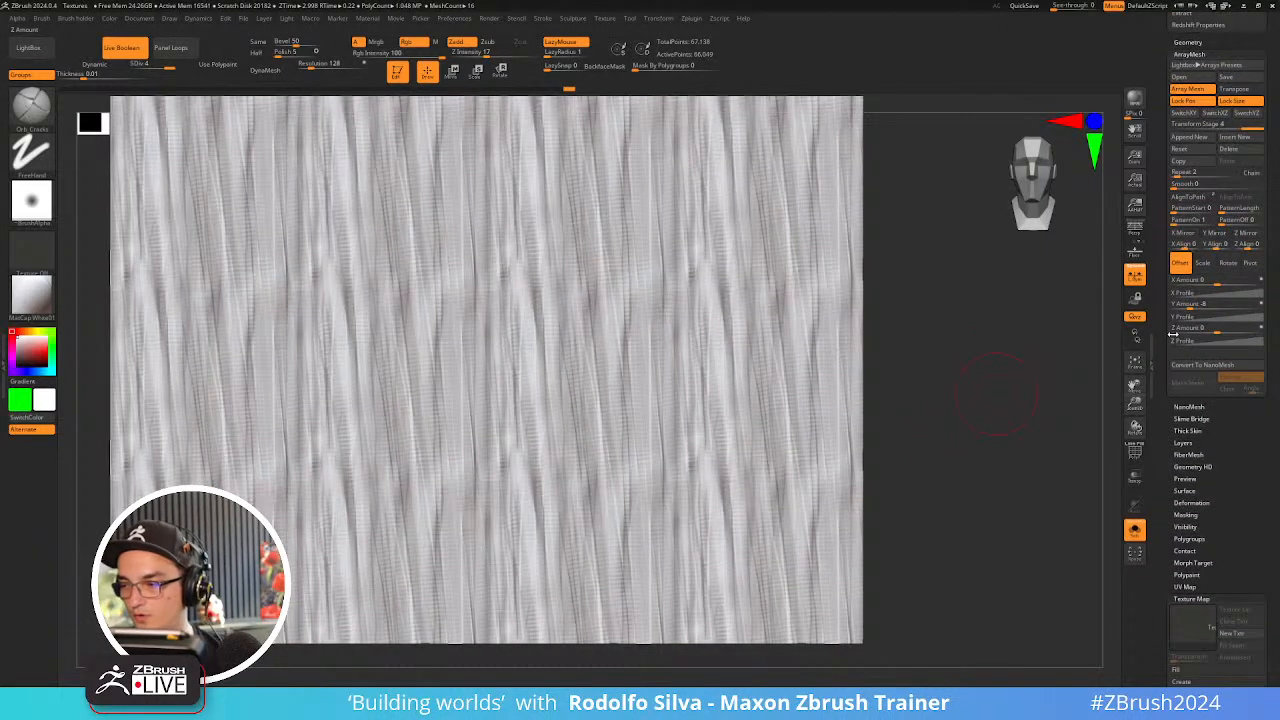
pyautogui.keyDown('shift'); pyautogui.click(1202, 489); pyautogui.keyUp('shift')
pyautogui.click(1186, 502)
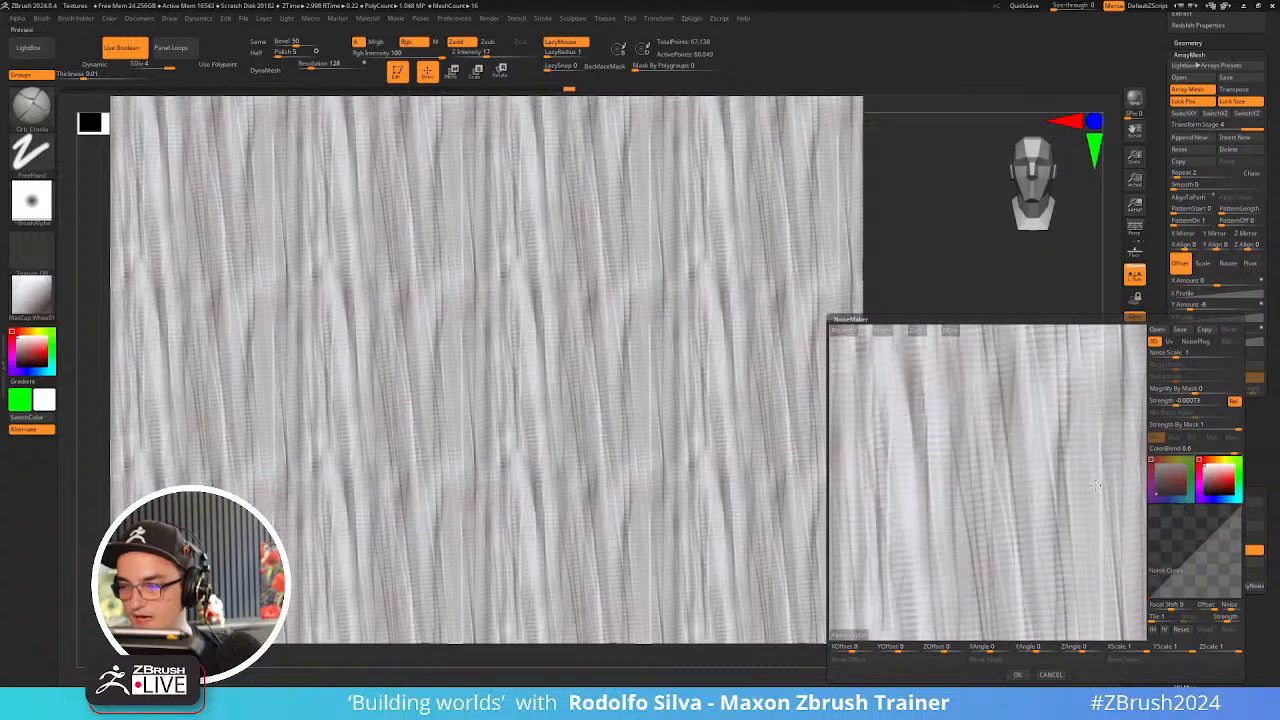
pyautogui.click(860, 636)
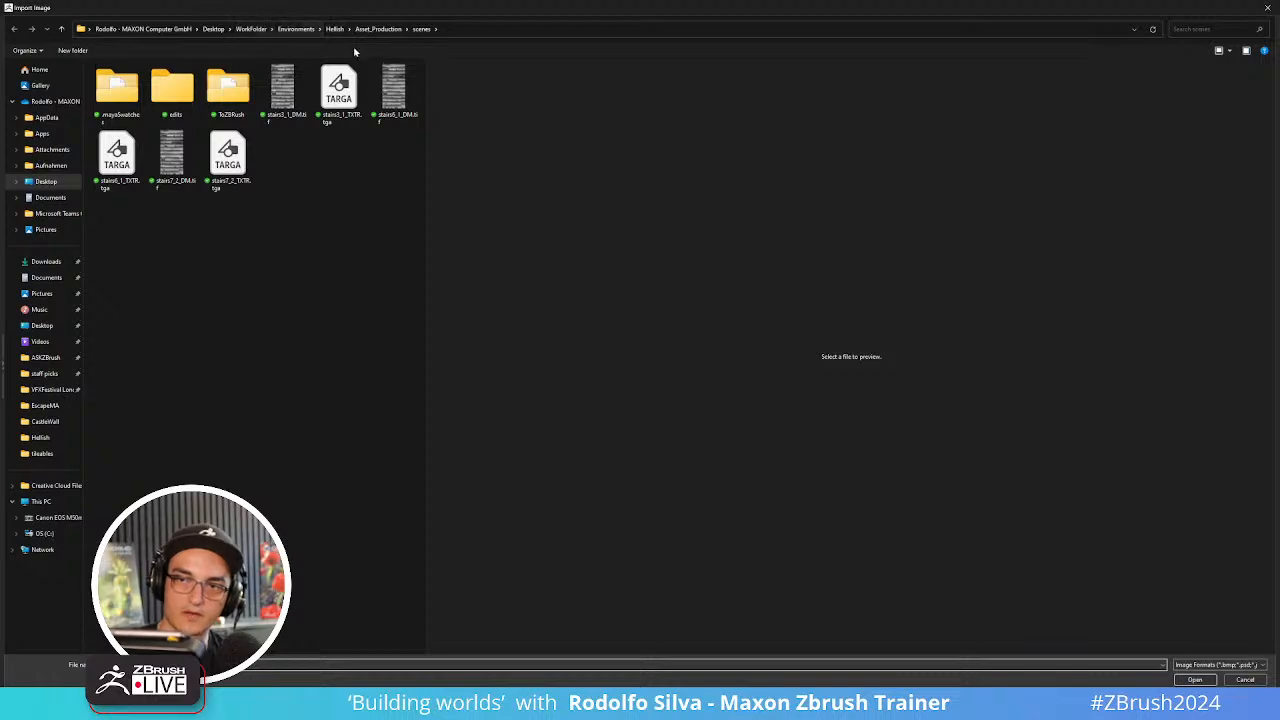
# - Browse to the Documents folder's Megascans Library > Downloaded > surface directory and find the rock cliff texture folders
pyautogui.click(50, 278)
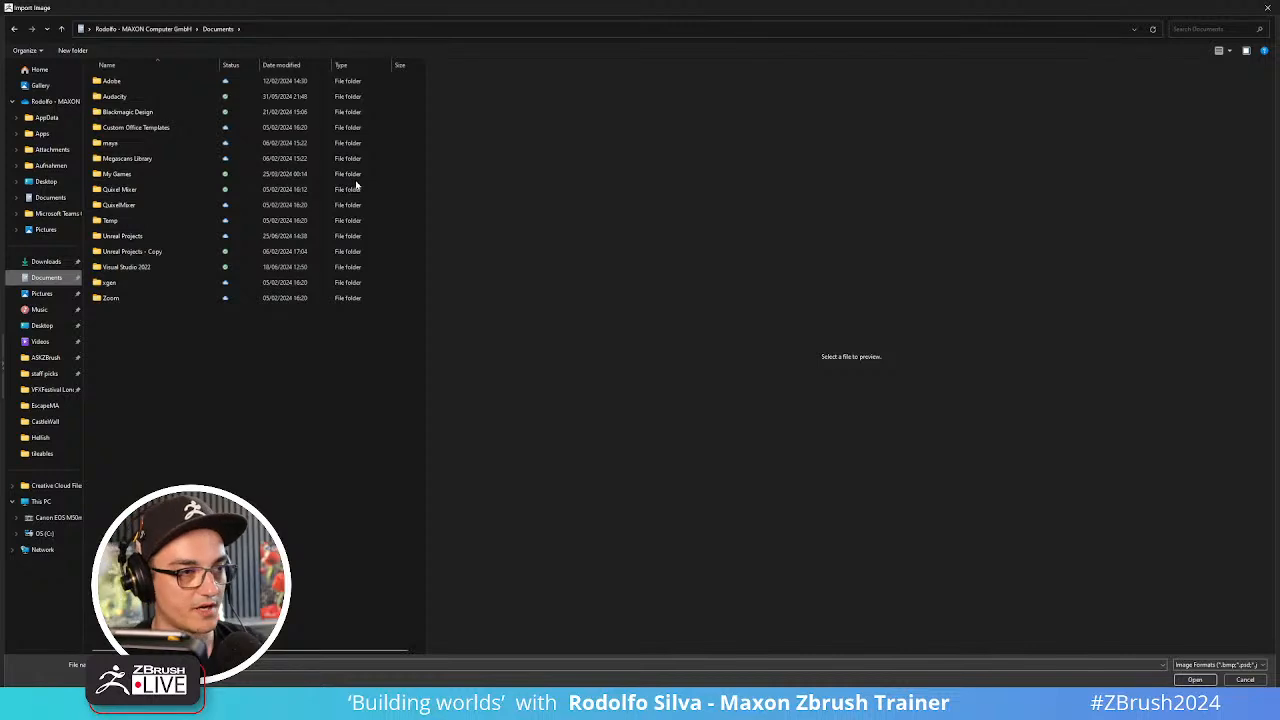
pyautogui.doubleClick(151, 160)
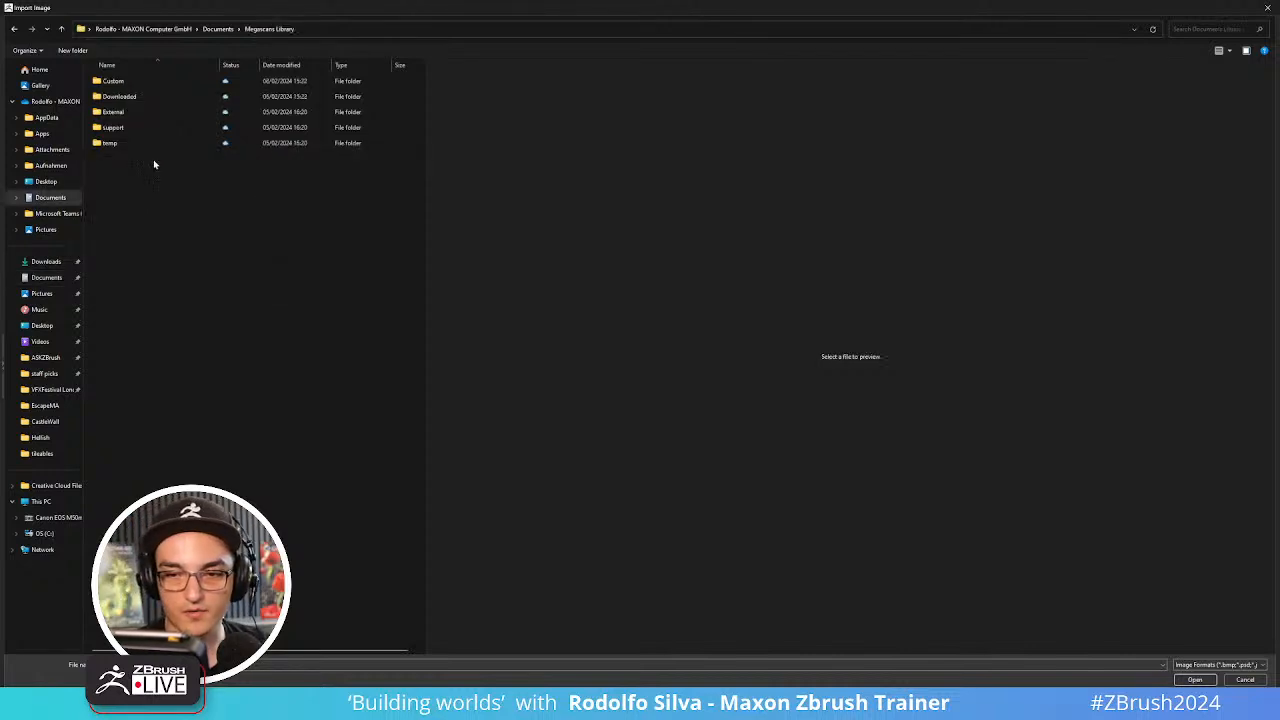
pyautogui.doubleClick(157, 96)
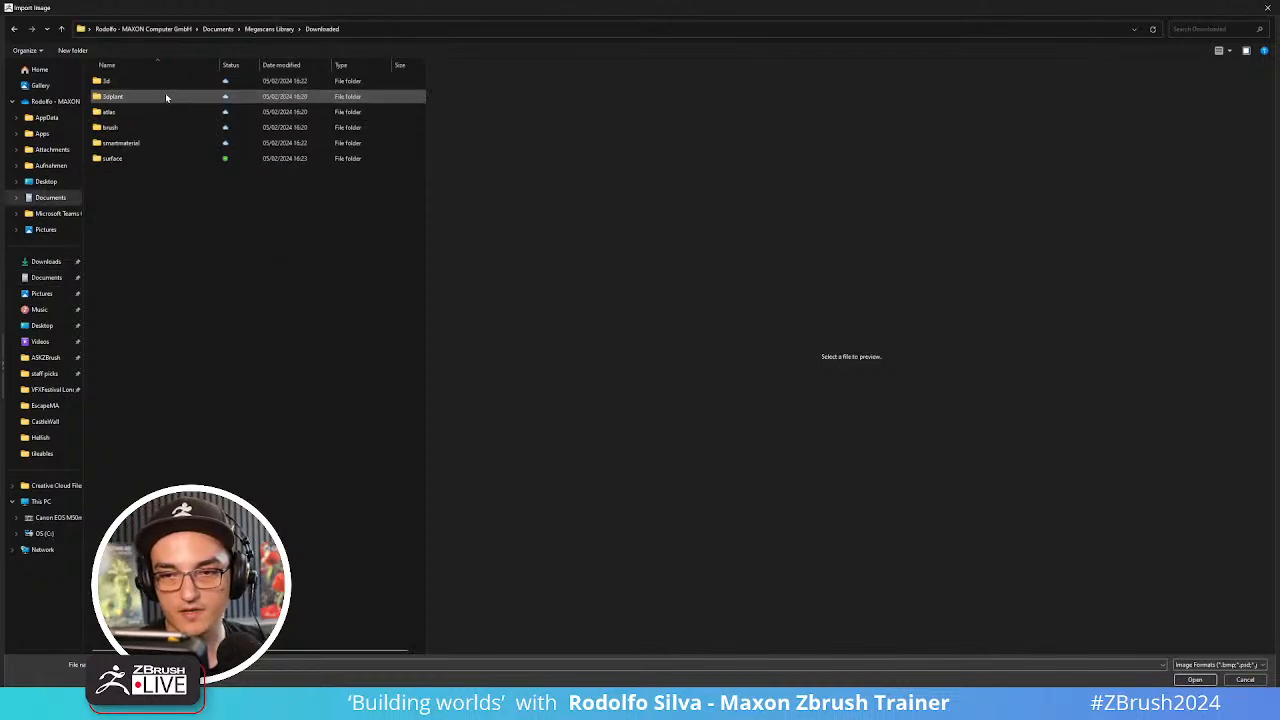
pyautogui.click(141, 160)
pyautogui.doubleClick(141, 160)
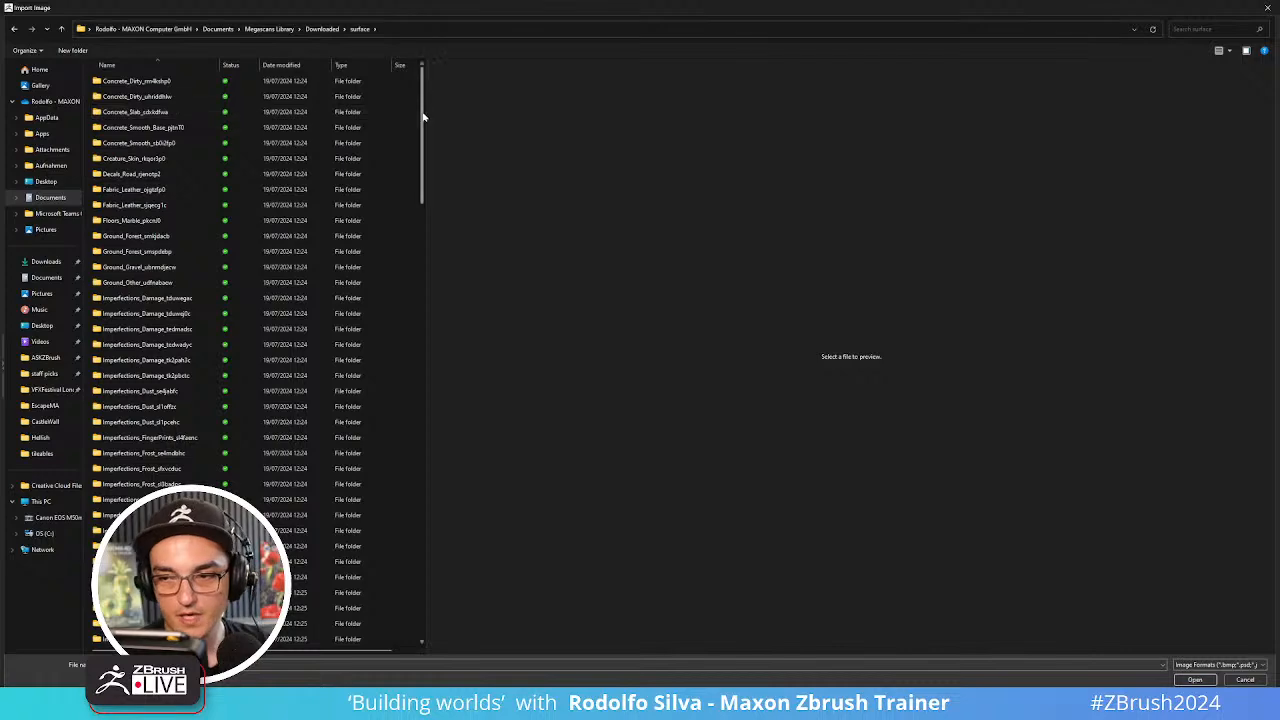
pyautogui.moveTo(423, 114); pyautogui.dragTo(383, 437)
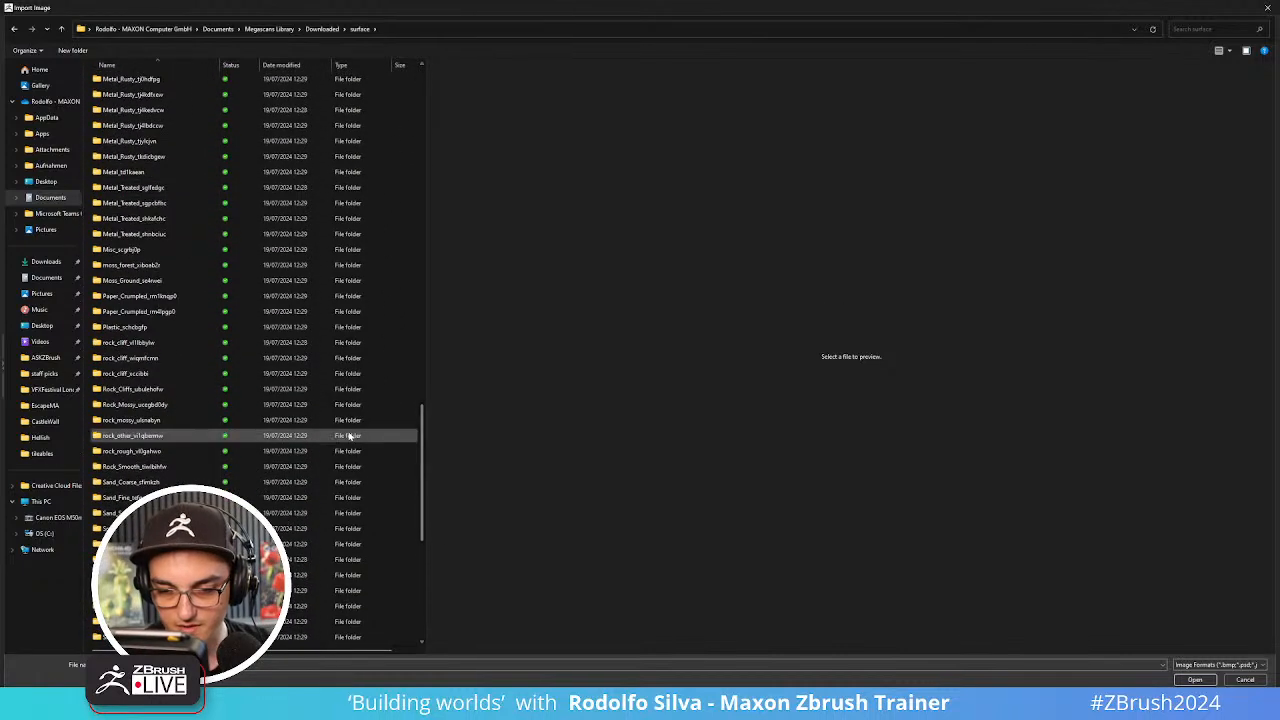
# - Check the texture maps inside the rock_cliff_xccibbi folder and return to the surface directory
pyautogui.click(156, 374)
pyautogui.doubleClick(153, 373)
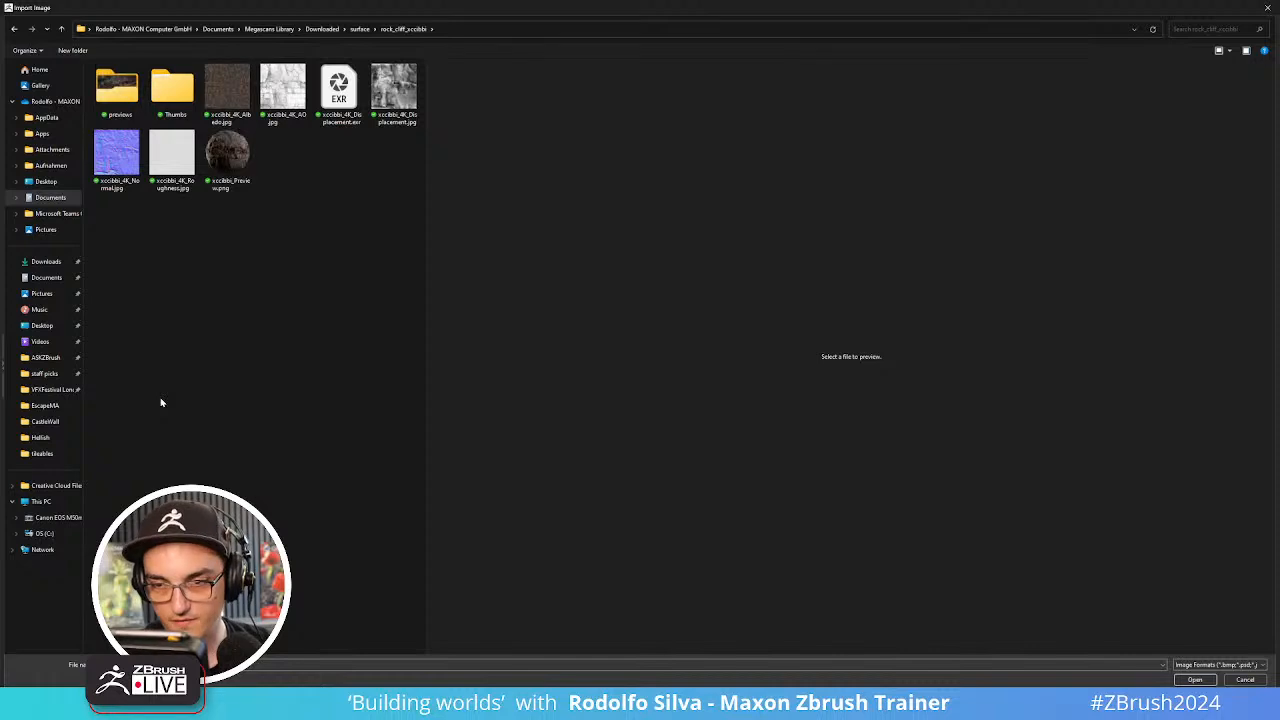
pyautogui.hotkey('alt', 'Left')
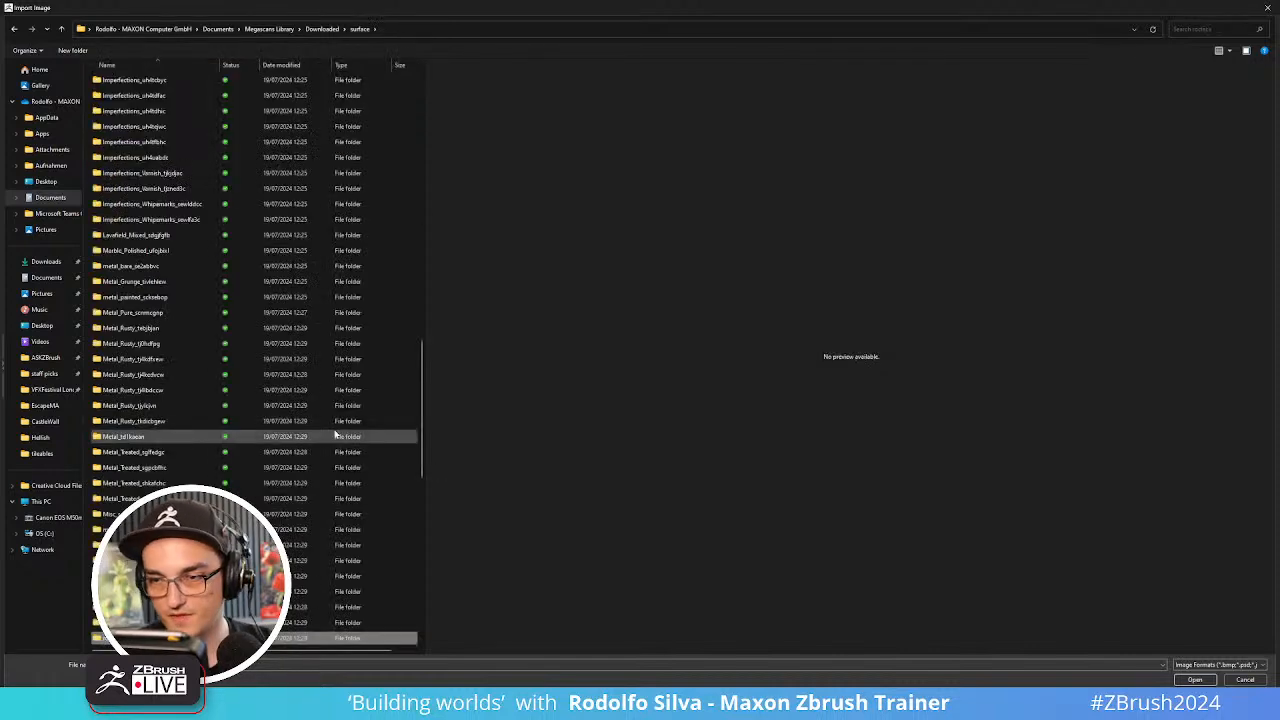
# - Display the surface folders as extra large icons and inspect the contents of the Rock_Mossy_ucegbd0dy folder
pyautogui.click(1229, 51)
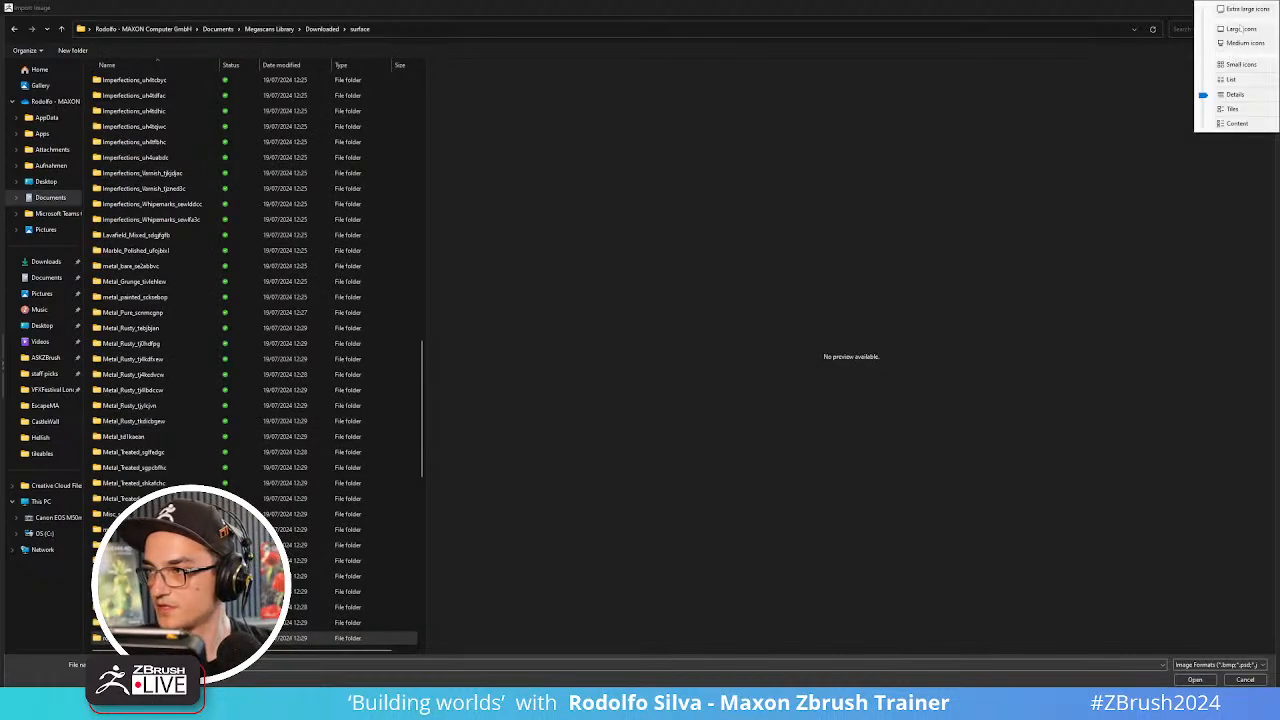
pyautogui.click(1243, 10)
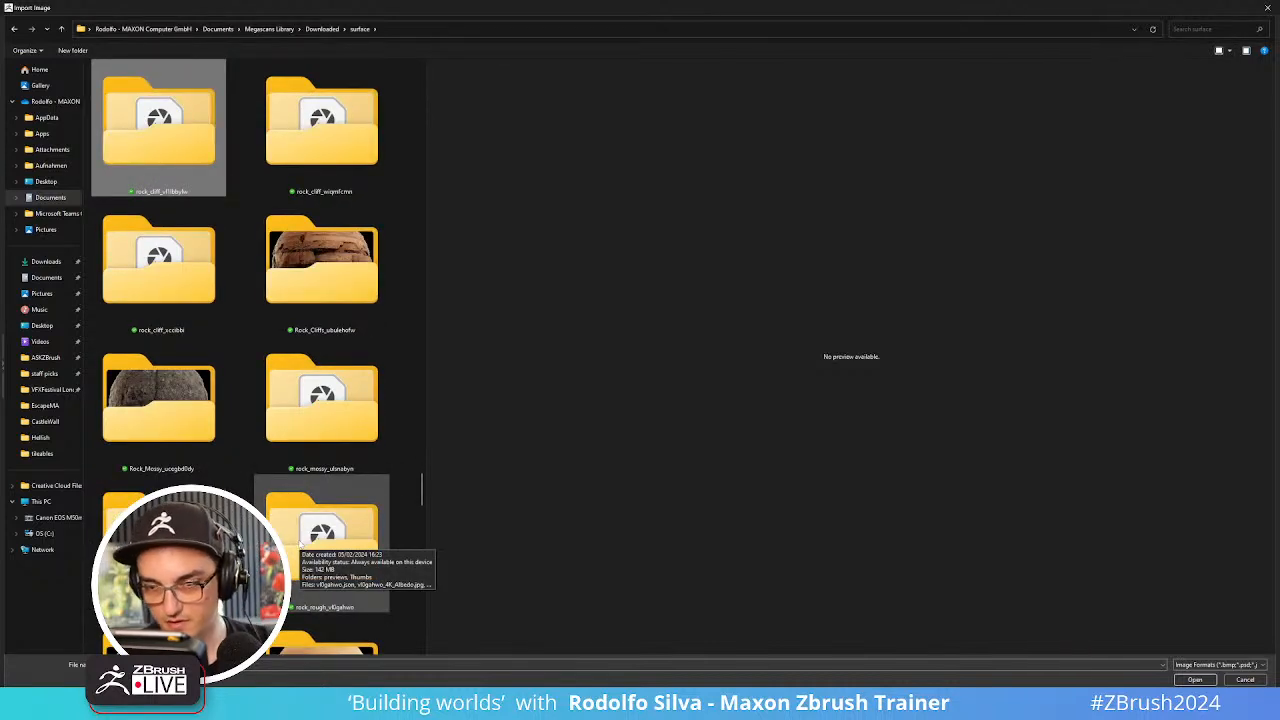
pyautogui.press('Down')
pyautogui.press('Down')
pyautogui.press('Return')
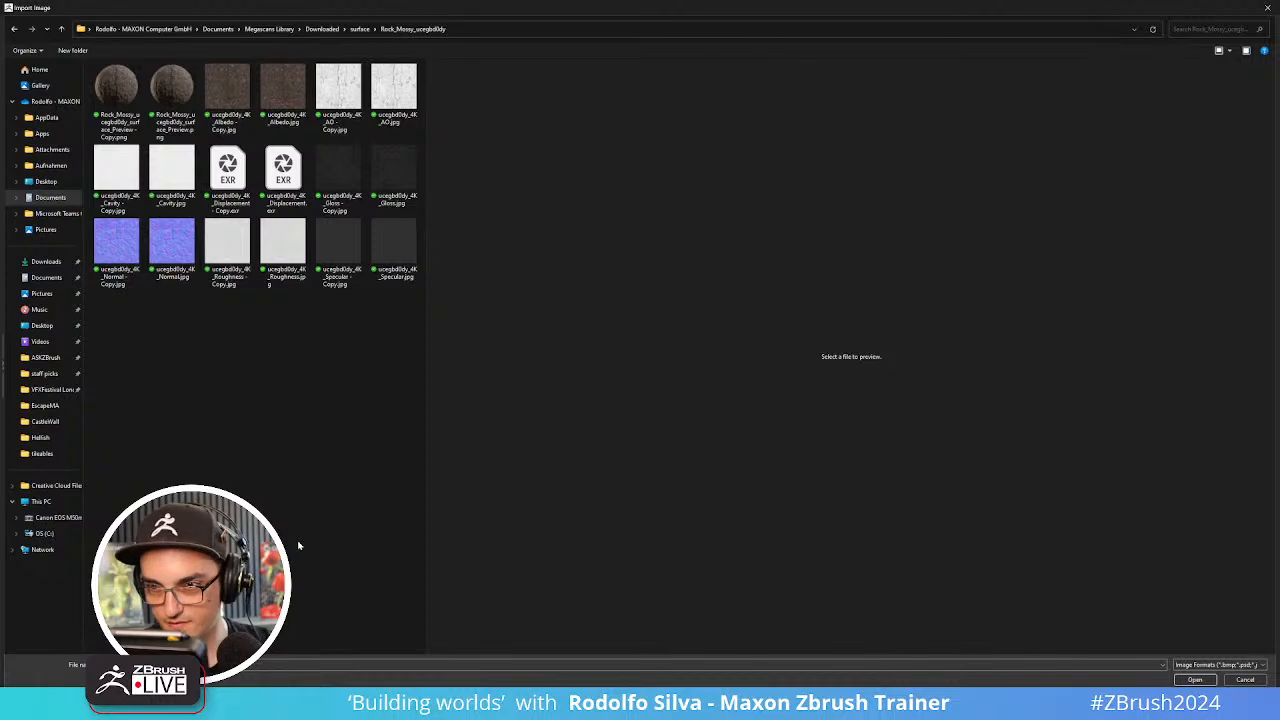
pyautogui.press('BackSpace')
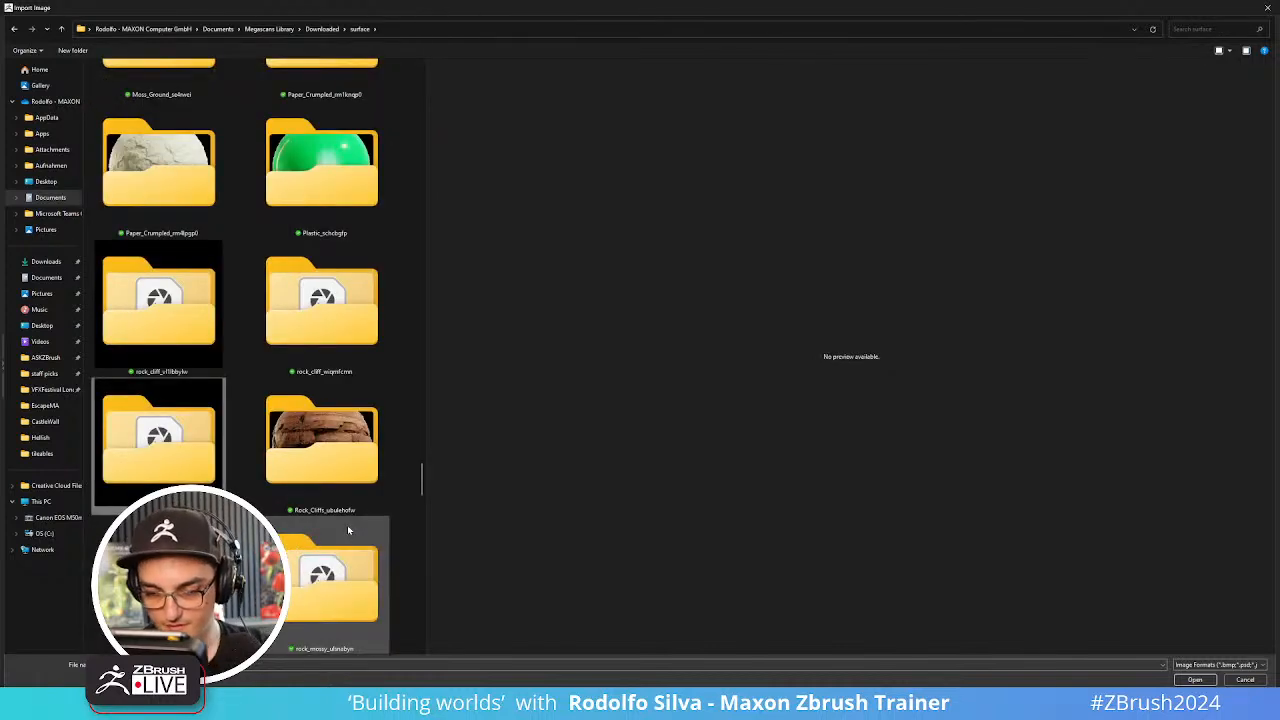
# - Check the texture maps inside the first rock_cliff folder and the Rock_Cliffs_ubulehofw folder
pyautogui.press('Up')
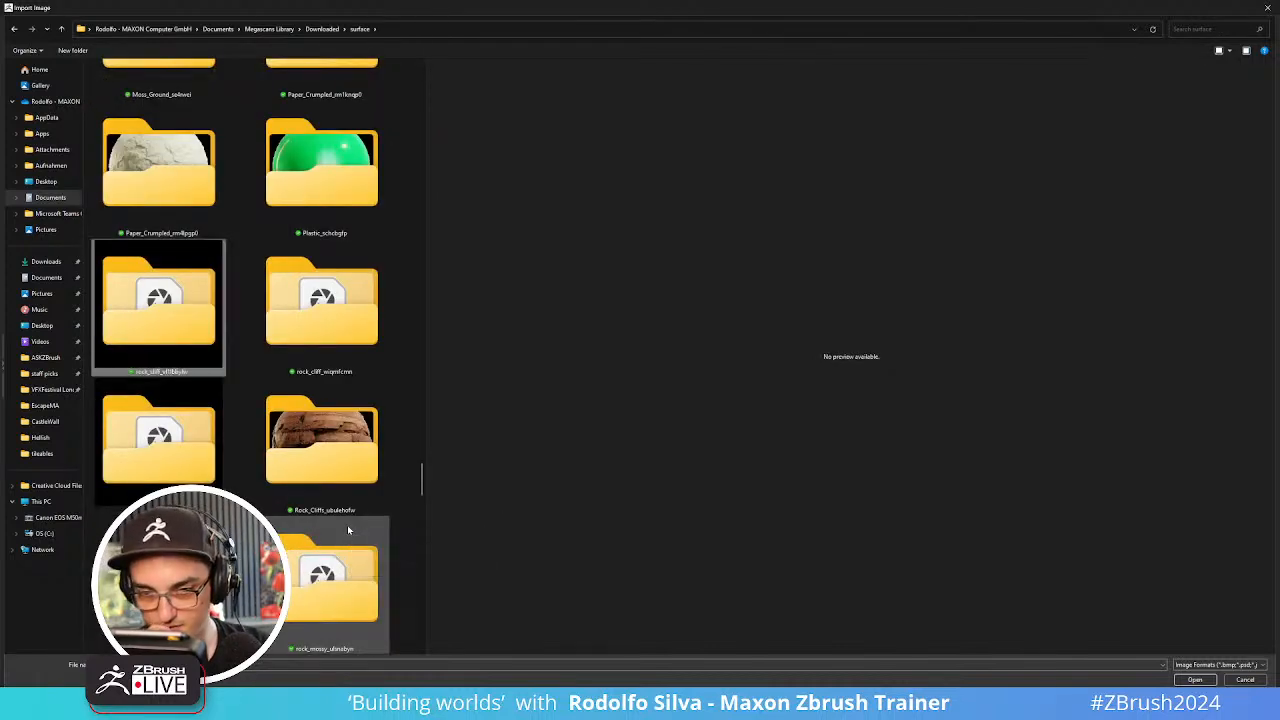
pyautogui.press('Return')
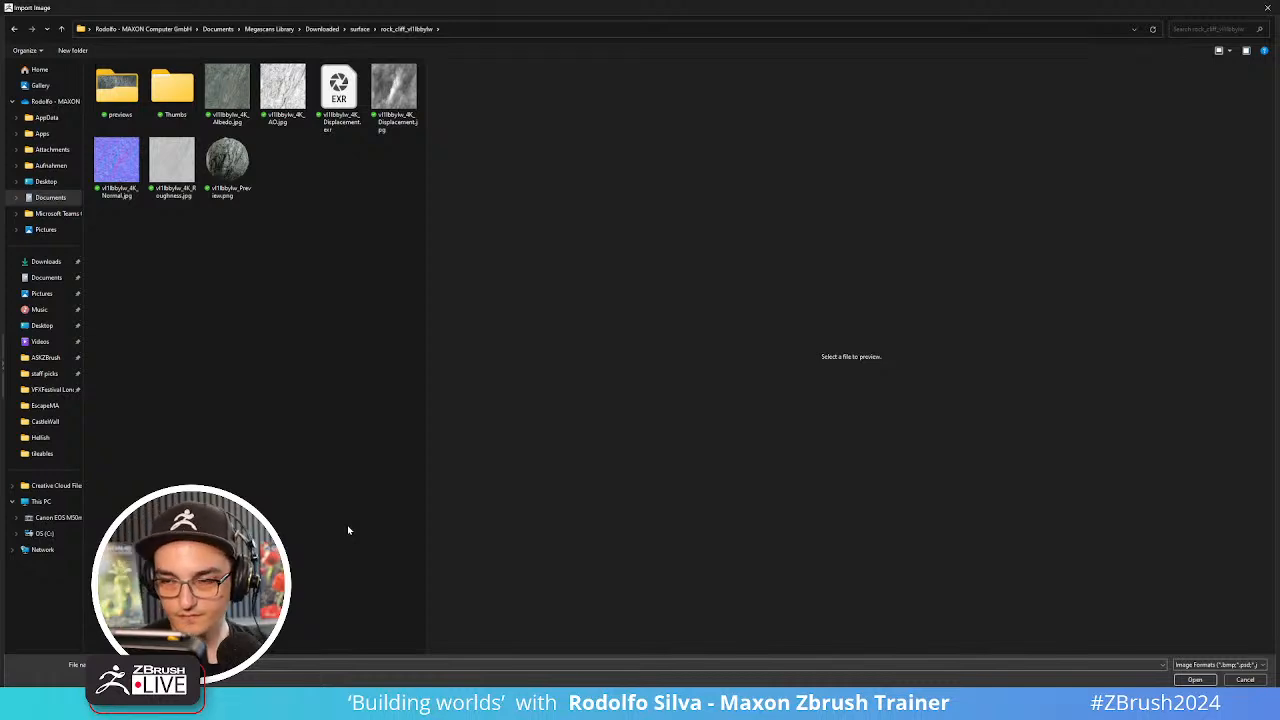
pyautogui.hotkey('alt', 'Up')
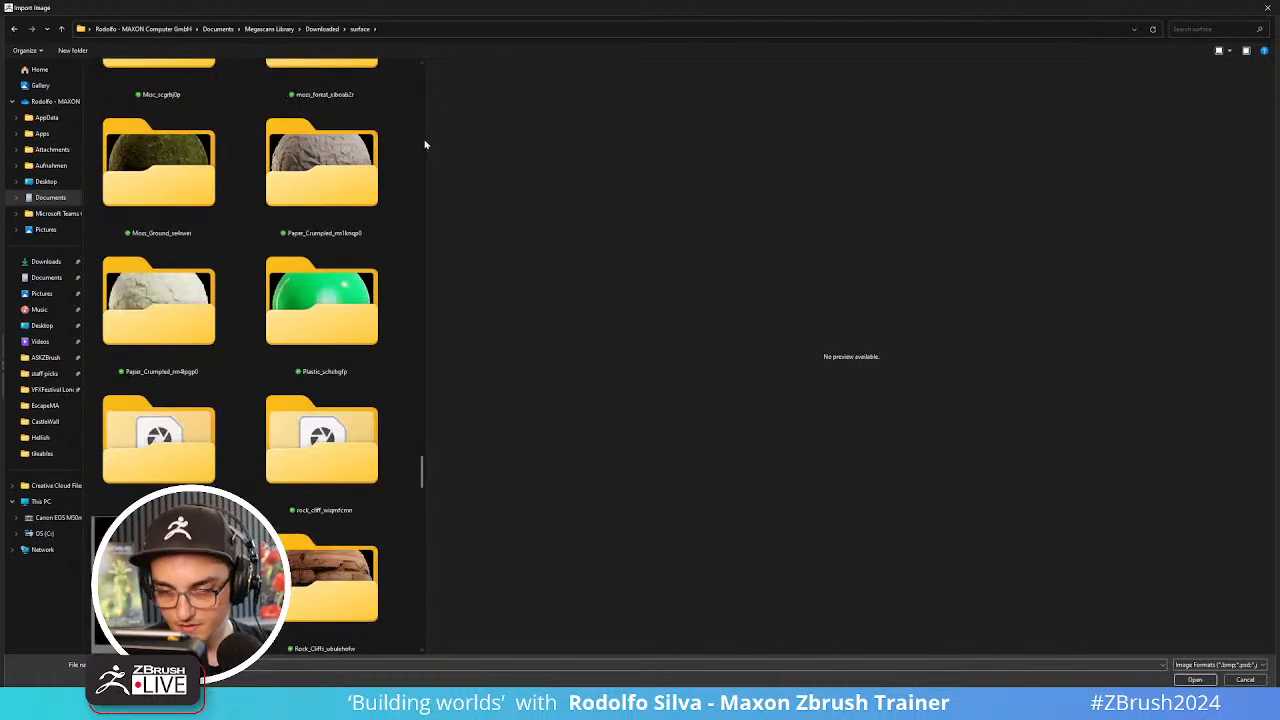
pyautogui.scroll(-1, 415, 154)
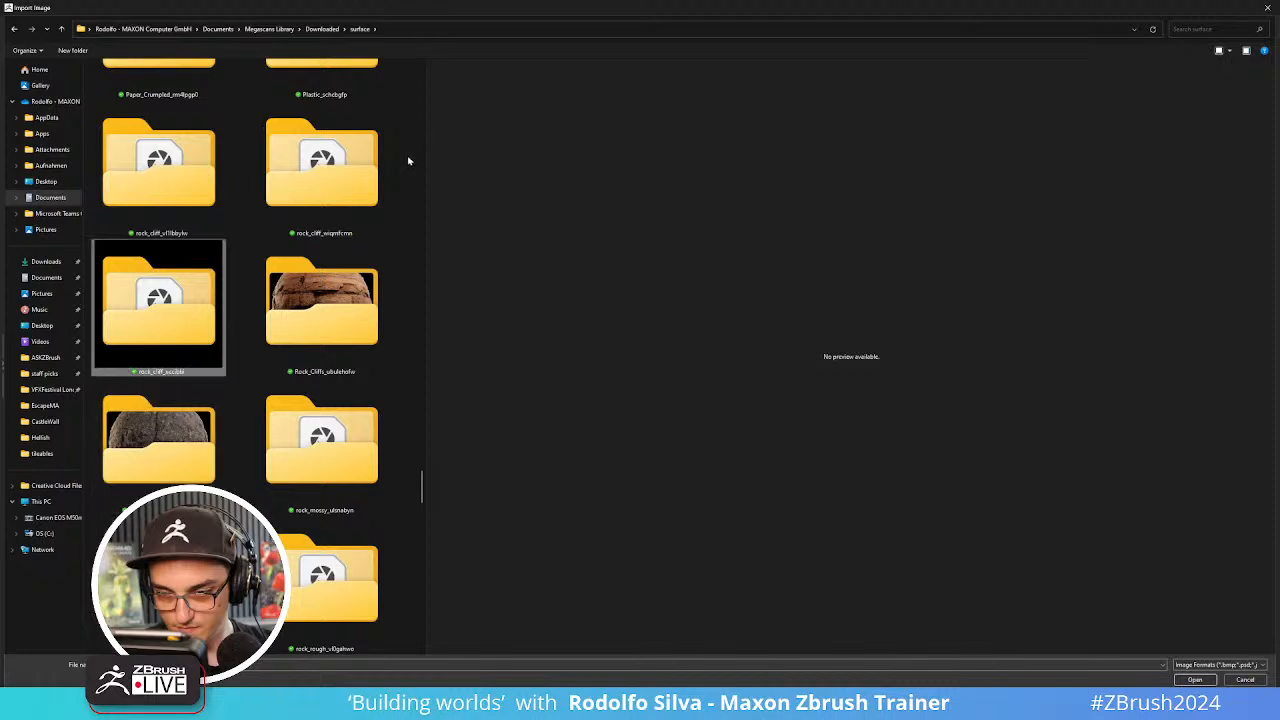
pyautogui.press('Right')
pyautogui.press('Return')
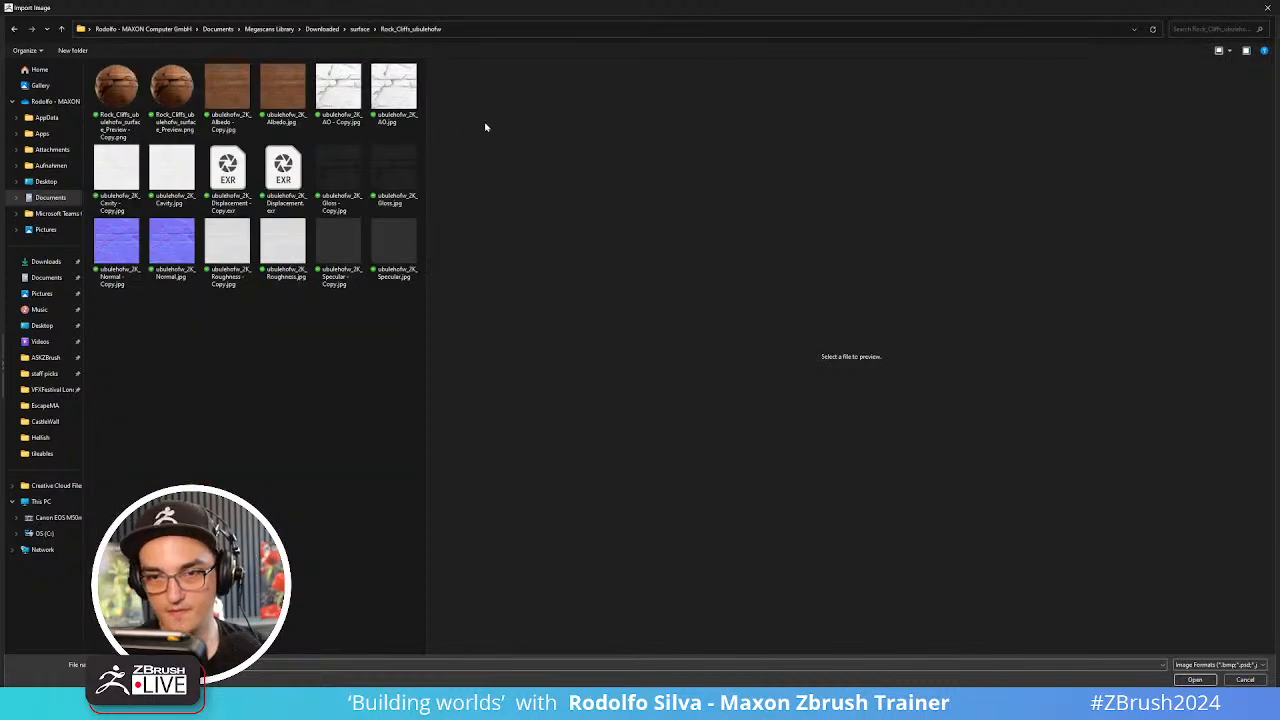
pyautogui.hotkey('alt', 'Up')
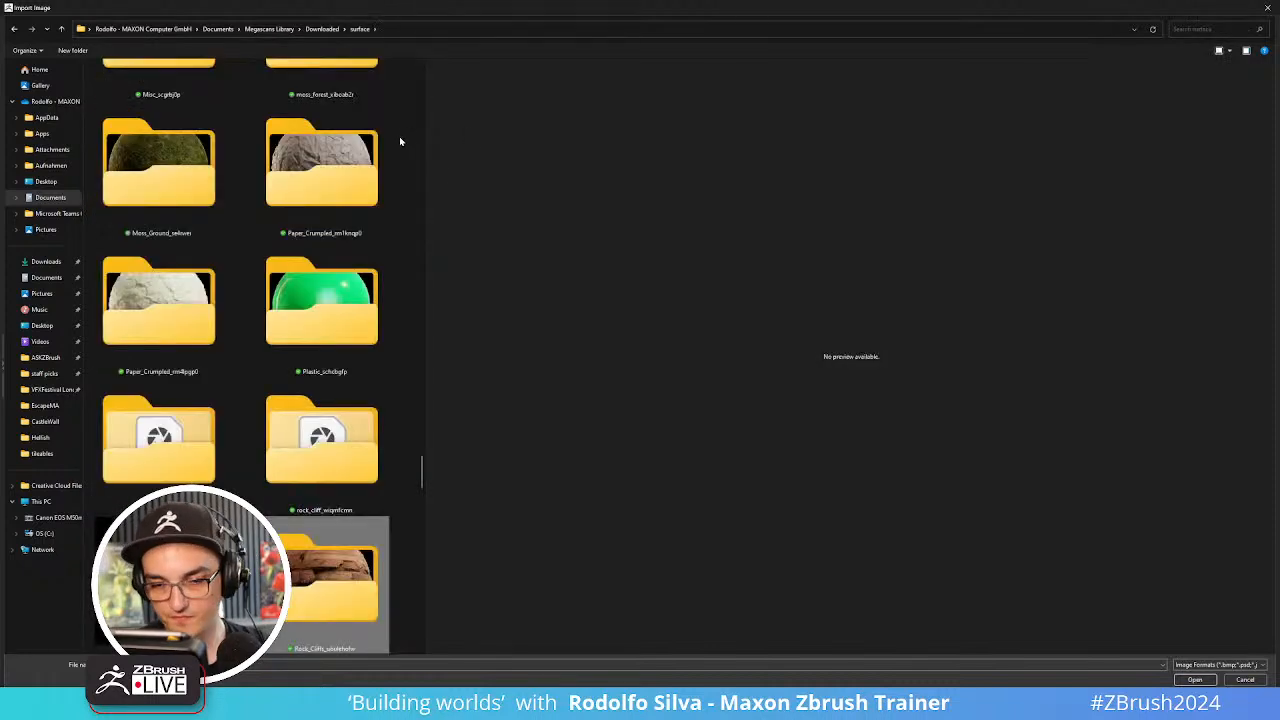
# - Load the original 4K Displacement EXR from the Rock_Mossy_ucegbd0dy folder as the noise alpha and accept the noise settings
pyautogui.press('Return')
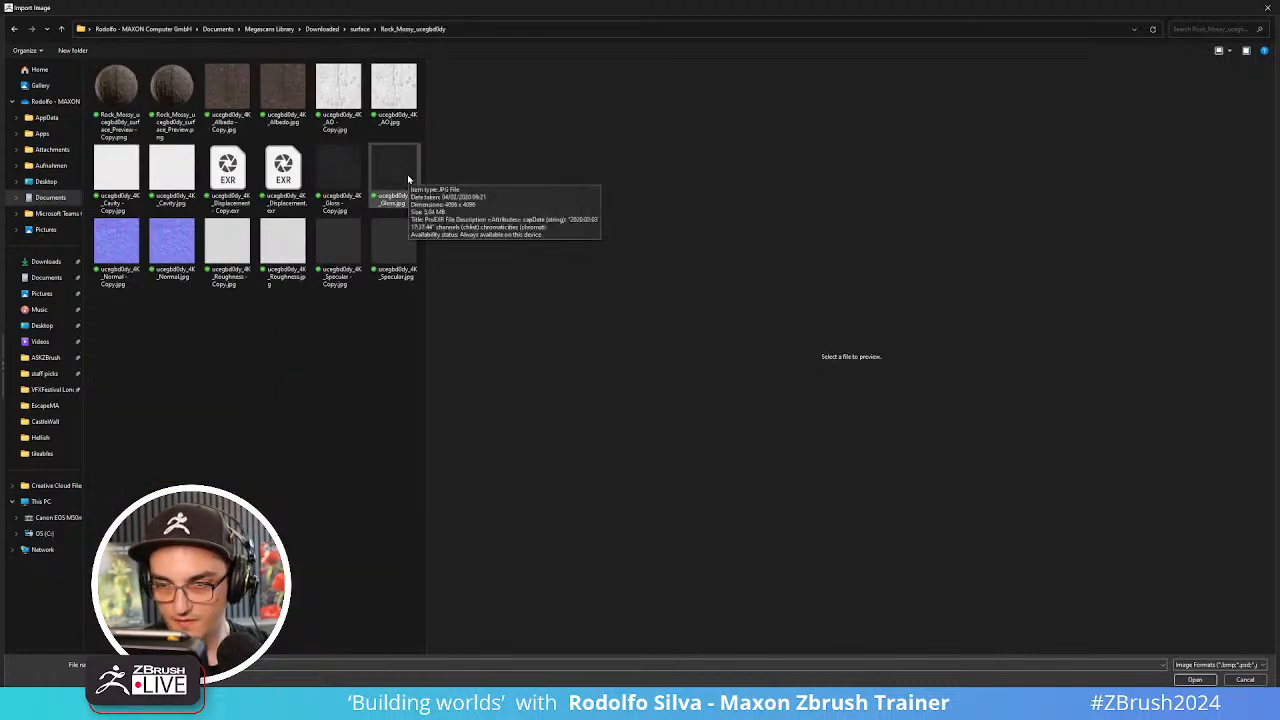
pyautogui.click(280, 178)
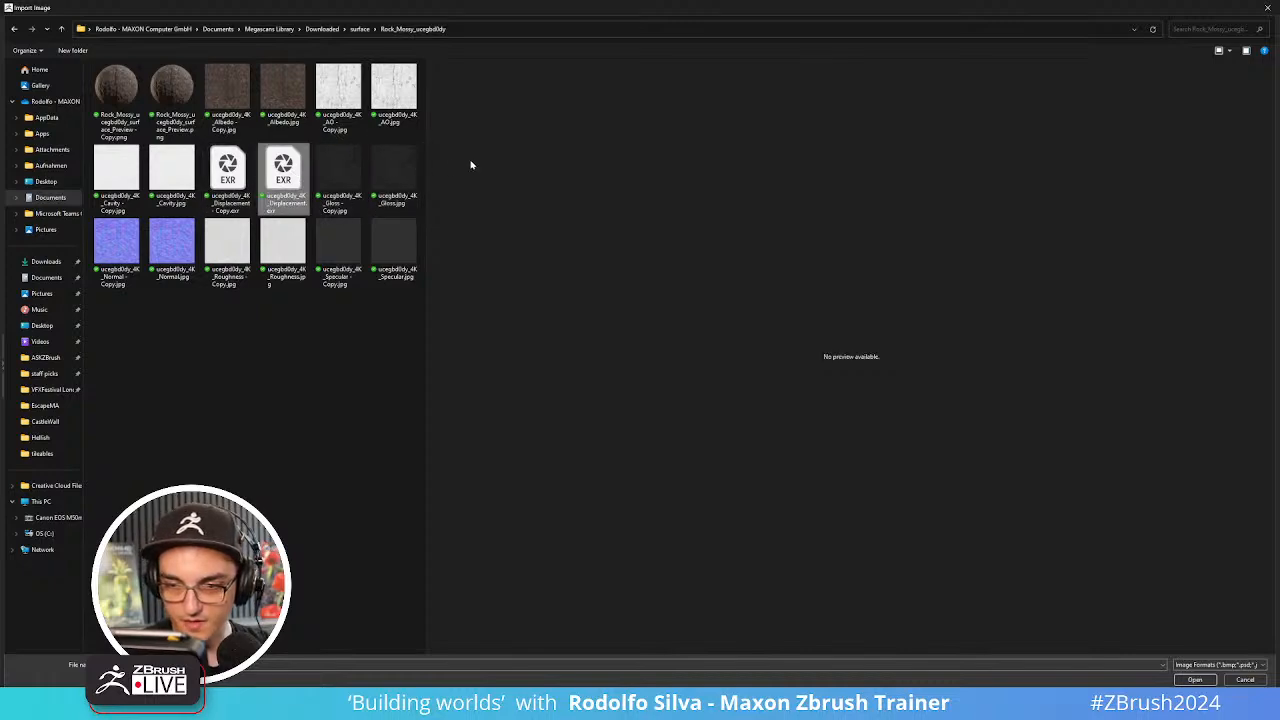
pyautogui.press('Return')
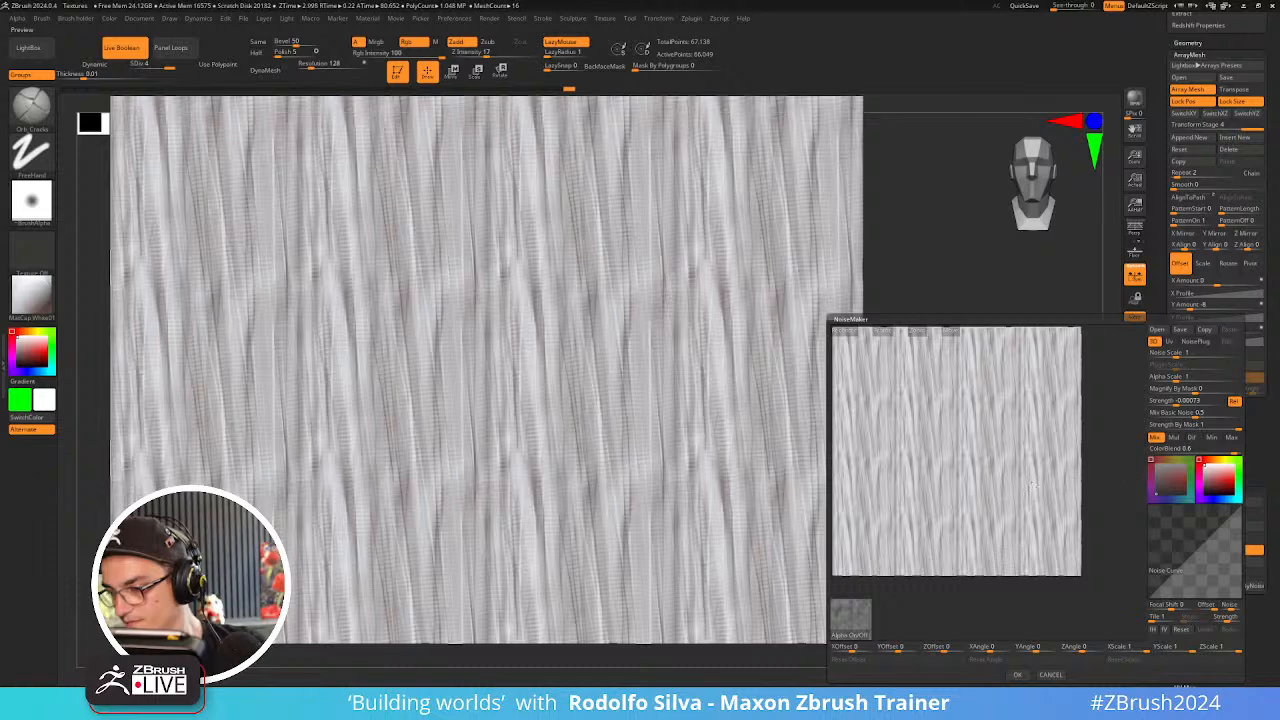
pyautogui.click(1017, 674)
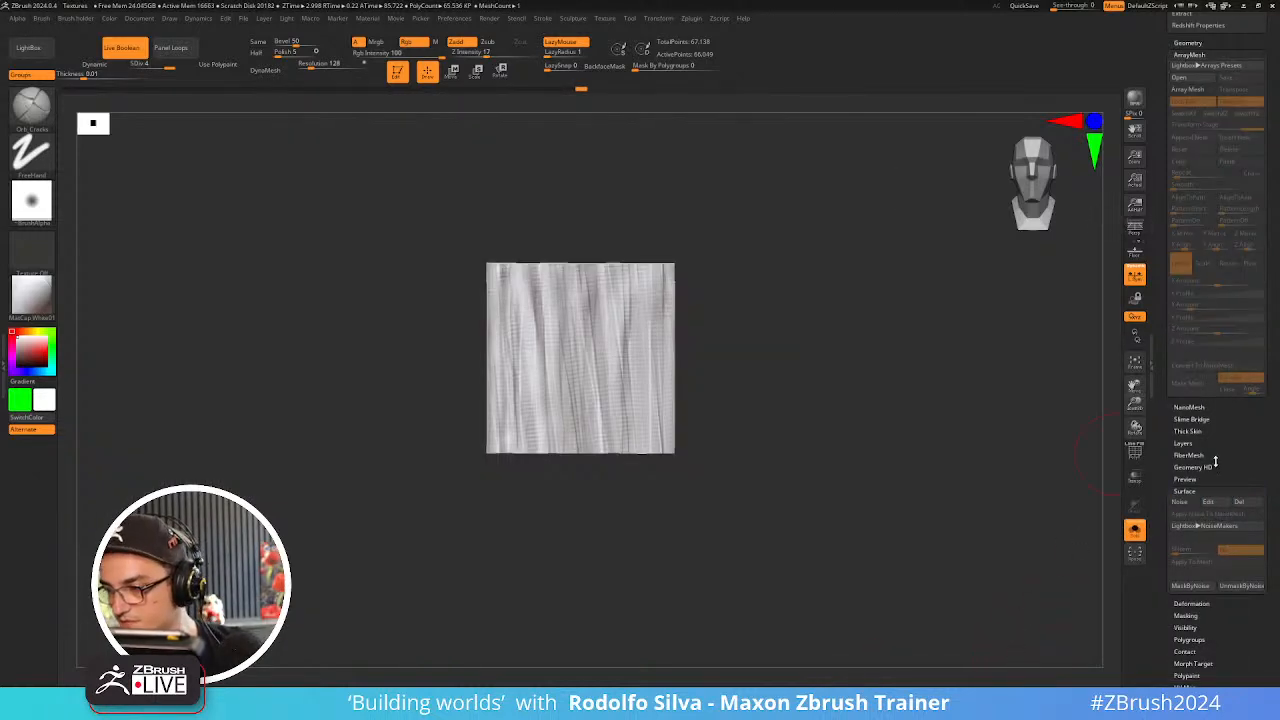
# - Edit surface noise on the small square tile, with Strength at -0.0162 and Alpha Scale at 1
pyautogui.click(1176, 502)
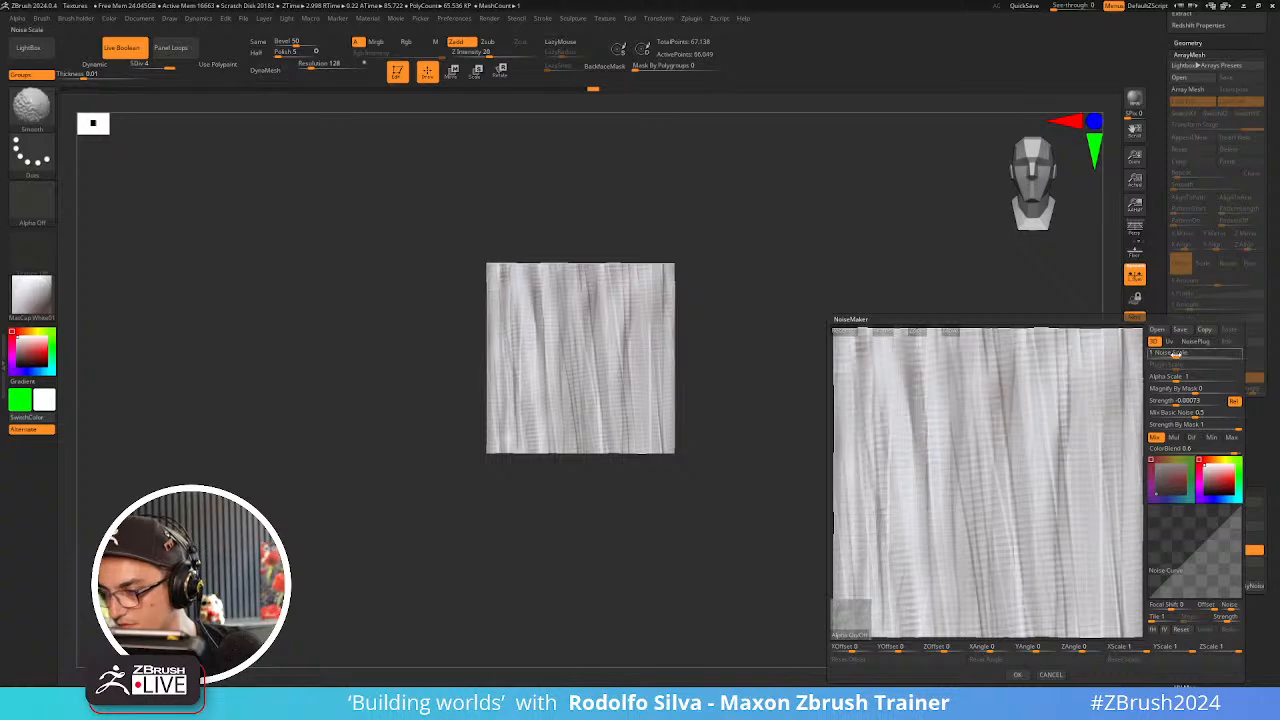
pyautogui.moveTo(1187, 377)
pyautogui.mouseDown()
pyautogui.moveTo(1168, 402)
pyautogui.moveTo(1174, 377)
pyautogui.mouseUp()
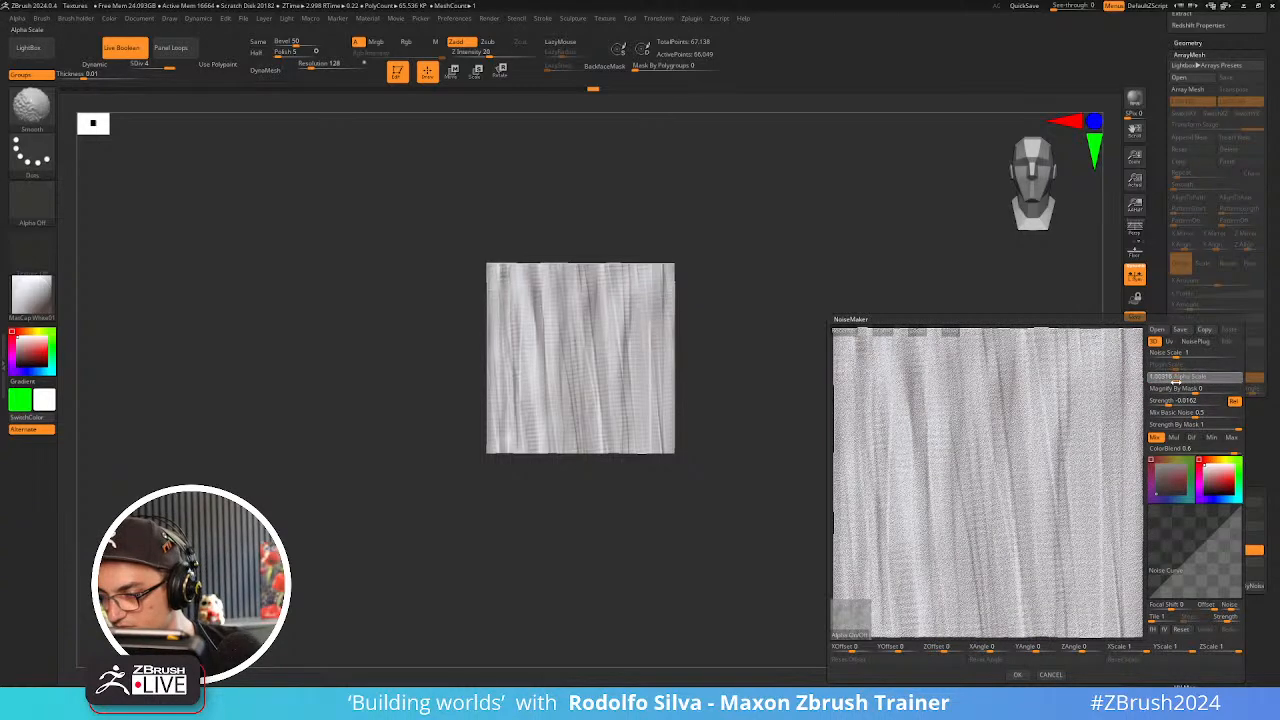
pyautogui.click(1174, 377)
pyautogui.write('1')
pyautogui.press('Return')
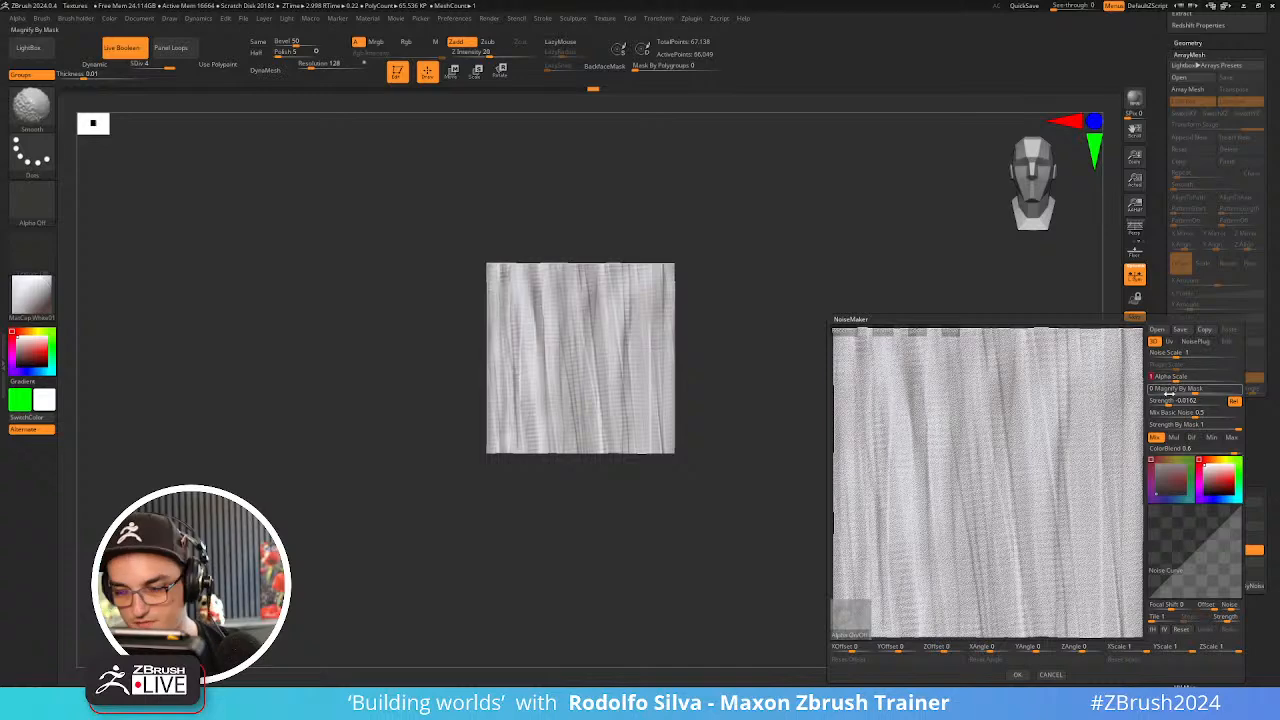
# - Set Noise Scale to 2.94091, Mix Basic Noise to 0 and Strength to -0.43114
pyautogui.click(1181, 353)
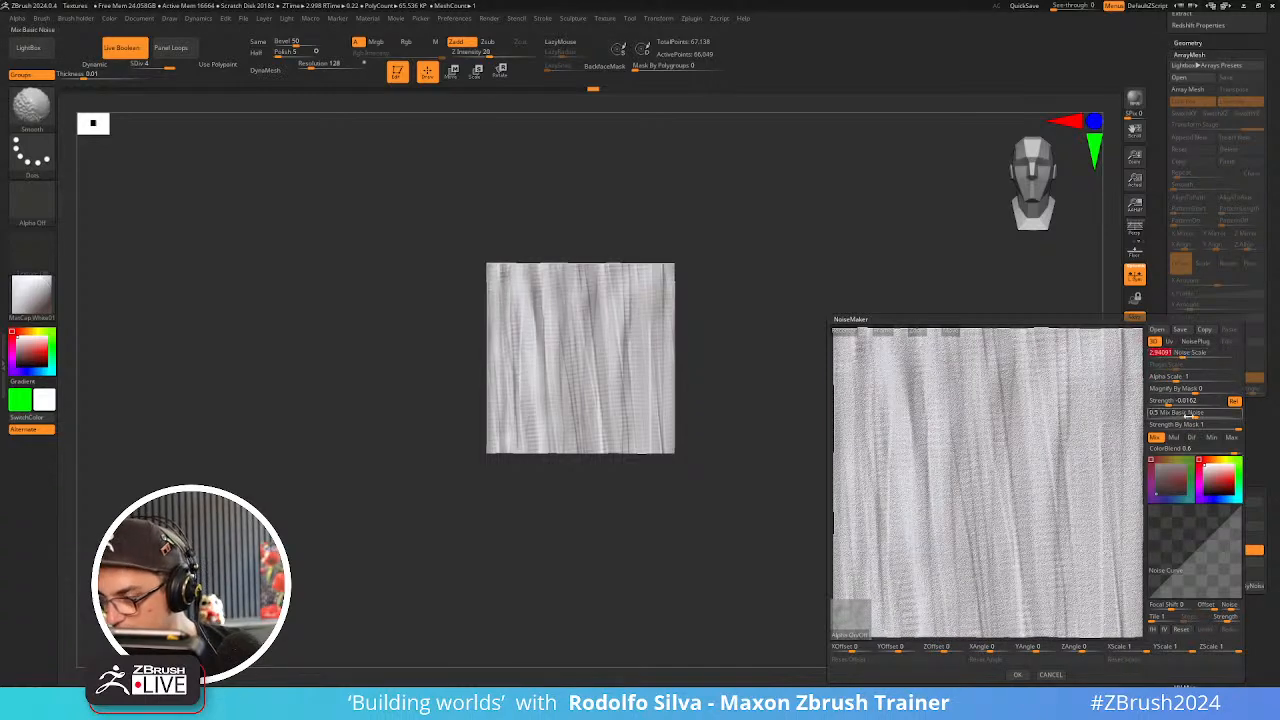
pyautogui.moveTo(1189, 414); pyautogui.dragTo(1155, 403)
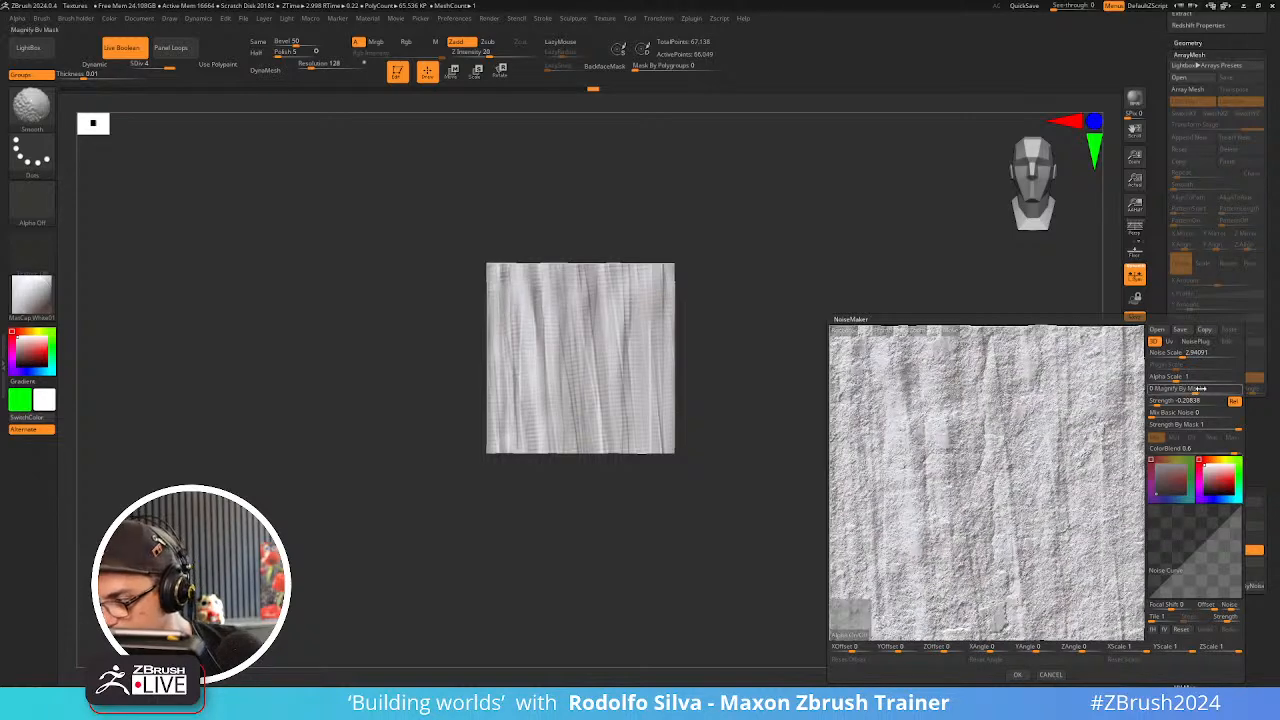
pyautogui.moveTo(1158, 404); pyautogui.dragTo(1147, 405)
pyautogui.keyDown('ctrl'); pyautogui.moveTo(1082, 505); pyautogui.dragTo(1082, 484, button='right'); pyautogui.keyUp('ctrl')
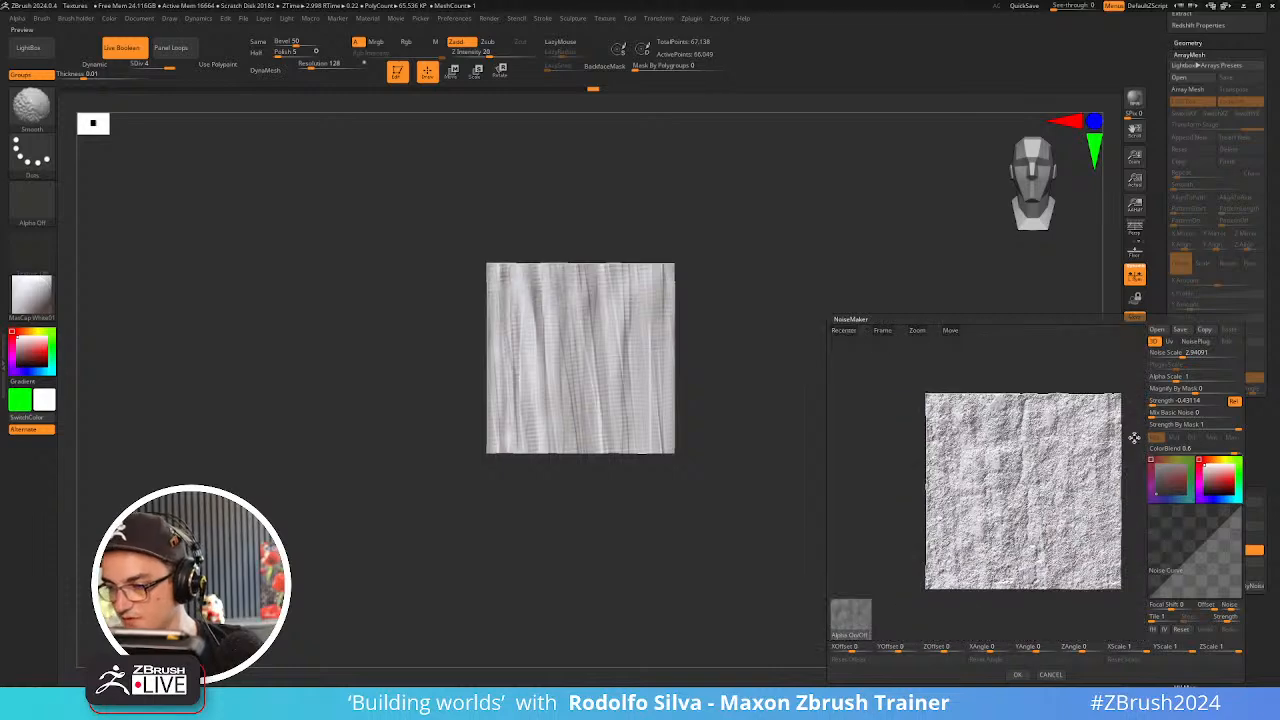
# - Set Noise Scale to 3, turn off relative strength (Rel), and set Strength to -0.5 with Alpha Scale 1
pyautogui.click(1186, 357)
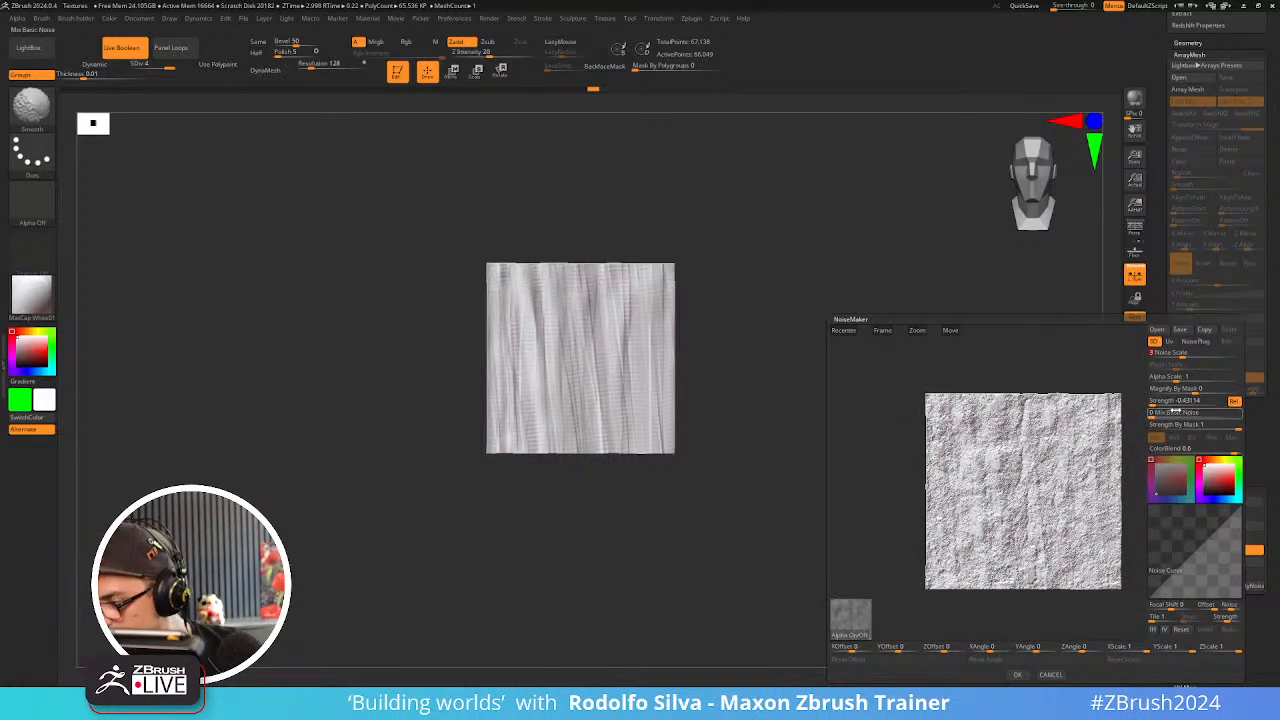
pyautogui.click(1234, 402)
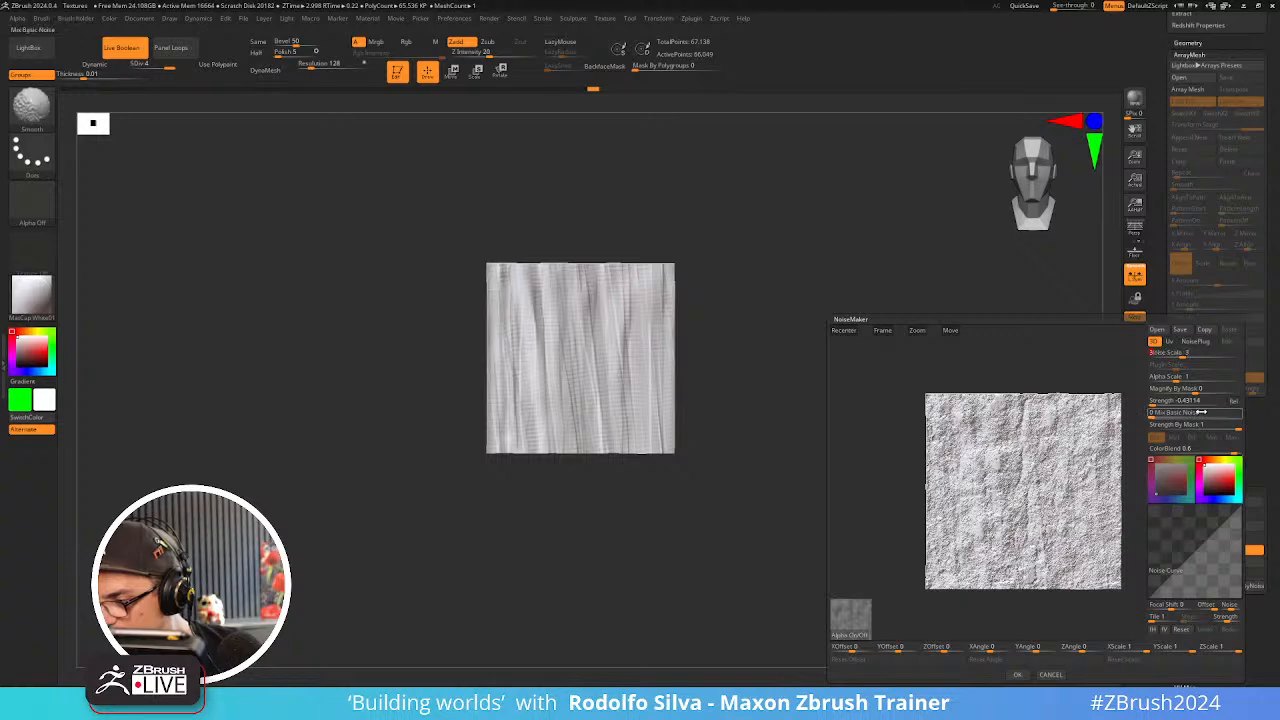
pyautogui.moveTo(1152, 404); pyautogui.dragTo(1170, 381)
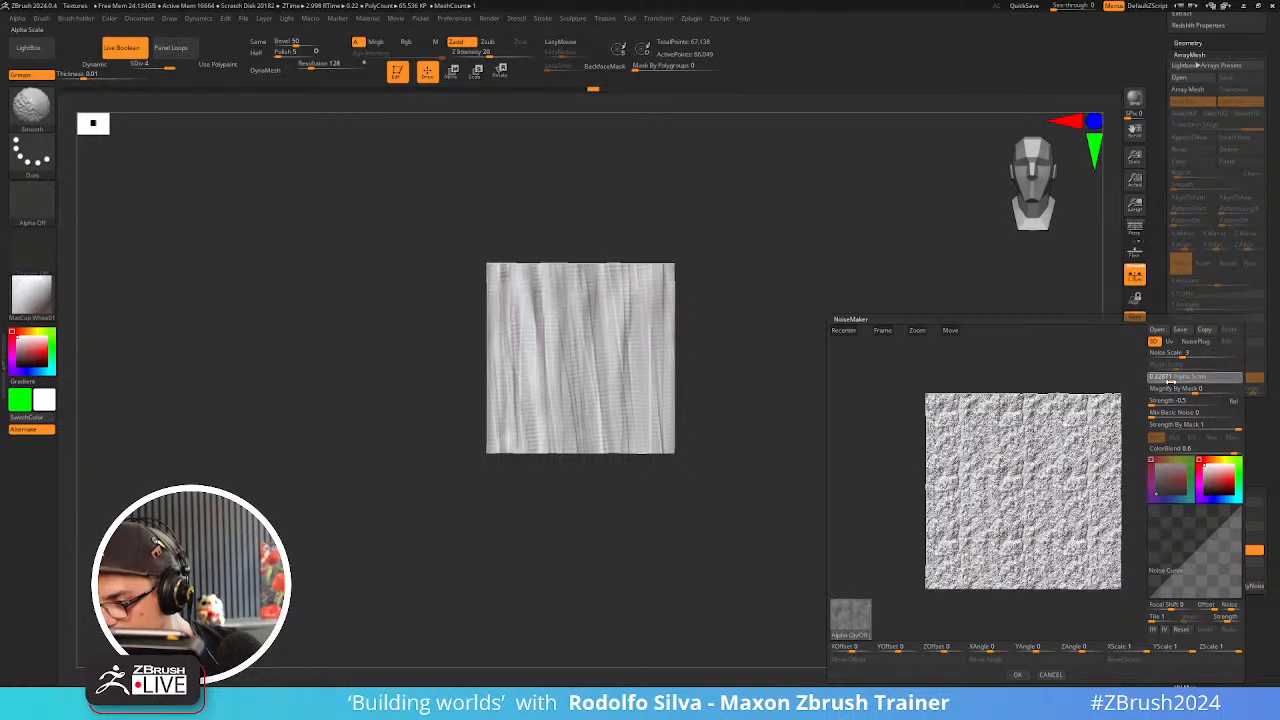
pyautogui.click(1171, 381)
pyautogui.click(1172, 401)
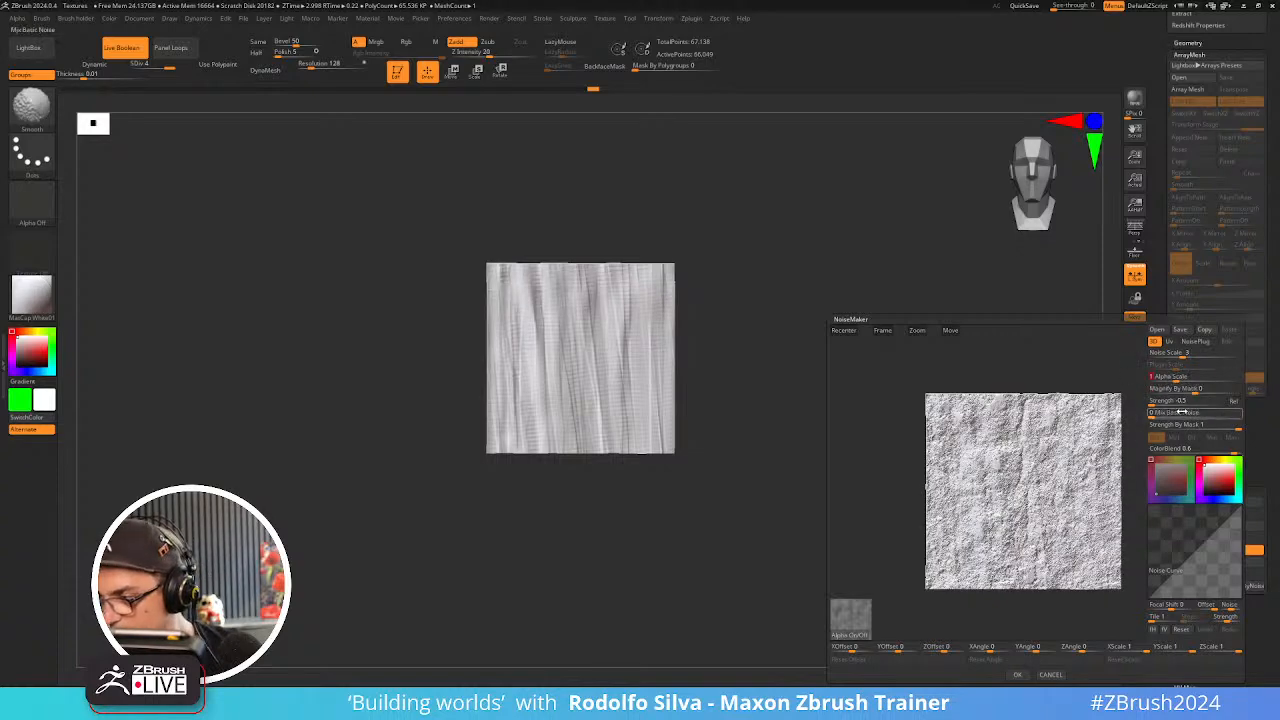
# - Set Mix Basic Noise to 0.24137 and Noise Scale to 73.44017, blending the noise in Min mode
pyautogui.moveTo(1166, 413); pyautogui.dragTo(1180, 412)
pyautogui.moveTo(1160, 352); pyautogui.dragTo(1207, 352)
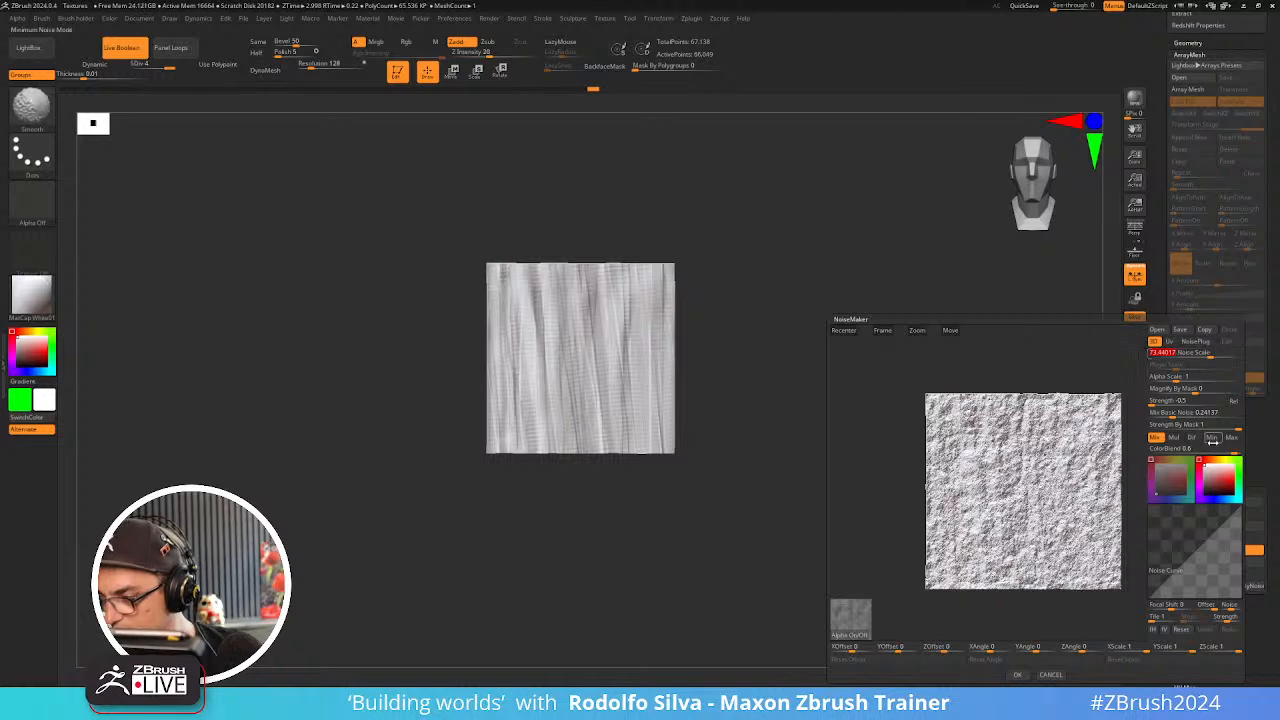
pyautogui.click(1212, 437)
# - Raise the lower and middle parts of the noise curve and set Noise Scale to about 106
pyautogui.moveTo(1185, 551); pyautogui.dragTo(1208, 526)
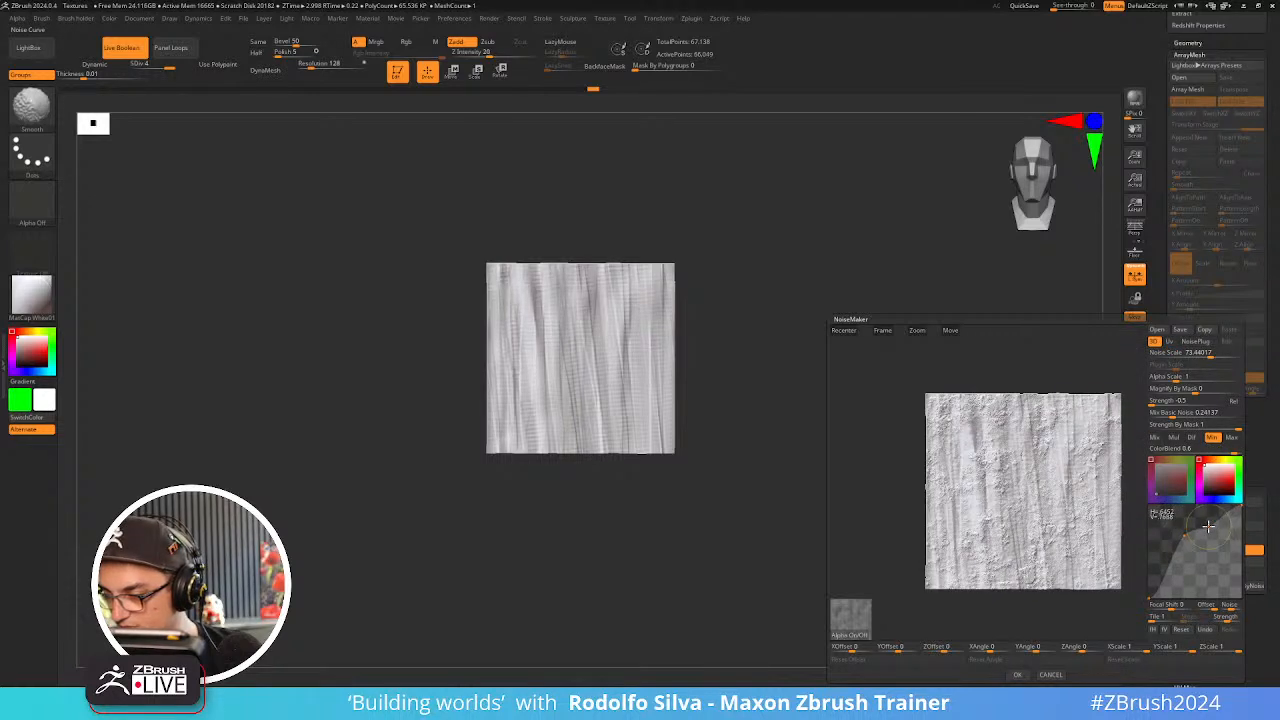
pyautogui.moveTo(1160, 572); pyautogui.dragTo(1196, 538)
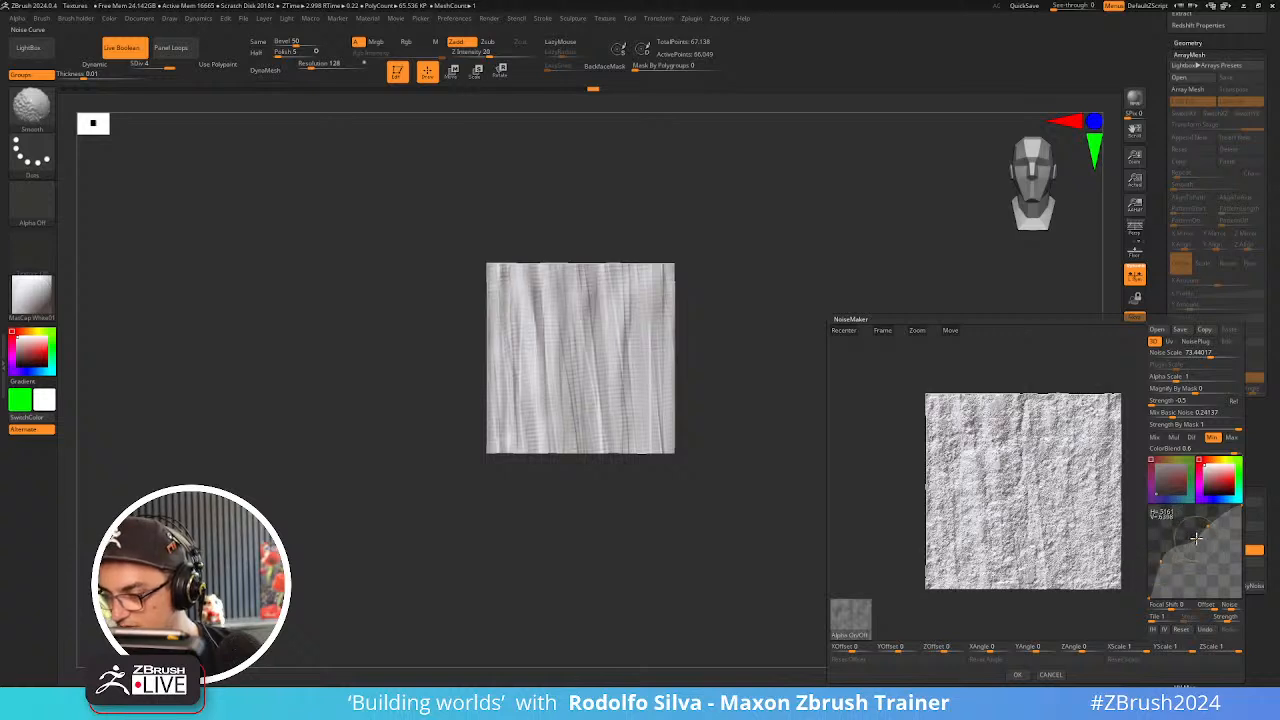
pyautogui.moveTo(1203, 354); pyautogui.dragTo(1207, 353)
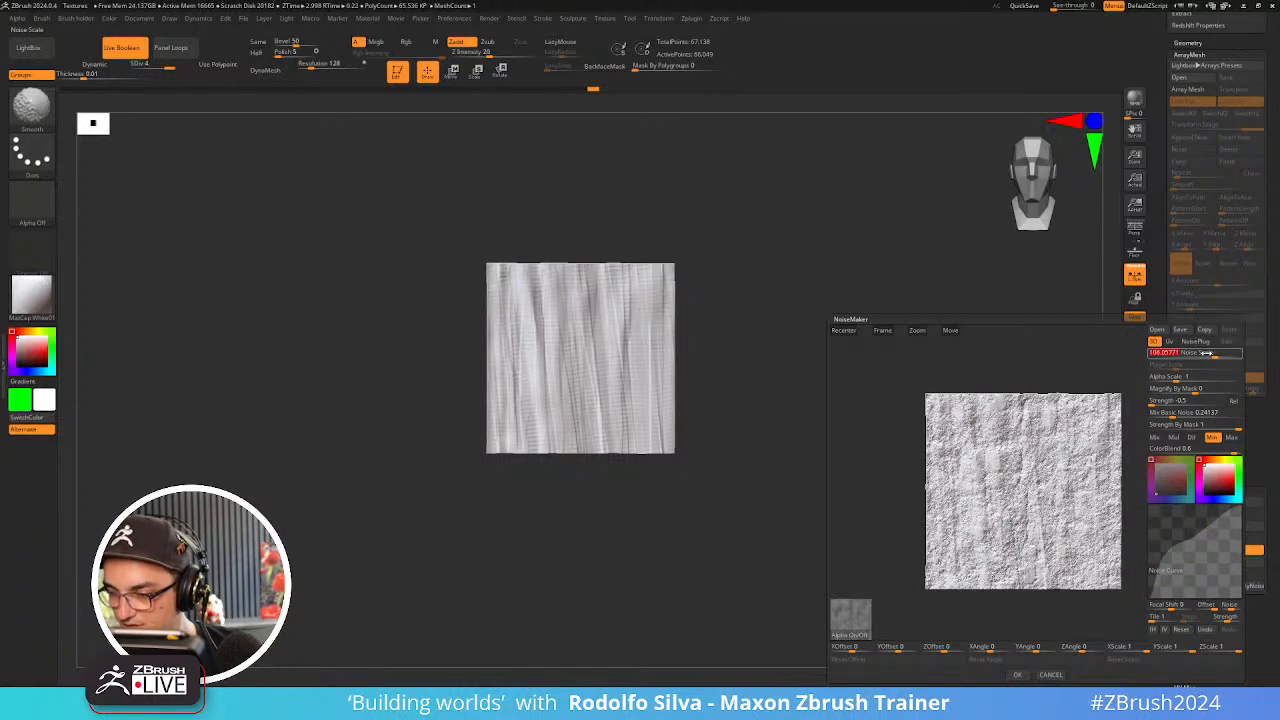
# - Try the Max blend mode, set the noise blending to Mul and accept the noise on the tile
pyautogui.click(1232, 438)
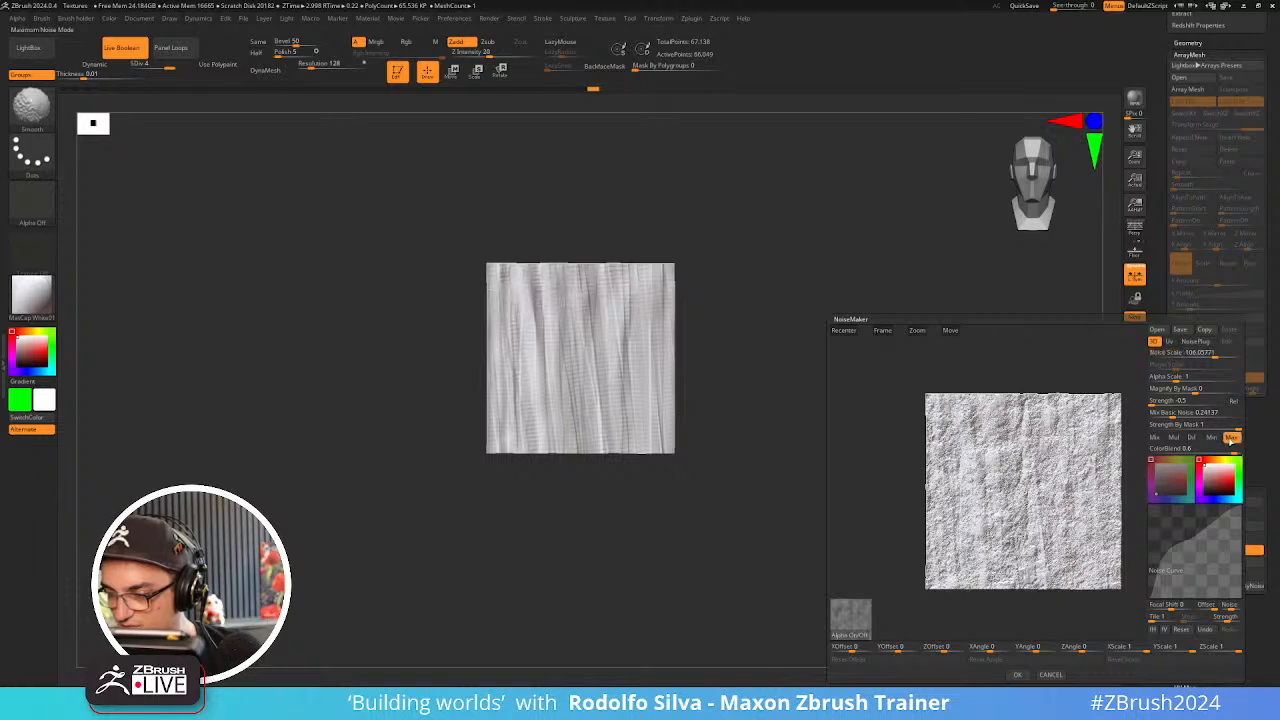
pyautogui.click(1177, 438)
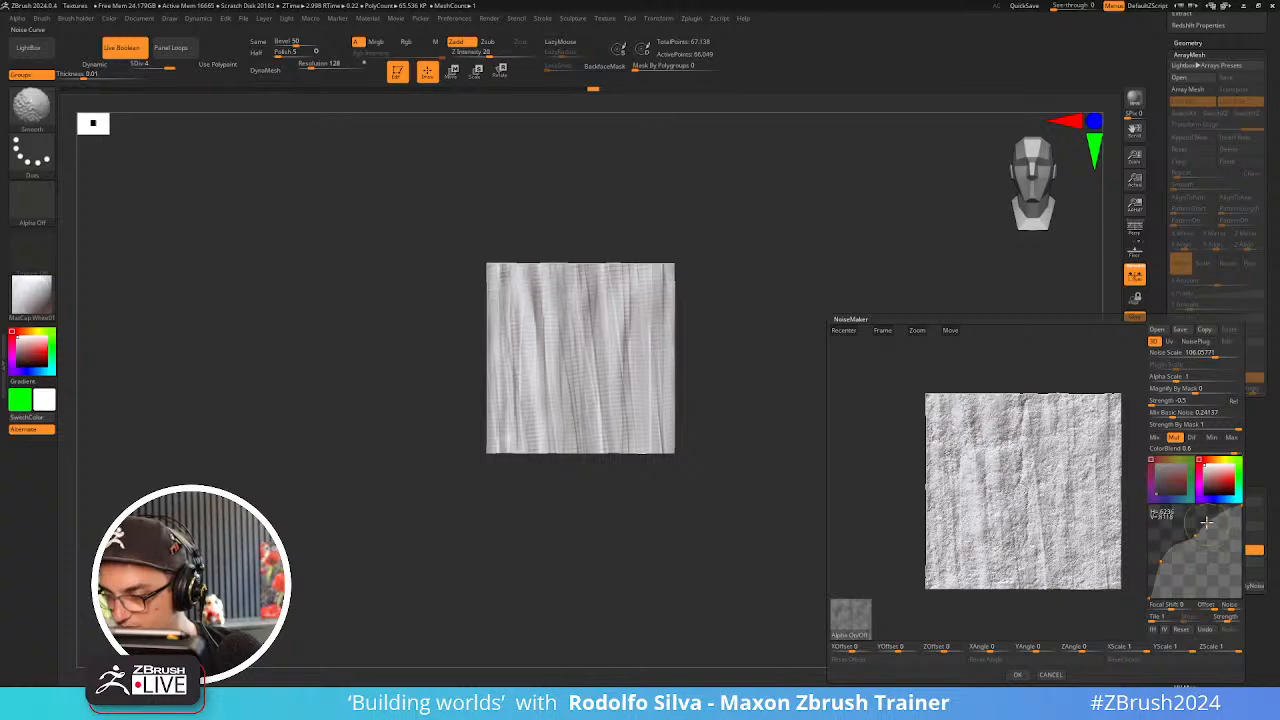
pyautogui.click(1017, 674)
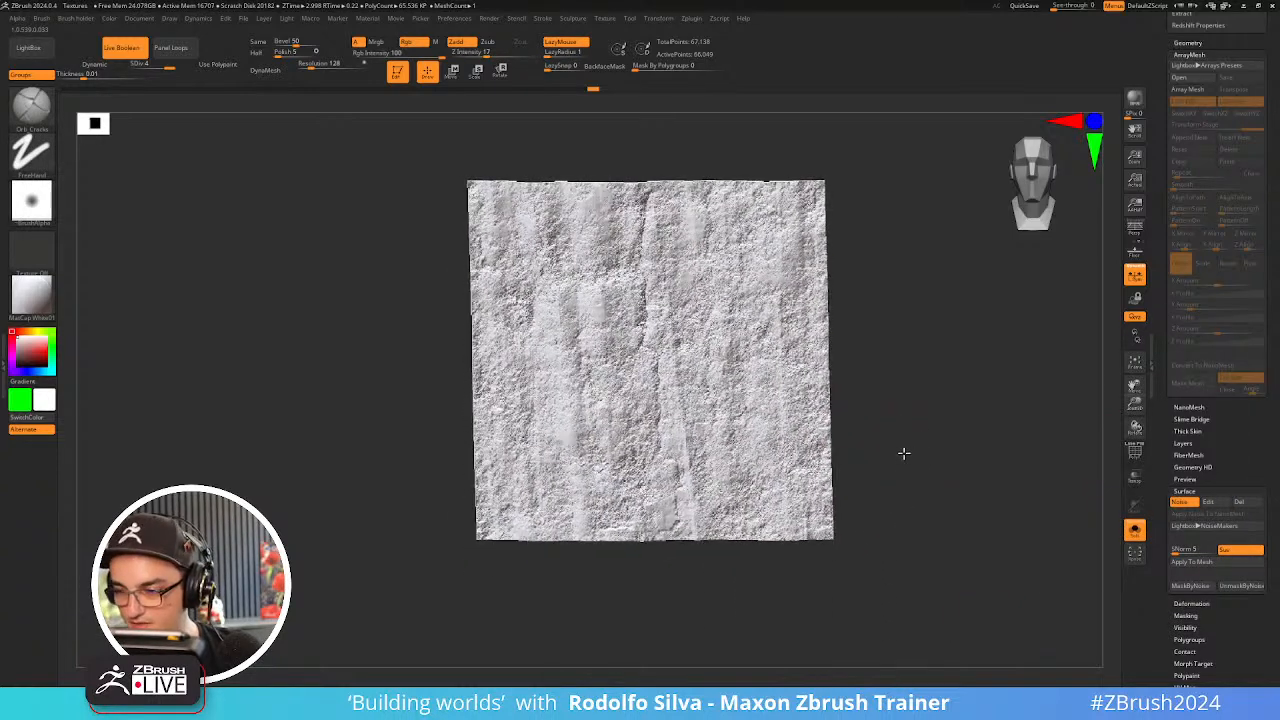
# - Compare the tile with and without the surface noise by moving back and forth through the undo history
pyautogui.moveTo(905, 451); pyautogui.dragTo(916, 441)
pyautogui.press('s')
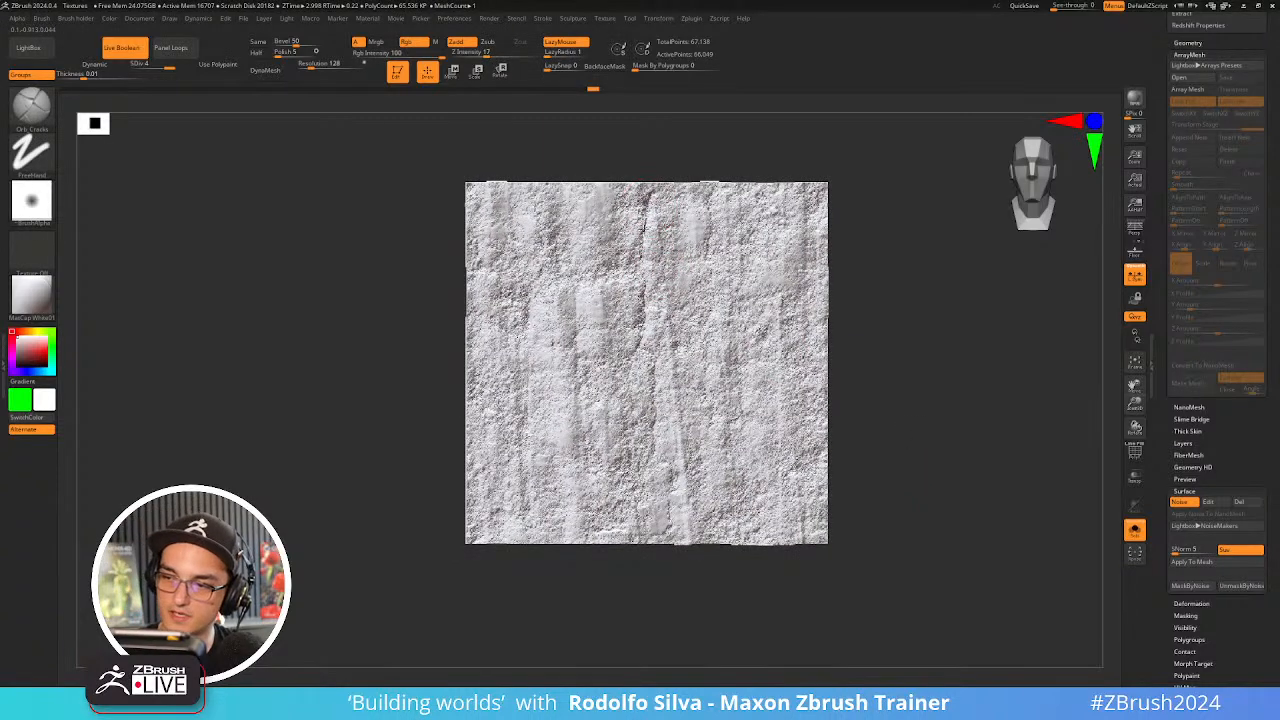
pyautogui.hotkey('ctrl', 'z')
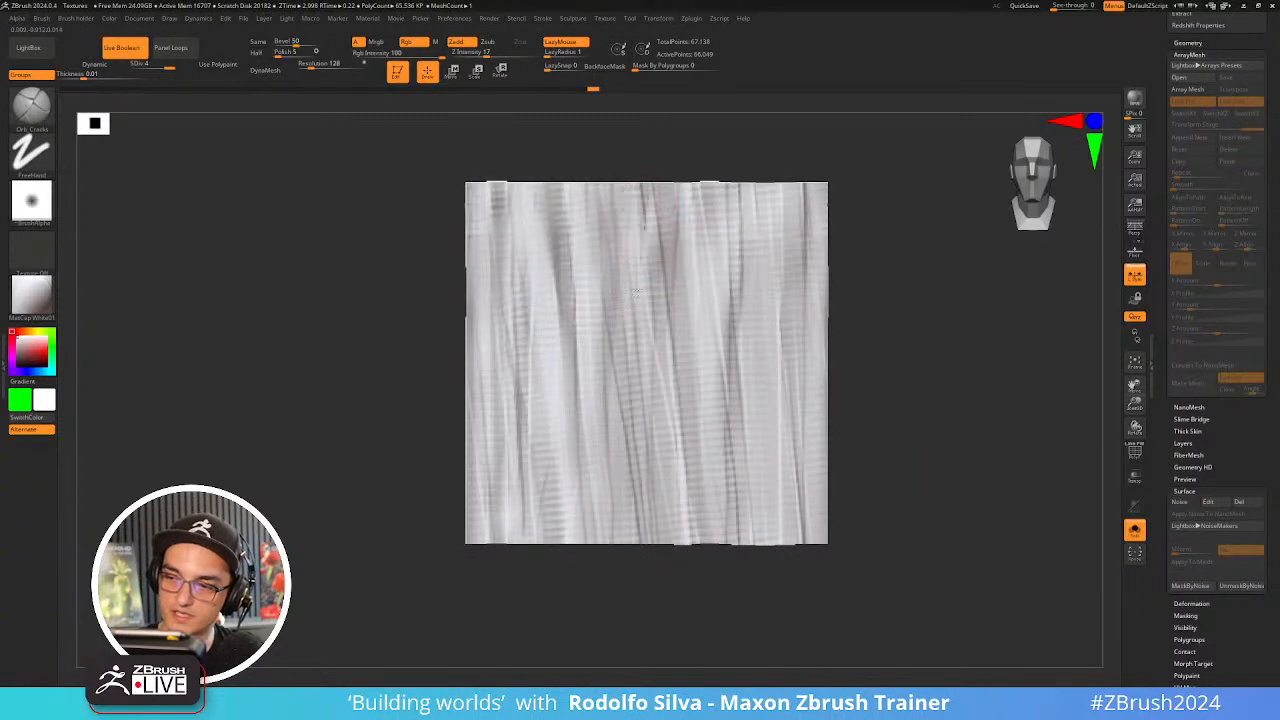
pyautogui.moveTo(678, 533); pyautogui.dragTo(679, 531)
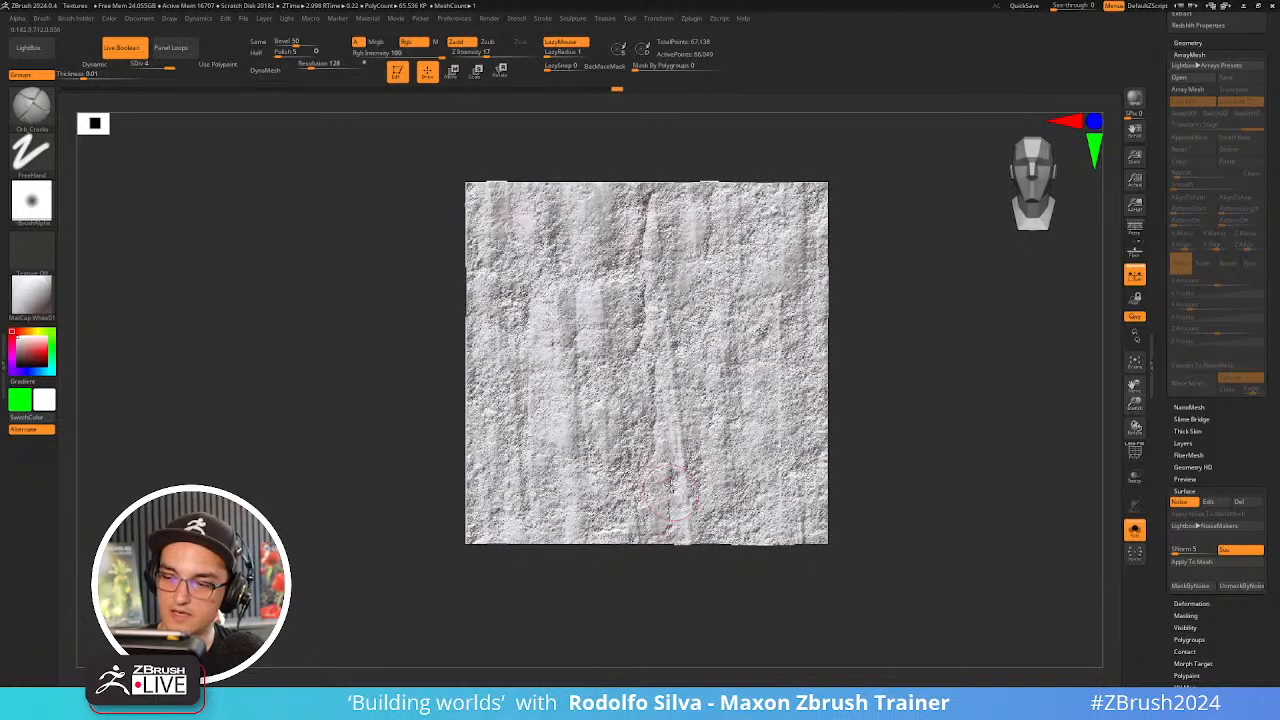
pyautogui.moveTo(655, 372); pyautogui.dragTo(651, 372)
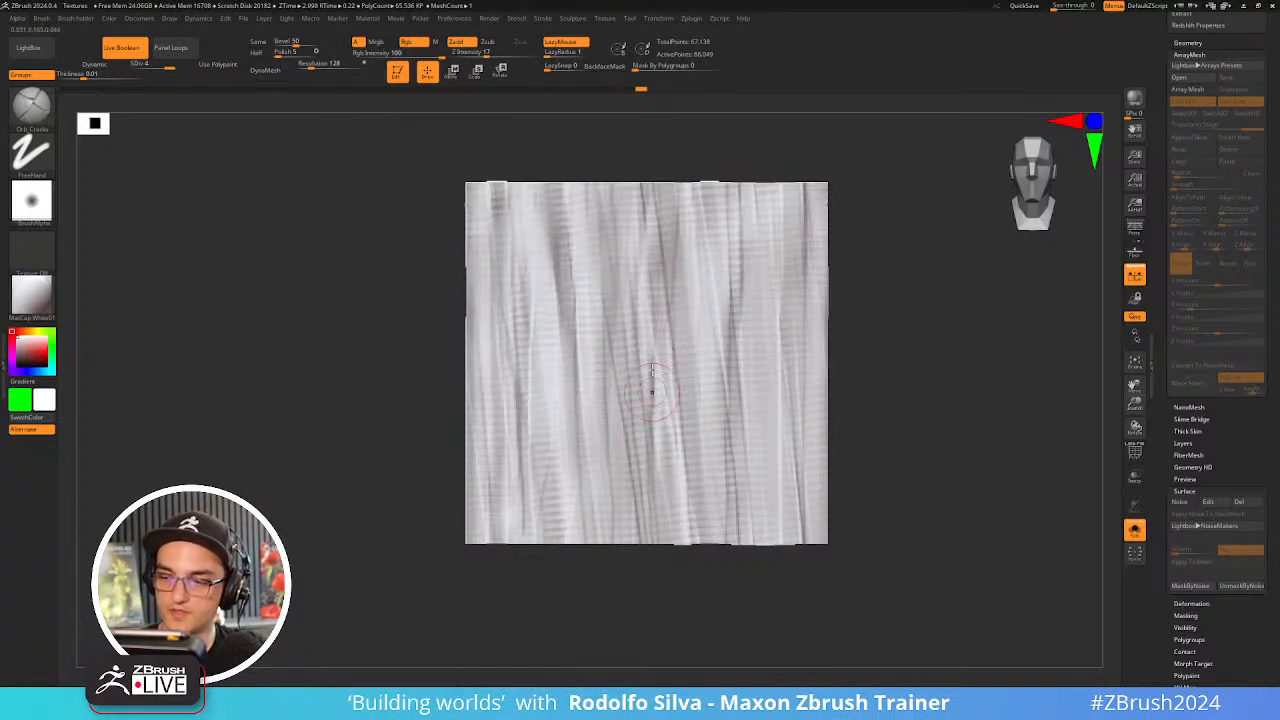
# - Mask the tile by its surface noise, switch to the Standard brush and enlarge the brush
pyautogui.moveTo(651, 418); pyautogui.dragTo(665, 425)
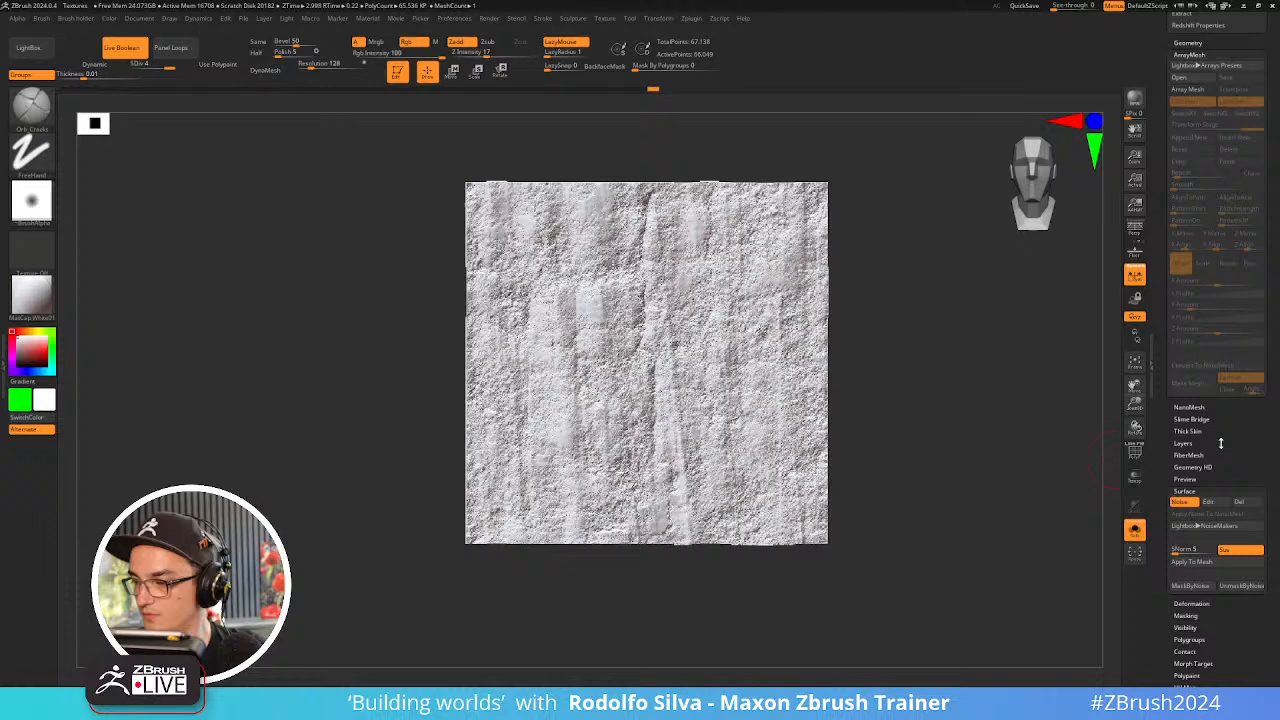
pyautogui.click(1205, 587)
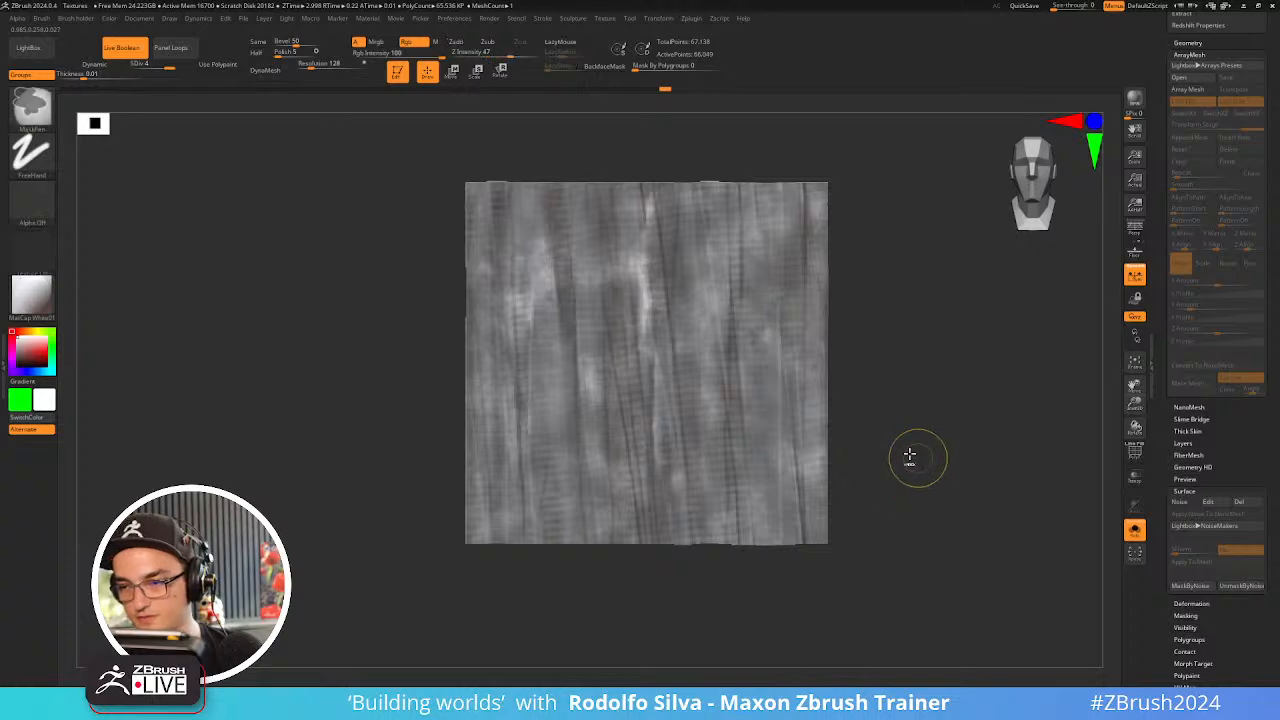
pyautogui.press('b')
pyautogui.press('s')
pyautogui.press('t')
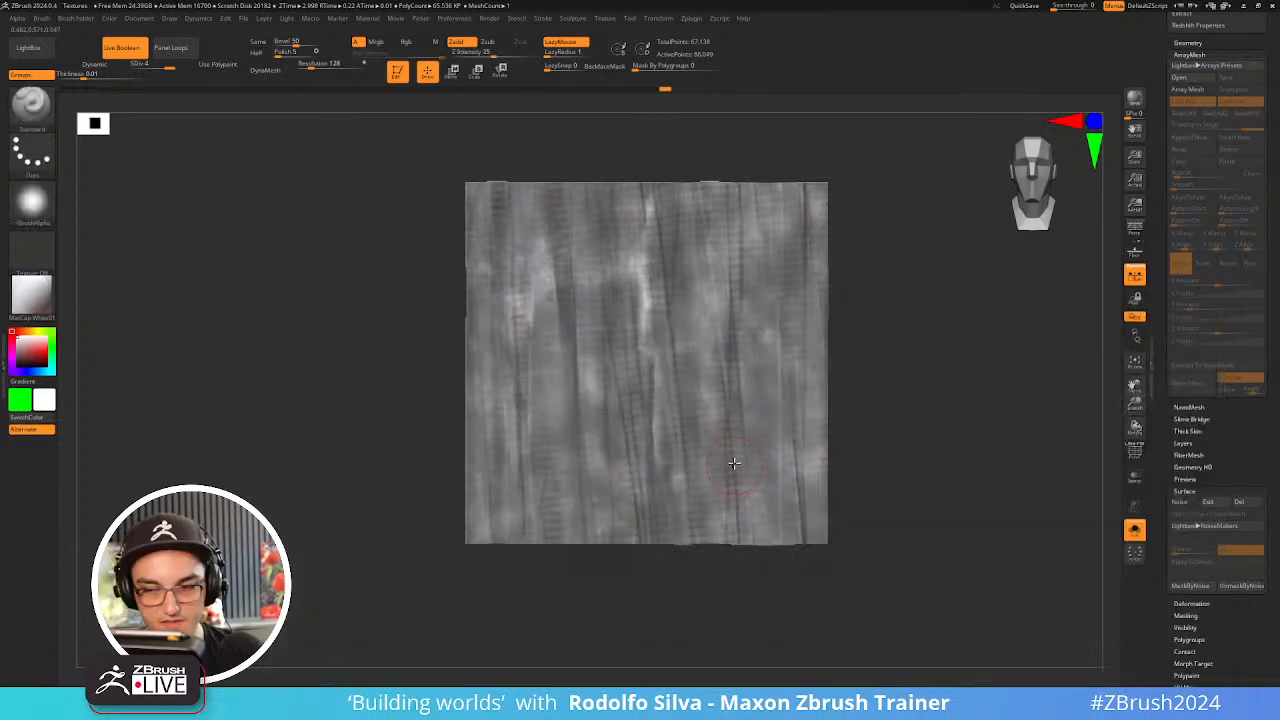
pyautogui.press('space')
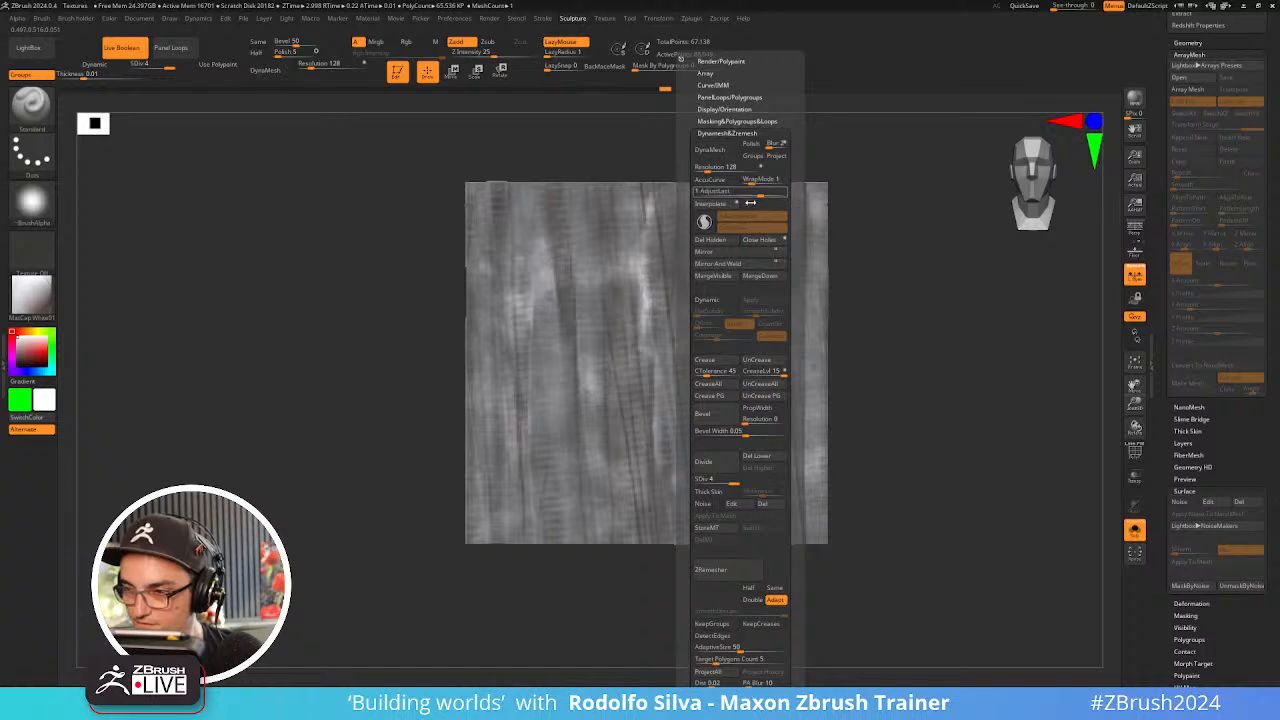
pyautogui.press('s')
pyautogui.moveTo(663, 338); pyautogui.dragTo(677, 334)
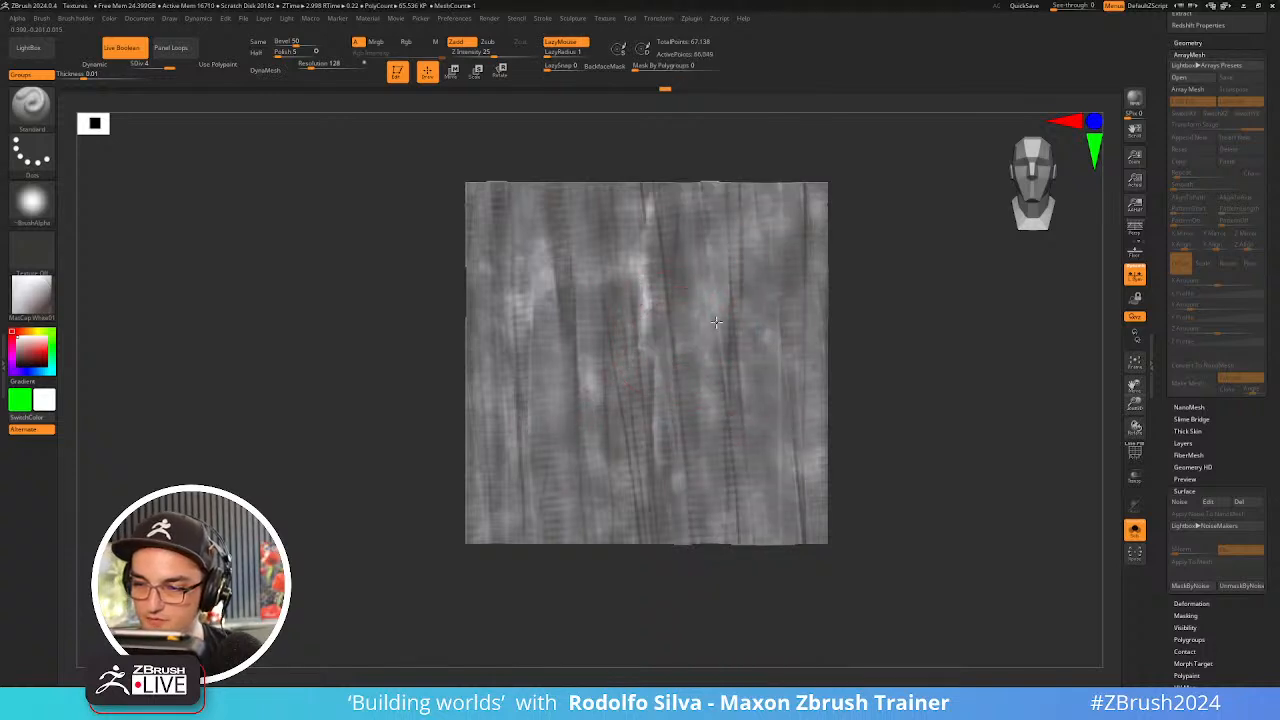
pyautogui.moveTo(650, 240)
pyautogui.mouseDown()
pyautogui.moveTo(642, 345)
pyautogui.moveTo(598, 455)
pyautogui.mouseUp()
pyautogui.hotkey('ctrl', 'z')
pyautogui.moveTo(658, 308)
pyautogui.mouseDown()
pyautogui.moveTo(628, 473)
pyautogui.moveTo(591, 443)
pyautogui.mouseUp()
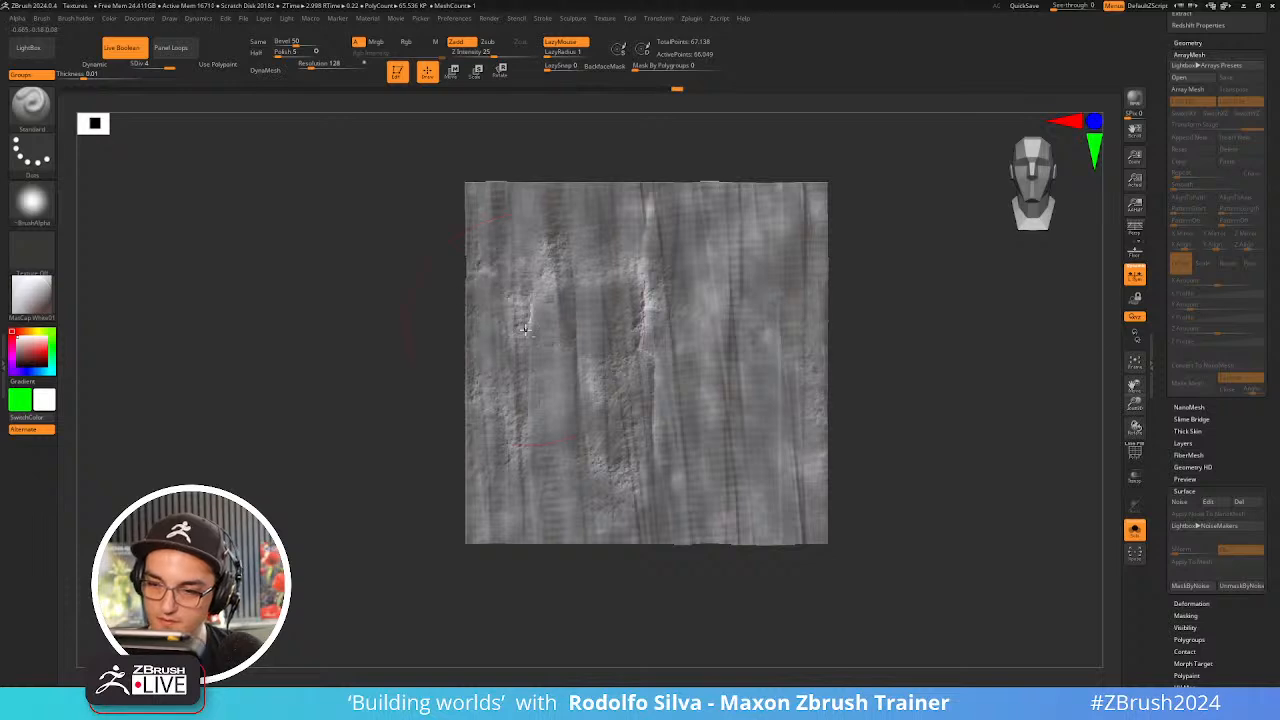
pyautogui.hotkey('ctrl', 'z')
pyautogui.hotkey('ctrl', 'z')
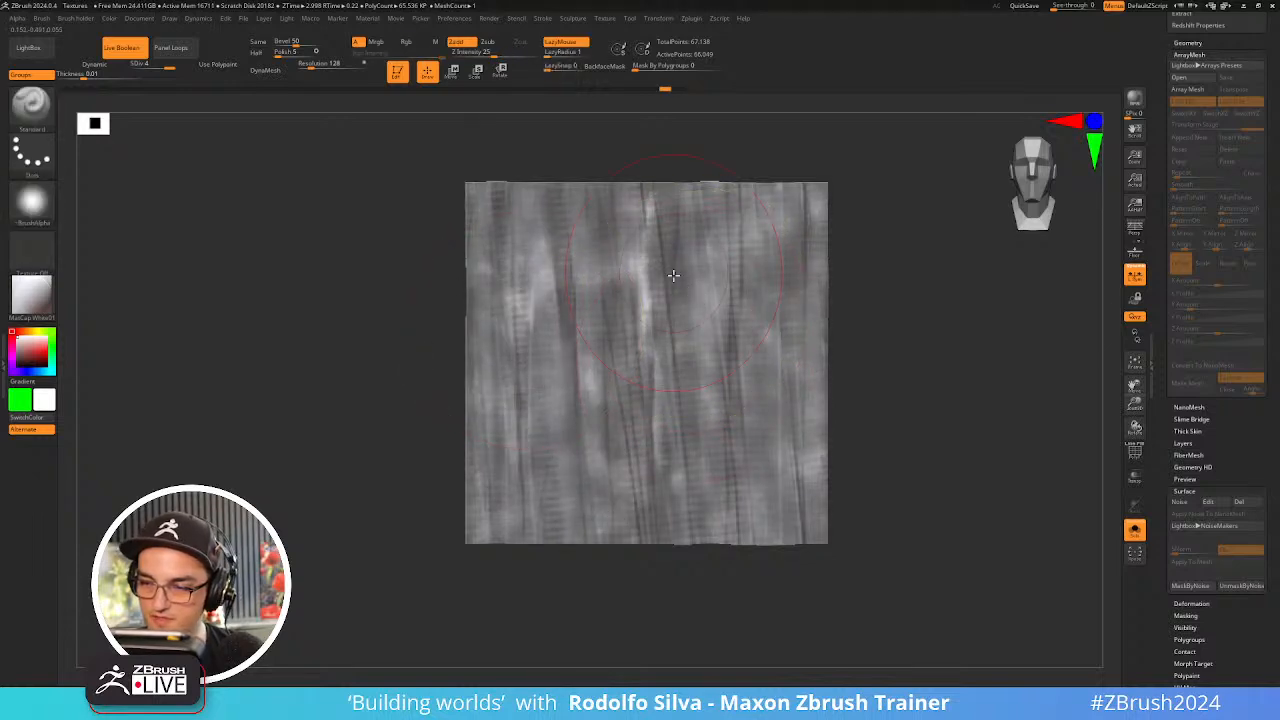
# - Sculpt rough raised detail through the noise mask over the tile's centre and side, and clear the mask
pyautogui.moveTo(674, 277); pyautogui.dragTo(665, 262)
pyautogui.moveTo(650, 312); pyautogui.dragTo(577, 464)
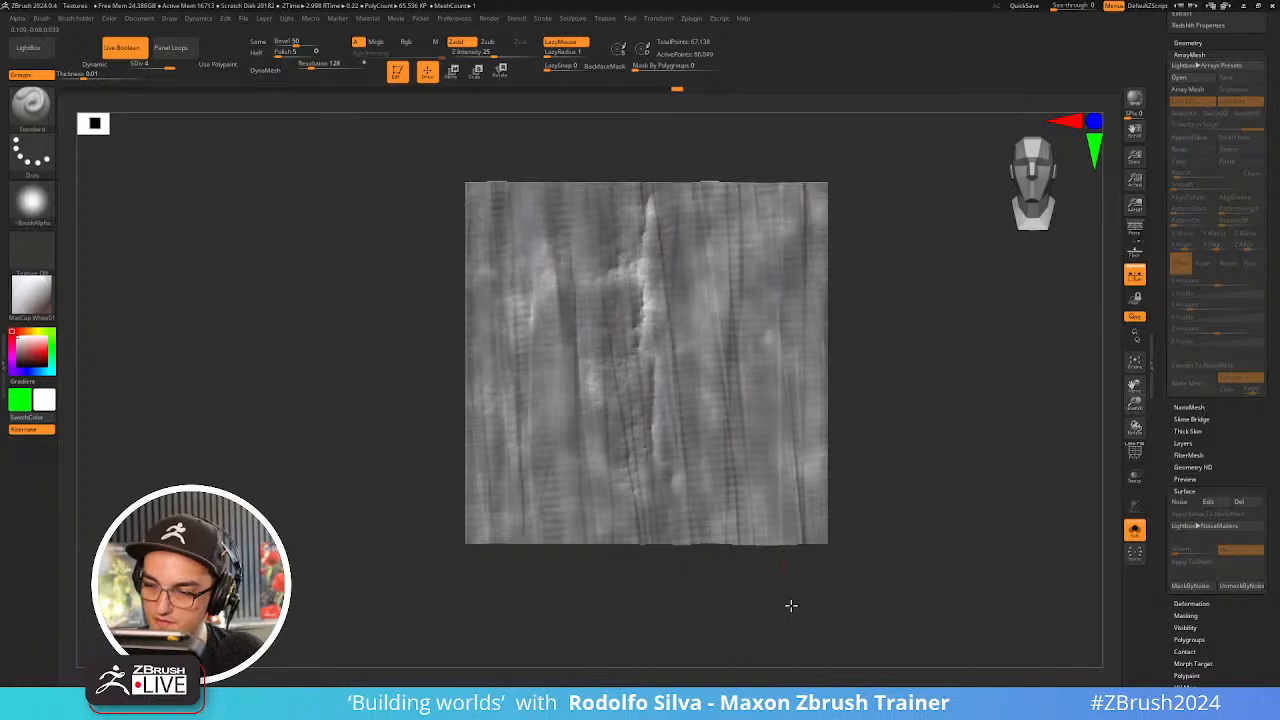
pyautogui.keyDown('ctrl'); pyautogui.moveTo(868, 430); pyautogui.dragTo(877, 486); pyautogui.keyUp('ctrl')
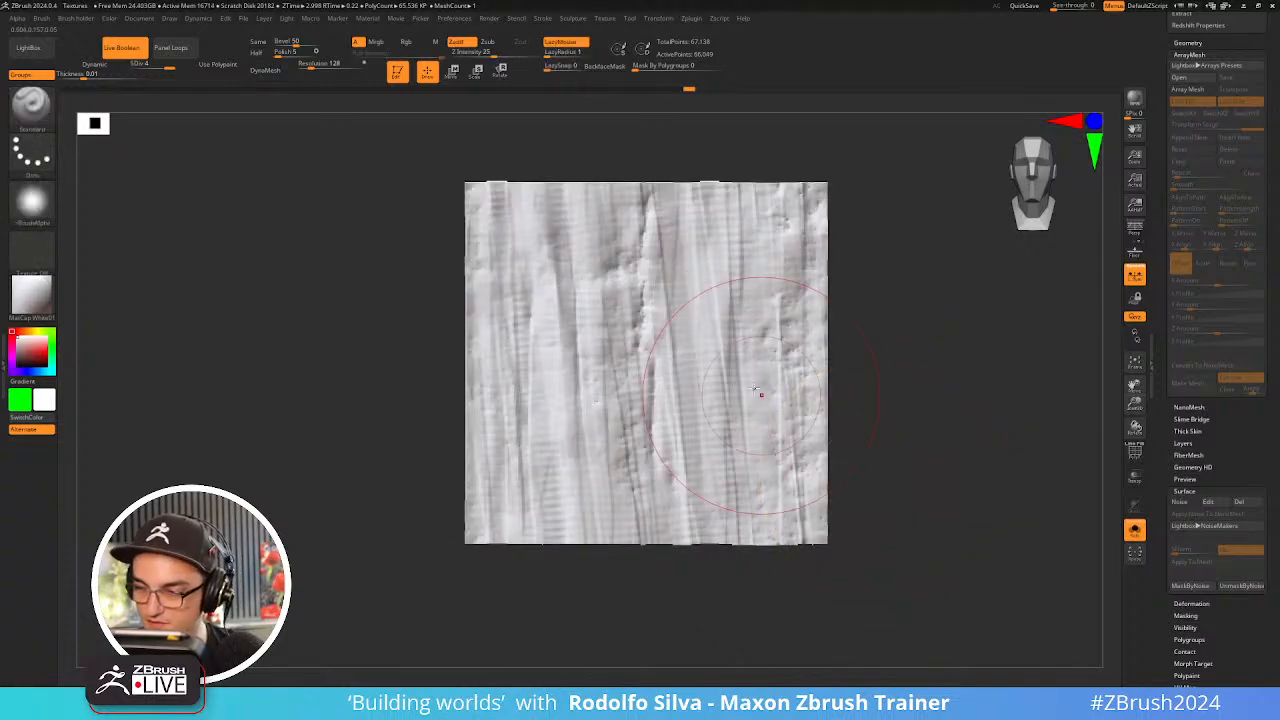
# - Choose the Orb Cracks brush and adjust its draw size for finer strokes
pyautogui.press('b')
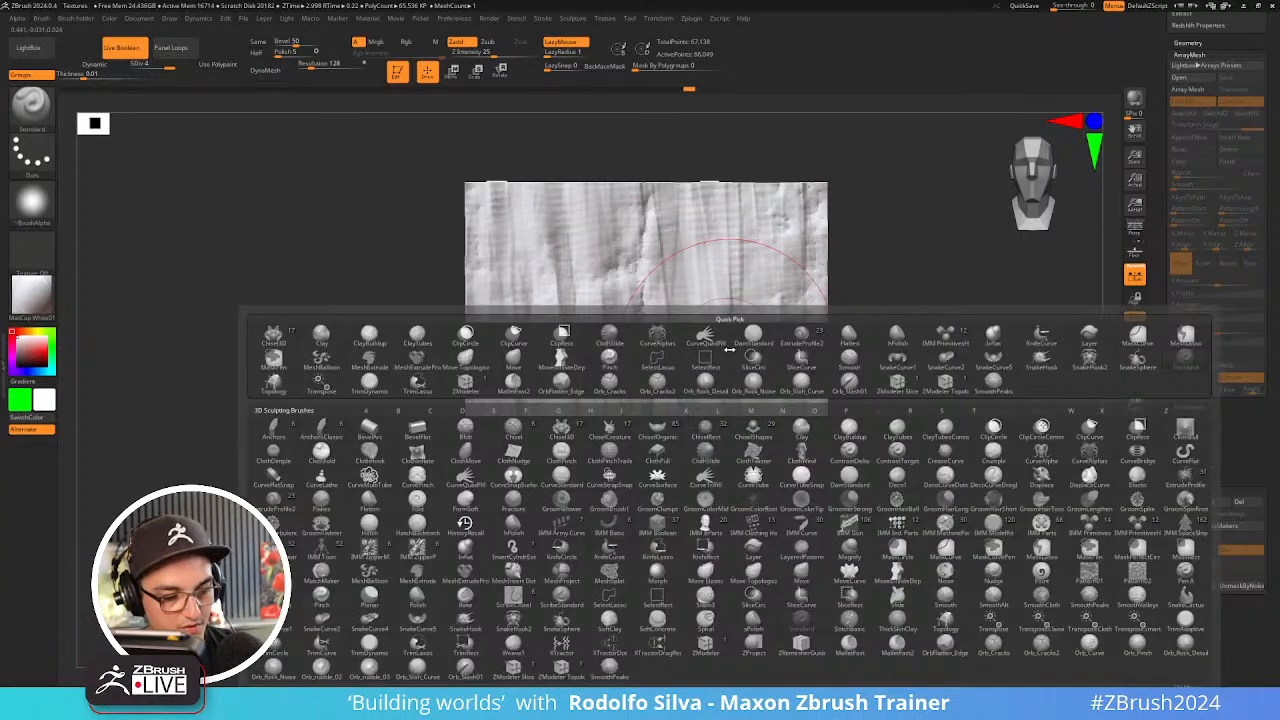
pyautogui.press('c')
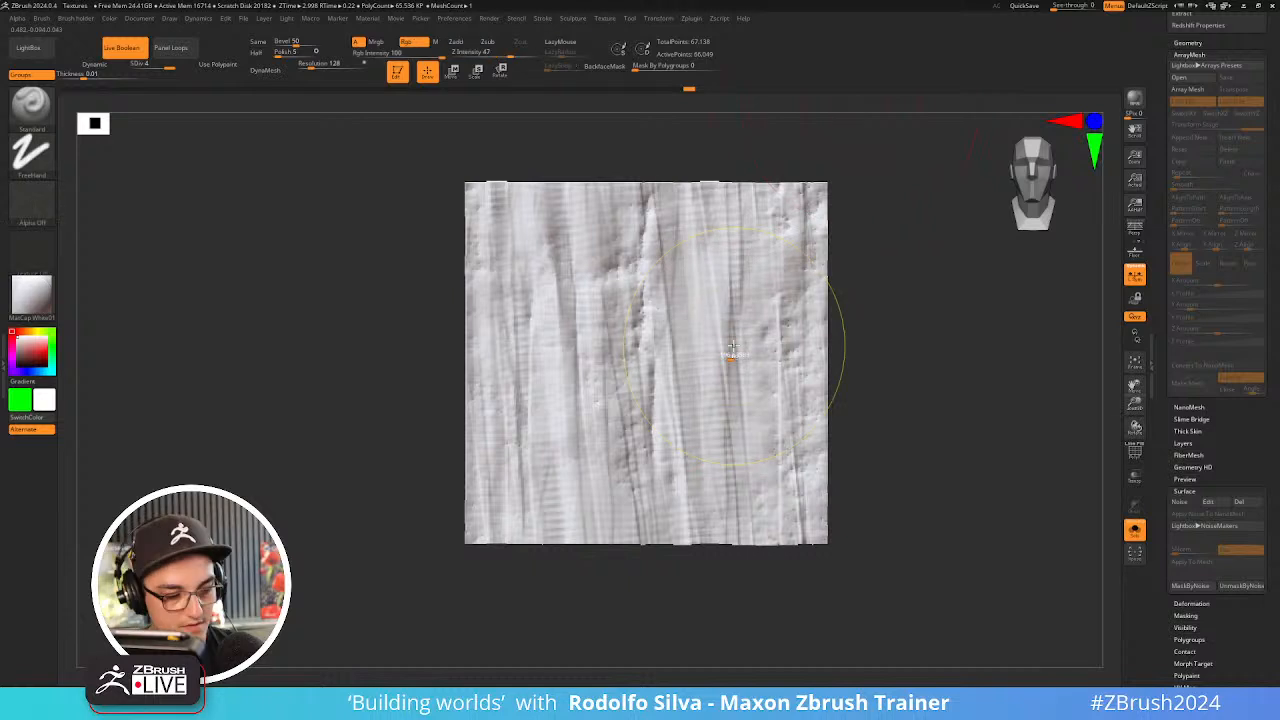
pyautogui.hotkey('ctrl', 'v')
pyautogui.hotkey('ctrl', 'b')
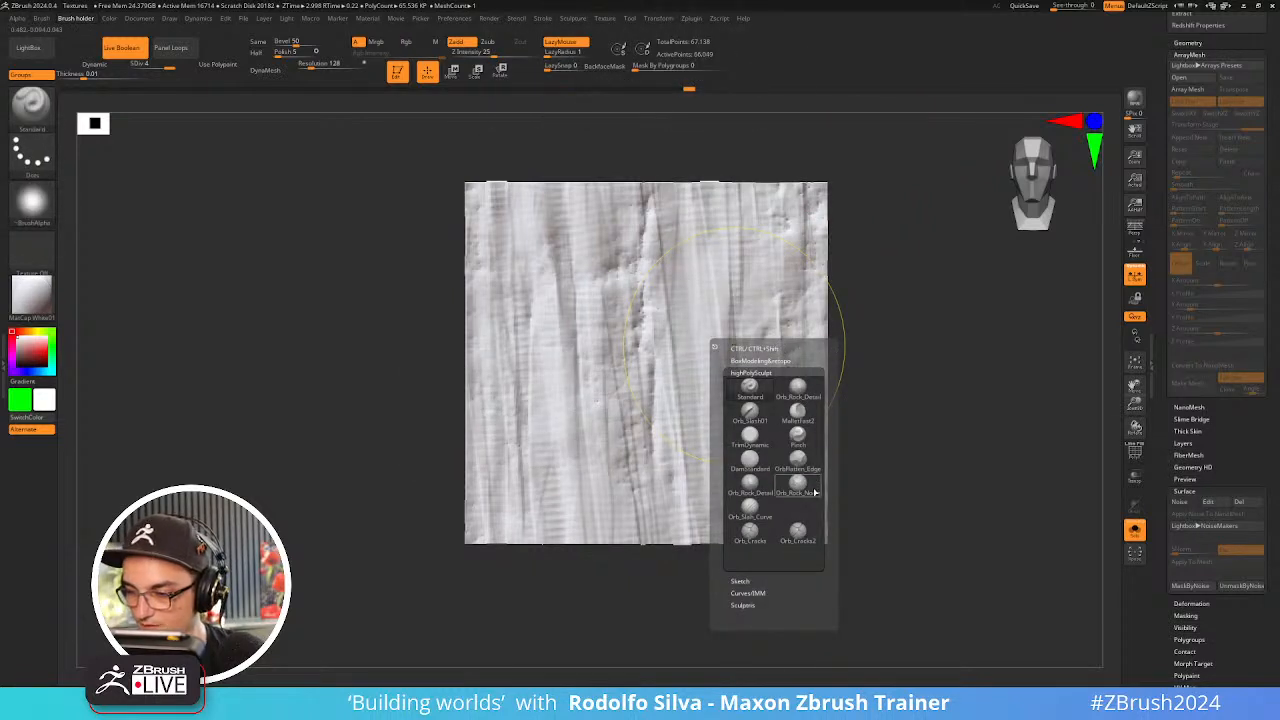
pyautogui.click(797, 530)
pyautogui.press('s')
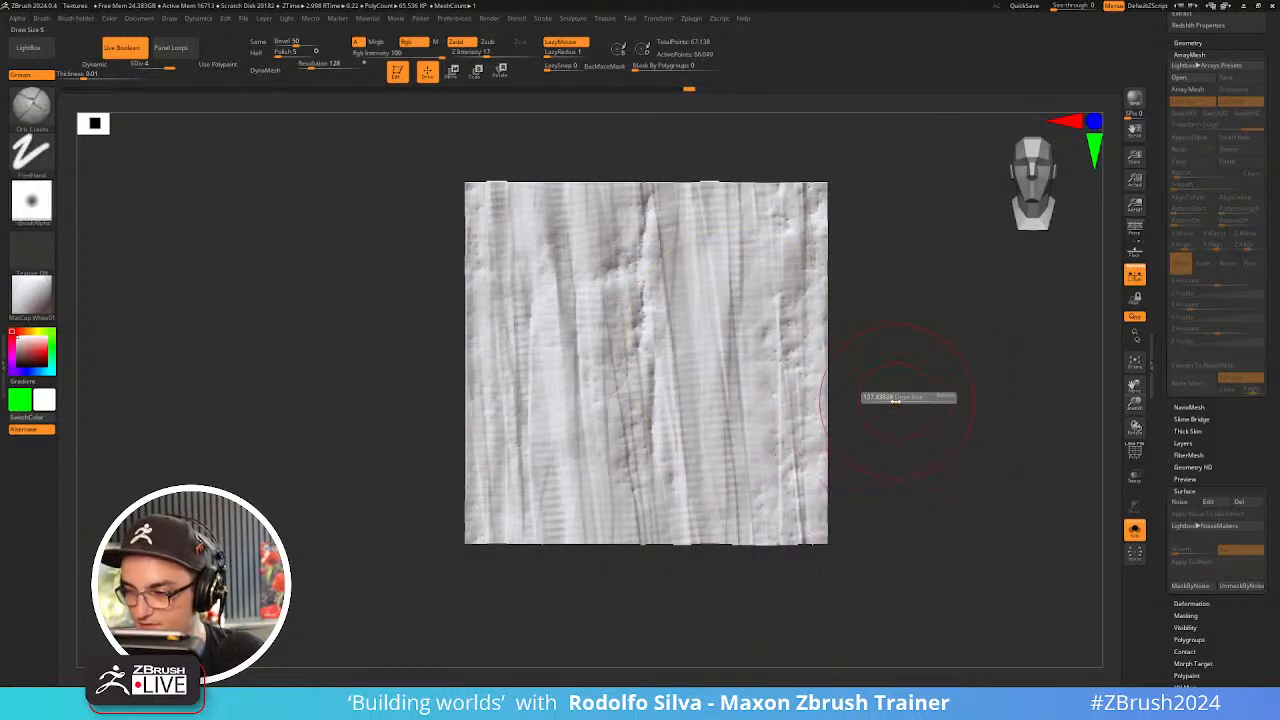
pyautogui.moveTo(895, 401); pyautogui.dragTo(890, 401)
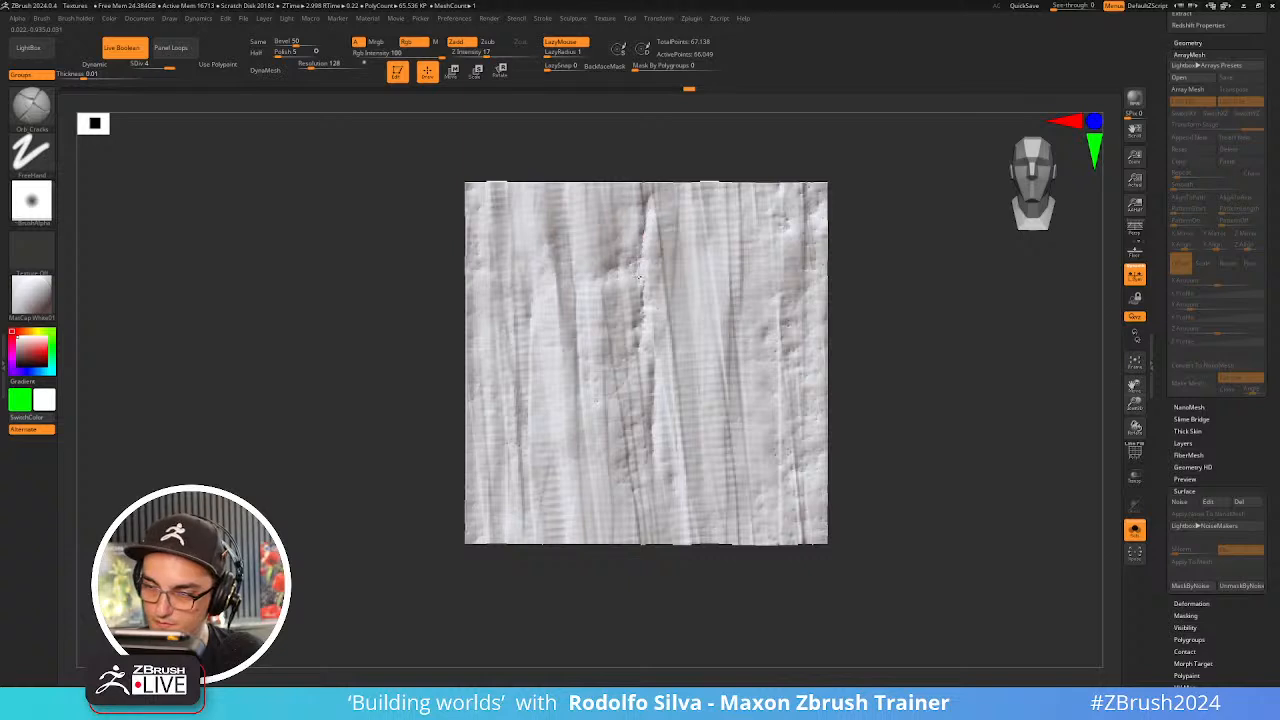
# - Carve a vertical crack along the tile's central ridge, running from the upper edge to the lower edge
pyautogui.moveTo(638, 276)
pyautogui.mouseDown()
pyautogui.moveTo(640, 228)
pyautogui.moveTo(641, 267)
pyautogui.mouseUp()
pyautogui.press('s')
pyautogui.moveTo(643, 323); pyautogui.dragTo(654, 345)
pyautogui.moveTo(653, 479); pyautogui.dragTo(652, 456)
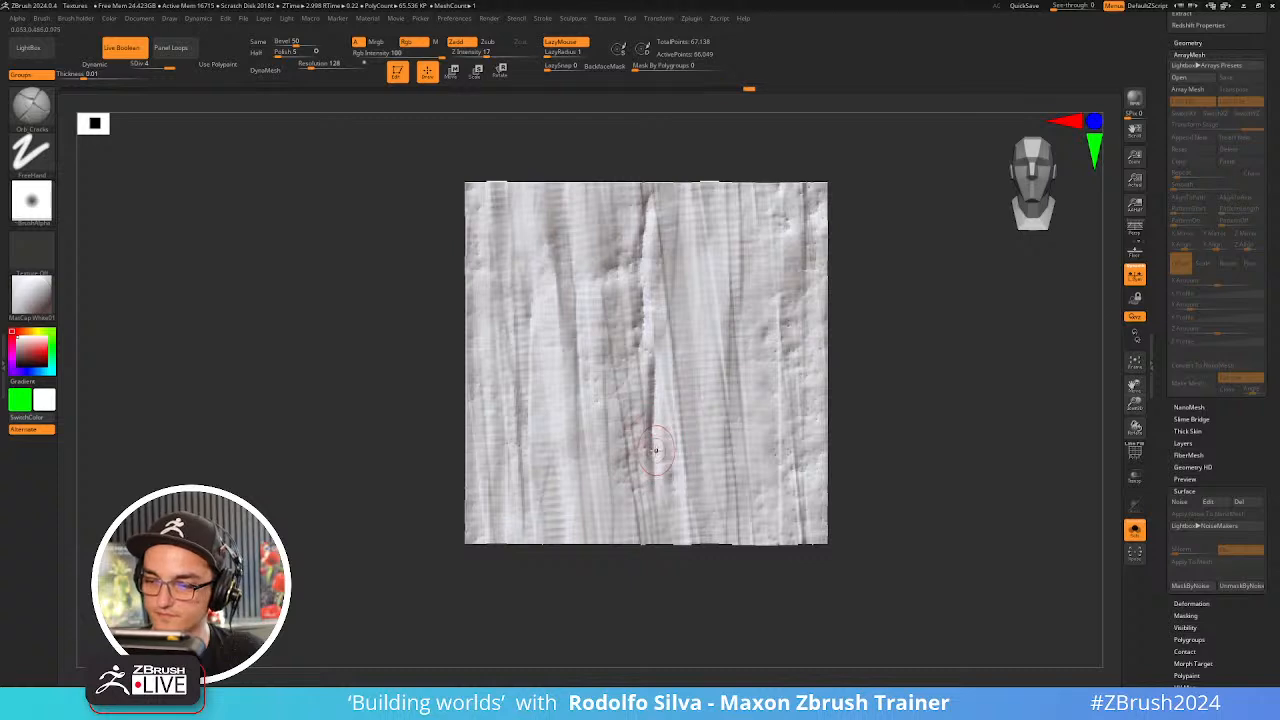
pyautogui.hotkey('ctrl', 'space')
pyautogui.click(680, 273)
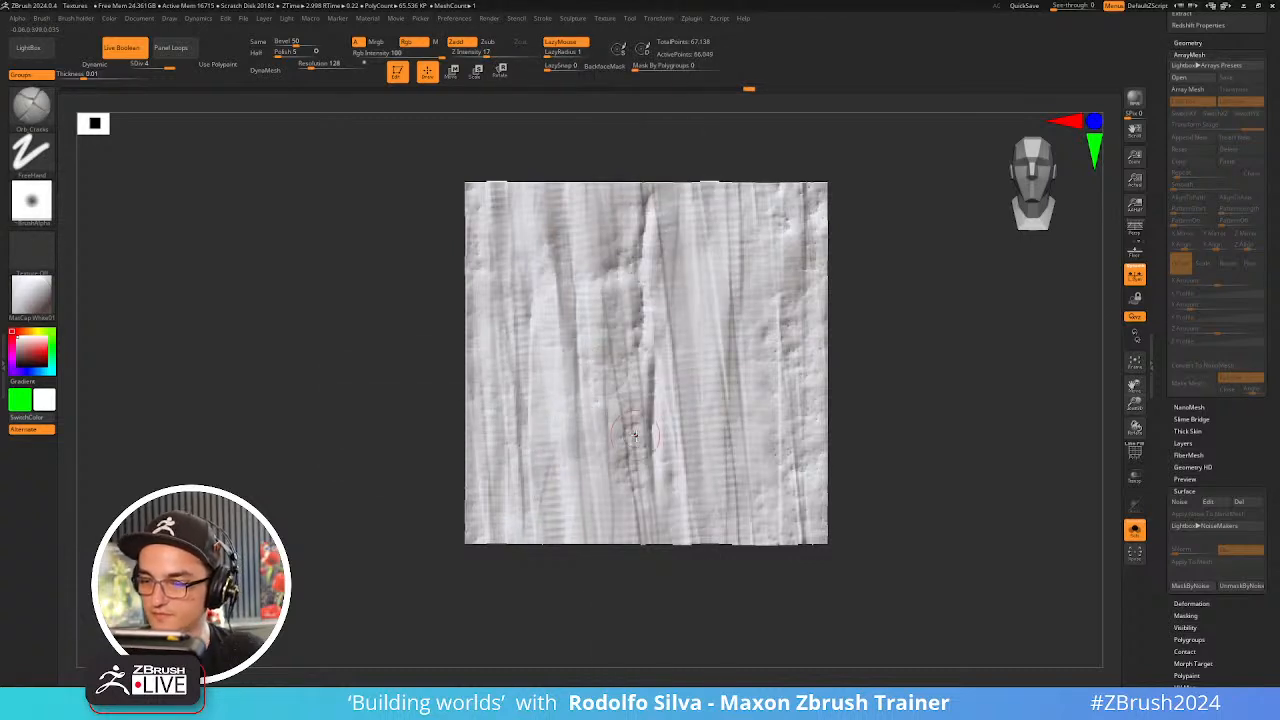
pyautogui.moveTo(656, 447); pyautogui.dragTo(653, 550)
pyautogui.moveTo(650, 255); pyautogui.dragTo(650, 186)
pyautogui.moveTo(640, 270); pyautogui.dragTo(652, 404)
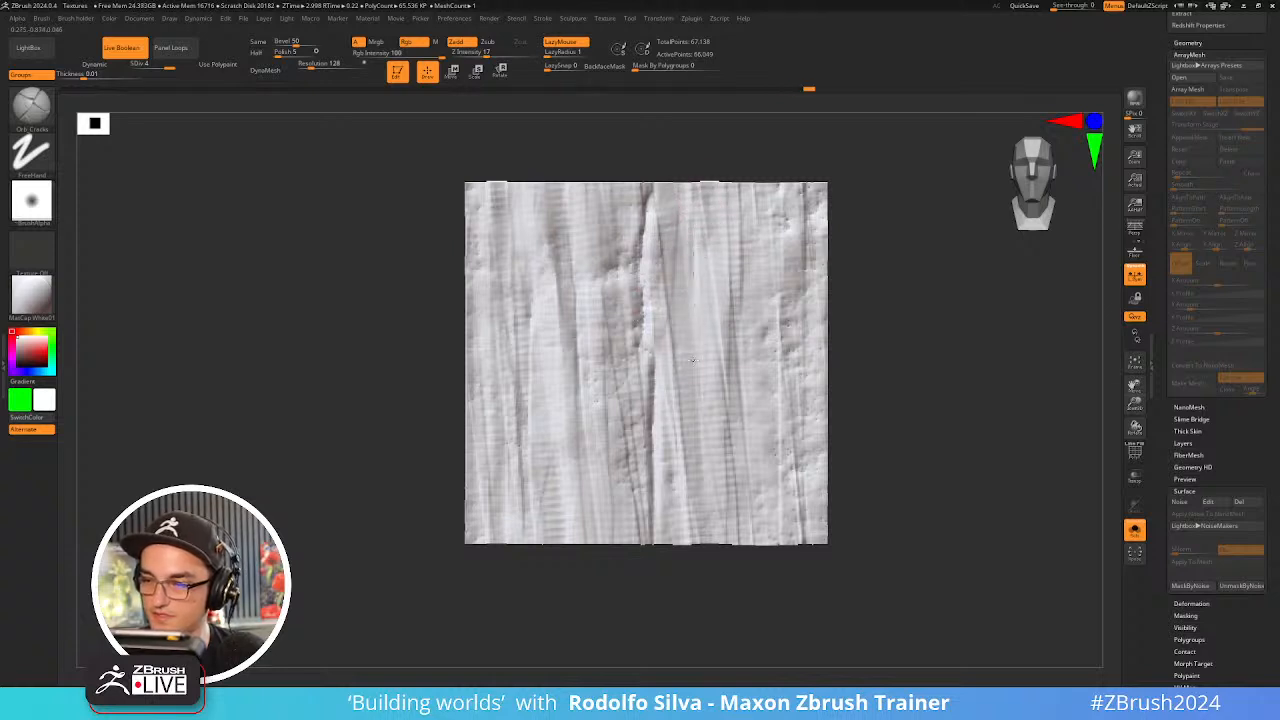
# - Carve long near-vertical grooves in the area just right of the central crack, reaching the tile's lower edge
pyautogui.moveTo(690, 258); pyautogui.dragTo(697, 360)
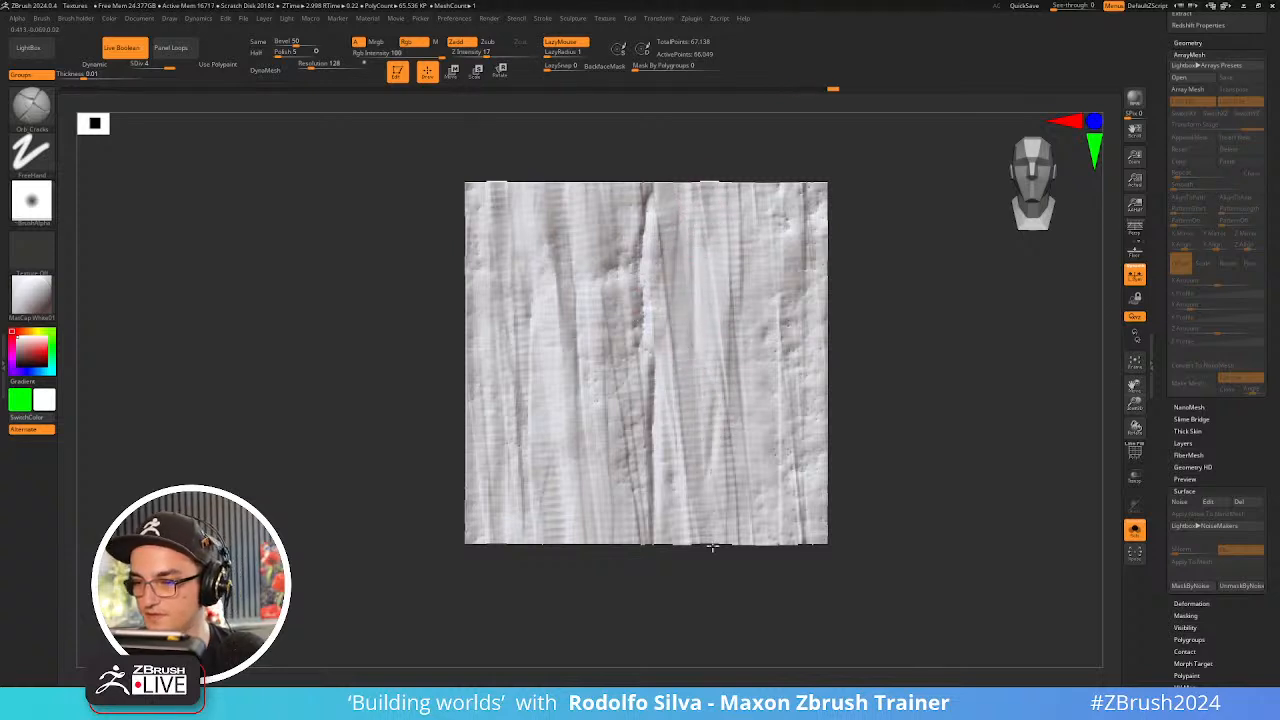
pyautogui.moveTo(702, 416); pyautogui.dragTo(700, 527)
pyautogui.moveTo(727, 387); pyautogui.dragTo(680, 474)
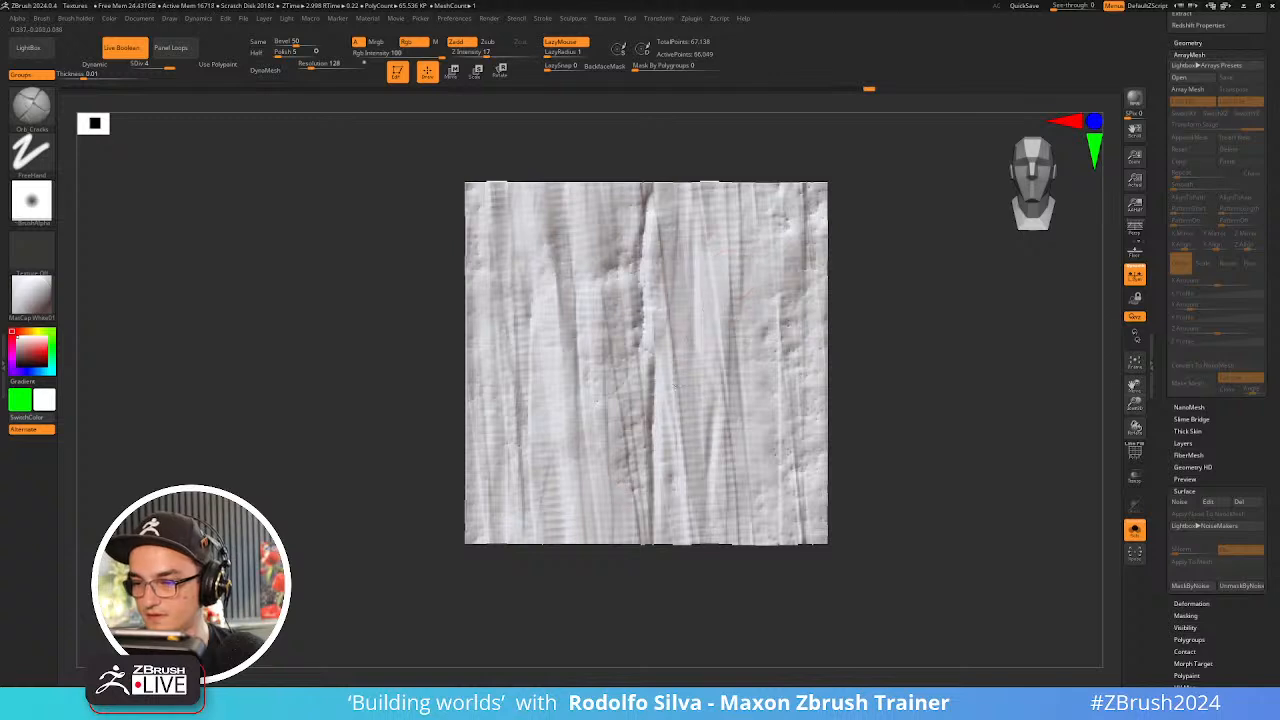
# - Carve a deep diagonal crack from the upper right of the central ridge down into the central crack
pyautogui.moveTo(722, 290); pyautogui.dragTo(653, 482)
pyautogui.moveTo(706, 276); pyautogui.dragTo(667, 388)
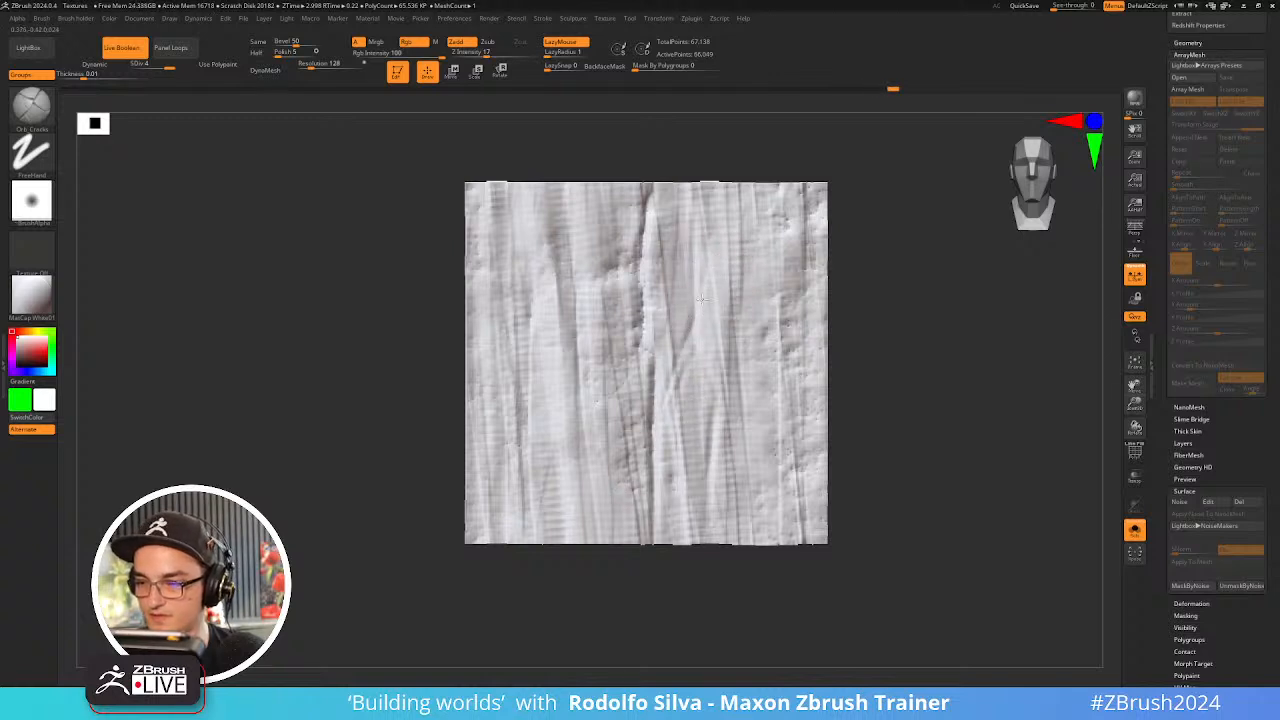
pyautogui.moveTo(696, 324); pyautogui.dragTo(660, 424)
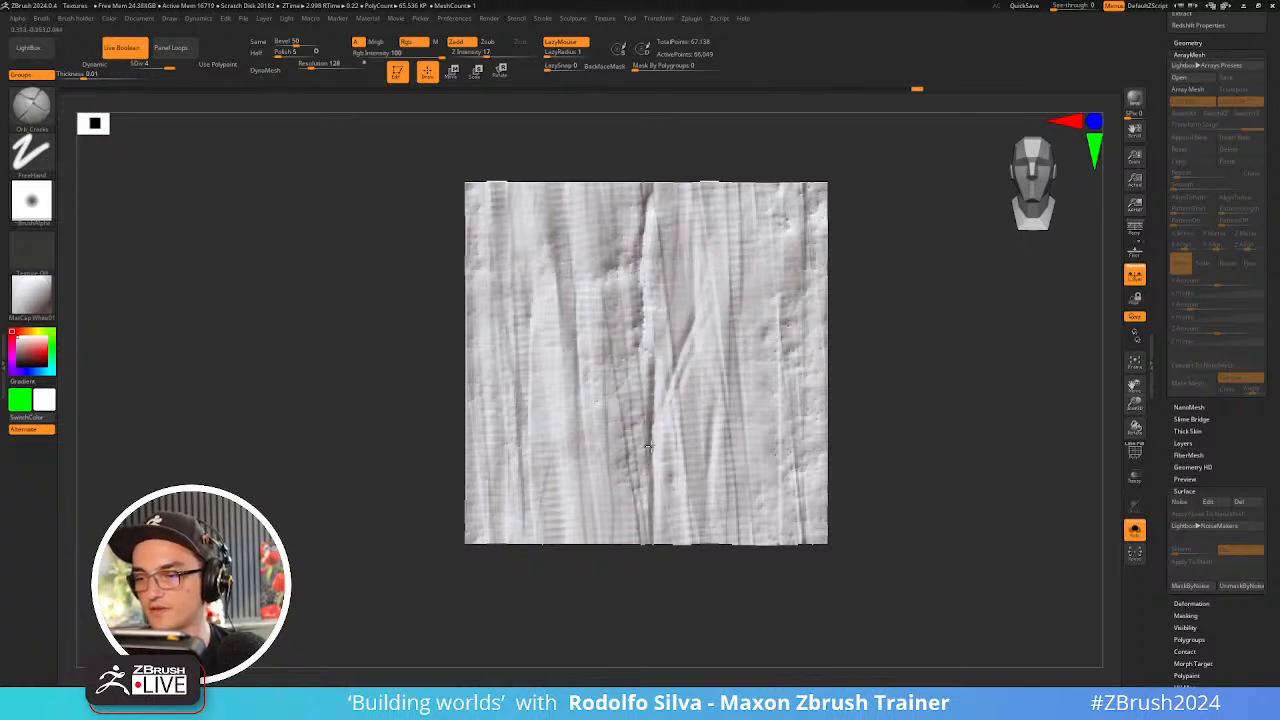
pyautogui.moveTo(694, 330); pyautogui.dragTo(636, 538)
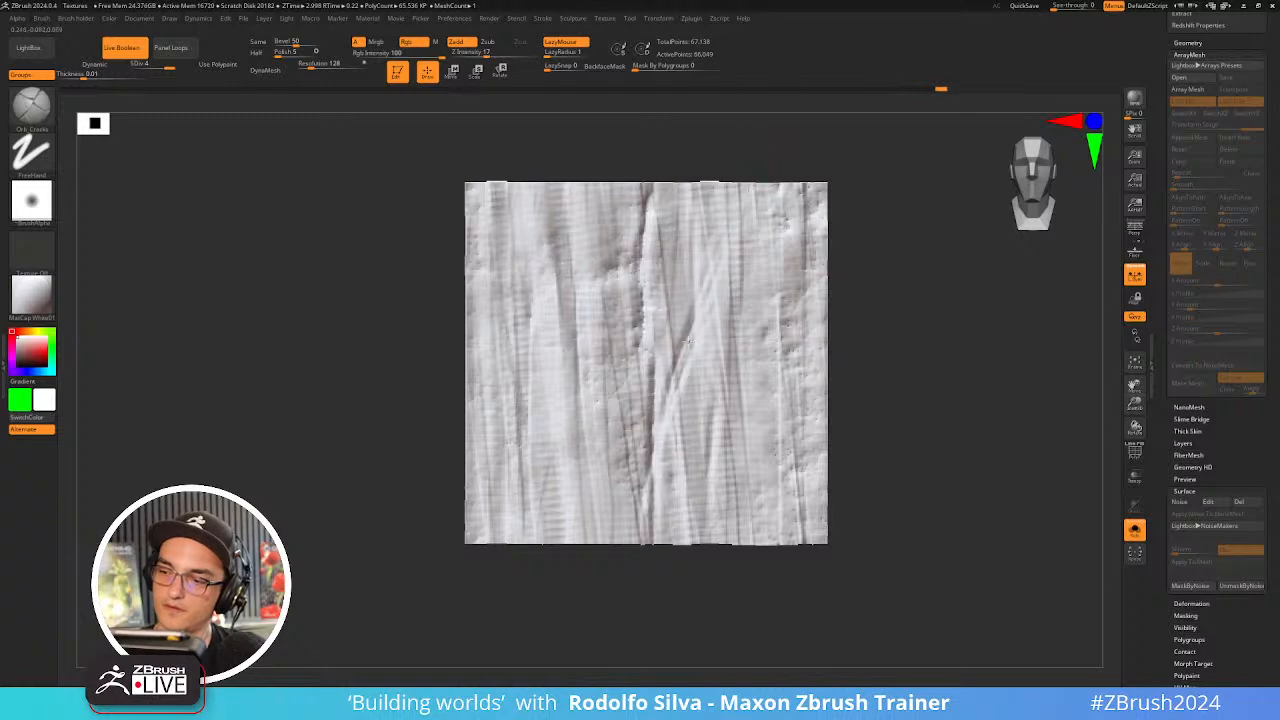
pyautogui.moveTo(688, 342); pyautogui.dragTo(722, 210)
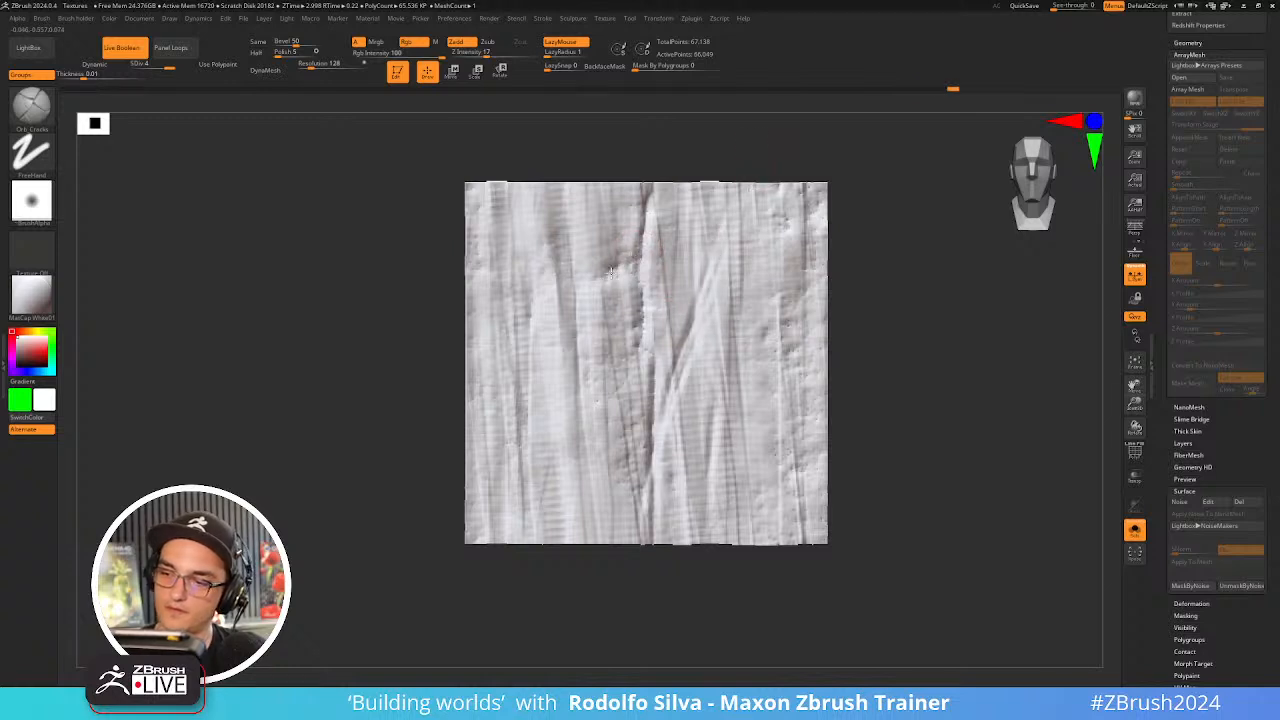
# - Switch to the DamStandard brush and deepen the short horizontal crack left of the central ridge
pyautogui.press('b')
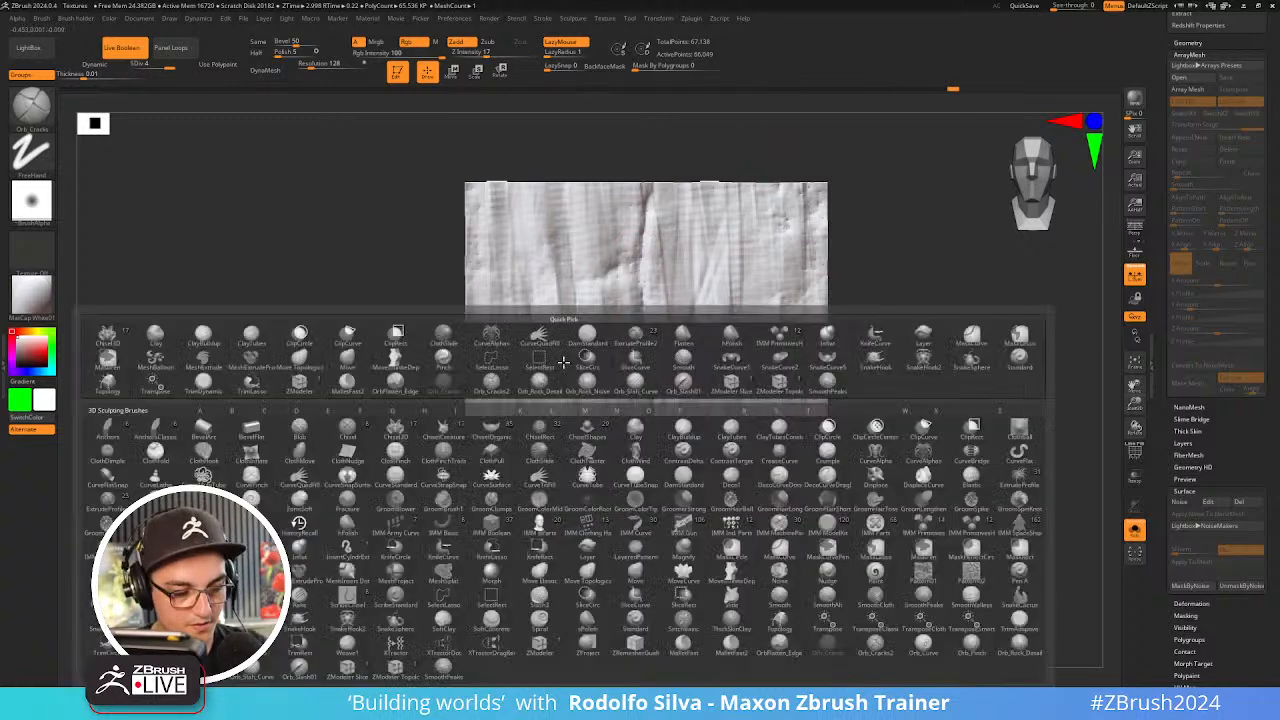
pyautogui.press('d')
pyautogui.press('s')
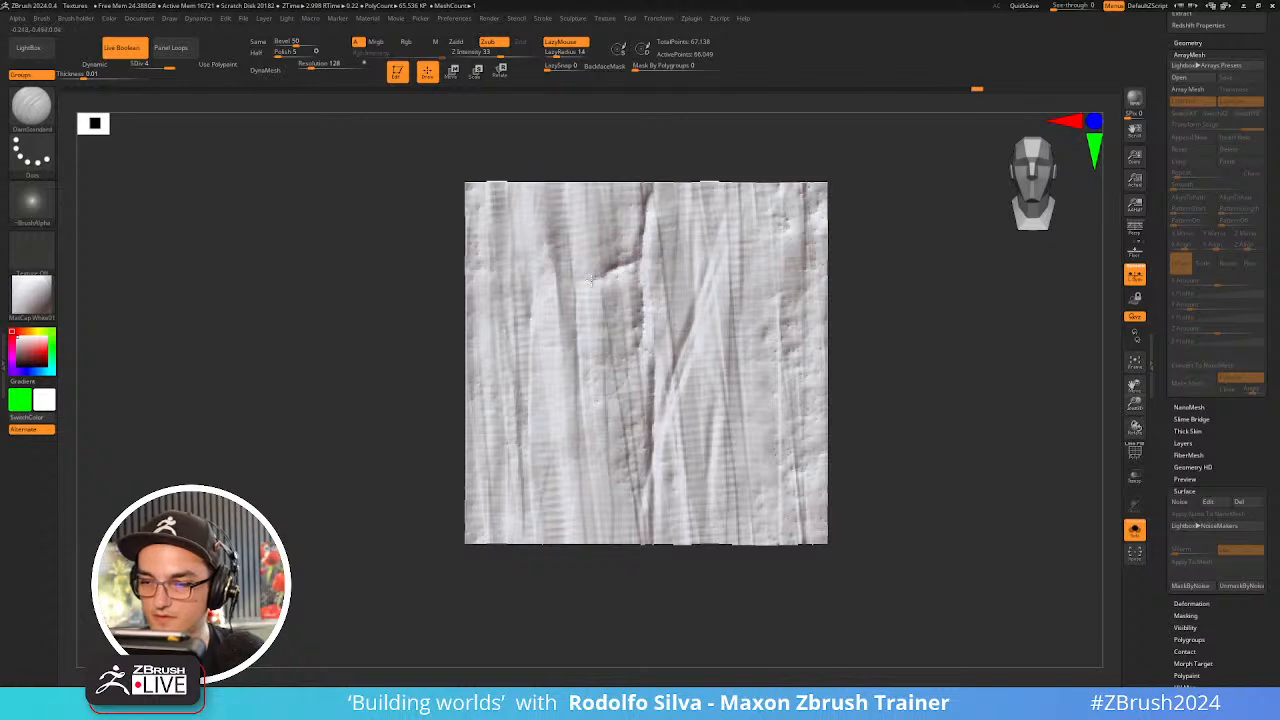
pyautogui.moveTo(579, 280)
pyautogui.mouseDown()
pyautogui.moveTo(604, 286)
pyautogui.moveTo(578, 273)
pyautogui.mouseUp()
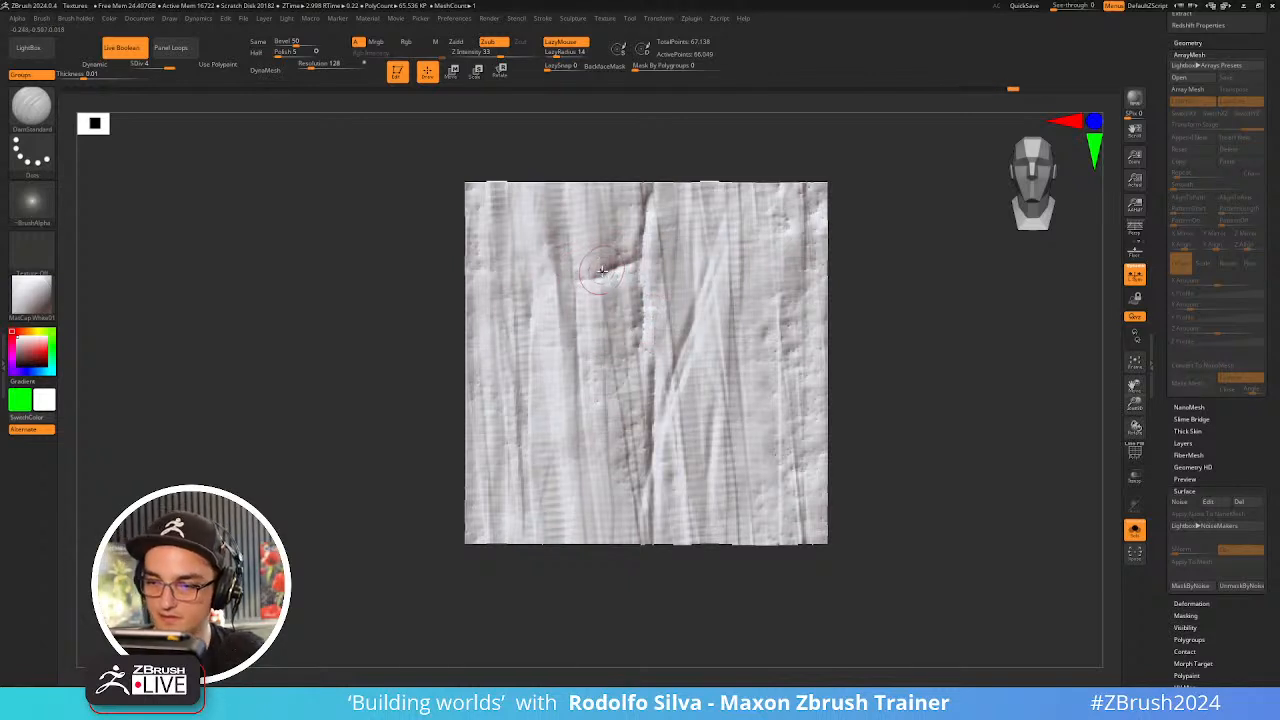
# - Carve a wavy vertical crease from the short horizontal crack down past the tile's lower edge
pyautogui.moveTo(592, 270); pyautogui.dragTo(605, 390)
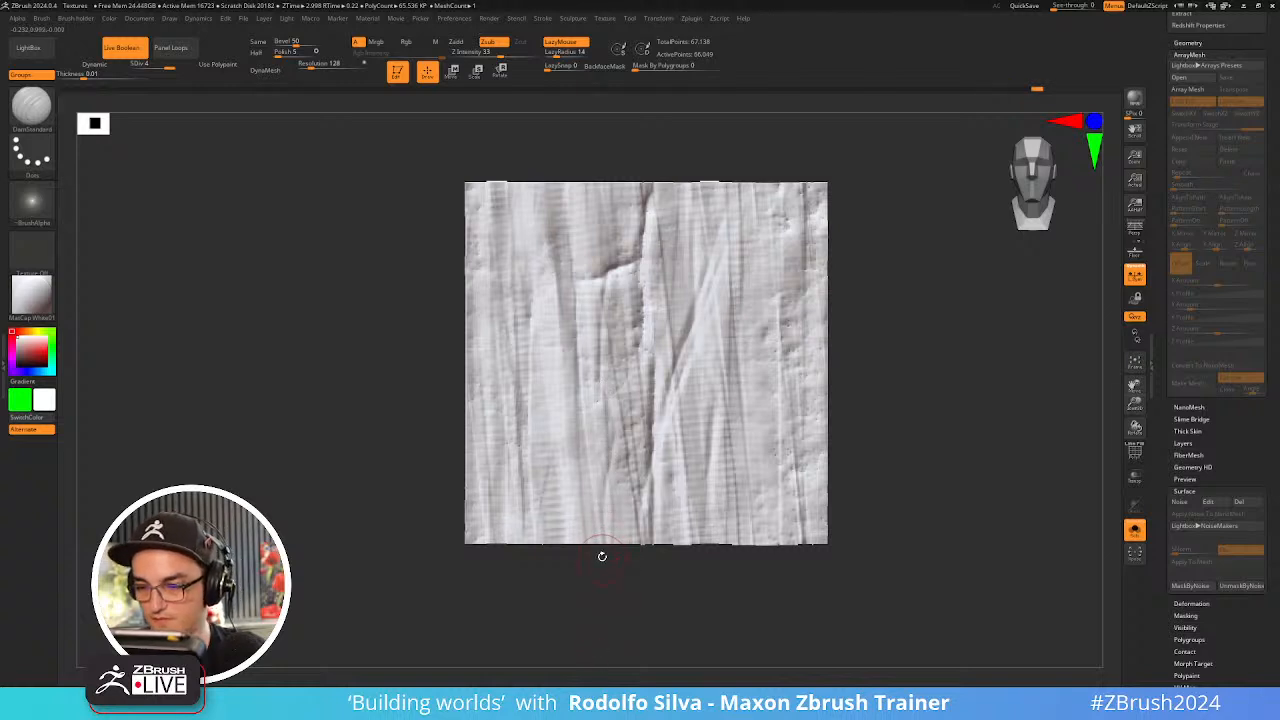
pyautogui.moveTo(602, 556); pyautogui.dragTo(597, 591)
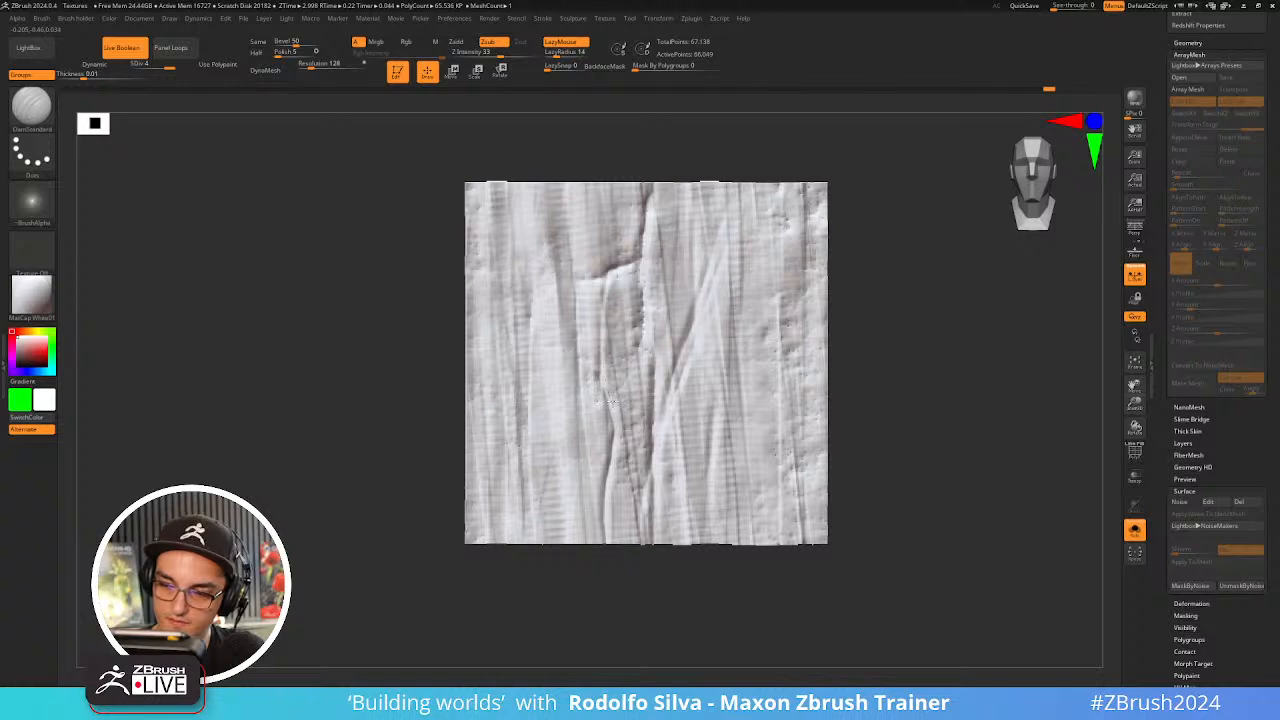
pyautogui.moveTo(618, 444); pyautogui.dragTo(606, 623)
pyautogui.moveTo(598, 273); pyautogui.dragTo(598, 293)
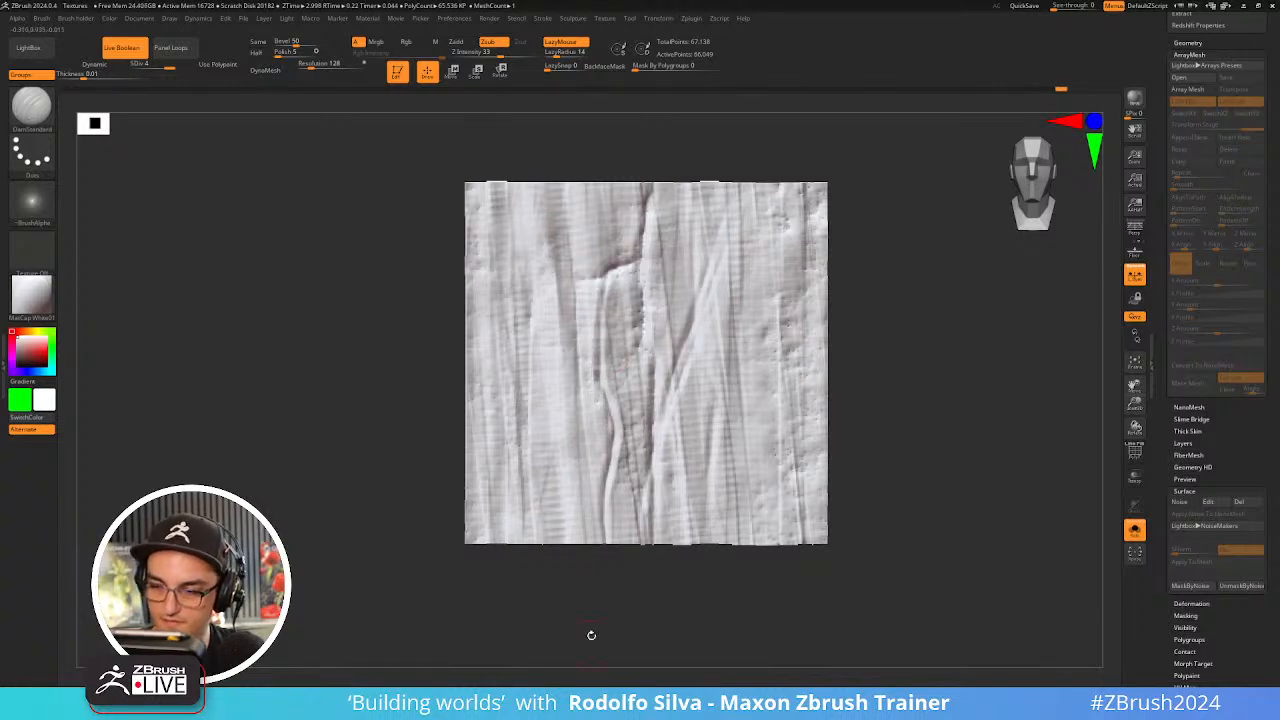
# - Carve a long vertical crease left of the wavy one, down to the tile's lower edge
pyautogui.moveTo(873, 452)
pyautogui.mouseDown()
pyautogui.moveTo(848, 453)
pyautogui.moveTo(866, 430)
pyautogui.mouseUp()
pyautogui.moveTo(576, 283); pyautogui.dragTo(586, 499)
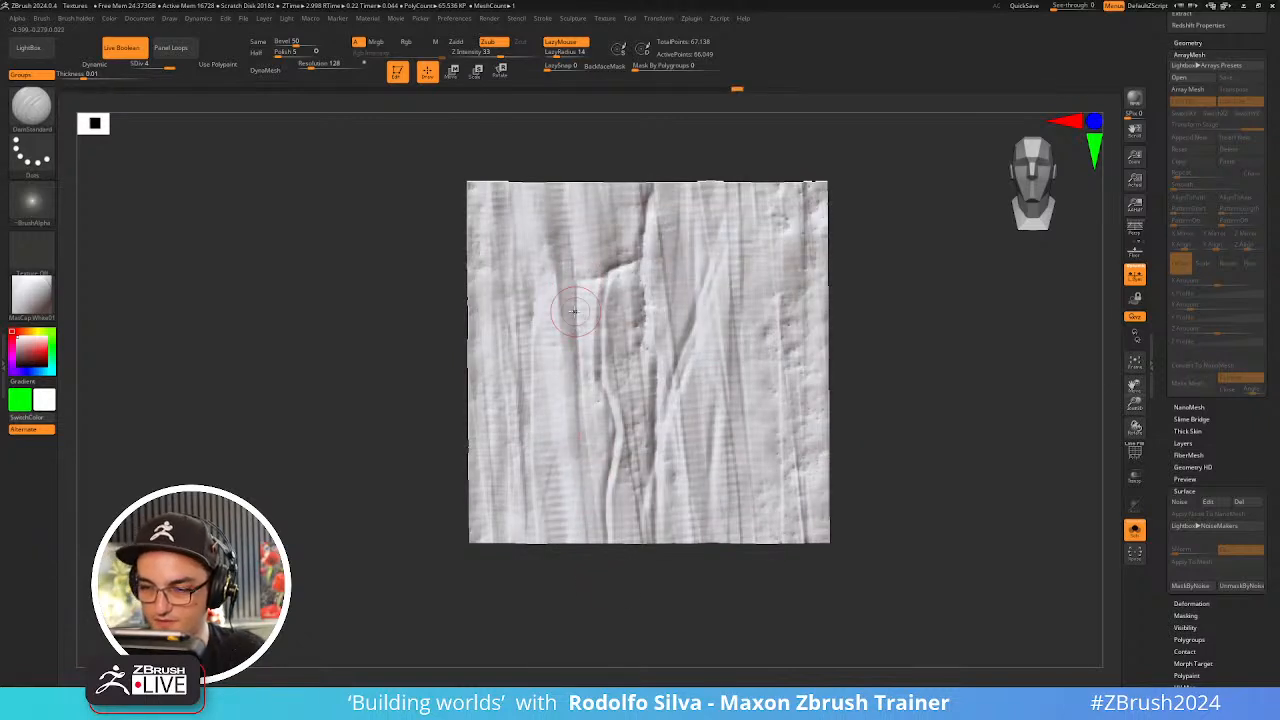
pyautogui.moveTo(575, 311); pyautogui.dragTo(583, 585)
# - Carve vertical creases right of the diagonal crack, through the middle and lower part of the tile
pyautogui.moveTo(938, 468)
pyautogui.mouseDown()
pyautogui.moveTo(905, 467)
pyautogui.moveTo(960, 422)
pyautogui.mouseUp()
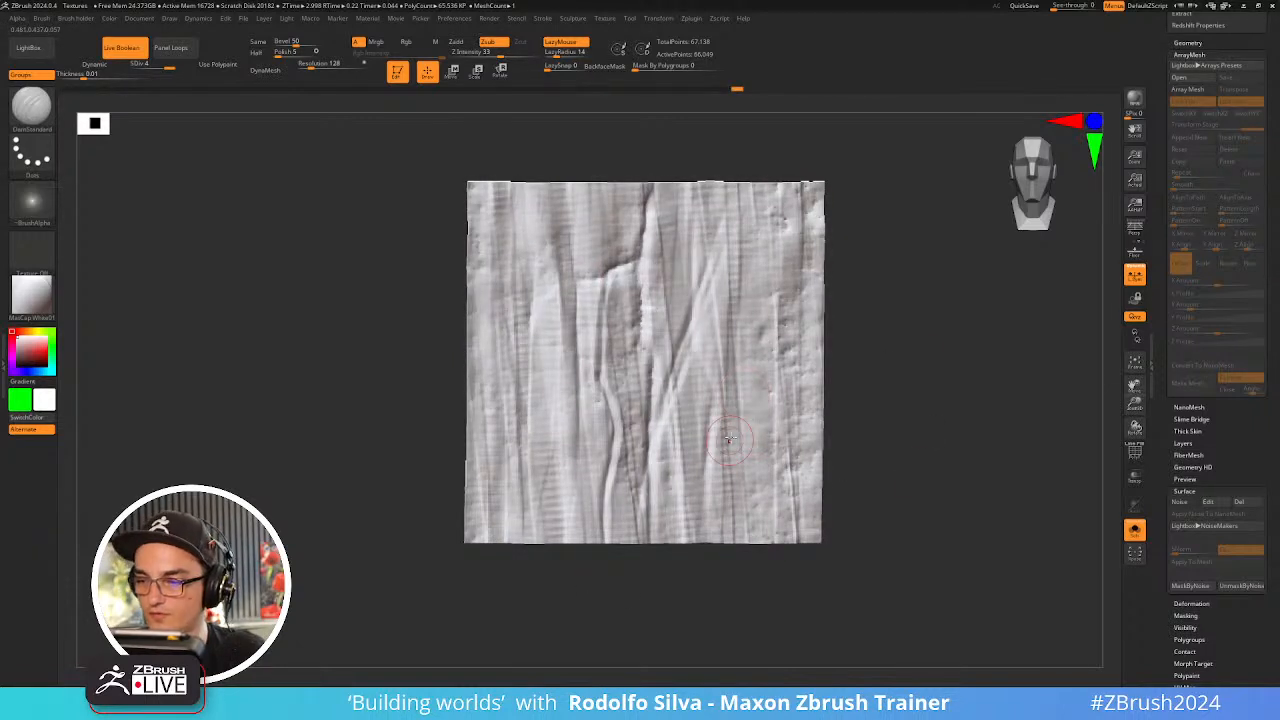
pyautogui.moveTo(731, 390); pyautogui.dragTo(738, 506)
pyautogui.moveTo(714, 410); pyautogui.dragTo(703, 508)
pyautogui.moveTo(716, 304); pyautogui.dragTo(707, 472)
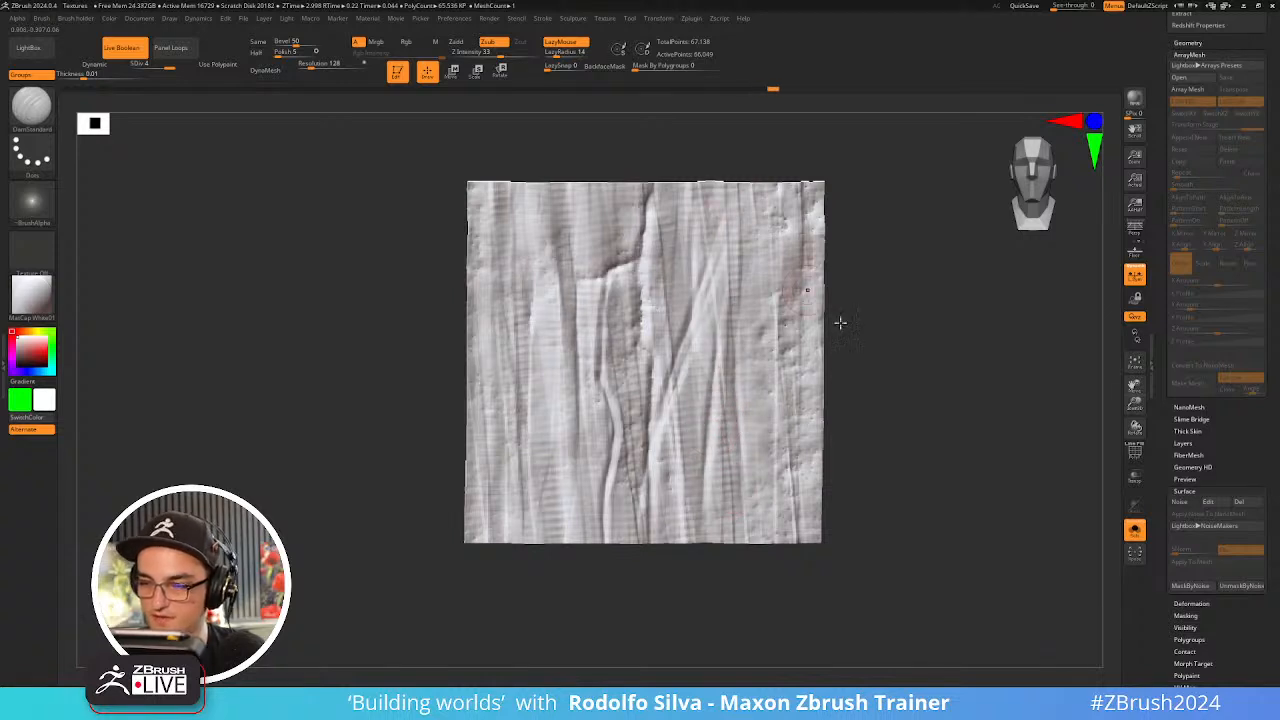
# - Deepen the long vertical crack near the tile's right edge and return to the straight front view
pyautogui.moveTo(840, 322); pyautogui.dragTo(894, 423)
pyautogui.moveTo(776, 332); pyautogui.dragTo(793, 244)
pyautogui.moveTo(792, 288); pyautogui.dragTo(790, 470)
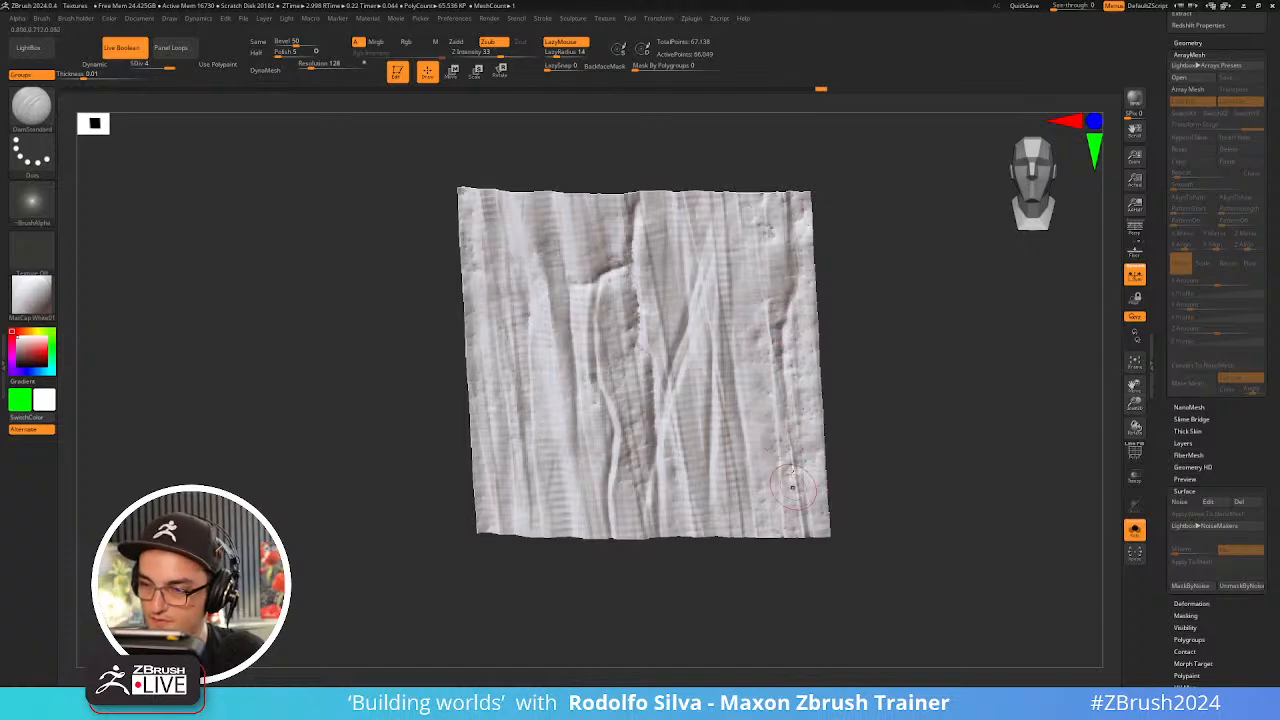
pyautogui.moveTo(783, 345); pyautogui.dragTo(793, 490)
pyautogui.keyDown('shift'); pyautogui.moveTo(894, 428); pyautogui.dragTo(906, 411); pyautogui.keyUp('shift')
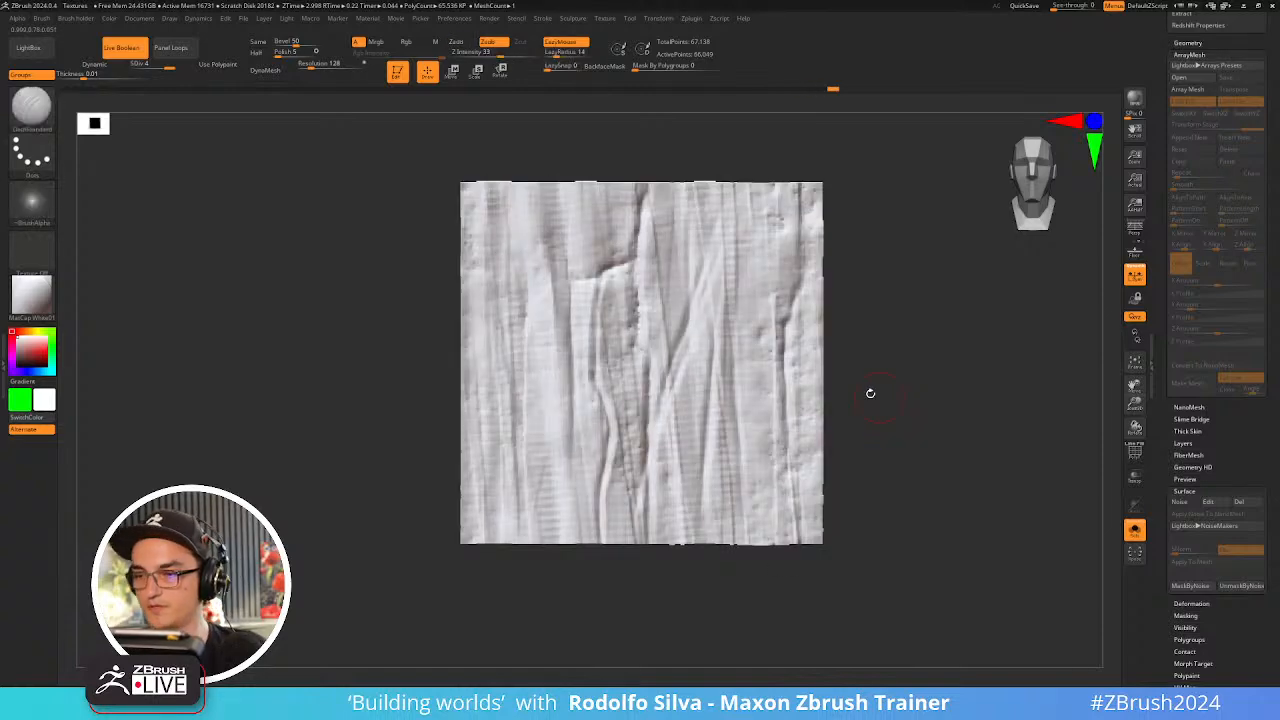
pyautogui.press('b')
pyautogui.press('t')
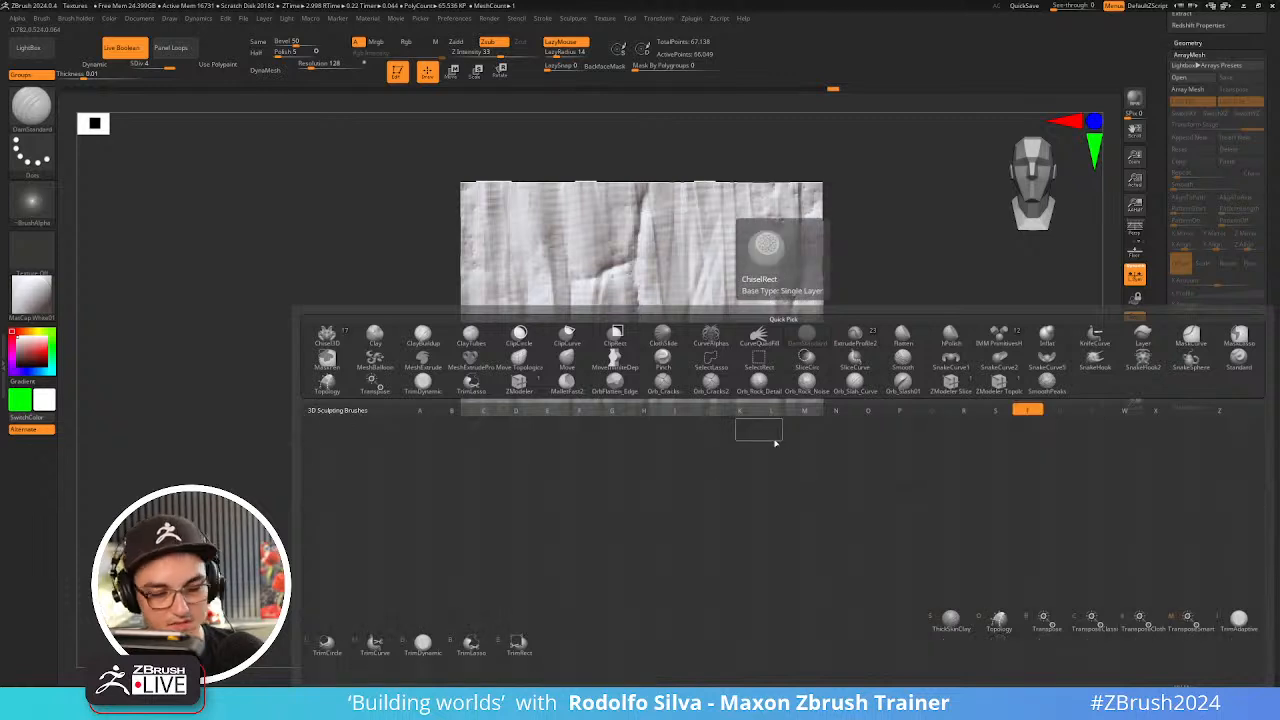
pyautogui.press('d')
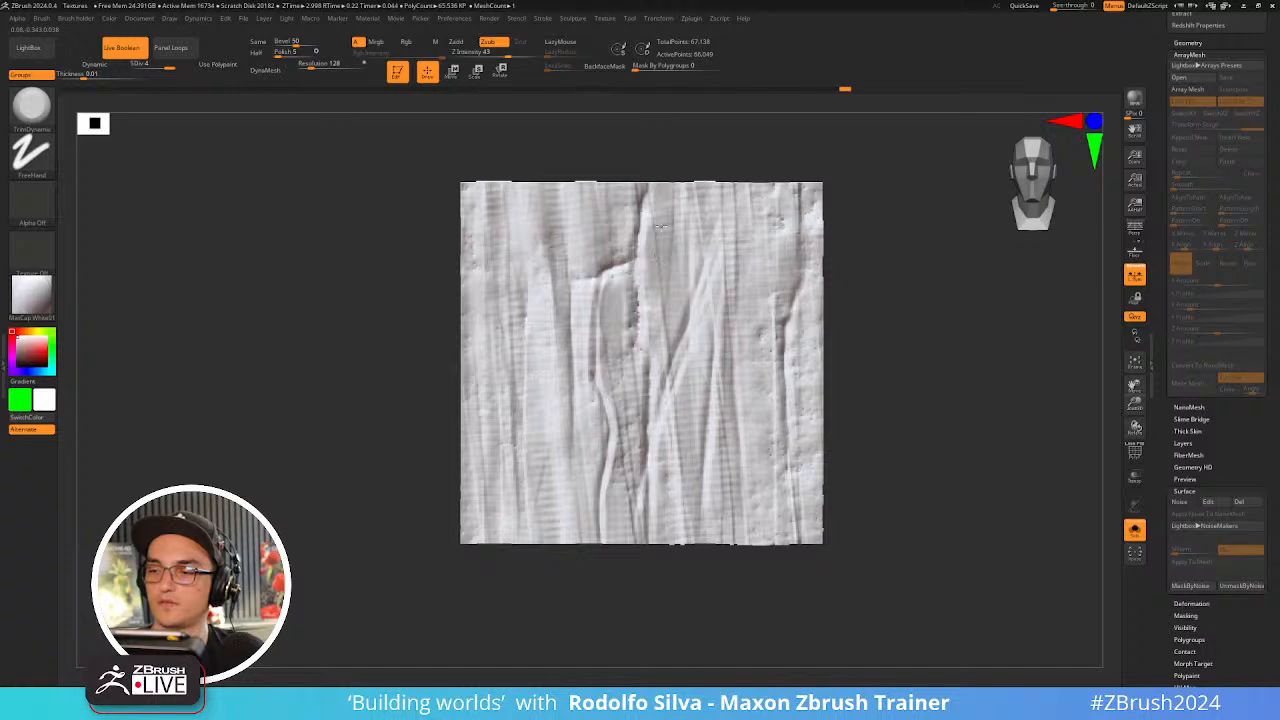
# - Carve a short crease with the DamStandard brush in the middle of the tile, along the diagonal crack
pyautogui.press('b')
pyautogui.press('d')
pyautogui.press('s')
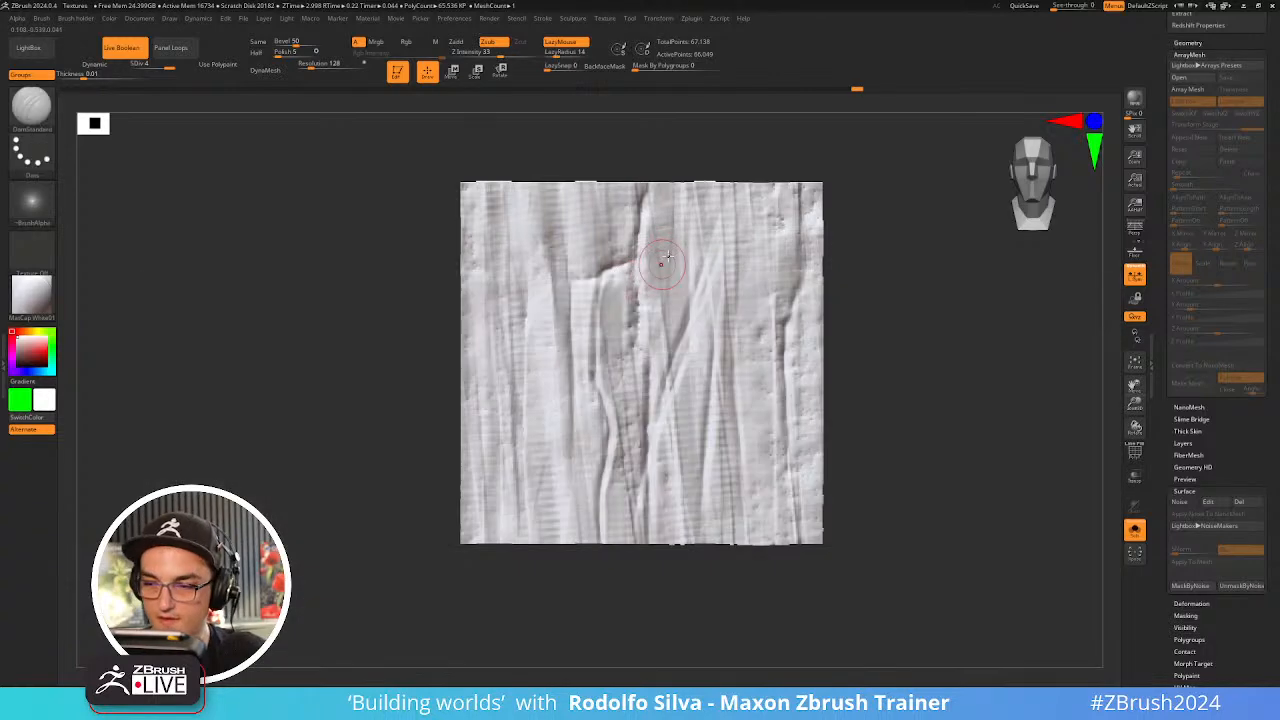
pyautogui.moveTo(664, 348); pyautogui.dragTo(673, 402)
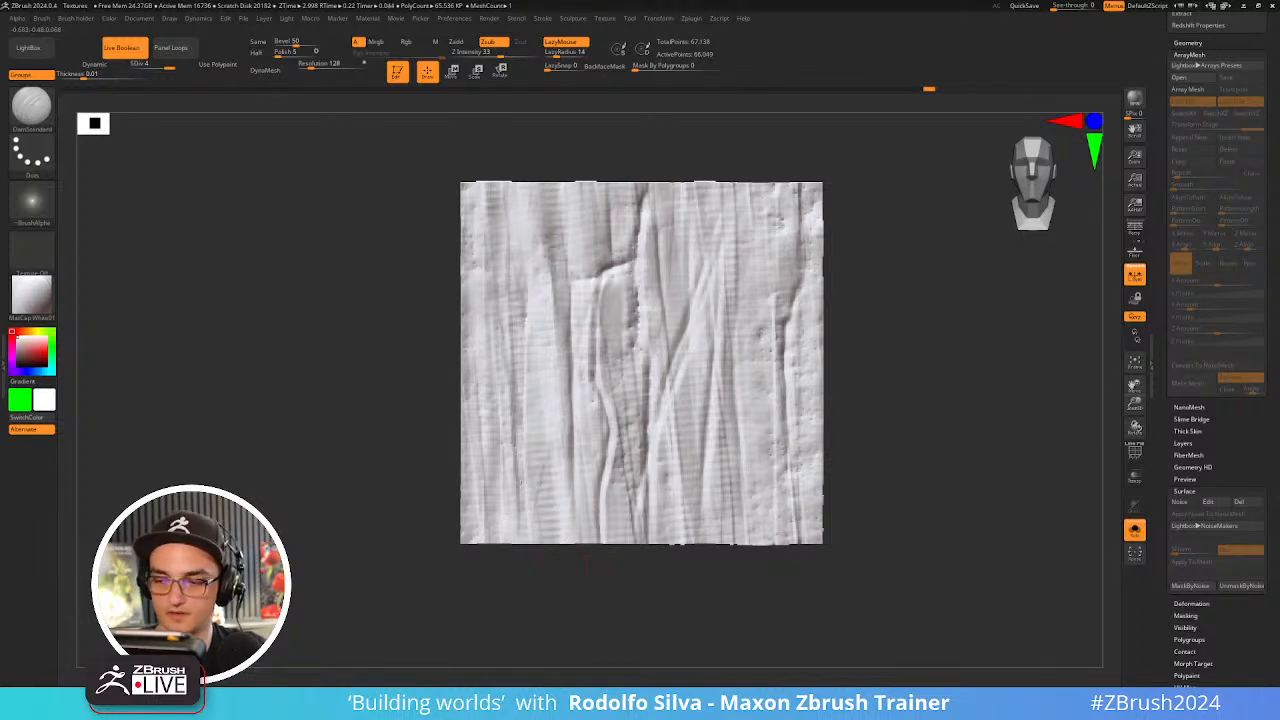
# - Carve long vertical creases down the left side of the tile, starting from its upper edge
pyautogui.moveTo(511, 205); pyautogui.dragTo(518, 345)
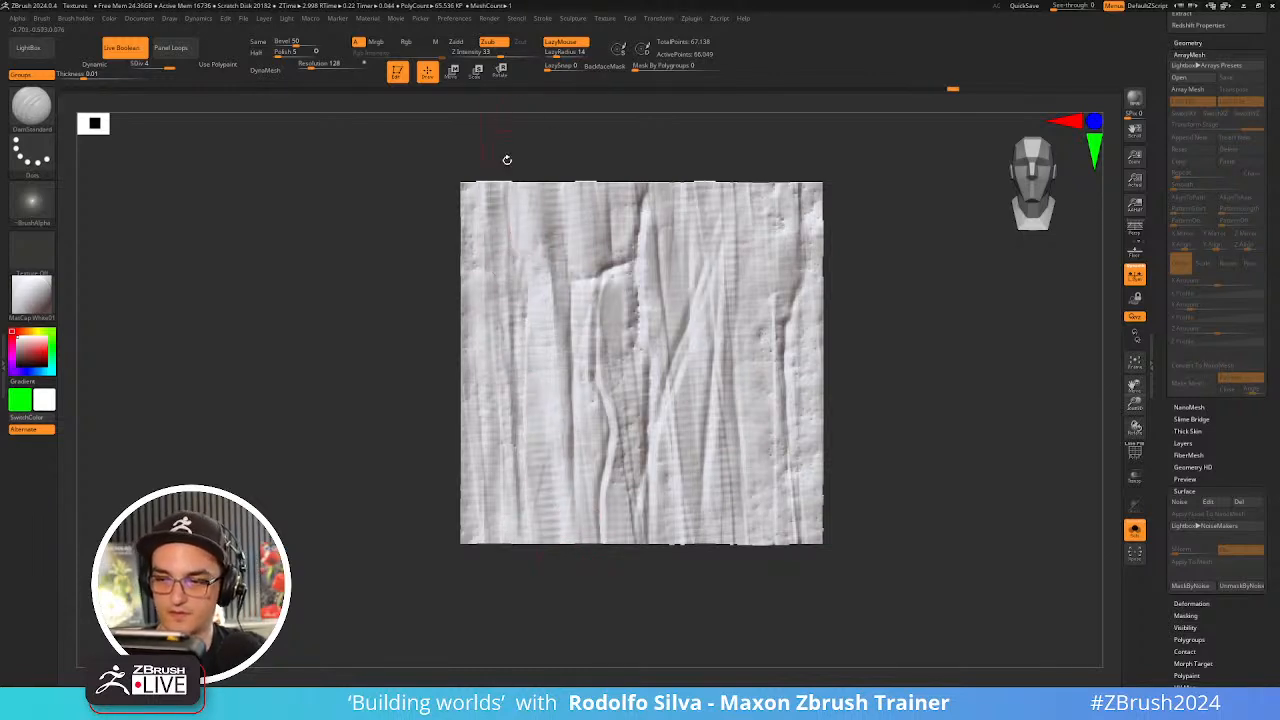
pyautogui.moveTo(508, 184); pyautogui.dragTo(520, 510)
pyautogui.keyDown('alt'); pyautogui.moveTo(887, 459); pyautogui.dragTo(918, 434); pyautogui.keyUp('alt')
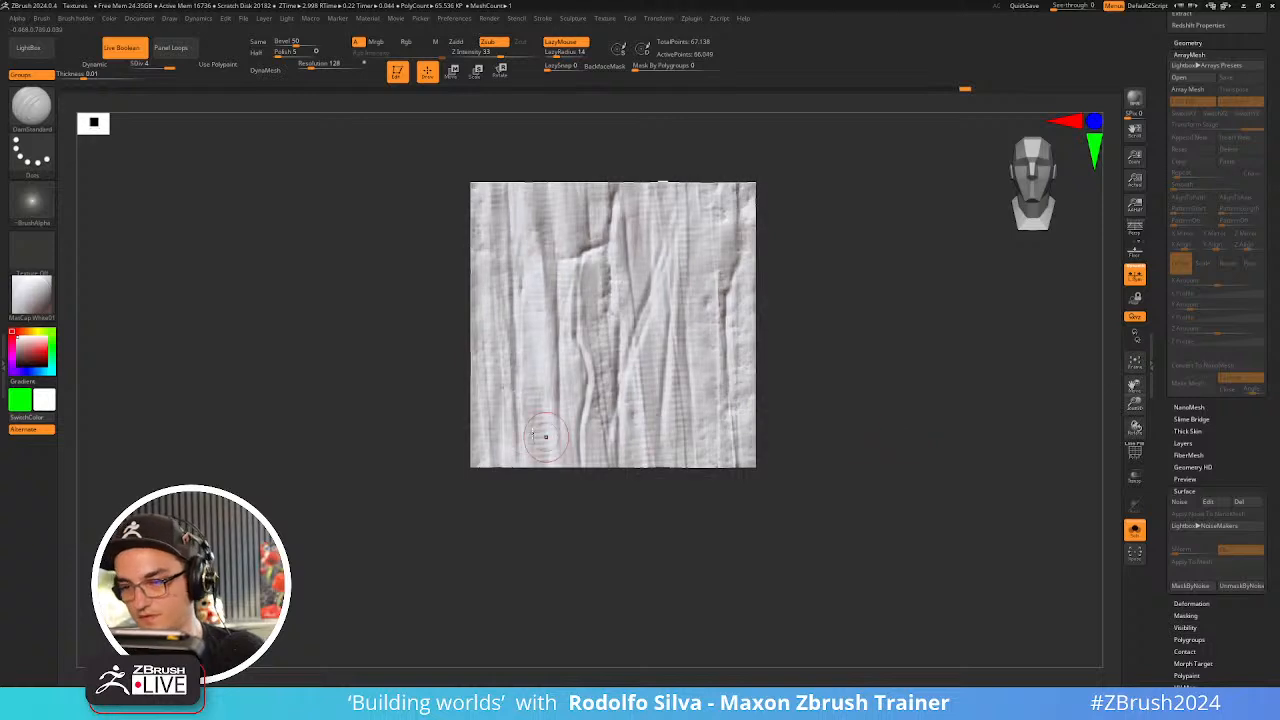
pyautogui.press('ctrl')
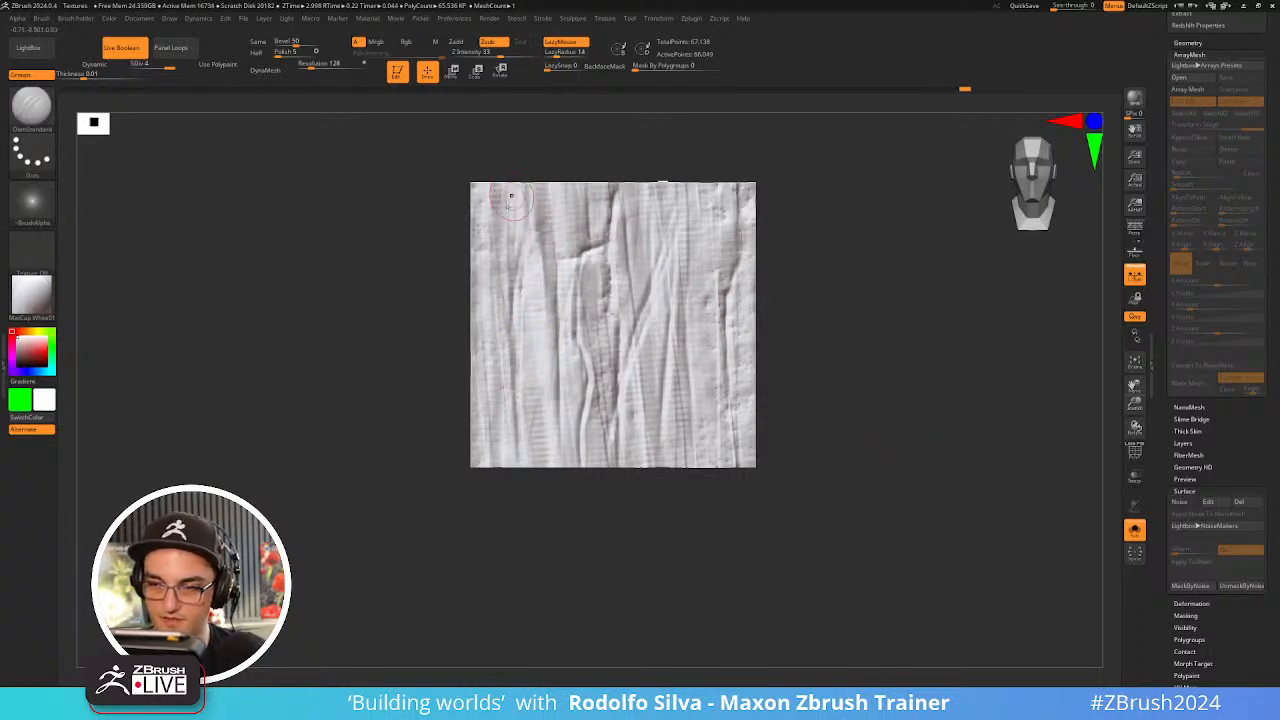
pyautogui.moveTo(489, 433); pyautogui.dragTo(480, 262, button='right')
pyautogui.moveTo(773, 327); pyautogui.dragTo(815, 497, button='right')
# - Open the brush's WrapMode setting
pyautogui.hotkey('ctrl', 'space')
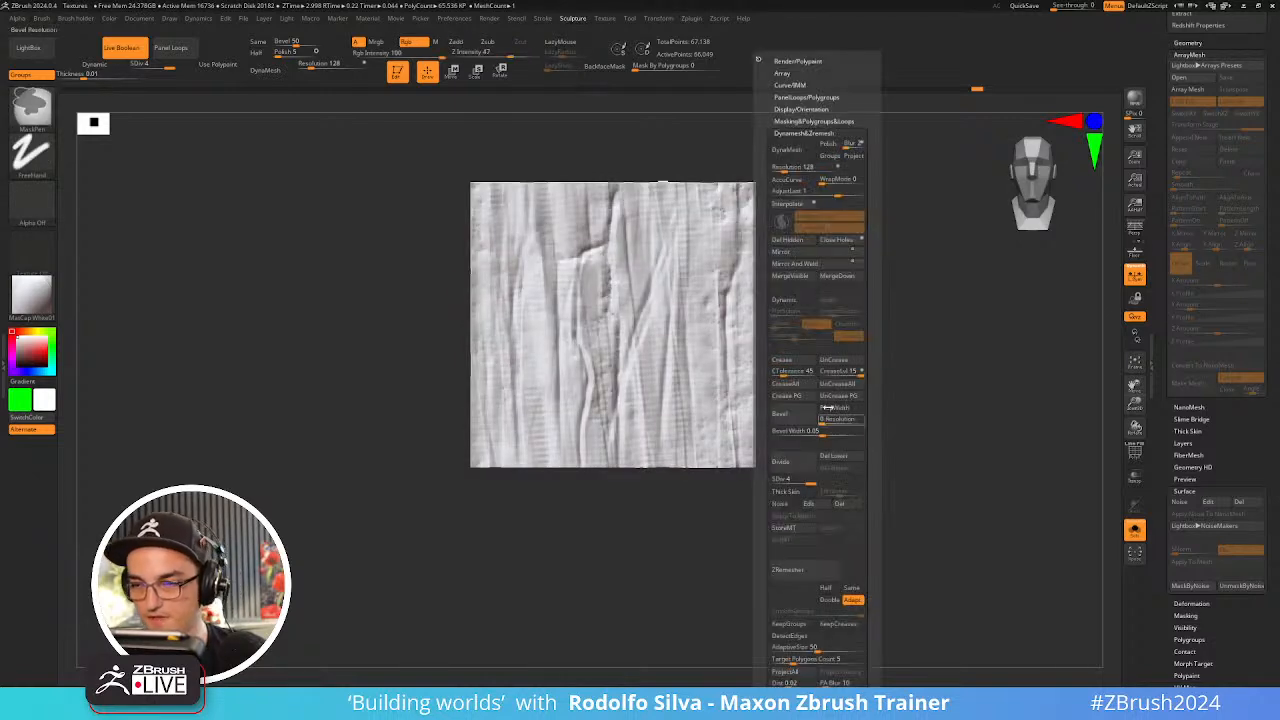
pyautogui.hotkey('ctrl', 'space')
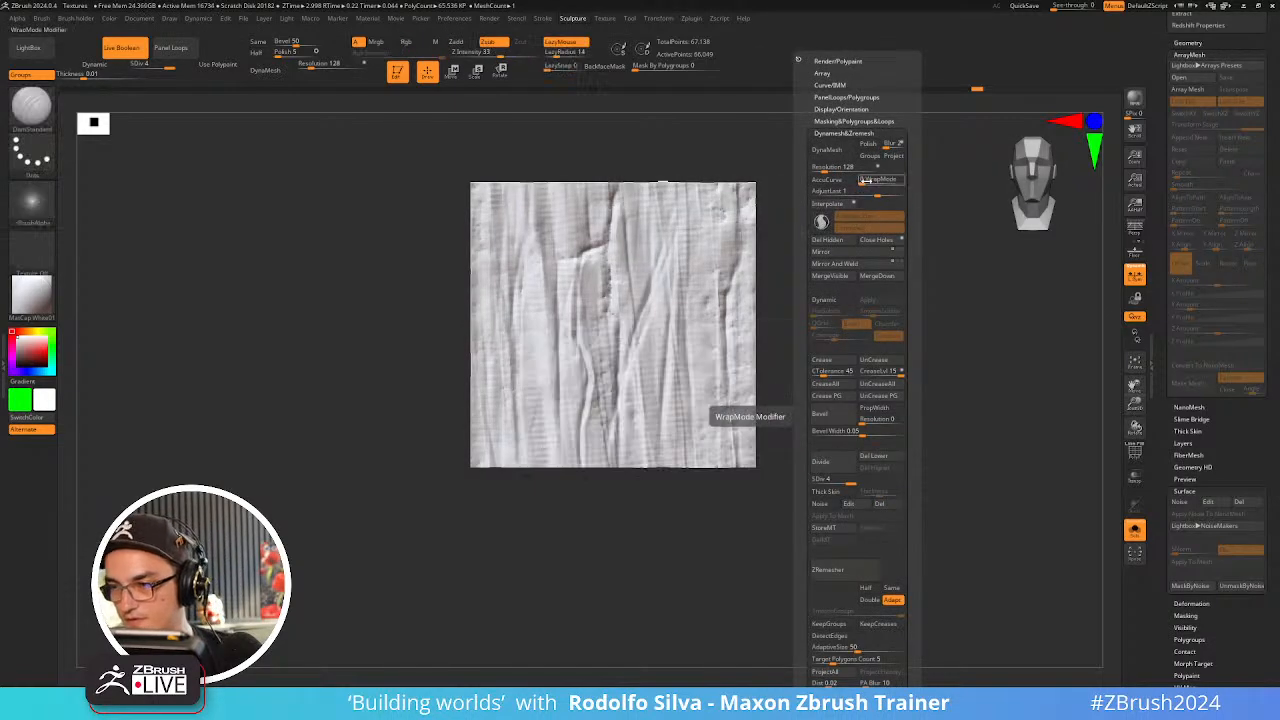
pyautogui.click(858, 179)
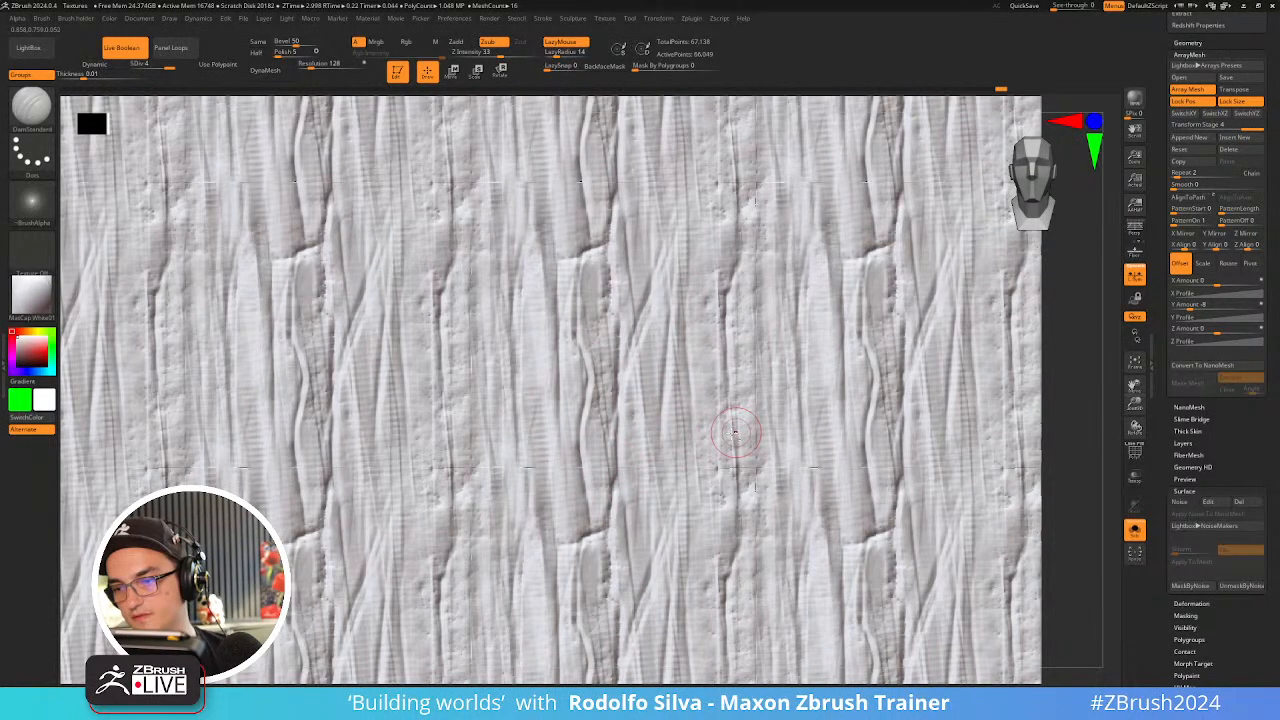
# - Examine how the bark repeats across tiles in the Array Mesh preview and return to the single tile
pyautogui.keyDown('alt'); pyautogui.moveTo(738, 432); pyautogui.dragTo(654, 422, button='right'); pyautogui.keyUp('alt')
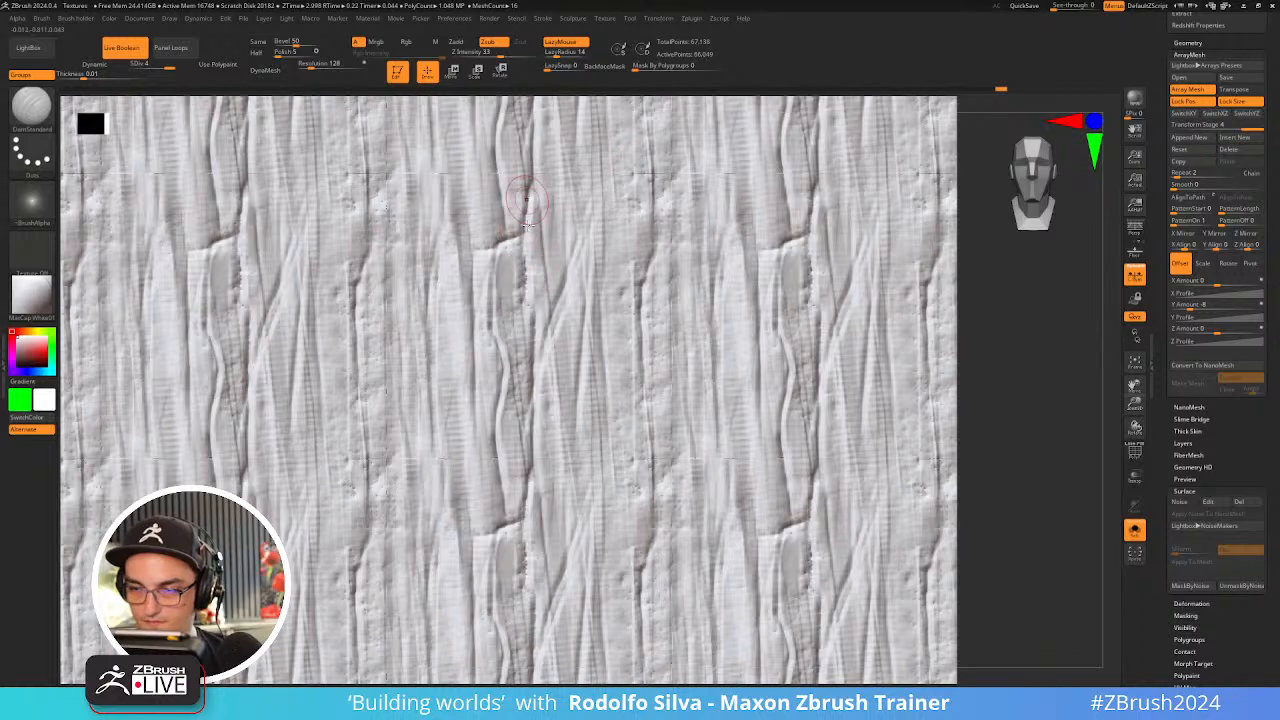
pyautogui.keyDown('ctrl'); pyautogui.moveTo(664, 364); pyautogui.dragTo(652, 348, button='right'); pyautogui.keyUp('ctrl')
pyautogui.moveTo(682, 400); pyautogui.dragTo(692, 429, button='right')
pyautogui.click(1192, 89)
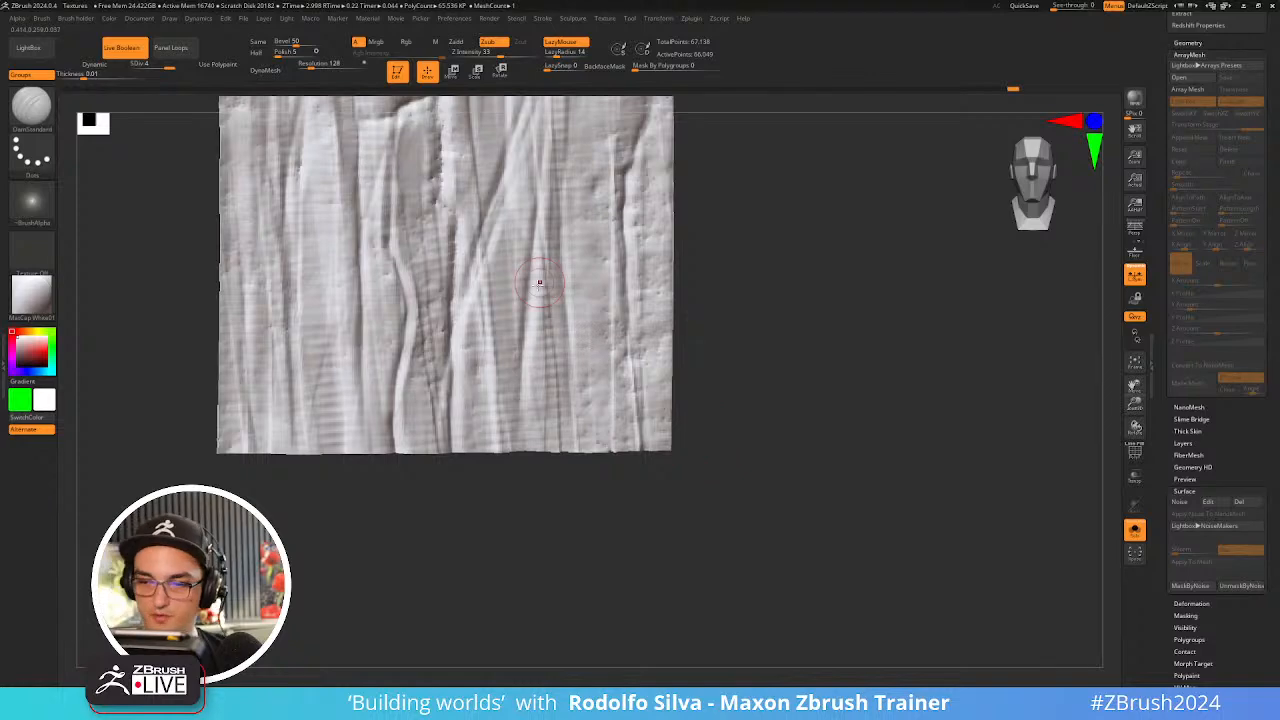
# - Carve a short vertical crease in the upper middle of the tile, right of the central crack
pyautogui.hotkey('ctrl', 'z')
pyautogui.moveTo(747, 496)
pyautogui.keyDown('ctrl'); pyautogui.mouseDown(button='right')
pyautogui.moveTo(746, 475)
pyautogui.moveTo(759, 538)
pyautogui.mouseUp(button='right'); pyautogui.keyUp('ctrl')
pyautogui.hotkey('ctrl', 'shift', 'z')
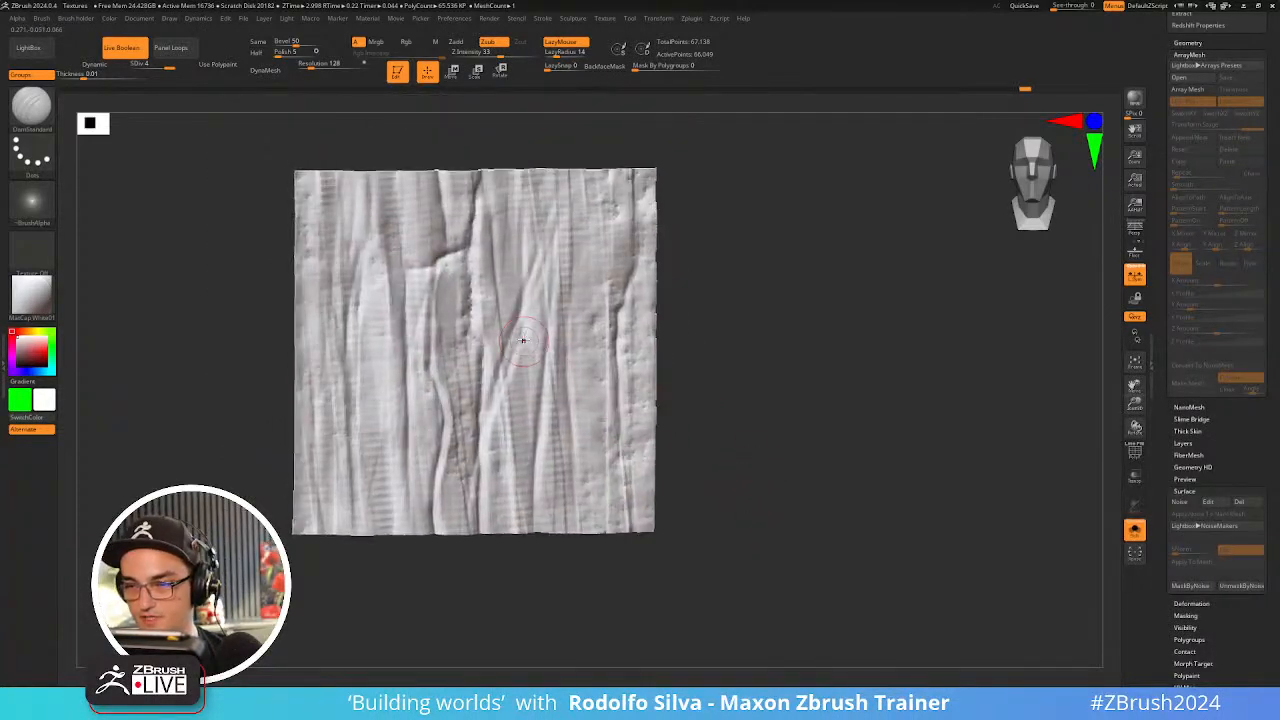
pyautogui.moveTo(521, 219); pyautogui.dragTo(522, 258)
# - Choose the Orb_Cracks brush and carve a vertical crack right of the diagonal crack, down to the tile's lower edge
pyautogui.hotkey('ctrl', 'space')
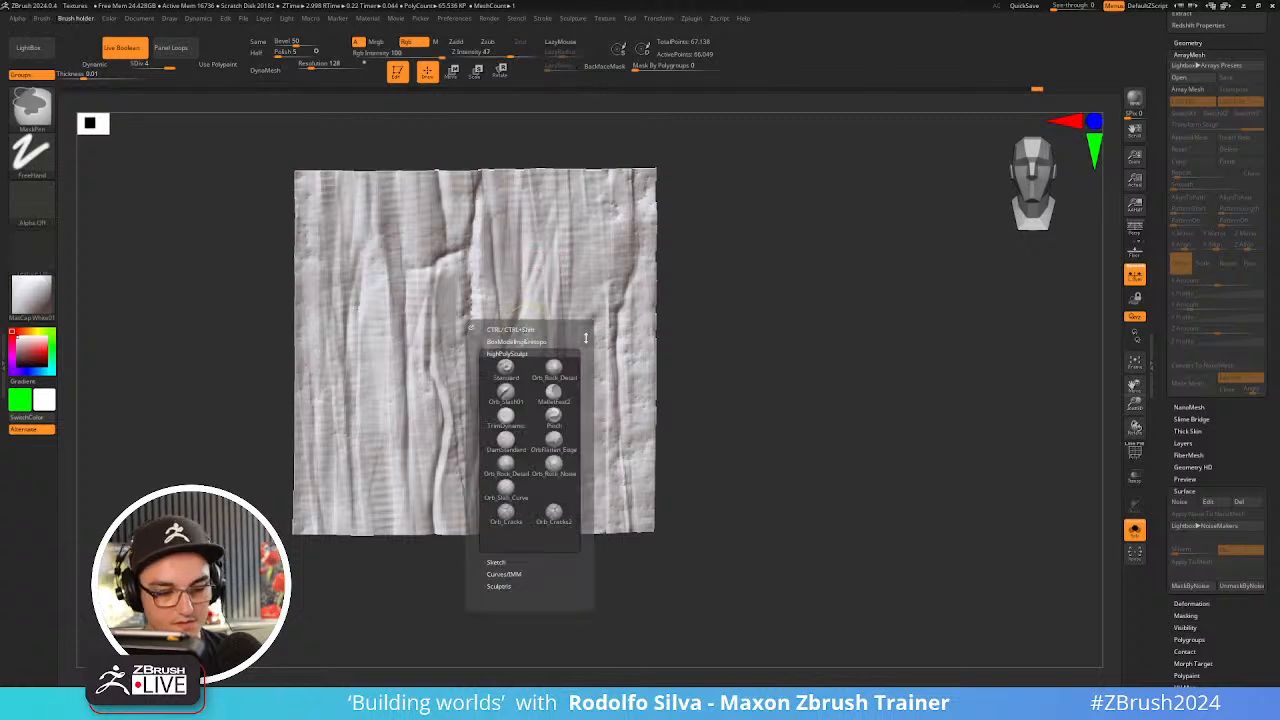
pyautogui.hotkey('ctrl', 'space')
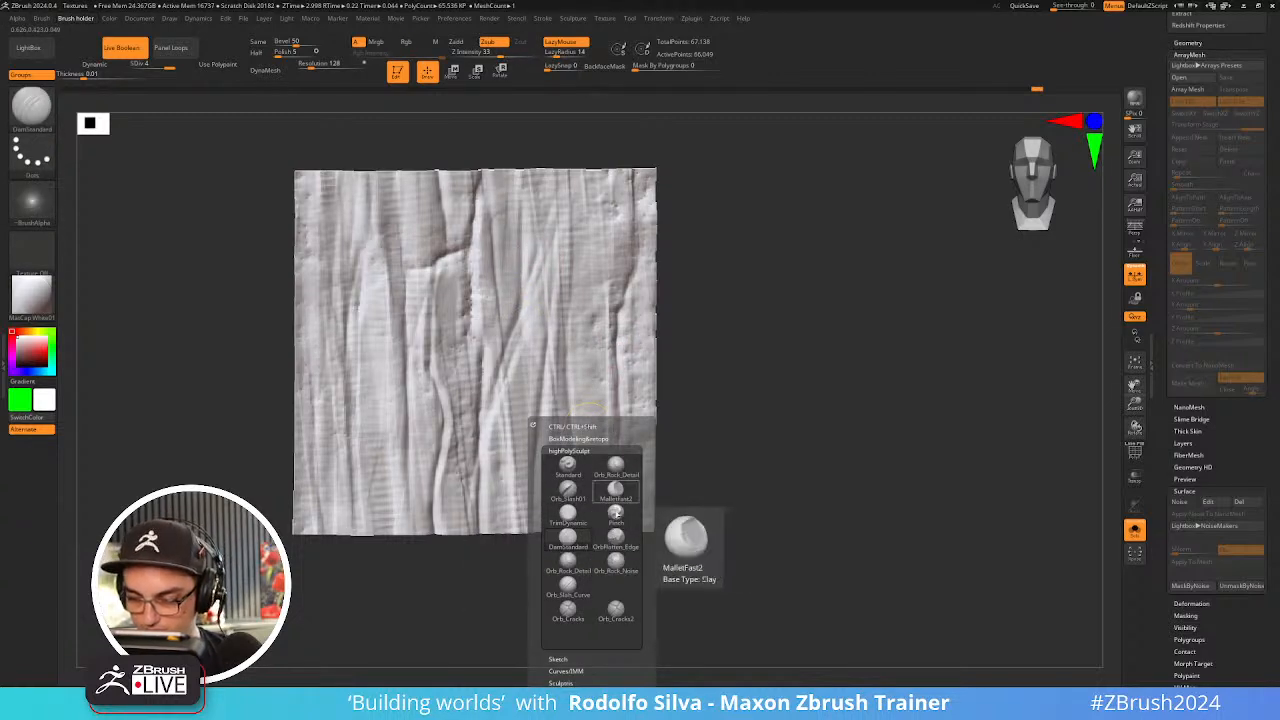
pyautogui.click(582, 615)
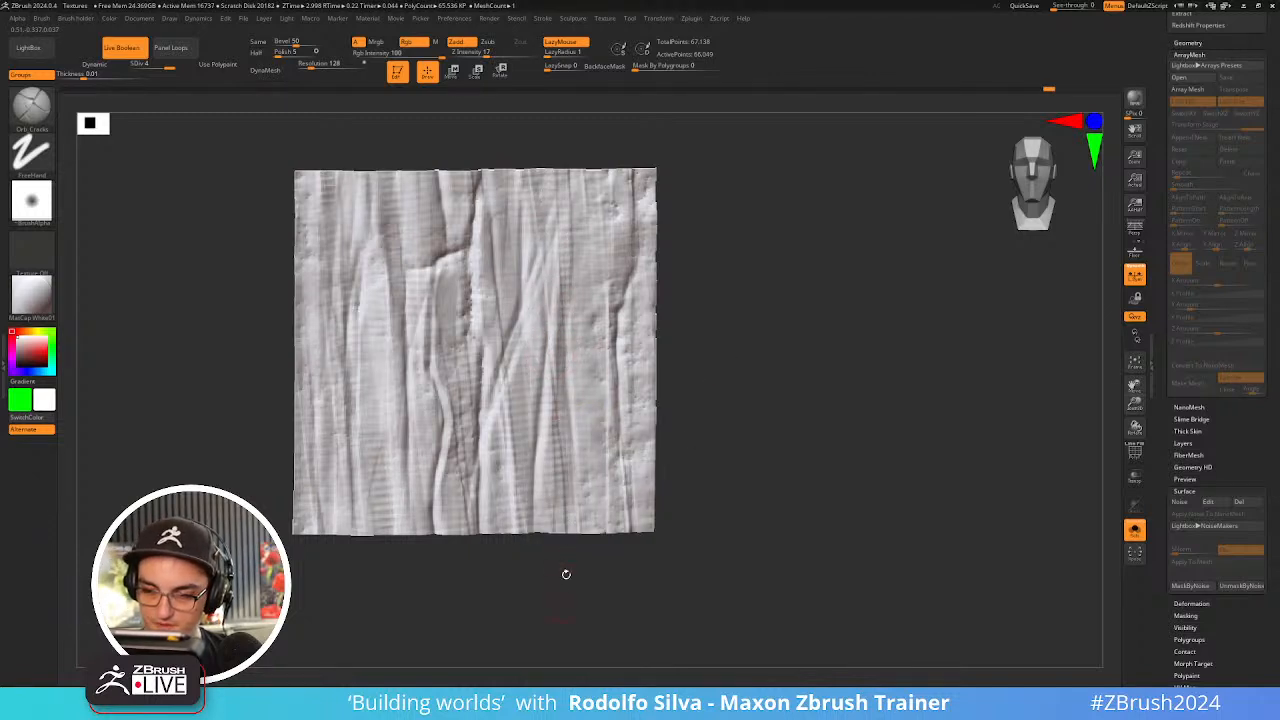
pyautogui.moveTo(561, 328); pyautogui.dragTo(569, 192)
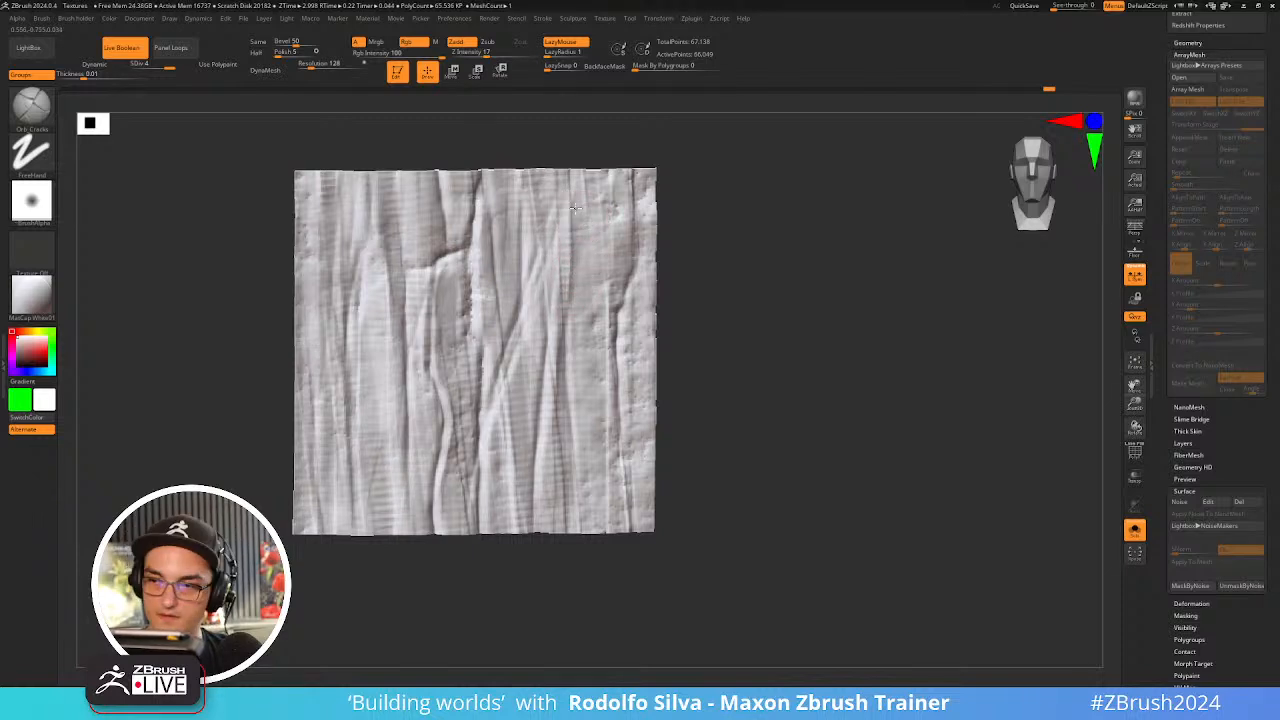
pyautogui.moveTo(577, 266); pyautogui.dragTo(591, 546)
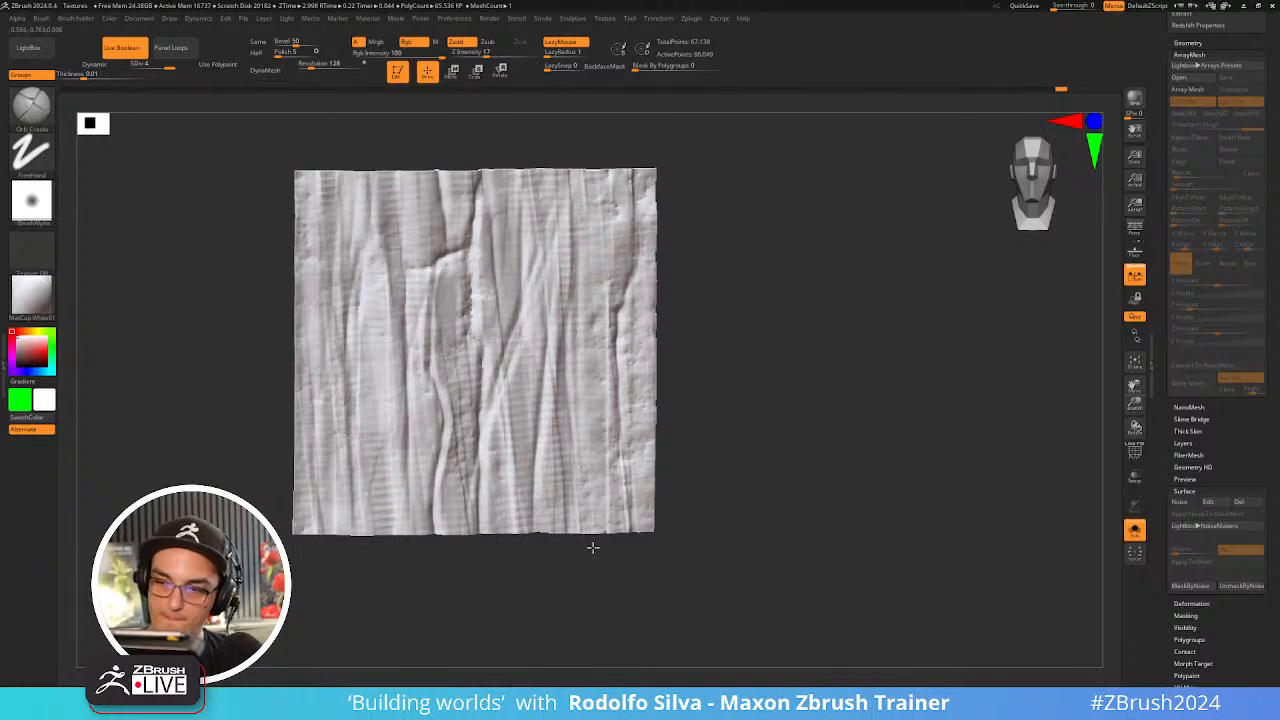
# - Carve a diagonal crack in the tile's lower right and short cracks beside the long vertical one above it
pyautogui.moveTo(676, 455); pyautogui.dragTo(704, 430)
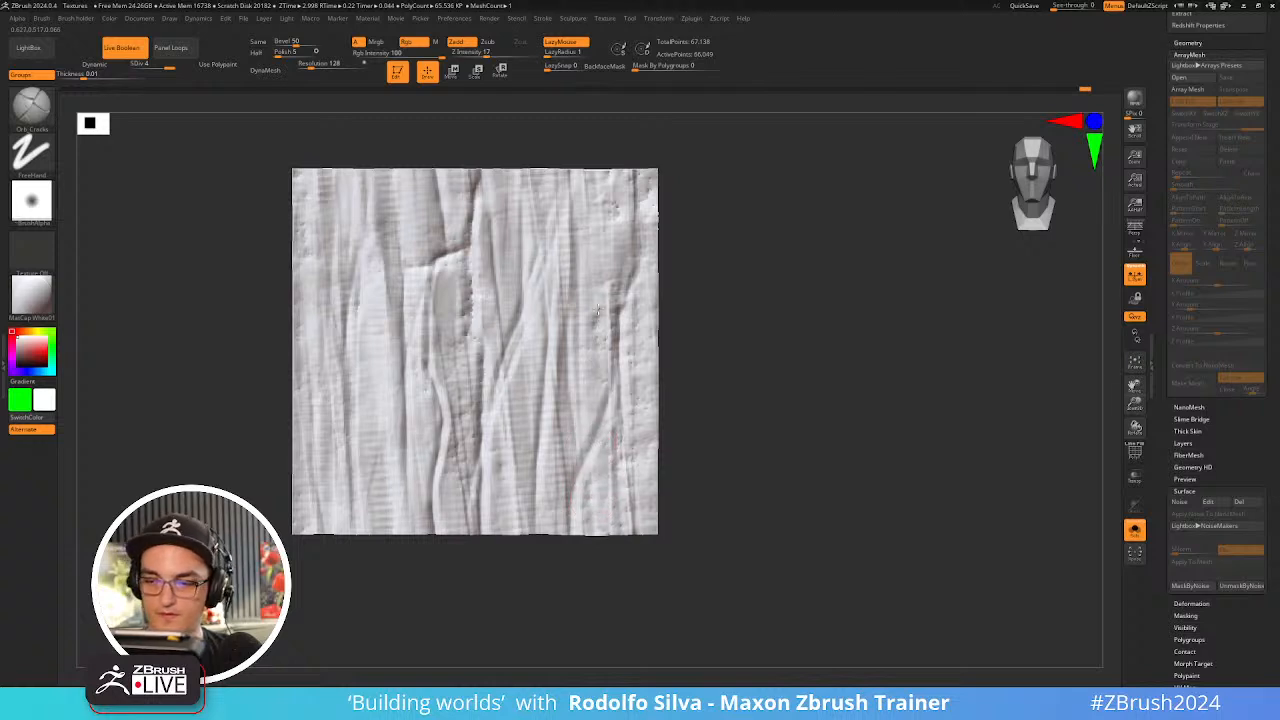
pyautogui.moveTo(598, 310); pyautogui.dragTo(604, 374)
pyautogui.moveTo(733, 406)
pyautogui.mouseDown()
pyautogui.moveTo(752, 423)
pyautogui.moveTo(668, 423)
pyautogui.mouseUp()
pyautogui.moveTo(614, 338); pyautogui.dragTo(612, 390)
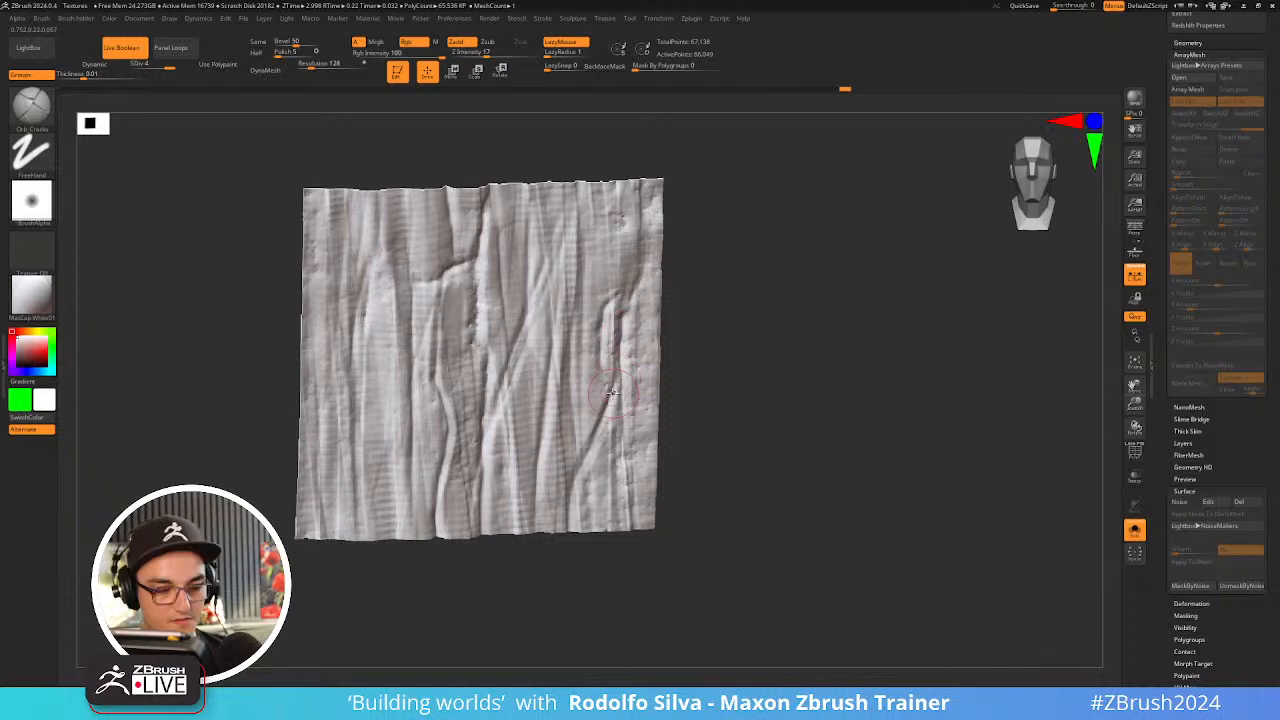
# - Try ClayPolish on the whole tile and check its seams in the Array Mesh preview
pyautogui.moveTo(1158, 267); pyautogui.dragTo(1156, 330)
pyautogui.click(1195, 145)
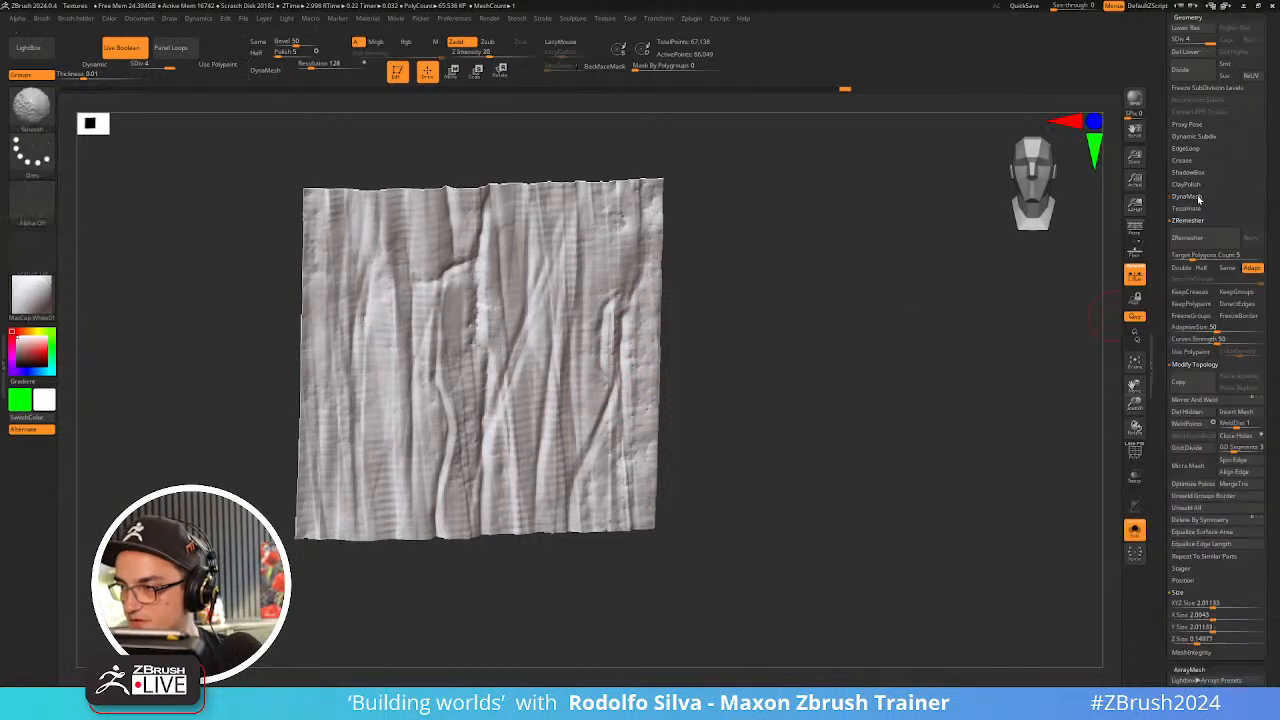
pyautogui.click(1202, 185)
pyautogui.click(1206, 222)
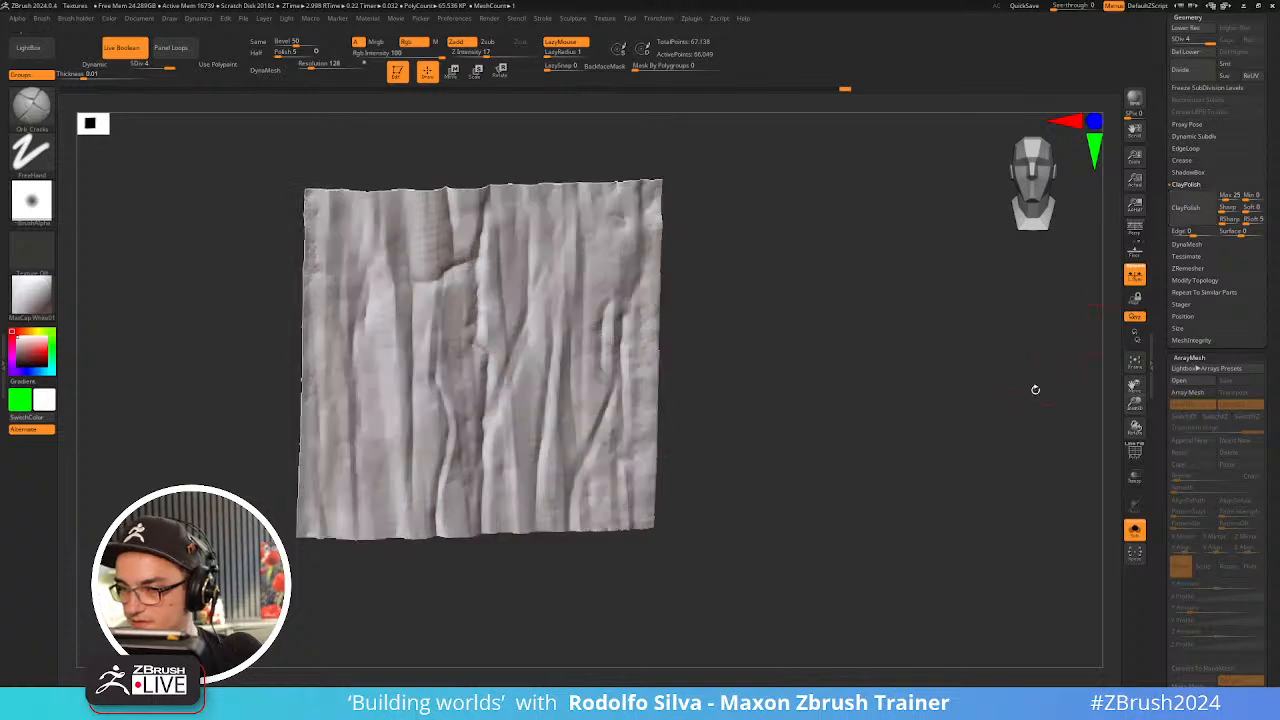
pyautogui.moveTo(987, 418)
pyautogui.mouseDown()
pyautogui.moveTo(975, 427)
pyautogui.moveTo(975, 405)
pyautogui.mouseUp()
pyautogui.press('a')
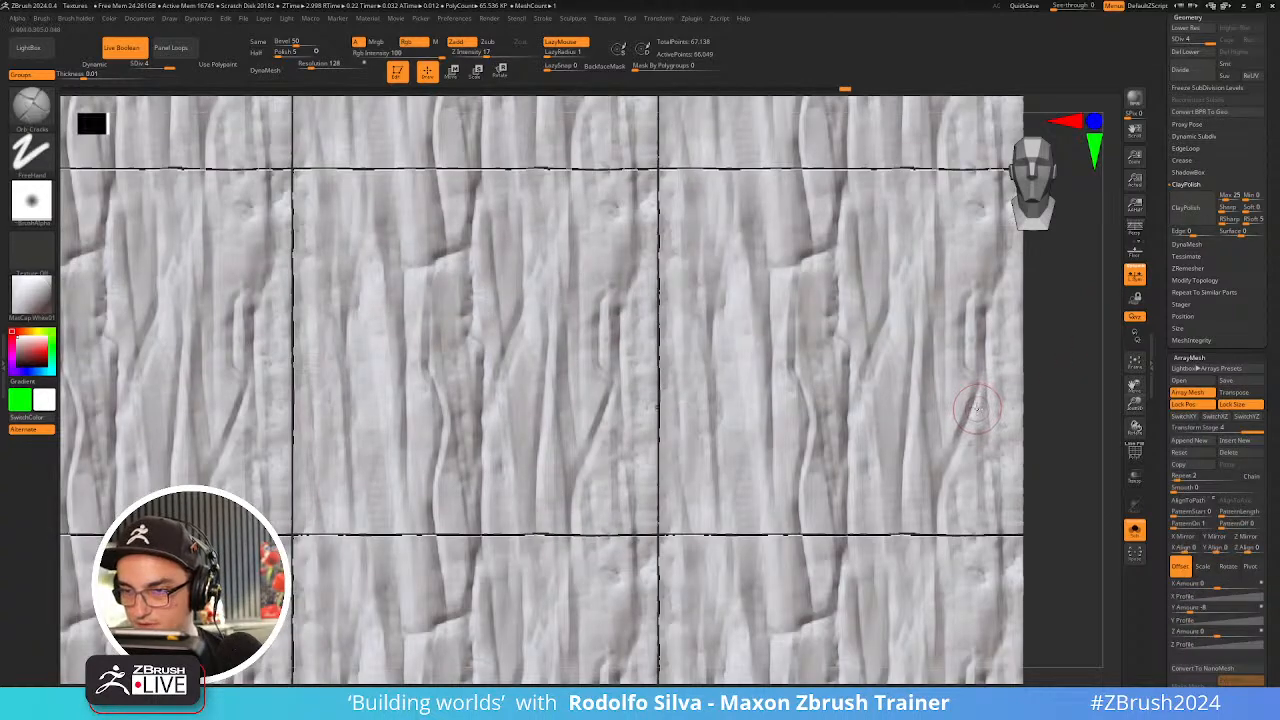
pyautogui.hotkey('ctrl', 'z')
pyautogui.hotkey('ctrl', 'z')
# - With the wireframe and Array Mesh preview shown, mask the tile by feature using only Border and grow the mask
pyautogui.hotkey('shift', 'f')
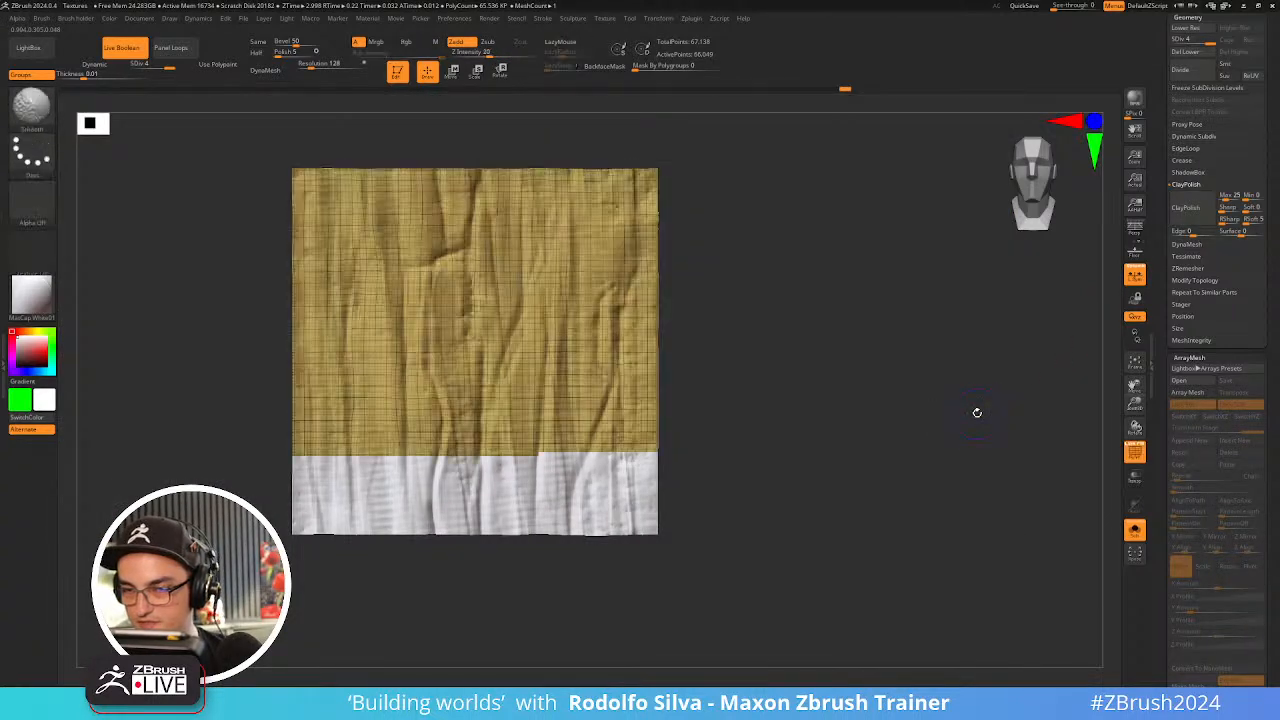
pyautogui.press('a')
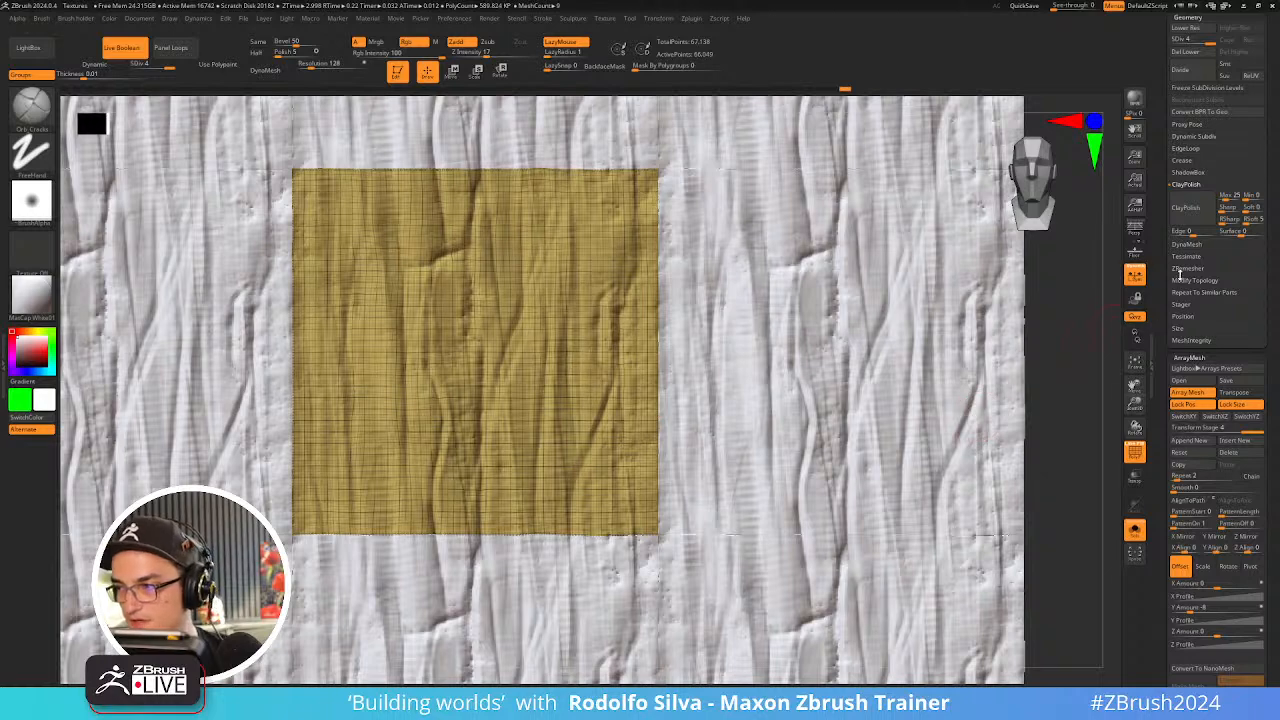
pyautogui.scroll(-15, 1158, 122)
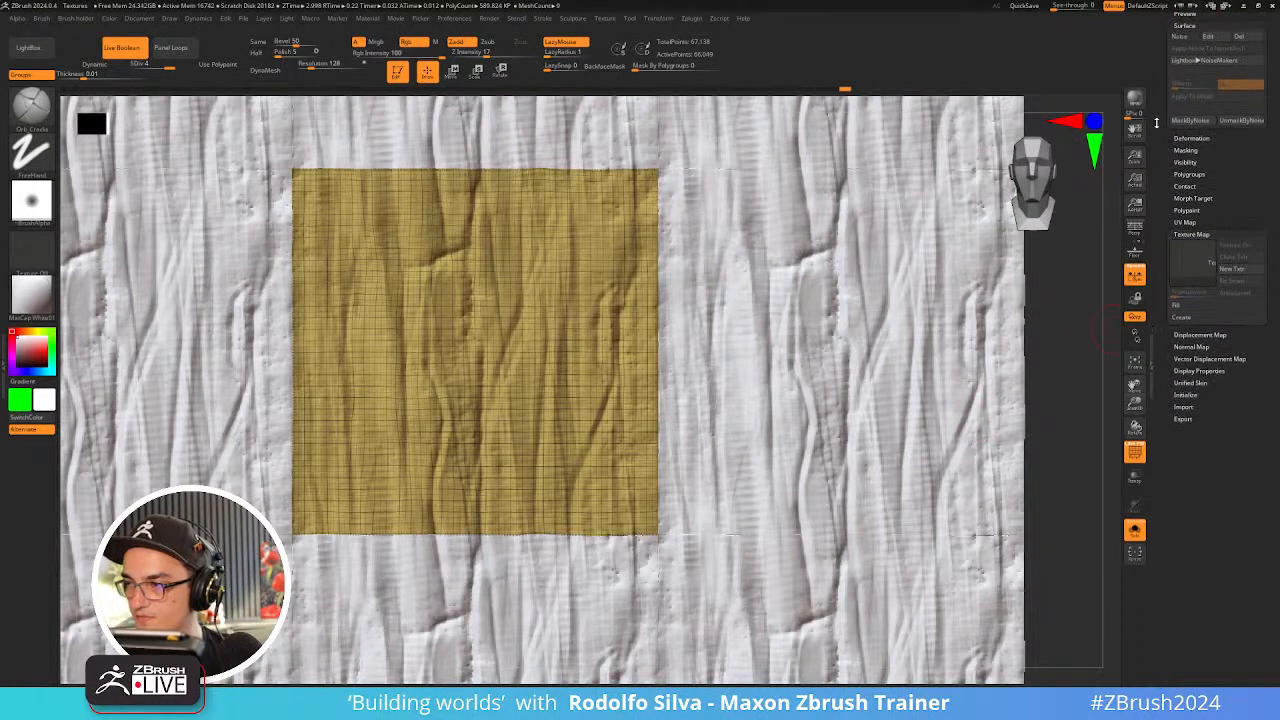
pyautogui.scroll(2, 1220, 180)
pyautogui.press('shift')
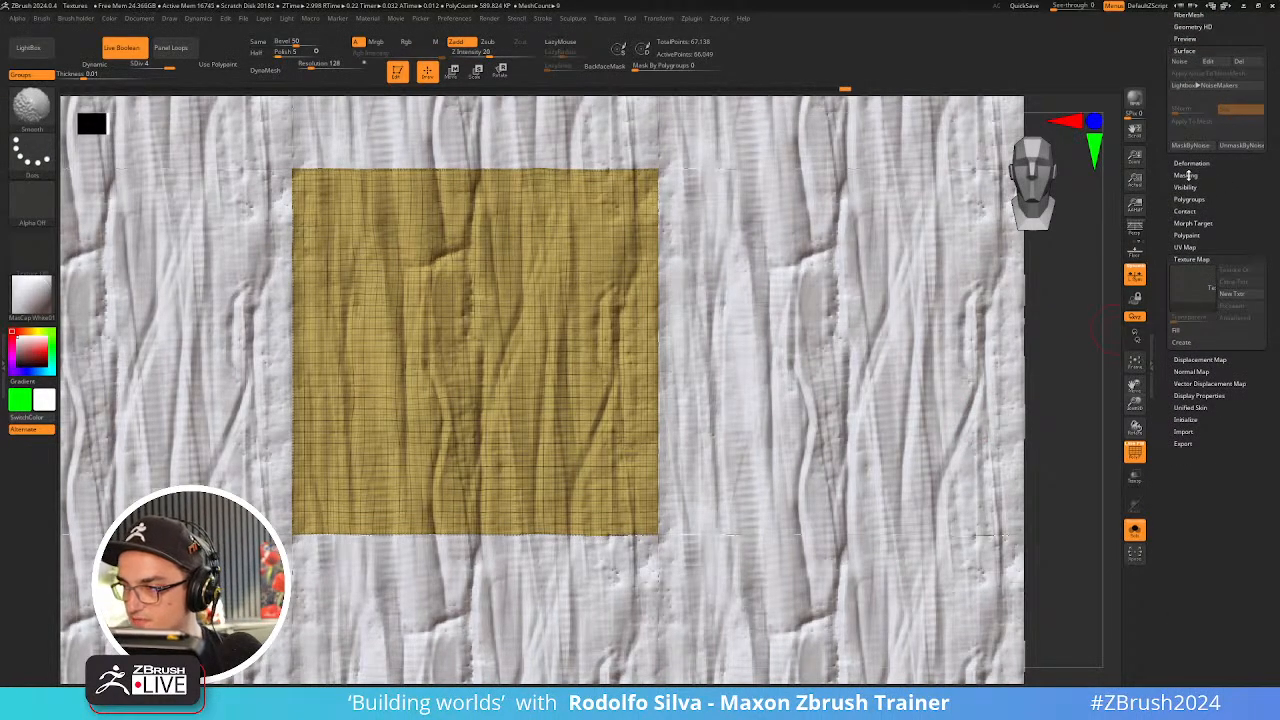
pyautogui.click(1186, 175)
pyautogui.click(1228, 342)
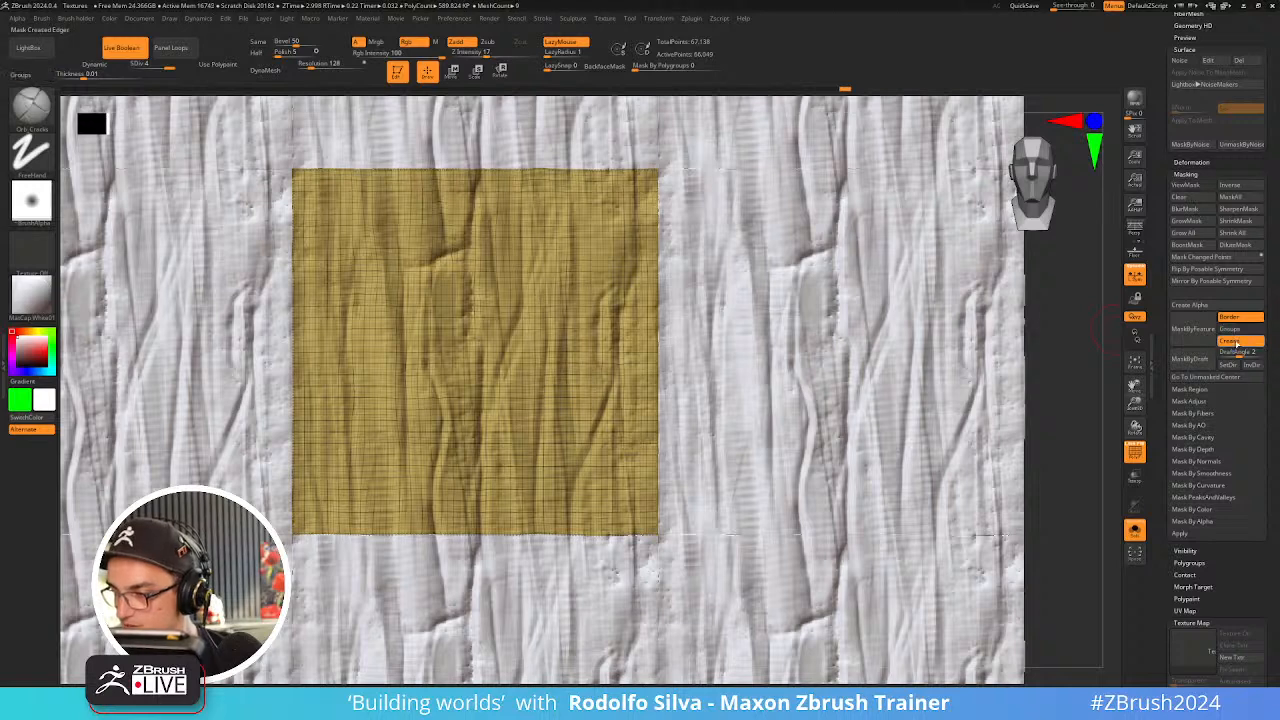
pyautogui.click(1192, 329)
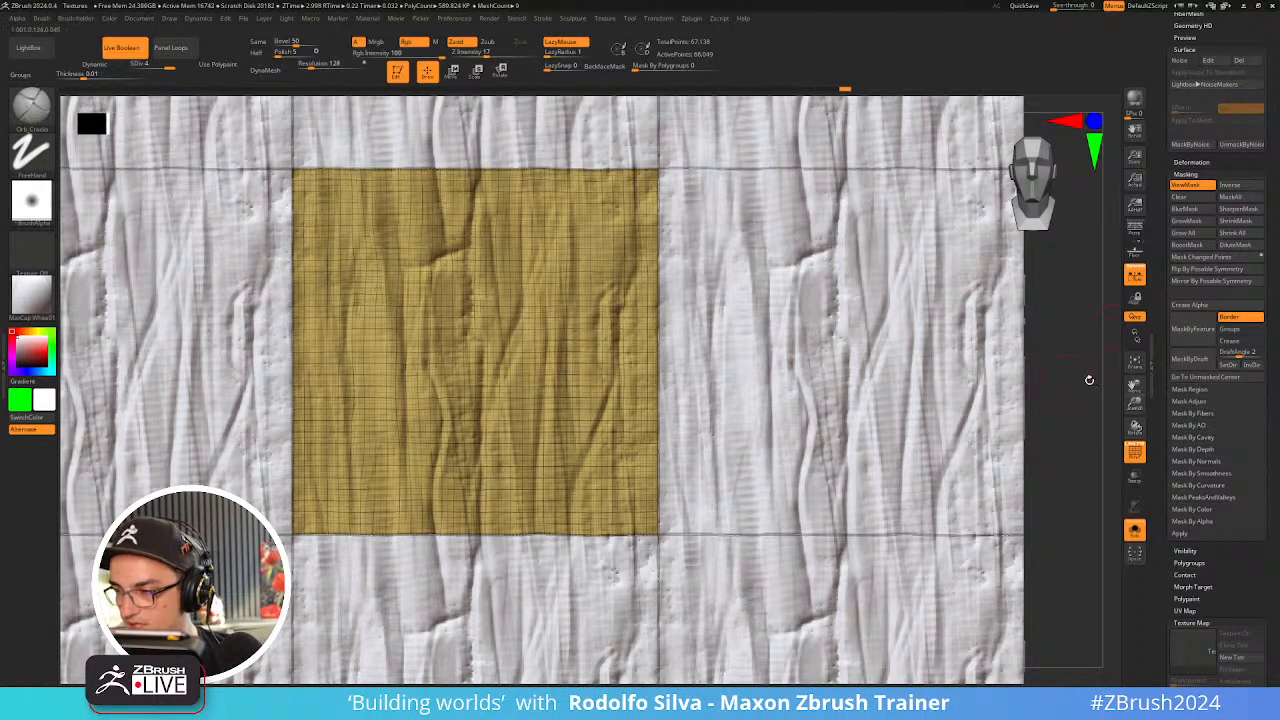
pyautogui.click(1213, 222)
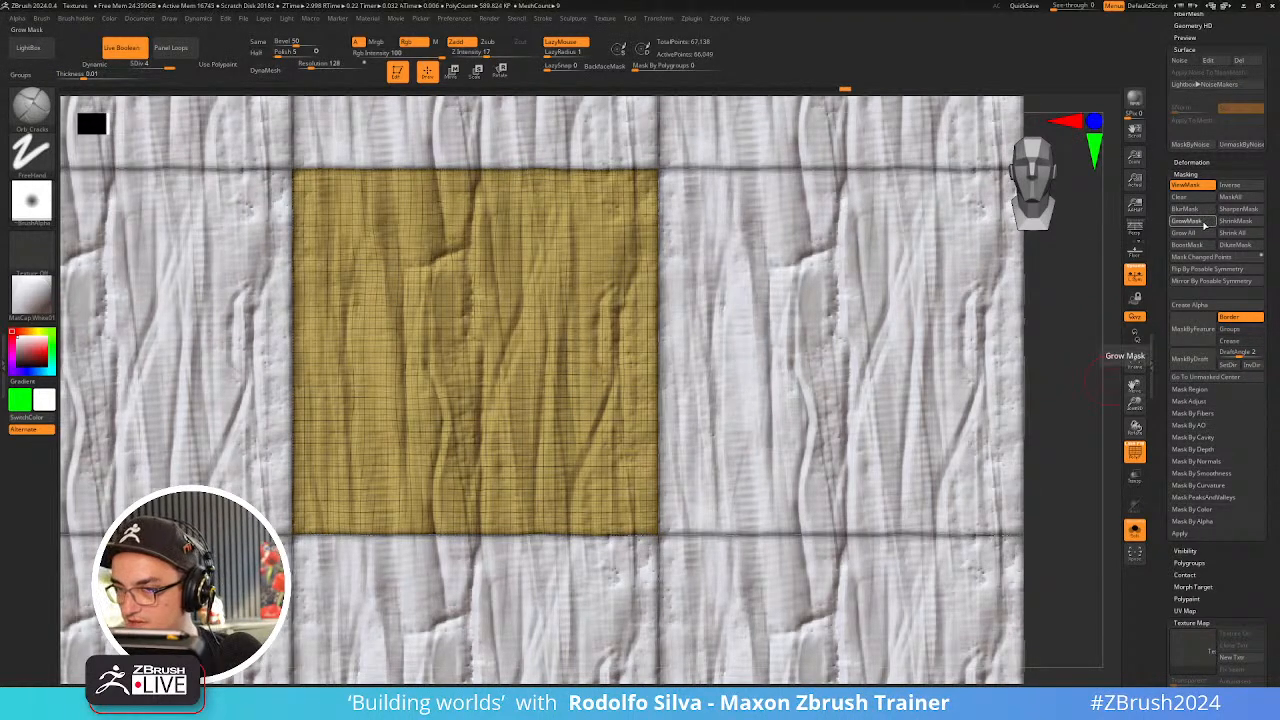
pyautogui.click(1210, 224)
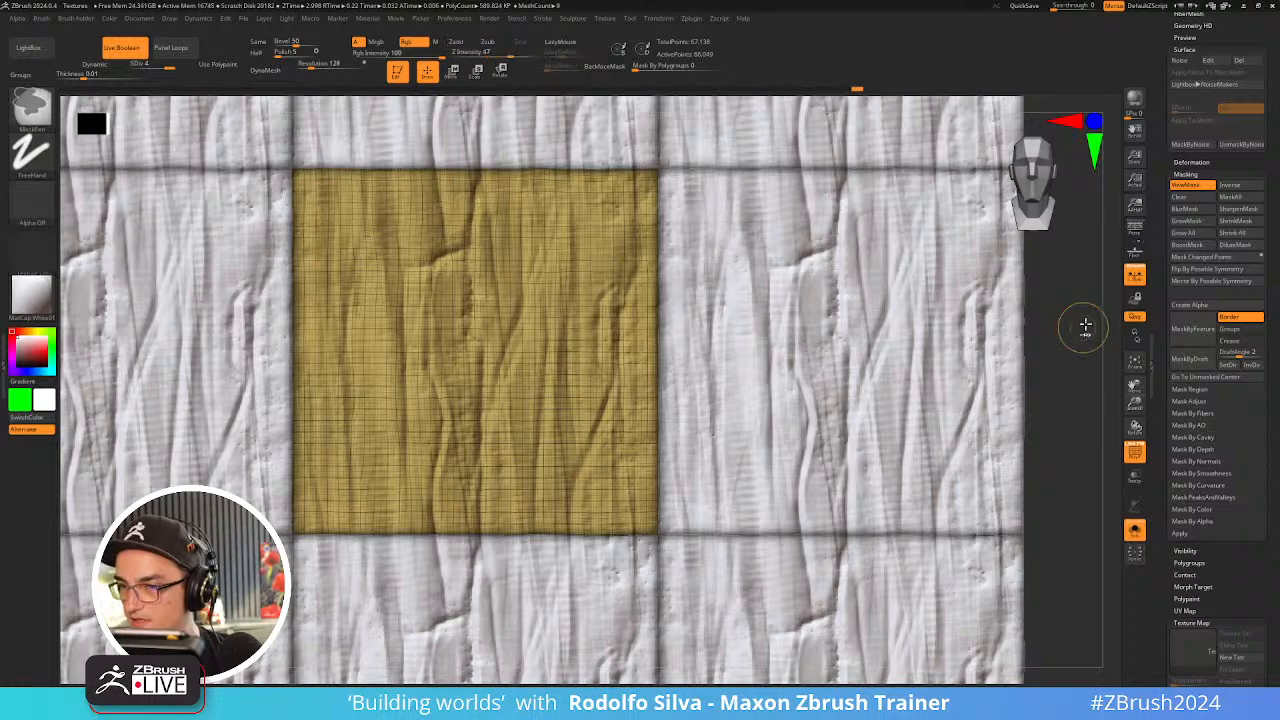
# - Apply ClayPolish to the tile with its borders masked and hide the wireframe
pyautogui.scroll(5, 1183, 300)
pyautogui.scroll(2, 1183, 300)
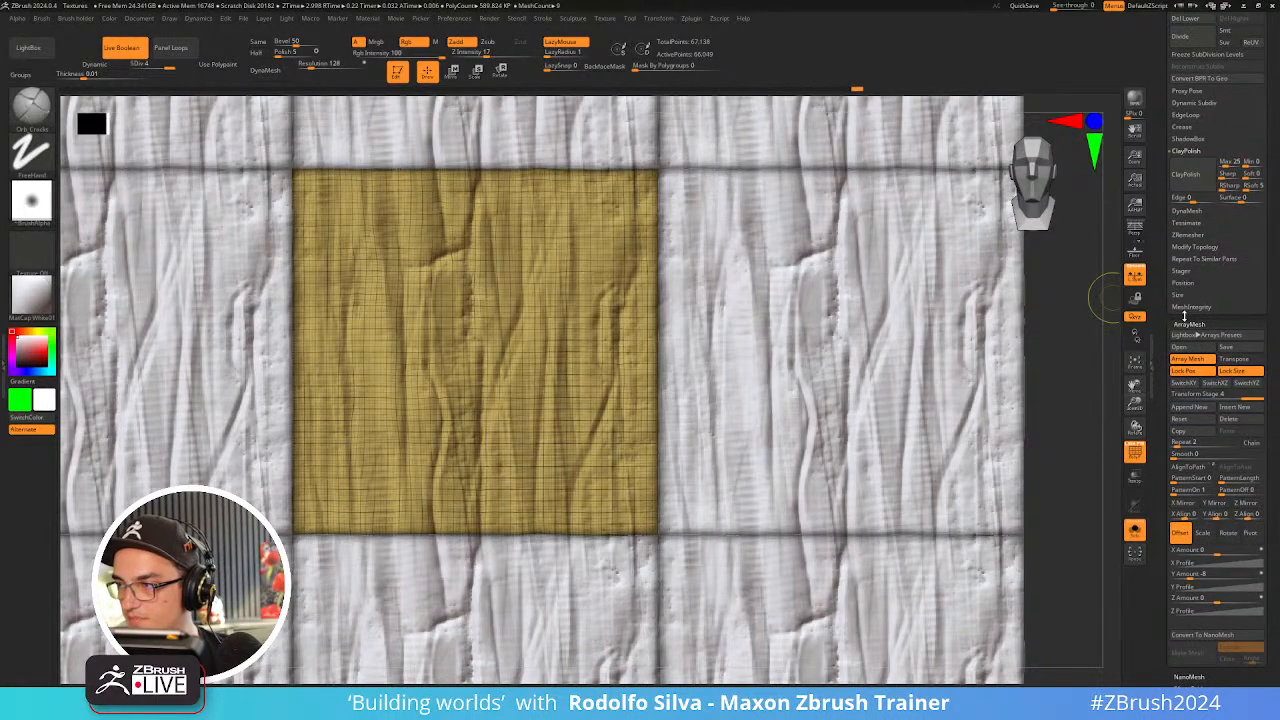
pyautogui.click(1186, 157)
pyautogui.hotkey('shift', 'f')
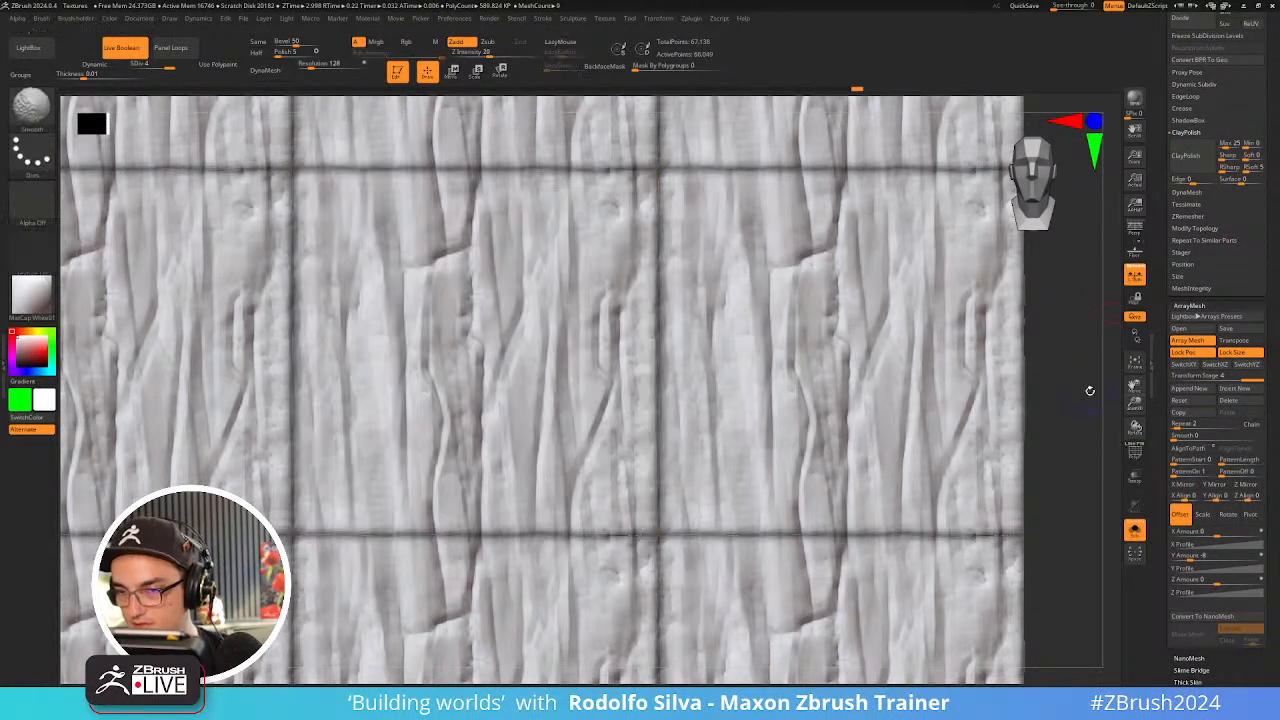
# - Invert the border mask and stroke fine vertical striations over the tile with the Standard brush
pyautogui.moveTo(1068, 429); pyautogui.dragTo(1072, 439)
pyautogui.keyDown('ctrl'); pyautogui.click(1072, 441); pyautogui.keyUp('ctrl')
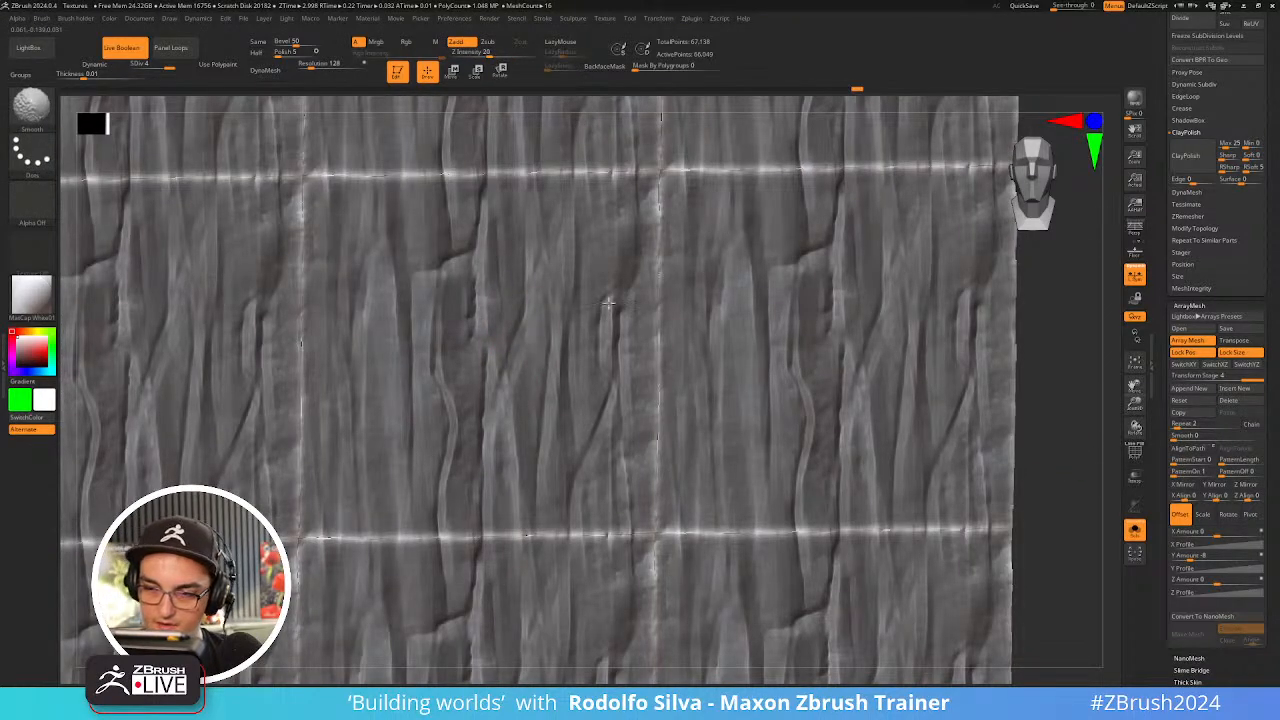
pyautogui.press('b')
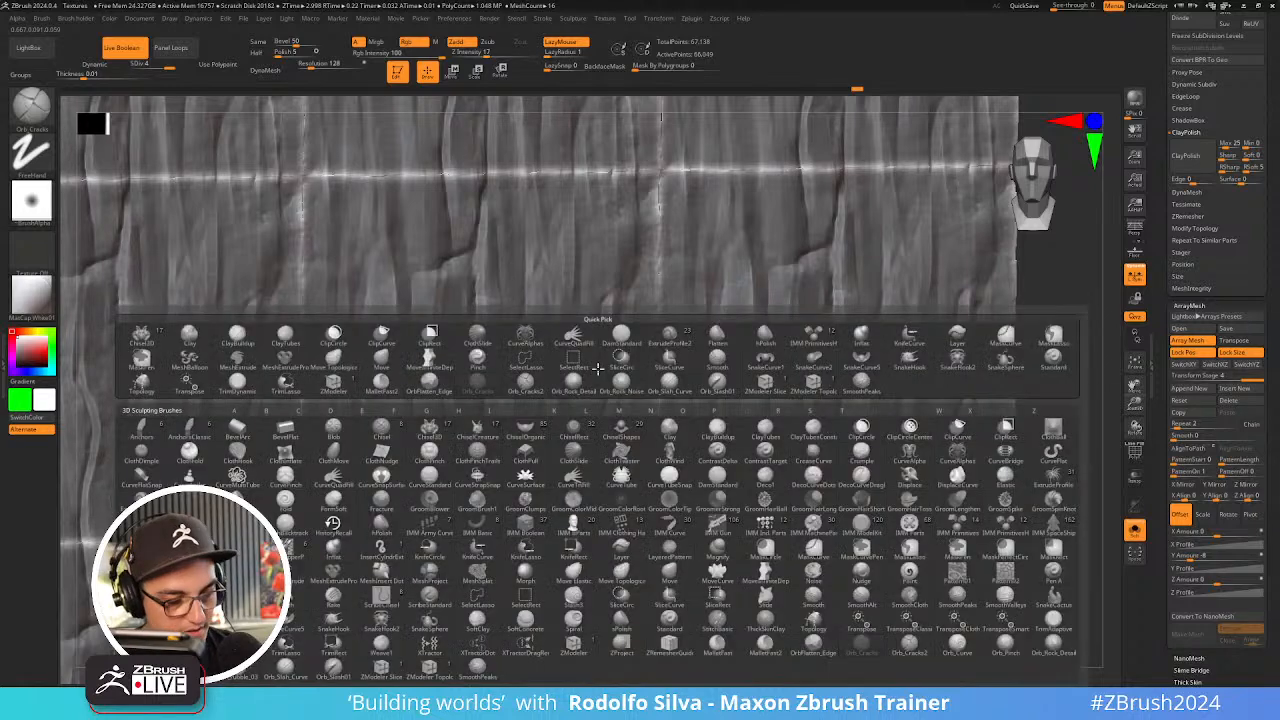
pyautogui.press('s')
pyautogui.press('t')
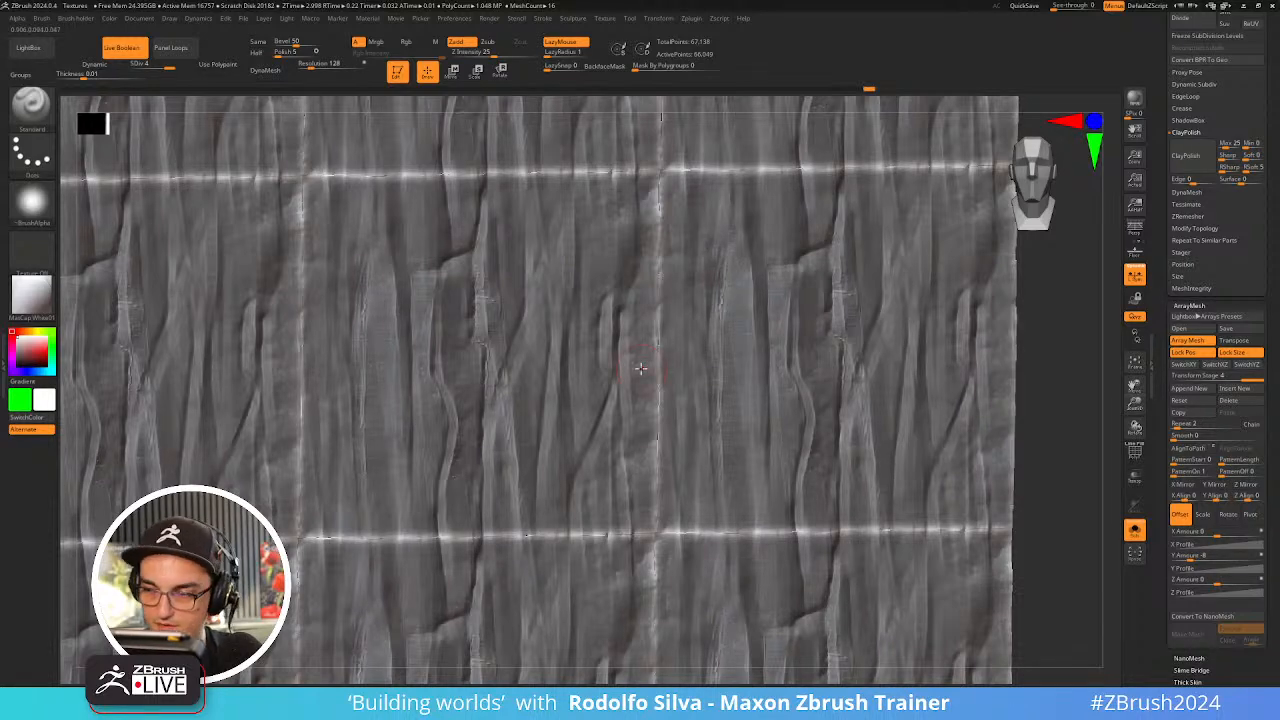
pyautogui.hotkey('ctrl', '2')
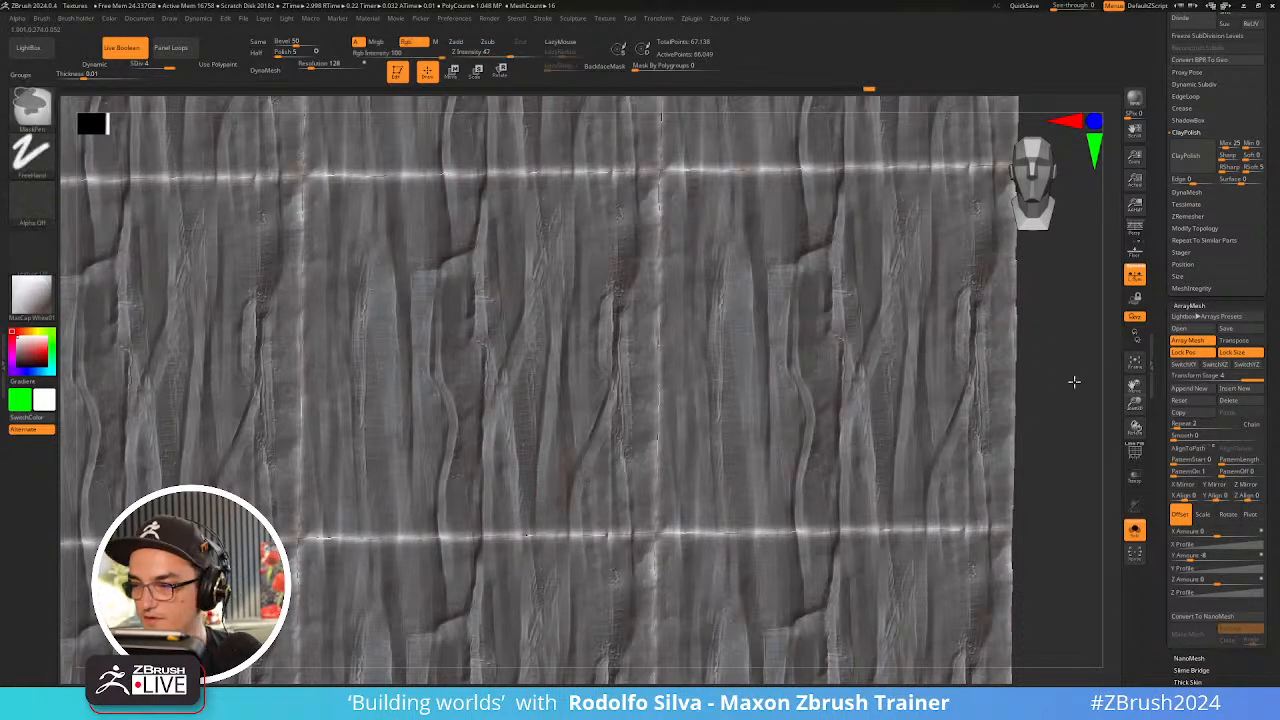
# - Clear the mask and sculpt more vertical strokes across the repeated tile and its seams with the Standard brush
pyautogui.moveTo(1074, 381)
pyautogui.keyDown('ctrl'); pyautogui.mouseDown()
pyautogui.moveTo(1071, 415)
pyautogui.moveTo(1022, 386)
pyautogui.mouseUp(); pyautogui.keyUp('ctrl')
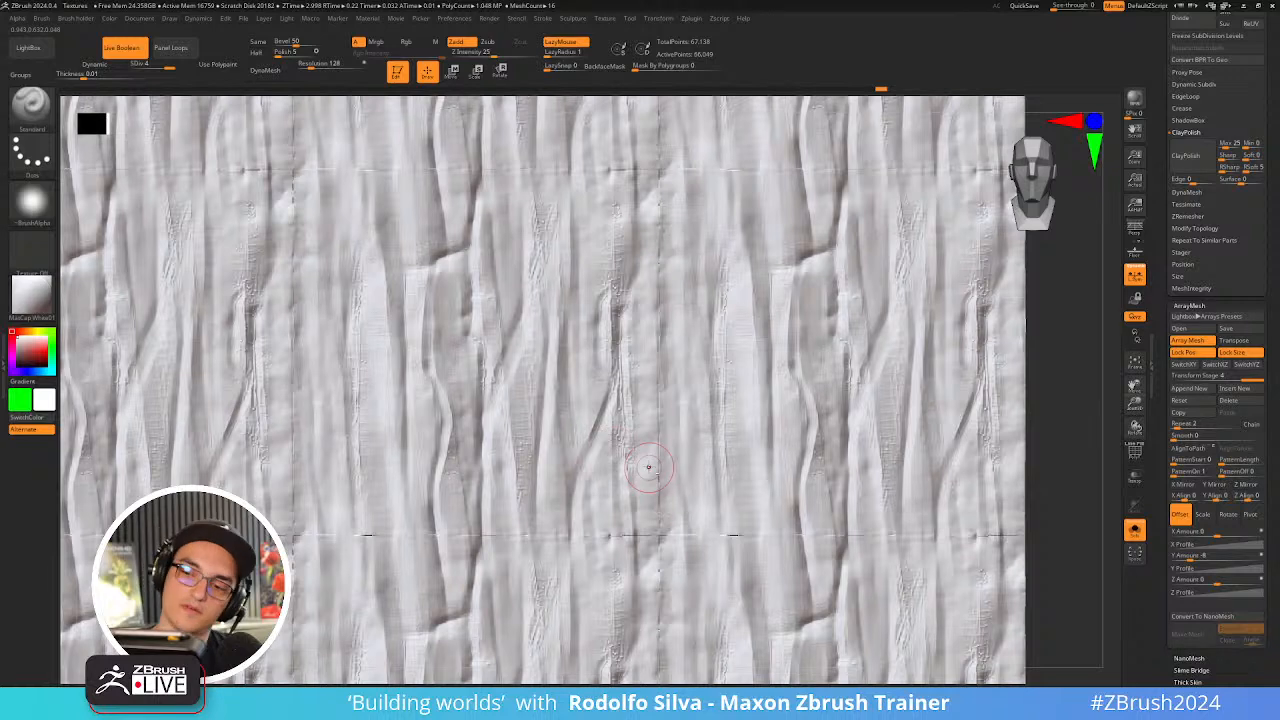
pyautogui.keyDown('ctrl'); pyautogui.moveTo(650, 466); pyautogui.dragTo(620, 424, button='right'); pyautogui.keyUp('ctrl')
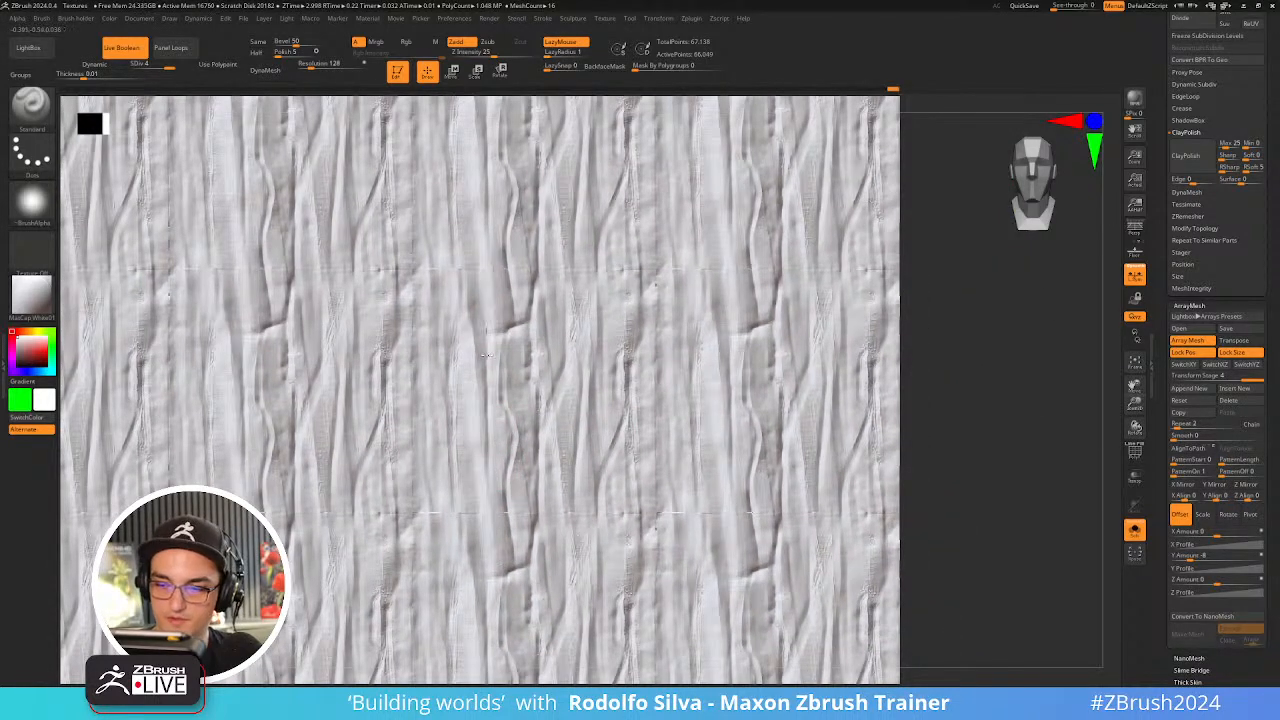
pyautogui.moveTo(654, 492); pyautogui.dragTo(654, 464)
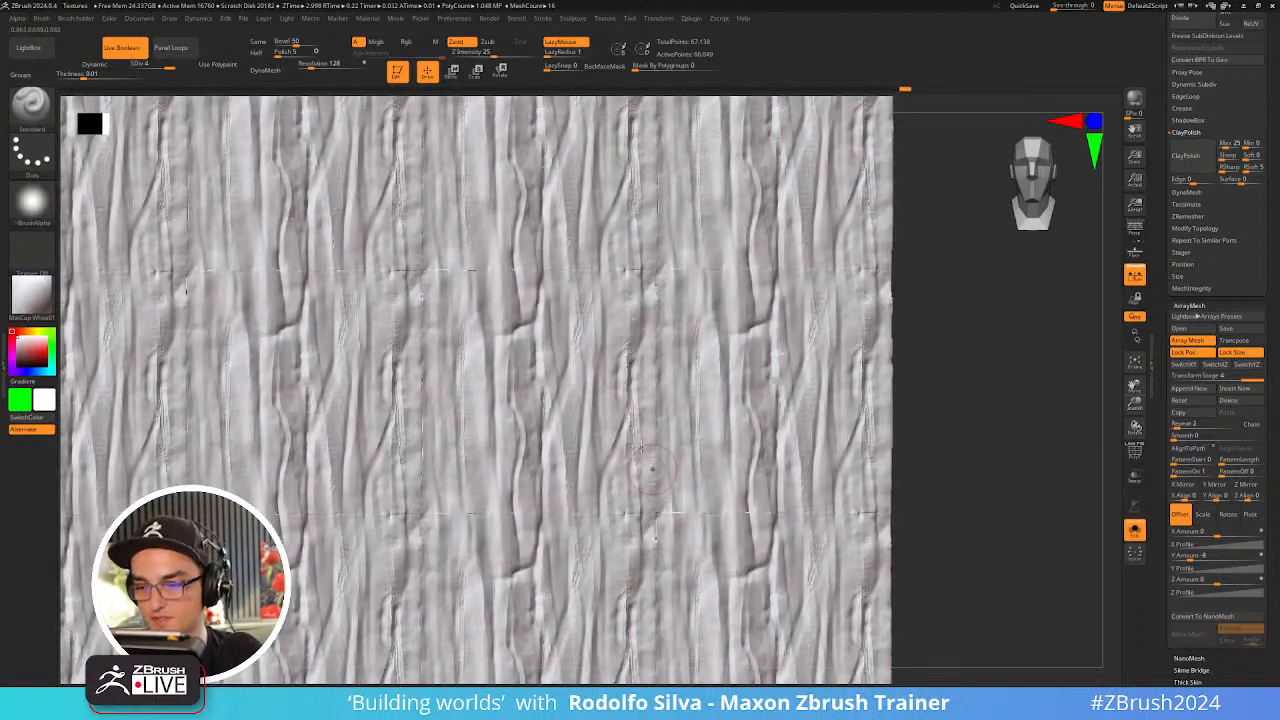
pyautogui.moveTo(580, 513); pyautogui.dragTo(576, 335)
pyautogui.keyDown('ctrl'); pyautogui.moveTo(629, 436); pyautogui.dragTo(537, 368, button='right'); pyautogui.keyUp('ctrl')
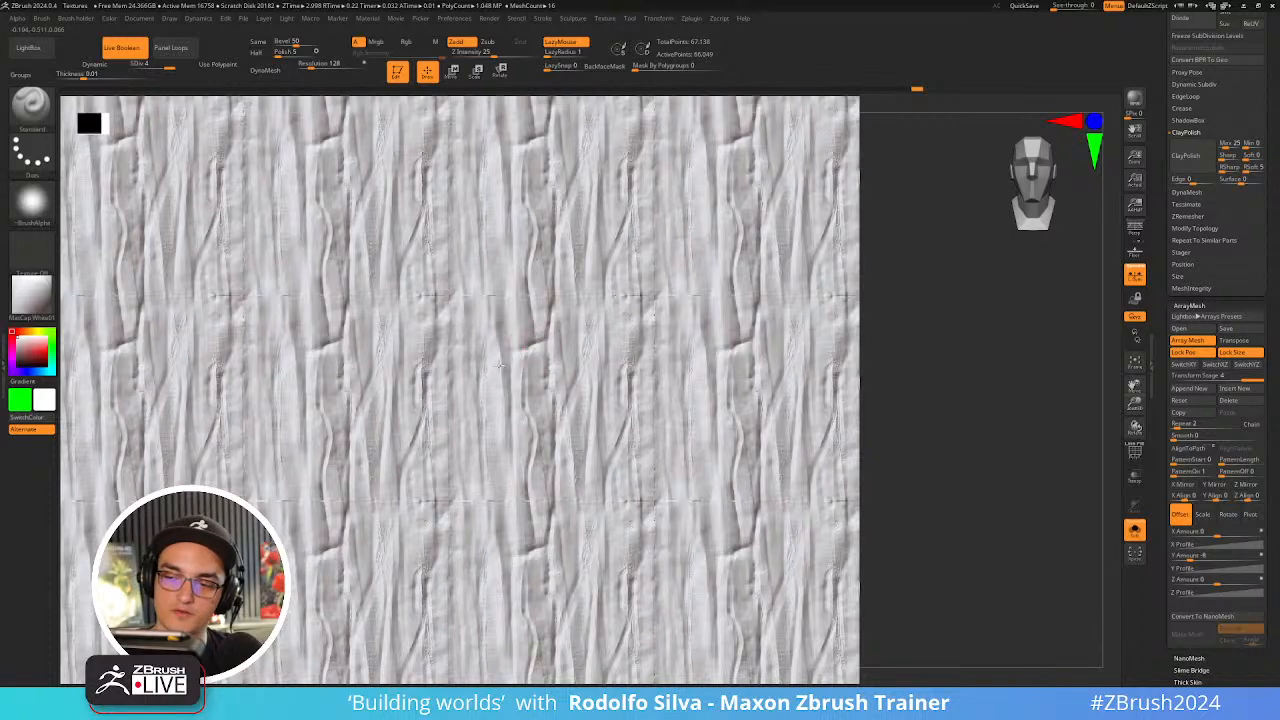
pyautogui.moveTo(502, 372); pyautogui.dragTo(511, 348)
pyautogui.moveTo(490, 498); pyautogui.dragTo(486, 420)
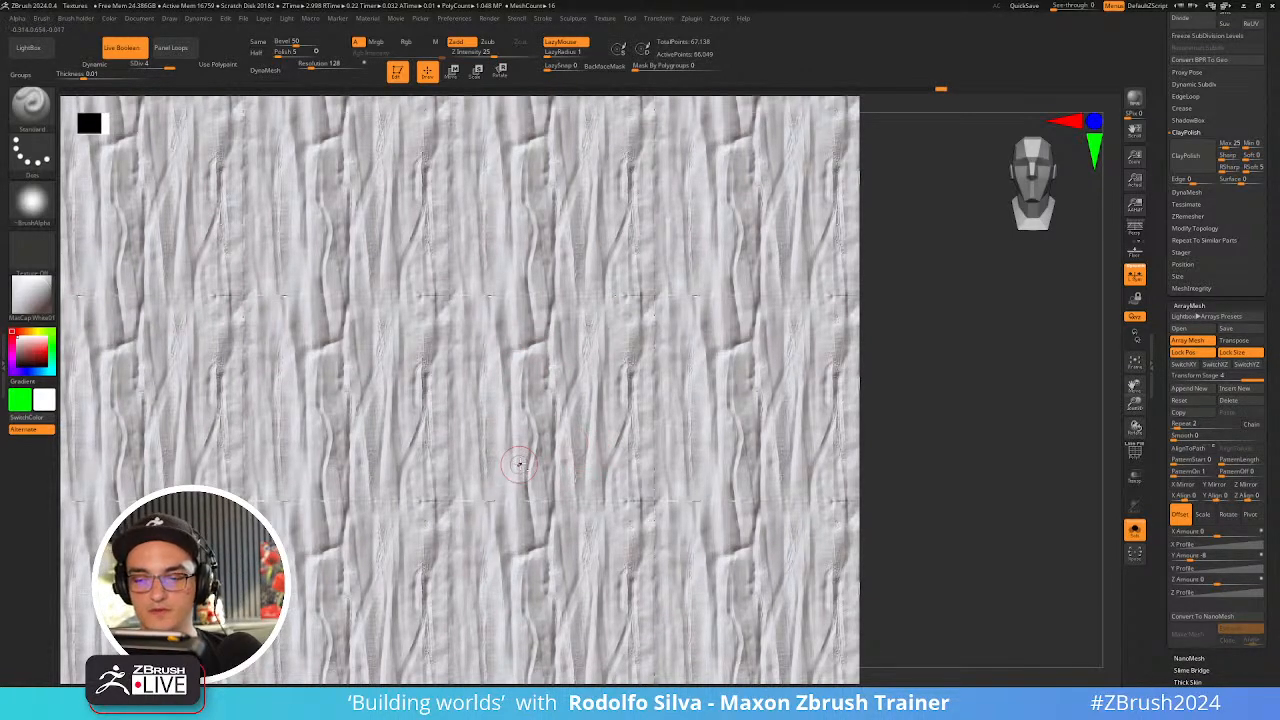
# - Examine the single tile without its Array Mesh repeats, and restore the repeated preview in front view
pyautogui.hotkey('shift', 'd')
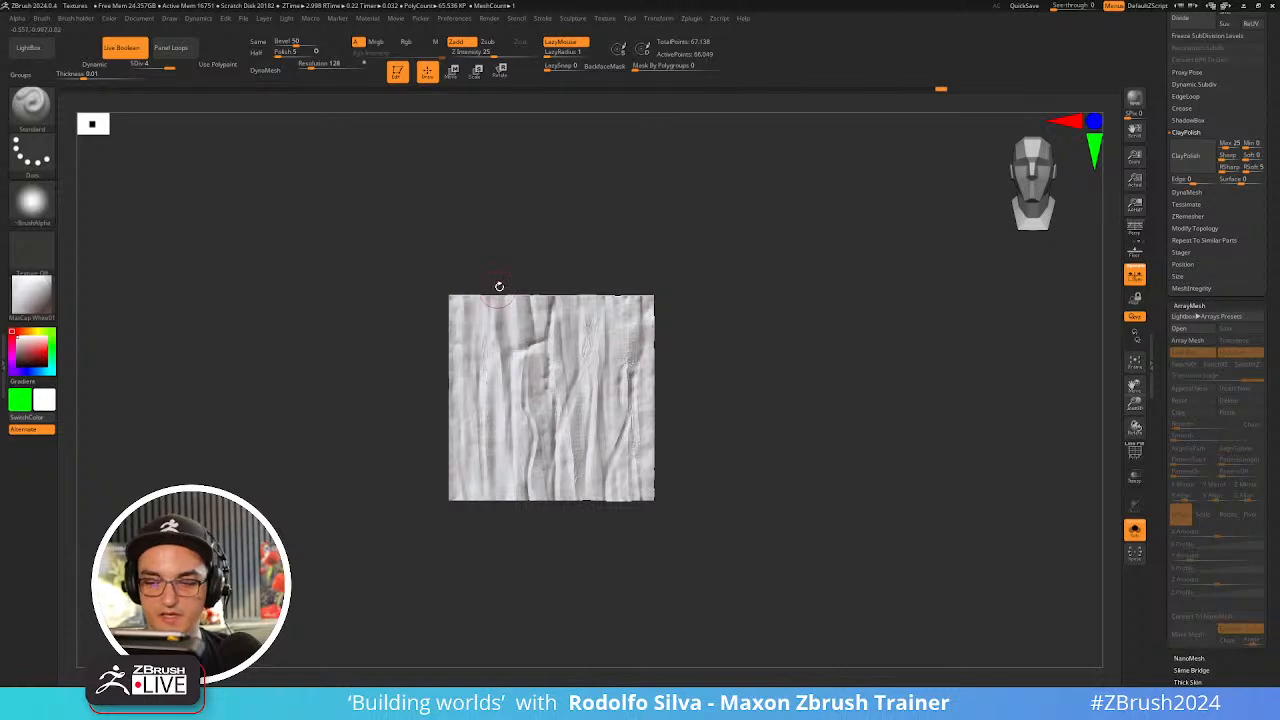
pyautogui.moveTo(716, 422); pyautogui.dragTo(765, 470)
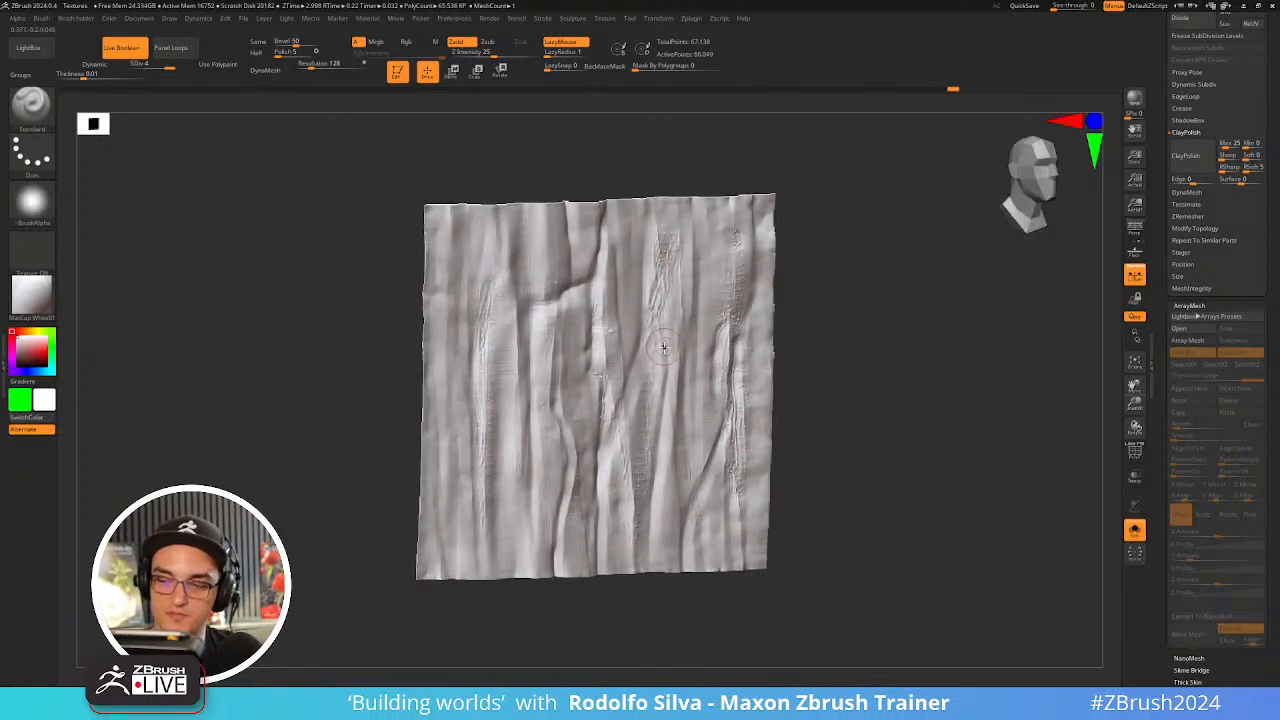
pyautogui.hotkey('shift', 'd')
pyautogui.press('f')
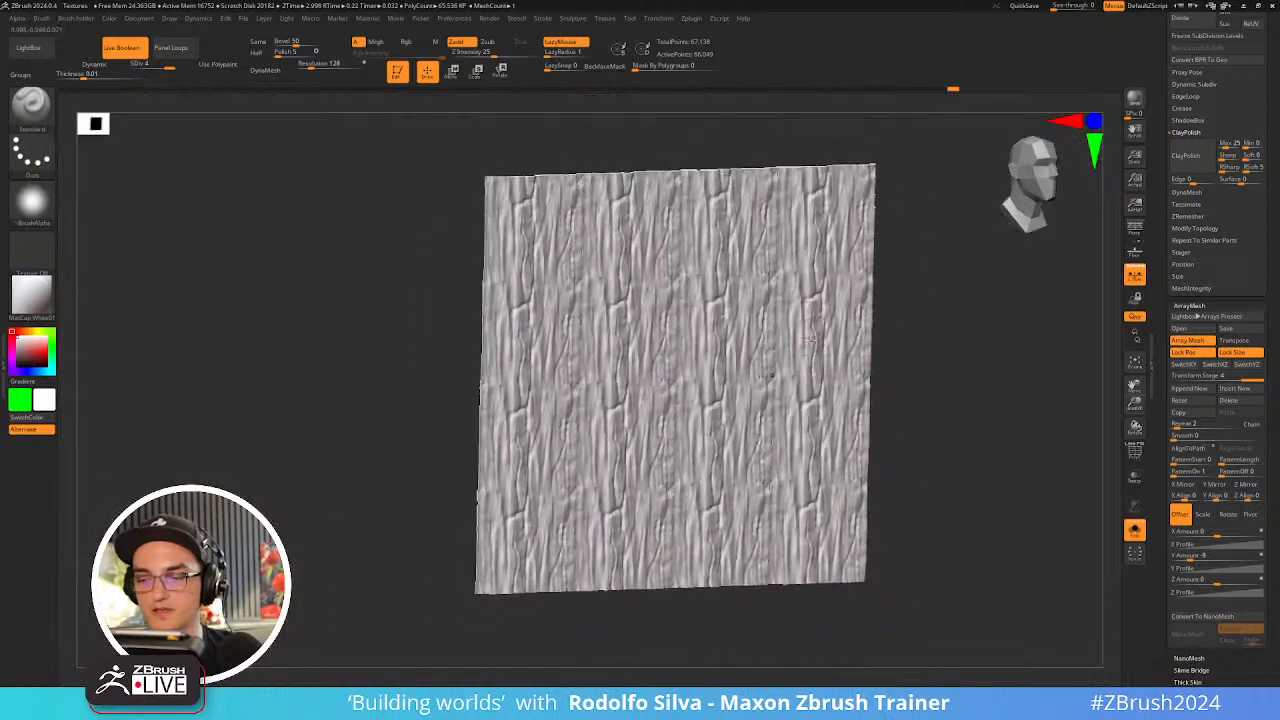
pyautogui.keyDown('shift'); pyautogui.moveTo(836, 408); pyautogui.dragTo(822, 406, button='right'); pyautogui.keyUp('shift')
pyautogui.press('f')
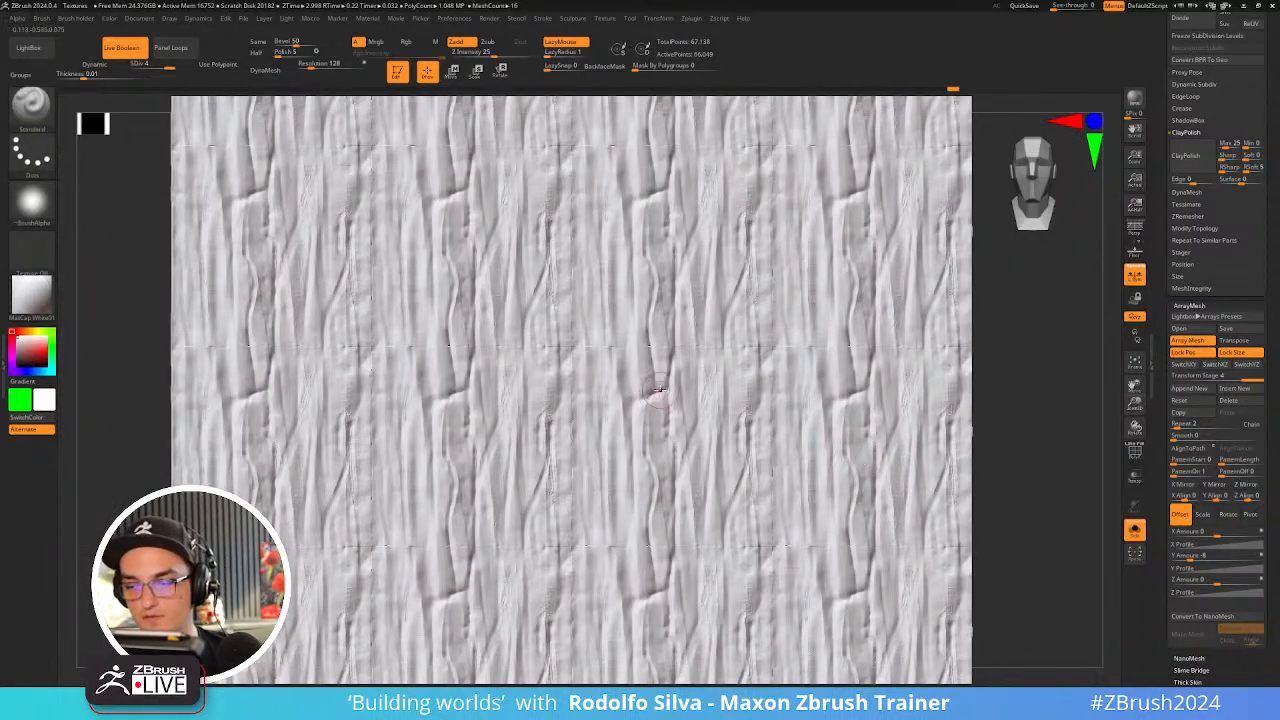
# - Build up broad vertical and slanted ridges across the tile with the ClayBuildup brush
pyautogui.press('b')
pyautogui.press('c')
pyautogui.press('b')
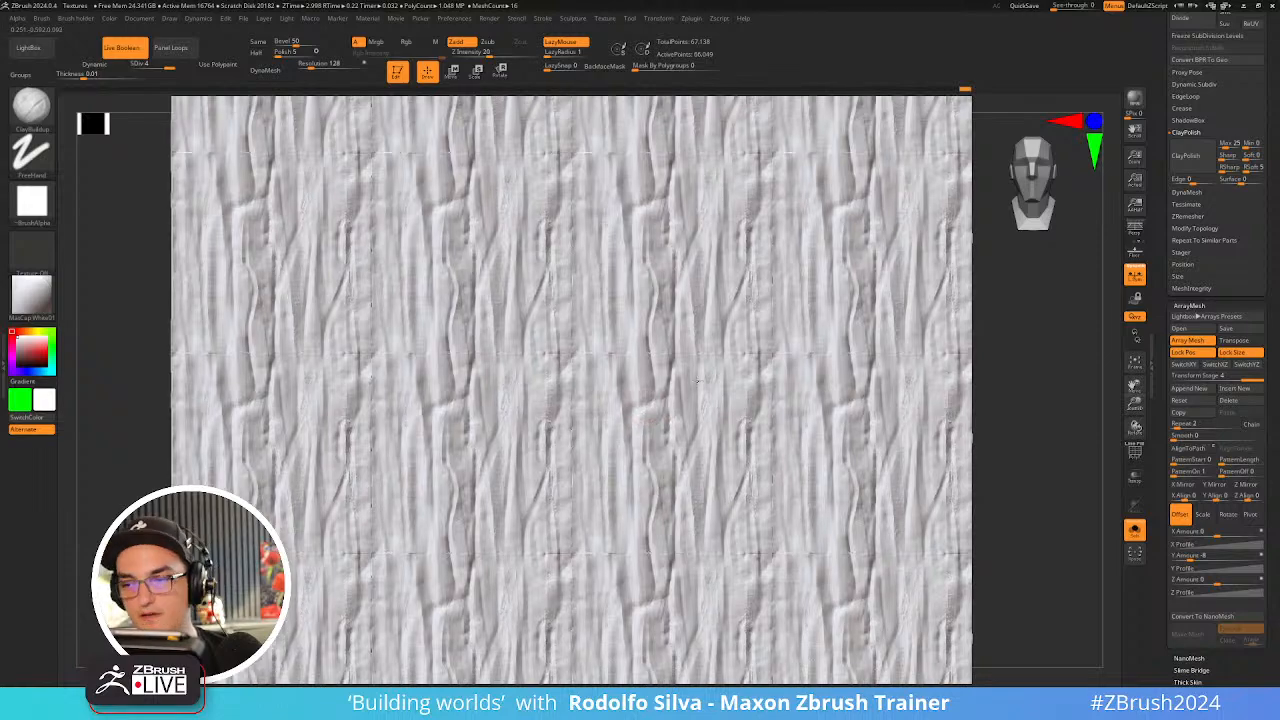
pyautogui.press('f')
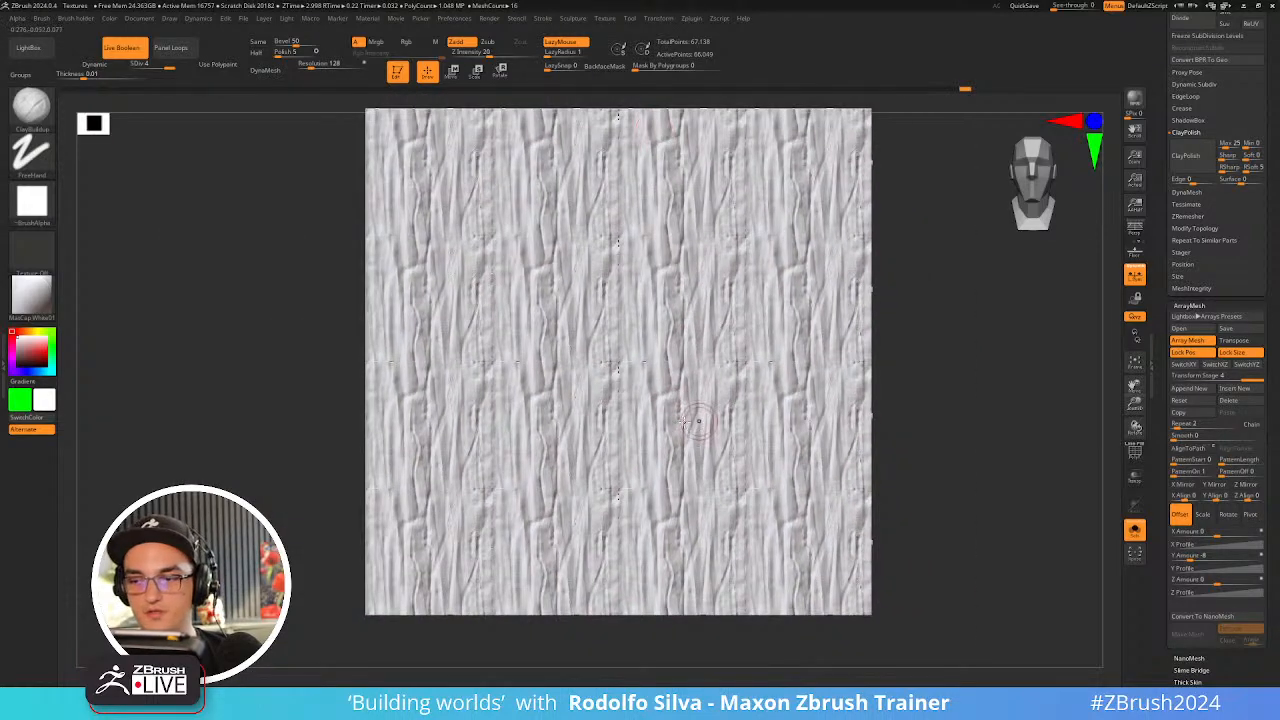
pyautogui.keyDown('ctrl'); pyautogui.moveTo(691, 386); pyautogui.dragTo(705, 431, button='right'); pyautogui.keyUp('ctrl')
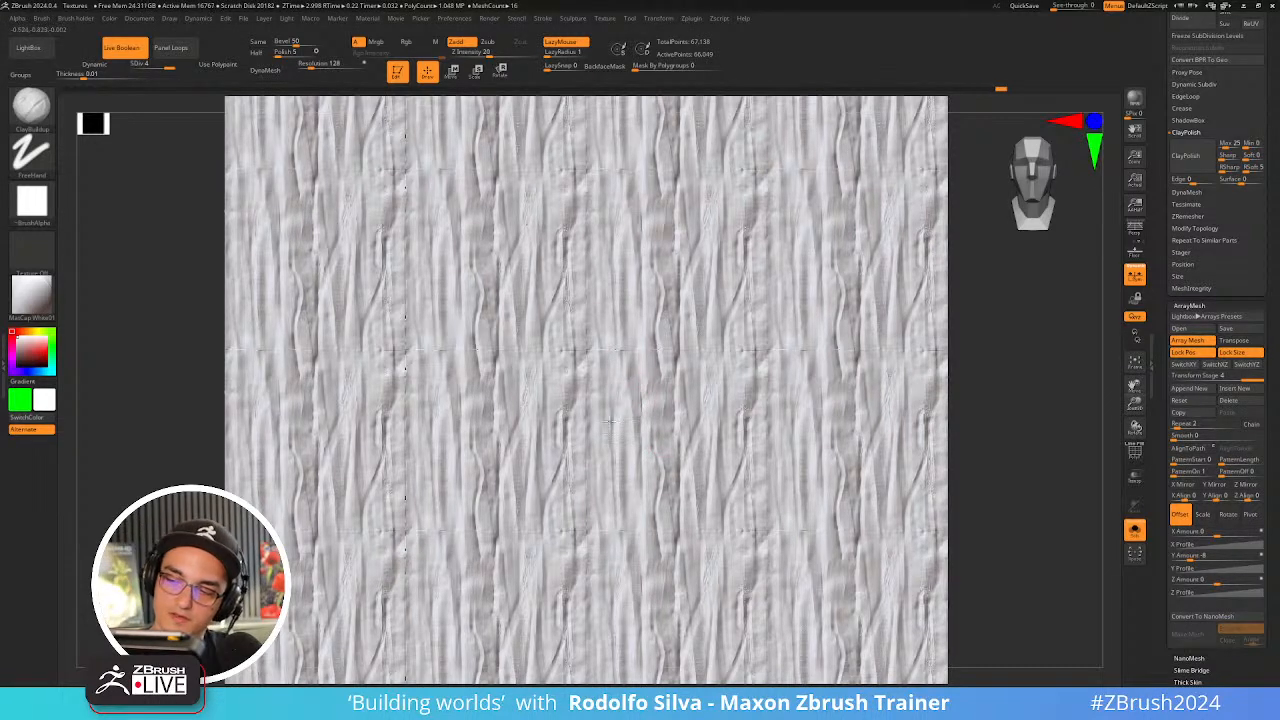
pyautogui.moveTo(610, 421)
pyautogui.mouseDown()
pyautogui.moveTo(620, 546)
pyautogui.moveTo(589, 438)
pyautogui.moveTo(590, 388)
pyautogui.moveTo(598, 506)
pyautogui.mouseUp()
pyautogui.press('s')
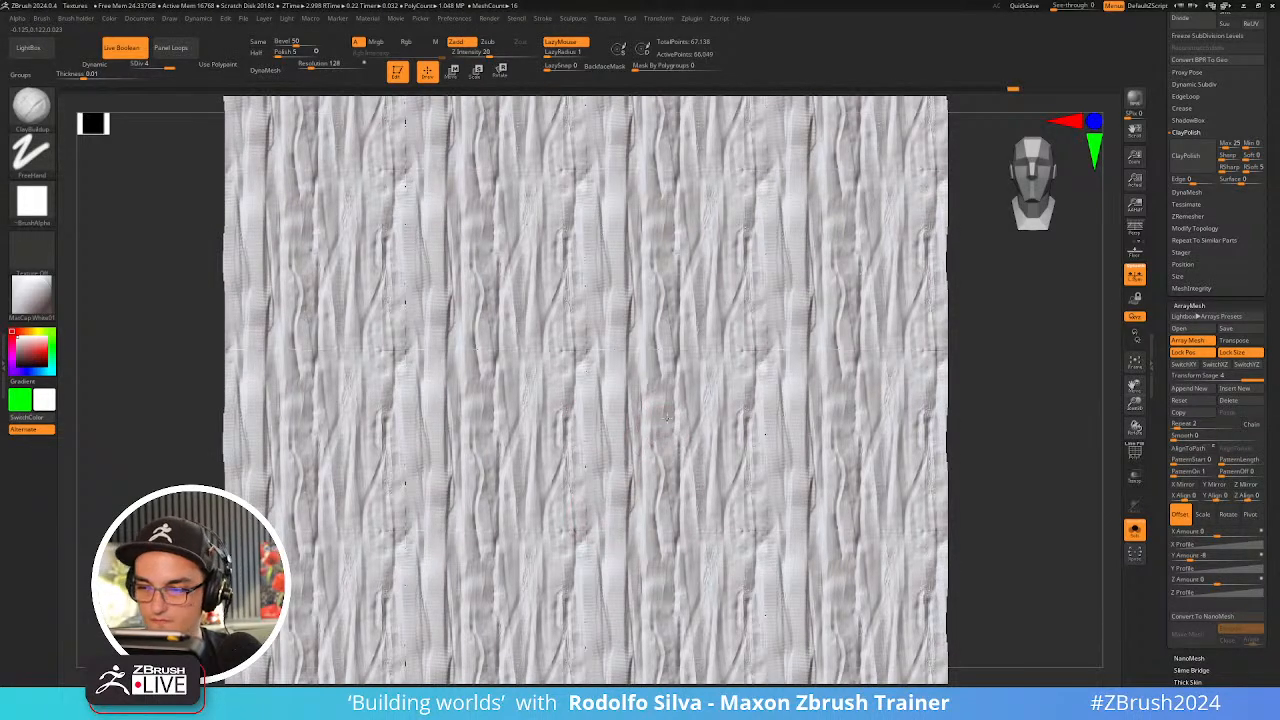
pyautogui.moveTo(667, 418)
pyautogui.mouseDown()
pyautogui.moveTo(664, 472)
pyautogui.moveTo(688, 320)
pyautogui.mouseUp()
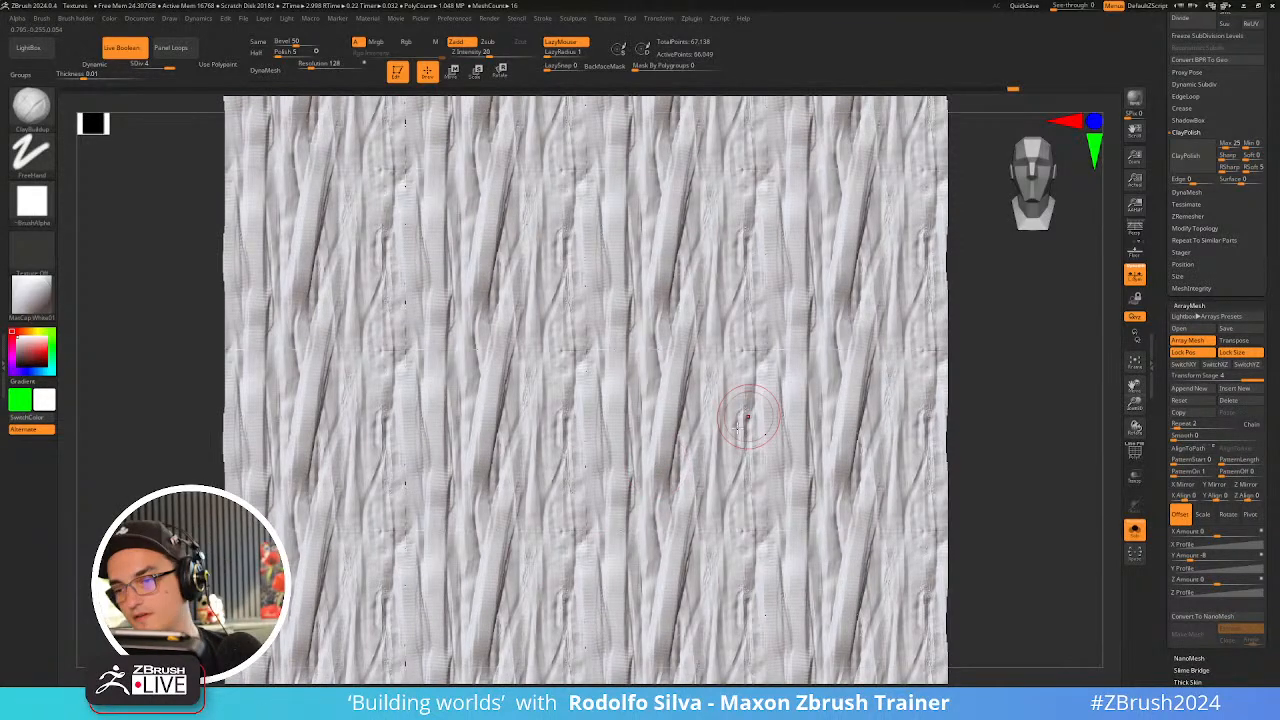
pyautogui.moveTo(656, 416)
pyautogui.mouseDown()
pyautogui.moveTo(656, 345)
pyautogui.moveTo(658, 432)
pyautogui.mouseUp()
pyautogui.moveTo(749, 482)
pyautogui.mouseDown(button='right')
pyautogui.moveTo(808, 479)
pyautogui.moveTo(762, 468)
pyautogui.moveTo(768, 480)
pyautogui.mouseUp(button='right')
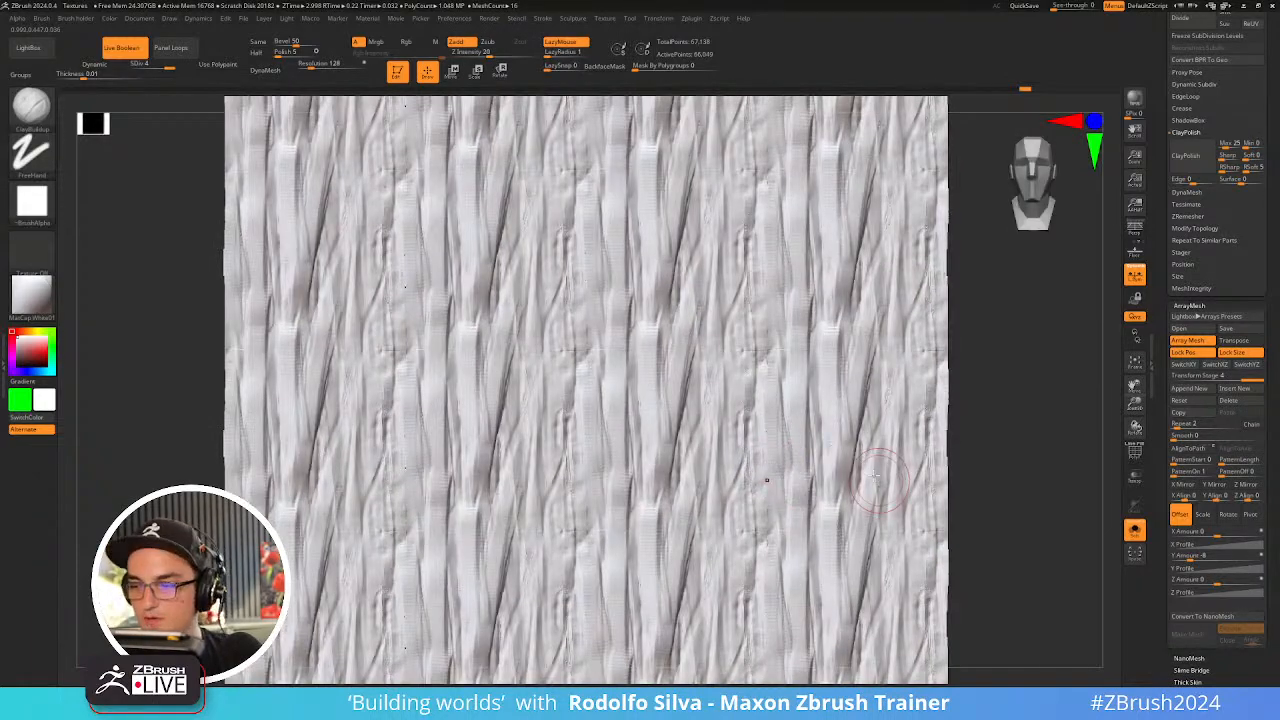
pyautogui.keyDown('alt'); pyautogui.moveTo(878, 480); pyautogui.dragTo(791, 469, button='right'); pyautogui.keyUp('alt')
# - Turn off the tile's Array Mesh preview, append a Cube3D subtool and make it active
pyautogui.click(1189, 340)
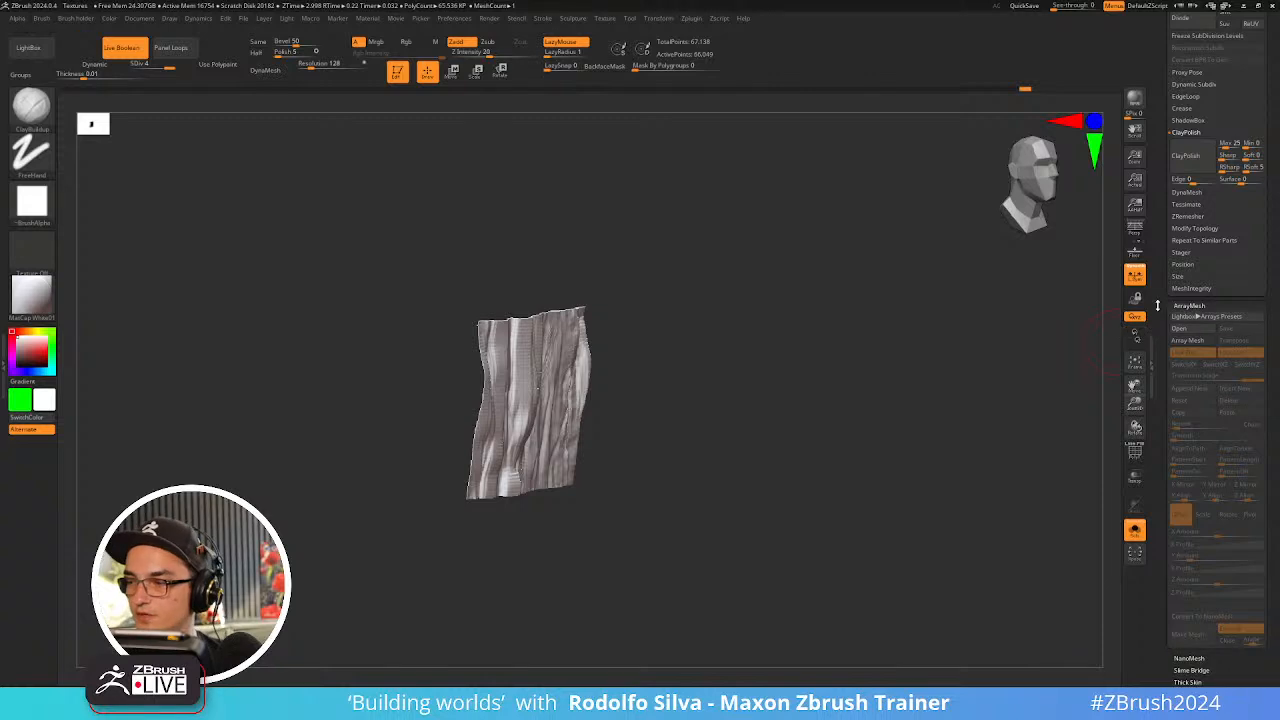
pyautogui.scroll(10, 1163, 302)
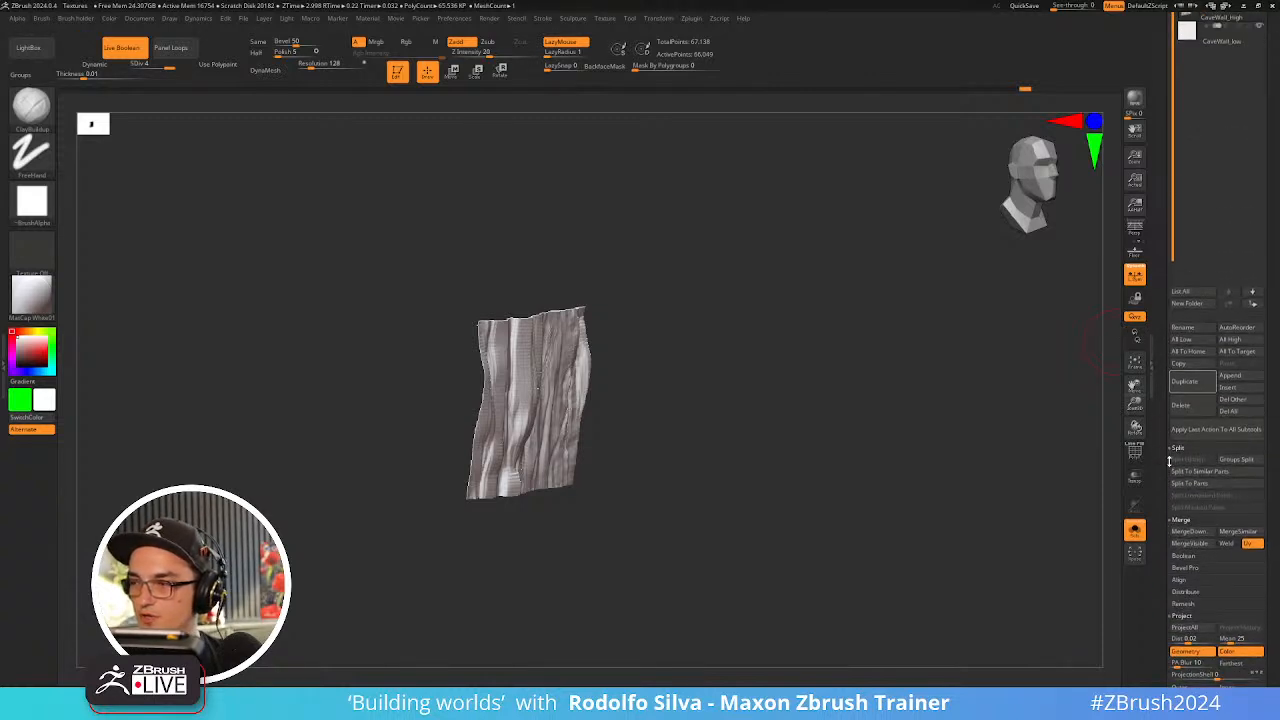
pyautogui.scroll(-1, 1172, 468)
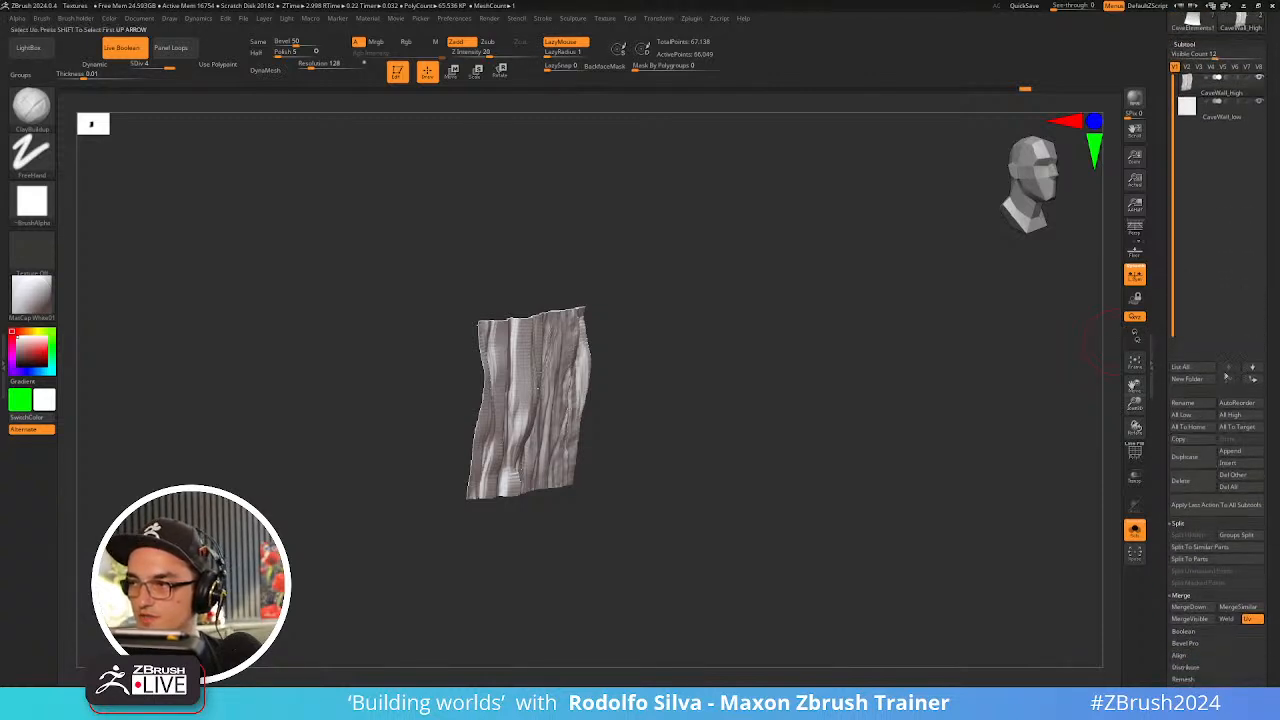
pyautogui.click(1222, 452)
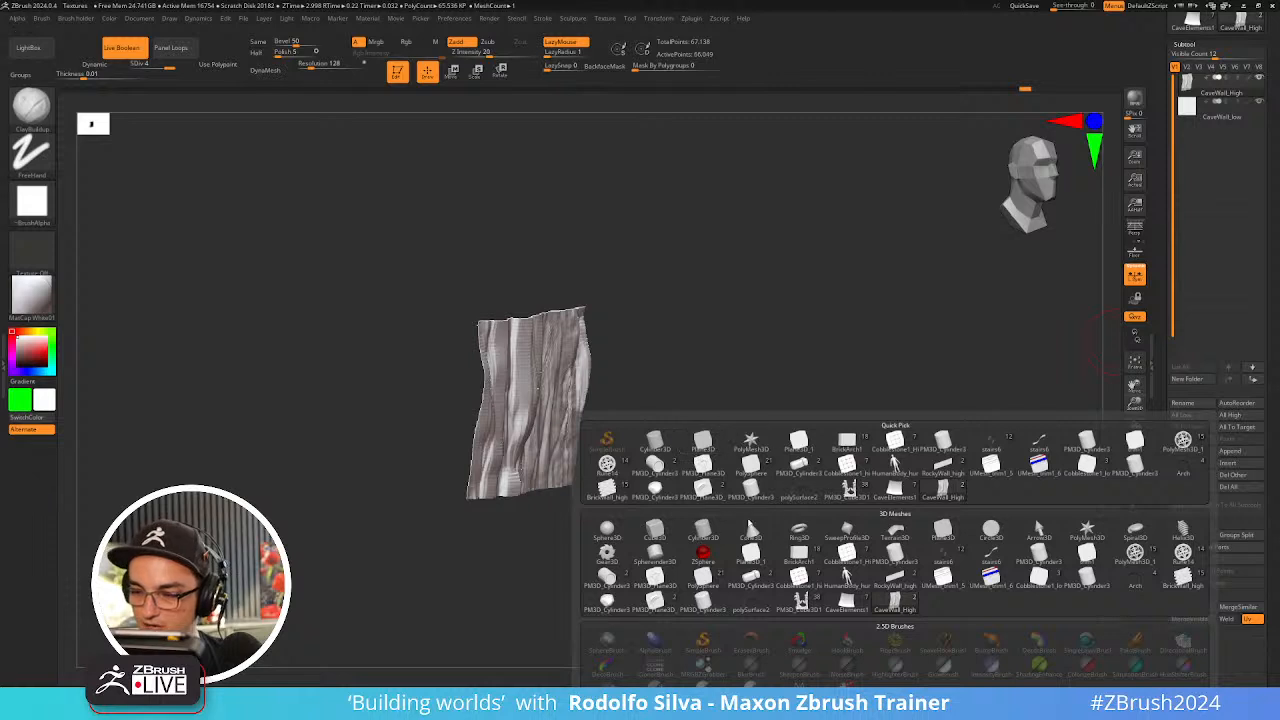
pyautogui.click(655, 530)
pyautogui.press('w')
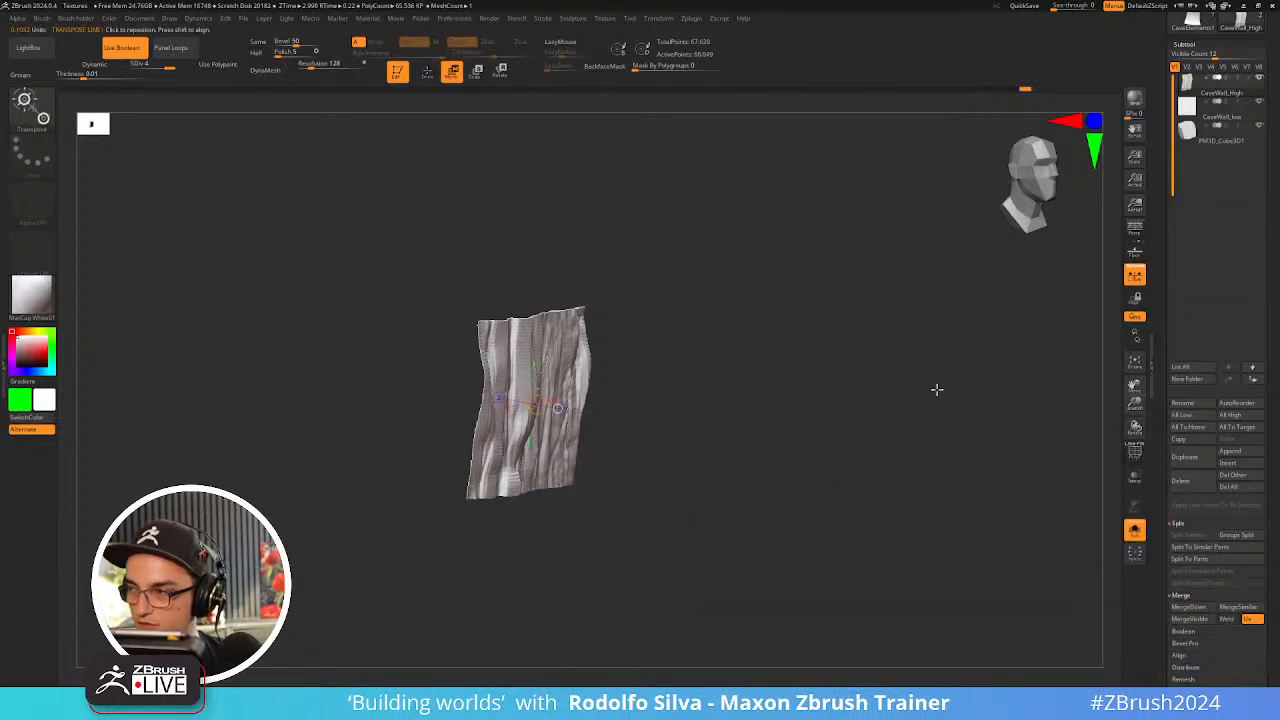
pyautogui.click(1210, 118)
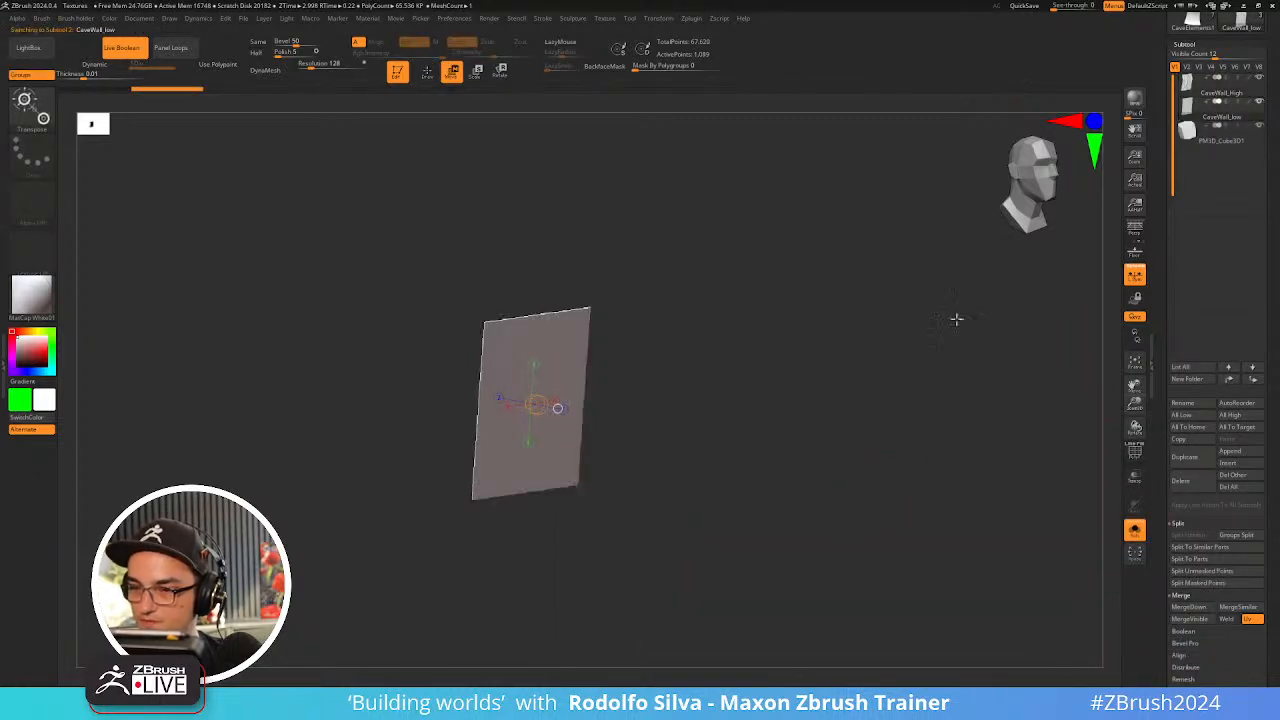
pyautogui.click(1205, 142)
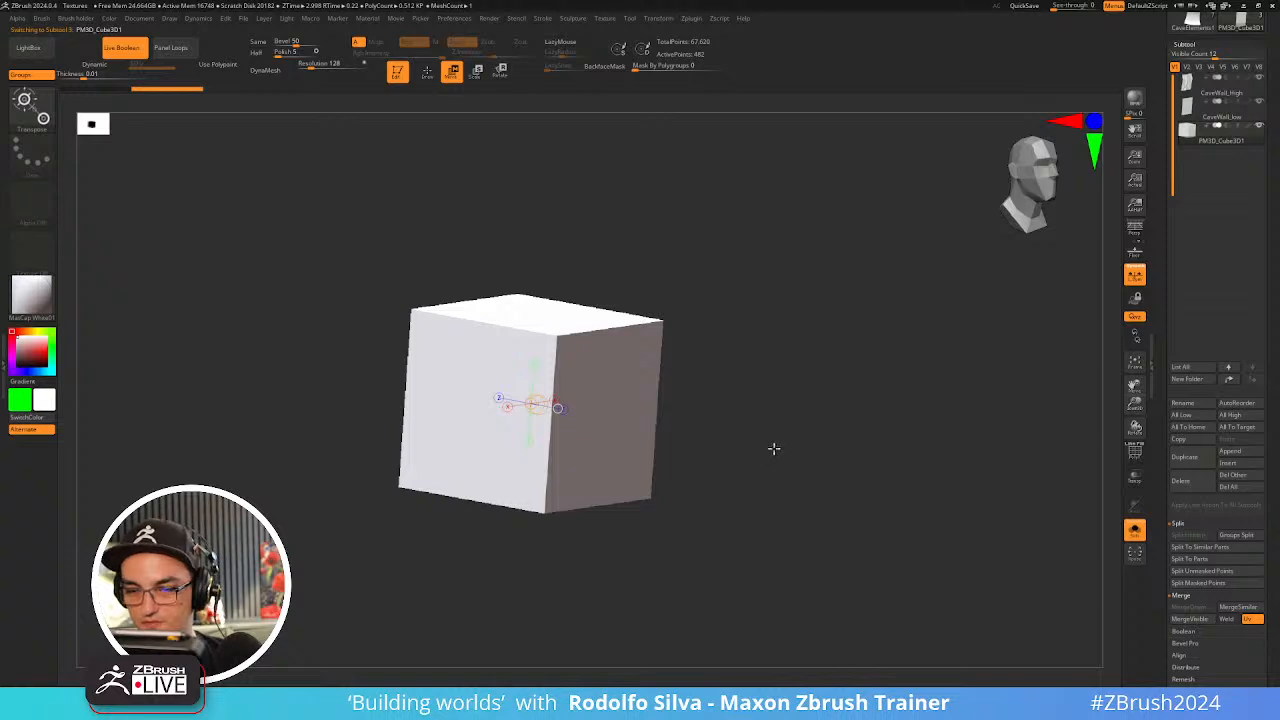
# - Move the cube in front of the tile and scale down its height and depth to form a narrow horizontal bar
pyautogui.press('y')
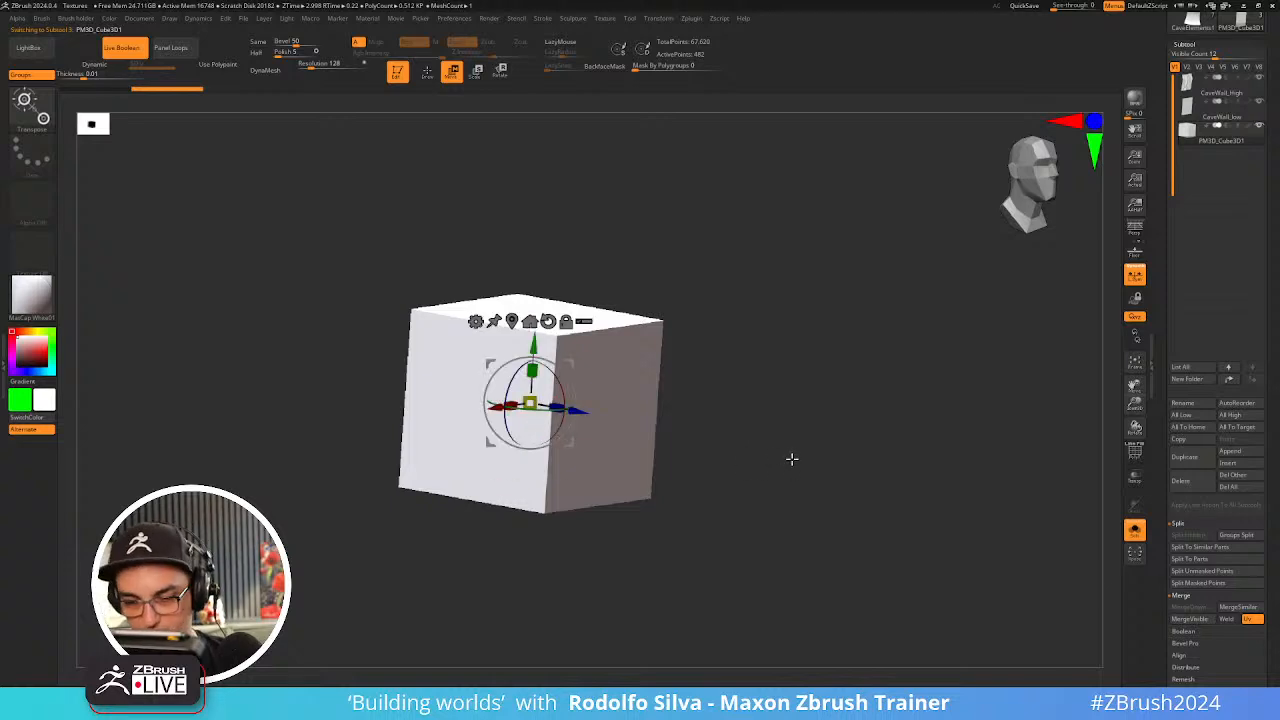
pyautogui.moveTo(785, 465); pyautogui.dragTo(660, 463)
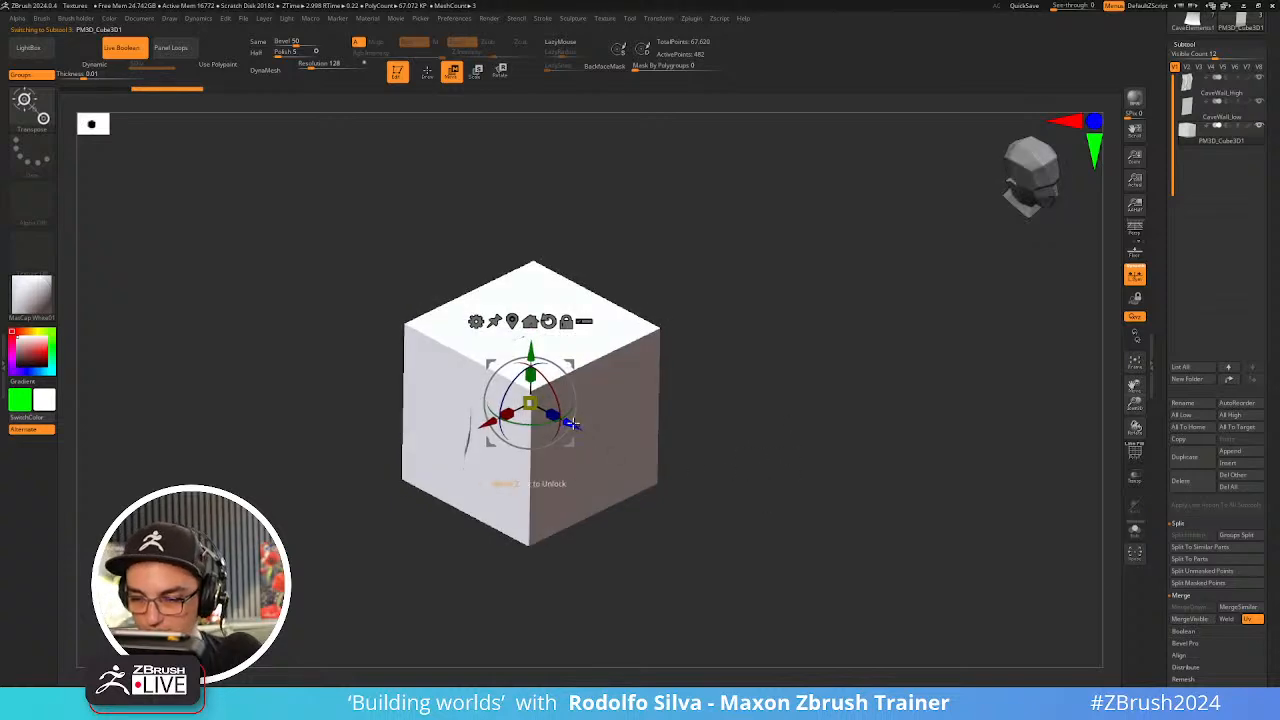
pyautogui.moveTo(569, 424); pyautogui.dragTo(697, 490)
pyautogui.moveTo(655, 441); pyautogui.dragTo(660, 669)
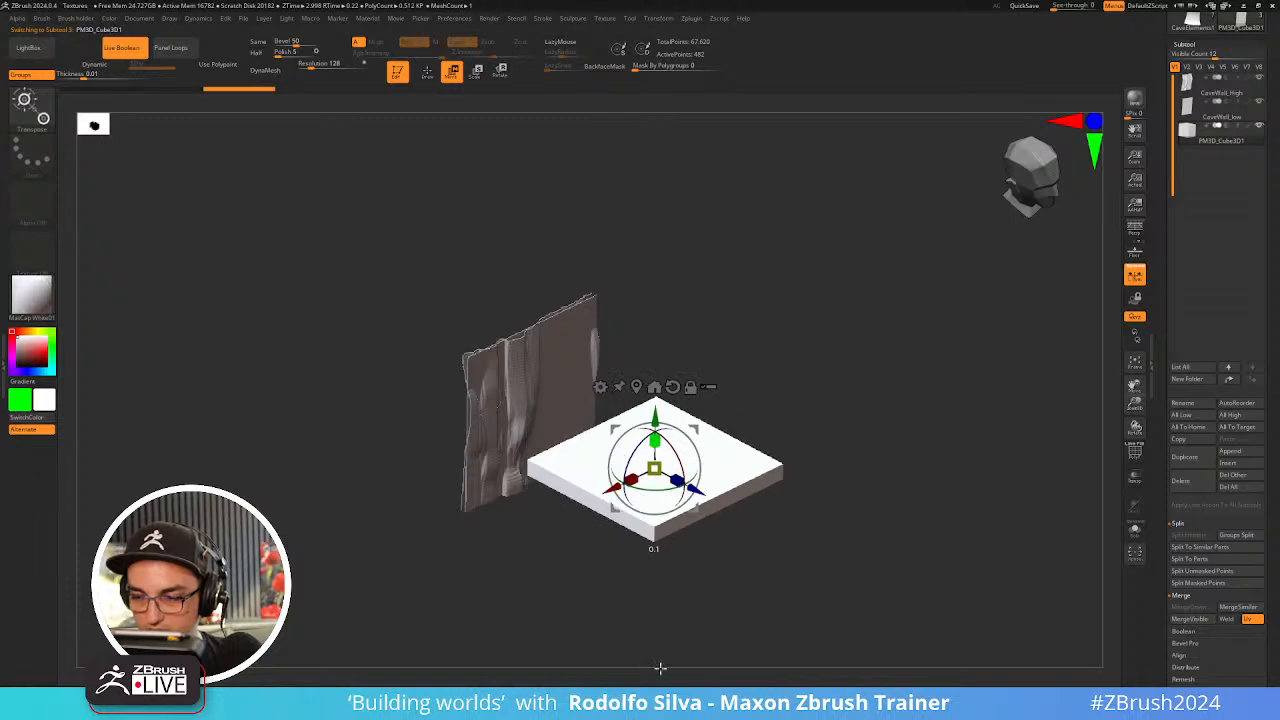
pyautogui.moveTo(677, 479); pyautogui.dragTo(586, 429)
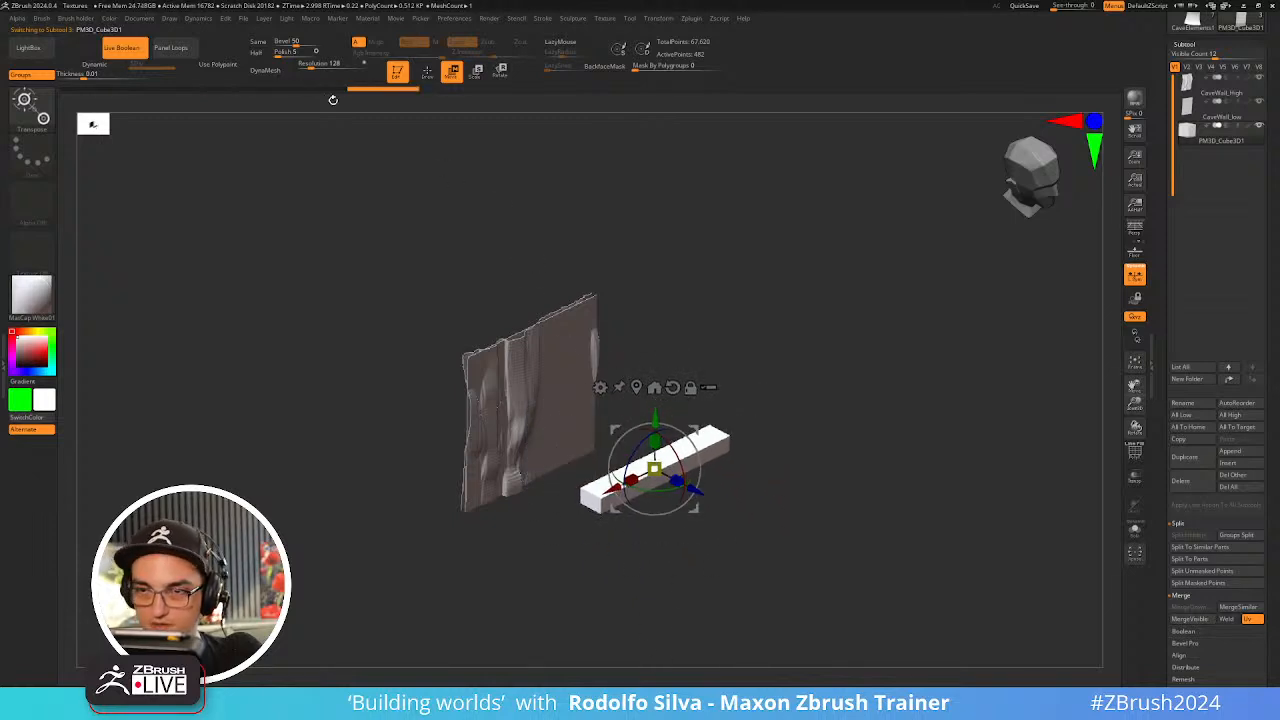
# - DynaMesh the bar at resolution 128, then place a copy at the tile's lower edge and adjust its depth
pyautogui.click(274, 71)
pyautogui.moveTo(829, 352); pyautogui.dragTo(861, 405)
pyautogui.moveTo(654, 415); pyautogui.dragTo(659, 524)
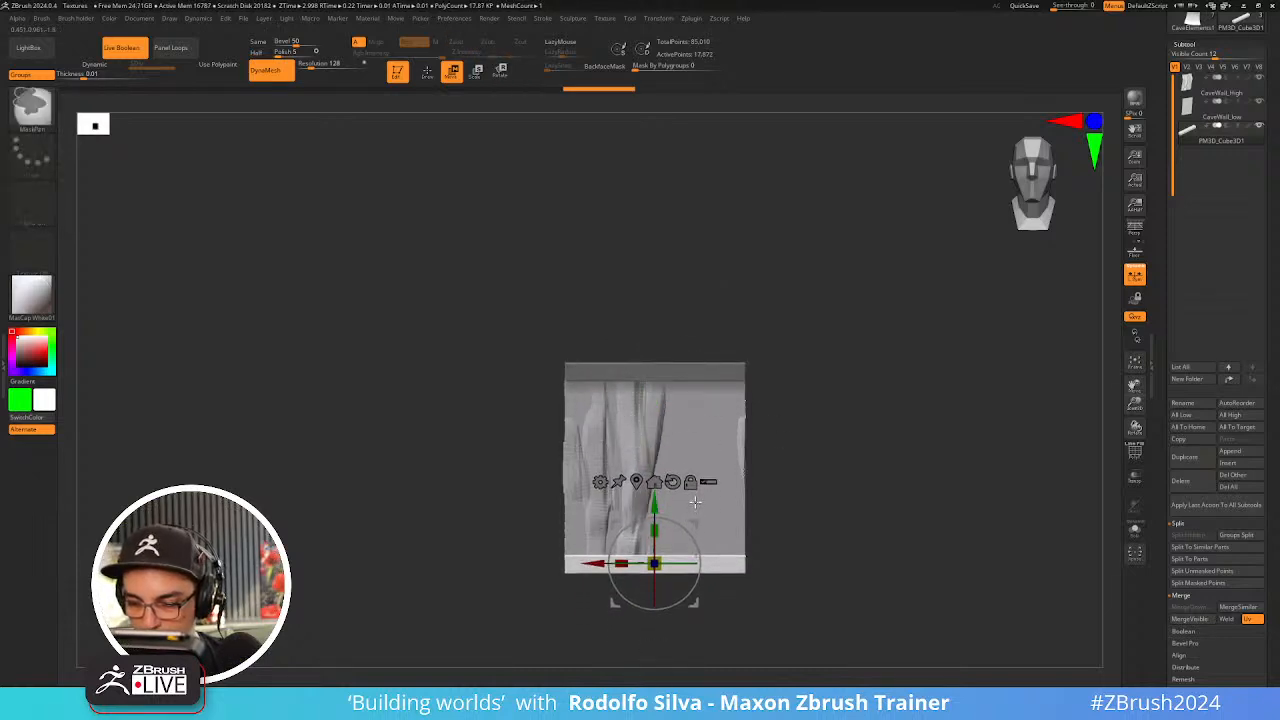
pyautogui.moveTo(846, 549)
pyautogui.mouseDown()
pyautogui.moveTo(886, 529)
pyautogui.moveTo(871, 451)
pyautogui.moveTo(846, 485)
pyautogui.moveTo(800, 500)
pyautogui.mouseUp()
pyautogui.moveTo(712, 551); pyautogui.dragTo(623, 574)
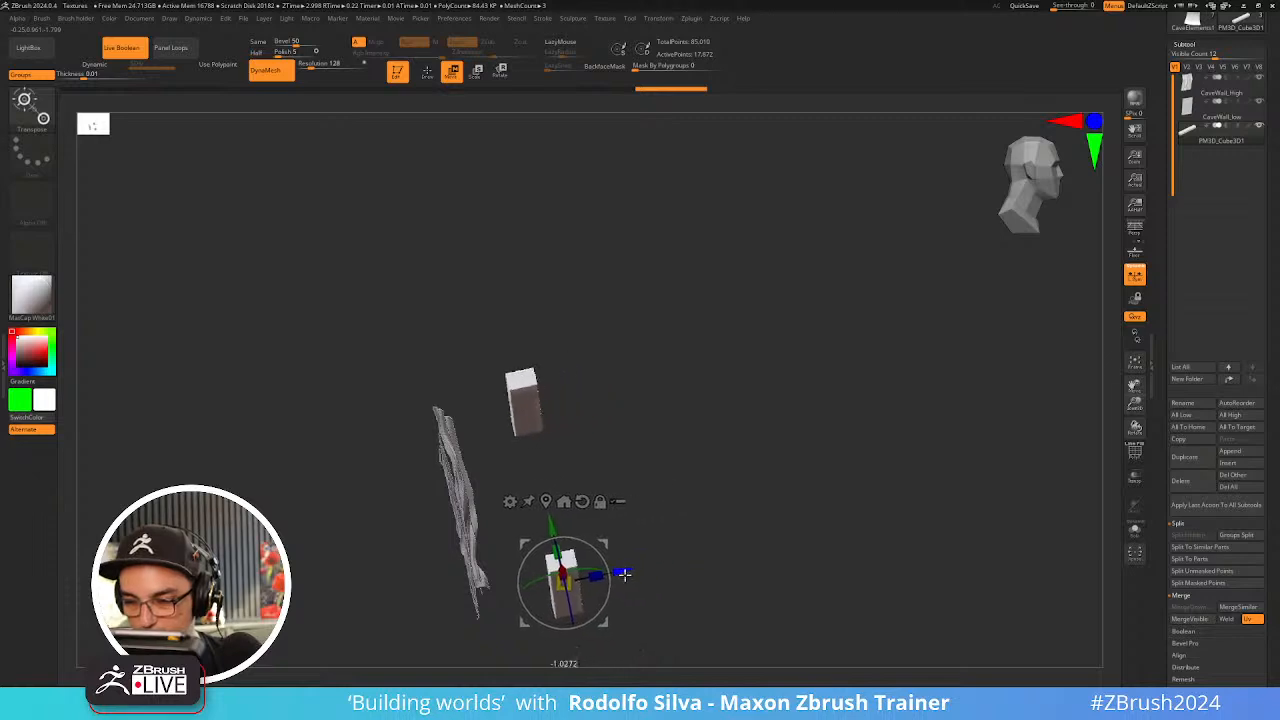
# - Return to Draw mode and hide the CaveWall_low subtool
pyautogui.press('q')
pyautogui.moveTo(729, 519); pyautogui.dragTo(532, 519)
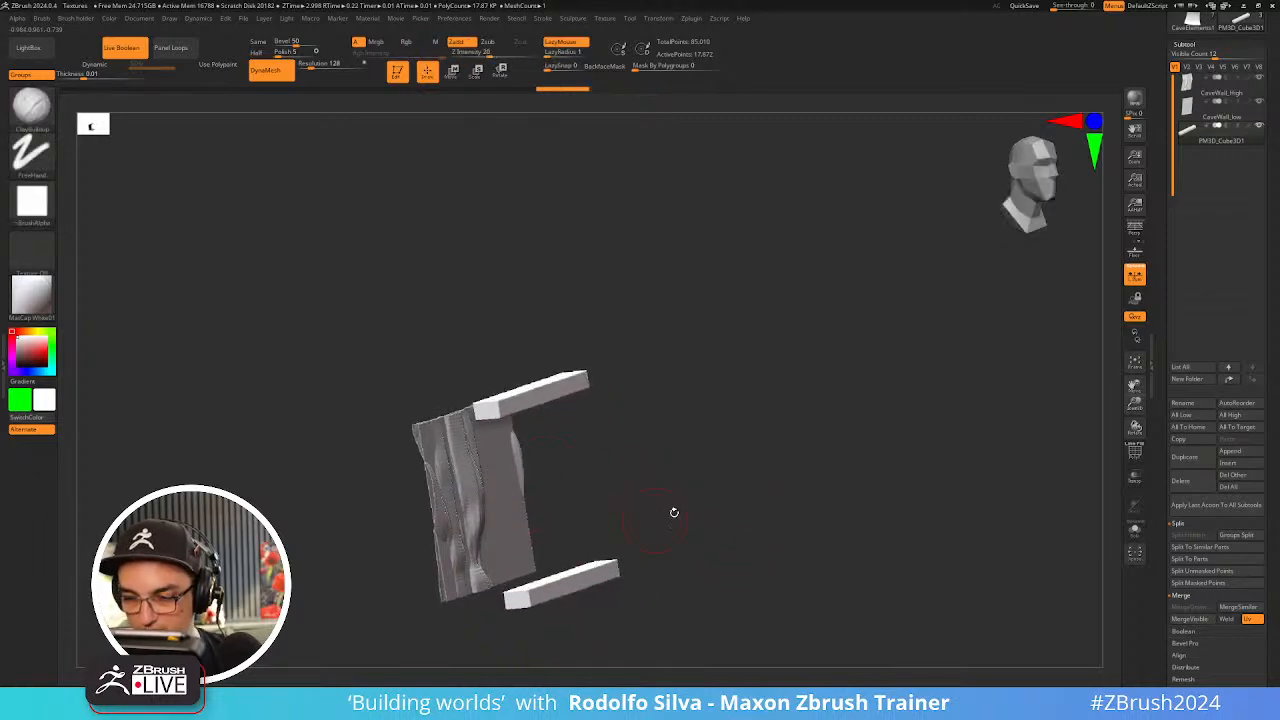
pyautogui.click(1260, 103)
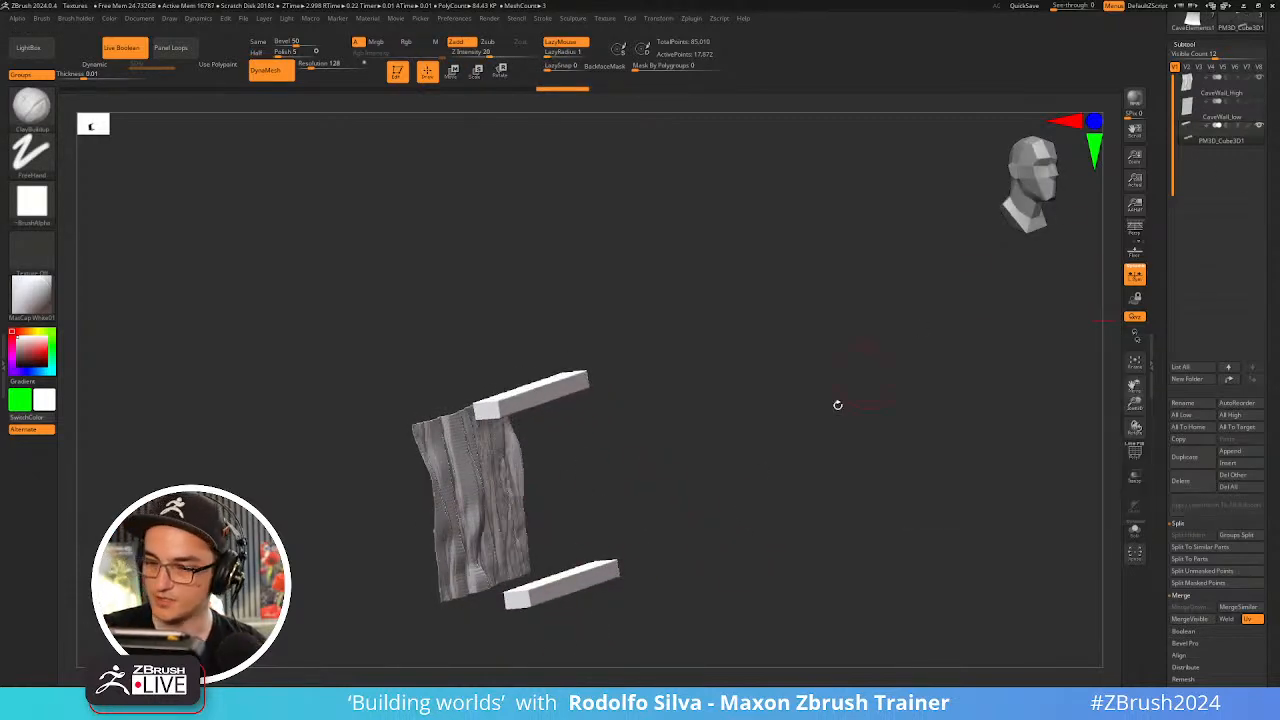
pyautogui.moveTo(838, 404); pyautogui.dragTo(598, 424)
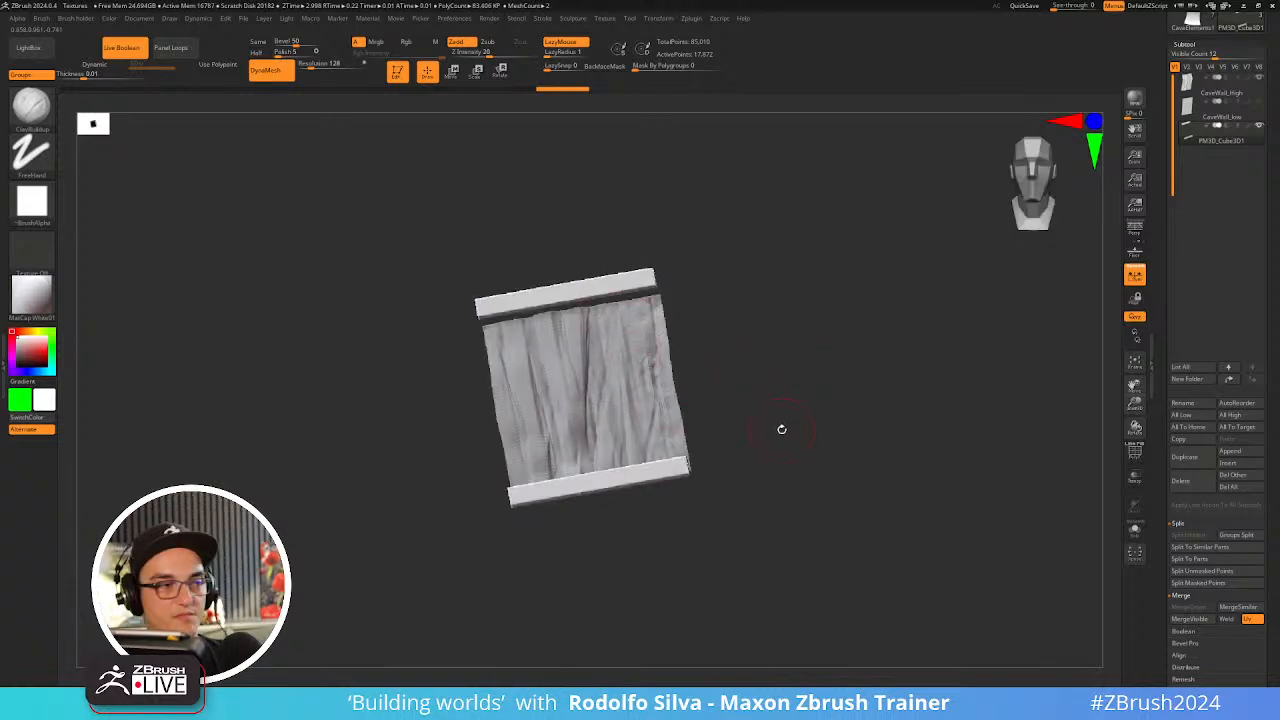
# - Mask the inner faces of the lower and upper bars so the two masked areas face each other
pyautogui.moveTo(837, 411); pyautogui.dragTo(757, 411)
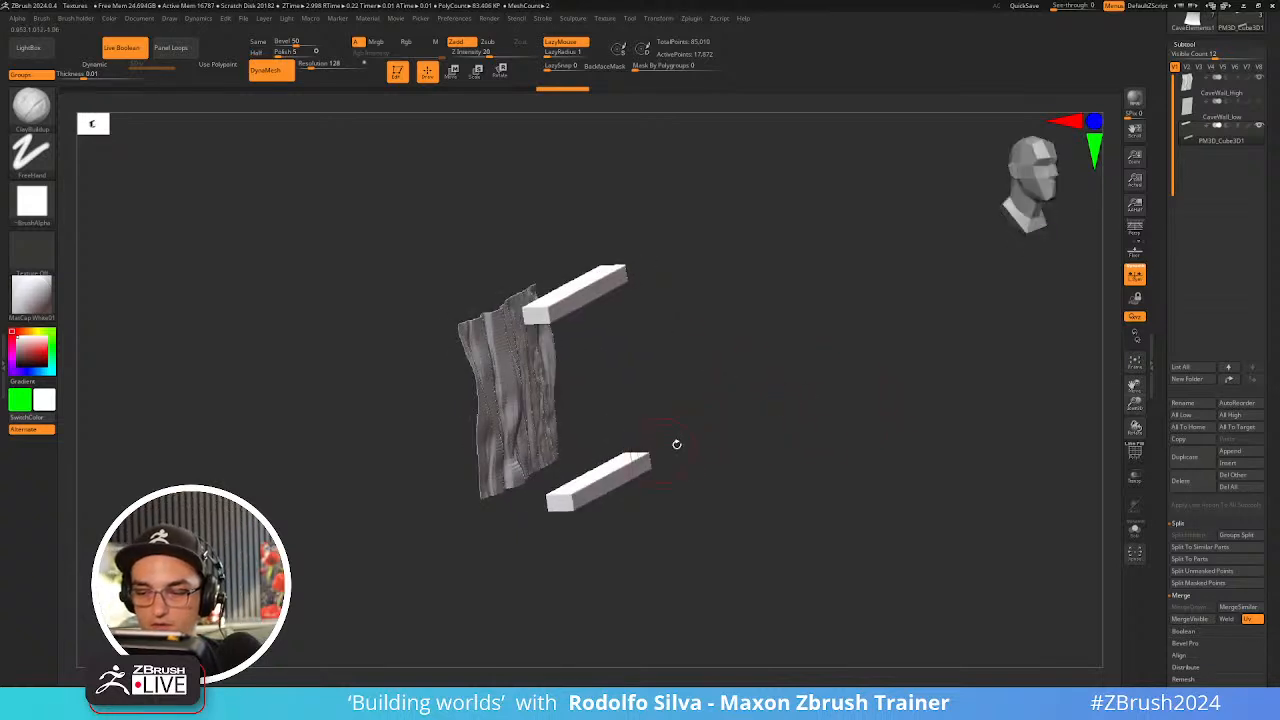
pyautogui.moveTo(676, 443)
pyautogui.mouseDown()
pyautogui.moveTo(678, 509)
pyautogui.moveTo(655, 511)
pyautogui.mouseUp()
pyautogui.press('s')
pyautogui.keyDown('ctrl'); pyautogui.moveTo(634, 429); pyautogui.dragTo(566, 528); pyautogui.keyUp('ctrl')
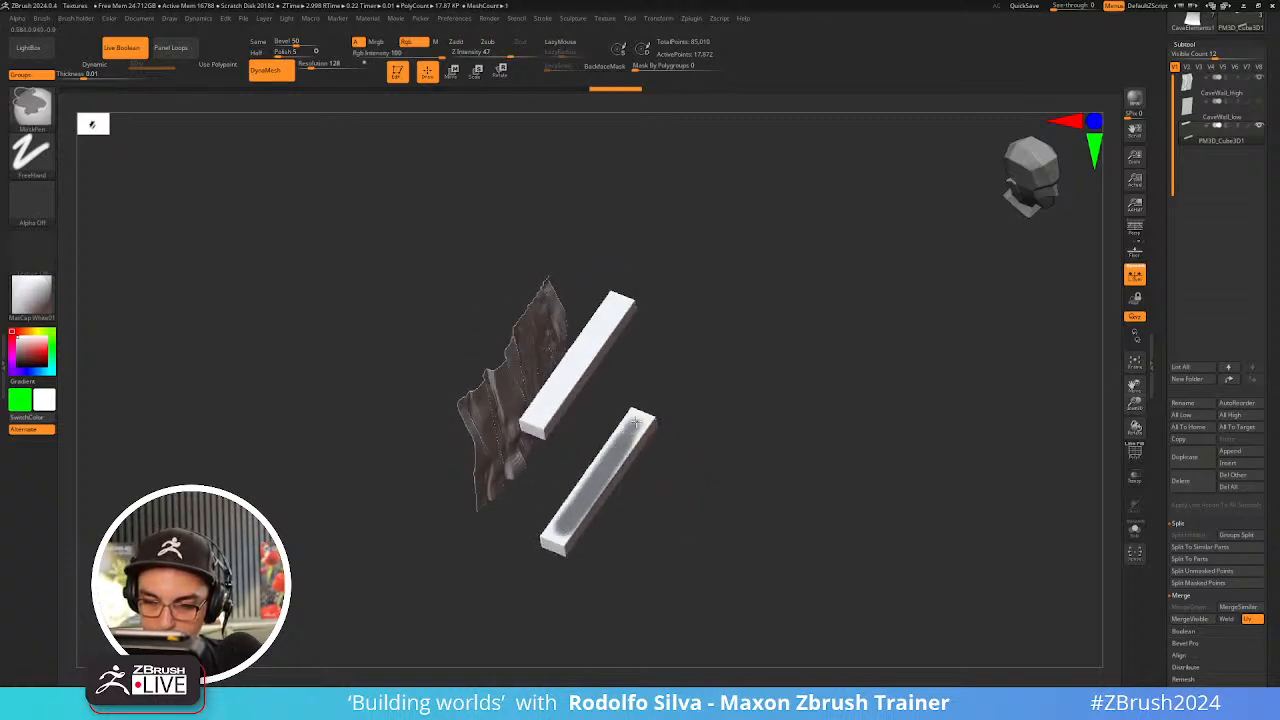
pyautogui.moveTo(730, 450); pyautogui.dragTo(712, 260)
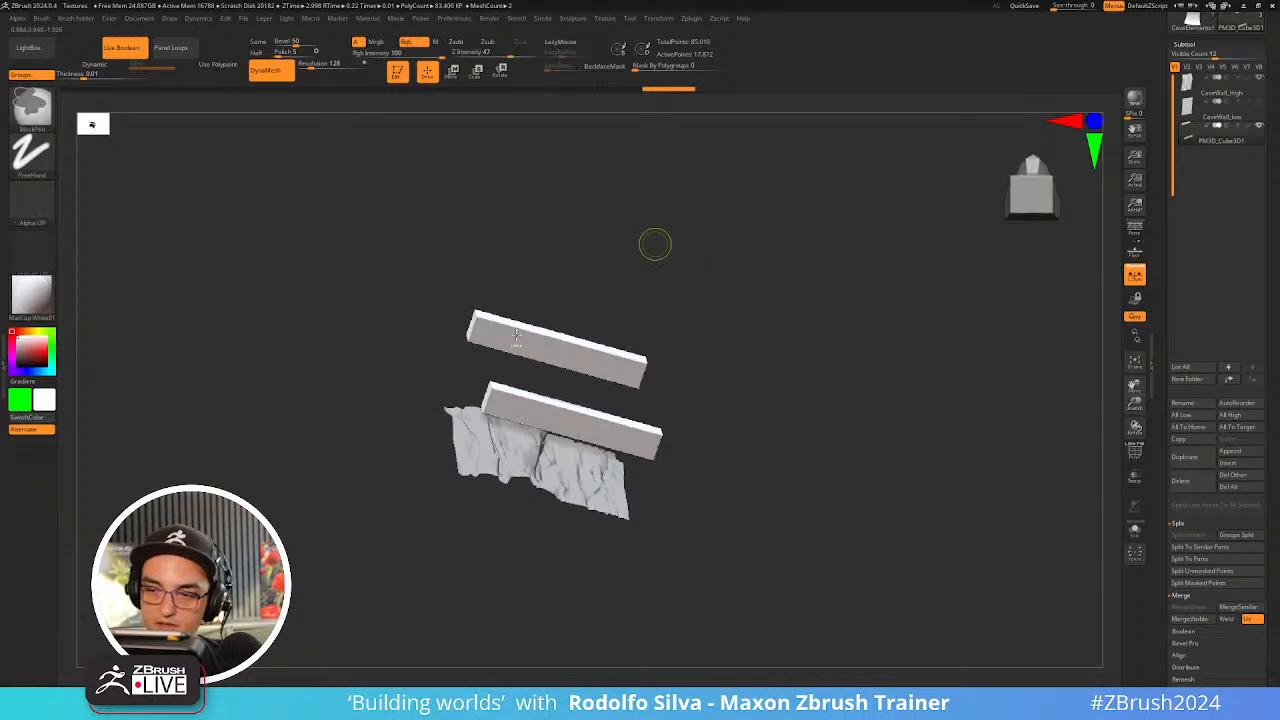
pyautogui.keyDown('ctrl'); pyautogui.moveTo(494, 334); pyautogui.dragTo(624, 368); pyautogui.keyUp('ctrl')
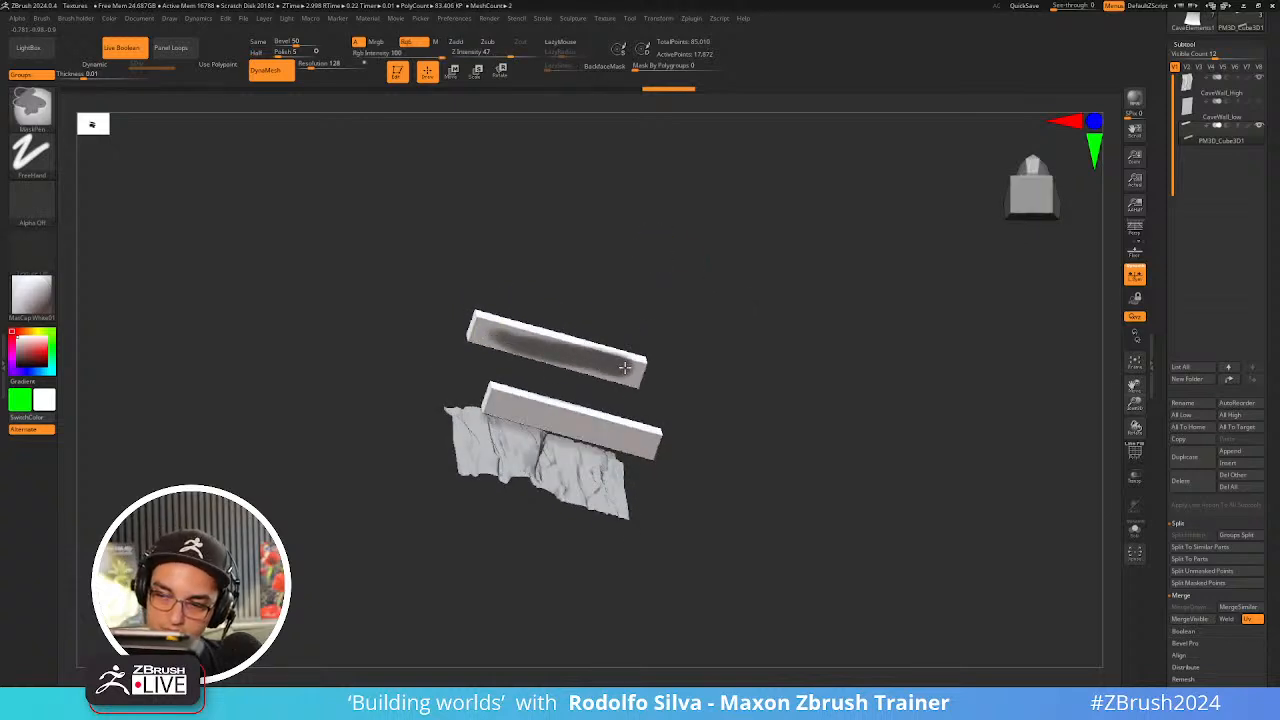
pyautogui.keyDown('ctrl'); pyautogui.moveTo(554, 347); pyautogui.dragTo(476, 330); pyautogui.keyUp('ctrl')
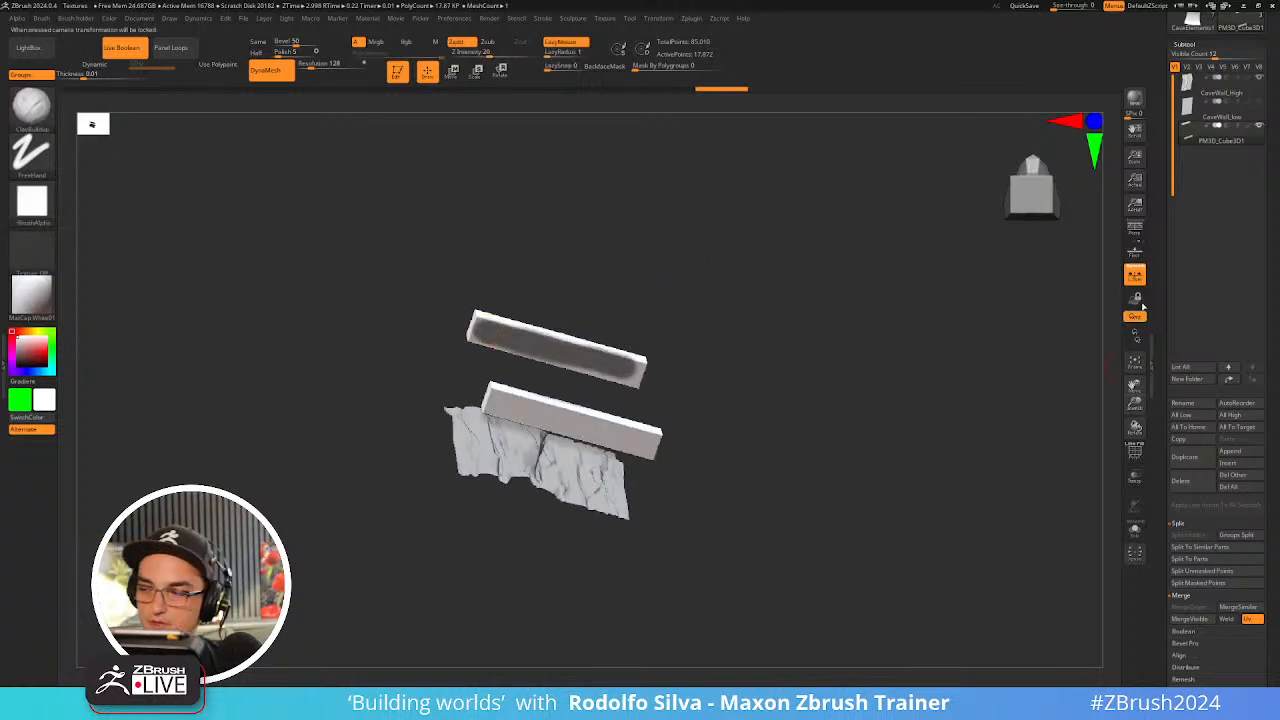
# - Try a Slime Bridge between the two masked bars with Tension 0 and Bridges 20, and undo it
pyautogui.scroll(-10, 1200, 250)
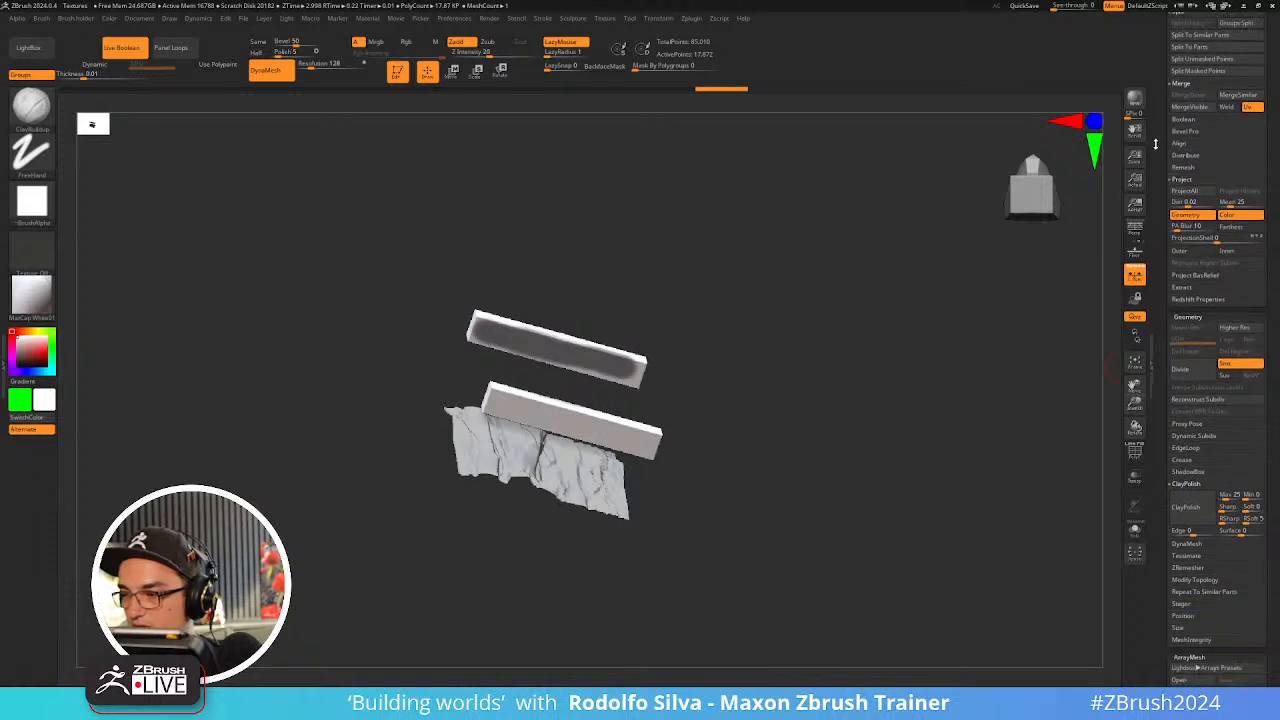
pyautogui.keyDown('shift'); pyautogui.click(1188, 312); pyautogui.keyUp('shift')
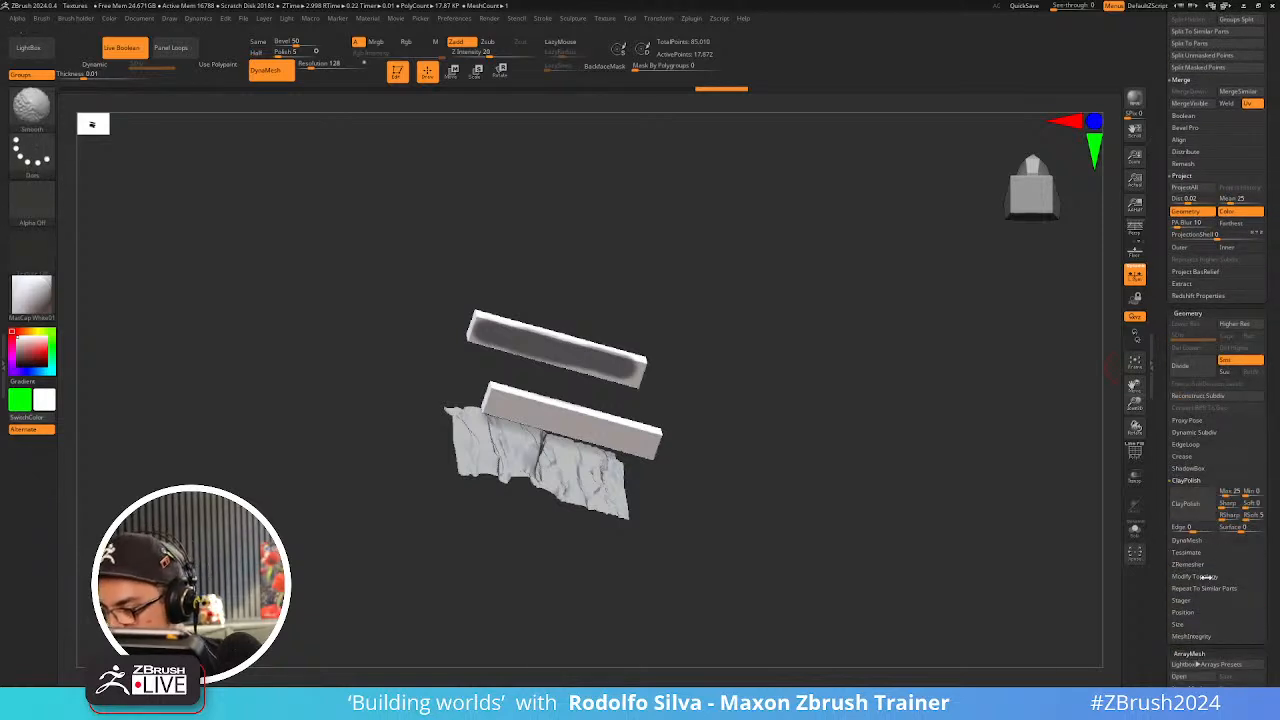
pyautogui.scroll(-10, 1205, 560)
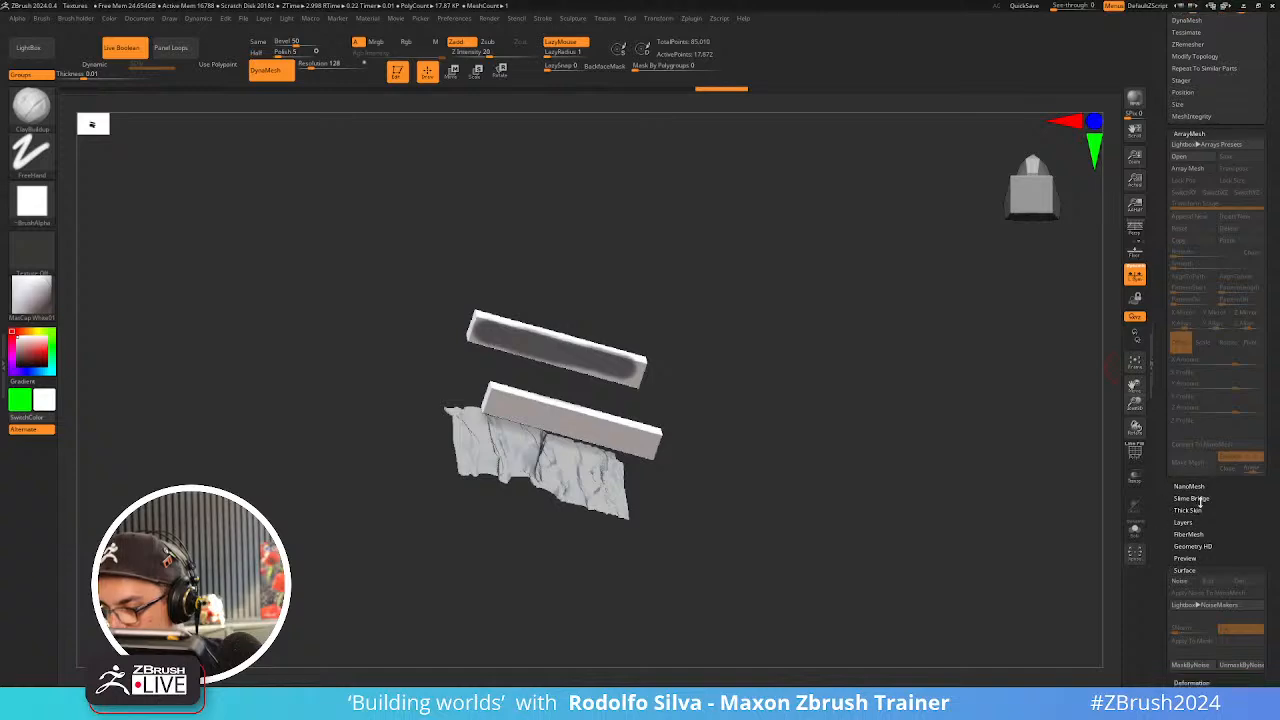
pyautogui.click(1192, 498)
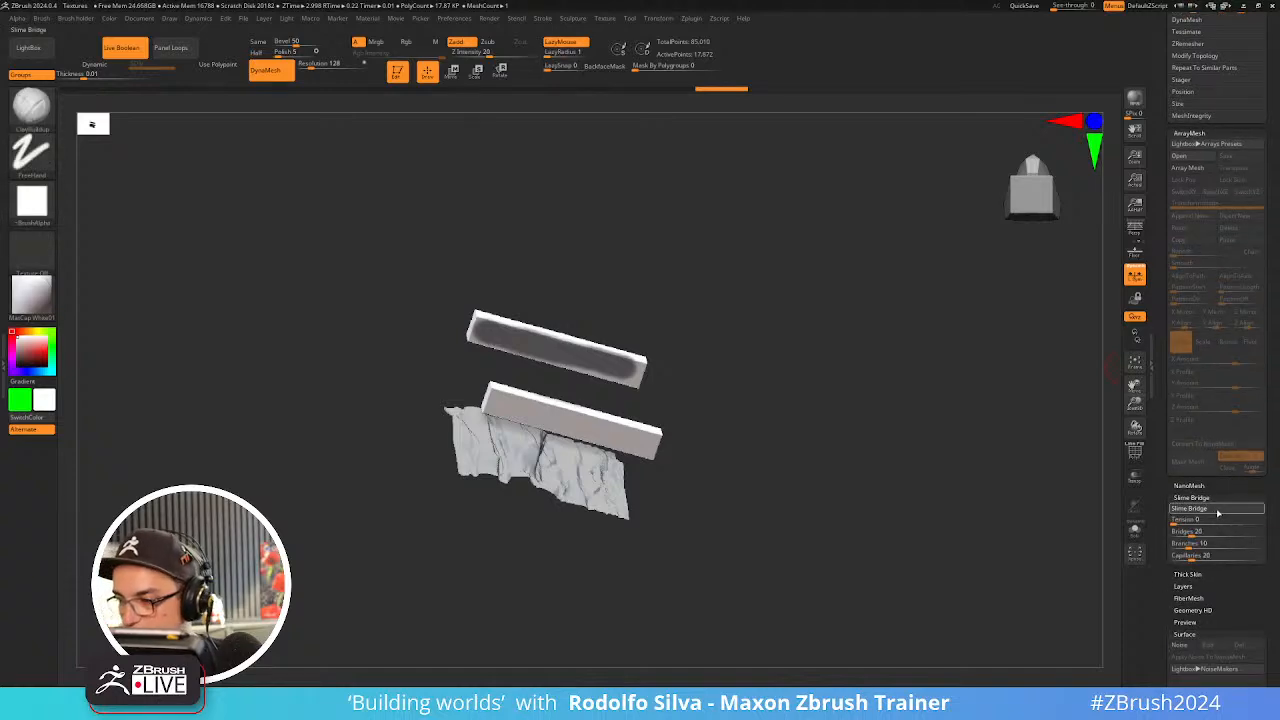
pyautogui.moveTo(848, 534); pyautogui.dragTo(880, 509)
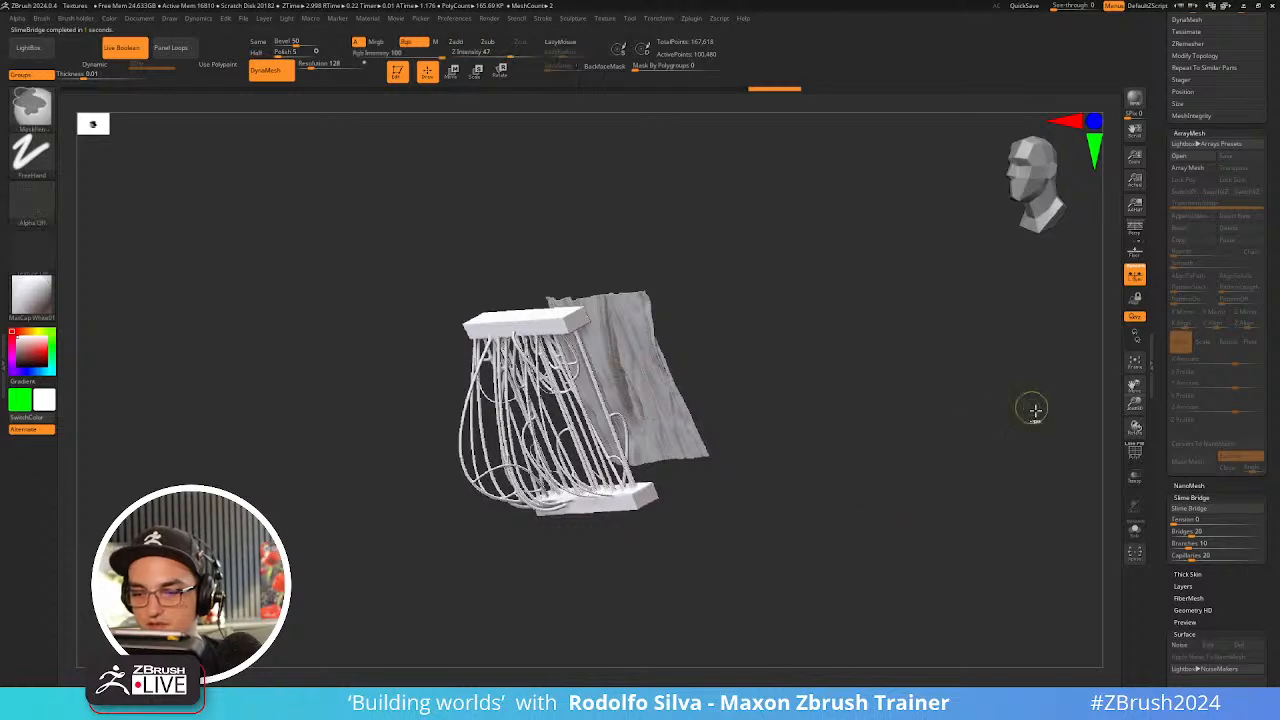
pyautogui.hotkey('ctrl', 'z')
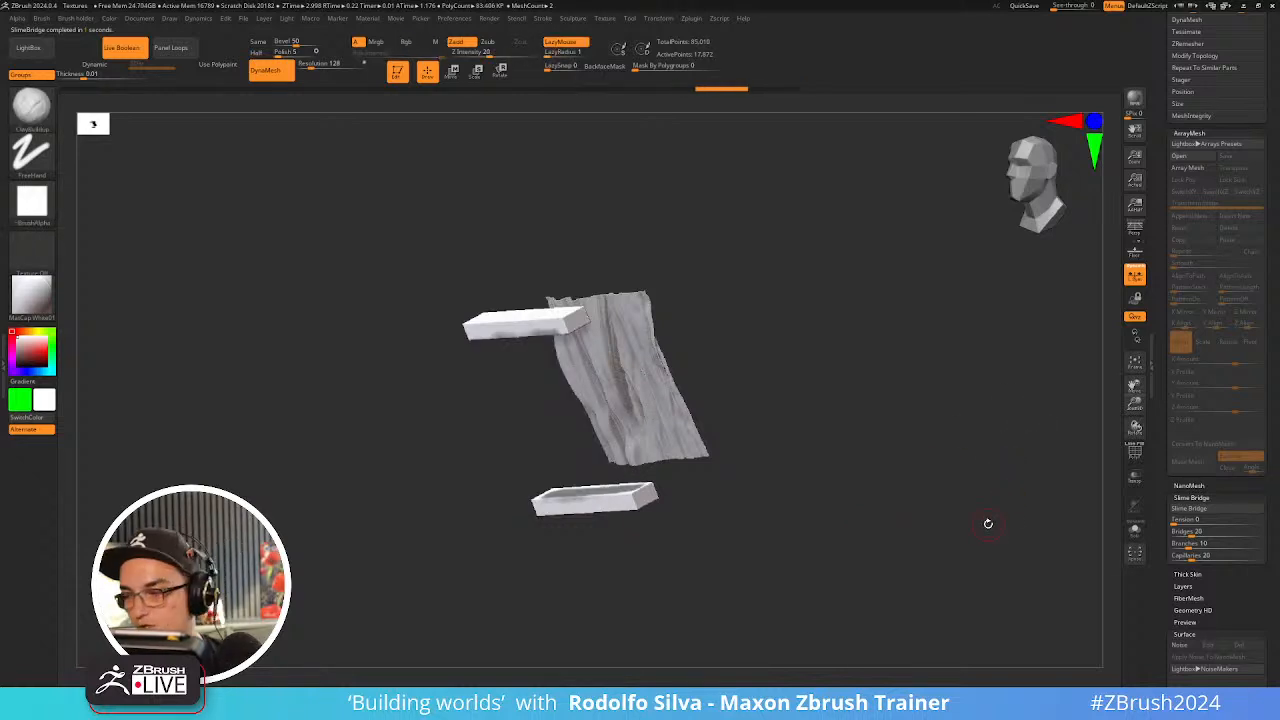
# - Try the Slime Bridge between the bars with Tension 100, and undo it
pyautogui.moveTo(1192, 520); pyautogui.dragTo(1201, 520)
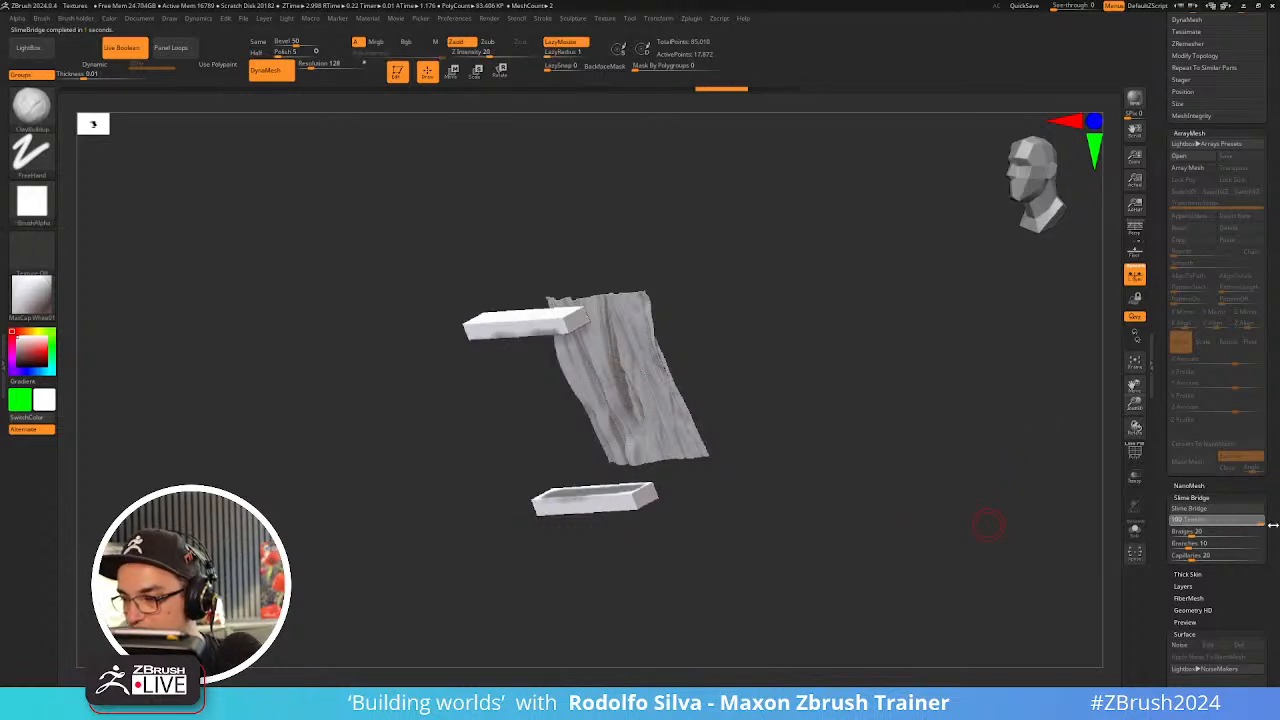
pyautogui.moveTo(811, 599); pyautogui.dragTo(887, 497)
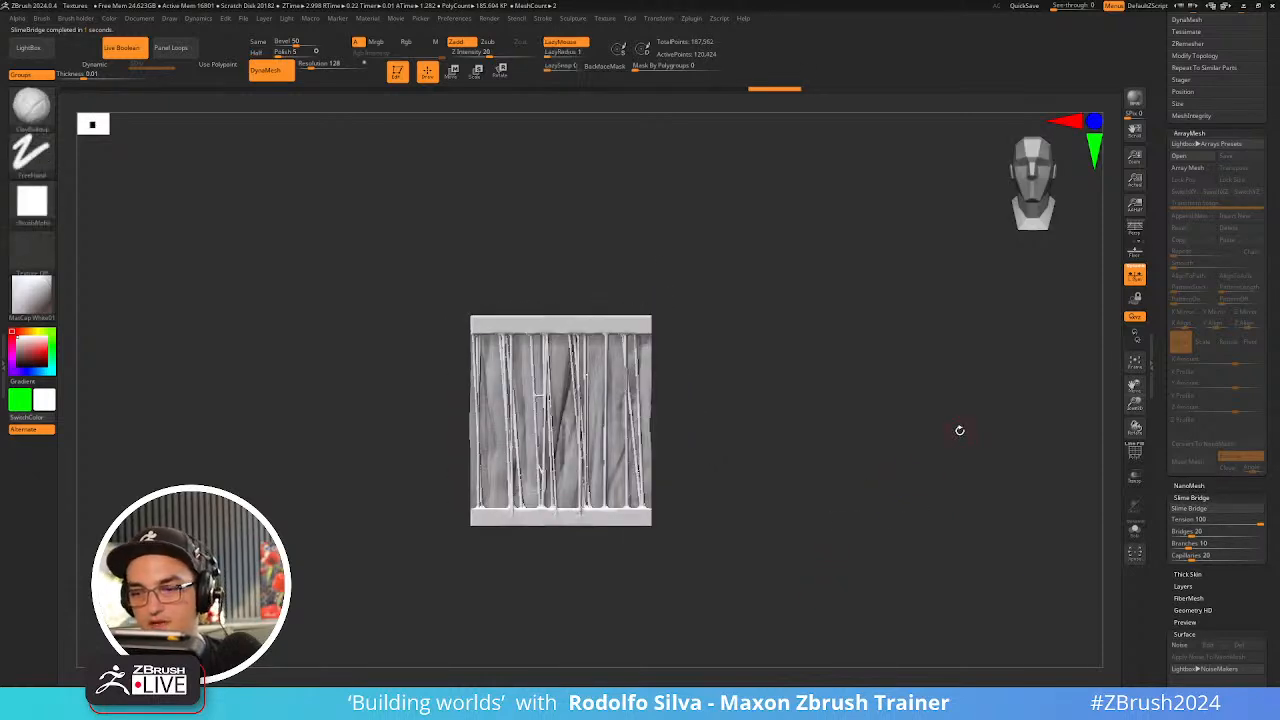
pyautogui.hotkey('ctrl', 'z')
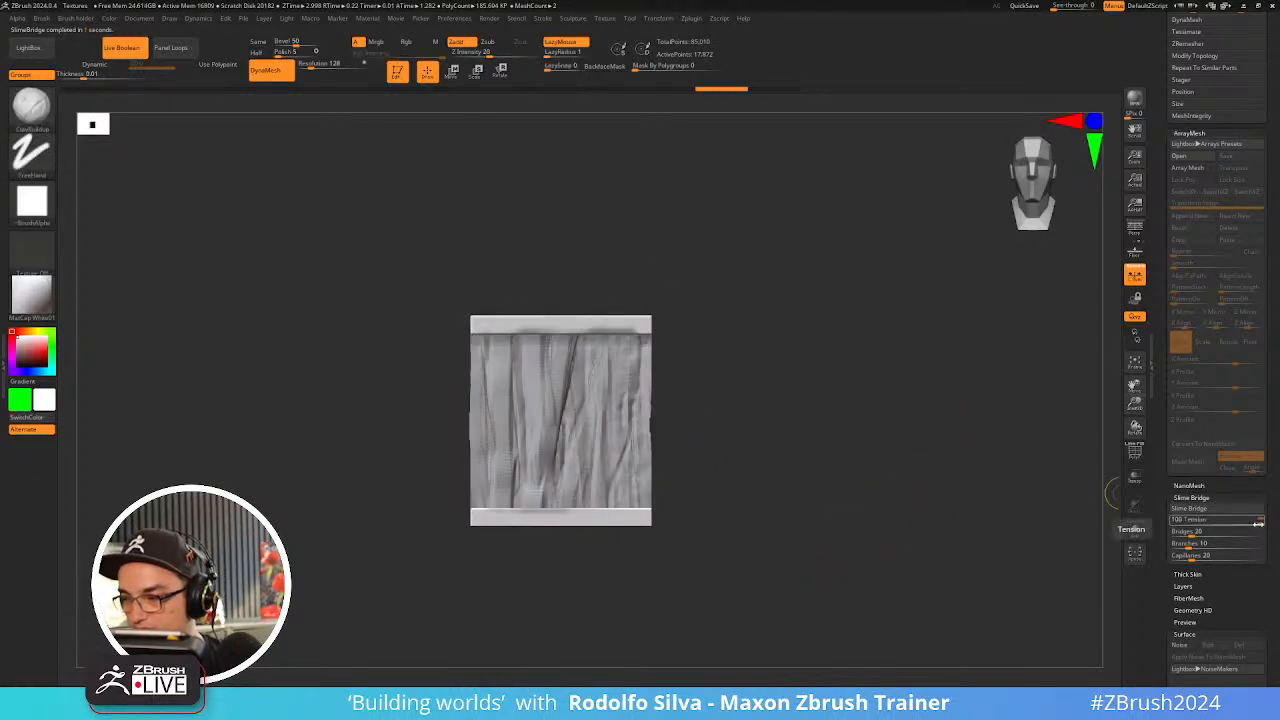
# - Generate a Slime Bridge between the masked bars with Tension 90, Bridges 8, Branches 10 and Capillaries 8
pyautogui.moveTo(1259, 523); pyautogui.dragTo(1246, 525)
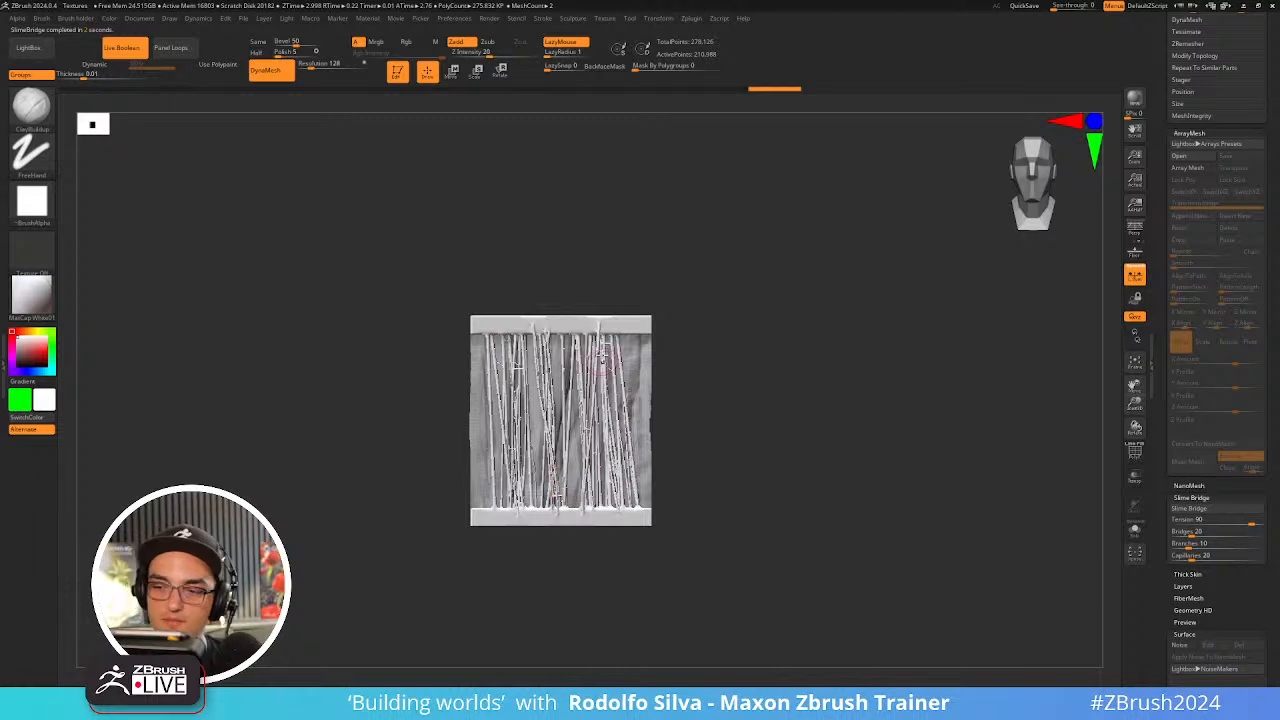
pyautogui.moveTo(698, 433); pyautogui.dragTo(783, 511)
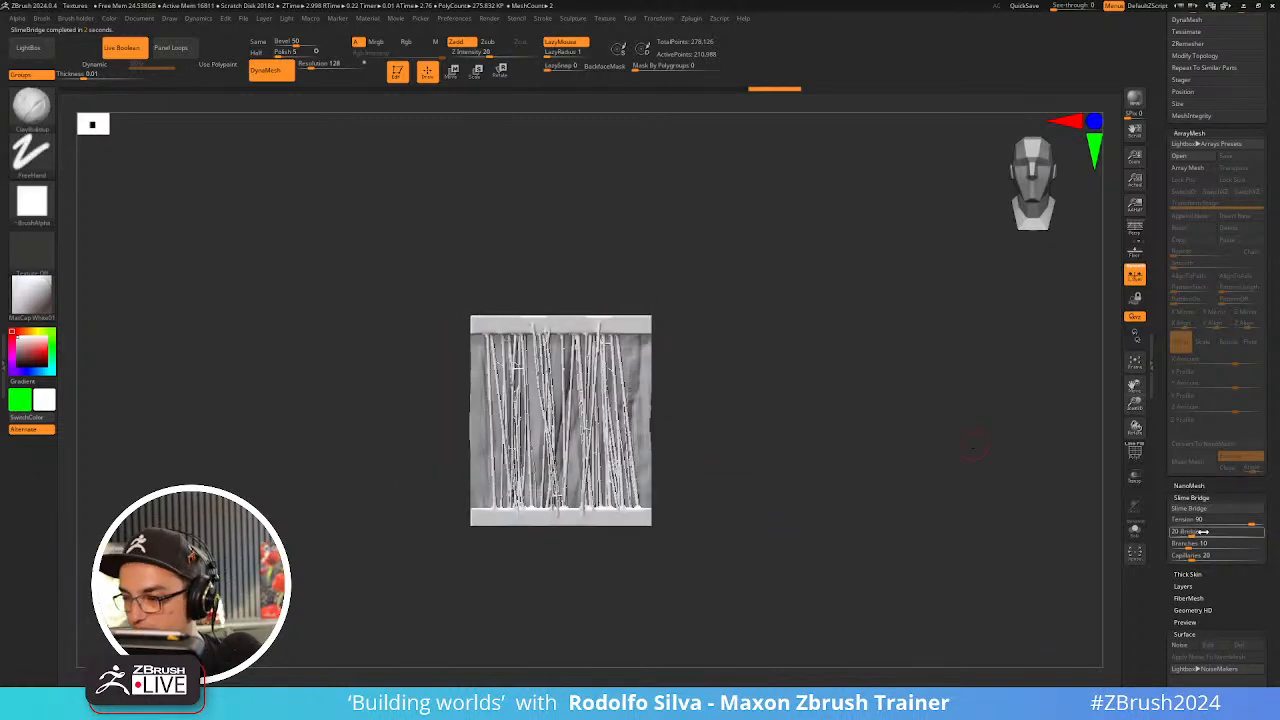
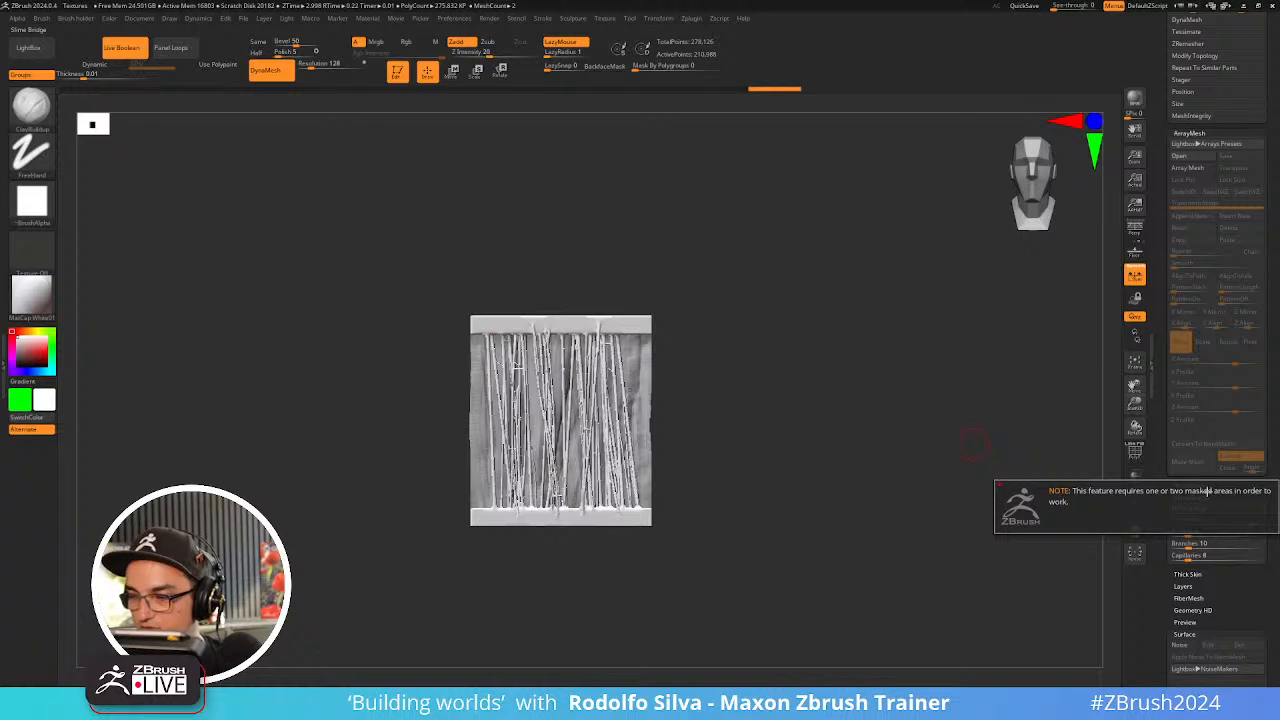
pyautogui.click(1215, 509)
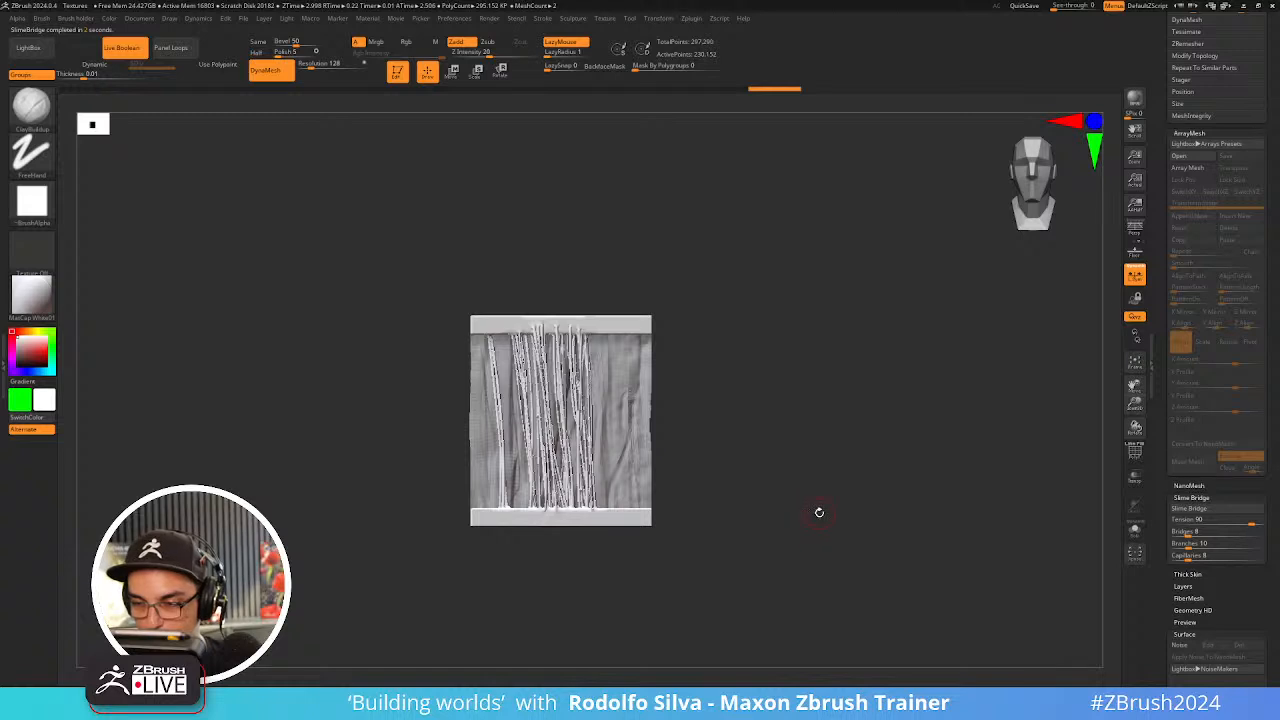
pyautogui.moveTo(1059, 504); pyautogui.dragTo(643, 363)
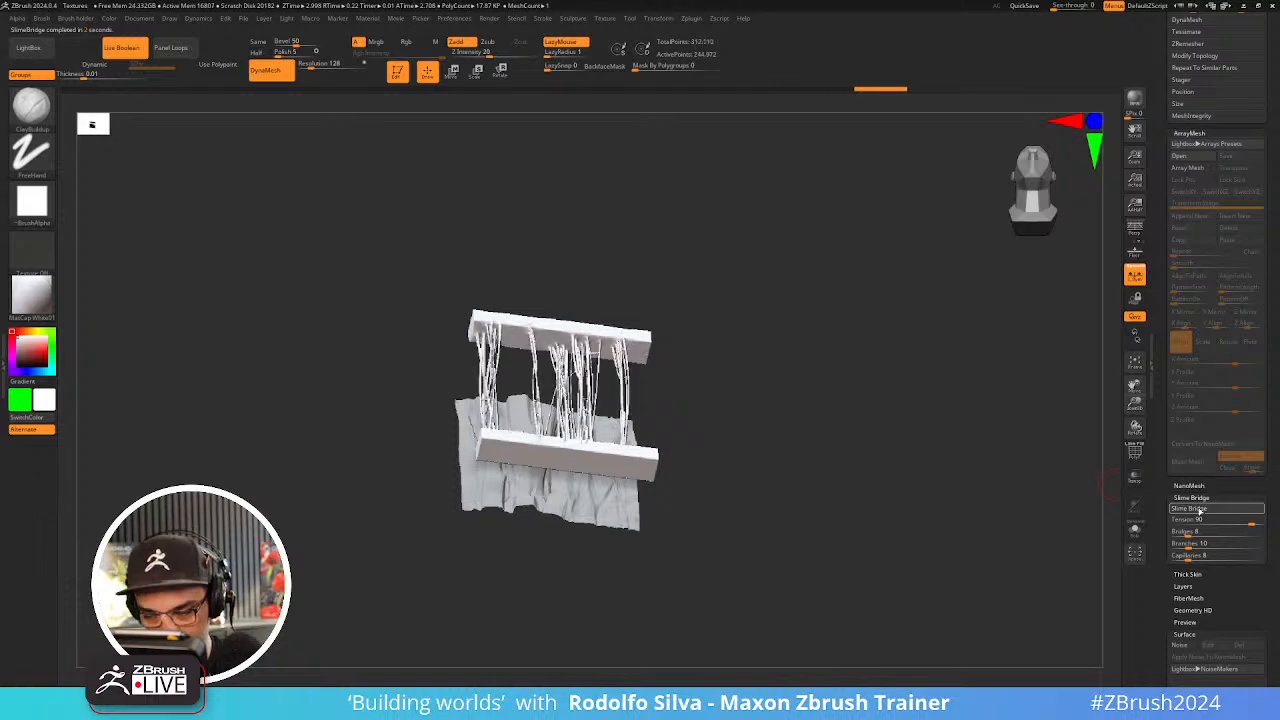
pyautogui.moveTo(962, 506)
pyautogui.keyDown('shift'); pyautogui.mouseDown()
pyautogui.moveTo(957, 580)
pyautogui.moveTo(955, 552)
pyautogui.mouseUp(); pyautogui.keyUp('shift')
pyautogui.press('l')
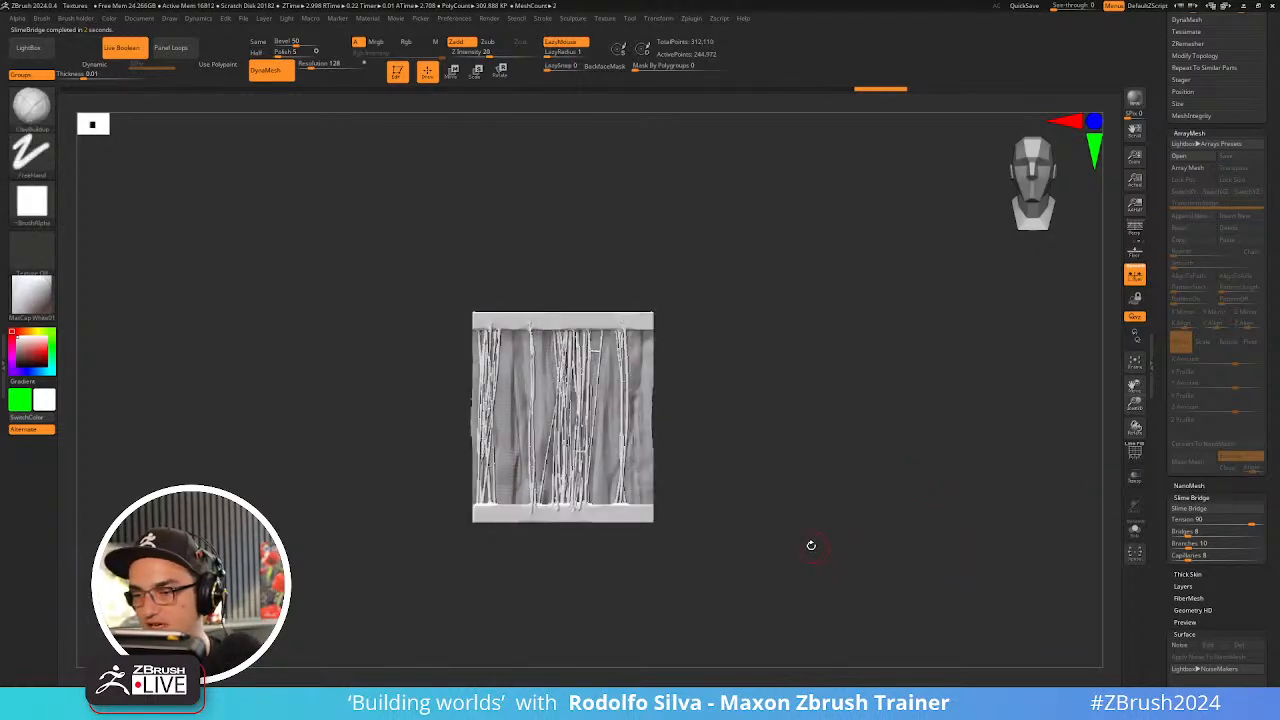
# - Try to skew the bridged bars with the transform gizmo, and undo it
pyautogui.press('w')
pyautogui.moveTo(598, 481); pyautogui.dragTo(608, 633)
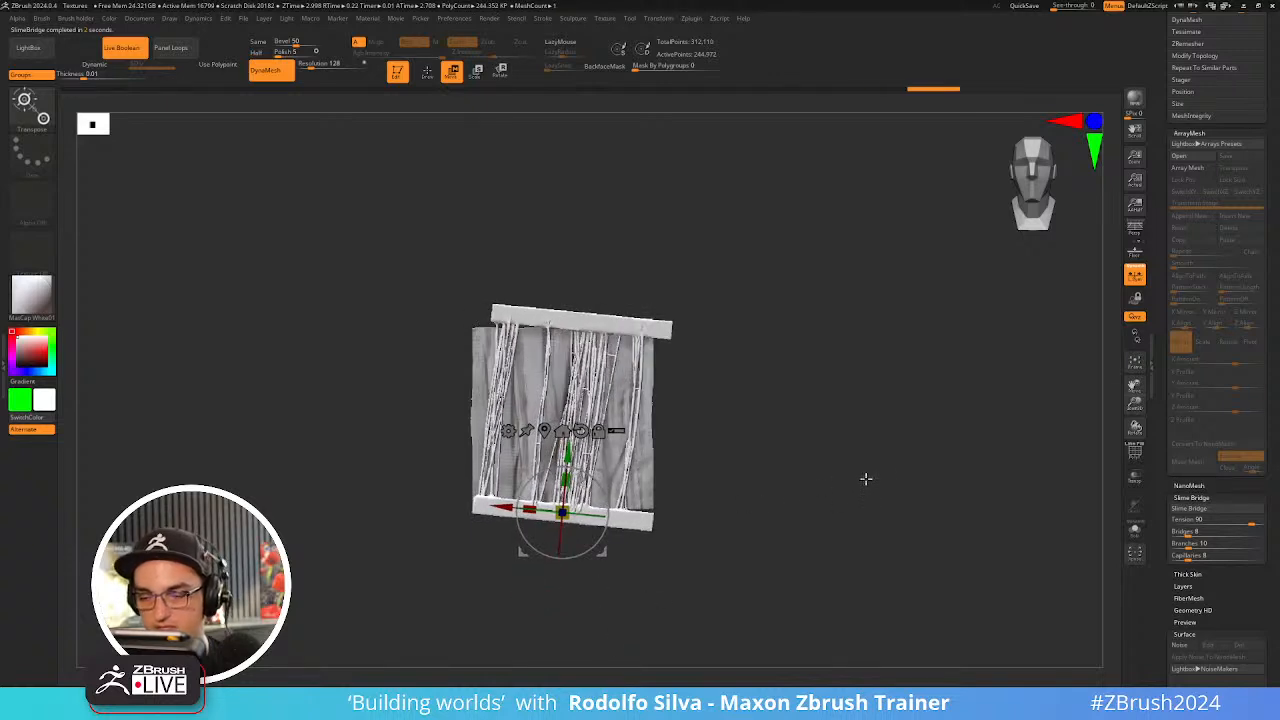
pyautogui.press('q')
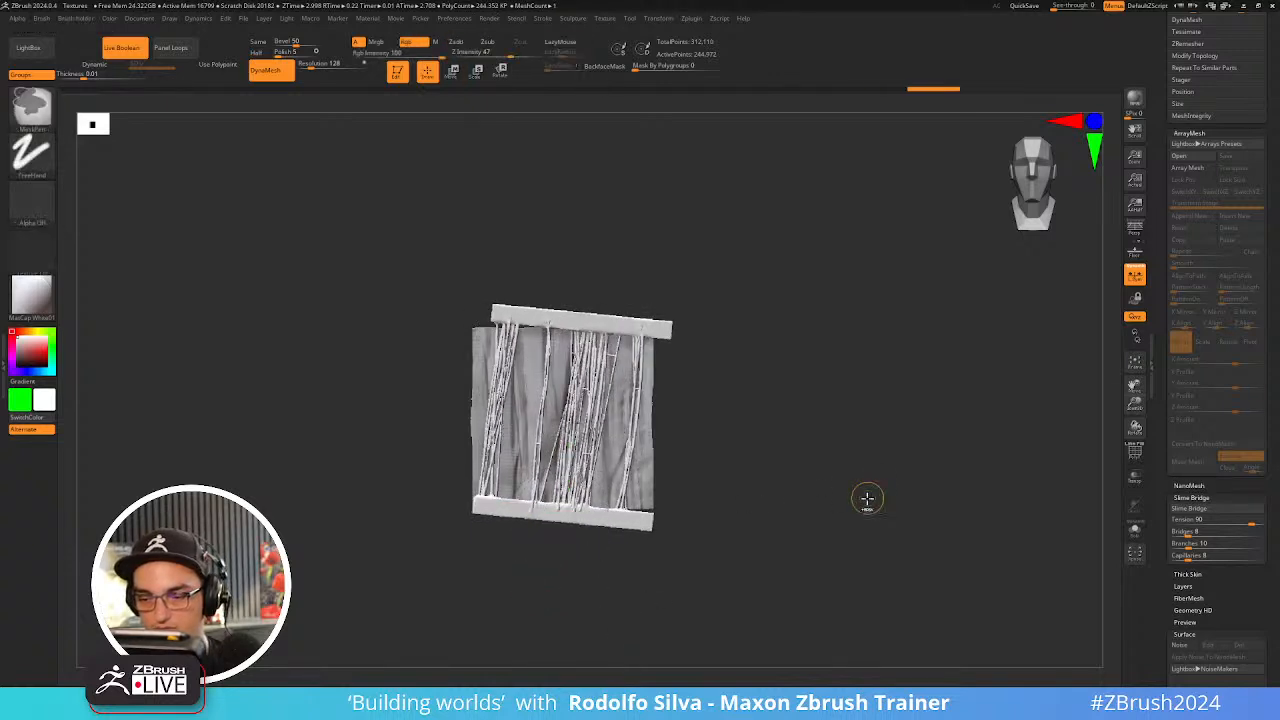
pyautogui.hotkey('ctrl', 'z')
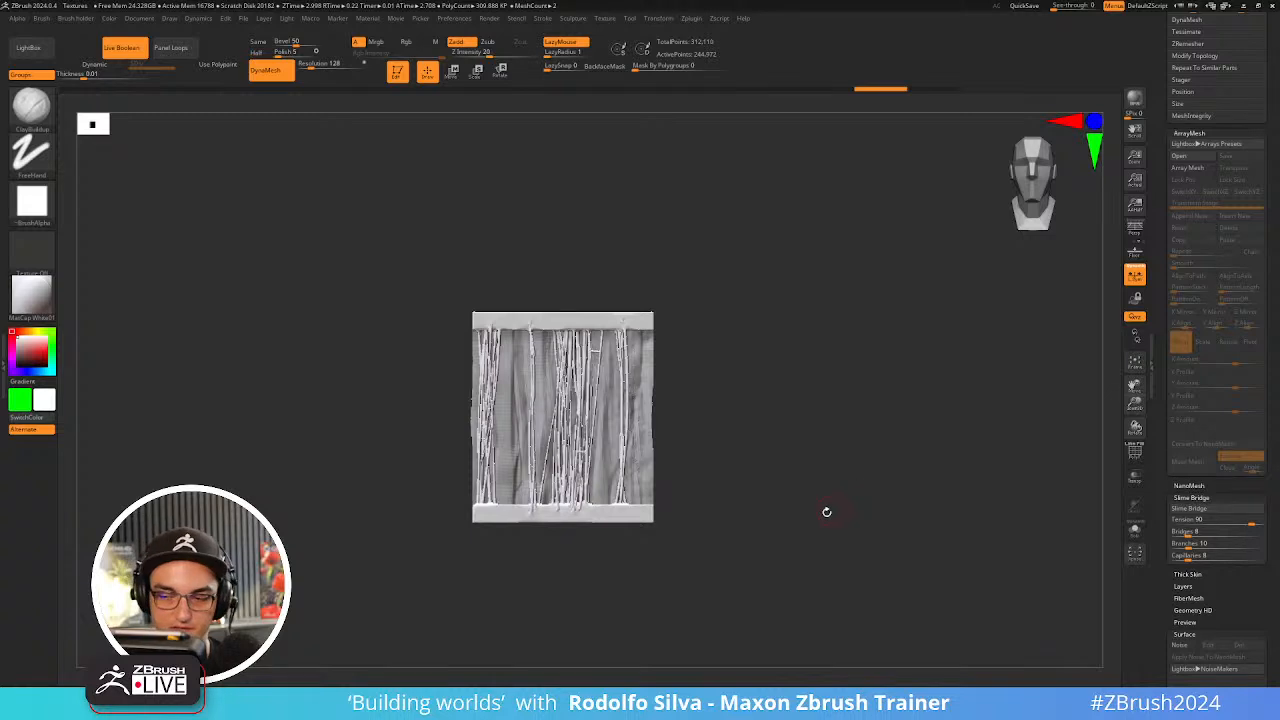
# - Isolate the slime strands with a rectangular selection from the side view, hiding both bars
pyautogui.moveTo(826, 512)
pyautogui.mouseDown()
pyautogui.moveTo(854, 516)
pyautogui.moveTo(777, 486)
pyautogui.moveTo(769, 466)
pyautogui.mouseUp()
pyautogui.hotkey('ctrl', 'shift')
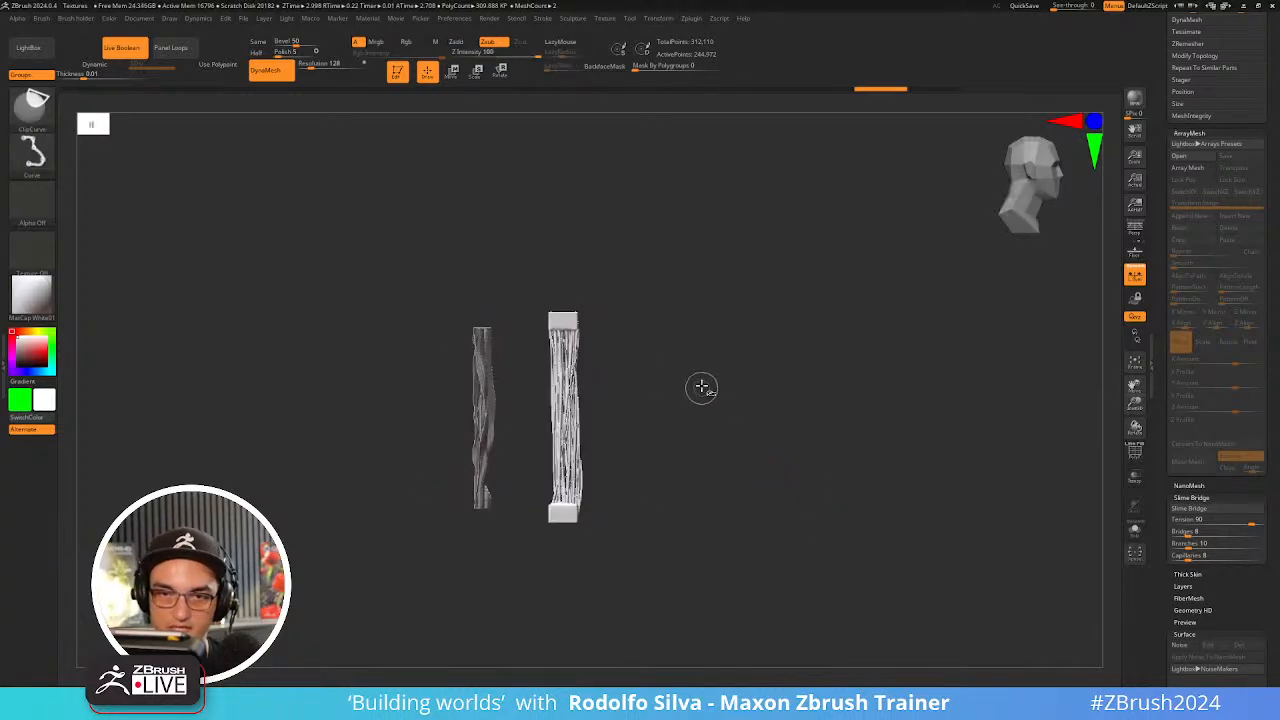
pyautogui.keyDown('ctrl'); pyautogui.keyDown('shift'); pyautogui.click(32, 108); pyautogui.keyUp('shift'); pyautogui.keyUp('ctrl')
pyautogui.keyDown('ctrl'); pyautogui.keyDown('shift'); pyautogui.click(333, 119); pyautogui.keyUp('shift'); pyautogui.keyUp('ctrl')
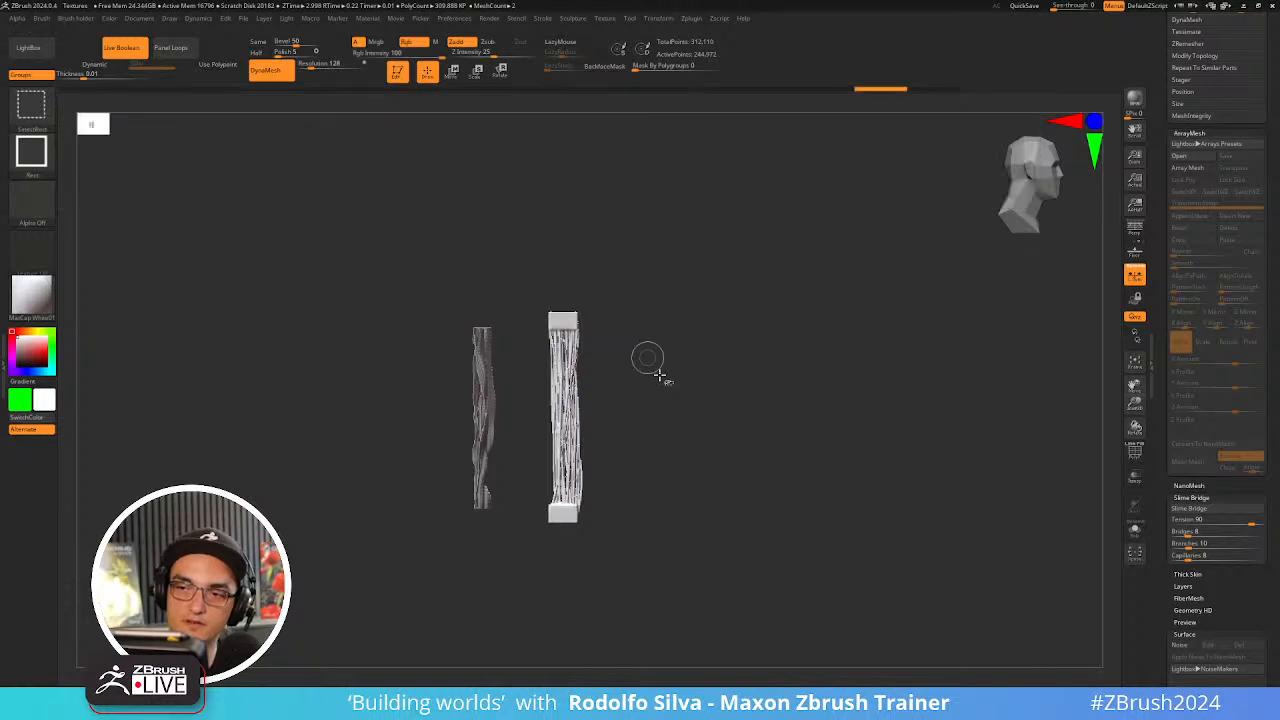
pyautogui.keyDown('ctrl'); pyautogui.keyDown('shift'); pyautogui.moveTo(652, 400); pyautogui.dragTo(532, 465); pyautogui.keyUp('shift'); pyautogui.keyUp('ctrl')
pyautogui.keyDown('ctrl'); pyautogui.keyDown('shift'); pyautogui.click(774, 518); pyautogui.keyUp('shift'); pyautogui.keyUp('ctrl')
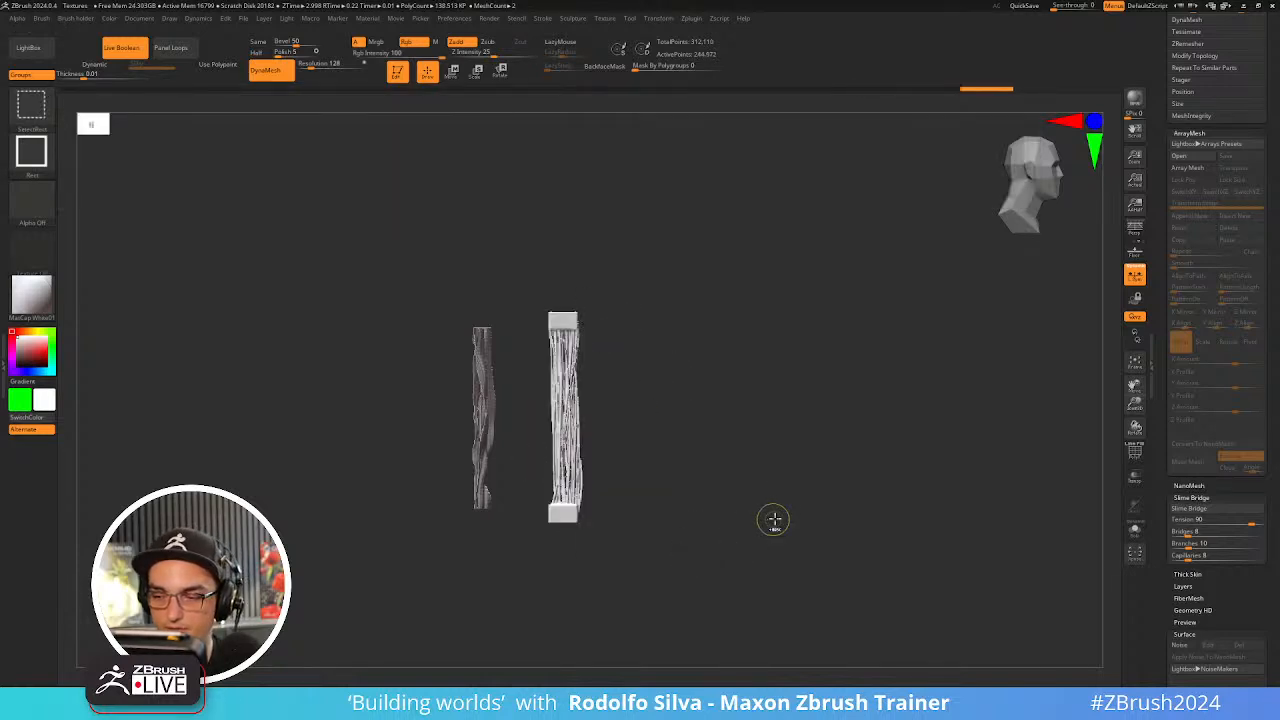
pyautogui.hotkey('ctrl', 'z')
pyautogui.keyDown('ctrl'); pyautogui.keyDown('shift'); pyautogui.click(782, 508); pyautogui.keyUp('shift'); pyautogui.keyUp('ctrl')
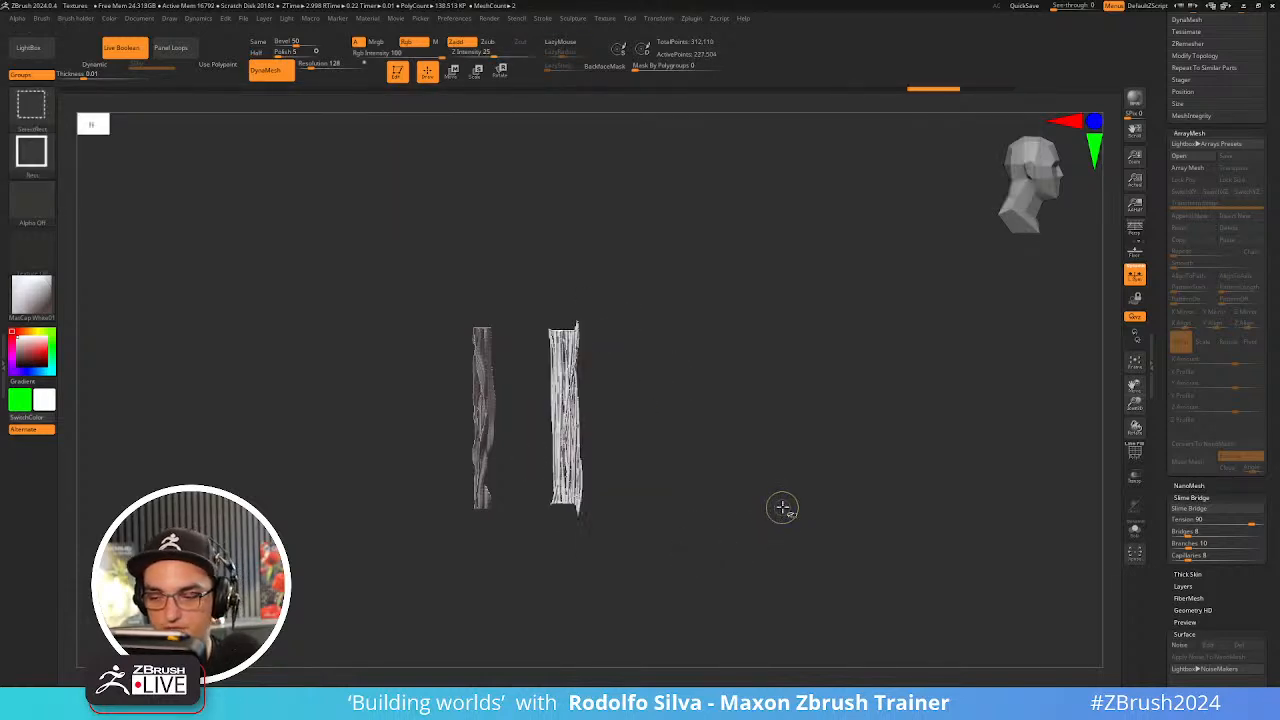
# - Invert the visibility to show only the bars and split the hidden strands into a separate subtool
pyautogui.moveTo(794, 480)
pyautogui.mouseDown()
pyautogui.moveTo(777, 537)
pyautogui.moveTo(786, 483)
pyautogui.moveTo(774, 520)
pyautogui.moveTo(772, 493)
pyautogui.mouseUp()
pyautogui.press('1')
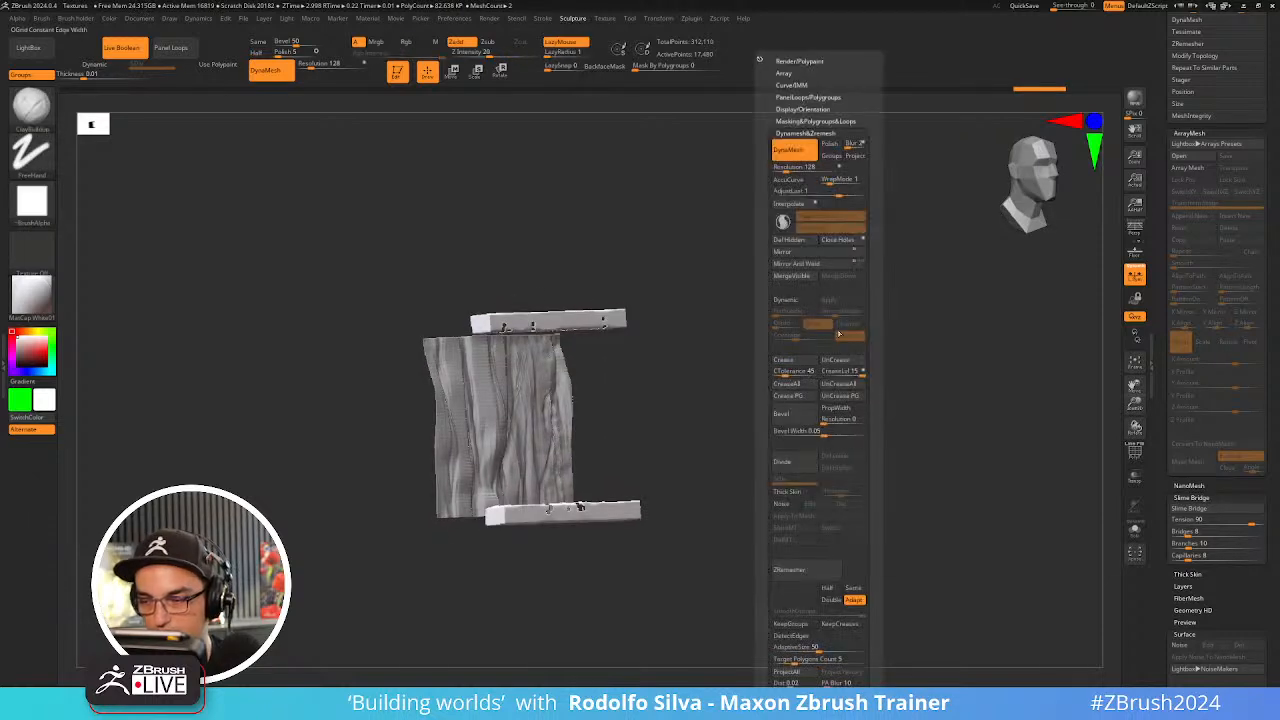
pyautogui.keyDown('shift'); pyautogui.click(816, 123); pyautogui.keyUp('shift')
pyautogui.click(819, 121)
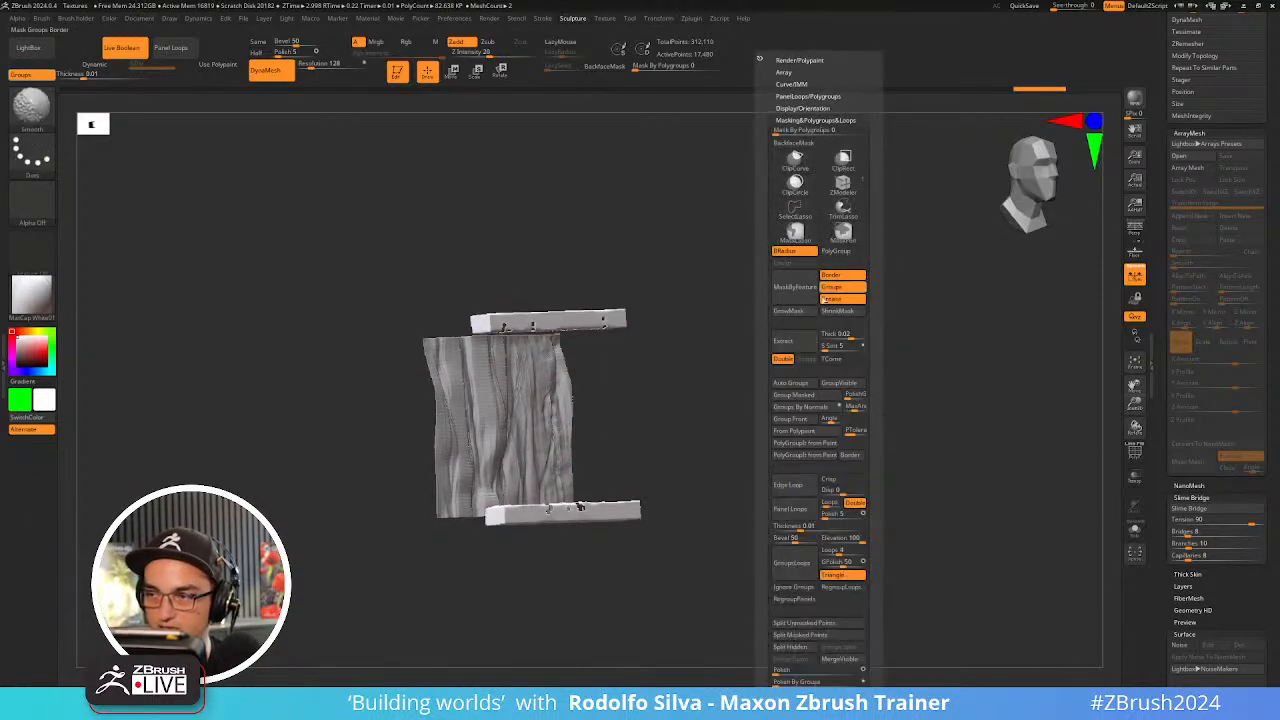
pyautogui.moveTo(770, 592); pyautogui.dragTo(769, 483)
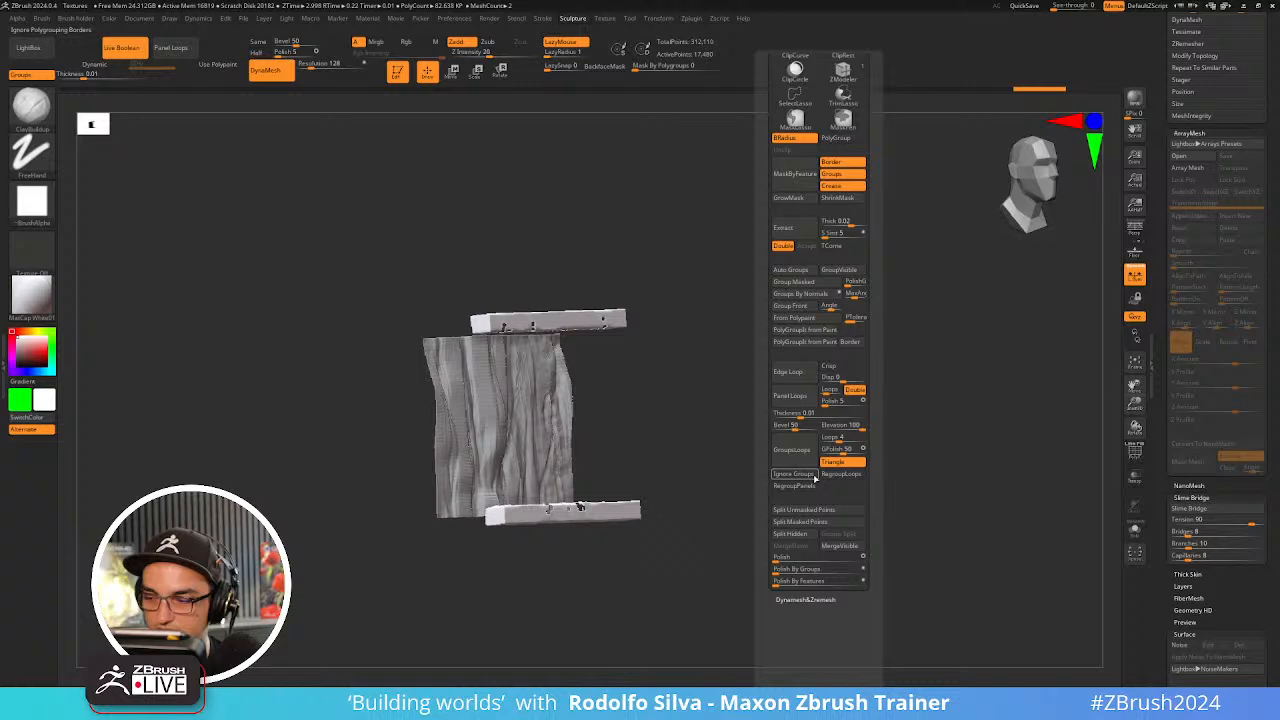
pyautogui.click(811, 535)
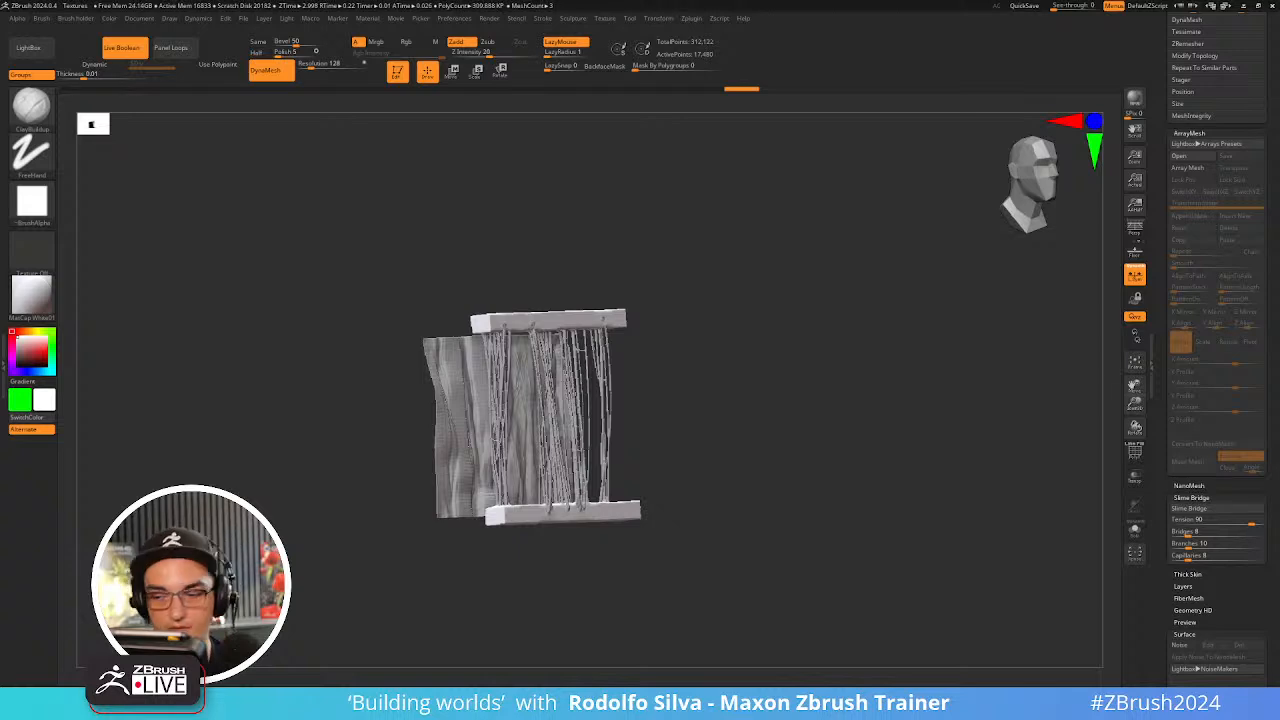
# - Turn on the polygroup display and make the split-off strands subtool active
pyautogui.moveTo(821, 506); pyautogui.dragTo(818, 517)
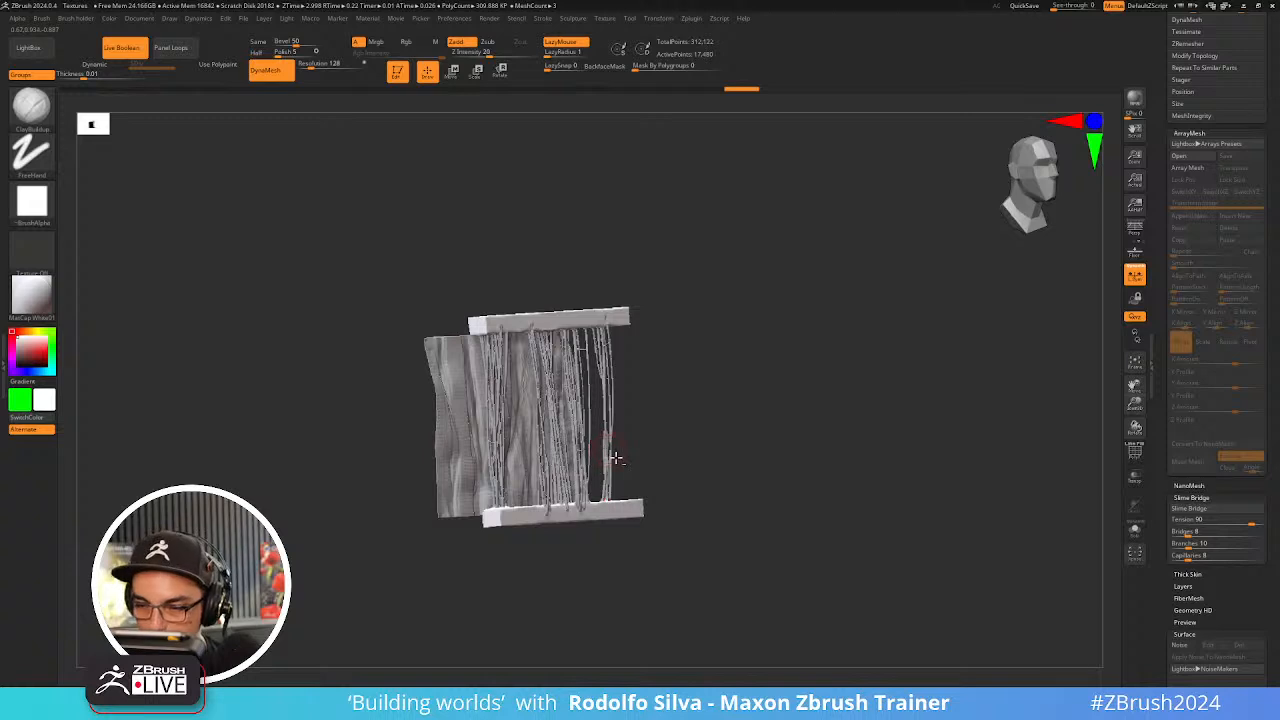
pyautogui.hotkey('shift', 'f')
pyautogui.press('Down')
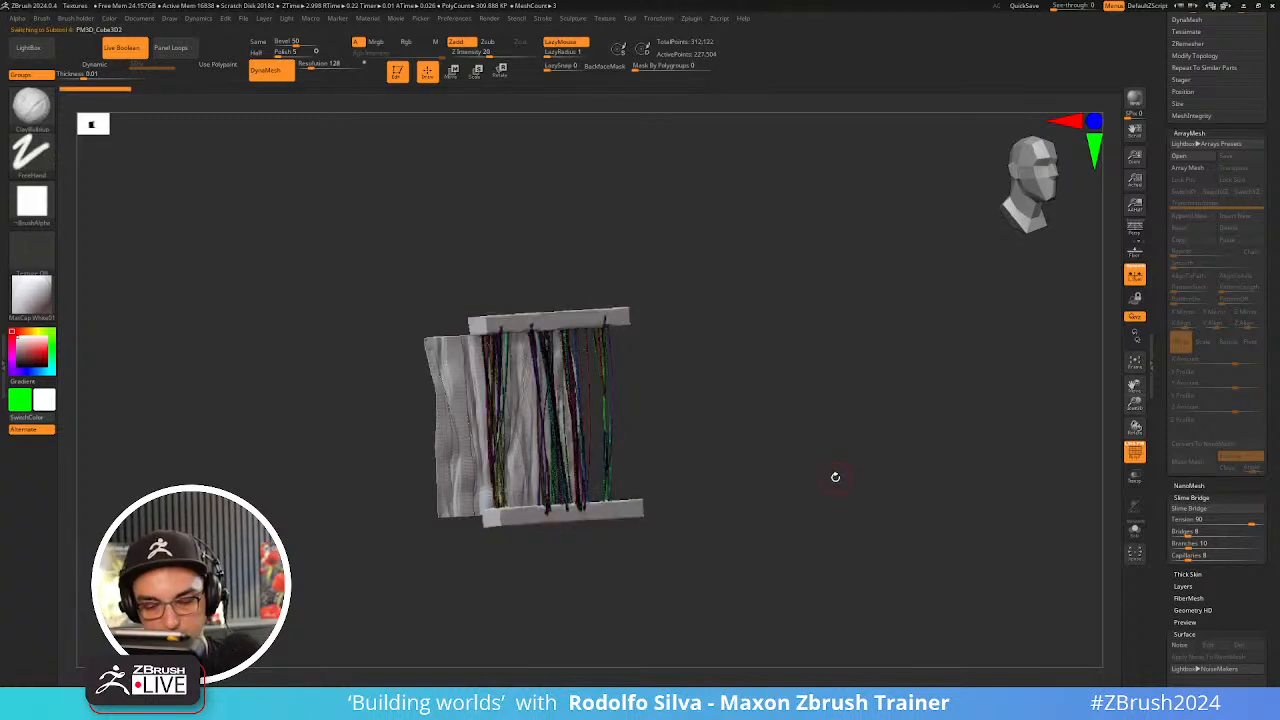
pyautogui.moveTo(835, 477); pyautogui.dragTo(849, 494)
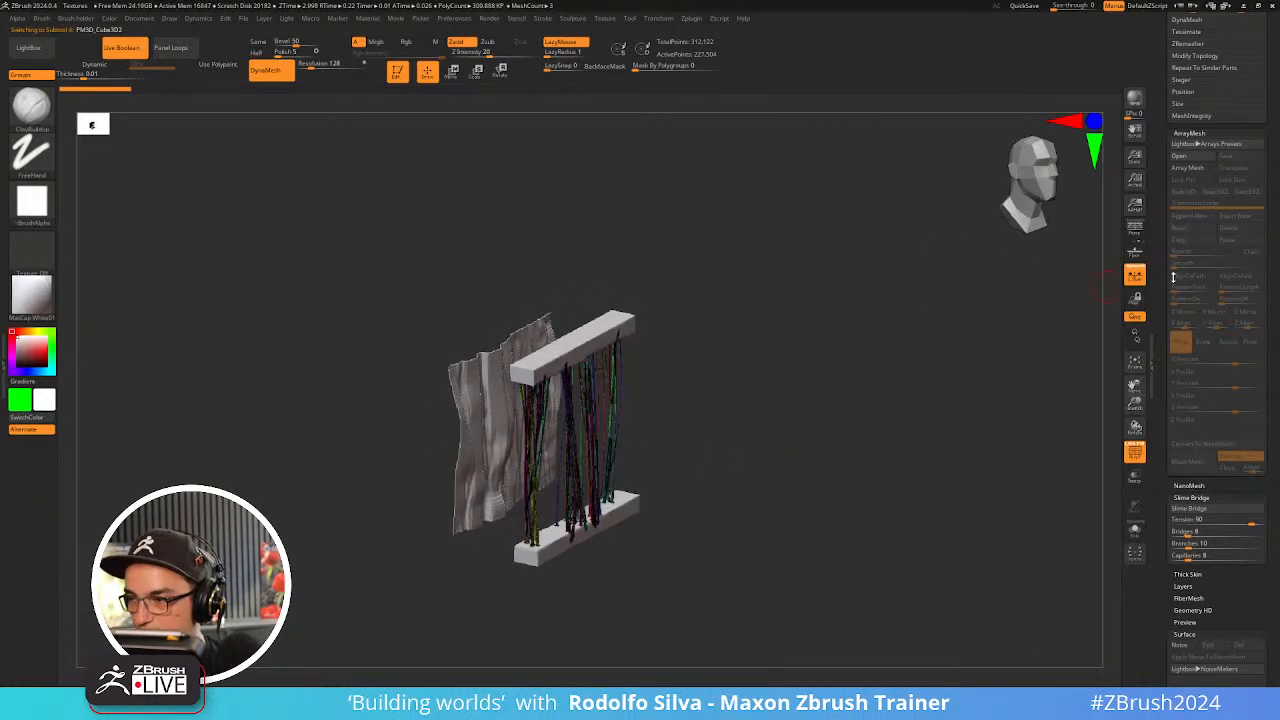
pyautogui.scroll(6, 1172, 272)
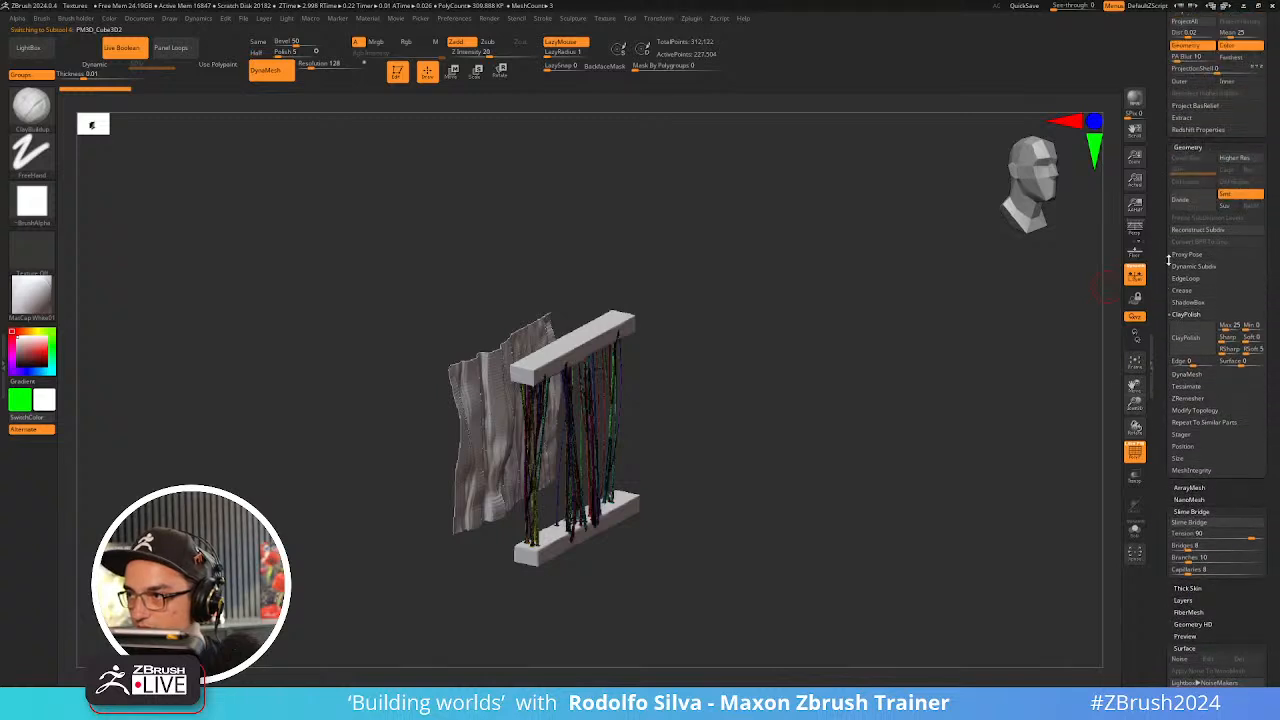
# - Close the open holes of the split-off strands mesh with the Modify Topology tools
pyautogui.scroll(1, 1170, 270)
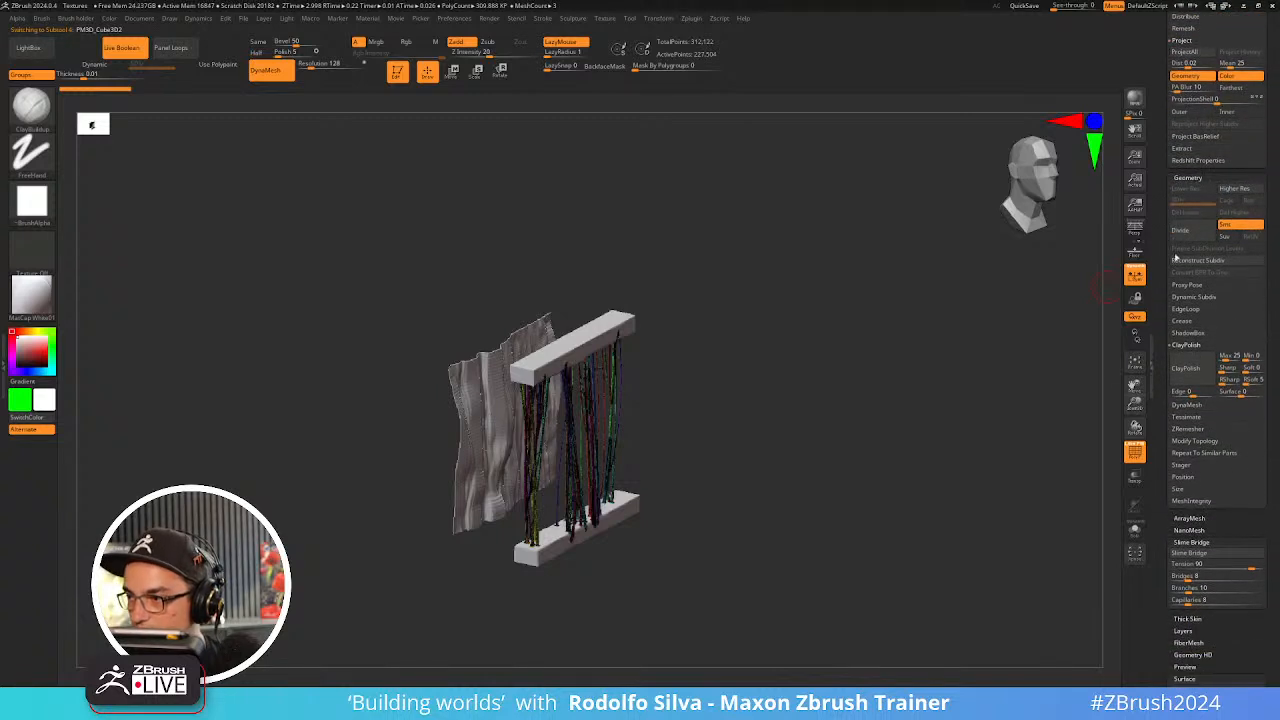
pyautogui.click(1196, 441)
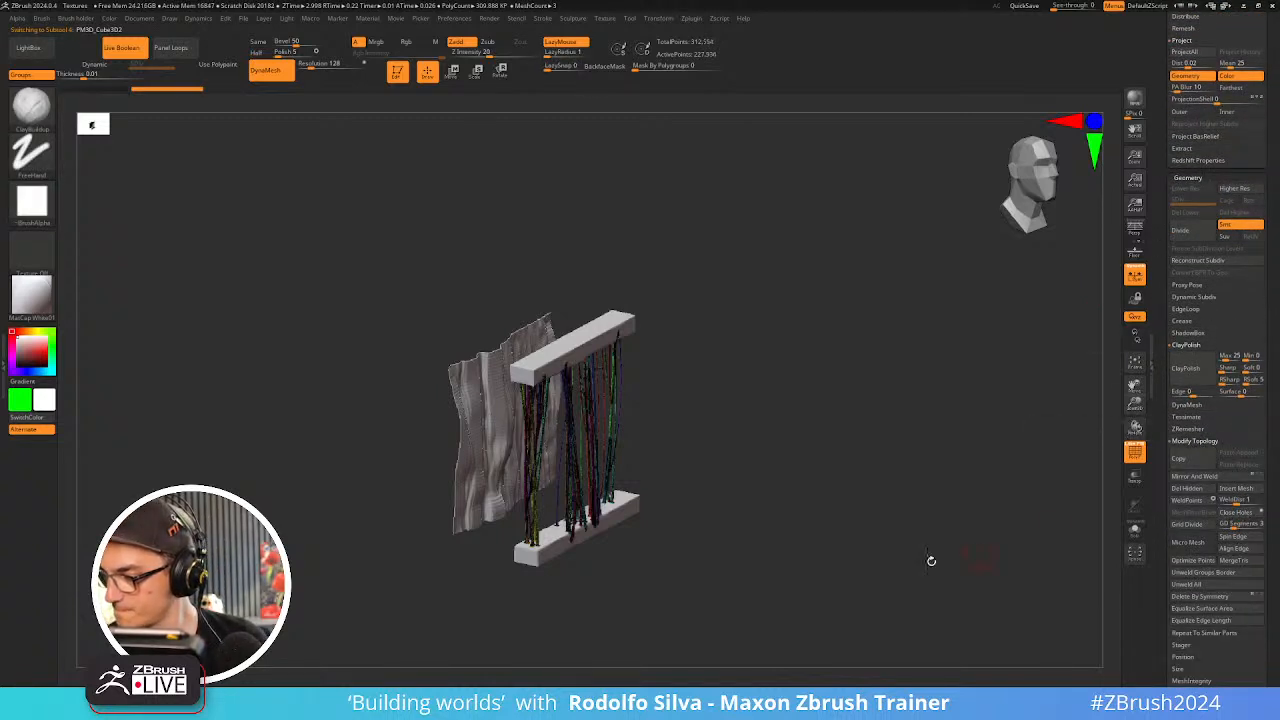
pyautogui.hotkey('alt', 's')
pyautogui.keyDown('alt'); pyautogui.moveTo(773, 464); pyautogui.dragTo(867, 428); pyautogui.keyUp('alt')
pyautogui.hotkey('alt', 's')
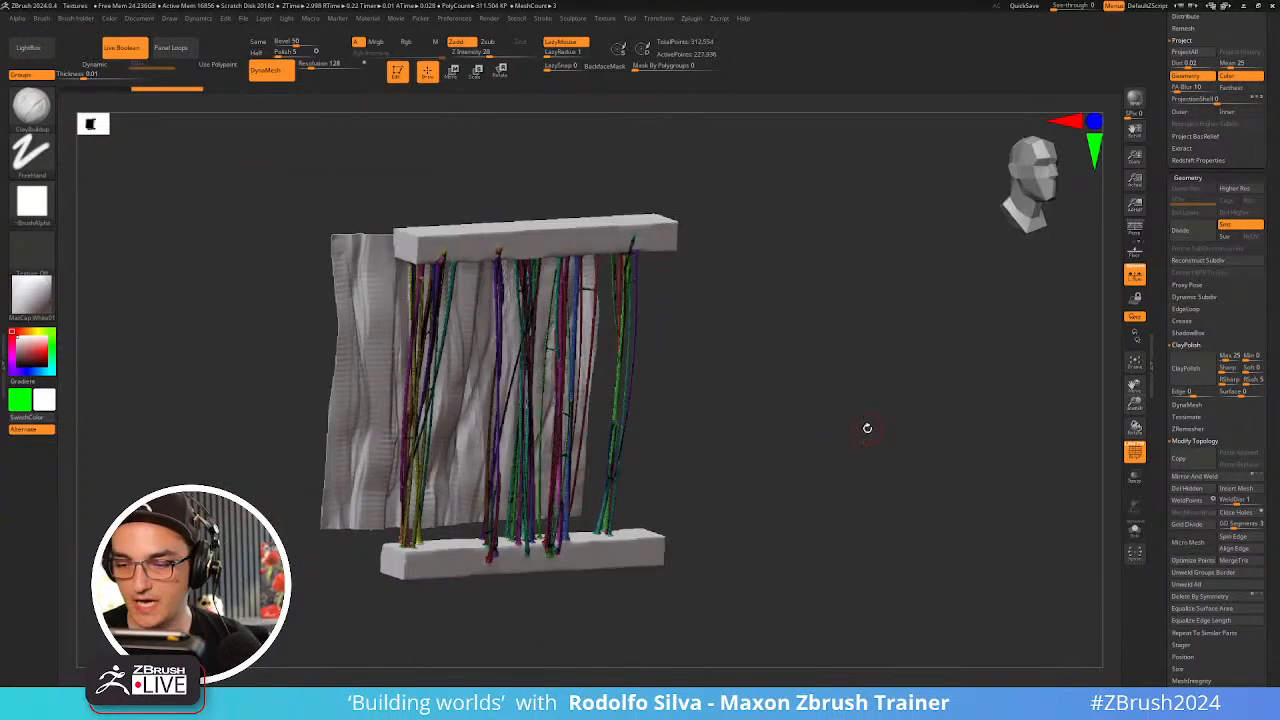
# - Activate the move gizmo on the strands and choose the TransposeCloth brush
pyautogui.press('w')
pyautogui.moveTo(776, 383); pyautogui.dragTo(811, 413)
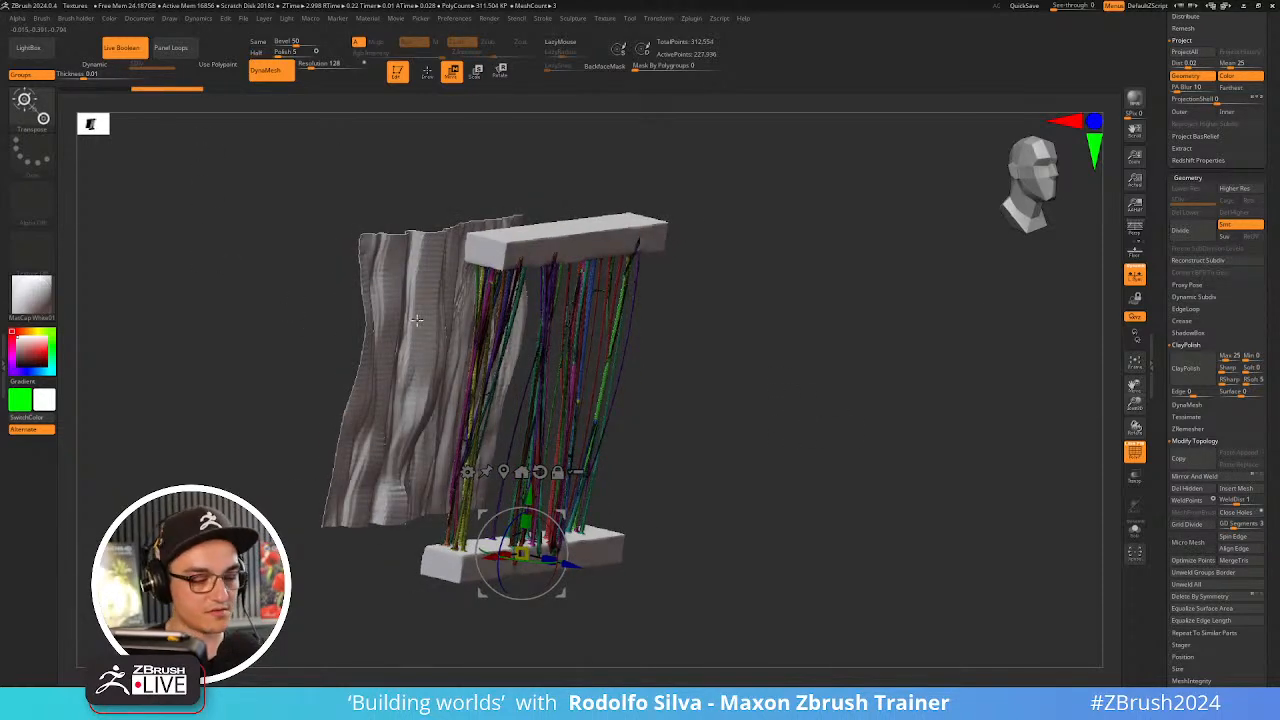
pyautogui.press('b')
pyautogui.press('t')
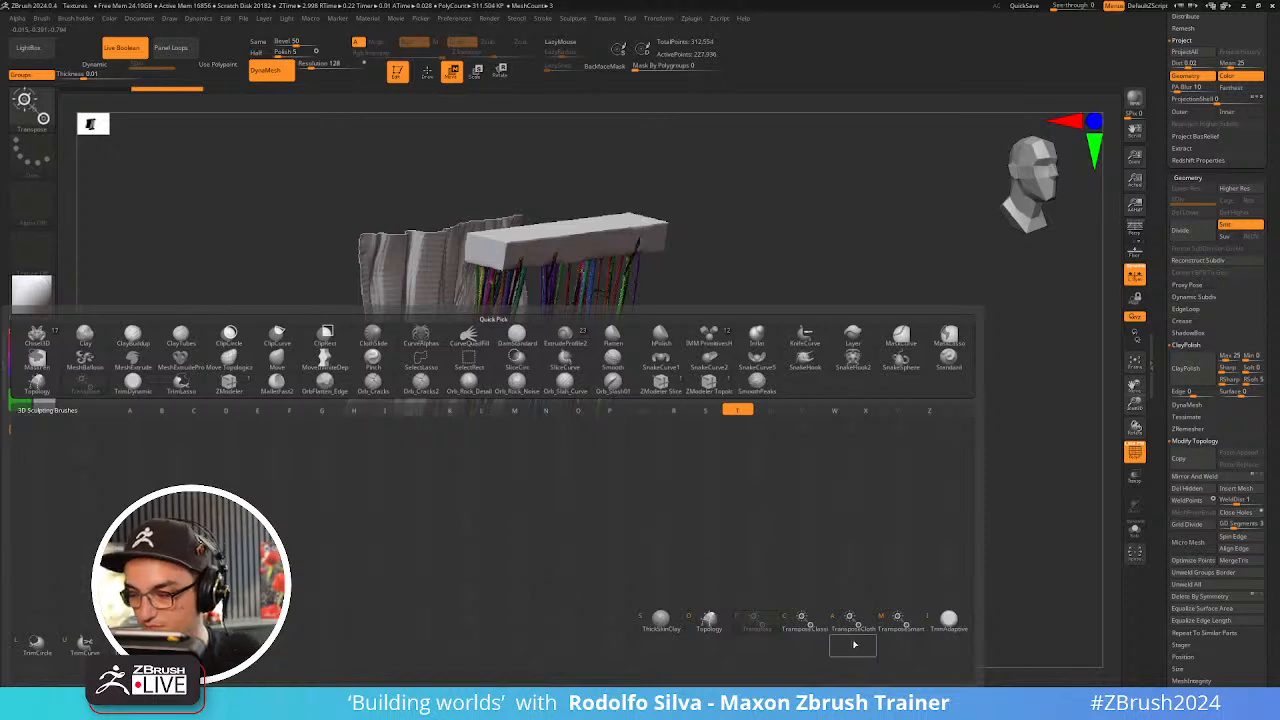
pyautogui.click(812, 637)
pyautogui.moveTo(837, 491); pyautogui.dragTo(770, 547)
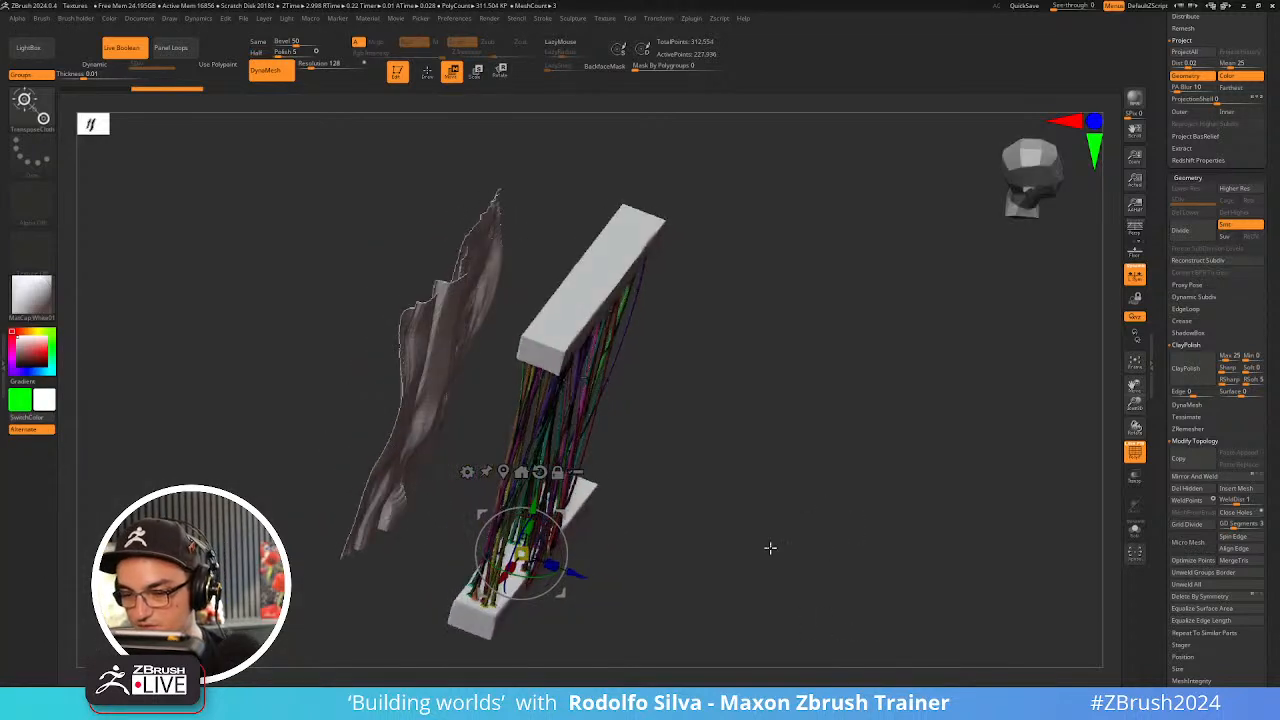
# - Dock the Dynamics settings beside the canvas, turn off gravity and enable the collision volume
pyautogui.click(204, 19)
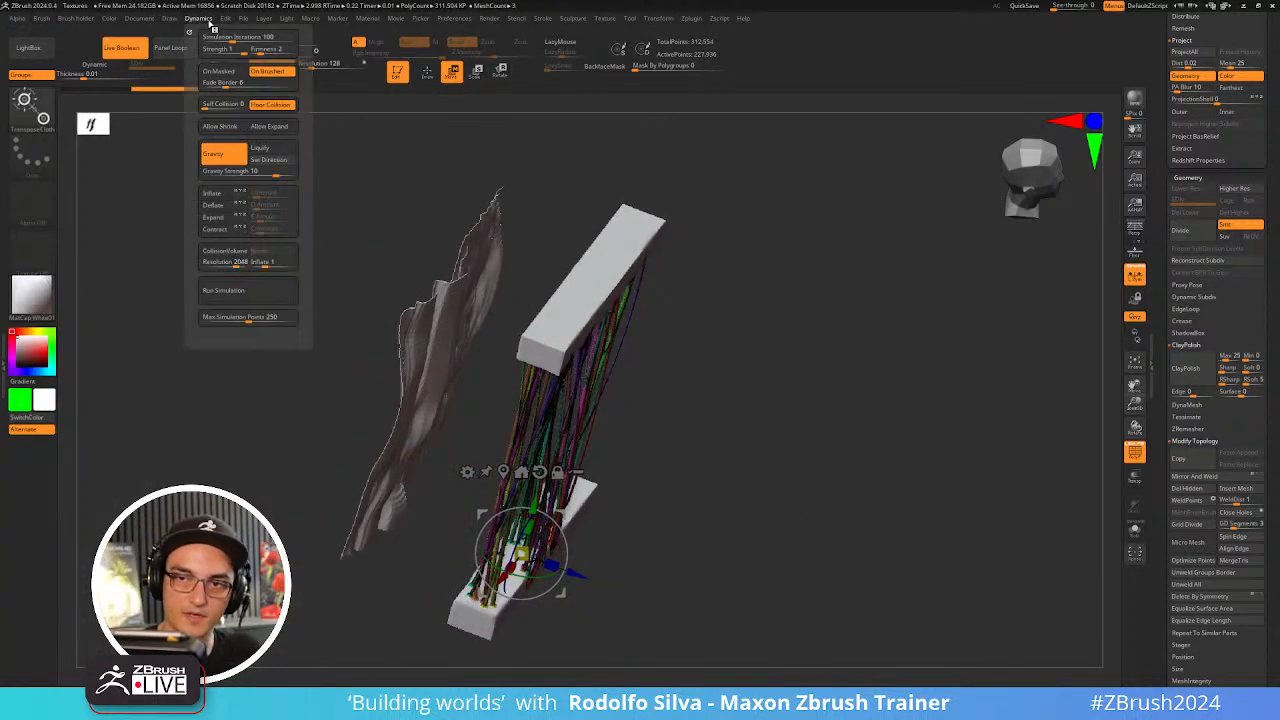
pyautogui.click(190, 32)
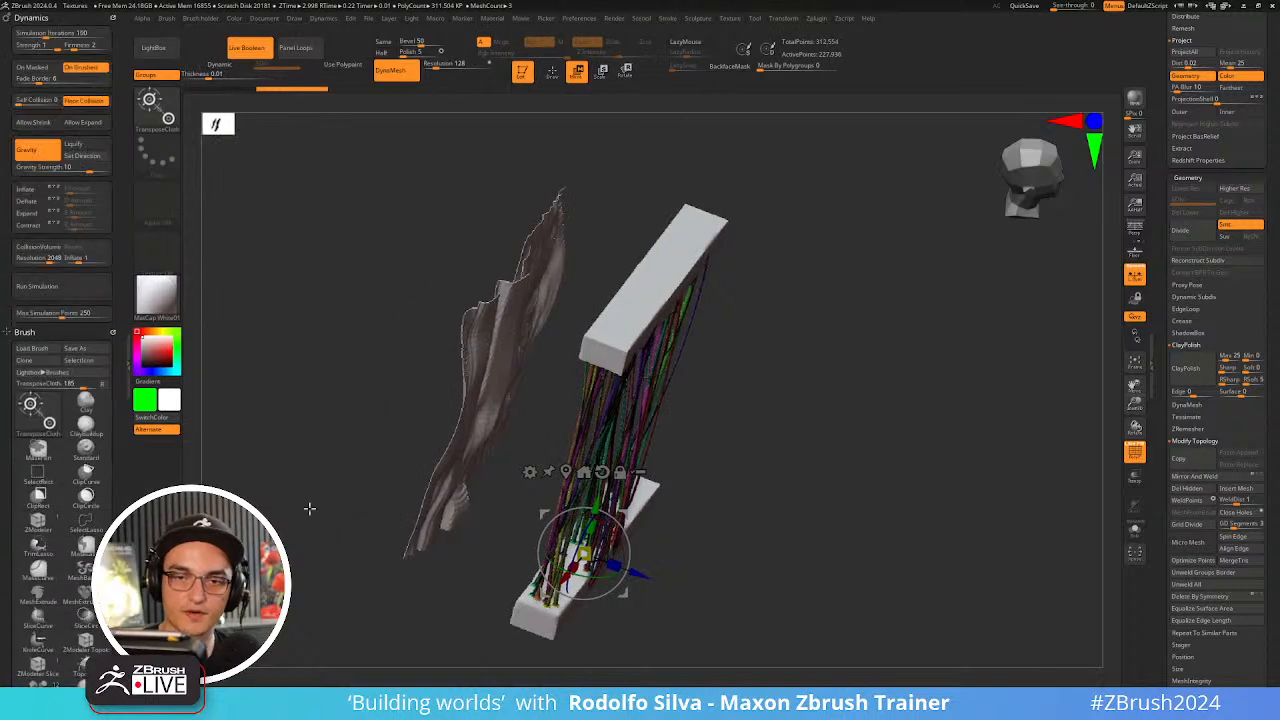
pyautogui.click(78, 331)
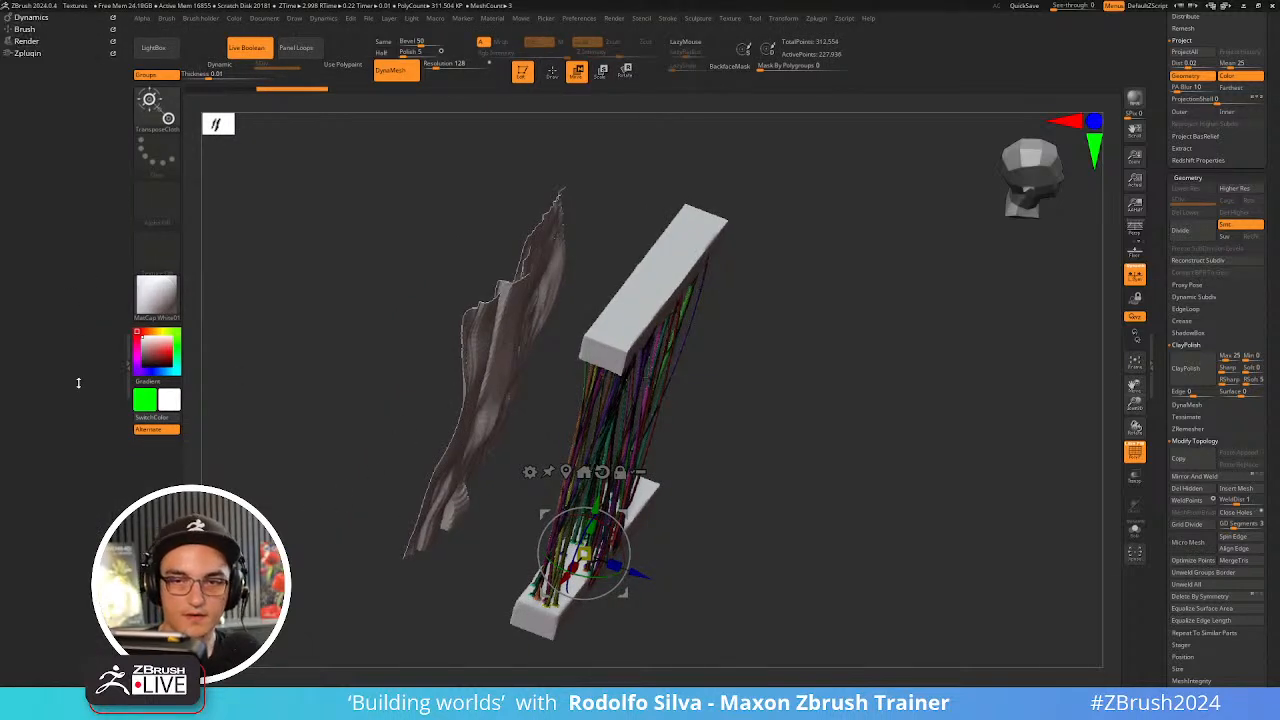
pyautogui.click(33, 17)
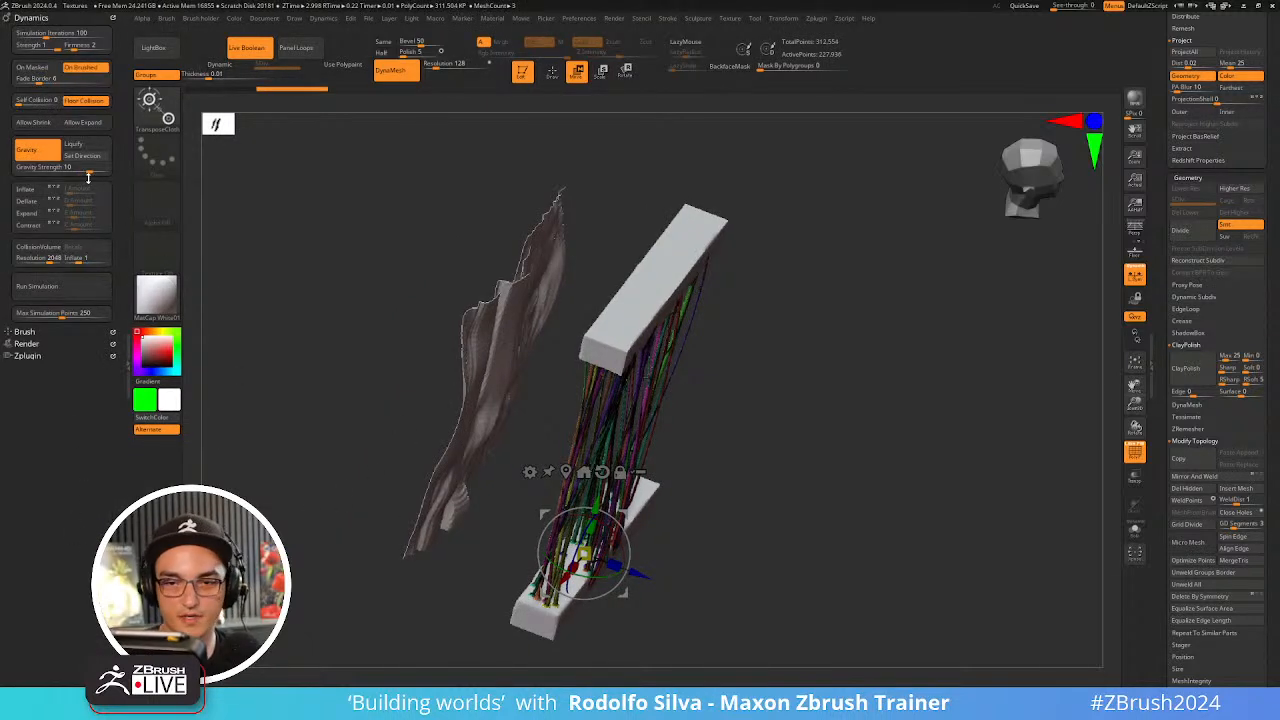
pyautogui.click(28, 149)
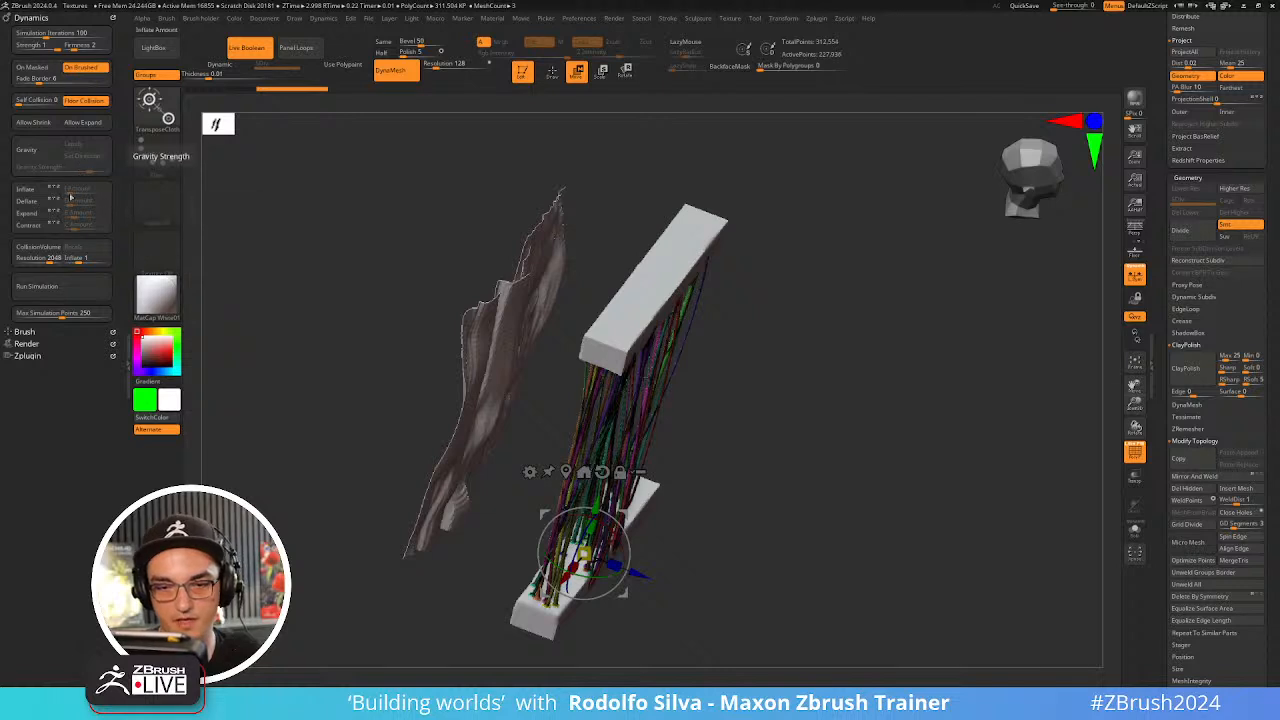
pyautogui.click(58, 245)
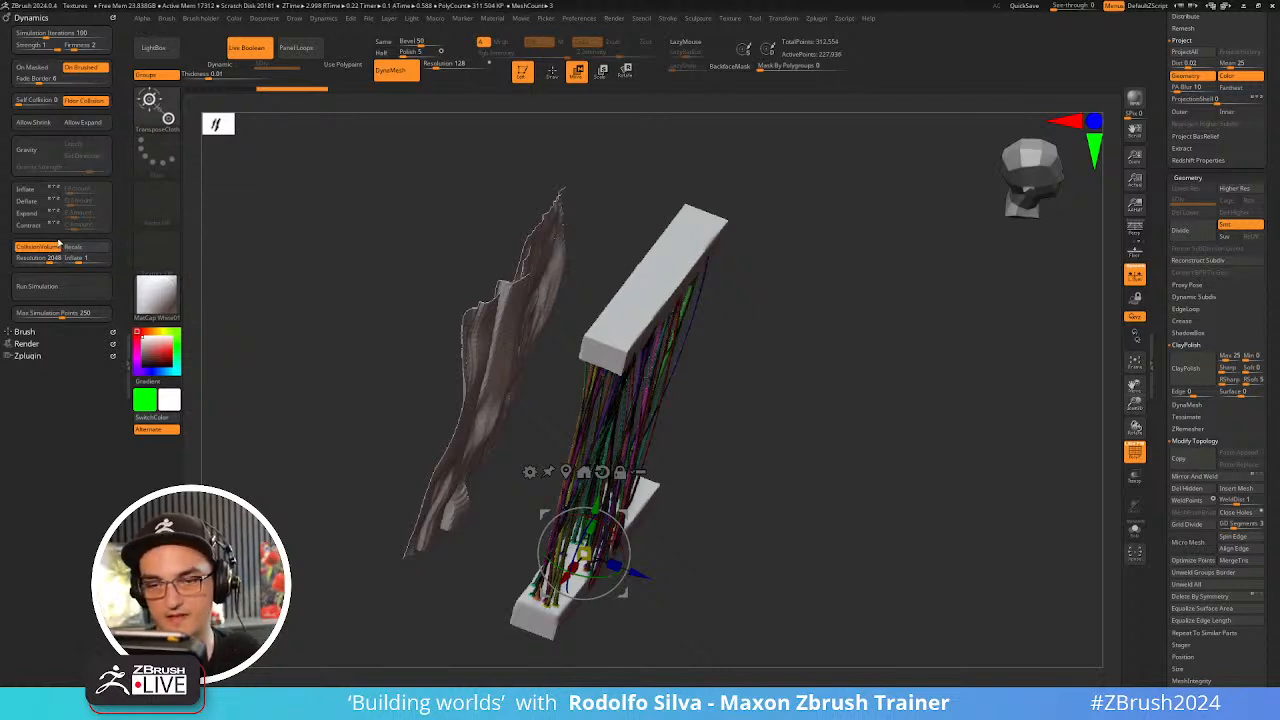
# - Hide the bars subtool, set the collision volume inflate to 0.1 and recalculate the collision volume
pyautogui.moveTo(1169, 106); pyautogui.dragTo(1163, 262)
pyautogui.moveTo(865, 409); pyautogui.dragTo(841, 376)
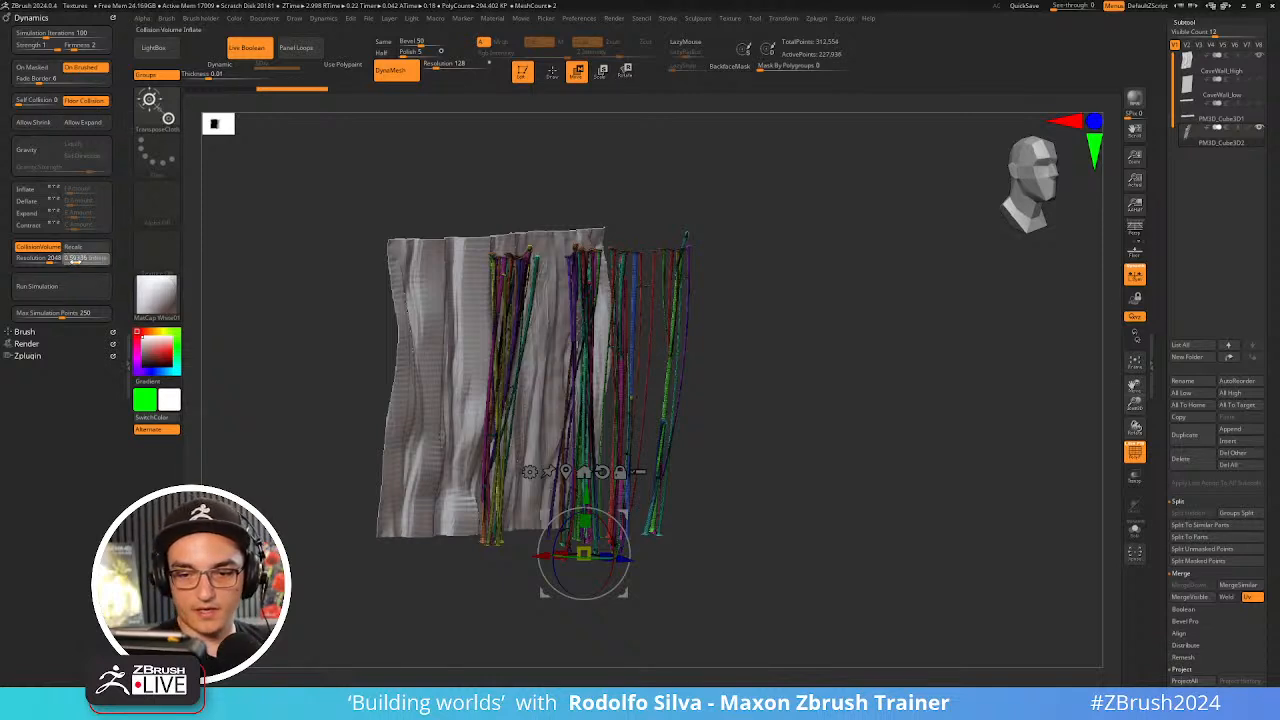
pyautogui.click(75, 259)
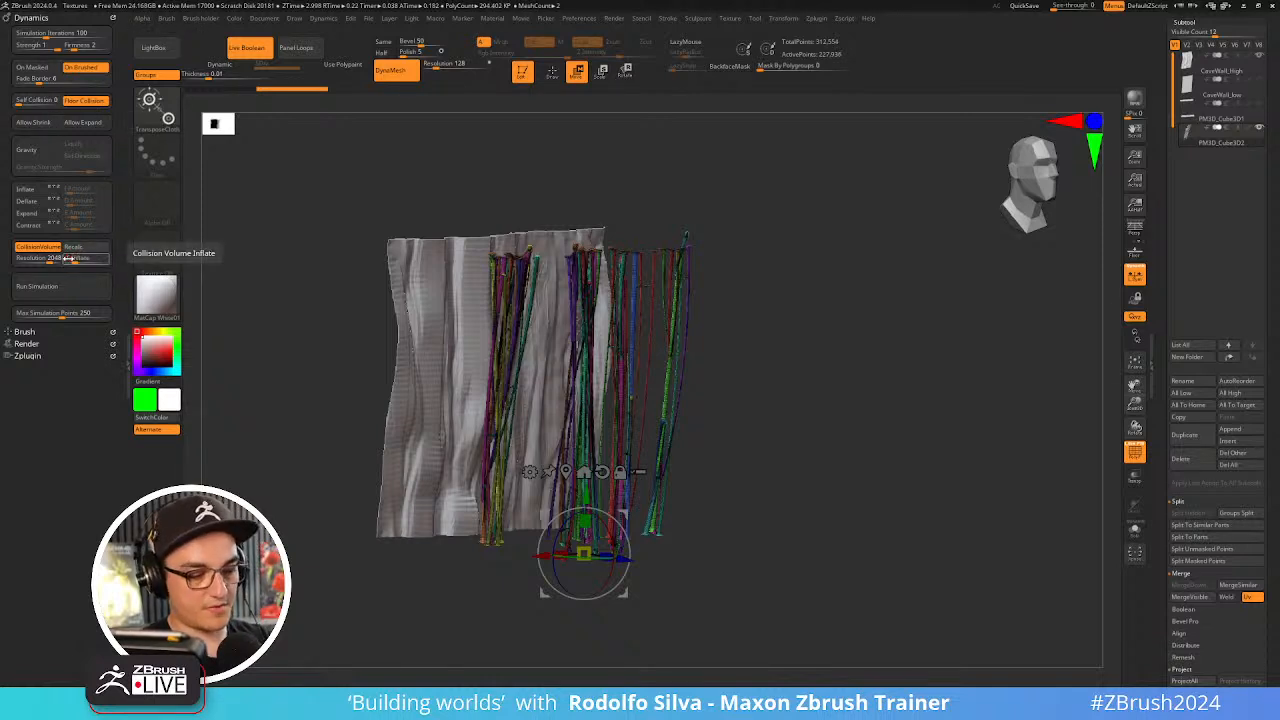
pyautogui.write('0.1')
pyautogui.press('Return')
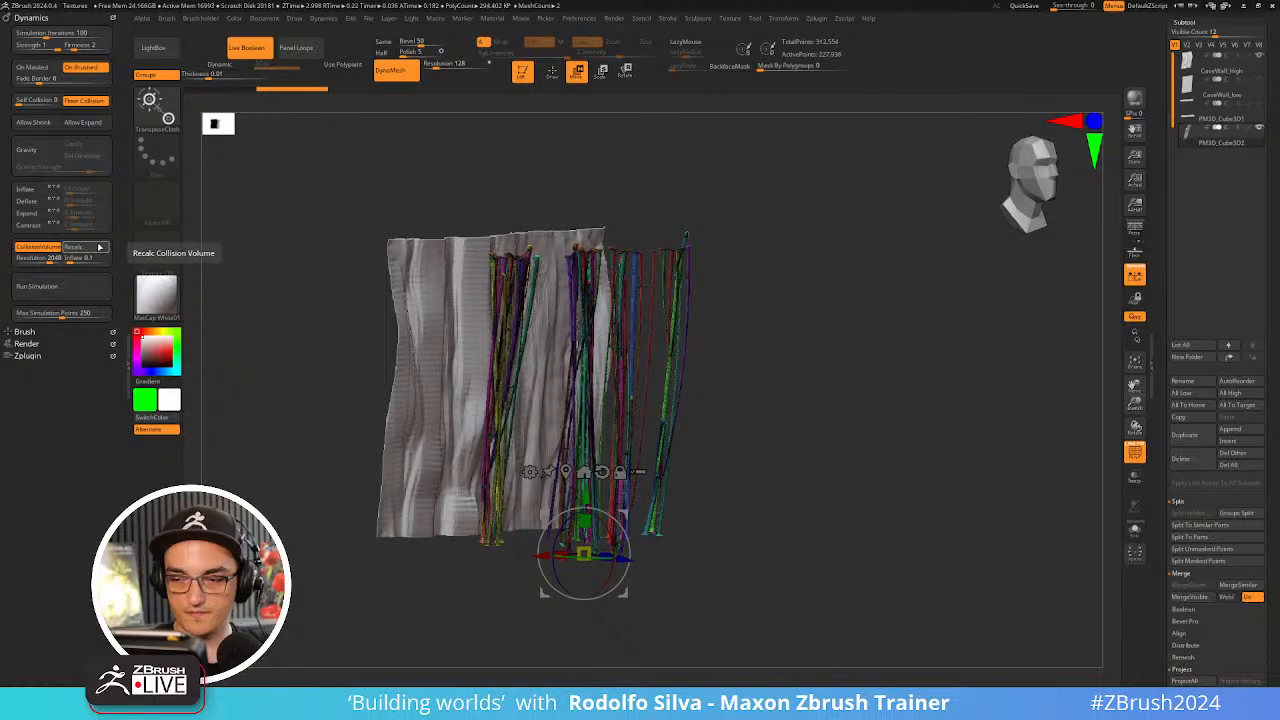
pyautogui.click(99, 247)
# - Try twice to move the strands against the wall with the cloth gizmo, undoing each attempt
pyautogui.moveTo(765, 460); pyautogui.dragTo(722, 531)
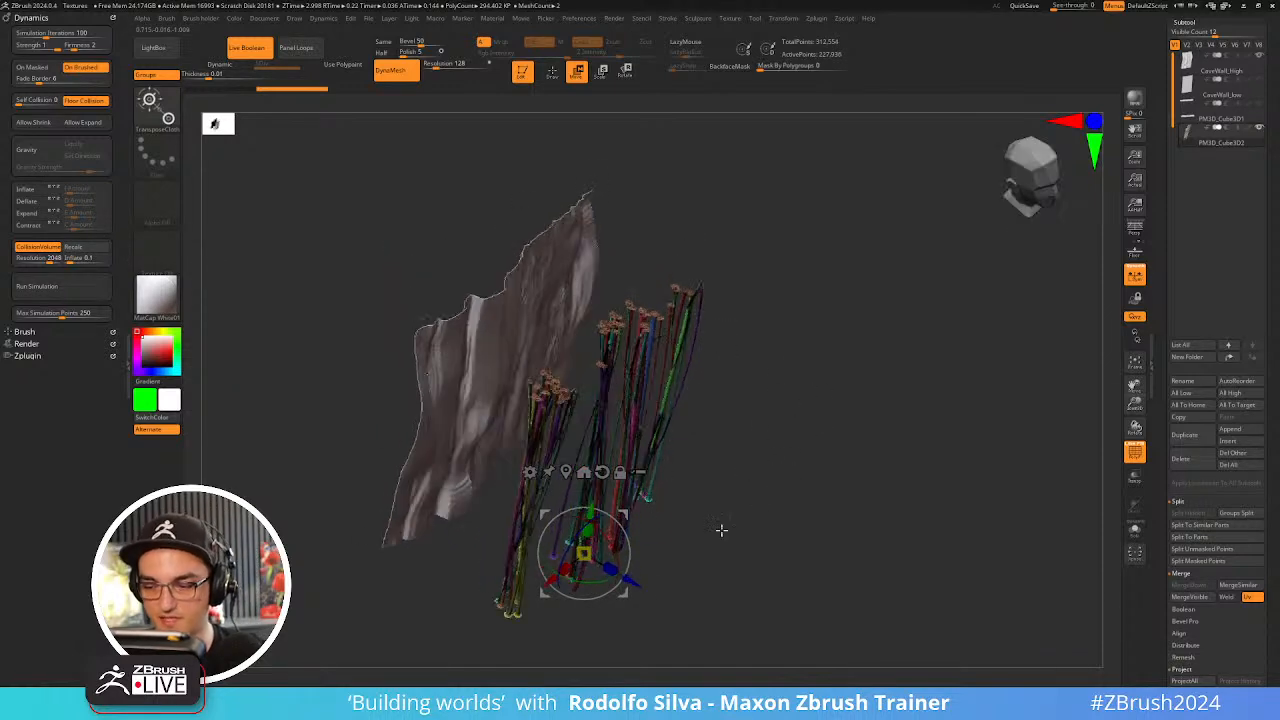
pyautogui.moveTo(626, 588); pyautogui.dragTo(486, 542)
pyautogui.hotkey('ctrl', 'z')
pyautogui.moveTo(760, 524); pyautogui.dragTo(805, 472)
pyautogui.moveTo(623, 526); pyautogui.dragTo(511, 629)
pyautogui.hotkey('ctrl', 'z')
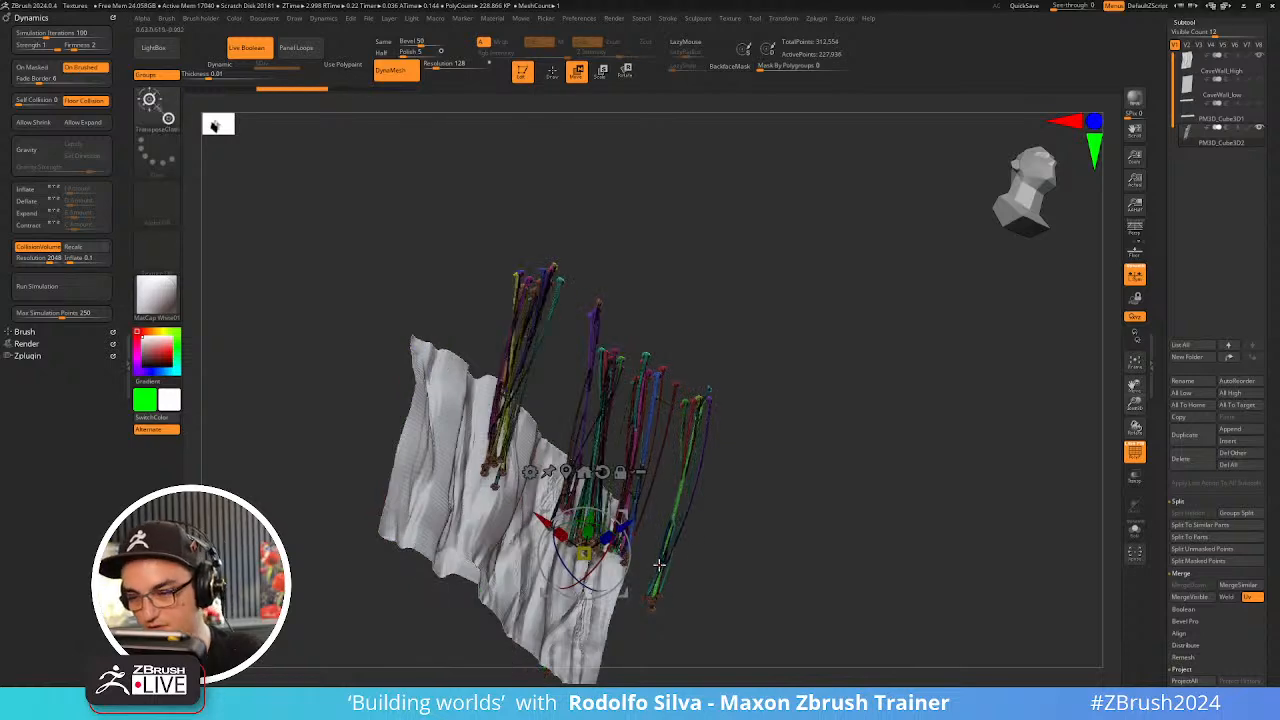
# - ZRemesh the strands with Keep Groups enabled and the Same polygon count option
pyautogui.moveTo(732, 544); pyautogui.dragTo(685, 546)
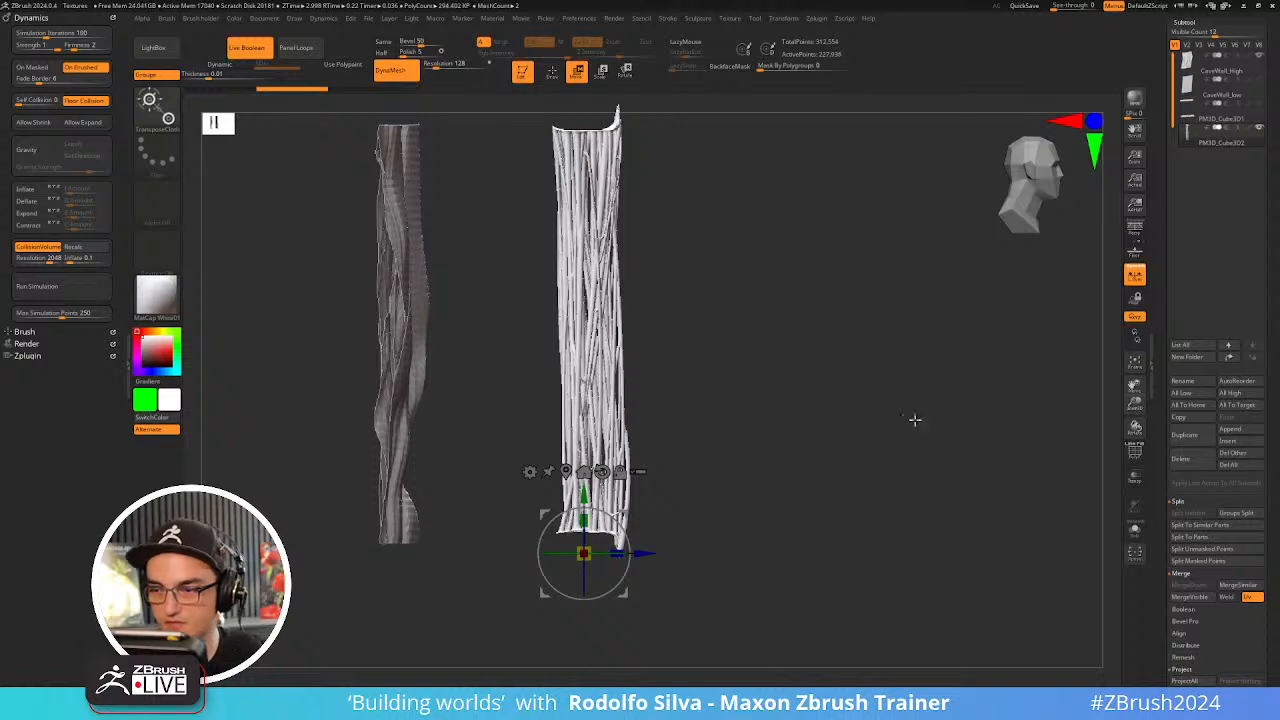
pyautogui.scroll(-10, 1166, 346)
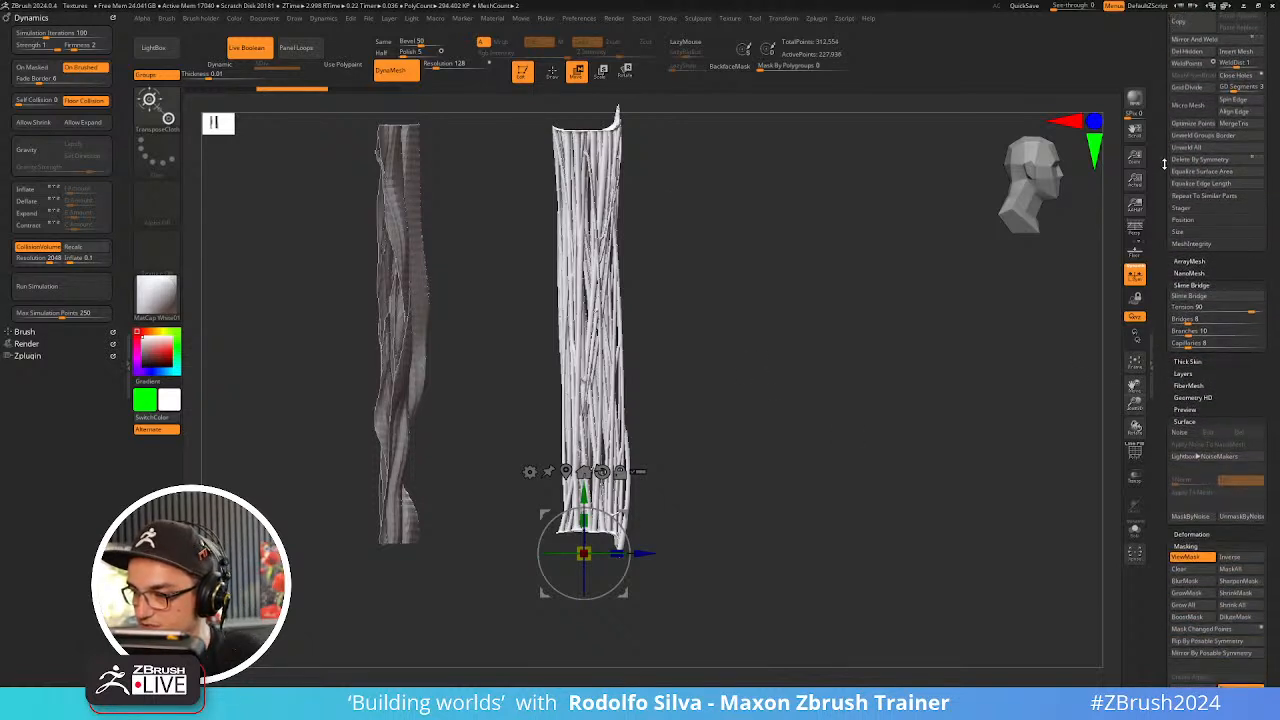
pyautogui.scroll(-5, 1166, 215)
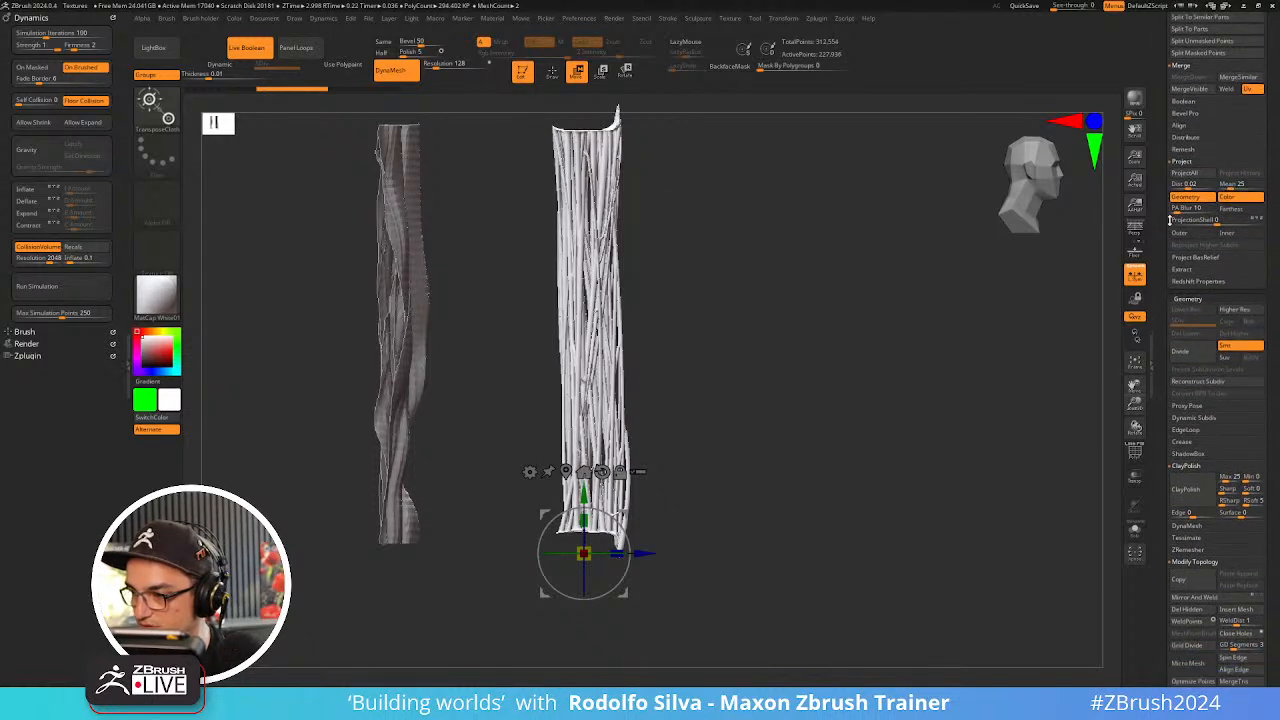
pyautogui.scroll(-2, 1171, 203)
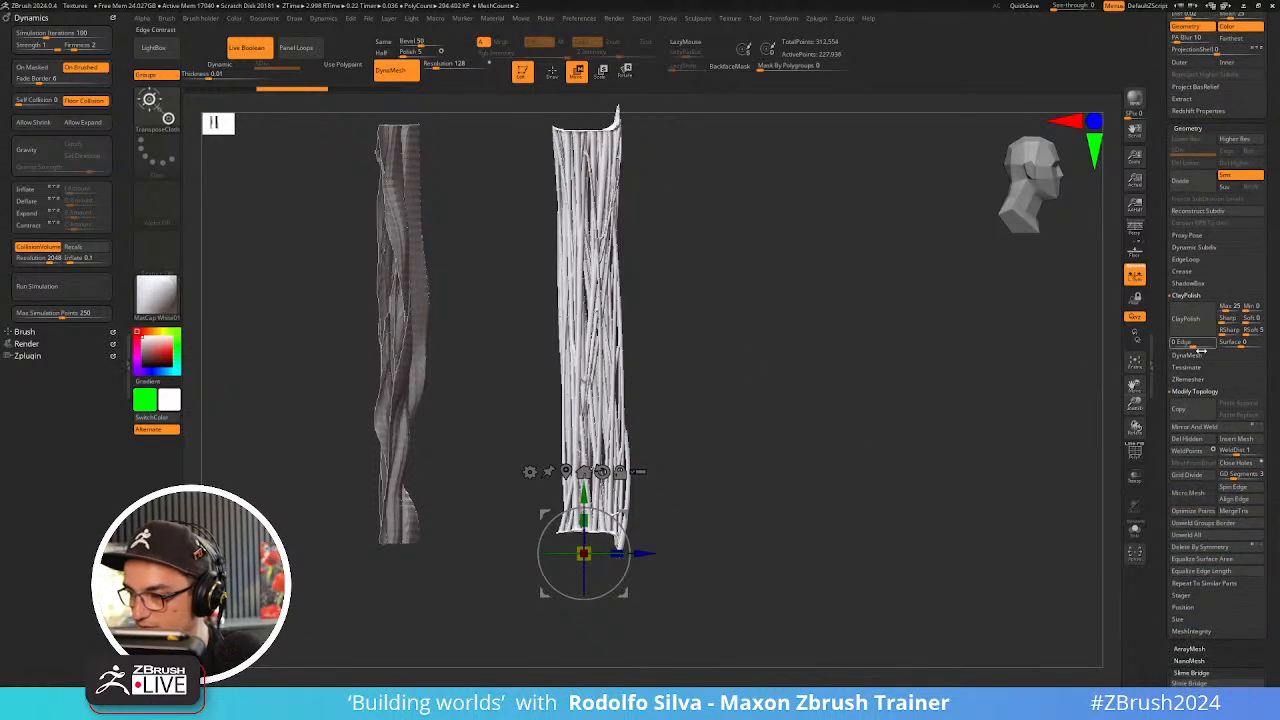
pyautogui.click(1188, 296)
pyautogui.click(1196, 333)
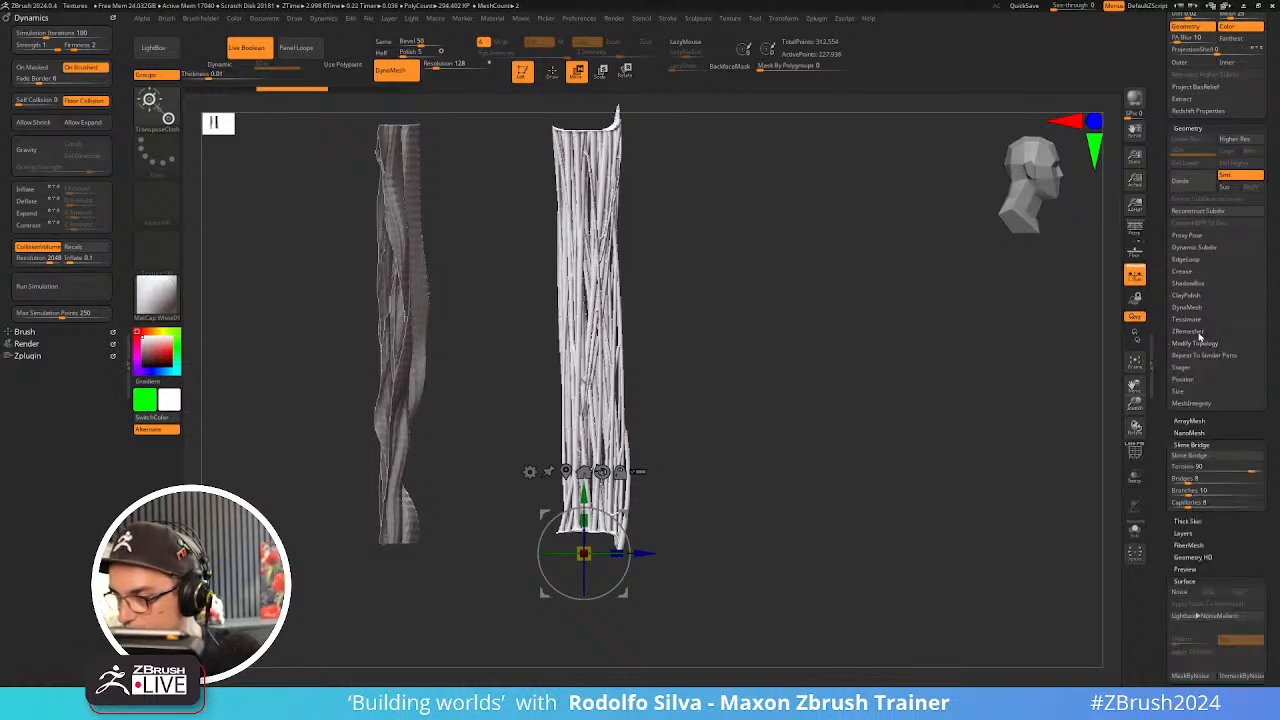
pyautogui.click(1246, 402)
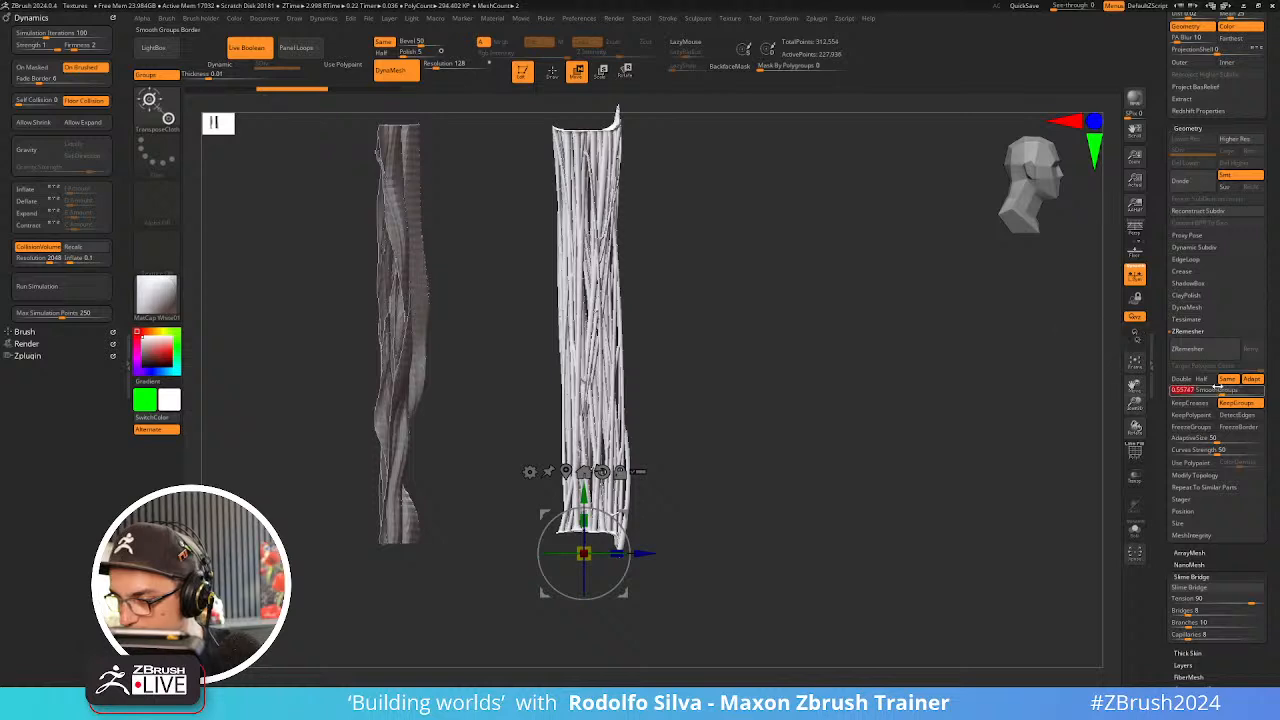
pyautogui.click(1190, 348)
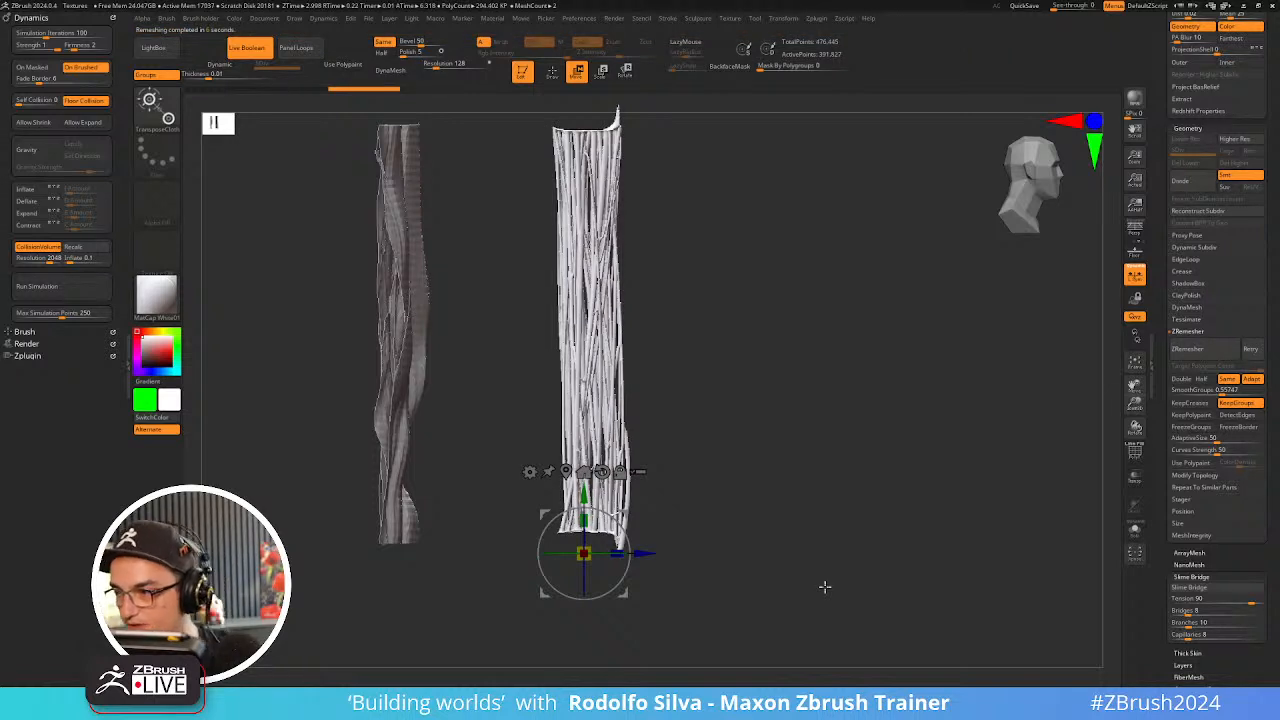
# - ZRemesh the strands again with the Half polygon count option
pyautogui.click(1205, 379)
pyautogui.click(1190, 348)
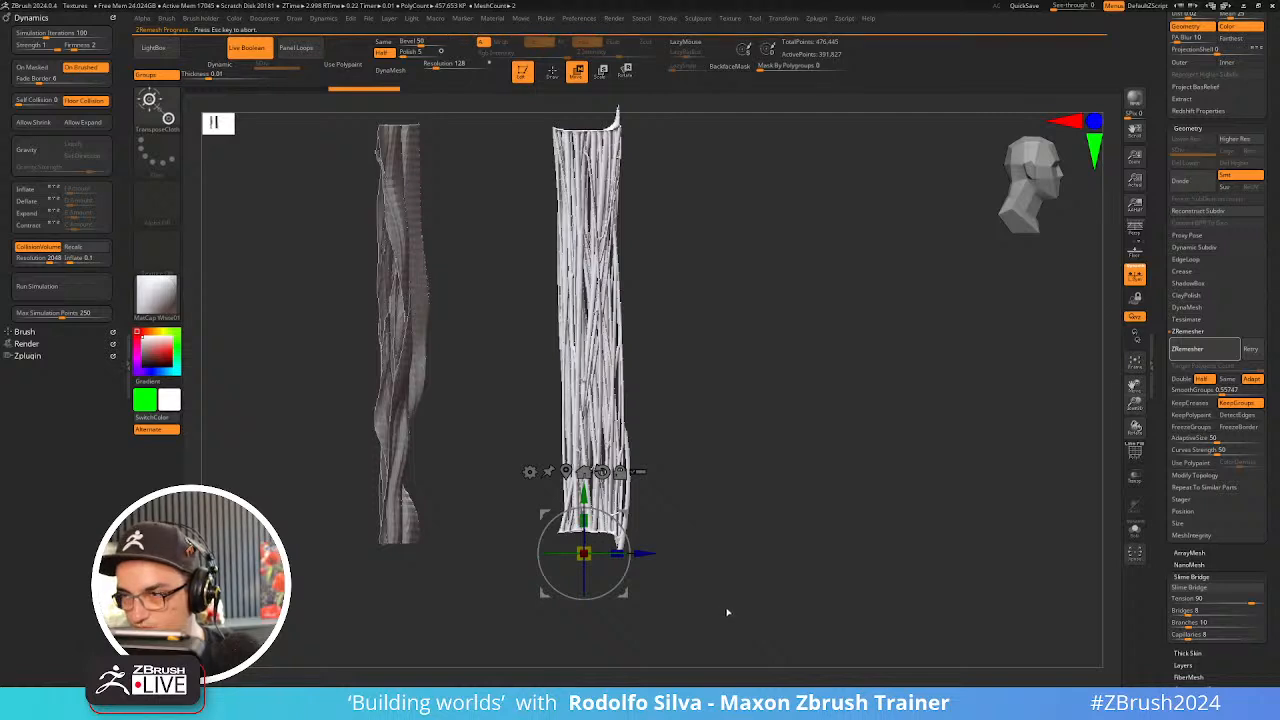
pyautogui.click(1210, 350)
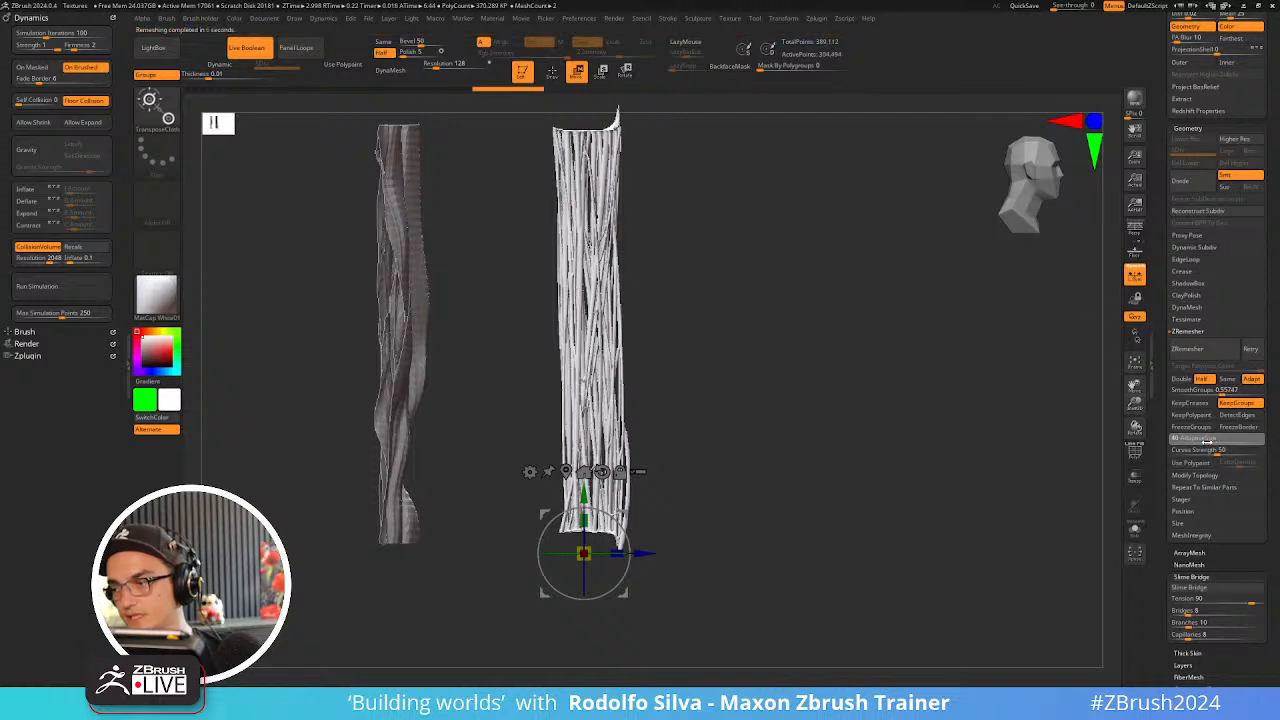
# - Set ZRemesher's adaptive size and smooth groups values to 0
pyautogui.moveTo(1183, 442); pyautogui.dragTo(1166, 440)
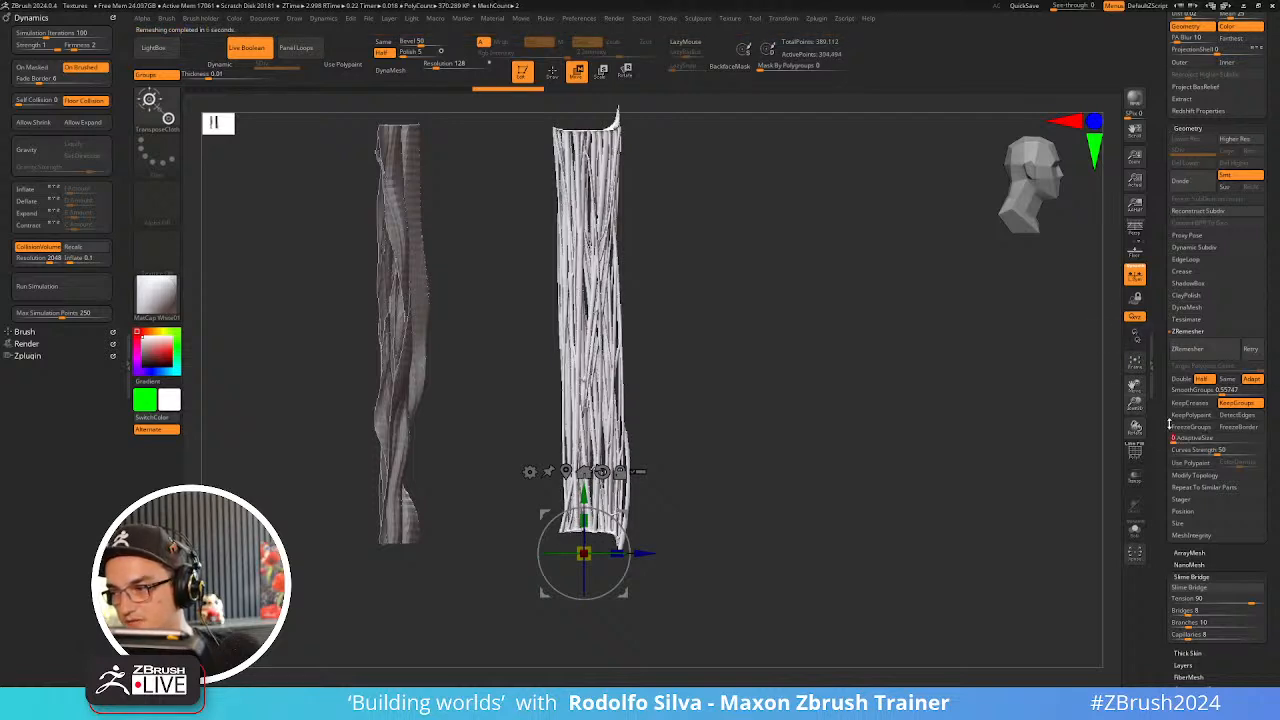
pyautogui.moveTo(1220, 391); pyautogui.dragTo(1173, 390)
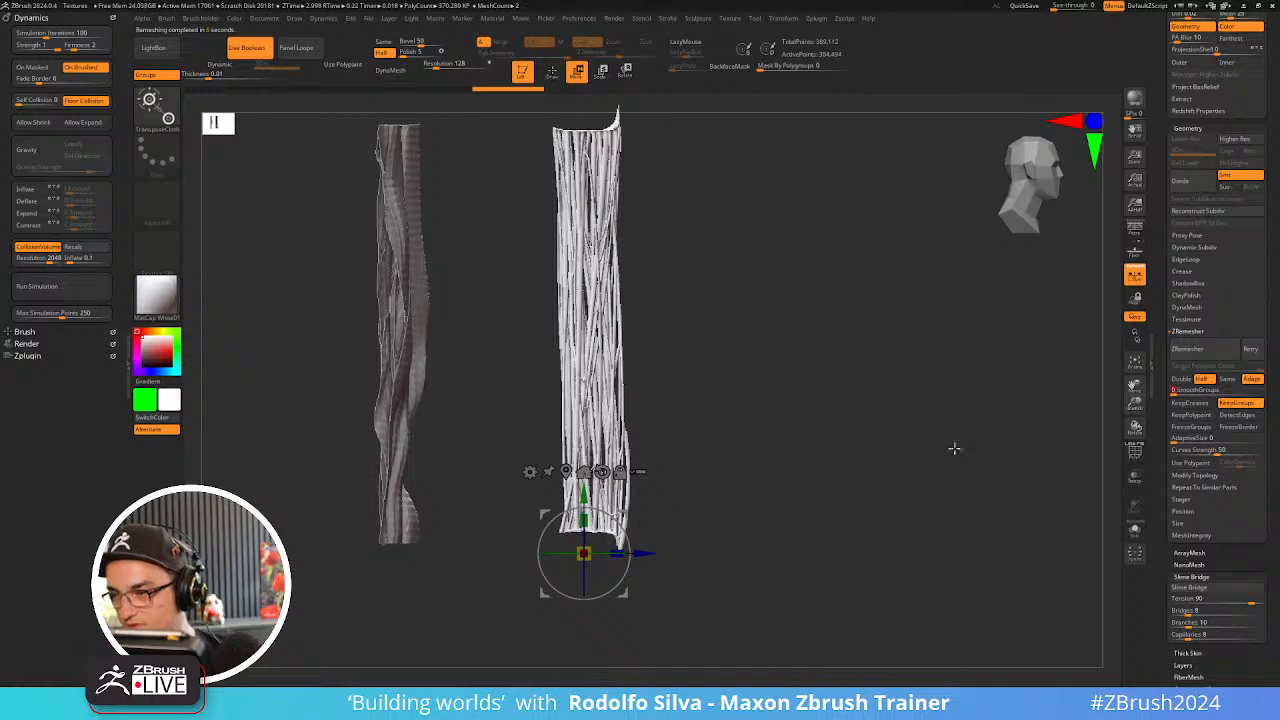
pyautogui.moveTo(954, 449)
pyautogui.mouseDown()
pyautogui.moveTo(874, 486)
pyautogui.moveTo(869, 463)
pyautogui.moveTo(880, 449)
pyautogui.moveTo(914, 560)
pyautogui.moveTo(917, 537)
pyautogui.mouseUp()
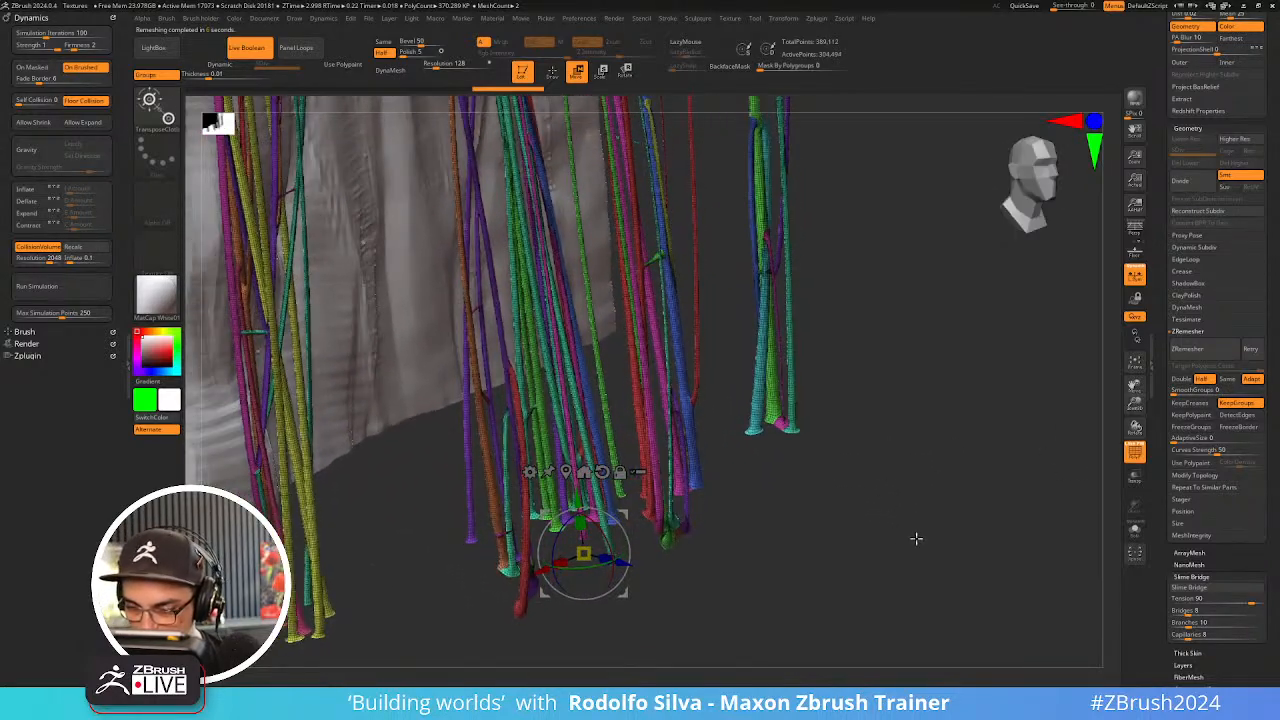
# - Regroup the strands with Auto Groups so each connected piece forms one polygroup
pyautogui.click(1128, 426)
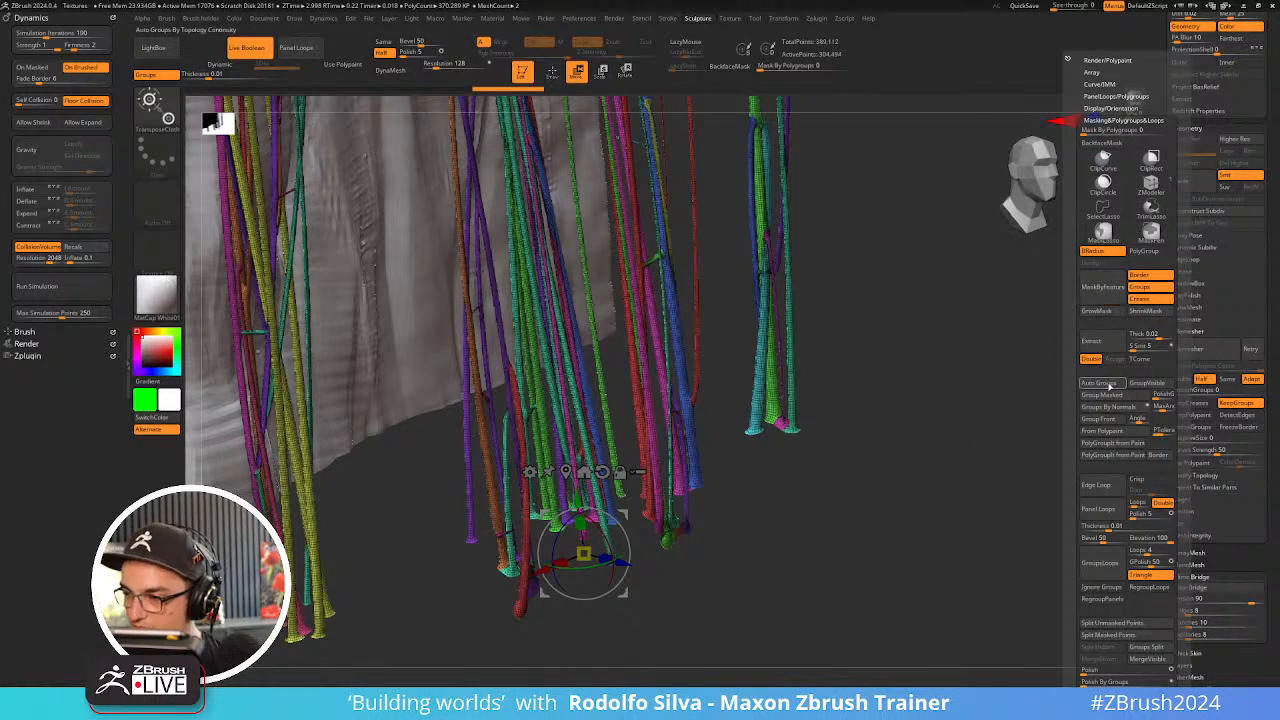
pyautogui.click(1121, 314)
pyautogui.moveTo(949, 514)
pyautogui.mouseDown()
pyautogui.moveTo(940, 474)
pyautogui.moveTo(965, 532)
pyautogui.mouseUp()
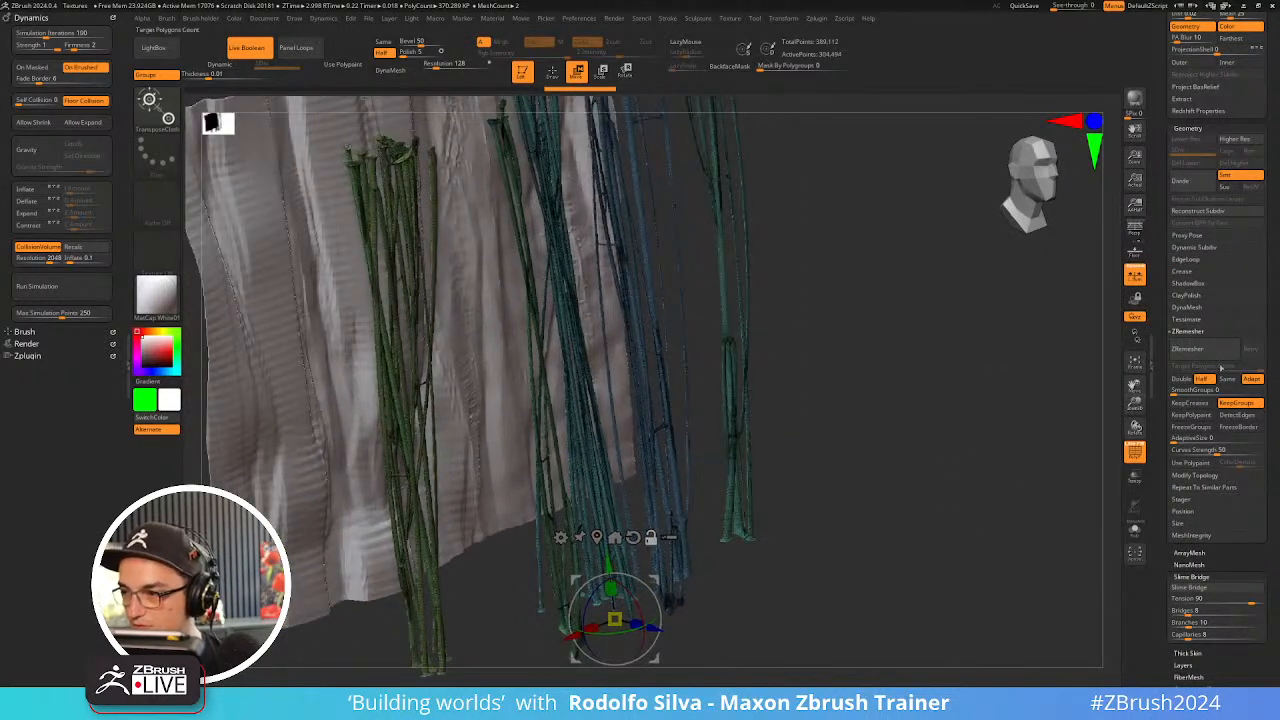
# - Repair the strands geometry with Fix Mesh and ZRemesh it at half density
pyautogui.click(1207, 349)
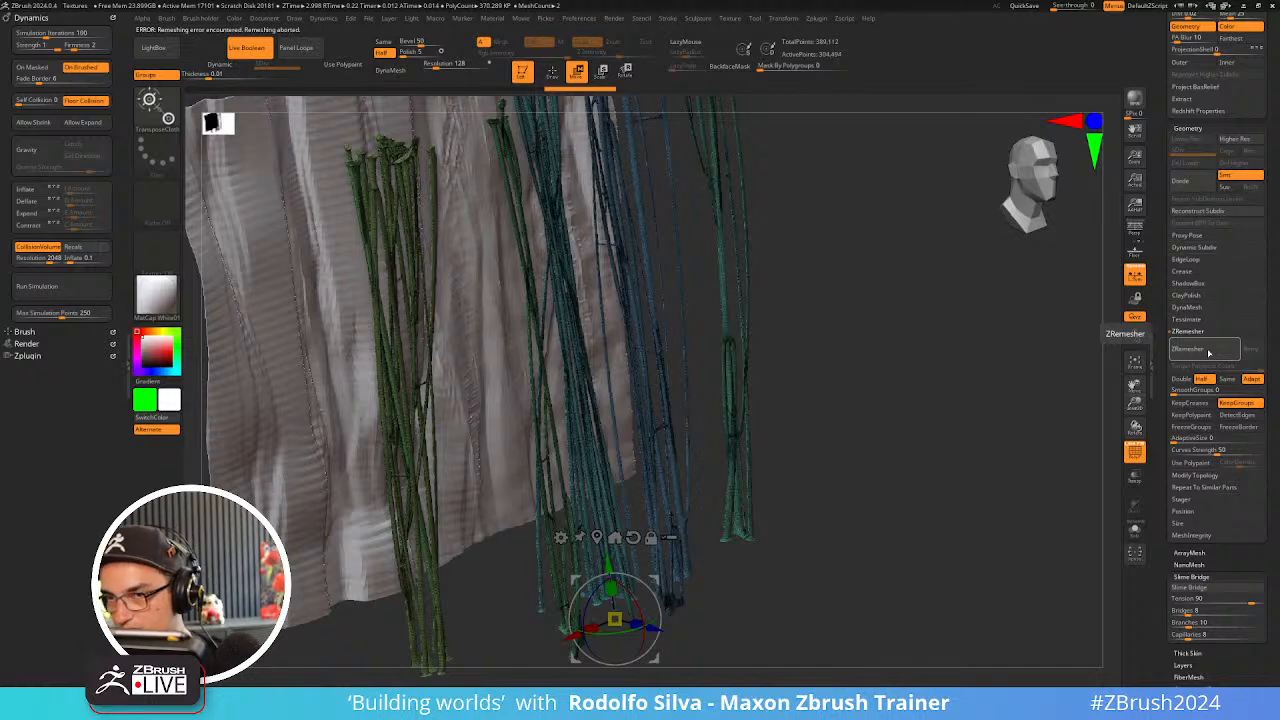
pyautogui.scroll(-1, 1210, 420)
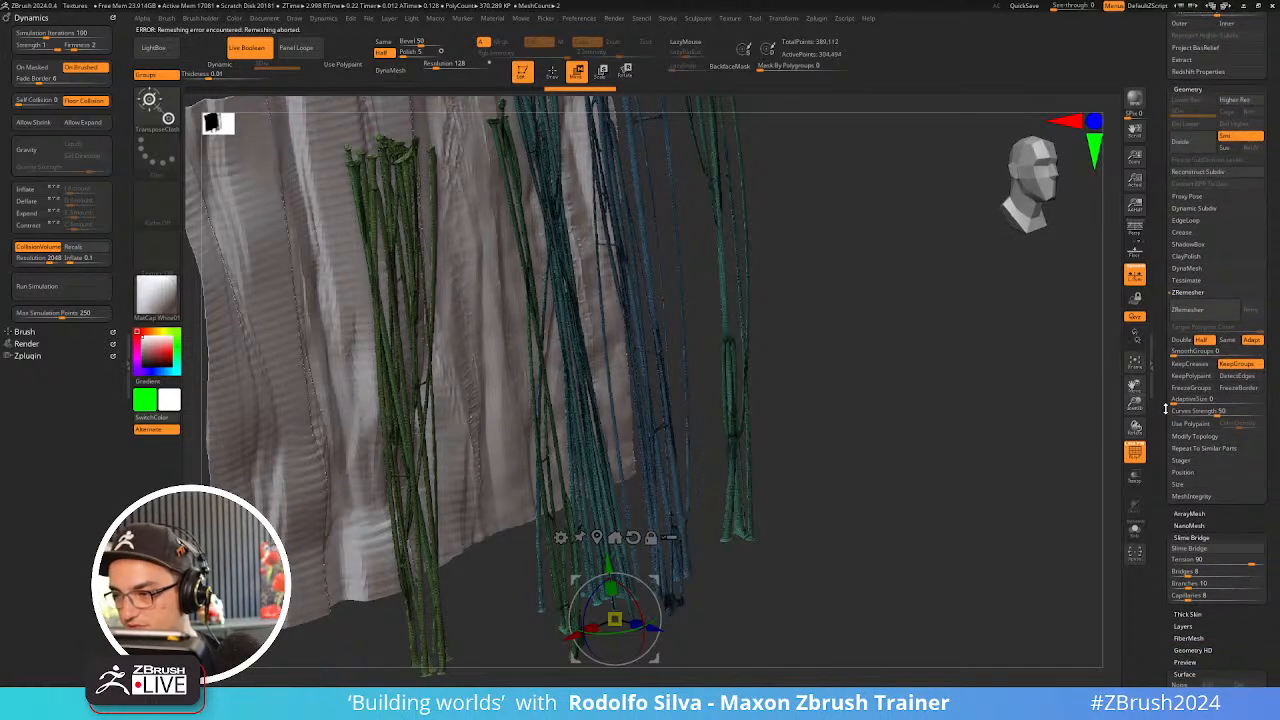
pyautogui.click(1206, 495)
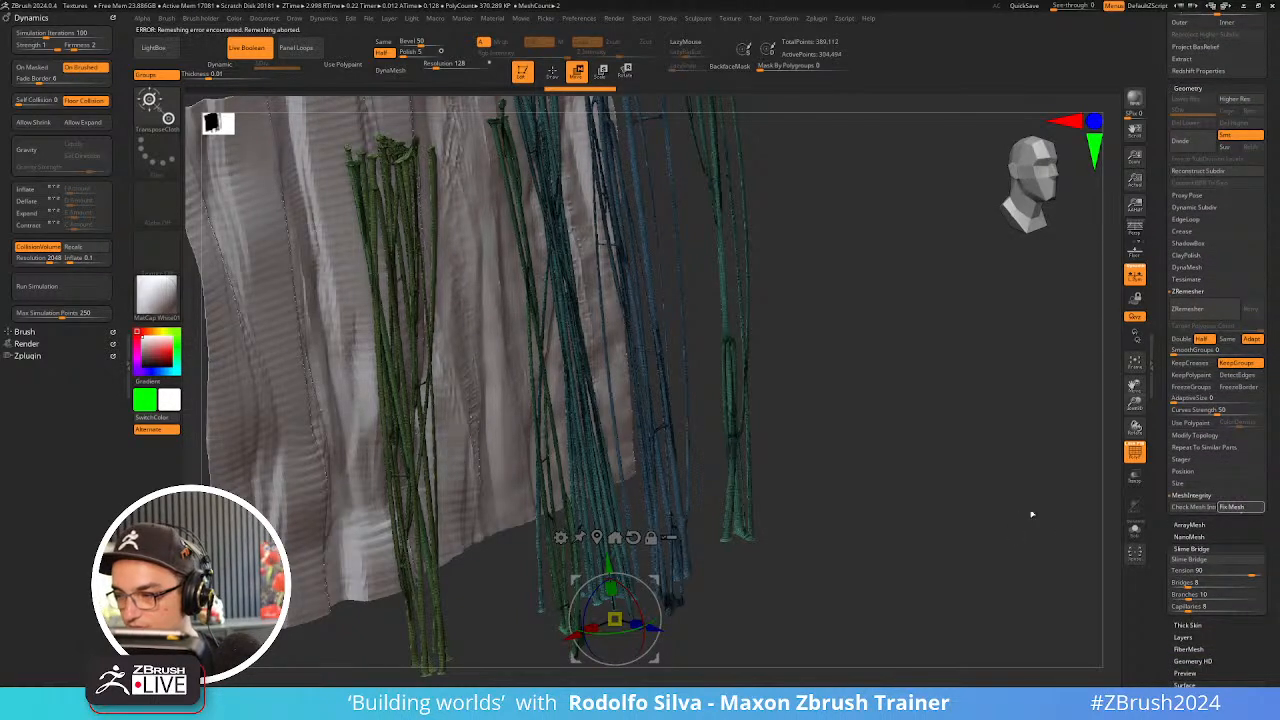
pyautogui.click(1190, 310)
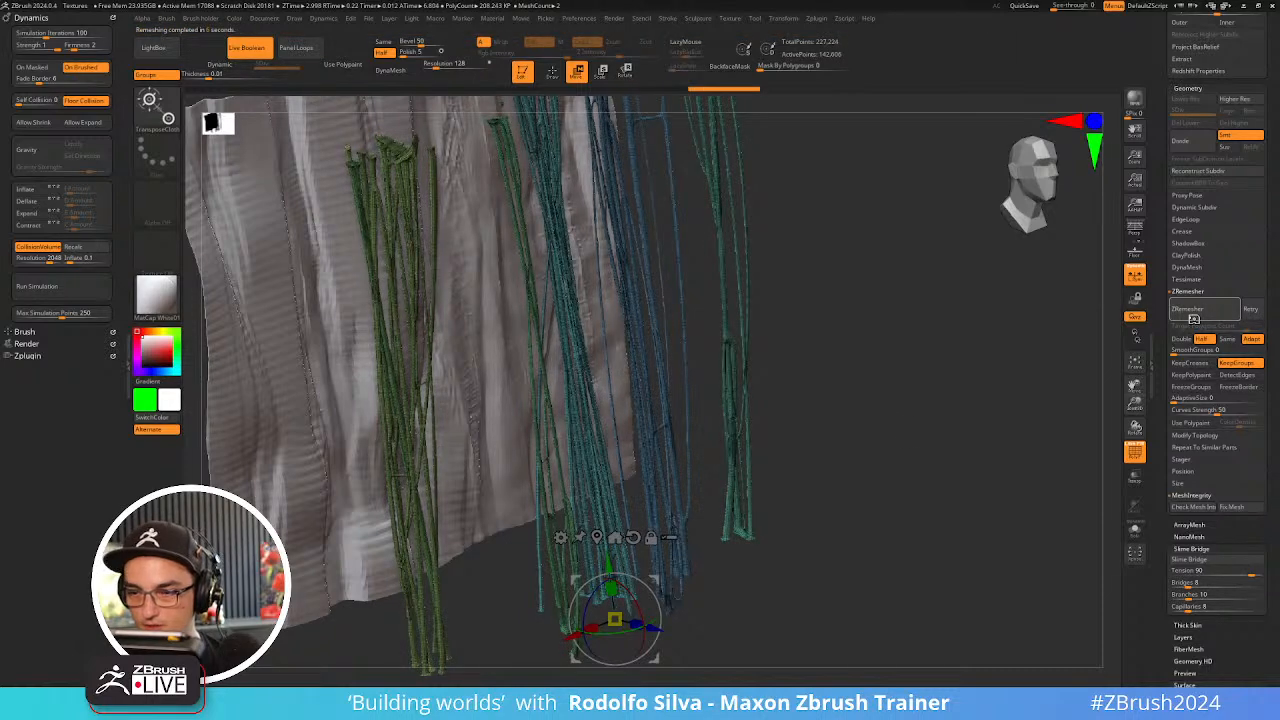
# - Turn off the polyframe display and ZRemesh the strands once more with the Half option
pyautogui.moveTo(945, 385); pyautogui.dragTo(877, 391)
pyautogui.hotkey('shift', 'f')
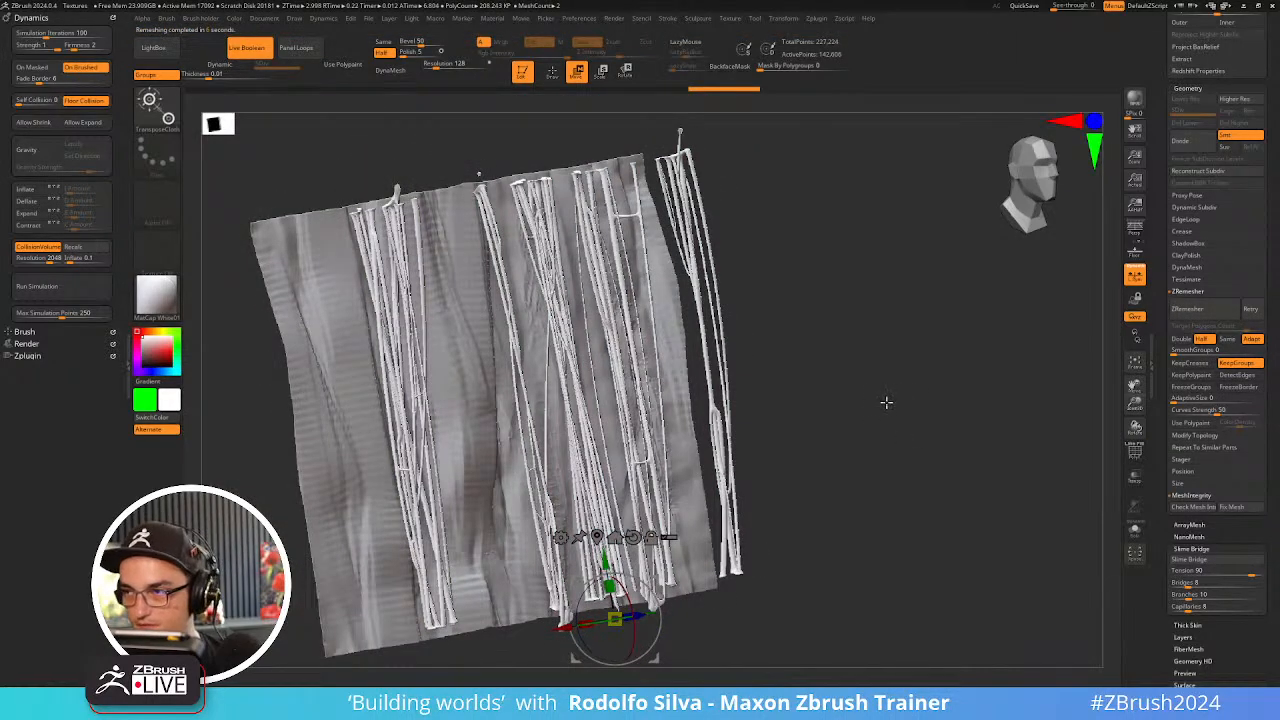
pyautogui.click(1200, 314)
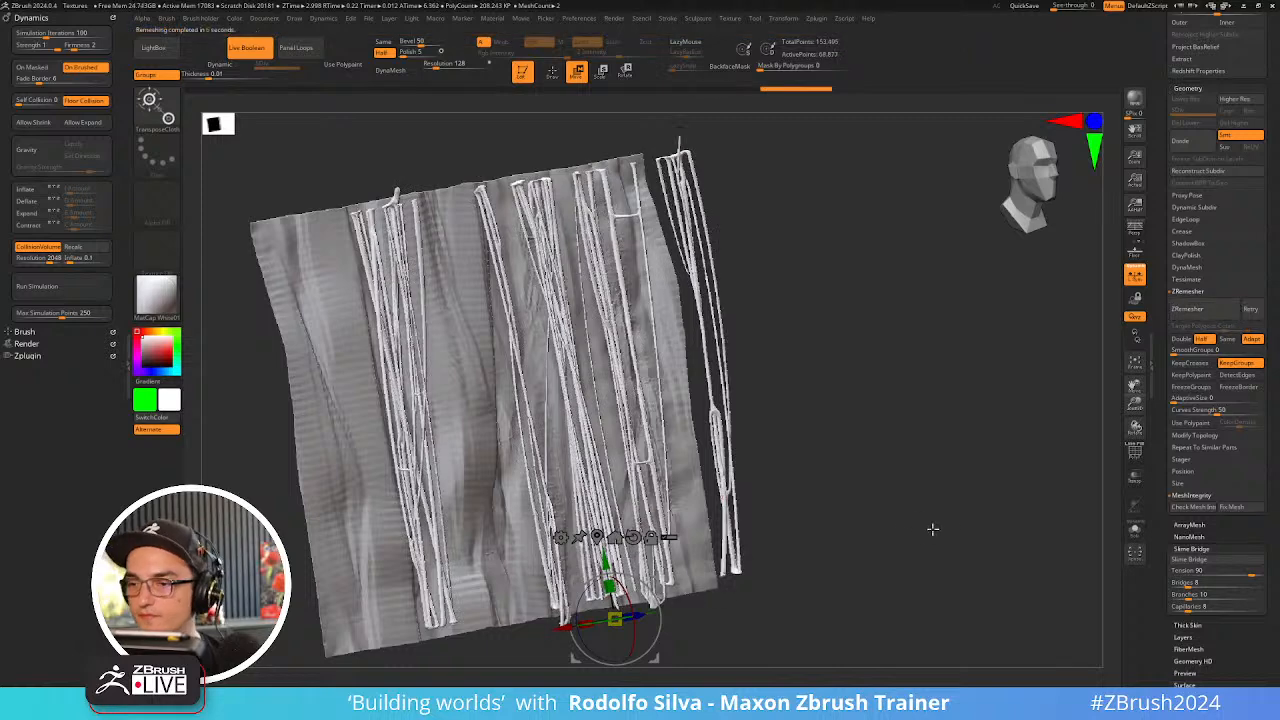
pyautogui.keyDown('shift'); pyautogui.moveTo(931, 529); pyautogui.dragTo(920, 526); pyautogui.keyUp('shift')
pyautogui.hotkey('shift', 'f')
pyautogui.hotkey('shift', 'f')
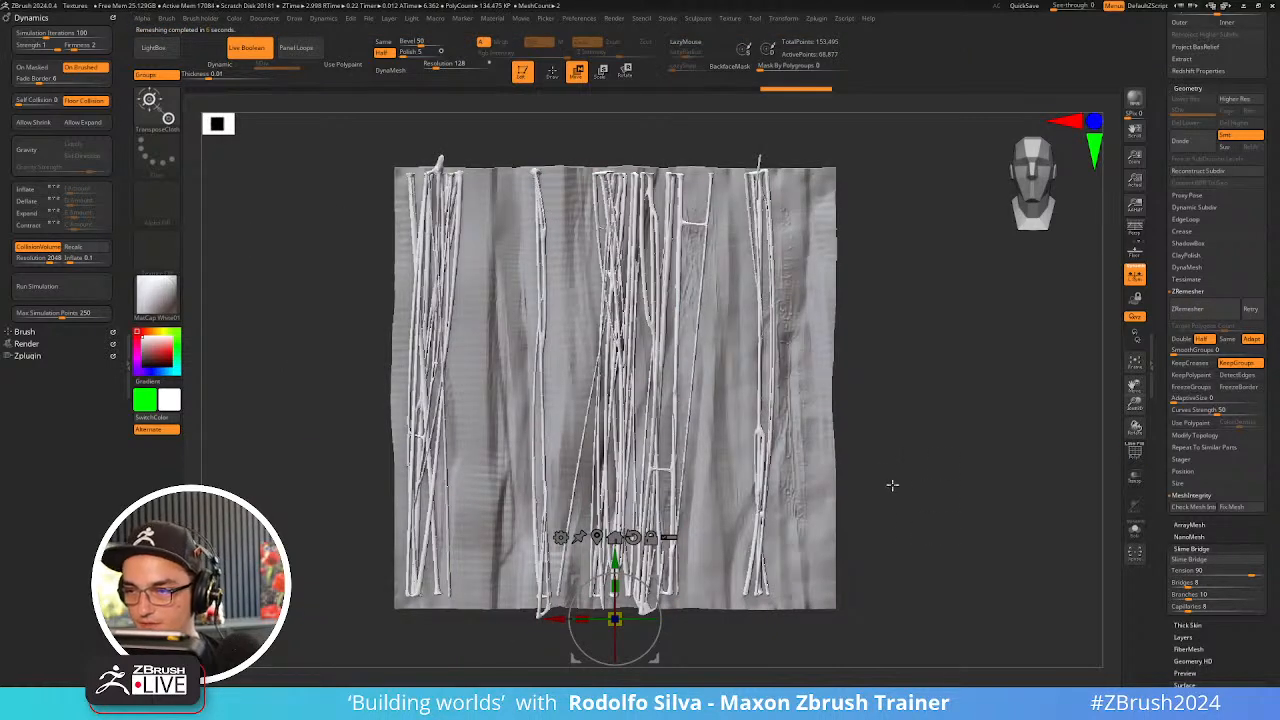
# - Try to push the strands against the wall with the cloth transpose gizmo, and undo the move
pyautogui.moveTo(616, 585); pyautogui.dragTo(617, 572)
pyautogui.moveTo(955, 528); pyautogui.dragTo(733, 592)
pyautogui.moveTo(676, 629); pyautogui.dragTo(440, 609)
pyautogui.hotkey('ctrl', 'z')
pyautogui.moveTo(832, 504); pyautogui.dragTo(763, 522)
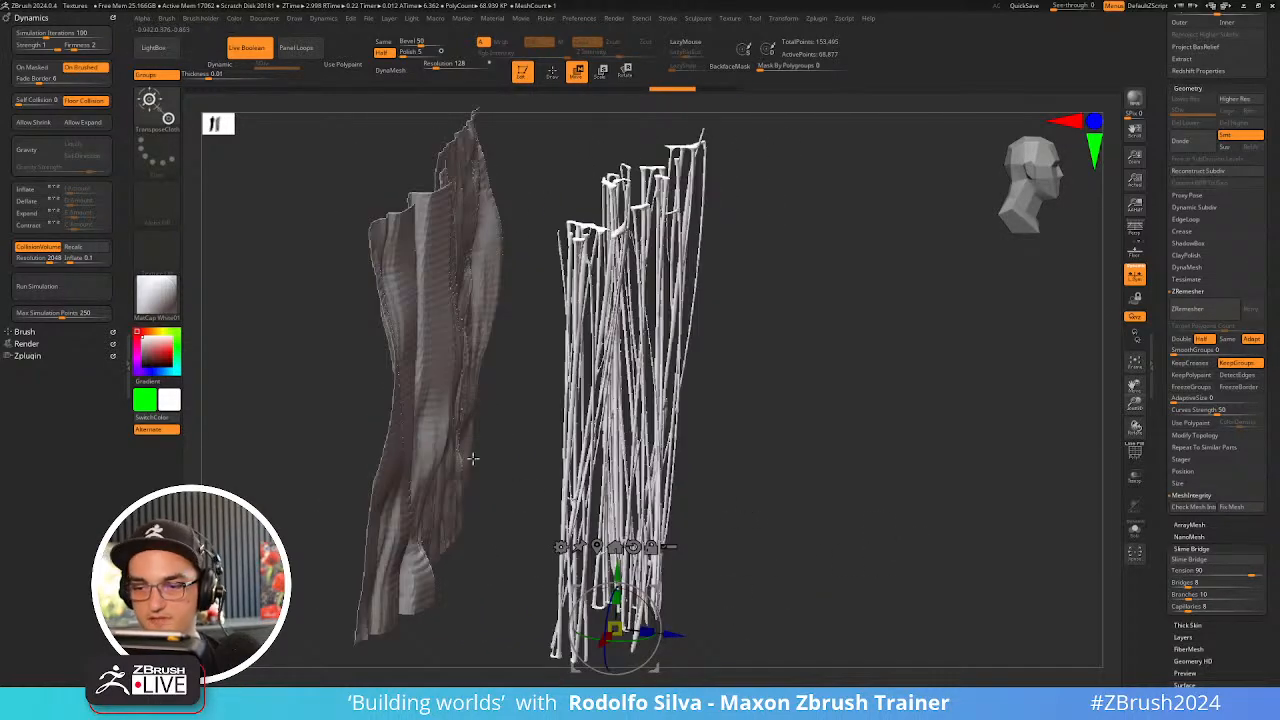
# - Duplicate the CaveWall_High subtool and delete the copy's lower subdivision levels
pyautogui.click(444, 424)
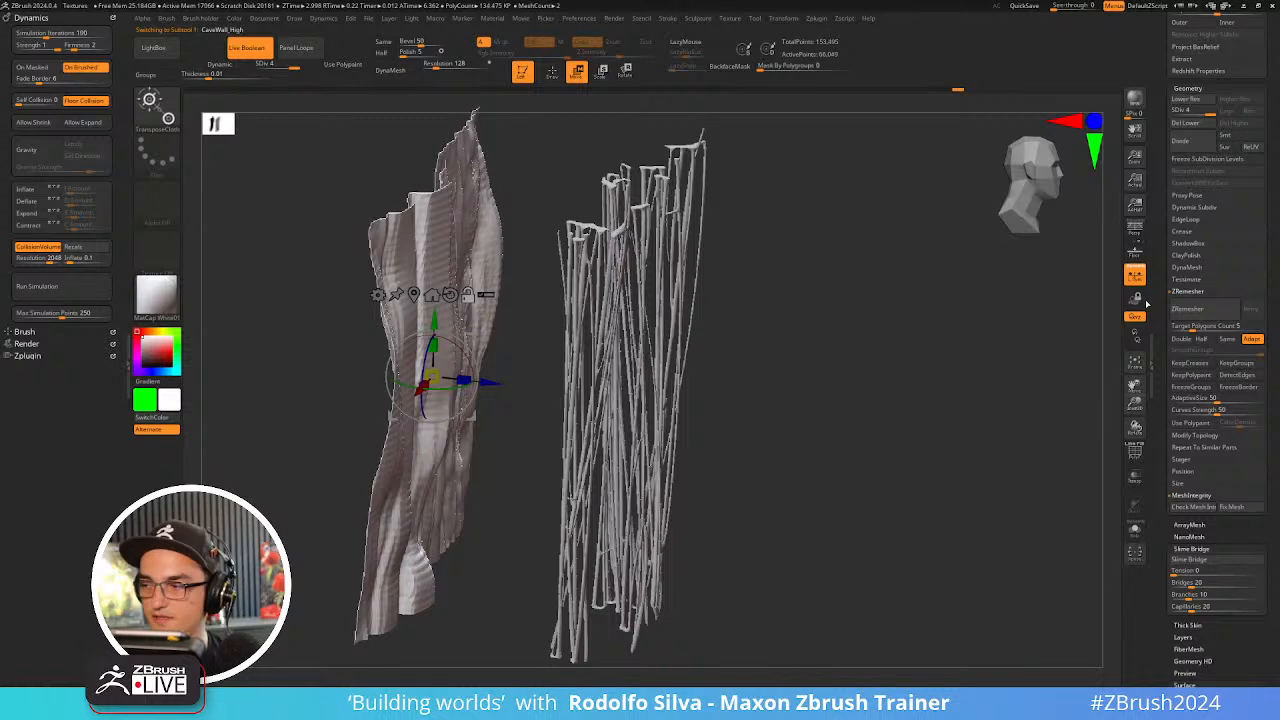
pyautogui.scroll(10, 1173, 391)
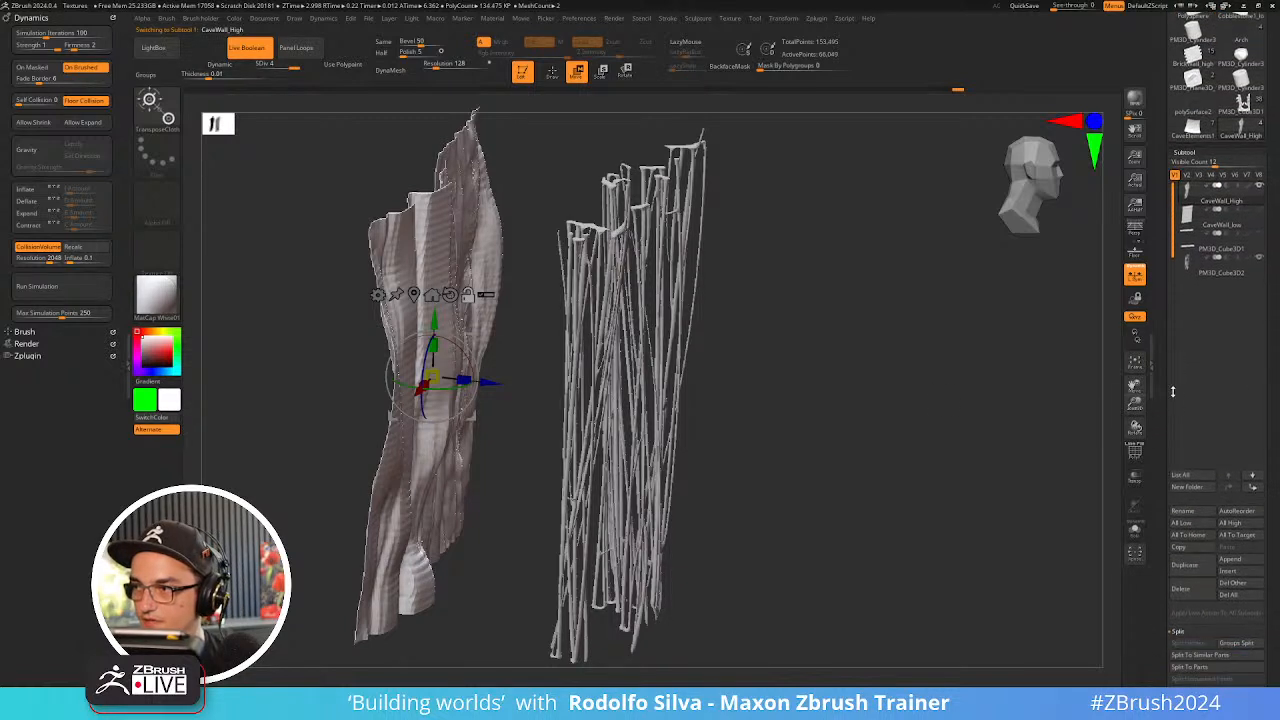
pyautogui.click(1184, 565)
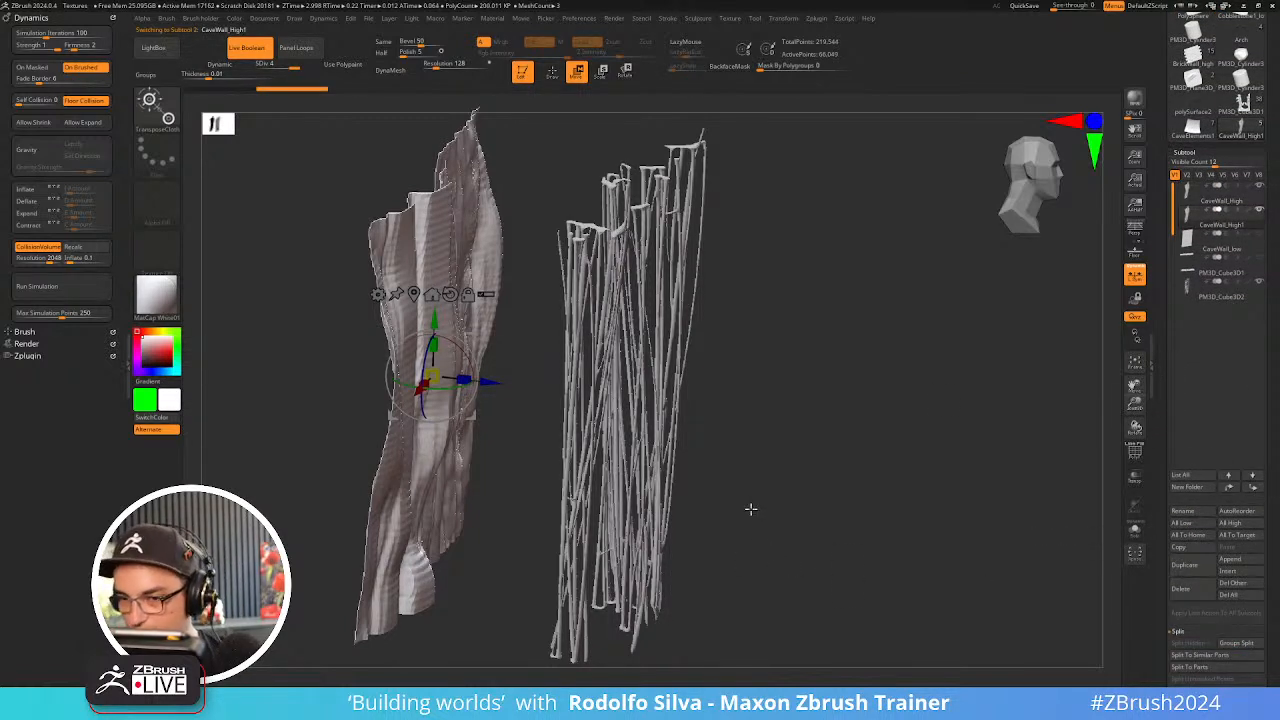
pyautogui.hotkey('ctrl', 'space')
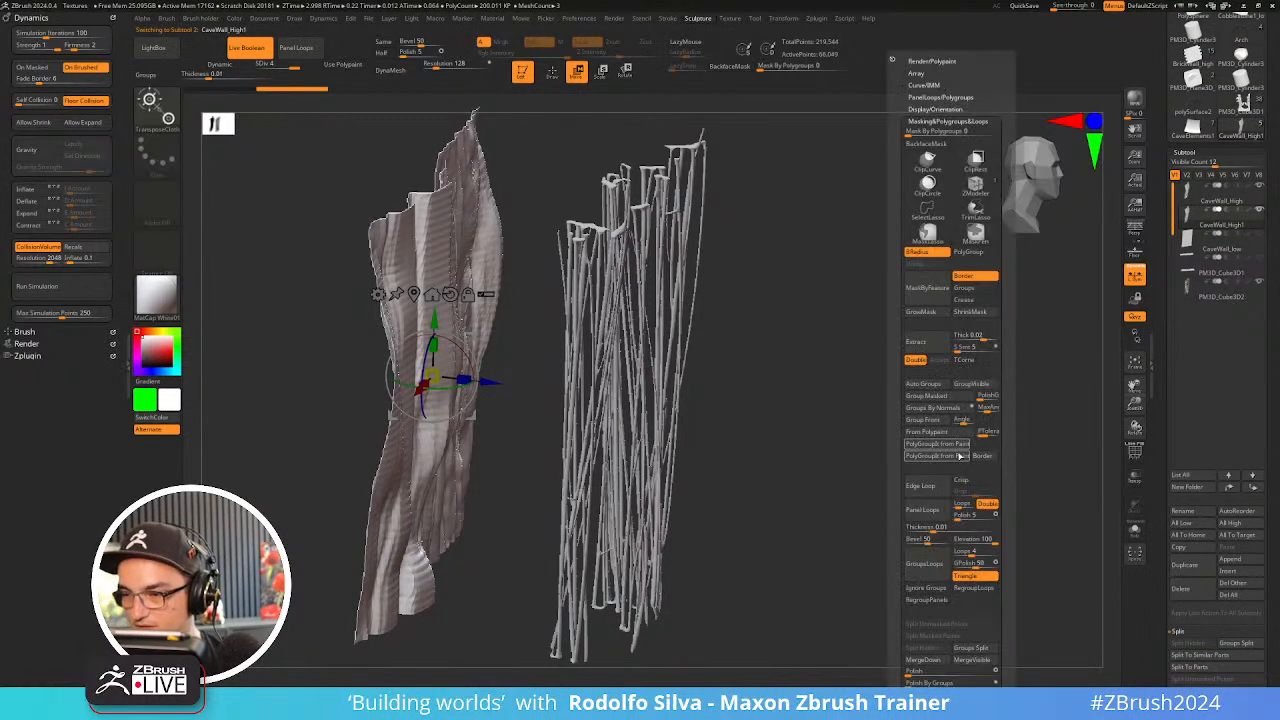
pyautogui.click(959, 121)
pyautogui.hotkey('ctrl', 'space')
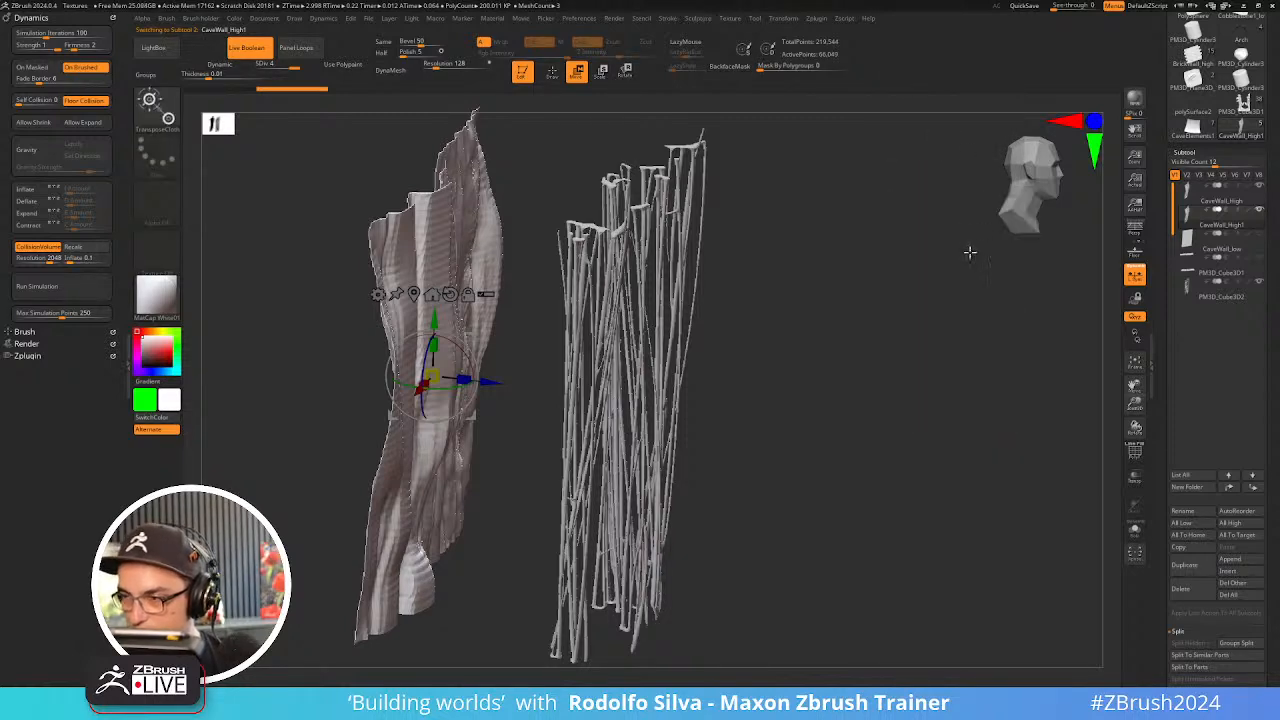
pyautogui.hotkey('ctrl', 'space')
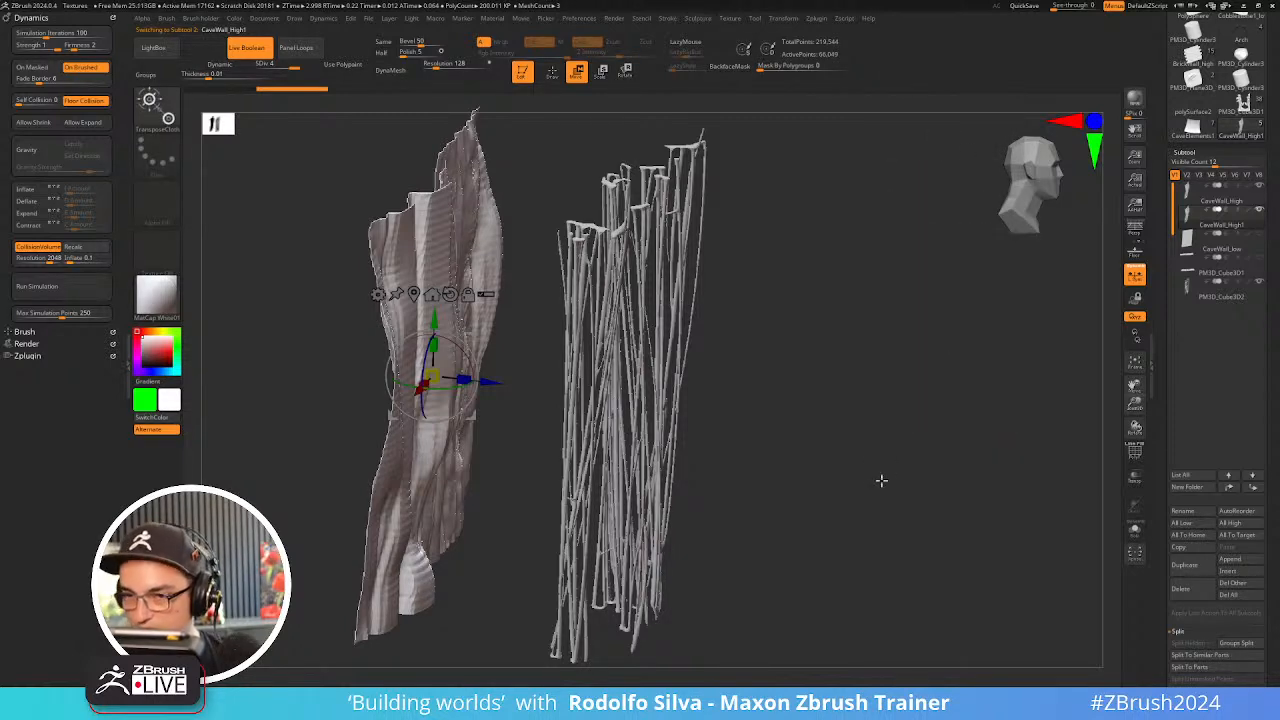
pyautogui.moveTo(894, 471); pyautogui.dragTo(988, 433)
pyautogui.moveTo(1163, 335); pyautogui.dragTo(1175, 196)
pyautogui.click(1195, 464)
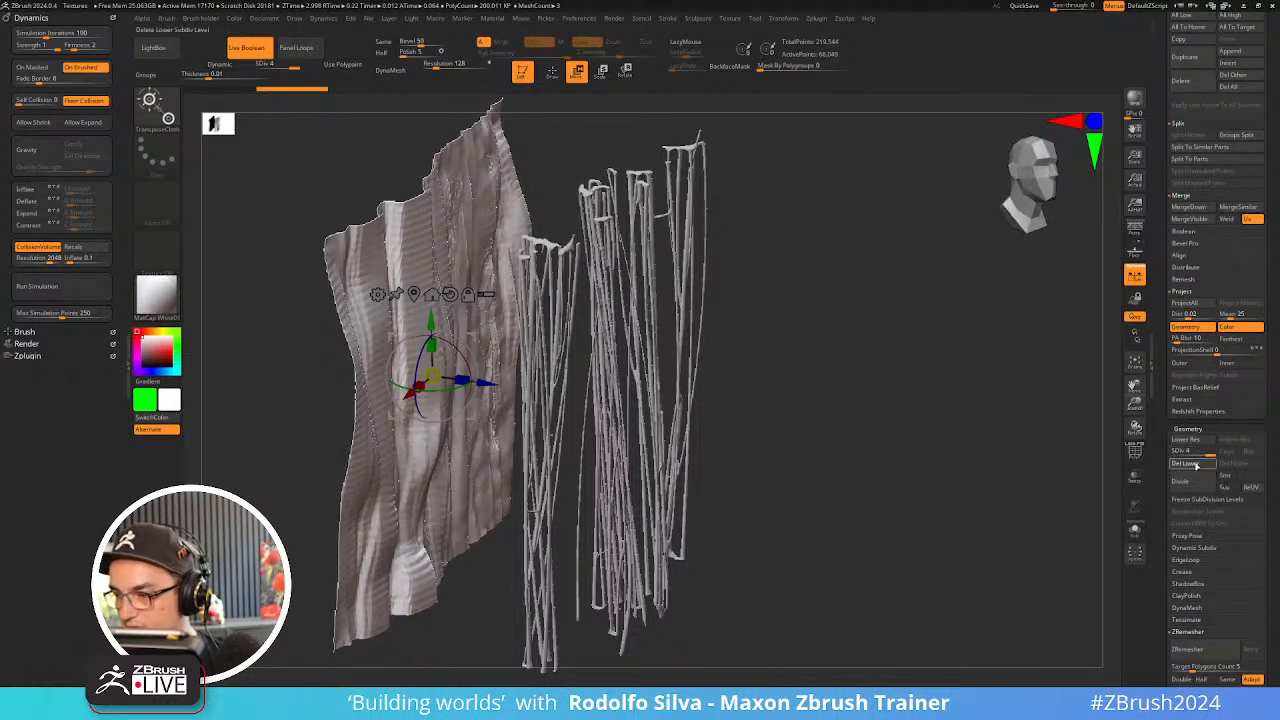
# - Mask the border of the wall copy with MaskByFeature and invert the mask
pyautogui.moveTo(1161, 456); pyautogui.dragTo(1177, 218)
pyautogui.click(1200, 308)
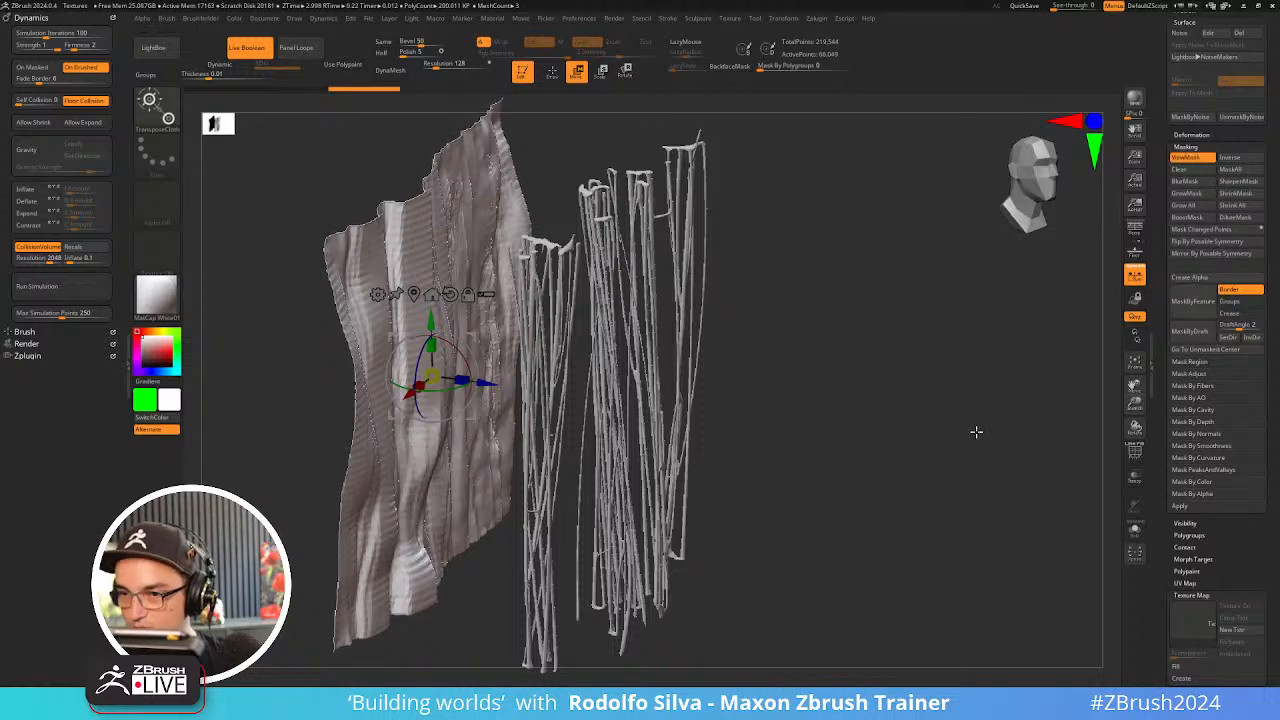
pyautogui.keyDown('ctrl'); pyautogui.click(931, 457); pyautogui.keyUp('ctrl')
# - Try to extrude the unmasked border of the wall copy, and undo the extrusion
pyautogui.keyDown('ctrl'); pyautogui.moveTo(488, 385); pyautogui.dragTo(408, 374); pyautogui.keyUp('ctrl')
pyautogui.keyDown('alt'); pyautogui.moveTo(817, 463); pyautogui.dragTo(793, 450); pyautogui.keyUp('alt')
pyautogui.hotkey('ctrl', 'z')
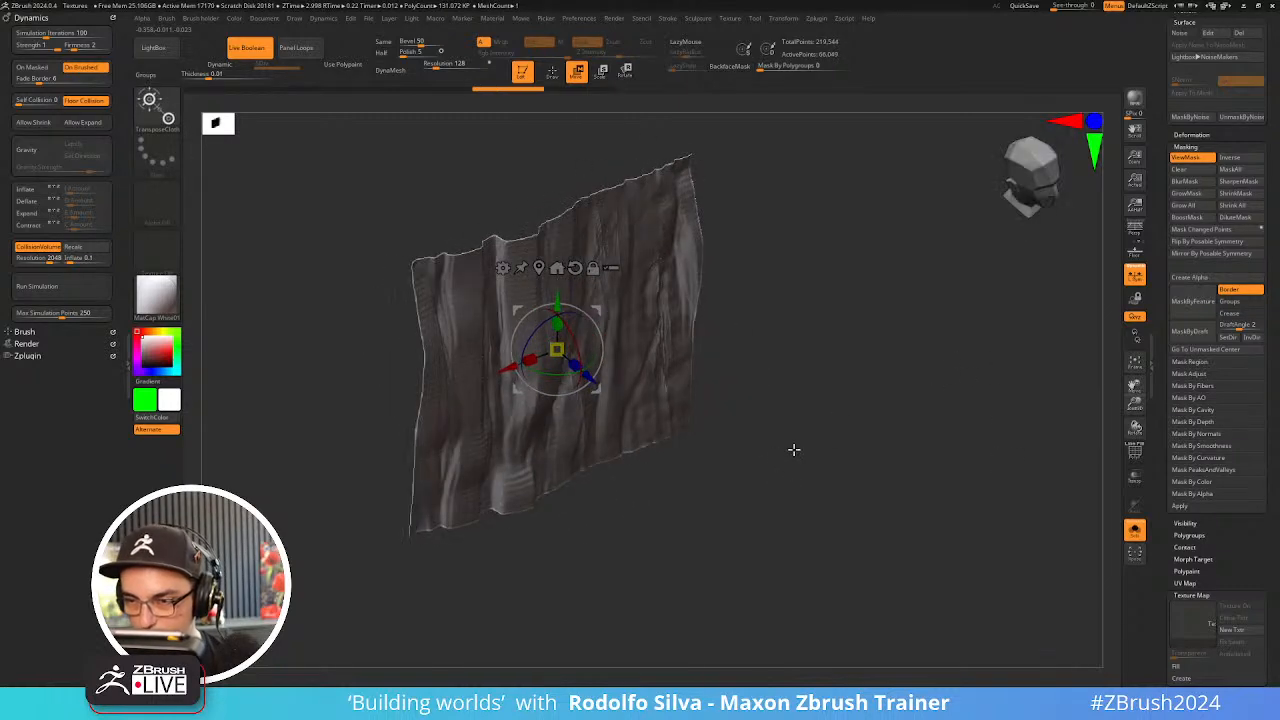
# - Blur the mask and extrude the wall copy's unmasked border backwards into deep sides
pyautogui.press('q')
pyautogui.keyDown('ctrl'); pyautogui.click(635, 397); pyautogui.keyUp('ctrl')
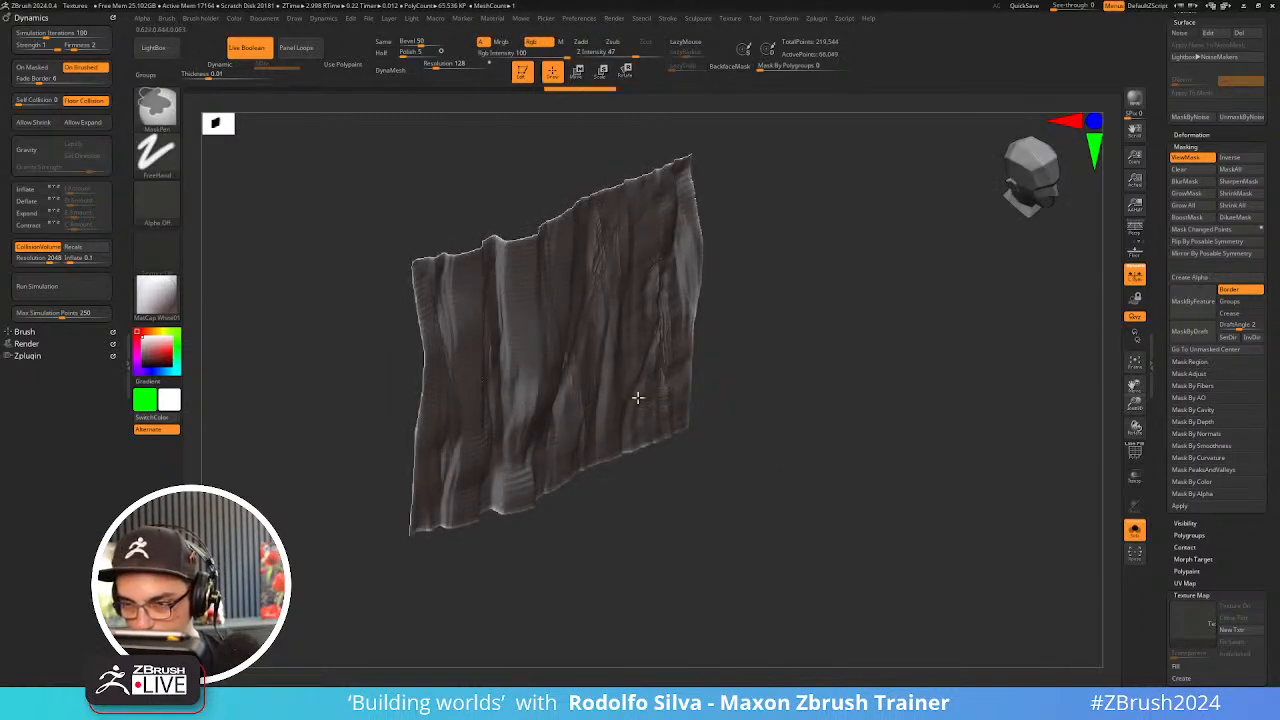
pyautogui.keyDown('ctrl'); pyautogui.click(637, 398); pyautogui.keyUp('ctrl')
pyautogui.press('w')
pyautogui.moveTo(757, 418); pyautogui.dragTo(707, 401)
pyautogui.keyDown('ctrl'); pyautogui.moveTo(601, 385); pyautogui.dragTo(435, 315); pyautogui.keyUp('ctrl')
pyautogui.moveTo(797, 447)
pyautogui.mouseDown()
pyautogui.moveTo(783, 429)
pyautogui.moveTo(836, 441)
pyautogui.mouseUp()
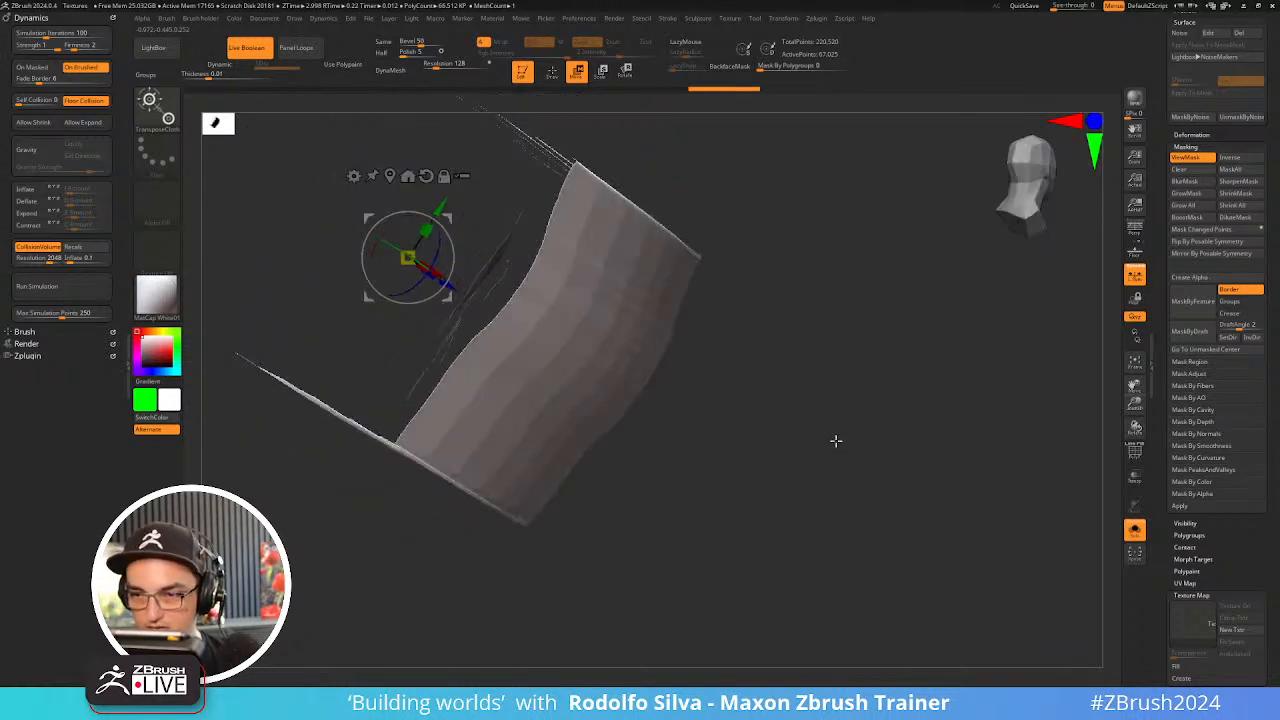
# - Hide the mask display and seal the open back of the extruded wall copy with Close Holes
pyautogui.hotkey('ctrl', 'h')
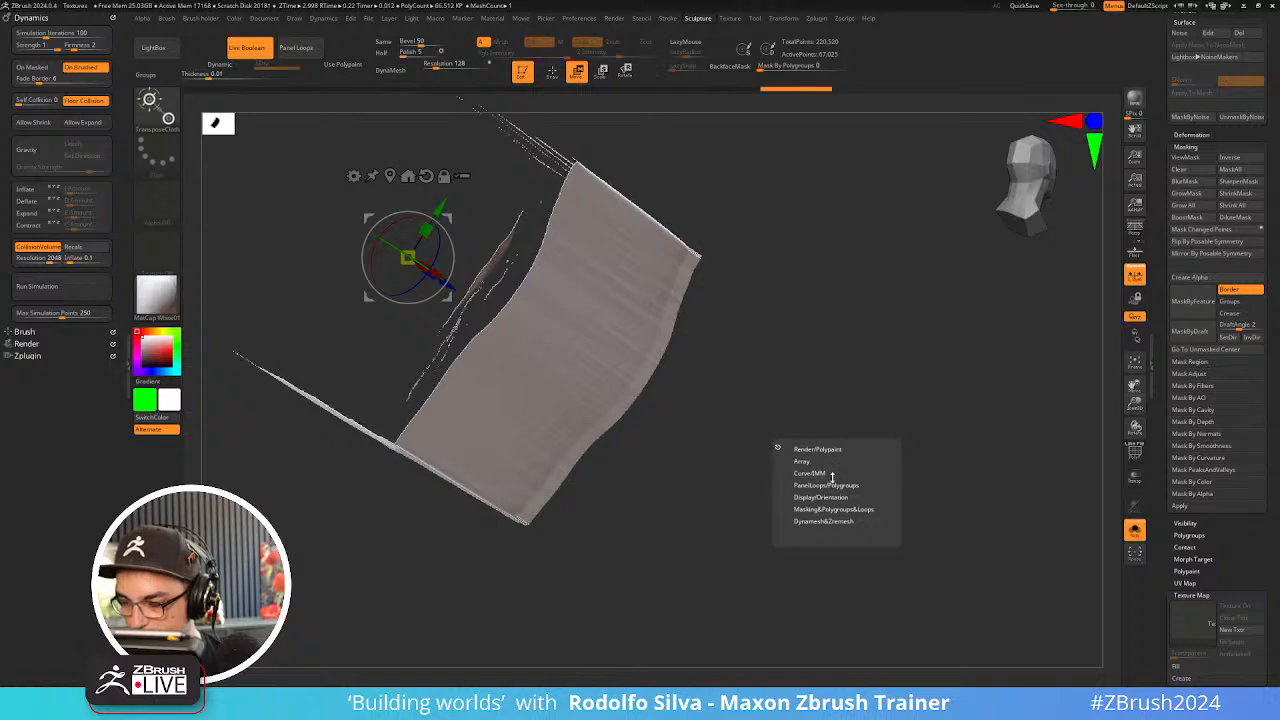
pyautogui.scroll(15, 1183, 487)
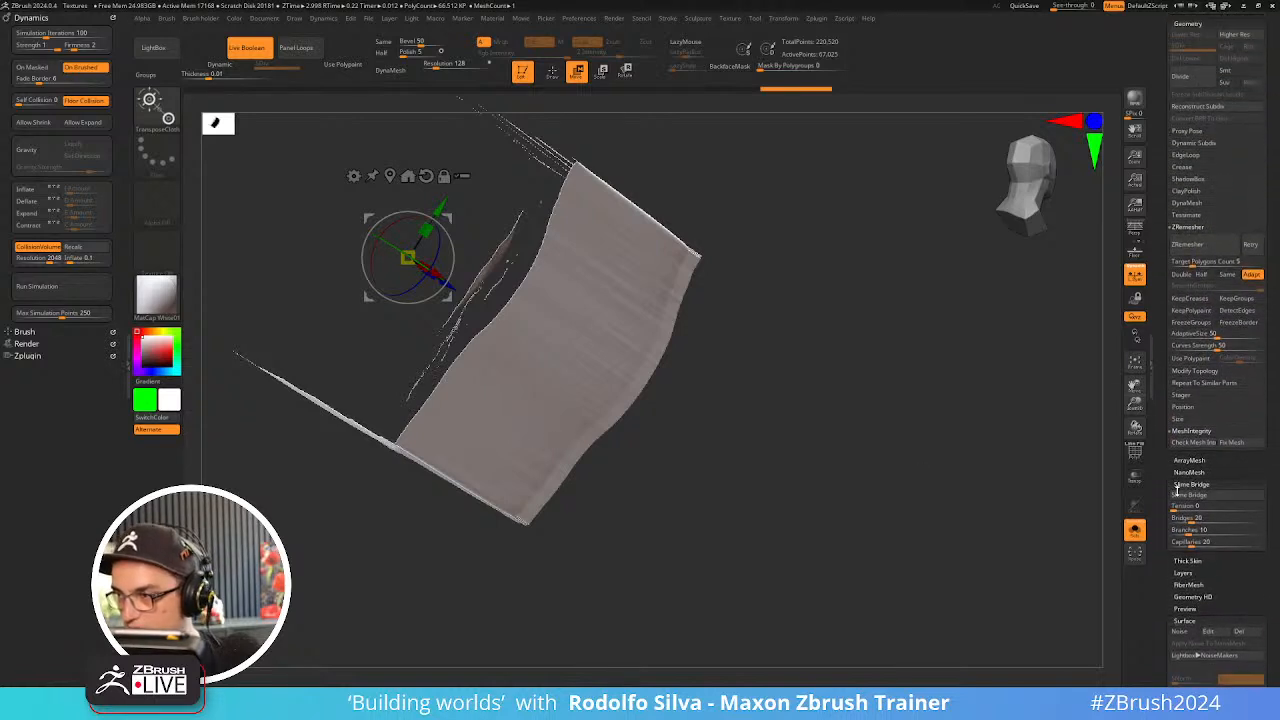
pyautogui.click(1214, 377)
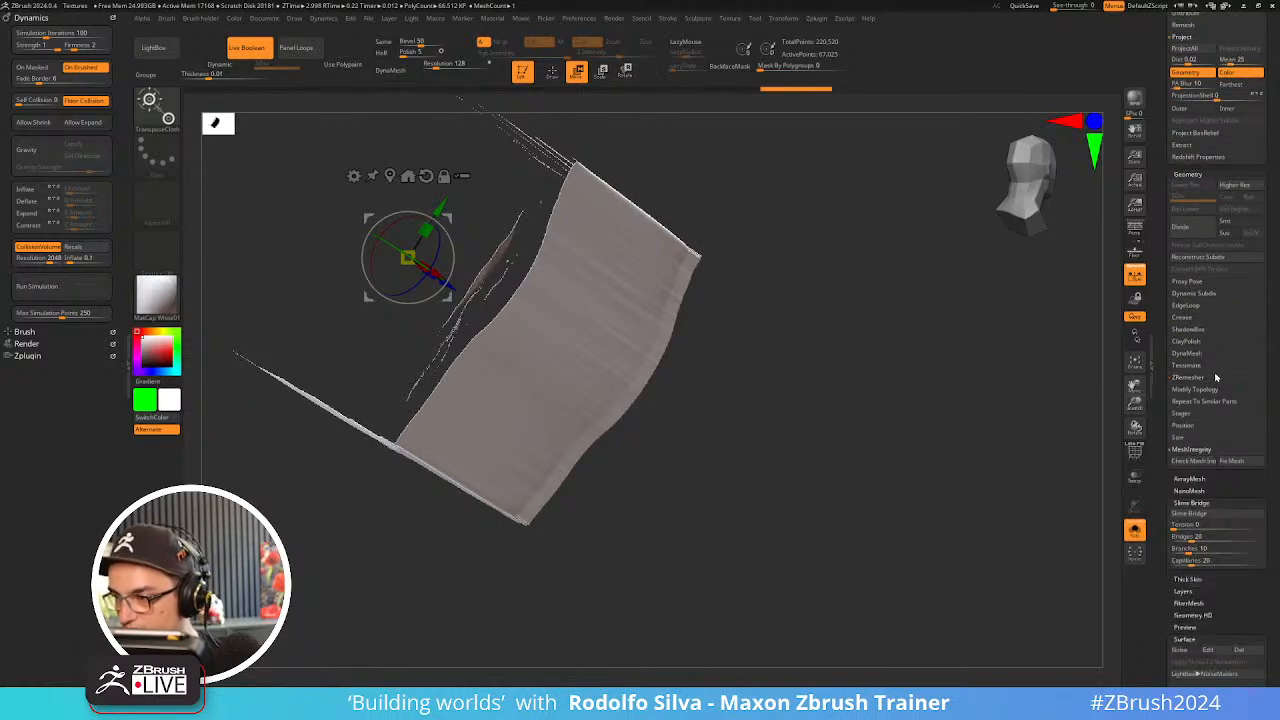
pyautogui.click(1194, 389)
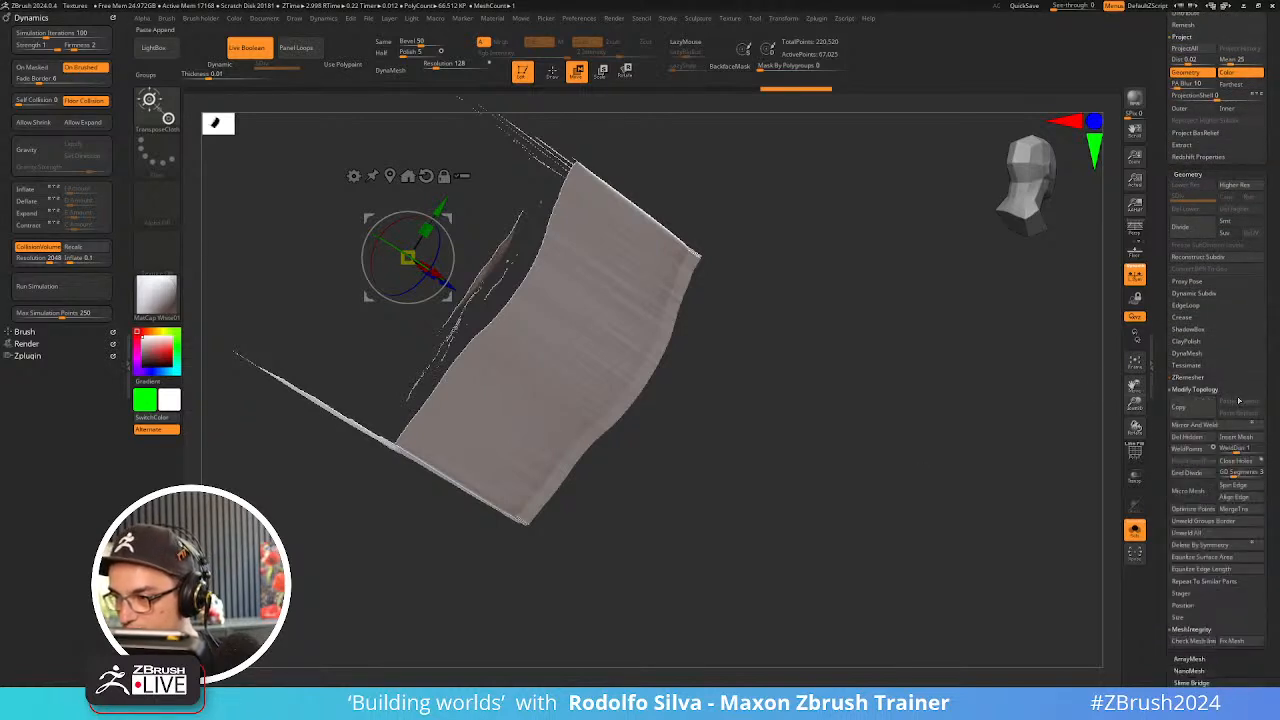
pyautogui.click(1240, 462)
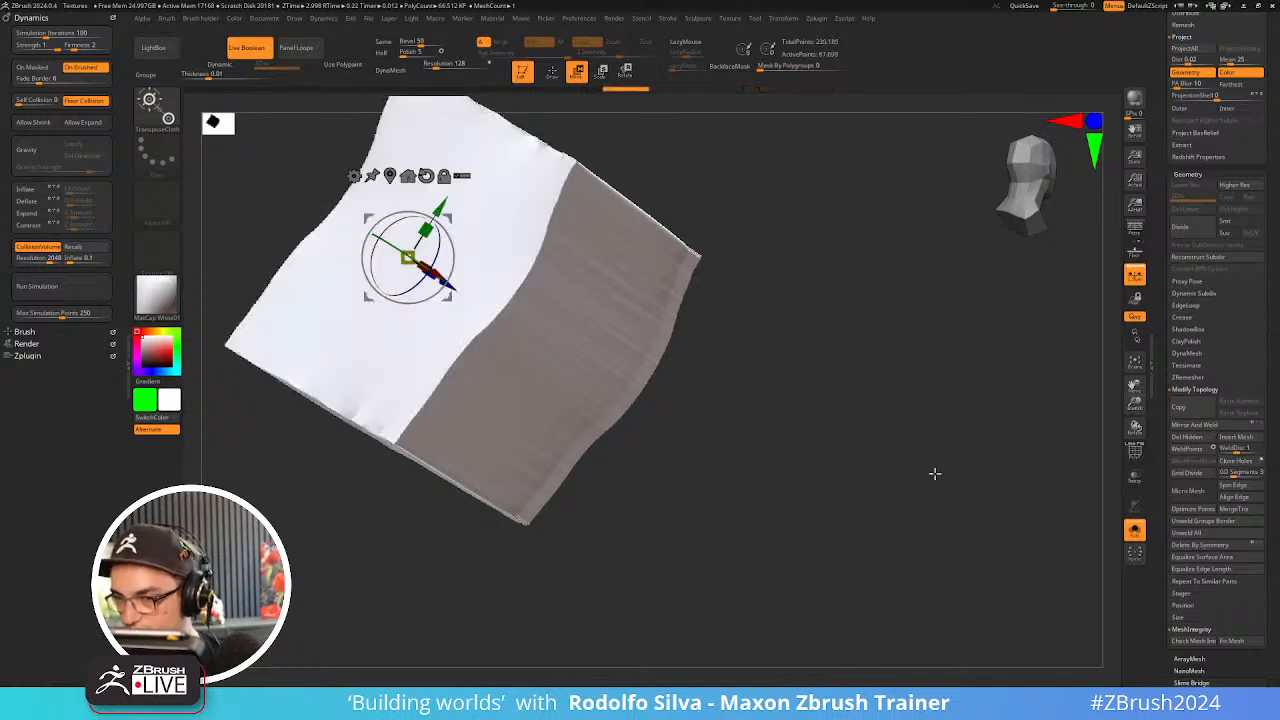
pyautogui.moveTo(934, 474); pyautogui.dragTo(894, 483)
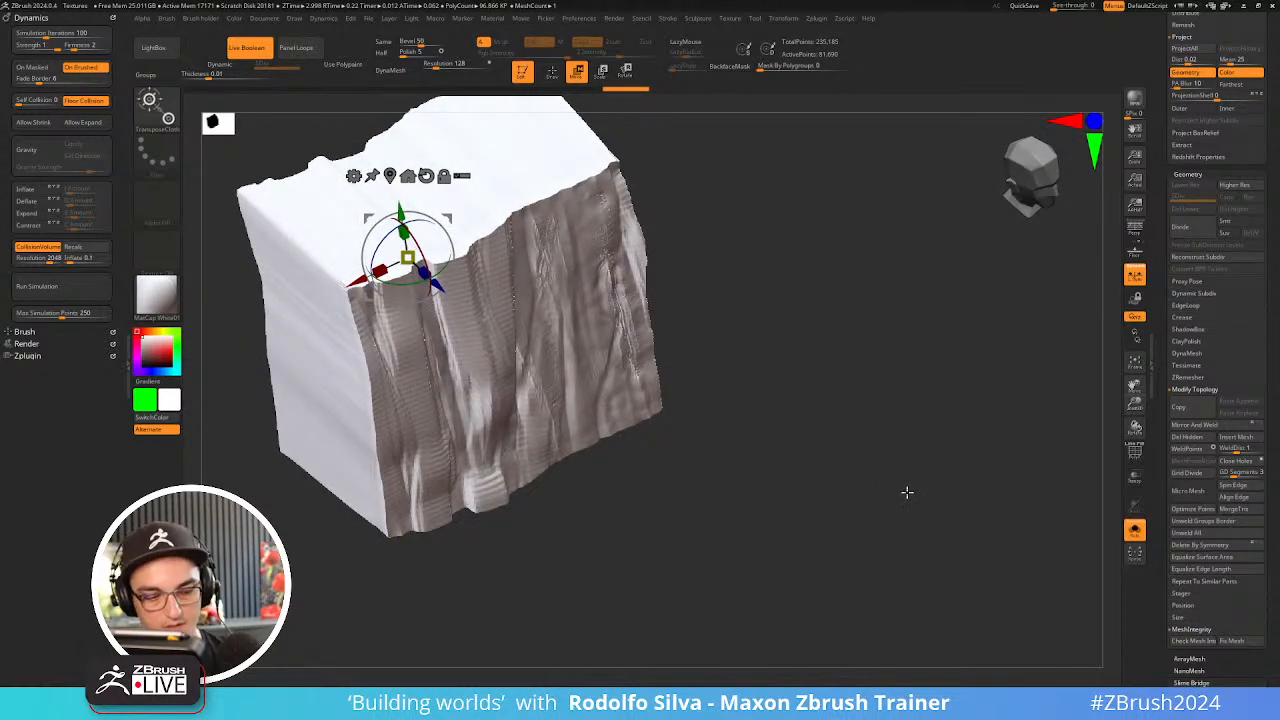
# - Leave solo mode, select the strands, hide the original CaveWall_High and recalculate the cloth collision volume
pyautogui.hotkey('alt', 's')
pyautogui.moveTo(793, 504); pyautogui.dragTo(832, 477)
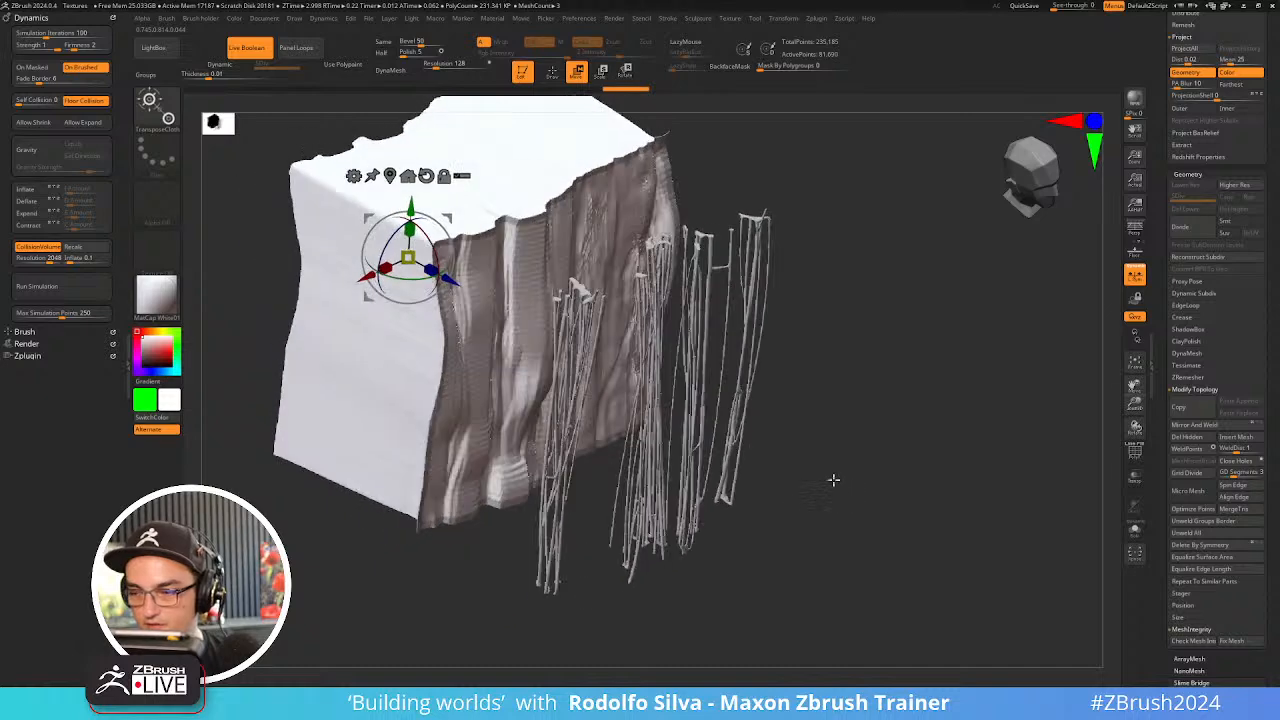
pyautogui.keyDown('alt'); pyautogui.click(705, 537); pyautogui.keyUp('alt')
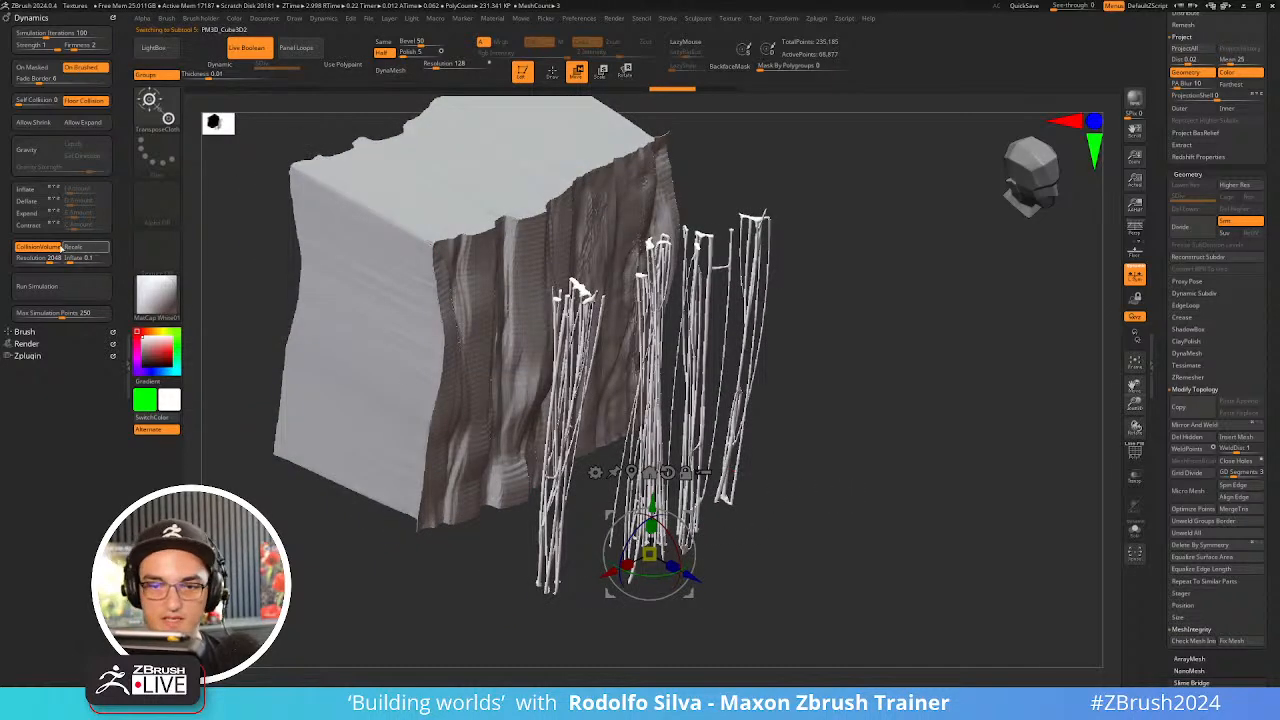
pyautogui.click(86, 246)
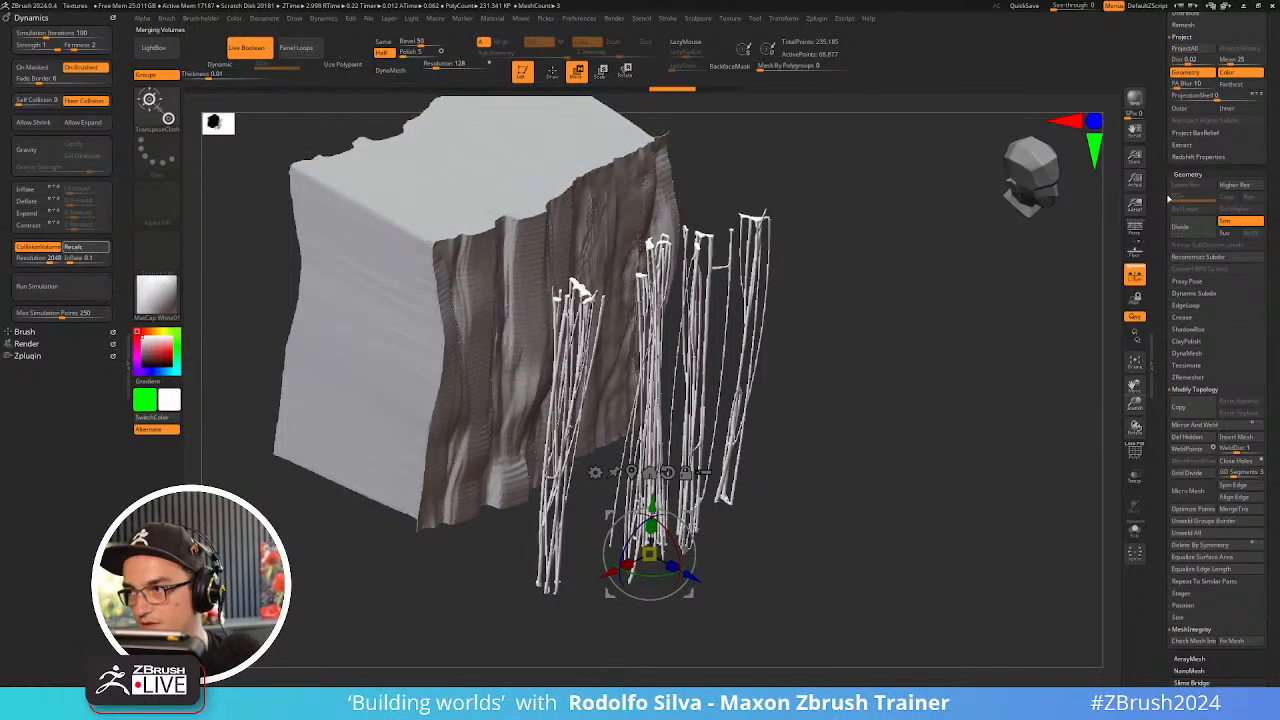
pyautogui.moveTo(1168, 200); pyautogui.dragTo(1166, 328)
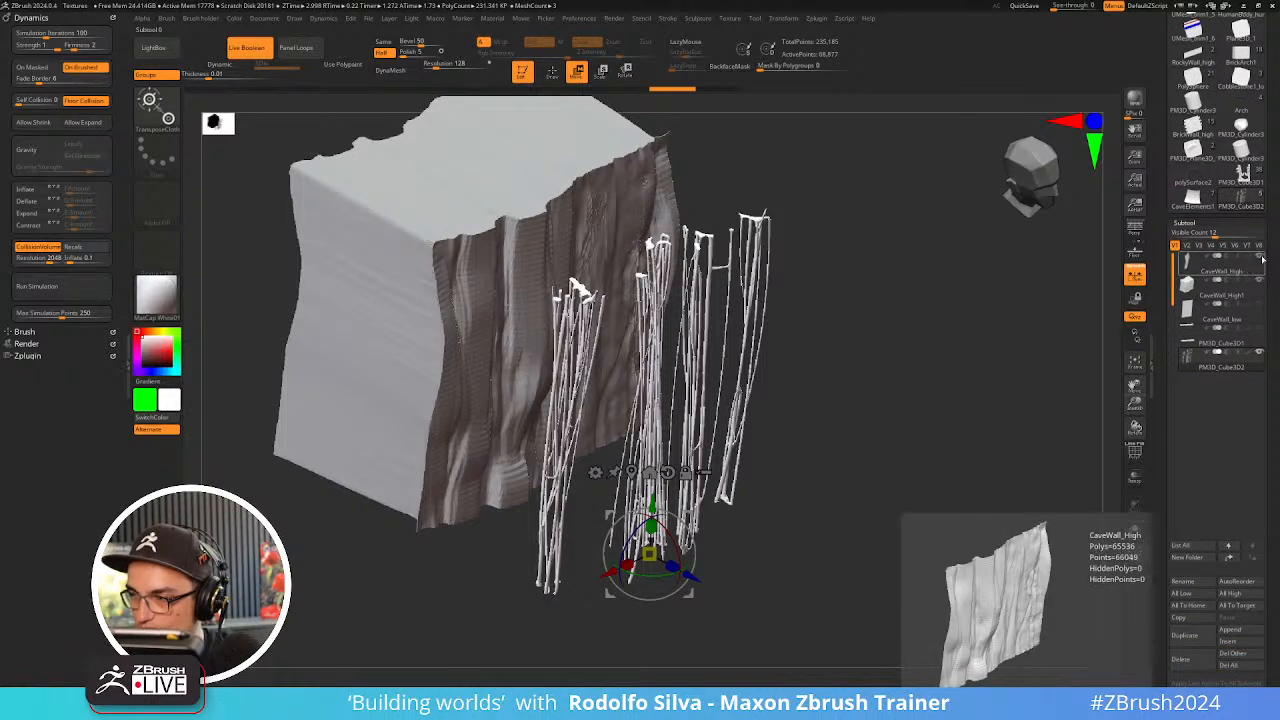
pyautogui.click(1261, 258)
pyautogui.click(82, 247)
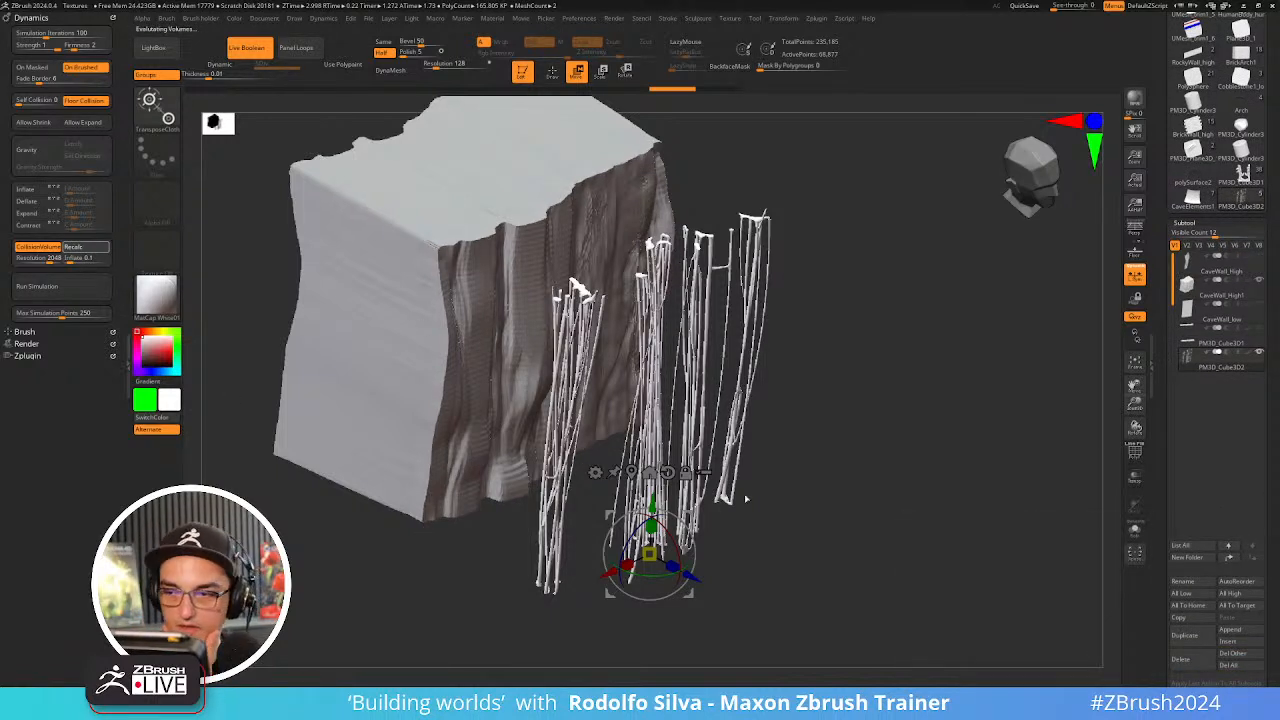
# - Move the strands back onto the solid wall block with cloth dynamics so they drape over its grooves
pyautogui.moveTo(699, 586); pyautogui.dragTo(554, 505)
pyautogui.moveTo(730, 491); pyautogui.dragTo(854, 495)
pyautogui.keyDown('alt'); pyautogui.moveTo(944, 446); pyautogui.dragTo(902, 480); pyautogui.keyUp('alt')
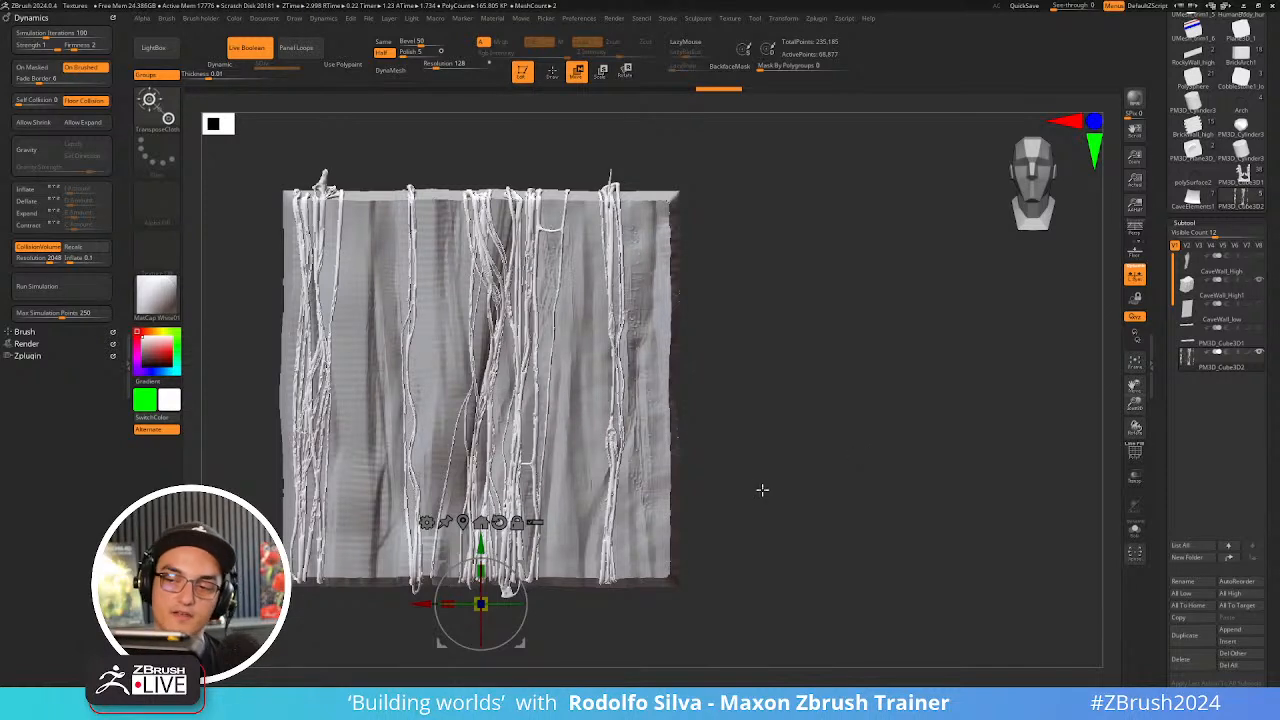
pyautogui.press('q')
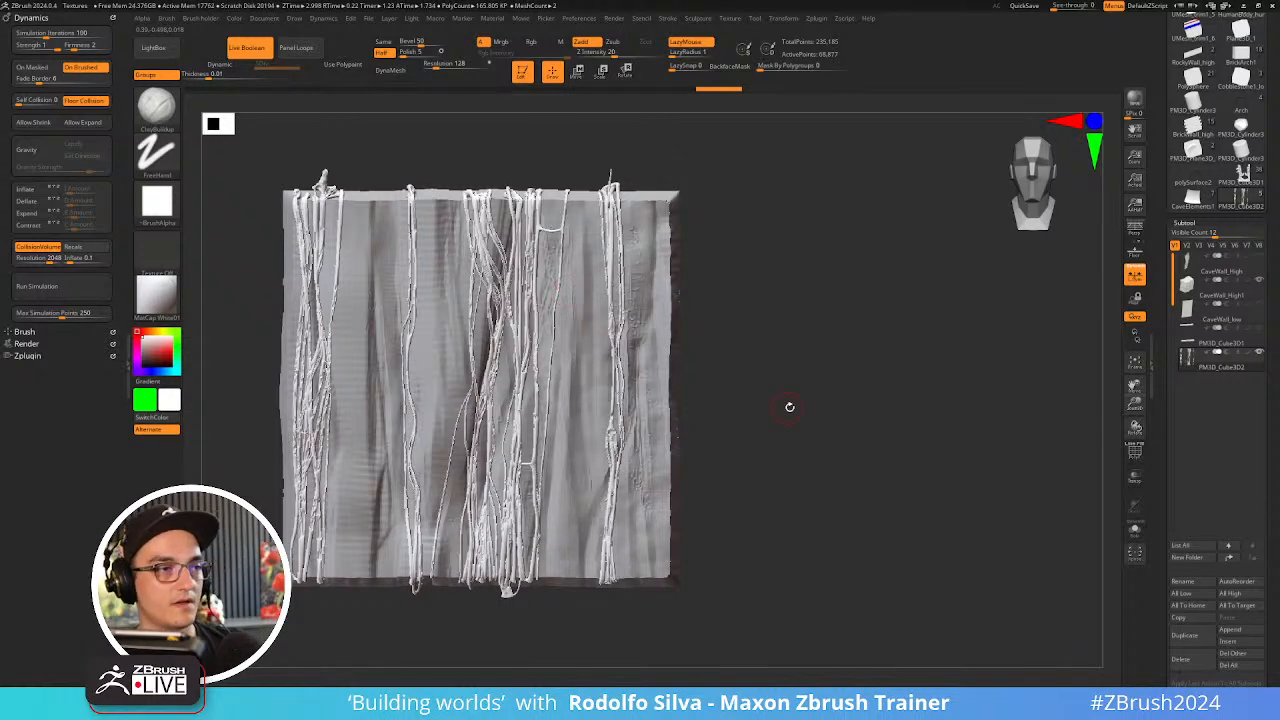
pyautogui.moveTo(817, 420); pyautogui.dragTo(840, 446)
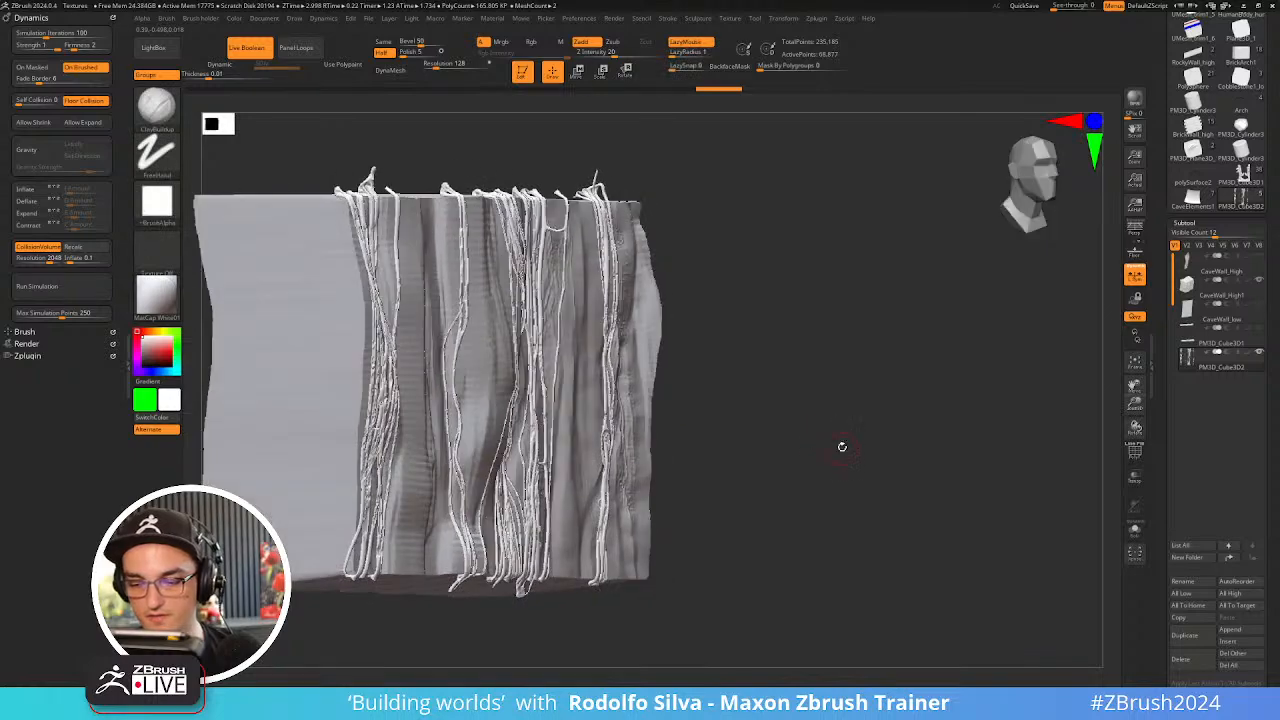
# - Nudge the draped strands slightly with the cloth gizmo to settle them against the wall
pyautogui.press('w')
pyautogui.moveTo(517, 603); pyautogui.dragTo(514, 603)
pyautogui.moveTo(817, 457)
pyautogui.mouseDown()
pyautogui.moveTo(829, 471)
pyautogui.moveTo(869, 451)
pyautogui.moveTo(862, 439)
pyautogui.mouseUp()
pyautogui.press('q')
pyautogui.keyDown('alt'); pyautogui.moveTo(710, 346); pyautogui.dragTo(788, 336); pyautogui.keyUp('alt')
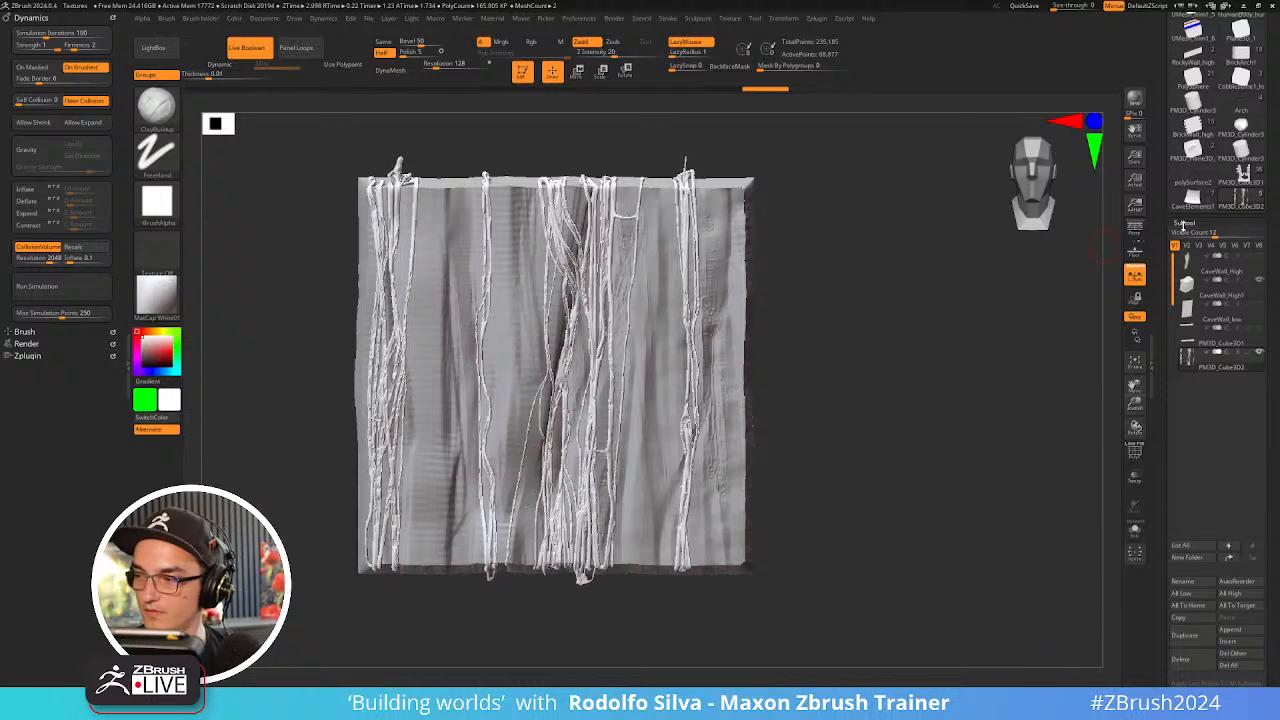
# - Enable Dynamic Subdiv on the PM3D_Cube3D2 strands and set their dynamic thickness to 0.00227
pyautogui.scroll(-3, 1172, 232)
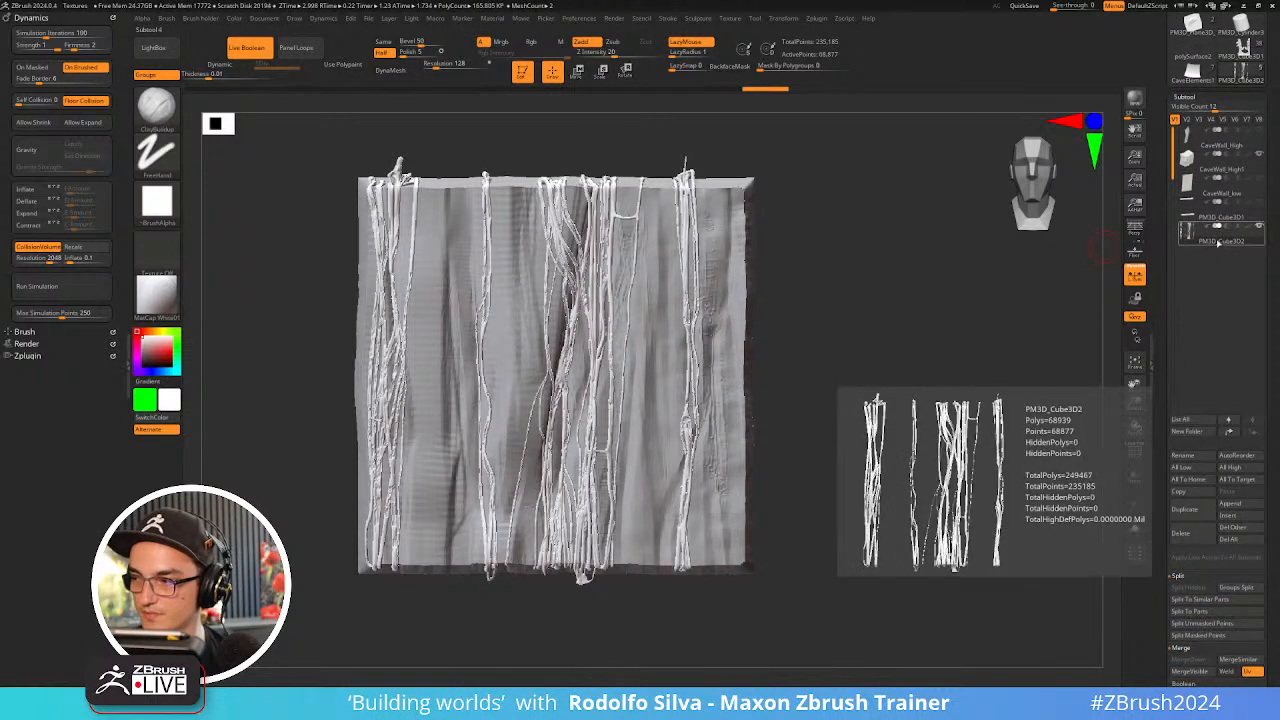
pyautogui.scroll(-10, 1170, 297)
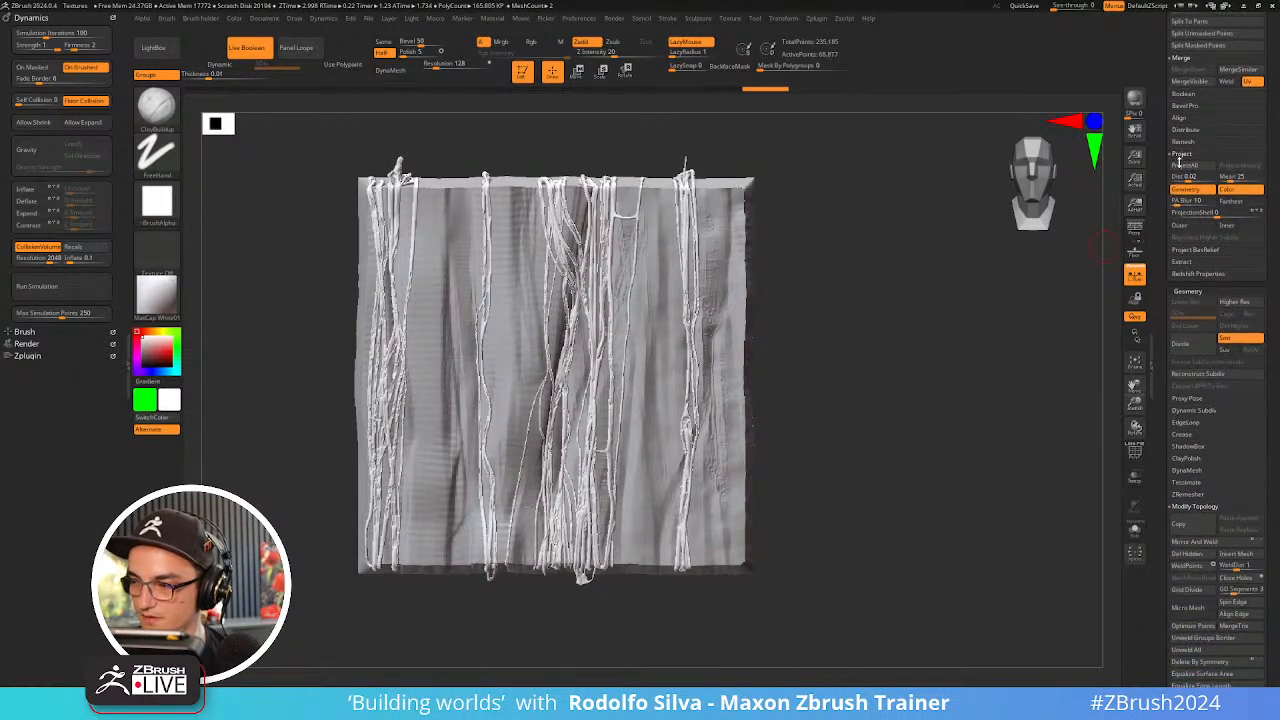
pyautogui.click(1195, 222)
pyautogui.click(1188, 233)
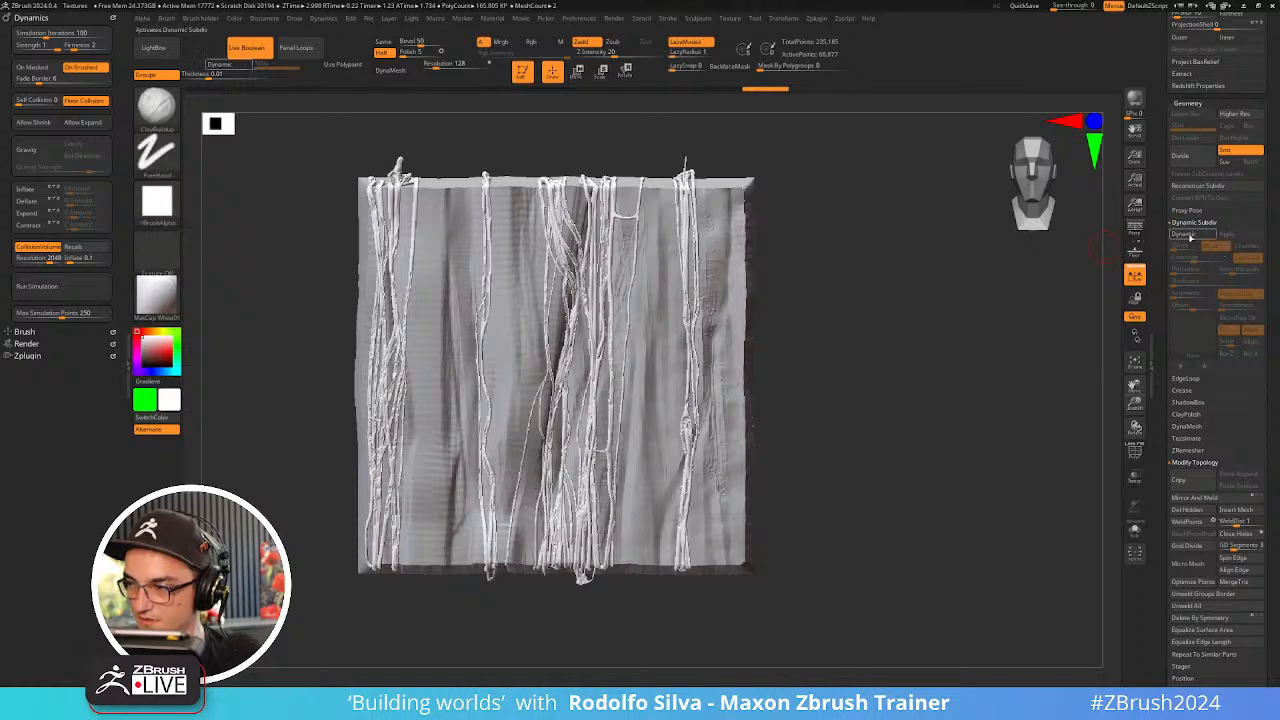
pyautogui.moveTo(1193, 282); pyautogui.dragTo(1208, 307)
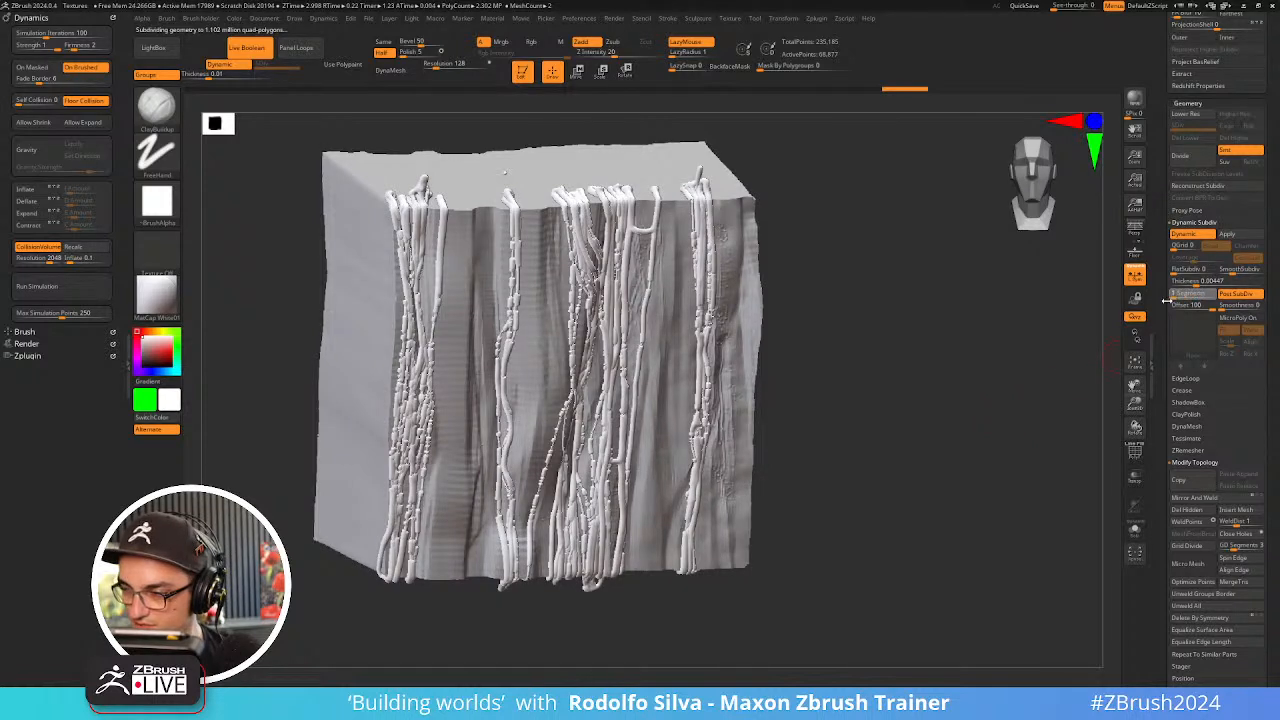
pyautogui.click(1194, 282)
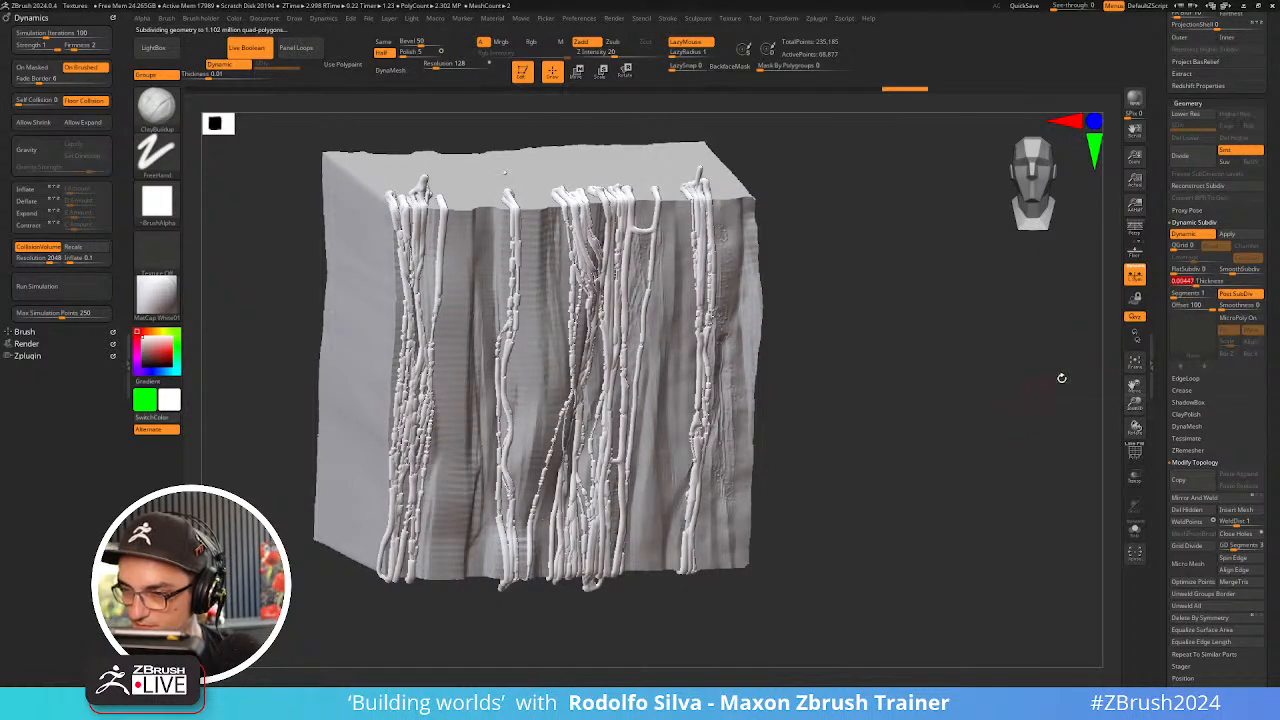
pyautogui.moveTo(1194, 283); pyautogui.dragTo(1191, 284)
pyautogui.moveTo(960, 450); pyautogui.dragTo(997, 406)
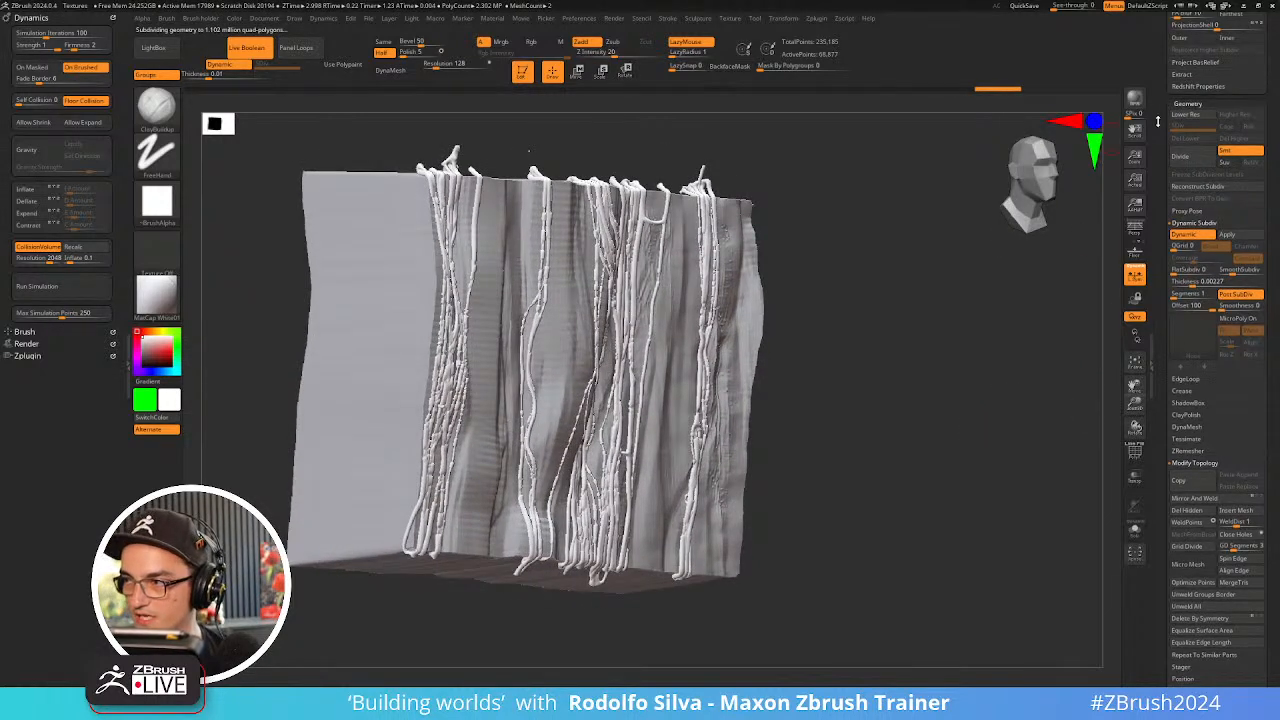
# - Set the strands subtool to subtractive boolean mode so it carves into the solid wall block
pyautogui.moveTo(1158, 121); pyautogui.dragTo(1177, 290)
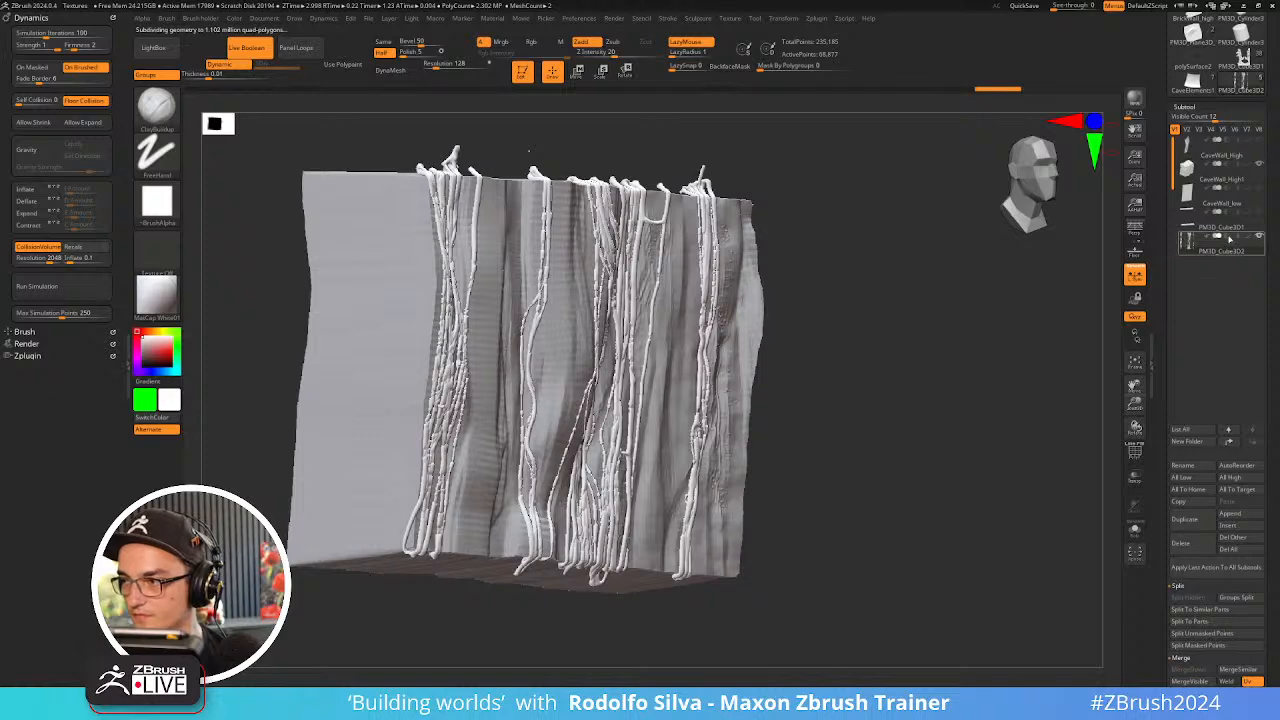
pyautogui.click(1230, 238)
pyautogui.moveTo(922, 438)
pyautogui.mouseDown()
pyautogui.moveTo(894, 460)
pyautogui.moveTo(936, 434)
pyautogui.mouseUp()
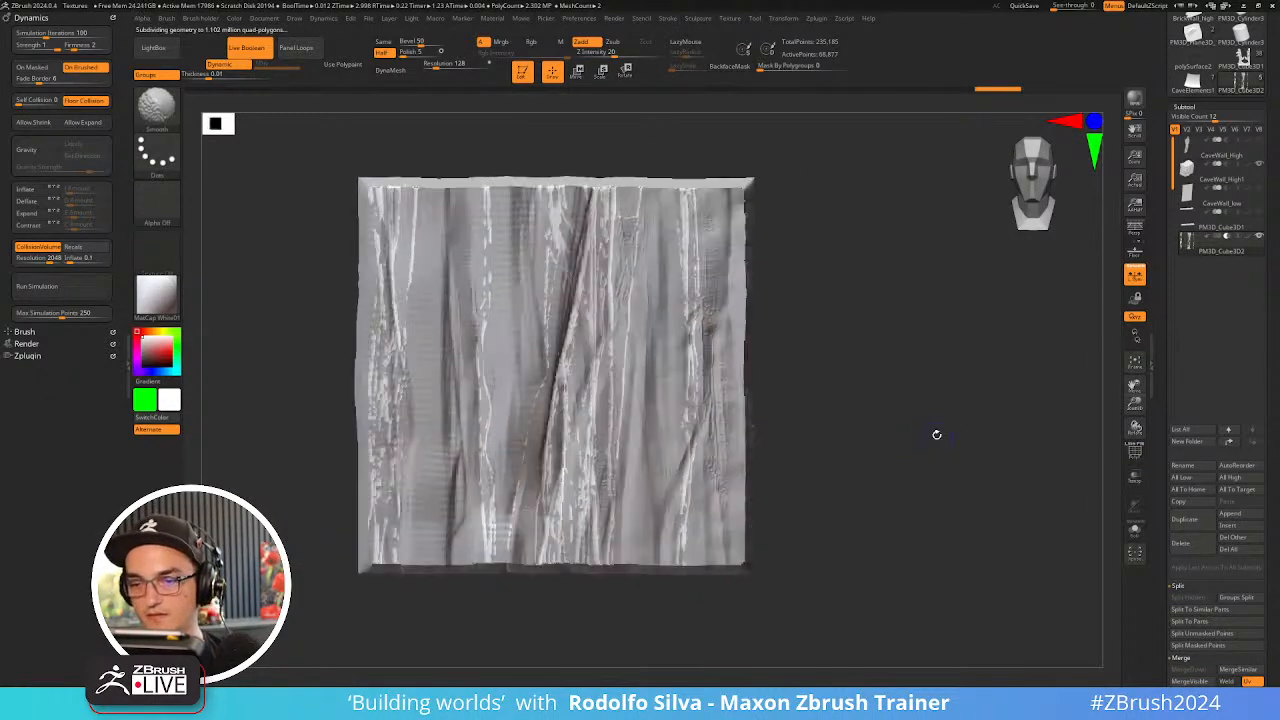
# - Set the collision volume Inflate to 0, recalculate it and nudge the strands along the wall's depth with cloth dynamics
pyautogui.press('w')
pyautogui.moveTo(922, 482); pyautogui.dragTo(947, 492)
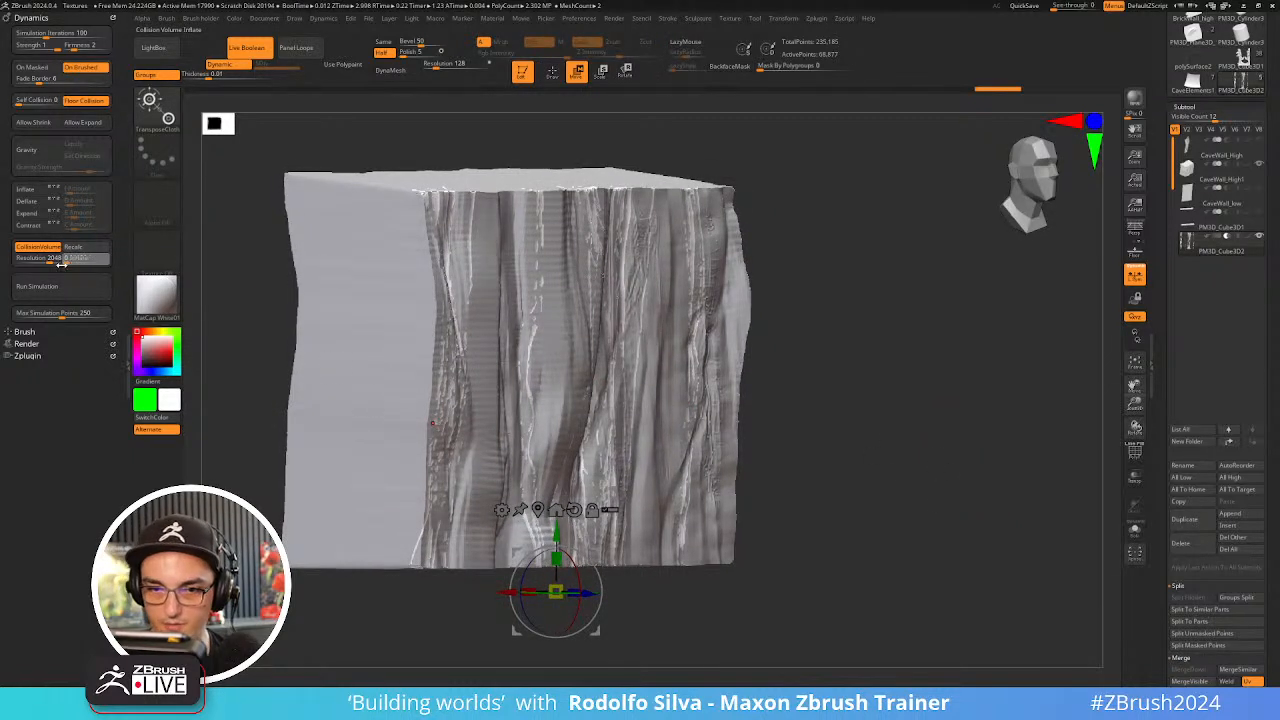
pyautogui.click(80, 248)
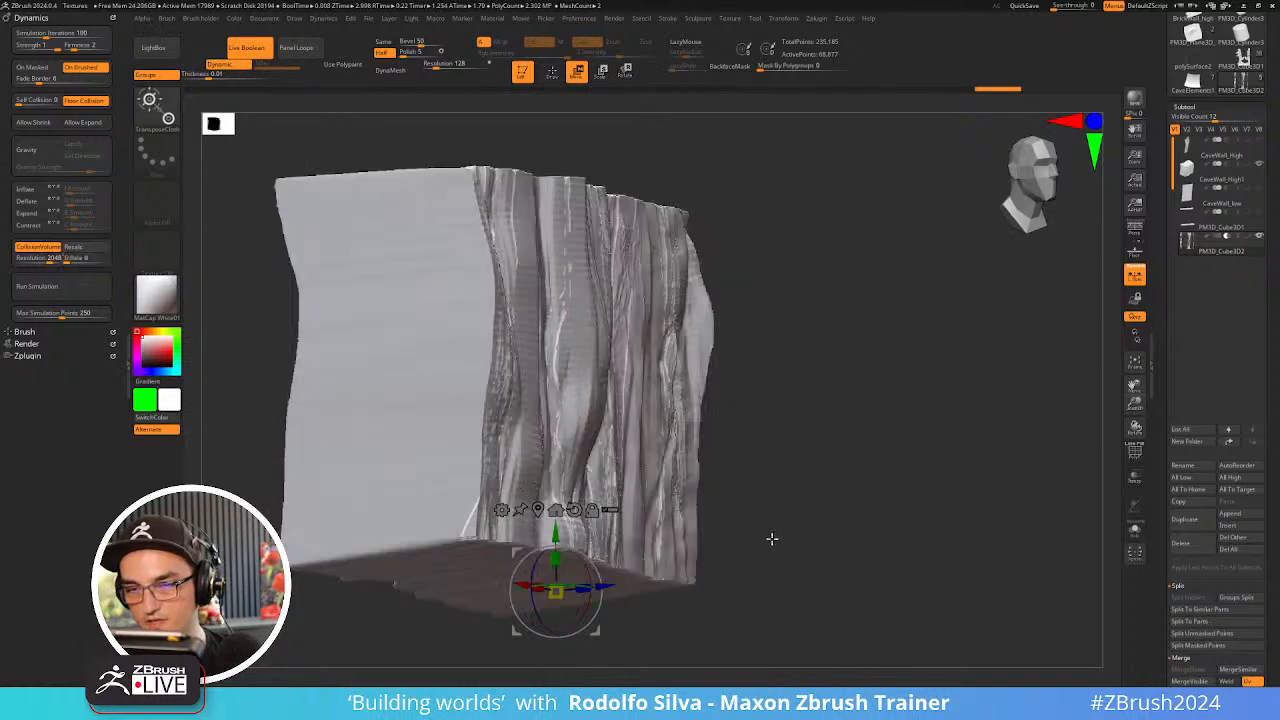
pyautogui.moveTo(611, 585); pyautogui.dragTo(606, 585)
pyautogui.moveTo(811, 531); pyautogui.dragTo(848, 414)
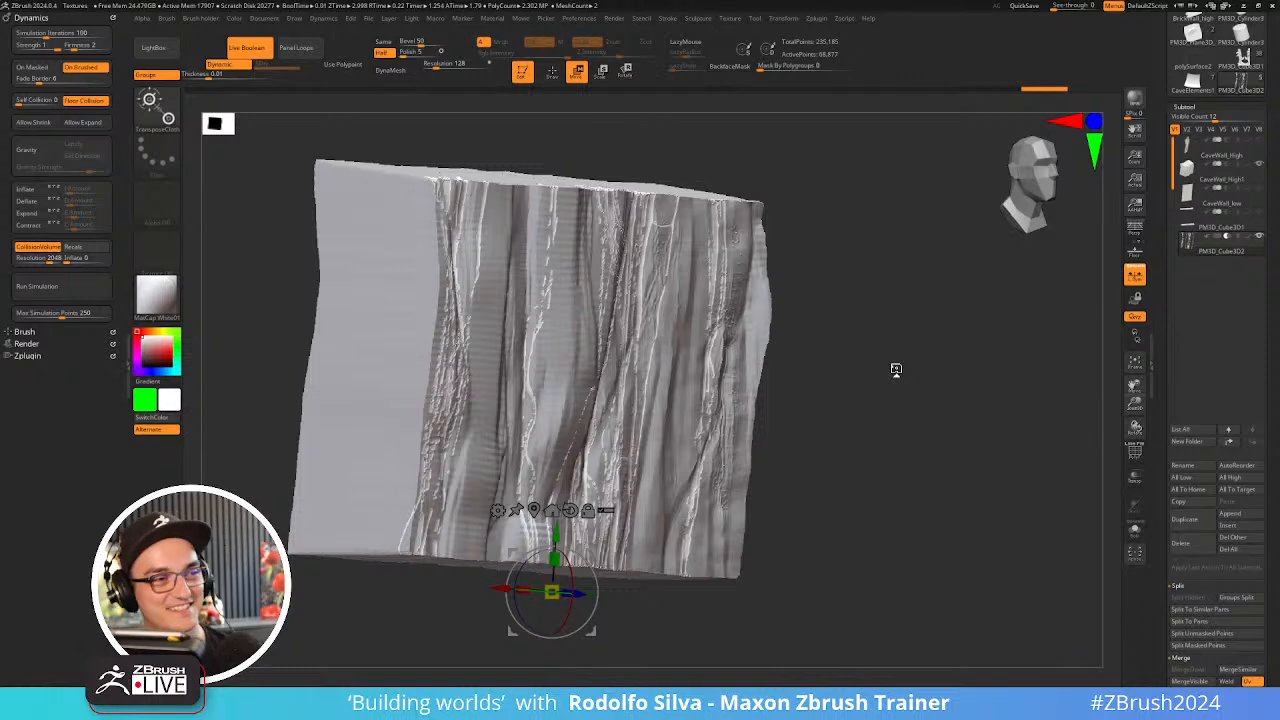
# - Temporarily swap the solid CaveWall_High1 block for the original CaveWall_High and inspect the subtractive strands against it
pyautogui.moveTo(896, 369)
pyautogui.mouseDown()
pyautogui.moveTo(863, 369)
pyautogui.moveTo(866, 347)
pyautogui.mouseUp()
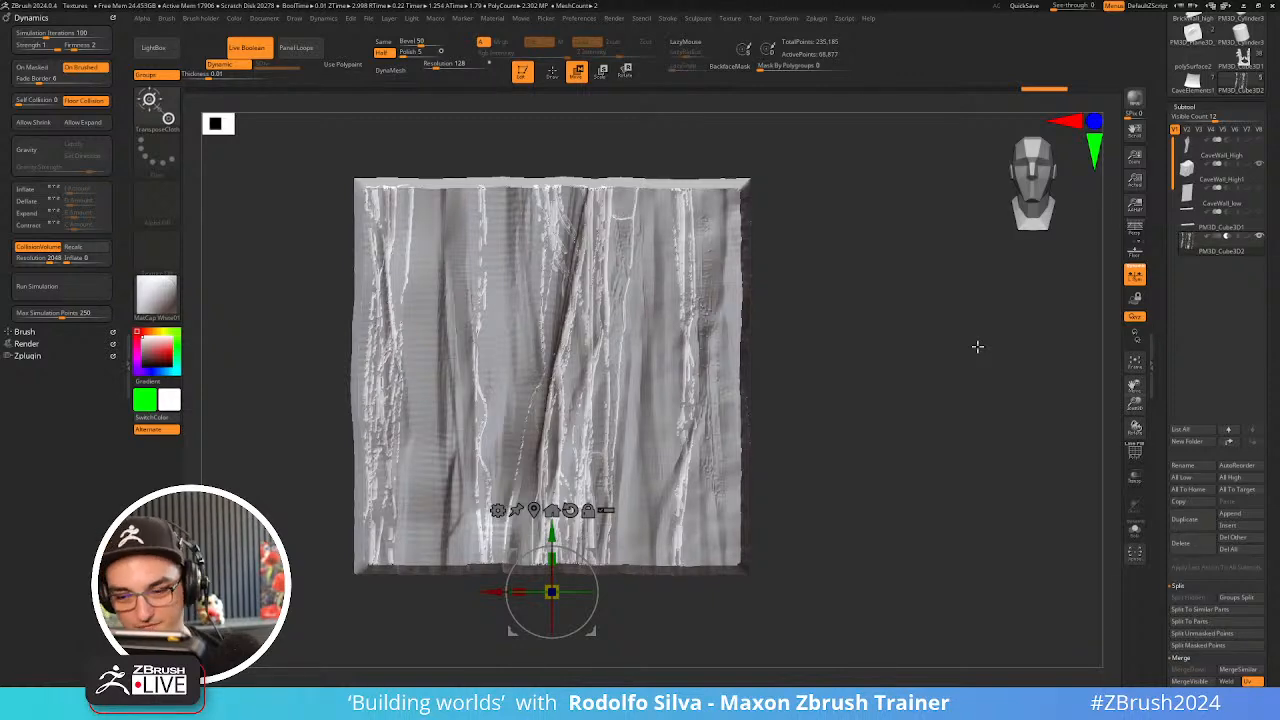
pyautogui.moveTo(883, 437)
pyautogui.mouseDown()
pyautogui.moveTo(900, 443)
pyautogui.moveTo(918, 375)
pyautogui.moveTo(906, 386)
pyautogui.mouseUp()
pyautogui.moveTo(779, 347)
pyautogui.mouseDown()
pyautogui.moveTo(860, 351)
pyautogui.moveTo(870, 423)
pyautogui.mouseUp()
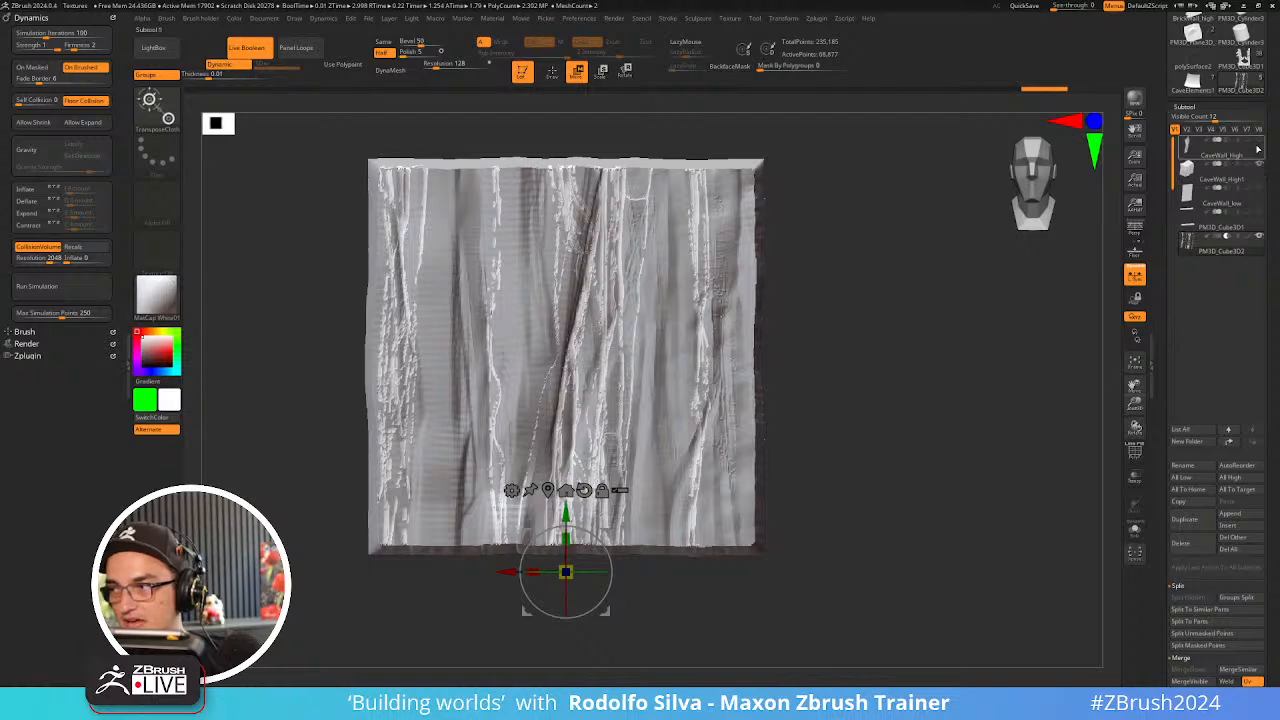
pyautogui.click(1260, 142)
pyautogui.click(1259, 164)
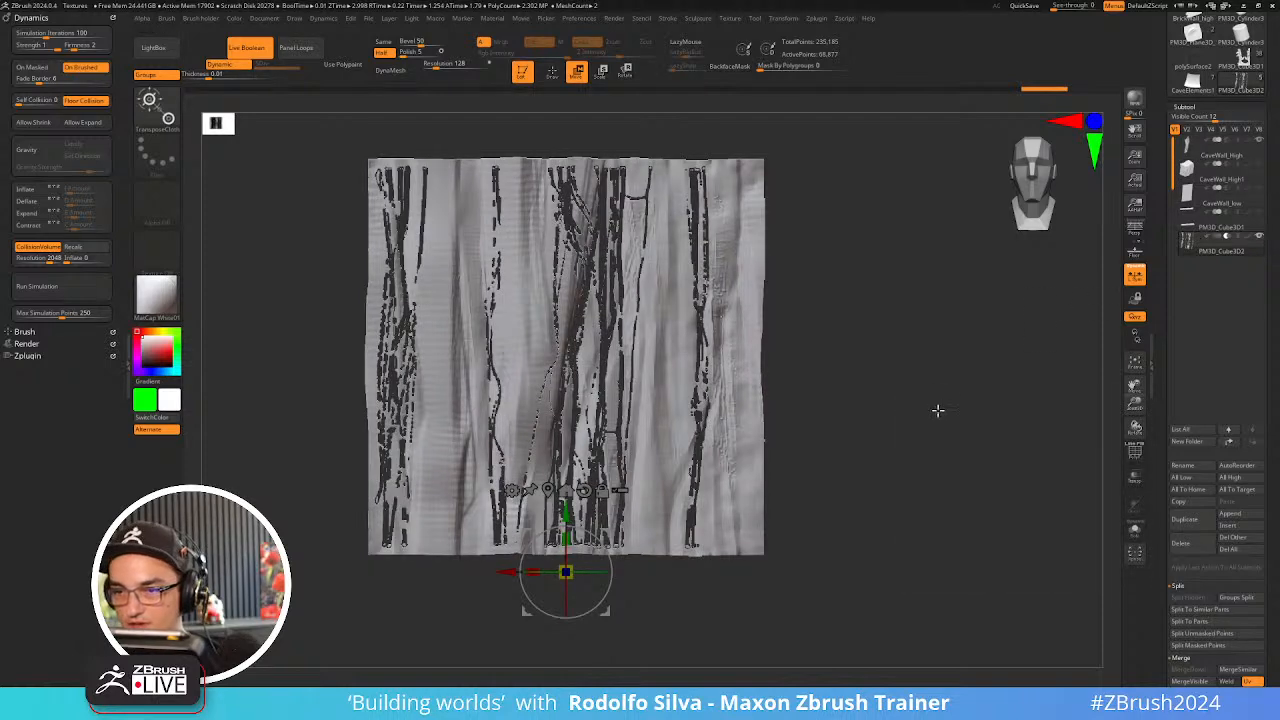
pyautogui.moveTo(937, 410); pyautogui.dragTo(849, 291)
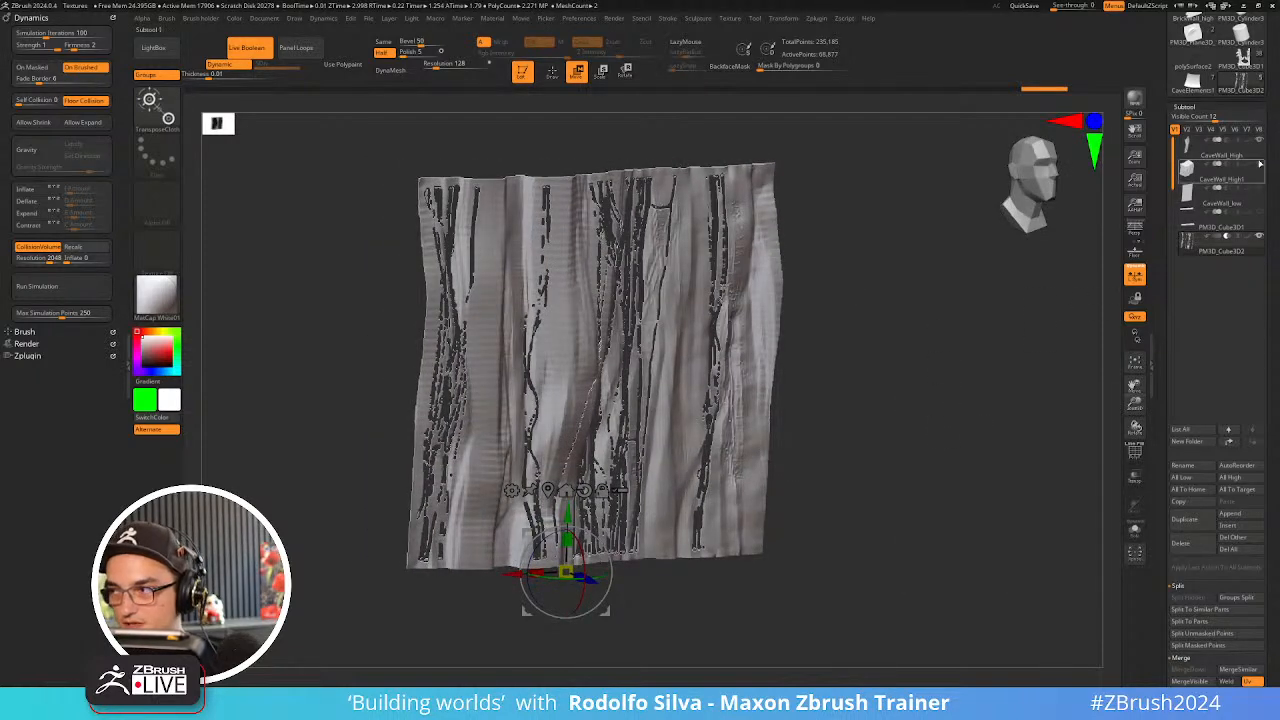
pyautogui.click(1259, 141)
pyautogui.click(1259, 164)
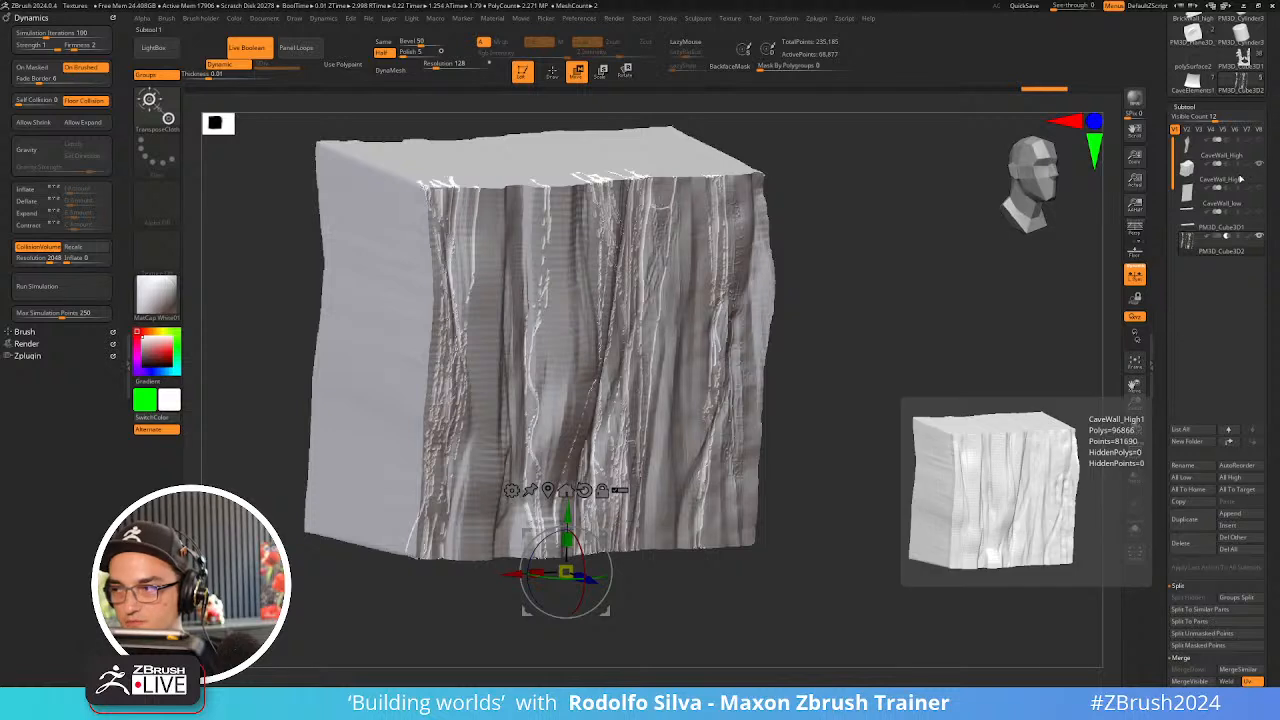
# - Move CaveWall_High1 directly above the strands in the subtool order and group both in a new folder named Bool
pyautogui.moveTo(1241, 180); pyautogui.dragTo(1236, 238)
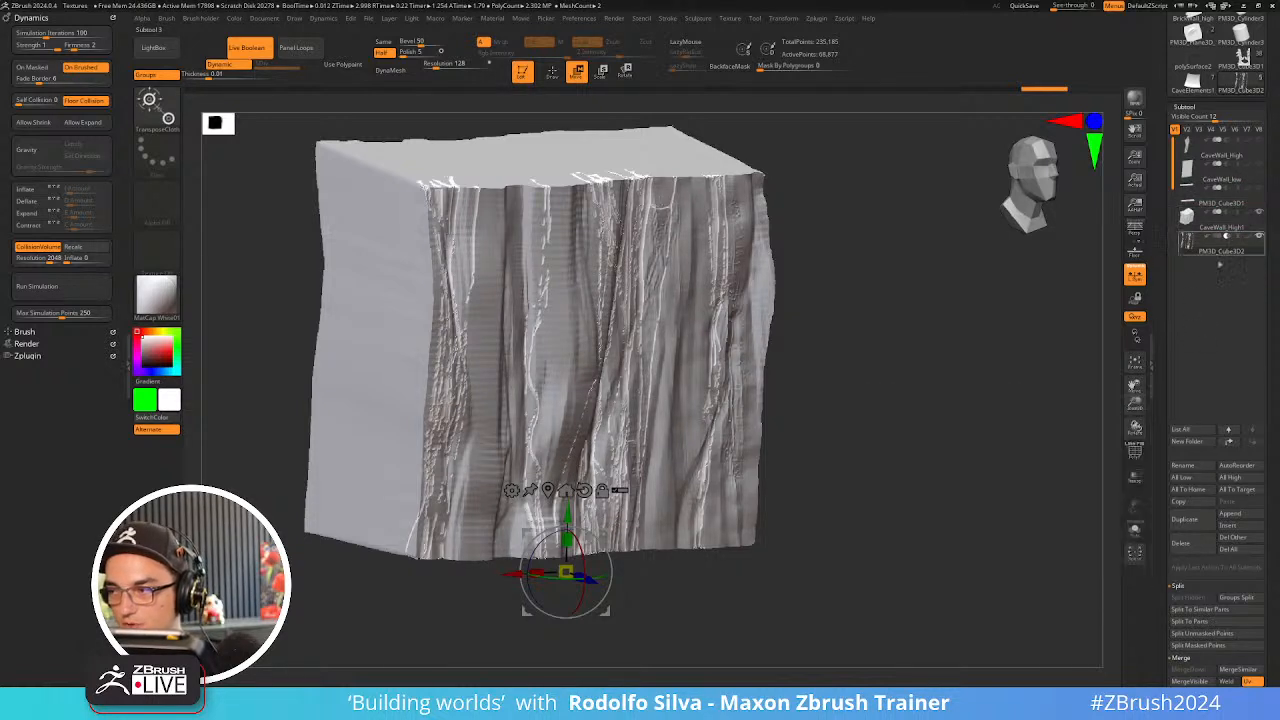
pyautogui.click(1208, 219)
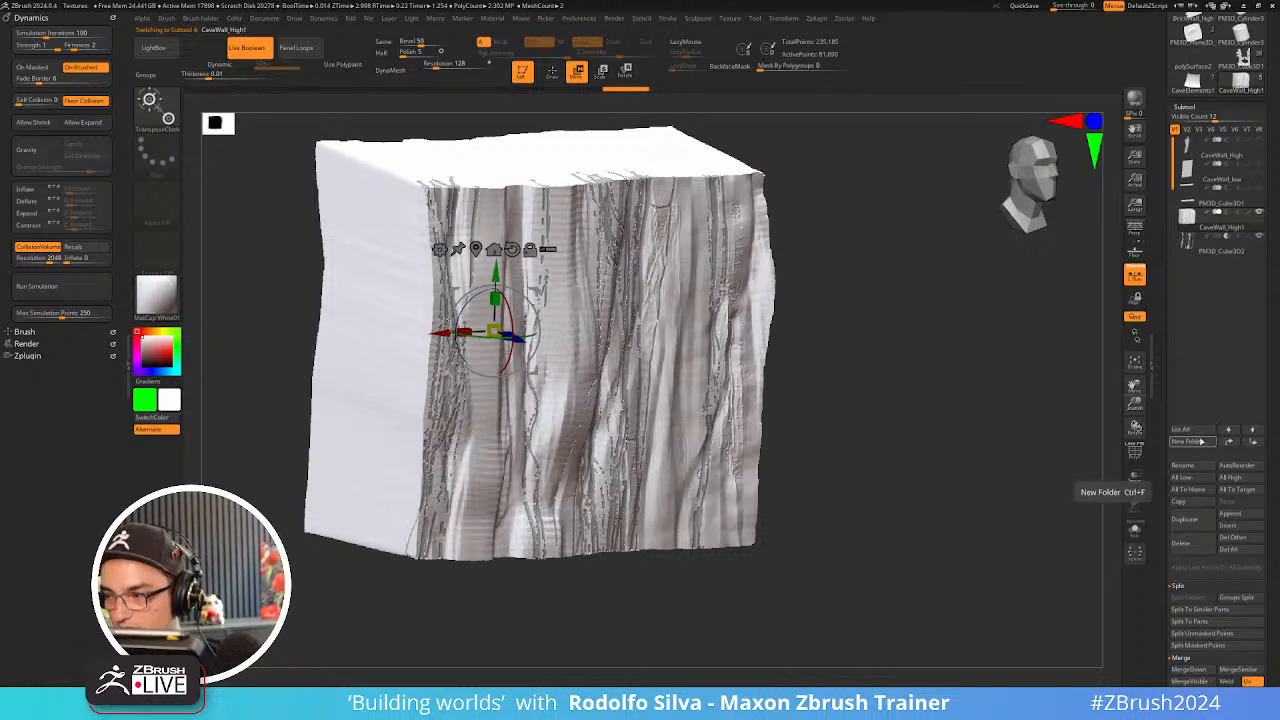
pyautogui.click(1201, 444)
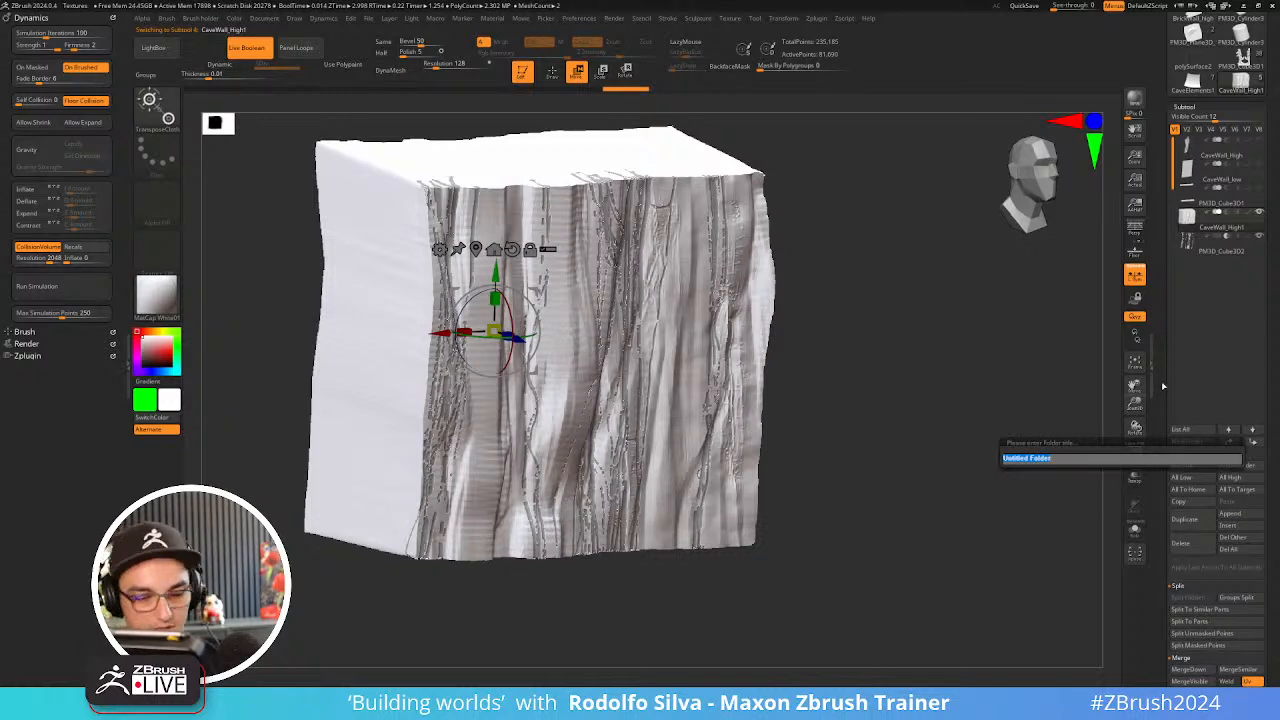
pyautogui.write('Base')
pyautogui.press('Return')
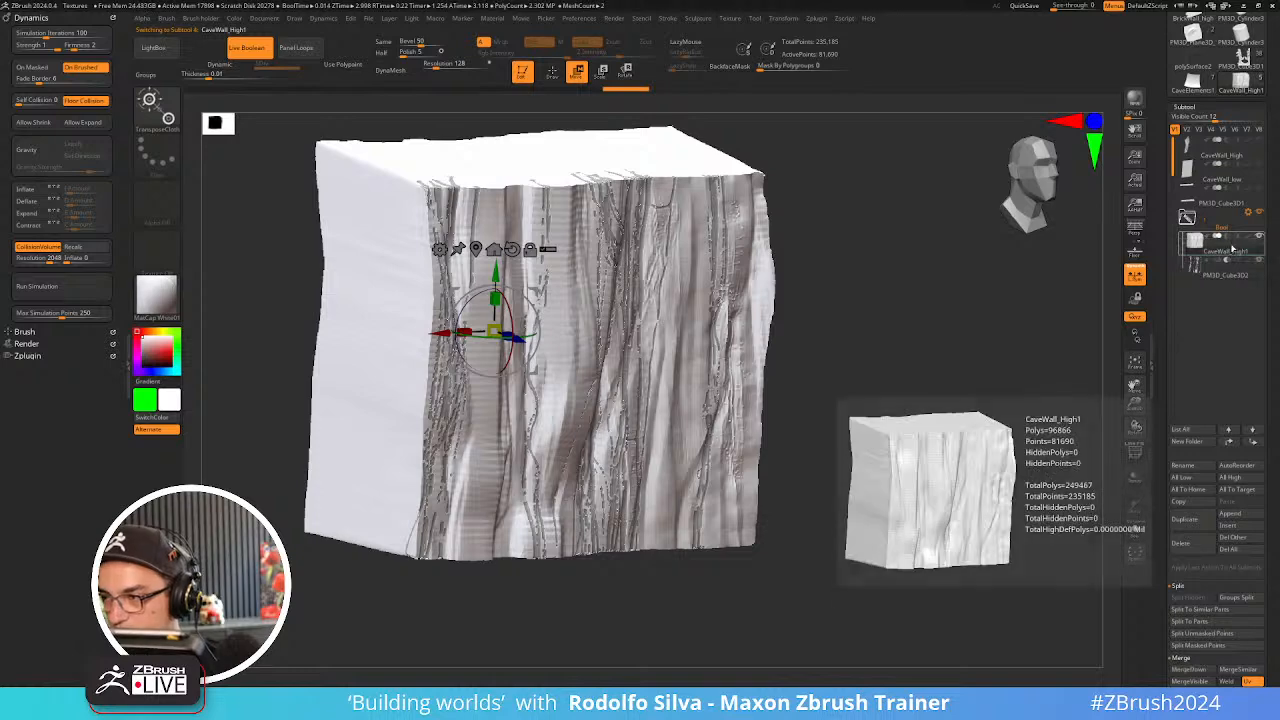
pyautogui.moveTo(1018, 387)
pyautogui.mouseDown()
pyautogui.moveTo(966, 440)
pyautogui.moveTo(1020, 374)
pyautogui.mouseUp()
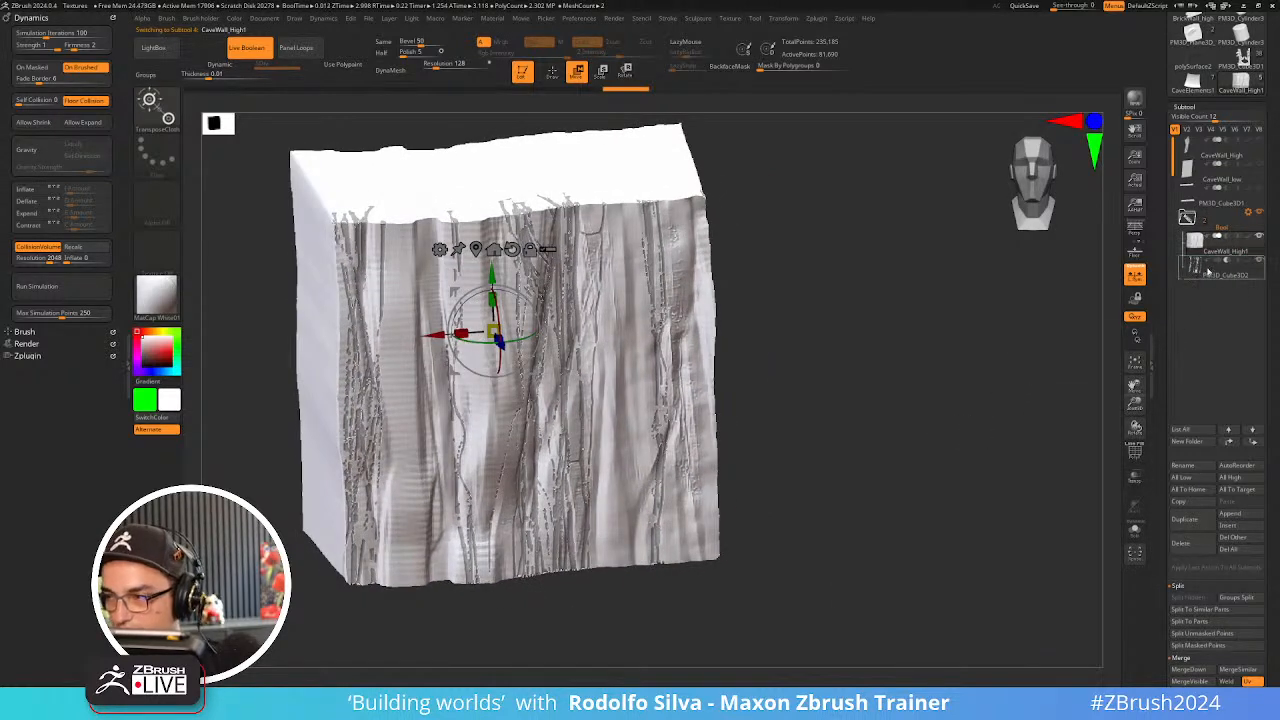
# - Select the strands, try a dynamic thickness of 0.00628 on them and undo it
pyautogui.hotkey('ctrl', 'd')
pyautogui.moveTo(921, 371); pyautogui.dragTo(924, 357)
pyautogui.moveTo(1156, 431); pyautogui.dragTo(1177, 195)
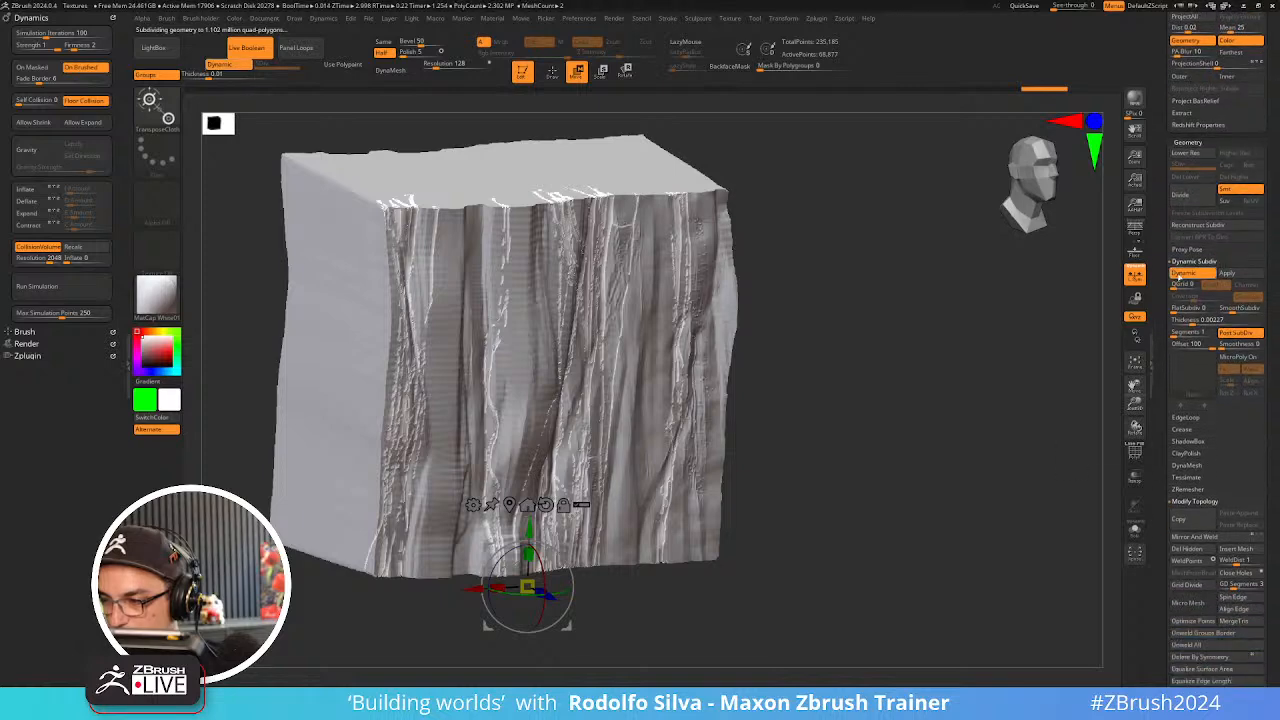
pyautogui.moveTo(1193, 322); pyautogui.dragTo(1197, 322)
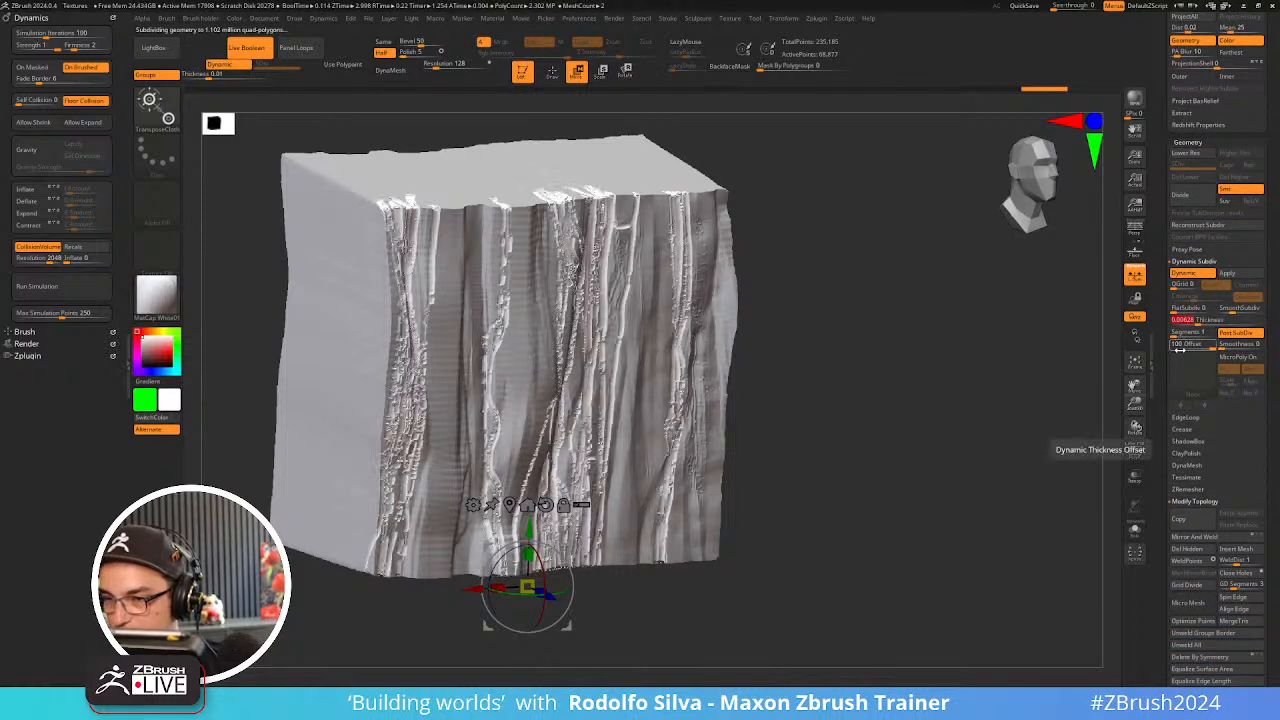
pyautogui.moveTo(1043, 417); pyautogui.dragTo(926, 446)
pyautogui.hotkey('ctrl', 'z')
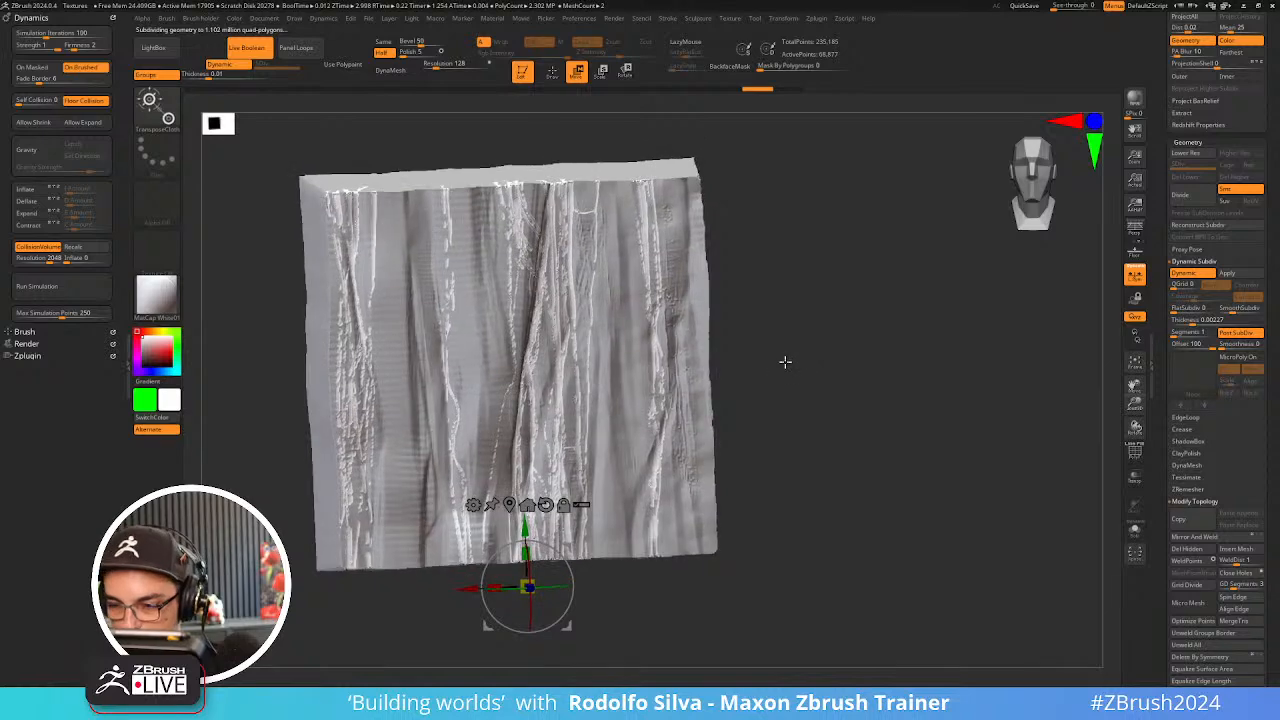
# - Turn off Dynamic Subdiv on the strands and swell the lower part of the central bundle with the Inflat brush
pyautogui.press('q')
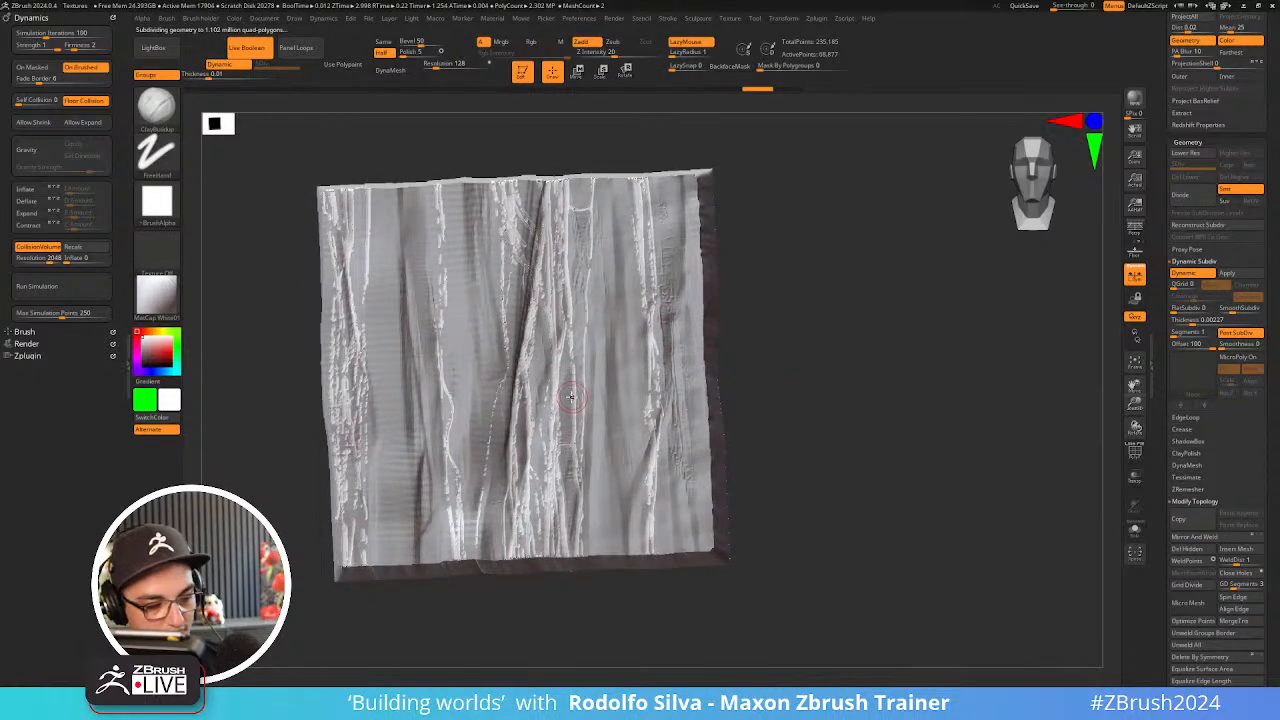
pyautogui.press('b')
pyautogui.press('n')
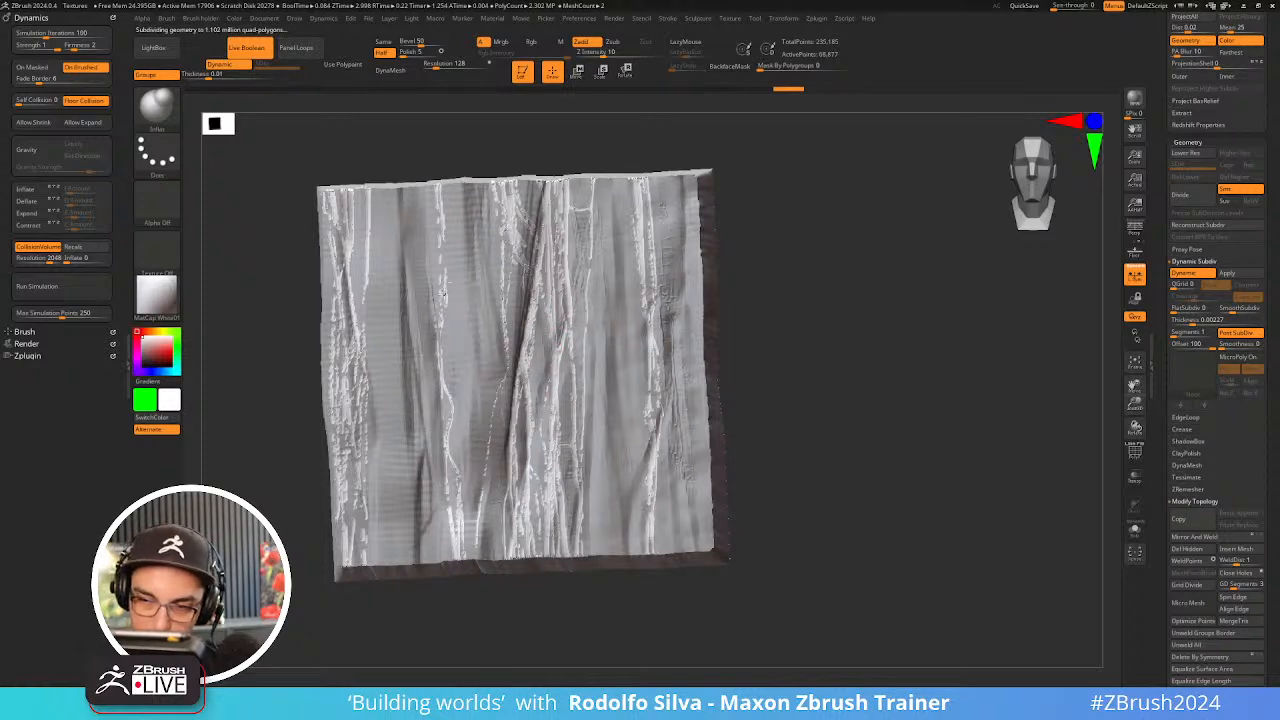
pyautogui.keyDown('alt'); pyautogui.moveTo(785, 330); pyautogui.dragTo(810, 331); pyautogui.keyUp('alt')
pyautogui.moveTo(896, 318); pyautogui.dragTo(877, 337)
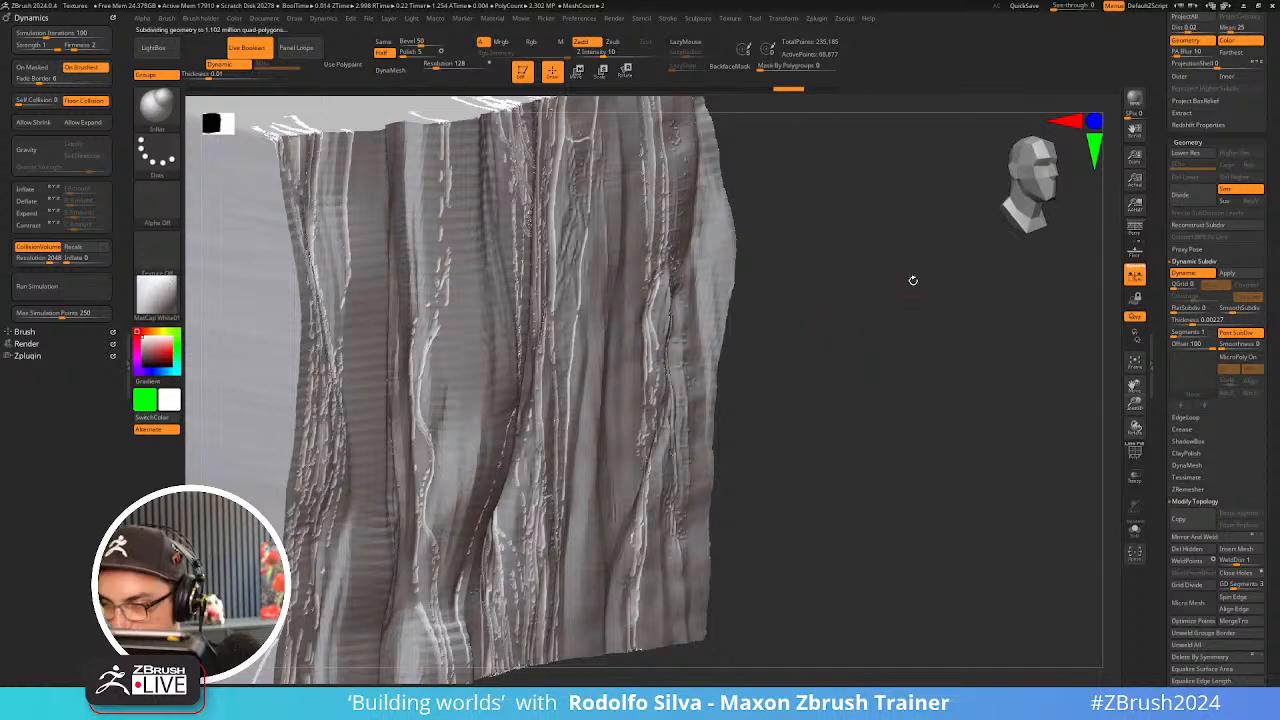
pyautogui.click(1183, 272)
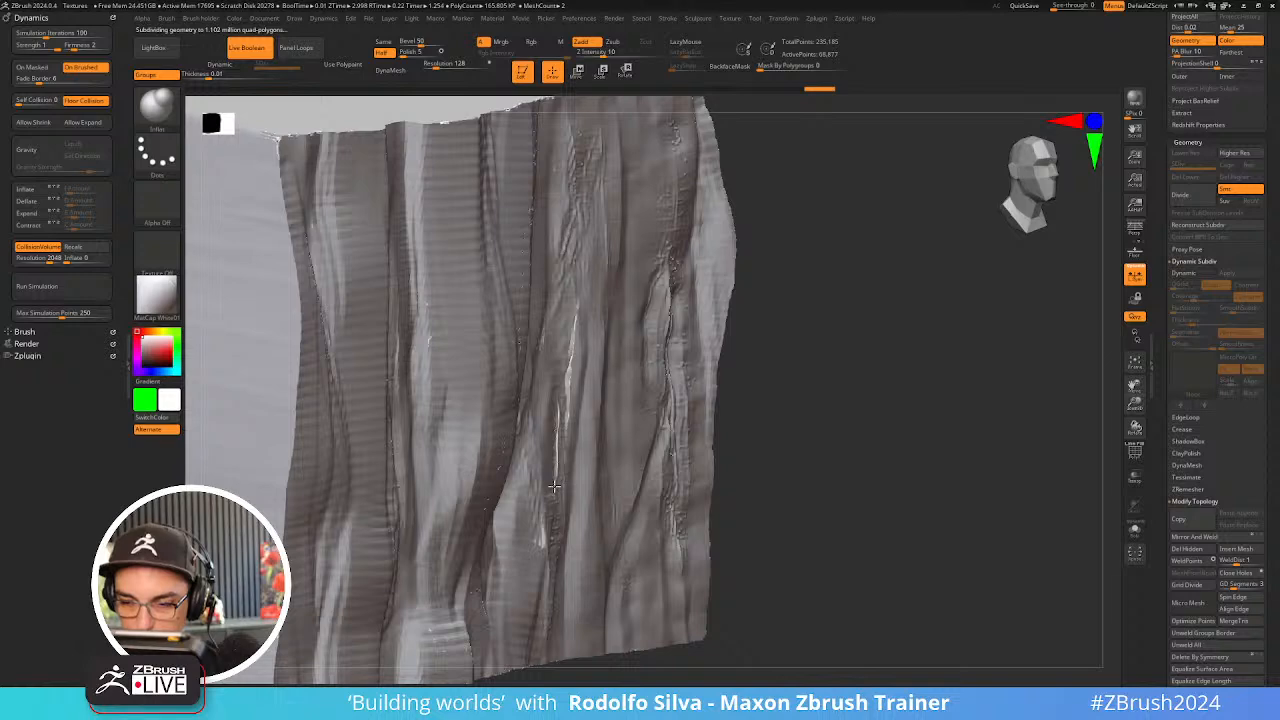
pyautogui.moveTo(543, 507); pyautogui.dragTo(530, 615)
pyautogui.moveTo(790, 500); pyautogui.dragTo(800, 365)
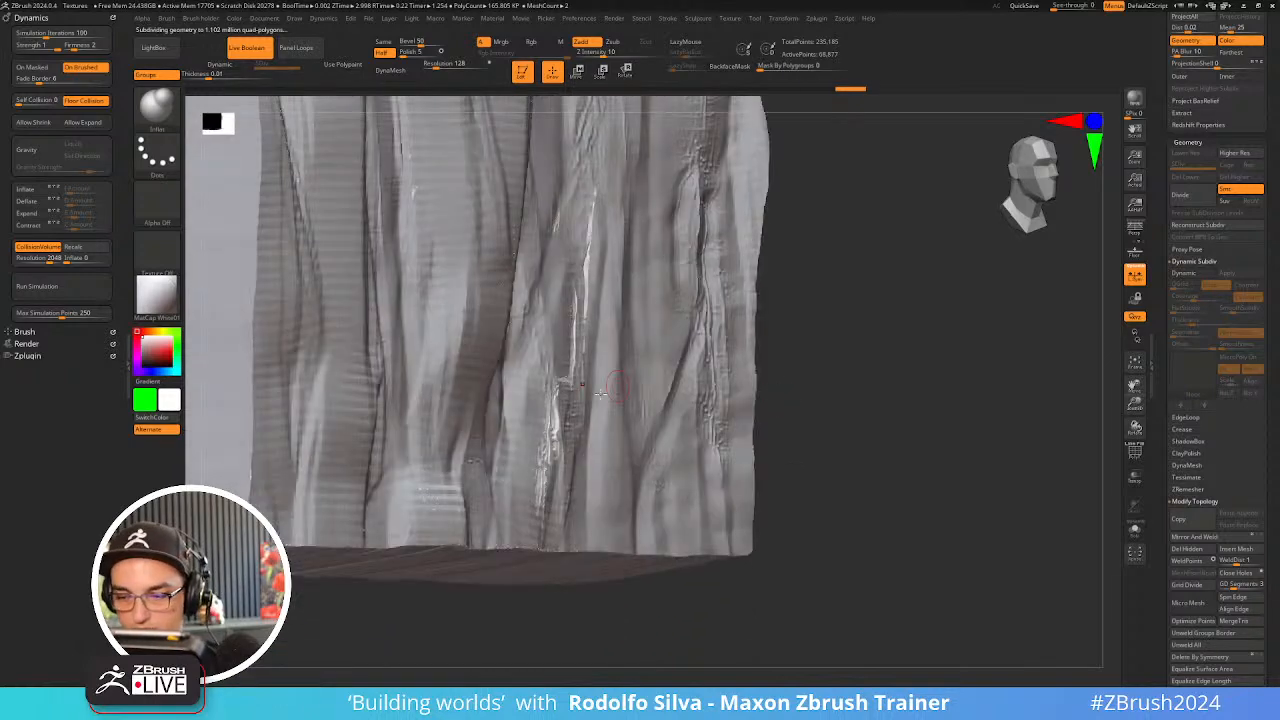
# - Re-enable Dynamic Subdiv on the strands, raise its smooth subdivision level and switch the preview off again
pyautogui.press('d')
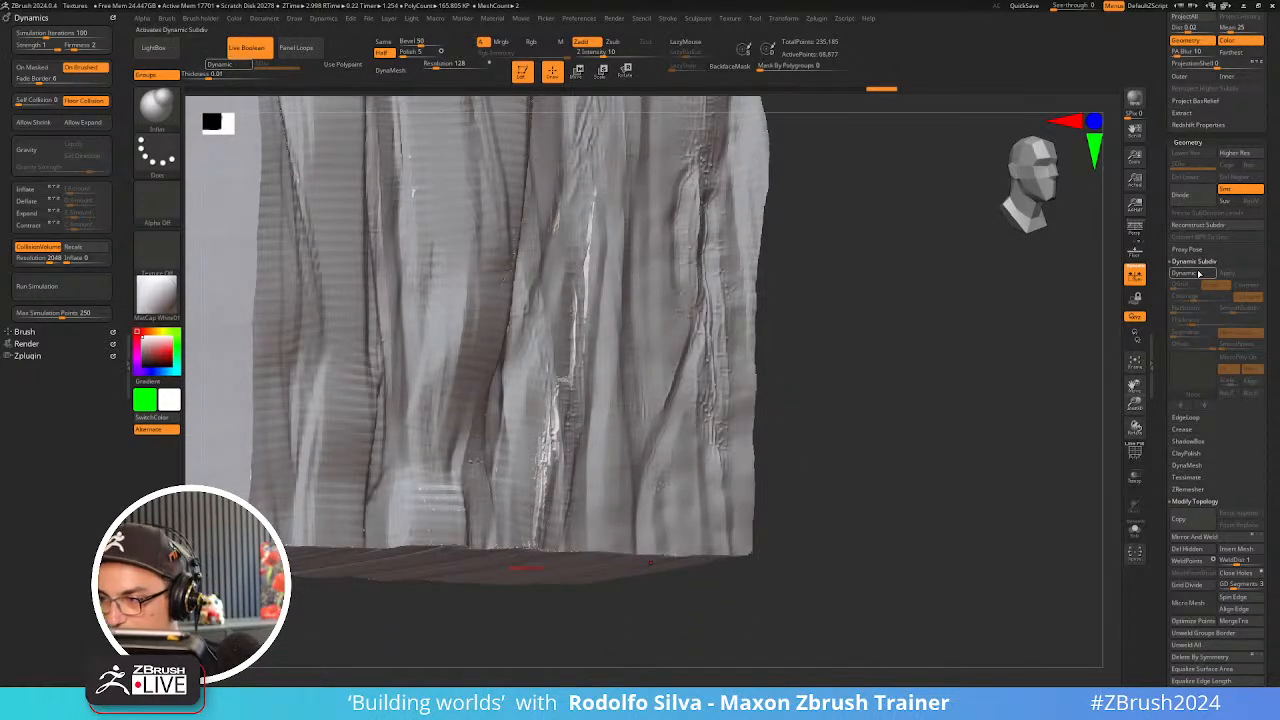
pyautogui.moveTo(1236, 310); pyautogui.dragTo(1250, 310)
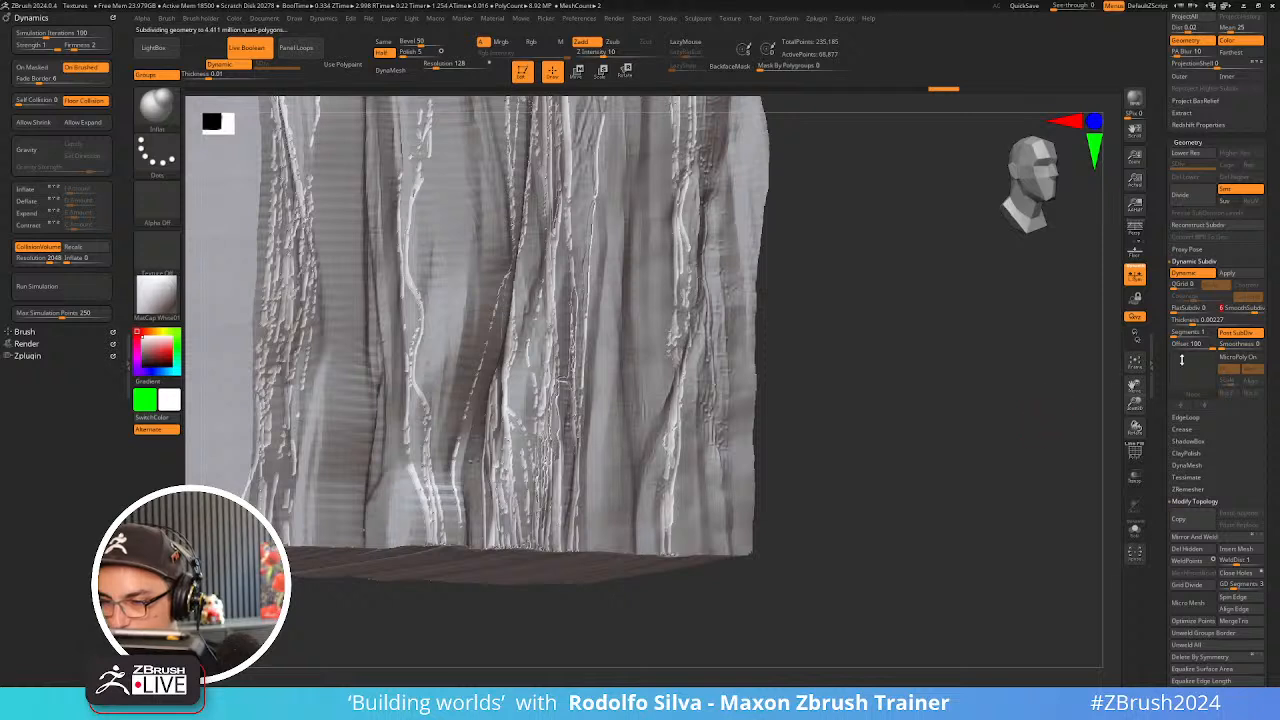
pyautogui.hotkey('shift', 'd')
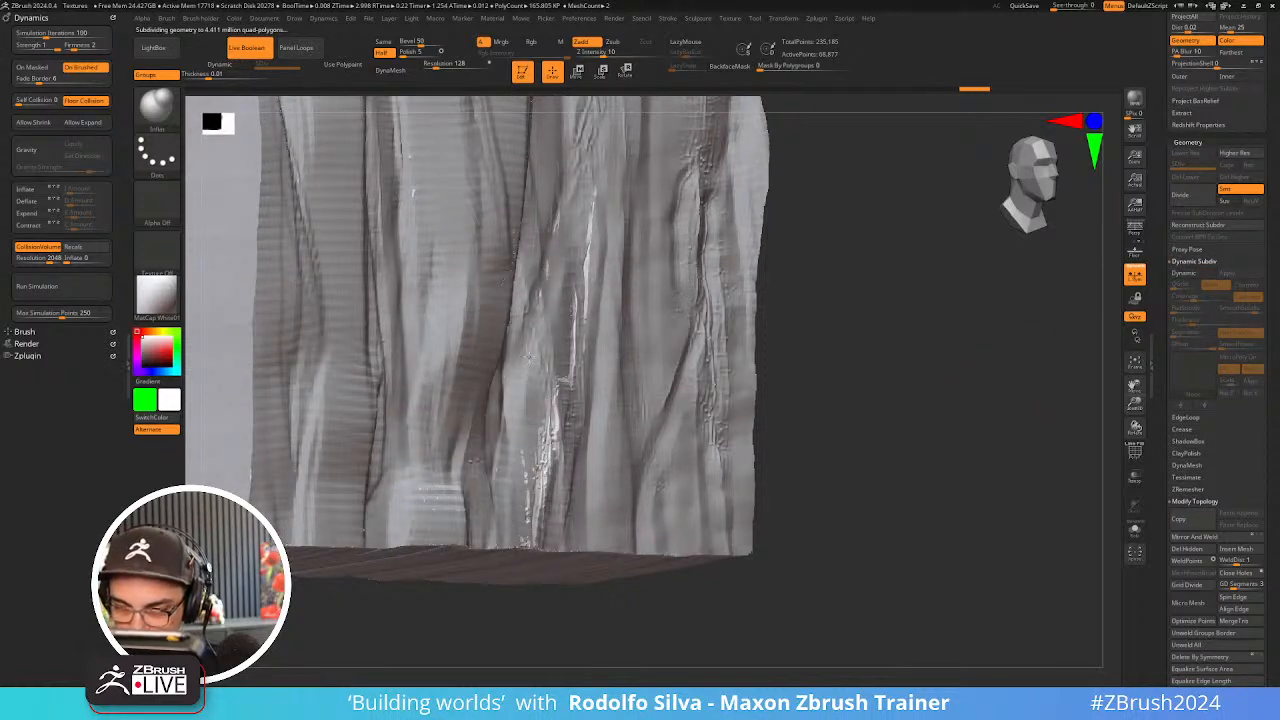
# - Inflate the neighbouring central strands upward along the wall's groove with the Inflat brush
pyautogui.moveTo(534, 386)
pyautogui.mouseDown()
pyautogui.moveTo(562, 160)
pyautogui.moveTo(560, 200)
pyautogui.mouseUp()
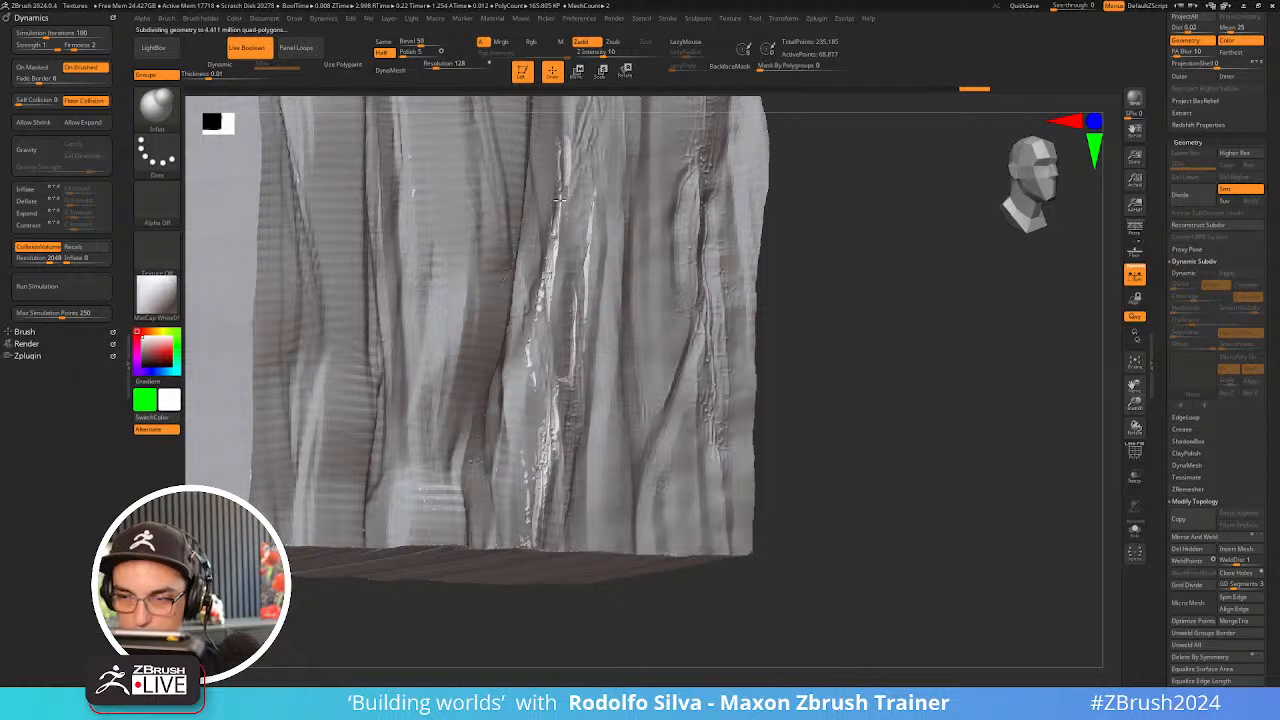
pyautogui.moveTo(843, 294); pyautogui.dragTo(697, 408)
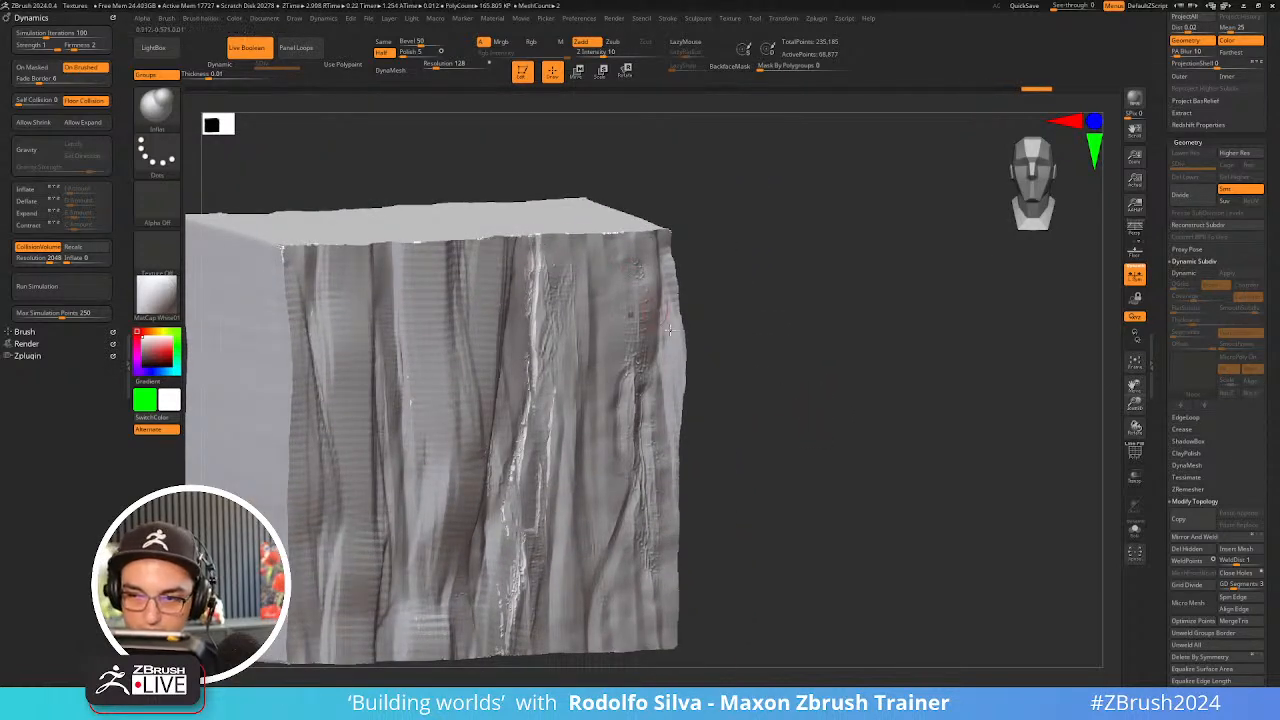
pyautogui.moveTo(826, 390); pyautogui.dragTo(871, 289)
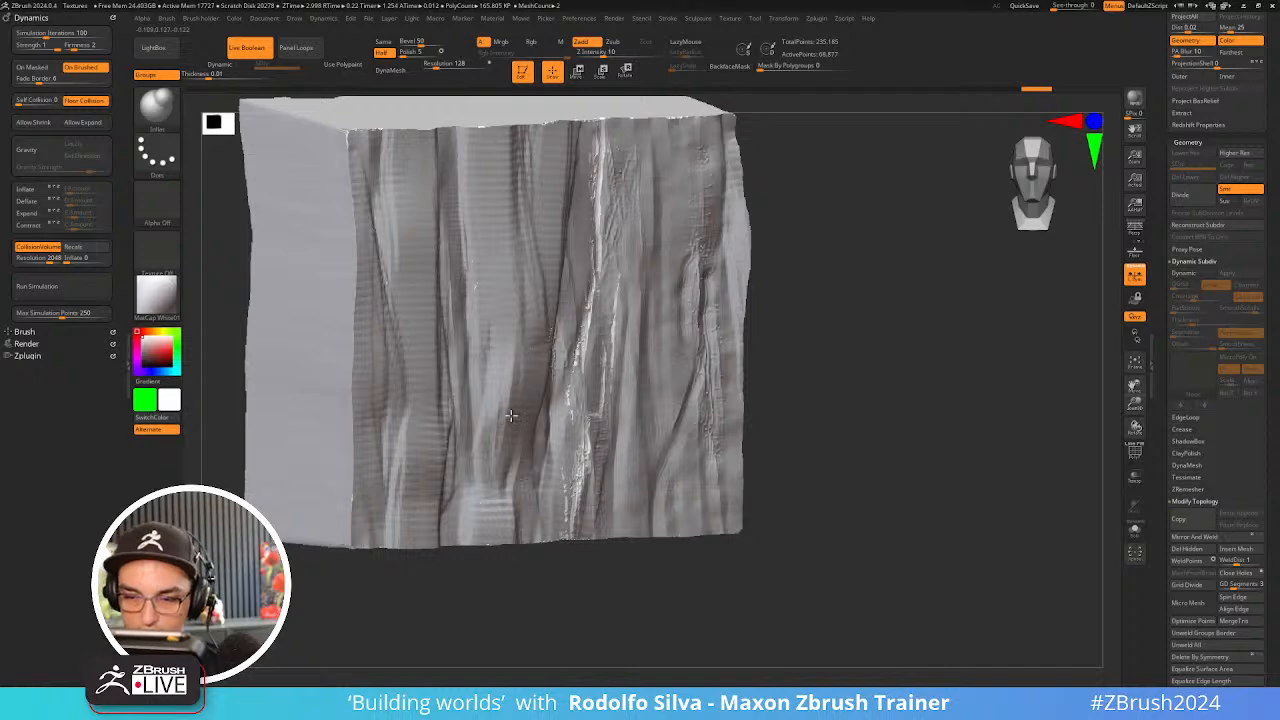
# - Inflate the diagonal strand in the lower middle of the wall with the Inflat brush
pyautogui.moveTo(535, 377); pyautogui.dragTo(519, 434)
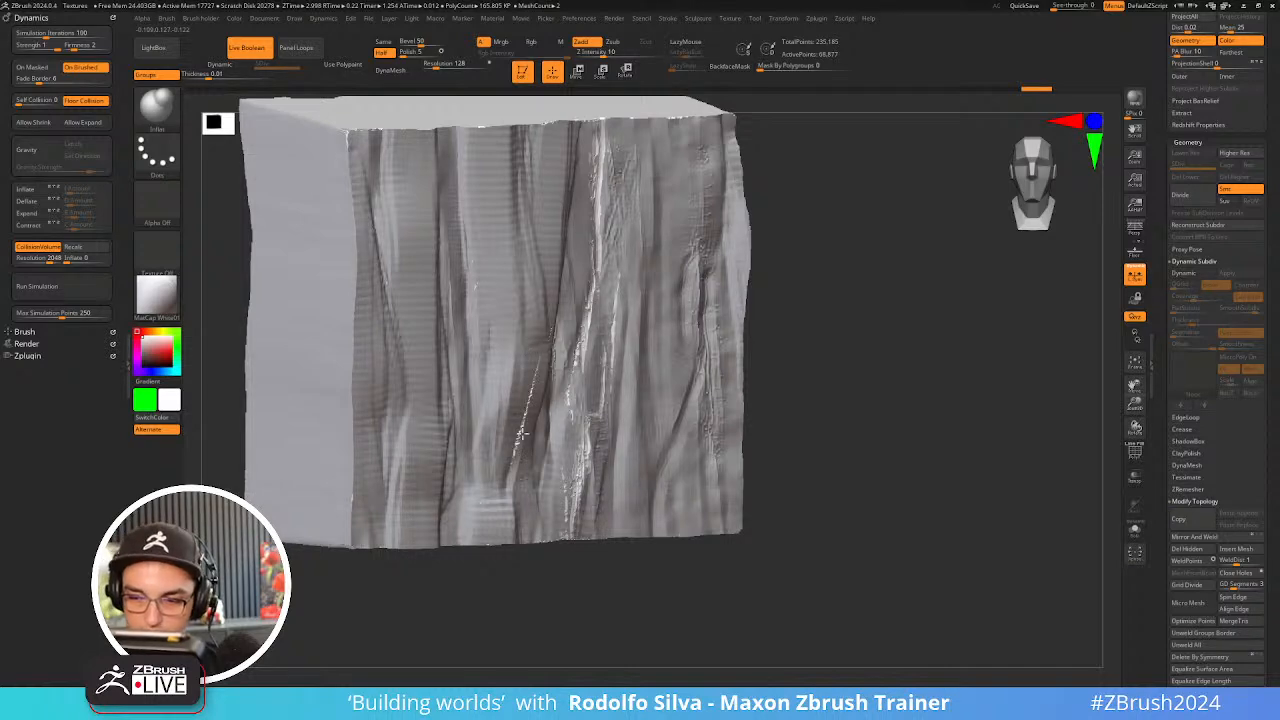
pyautogui.moveTo(826, 423); pyautogui.dragTo(790, 372)
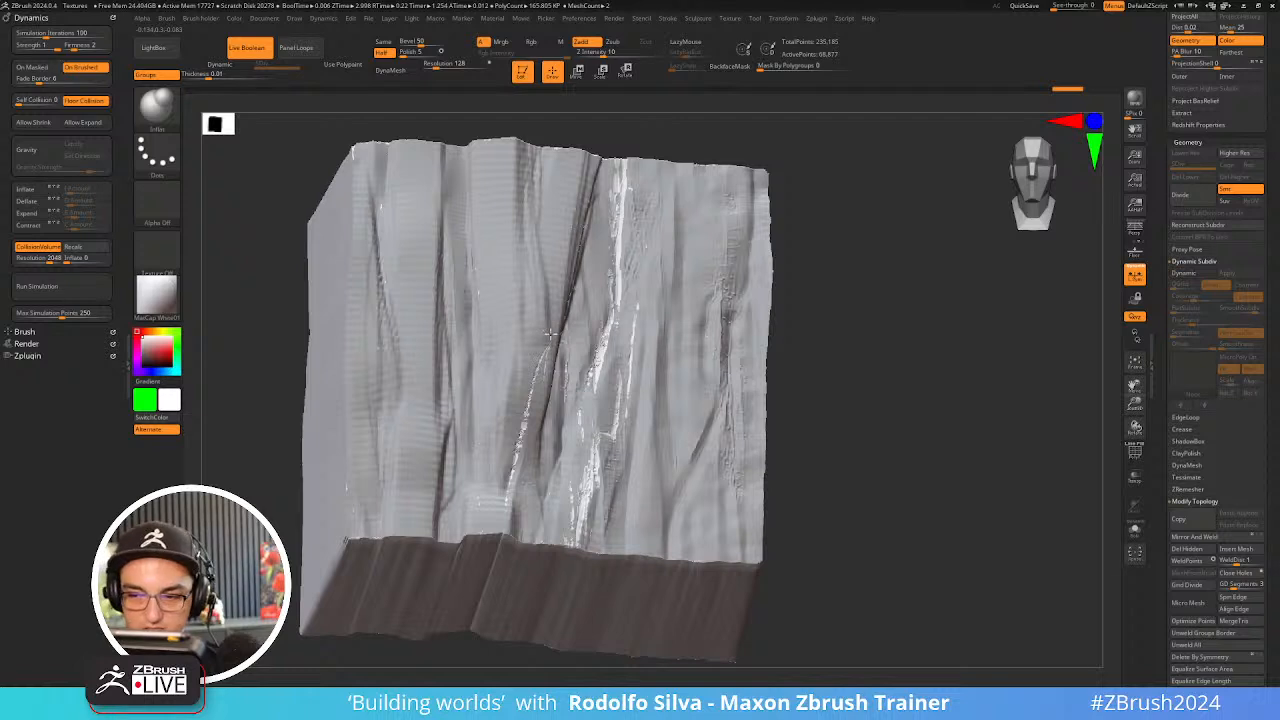
pyautogui.moveTo(878, 370)
pyautogui.keyDown('alt'); pyautogui.mouseDown()
pyautogui.moveTo(906, 323)
pyautogui.moveTo(912, 385)
pyautogui.mouseUp(); pyautogui.keyUp('alt')
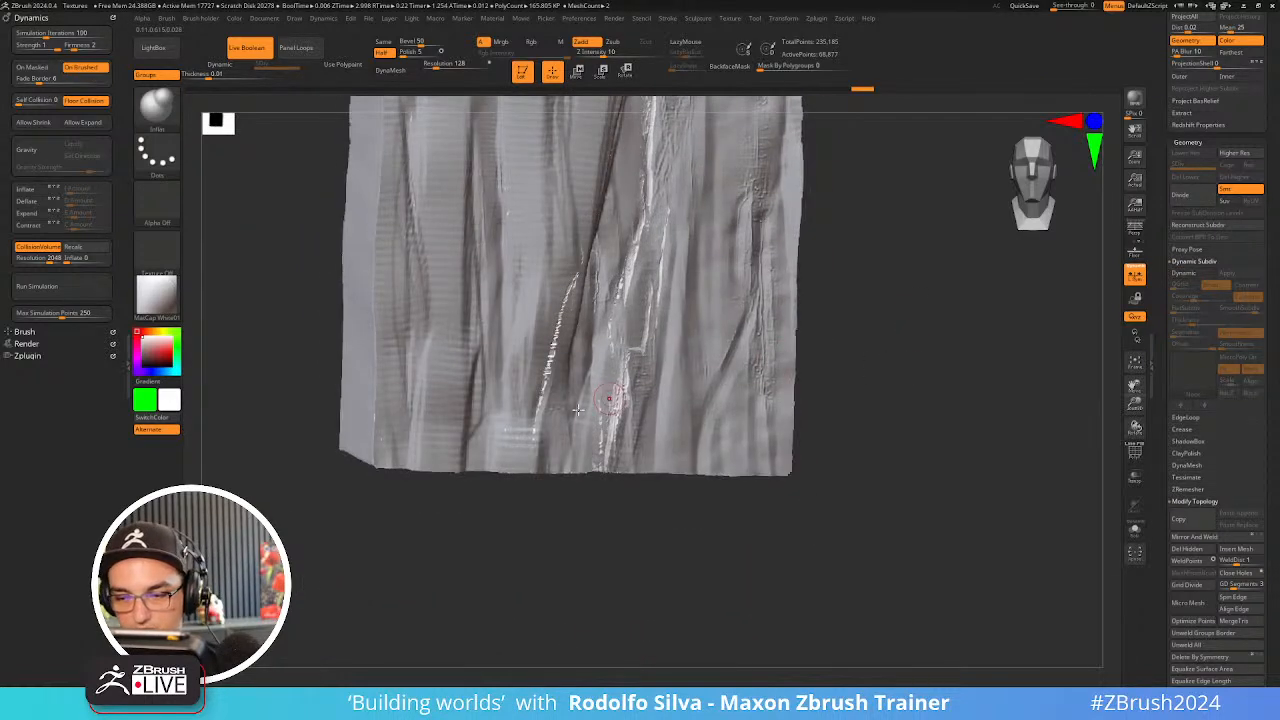
pyautogui.moveTo(912, 321); pyautogui.dragTo(853, 312)
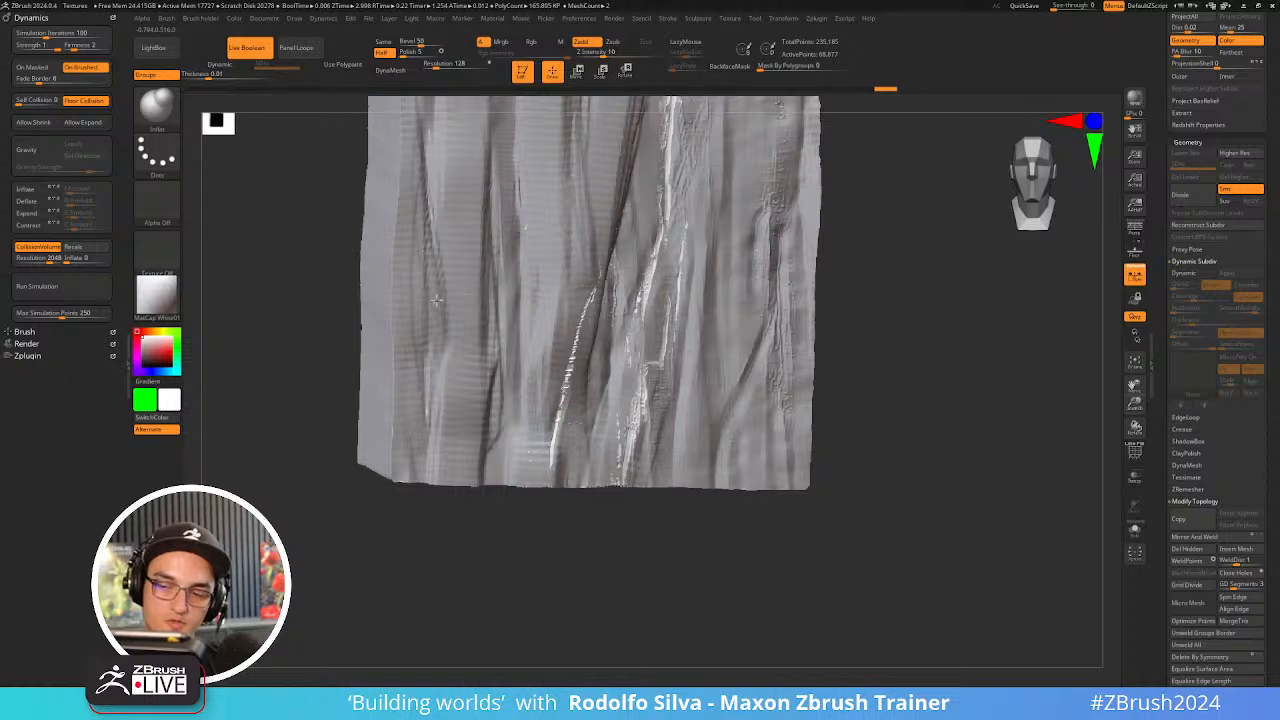
# - Inflate the long strand near the wall's left edge and the upper strand beside it with the Inflat brush
pyautogui.moveTo(433, 302); pyautogui.dragTo(440, 216)
pyautogui.moveTo(424, 420)
pyautogui.mouseDown()
pyautogui.moveTo(442, 210)
pyautogui.moveTo(411, 462)
pyautogui.moveTo(427, 392)
pyautogui.mouseUp()
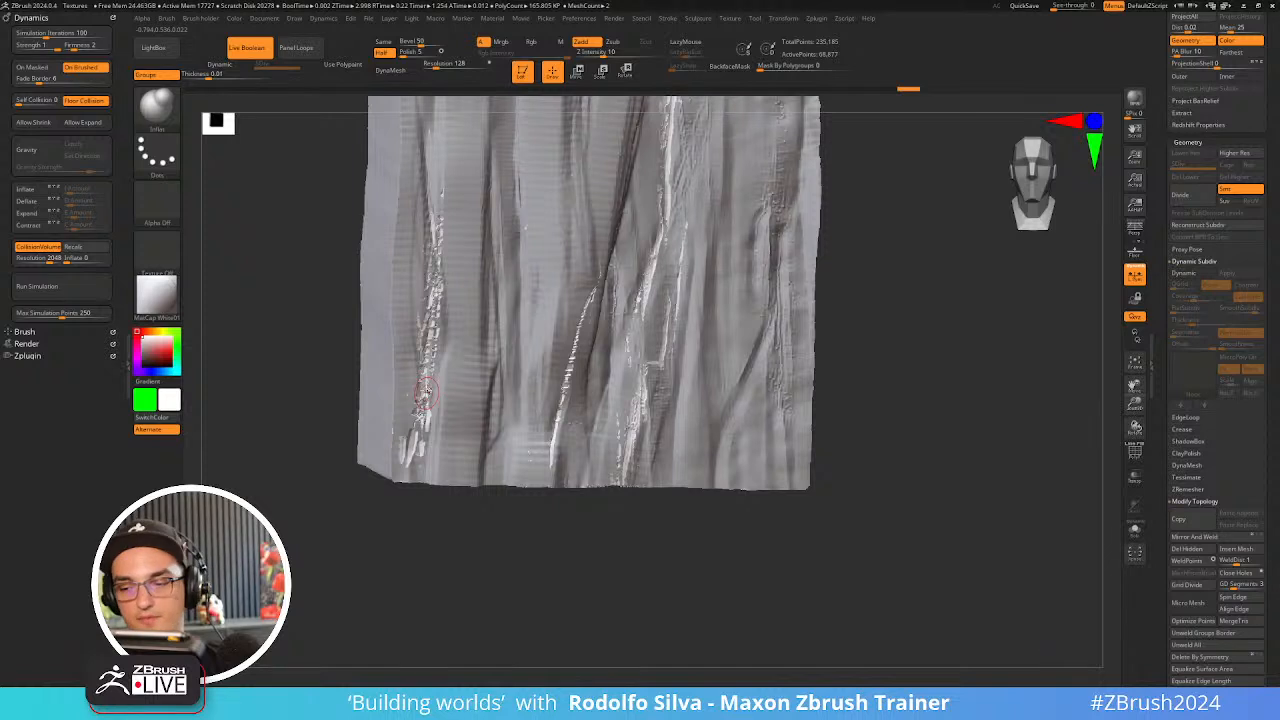
pyautogui.moveTo(906, 409)
pyautogui.mouseDown()
pyautogui.moveTo(909, 431)
pyautogui.moveTo(808, 405)
pyautogui.mouseUp()
pyautogui.moveTo(508, 255); pyautogui.dragTo(502, 265)
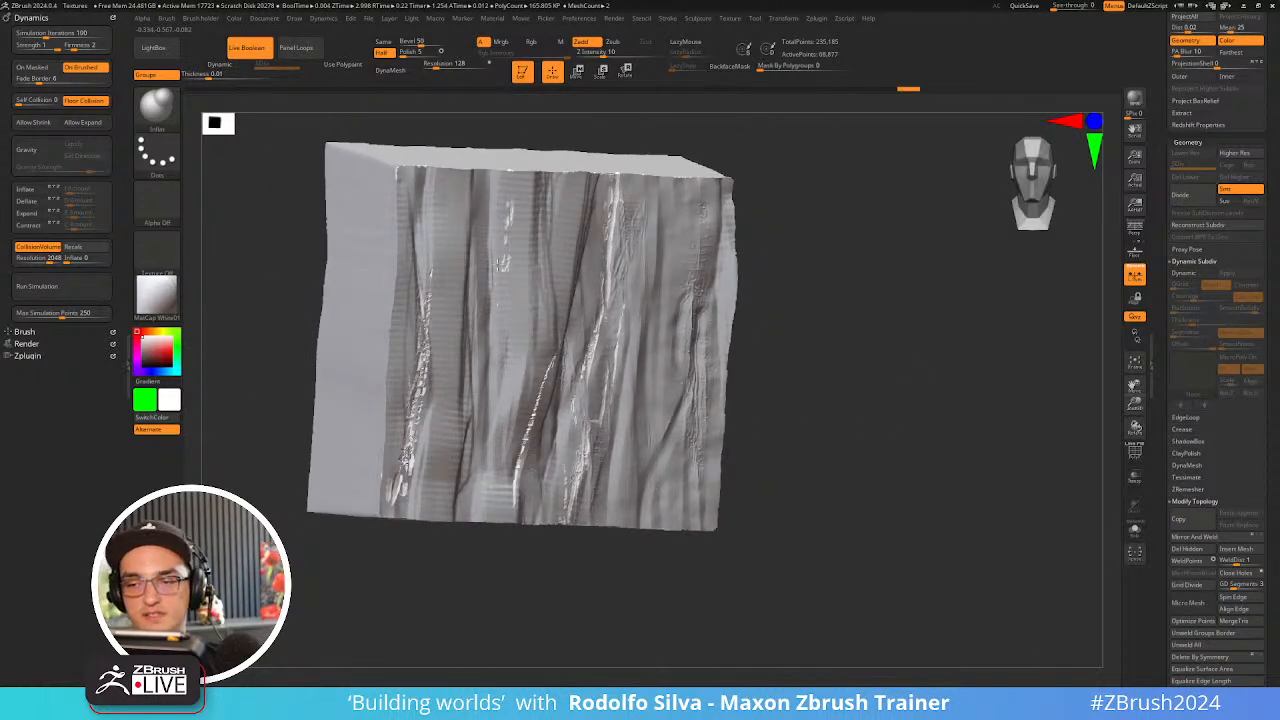
pyautogui.moveTo(516, 196); pyautogui.dragTo(496, 301)
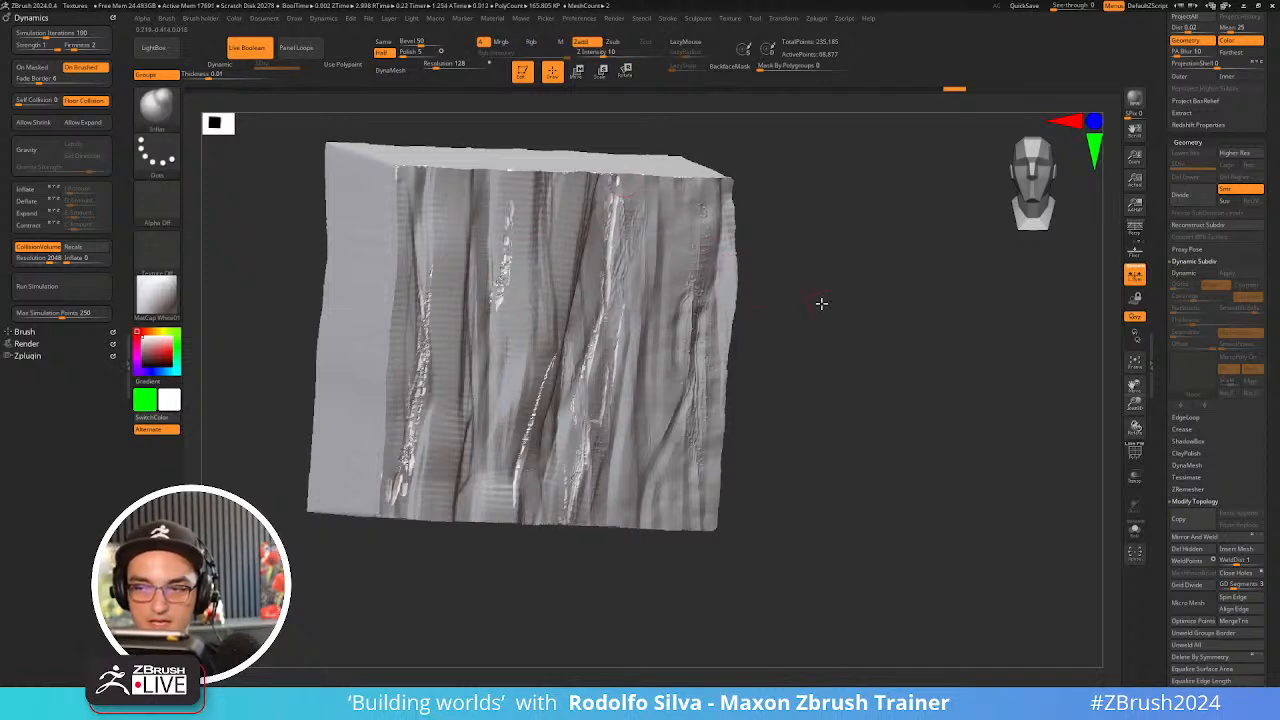
# - Swell the lower central bundle and the strands near the wall's right edge with the Inflat brush
pyautogui.moveTo(820, 303); pyautogui.dragTo(668, 206)
pyautogui.press('shift')
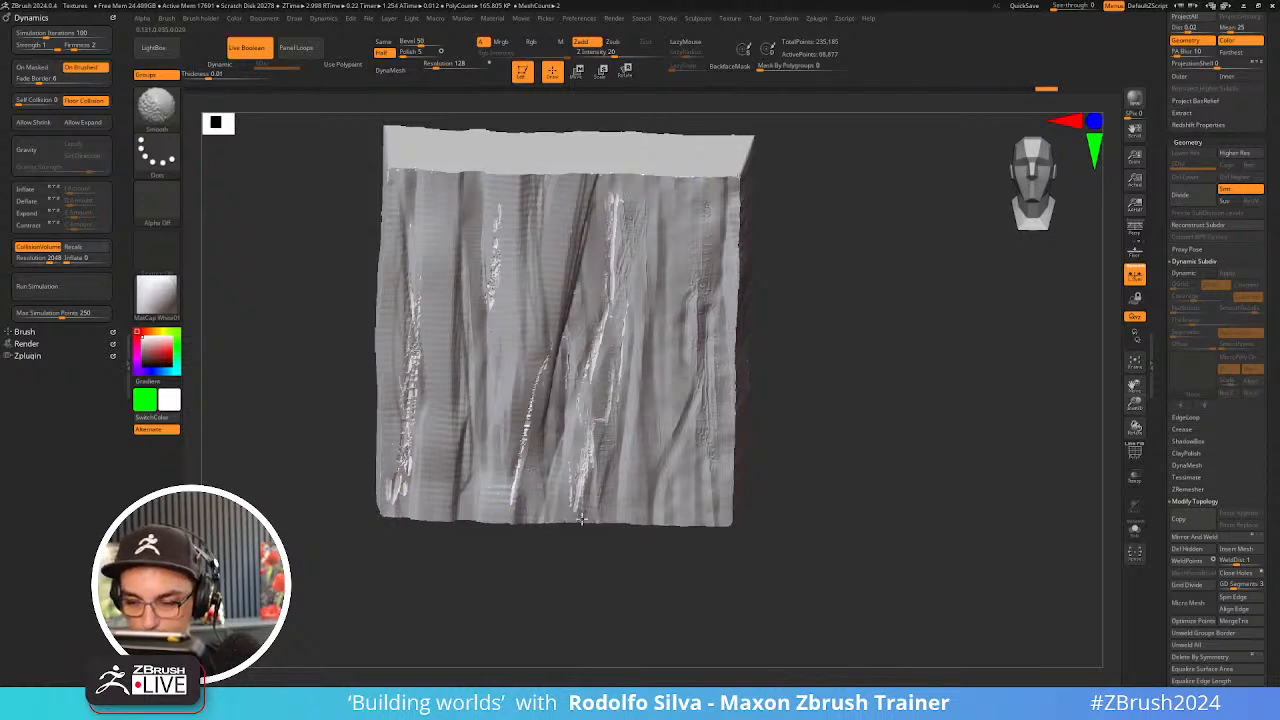
pyautogui.moveTo(697, 432); pyautogui.dragTo(692, 369, button='right')
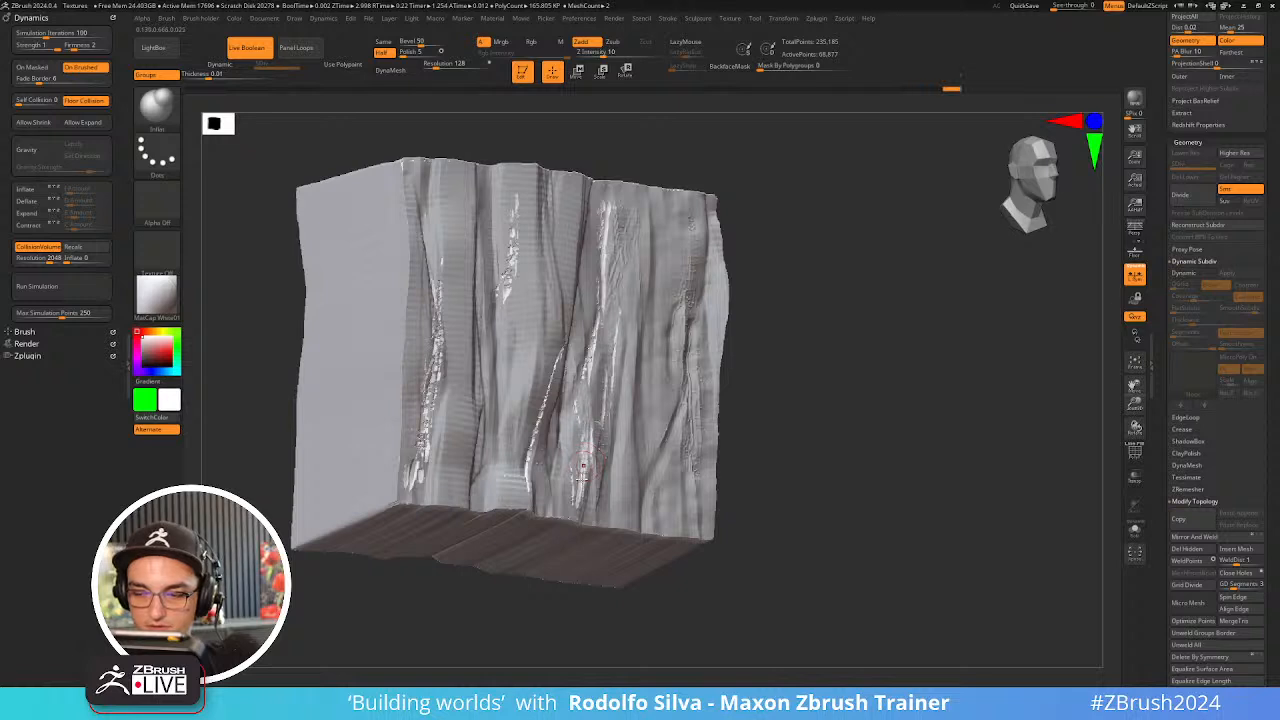
pyautogui.moveTo(583, 466); pyautogui.dragTo(597, 372)
pyautogui.press('shift')
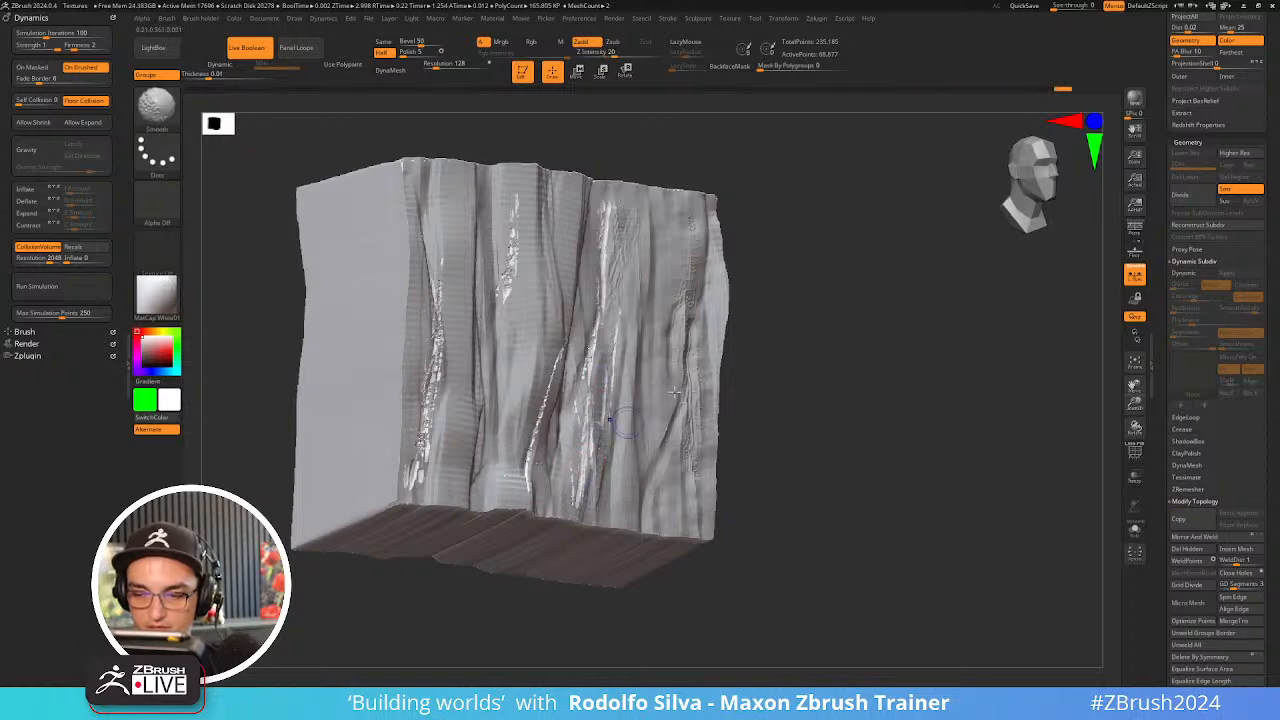
pyautogui.moveTo(800, 352); pyautogui.dragTo(724, 383)
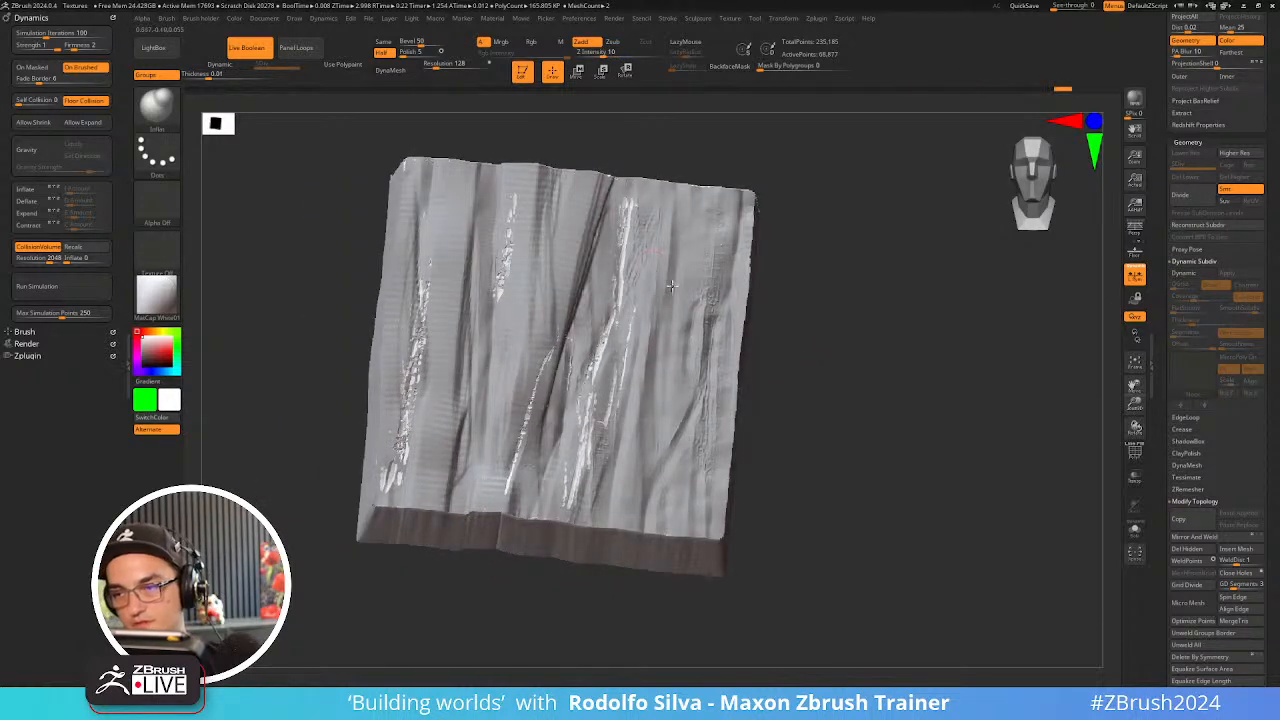
pyautogui.moveTo(686, 262)
pyautogui.mouseDown()
pyautogui.moveTo(680, 380)
pyautogui.moveTo(703, 262)
pyautogui.moveTo(695, 297)
pyautogui.mouseUp()
pyautogui.moveTo(818, 328); pyautogui.dragTo(858, 392)
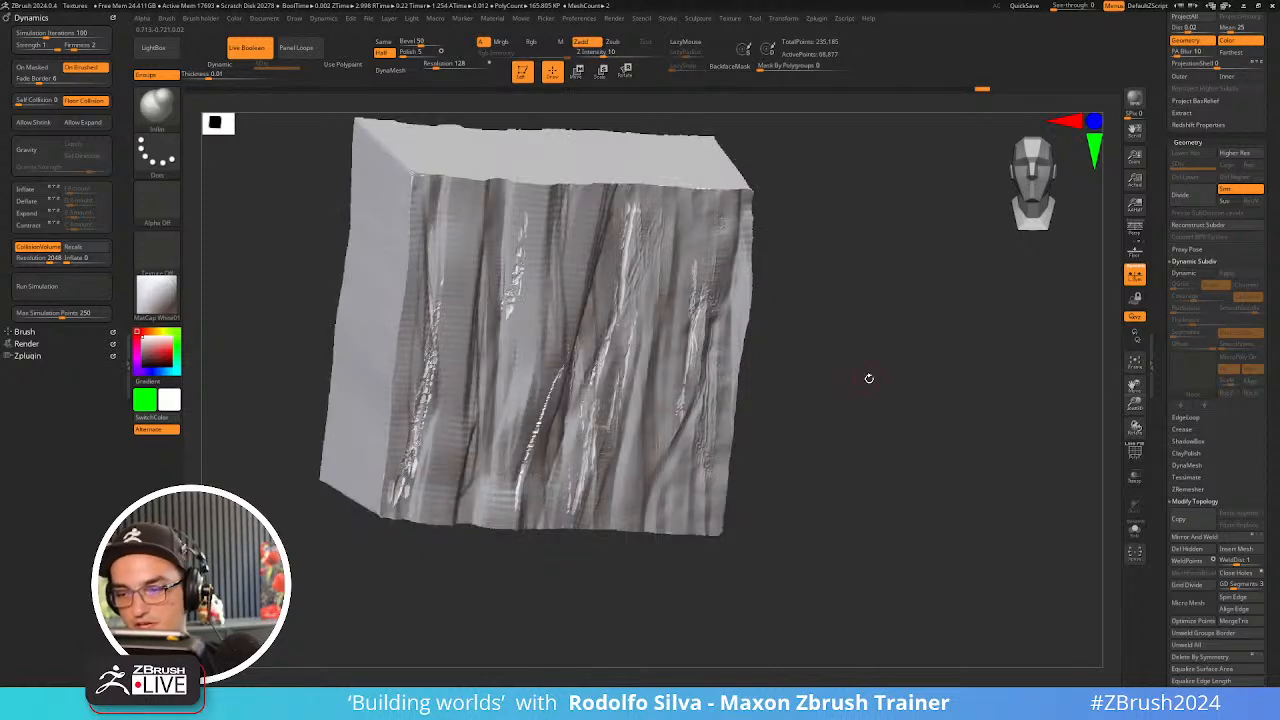
pyautogui.moveTo(1168, 98); pyautogui.dragTo(1161, 300)
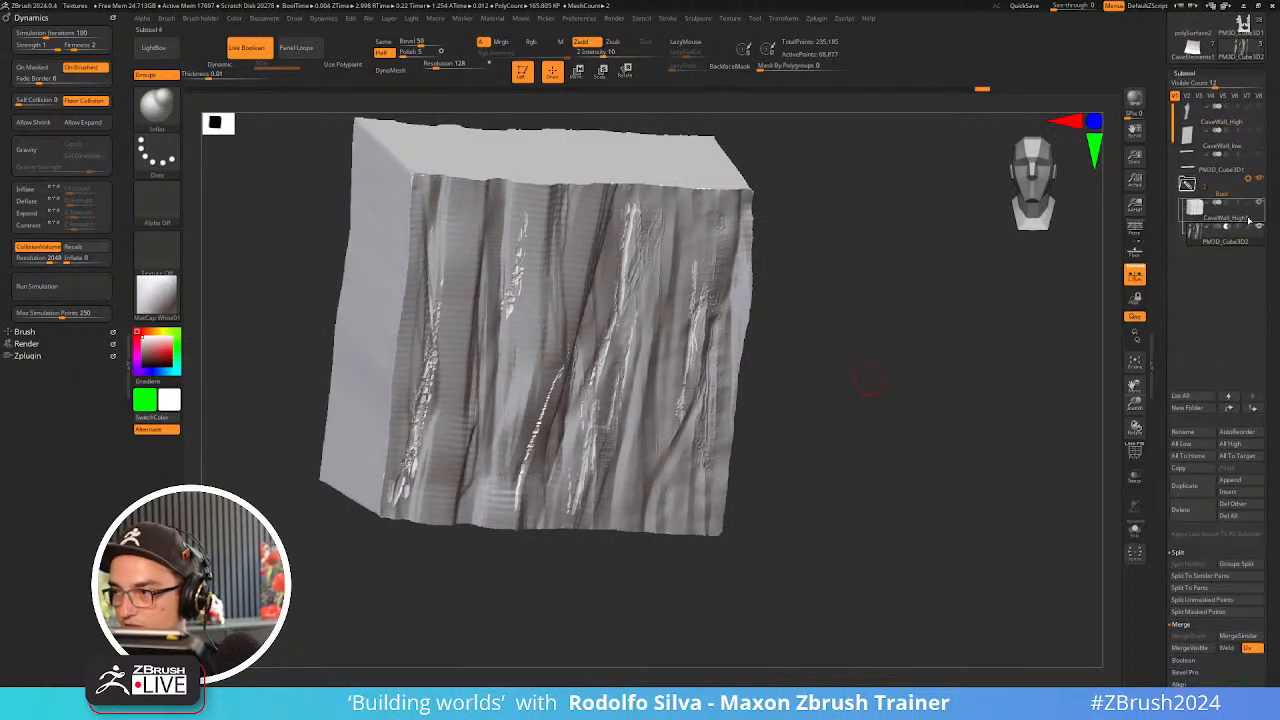
pyautogui.click(1248, 178)
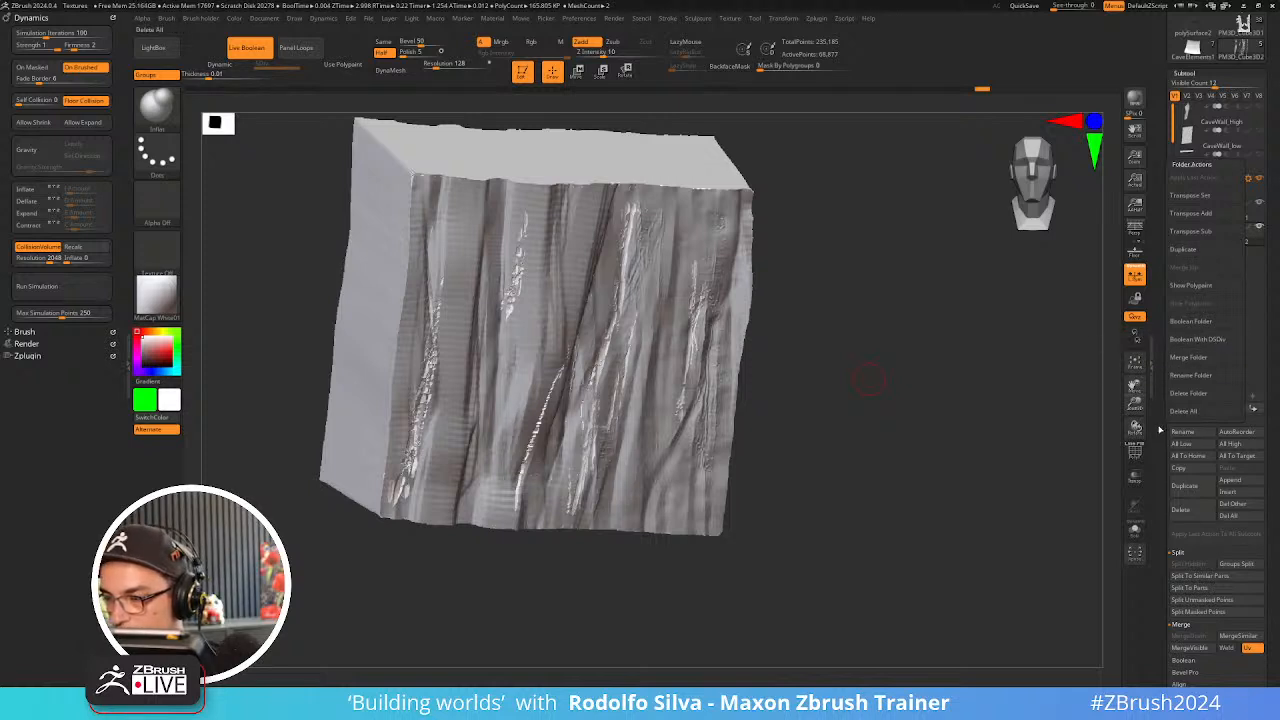
pyautogui.scroll(-10, 1165, 340)
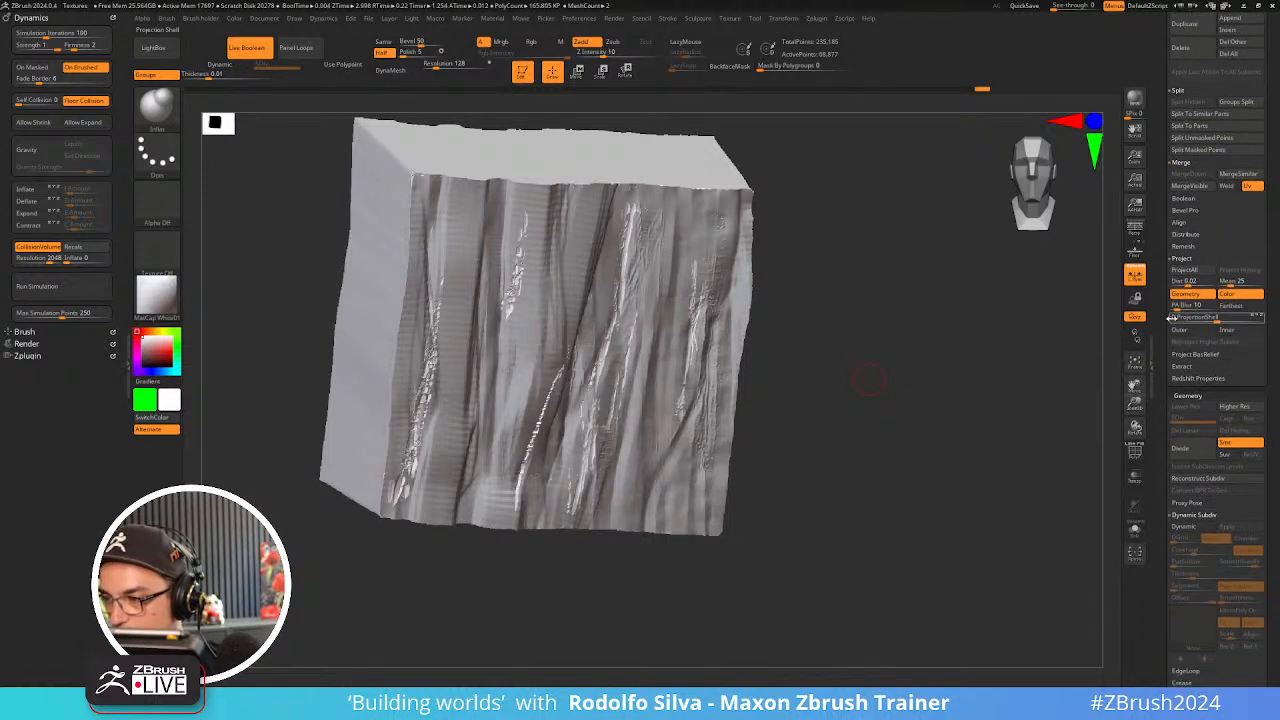
pyautogui.click(1195, 528)
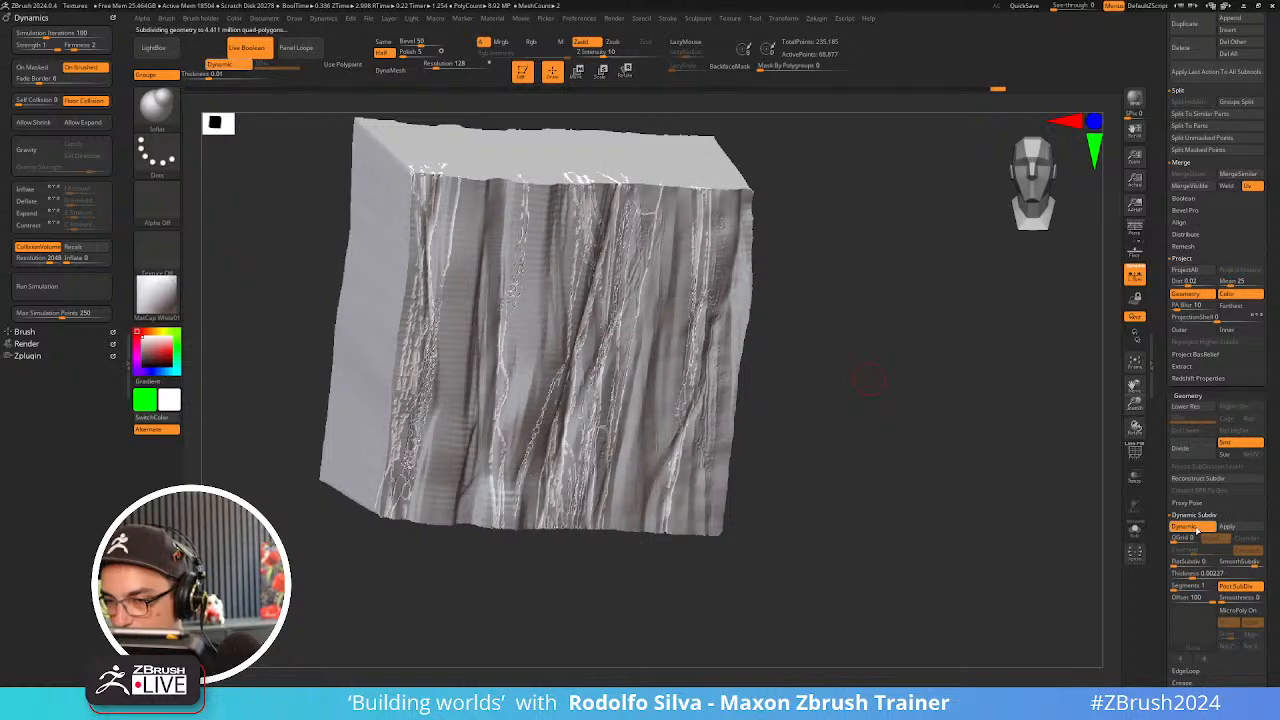
pyautogui.click(1186, 526)
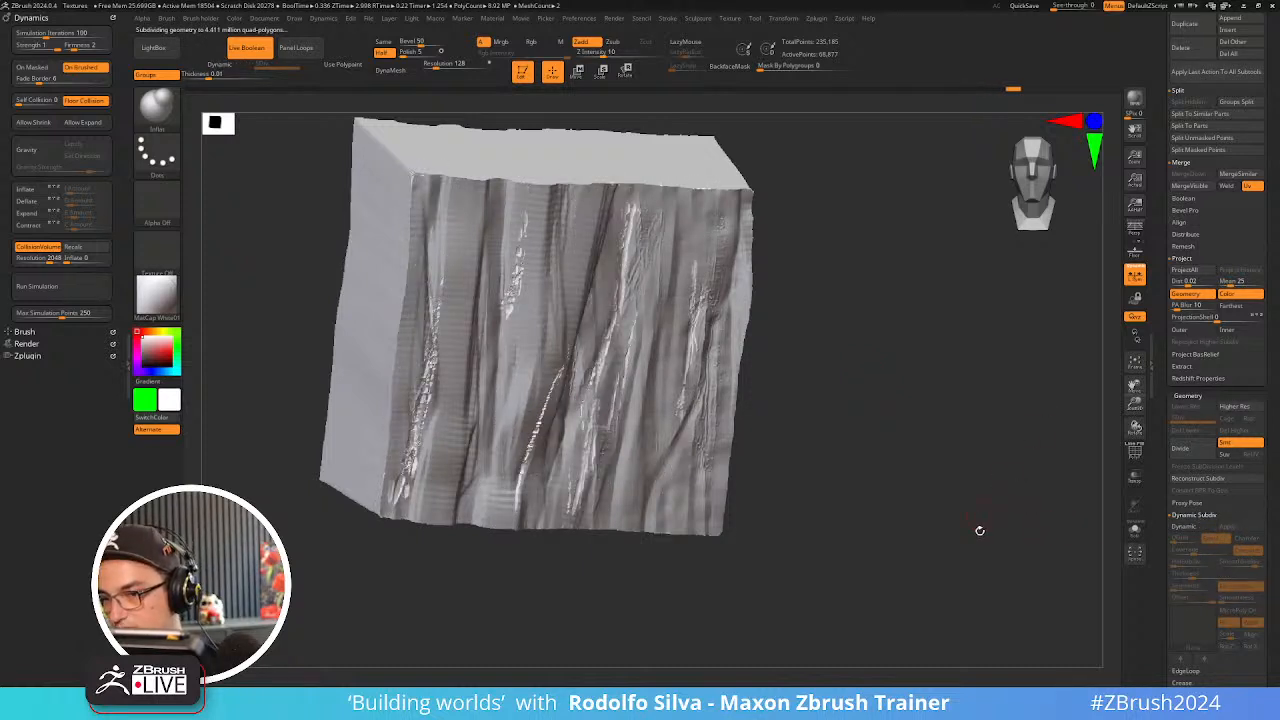
# - Bake the live boolean of the wall and strands with Boolean Folder, select the resulting mesh and check its wireframe
pyautogui.scroll(5, 1249, 210)
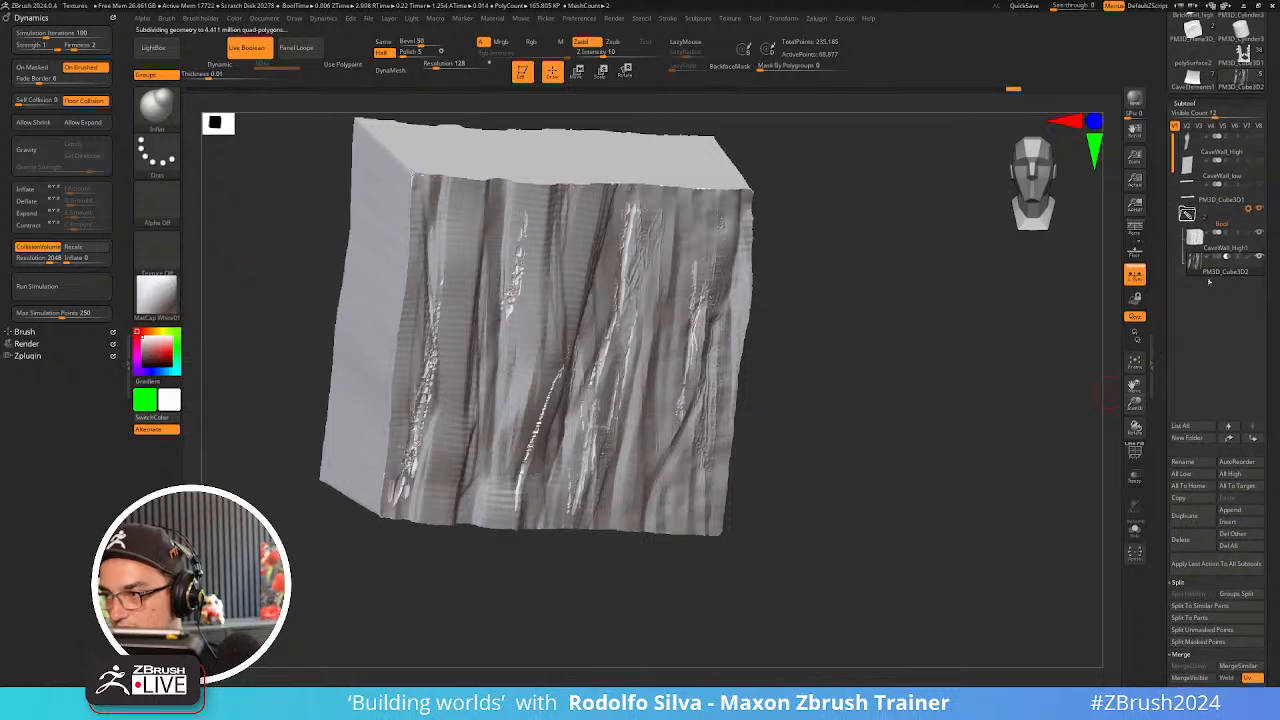
pyautogui.click(1200, 351)
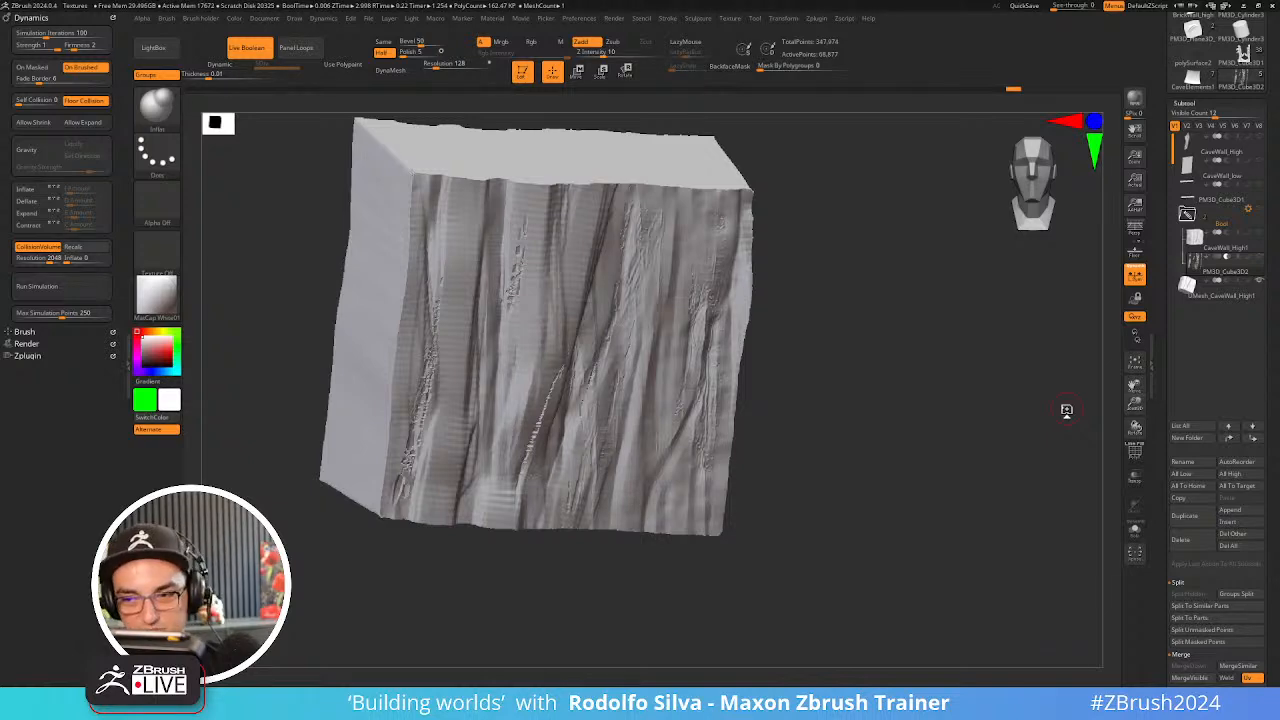
pyautogui.click(1207, 293)
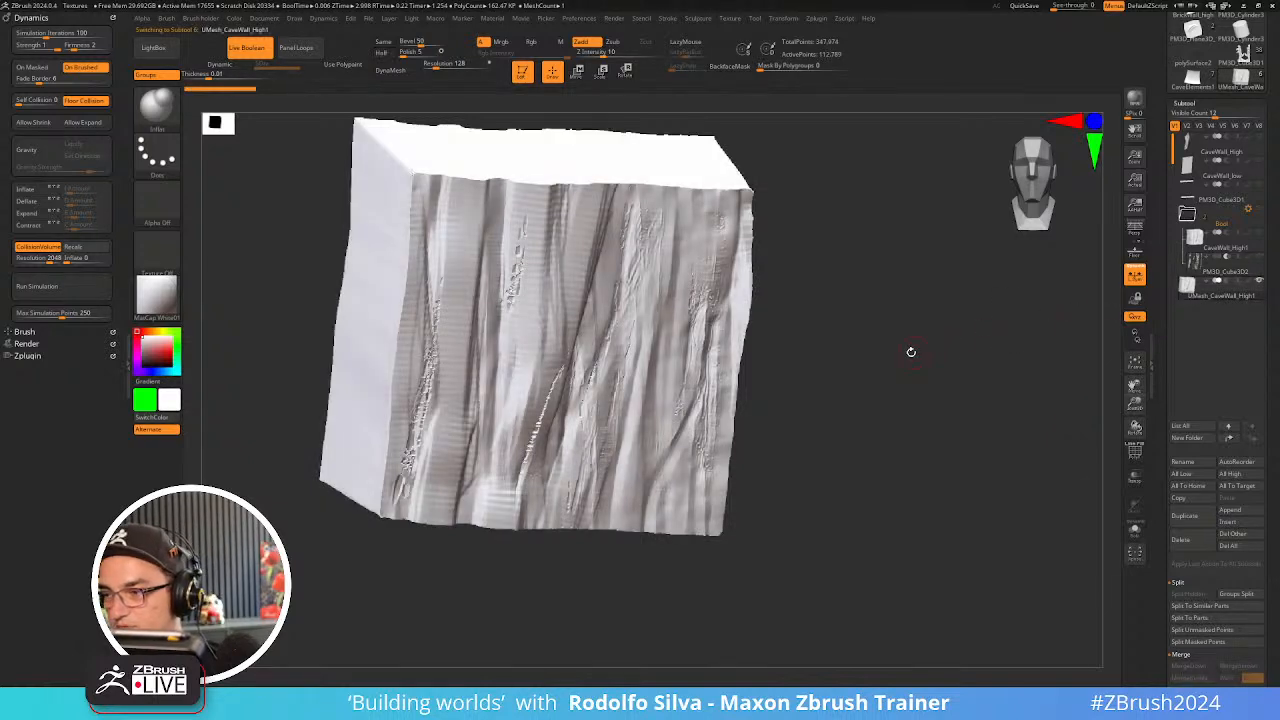
pyautogui.moveTo(912, 352)
pyautogui.mouseDown()
pyautogui.moveTo(925, 334)
pyautogui.moveTo(897, 351)
pyautogui.moveTo(897, 297)
pyautogui.moveTo(917, 289)
pyautogui.moveTo(921, 345)
pyautogui.mouseUp()
pyautogui.hotkey('shift', 'f')
pyautogui.hotkey('shift', 'f')
pyautogui.hotkey('shift', 'f')
pyautogui.hotkey('shift', 'f')
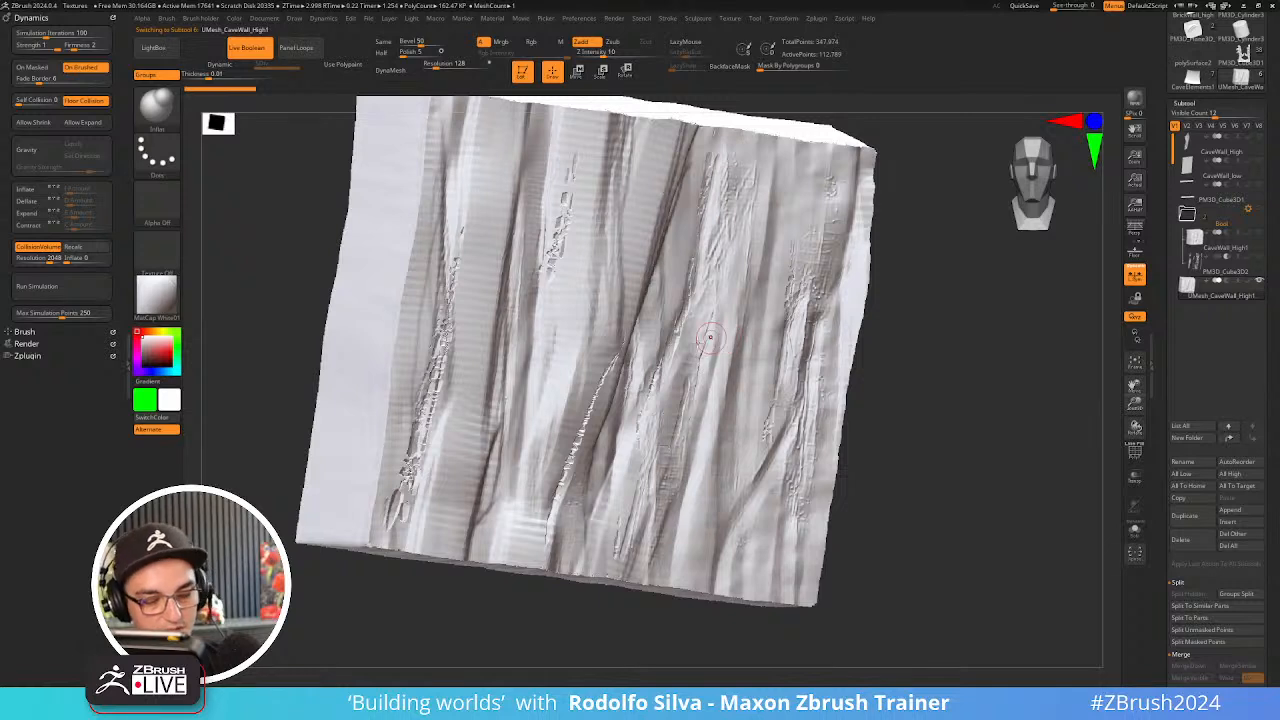
# - Choose the MalletFast2 brush for the baked wall and check the mesh's wireframe again
pyautogui.press('shift')
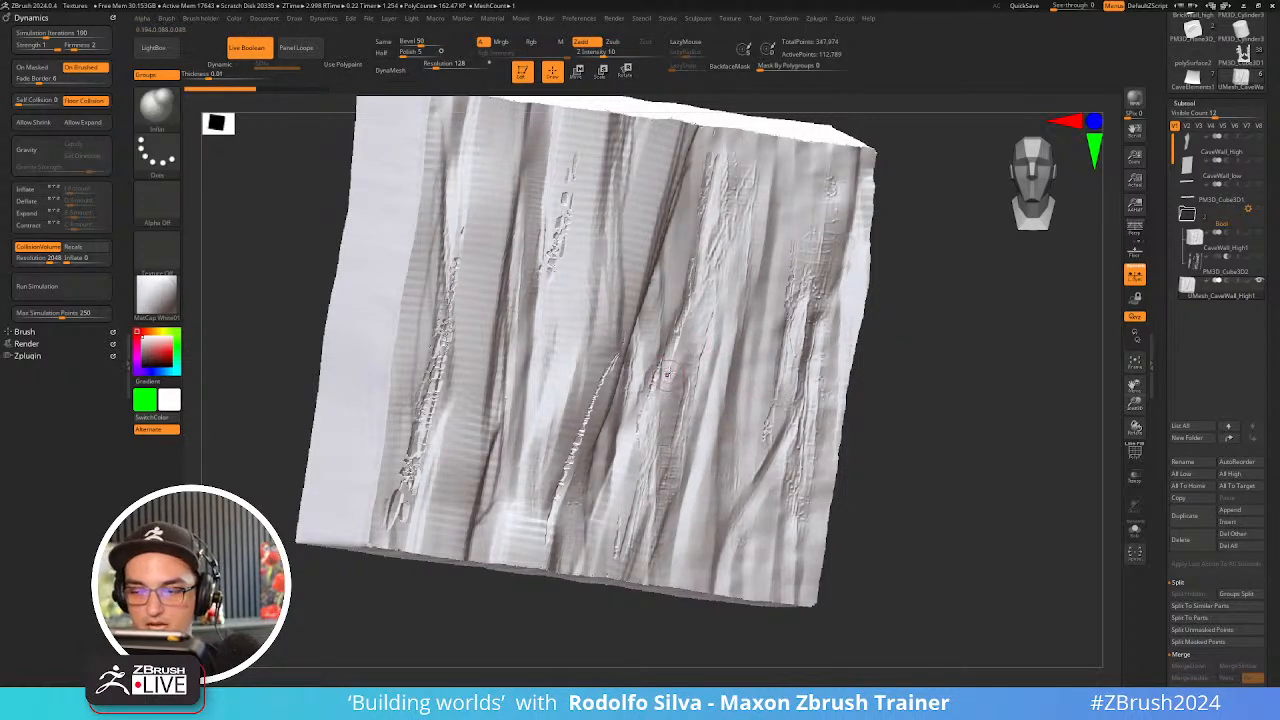
pyautogui.press('b')
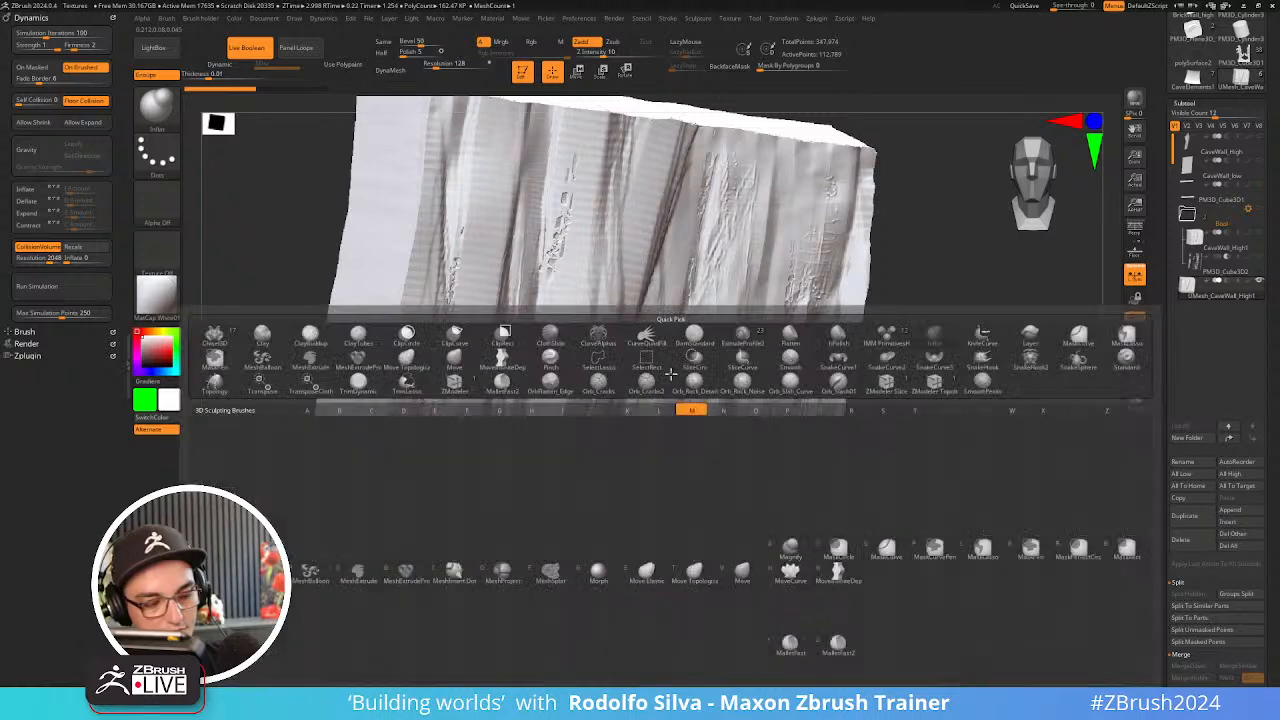
pyautogui.click(672, 376)
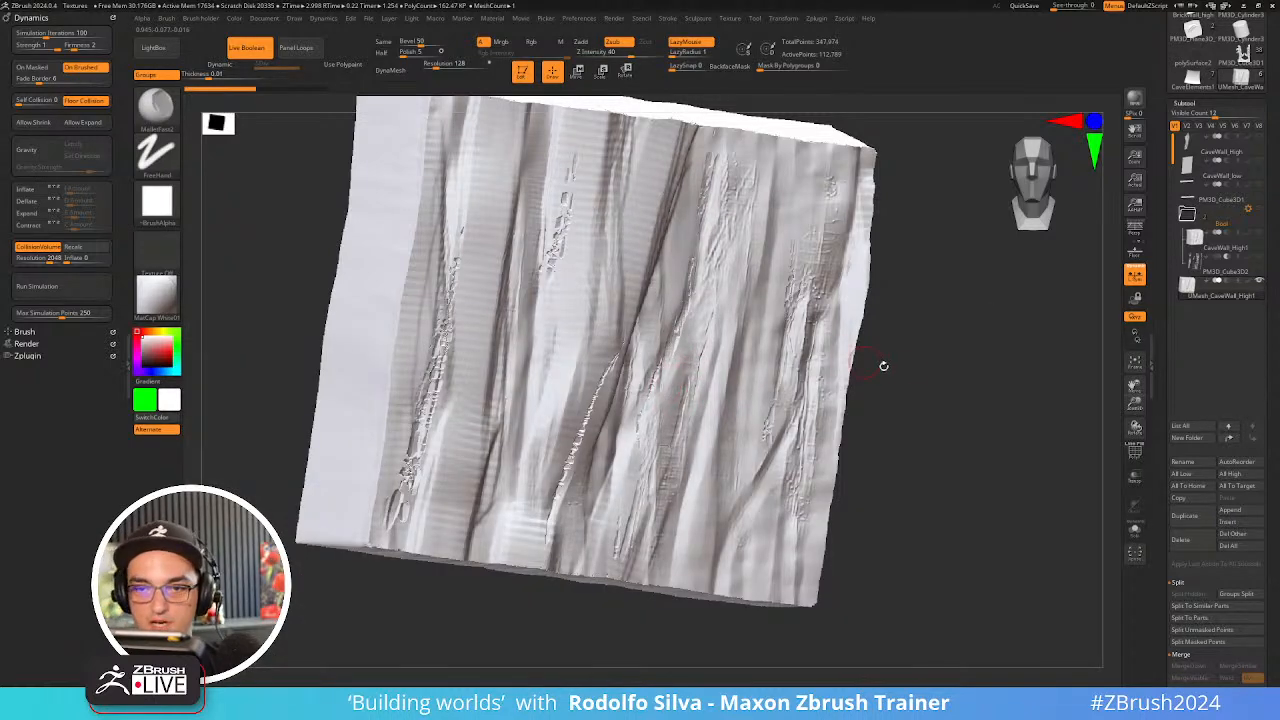
pyautogui.moveTo(883, 363)
pyautogui.mouseDown()
pyautogui.moveTo(951, 369)
pyautogui.moveTo(871, 351)
pyautogui.mouseUp()
pyautogui.hotkey('shift', 'f')
pyautogui.hotkey('shift', 'f')
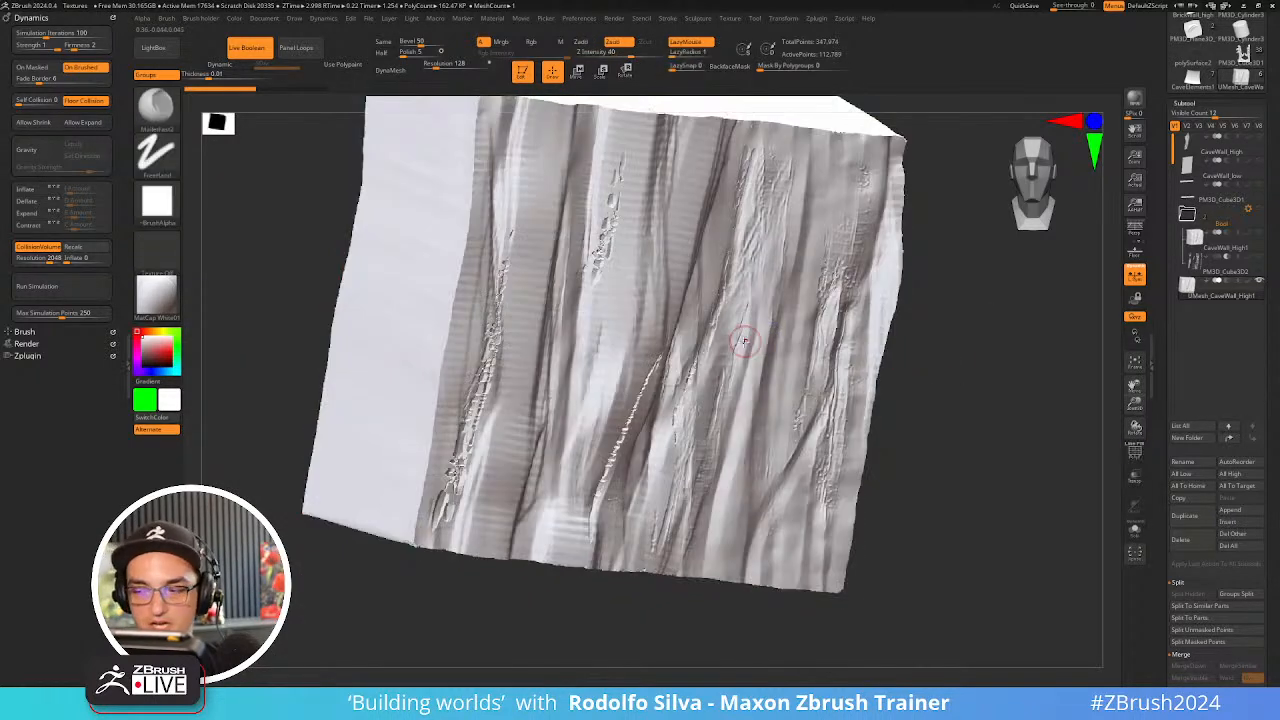
# - Locate the MalletFast brushes in the Mallet folder of the LightBox brush library
pyautogui.press('b')
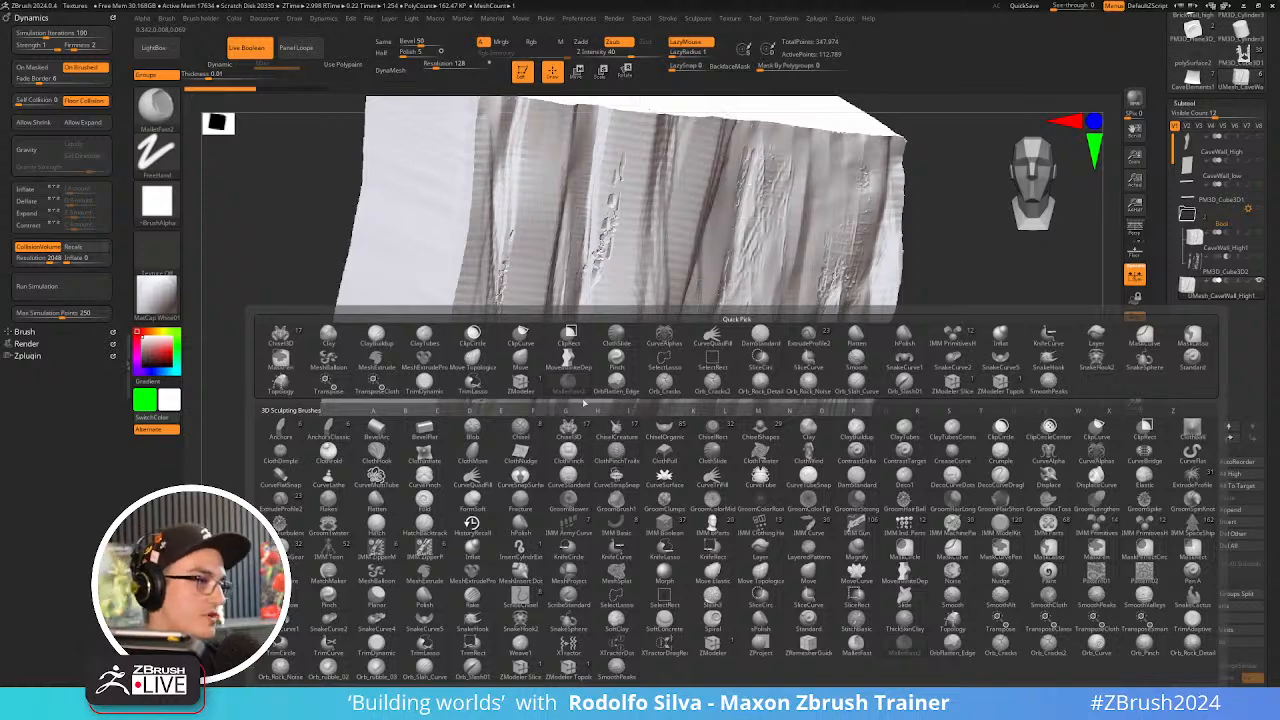
pyautogui.press(',')
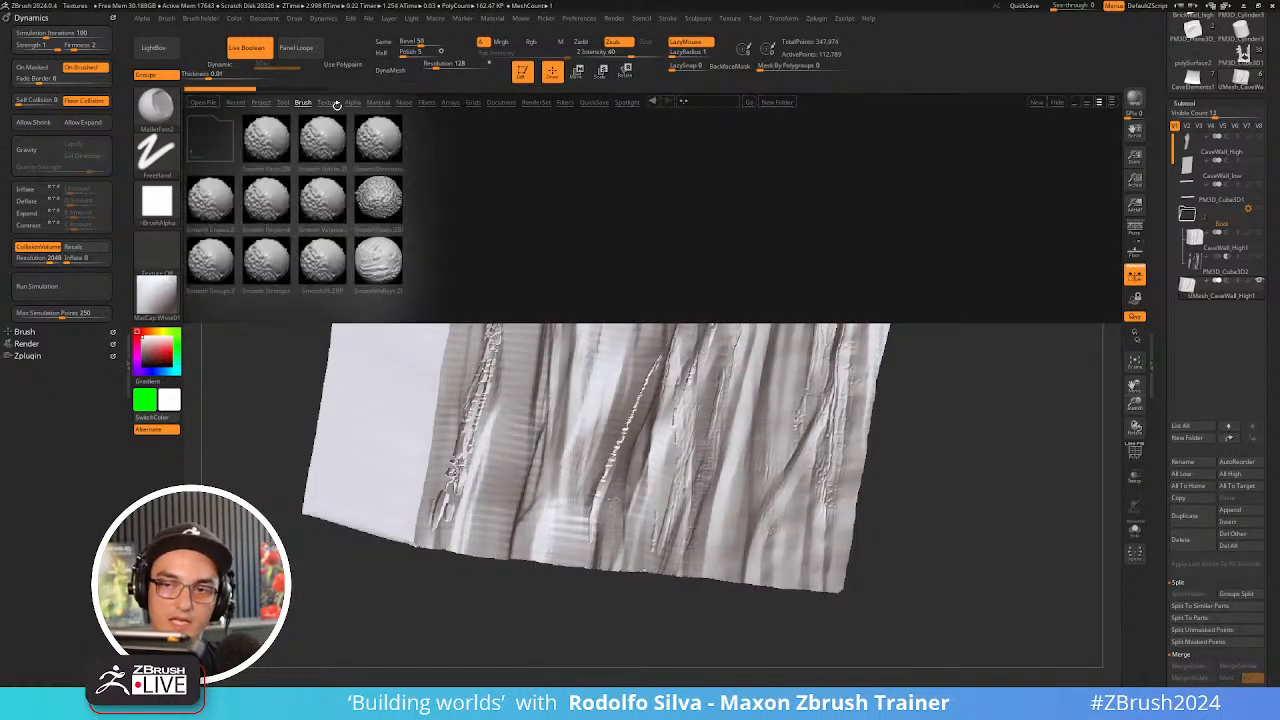
pyautogui.click(302, 104)
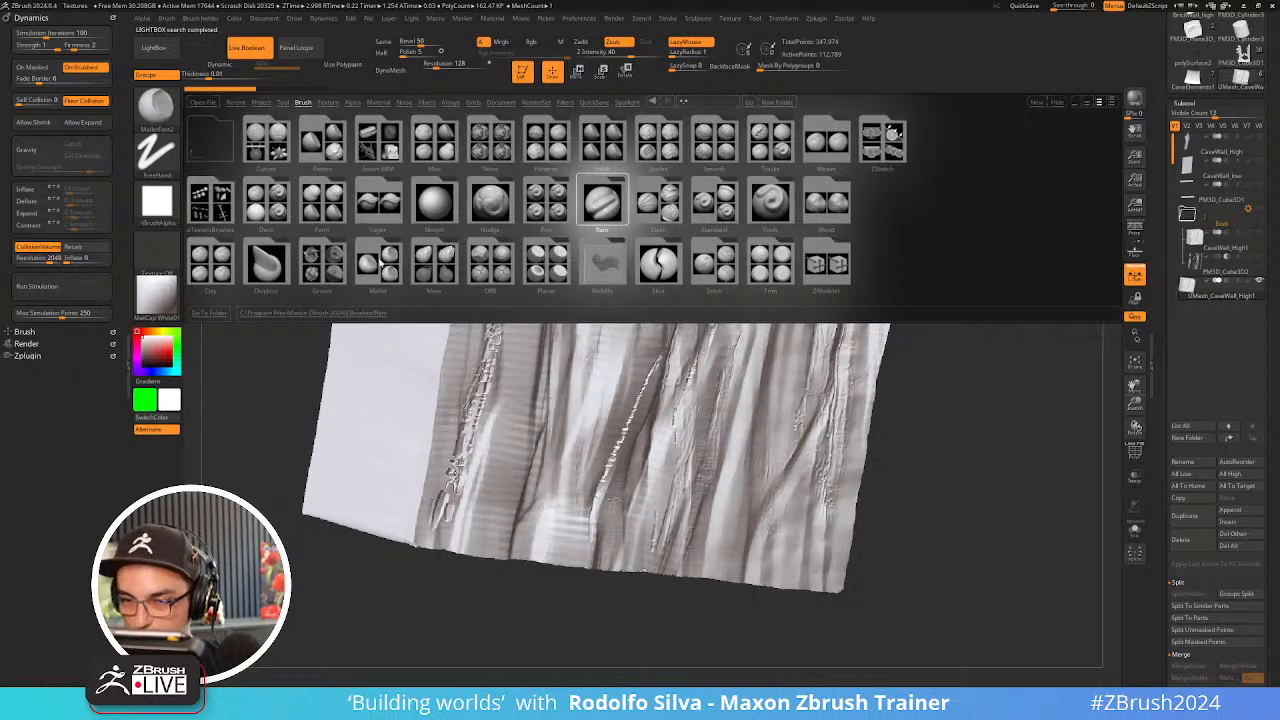
pyautogui.click(398, 255)
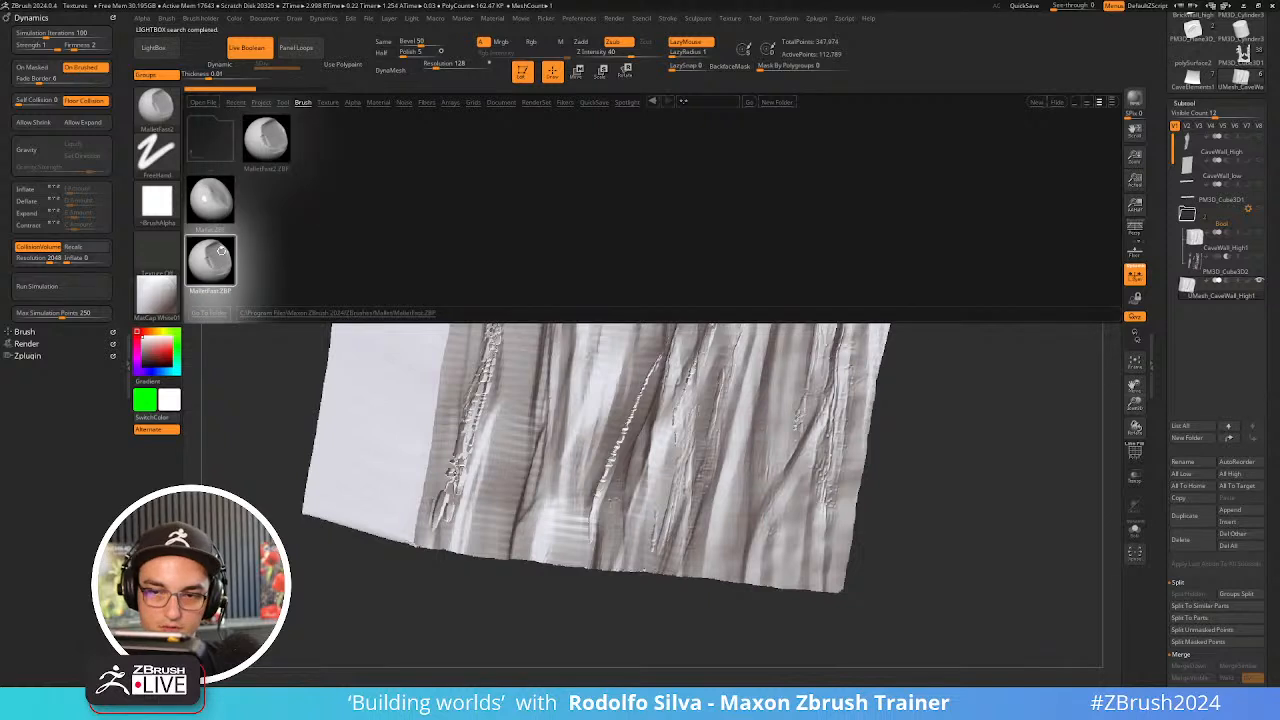
pyautogui.click(166, 49)
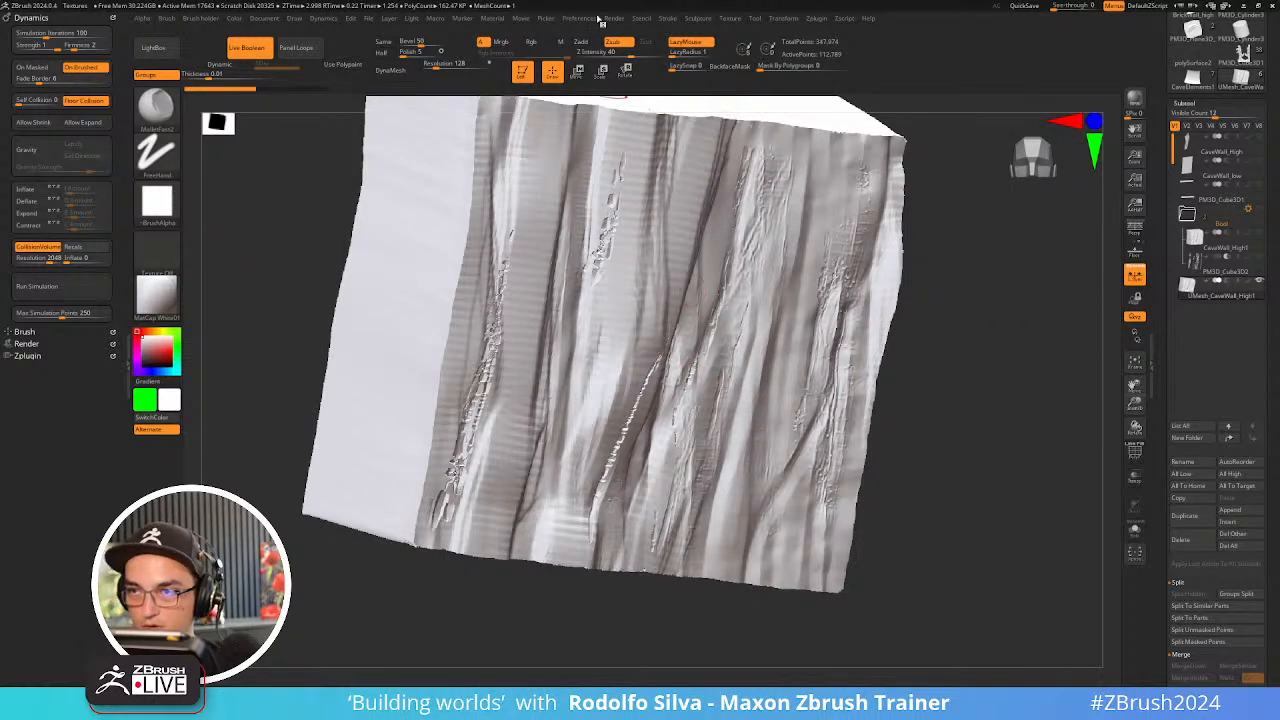
# - Turn on Sculptris Pro for the MalletFast2 brush and carve a short stroke into the wall's central groove
pyautogui.click(641, 18)
pyautogui.click(667, 18)
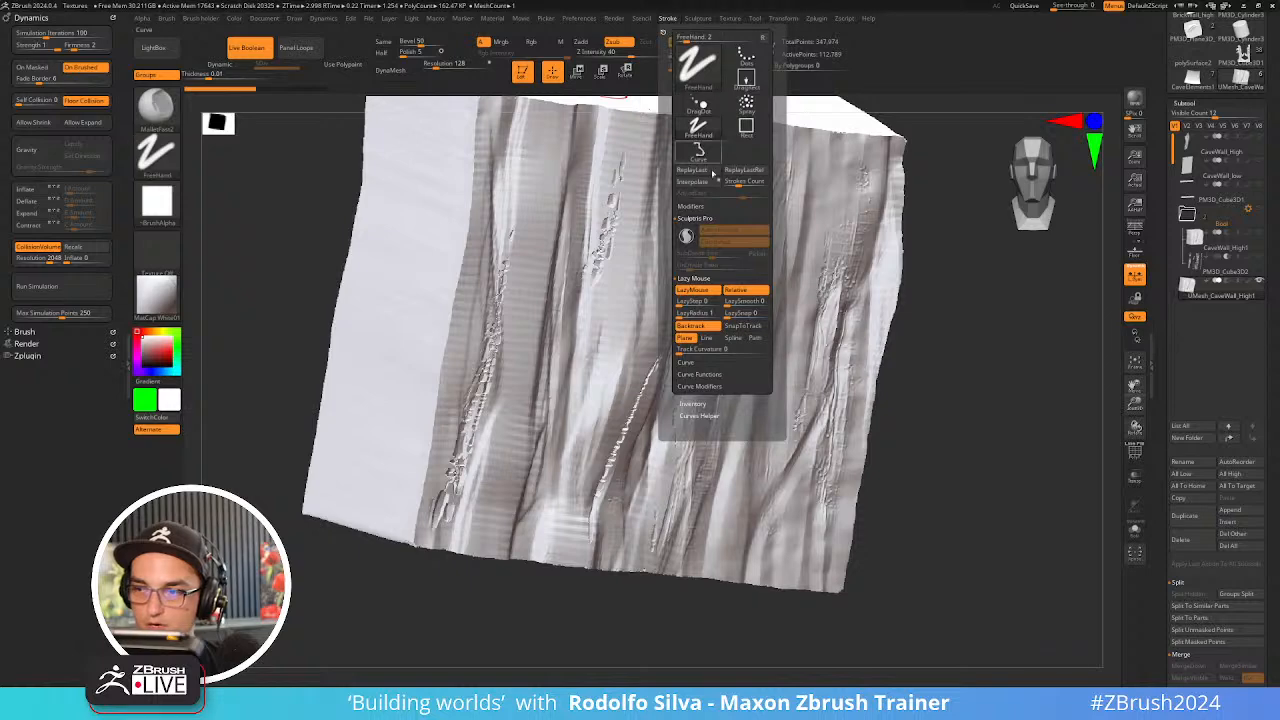
pyautogui.moveTo(923, 391); pyautogui.dragTo(836, 390)
pyautogui.moveTo(700, 367); pyautogui.dragTo(687, 384)
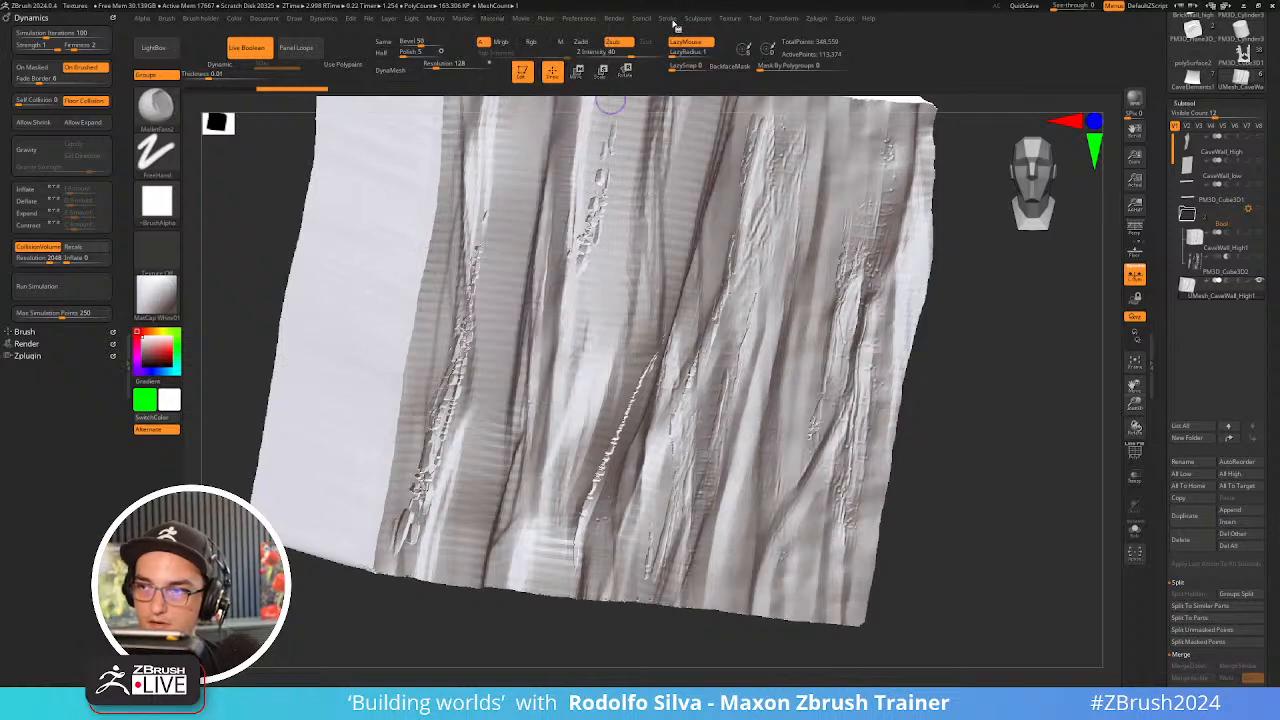
# - Adjust Sculptris Pro's SubDivide Size and carve another short stroke near the upper end of the diagonal strand
pyautogui.moveTo(670, 20)
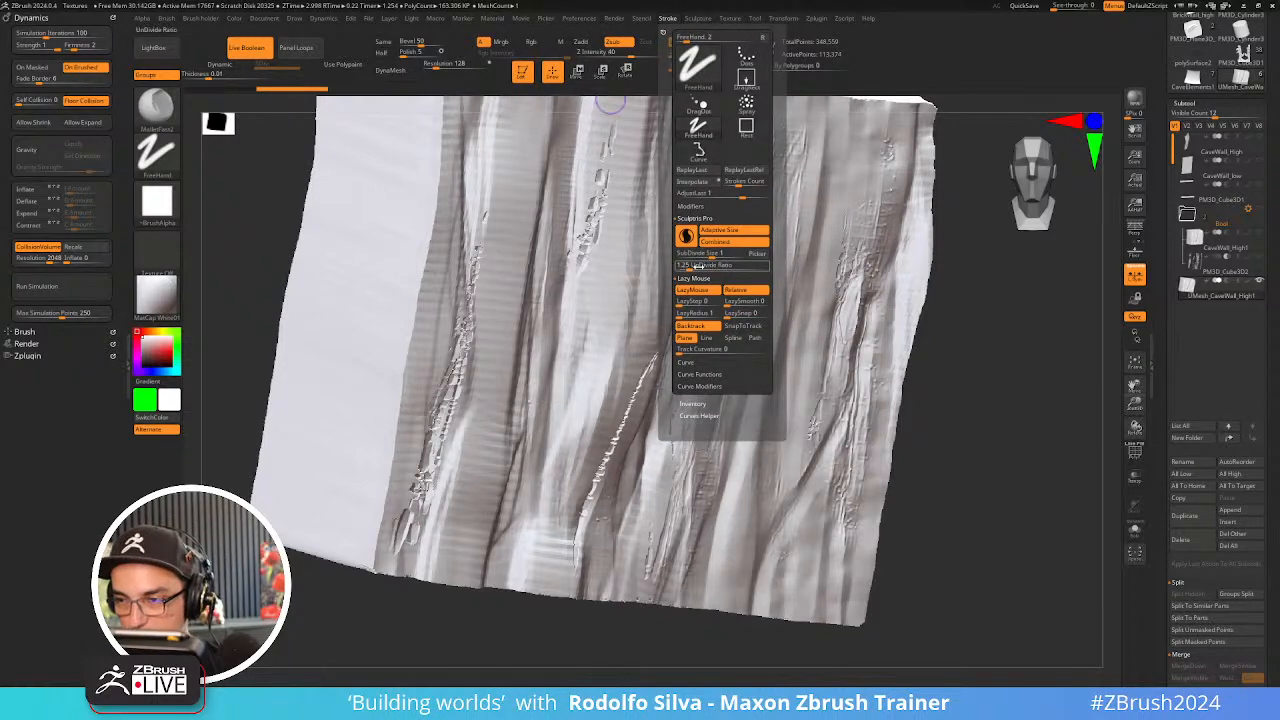
pyautogui.click(712, 257)
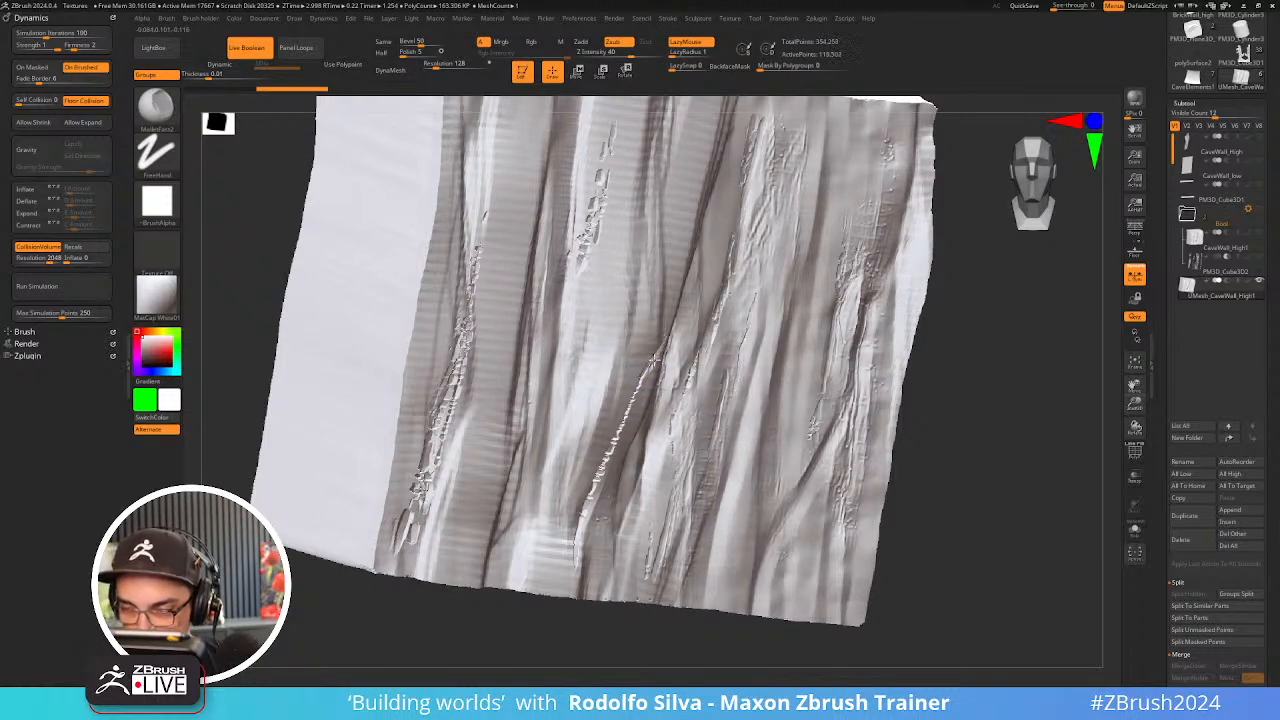
pyautogui.moveTo(641, 388); pyautogui.dragTo(636, 396)
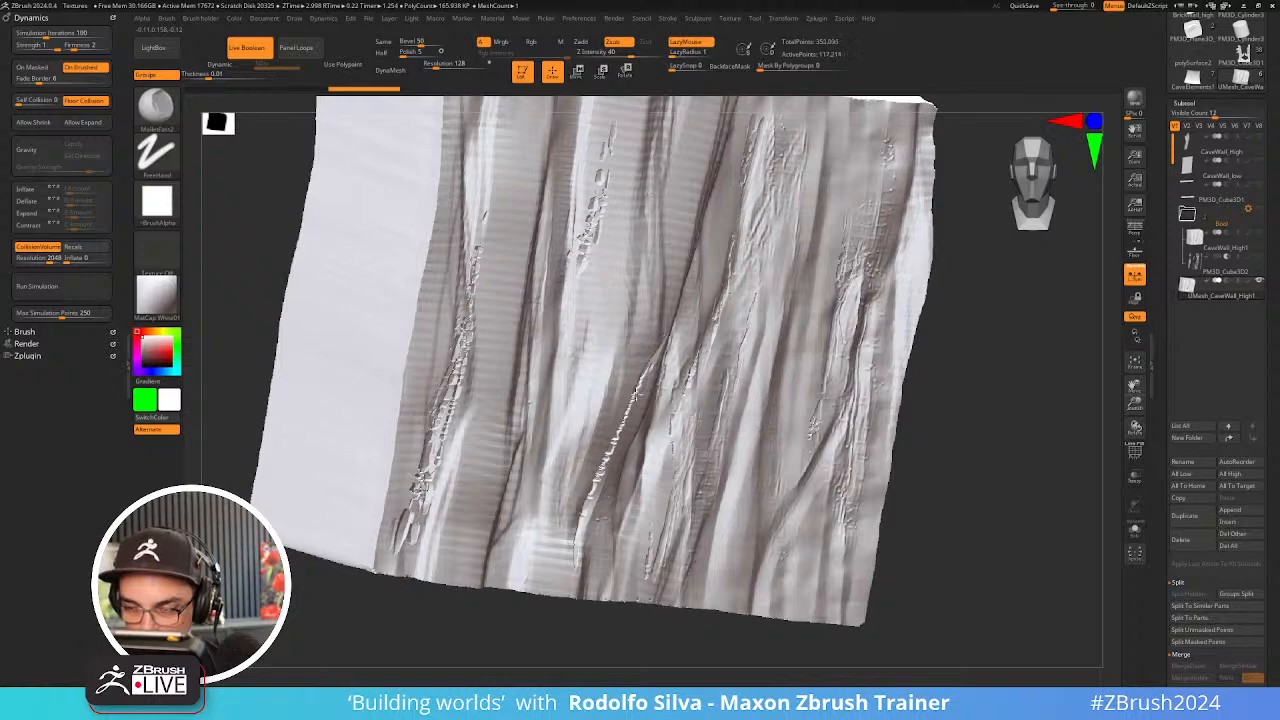
# - Carve short MalletFast2 strokes up the diagonal strand and along the fine strands just beside the wall's centre
pyautogui.moveTo(616, 438)
pyautogui.mouseDown()
pyautogui.moveTo(609, 452)
pyautogui.moveTo(692, 298)
pyautogui.mouseUp()
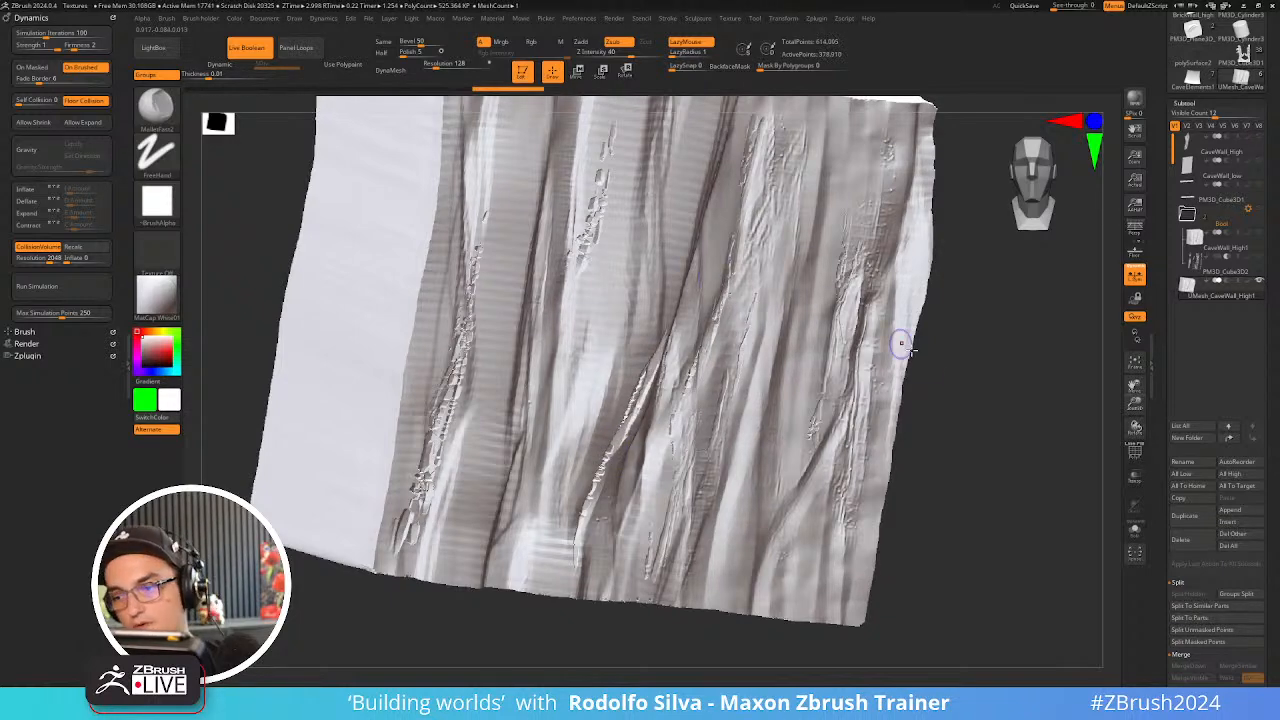
pyautogui.moveTo(916, 344); pyautogui.dragTo(868, 350)
pyautogui.moveTo(704, 371); pyautogui.dragTo(706, 358)
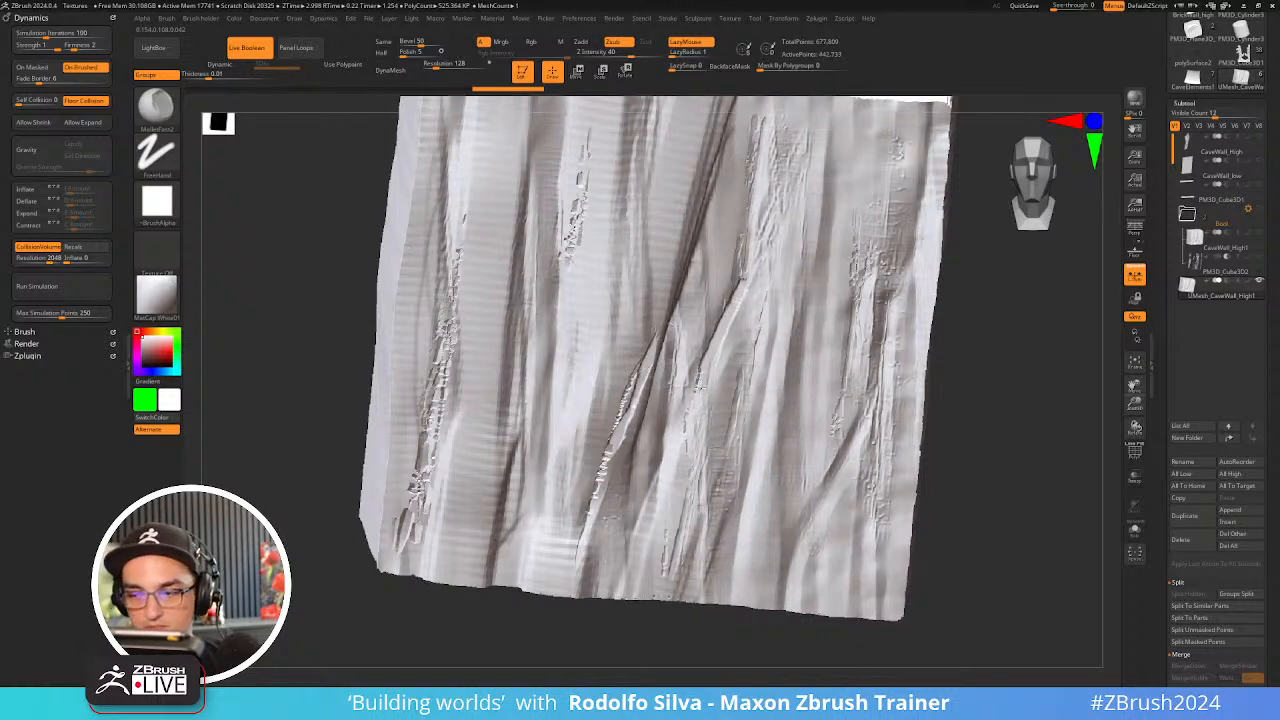
pyautogui.moveTo(697, 392); pyautogui.dragTo(700, 384)
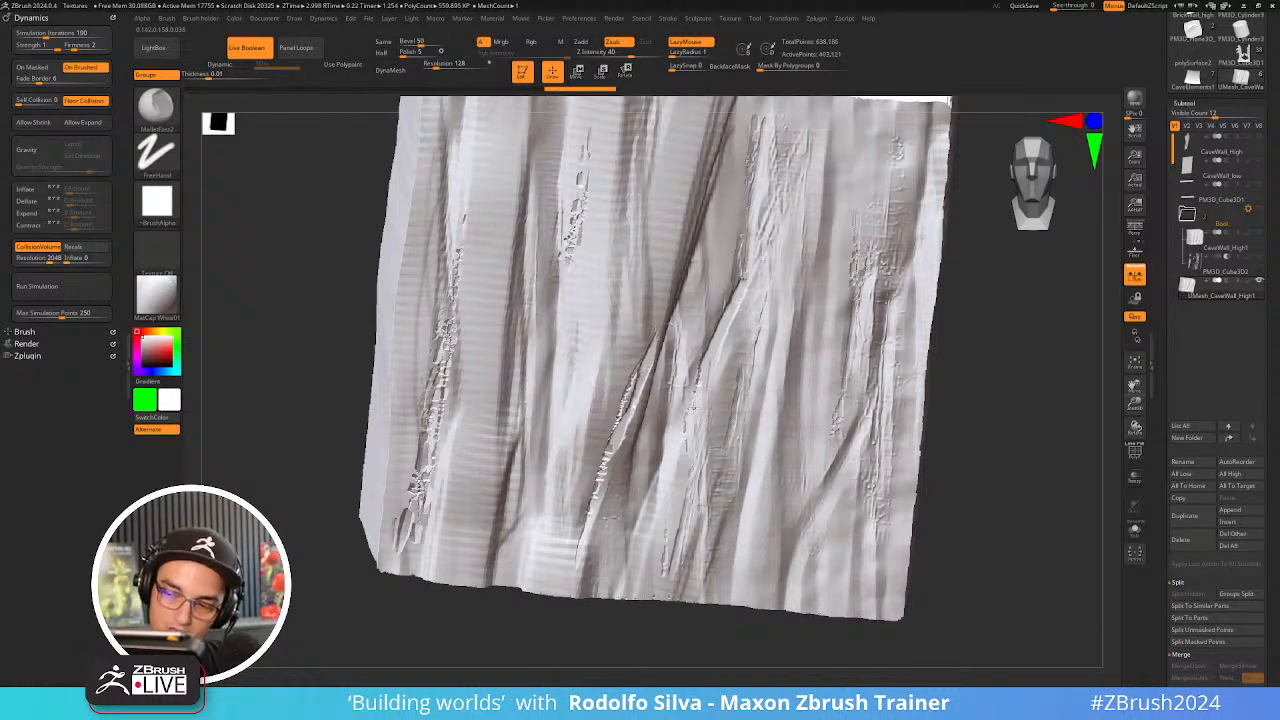
pyautogui.moveTo(688, 427); pyautogui.dragTo(690, 416)
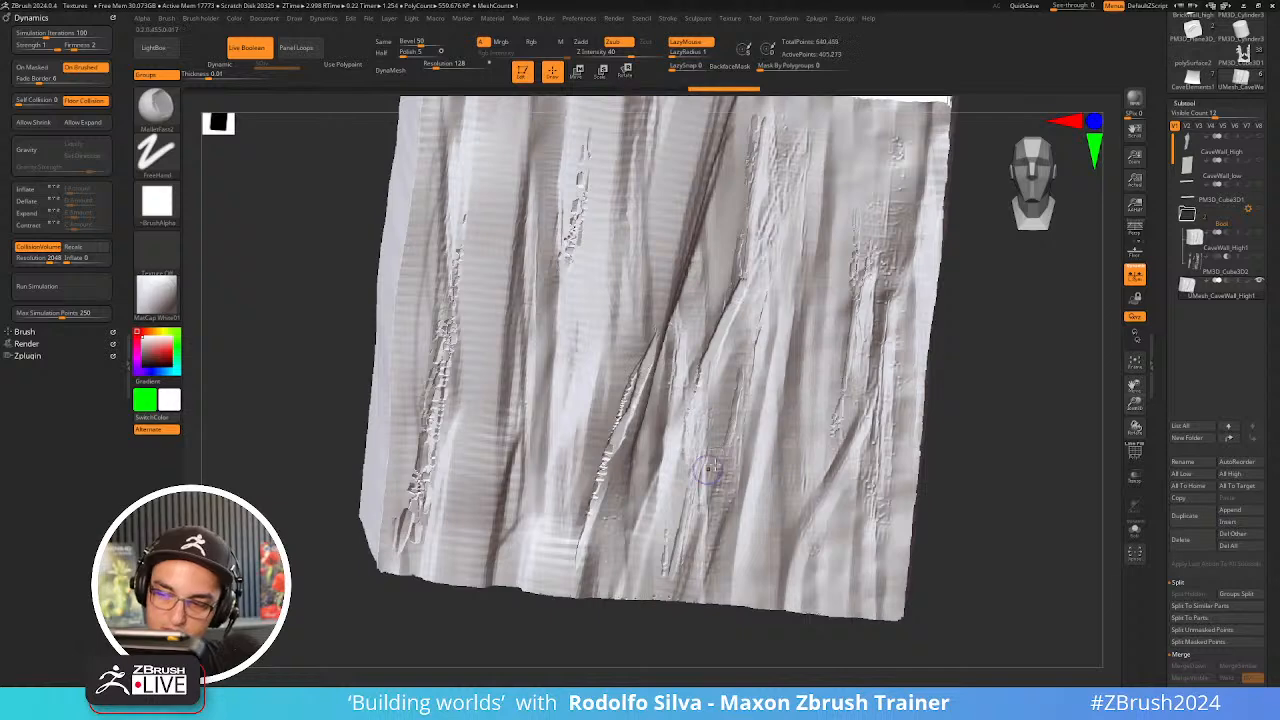
# - Smooth a spot near the wall's far upper corner and carve MalletFast2 strokes along the upper strands and the opposite groove
pyautogui.moveTo(958, 403)
pyautogui.keyDown('alt'); pyautogui.mouseDown()
pyautogui.moveTo(977, 403)
pyautogui.moveTo(985, 352)
pyautogui.mouseUp(); pyautogui.keyUp('alt')
pyautogui.press('shift')
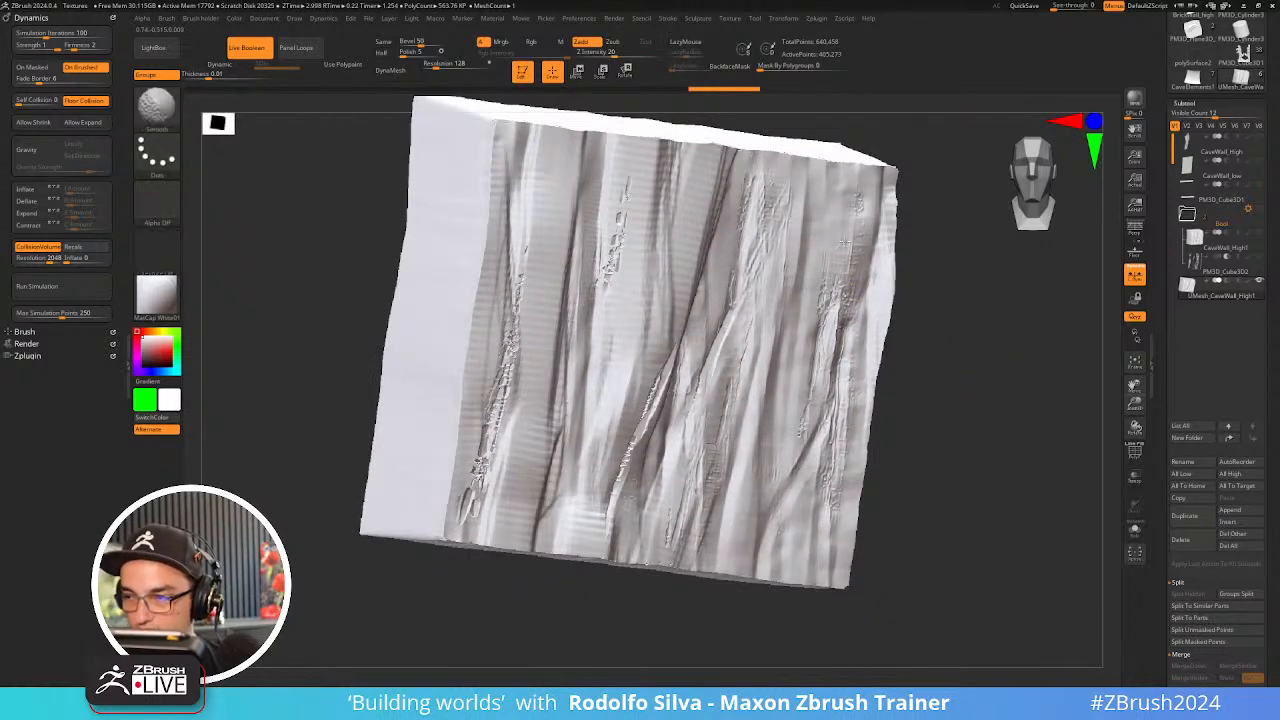
pyautogui.keyDown('shift'); pyautogui.moveTo(857, 207); pyautogui.dragTo(855, 200); pyautogui.keyUp('shift')
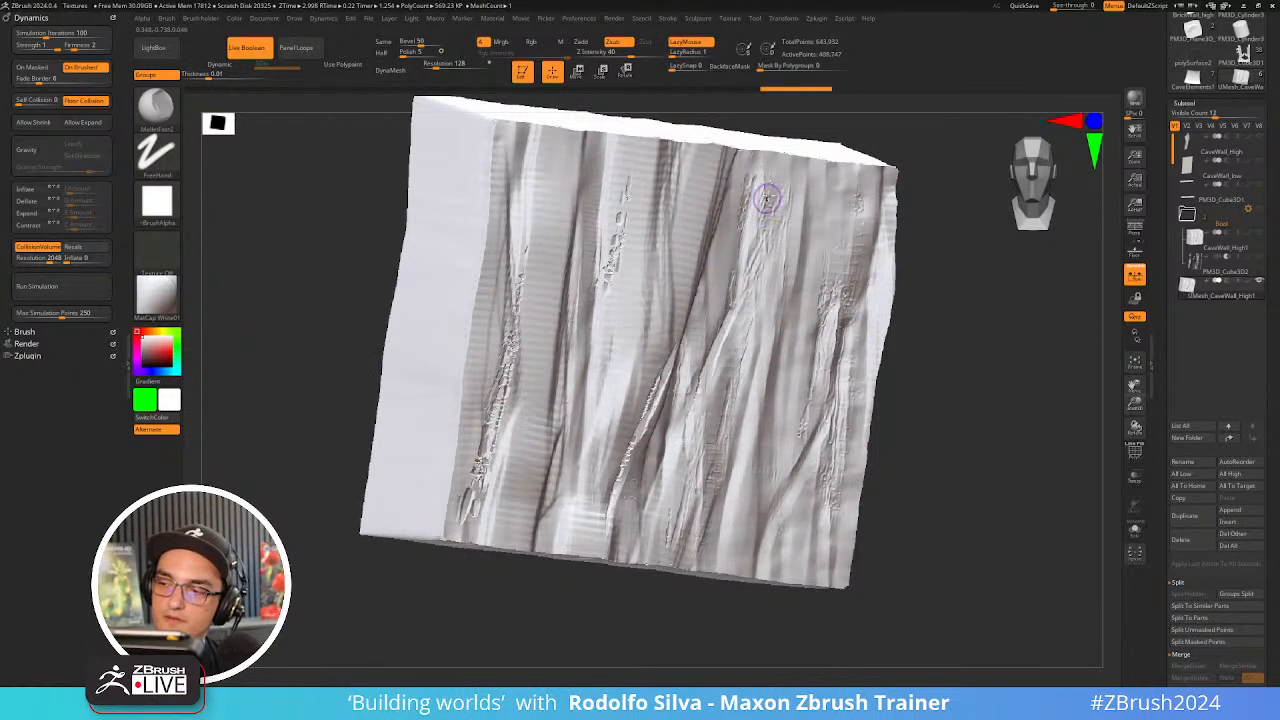
pyautogui.moveTo(760, 170); pyautogui.dragTo(746, 234)
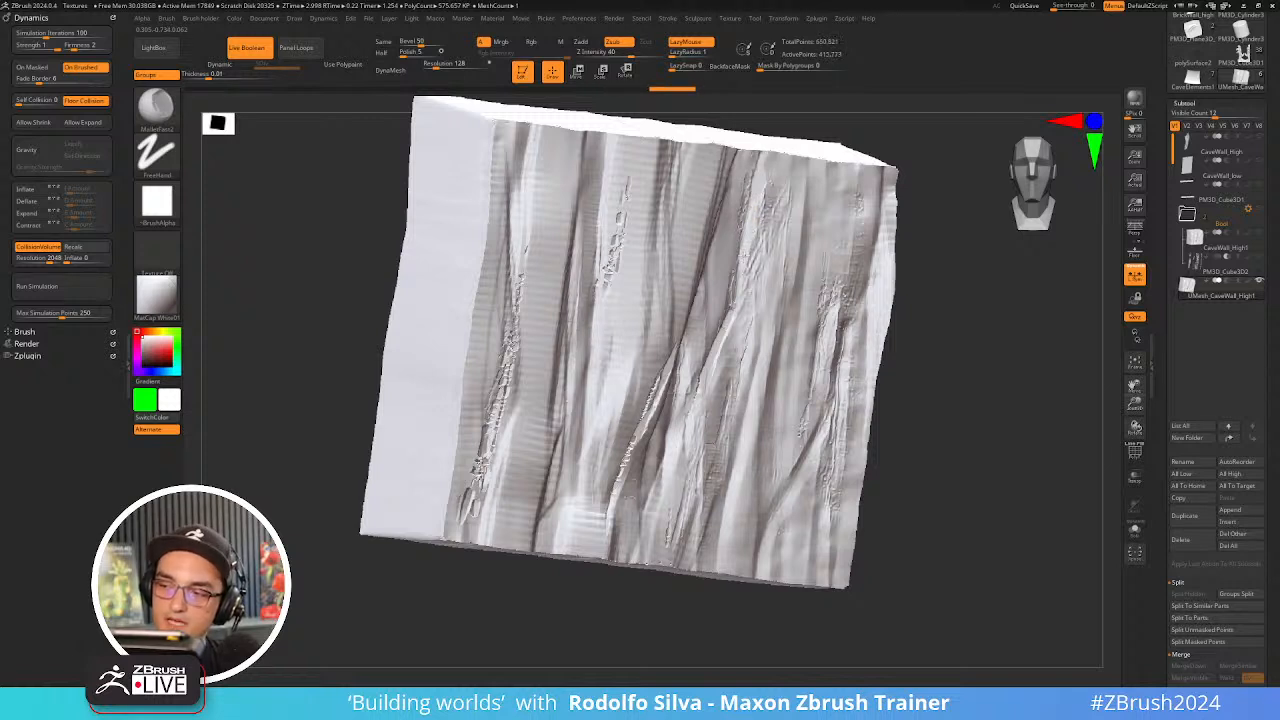
pyautogui.moveTo(739, 300); pyautogui.dragTo(746, 297)
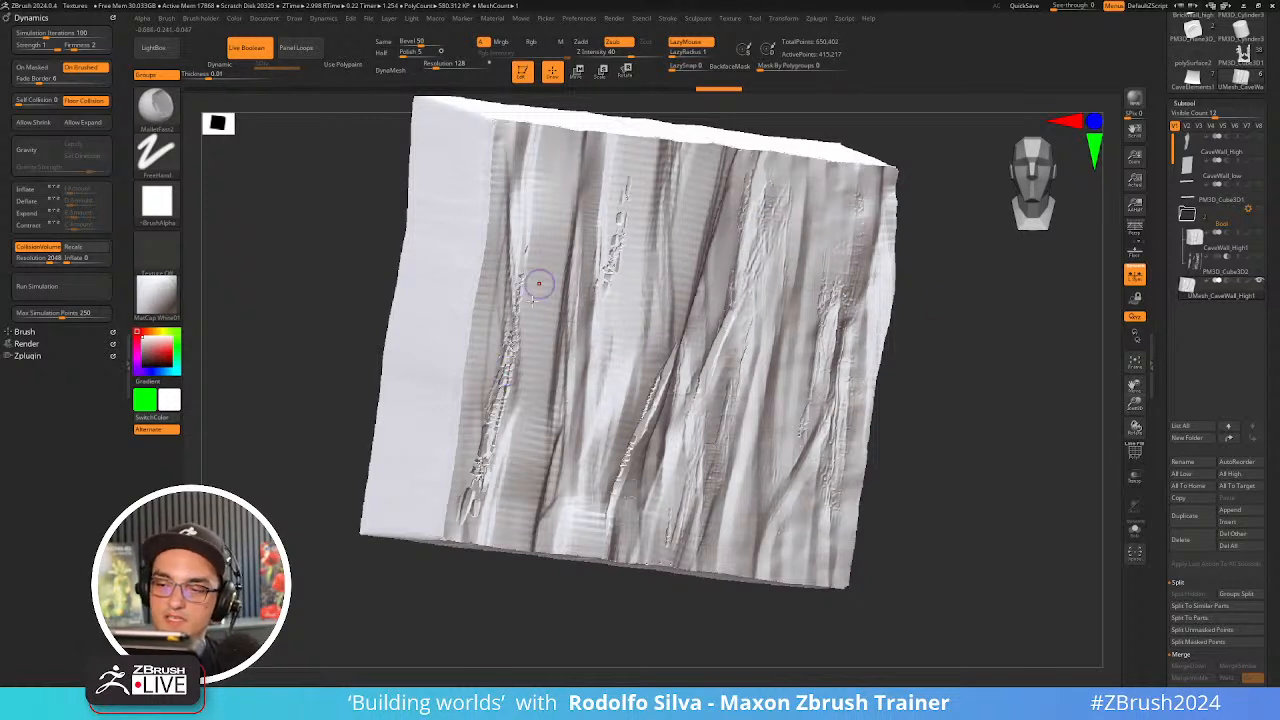
pyautogui.moveTo(517, 347); pyautogui.dragTo(518, 320)
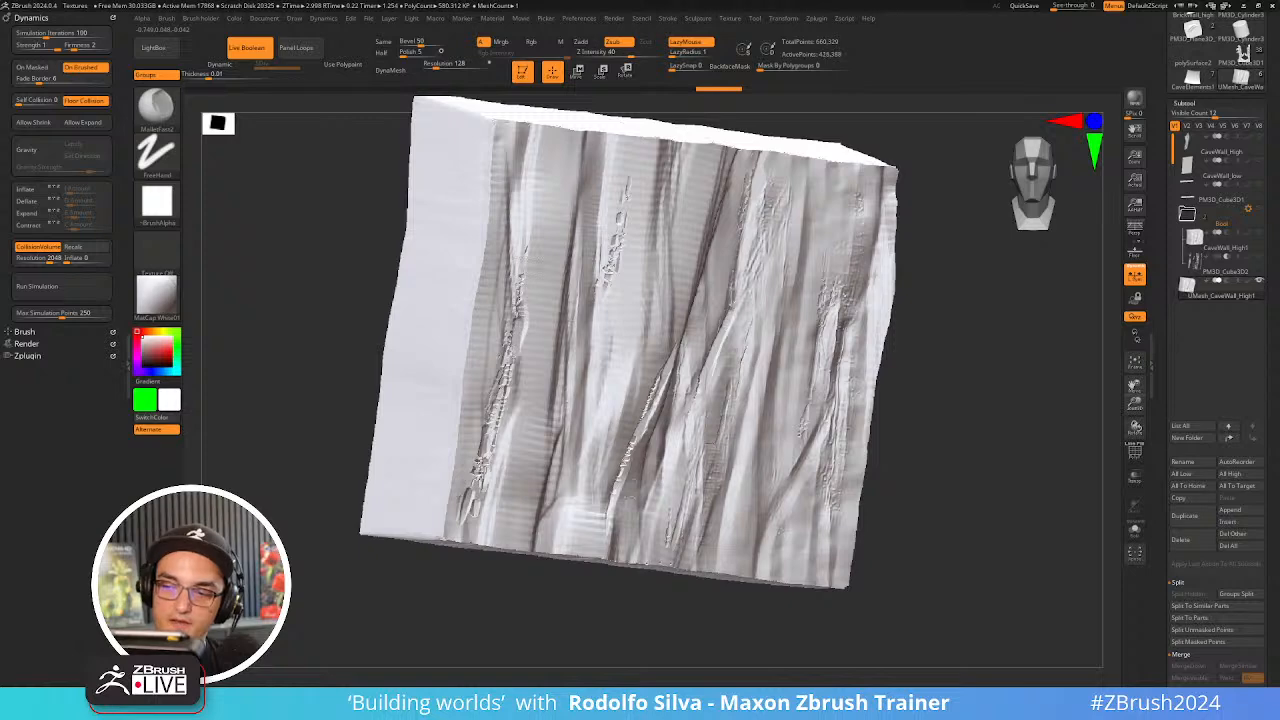
pyautogui.moveTo(970, 432); pyautogui.dragTo(1000, 437)
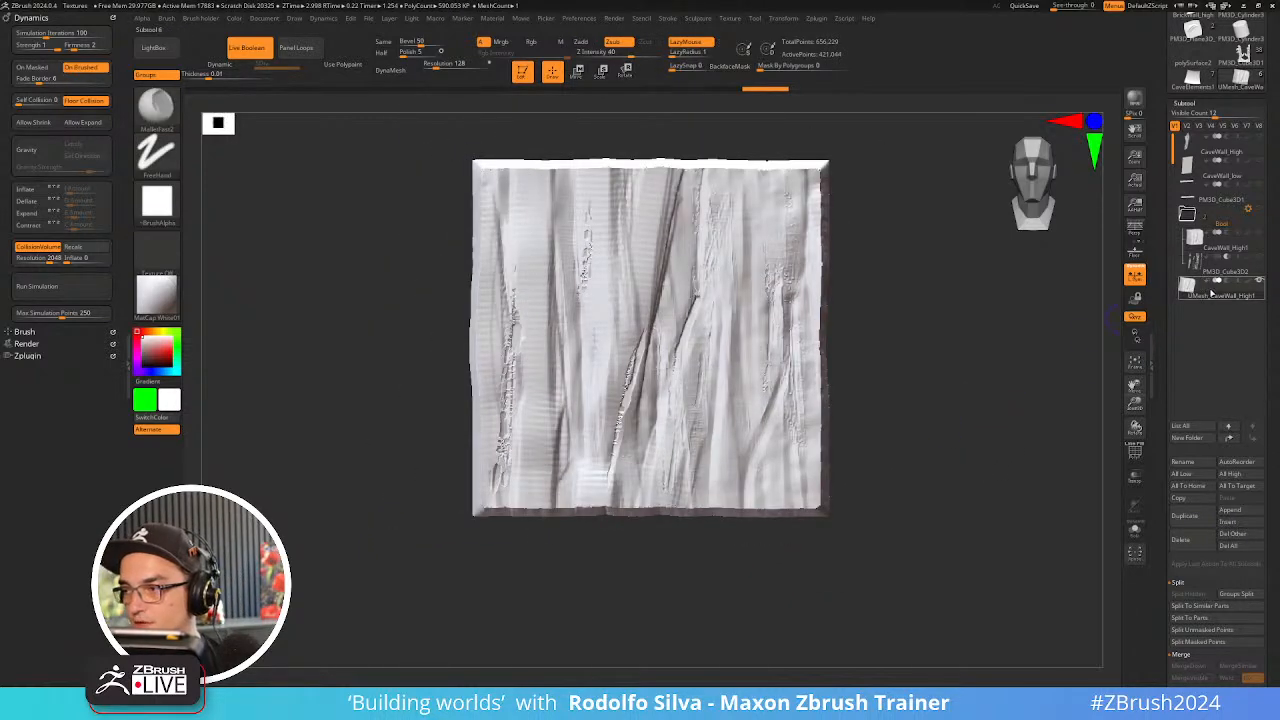
# - Place the baked UMesh subtool directly above CaveWall_High, show both from the front and check CaveWall_High's tiled wireframe
pyautogui.click(1218, 152)
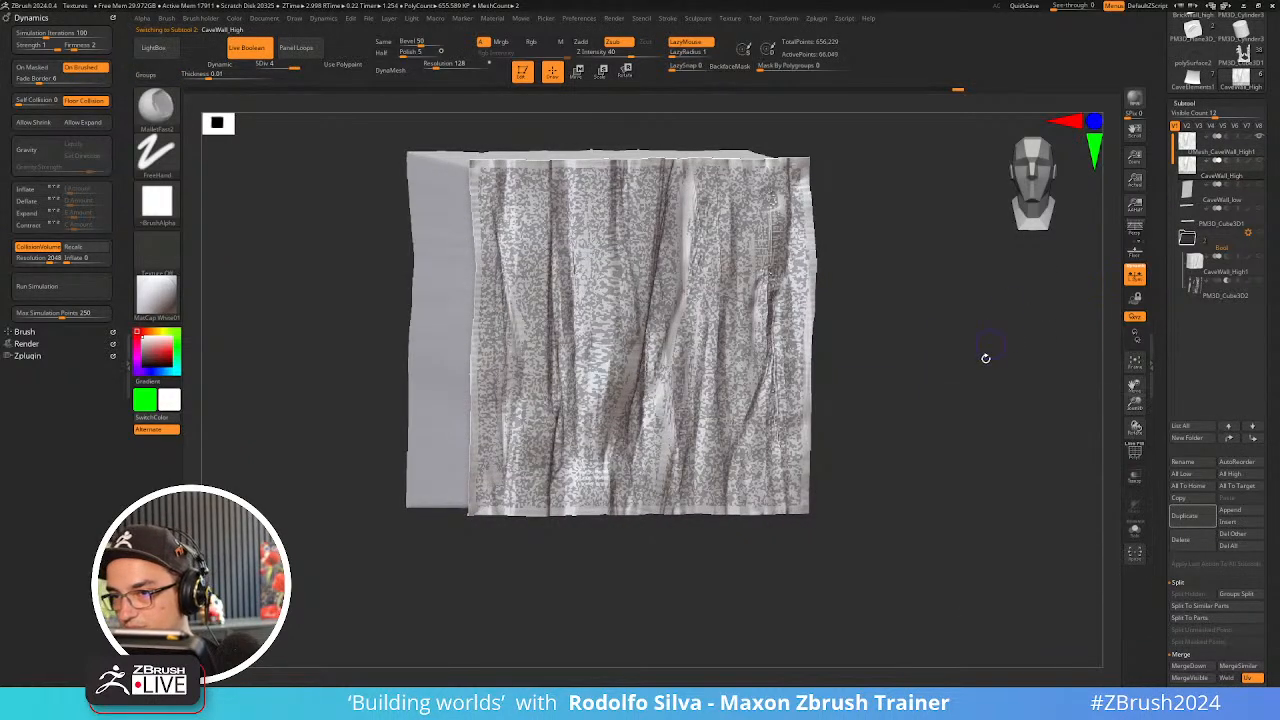
pyautogui.moveTo(986, 358)
pyautogui.keyDown('shift'); pyautogui.mouseDown()
pyautogui.moveTo(983, 446)
pyautogui.moveTo(954, 426)
pyautogui.moveTo(1002, 358)
pyautogui.mouseUp(); pyautogui.keyUp('shift')
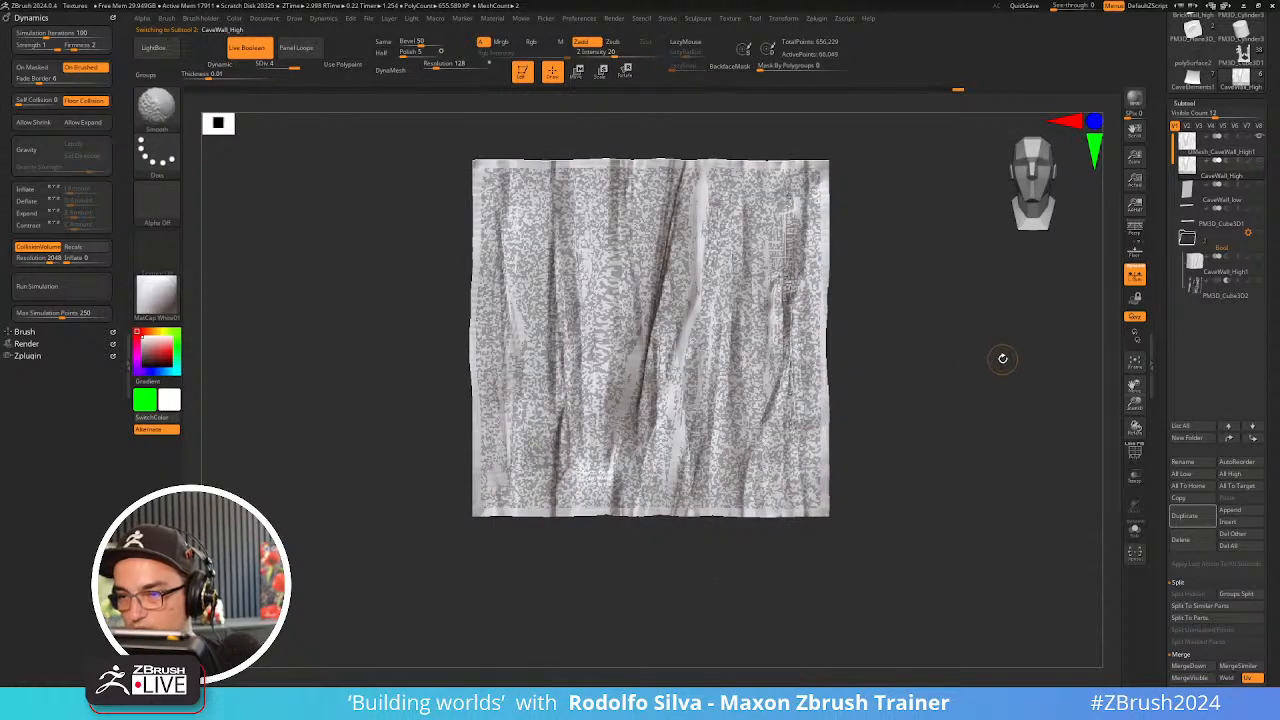
pyautogui.click(1196, 146)
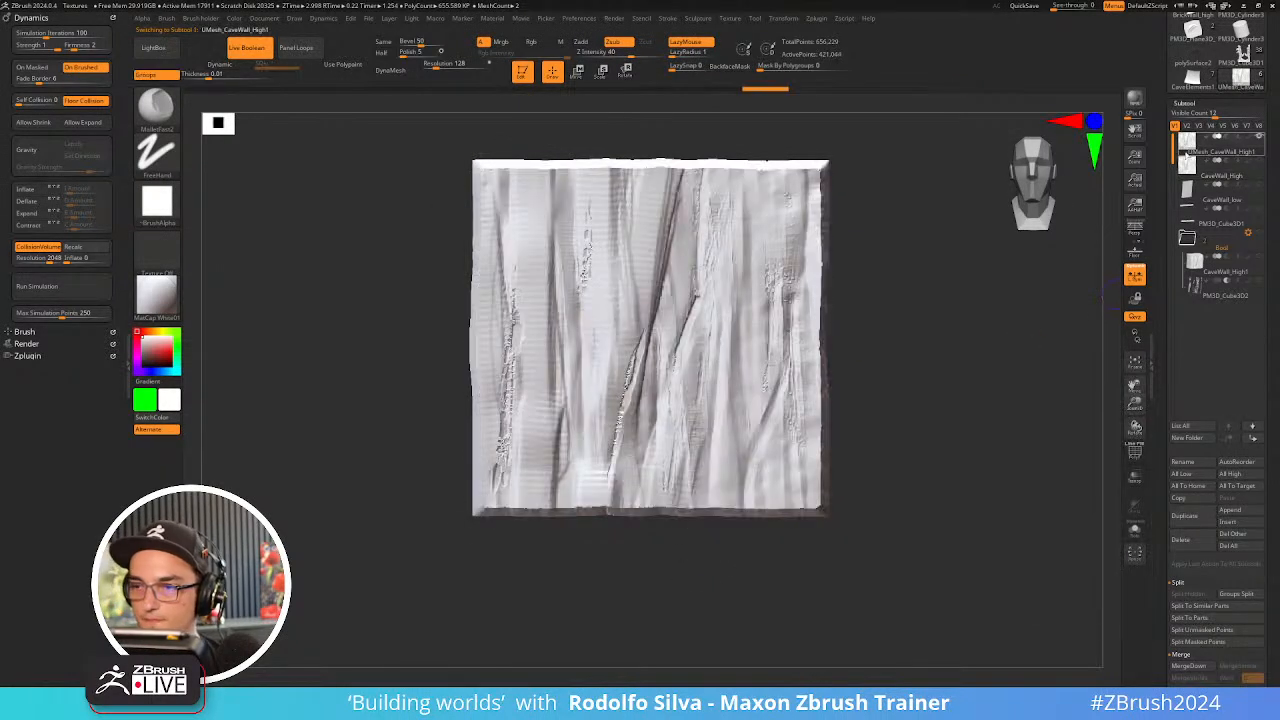
pyautogui.hotkey('shift', 'f')
pyautogui.moveTo(1037, 355)
pyautogui.mouseDown()
pyautogui.moveTo(1014, 394)
pyautogui.moveTo(1034, 400)
pyautogui.moveTo(944, 389)
pyautogui.mouseUp()
pyautogui.click(1188, 170)
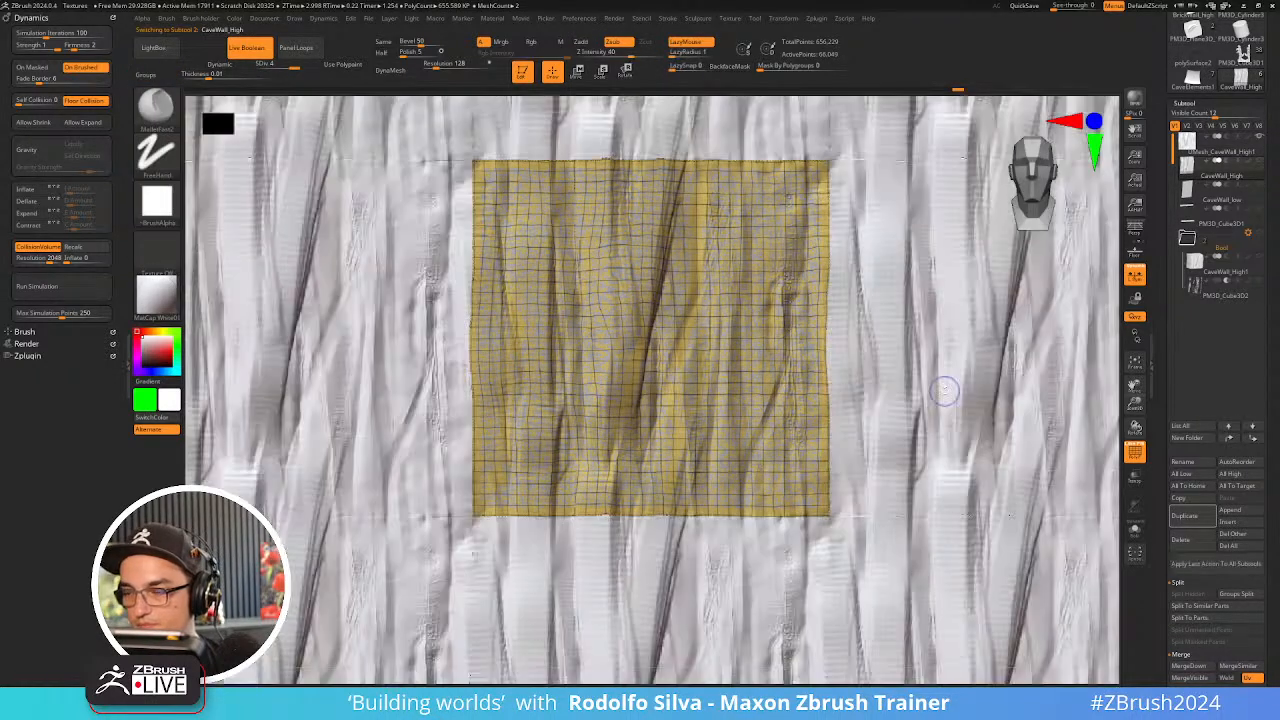
pyautogui.hotkey('shift', 'f')
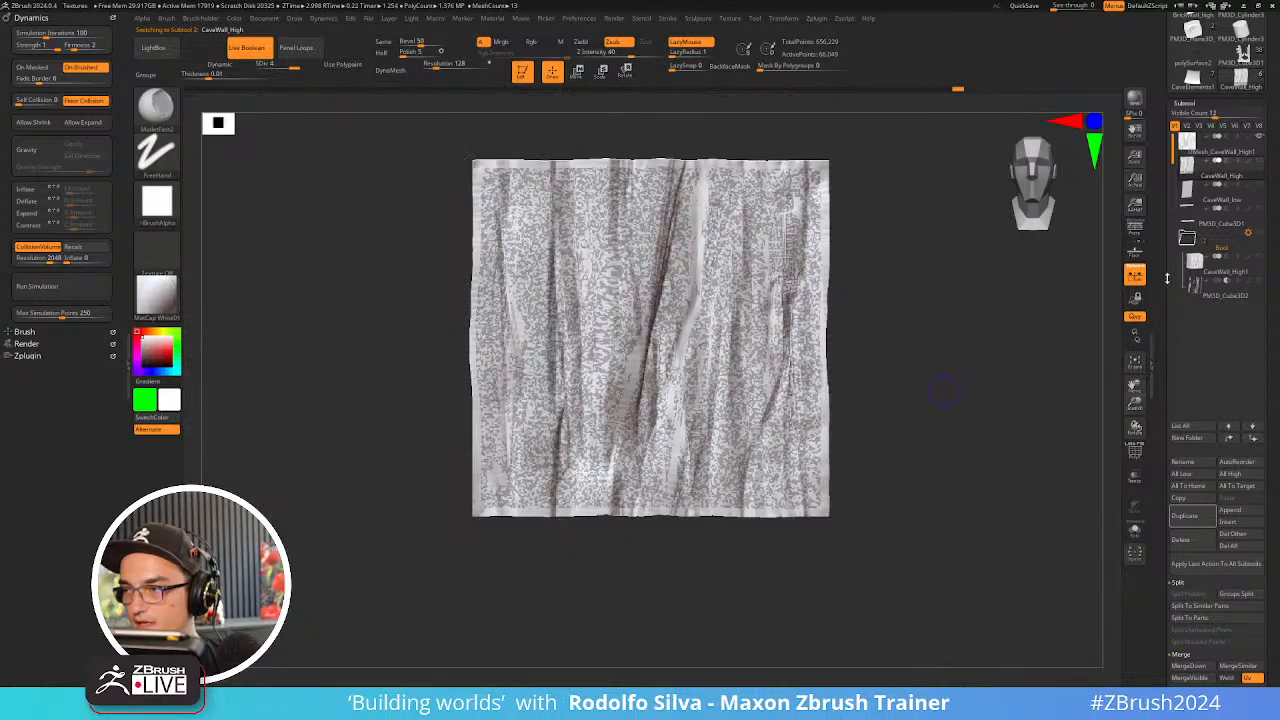
# - Turn off Color in the projection options of CaveWall_High so that only Geometry is projected
pyautogui.moveTo(1160, 284)
pyautogui.mouseDown()
pyautogui.moveTo(1161, 221)
pyautogui.moveTo(1146, 218)
pyautogui.mouseUp()
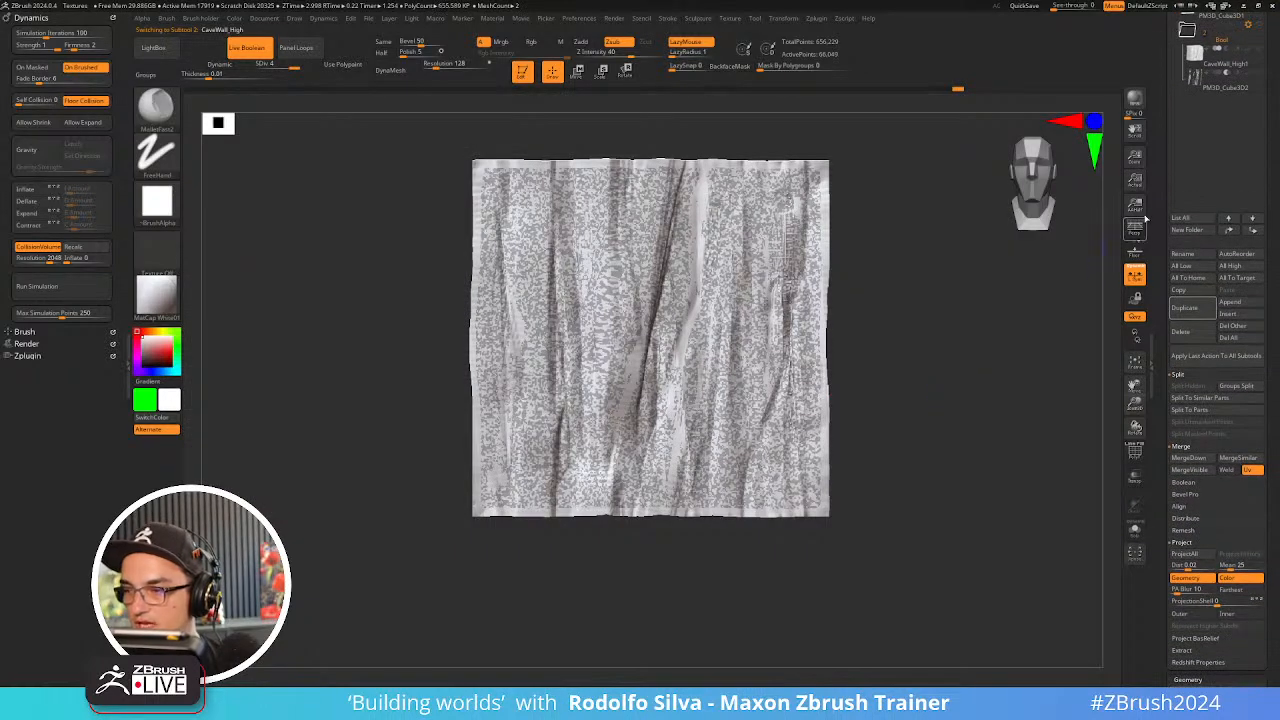
pyautogui.moveTo(1163, 392); pyautogui.dragTo(1166, 170)
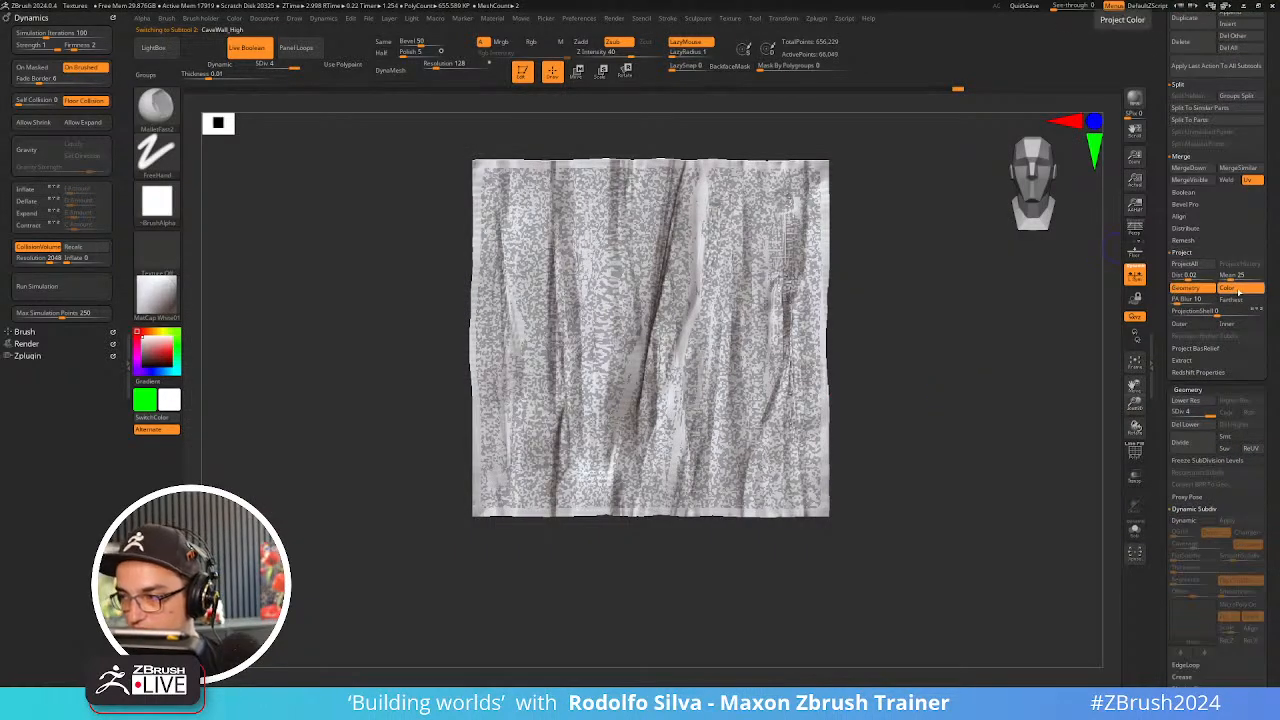
pyautogui.click(1235, 288)
pyautogui.click(1204, 268)
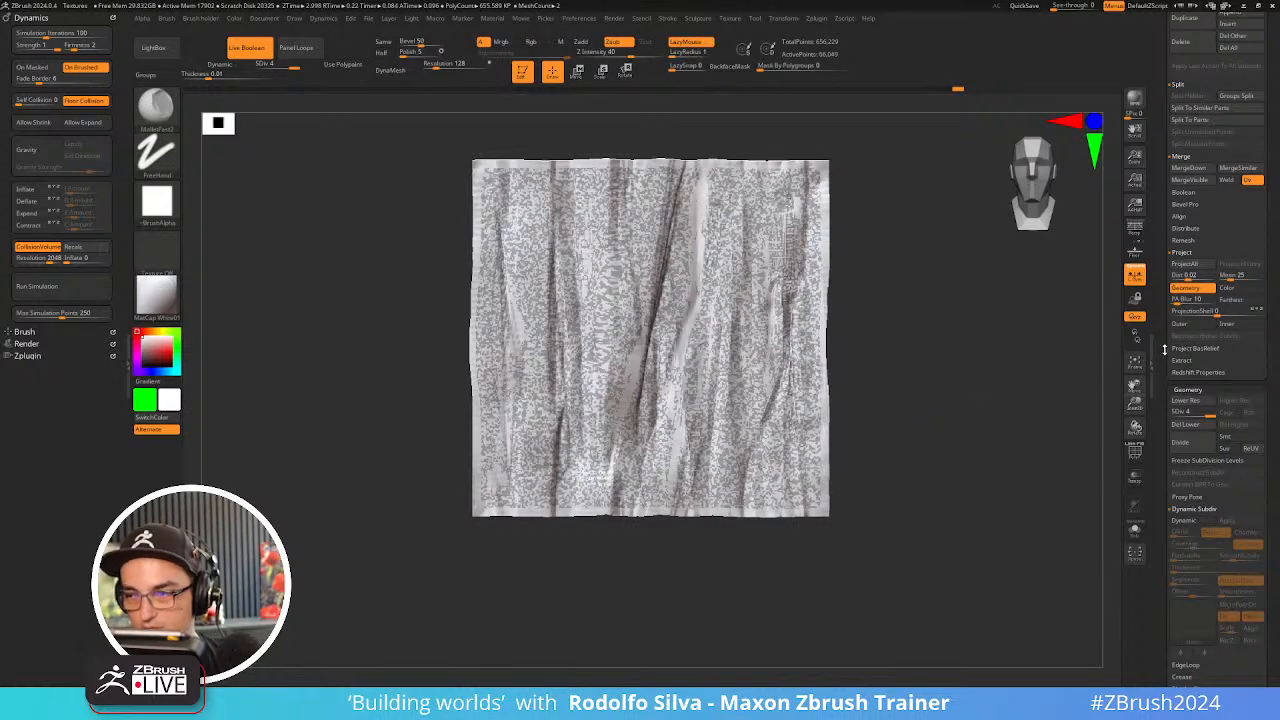
# - Mask the borders of CaveWall_High by feature and grow the mask
pyautogui.moveTo(1163, 352); pyautogui.dragTo(1153, 196)
pyautogui.scroll(-10, 1155, 198)
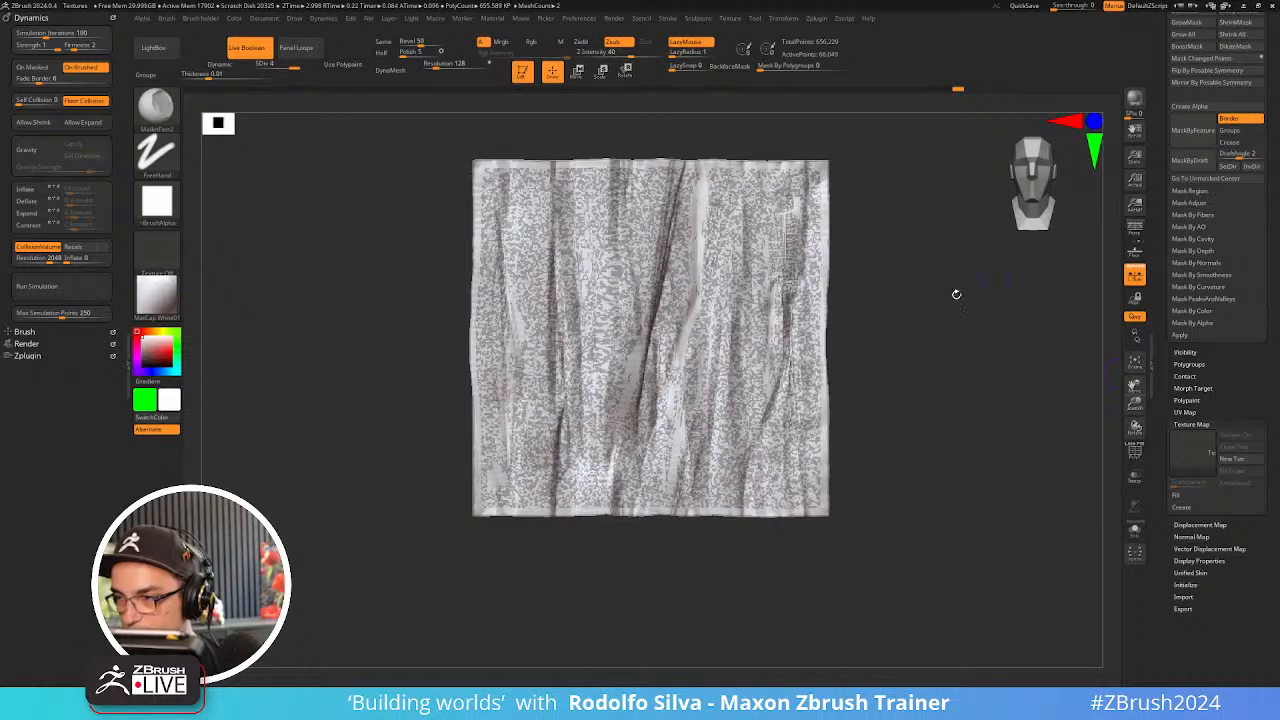
pyautogui.click(1200, 22)
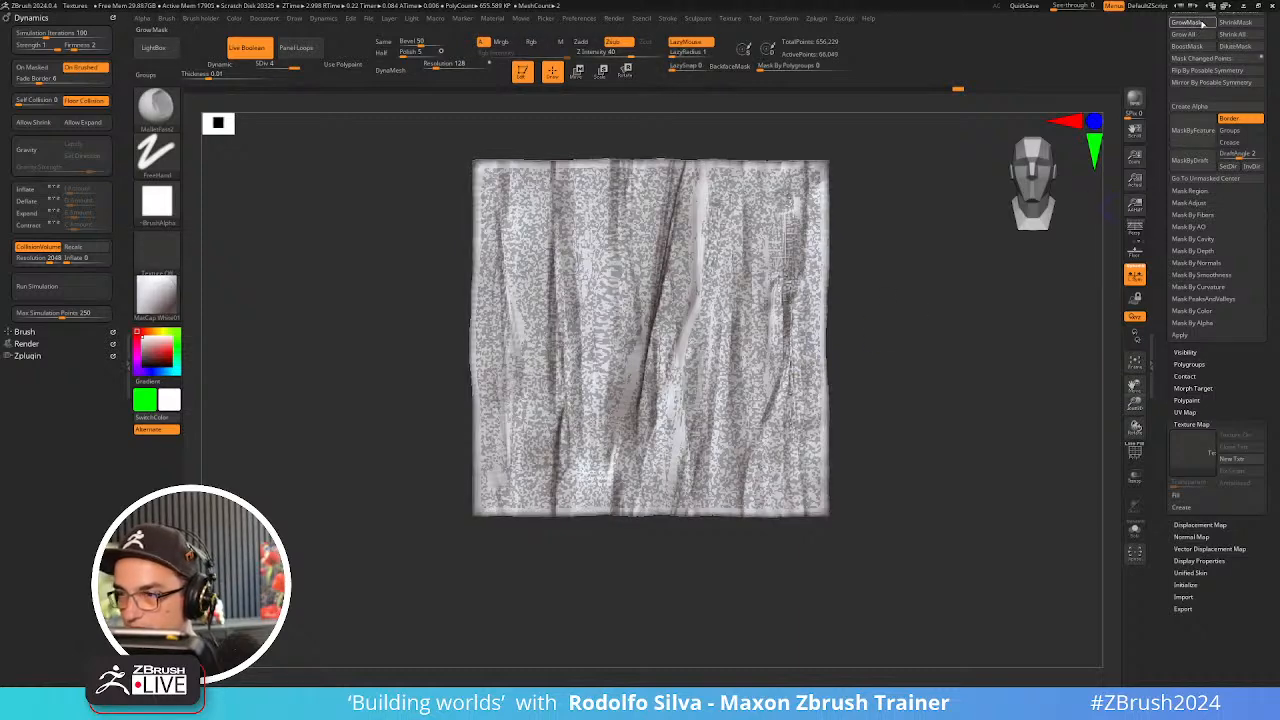
# - Try projecting the baked wall's detail onto CaveWall_High at subdivision level 4, inspect it in solo and undo the projection
pyautogui.moveTo(1116, 168); pyautogui.dragTo(1128, 248)
pyautogui.moveTo(1158, 184); pyautogui.dragTo(1163, 387)
pyautogui.click(1189, 209)
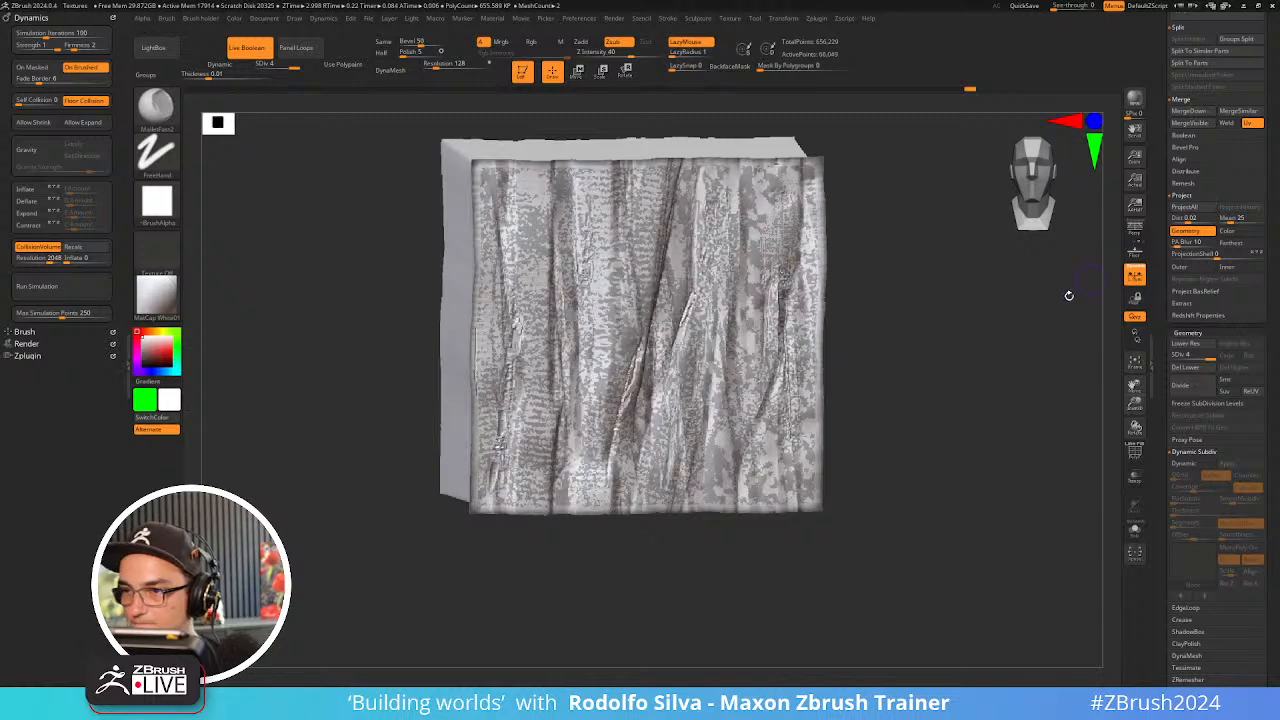
pyautogui.hotkey('alt', 's')
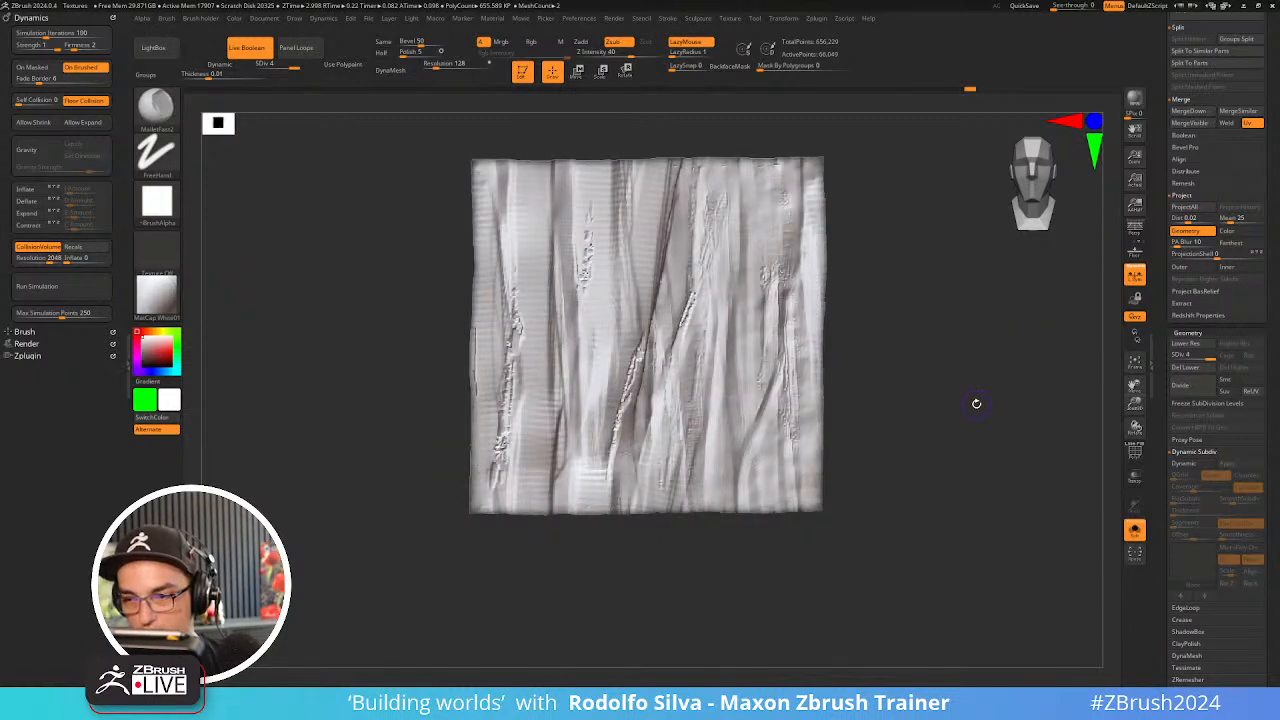
pyautogui.moveTo(976, 403)
pyautogui.keyDown('alt'); pyautogui.mouseDown()
pyautogui.moveTo(967, 423)
pyautogui.moveTo(977, 418)
pyautogui.mouseUp(); pyautogui.keyUp('alt')
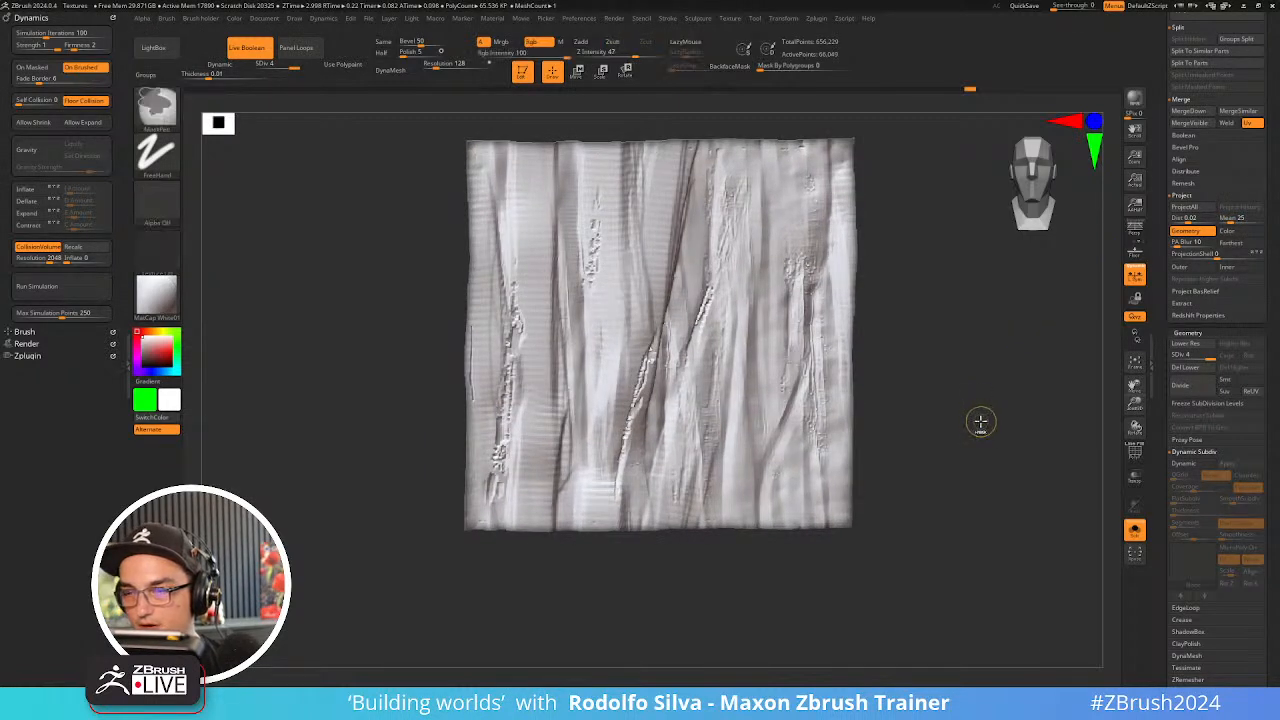
pyautogui.hotkey('ctrl', 'z')
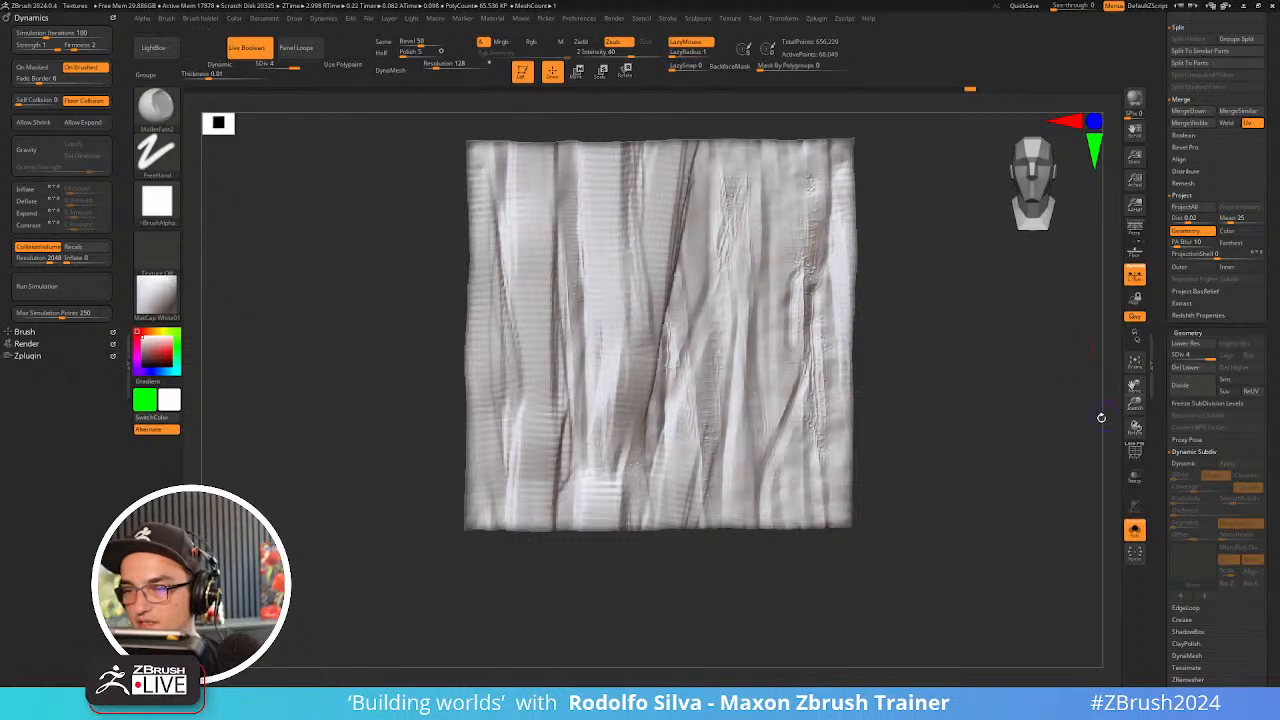
# - Clear the mask on CaveWall_High and divide the mesh twice, up to subdivision level 6
pyautogui.keyDown('ctrl'); pyautogui.moveTo(1092, 424); pyautogui.dragTo(1094, 446); pyautogui.keyUp('ctrl')
pyautogui.click(1195, 386)
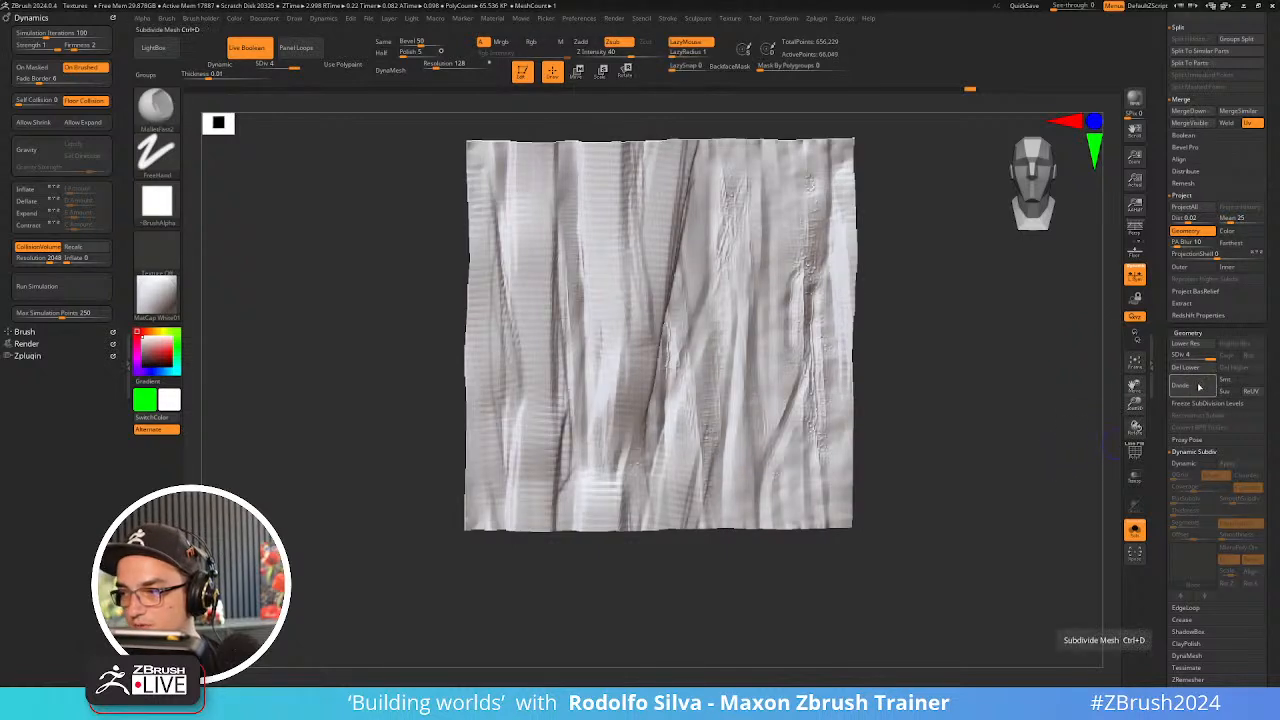
pyautogui.click(1202, 388)
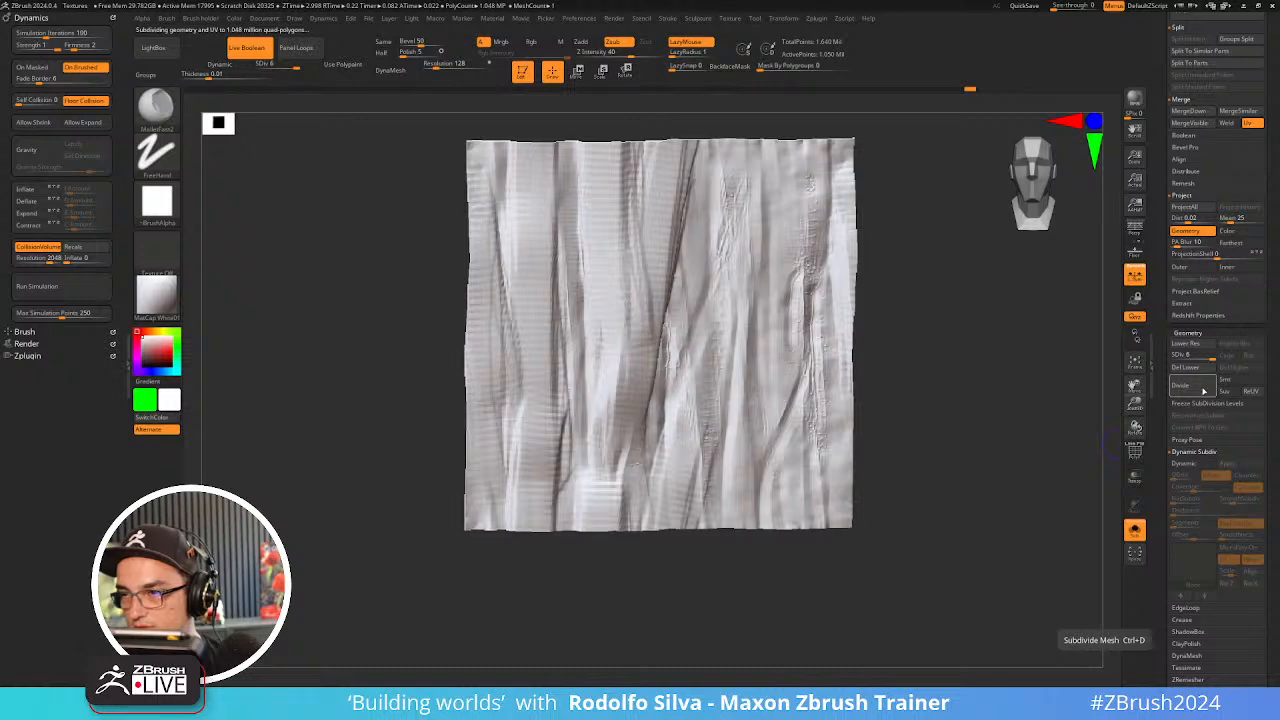
# - Mask the borders of the subdivided CaveWall_High by feature and grow the mask into a soft rim, leaving the interior unmasked
pyautogui.moveTo(1166, 426); pyautogui.dragTo(1160, 238)
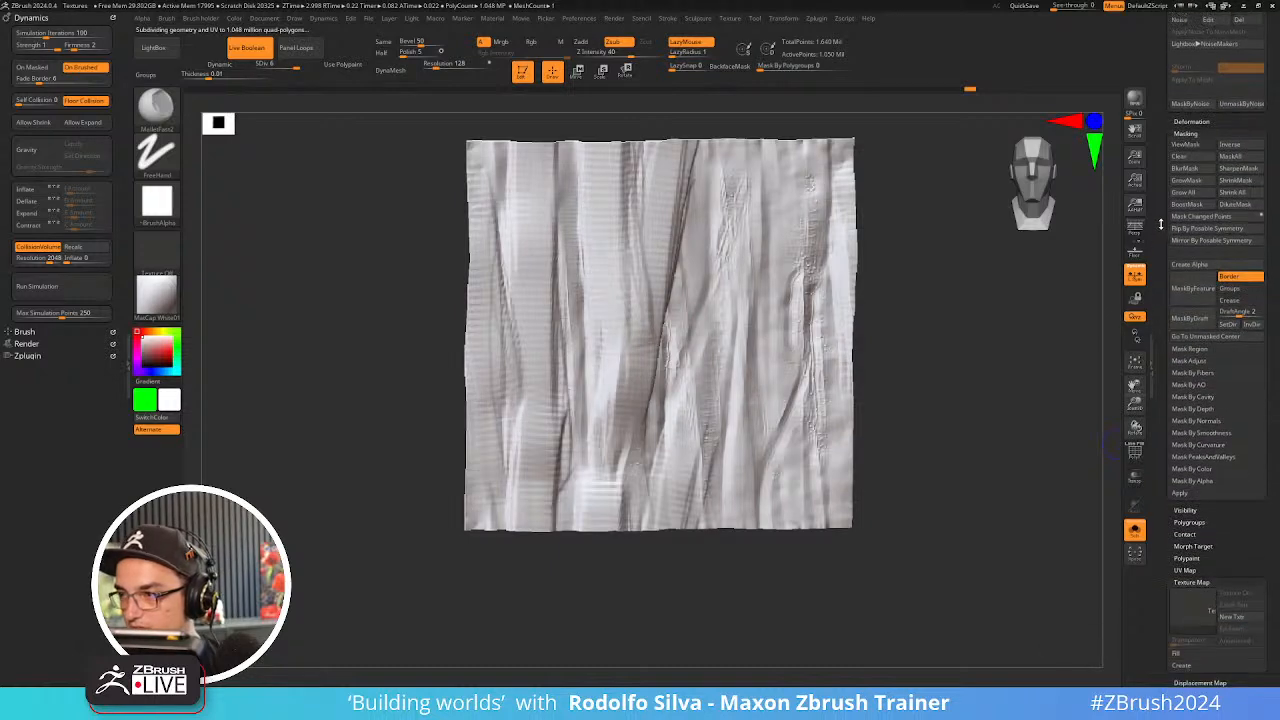
pyautogui.click(1186, 289)
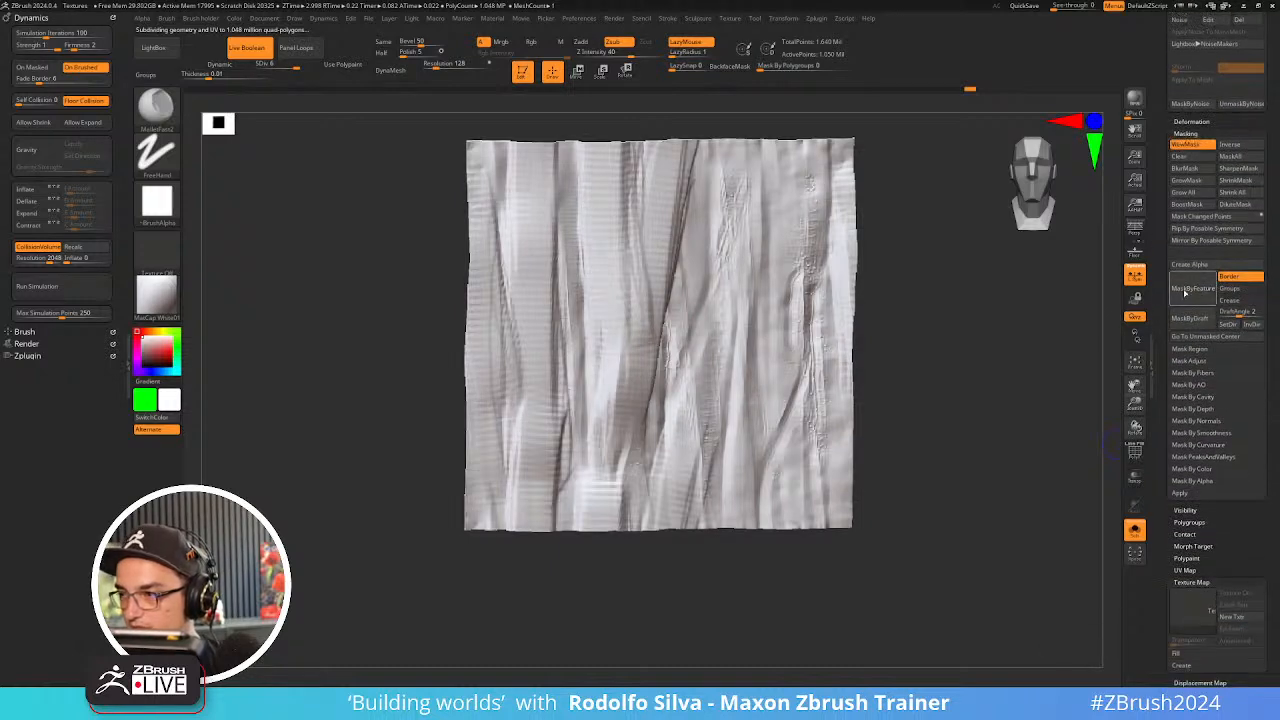
pyautogui.click(1187, 180)
pyautogui.click(1190, 190)
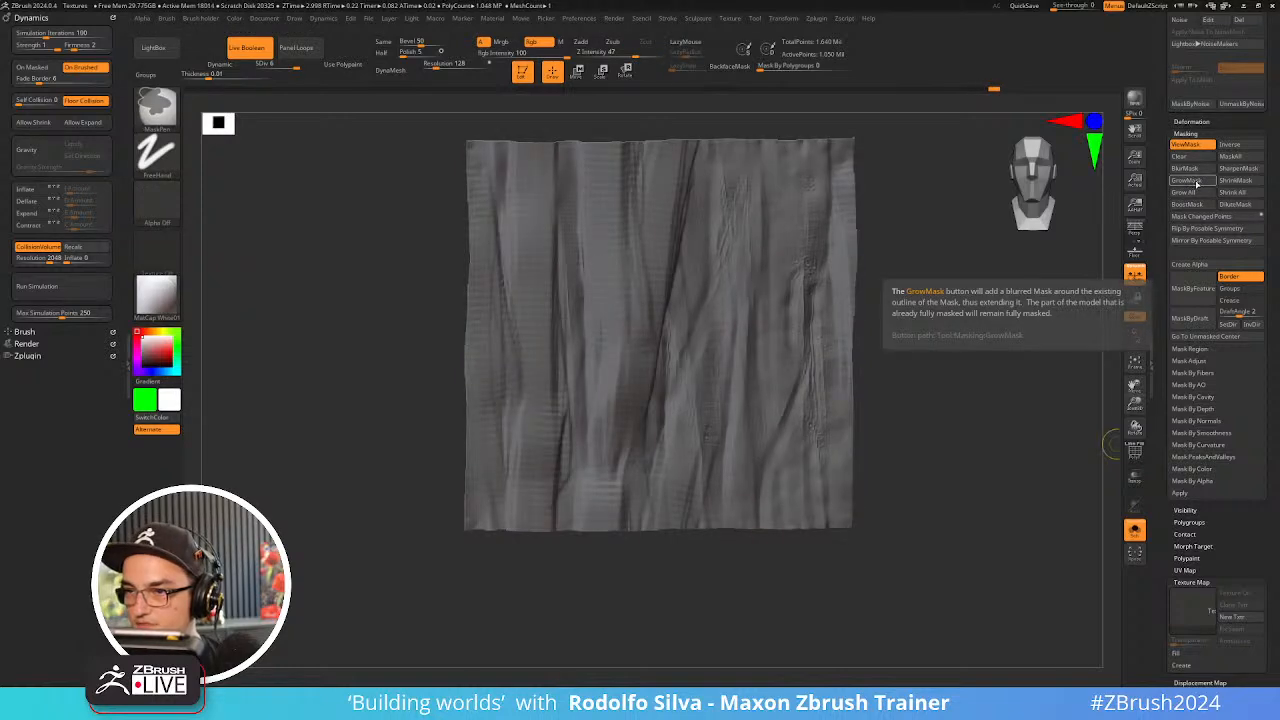
pyautogui.hotkey('ctrl', 'z')
pyautogui.click(1201, 186)
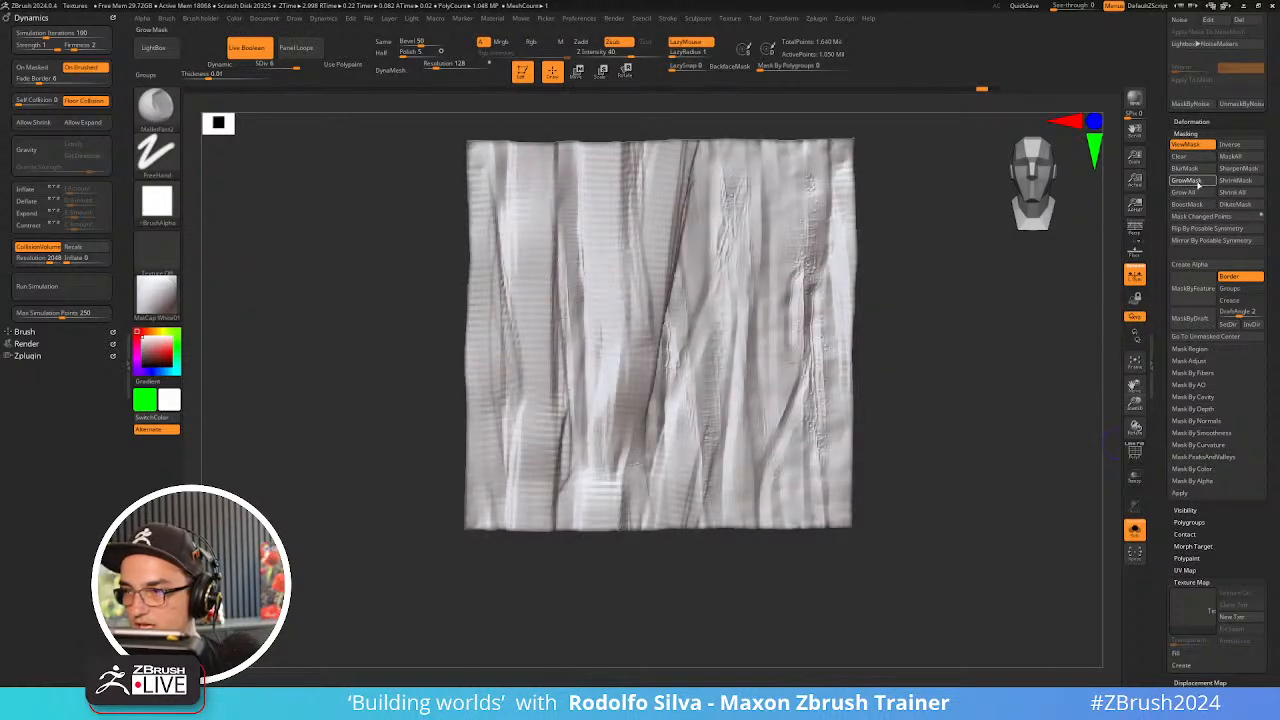
pyautogui.click(1184, 194)
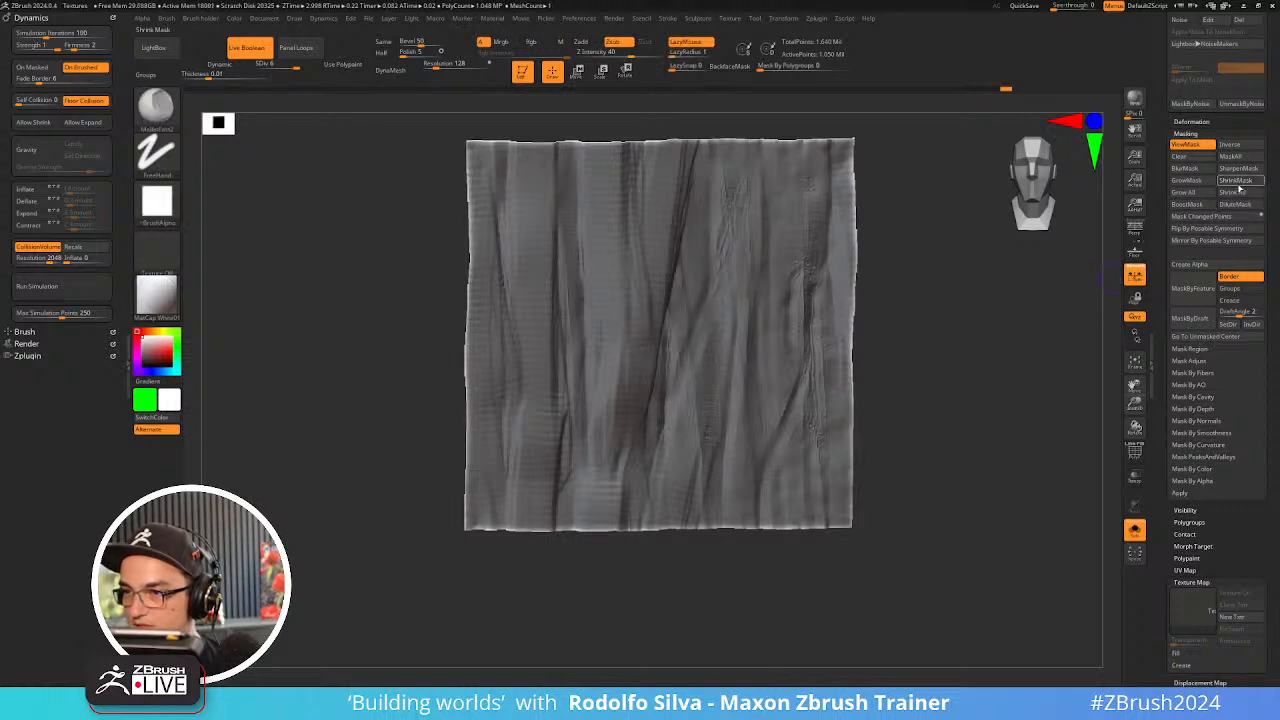
pyautogui.keyDown('ctrl'); pyautogui.click(1071, 349); pyautogui.keyUp('ctrl')
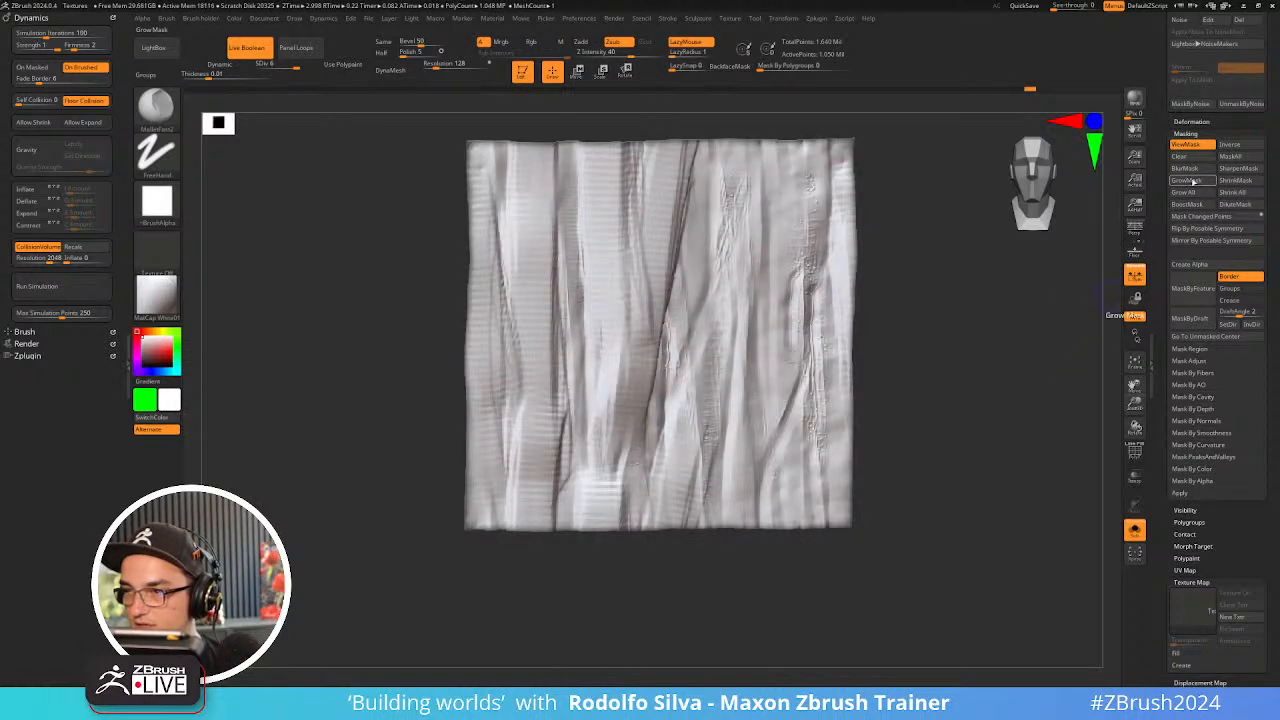
# - Project the baked wall's geometry onto the border-masked CaveWall_High at subdivision level 6 using ProjectAll
pyautogui.press('f')
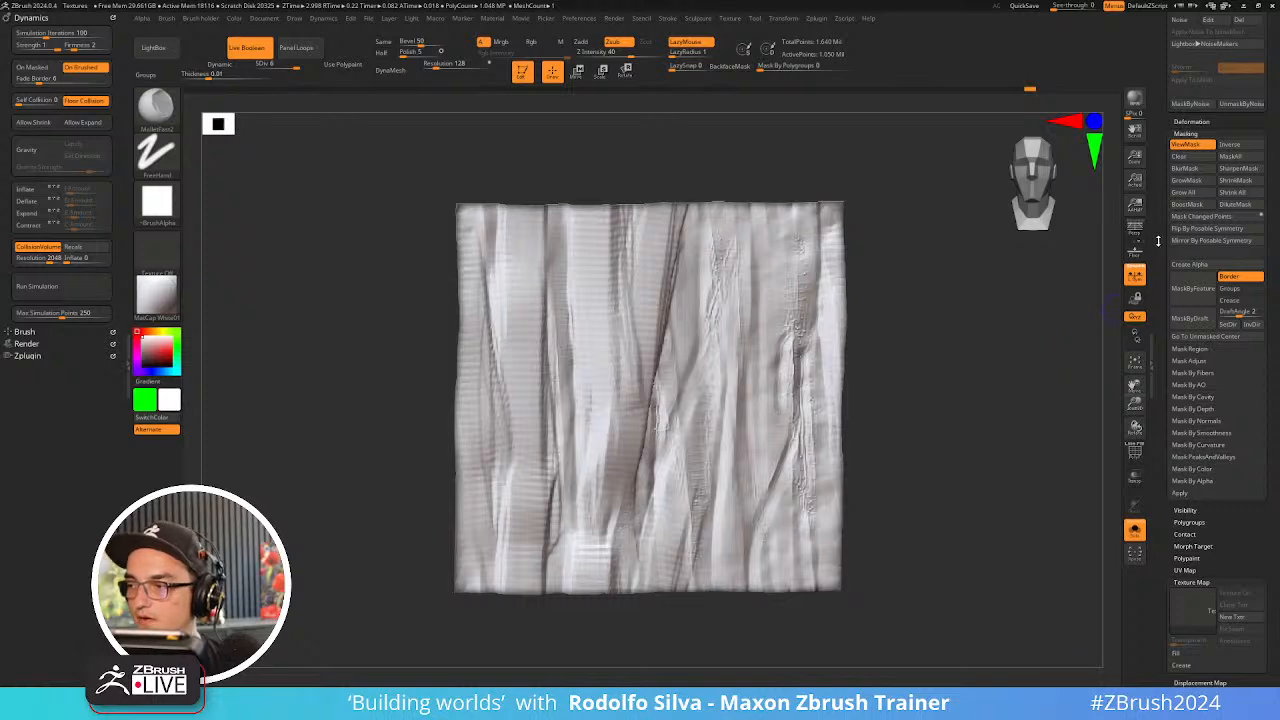
pyautogui.scroll(10, 1203, 318)
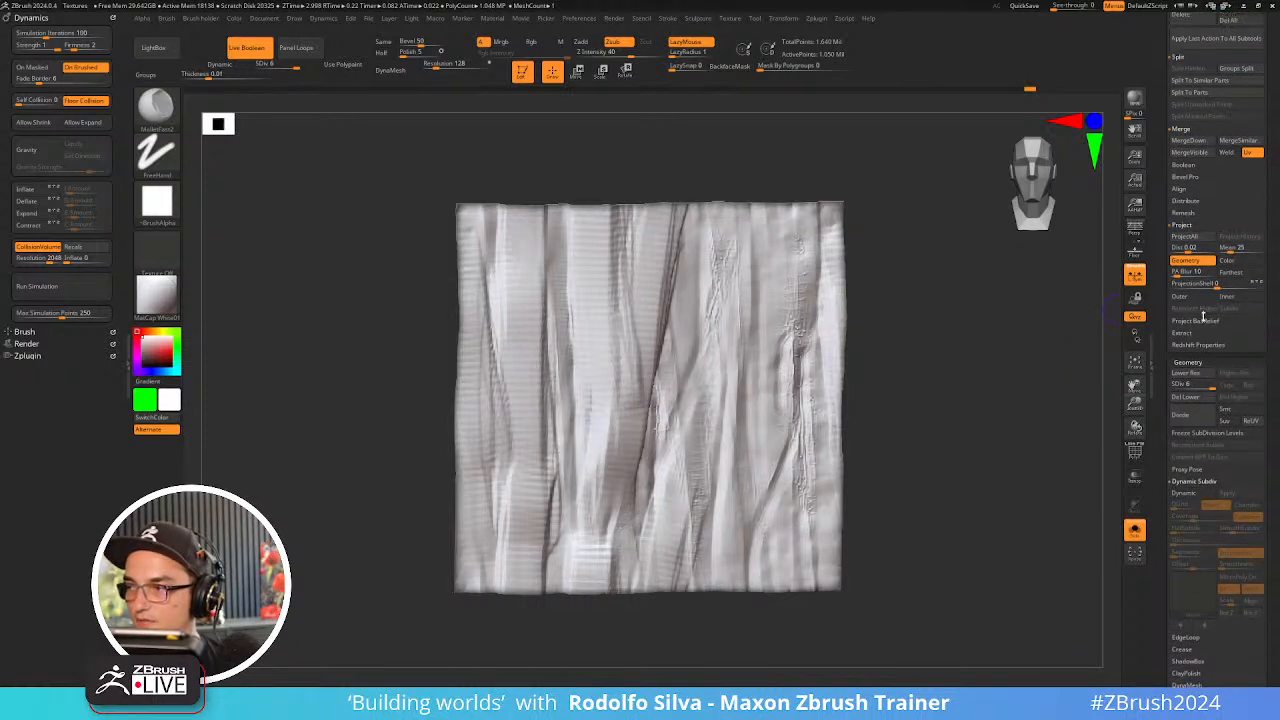
pyautogui.click(1203, 242)
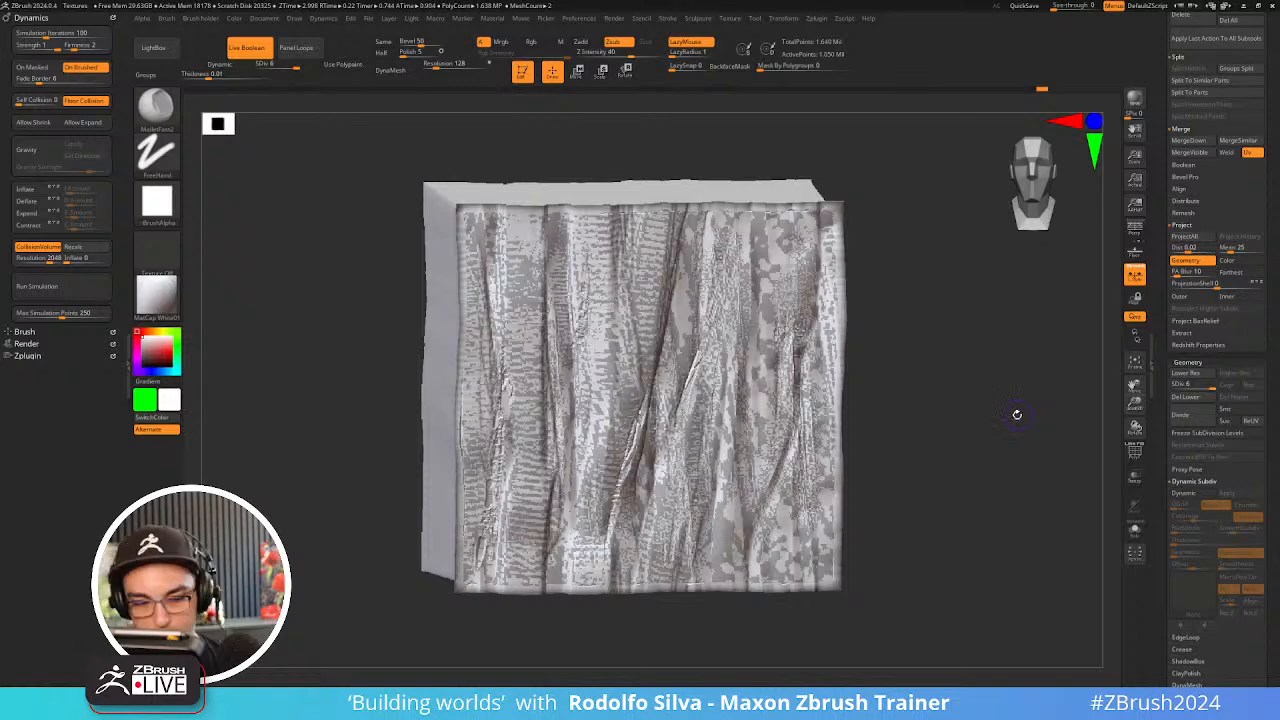
# - Isolate the projected CaveWall_High, preview it as a repeating array and clear its border mask
pyautogui.hotkey('shift', 's')
pyautogui.moveTo(994, 420); pyautogui.dragTo(1006, 369)
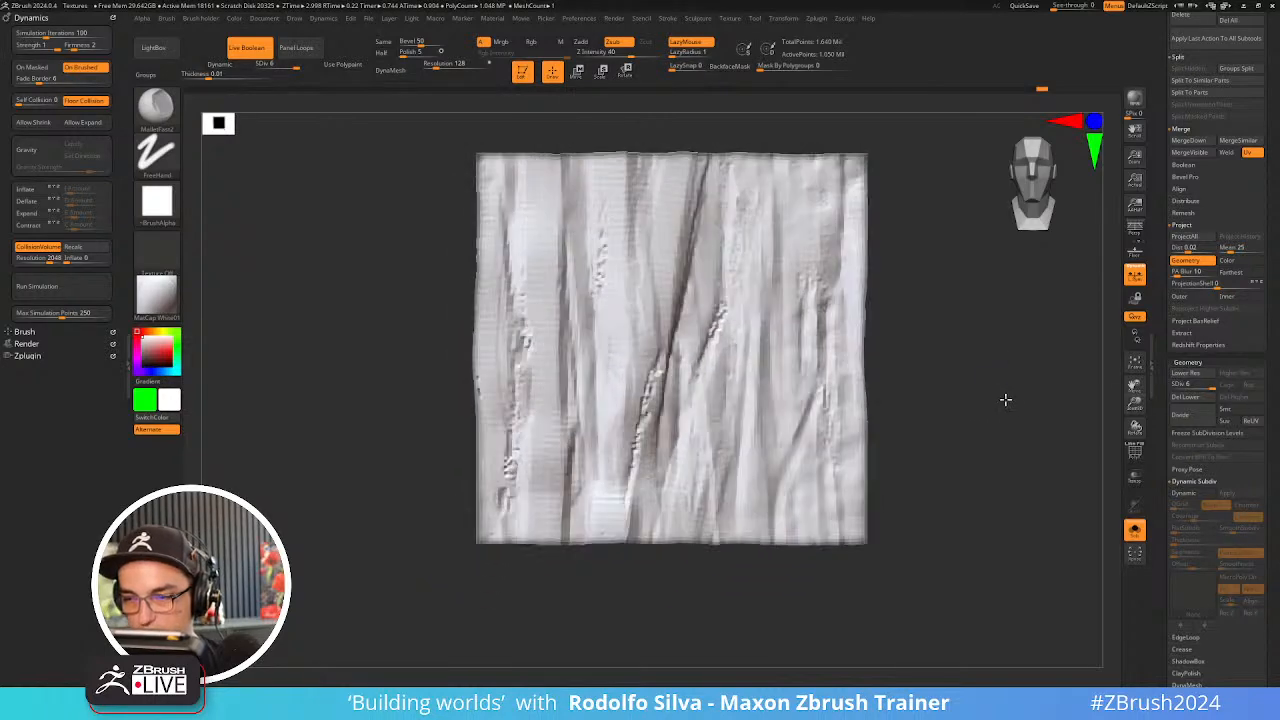
pyautogui.hotkey('shift', 'r')
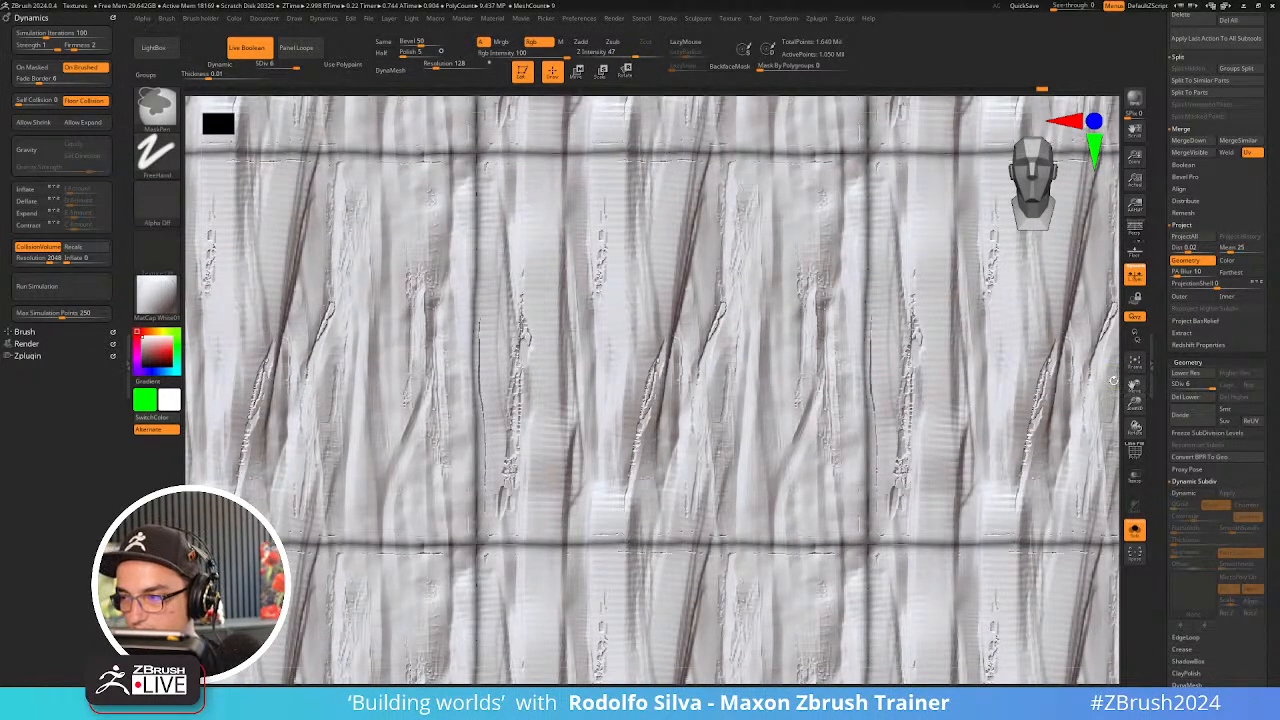
pyautogui.keyDown('ctrl'); pyautogui.moveTo(1114, 380); pyautogui.dragTo(1086, 414); pyautogui.keyUp('ctrl')
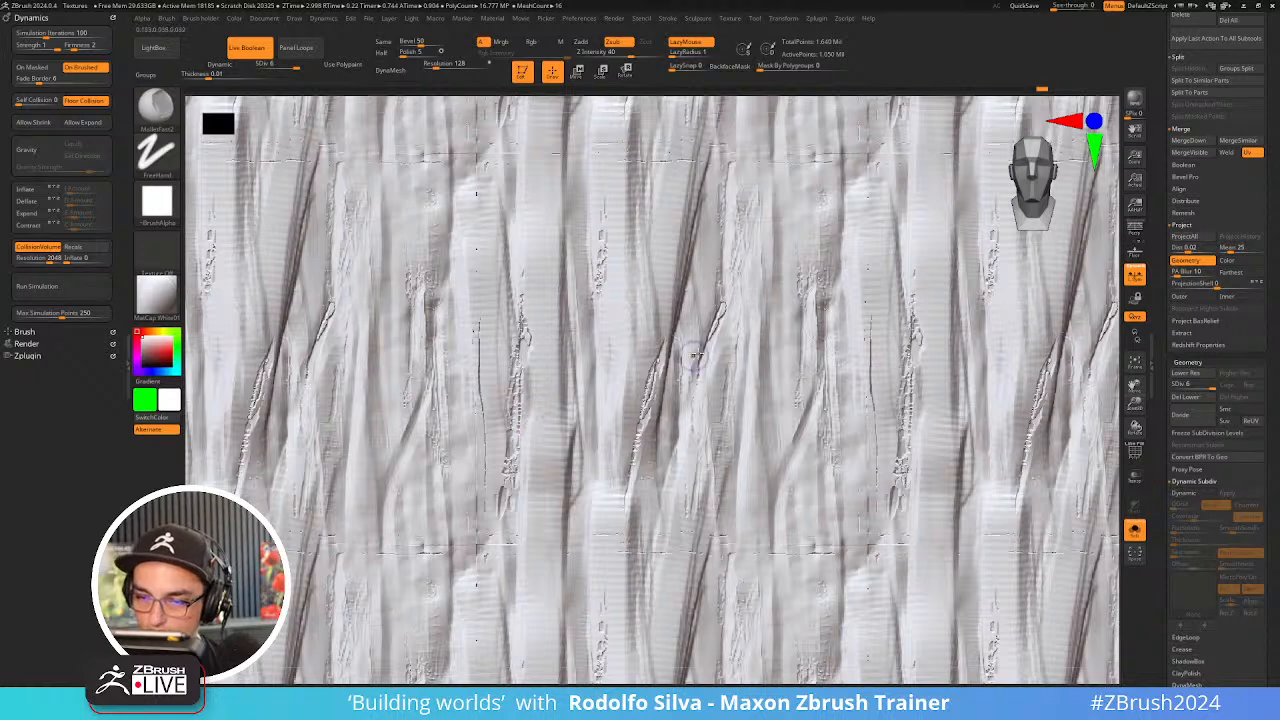
# - Set WrapMode to 2 for sculpting across the tile borders of CaveWall_High
pyautogui.press('shift')
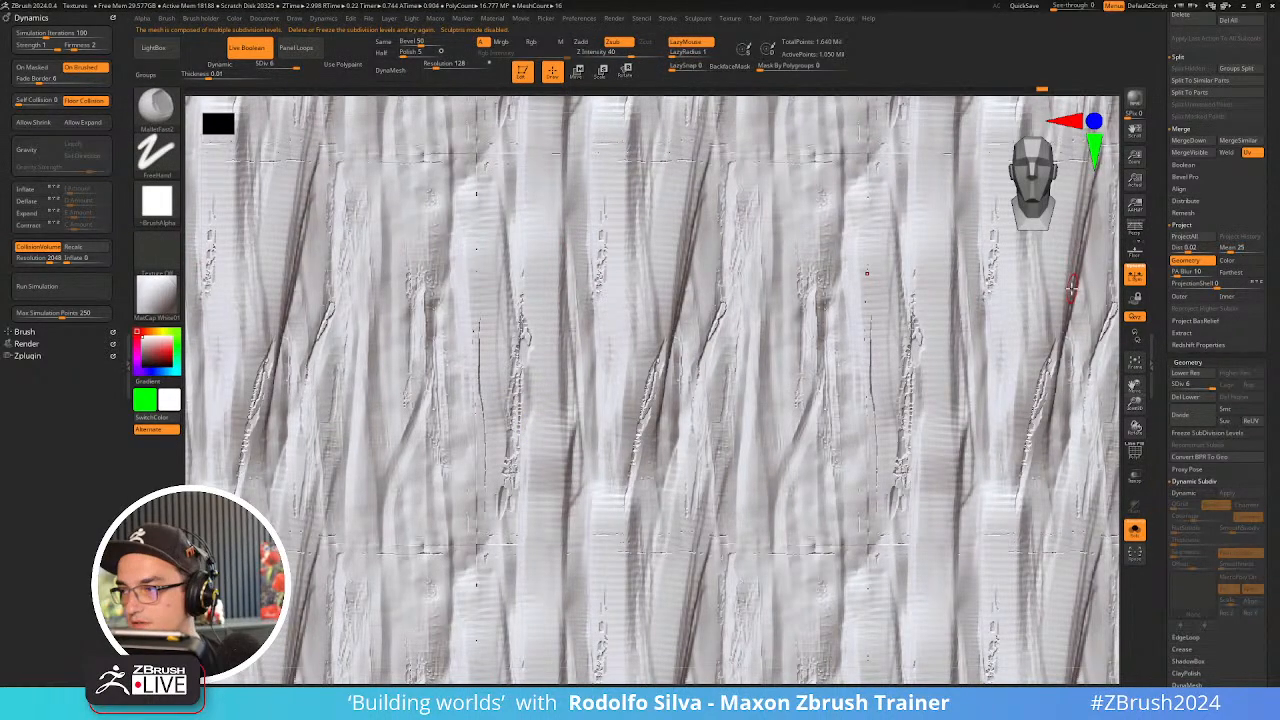
pyautogui.press('space')
pyautogui.moveTo(685, 24)
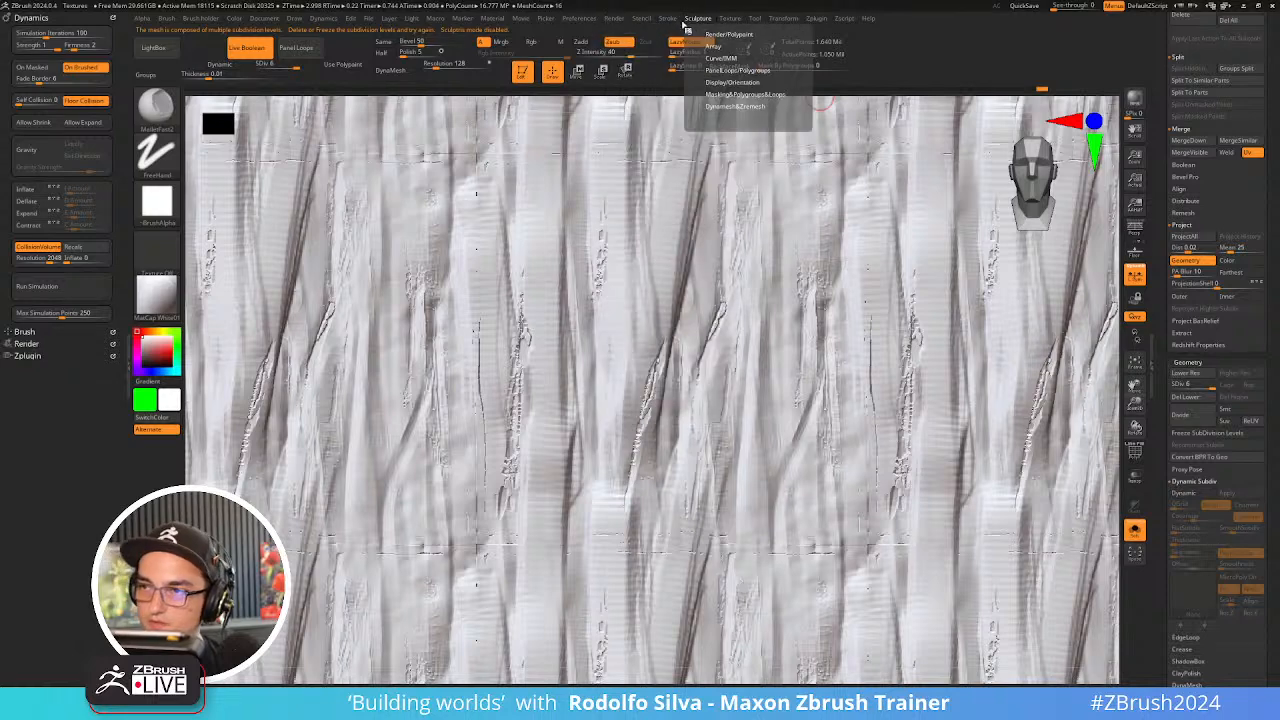
pyautogui.press('space')
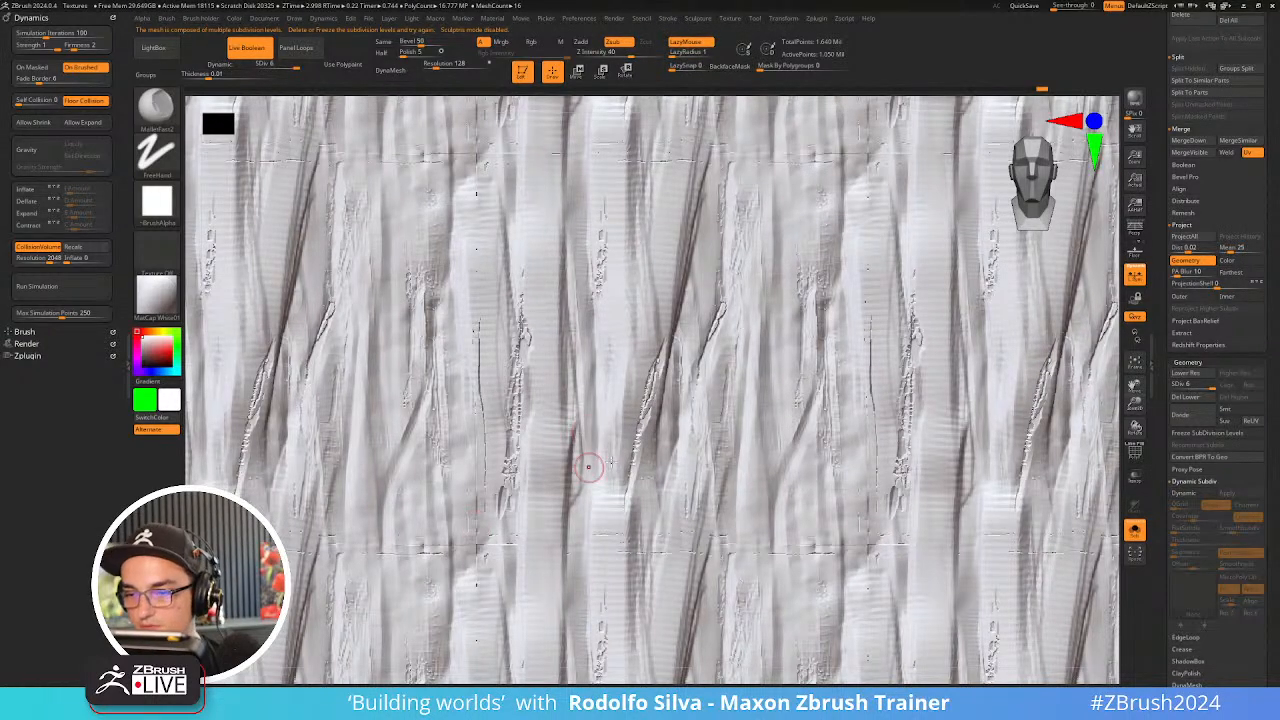
pyautogui.hotkey('shift', 's')
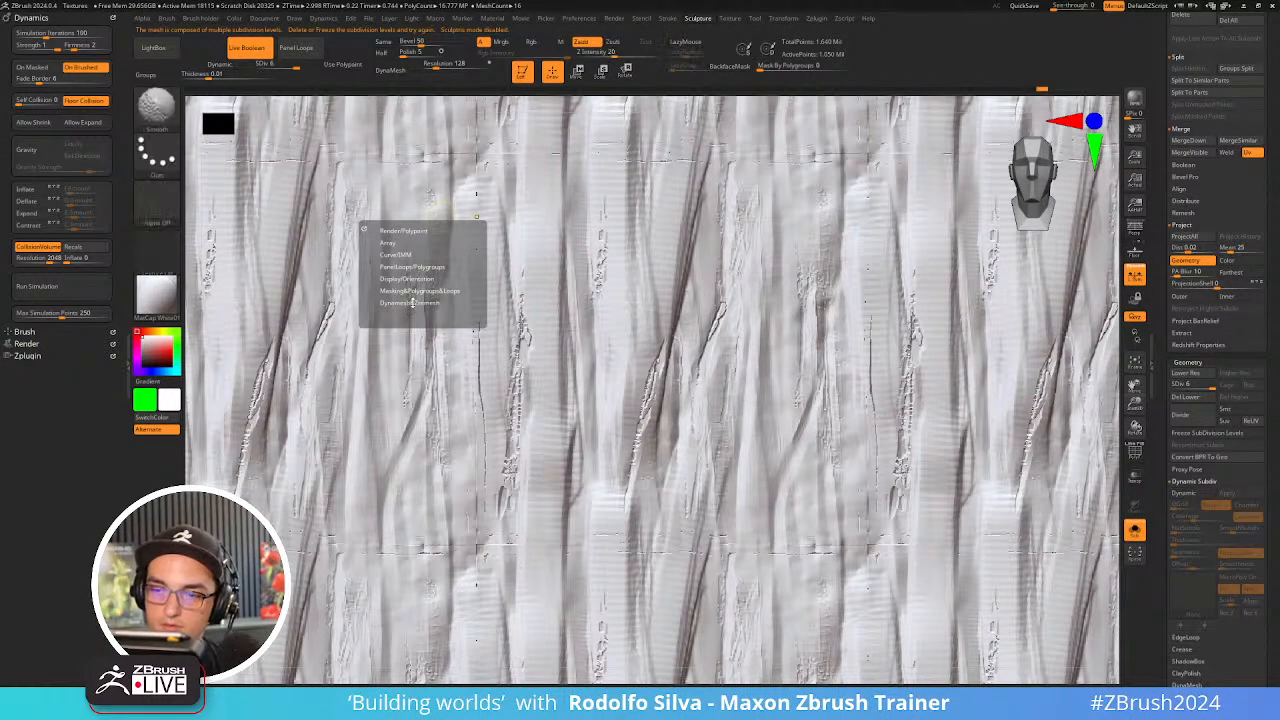
pyautogui.click(412, 302)
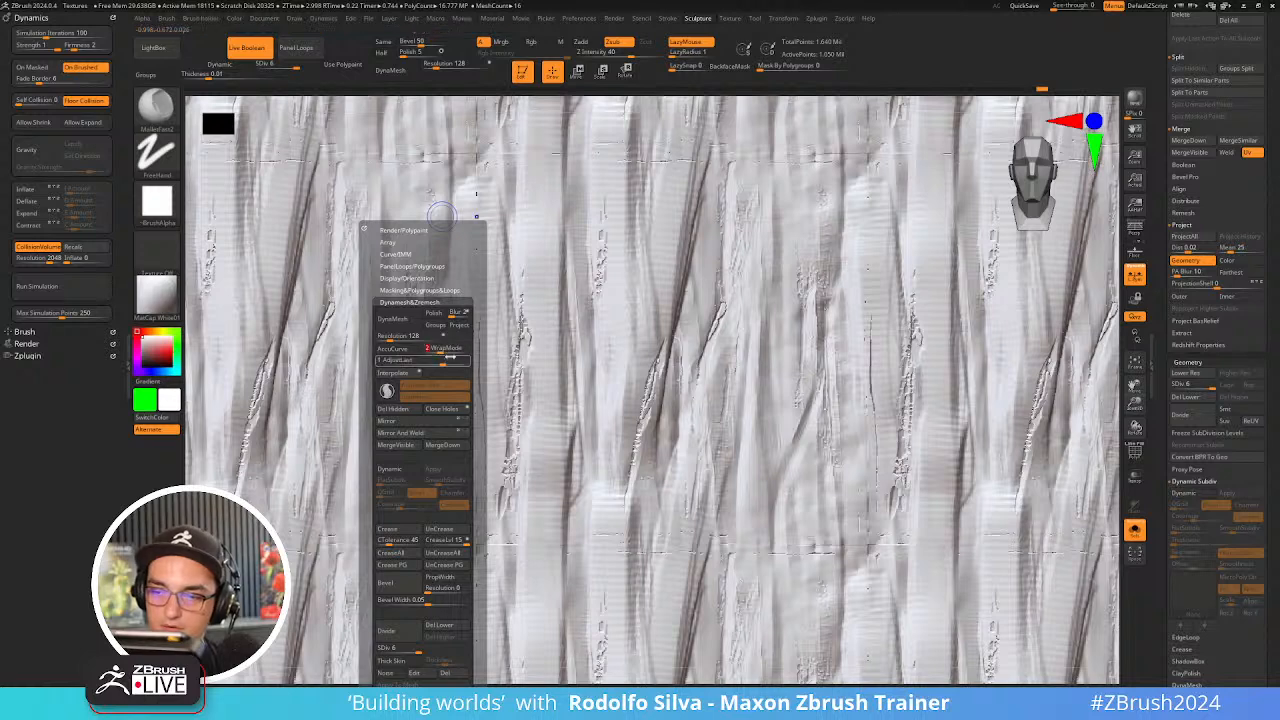
pyautogui.click(443, 349)
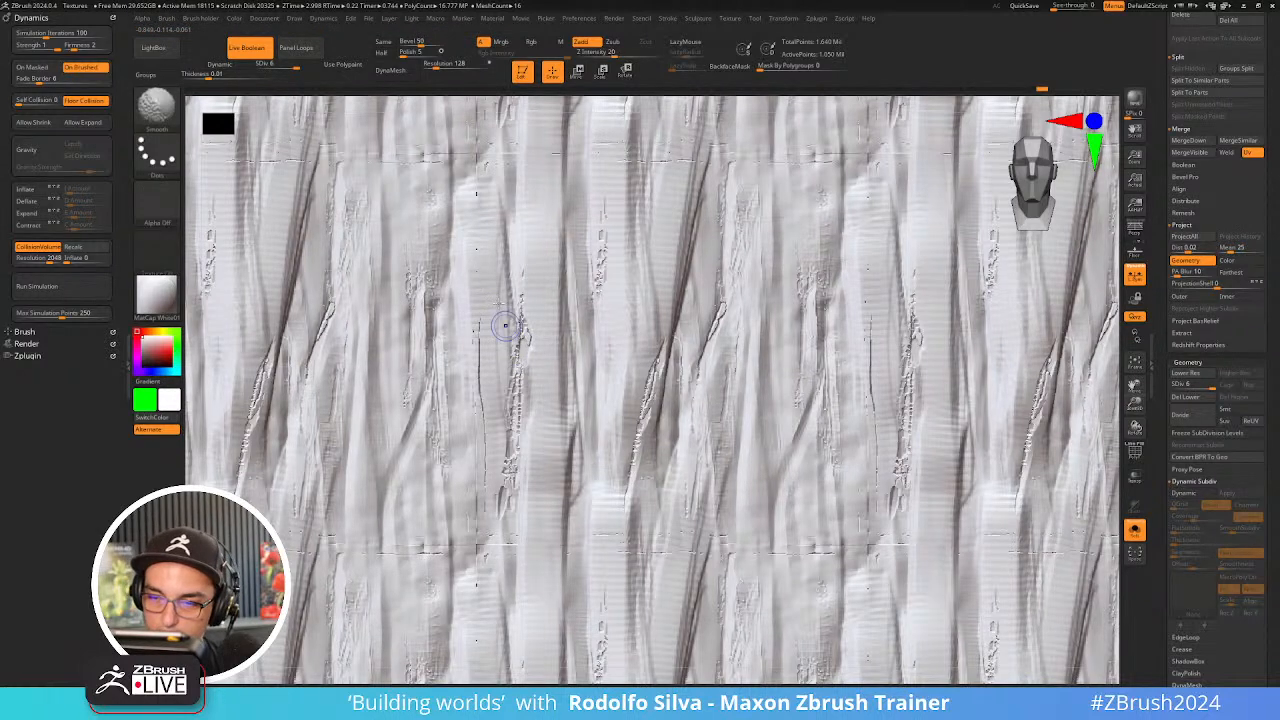
# - Set the Smooth brush's Z Intensity to 54, try a stroke on the wall's left ridge and undo it
pyautogui.hotkey('shift', 's')
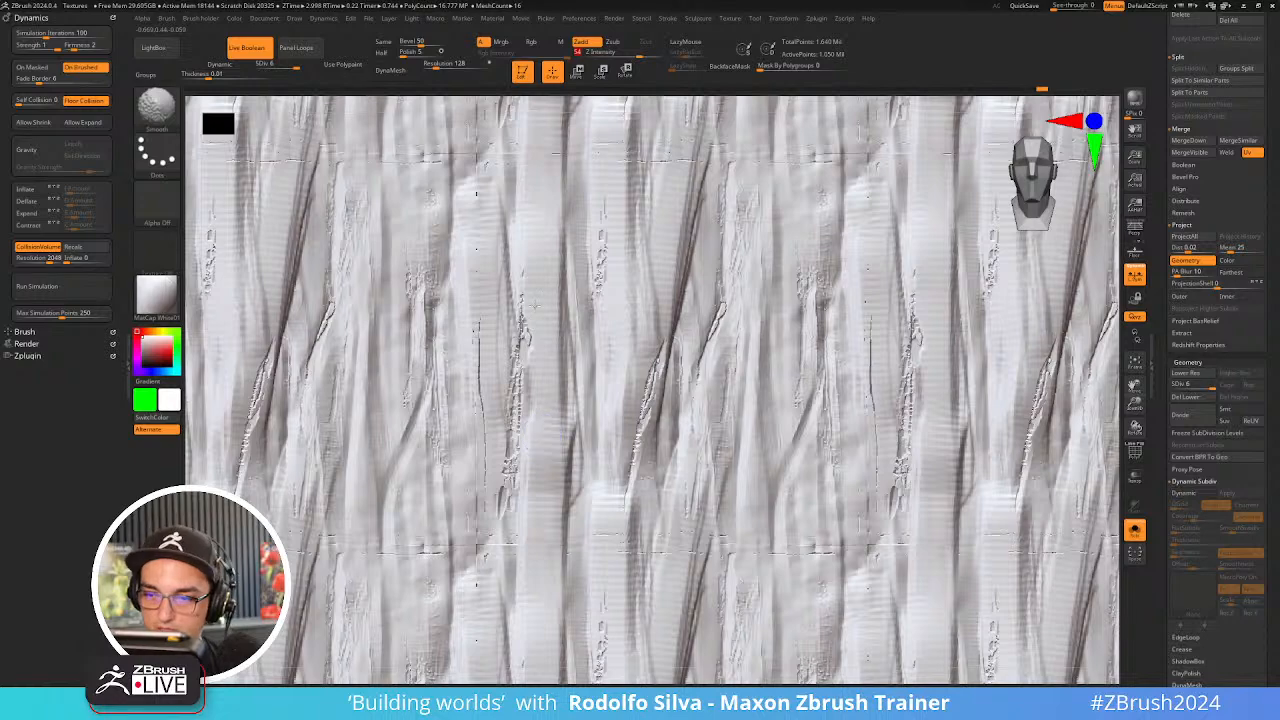
pyautogui.moveTo(526, 347); pyautogui.dragTo(538, 341, button='right')
pyautogui.moveTo(528, 346); pyautogui.dragTo(529, 324)
pyautogui.press('f')
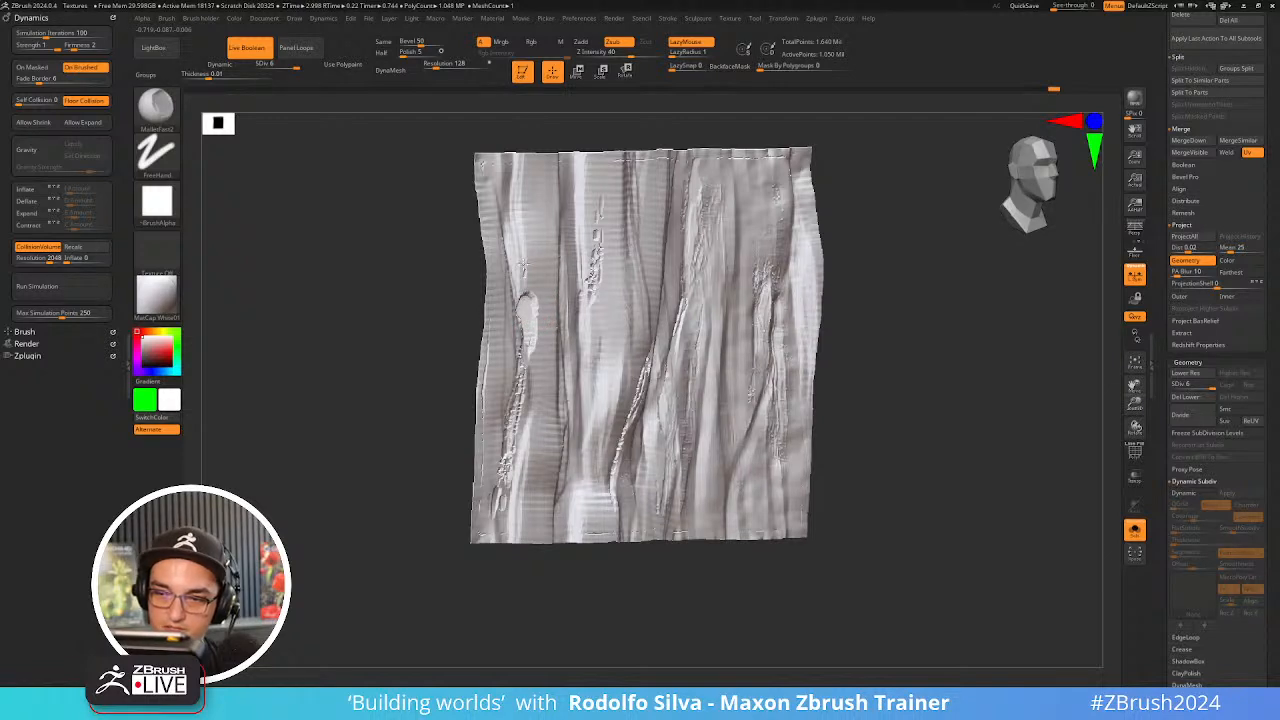
pyautogui.hotkey('ctrl', 'z')
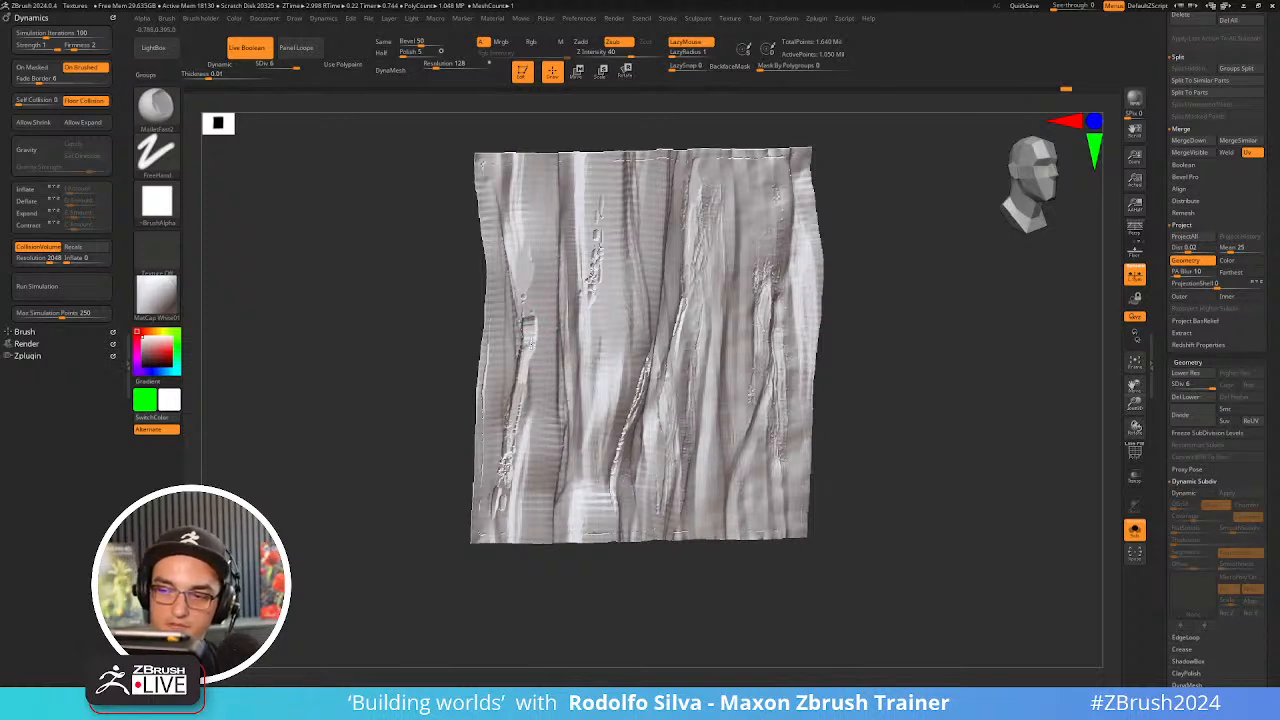
# - Carve diagonal crevices into the wall with MalletFast2, running across the upper-left, lower-middle and right areas of the tile
pyautogui.moveTo(531, 322)
pyautogui.mouseDown()
pyautogui.moveTo(534, 350)
pyautogui.moveTo(550, 276)
pyautogui.mouseUp()
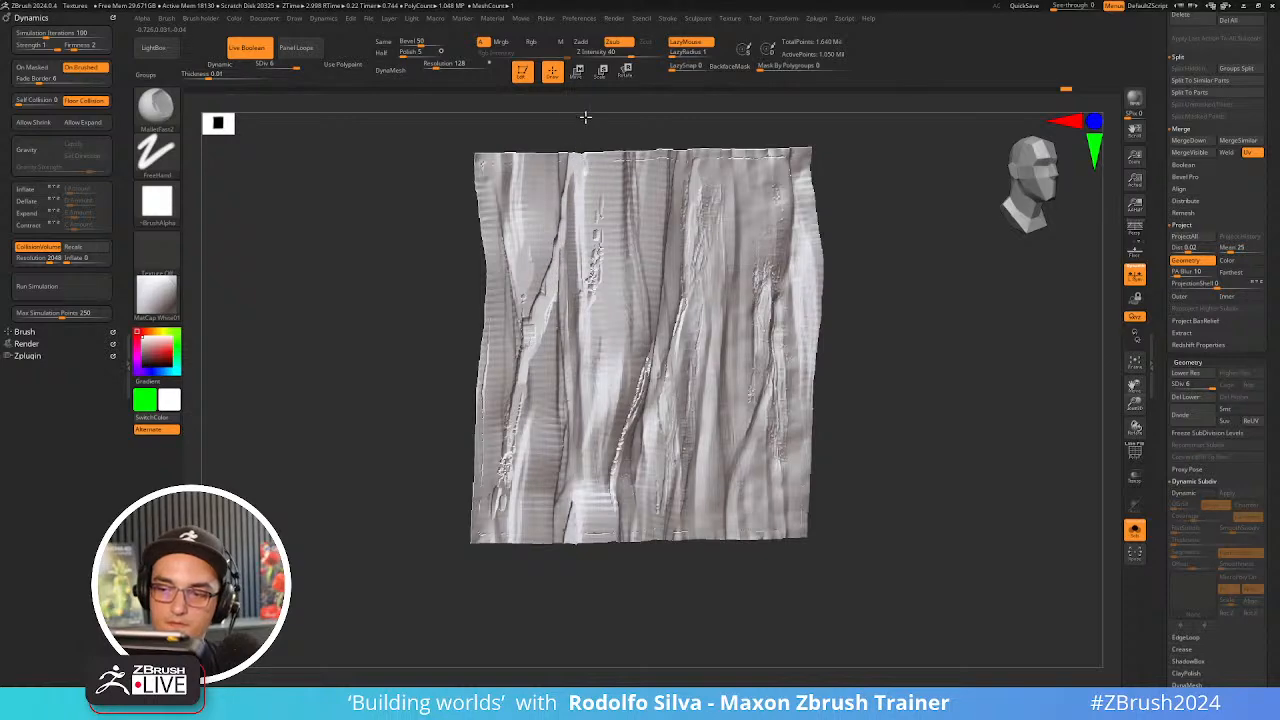
pyautogui.moveTo(886, 371); pyautogui.dragTo(805, 298)
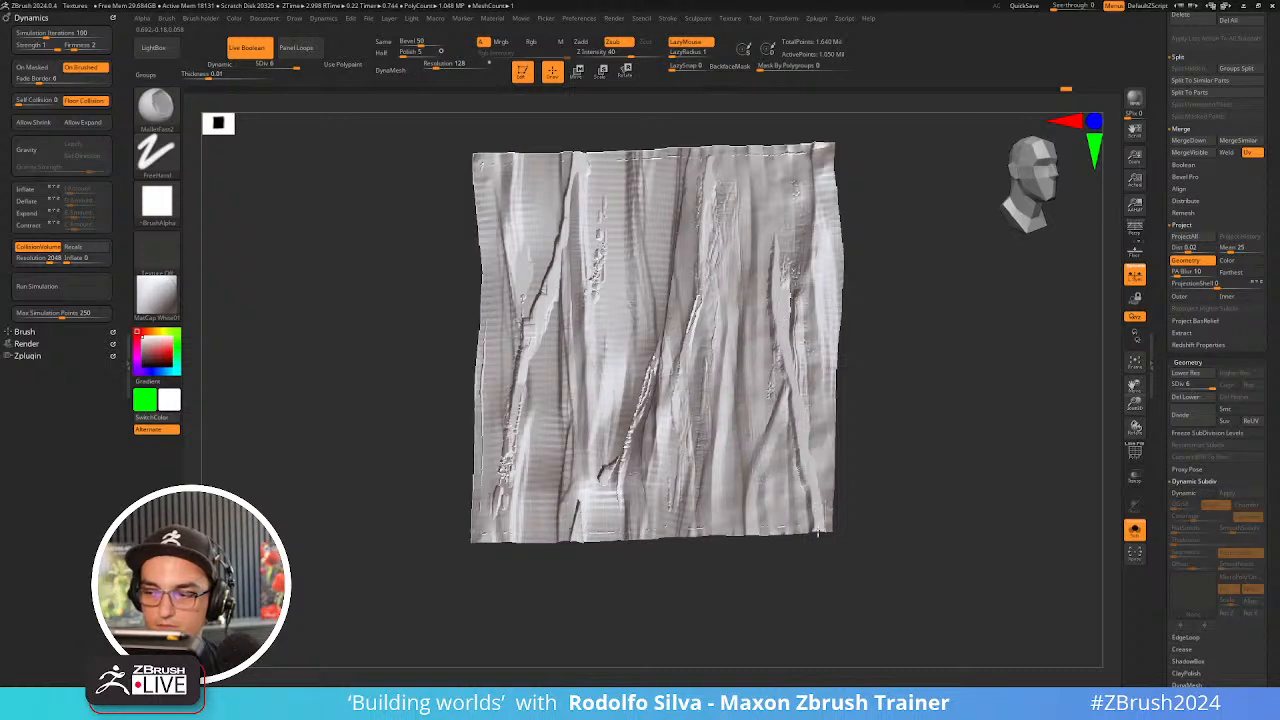
pyautogui.moveTo(847, 554); pyautogui.dragTo(894, 471)
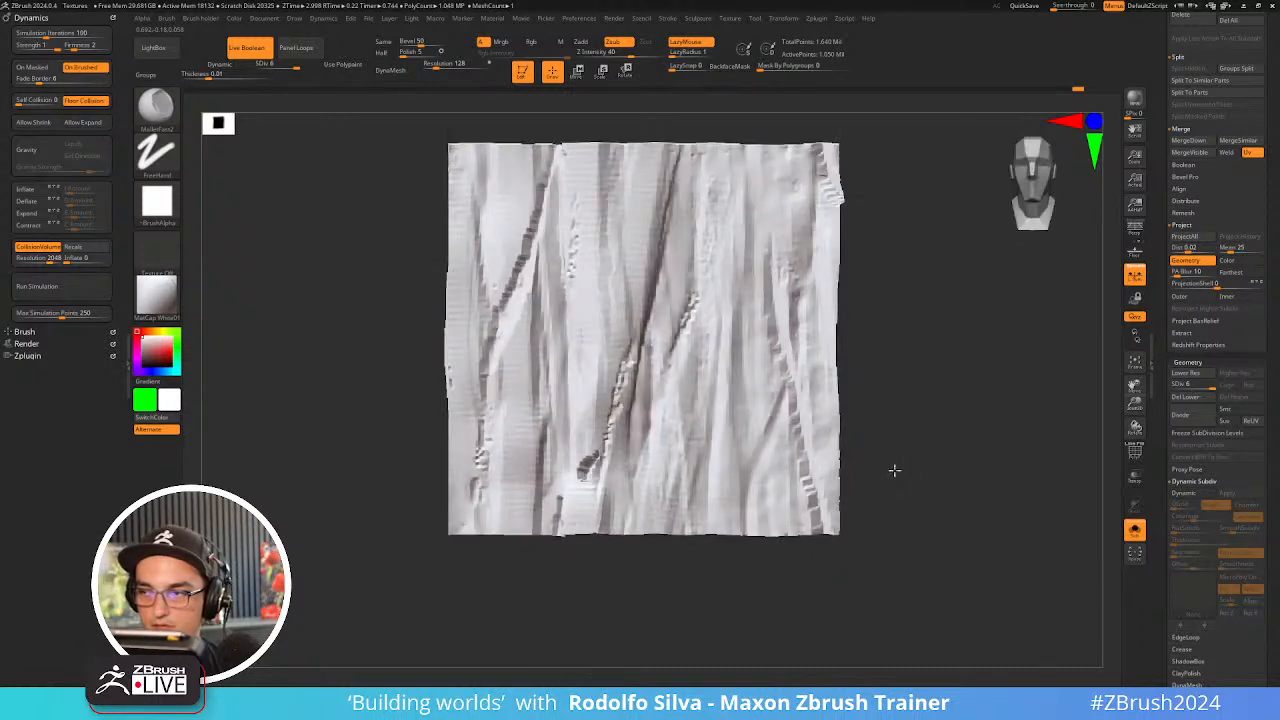
# - Check the carved crevices in the tiled array preview and undo the crevice along the wall's right side
pyautogui.hotkey('shift', 'r')
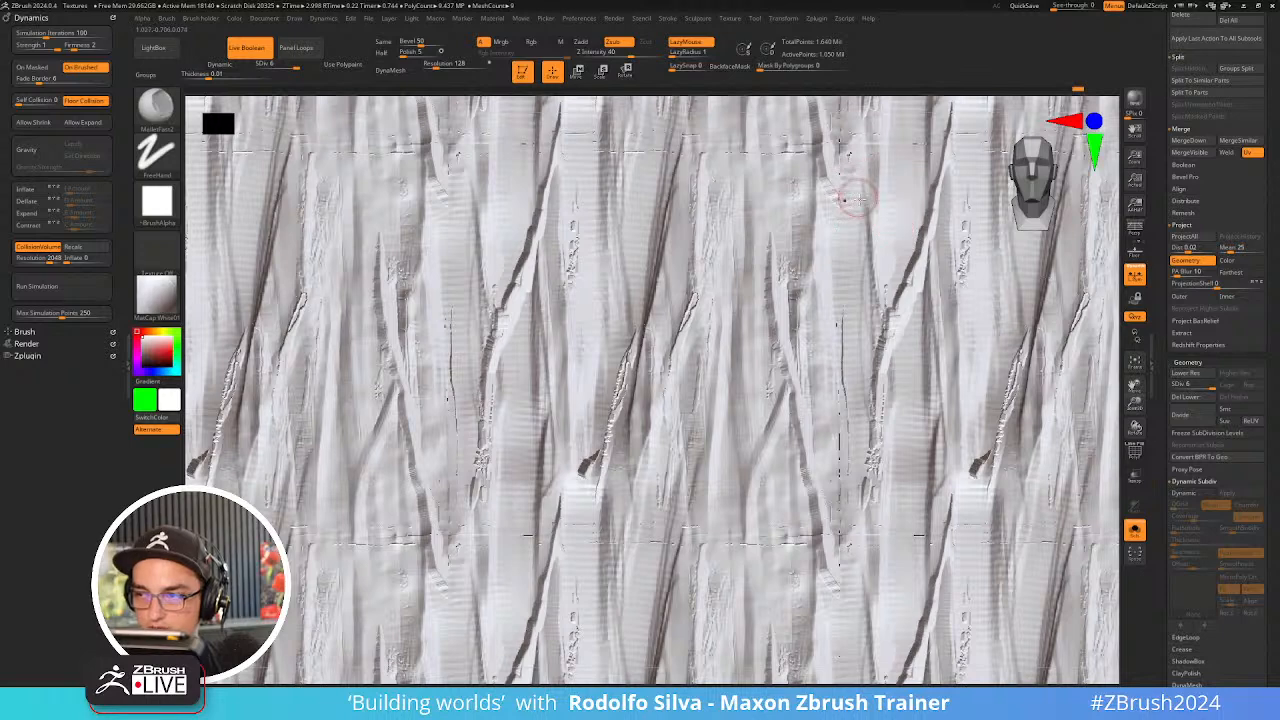
pyautogui.click(868, 318)
pyautogui.hotkey('shift', 'r')
pyautogui.hotkey('ctrl', 'z')
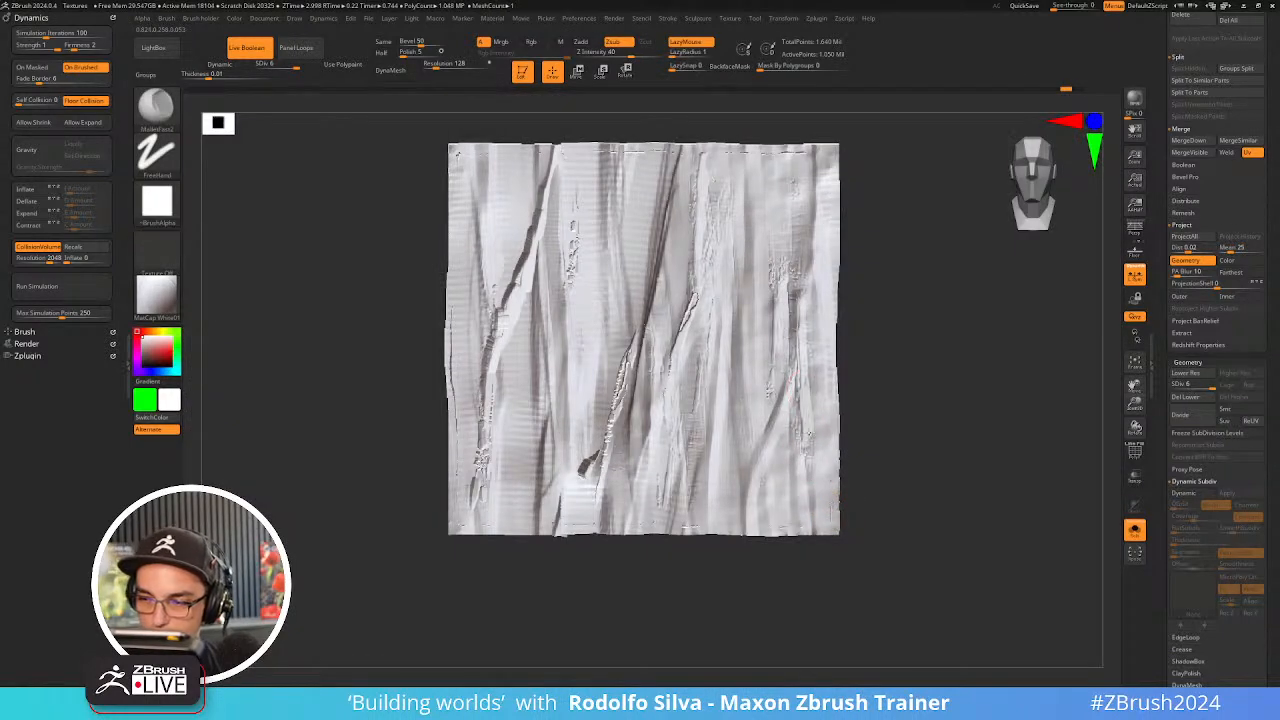
# - Carve new crevices down the wall's right side and smooth the seam along its upper border
pyautogui.moveTo(808, 492); pyautogui.dragTo(812, 584)
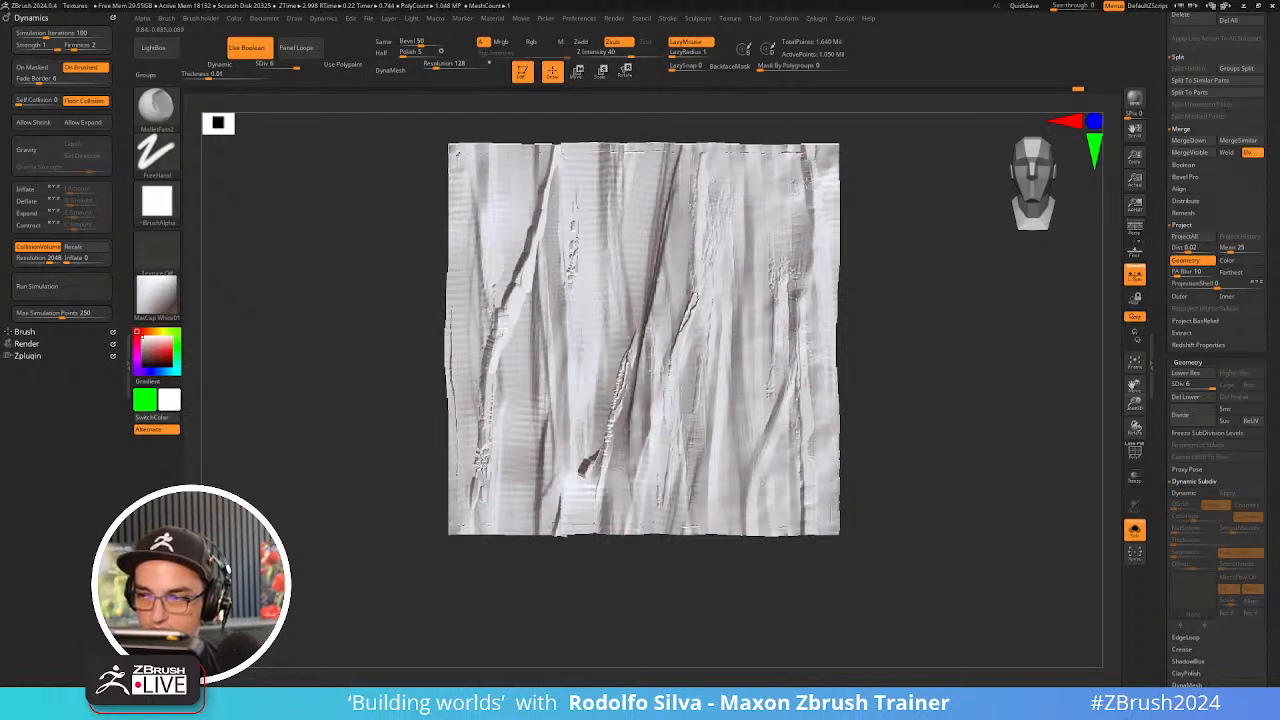
pyautogui.moveTo(884, 300); pyautogui.dragTo(889, 304)
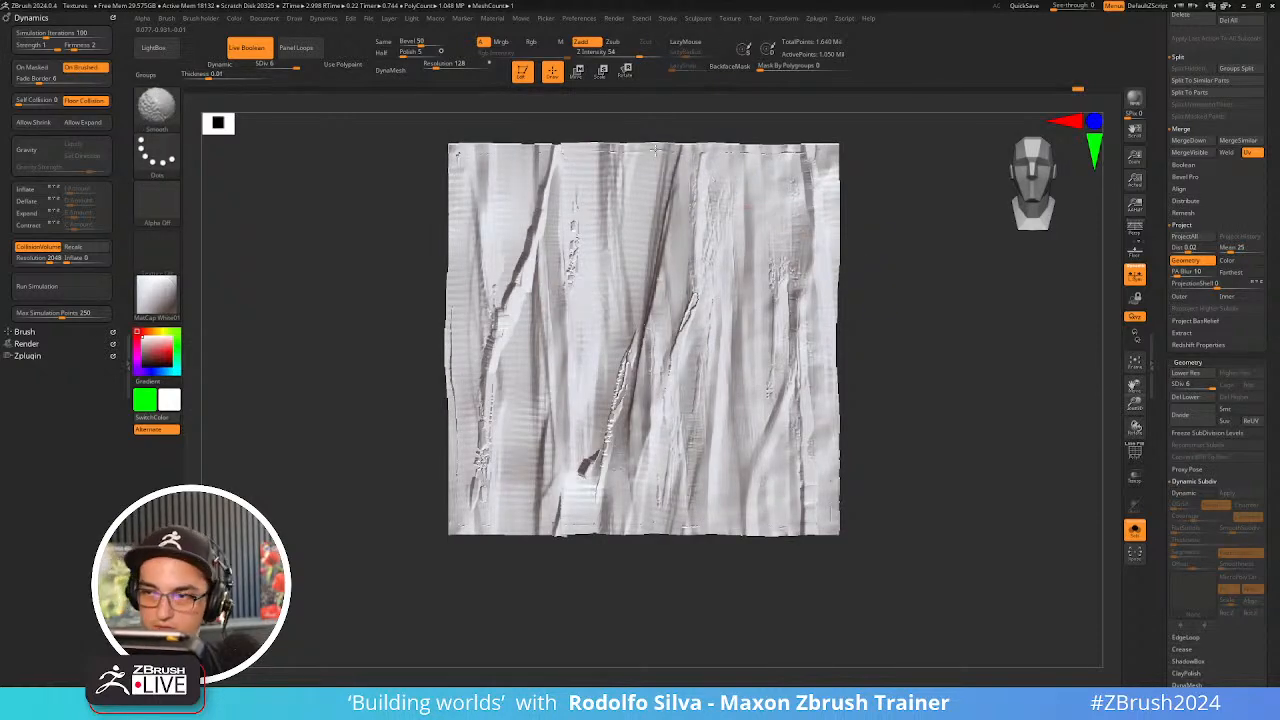
pyautogui.keyDown('shift'); pyautogui.moveTo(615, 150); pyautogui.dragTo(598, 161); pyautogui.keyUp('shift')
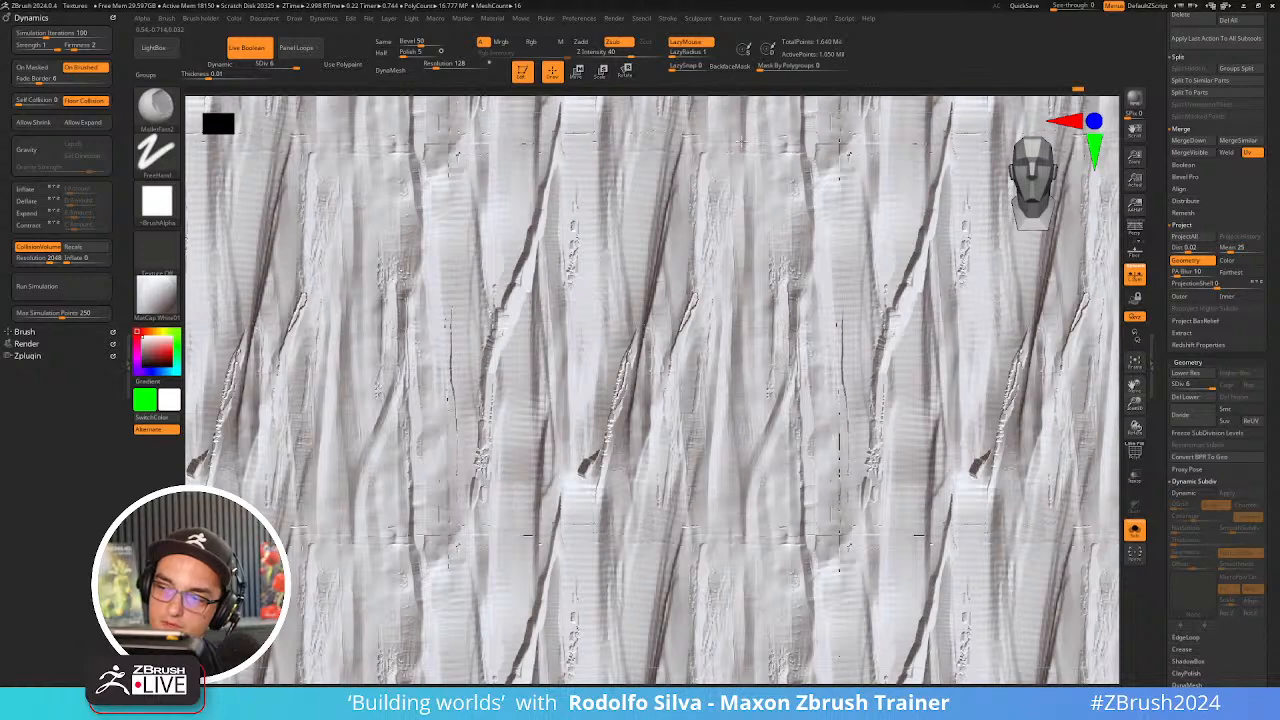
pyautogui.moveTo(742, 137); pyautogui.dragTo(750, 252)
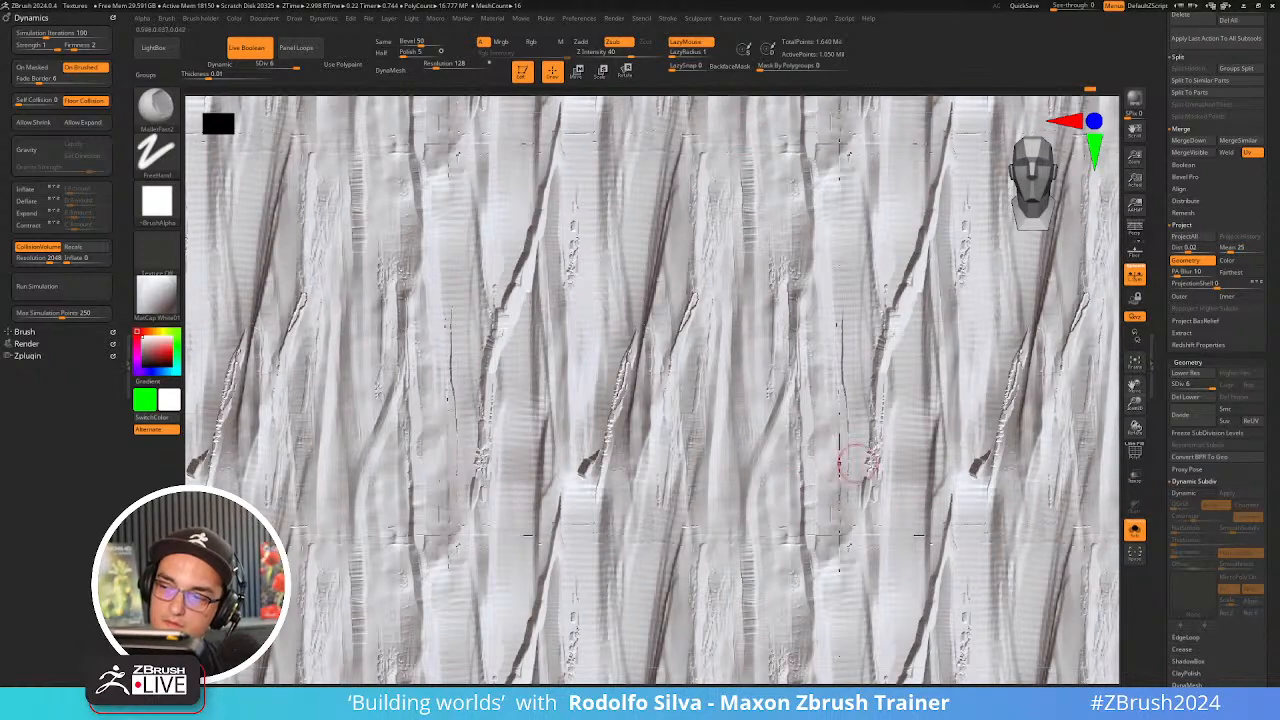
# - Inspect the tiled wall at an angle, then smooth the short gouge near the lower middle of the single tile
pyautogui.keyDown('ctrl'); pyautogui.moveTo(868, 425); pyautogui.dragTo(842, 245, button='right'); pyautogui.keyUp('ctrl')
pyautogui.keyDown('alt'); pyautogui.moveTo(922, 362); pyautogui.dragTo(906, 403, button='right'); pyautogui.keyUp('alt')
pyautogui.moveTo(722, 360); pyautogui.dragTo(790, 364, button='right')
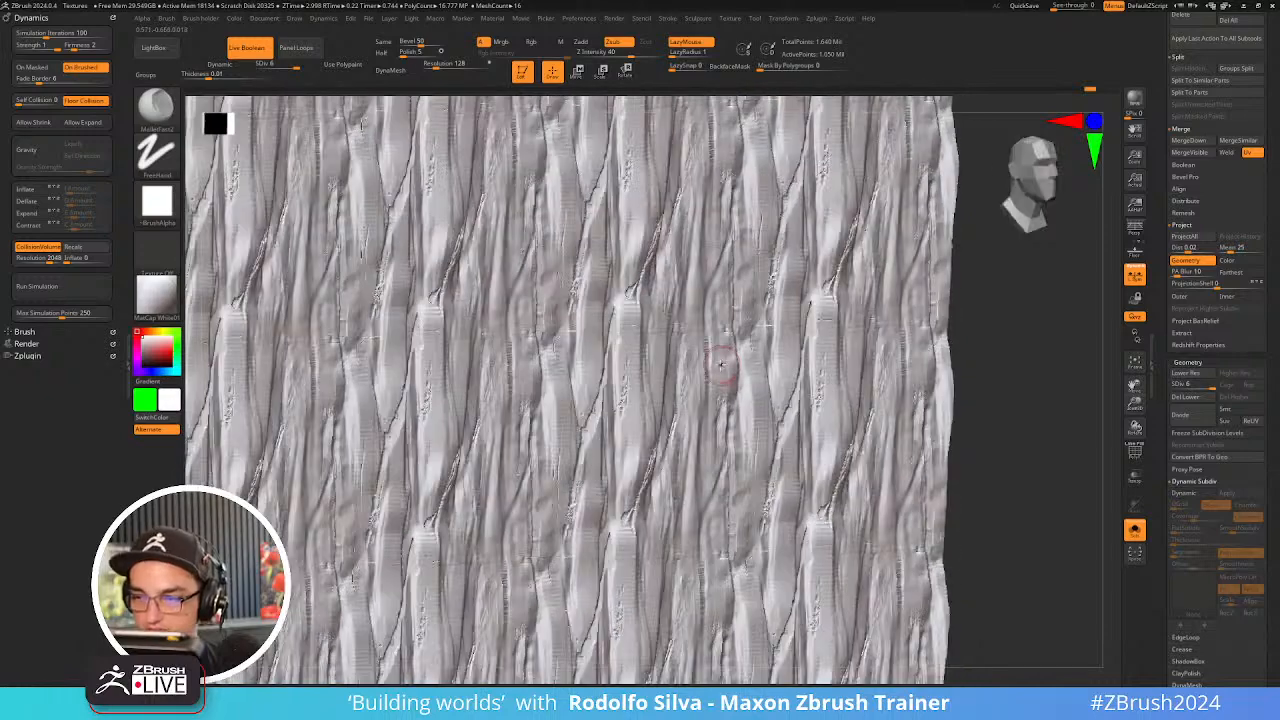
pyautogui.hotkey('ctrl', 'z')
pyautogui.keyDown('ctrl'); pyautogui.moveTo(662, 430); pyautogui.dragTo(641, 407, button='right'); pyautogui.keyUp('ctrl')
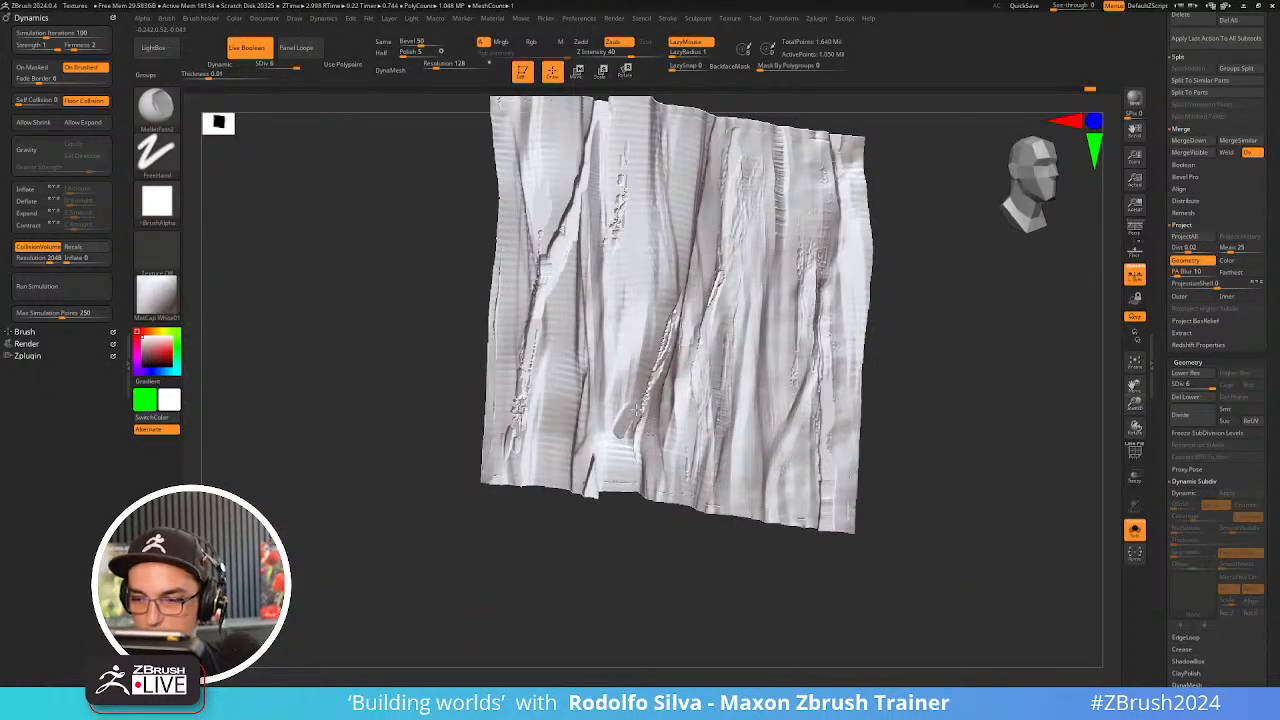
pyautogui.press('shift')
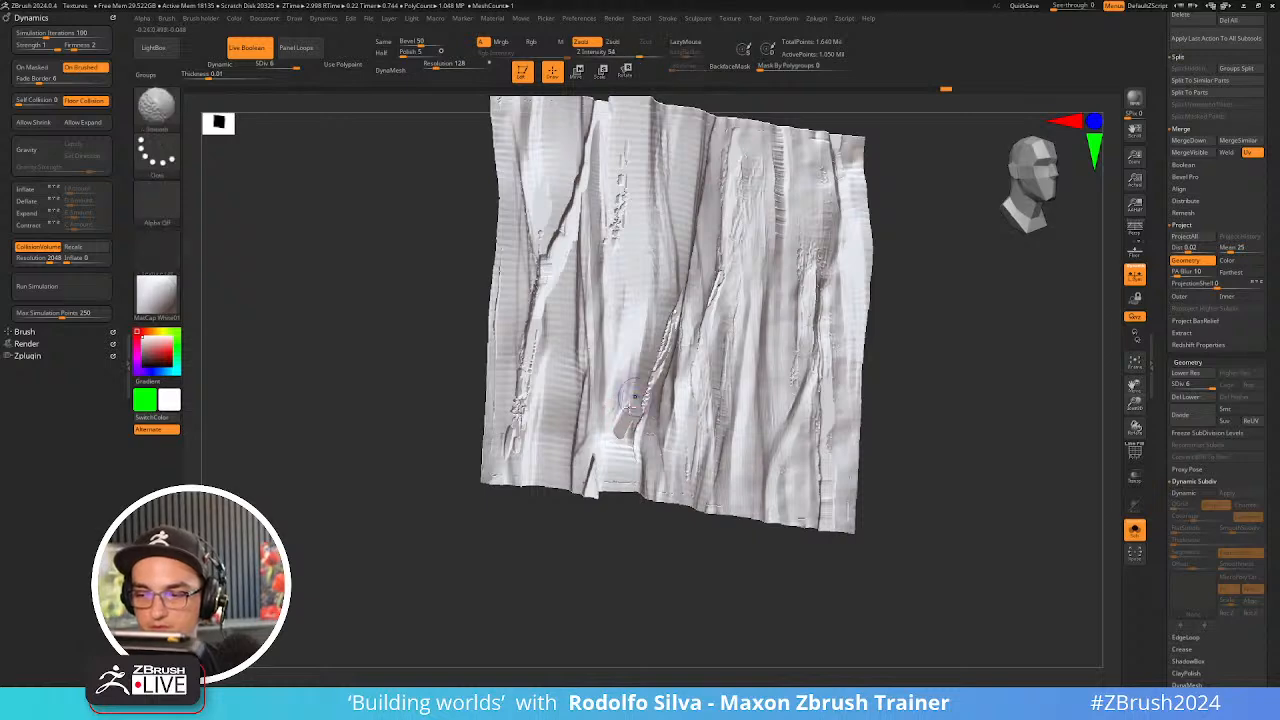
pyautogui.keyDown('shift'); pyautogui.moveTo(624, 430); pyautogui.dragTo(645, 399); pyautogui.keyUp('shift')
pyautogui.moveTo(597, 488); pyautogui.dragTo(597, 448)
# - Inspect the wall's wireframe, then blend the lower-middle gouge and chip the neighbouring ridge with MalletFast2
pyautogui.press('ctrl')
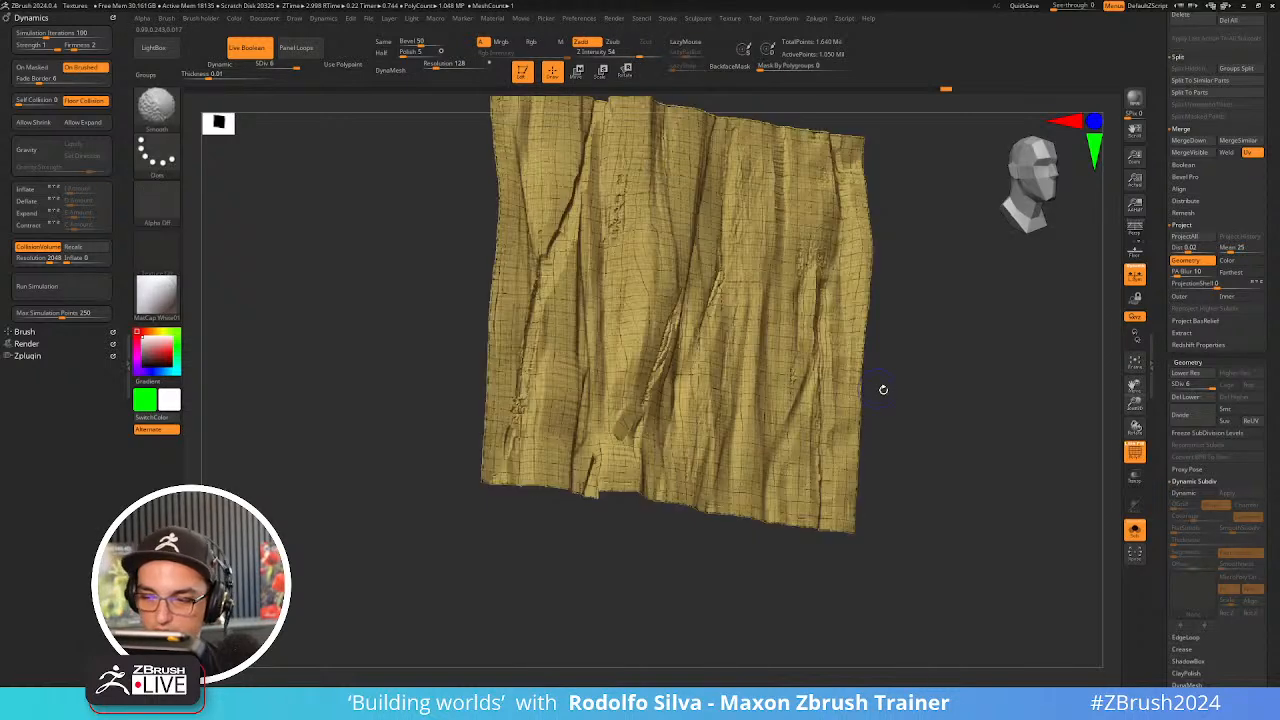
pyautogui.moveTo(880, 486)
pyautogui.mouseDown()
pyautogui.moveTo(908, 423)
pyautogui.moveTo(598, 440)
pyautogui.mouseUp()
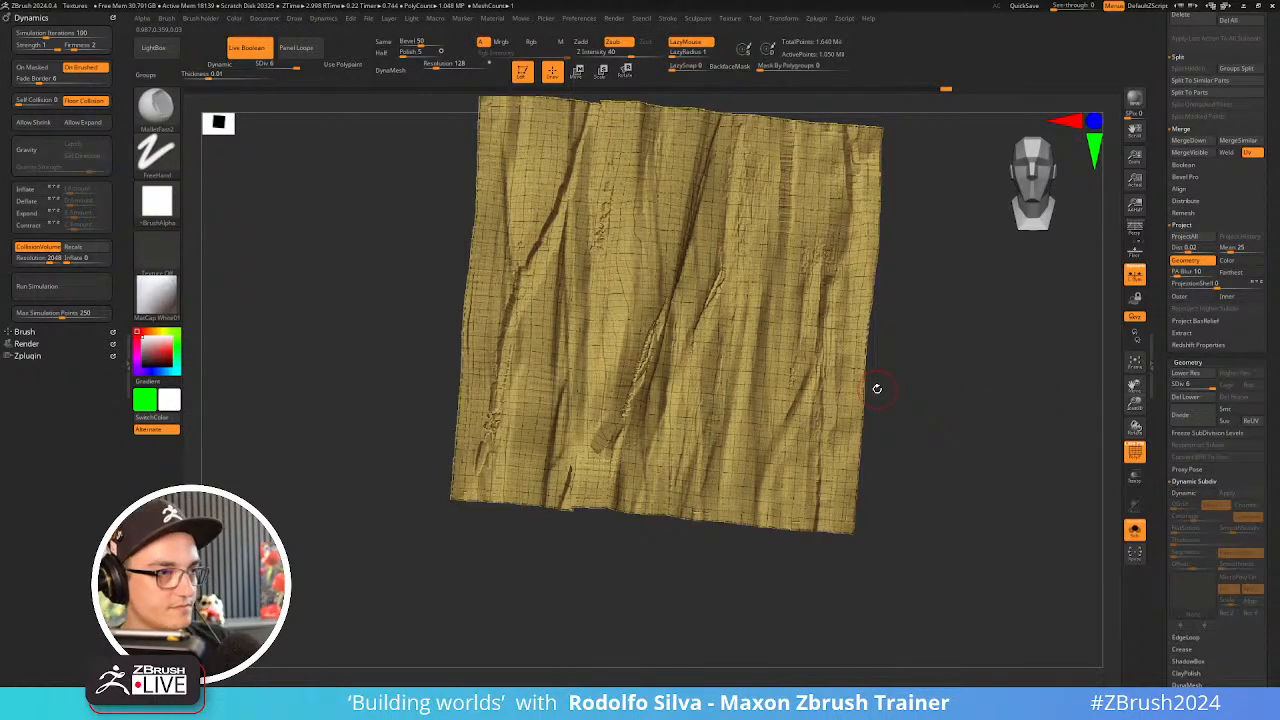
pyautogui.moveTo(763, 370); pyautogui.dragTo(740, 470, button='right')
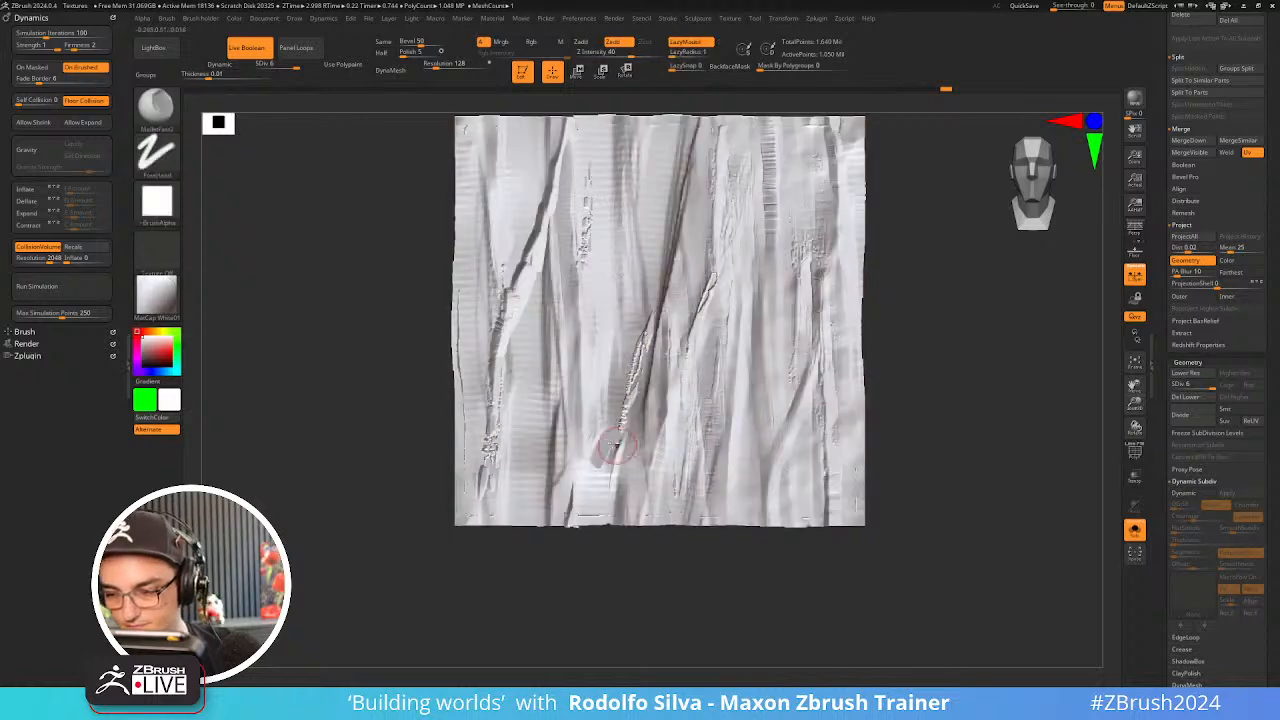
pyautogui.keyDown('shift'); pyautogui.moveTo(619, 441); pyautogui.dragTo(625, 417); pyautogui.keyUp('shift')
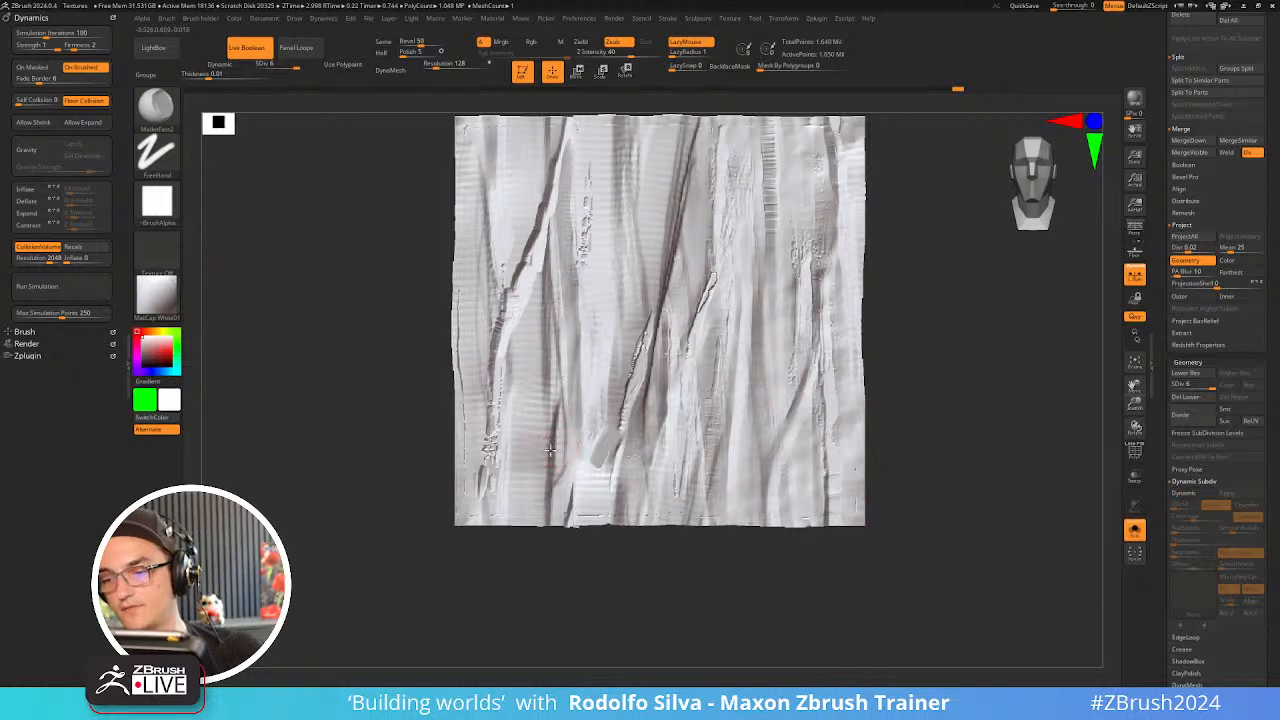
pyautogui.moveTo(559, 388); pyautogui.dragTo(572, 357)
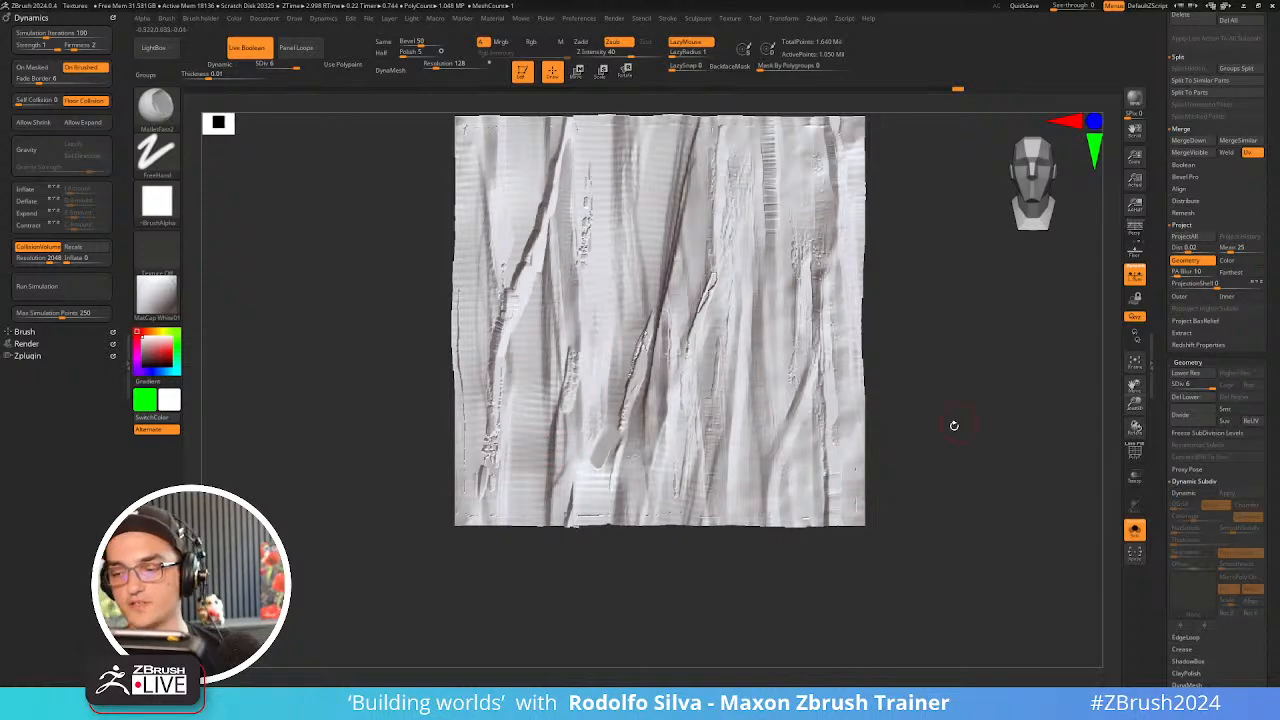
# - Compare the flat CaveWall_low subtool with the detailed CaveWall_High by switching between them
pyautogui.keyDown('ctrl'); pyautogui.moveTo(952, 426); pyautogui.dragTo(935, 474, button='right'); pyautogui.keyUp('ctrl')
pyautogui.press('Down')
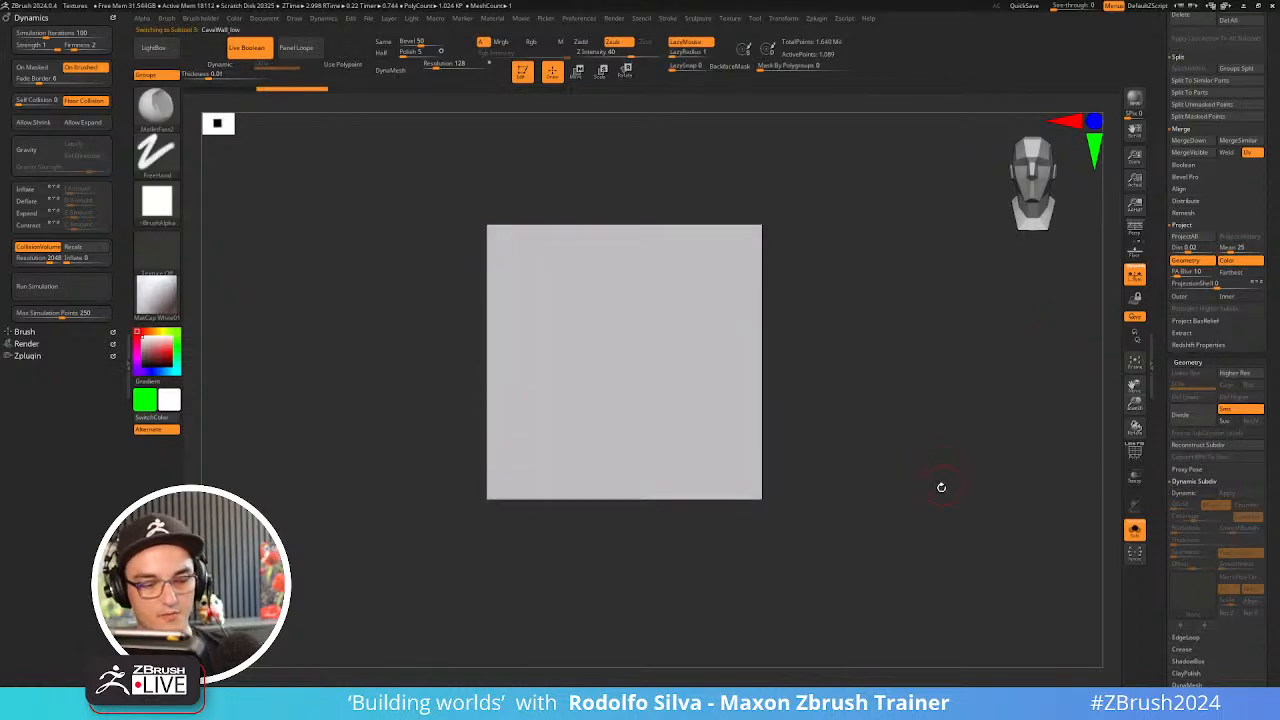
pyautogui.press('Up')
pyautogui.press('Down')
pyautogui.press('Up')
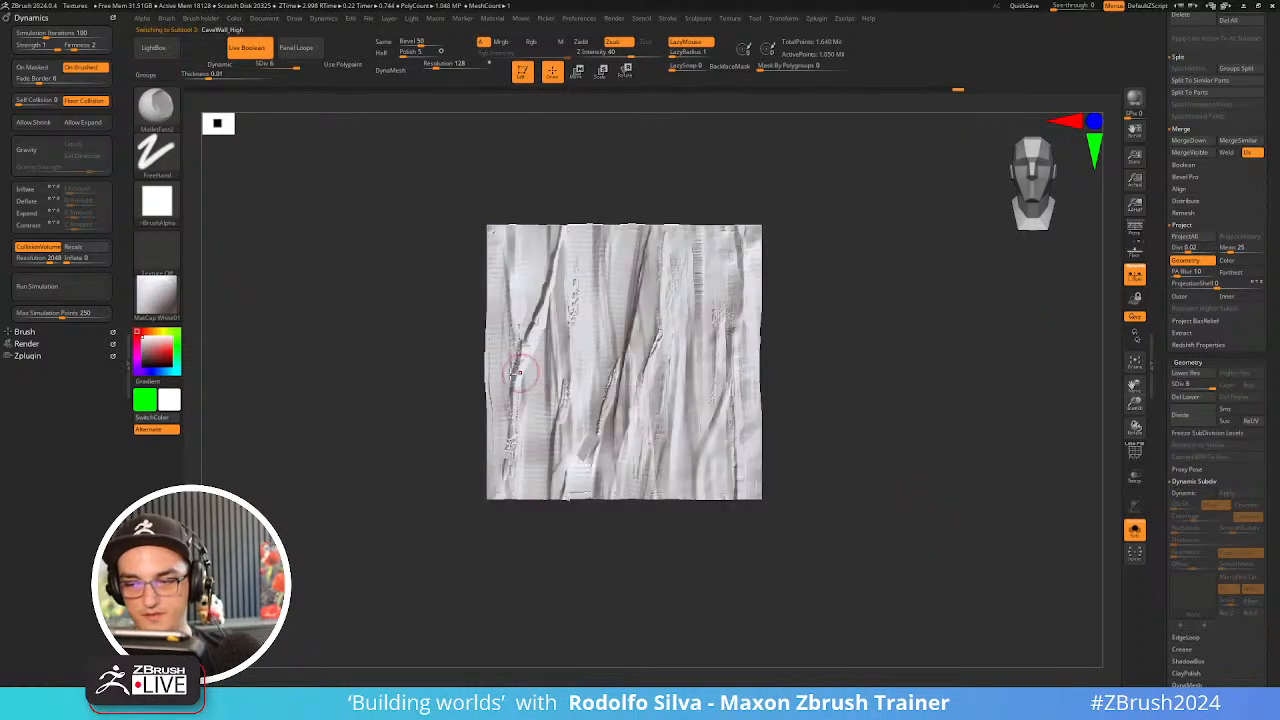
pyautogui.press('Down')
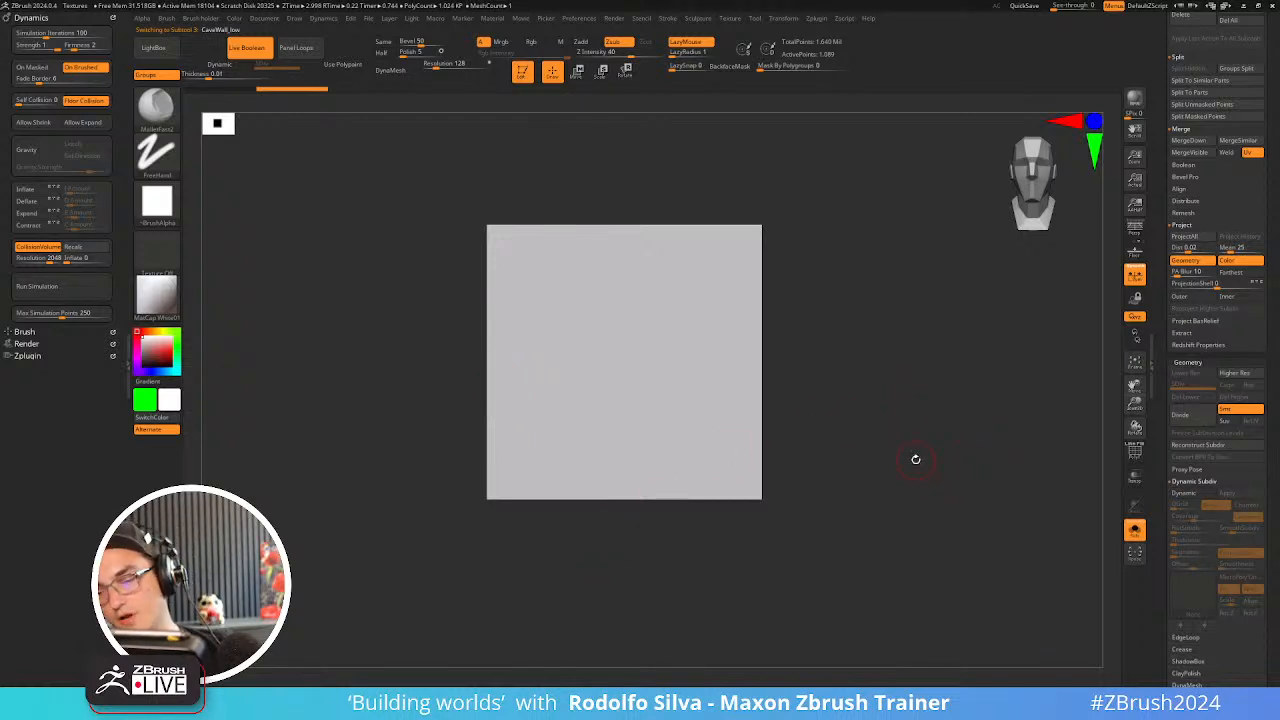
pyautogui.press('Up')
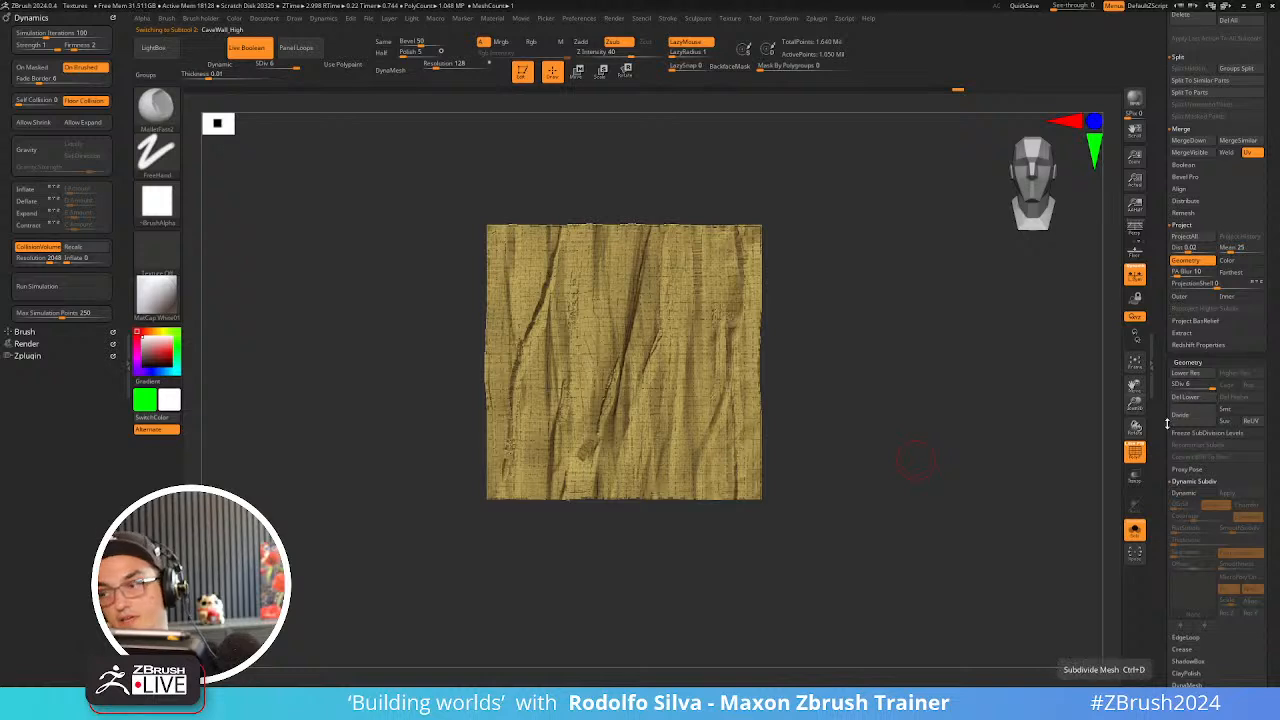
# - Open the ArrayMesh settings of CaveWall_High and enable Array Mesh to tile the wall
pyautogui.moveTo(1167, 426)
pyautogui.mouseDown()
pyautogui.moveTo(1174, 342)
pyautogui.moveTo(1199, 318)
pyautogui.moveTo(1185, 462)
pyautogui.moveTo(1219, 362)
pyautogui.mouseUp()
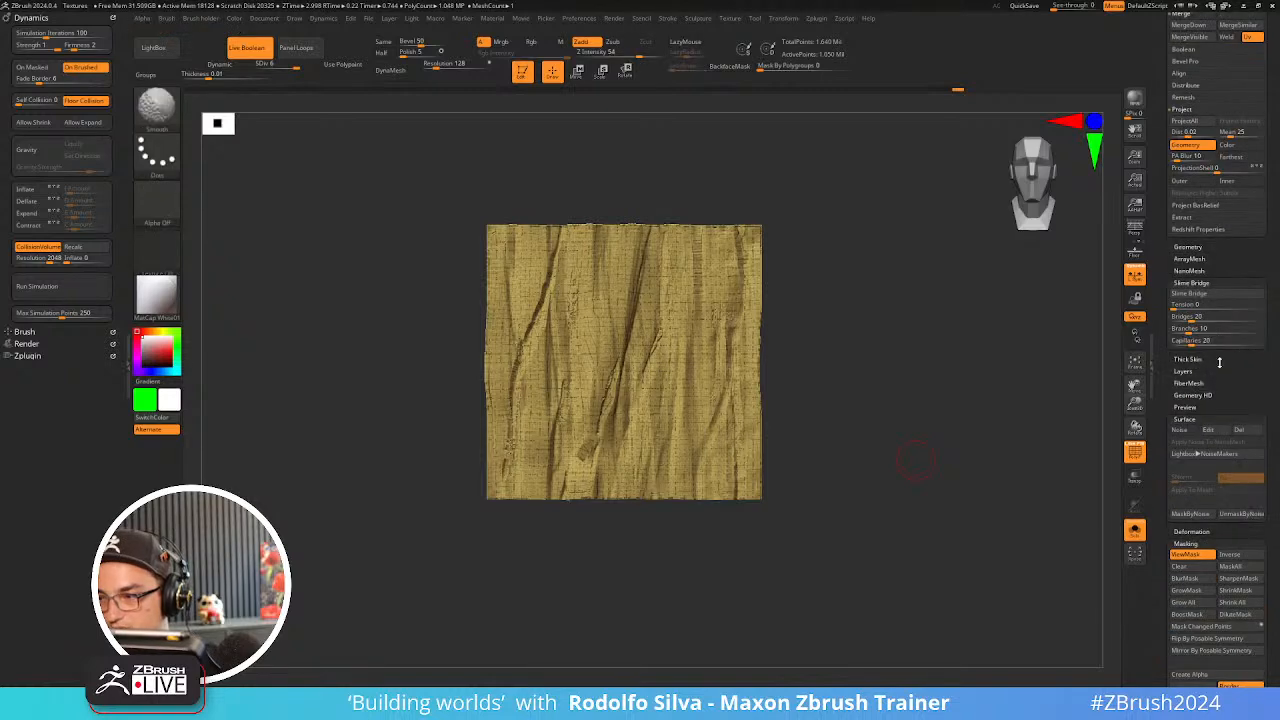
pyautogui.click(1195, 259)
pyautogui.click(1188, 294)
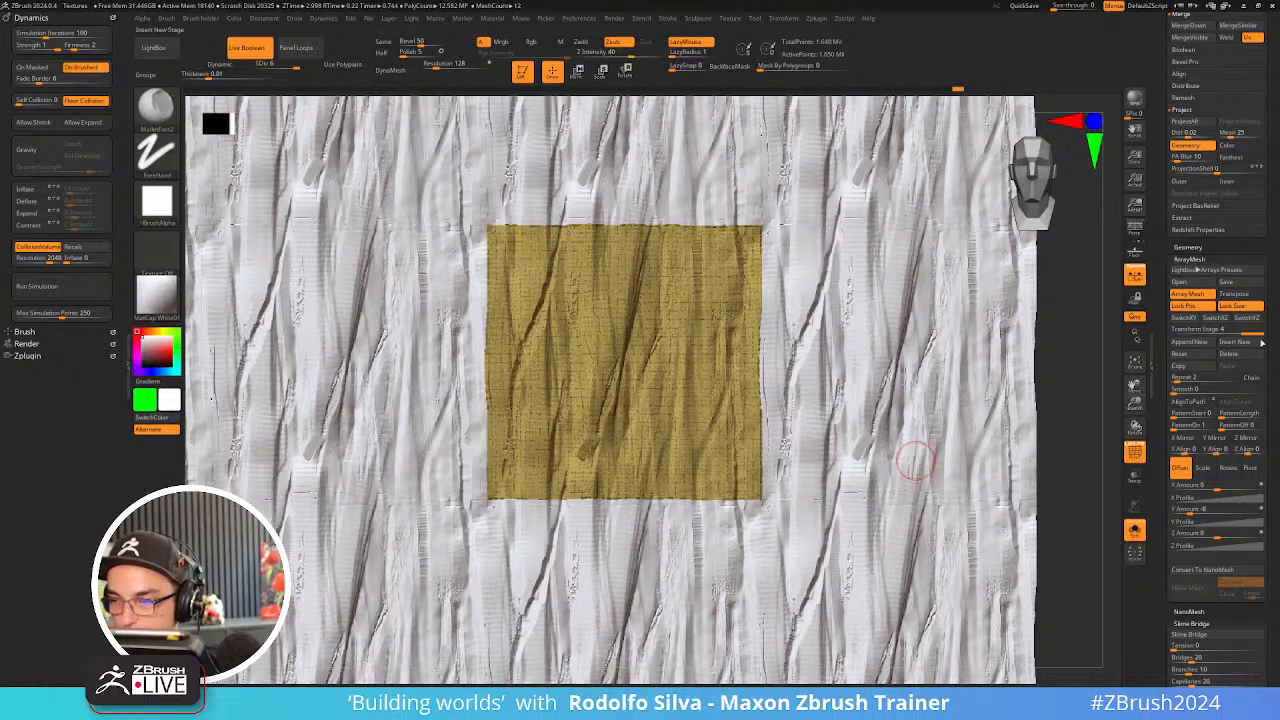
# - Go through the ArrayMesh transform stages from 1 to 4 to examine how each one repeats the wall tile
pyautogui.moveTo(1253, 333); pyautogui.dragTo(1180, 343)
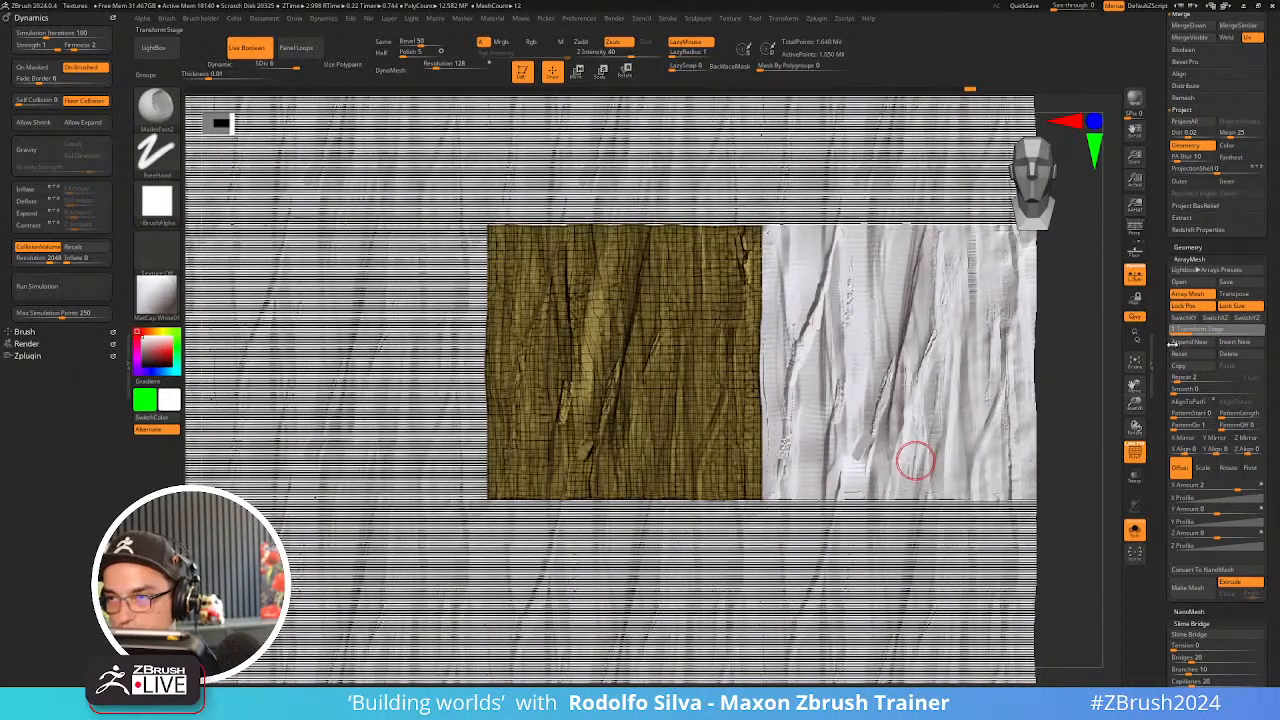
pyautogui.click(1196, 342)
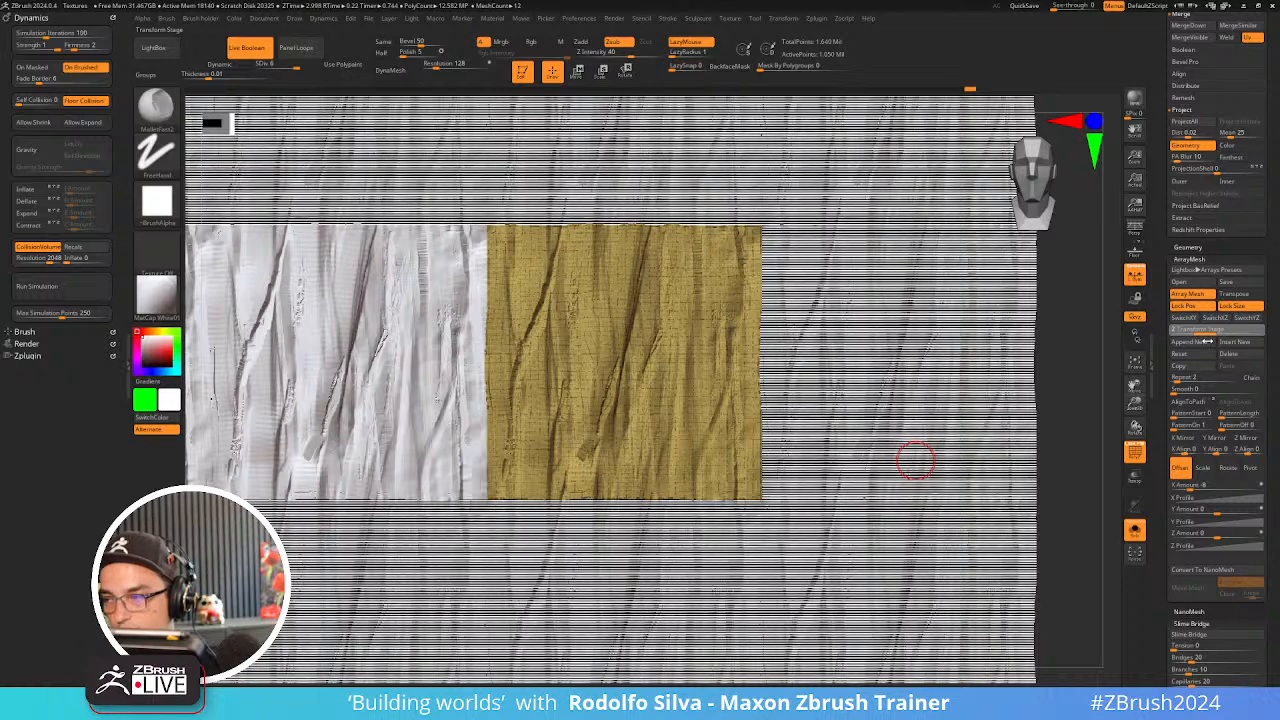
pyautogui.moveTo(1208, 341); pyautogui.dragTo(1220, 339)
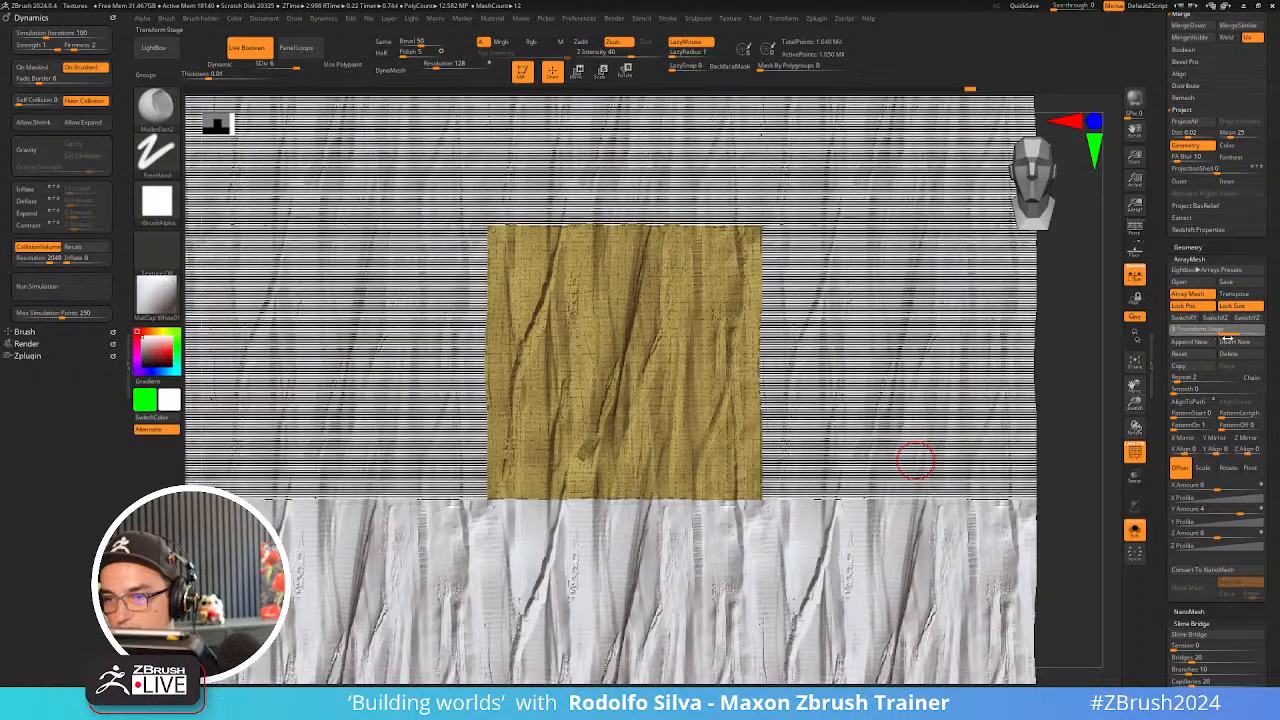
pyautogui.keyDown('alt'); pyautogui.moveTo(1077, 424); pyautogui.dragTo(1074, 357); pyautogui.keyUp('alt')
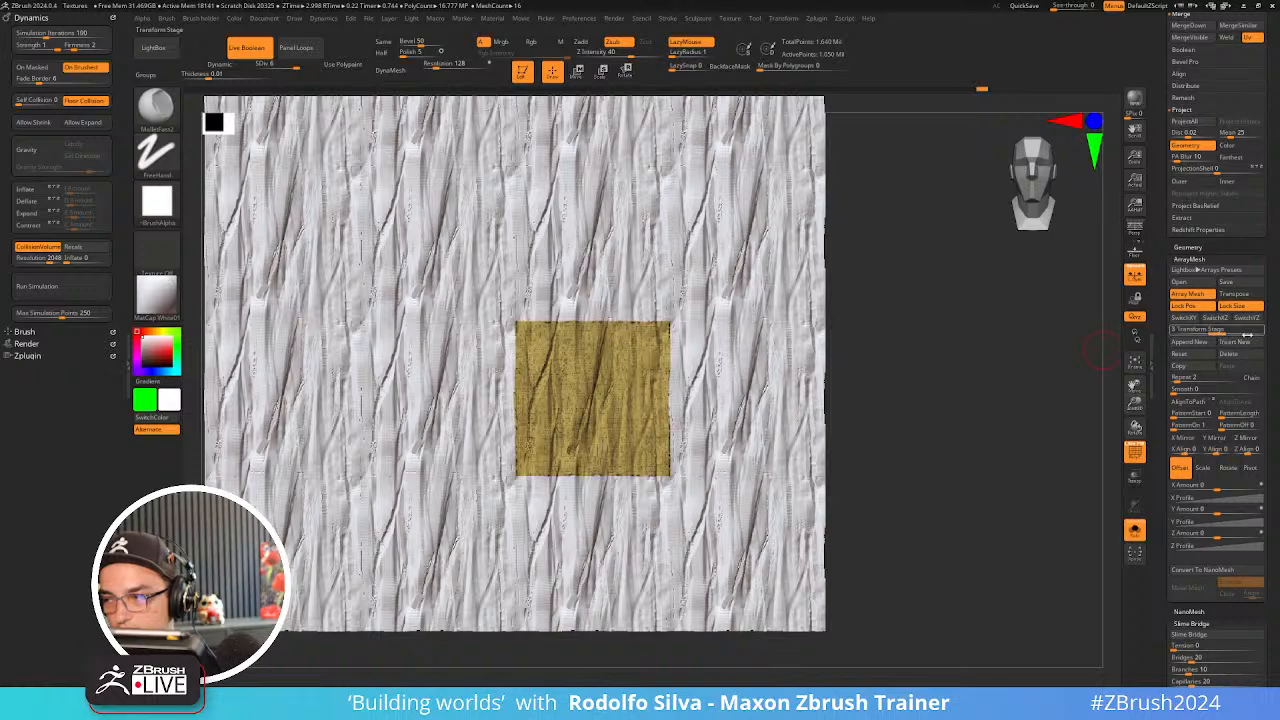
pyautogui.moveTo(1233, 330); pyautogui.dragTo(1249, 329)
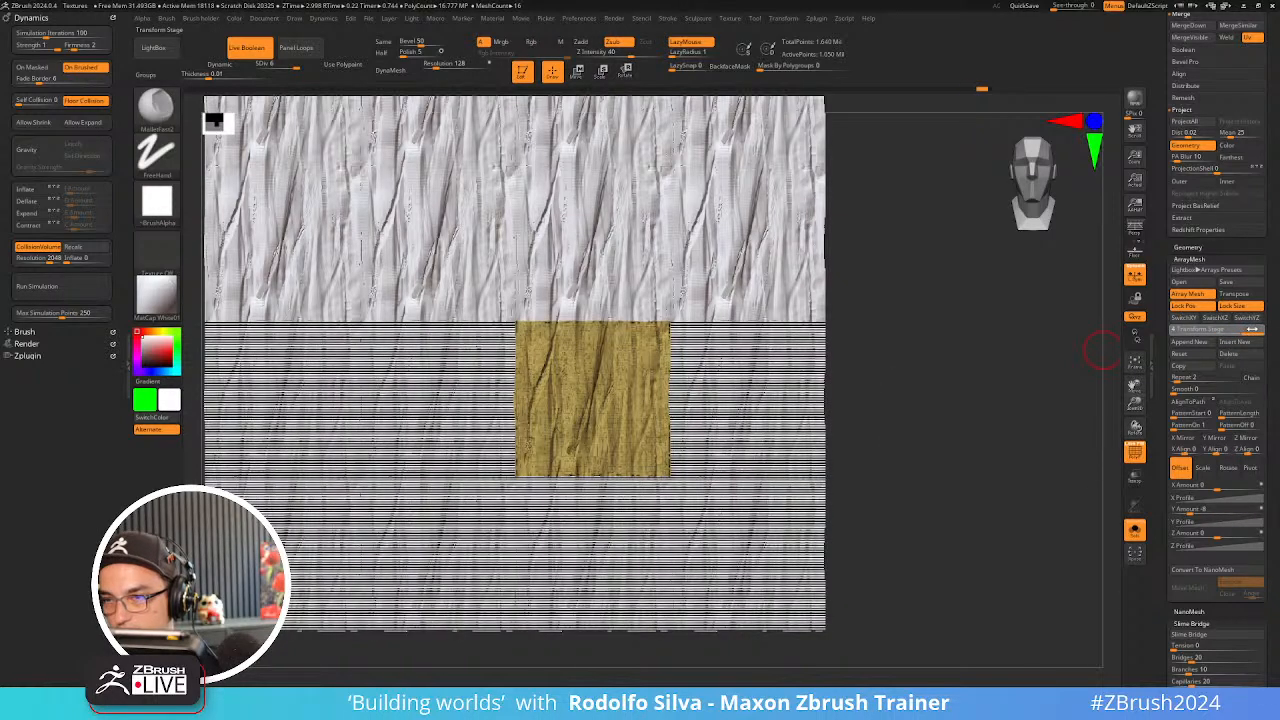
pyautogui.keyDown('alt'); pyautogui.moveTo(951, 402); pyautogui.dragTo(958, 528); pyautogui.keyUp('alt')
# - Compare the tiled CaveWall_High with its single tile by undoing and redoing the array, leaving the single tile
pyautogui.hotkey('ctrl', 'z')
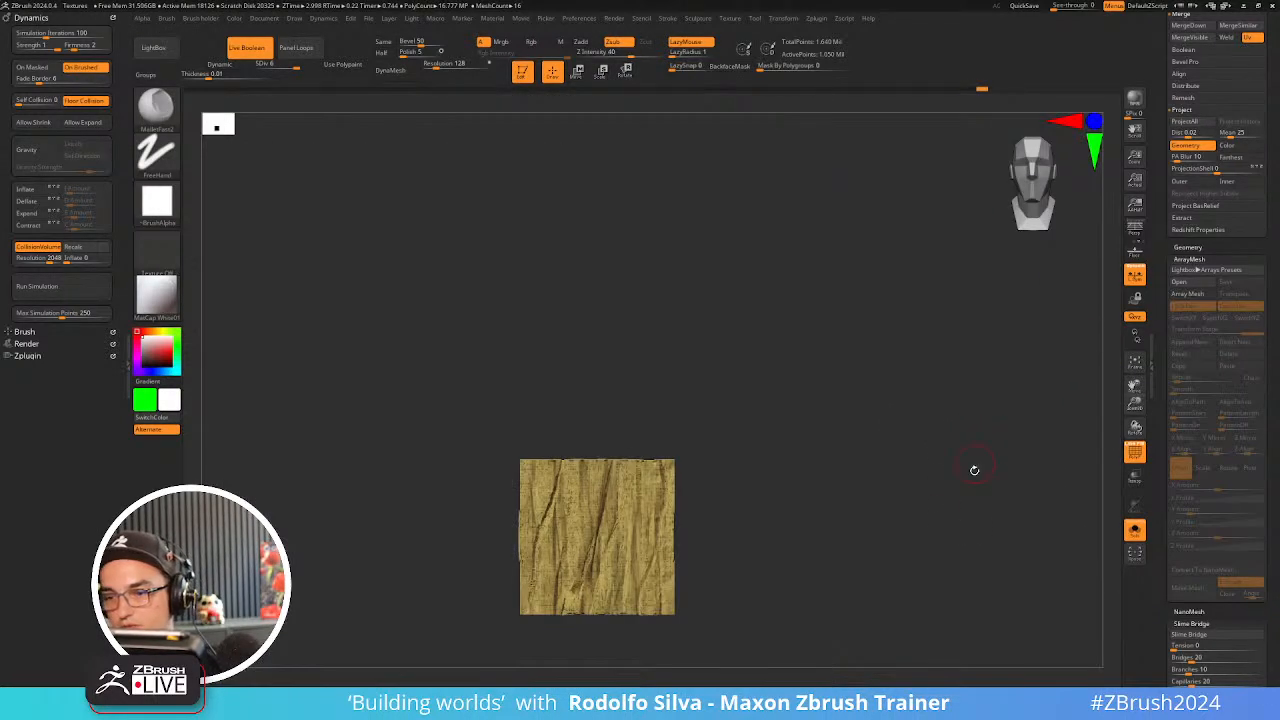
pyautogui.keyDown('alt'); pyautogui.moveTo(974, 470); pyautogui.dragTo(1003, 412); pyautogui.keyUp('alt')
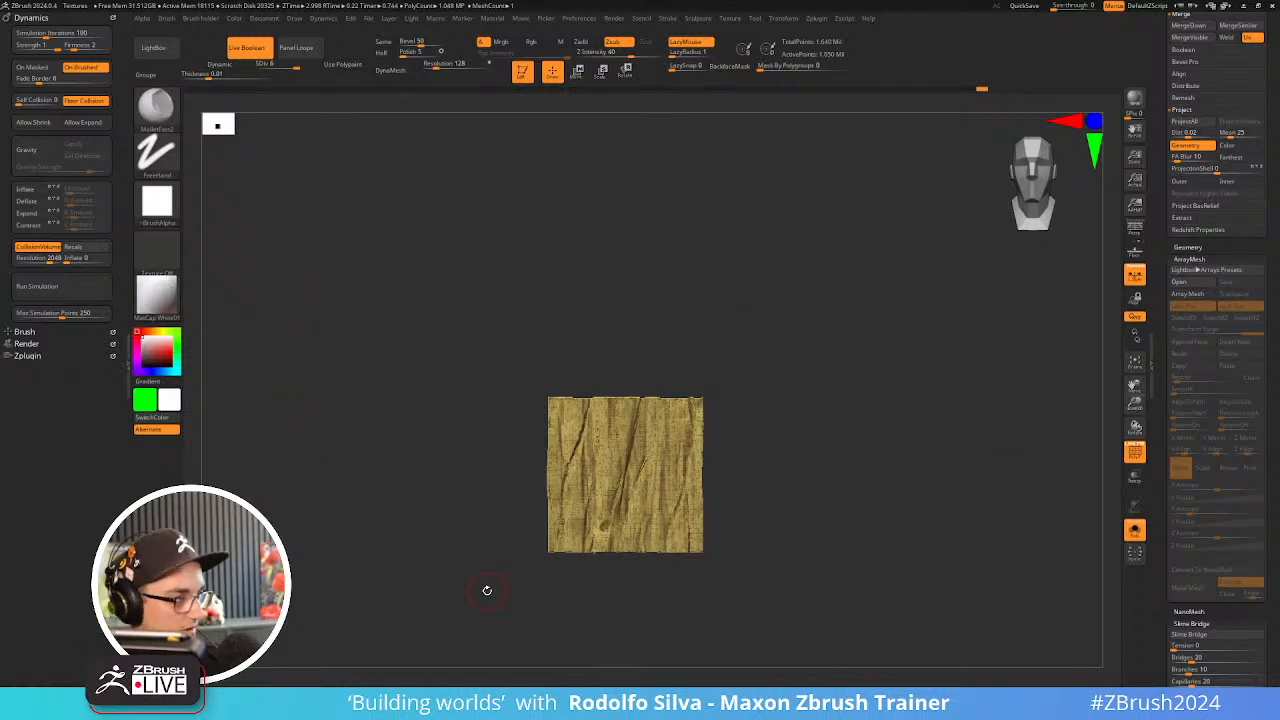
pyautogui.hotkey('ctrl', 'shift', 'z')
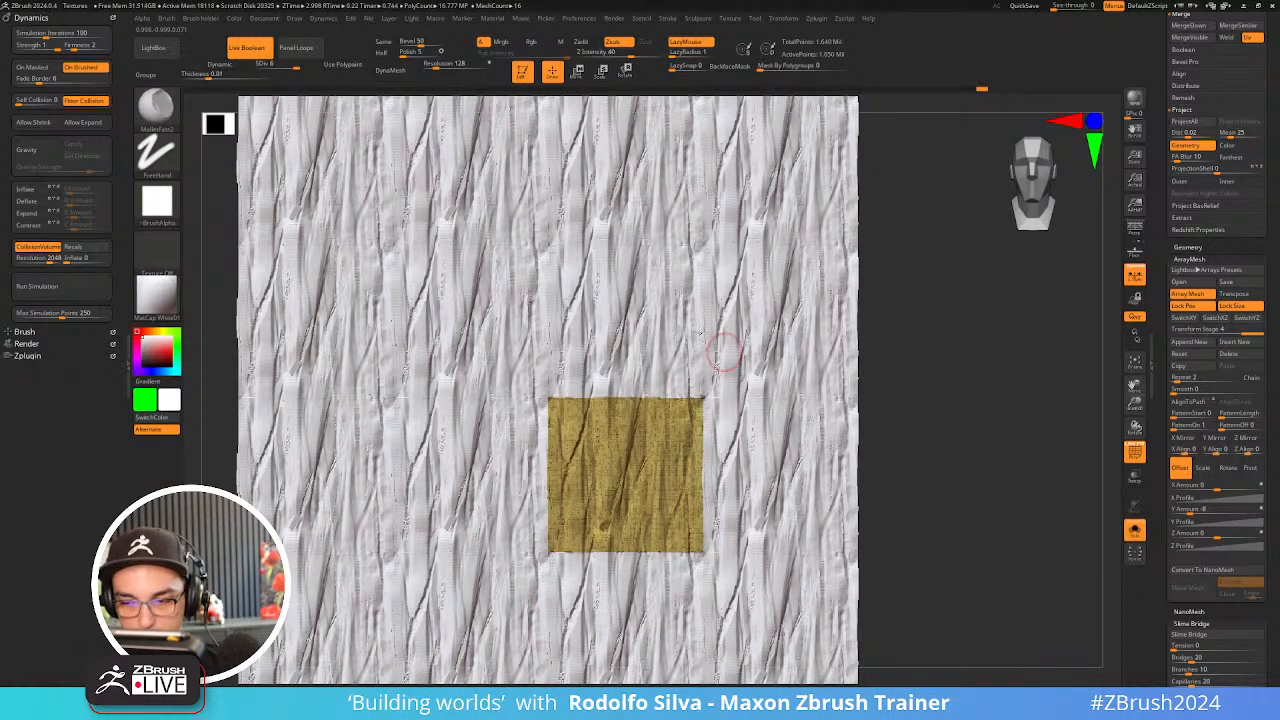
pyautogui.hotkey('ctrl', 'z')
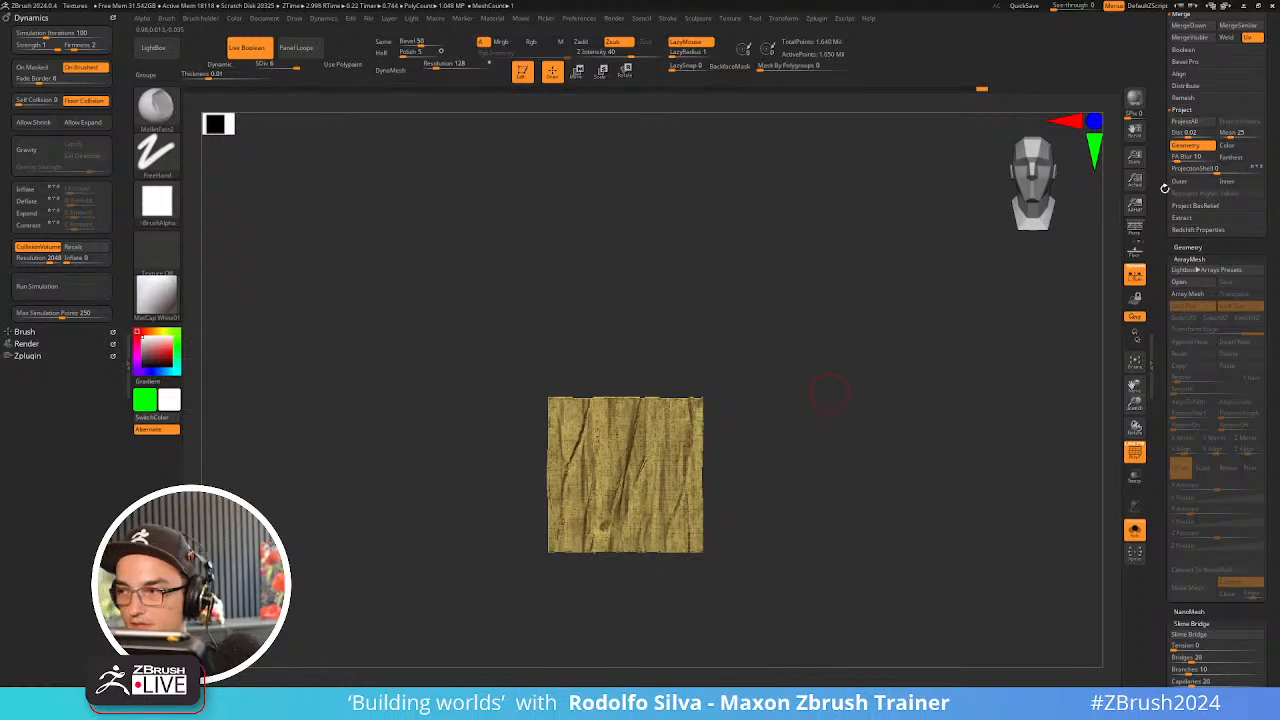
# - Switch to the CaveElements1 tool, frame its curved panels at an angle and turn off the wireframe display
pyautogui.moveTo(1163, 189); pyautogui.dragTo(1168, 403)
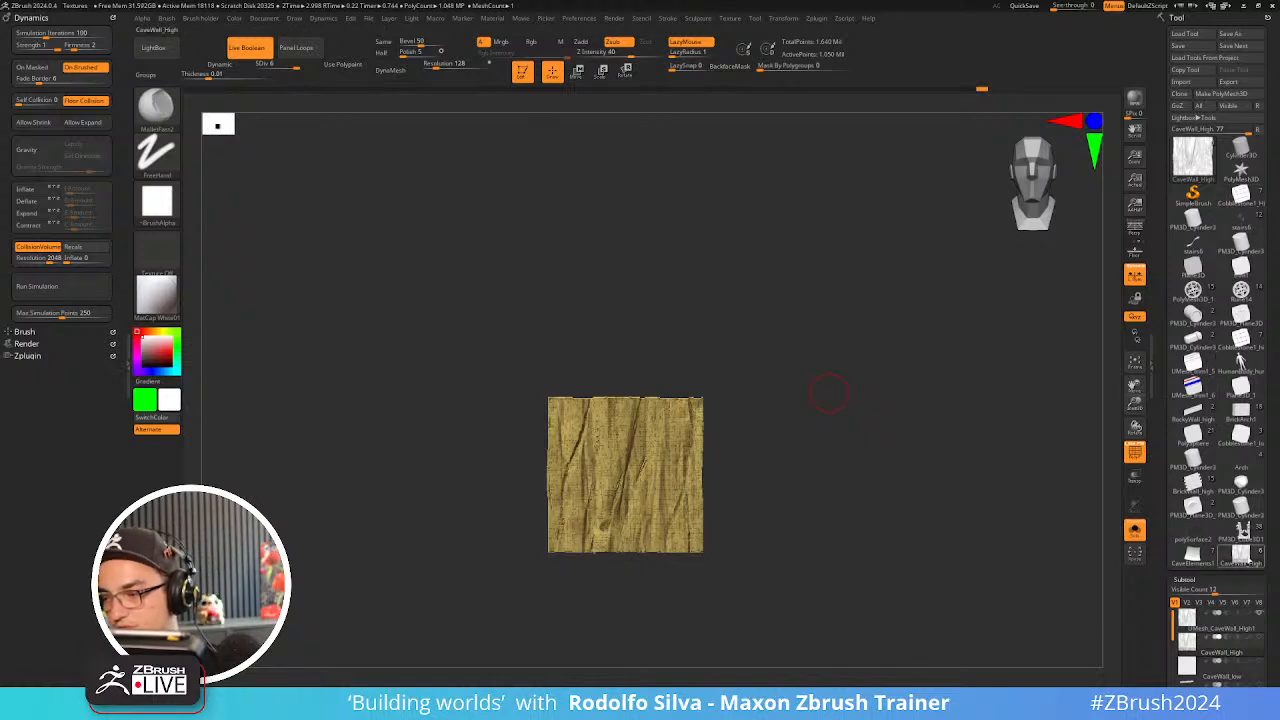
pyautogui.click(1193, 553)
pyautogui.press('f')
pyautogui.moveTo(920, 528); pyautogui.dragTo(921, 423)
pyautogui.hotkey('alt', 's')
pyautogui.keyDown('alt'); pyautogui.moveTo(952, 500); pyautogui.dragTo(819, 479); pyautogui.keyUp('alt')
pyautogui.hotkey('shift', 'f')
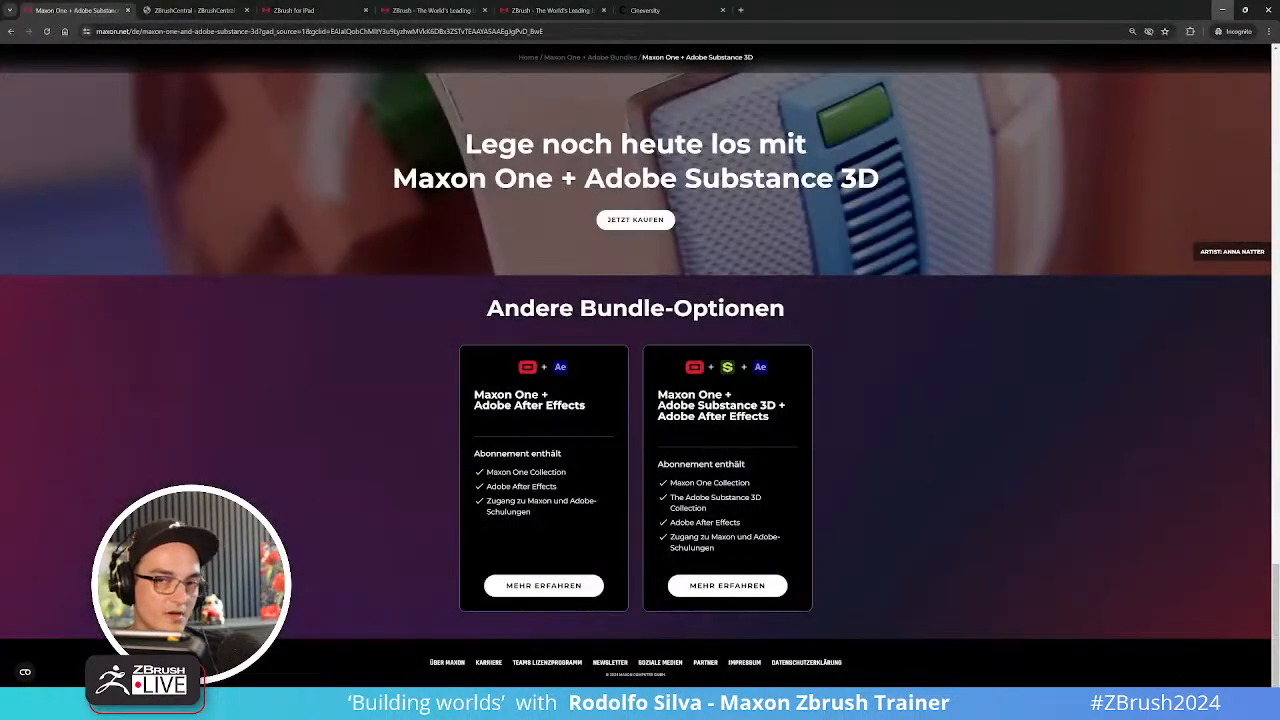
# - Look over the Maxon One + Adobe Substance 3D page and the ZBrushCentral gallery in the browser, and return to ZBrush
pyautogui.scroll(15, 340, 374)
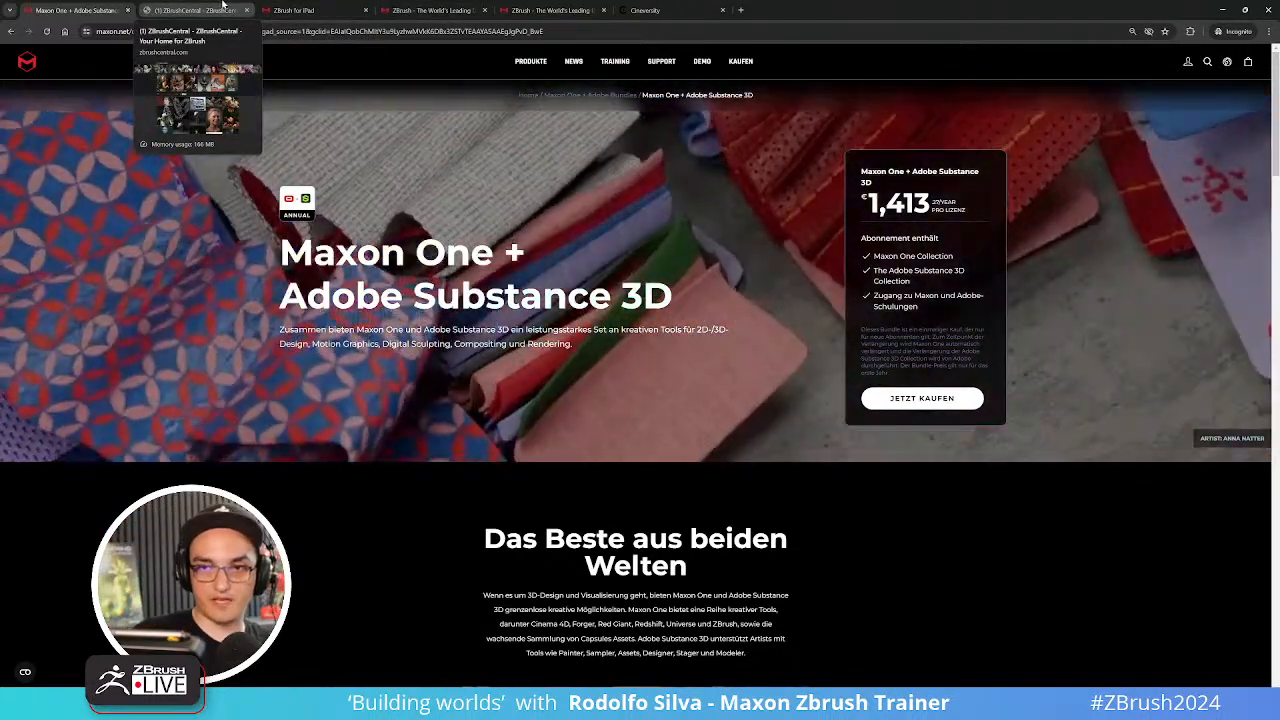
pyautogui.click(223, 8)
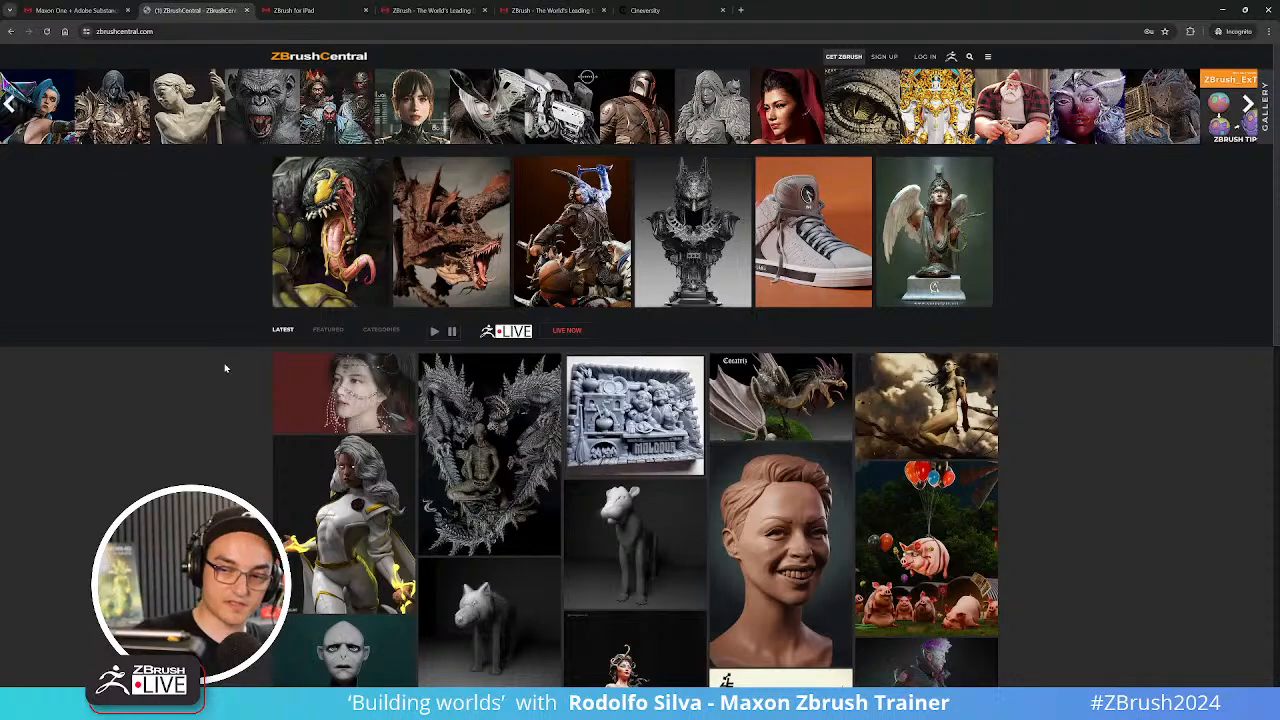
pyautogui.scroll(-3, 225, 366)
pyautogui.scroll(-5, 225, 366)
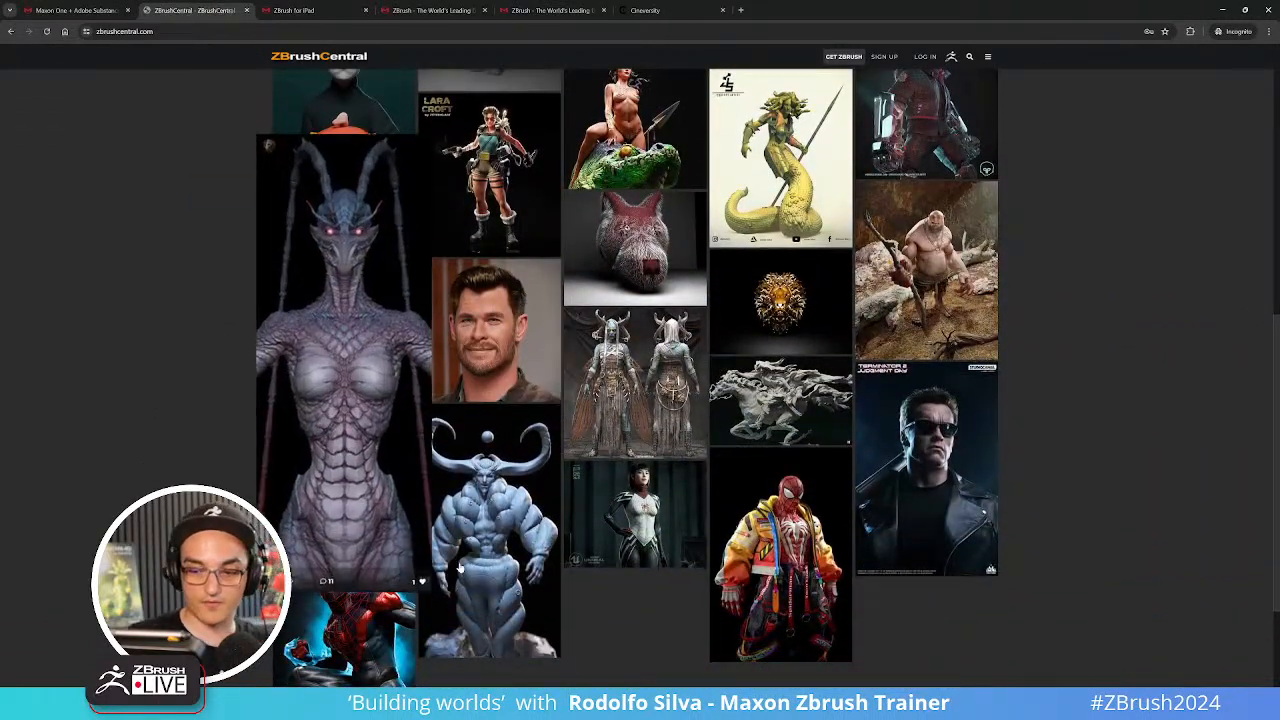
pyautogui.scroll(3, 586, 516)
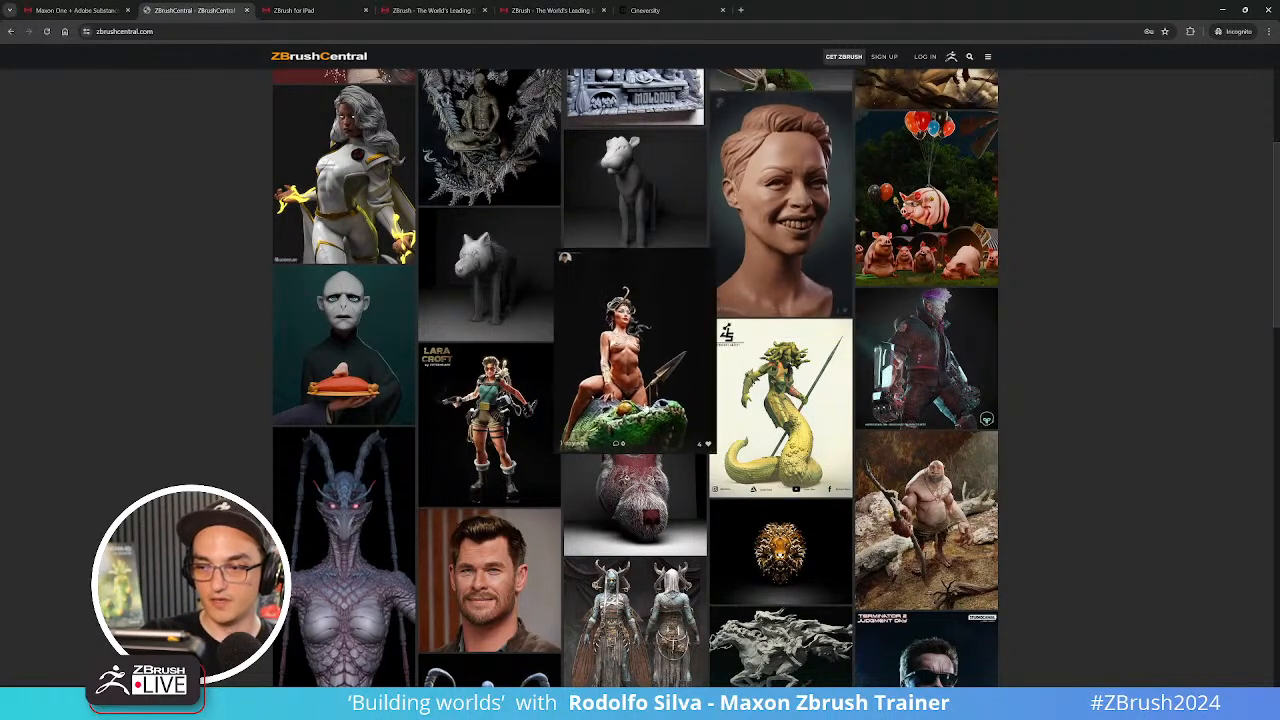
pyautogui.scroll(5, 640, 350)
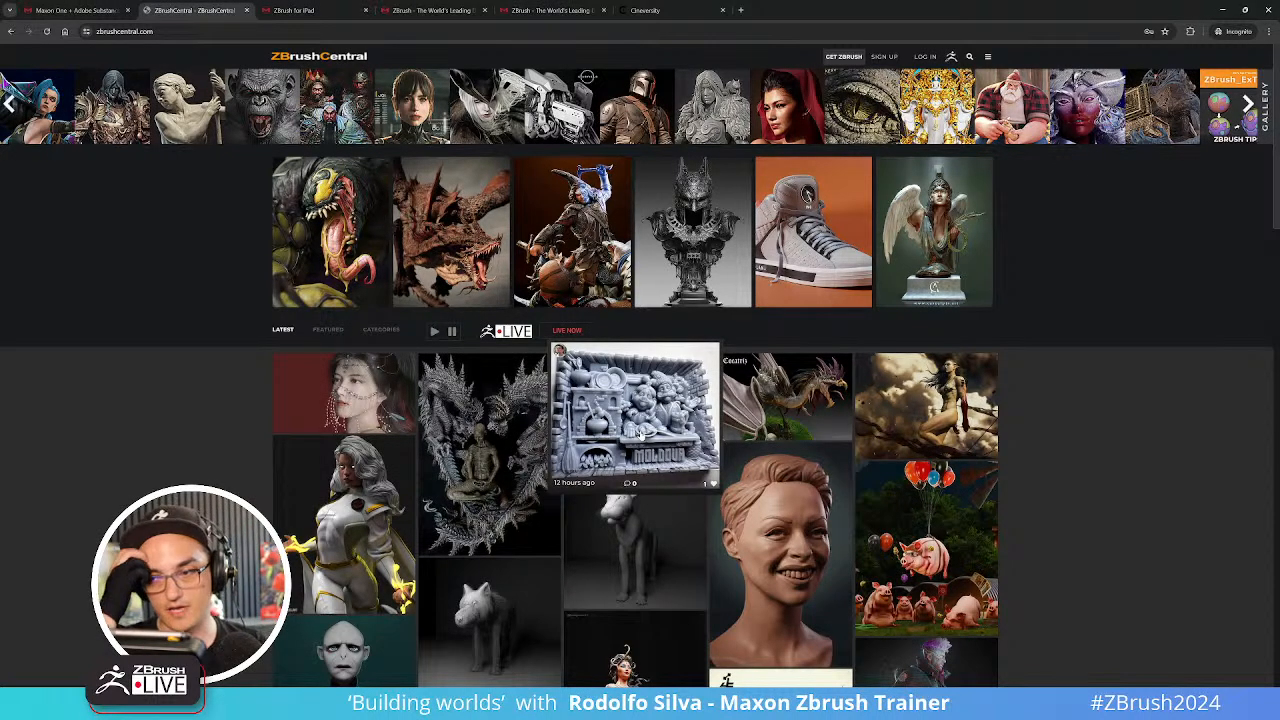
pyautogui.click(1219, 9)
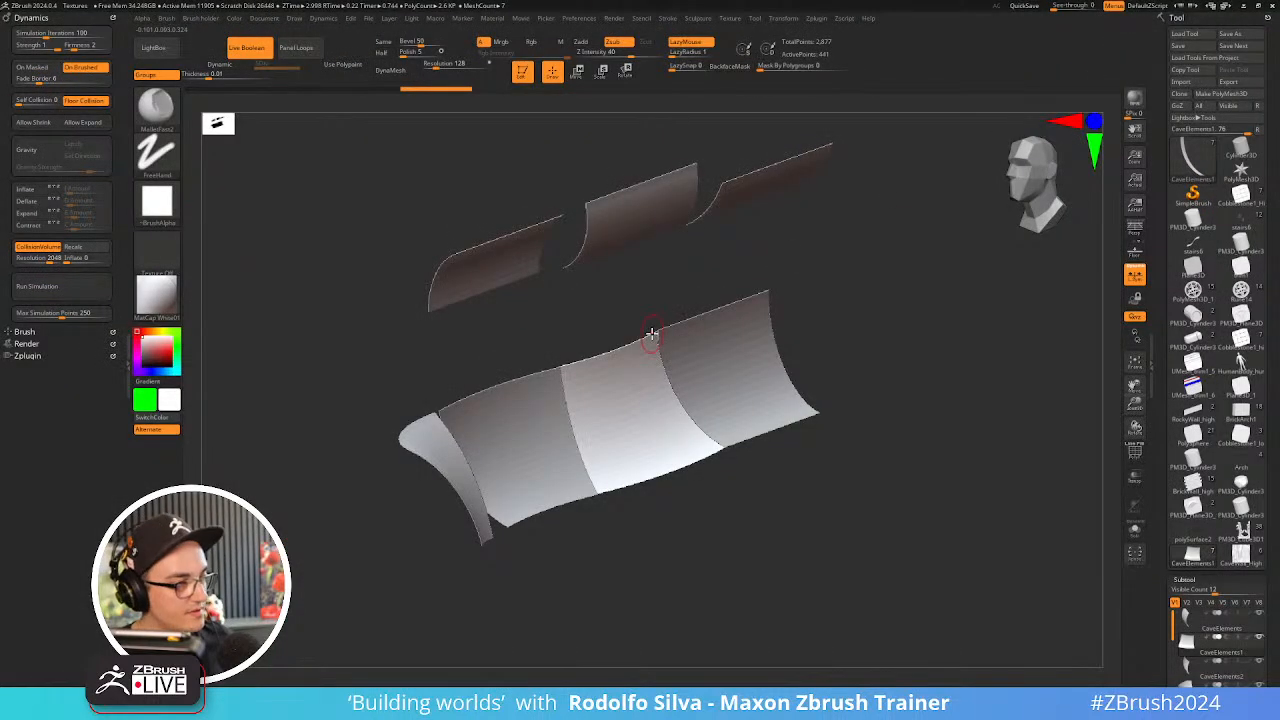